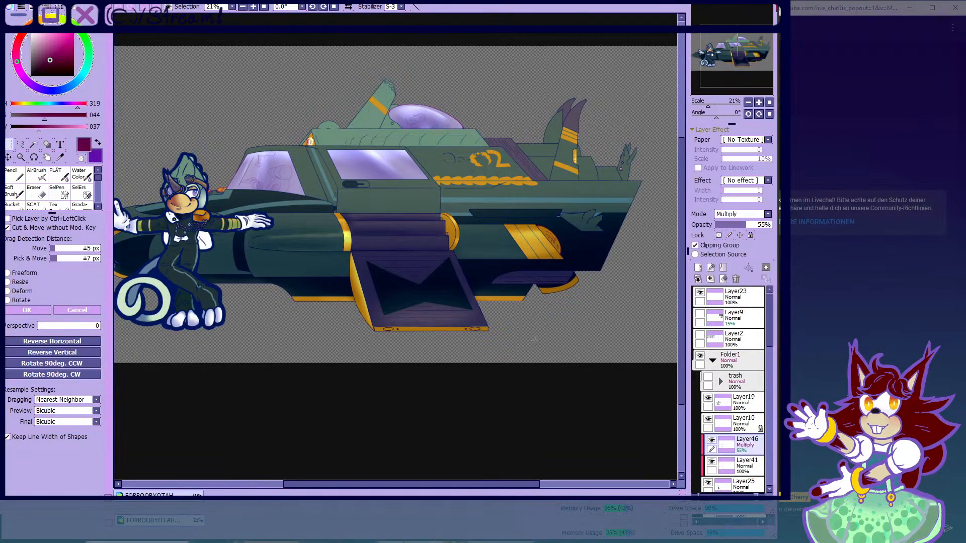
- Choose the AirBrush, identify the white-area layer by toggling Layer27's visibility, and make Layer45 active
scroll(519, 318, down, 2)
scroll(443, 274, up, 1)
click(37, 179)
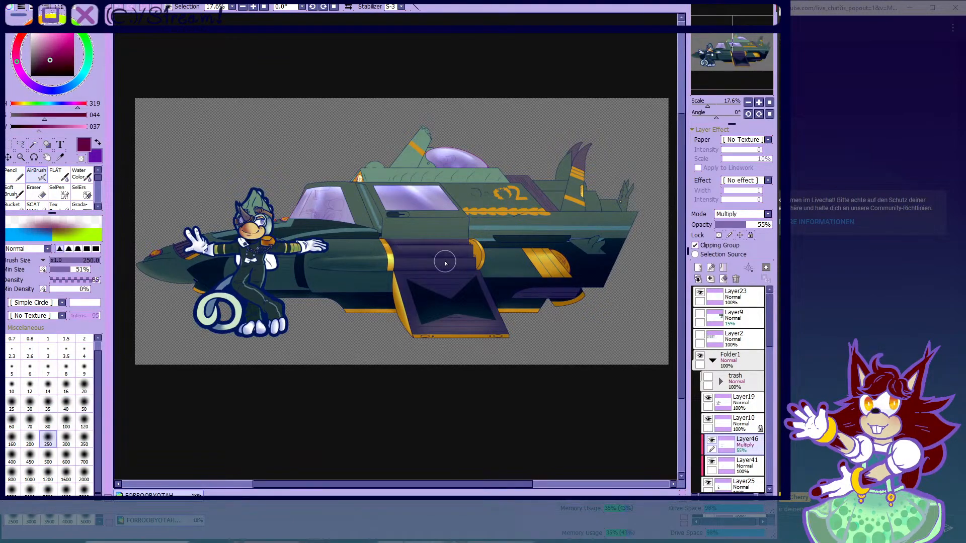
scroll(775, 390, down, 5)
drag(772, 386, 772, 385)
click(722, 365)
click(708, 359)
click(708, 359)
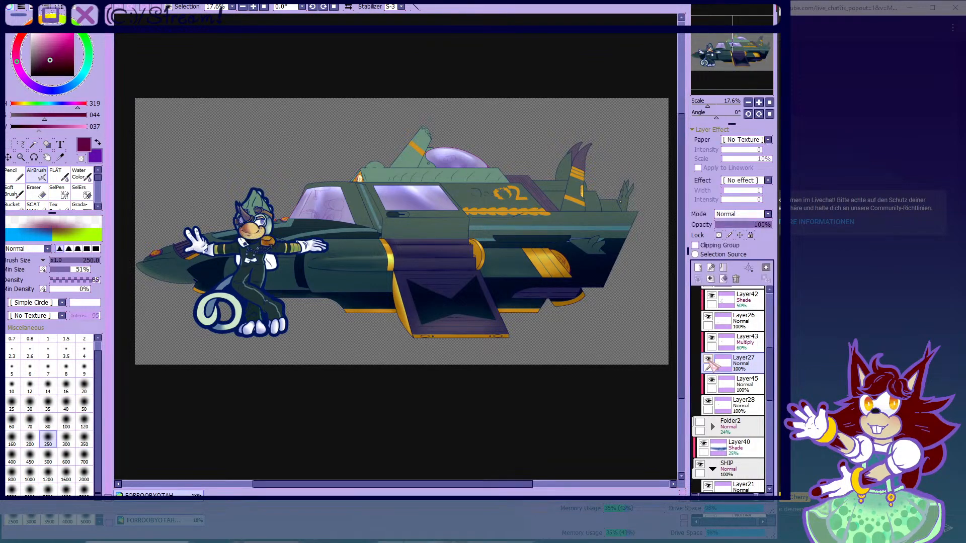
click(709, 407)
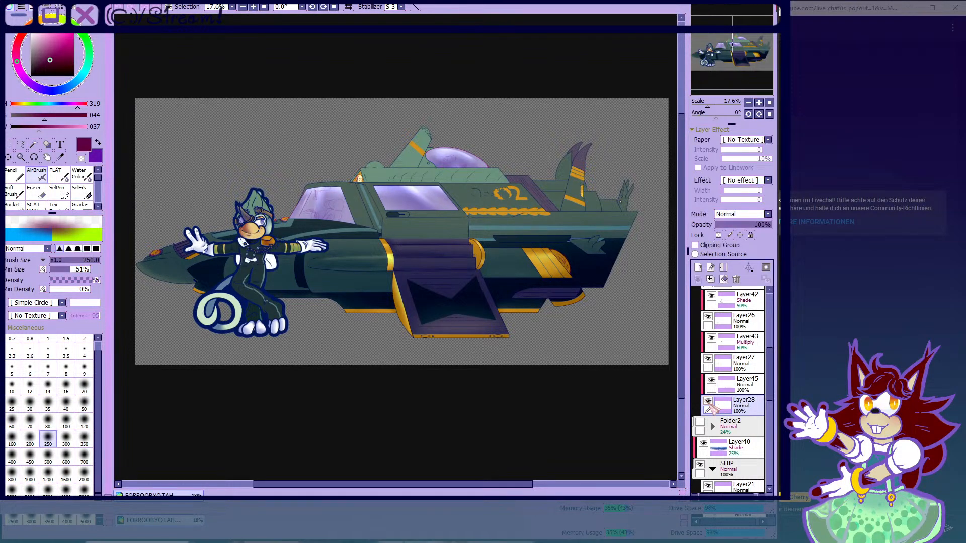
click(730, 386)
- Add a clipped layer directly above Layer45 and set its blending mode to Multiply
scroll(267, 201, up, 2)
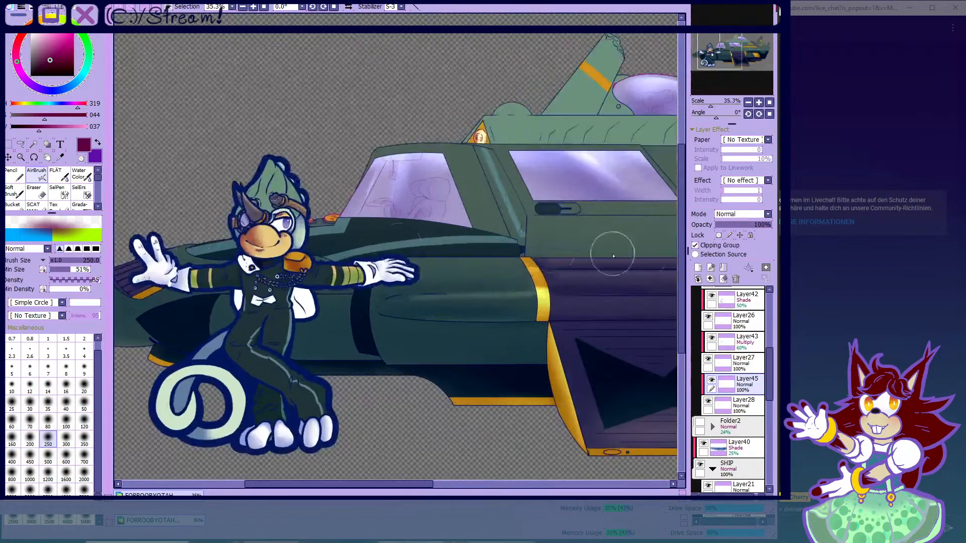
click(697, 267)
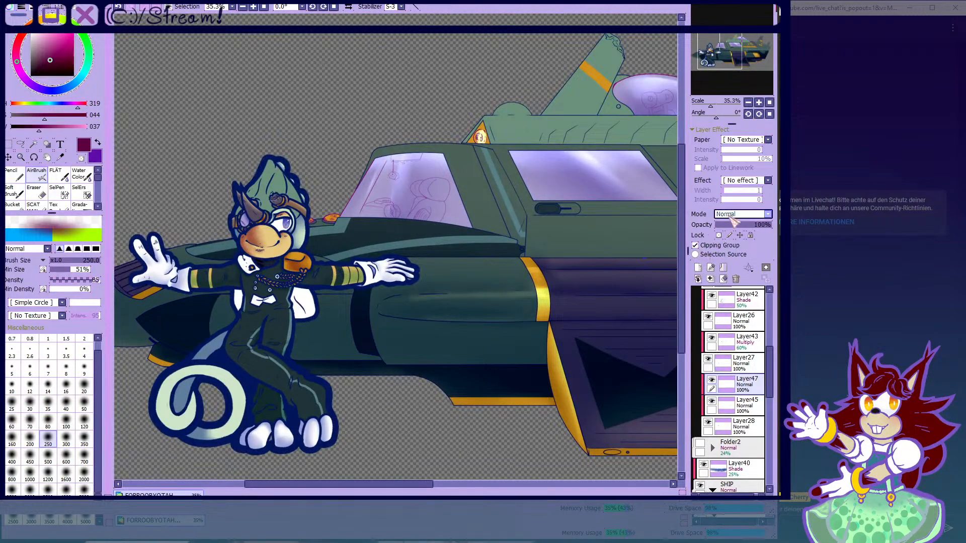
click(728, 240)
- Block in dark maroon shading on the white shapes behind the character's waist with the airbrush at size 40
click(48, 422)
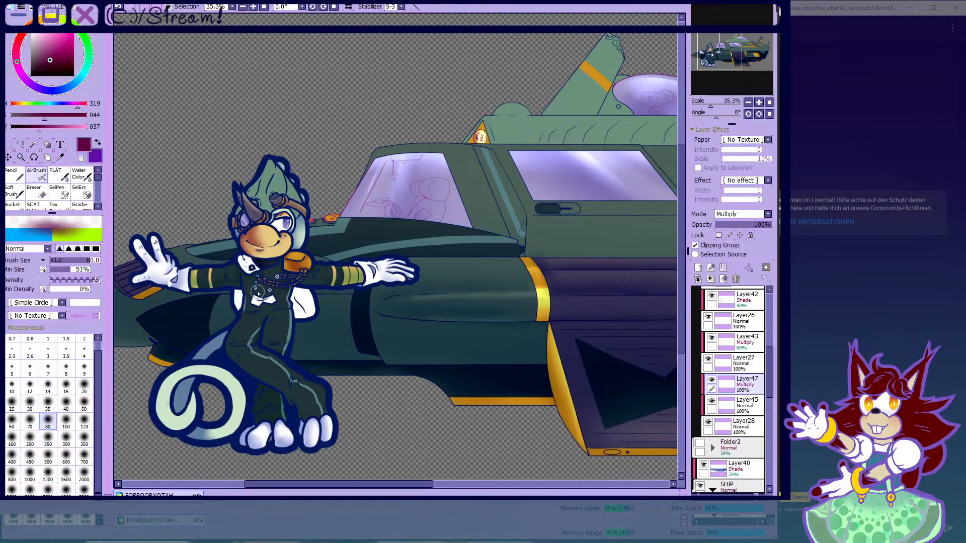
scroll(283, 275, up, 5)
scroll(300, 280, down, 3)
scroll(394, 247, up, 2)
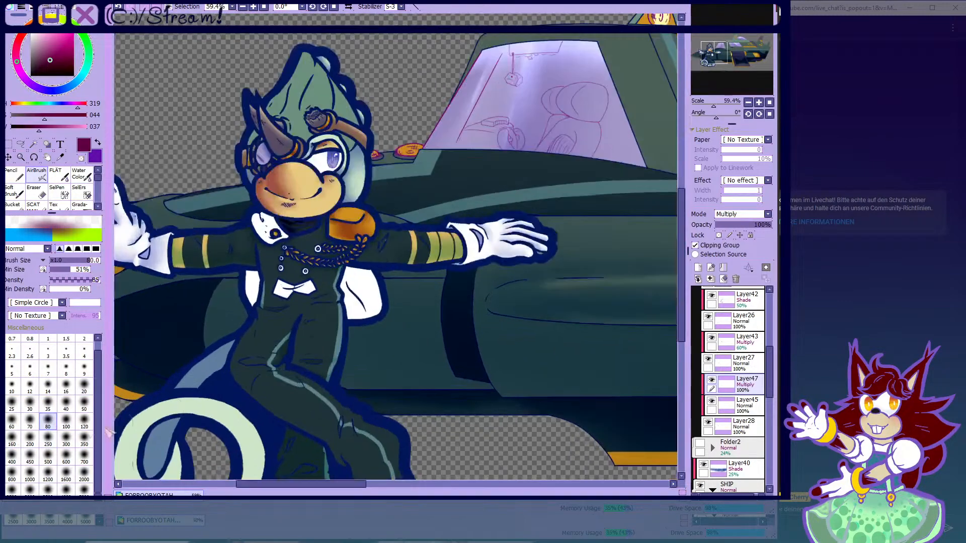
click(66, 404)
scroll(250, 319, up, 3)
mouse_move(248, 252)
mouse_down()
mouse_move(250, 209)
mouse_move(240, 212)
mouse_move(235, 252)
mouse_move(249, 226)
mouse_move(264, 289)
mouse_move(268, 220)
mouse_up()
mouse_move(409, 247)
mouse_down()
mouse_move(443, 334)
mouse_move(400, 241)
mouse_move(414, 307)
mouse_up()
- Build up the maroon shading on the larger white shape beside the hip using brush sizes 80 and 50
scroll(421, 252, up, 4)
mouse_move(388, 222)
mouse_down()
mouse_move(561, 221)
mouse_move(406, 193)
mouse_move(524, 247)
mouse_up()
click(49, 424)
drag(387, 199, 485, 242)
scroll(484, 241, down, 5)
scroll(503, 237, up, 3)
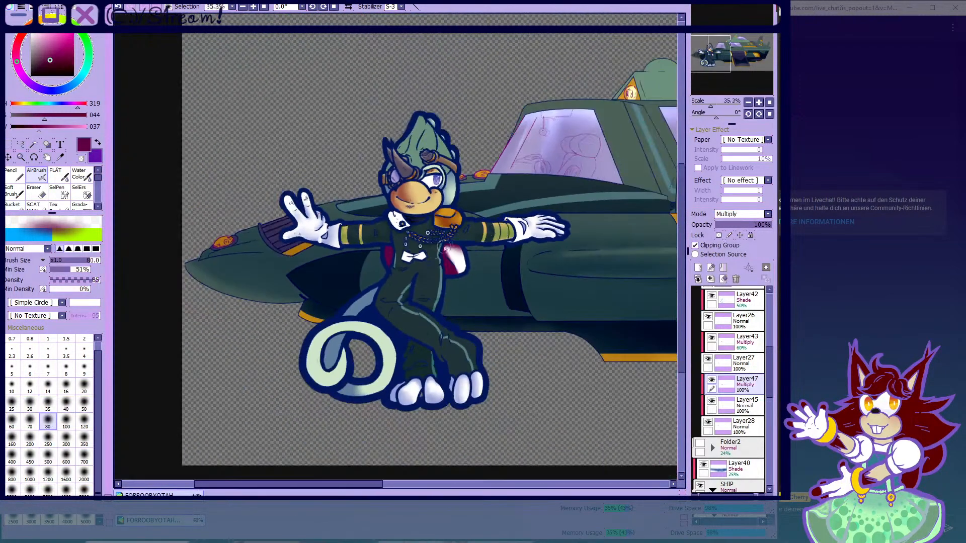
click(84, 406)
scroll(308, 287, up, 3)
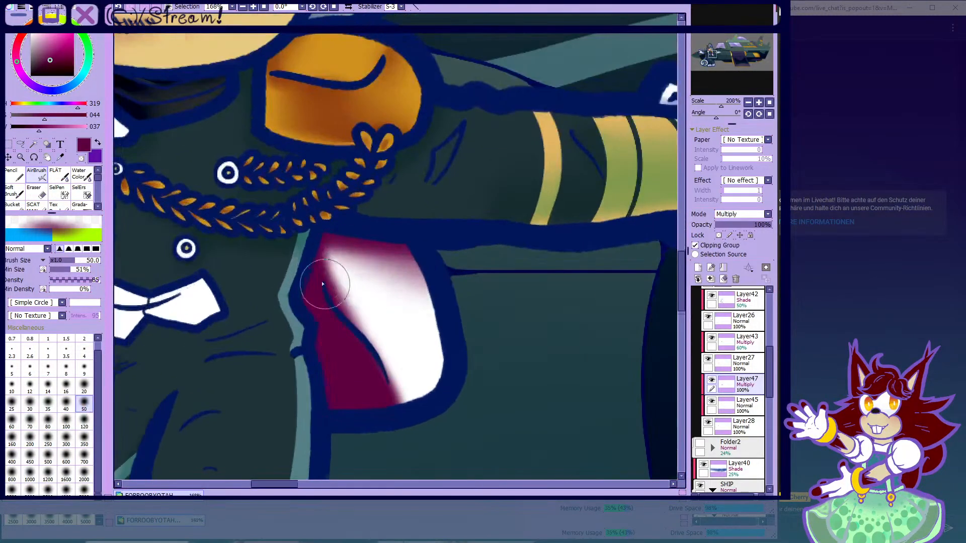
scroll(405, 203, down, 3)
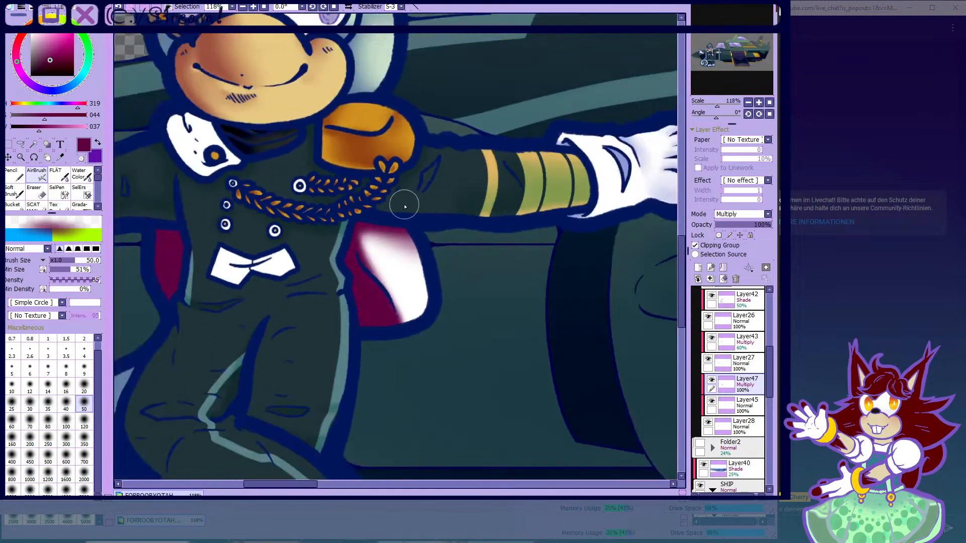
- Airbrush maroon shading onto the white of the character's eye beside the beak at brush size 50
scroll(404, 206, down, 3)
scroll(282, 119, up, 7)
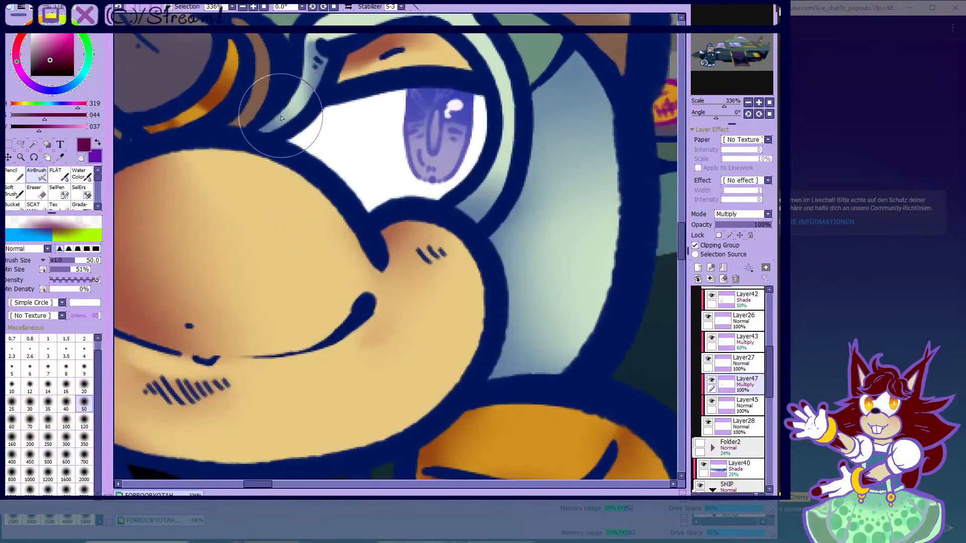
mouse_move(282, 118)
mouse_down()
mouse_move(345, 89)
mouse_move(346, 104)
mouse_move(256, 136)
mouse_move(279, 123)
mouse_up()
scroll(473, 151, down, 6)
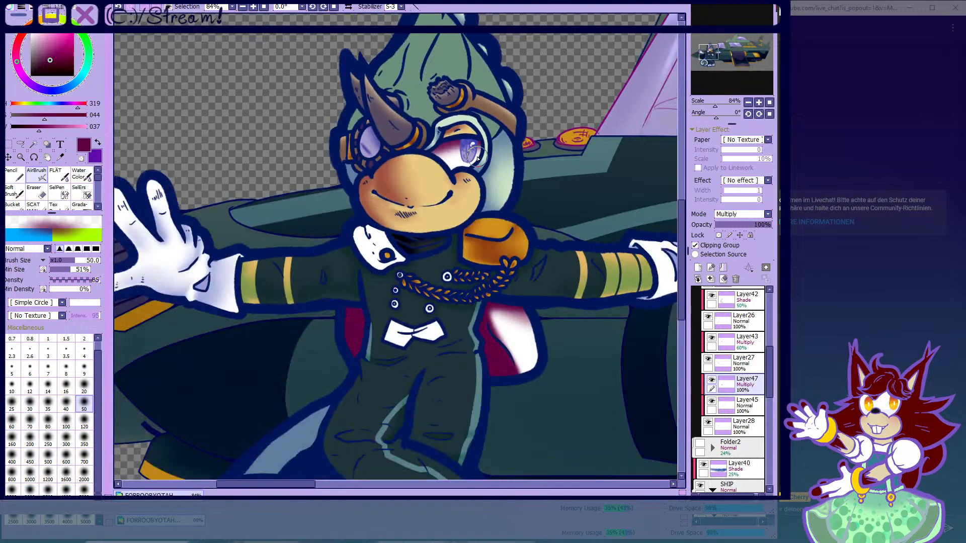
- Adjust the airbrush size and shade the upper part of the white collar under the beak in maroon
scroll(373, 238, up, 8)
key(bracketleft)
key(bracketleft)
key(bracketleft)
key(bracketleft)
key(bracketleft)
key(bracketleft)
key(bracketleft)
key(bracketleft)
key(bracketleft)
key(bracketleft)
key(bracketleft)
key(bracketleft)
key(bracketright)
key(bracketright)
key(bracketright)
key(bracketright)
key(bracketright)
scroll(362, 239, up, 4)
mouse_move(351, 246)
mouse_down()
mouse_move(315, 155)
mouse_move(280, 140)
mouse_up()
scroll(337, 201, down, 2)
key(bracketright)
key(bracketright)
key(bracketright)
key(bracketright)
key(bracketright)
key(bracketright)
key(bracketright)
key(bracketright)
key(bracketright)
key(bracketright)
mouse_move(209, 230)
mouse_down()
mouse_move(309, 177)
mouse_move(436, 196)
mouse_move(395, 160)
mouse_up()
key(bracketleft)
key(bracketleft)
key(bracketleft)
key(bracketleft)
key(bracketleft)
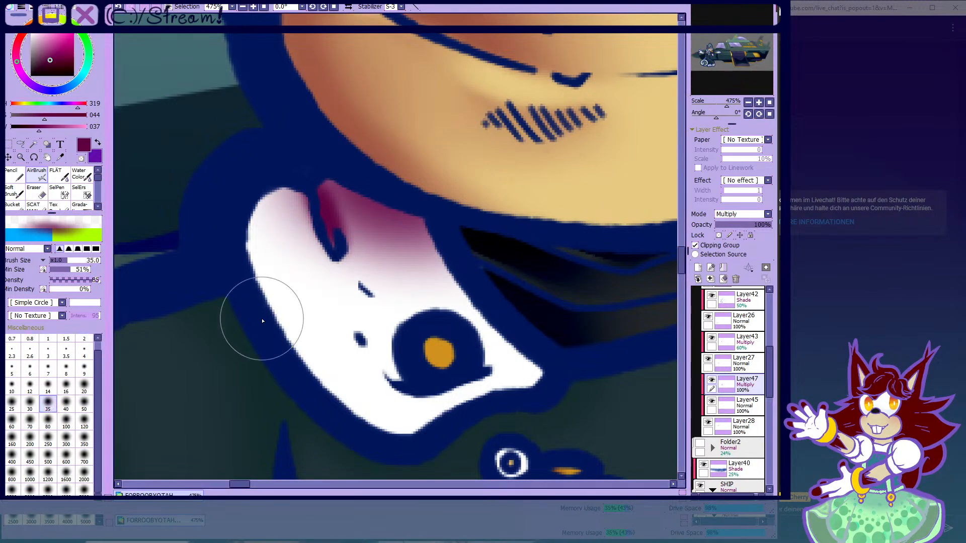
- Airbrush maroon shading around the round button on the white collar with brush size 16
scroll(388, 173, down, 3)
scroll(402, 237, up, 3)
key(bracketleft)
key(bracketleft)
key(bracketleft)
key(bracketleft)
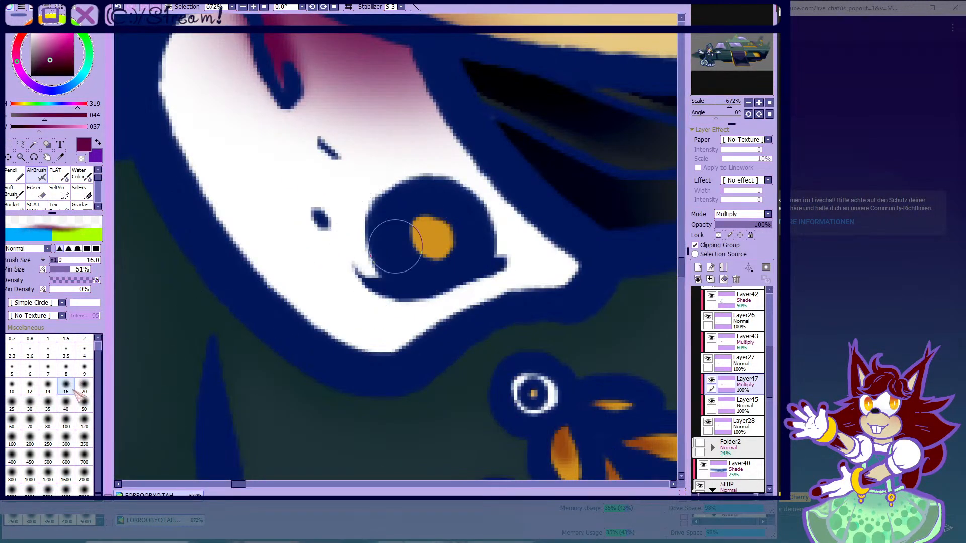
drag(382, 272, 332, 204)
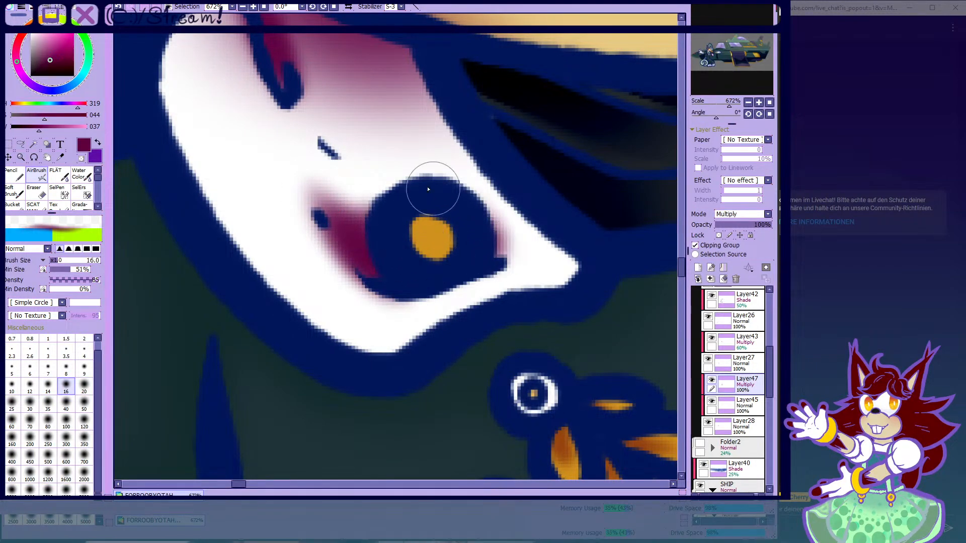
- Shade the edges of the small white uniform buttons on the chest with the size 16 airbrush
scroll(280, 191, down, 6)
scroll(397, 231, up, 4)
drag(415, 237, 422, 241)
scroll(425, 241, down, 2)
scroll(358, 328, up, 2)
mouse_move(347, 327)
mouse_down()
mouse_move(356, 318)
mouse_move(348, 313)
mouse_up()
scroll(363, 290, down, 3)
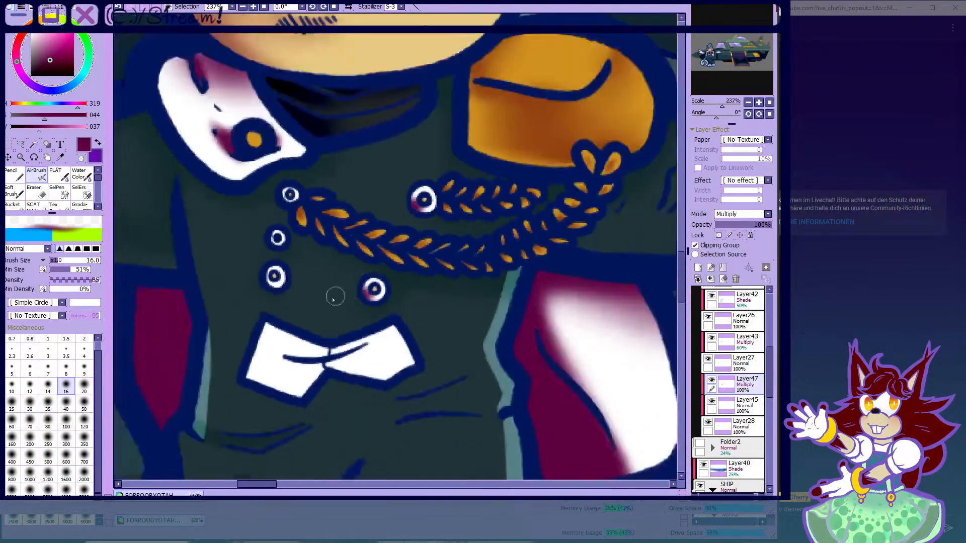
scroll(258, 287, up, 2)
drag(281, 283, 275, 259)
drag(273, 186, 286, 196)
drag(297, 109, 324, 116)
- Airbrush maroon shading along the upper fold of the white bow-shaped piece below the chest buttons
scroll(373, 200, down, 2)
scroll(375, 199, down, 6)
scroll(394, 251, up, 8)
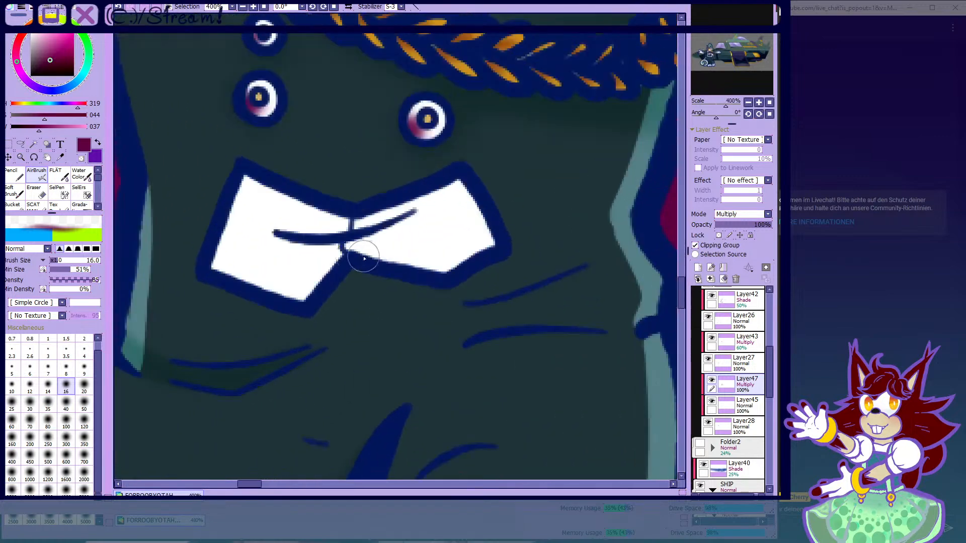
scroll(321, 202, up, 2)
drag(262, 208, 305, 226)
mouse_move(396, 230)
mouse_down()
mouse_move(361, 227)
mouse_move(514, 160)
mouse_move(439, 197)
mouse_move(256, 235)
mouse_move(345, 236)
mouse_move(198, 147)
mouse_move(241, 213)
mouse_move(205, 182)
mouse_move(431, 199)
mouse_move(272, 228)
mouse_move(312, 237)
mouse_move(419, 224)
mouse_move(169, 157)
mouse_move(266, 207)
mouse_move(183, 130)
mouse_up()
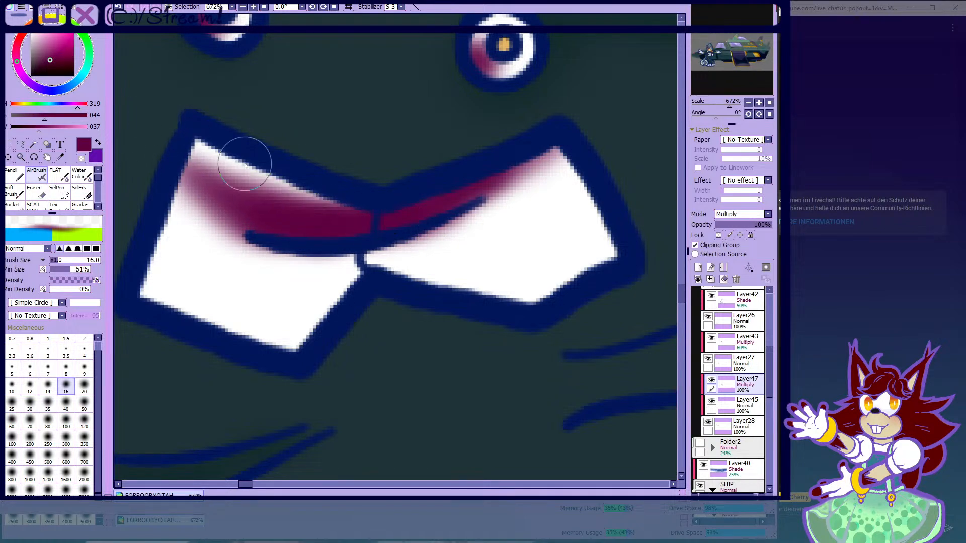
- Set the brush size to 70 and recolor the maroon shading to a soft pale blue with Hue/Saturation
scroll(408, 181, down, 8)
click(30, 423)
scroll(305, 298, down, 1)
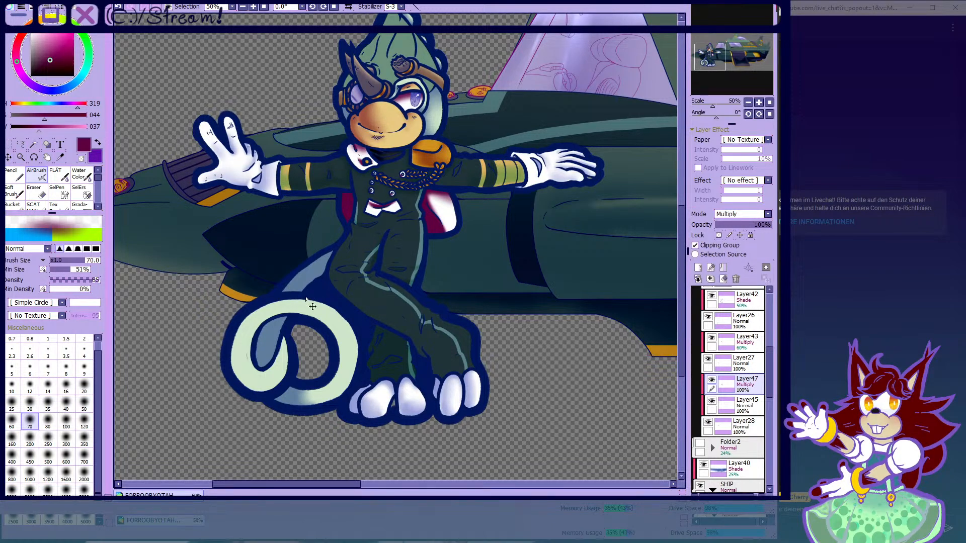
key(ctrl+u)
click(506, 354)
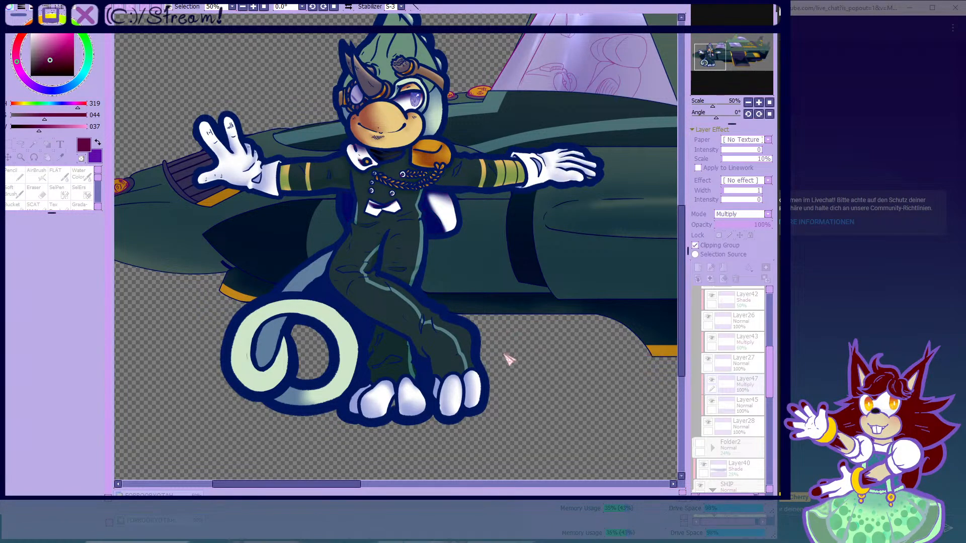
drag(549, 380, 585, 376)
mouse_move(501, 346)
mouse_down()
mouse_move(488, 347)
mouse_move(498, 350)
mouse_up()
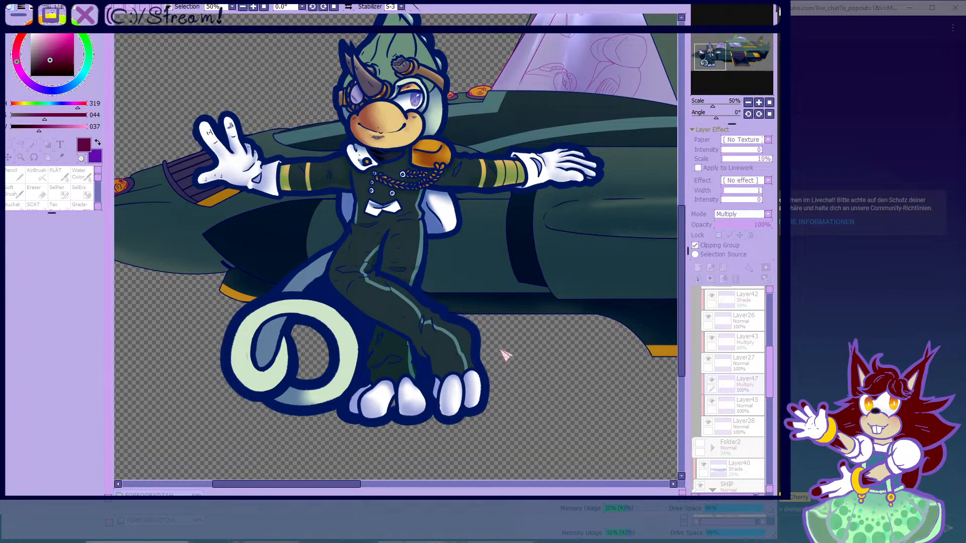
drag(602, 397, 599, 383)
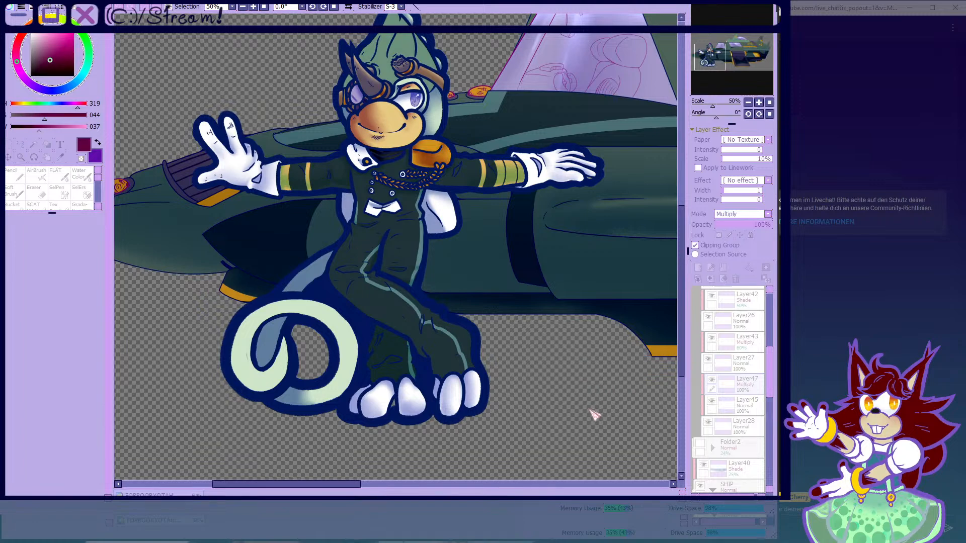
click(590, 411)
- Switch the shading layer to Normal, sample its blue shade as the brush color, and set the mode back to Multiply
click(736, 215)
click(737, 221)
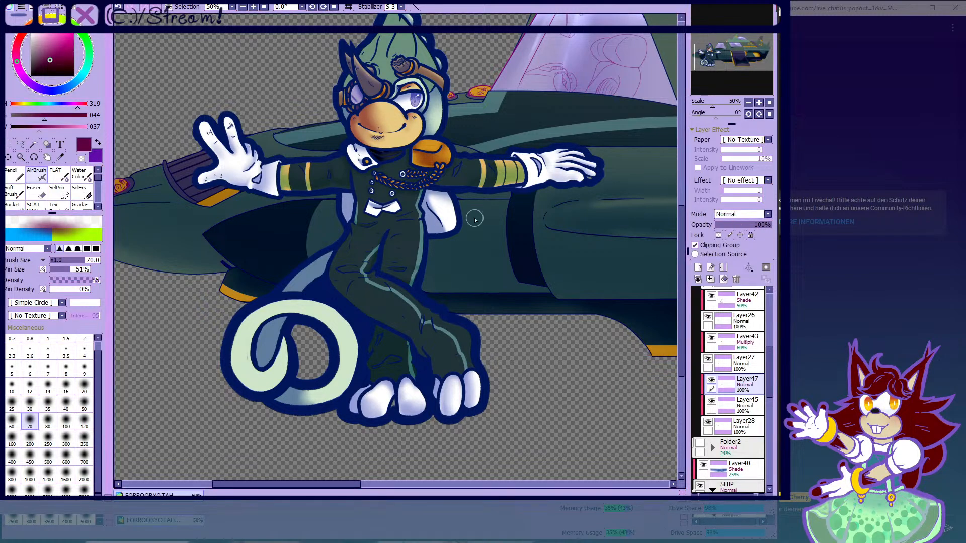
scroll(429, 222, up, 5)
right_click(437, 224)
click(737, 214)
click(729, 235)
scroll(532, 343, down, 1)
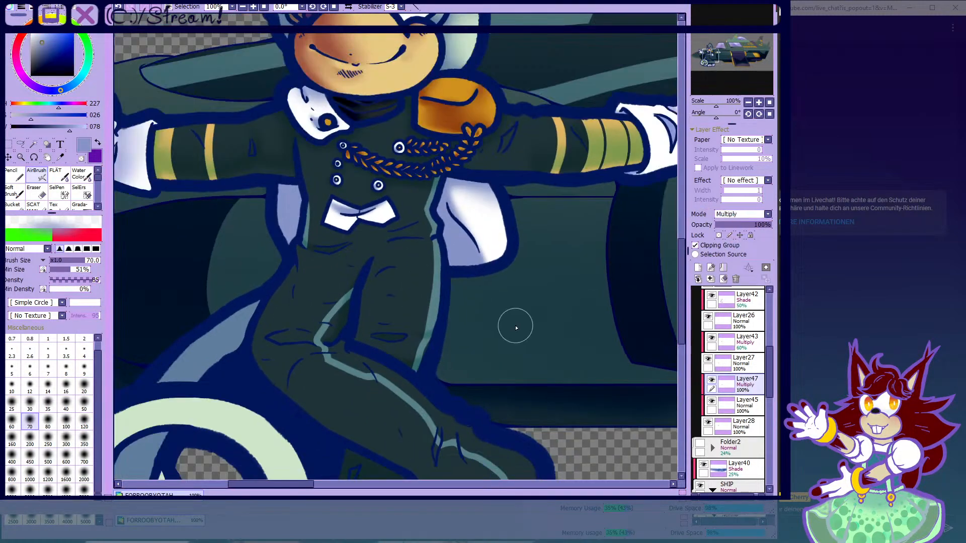
- Set the airbrush size to 40 and apply soft blue shading to the character's white toes
scroll(532, 343, down, 2)
scroll(513, 238, up, 1)
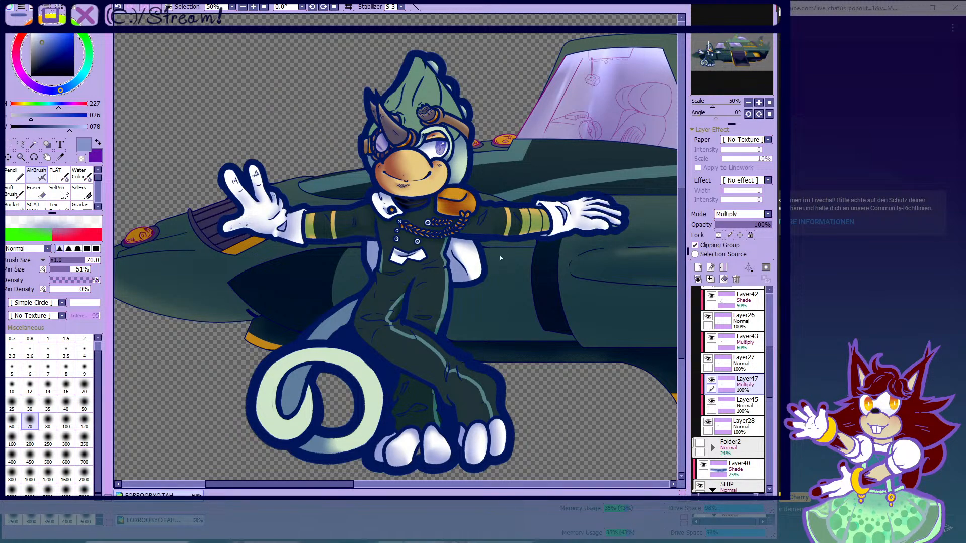
scroll(393, 223, down, 2)
scroll(382, 236, up, 2)
key([)
key([)
key([)
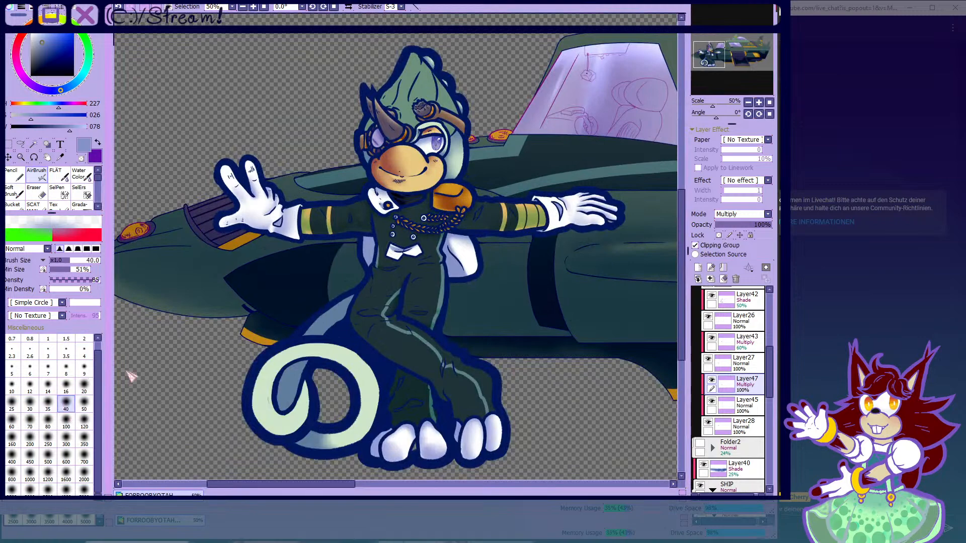
scroll(352, 280, down, 3)
scroll(354, 281, up, 5)
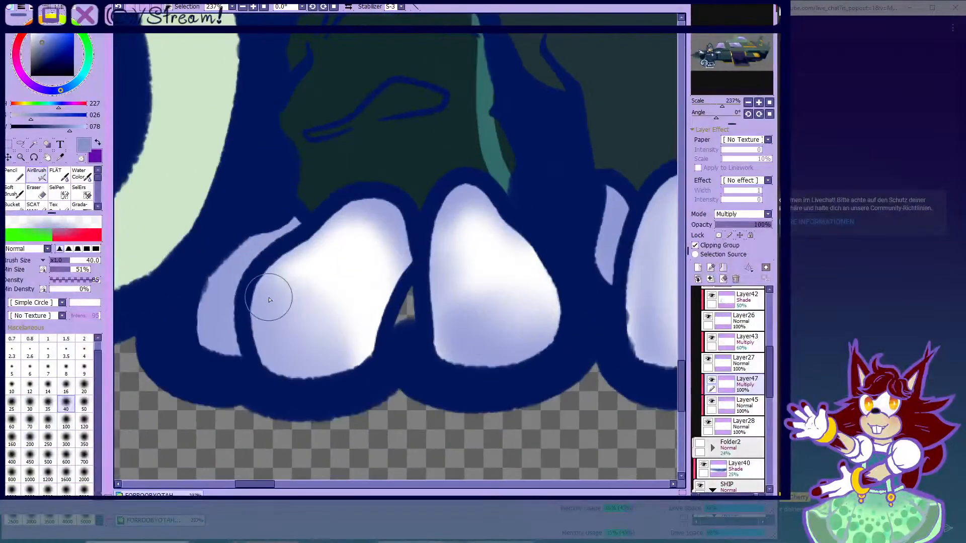
scroll(305, 357, down, 9)
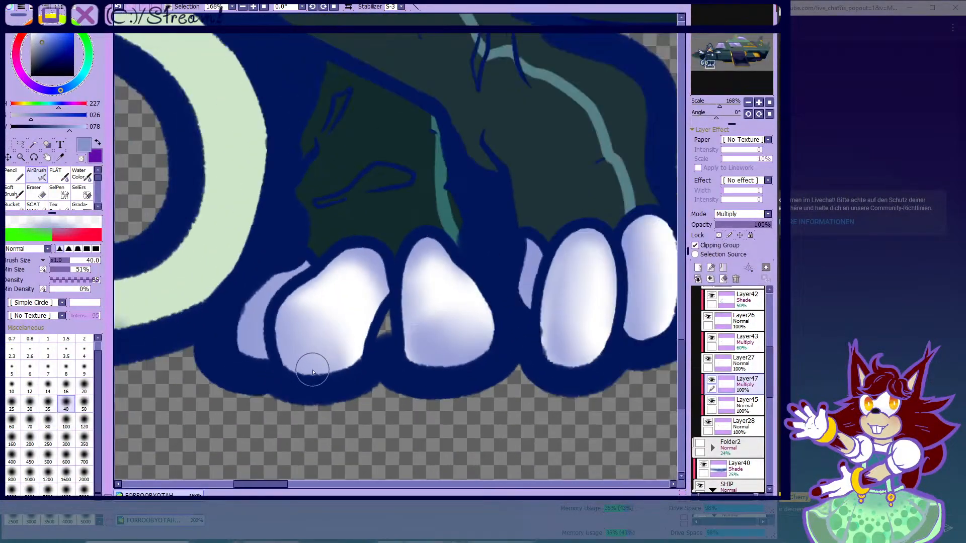
drag(342, 361, 351, 433)
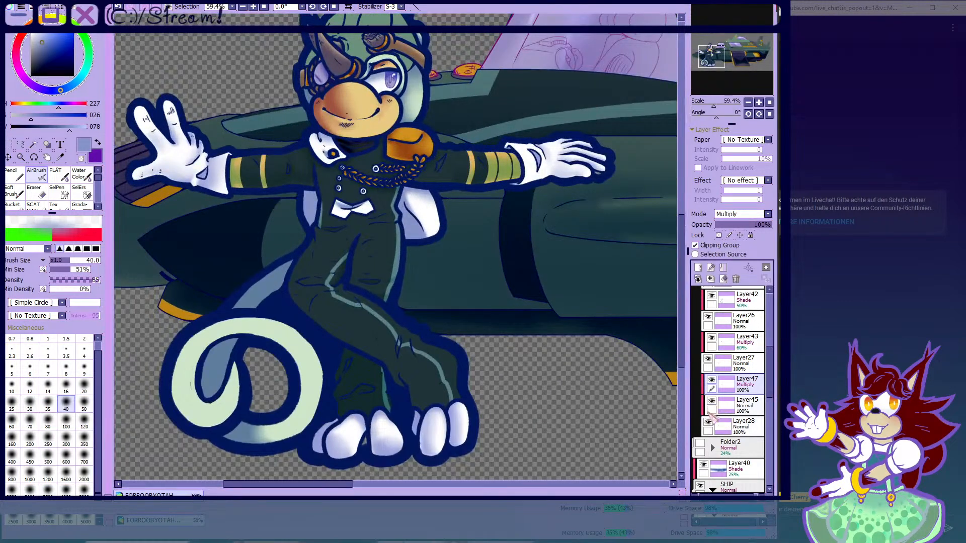
- Set the airbrush size to 16 and apply soft blue shading to the white collar beside its round button
scroll(410, 162, up, 2)
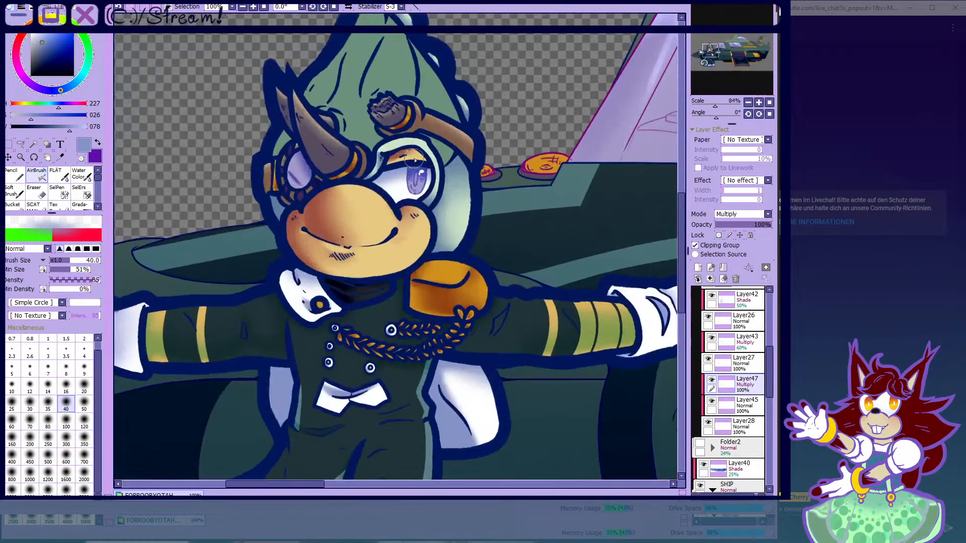
scroll(410, 162, down, 2)
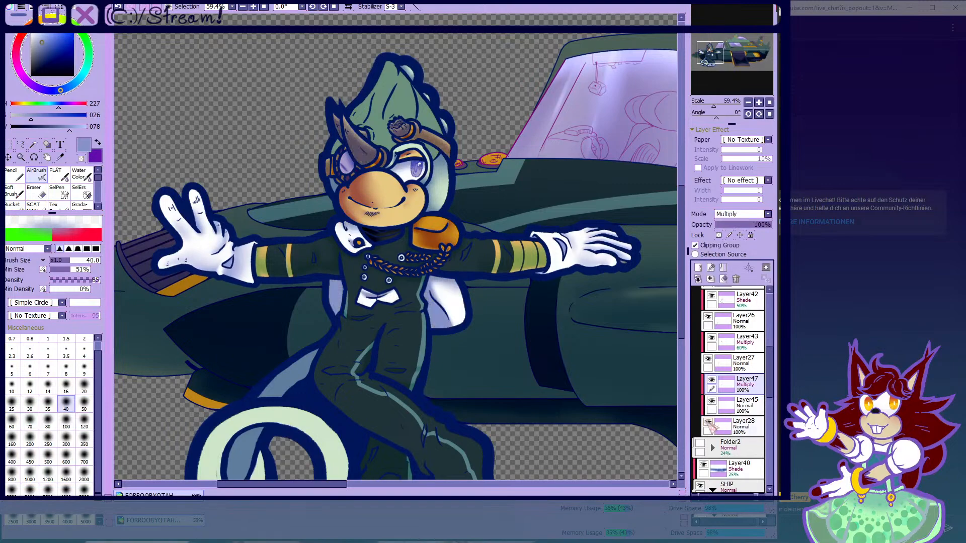
scroll(312, 255, up, 5)
click(66, 391)
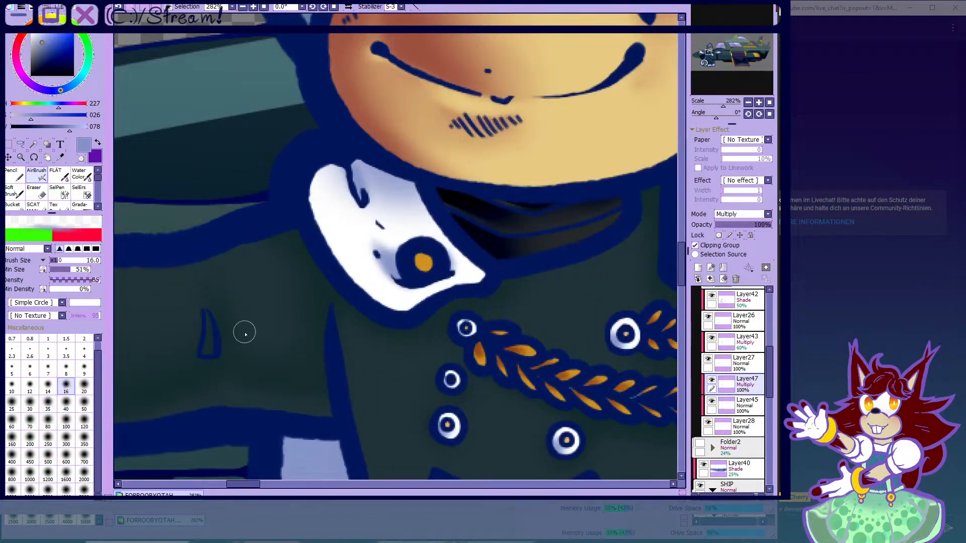
scroll(372, 274, up, 1)
mouse_move(418, 274)
mouse_down()
mouse_move(411, 251)
mouse_move(326, 185)
mouse_move(397, 260)
mouse_move(361, 206)
mouse_move(305, 158)
mouse_move(361, 227)
mouse_up()
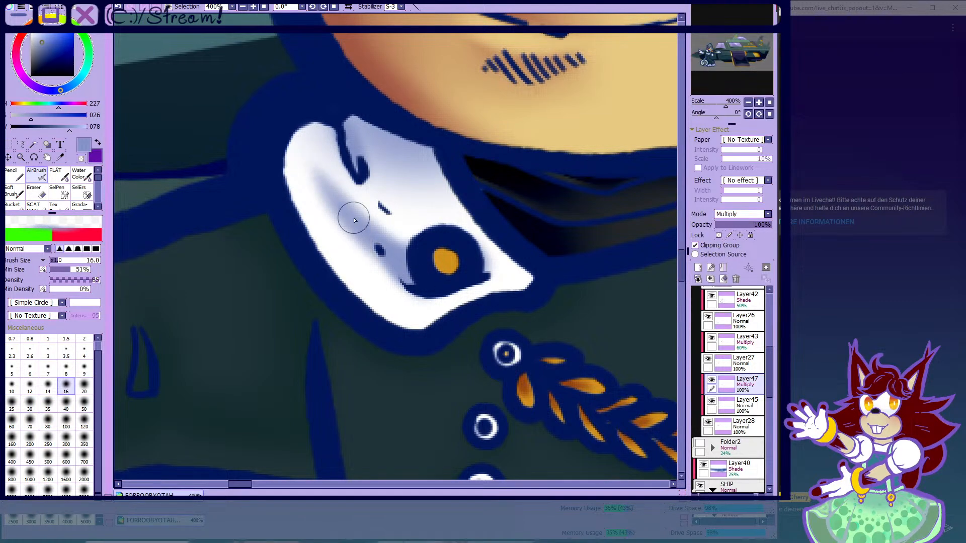
- Blend the blue collar shading with the Water Color brush at size 20
scroll(361, 227, down, 5)
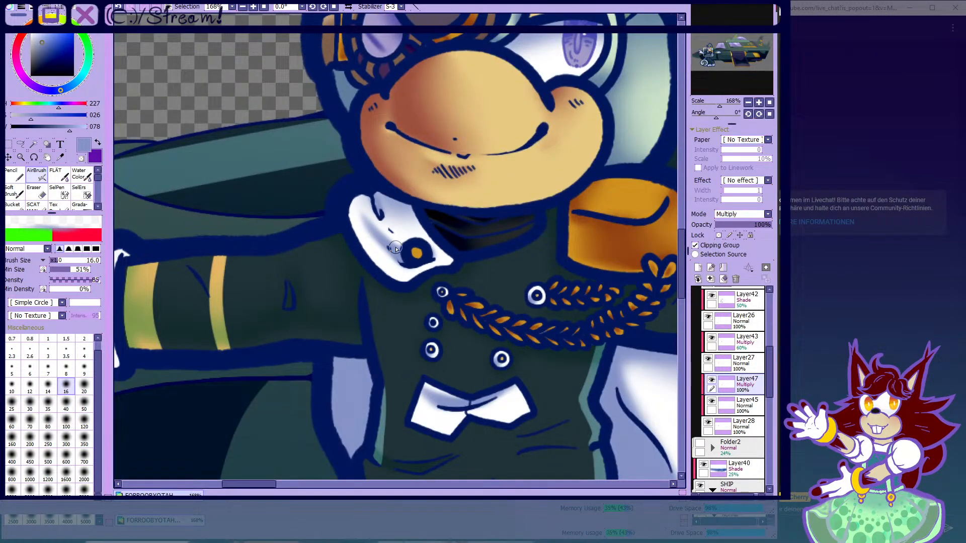
scroll(323, 182, down, 2)
scroll(352, 211, up, 7)
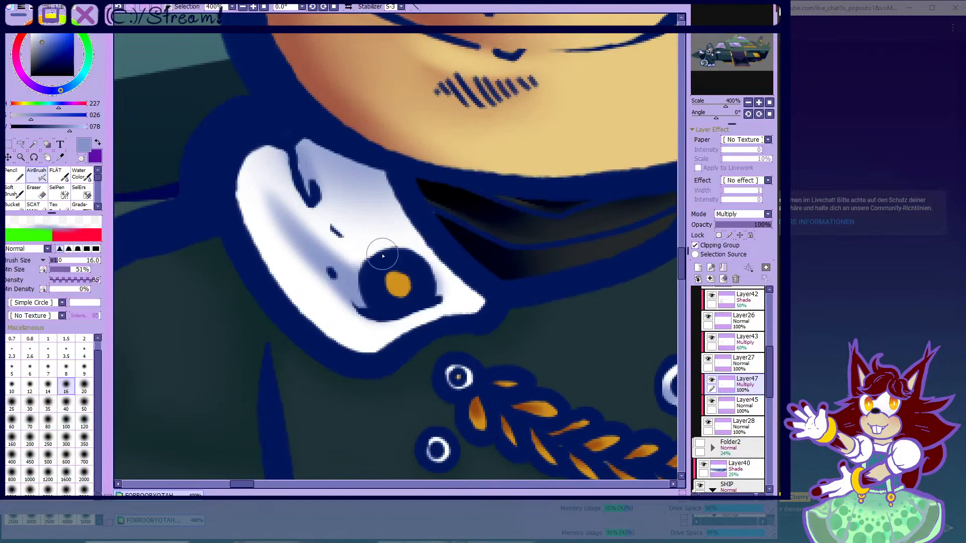
scroll(352, 166, down, 6)
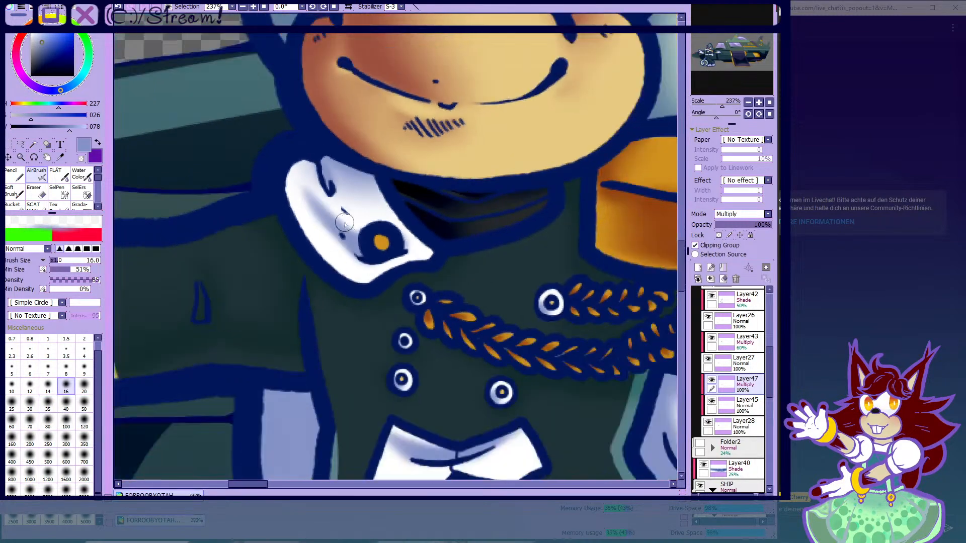
scroll(326, 186, up, 4)
click(79, 174)
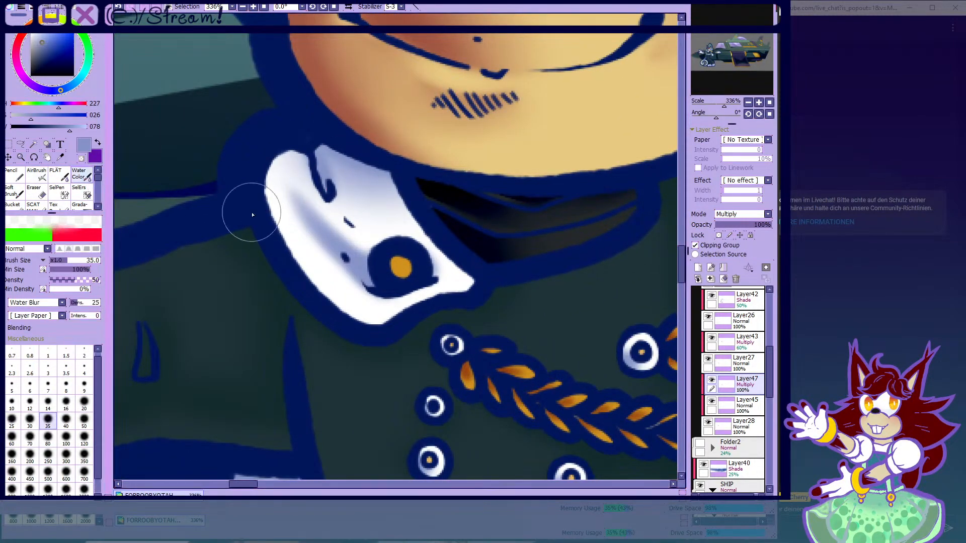
click(84, 402)
mouse_move(286, 183)
mouse_down()
mouse_move(347, 248)
mouse_move(365, 229)
mouse_up()
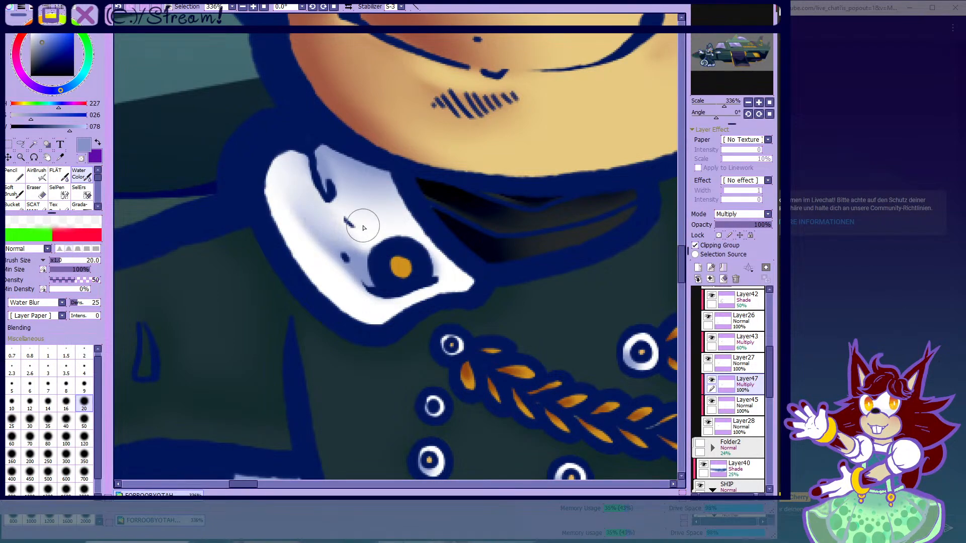
scroll(367, 237, down, 3)
scroll(347, 227, up, 2)
scroll(330, 216, down, 5)
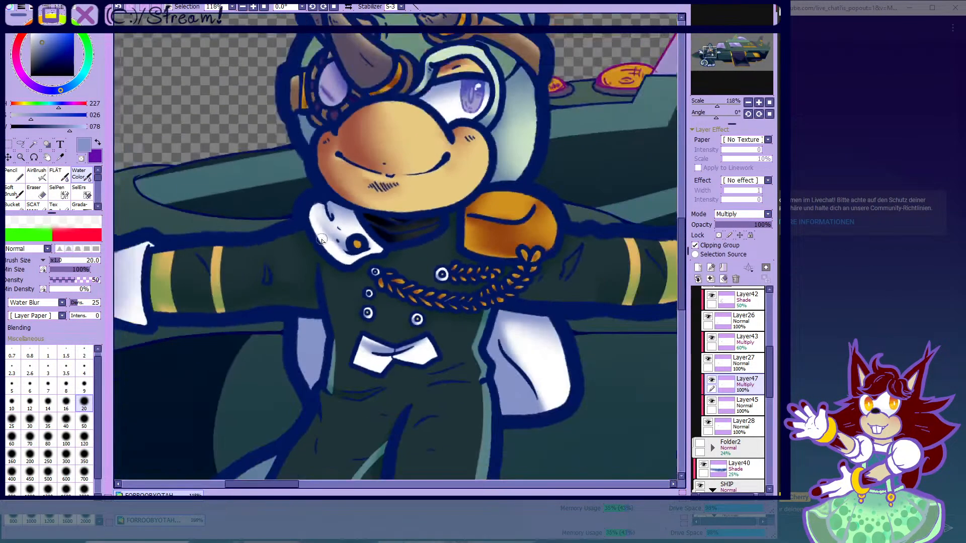
- Airbrush blue shading at size 80 onto the white shape behind the character's waist and blend it with Water Color at size 35
click(36, 174)
scroll(462, 241, down, 2)
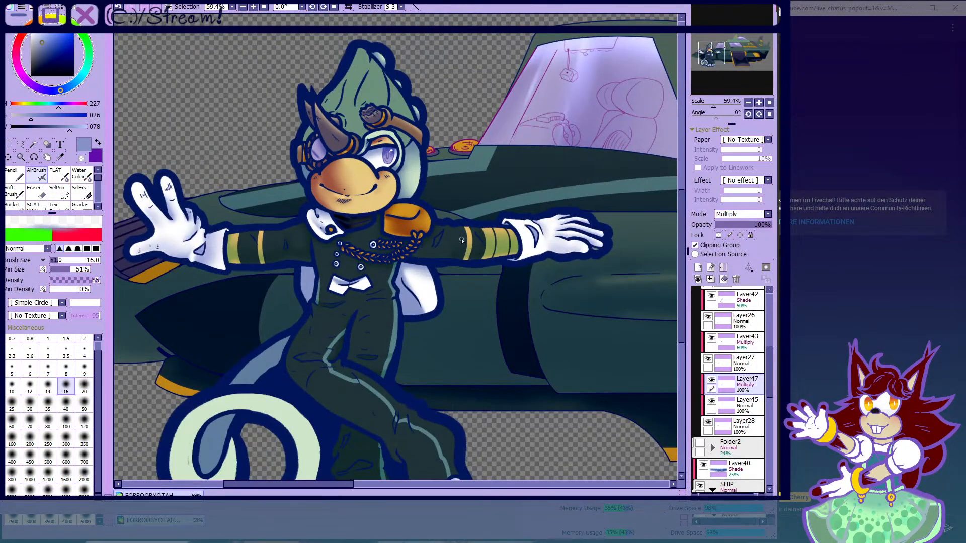
scroll(394, 247, up, 4)
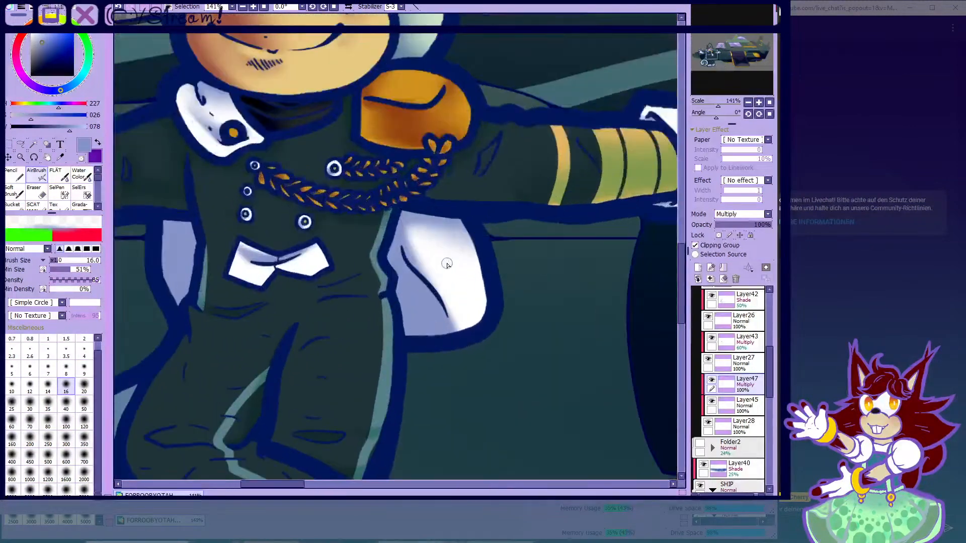
click(48, 422)
mouse_move(358, 222)
mouse_down()
mouse_move(413, 319)
mouse_move(463, 376)
mouse_up()
click(79, 174)
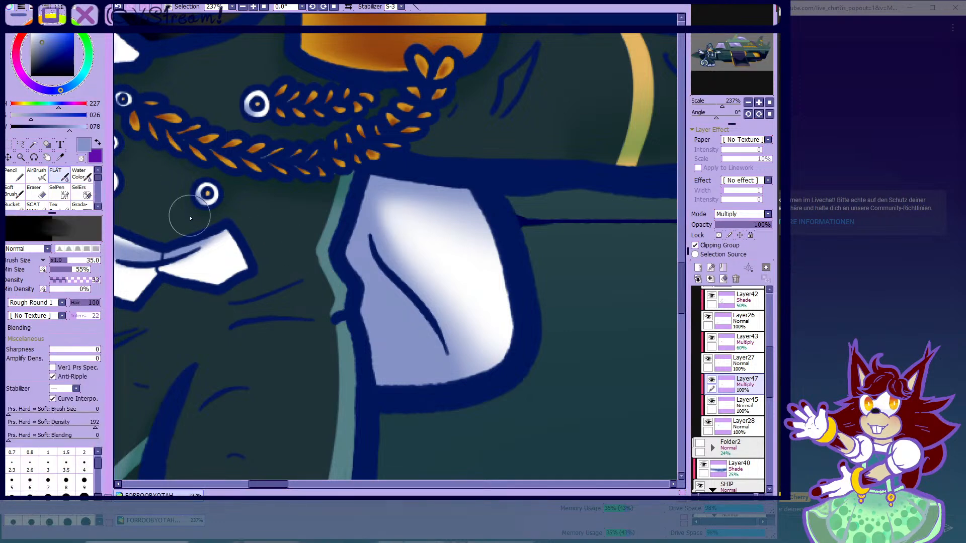
click(48, 421)
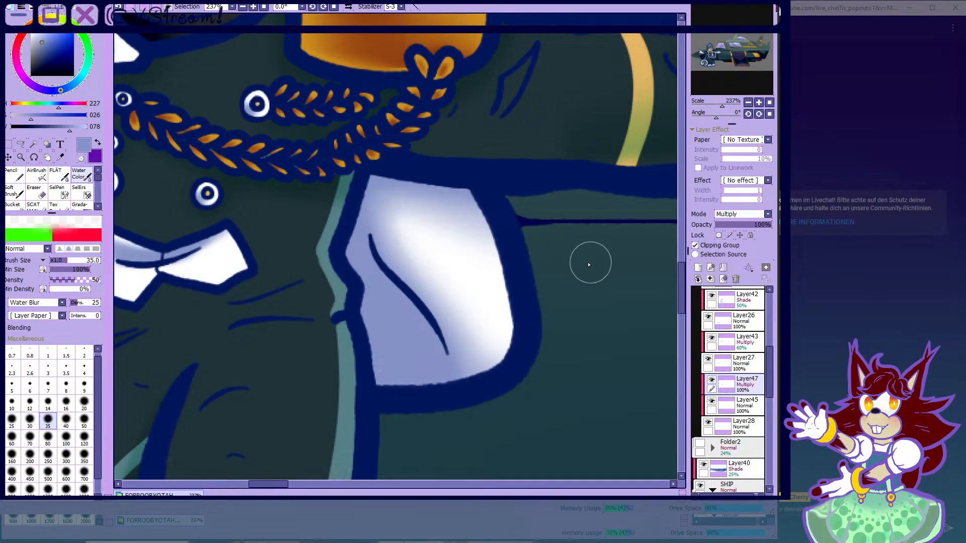
- Set the airbrush size to 50 and extend the soft blue shading across the white shape behind the waist
click(34, 191)
click(40, 178)
key(bracketleft)
key(bracketleft)
key(bracketleft)
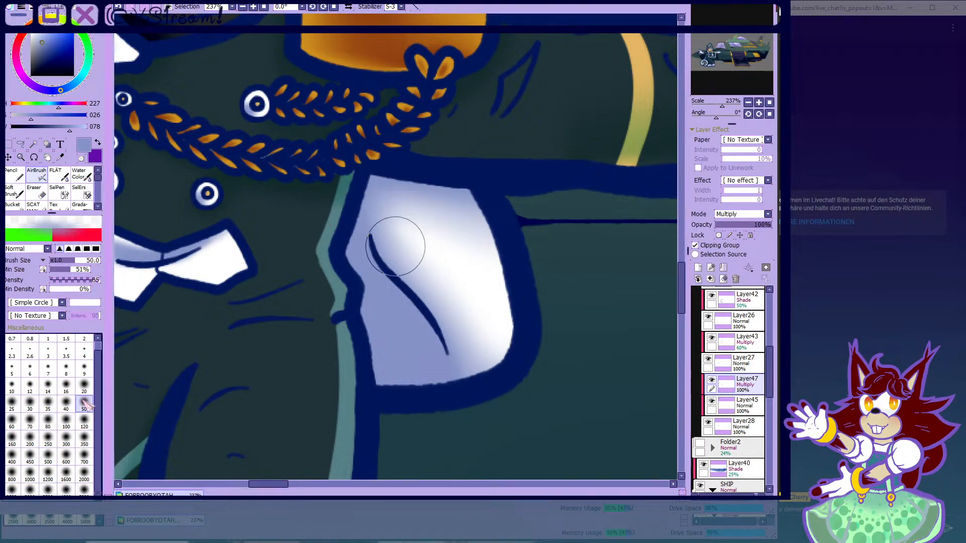
scroll(357, 180, up, 2)
drag(324, 172, 608, 181)
scroll(463, 238, down, 5)
scroll(469, 235, down, 8)
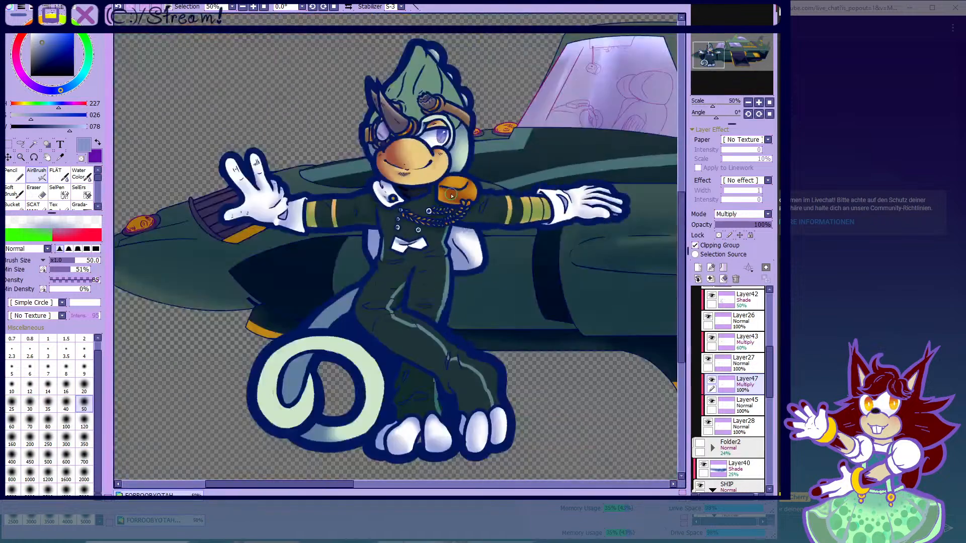
scroll(394, 231, up, 2)
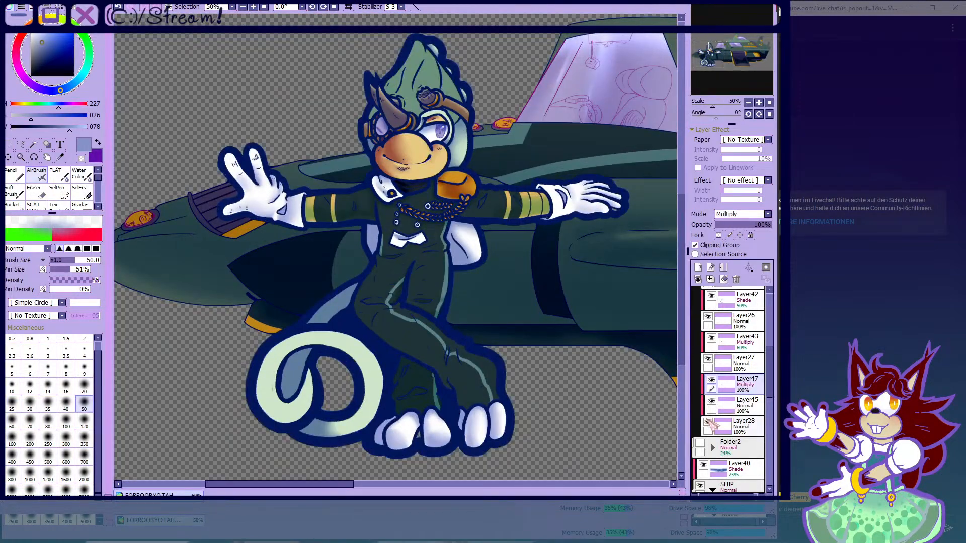
- Set the airbrush size to 16, open the scratch pad and save the current blue there as a swatch with the Pencil
scroll(422, 91, up, 5)
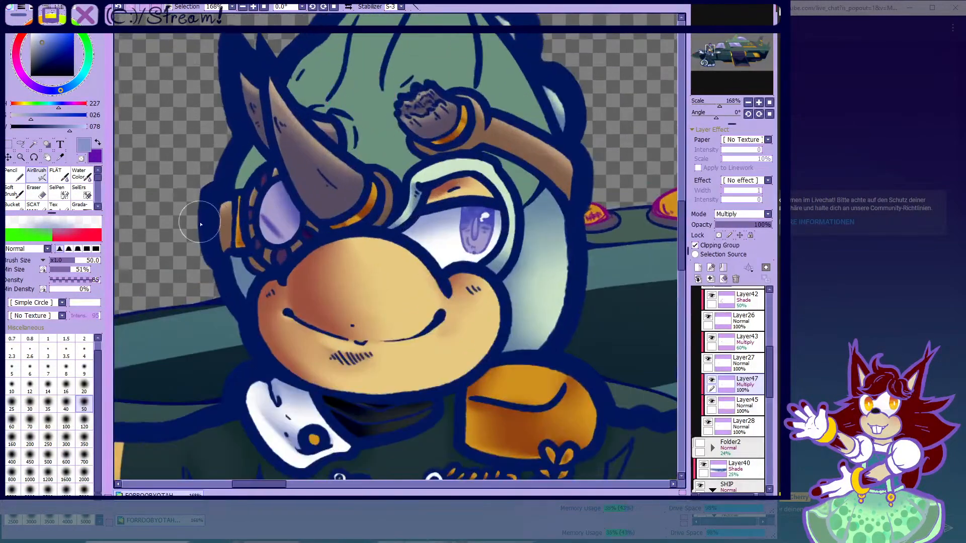
click(66, 387)
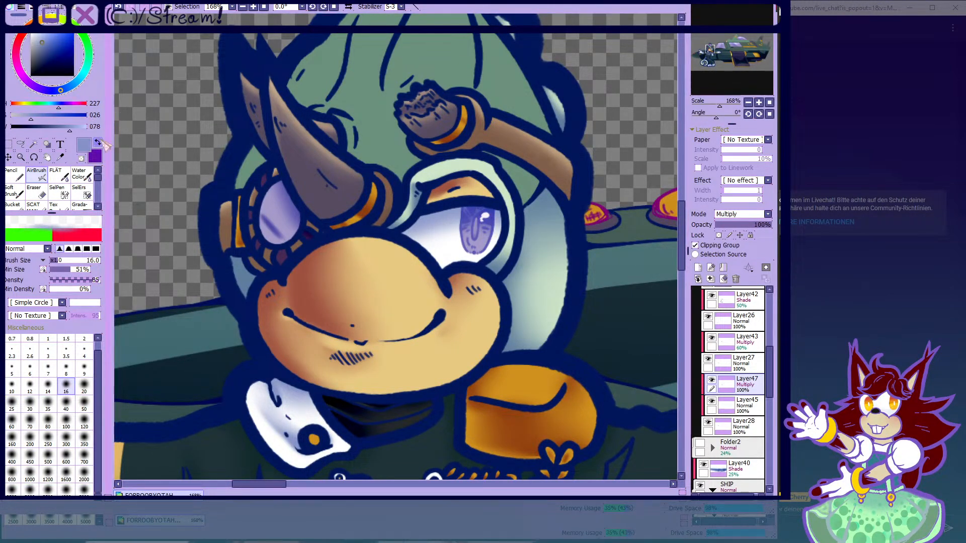
click(94, 8)
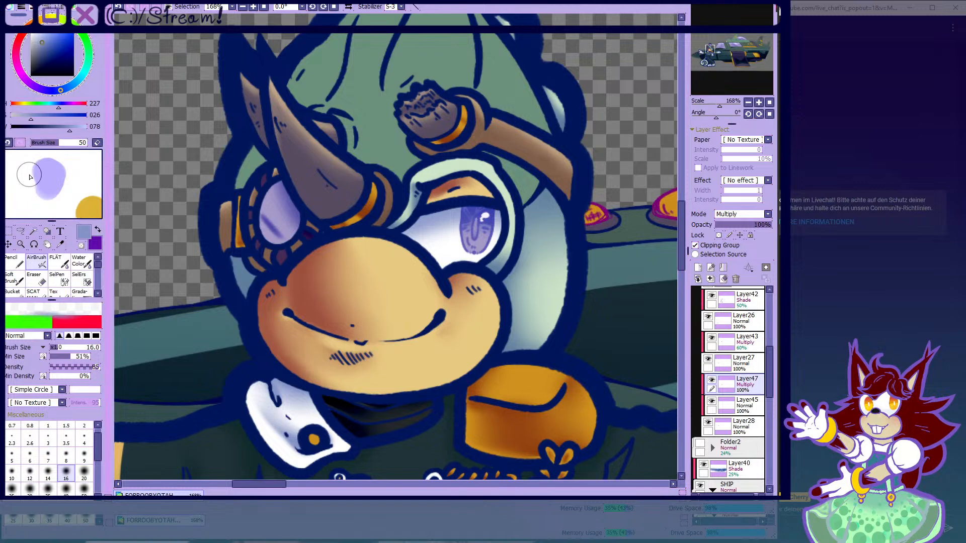
click(21, 264)
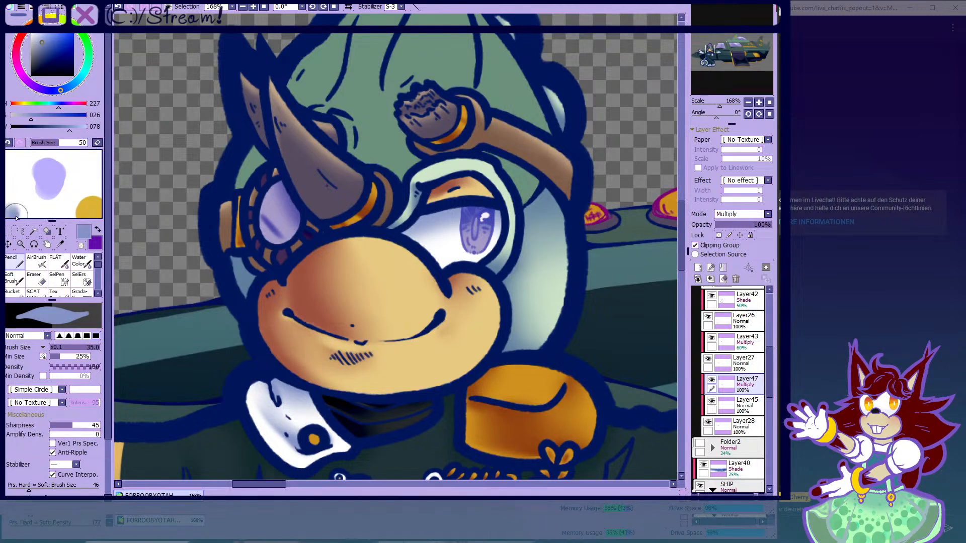
scroll(348, 217, down, 1)
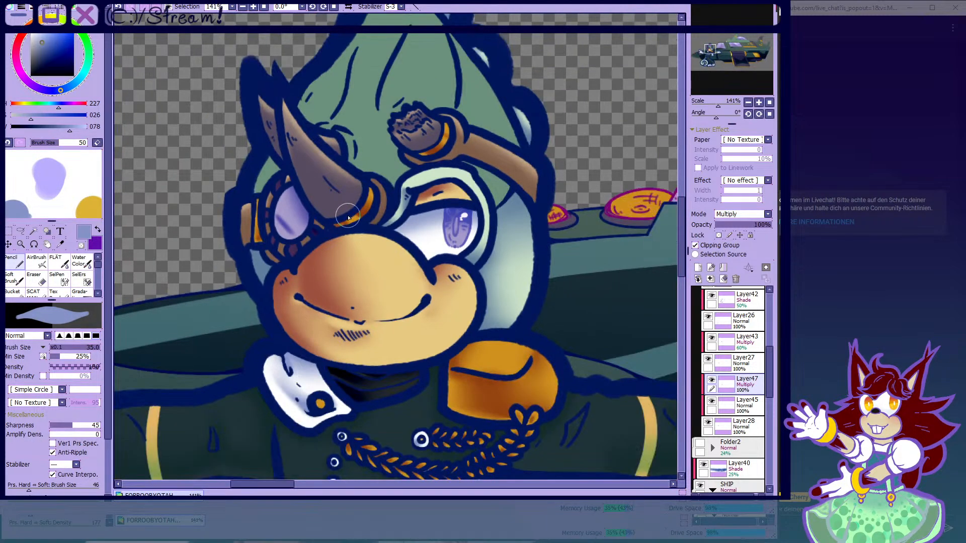
scroll(347, 213, up, 2)
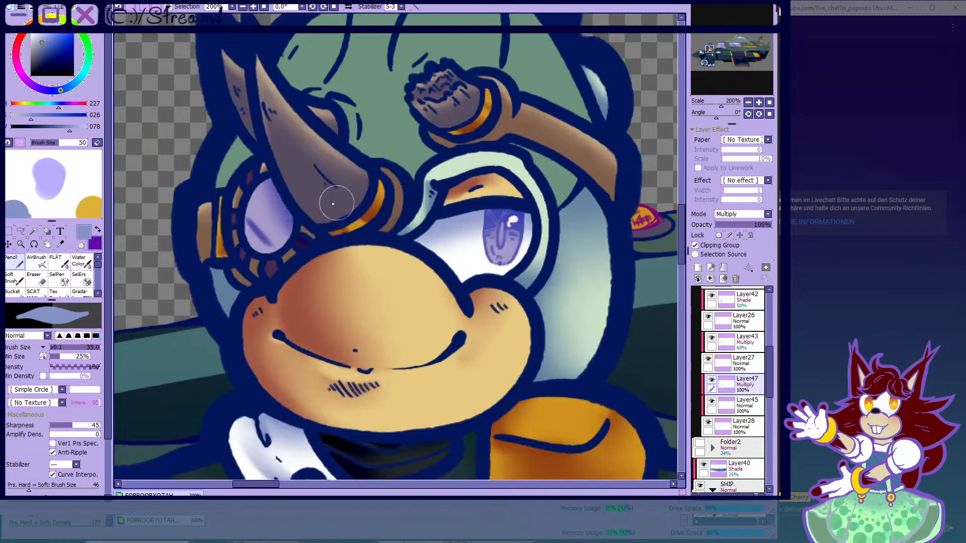
- Switch back to the airbrush, set its color to a darker indigo of H 246, S 40, V 60, and hide the scratch pad
click(37, 262)
scroll(272, 136, down, 2)
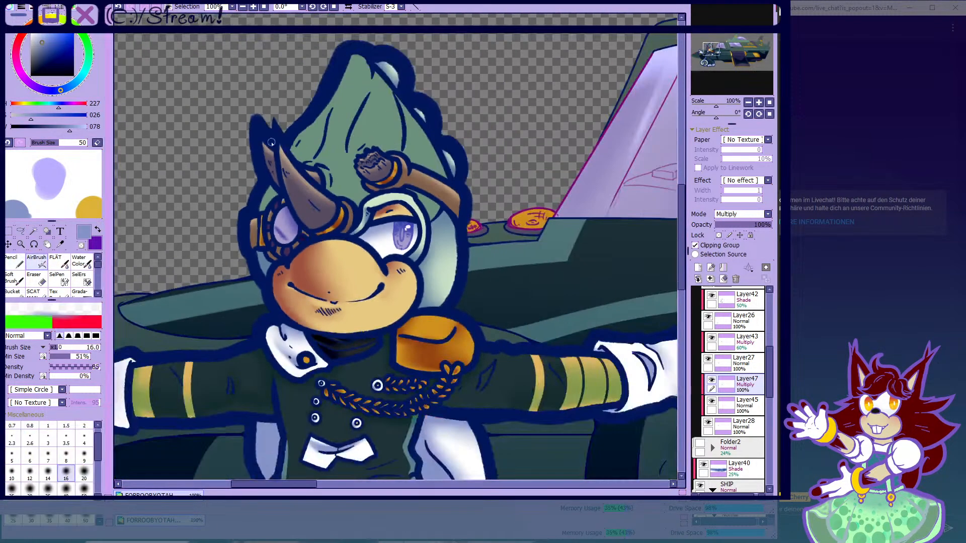
scroll(271, 136, up, 1)
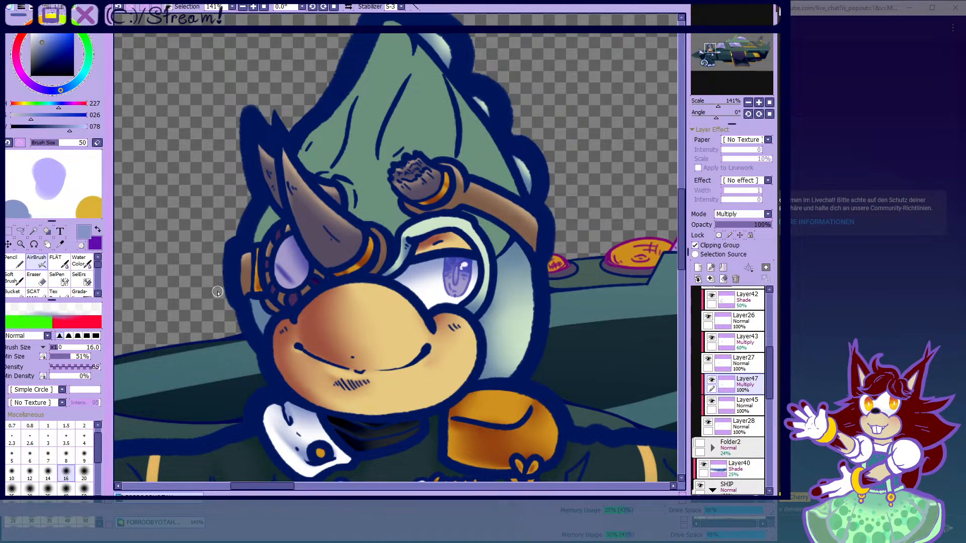
drag(42, 44, 48, 50)
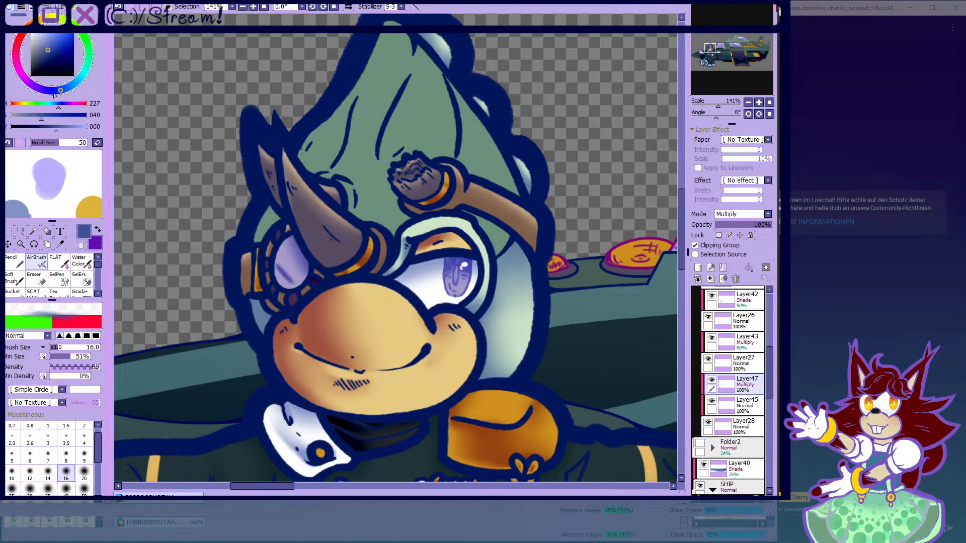
click(48, 90)
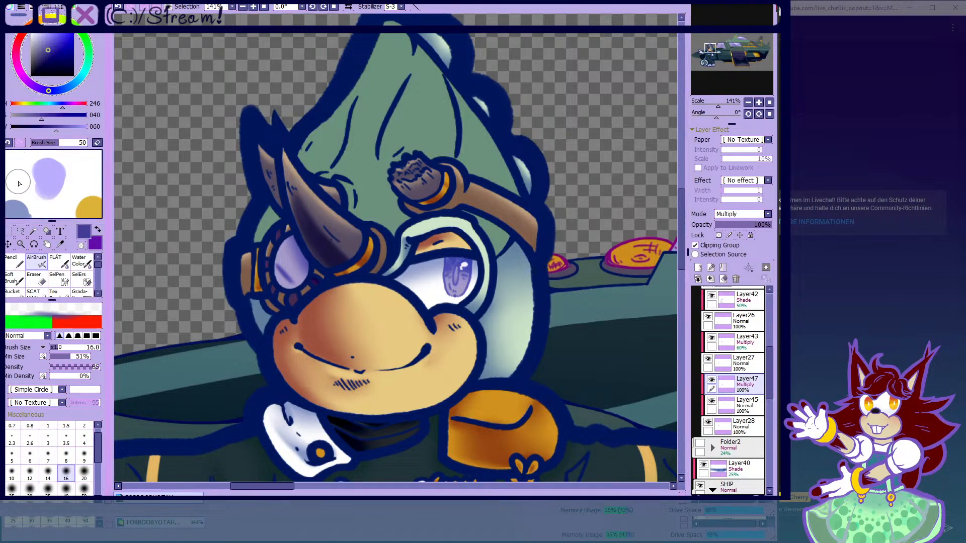
drag(12, 197, 20, 211)
click(79, 7)
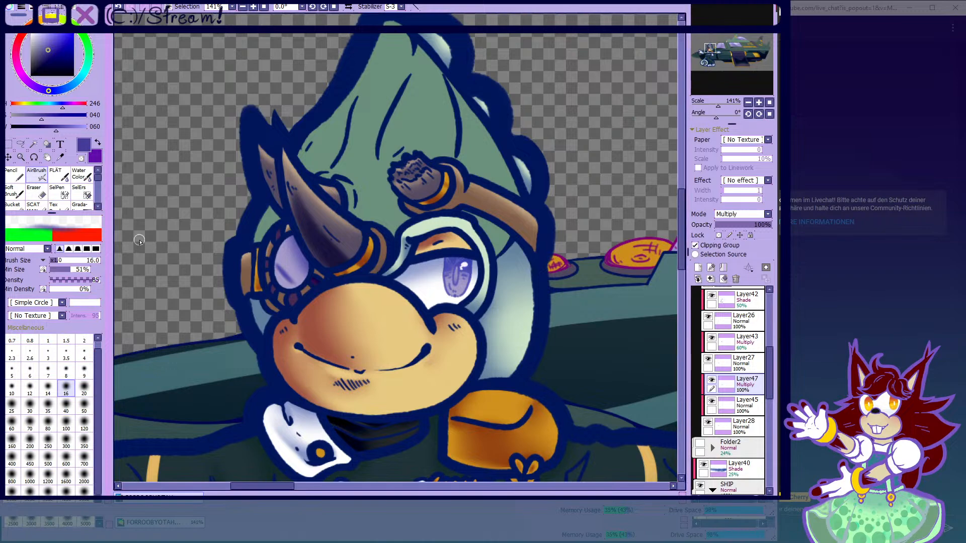
- Airbrush dark indigo shading along the lower side of the large horn, cleaning up its edges with the transparent color
click(81, 158)
scroll(309, 222, up, 4)
drag(363, 343, 285, 243)
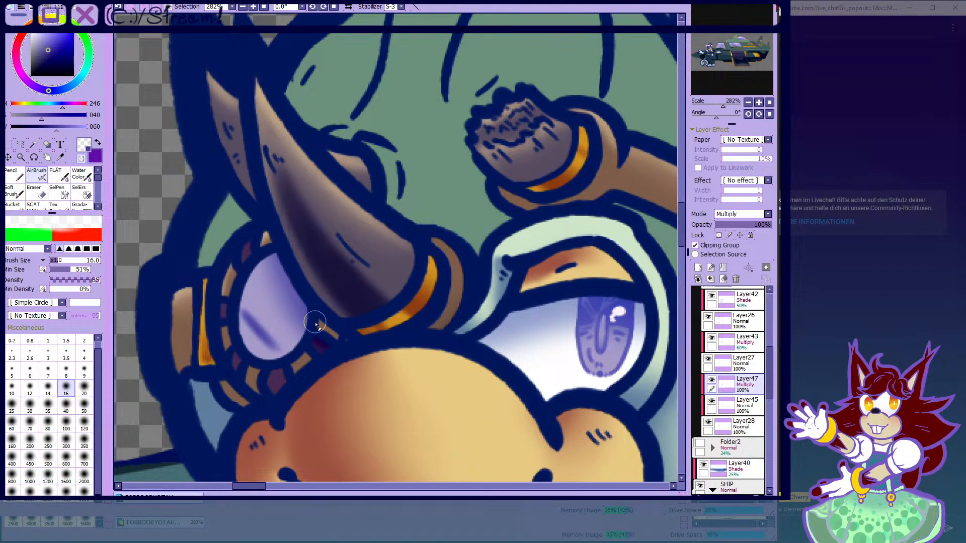
click(81, 158)
mouse_move(291, 199)
mouse_down()
mouse_move(372, 279)
mouse_move(317, 230)
mouse_move(431, 314)
mouse_up()
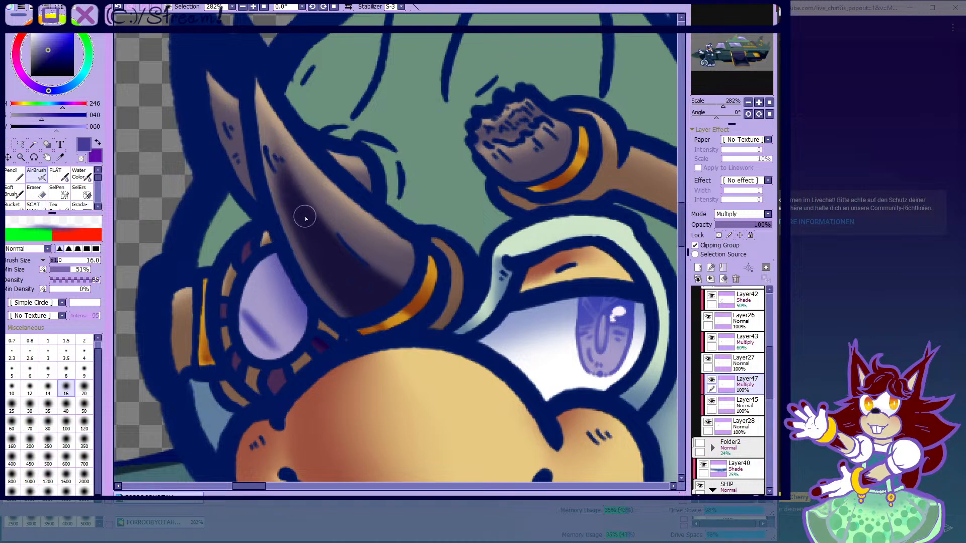
- Airbrush dark indigo shading onto the broken horn stump just above its gold ring
scroll(308, 220, down, 3)
scroll(425, 147, up, 5)
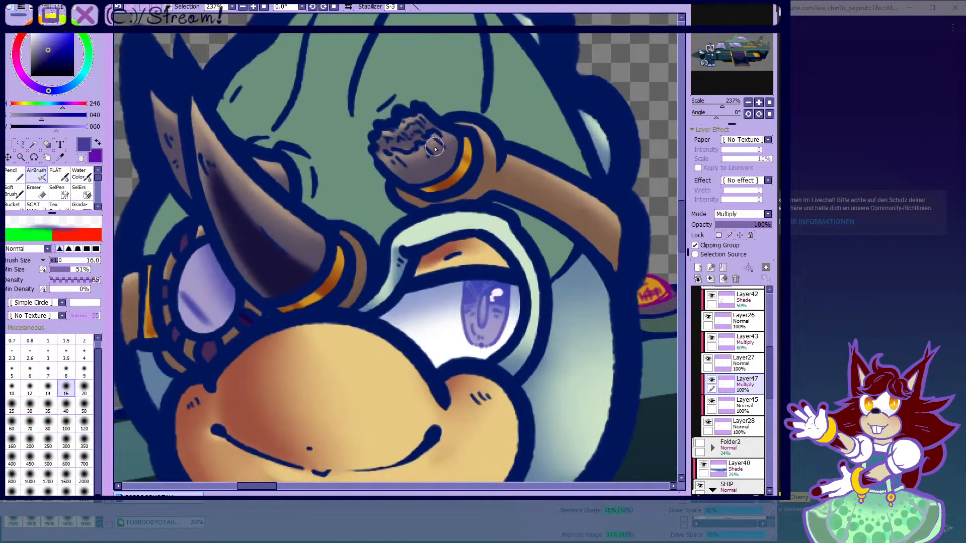
mouse_move(425, 151)
mouse_down()
mouse_move(453, 181)
mouse_move(397, 151)
mouse_move(461, 194)
mouse_up()
scroll(377, 160, down, 5)
- Airbrush dark indigo shading onto the thin rear horn tip and the small brown bump behind the large horn
scroll(363, 219, up, 4)
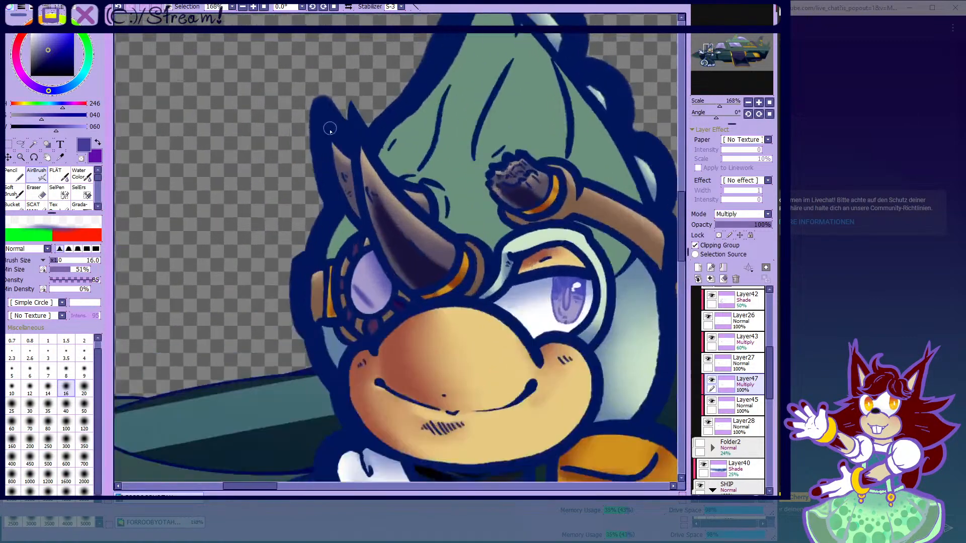
scroll(370, 217, up, 1)
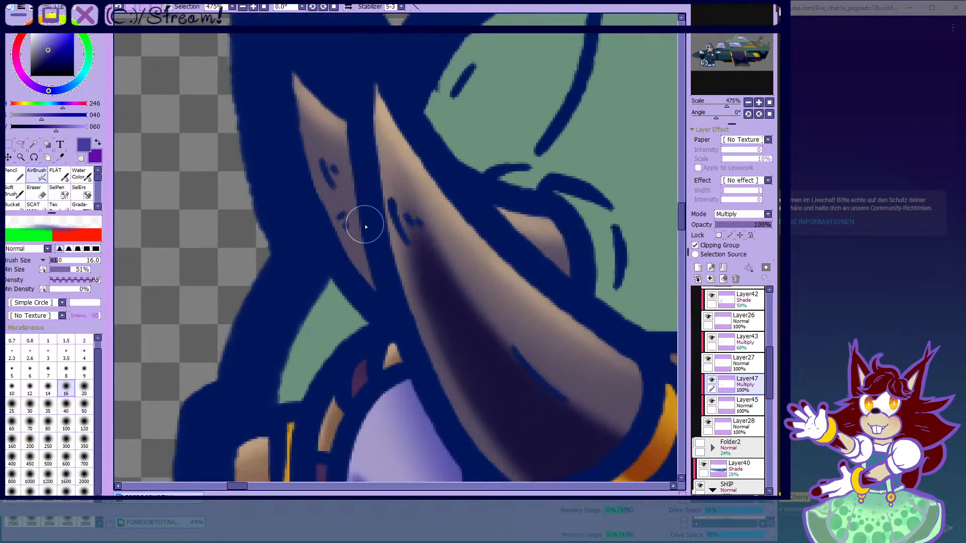
mouse_move(379, 255)
mouse_down()
mouse_move(322, 129)
mouse_move(382, 248)
mouse_move(362, 197)
mouse_move(311, 113)
mouse_move(401, 277)
mouse_move(369, 226)
mouse_up()
scroll(368, 226, down, 5)
scroll(337, 187, up, 4)
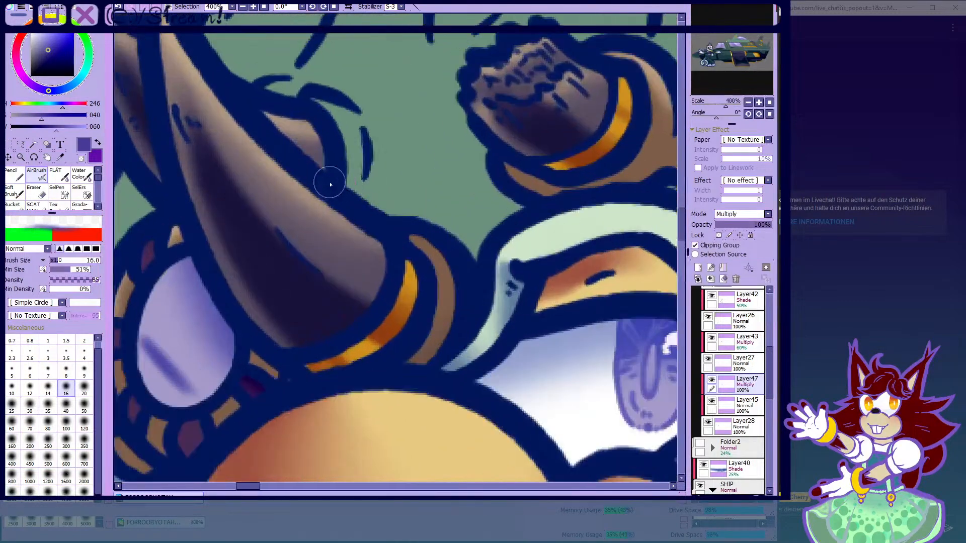
drag(326, 161, 316, 133)
scroll(408, 308, down, 5)
mouse_move(460, 220)
mouse_down()
mouse_move(402, 220)
mouse_move(352, 237)
mouse_up()
- Airbrush fine dark indigo shading into the cracks of the broken horn stump's jagged end at brush size 7
scroll(352, 238, up, 8)
scroll(352, 237, up, 1)
click(49, 371)
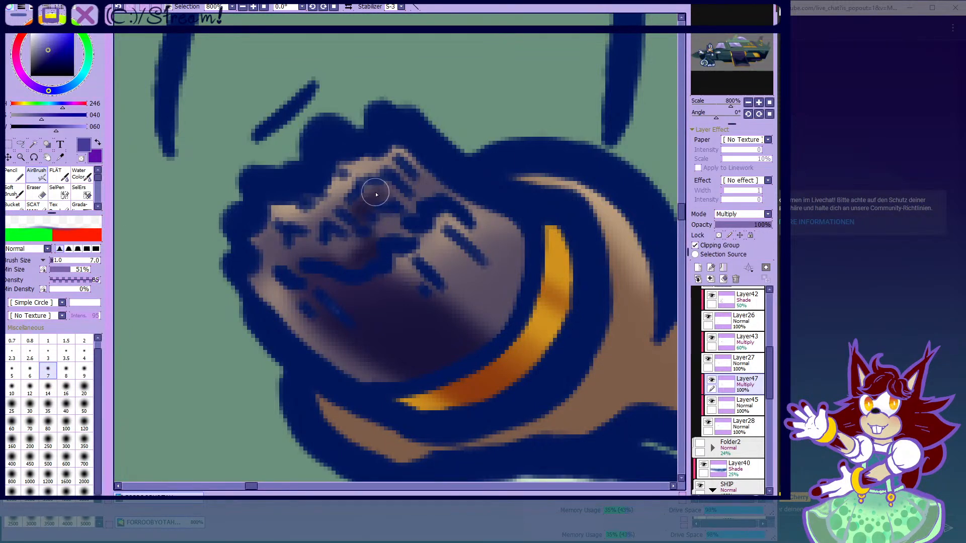
scroll(388, 206, down, 1)
scroll(349, 217, up, 1)
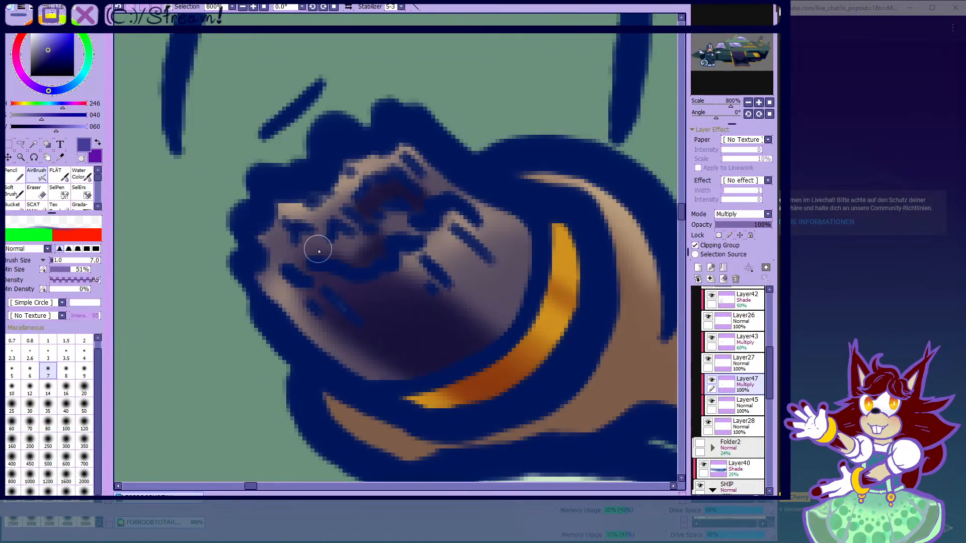
drag(319, 239, 293, 220)
scroll(297, 251, down, 1)
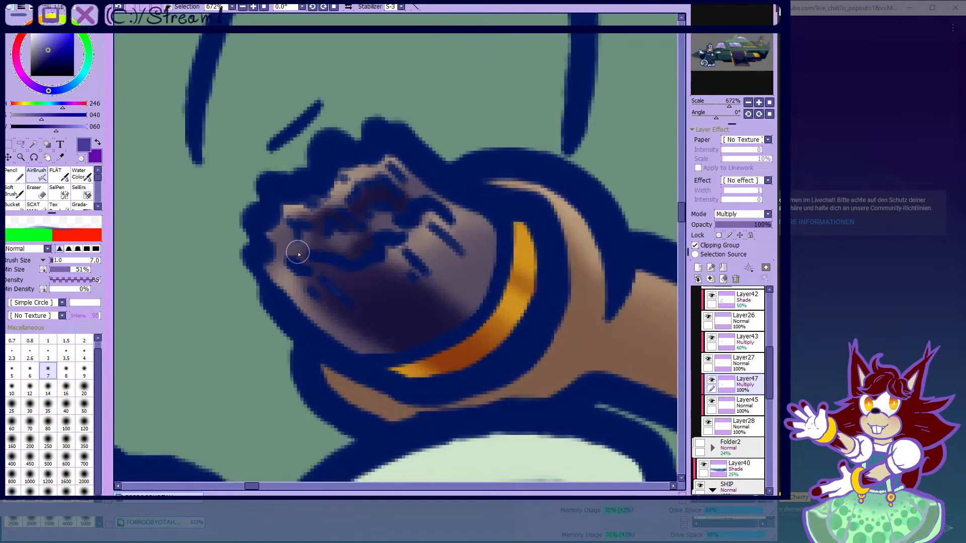
scroll(322, 252, down, 3)
scroll(382, 254, up, 6)
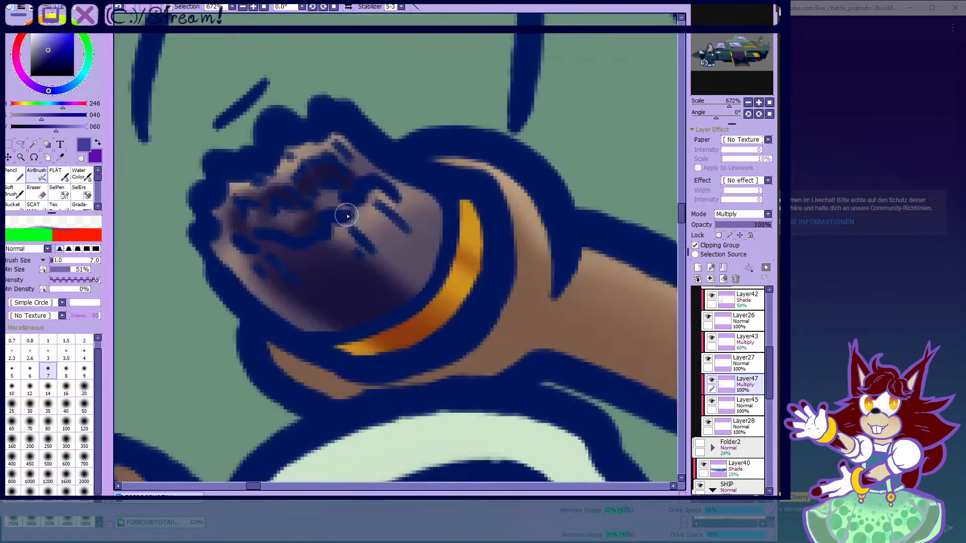
- Airbrush thin dark streaks along the side of the broken horn stump, between its grooves and the gold ring
scroll(492, 187, down, 5)
scroll(440, 164, down, 4)
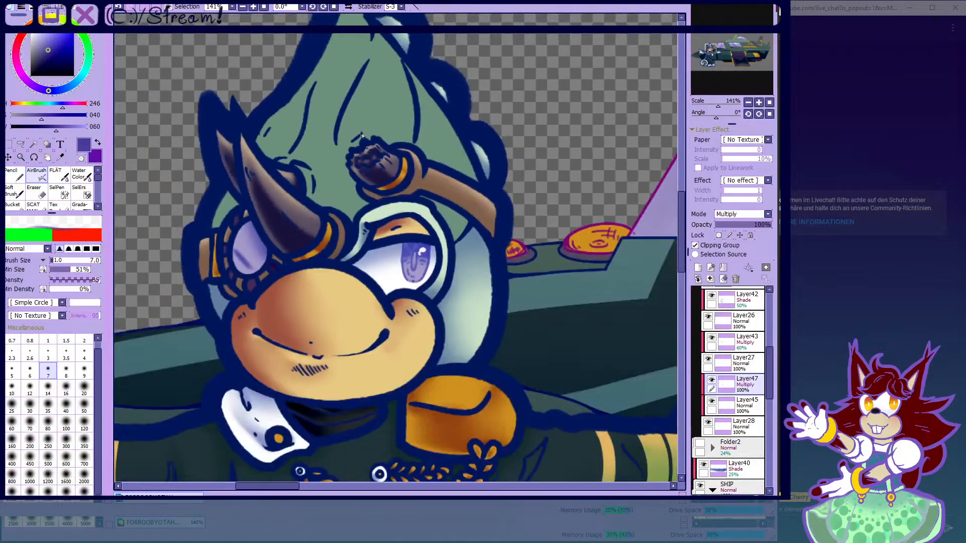
scroll(351, 136, up, 5)
scroll(421, 174, down, 3)
scroll(347, 157, up, 4)
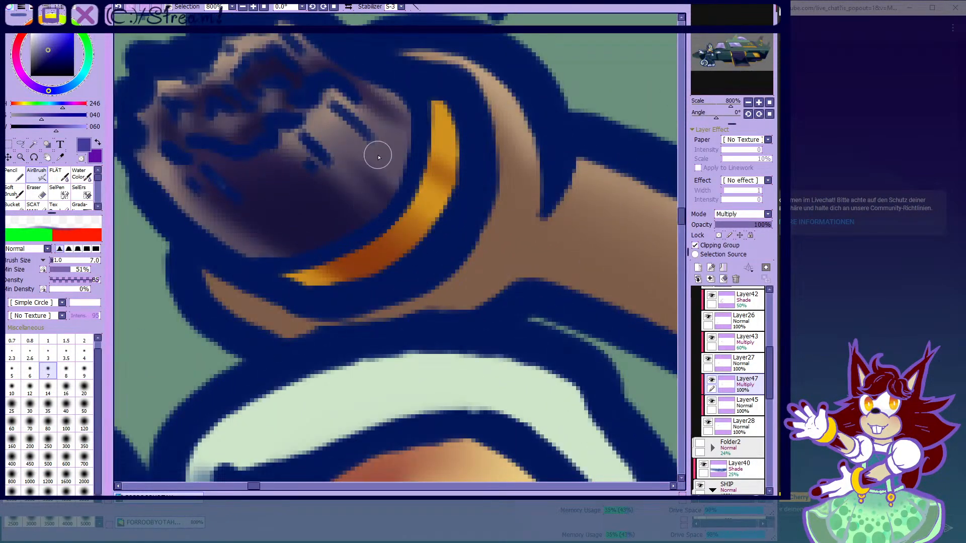
scroll(400, 176, down, 4)
- Deepen the dark shading around the large horn's center groove and base with the airbrush at size 14
scroll(330, 246, up, 2)
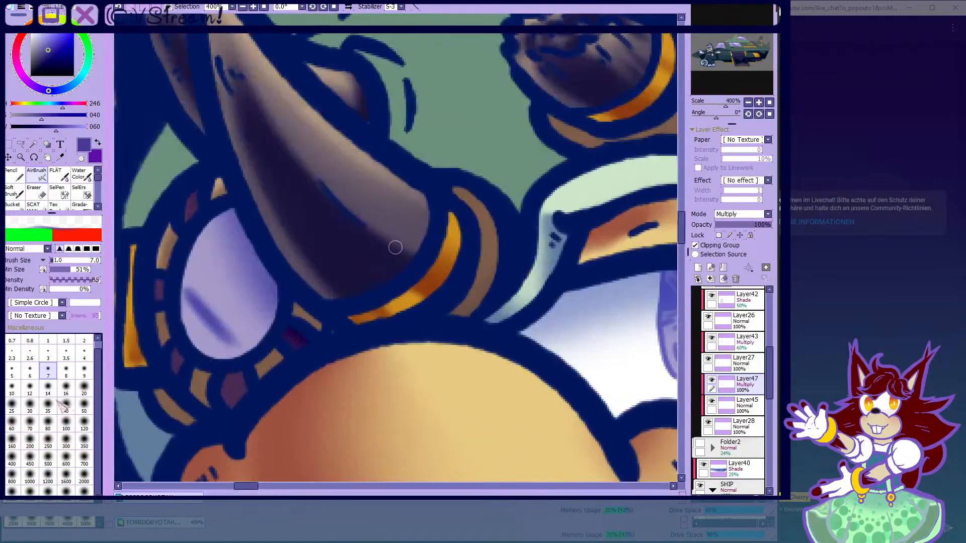
click(49, 388)
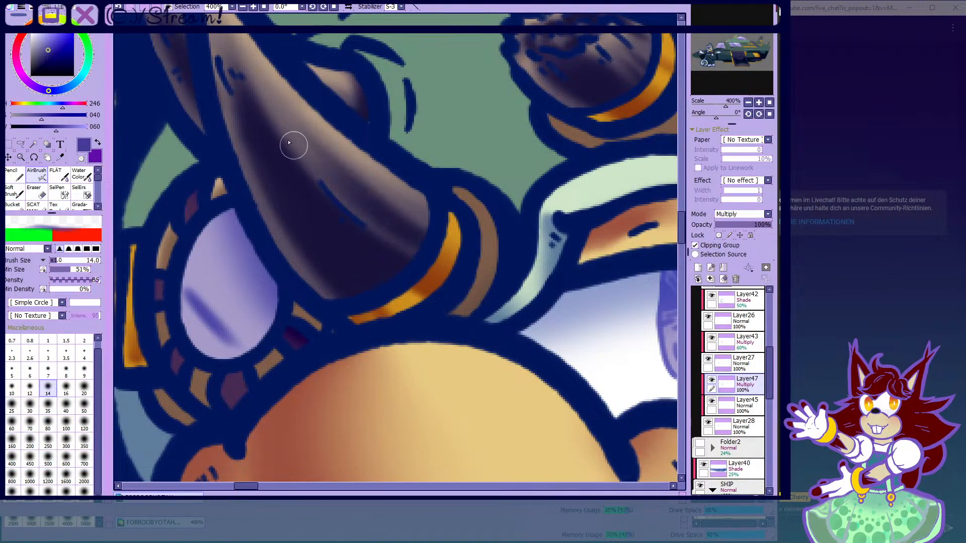
scroll(317, 171, down, 10)
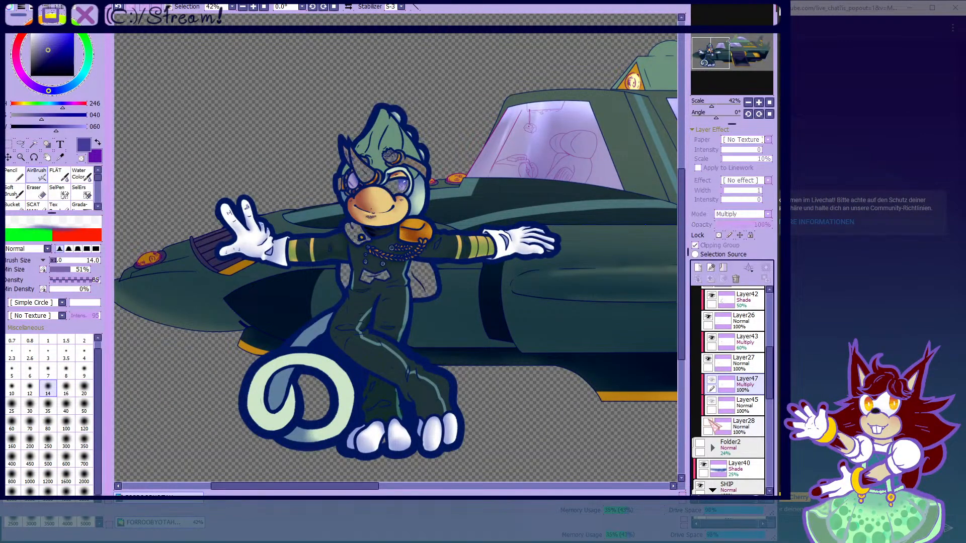
- Airbrush dark indigo shading onto the small brown segments around the rim of the goggle lens beside the large horn
scroll(398, 139, up, 3)
scroll(399, 138, up, 1)
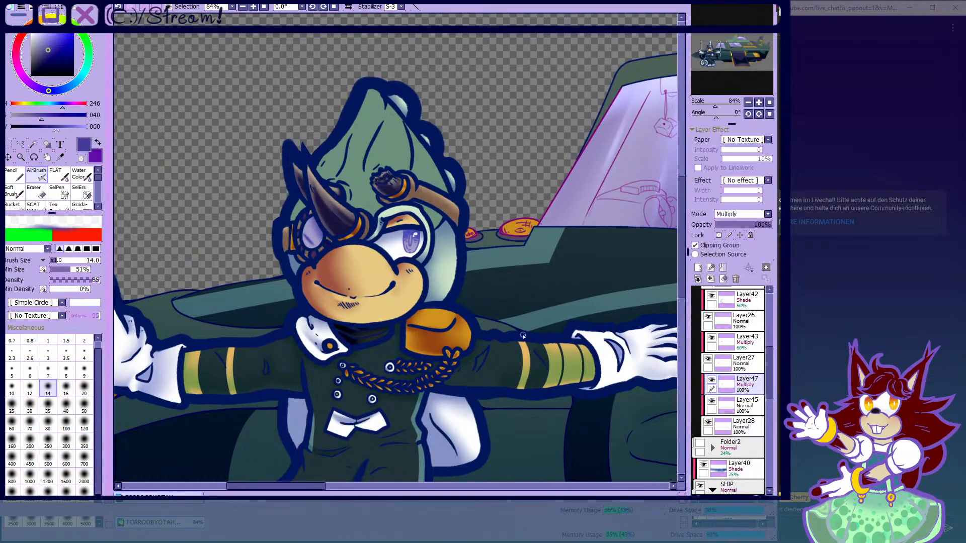
scroll(281, 271, up, 9)
scroll(274, 273, up, 1)
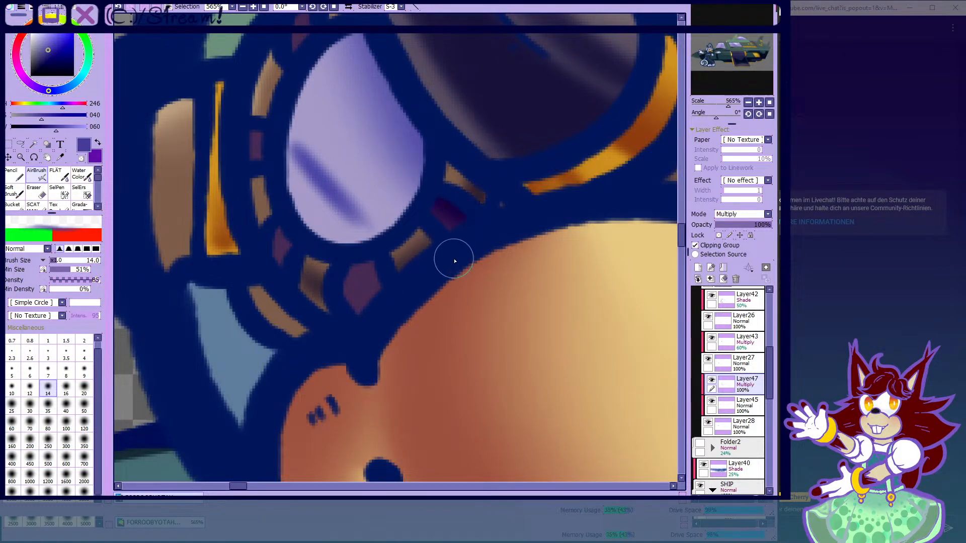
scroll(451, 260, down, 3)
scroll(345, 209, up, 2)
scroll(342, 235, down, 1)
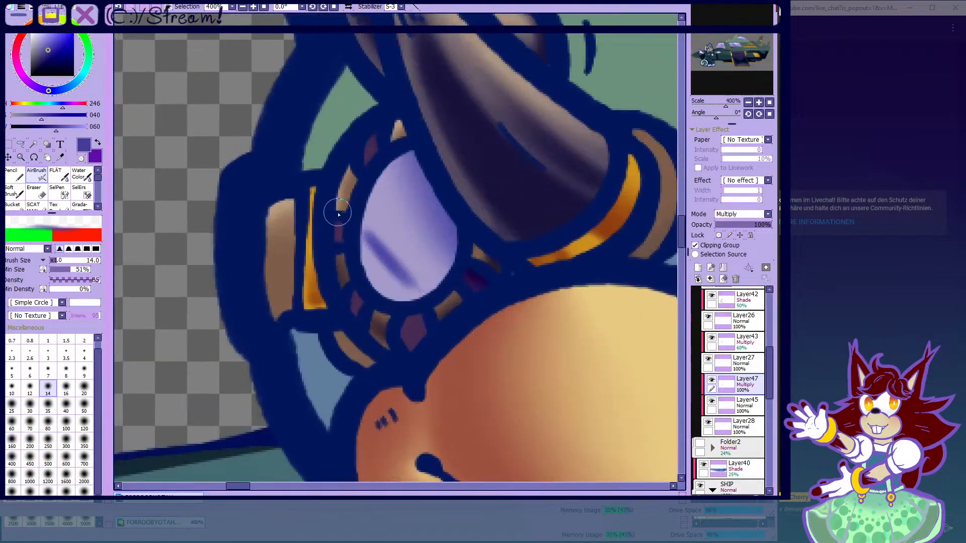
scroll(334, 177, down, 2)
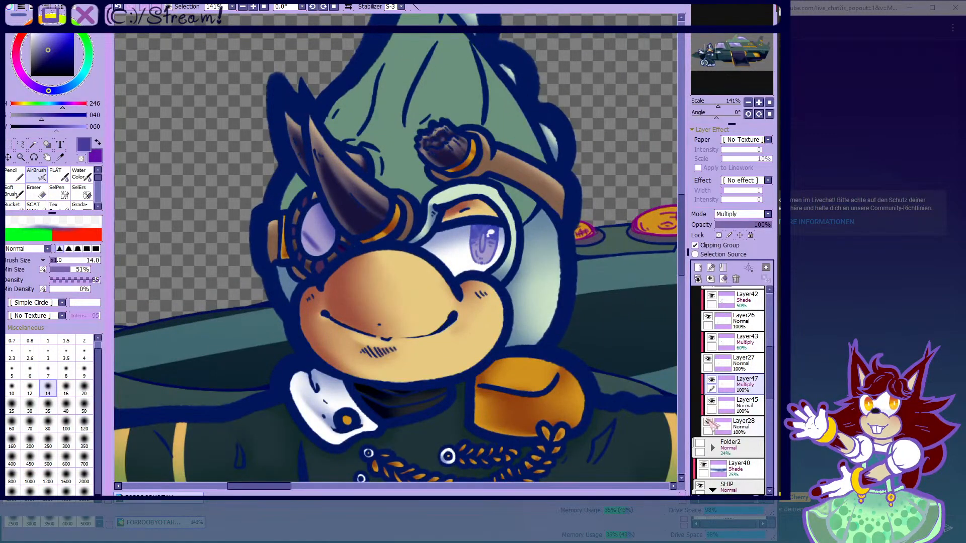
- Airbrush dark indigo shading onto the brown strap piece at the outer side of the goggles, beside its gold strip
scroll(292, 264, up, 4)
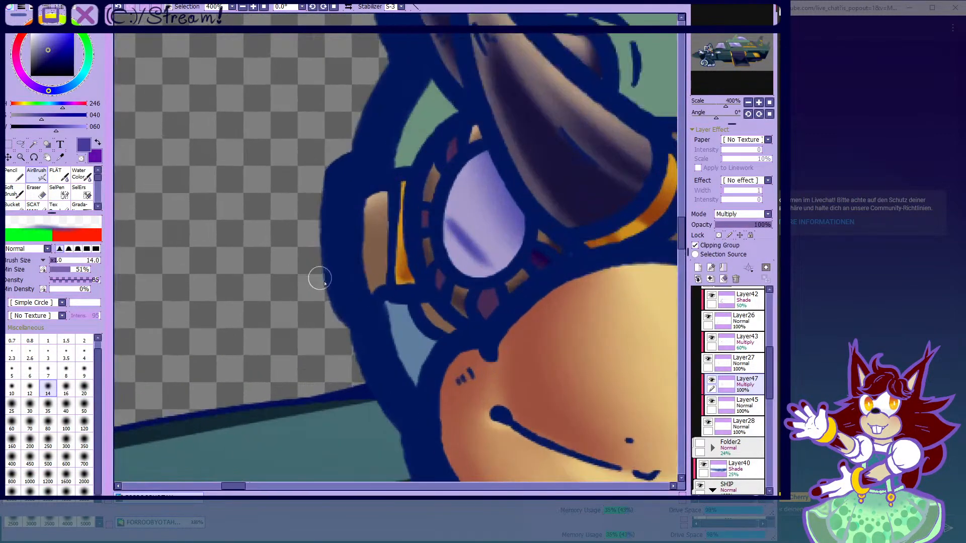
scroll(319, 279, up, 4)
drag(352, 319, 356, 286)
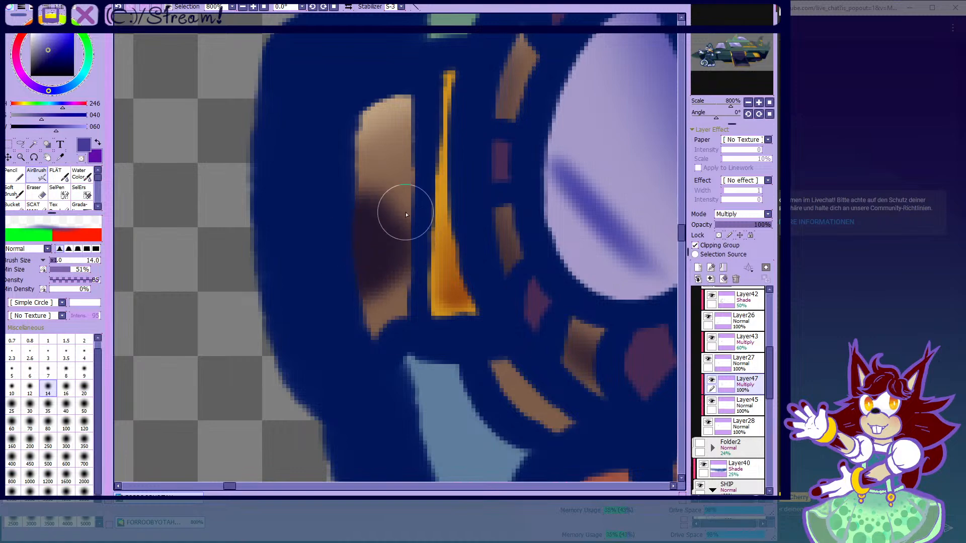
scroll(401, 197, down, 7)
scroll(377, 254, up, 5)
scroll(371, 214, down, 3)
scroll(370, 214, up, 3)
- Airbrush dark shading along the brown goggle strap behind the broken horn stump and blend it with the Water Color brush
mouse_move(368, 243)
mouse_down()
mouse_move(502, 314)
mouse_move(536, 367)
mouse_up()
scroll(438, 269, down, 10)
key(w)
scroll(472, 193, up, 6)
mouse_move(353, 146)
mouse_down()
mouse_move(476, 218)
mouse_move(526, 289)
mouse_up()
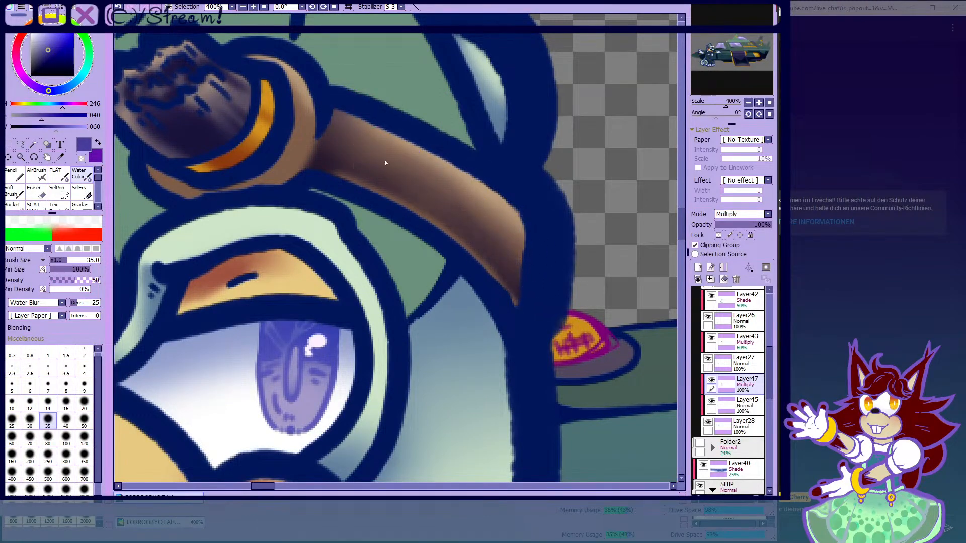
scroll(386, 163, down, 4)
- Blend the shading on the brown strap piece beside the goggle lens using the Water Color brush at size 16
scroll(394, 247, up, 3)
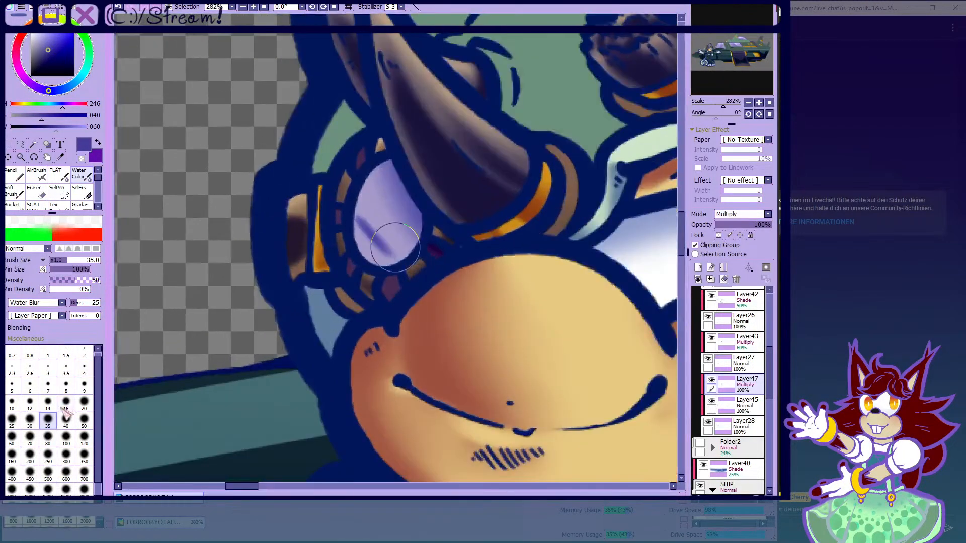
click(65, 410)
scroll(292, 211, up, 3)
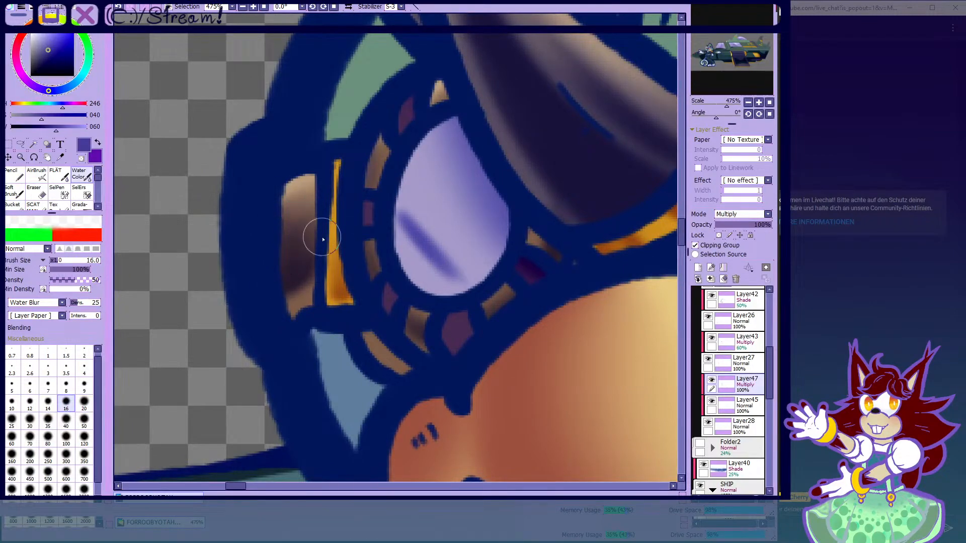
mouse_move(309, 272)
mouse_down()
mouse_move(304, 291)
mouse_move(280, 286)
mouse_up()
scroll(297, 222, down, 4)
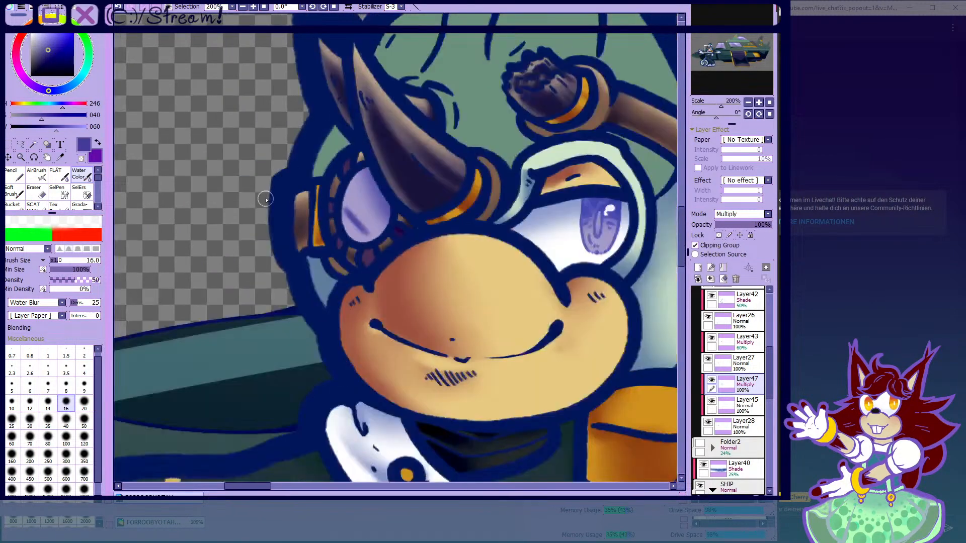
- Clean up the shading on the goggle rim's brown segments using the airbrush with transparent color at size 7
click(36, 174)
scroll(317, 232, up, 5)
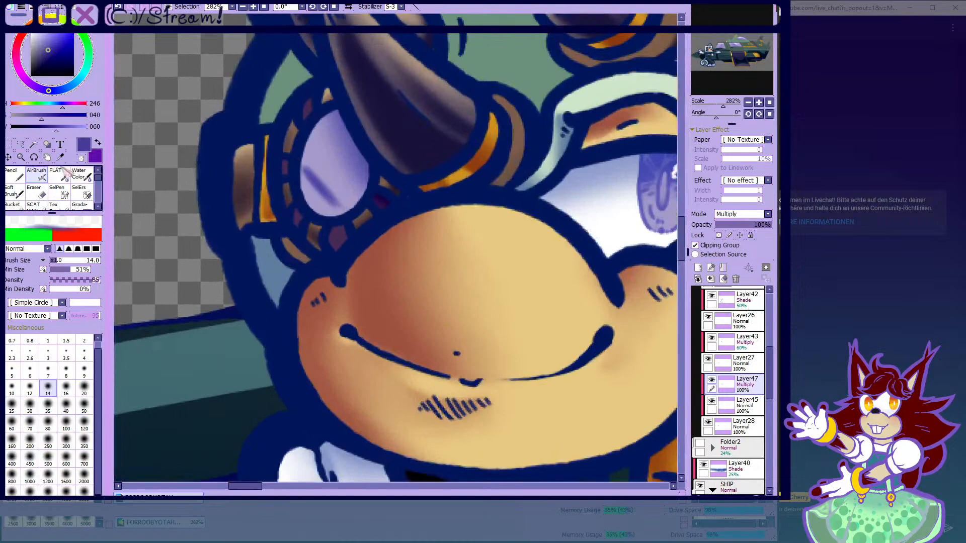
click(82, 158)
click(49, 372)
scroll(307, 245, up, 3)
scroll(312, 258, up, 1)
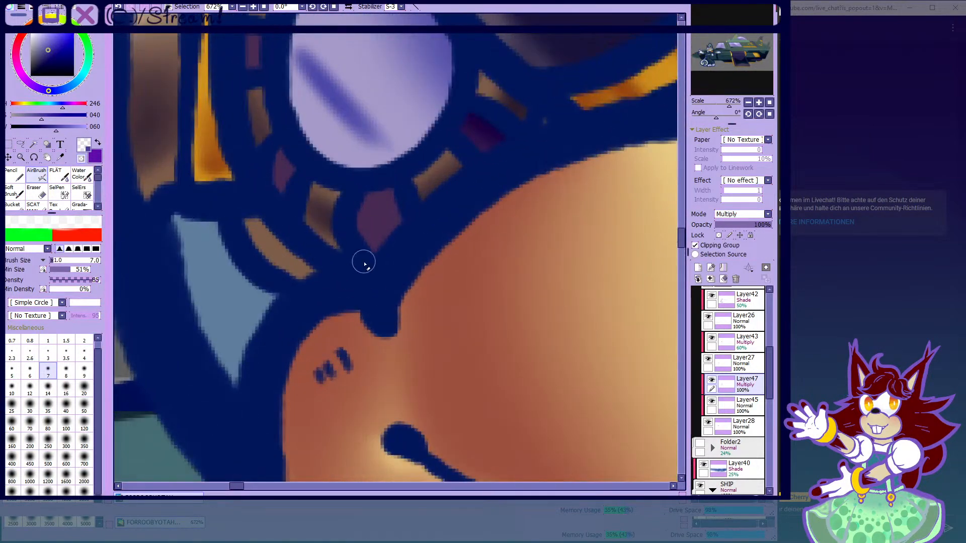
scroll(337, 249, down, 4)
scroll(310, 275, up, 3)
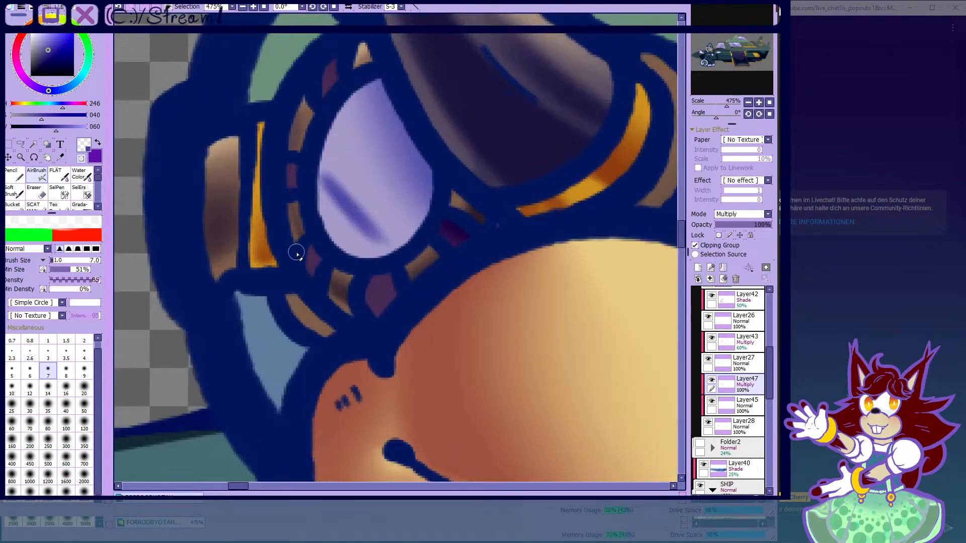
- Return the airbrush to dark indigo and touch up the shading on the goggle rim's brown segments
click(81, 157)
scroll(301, 242, up, 1)
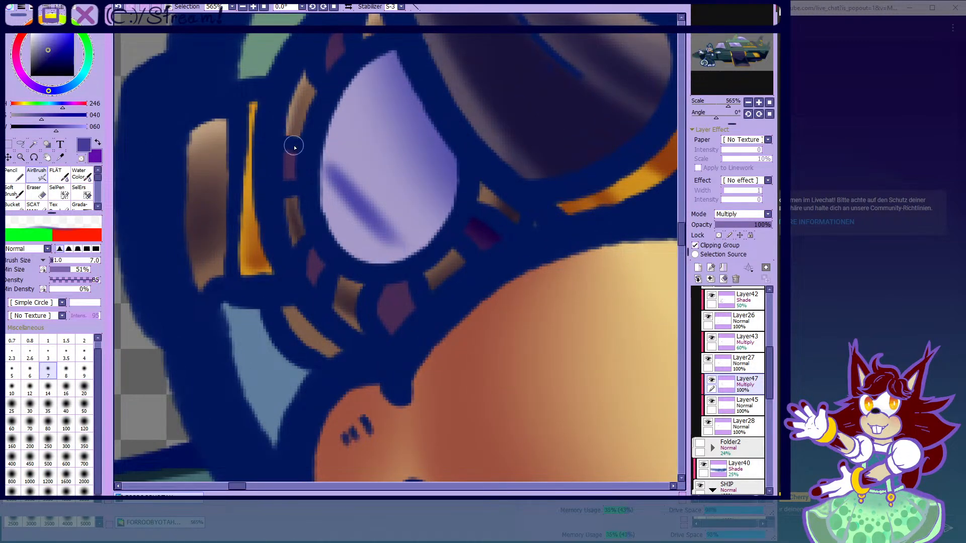
scroll(295, 134, down, 6)
scroll(369, 162, down, 2)
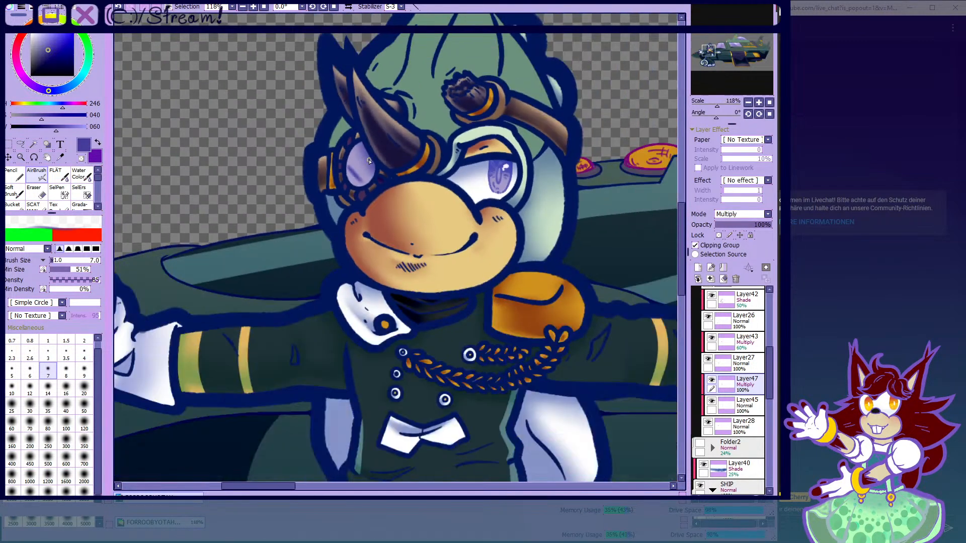
- Airbrush more dark indigo shading along the upper jagged edge of the broken horn stump
scroll(376, 153, down, 4)
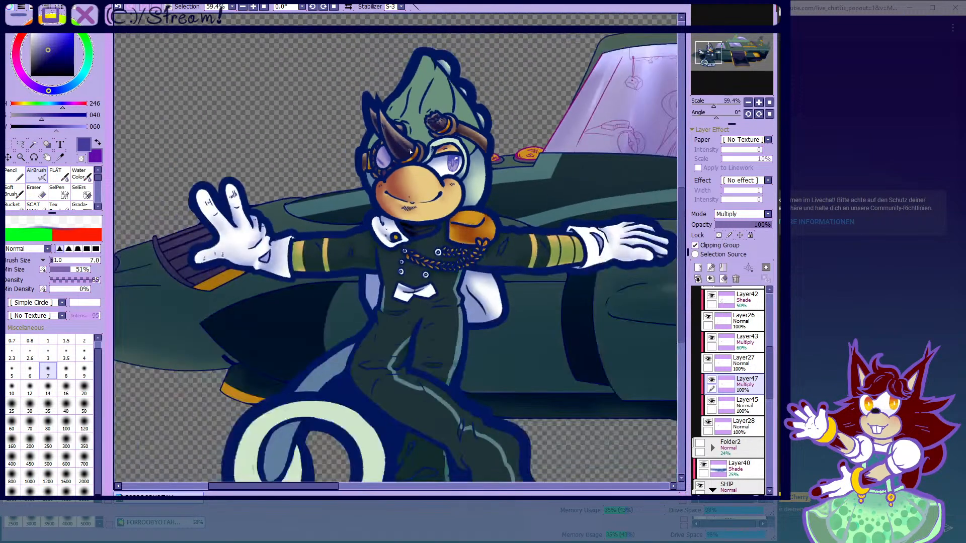
scroll(376, 154, up, 3)
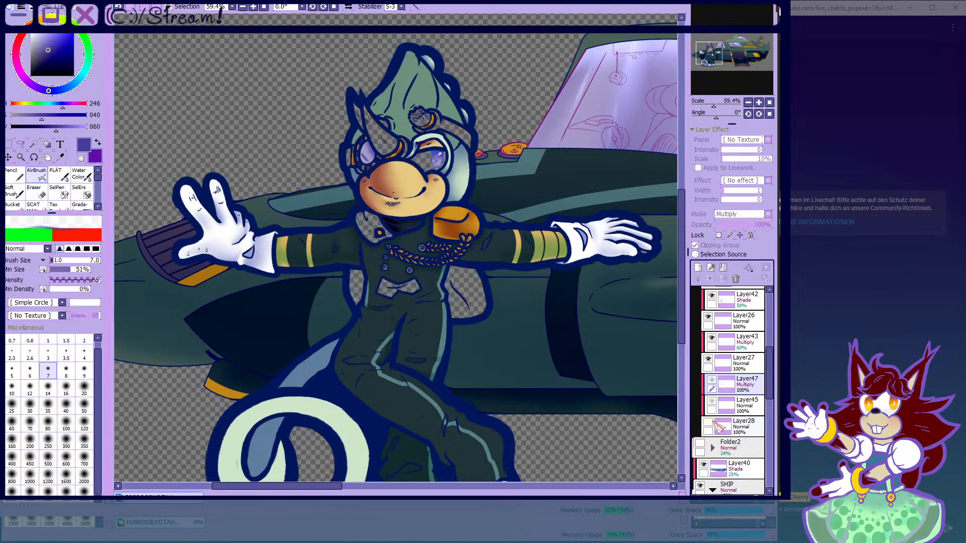
scroll(483, 176, up, 1)
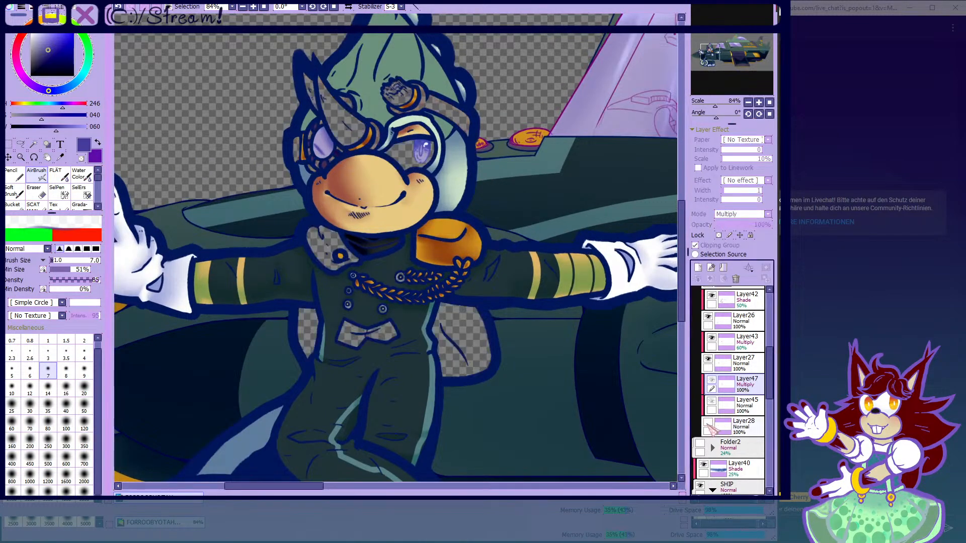
scroll(382, 116, up, 8)
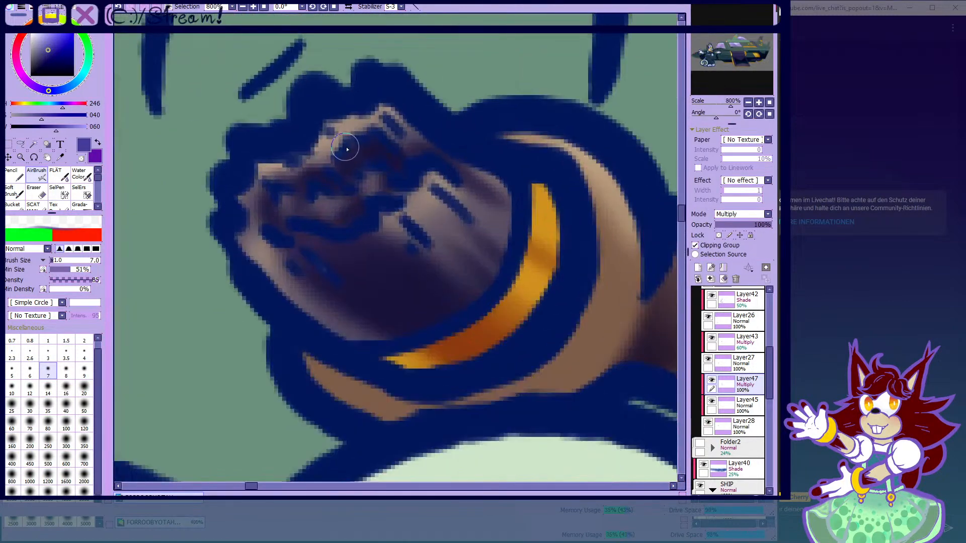
drag(347, 149, 345, 125)
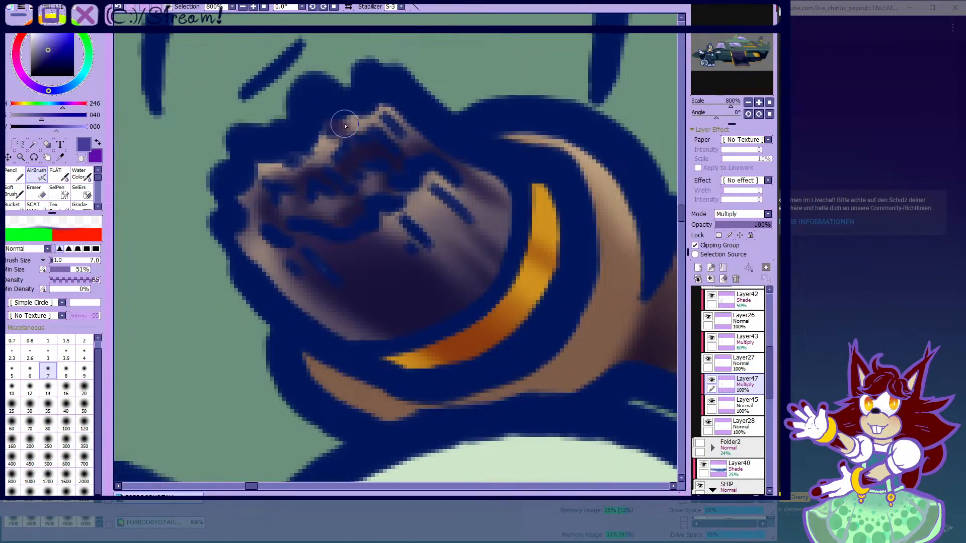
- Blend the broken horn stump's shading with the Water Color brush, trying size 7 and size 35
click(82, 174)
scroll(198, 177, down, 1)
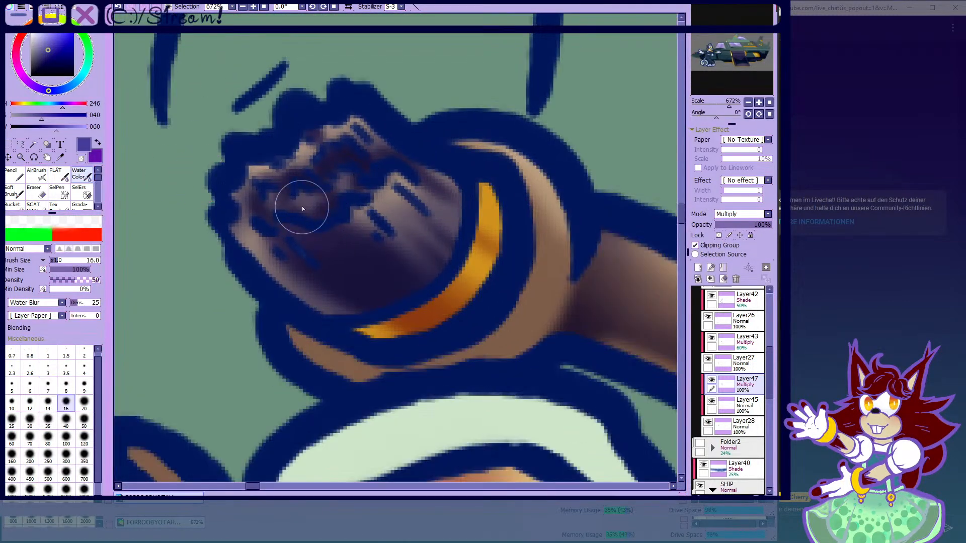
click(48, 386)
scroll(286, 214, up, 2)
scroll(353, 194, down, 5)
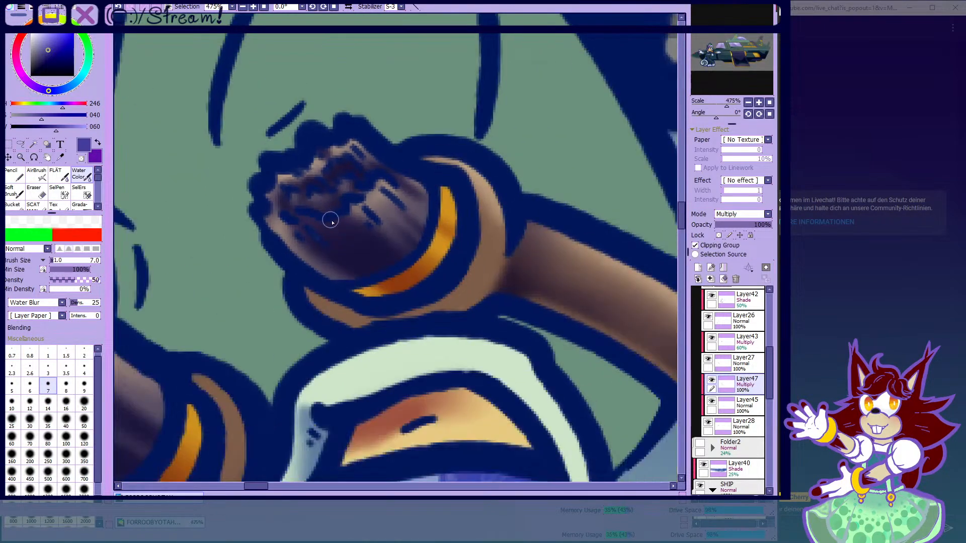
scroll(364, 223, up, 1)
click(48, 421)
mouse_move(365, 229)
mouse_down()
mouse_move(379, 252)
mouse_move(331, 267)
mouse_move(384, 241)
mouse_up()
- Switch back to the airbrush at size 7 and deepen the shading on the broken horn stump's lower side
click(36, 174)
scroll(295, 231, up, 1)
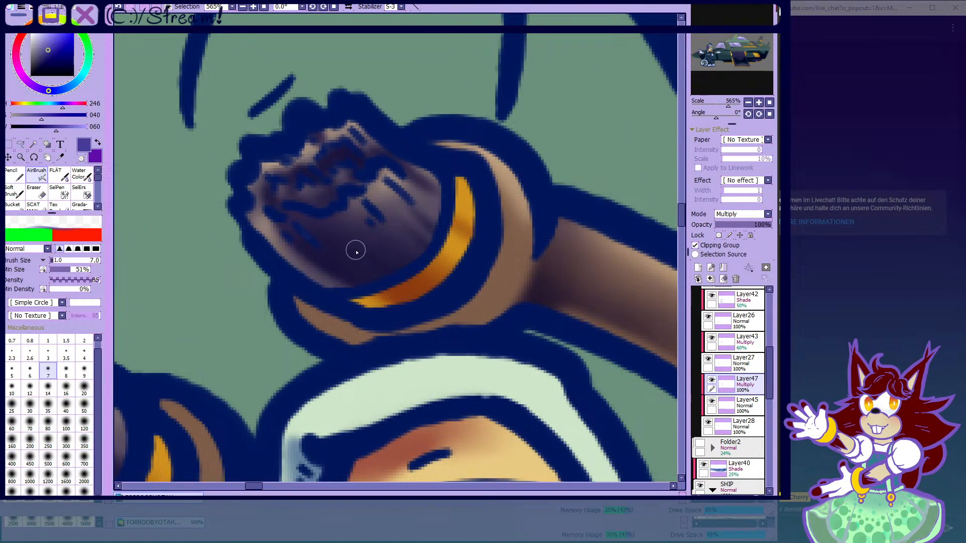
scroll(339, 182, down, 8)
scroll(351, 188, up, 8)
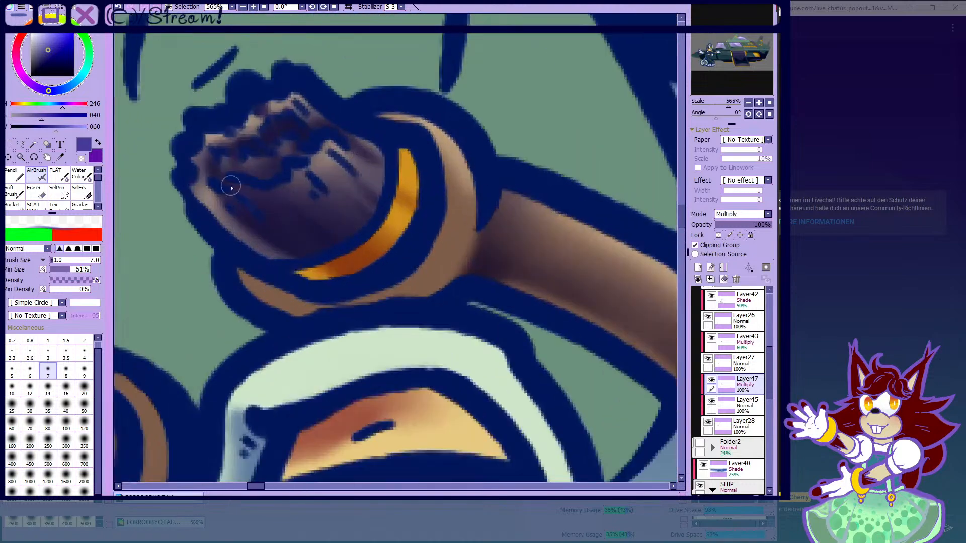
- Airbrush with the transparent color to lift light streaks out of the shading on the broken horn stump's lower side
click(81, 159)
scroll(248, 206, up, 2)
mouse_move(231, 182)
mouse_down()
mouse_move(287, 209)
mouse_move(345, 269)
mouse_up()
scroll(301, 197, down, 6)
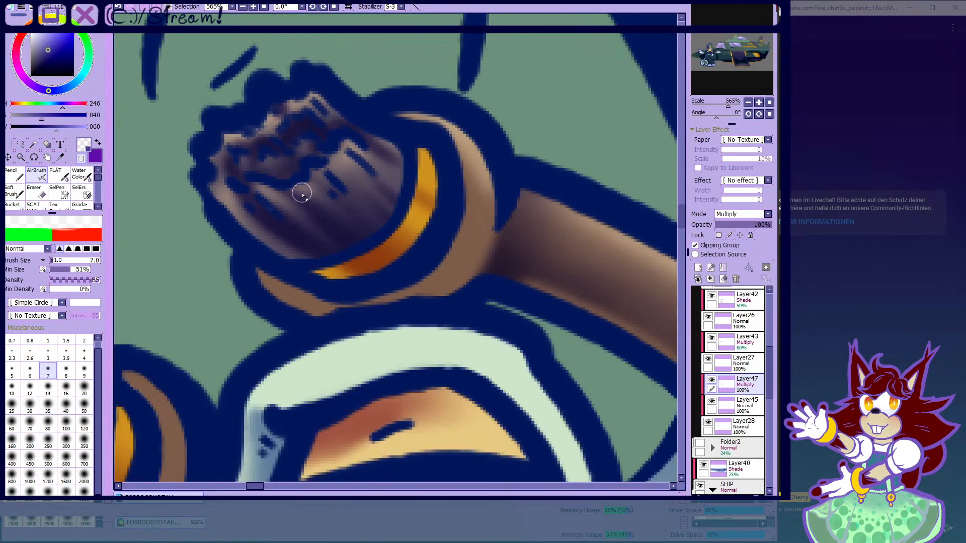
scroll(359, 121, up, 6)
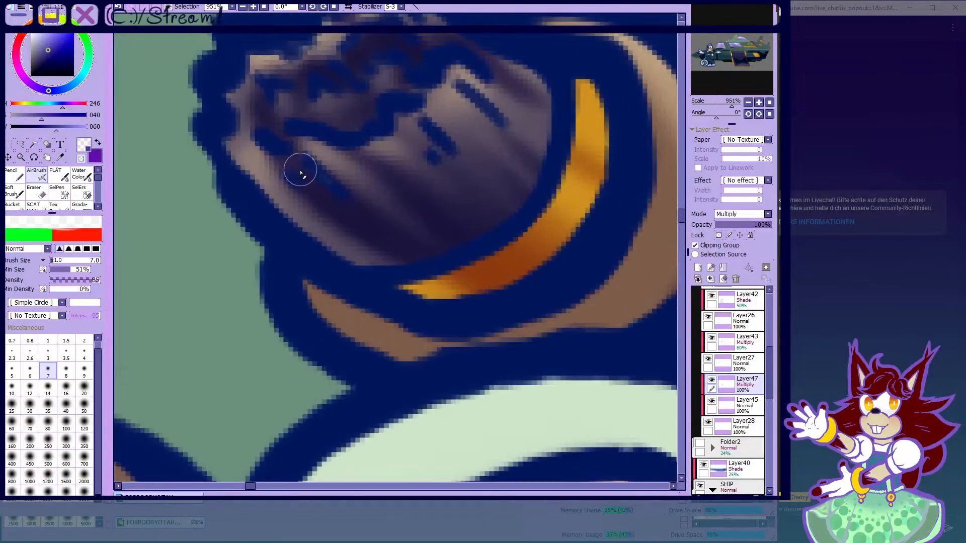
scroll(282, 176, down, 1)
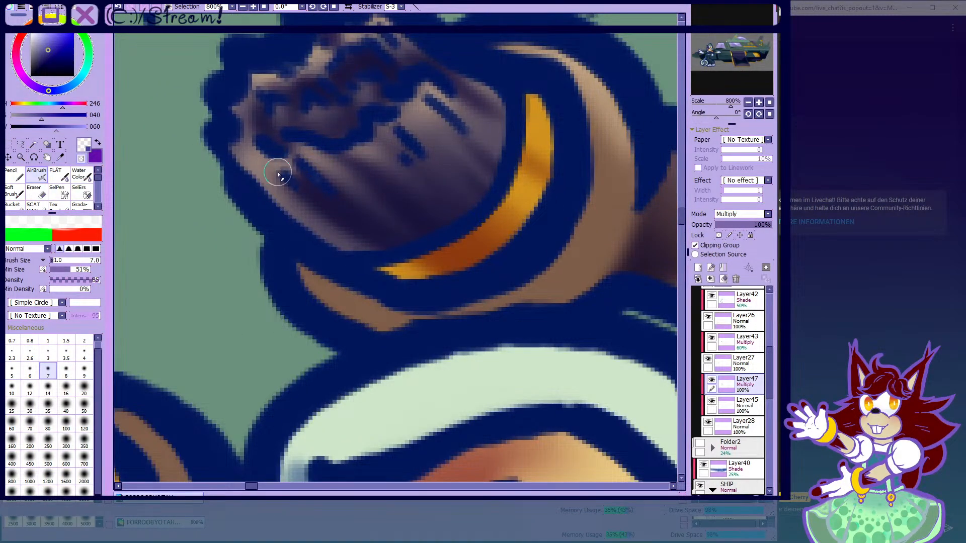
scroll(354, 250, down, 7)
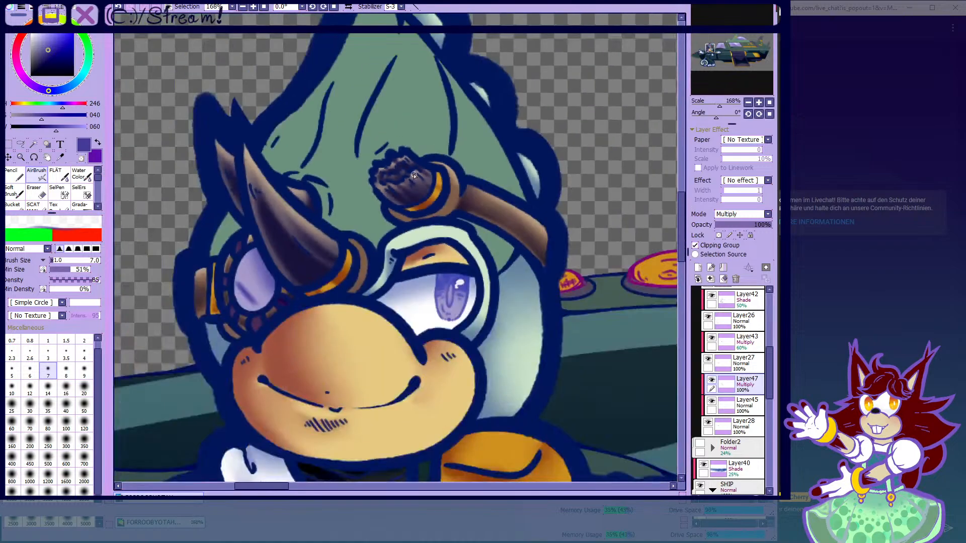
scroll(409, 162, down, 5)
scroll(445, 193, up, 2)
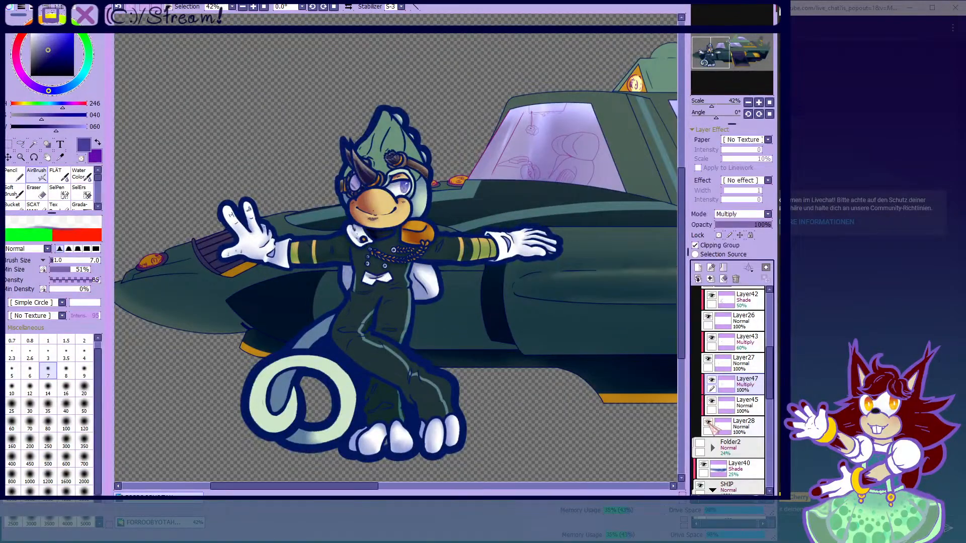
- Airbrush dark indigo shading where the long brown section meets the stump's ring and blend it with the Water Color brush at size 14
scroll(249, 176, up, 9)
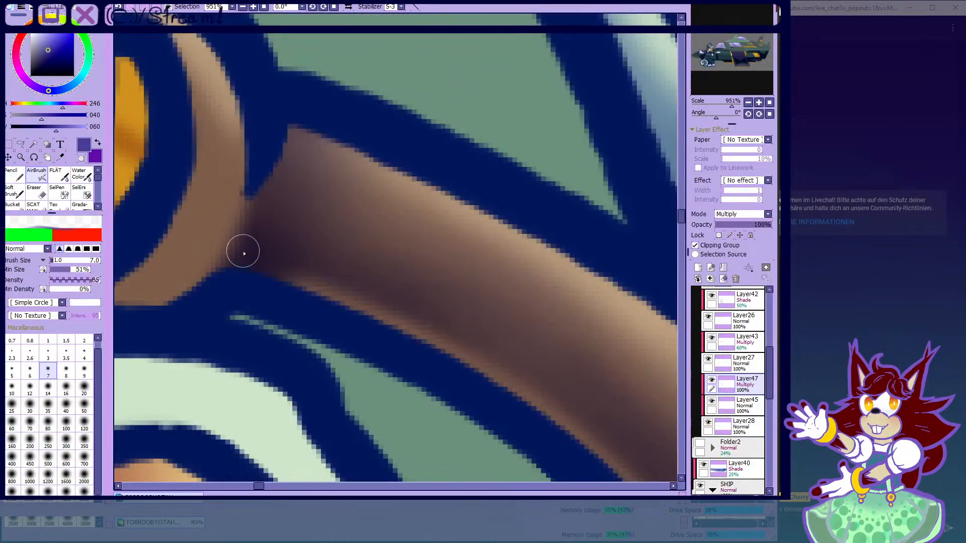
drag(240, 262, 277, 81)
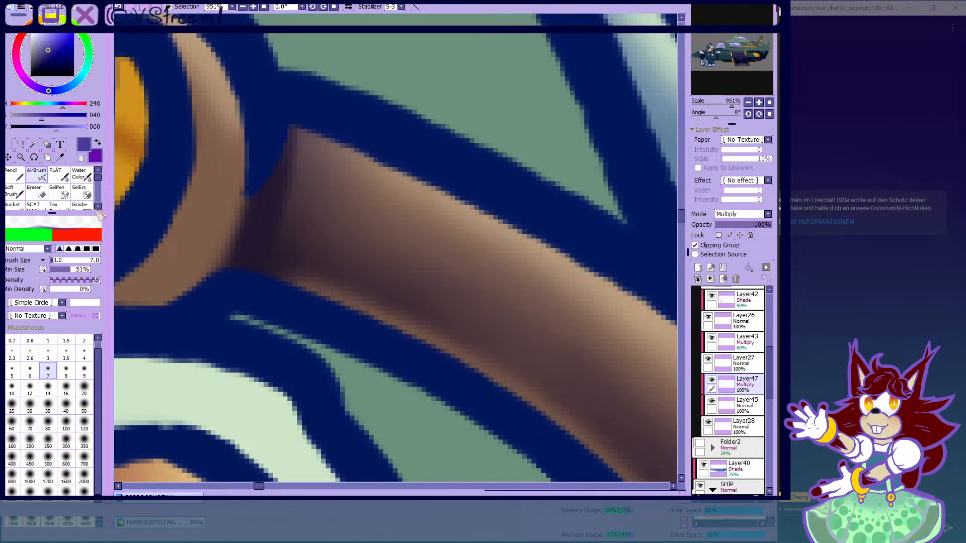
click(80, 174)
click(48, 404)
mouse_move(308, 158)
mouse_down()
mouse_move(287, 257)
mouse_move(317, 137)
mouse_move(284, 234)
mouse_up()
click(36, 174)
- Airbrush indigo shading onto the brown rim around the stump's gold band and blend it with the Water Color brush
scroll(332, 191, down, 9)
scroll(282, 216, up, 8)
mouse_move(193, 212)
mouse_down()
mouse_move(273, 248)
mouse_move(238, 246)
mouse_up()
mouse_move(383, 234)
mouse_down()
mouse_move(481, 132)
mouse_move(480, 168)
mouse_move(485, 129)
mouse_up()
scroll(368, 237, down, 6)
scroll(359, 209, up, 1)
click(80, 177)
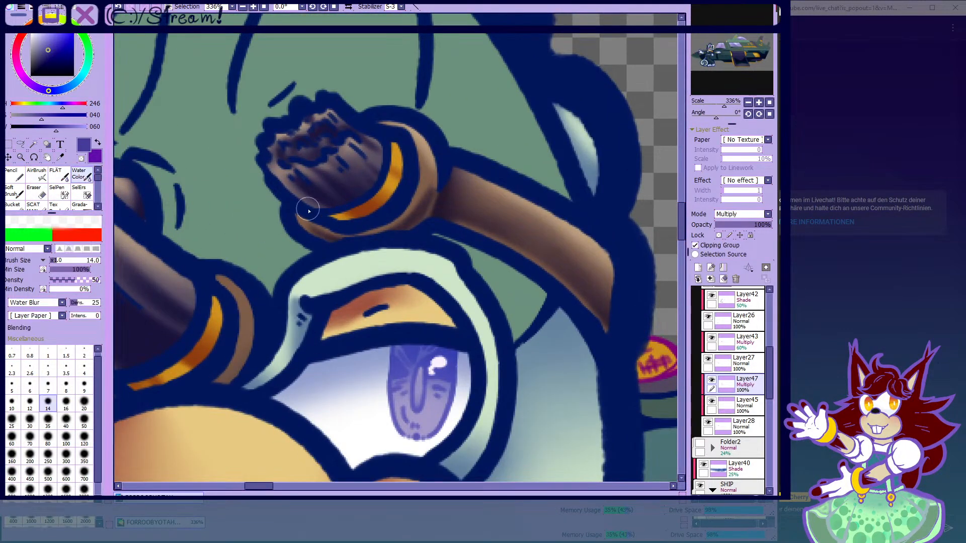
scroll(369, 209, up, 3)
drag(427, 220, 422, 222)
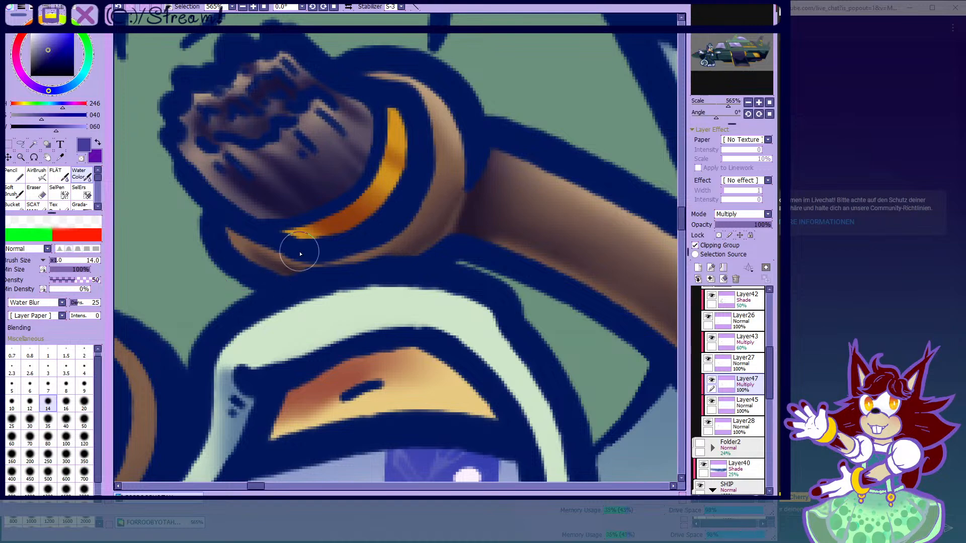
- Return to the airbrush at size 7 and darken the lower end of the brown rim below the gold band
click(37, 174)
scroll(251, 264, up, 3)
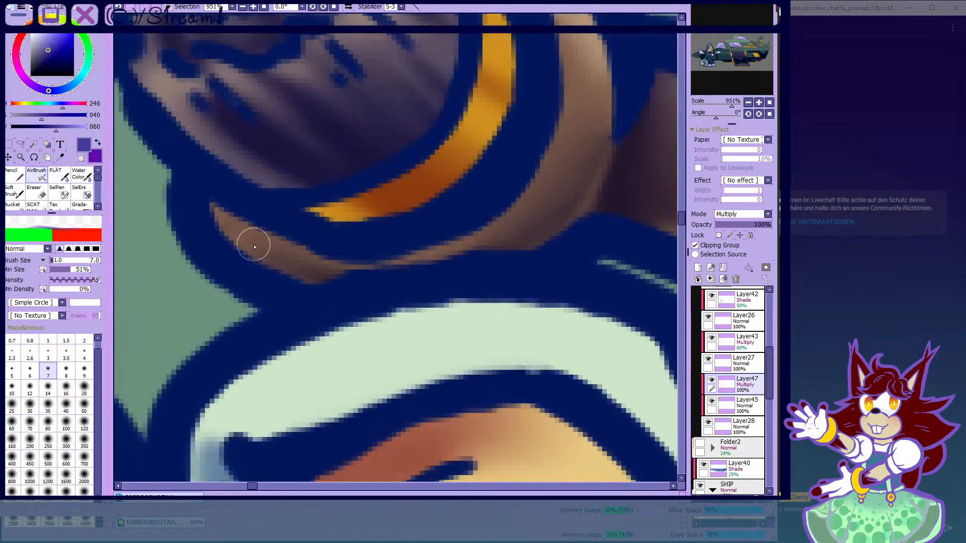
drag(239, 234, 327, 279)
scroll(482, 242, down, 10)
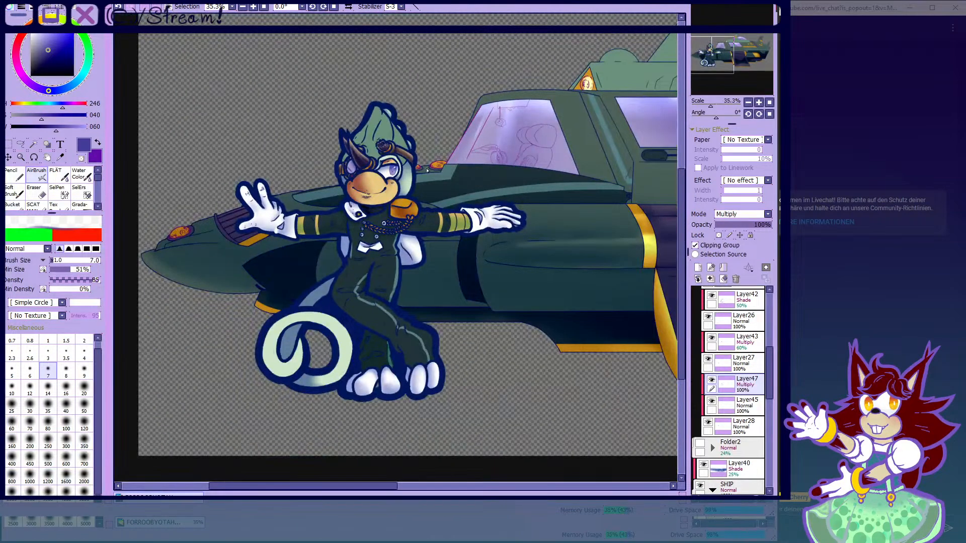
- Toggle the visibility of the character's color layers to find the tail's shading, and select the clipped Shade layer Layer42
scroll(423, 169, up, 1)
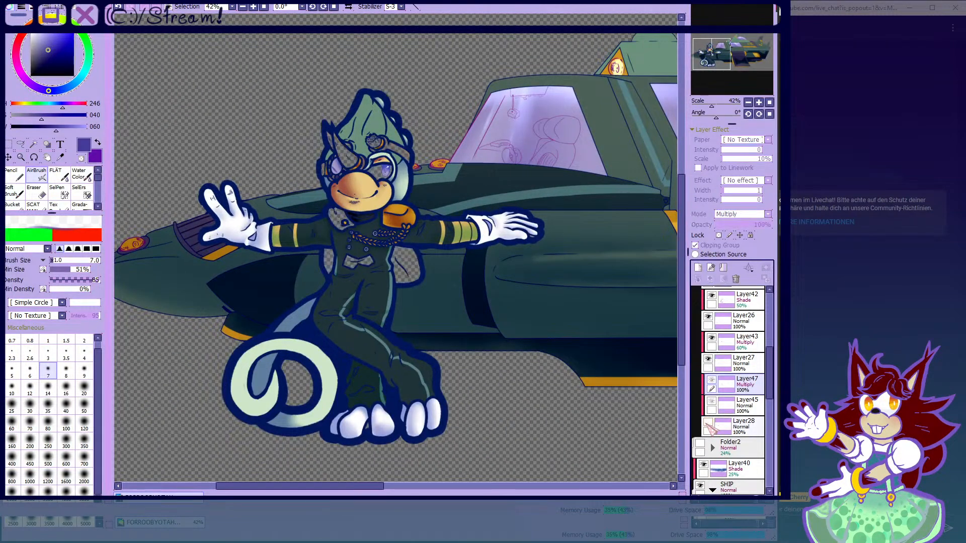
scroll(705, 397, up, 1)
click(710, 383)
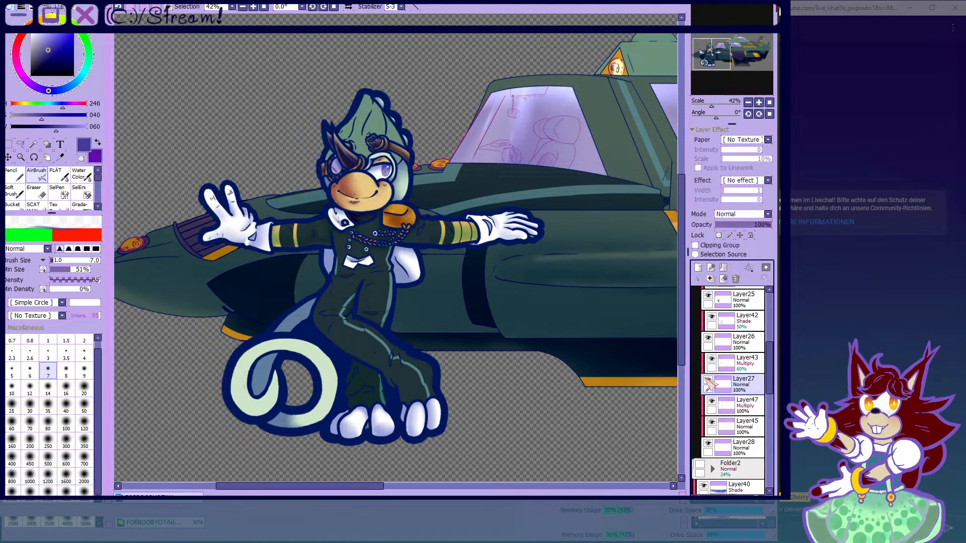
scroll(360, 158, up, 2)
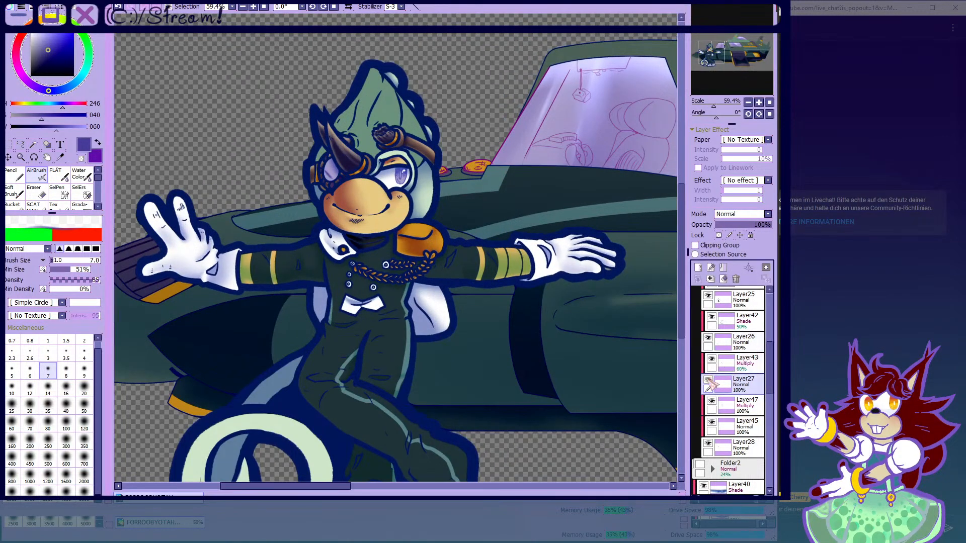
click(721, 347)
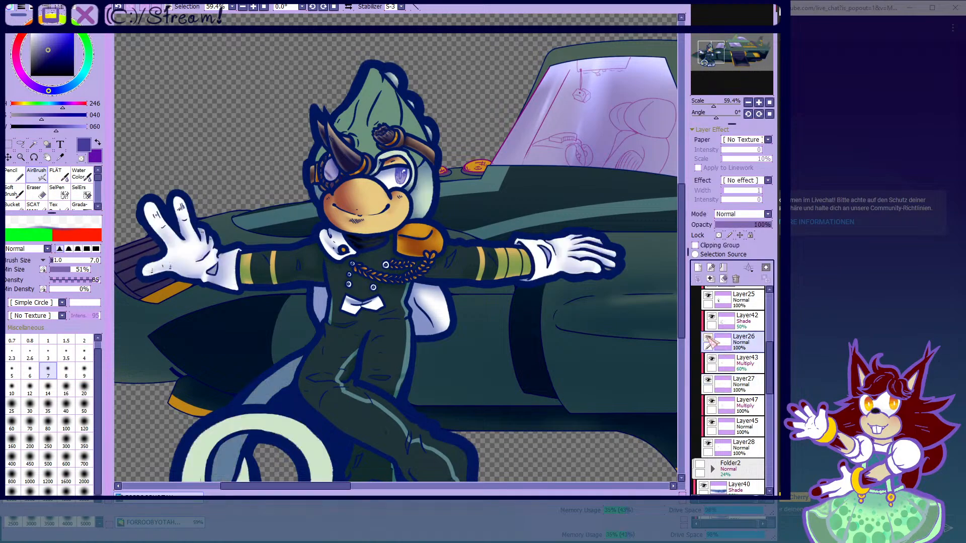
scroll(463, 248, down, 1)
scroll(725, 342, up, 1)
click(717, 342)
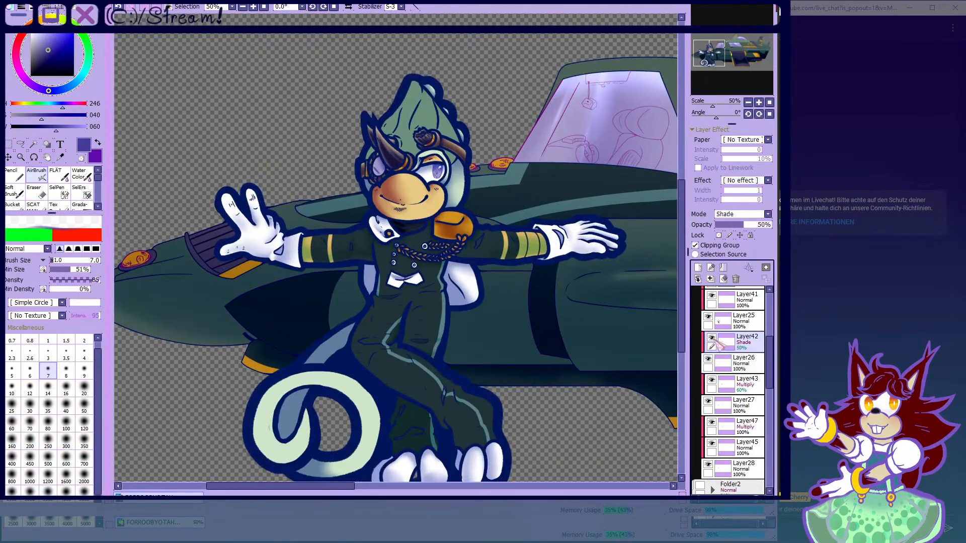
click(712, 339)
click(708, 359)
click(708, 359)
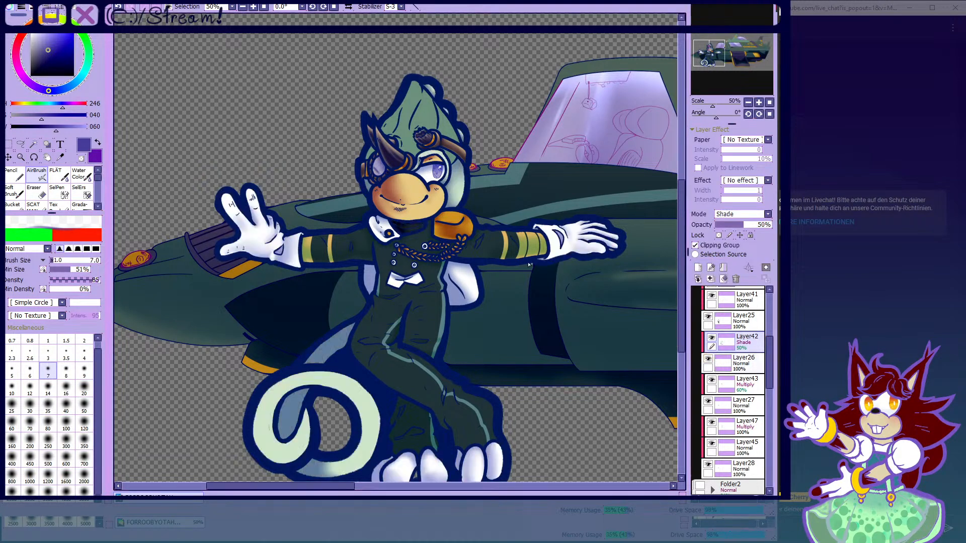
- Sample the tail shadow's blue with Layer42 briefly at 100% opacity, restore the layer to 50% and undo the last strokes
drag(392, 399, 520, 302)
scroll(520, 301, up, 2)
drag(754, 226, 801, 245)
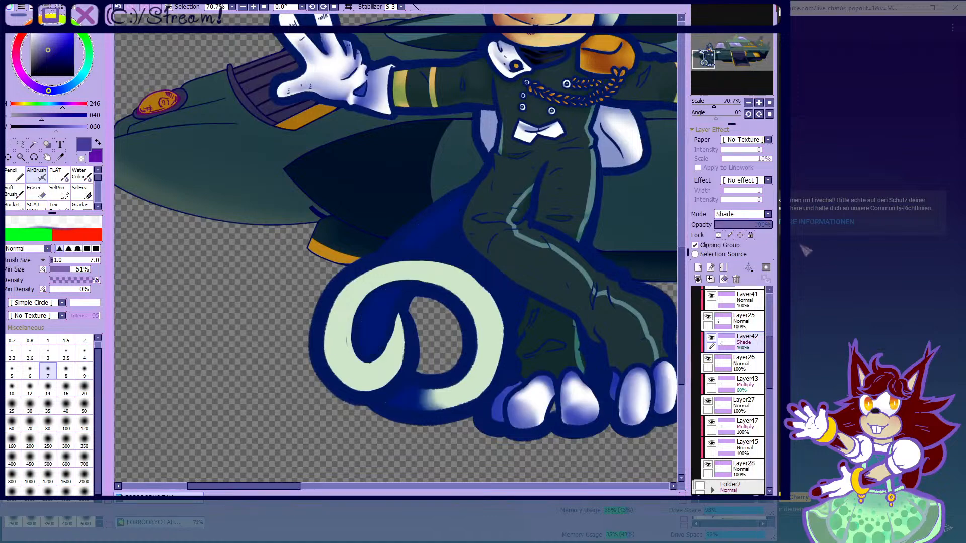
click(741, 227)
scroll(432, 296, up, 3)
key(ctrl+z)
key(ctrl+z)
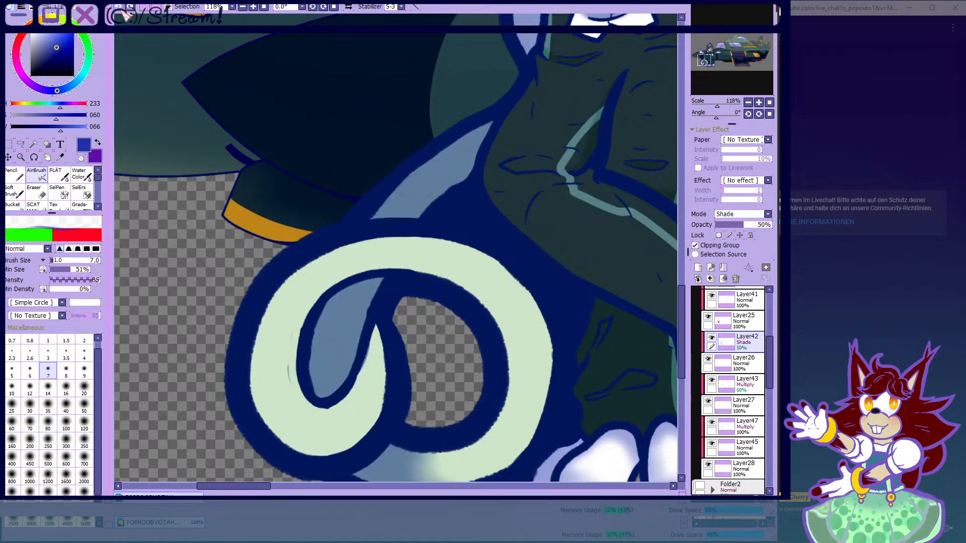
- Set the airbrush to size 40 and shade the lower curve of the tail's inner curl in blue
scroll(352, 254, down, 5)
scroll(402, 302, up, 3)
click(66, 404)
scroll(314, 314, up, 3)
scroll(302, 332, up, 3)
mouse_move(411, 282)
mouse_down()
mouse_move(341, 377)
mouse_move(365, 367)
mouse_move(293, 337)
mouse_move(261, 348)
mouse_move(314, 330)
mouse_move(216, 294)
mouse_move(310, 368)
mouse_move(218, 233)
mouse_up()
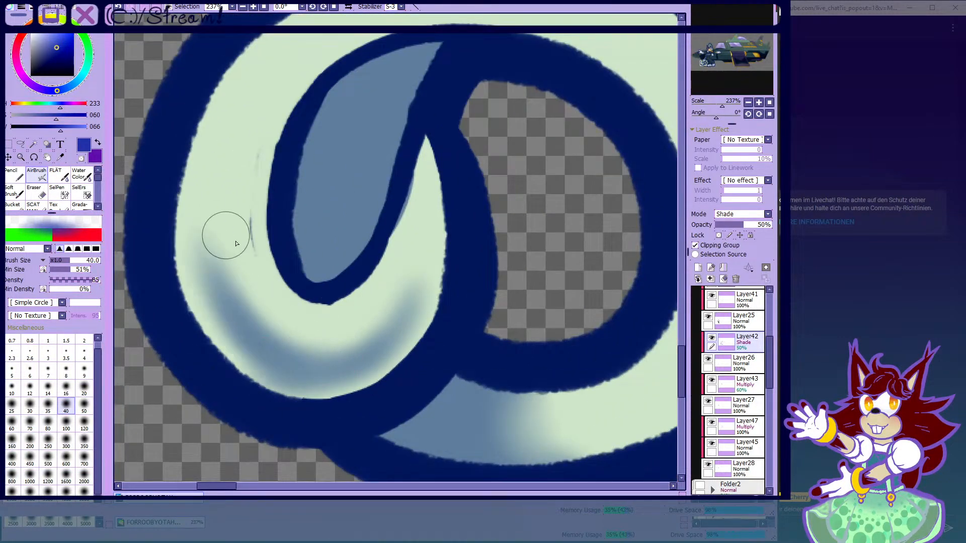
- Airbrush blue shading up the inner curl's outer side and around the lower outer loop of the tail coil
scroll(264, 280, down, 3)
drag(259, 325, 228, 207)
drag(230, 264, 245, 175)
scroll(228, 229, down, 2)
scroll(390, 309, up, 3)
drag(300, 329, 460, 291)
mouse_move(401, 335)
mouse_down()
mouse_move(503, 220)
mouse_move(495, 181)
mouse_move(387, 319)
mouse_move(431, 315)
mouse_move(306, 331)
mouse_up()
scroll(412, 283, down, 3)
scroll(267, 224, up, 2)
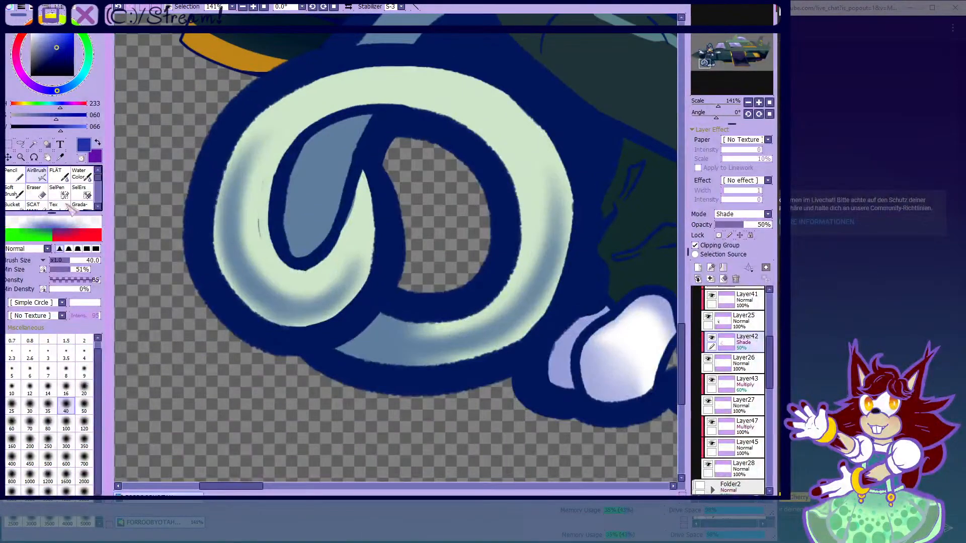
- Blend the tail coil's blue shading with the Water Color brush, using sizes 80, 40 and 100
click(81, 176)
scroll(256, 223, up, 1)
click(48, 443)
mouse_move(248, 189)
mouse_down()
mouse_move(229, 222)
mouse_move(230, 168)
mouse_move(255, 195)
mouse_move(259, 245)
mouse_up()
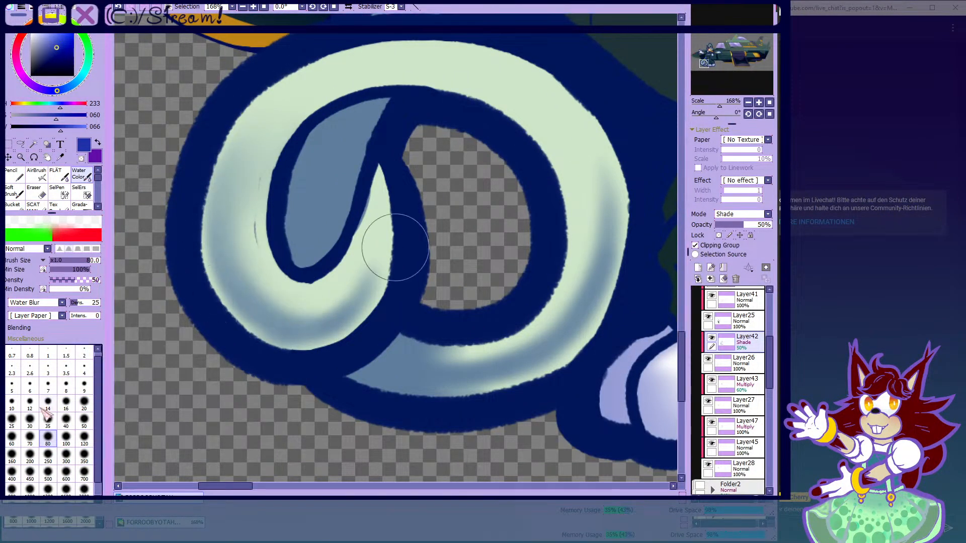
click(66, 423)
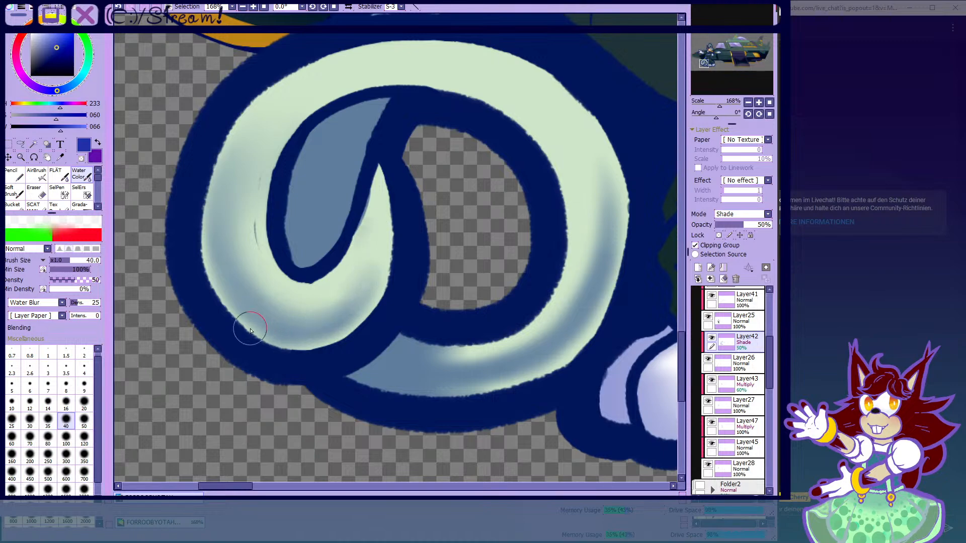
scroll(258, 332, down, 2)
scroll(372, 317, up, 2)
click(66, 438)
drag(347, 350, 473, 244)
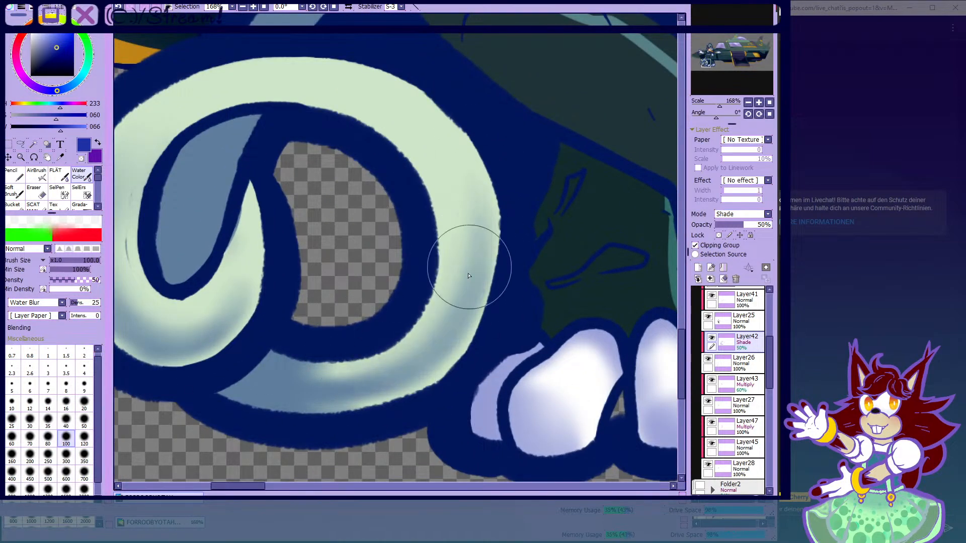
- Rework the coil's bottom section with transparent and blue airbrush strokes at size 40, and blend it with the Water Color brush at size 100
click(37, 175)
scroll(246, 151, down, 3)
scroll(285, 251, up, 3)
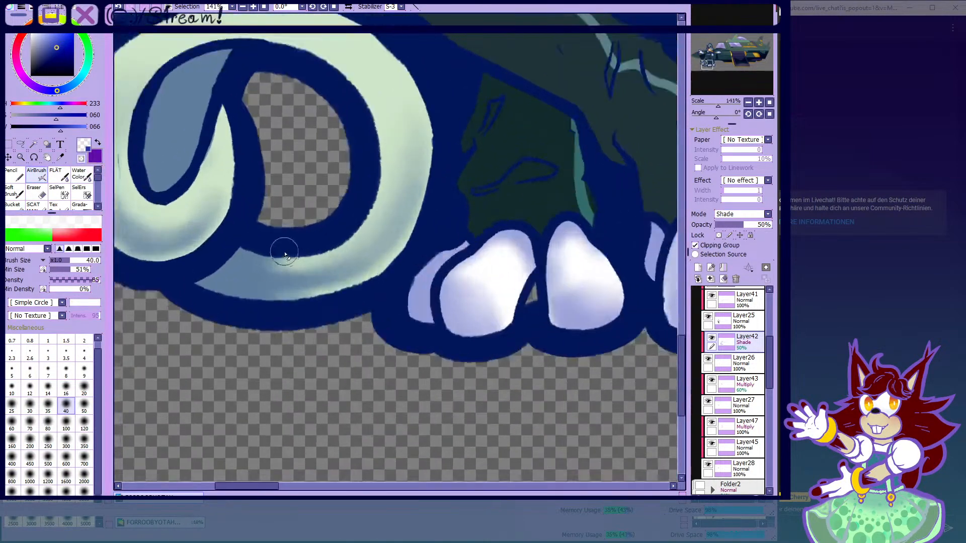
drag(291, 264, 380, 230)
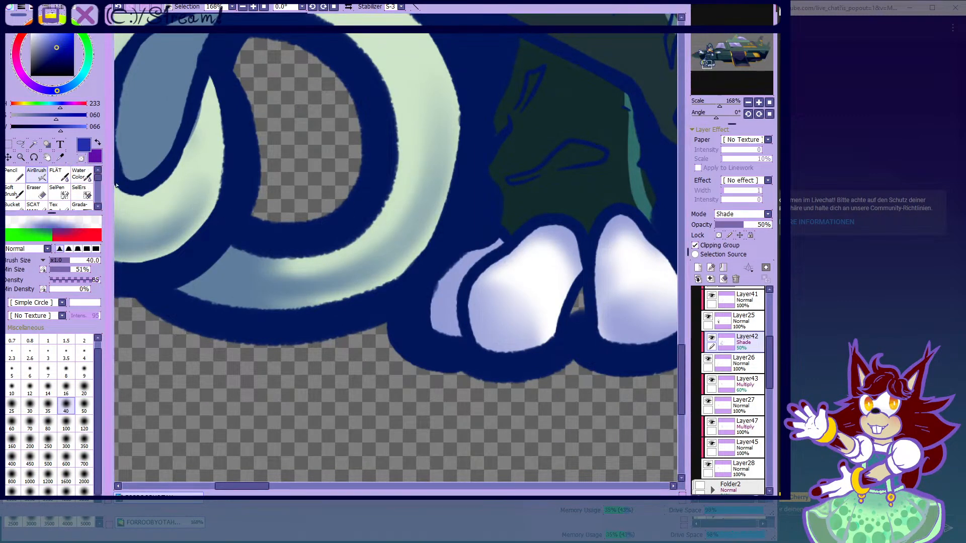
click(79, 174)
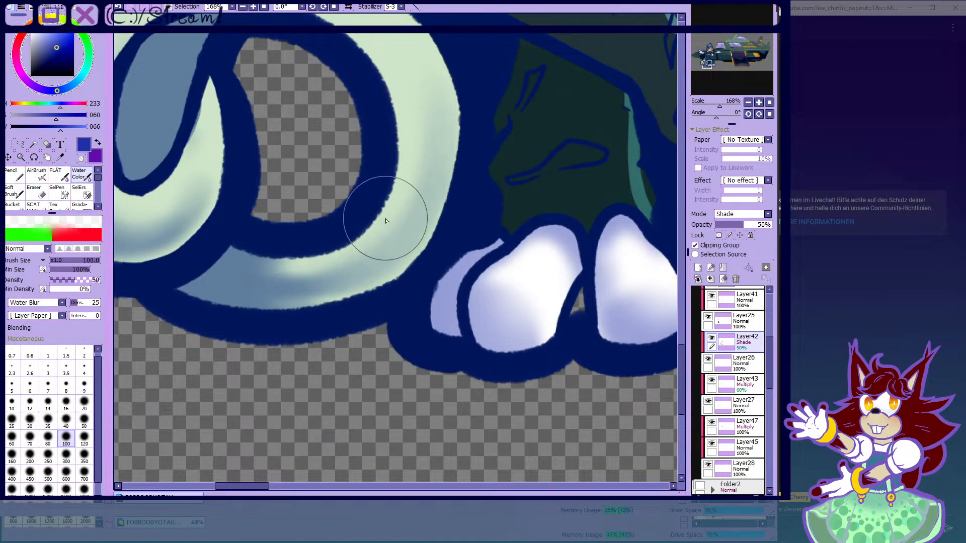
- Airbrush blue shading along the upper arc of the tail coil and soften it with the Water Color brush at size 40
click(38, 176)
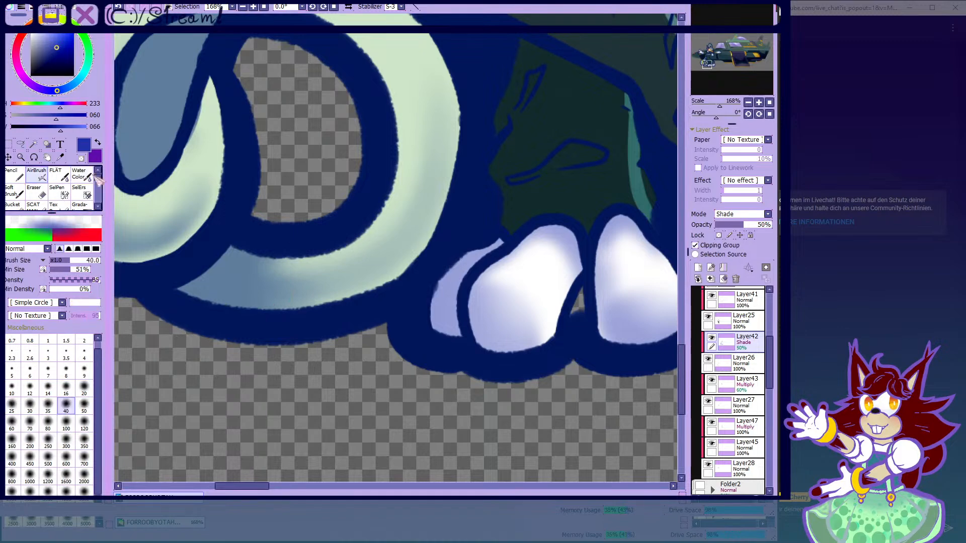
scroll(360, 144, down, 6)
scroll(297, 304, up, 6)
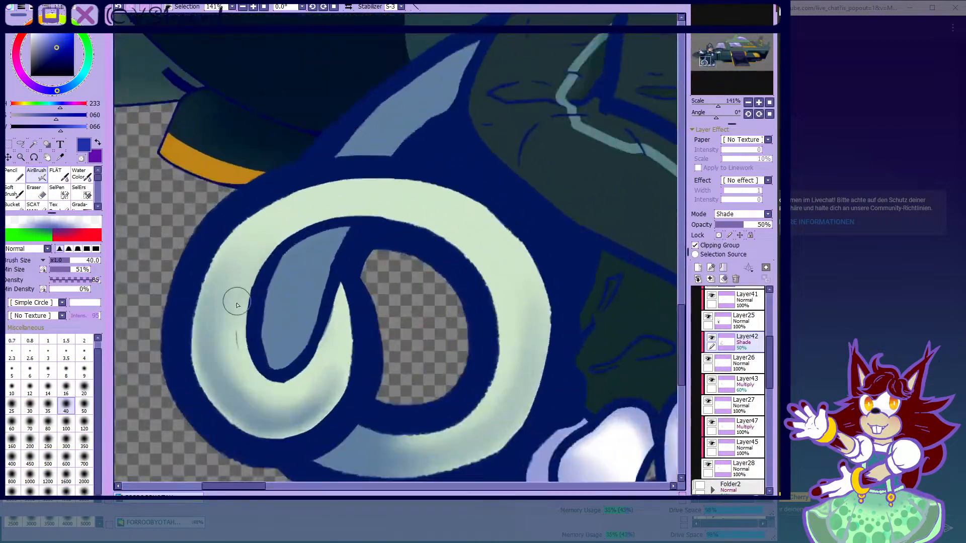
mouse_move(244, 247)
mouse_down()
mouse_move(294, 240)
mouse_move(300, 201)
mouse_move(389, 208)
mouse_move(334, 189)
mouse_move(506, 225)
mouse_move(439, 182)
mouse_move(554, 248)
mouse_move(495, 220)
mouse_move(565, 371)
mouse_up()
click(80, 175)
scroll(117, 352, down, 1)
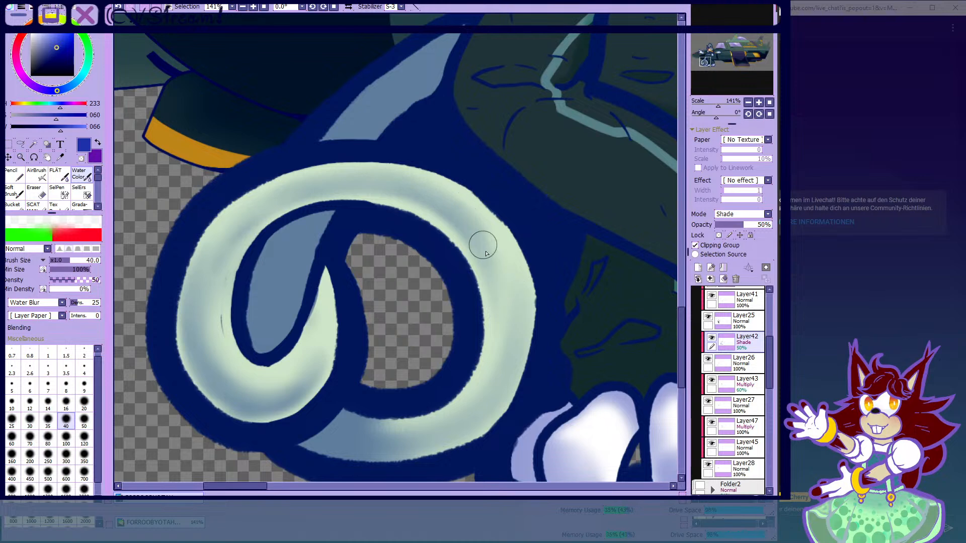
- Deepen the airbrush shading along the upper arc's inner edge, blend it with the Water Color brush and switch back to the airbrush
click(37, 175)
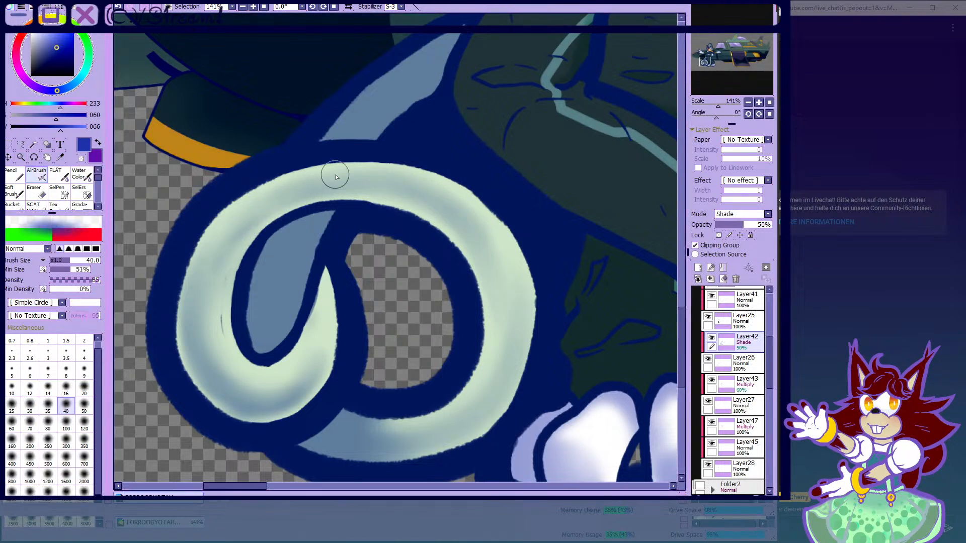
mouse_move(403, 196)
mouse_down()
mouse_move(487, 252)
mouse_move(479, 262)
mouse_up()
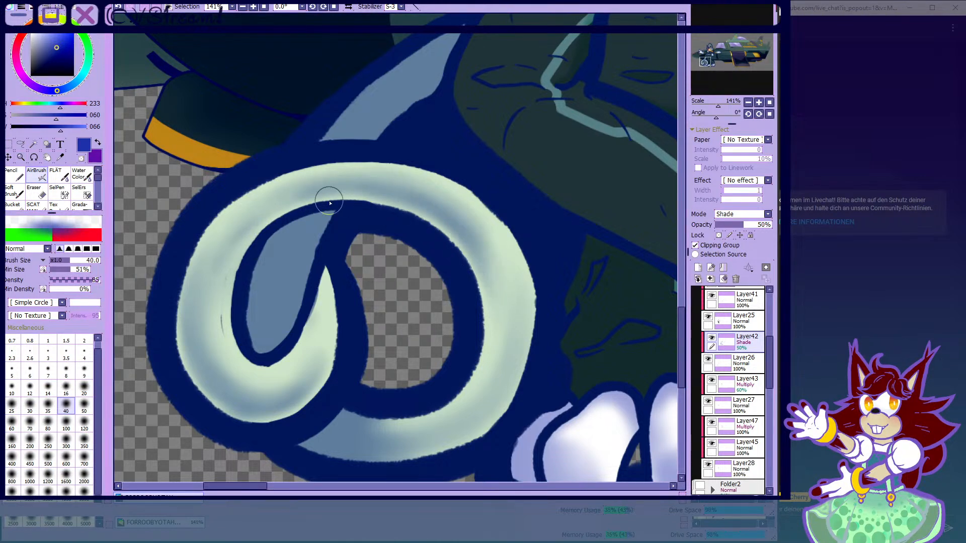
click(82, 178)
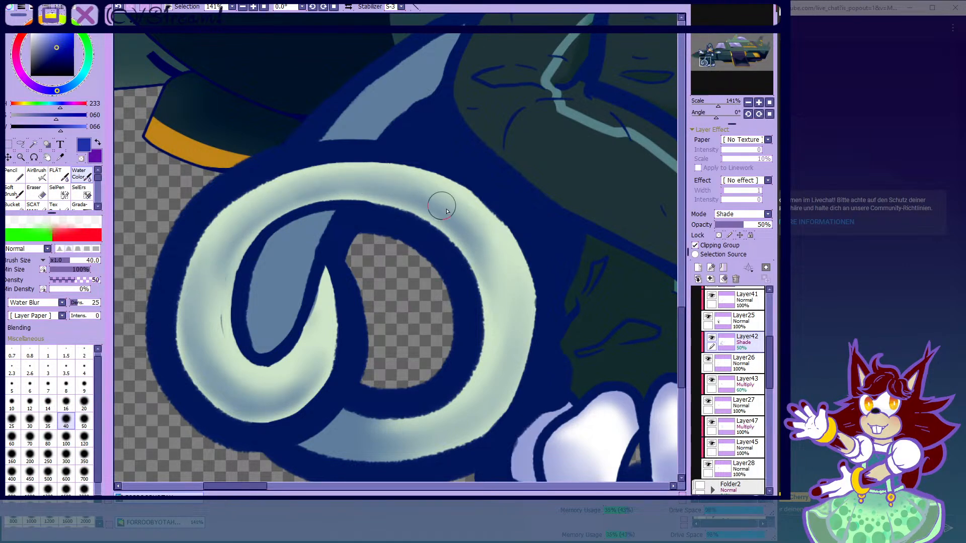
click(39, 176)
scroll(437, 289, down, 6)
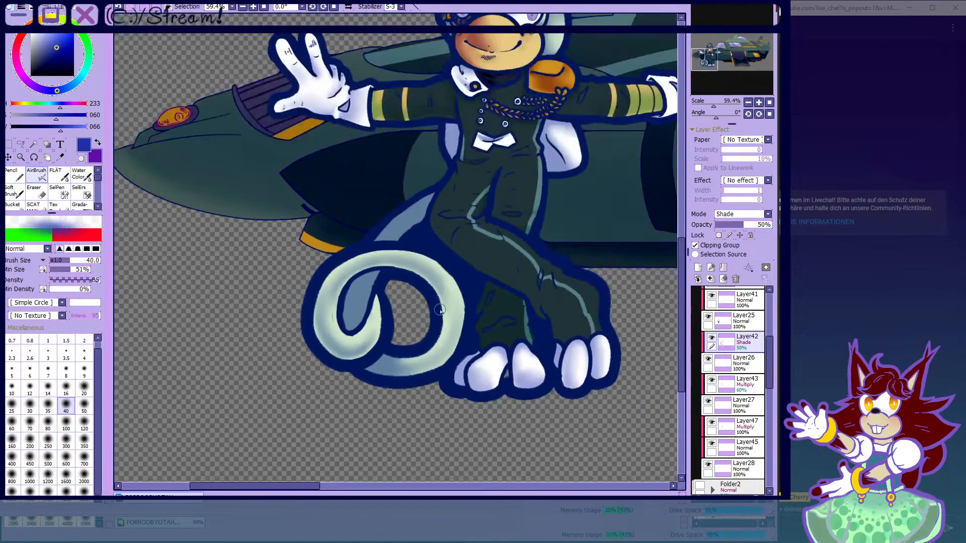
scroll(482, 251, up, 2)
scroll(482, 251, up, 1)
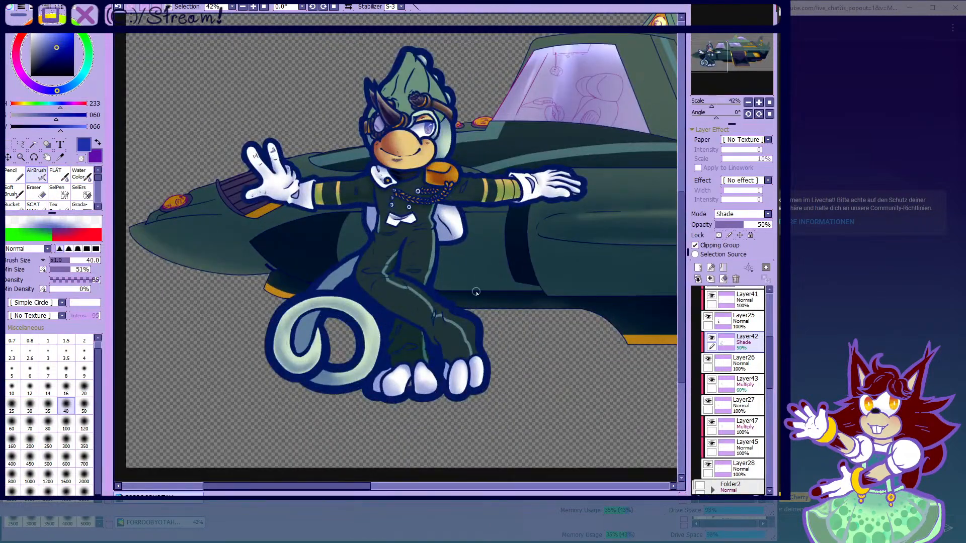
- Airbrush blue shading at size 40 on the pale side of the head, beside the cheek
click(708, 358)
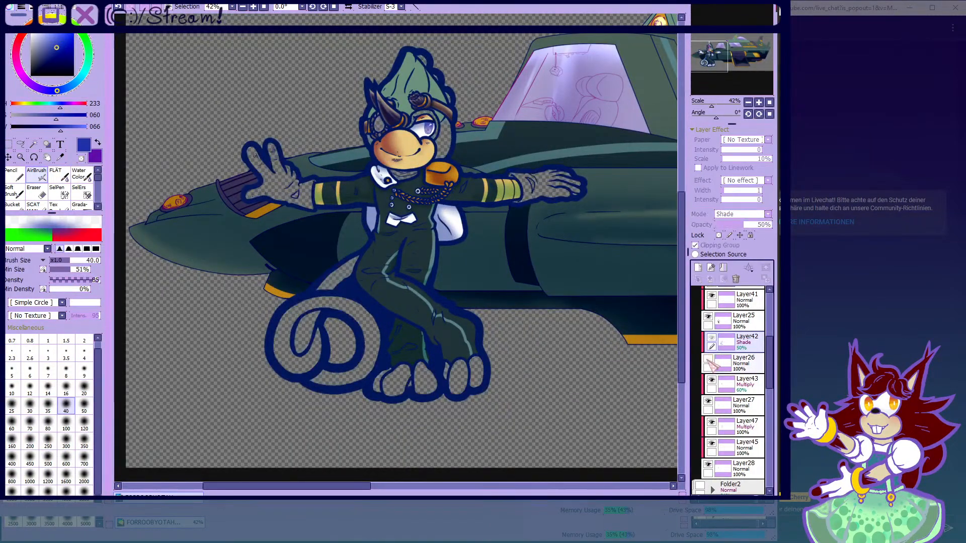
click(708, 359)
scroll(343, 164, up, 12)
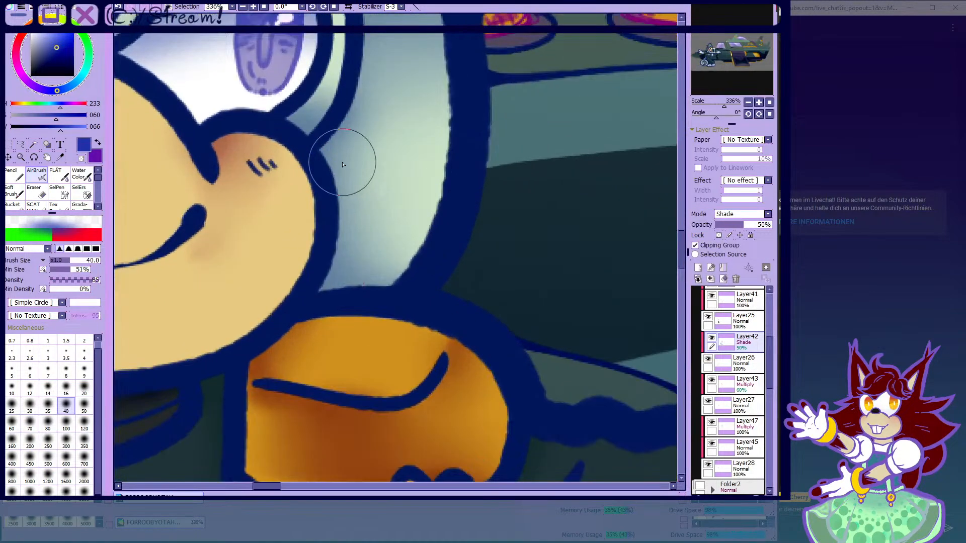
mouse_move(328, 217)
mouse_down()
mouse_move(324, 255)
mouse_move(336, 267)
mouse_up()
scroll(474, 327, down, 10)
scroll(473, 327, up, 2)
- Toggle the visibility of Layer26 repeatedly to examine which areas of the head it covers
click(709, 358)
click(708, 358)
click(709, 359)
click(708, 359)
click(709, 360)
click(709, 360)
click(708, 360)
click(709, 360)
- Airbrush blue shading along the pale rim around the open eye at brush size 14
scroll(401, 181, up, 4)
click(51, 373)
scroll(313, 188, up, 4)
click(54, 383)
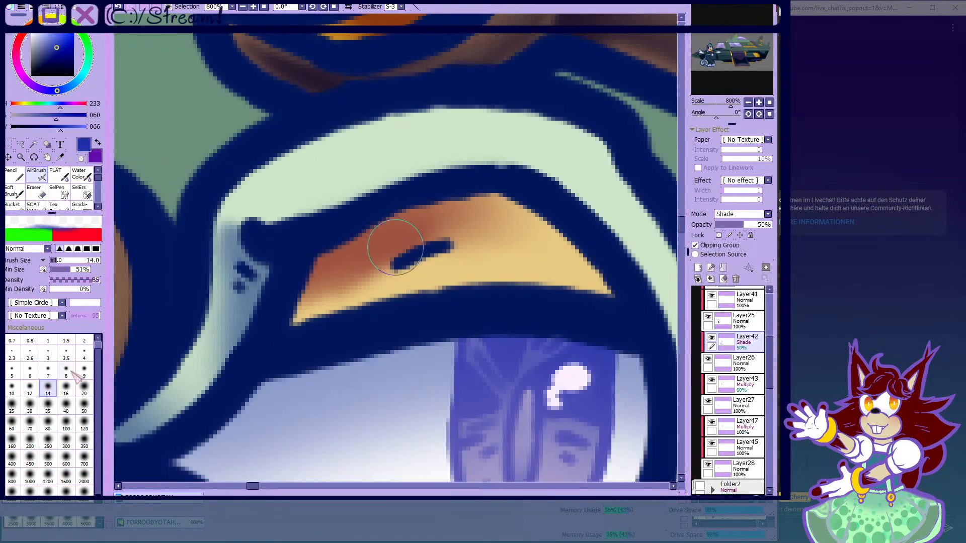
scroll(396, 247, down, 1)
drag(235, 237, 311, 205)
drag(252, 218, 435, 175)
scroll(374, 174, down, 5)
mouse_move(321, 197)
mouse_down()
mouse_move(447, 184)
mouse_move(455, 221)
mouse_up()
scroll(418, 195, up, 4)
mouse_move(416, 194)
mouse_down()
mouse_move(466, 244)
mouse_move(468, 226)
mouse_move(477, 281)
mouse_up()
- Blend the eye rim's shading with the Water Color brush at size 14 and lighten its upper part with the transparent airbrush
click(80, 175)
scroll(463, 256, down, 4)
scroll(414, 216, up, 4)
click(49, 403)
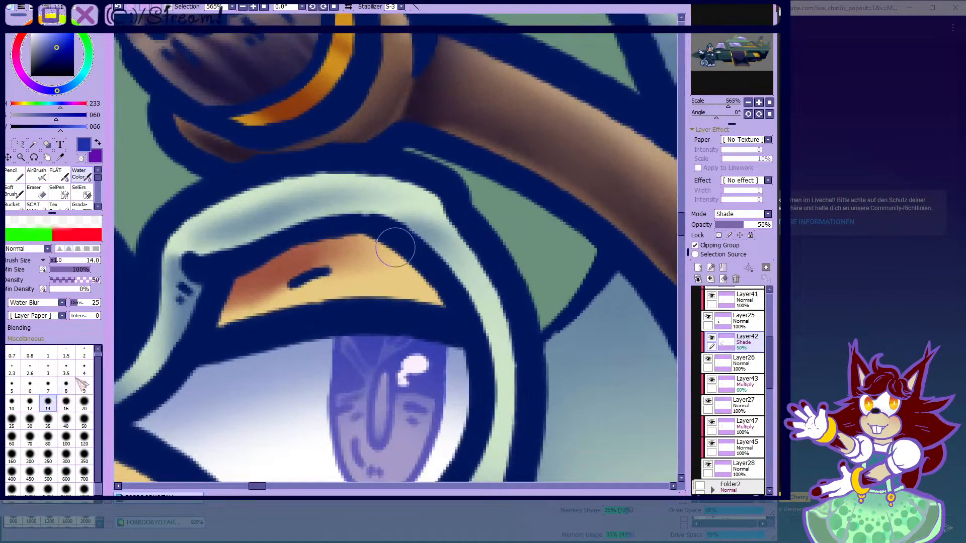
click(36, 174)
click(81, 158)
drag(182, 222, 420, 180)
scroll(518, 197, down, 4)
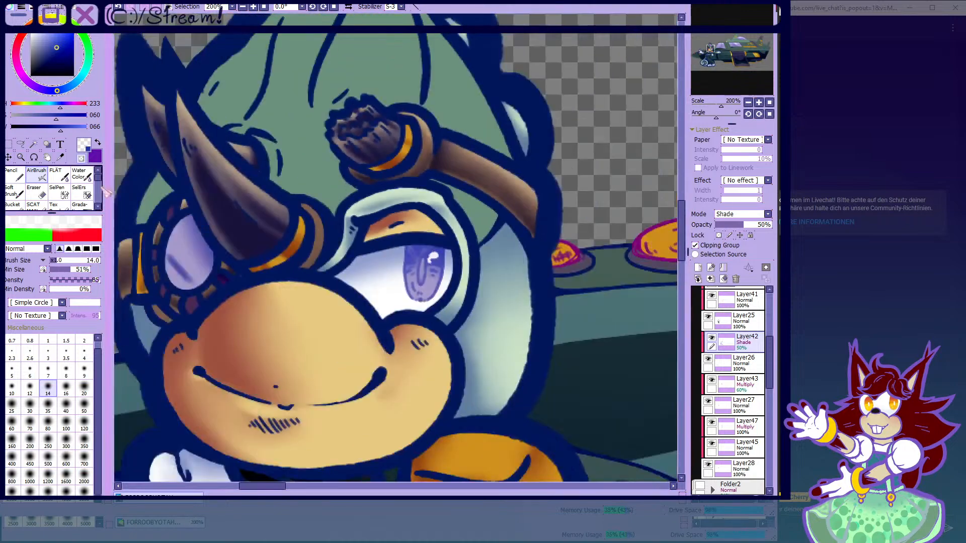
- Compare the whole character with Layer26 hidden and shown to examine its remaining unshaded parts
scroll(327, 168, down, 4)
scroll(264, 206, up, 1)
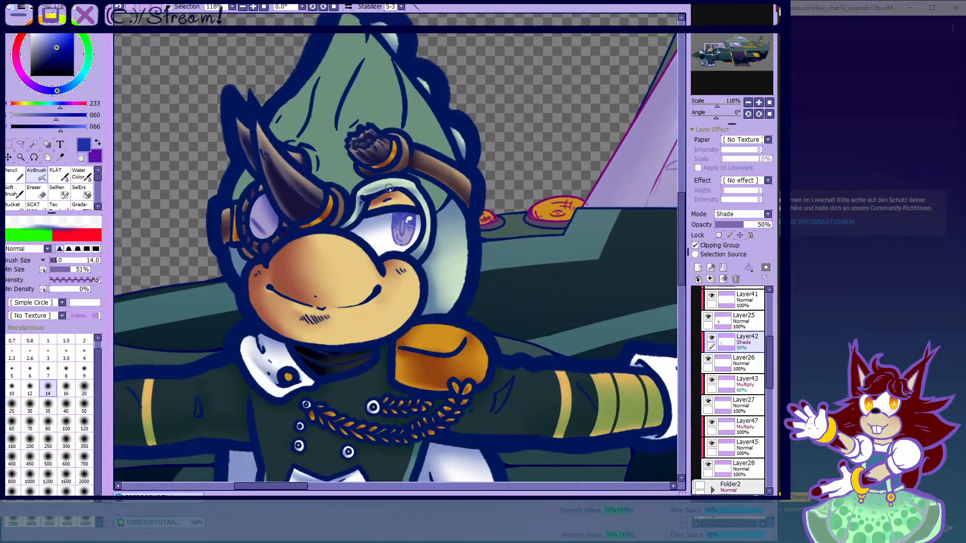
scroll(408, 186, down, 5)
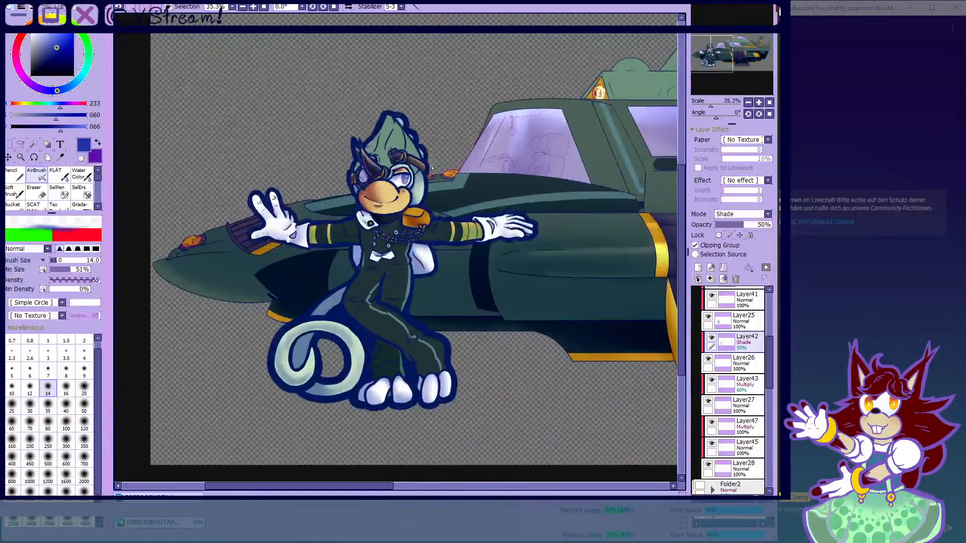
click(708, 360)
click(708, 360)
click(709, 360)
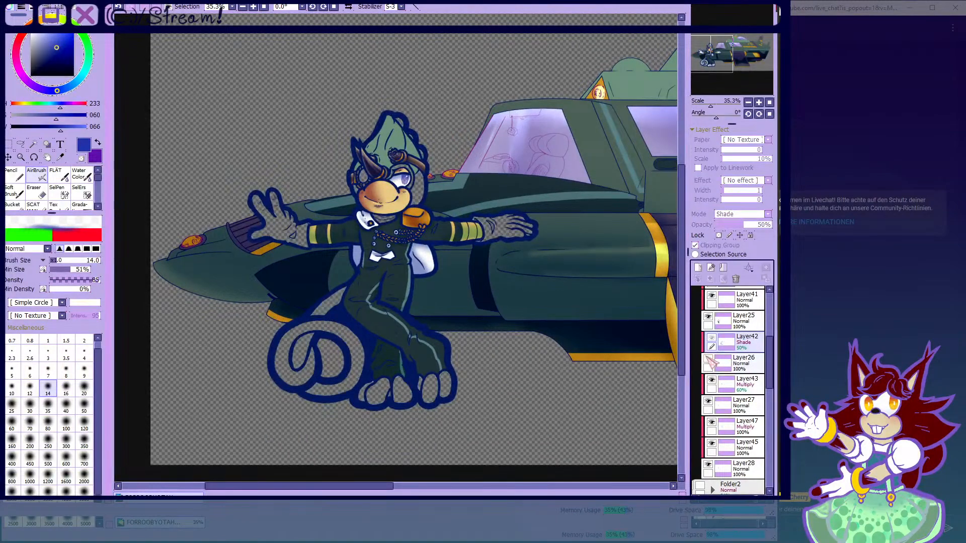
click(708, 360)
click(708, 360)
click(709, 360)
scroll(528, 373, down, 1)
scroll(318, 369, up, 1)
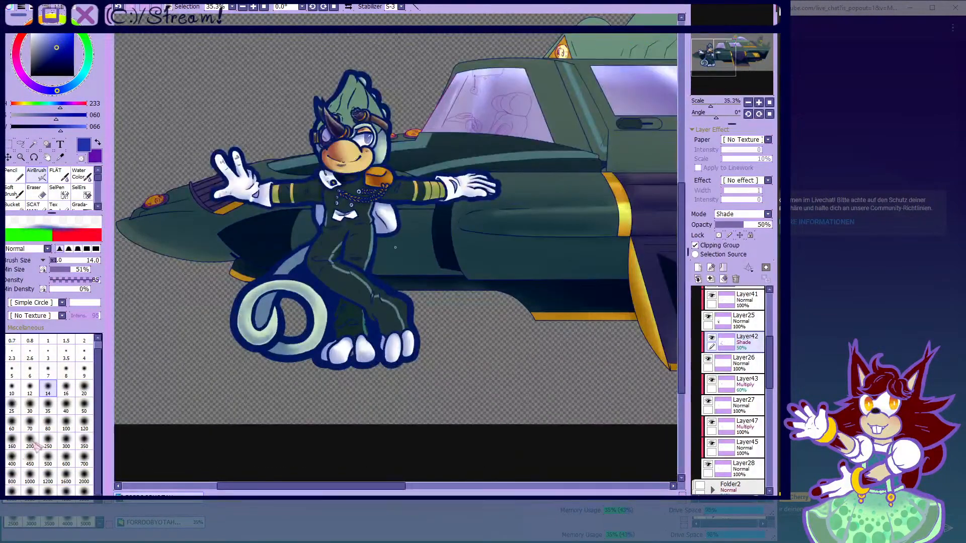
- Airbrush blue shading on the lower part of the two front toes on the foot nearest the tail at size 50
click(52, 421)
key(bracketright)
key(bracketright)
key(bracketright)
key(bracketright)
key(bracketright)
scroll(337, 332, down, 2)
scroll(321, 360, up, 12)
key(bracketleft)
key(bracketleft)
key(bracketleft)
key(bracketleft)
key(bracketleft)
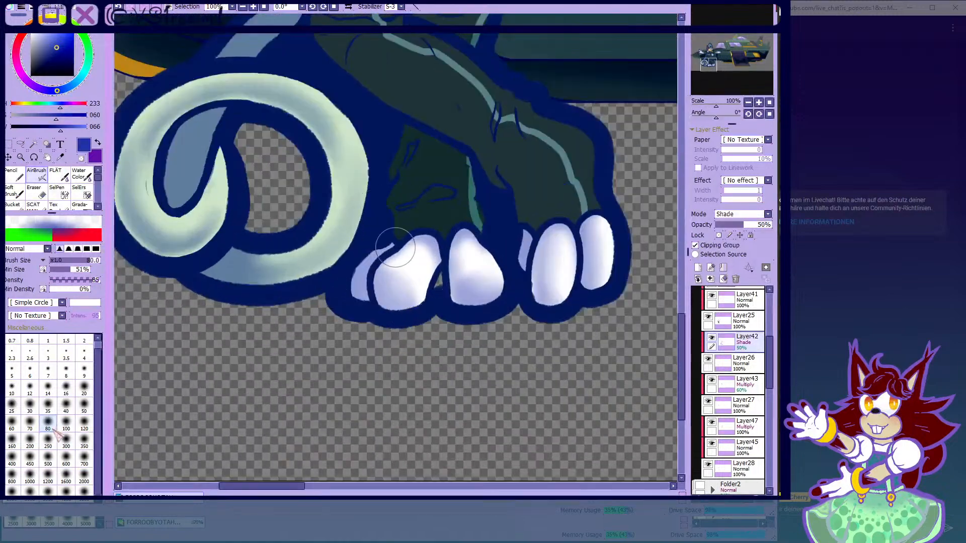
click(83, 406)
mouse_move(344, 256)
mouse_down()
mouse_move(401, 261)
mouse_move(422, 306)
mouse_move(412, 320)
mouse_up()
scroll(394, 320, down, 1)
scroll(390, 320, up, 1)
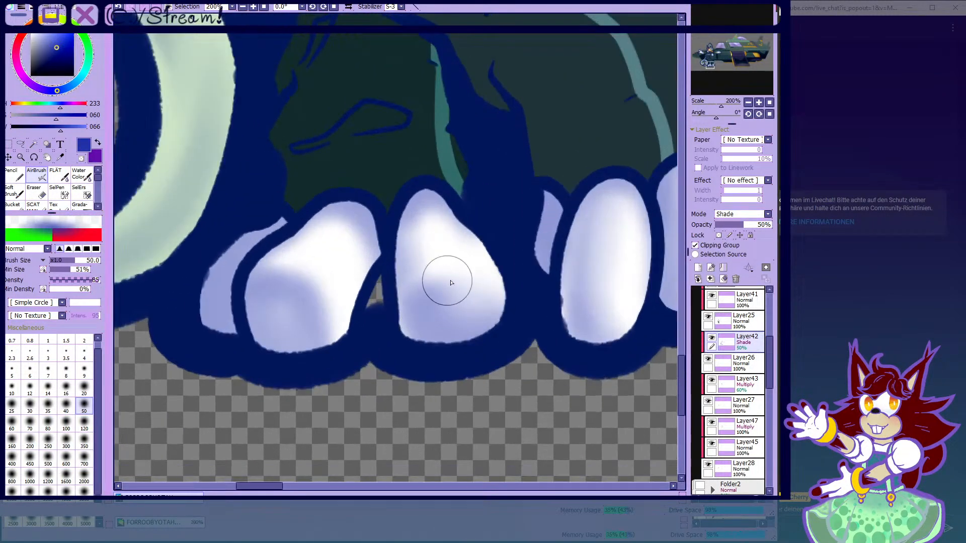
drag(436, 288, 486, 283)
scroll(464, 293, down, 4)
scroll(464, 293, up, 2)
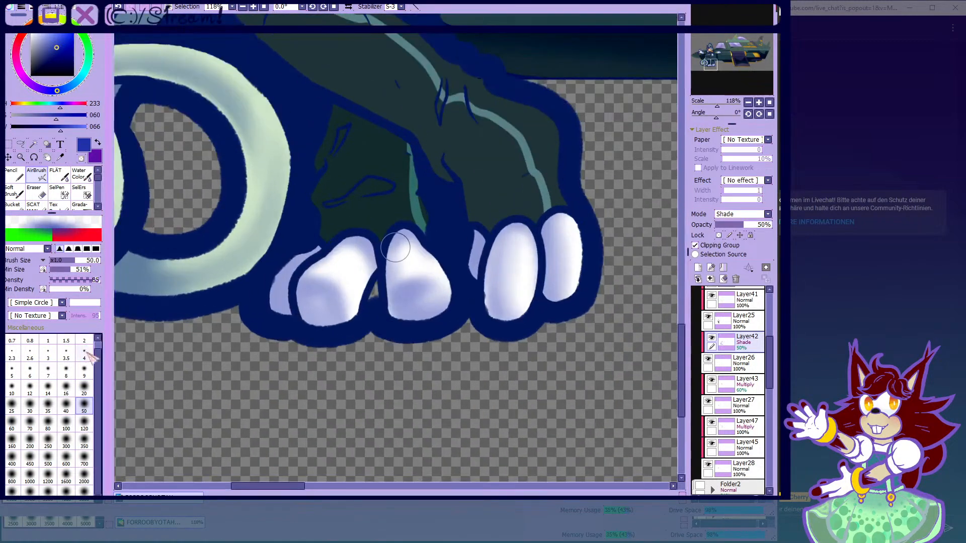
- Refine the shading edges on the two toes nearest the tail with the airbrush at size 20
click(84, 389)
scroll(398, 310, up, 4)
scroll(312, 283, down, 1)
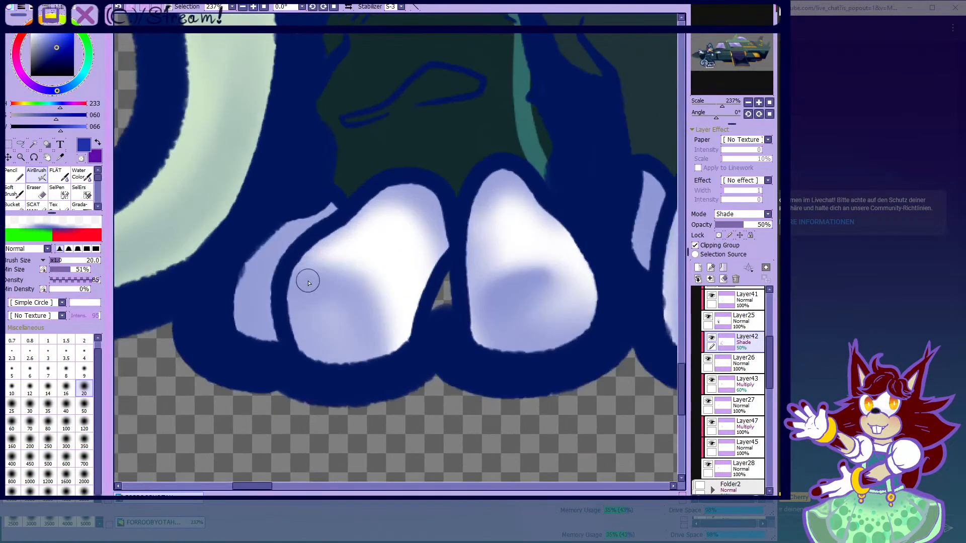
scroll(332, 287, down, 4)
scroll(372, 312, up, 3)
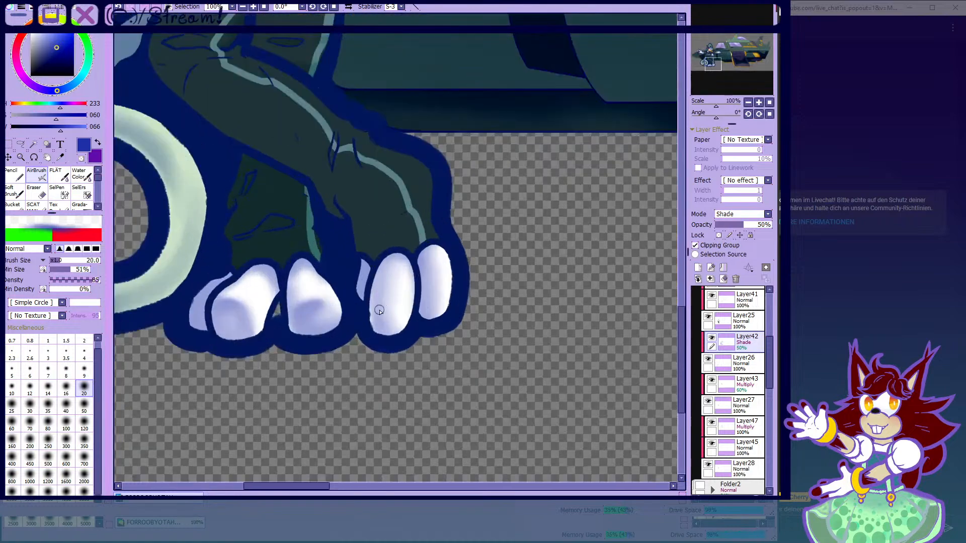
- Airbrush blue shading along the side and lower end of the other foot's toes at size 20
scroll(376, 317, up, 2)
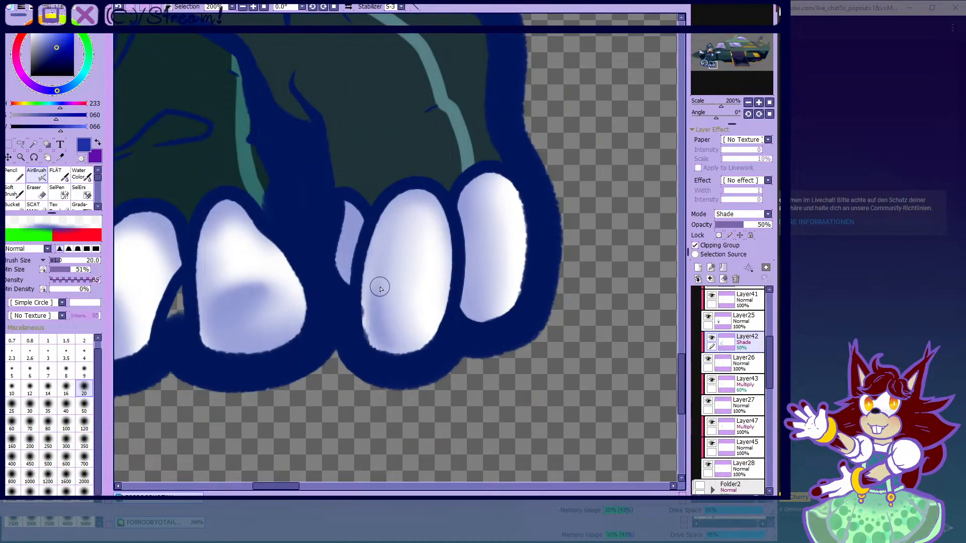
scroll(418, 341, down, 3)
scroll(453, 264, up, 3)
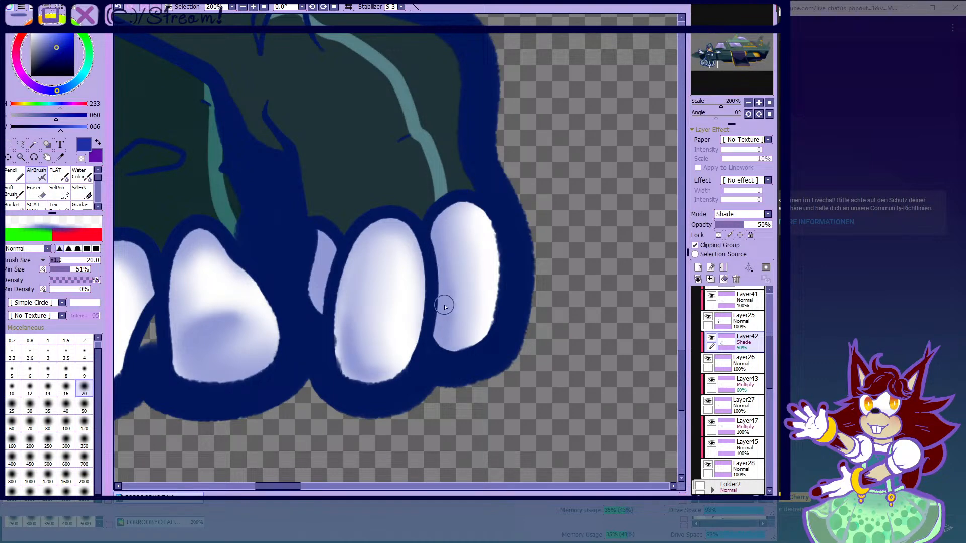
scroll(462, 334, down, 2)
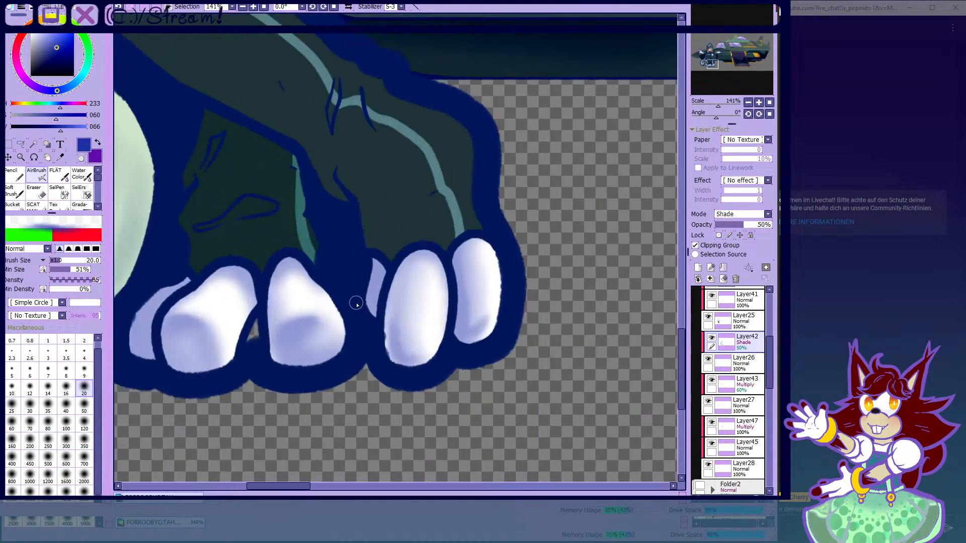
scroll(380, 328, up, 3)
scroll(410, 246, down, 3)
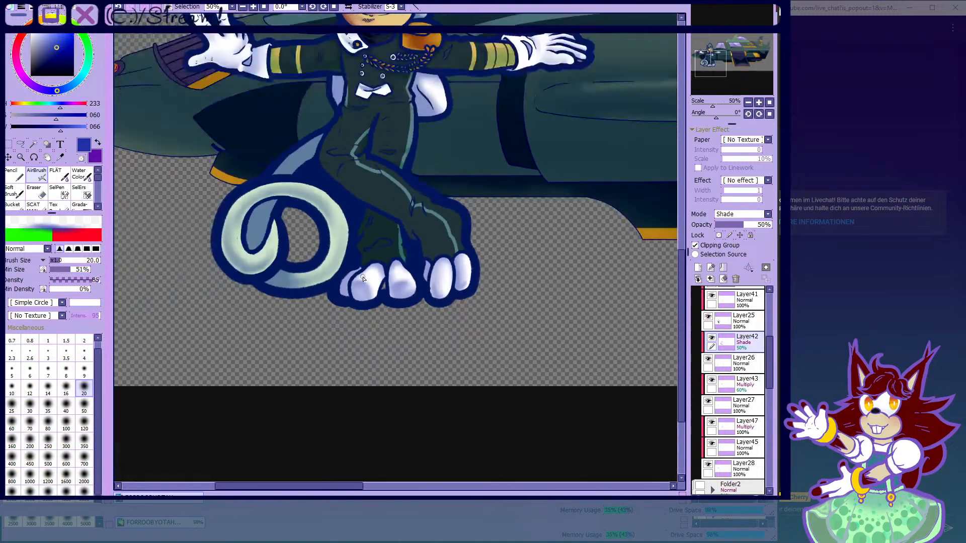
- Blend the shading on the toes of both feet with the Water Color brush at size 40
scroll(344, 286, up, 4)
click(81, 175)
scroll(274, 243, down, 5)
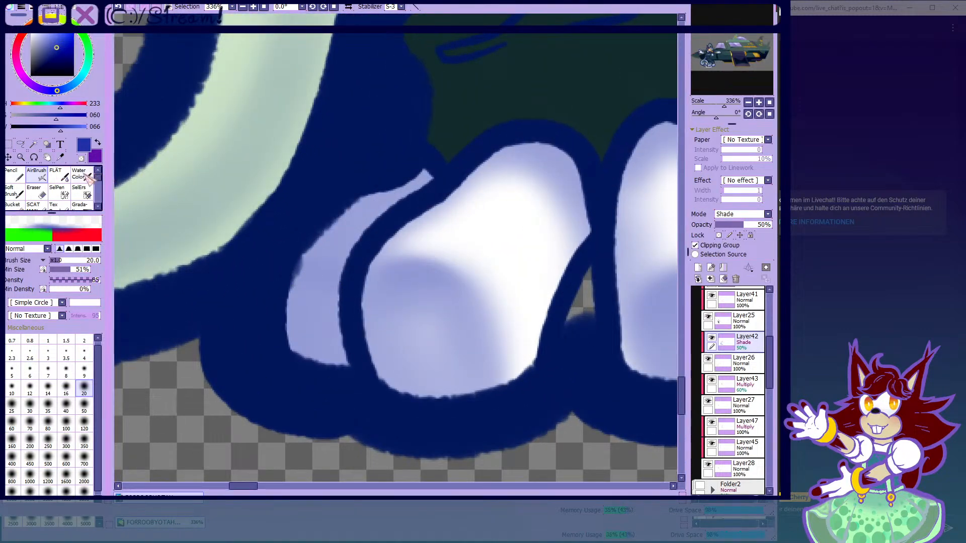
scroll(363, 278, up, 3)
click(66, 421)
scroll(458, 265, down, 3)
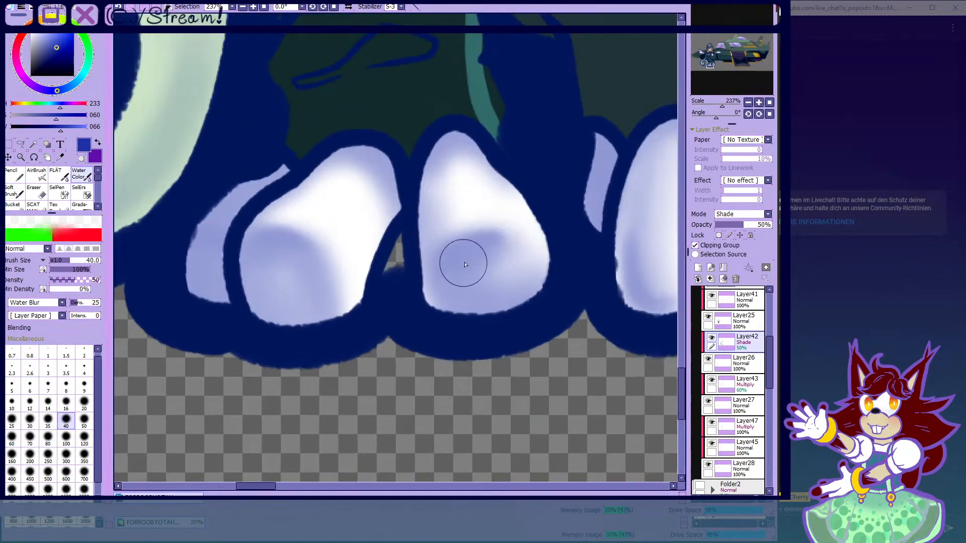
scroll(519, 252, up, 3)
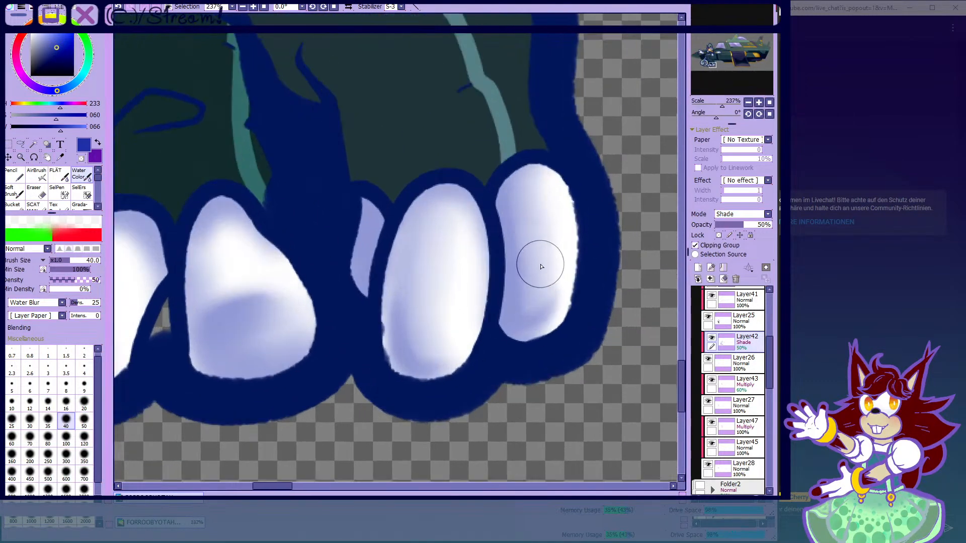
- Deepen the outermost toe's lower shading with the airbrush at size 20 and soften it with the Water Color brush at size 40
click(37, 174)
scroll(522, 306, up, 2)
mouse_move(564, 308)
mouse_down()
mouse_move(547, 329)
mouse_move(545, 295)
mouse_up()
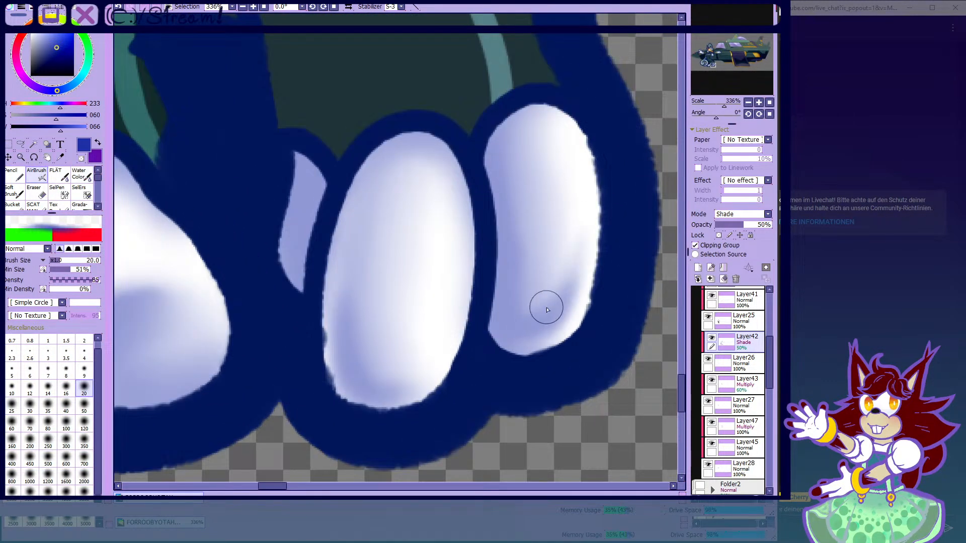
click(81, 175)
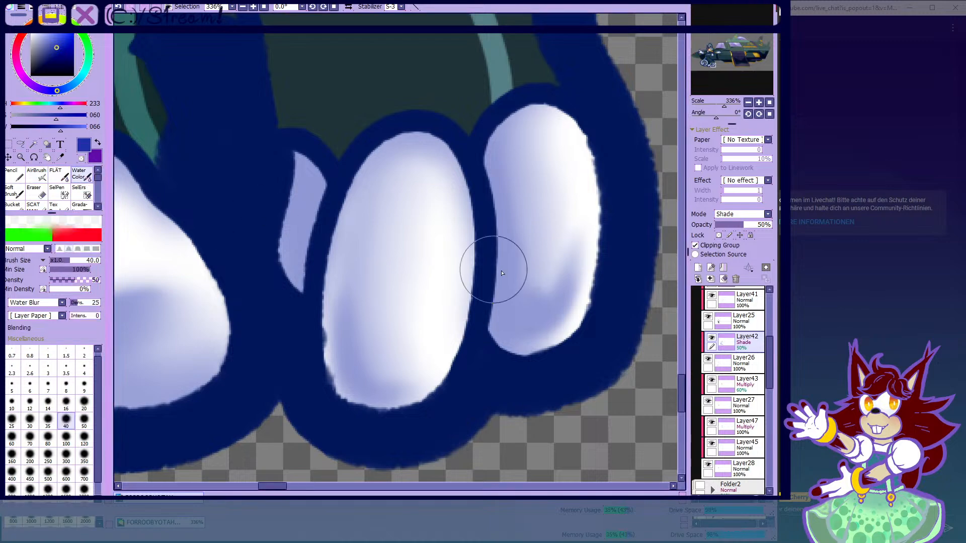
click(36, 175)
- Airbrush the lower end of the toe beside the outermost one at size 20 and blend it with the Water Color brush at size 40
scroll(387, 339, down, 3)
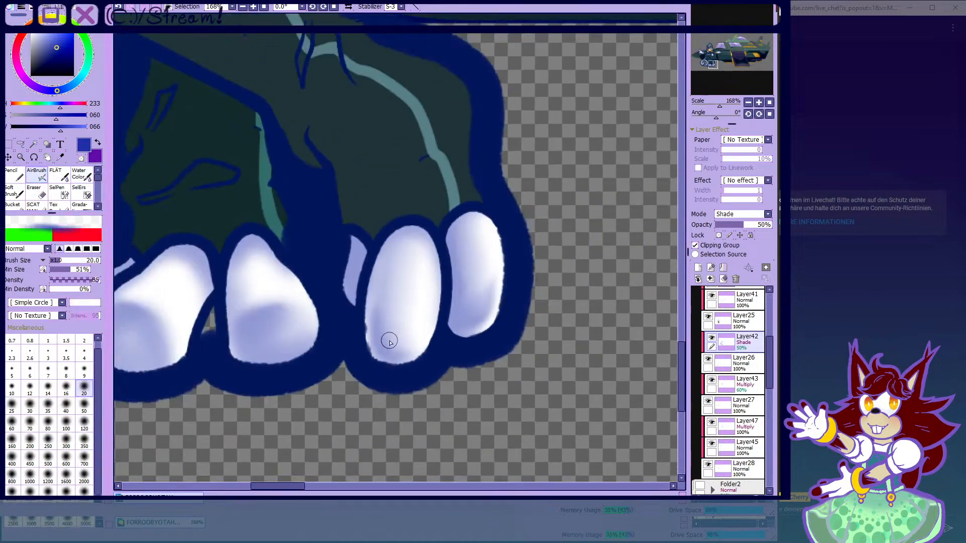
scroll(385, 354, up, 3)
scroll(382, 355, down, 3)
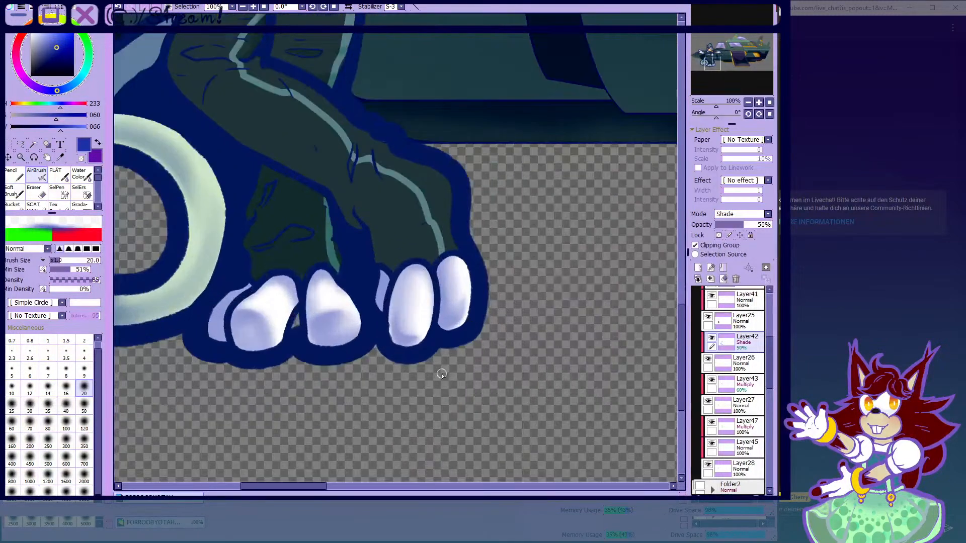
scroll(442, 367, up, 2)
click(81, 176)
scroll(386, 281, up, 2)
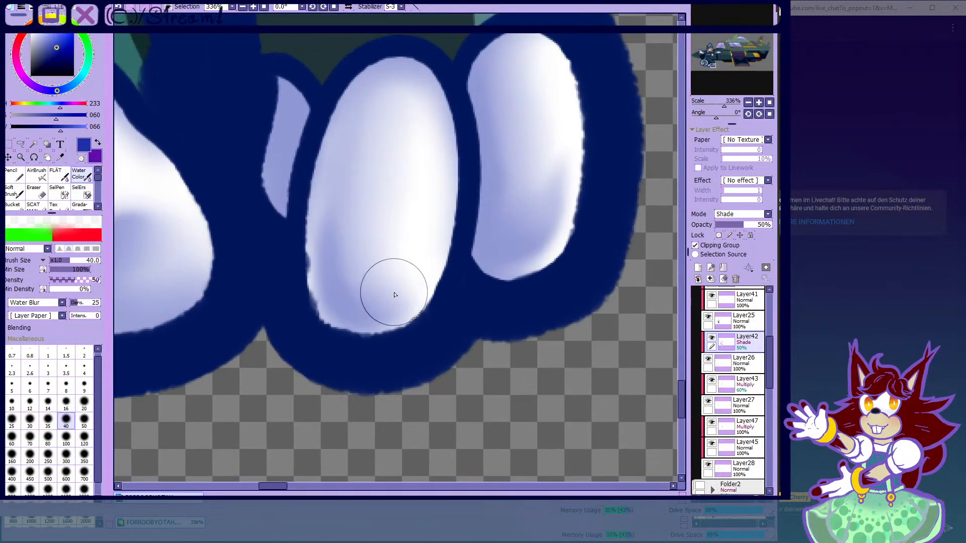
click(37, 174)
scroll(382, 191, down, 11)
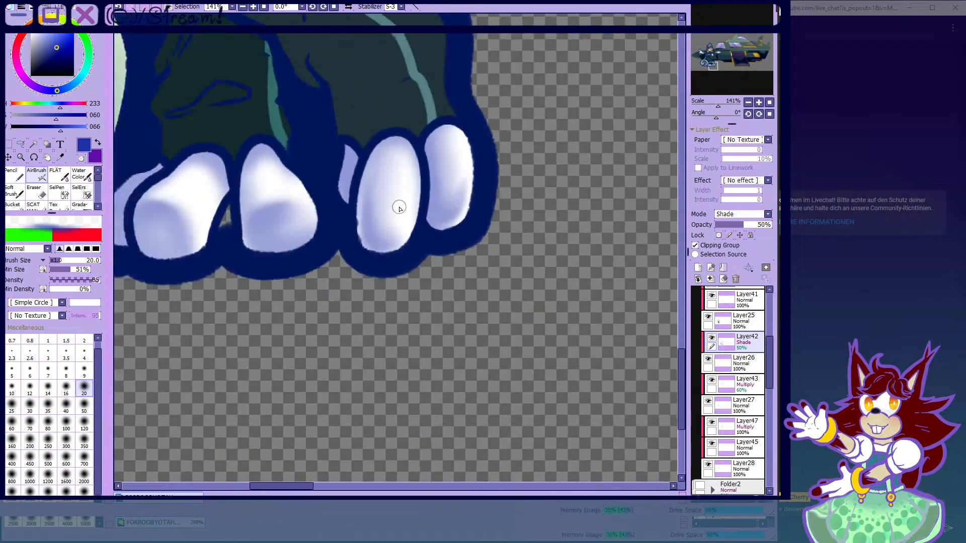
- Soften the shading on the white bow at the waist using the size 40 Water Color brush on Layer47, and return to the airbrush
scroll(391, 186, up, 1)
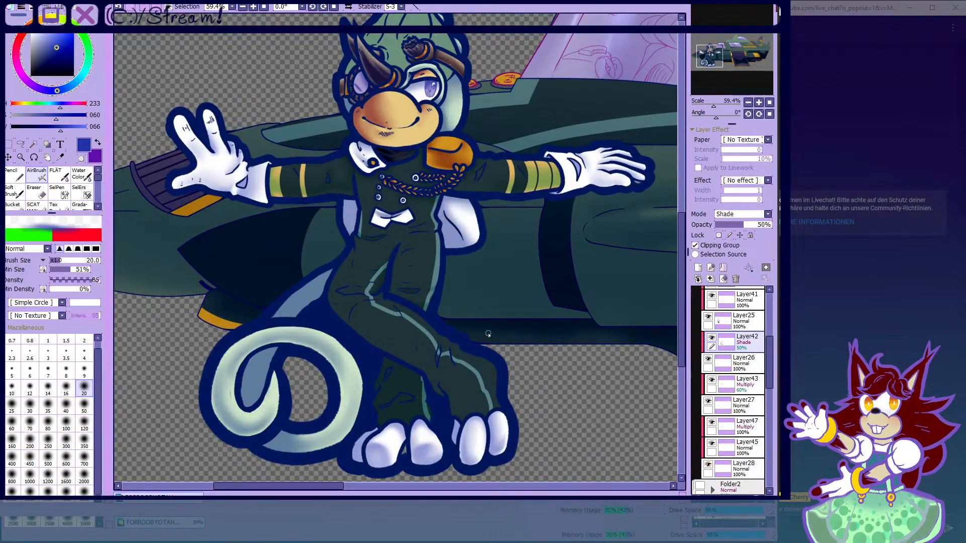
scroll(480, 332, down, 2)
scroll(420, 251, up, 14)
click(81, 177)
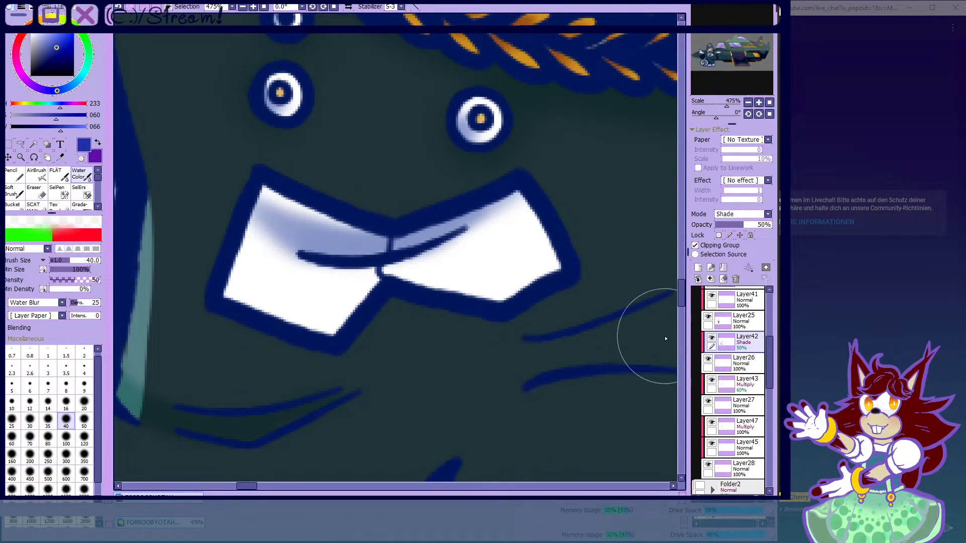
click(740, 428)
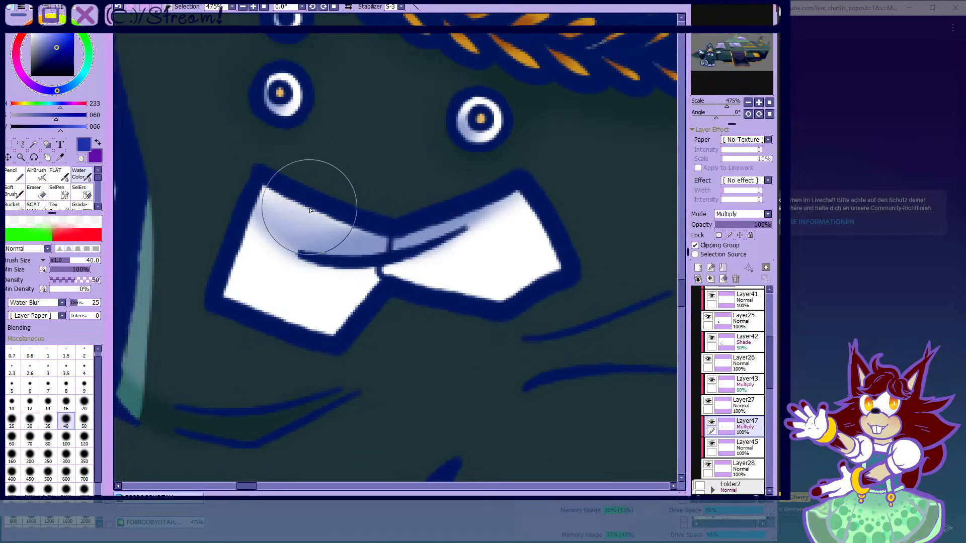
scroll(302, 191, down, 4)
click(31, 177)
click(35, 178)
scroll(352, 176, down, 5)
scroll(443, 227, up, 1)
- Check Layer27's contents by toggling its visibility and add a new clipped layer in Shine mode above Layer43
click(715, 405)
click(708, 401)
click(708, 401)
click(708, 401)
click(709, 384)
click(708, 401)
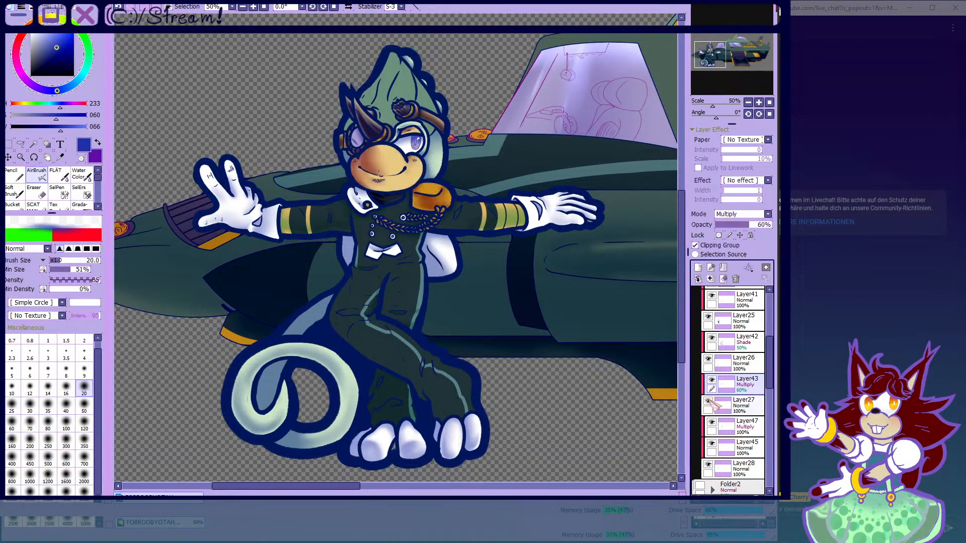
click(698, 268)
click(695, 245)
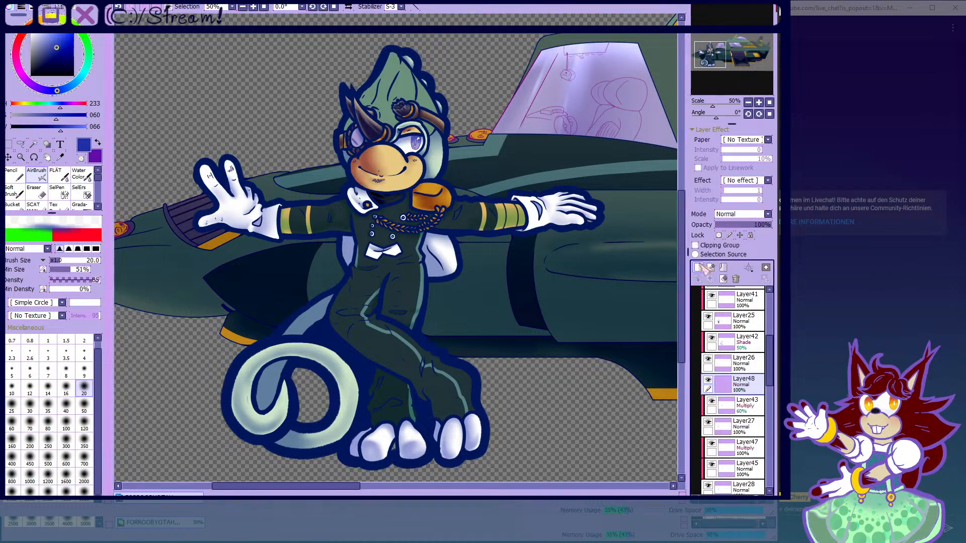
click(728, 280)
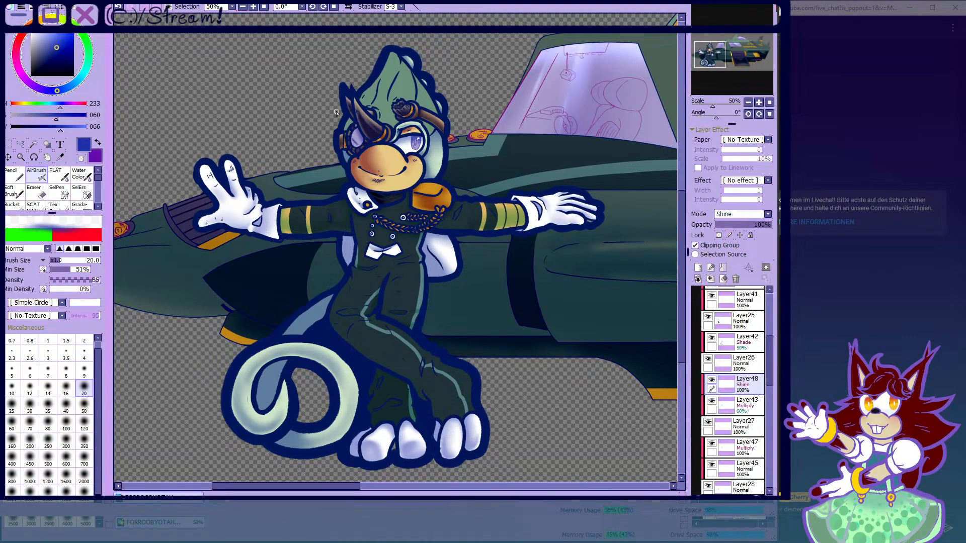
- Airbrush a pale yellow highlight (H 060, S 042, V 096) along the epaulette's upper rim and the right side of its top face at size 20
scroll(426, 170, up, 6)
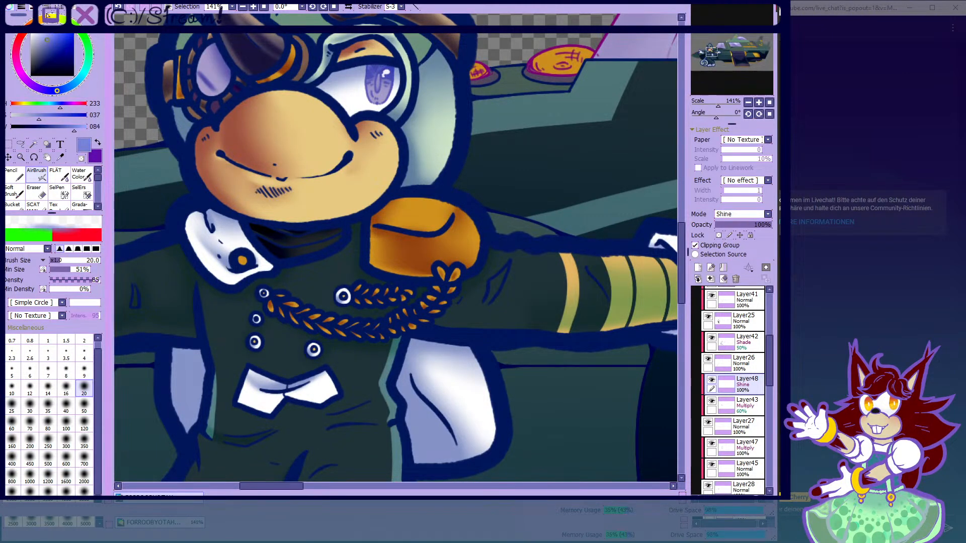
click(73, 38)
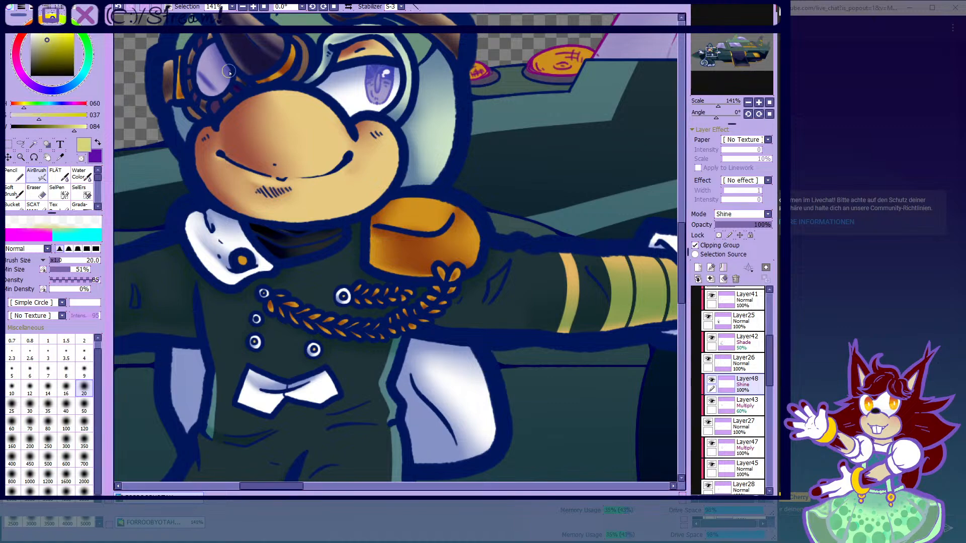
click(48, 34)
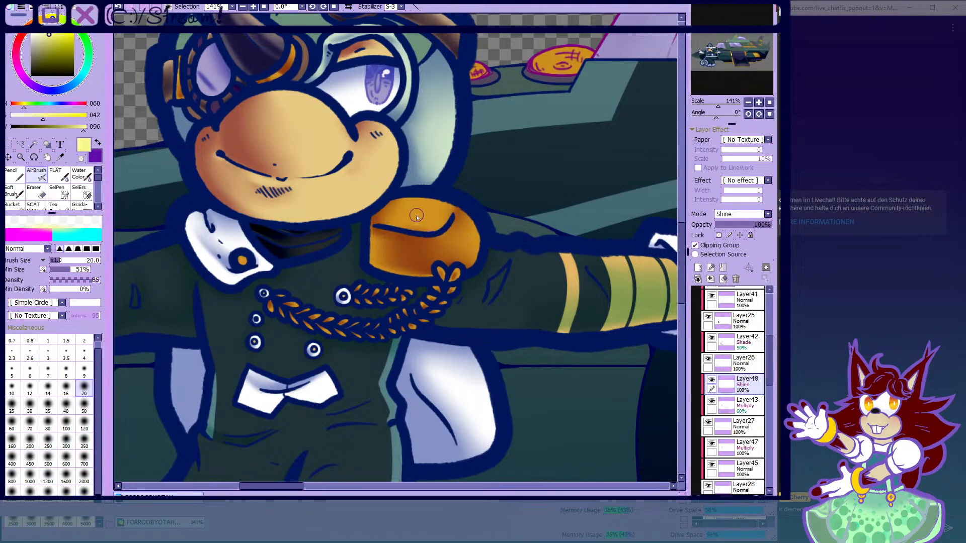
scroll(450, 224, up, 4)
mouse_move(485, 165)
mouse_down()
mouse_move(374, 177)
mouse_move(511, 186)
mouse_move(515, 221)
mouse_move(477, 248)
mouse_up()
scroll(336, 199, down, 2)
scroll(402, 229, up, 4)
drag(515, 159, 434, 250)
- Trim the left end of the epaulette's upper rim highlight with the airbrush in transparent colour, and restore the pale yellow
click(81, 158)
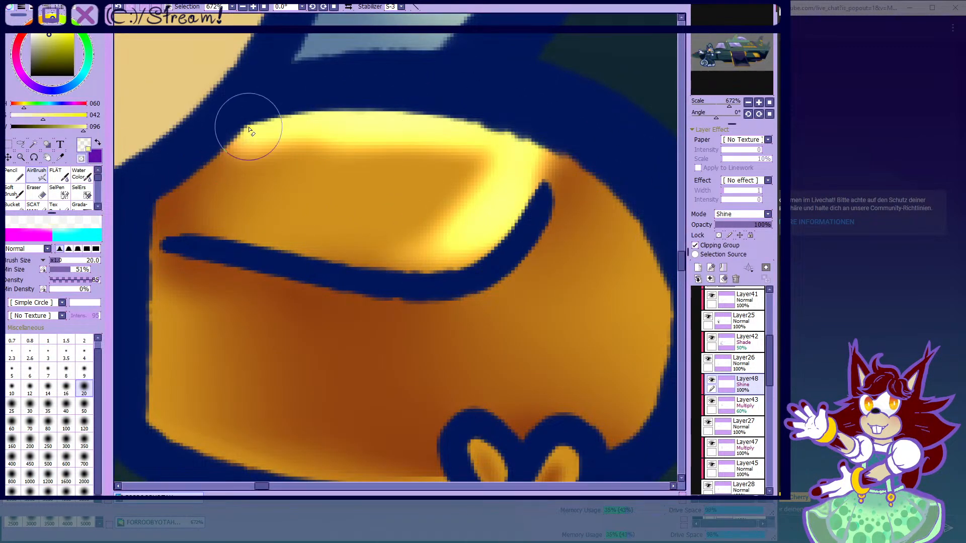
drag(231, 136, 267, 133)
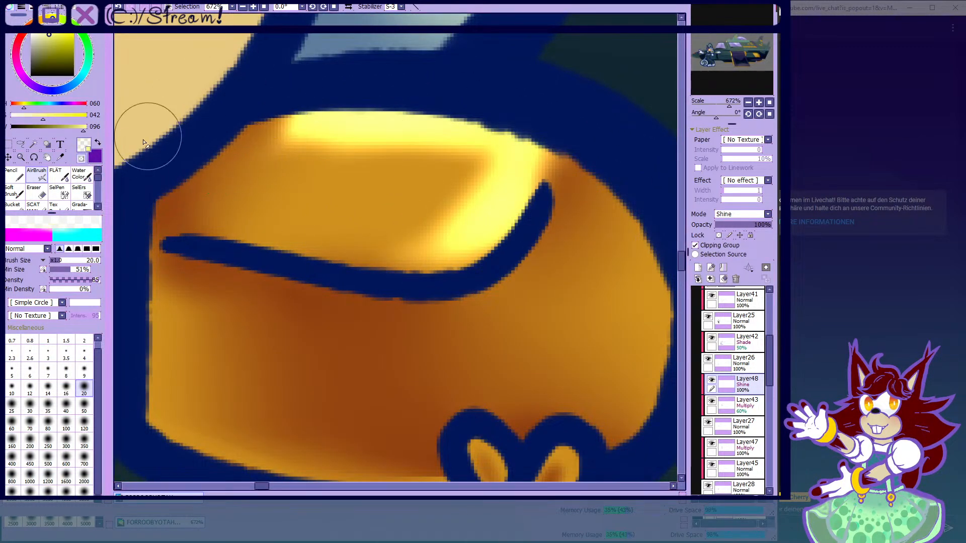
click(81, 158)
- Airbrush a thin highlight beneath the epaulette's dark fold line and down its corner ridge at size 8
scroll(302, 173, down, 5)
scroll(367, 269, up, 2)
click(66, 370)
scroll(380, 211, up, 3)
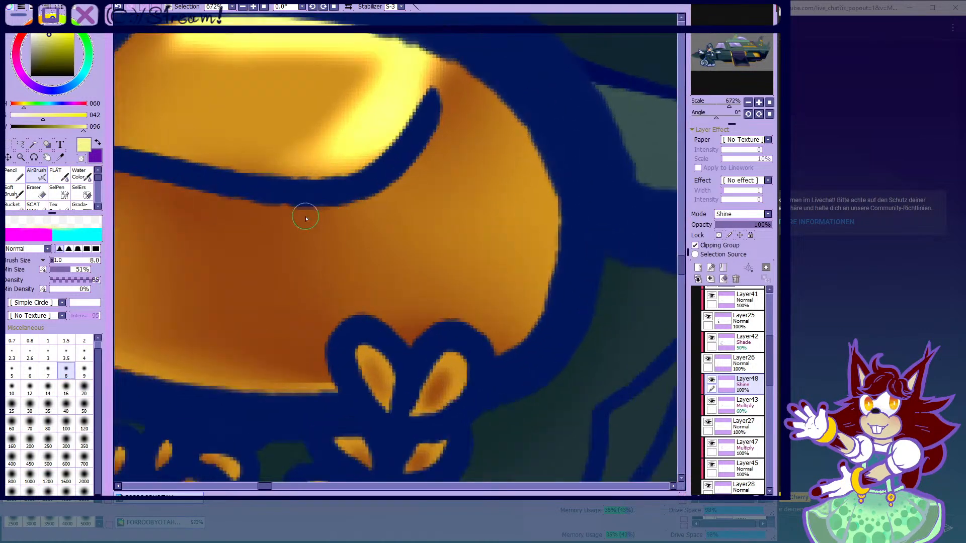
drag(301, 216, 421, 162)
drag(425, 299, 396, 210)
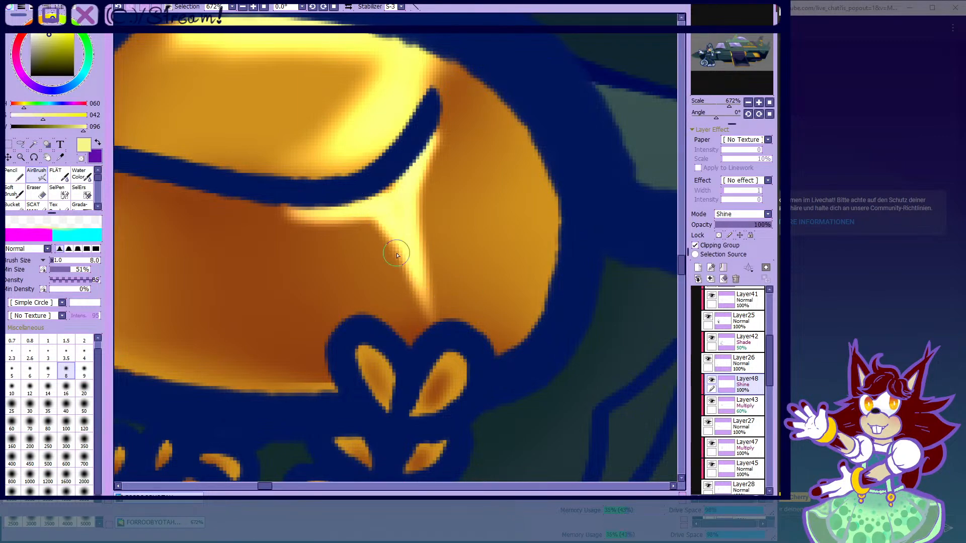
drag(346, 214, 123, 189)
scroll(401, 177, down, 1)
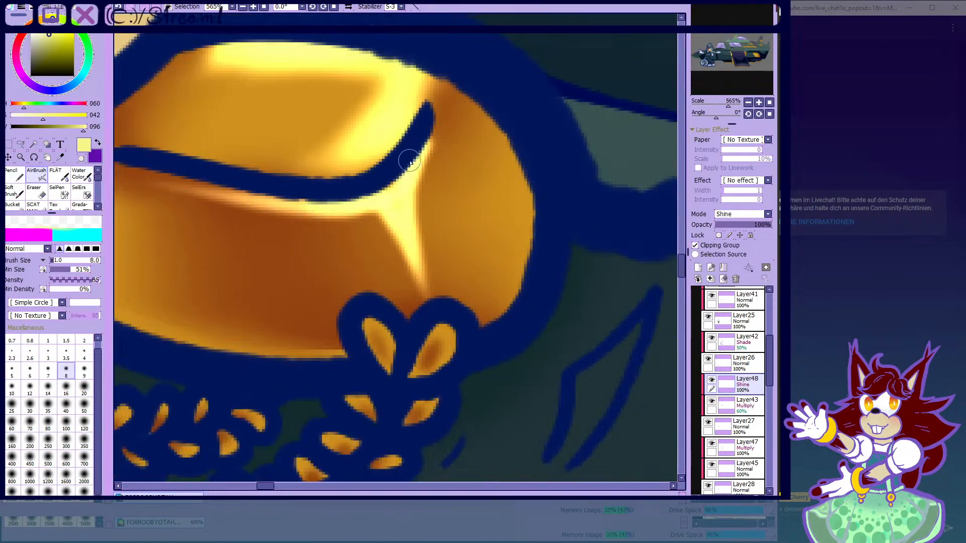
- Airbrush a soft highlight along the left and lower edges of the epaulette's front face at size 14
scroll(428, 241, down, 9)
scroll(440, 237, up, 5)
click(66, 388)
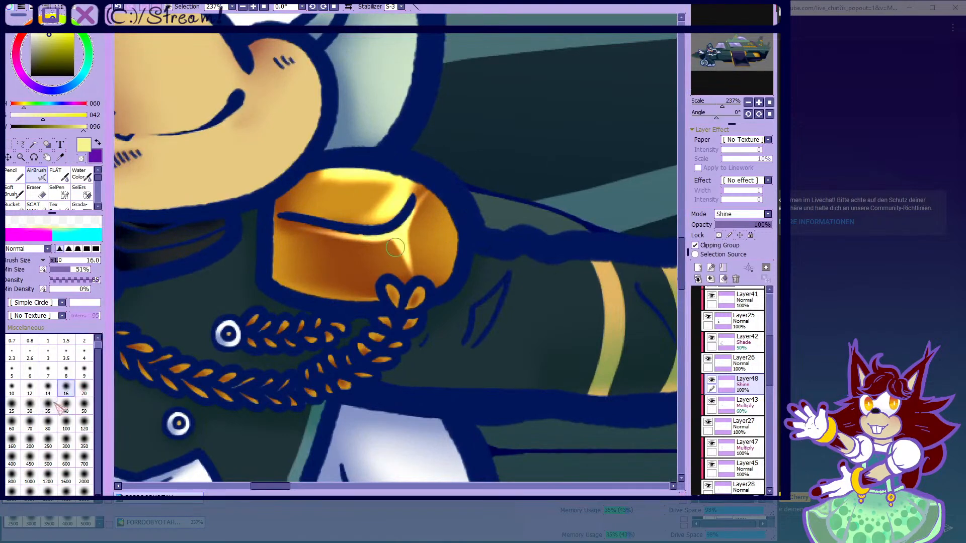
click(49, 406)
scroll(306, 264, up, 1)
scroll(395, 247, up, 1)
mouse_move(277, 210)
mouse_down()
mouse_move(279, 295)
mouse_move(279, 270)
mouse_move(280, 280)
mouse_move(340, 294)
mouse_move(272, 282)
mouse_move(335, 302)
mouse_move(283, 289)
mouse_move(273, 276)
mouse_move(278, 201)
mouse_move(269, 261)
mouse_move(307, 212)
mouse_move(297, 222)
mouse_move(295, 270)
mouse_move(318, 274)
mouse_move(294, 274)
mouse_move(359, 279)
mouse_up()
click(81, 175)
click(38, 175)
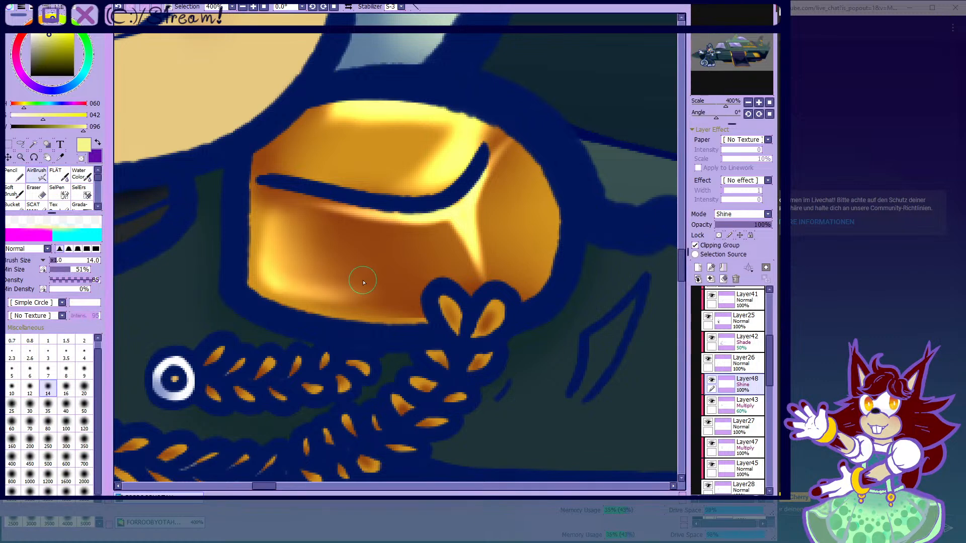
- Highlight the epaulette's rounded outer edge and join it to the top rim highlight at size 14
mouse_move(516, 148)
mouse_down()
mouse_move(564, 286)
mouse_move(554, 275)
mouse_move(556, 210)
mouse_up()
mouse_move(496, 139)
mouse_down()
mouse_move(498, 166)
mouse_move(500, 143)
mouse_up()
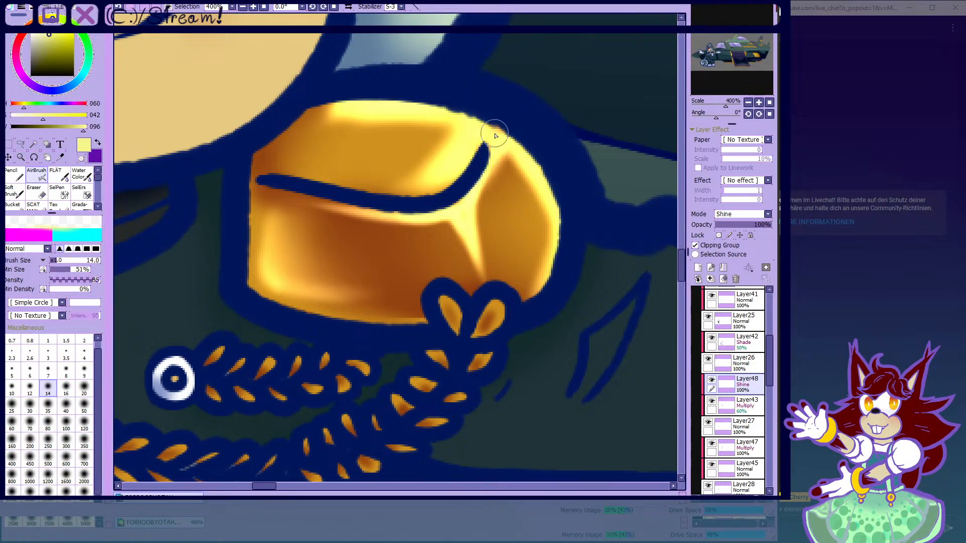
scroll(495, 146, up, 1)
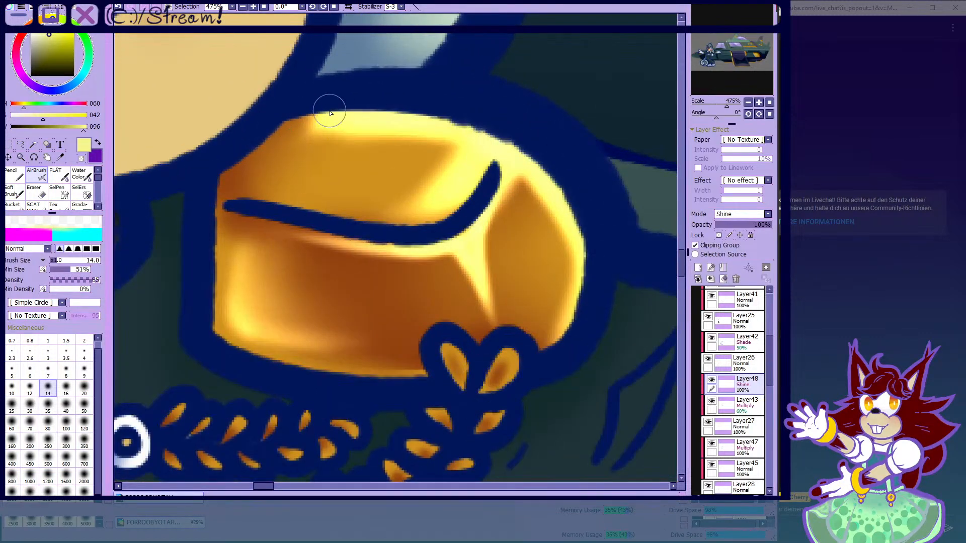
- Reduce the inner edge of the epaulette's top face highlight with transparent colour and soften it with the Water Color brush at size 40
click(81, 158)
mouse_move(427, 151)
mouse_down()
mouse_move(319, 135)
mouse_move(299, 142)
mouse_move(343, 141)
mouse_move(324, 137)
mouse_move(433, 156)
mouse_move(432, 165)
mouse_move(308, 191)
mouse_move(202, 179)
mouse_move(389, 180)
mouse_move(394, 189)
mouse_move(396, 173)
mouse_move(352, 187)
mouse_up()
click(79, 177)
scroll(205, 183, down, 2)
scroll(344, 176, up, 1)
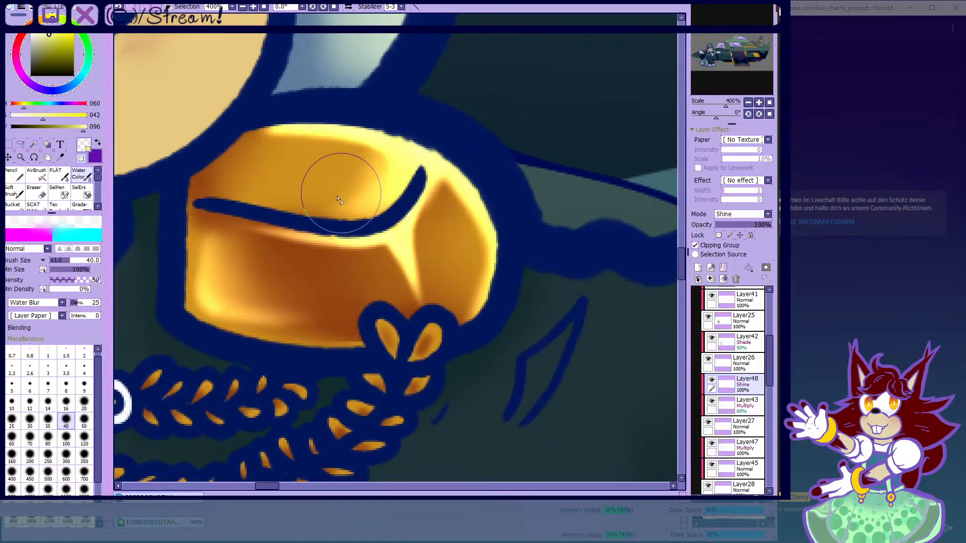
- Blend the highlight on the epaulette's corner ridge with the Water Color brush at sizes 14 and 30
click(48, 402)
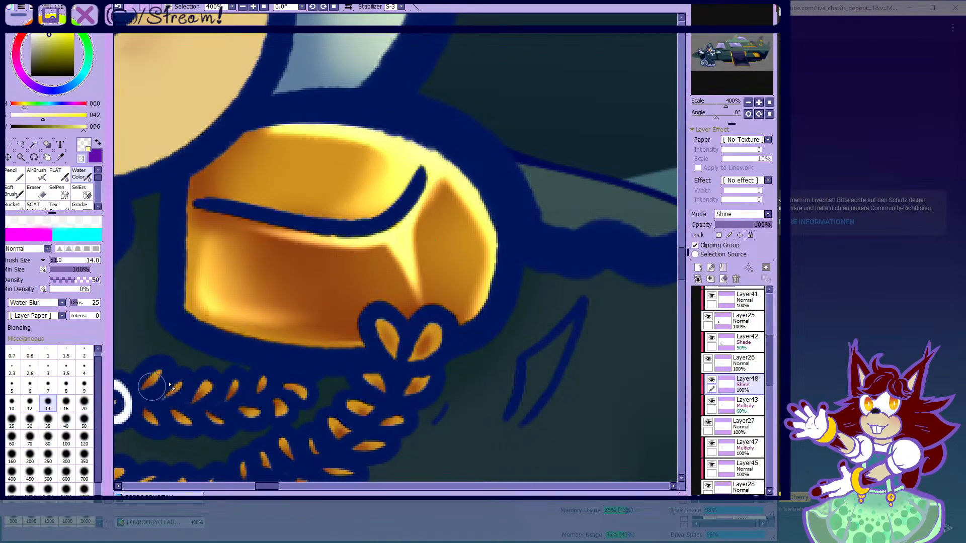
scroll(417, 312, up, 3)
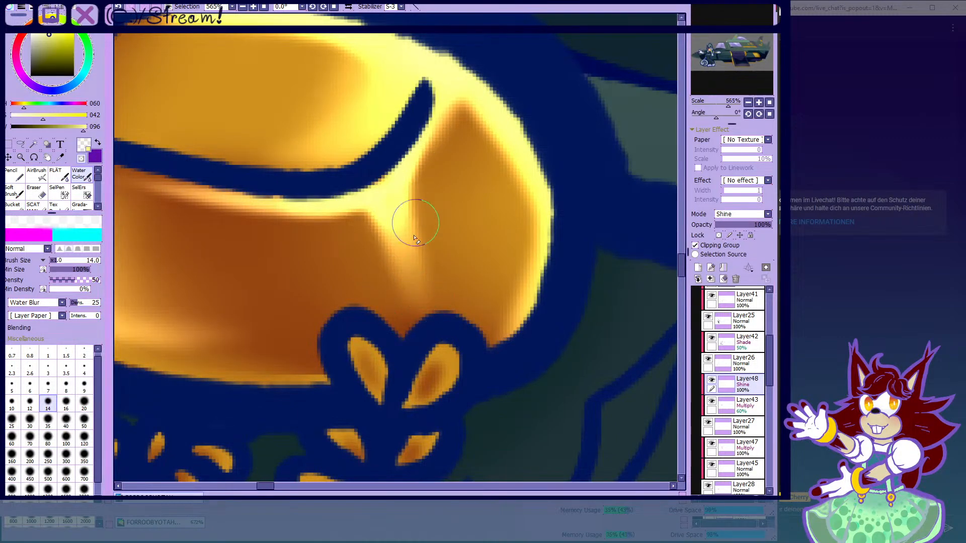
scroll(416, 209, down, 1)
click(38, 425)
mouse_move(395, 247)
mouse_down()
mouse_move(426, 258)
mouse_move(434, 143)
mouse_move(419, 225)
mouse_move(423, 194)
mouse_up()
scroll(420, 211, down, 6)
scroll(413, 205, down, 4)
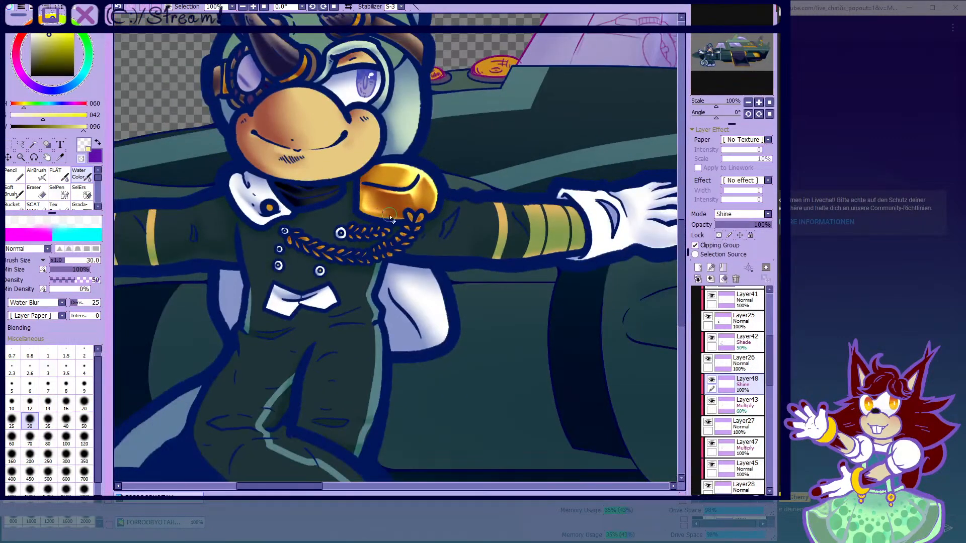
- Airbrush small pale yellow highlights on the two topmost gold segments of the braid under the epaulette at size 4
click(38, 180)
scroll(427, 187, down, 2)
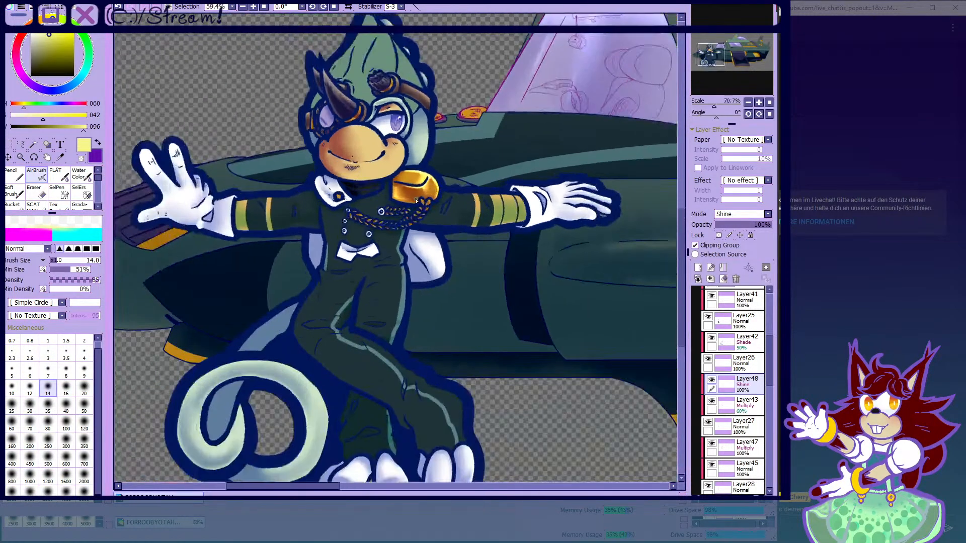
scroll(403, 221, up, 6)
click(84, 353)
scroll(450, 209, up, 7)
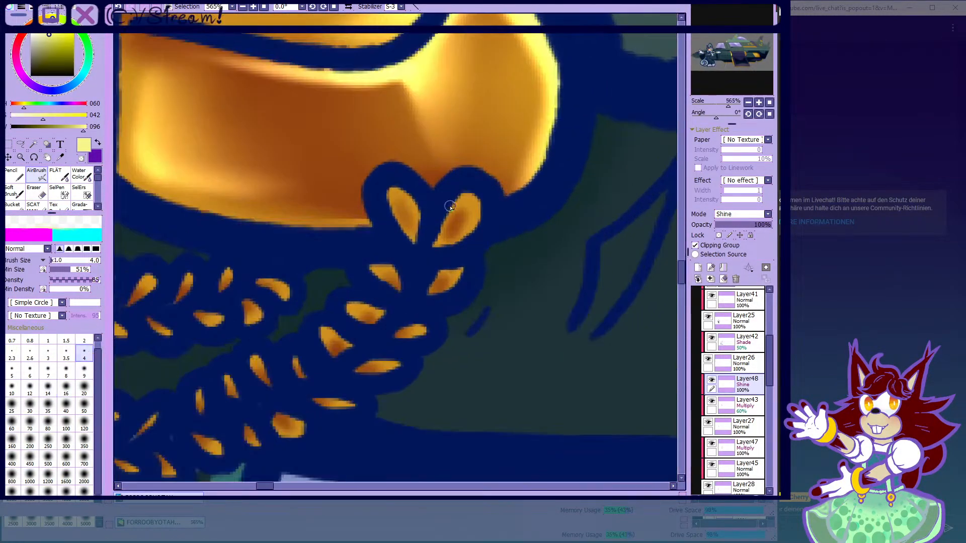
drag(488, 197, 486, 233)
scroll(468, 224, down, 4)
scroll(372, 198, up, 2)
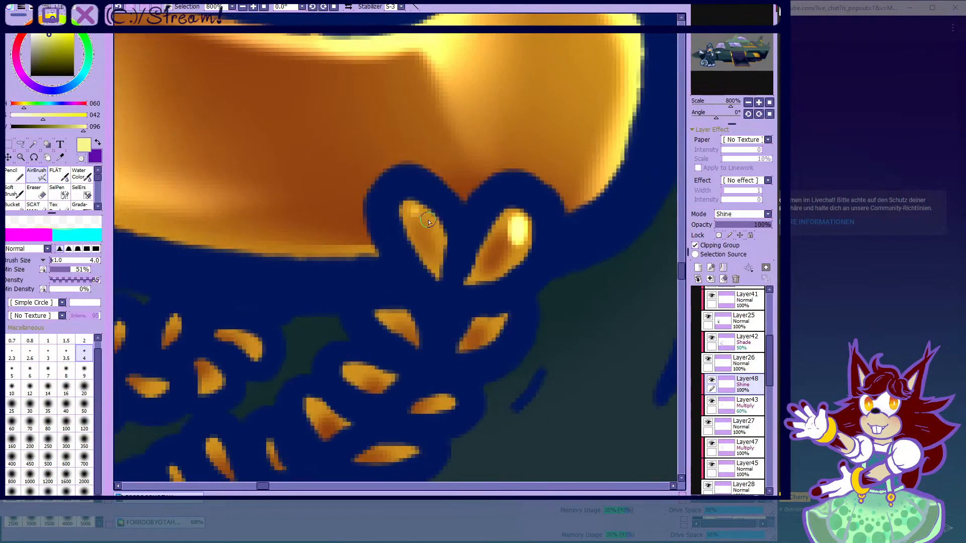
drag(413, 206, 427, 218)
- Highlight the gold segments down the braid's right end, from below the topmost pair to where it curves toward the chest
scroll(397, 214, down, 6)
scroll(400, 247, up, 5)
scroll(480, 237, down, 3)
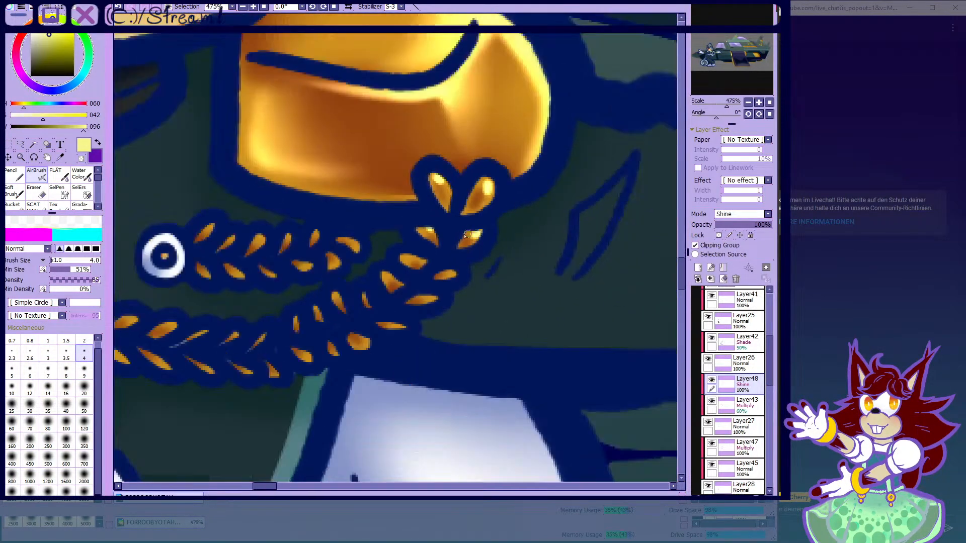
scroll(436, 247, up, 2)
scroll(436, 246, down, 7)
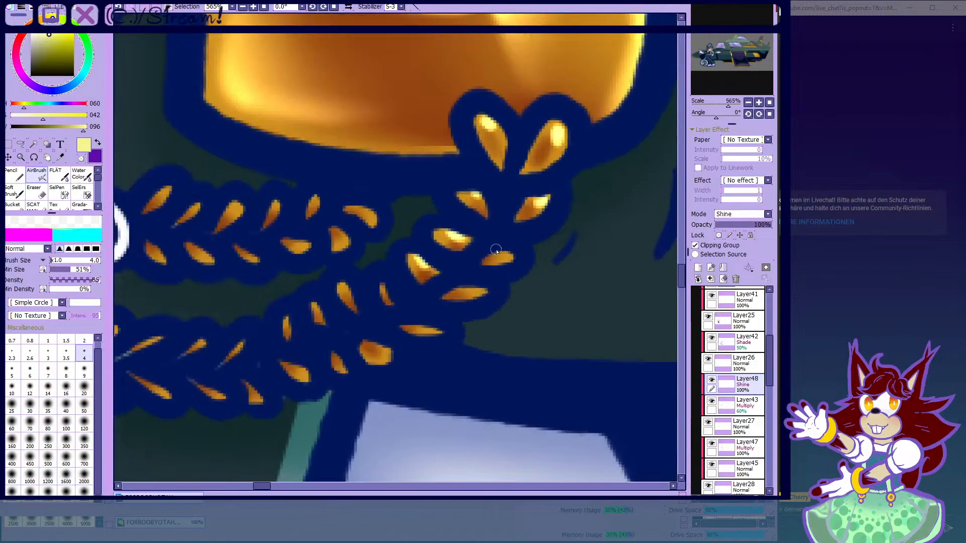
scroll(427, 295, up, 7)
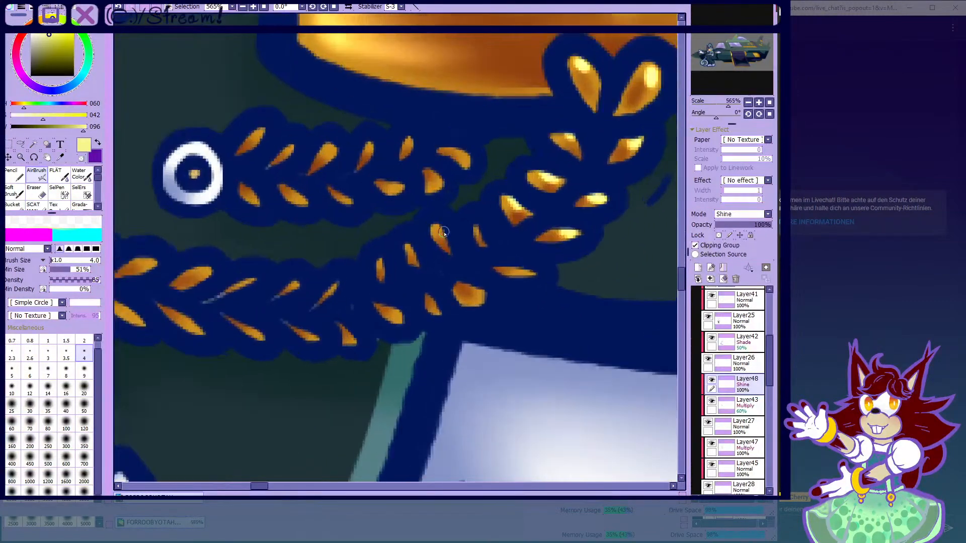
scroll(443, 283, down, 4)
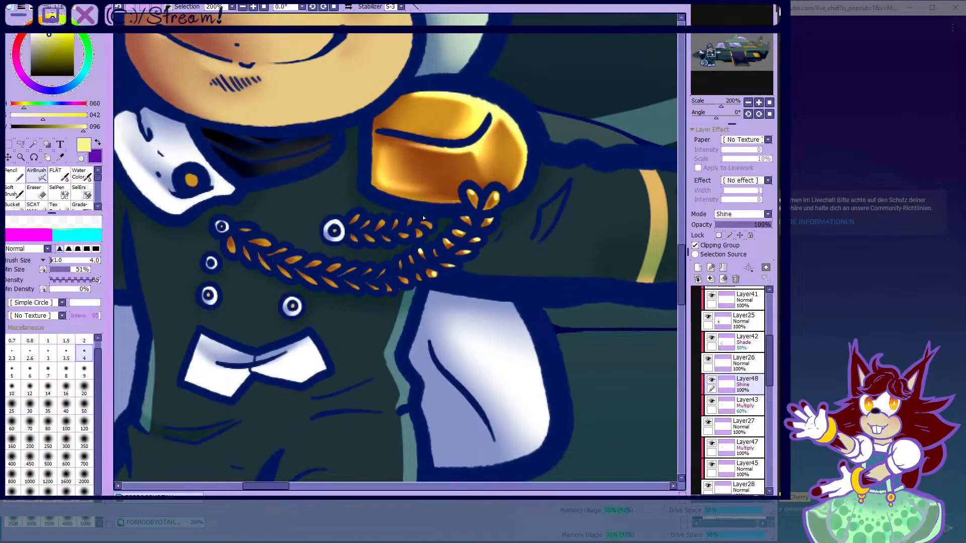
- Extend the highlights on the braid's two topmost segments along their outer edges
scroll(429, 220, up, 8)
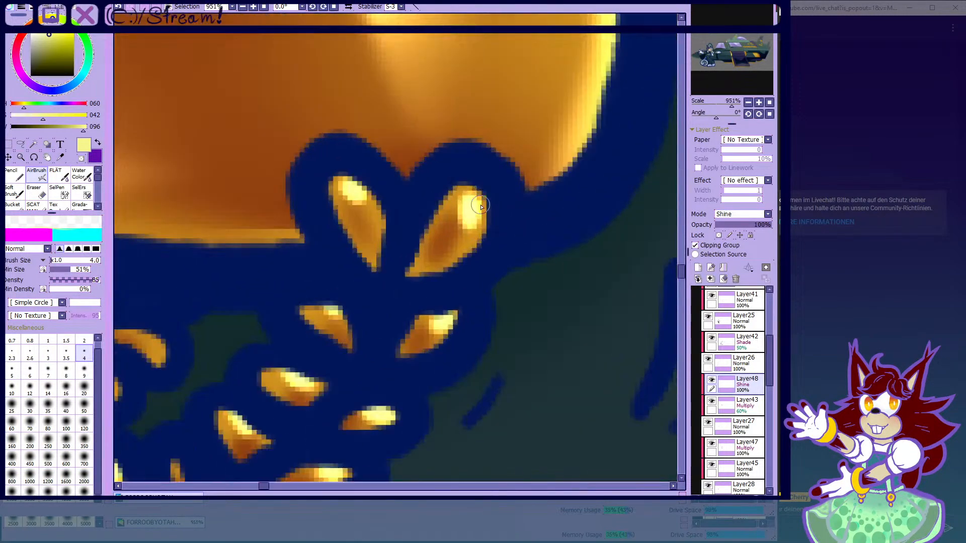
scroll(467, 220, down, 6)
scroll(426, 203, up, 7)
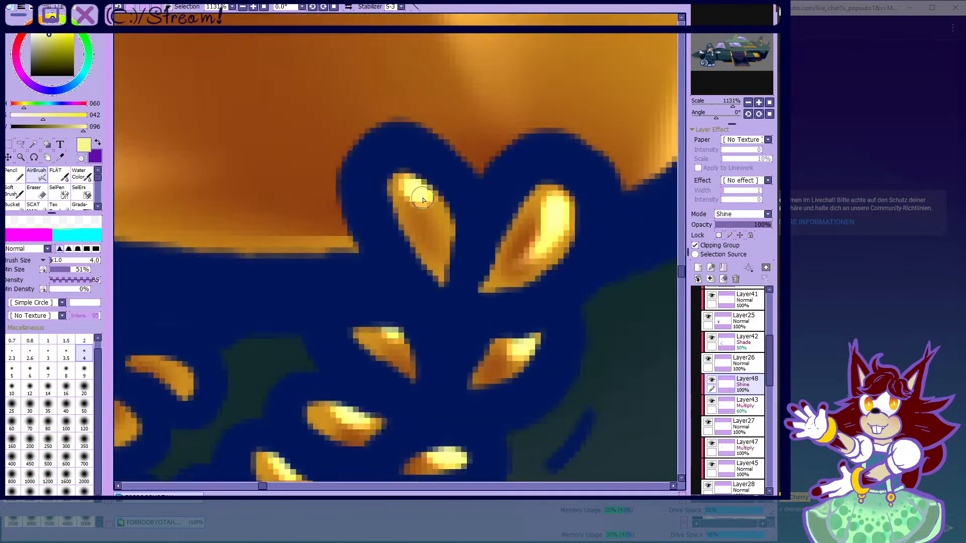
scroll(434, 213, down, 6)
- Add size 4 highlights to the tips of the gold segments on the short upper braid beside the white button
scroll(344, 190, up, 5)
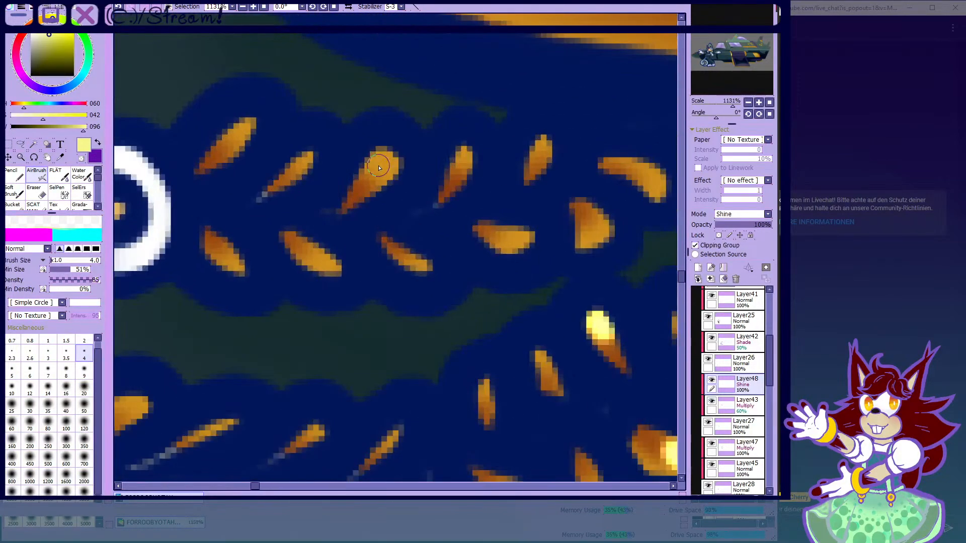
scroll(344, 191, down, 3)
scroll(362, 161, up, 6)
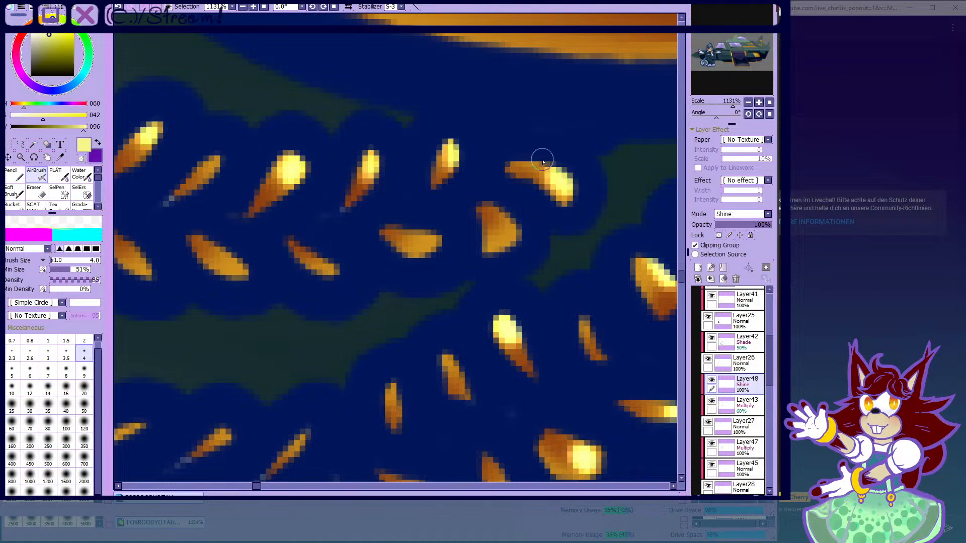
scroll(513, 213, down, 5)
scroll(441, 229, up, 2)
scroll(441, 229, down, 6)
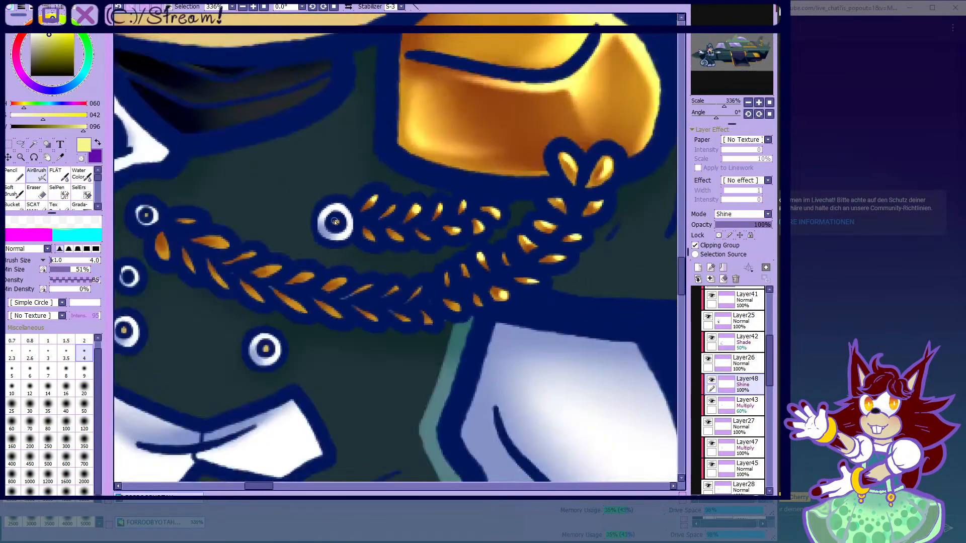
- Highlight the upper and lower gold segments along the middle of the long lower braid at size 4
scroll(380, 230, up, 7)
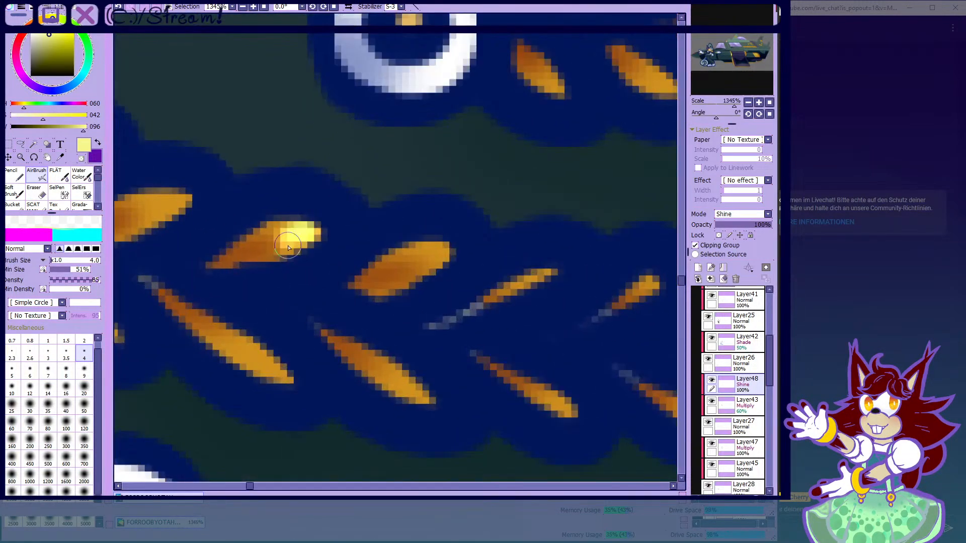
scroll(397, 263, down, 4)
scroll(367, 276, up, 3)
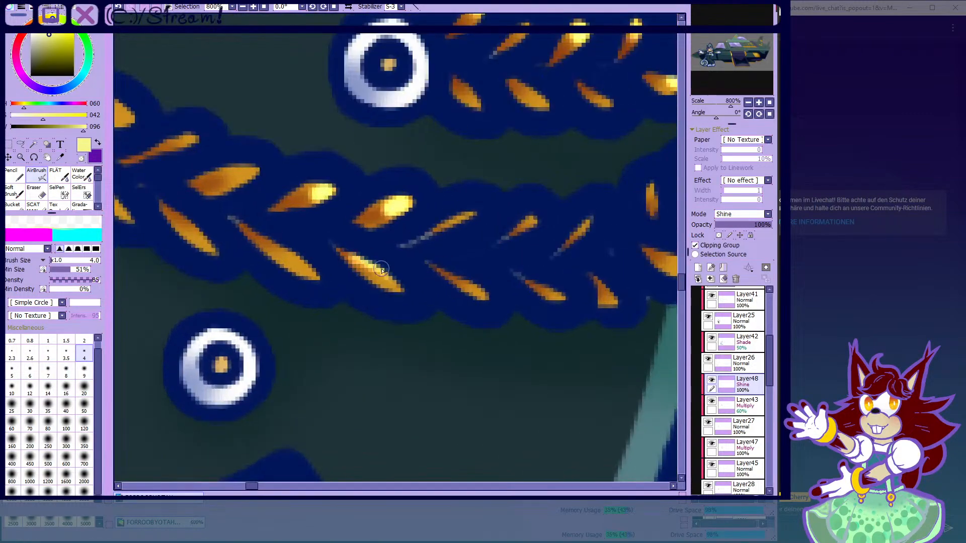
scroll(369, 262, down, 3)
scroll(431, 280, up, 2)
scroll(453, 280, down, 1)
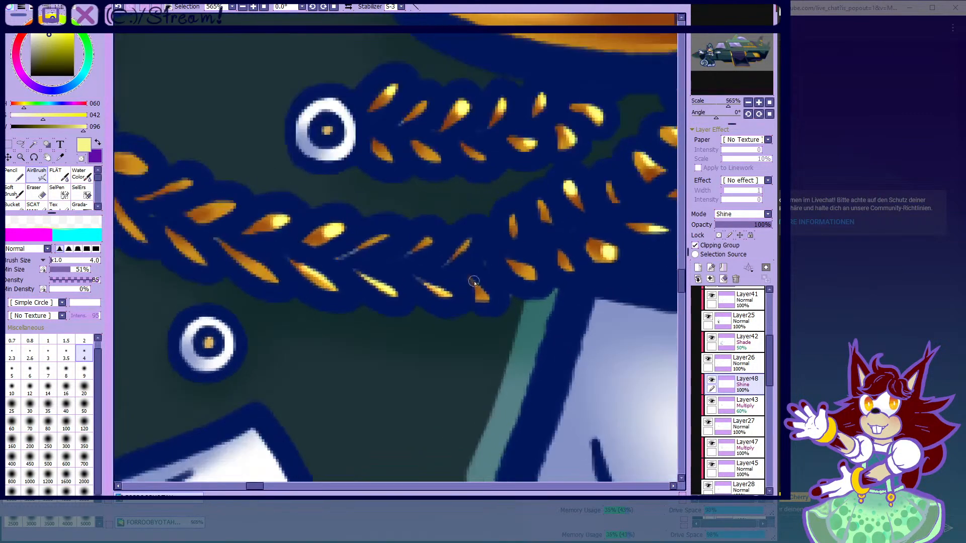
scroll(520, 269, down, 4)
- Highlight the tips of the upper gold segments along the left half of the long lower braid at size 4
scroll(353, 237, up, 3)
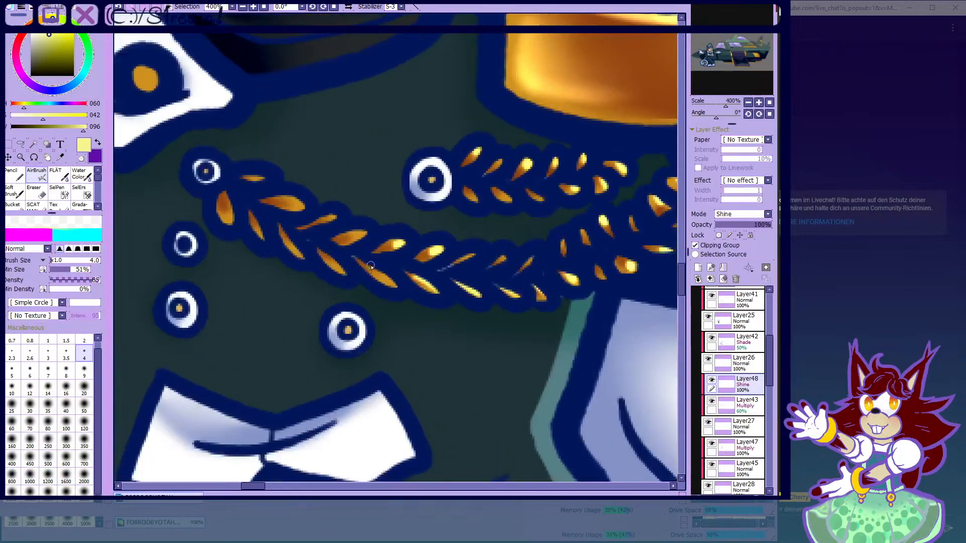
scroll(353, 237, up, 4)
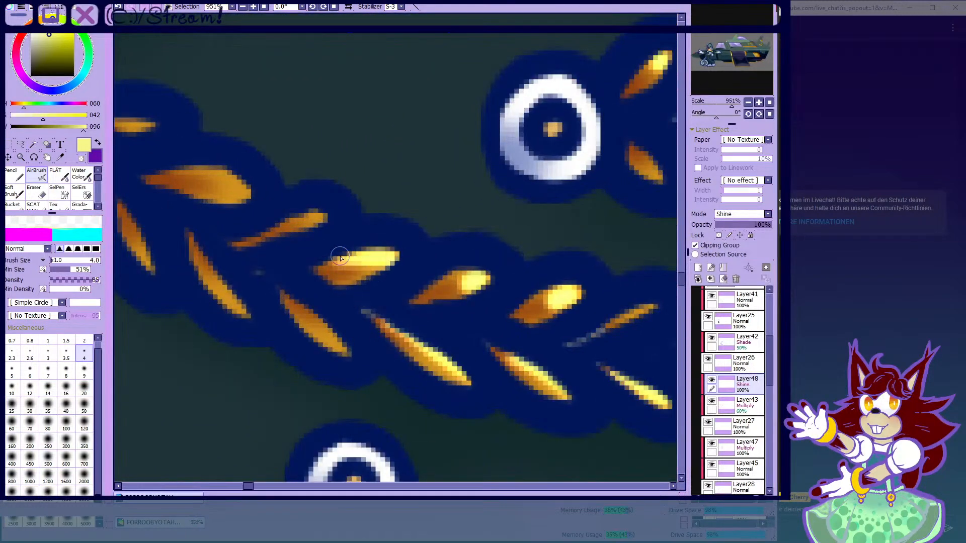
scroll(341, 262, down, 3)
scroll(284, 221, up, 2)
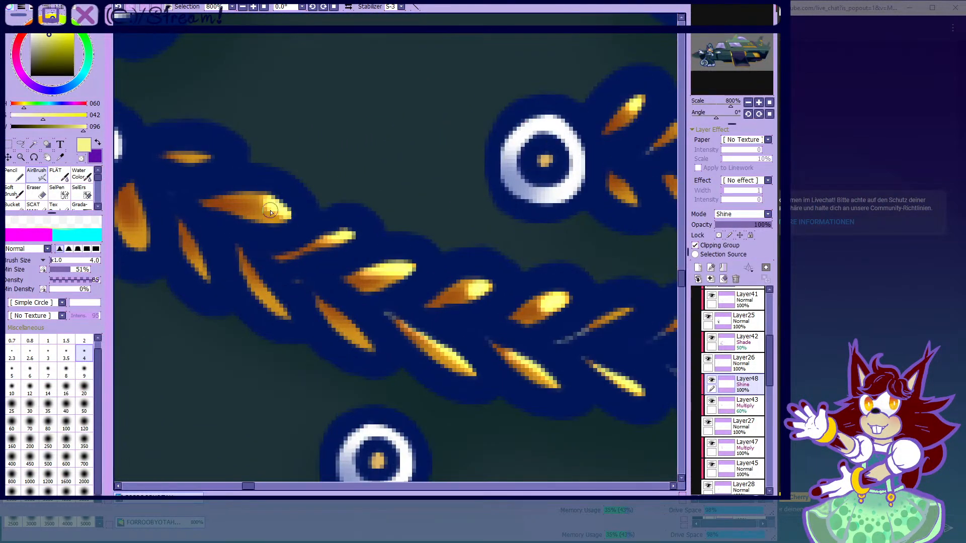
scroll(279, 212, down, 5)
- Highlight the leftmost oval, the small top segment and the lower gold segments at the long braid's left end
scroll(344, 209, up, 9)
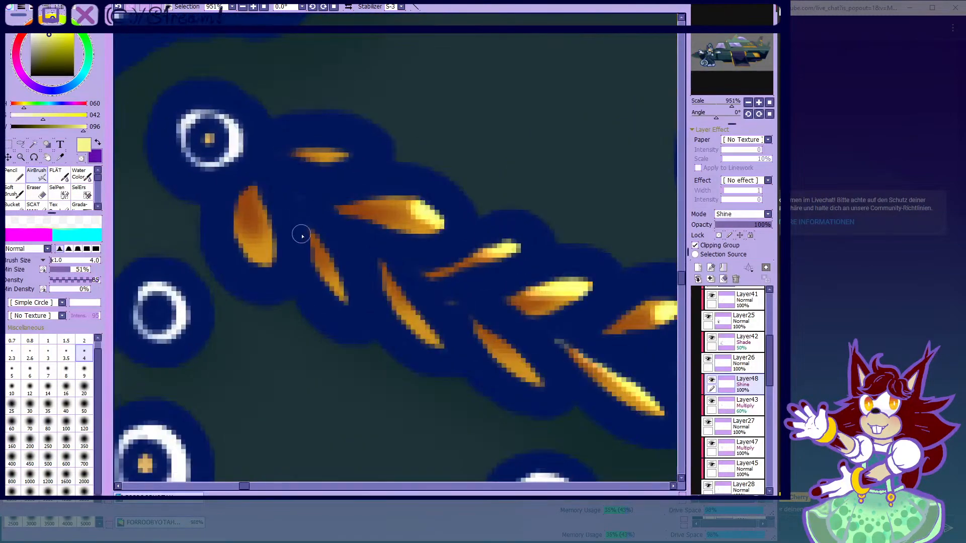
scroll(262, 225, down, 4)
scroll(286, 222, up, 2)
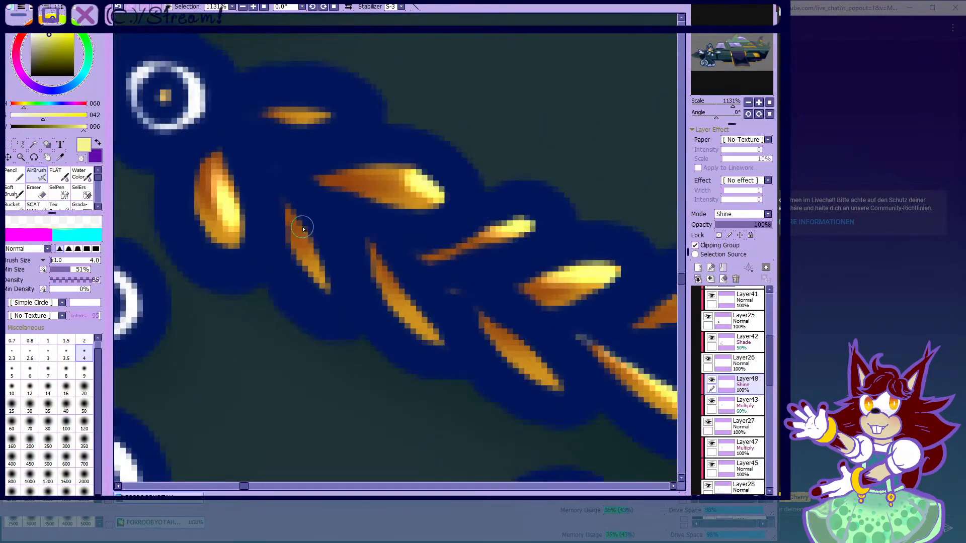
scroll(312, 236, down, 2)
scroll(327, 260, up, 1)
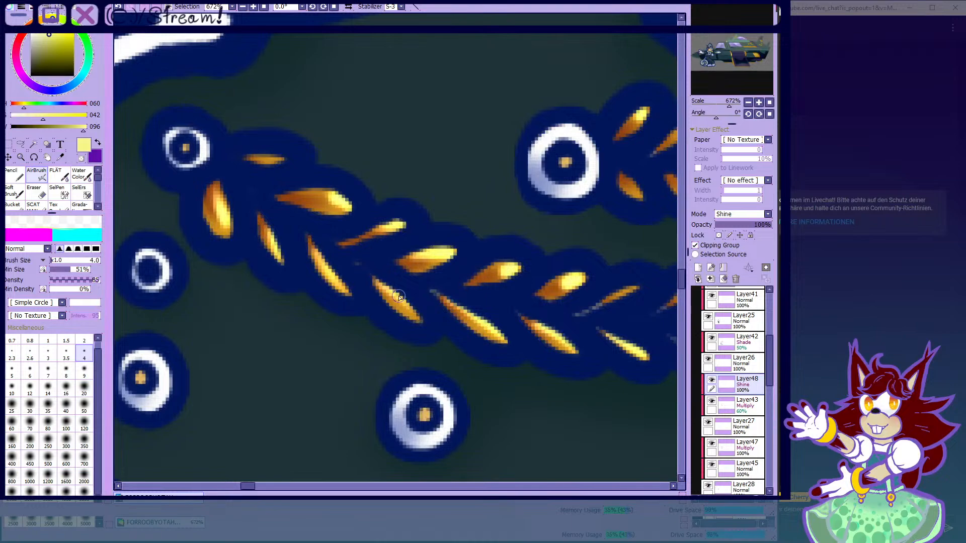
- Paint a size 7 highlight down the crease between the epaulette's front face and its rounded side
scroll(414, 304, down, 7)
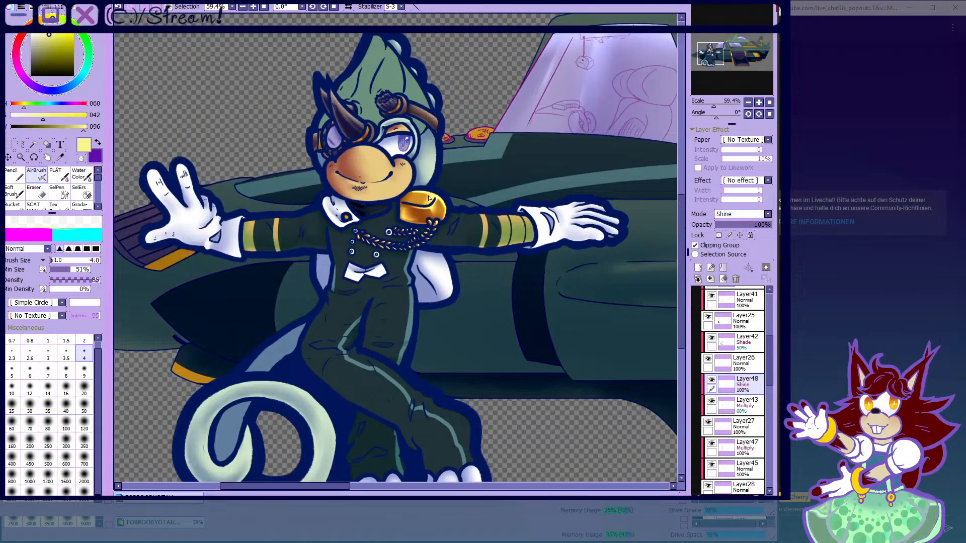
scroll(430, 190, up, 8)
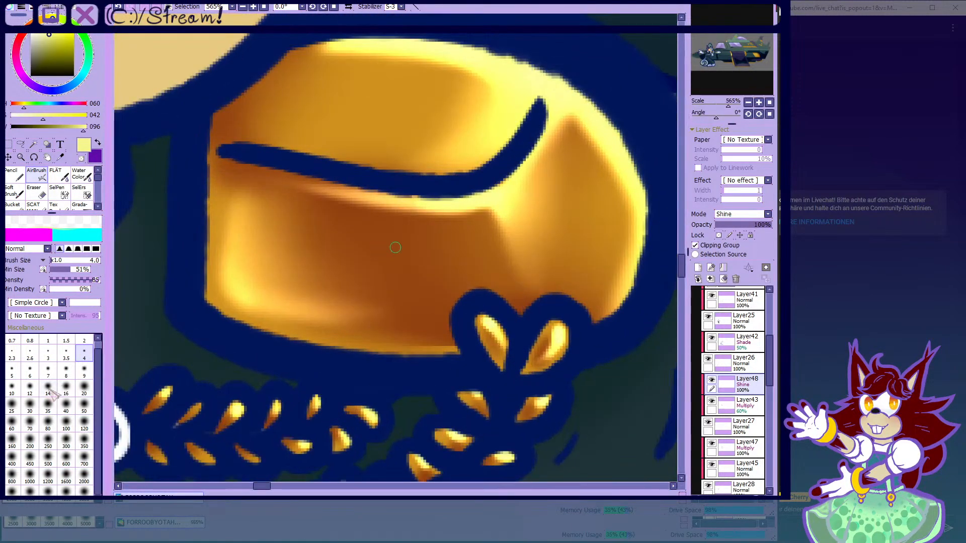
key(bracketright)
key(bracketright)
key(bracketright)
drag(498, 202, 516, 288)
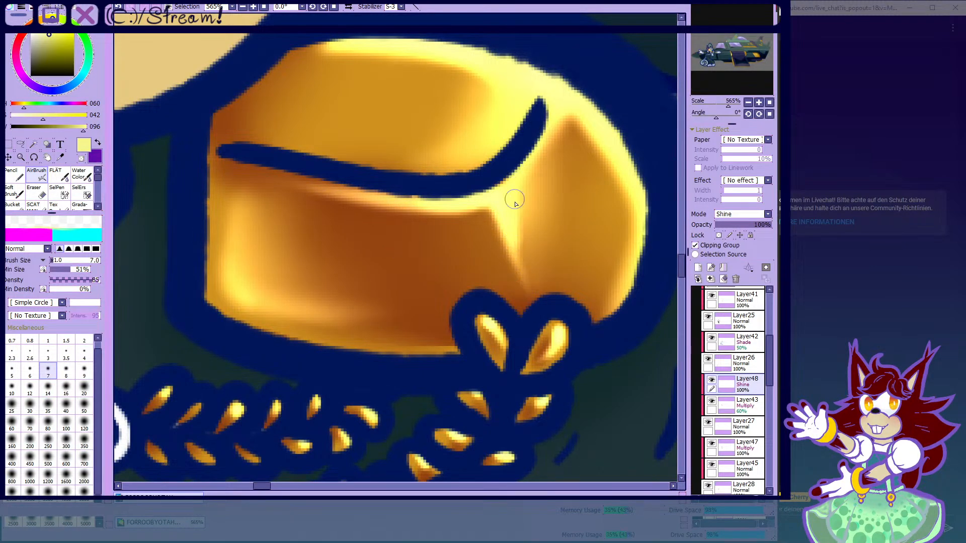
- Add a vertical highlight streak to the epaulette's front face and blend the creases with the Water Color brush at size 30
drag(382, 209, 410, 302)
click(87, 181)
mouse_move(371, 224)
mouse_down()
mouse_move(383, 298)
mouse_move(385, 238)
mouse_move(394, 254)
mouse_move(401, 316)
mouse_move(388, 237)
mouse_move(232, 209)
mouse_move(367, 221)
mouse_move(345, 207)
mouse_move(367, 301)
mouse_up()
scroll(248, 208, down, 2)
scroll(346, 208, up, 1)
drag(430, 226, 475, 313)
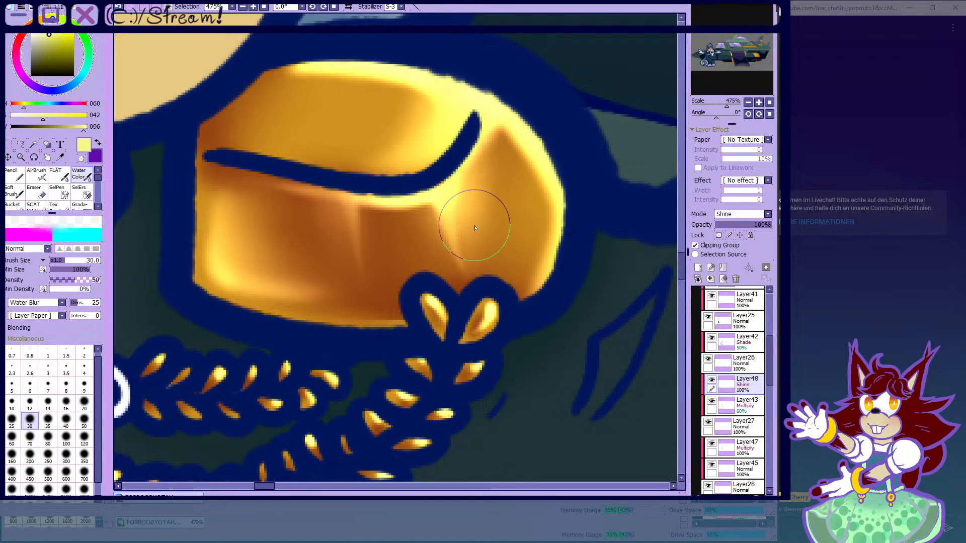
scroll(482, 215, down, 3)
scroll(420, 223, up, 2)
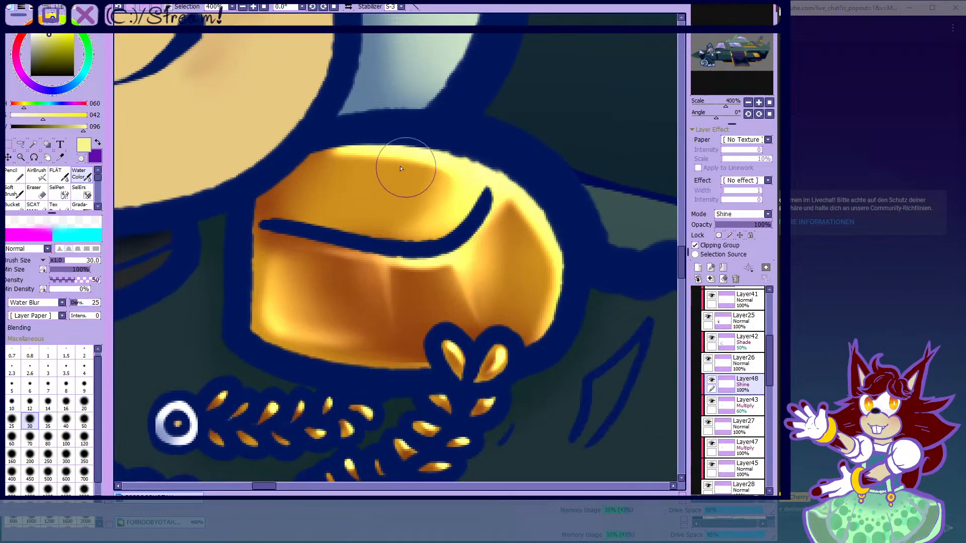
- Check the shading of the epaulette and braids up close and against the whole character
key(v)
scroll(372, 185, down, 4)
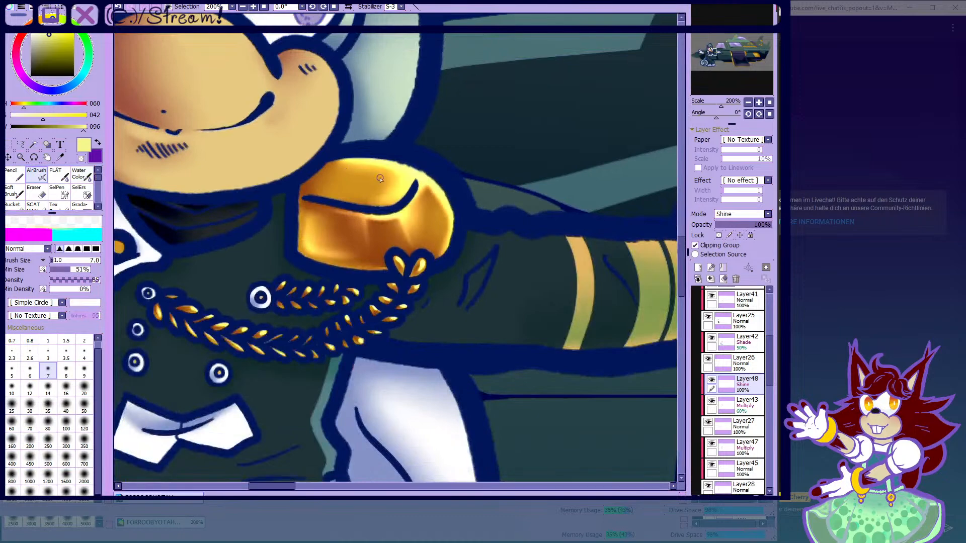
scroll(372, 185, down, 4)
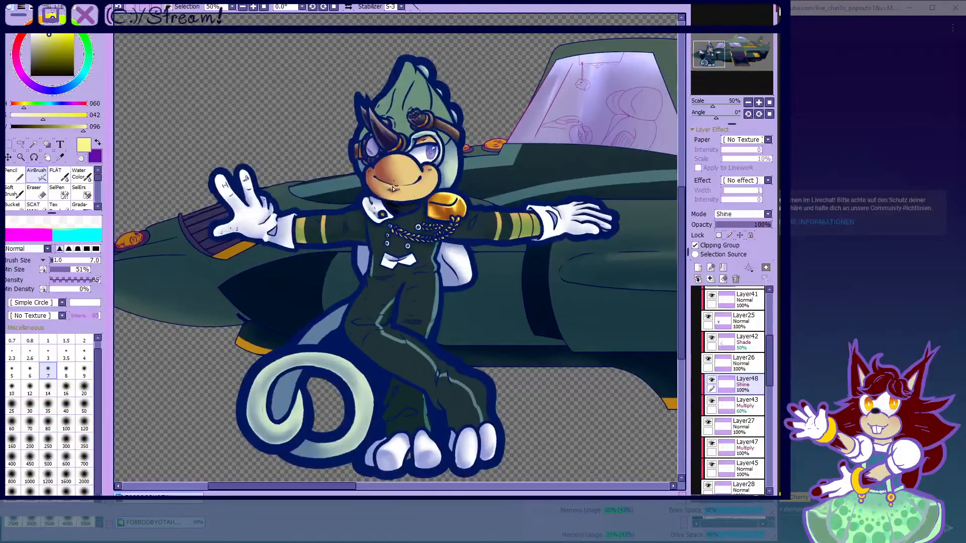
scroll(420, 204, up, 8)
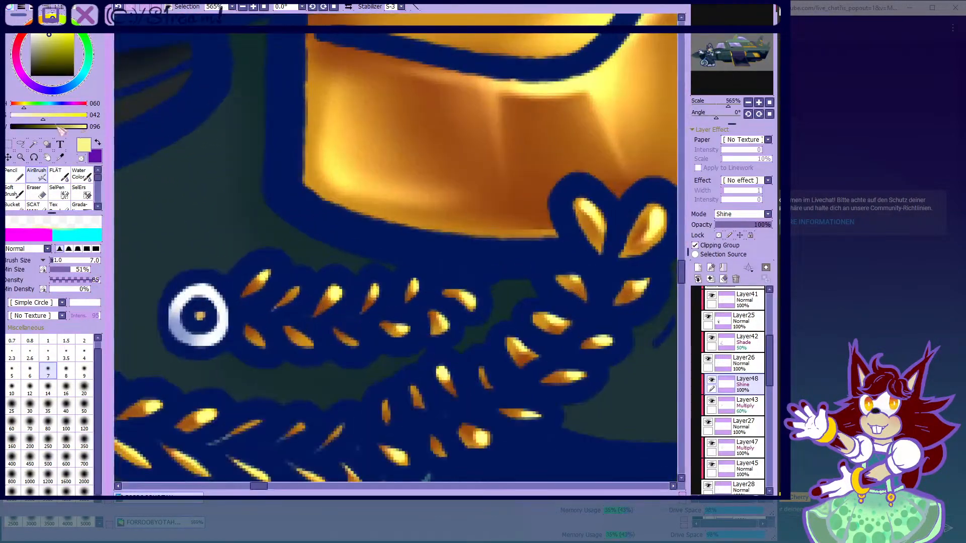
click(84, 176)
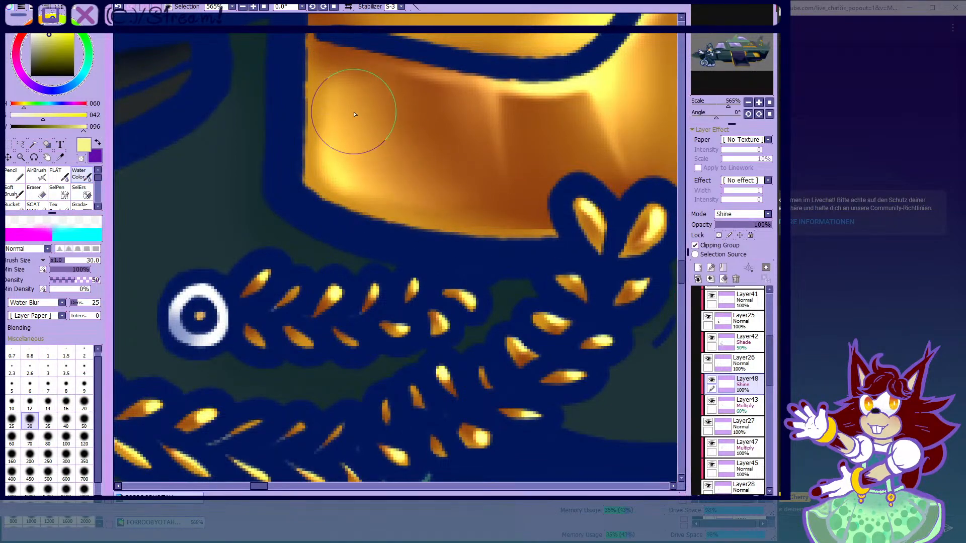
click(36, 173)
scroll(286, 177, down, 9)
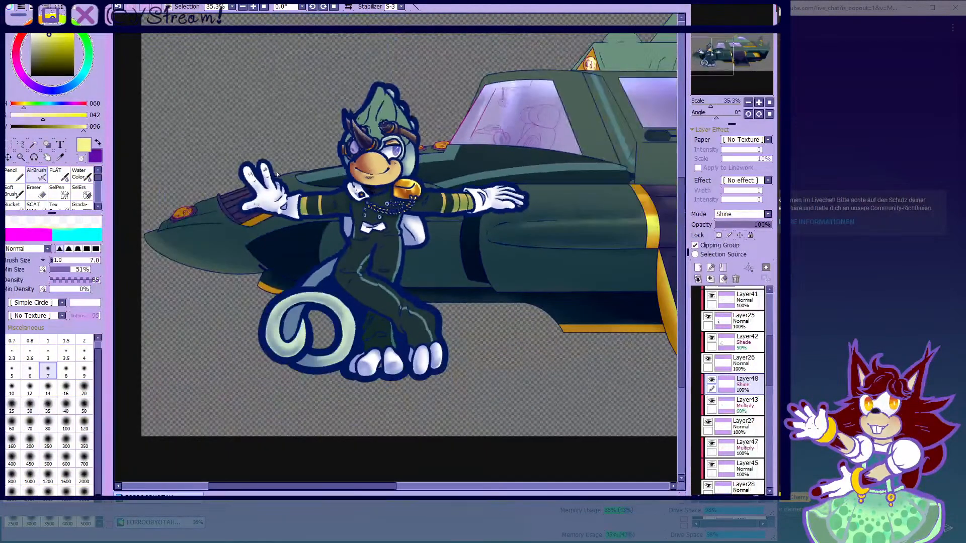
scroll(321, 174, up, 1)
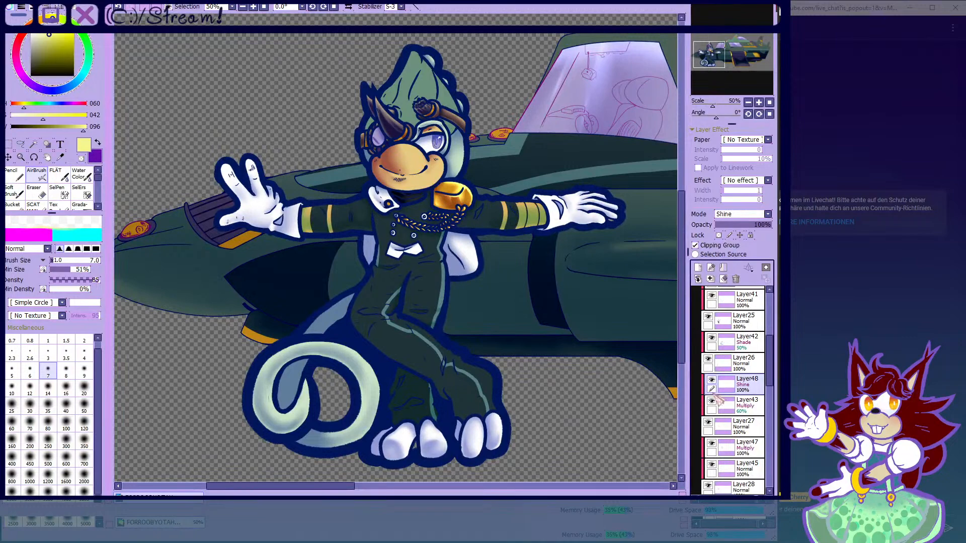
- Compare the artwork with and without Layer48, and set that layer's blending mode to Shade/Shine
click(712, 381)
click(711, 381)
click(711, 380)
click(711, 380)
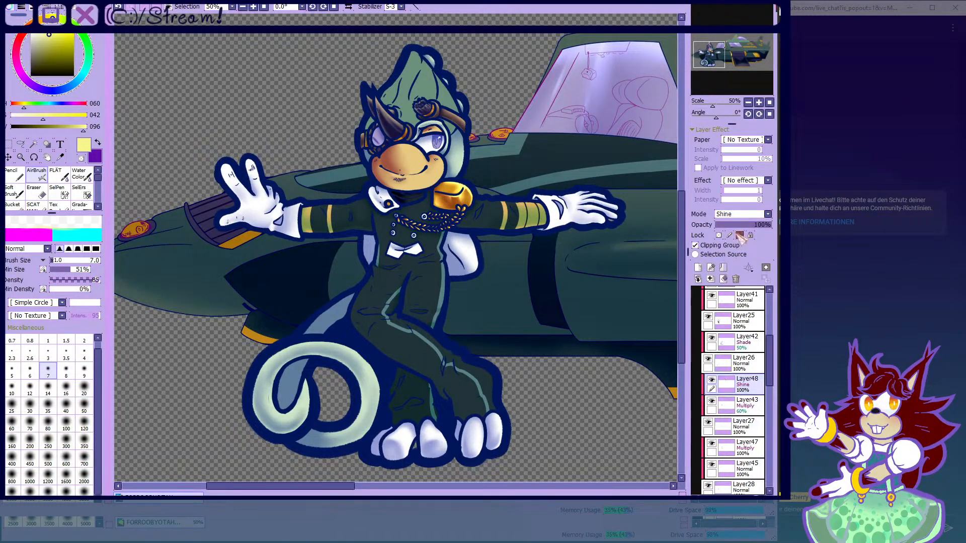
click(735, 288)
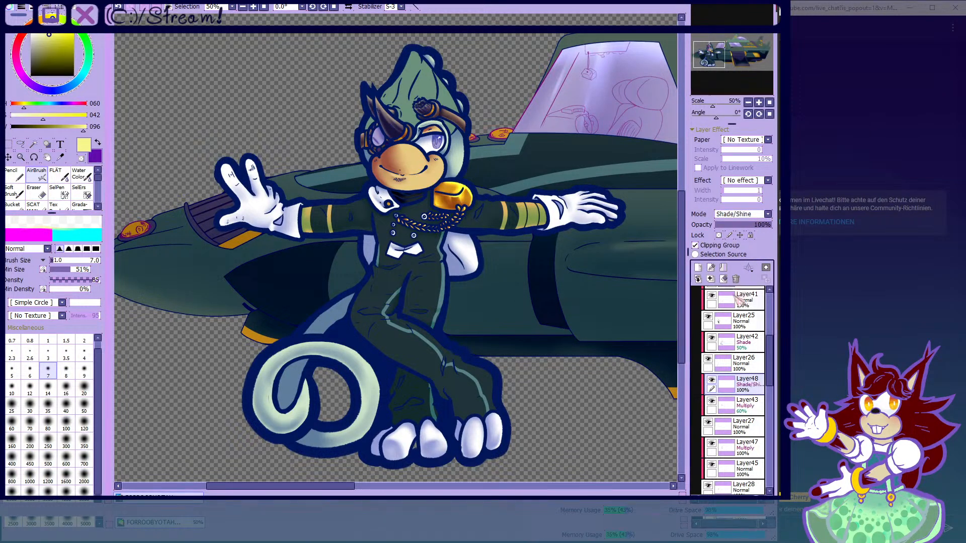
click(708, 422)
click(708, 423)
- Paint size 7 AirBrush highlights across the middle and upper end of the gold ring around the broken horn
scroll(351, 88, up, 6)
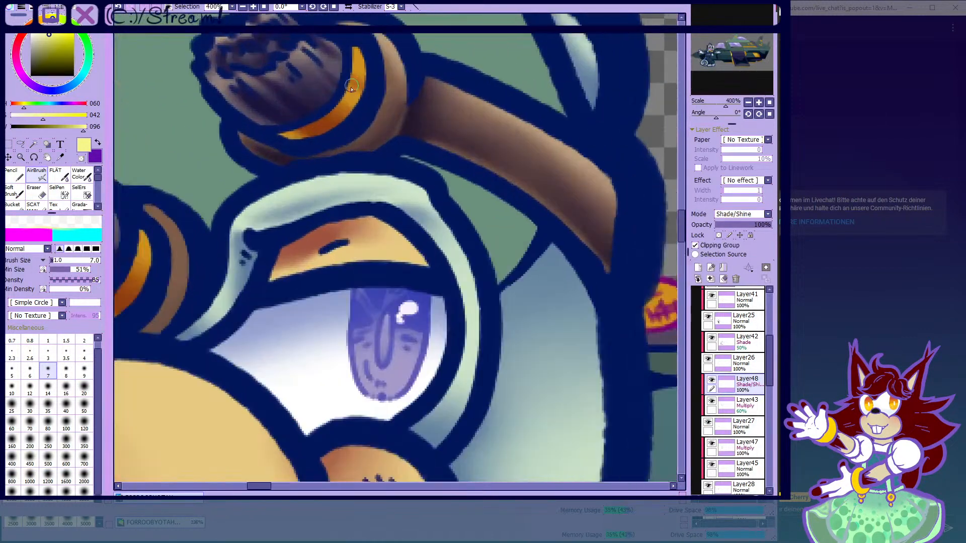
scroll(352, 90, up, 3)
drag(296, 103, 340, 129)
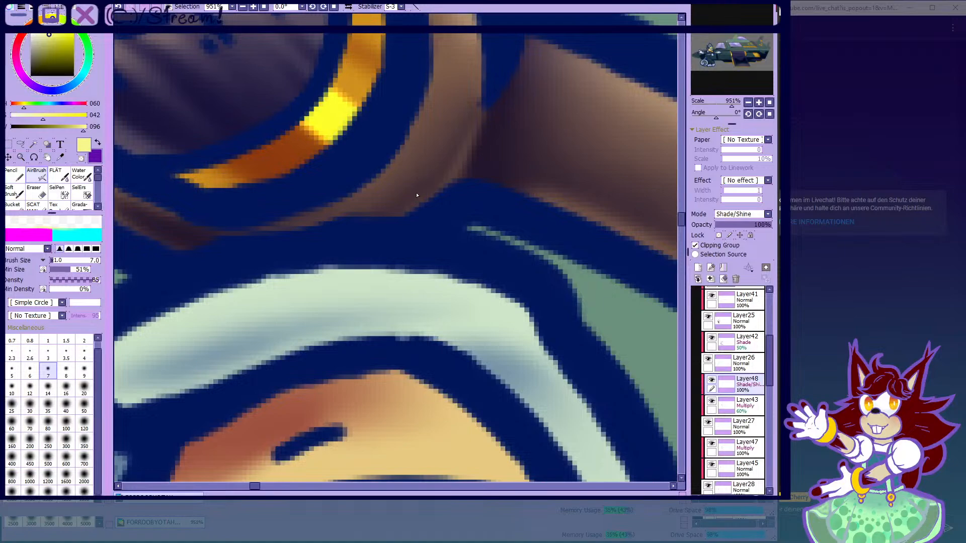
scroll(285, 103, down, 3)
scroll(305, 33, up, 2)
drag(345, 94, 344, 139)
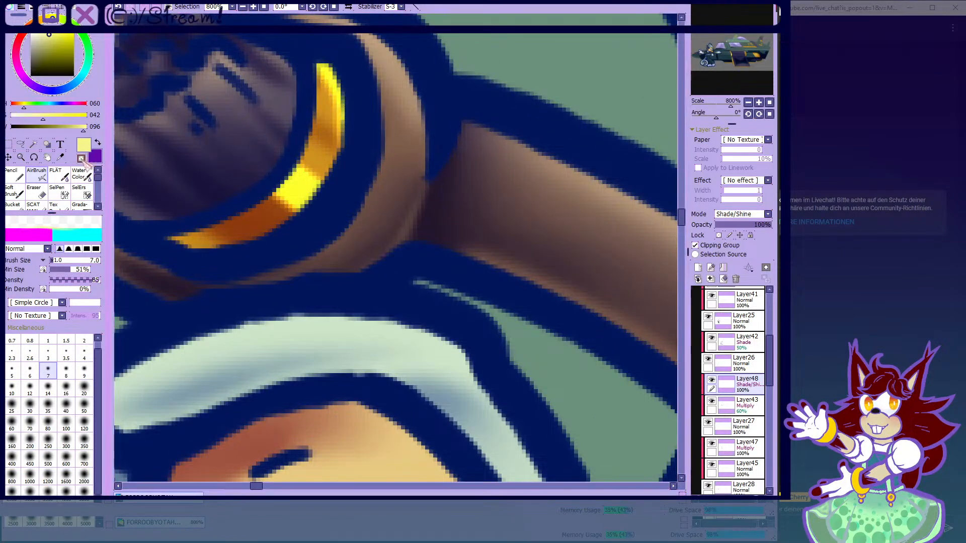
- Blend the highlight's edge on the broken horn's gold ring with the Water Color brush and return to the AirBrush
click(81, 175)
mouse_move(291, 201)
mouse_down()
mouse_move(287, 229)
mouse_move(274, 203)
mouse_up()
click(36, 174)
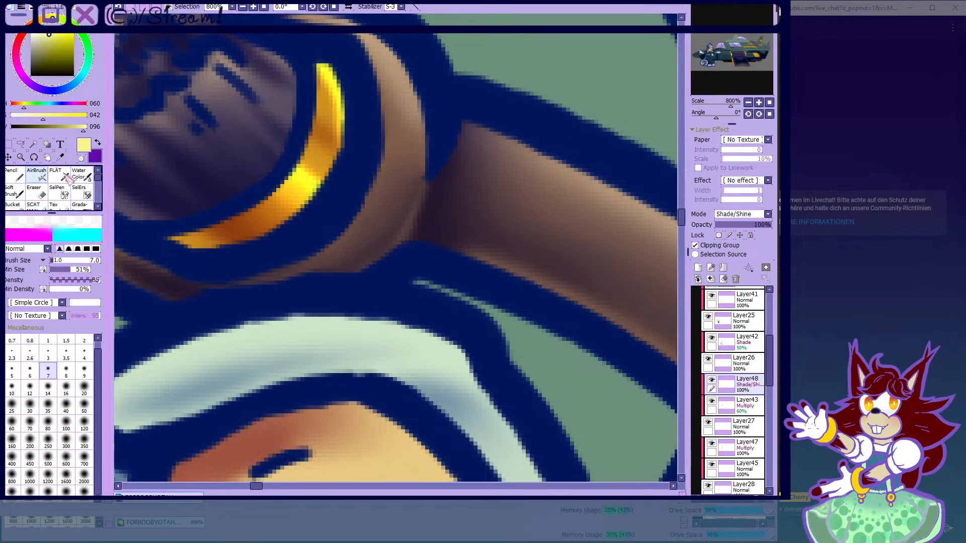
scroll(317, 130, down, 3)
scroll(304, 168, up, 2)
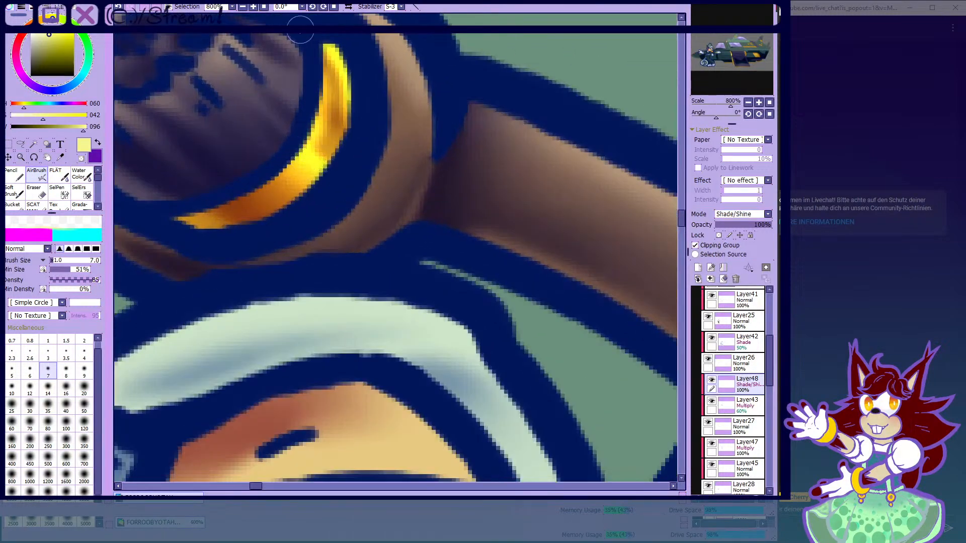
- Highlight the inner edge of the broken horn's gold ring with the AirBrush at size 3
drag(318, 79, 312, 151)
drag(317, 46, 303, 142)
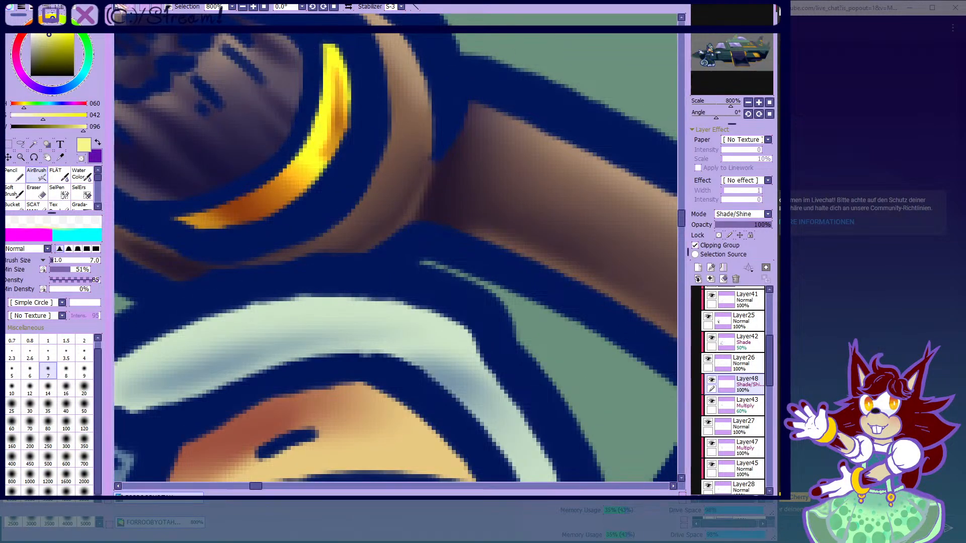
click(48, 355)
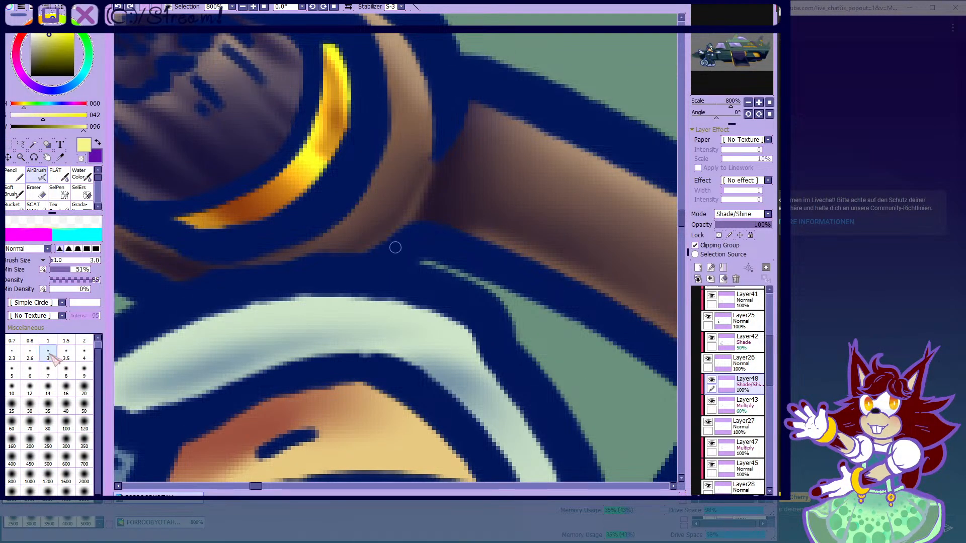
scroll(313, 187, down, 1)
scroll(312, 187, down, 1)
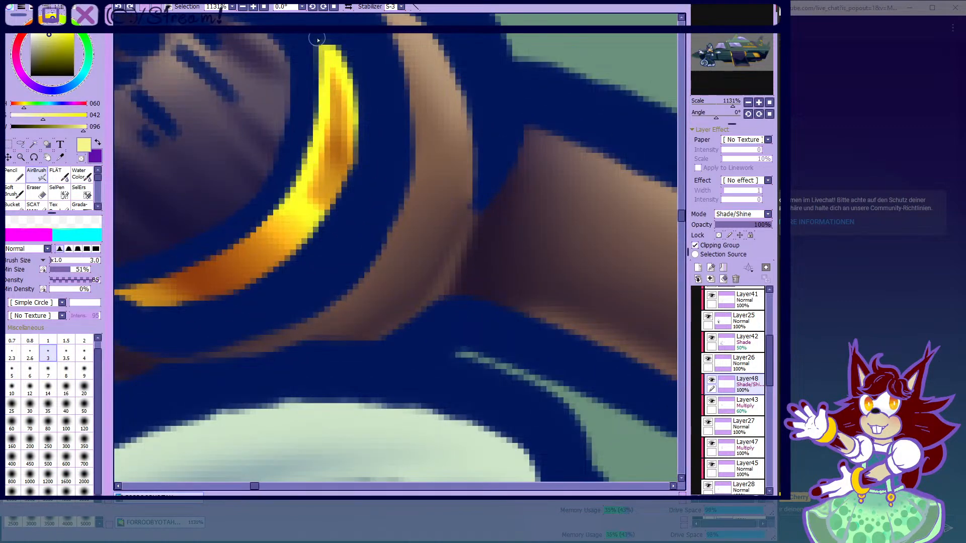
scroll(347, 121, down, 1)
- Add size 7 highlights across the gold ring at the base of the long curved horn
scroll(347, 122, down, 5)
scroll(346, 122, down, 4)
scroll(396, 248, up, 6)
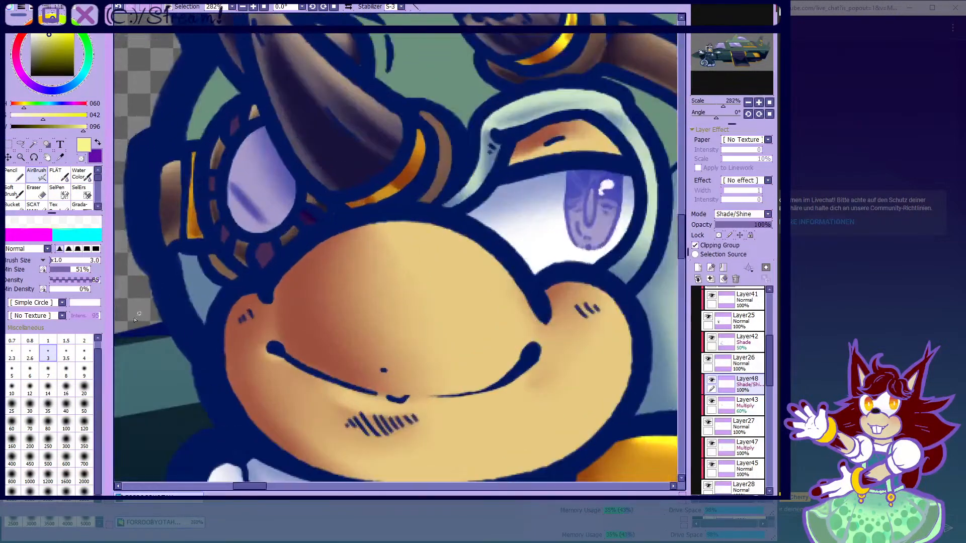
click(48, 373)
scroll(395, 247, up, 4)
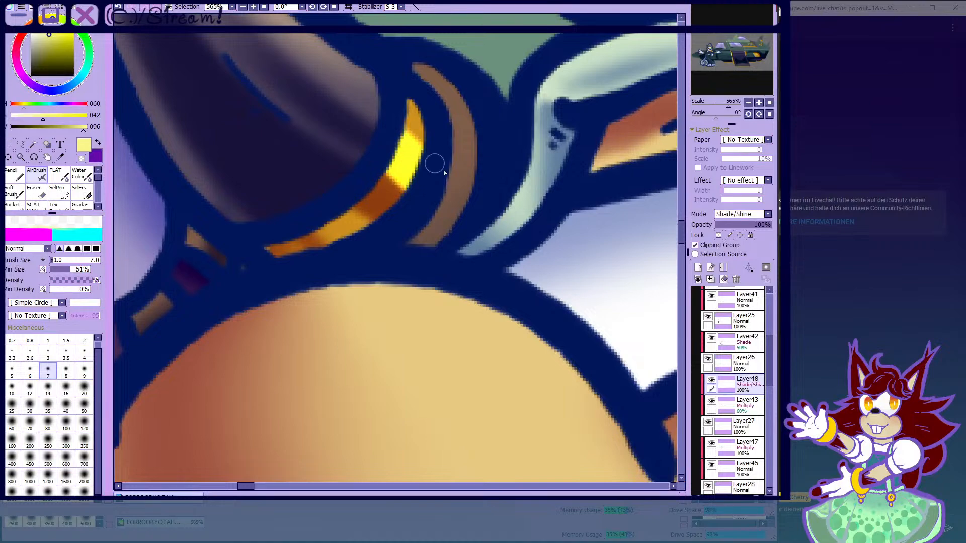
scroll(399, 171, down, 2)
scroll(352, 166, down, 2)
scroll(371, 147, up, 2)
scroll(408, 169, down, 5)
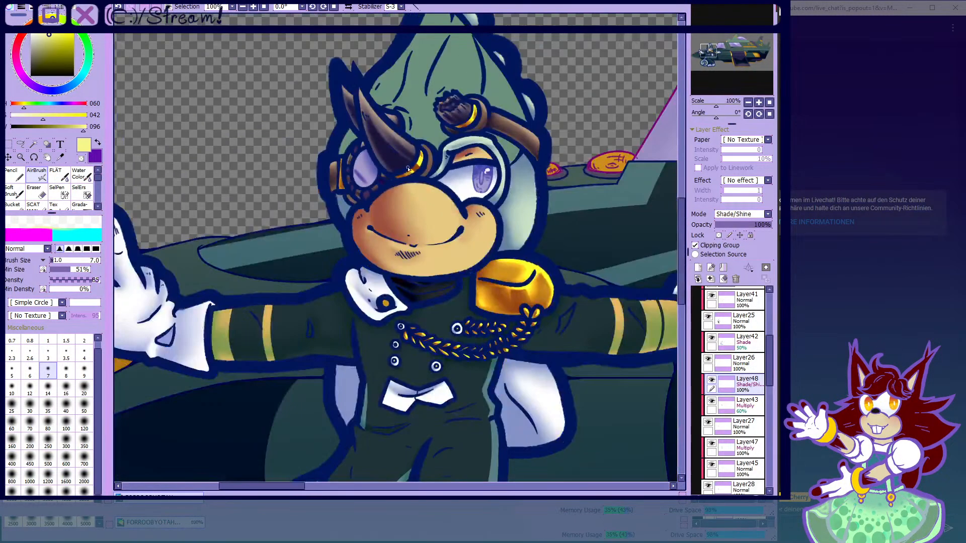
- Highlight the bottom edge of the gold trim beside the goggle lens and soften it with the Water Color brush
scroll(327, 136, up, 10)
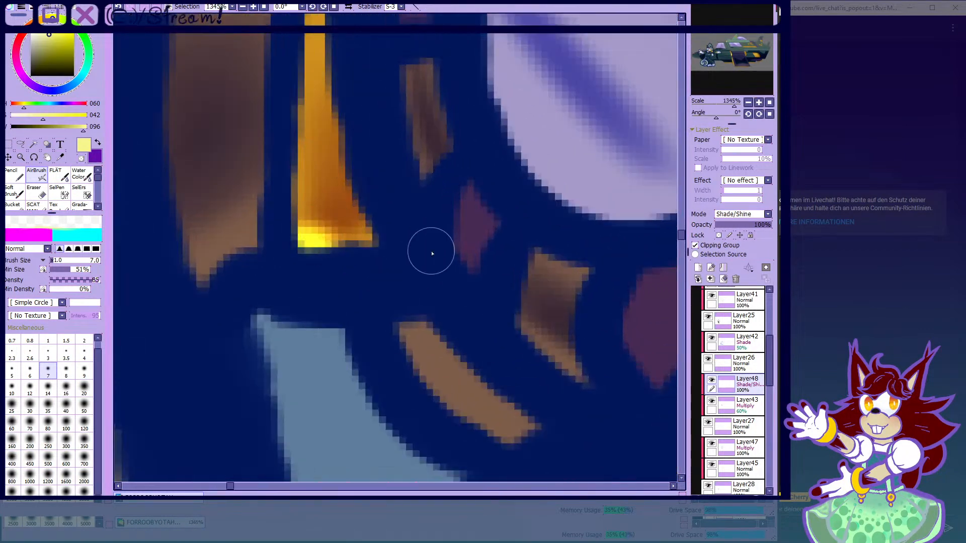
drag(431, 251, 523, 249)
click(80, 175)
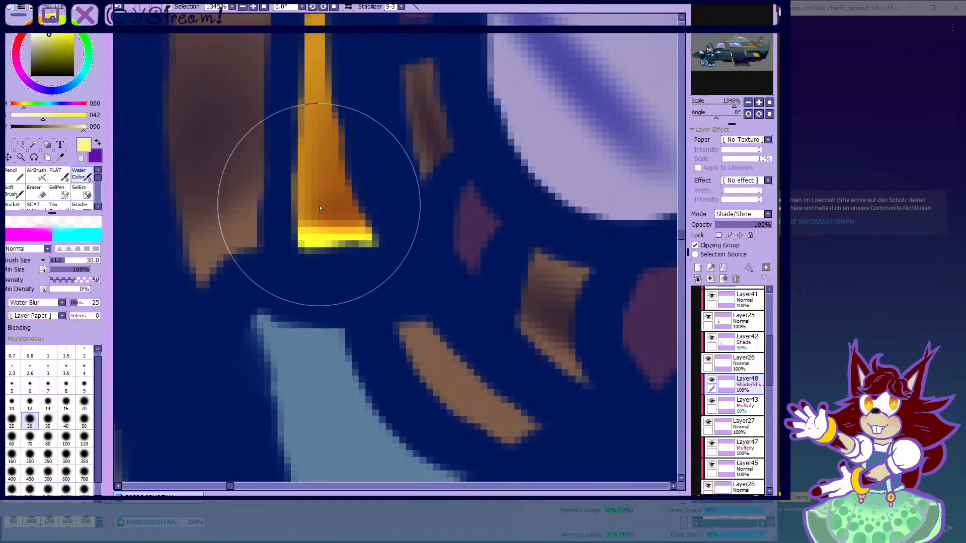
click(66, 403)
click(50, 389)
scroll(205, 231, down, 10)
mouse_move(312, 210)
mouse_down()
mouse_move(350, 229)
mouse_move(425, 210)
mouse_up()
- Blend the highlights on the curved horn's gold ring with the Water Color brush at size 8, and return to the AirBrush
scroll(357, 222, up, 8)
click(66, 403)
click(65, 385)
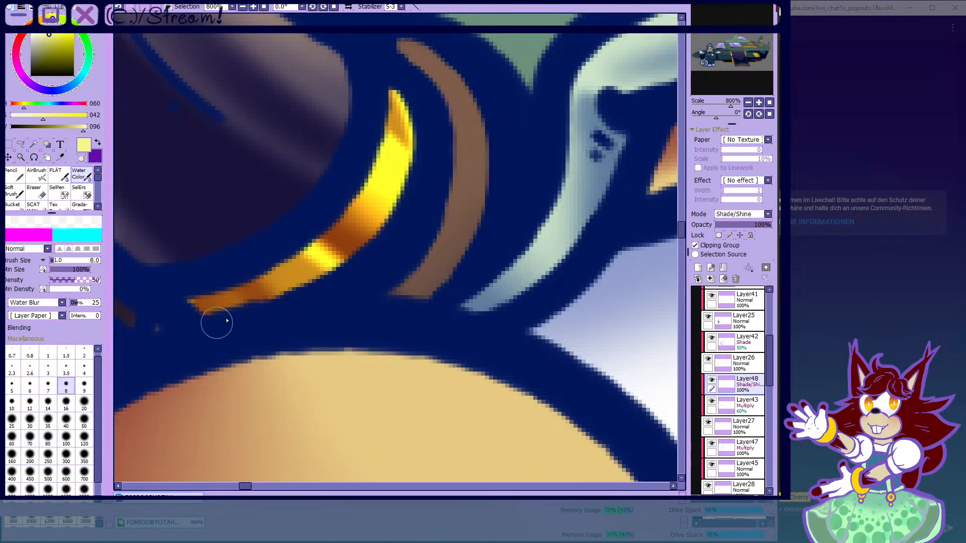
scroll(293, 251, up, 1)
scroll(269, 276, down, 10)
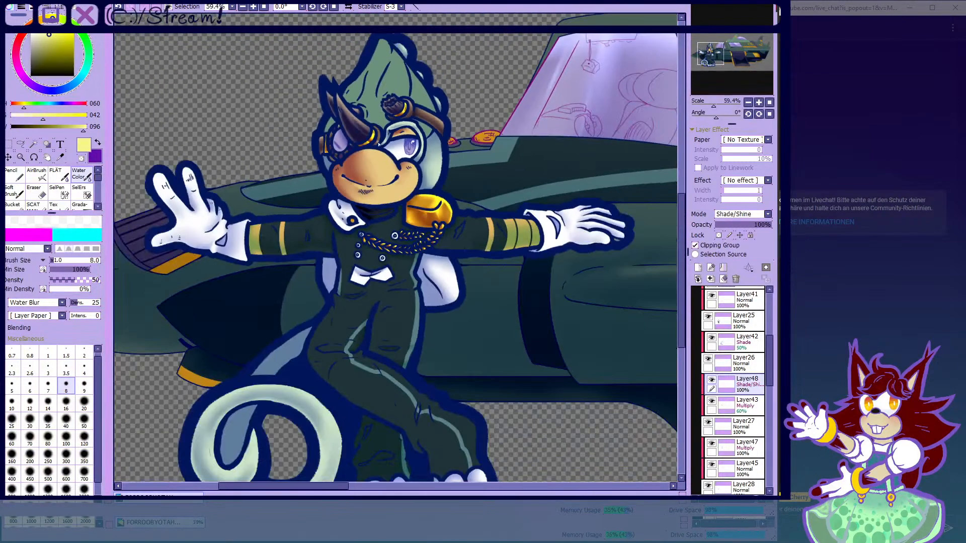
click(42, 176)
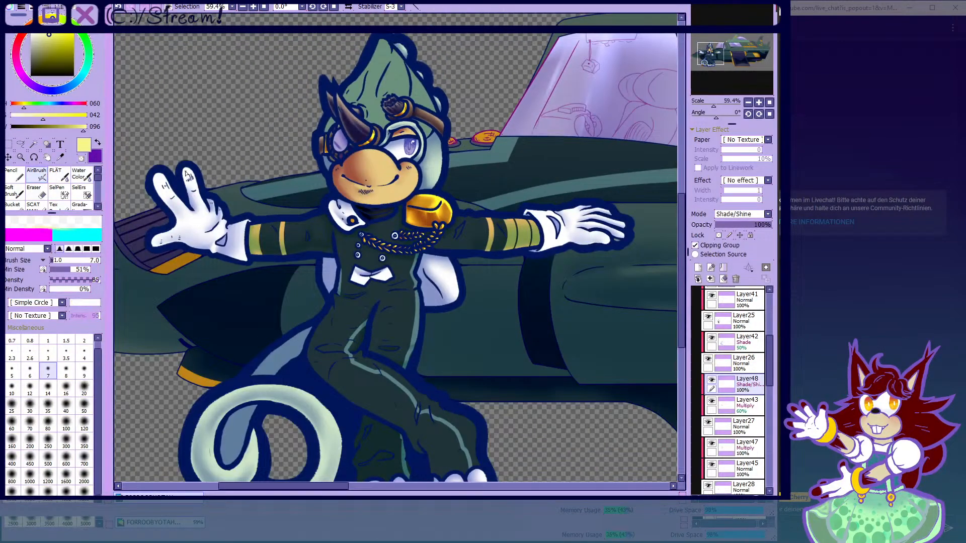
- Toggle the gold base layer to check the highlights, and lower the Layer48 Shade/Shine layer's opacity to 60%
scroll(358, 147, down, 2)
scroll(314, 173, up, 1)
click(709, 423)
click(709, 423)
click(709, 423)
click(709, 423)
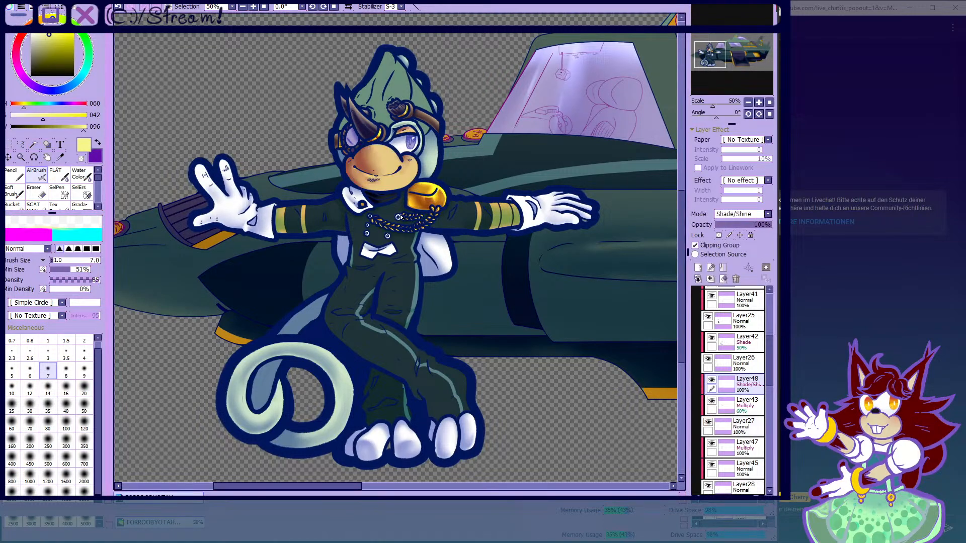
scroll(374, 156, up, 1)
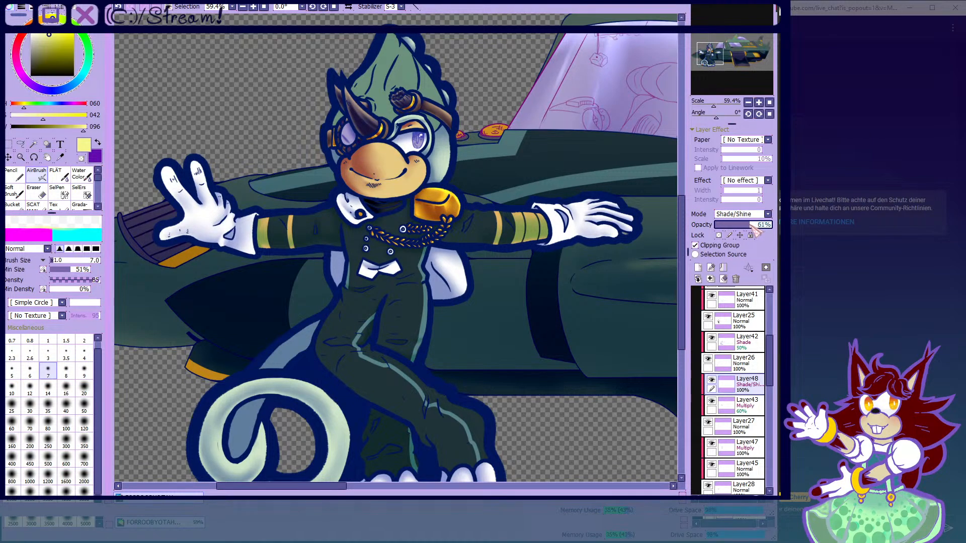
scroll(467, 250, down, 3)
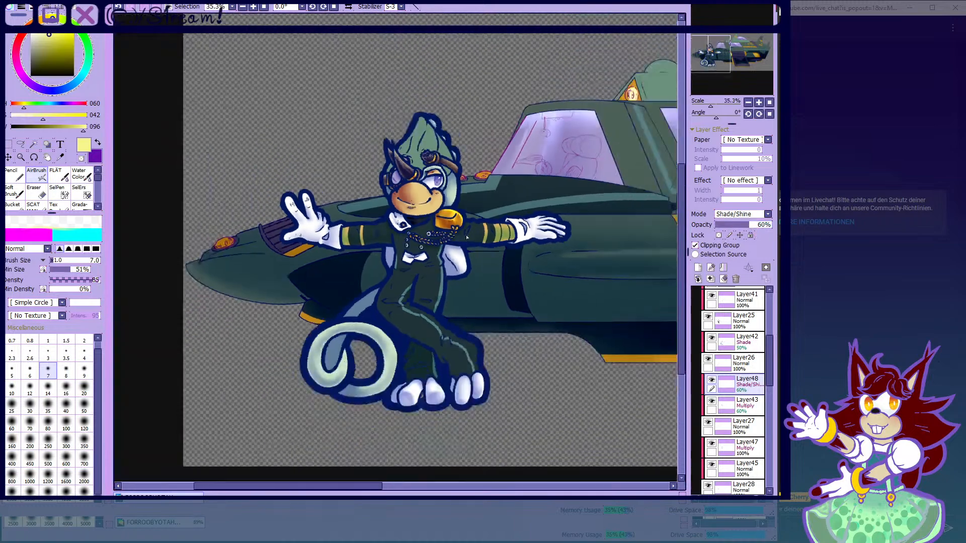
- Compare the character with the Layer48 highlights hidden and shown
scroll(467, 250, up, 1)
click(712, 380)
click(712, 380)
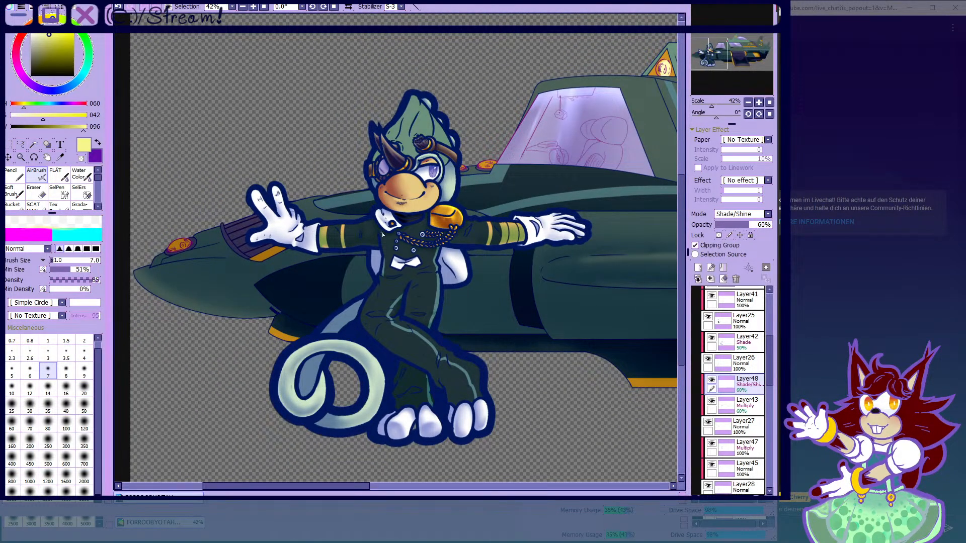
scroll(400, 201, up, 2)
click(713, 381)
click(714, 380)
click(713, 381)
click(713, 381)
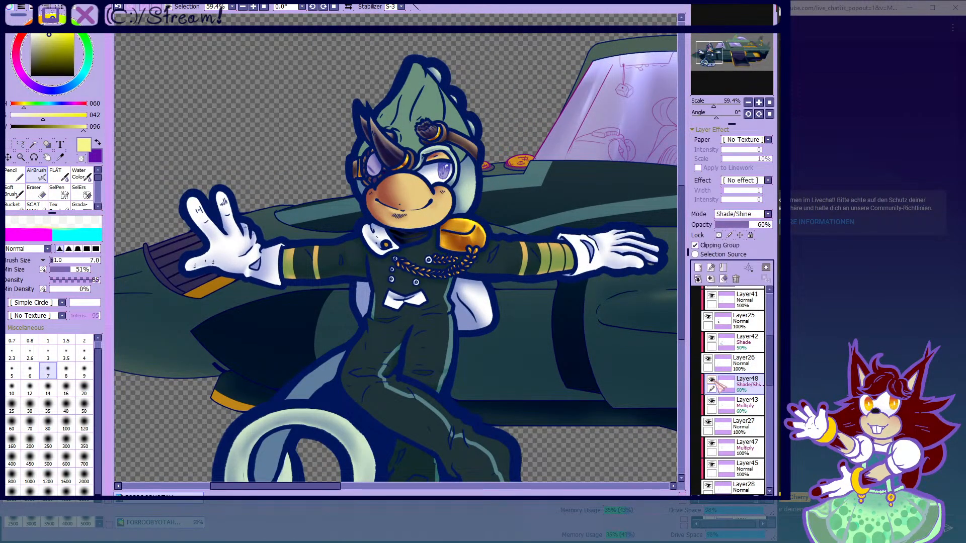
- Add a clipped Shade/Shine layer above Layer48 and brighten the braided cord below the epaulette with the AirBrush at size 35
click(697, 267)
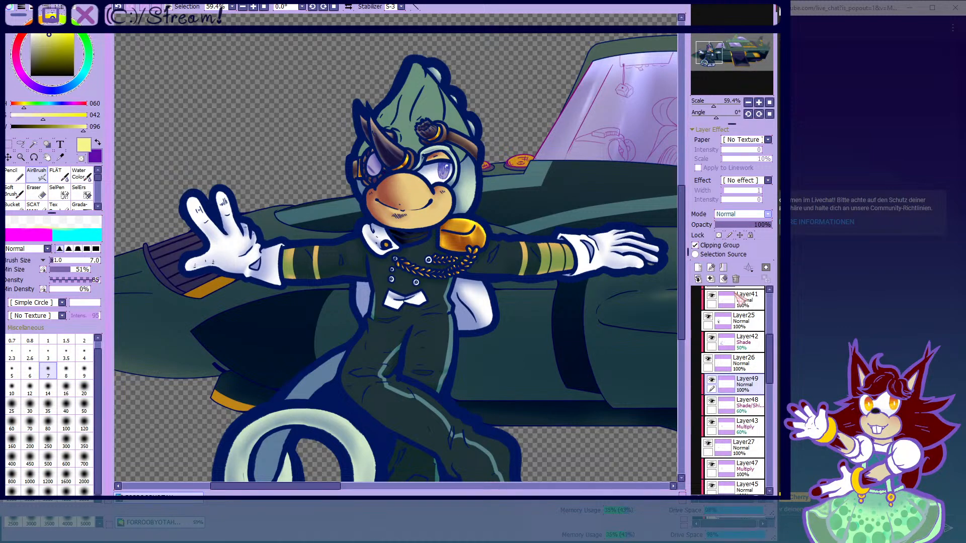
click(736, 295)
scroll(480, 234, up, 11)
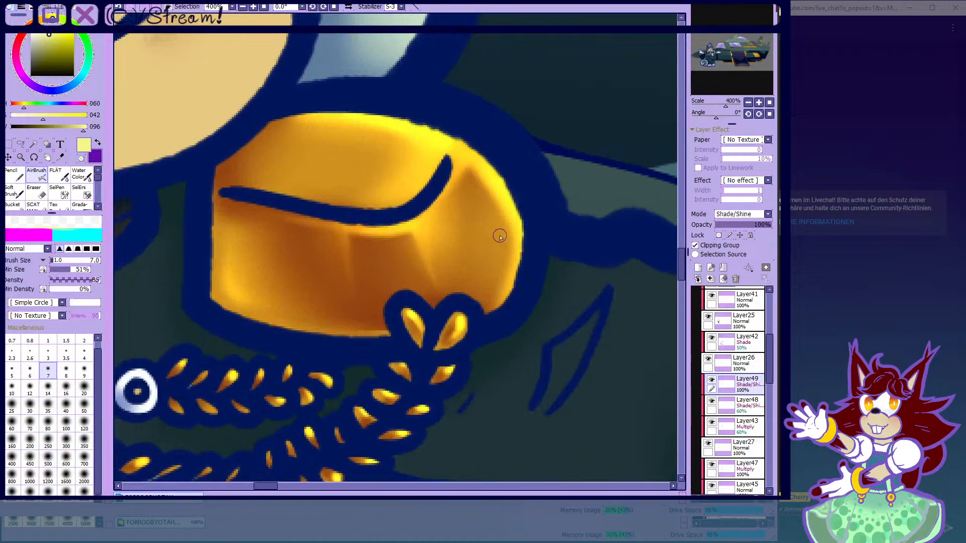
click(48, 404)
scroll(395, 247, down, 2)
scroll(341, 250, up, 4)
mouse_move(349, 218)
mouse_down()
mouse_move(411, 233)
mouse_move(419, 251)
mouse_up()
scroll(416, 232, down, 4)
scroll(367, 272, up, 1)
mouse_move(351, 310)
mouse_down()
mouse_move(409, 255)
mouse_move(351, 310)
mouse_up()
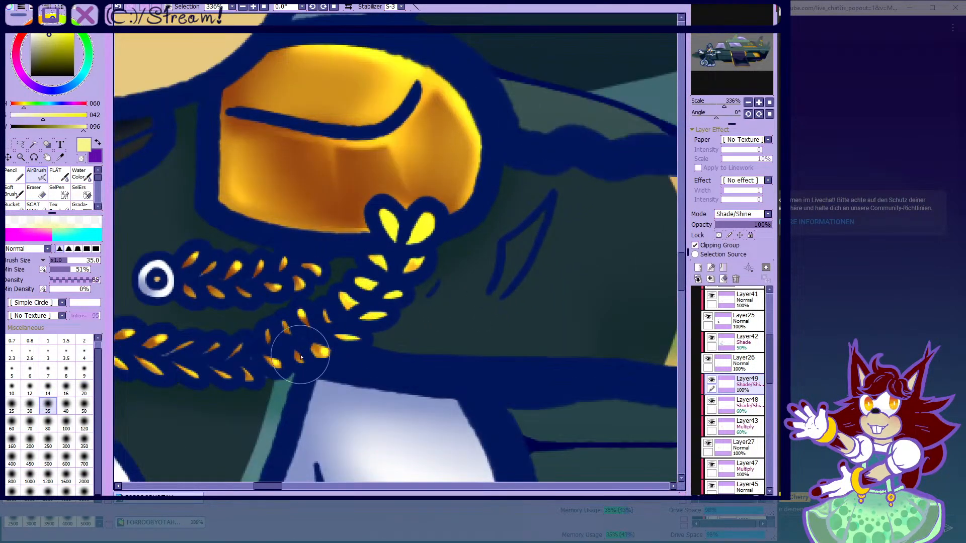
- Brighten the remaining leaves of the braided cord with the AirBrush at size 20
scroll(406, 276, down, 6)
scroll(366, 277, up, 7)
click(84, 386)
scroll(333, 229, up, 1)
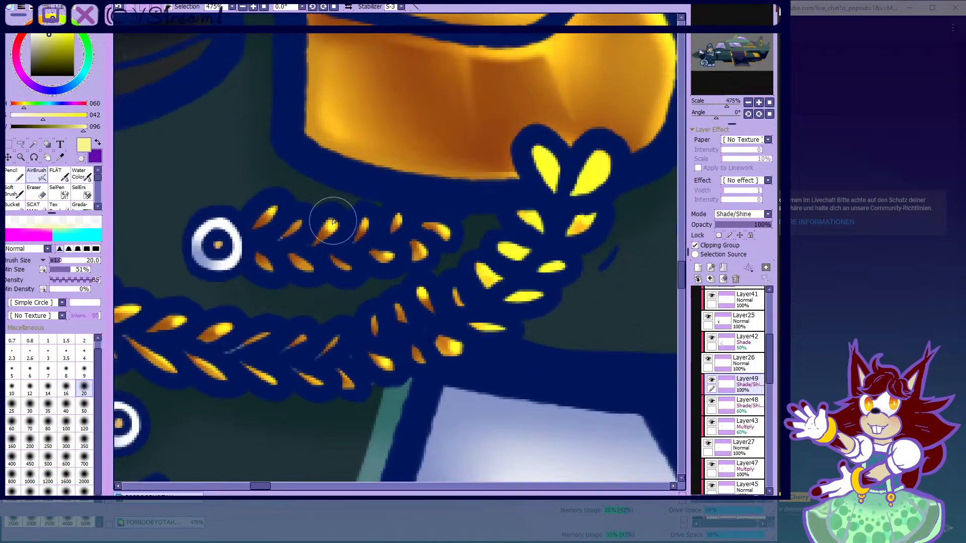
scroll(416, 230, down, 8)
scroll(416, 230, down, 1)
scroll(468, 236, up, 8)
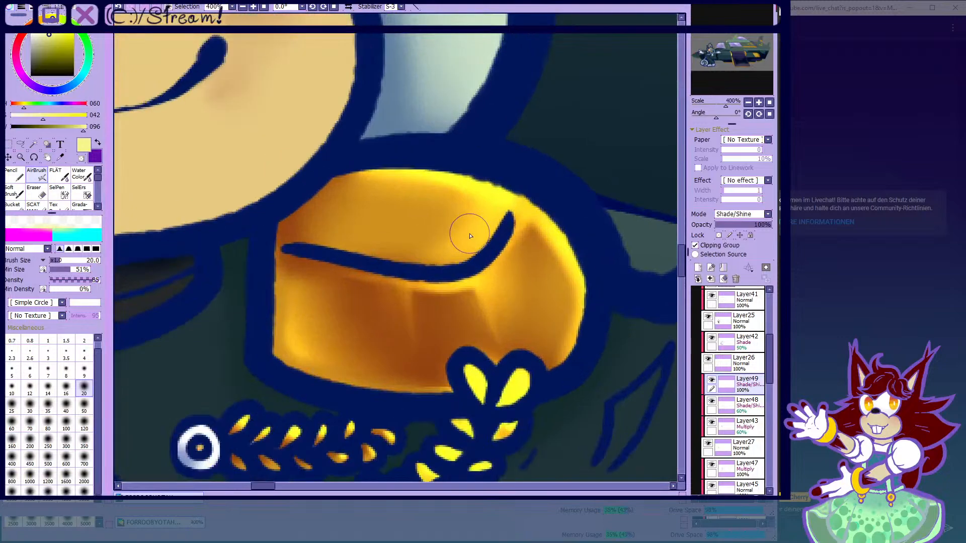
- Paint the epaulette's top face with the Pencil at size 35 and erase the spill on the character's face
scroll(470, 236, up, 3)
click(51, 405)
click(16, 179)
scroll(289, 250, down, 2)
mouse_move(189, 190)
mouse_down()
mouse_move(264, 224)
mouse_move(207, 214)
mouse_move(367, 245)
mouse_up()
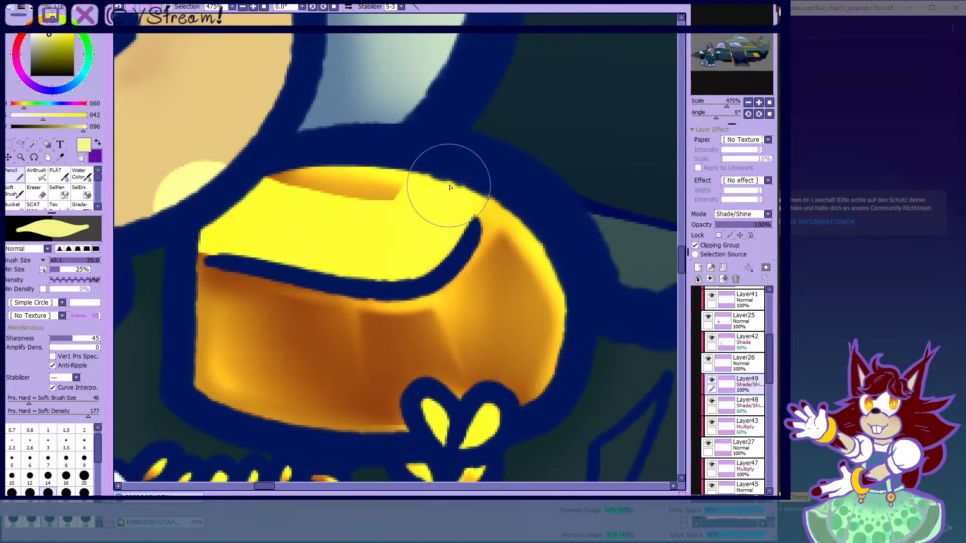
click(43, 190)
mouse_move(163, 184)
mouse_down()
mouse_move(228, 151)
mouse_move(176, 202)
mouse_up()
- Spread a soft highlight over the epaulette's upper curve with the AirBrush at size 80
scroll(354, 139, down, 6)
scroll(401, 175, down, 3)
click(36, 174)
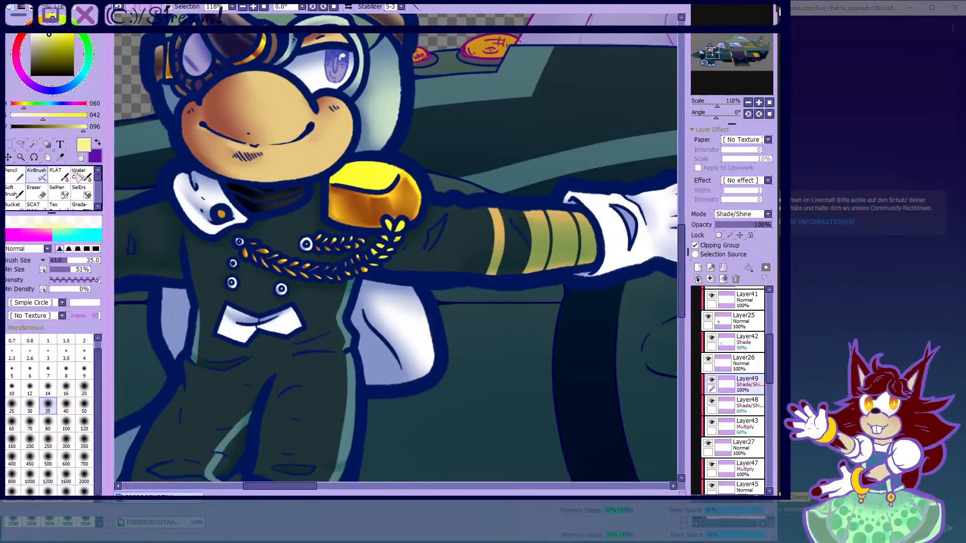
scroll(176, 310, up, 5)
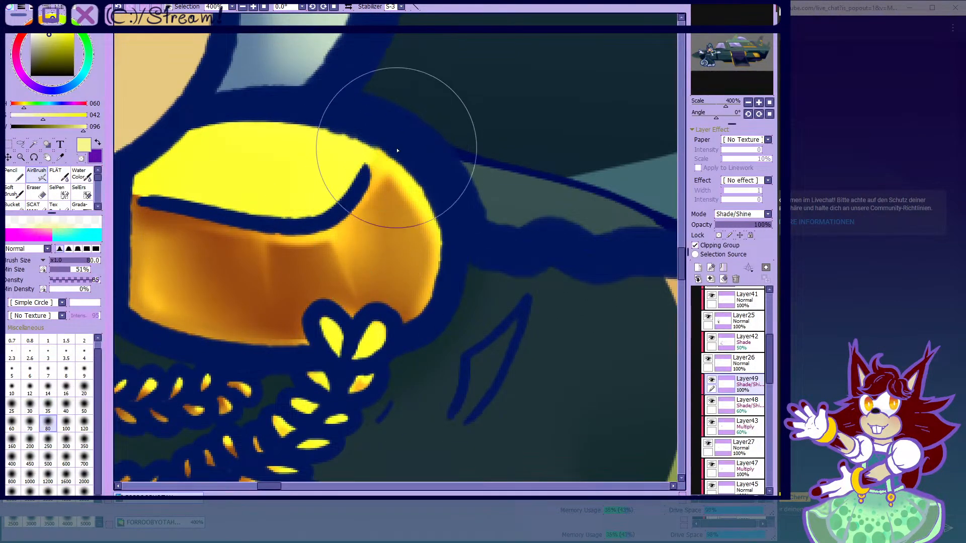
scroll(523, 205, down, 5)
scroll(493, 189, up, 1)
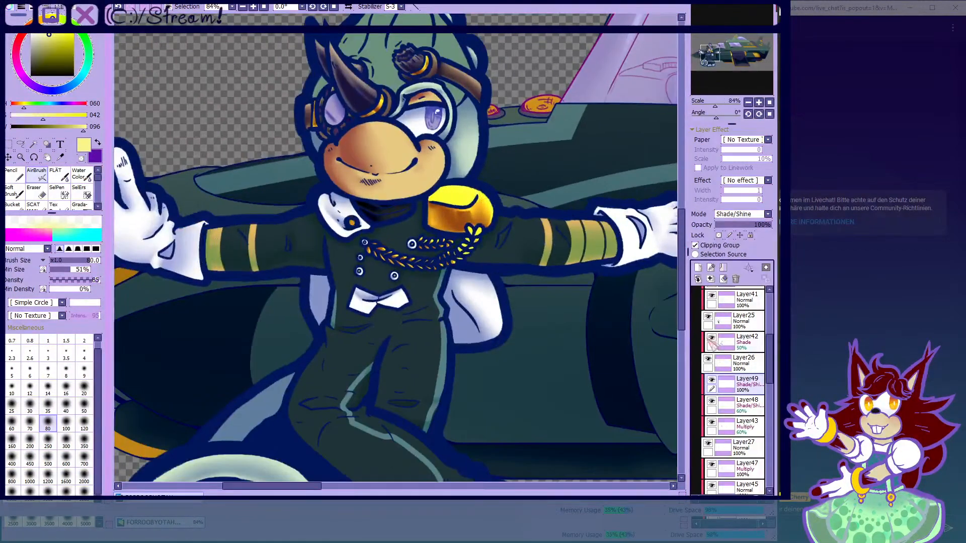
- Set Layer49's opacity to 50%, move it below the Layer43 Multiply layer, and compare the gold with it hidden and shown
scroll(418, 246, down, 4)
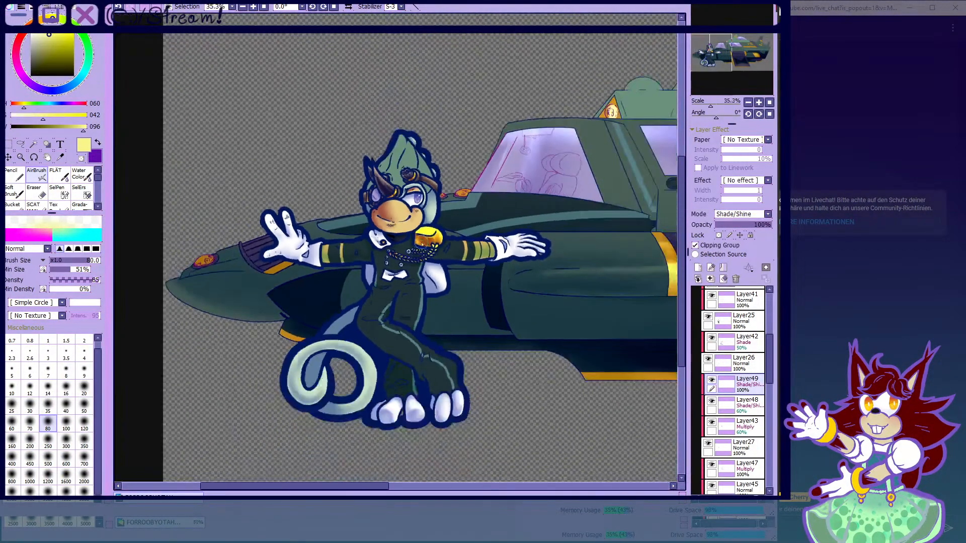
scroll(418, 246, up, 1)
scroll(419, 246, up, 1)
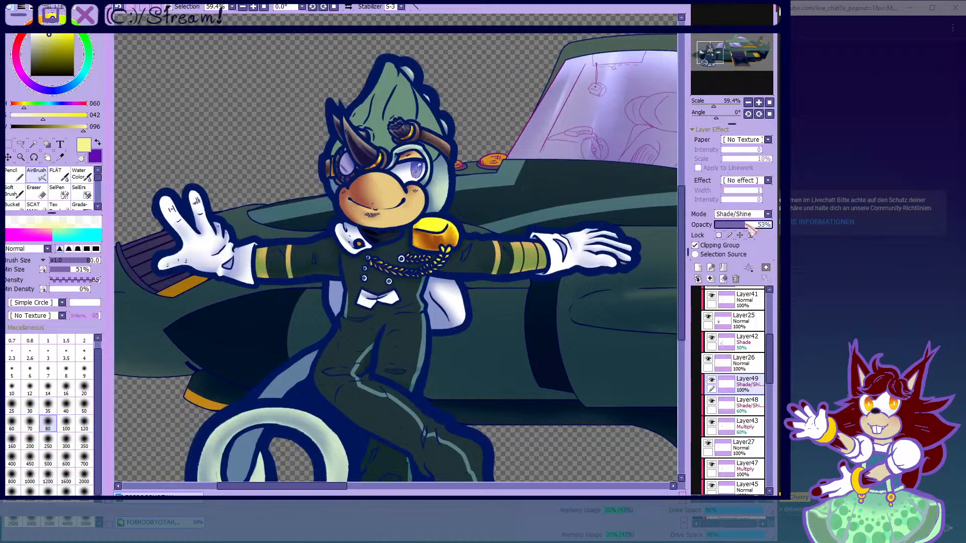
drag(743, 385, 754, 433)
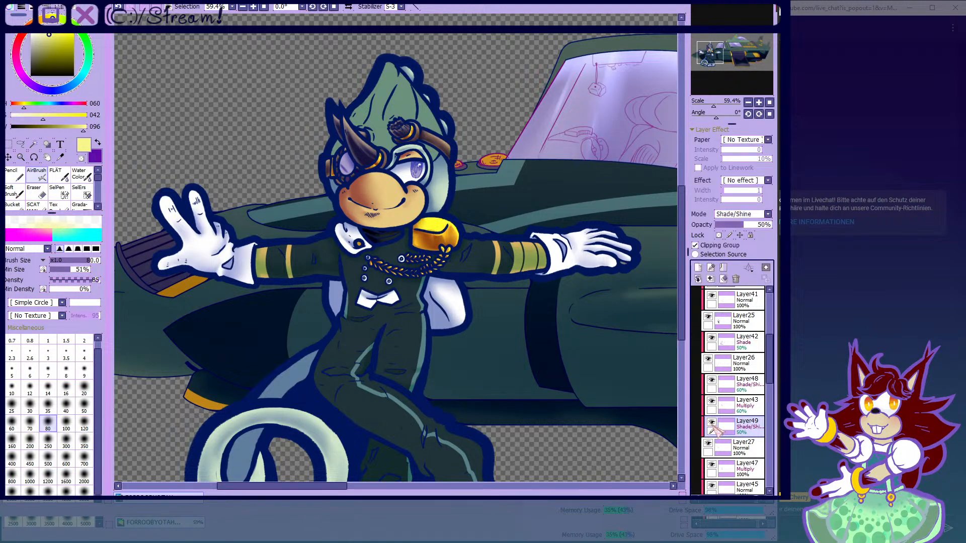
scroll(332, 193, down, 5)
scroll(332, 193, up, 3)
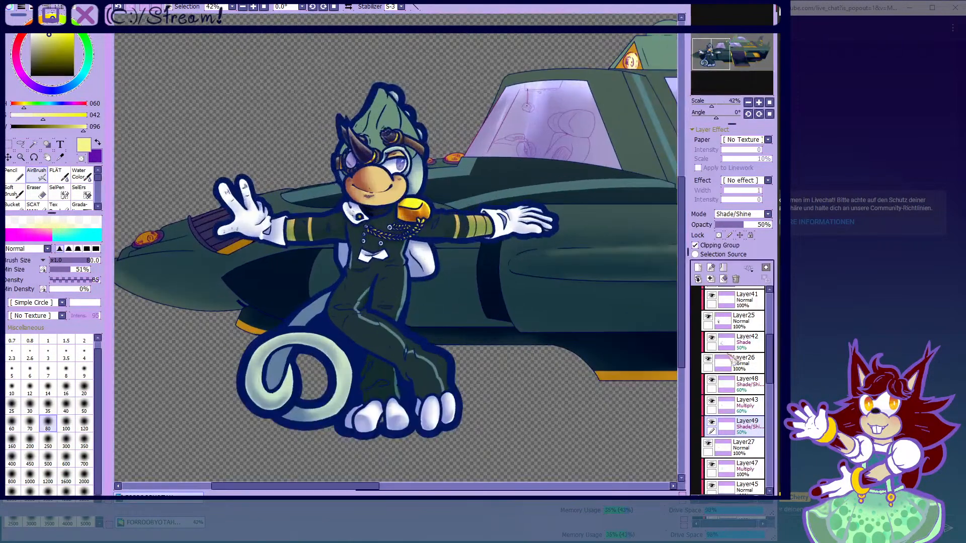
click(711, 422)
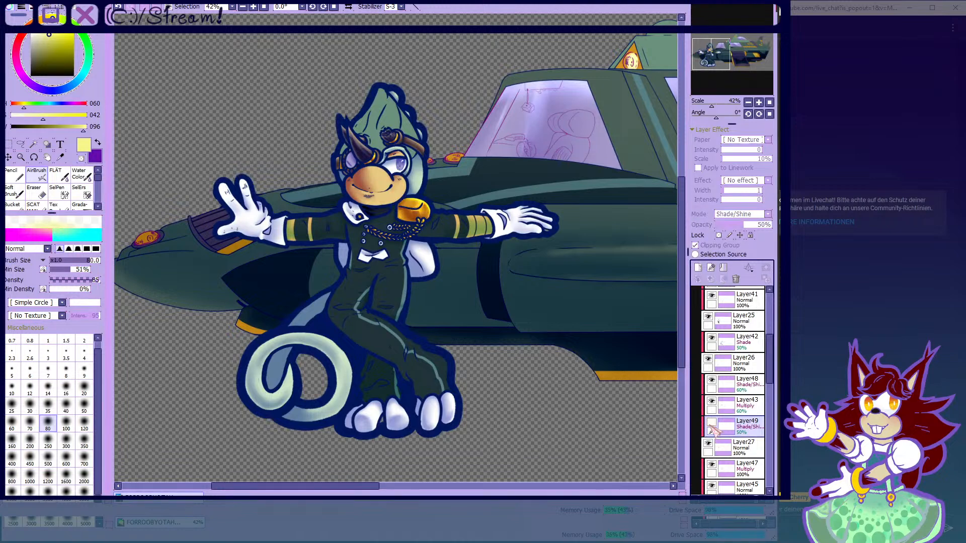
click(711, 422)
- Thin out the Layer49 highlight on the epaulette's top face using the AirBrush at size 40 with transparent colour
scroll(415, 211, up, 15)
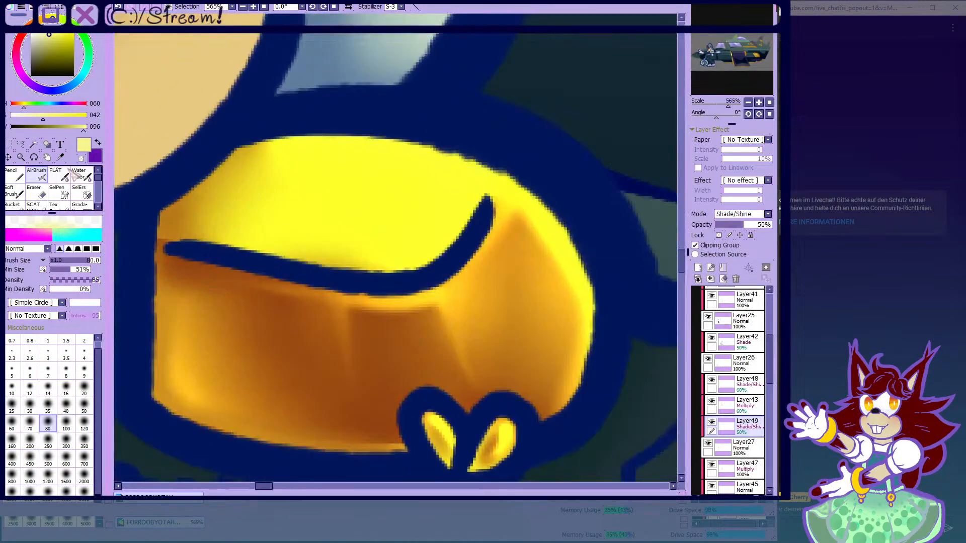
key(bracketleft)
key(bracketleft)
key(bracketleft)
key(bracketleft)
scroll(261, 236, down, 1)
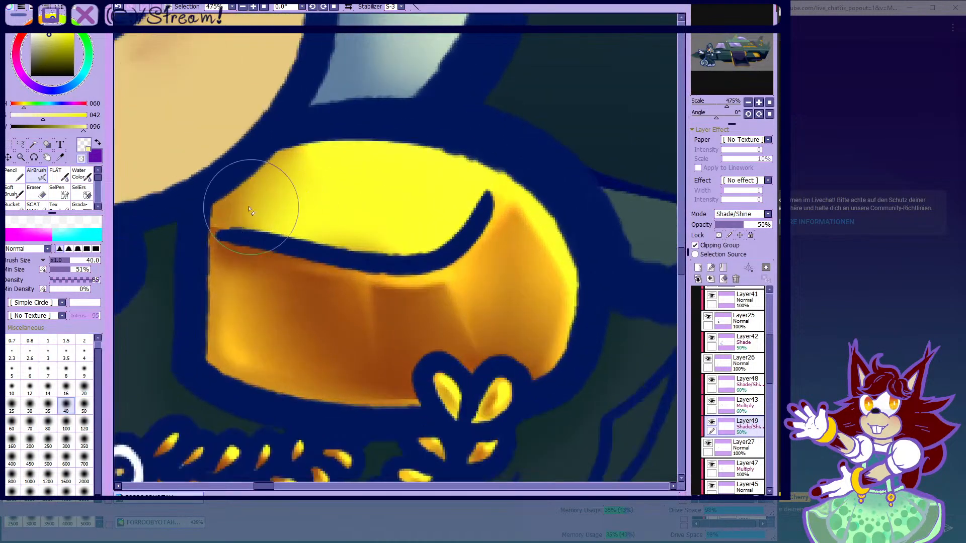
scroll(334, 198, down, 13)
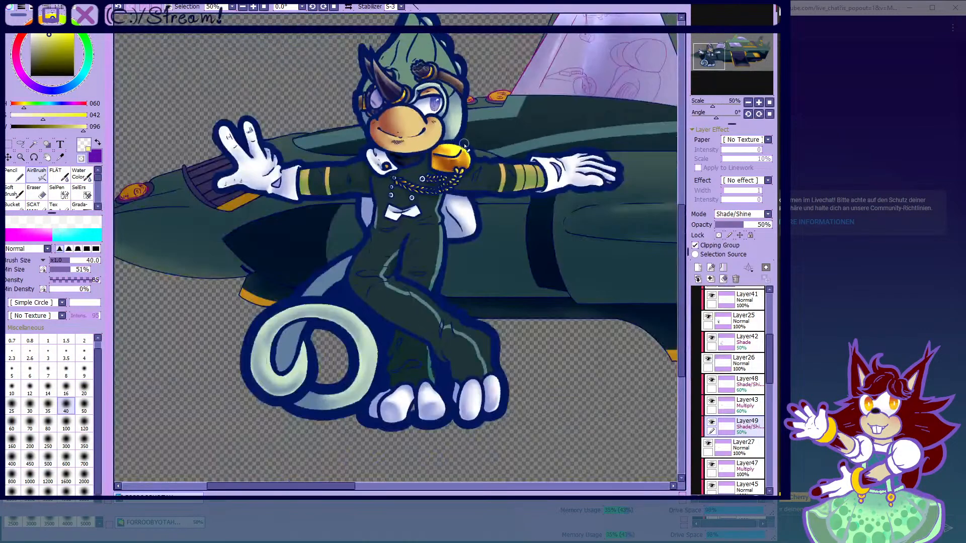
scroll(466, 144, up, 14)
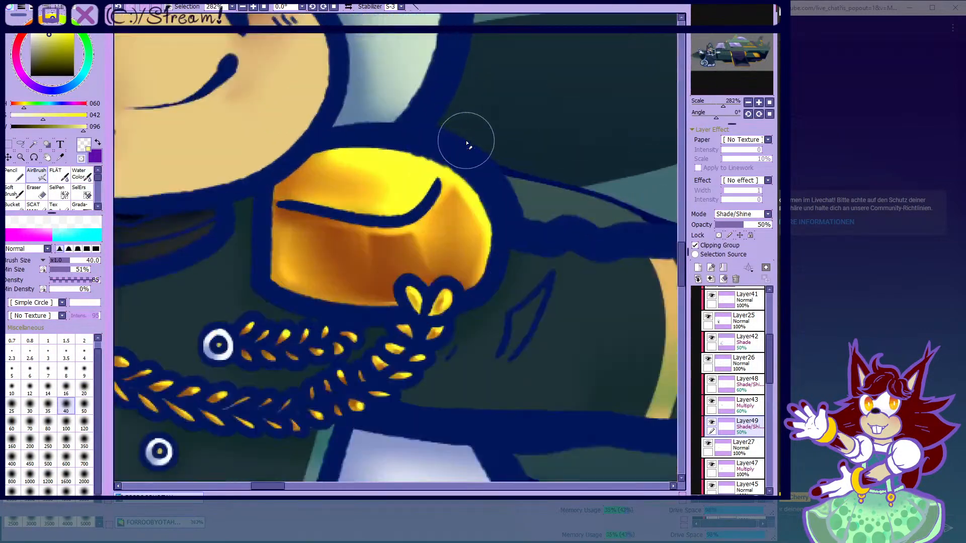
- Remove the highlight along the epaulette's crease on Layer49 and Layer48 with the transparent AirBrush at size 7
click(49, 370)
scroll(346, 284, up, 2)
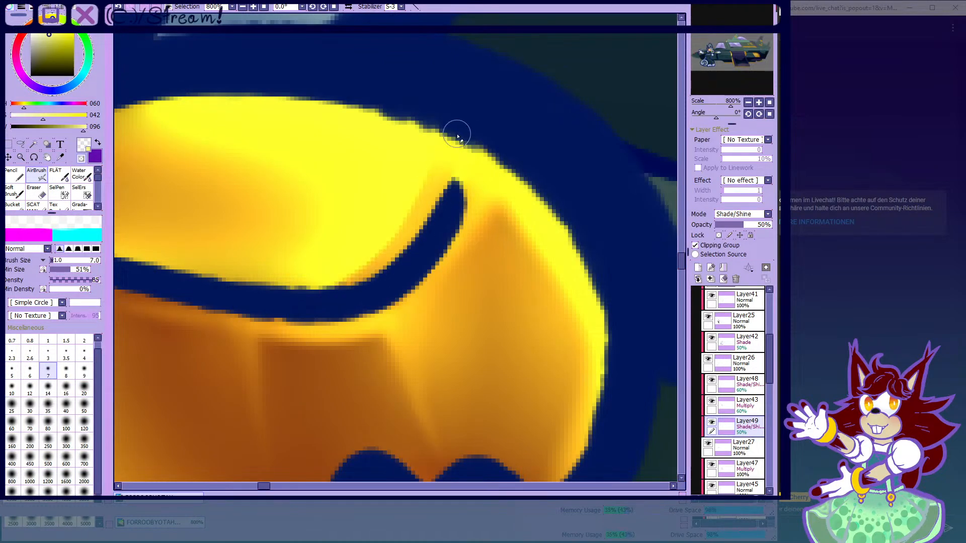
click(726, 411)
click(728, 387)
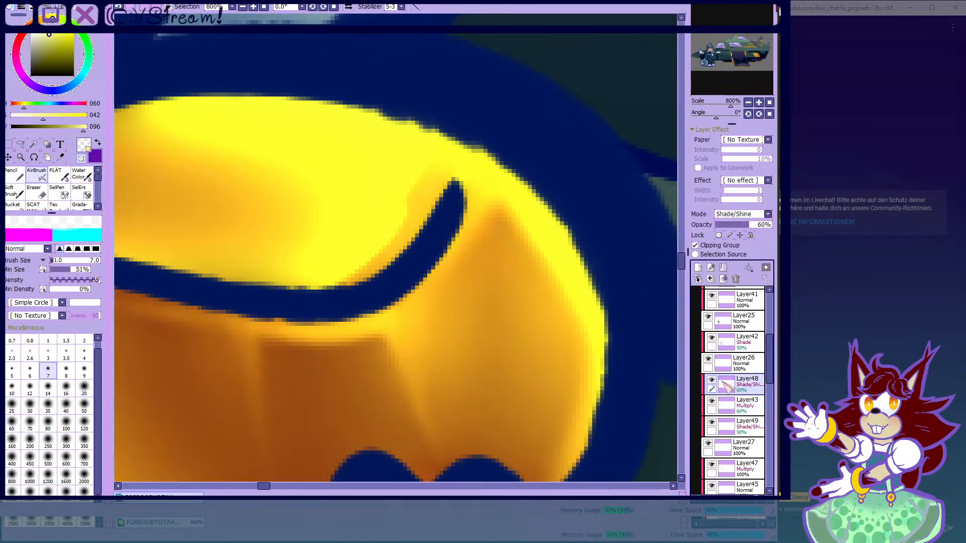
mouse_move(403, 227)
mouse_down()
mouse_move(469, 113)
mouse_move(403, 250)
mouse_up()
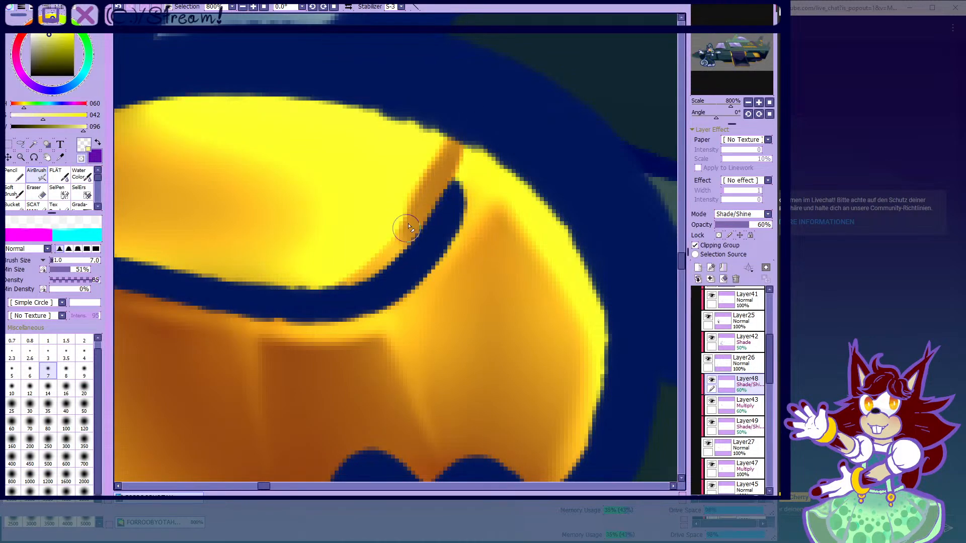
- Blend the trimmed highlight edge beside the epaulette's crease on Layer49 and Layer48 with the Water Color brush at size 8
scroll(414, 231, down, 11)
click(79, 174)
scroll(417, 229, up, 11)
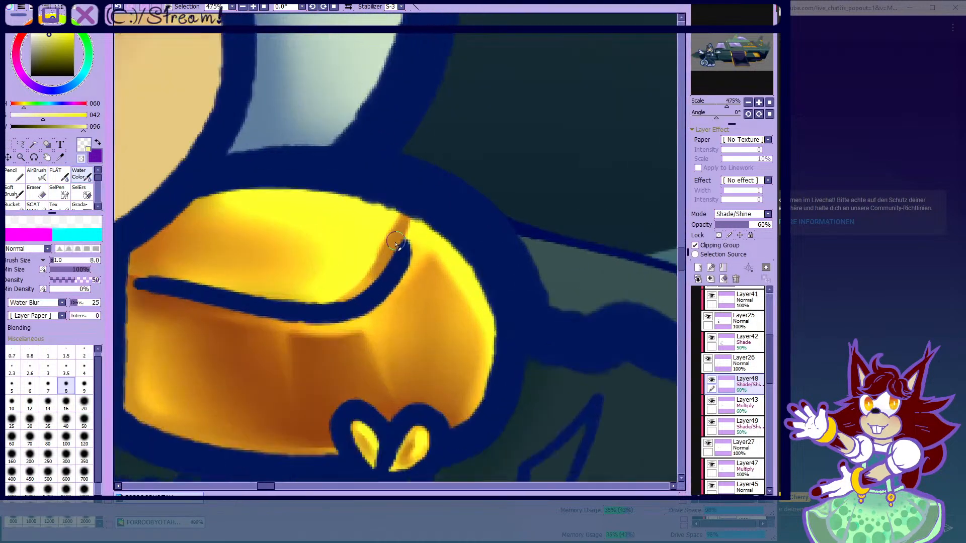
click(720, 410)
click(728, 386)
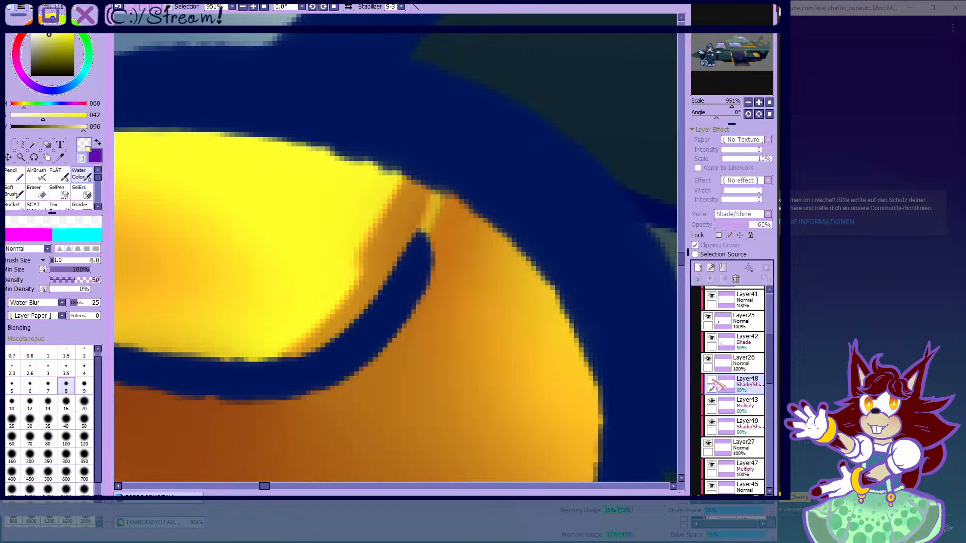
click(713, 427)
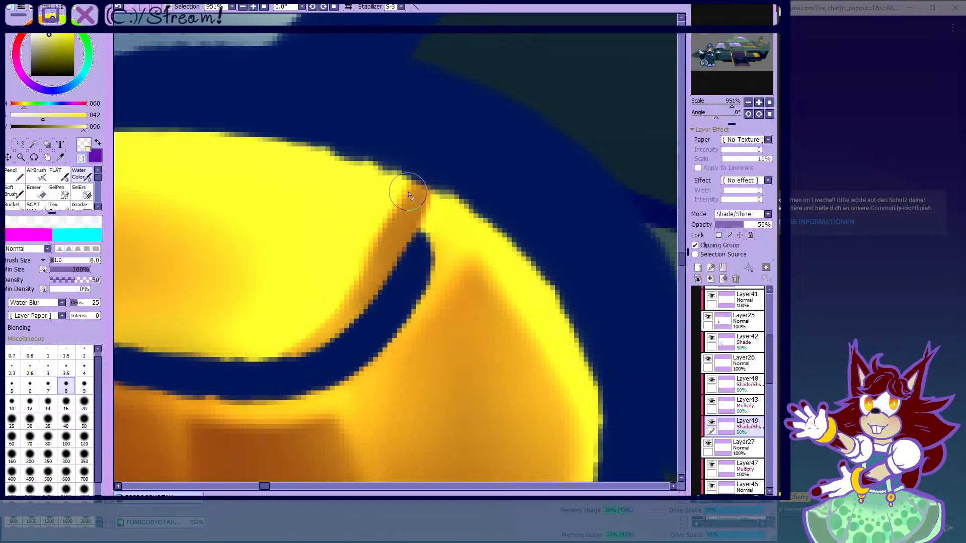
drag(400, 214, 413, 177)
click(749, 386)
mouse_move(347, 295)
mouse_down()
mouse_move(393, 235)
mouse_move(389, 213)
mouse_up()
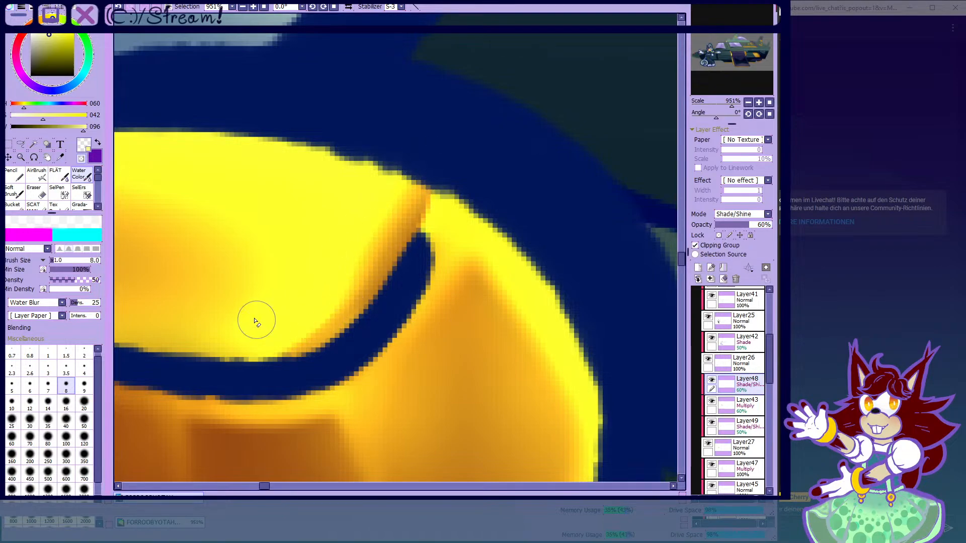
scroll(269, 330, down, 10)
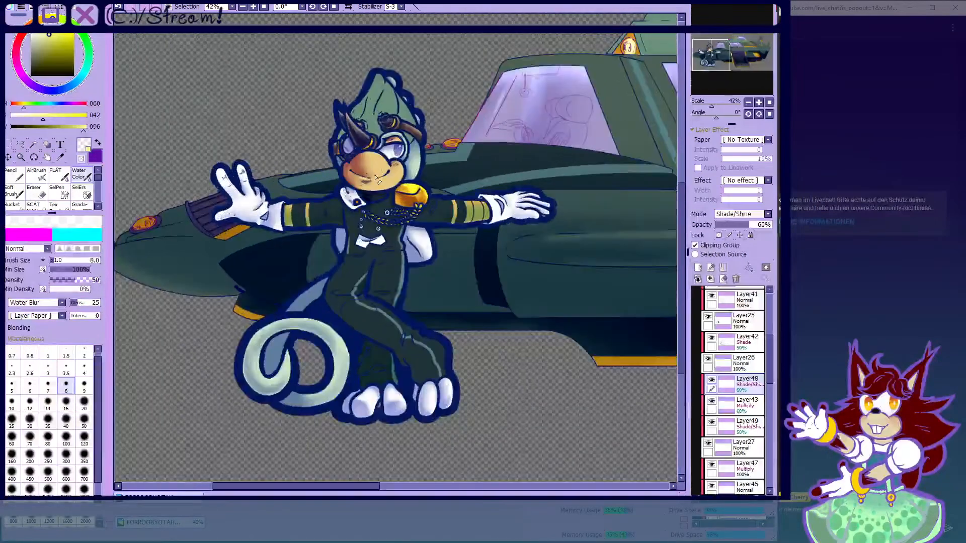
scroll(385, 210, up, 8)
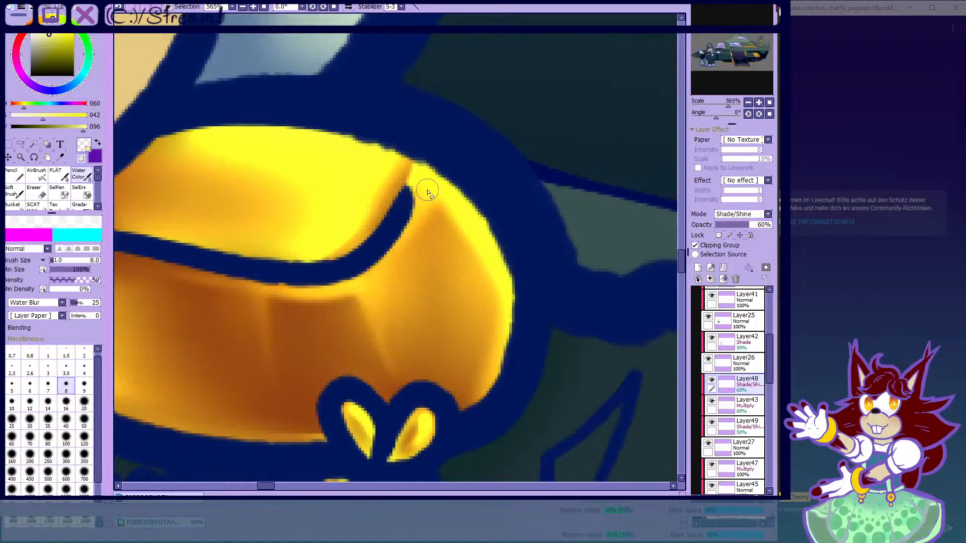
scroll(420, 211, down, 8)
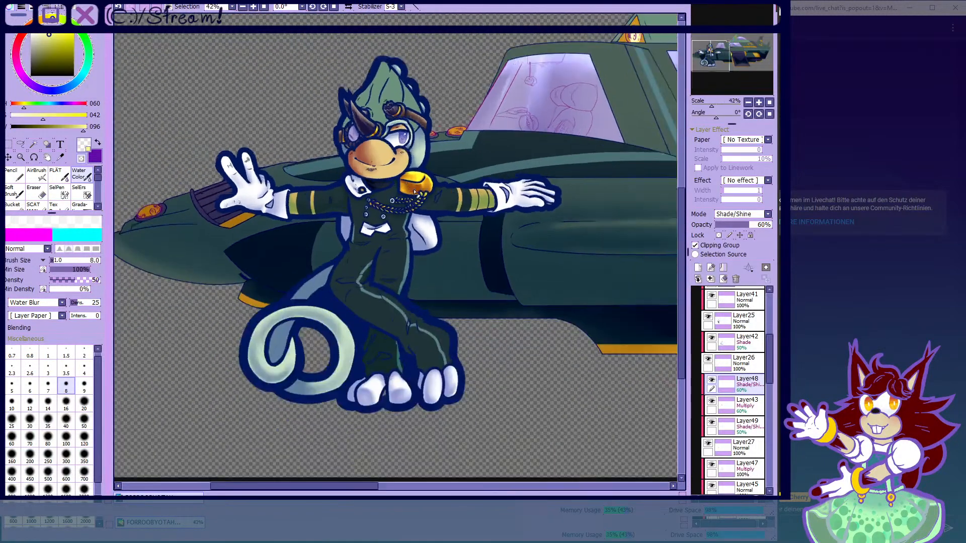
- Return to the AirBrush with pale yellow and select the gold base layer, Layer27
scroll(415, 192, up, 1)
click(38, 177)
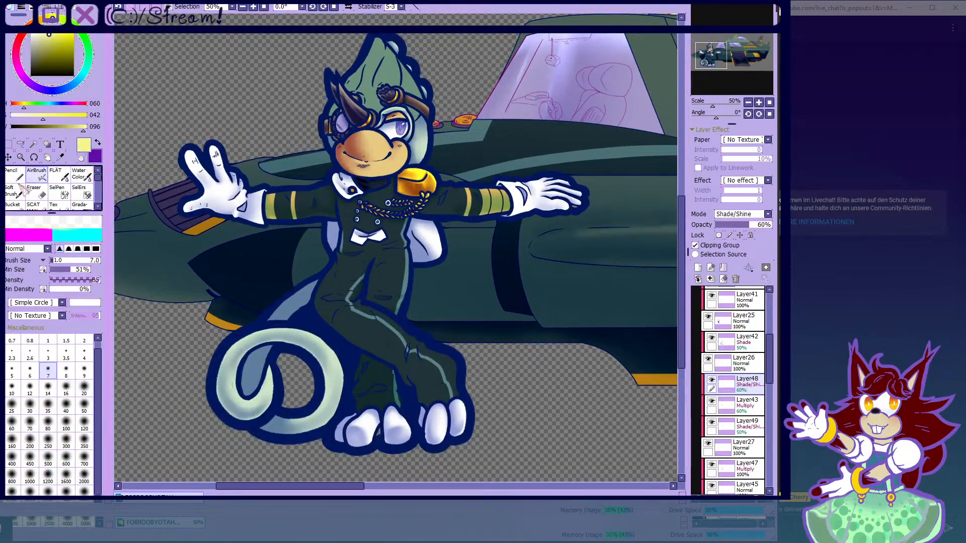
scroll(417, 292, down, 2)
scroll(355, 229, up, 2)
scroll(716, 416, down, 1)
click(719, 423)
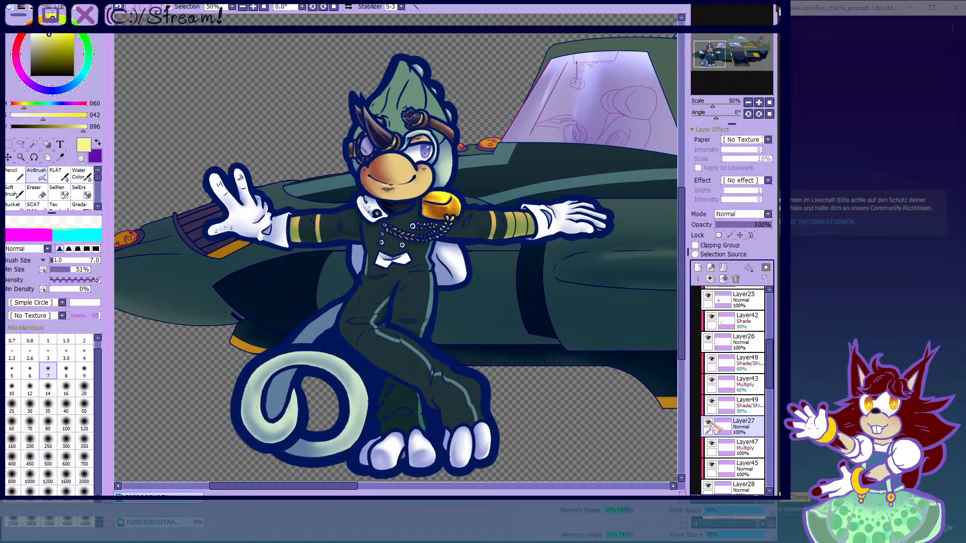
- Paint a small light orange highlight (hue 35, saturation 42) just below the mouth on Layer48 using the AirBrush at size 7
click(729, 369)
scroll(405, 170, up, 8)
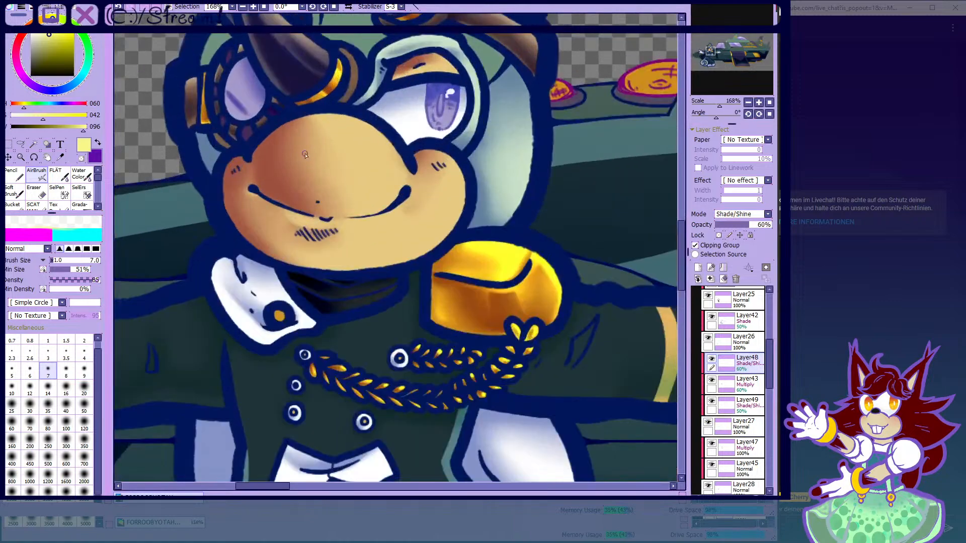
click(48, 405)
scroll(345, 230, down, 4)
scroll(345, 230, up, 4)
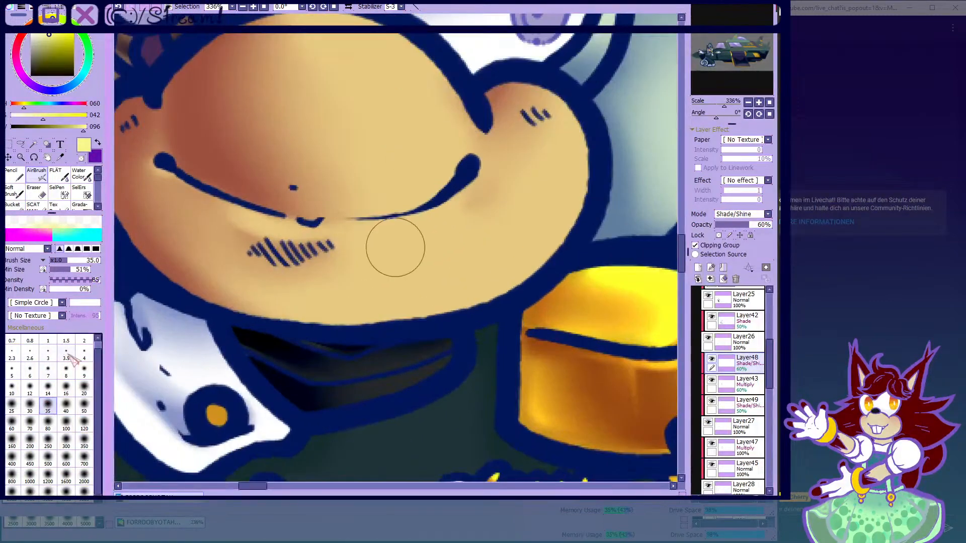
click(47, 371)
scroll(338, 225, up, 6)
click(19, 104)
mouse_move(316, 243)
mouse_down()
mouse_move(378, 231)
mouse_move(317, 235)
mouse_up()
scroll(317, 236, down, 4)
scroll(319, 231, up, 4)
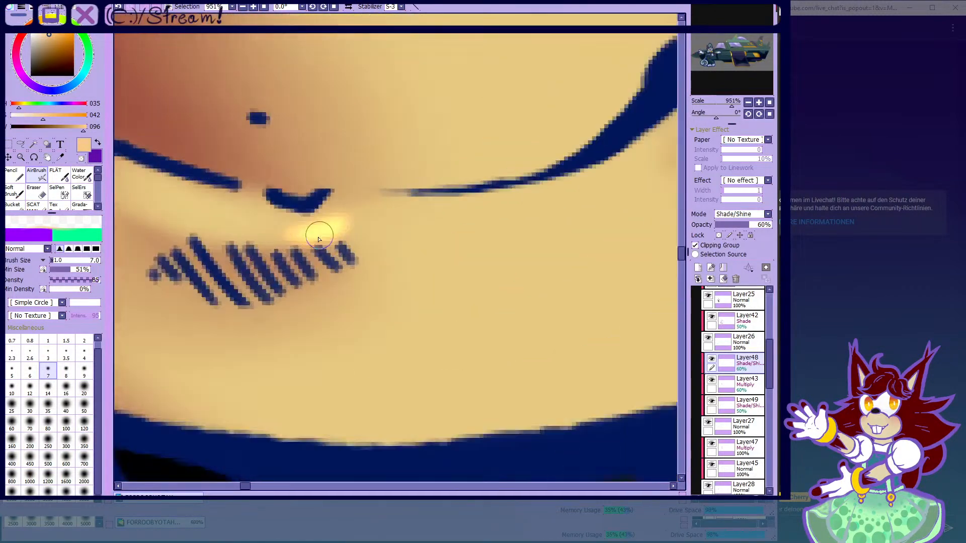
- Recolour the highlight below the mouth to pale pink (hue 351, saturation 26, value 100) with Layer48's opacity locked, then unlock it
click(18, 42)
scroll(621, 209, down, 1)
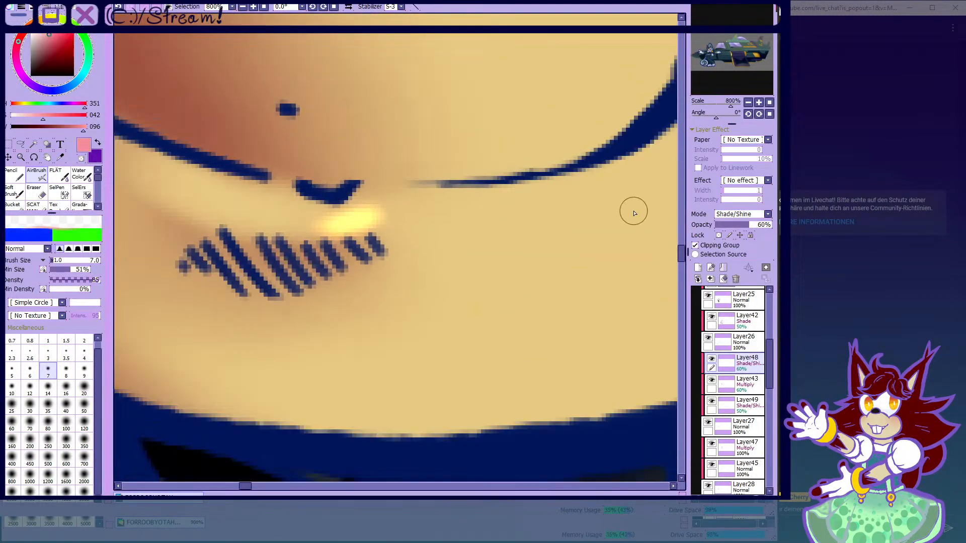
click(42, 33)
click(718, 235)
scroll(317, 227, down, 6)
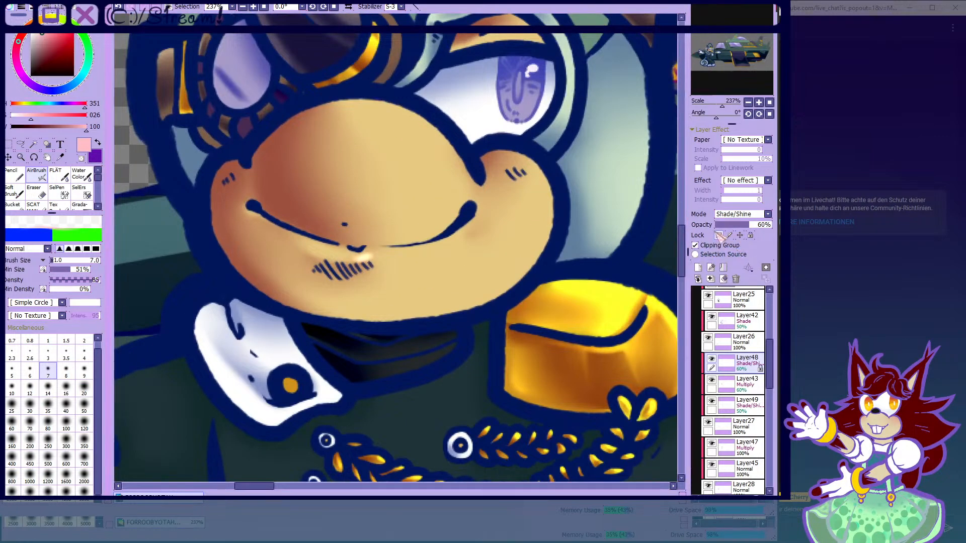
click(718, 235)
- Extend the pale pink highlight above the chin hatching and accent the mouth's left corner on Layer48 with the AirBrush at size 7
scroll(328, 253, up, 8)
drag(252, 235, 373, 277)
scroll(346, 254, down, 4)
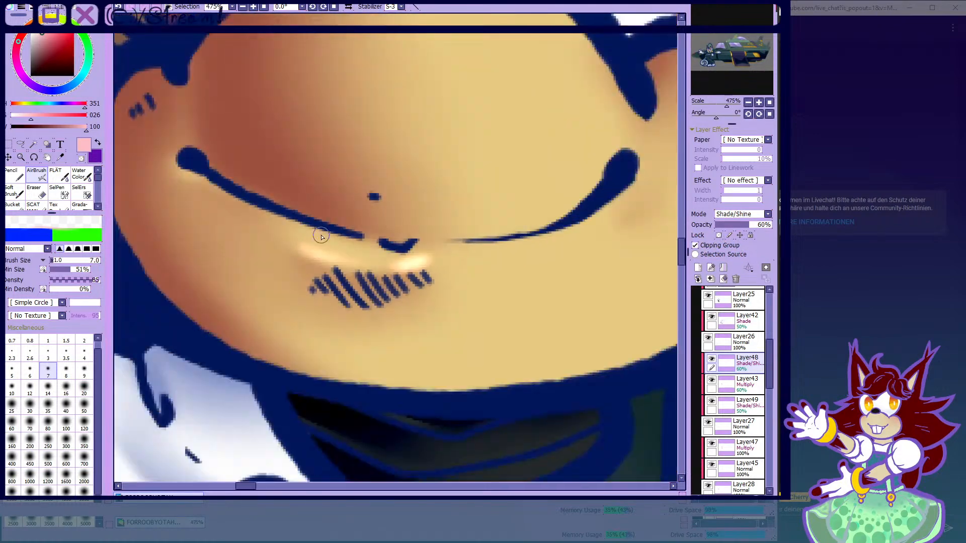
scroll(352, 243, down, 5)
scroll(396, 247, up, 1)
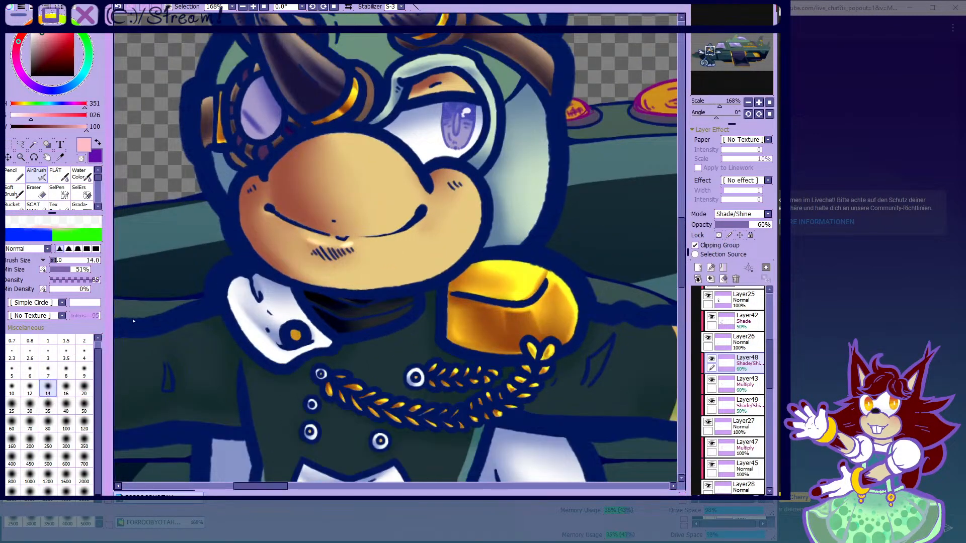
- Enlarge the AirBrush to size 35 for shading the upper snout
scroll(359, 133, up, 4)
key(bracketright)
key(bracketright)
key(bracketright)
key(bracketright)
key(bracketright)
mouse_move(385, 143)
mouse_down()
mouse_move(452, 196)
mouse_move(461, 230)
mouse_up()
key(ctrl+z)
key(ctrl+z)
- Paint a broad pale pink highlight along the snout's upper right edge on Layer48 with the AirBrush at size 35
drag(366, 135, 464, 231)
scroll(431, 243, down, 5)
scroll(436, 243, up, 4)
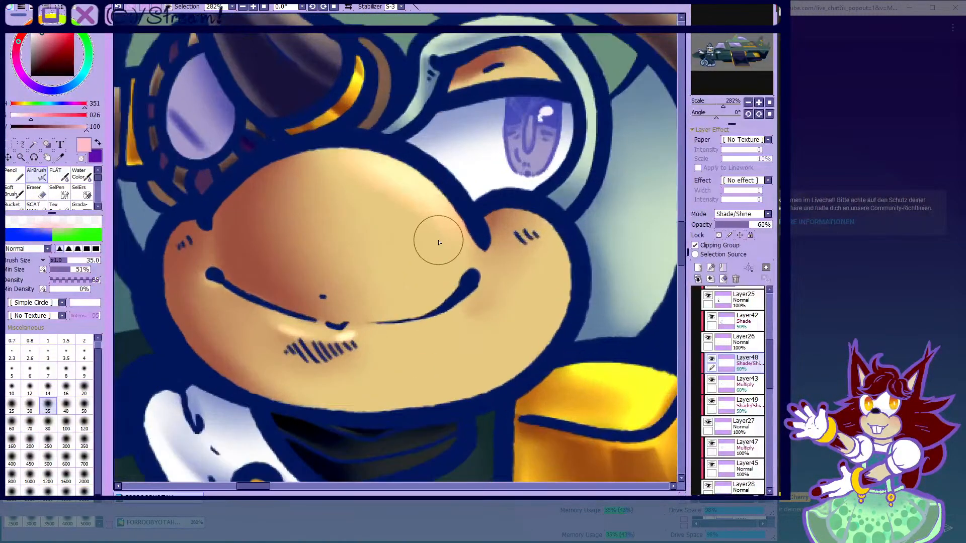
- Paint a thin pale pink highlight around the mouth's right corner on Layer48 with the AirBrush at size 7
scroll(438, 243, up, 2)
click(83, 421)
click(49, 371)
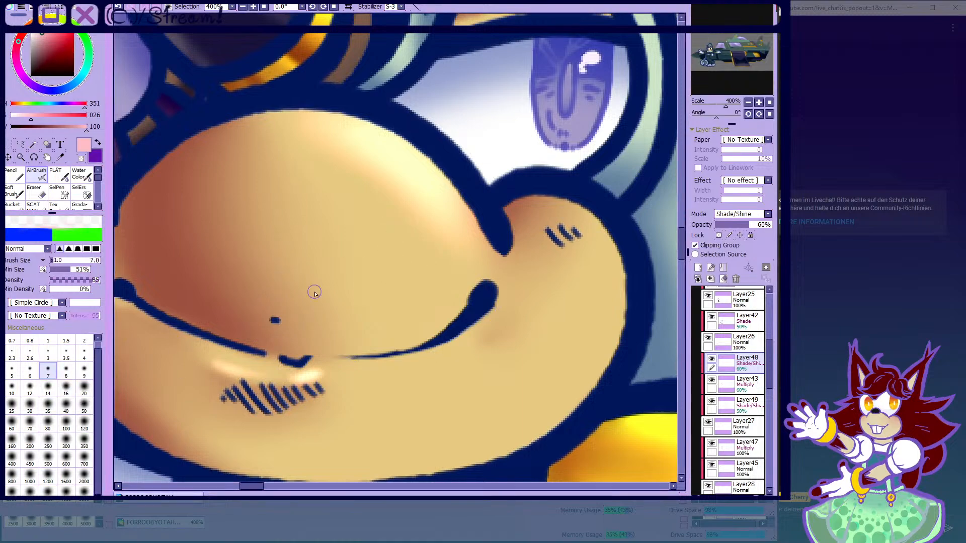
scroll(282, 287, down, 6)
scroll(243, 269, up, 9)
scroll(249, 269, down, 5)
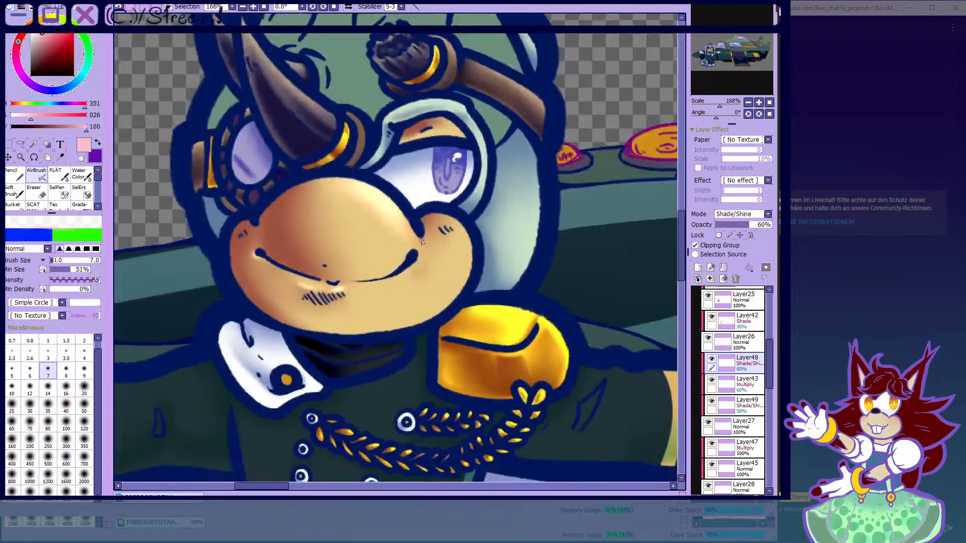
scroll(345, 221, up, 6)
scroll(374, 315, down, 5)
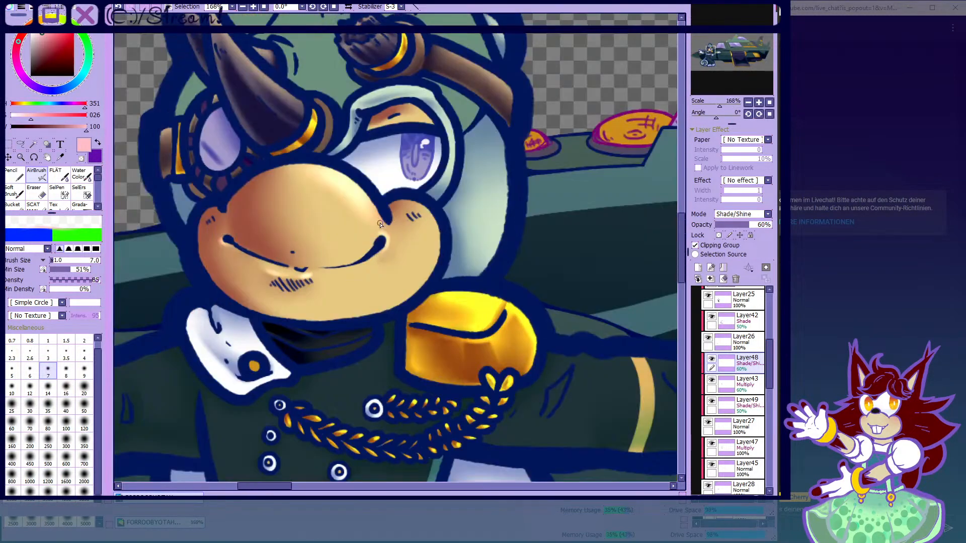
- Add soft pale pink highlights to the tops of both cheeks on Layer48 with the AirBrush at size 30
scroll(395, 247, up, 3)
click(30, 407)
scroll(395, 247, down, 1)
click(453, 213)
scroll(499, 399, down, 3)
scroll(342, 239, up, 3)
scroll(342, 239, up, 2)
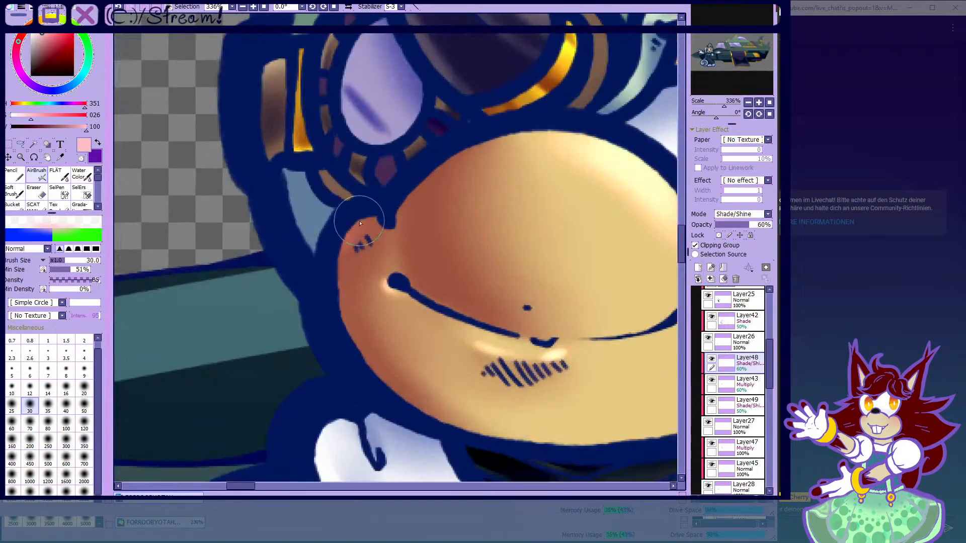
- Blend the highlights on the left cheek and around the mouth's left corner with the Water Color brush at size 8
click(81, 175)
scroll(204, 229, down, 4)
scroll(275, 245, up, 7)
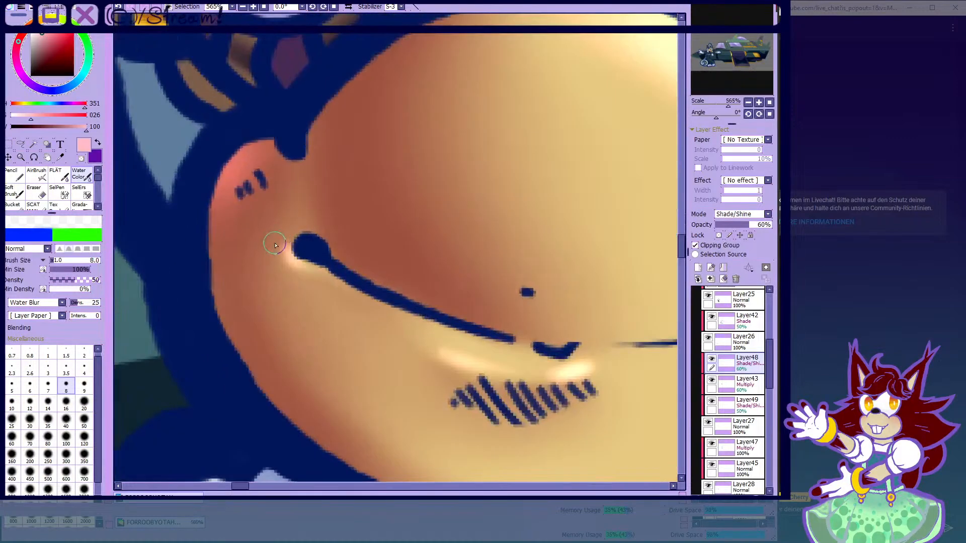
scroll(269, 250, down, 2)
scroll(289, 265, up, 2)
scroll(282, 252, down, 2)
scroll(303, 261, up, 1)
scroll(401, 207, down, 2)
scroll(462, 241, up, 5)
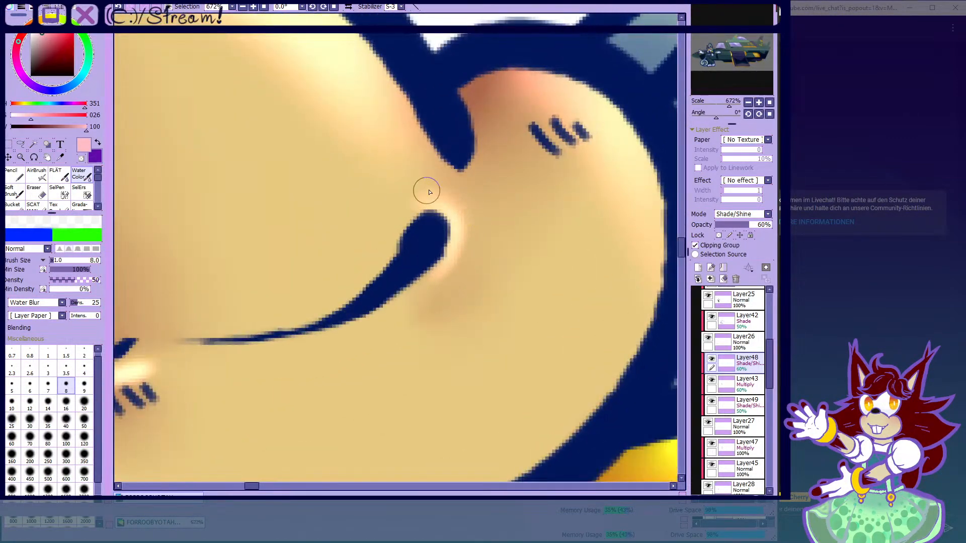
- Soften the highlight around the mouth's right corner with the Water Color brush at size 14
key(bracketright)
key(bracketright)
key(bracketright)
key(bracketright)
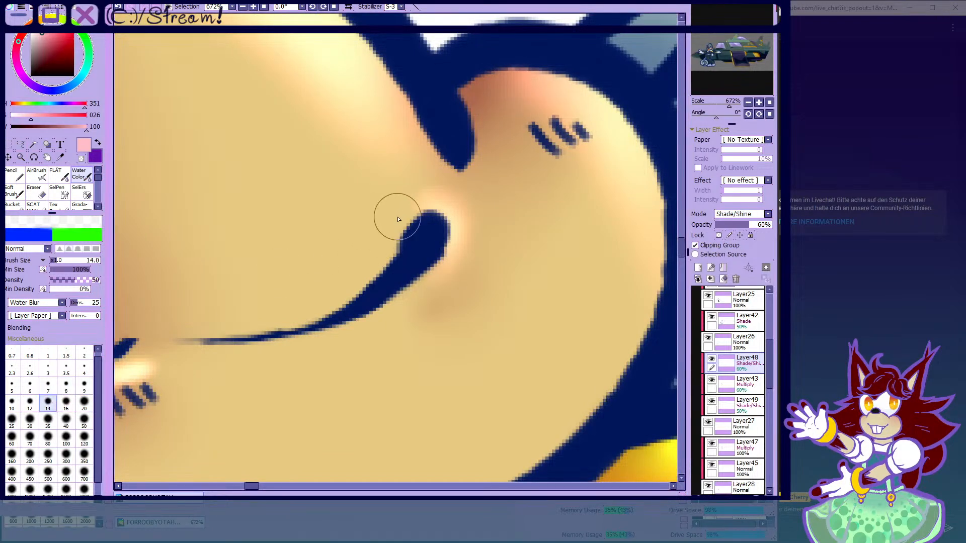
scroll(372, 327, down, 3)
scroll(478, 228, up, 3)
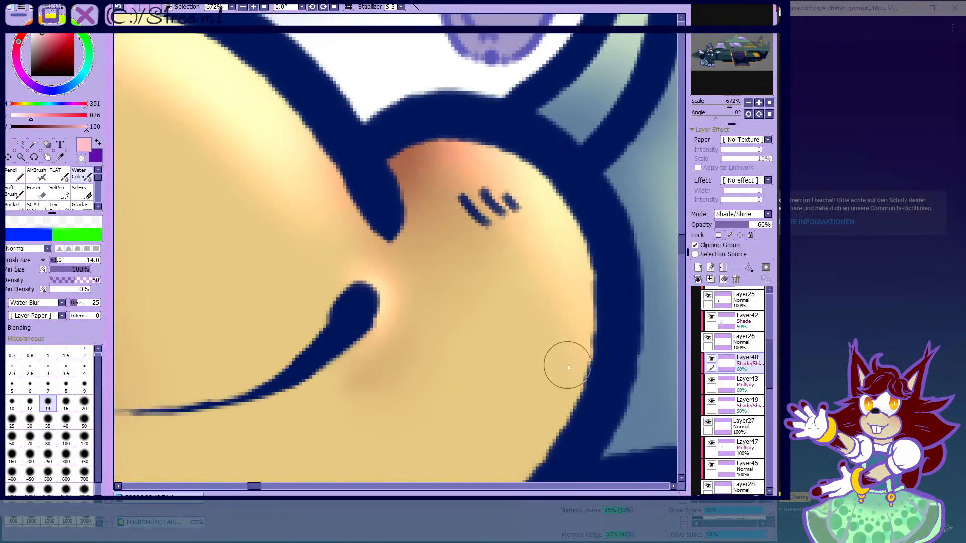
- Smooth the highlight on the right cheek with the Water Color brush at size 20
key(bracketright)
key(bracketright)
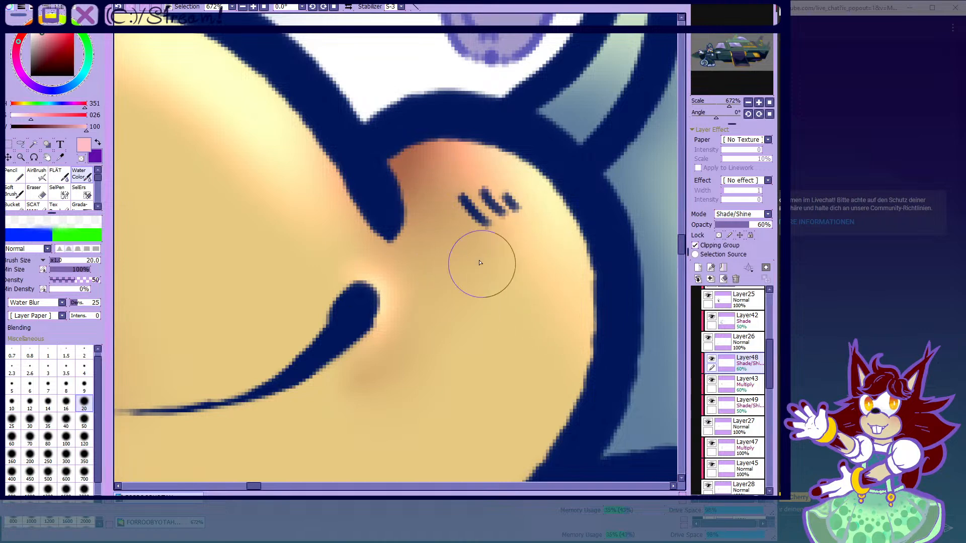
scroll(496, 283, down, 3)
scroll(337, 172, up, 2)
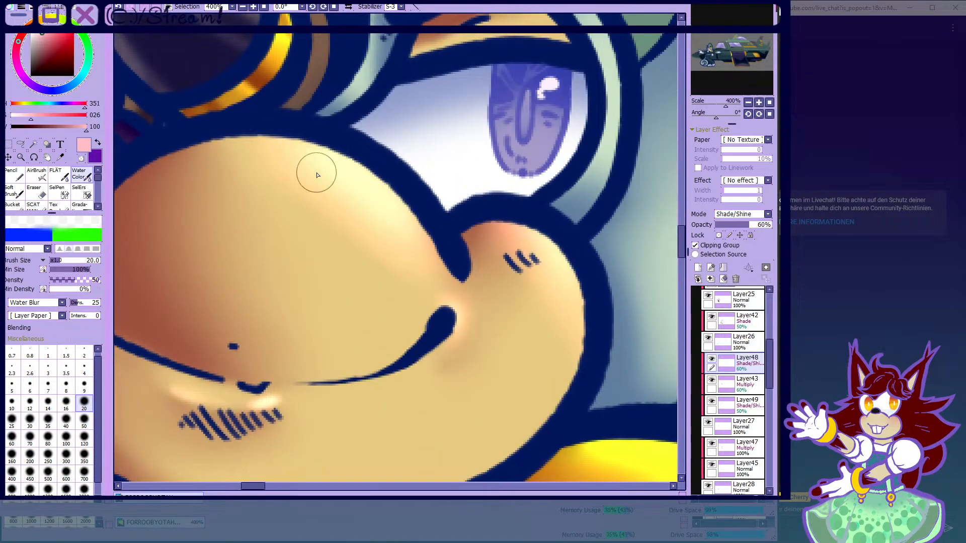
- Blend the snout's upper highlight with the Water Color brush at size 30, return to the AirBrush and review the whole character
key(bracketright)
key(bracketright)
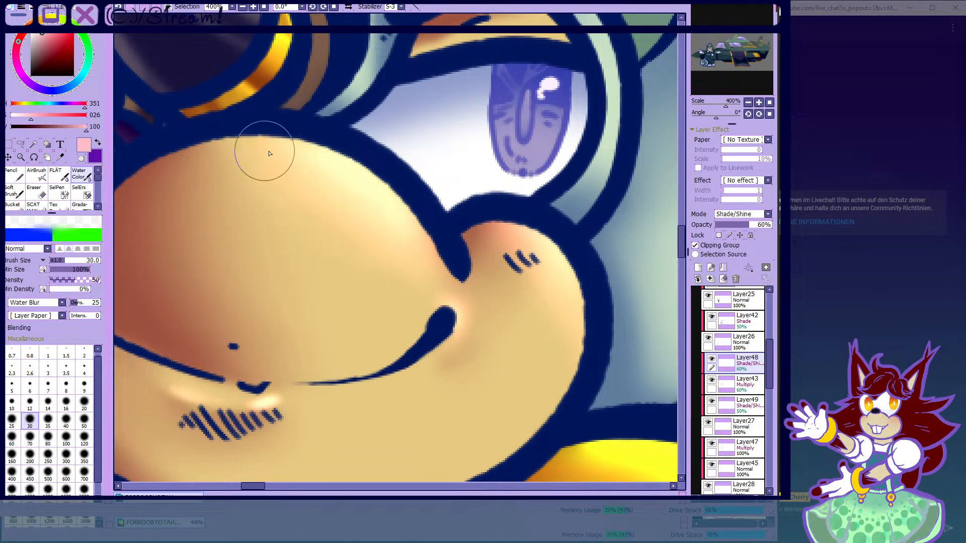
key(v)
scroll(409, 263, down, 5)
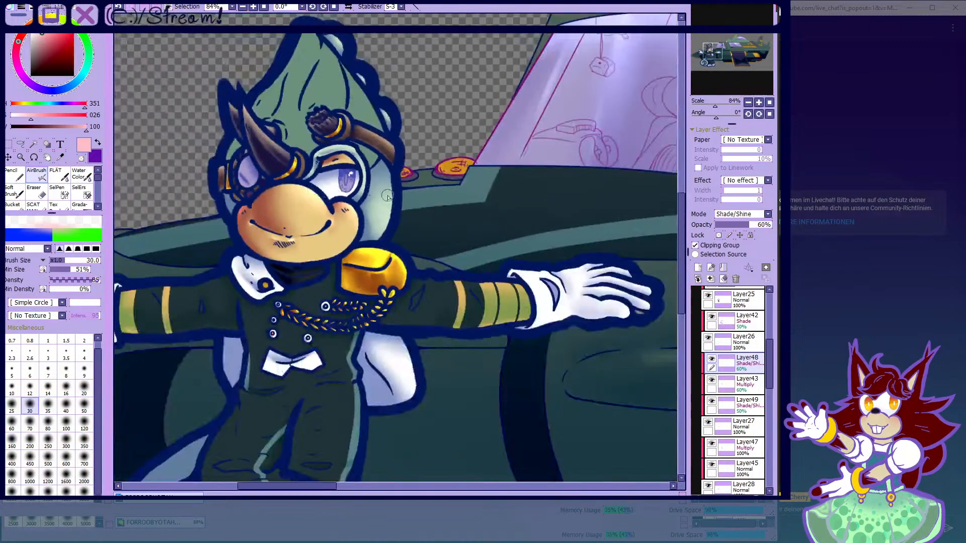
scroll(383, 195, down, 3)
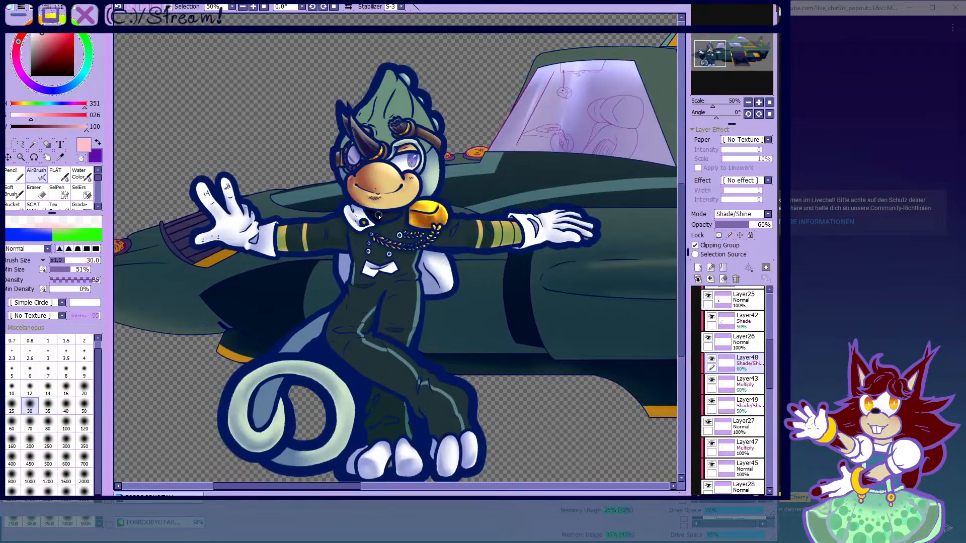
scroll(379, 219, up, 5)
scroll(413, 187, down, 6)
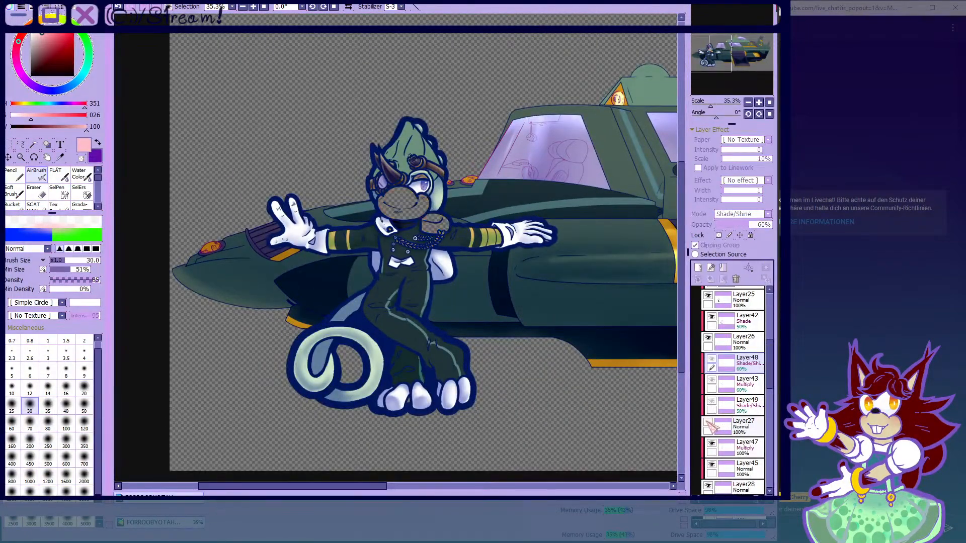
- Try to paint a pale pink highlight along the eyelid's lower edge with the AirBrush at size 8 and blend it
scroll(395, 247, up, 10)
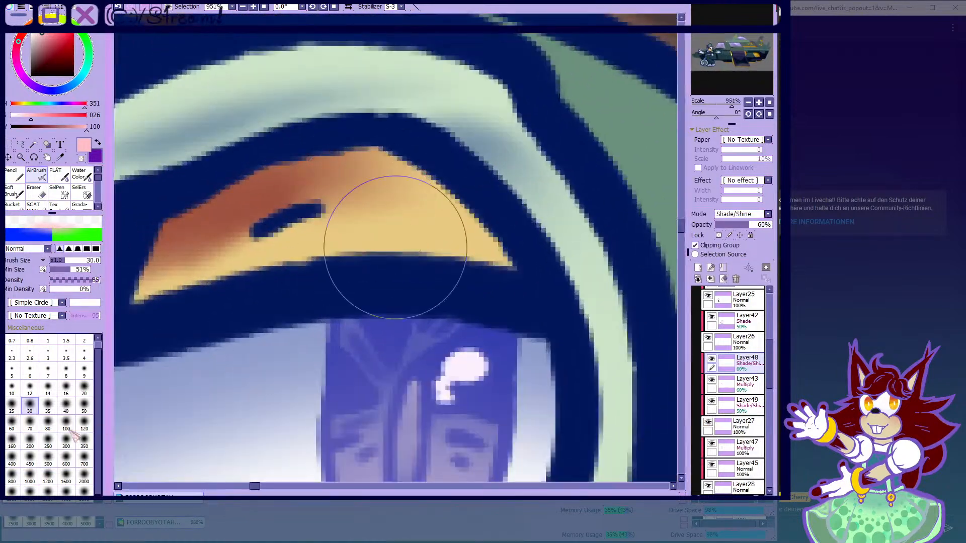
click(65, 372)
drag(136, 298, 397, 253)
drag(199, 279, 506, 265)
drag(298, 271, 555, 265)
click(76, 172)
scroll(241, 191, down, 1)
drag(240, 191, 253, 182)
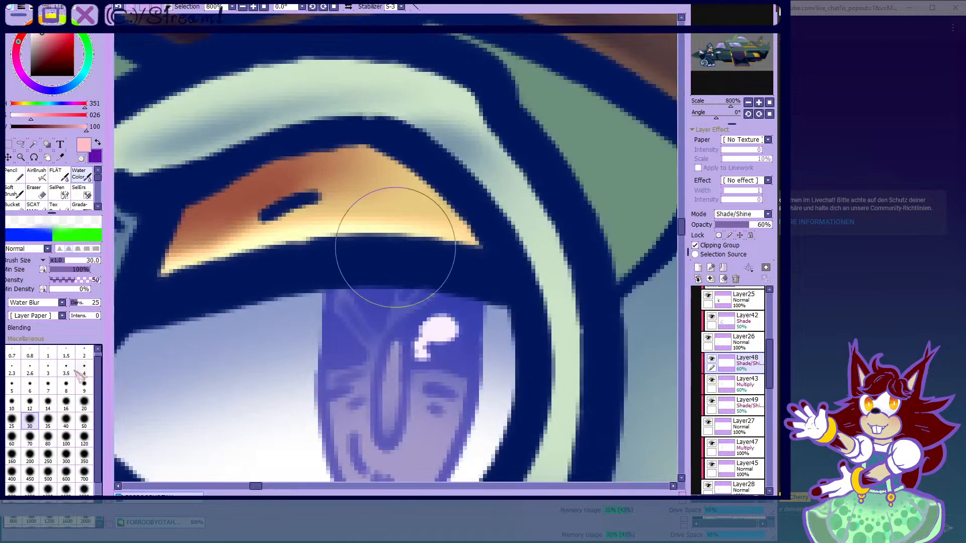
click(118, 9)
click(119, 9)
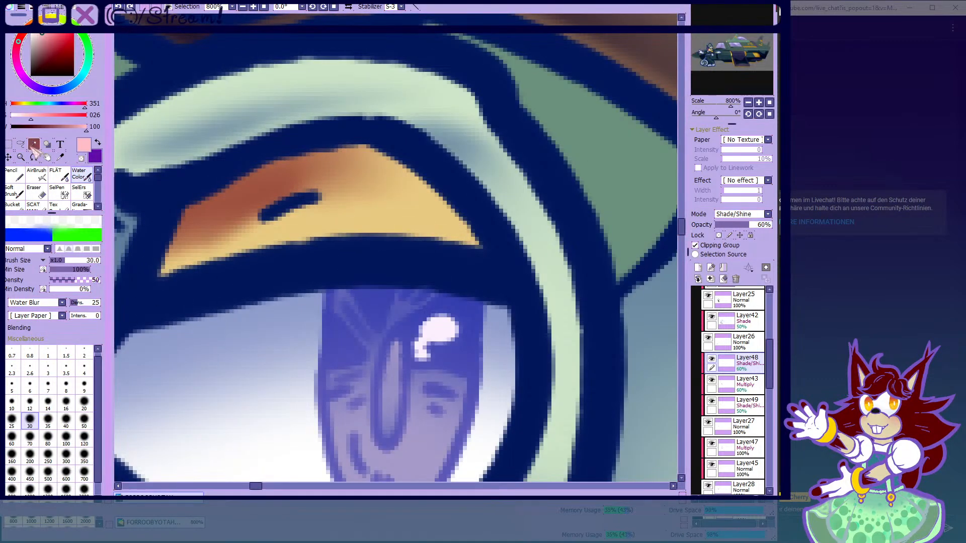
- Paint a pale pink highlight beneath the eyelid's crease mark on Layer48 using the AirBrush at sizes 8 and 4
click(36, 174)
scroll(290, 215, up, 3)
drag(254, 234, 422, 189)
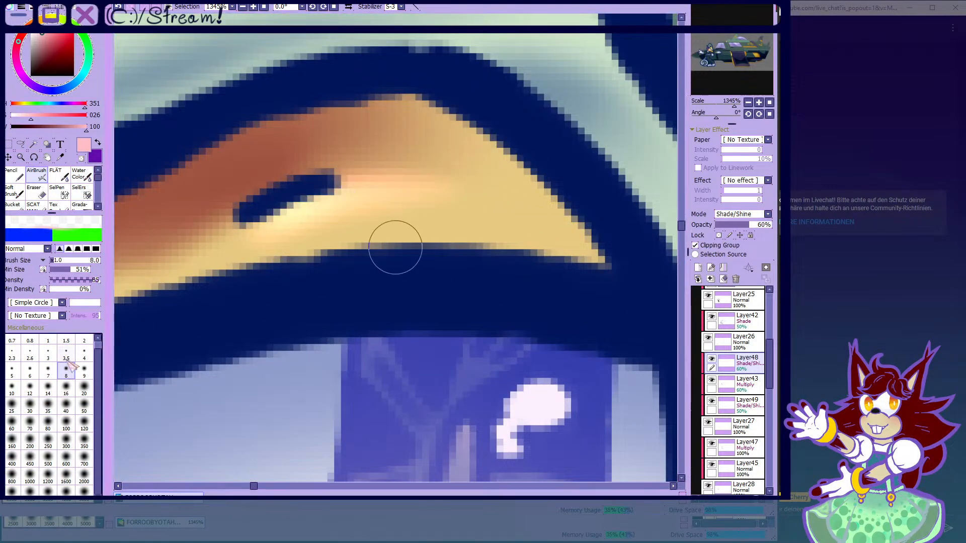
click(84, 355)
scroll(265, 212, up, 1)
drag(248, 229, 350, 204)
mouse_move(478, 179)
mouse_down()
mouse_move(354, 195)
mouse_move(528, 194)
mouse_up()
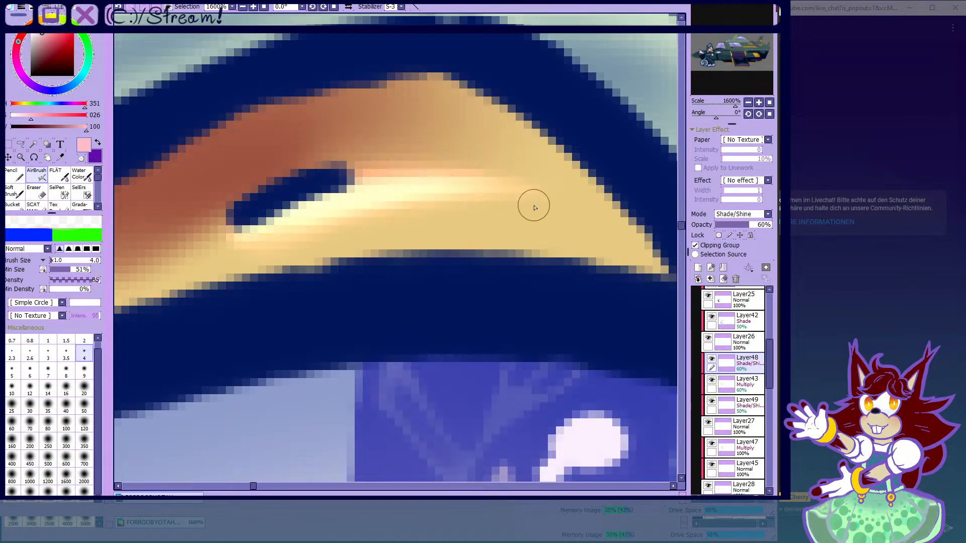
- Blend the eyelid highlight on Layer48 with the Water Color brush at size 14 and return to the AirBrush
click(81, 174)
click(48, 404)
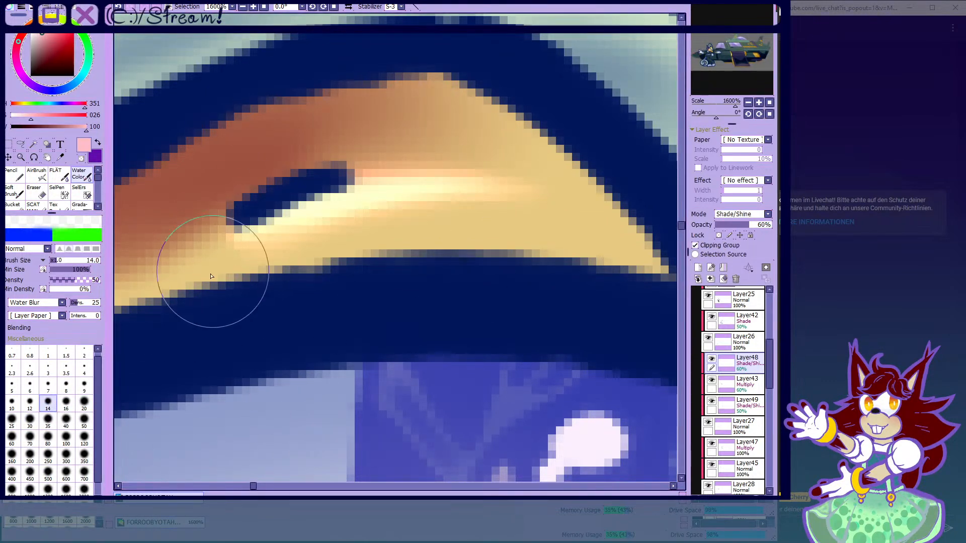
click(36, 174)
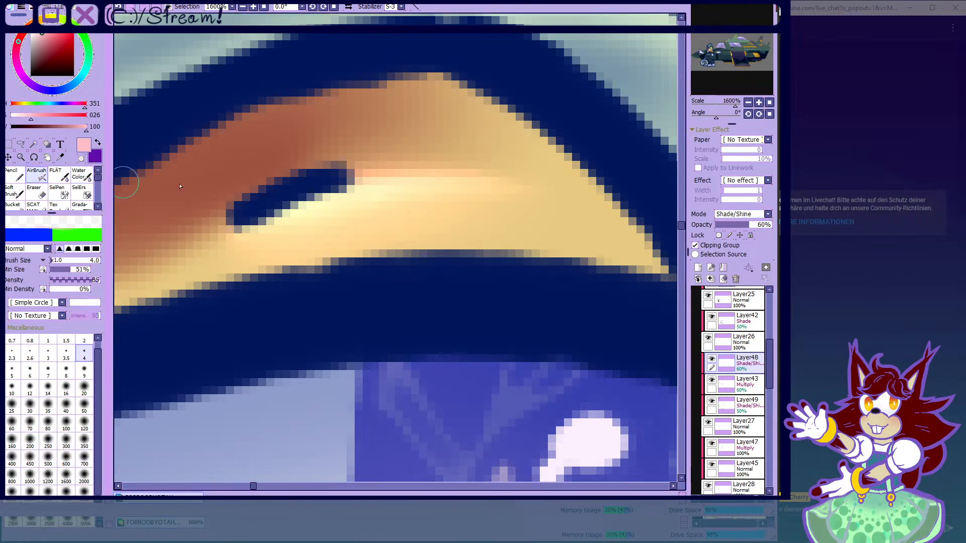
- Compare the whole character with Layer27 and the Layer48 highlights hidden and shown
scroll(302, 161, down, 14)
scroll(454, 132, down, 6)
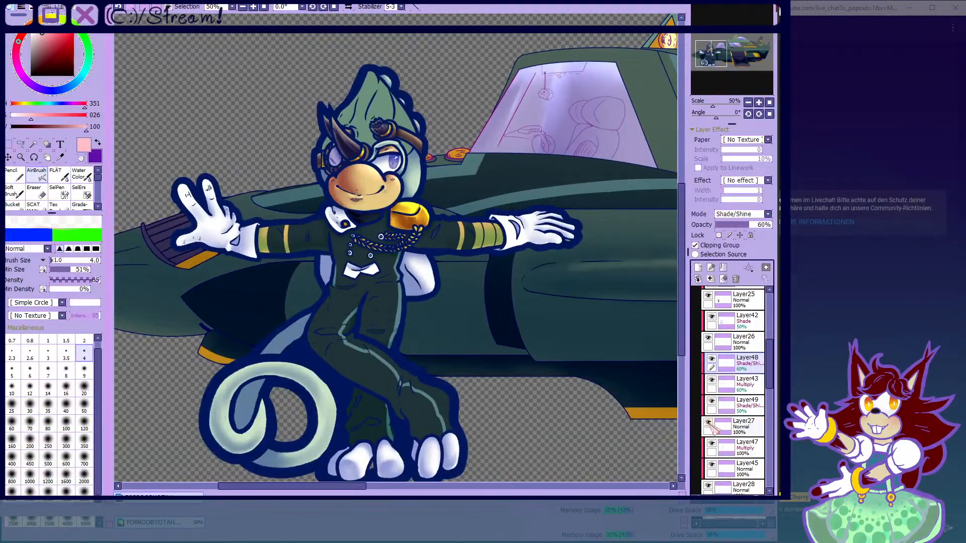
click(709, 424)
click(709, 424)
click(709, 424)
click(709, 424)
click(709, 424)
click(709, 424)
click(709, 423)
click(709, 424)
scroll(456, 293, down, 2)
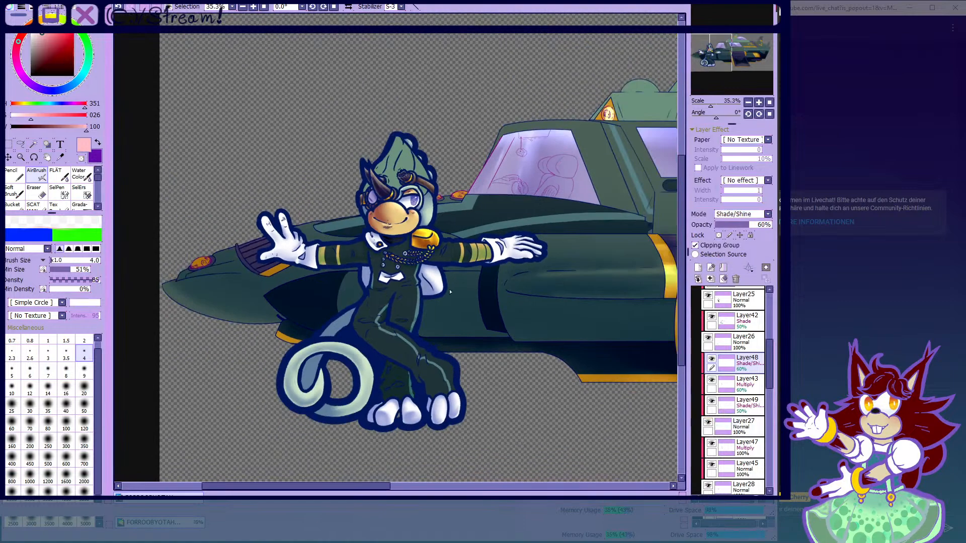
scroll(413, 280, up, 1)
click(711, 360)
click(711, 360)
- Soften the highlight on the snout's upper edge on Layer48 with the Water Color brush at size 35 and review the result
scroll(385, 197, up, 11)
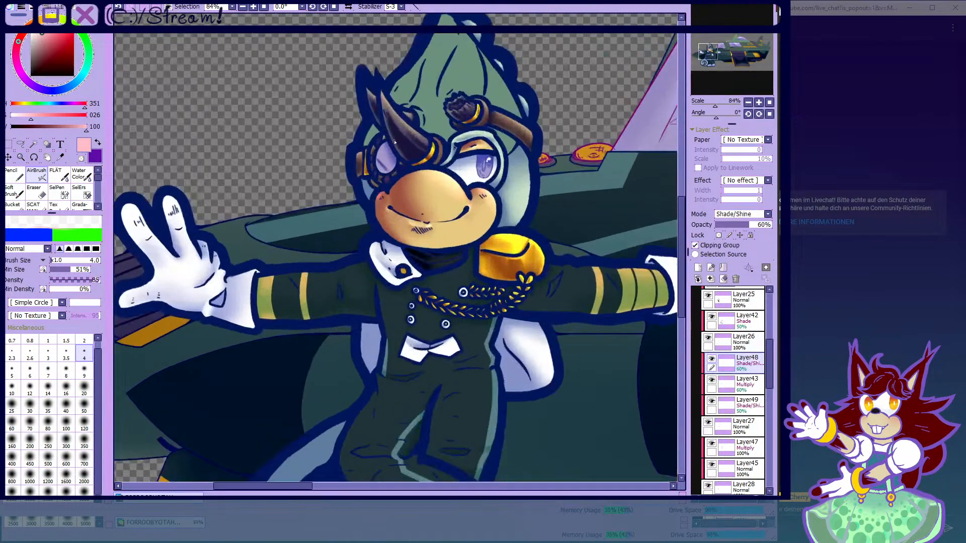
click(80, 177)
key(bracketright)
key(bracketright)
key(bracketright)
key(bracketright)
key(bracketright)
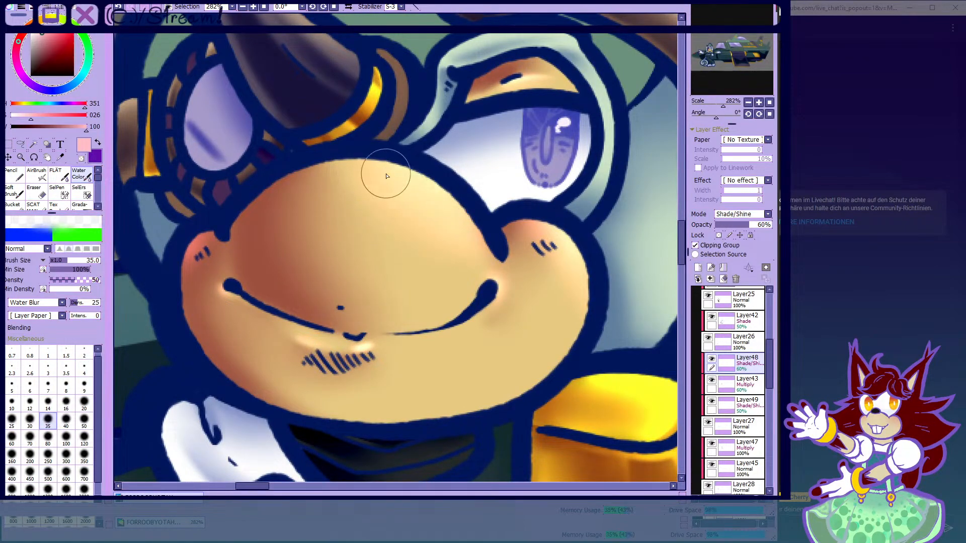
scroll(403, 237, down, 10)
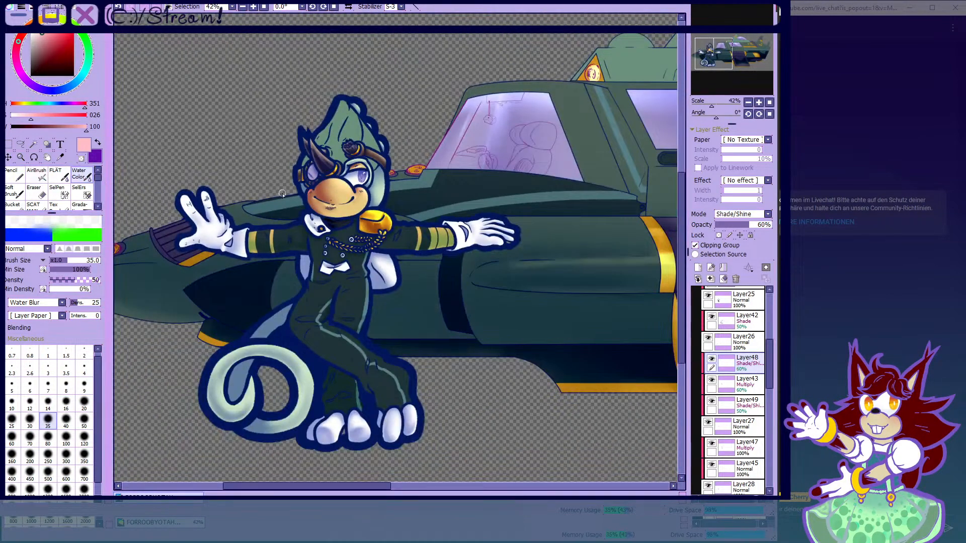
scroll(358, 211, up, 9)
scroll(358, 211, up, 3)
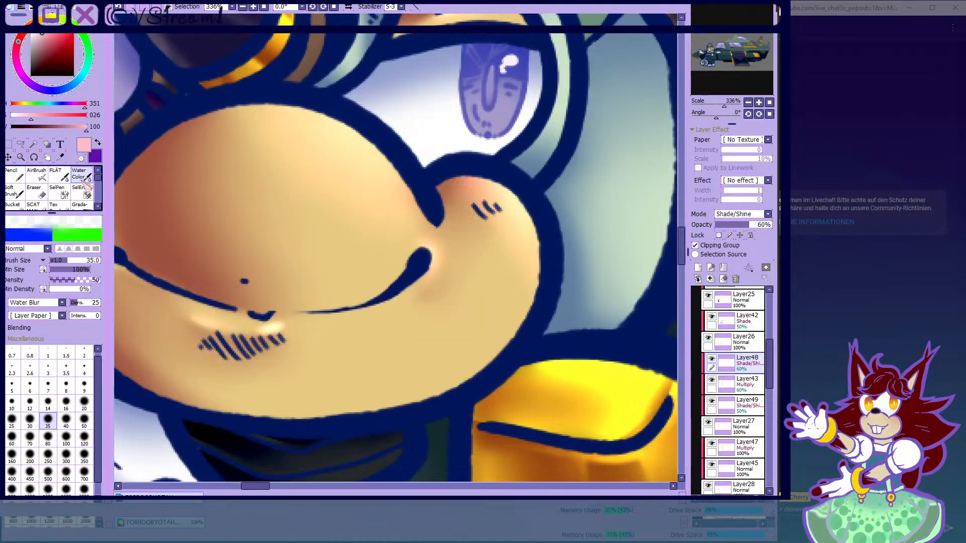
- Compare the whole character with the uniform's base layer and its Layer46 shading hidden and shown
click(43, 180)
scroll(280, 163, down, 13)
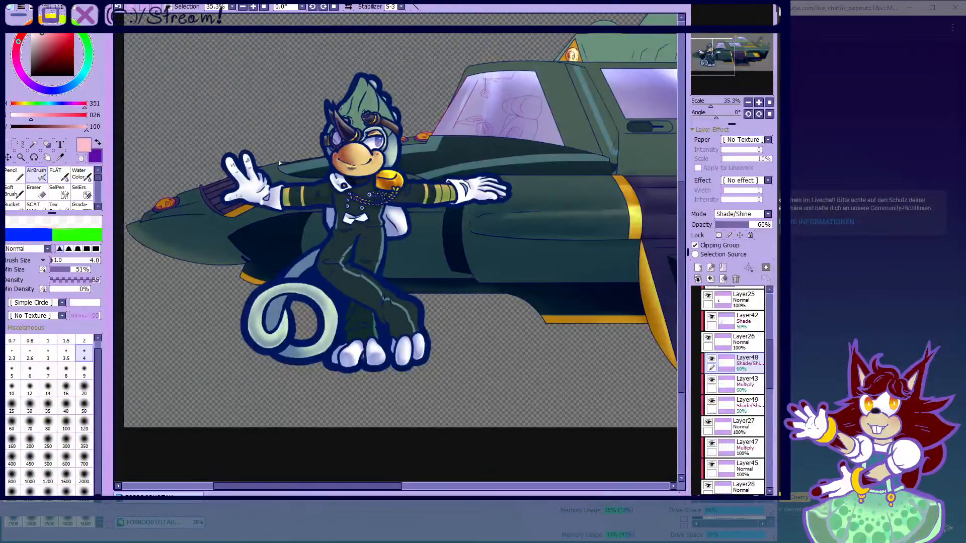
scroll(305, 140, up, 2)
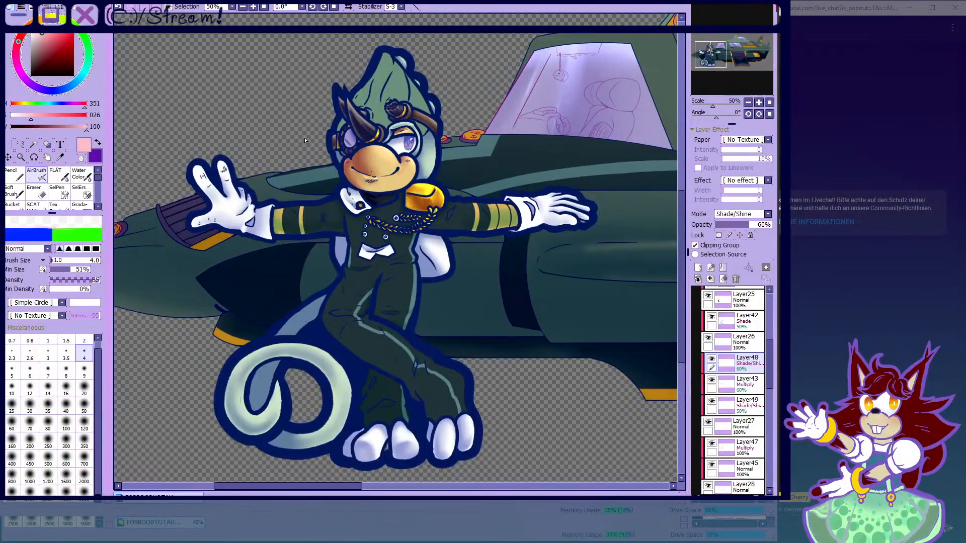
scroll(723, 355, up, 1)
click(724, 360)
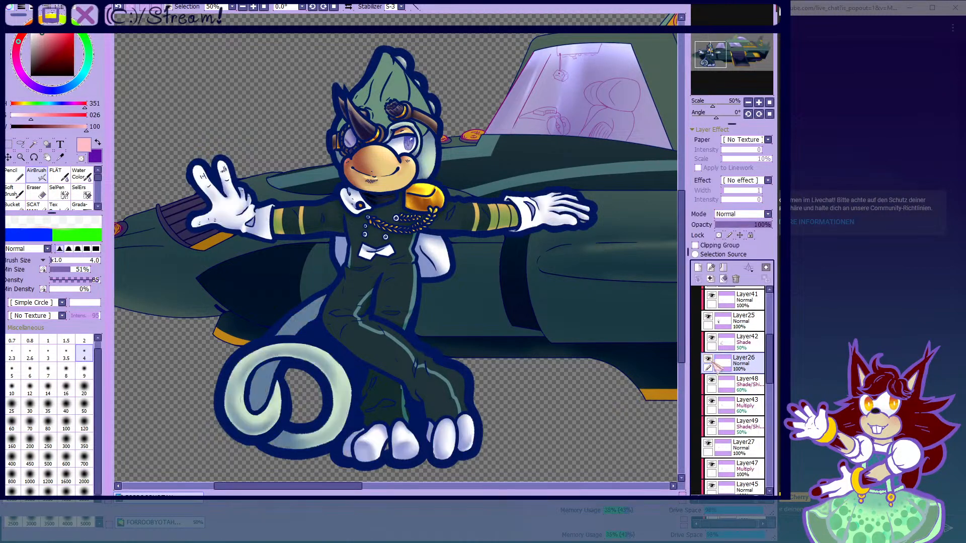
scroll(724, 386, up, 1)
scroll(722, 386, up, 1)
click(707, 363)
click(708, 359)
click(708, 359)
click(726, 323)
click(711, 316)
click(711, 317)
click(711, 317)
click(711, 317)
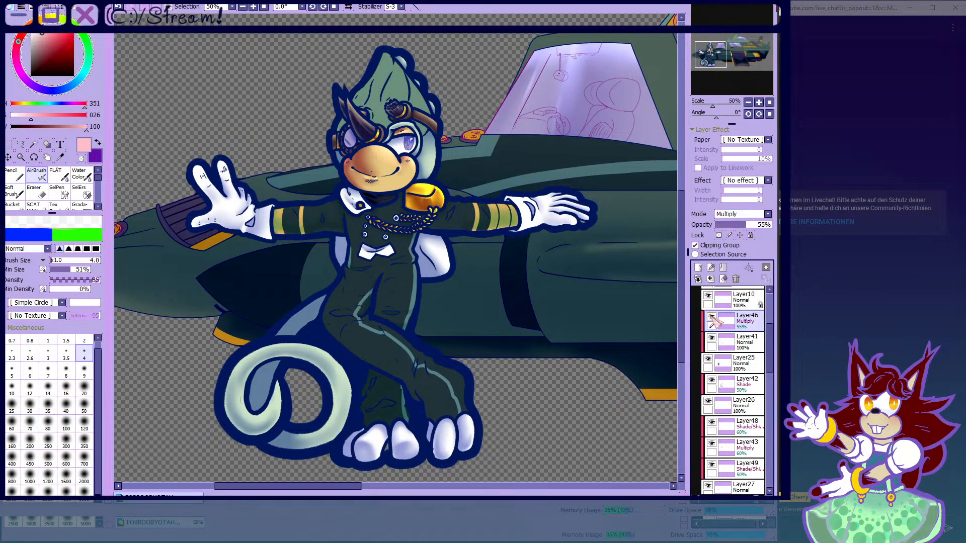
- Add a clipped layer above Layer46 in Shine mode and pick a pale yellow with hue 55 and saturation 26
click(699, 268)
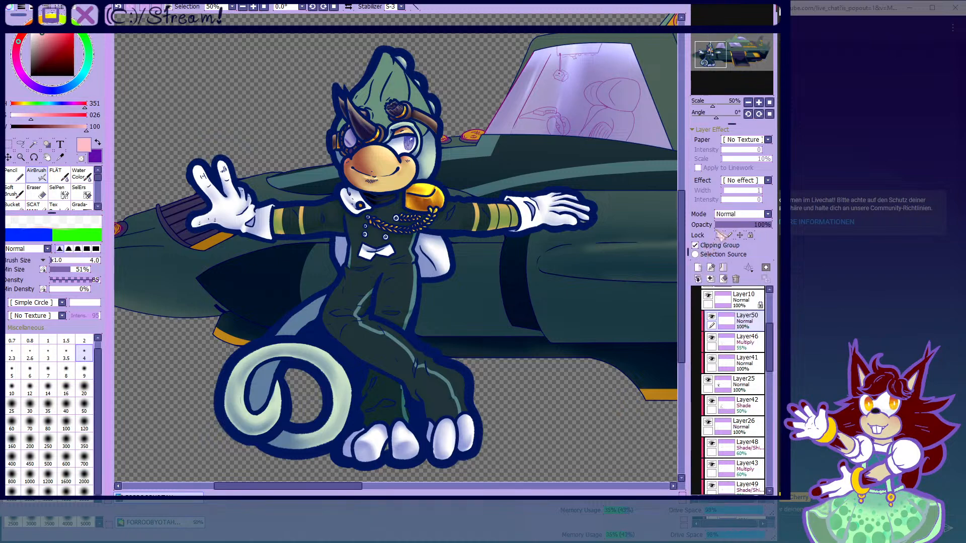
click(728, 272)
scroll(726, 375, up, 3)
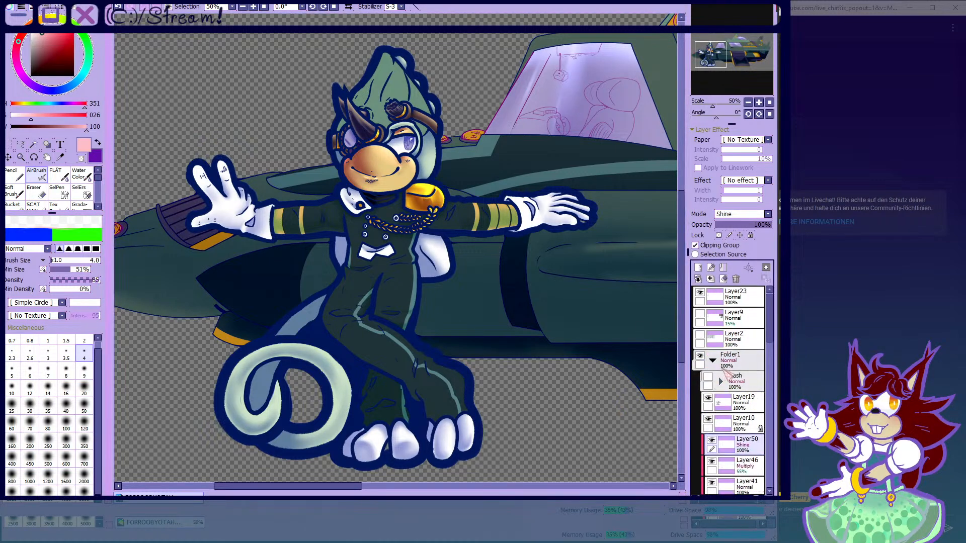
scroll(729, 365, down, 3)
scroll(505, 214, up, 2)
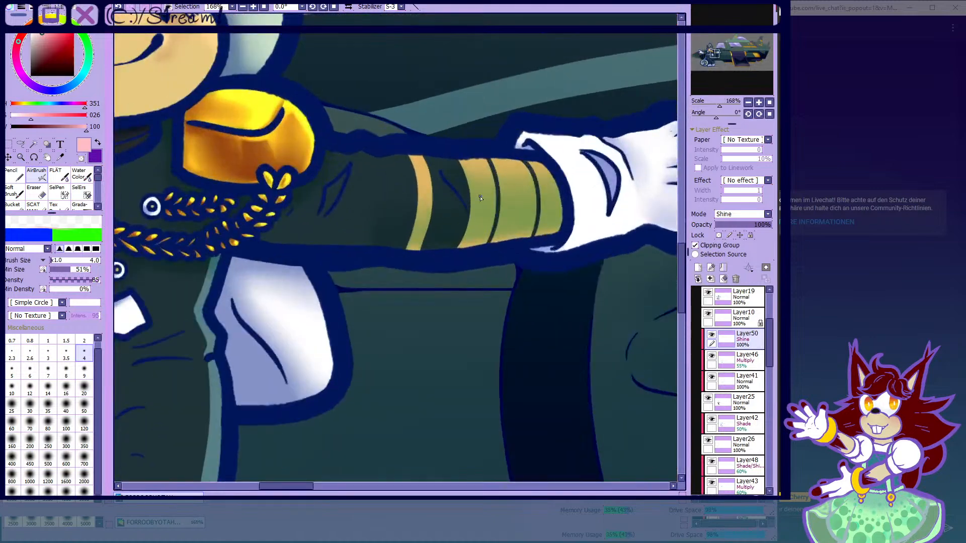
scroll(505, 214, down, 1)
scroll(505, 213, down, 1)
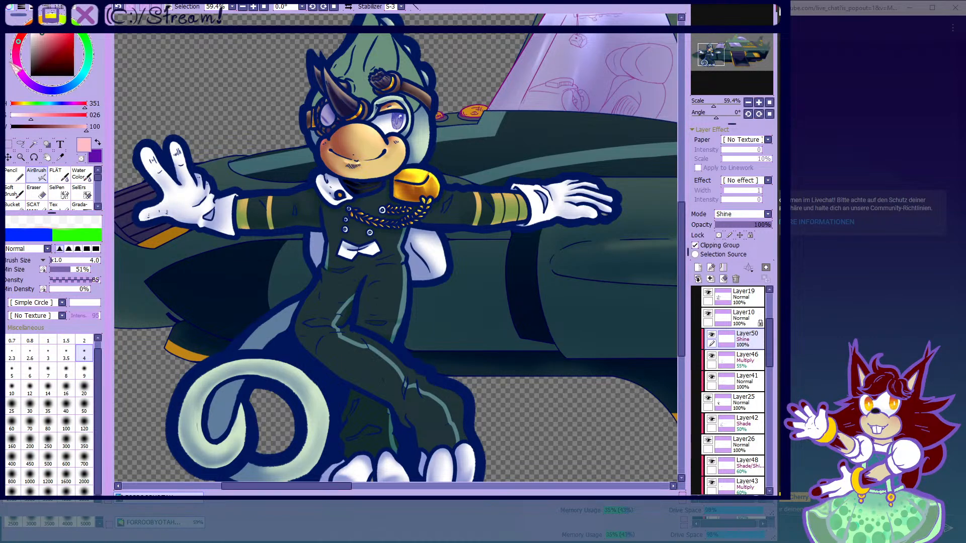
drag(18, 41, 50, 18)
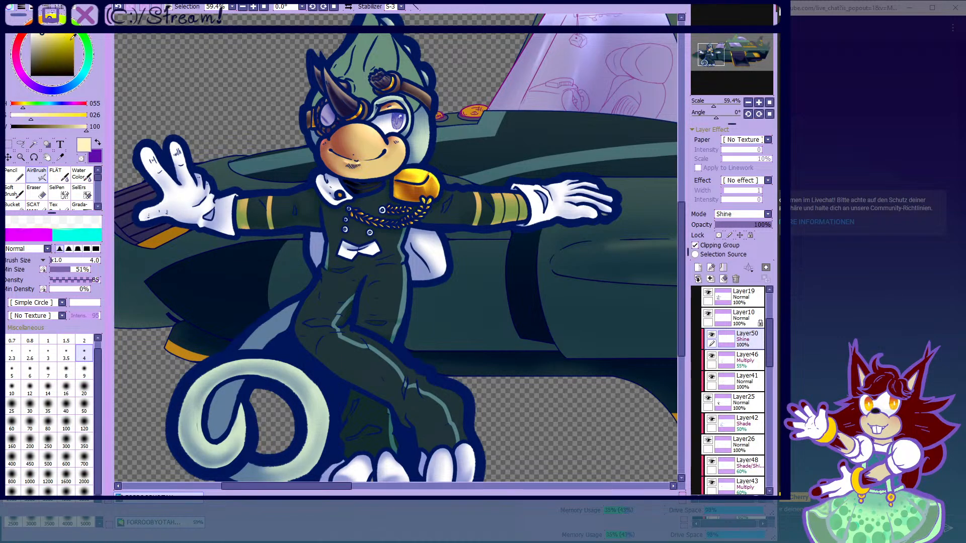
- Paint yellow highlights along the upper edge of the sleeves' gold cuff stripes on Layer50 with the AirBrush at size 35
scroll(381, 209, down, 3)
scroll(380, 210, up, 1)
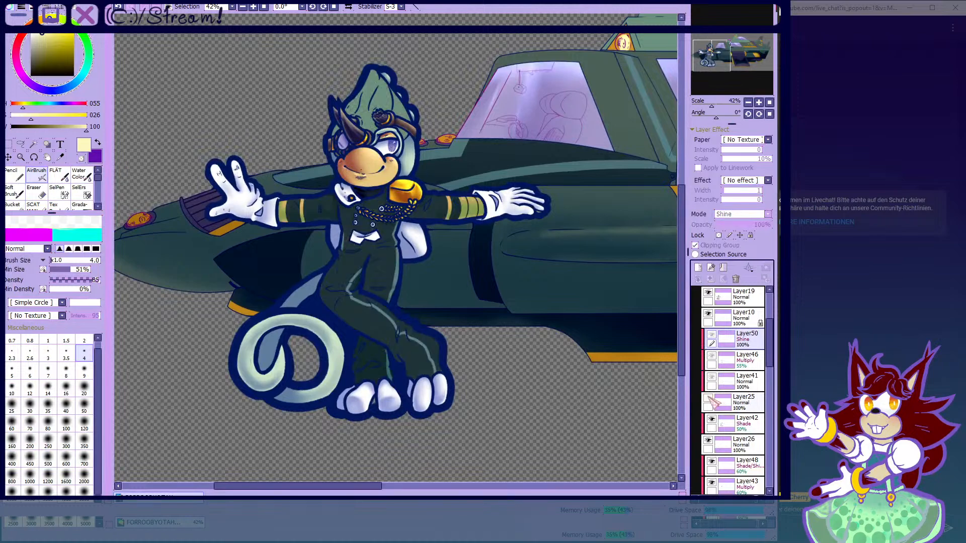
scroll(369, 231, up, 3)
scroll(395, 248, up, 4)
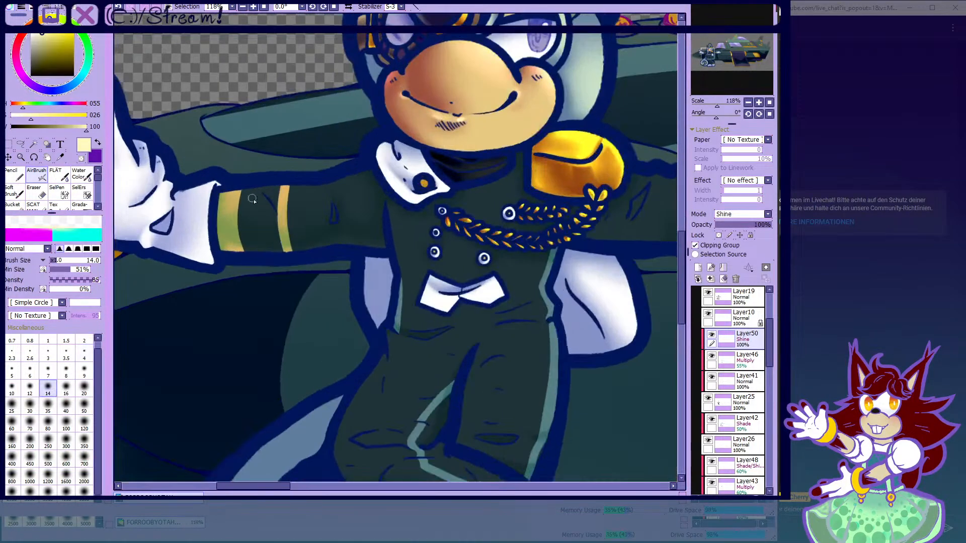
click(48, 411)
mouse_move(173, 188)
mouse_down()
mouse_move(228, 192)
mouse_move(224, 176)
mouse_move(244, 208)
mouse_move(227, 172)
mouse_up()
mouse_move(341, 157)
mouse_down()
mouse_move(324, 151)
mouse_move(384, 210)
mouse_move(424, 190)
mouse_move(401, 199)
mouse_move(407, 213)
mouse_move(555, 221)
mouse_up()
scroll(424, 190, down, 1)
scroll(401, 199, down, 8)
scroll(474, 174, up, 9)
scroll(387, 224, down, 2)
scroll(358, 224, up, 1)
scroll(285, 217, down, 1)
scroll(422, 251, up, 2)
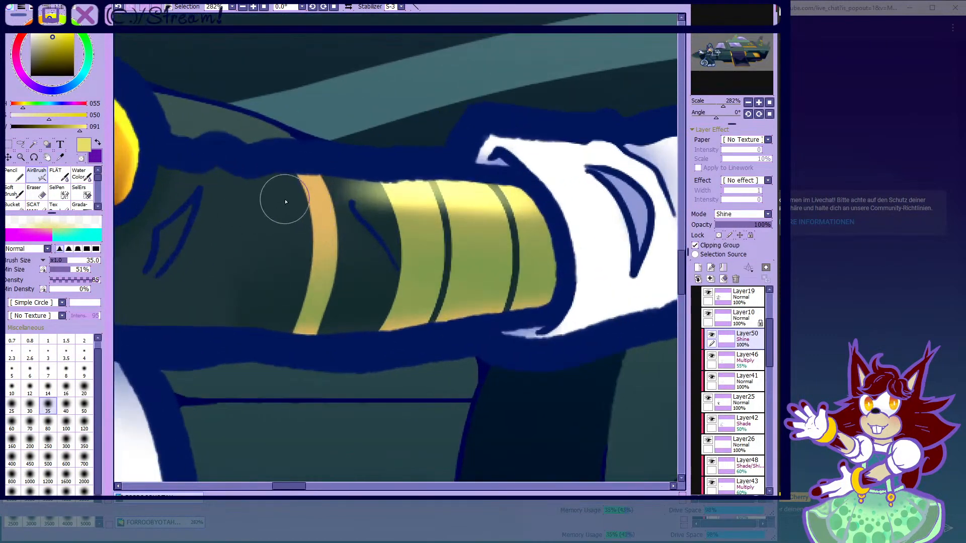
- Trim the stray highlight beside the cuff stripes with the transparent colour and return to the yellow
key(minus)
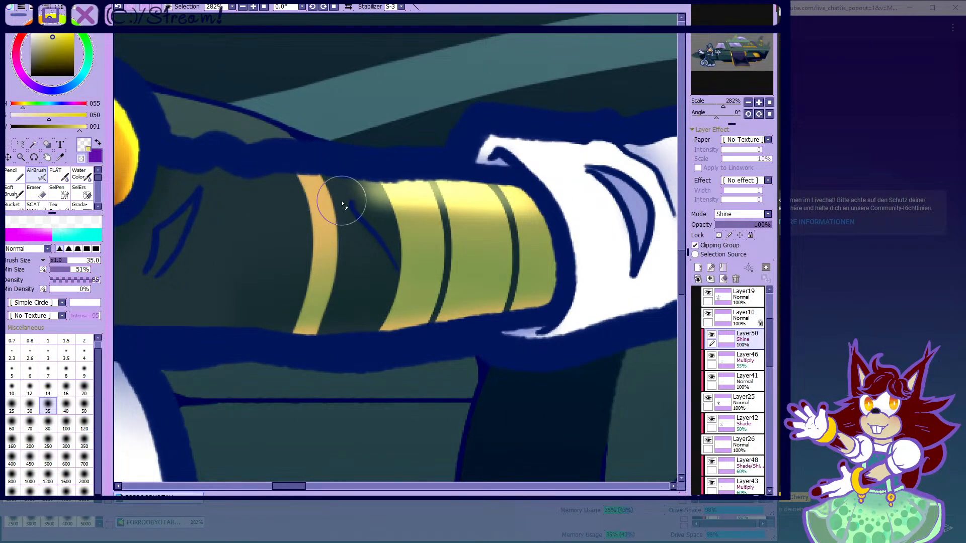
click(81, 158)
scroll(318, 222, down, 2)
scroll(249, 243, up, 2)
- Paint soft yellow highlights over the sleeve folds and single gold stripe on Layer50 at size 35, redoing the stroke beside the crease
mouse_move(227, 280)
mouse_down()
mouse_move(279, 174)
mouse_move(264, 144)
mouse_up()
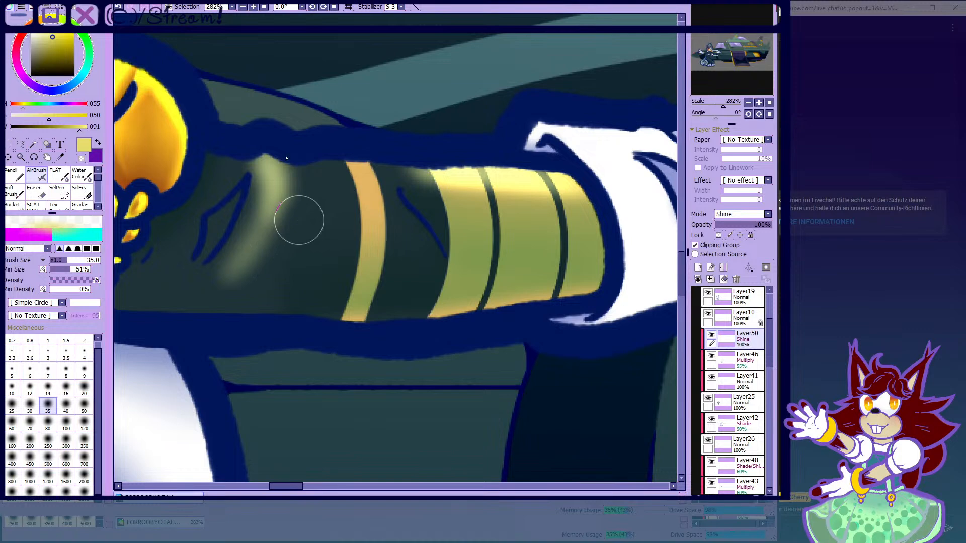
mouse_move(324, 179)
mouse_down()
mouse_move(346, 180)
mouse_move(418, 249)
mouse_up()
scroll(422, 236, down, 5)
scroll(434, 240, up, 7)
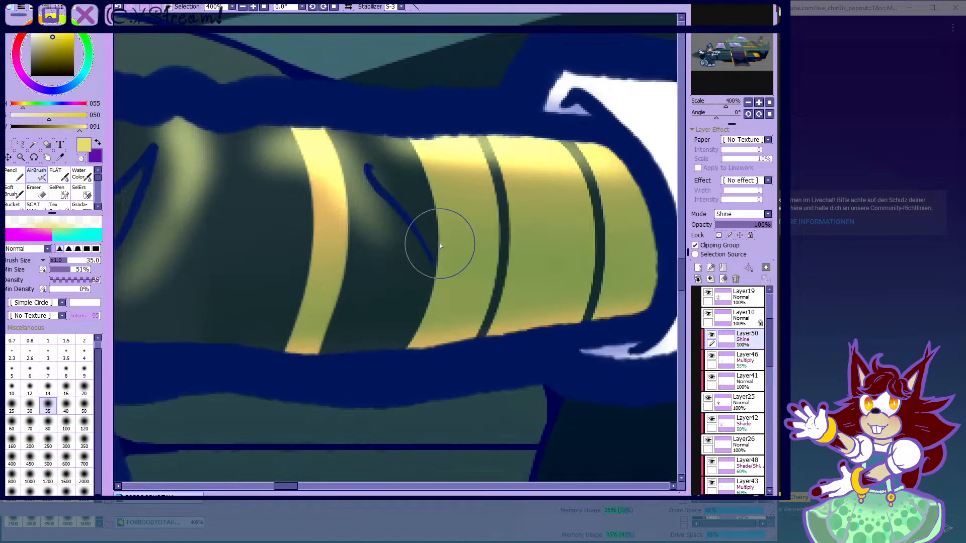
key(ctrl+z)
drag(297, 146, 377, 226)
scroll(433, 252, down, 2)
scroll(435, 246, down, 5)
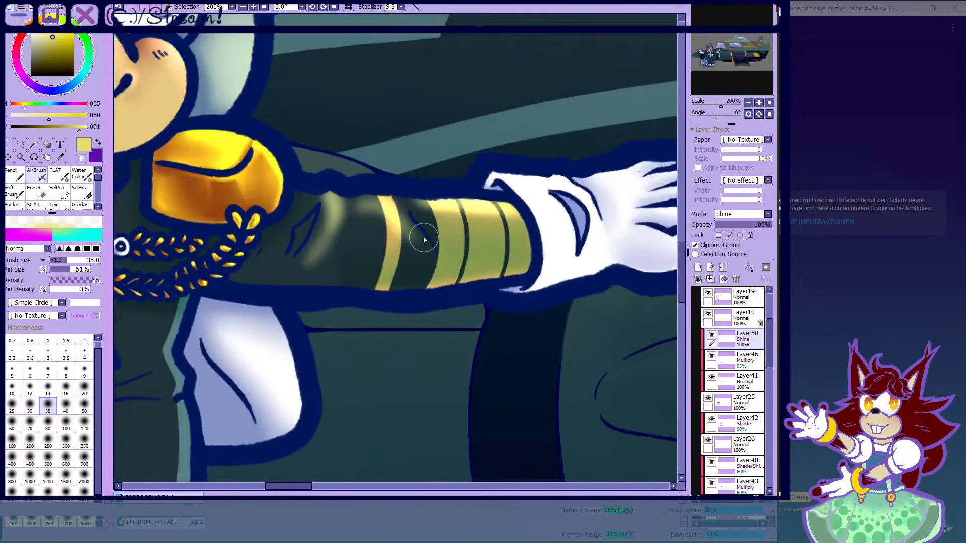
scroll(248, 255, up, 5)
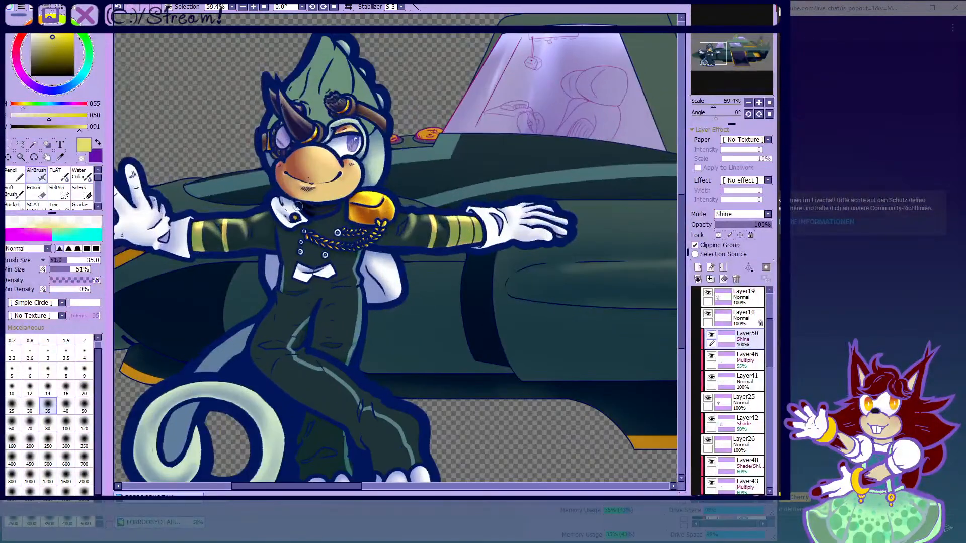
scroll(281, 239, down, 3)
scroll(306, 245, up, 4)
scroll(352, 245, down, 1)
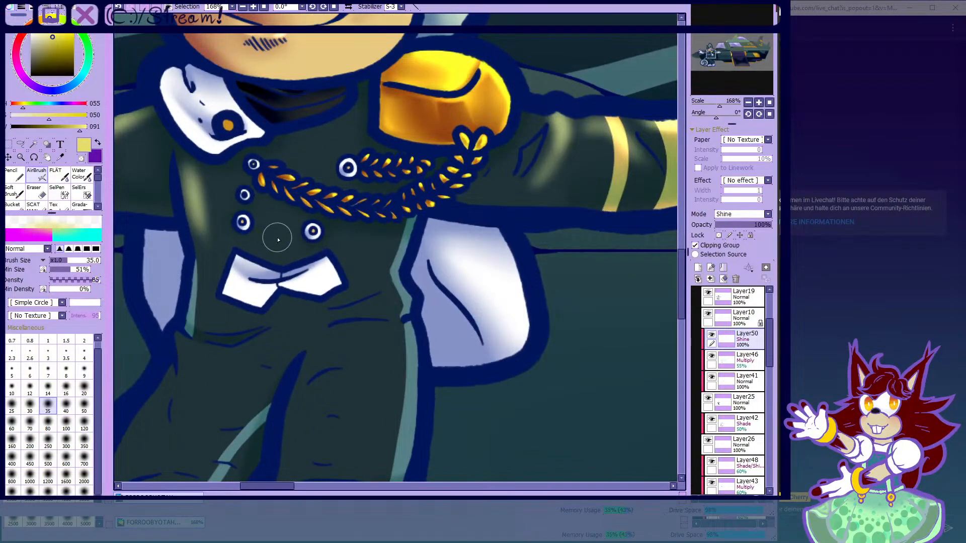
- Paint a yellow highlight between the waist creases and over the adjoining side stripe on Layer50 with the AirBrush at size 14
click(47, 387)
scroll(390, 314, up, 3)
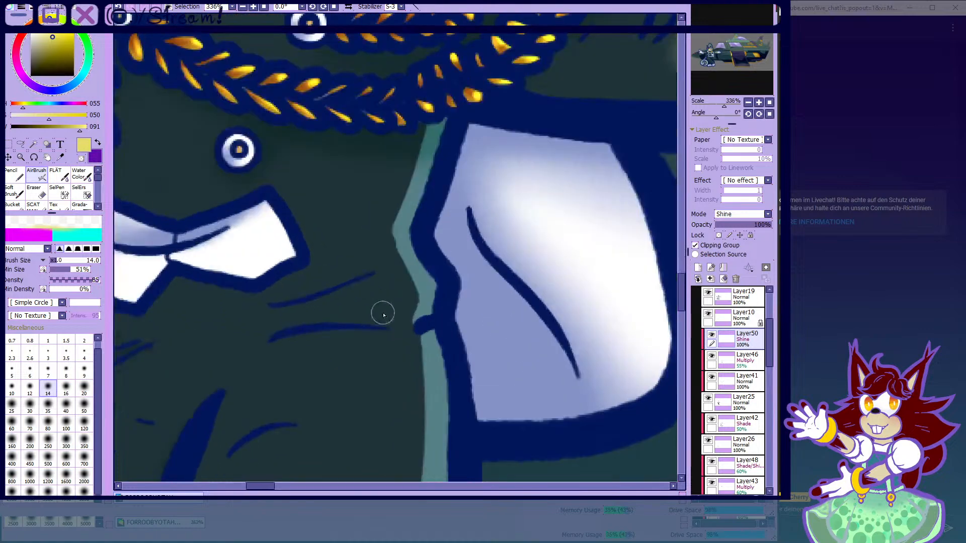
scroll(319, 312, up, 2)
mouse_move(320, 311)
mouse_down()
mouse_move(426, 266)
mouse_move(444, 270)
mouse_move(468, 304)
mouse_up()
scroll(413, 227, down, 3)
scroll(413, 227, up, 3)
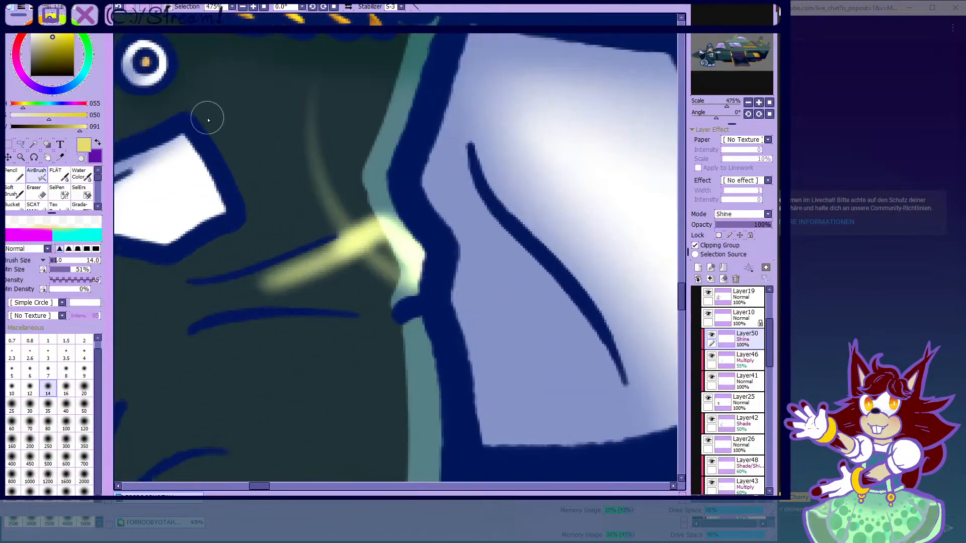
key(ctrl+z)
scroll(248, 272, up, 1)
mouse_move(206, 296)
mouse_down()
mouse_move(319, 270)
mouse_move(466, 196)
mouse_move(487, 286)
mouse_move(382, 312)
mouse_up()
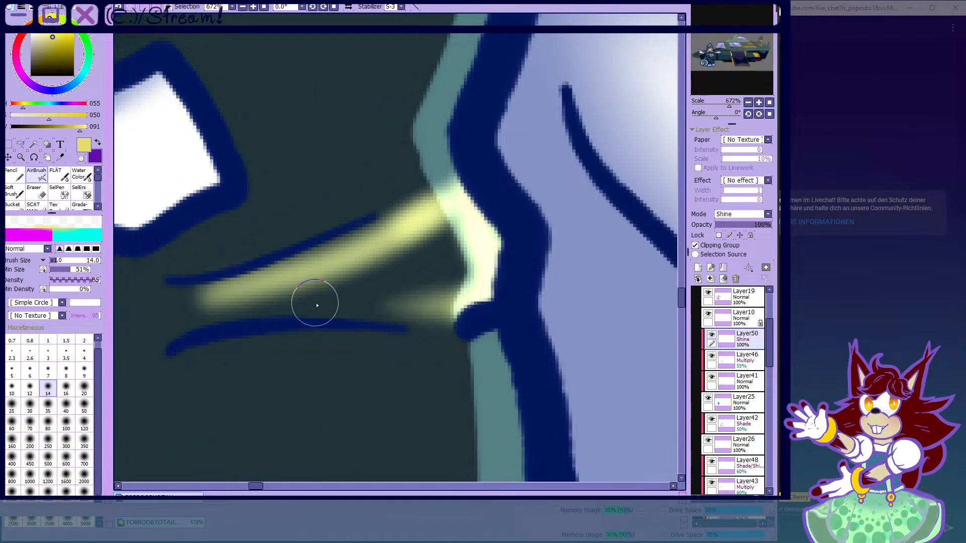
- Paint a curved yellow highlight beneath the double crease on the opposite side of the waist on Layer50
scroll(398, 154, down, 3)
scroll(398, 154, down, 2)
scroll(243, 243, up, 4)
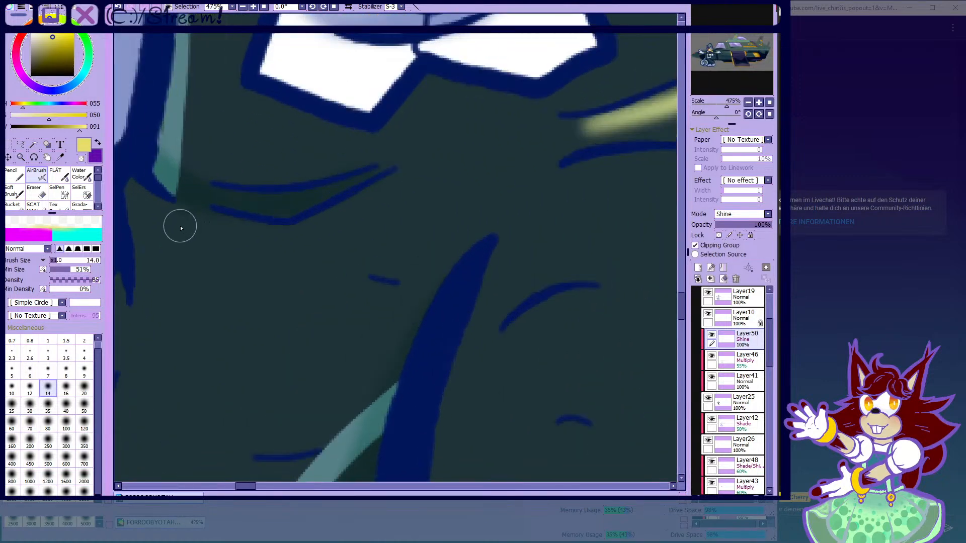
mouse_move(135, 196)
mouse_down()
mouse_move(303, 254)
mouse_move(427, 173)
mouse_up()
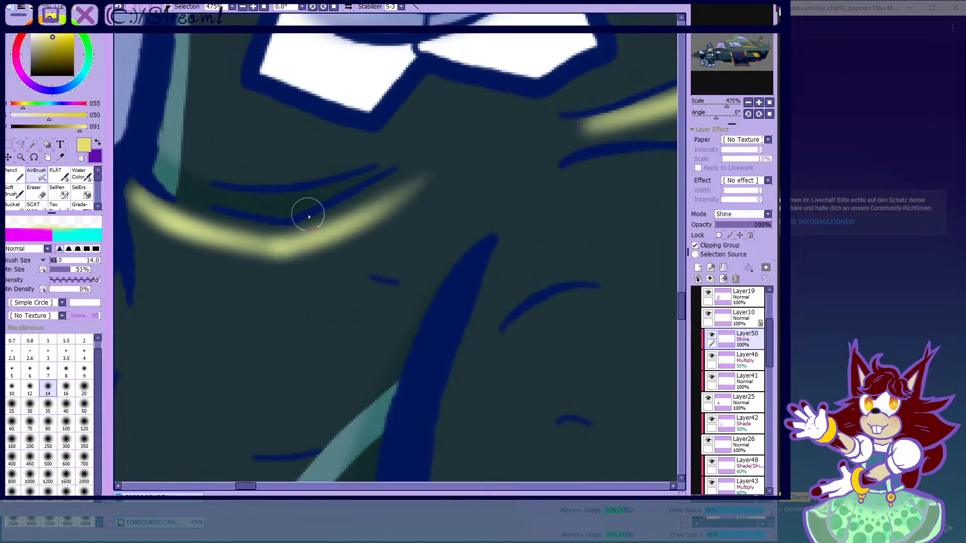
- Blend both waist highlights into the dark fabric on Layer50 with the Water Color brush at size 35
click(82, 177)
scroll(215, 253, down, 2)
mouse_move(138, 220)
mouse_down()
mouse_move(258, 280)
mouse_move(219, 254)
mouse_move(234, 262)
mouse_move(343, 232)
mouse_move(365, 211)
mouse_move(240, 278)
mouse_move(366, 234)
mouse_up()
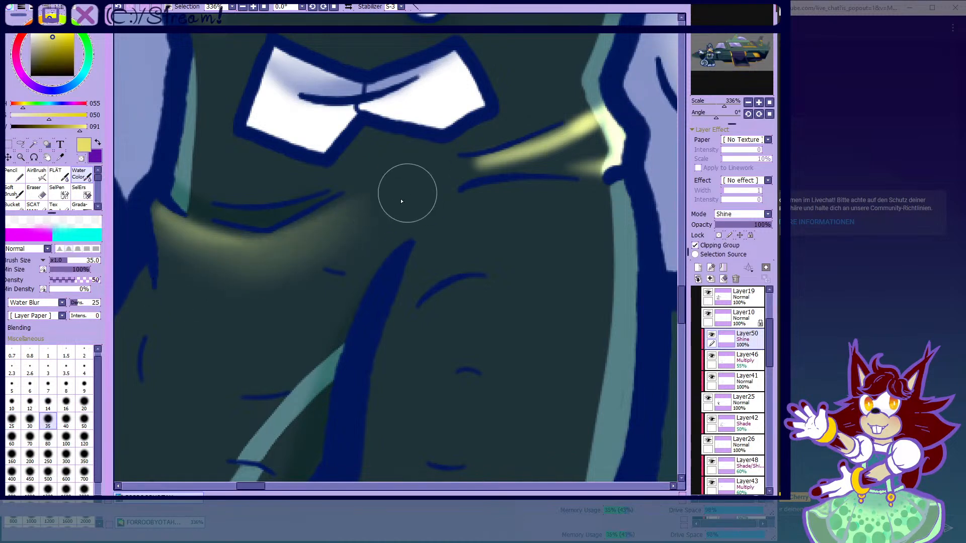
scroll(201, 267, down, 3)
scroll(387, 221, up, 4)
mouse_move(278, 209)
mouse_down()
mouse_move(435, 186)
mouse_move(403, 178)
mouse_move(433, 204)
mouse_move(420, 157)
mouse_move(338, 208)
mouse_up()
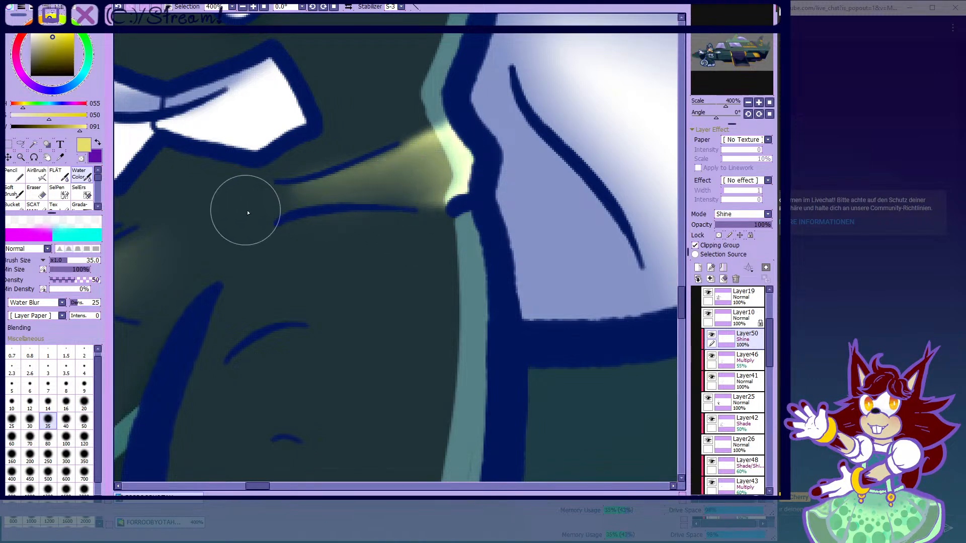
- Trim the highlight between the waist creases with the transparent AirBrush at size 14, and soften it with the Water Color brush at size 16
click(37, 174)
click(81, 159)
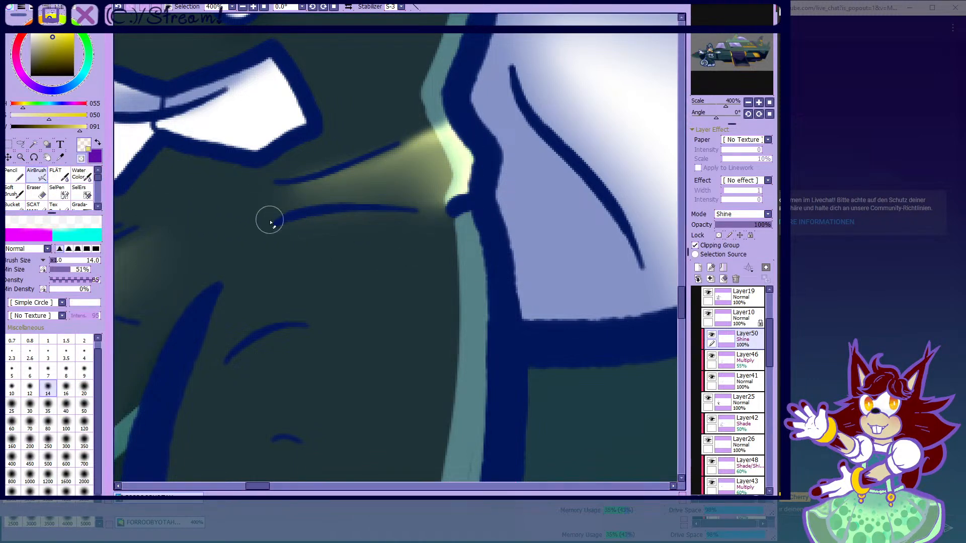
mouse_move(279, 219)
mouse_down()
mouse_move(338, 196)
mouse_move(446, 208)
mouse_up()
scroll(301, 236, down, 1)
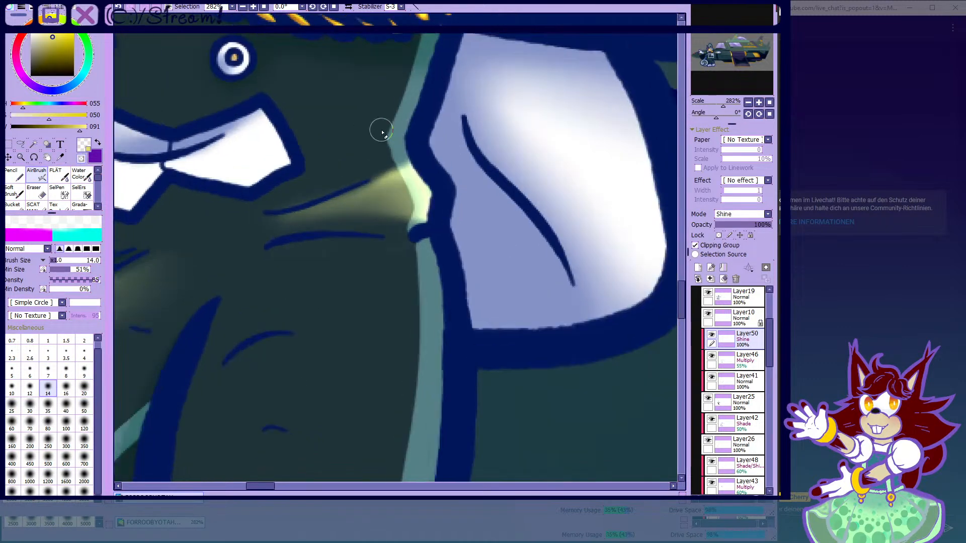
scroll(370, 136, up, 2)
drag(200, 245, 570, 156)
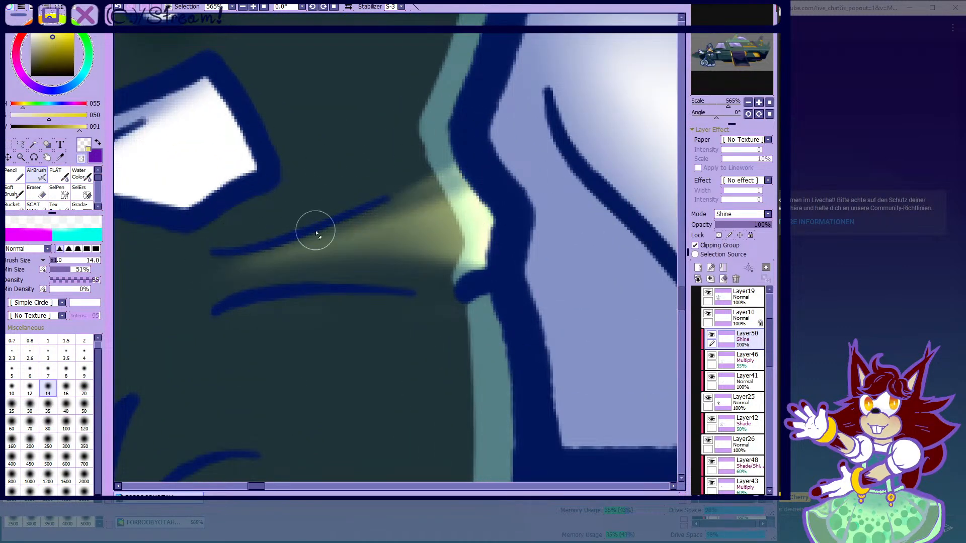
click(118, 7)
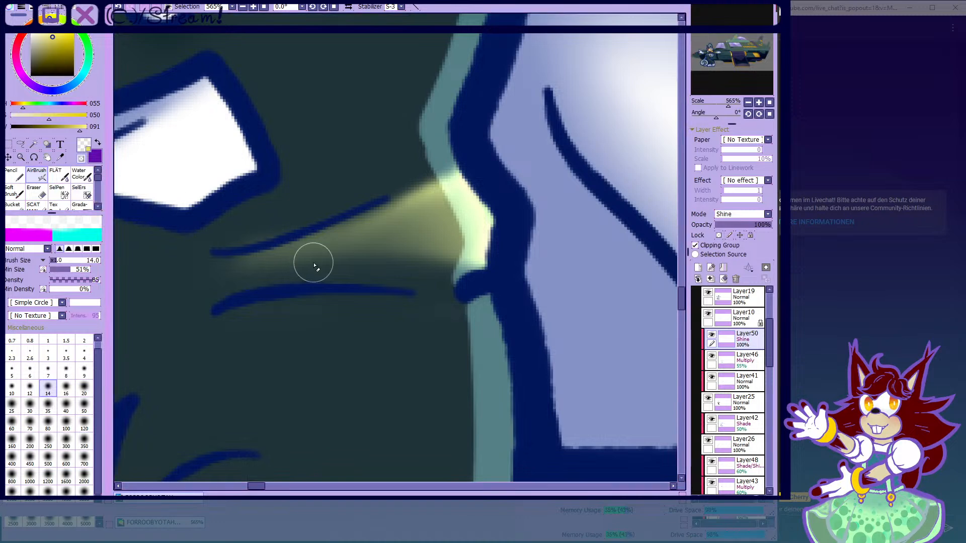
mouse_move(253, 284)
mouse_down()
mouse_move(482, 228)
mouse_move(359, 258)
mouse_move(379, 266)
mouse_move(468, 256)
mouse_move(210, 252)
mouse_up()
click(80, 174)
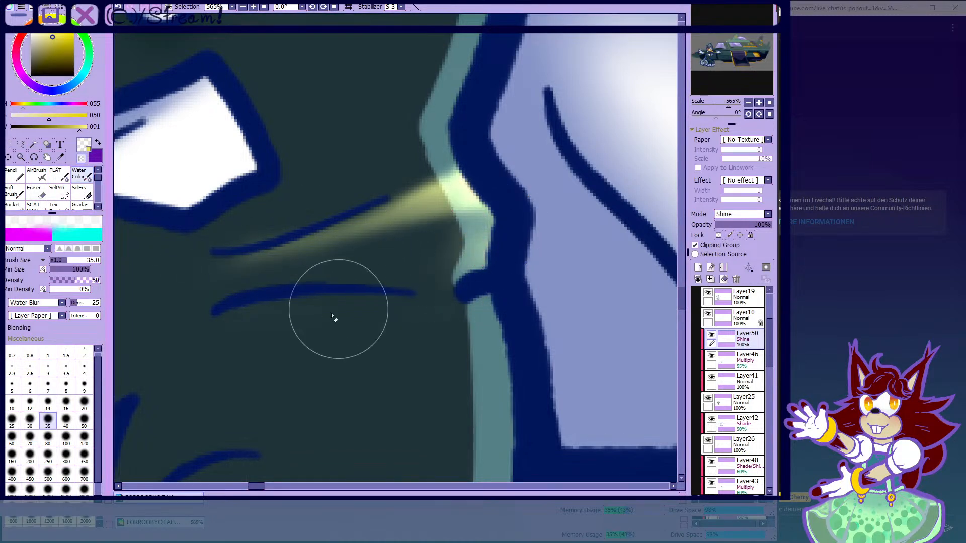
drag(468, 215, 428, 205)
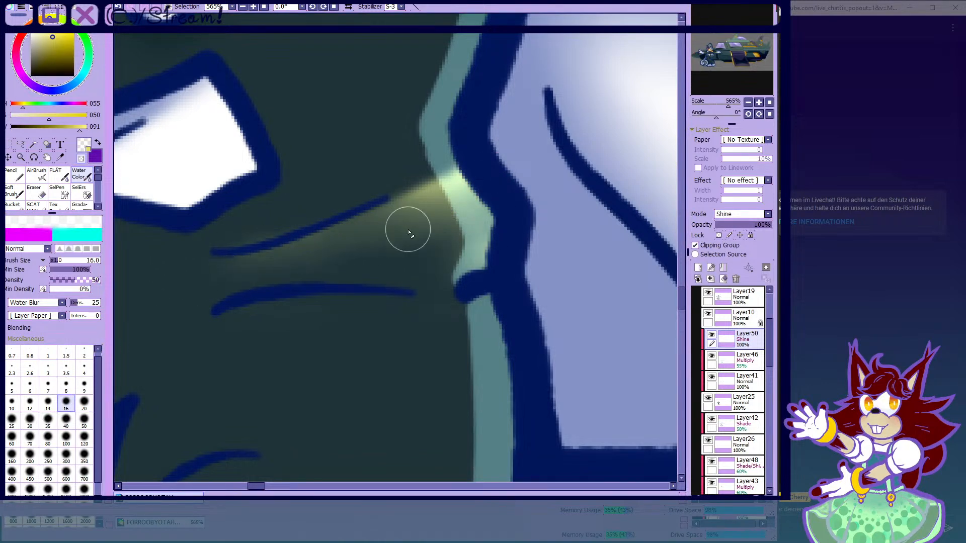
- Paint a yellow highlight along the side stripe above the waist crease on Layer50 with the AirBrush at size 14
key(v)
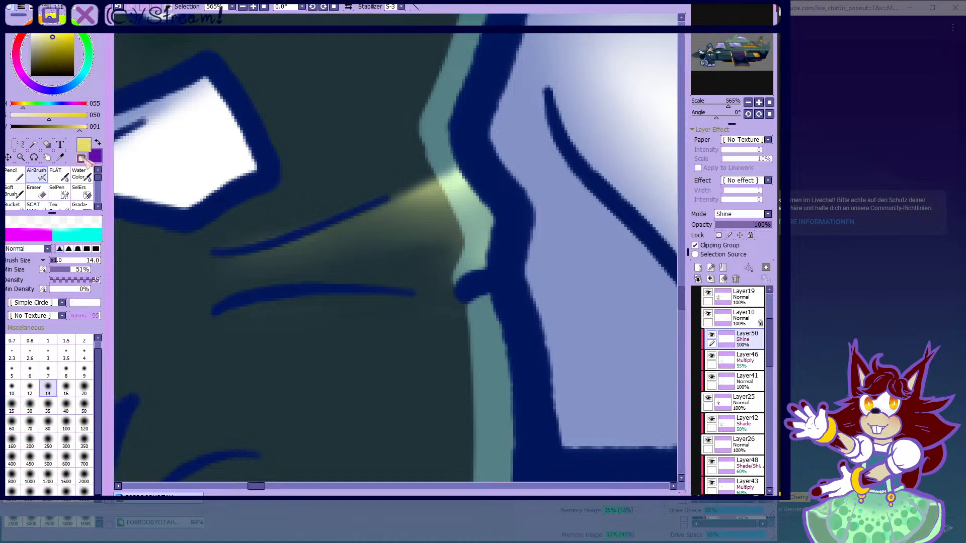
mouse_move(492, 158)
mouse_down()
mouse_move(489, 202)
mouse_move(406, 202)
mouse_up()
scroll(347, 238, down, 9)
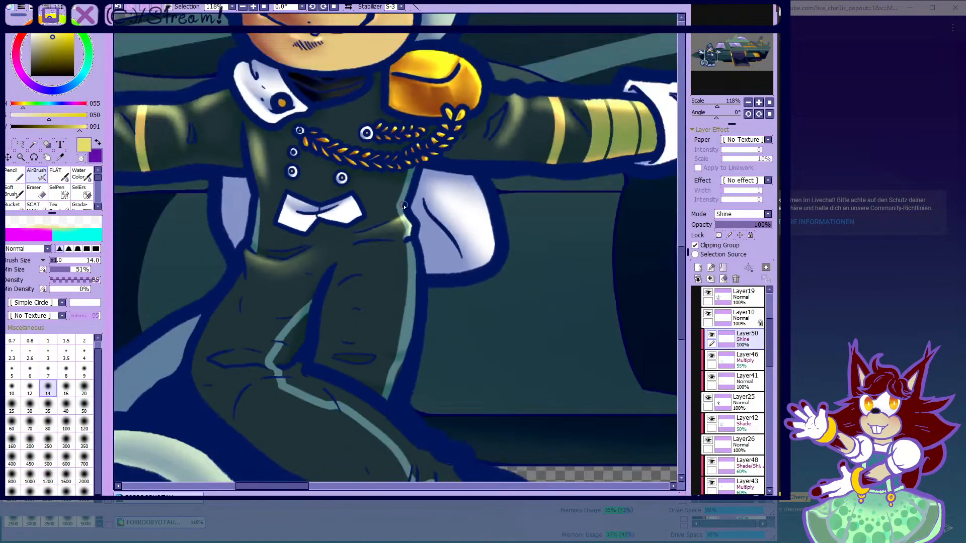
scroll(395, 191, up, 6)
mouse_move(347, 265)
mouse_down()
mouse_move(430, 215)
mouse_move(443, 141)
mouse_up()
- Blend the side-stripe highlight on Layer50 with the Water Color brush at size 25 and return to the AirBrush
key(c)
scroll(329, 241, up, 2)
drag(311, 282, 443, 196)
mouse_move(443, 196)
mouse_down()
mouse_move(320, 286)
mouse_move(413, 245)
mouse_up()
click(15, 421)
mouse_move(322, 244)
mouse_down()
mouse_move(390, 244)
mouse_move(327, 299)
mouse_move(455, 198)
mouse_move(393, 244)
mouse_move(468, 115)
mouse_move(469, 73)
mouse_move(367, 244)
mouse_move(438, 149)
mouse_up()
scroll(438, 149, down, 8)
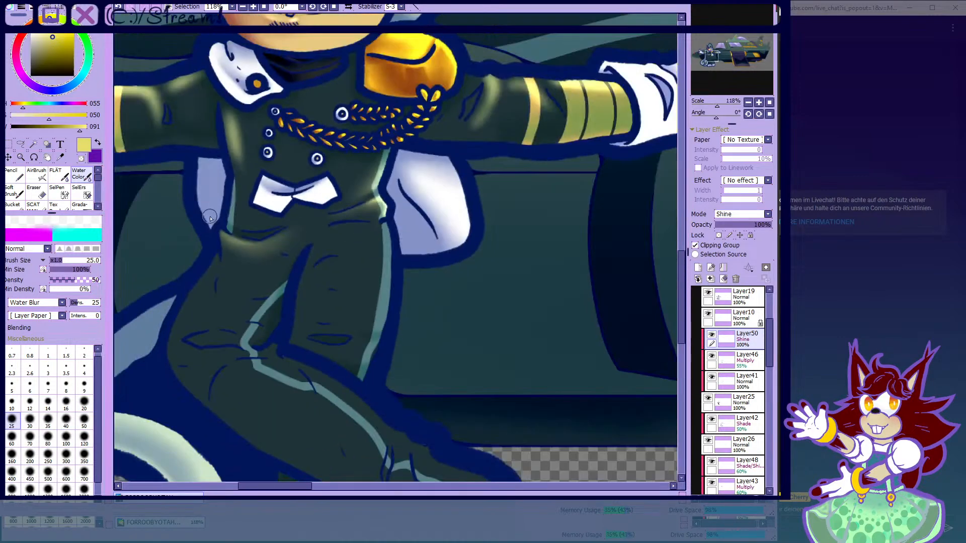
scroll(377, 183, up, 2)
click(36, 173)
scroll(347, 216, down, 2)
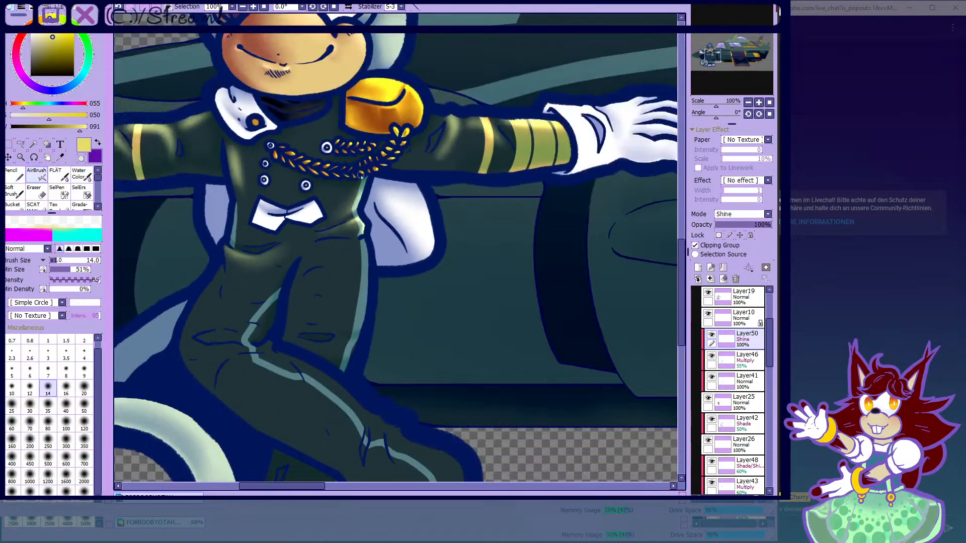
- Trim the yellow highlight on the side stripe at the waist crease with the transparent AirBrush at size 14, and restore the yellow colour
scroll(347, 216, up, 7)
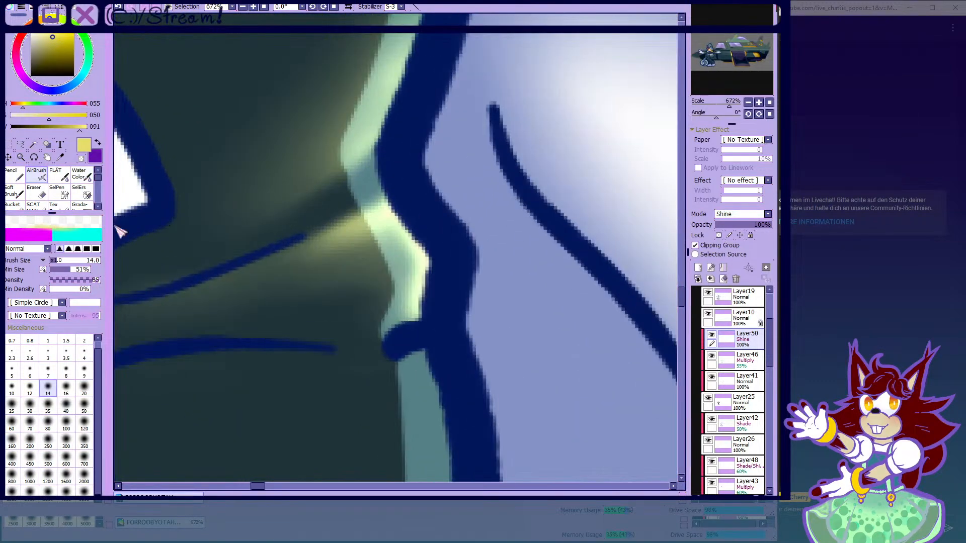
click(82, 159)
mouse_move(392, 203)
mouse_down()
mouse_move(366, 196)
mouse_move(388, 216)
mouse_up()
scroll(464, 183, down, 1)
scroll(479, 182, down, 5)
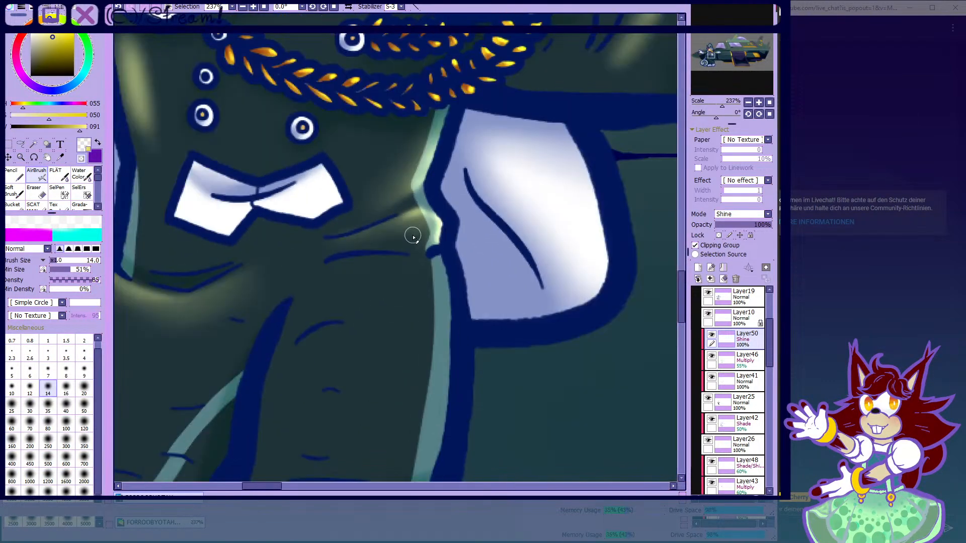
click(82, 158)
scroll(431, 212, down, 5)
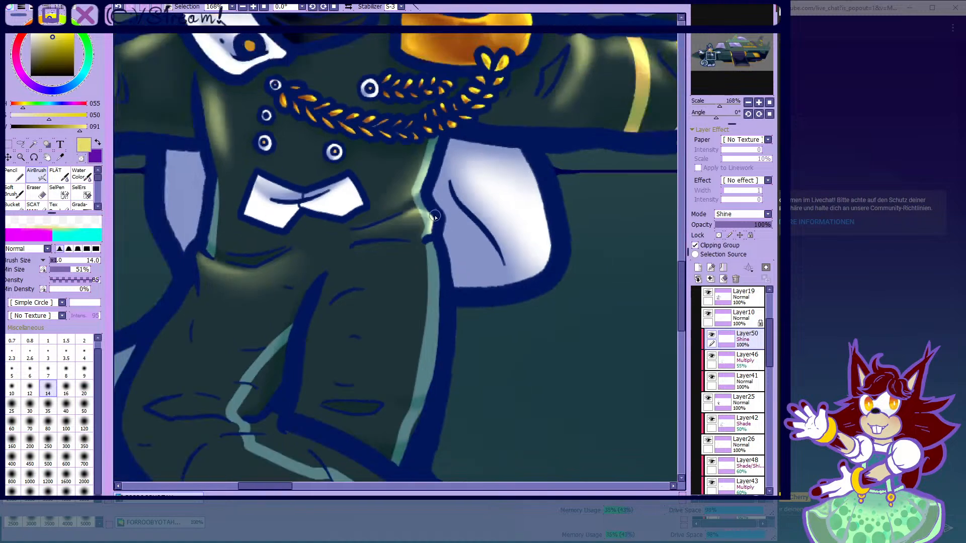
- Soften the highlight along the jacket's edge below the collar on Layer50 with the Water Color brush at size 60
scroll(316, 159, up, 2)
scroll(295, 130, up, 5)
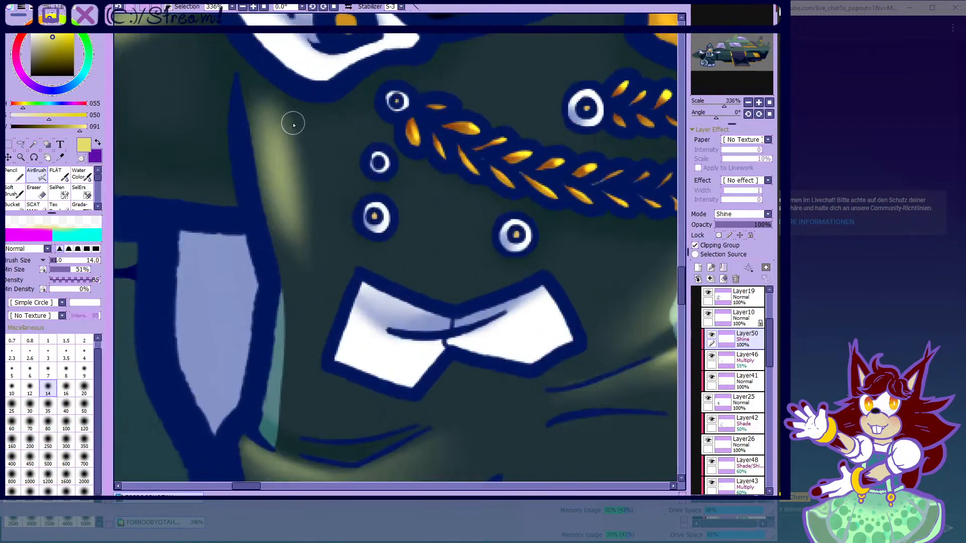
click(78, 177)
scroll(249, 352, down, 2)
click(12, 436)
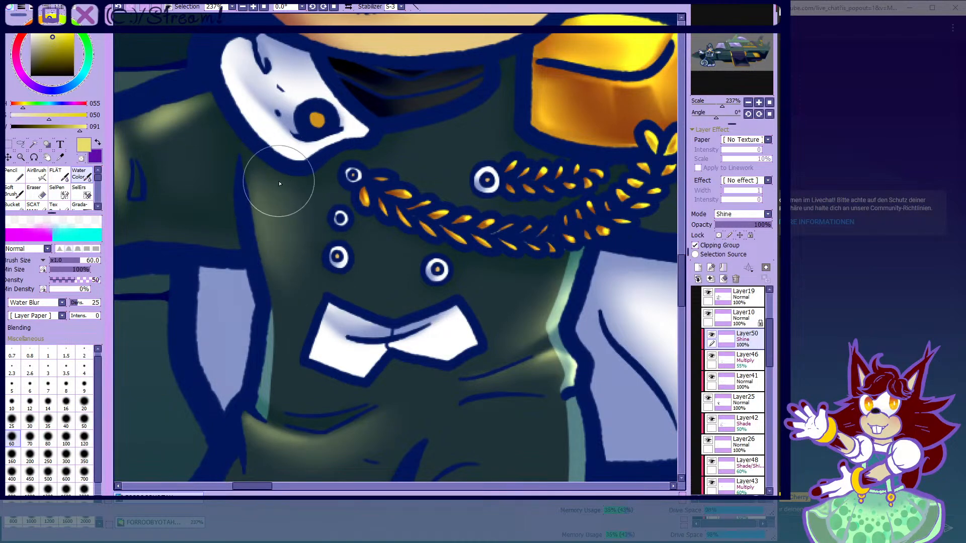
- Paint a short yellow highlight on the chest above the upper braid's button with the AirBrush at size 14
click(37, 174)
scroll(311, 201, down, 4)
scroll(350, 194, up, 3)
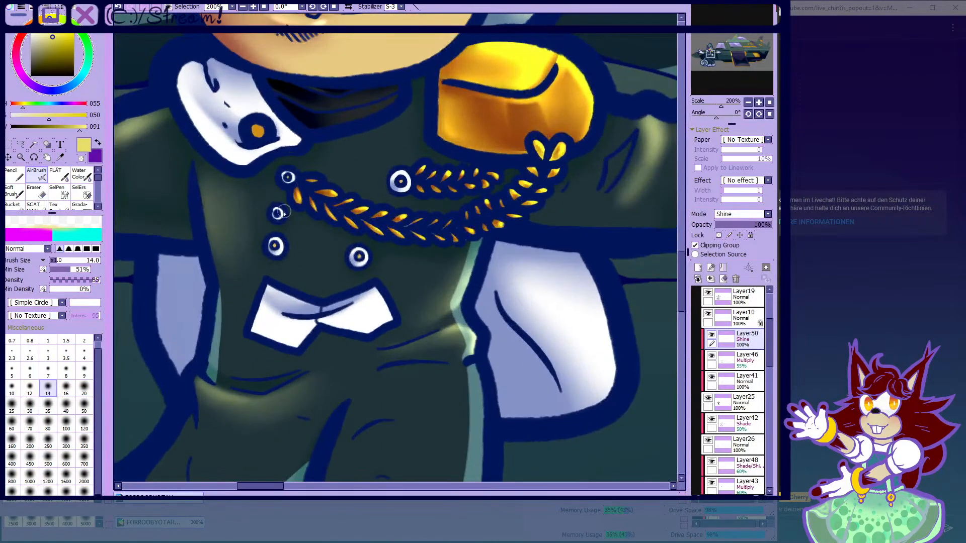
scroll(408, 136, up, 1)
scroll(408, 136, up, 1)
mouse_move(379, 176)
mouse_down()
mouse_move(390, 177)
mouse_move(390, 125)
mouse_move(372, 139)
mouse_up()
- Blend the chest highlight above the upper braid's button into the dark fabric with the Water Color brush at size 35
click(83, 174)
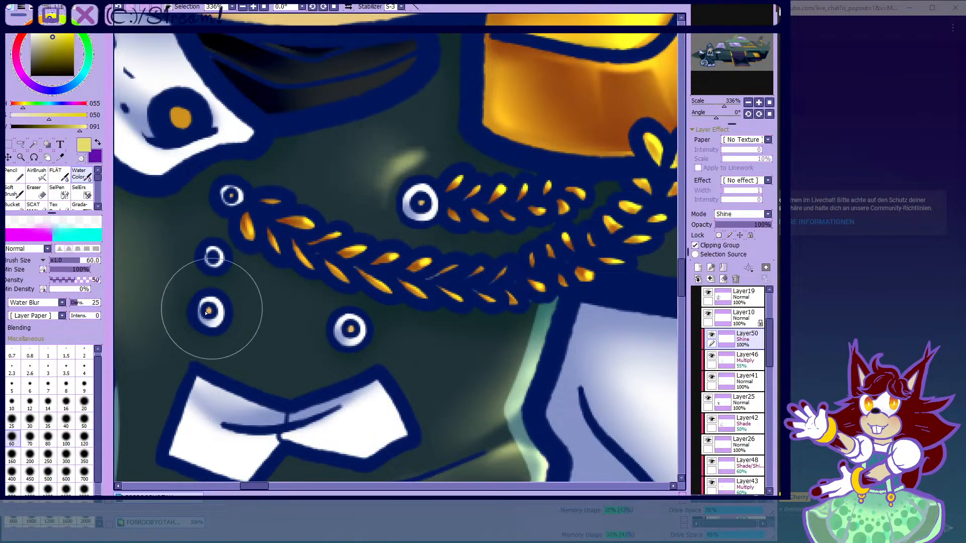
key(bracketleft)
key(bracketleft)
key(bracketleft)
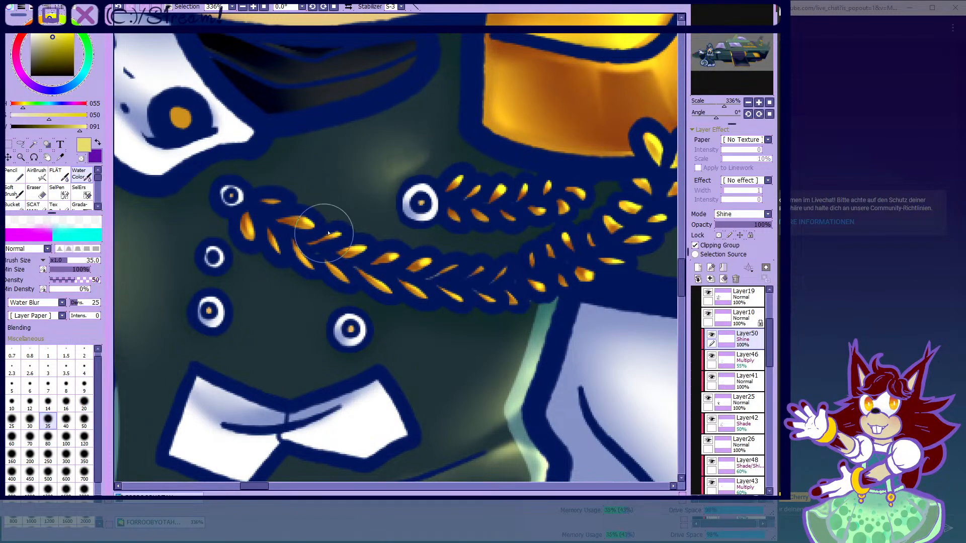
scroll(360, 201, down, 5)
scroll(387, 178, up, 5)
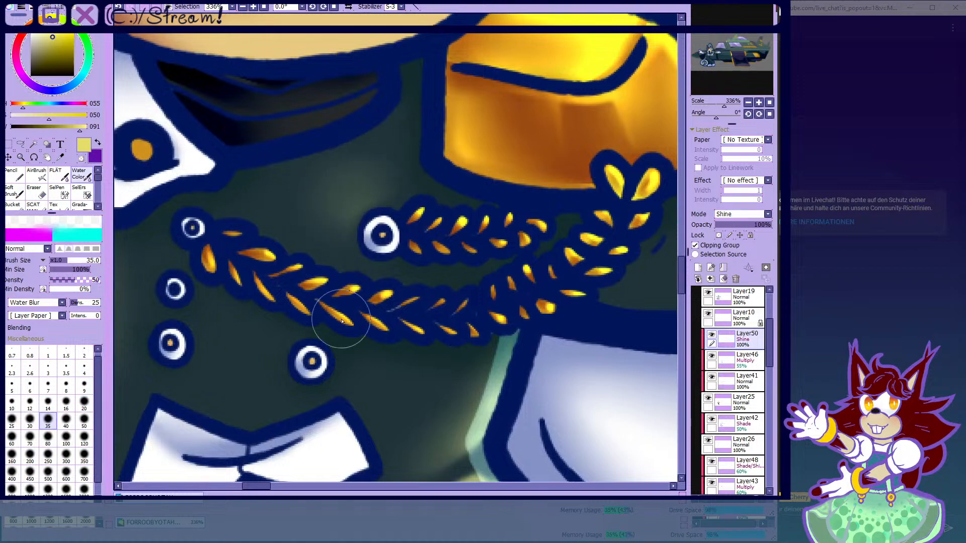
- Paint small yellow highlights beside the jacket's button column and above the long braid with the AirBrush at size 14
click(37, 174)
scroll(274, 168, down, 5)
scroll(246, 214, up, 5)
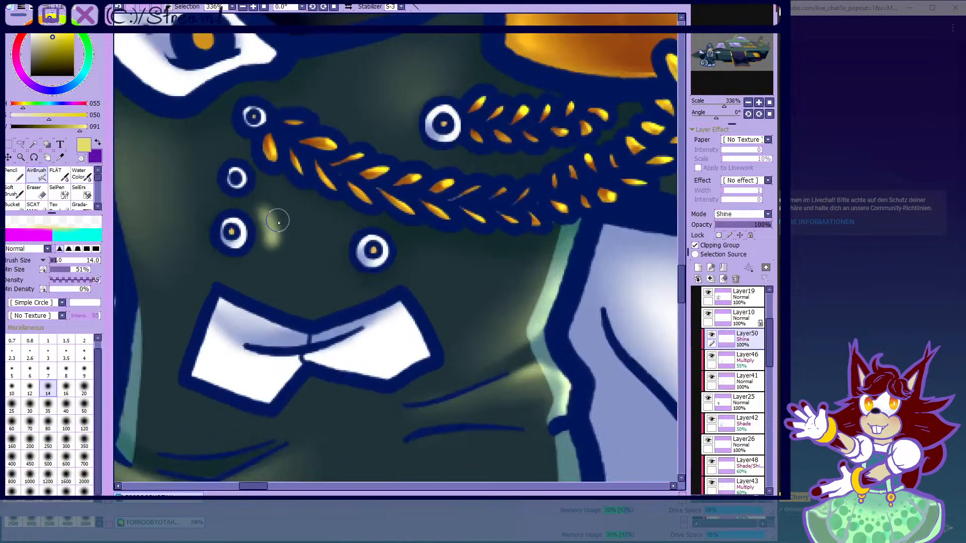
drag(287, 113, 283, 100)
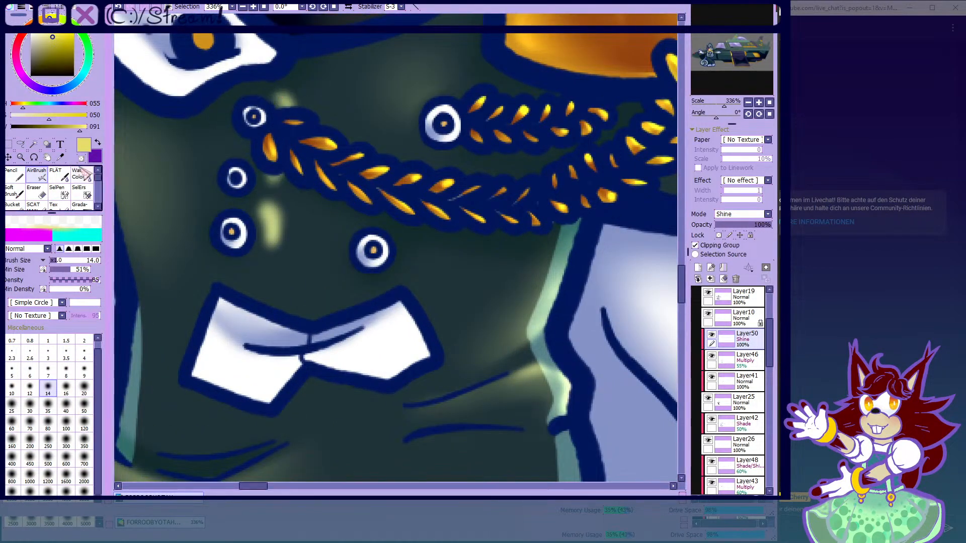
- Blend the highlights beside the button column with the Water Color brush at size 35, and refine them at size 16
click(81, 174)
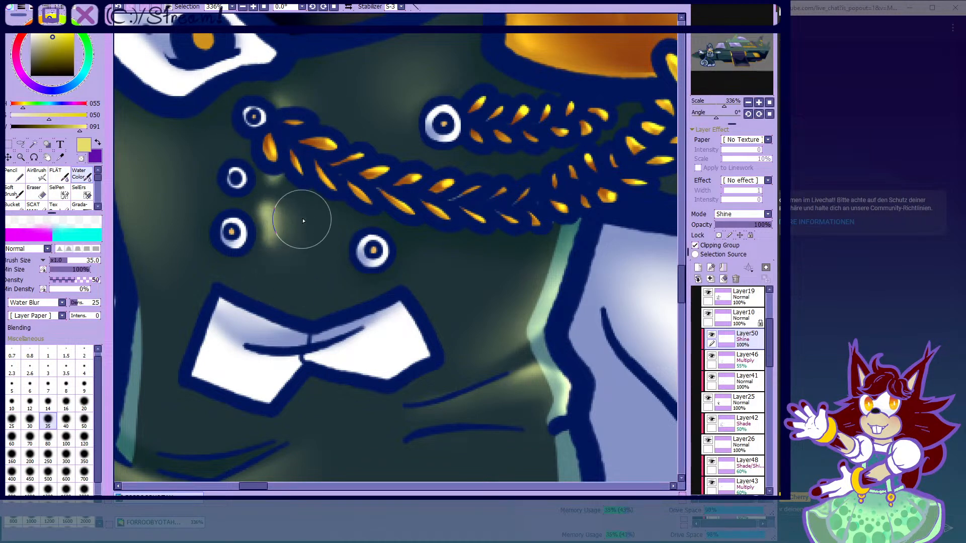
key(bracketleft)
key(bracketleft)
key(bracketleft)
key(bracketleft)
scroll(298, 209, up, 2)
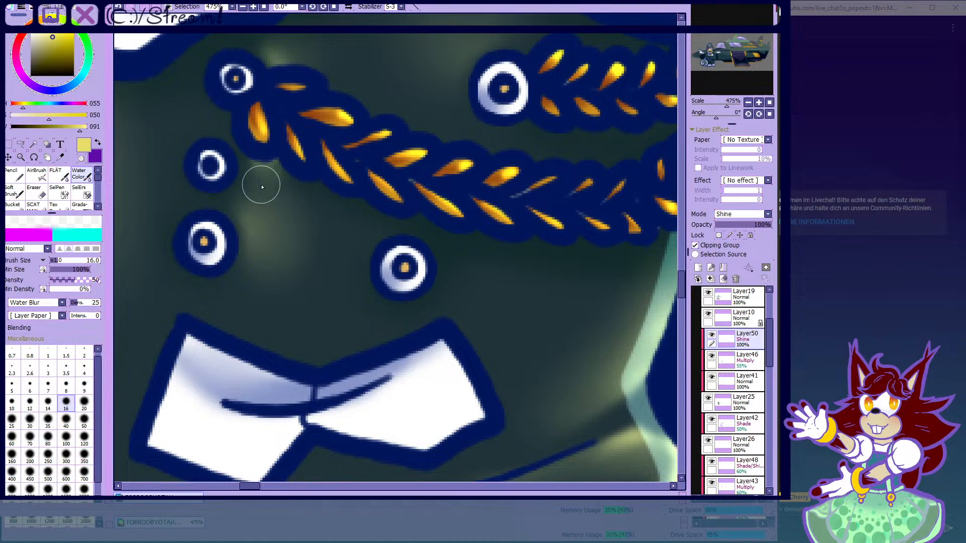
scroll(281, 245, down, 6)
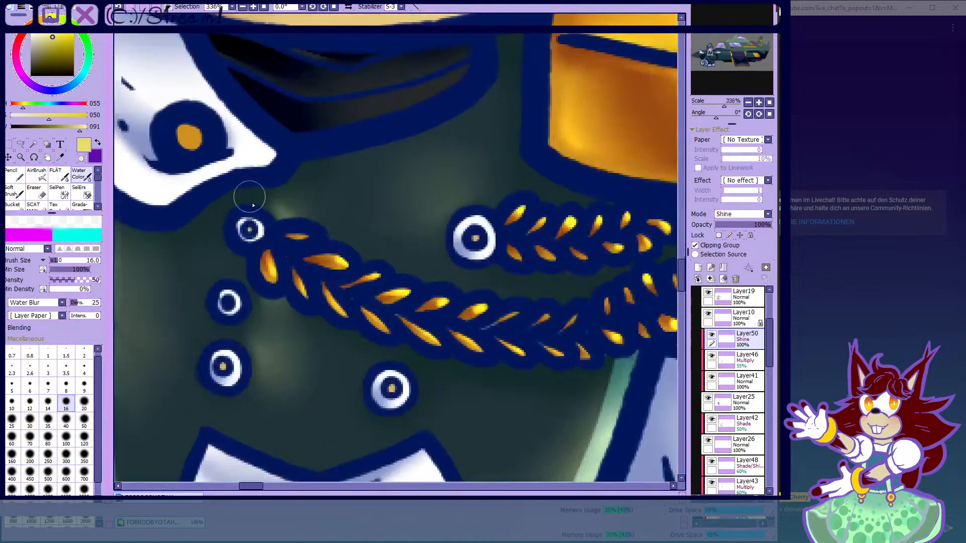
scroll(410, 167, down, 2)
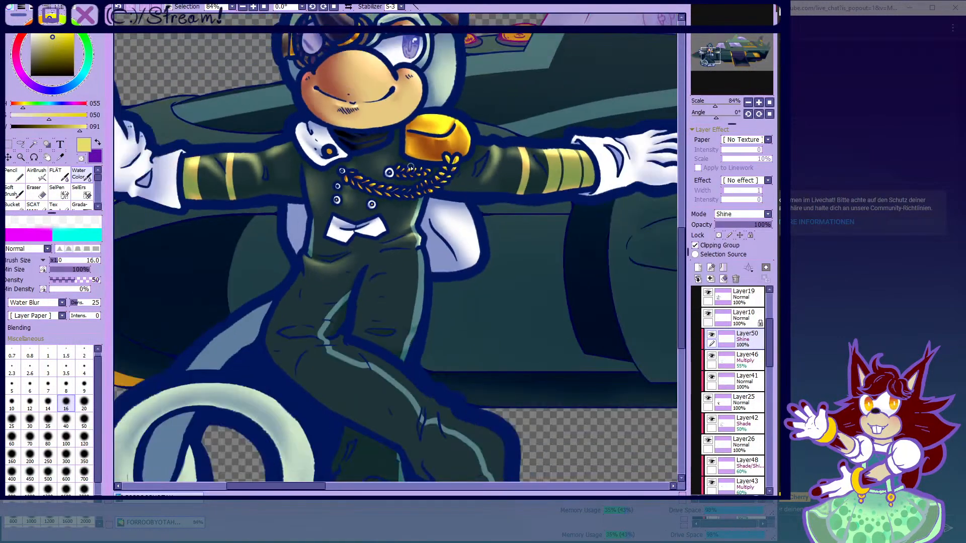
- Touch up the highlight beside the lowest buttons with the AirBrush at size 14, and diffuse it with the Water Color brush at size 35
scroll(407, 167, up, 3)
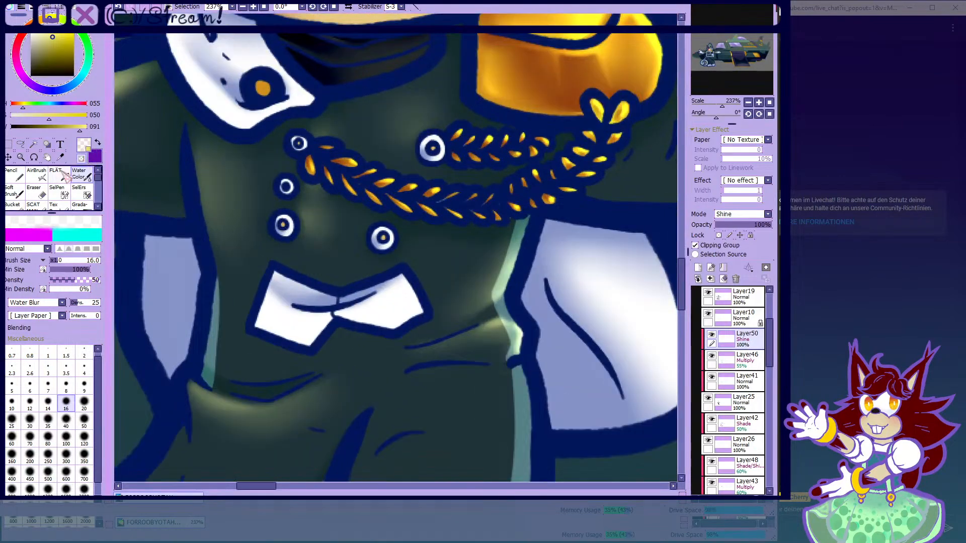
click(36, 174)
scroll(276, 205, up, 4)
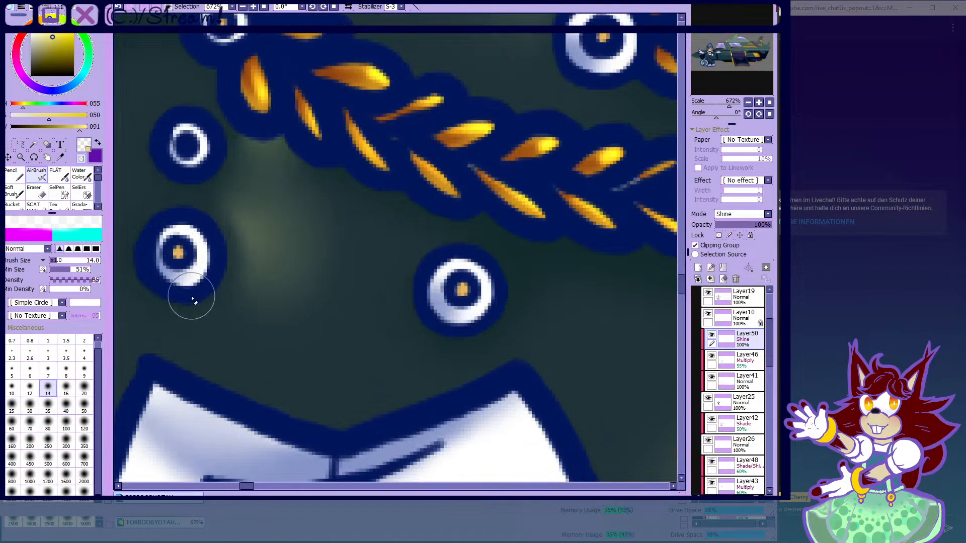
click(80, 174)
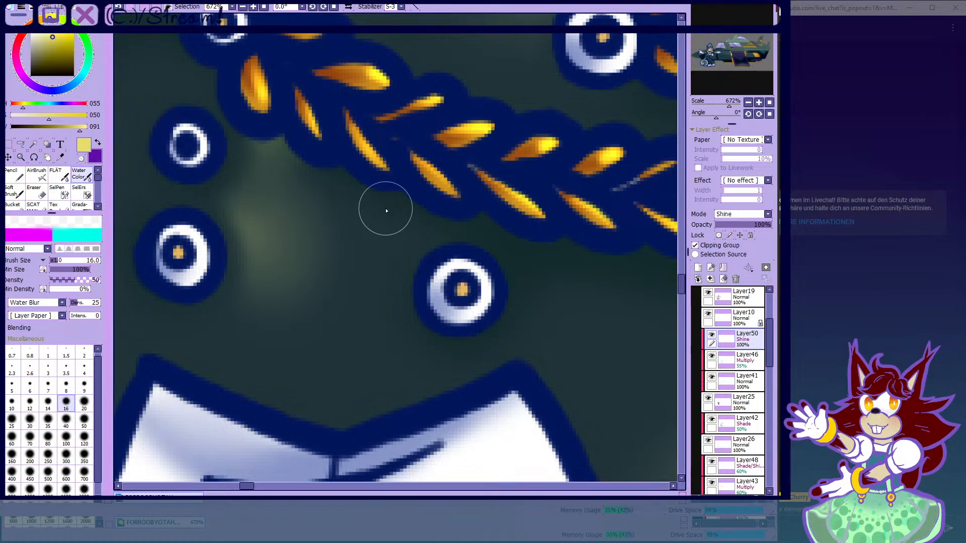
key(bracketright)
key(bracketright)
key(bracketright)
key(bracketright)
scroll(325, 252, down, 1)
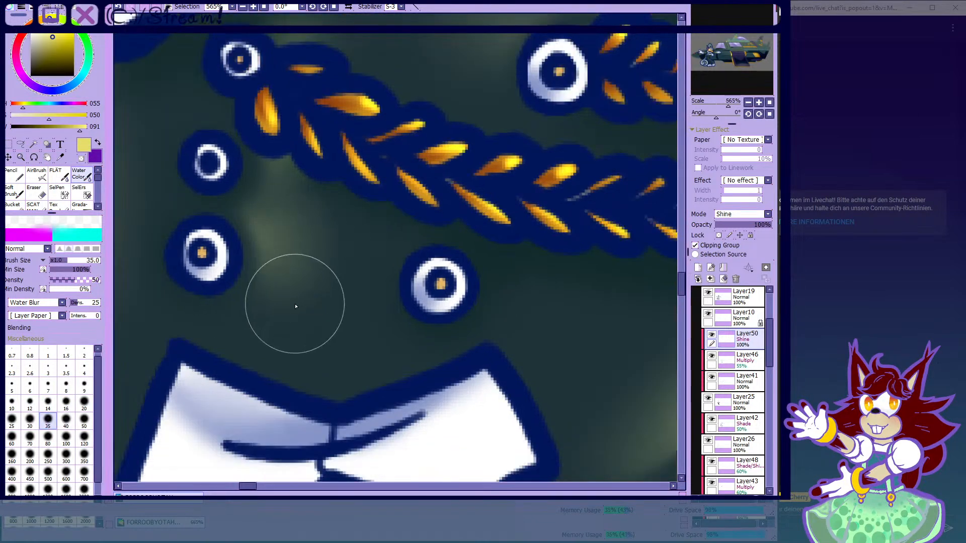
scroll(283, 285, down, 3)
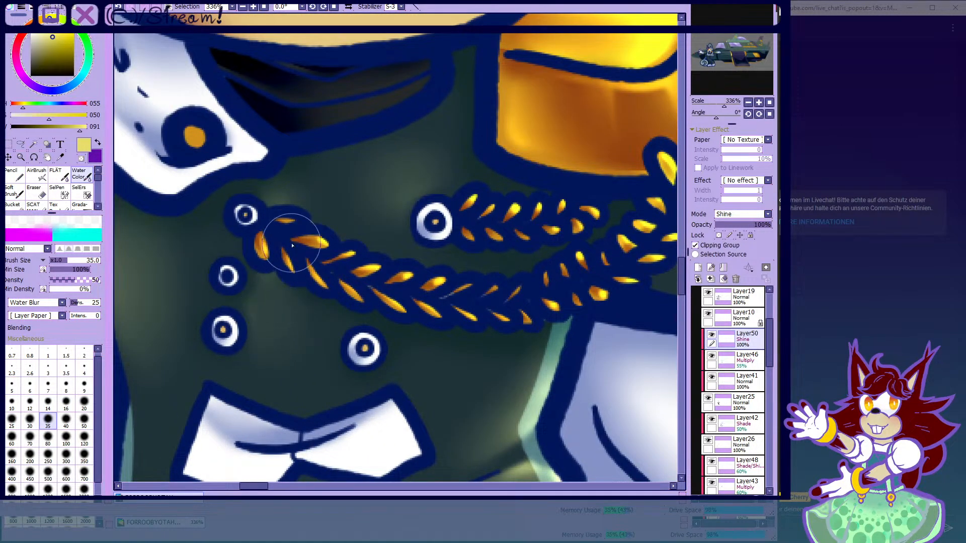
- Paint a curved yellow highlight under the short crease on the upper thigh with the AirBrush at size 25
key(v)
scroll(403, 142, down, 8)
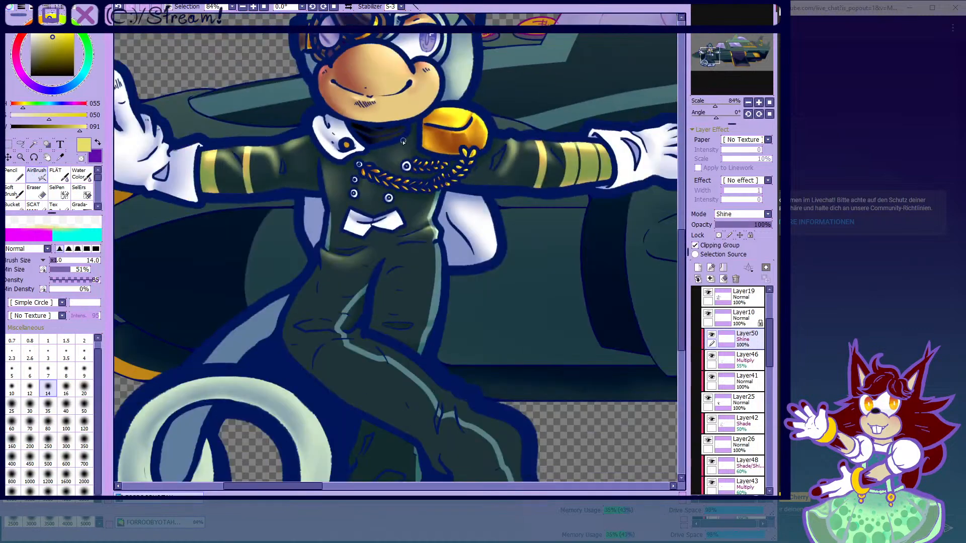
scroll(426, 150, down, 1)
scroll(427, 149, up, 3)
scroll(452, 137, down, 3)
scroll(326, 280, up, 3)
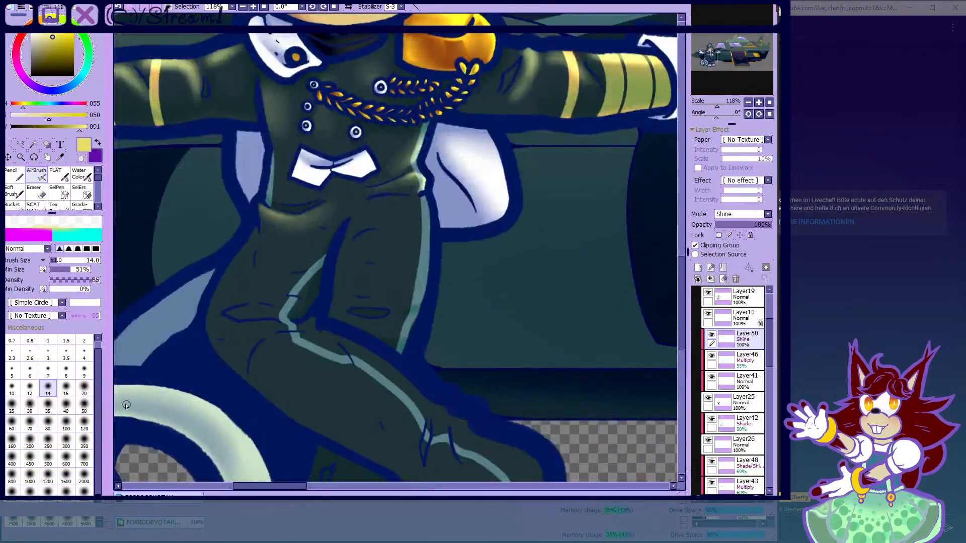
click(16, 405)
scroll(387, 247, up, 5)
drag(329, 253, 453, 214)
scroll(446, 244, down, 5)
scroll(433, 211, up, 3)
scroll(432, 211, up, 1)
scroll(365, 212, down, 5)
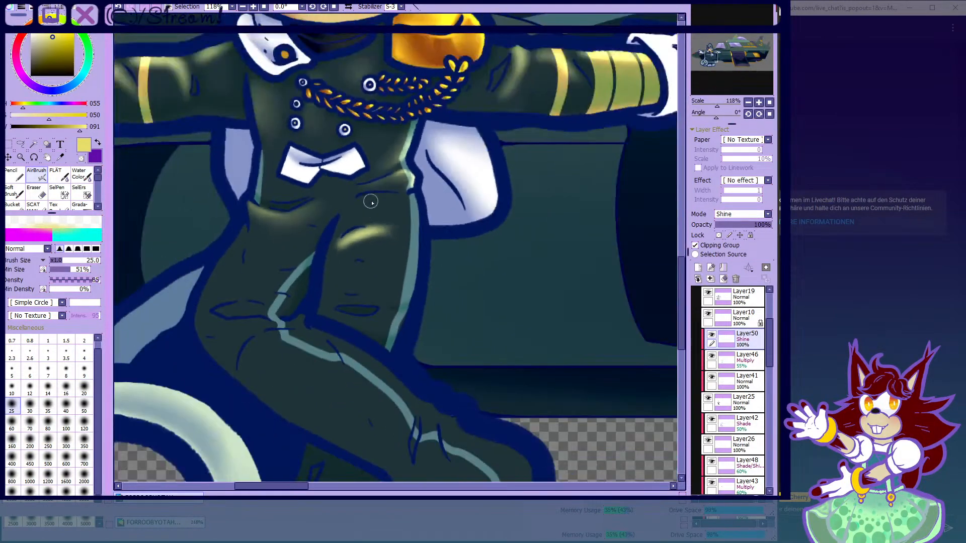
- Paint a horizontal yellow highlight just below the waist crease, reaching the side stripe, with the AirBrush at size 25
scroll(369, 203, up, 3)
drag(370, 200, 408, 202)
scroll(397, 215, down, 3)
scroll(377, 211, up, 3)
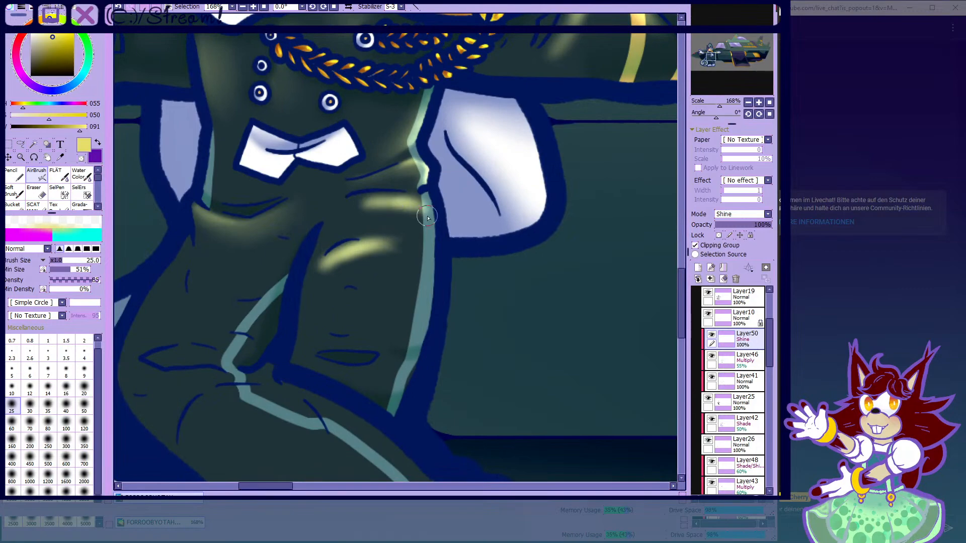
scroll(426, 215, down, 5)
scroll(274, 282, up, 6)
scroll(262, 325, down, 3)
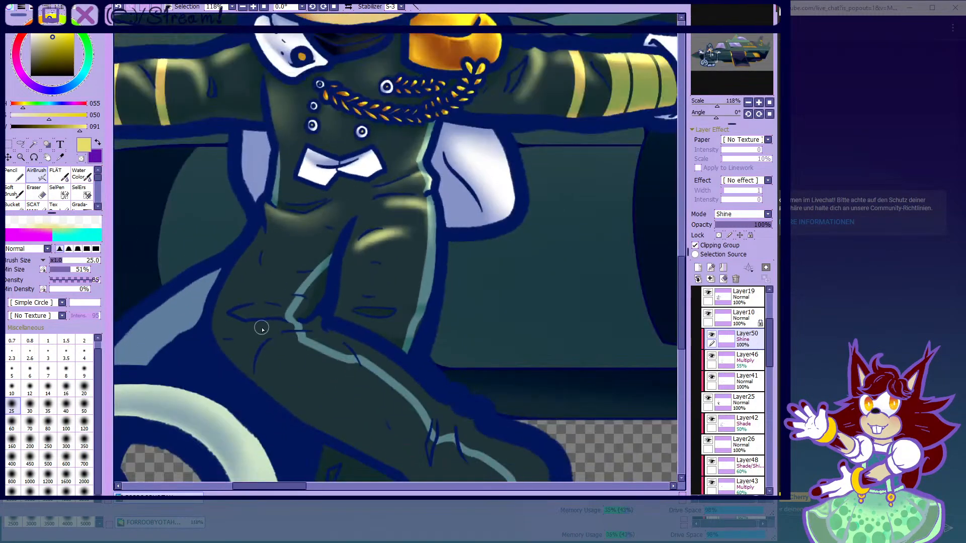
- Paint an arched yellow highlight above the knee fold of the bent leg with the AirBrush at size 25
scroll(252, 322, up, 6)
drag(216, 264, 351, 257)
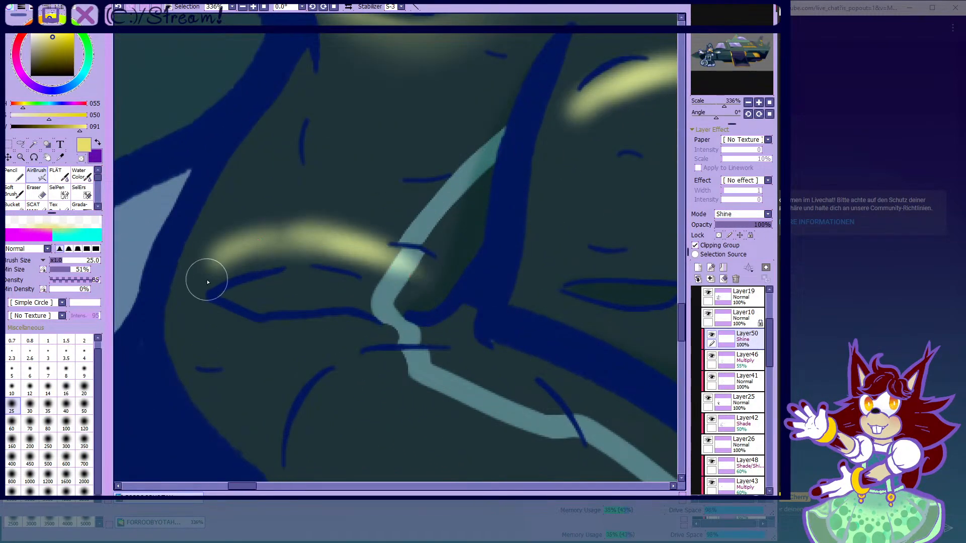
click(119, 7)
scroll(218, 199, up, 1)
mouse_move(226, 275)
mouse_down()
mouse_move(246, 259)
mouse_move(416, 279)
mouse_up()
scroll(379, 255, down, 5)
scroll(393, 242, up, 3)
- Paint thin yellow highlights along the small creases on the bent leg's thigh with the AirBrush at size 16
click(66, 388)
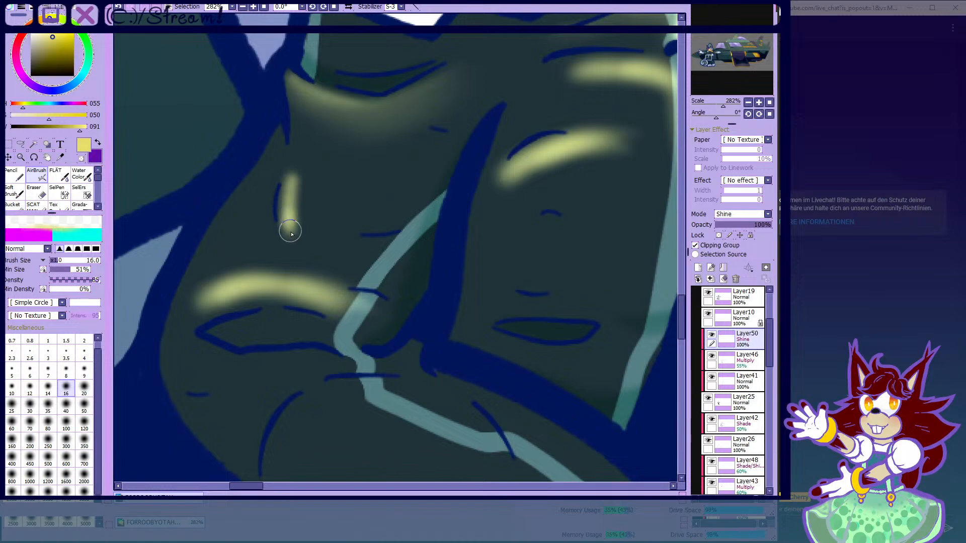
scroll(399, 220, down, 4)
scroll(318, 192, up, 5)
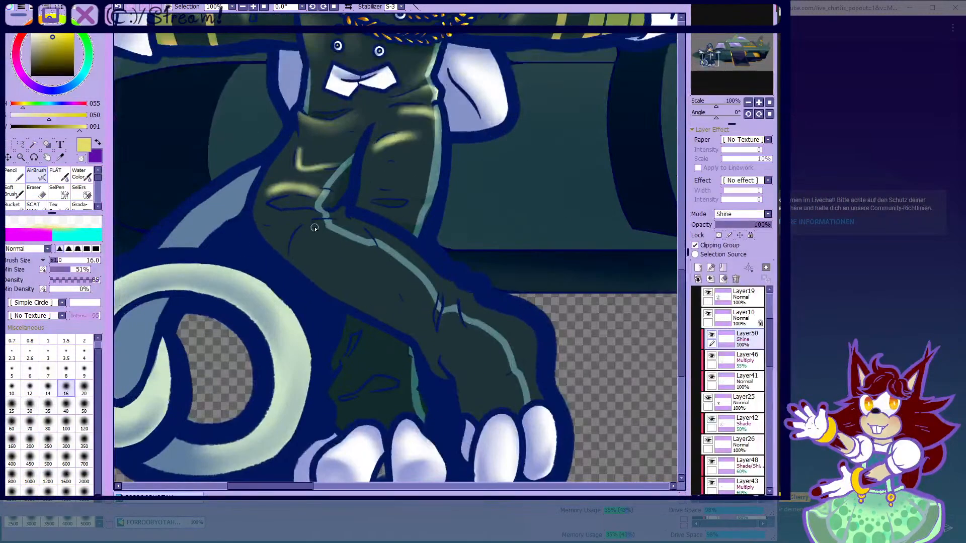
- Paint a yellow highlight across the side stripe between the knee creases of the bent leg with the AirBrush at size 16
scroll(265, 236, up, 3)
mouse_move(226, 227)
mouse_down()
mouse_move(306, 216)
mouse_move(487, 222)
mouse_move(517, 181)
mouse_up()
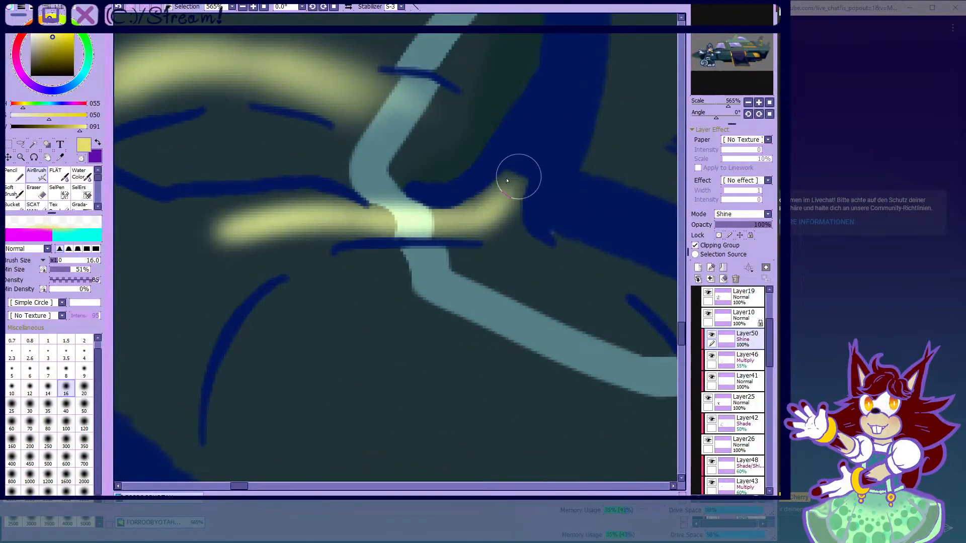
scroll(318, 233, down, 8)
scroll(302, 219, down, 3)
- Paint two yellow highlights across the side stripe, on both sides of the lower-leg crease, with the AirBrush at size 16
scroll(330, 219, up, 8)
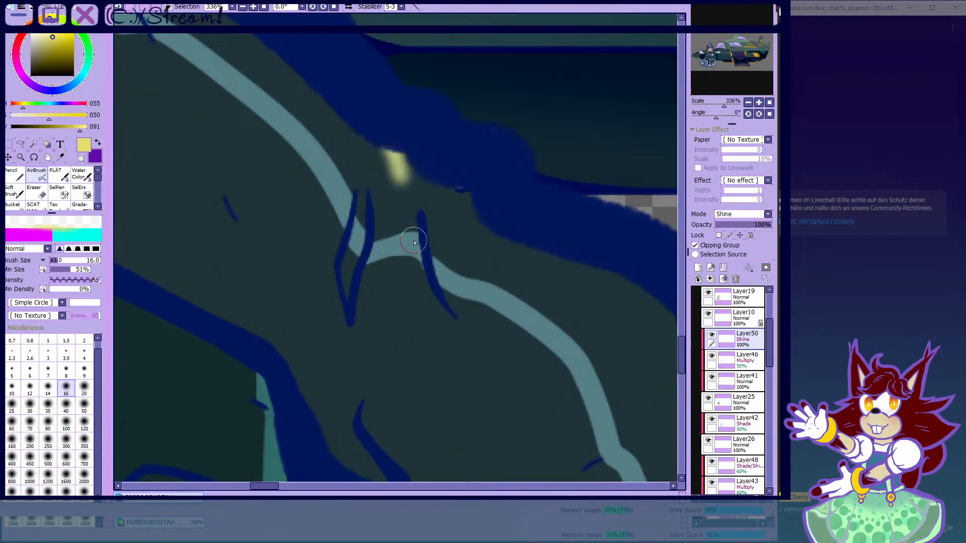
mouse_move(397, 153)
mouse_down()
mouse_move(440, 335)
mouse_move(477, 371)
mouse_up()
drag(374, 141, 405, 214)
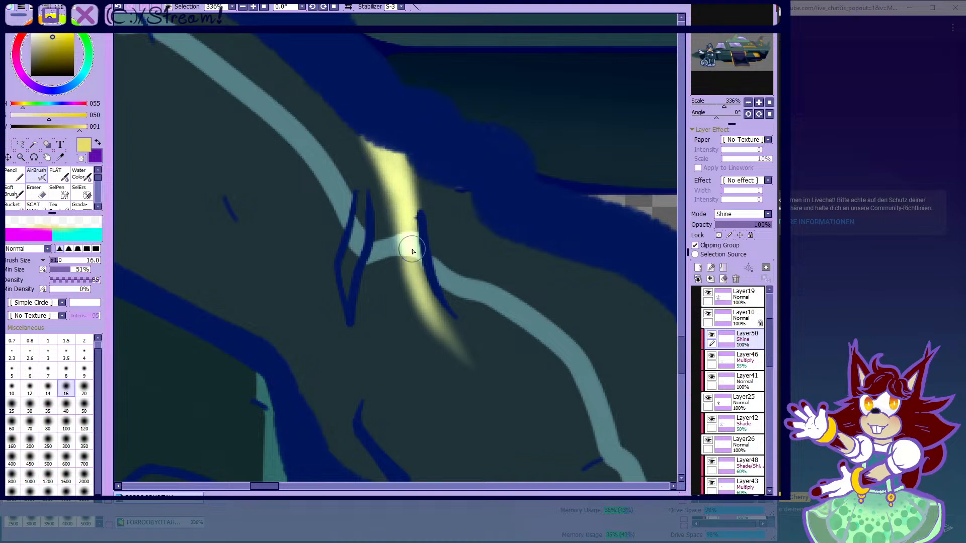
scroll(395, 228, down, 7)
scroll(423, 234, up, 4)
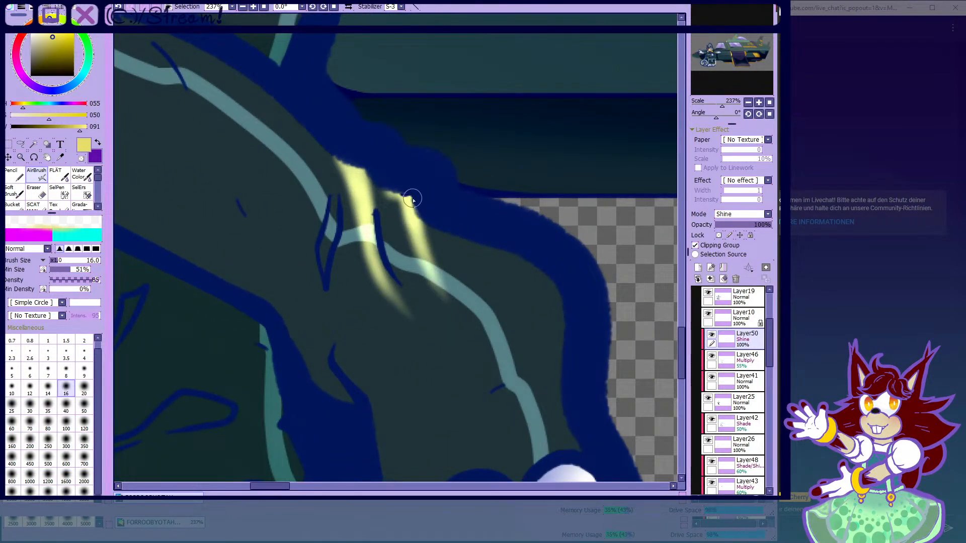
scroll(393, 212, down, 4)
scroll(395, 248, up, 1)
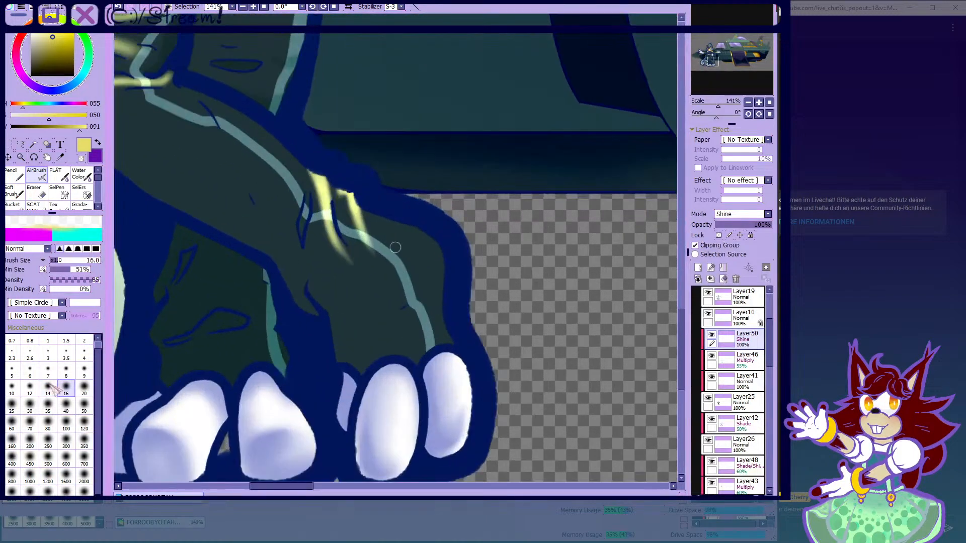
- Paint a highlight along the lower leg's outer edge with the AirBrush at size 35, and blend it with the Water Color brush at size 40
click(47, 405)
scroll(378, 223, up, 3)
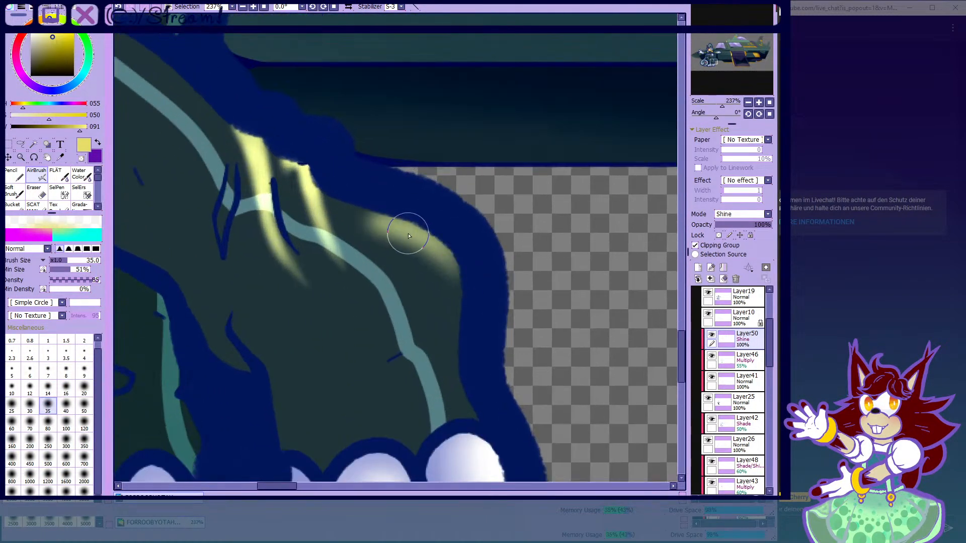
key(c)
key(bracketright)
mouse_move(367, 236)
mouse_down()
mouse_move(448, 291)
mouse_move(455, 318)
mouse_up()
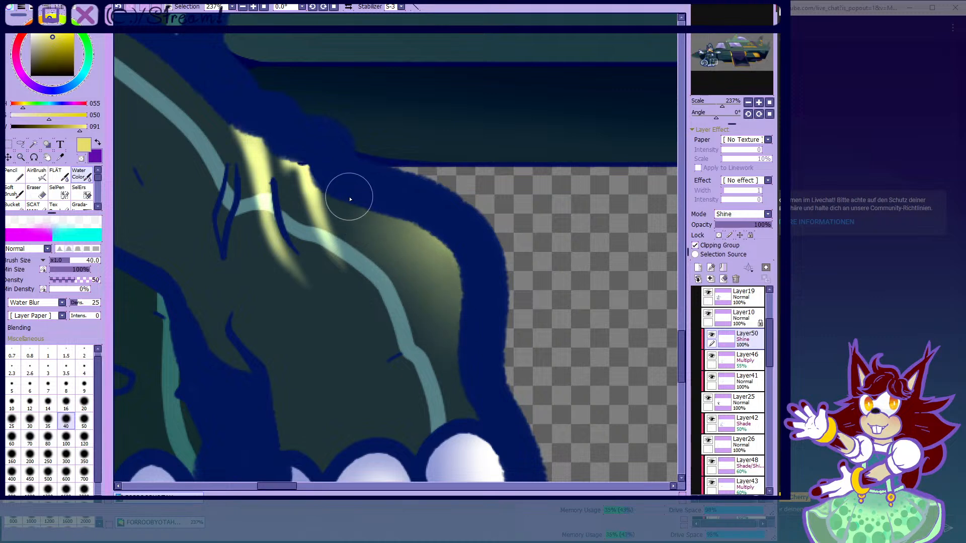
- Soften the shorter of the two lower-leg crease highlights with the Water Color brush, reducing its size to 20
scroll(377, 229, down, 2)
scroll(323, 223, up, 3)
drag(370, 276, 318, 159)
scroll(360, 287, down, 2)
scroll(397, 247, up, 1)
key(bracketleft)
key(bracketleft)
key(bracketleft)
key(bracketleft)
scroll(400, 256, up, 2)
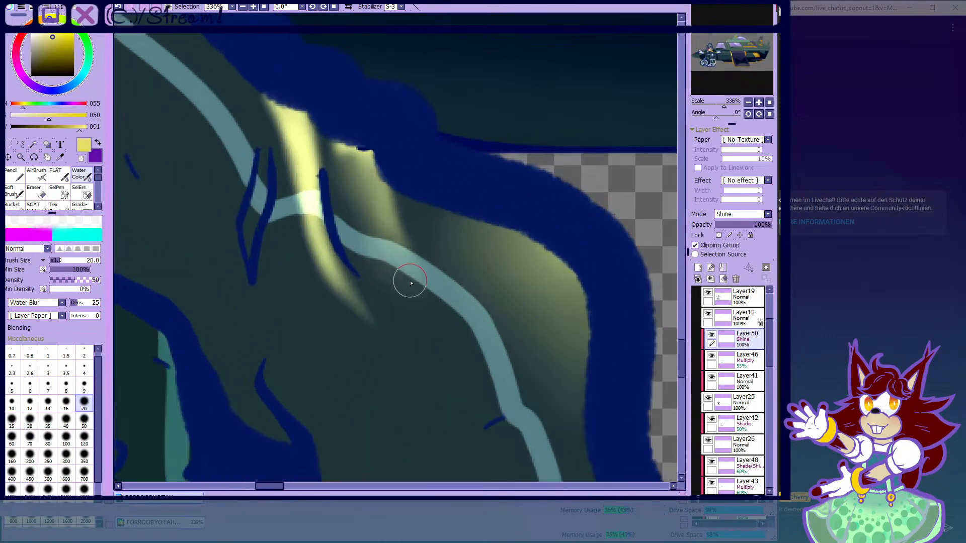
scroll(337, 159, down, 2)
scroll(300, 186, up, 2)
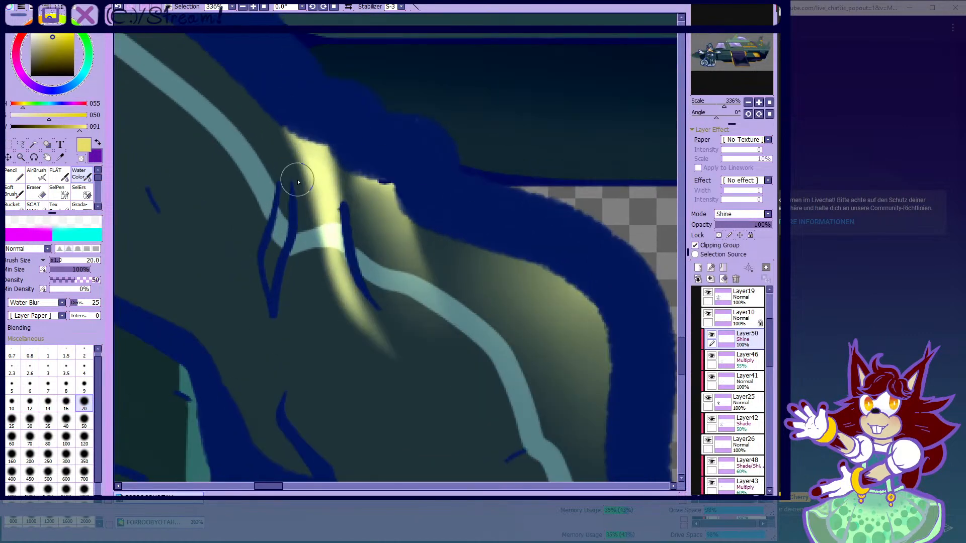
- Soften the yellow highlight across the crossed leg's lower trouser folds with Water Color, raising the brush size to 35
drag(323, 197, 326, 261)
drag(281, 118, 323, 327)
click(49, 420)
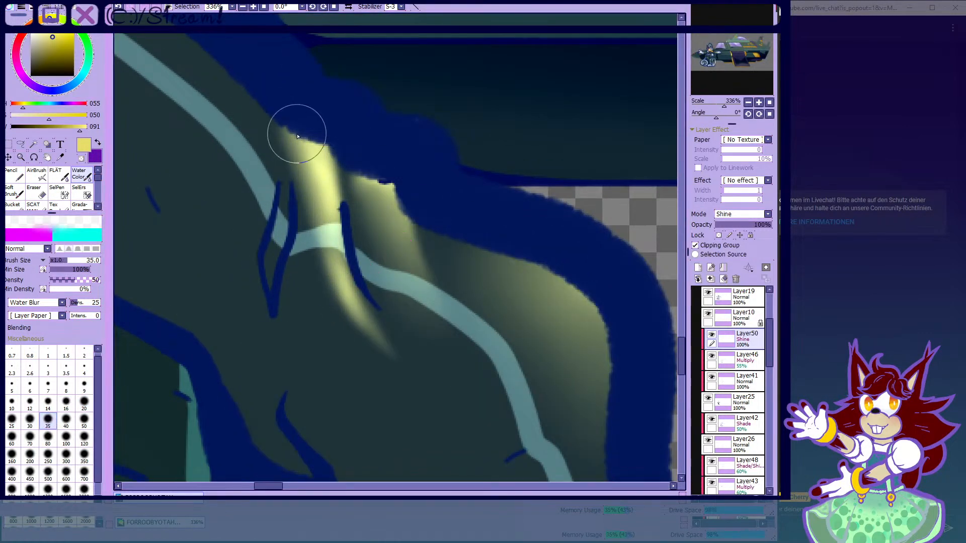
drag(299, 136, 321, 344)
drag(324, 262, 352, 332)
scroll(504, 216, down, 2)
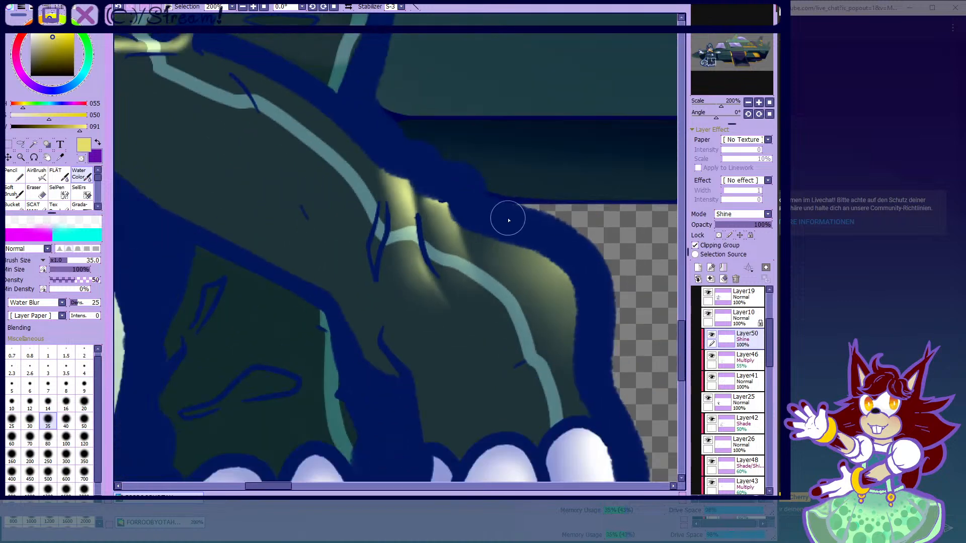
scroll(388, 287, up, 2)
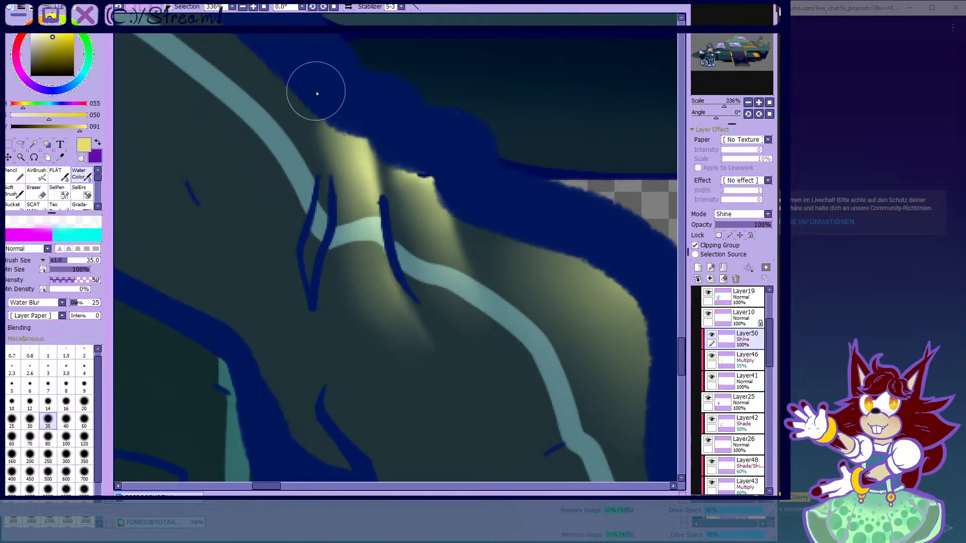
- Trim the edges of the lower-leg fold highlights with a transparent AirBrush at size 14 and blend them with Water Color at size 20
click(36, 173)
key(bracketleft)
key(bracketleft)
key(bracketleft)
key(bracketleft)
key(bracketleft)
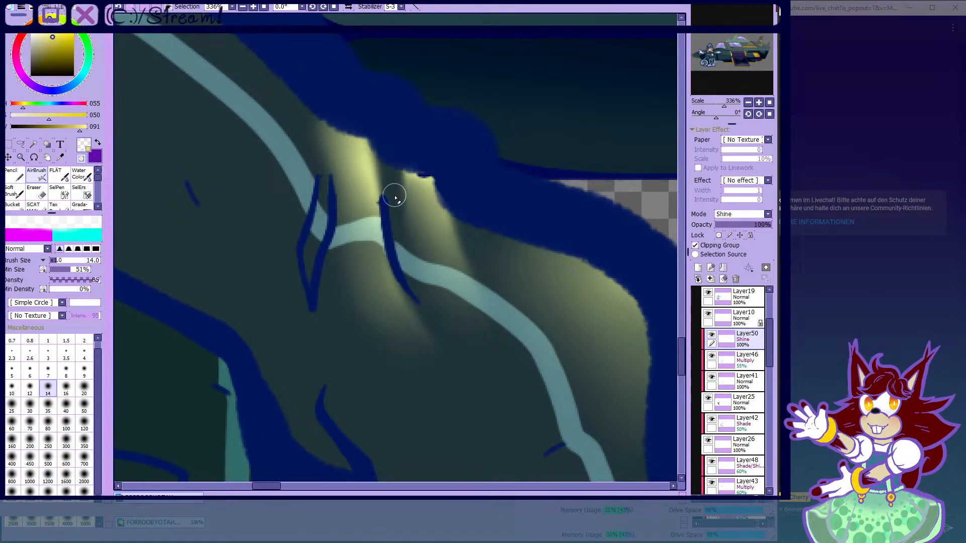
click(80, 174)
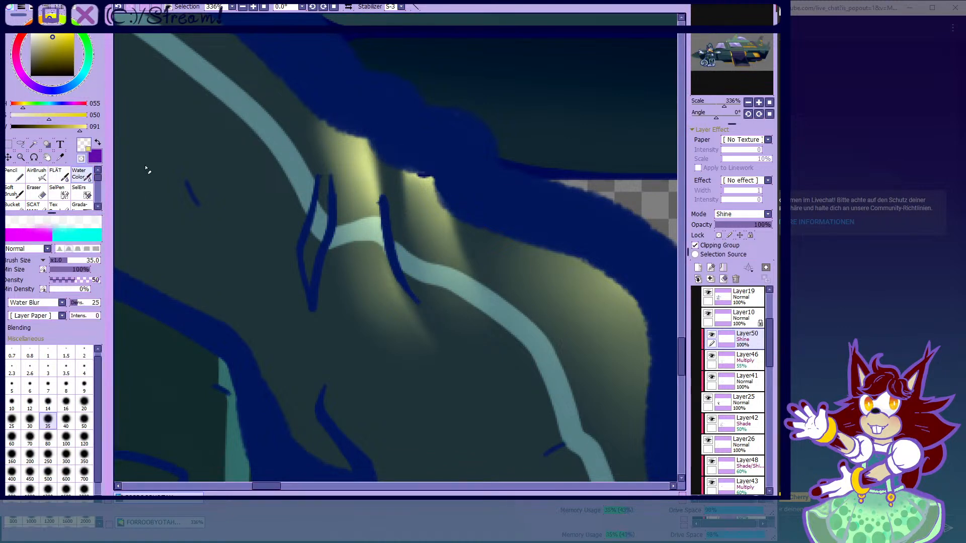
click(84, 401)
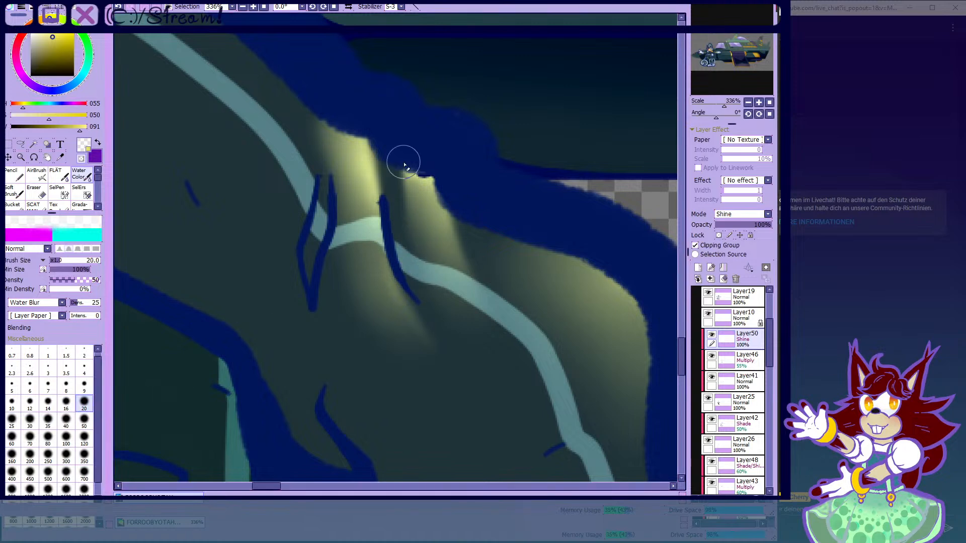
- Airbrush a yellow streak down the inner side of the lower-leg fold highlight and blend it with Water Color at size 20
click(37, 174)
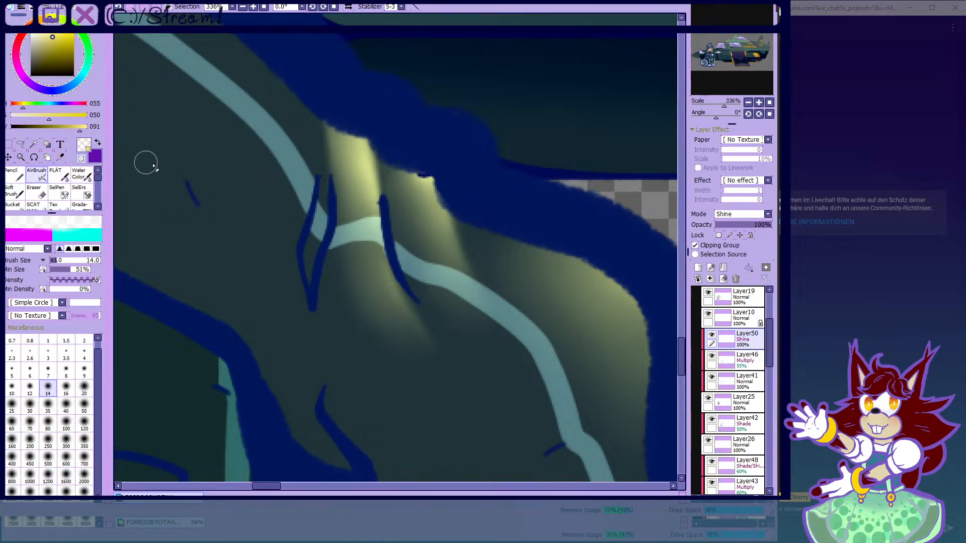
click(82, 158)
mouse_move(340, 199)
mouse_down()
mouse_move(345, 166)
mouse_move(329, 325)
mouse_move(328, 280)
mouse_move(345, 239)
mouse_move(325, 152)
mouse_move(344, 153)
mouse_up()
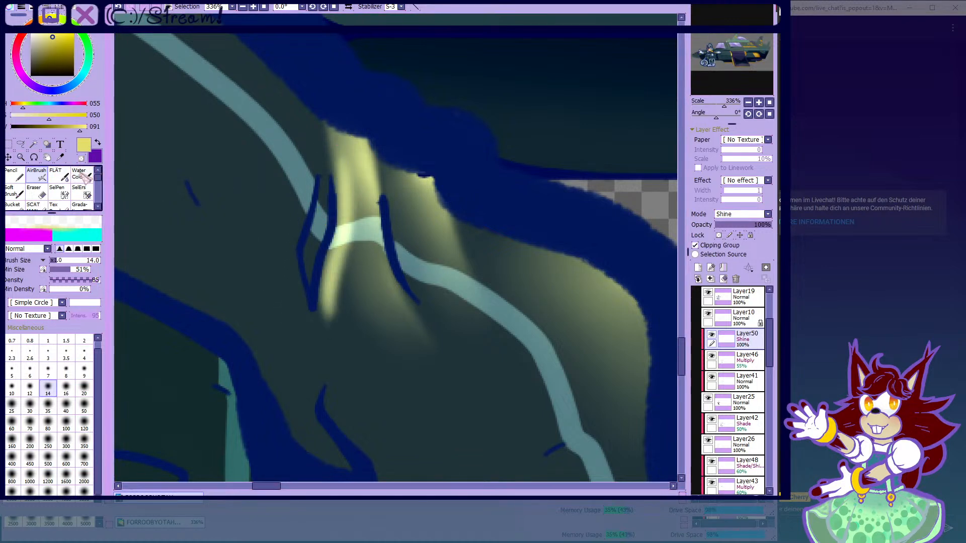
click(92, 177)
mouse_move(360, 205)
mouse_down()
mouse_move(339, 320)
mouse_move(339, 258)
mouse_move(341, 307)
mouse_up()
scroll(388, 261, down, 10)
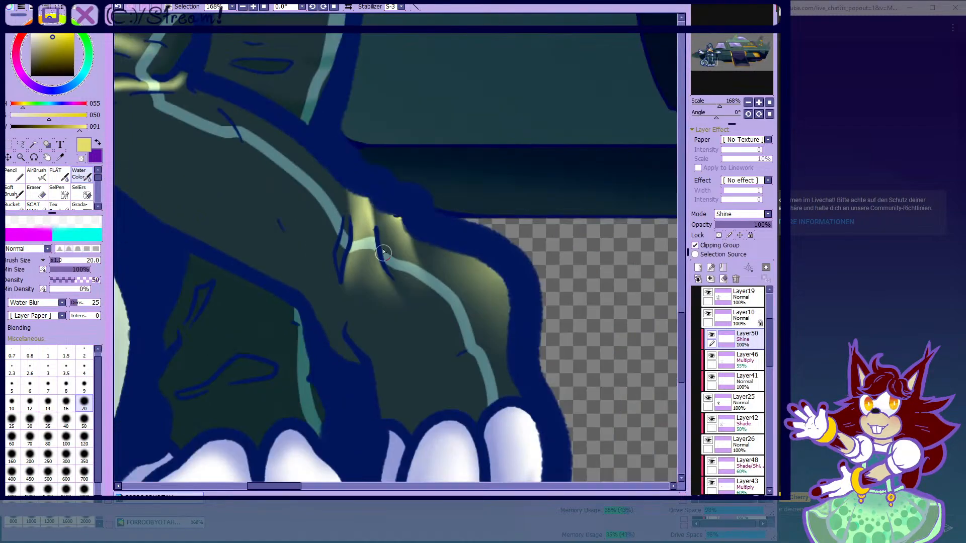
scroll(395, 265, up, 10)
- Erase the middle of the lower-leg fold highlight with a transparent AirBrush at size 25
click(37, 175)
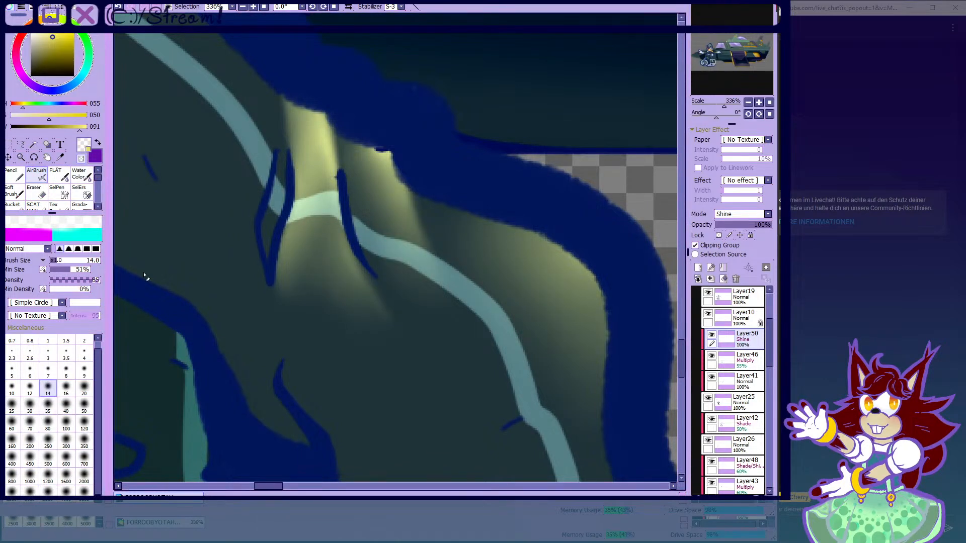
click(12, 405)
mouse_move(316, 215)
mouse_down()
mouse_move(366, 341)
mouse_move(311, 238)
mouse_move(334, 351)
mouse_up()
drag(321, 205, 322, 279)
drag(315, 194, 317, 267)
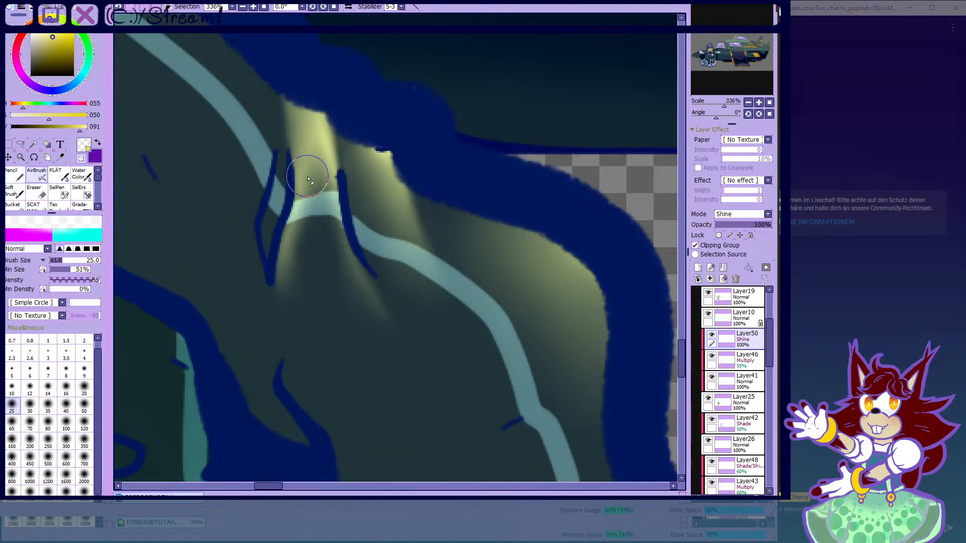
- Blend the thinned lower-leg fold highlight with Water Color at size 20 and return to the AirBrush
click(80, 174)
mouse_move(330, 169)
mouse_down()
mouse_move(342, 282)
mouse_move(397, 364)
mouse_up()
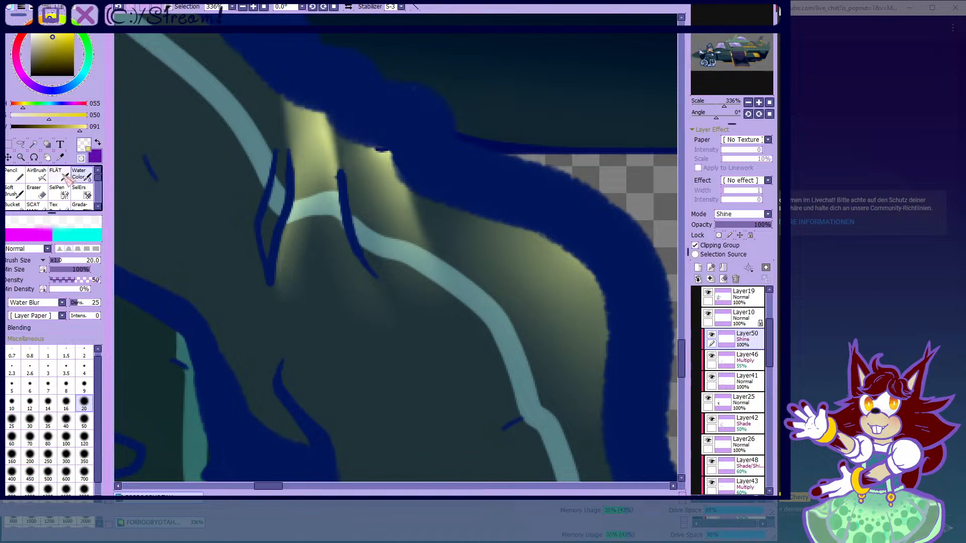
click(36, 175)
scroll(386, 260, down, 9)
scroll(401, 215, up, 2)
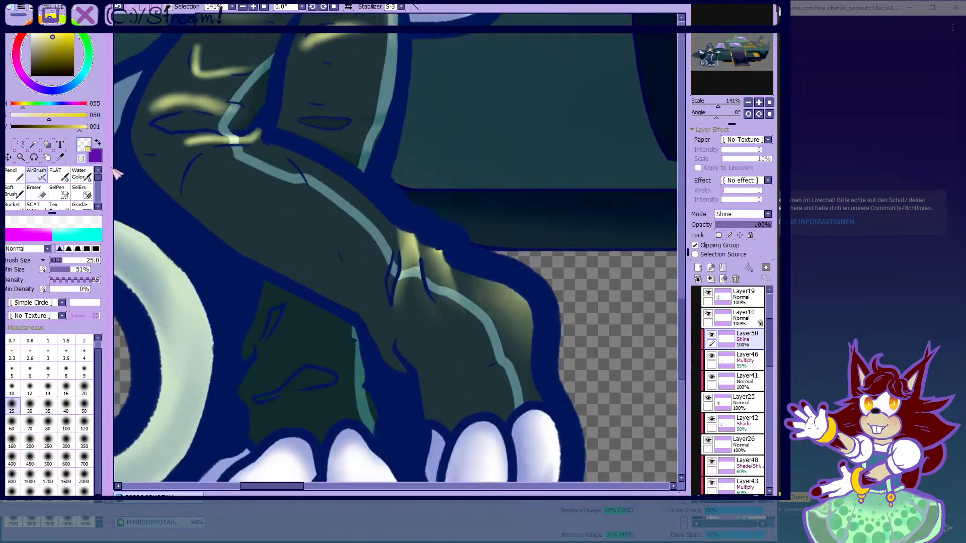
scroll(295, 156, up, 1)
drag(295, 156, 405, 354)
key(ctrl+z)
key(ctrl+z)
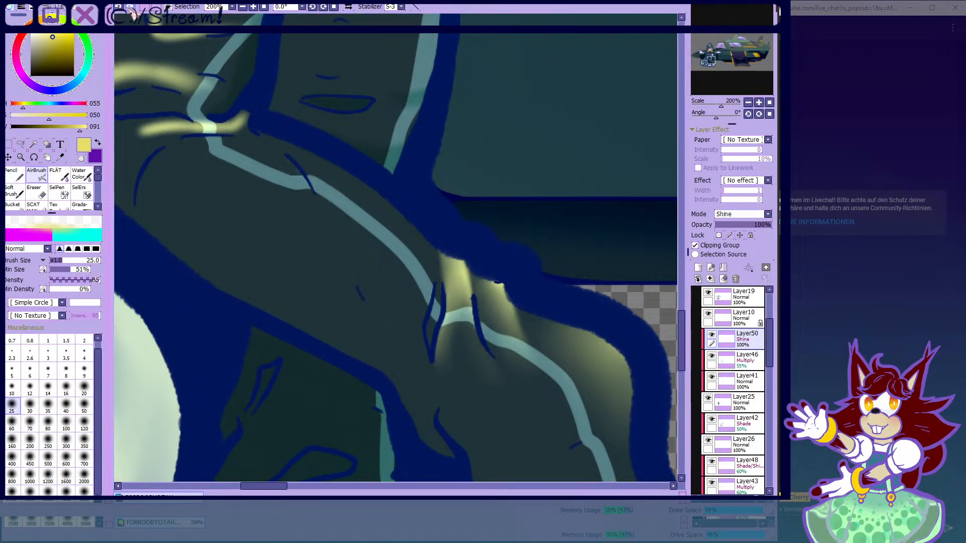
- Airbrush a long yellow streak down the crossed leg's shin at size 25 and blend it with Water Color at size 35
drag(276, 135, 396, 334)
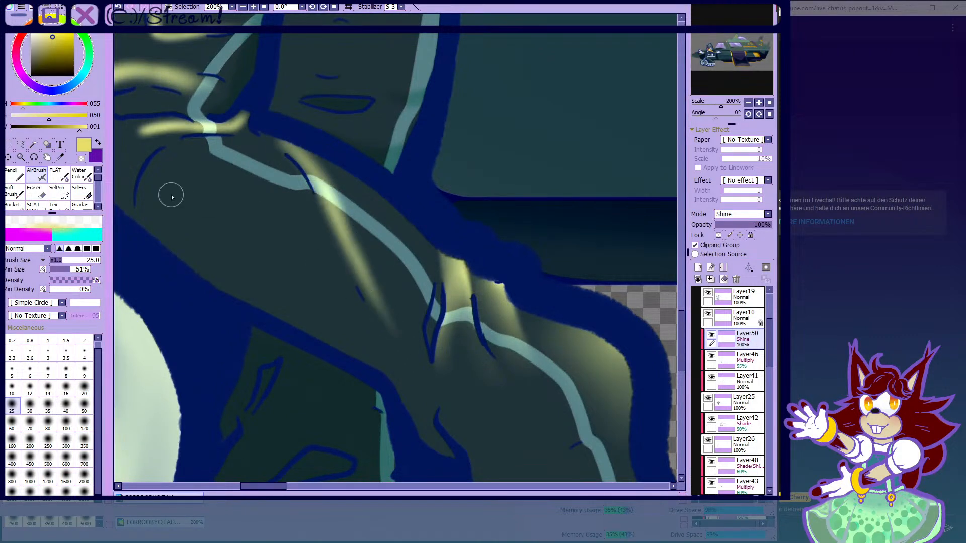
click(81, 175)
click(47, 426)
drag(312, 148, 370, 295)
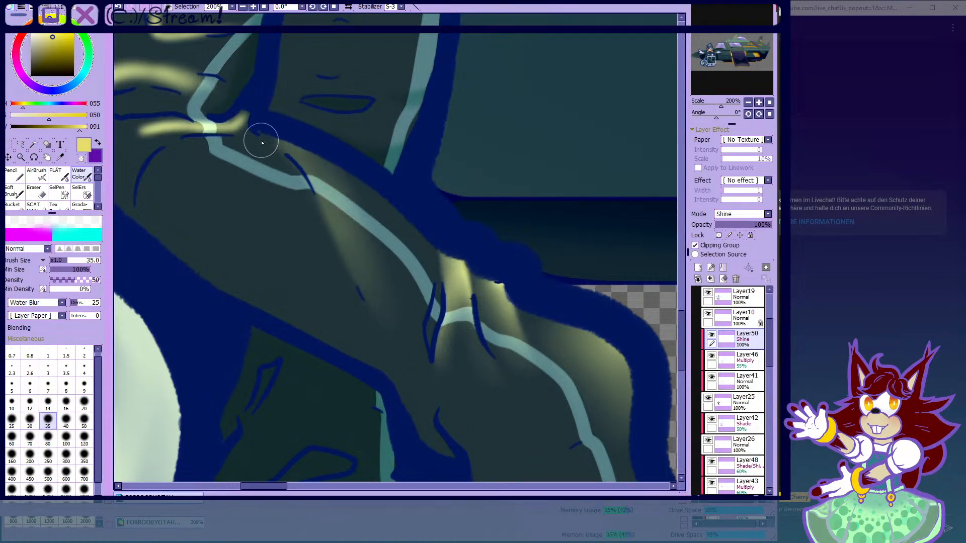
- Soften the yellow highlights above and below the crossed leg's knee folds with Water Color at size 35
scroll(347, 196, down, 2)
scroll(272, 153, up, 2)
scroll(181, 186, up, 1)
mouse_move(286, 152)
mouse_down()
mouse_move(175, 163)
mouse_move(269, 160)
mouse_move(292, 142)
mouse_move(186, 160)
mouse_move(327, 170)
mouse_up()
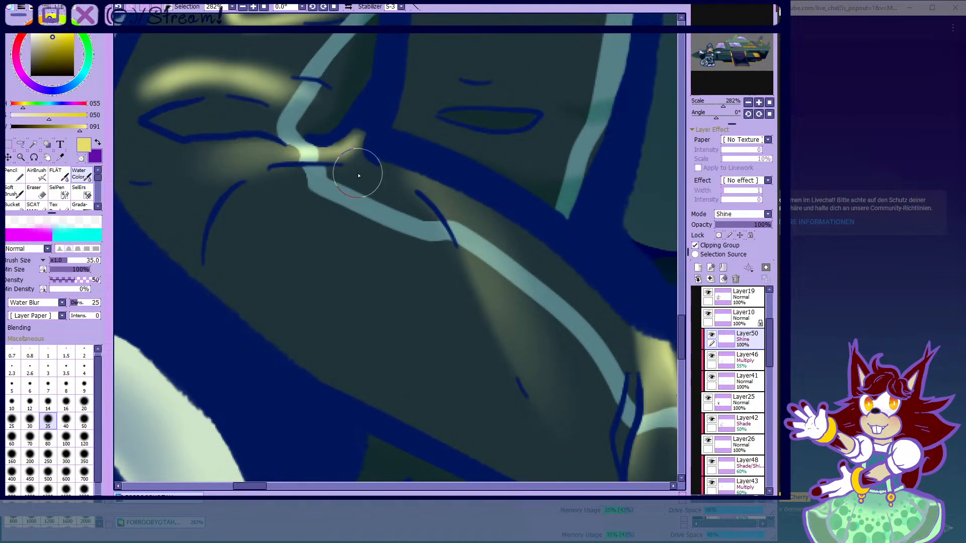
scroll(312, 231, down, 2)
scroll(244, 170, up, 2)
mouse_move(209, 151)
mouse_down()
mouse_move(256, 141)
mouse_move(229, 149)
mouse_up()
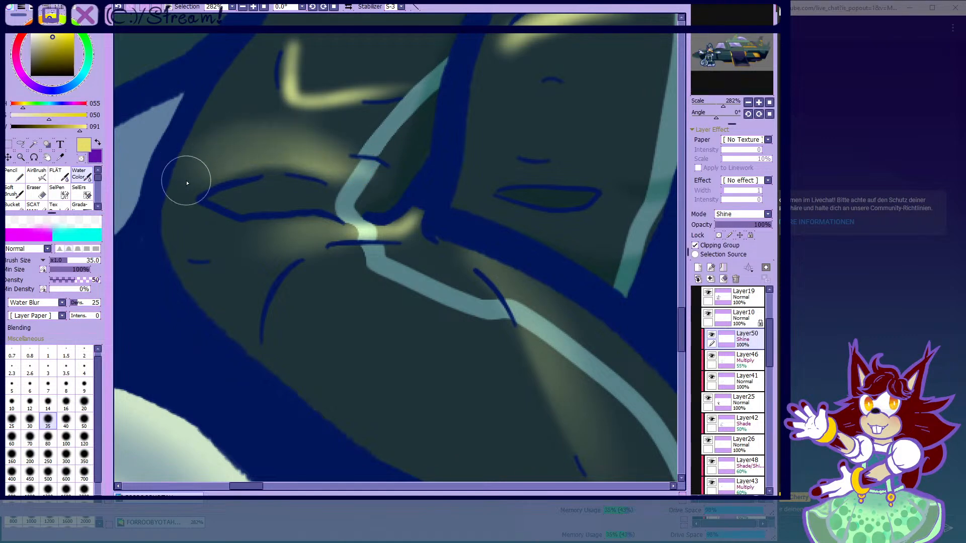
- Blend the L-shaped yellow highlight on the crossed leg's upper thigh with Water Color at size 35
scroll(315, 241, down, 5)
scroll(316, 246, up, 6)
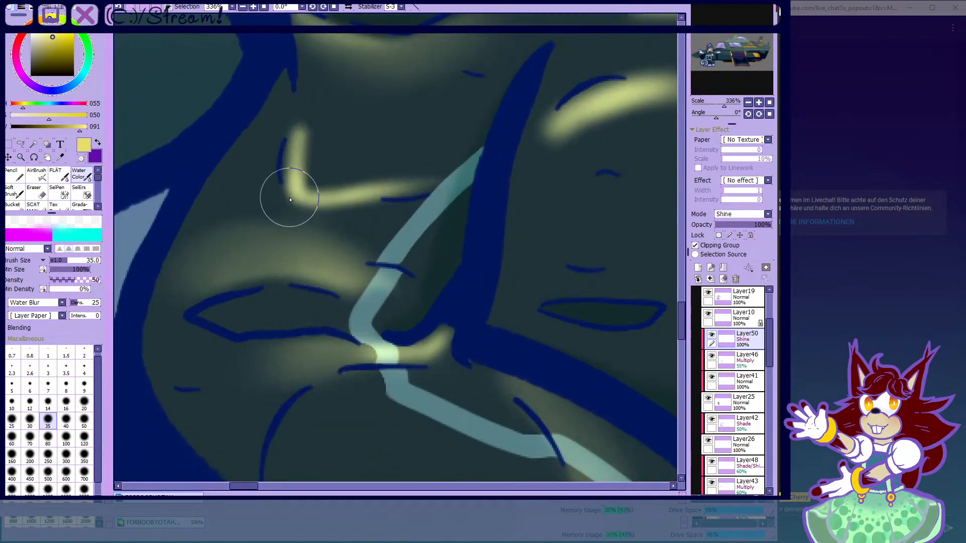
scroll(281, 254, down, 1)
mouse_move(274, 183)
mouse_down()
mouse_move(265, 243)
mouse_move(375, 213)
mouse_move(289, 236)
mouse_move(342, 231)
mouse_up()
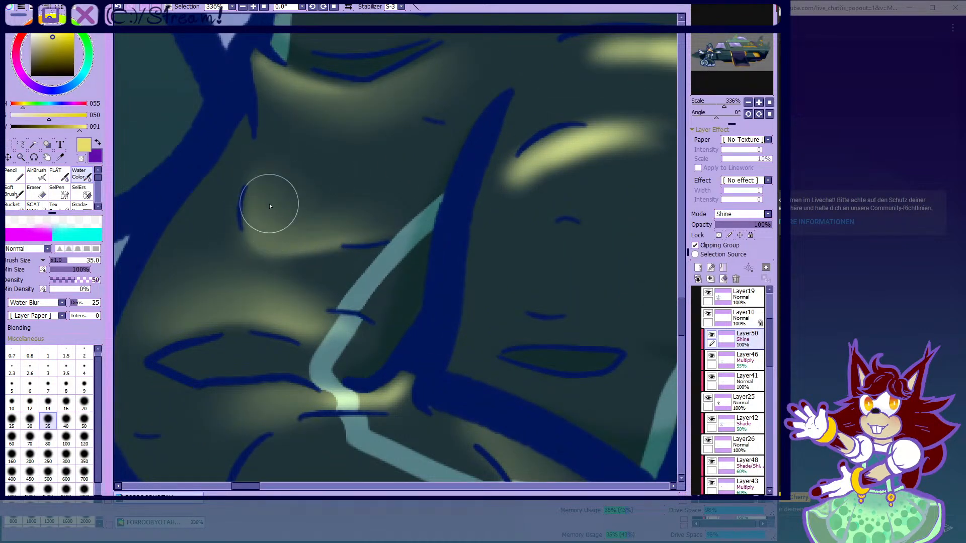
- Soften the yellow highlights on the other thigh and just below the waist with Water Color at size 35
scroll(356, 188, down, 7)
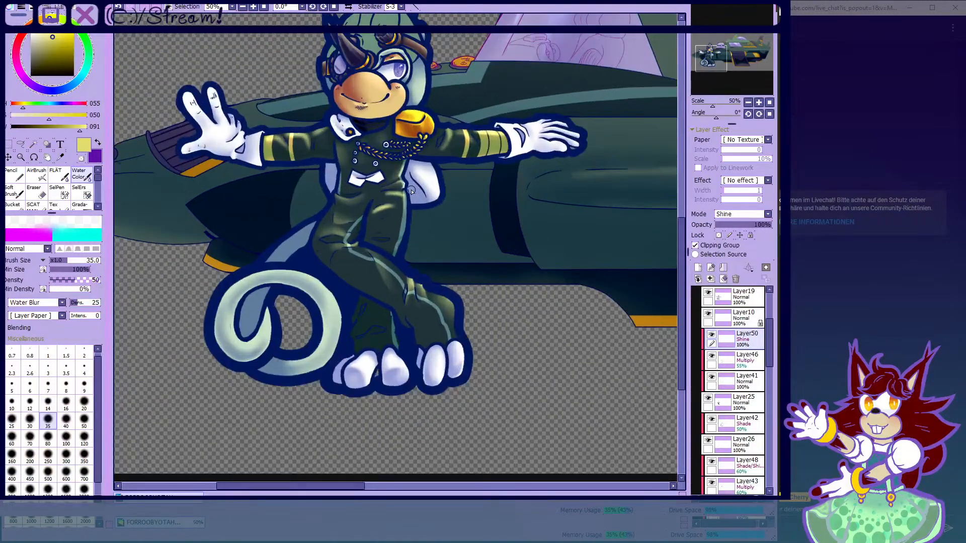
scroll(412, 191, up, 7)
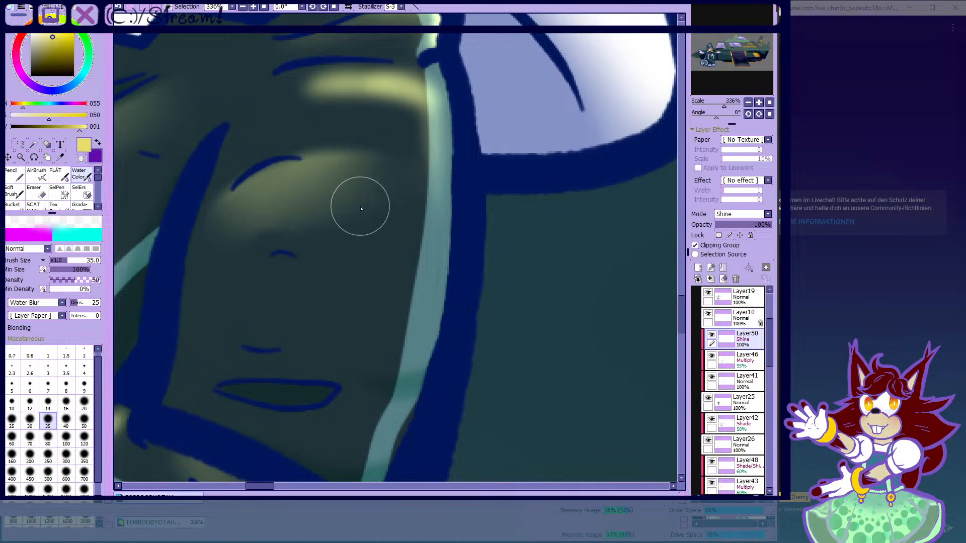
scroll(218, 222, down, 2)
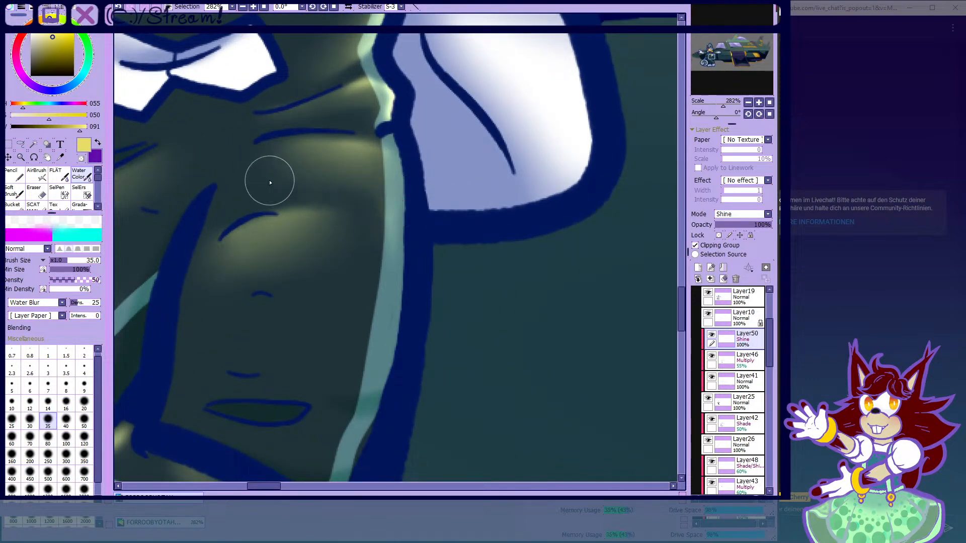
scroll(392, 167, down, 5)
scroll(372, 158, up, 2)
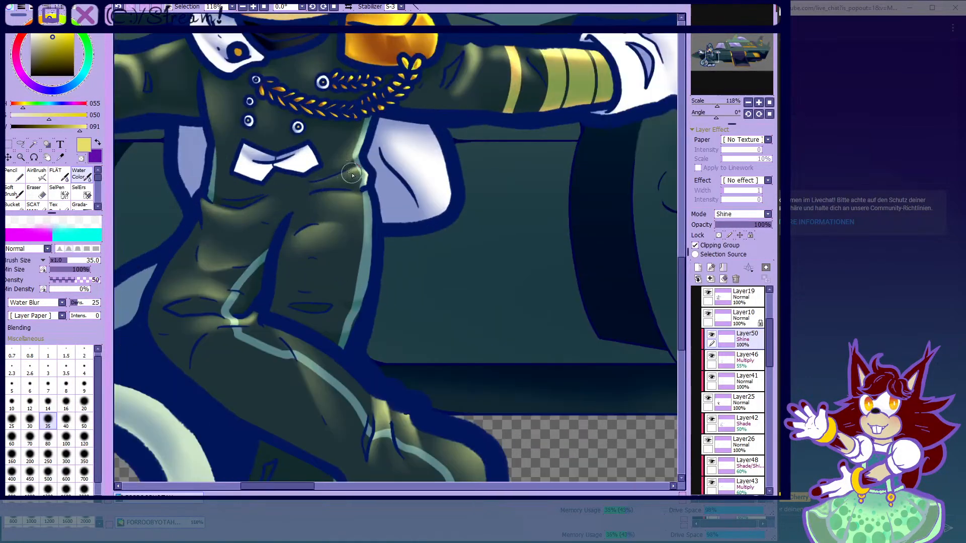
scroll(351, 150, down, 5)
scroll(350, 149, up, 6)
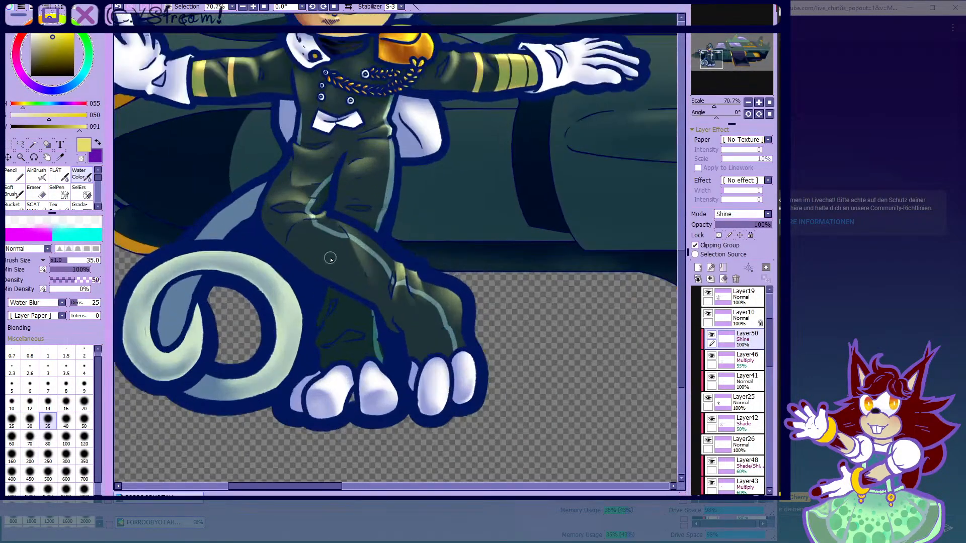
- Trim the shin highlight with a transparent AirBrush at size 25 and blend its edges with Water Color at size 35
key(v)
scroll(353, 247, up, 4)
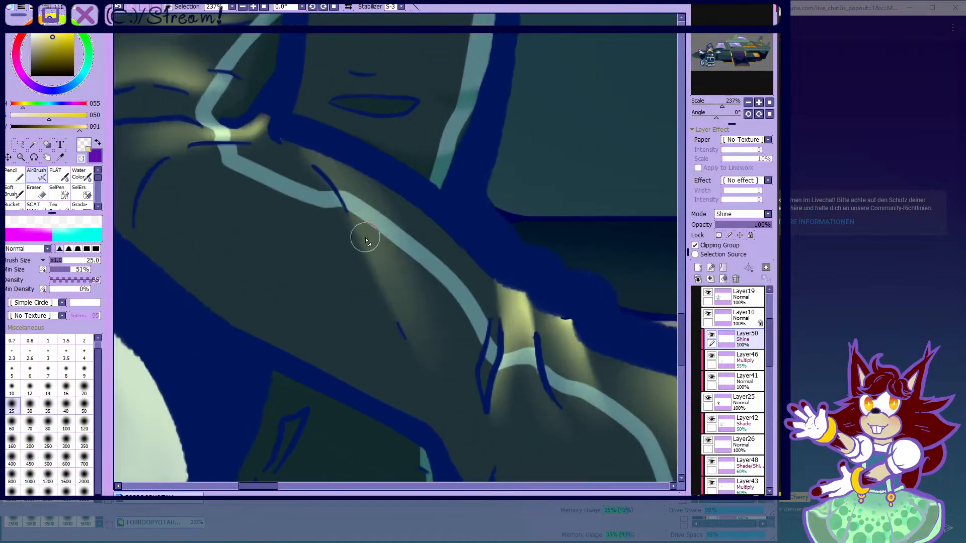
mouse_move(366, 225)
mouse_down()
mouse_move(410, 329)
mouse_move(384, 249)
mouse_move(420, 317)
mouse_move(357, 178)
mouse_up()
click(83, 178)
drag(419, 324, 349, 165)
scroll(387, 263, down, 6)
scroll(402, 266, up, 2)
- Extend the shin highlight toward the ankle fold with a yellow AirBrush stroke at size 25 and blend it with Water Color
click(39, 177)
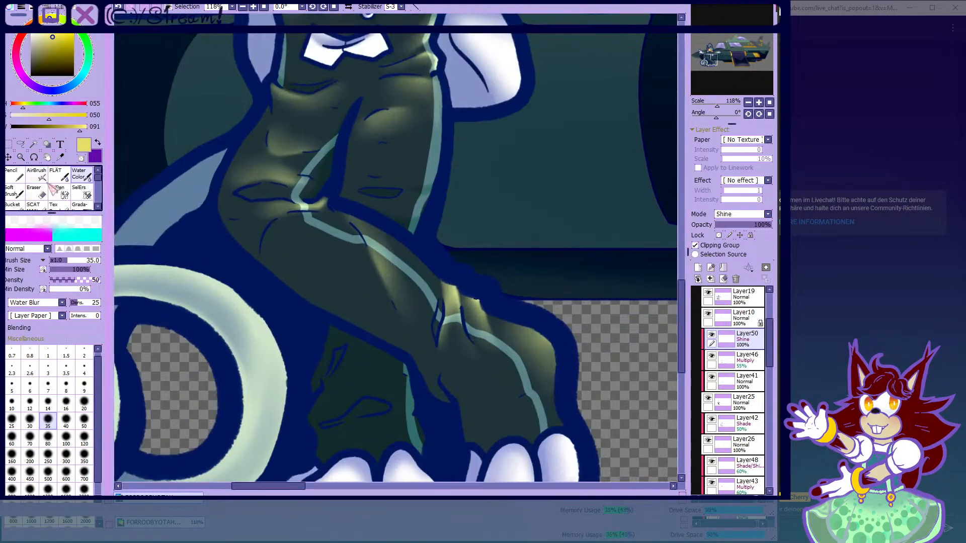
scroll(241, 165, down, 7)
scroll(317, 237, up, 3)
scroll(231, 162, up, 3)
scroll(280, 222, up, 2)
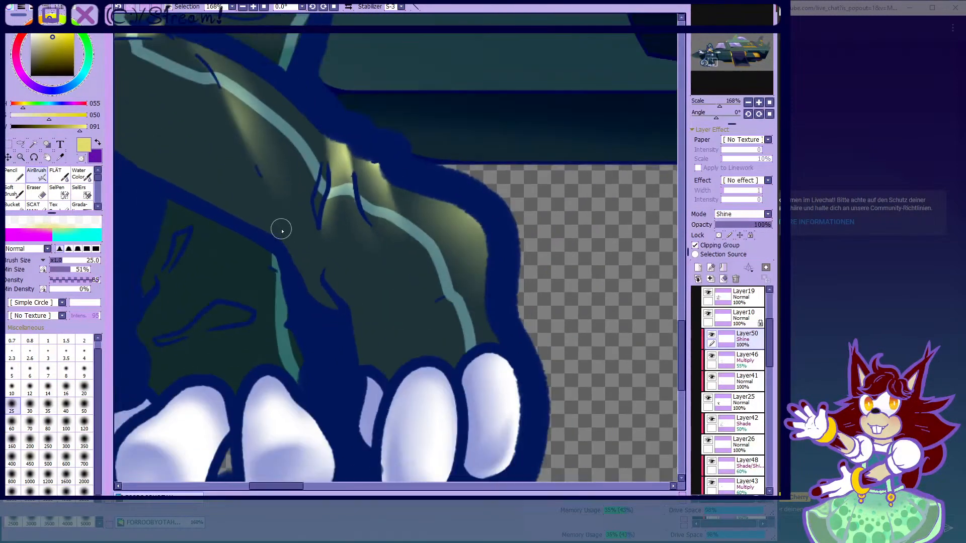
drag(290, 233, 256, 145)
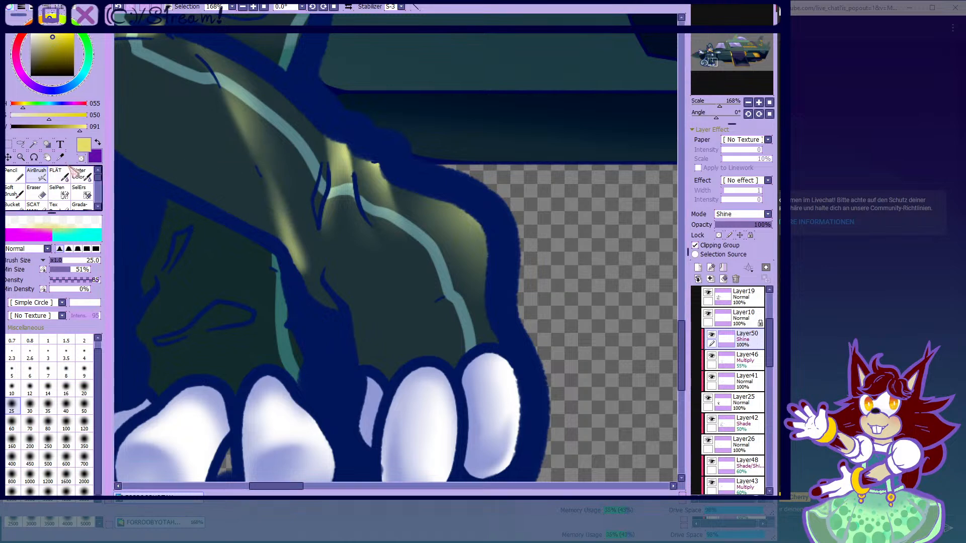
click(81, 174)
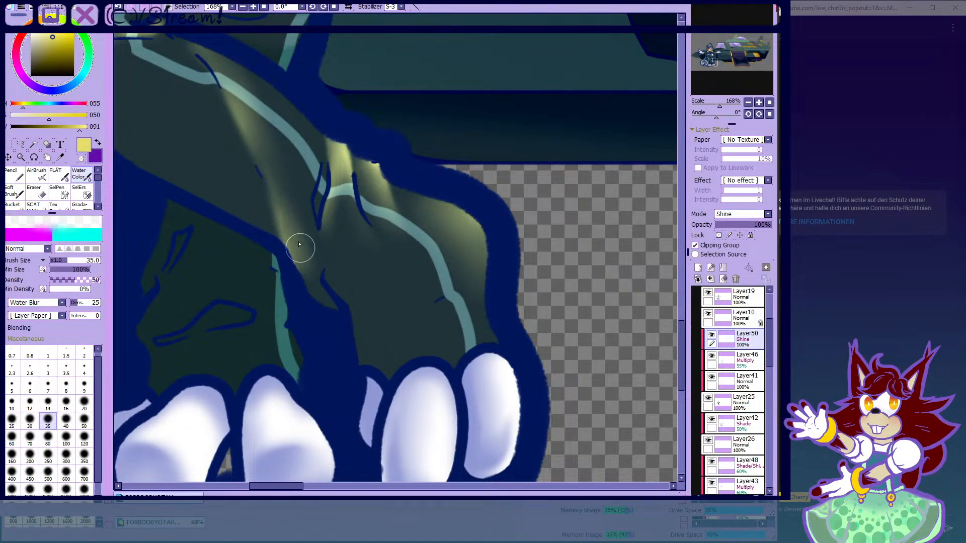
- Thin the lower end of the shin highlight with a transparent AirBrush at size 25
click(42, 176)
click(81, 158)
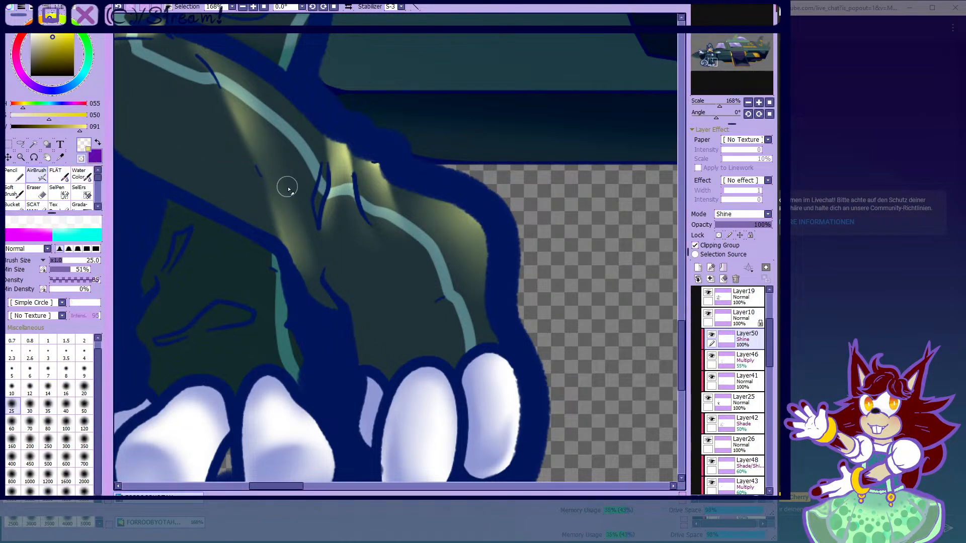
scroll(284, 235, up, 3)
scroll(201, 112, down, 1)
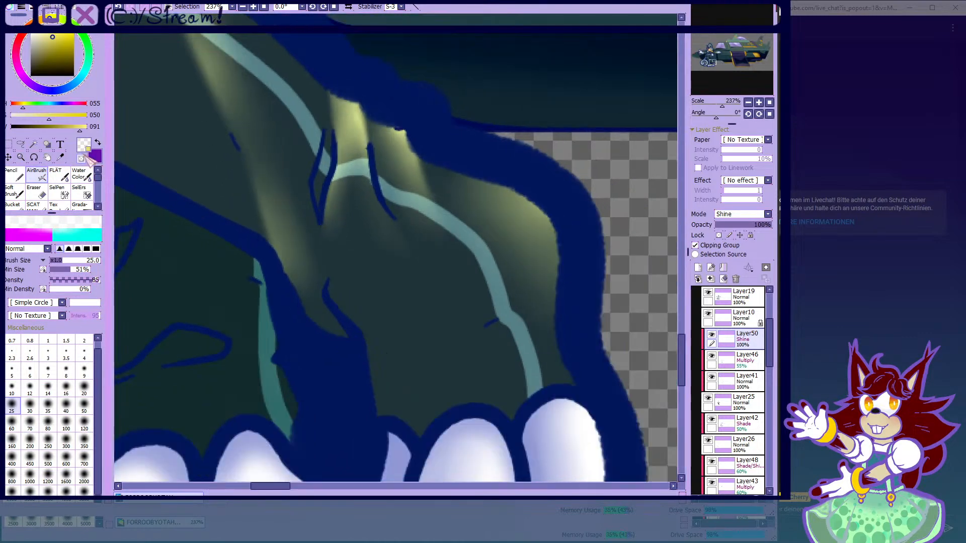
- Airbrush a brighter yellow accent beside the ankle fold, blend it with Water Color at size 35, and return to the AirBrush
click(81, 158)
scroll(330, 243, down, 5)
scroll(333, 252, up, 5)
mouse_move(336, 245)
mouse_down()
mouse_move(351, 296)
mouse_move(367, 275)
mouse_move(344, 264)
mouse_move(295, 193)
mouse_up()
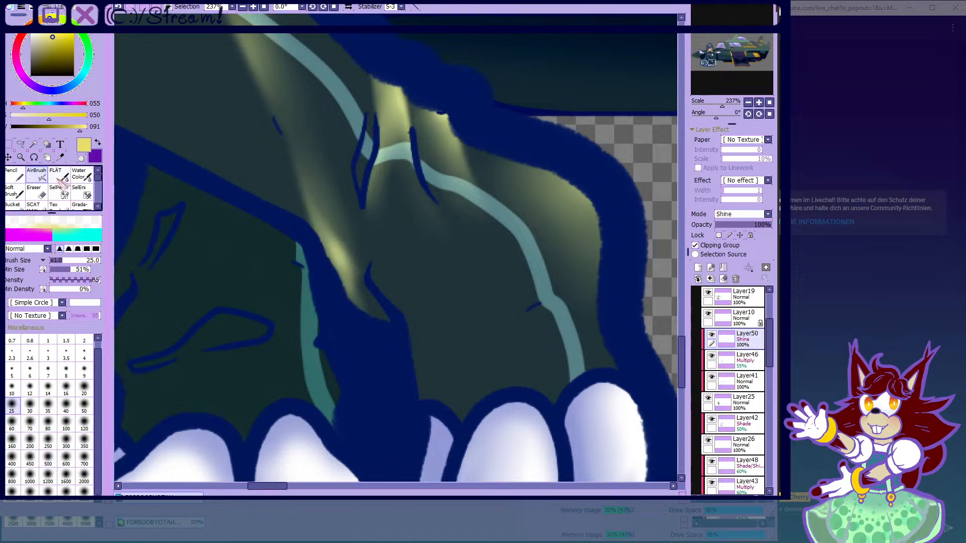
click(79, 173)
mouse_move(362, 283)
mouse_down()
mouse_move(328, 216)
mouse_move(334, 232)
mouse_up()
scroll(333, 232, down, 2)
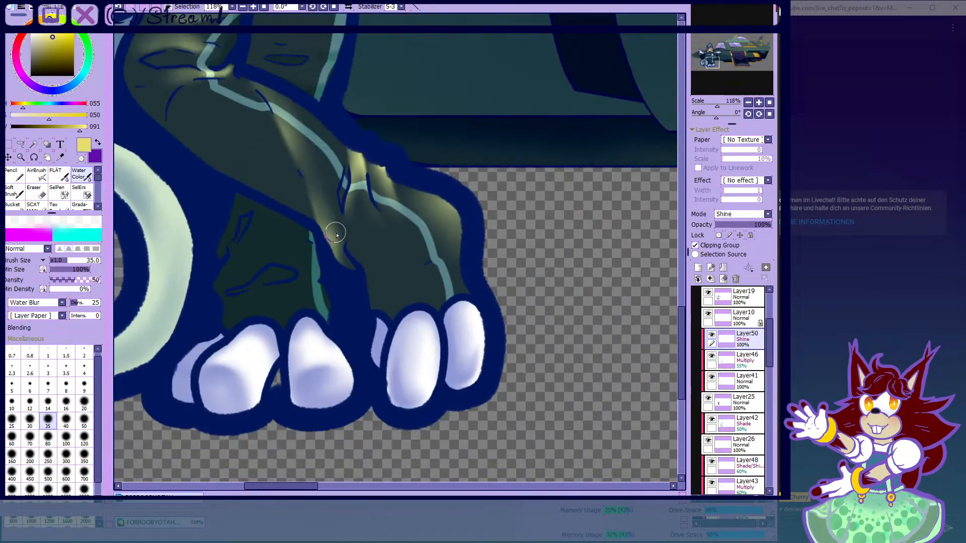
click(36, 174)
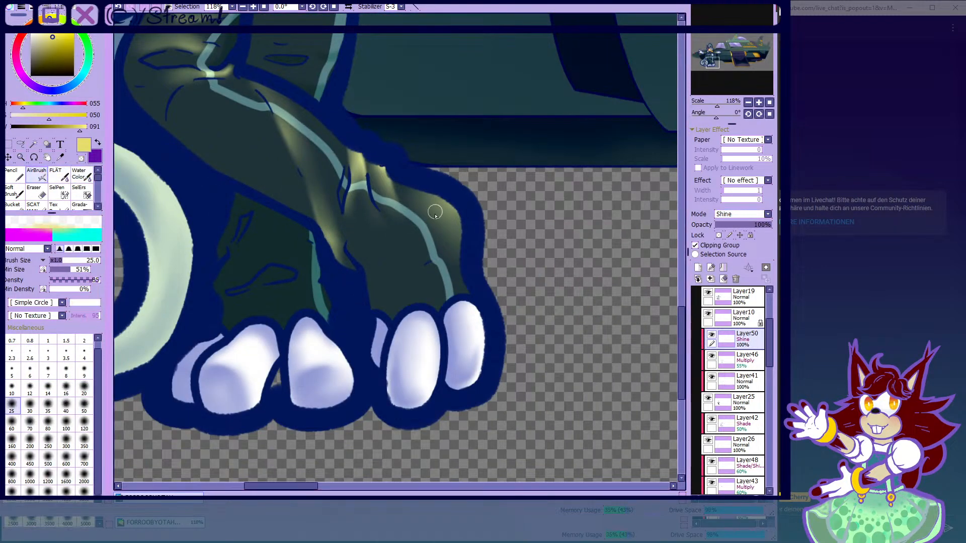
- Airbrush a yellow highlight along the lower trouser-leg fold above the toes at size 25 and blend it with Water Color at size 35
scroll(462, 241, up, 3)
mouse_move(362, 280)
mouse_down()
mouse_move(487, 216)
mouse_move(472, 140)
mouse_up()
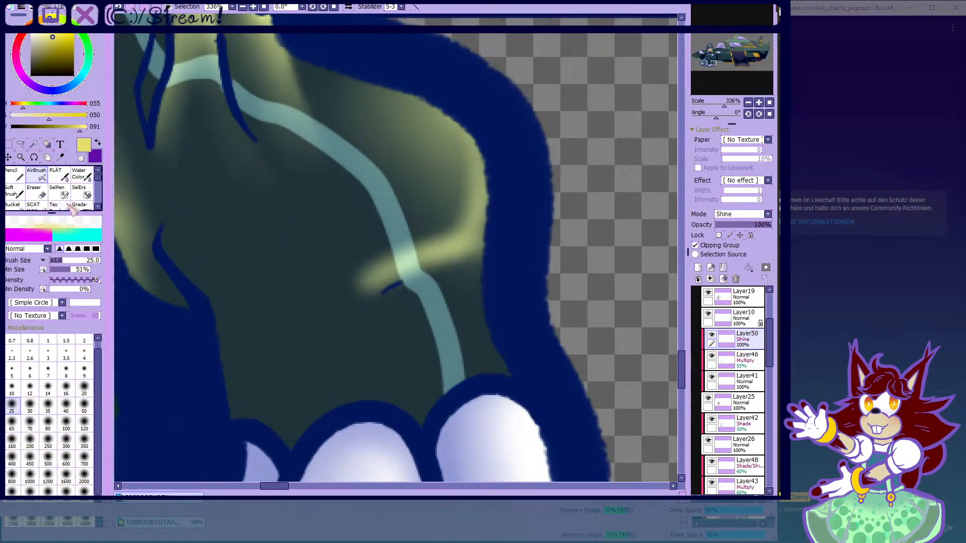
click(78, 173)
mouse_move(362, 272)
mouse_down()
mouse_move(468, 209)
mouse_move(400, 236)
mouse_move(442, 229)
mouse_up()
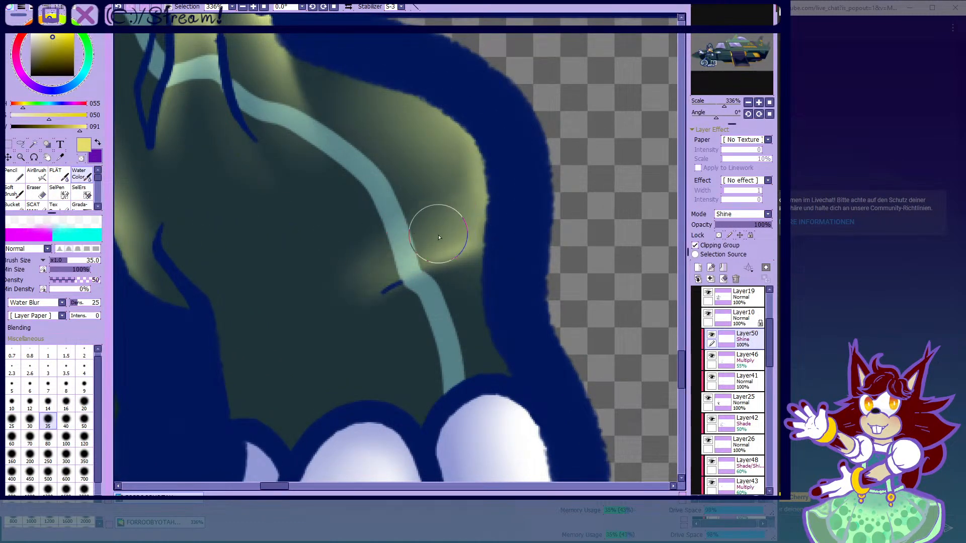
mouse_move(467, 187)
mouse_down()
mouse_move(356, 287)
mouse_move(425, 197)
mouse_up()
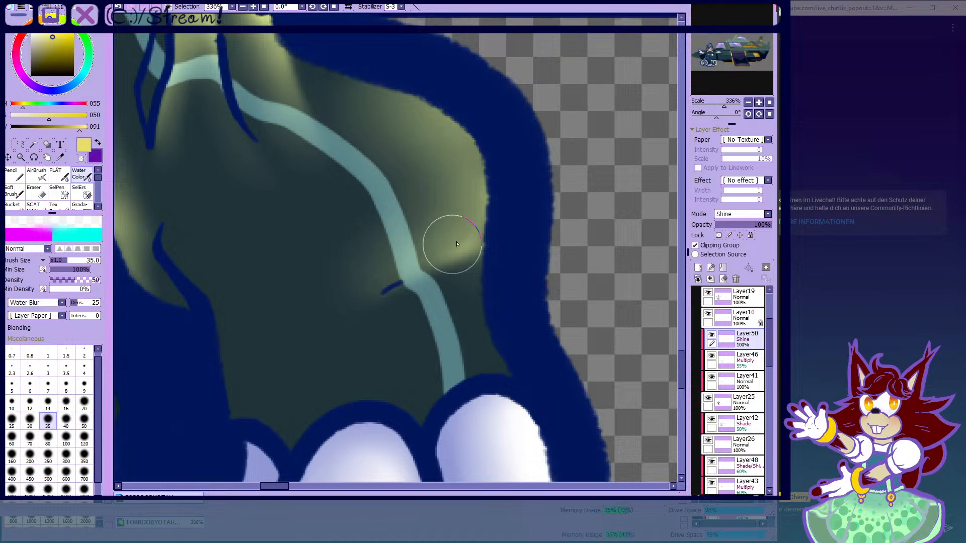
drag(433, 260, 474, 236)
scroll(400, 257, down, 4)
scroll(402, 262, up, 4)
- Trim the underside of the lower trouser-leg highlight with a transparent AirBrush at size 25
click(38, 174)
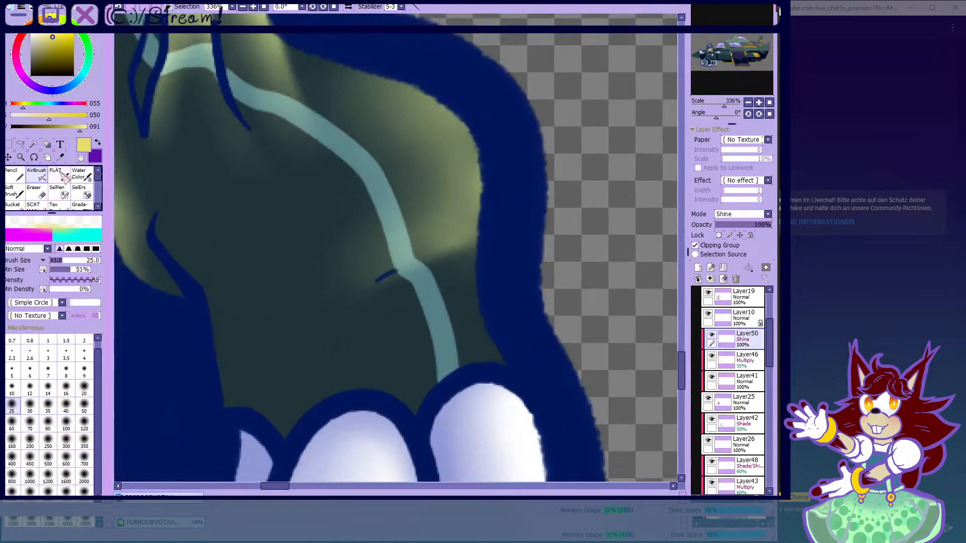
click(81, 158)
drag(388, 288, 451, 282)
scroll(433, 310, down, 9)
scroll(375, 271, down, 2)
scroll(380, 269, up, 4)
scroll(387, 266, down, 4)
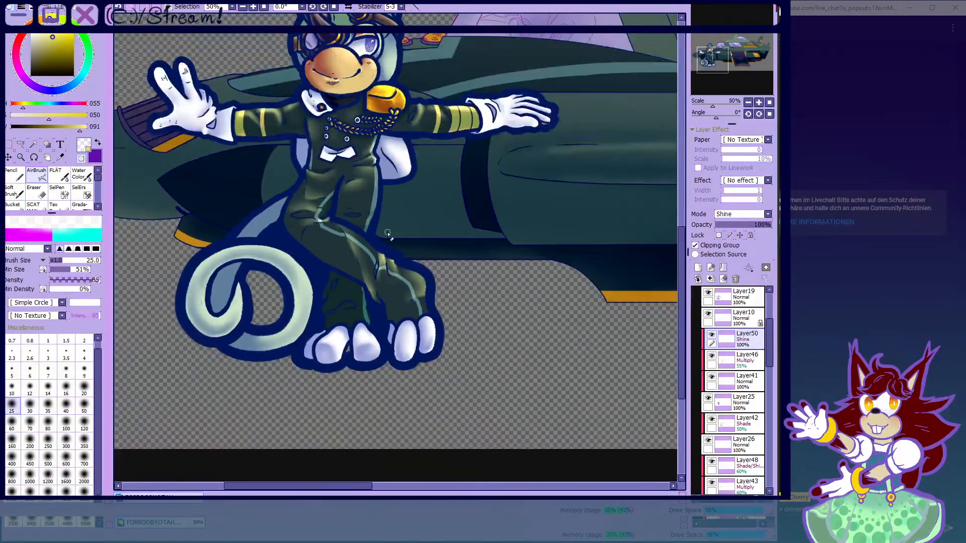
scroll(359, 151, up, 3)
scroll(397, 256, down, 3)
scroll(412, 168, up, 2)
- Soften the highlights around the narrow gold stripe of the image-left sleeve with Water Color at size 35 and refine them with the AirBrush at size 25
click(81, 177)
scroll(204, 175, up, 3)
scroll(206, 175, up, 3)
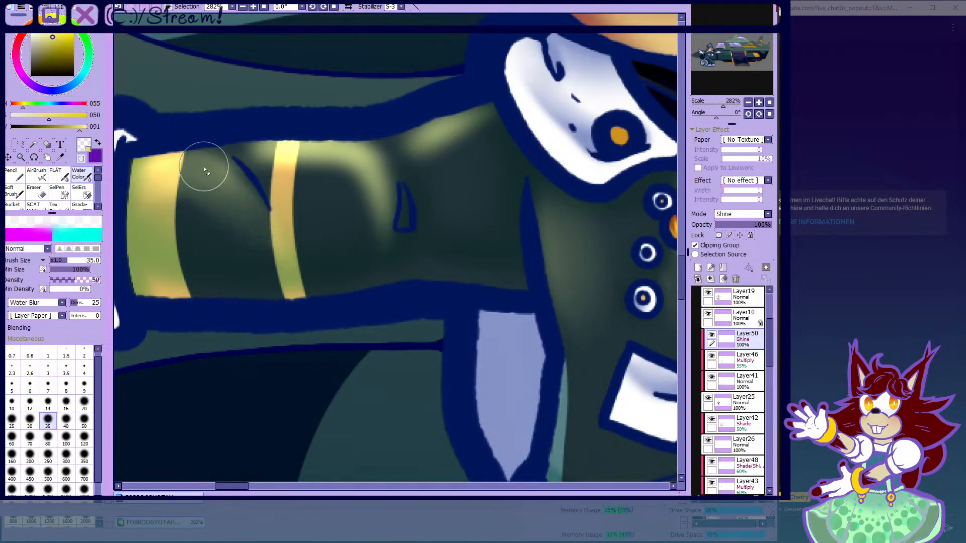
mouse_move(258, 162)
mouse_down()
mouse_move(371, 218)
mouse_move(351, 282)
mouse_up()
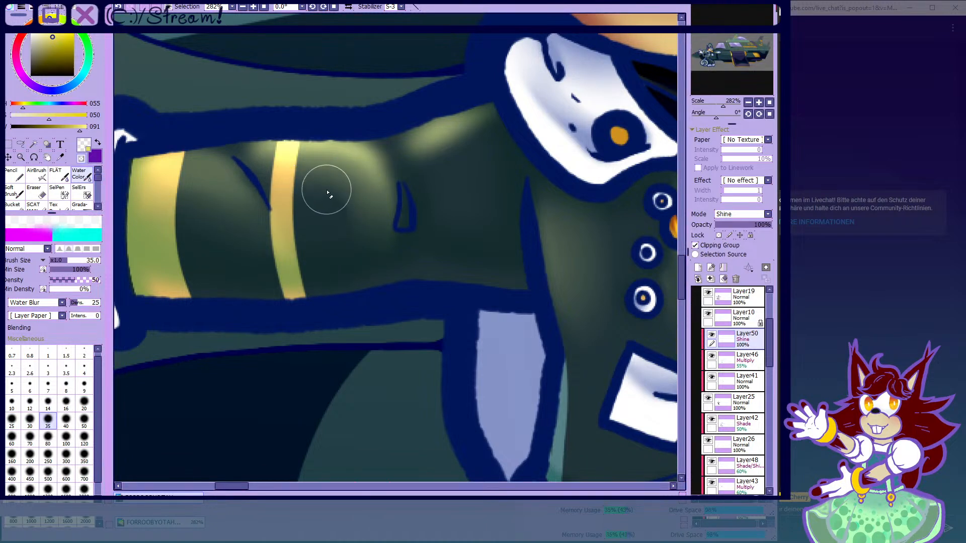
scroll(240, 166, up, 2)
key(v)
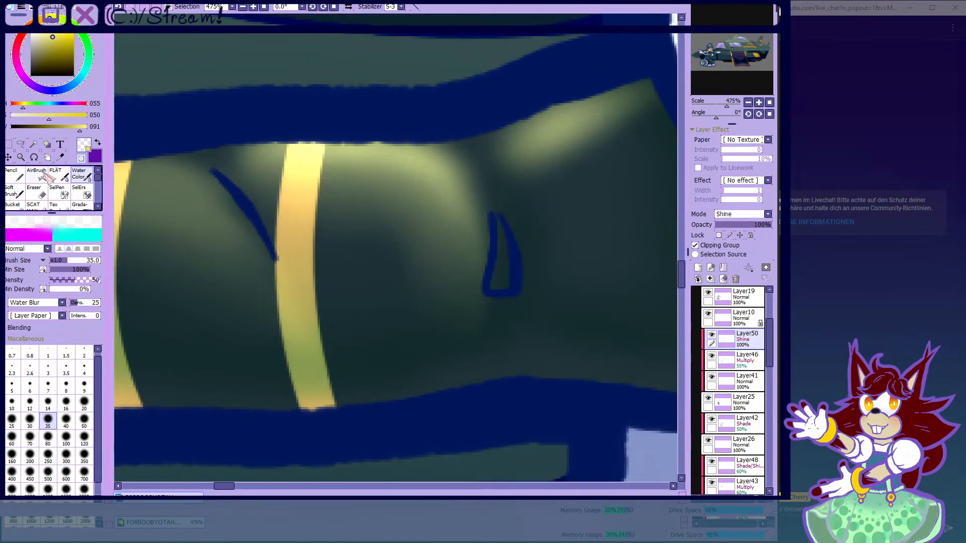
key(c)
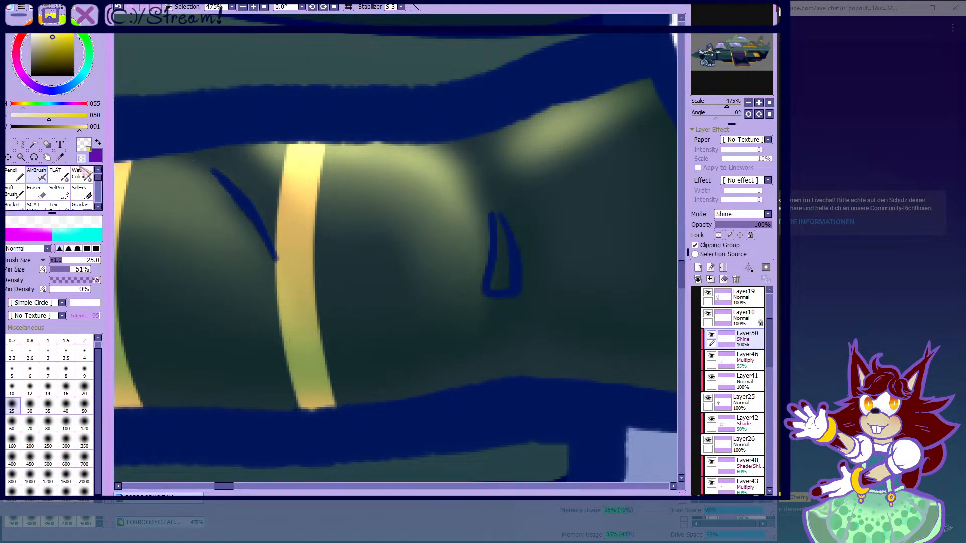
- Blend the highlights between the stripe and the shoulder of the image-left sleeve with Water Color at size 35
scroll(316, 233, down, 4)
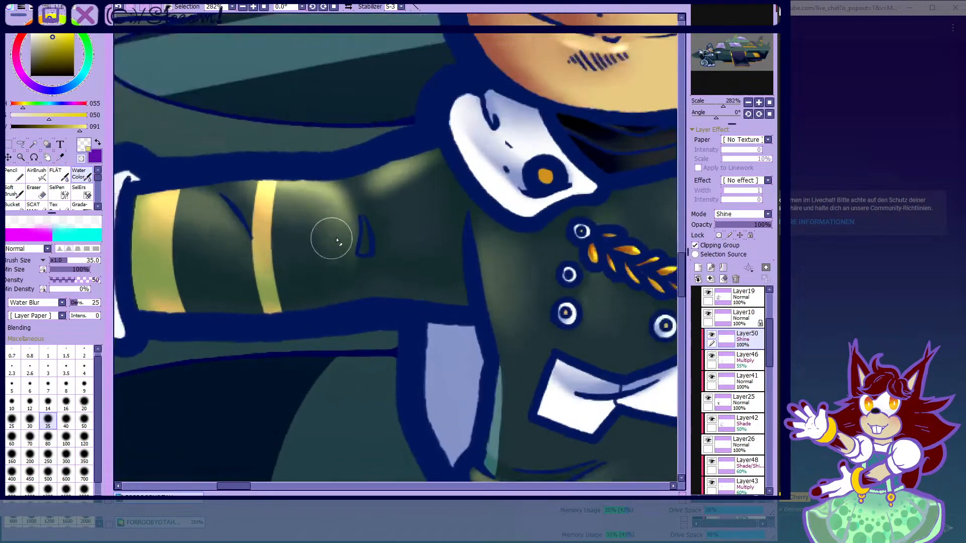
scroll(345, 276, up, 2)
mouse_move(415, 183)
mouse_down()
mouse_move(452, 142)
mouse_move(400, 190)
mouse_up()
scroll(336, 206, down, 3)
scroll(269, 183, up, 3)
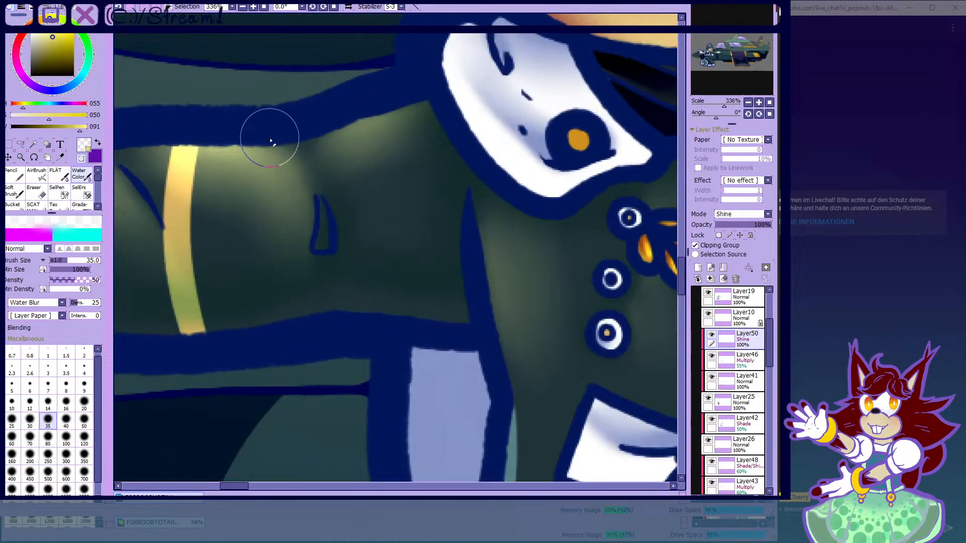
scroll(173, 153, down, 3)
scroll(319, 181, up, 3)
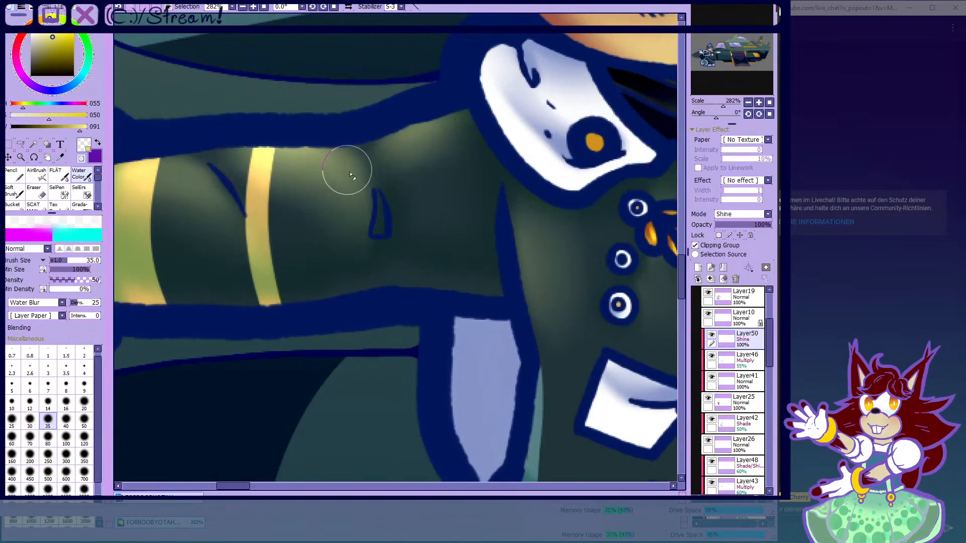
scroll(339, 172, down, 3)
scroll(413, 236, up, 3)
- Smooth the existing highlights on the image-right sleeve with Water Color at size 35
scroll(423, 226, down, 1)
scroll(410, 220, down, 1)
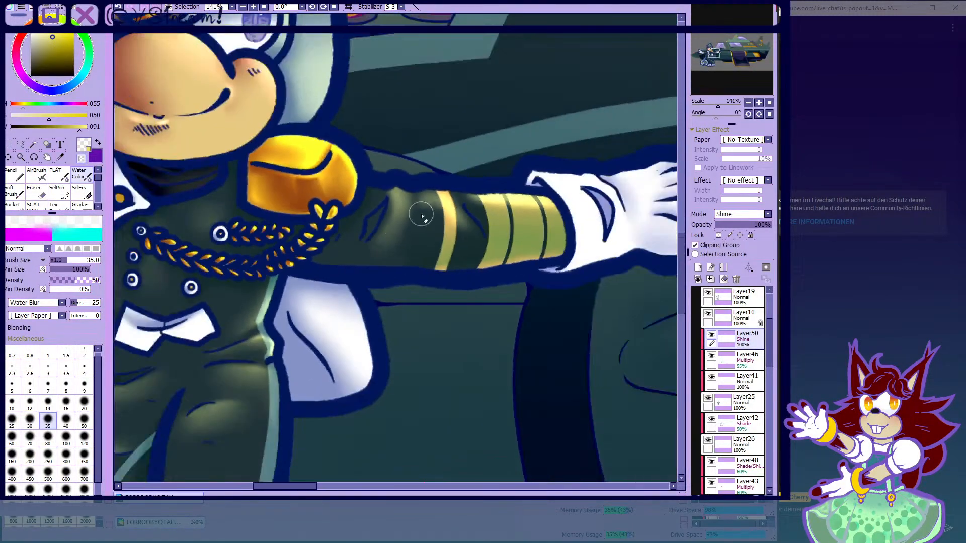
scroll(410, 219, up, 2)
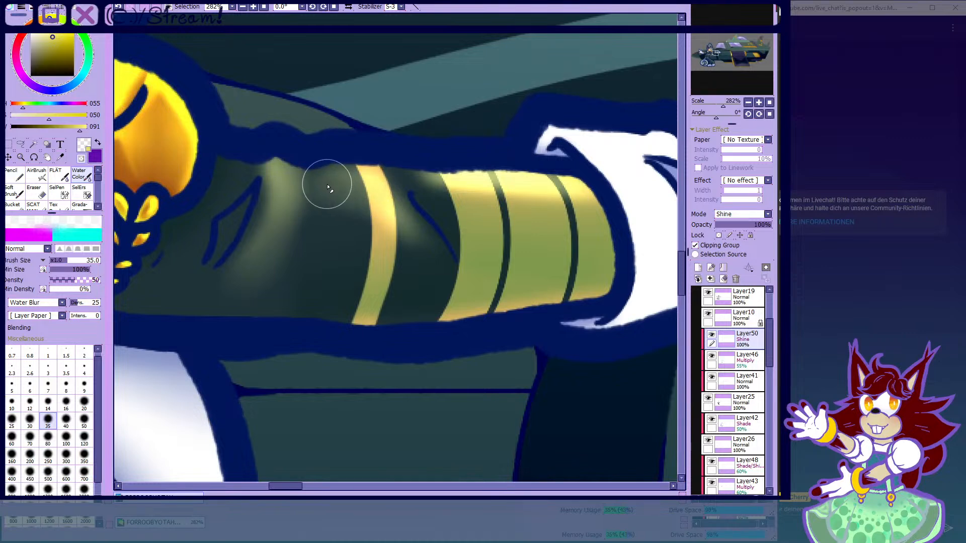
drag(438, 187, 588, 206)
- Airbrush yellow highlights on both sides of the image-right sleeve's narrow gold stripe and blend them with Water Color at size 35
click(39, 176)
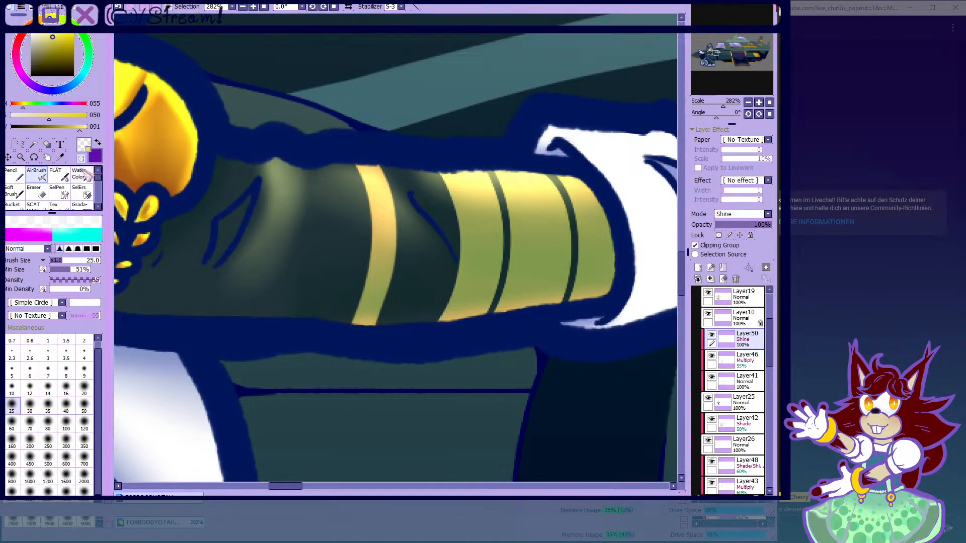
mouse_move(309, 175)
mouse_down()
mouse_move(362, 171)
mouse_move(426, 236)
mouse_up()
click(84, 179)
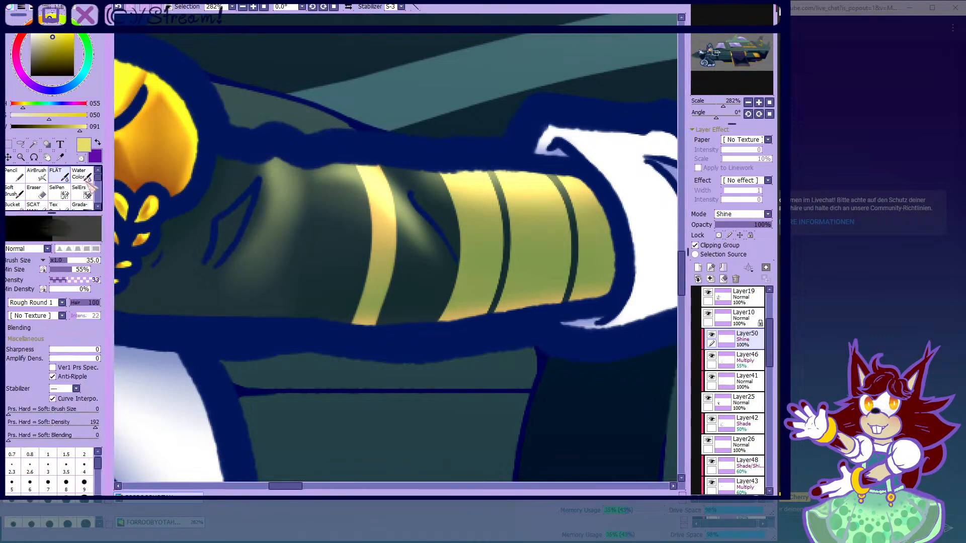
drag(332, 178, 386, 233)
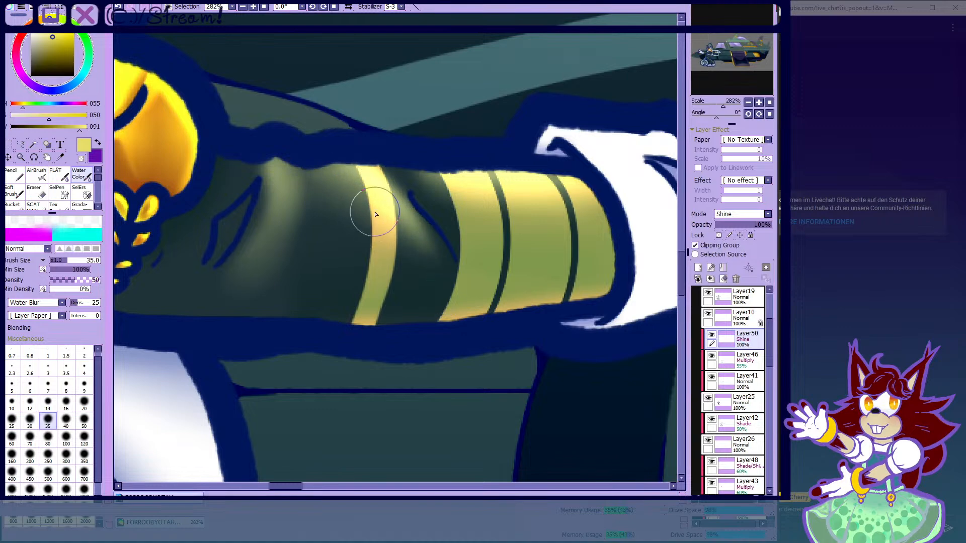
scroll(377, 216, down, 2)
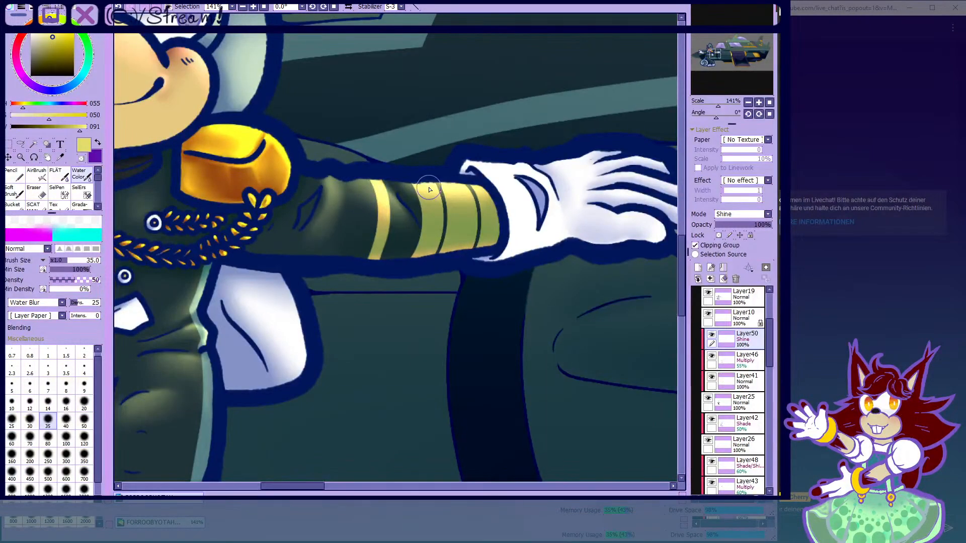
- Broaden the highlight beside the image-right shoulder fold with a yellow AirBrush at size 25 and trim its edges with transparent strokes
scroll(332, 177, up, 3)
key(a)
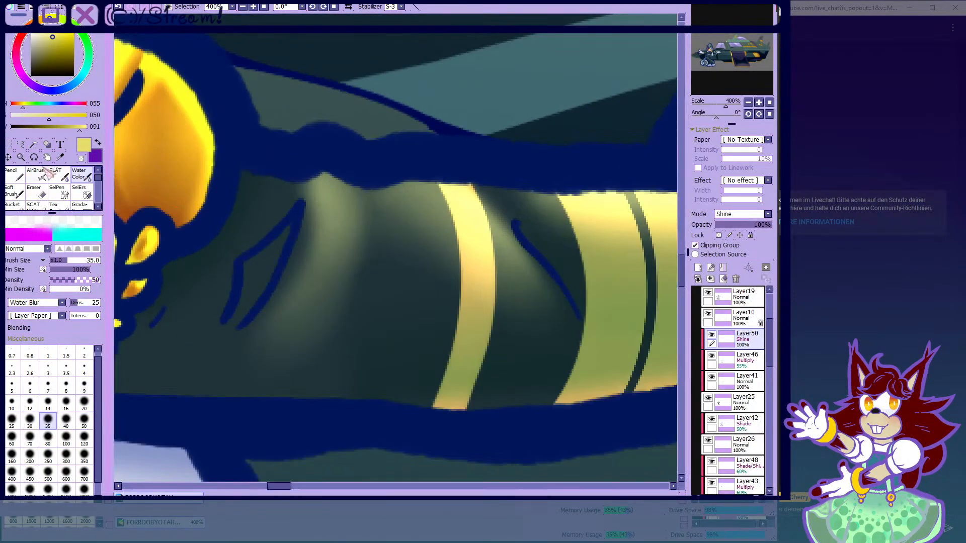
drag(337, 180, 362, 283)
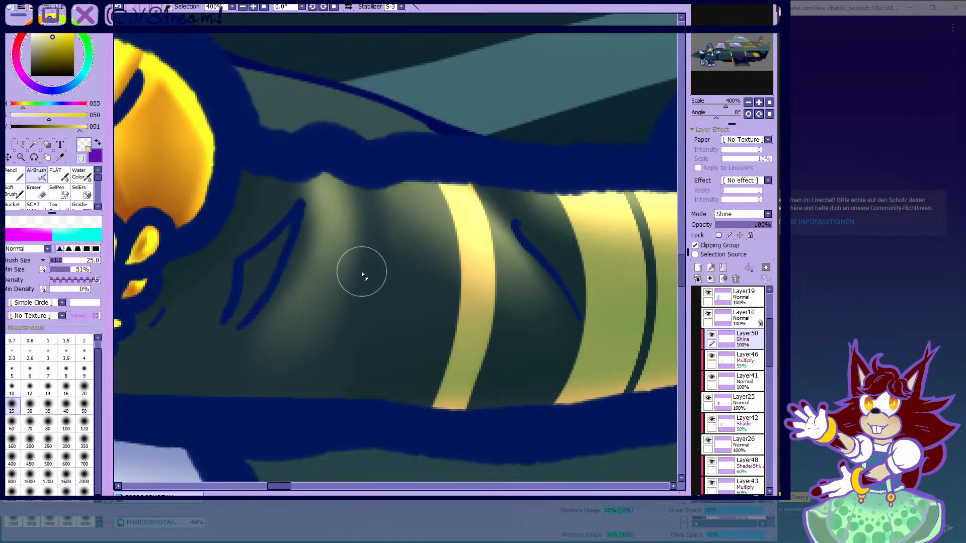
drag(362, 177, 400, 342)
mouse_move(367, 242)
mouse_down()
mouse_move(328, 299)
mouse_move(249, 367)
mouse_up()
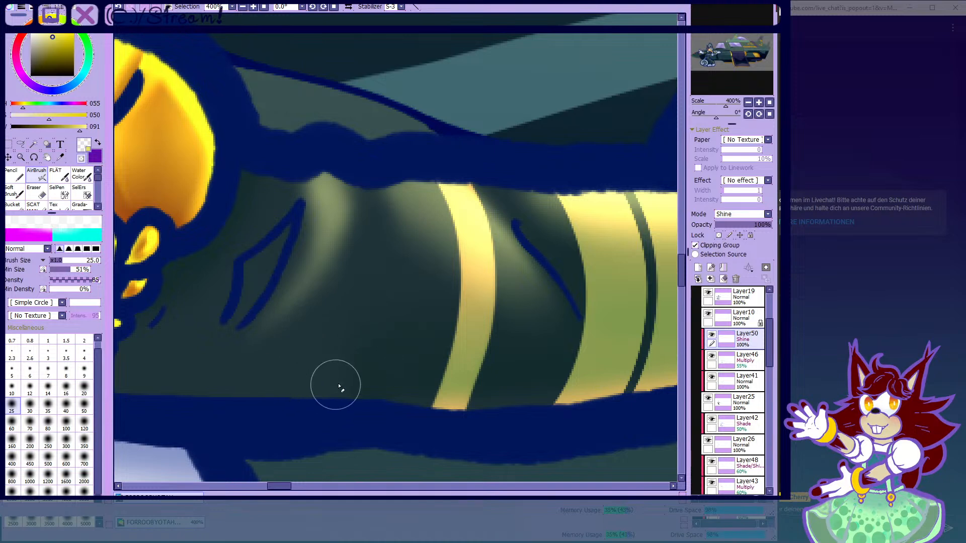
scroll(319, 302, down, 3)
scroll(318, 296, up, 2)
- Airbrush a brighter yellow accent along the image-right shoulder fold at size 14 and blend it with Water Color at size 35
click(81, 158)
click(48, 387)
scroll(258, 258, up, 2)
drag(312, 173, 289, 324)
click(79, 174)
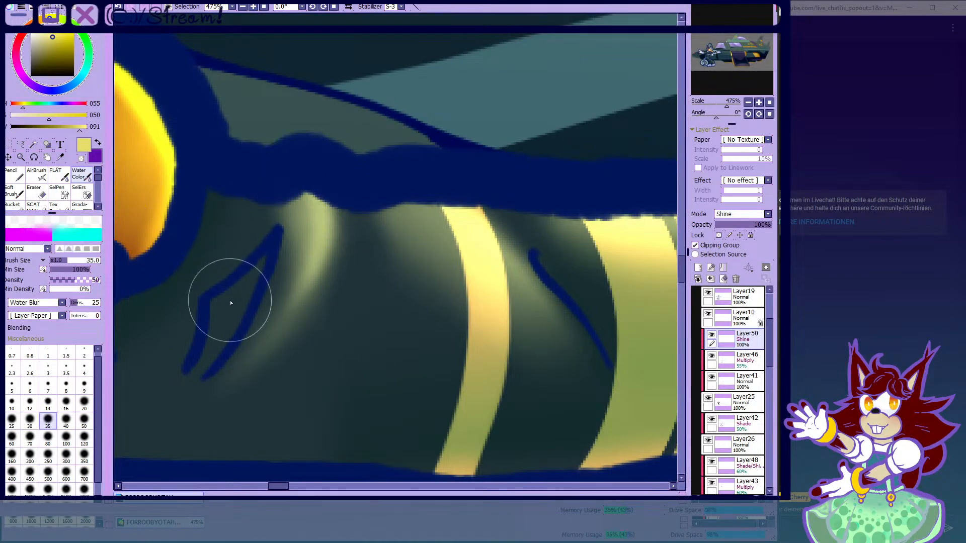
- Add a yellow AirBrush highlight at size 14 around the lower tip of the image-right shoulder fold and blend it with Water Color at size 35
click(21, 174)
click(35, 175)
scroll(462, 210, down, 5)
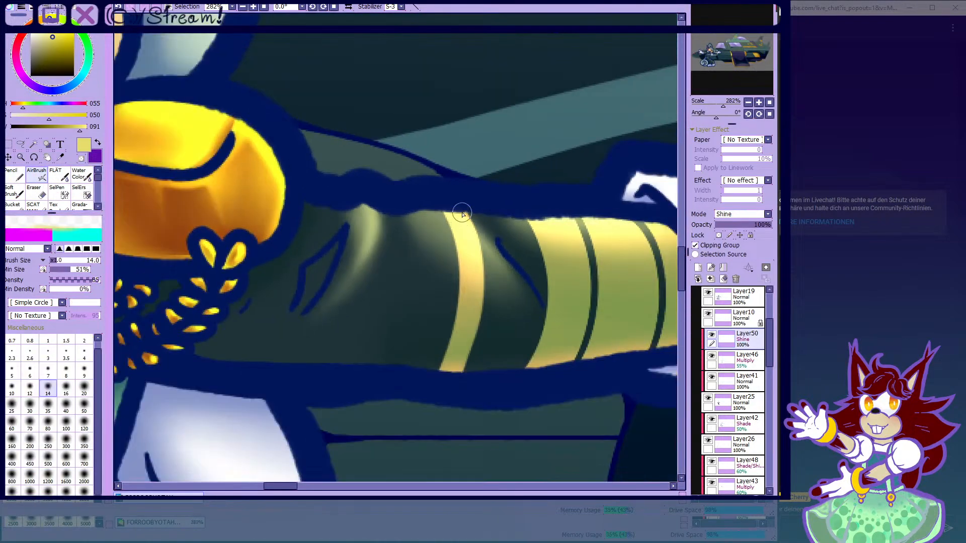
scroll(390, 247, up, 7)
mouse_move(350, 203)
mouse_down()
mouse_move(304, 315)
mouse_move(390, 307)
mouse_up()
click(79, 174)
scroll(306, 218, down, 1)
mouse_move(306, 219)
mouse_down()
mouse_move(310, 210)
mouse_move(371, 334)
mouse_up()
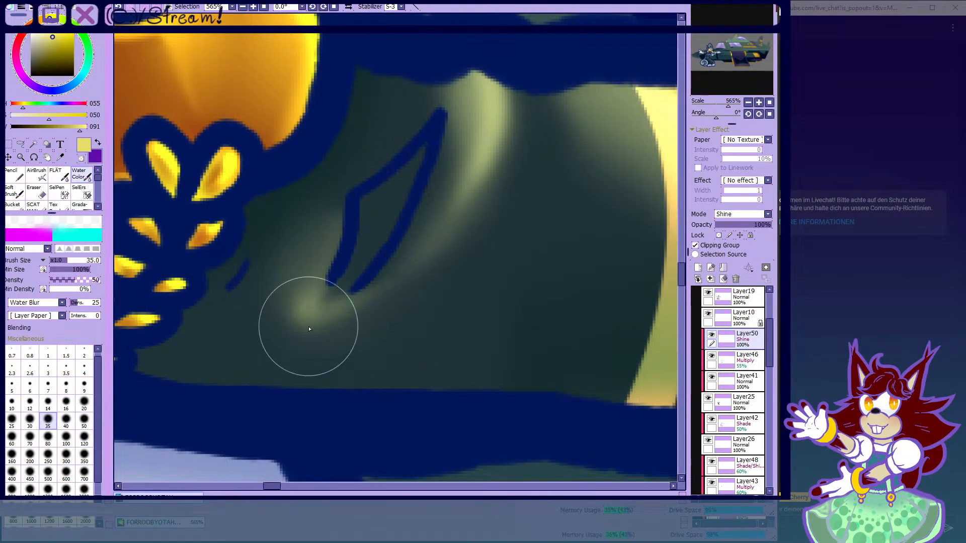
- Trim the highlight at the shoulder fold's lower tip with a transparent AirBrush at size 9
click(36, 174)
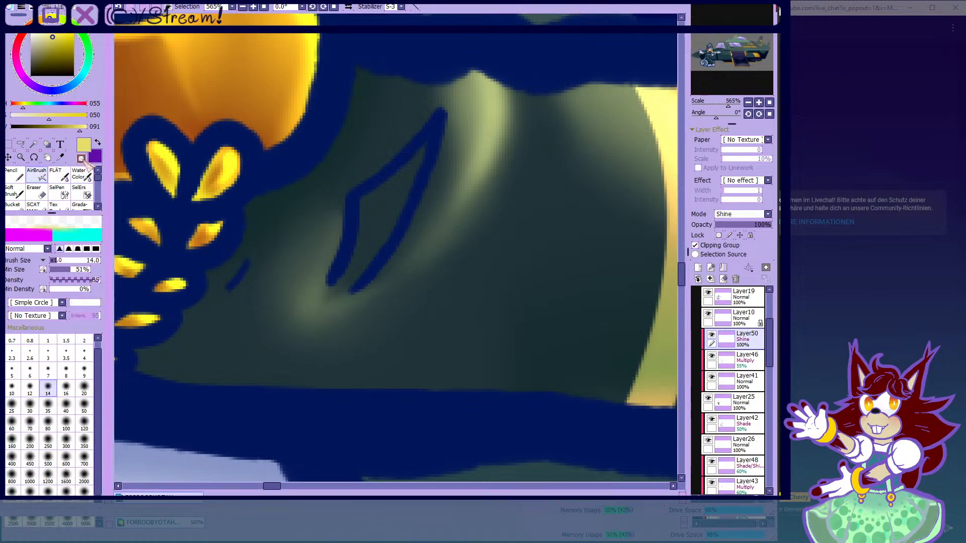
click(81, 159)
click(84, 372)
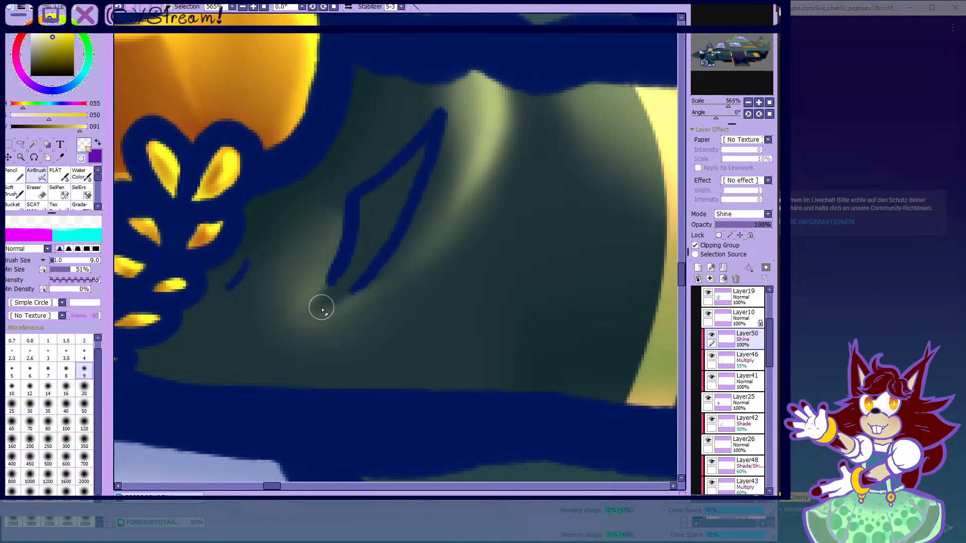
- Airbrush a small curved yellow accent at the fold tip at size 9 and blend it with Water Color at sizes 7 and 12
click(83, 145)
drag(297, 296, 354, 311)
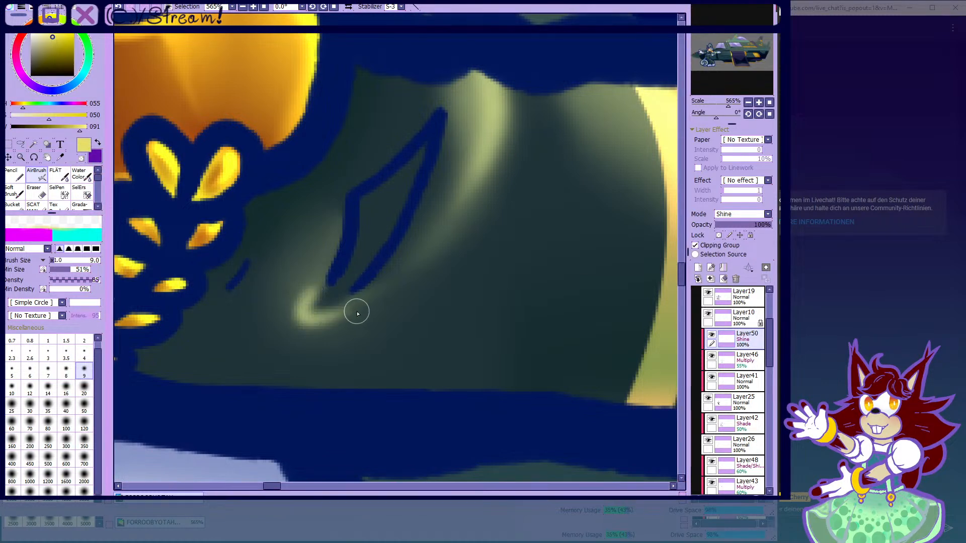
click(79, 174)
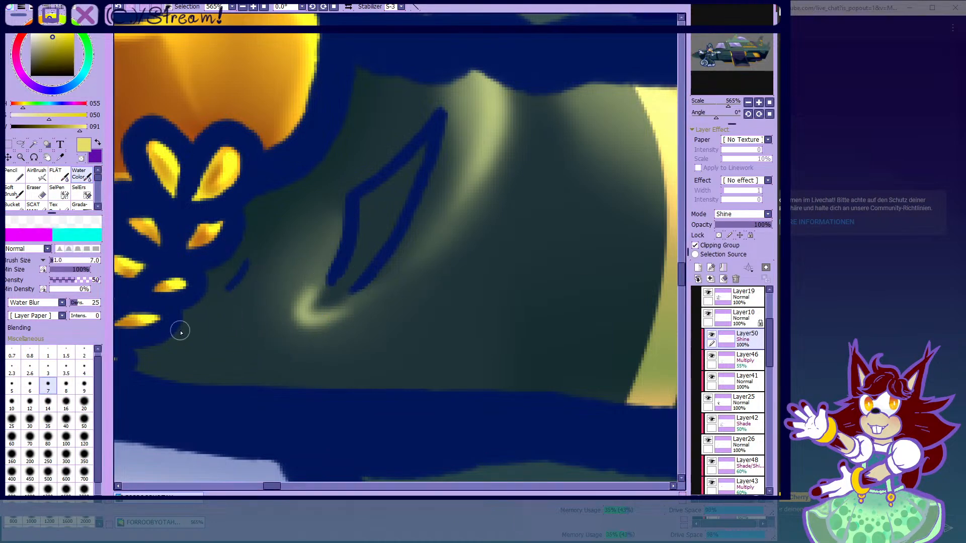
drag(284, 321, 394, 248)
click(30, 403)
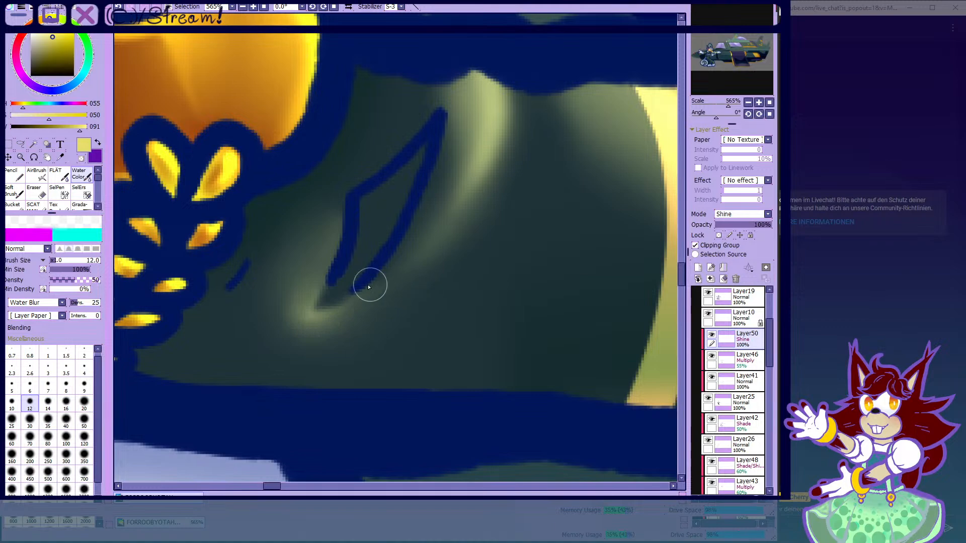
scroll(380, 288, down, 5)
- Airbrush a yellow highlight along the jacket chest beside the image-left armhole at size 14
click(37, 173)
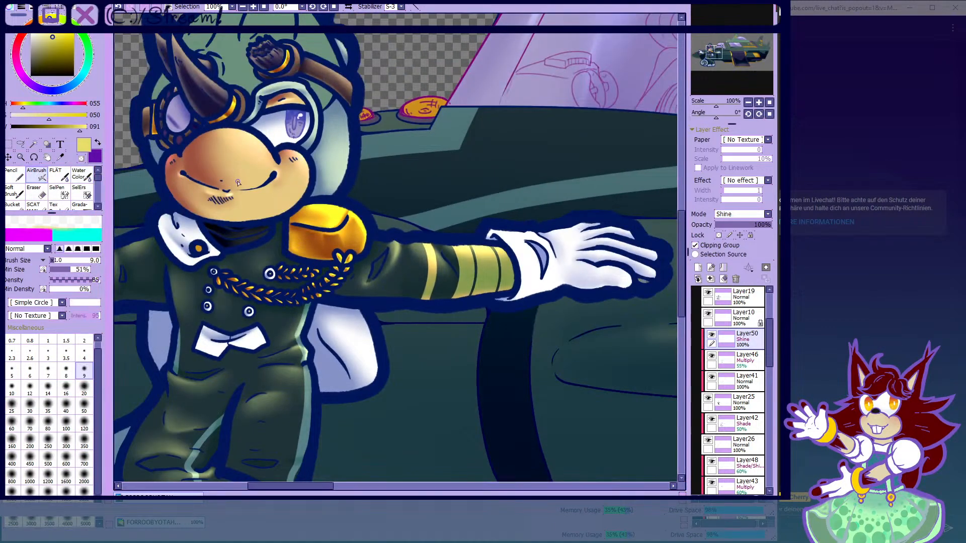
scroll(387, 203, down, 2)
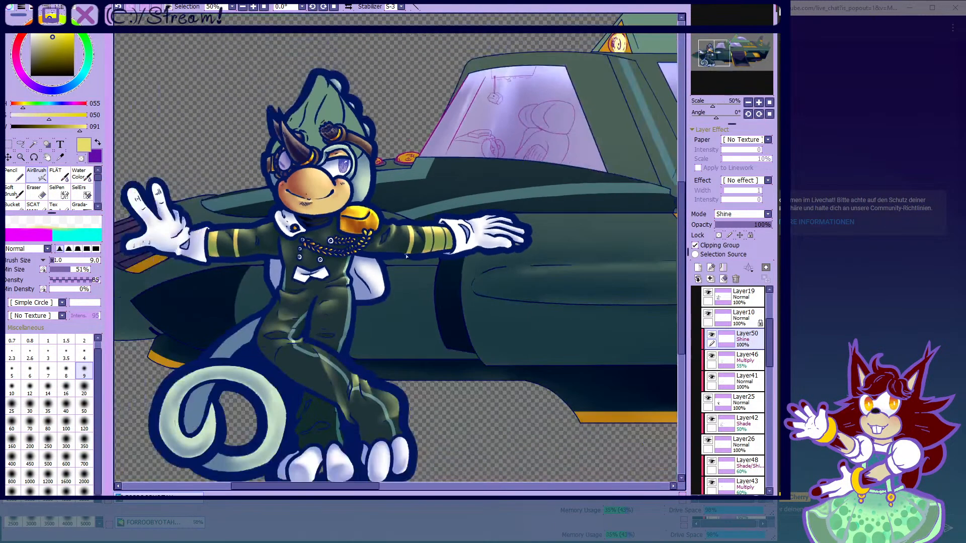
scroll(299, 311, up, 1)
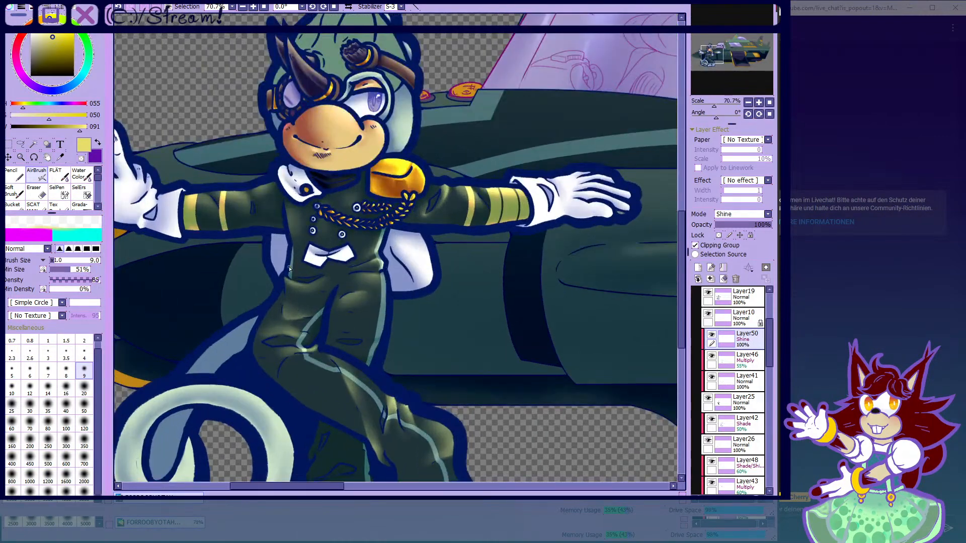
scroll(289, 270, up, 4)
key(bracketright)
key(bracketright)
key(bracketright)
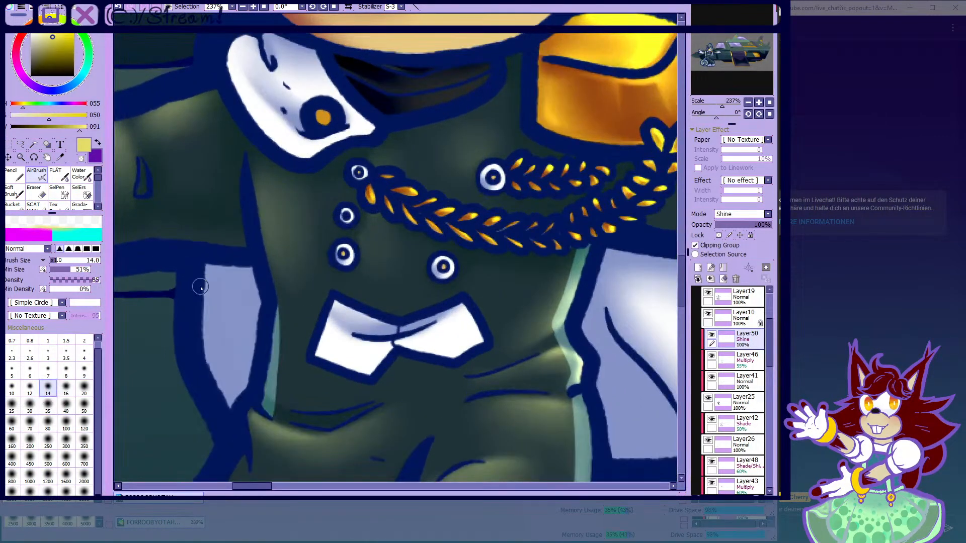
scroll(232, 183, up, 1)
mouse_move(273, 191)
mouse_down()
mouse_move(291, 289)
mouse_move(270, 160)
mouse_up()
- Blend the chest highlight beside the armhole using Water Color with an enlarged brush
click(83, 177)
key(bracketright)
key(bracketright)
key(bracketright)
key(bracketright)
key(bracketright)
key(bracketright)
drag(286, 280, 264, 174)
- Airbrush a broader yellow highlight along the jacket's image-left chest edge at size 35 and blend it with Water Color at size 35
click(38, 174)
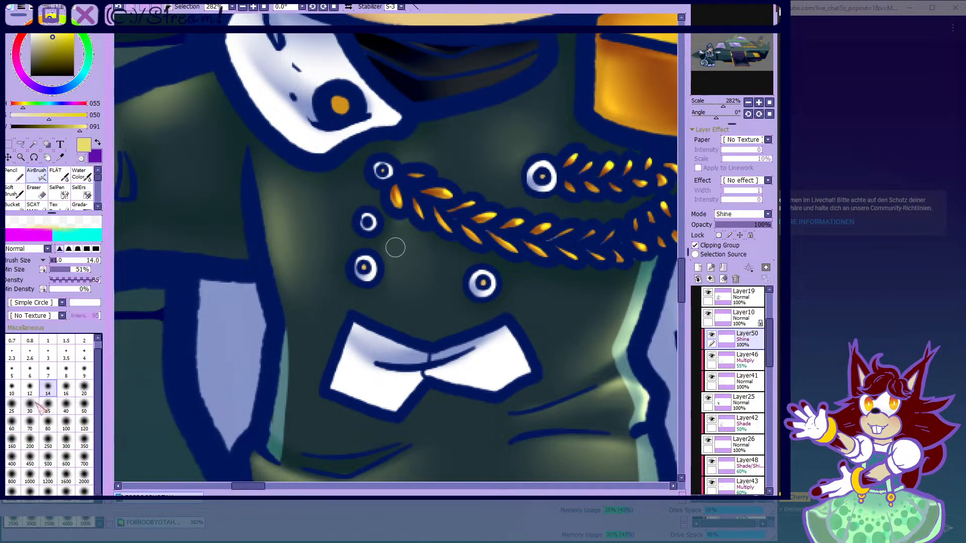
mouse_move(280, 221)
mouse_down()
mouse_move(311, 327)
mouse_move(277, 188)
mouse_move(293, 277)
mouse_up()
click(78, 175)
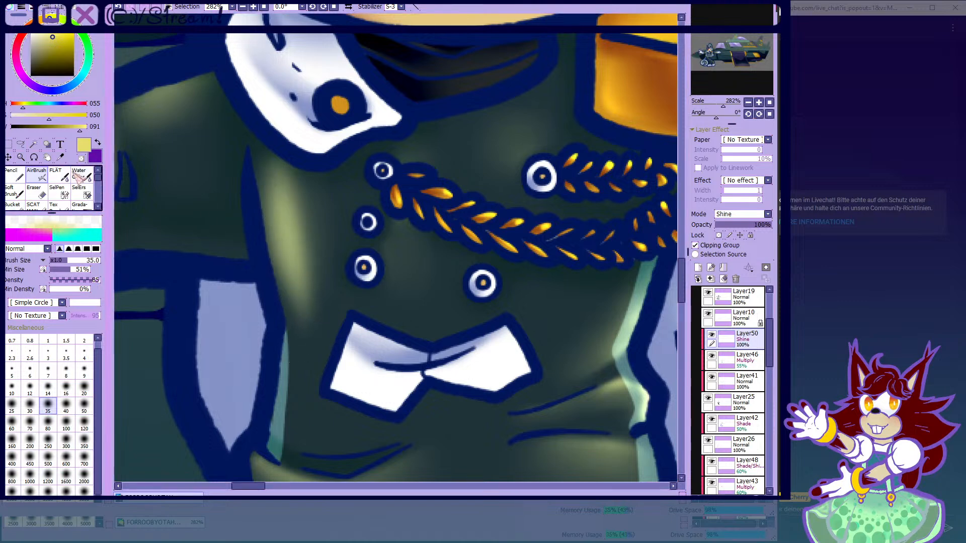
mouse_move(305, 231)
mouse_down()
mouse_move(309, 262)
mouse_move(263, 149)
mouse_move(314, 334)
mouse_move(285, 170)
mouse_move(304, 234)
mouse_up()
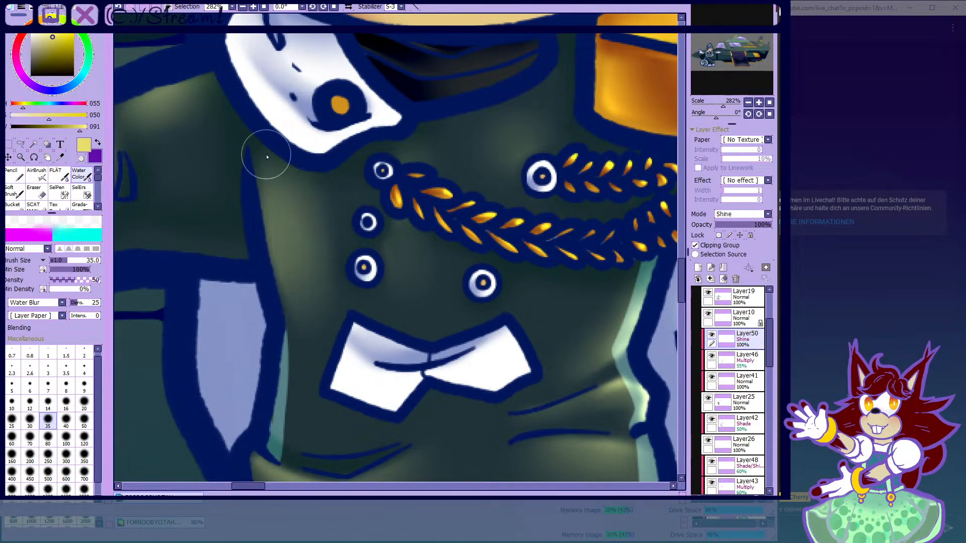
- Trim the upper part of the image-left chest highlight below the collar with a transparent AirBrush at size 35
click(37, 175)
click(81, 159)
drag(294, 178, 334, 179)
scroll(293, 208, down, 5)
scroll(289, 172, up, 4)
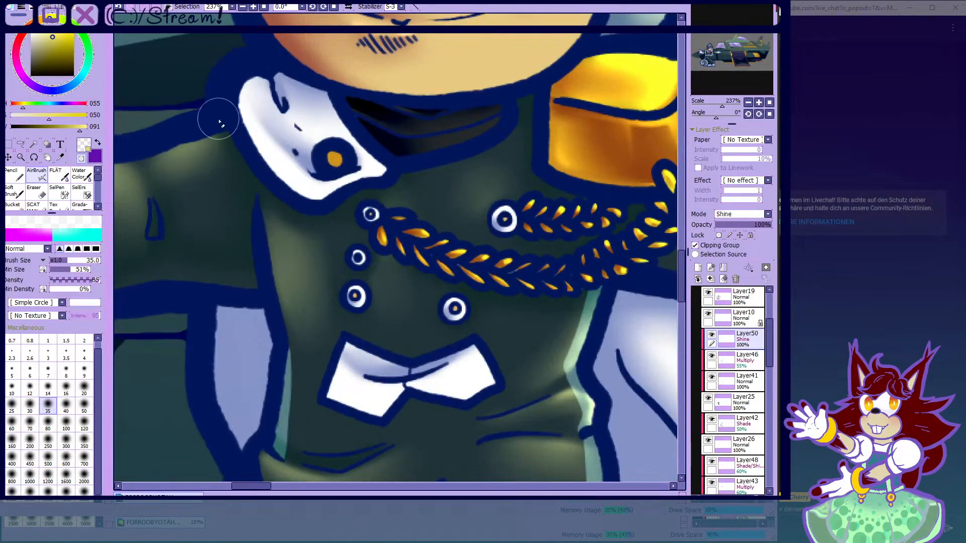
click(81, 159)
scroll(365, 225, down, 7)
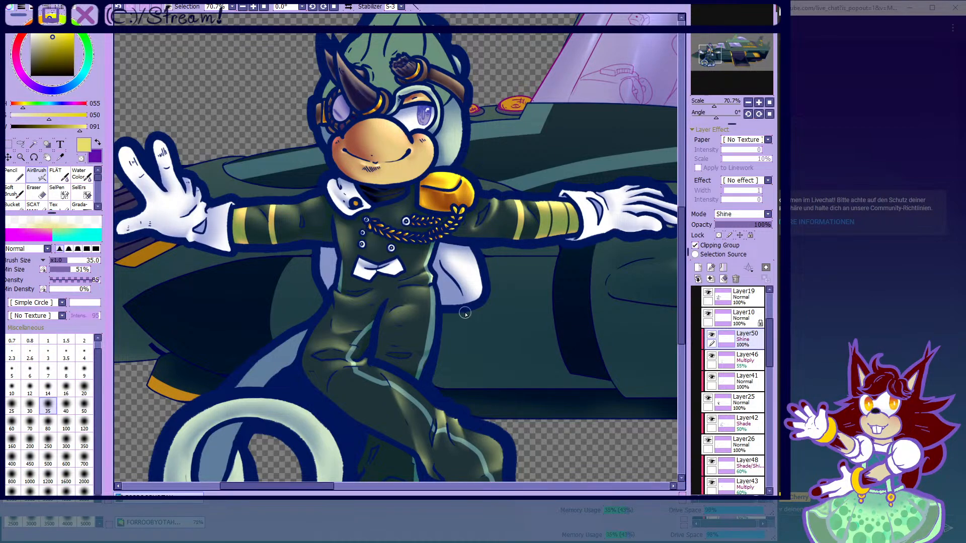
- Airbrush small yellow highlights on the jacket beside the image-left button column and above the braid's start at size 16
scroll(462, 315, down, 2)
scroll(410, 285, up, 3)
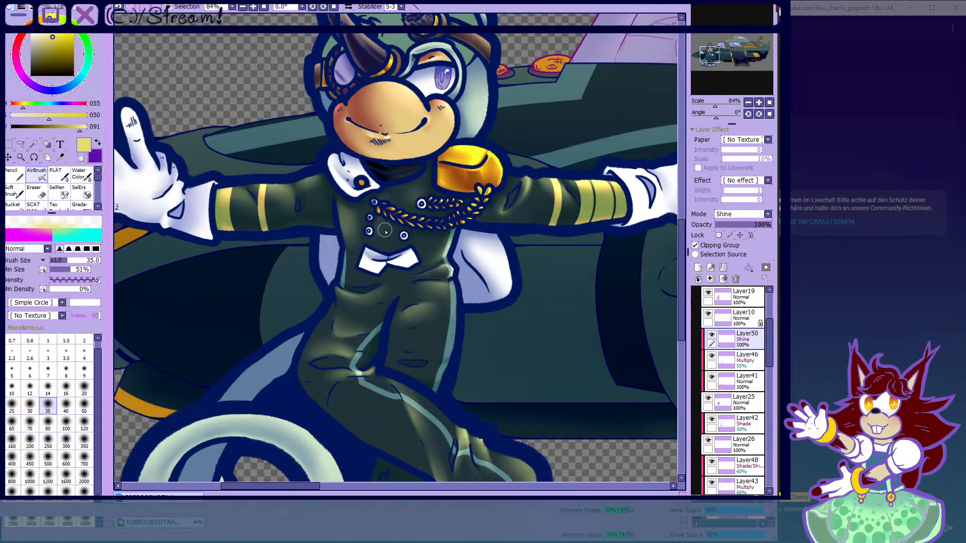
scroll(394, 228, up, 5)
click(68, 387)
scroll(341, 234, up, 6)
drag(356, 219, 363, 233)
drag(372, 282, 370, 292)
mouse_move(384, 177)
mouse_down()
mouse_move(385, 146)
mouse_move(350, 134)
mouse_move(352, 216)
mouse_move(354, 160)
mouse_move(362, 199)
mouse_move(366, 172)
mouse_up()
scroll(347, 133, down, 4)
scroll(353, 160, up, 1)
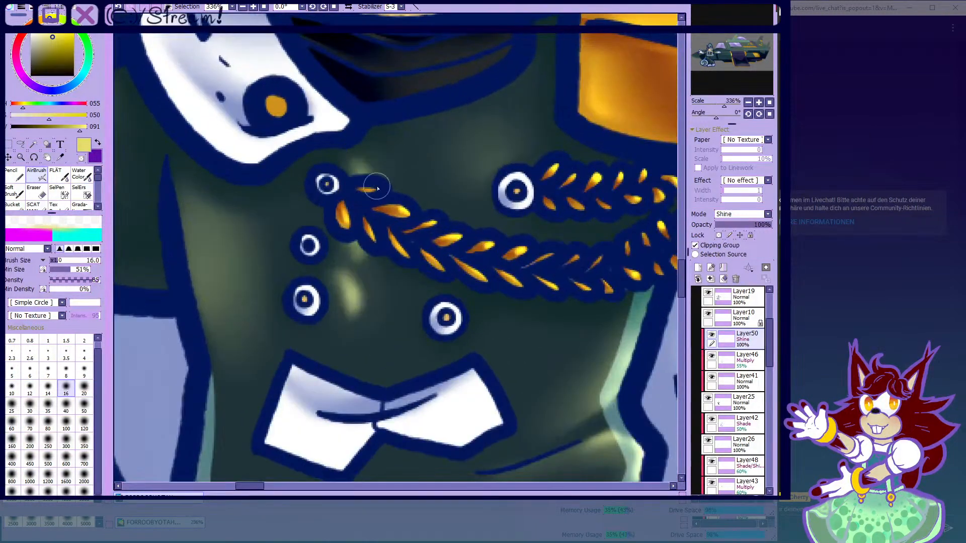
- Blend the small highlights beside the image-left button column using Water Color at size 35
scroll(347, 161, down, 2)
scroll(376, 170, up, 2)
click(80, 177)
scroll(321, 261, up, 2)
mouse_move(370, 288)
mouse_down()
mouse_move(376, 342)
mouse_move(360, 352)
mouse_move(346, 271)
mouse_move(355, 261)
mouse_move(371, 280)
mouse_up()
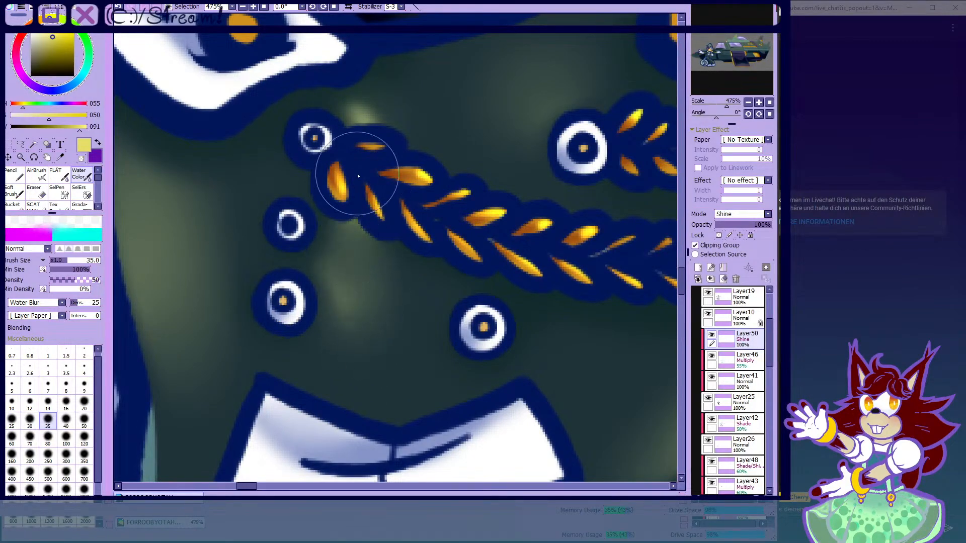
scroll(302, 166, down, 3)
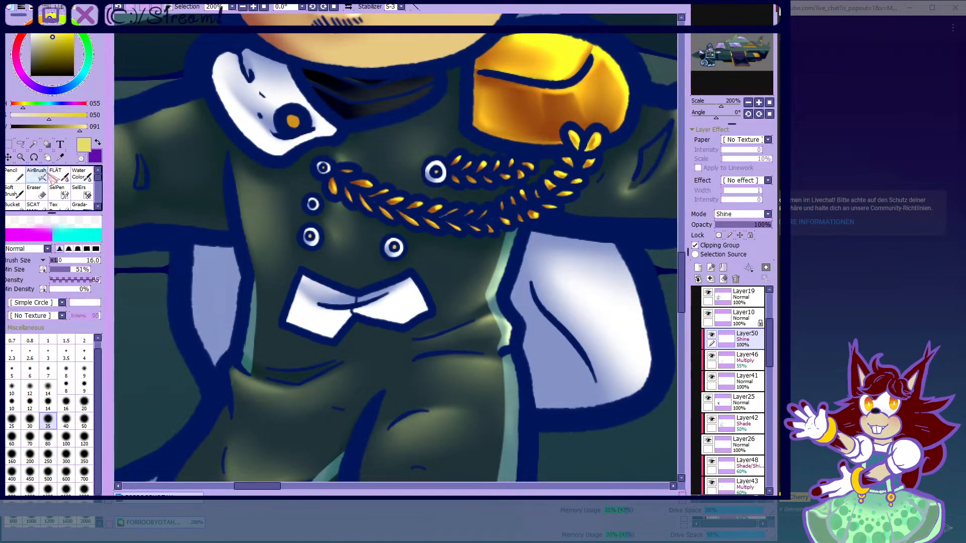
- Airbrush a curved yellow highlight above the upper braid's button at size 16 and blend it with Water Color at sizes 9 and 20
click(39, 175)
scroll(322, 212, down, 1)
scroll(355, 191, up, 4)
mouse_move(356, 192)
mouse_down()
mouse_move(377, 169)
mouse_move(410, 162)
mouse_up()
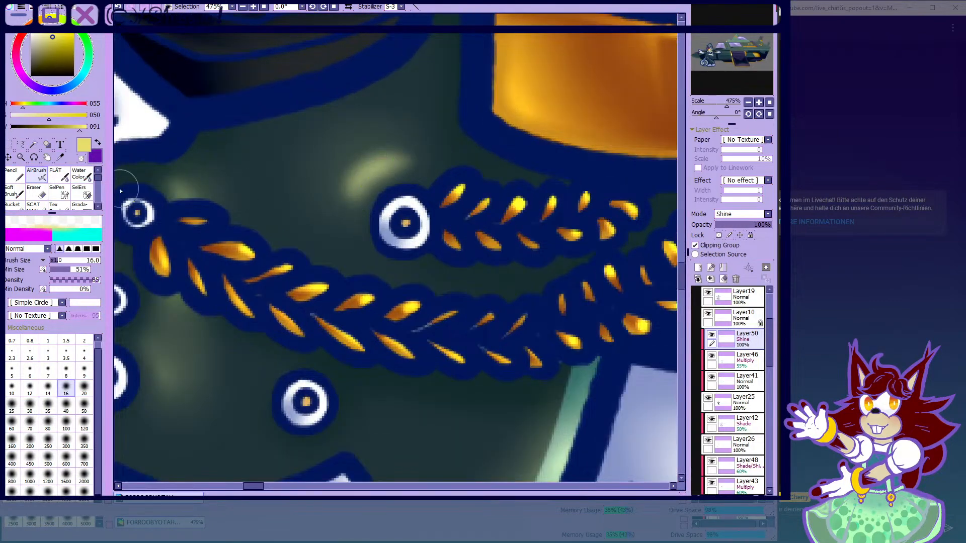
click(81, 174)
mouse_move(350, 193)
mouse_down()
mouse_move(405, 136)
mouse_move(314, 221)
mouse_up()
click(83, 393)
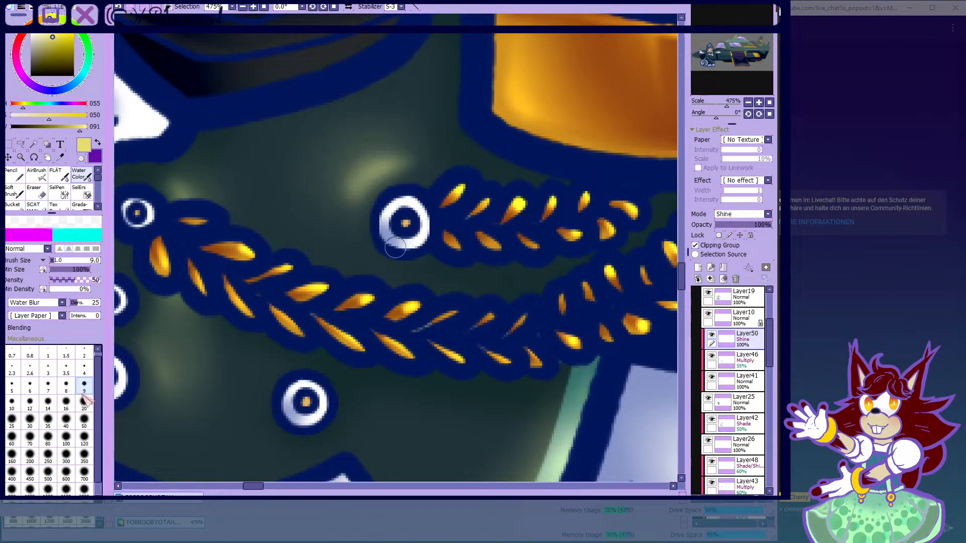
click(84, 400)
drag(341, 194, 398, 155)
- Trim the highlight above the upper braid's button with a transparent AirBrush at size 16 and reblend it with Water Color at size 20
key(v)
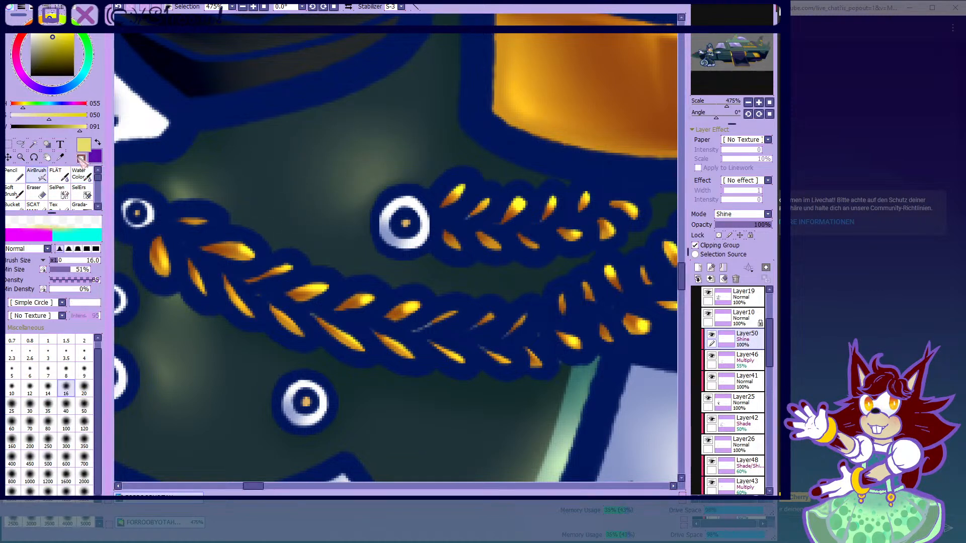
mouse_move(372, 198)
mouse_down()
mouse_move(430, 192)
mouse_move(381, 228)
mouse_up()
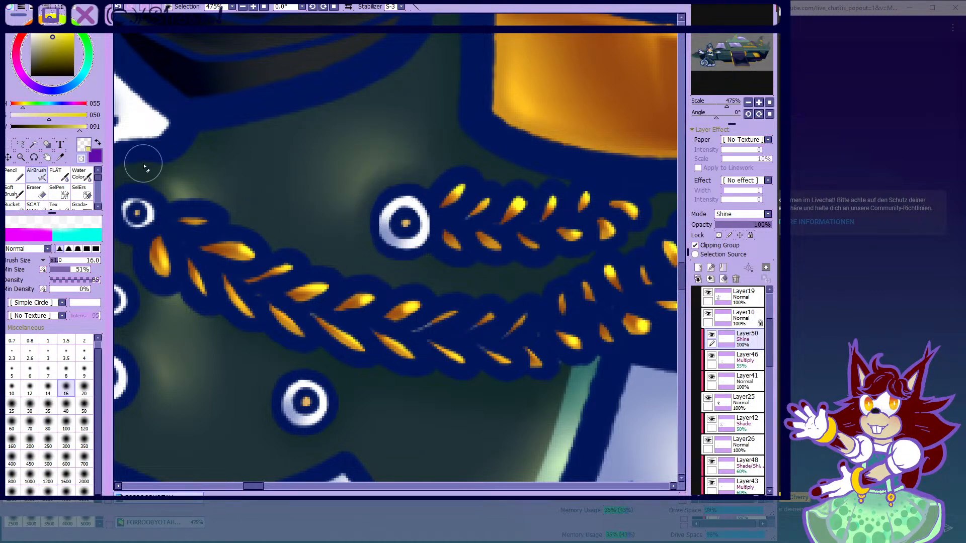
click(82, 174)
mouse_move(360, 188)
mouse_down()
mouse_move(319, 198)
mouse_move(345, 176)
mouse_up()
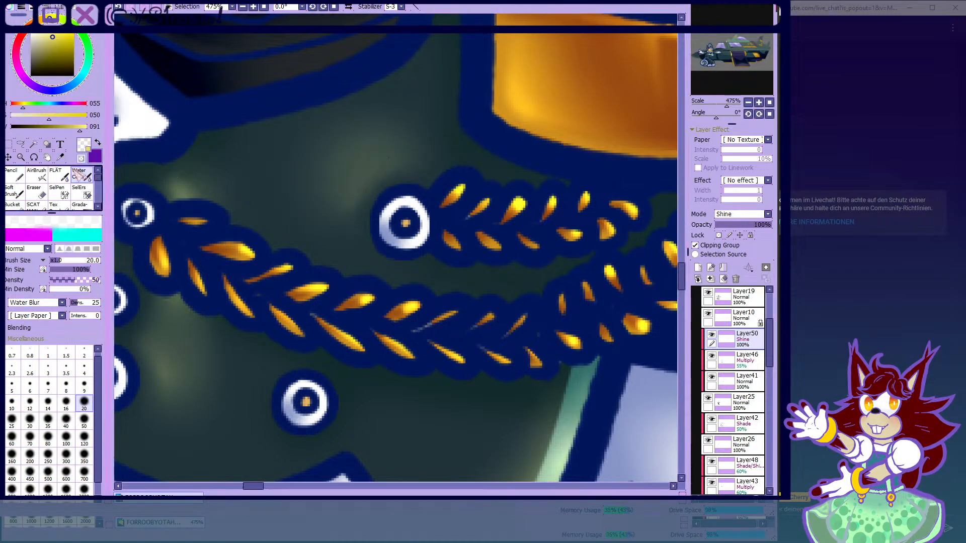
click(43, 174)
click(82, 159)
scroll(328, 184, down, 5)
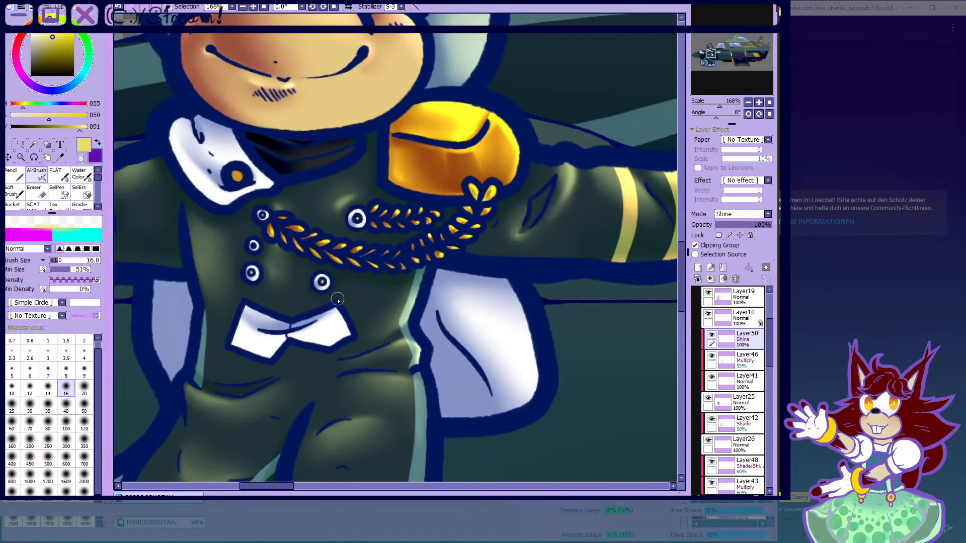
- Airbrush yellow highlights above the upper braid's button and beside the white bow's image-right tip at size 16, blending them with Water Color at size 20
scroll(337, 299, up, 5)
mouse_move(343, 273)
mouse_down()
mouse_move(356, 343)
mouse_move(384, 371)
mouse_move(357, 282)
mouse_move(345, 273)
mouse_move(363, 318)
mouse_move(340, 285)
mouse_move(392, 381)
mouse_up()
click(74, 181)
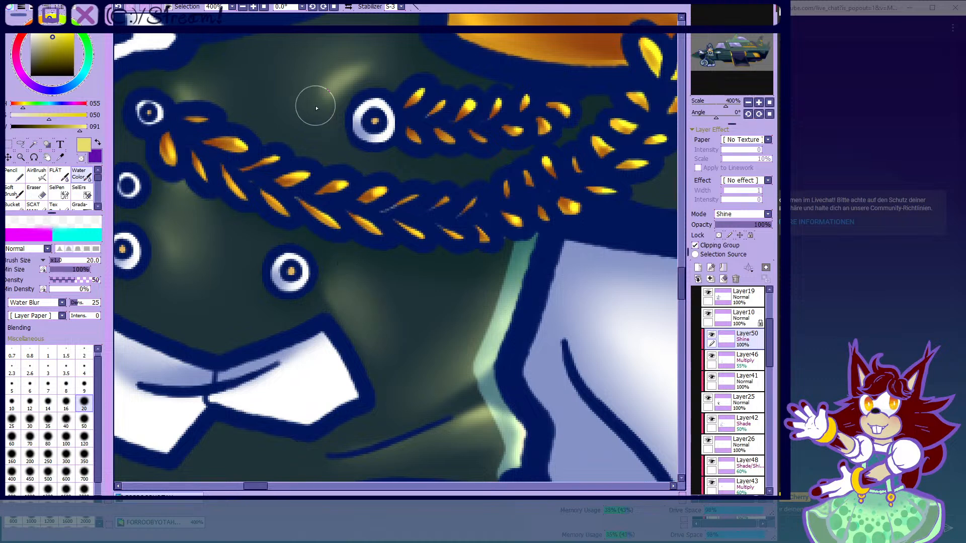
mouse_move(308, 110)
mouse_down()
mouse_move(375, 62)
mouse_move(328, 148)
mouse_up()
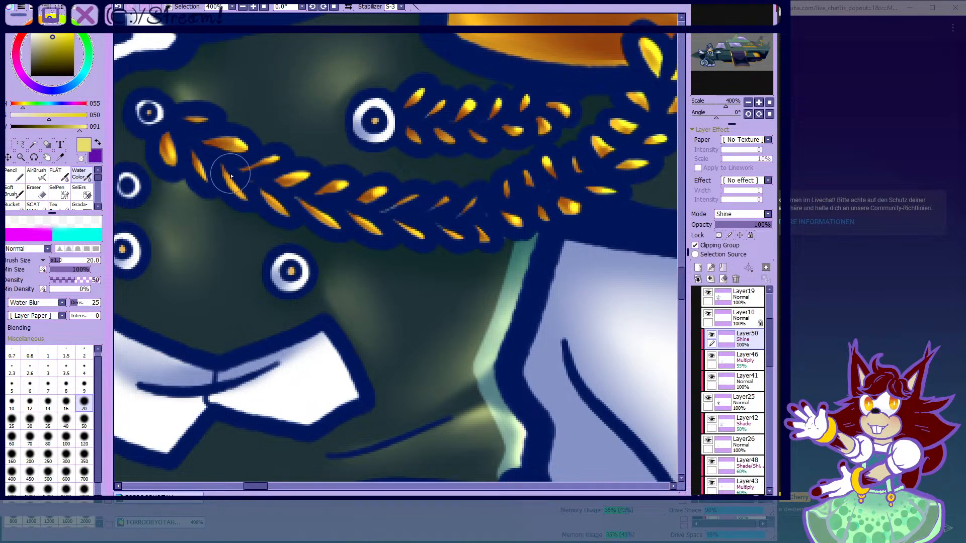
click(36, 176)
click(81, 158)
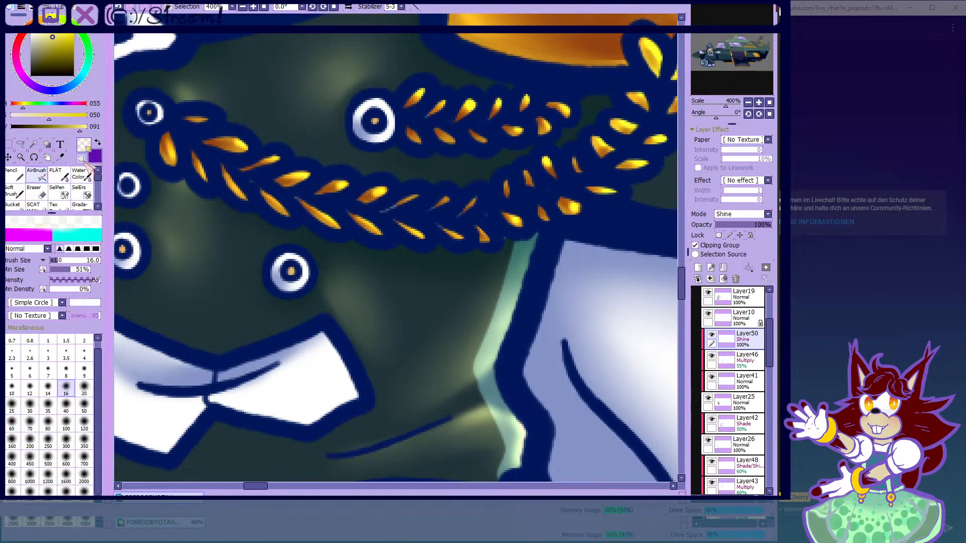
click(81, 159)
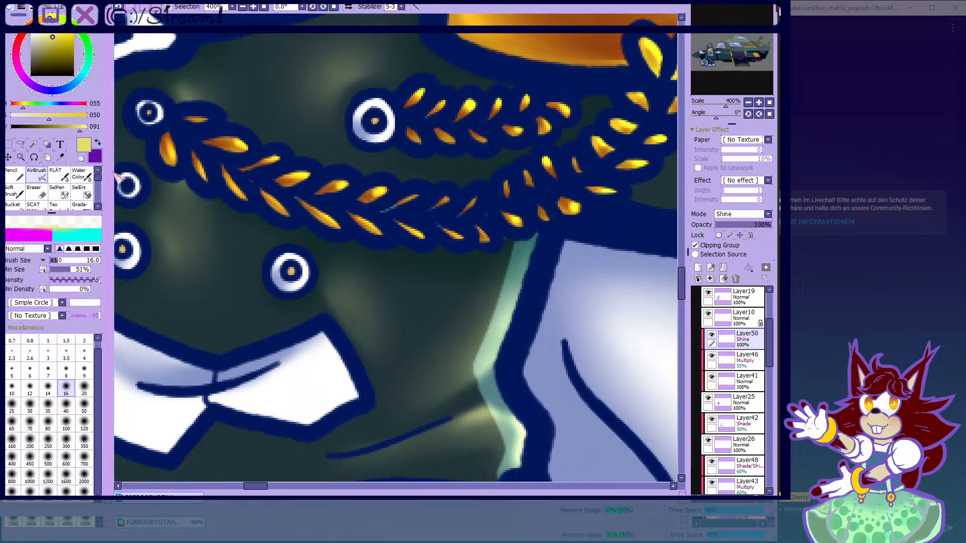
- Airbrush a stronger yellow accent between the lower image-right button and the white bow's tip at size 16
scroll(322, 229, down, 2)
scroll(311, 252, up, 3)
mouse_move(310, 247)
mouse_down()
mouse_move(309, 235)
mouse_move(306, 252)
mouse_move(353, 304)
mouse_up()
click(81, 159)
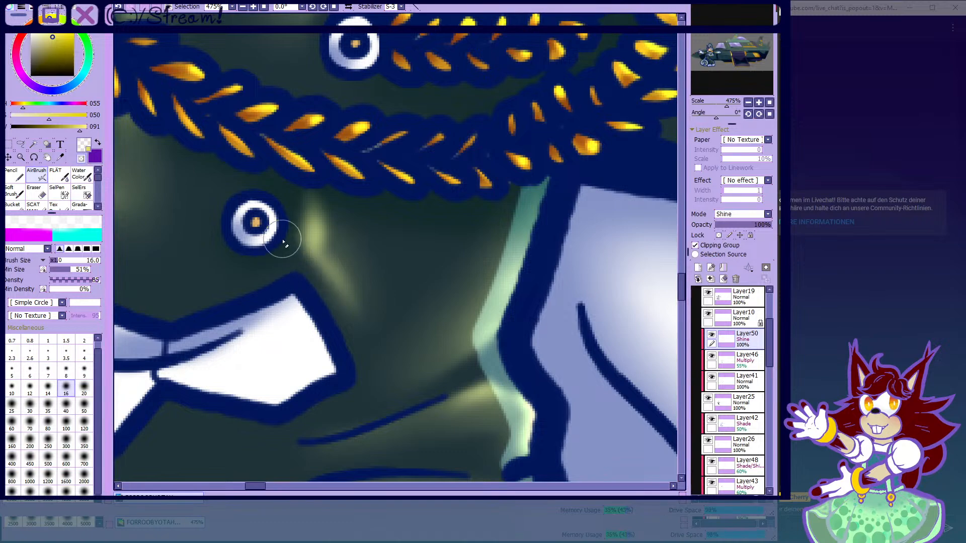
- Blend the accent beside the lower image-right button and bow tip using Water Color at size 20
click(79, 173)
mouse_move(330, 216)
mouse_down()
mouse_move(313, 190)
mouse_move(332, 272)
mouse_up()
scroll(317, 234, down, 4)
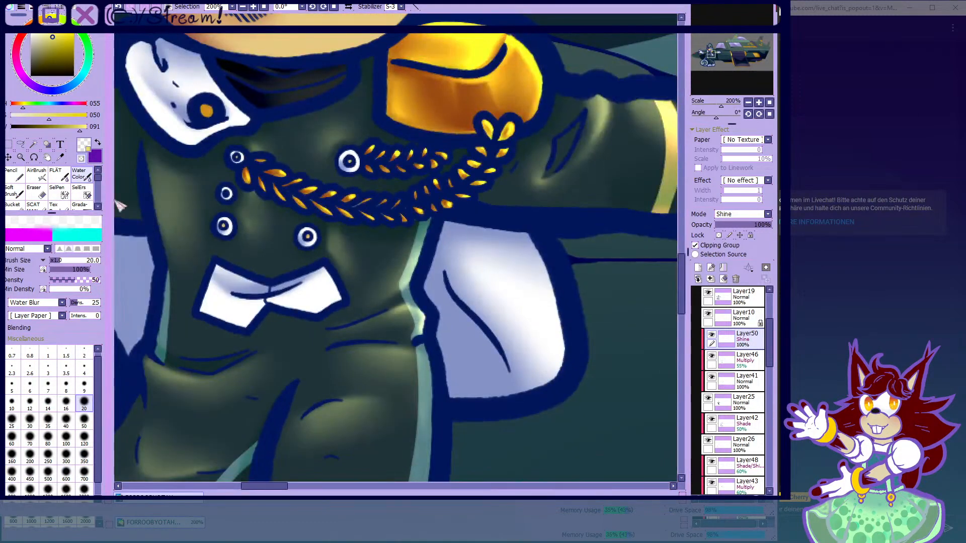
scroll(330, 244, up, 5)
mouse_move(310, 166)
mouse_down()
mouse_move(344, 245)
mouse_move(331, 183)
mouse_move(313, 215)
mouse_move(386, 333)
mouse_up()
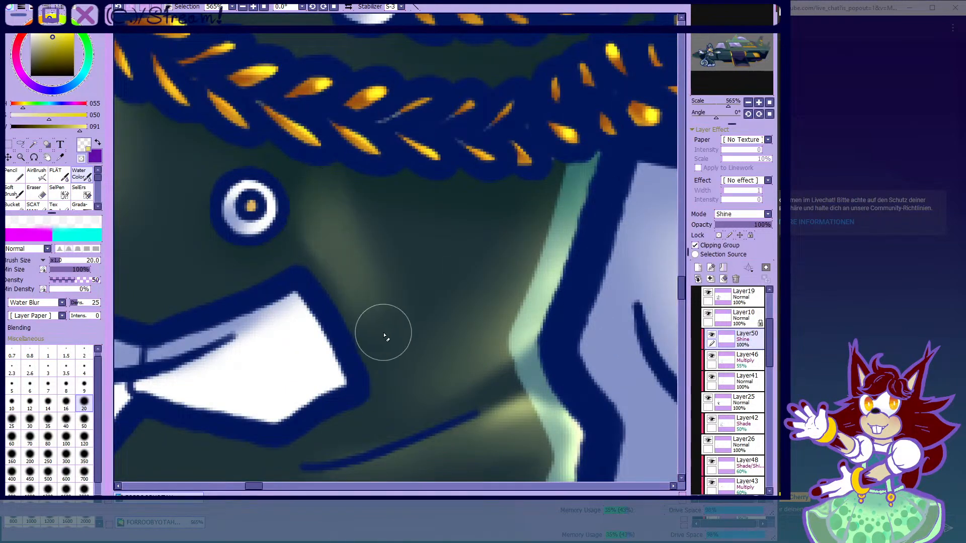
scroll(216, 250, down, 6)
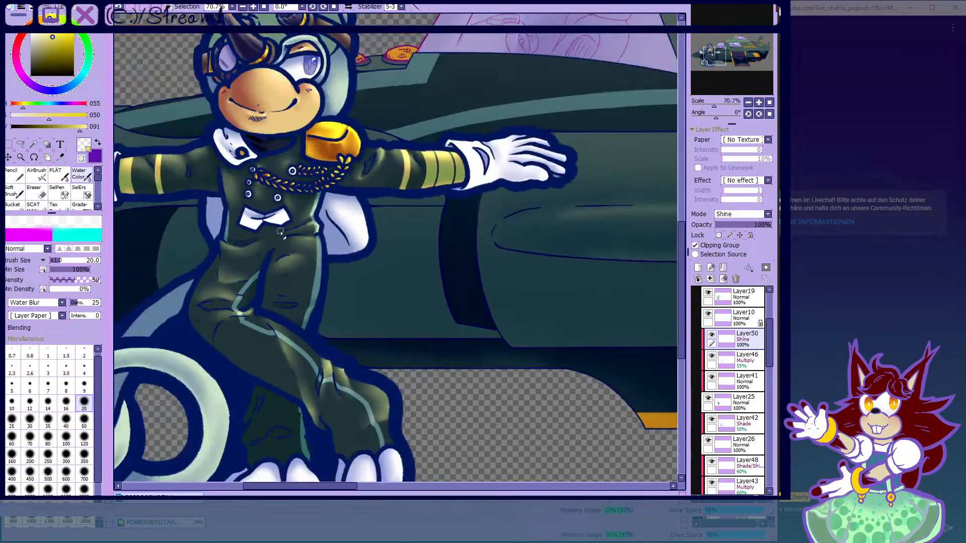
- Airbrush a long yellow highlight along the diagonal waist fold below the white bow at size 16
click(40, 176)
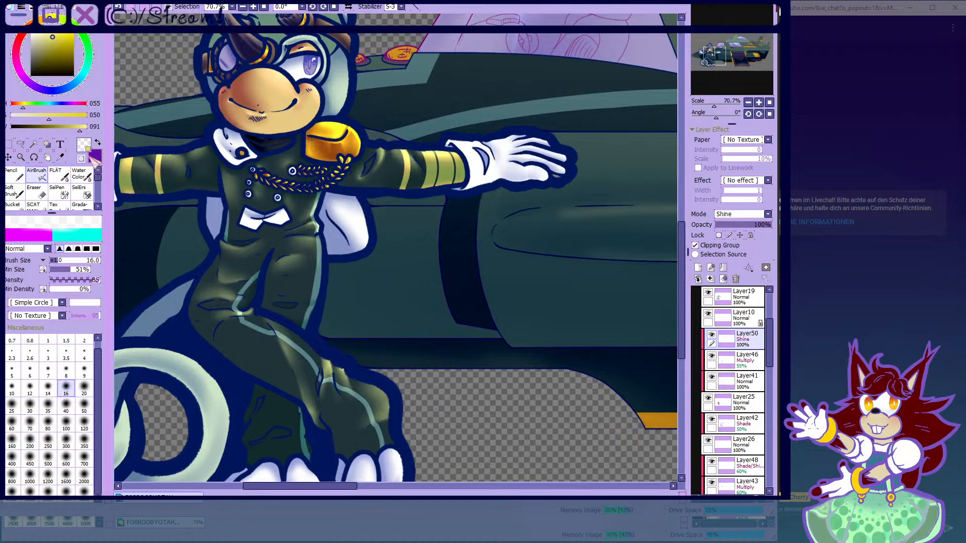
click(82, 159)
scroll(172, 158, up, 1)
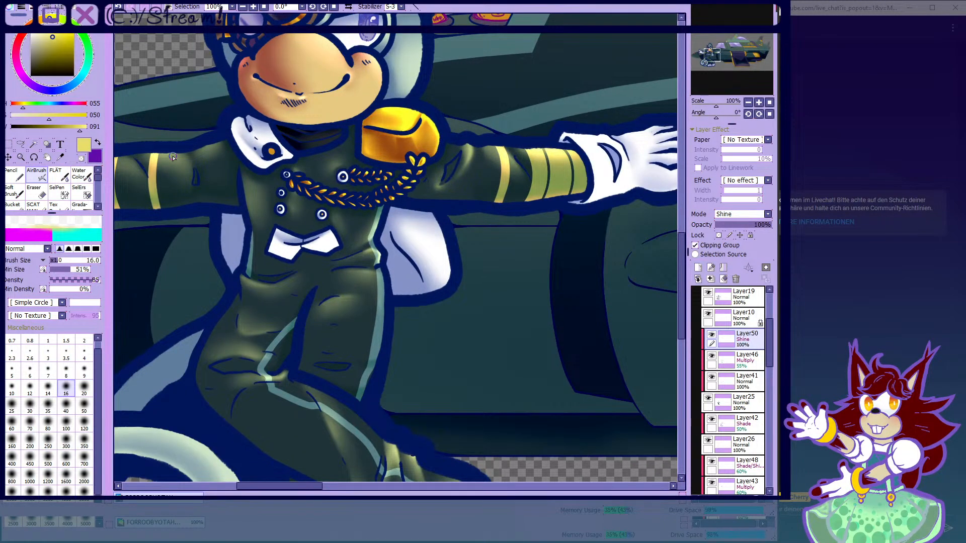
scroll(233, 250, up, 9)
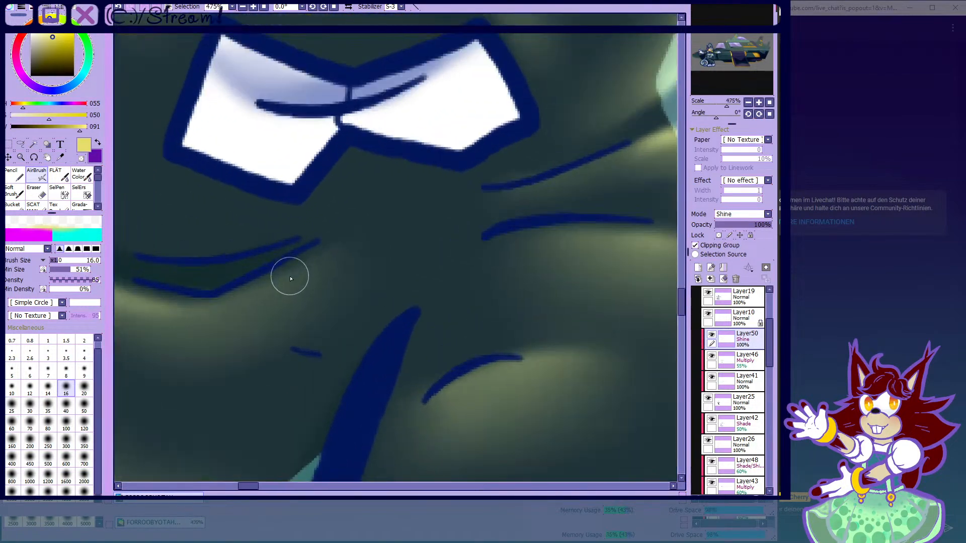
mouse_move(290, 278)
mouse_down()
mouse_move(414, 218)
mouse_move(424, 229)
mouse_move(529, 186)
mouse_move(477, 193)
mouse_move(627, 176)
mouse_move(654, 160)
mouse_up()
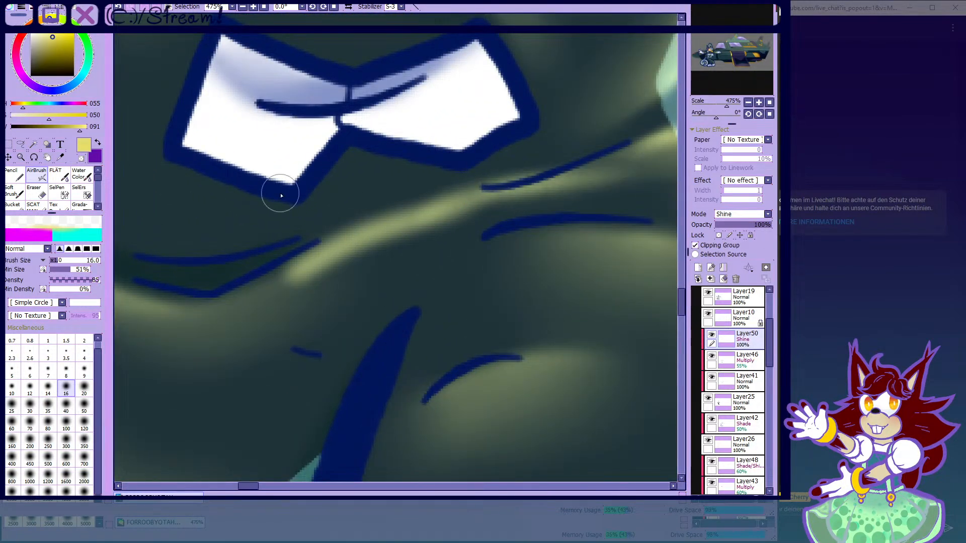
- Trim the waist fold highlight's upper edge with a transparent AirBrush at size 16 and blend it with Water Color at size 20
click(82, 159)
scroll(219, 190, down, 3)
scroll(350, 199, up, 3)
drag(348, 182, 442, 156)
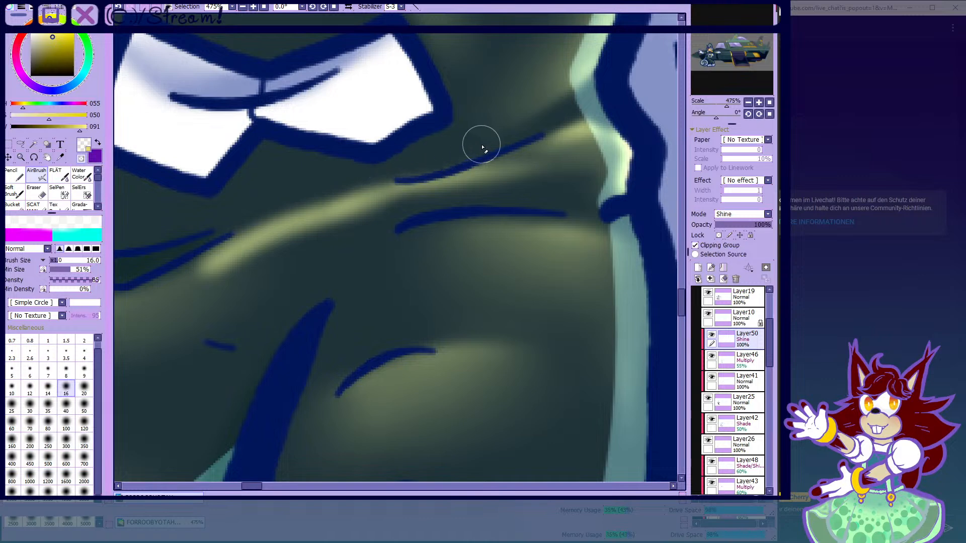
click(81, 159)
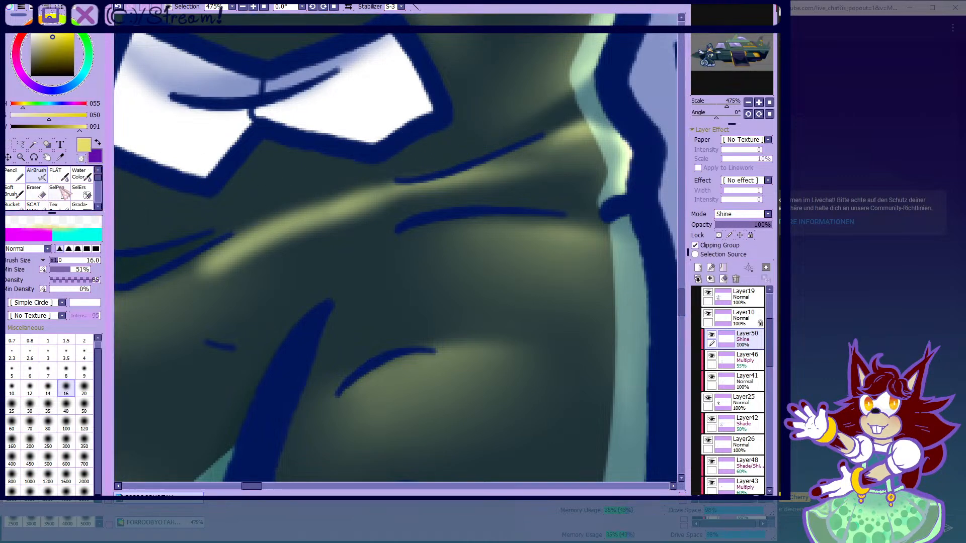
click(81, 177)
mouse_move(179, 268)
mouse_down()
mouse_move(367, 232)
mouse_move(177, 292)
mouse_move(334, 240)
mouse_move(263, 247)
mouse_move(321, 253)
mouse_move(418, 206)
mouse_up()
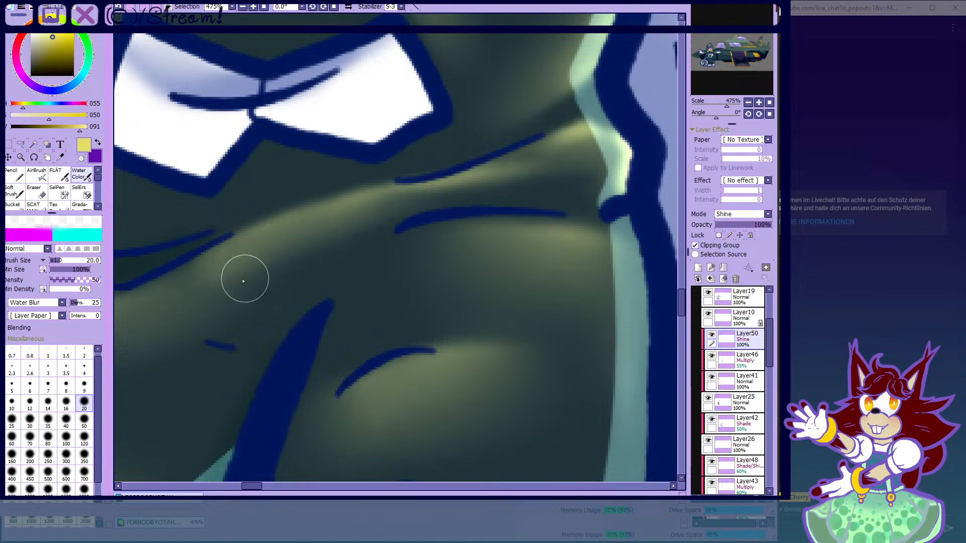
- Rework the waist fold highlight with AirBrush strokes at size 16 and undo the last two strokes
click(42, 177)
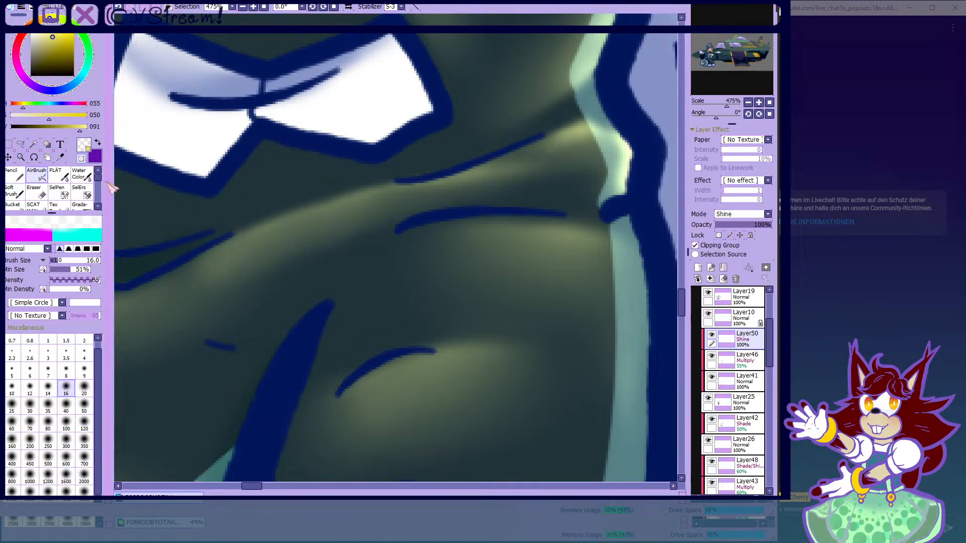
click(79, 174)
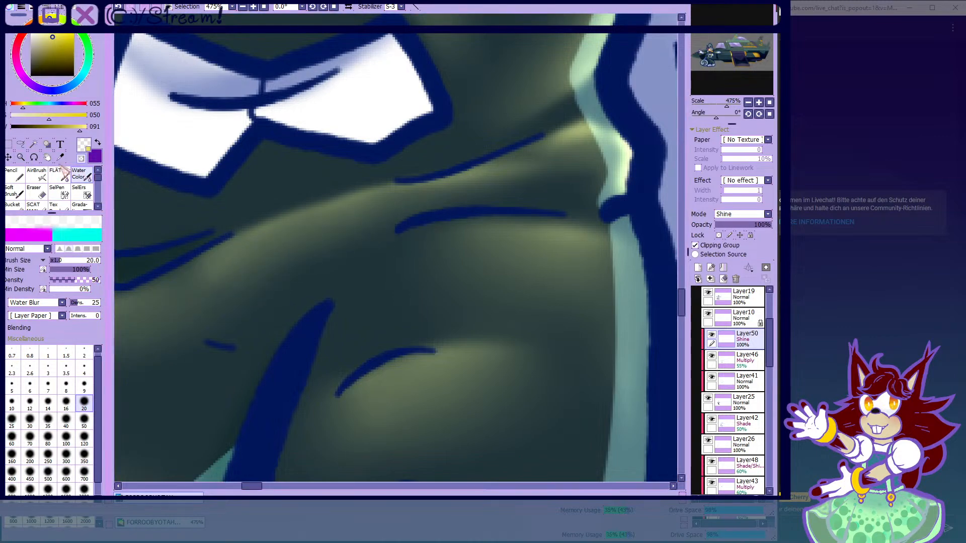
click(44, 175)
drag(142, 301, 258, 262)
mouse_move(202, 278)
mouse_down()
mouse_move(384, 185)
mouse_move(498, 162)
mouse_up()
scroll(342, 220, down, 5)
scroll(209, 164, up, 5)
key(ctrl+z)
key(ctrl+z)
scroll(345, 252, up, 1)
- Soften the image-left end of the waist fold highlight using Water Color at size 20
click(79, 173)
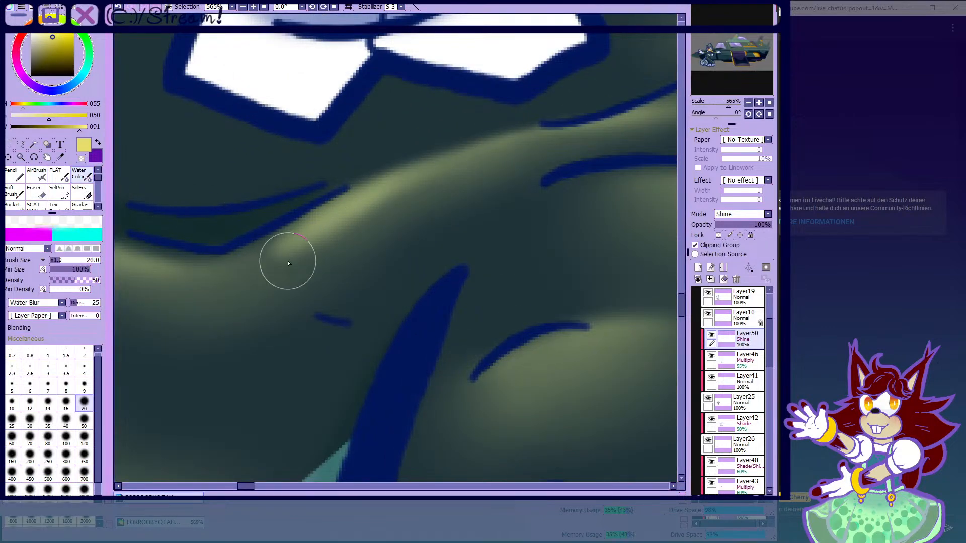
scroll(252, 275, down, 1)
scroll(251, 275, down, 8)
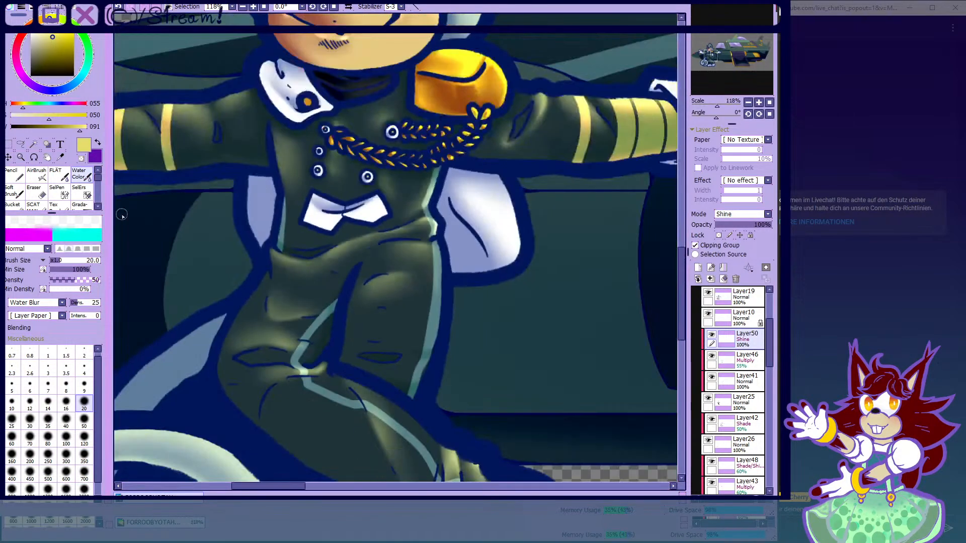
click(36, 173)
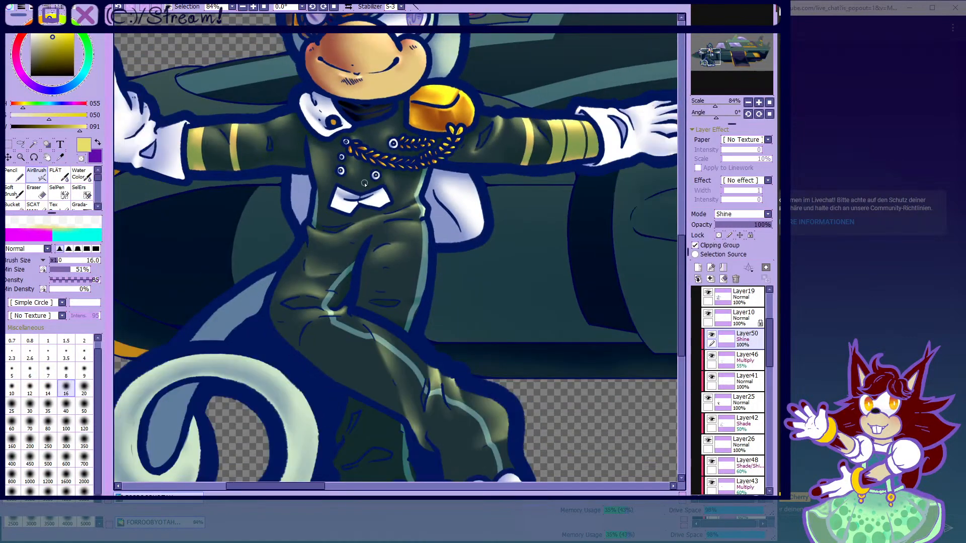
- Airbrush a curved yellow highlight beneath the leaf-shaped fold on the back leg's thigh at size 16
scroll(423, 266, down, 2)
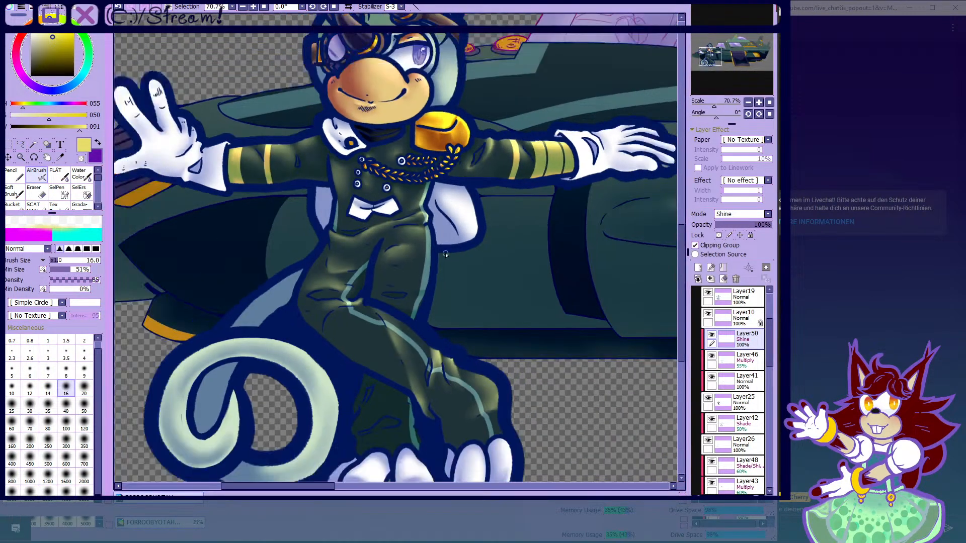
scroll(472, 240, up, 2)
scroll(468, 237, down, 3)
scroll(428, 222, up, 2)
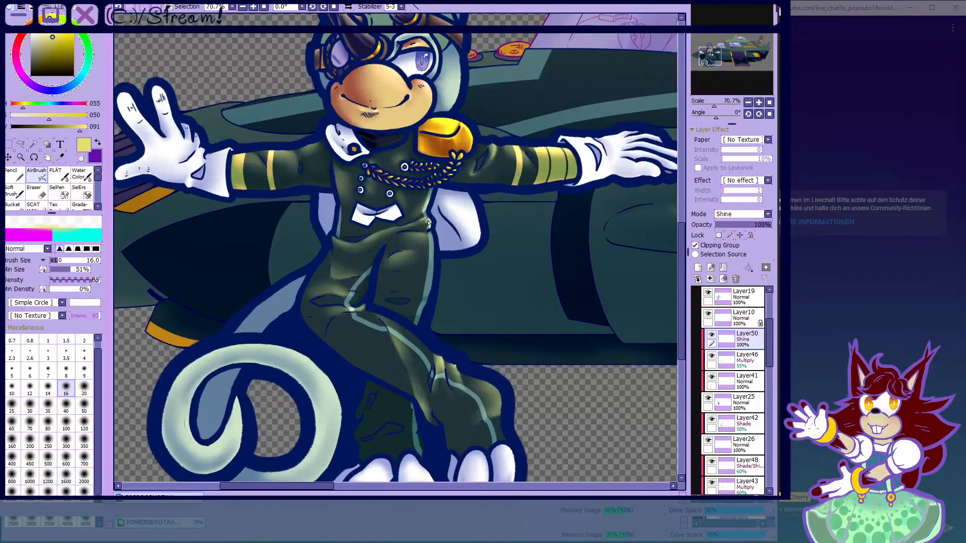
scroll(428, 222, up, 10)
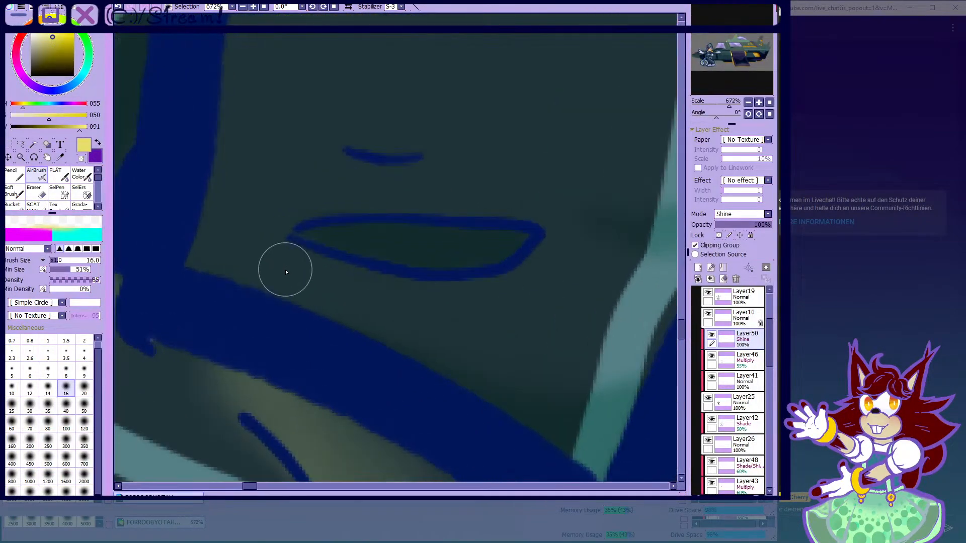
mouse_move(287, 270)
mouse_down()
mouse_move(475, 298)
mouse_move(600, 261)
mouse_up()
scroll(372, 302, down, 4)
scroll(342, 296, up, 3)
- Blend the highlight beneath the thigh's leaf-shaped fold into the dark fabric using Water Color at size 20
click(81, 159)
scroll(448, 221, up, 1)
scroll(231, 199, down, 2)
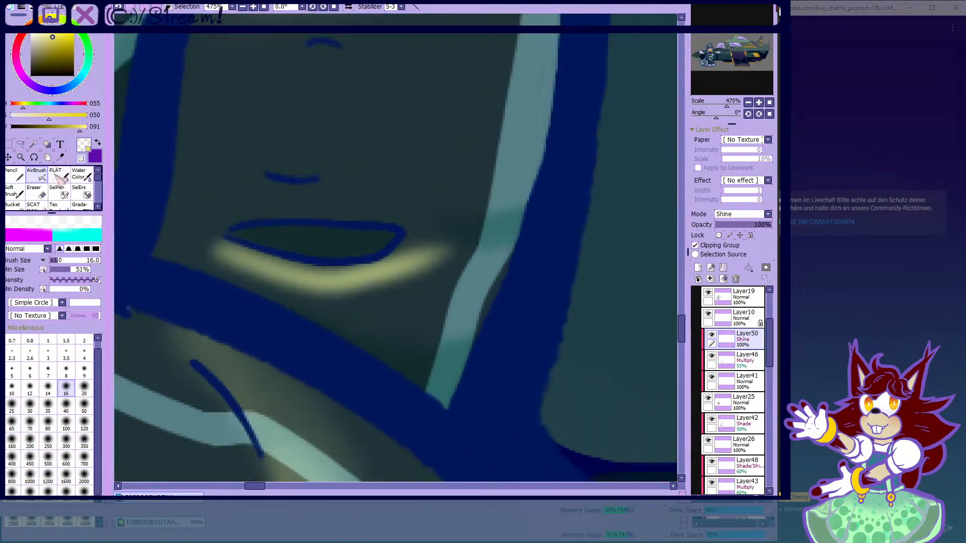
click(82, 176)
mouse_move(216, 257)
mouse_down()
mouse_move(333, 296)
mouse_move(248, 266)
mouse_move(422, 277)
mouse_move(453, 263)
mouse_up()
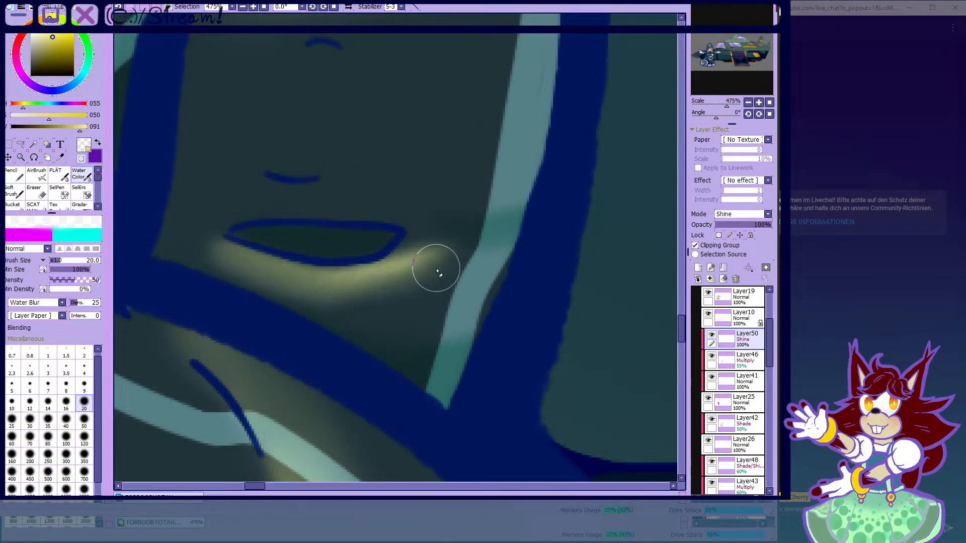
mouse_move(400, 276)
mouse_down()
mouse_move(452, 245)
mouse_move(403, 277)
mouse_move(418, 270)
mouse_move(303, 307)
mouse_move(451, 266)
mouse_move(385, 285)
mouse_move(280, 271)
mouse_up()
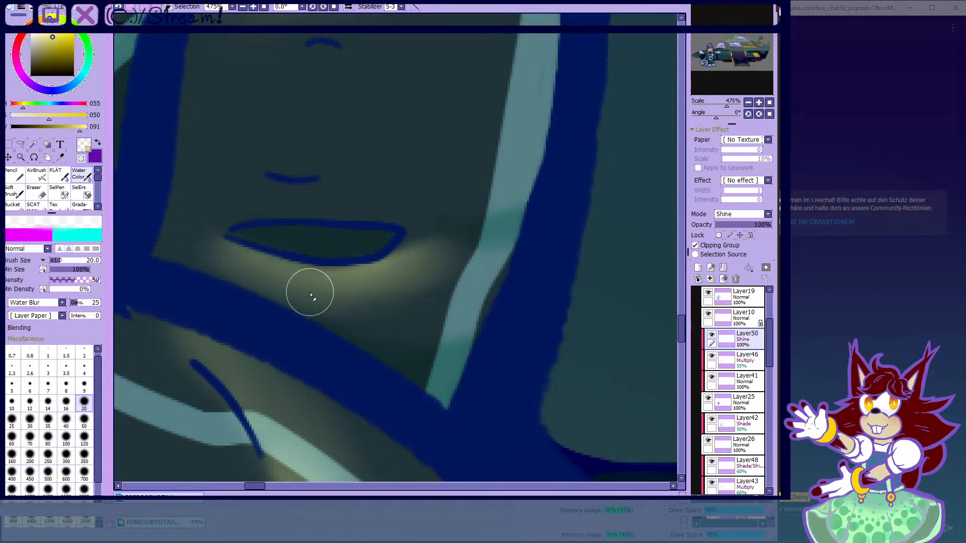
- Trim the thigh fold highlight along the leaf-shaped outline with a transparent AirBrush at size 14
key(v)
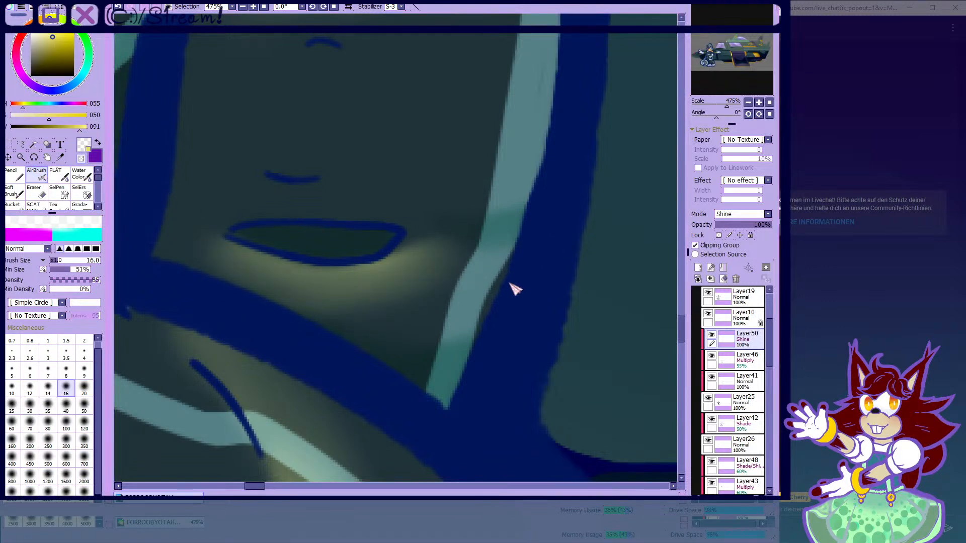
scroll(281, 306, down, 3)
key(bracketright)
key(bracketright)
key(bracketright)
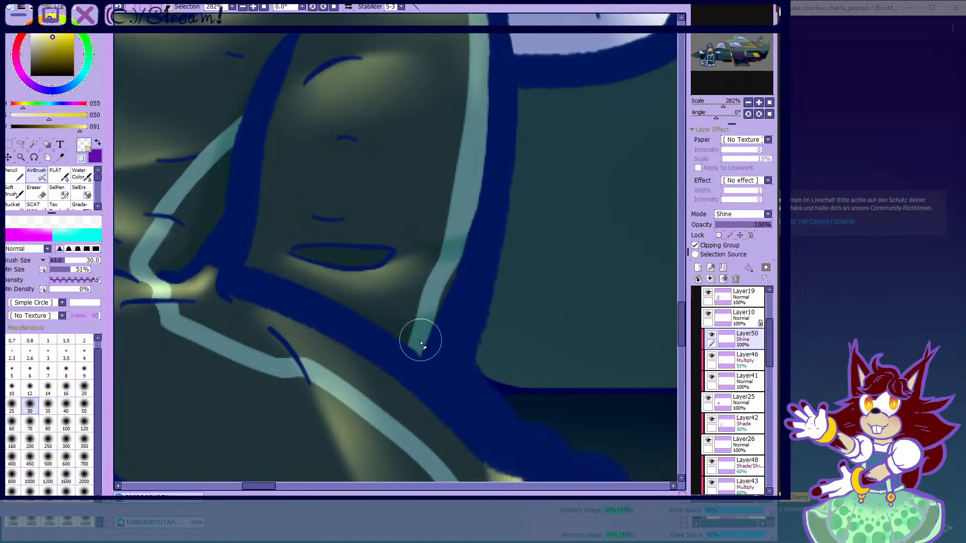
key(b)
scroll(367, 308, up, 3)
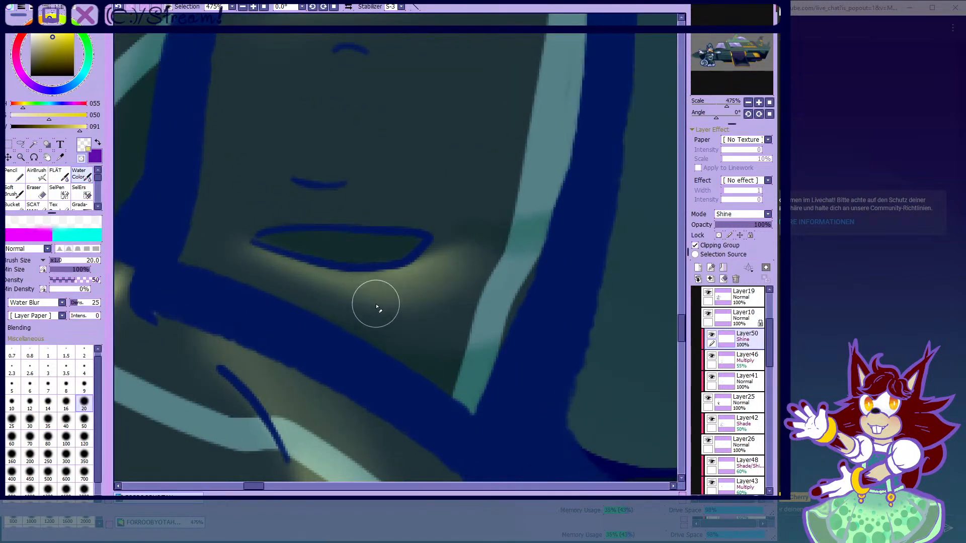
click(43, 179)
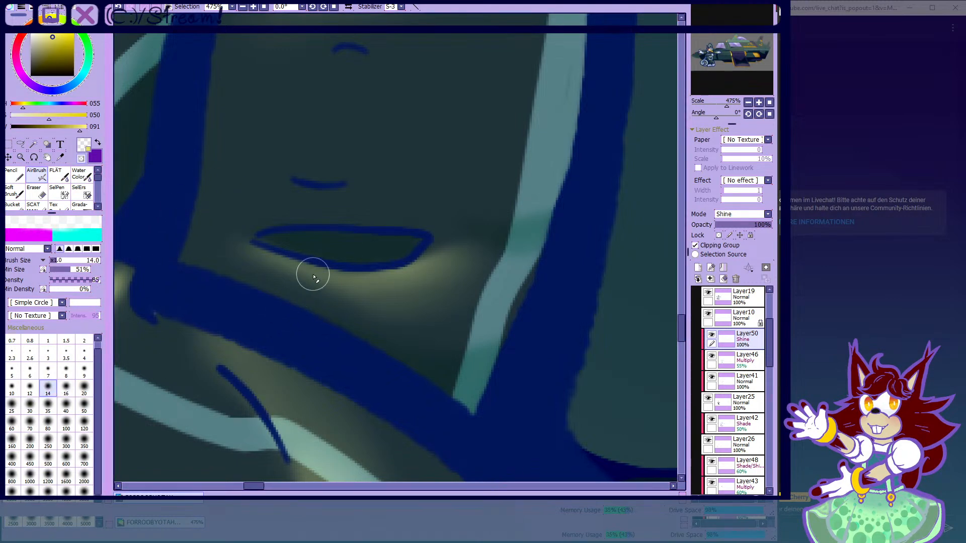
mouse_move(310, 257)
mouse_down()
mouse_move(408, 258)
mouse_move(378, 265)
mouse_move(254, 245)
mouse_up()
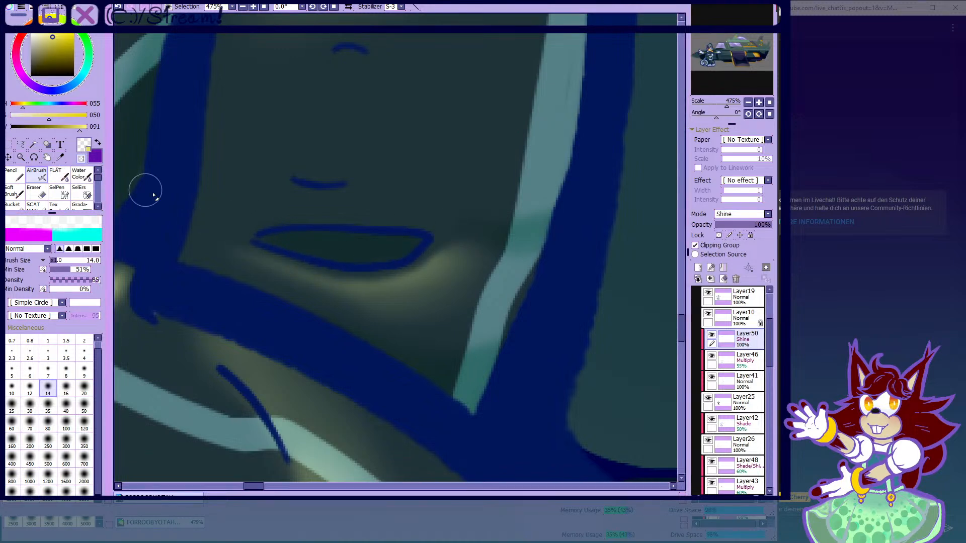
- Repaint the image-right end of the thigh fold highlight with the yellow AirBrush at size 14 and soften it using Water Color at size 20
key(minus)
mouse_move(377, 265)
mouse_down()
mouse_move(439, 277)
mouse_move(458, 248)
mouse_up()
click(86, 174)
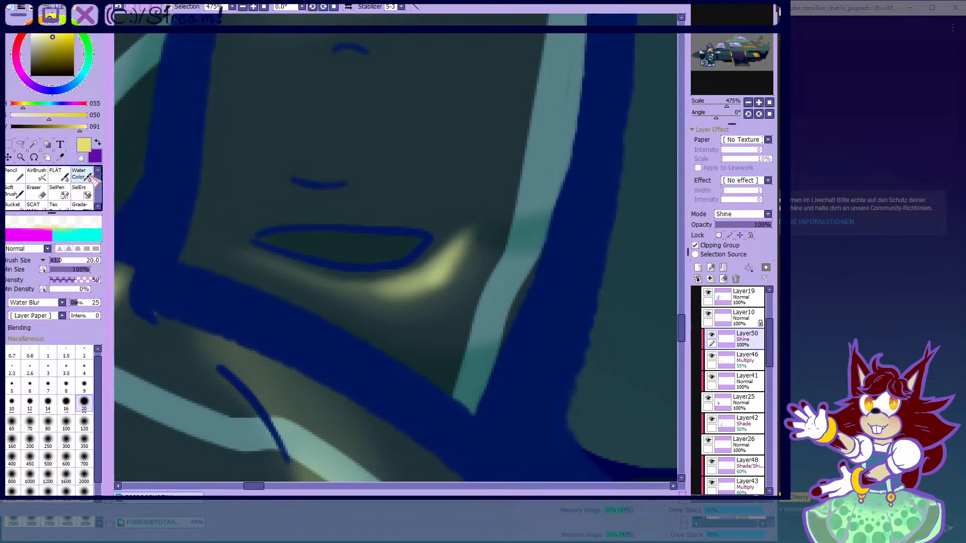
mouse_move(477, 214)
mouse_down()
mouse_move(458, 263)
mouse_move(428, 296)
mouse_move(457, 267)
mouse_move(423, 298)
mouse_move(346, 298)
mouse_move(403, 297)
mouse_move(455, 268)
mouse_move(481, 217)
mouse_up()
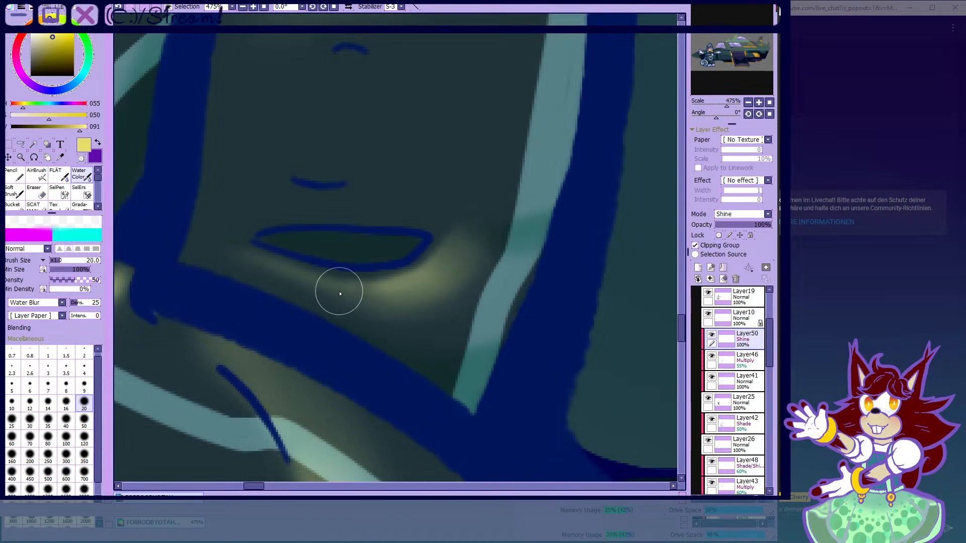
- Add an AirBrush stroke along the image-left underside of the leaf-shaped fold and blend it with Water Color at size 20
click(37, 174)
mouse_move(263, 261)
mouse_down()
mouse_move(330, 284)
mouse_move(392, 254)
mouse_up()
click(81, 175)
mouse_move(314, 293)
mouse_down()
mouse_move(422, 314)
mouse_move(259, 277)
mouse_move(346, 300)
mouse_up()
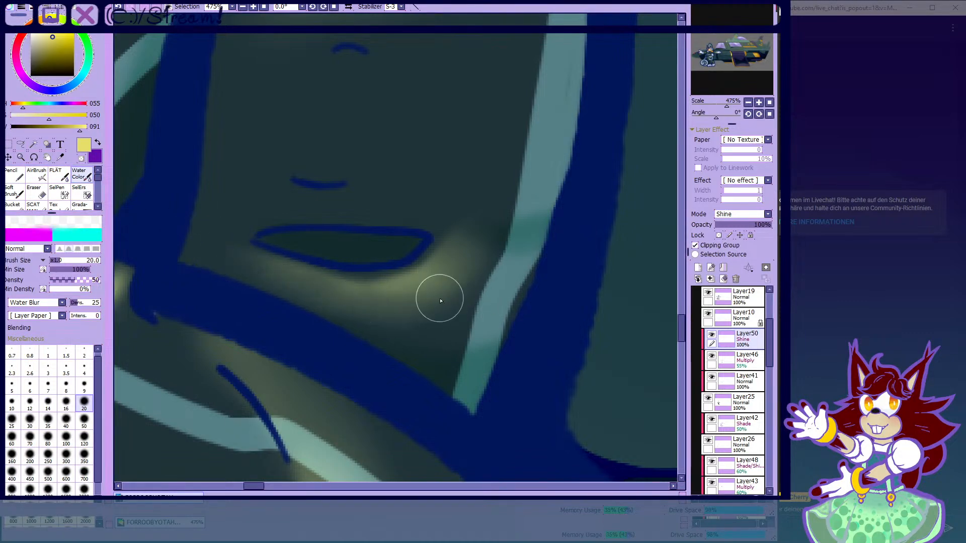
scroll(463, 228, down, 5)
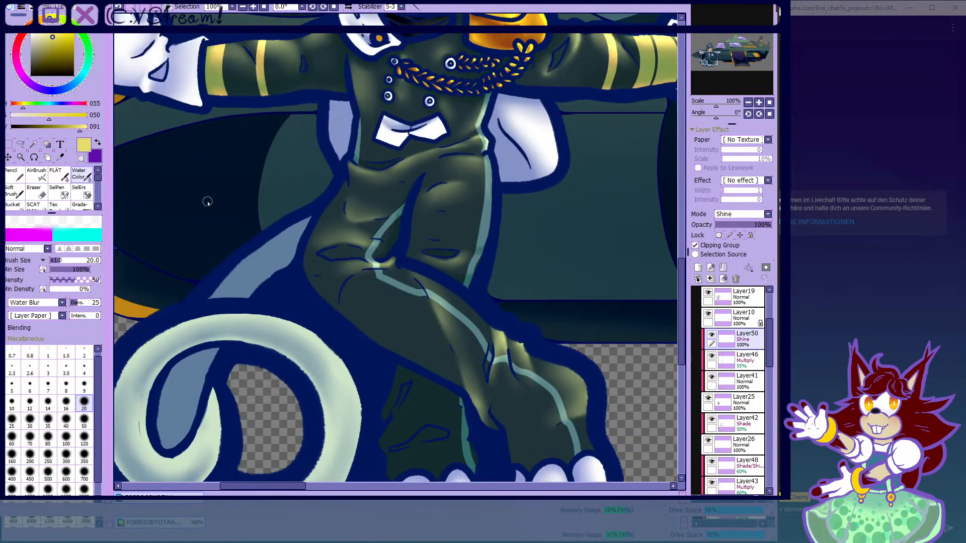
- Airbrush a yellow highlight down the back thigh's outer edge along the teal stripe at size 14
click(36, 175)
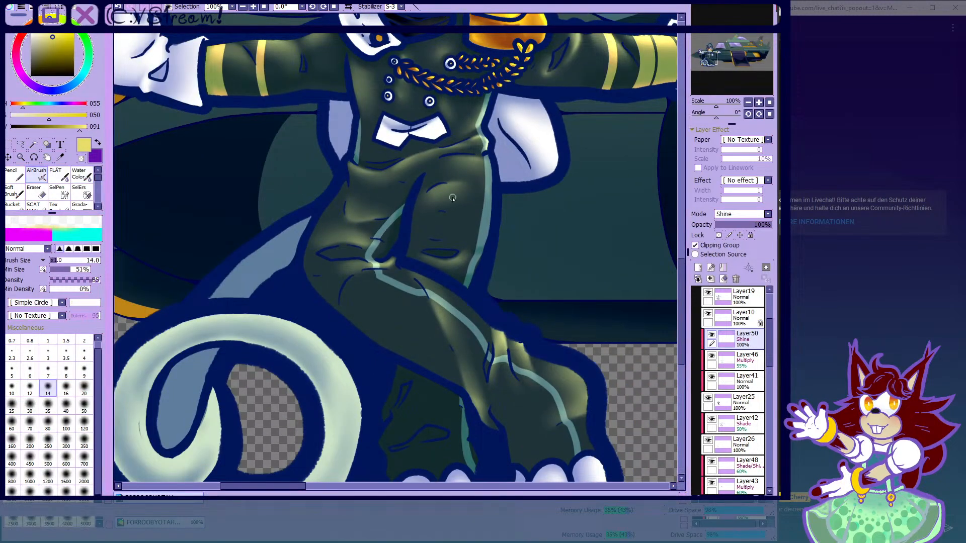
scroll(487, 241, up, 5)
mouse_move(477, 95)
mouse_down()
mouse_move(474, 287)
mouse_move(490, 180)
mouse_move(462, 89)
mouse_move(481, 132)
mouse_move(479, 183)
mouse_up()
- Soften the highlight along the back thigh's outer edge using Water Color at size 35
click(83, 176)
key(bracketright)
key(bracketright)
key(bracketright)
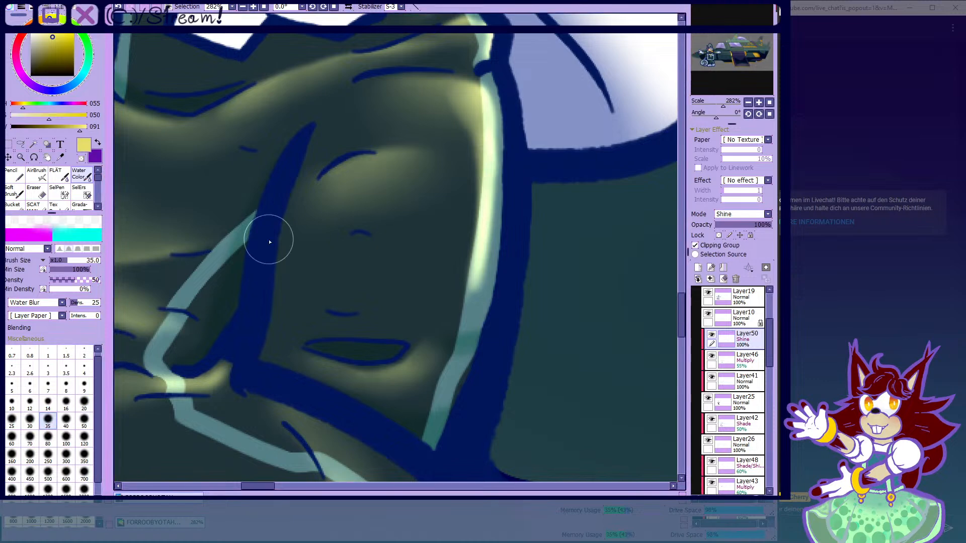
drag(470, 129, 462, 326)
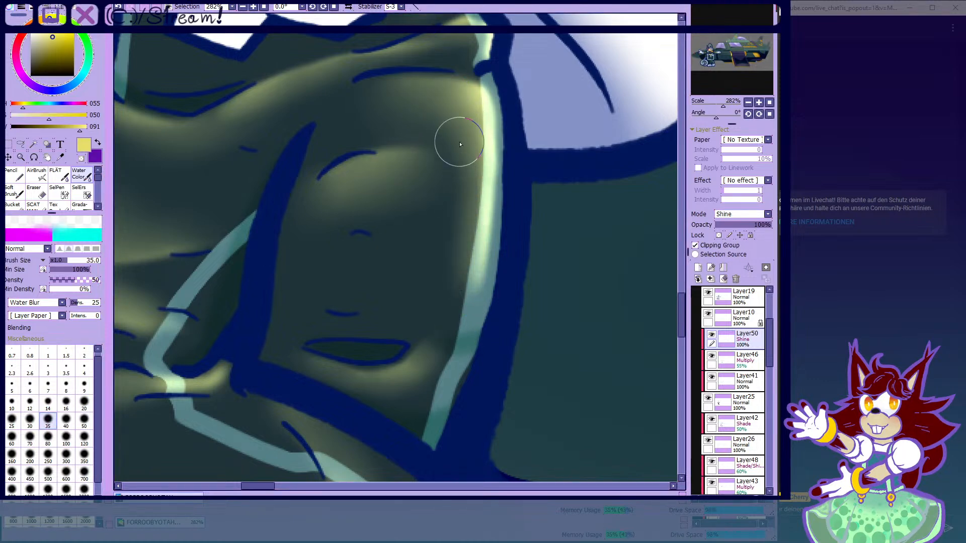
scroll(459, 217, down, 2)
scroll(464, 239, down, 1)
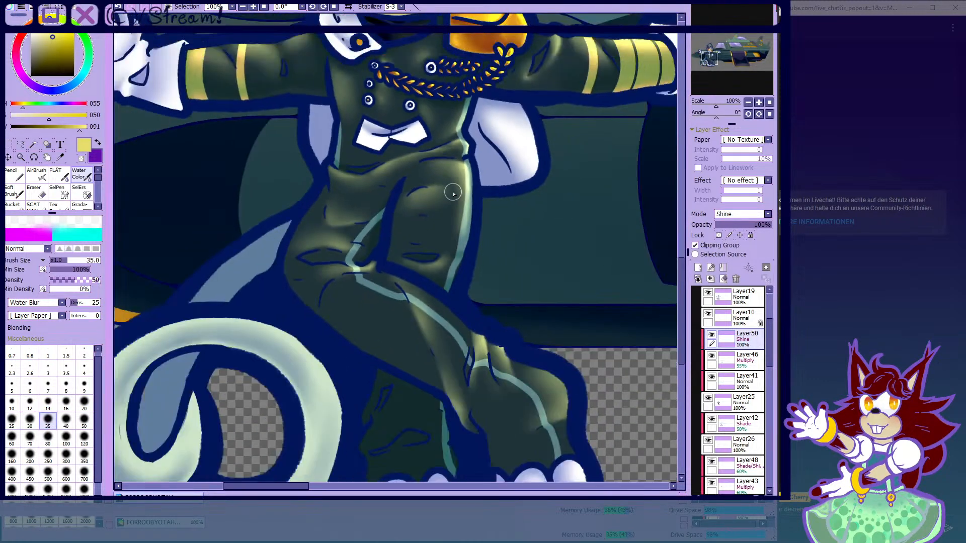
scroll(434, 253, down, 4)
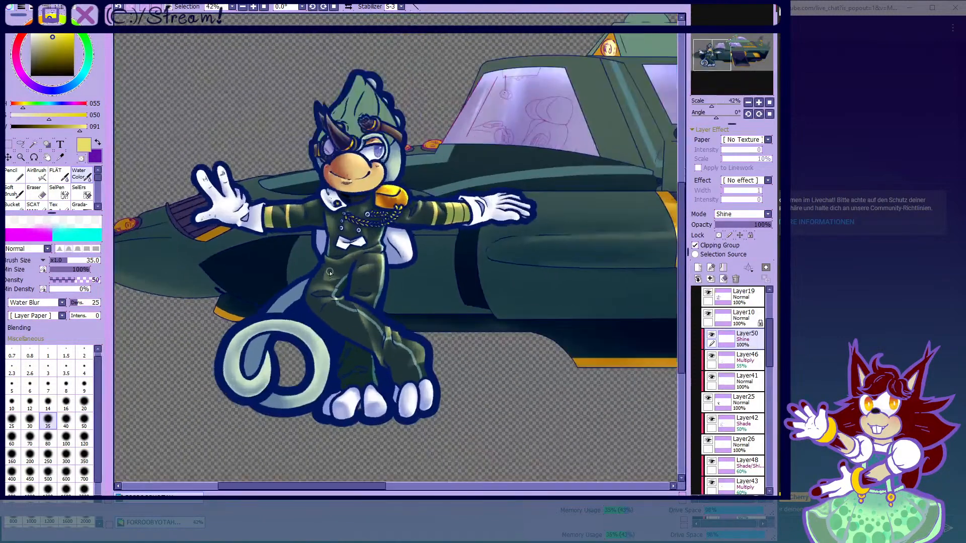
- Move the Shine layer Layer50 below the Multiply layer Layer46
click(35, 175)
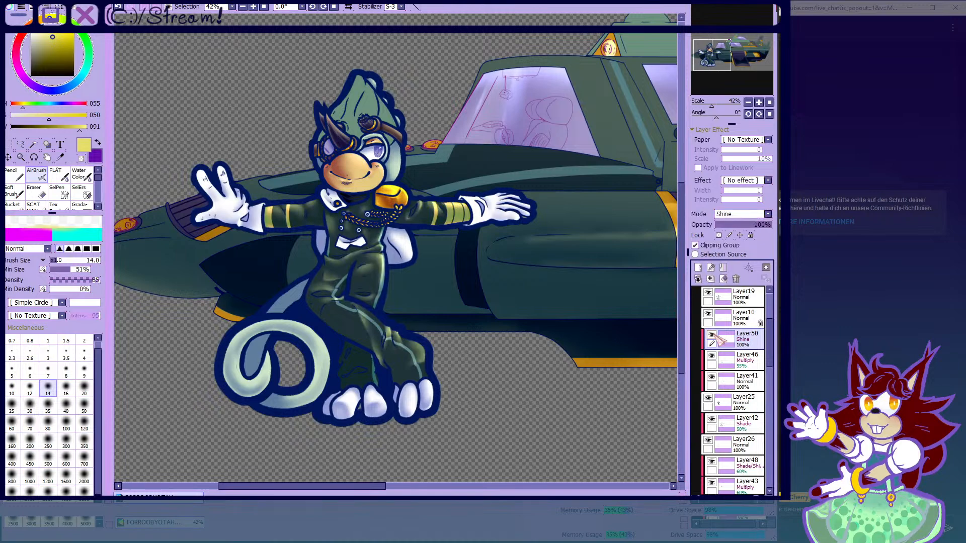
drag(727, 342, 730, 367)
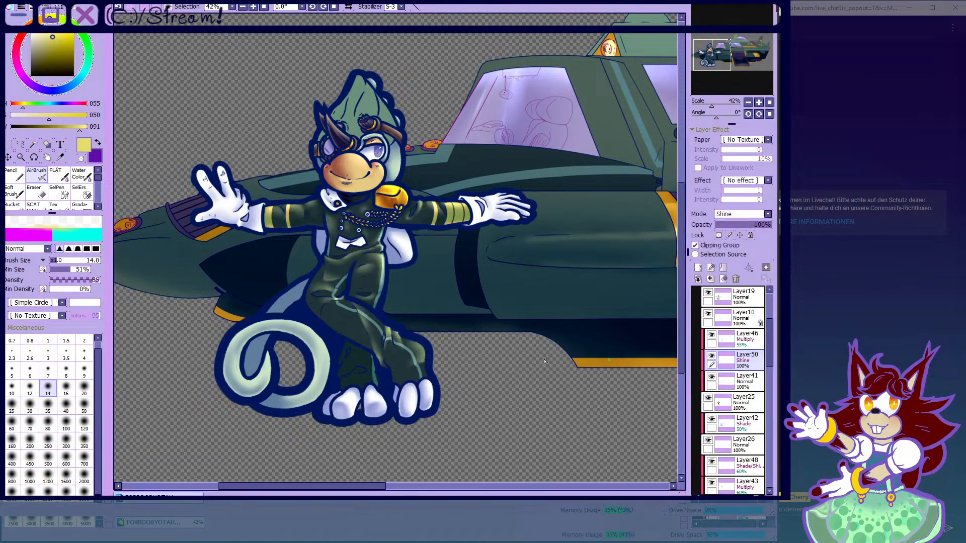
- Try a blended AirBrush highlight at size 14 above the large fold on the back leg's lower trouser, and undo it
scroll(327, 296, up, 10)
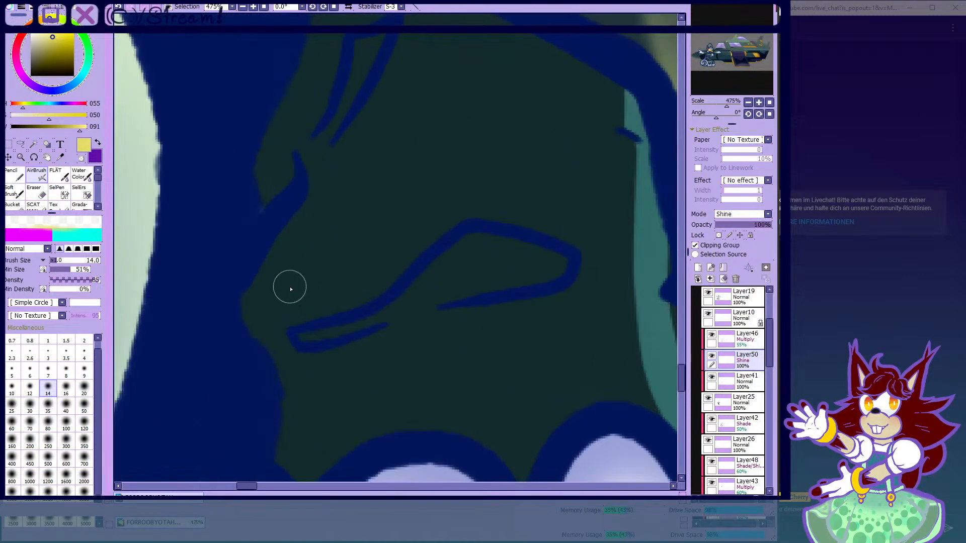
mouse_move(290, 289)
mouse_down()
mouse_move(372, 280)
mouse_move(442, 215)
mouse_up()
click(79, 173)
mouse_move(377, 257)
mouse_down()
mouse_move(433, 203)
mouse_move(451, 209)
mouse_move(276, 310)
mouse_move(282, 241)
mouse_move(345, 252)
mouse_move(317, 266)
mouse_move(439, 195)
mouse_move(523, 216)
mouse_up()
click(36, 174)
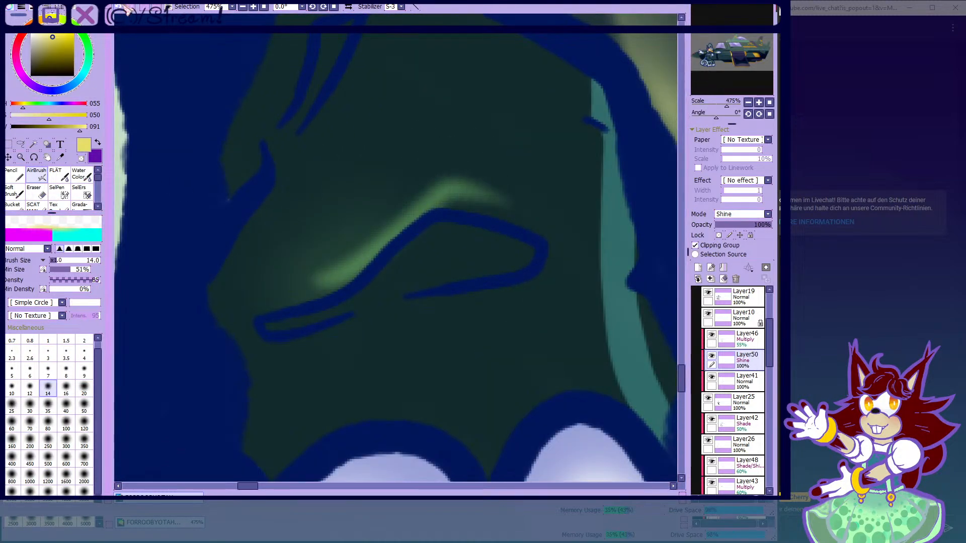
key(ctrl+z)
- Airbrush a yellow highlight along the top of the back leg's large lower fold at size 14 and blend it with Water Color at size 35
scroll(310, 293, up, 1)
mouse_move(287, 297)
mouse_down()
mouse_move(414, 209)
mouse_move(583, 178)
mouse_up()
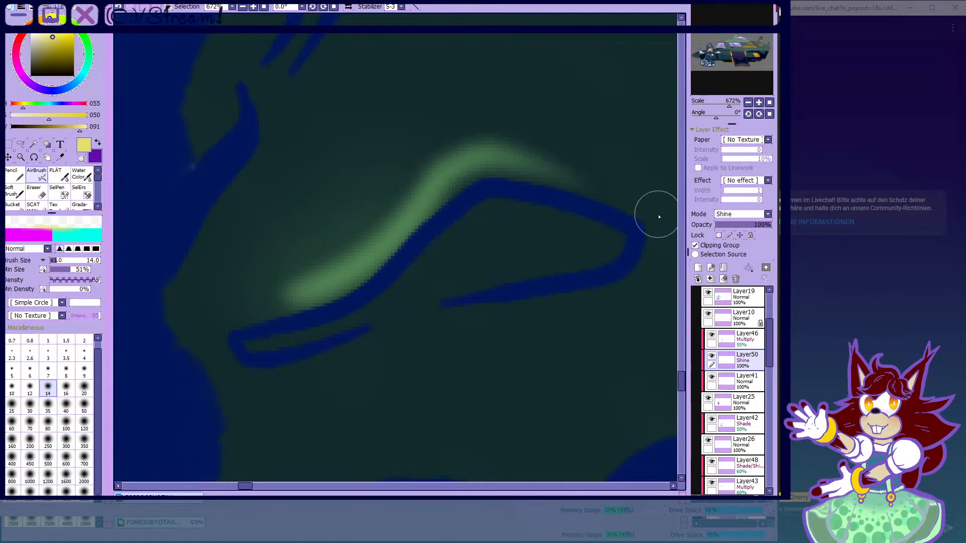
click(79, 174)
mouse_move(252, 276)
mouse_down()
mouse_move(379, 201)
mouse_move(361, 224)
mouse_move(495, 128)
mouse_move(533, 141)
mouse_move(308, 269)
mouse_move(380, 236)
mouse_move(210, 288)
mouse_move(353, 222)
mouse_move(190, 279)
mouse_move(370, 249)
mouse_up()
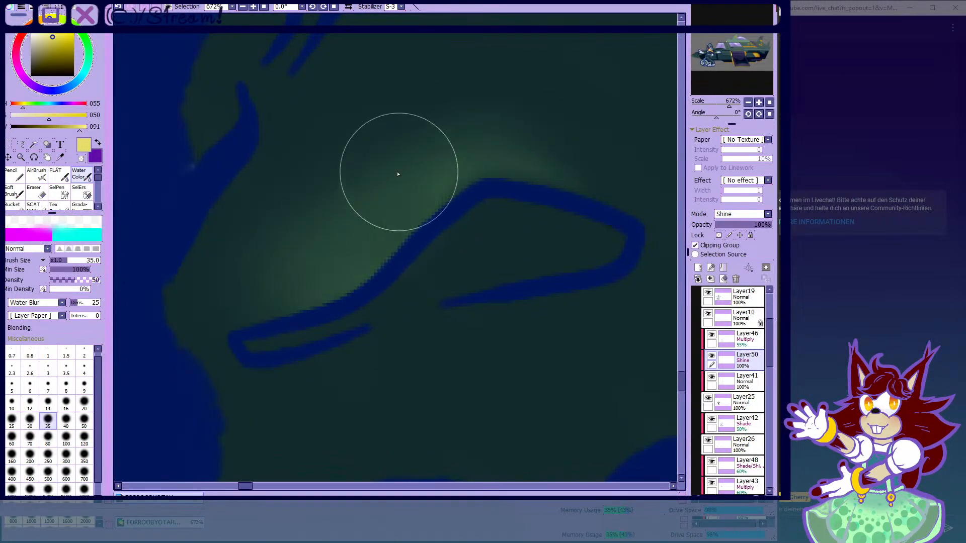
scroll(313, 313, down, 2)
scroll(339, 236, up, 4)
key(e)
scroll(221, 291, up, 1)
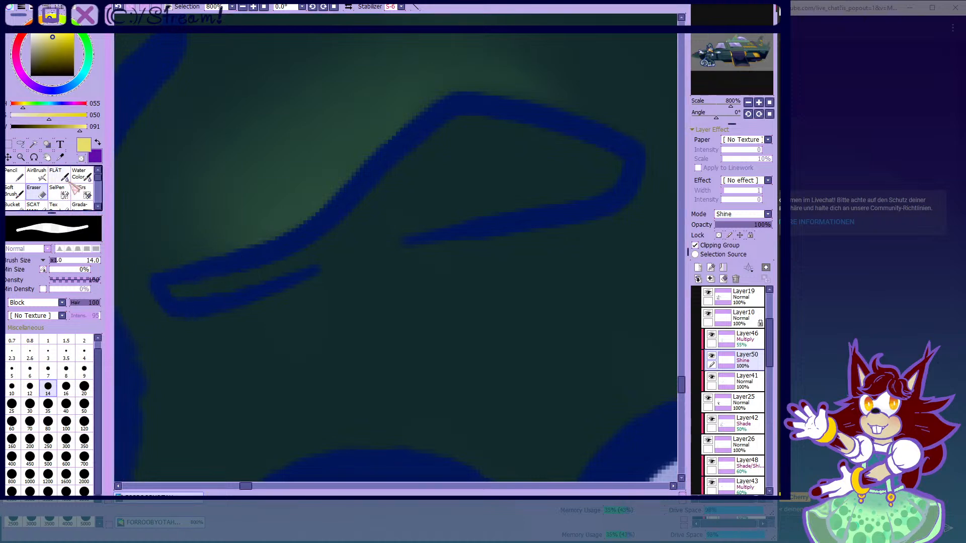
click(75, 205)
scroll(226, 229, down, 2)
- Strengthen the highlight above the back leg's lower fold with another AirBrush stroke and soften it using Water Color
click(45, 174)
scroll(242, 176, up, 1)
scroll(237, 187, up, 1)
mouse_move(191, 244)
mouse_down()
mouse_move(309, 207)
mouse_move(432, 121)
mouse_up()
click(79, 173)
mouse_move(185, 216)
mouse_down()
mouse_move(310, 153)
mouse_move(450, 61)
mouse_up()
- Rework the full slope of the lower fold highlight with AirBrush and blend its image-left end with Water Color
click(38, 174)
mouse_move(148, 266)
mouse_down()
mouse_move(345, 183)
mouse_move(443, 98)
mouse_up()
scroll(395, 231, down, 4)
scroll(352, 244, up, 3)
click(79, 174)
mouse_move(228, 253)
mouse_down()
mouse_move(382, 208)
mouse_move(287, 217)
mouse_move(490, 82)
mouse_move(335, 217)
mouse_move(202, 280)
mouse_move(277, 213)
mouse_up()
- Clear the highlight spill inside the lower fold's narrow tip with a transparent AirBrush at size 14, and restore the yellow colour
click(36, 175)
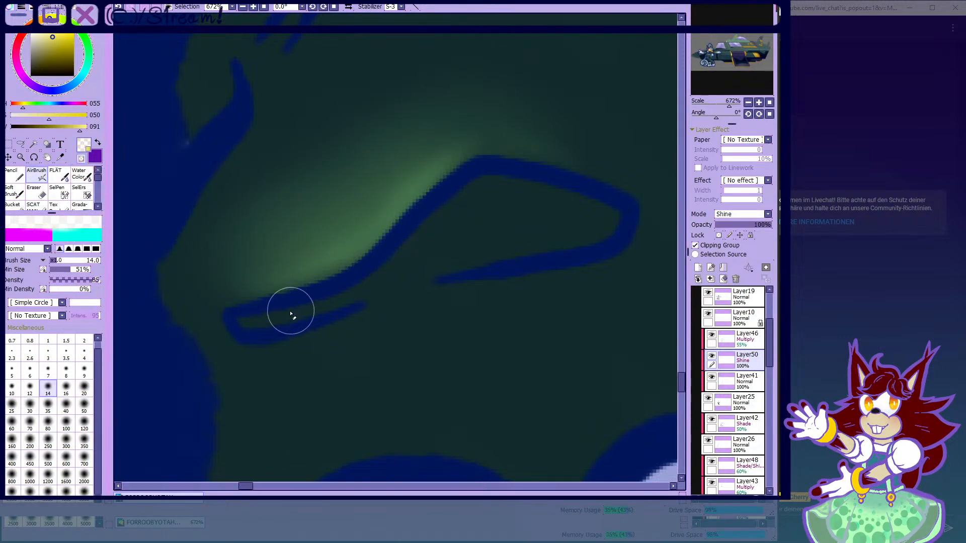
click(82, 158)
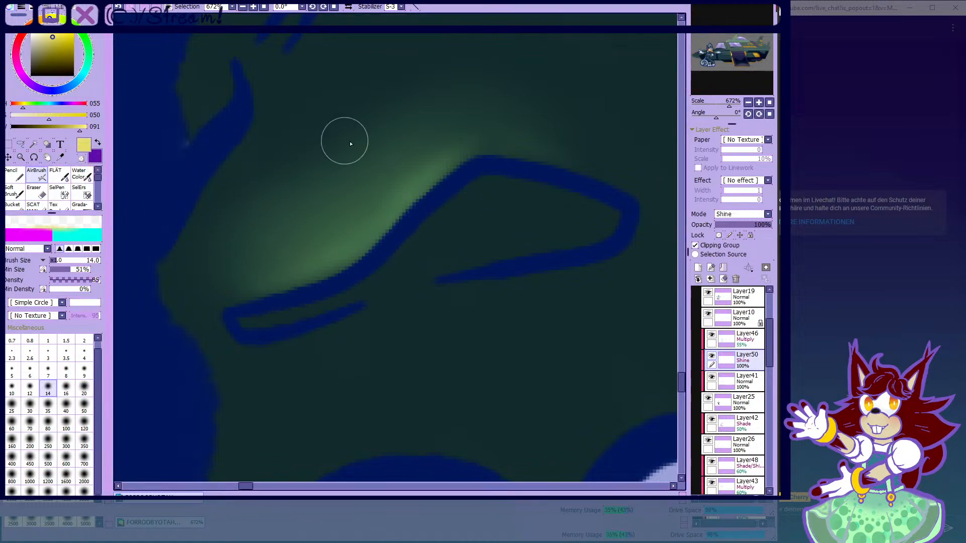
scroll(376, 295, down, 10)
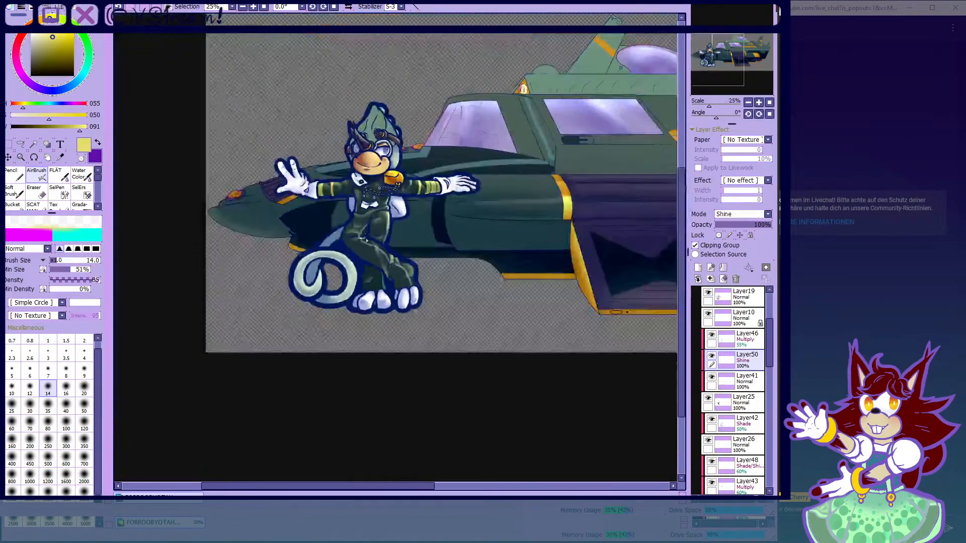
- Compare the whole character with the Shine layer Layer50 hidden and shown
scroll(372, 190, up, 1)
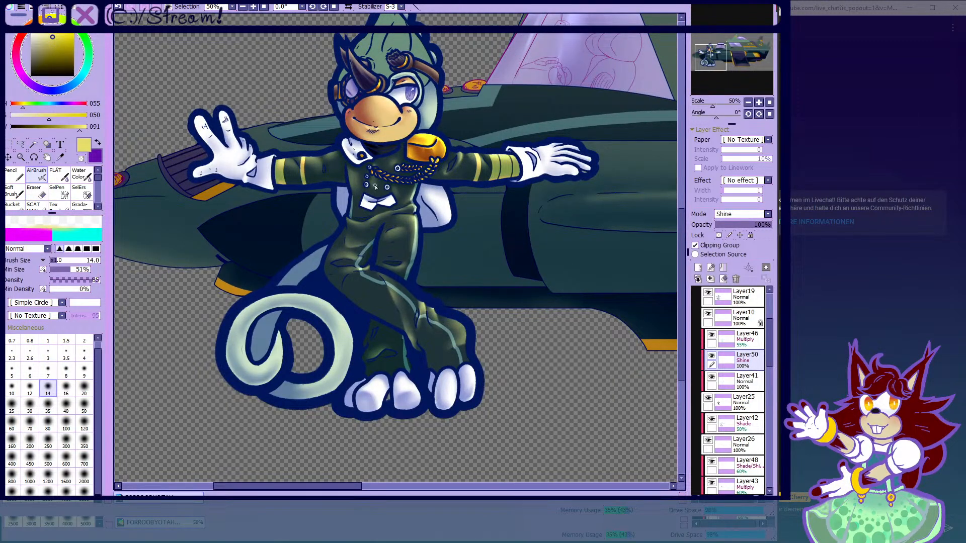
scroll(420, 146, up, 1)
scroll(418, 146, down, 1)
scroll(398, 151, up, 1)
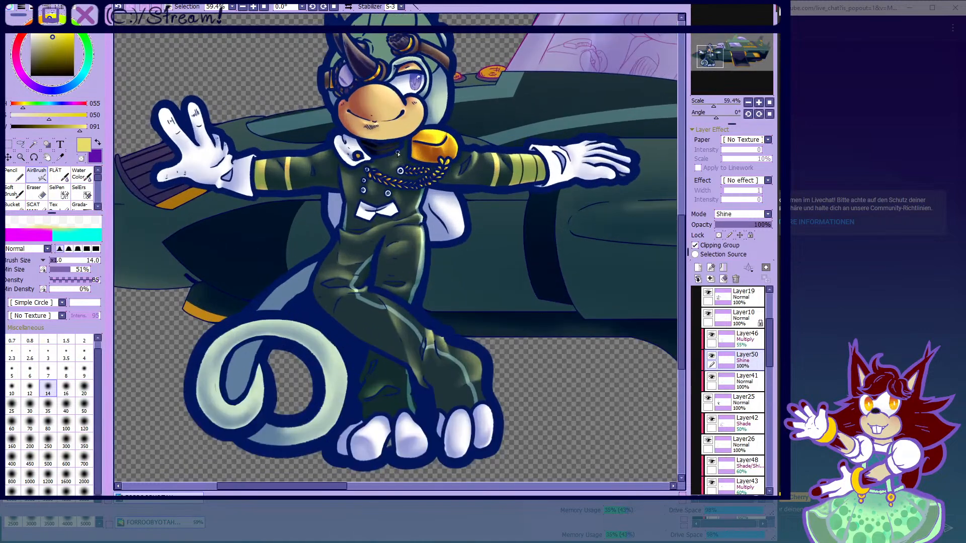
click(711, 356)
click(710, 355)
- Airbrush a long yellow highlight along the upper edge of the front thigh down to the knee at size 35
scroll(312, 260, up, 5)
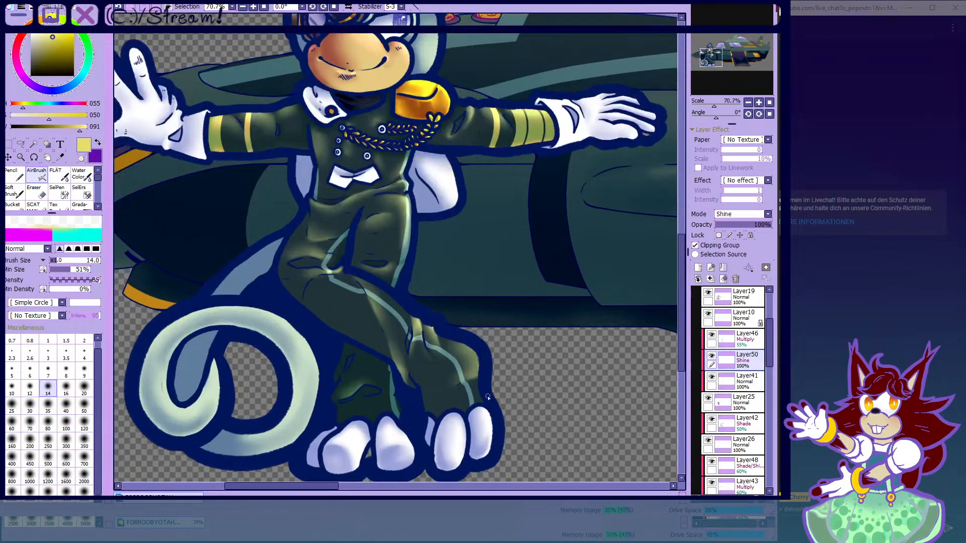
scroll(363, 250, up, 5)
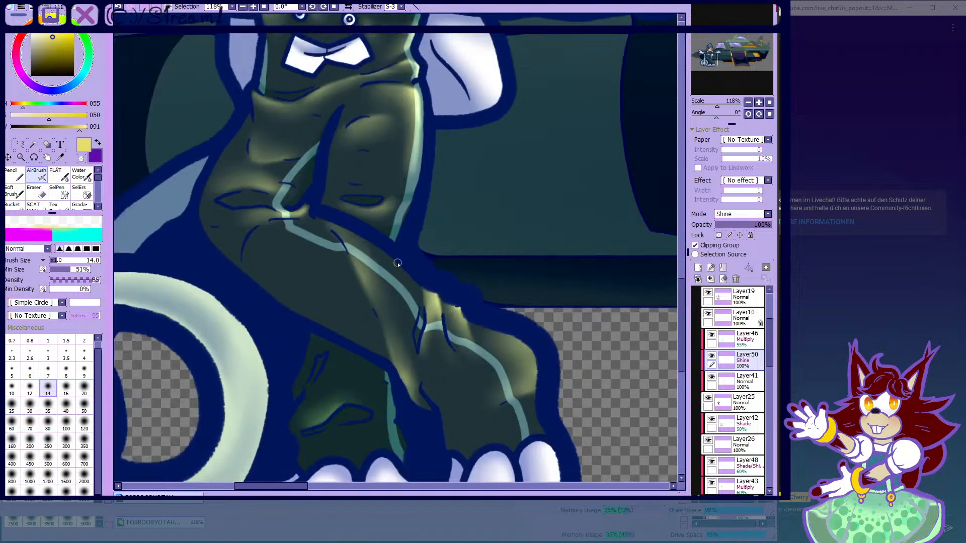
click(49, 404)
drag(204, 132, 407, 238)
drag(323, 174, 447, 286)
drag(490, 350, 412, 237)
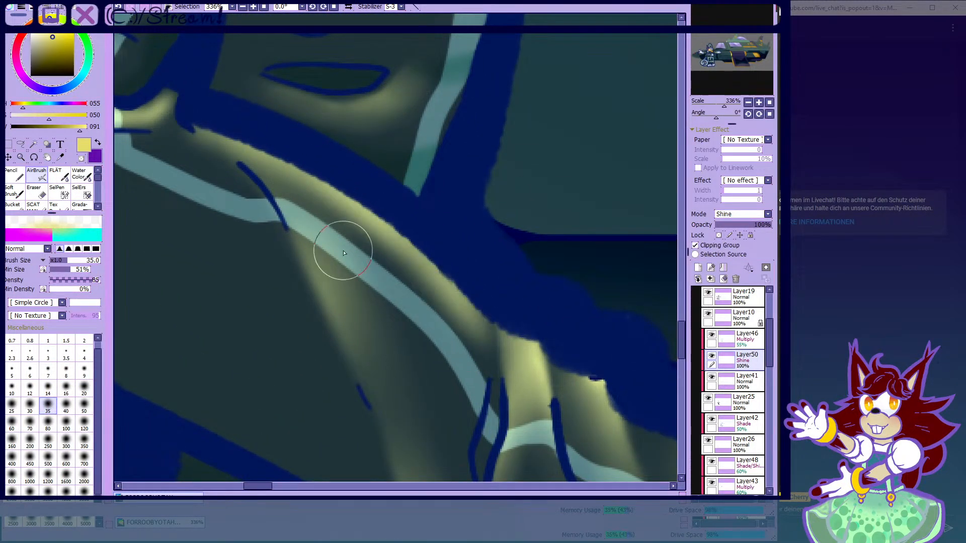
- Soften the yellow highlight along the upper edge of the front thigh with Water Color
click(82, 175)
scroll(392, 264, down, 3)
scroll(405, 289, up, 2)
mouse_move(436, 286)
mouse_down()
mouse_move(438, 302)
mouse_move(332, 243)
mouse_up()
- Airbrush brighter yellow at size 16 along the thigh's upper edge and in a streak running down across the stripe from the short crease
click(36, 174)
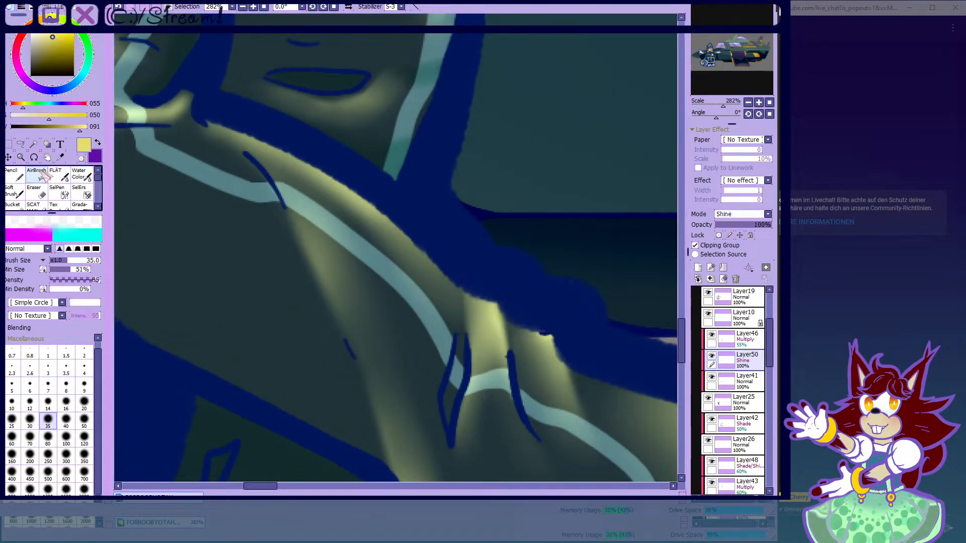
click(61, 388)
scroll(280, 164, up, 2)
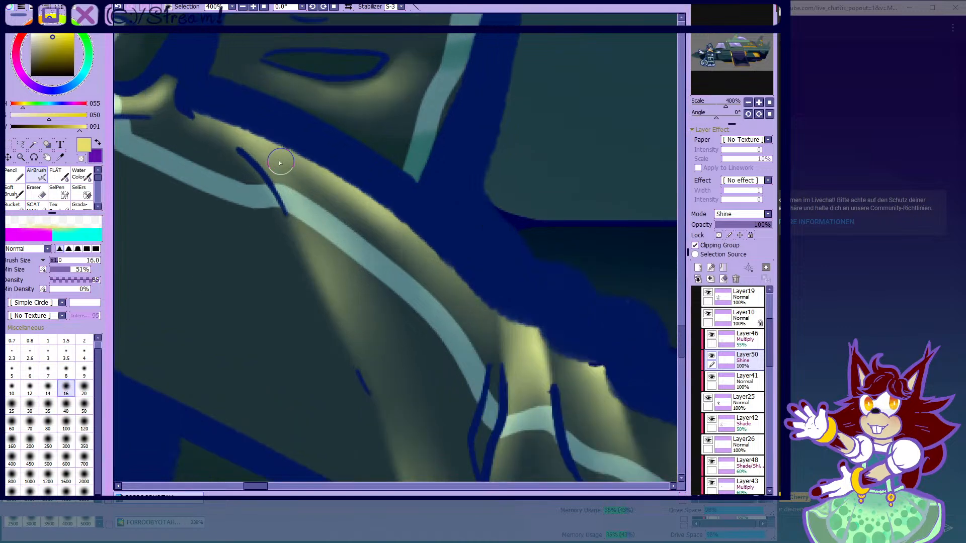
drag(249, 139, 309, 255)
drag(279, 179, 342, 316)
drag(258, 140, 368, 201)
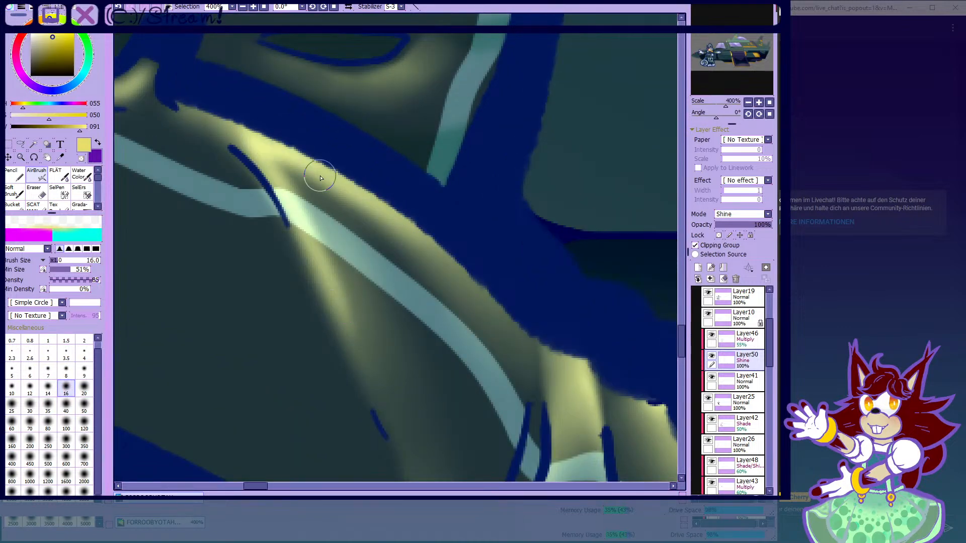
drag(212, 106, 278, 147)
- Blend the bright streak beside the thigh crease into the trousers with Water Color
click(81, 174)
drag(305, 183, 315, 223)
drag(269, 146, 329, 269)
scroll(306, 205, down, 4)
click(36, 175)
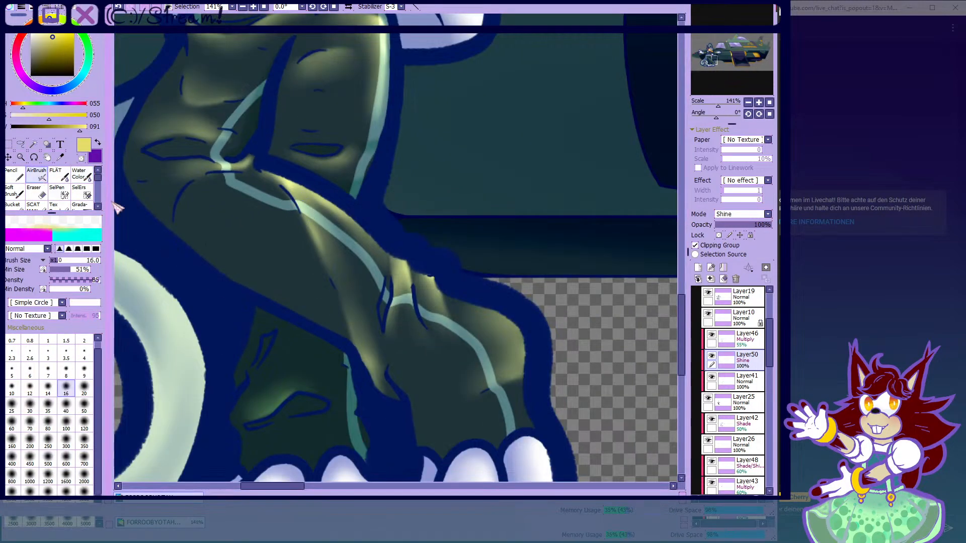
- Airbrush a second thin yellow streak down the middle of the front thigh and blend it with Water Color
scroll(319, 208, down, 2)
scroll(319, 208, up, 1)
scroll(342, 293, up, 3)
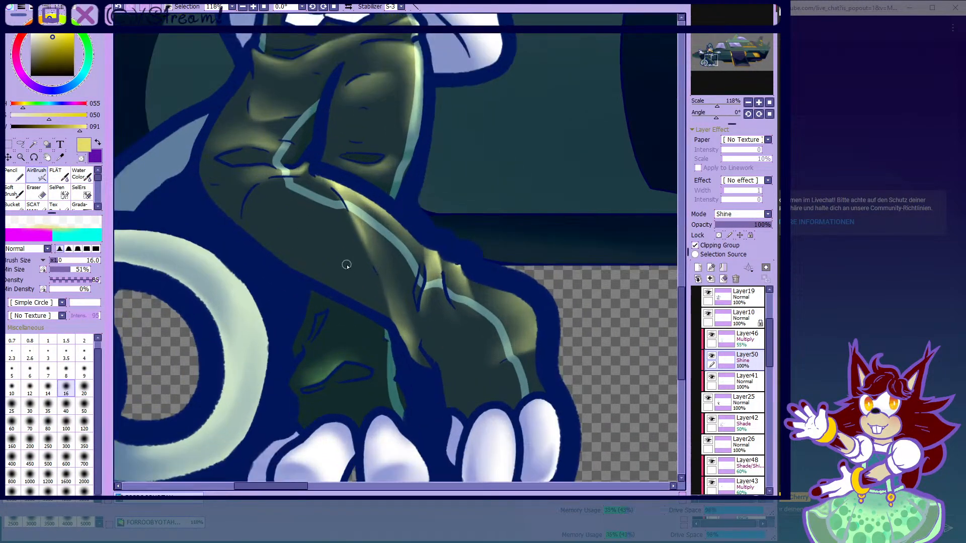
scroll(382, 228, down, 1)
scroll(382, 227, up, 2)
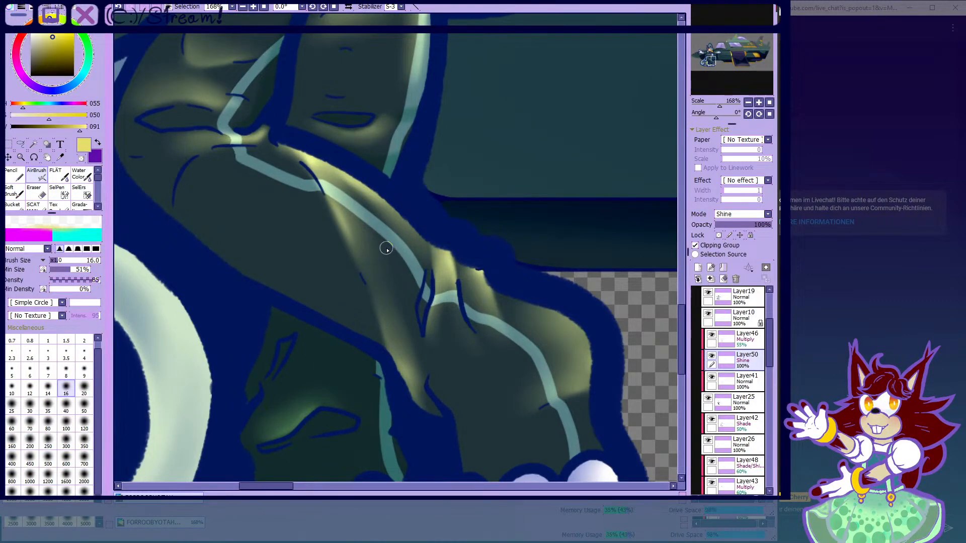
drag(360, 187, 389, 284)
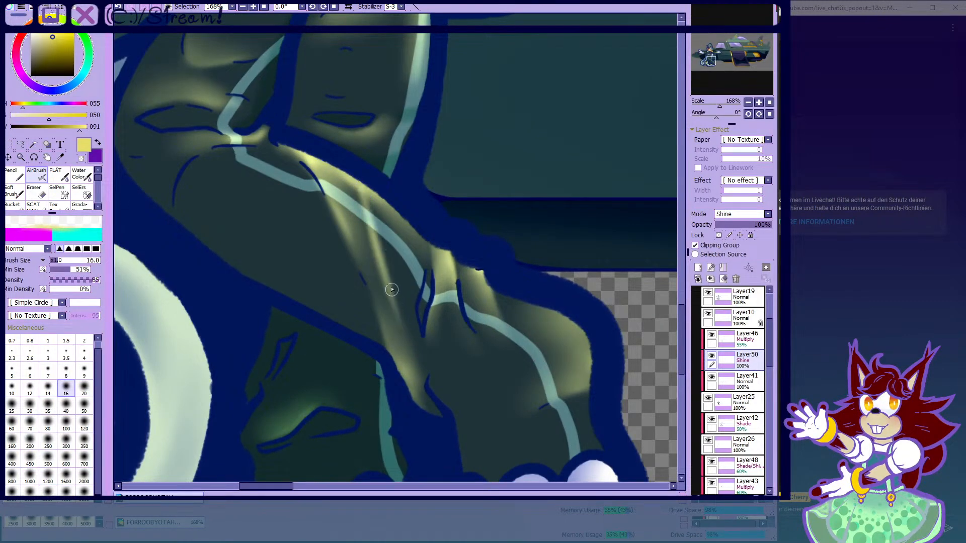
click(80, 177)
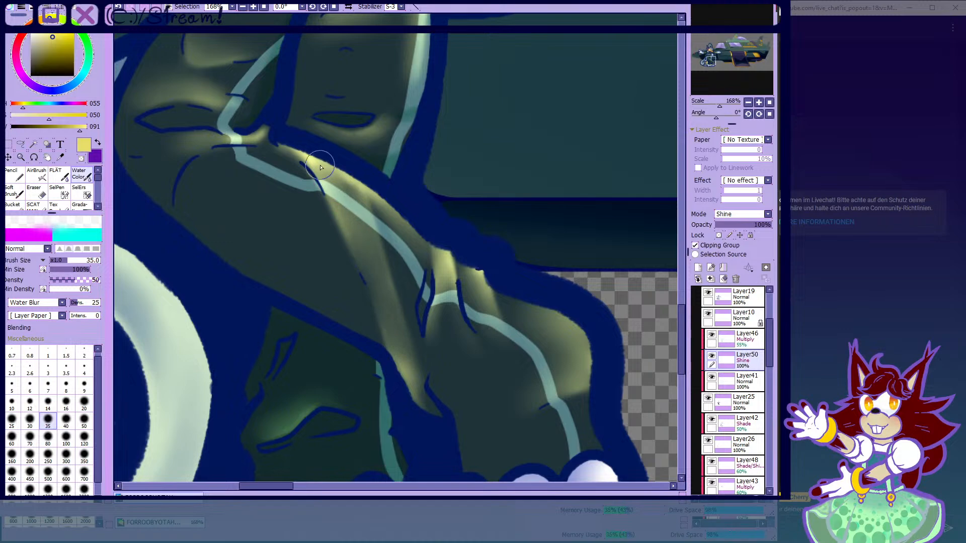
scroll(371, 271, down, 6)
scroll(370, 261, up, 6)
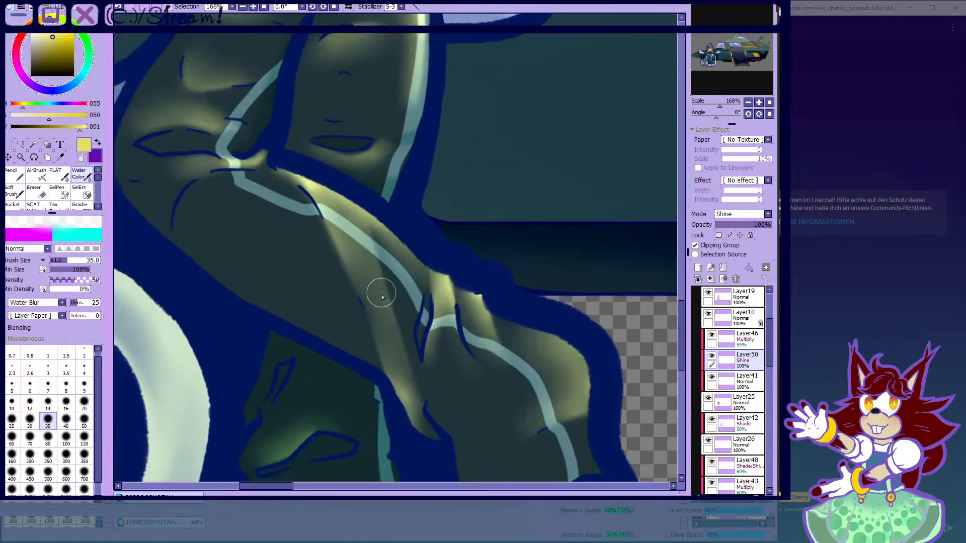
- Reshape the thigh highlights above the knee with transparent and yellow AirBrush strokes at size 16, and blend them with Water Color
click(37, 175)
scroll(400, 260, down, 4)
scroll(387, 279, up, 3)
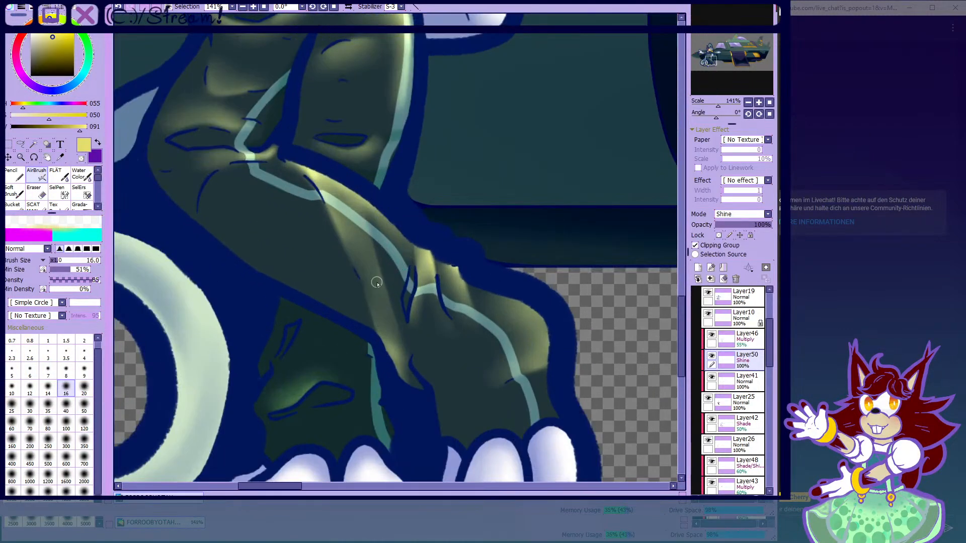
click(80, 159)
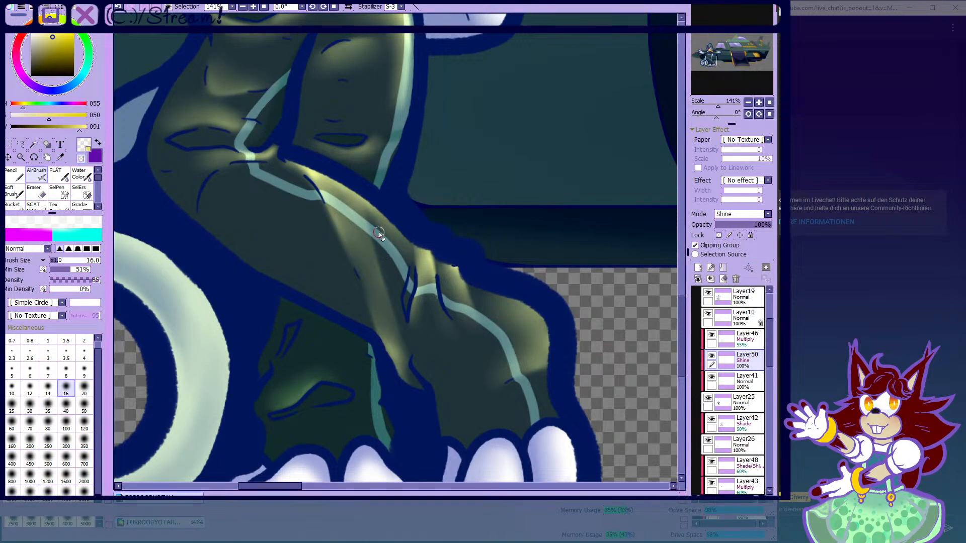
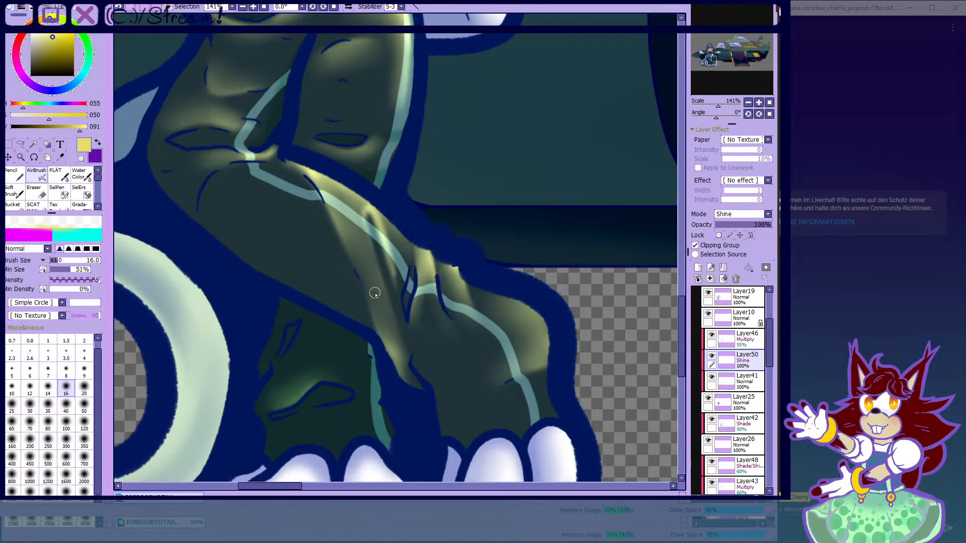
key(c)
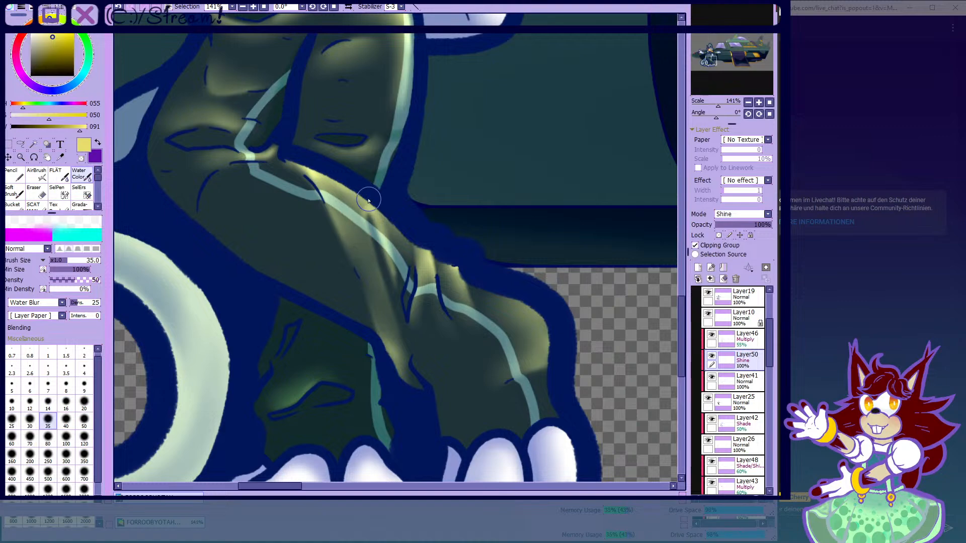
scroll(384, 241, up, 2)
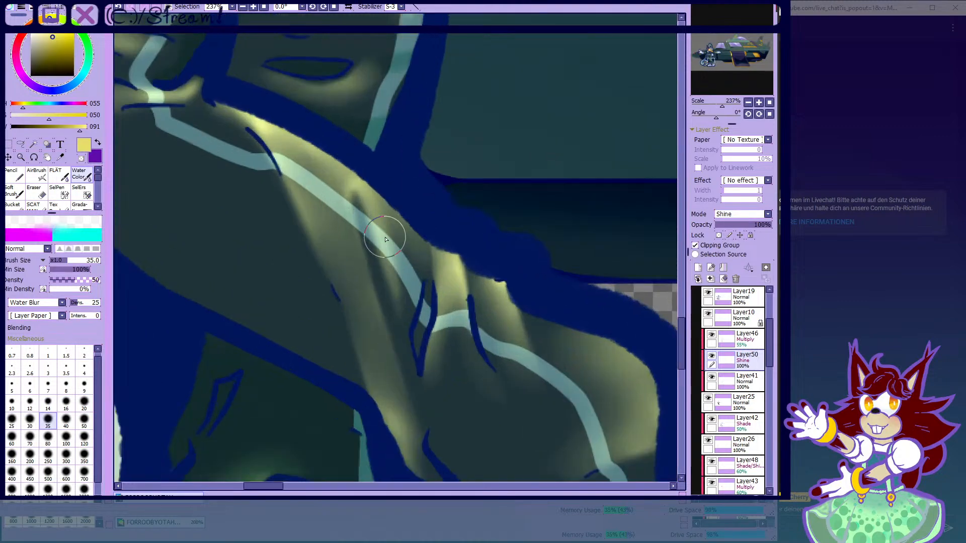
- Fade the long thigh streak with a transparent AirBrush at size 30, soften it with Water Color, and restore the yellow colour
click(38, 178)
scroll(214, 214, down, 2)
scroll(287, 231, down, 3)
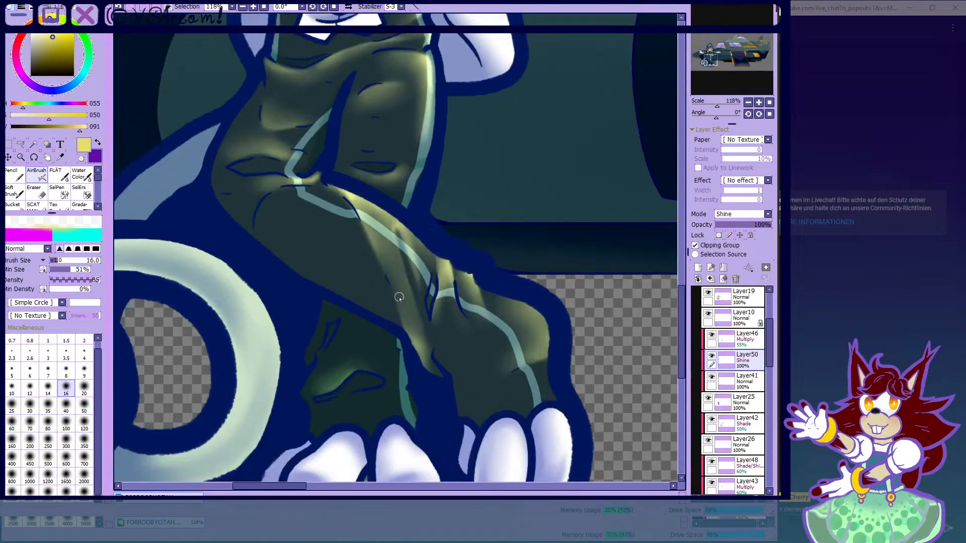
scroll(397, 292, up, 4)
click(30, 405)
drag(424, 351, 372, 211)
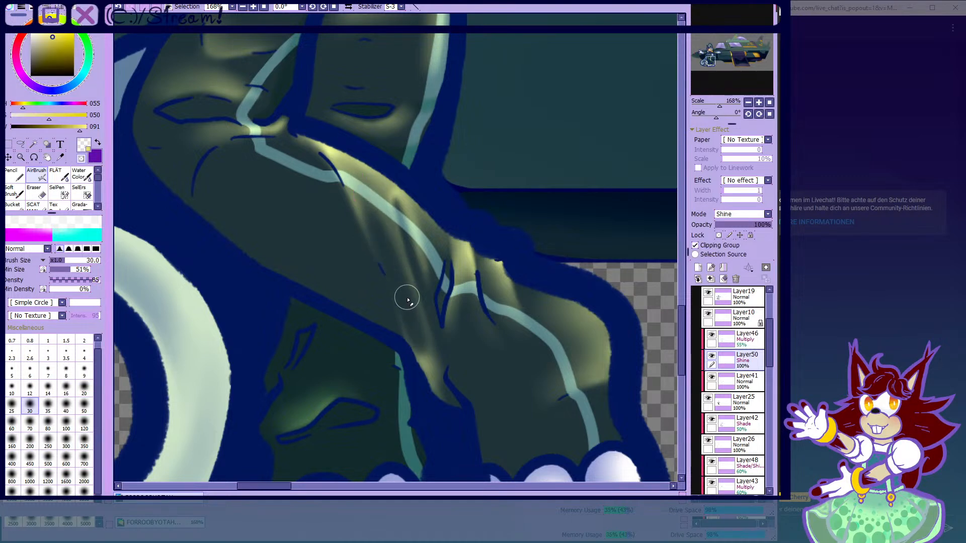
click(82, 177)
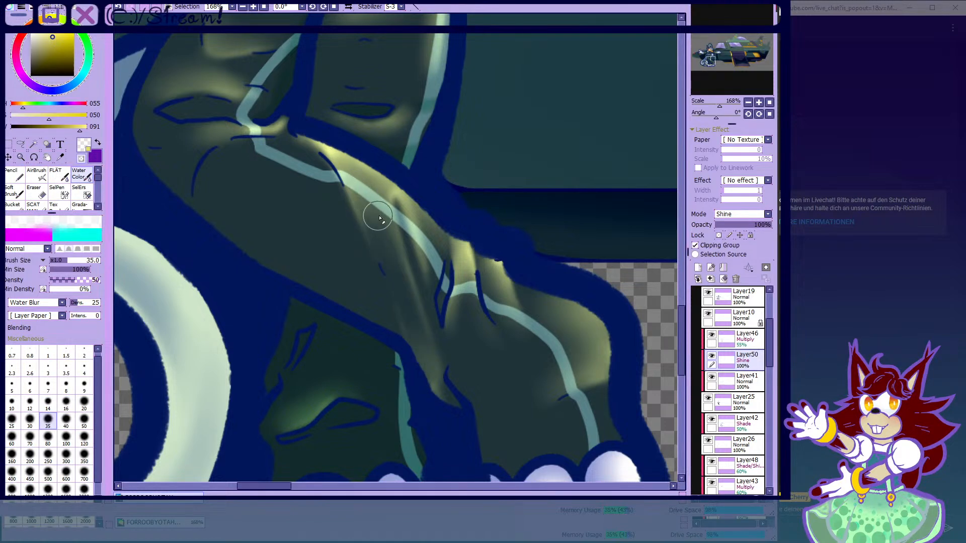
click(38, 175)
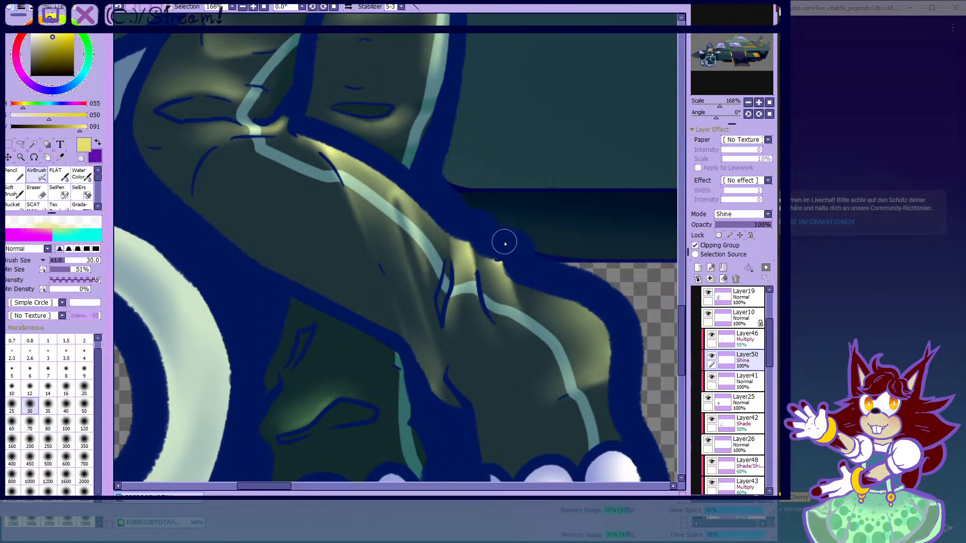
- Airbrush a yellow highlight at size 14 beneath the short crease below the waist fold and blend it with Water Color
scroll(499, 236, down, 6)
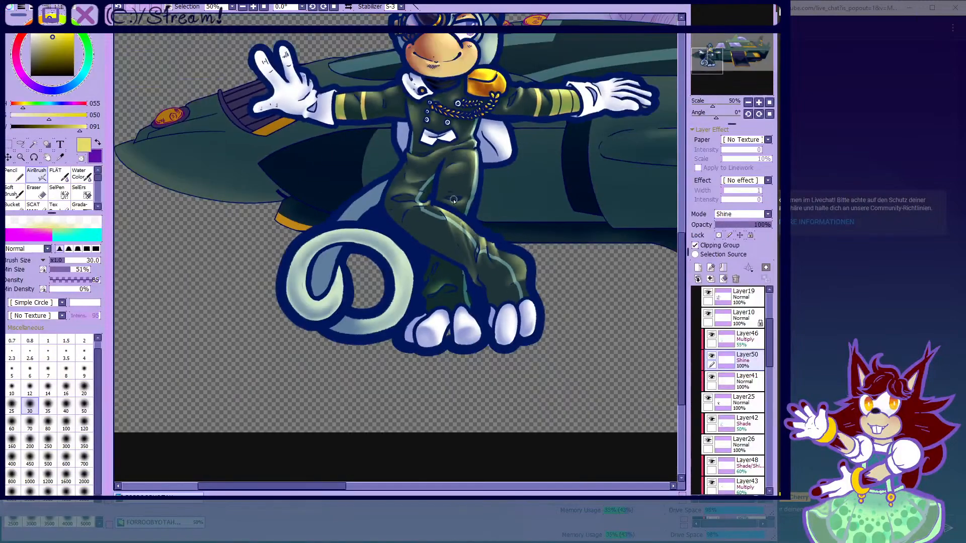
scroll(412, 178, up, 3)
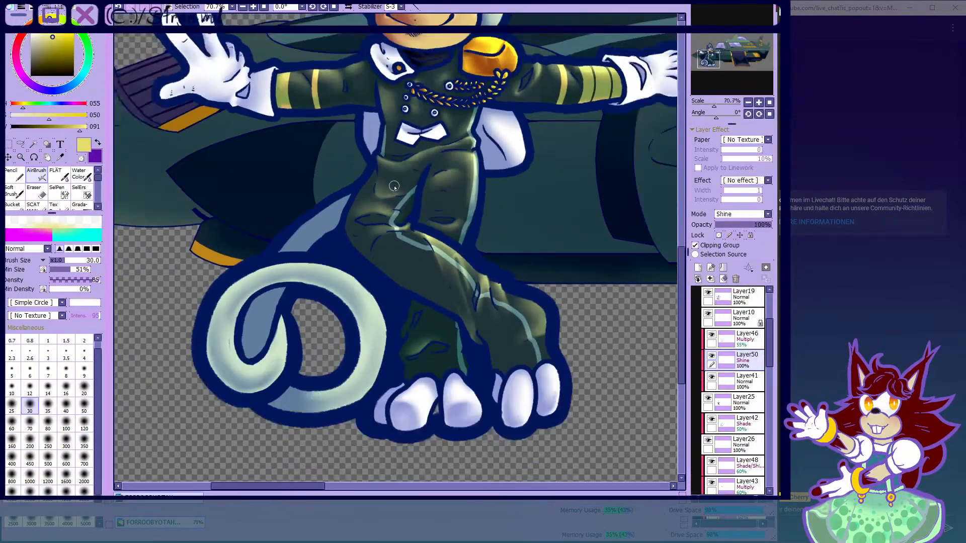
scroll(462, 127, up, 5)
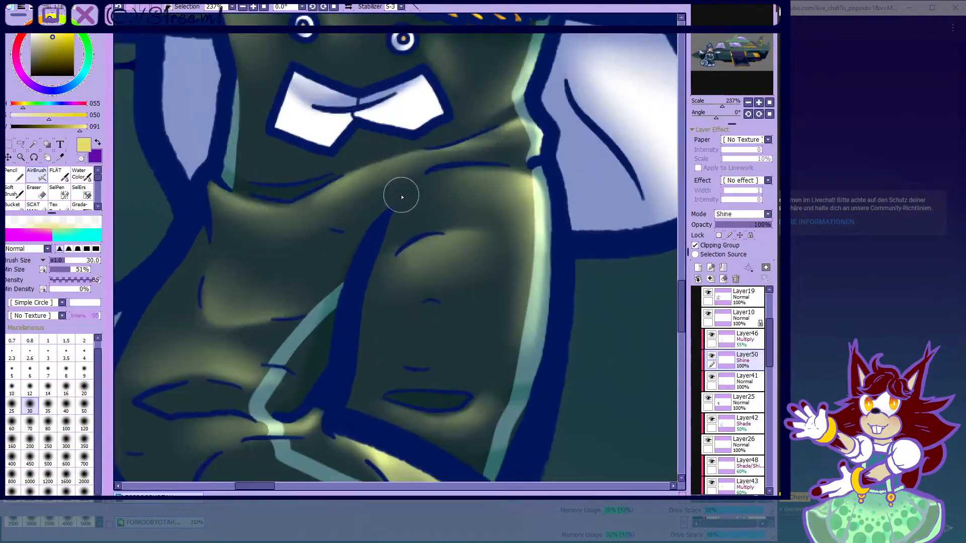
click(50, 390)
scroll(352, 231, up, 3)
mouse_move(365, 265)
mouse_down()
mouse_move(203, 200)
mouse_move(218, 220)
mouse_move(299, 257)
mouse_move(246, 241)
mouse_move(380, 289)
mouse_move(225, 237)
mouse_move(297, 240)
mouse_up()
click(81, 174)
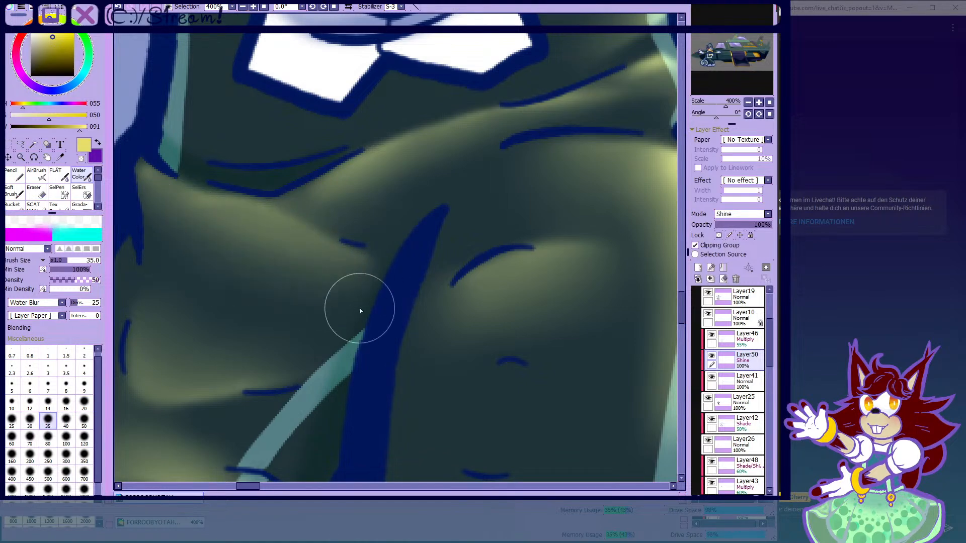
scroll(276, 254, down, 4)
scroll(276, 256, up, 3)
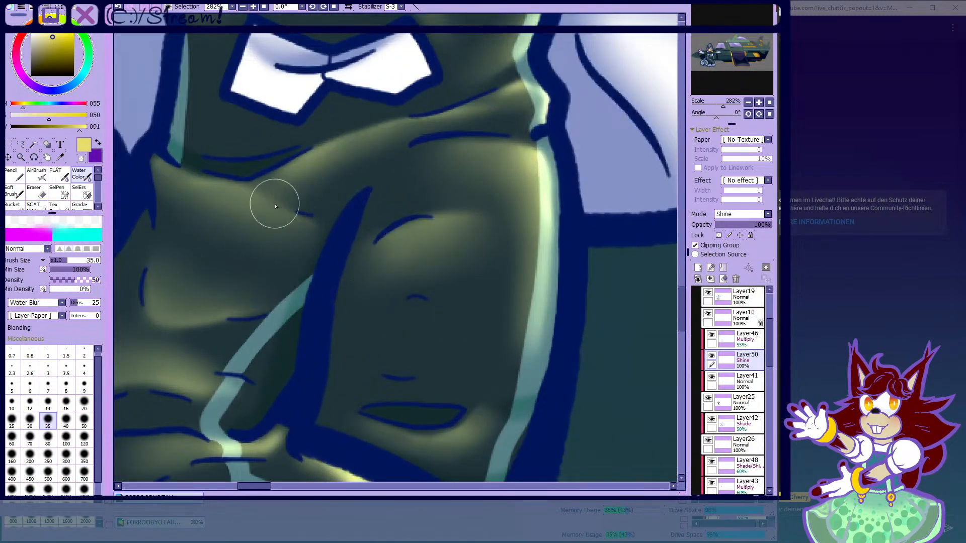
- Airbrush brighter yellow along the trousers' waist edge under the jacket hem and blend it with Water Color
key(v)
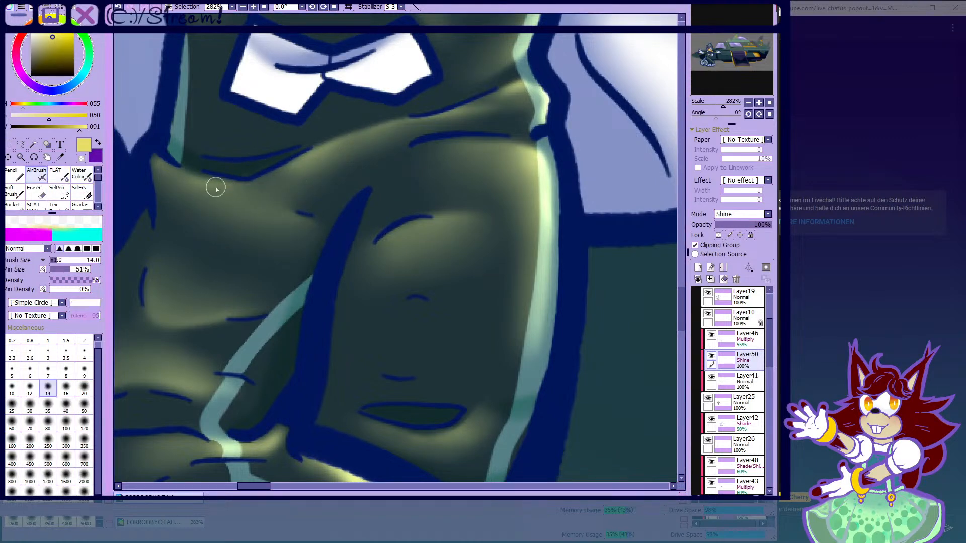
scroll(186, 184, up, 2)
key(c)
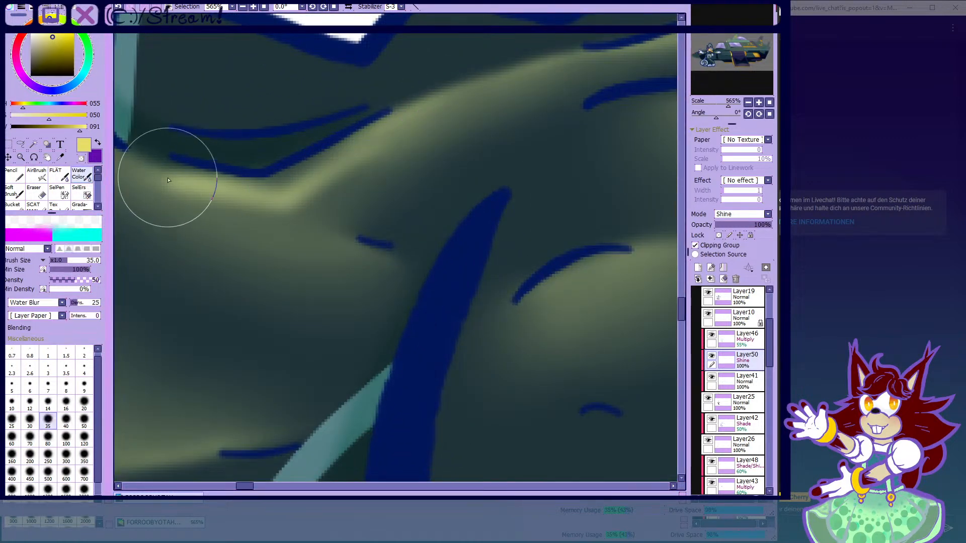
scroll(321, 214, down, 5)
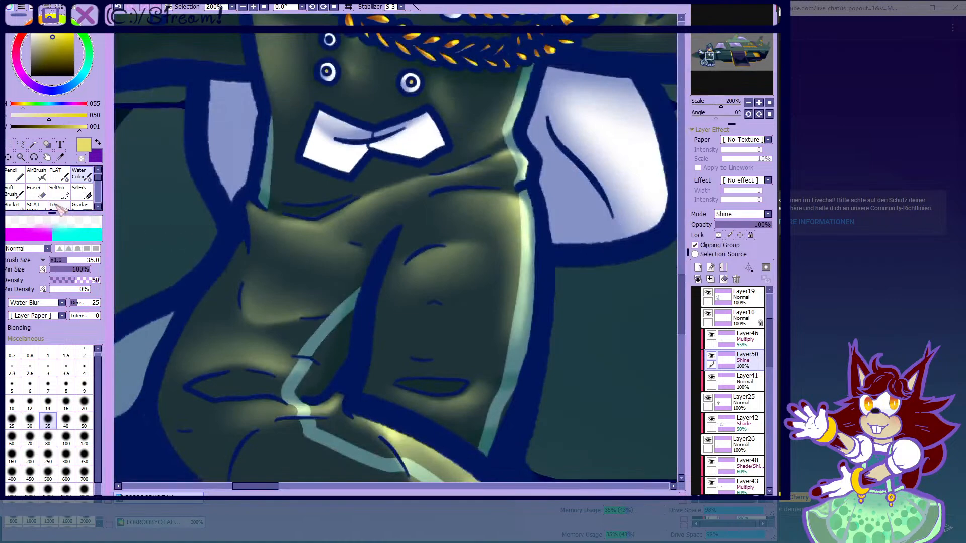
- Add a new layer directly above Layer50 and set its blending mode to Screen
key(v)
scroll(395, 208, down, 2)
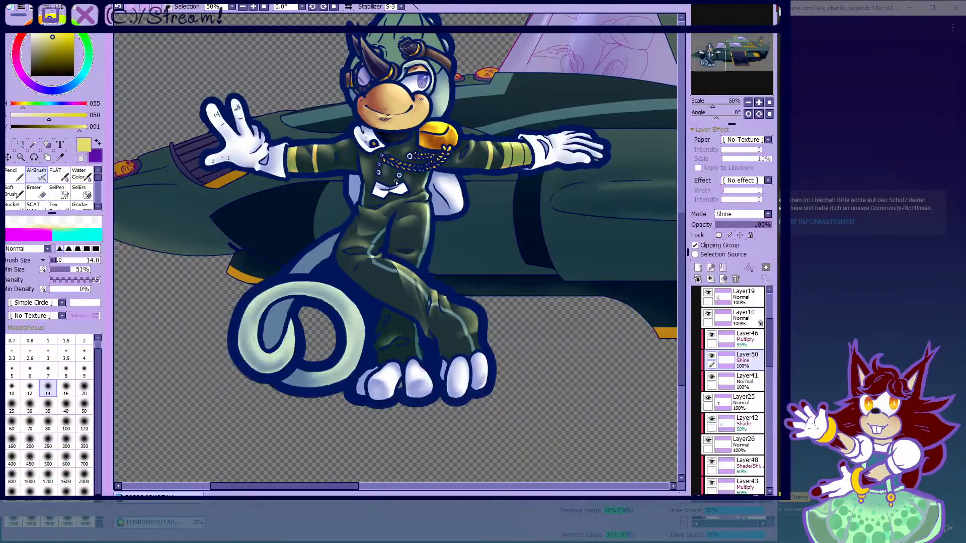
scroll(372, 203, down, 3)
scroll(380, 147, up, 3)
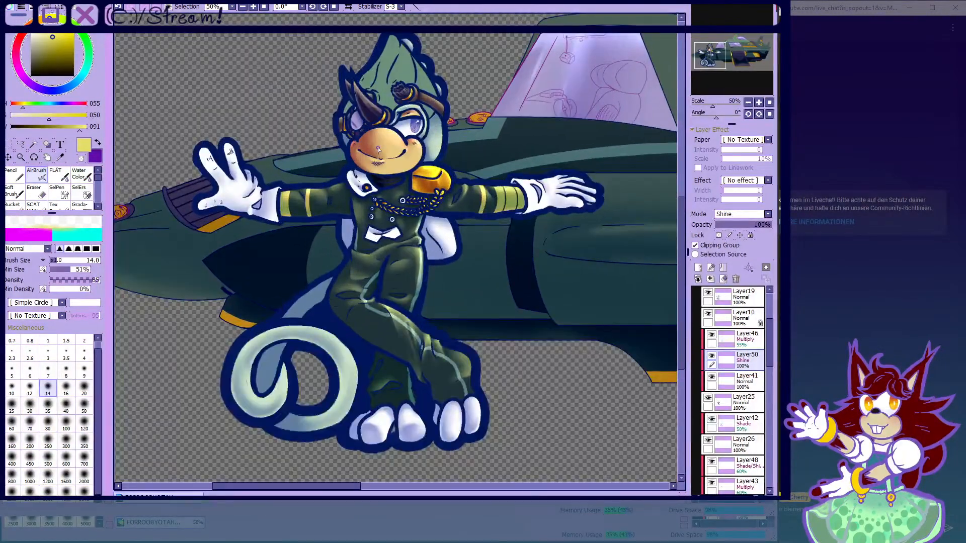
scroll(390, 227, down, 1)
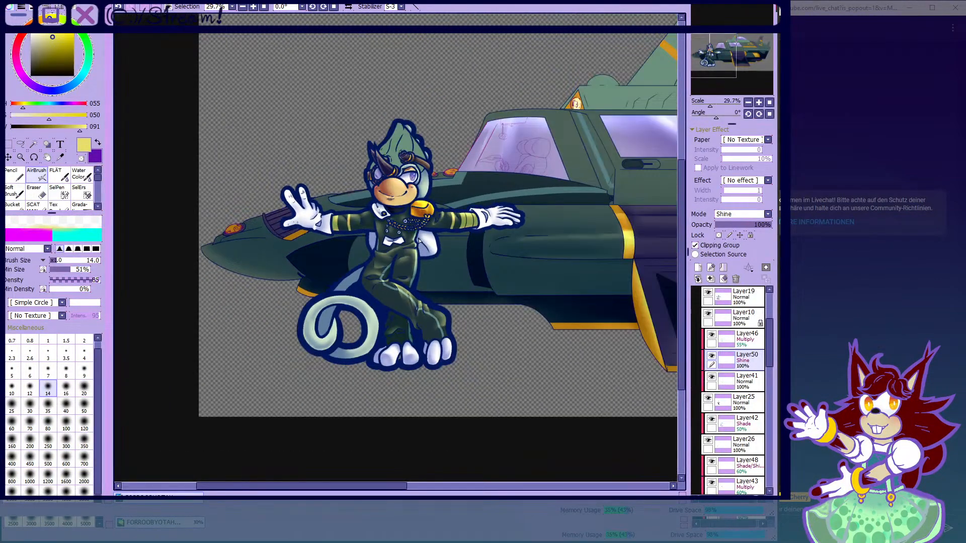
scroll(420, 259, up, 3)
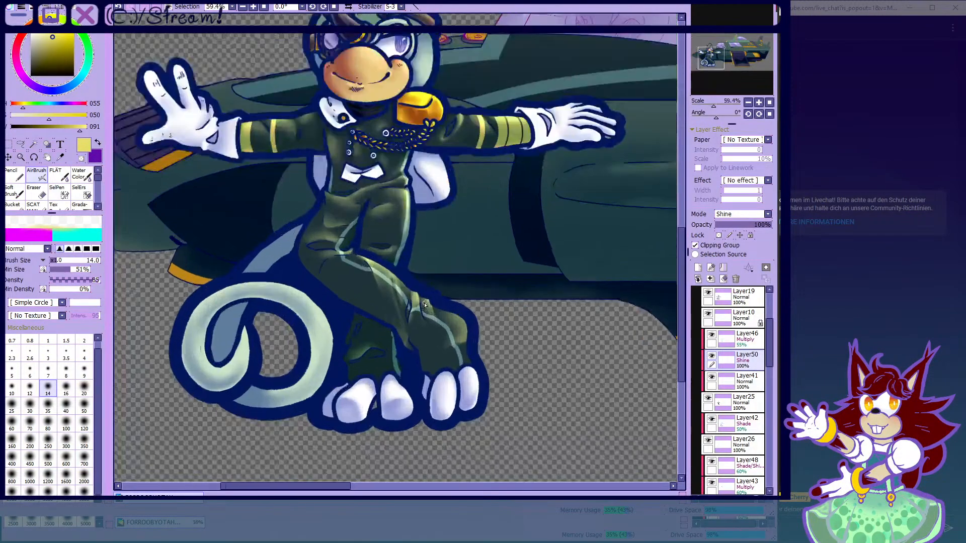
click(697, 267)
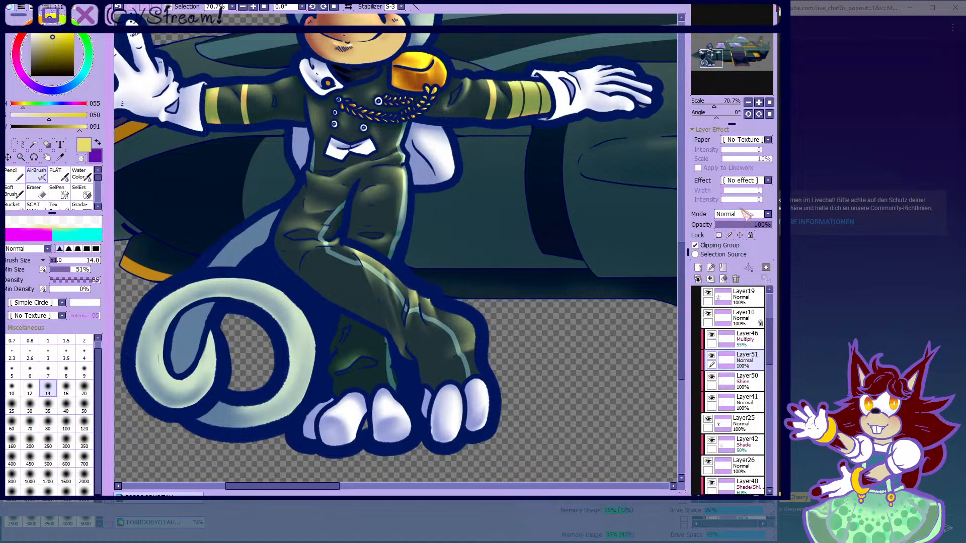
click(726, 251)
- Airbrush a broad soft yellow glow at size 80 over the thighs, hips and knee of the trousers on the Screen layer
click(48, 425)
scroll(349, 277, up, 1)
drag(332, 247, 338, 253)
drag(391, 279, 423, 314)
mouse_move(325, 251)
mouse_down()
mouse_move(304, 263)
mouse_move(375, 275)
mouse_move(355, 254)
mouse_move(468, 323)
mouse_move(488, 356)
mouse_move(454, 348)
mouse_move(435, 371)
mouse_move(494, 357)
mouse_move(472, 342)
mouse_up()
scroll(460, 332, down, 3)
scroll(420, 234, up, 2)
mouse_move(383, 272)
mouse_down()
mouse_move(423, 232)
mouse_move(406, 246)
mouse_move(421, 242)
mouse_move(431, 261)
mouse_move(372, 282)
mouse_up()
scroll(373, 281, down, 3)
scroll(322, 271, up, 4)
mouse_move(312, 274)
mouse_down()
mouse_move(355, 256)
mouse_move(369, 259)
mouse_move(390, 293)
mouse_move(344, 261)
mouse_up()
scroll(344, 256, down, 4)
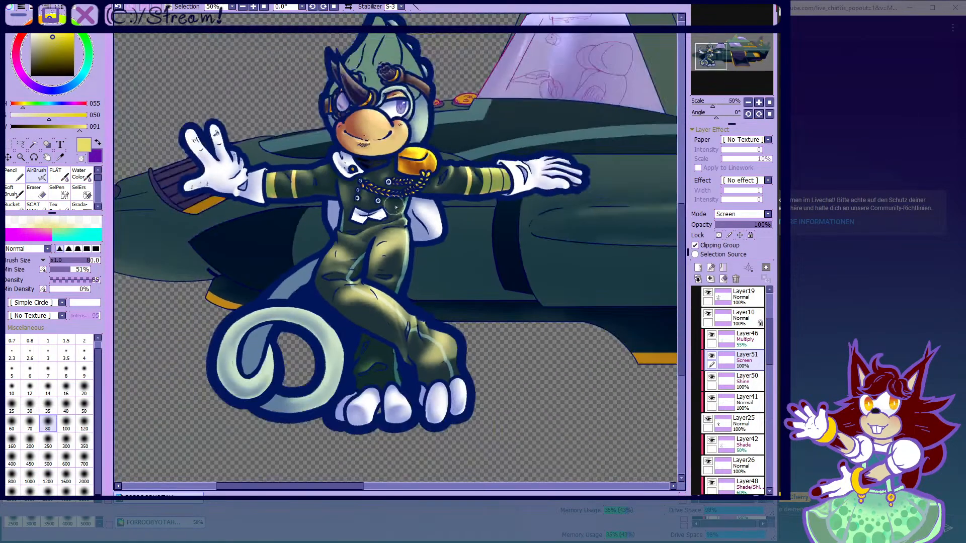
- Airbrush the same soft yellow glow over the sleeve of the arm on the shoulder-pad side
scroll(445, 173, up, 1)
scroll(488, 169, up, 2)
mouse_move(443, 168)
mouse_down()
mouse_move(516, 185)
mouse_move(455, 182)
mouse_move(496, 179)
mouse_up()
scroll(482, 201, down, 5)
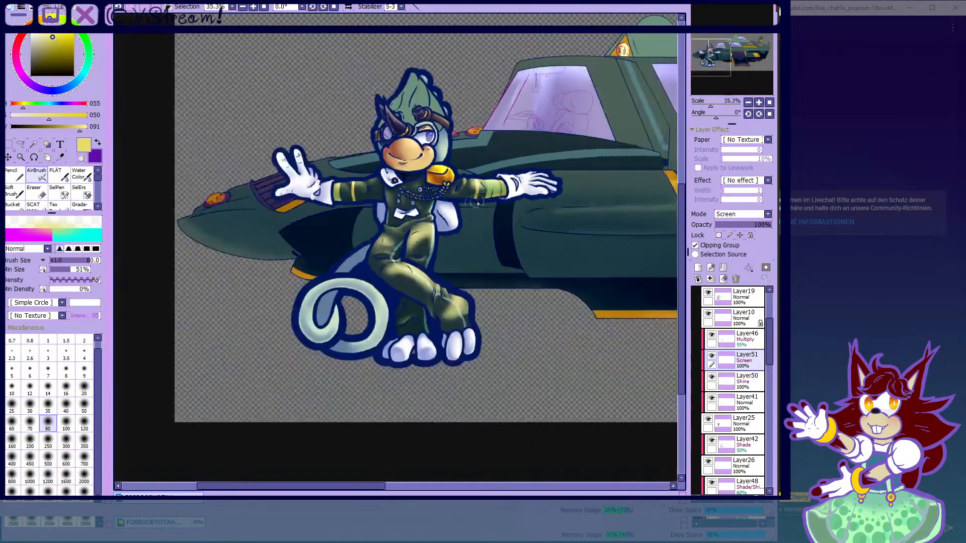
- Lower the Screen layer's opacity to 35% and move it below Layer50 in the layer stack
scroll(478, 166, up, 1)
click(735, 225)
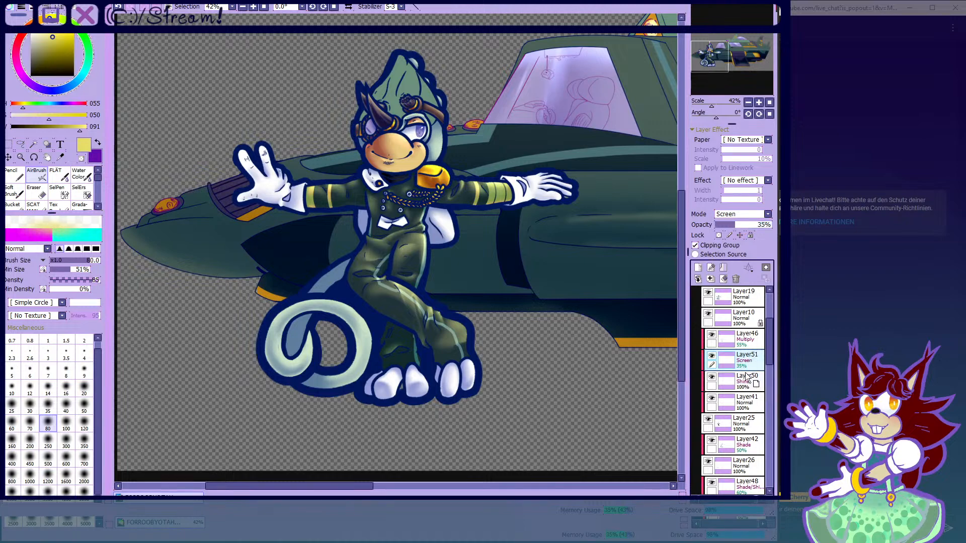
drag(747, 387, 720, 394)
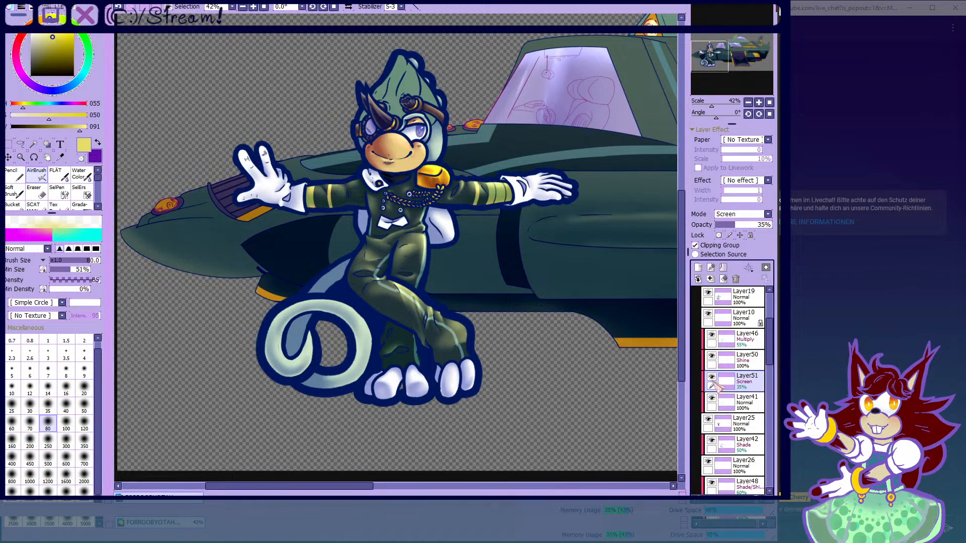
- Soften the yellow Screen glow on the thighs, knee and lower leg of the trousers with the Water Color brush at size 80
scroll(483, 369, up, 2)
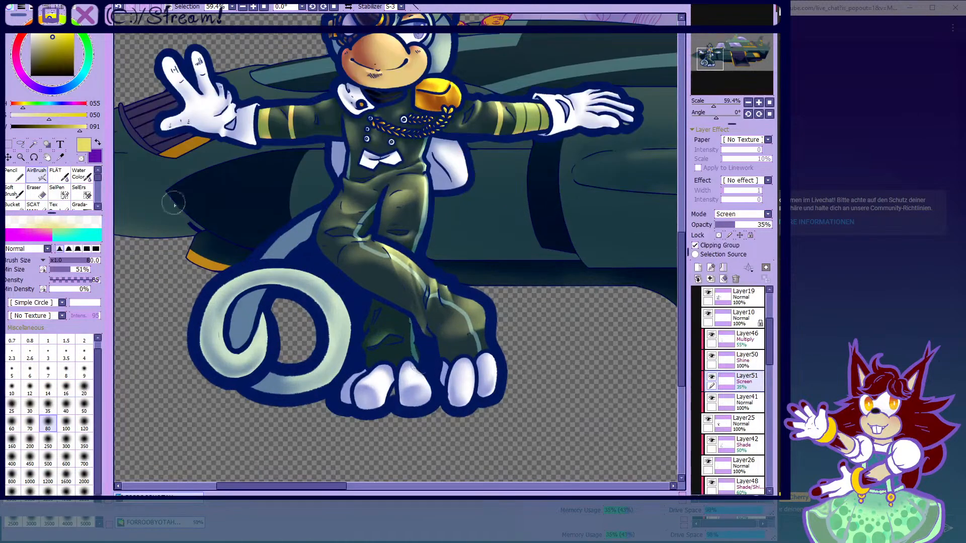
click(82, 175)
click(47, 419)
scroll(372, 283, up, 4)
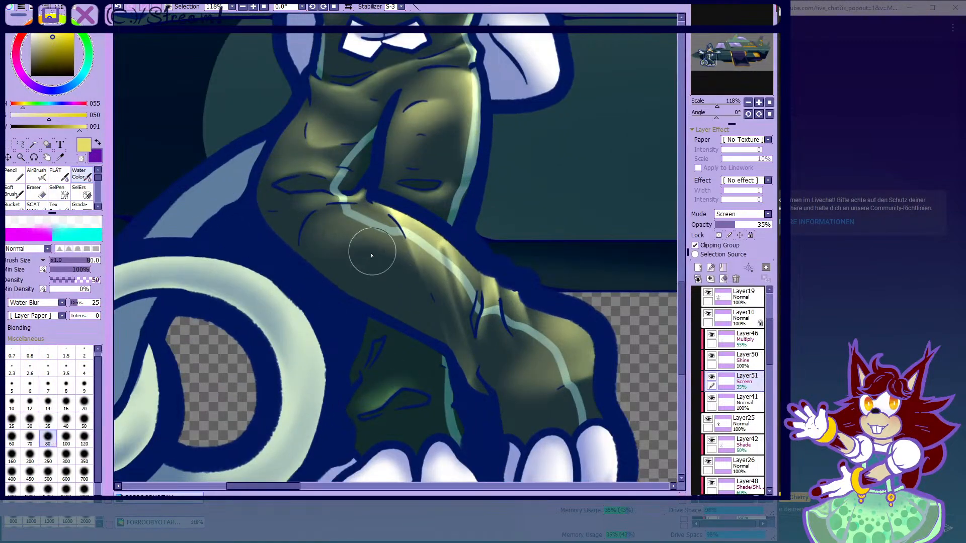
scroll(345, 295, down, 3)
scroll(377, 327, down, 3)
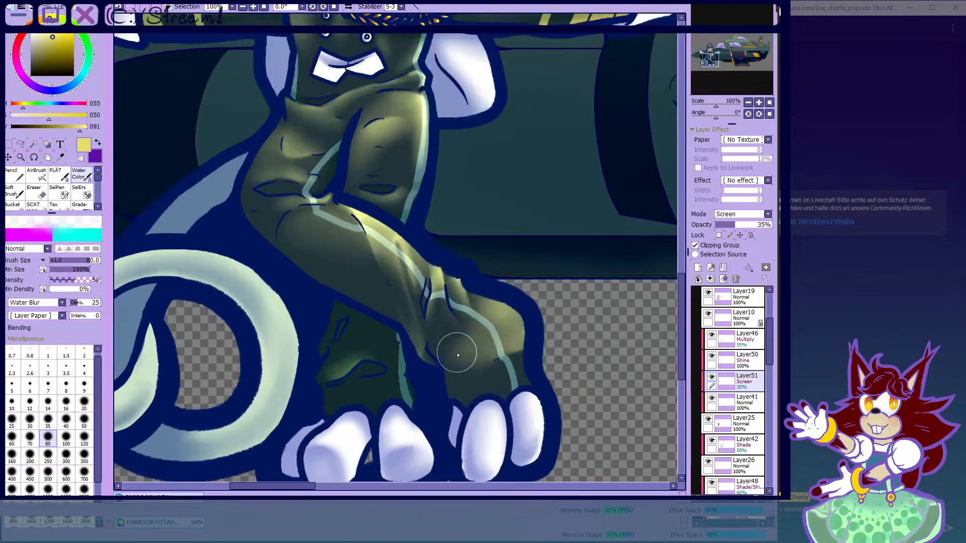
scroll(530, 208, up, 1)
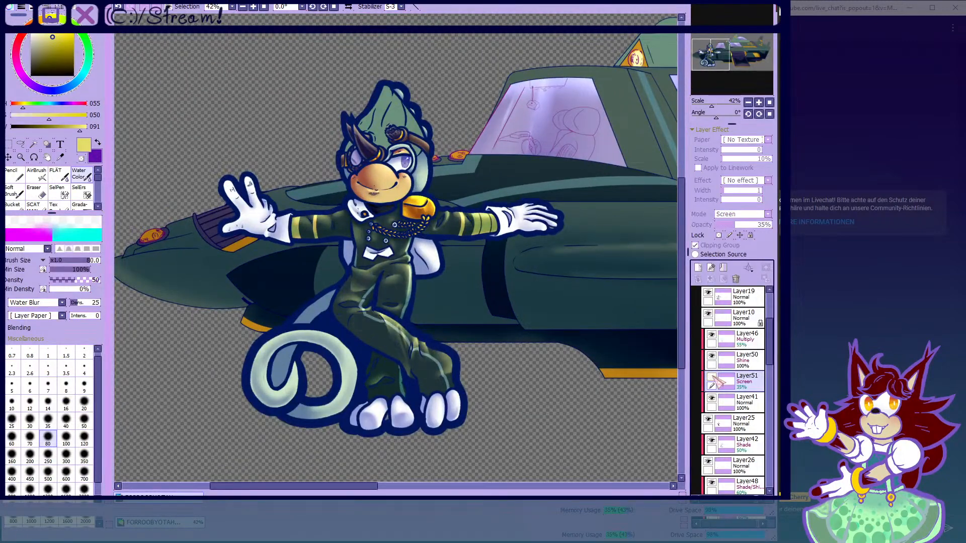
- Compare the character with the Screen glow layer hidden and shown, both close up and against the whole ship
scroll(412, 308, up, 4)
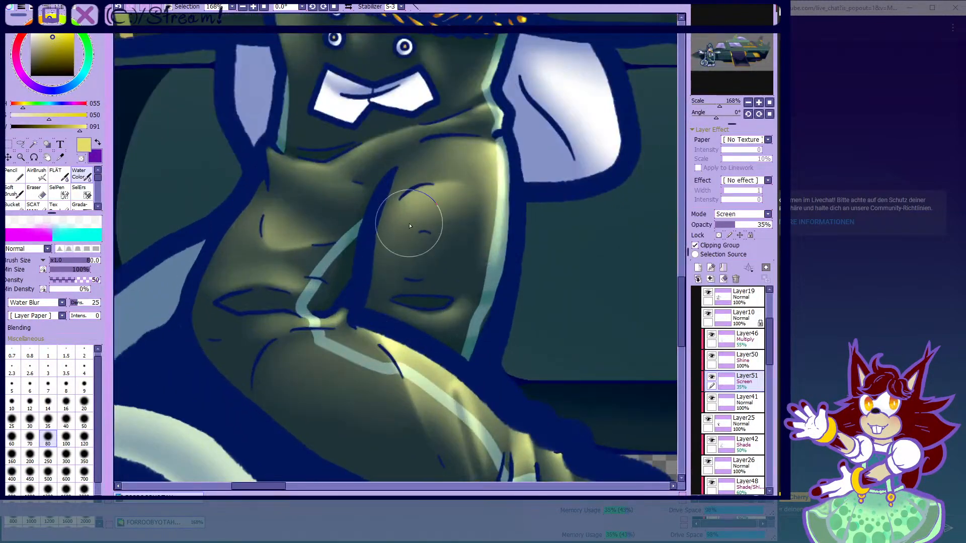
scroll(408, 242, down, 5)
scroll(412, 243, up, 1)
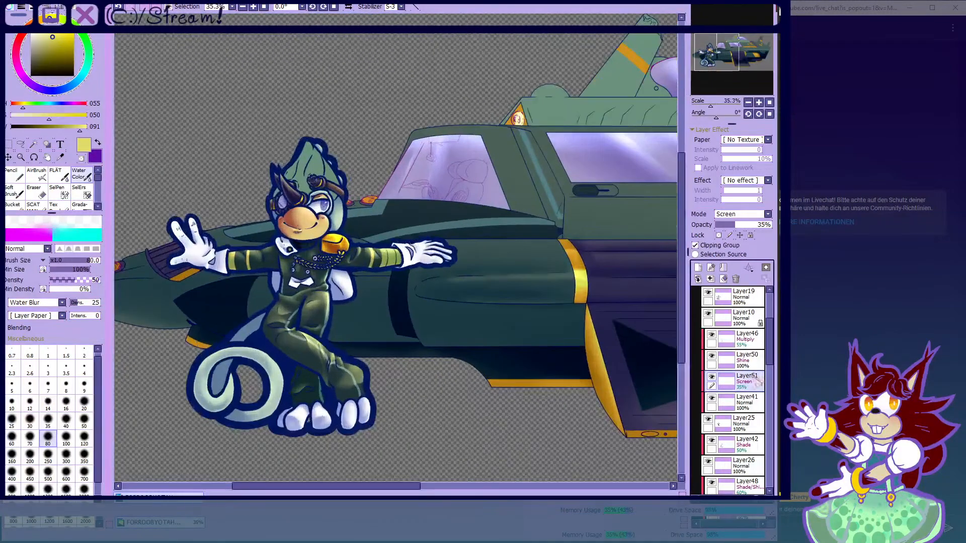
click(712, 377)
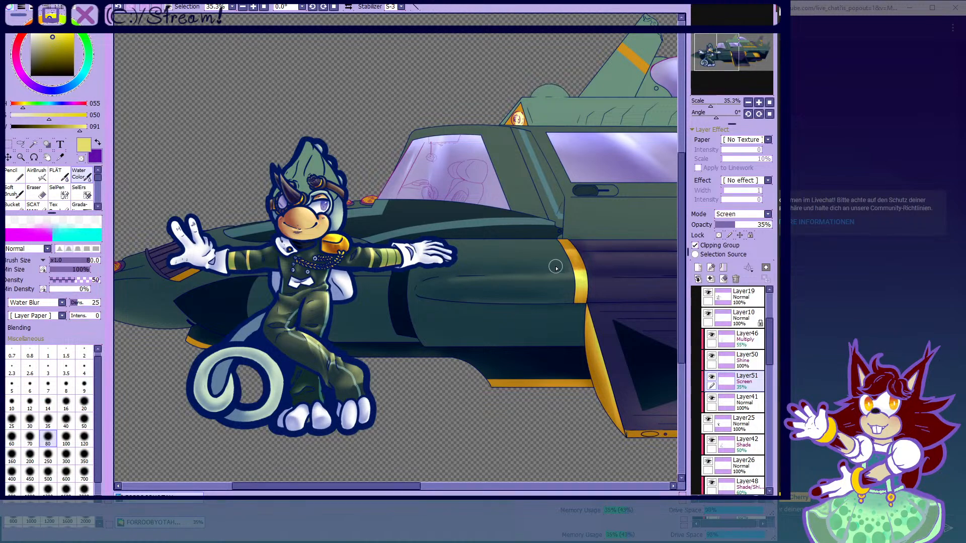
scroll(539, 242, down, 2)
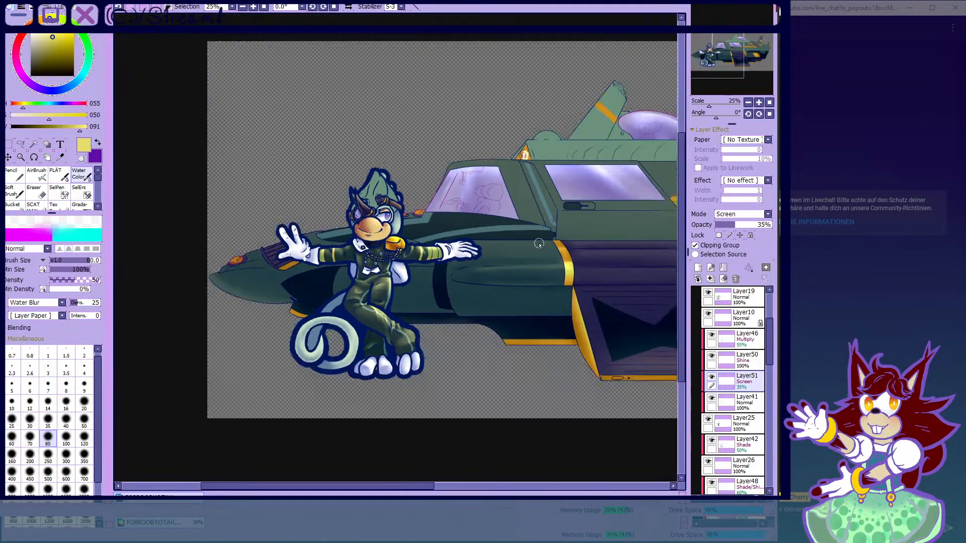
scroll(314, 272, up, 5)
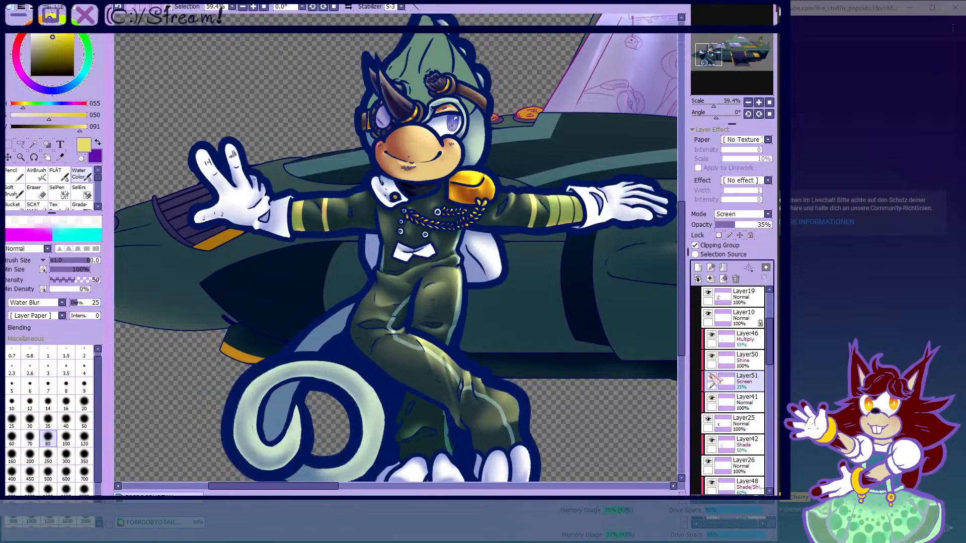
scroll(450, 288, down, 1)
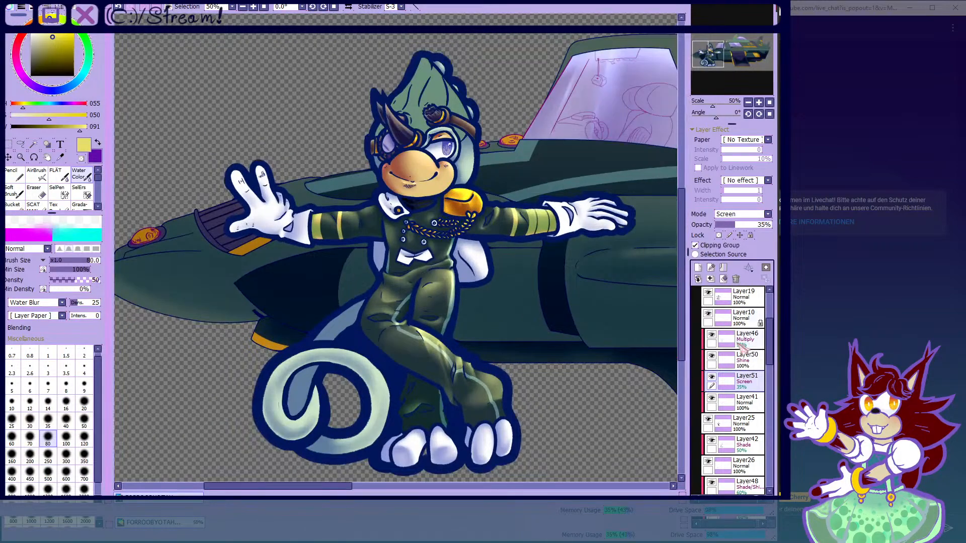
- Add a new clipped layer directly above Layer46 and set its blending mode to Multiply
click(716, 340)
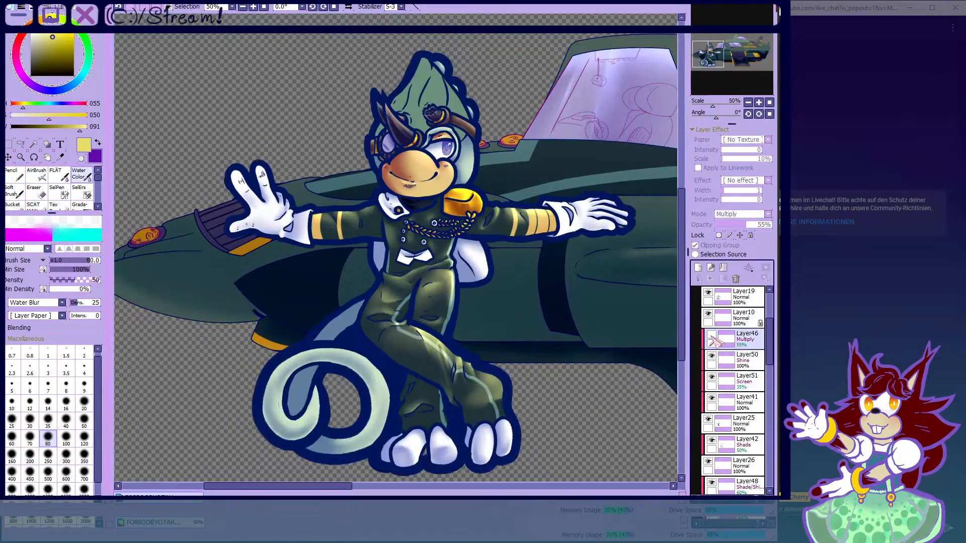
click(698, 269)
click(724, 234)
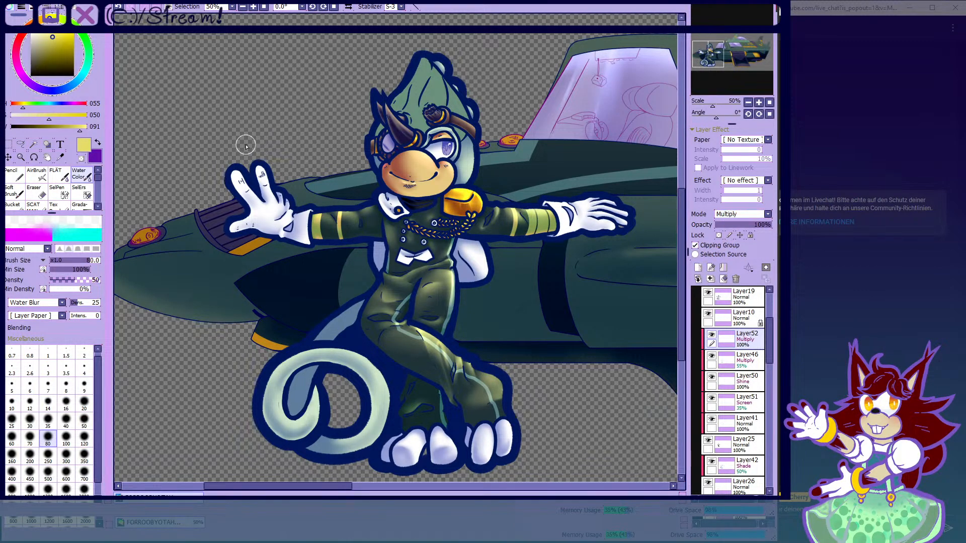
- Set the brush colour to a dark blue with hue 231, saturation 56 and brightness 43
scroll(337, 256, up, 3)
scroll(432, 302, down, 4)
scroll(495, 338, up, 1)
scroll(496, 341, up, 1)
click(55, 57)
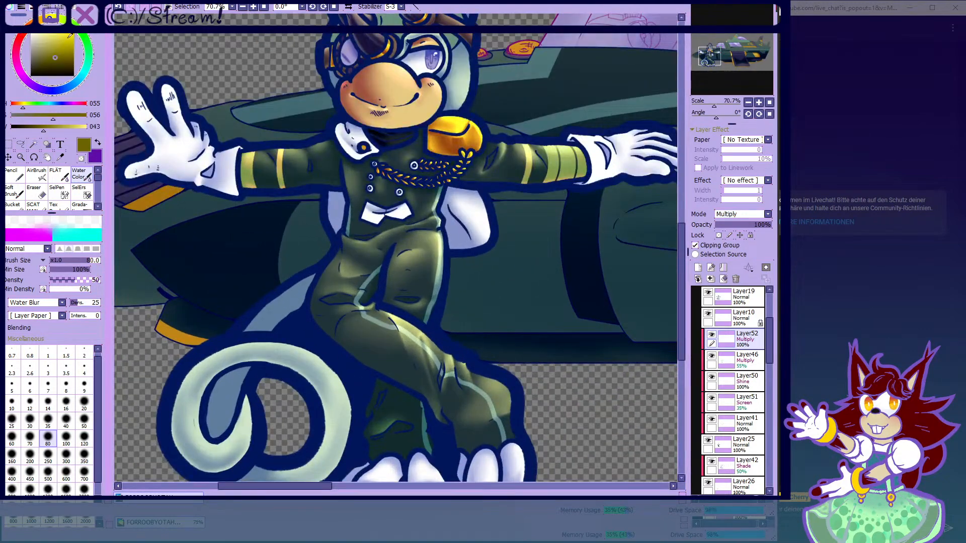
click(88, 46)
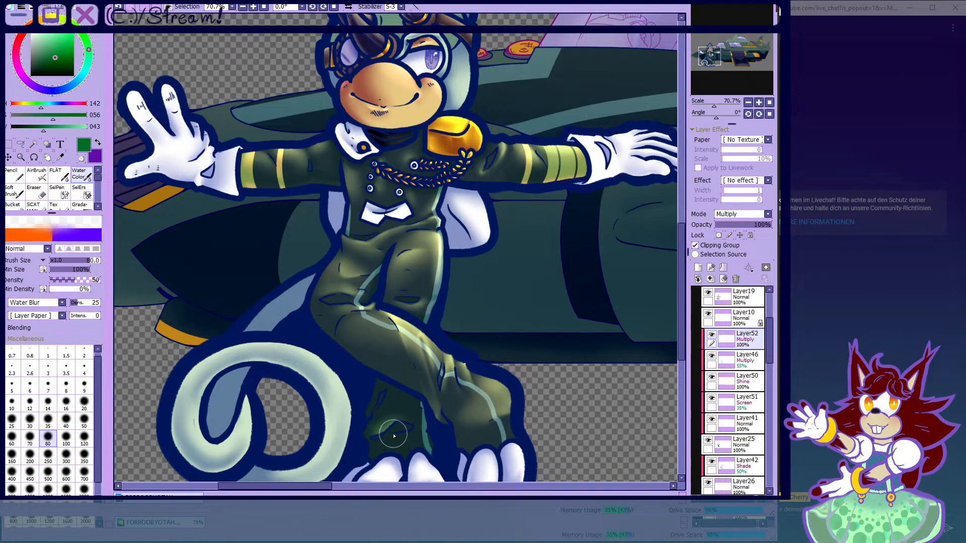
scroll(417, 429, up, 3)
scroll(410, 386, down, 3)
scroll(384, 330, up, 1)
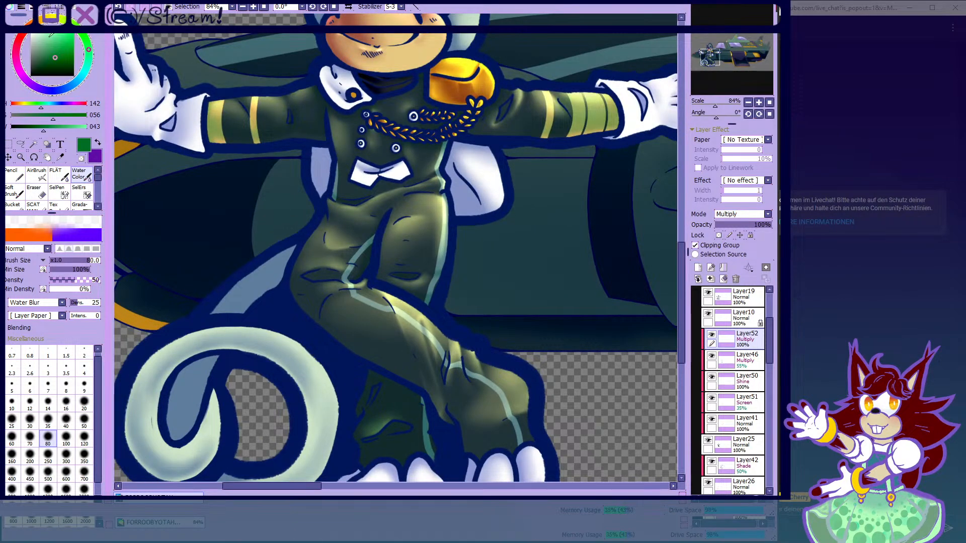
drag(65, 89, 58, 91)
scroll(290, 270, down, 3)
scroll(289, 270, up, 2)
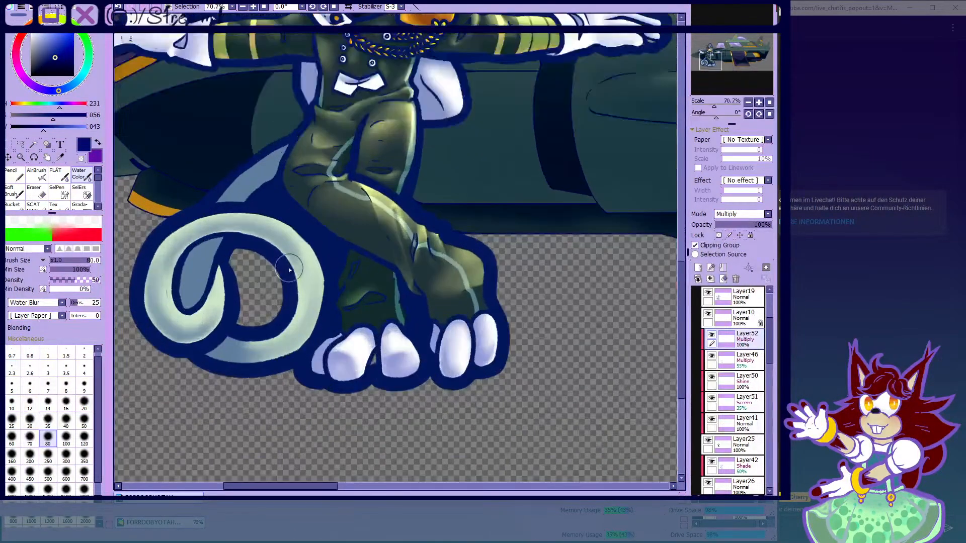
- Shade the inside of the lens-shaped fold on the bent leg's upper thigh with the FLAT brush at size 35
scroll(289, 270, up, 5)
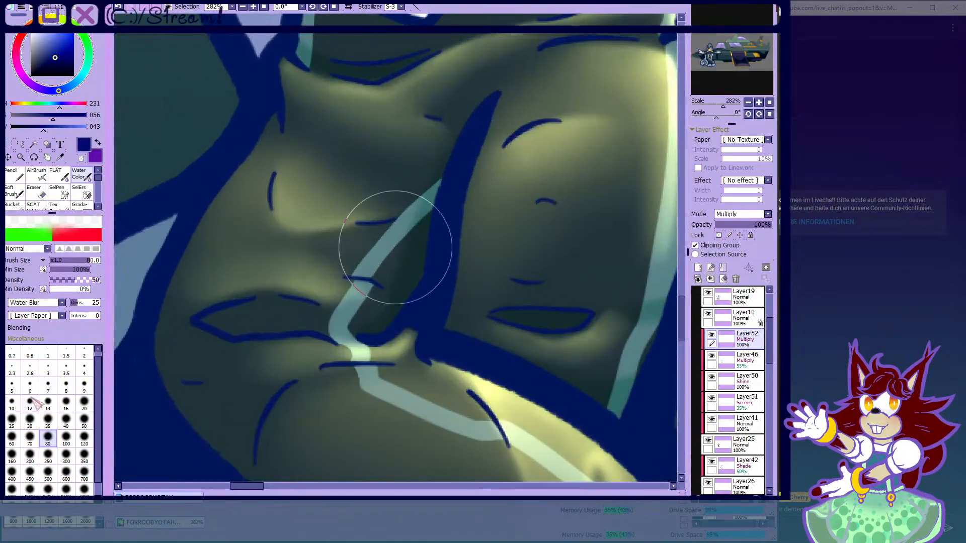
click(48, 421)
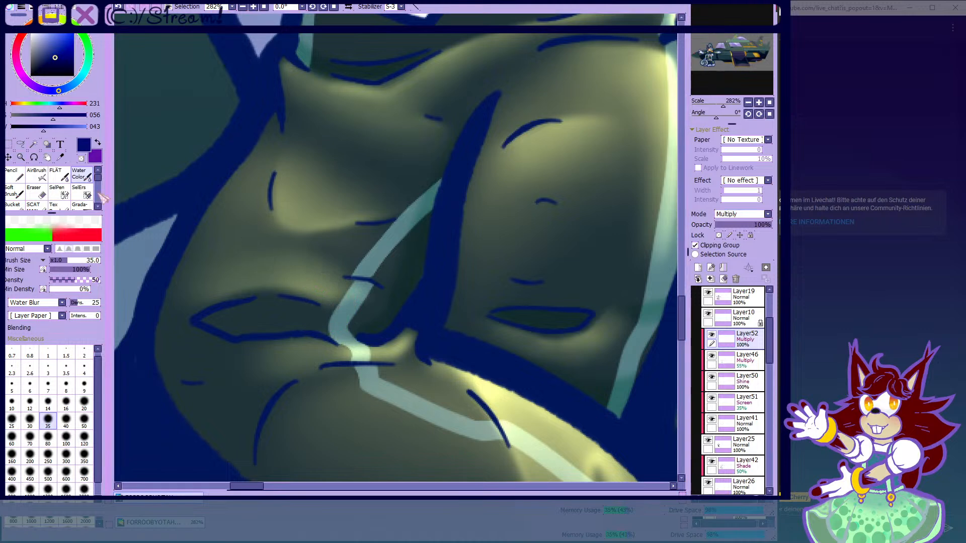
click(37, 175)
click(66, 406)
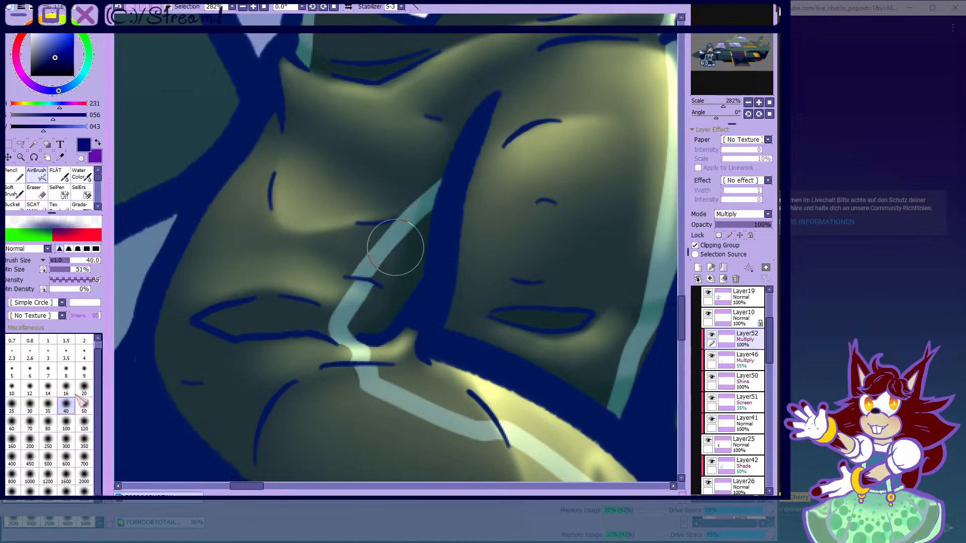
click(60, 176)
scroll(218, 330, up, 2)
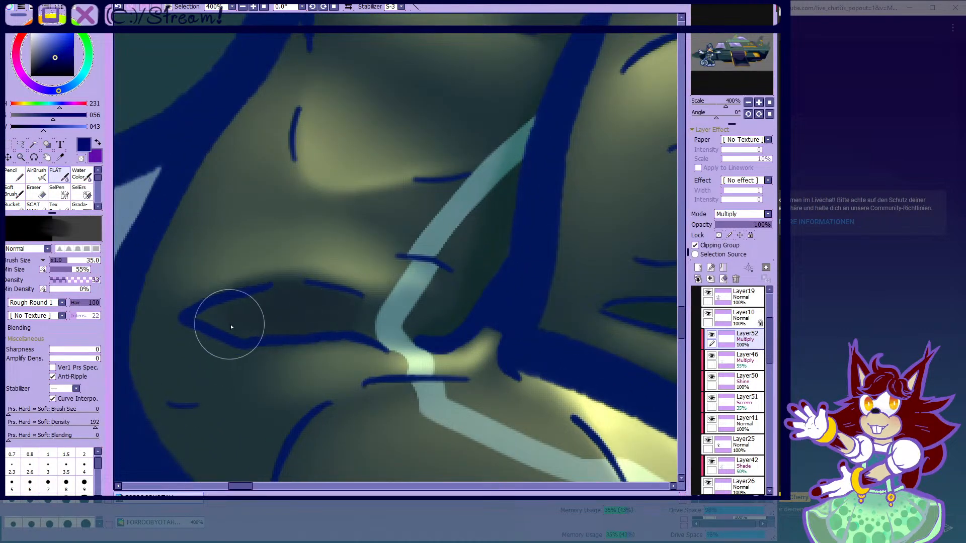
scroll(85, 483, down, 1)
click(85, 483)
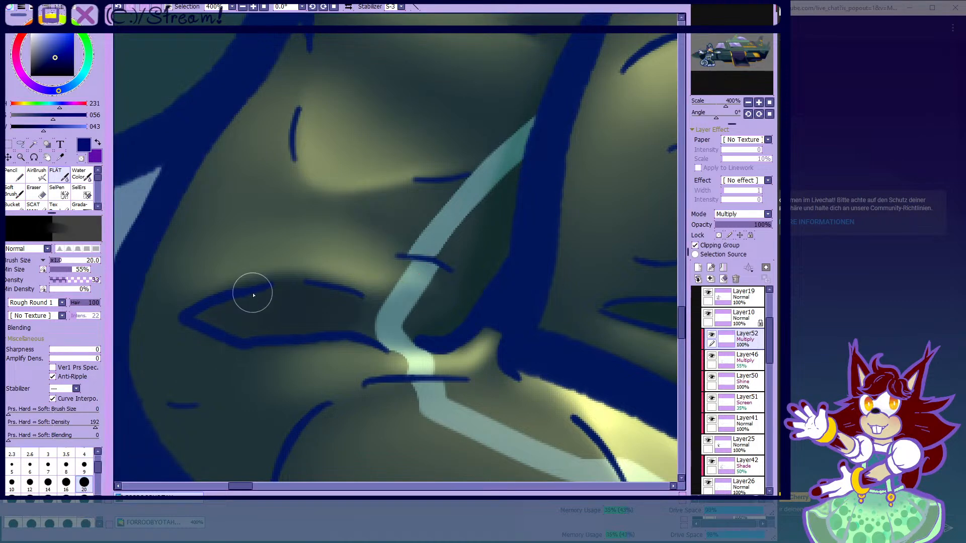
key(bracketright)
key(bracketright)
key(bracketright)
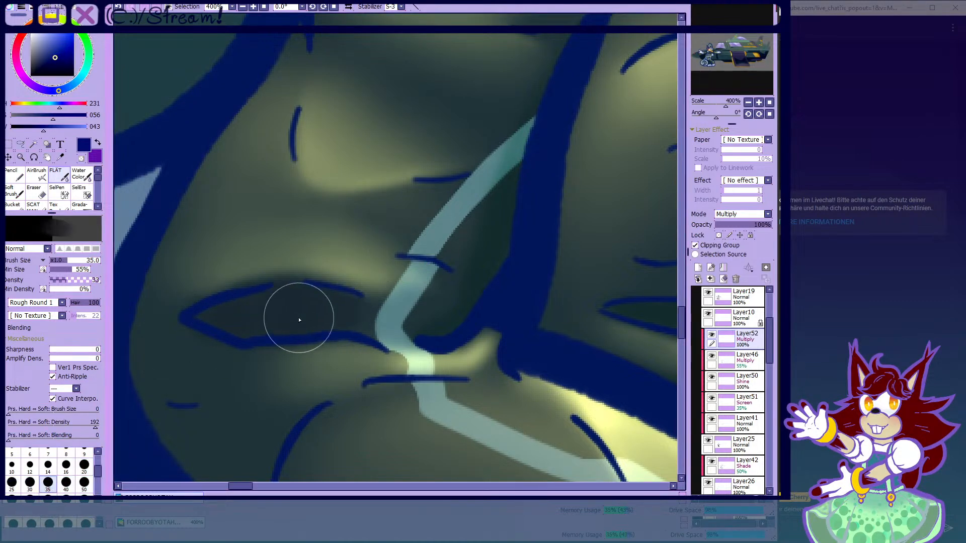
- Paint a shadow from that thigh fold along the side stripe towards the crotch, and undo the last stroke
scroll(438, 317, down, 3)
mouse_move(409, 326)
mouse_down()
mouse_move(432, 302)
mouse_move(505, 164)
mouse_move(440, 242)
mouse_move(355, 299)
mouse_move(449, 270)
mouse_move(326, 327)
mouse_move(457, 254)
mouse_move(307, 318)
mouse_move(422, 254)
mouse_move(489, 182)
mouse_up()
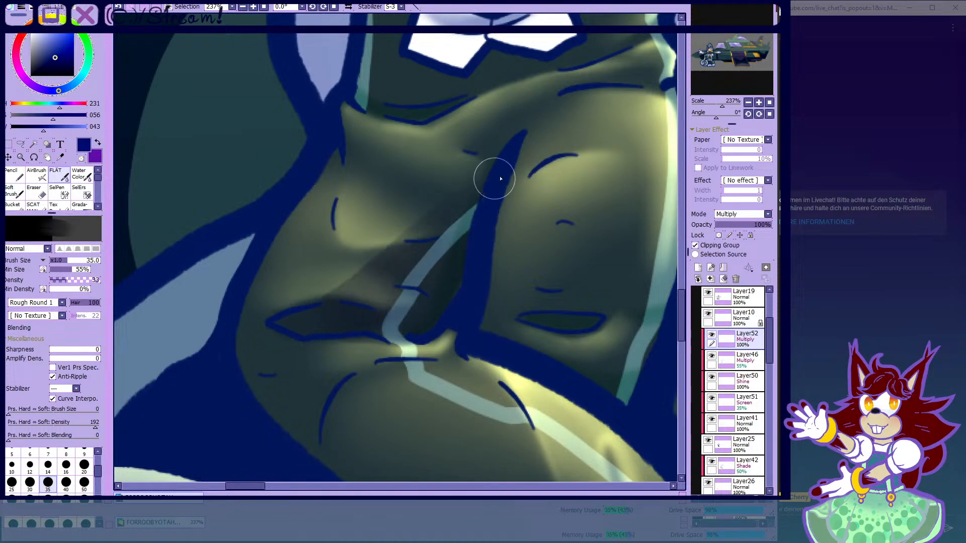
drag(461, 218, 510, 156)
key(ctrl+z)
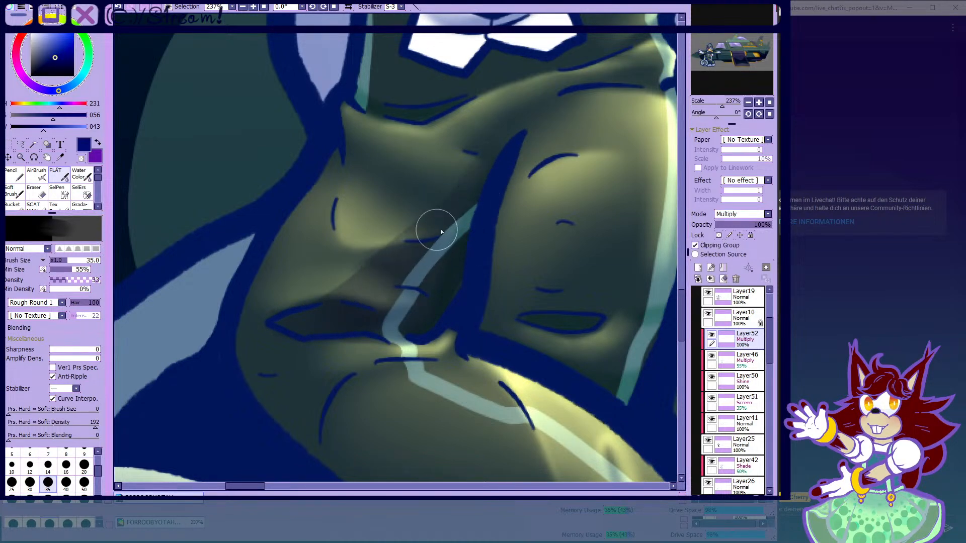
- Paint a dark cast shadow on the rear lower leg beneath the crossing leg and trim it with the Eraser at size 14
scroll(370, 283, down, 11)
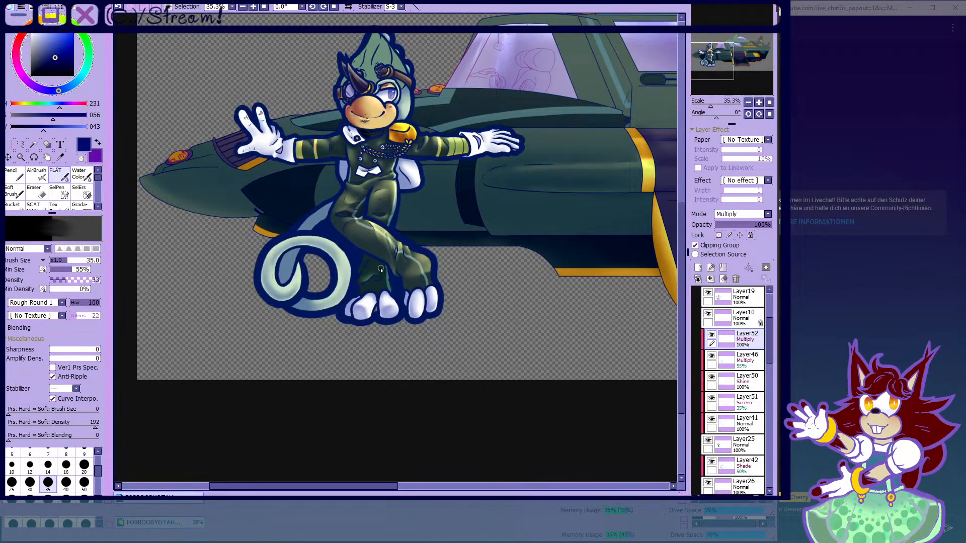
scroll(382, 271, up, 8)
mouse_move(431, 297)
mouse_down()
mouse_move(352, 207)
mouse_move(269, 192)
mouse_up()
key(e)
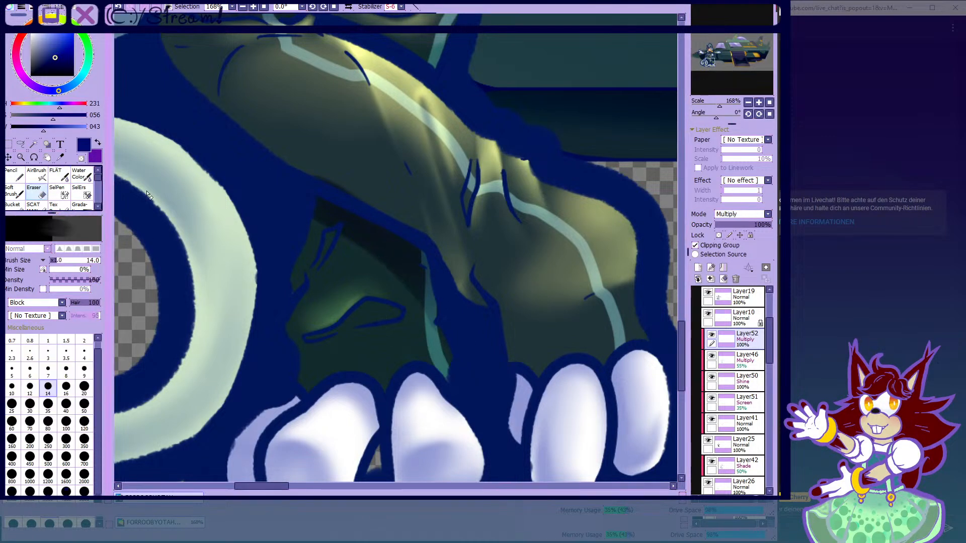
scroll(370, 207, up, 1)
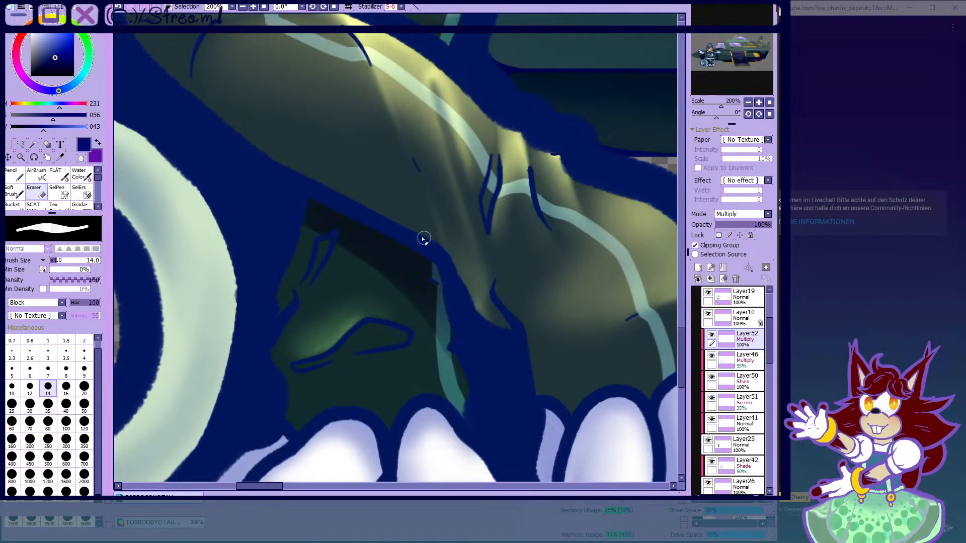
- Shade the rear thigh along its inner edge and just above the crossing leg with the FLAT brush at size 35
click(59, 175)
scroll(395, 269, down, 5)
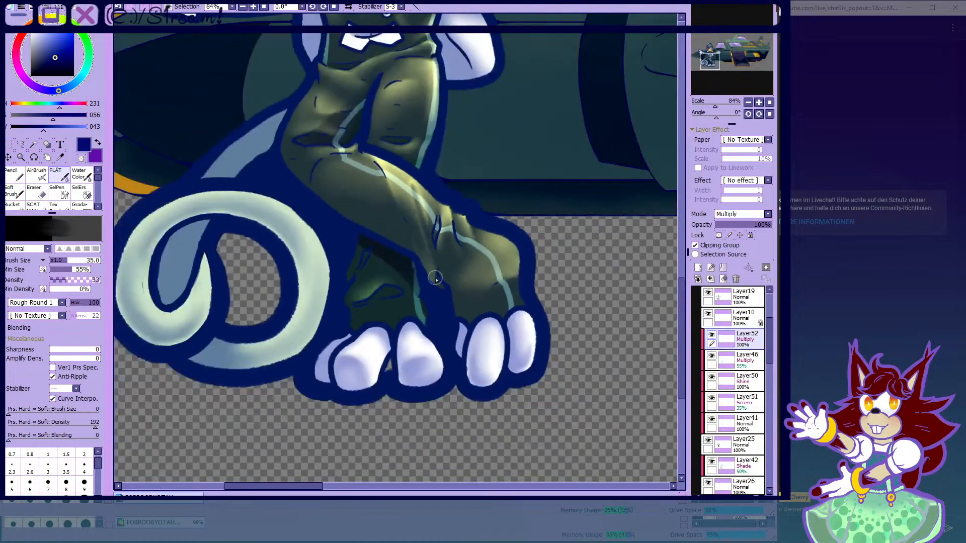
scroll(444, 293, down, 3)
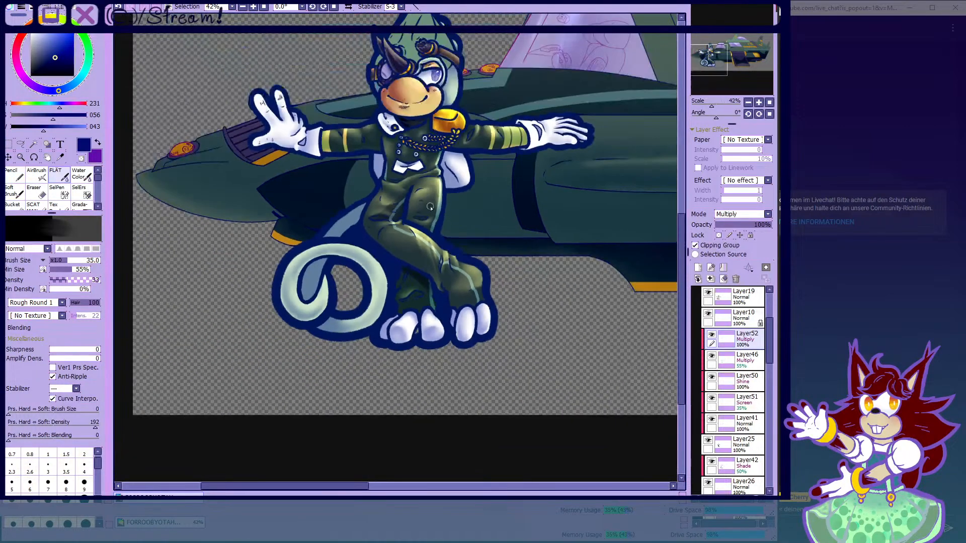
scroll(403, 224, up, 5)
mouse_move(402, 222)
mouse_down()
mouse_move(397, 215)
mouse_move(495, 288)
mouse_up()
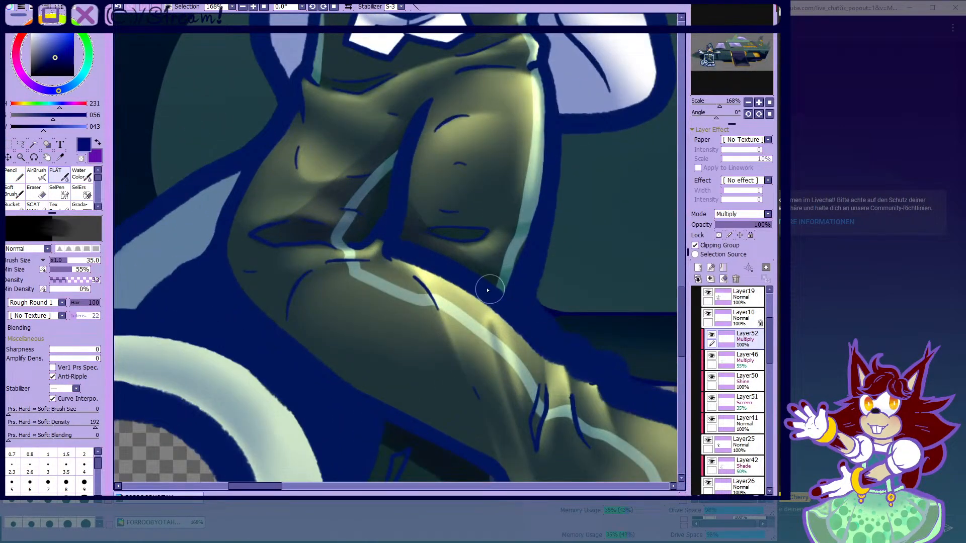
drag(414, 172, 429, 243)
scroll(410, 144, down, 4)
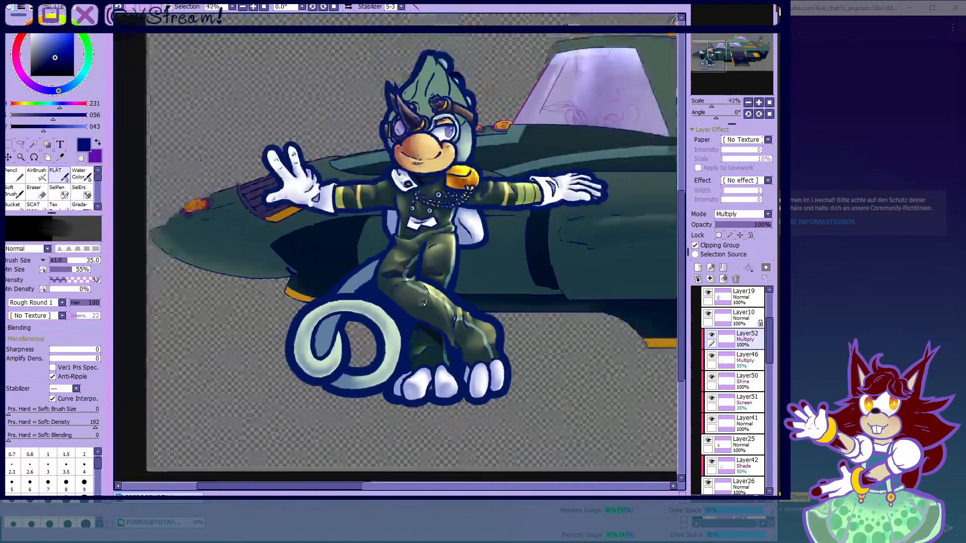
- Darken the jacket along the inner edge of the gold shoulder pad with the FLAT brush at size 35
scroll(441, 216, up, 1)
scroll(444, 214, up, 5)
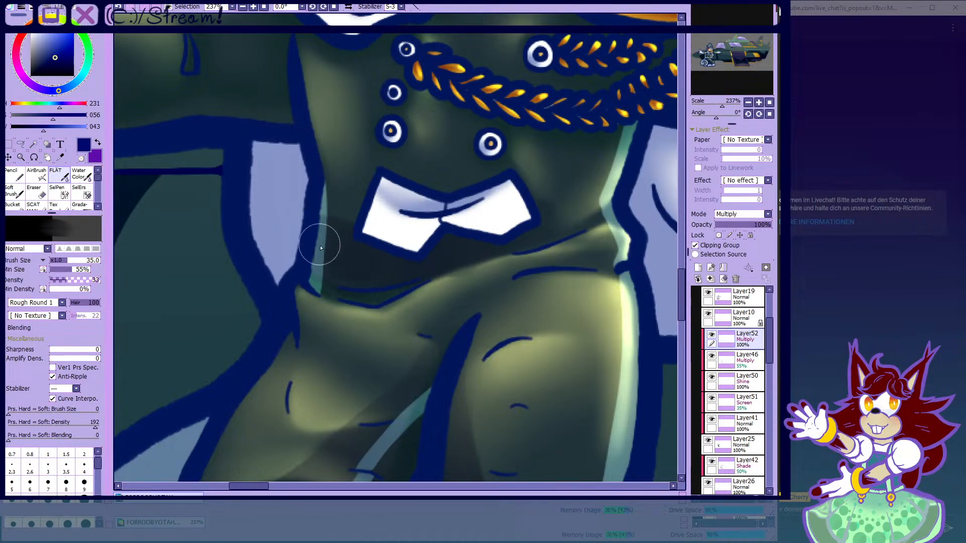
scroll(578, 216, down, 5)
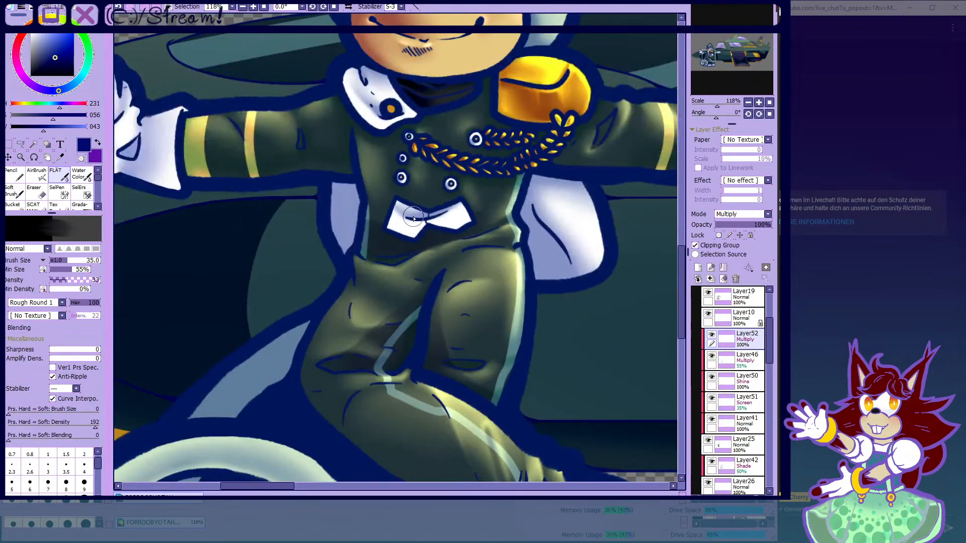
scroll(420, 195, up, 5)
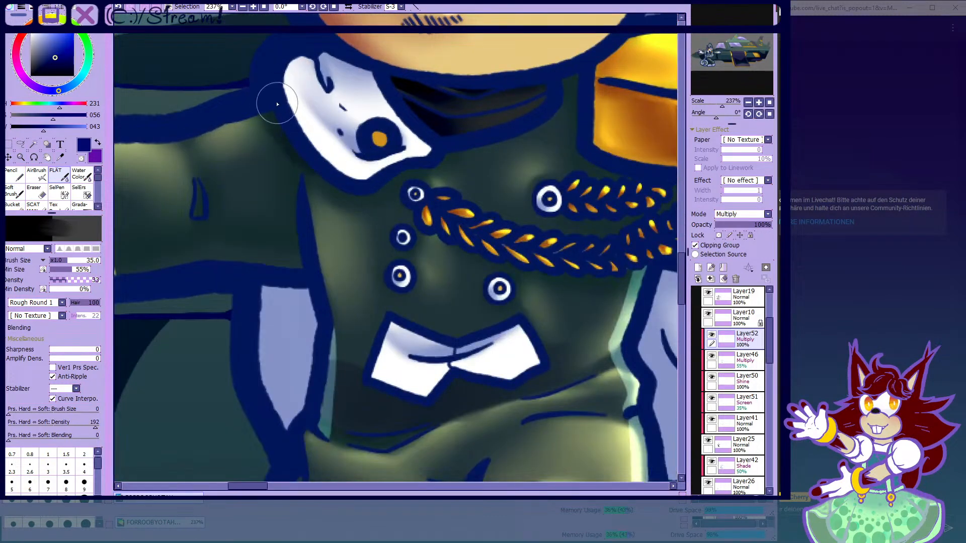
scroll(443, 166, down, 3)
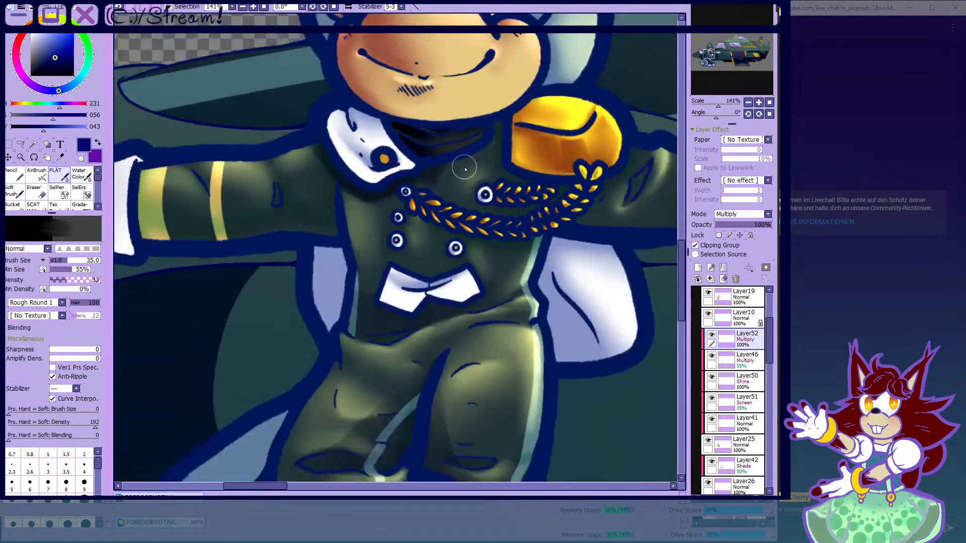
scroll(325, 204, up, 4)
scroll(325, 204, down, 4)
scroll(517, 166, up, 4)
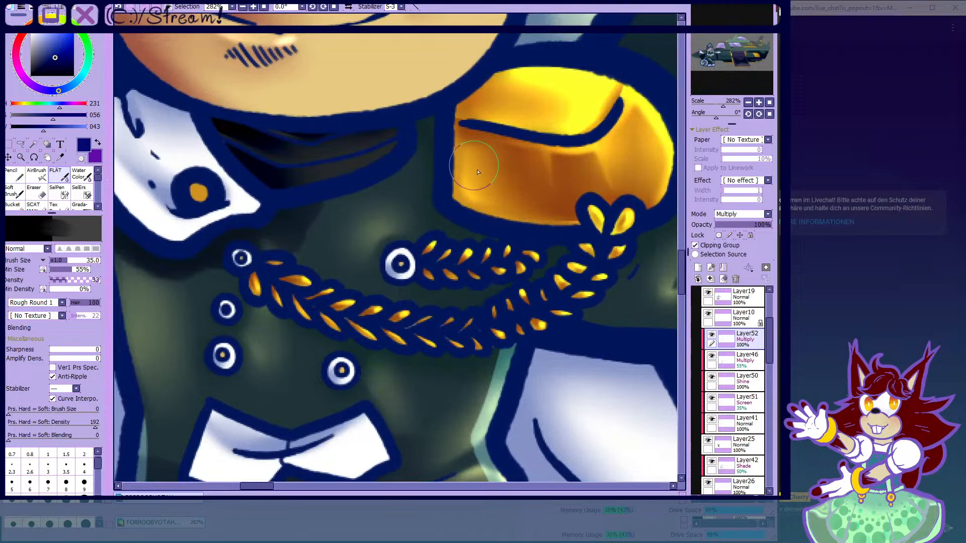
drag(455, 143, 485, 190)
scroll(443, 197, down, 2)
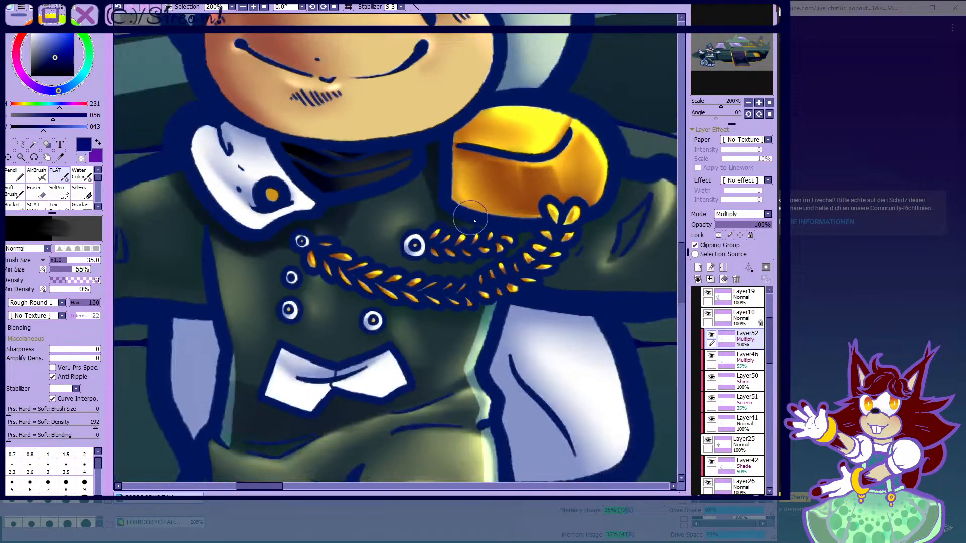
- Shade the upper chest between the neck scarf, the gold shoulder pad and the braided cord
drag(427, 183, 454, 203)
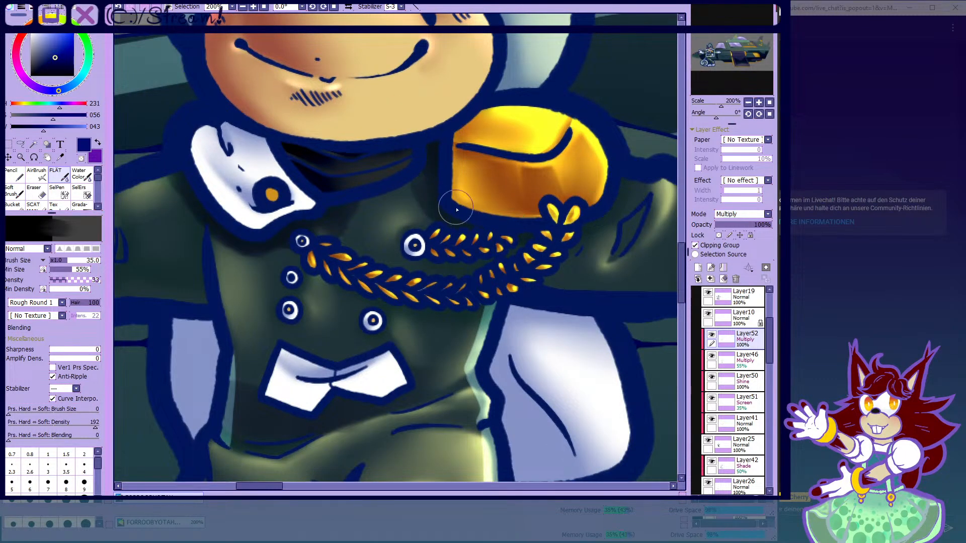
scroll(566, 211, down, 3)
scroll(534, 331, up, 4)
mouse_move(474, 183)
mouse_down()
mouse_move(529, 322)
mouse_move(517, 316)
mouse_move(460, 187)
mouse_move(480, 347)
mouse_up()
scroll(551, 217, down, 8)
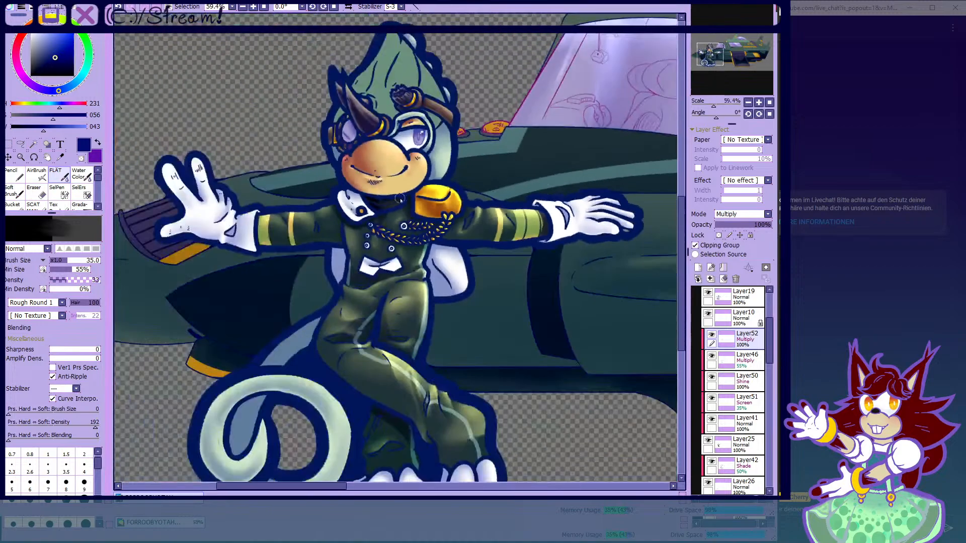
- Paint a cast shadow on the raised hand's sleeve along the edge of the white glove cuff
scroll(247, 226, up, 7)
mouse_move(299, 315)
mouse_down()
mouse_move(267, 177)
mouse_move(291, 297)
mouse_up()
drag(276, 176, 305, 314)
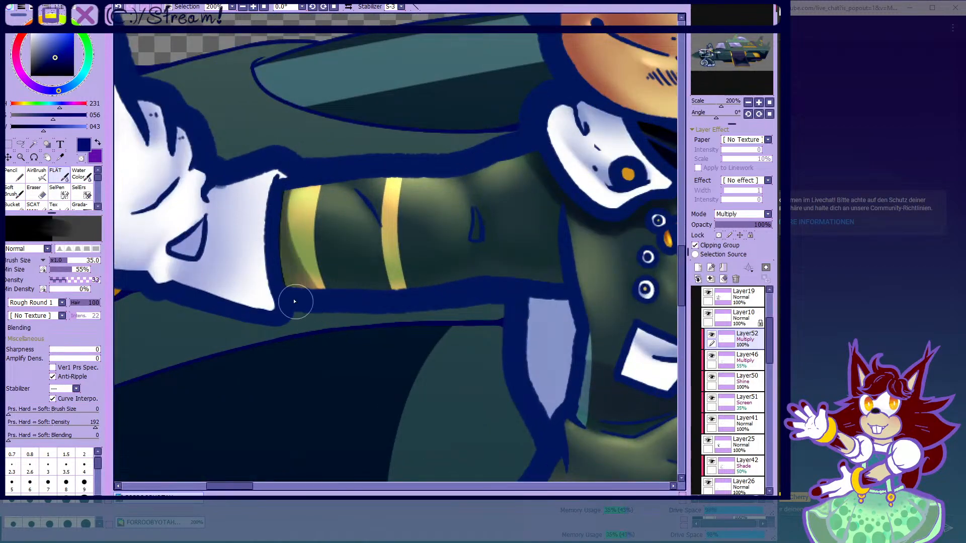
scroll(258, 155, down, 7)
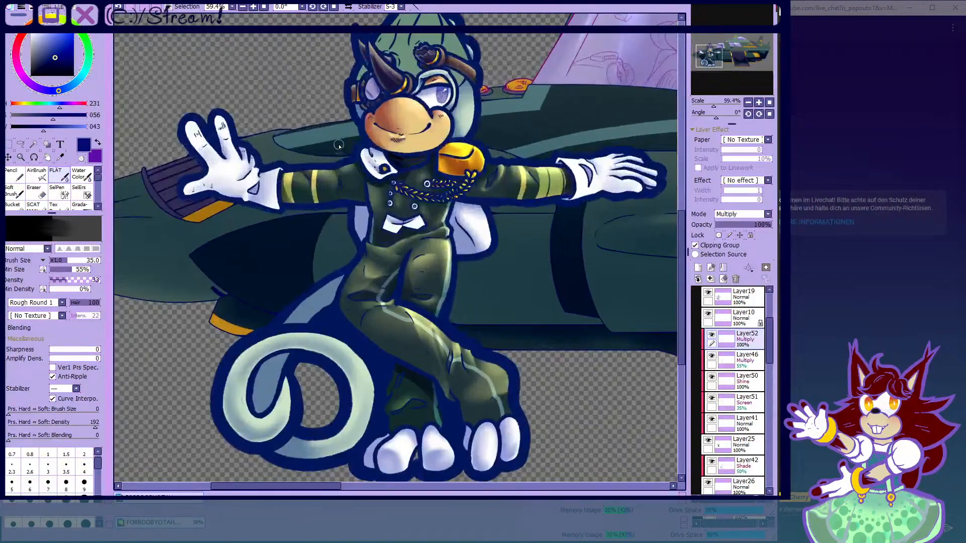
scroll(338, 145, down, 1)
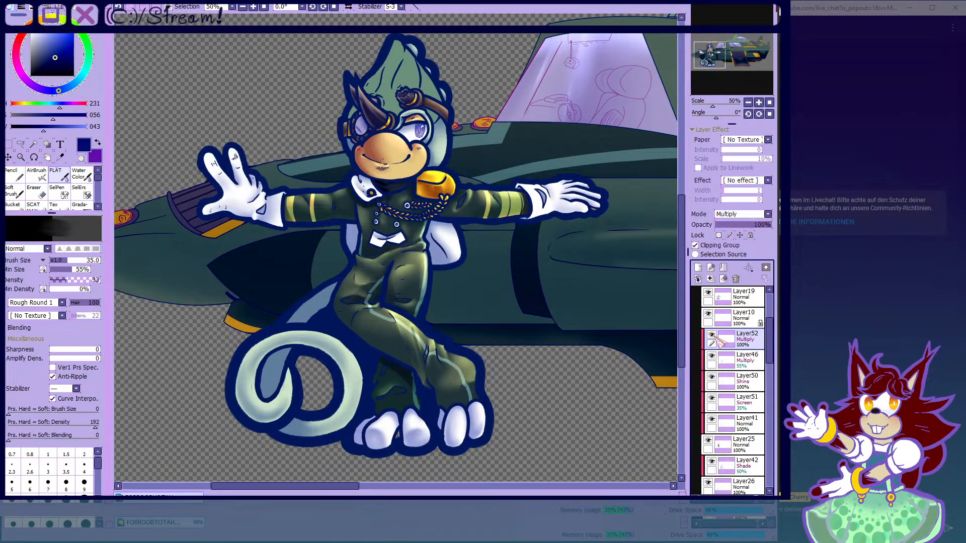
- Deepen the shadow at the crotch and along the rear thigh's inner edge with the FLAT brush
scroll(377, 282, up, 10)
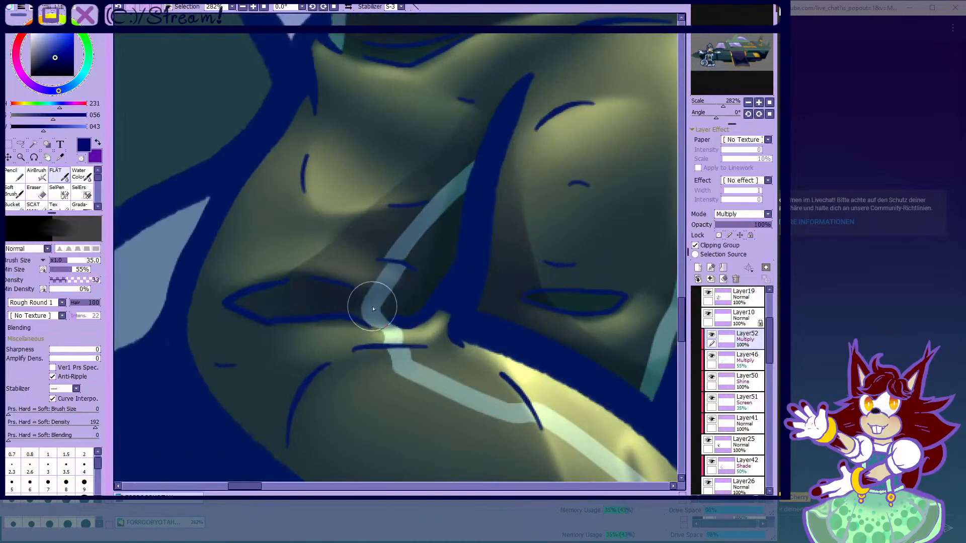
scroll(358, 259, down, 2)
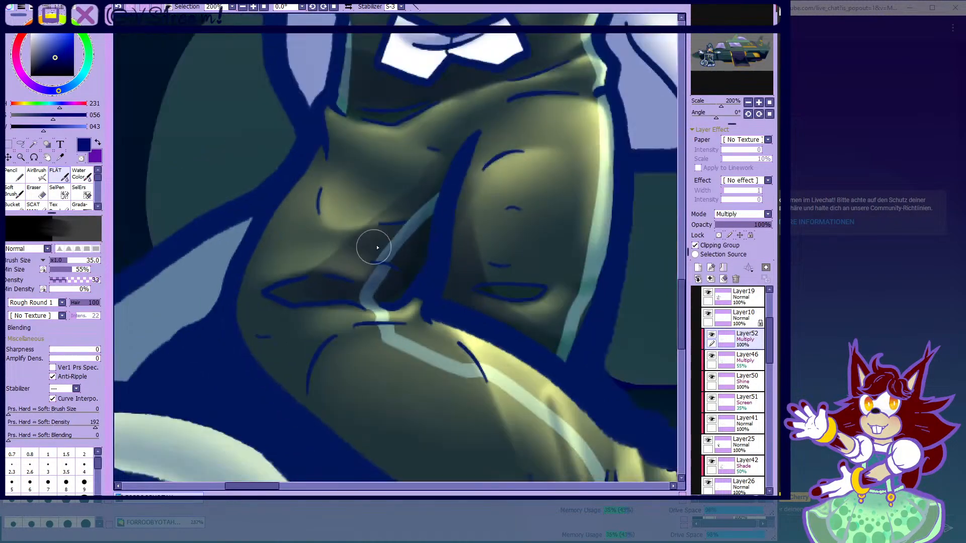
drag(420, 218, 433, 270)
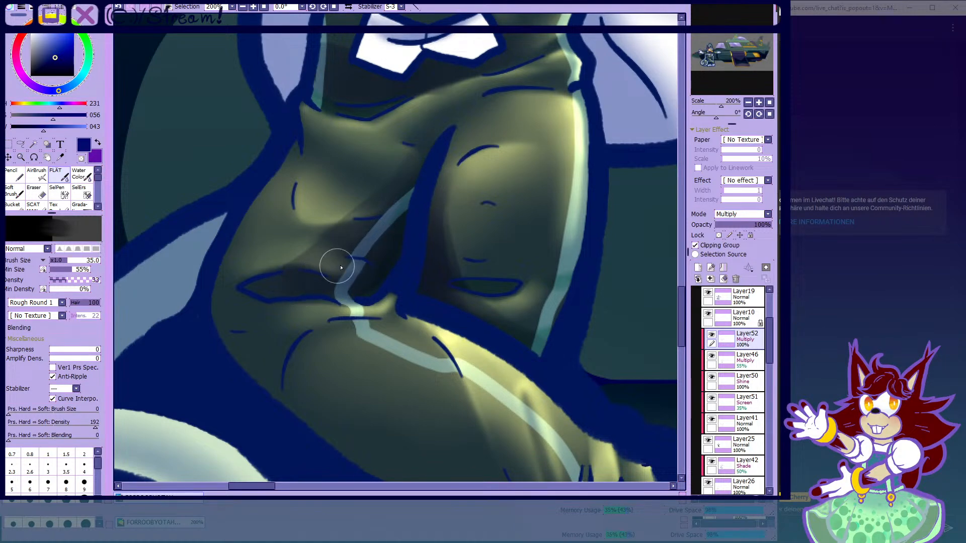
scroll(328, 270, down, 6)
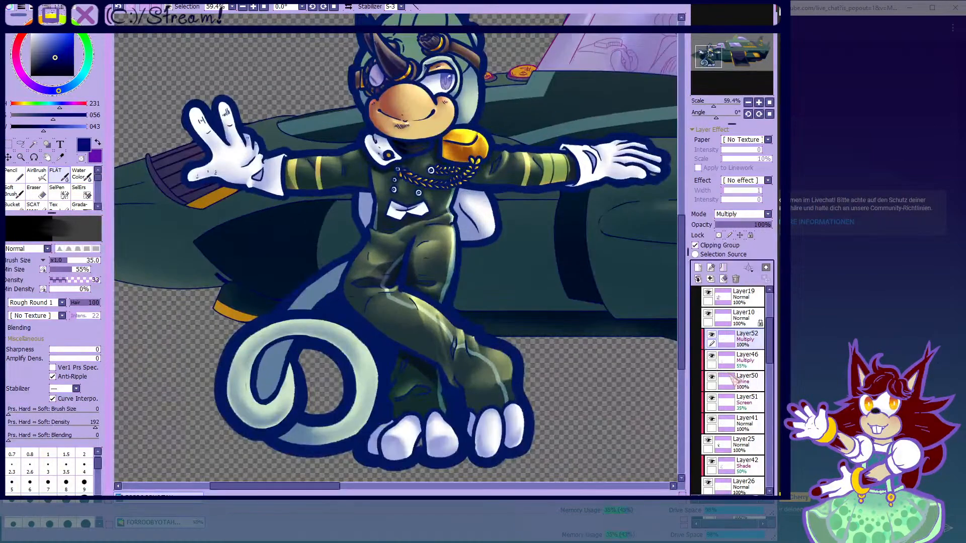
- Shade the underside of the crossing leg and along the curved fold on its thigh beneath the side stripe
scroll(382, 358, up, 5)
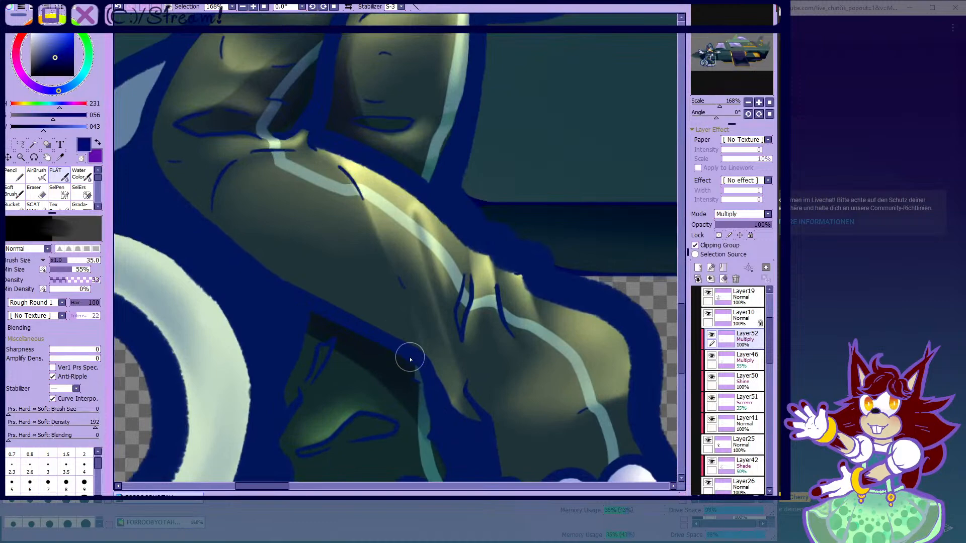
drag(411, 359, 353, 224)
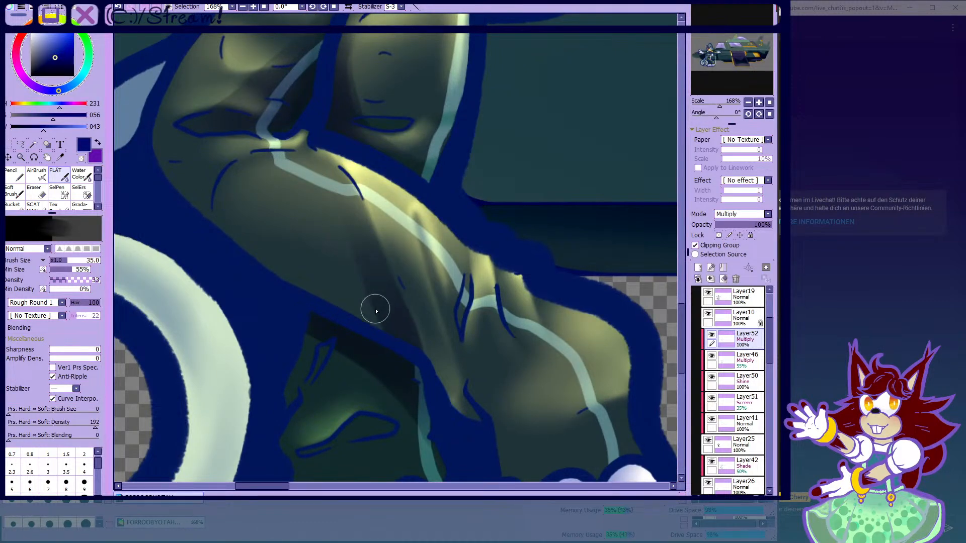
scroll(377, 311, down, 2)
scroll(340, 252, up, 4)
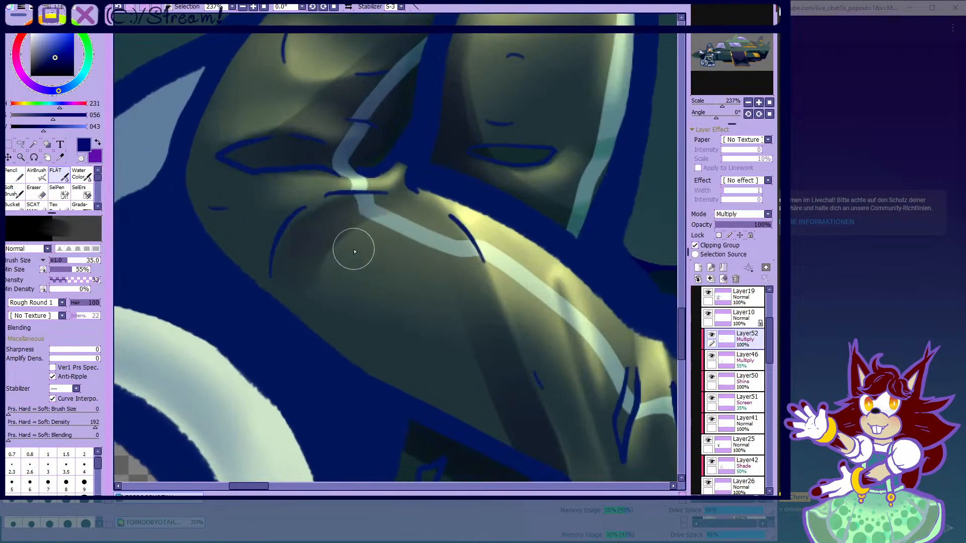
drag(361, 218, 383, 208)
mouse_move(283, 281)
mouse_down()
mouse_move(358, 206)
mouse_move(343, 293)
mouse_move(280, 296)
mouse_move(284, 280)
mouse_move(327, 259)
mouse_move(386, 201)
mouse_up()
scroll(382, 246, down, 6)
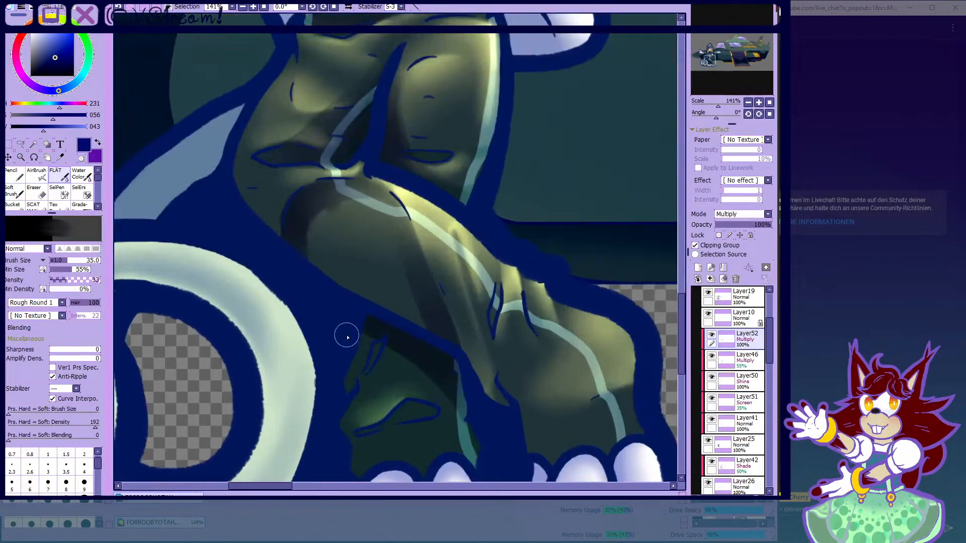
- Paint a dark shadow across the crossing leg's trouser hem just above the toes
scroll(332, 223, up, 5)
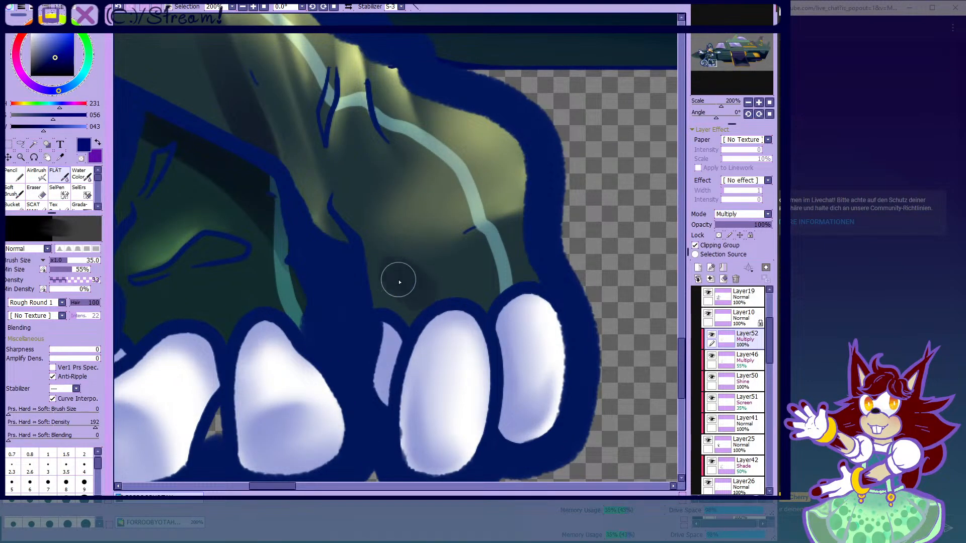
drag(399, 281, 445, 256)
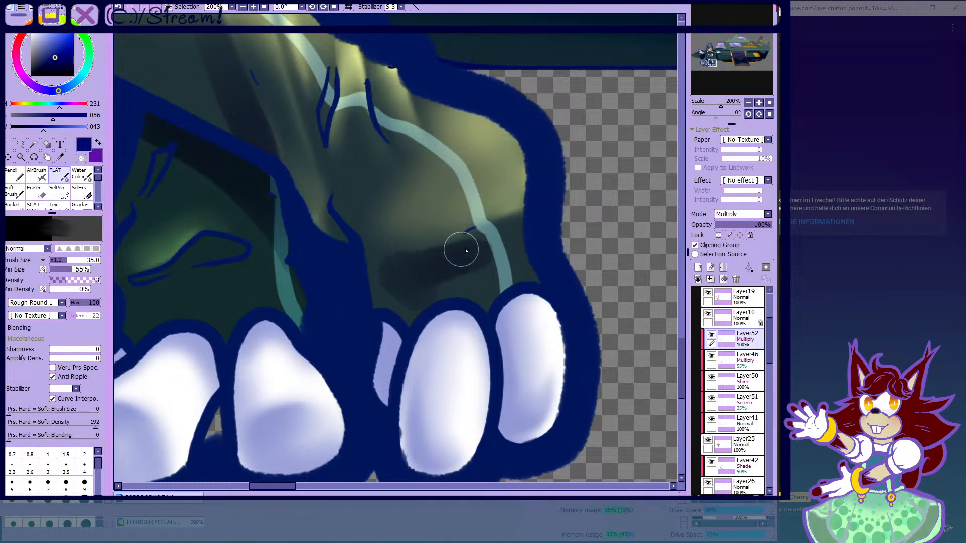
mouse_move(427, 288)
mouse_down()
mouse_move(477, 273)
mouse_move(483, 253)
mouse_up()
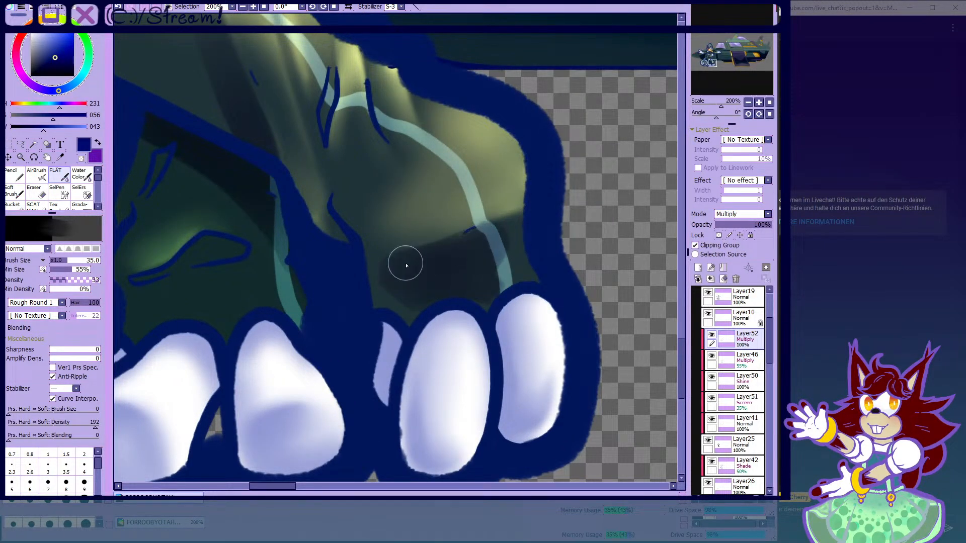
scroll(380, 258, down, 5)
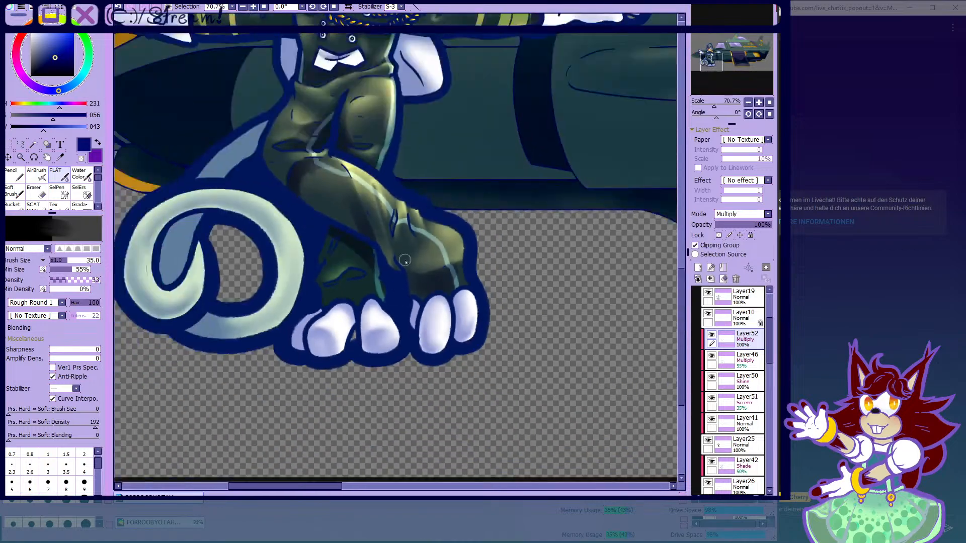
scroll(399, 307, up, 5)
scroll(399, 307, down, 5)
scroll(372, 291, up, 2)
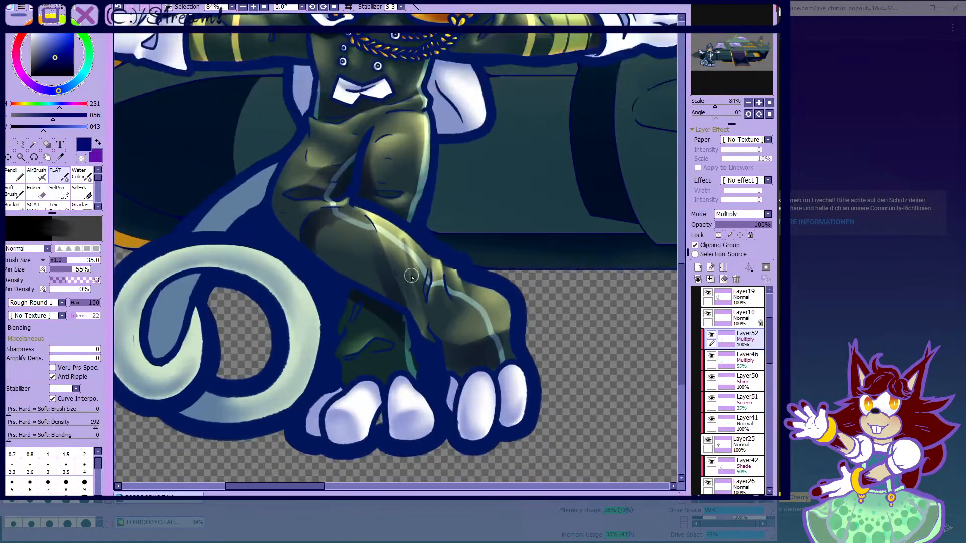
scroll(377, 266, down, 5)
scroll(381, 236, up, 2)
- Paint a cast shadow on the jacket beneath the gold braided cord with the FLAT brush at size 35
scroll(387, 207, up, 7)
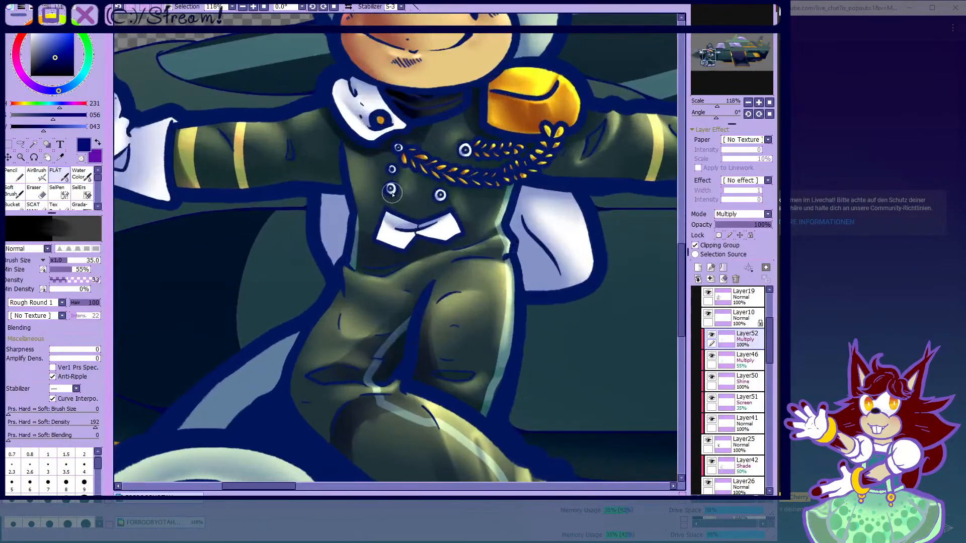
scroll(372, 236, down, 2)
scroll(361, 259, up, 5)
scroll(360, 260, up, 1)
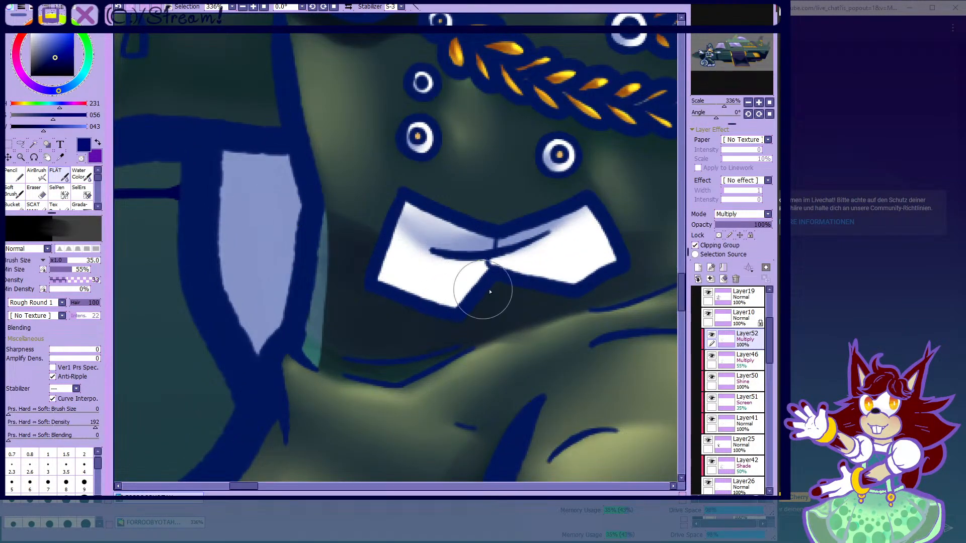
scroll(345, 236, down, 9)
scroll(345, 237, up, 4)
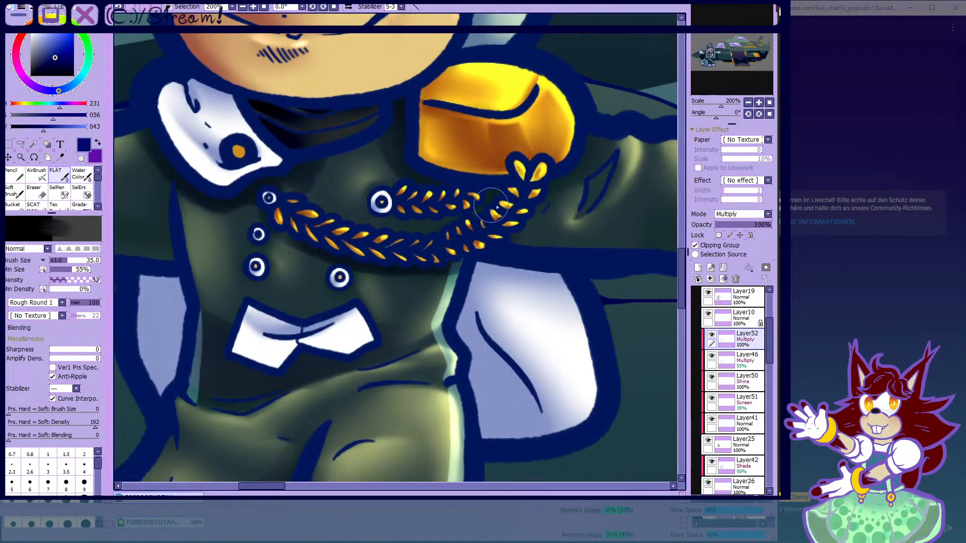
drag(490, 212, 409, 213)
scroll(452, 216, down, 1)
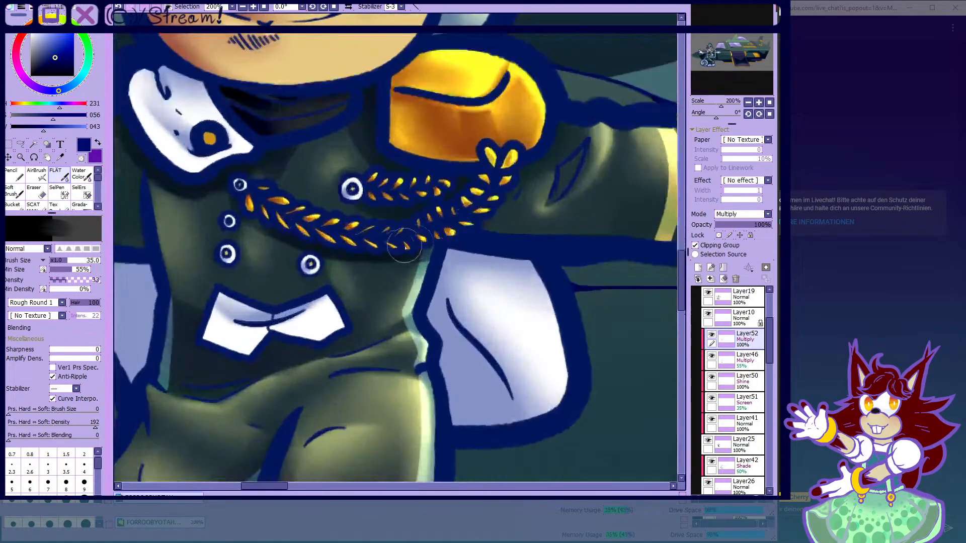
scroll(444, 177, down, 1)
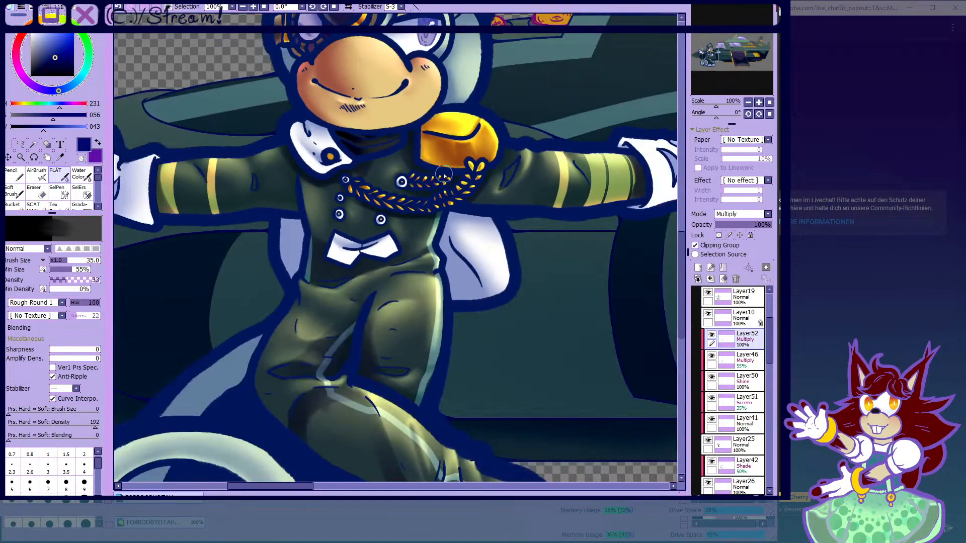
scroll(444, 176, down, 2)
scroll(444, 176, up, 1)
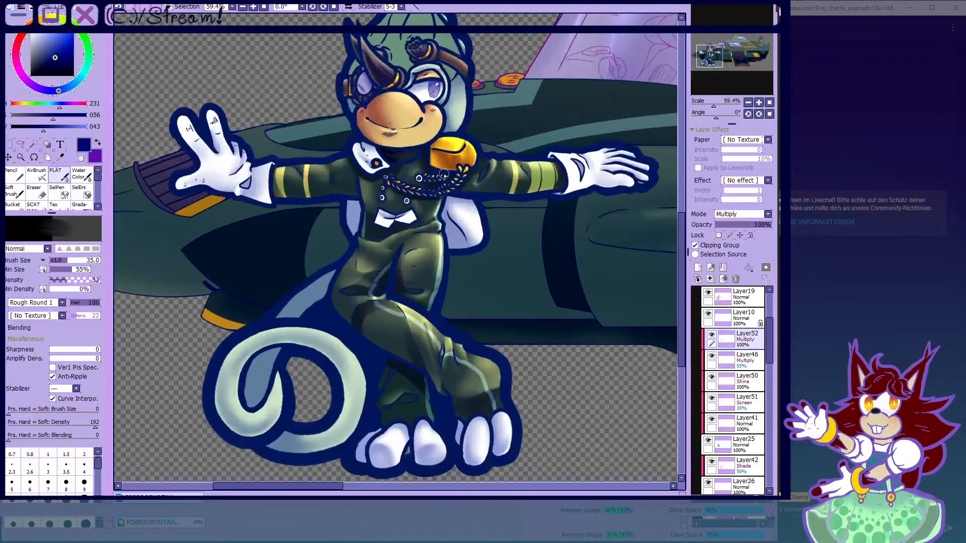
scroll(444, 176, up, 4)
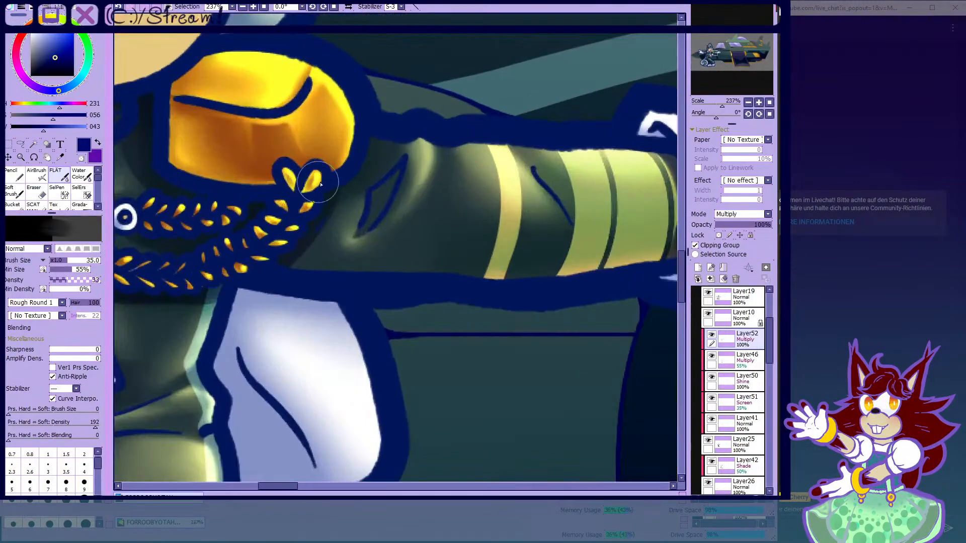
scroll(476, 234, down, 2)
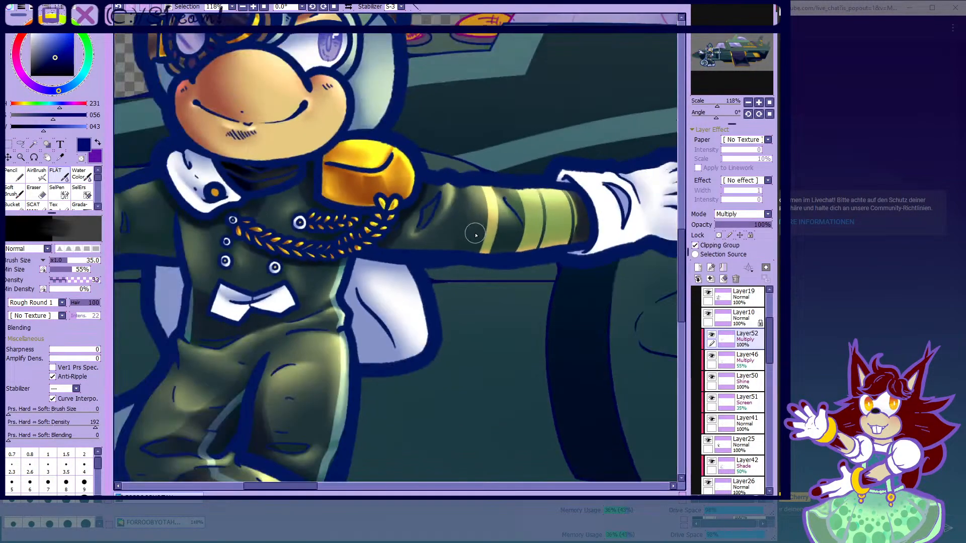
scroll(475, 236, down, 3)
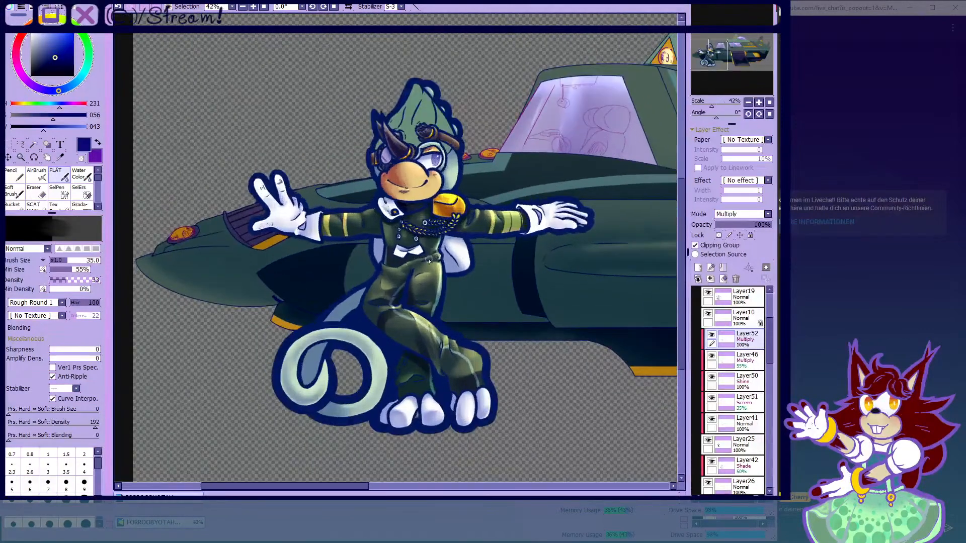
scroll(353, 275, up, 1)
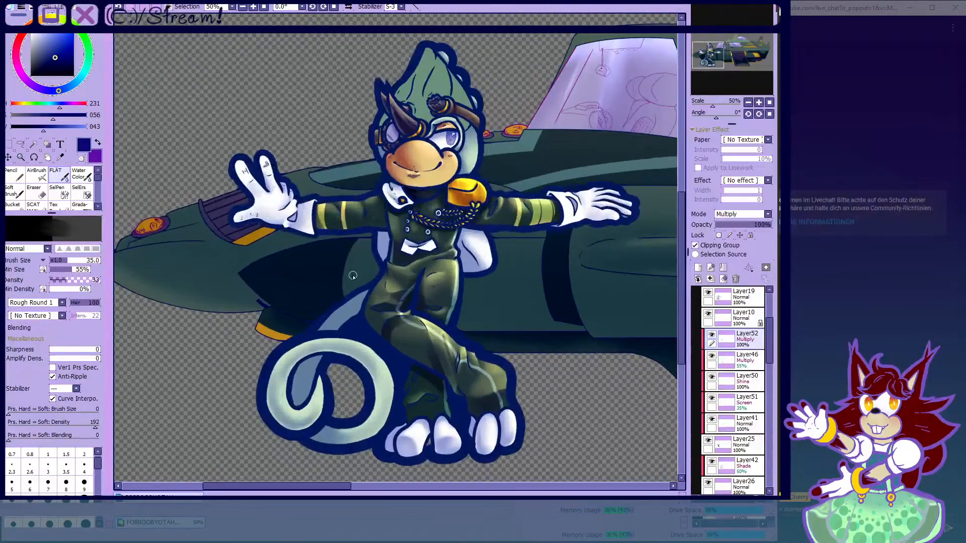
click(819, 10)
drag(728, 271, 761, 271)
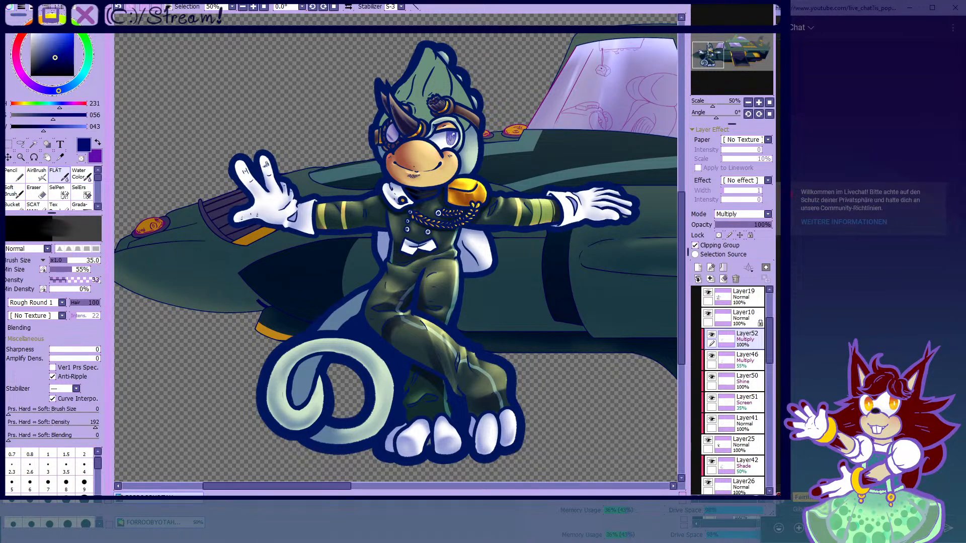
click(654, 281)
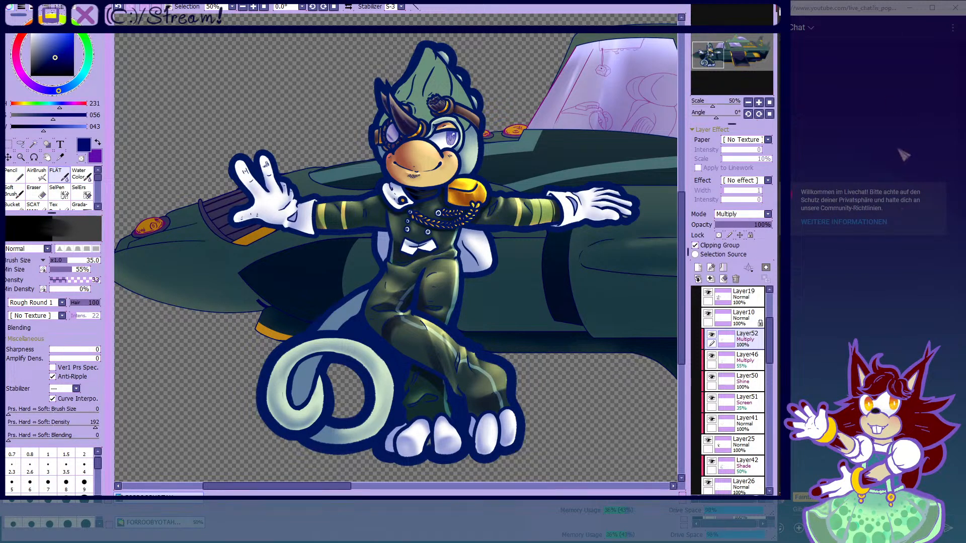
click(874, 9)
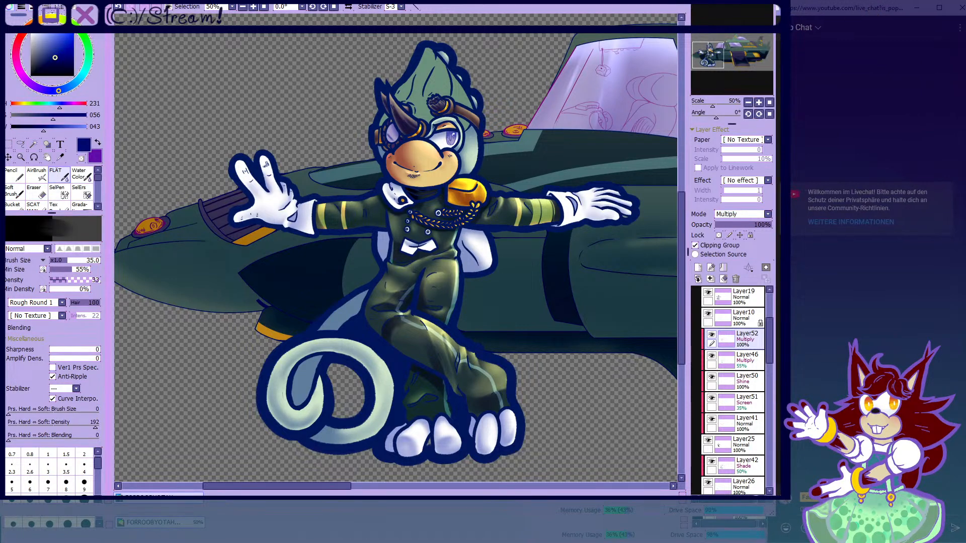
scroll(170, 216, down, 2)
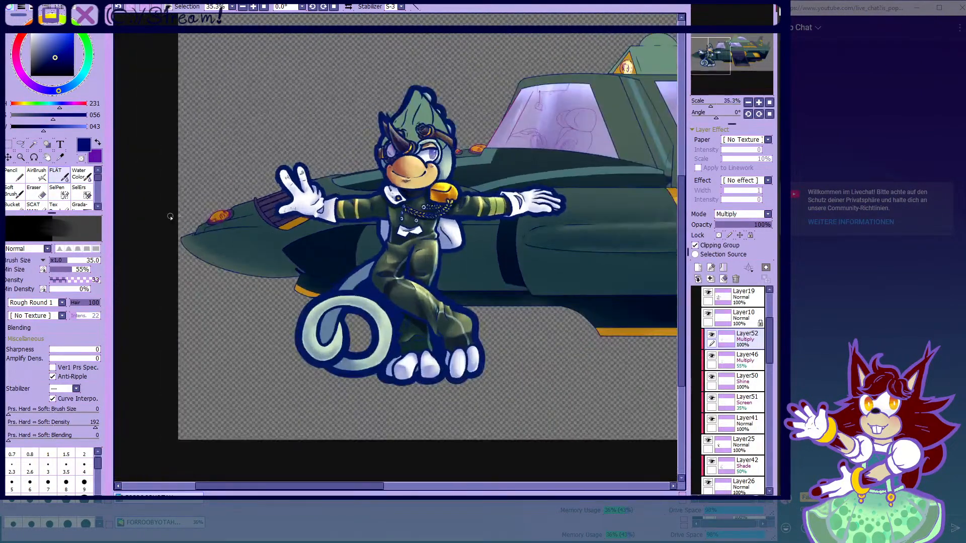
scroll(401, 240, up, 3)
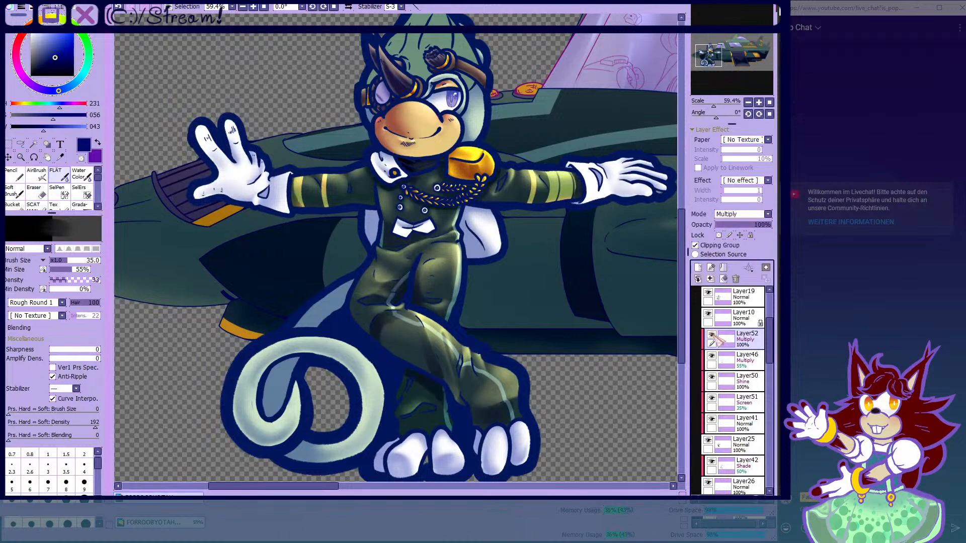
- Paint cast shadows around the lower two buttons of the jacket's short button row with the FLAT brush at size 16
scroll(416, 267, up, 7)
scroll(416, 268, up, 4)
key(bracketleft)
key(bracketleft)
key(bracketleft)
key(bracketleft)
scroll(370, 292, up, 2)
drag(338, 237, 378, 286)
scroll(379, 286, down, 2)
drag(336, 226, 336, 192)
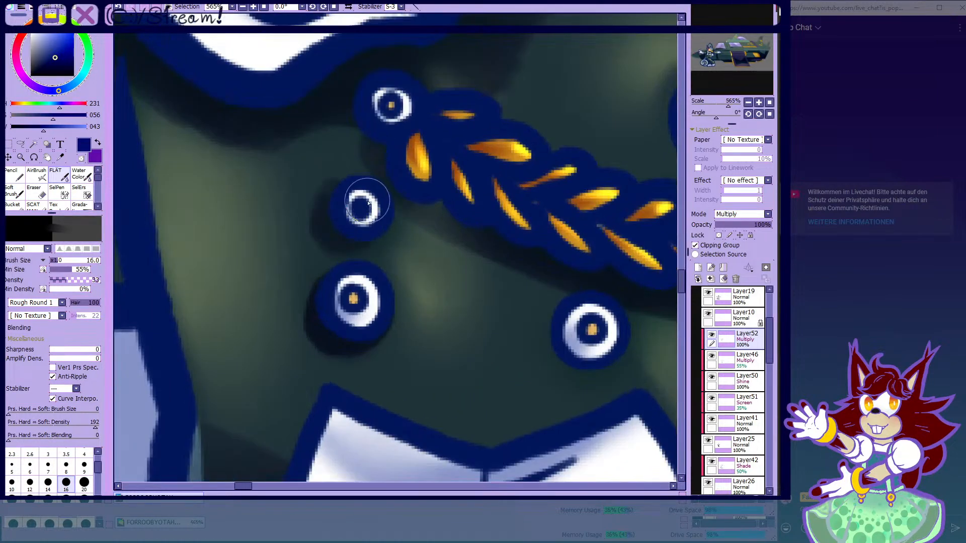
- Shade around the braided cord's lower end button, the single button above the bow, and the upper cord's button
scroll(370, 204, down, 4)
scroll(371, 171, up, 4)
drag(341, 152, 353, 180)
scroll(367, 195, down, 5)
scroll(473, 288, up, 5)
drag(410, 257, 406, 276)
scroll(453, 257, down, 3)
scroll(510, 128, up, 2)
drag(495, 101, 510, 133)
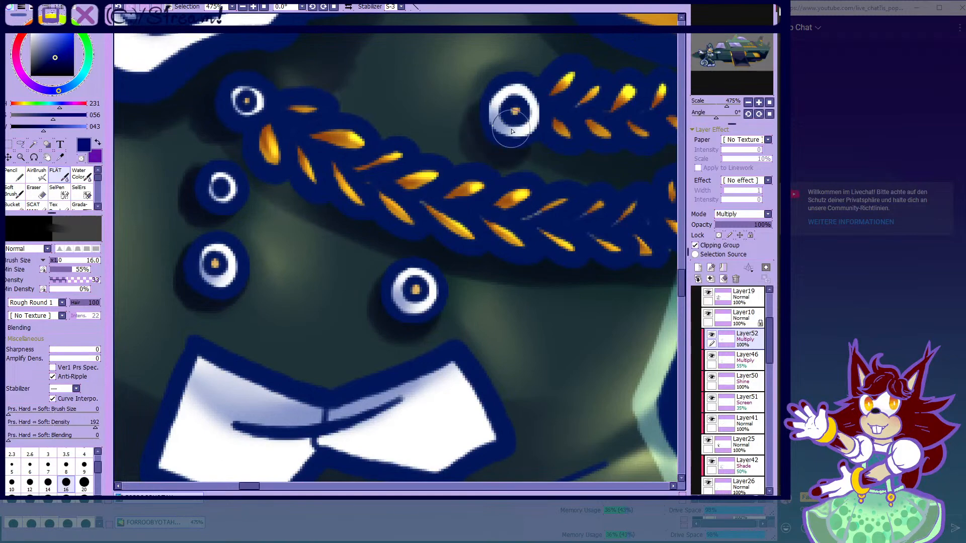
- Set the Multiply shadow layer's opacity to 70% and save the drawing
scroll(467, 136, down, 8)
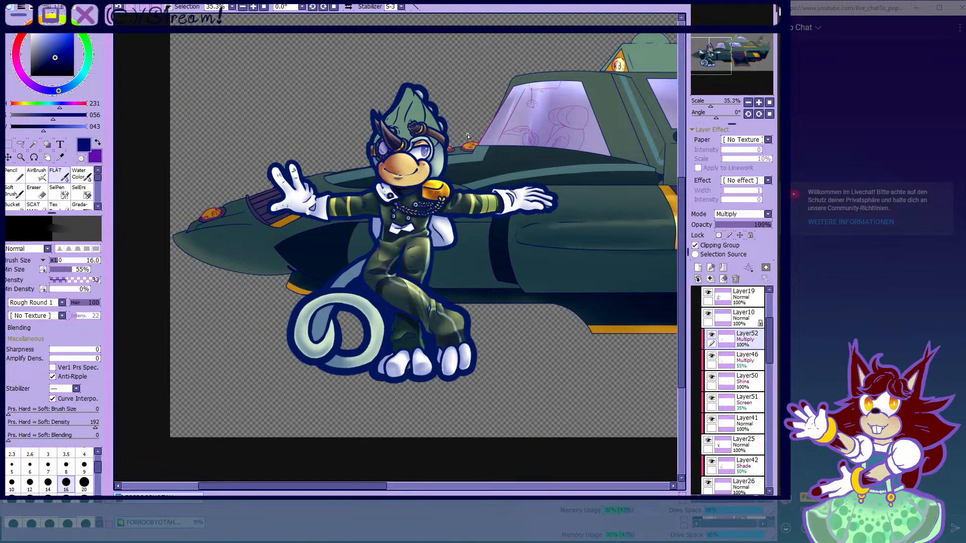
scroll(414, 193, up, 8)
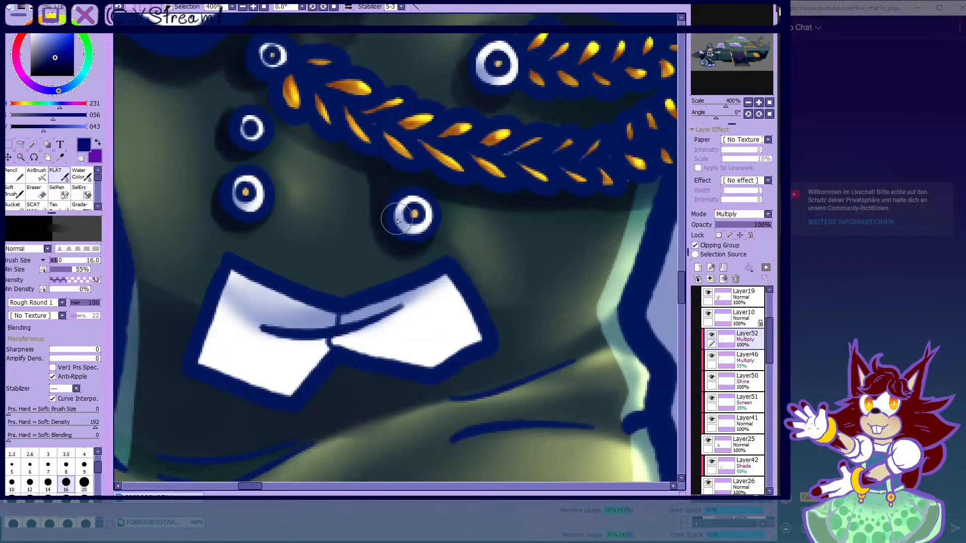
scroll(392, 240, down, 7)
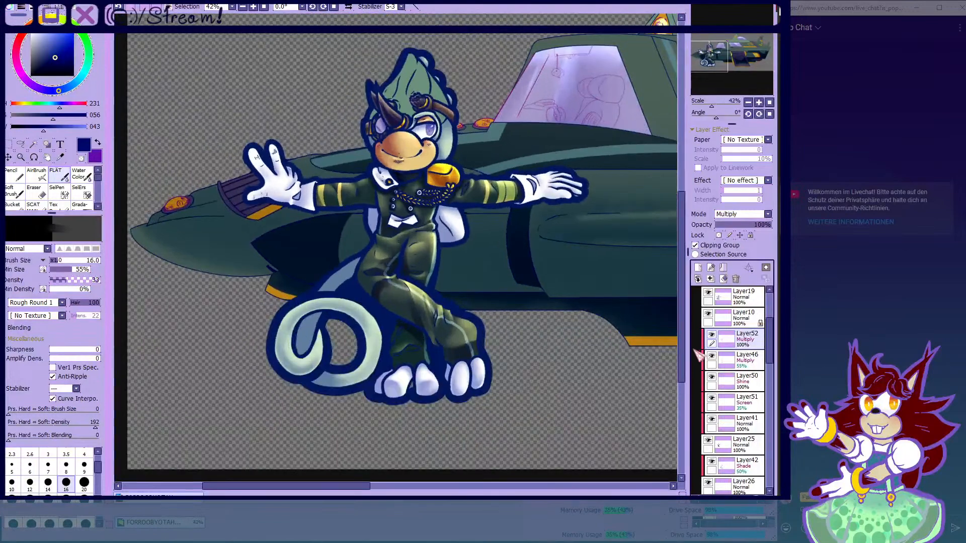
drag(757, 225, 744, 225)
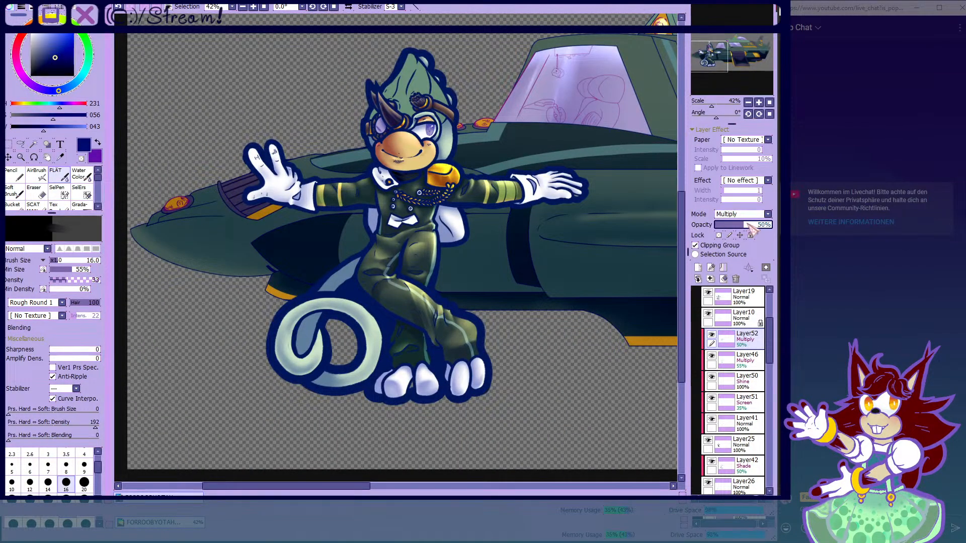
key(ctrl+s)
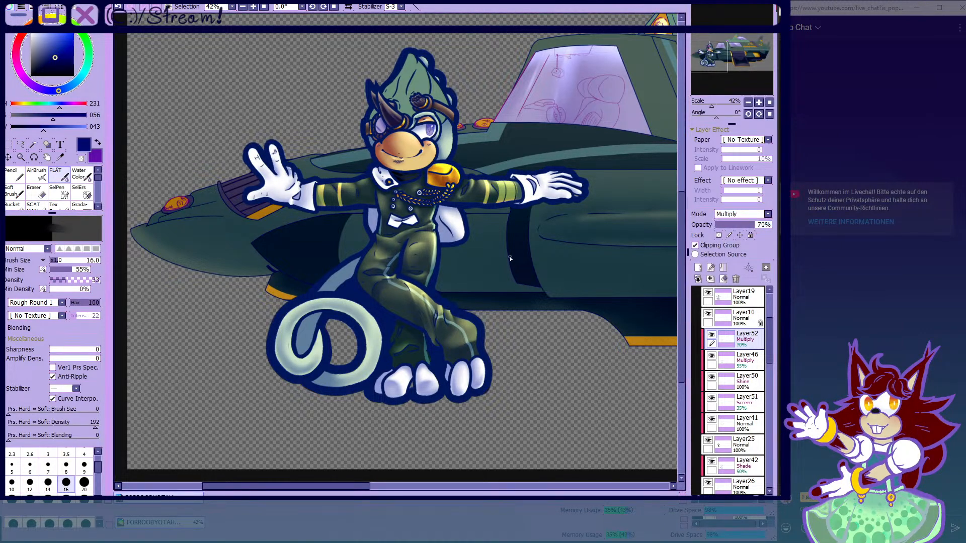
- Soften the shadows on the thighs and hips of the trousers with the Water Color brush at size 70
click(80, 177)
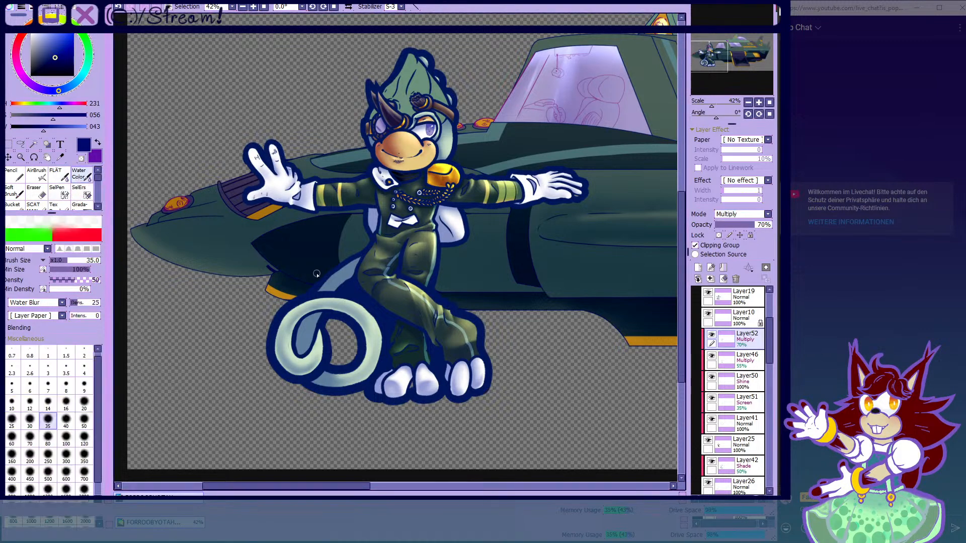
scroll(378, 290, up, 8)
click(32, 437)
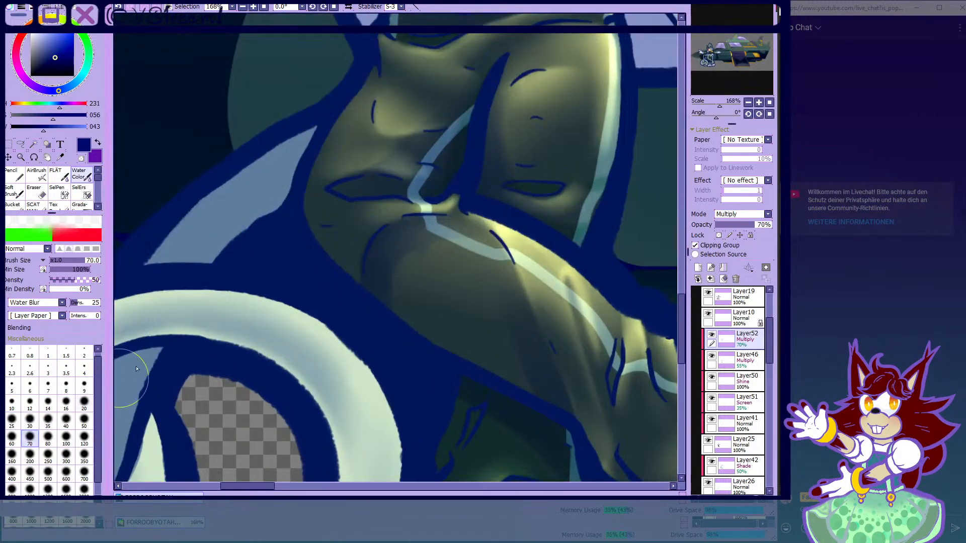
scroll(406, 238, down, 8)
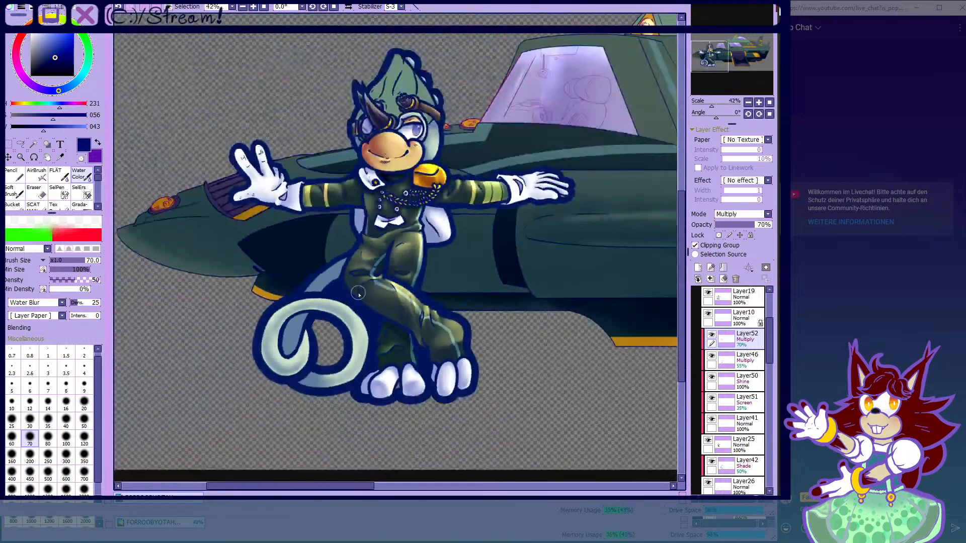
scroll(391, 251, up, 1)
scroll(370, 263, up, 6)
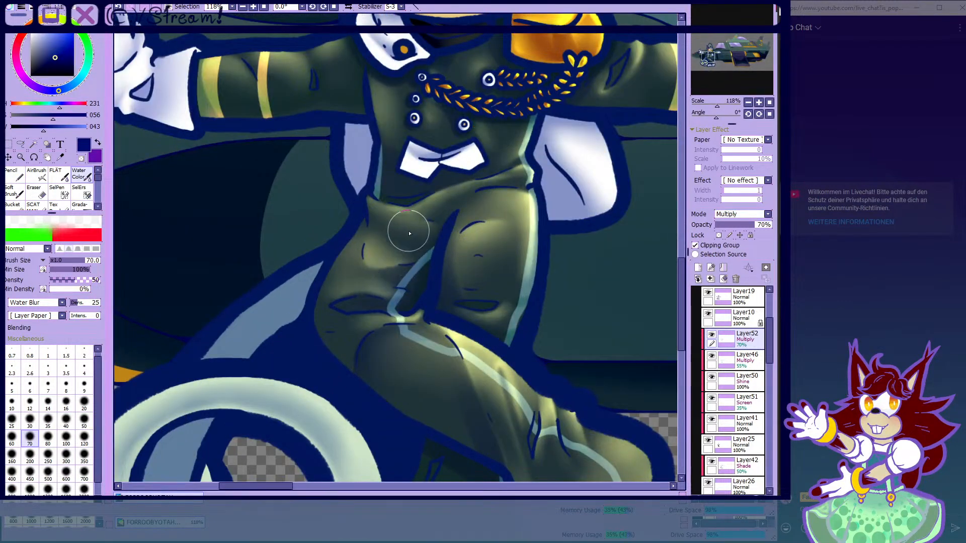
scroll(409, 233, down, 6)
scroll(368, 275, up, 7)
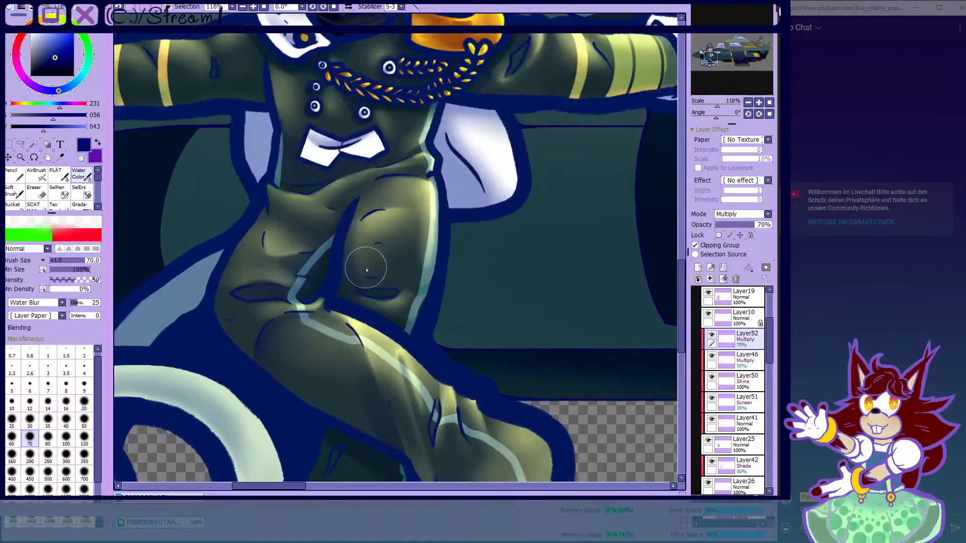
scroll(374, 290, down, 6)
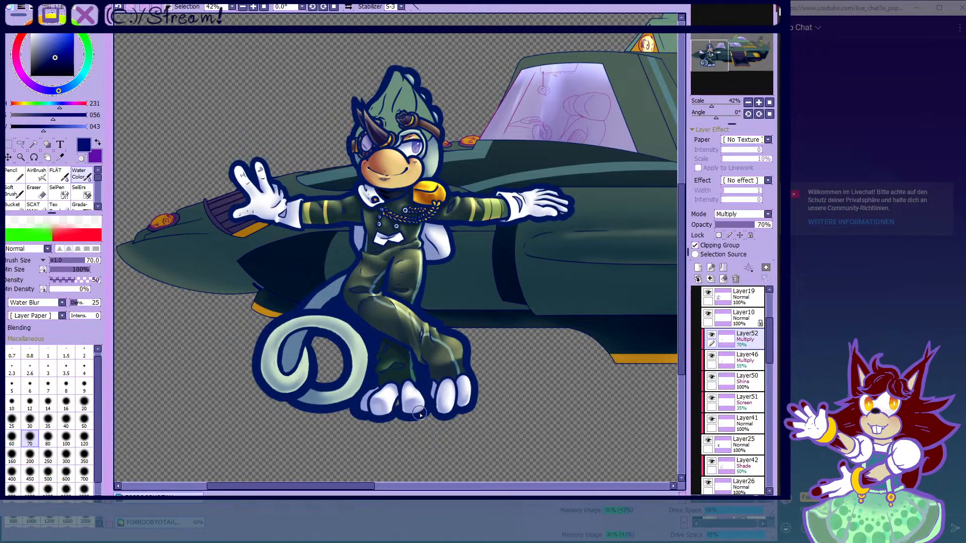
- Paint two dark shadow patches on the rear leg's trouser hem above the toes with the AirBrush at size 14
click(37, 175)
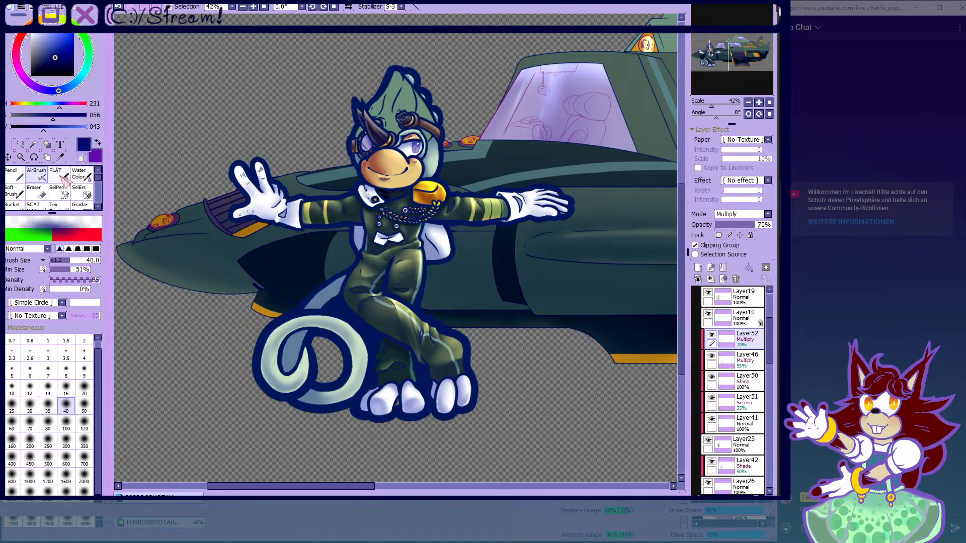
scroll(368, 306, up, 2)
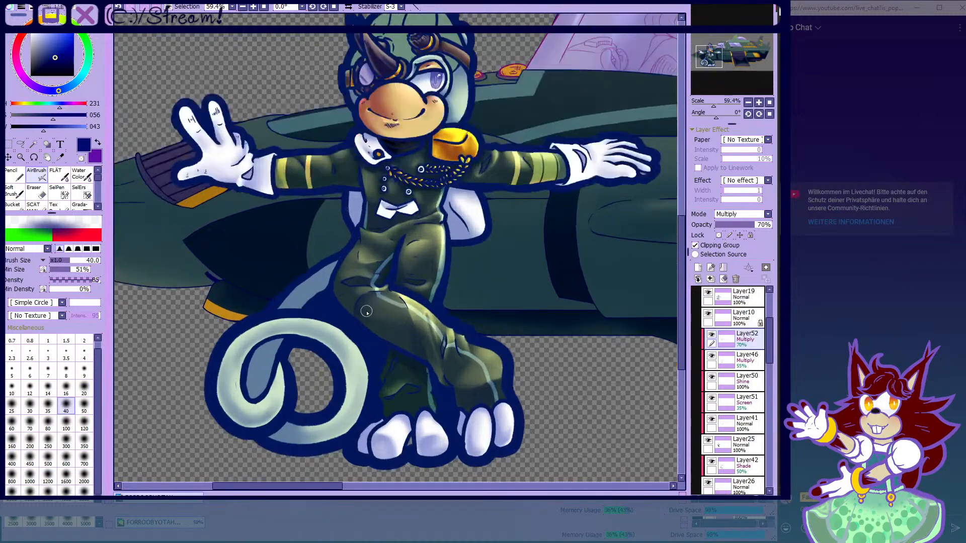
drag(422, 468, 414, 357)
scroll(378, 322, up, 11)
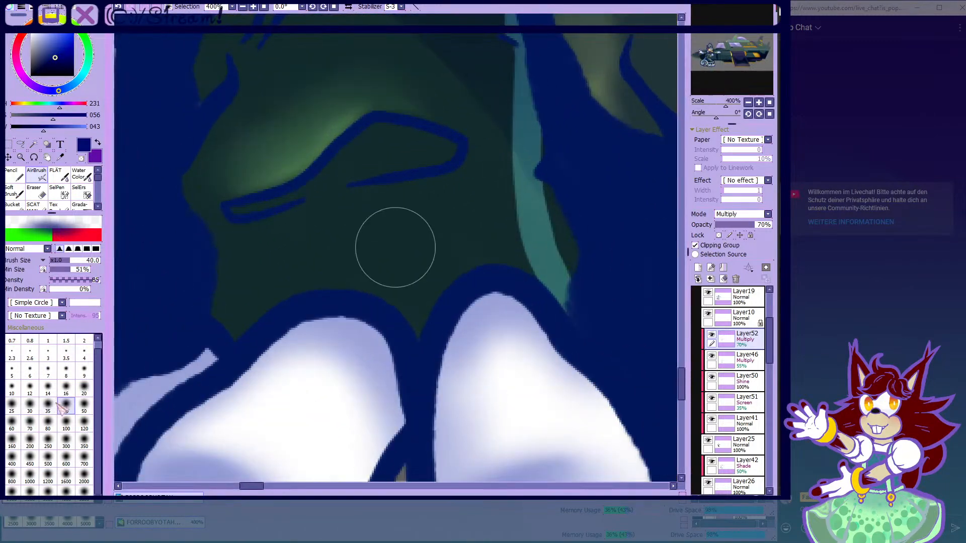
click(48, 388)
scroll(267, 267, up, 1)
mouse_move(243, 317)
mouse_down()
mouse_move(289, 266)
mouse_move(240, 287)
mouse_move(236, 310)
mouse_move(224, 267)
mouse_move(271, 280)
mouse_up()
mouse_move(382, 264)
mouse_down()
mouse_move(437, 289)
mouse_move(476, 238)
mouse_move(387, 258)
mouse_move(406, 263)
mouse_up()
scroll(447, 274, down, 4)
scroll(437, 282, up, 2)
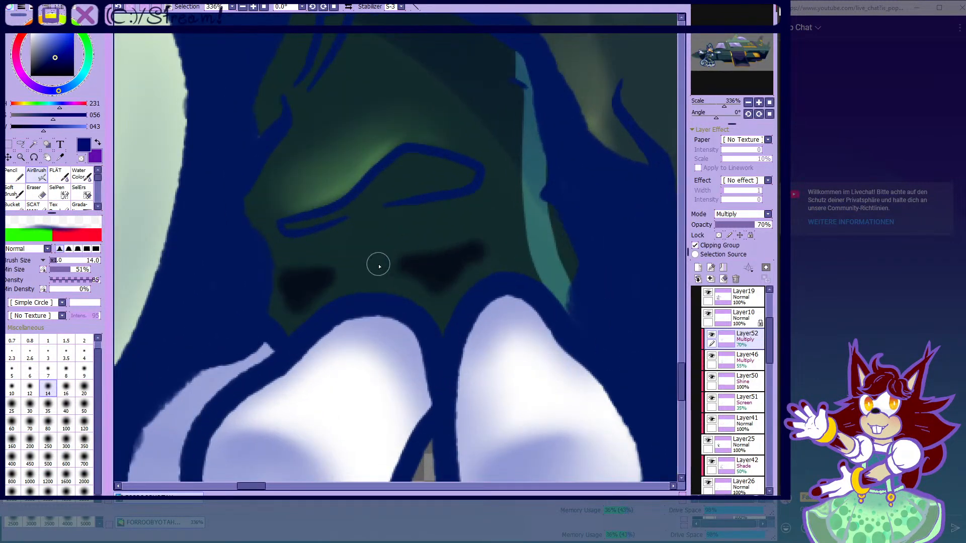
scroll(388, 269, down, 3)
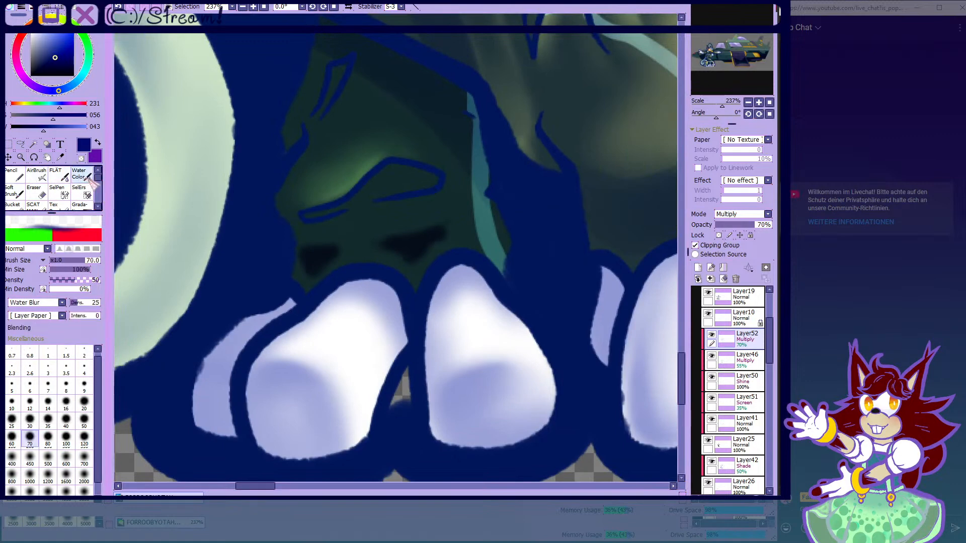
- Blend the hem's dark patches into the fabric with the Water Color brush at size 40
click(85, 177)
scroll(353, 262, up, 3)
key(bracketleft)
key(bracketleft)
key(bracketleft)
mouse_move(312, 252)
mouse_down()
mouse_move(273, 242)
mouse_move(318, 224)
mouse_up()
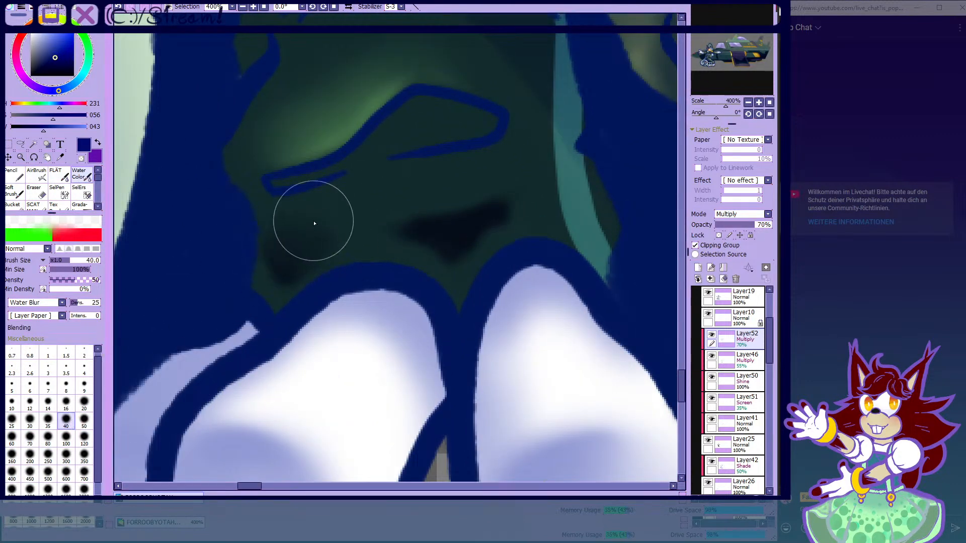
mouse_move(487, 200)
mouse_down()
mouse_move(425, 208)
mouse_move(449, 210)
mouse_move(469, 238)
mouse_move(467, 262)
mouse_move(463, 246)
mouse_move(350, 219)
mouse_move(555, 199)
mouse_move(414, 199)
mouse_move(411, 227)
mouse_move(523, 234)
mouse_move(286, 254)
mouse_move(354, 225)
mouse_move(263, 272)
mouse_move(319, 274)
mouse_up()
scroll(375, 299, down, 11)
scroll(390, 299, up, 7)
scroll(384, 279, up, 2)
drag(415, 276, 420, 268)
scroll(417, 271, down, 3)
scroll(408, 271, up, 3)
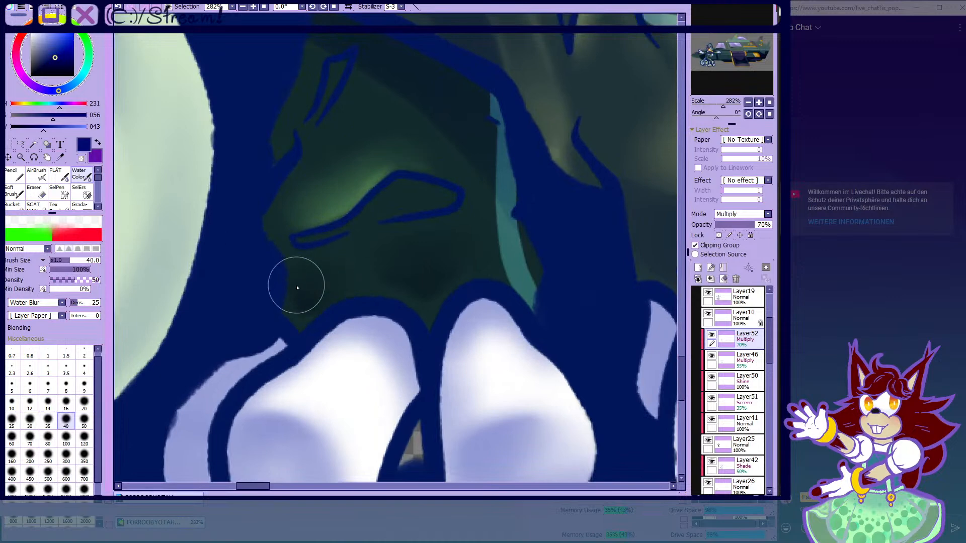
- Darken the rear hem's corner nearest the tail with the AirBrush and blend it with Water Color at size 20
key(v)
scroll(353, 301, up, 2)
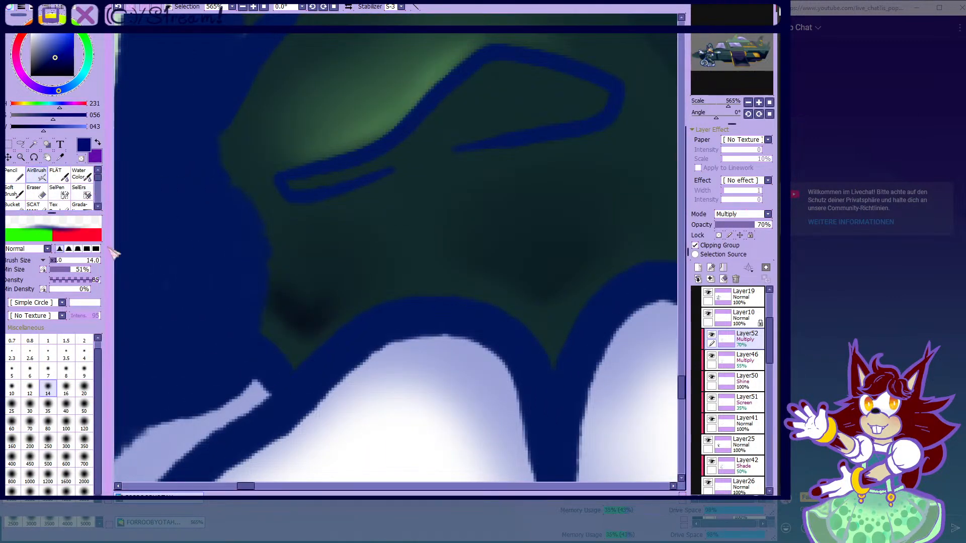
key(c)
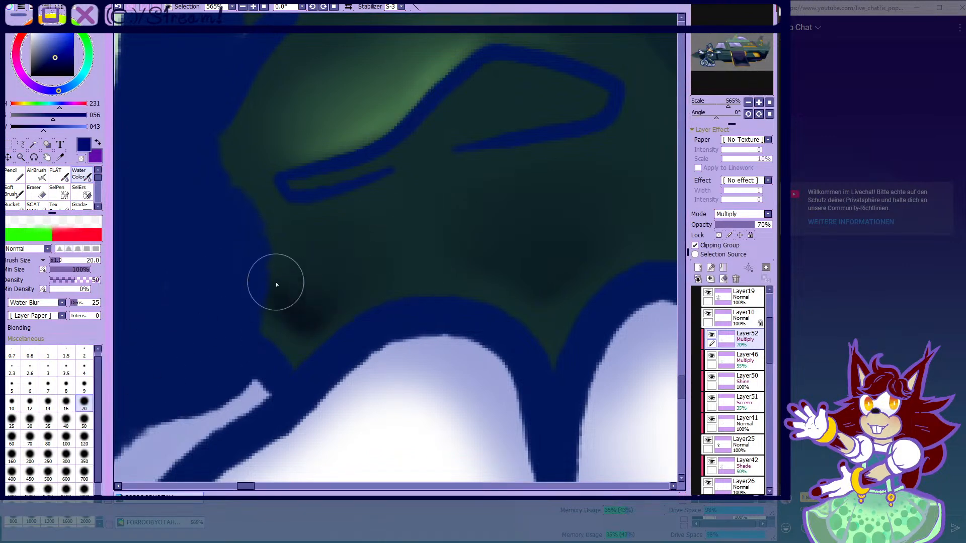
scroll(327, 315, down, 5)
scroll(338, 305, up, 3)
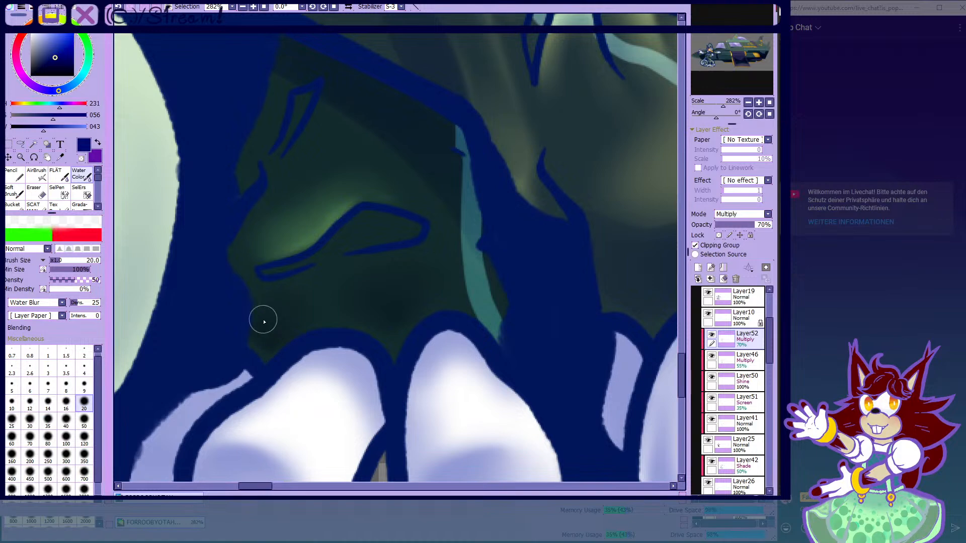
scroll(272, 329, down, 4)
- Shade the narrow fold at the waist beneath the white bow with the AirBrush at size 14
key(a)
scroll(465, 207, down, 3)
scroll(389, 155, up, 2)
scroll(389, 165, up, 3)
scroll(394, 186, down, 1)
scroll(401, 206, up, 3)
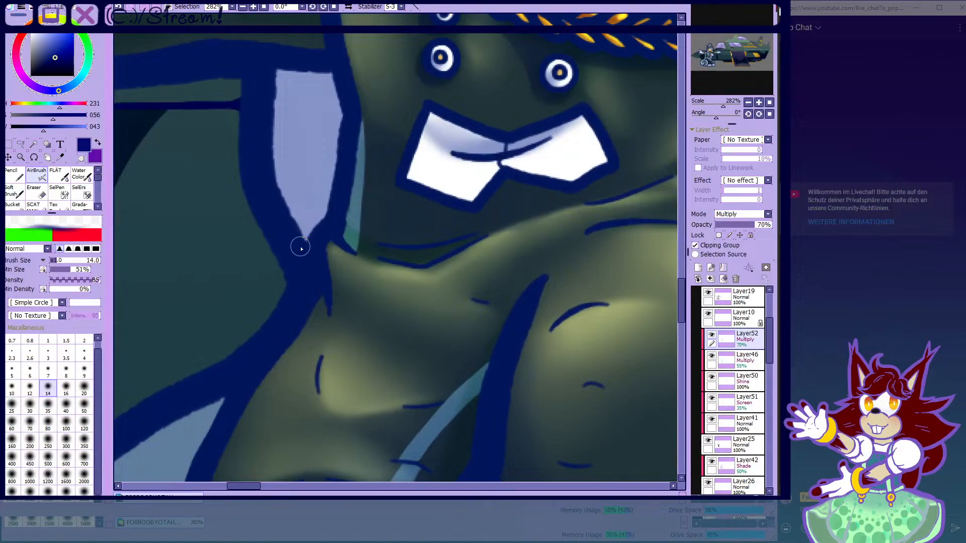
scroll(291, 248, up, 3)
mouse_move(355, 259)
mouse_down()
mouse_move(474, 239)
mouse_move(398, 260)
mouse_move(461, 241)
mouse_up()
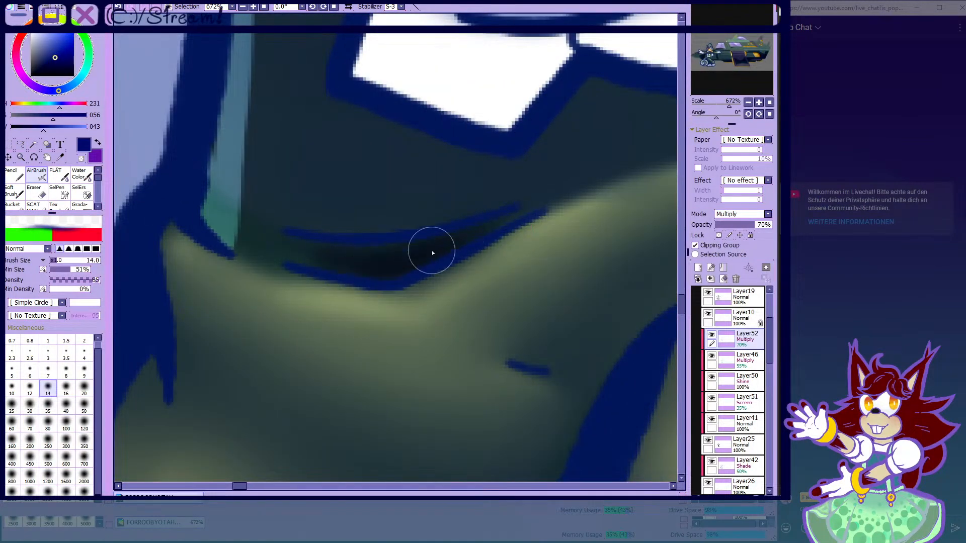
scroll(248, 215, down, 8)
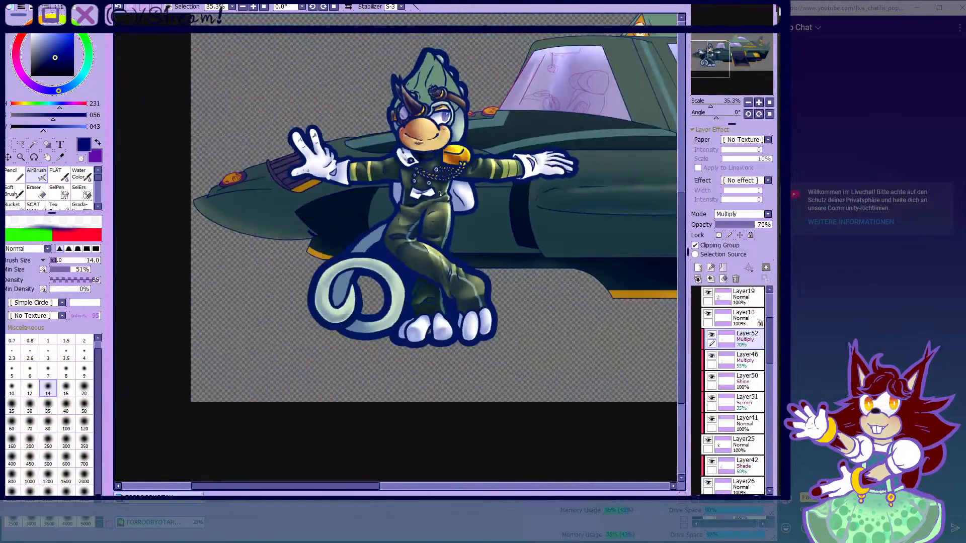
scroll(510, 174, up, 1)
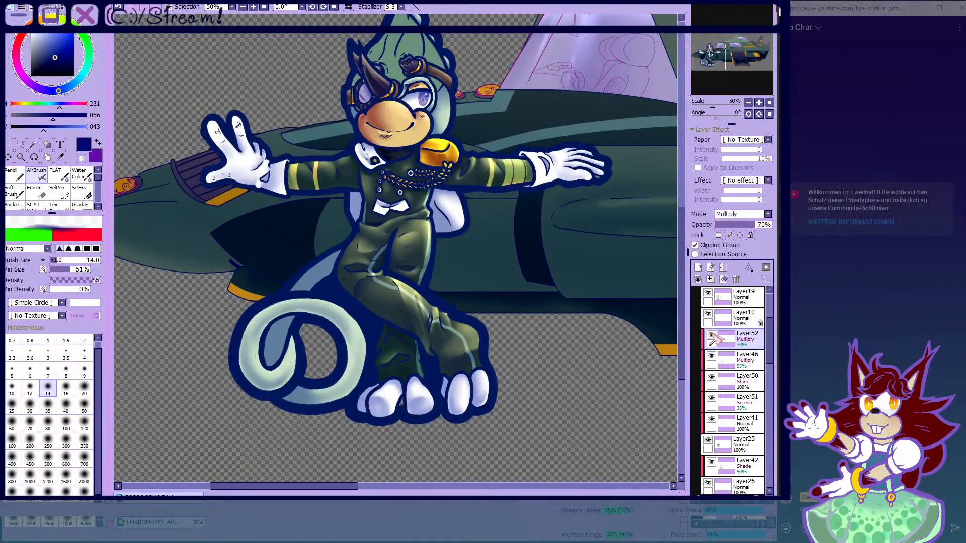
- Darken the inside of the outlined fold on the rear thigh and compare the artwork with the shadow layer hidden and shown
scroll(438, 301, up, 5)
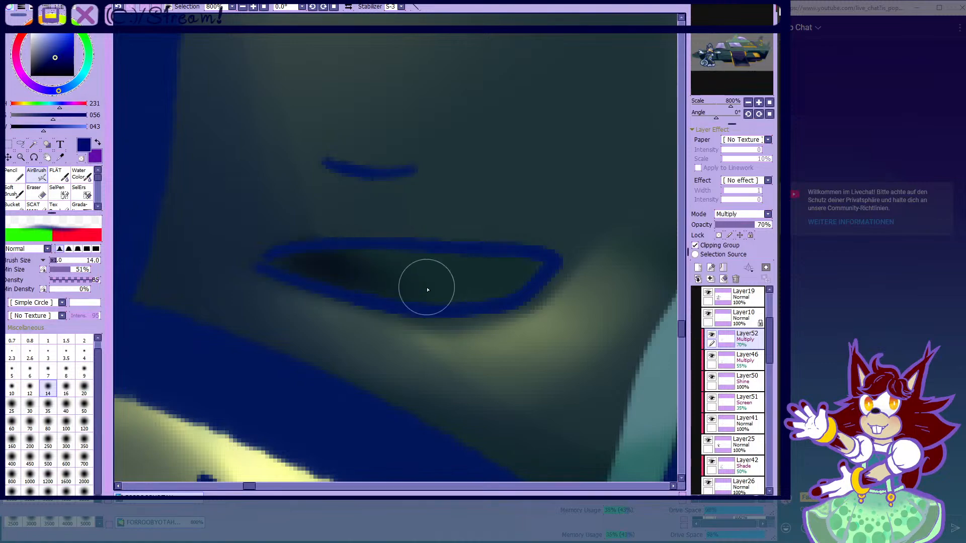
mouse_move(427, 290)
mouse_down()
mouse_move(346, 269)
mouse_move(470, 285)
mouse_move(545, 273)
mouse_move(422, 258)
mouse_up()
scroll(454, 273, down, 5)
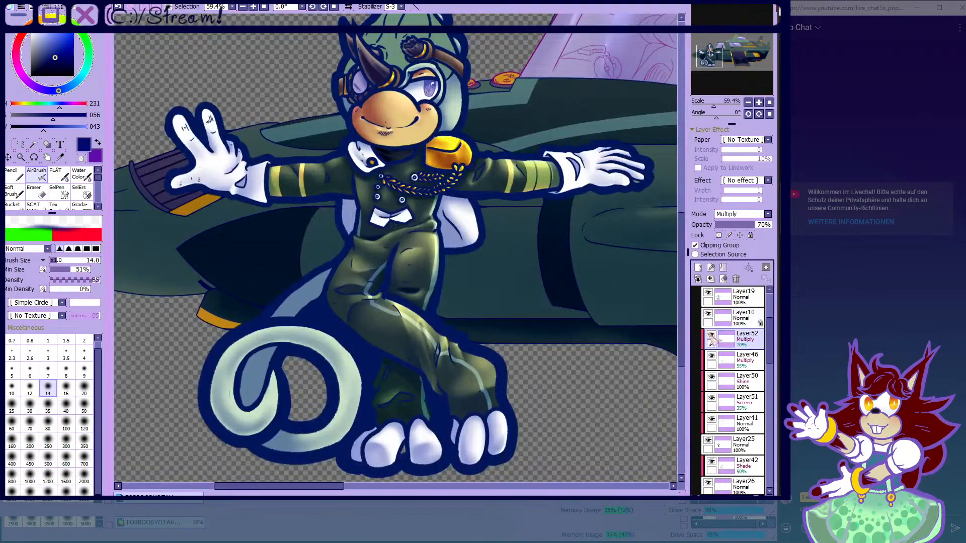
click(711, 336)
click(712, 335)
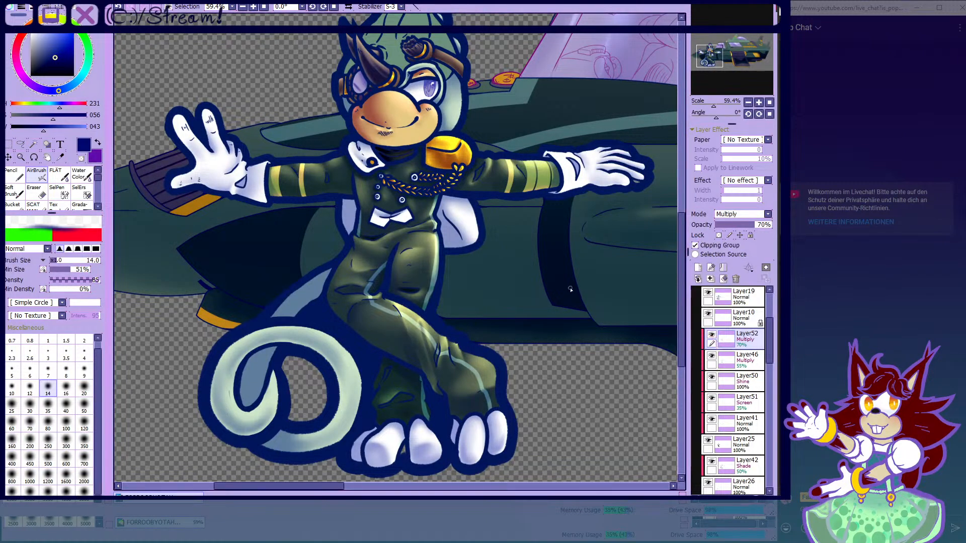
- Darken the small outlined fold on the sleeve beside the chest with the AirBrush at size 14
scroll(487, 174, up, 3)
scroll(199, 186, up, 4)
drag(216, 203, 234, 213)
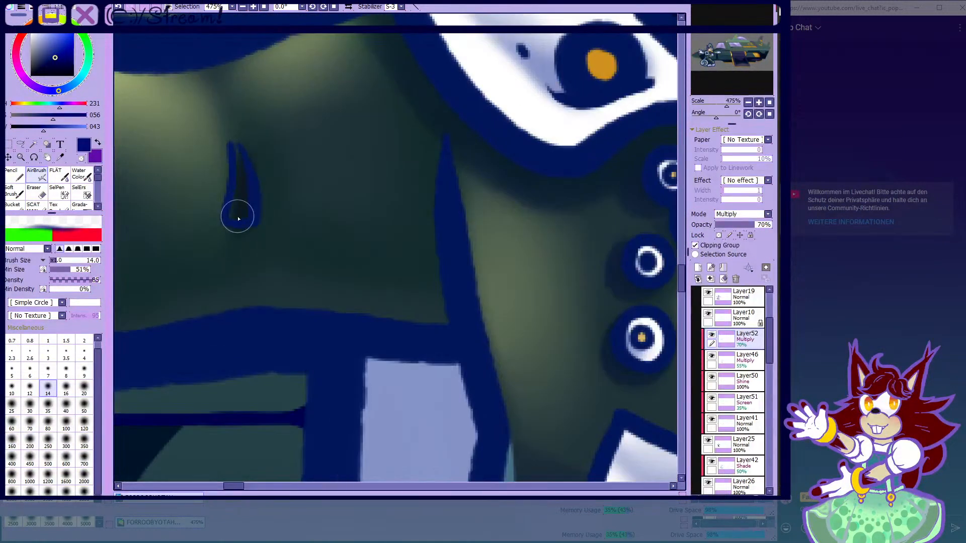
scroll(327, 174, down, 10)
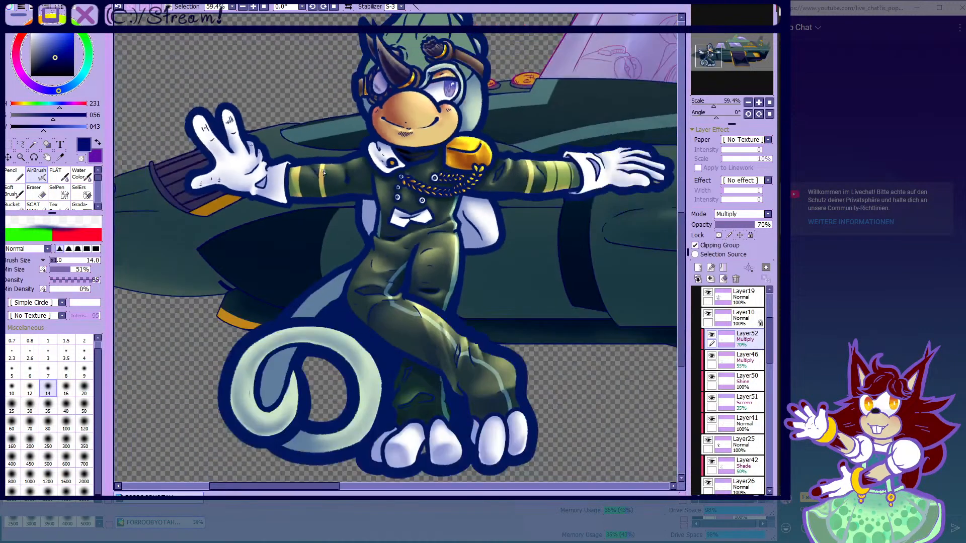
- Darken the inside of the large outlined fold on the rear thigh with the AirBrush and soften it with Water Color at size 20
scroll(328, 174, up, 1)
scroll(393, 215, up, 12)
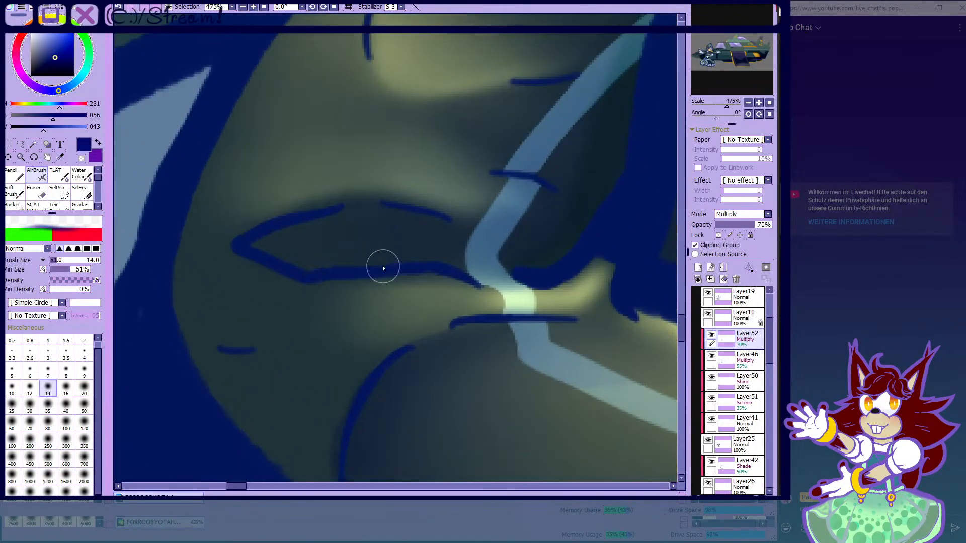
scroll(330, 254, up, 3)
mouse_move(196, 222)
mouse_down()
mouse_move(192, 239)
mouse_move(392, 285)
mouse_move(298, 265)
mouse_move(463, 248)
mouse_move(257, 250)
mouse_move(240, 237)
mouse_move(340, 202)
mouse_move(586, 228)
mouse_up()
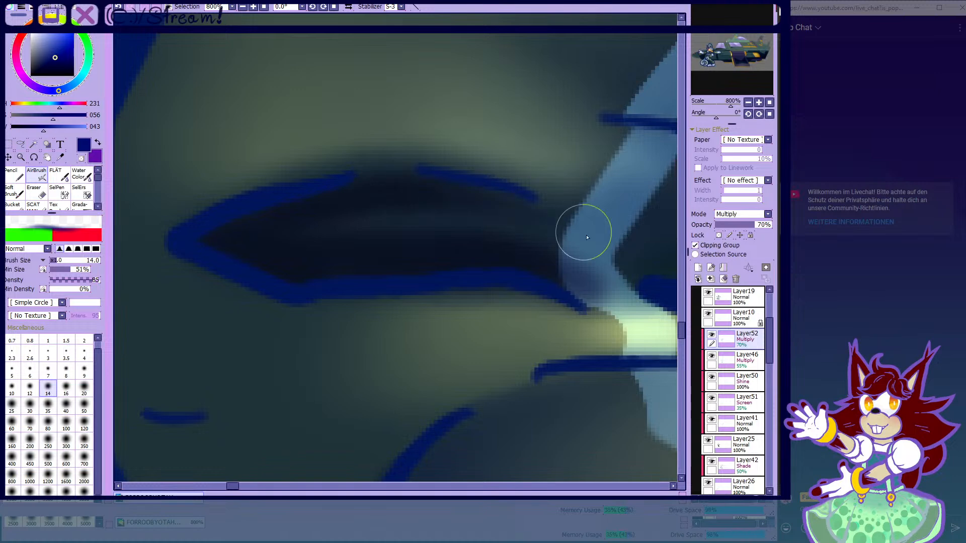
click(87, 174)
scroll(348, 249, down, 3)
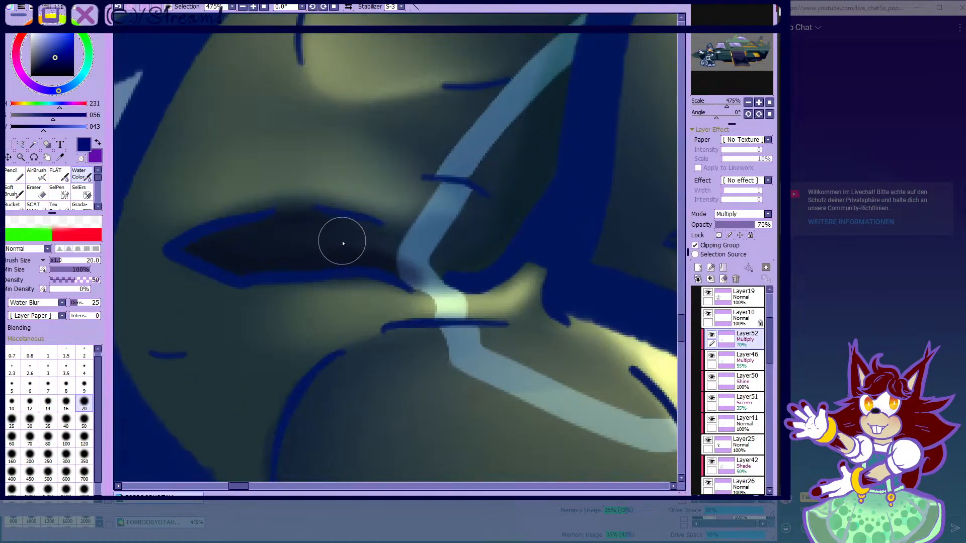
- Extend the rear thigh fold's shadow past the light trouser stripe with the AirBrush at size 14
click(36, 174)
scroll(308, 240, up, 2)
mouse_move(428, 277)
mouse_down()
mouse_move(608, 244)
mouse_move(580, 255)
mouse_up()
scroll(377, 255, down, 11)
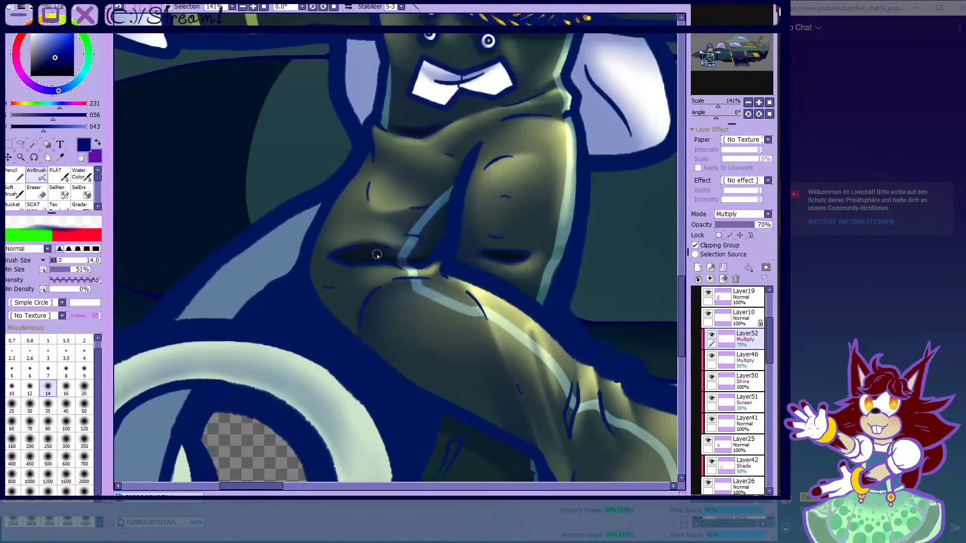
scroll(392, 255, down, 2)
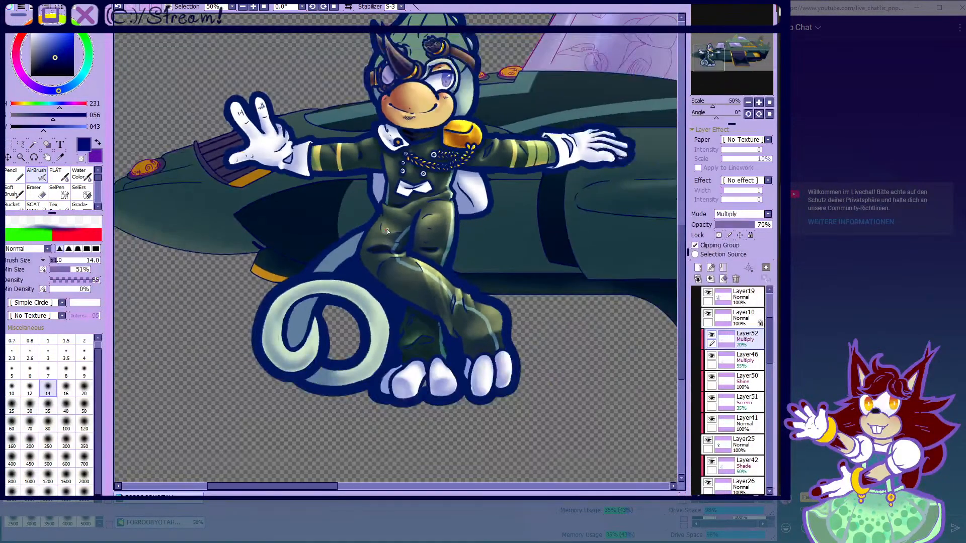
- Shade the crease at the rear hip with the AirBrush at size 14 and blend it with Water Color at size 20
scroll(385, 236, up, 5)
scroll(387, 211, up, 2)
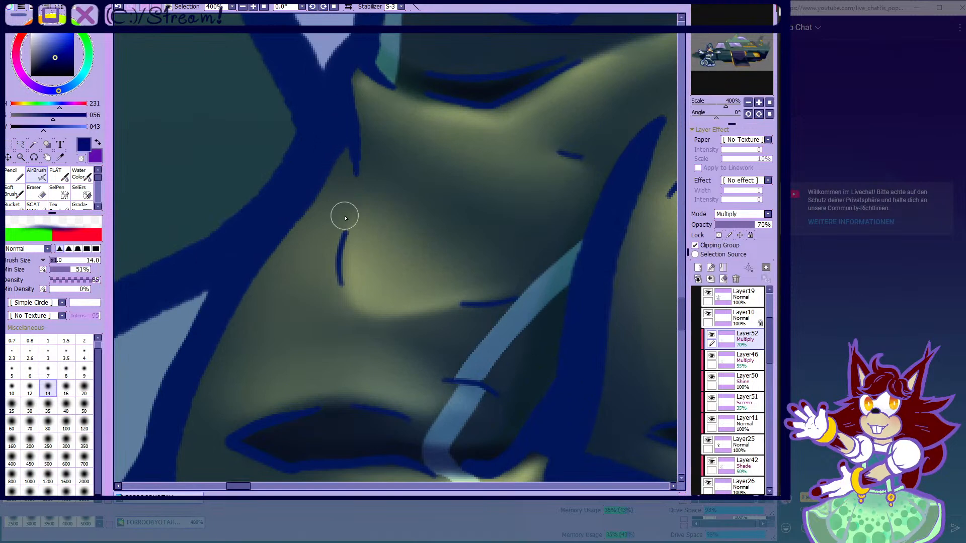
drag(346, 200, 343, 161)
click(80, 174)
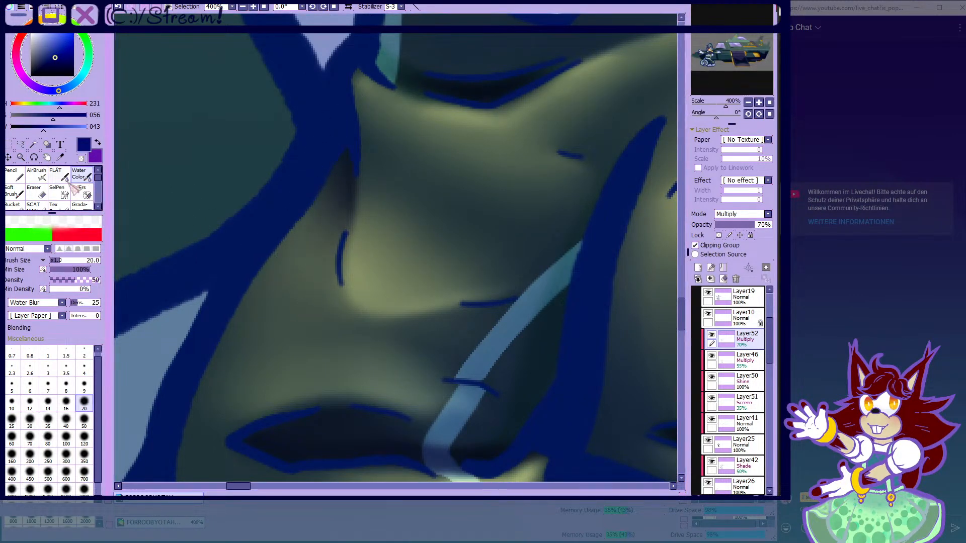
- Paint a shadow along the short crease crossing the rear thigh's stripe with the AirBrush and blend it with Water Color at size 20
click(40, 178)
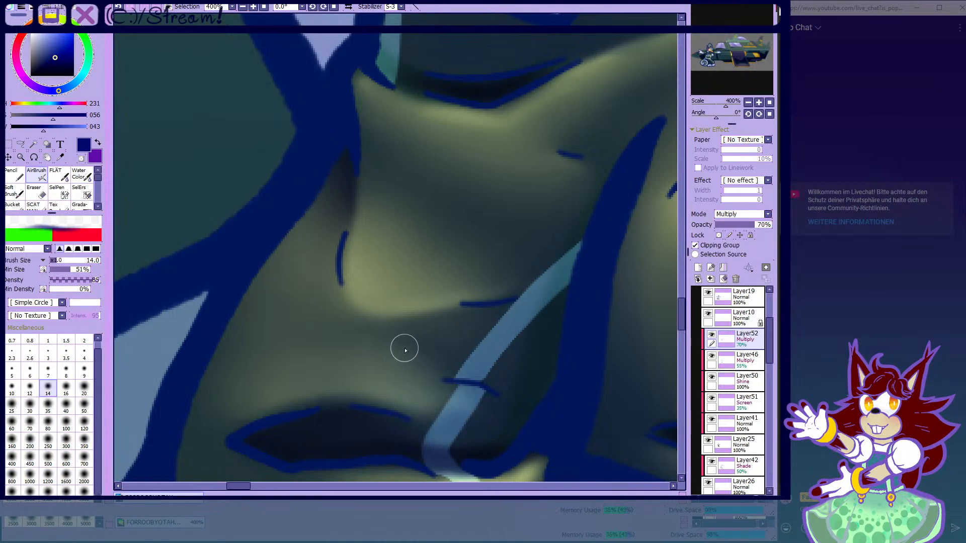
scroll(277, 189, down, 6)
scroll(337, 273, up, 8)
mouse_move(297, 271)
mouse_down()
mouse_move(398, 288)
mouse_move(358, 274)
mouse_move(416, 314)
mouse_up()
drag(354, 272, 390, 292)
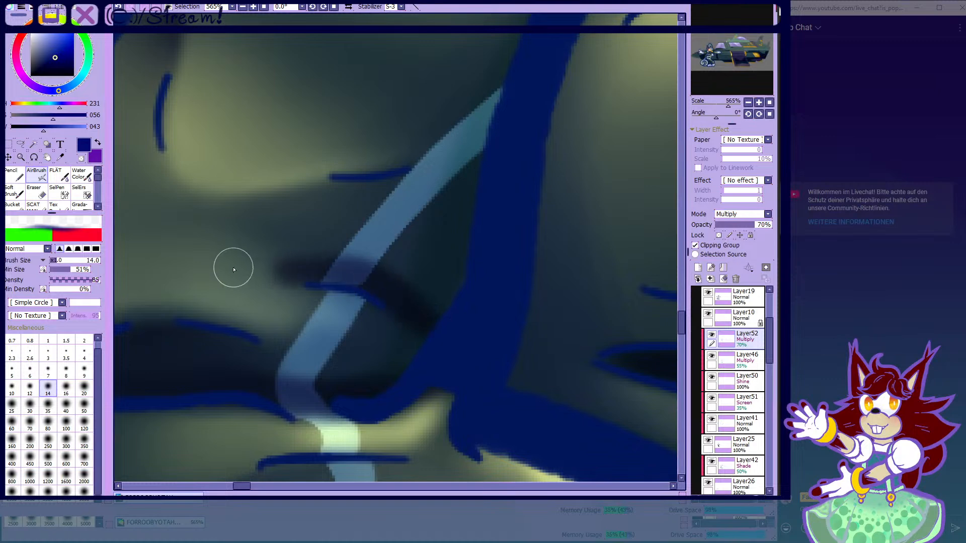
drag(304, 272, 151, 268)
click(79, 174)
scroll(162, 252, down, 2)
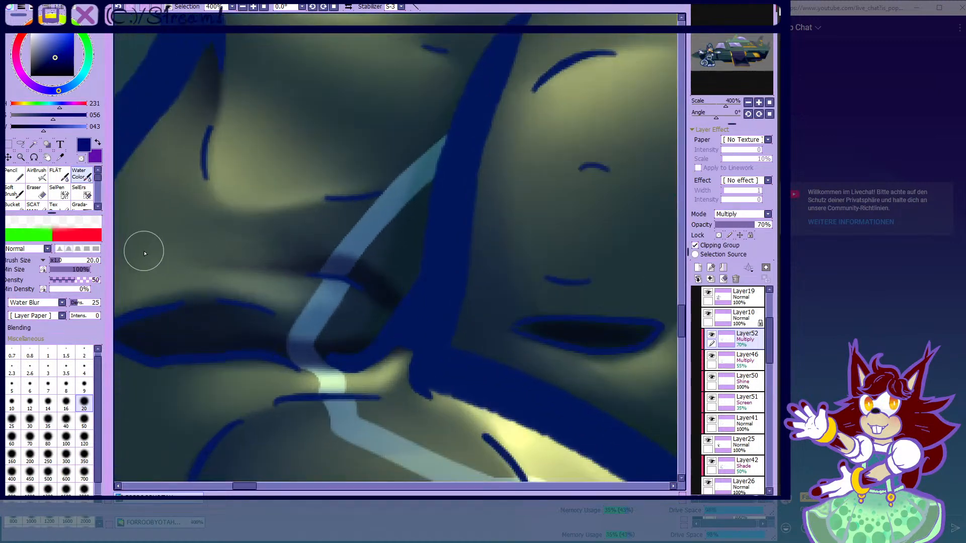
click(36, 173)
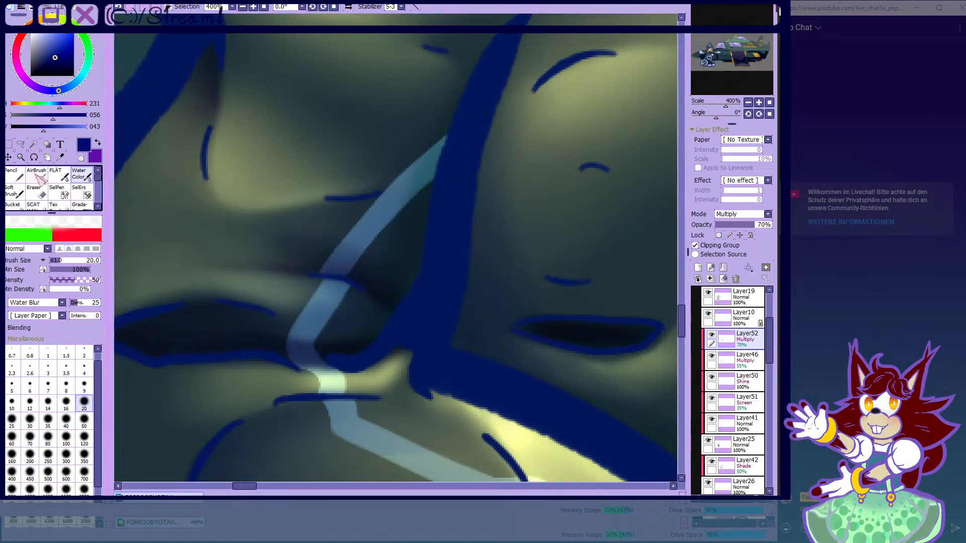
scroll(324, 193, down, 6)
scroll(324, 193, down, 1)
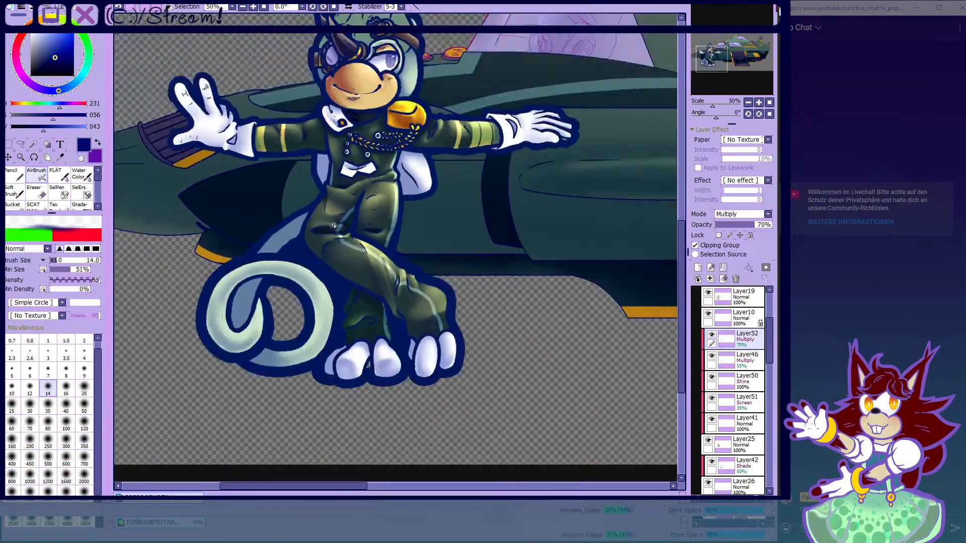
- Darken the inside of the long outlined fold above the rear foot with the AirBrush and blend it with Water Color at size 20
scroll(360, 300, up, 6)
scroll(360, 300, up, 2)
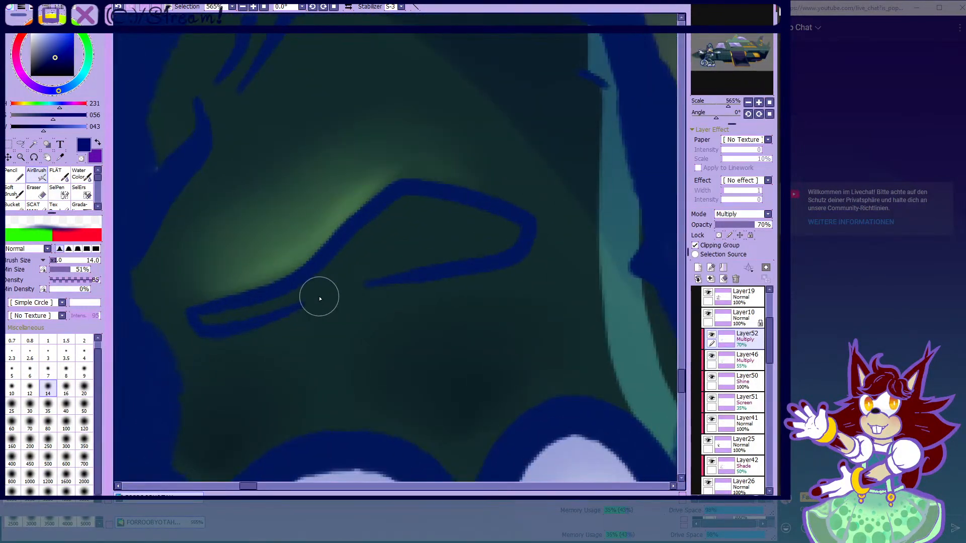
mouse_move(206, 325)
mouse_down()
mouse_move(388, 279)
mouse_move(303, 306)
mouse_move(494, 239)
mouse_up()
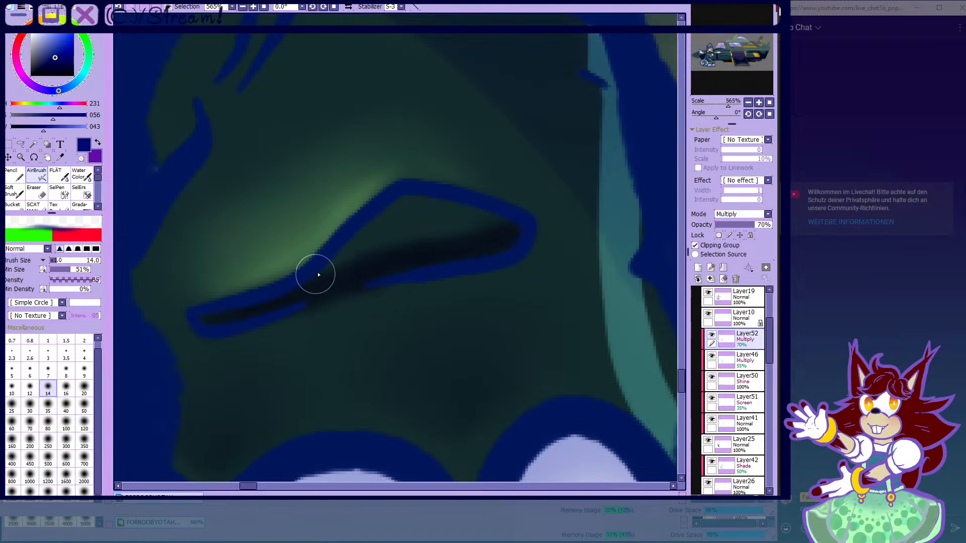
key(b)
mouse_move(358, 255)
mouse_down()
mouse_move(352, 273)
mouse_move(440, 247)
mouse_up()
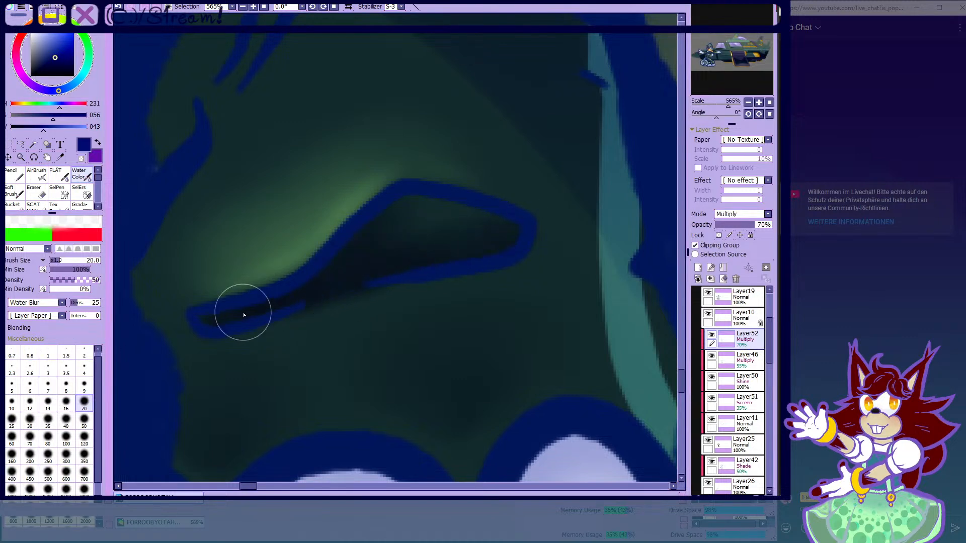
scroll(248, 312, down, 8)
scroll(151, 223, up, 5)
- Darken the narrow outlined fold and the notch at the rear lower leg's edge with the AirBrush and soften them with Water Color
click(36, 175)
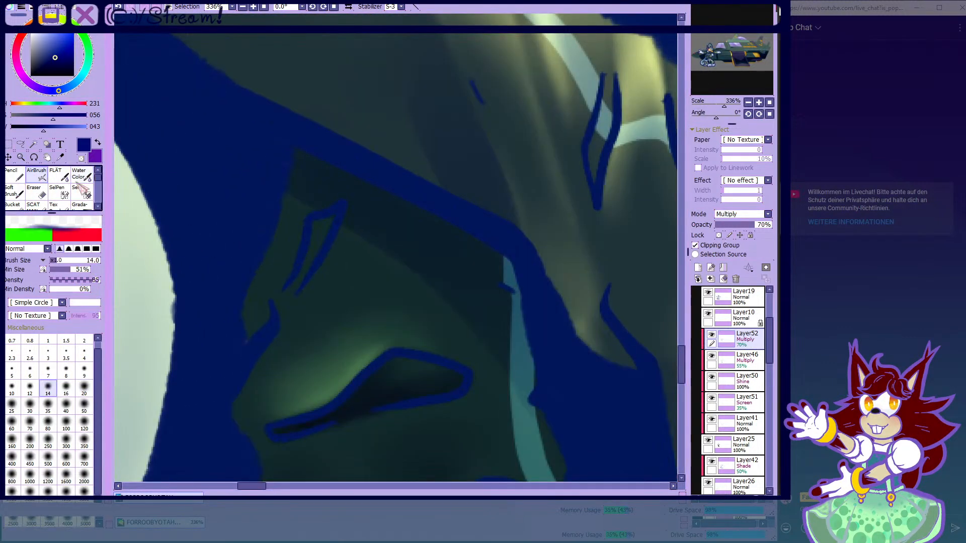
scroll(300, 252, up, 3)
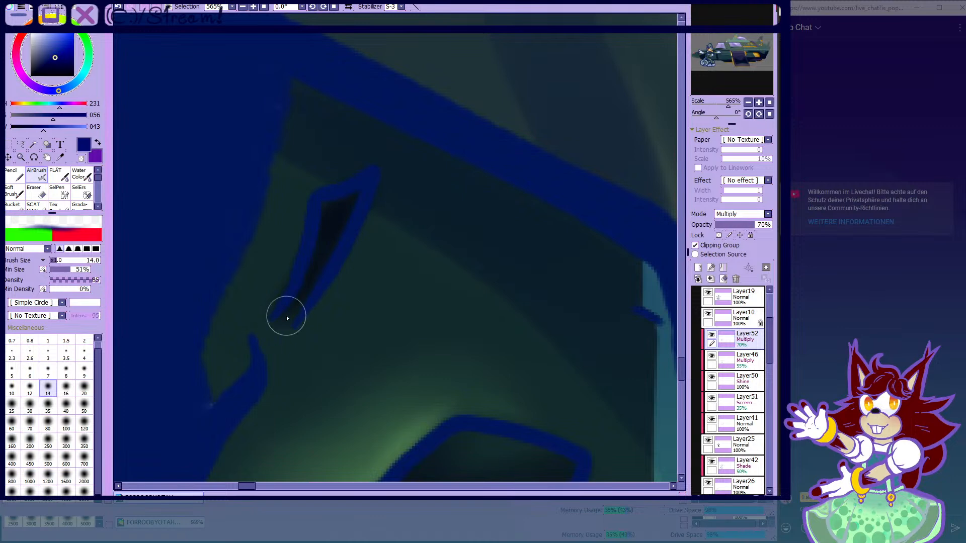
scroll(244, 323, down, 7)
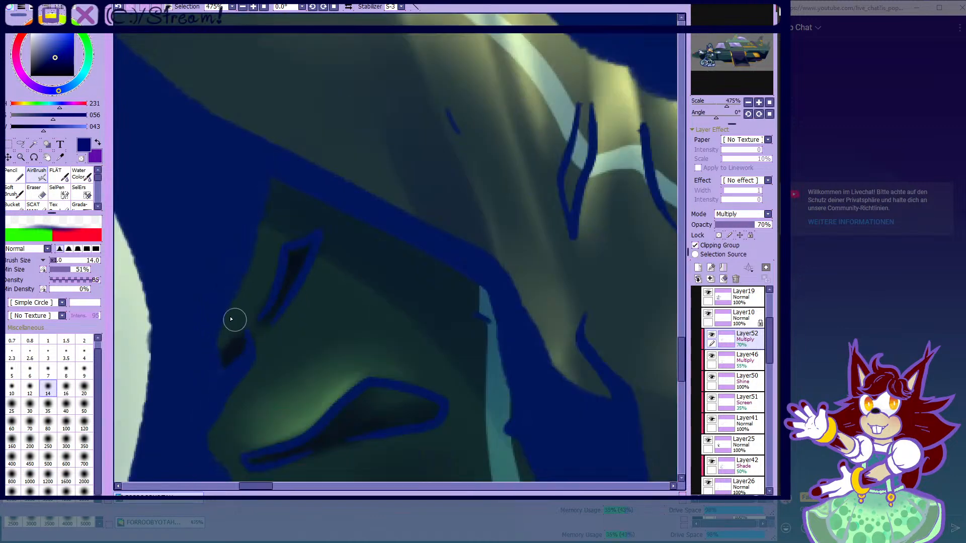
click(81, 175)
scroll(169, 229, up, 3)
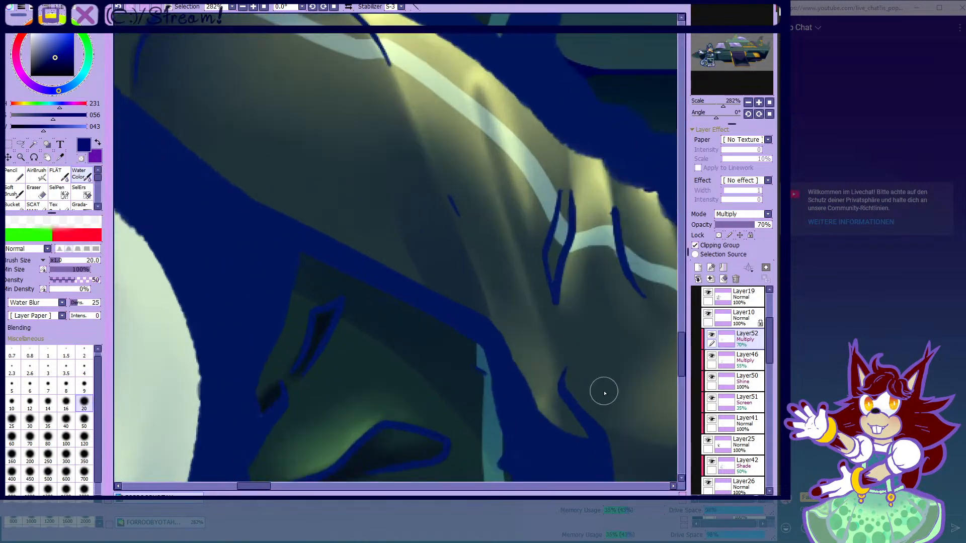
- Blend the rear lower leg's fold shadows on Layer52 with the Water Color brush at size 35
click(723, 361)
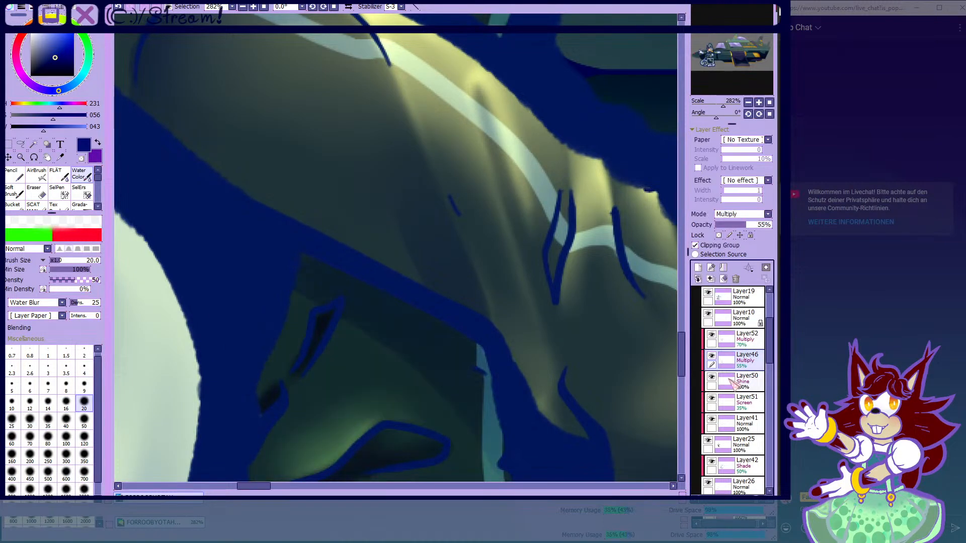
click(744, 339)
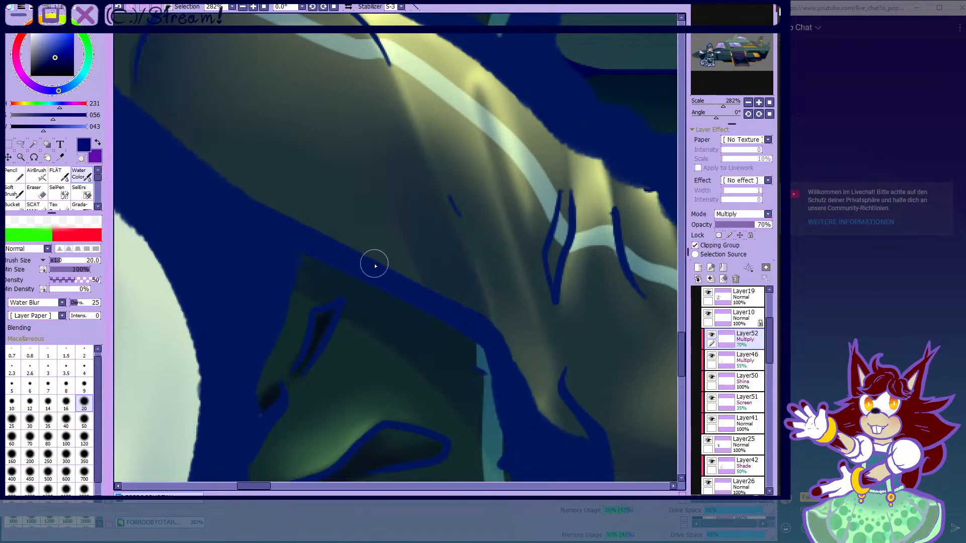
scroll(377, 260, down, 6)
key(bracketright)
key(bracketright)
key(bracketright)
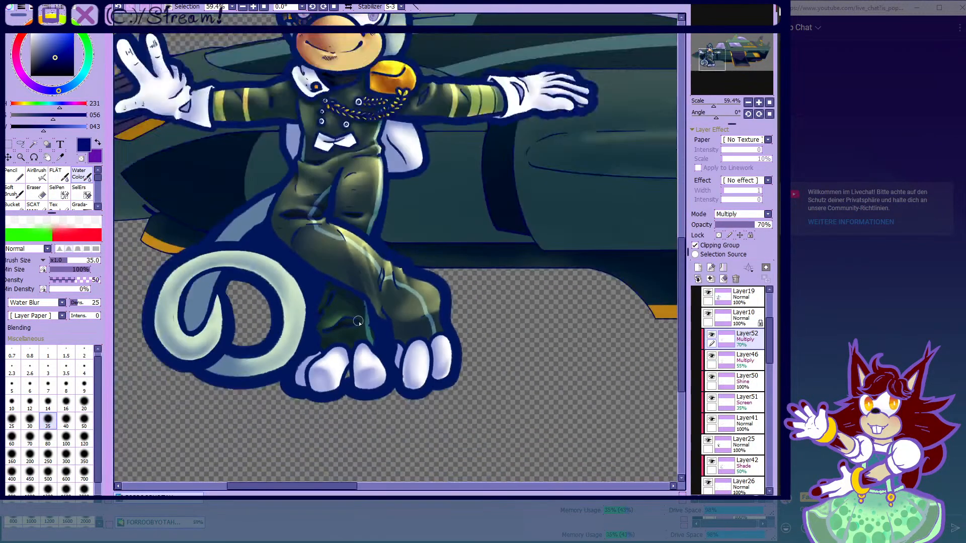
scroll(360, 317, up, 4)
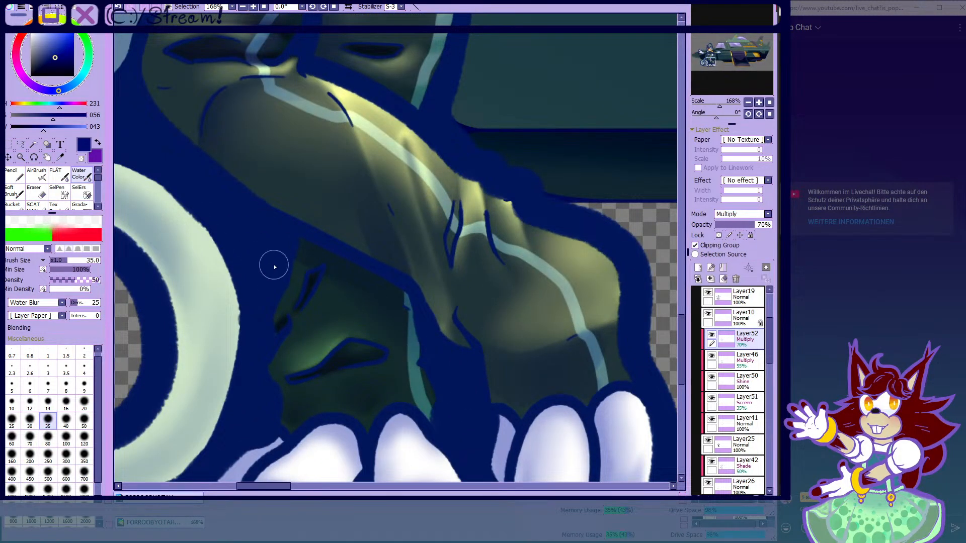
- Shade the crease beside the top of the line between the thighs with the AirBrush at size 14 and blend it with Water Color
click(39, 175)
scroll(366, 325, down, 11)
scroll(384, 278, up, 2)
scroll(328, 260, up, 1)
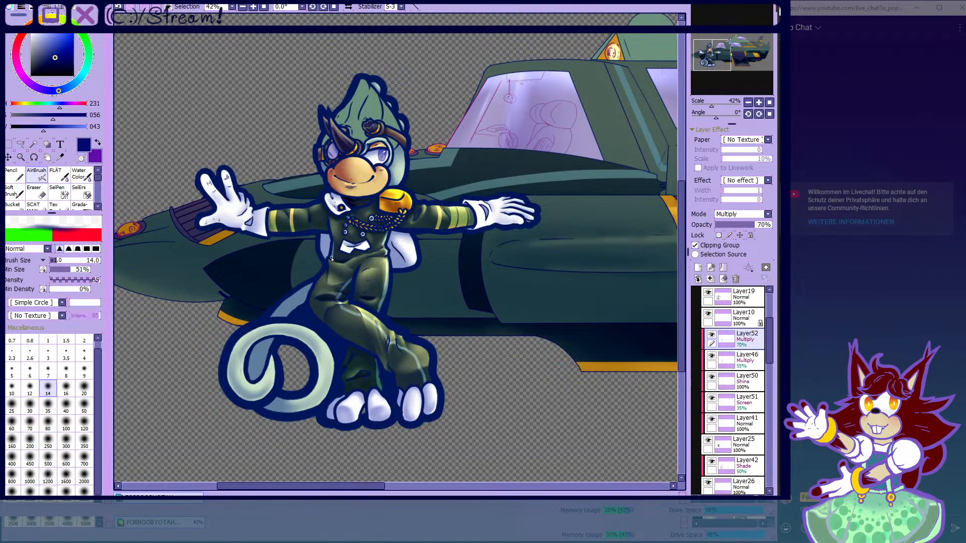
scroll(342, 260, up, 7)
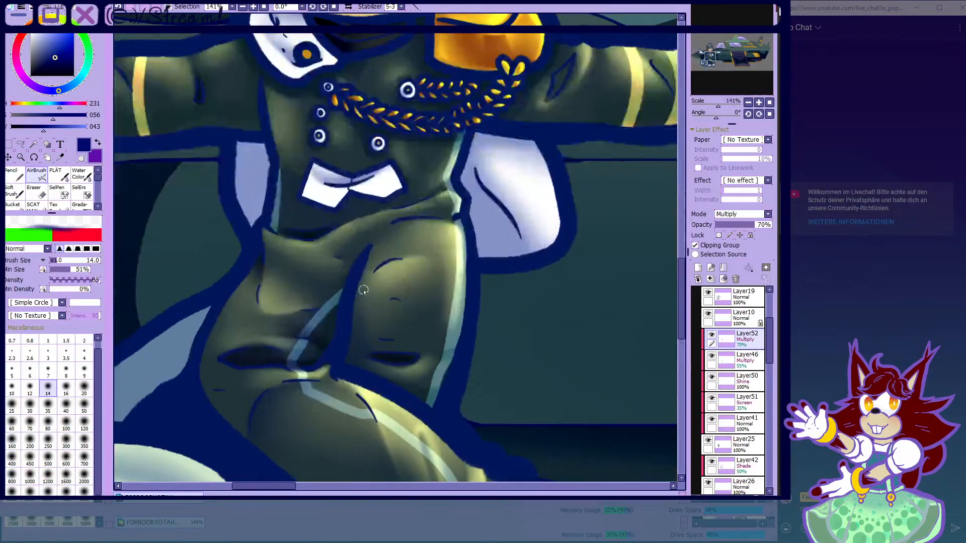
scroll(358, 268, up, 6)
mouse_move(298, 236)
mouse_down()
mouse_move(384, 268)
mouse_move(398, 236)
mouse_up()
click(81, 174)
mouse_move(342, 208)
mouse_down()
mouse_move(308, 185)
mouse_move(385, 244)
mouse_up()
- Trim the shadow around the crotch crease with the Eraser at size 14 and smooth its edge with Water Color at size 12
click(36, 191)
scroll(373, 250, down, 1)
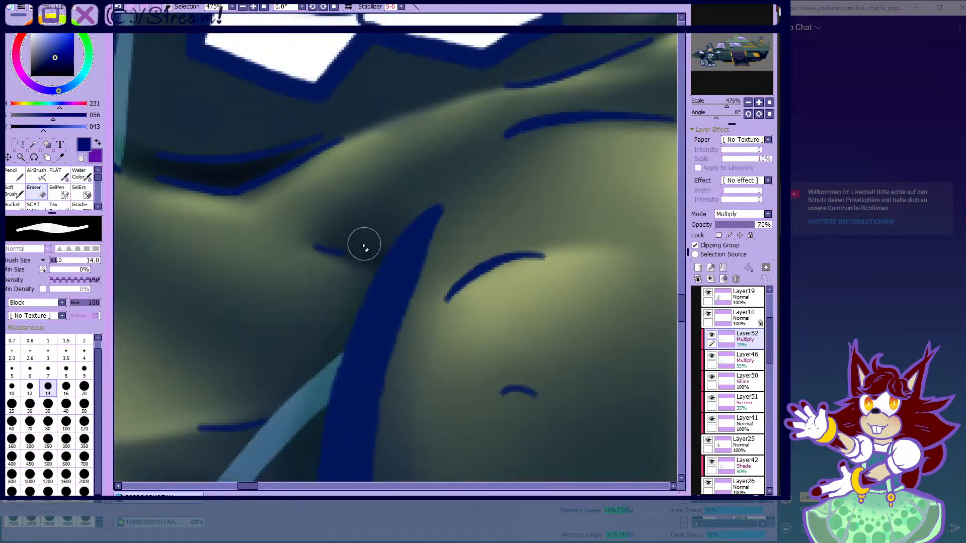
scroll(299, 223, down, 1)
scroll(296, 243, up, 1)
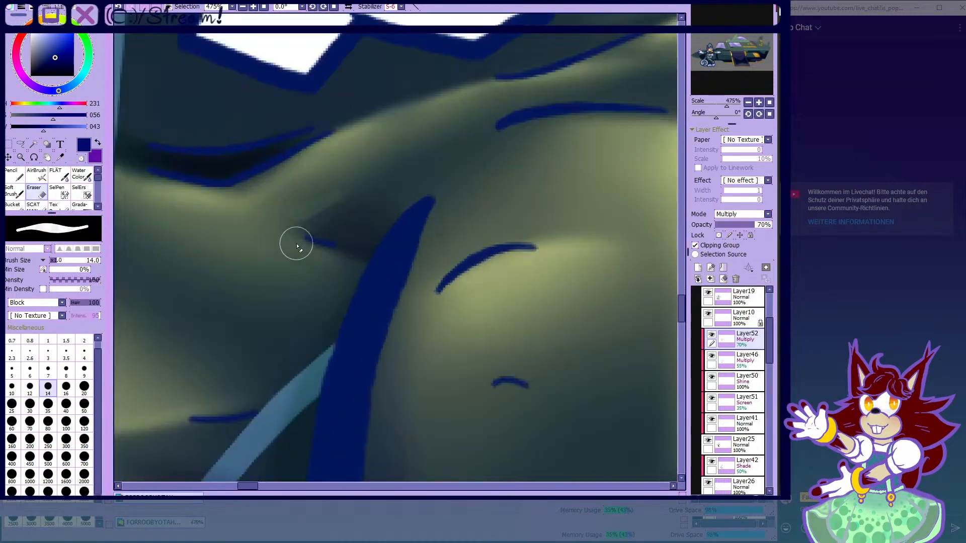
click(79, 174)
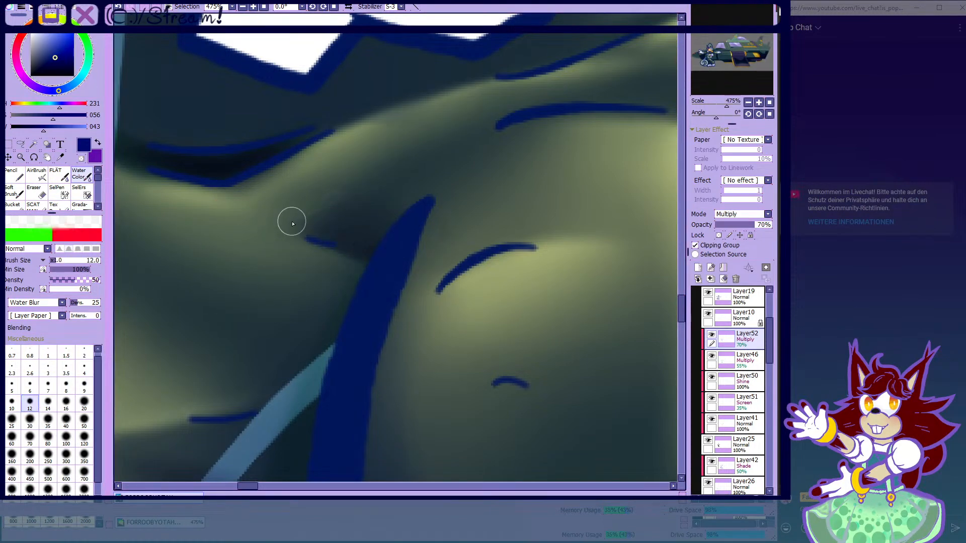
scroll(260, 210, down, 8)
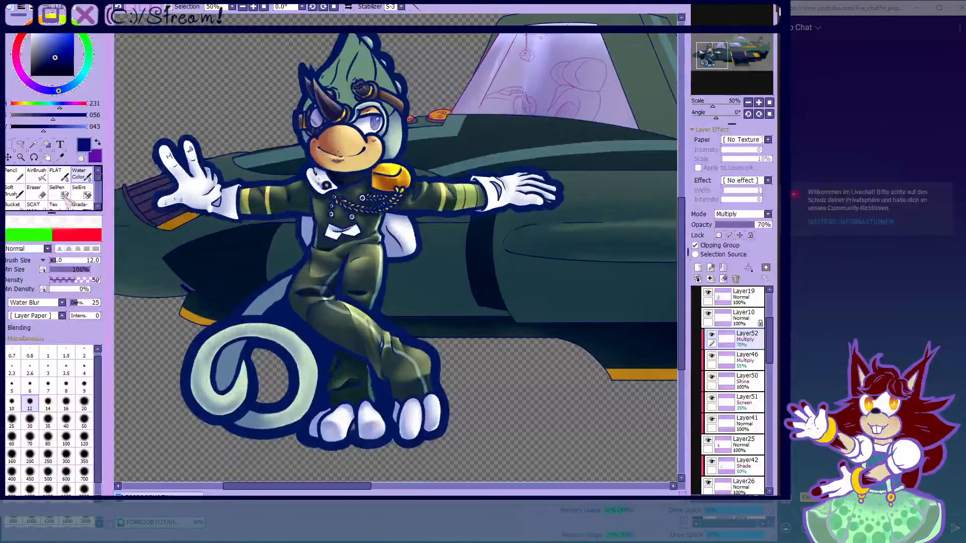
- Shade the trouser front below the waist with the AirBrush at size 14 and blend it with Water Color at size 30
click(37, 175)
scroll(332, 255, up, 8)
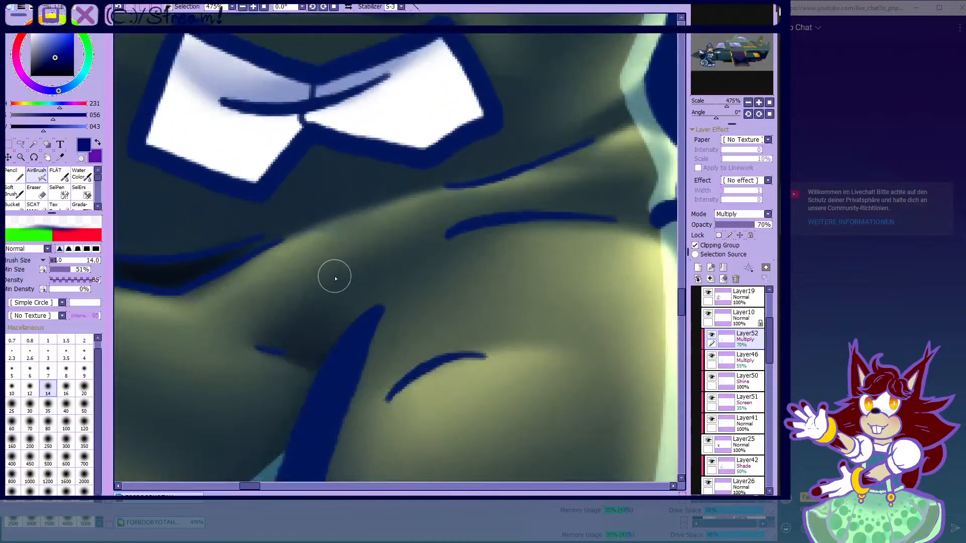
mouse_move(335, 278)
mouse_down()
mouse_move(459, 224)
mouse_move(422, 241)
mouse_up()
click(78, 194)
click(81, 174)
click(30, 420)
drag(394, 247, 430, 274)
scroll(312, 301, down, 14)
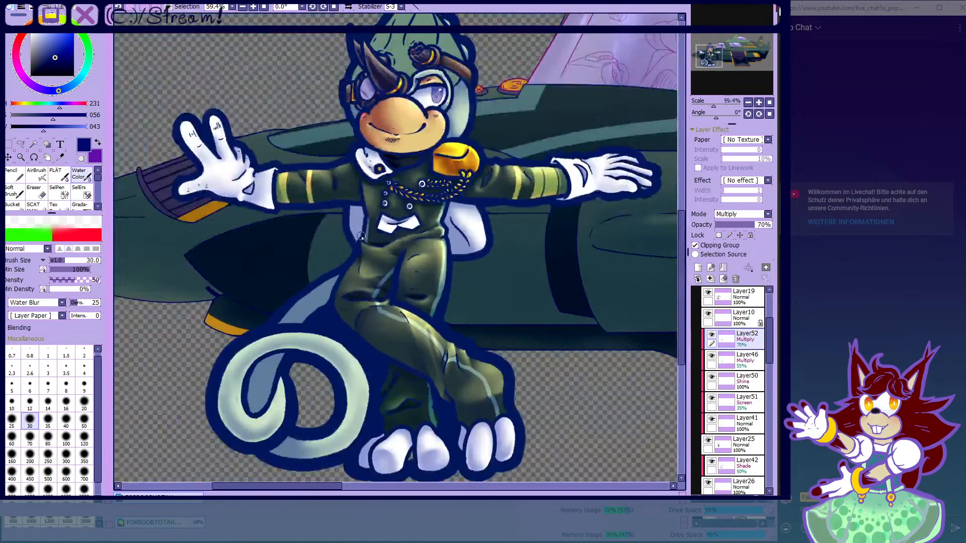
click(37, 177)
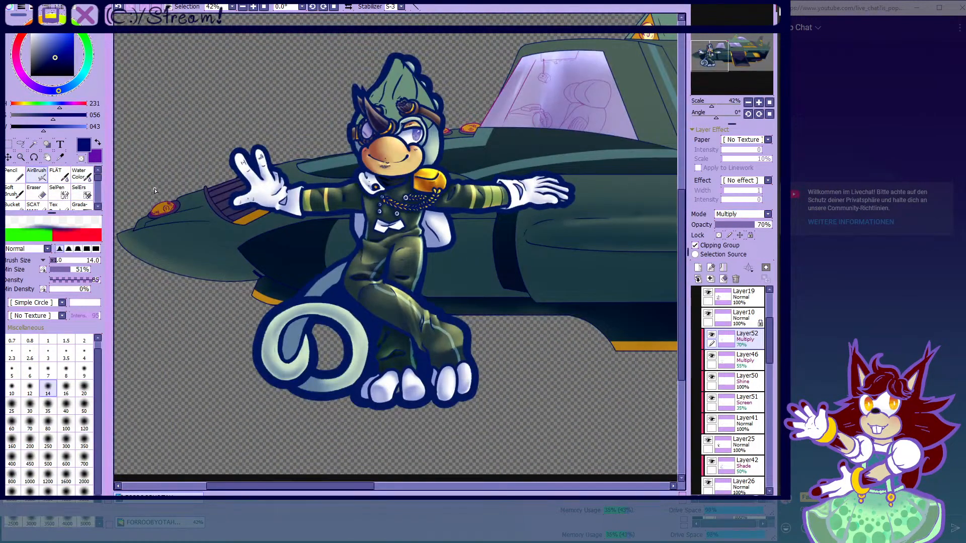
scroll(158, 188, down, 2)
scroll(264, 176, up, 4)
drag(325, 231, 306, 221)
scroll(307, 221, down, 2)
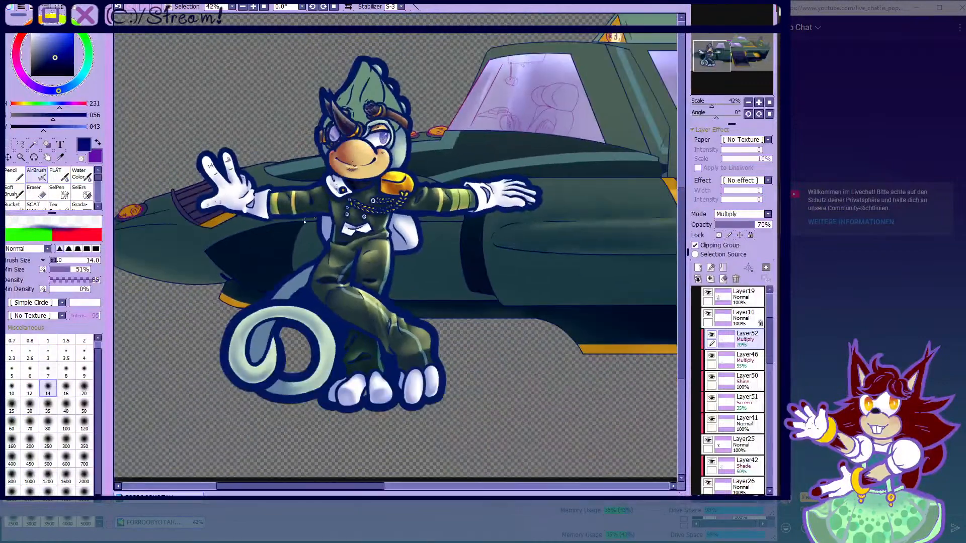
- Extend the crease shadow below the waist on the trouser front with the AirBrush at size 14 and blend it with Water Color at size 30
scroll(305, 221, up, 1)
scroll(314, 223, up, 14)
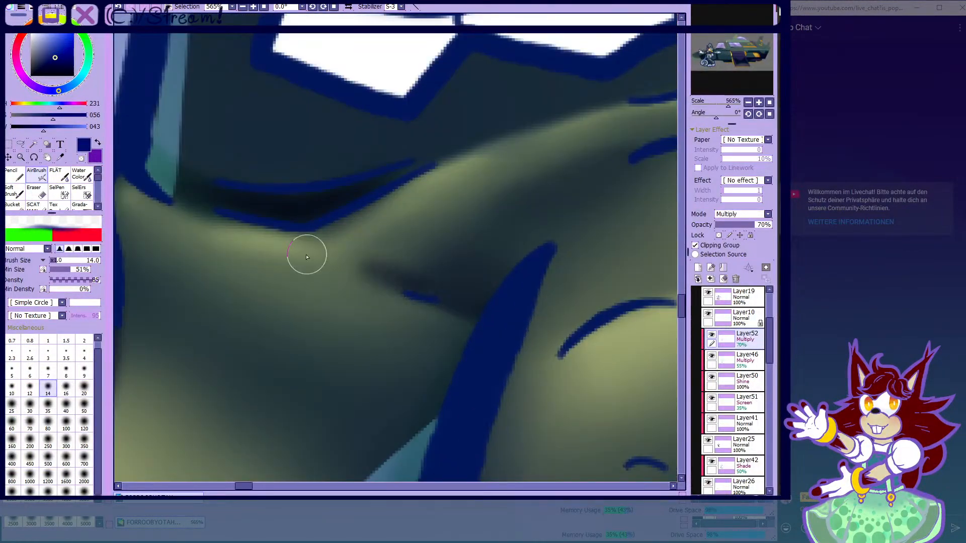
mouse_move(314, 257)
mouse_down()
mouse_move(365, 272)
mouse_move(438, 267)
mouse_up()
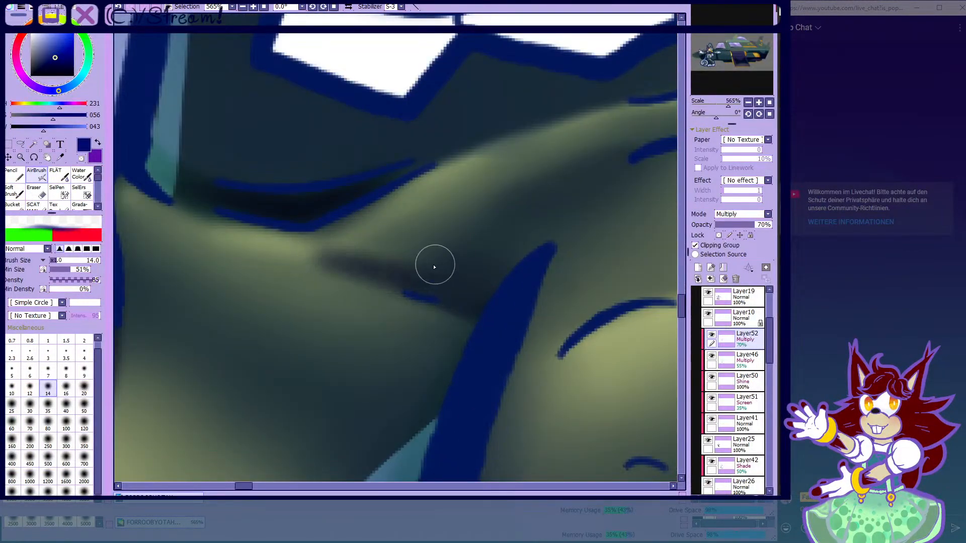
click(87, 176)
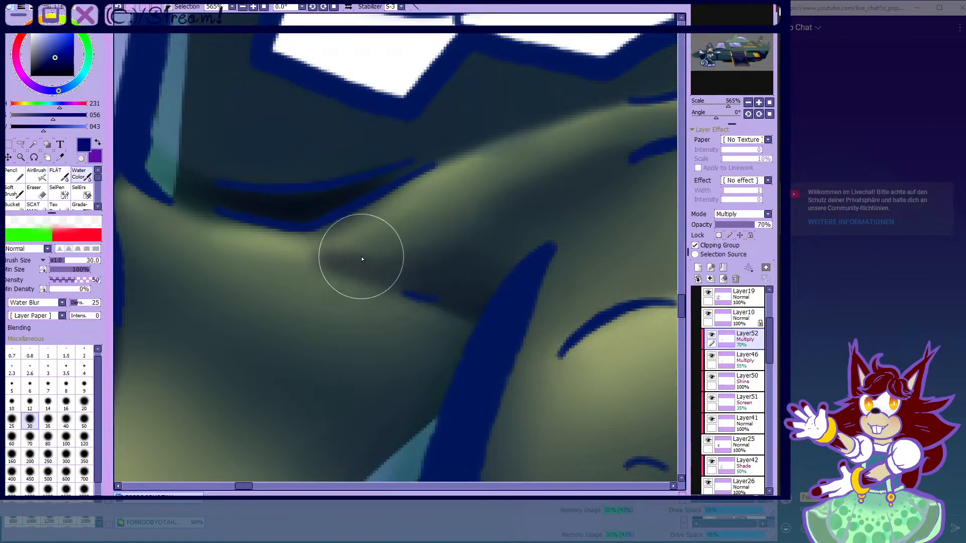
click(36, 176)
scroll(366, 271, down, 13)
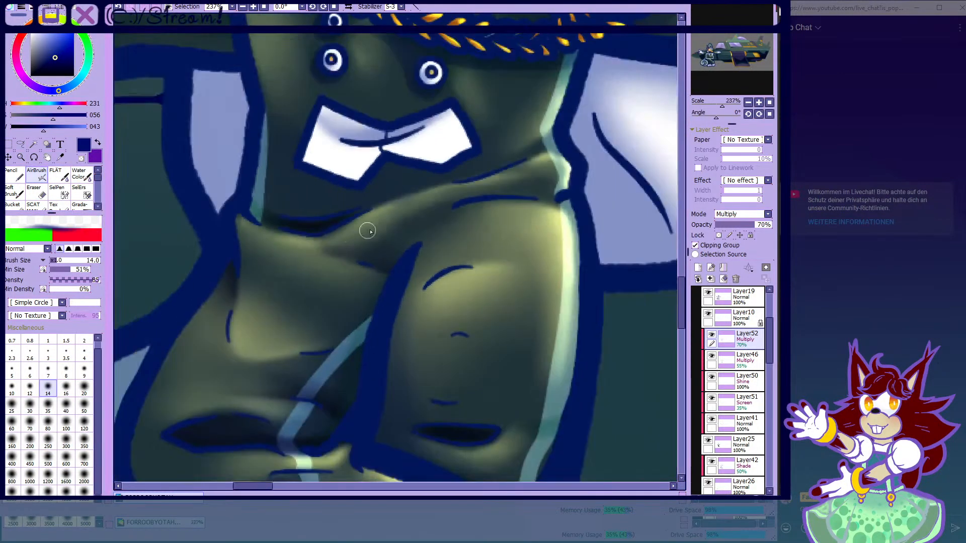
- Deepen the long diagonal fold shadow beside the stripe on the crossed front leg with the AirBrush at size 14 and blend it with Water Color
scroll(451, 161, up, 1)
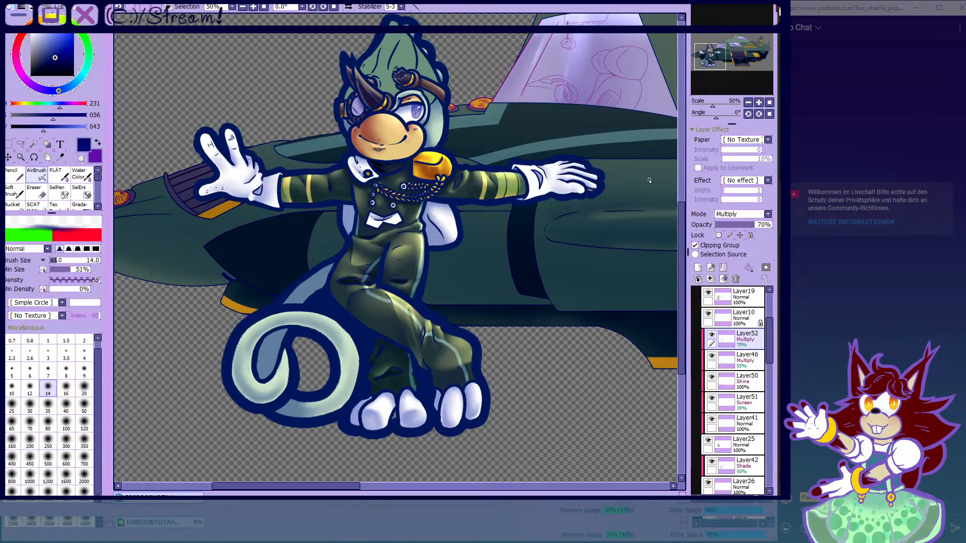
scroll(394, 289, up, 10)
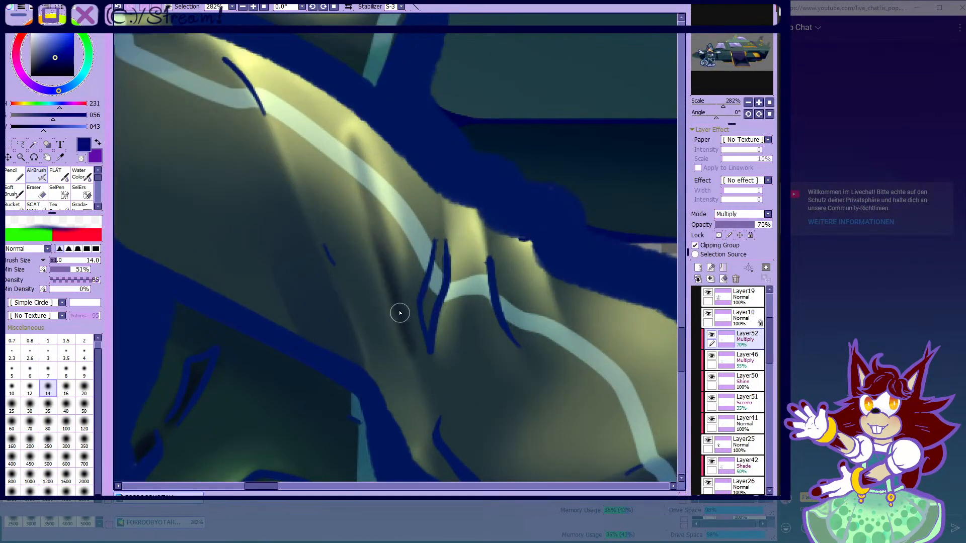
key(c)
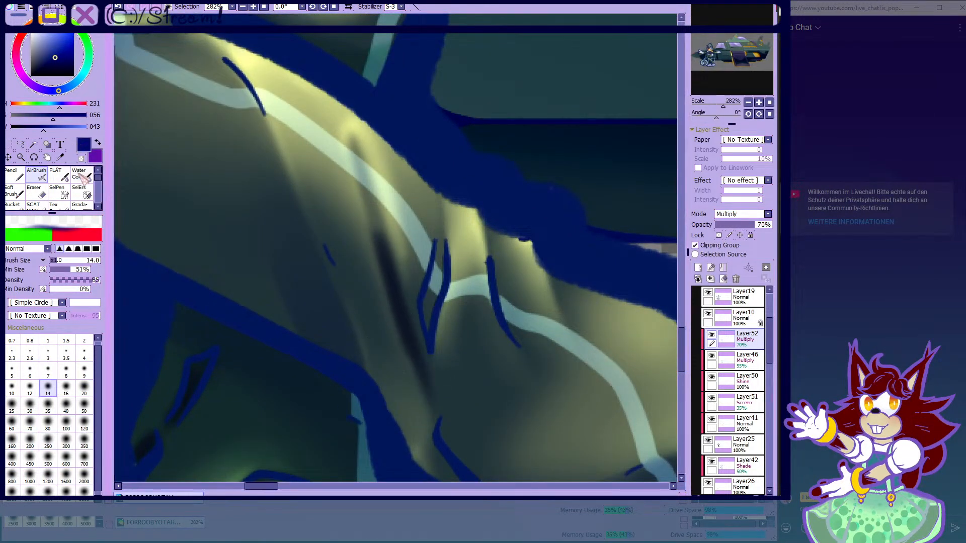
scroll(391, 261, down, 3)
scroll(394, 295, up, 3)
key(b)
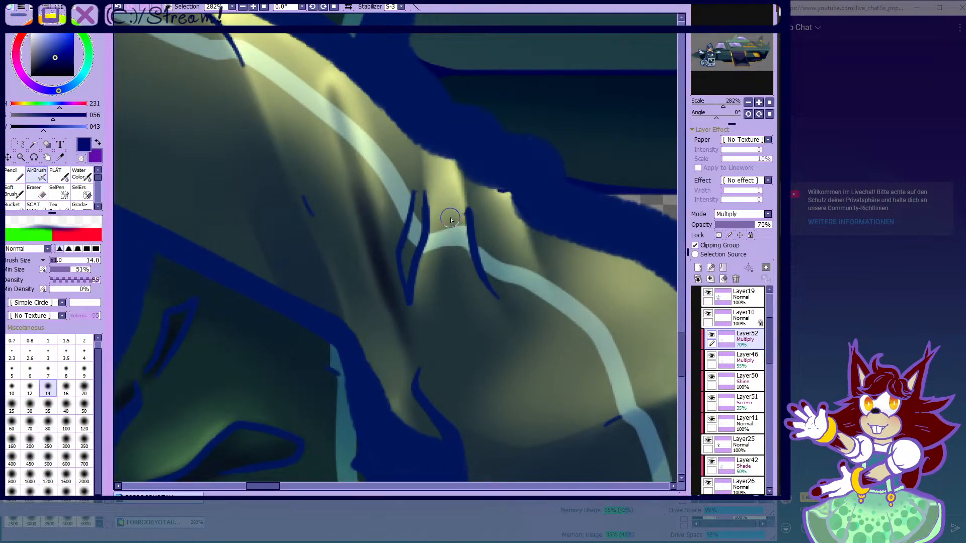
- Shade the inside of the narrow diamond-shaped fold on the front leg's stripe with the AirBrush at size 14
scroll(445, 233, up, 2)
mouse_move(393, 311)
mouse_down()
mouse_move(411, 216)
mouse_move(404, 265)
mouse_up()
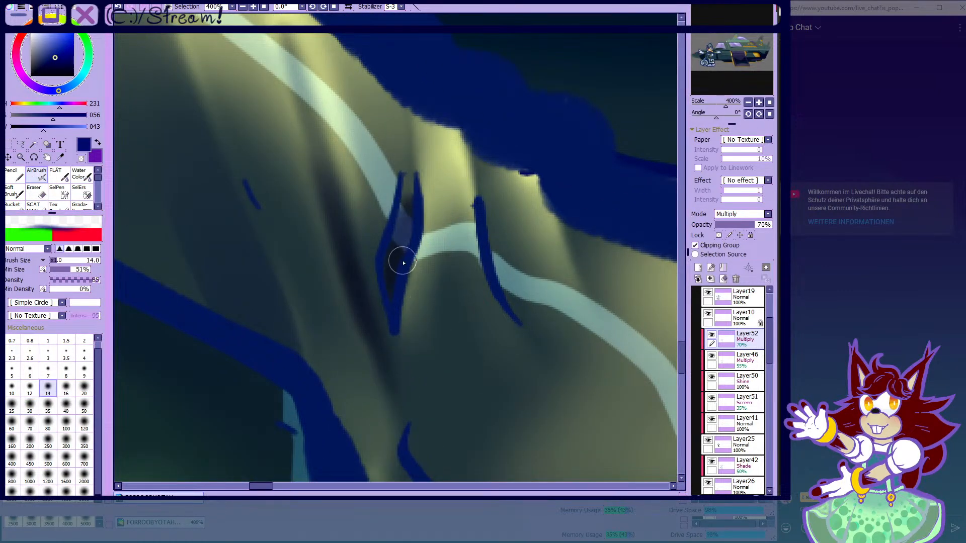
scroll(409, 255, down, 7)
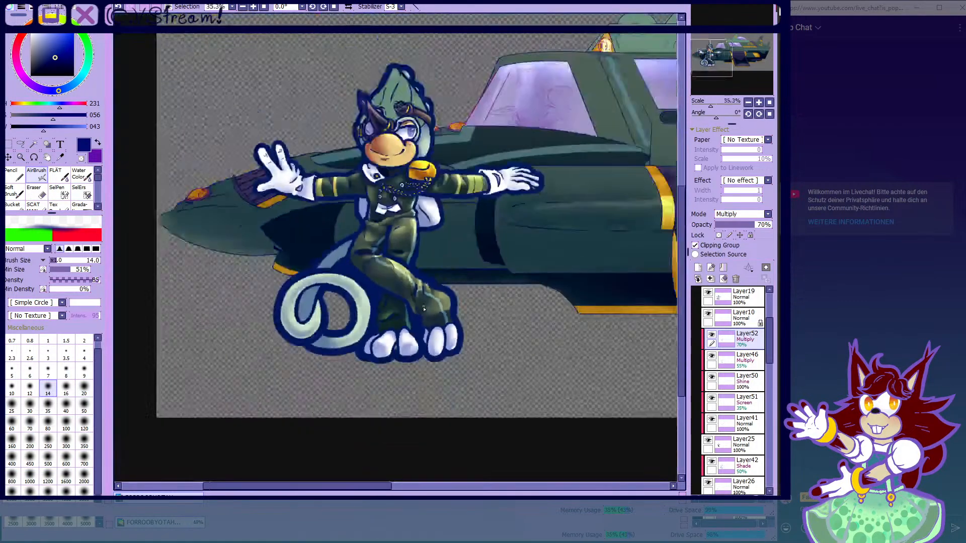
scroll(428, 303, up, 9)
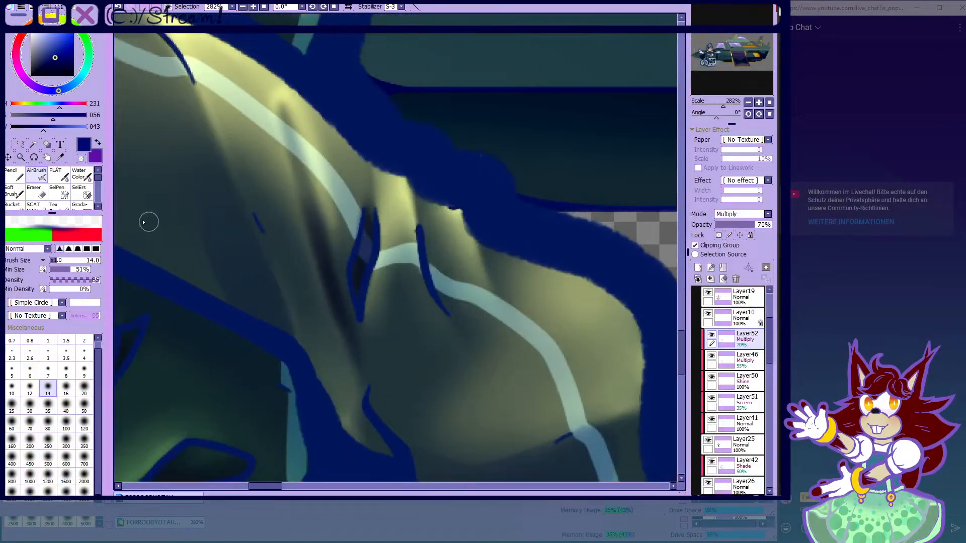
- Lighten the shadow around the diamond-shaped fold using the AirBrush with transparent colour at size 80
click(81, 158)
click(48, 425)
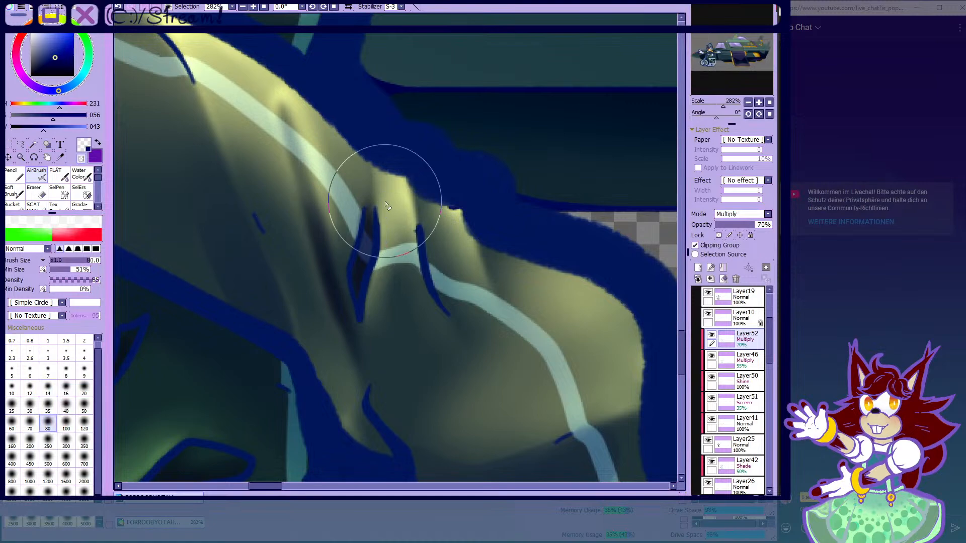
scroll(366, 232, down, 4)
scroll(428, 281, down, 2)
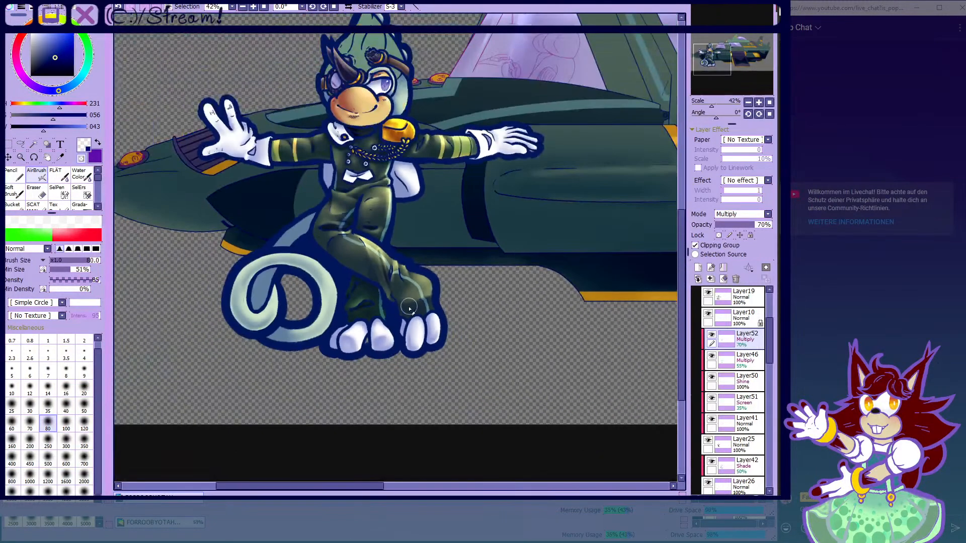
- Shade along the curved crease beside the diamond-shaped fold with the dark blue AirBrush at size 14 and blend it with Water Color at size 30
click(84, 145)
click(47, 386)
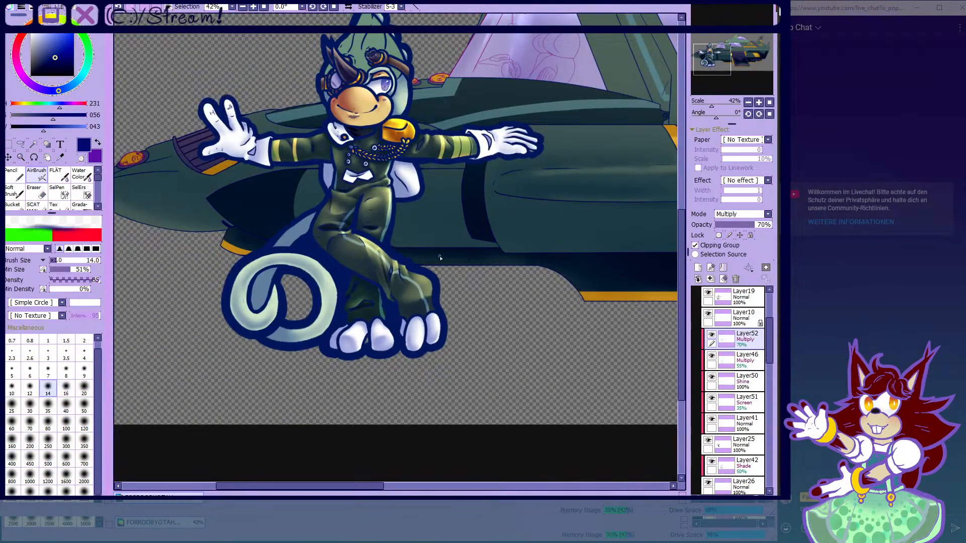
scroll(389, 291, up, 12)
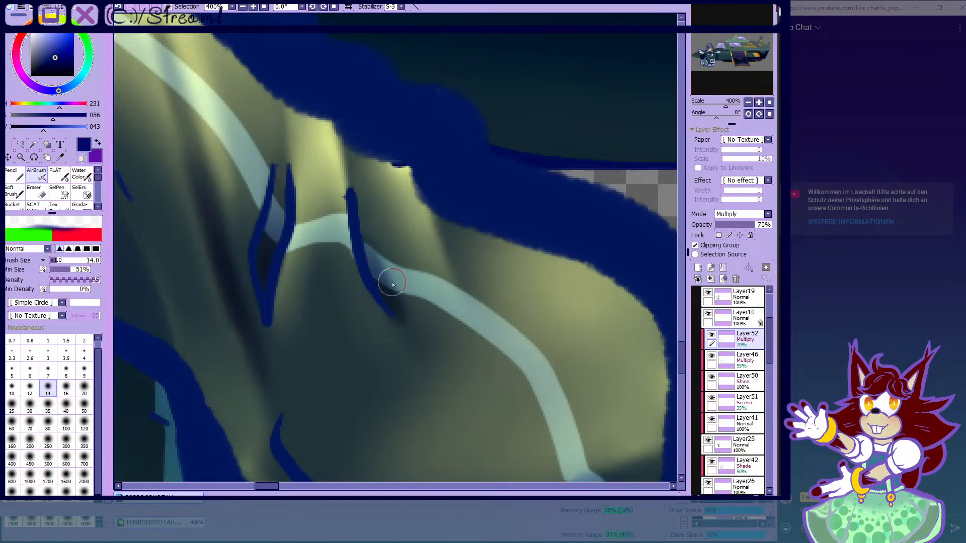
scroll(361, 185, down, 6)
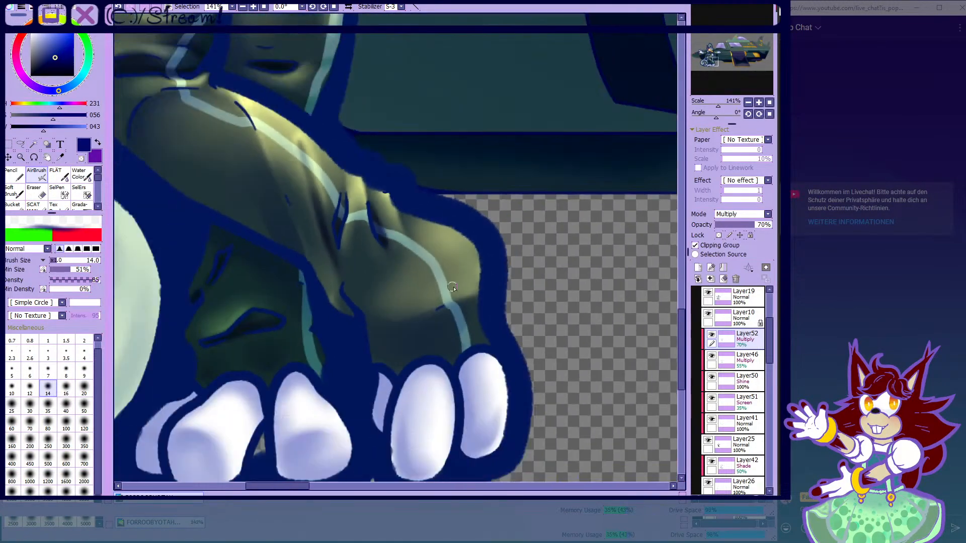
scroll(369, 270, up, 6)
scroll(369, 270, up, 1)
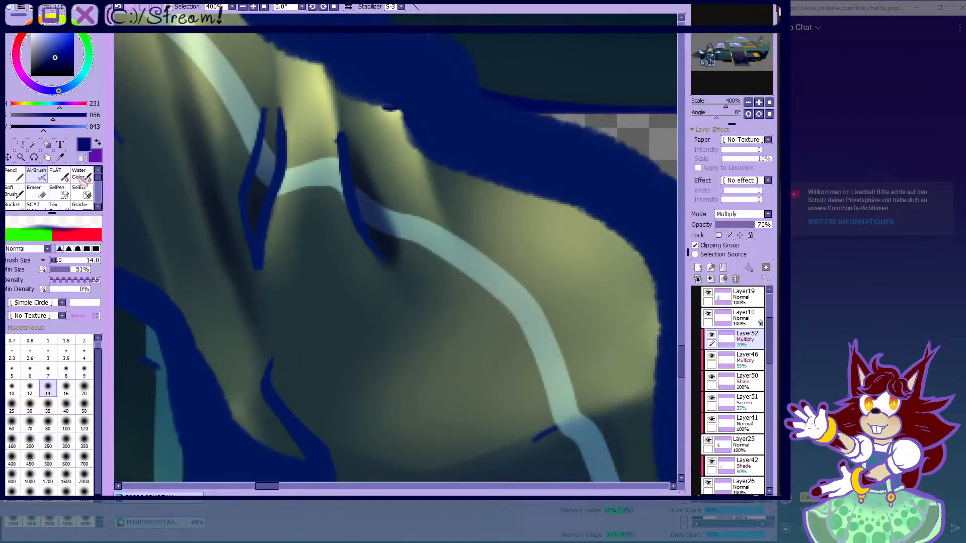
click(79, 177)
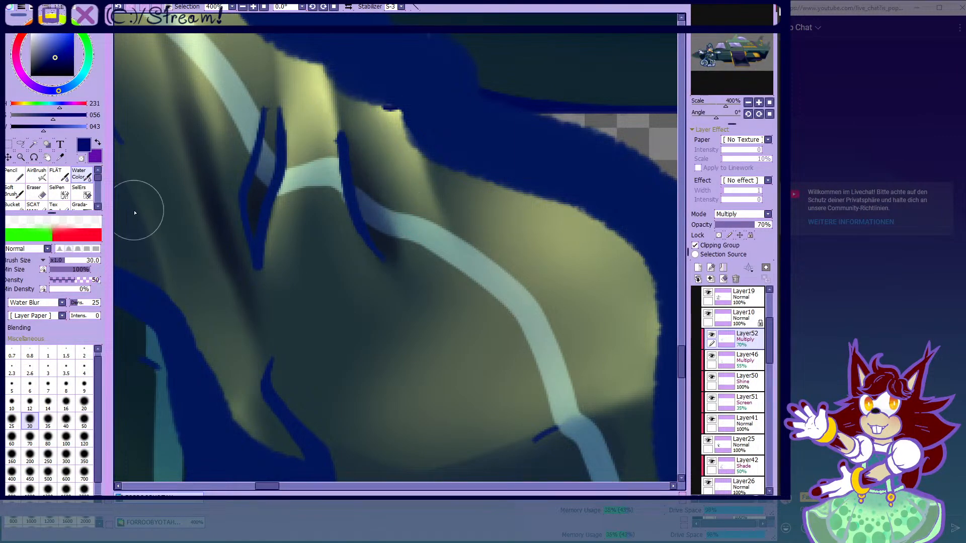
- Shade along the hooked crease at the front leg's inner lower edge with the AirBrush at size 14 and blend it with Water Color at size 30
click(37, 176)
scroll(499, 306, down, 12)
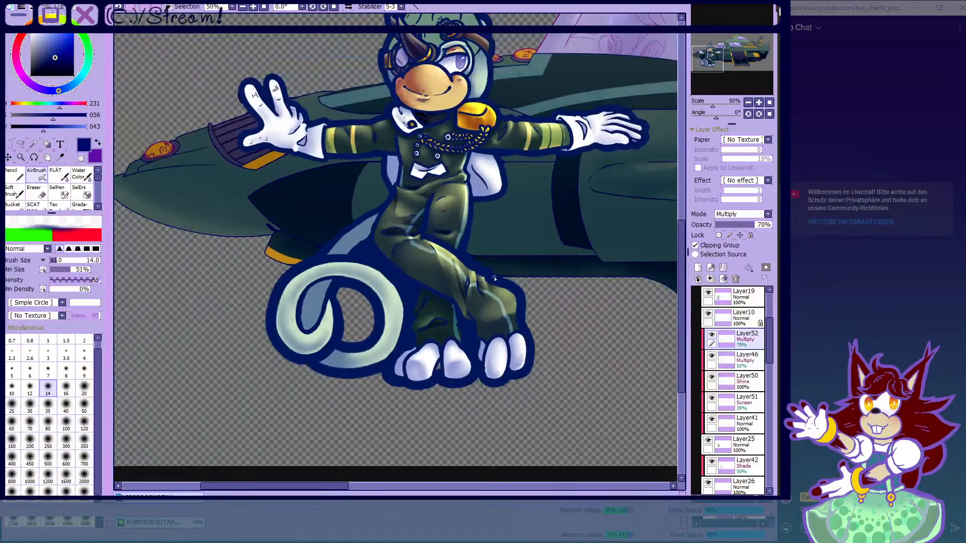
scroll(495, 278, up, 15)
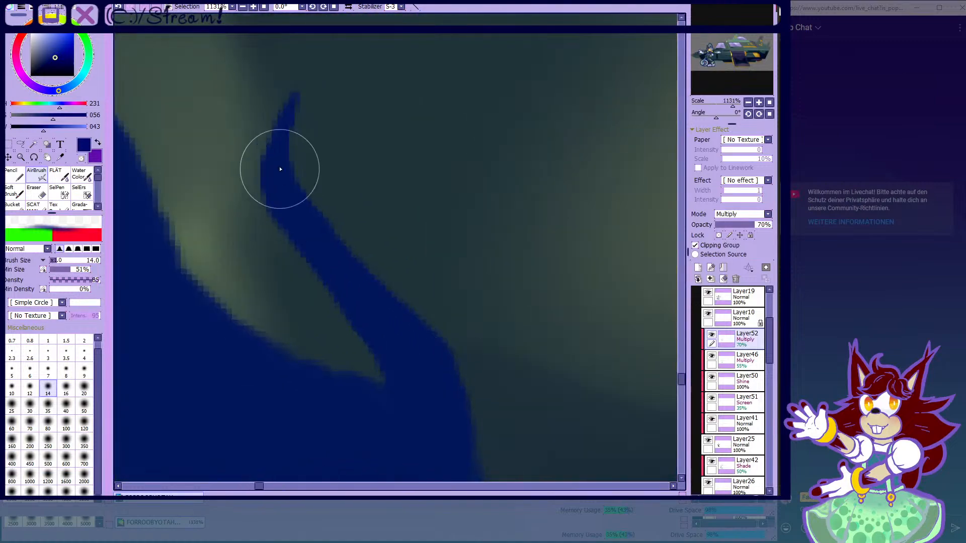
mouse_move(308, 99)
mouse_down()
mouse_move(383, 313)
mouse_move(320, 174)
mouse_move(336, 230)
mouse_move(329, 147)
mouse_move(402, 318)
mouse_move(341, 172)
mouse_move(389, 323)
mouse_up()
scroll(391, 262, down, 4)
scroll(390, 151, up, 3)
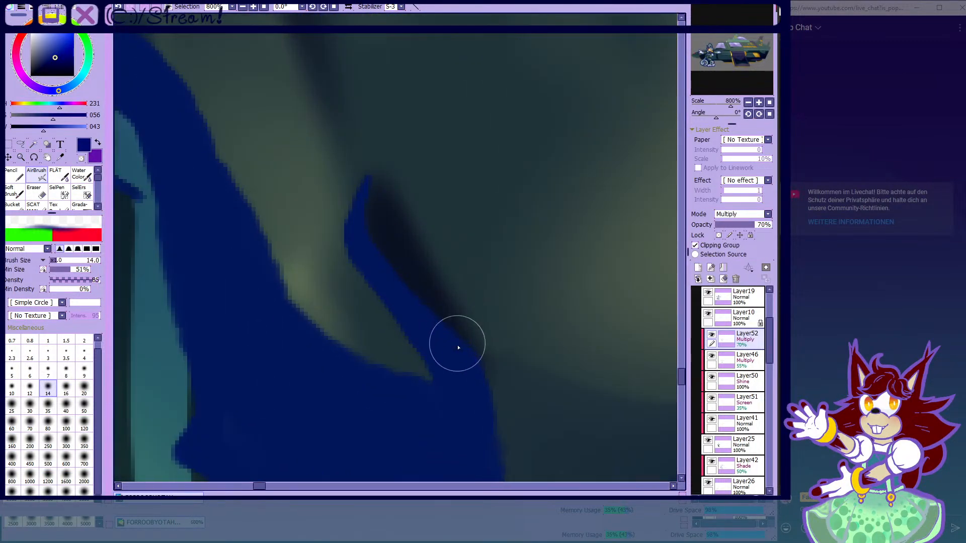
drag(457, 338, 475, 288)
scroll(436, 297, down, 5)
scroll(394, 252, up, 4)
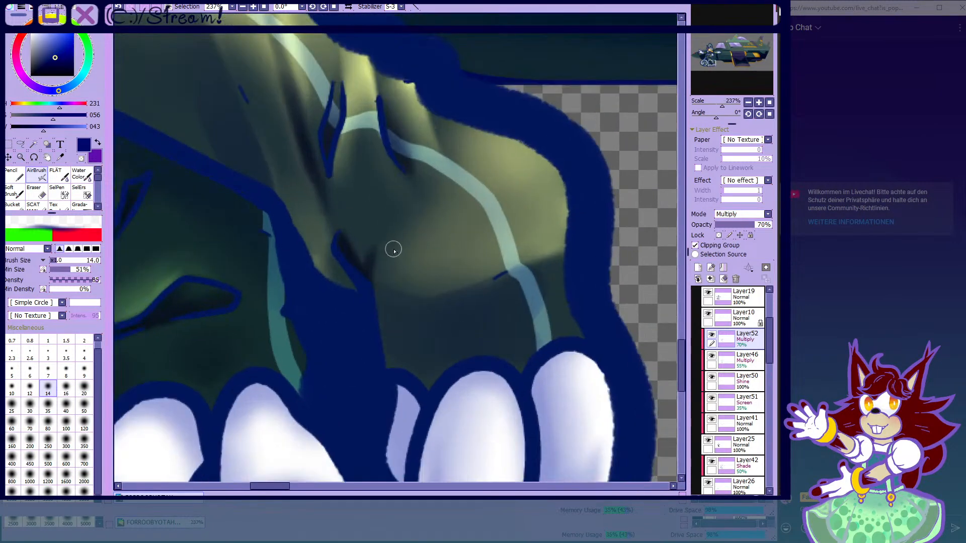
mouse_move(349, 321)
mouse_down()
mouse_move(327, 229)
mouse_move(366, 217)
mouse_up()
click(82, 175)
scroll(380, 216, down, 15)
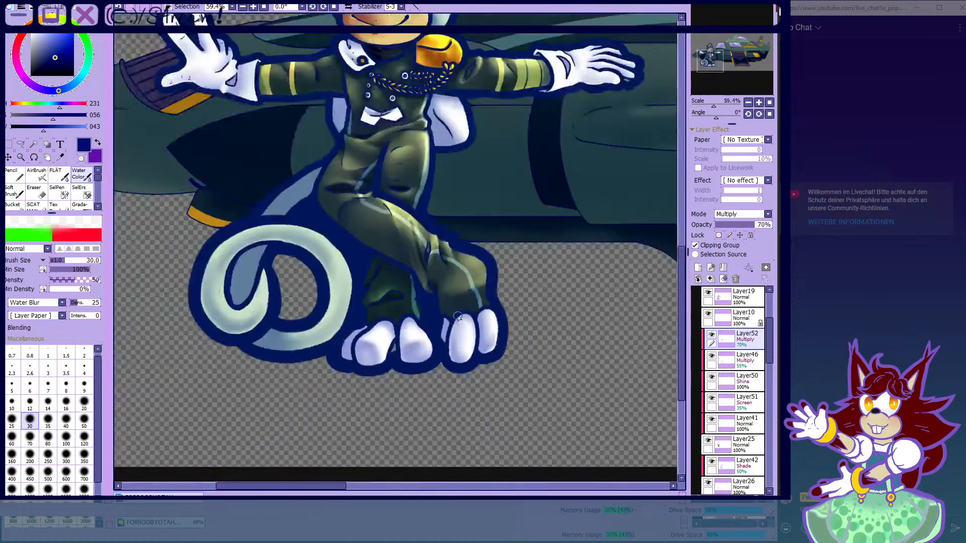
- Darken the diagonal folds in the middle of the front leg with the AirBrush at size 14 and blend them with Water Color at size 30
click(40, 179)
scroll(321, 305, down, 1)
scroll(321, 305, up, 2)
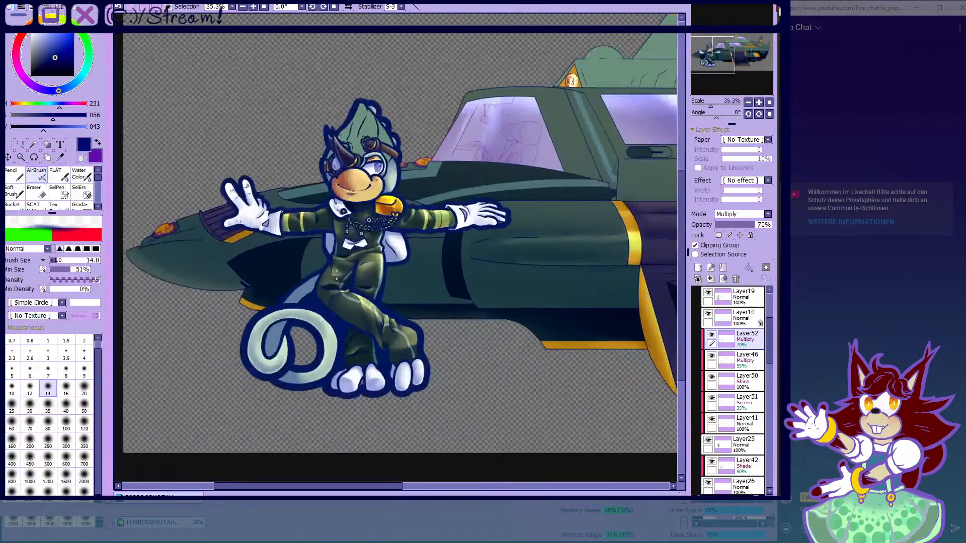
scroll(331, 314, up, 9)
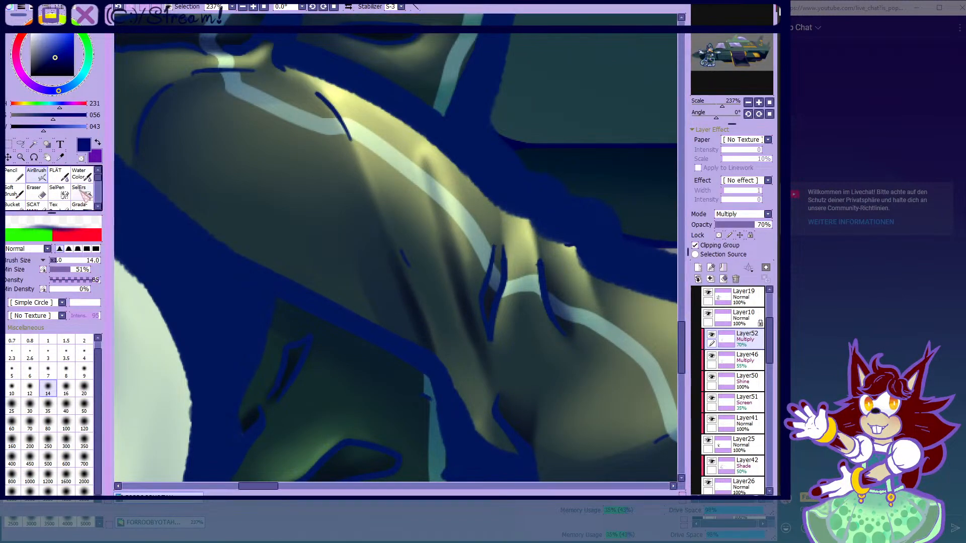
key(b)
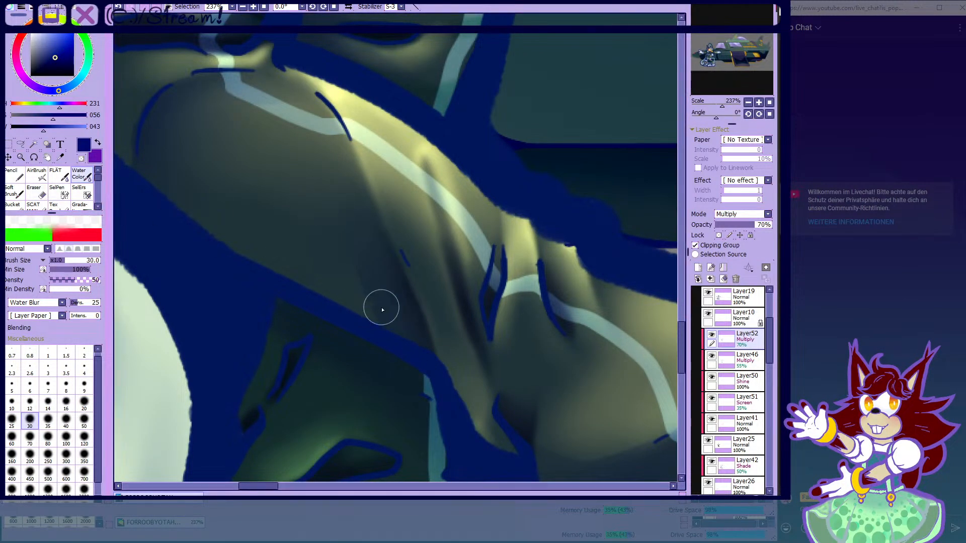
scroll(405, 322, down, 5)
scroll(443, 338, up, 5)
- Paint a long shadow from the front leg's upper crease down the diagonal fold with the AirBrush at size 14 and blend it with Water Color at size 30
click(41, 178)
scroll(386, 260, down, 6)
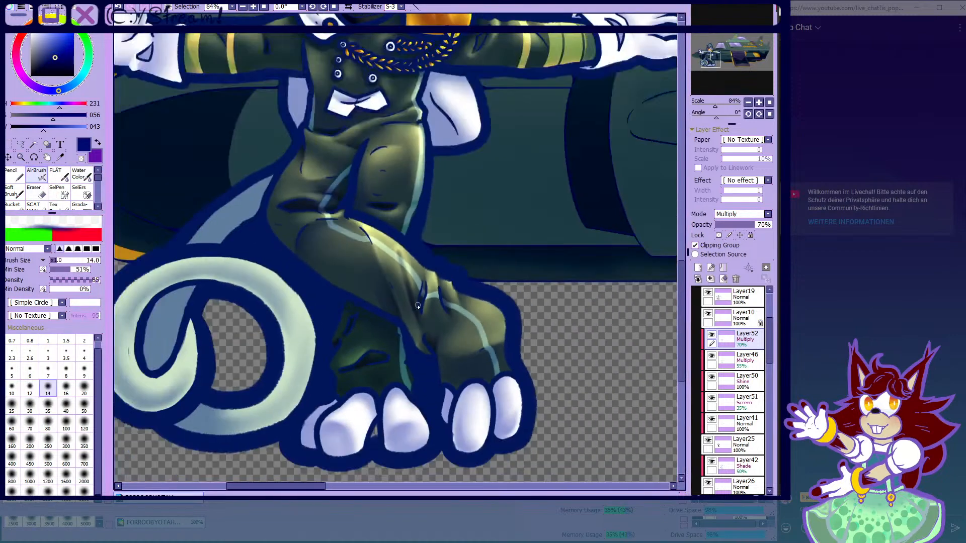
scroll(385, 260, up, 4)
scroll(386, 260, up, 8)
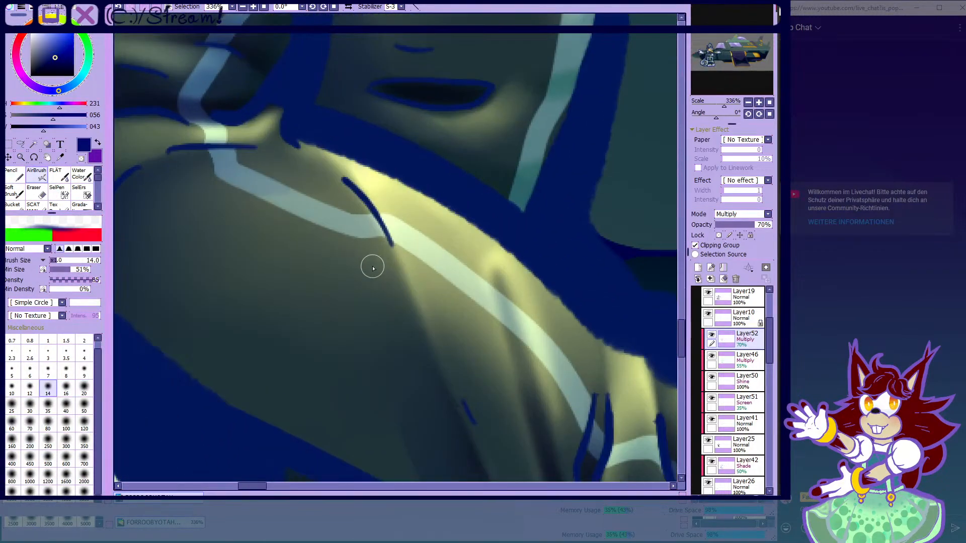
mouse_move(346, 160)
mouse_down()
mouse_move(421, 314)
mouse_move(457, 468)
mouse_move(491, 448)
mouse_up()
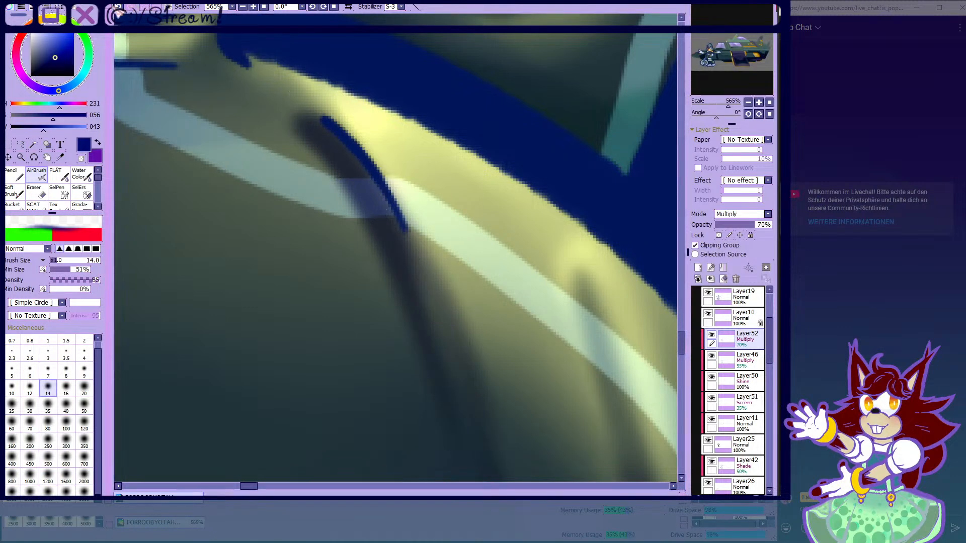
scroll(298, 112, down, 1)
key(c)
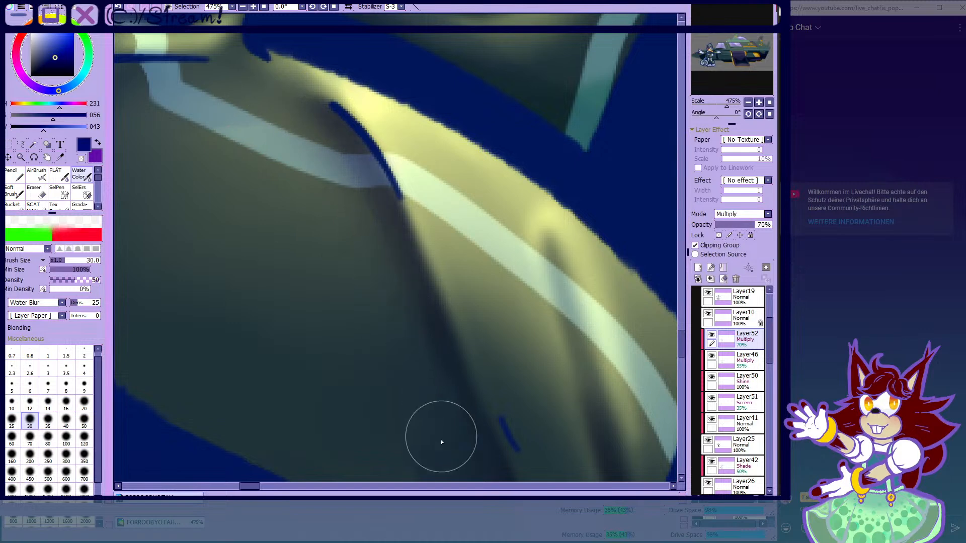
scroll(367, 267, down, 4)
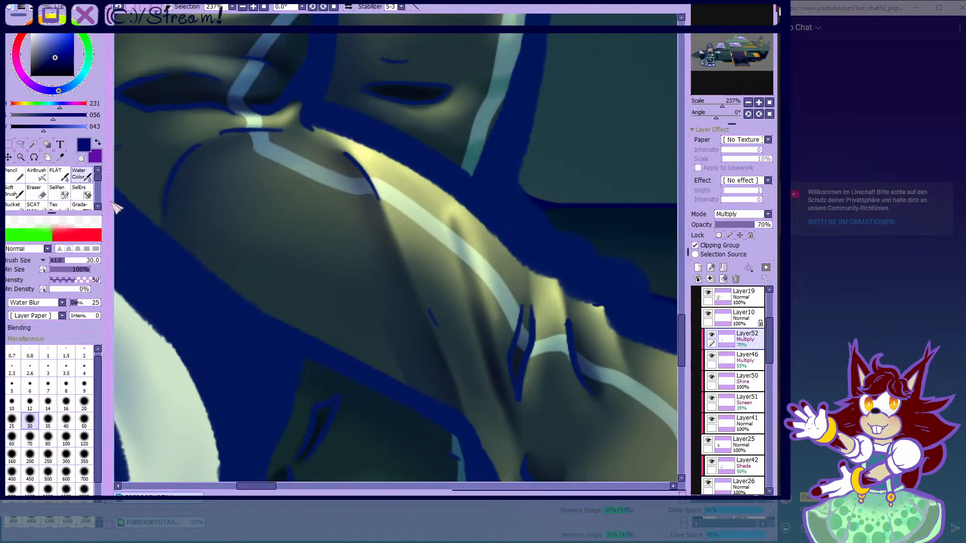
- Lighten the shadow beside the upper crease with the transparent AirBrush at size 14, blend it with Water Color, and restore the dark blue AirBrush
key(a)
scroll(418, 321, up, 1)
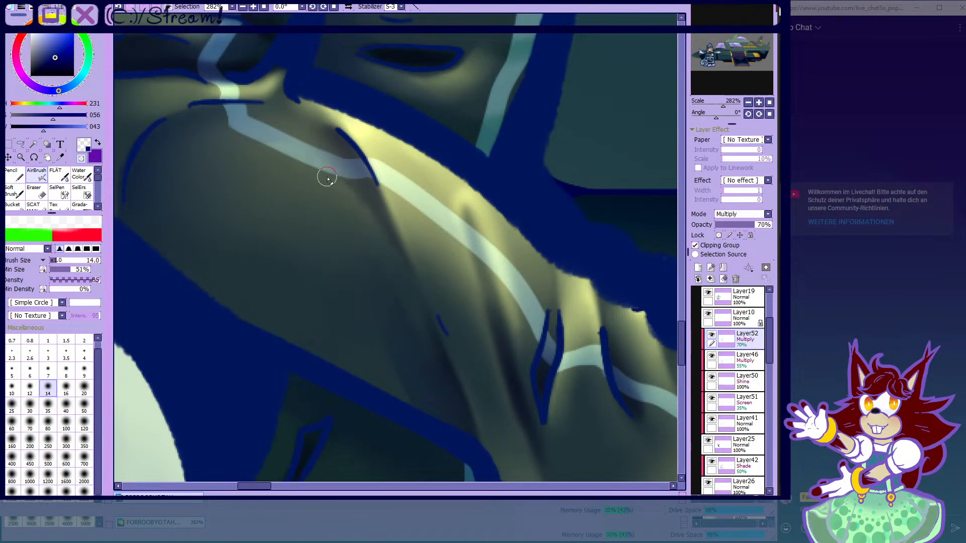
key(c)
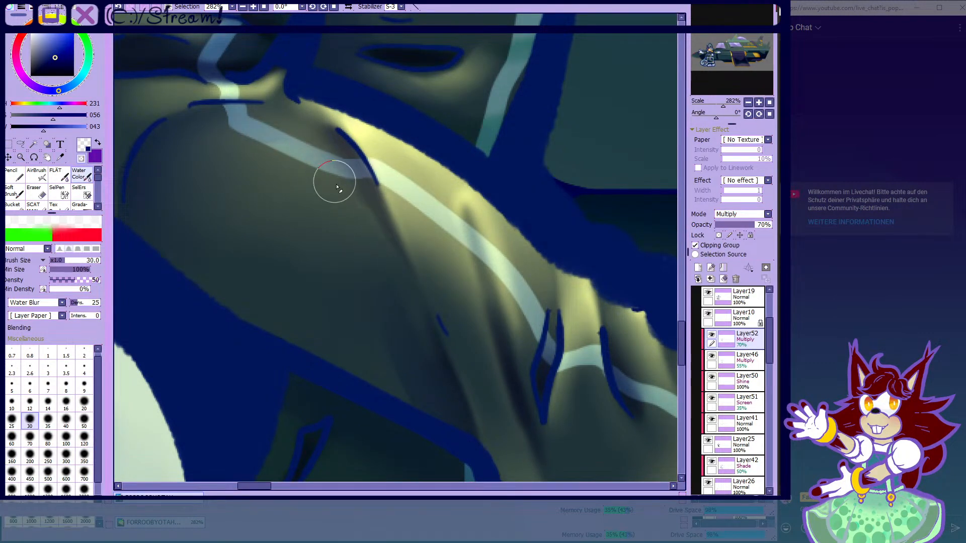
key(a)
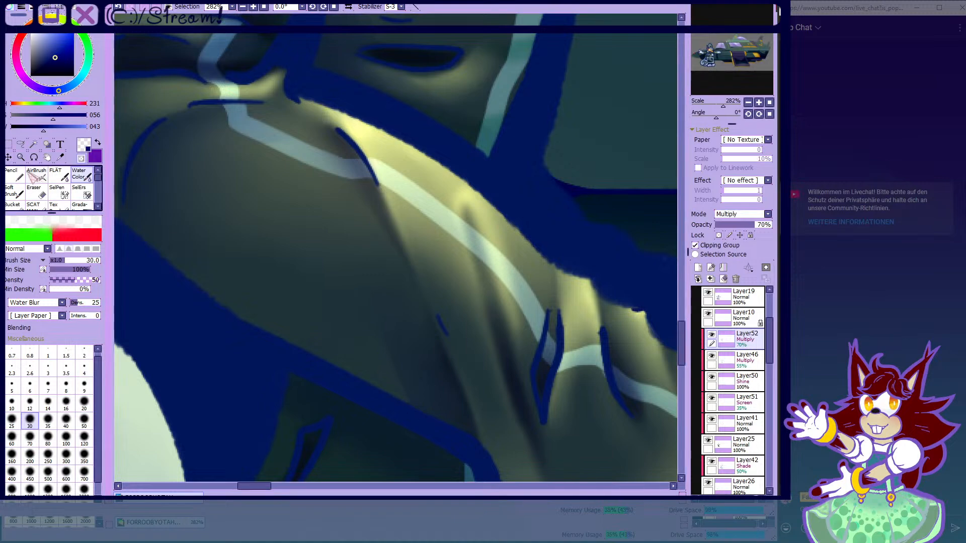
click(83, 159)
scroll(287, 223, down, 10)
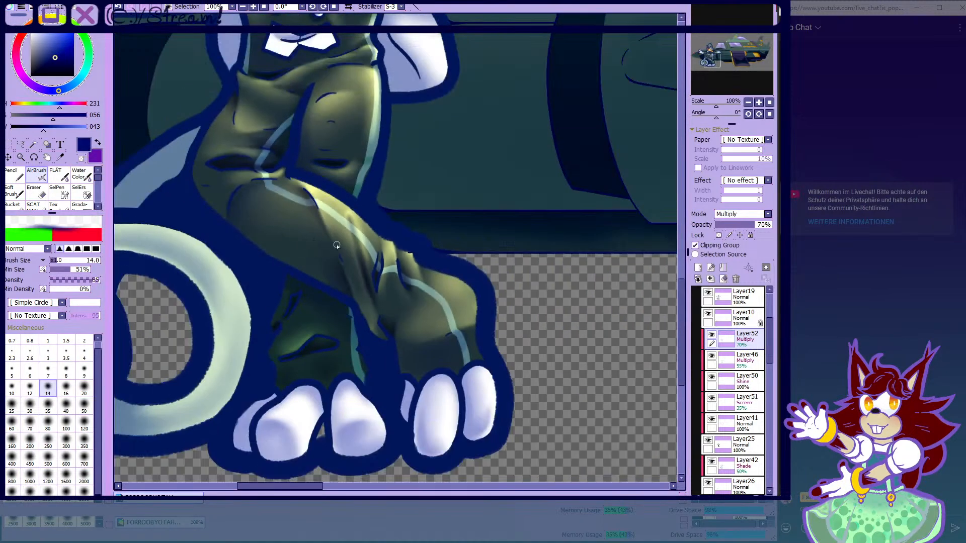
- Shade along the front leg's curved knee crease and the short outer fold with the AirBrush at size 14 and blend with Water Color at size 30
scroll(272, 223, up, 5)
scroll(260, 224, up, 10)
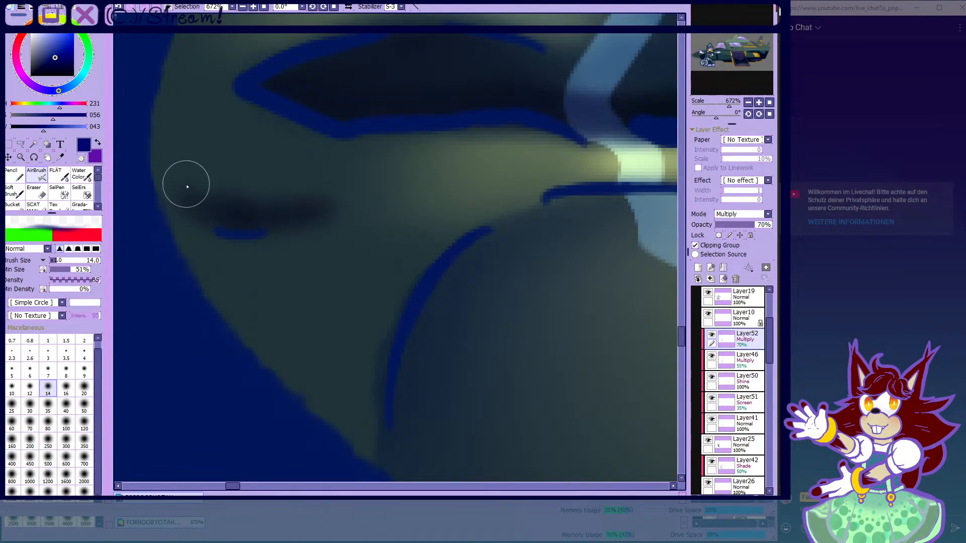
scroll(374, 253, down, 5)
scroll(375, 253, up, 3)
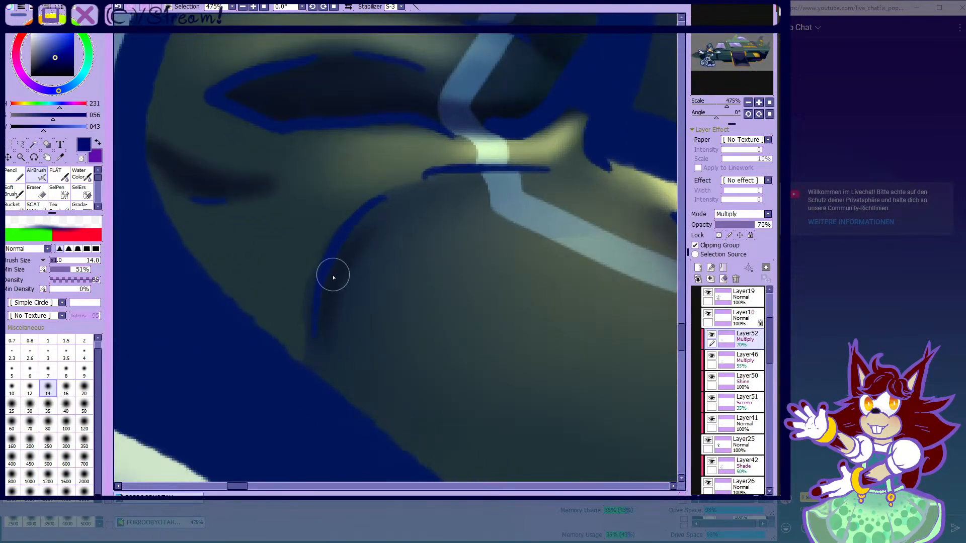
drag(411, 200, 513, 181)
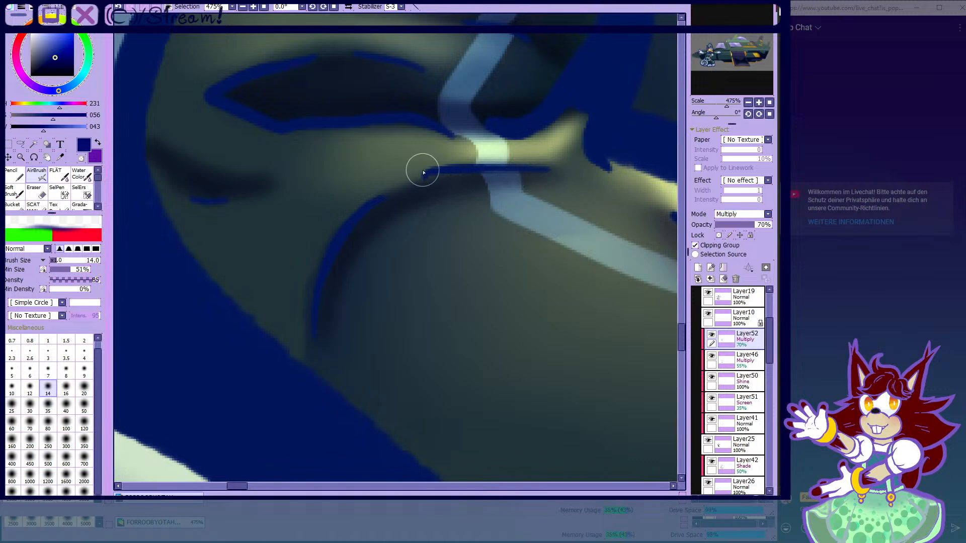
click(82, 177)
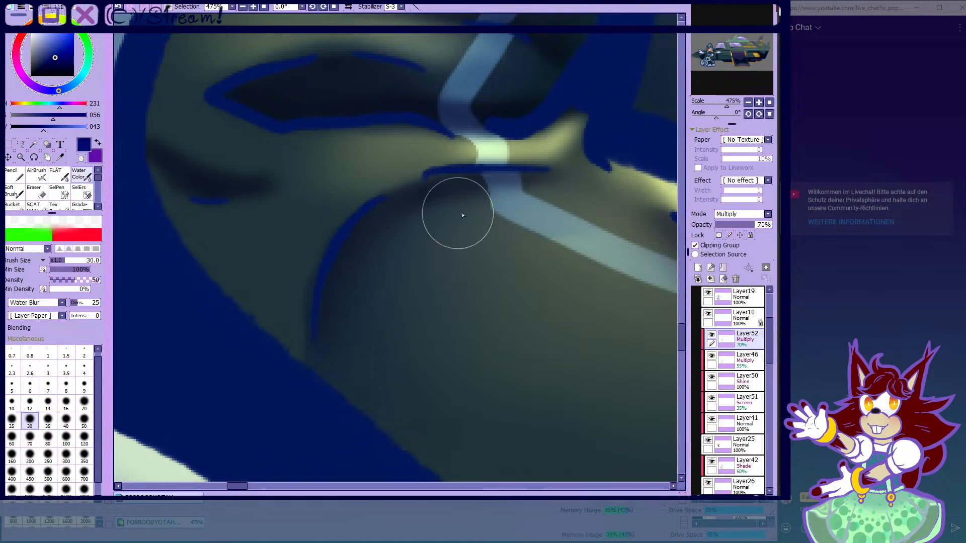
scroll(516, 278, down, 1)
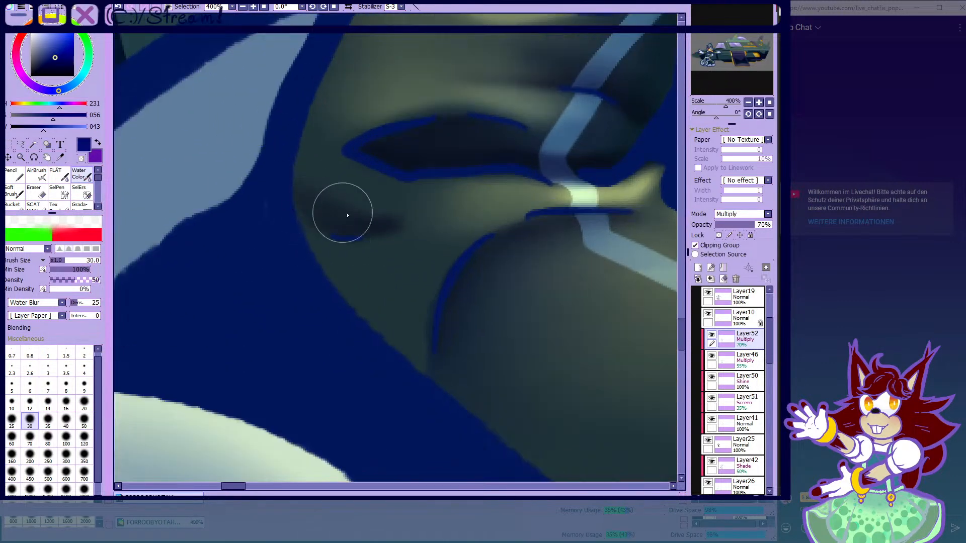
drag(345, 214, 436, 220)
drag(244, 169, 363, 221)
scroll(342, 251, down, 3)
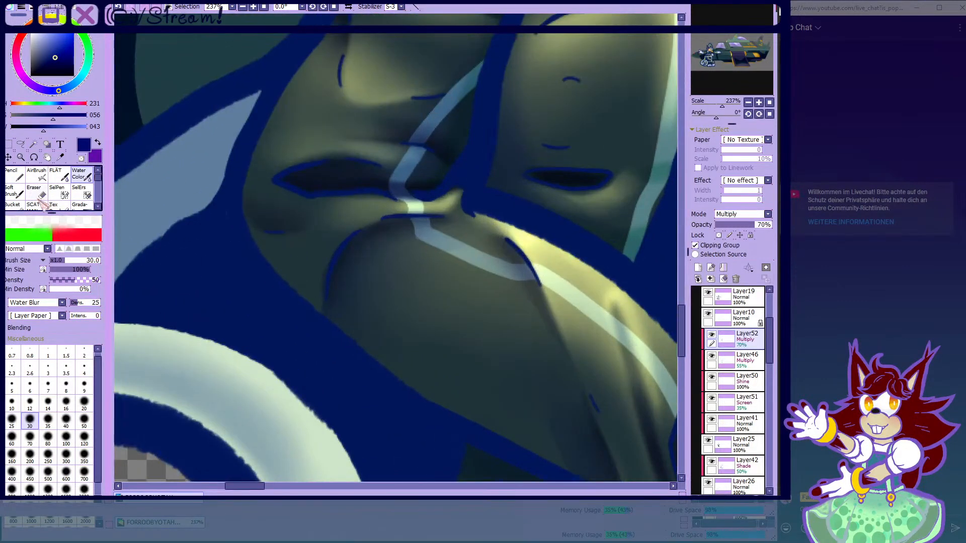
- Deepen the short outer knee crease with the size 14 AirBrush, blend it, clean its lower edge with the transparent AirBrush, and restore dark blue
click(36, 175)
scroll(246, 228, up, 6)
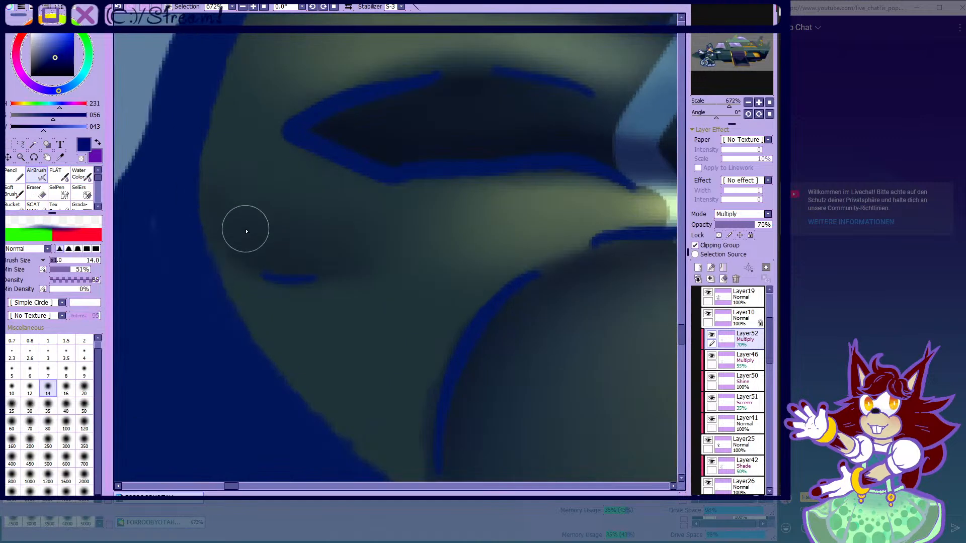
click(79, 174)
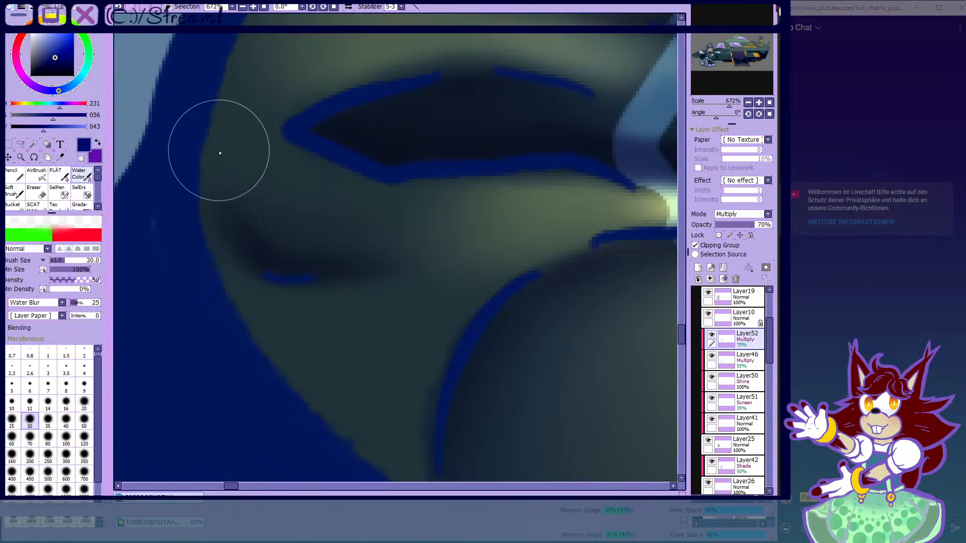
click(36, 175)
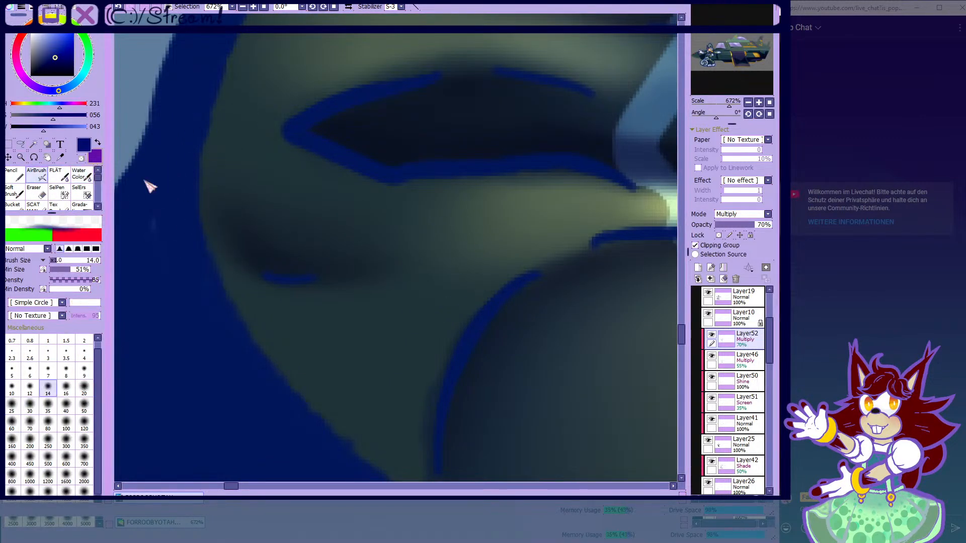
key(e)
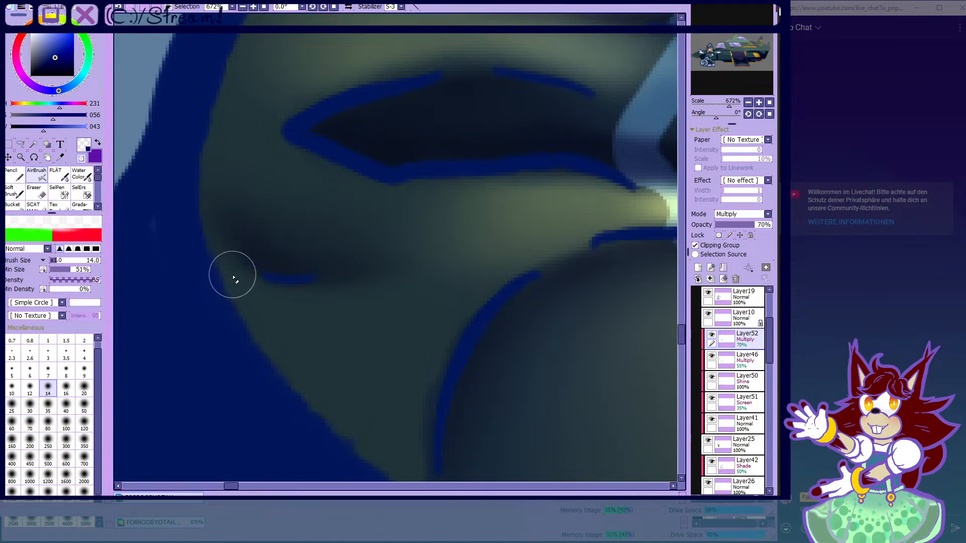
scroll(253, 302, down, 6)
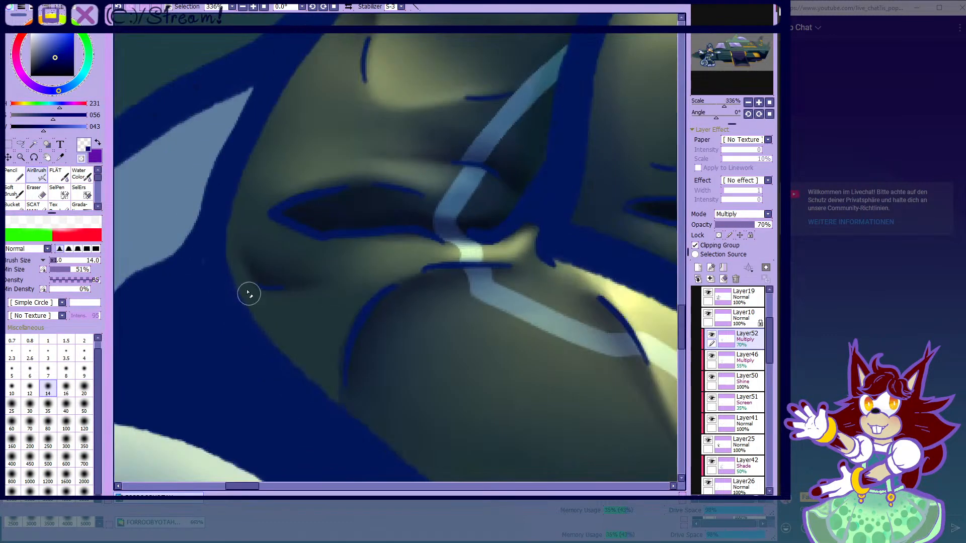
scroll(322, 308, up, 3)
click(81, 158)
- Darken the area under the thigh crease beside the light stripe with the AirBrush at size 14 and blend it with Water Color at size 30
scroll(295, 282, down, 5)
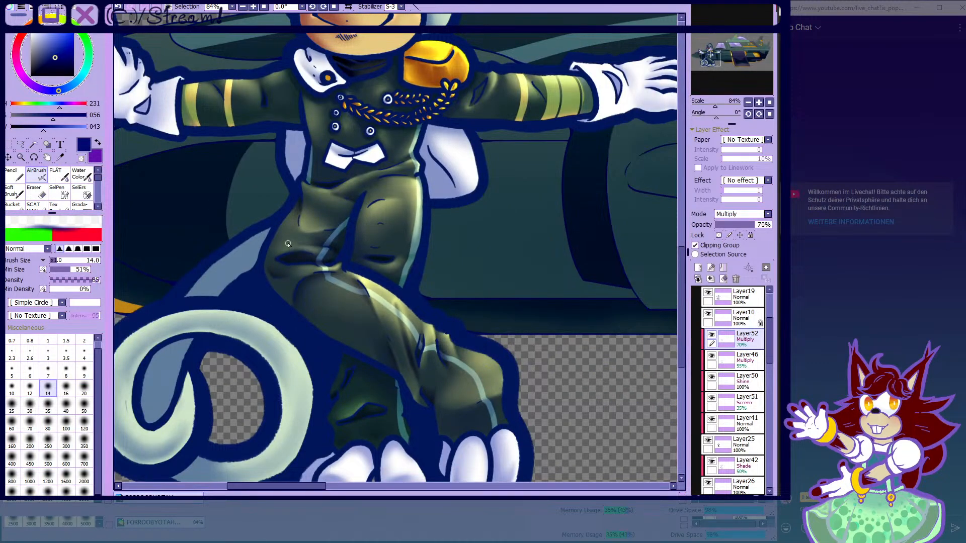
scroll(288, 244, up, 10)
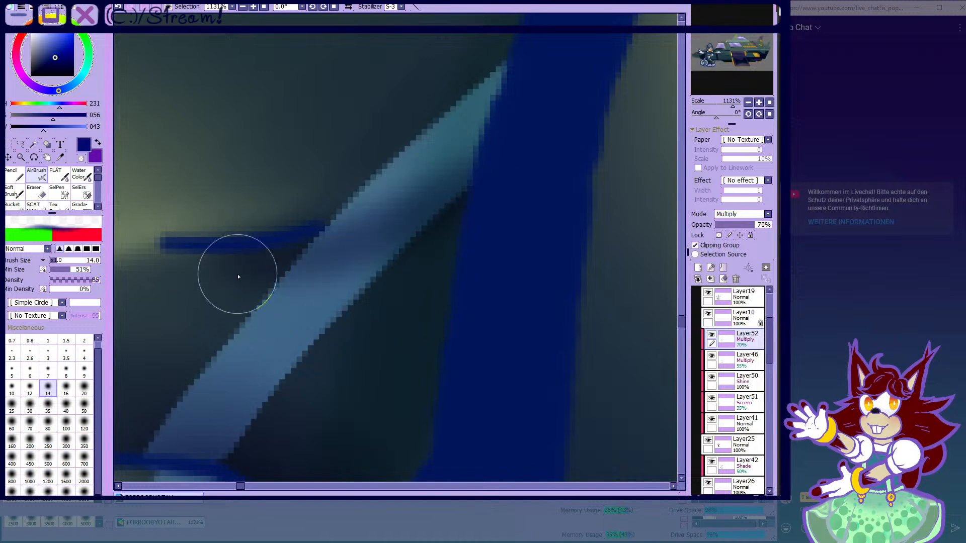
scroll(402, 225, down, 1)
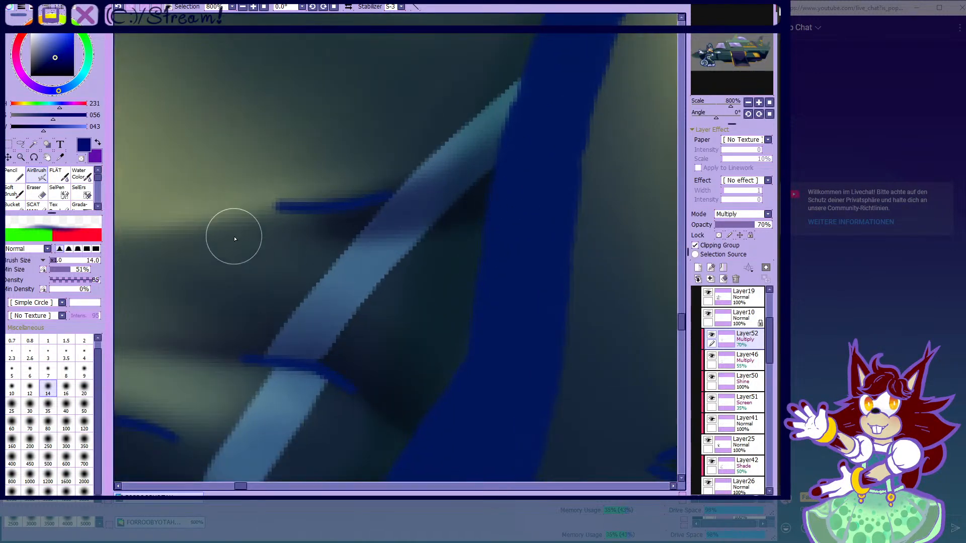
click(81, 181)
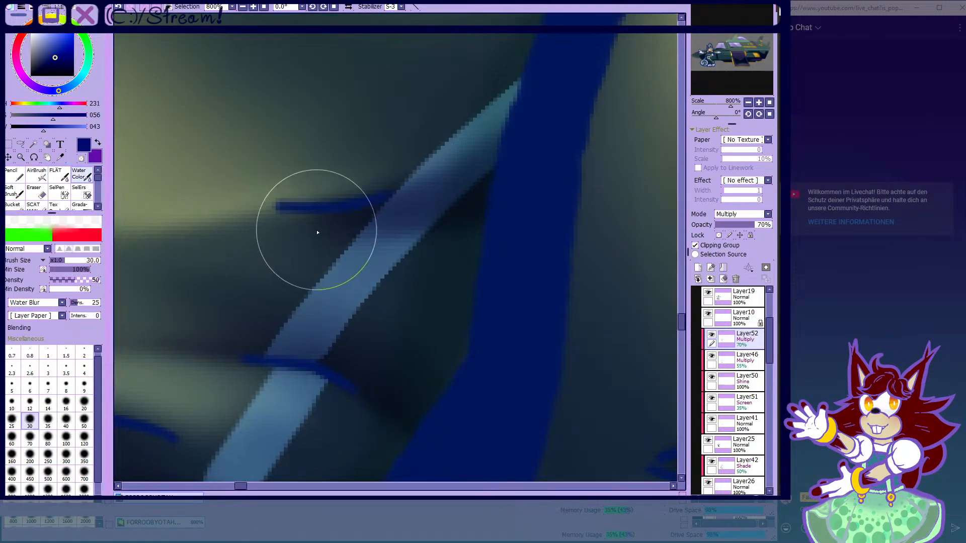
- Darken the jacket chest around the gold braids with the AirBrush at size 35
click(42, 177)
scroll(459, 188, down, 10)
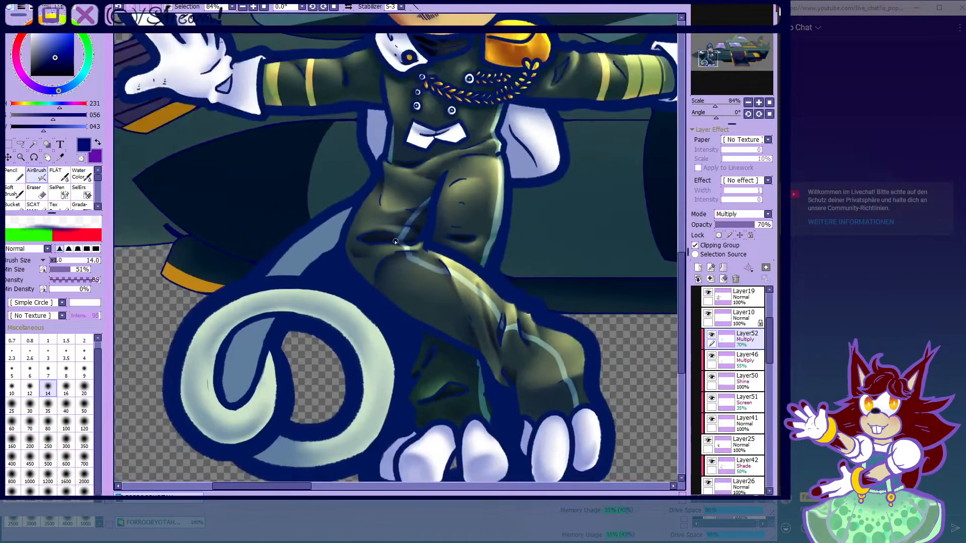
scroll(421, 153, up, 3)
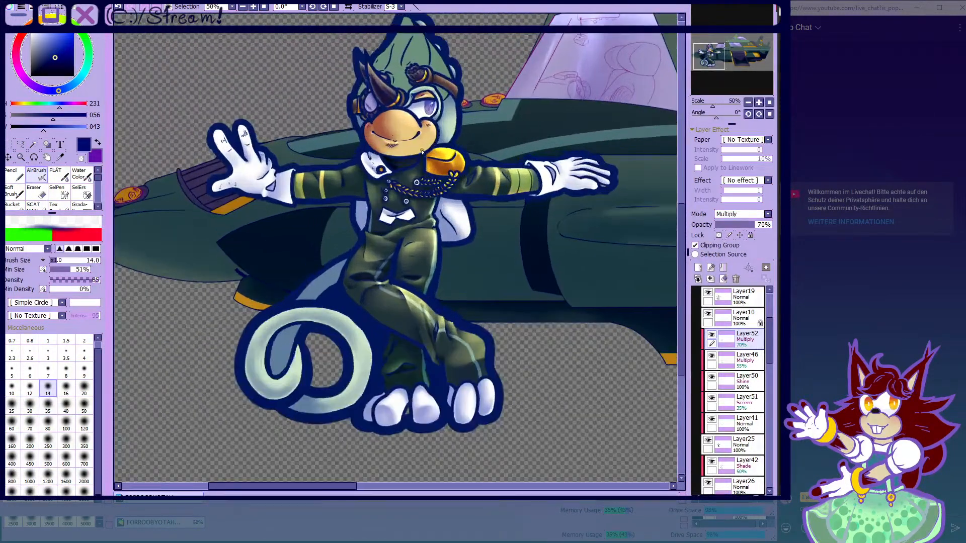
scroll(422, 153, up, 6)
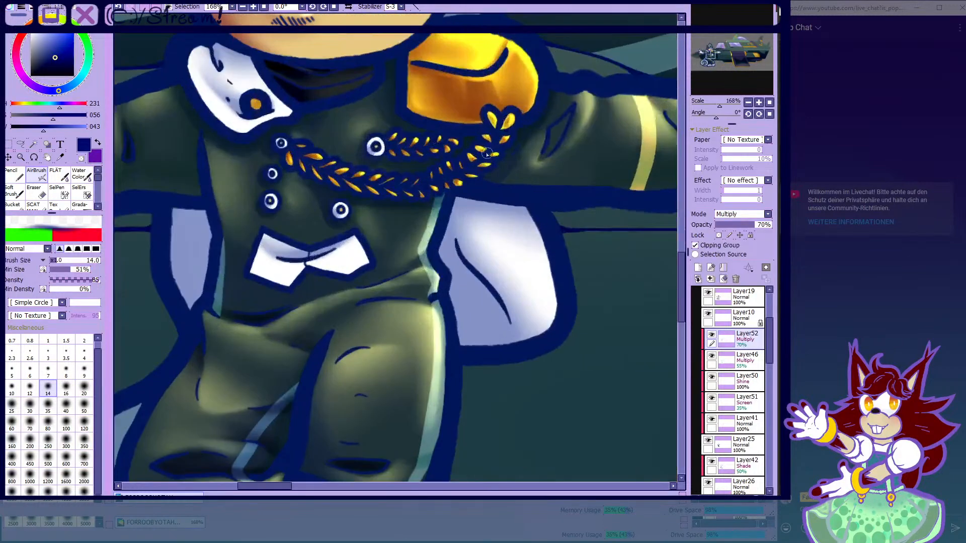
click(47, 405)
scroll(316, 254, down, 1)
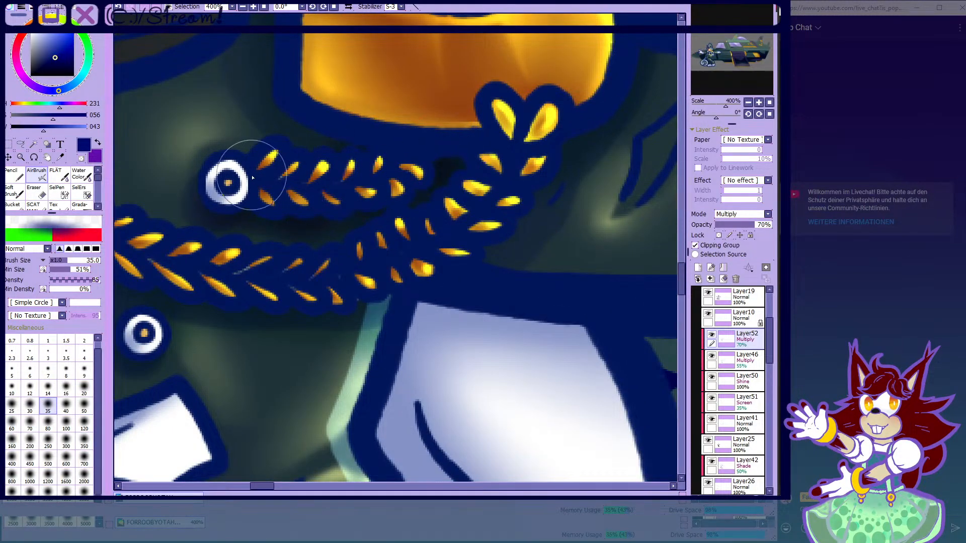
scroll(322, 132, down, 2)
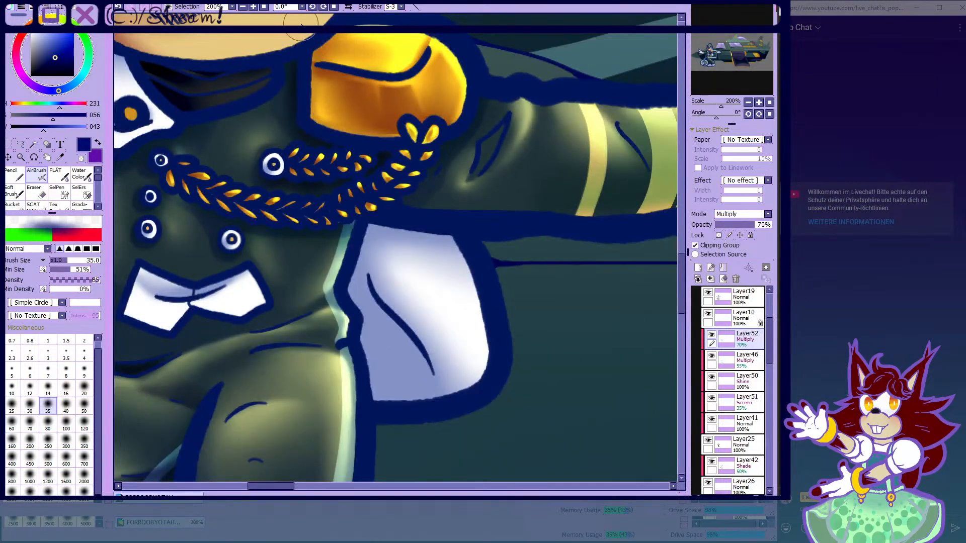
scroll(470, 136, down, 2)
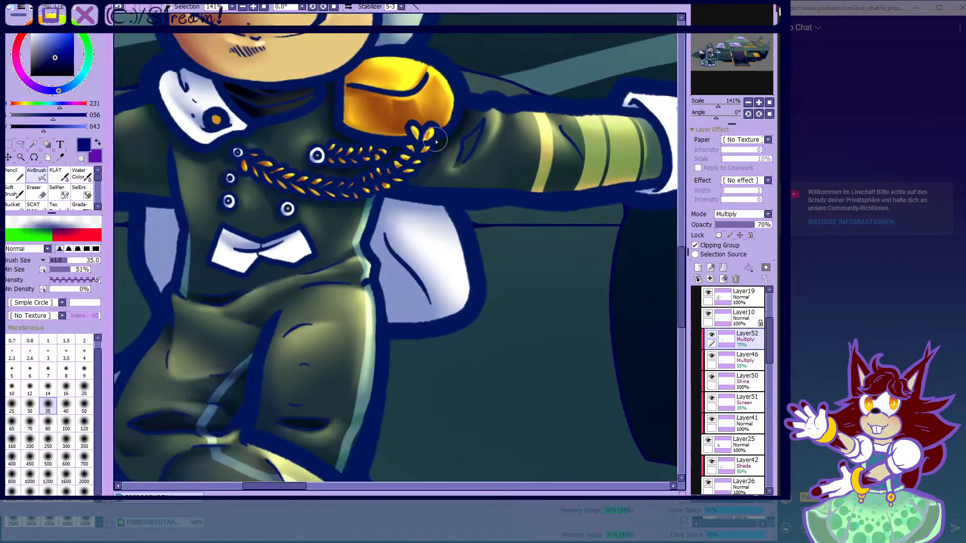
- Paint finer shadows on the jacket along the gold braids and around the buttons with the AirBrush at size 14
scroll(418, 166, up, 3)
key(bracketleft)
key(bracketleft)
key(bracketleft)
key(bracketleft)
key(bracketleft)
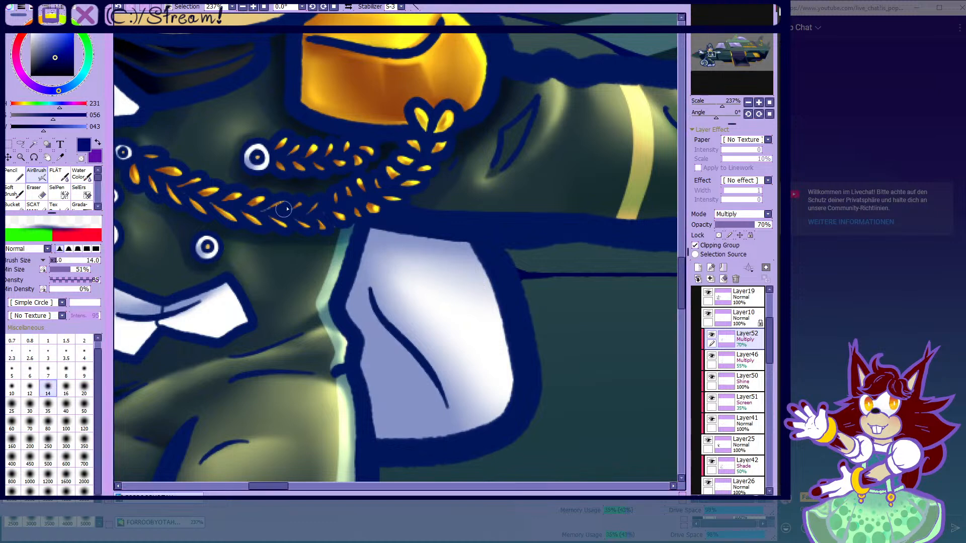
scroll(368, 153, up, 2)
scroll(452, 176, up, 2)
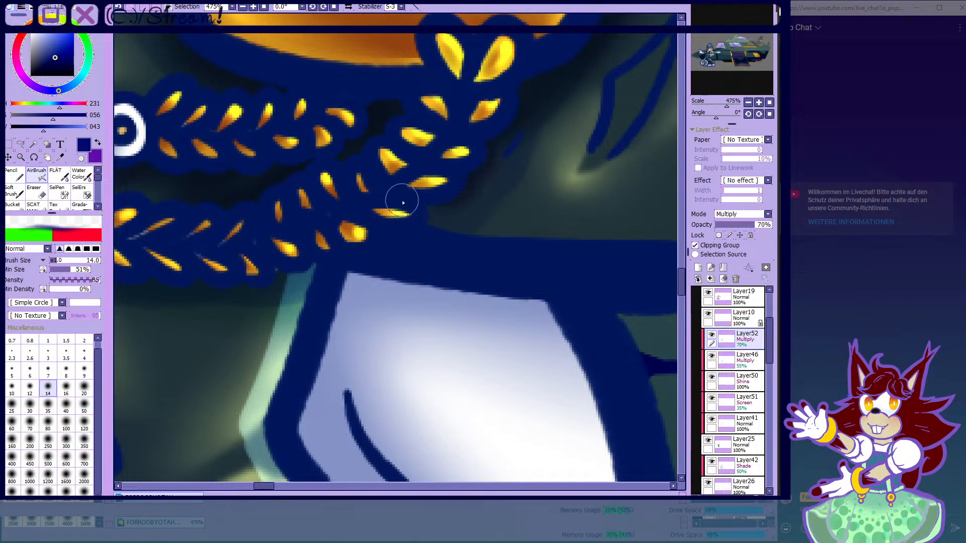
scroll(410, 180, down, 9)
scroll(312, 163, up, 9)
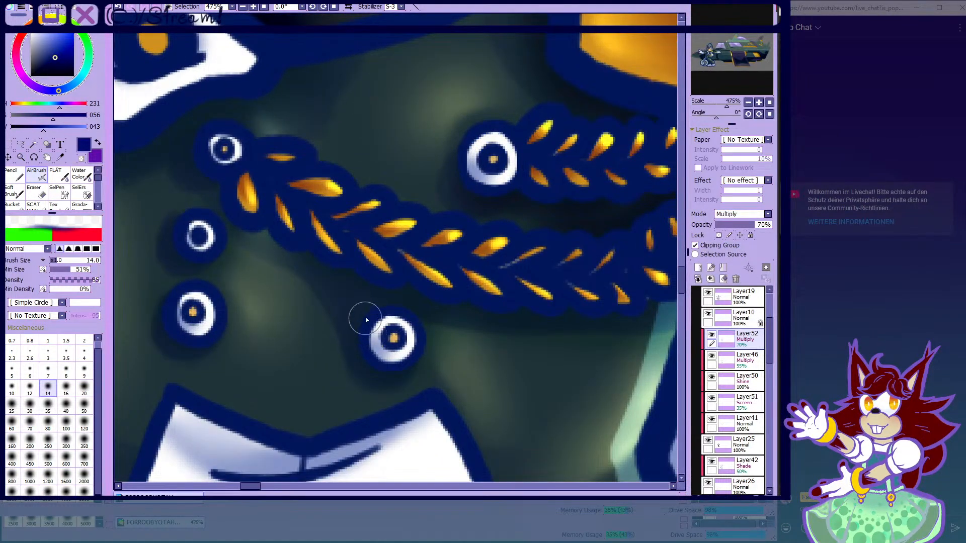
scroll(353, 328, down, 5)
scroll(319, 230, up, 7)
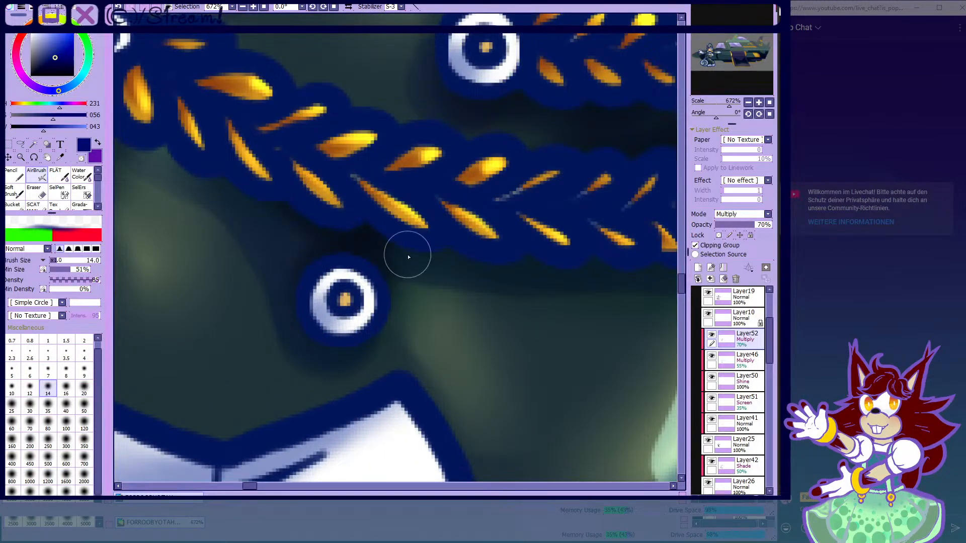
- Paint a fold shadow from the jacket's side edge toward the white bow with the size 14 AirBrush and blend it with Water Color at size 30
scroll(440, 262, down, 15)
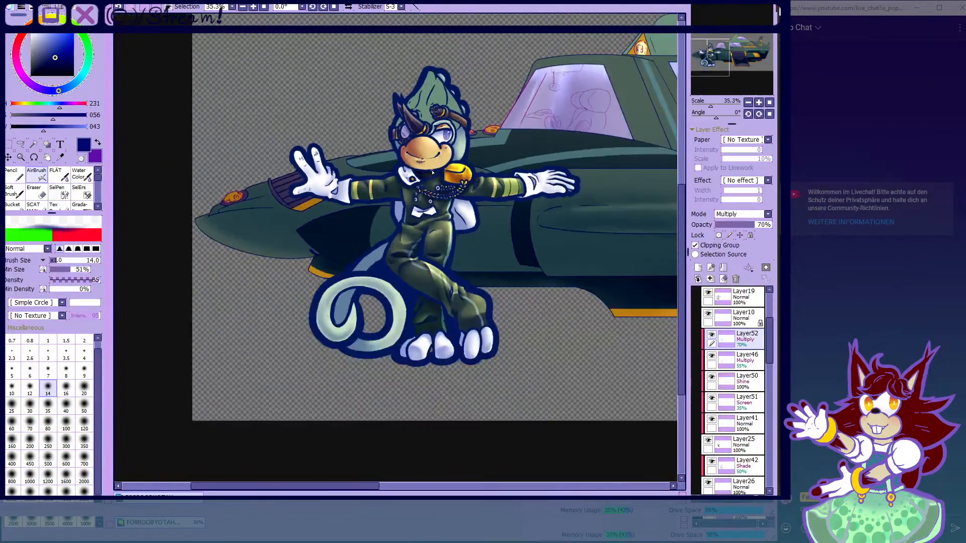
scroll(427, 182, up, 2)
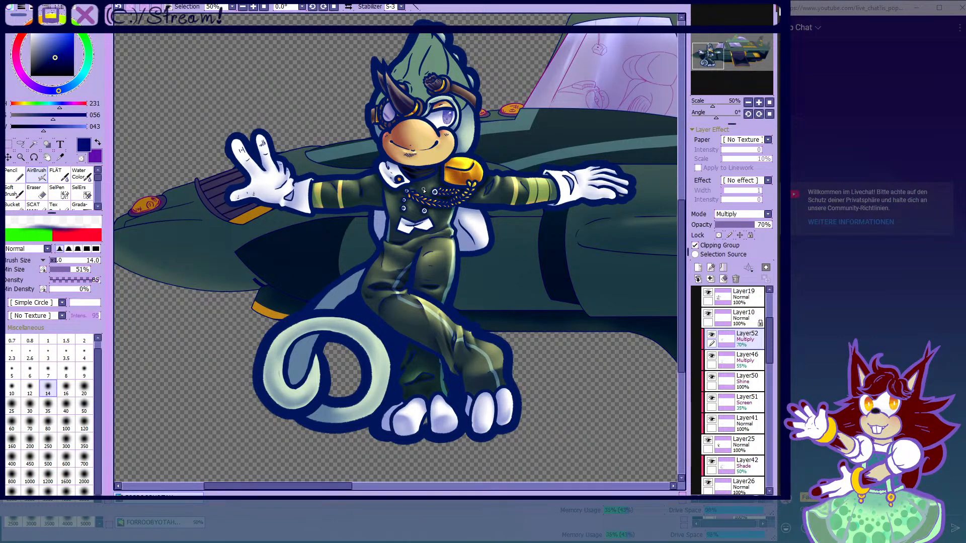
scroll(424, 190, up, 10)
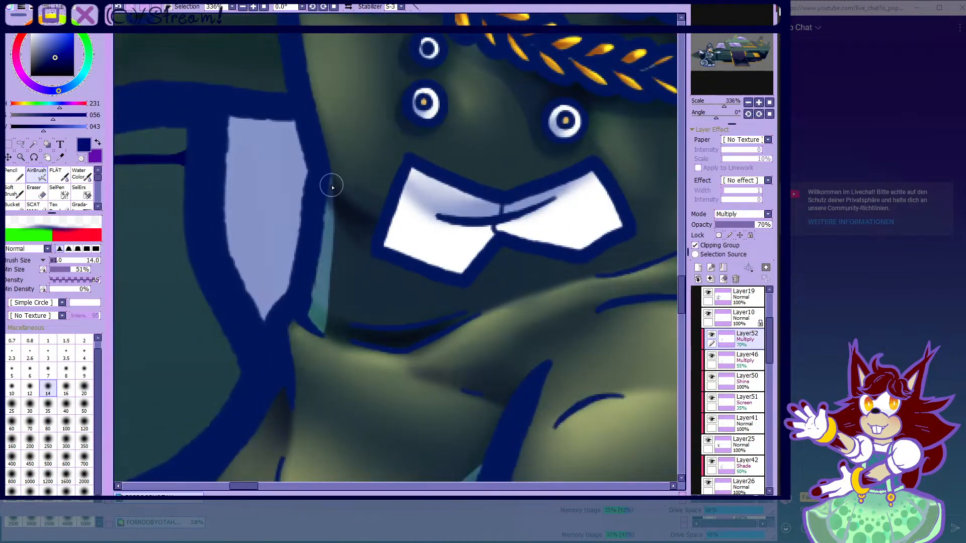
mouse_move(334, 206)
mouse_down()
mouse_move(405, 259)
mouse_move(334, 233)
mouse_move(305, 209)
mouse_move(387, 268)
mouse_move(314, 187)
mouse_up()
click(83, 177)
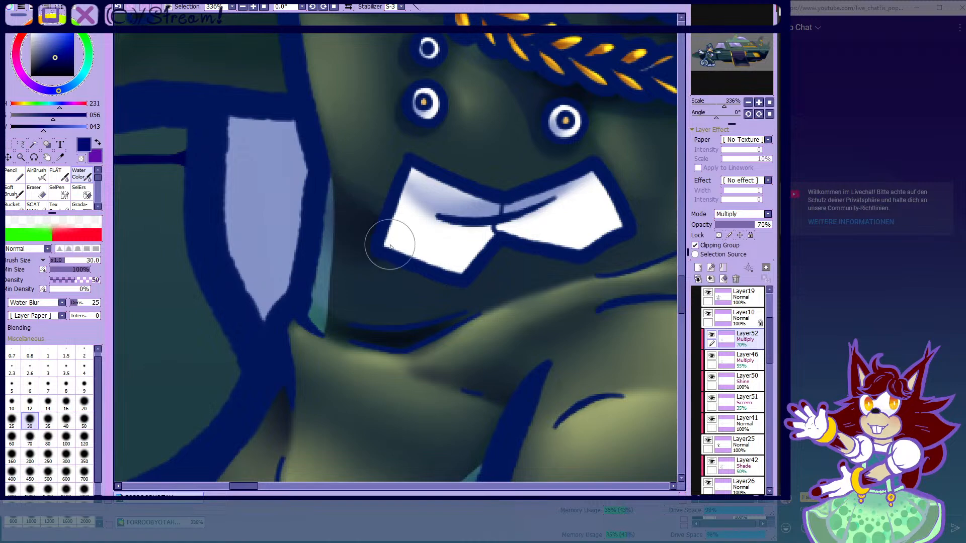
- Using the AirBrush at size 14, paint a navy shadow on the jacket just above the white bow-shaped piece at the waist
key(v)
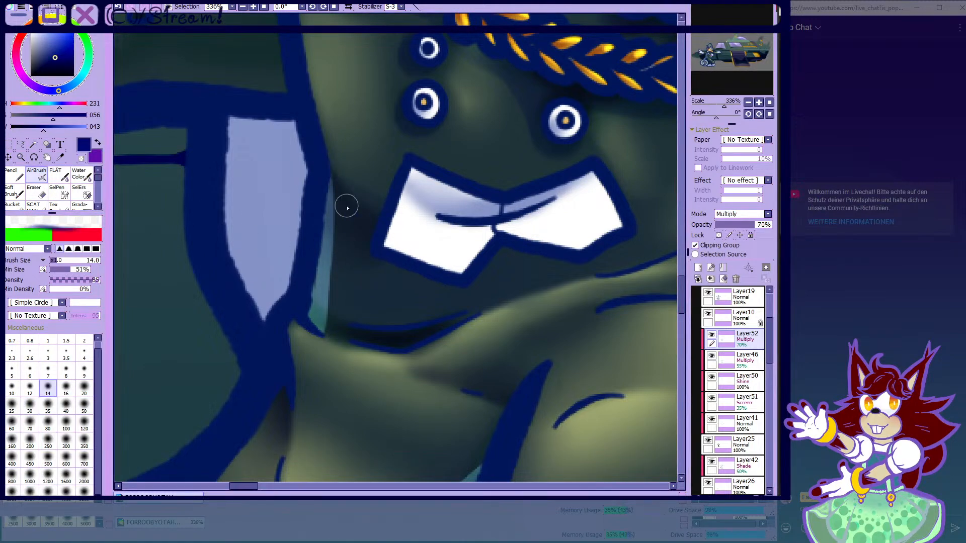
scroll(376, 230, down, 9)
scroll(381, 224, up, 8)
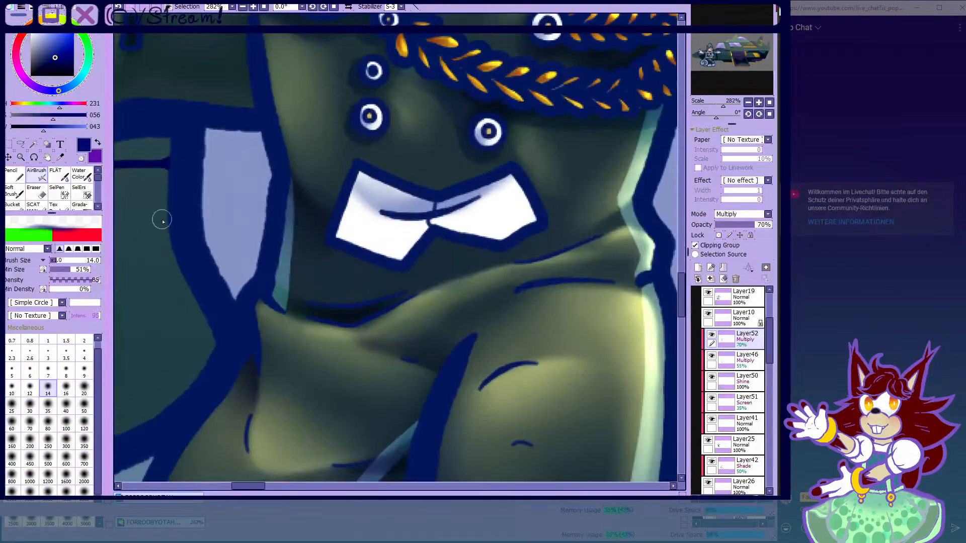
scroll(183, 218, up, 2)
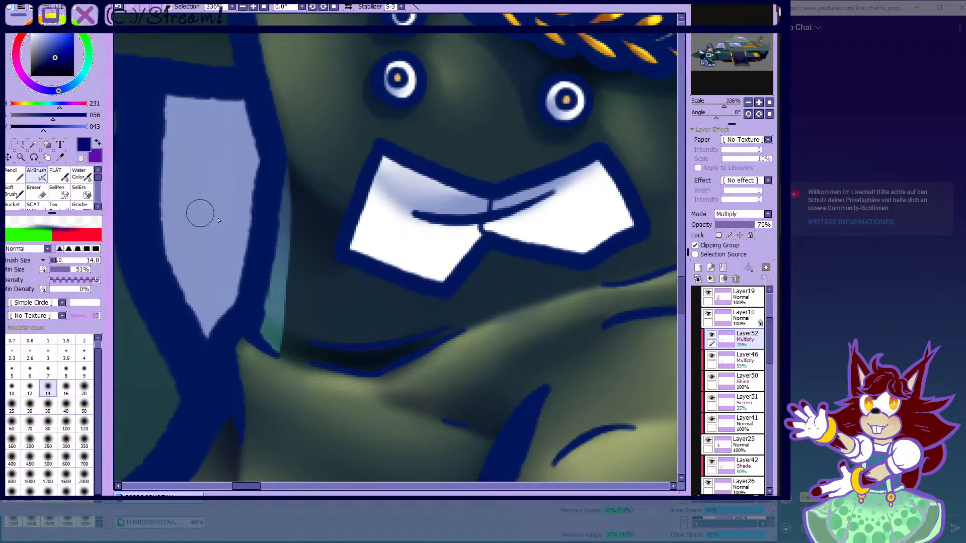
scroll(187, 212, down, 6)
scroll(328, 221, up, 3)
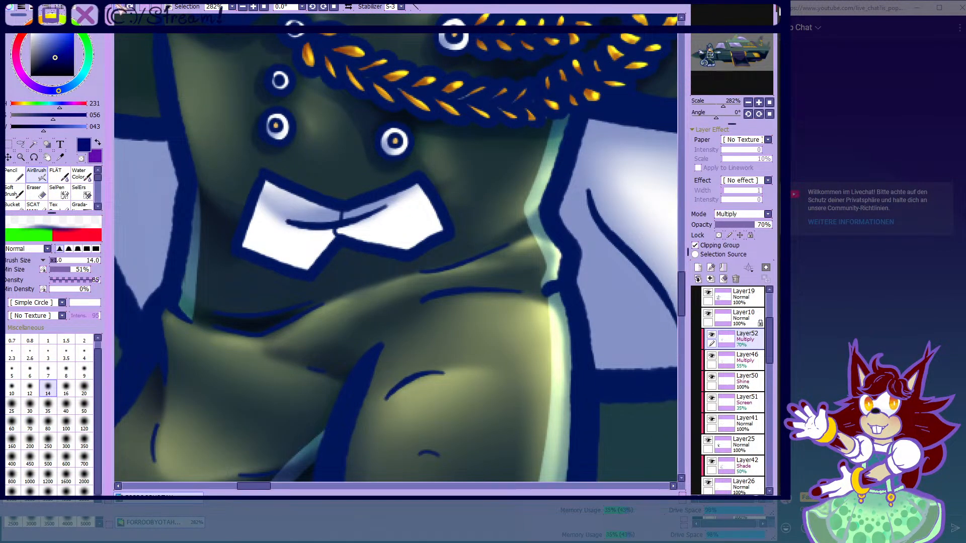
scroll(463, 212, down, 6)
scroll(385, 195, up, 10)
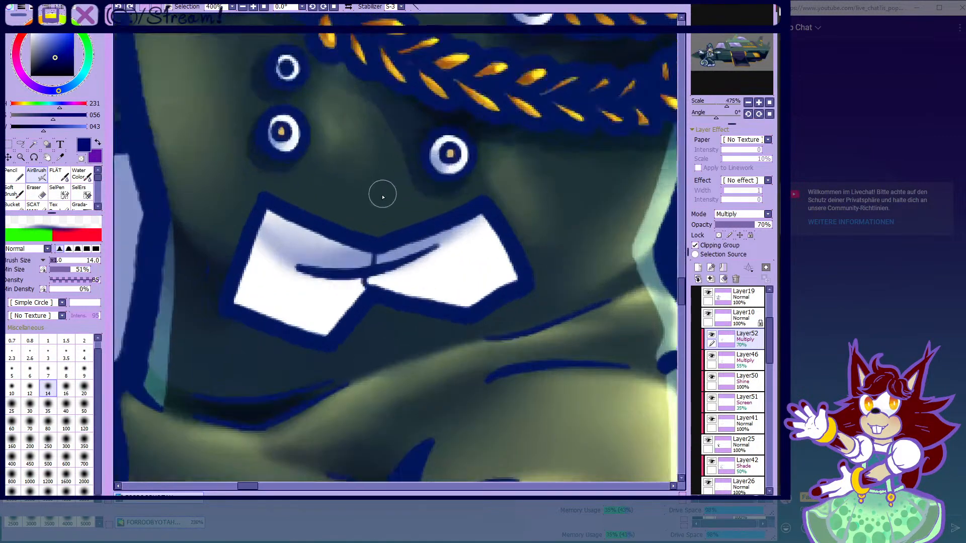
drag(271, 185, 263, 187)
drag(363, 222, 419, 185)
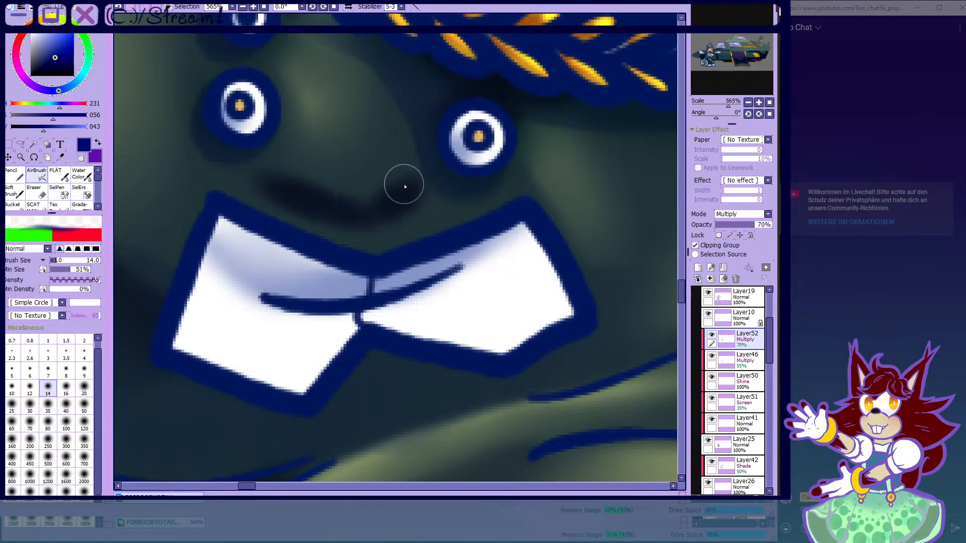
- Blend the shadow above the white bow-shaped piece into the jacket with the Water Color brush at size 30
click(83, 174)
mouse_move(304, 160)
mouse_down()
mouse_move(337, 190)
mouse_move(400, 188)
mouse_move(396, 155)
mouse_move(381, 186)
mouse_move(256, 176)
mouse_up()
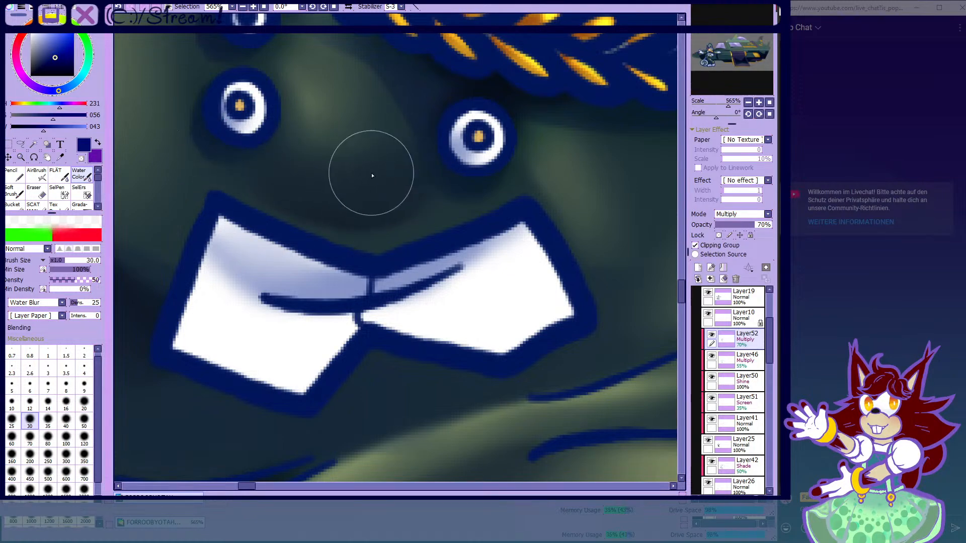
scroll(364, 172, down, 3)
scroll(364, 171, down, 6)
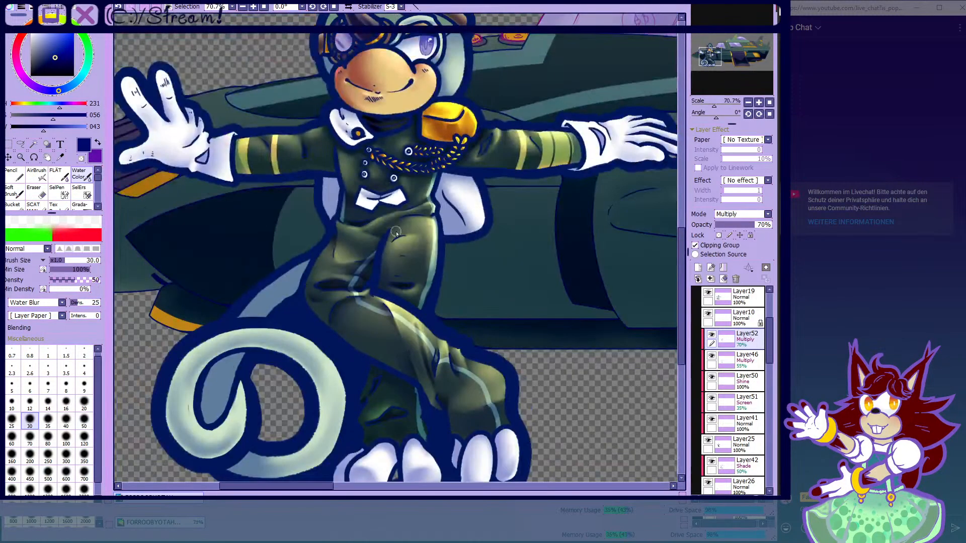
- Soften the jacket shading around the lower buttons and white bow-shaped piece with the AirBrush in transparent color at size 14
click(38, 176)
key(minus)
scroll(405, 179, up, 5)
scroll(405, 180, up, 7)
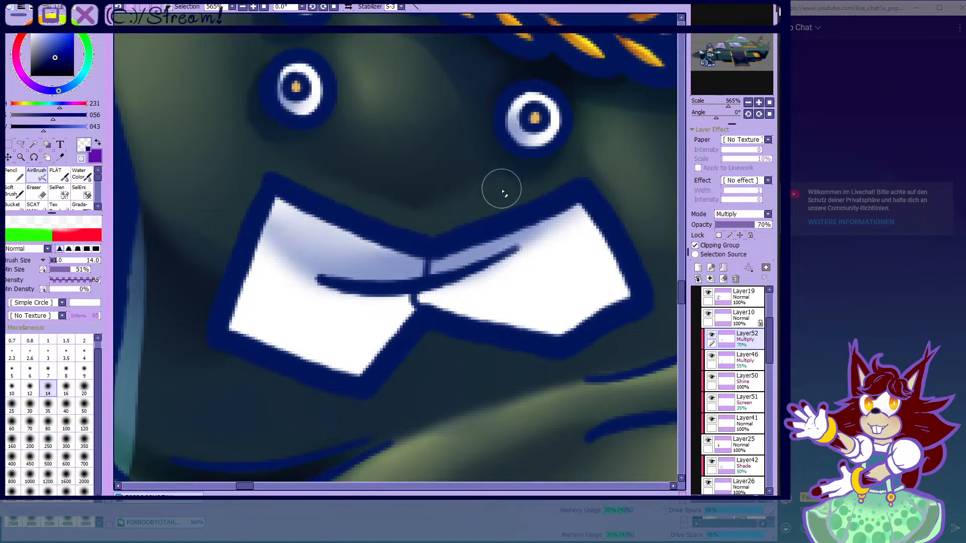
key(minus)
scroll(421, 164, down, 10)
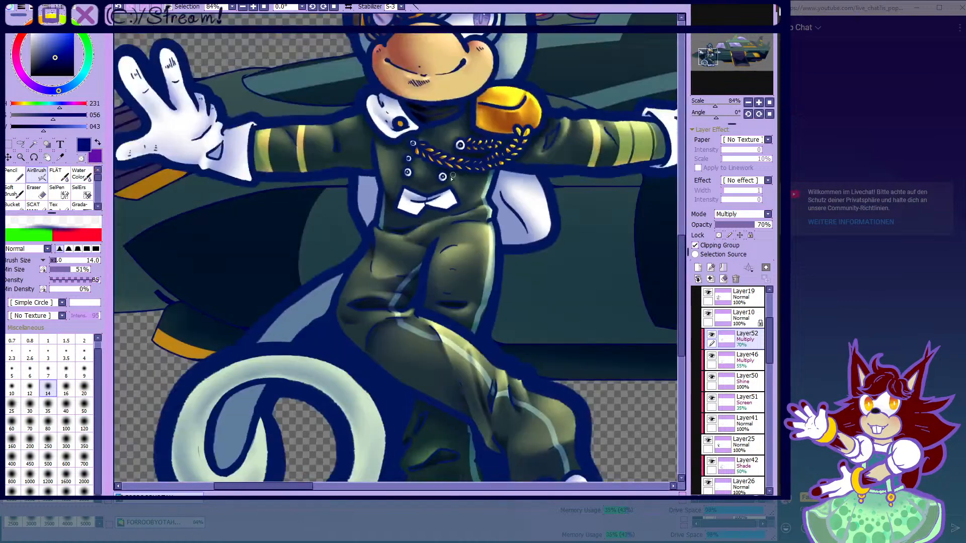
scroll(421, 164, down, 3)
scroll(420, 132, up, 2)
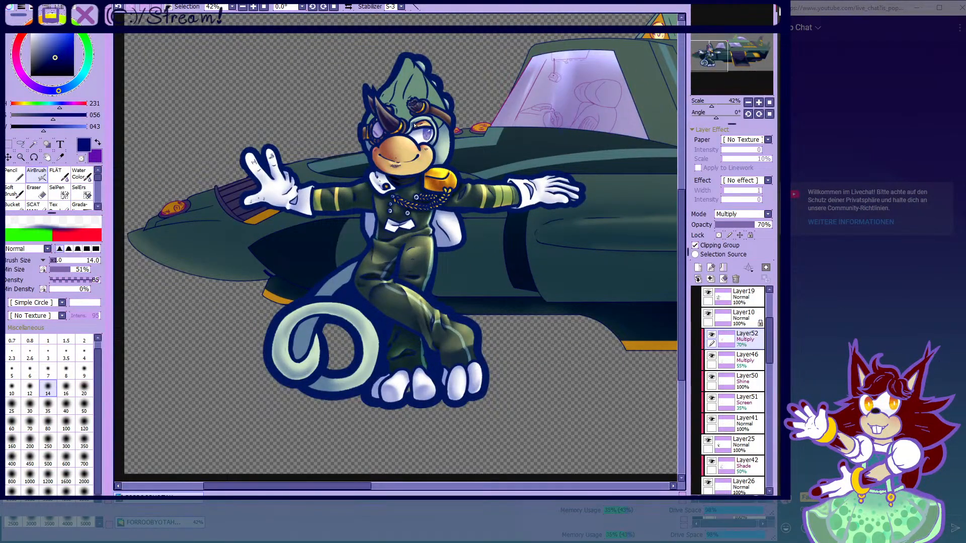
- Airbrush a dark shadow inside the outlined sleeve fold beside the gold epaulette and blend it with the Water Color brush
scroll(418, 191, up, 18)
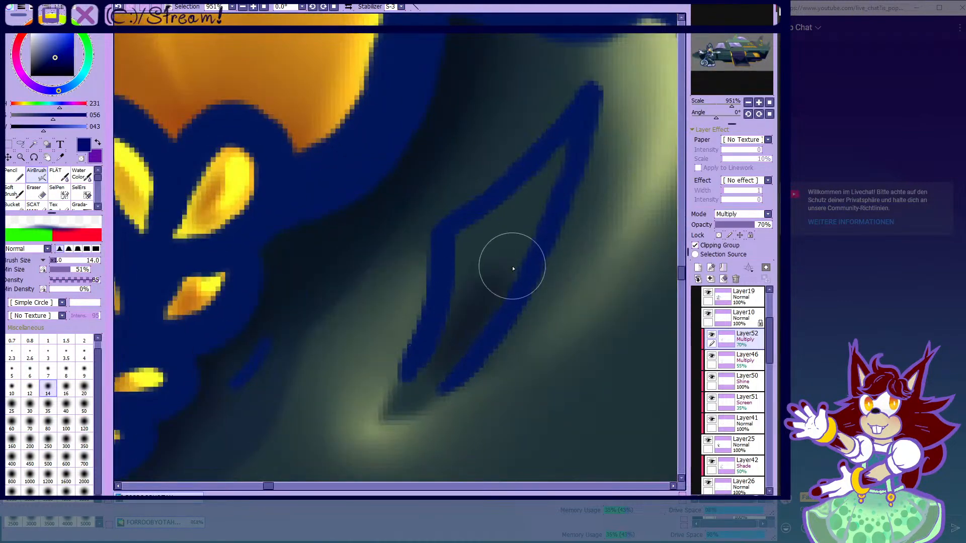
mouse_move(513, 269)
mouse_down()
mouse_move(482, 289)
mouse_move(397, 413)
mouse_move(490, 249)
mouse_move(464, 287)
mouse_move(491, 280)
mouse_move(478, 232)
mouse_move(517, 281)
mouse_up()
click(82, 158)
scroll(174, 152, down, 2)
drag(323, 346, 356, 315)
click(79, 178)
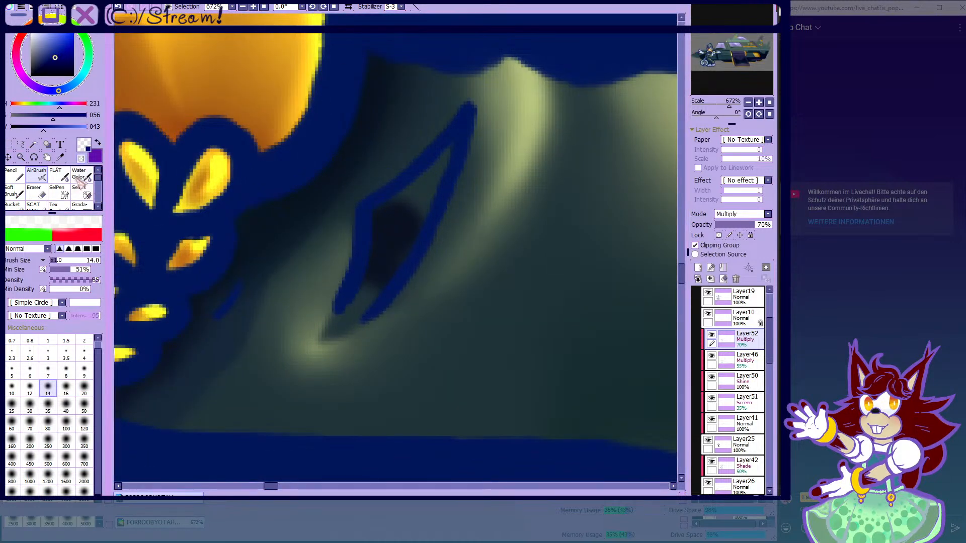
mouse_move(392, 266)
mouse_down()
mouse_move(369, 273)
mouse_move(367, 301)
mouse_move(401, 216)
mouse_move(420, 201)
mouse_move(389, 217)
mouse_move(416, 218)
mouse_up()
- Fade the shadow inside the sleeve fold using the AirBrush in transparent color at size 25
click(36, 174)
click(11, 404)
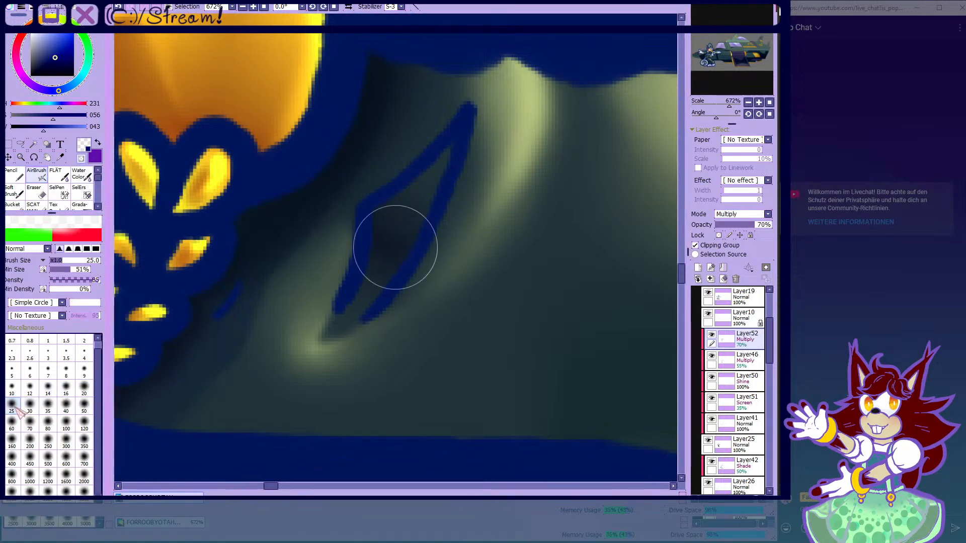
click(81, 158)
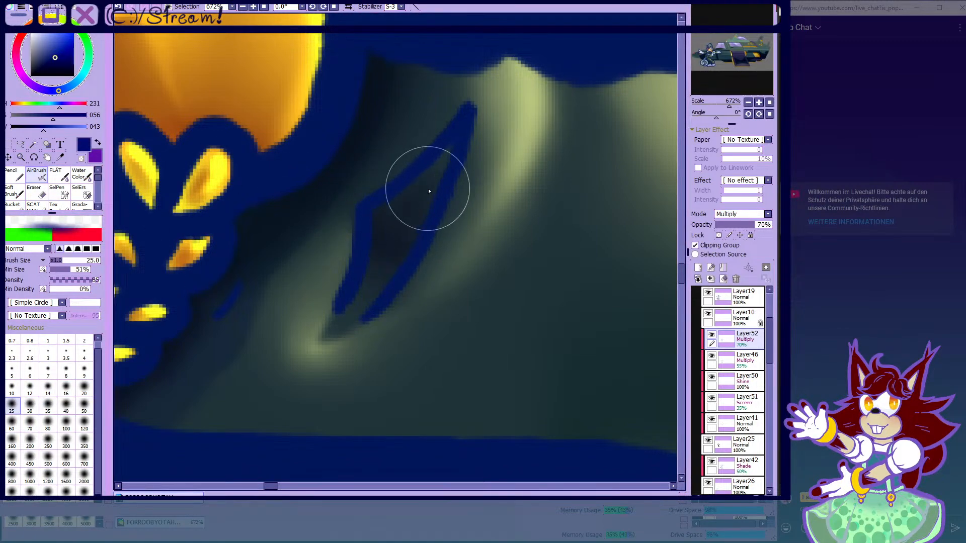
scroll(429, 191, down, 10)
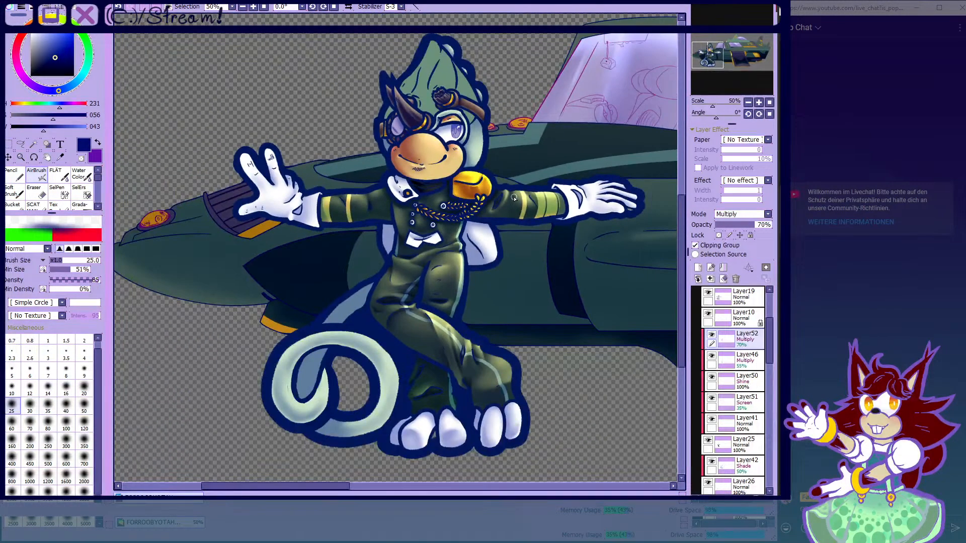
- Trim the shading around the upper end of the sleeve fold with the transparent AirBrush at size 14
scroll(498, 195, up, 3)
scroll(491, 194, up, 10)
click(82, 159)
click(50, 393)
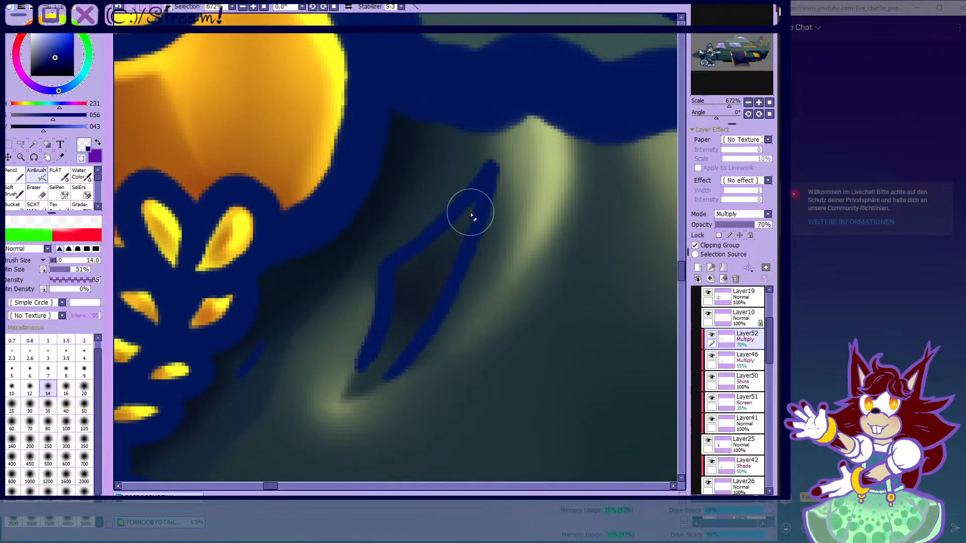
- Deepen the shading in and around the sleeve fold beside the epaulette with the navy AirBrush at size 14
click(80, 159)
scroll(451, 196, down, 8)
scroll(451, 195, up, 12)
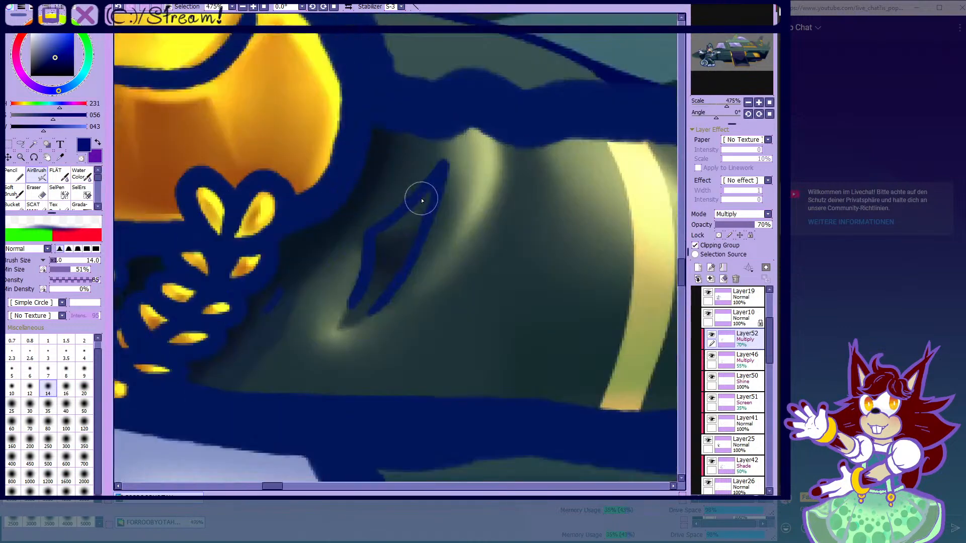
scroll(382, 236, down, 2)
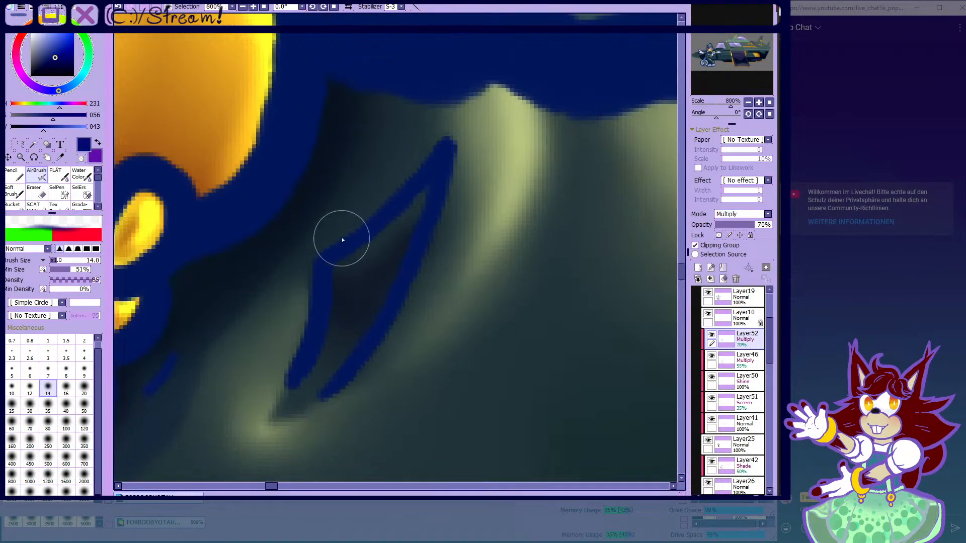
scroll(342, 240, up, 1)
- Clean up the shading at the narrow upper tip of the sleeve fold with the transparent AirBrush at size 7
click(82, 158)
click(52, 374)
scroll(394, 221, down, 10)
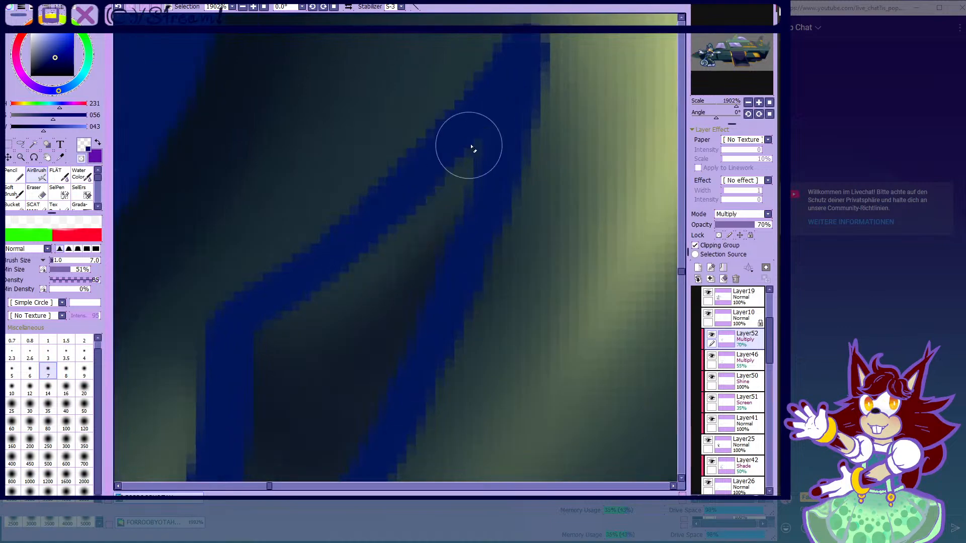
scroll(457, 234, down, 4)
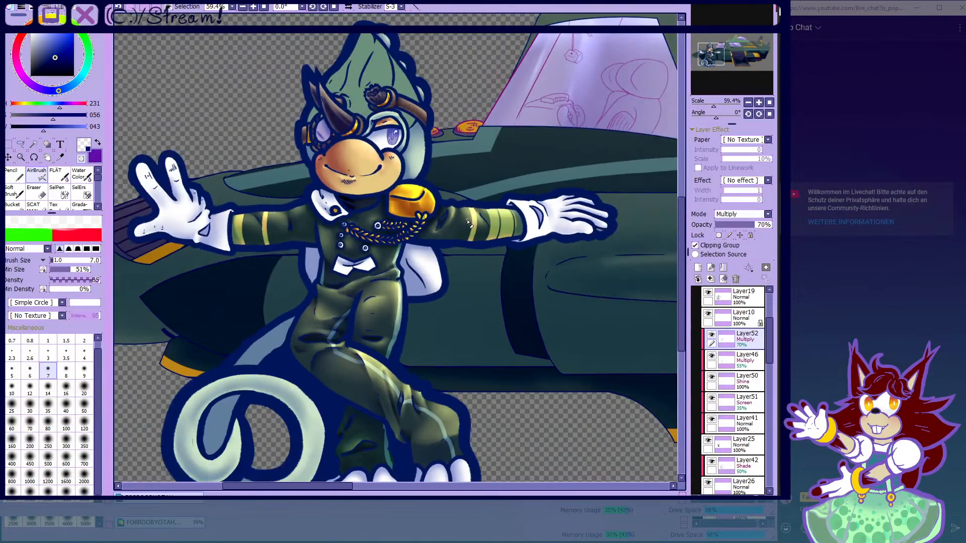
- Add fine navy shadows along the inner edges and lower tip of the sleeve fold with the AirBrush at size 7
scroll(467, 214, up, 2)
scroll(468, 214, up, 10)
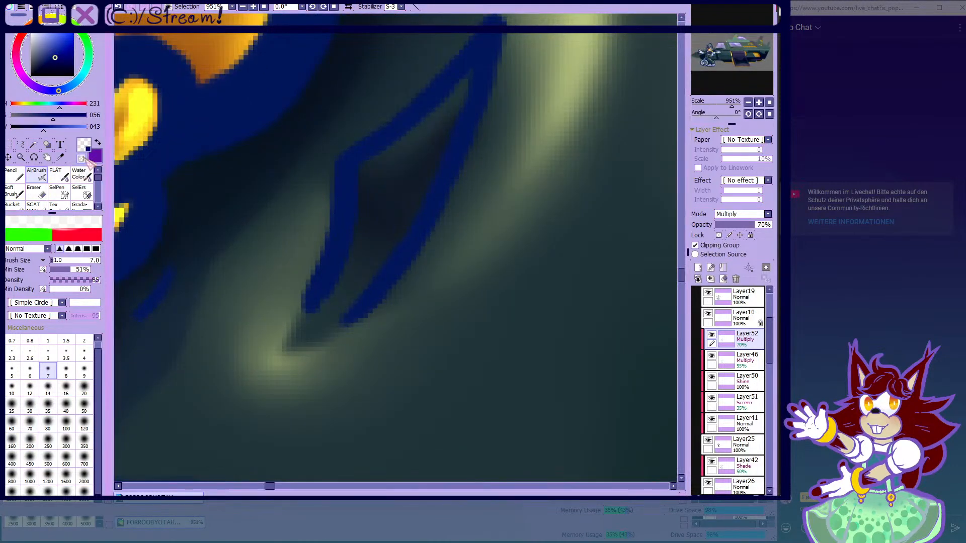
click(82, 158)
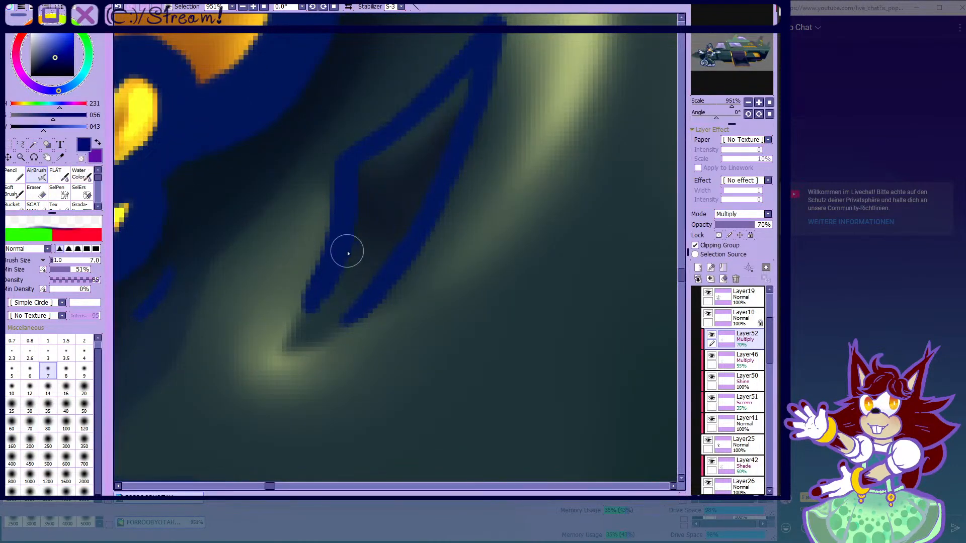
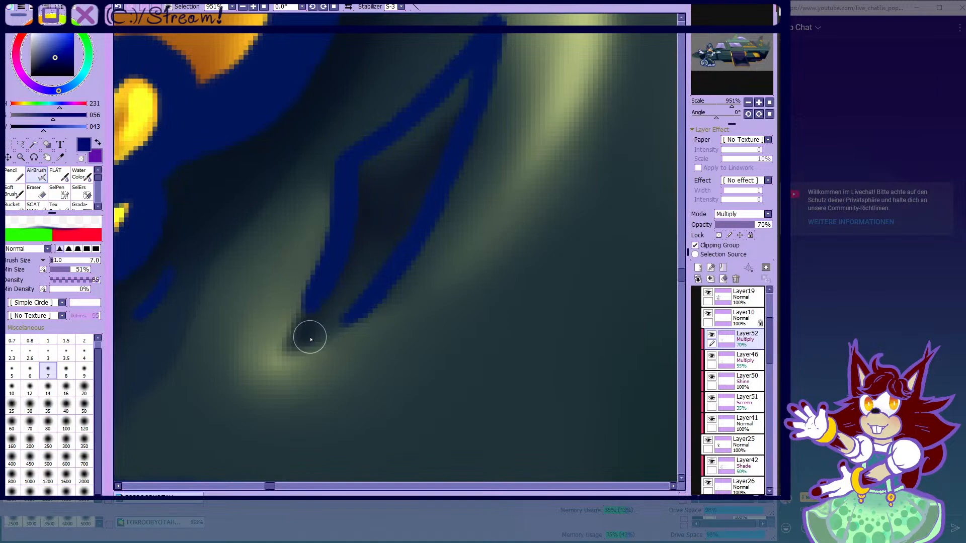
scroll(354, 244, down, 10)
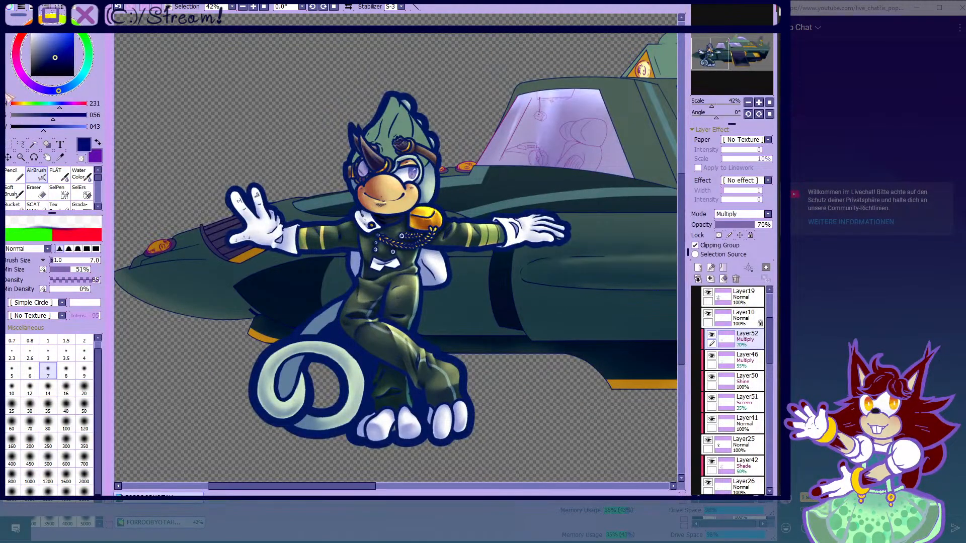
- Switch to the browser, resume the paused Sonic Unleashed OST video, and return to the painting
key(alt+Tab)
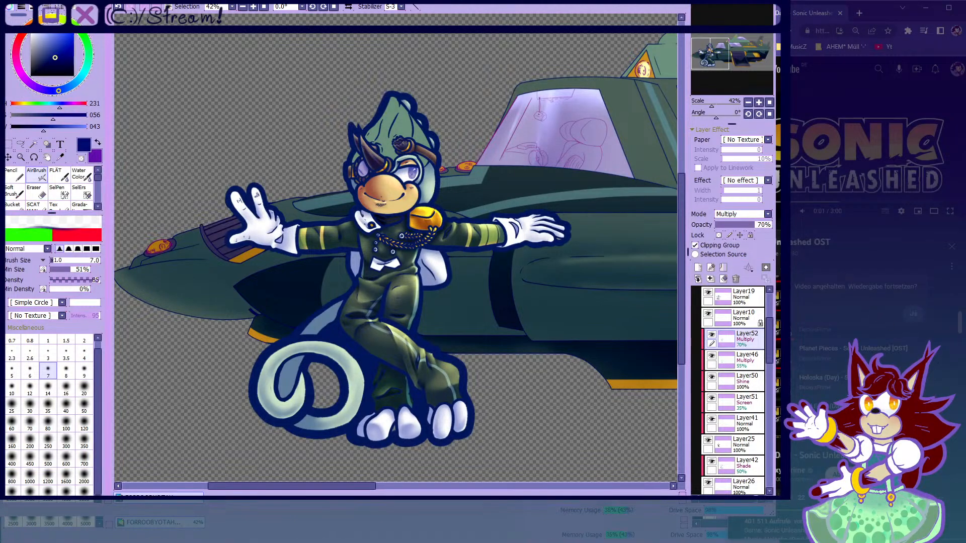
click(913, 313)
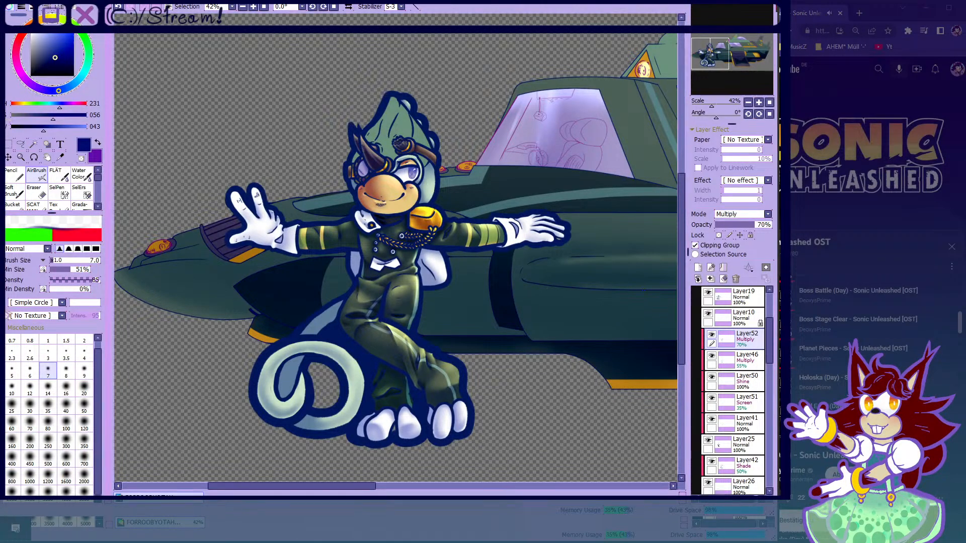
key(alt+Tab)
scroll(412, 256, down, 3)
scroll(412, 256, up, 3)
scroll(411, 256, down, 3)
scroll(412, 256, up, 3)
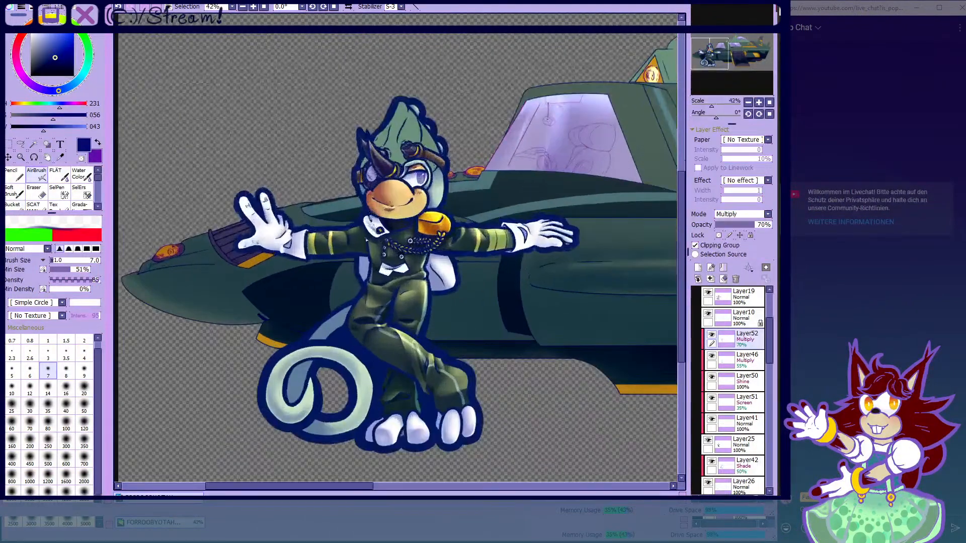
- Airbrush a navy shadow at size 20 along the diagonal forearm crease, extending it down over the first wide green stripe
click(48, 424)
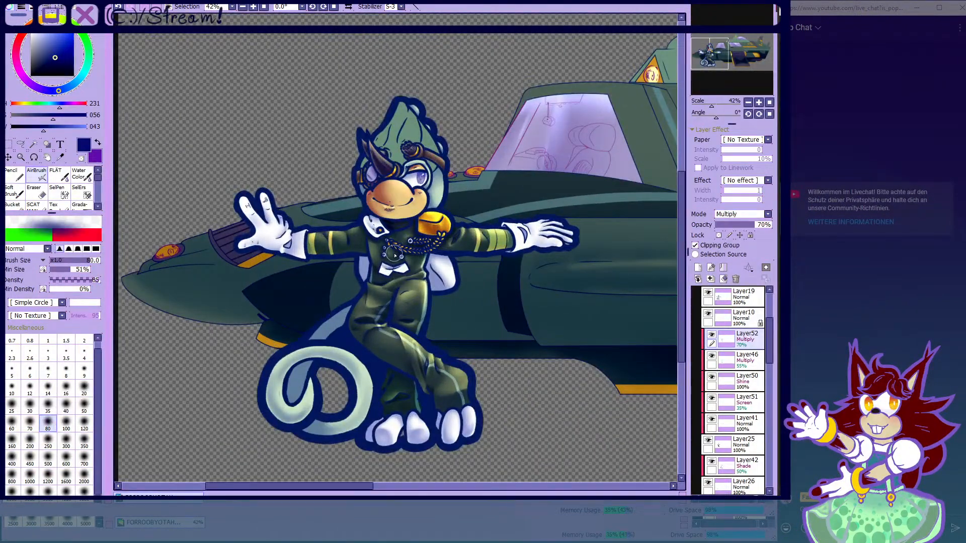
scroll(395, 255, up, 10)
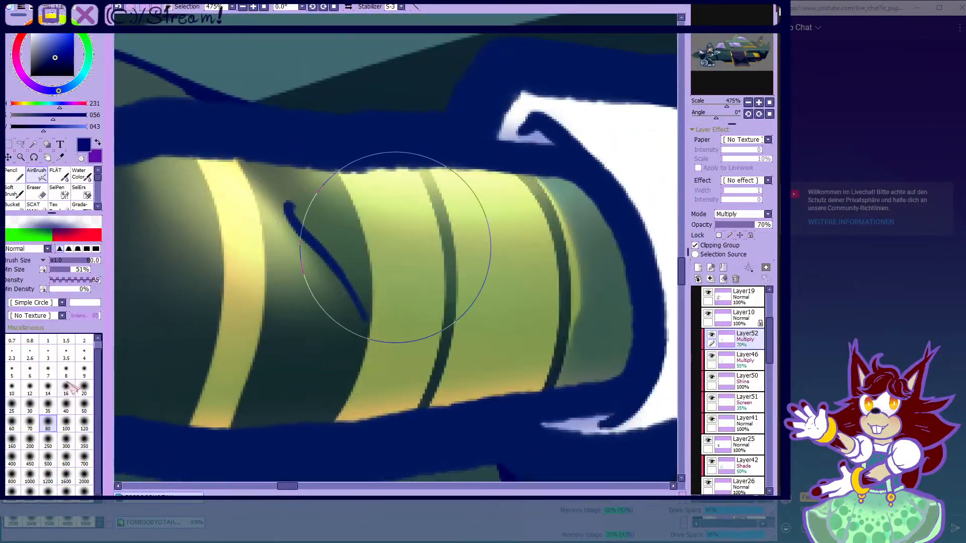
click(84, 387)
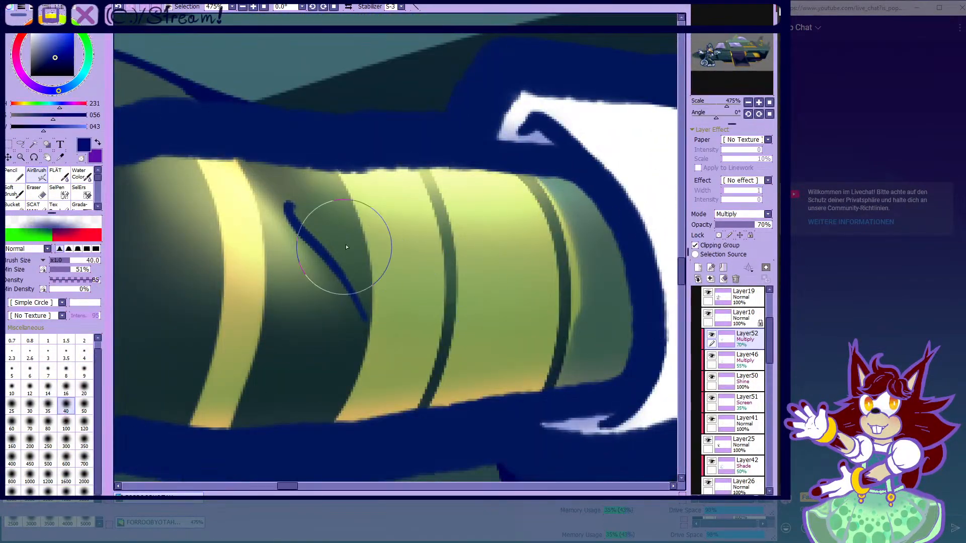
scroll(288, 212, up, 1)
mouse_move(302, 199)
mouse_down()
mouse_move(349, 257)
mouse_move(323, 227)
mouse_move(406, 359)
mouse_up()
drag(355, 247, 406, 377)
drag(389, 305, 420, 449)
drag(302, 215, 326, 240)
scroll(339, 191, down, 5)
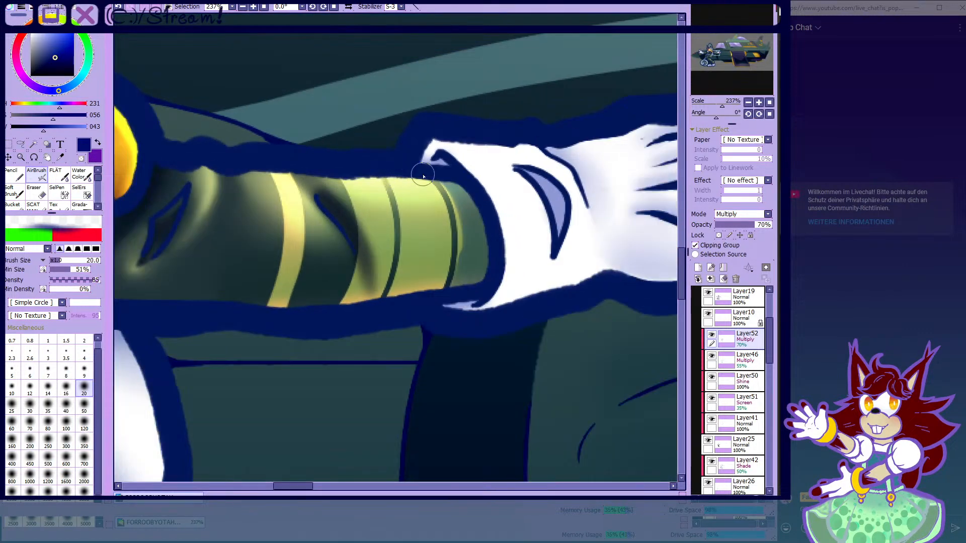
- Airbrush a navy shadow at size 20 down the end of the sleeve beside the white glove cuff
scroll(416, 177, up, 3)
mouse_move(452, 171)
mouse_down()
mouse_move(531, 317)
mouse_move(479, 388)
mouse_up()
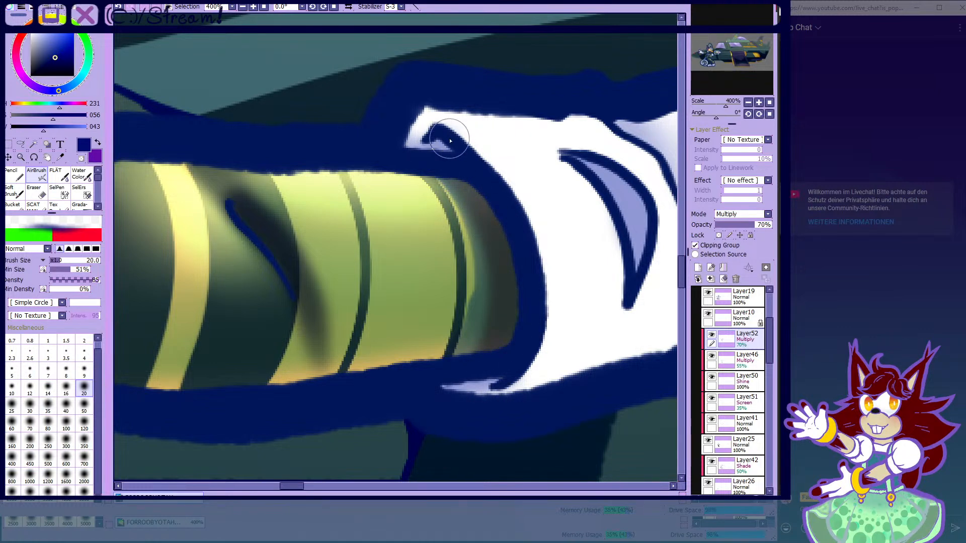
scroll(450, 141, down, 3)
scroll(450, 140, down, 2)
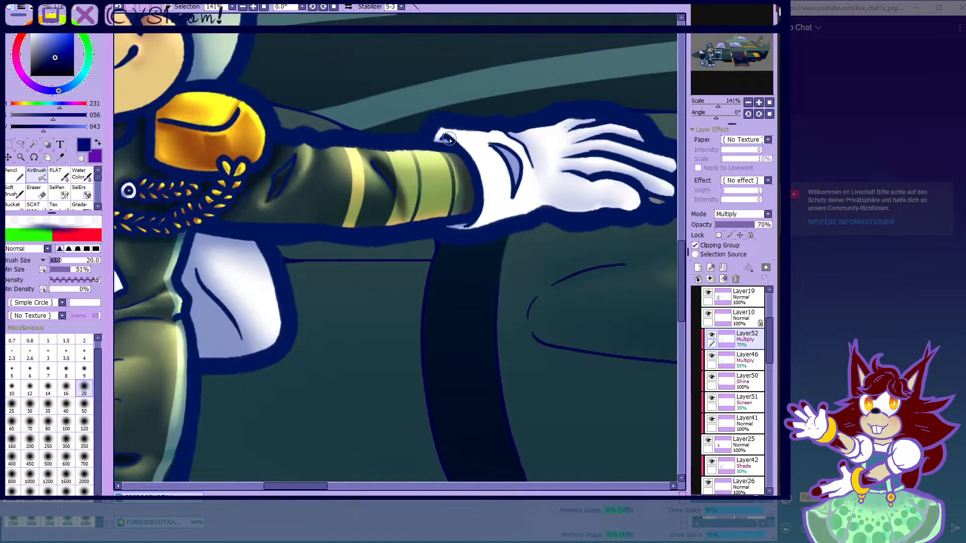
scroll(449, 140, up, 2)
scroll(255, 171, up, 3)
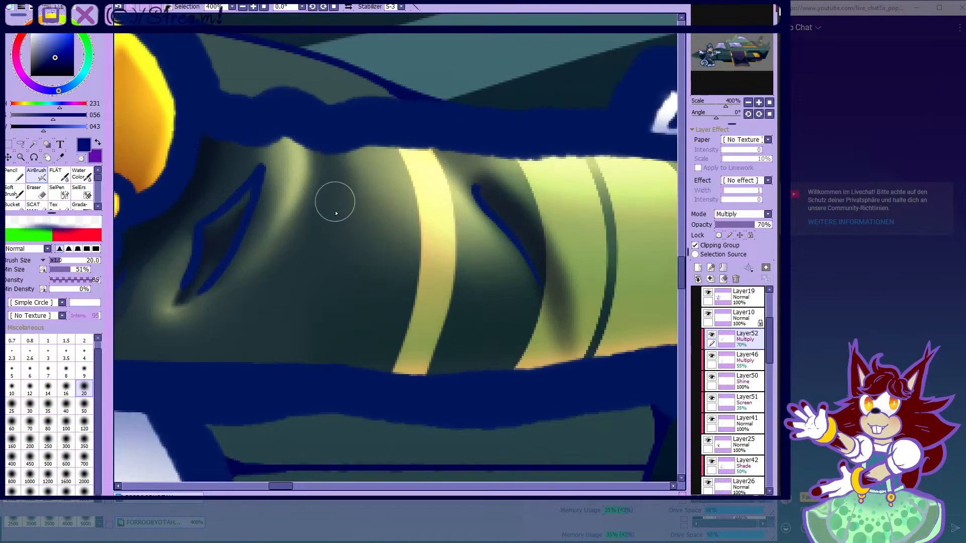
- Airbrush a navy shadow at size 20 down the sleeve between the upper-arm fold and the narrow yellow stripe
mouse_move(334, 172)
mouse_down()
mouse_move(309, 189)
mouse_move(279, 332)
mouse_up()
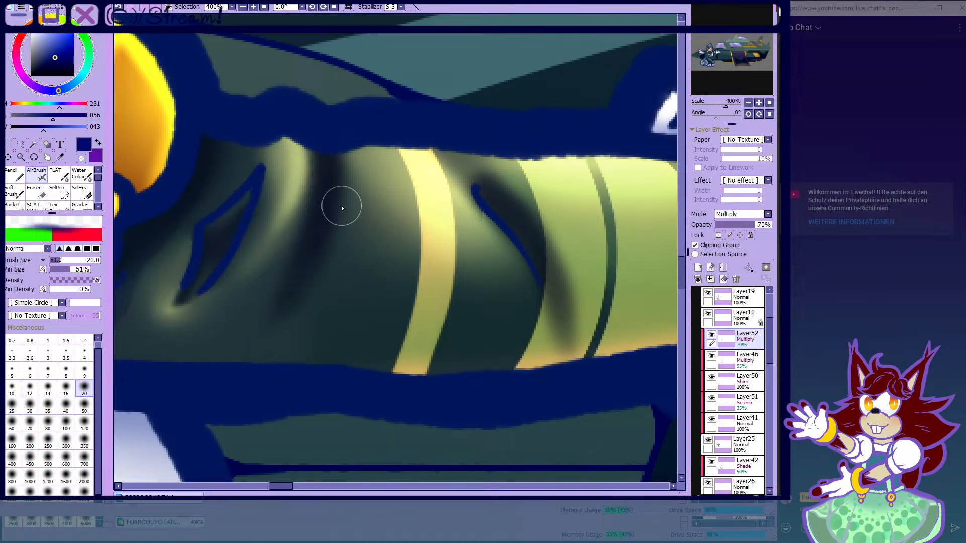
scroll(368, 122, down, 4)
scroll(462, 121, up, 3)
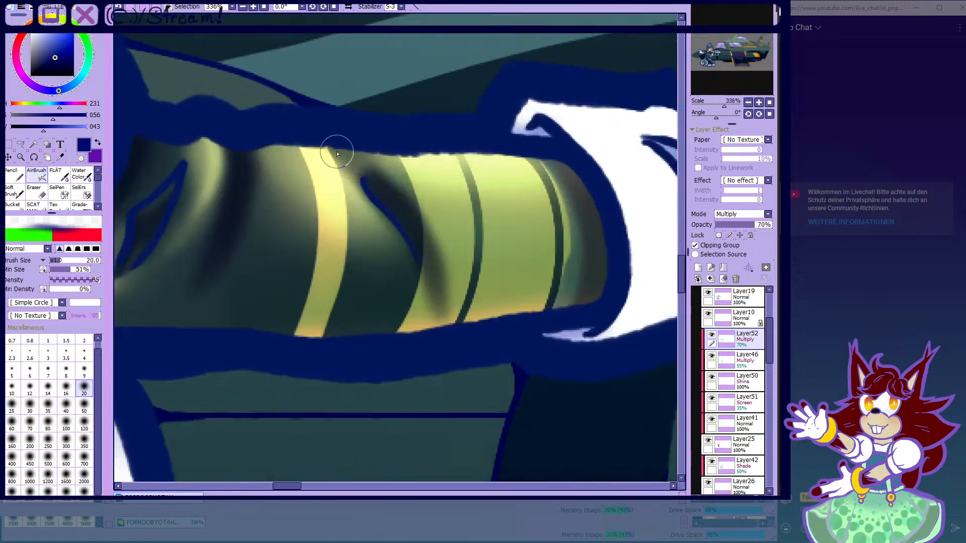
- Blend the shadows beside the glove cuff and on the first wide green stripe with the Water Color brush at size 30
click(81, 176)
drag(558, 171, 565, 222)
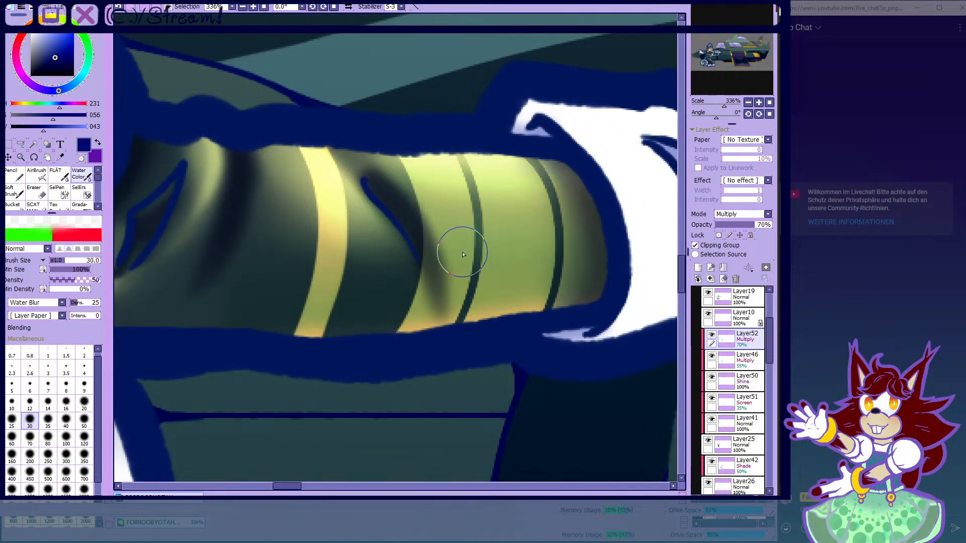
mouse_move(461, 281)
mouse_down()
mouse_move(421, 185)
mouse_move(472, 270)
mouse_move(381, 168)
mouse_move(461, 315)
mouse_move(430, 228)
mouse_up()
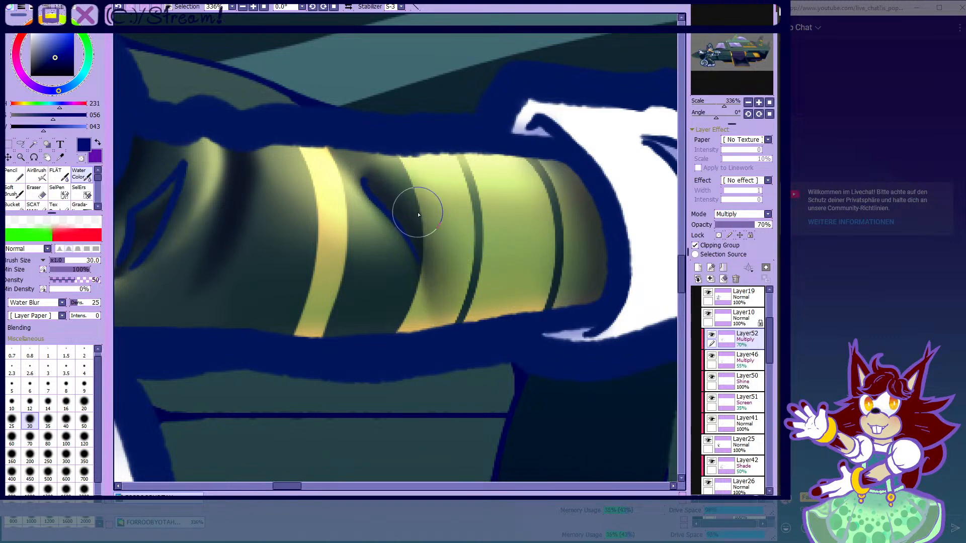
click(36, 174)
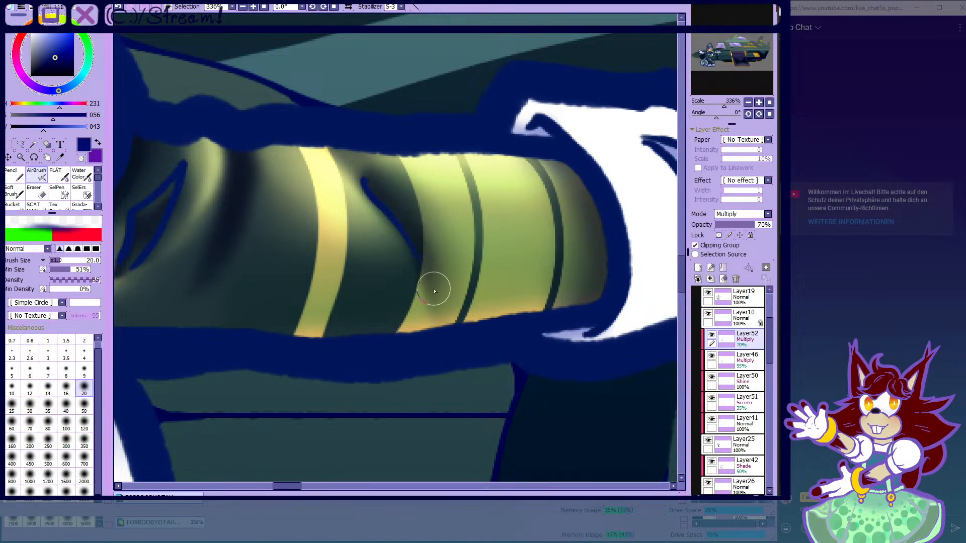
scroll(452, 234, down, 7)
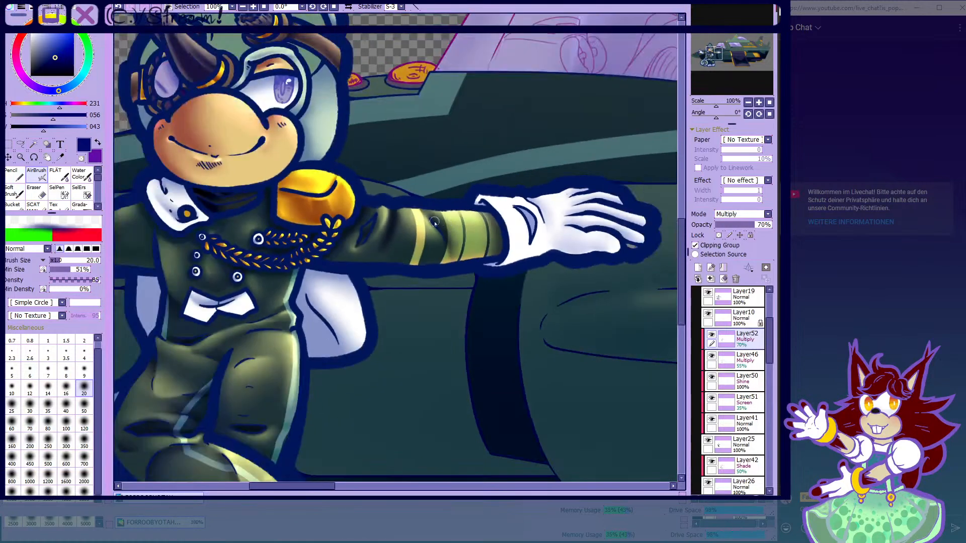
- Soften the upper-sleeve shadow between the fold and the yellow stripe with the Water Color brush at size 30
scroll(369, 232, up, 8)
click(80, 176)
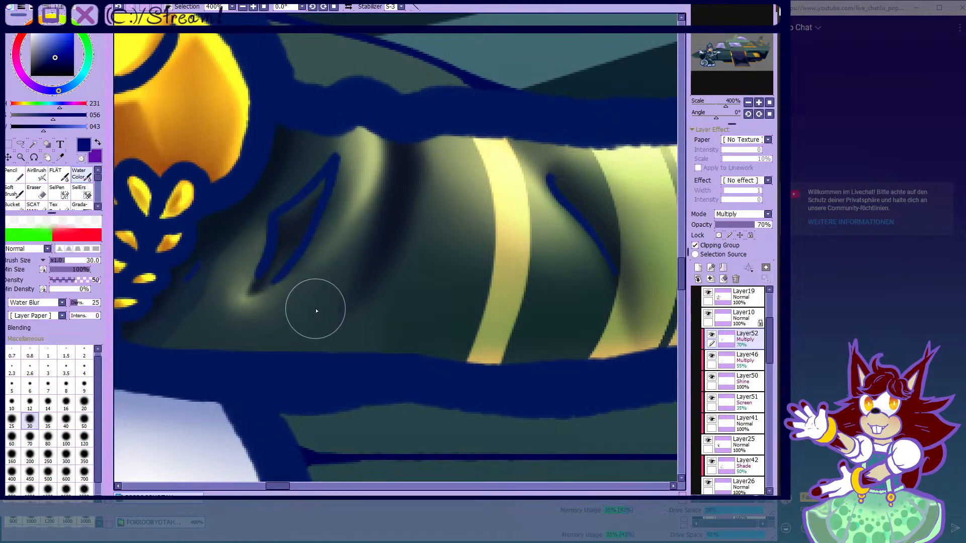
click(370, 125)
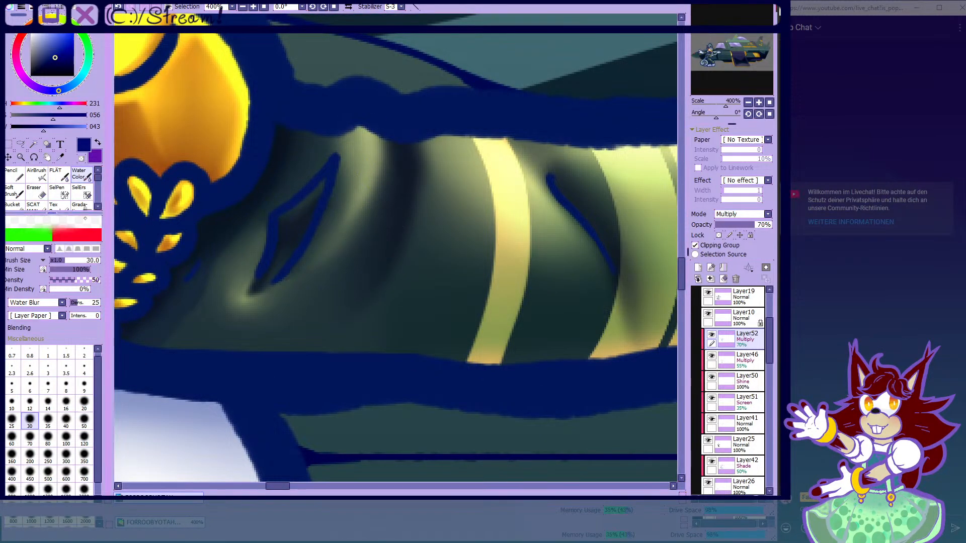
click(40, 176)
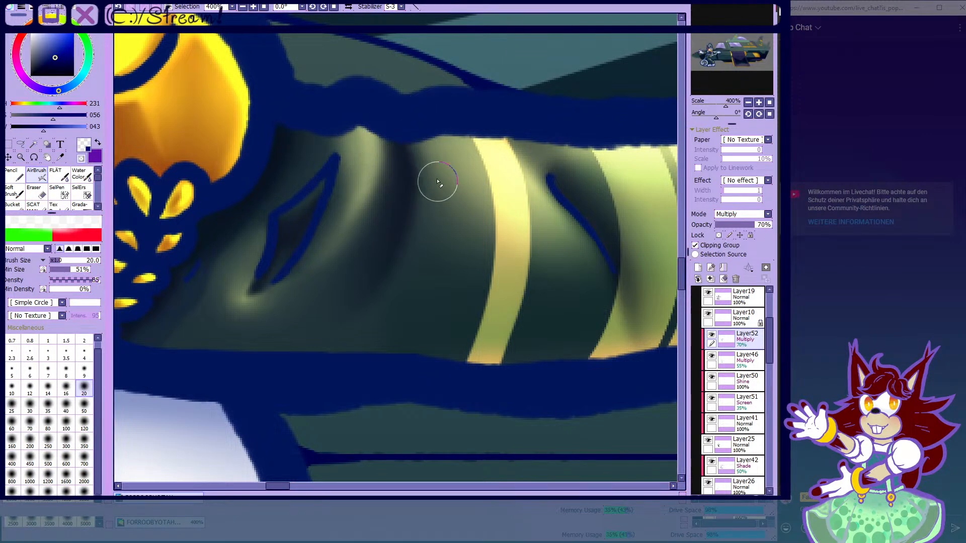
- Airbrush a navy shadow at size 20 into the underarm corner of the opposite sleeve, beside the jacket's side seam
scroll(483, 189, down, 3)
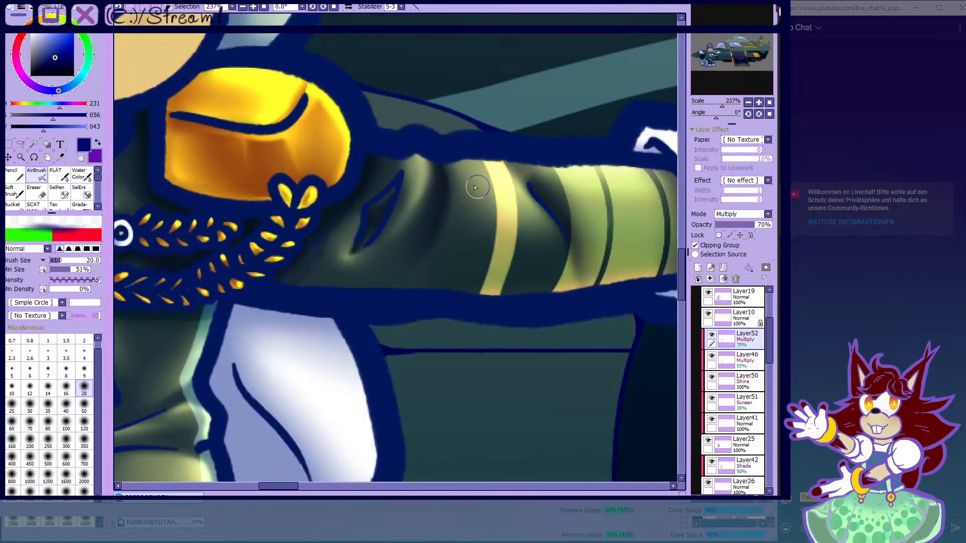
scroll(451, 178, up, 1)
scroll(451, 177, up, 3)
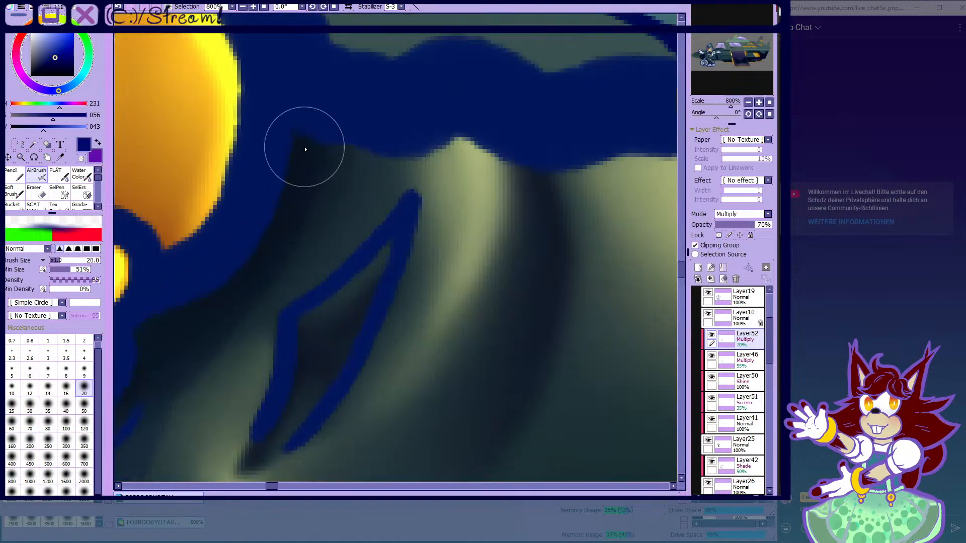
scroll(470, 249, down, 6)
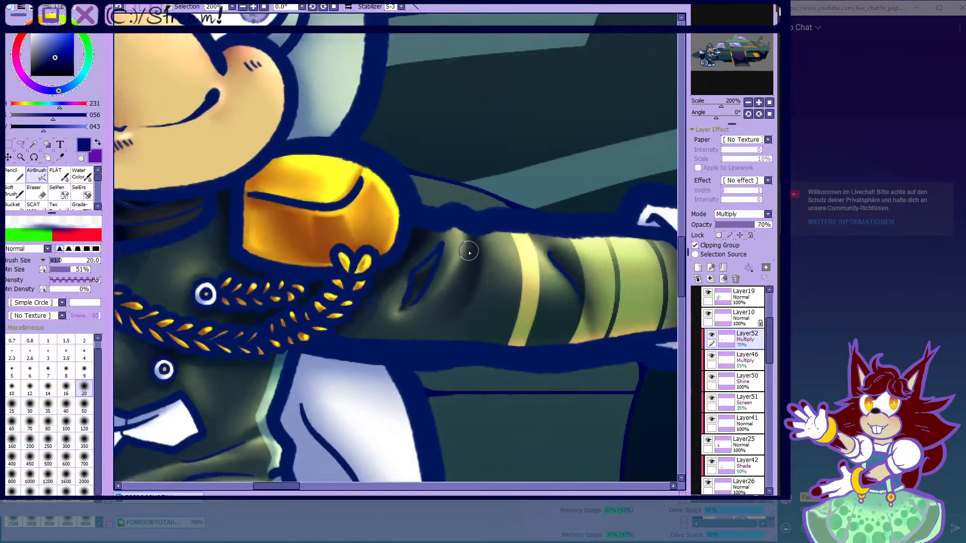
scroll(470, 240, down, 3)
scroll(427, 304, up, 2)
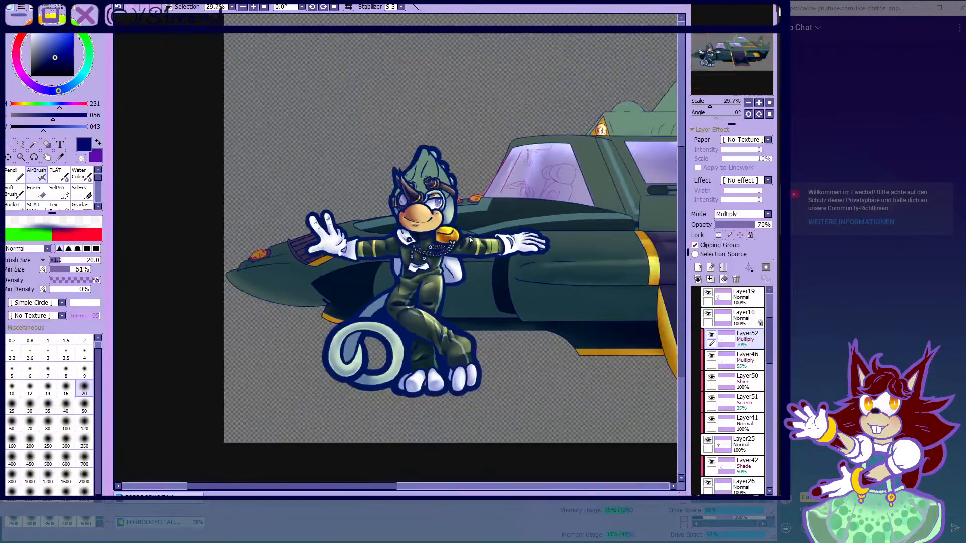
scroll(426, 304, up, 6)
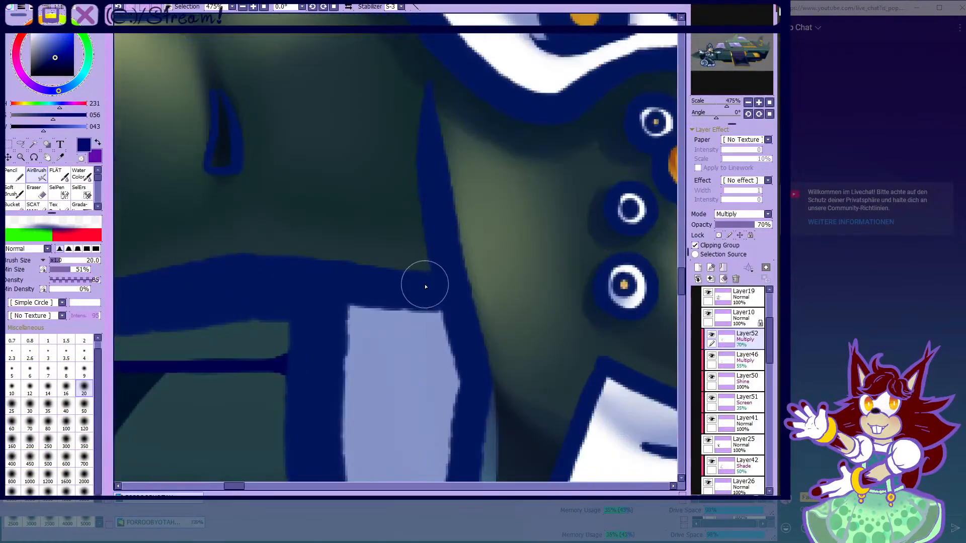
mouse_move(423, 124)
mouse_down()
mouse_move(404, 174)
mouse_move(298, 261)
mouse_move(415, 215)
mouse_move(405, 252)
mouse_move(433, 267)
mouse_move(410, 208)
mouse_up()
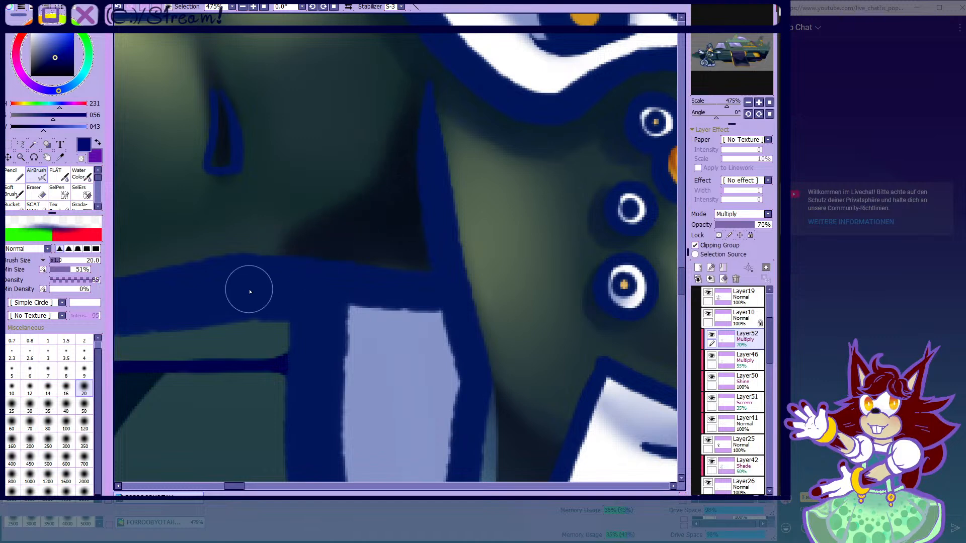
scroll(265, 282, down, 3)
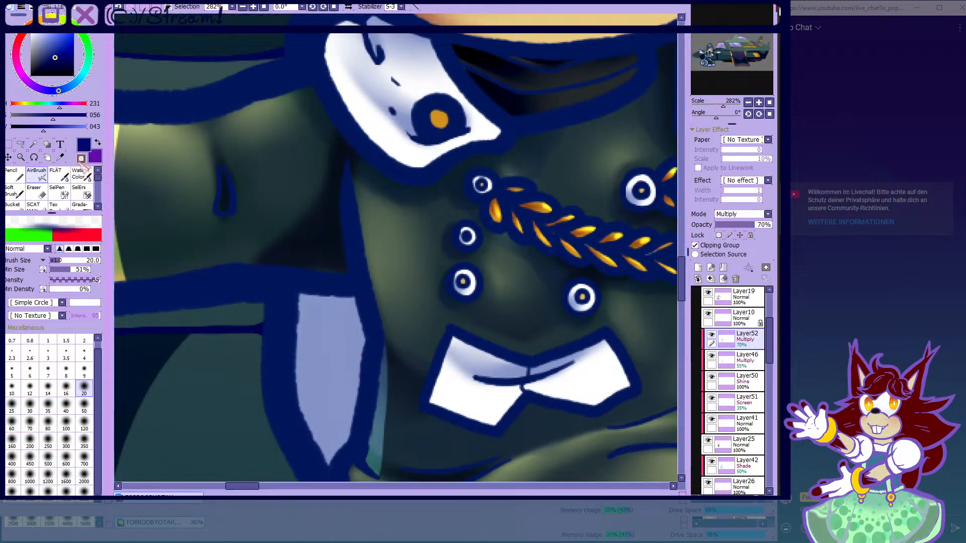
- Soften the underarm shadow's edge using the transparent colour and the Water Color brush at size 30
key(c)
scroll(362, 161, up, 2)
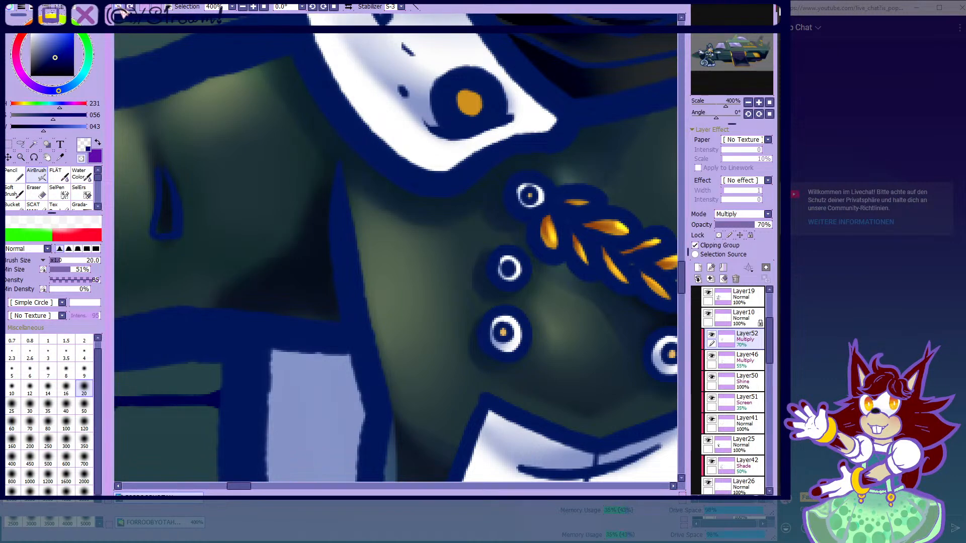
click(79, 173)
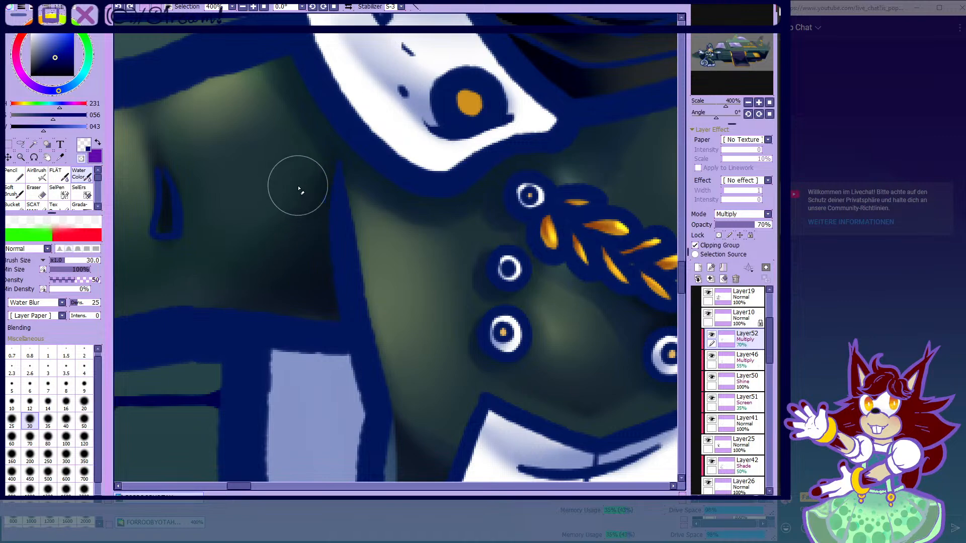
click(37, 179)
key(c)
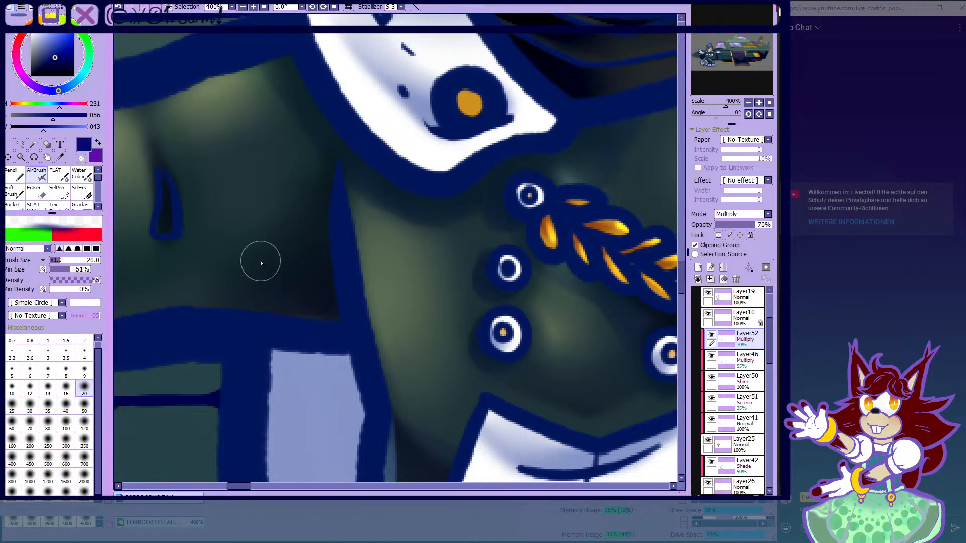
- Lighten the underarm shadow along the sleeve's lower outline with transparent AirBrush strokes and blend it with the Water Color brush
scroll(297, 297, down, 4)
scroll(266, 301, up, 3)
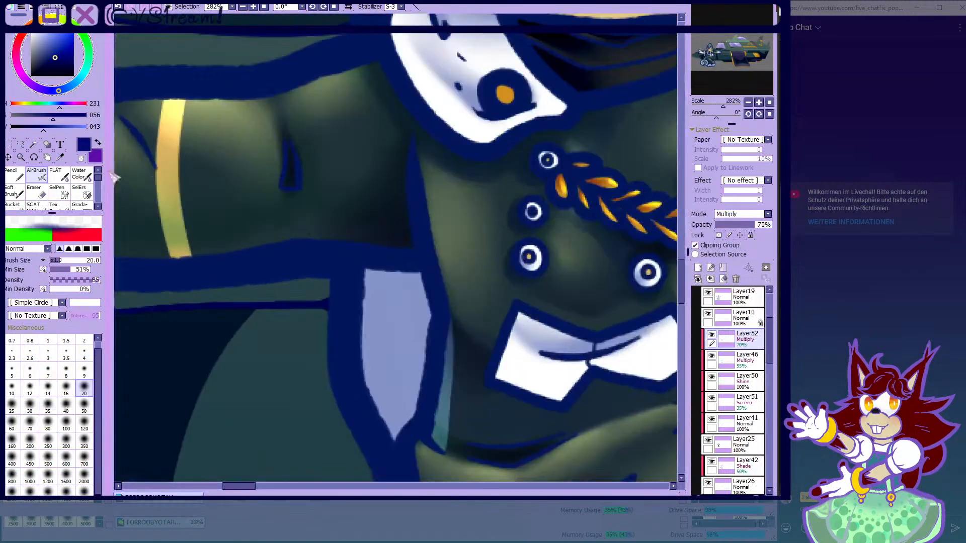
click(81, 158)
scroll(275, 249, up, 1)
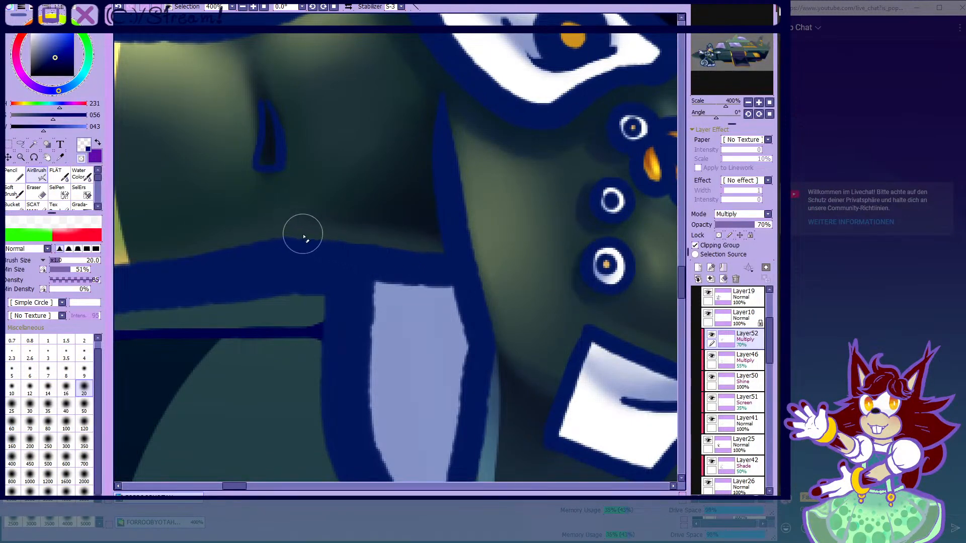
click(83, 178)
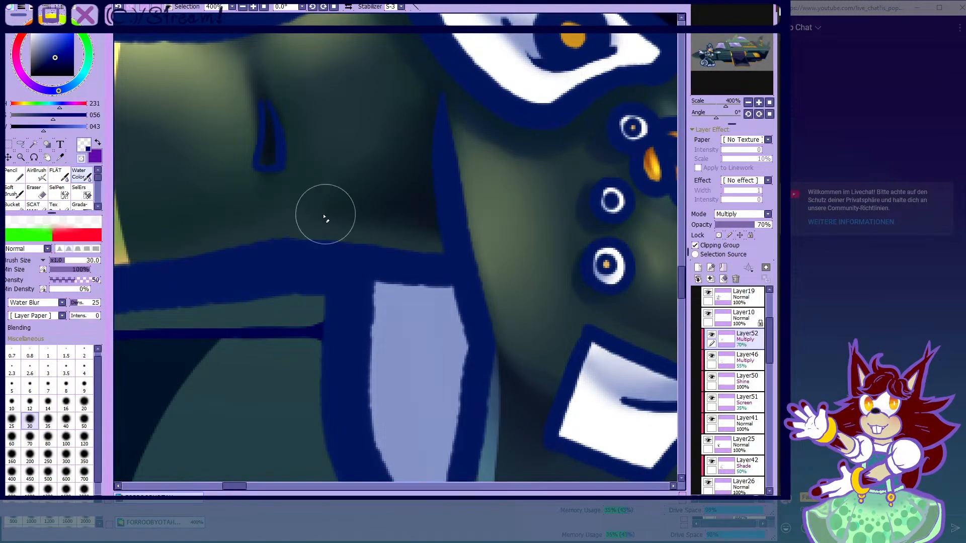
click(37, 175)
click(81, 159)
- Examine the shading of both sleeves and the whole uniform at reduced zoom
scroll(362, 221, down, 5)
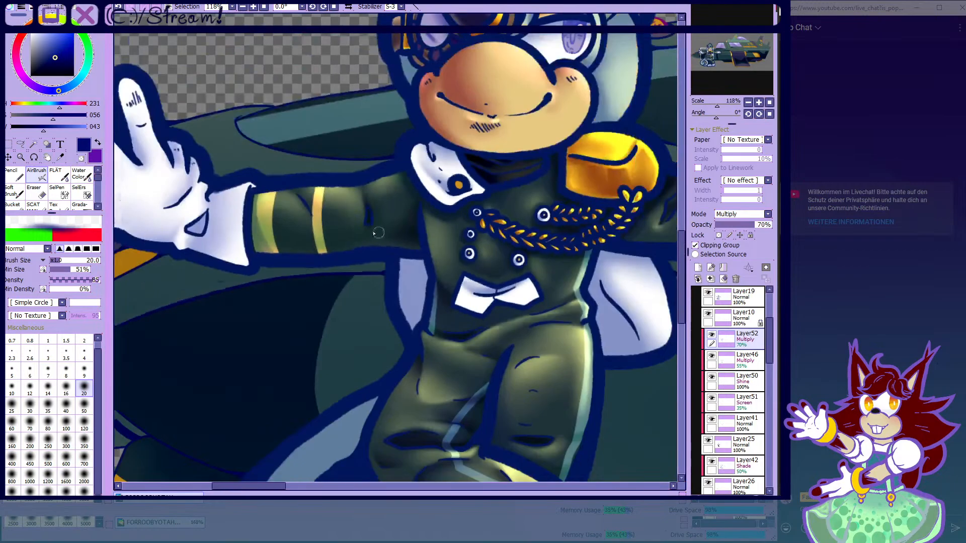
scroll(349, 210, down, 3)
scroll(342, 205, up, 4)
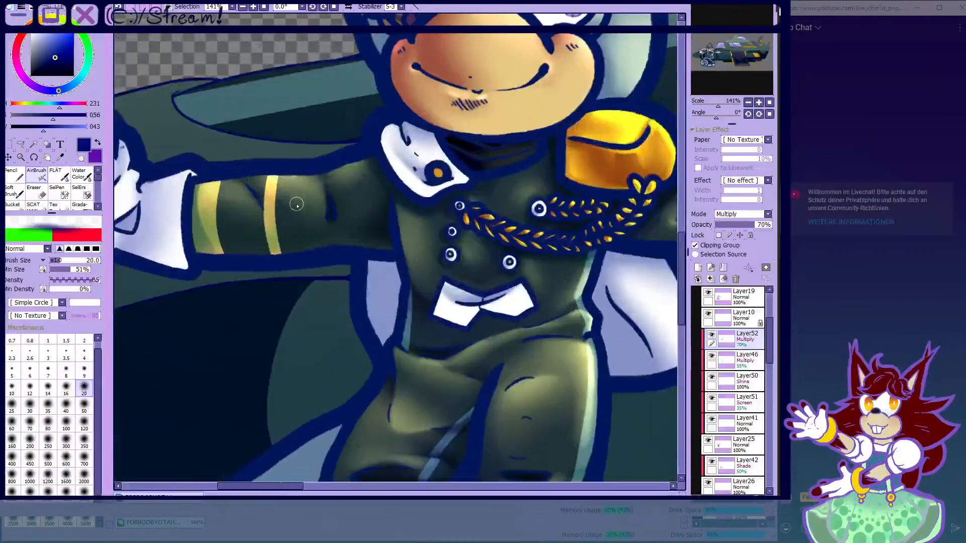
scroll(334, 199, down, 3)
scroll(332, 206, up, 2)
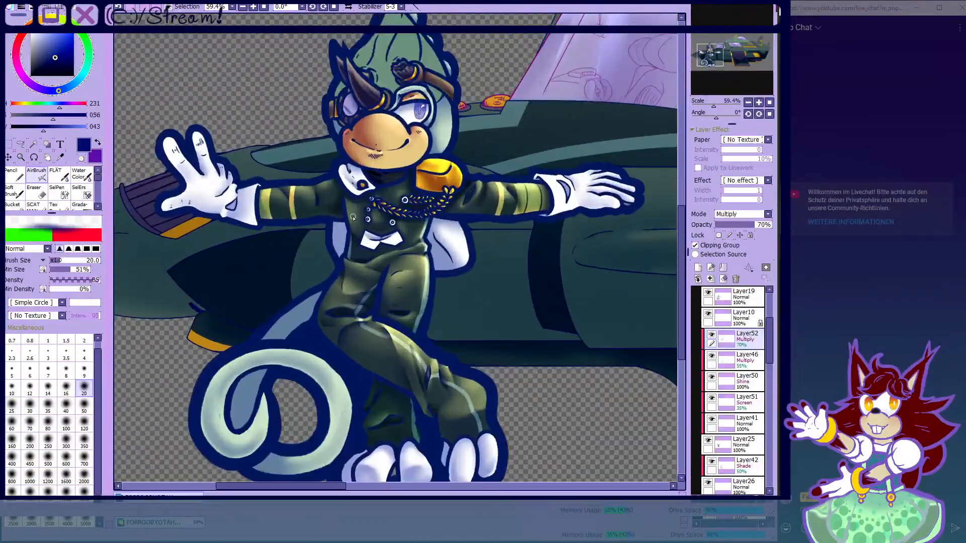
scroll(353, 217, down, 2)
scroll(367, 252, up, 3)
scroll(390, 314, down, 2)
scroll(390, 314, down, 1)
scroll(395, 276, up, 2)
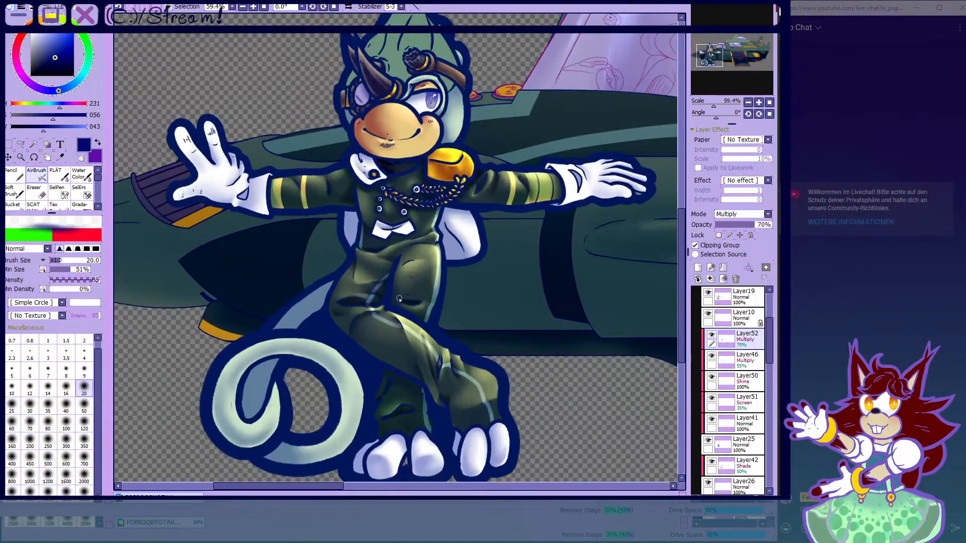
scroll(380, 230, down, 1)
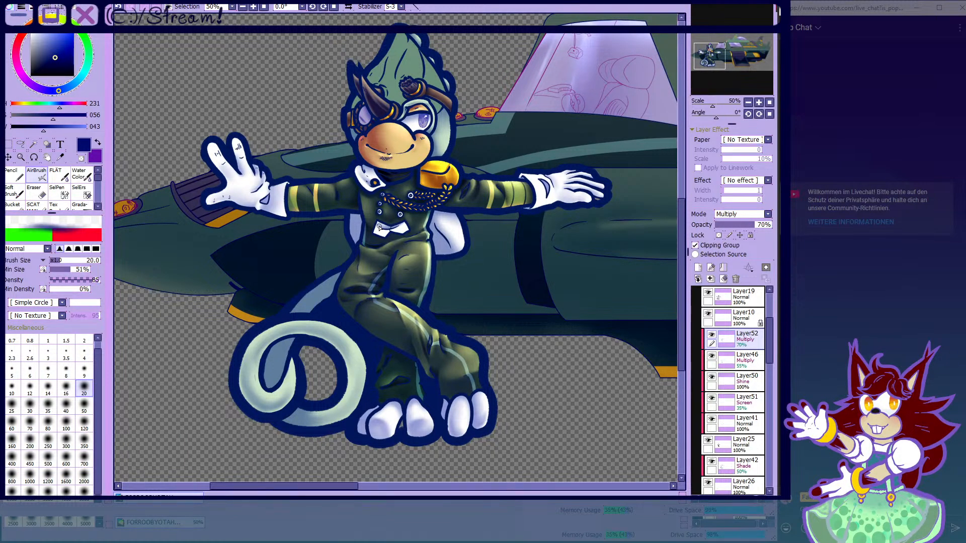
click(87, 178)
scroll(293, 191, up, 9)
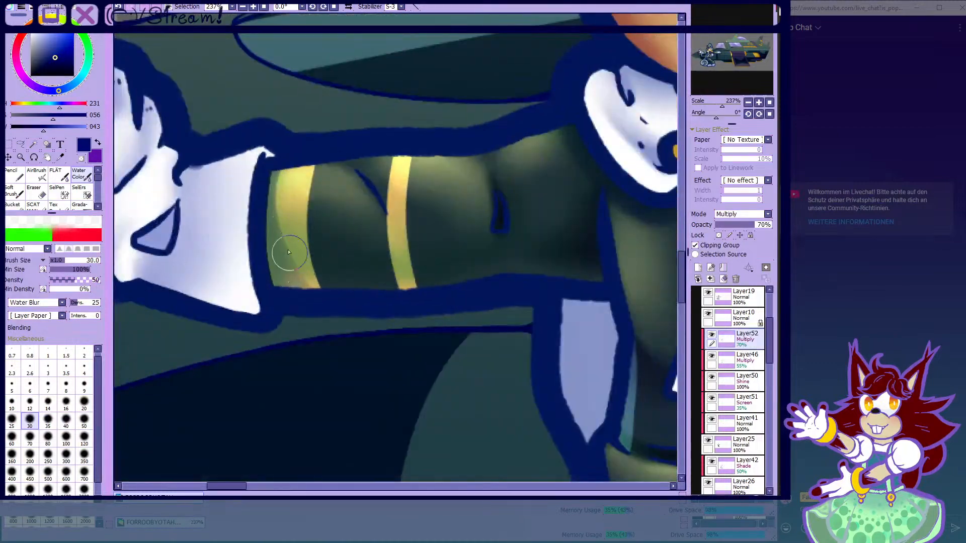
click(42, 179)
scroll(209, 175, down, 5)
scroll(259, 191, up, 5)
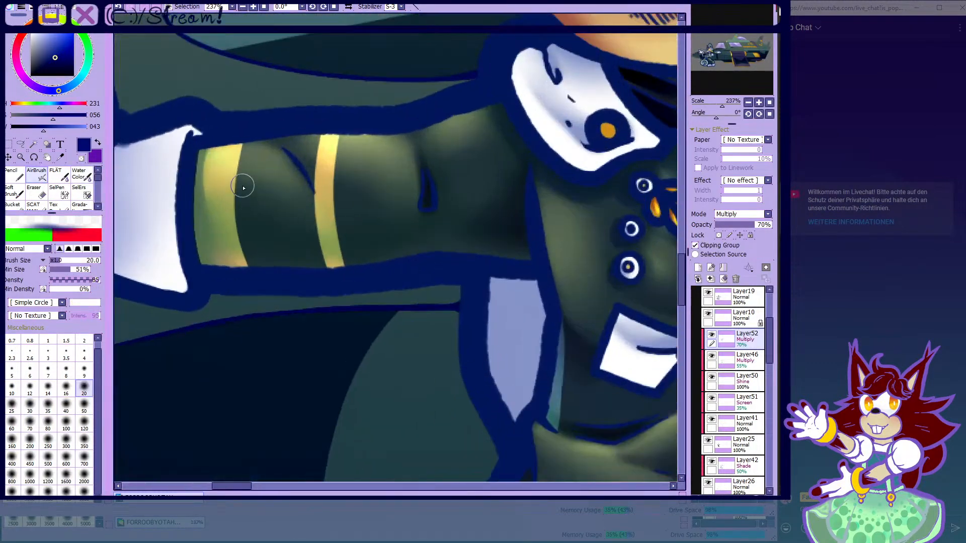
click(48, 403)
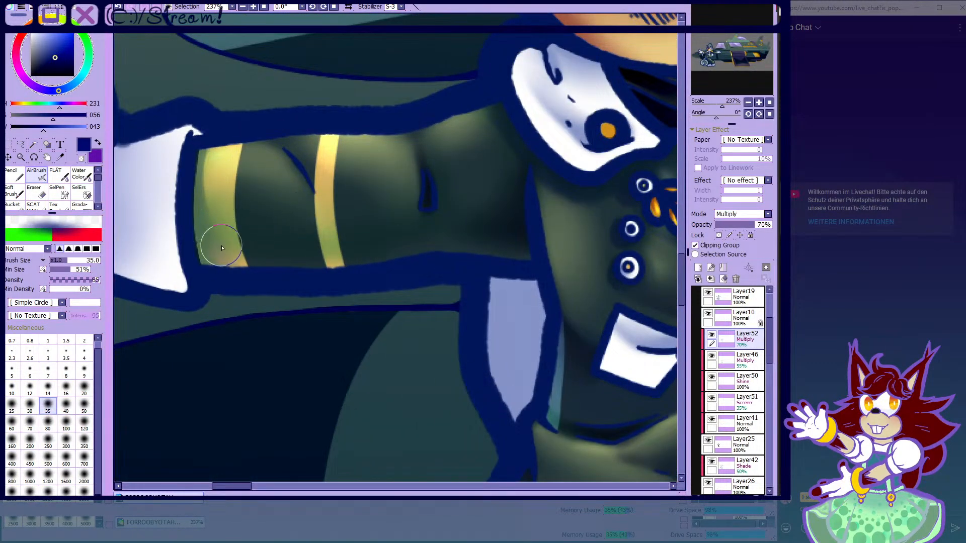
- Add a new clipped Multiply layer at 100% opacity directly above Layer52
scroll(221, 248, down, 9)
click(698, 266)
scroll(739, 215, down, 1)
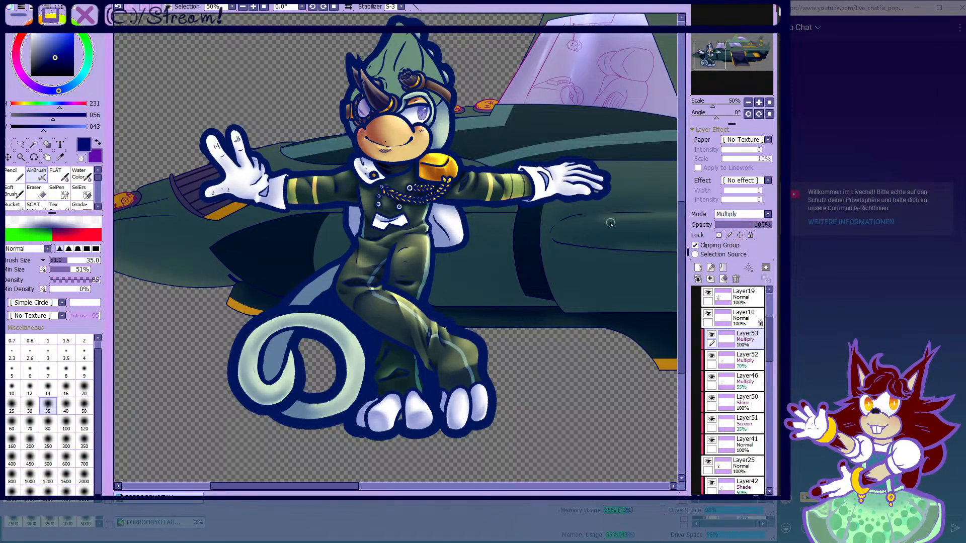
- Airbrush a broad navy shadow at size 60 along the lower half of the sleeve, from the glove cuff to the underarm
scroll(395, 247, up, 10)
click(30, 426)
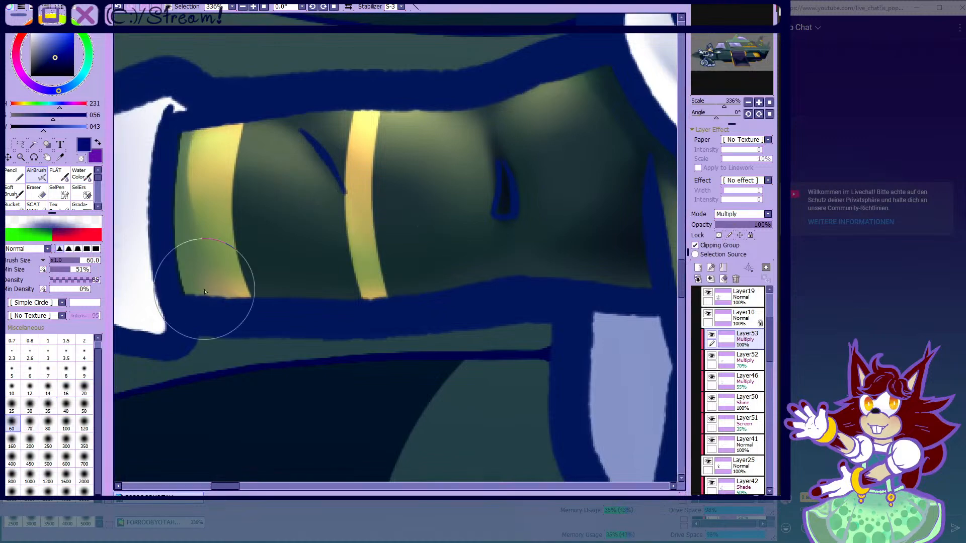
scroll(185, 272, down, 1)
mouse_move(183, 239)
mouse_down()
mouse_move(332, 253)
mouse_move(201, 254)
mouse_move(426, 230)
mouse_move(520, 249)
mouse_up()
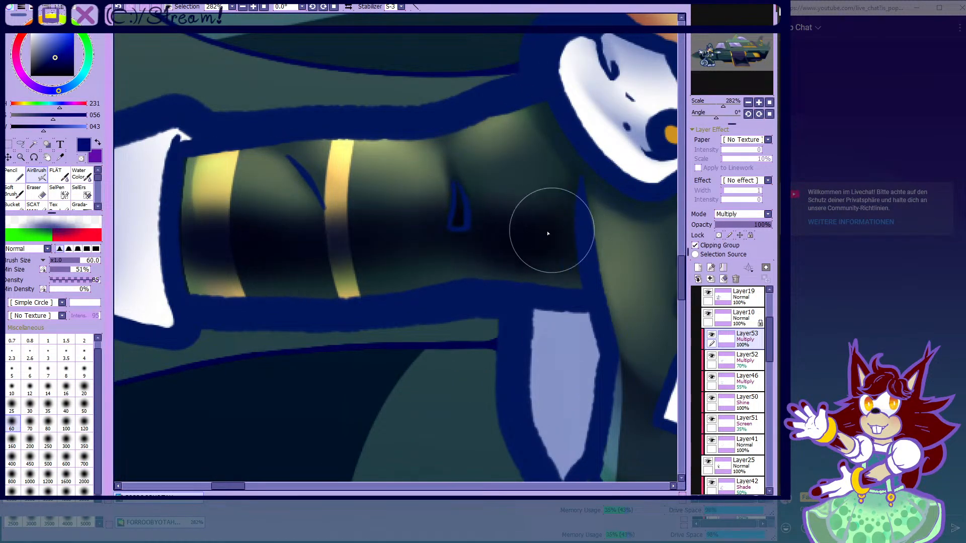
- Airbrush a broad navy shadow at size 60 across the jacket front, around the buttons and beneath the gold braid
scroll(558, 227, down, 7)
scroll(470, 255, up, 6)
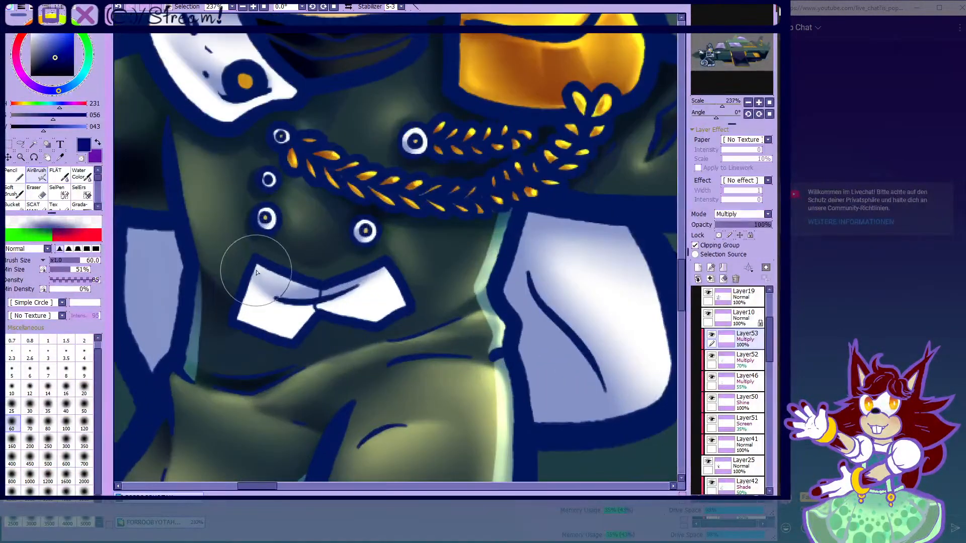
mouse_move(241, 207)
mouse_down()
mouse_move(291, 234)
mouse_move(411, 217)
mouse_move(240, 210)
mouse_up()
mouse_move(407, 232)
mouse_down()
mouse_move(449, 274)
mouse_move(452, 235)
mouse_move(438, 289)
mouse_move(439, 253)
mouse_up()
drag(215, 254, 227, 205)
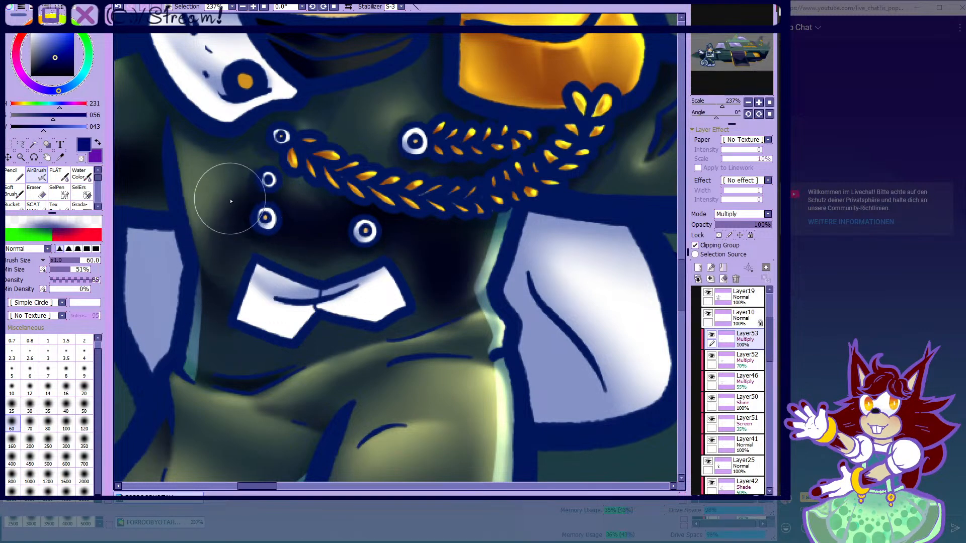
- Airbrush a navy shadow at size 60 along the sleeve beside the gold epaulette, from the shoulder towards the glove cuff
scroll(286, 230, down, 6)
scroll(286, 230, down, 3)
scroll(403, 202, up, 7)
mouse_move(258, 242)
mouse_down()
mouse_move(235, 235)
mouse_move(311, 238)
mouse_move(343, 251)
mouse_move(284, 241)
mouse_up()
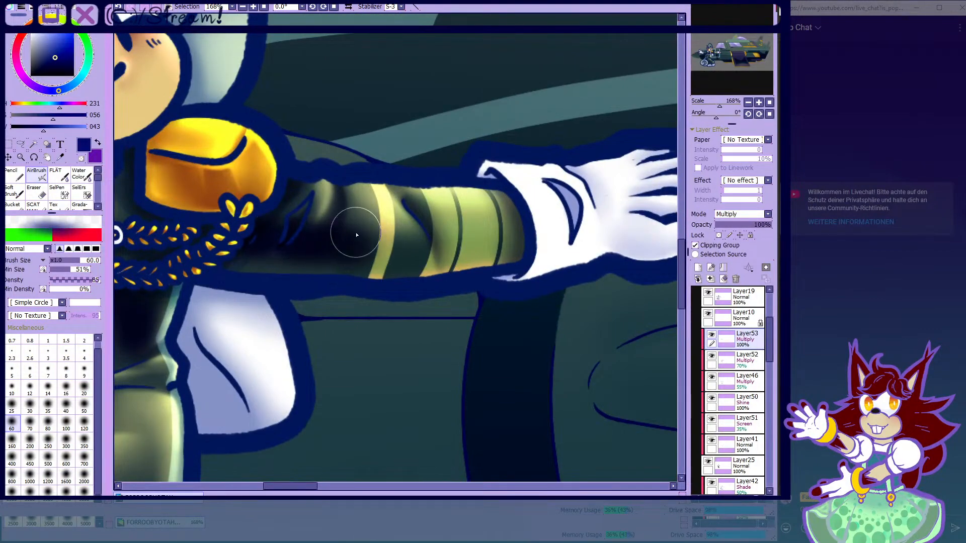
mouse_move(407, 242)
mouse_down()
mouse_move(483, 239)
mouse_move(568, 212)
mouse_up()
scroll(568, 201, down, 6)
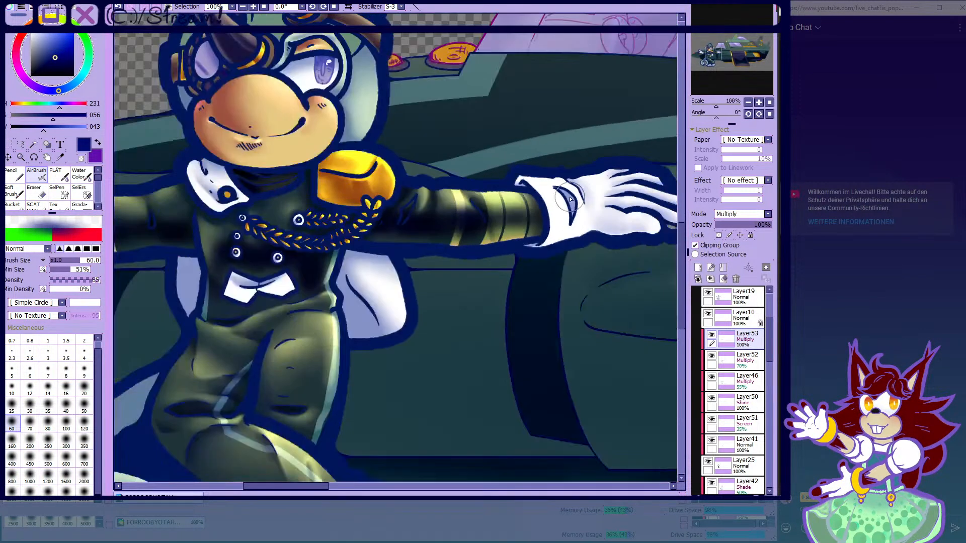
scroll(513, 193, up, 6)
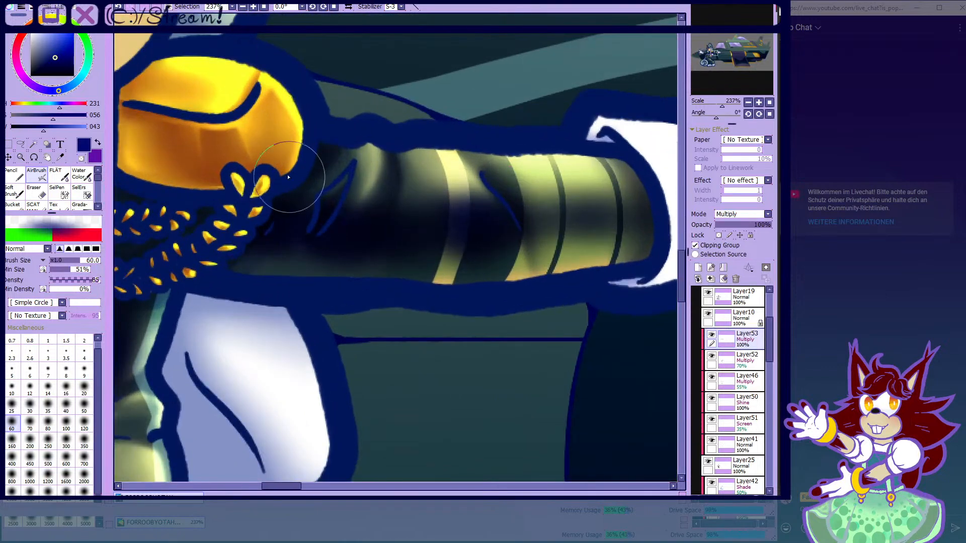
scroll(378, 223, down, 6)
- Airbrush navy shadows at size 60 on the rear thigh and along the underside of the crossed front leg
scroll(428, 259, up, 5)
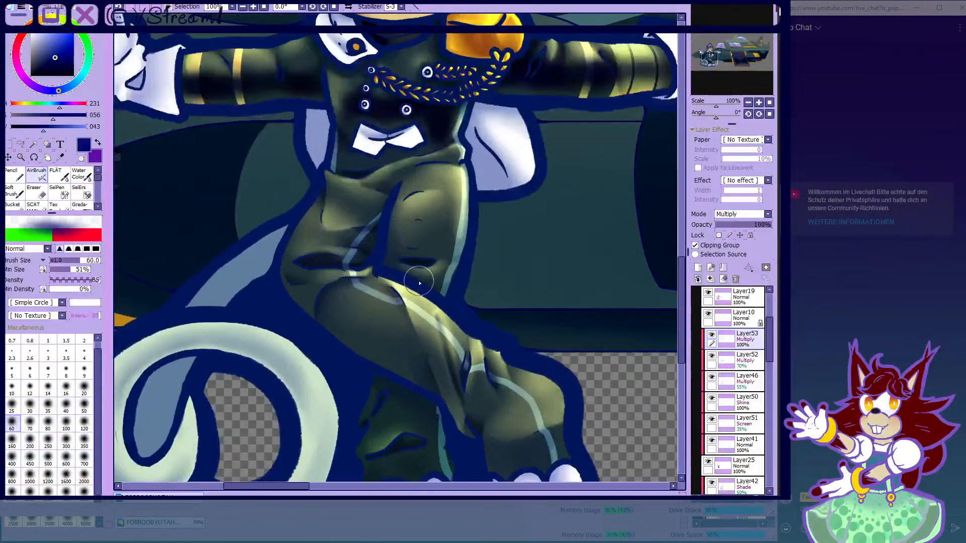
mouse_move(397, 244)
mouse_down()
mouse_move(428, 130)
mouse_move(405, 177)
mouse_move(425, 134)
mouse_move(403, 289)
mouse_move(439, 200)
mouse_move(413, 279)
mouse_move(392, 209)
mouse_move(402, 186)
mouse_move(431, 233)
mouse_up()
scroll(399, 211, down, 4)
scroll(373, 286, up, 1)
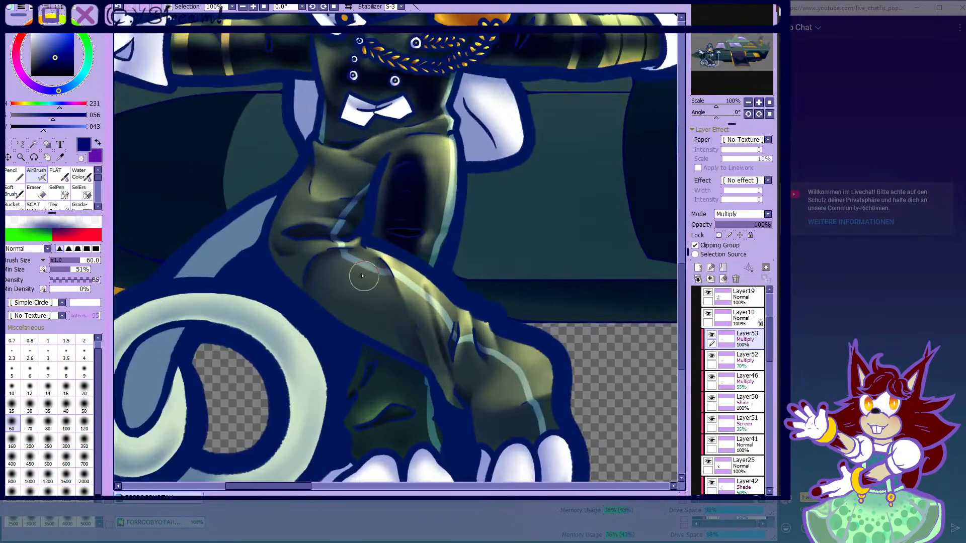
scroll(374, 286, up, 1)
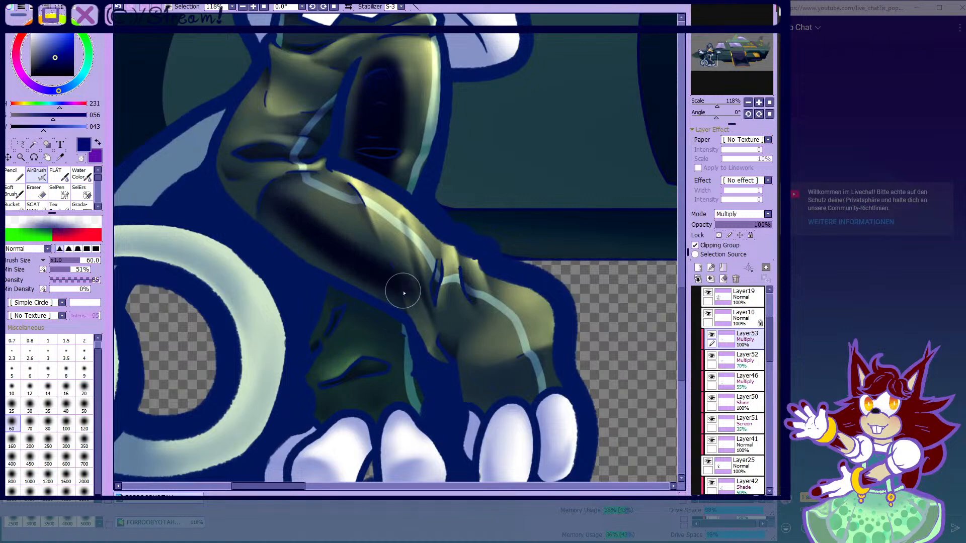
mouse_move(276, 203)
mouse_down()
mouse_move(282, 216)
mouse_move(237, 138)
mouse_up()
scroll(352, 216, down, 9)
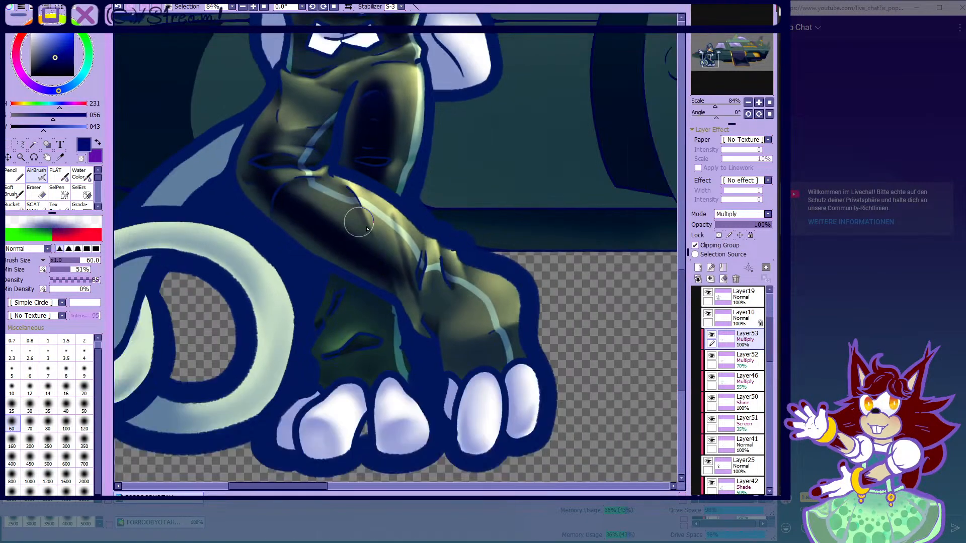
scroll(380, 253, up, 5)
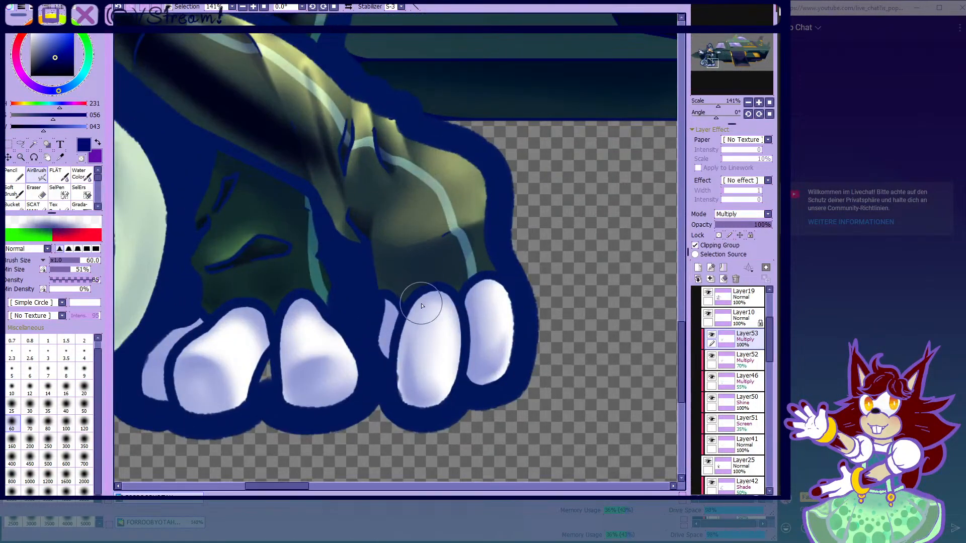
- Shade the front leg's shin from below the knee to the toes in navy, reducing the airbrush size to 40
mouse_move(378, 194)
mouse_down()
mouse_move(371, 211)
mouse_move(325, 156)
mouse_move(366, 204)
mouse_up()
key(bracketleft)
key(bracketleft)
scroll(366, 197, up, 1)
scroll(366, 204, down, 4)
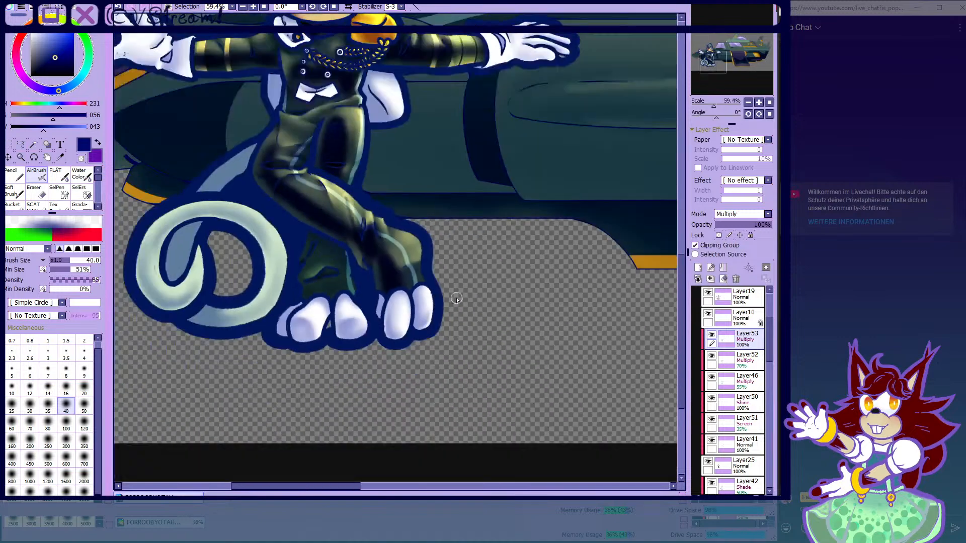
scroll(418, 280, up, 3)
scroll(428, 283, up, 4)
mouse_move(456, 292)
mouse_down()
mouse_move(441, 313)
mouse_move(451, 223)
mouse_move(460, 349)
mouse_move(461, 302)
mouse_up()
- Airbrush a navy shadow at size 40 on the upper part of the rear shin, directly beneath the crossed leg
click(81, 158)
scroll(462, 395, down, 4)
scroll(452, 385, down, 2)
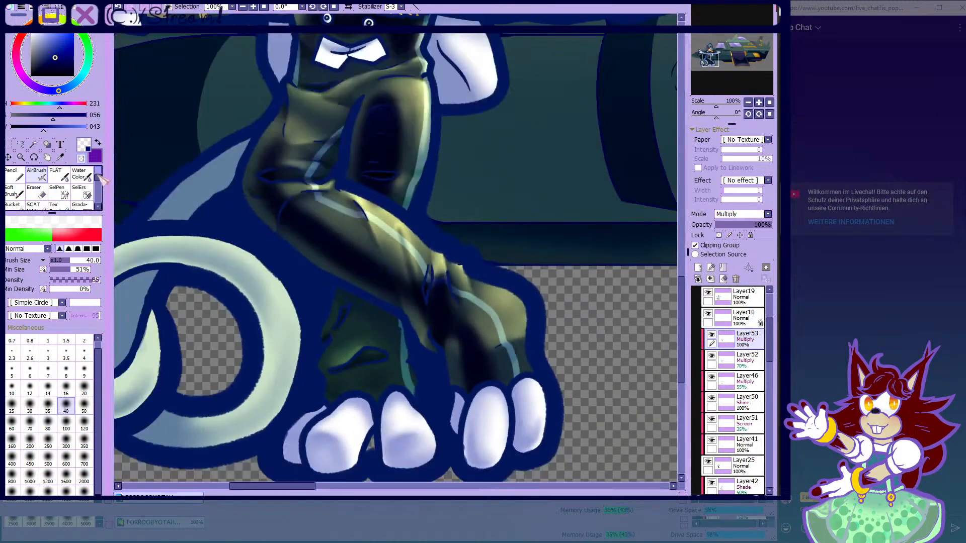
click(81, 159)
scroll(371, 326, up, 4)
drag(340, 361, 346, 356)
mouse_move(375, 321)
mouse_down()
mouse_move(342, 358)
mouse_move(439, 334)
mouse_move(445, 318)
mouse_move(351, 290)
mouse_up()
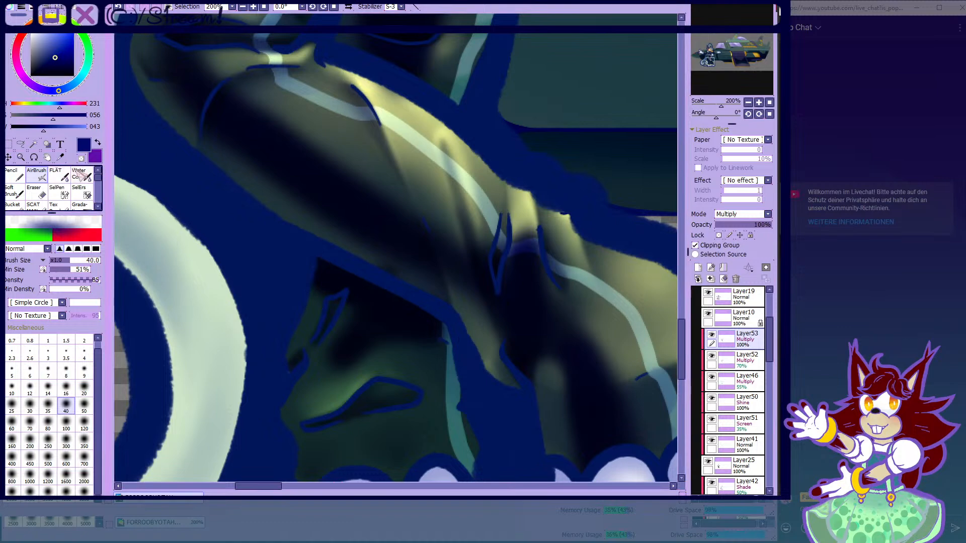
click(81, 158)
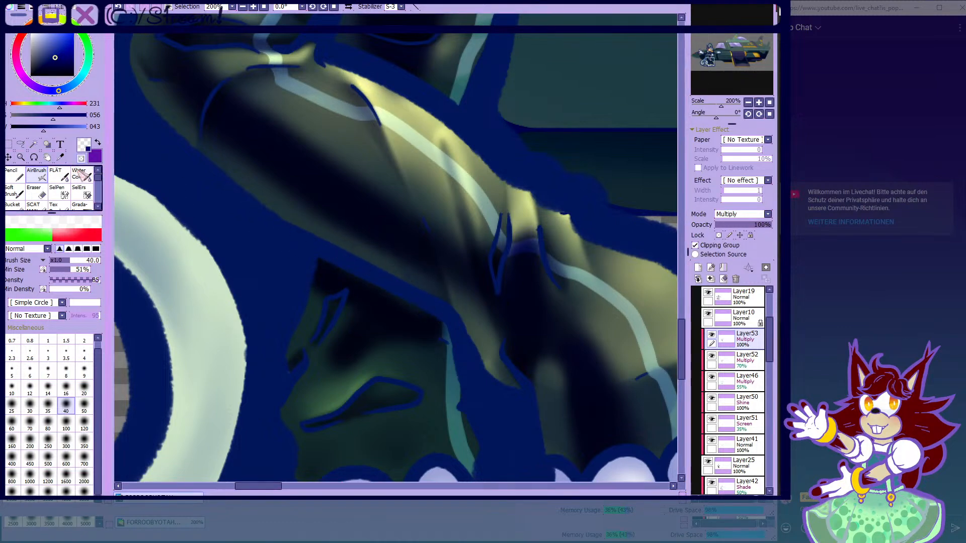
click(81, 158)
- Extend the navy shadow at size 40 across the rest of the rear shin, around its folds and side stripe
scroll(428, 315, down, 4)
scroll(410, 295, up, 3)
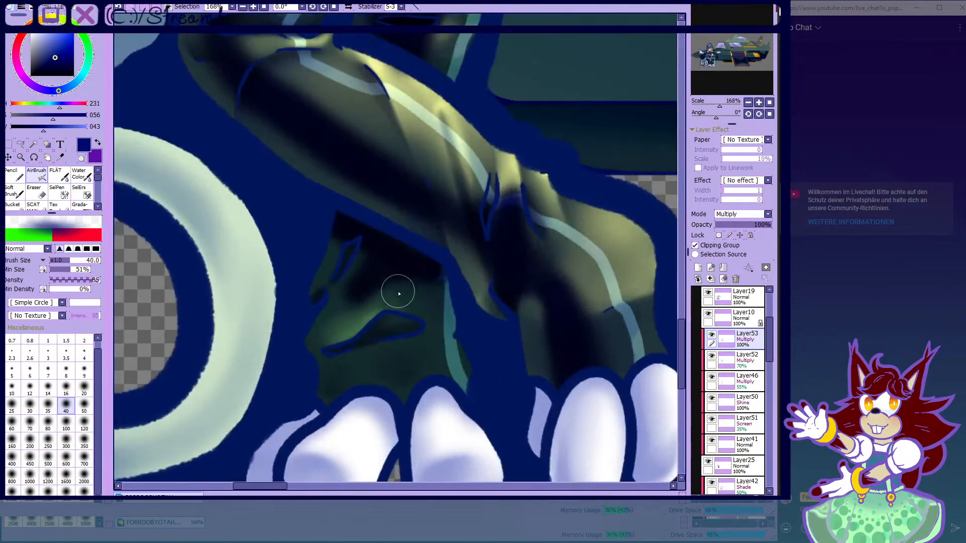
scroll(437, 274, up, 1)
scroll(448, 291, down, 2)
scroll(429, 338, up, 1)
drag(470, 317, 371, 345)
mouse_move(477, 336)
mouse_down()
mouse_move(485, 334)
mouse_move(475, 325)
mouse_up()
scroll(472, 289, down, 1)
scroll(472, 290, down, 3)
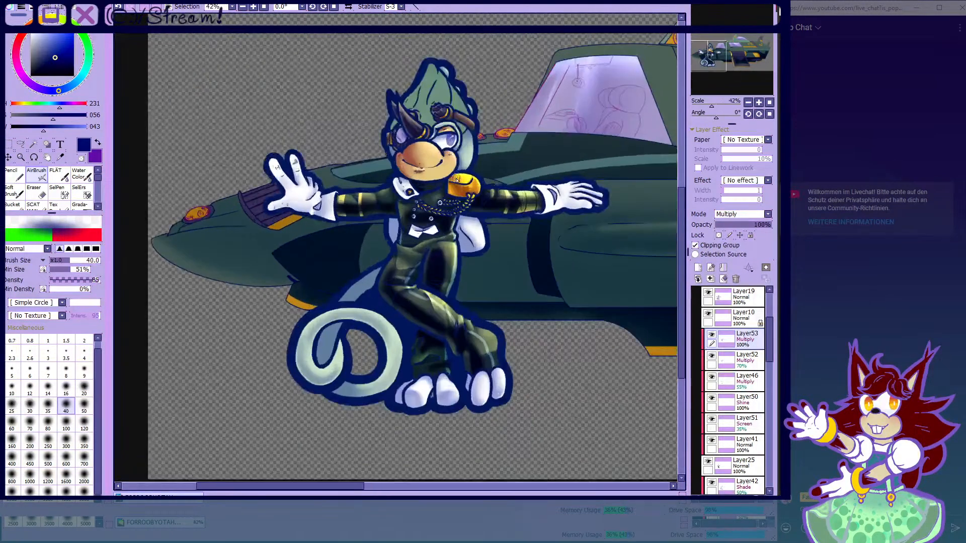
- Airbrush navy shadows at size 40 into the trouser folds at the hip and on the jacket below the bow
scroll(382, 289, up, 2)
scroll(378, 288, up, 3)
scroll(402, 290, down, 3)
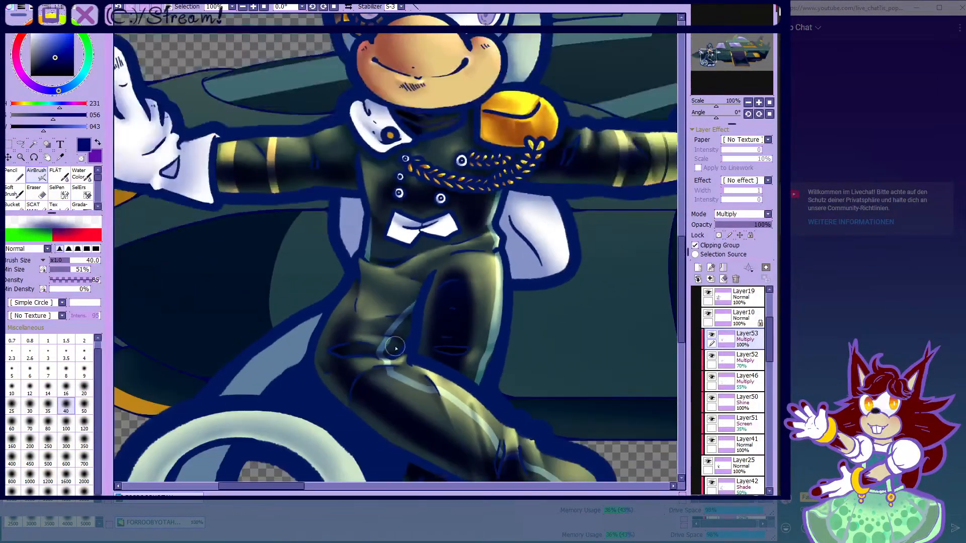
scroll(385, 327, up, 5)
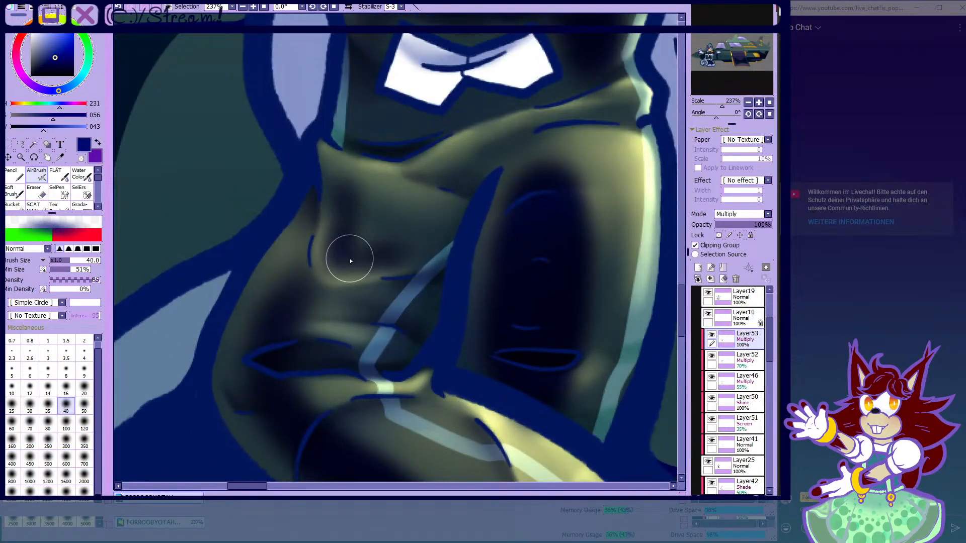
scroll(342, 172, down, 4)
scroll(334, 275, up, 4)
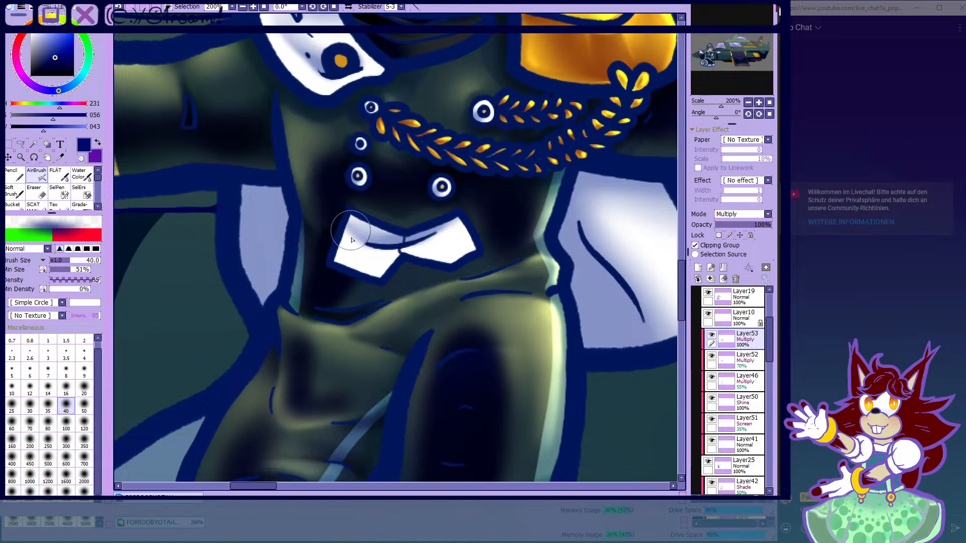
- Deepen the navy shadow at size 40 on the upper jacket, beneath the white collar and around the buttons
scroll(370, 199, down, 4)
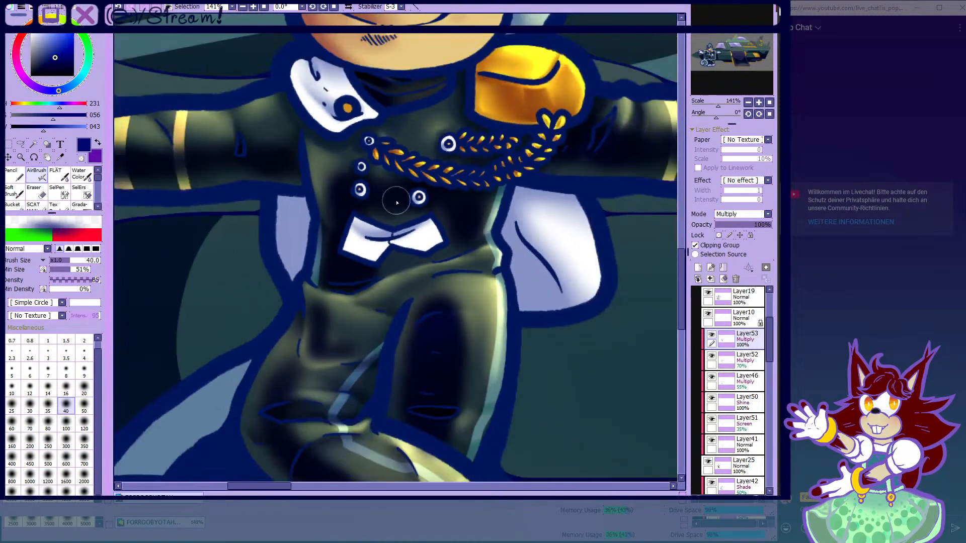
scroll(451, 164, up, 6)
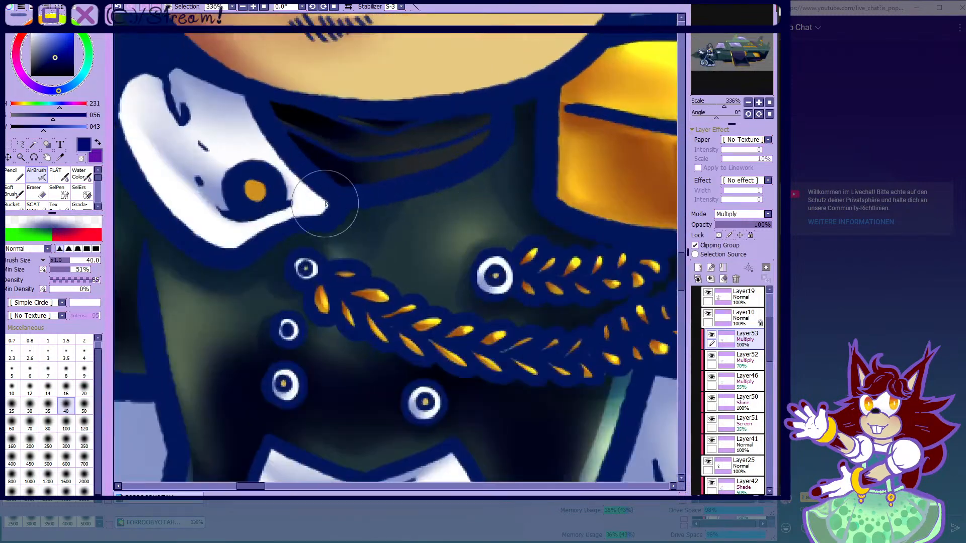
scroll(513, 173, down, 5)
scroll(513, 173, down, 3)
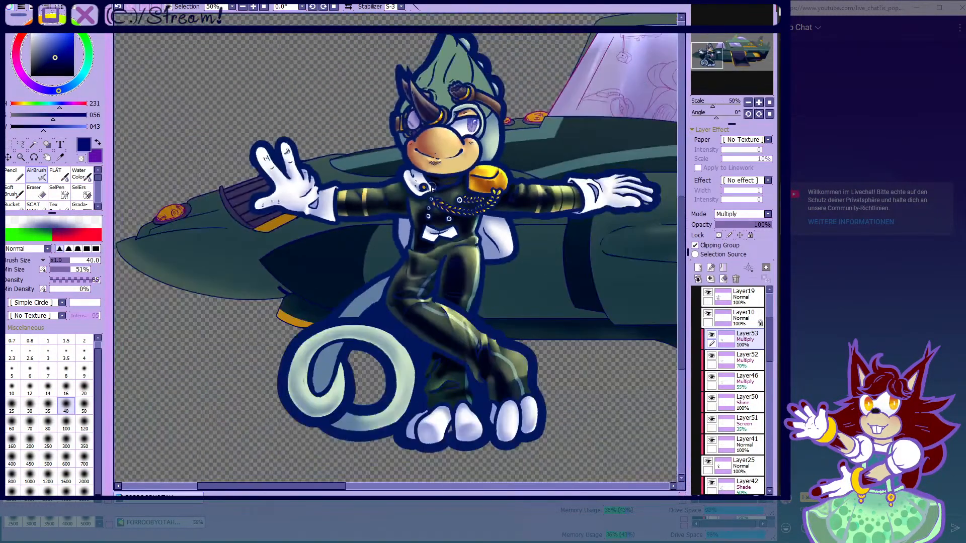
scroll(368, 190, up, 4)
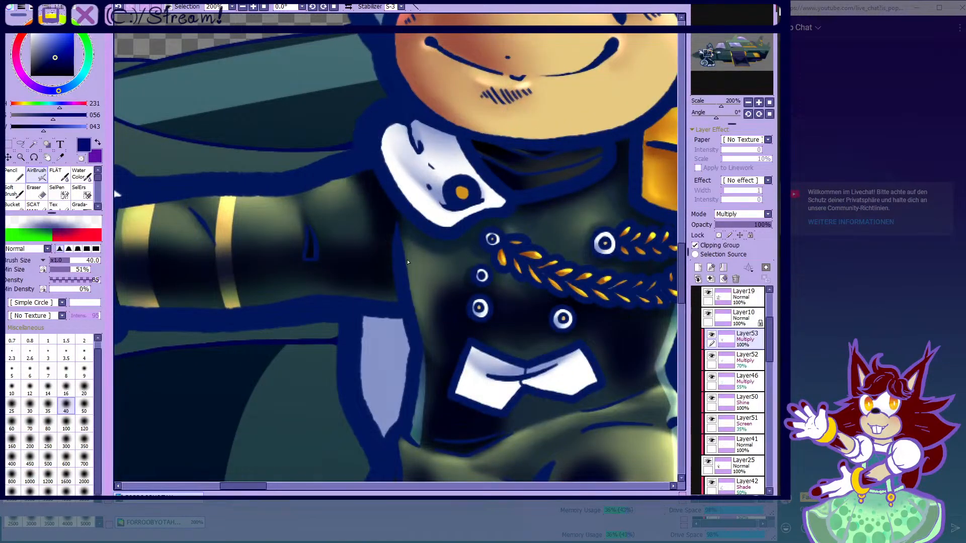
- Set the opacity of Layer53 to 65%
scroll(486, 274, down, 4)
scroll(486, 274, up, 1)
click(737, 225)
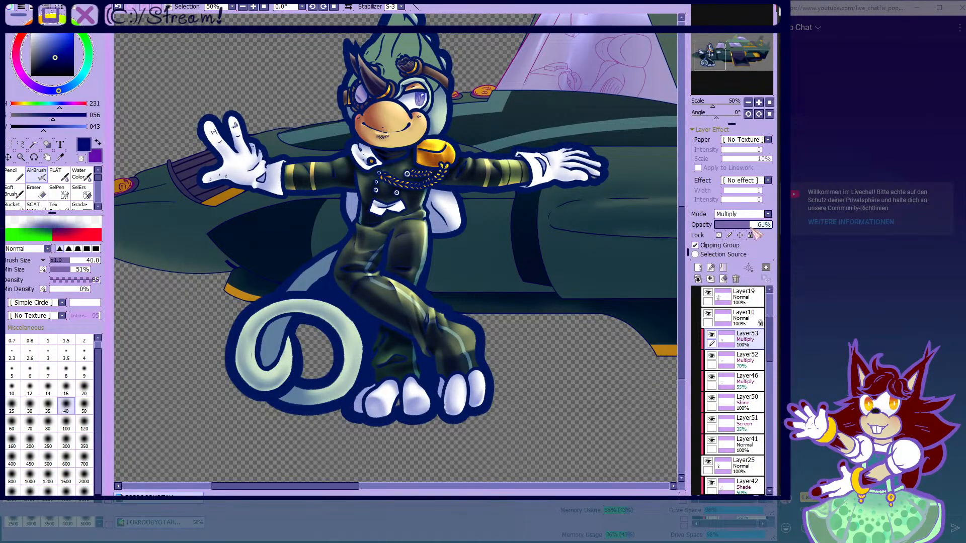
- Blend the shadows on the knee and front thigh using the Water Color brush at size 60
scroll(379, 300, up, 4)
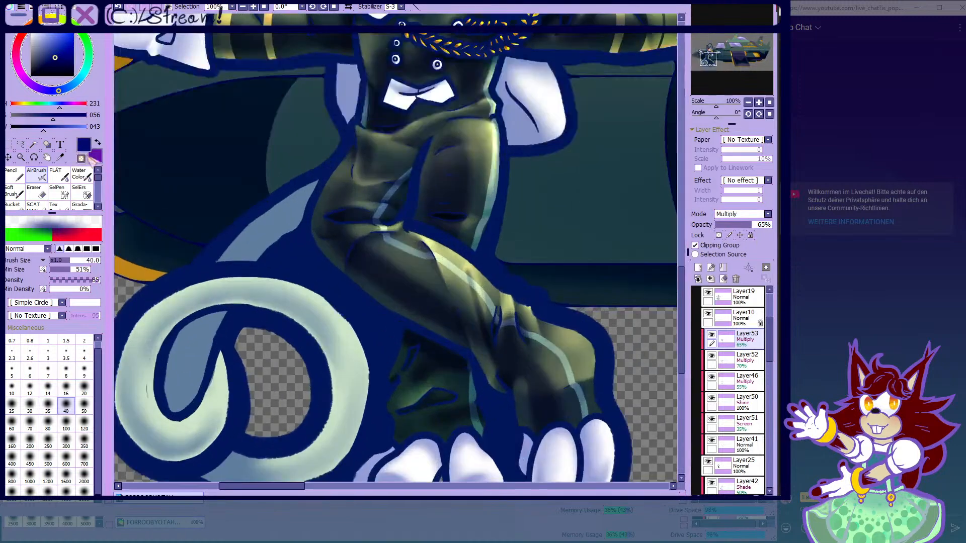
click(82, 175)
scroll(317, 303, up, 3)
key(bracketright)
key(bracketright)
key(bracketright)
key(bracketright)
scroll(363, 210, down, 1)
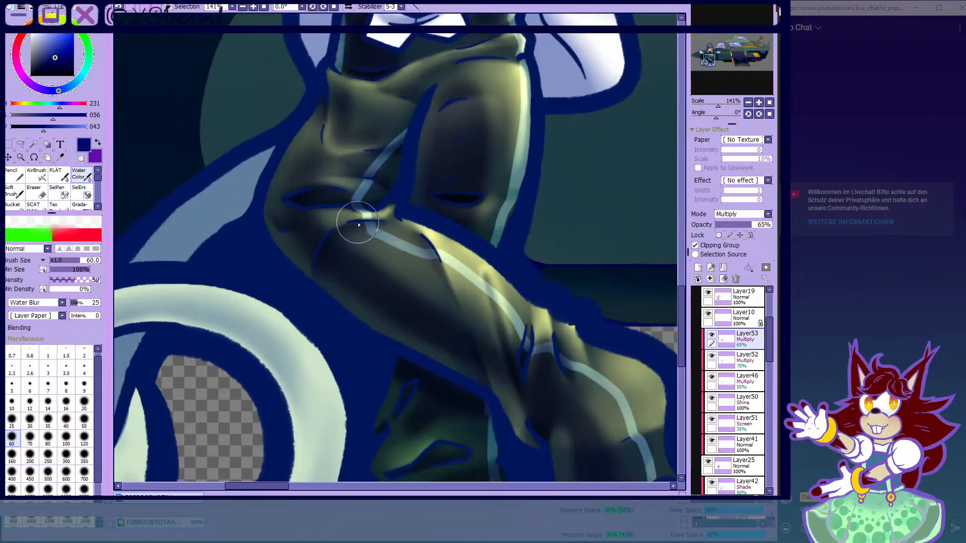
scroll(361, 210, up, 1)
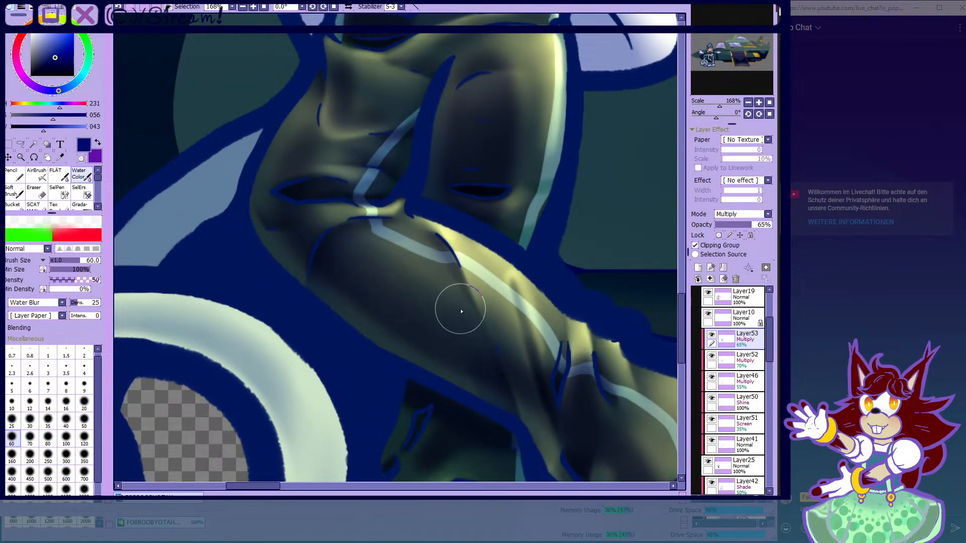
- Blend the shadows on the front shin, the hip folds and the rear thigh using the size 60 Water Color brush
scroll(422, 304, down, 1)
scroll(462, 303, up, 1)
scroll(461, 303, down, 2)
scroll(409, 312, up, 1)
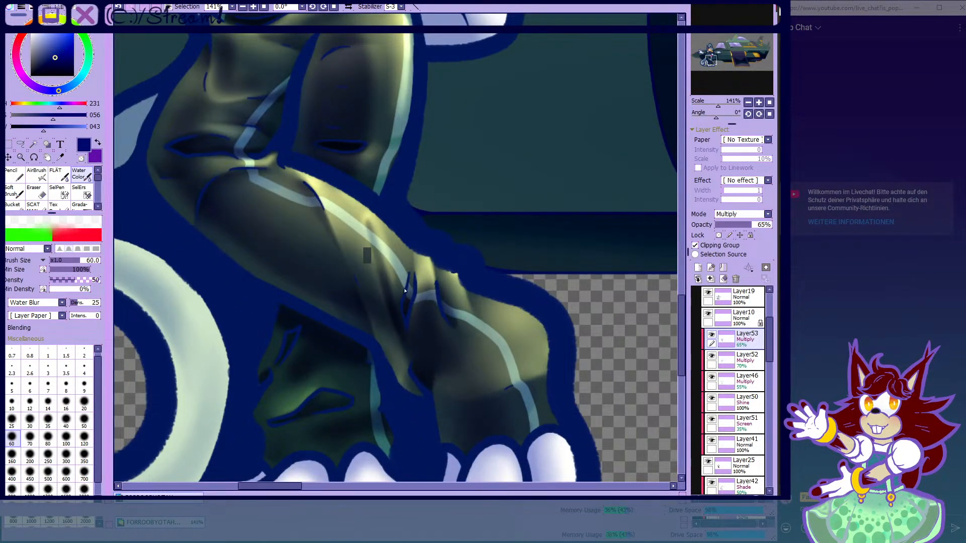
scroll(405, 290, down, 3)
scroll(334, 287, up, 3)
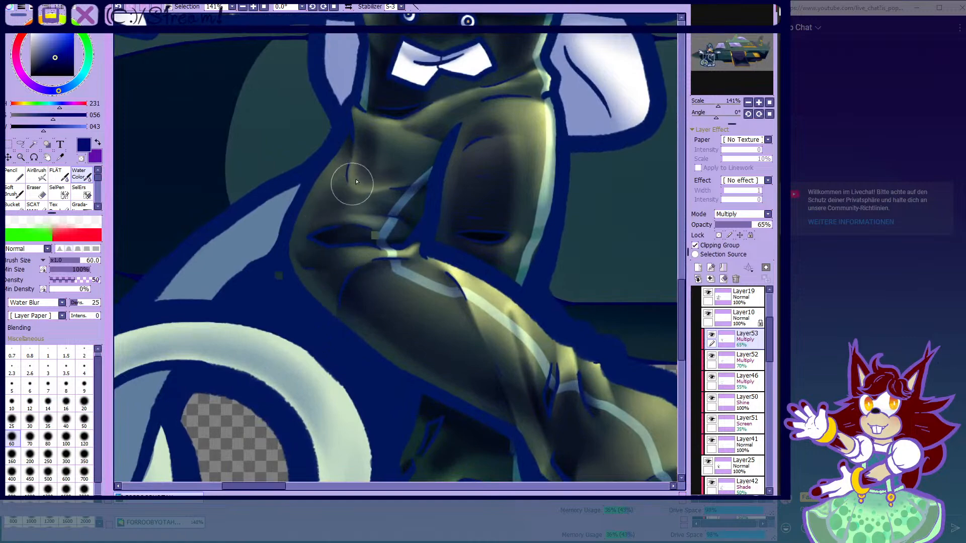
scroll(347, 195, down, 2)
scroll(431, 211, up, 1)
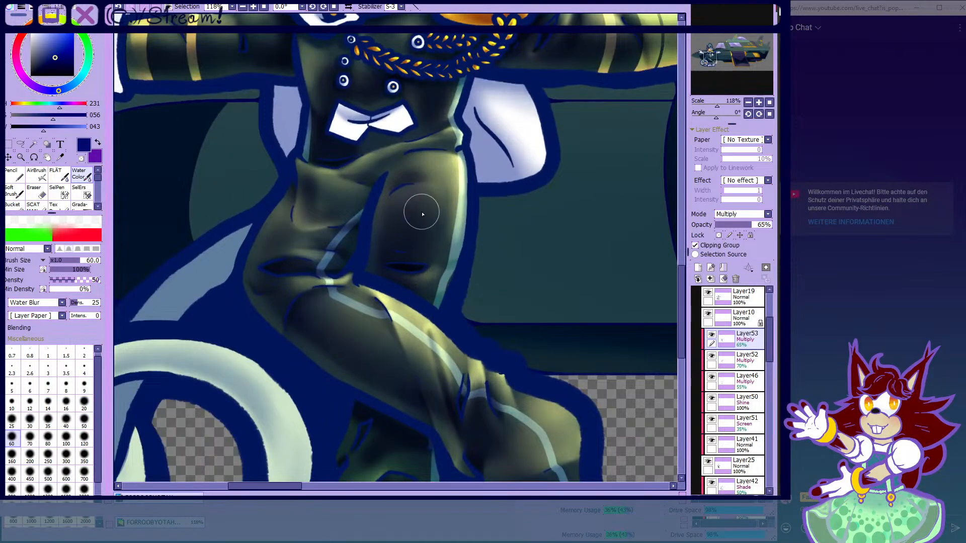
- Blend the shadow along the sleeve beside the gold epaulette using the size 60 Water Color brush
scroll(416, 184, down, 3)
scroll(386, 217, up, 2)
scroll(386, 217, down, 1)
scroll(459, 173, up, 4)
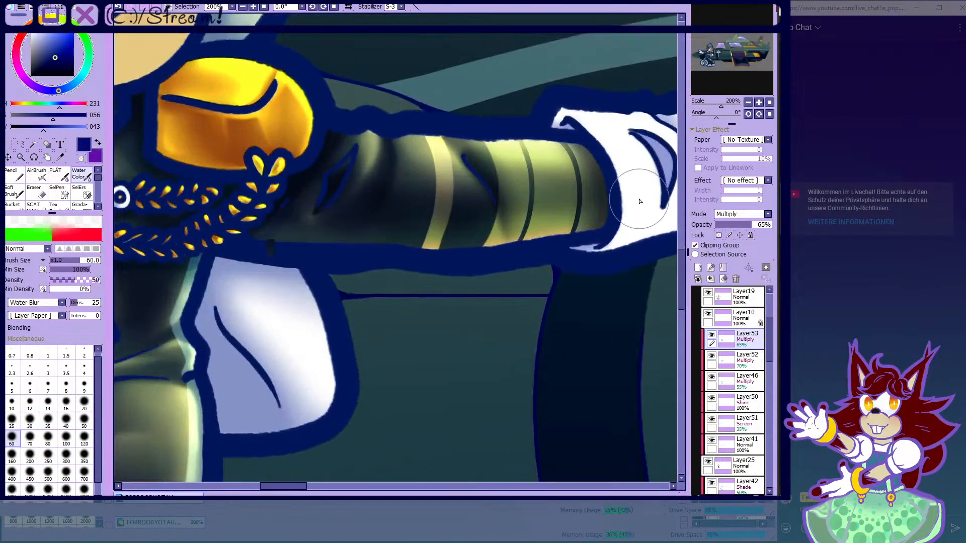
- Move Layer53 below Layer51 in the layer stack, directly above Layer41
scroll(633, 196, down, 5)
scroll(529, 203, up, 1)
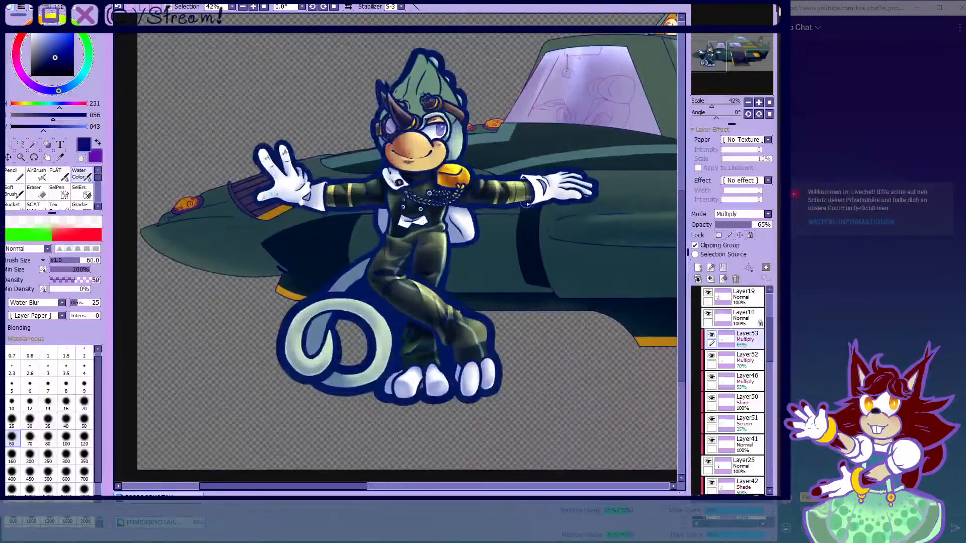
drag(732, 341, 735, 425)
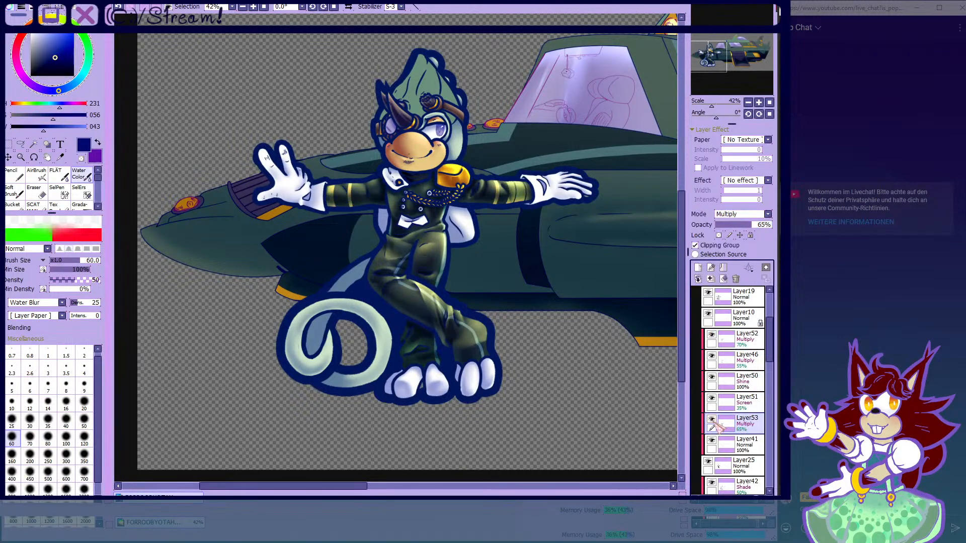
- Compare the whole uniform with the Layer53 shadows hidden and shown
click(713, 422)
click(714, 422)
click(713, 422)
click(713, 422)
click(713, 422)
click(713, 422)
click(713, 423)
click(713, 423)
click(713, 422)
click(713, 422)
click(713, 422)
click(713, 423)
click(713, 422)
click(713, 422)
click(713, 423)
click(713, 422)
click(713, 421)
click(713, 421)
click(714, 422)
click(713, 422)
- Lighten the shadow around the dark crease on the rear thigh with a transparent airbrush at size 20
scroll(436, 278, up, 10)
click(40, 177)
click(81, 158)
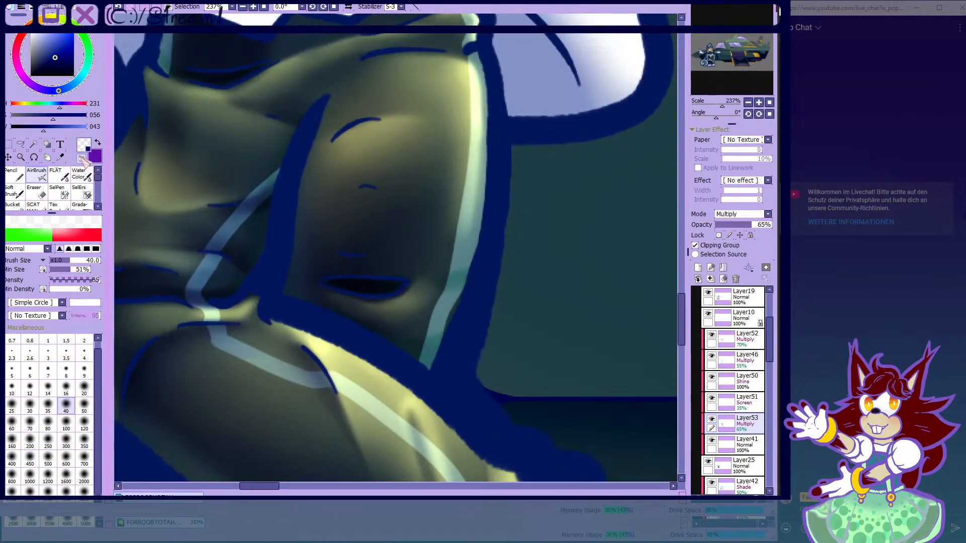
scroll(336, 314, up, 1)
key(bracketleft)
key(bracketleft)
key(bracketleft)
key(bracketleft)
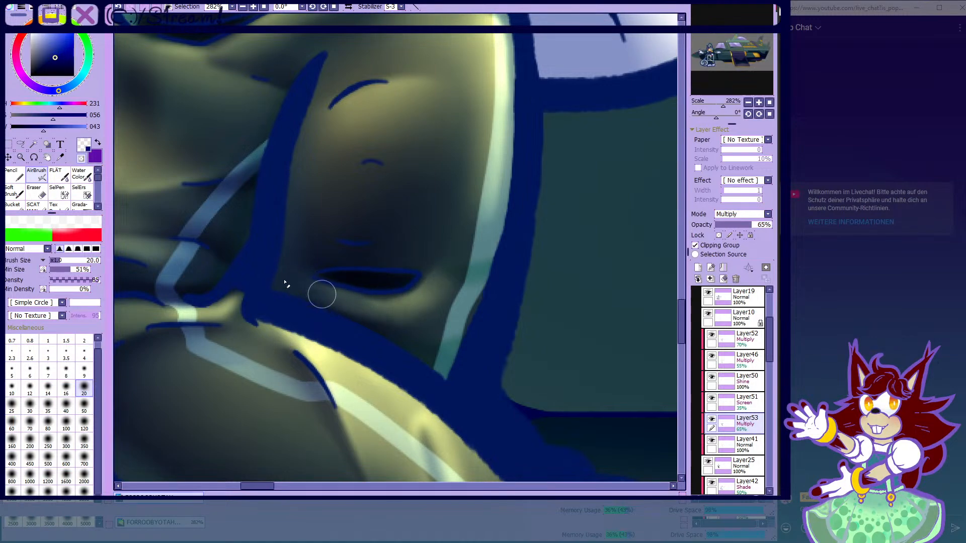
- Compare the retouched trousers with Layer53 toggled off and on, and examine the lower legs up close
scroll(304, 292, down, 11)
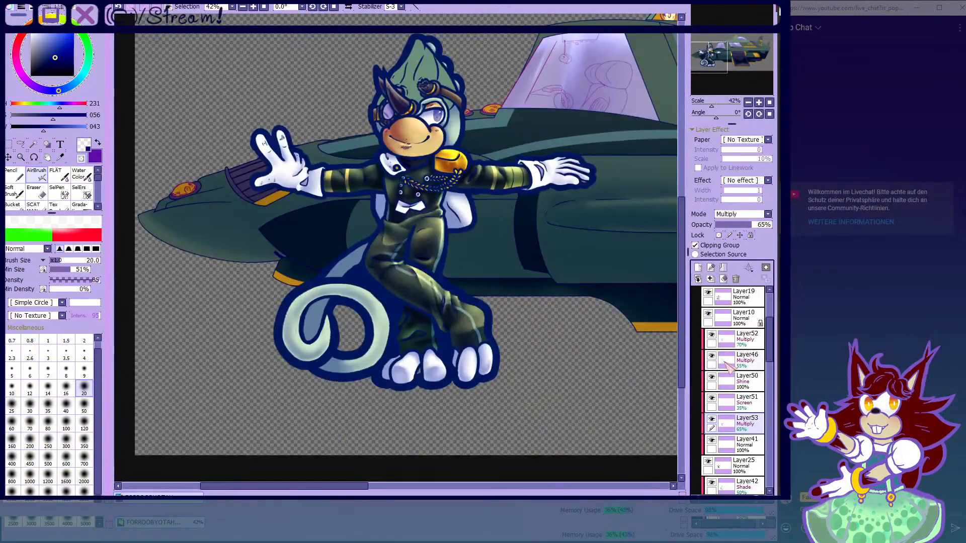
click(711, 419)
click(712, 419)
click(711, 419)
click(712, 420)
click(711, 420)
click(712, 419)
click(711, 420)
click(711, 420)
click(712, 420)
click(711, 420)
scroll(495, 347, up, 11)
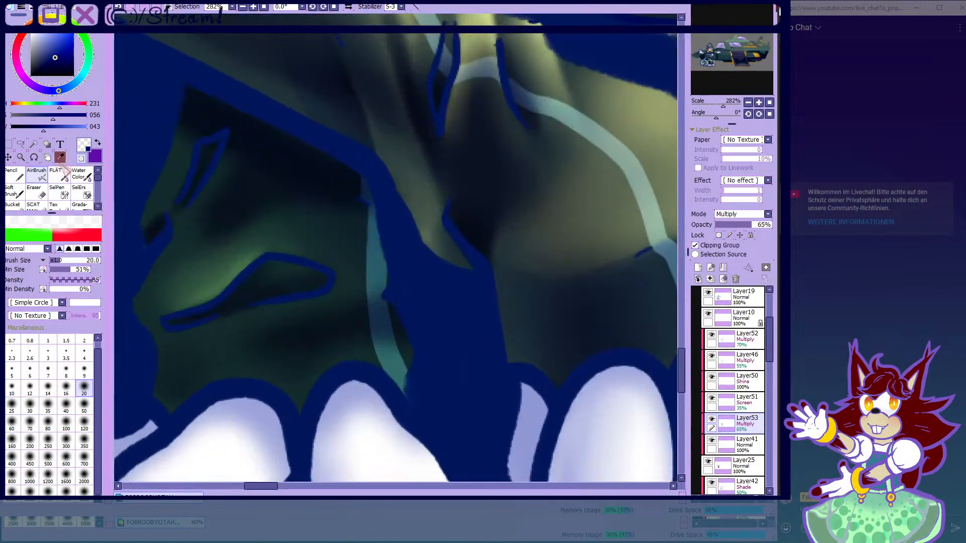
click(82, 158)
click(82, 158)
click(80, 174)
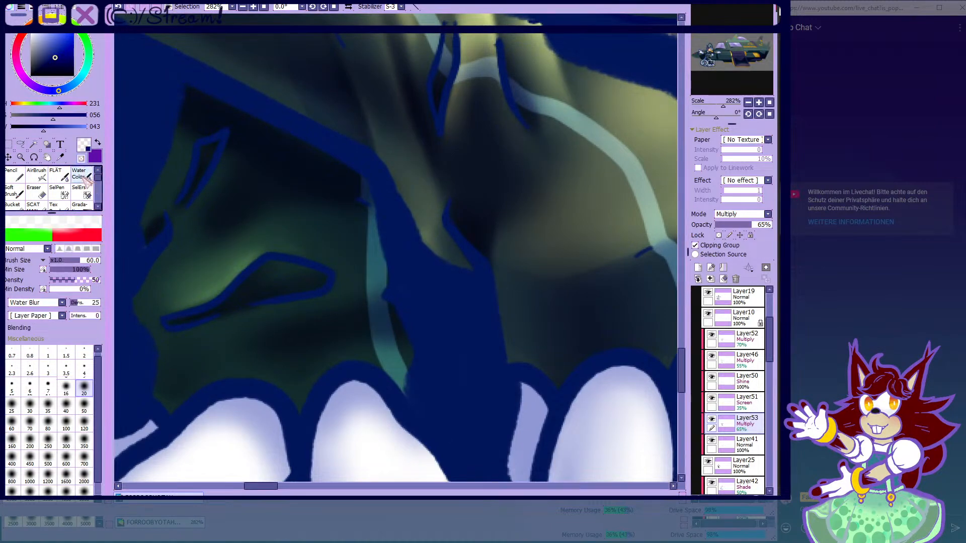
click(36, 173)
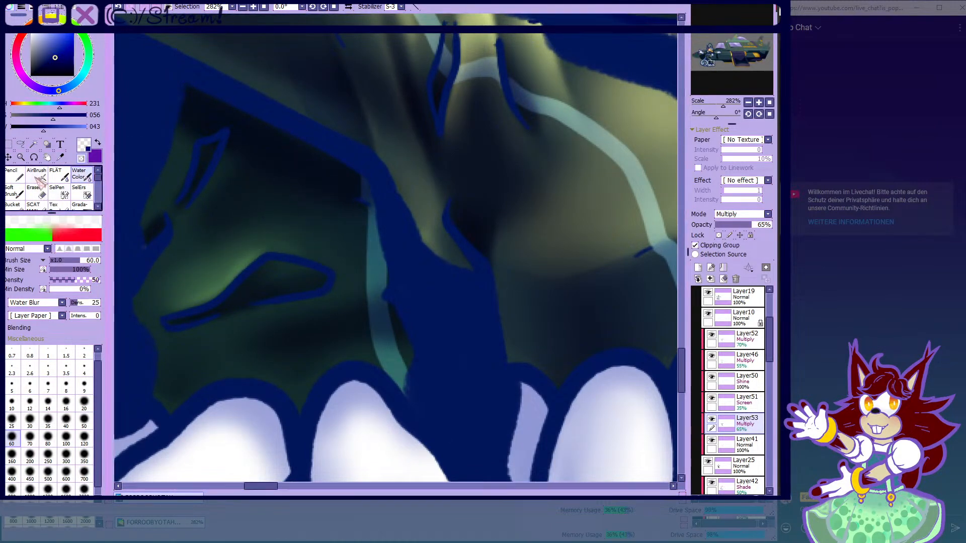
click(81, 158)
scroll(509, 287, down, 10)
scroll(472, 207, up, 2)
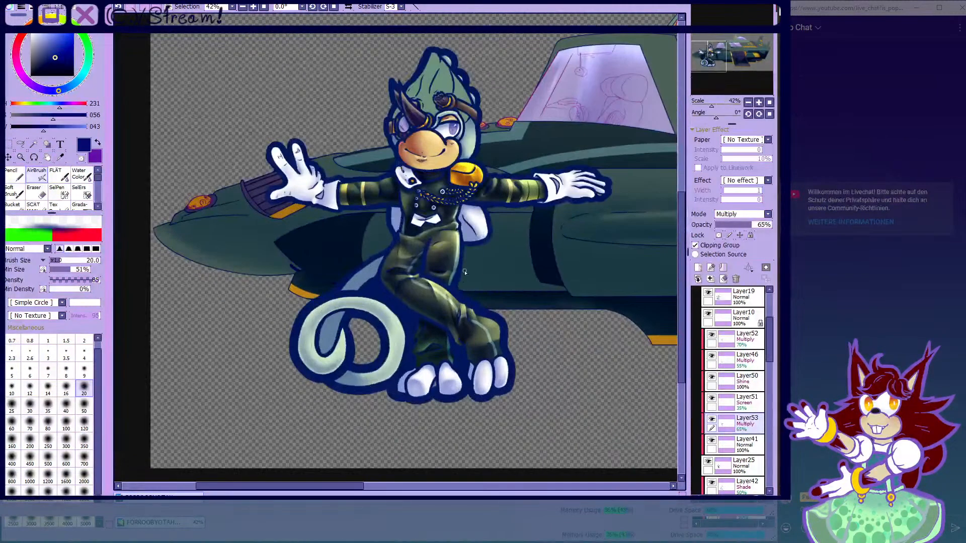
scroll(471, 207, up, 2)
- Lock Layer53's transparency and recolour its shadows in saturated dark blue (231, 100, 56) with the Pencil at size 600
drag(744, 230, 744, 230)
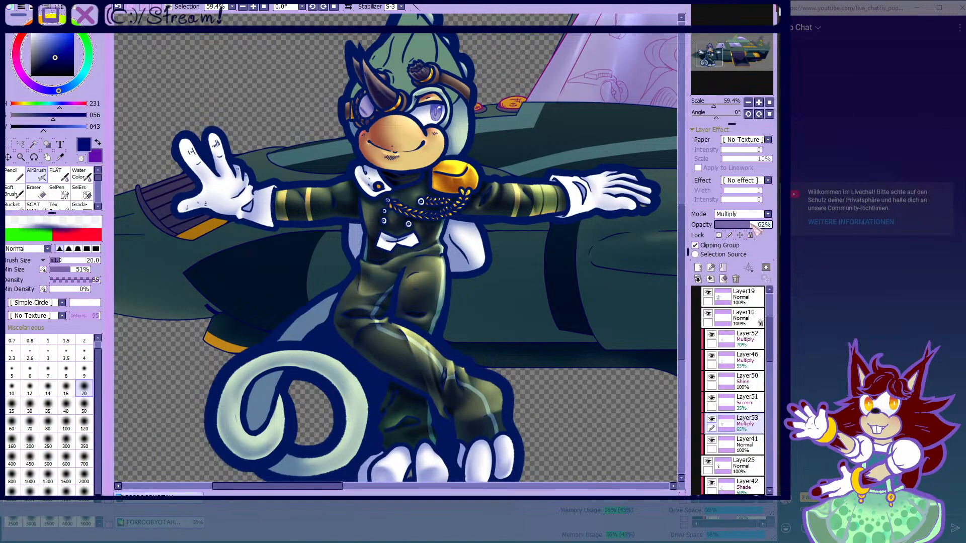
click(719, 235)
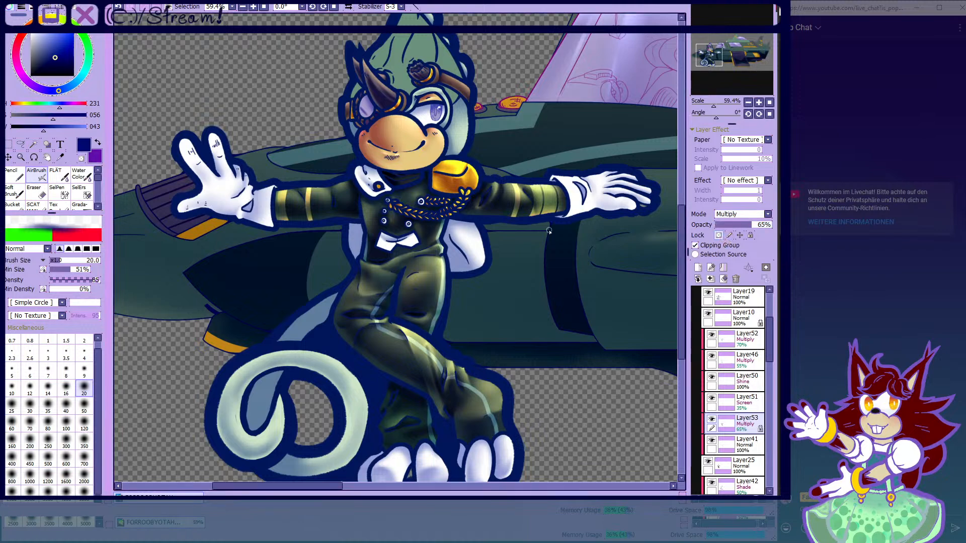
click(15, 175)
scroll(65, 465, down, 5)
click(66, 465)
drag(60, 45, 74, 52)
scroll(452, 282, down, 2)
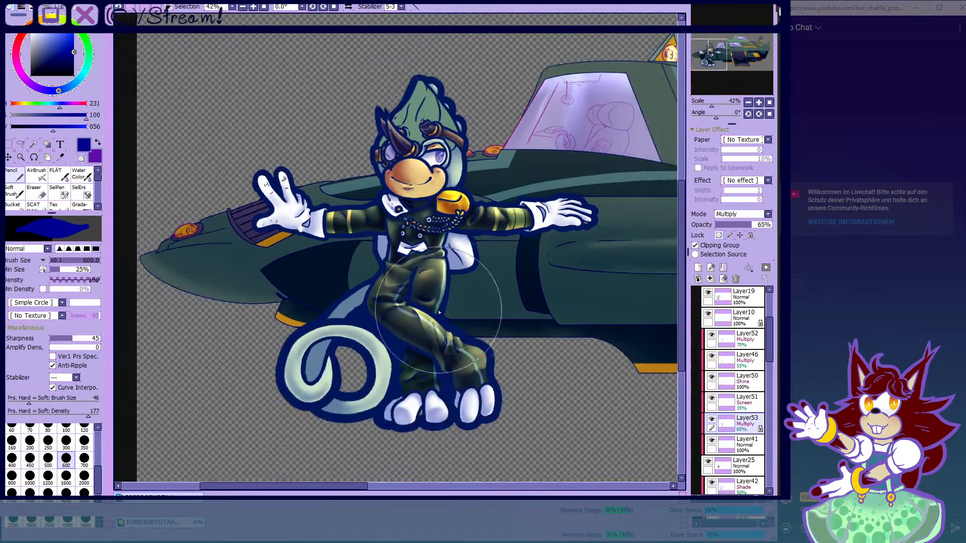
scroll(553, 281, up, 2)
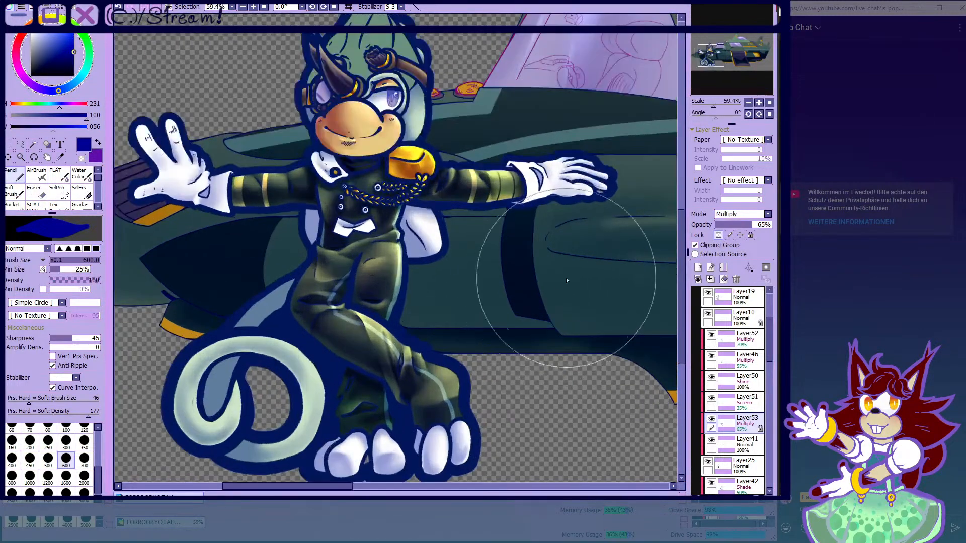
- Compare the whole uniform with the recoloured Layer53 shadows hidden and shown
click(711, 419)
click(711, 419)
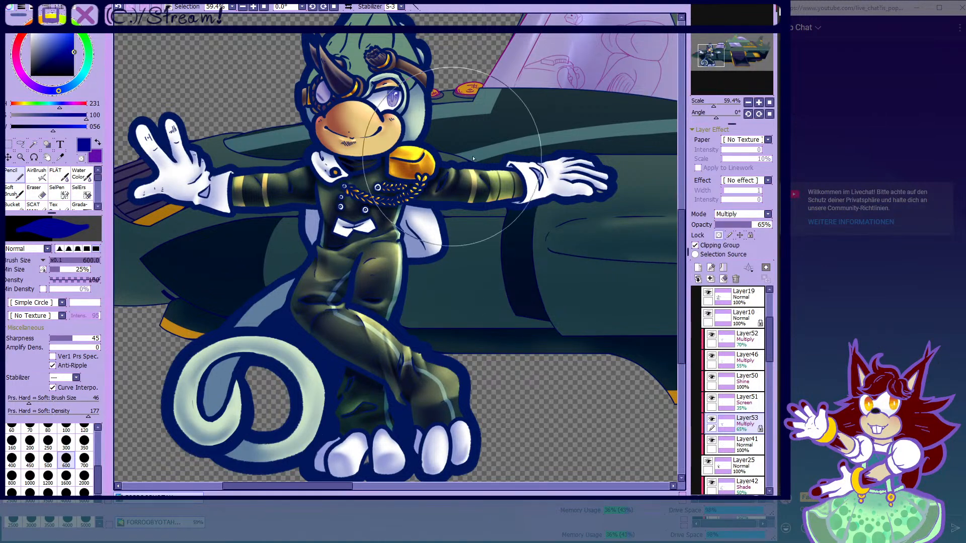
scroll(415, 201, down, 1)
scroll(415, 201, down, 3)
scroll(355, 194, up, 3)
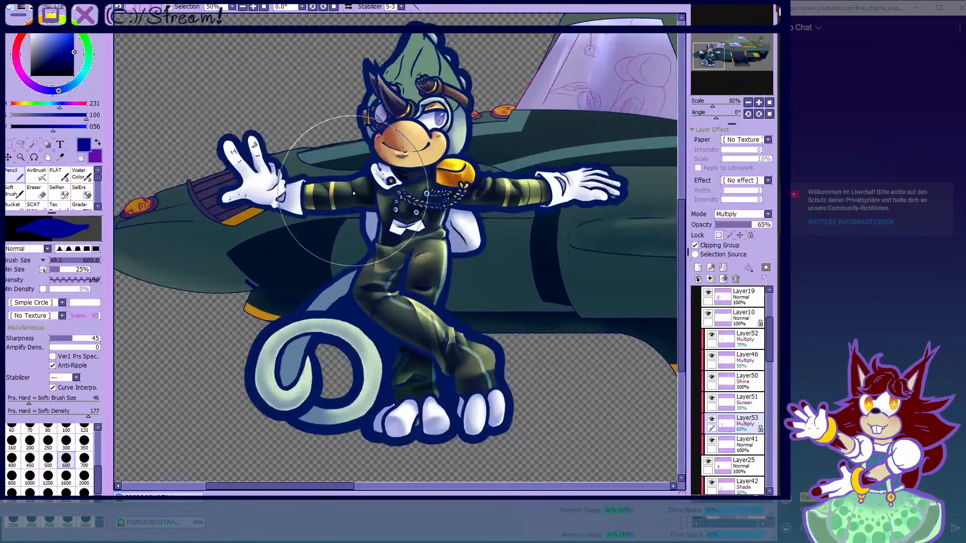
click(712, 418)
click(712, 418)
click(712, 418)
click(712, 419)
click(712, 419)
click(712, 419)
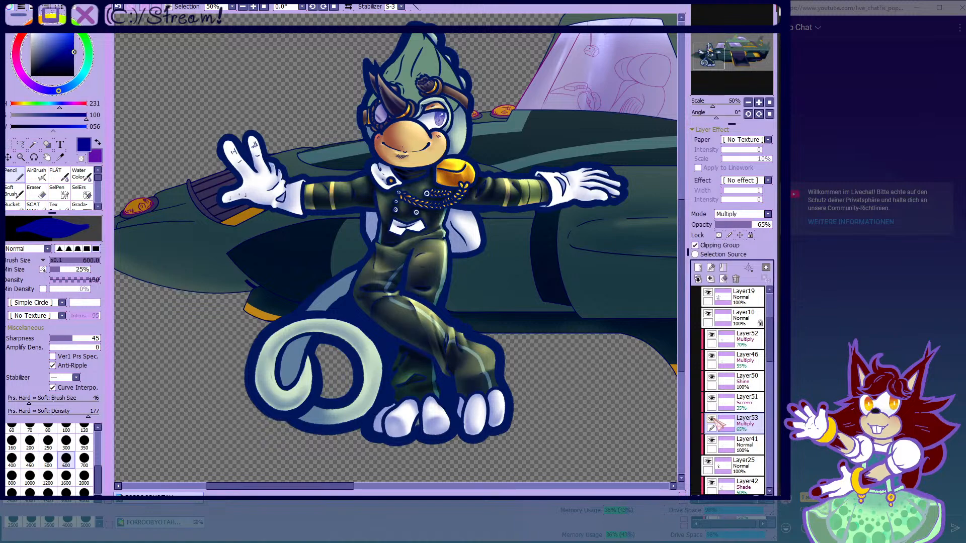
key(c)
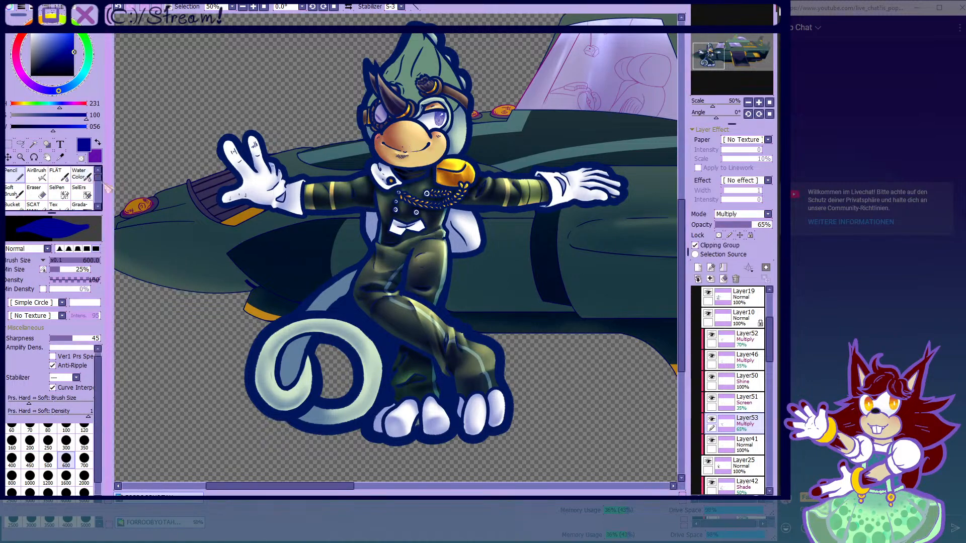
scroll(308, 185, up, 7)
scroll(321, 221, down, 3)
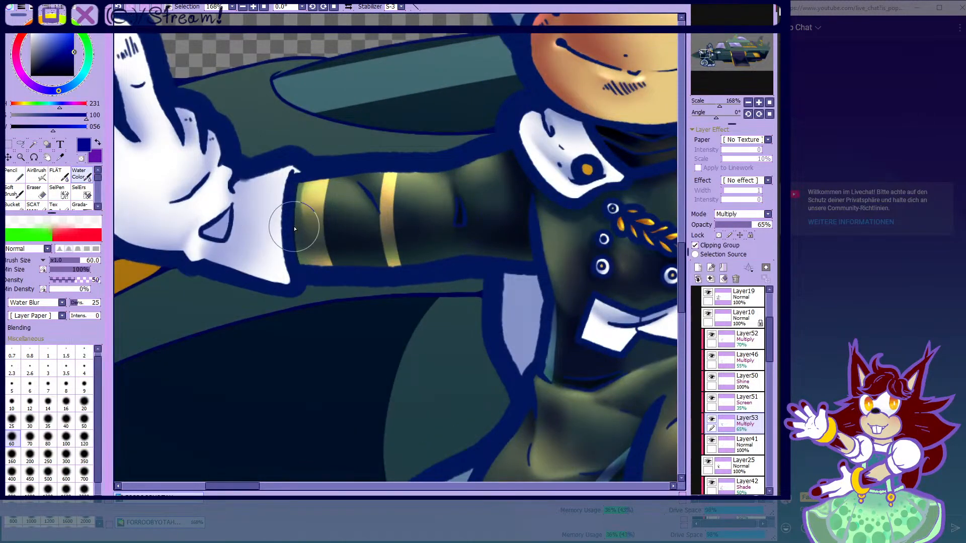
scroll(296, 205, down, 4)
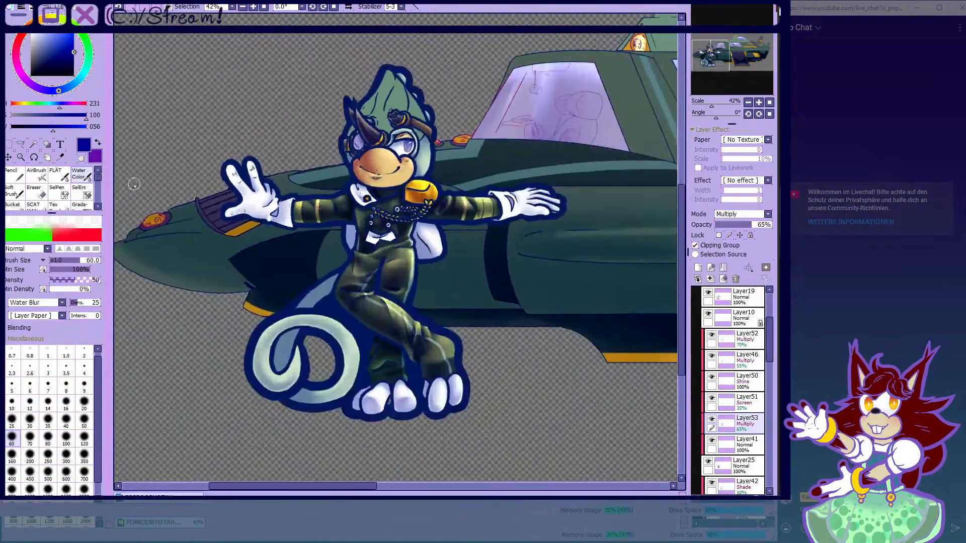
click(35, 178)
scroll(411, 238, up, 1)
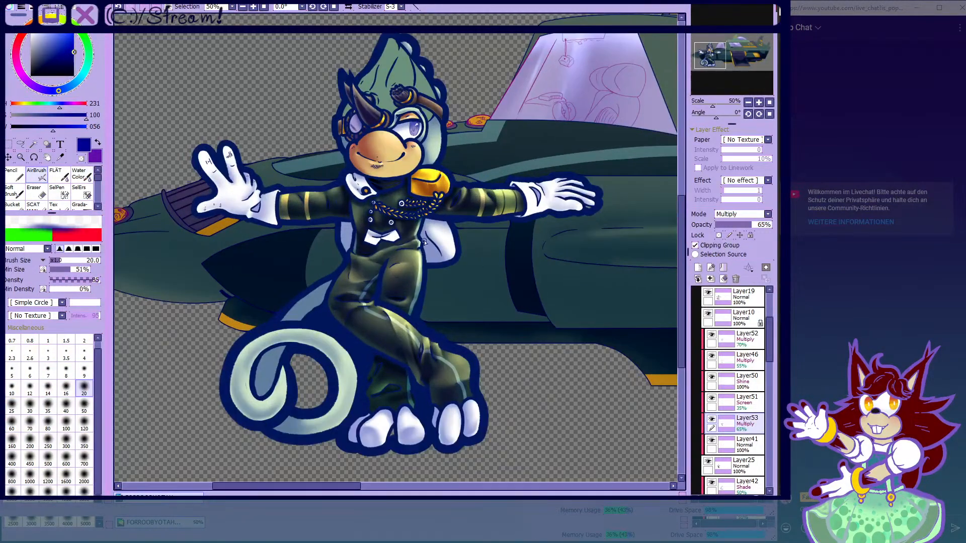
- Check what the uniform's shading layers and the Layer25 base contribute by hiding and showing them
scroll(727, 362, down, 3)
click(715, 359)
click(709, 355)
click(708, 356)
click(709, 355)
click(709, 355)
scroll(709, 355, up, 2)
scroll(713, 359, up, 1)
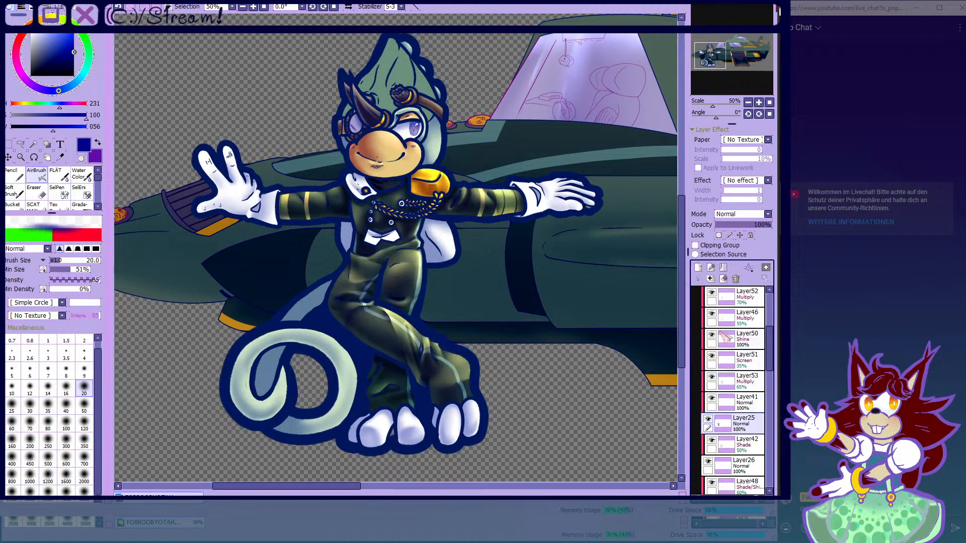
click(708, 419)
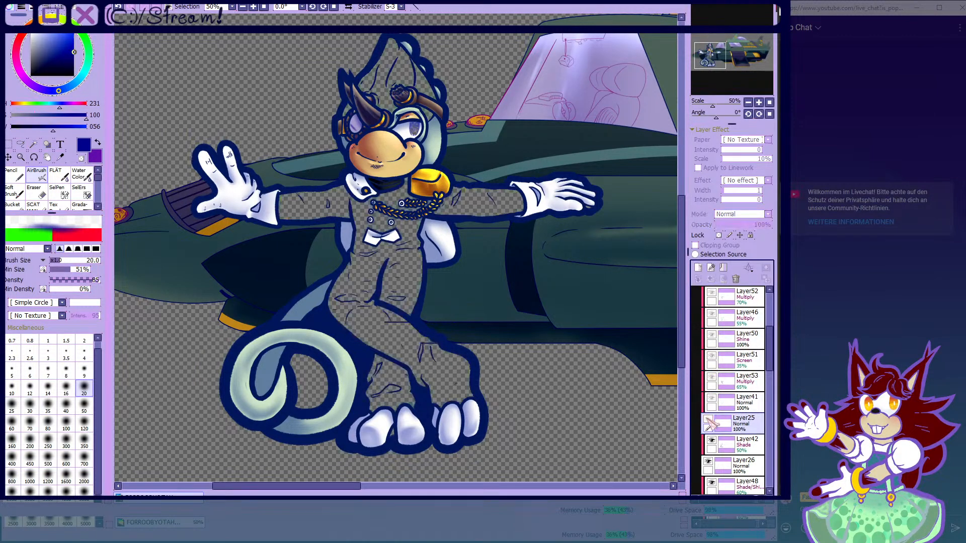
click(707, 419)
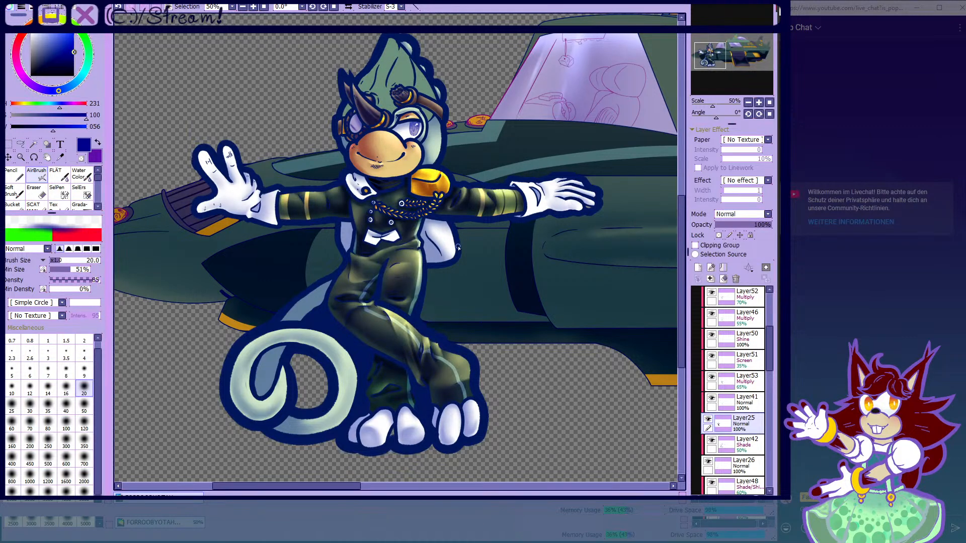
- Select Layer53 and inspect the pilot's head up close with that layer hidden and shown
scroll(405, 65, up, 7)
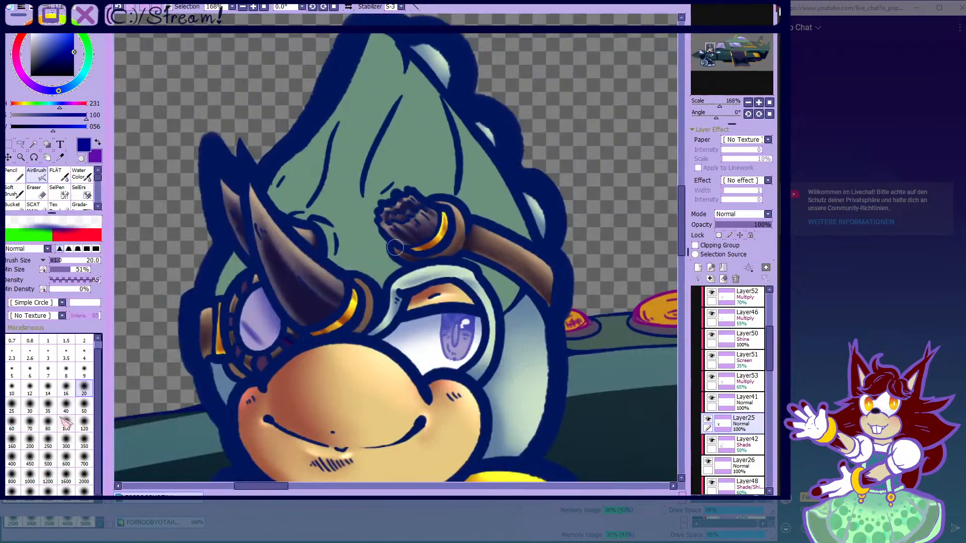
click(722, 407)
click(719, 380)
click(710, 377)
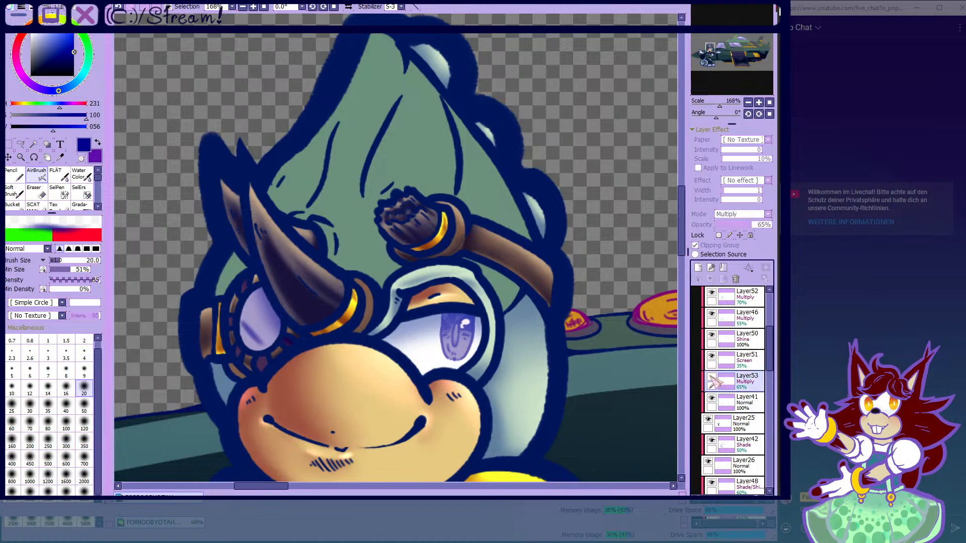
click(710, 377)
- Show the character reference sheet on Layer2 and select that layer for drawing with the Pencil at size 12
scroll(455, 266, down, 4)
scroll(744, 367, up, 3)
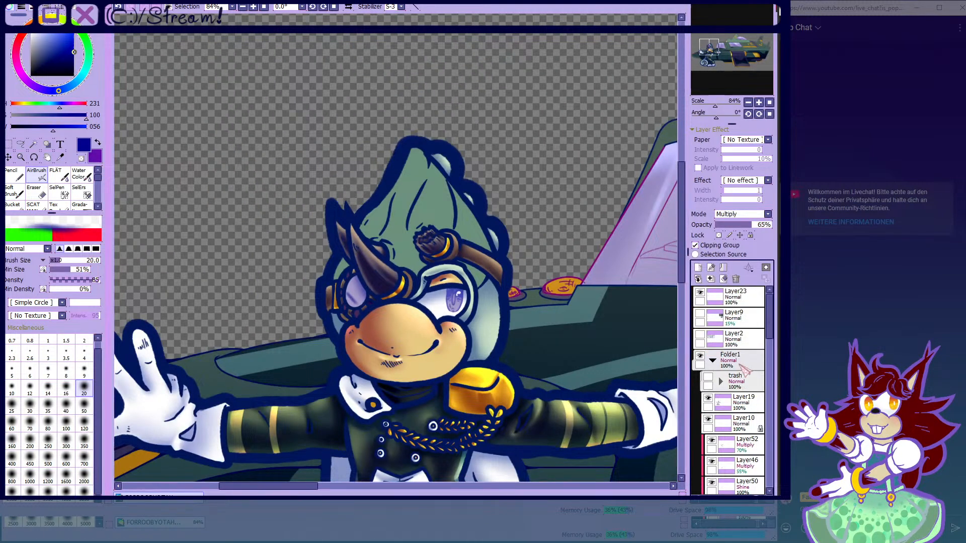
click(699, 335)
scroll(370, 99, up, 4)
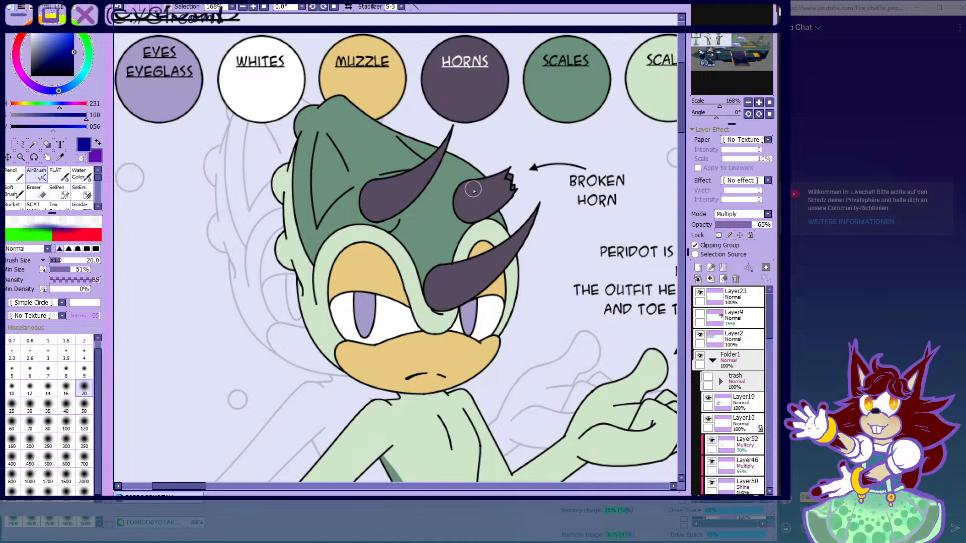
scroll(358, 182, up, 2)
click(21, 180)
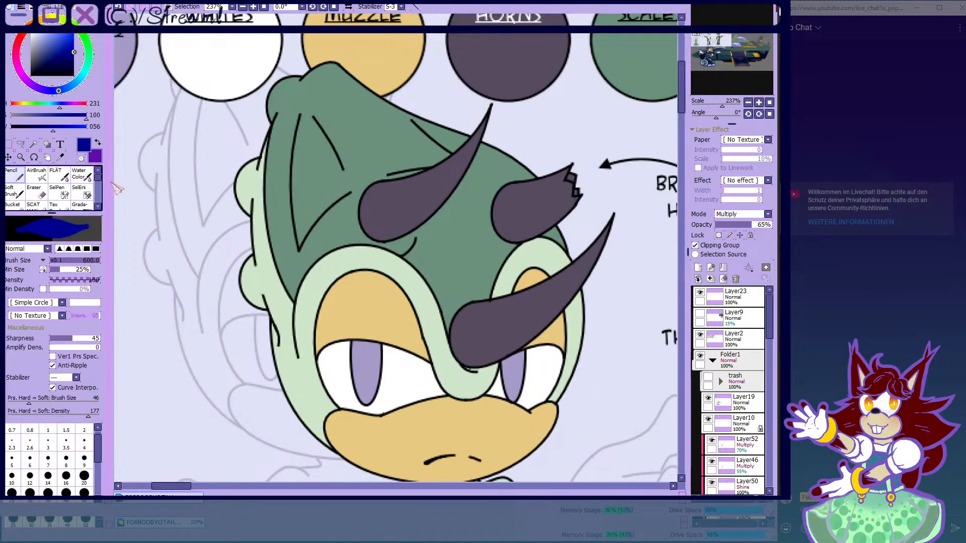
click(29, 476)
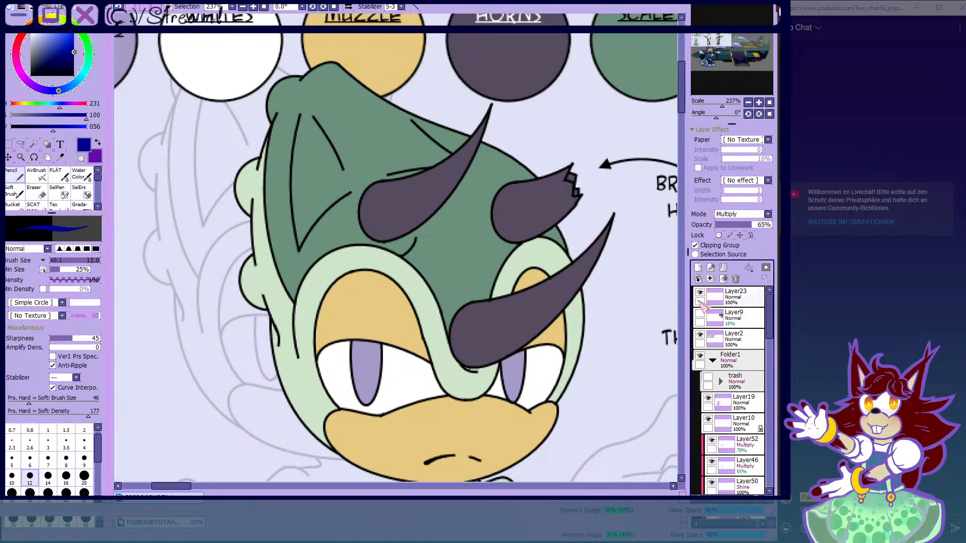
click(739, 339)
scroll(305, 203, down, 3)
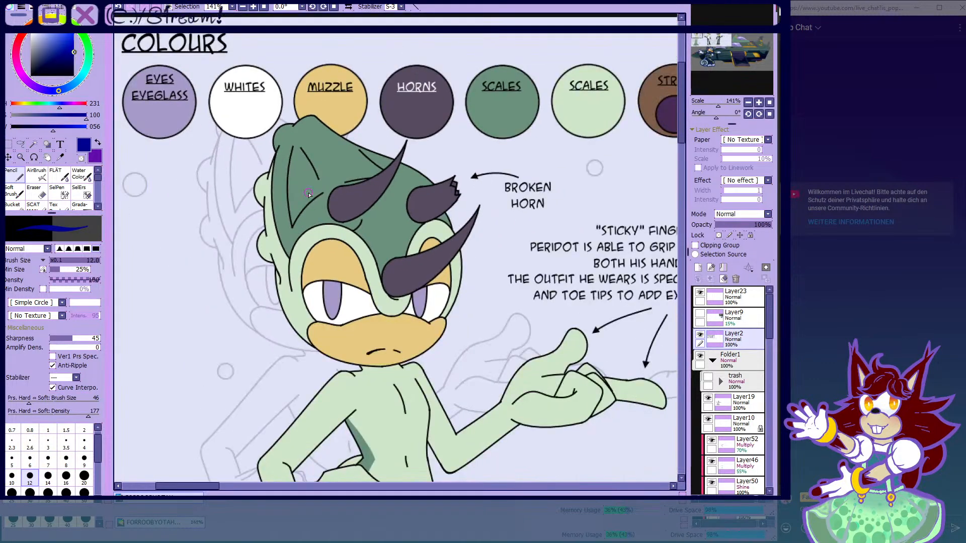
scroll(309, 194, up, 1)
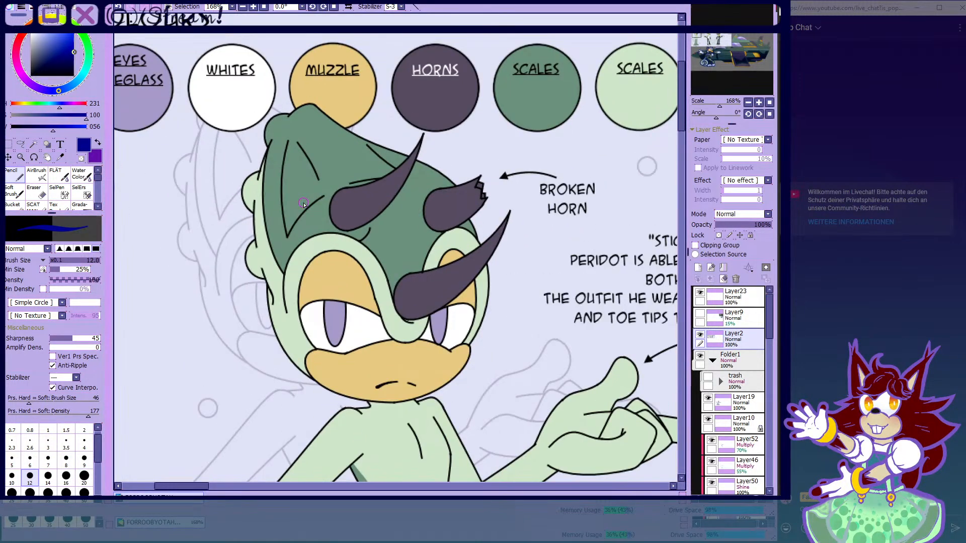
drag(285, 117, 330, 208)
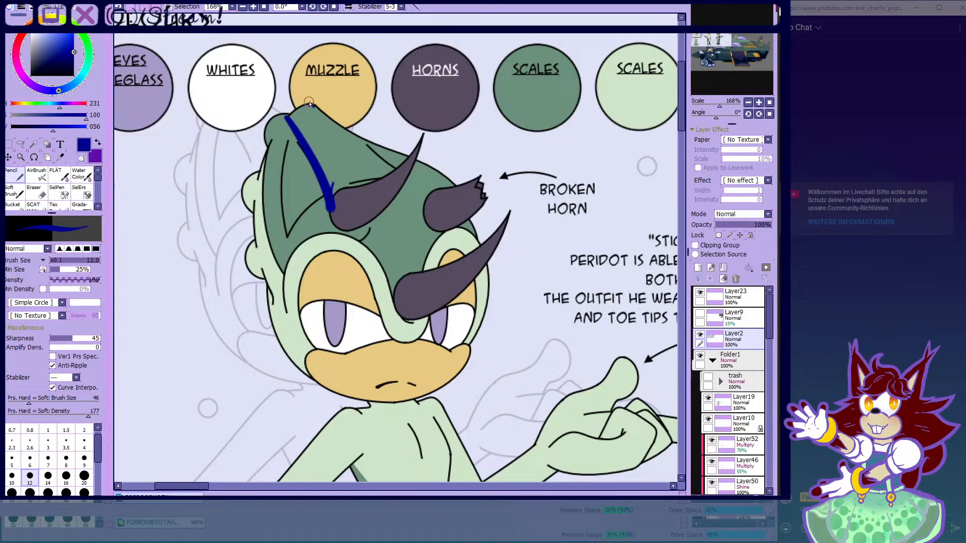
drag(309, 103, 402, 169)
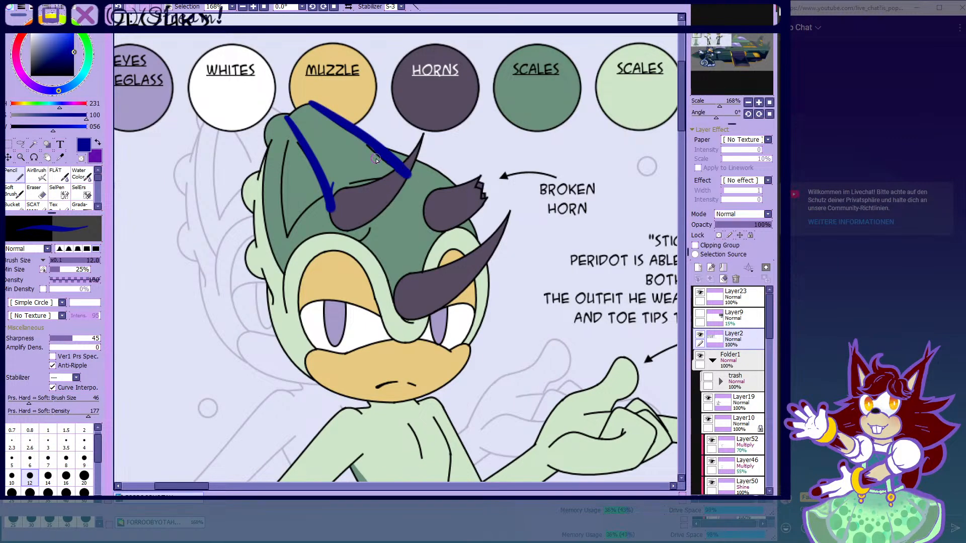
mouse_move(408, 174)
mouse_down()
mouse_move(436, 279)
mouse_move(418, 294)
mouse_up()
mouse_move(345, 231)
mouse_down()
mouse_move(419, 331)
mouse_move(437, 263)
mouse_up()
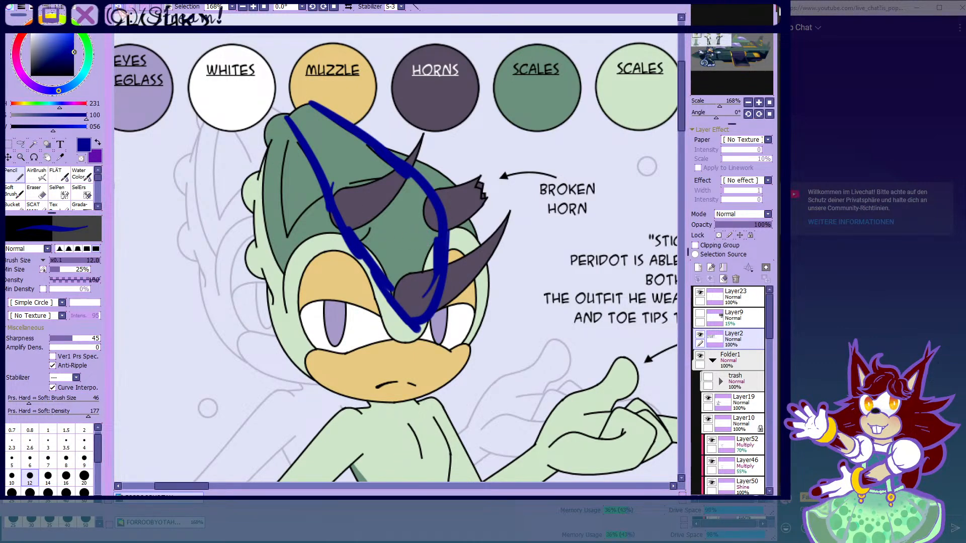
key(ctrl+z)
key(ctrl+z)
key(ctrl+z)
key(ctrl+z)
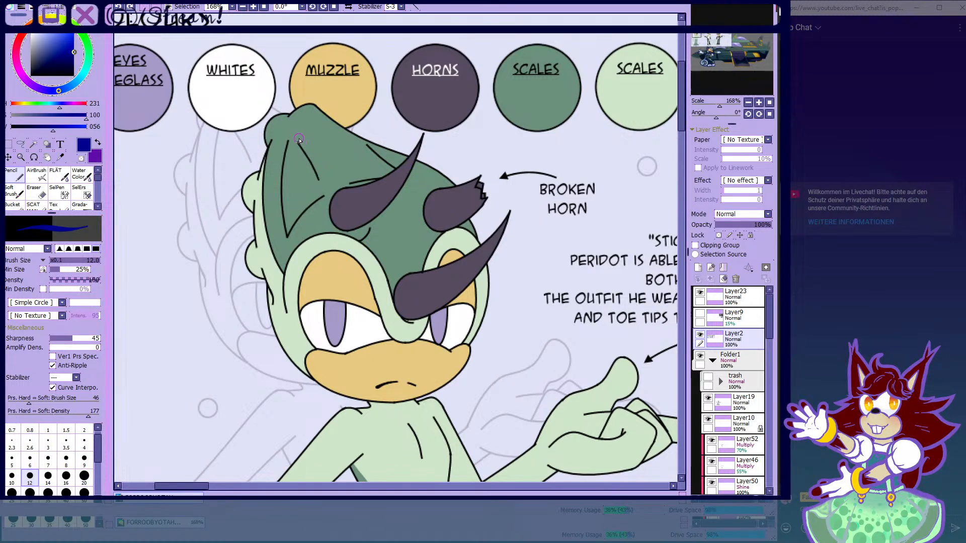
- Trace the central crest plate, the outer edge of the head and the folded side section in dark blue over the reference head
drag(367, 220, 396, 313)
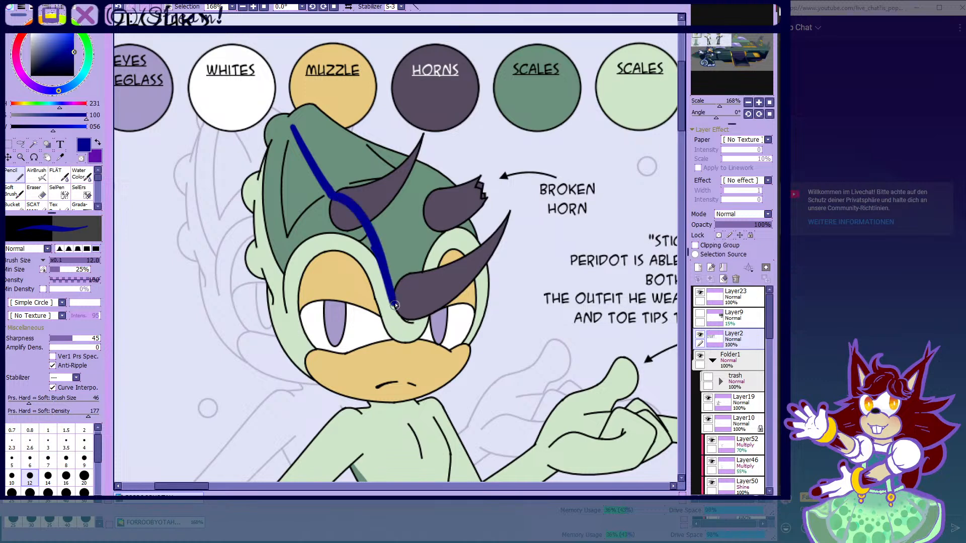
mouse_move(400, 177)
mouse_down()
mouse_move(423, 201)
mouse_move(425, 275)
mouse_up()
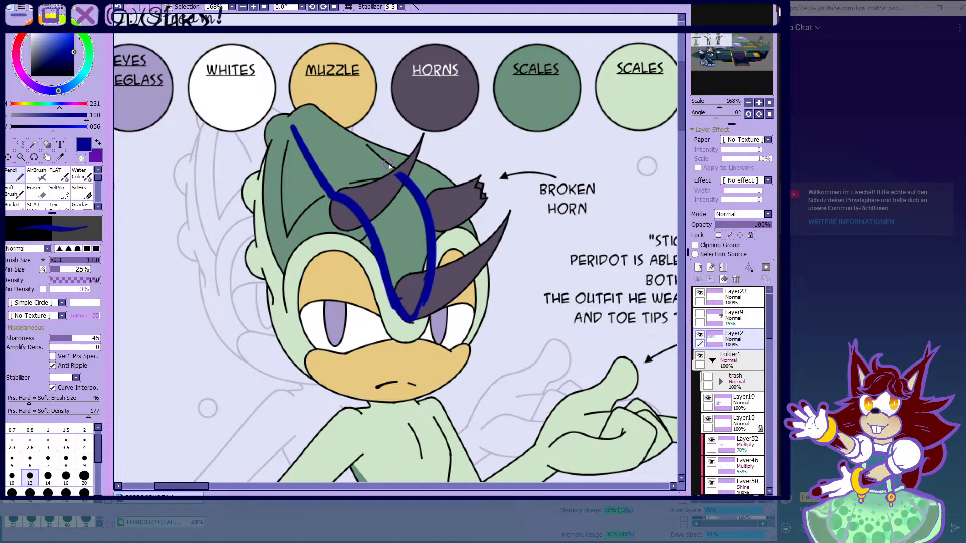
mouse_move(369, 145)
mouse_down()
mouse_move(304, 99)
mouse_move(296, 161)
mouse_up()
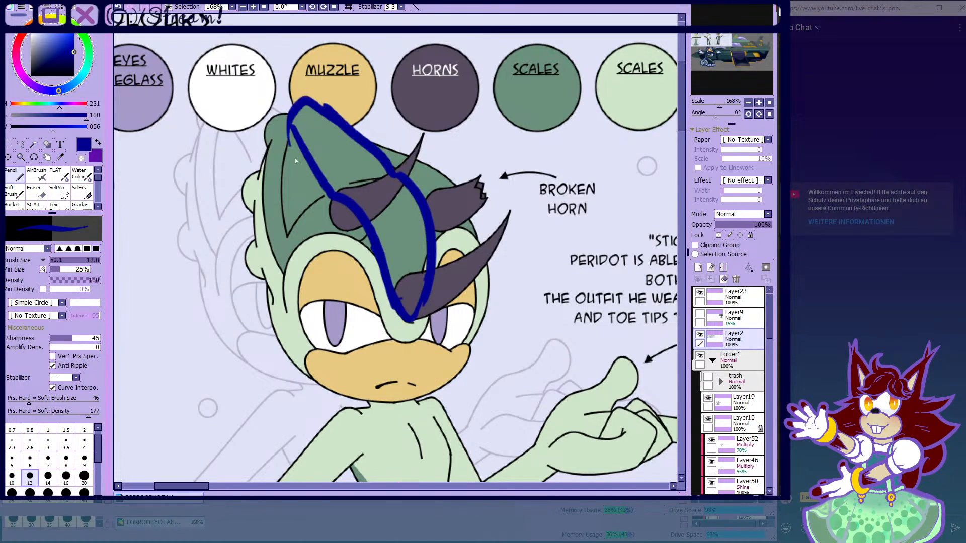
mouse_move(374, 146)
mouse_down()
mouse_move(445, 179)
mouse_move(488, 261)
mouse_up()
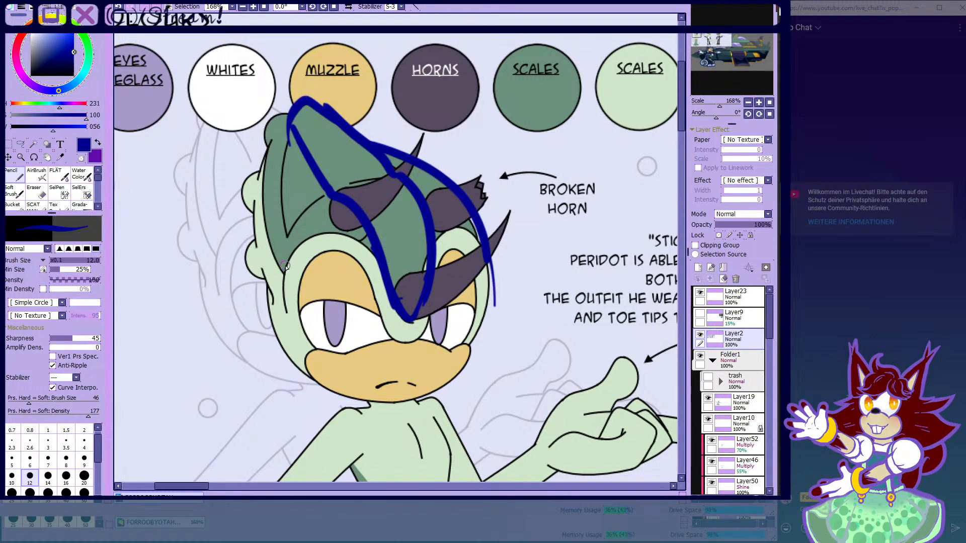
drag(268, 140, 285, 275)
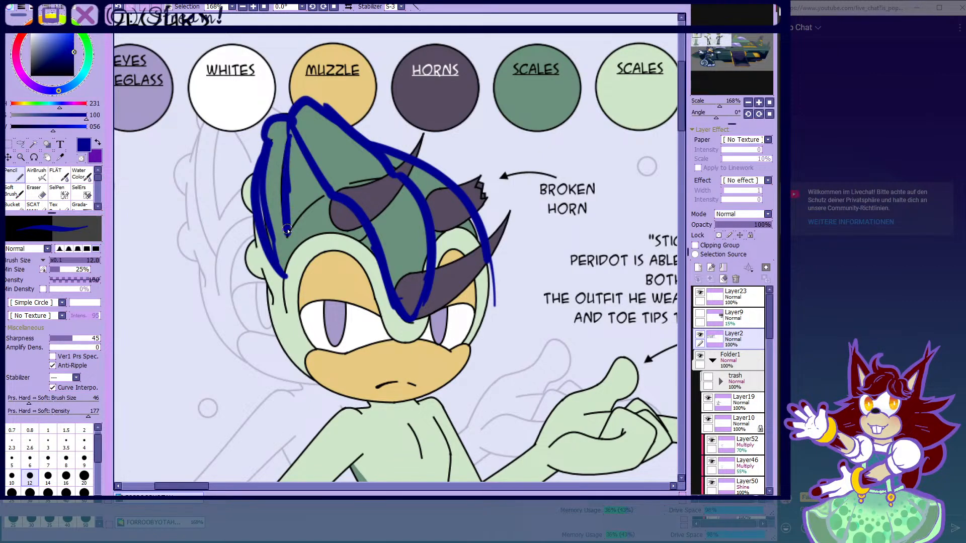
drag(287, 230, 333, 189)
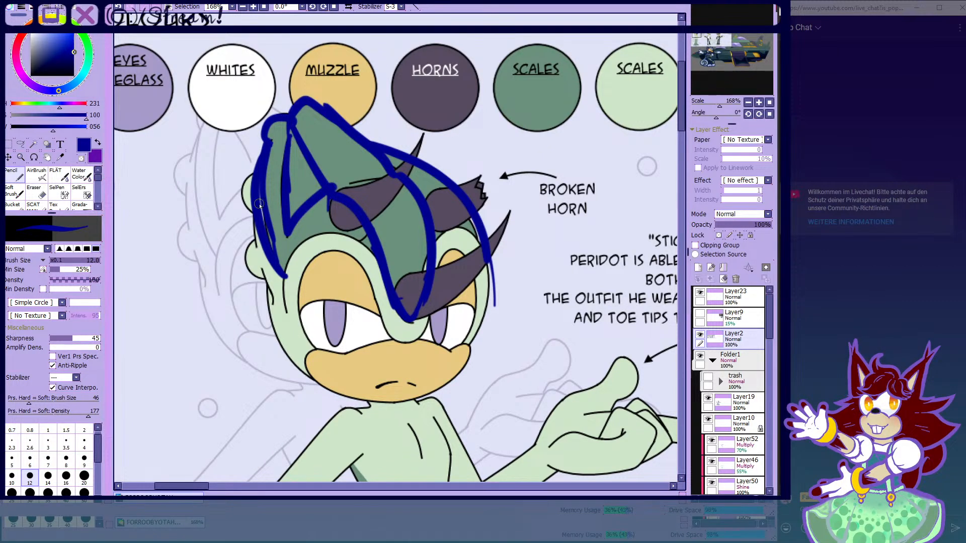
- Scribble dark blue into the recessed fold beside the central crest plate on the reference head
mouse_move(320, 195)
mouse_down()
mouse_move(292, 166)
mouse_move(313, 155)
mouse_up()
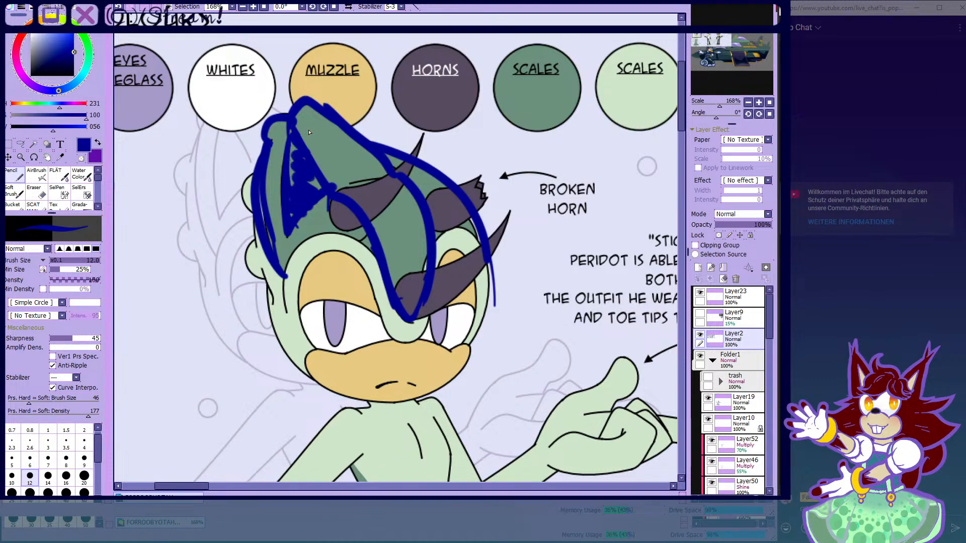
scroll(361, 105, down, 4)
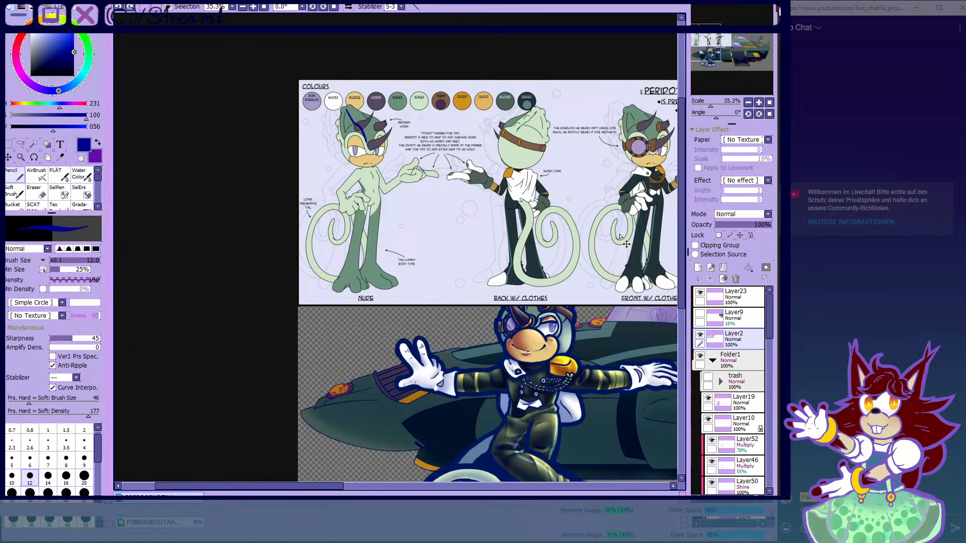
drag(579, 255, 420, 243)
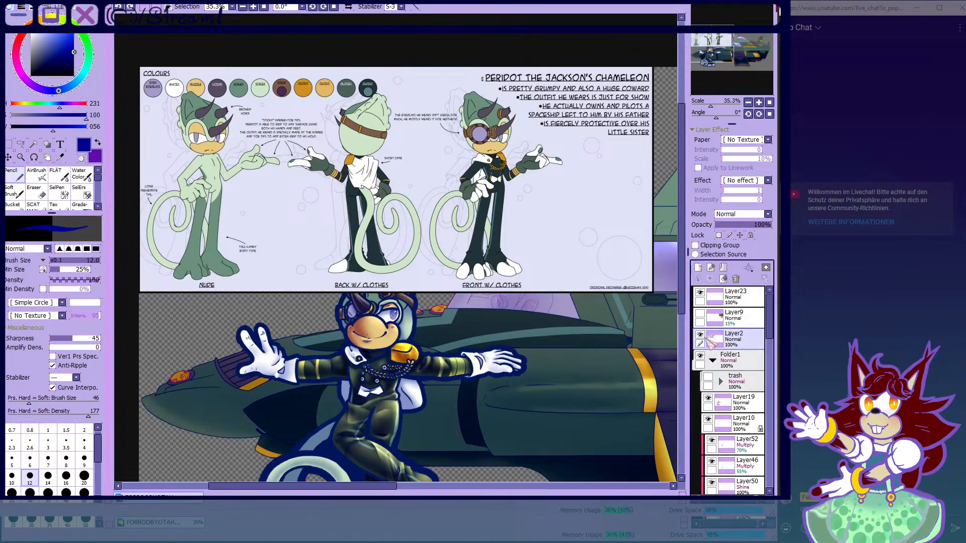
- Hide the reference sheet on Layer2 and select the multiply layer Layer52 for shading the pilot's head
click(700, 335)
scroll(416, 134, down, 3)
scroll(330, 243, up, 4)
scroll(726, 324, down, 3)
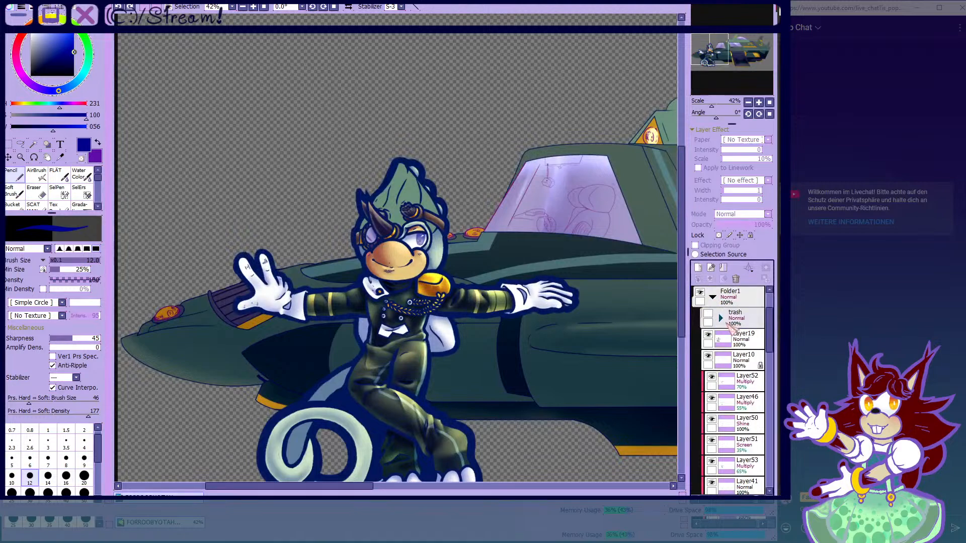
click(742, 338)
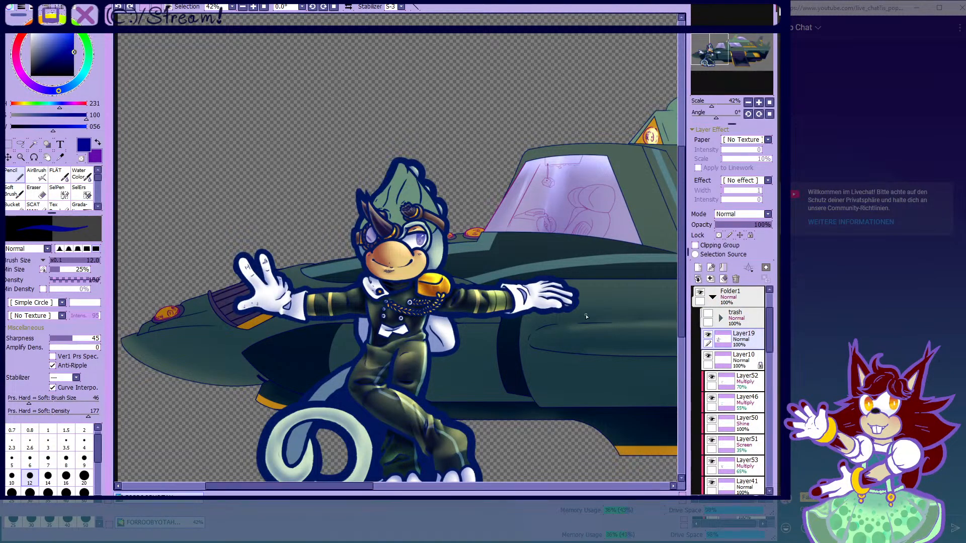
scroll(733, 352, down, 3)
scroll(729, 343, up, 3)
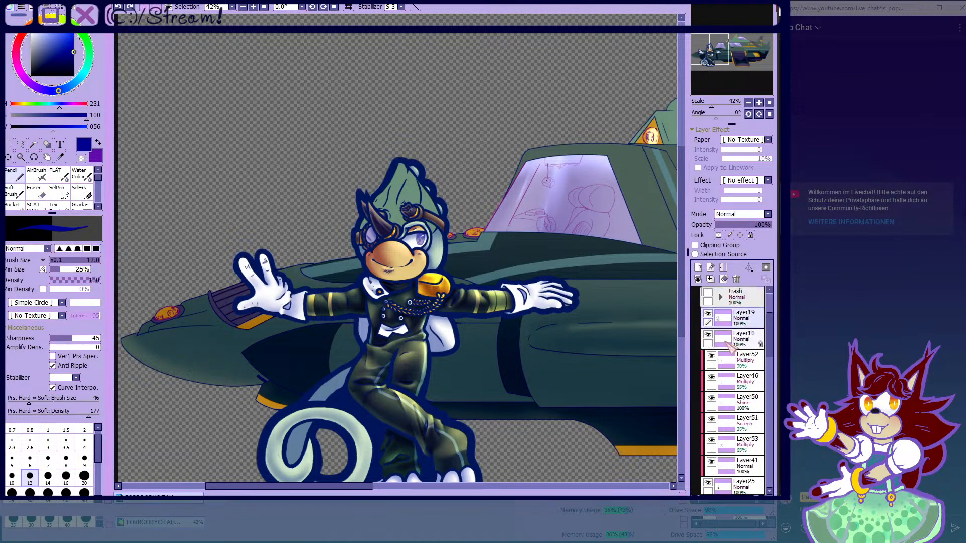
click(743, 381)
scroll(394, 194, up, 4)
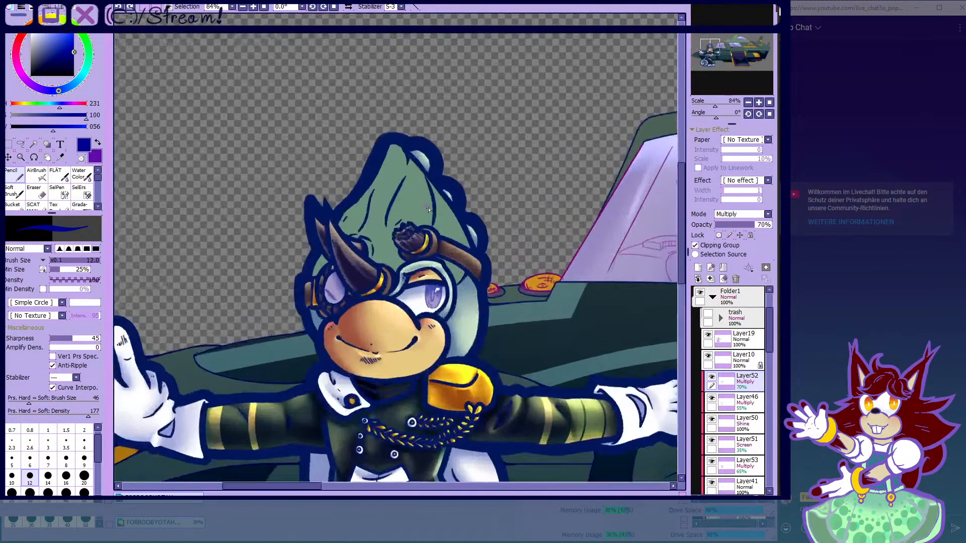
- Switch to the AirBrush and choose a brighter blue with hue 216, saturation 90 and value 82
click(39, 180)
scroll(394, 214, up, 2)
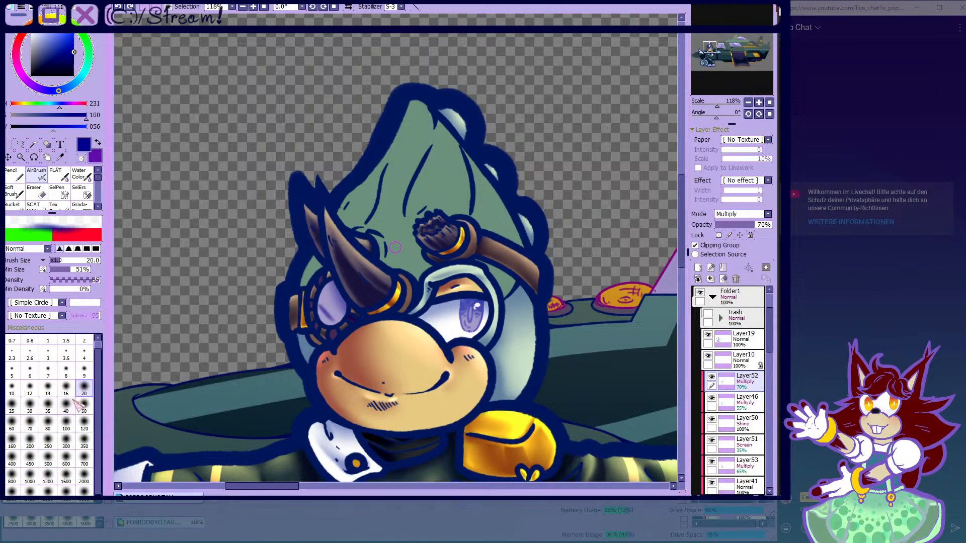
click(47, 424)
scroll(231, 146, down, 2)
scroll(344, 302, up, 3)
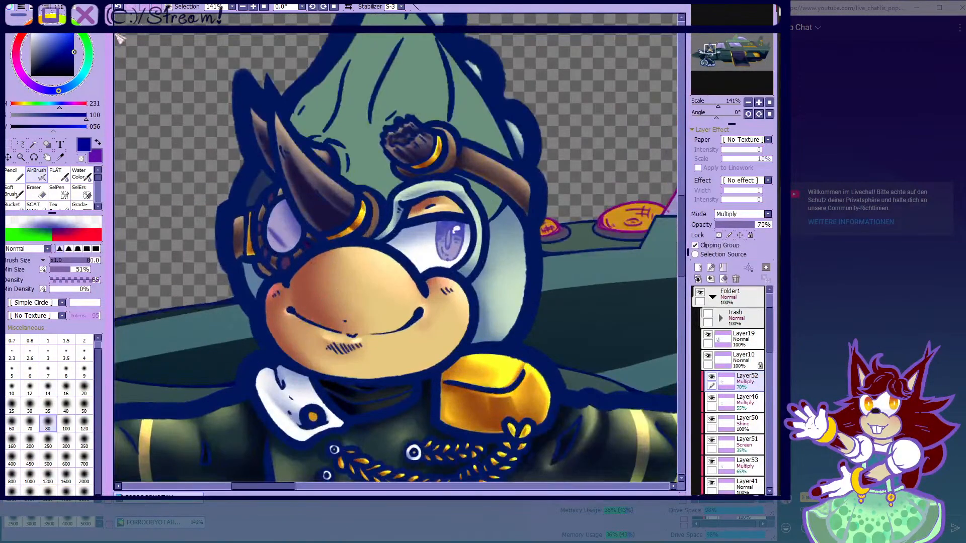
click(69, 40)
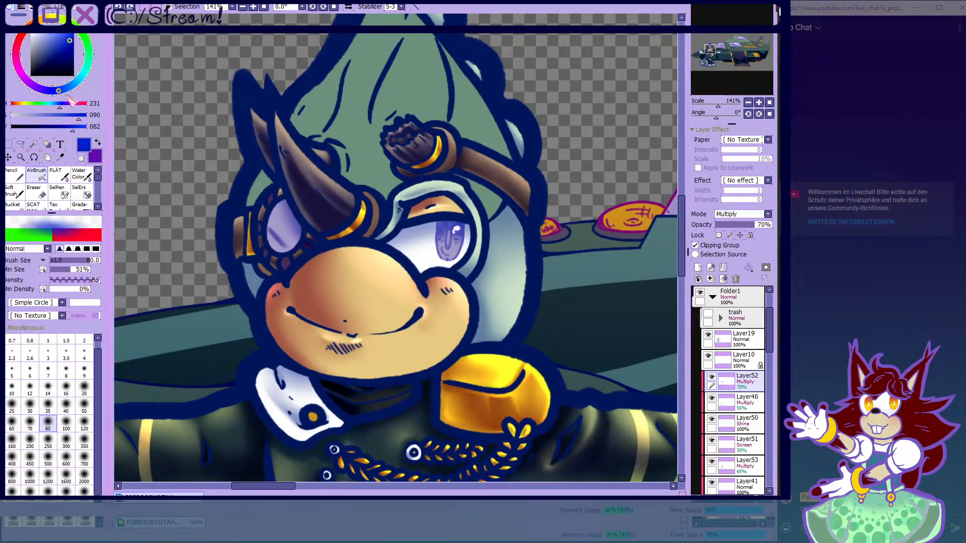
click(67, 88)
drag(222, 151, 251, 178)
scroll(252, 289, down, 3)
scroll(360, 222, up, 3)
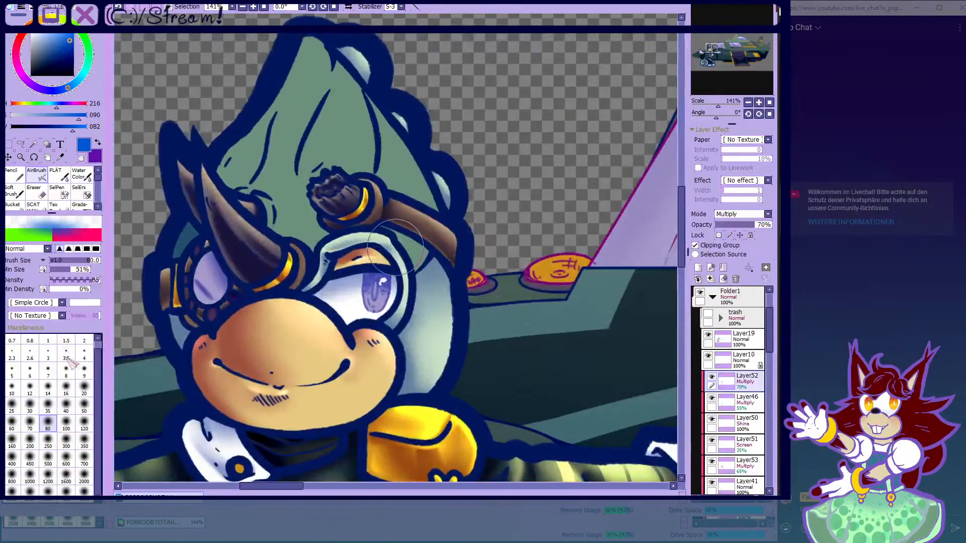
- Airbrush blue shadows at size 16 beside the central crest line and the small horn on the pilot's head
click(47, 405)
scroll(283, 247, down, 2)
scroll(255, 199, up, 1)
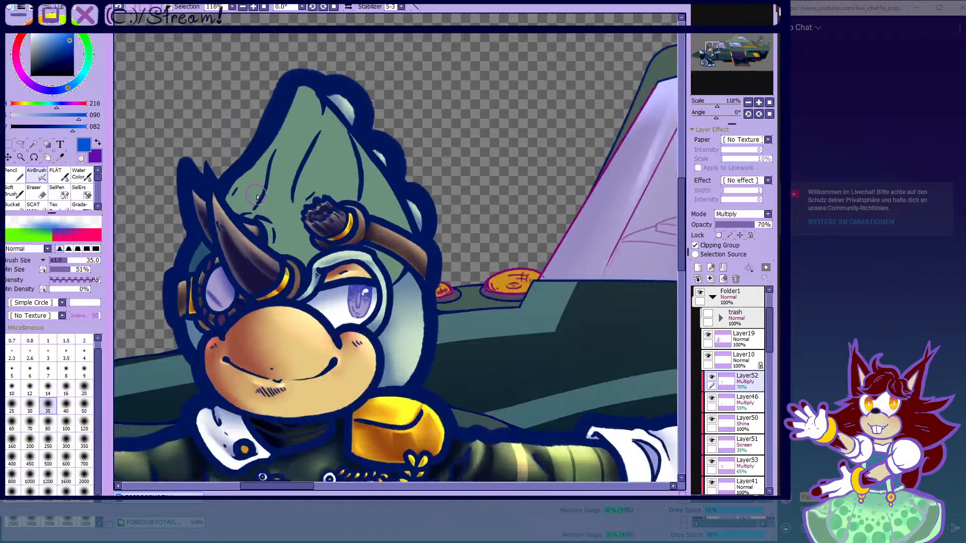
scroll(275, 245, up, 6)
key([)
key([)
key([)
key([)
mouse_move(288, 212)
mouse_down()
mouse_move(281, 227)
mouse_move(277, 197)
mouse_up()
mouse_move(285, 236)
mouse_down()
mouse_move(317, 325)
mouse_move(306, 233)
mouse_move(298, 252)
mouse_move(343, 137)
mouse_up()
scroll(302, 292, down, 5)
scroll(321, 193, up, 3)
scroll(323, 194, down, 4)
scroll(312, 226, up, 4)
drag(332, 217, 301, 242)
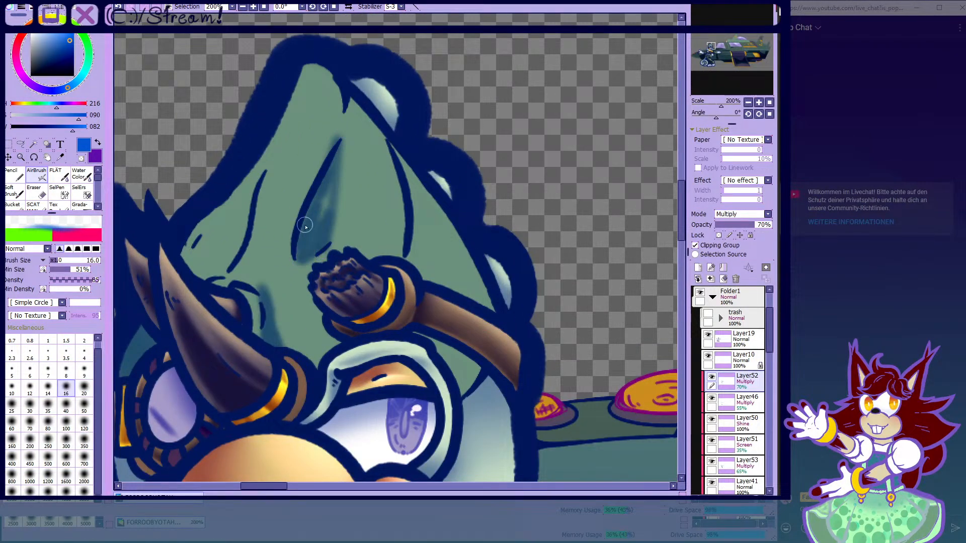
- Airbrush blue shadow into the head's side fold above the large horn at size 16
scroll(340, 143, up, 2)
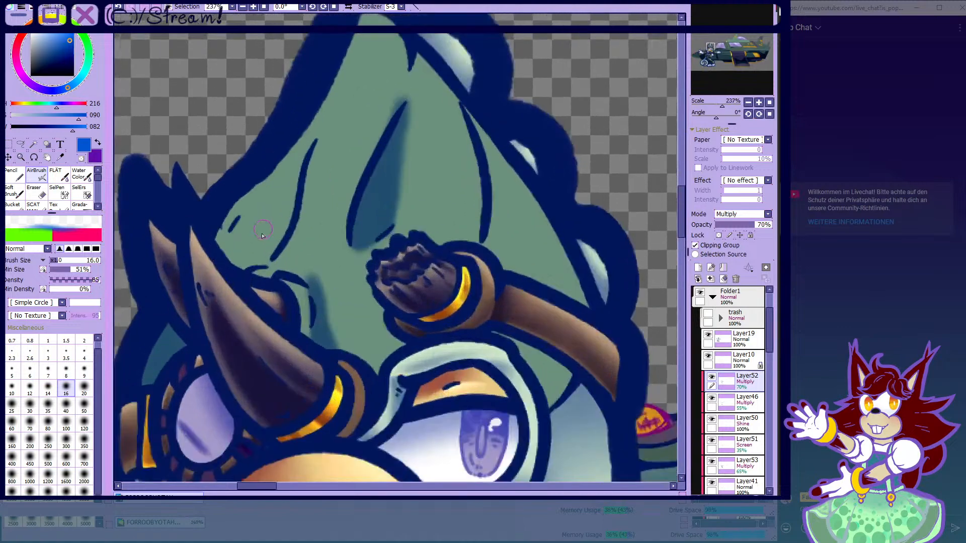
mouse_move(225, 264)
mouse_down()
mouse_move(261, 210)
mouse_move(227, 243)
mouse_move(321, 117)
mouse_move(278, 213)
mouse_move(284, 235)
mouse_move(296, 219)
mouse_move(279, 203)
mouse_move(263, 246)
mouse_up()
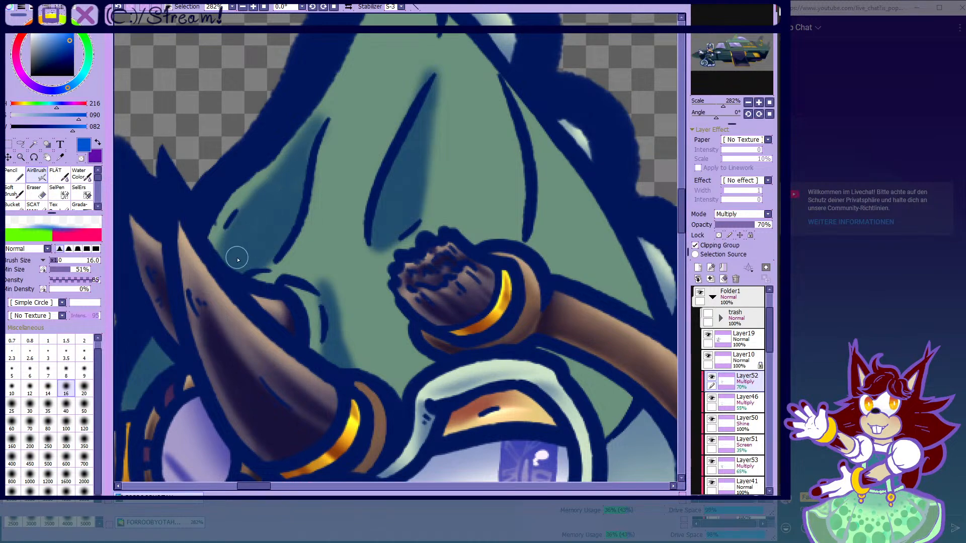
scroll(252, 225, down, 2)
scroll(302, 162, down, 2)
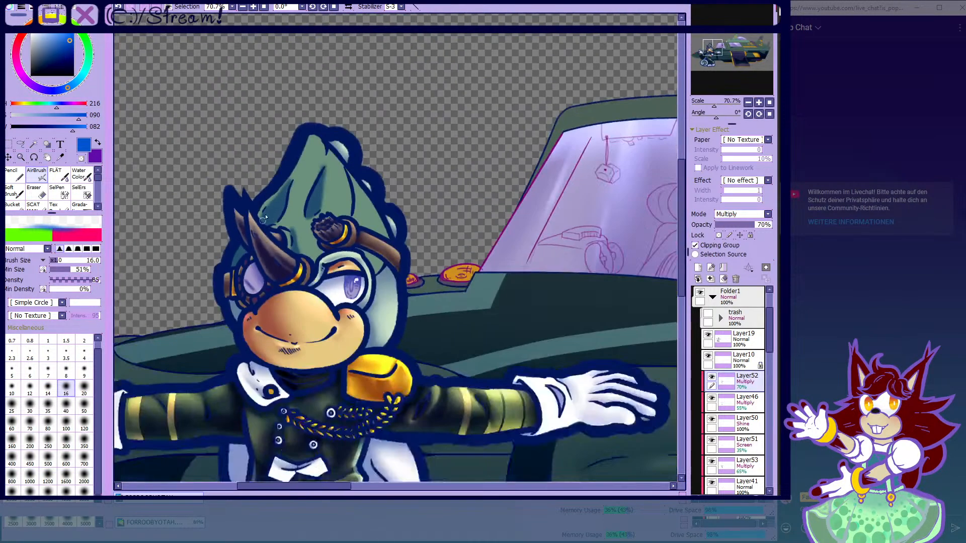
scroll(261, 334, up, 2)
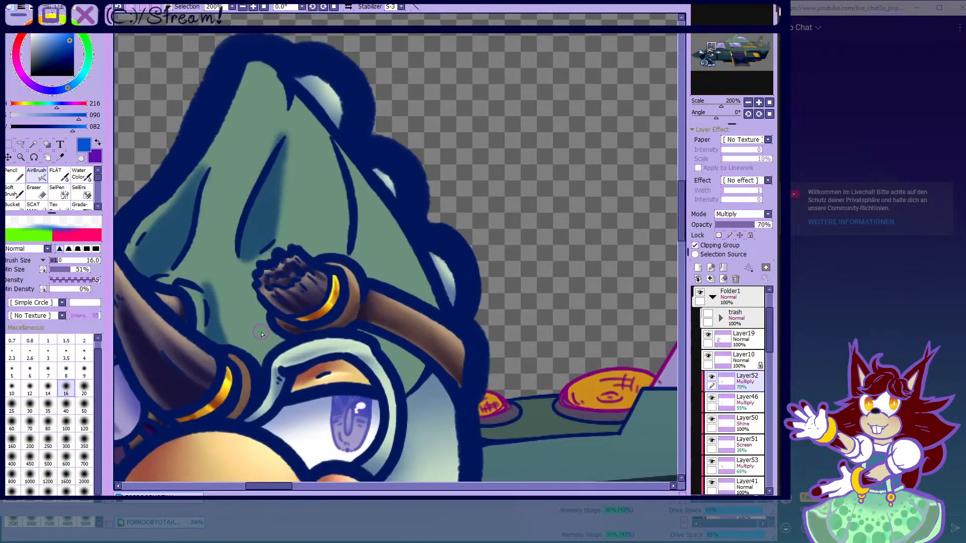
- Airbrush shadows at size 35 beneath the goggle strap, along the crest's rear line and under the crest tip
click(48, 406)
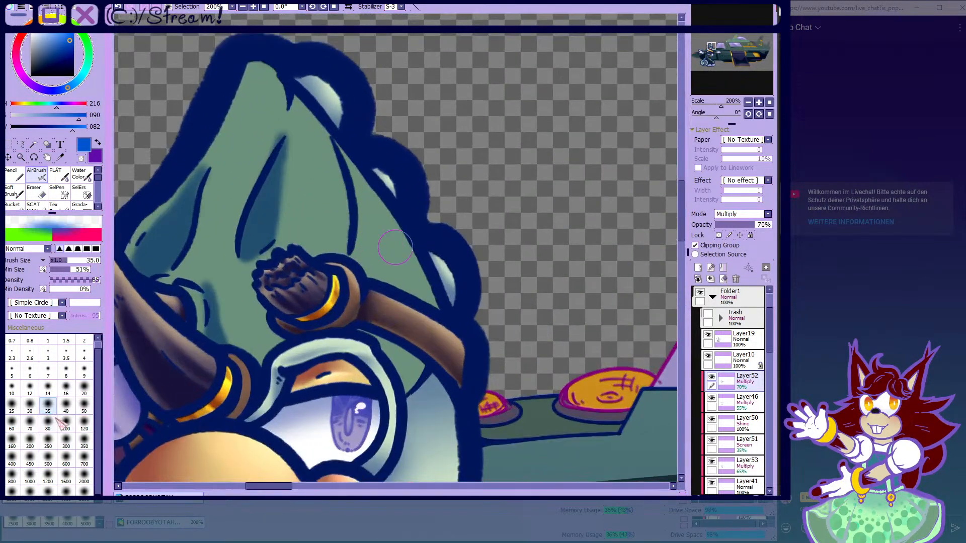
scroll(256, 309, down, 3)
scroll(310, 326, up, 3)
mouse_move(303, 305)
mouse_down()
mouse_move(352, 355)
mouse_move(330, 328)
mouse_move(347, 311)
mouse_move(366, 348)
mouse_up()
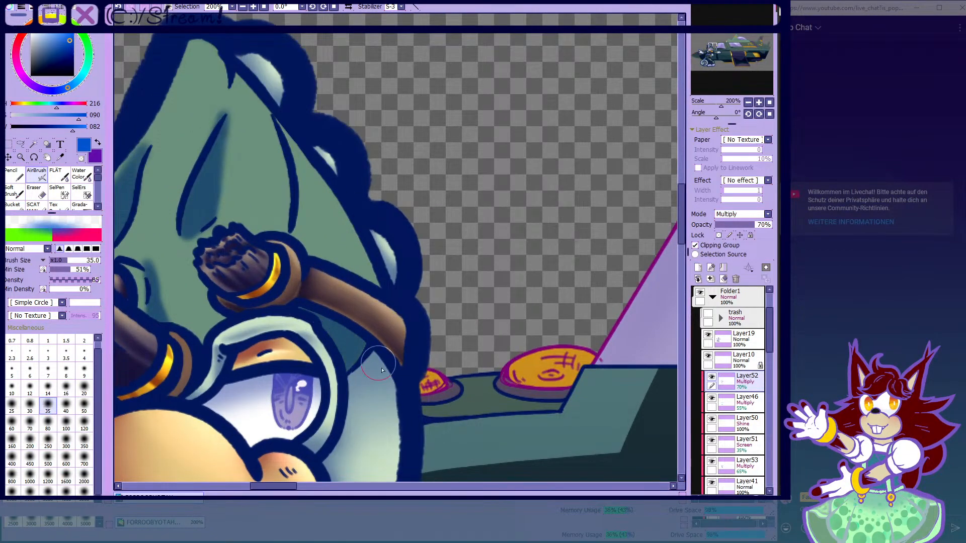
mouse_move(305, 199)
mouse_down()
mouse_move(305, 225)
mouse_move(275, 101)
mouse_up()
scroll(284, 221, down, 3)
mouse_move(311, 266)
mouse_down()
mouse_move(267, 168)
mouse_move(246, 215)
mouse_move(270, 124)
mouse_move(262, 199)
mouse_move(271, 129)
mouse_up()
scroll(251, 143, up, 4)
scroll(271, 132, down, 1)
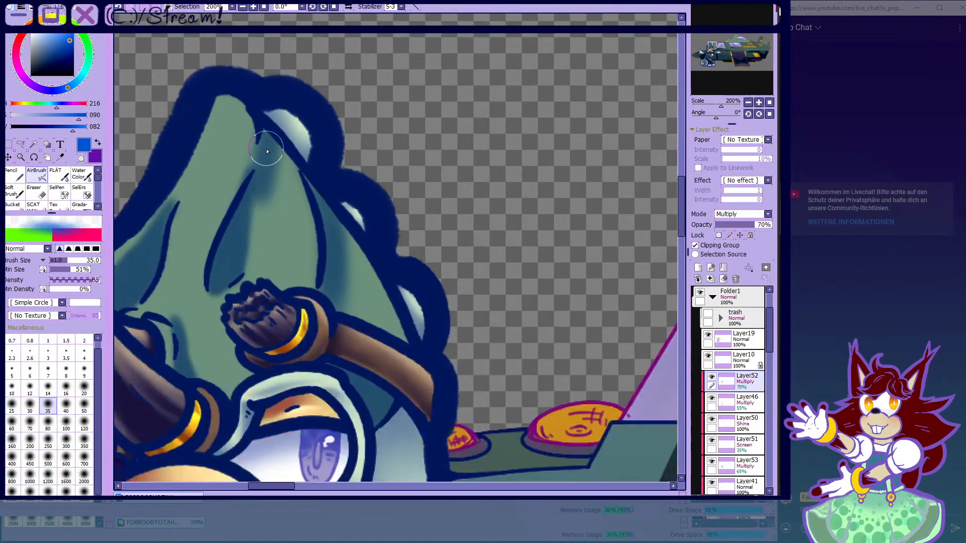
scroll(267, 151, down, 4)
- Blend the new shadows on the crest and its folds with the Water Color brush at size 60
key(c)
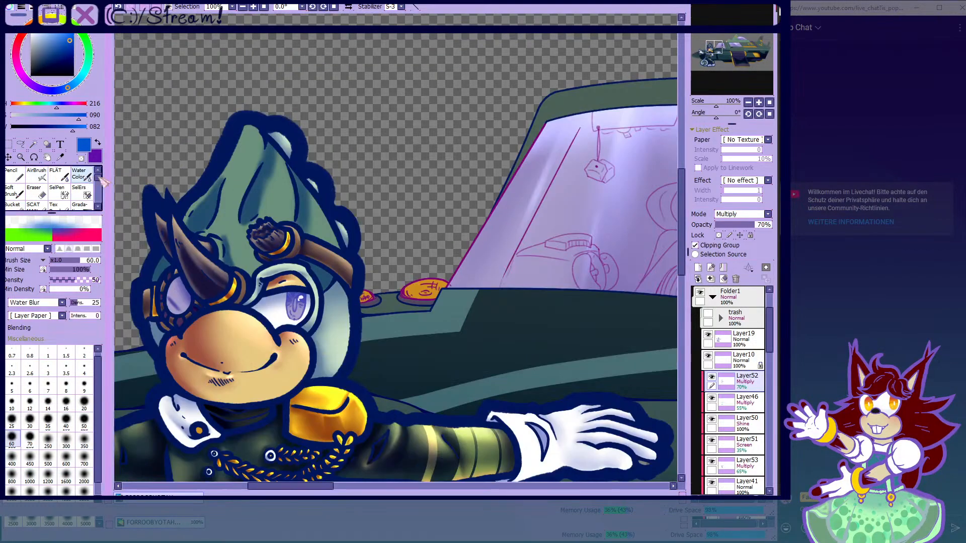
scroll(264, 201, up, 6)
drag(252, 189, 256, 143)
drag(300, 48, 301, 80)
scroll(305, 100, down, 3)
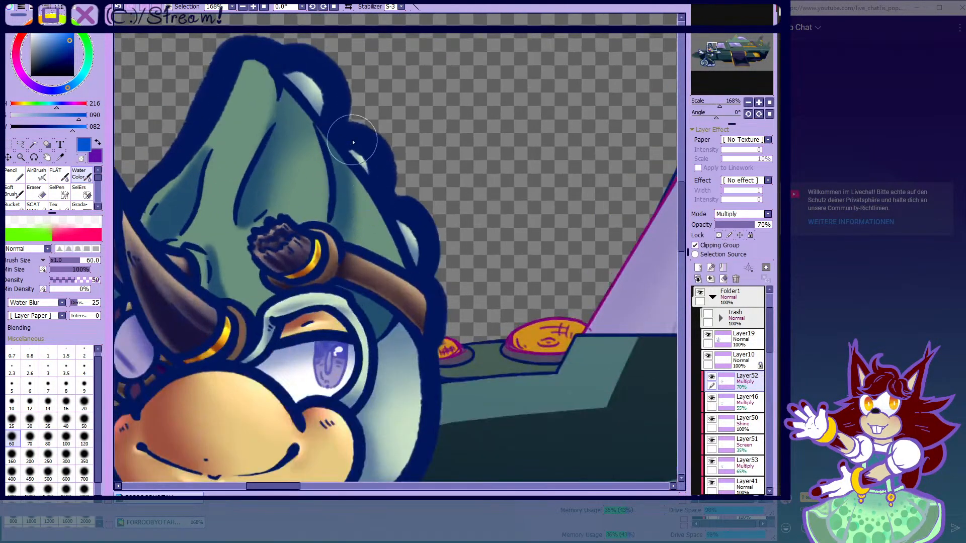
scroll(357, 214, down, 3)
scroll(284, 182, up, 2)
scroll(284, 182, down, 2)
scroll(257, 201, up, 4)
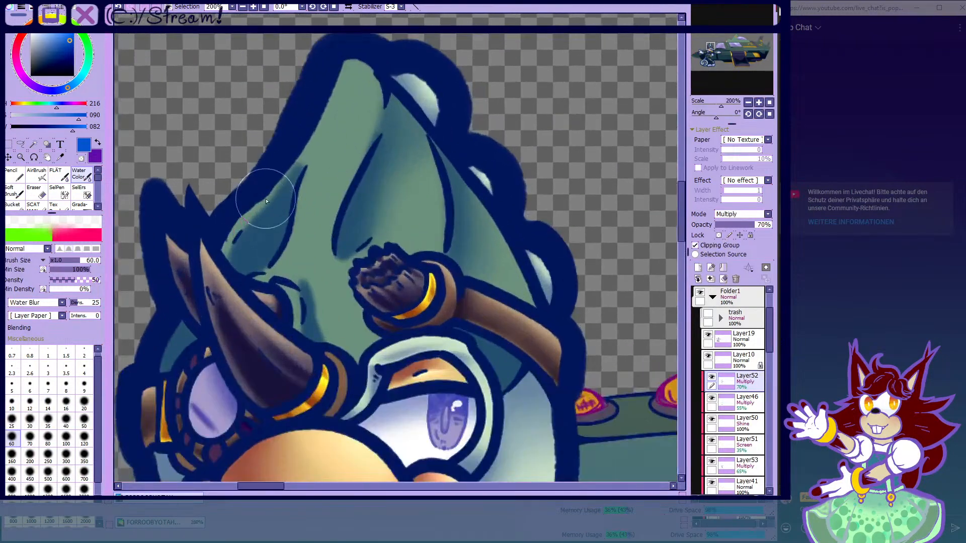
- Erase the shadow spilling past the line at the crest tip and soften its edge with Water Color at size 14
click(49, 193)
scroll(354, 101, up, 4)
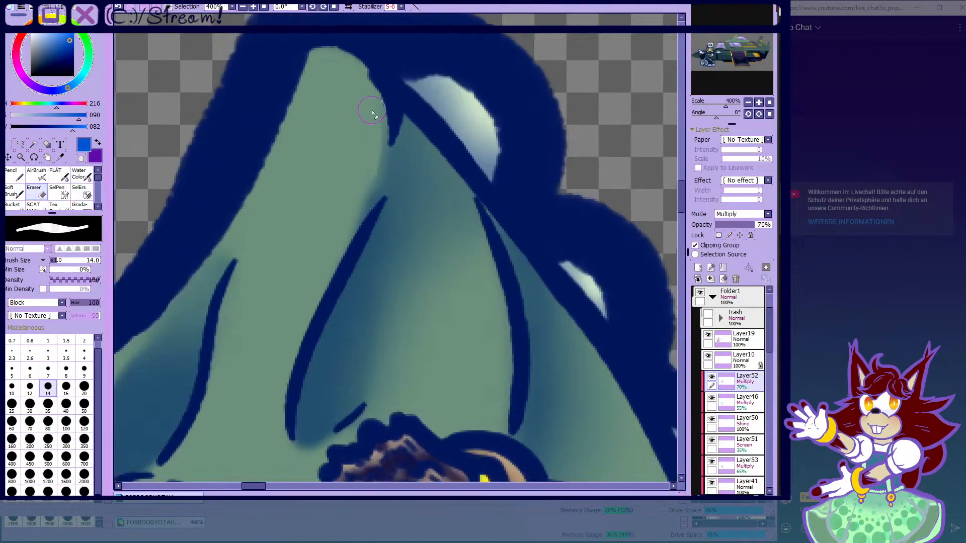
click(79, 175)
drag(396, 246, 305, 244)
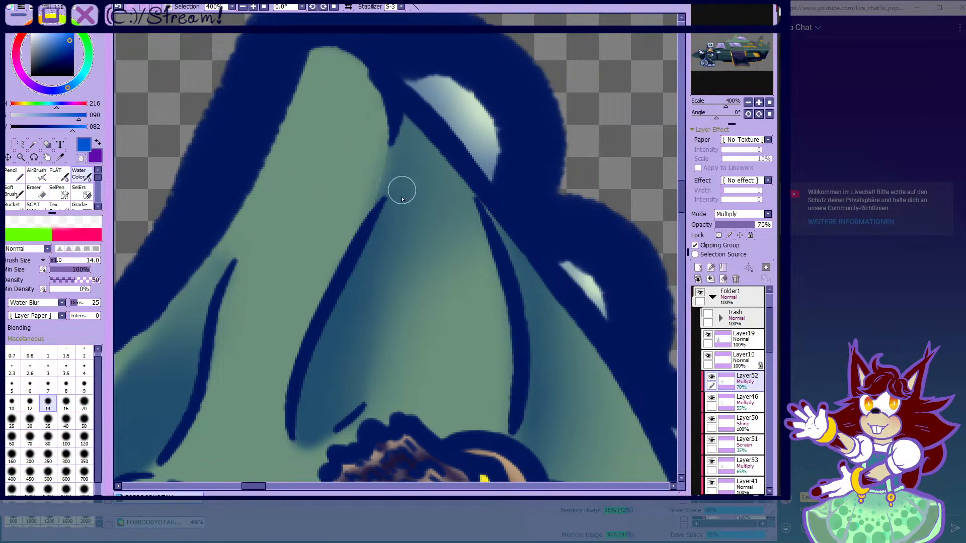
scroll(334, 308, down, 10)
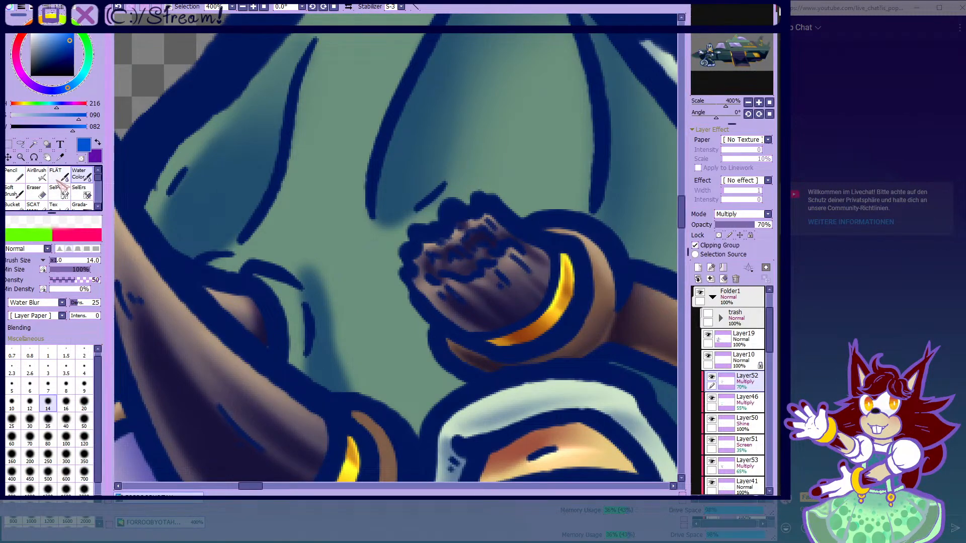
- Airbrush more blue shadow around the base of the small horn at size 14
click(56, 178)
click(38, 175)
scroll(173, 187, down, 1)
scroll(190, 352, up, 2)
click(66, 406)
click(49, 388)
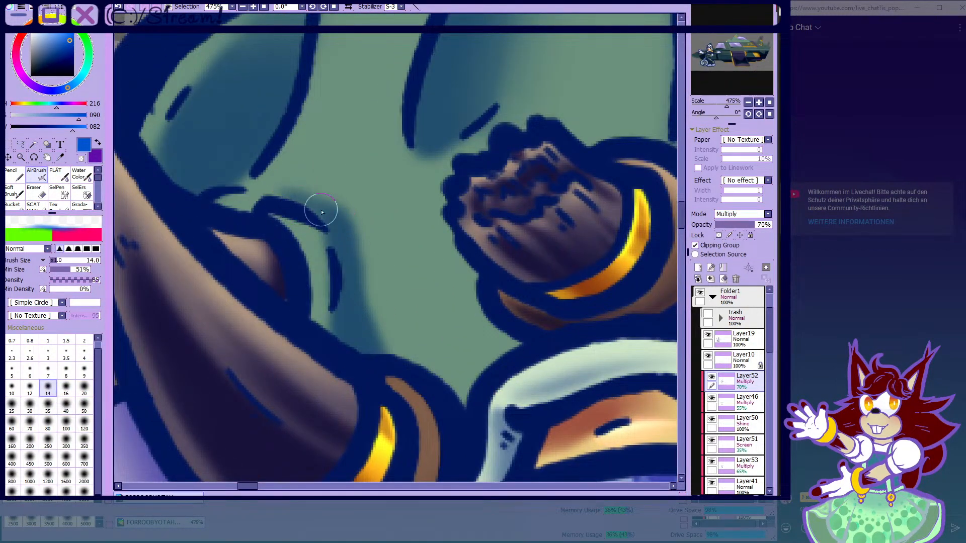
- Blend the shadows around the small horn and the neighbouring side fold with Water Color, ending at size 35
click(88, 177)
mouse_move(269, 174)
mouse_down()
mouse_move(330, 208)
mouse_move(263, 225)
mouse_up()
click(47, 420)
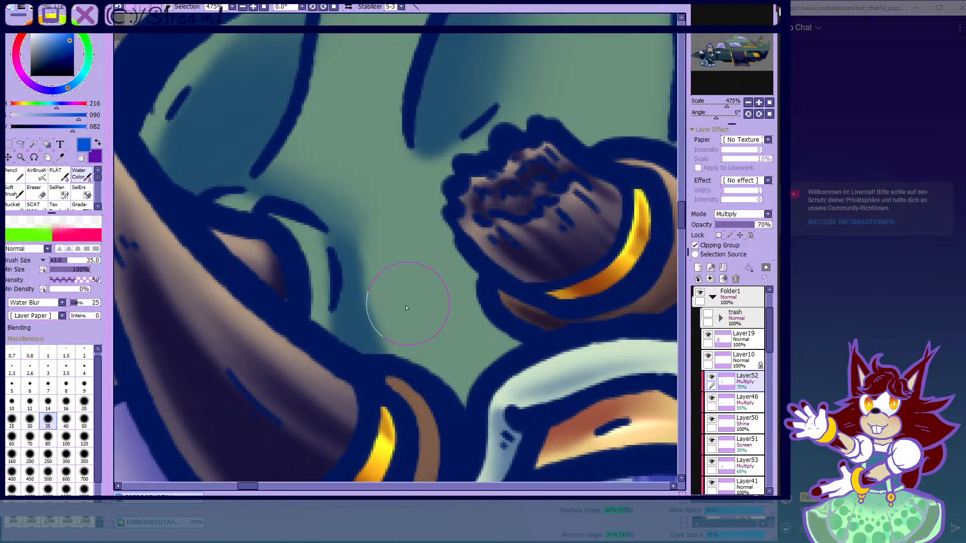
scroll(338, 121, down, 3)
scroll(338, 122, down, 5)
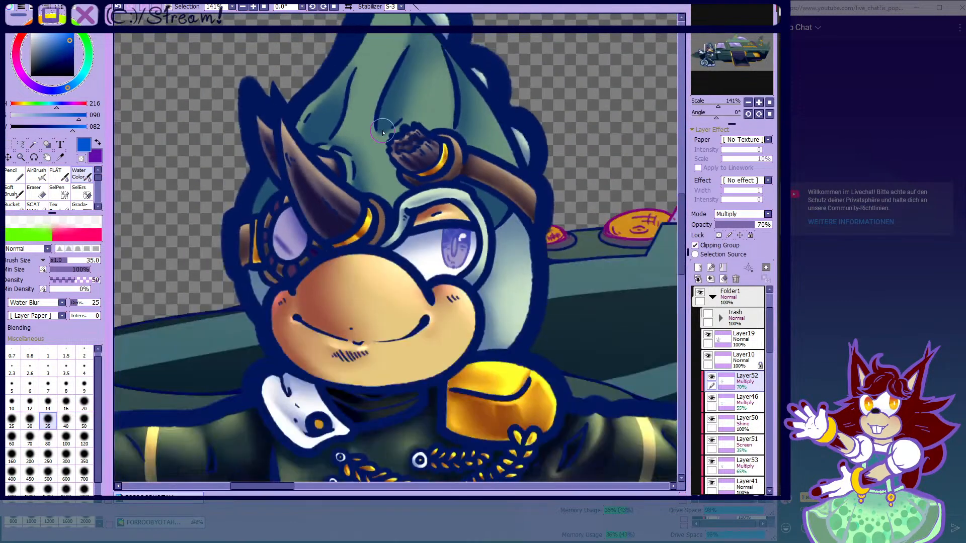
scroll(382, 117, up, 4)
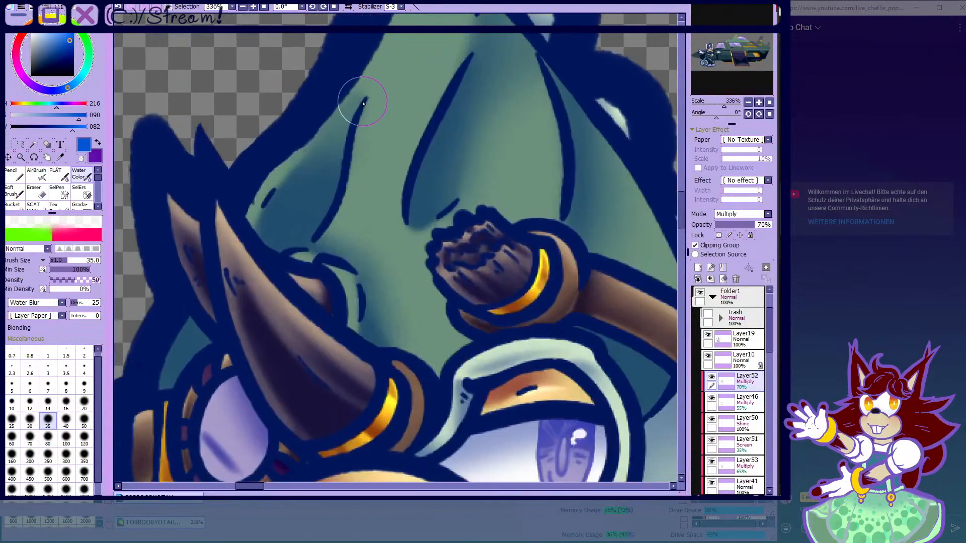
scroll(320, 127, down, 1)
scroll(322, 123, up, 1)
scroll(431, 147, down, 1)
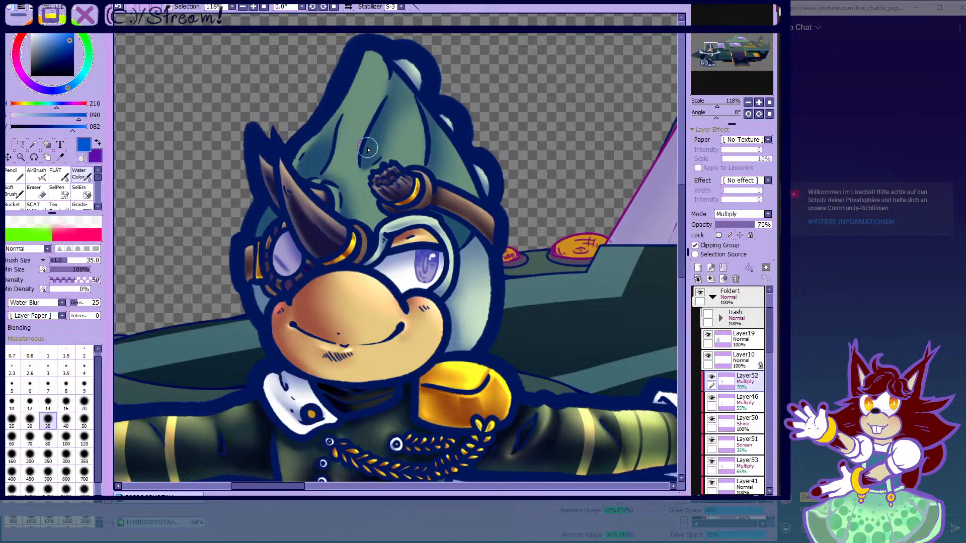
- Deepen the blue shadow along the crest's central fold with AirBrush at size 14 and blend it with Water Color at size 35
click(59, 174)
click(37, 175)
scroll(408, 121, up, 4)
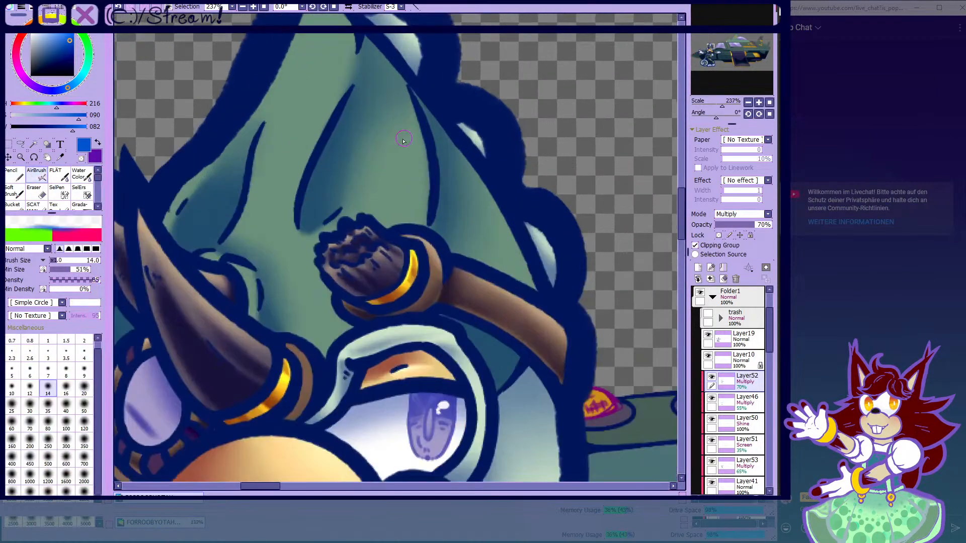
mouse_move(309, 239)
mouse_down()
mouse_move(338, 218)
mouse_move(346, 163)
mouse_up()
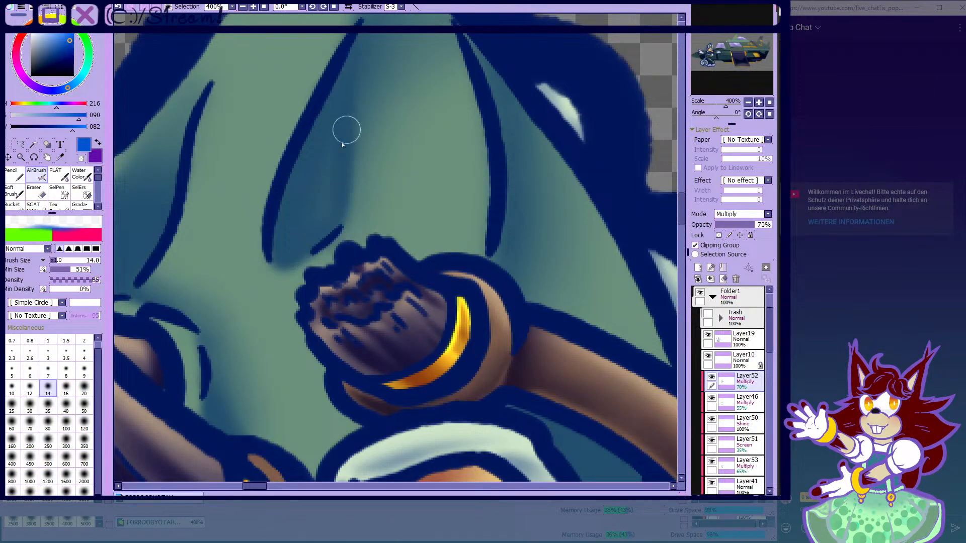
scroll(352, 151, down, 4)
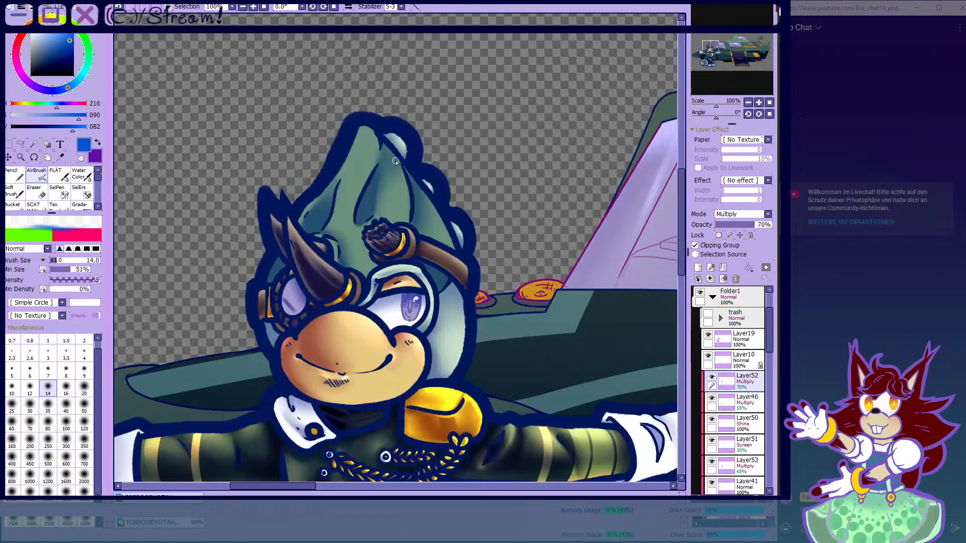
scroll(396, 162, up, 4)
click(80, 175)
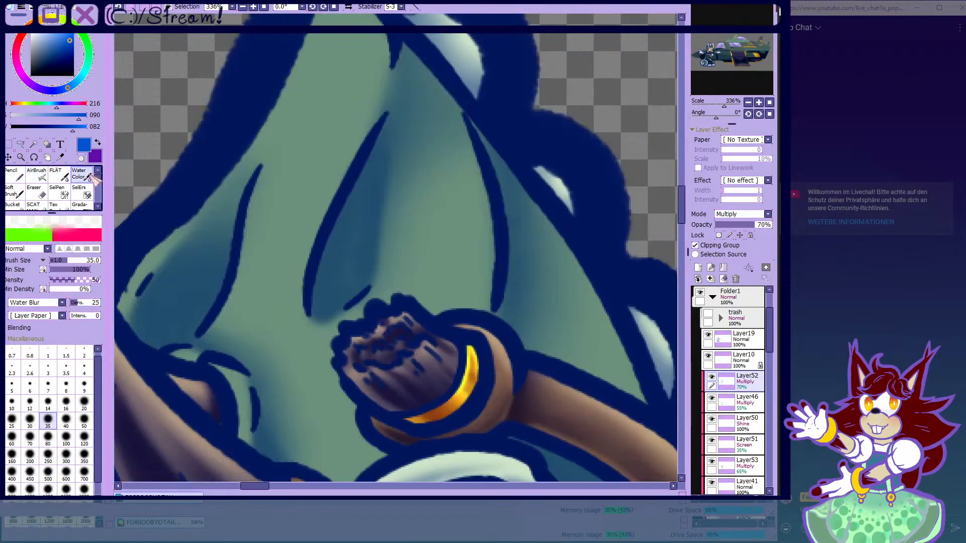
- Erase excess shadow from the green scale patch between the horn and goggles with AirBrush at size 14 in transparent colour
click(37, 175)
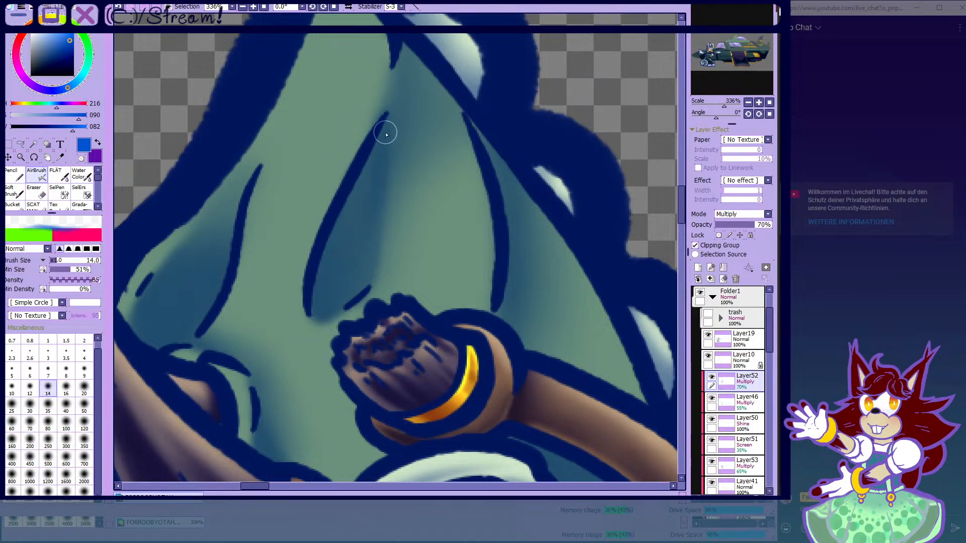
scroll(312, 211, down, 2)
scroll(347, 171, down, 2)
scroll(352, 166, up, 2)
scroll(322, 192, down, 1)
scroll(322, 192, up, 4)
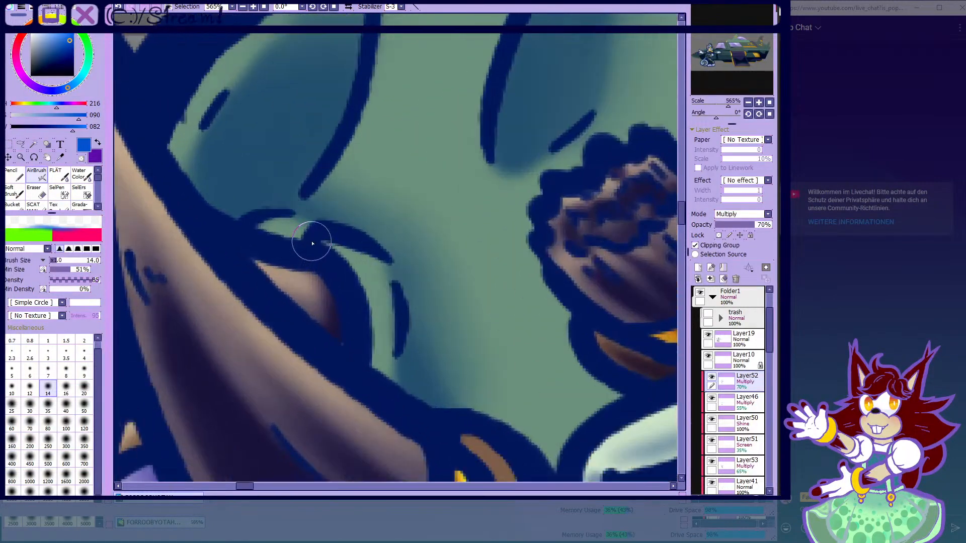
scroll(284, 198, down, 3)
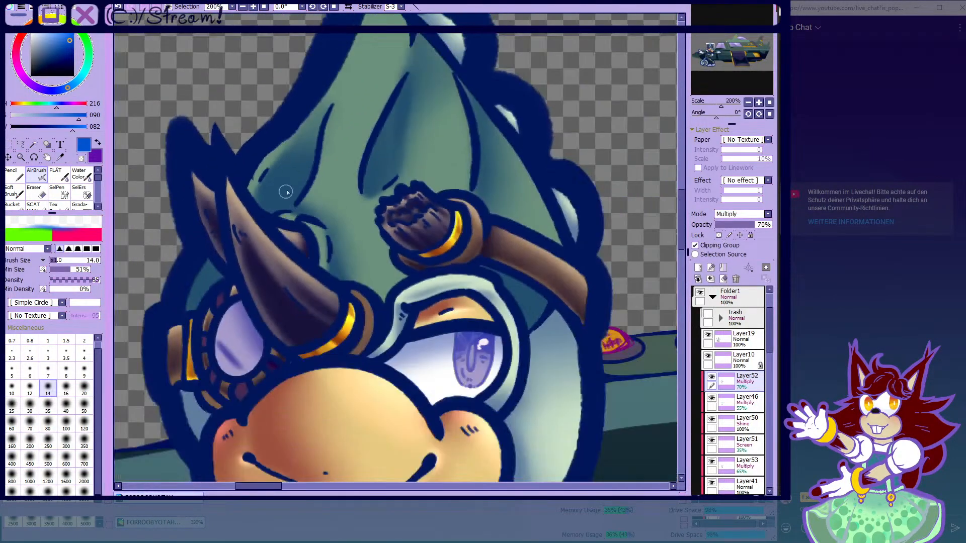
scroll(270, 77, up, 3)
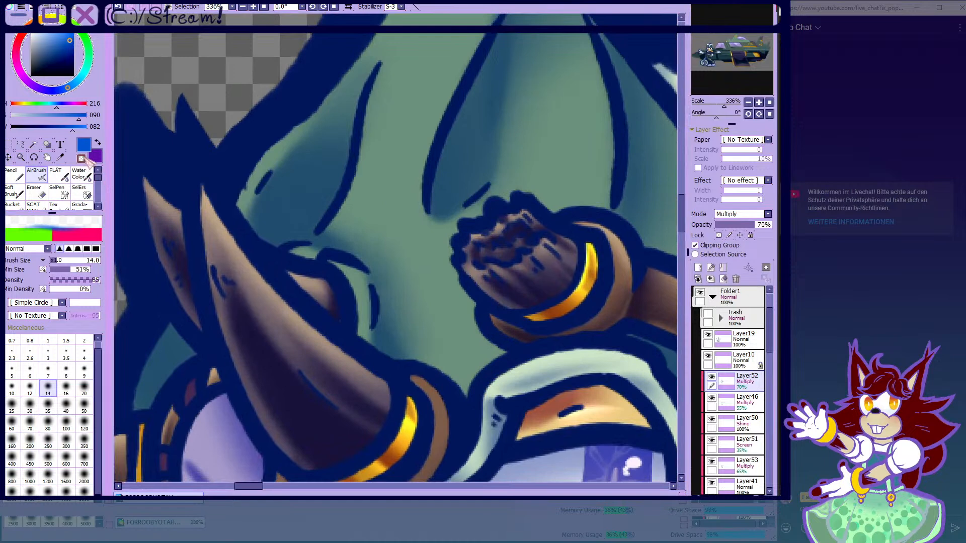
key(a)
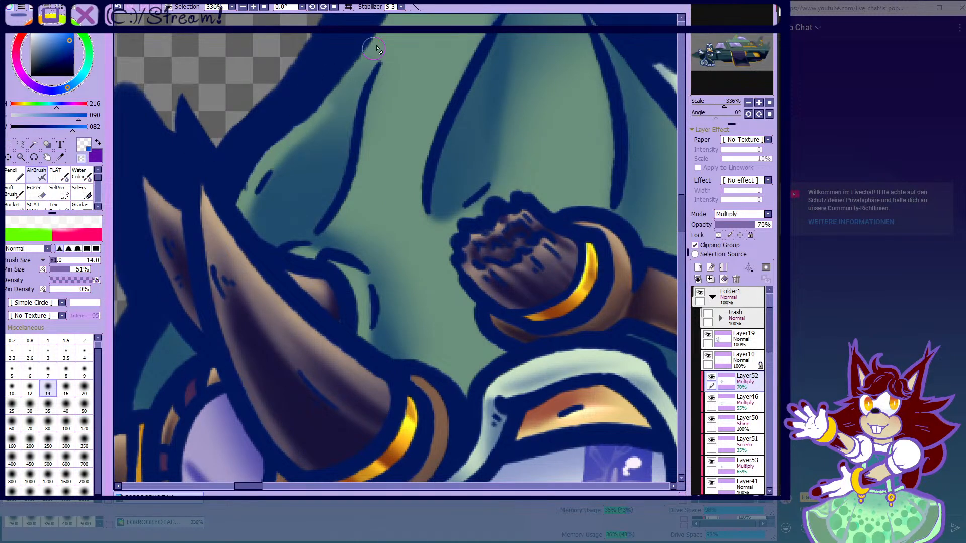
mouse_move(170, 315)
mouse_down()
mouse_move(261, 192)
mouse_move(218, 315)
mouse_up()
mouse_move(245, 214)
mouse_down()
mouse_move(226, 298)
mouse_move(240, 276)
mouse_up()
- Soften the remaining shadow on the scale patch above the goggles with Water Color at size 35
click(81, 174)
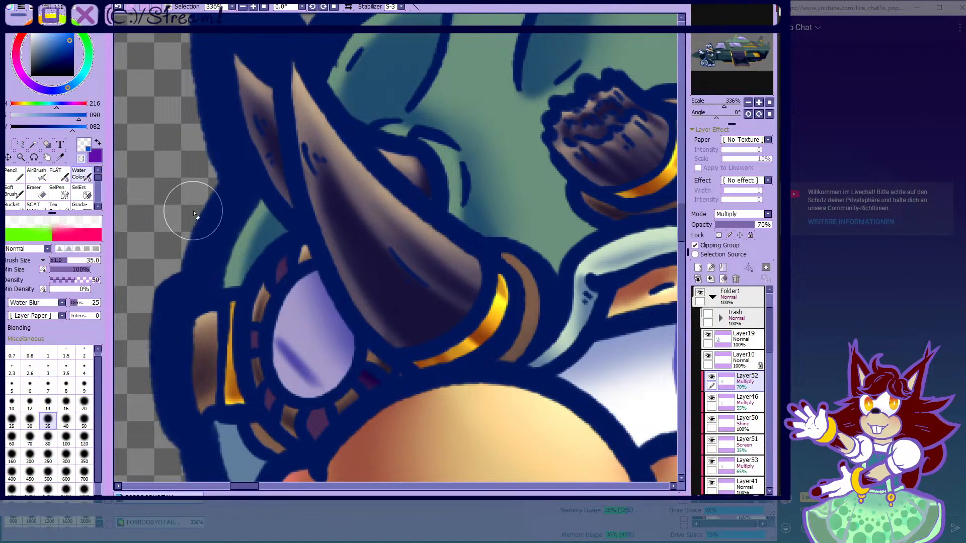
drag(166, 196, 161, 191)
drag(252, 256, 235, 283)
drag(271, 238, 249, 260)
scroll(412, 204, down, 7)
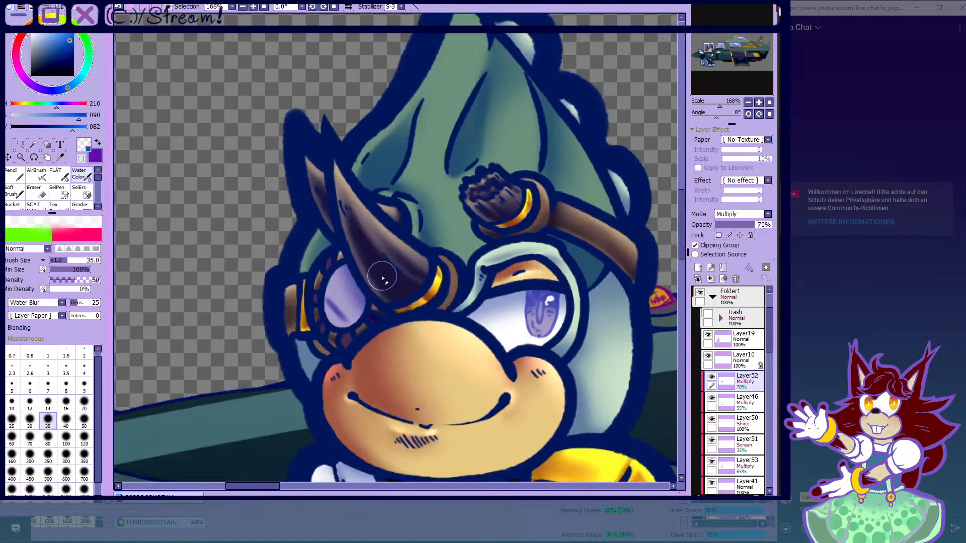
- Airbrush blue shadow beneath the crest tip at size 14 and blend it with Water Color at size 35
scroll(411, 203, up, 5)
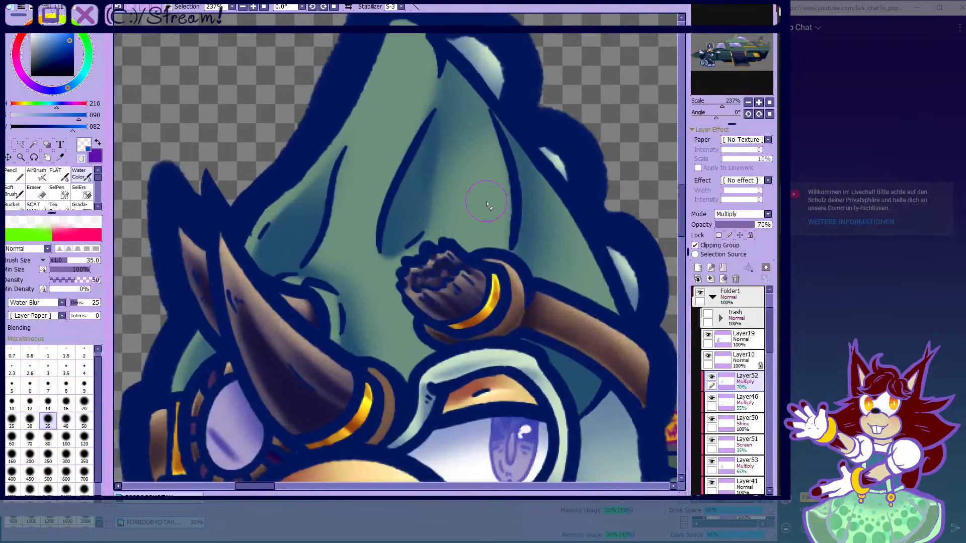
click(36, 176)
click(82, 155)
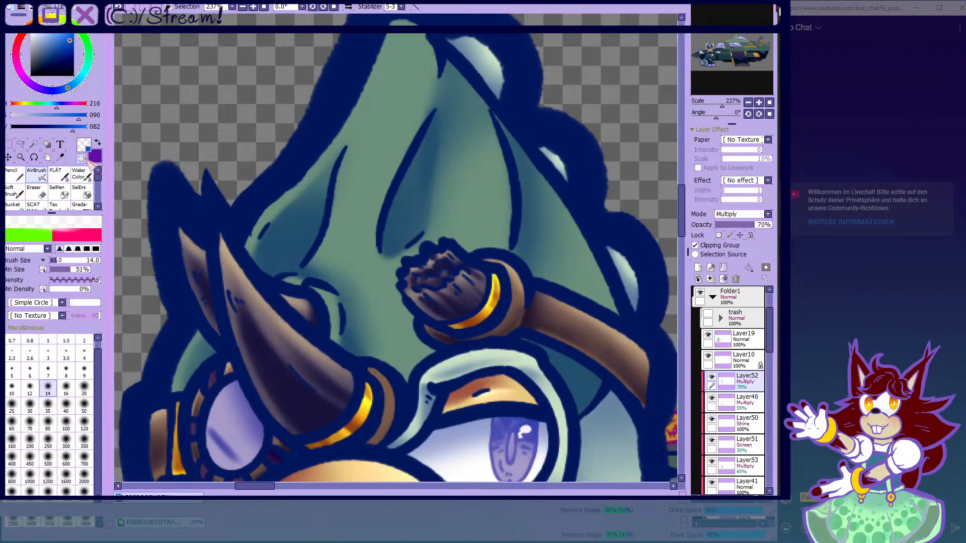
scroll(430, 151, down, 3)
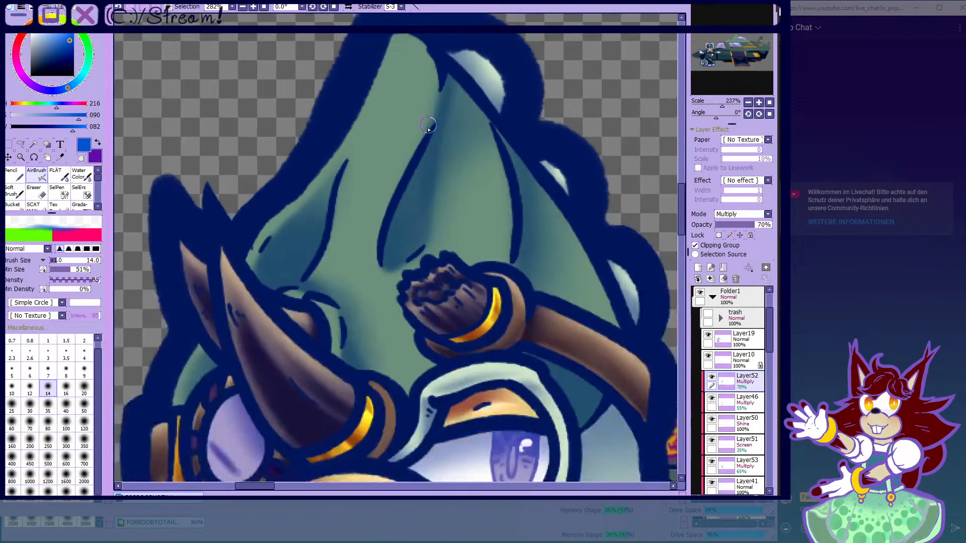
scroll(427, 131, up, 6)
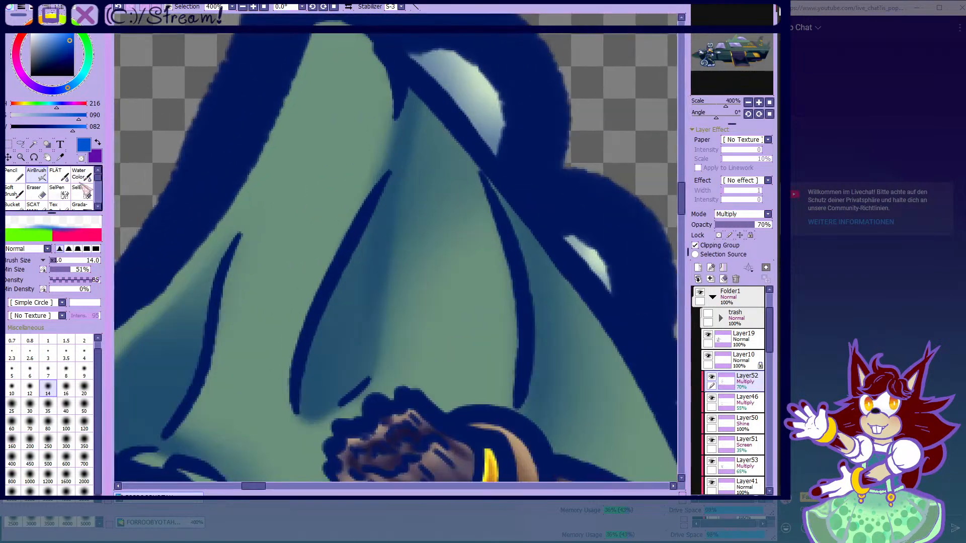
key(c)
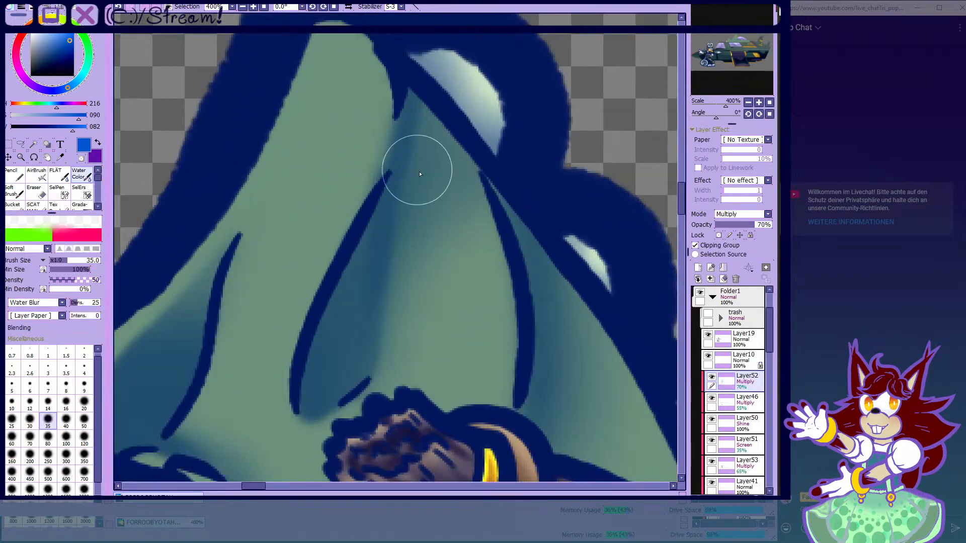
- Airbrush blue shadow on the scales beside the broken horn and above the brow, blending it with Water Color at size 35
click(41, 175)
scroll(338, 136, down, 5)
scroll(338, 136, down, 5)
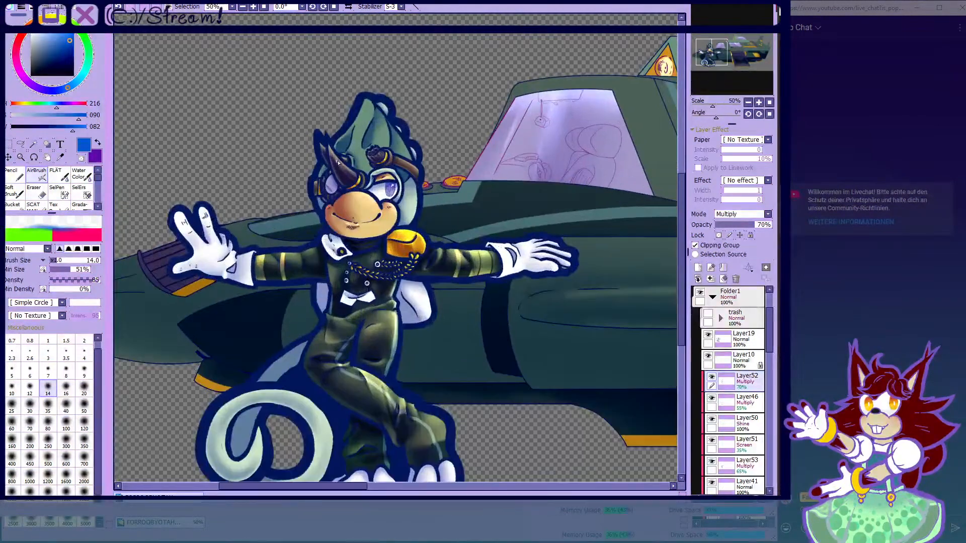
scroll(345, 154, up, 4)
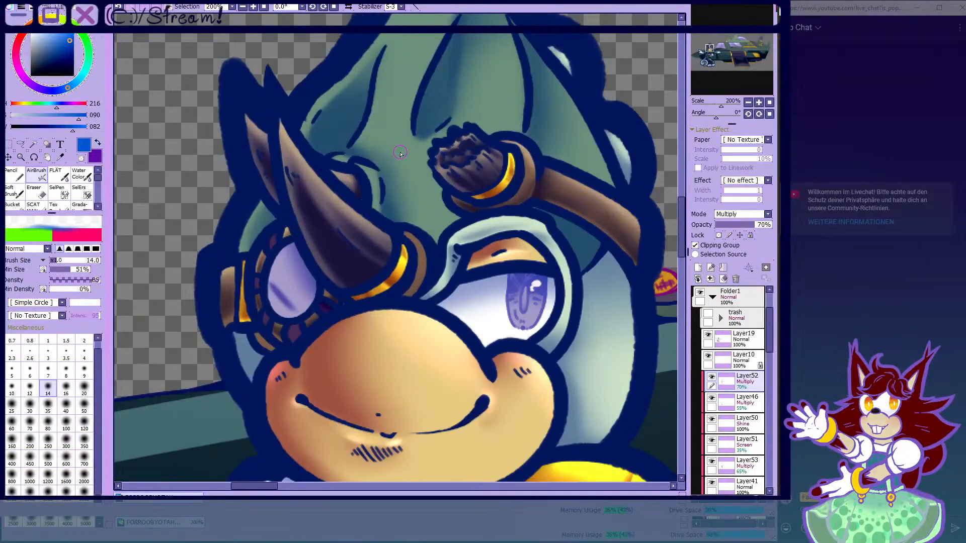
scroll(421, 167, up, 3)
drag(373, 121, 478, 282)
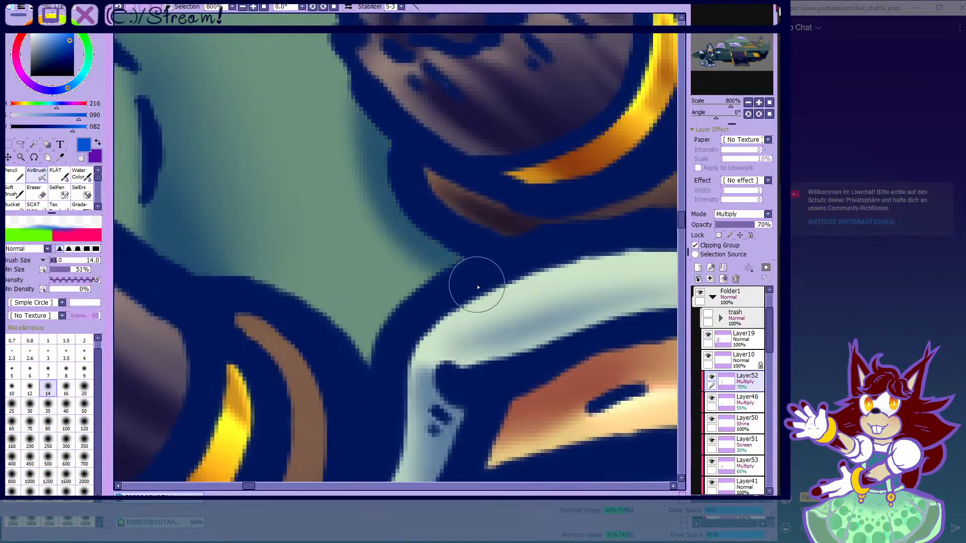
click(80, 174)
scroll(325, 245, down, 1)
scroll(382, 242, down, 4)
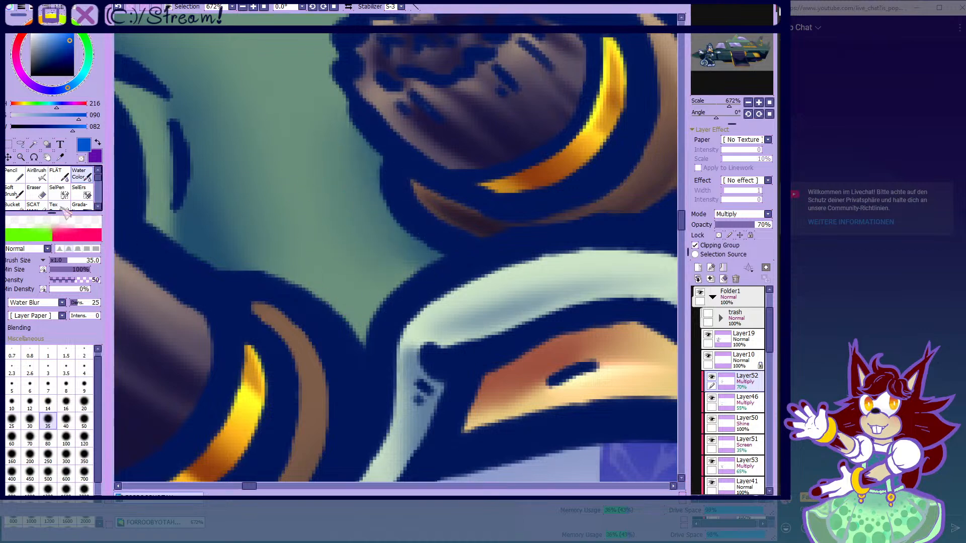
- Examine the shaded head, the goggles area and the whole pilot figure from close up and from a distance
click(36, 173)
scroll(371, 250, down, 6)
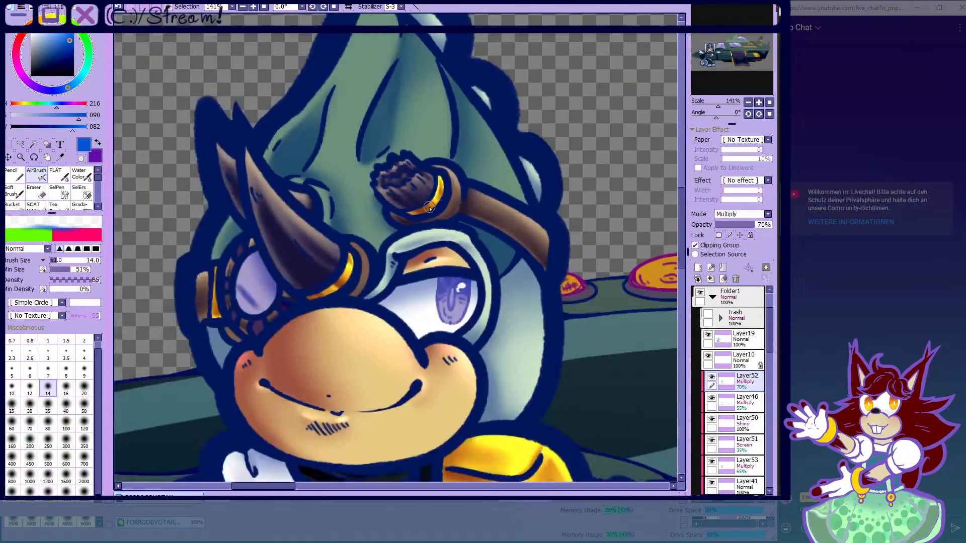
scroll(423, 228, up, 7)
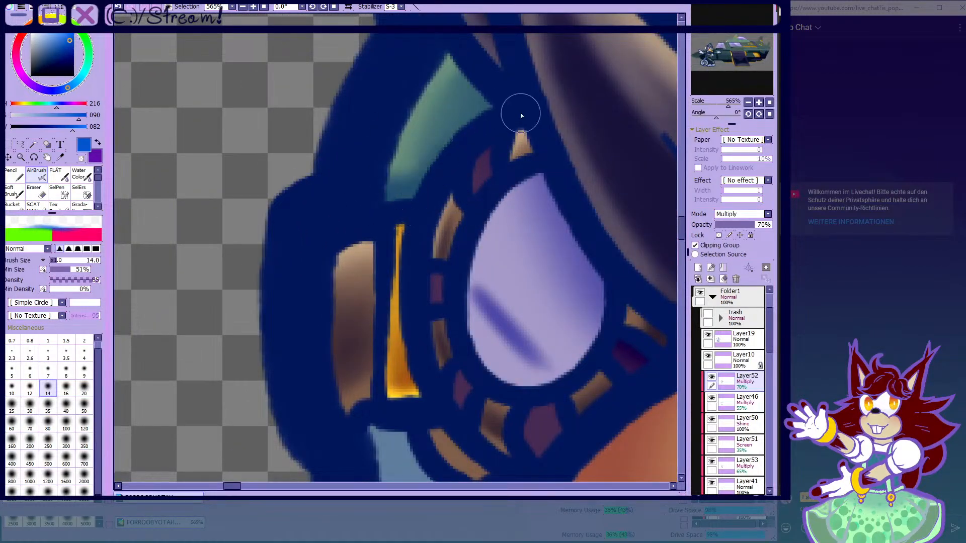
scroll(383, 175, down, 5)
scroll(347, 218, up, 5)
scroll(359, 266, down, 4)
scroll(364, 274, down, 7)
scroll(403, 211, up, 3)
scroll(431, 160, down, 2)
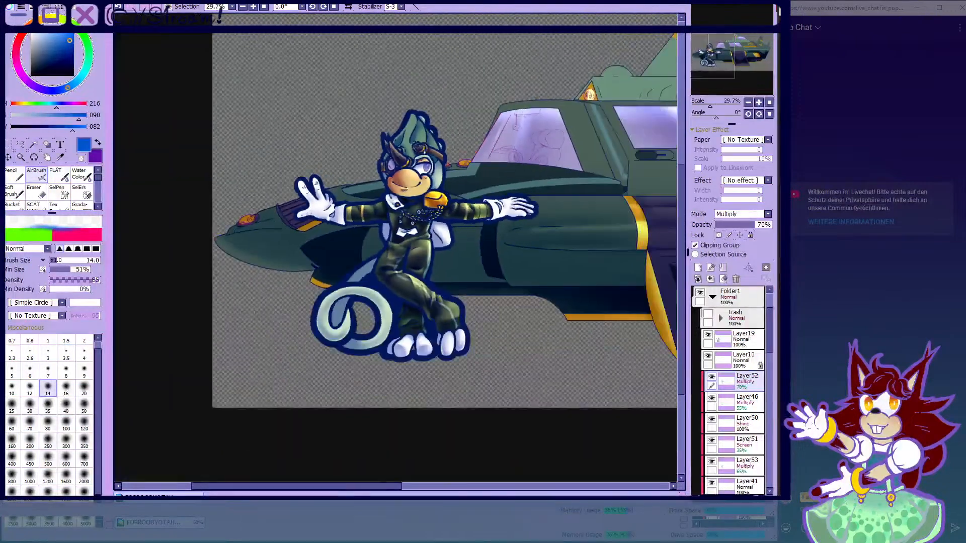
scroll(431, 160, up, 2)
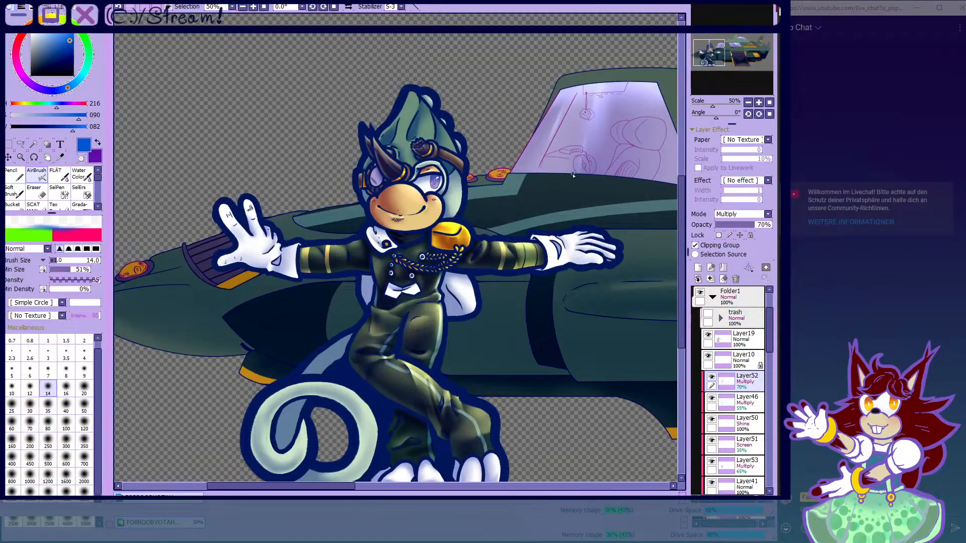
- Airbrush blue shadow at size 14 on the scales around the upper edge of the broken horn's base and strap
scroll(440, 139, up, 6)
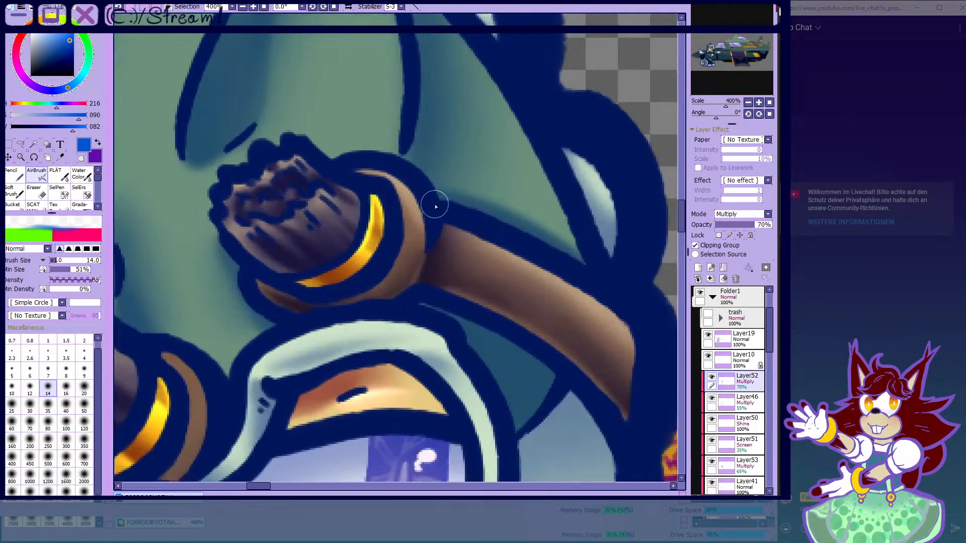
mouse_move(428, 172)
mouse_down()
mouse_move(371, 155)
mouse_move(403, 162)
mouse_up()
drag(340, 153, 389, 151)
scroll(526, 228, down, 3)
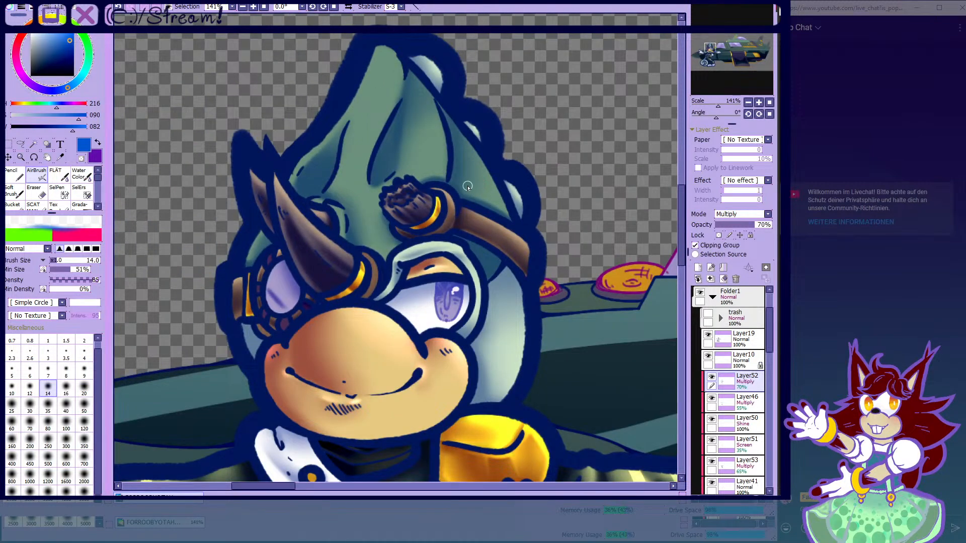
scroll(482, 117, down, 5)
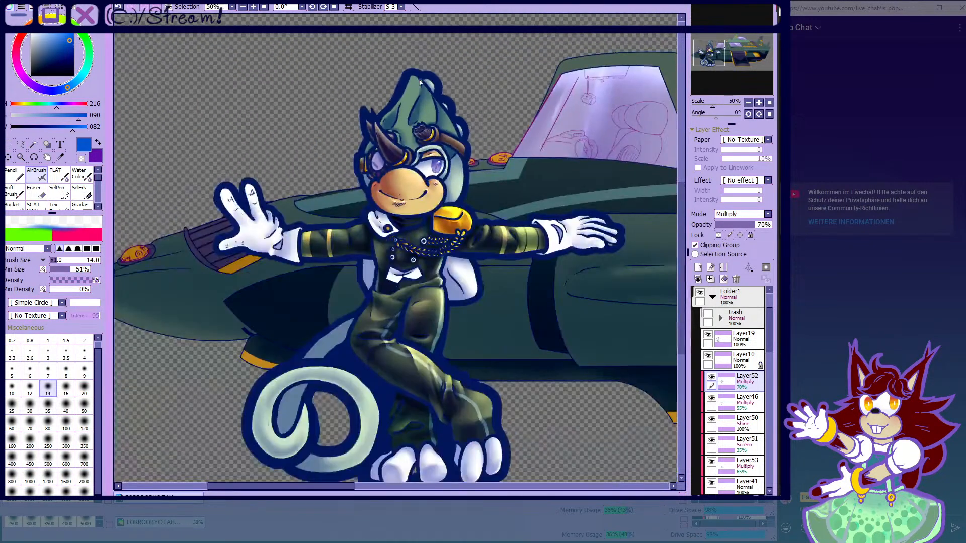
scroll(529, 127, up, 2)
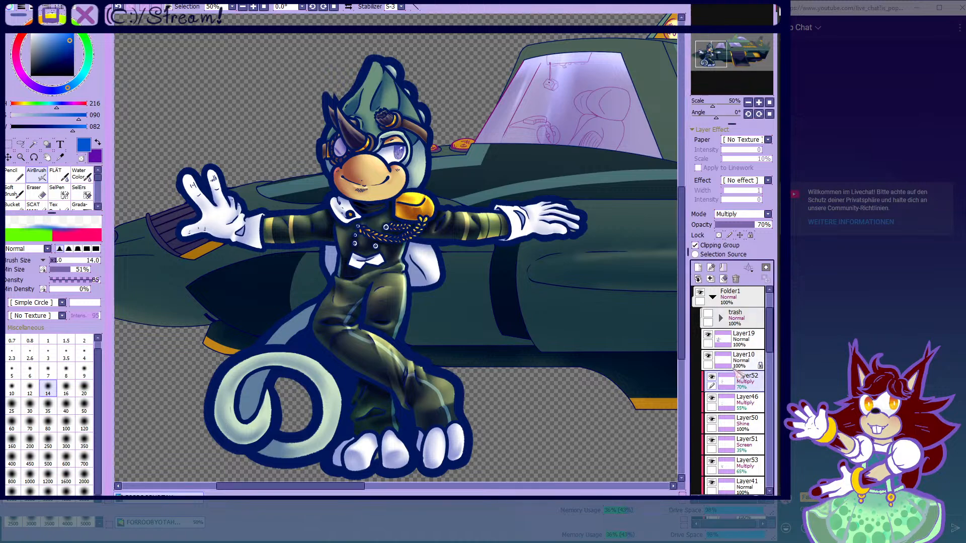
- Darken the crest's central fold on Layer46 with AirBrush strokes at size 14 along the inside of its line
click(717, 405)
scroll(285, 169, up, 6)
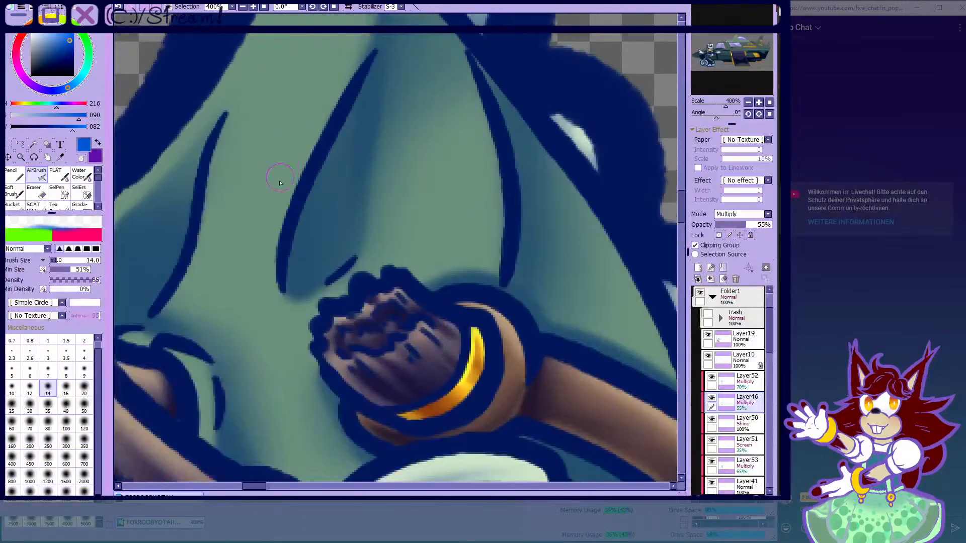
mouse_move(294, 294)
mouse_down()
mouse_move(318, 230)
mouse_move(315, 182)
mouse_move(297, 265)
mouse_move(342, 133)
mouse_up()
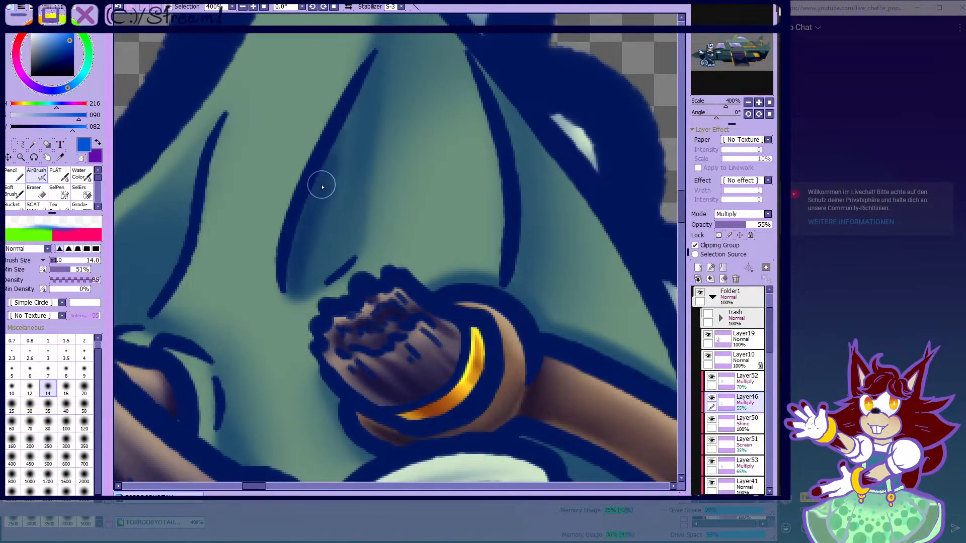
drag(315, 206, 355, 118)
mouse_move(296, 250)
mouse_down()
mouse_move(347, 257)
mouse_move(295, 280)
mouse_move(323, 220)
mouse_up()
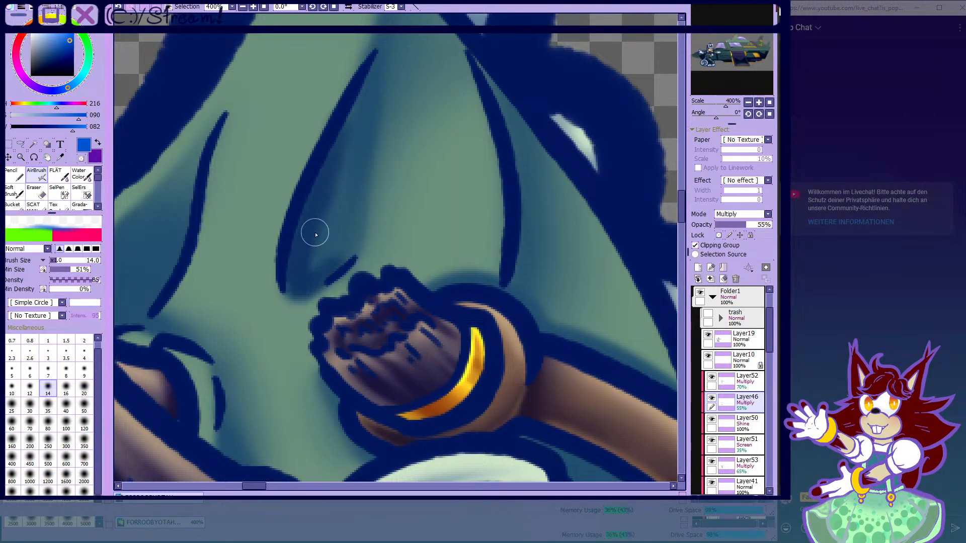
scroll(334, 186, down, 4)
- Airbrush a darker blue shadow on Layer46 along the side fold above the small horn
scroll(301, 196, up, 3)
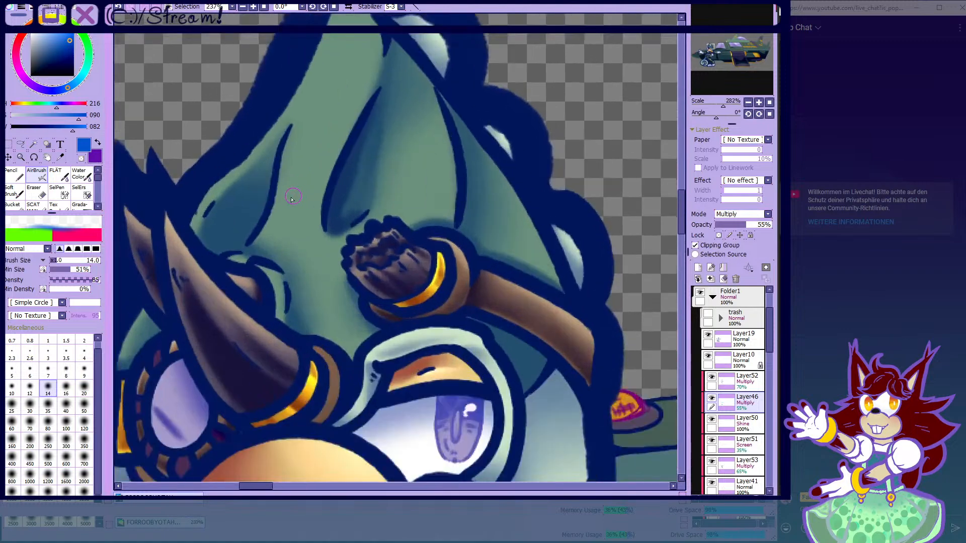
drag(259, 190, 239, 242)
drag(264, 157, 264, 177)
drag(276, 125, 266, 154)
scroll(327, 150, down, 4)
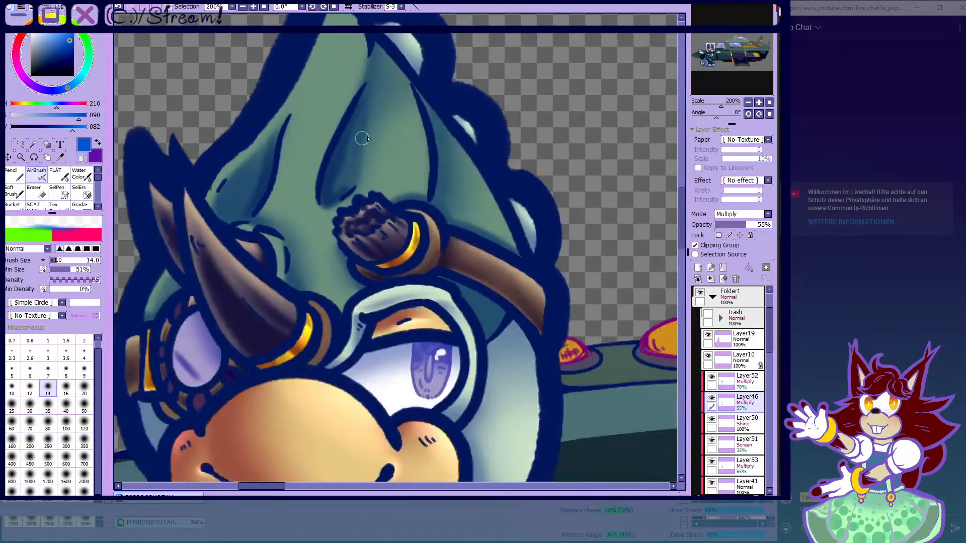
- Airbrush a darker blue shadow on Layer46 along the crest's outer fold and soften it with the Water Color brush at size 35
scroll(427, 171, up, 4)
drag(447, 114, 441, 254)
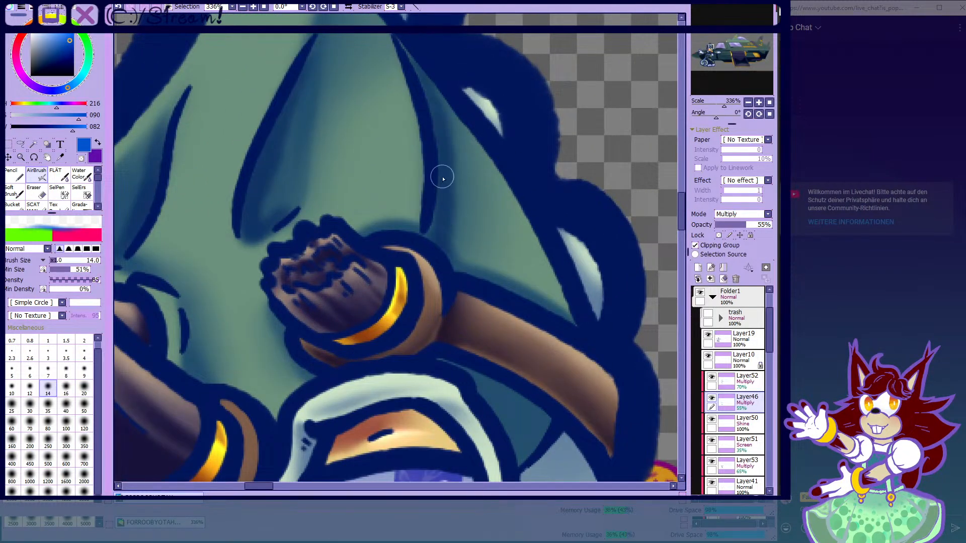
click(85, 179)
scroll(261, 166, down, 3)
scroll(427, 231, up, 2)
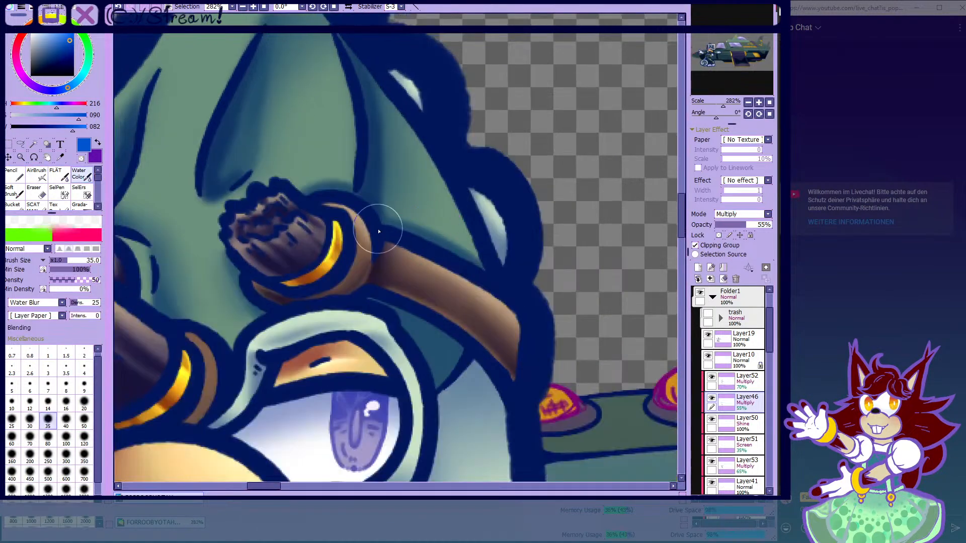
- Blend the shadows around the lower ends of the crest's central and side folds with the Water Color brush at size 30
scroll(389, 84, down, 3)
scroll(313, 216, up, 5)
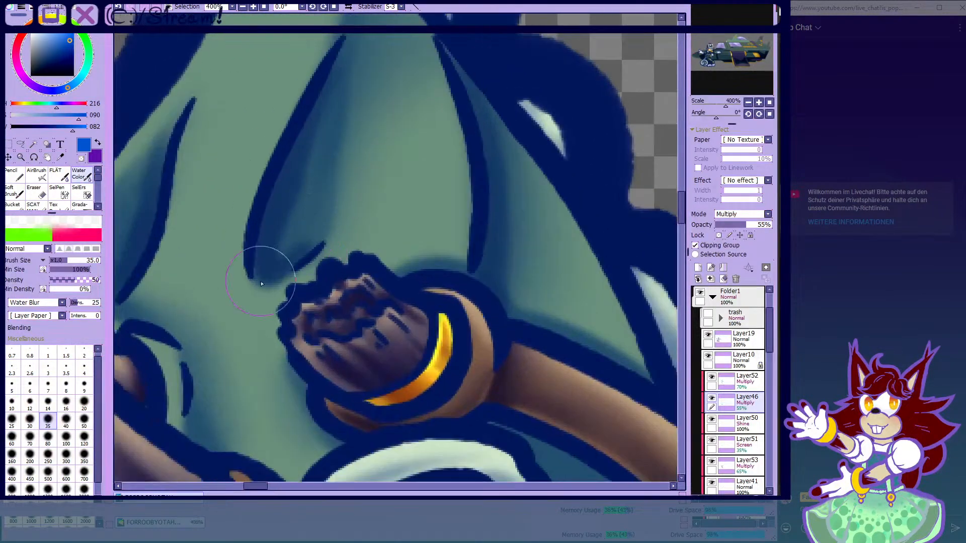
click(30, 418)
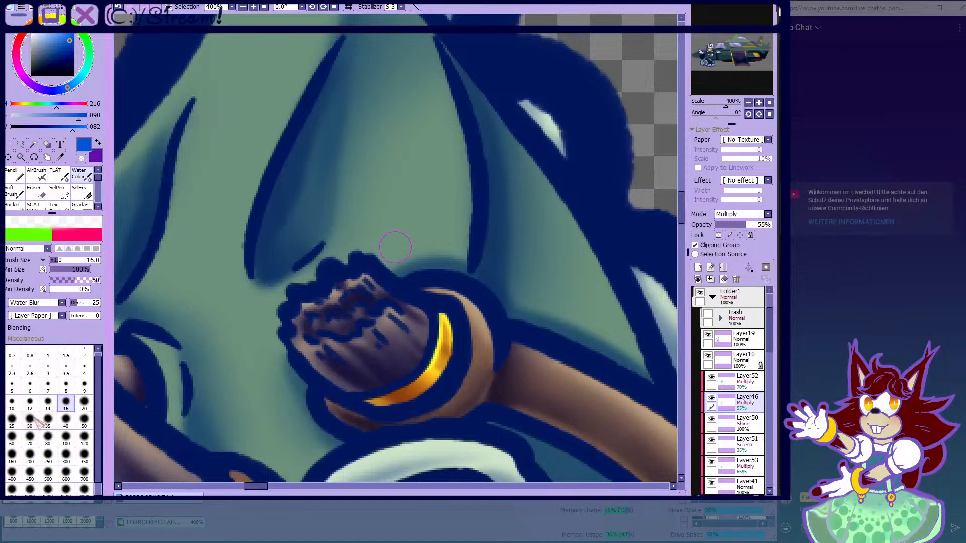
scroll(311, 195, down, 4)
scroll(234, 245, up, 2)
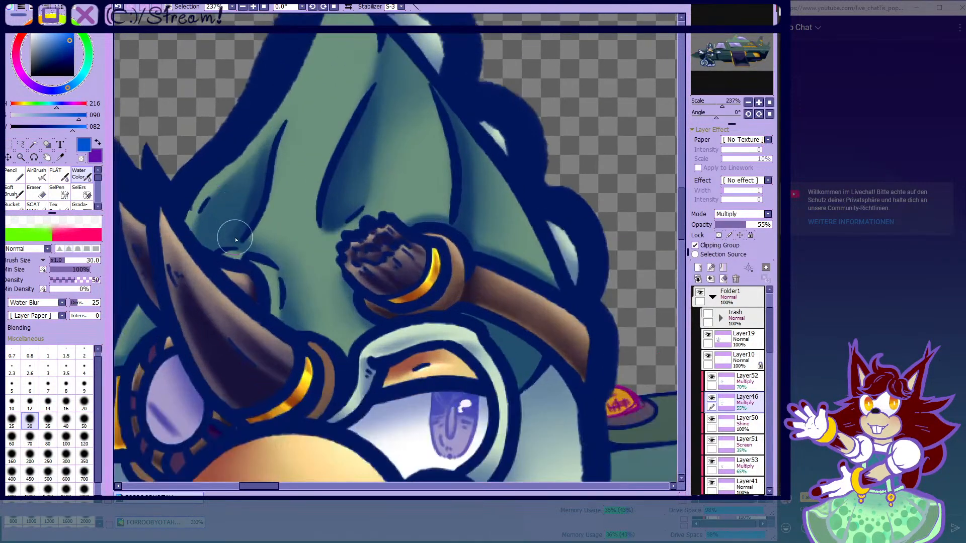
- Darken the side fold above the small horn on Layer46 with AirBrush strokes at size 14, from its upper line down to its base
click(36, 174)
scroll(298, 117, down, 3)
scroll(290, 106, up, 3)
drag(298, 81, 280, 132)
scroll(346, 192, down, 3)
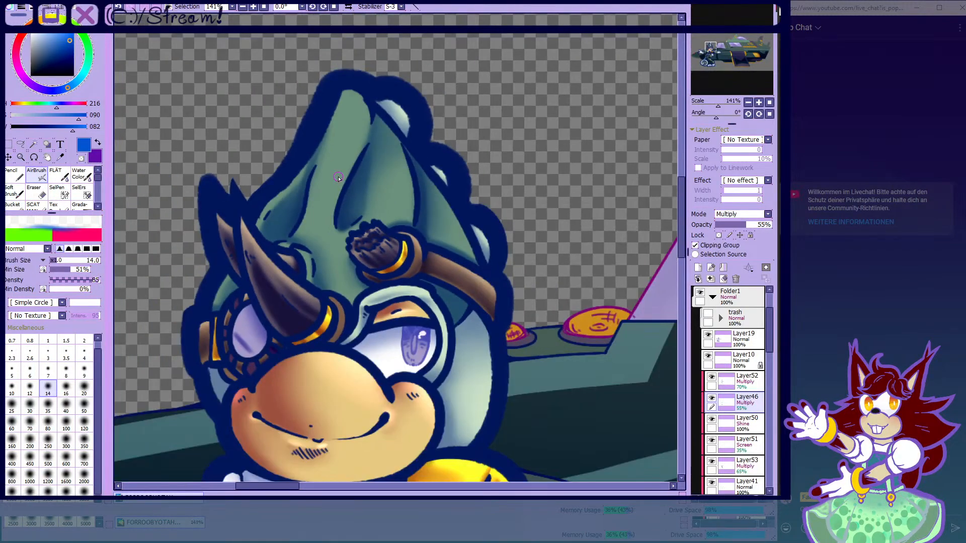
scroll(338, 178, up, 3)
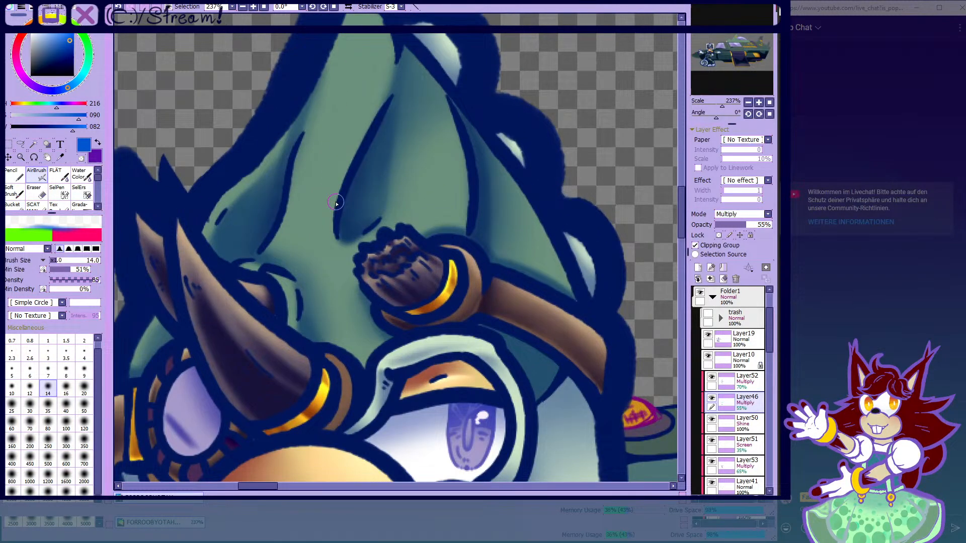
scroll(336, 203, up, 3)
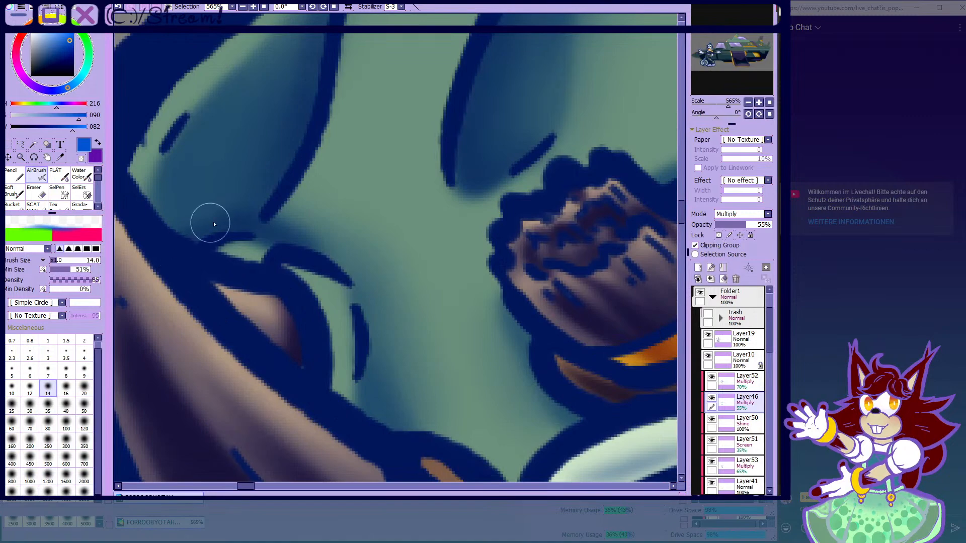
scroll(246, 228, down, 1)
scroll(301, 120, down, 2)
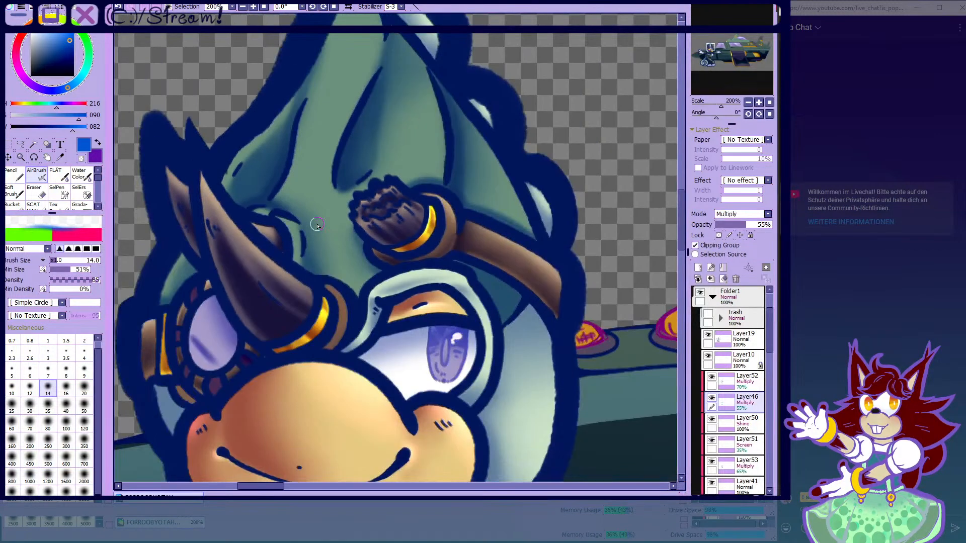
- Soften the side fold's lower shadow with the Water Color brush at size 30, touching it up with the AirBrush at size 14
click(81, 174)
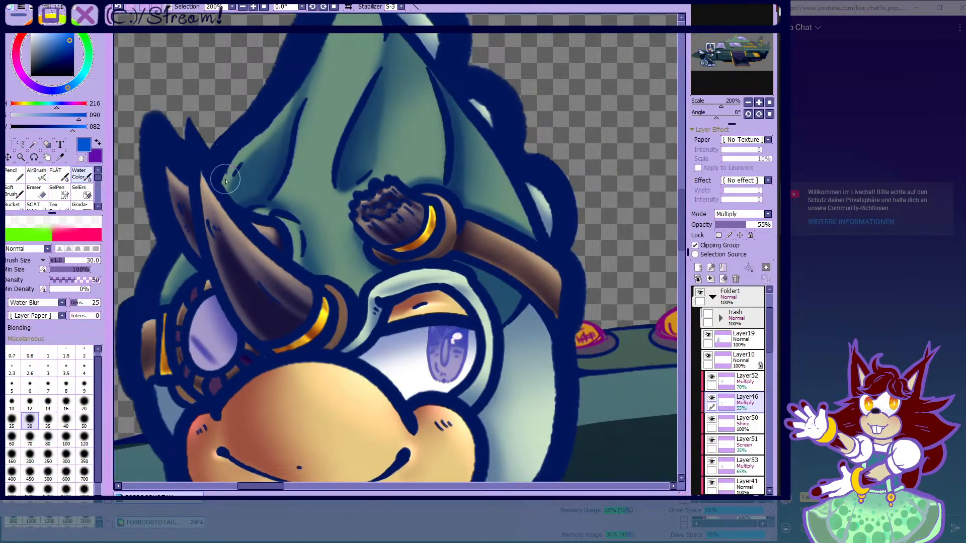
click(36, 174)
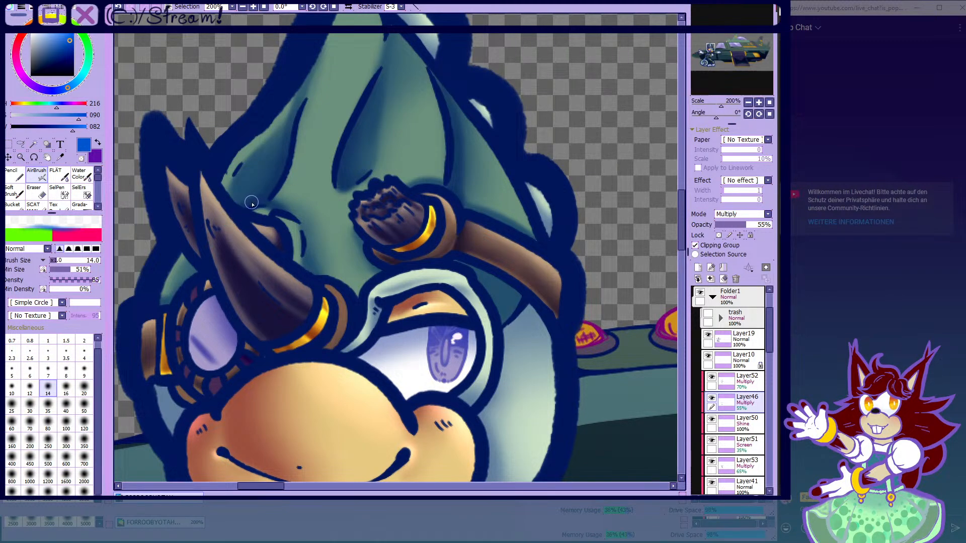
click(81, 174)
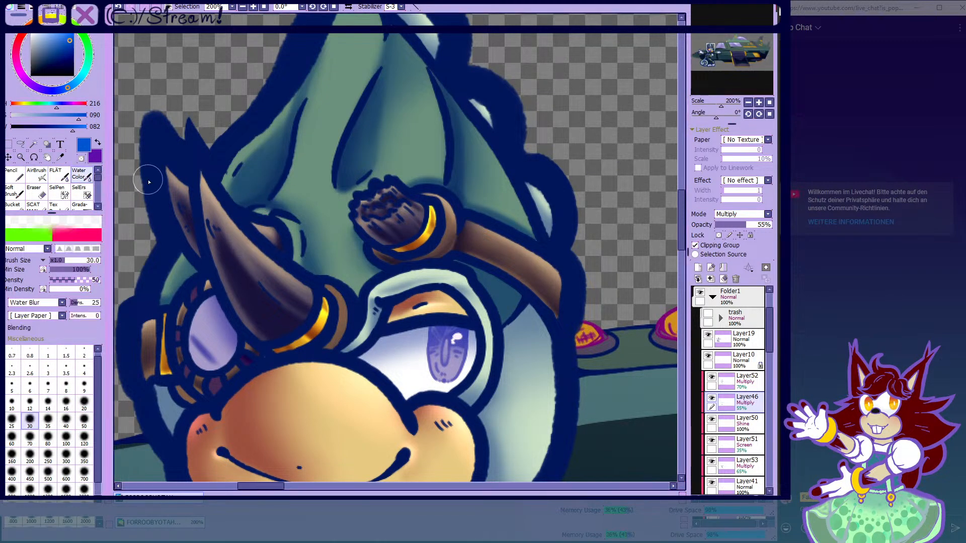
click(36, 174)
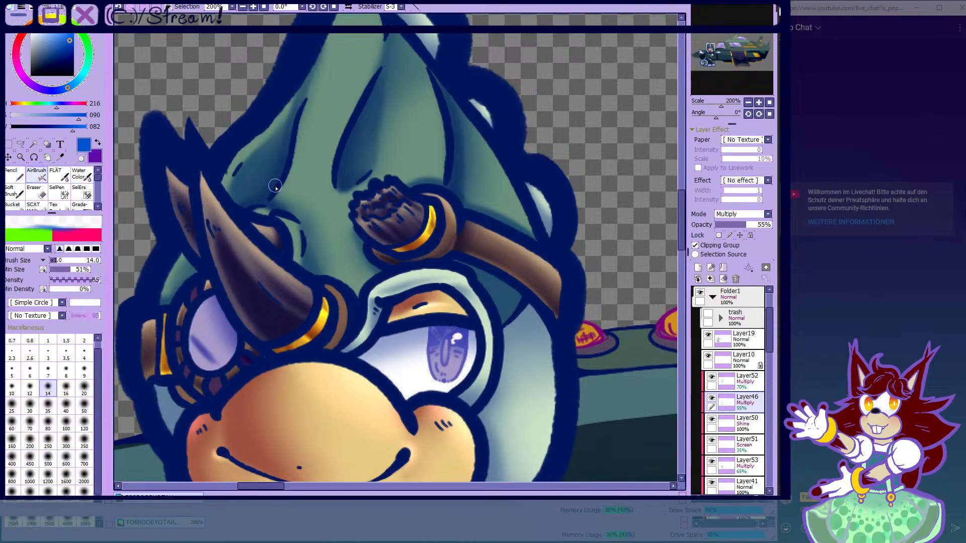
- Airbrush a soft blue shadow at size 35 on Layer46 over the scales between the large horn and the goggles
scroll(275, 185, down, 2)
scroll(168, 236, up, 4)
click(48, 406)
scroll(298, 275, up, 3)
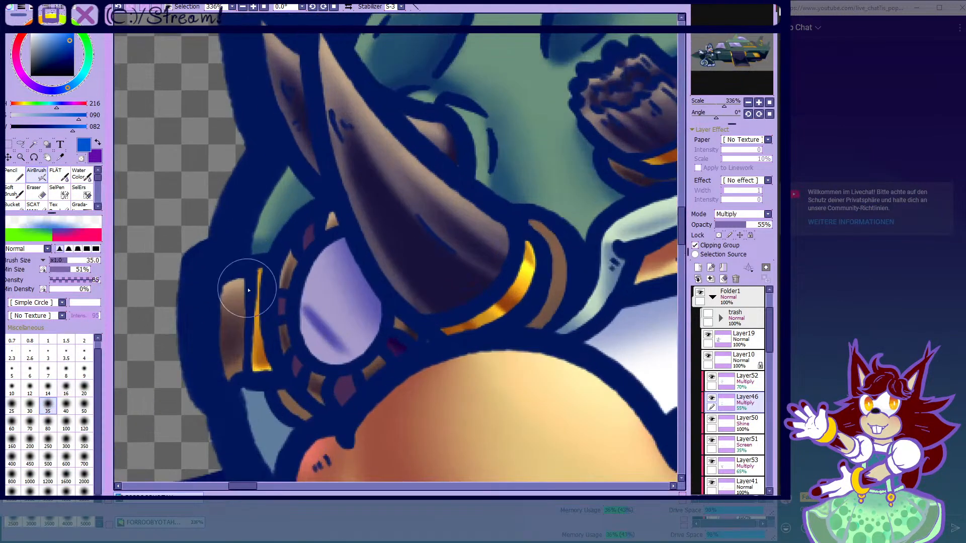
drag(293, 205, 260, 259)
scroll(296, 176, down, 5)
scroll(351, 167, down, 4)
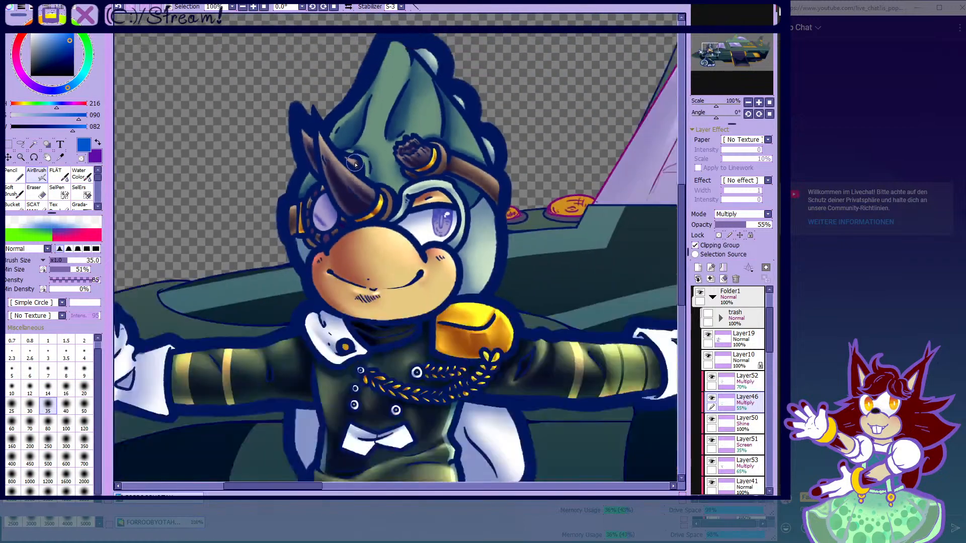
- Shade the crest's outer edge above the strap on Layer52 with the AirBrush at size 35, blending with Water Color at sizes 30 and 20
scroll(387, 67, up, 3)
scroll(385, 75, up, 1)
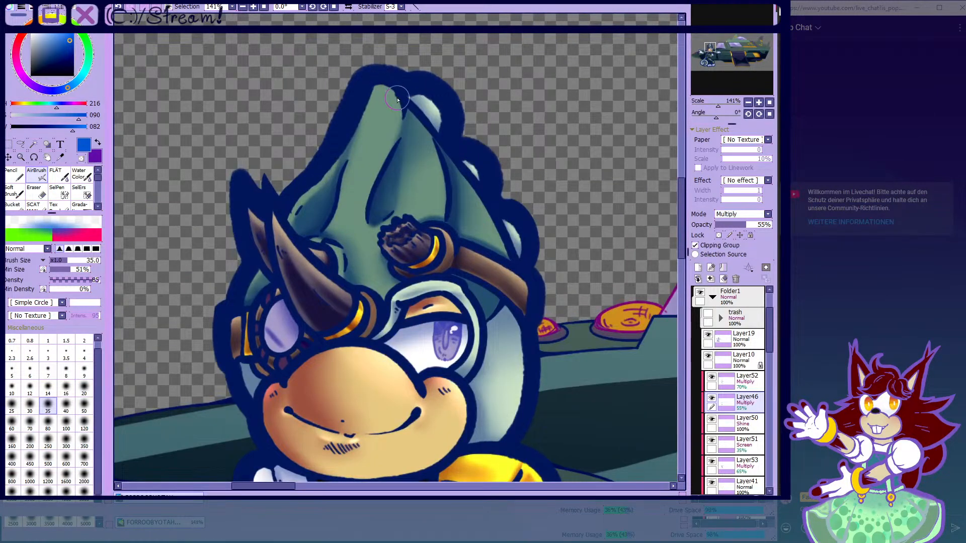
scroll(462, 212, up, 2)
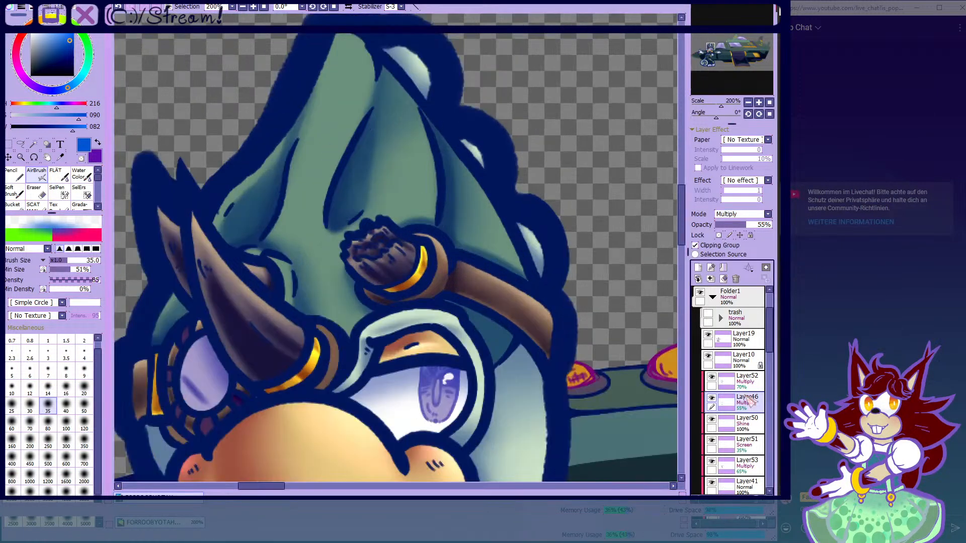
click(747, 384)
scroll(562, 267, up, 3)
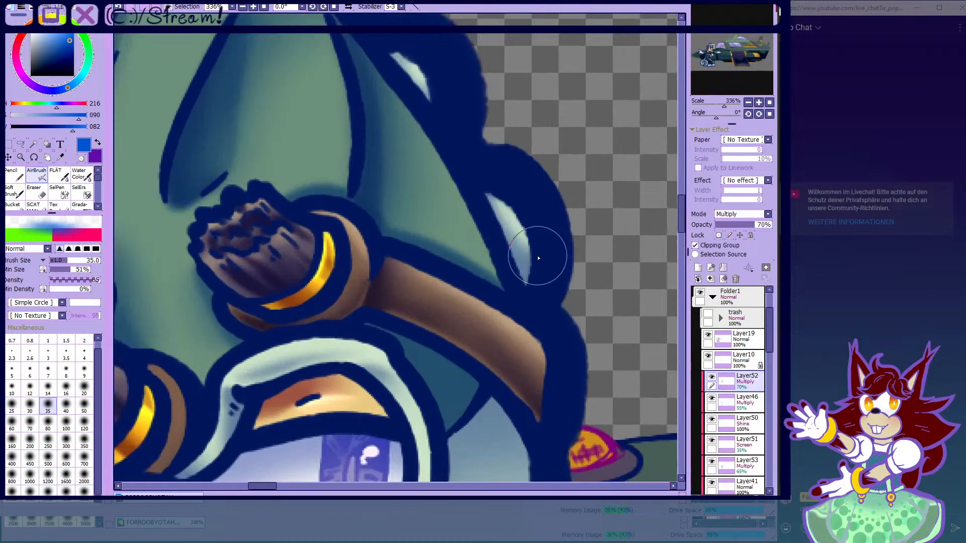
click(84, 174)
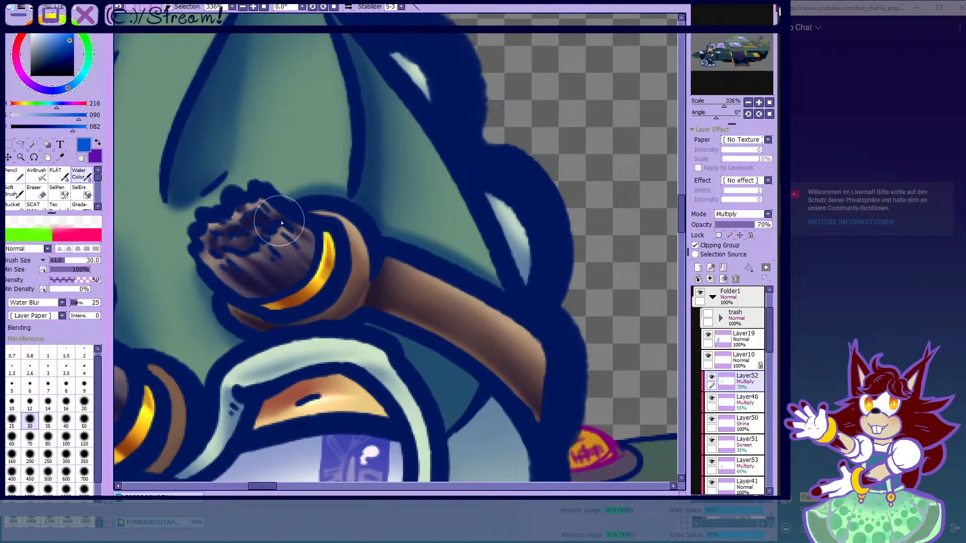
click(84, 402)
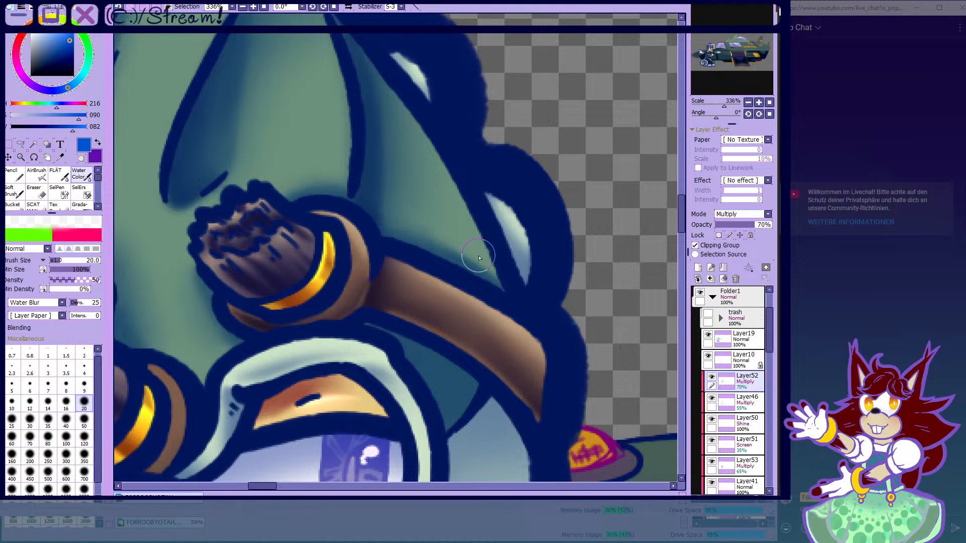
scroll(545, 288, down, 5)
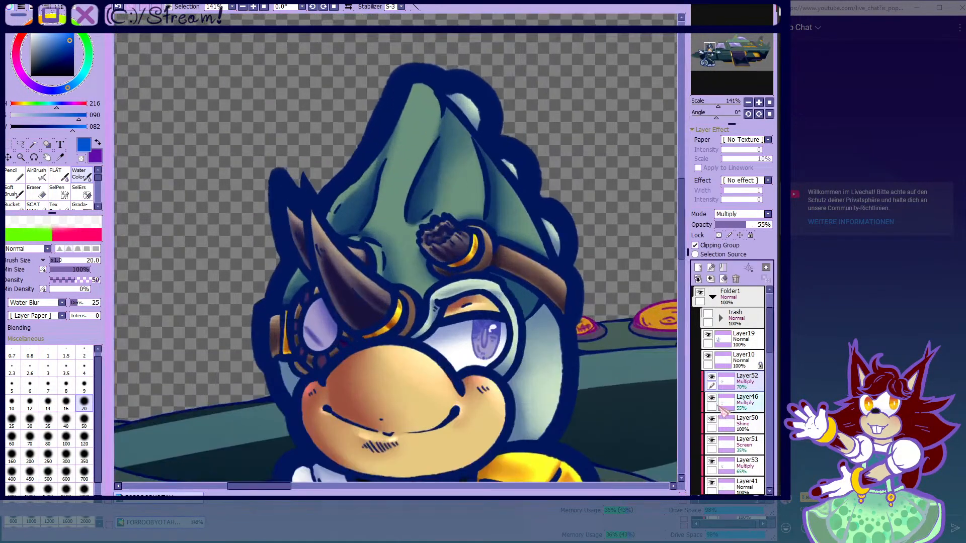
- Deepen the crest's central fold on Layer46 with AirBrush strokes at size 16 along its line
click(722, 409)
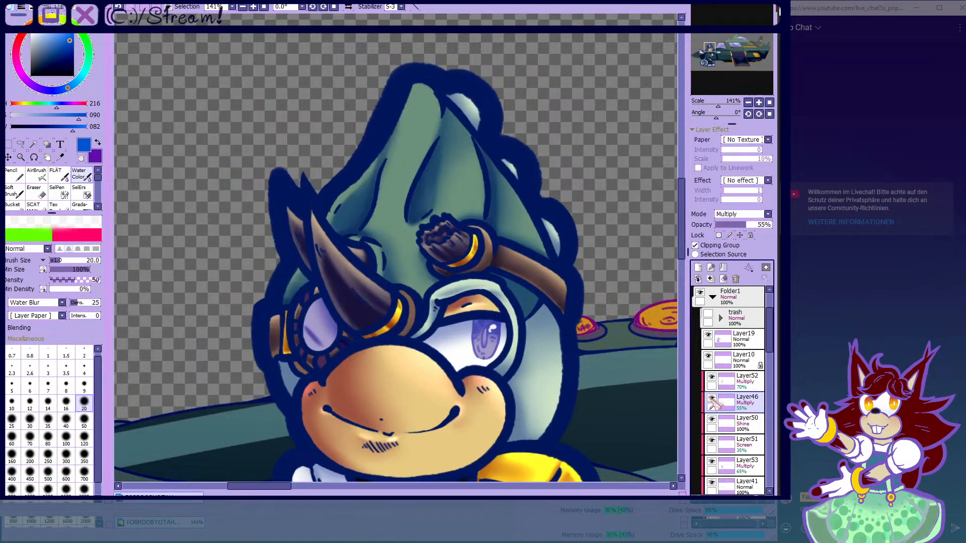
click(37, 175)
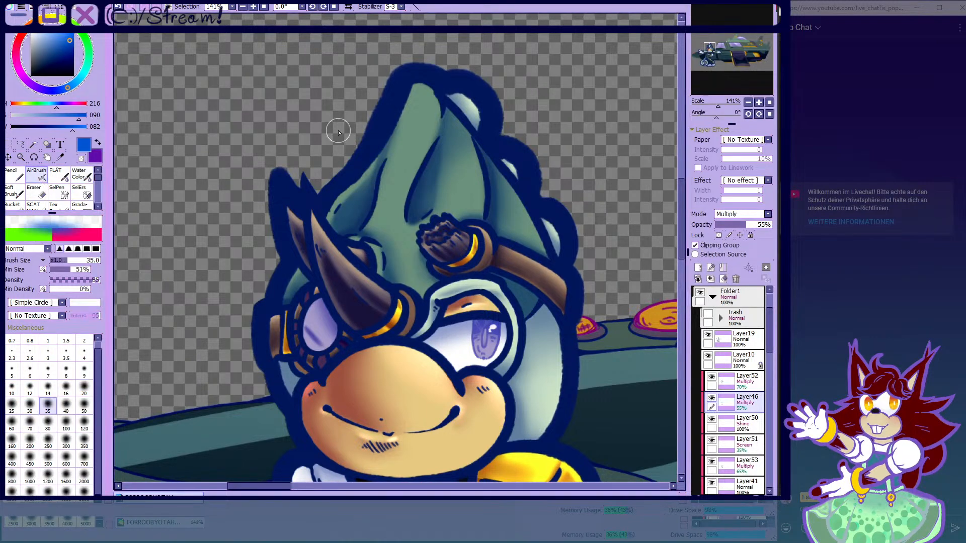
scroll(393, 141, up, 2)
click(66, 388)
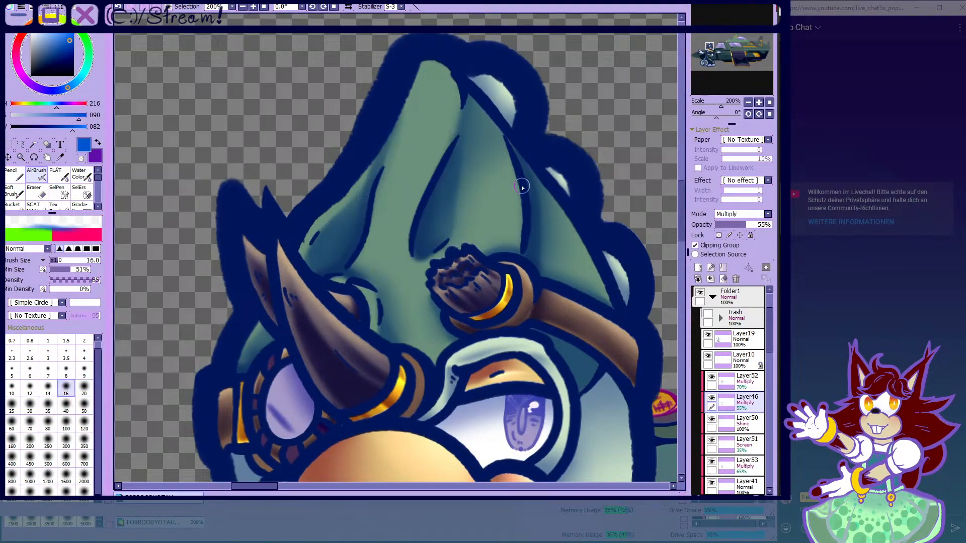
scroll(470, 189, up, 5)
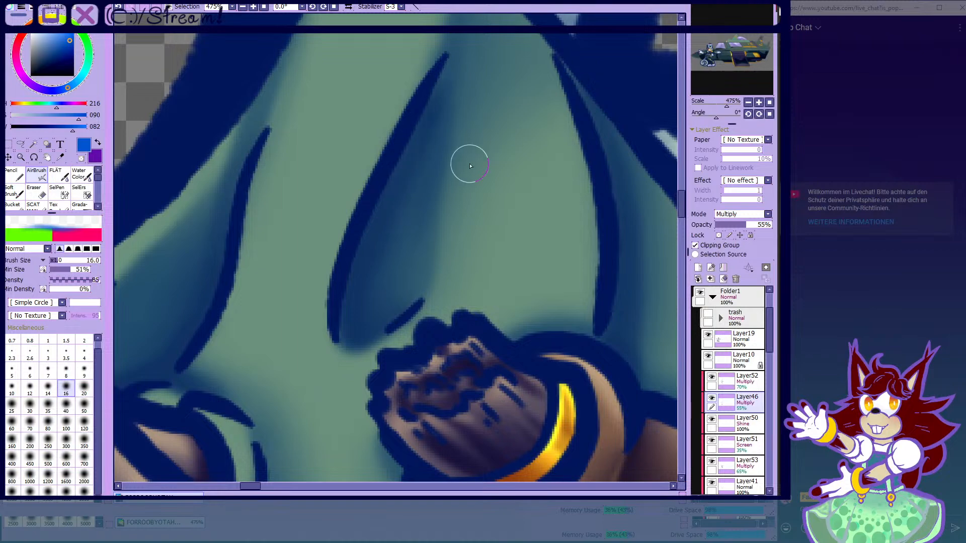
scroll(462, 150, down, 1)
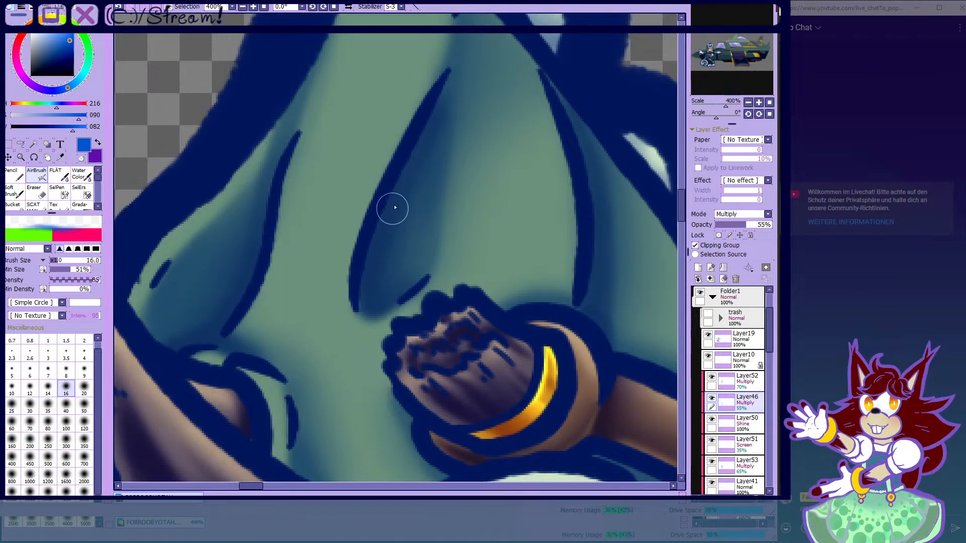
- Airbrush blue shadow at size 16 below the crest's tip and along the crest edge above the side fold
scroll(394, 208, down, 4)
scroll(428, 172, up, 5)
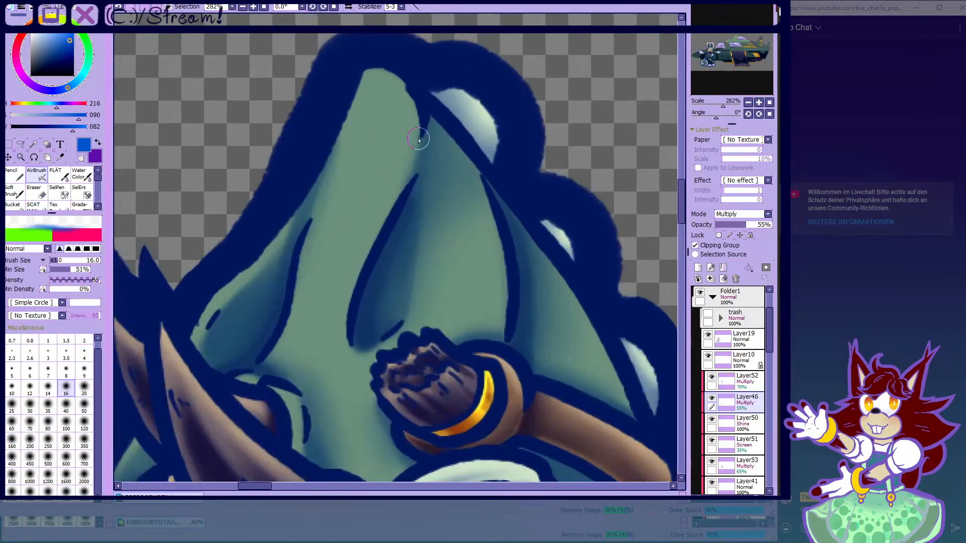
scroll(418, 191, down, 4)
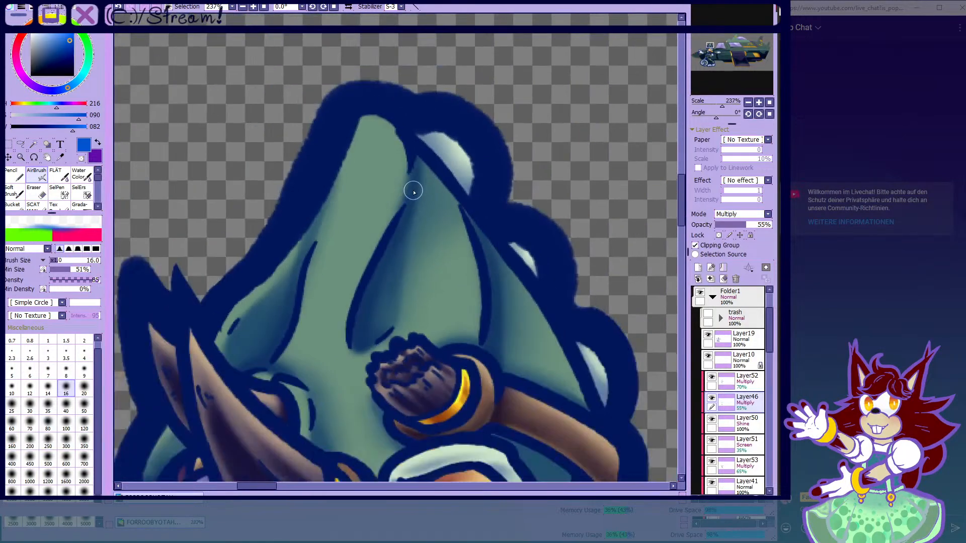
scroll(347, 211, up, 4)
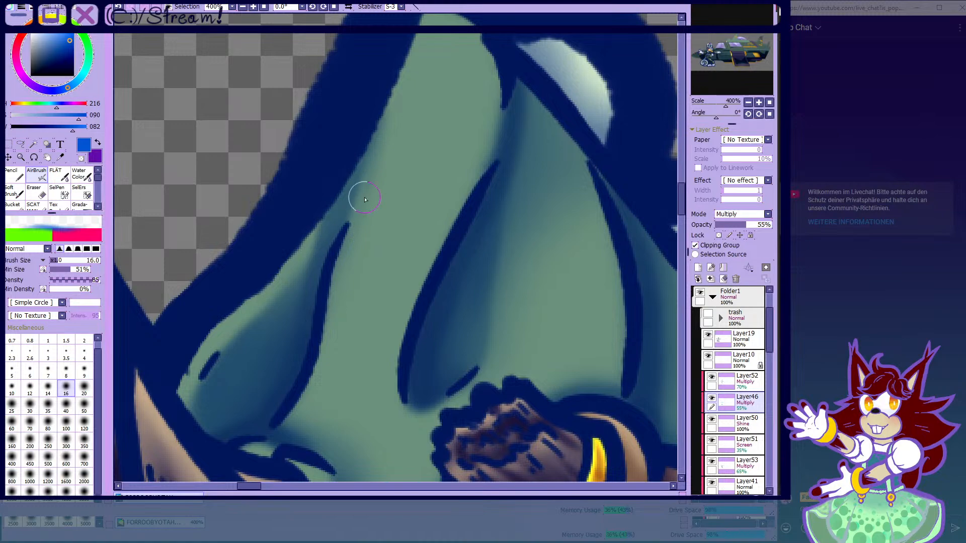
- Airbrush a broad soft blue shadow at size 100 on Layer46 over the scales around the horns, checking the head from near and far
scroll(363, 209, down, 6)
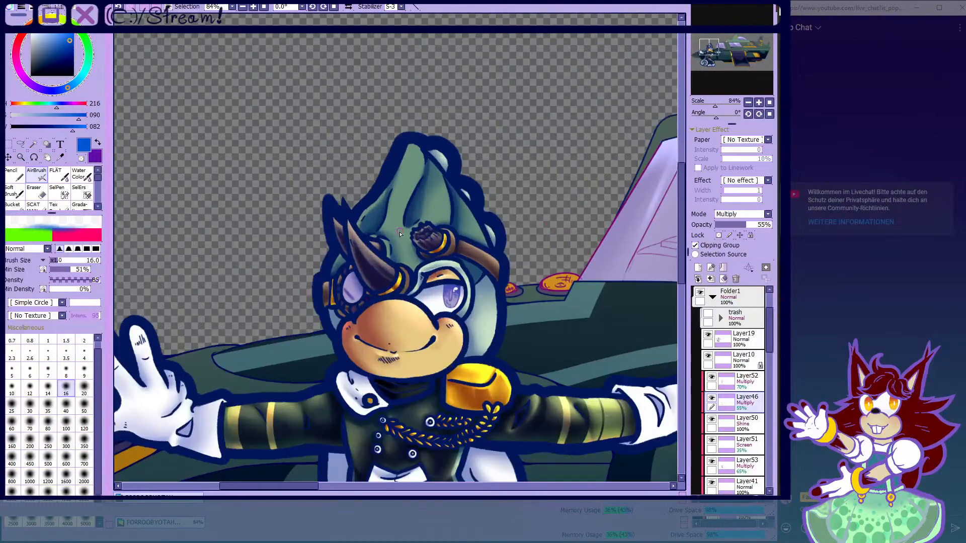
scroll(406, 274, up, 6)
click(49, 440)
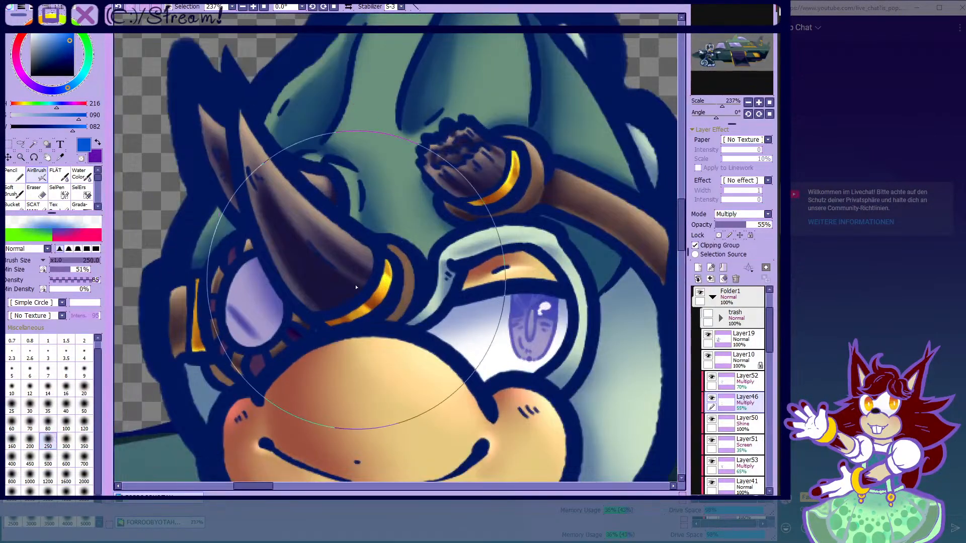
click(65, 424)
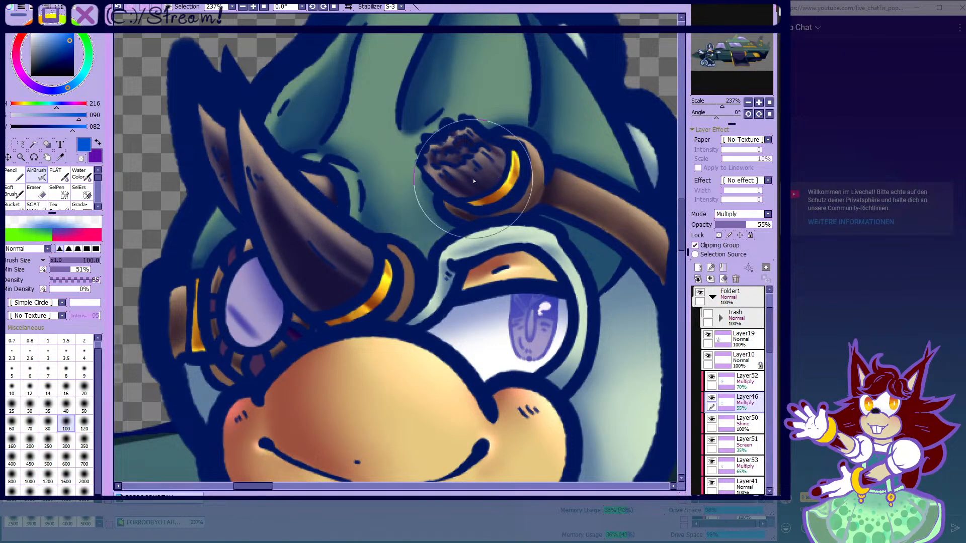
scroll(474, 184, down, 3)
scroll(382, 171, up, 3)
scroll(364, 159, down, 6)
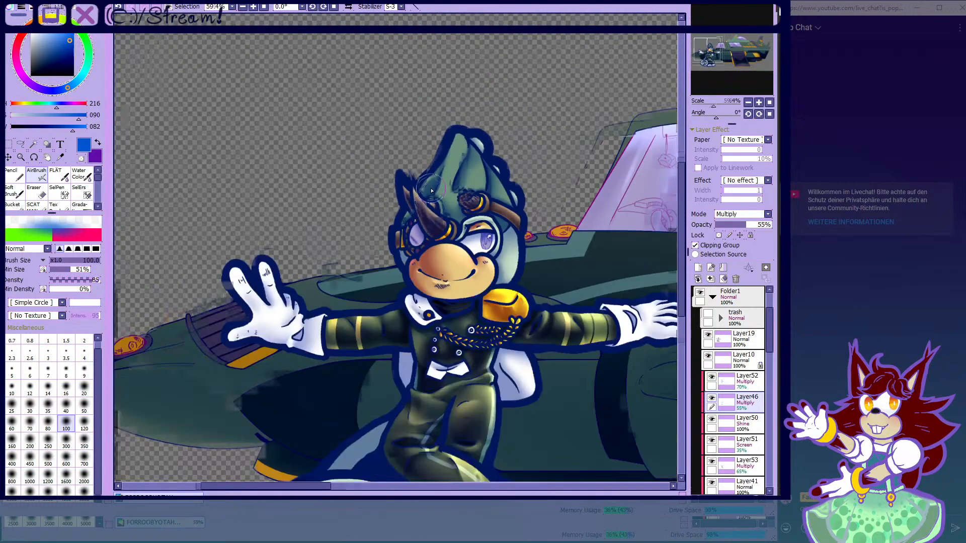
scroll(431, 190, up, 4)
scroll(362, 166, down, 2)
scroll(352, 163, up, 1)
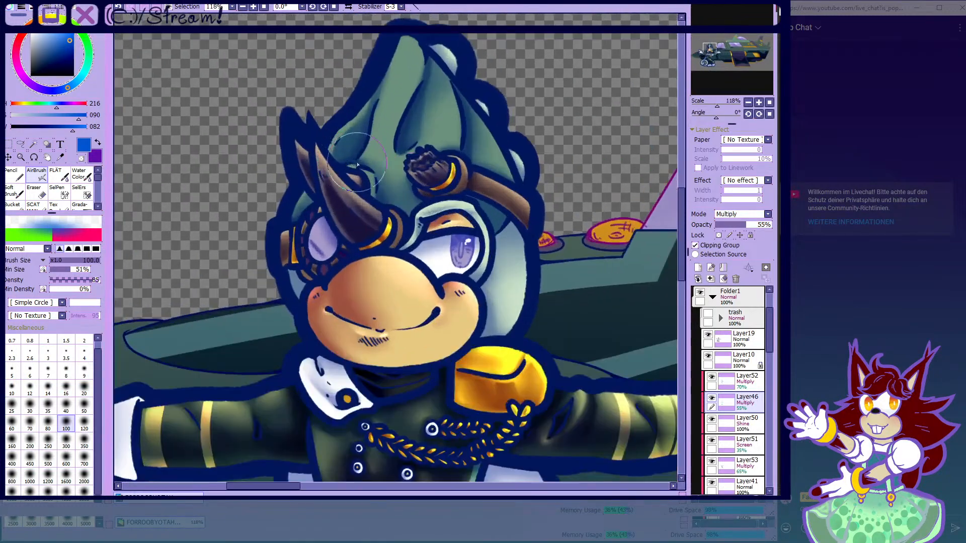
scroll(457, 200, up, 3)
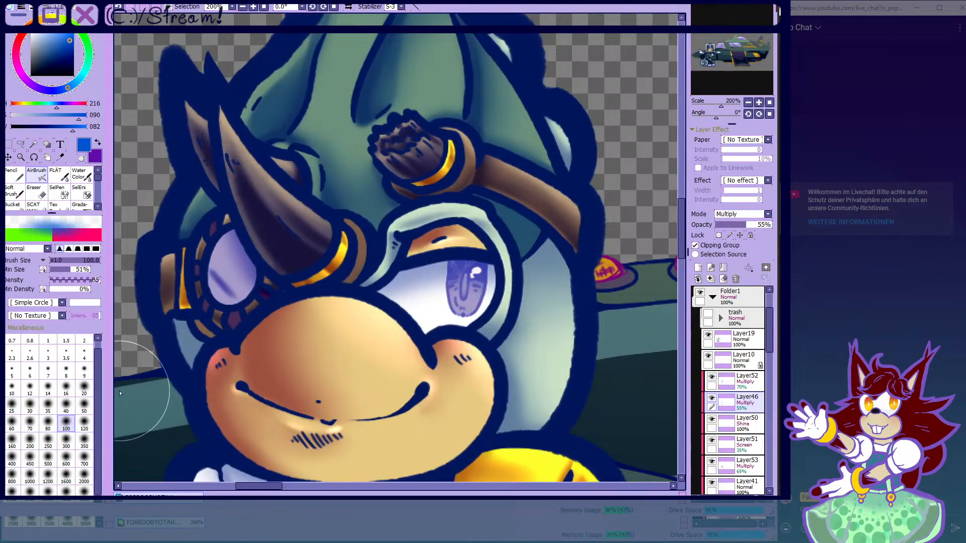
- Airbrush a soft blue shadow at size 50 on Layer53 over the scales around the horns and goggles
key(bracketleft)
key(bracketleft)
key(bracketleft)
key(bracketleft)
scroll(463, 248, up, 1)
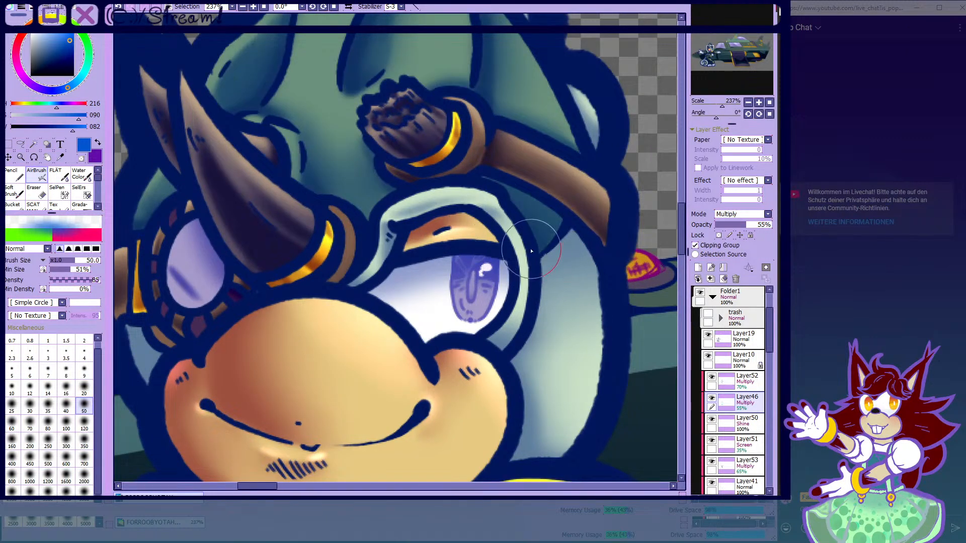
scroll(727, 387, down, 1)
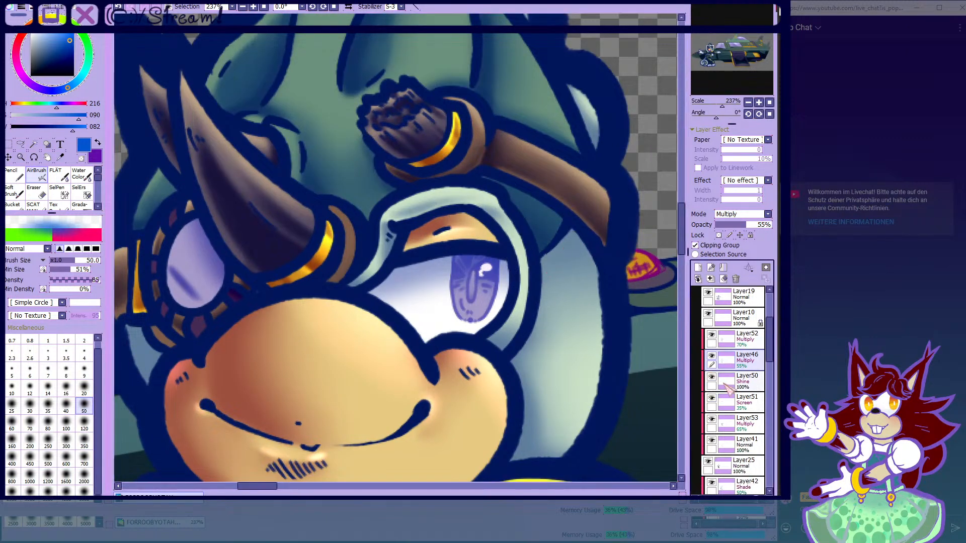
click(728, 427)
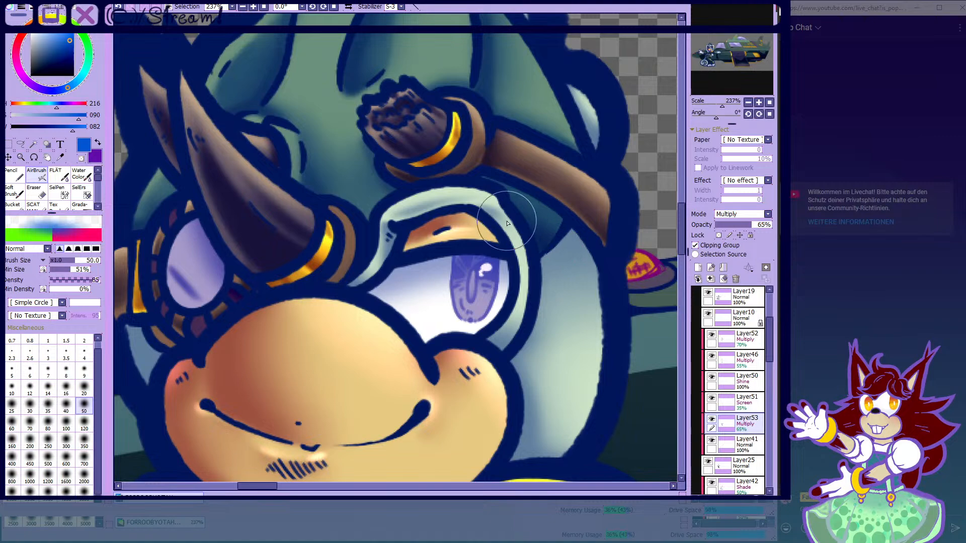
scroll(347, 166, down, 3)
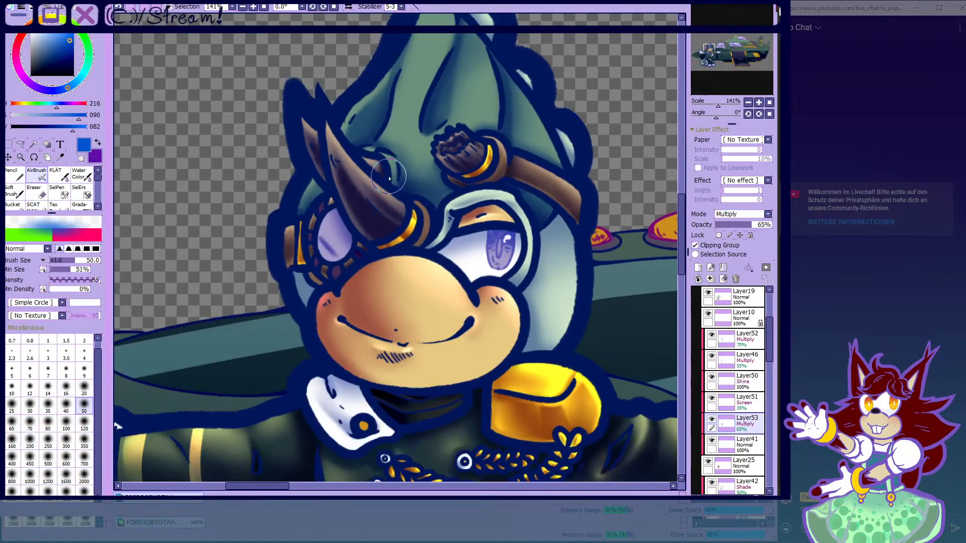
scroll(388, 173, up, 4)
scroll(521, 291, down, 5)
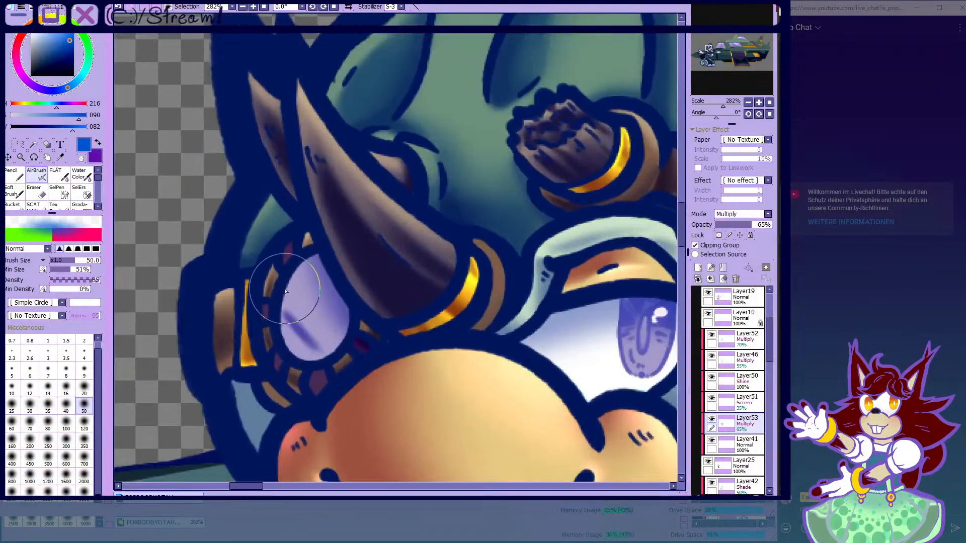
scroll(328, 242, down, 1)
- Shade the crest's lower folds on Layer53 with the AirBrush at size 50, and below the central fold at size 14
scroll(328, 242, up, 3)
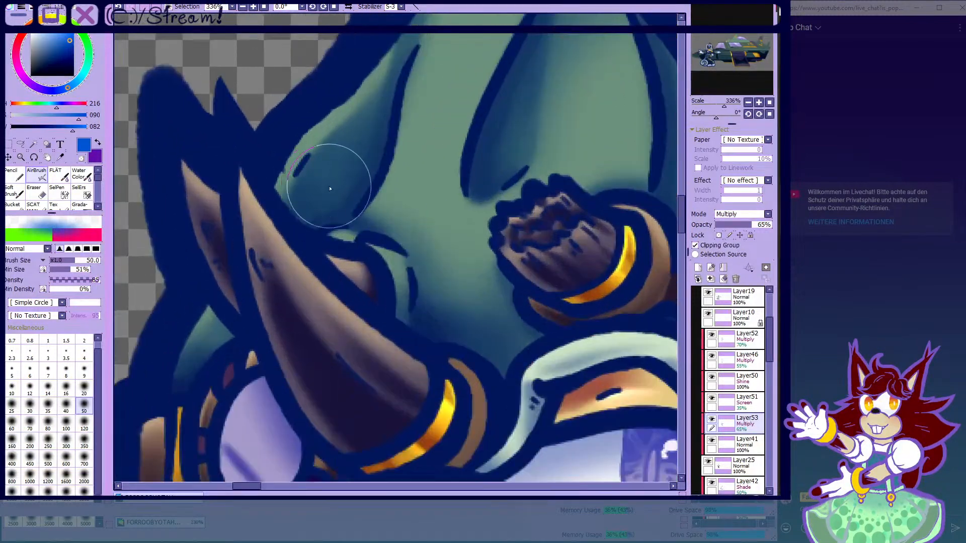
scroll(397, 220, up, 1)
scroll(400, 186, down, 3)
scroll(410, 134, up, 3)
mouse_move(522, 229)
mouse_down()
mouse_move(531, 262)
mouse_move(580, 304)
mouse_up()
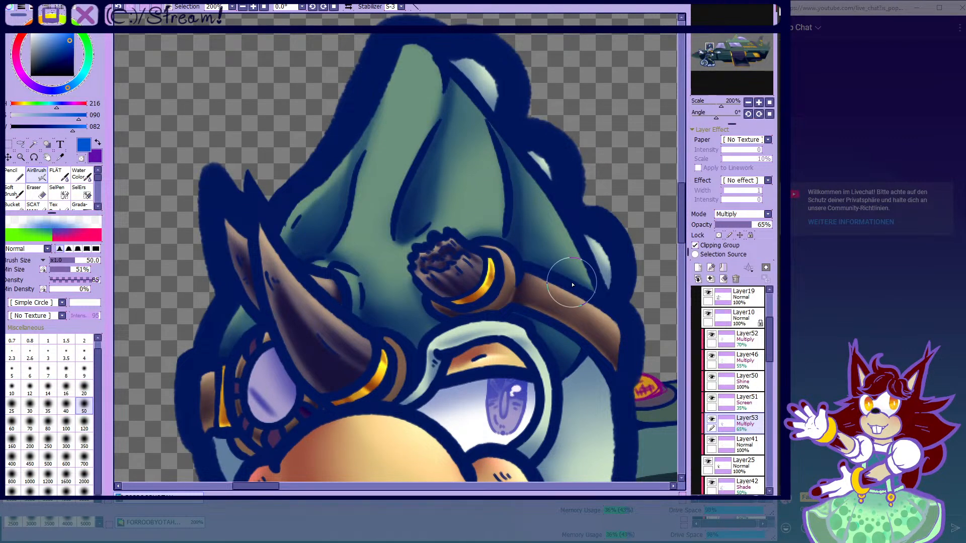
click(48, 391)
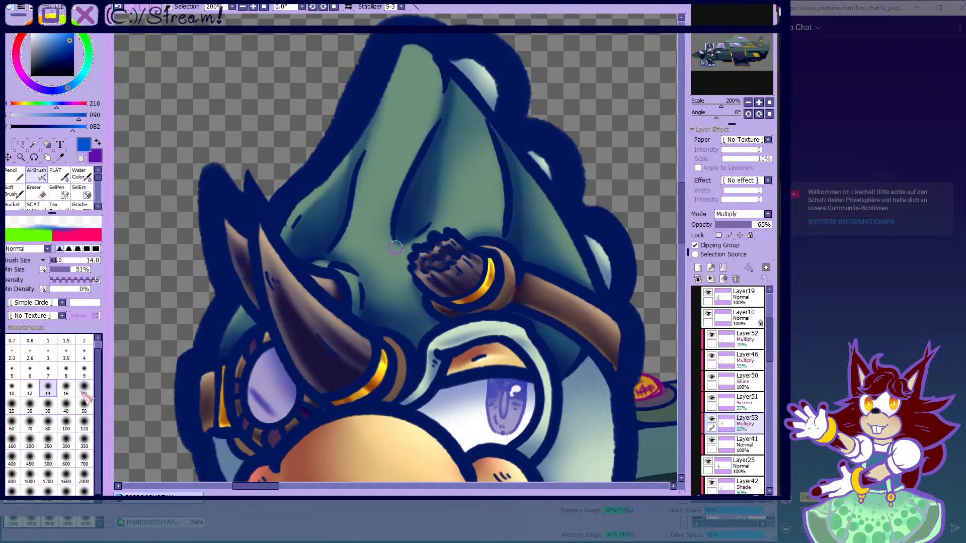
drag(395, 247, 414, 240)
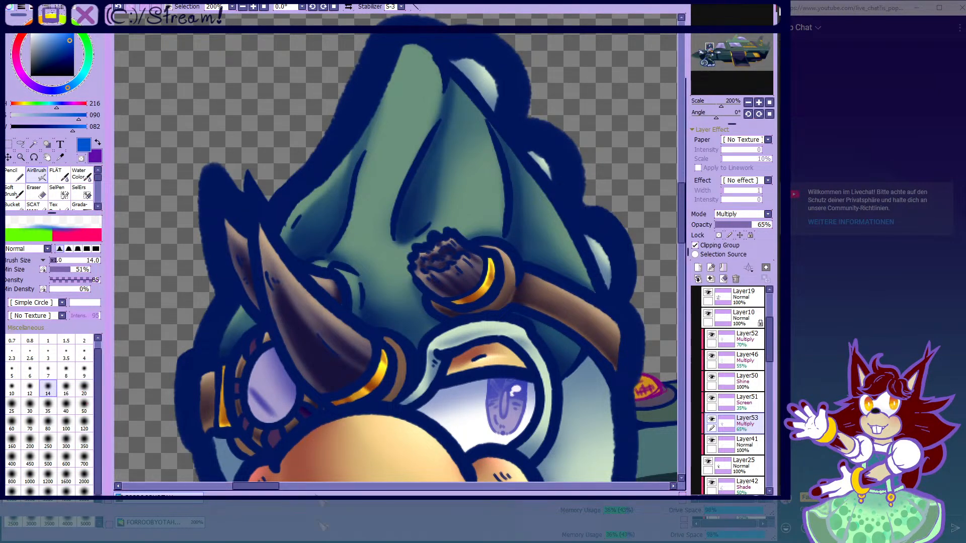
- Paint a light green highlight along the crest's tip on the Shine layer Layer50 with the AirBrush at size 14
click(757, 386)
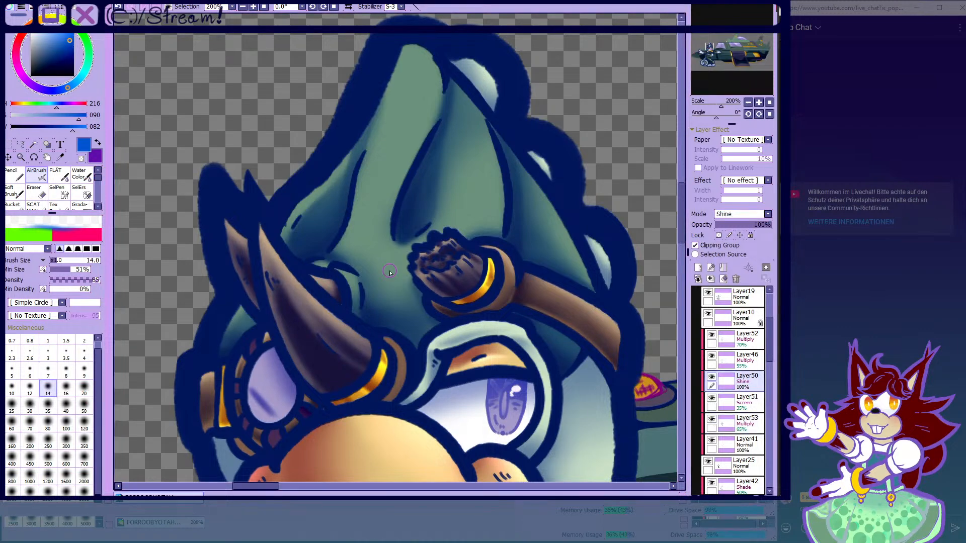
click(51, 35)
click(69, 22)
drag(424, 95, 403, 143)
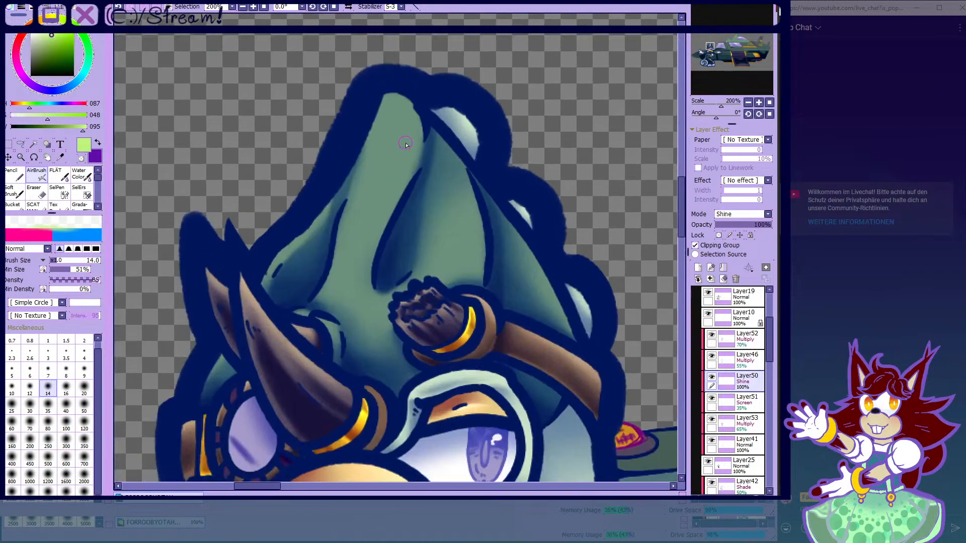
scroll(408, 128, up, 2)
mouse_move(408, 105)
mouse_down()
mouse_move(416, 145)
mouse_move(392, 224)
mouse_move(413, 104)
mouse_move(387, 90)
mouse_up()
- Airbrush light green highlights at size 14 along the crest's central, middle and outer scales on Layer50
scroll(385, 161, down, 2)
scroll(384, 161, up, 2)
scroll(356, 205, down, 1)
scroll(426, 243, up, 1)
drag(426, 243, 438, 173)
scroll(438, 191, down, 1)
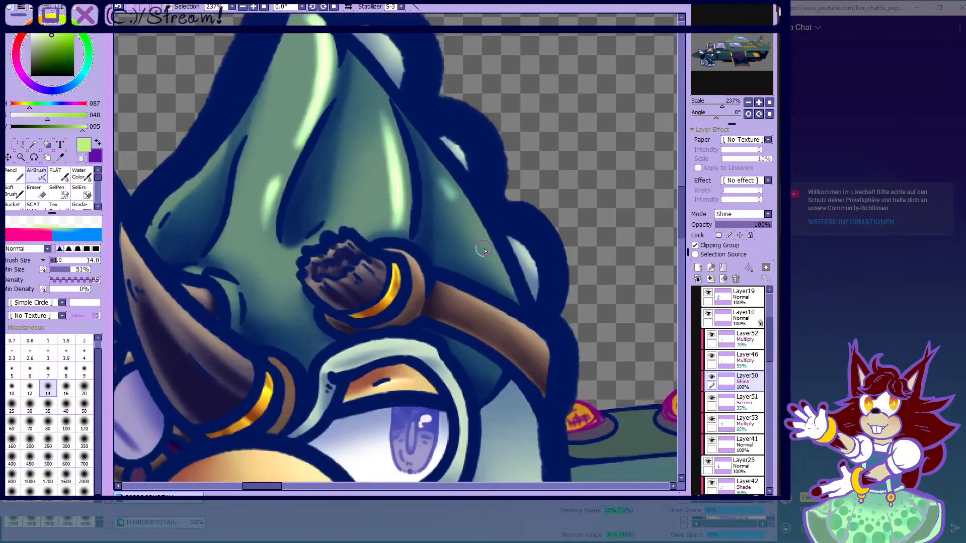
drag(484, 250, 485, 276)
scroll(453, 256, down, 3)
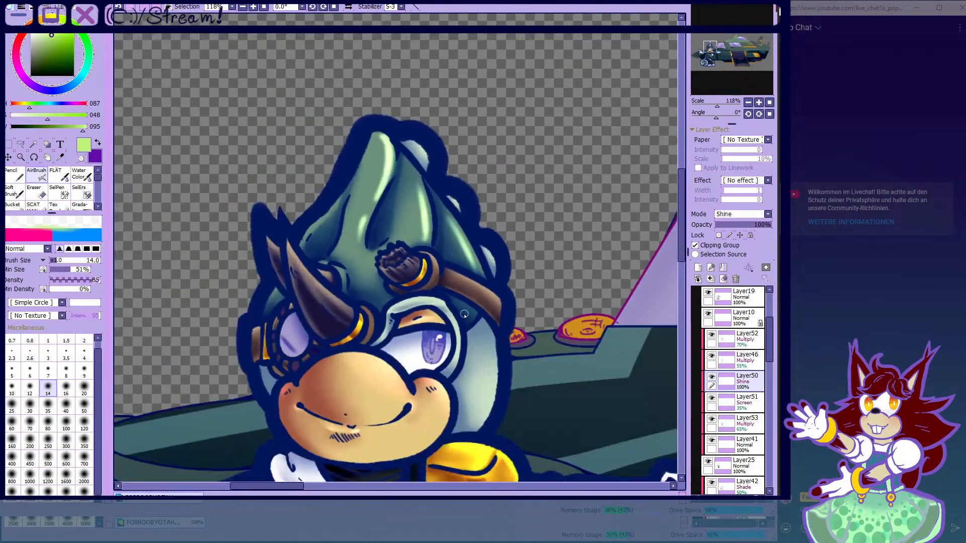
- Paint a thin light green highlight at size 8 along the rim of scales around the small horn stub
scroll(397, 338, up, 8)
key(bracketleft)
key(bracketleft)
key(bracketleft)
key(bracketleft)
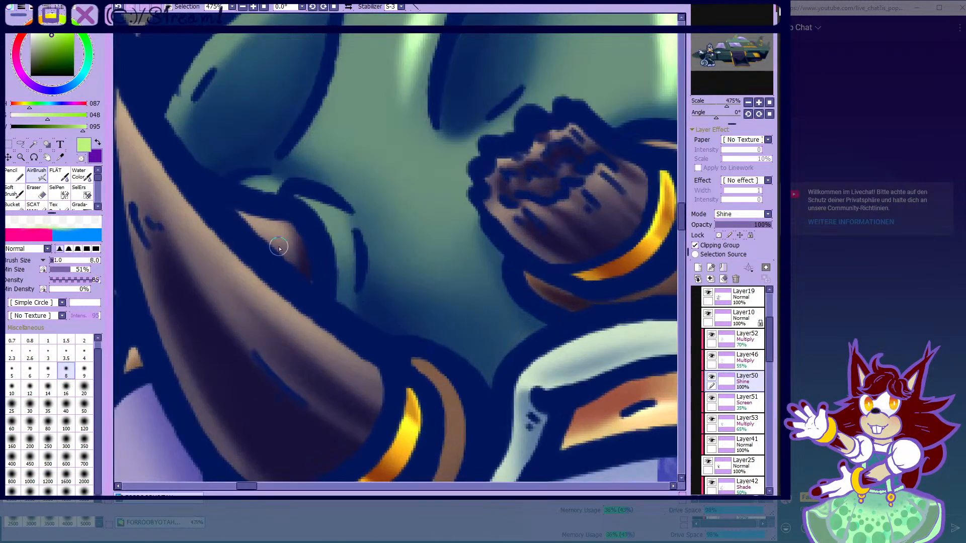
scroll(322, 205, up, 1)
mouse_move(322, 205)
mouse_down()
mouse_move(349, 223)
mouse_move(337, 208)
mouse_move(352, 300)
mouse_up()
scroll(360, 342, down, 9)
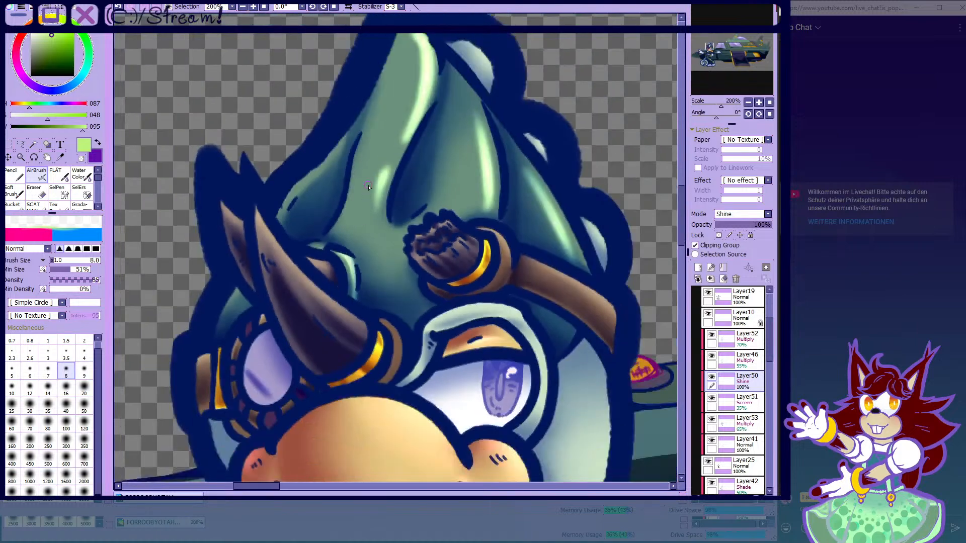
- Soften the highlights on the crest's tip and central scale with the Water Color brush at size 30
scroll(351, 221, up, 6)
scroll(351, 222, down, 7)
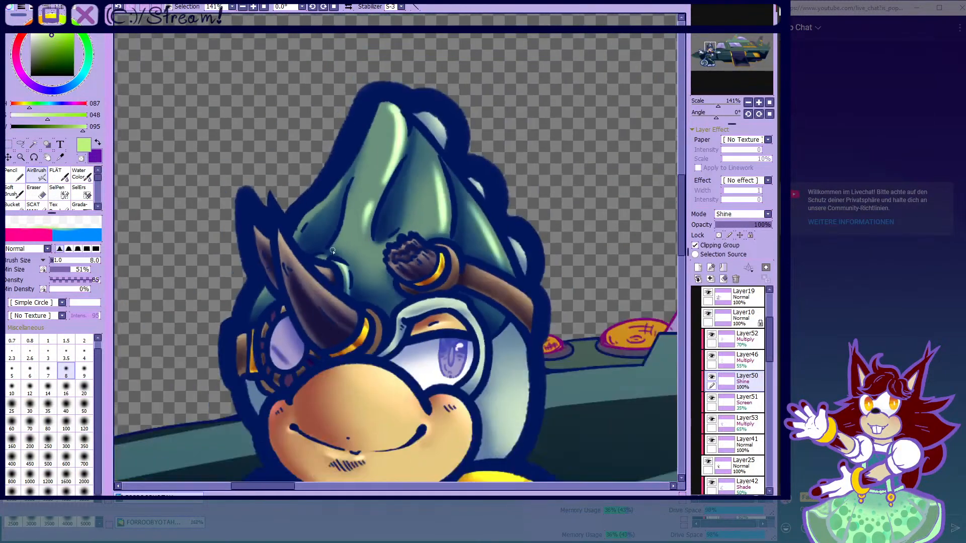
scroll(351, 221, up, 4)
key(c)
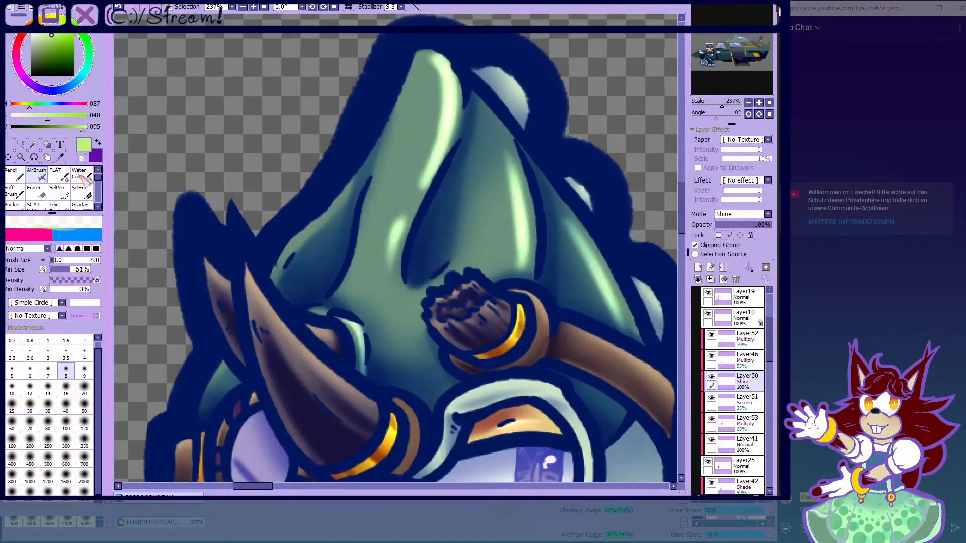
mouse_move(426, 71)
mouse_down()
mouse_move(442, 115)
mouse_move(438, 176)
mouse_move(438, 155)
mouse_up()
key(bracketright)
key(bracketright)
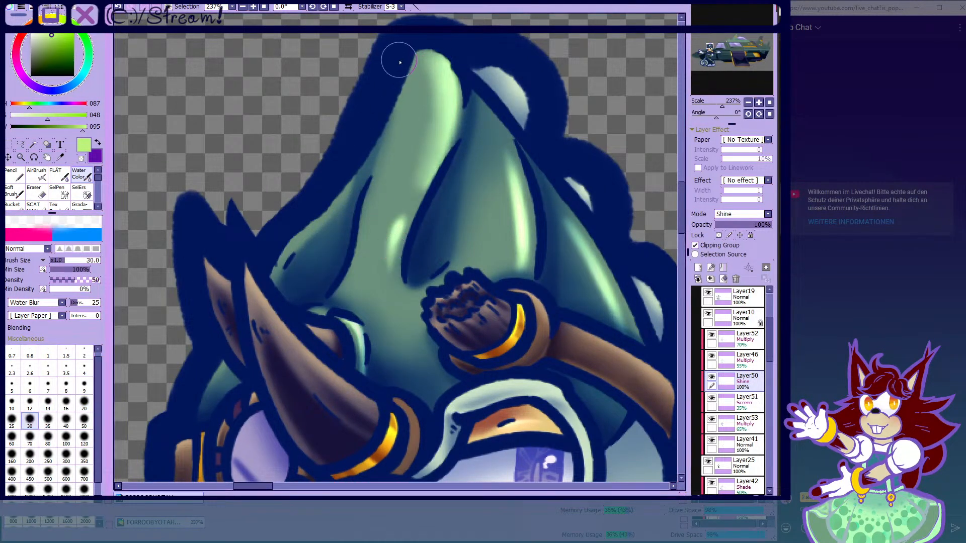
drag(399, 200, 378, 288)
- Blend the highlights on the crest's middle and outer scales with the Water Color brush at size 30
scroll(446, 215, down, 4)
scroll(484, 229, up, 4)
drag(463, 146, 461, 280)
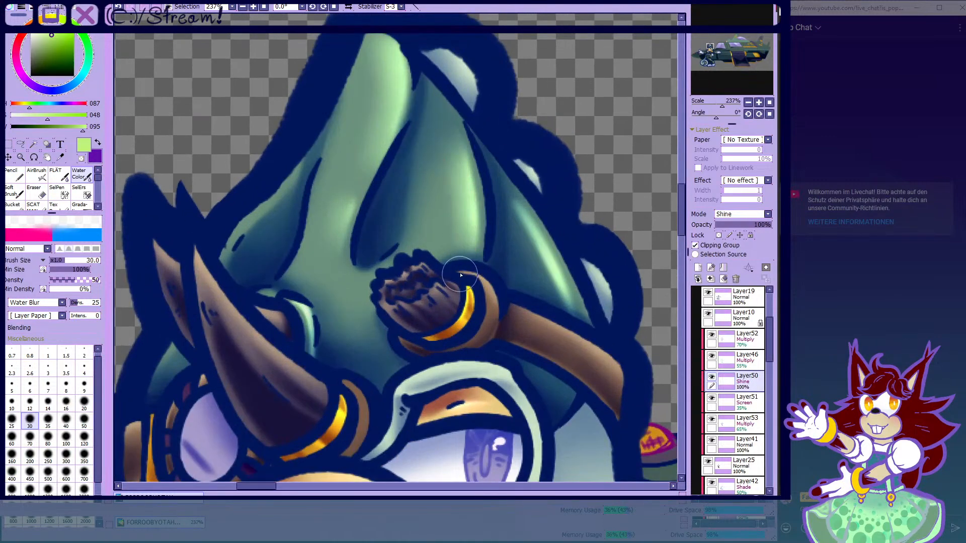
scroll(437, 115, down, 4)
scroll(479, 233, up, 4)
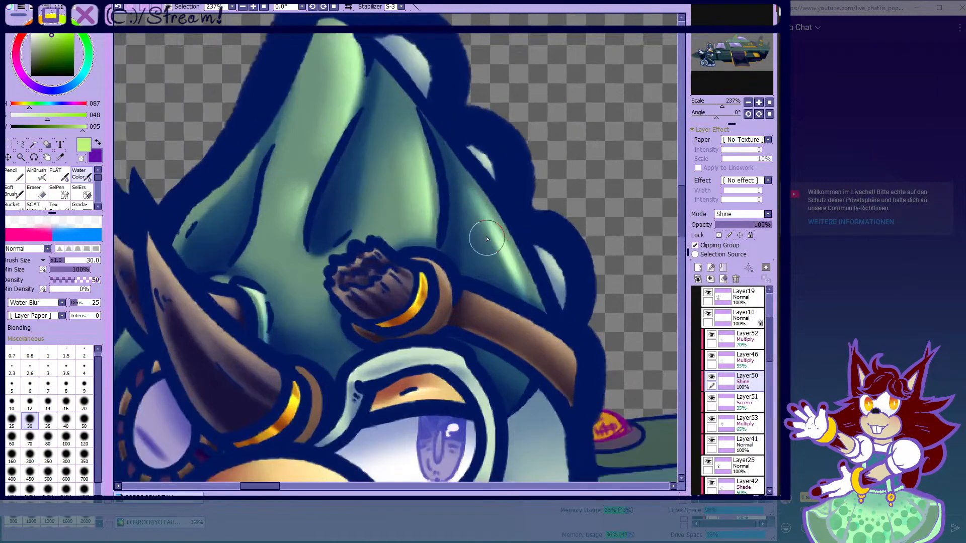
drag(473, 225, 524, 314)
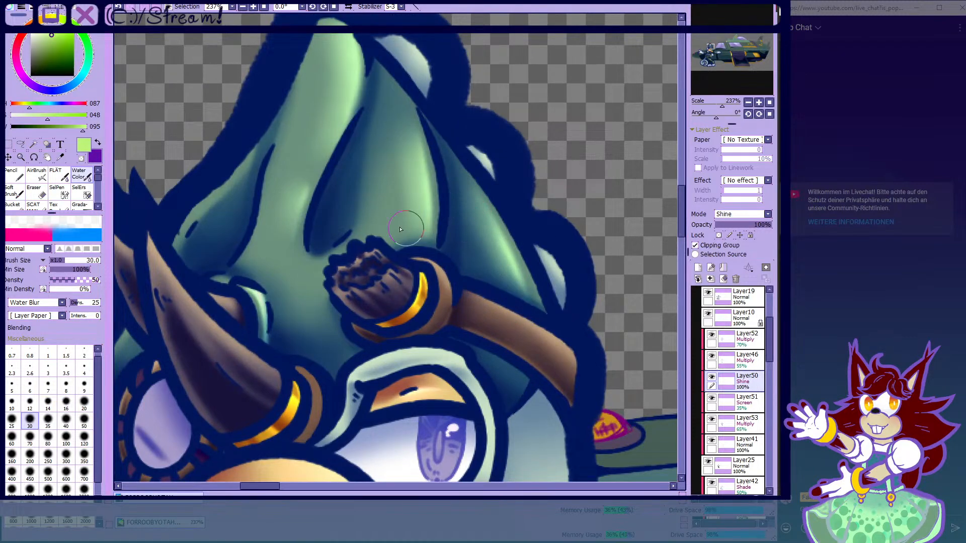
- Check the blended crest highlights against the whole figure from near and far
click(46, 173)
scroll(345, 190, down, 2)
scroll(375, 139, up, 3)
scroll(403, 143, down, 4)
scroll(461, 141, down, 3)
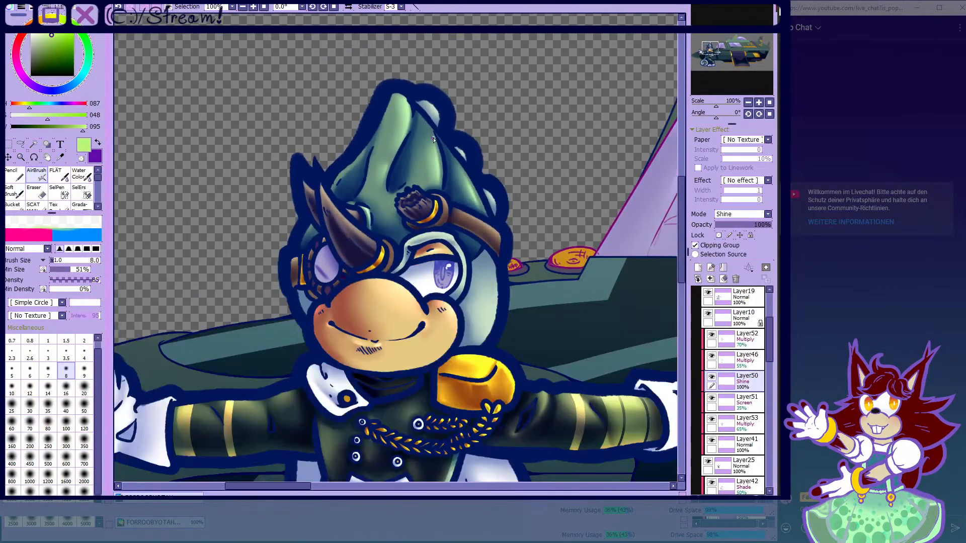
scroll(427, 135, down, 1)
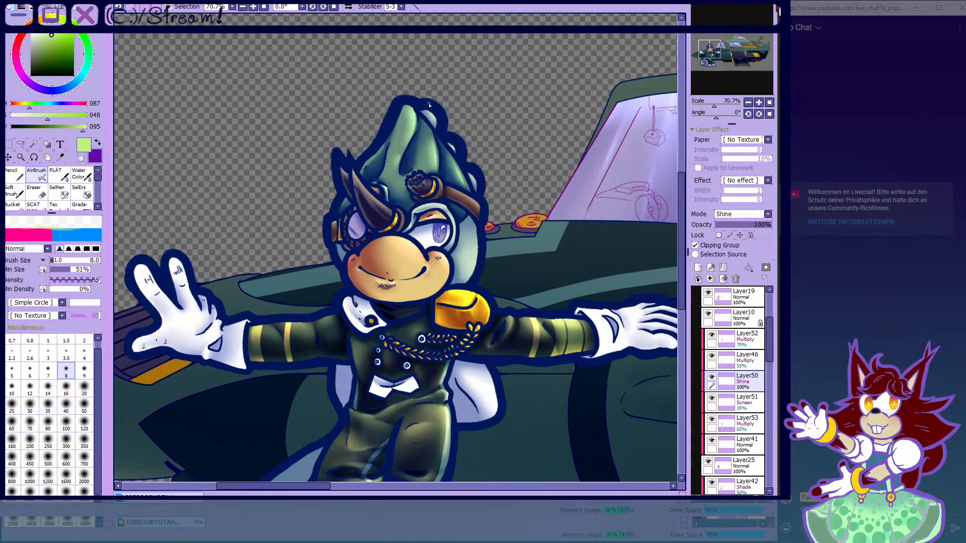
scroll(431, 137, up, 7)
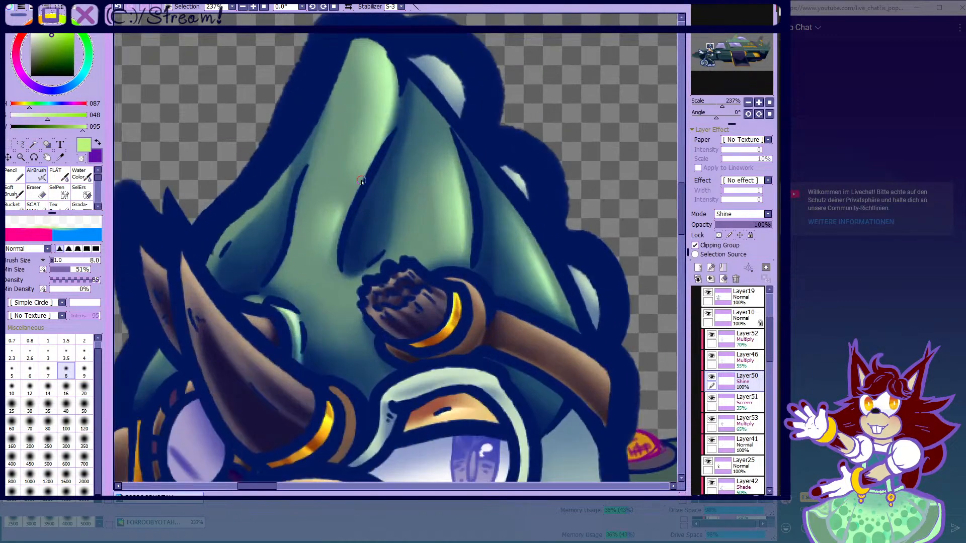
key(c)
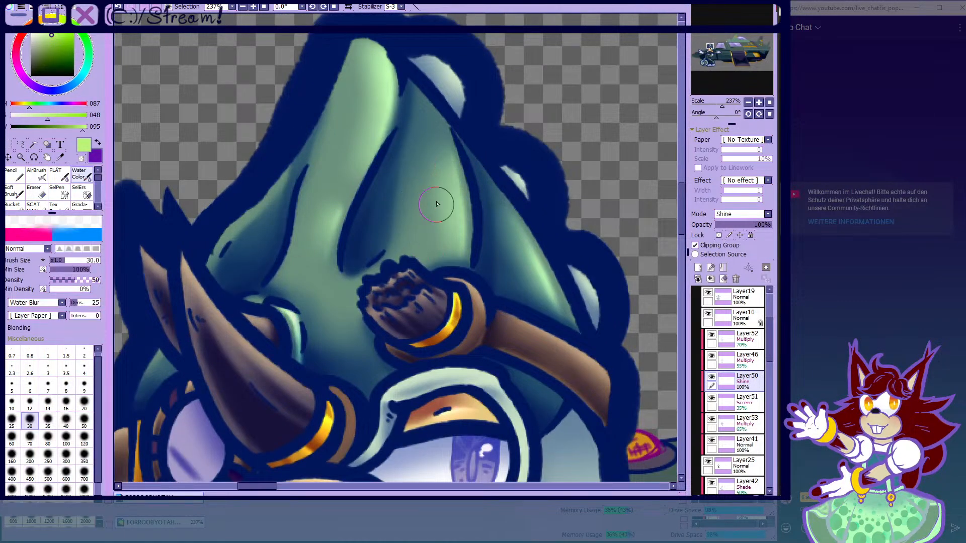
key(v)
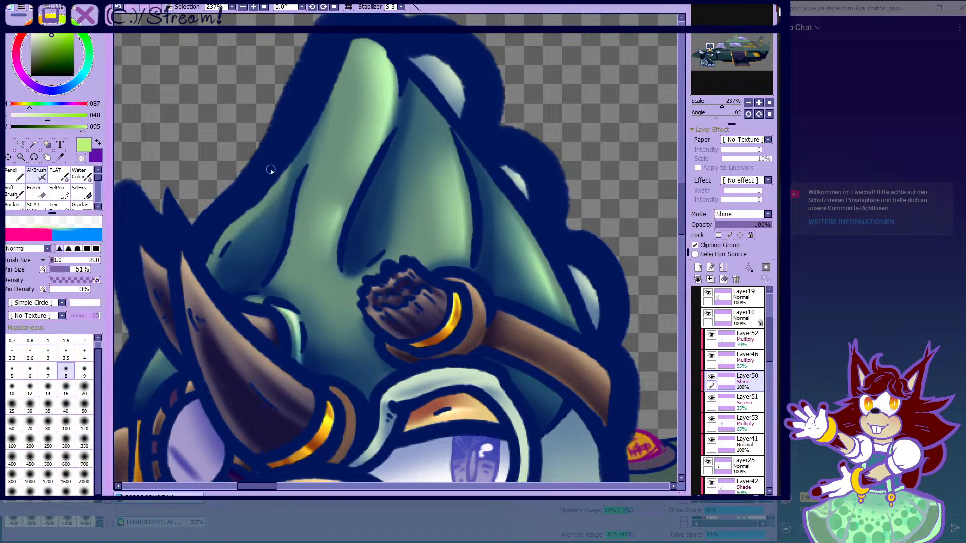
- Brighten the crest's middle and outer scales on Layer50 with broader light green AirBrush strokes at size 30
scroll(450, 175, up, 1)
click(30, 405)
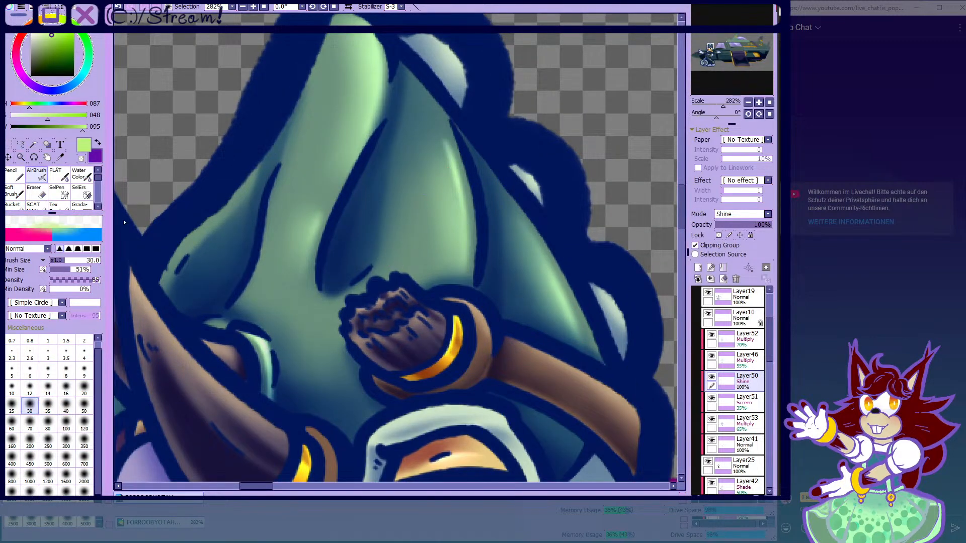
click(119, 7)
mouse_move(458, 263)
mouse_down()
mouse_move(442, 151)
mouse_move(451, 192)
mouse_move(428, 135)
mouse_up()
scroll(428, 137, down, 3)
scroll(484, 194, up, 3)
mouse_move(484, 189)
mouse_down()
mouse_move(524, 272)
mouse_move(511, 236)
mouse_up()
- Smooth the broadened highlights on the middle and outer scales with the Water Color brush at size 30
click(81, 176)
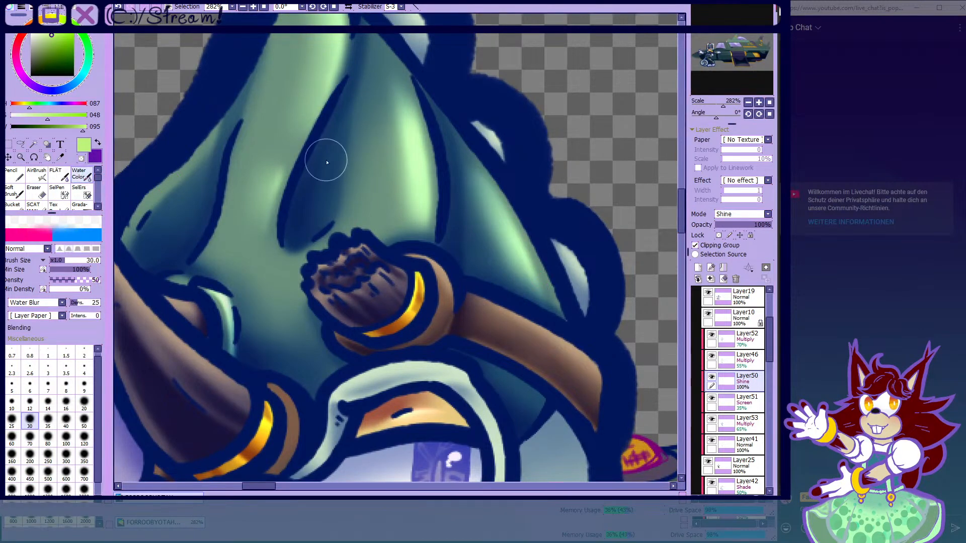
drag(402, 160, 386, 83)
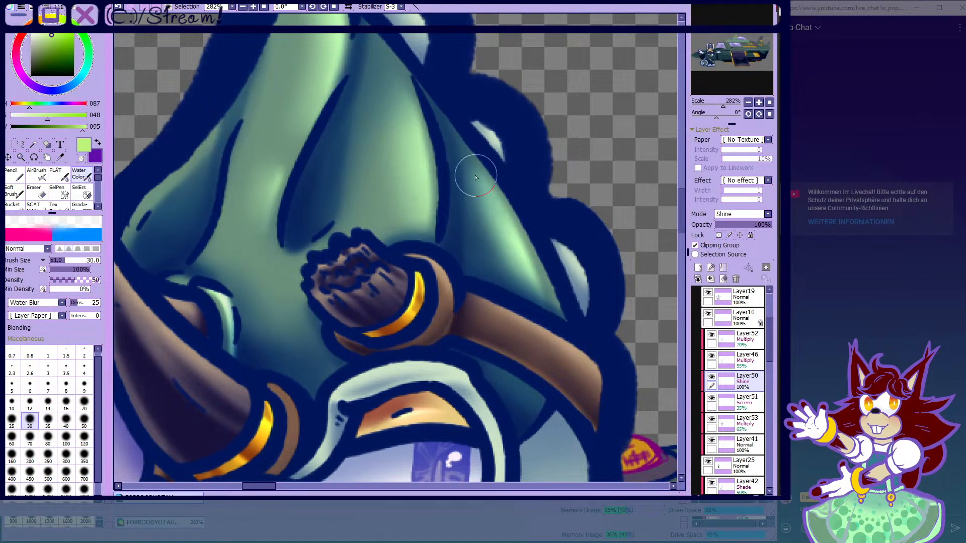
scroll(478, 211, down, 3)
scroll(384, 151, up, 3)
- Brighten the crest tip's highlight with the AirBrush at size 30 and blend it with the Water Color brush
click(36, 176)
drag(409, 140, 407, 214)
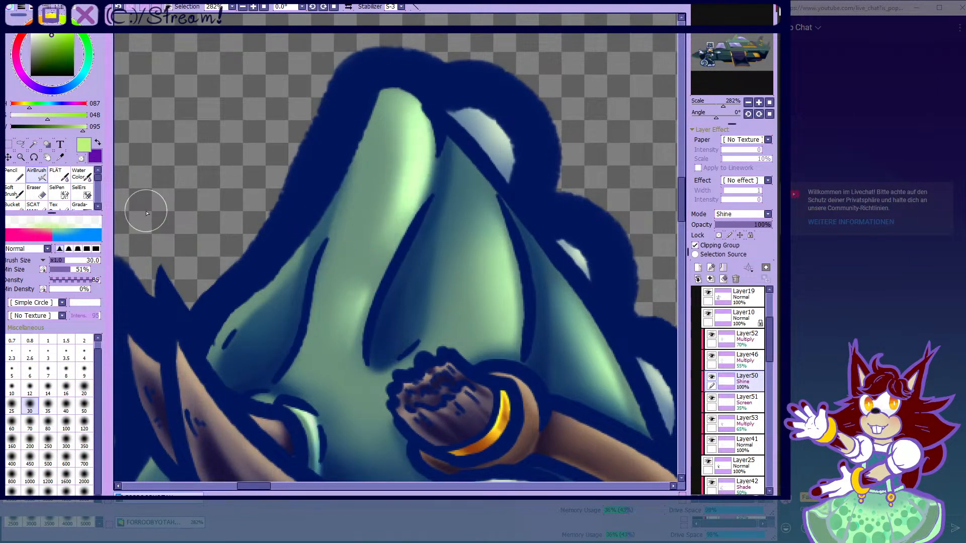
click(79, 173)
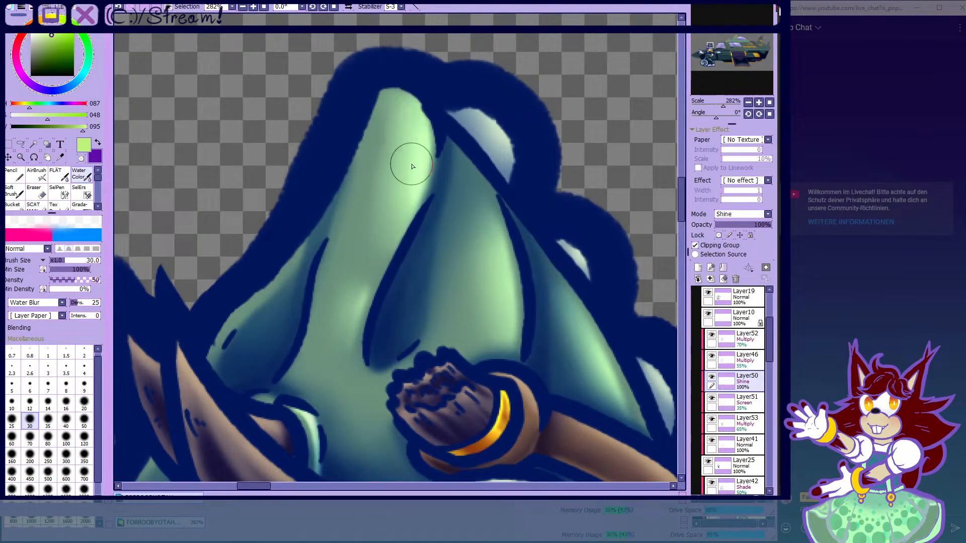
click(33, 191)
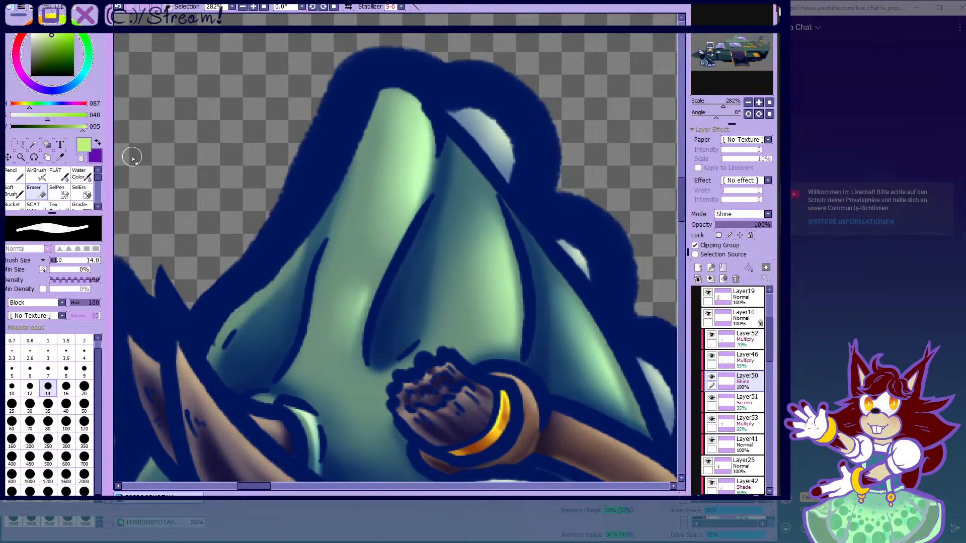
click(36, 173)
- Check the highlighted head within the whole figure and make the Screen layer Layer51 active
scroll(427, 121, down, 4)
scroll(415, 59, down, 2)
scroll(425, 102, up, 3)
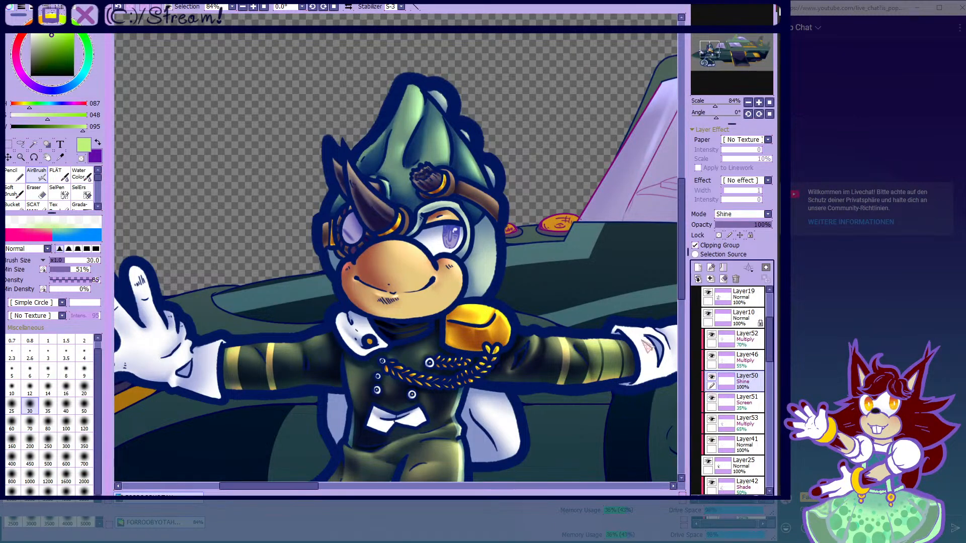
click(706, 368)
click(728, 384)
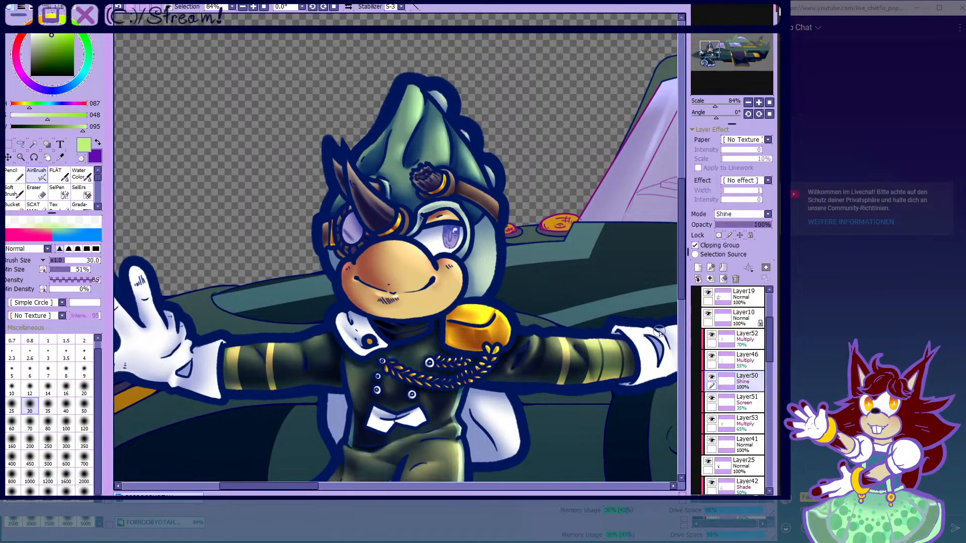
click(744, 402)
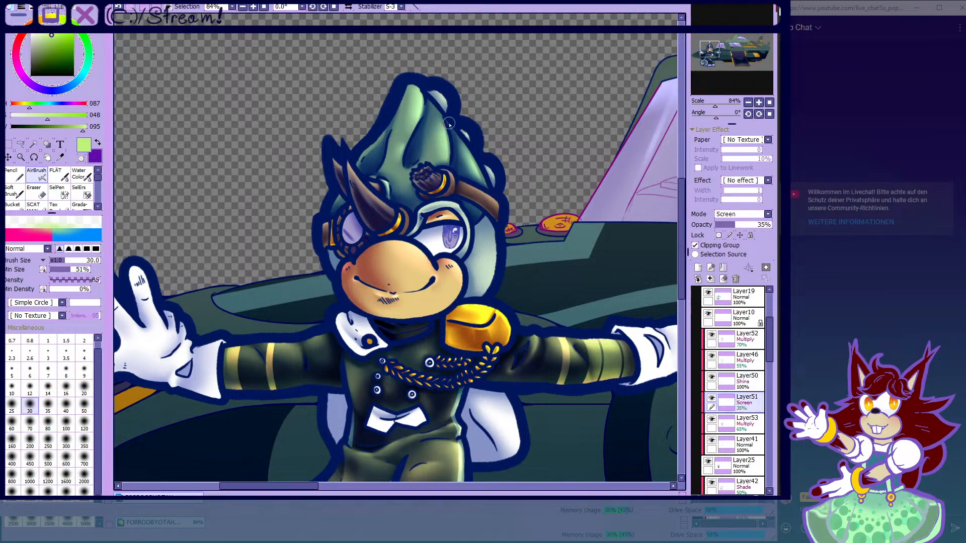
- Brighten the crest's front and outer scales on the Screen layer Layer51 with light green AirBrush strokes at size 30
scroll(368, 115, up, 5)
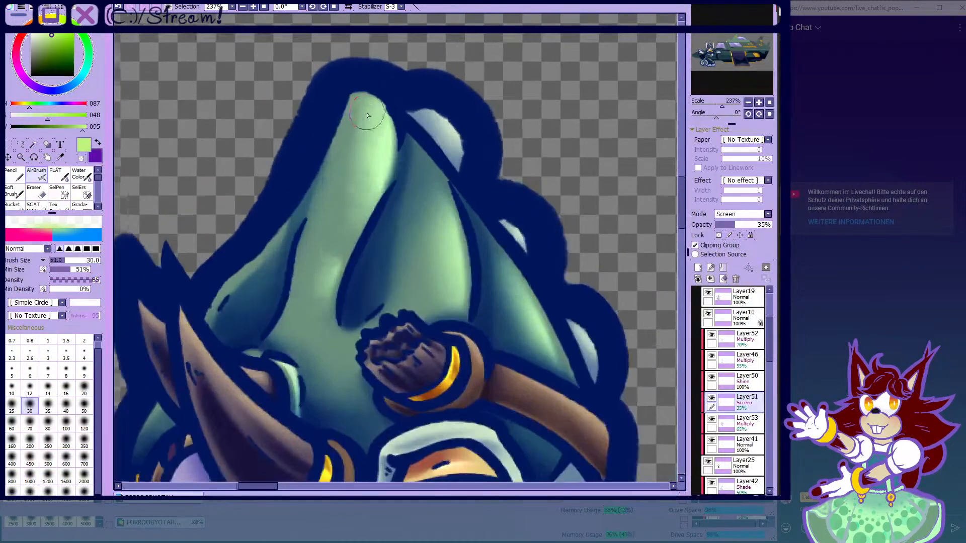
mouse_move(367, 115)
mouse_down()
mouse_move(358, 210)
mouse_move(384, 147)
mouse_move(314, 305)
mouse_up()
scroll(315, 305, down, 2)
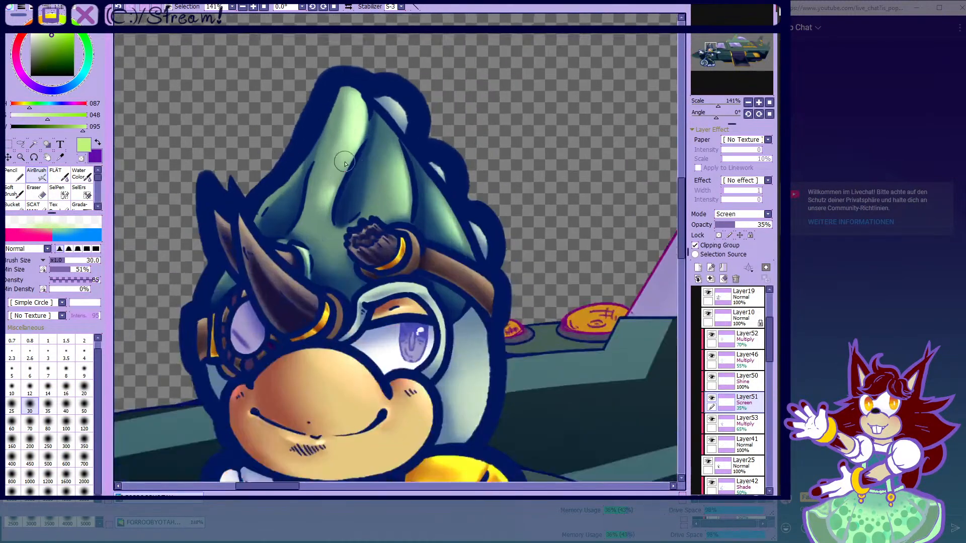
mouse_move(410, 220)
mouse_down()
mouse_move(407, 155)
mouse_move(415, 195)
mouse_move(399, 111)
mouse_move(416, 176)
mouse_move(483, 268)
mouse_up()
scroll(322, 104, down, 4)
scroll(327, 105, up, 3)
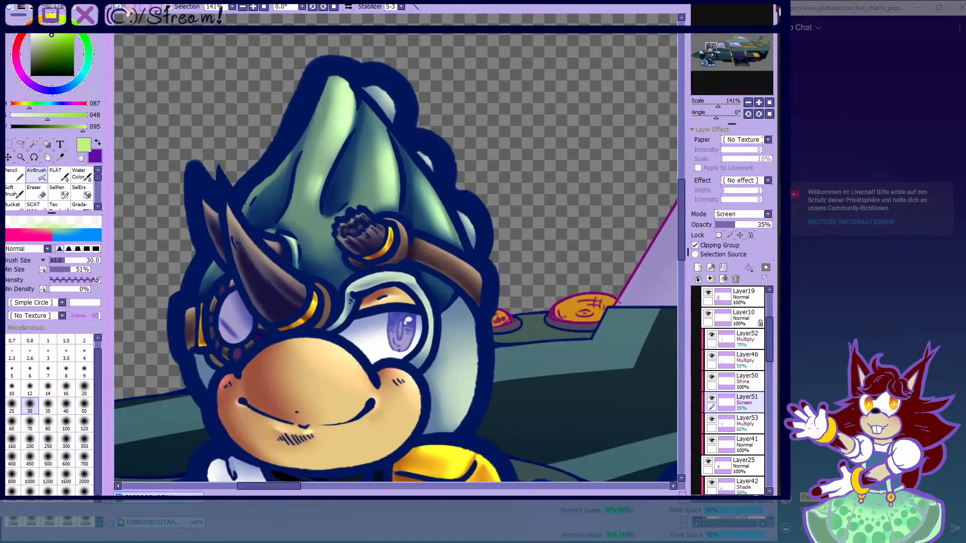
- Examine the brightened crest within the whole figure at several zoom levels
scroll(406, 110, down, 5)
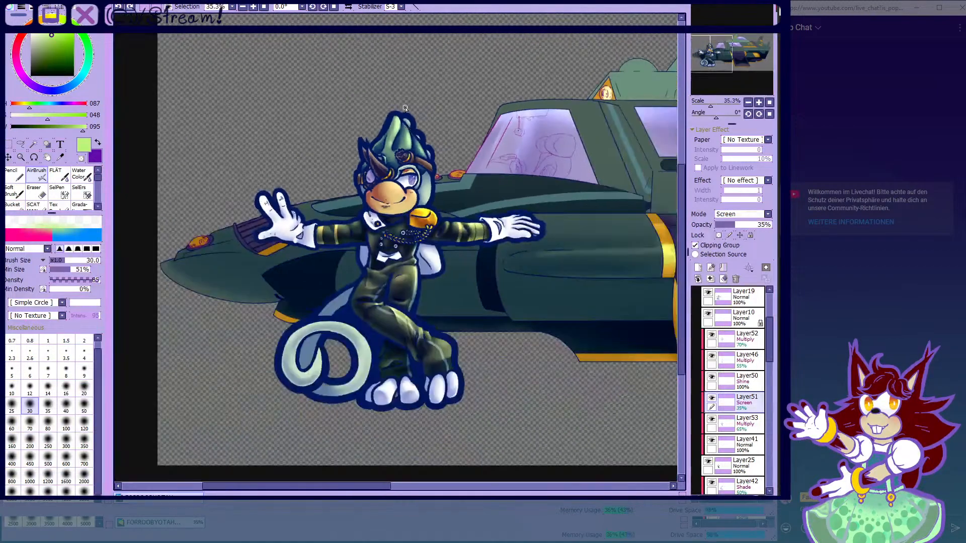
scroll(405, 110, up, 2)
scroll(383, 121, down, 2)
scroll(360, 132, up, 2)
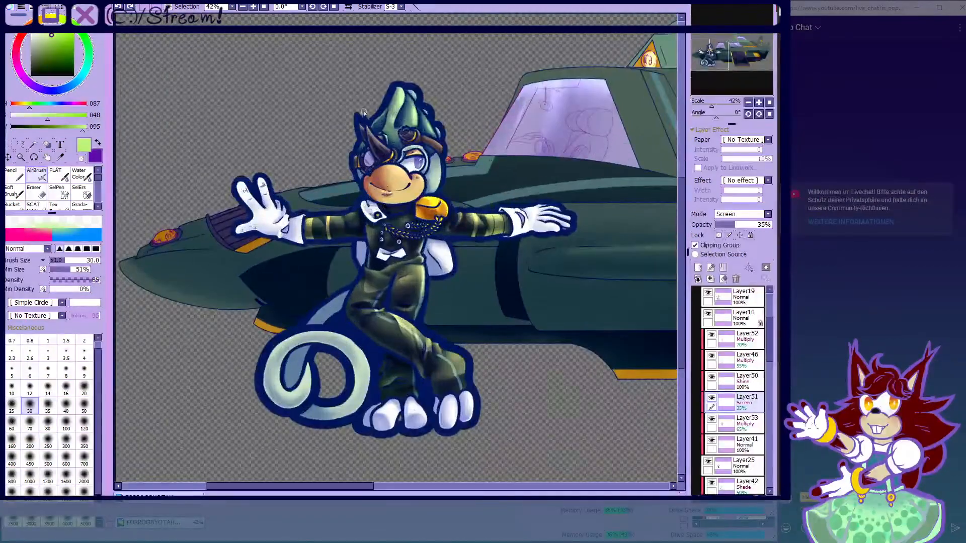
scroll(377, 44, up, 1)
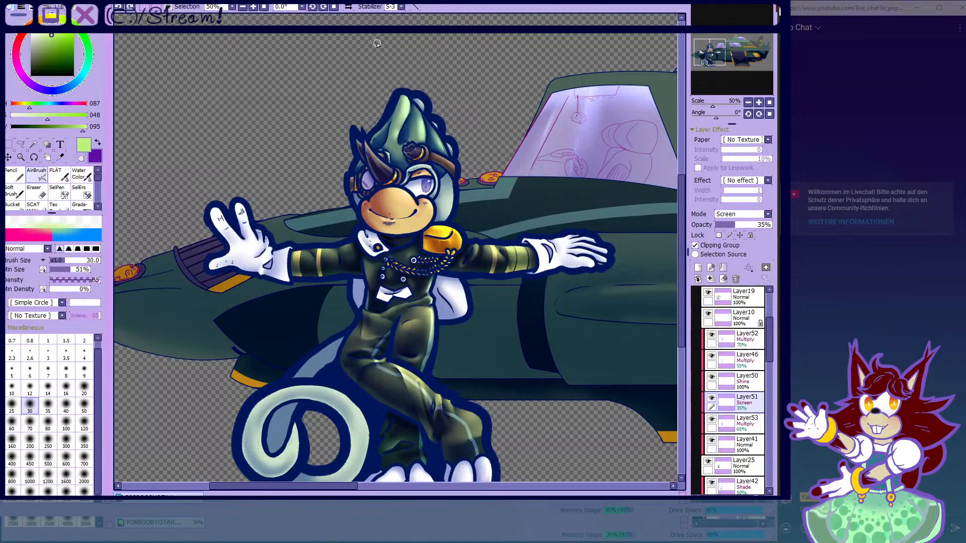
scroll(411, 59, down, 1)
scroll(402, 121, up, 1)
drag(402, 128, 405, 120)
scroll(729, 360, down, 1)
- Check which parts of the figure Layer25 and Layer26 hold by switching each layer's visibility off and on
scroll(730, 358, down, 5)
click(722, 338)
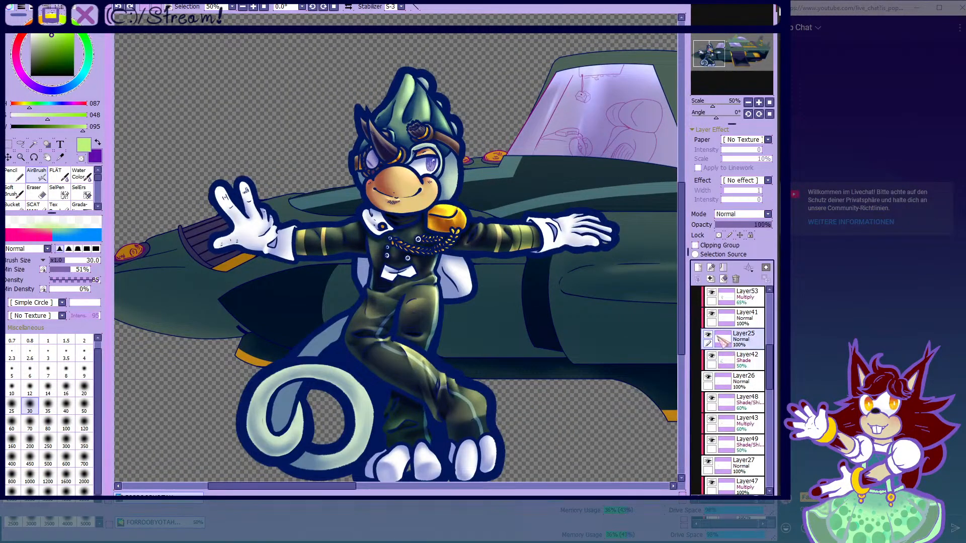
click(709, 335)
click(709, 335)
scroll(719, 341, down, 2)
click(721, 337)
click(708, 335)
click(708, 335)
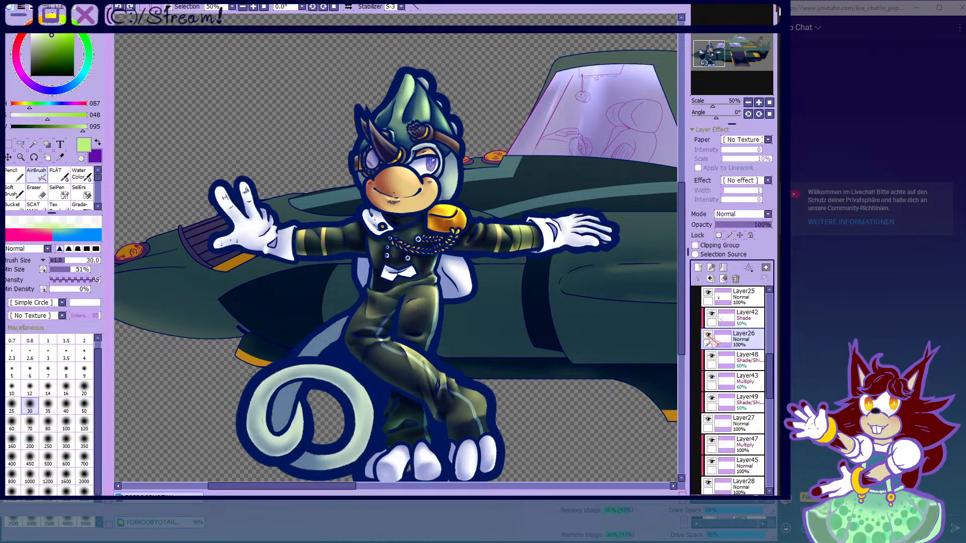
- Add a new layer above Layer42, clip it to the layer below and set its blending mode to Shine
click(740, 321)
click(697, 267)
click(695, 245)
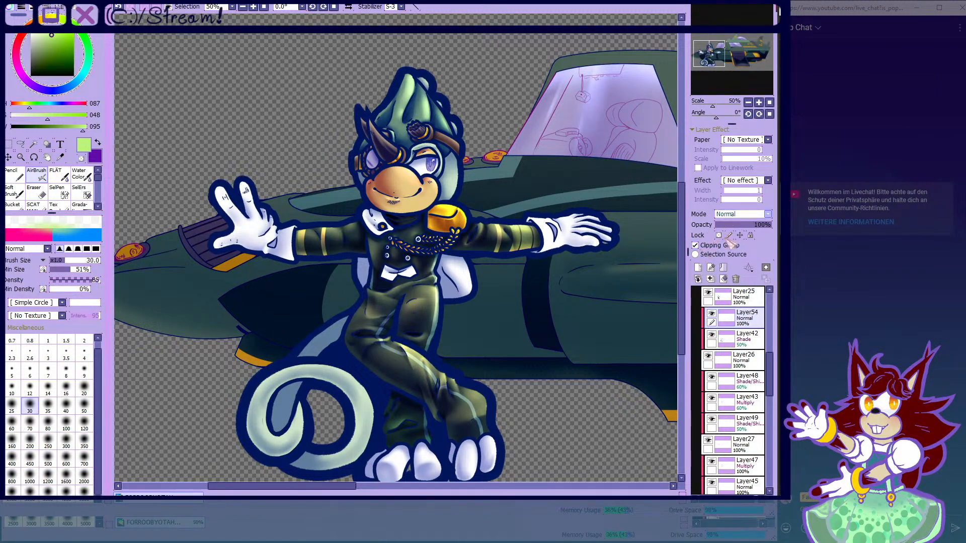
click(719, 276)
- Set the AirBrush to size 7 and choose a pale yellow for highlighting the black neck cloth
scroll(406, 179, up, 7)
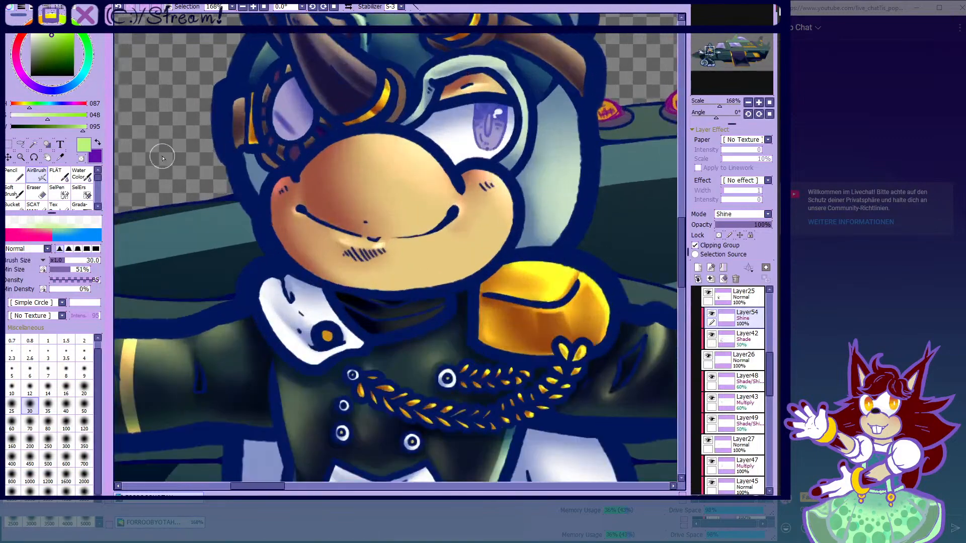
click(47, 389)
scroll(395, 248, up, 4)
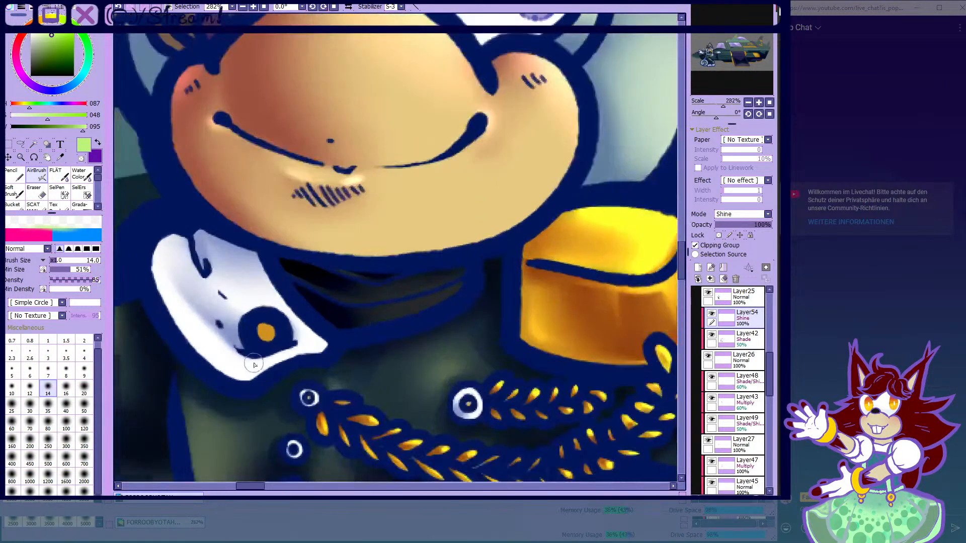
click(48, 370)
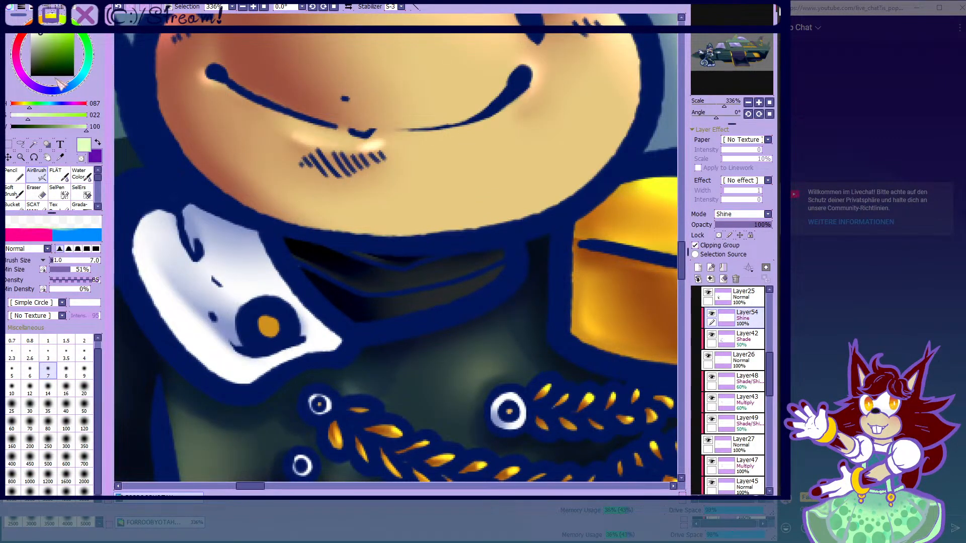
click(35, 87)
click(51, 17)
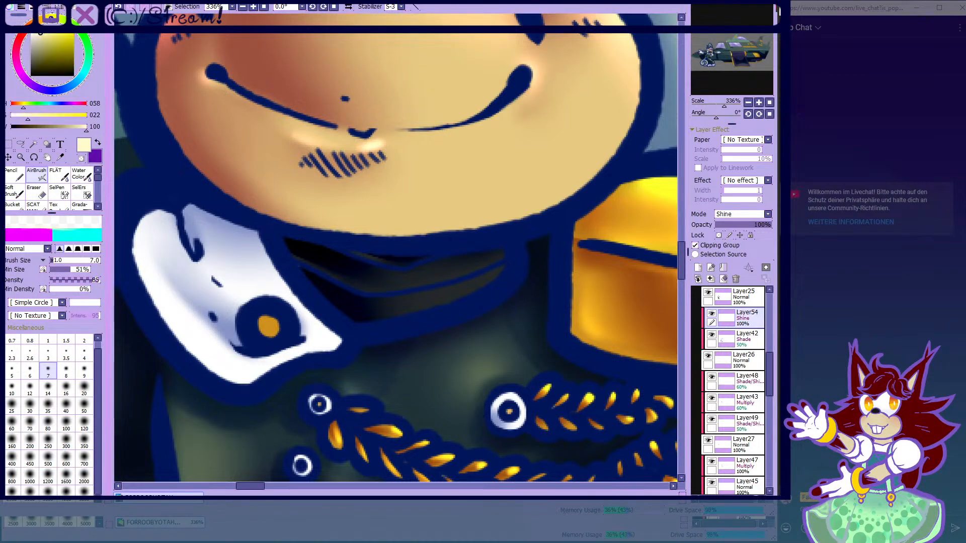
- Paint pale yellow shine strokes along the upper fold of the black neck cloth on Layer54 at size 7
scroll(383, 238, up, 1)
drag(203, 189, 340, 244)
drag(231, 201, 290, 225)
click(118, 7)
click(119, 7)
mouse_move(173, 187)
mouse_down()
mouse_move(384, 258)
mouse_move(470, 218)
mouse_up()
drag(422, 252, 578, 215)
scroll(402, 239, down, 5)
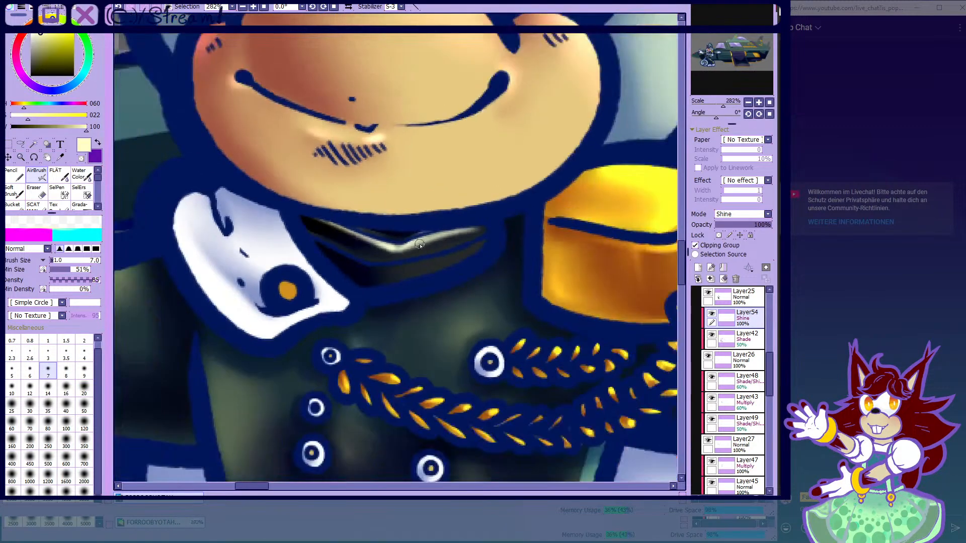
scroll(463, 239, up, 6)
drag(418, 215, 570, 188)
scroll(462, 226, down, 4)
scroll(322, 277, up, 2)
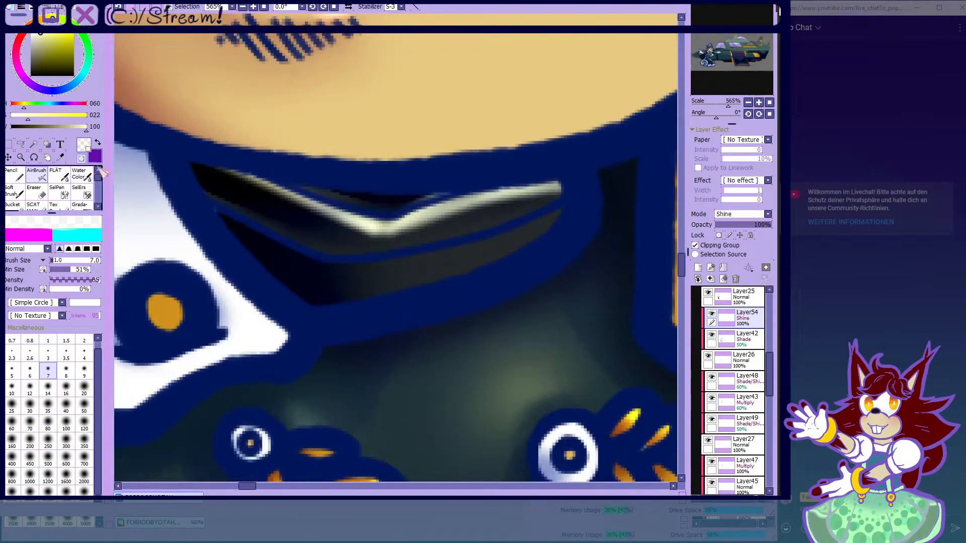
- Thin the upper fold's highlight using transparent AirBrush strokes, and repaint its outer half in pale yellow
drag(242, 191, 387, 240)
mouse_move(315, 222)
mouse_down()
mouse_move(416, 239)
mouse_move(384, 245)
mouse_move(494, 198)
mouse_move(468, 224)
mouse_move(615, 192)
mouse_up()
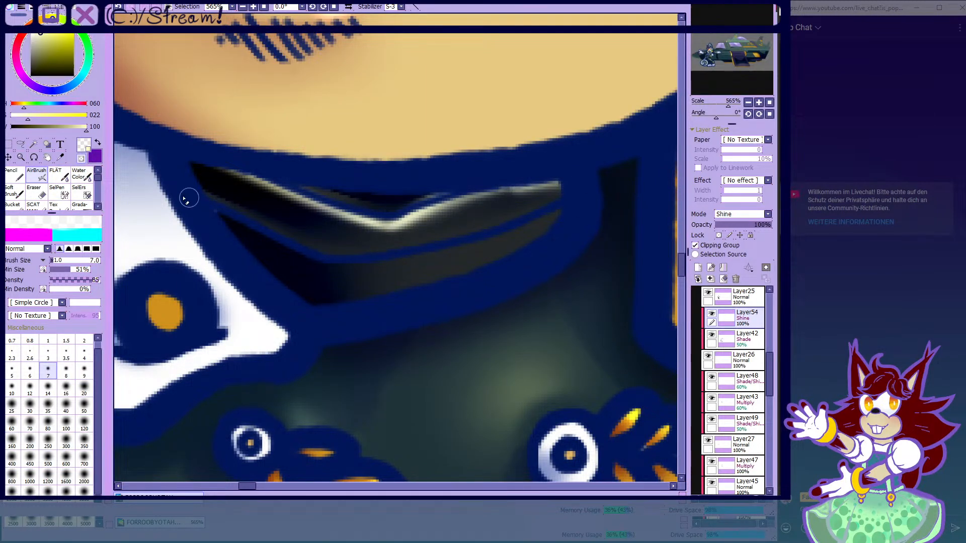
key(minus)
drag(390, 225, 558, 186)
- Paint a pale yellow highlight along the neck cloth's lower fold and trim its lower edge with the transparent AirBrush
mouse_move(216, 216)
mouse_down()
mouse_move(284, 250)
mouse_move(377, 267)
mouse_move(505, 239)
mouse_move(560, 213)
mouse_up()
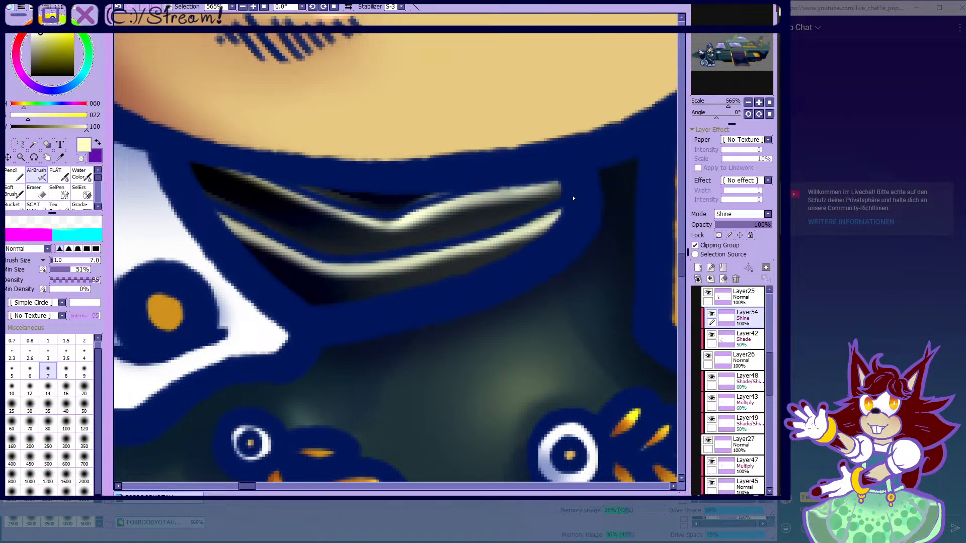
key(minus)
drag(292, 279, 218, 276)
drag(131, 222, 231, 287)
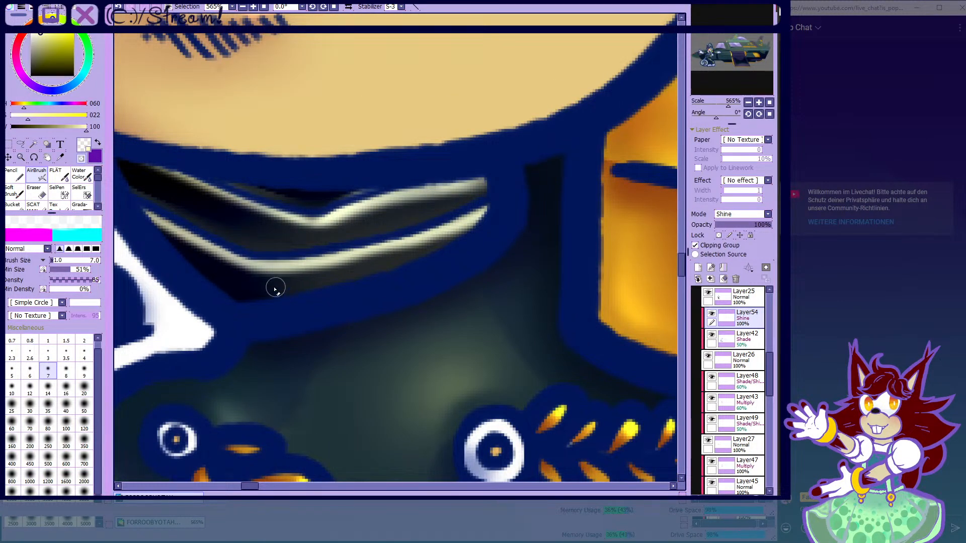
scroll(312, 274, up, 2)
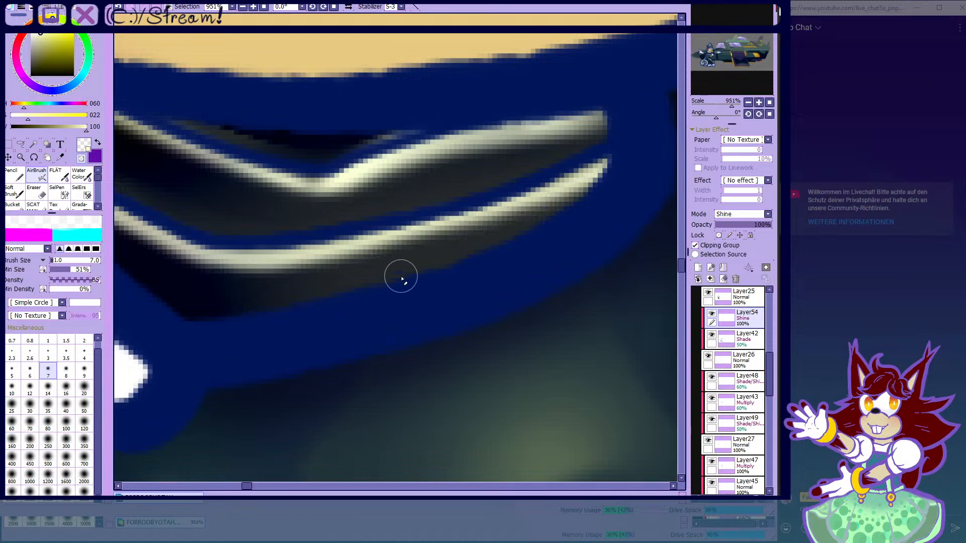
scroll(276, 327, down, 4)
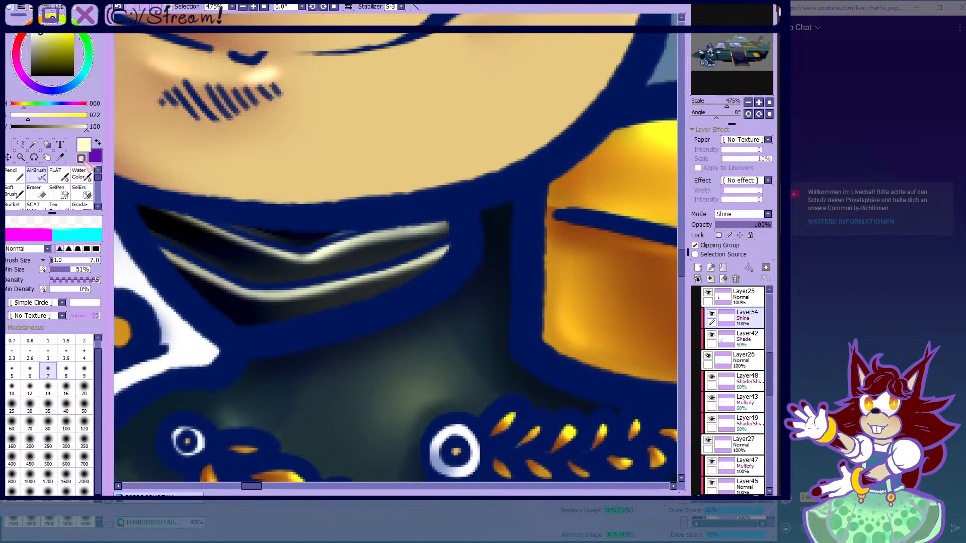
scroll(382, 285, down, 2)
scroll(396, 247, up, 3)
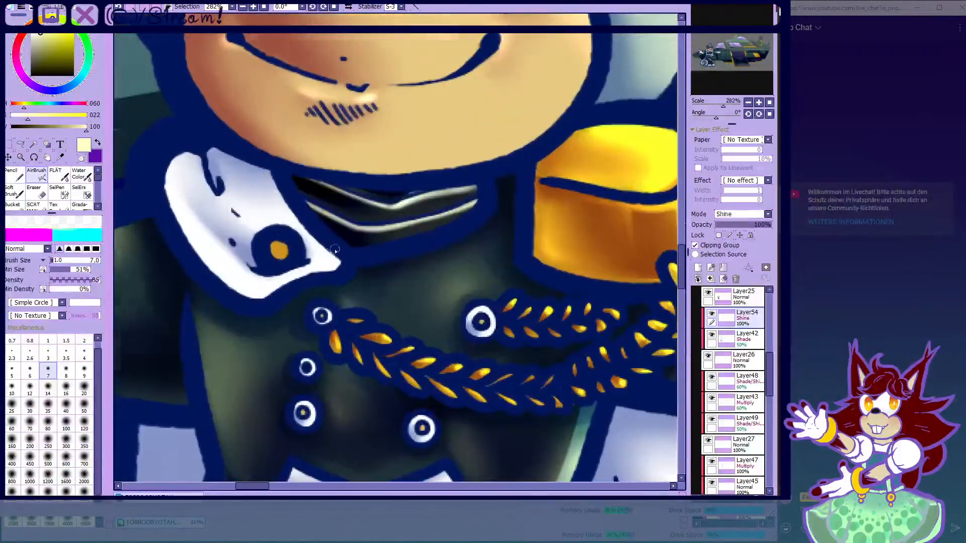
- Check the neck highlights within the whole figure, set the AirBrush to size 14 and lower Layer54's opacity to 40%
click(66, 404)
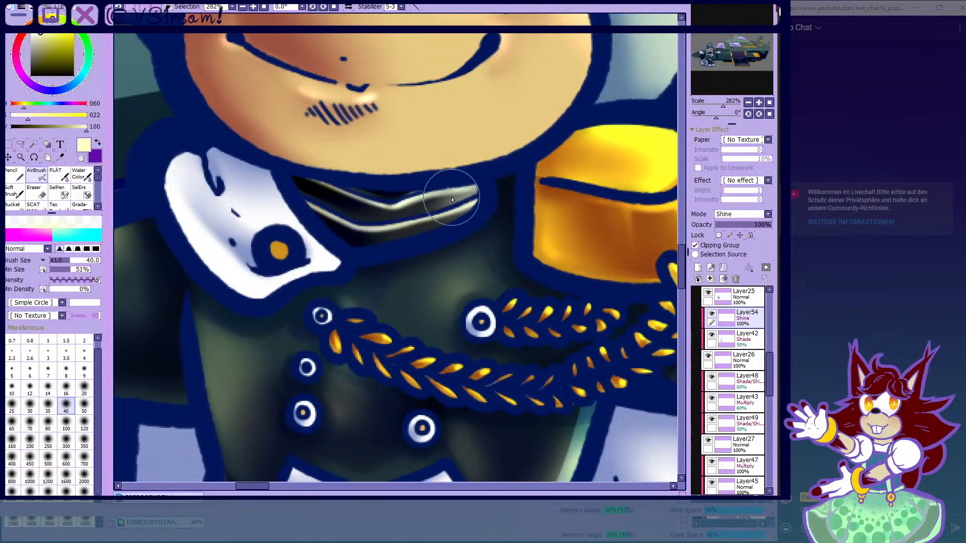
scroll(418, 240, down, 3)
scroll(418, 240, down, 2)
scroll(400, 245, up, 1)
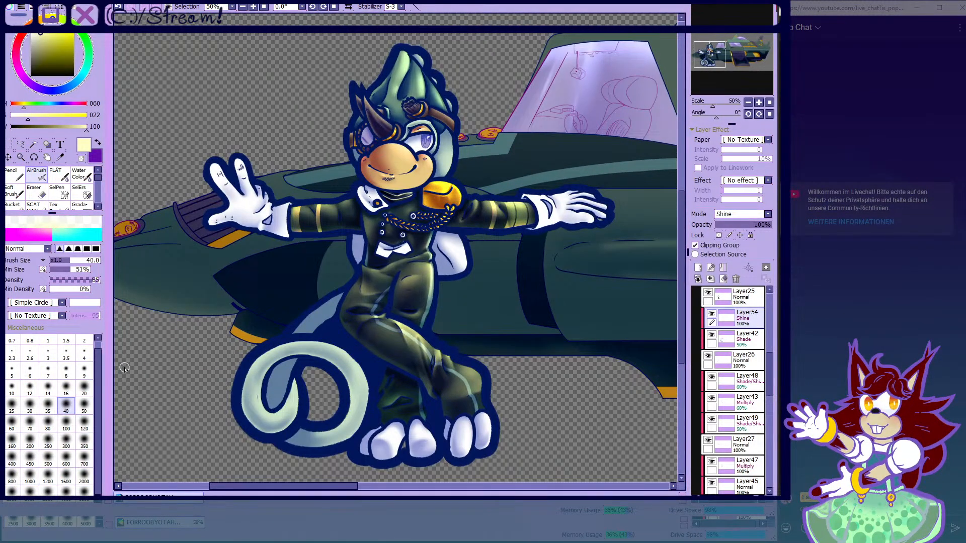
click(48, 390)
scroll(428, 161, up, 1)
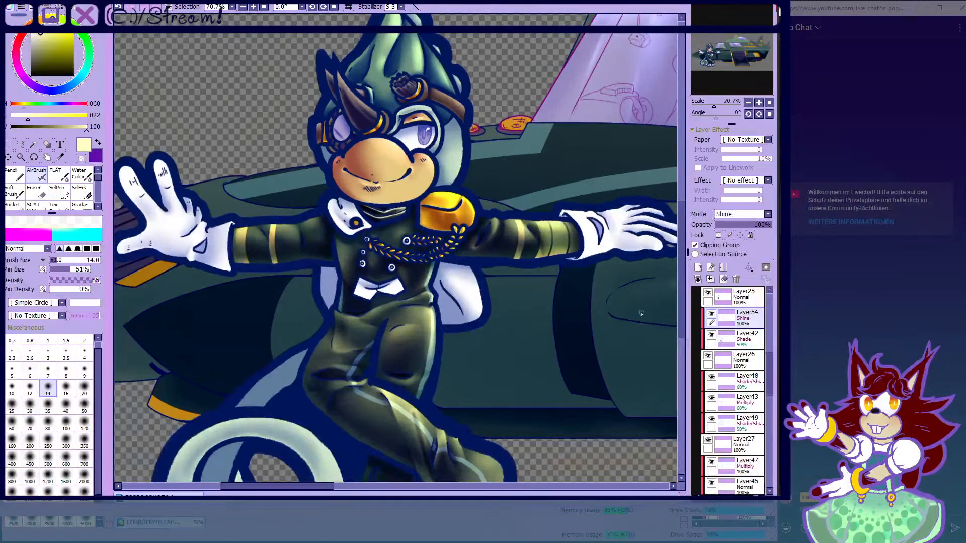
click(711, 316)
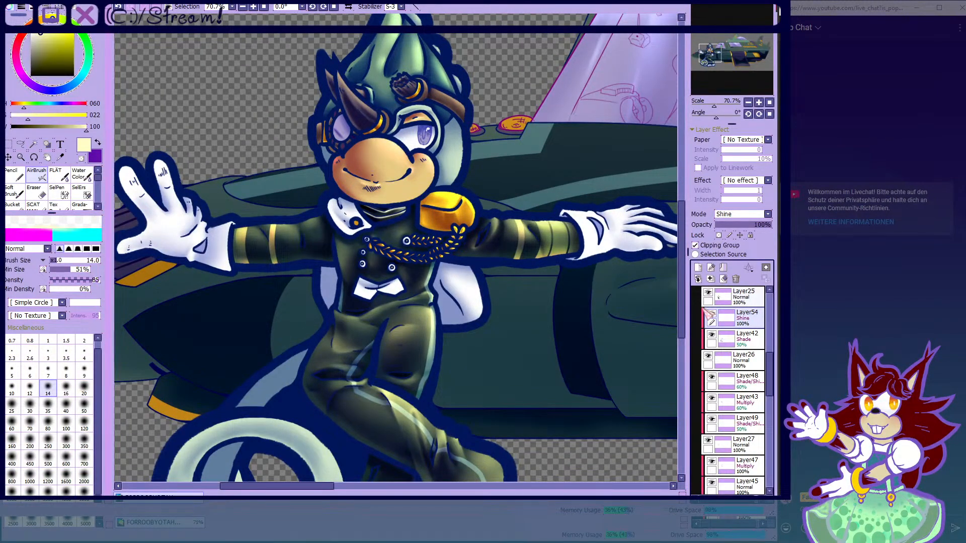
scroll(492, 127, down, 1)
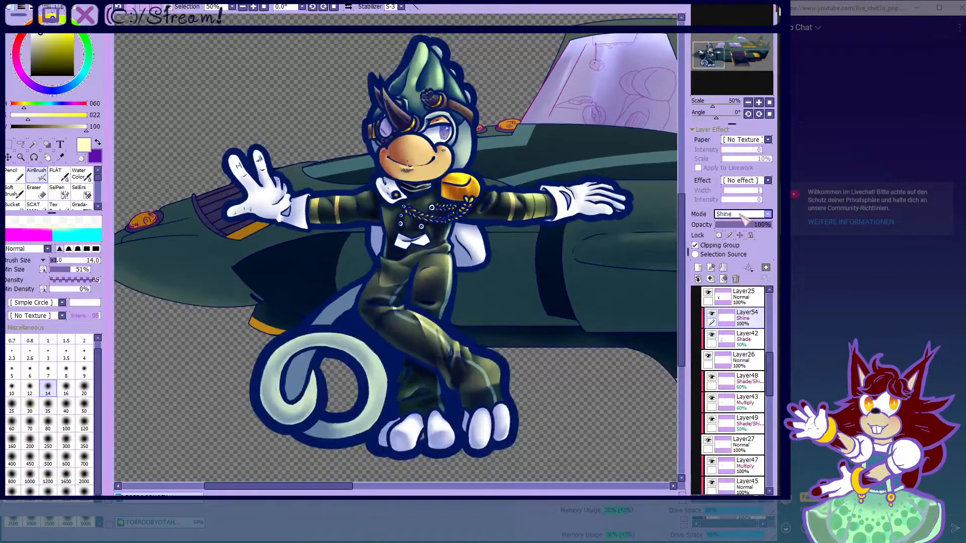
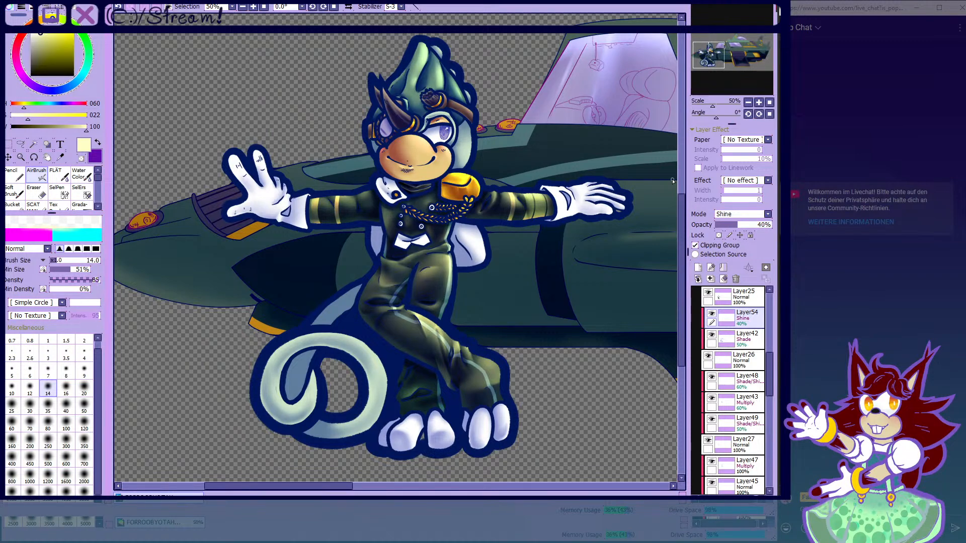
- Compare the figure with Layer26 hidden and shown to see which parts the layer covers
scroll(427, 143, down, 2)
scroll(471, 203, up, 3)
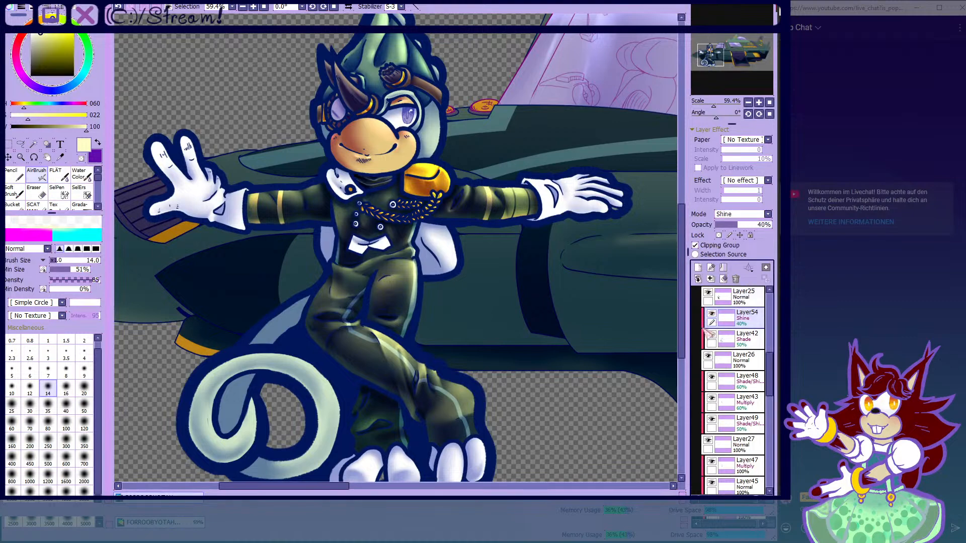
click(708, 356)
click(708, 356)
click(708, 356)
click(708, 356)
click(708, 356)
click(708, 356)
scroll(460, 165, down, 2)
scroll(367, 108, up, 2)
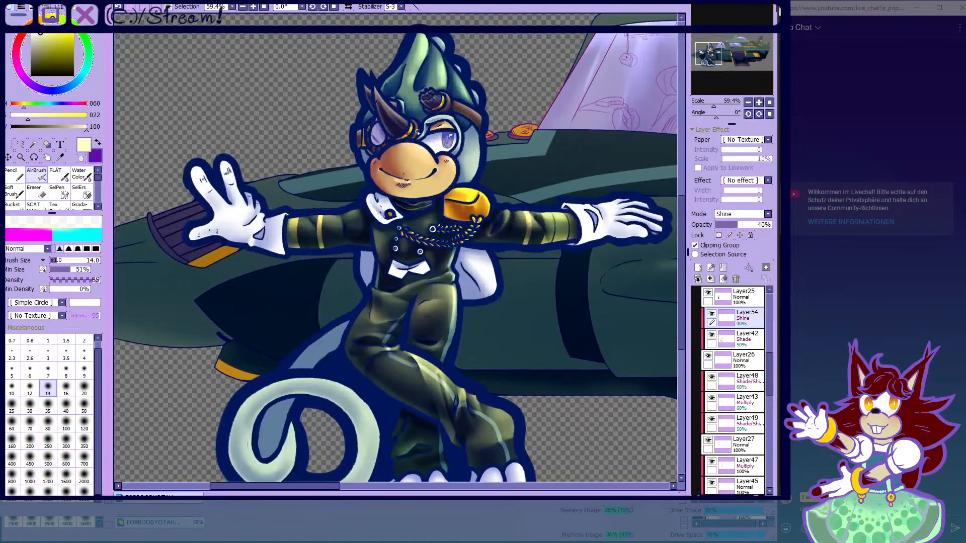
click(709, 356)
click(708, 357)
- Highlight the outer edge of the purple goggle lens on Layer54 with a pale pink AirBrush at size 7
scroll(413, 179, up, 10)
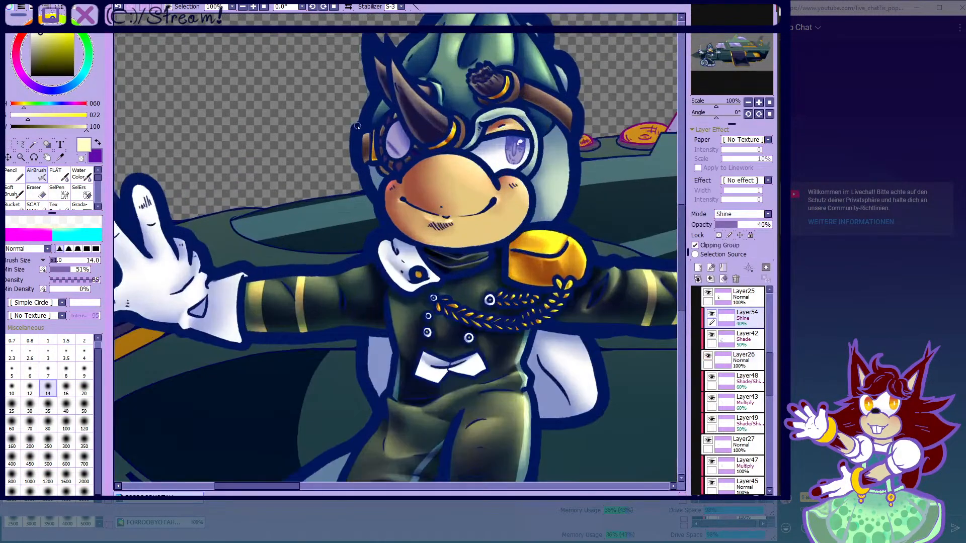
scroll(410, 156, down, 4)
scroll(432, 142, up, 5)
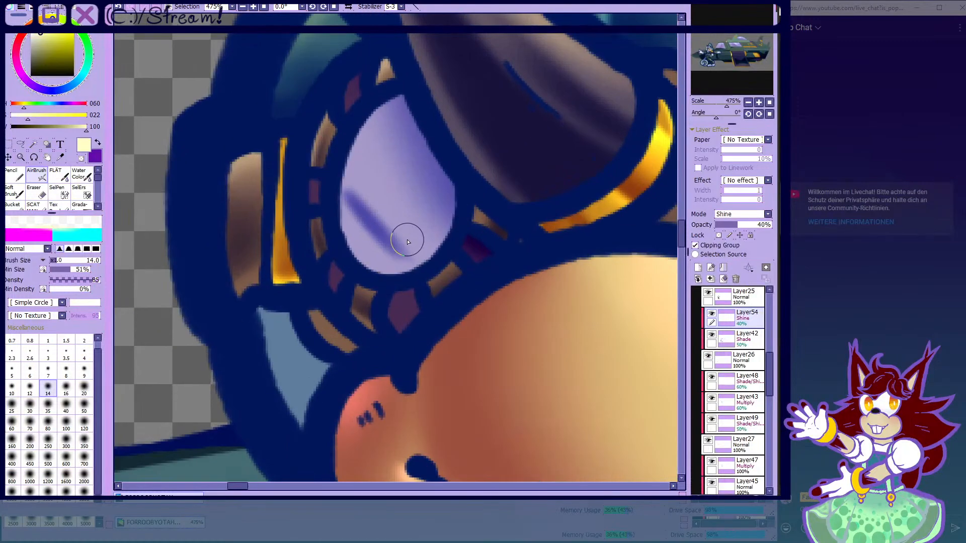
scroll(402, 215, down, 2)
scroll(416, 179, up, 2)
scroll(415, 179, up, 2)
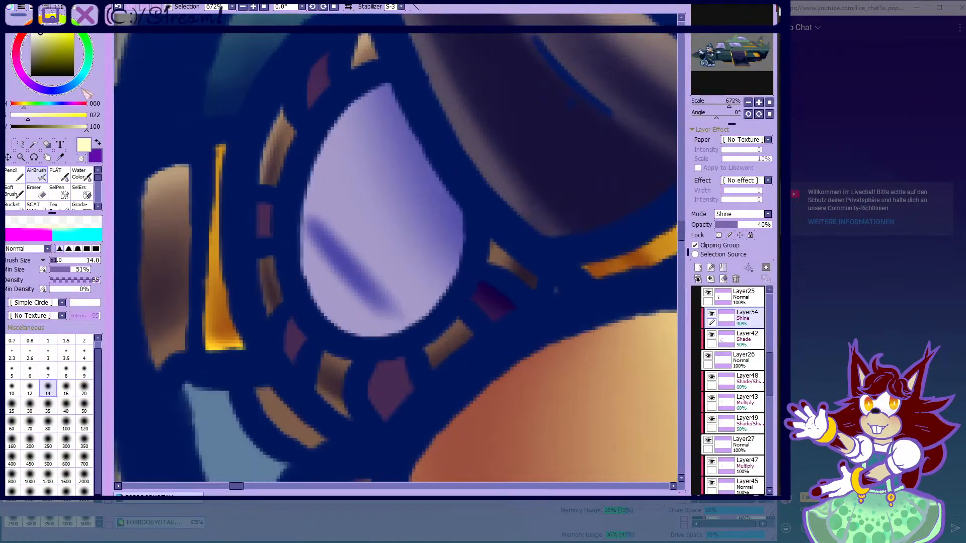
click(17, 47)
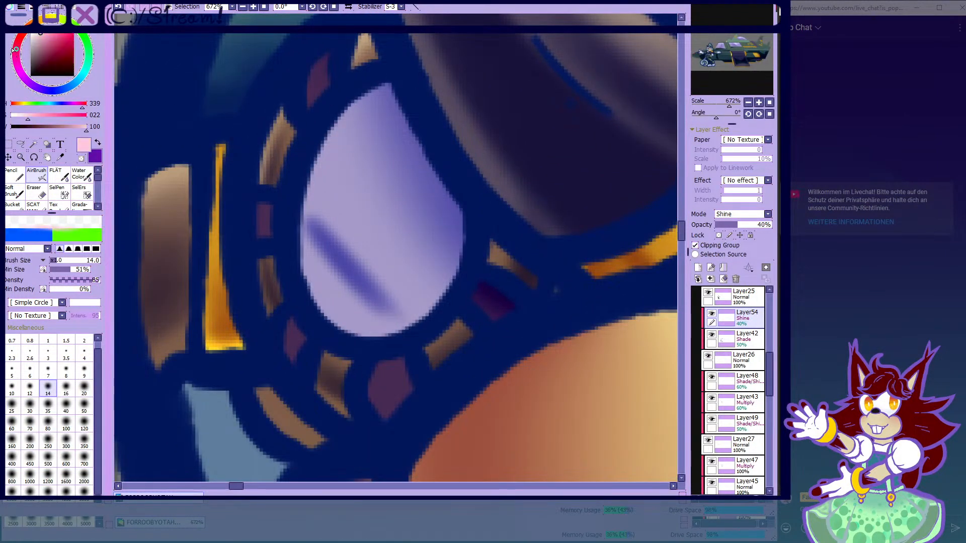
scroll(306, 224, up, 1)
click(50, 373)
mouse_move(297, 176)
mouse_down()
mouse_move(379, 91)
mouse_move(384, 65)
mouse_move(302, 174)
mouse_up()
drag(285, 258, 338, 367)
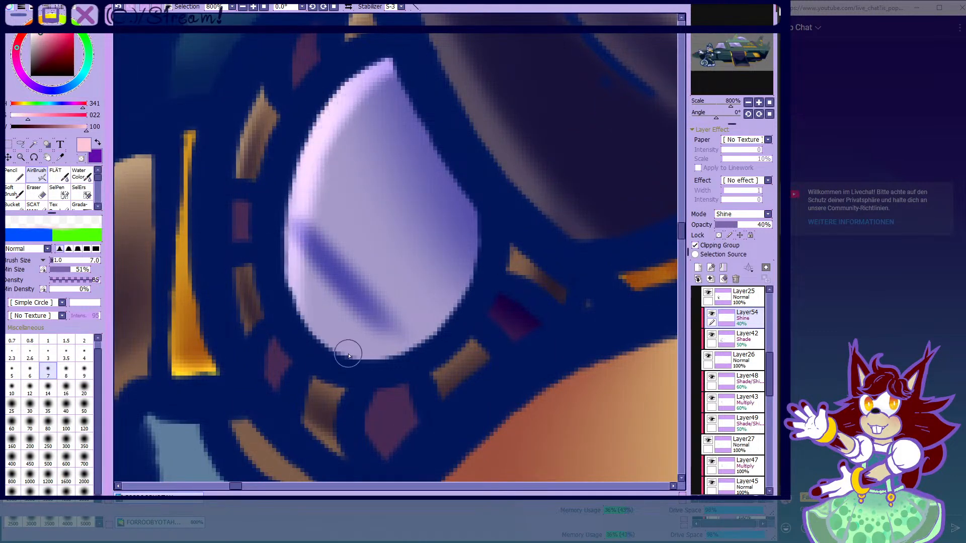
- Add pale pink shine strokes down the lens's inner side beside the brown horn
scroll(350, 211, down, 2)
mouse_move(386, 239)
mouse_down()
mouse_move(350, 171)
mouse_move(403, 285)
mouse_move(366, 203)
mouse_up()
drag(366, 160, 355, 155)
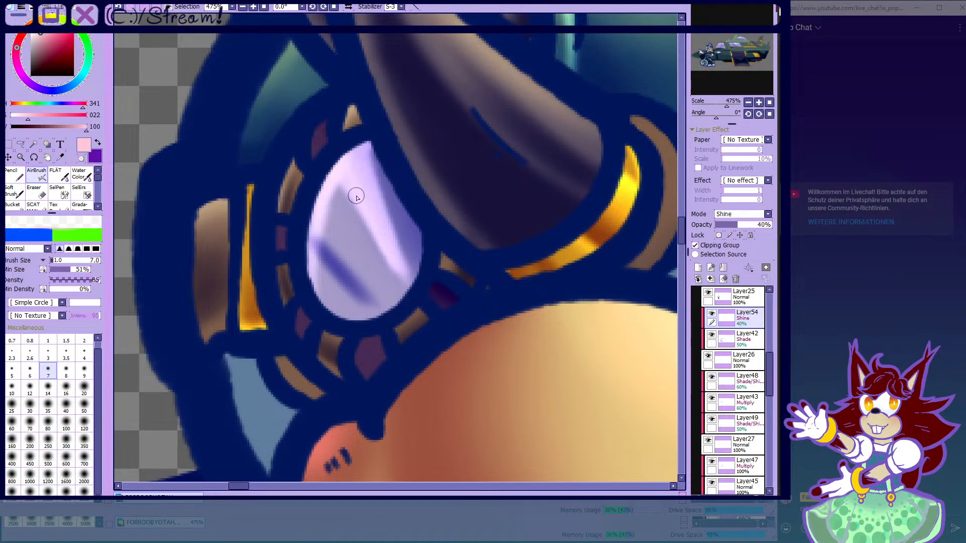
- Blend the pale pink shine strokes on the purple goggle lens with the Water Color brush
click(81, 175)
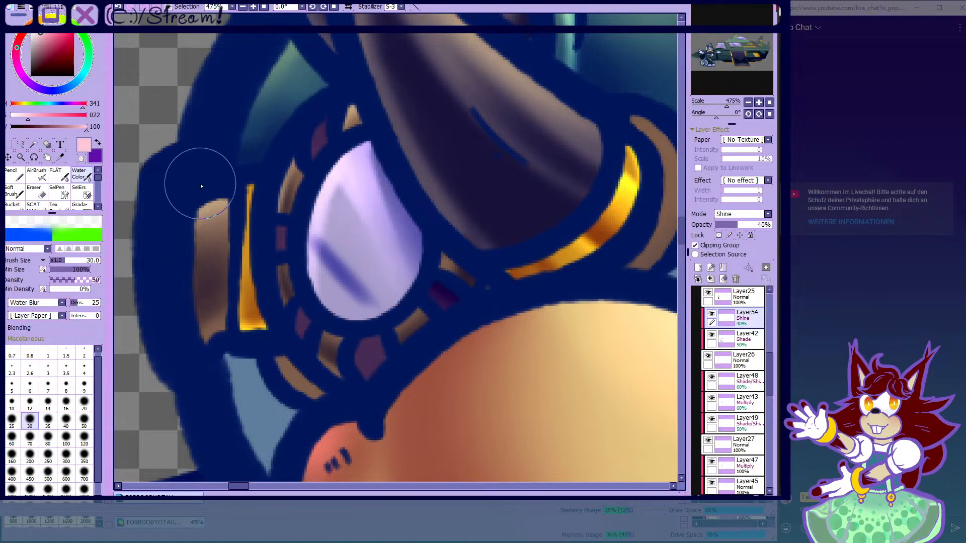
click(36, 175)
scroll(362, 170, down, 6)
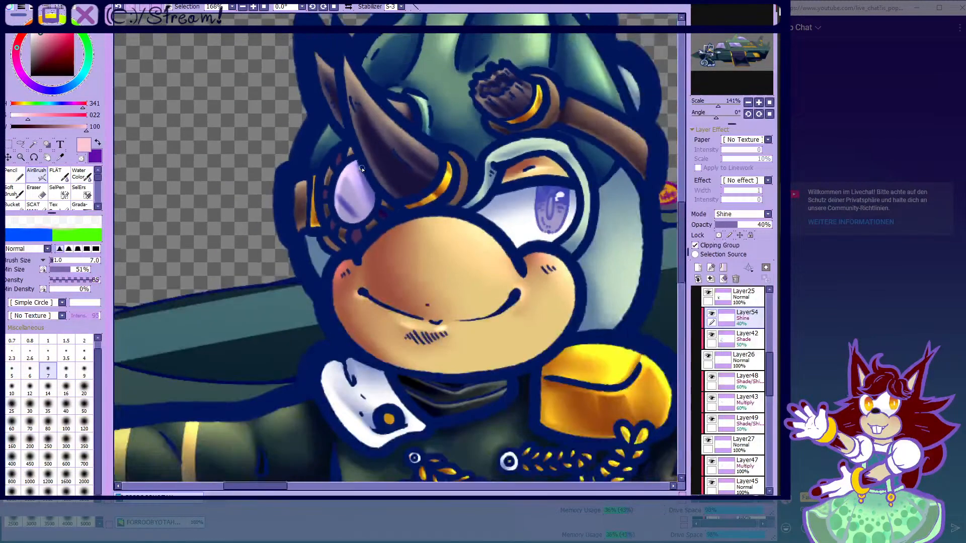
- Soften the dark purple reflection streak in the goggle lens on Layer42 with the Water Color brush at size 14
scroll(362, 169, up, 6)
click(712, 338)
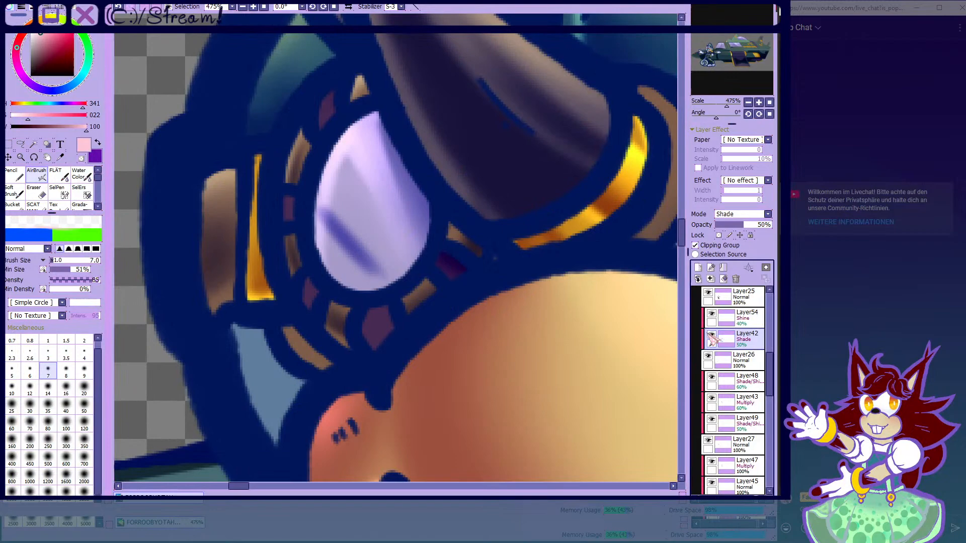
key(c)
mouse_move(338, 213)
mouse_down()
mouse_move(381, 249)
mouse_move(359, 256)
mouse_up()
click(44, 402)
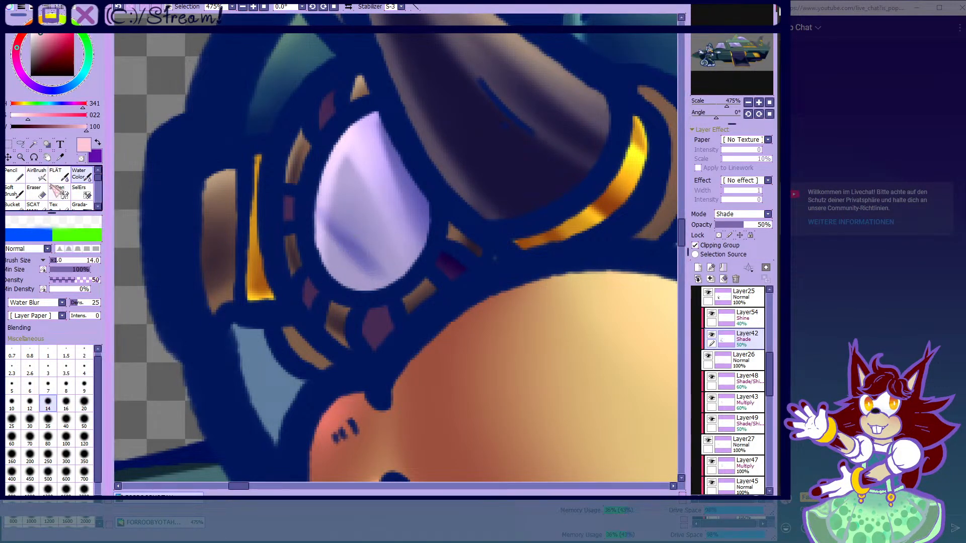
click(41, 178)
- Reselect Layer54 and compare the whole figure with Layer26 hidden and shown
scroll(343, 170, down, 8)
scroll(355, 169, down, 2)
scroll(359, 167, up, 1)
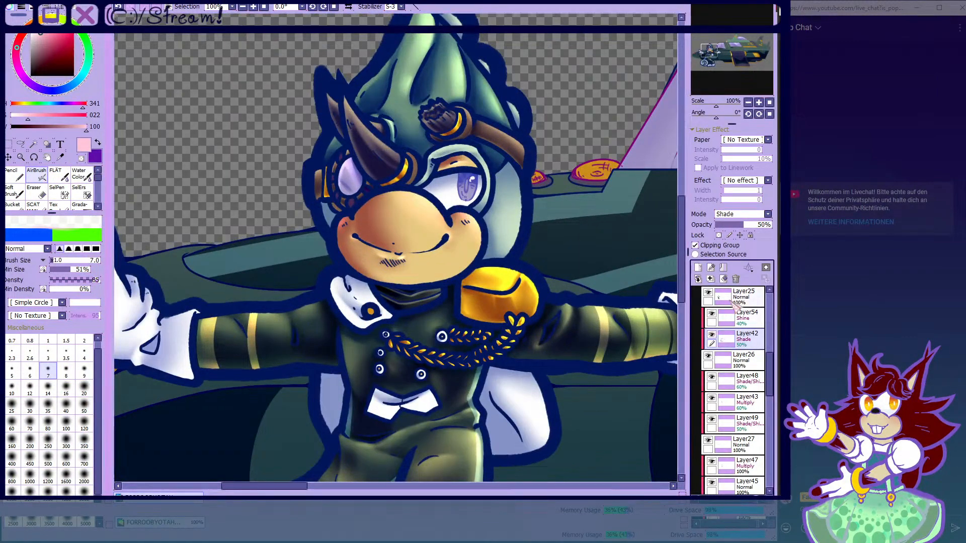
click(725, 318)
scroll(395, 144, down, 7)
scroll(398, 156, up, 3)
click(708, 355)
click(708, 356)
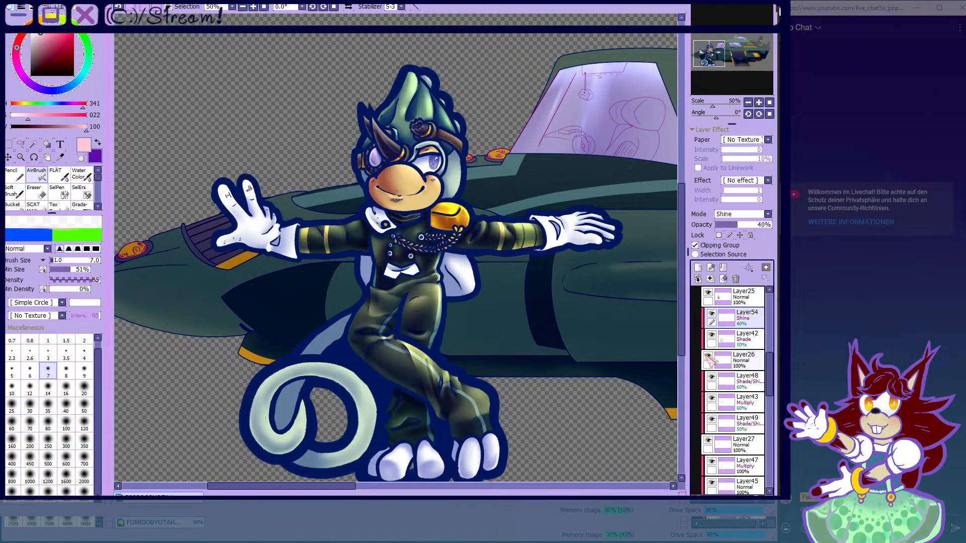
click(707, 357)
click(708, 356)
click(708, 356)
click(708, 356)
- Add pale pink shine with the AirBrush at size 7 to the small pale spines along the crest's back edge
scroll(455, 49, up, 3)
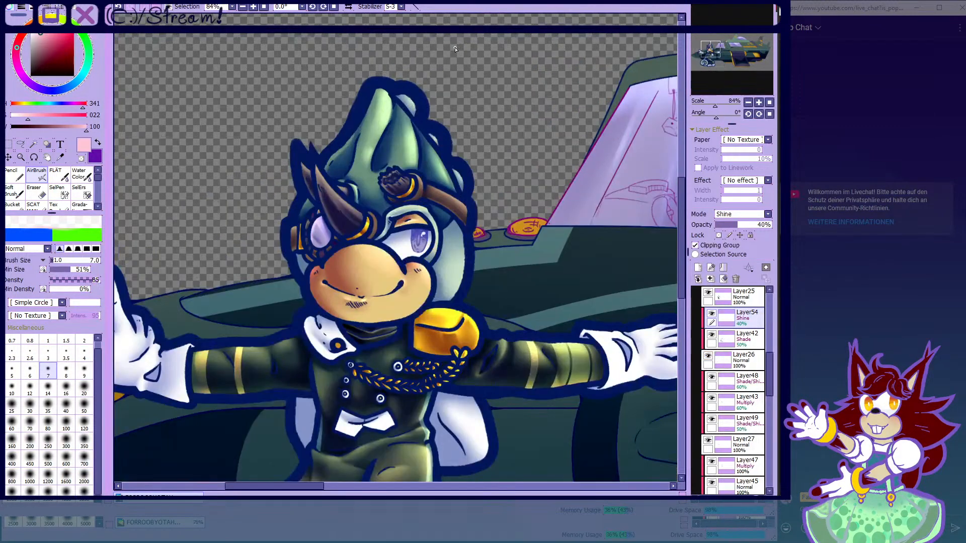
scroll(506, 195, up, 10)
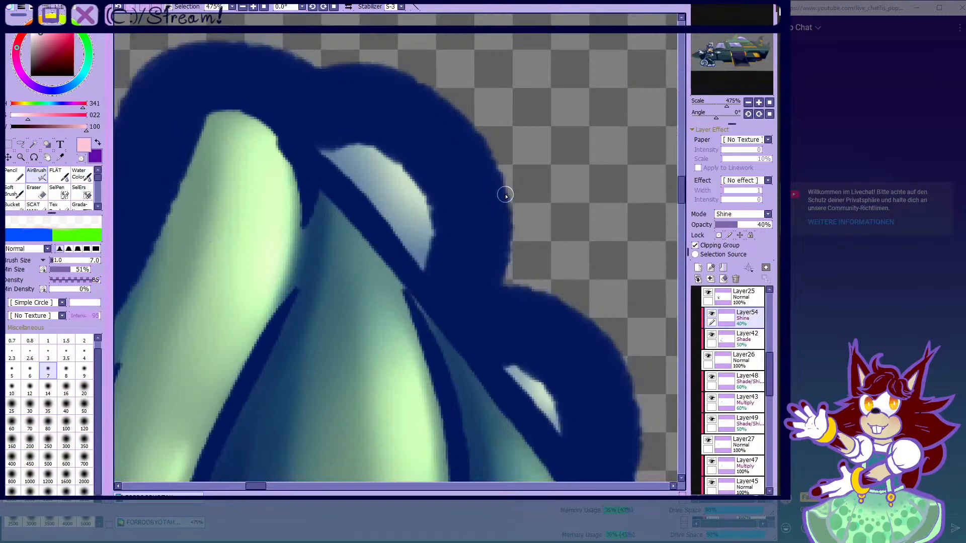
scroll(385, 166, down, 7)
scroll(420, 225, up, 7)
mouse_move(374, 156)
mouse_down()
mouse_move(410, 194)
mouse_move(421, 230)
mouse_up()
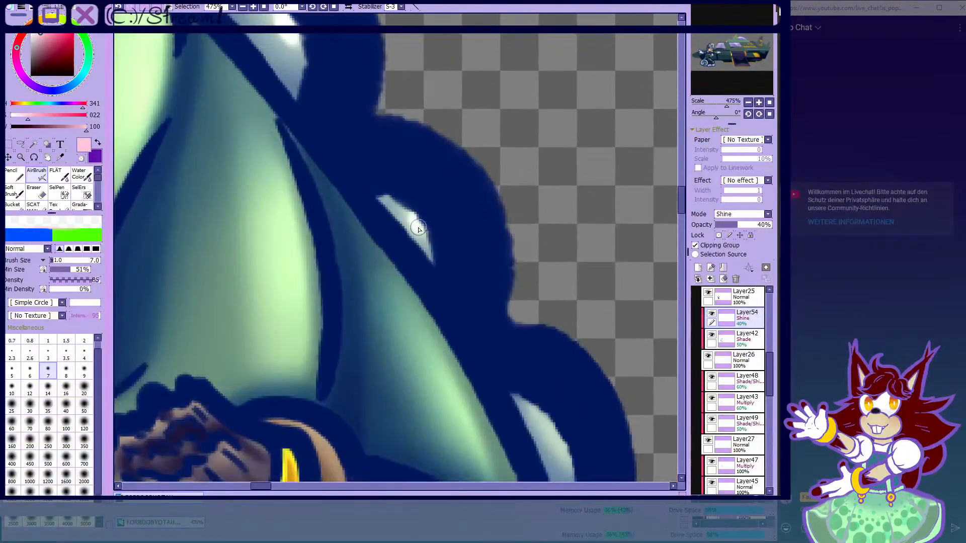
scroll(420, 227, down, 3)
scroll(482, 324, up, 2)
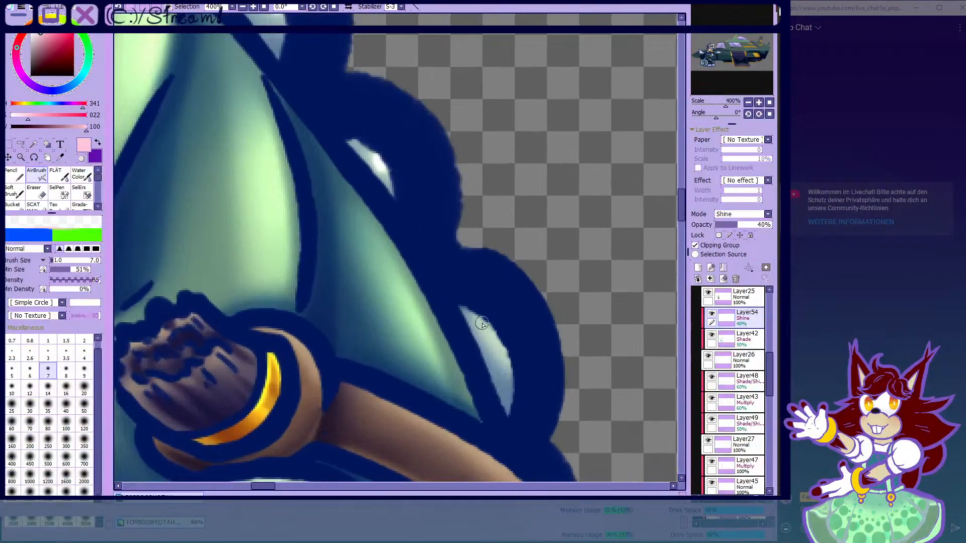
- Blend the shine on the crest's back spines with the Water Color brush at size 14
click(81, 174)
scroll(378, 134, down, 2)
scroll(448, 244, up, 4)
drag(469, 323, 481, 337)
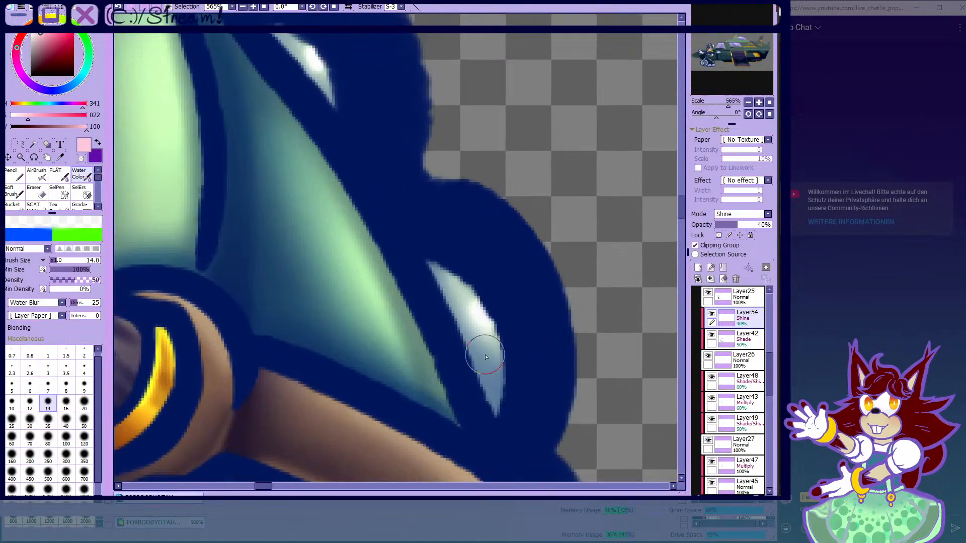
scroll(437, 266, down, 6)
scroll(294, 108, up, 7)
drag(395, 168, 376, 155)
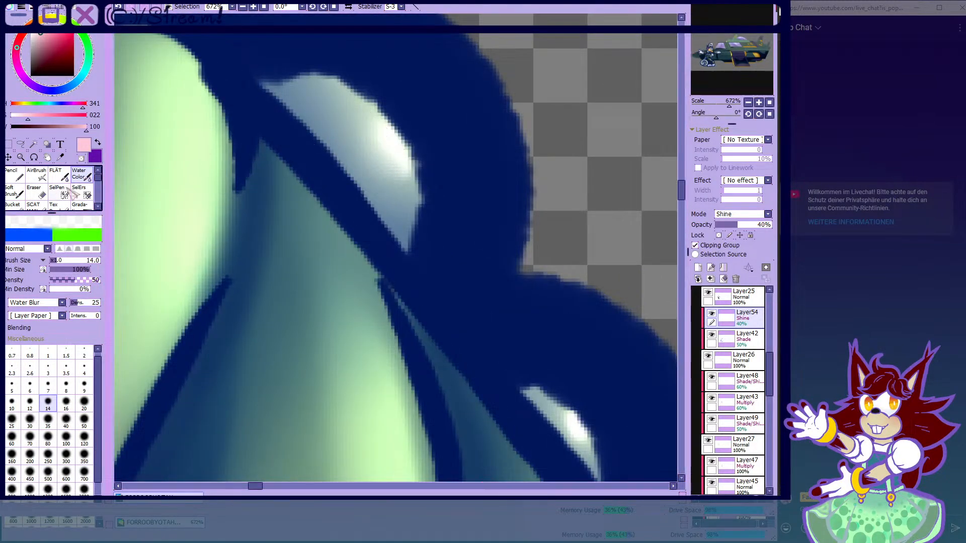
- Brighten the outer edge of the uppermost back spine with the pale pink AirBrush at size 7
click(36, 174)
scroll(347, 128, down, 5)
scroll(362, 129, up, 5)
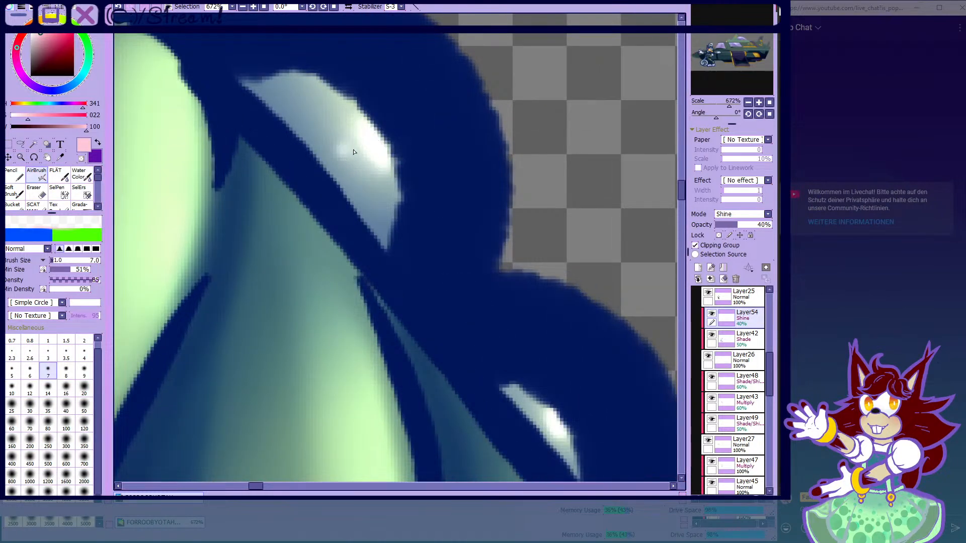
scroll(352, 151, down, 10)
scroll(464, 167, up, 2)
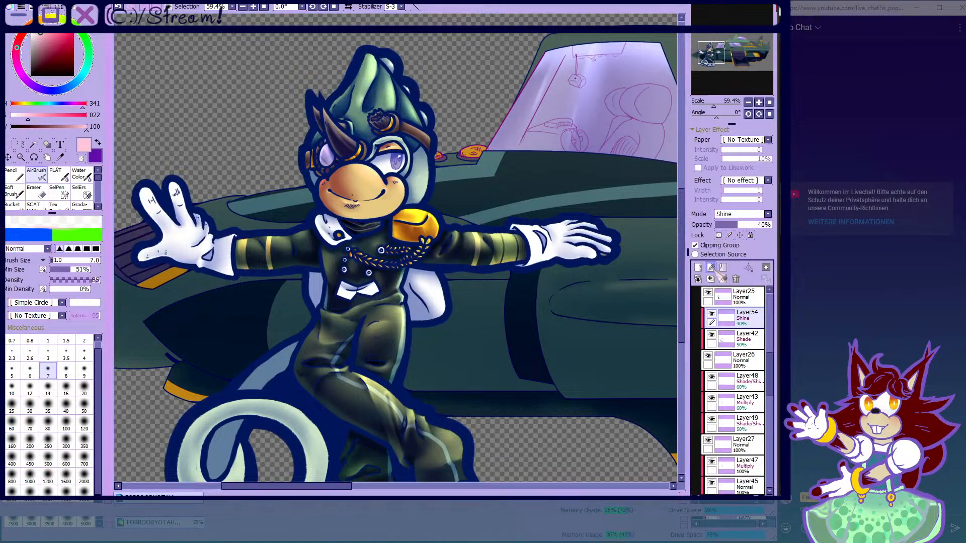
- Try a thin pale pink shine on Layer54 along the coiled tail's upper outer curve with the AirBrush at size 14
click(743, 359)
scroll(473, 166, down, 1)
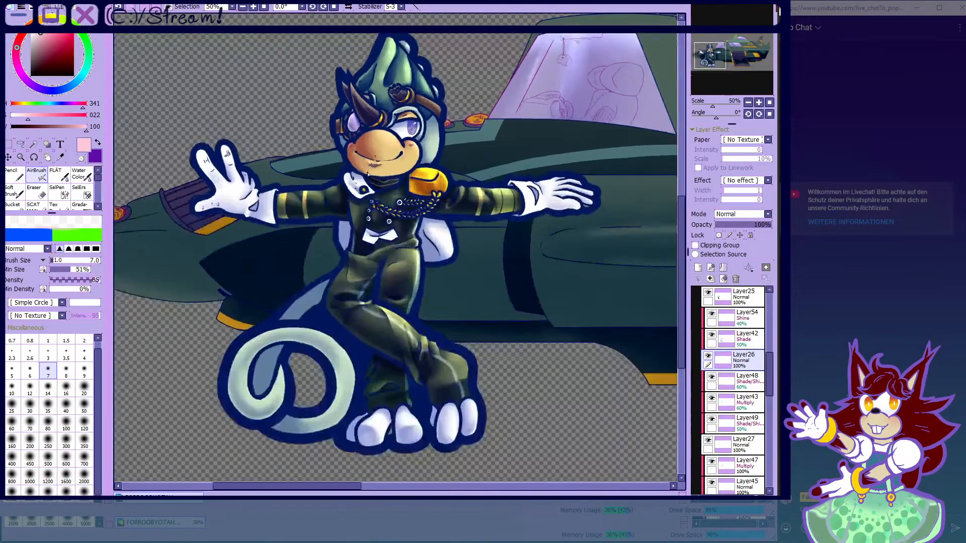
click(723, 320)
scroll(395, 247, up, 6)
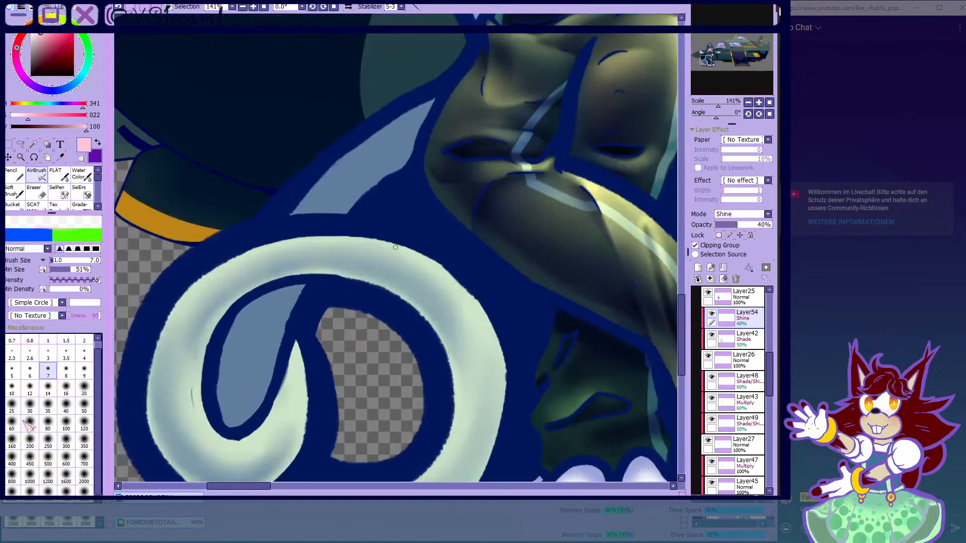
click(55, 393)
scroll(377, 196, up, 4)
drag(326, 246, 573, 397)
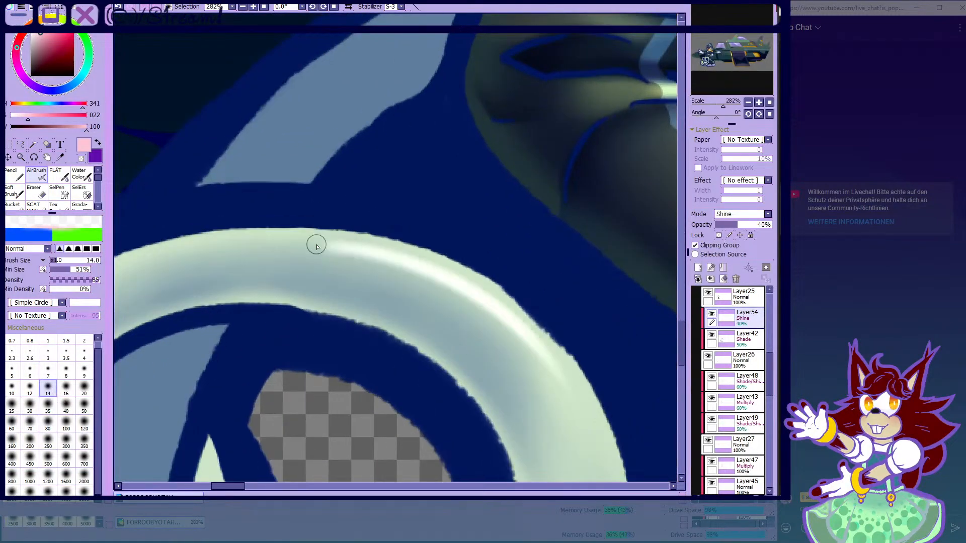
scroll(354, 266, down, 2)
drag(454, 389, 344, 342)
scroll(345, 342, up, 1)
- Undo the thin tail shine and paint a broader one along the same outer curve with the AirBrush at size 30
click(30, 403)
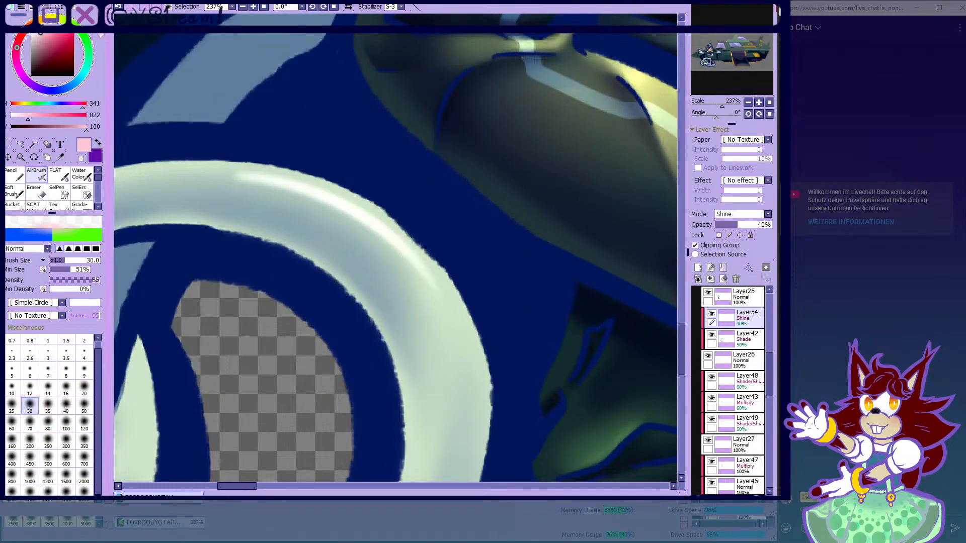
key(ctrl+z)
scroll(294, 209, up, 1)
drag(306, 189, 438, 318)
drag(371, 213, 474, 361)
drag(351, 198, 451, 301)
- Blend the shine on the tail's outer curve with the Water Color brush, raising its size to 35
click(79, 175)
scroll(394, 247, down, 3)
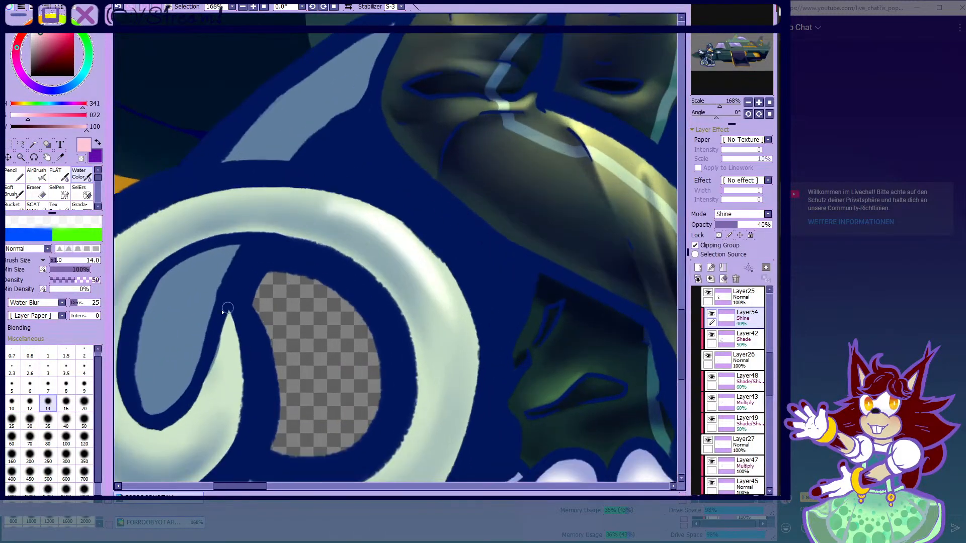
click(48, 419)
scroll(372, 224, up, 2)
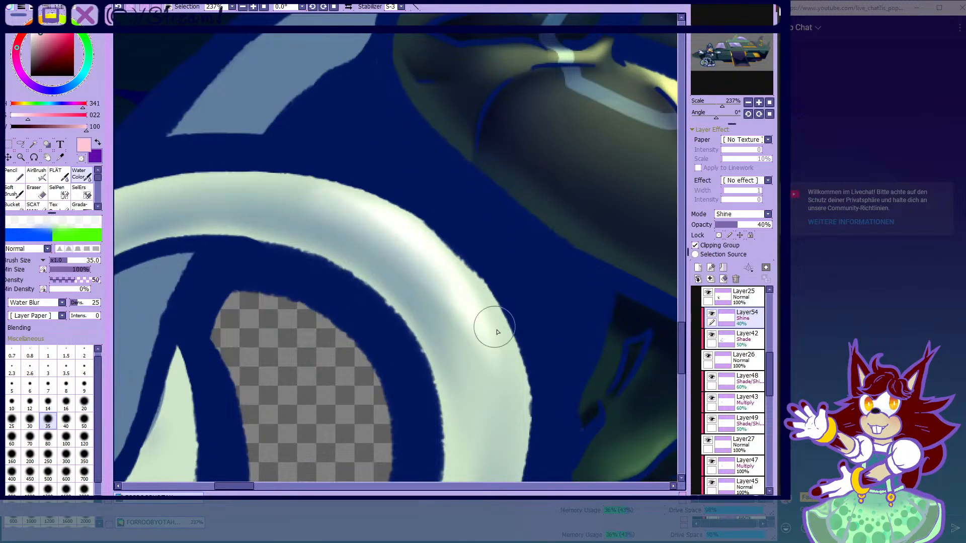
- Add pale pink shine to the tail's outer curve and down the curled tip with the AirBrush at size 30
click(36, 175)
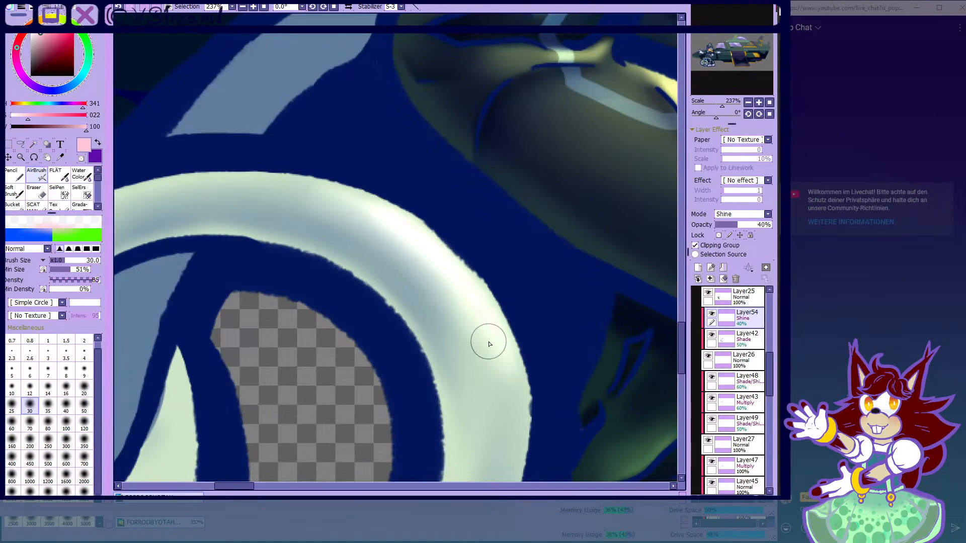
scroll(470, 304, down, 3)
scroll(313, 273, up, 2)
mouse_move(317, 227)
mouse_down()
mouse_move(309, 317)
mouse_move(277, 388)
mouse_up()
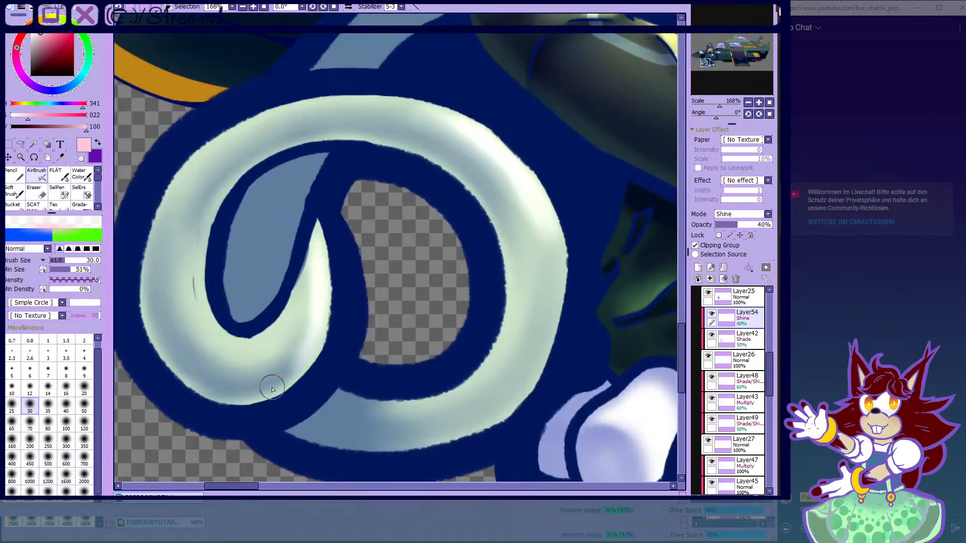
scroll(319, 276, down, 4)
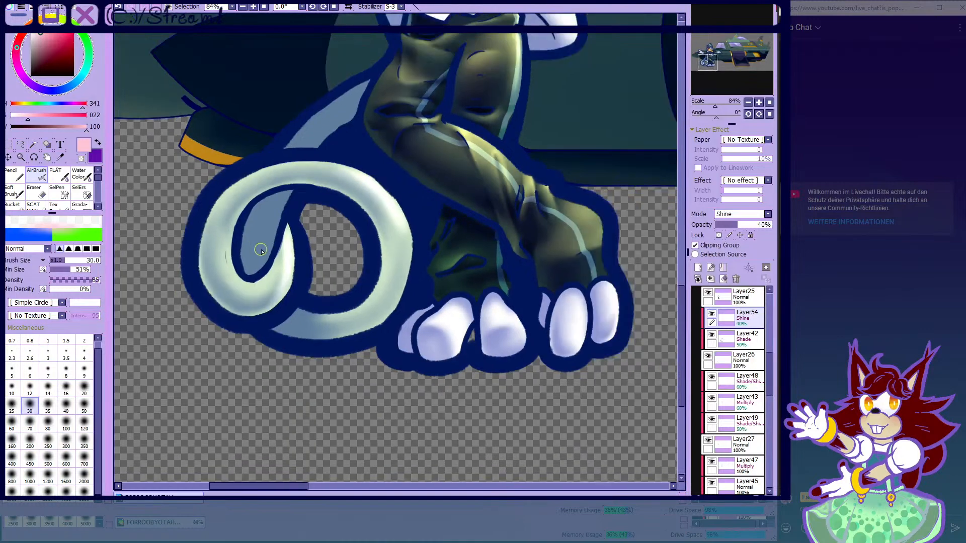
- Smooth the tail's shine into the pale green with the Water Color brush at size 35
scroll(255, 245, up, 3)
scroll(227, 211, down, 2)
scroll(131, 190, up, 1)
click(82, 176)
scroll(354, 225, up, 2)
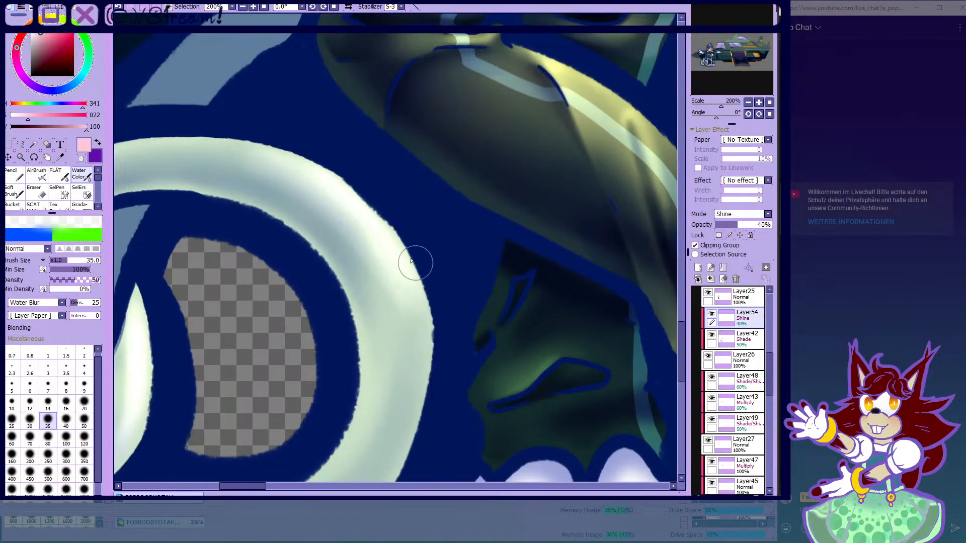
scroll(434, 286, down, 4)
scroll(303, 322, up, 5)
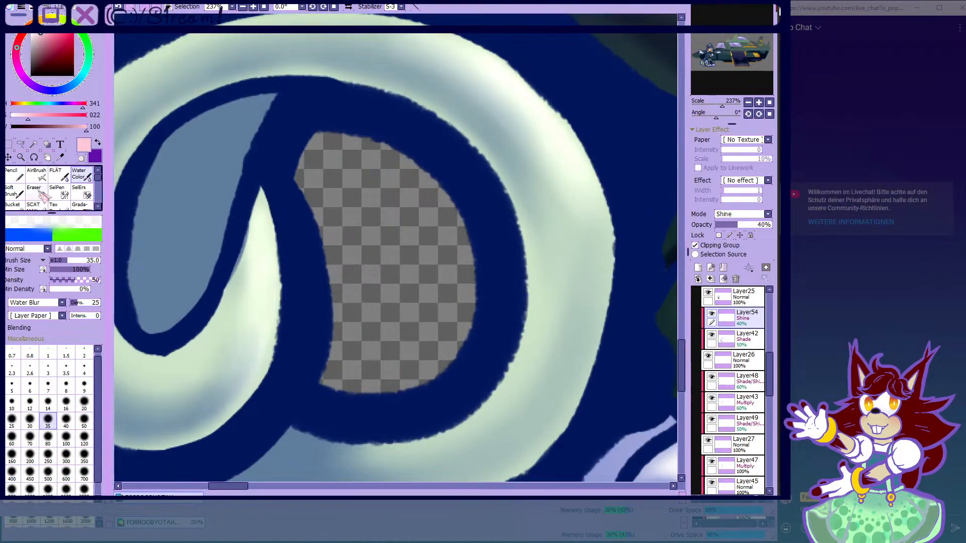
- Airbrush another shine stroke along the curled tail tip at size 30, and compare the figure with Layer26 hidden and shown
click(37, 176)
drag(216, 399, 256, 328)
scroll(352, 357, down, 12)
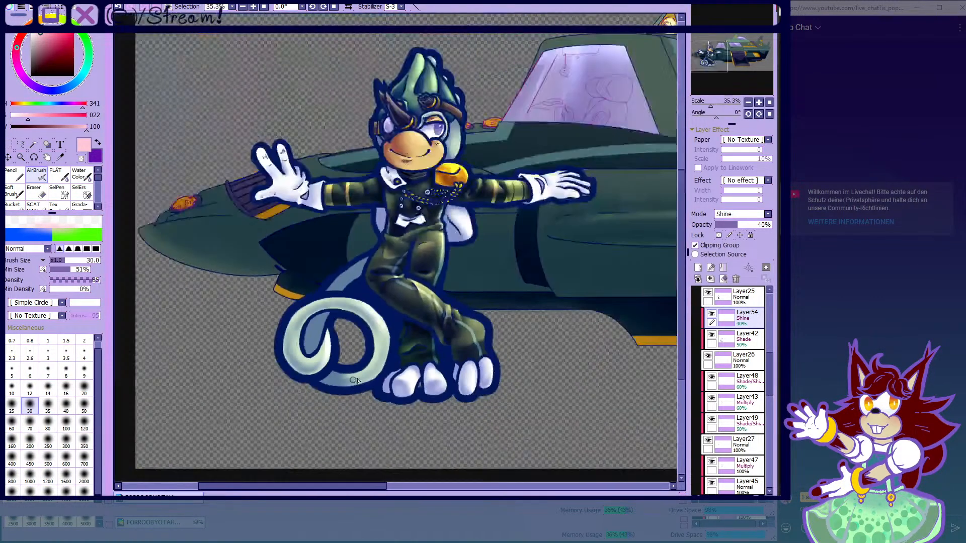
scroll(392, 241, up, 4)
click(707, 356)
click(707, 356)
- Highlight the upper edge of the pale green rim above the eye with the AirBrush at size 14
scroll(450, 133, up, 8)
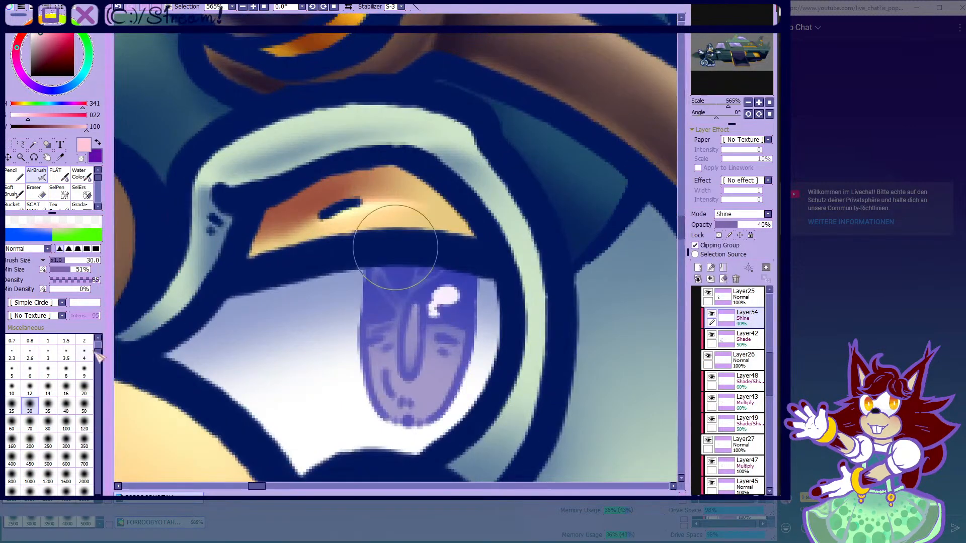
click(48, 387)
scroll(383, 143, up, 3)
mouse_move(211, 118)
mouse_down()
mouse_move(496, 101)
mouse_move(541, 151)
mouse_move(551, 124)
mouse_up()
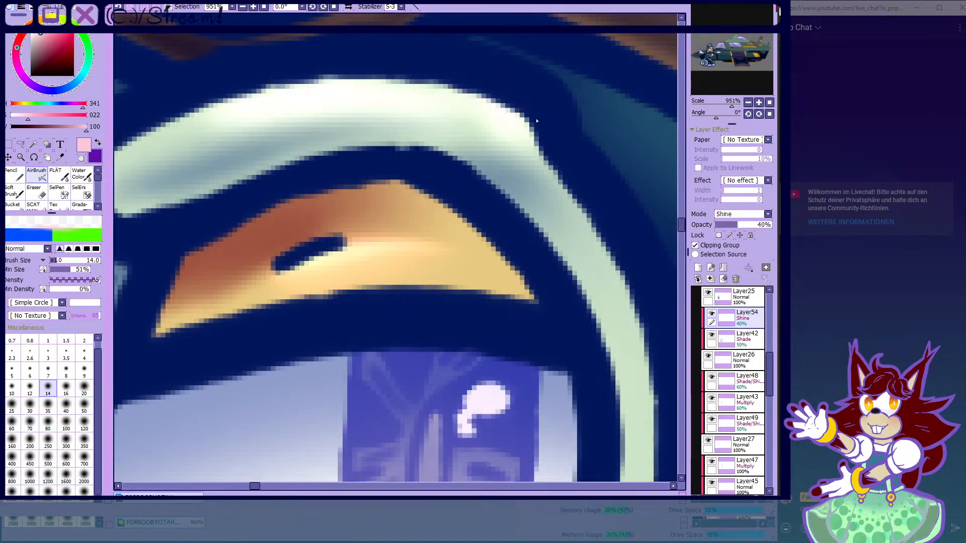
scroll(513, 126, up, 1)
scroll(588, 183, down, 15)
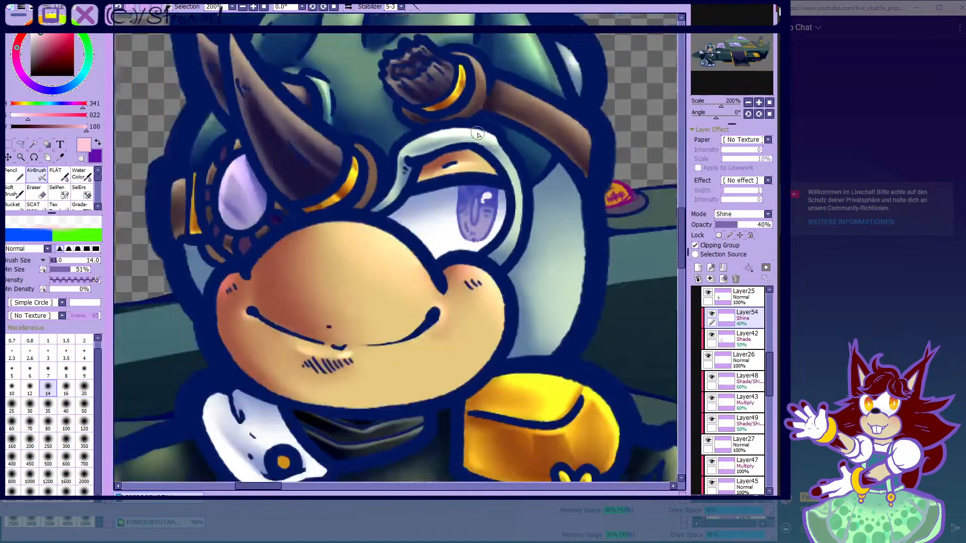
- Check the new eye-rim highlight on the whole figure by hiding and showing Layer26
scroll(473, 155, up, 3)
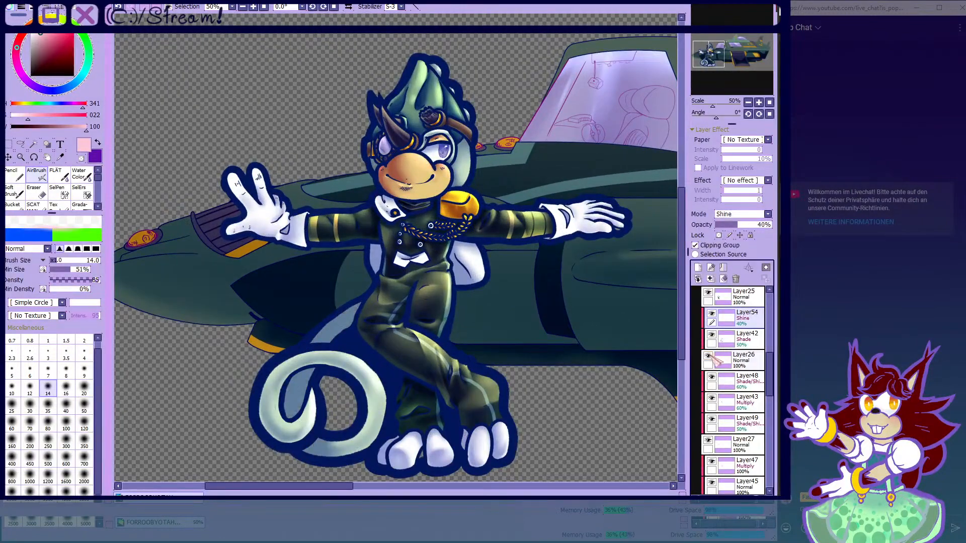
click(708, 356)
click(708, 356)
click(709, 355)
click(709, 356)
- Highlight the purple patch on the goggle rim below the lens with the AirBrush at size 9, redoing the first attempt
scroll(395, 166, up, 8)
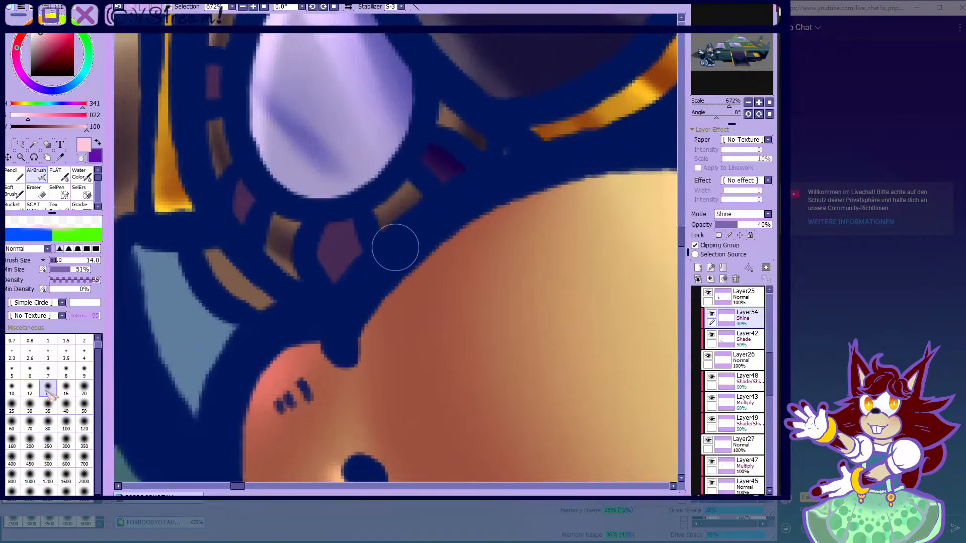
click(84, 371)
scroll(316, 255, up, 2)
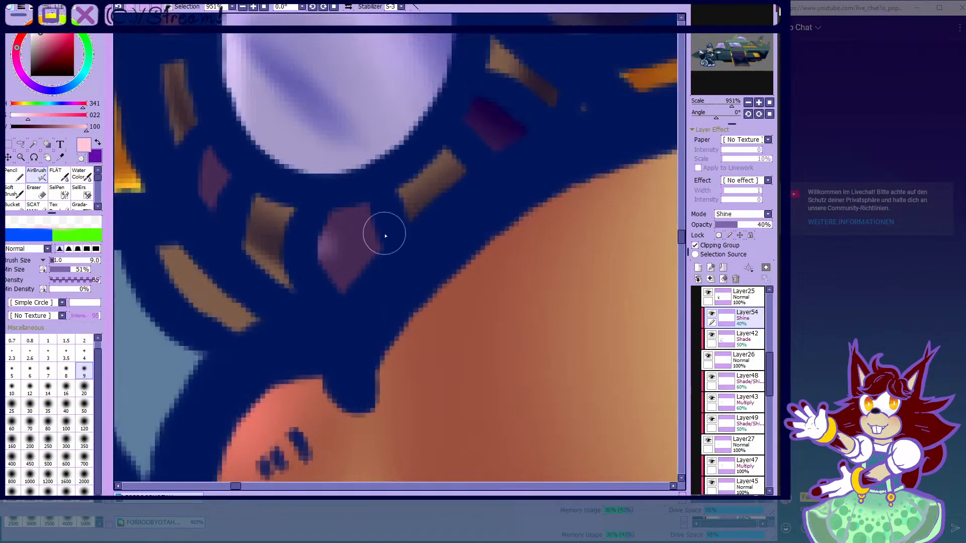
drag(363, 245, 340, 242)
scroll(349, 240, down, 2)
scroll(331, 257, down, 2)
scroll(333, 266, up, 2)
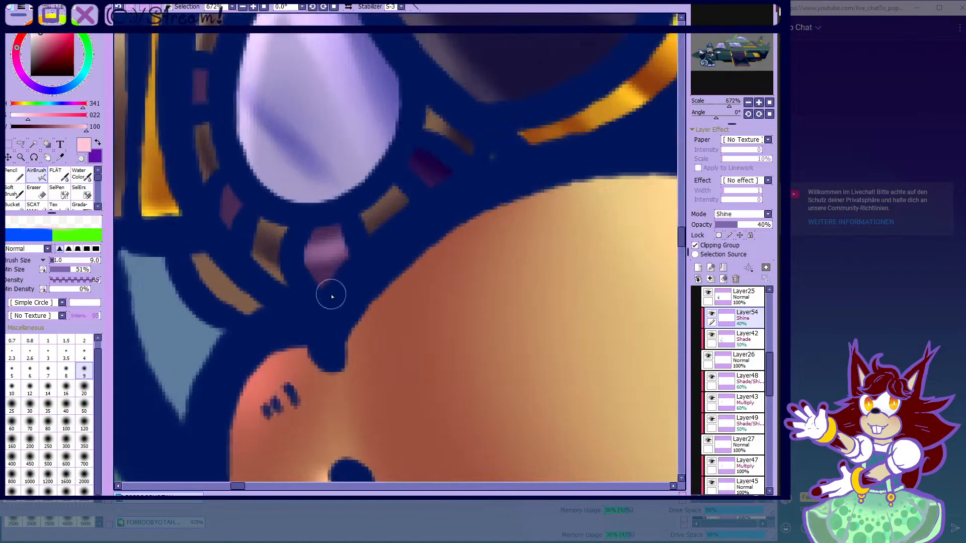
key(ctrl+z)
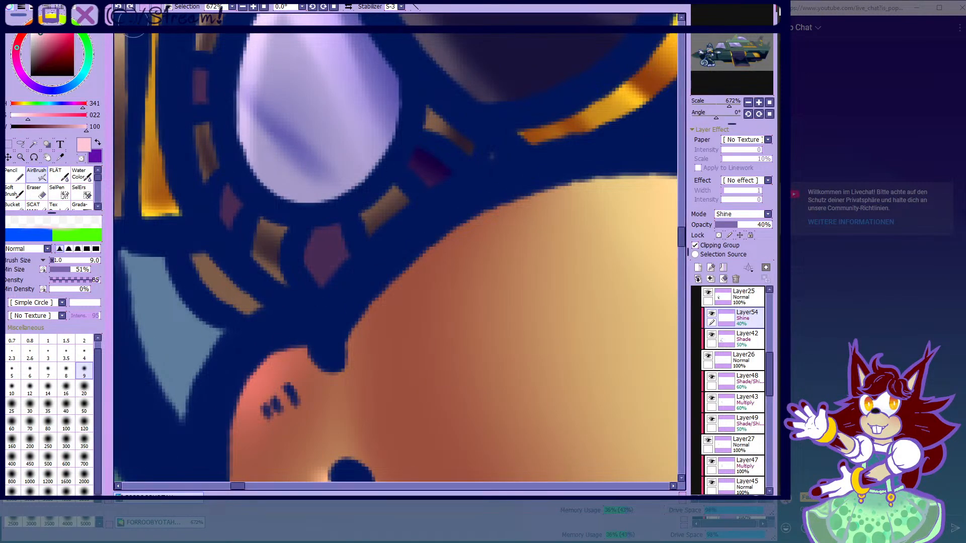
drag(303, 234, 333, 232)
scroll(222, 177, down, 2)
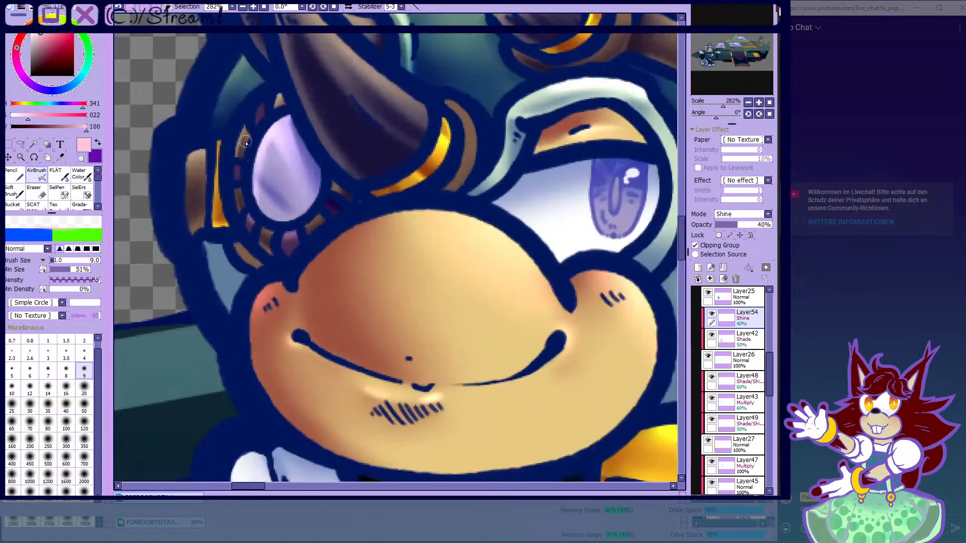
- Highlight the other purple patches around the goggle rim with the AirBrush at size 9
scroll(255, 151, up, 2)
scroll(236, 187, down, 2)
scroll(256, 159, up, 1)
scroll(272, 140, down, 1)
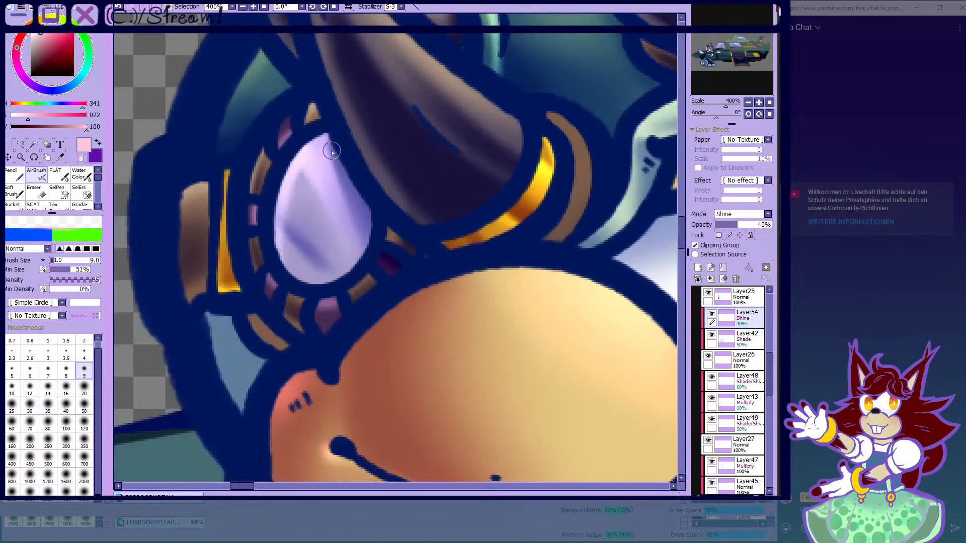
scroll(381, 269, up, 2)
scroll(177, 247, down, 2)
- Soften the highlights on the goggle rim patches with the Water Color brush at size 7, then return to the AirBrush
click(83, 176)
scroll(171, 189, down, 2)
scroll(235, 135, up, 4)
click(49, 386)
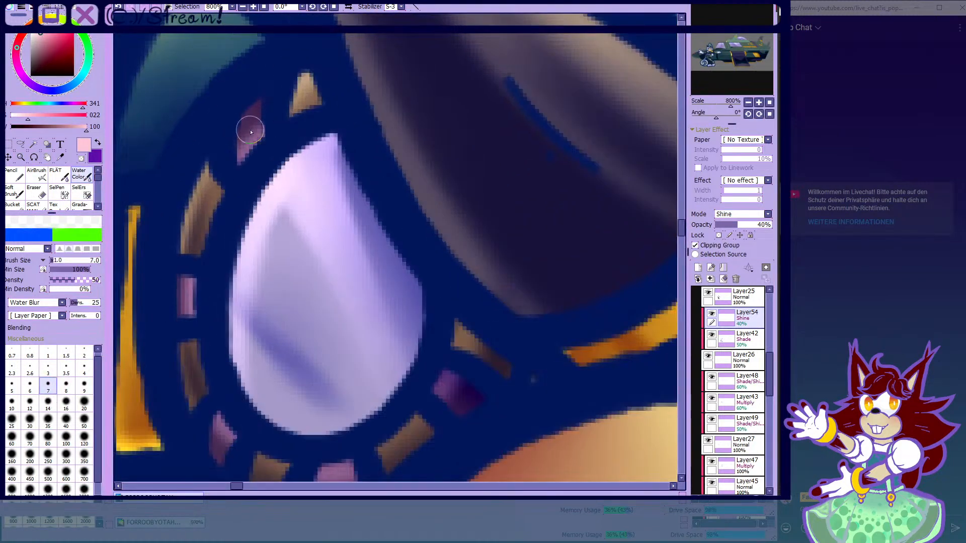
scroll(236, 147, up, 1)
click(38, 174)
scroll(227, 209, down, 8)
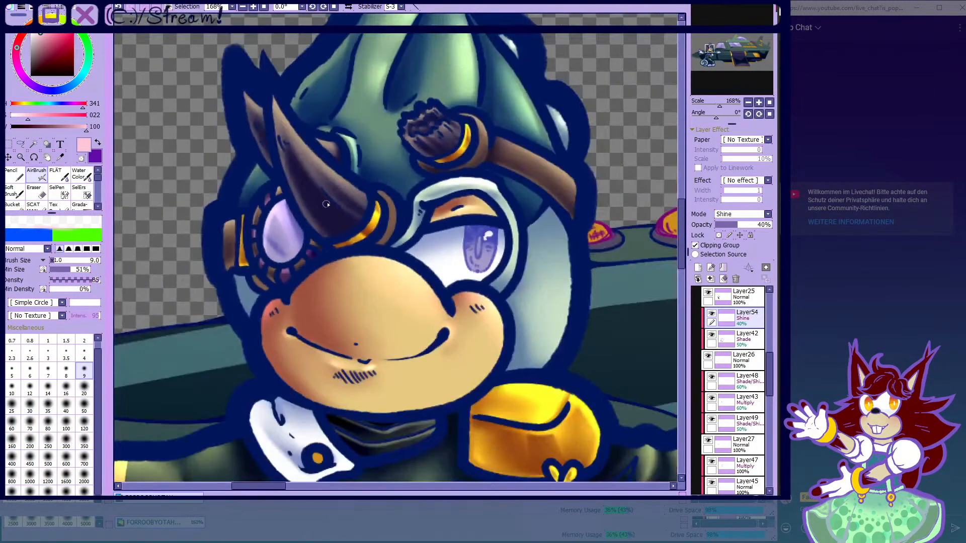
- Compare the whole figure with Layer26 hidden and shown to check the goggle rim highlights
scroll(317, 202, down, 5)
scroll(300, 193, up, 2)
scroll(299, 193, down, 1)
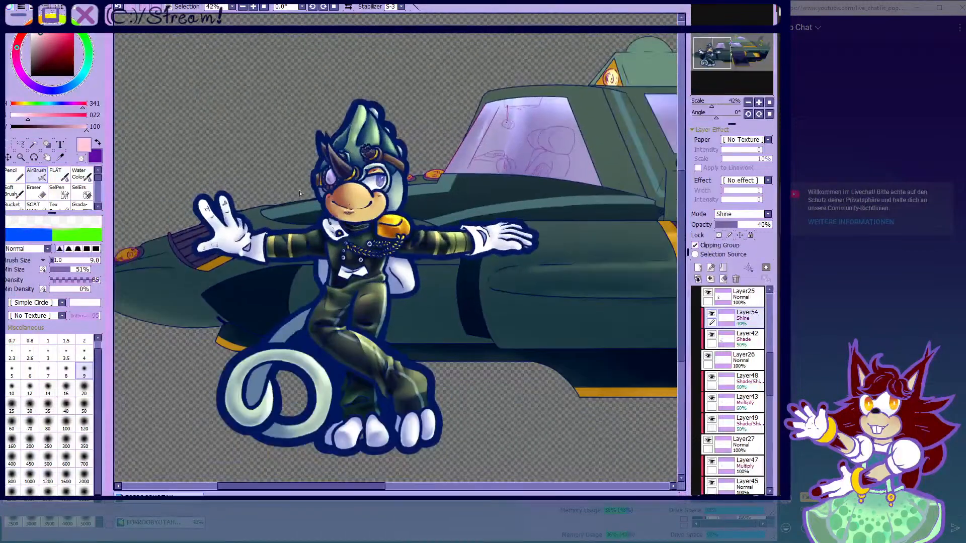
click(709, 356)
click(708, 356)
click(709, 357)
click(708, 356)
click(708, 356)
click(709, 356)
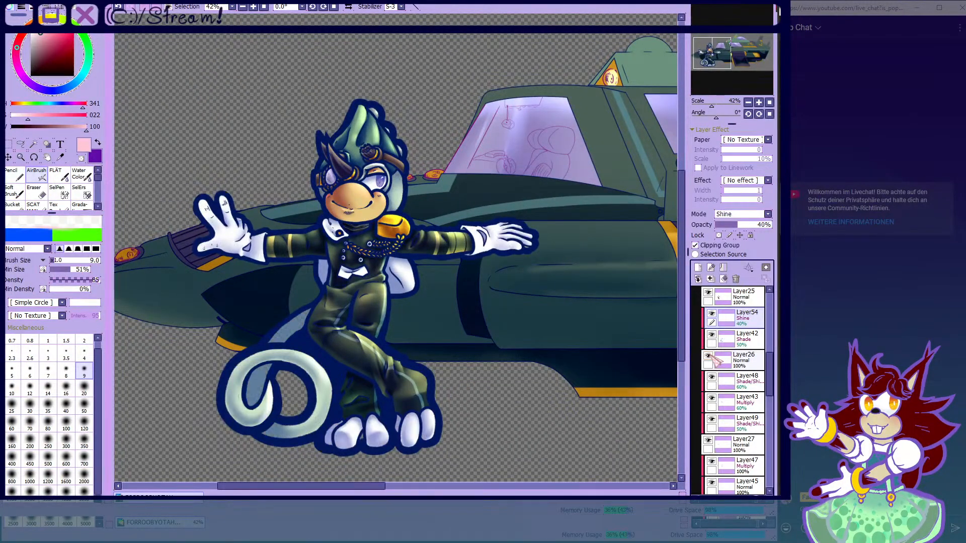
click(708, 356)
click(709, 356)
click(709, 356)
click(708, 356)
- Add a clipped Multiply layer above Layer54 and set the AirBrush to size 80 with a blue-violet of 252, 040, 087
click(697, 268)
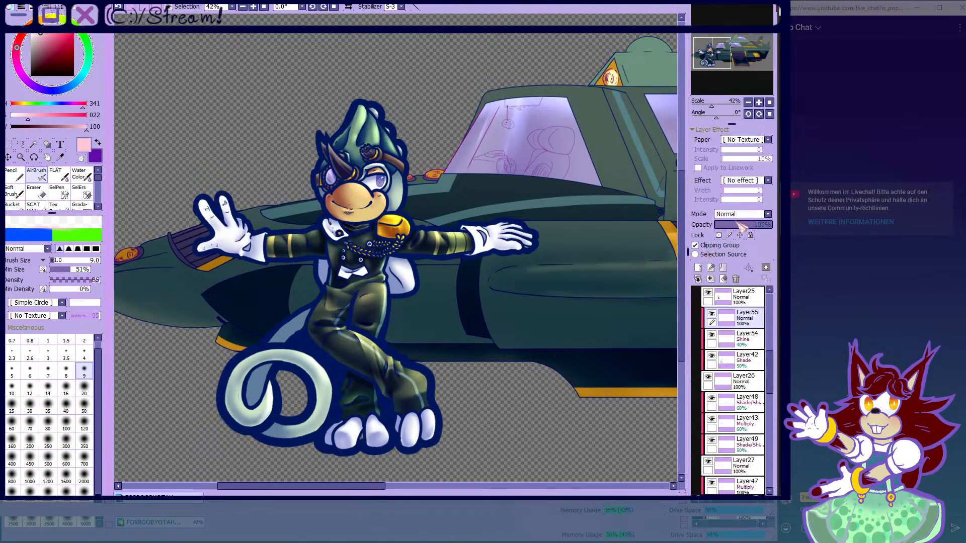
click(48, 423)
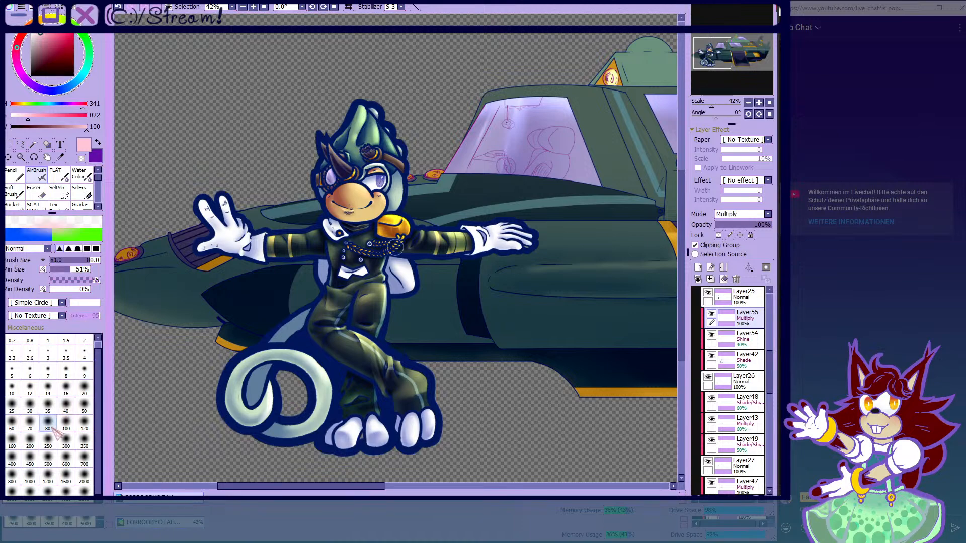
scroll(513, 236, up, 5)
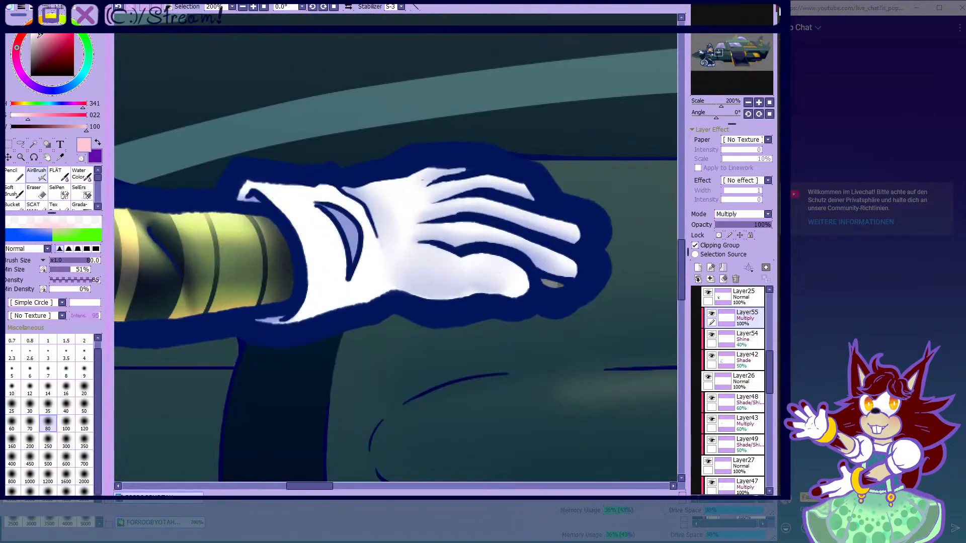
drag(39, 34, 47, 43)
drag(30, 80, 44, 97)
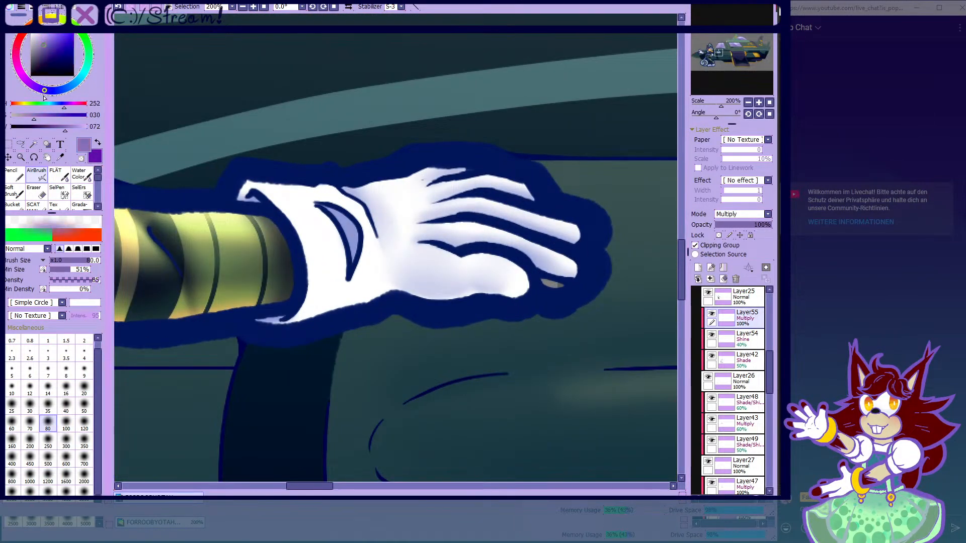
drag(50, 40, 48, 38)
- Airbrush violet shading along the lower half of the outstretched flat glove and its cuff at size 80
scroll(303, 167, down, 1)
scroll(303, 168, up, 1)
mouse_move(297, 292)
mouse_down()
mouse_move(361, 291)
mouse_move(355, 310)
mouse_move(275, 311)
mouse_move(372, 271)
mouse_move(481, 300)
mouse_move(478, 266)
mouse_move(436, 264)
mouse_move(497, 291)
mouse_move(565, 297)
mouse_move(508, 259)
mouse_move(454, 262)
mouse_move(446, 245)
mouse_move(508, 254)
mouse_up()
scroll(449, 264, down, 5)
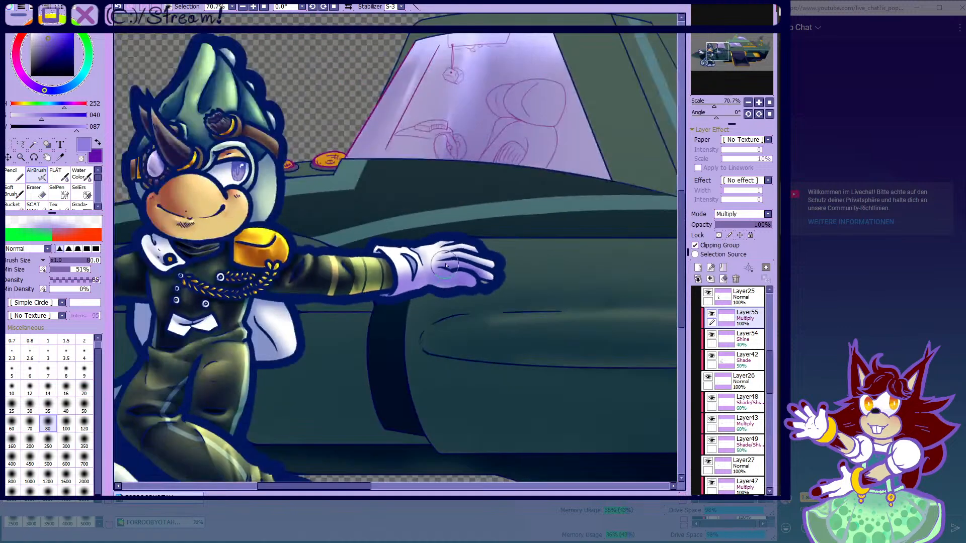
- Airbrush violet shading over the palm, finger bases and cuff of the raised open glove at size 80
scroll(209, 267, up, 4)
scroll(240, 259, up, 1)
mouse_move(273, 239)
mouse_down()
mouse_move(223, 235)
mouse_move(309, 247)
mouse_move(382, 296)
mouse_up()
scroll(380, 294, down, 4)
scroll(309, 256, up, 3)
mouse_move(309, 256)
mouse_down()
mouse_move(281, 223)
mouse_move(291, 235)
mouse_move(304, 227)
mouse_move(272, 198)
mouse_up()
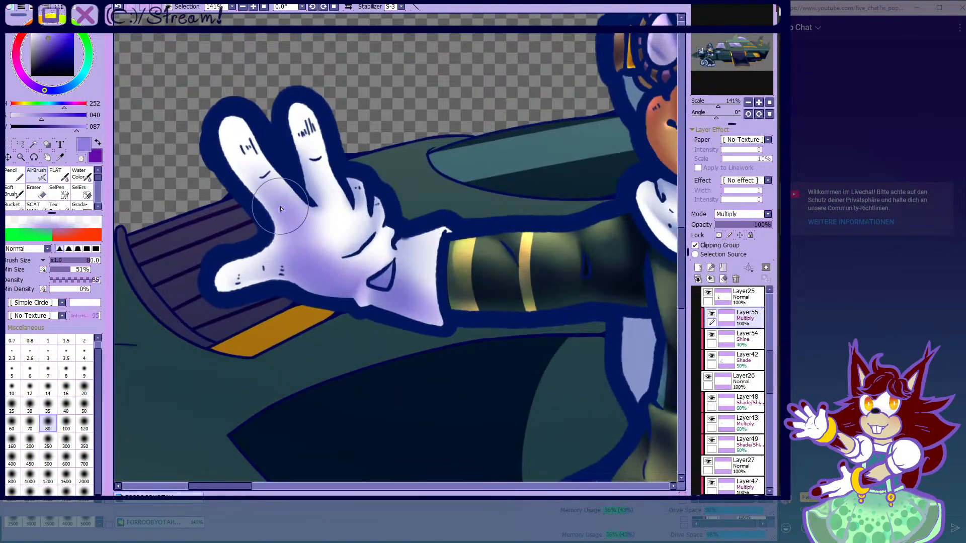
drag(332, 197, 314, 185)
scroll(362, 244, up, 3)
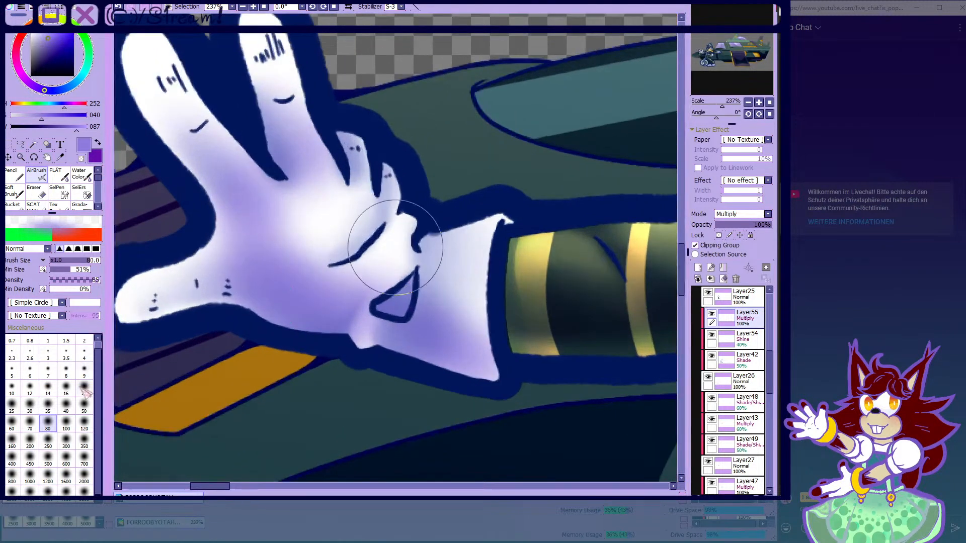
- Deepen the shading at the wrist beside the raised glove's cuff notch with the AirBrush at size 35
click(47, 405)
scroll(357, 301, up, 2)
drag(371, 280, 406, 249)
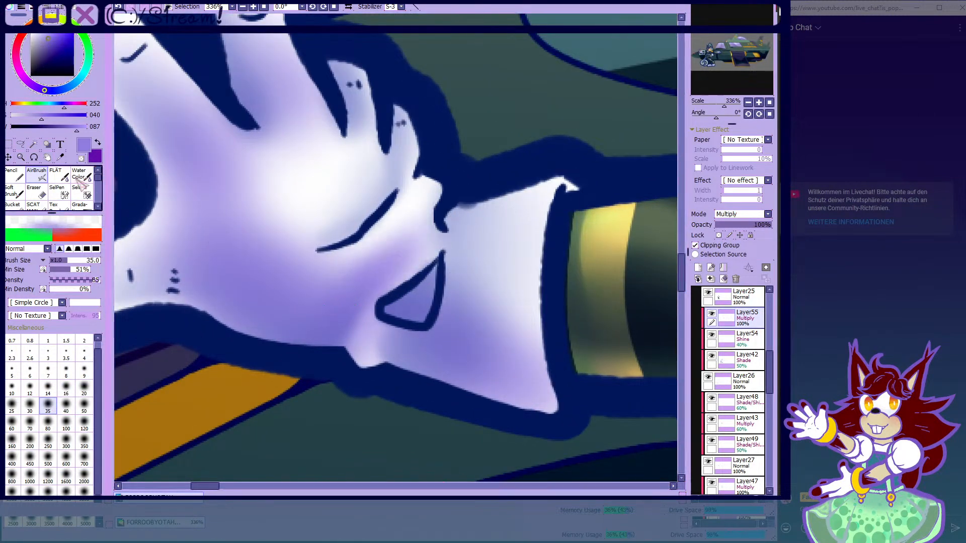
- Erase light edges along the raised glove's cuff fold and finger base using the AirBrush with transparent colour at size 16
scroll(396, 266, down, 2)
scroll(395, 251, up, 4)
click(68, 388)
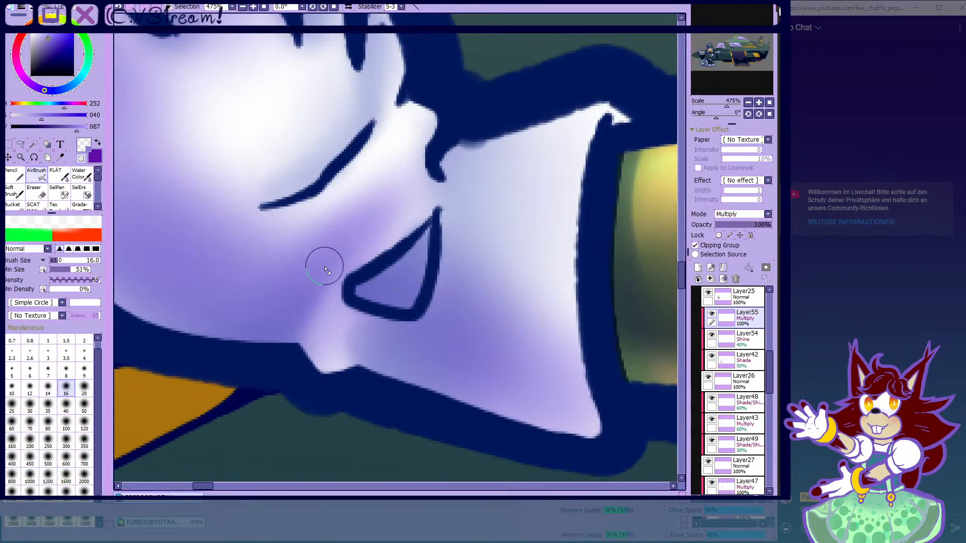
drag(321, 323, 330, 280)
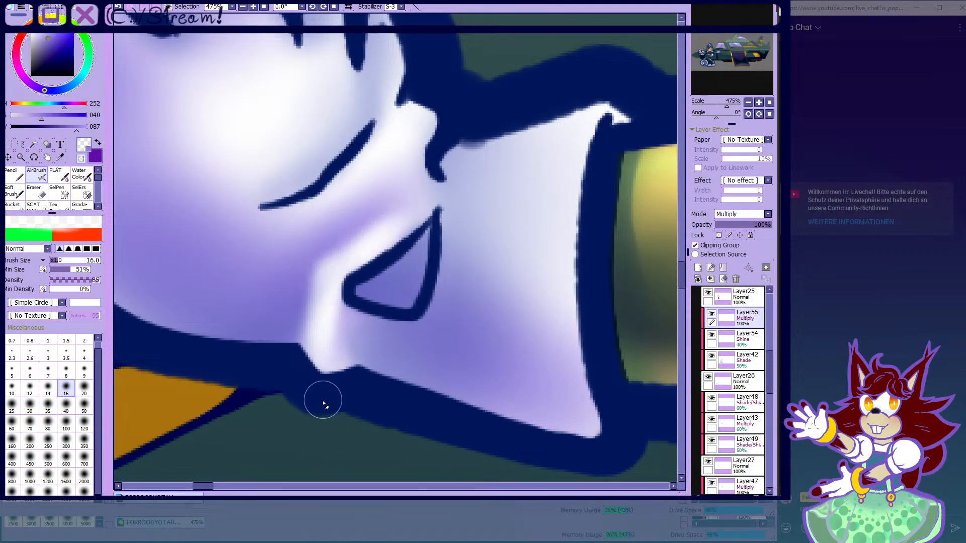
scroll(323, 281, down, 9)
scroll(308, 201, up, 5)
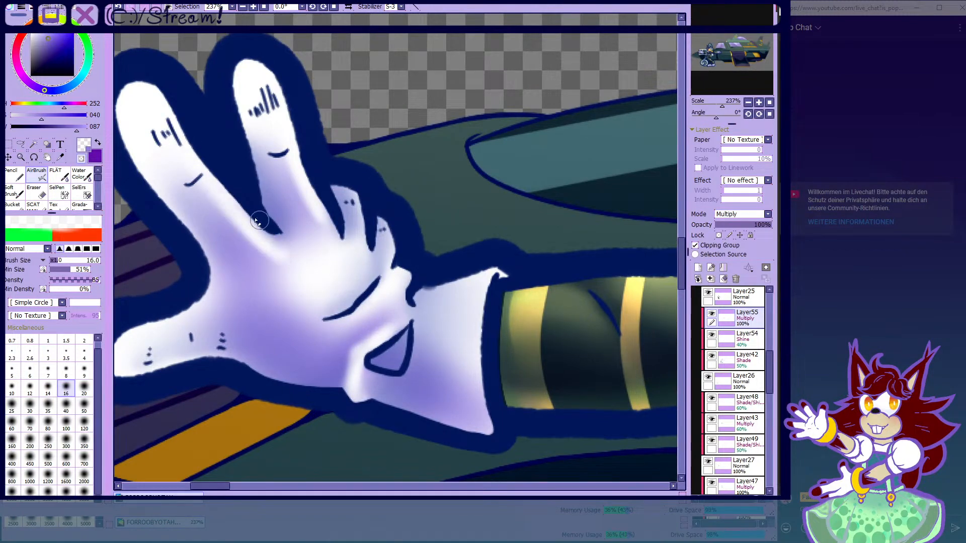
- Erase light edges along the fingers, thumb and cuff of the outstretched glove with the transparent AirBrush at size 16
scroll(271, 231, down, 5)
scroll(495, 203, up, 4)
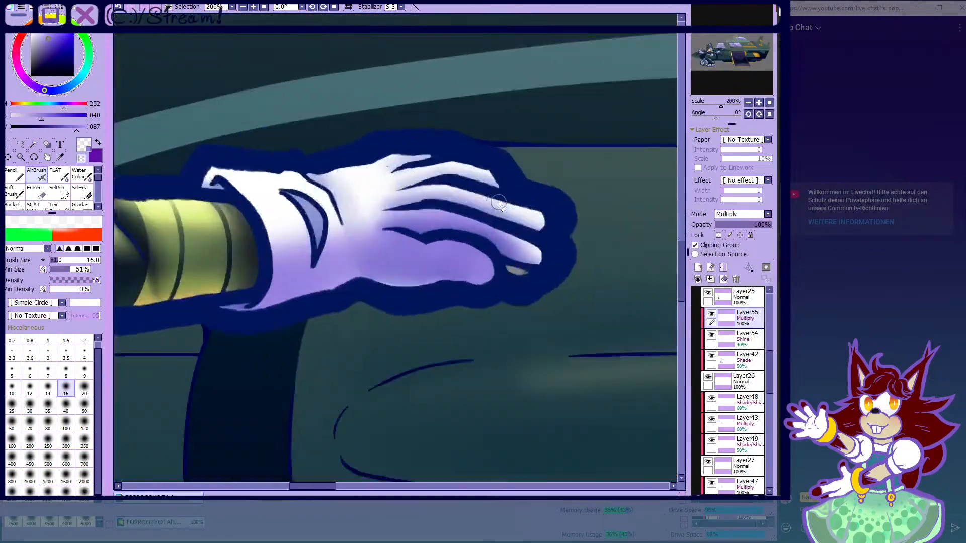
scroll(453, 206, up, 3)
scroll(401, 207, down, 3)
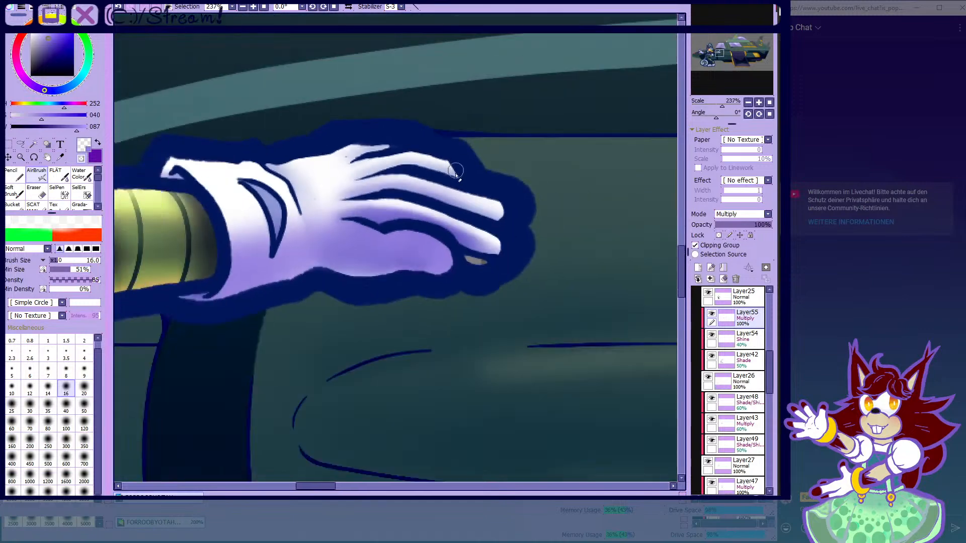
scroll(456, 169, up, 3)
scroll(443, 216, down, 4)
scroll(360, 222, up, 7)
mouse_move(230, 189)
mouse_down()
mouse_move(323, 200)
mouse_move(355, 274)
mouse_up()
mouse_move(371, 214)
mouse_down()
mouse_move(425, 205)
mouse_move(515, 273)
mouse_move(475, 225)
mouse_move(524, 319)
mouse_up()
scroll(350, 276, down, 5)
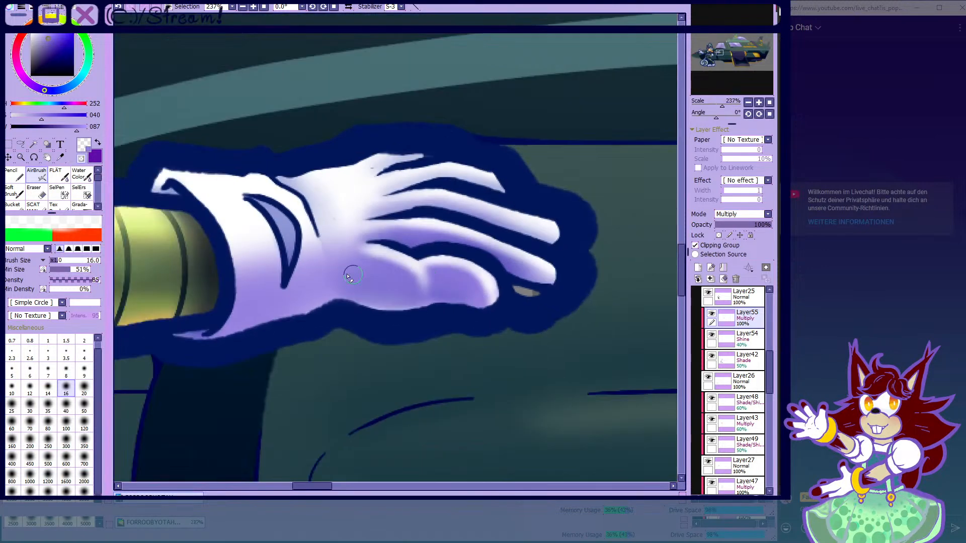
- Blend the shading on the outstretched glove's thumb and palm with the Water Color brush at size 35
click(80, 176)
scroll(395, 247, up, 4)
click(49, 417)
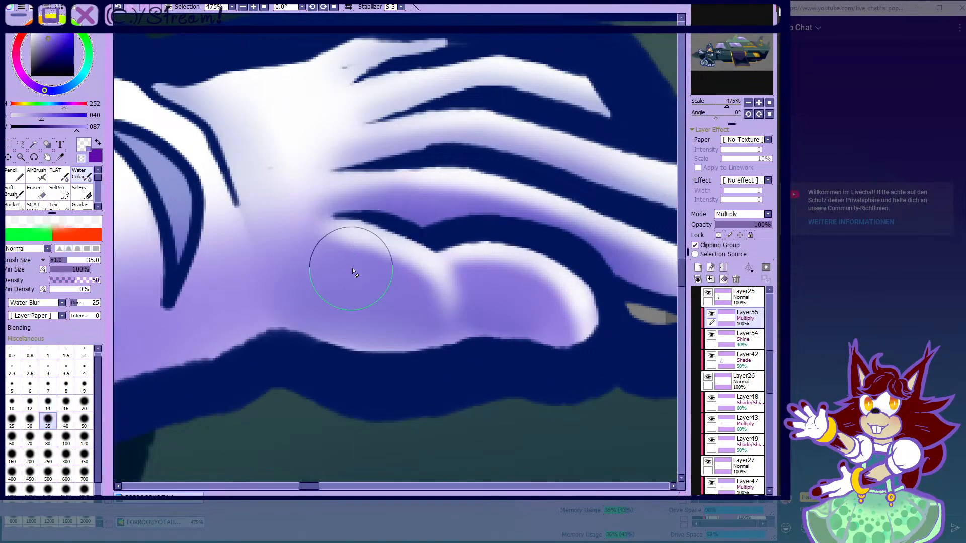
mouse_move(444, 296)
mouse_down()
mouse_move(482, 277)
mouse_move(539, 313)
mouse_up()
scroll(539, 312, down, 3)
scroll(384, 267, up, 2)
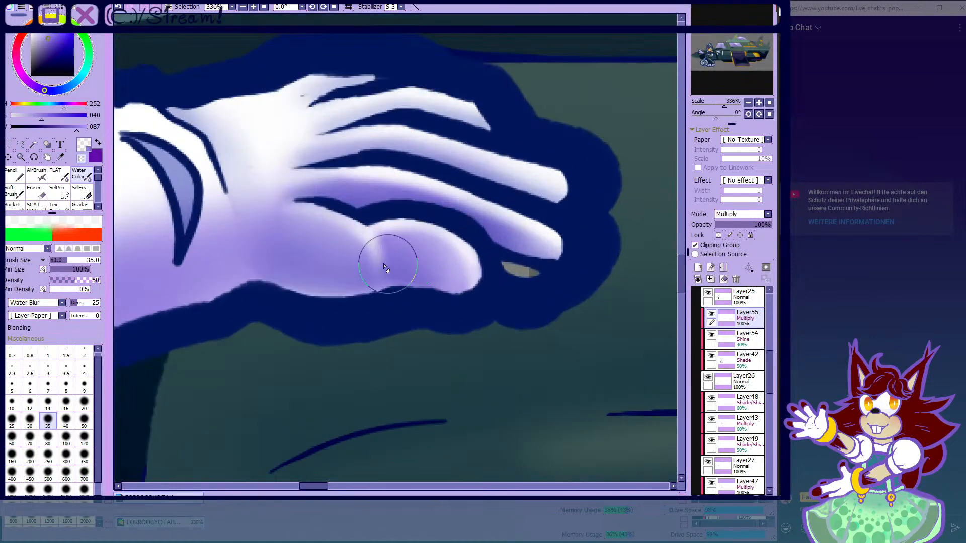
- Lighten the thumb and lowest finger of the outstretched glove with the transparent AirBrush, finishing at size 30
click(37, 175)
mouse_move(391, 237)
mouse_down()
mouse_move(275, 281)
mouse_move(423, 239)
mouse_up()
click(29, 405)
scroll(422, 256, down, 3)
scroll(425, 201, up, 3)
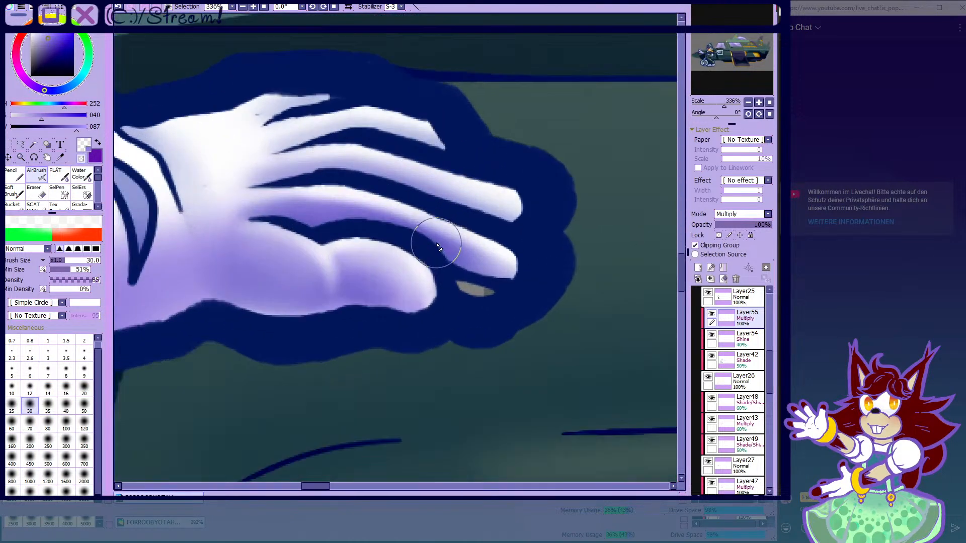
- Restore the blue-violet colour and shade the underside of the outstretched glove's lowest finger with the AirBrush at size 14
click(82, 159)
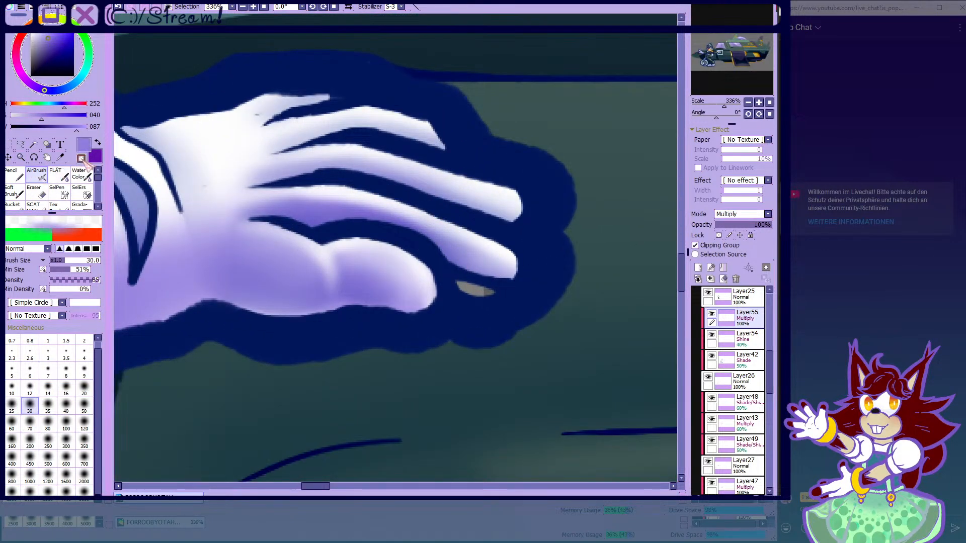
key(bracketleft)
key(bracketleft)
key(bracketleft)
key(bracketleft)
scroll(475, 244, up, 3)
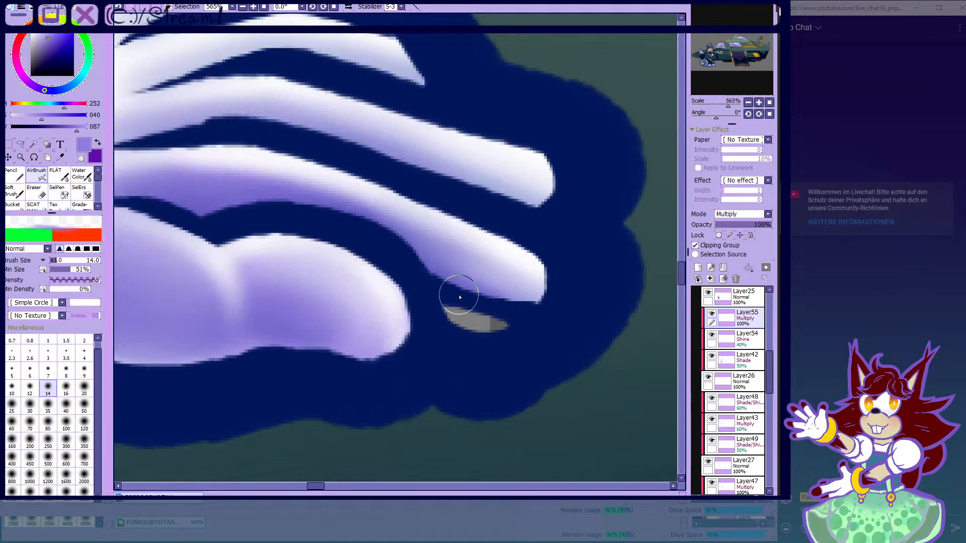
scroll(456, 294, down, 4)
scroll(322, 196, up, 3)
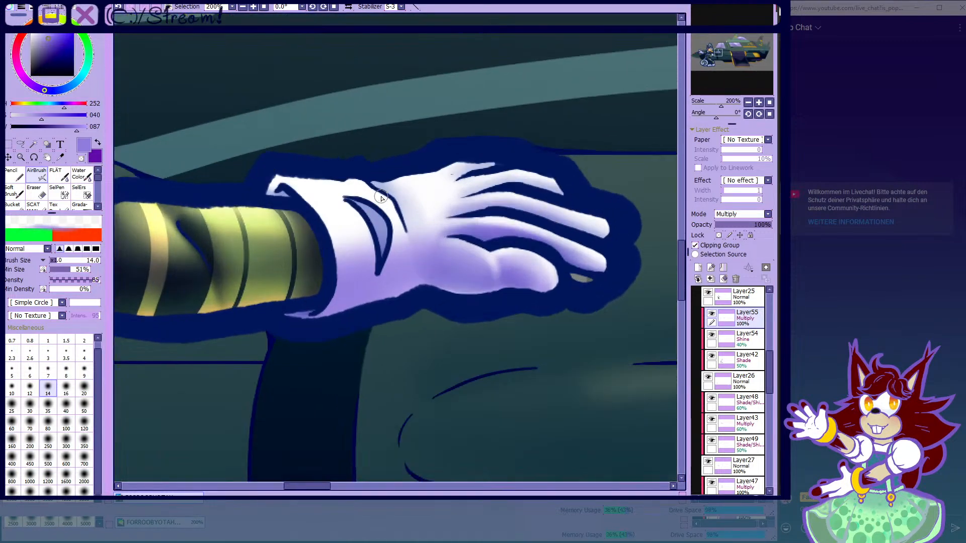
- Shade the curled corner of the outstretched glove's cuff and the area above its notch at size 14
scroll(282, 196, up, 4)
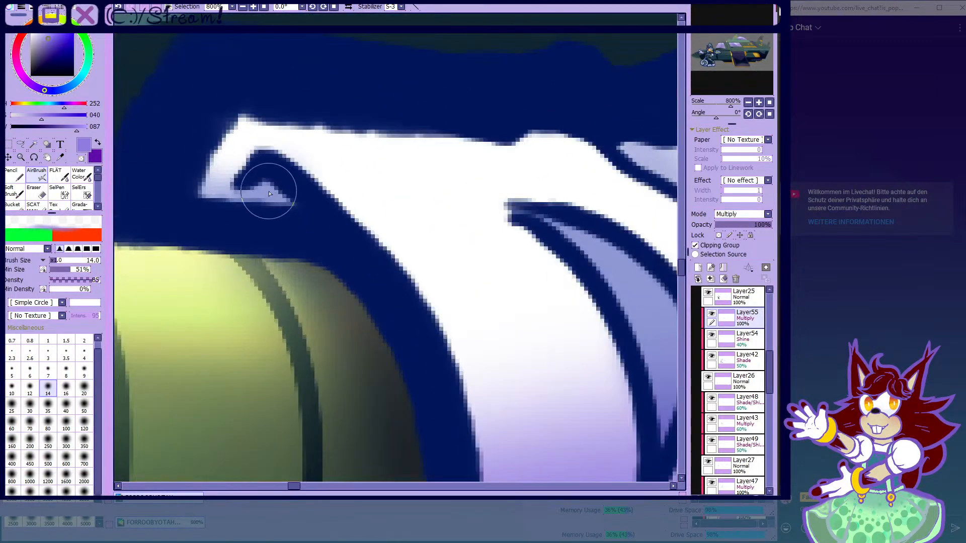
drag(270, 191, 262, 195)
scroll(281, 226, down, 2)
scroll(428, 213, up, 2)
drag(395, 197, 441, 210)
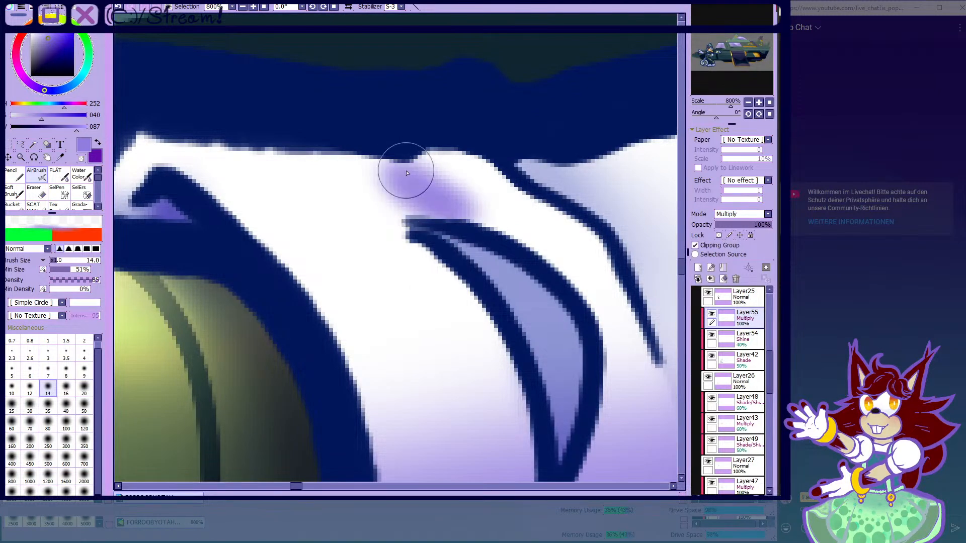
- Airbrush a violet shadow along the wrist crease between the outstretched glove's cuff and hand at size 14
scroll(395, 166, down, 3)
scroll(483, 189, up, 2)
mouse_move(486, 190)
mouse_down()
mouse_move(509, 302)
mouse_move(506, 374)
mouse_move(509, 273)
mouse_move(463, 156)
mouse_up()
scroll(453, 211, down, 3)
scroll(428, 287, up, 3)
scroll(340, 259, down, 1)
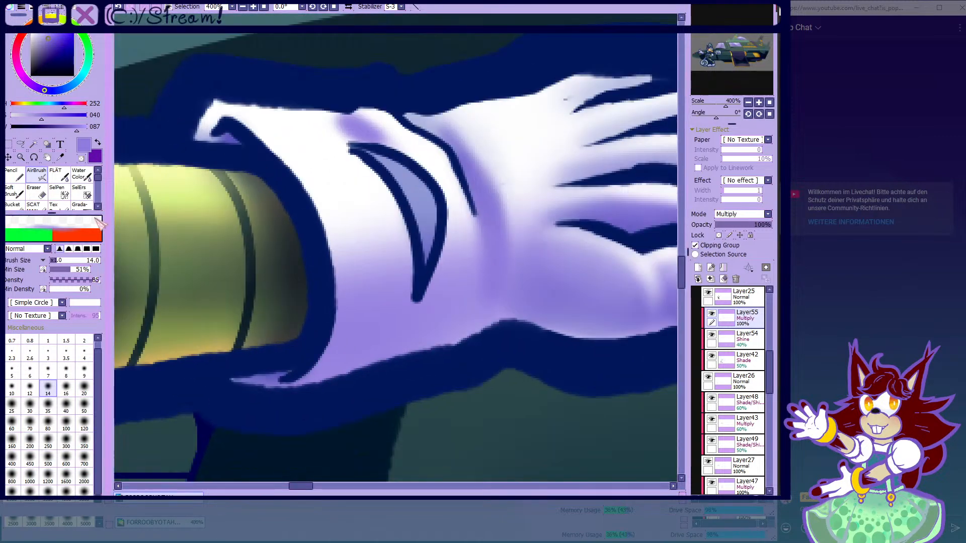
- Soften the purple shading on the outstretched glove's wrist with the Water Color brush at size 35
click(81, 174)
scroll(453, 227, down, 2)
scroll(468, 141, up, 3)
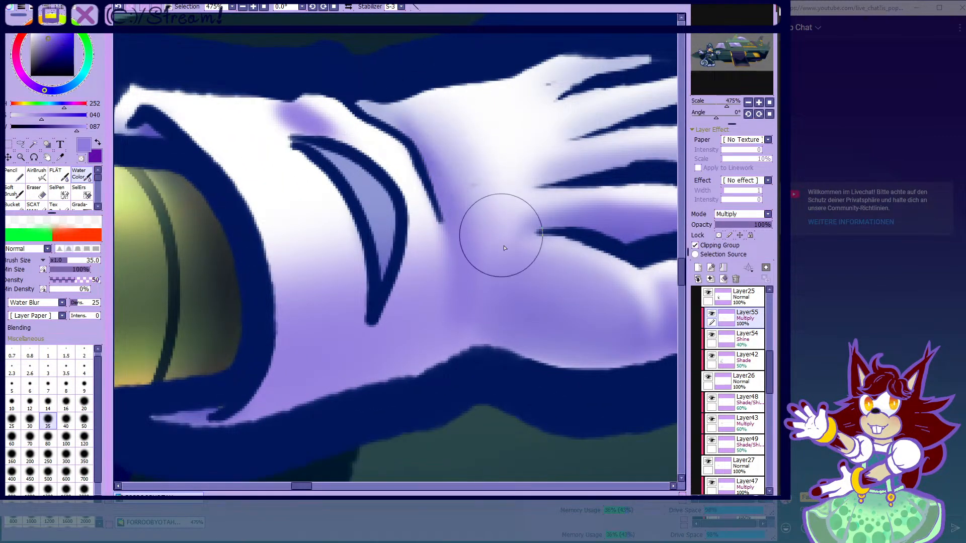
click(36, 174)
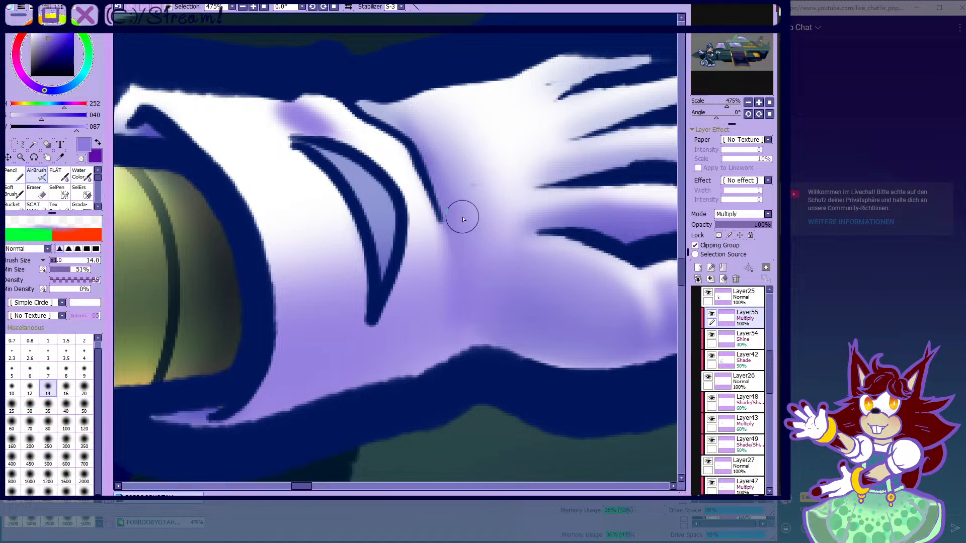
scroll(455, 344, down, 8)
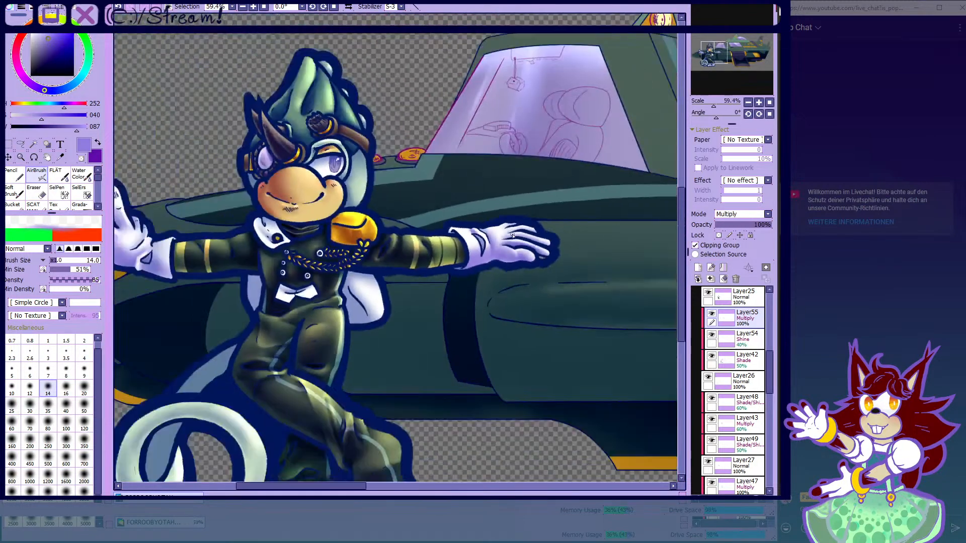
scroll(512, 232, up, 8)
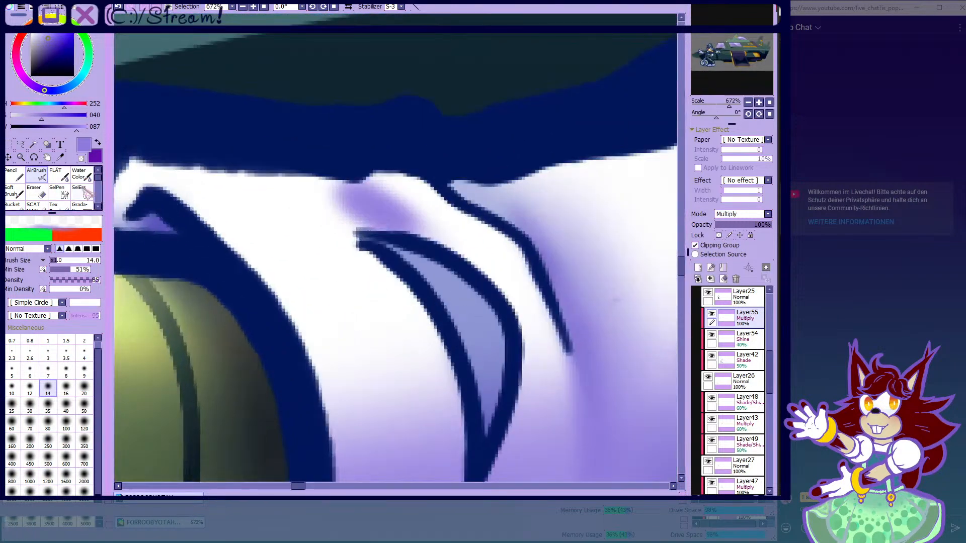
- Blend the purple spot on the outstretched glove's cuff at brush size 14 and airbrush the shading along the fold
click(81, 191)
click(80, 174)
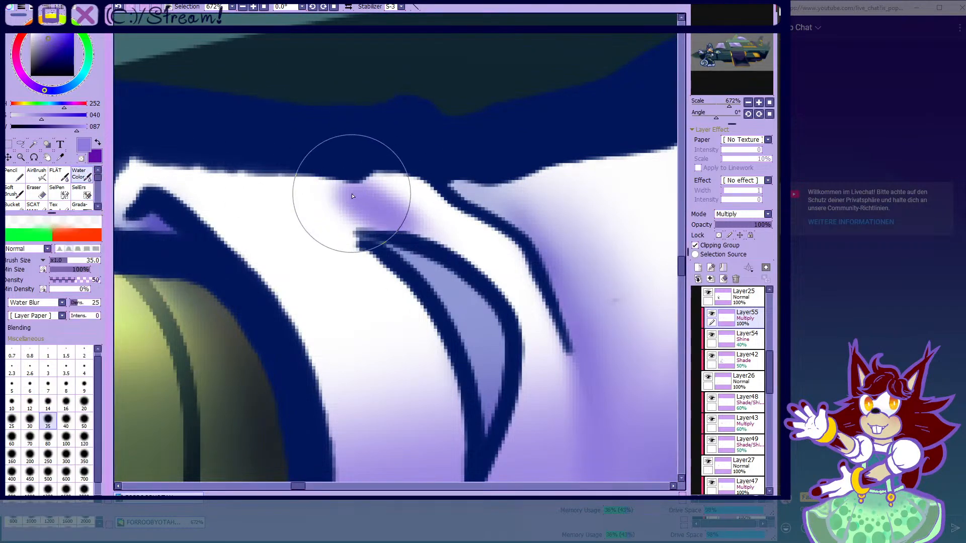
click(48, 404)
drag(371, 227, 325, 171)
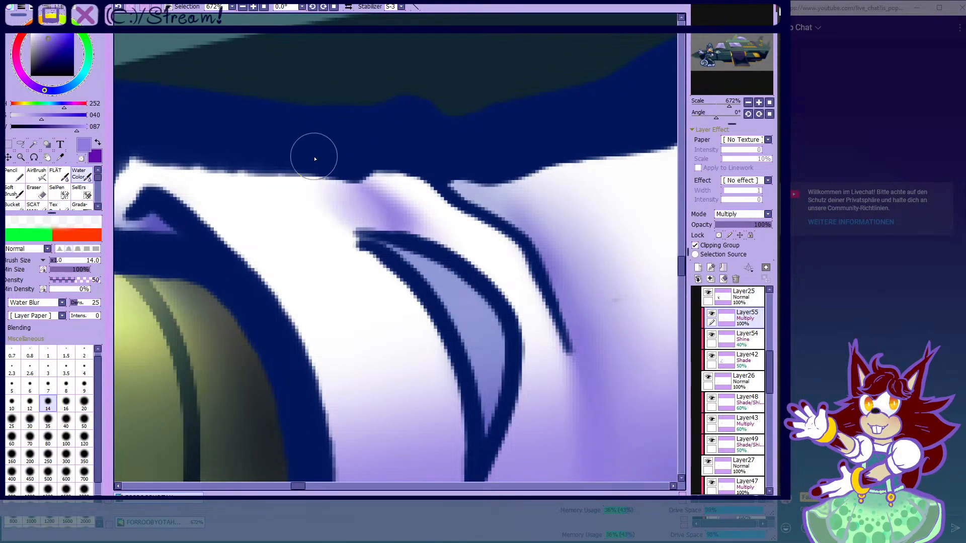
key(v)
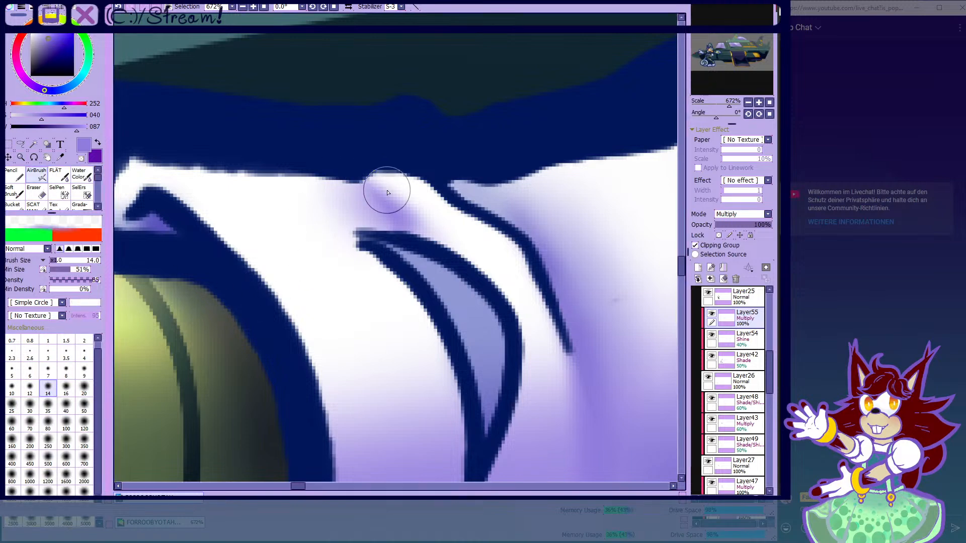
mouse_move(407, 224)
mouse_down()
mouse_move(394, 206)
mouse_move(446, 256)
mouse_up()
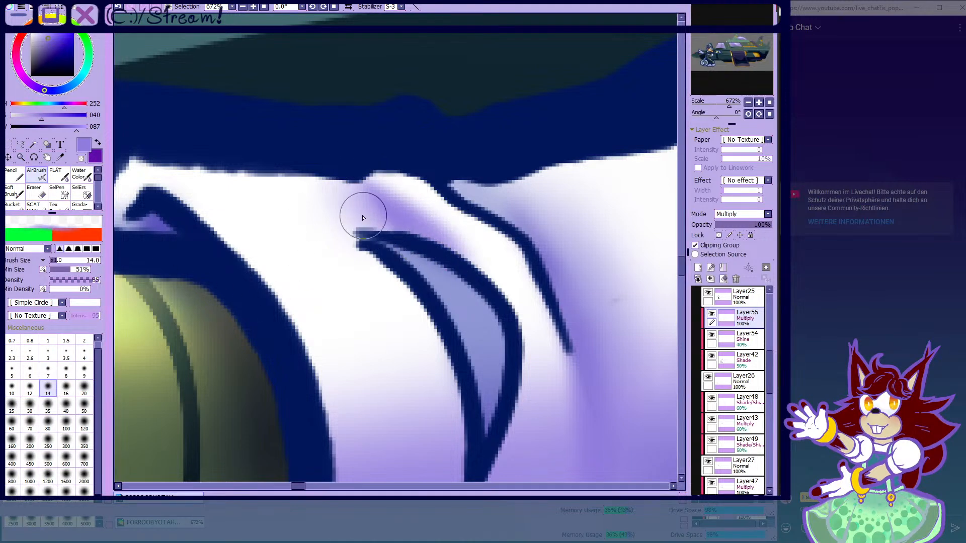
scroll(439, 239, down, 10)
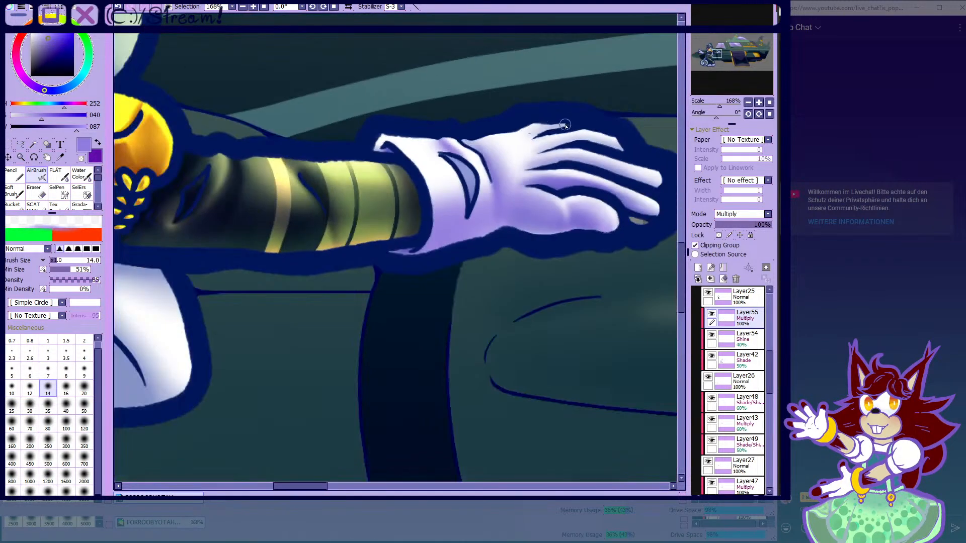
- Blend the finger shading on the character's raised glove with the Water Color brush at size 35
scroll(487, 162, up, 3)
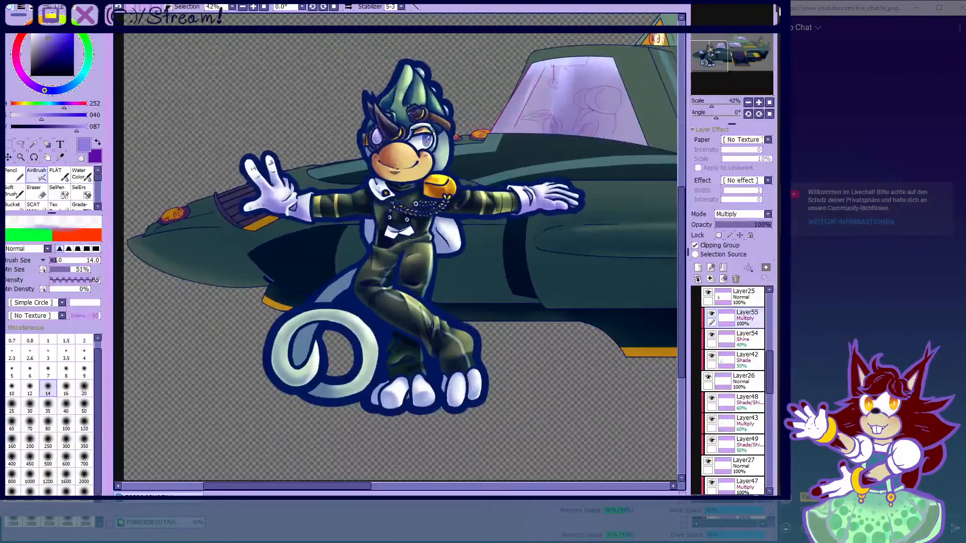
scroll(434, 133, up, 1)
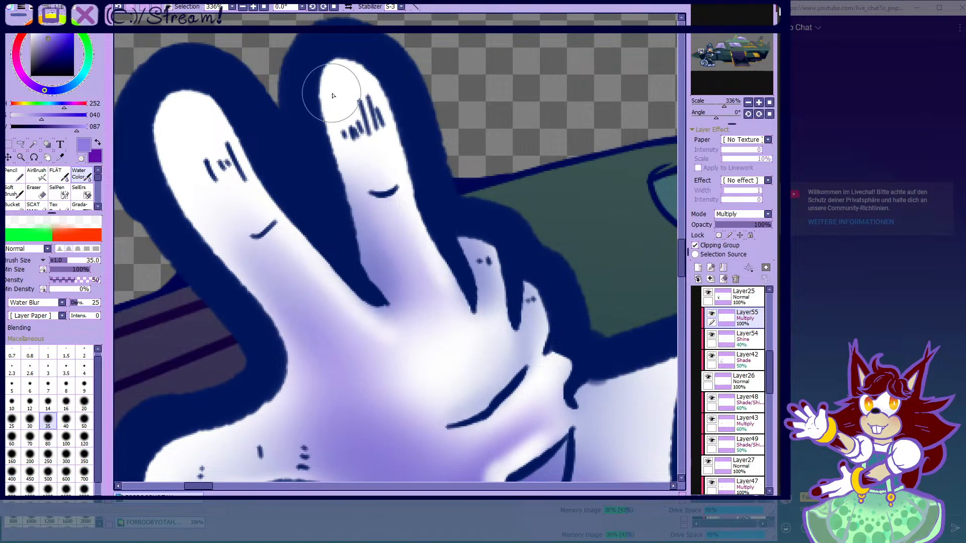
scroll(332, 96, down, 5)
scroll(264, 160, up, 5)
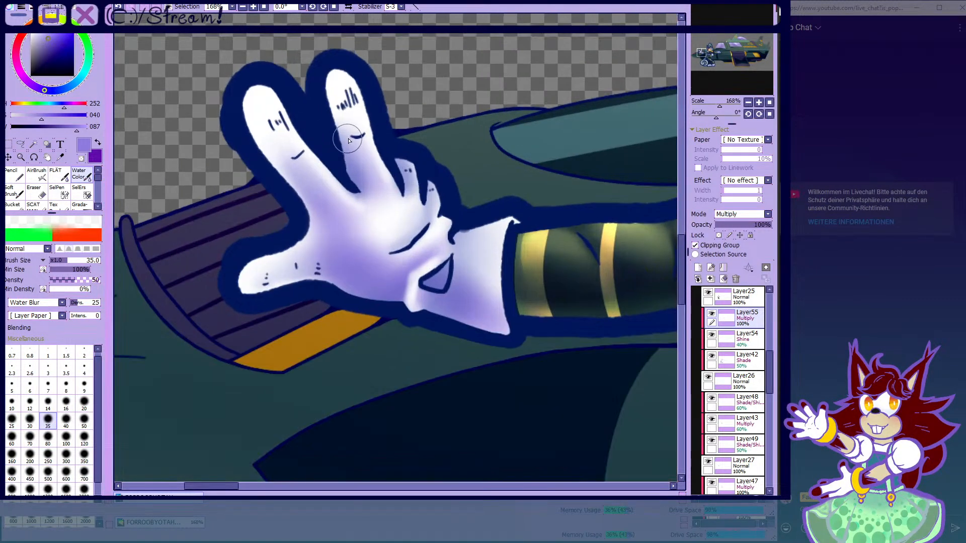
- Lighten the finger shading on the raised glove with the AirBrush at size 14 in transparent colour
click(50, 185)
click(43, 189)
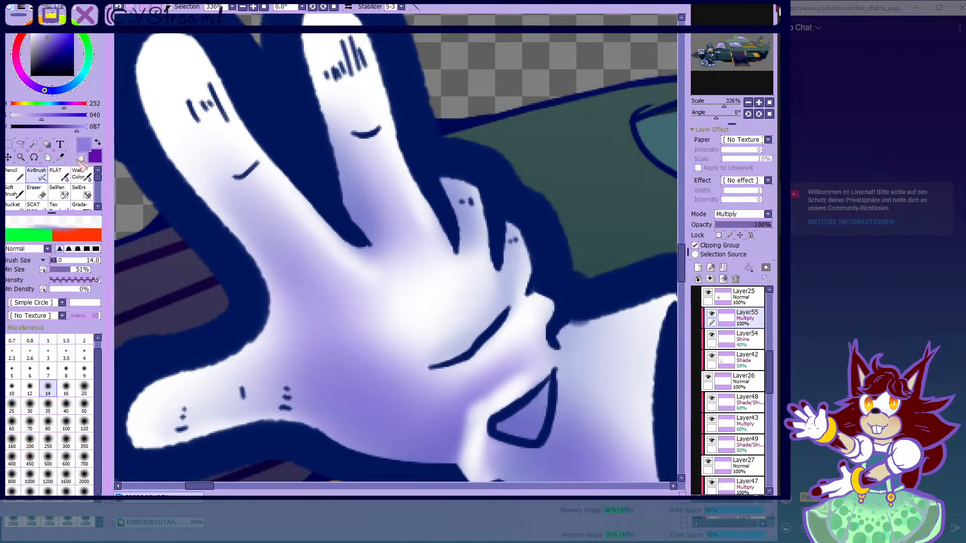
scroll(341, 266, up, 2)
scroll(255, 151, down, 5)
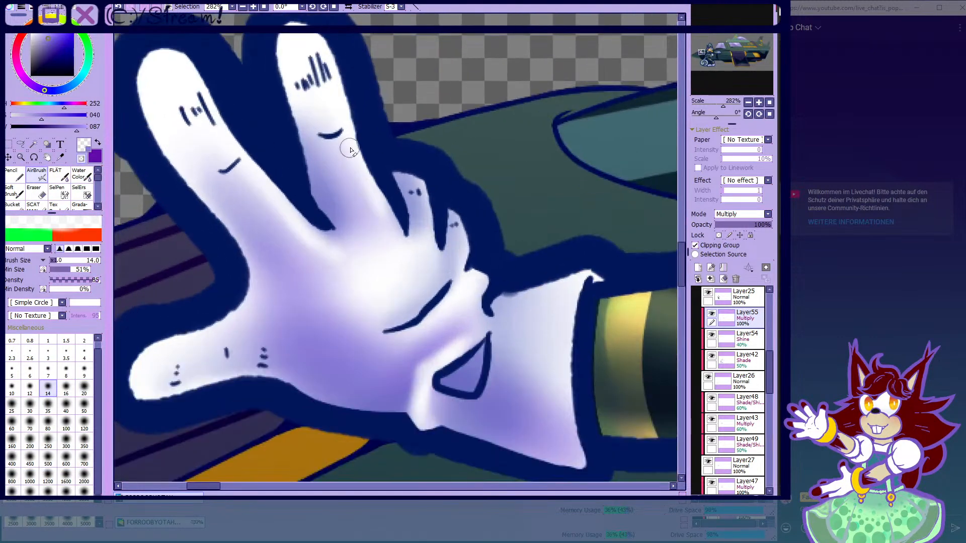
scroll(345, 151, up, 4)
scroll(359, 161, down, 4)
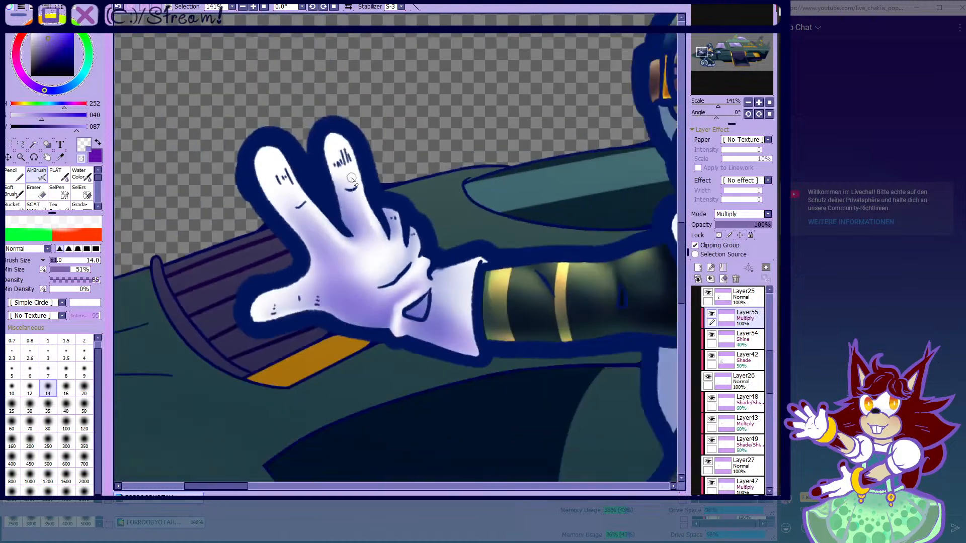
scroll(223, 194, up, 3)
- Refine the shading around the raised glove's finger bases and palm with the transparent AirBrush, smoothing it with Water Color at size 35
click(82, 175)
scroll(352, 181, down, 2)
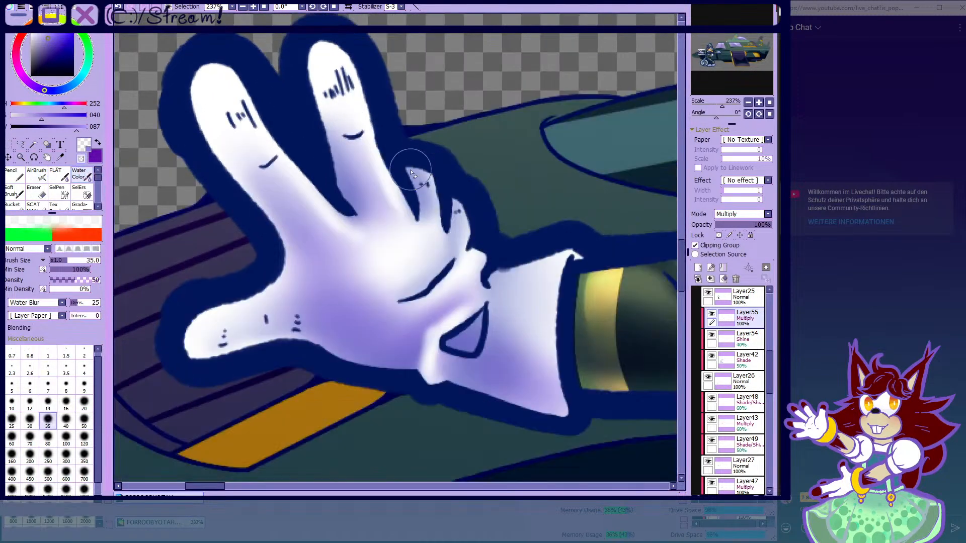
scroll(361, 181, up, 2)
scroll(285, 223, up, 1)
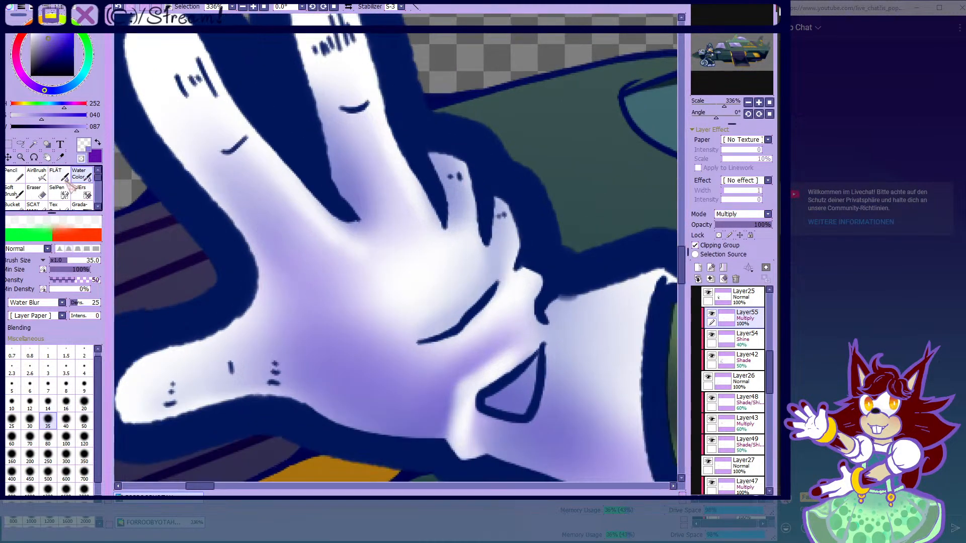
click(38, 175)
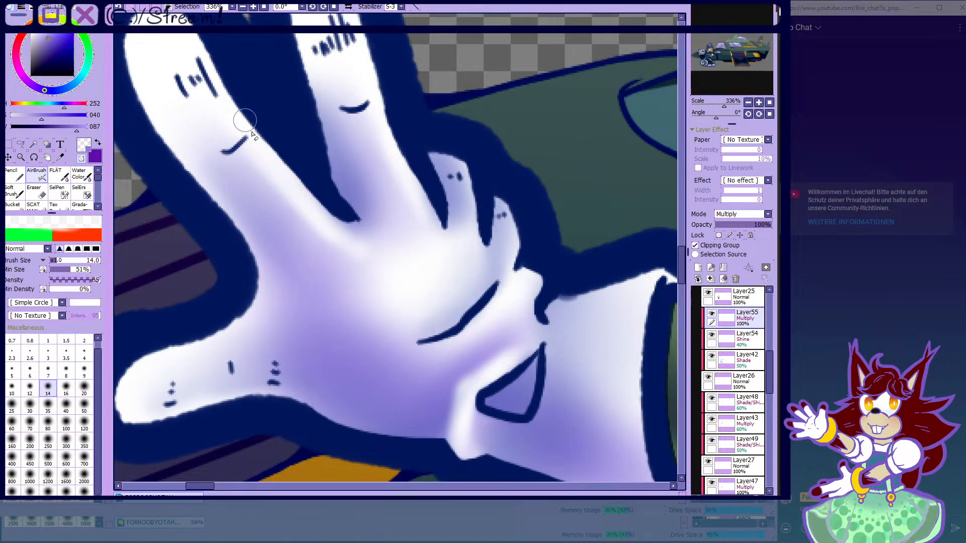
click(82, 175)
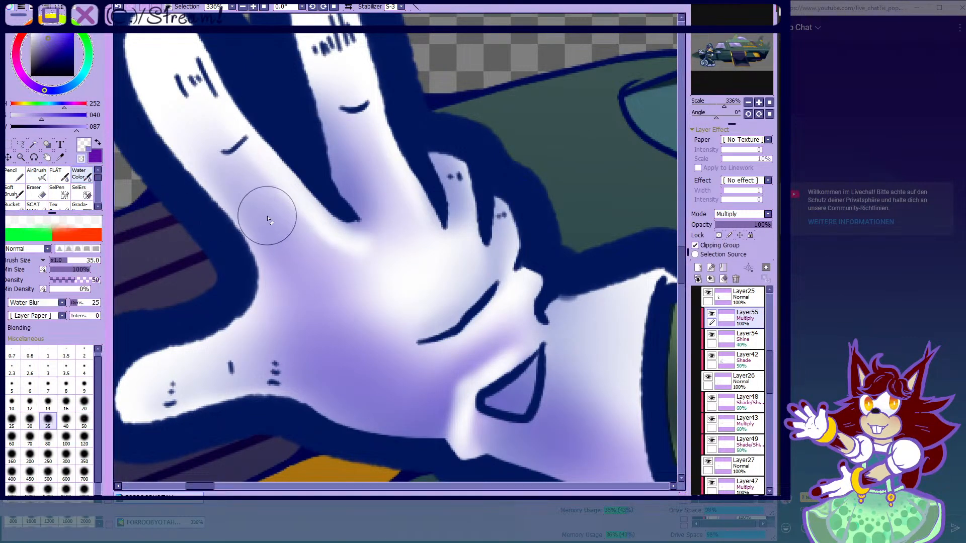
click(38, 175)
scroll(164, 184, down, 5)
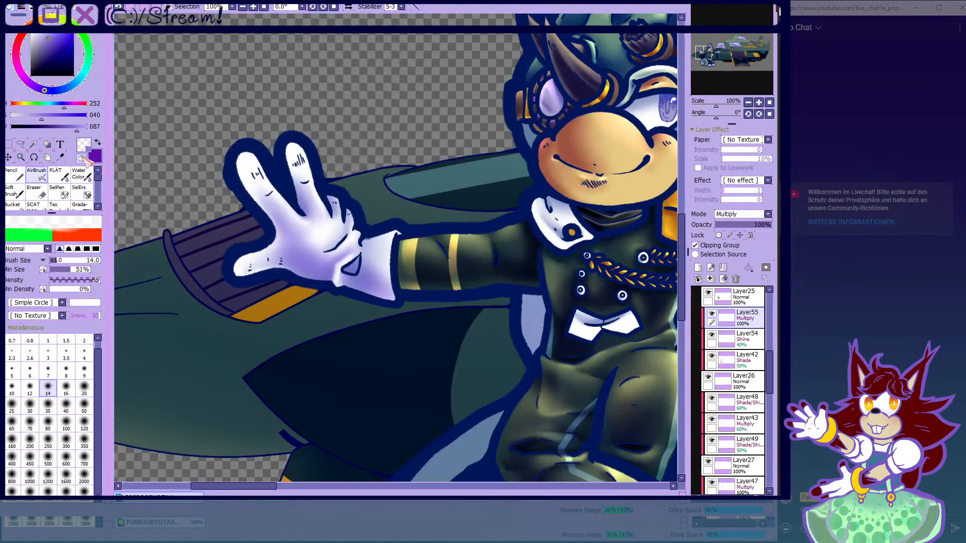
- Check the glove shading on the whole character, hiding and showing Layer26 and Layer55 for comparison
scroll(255, 145, down, 3)
scroll(255, 145, up, 2)
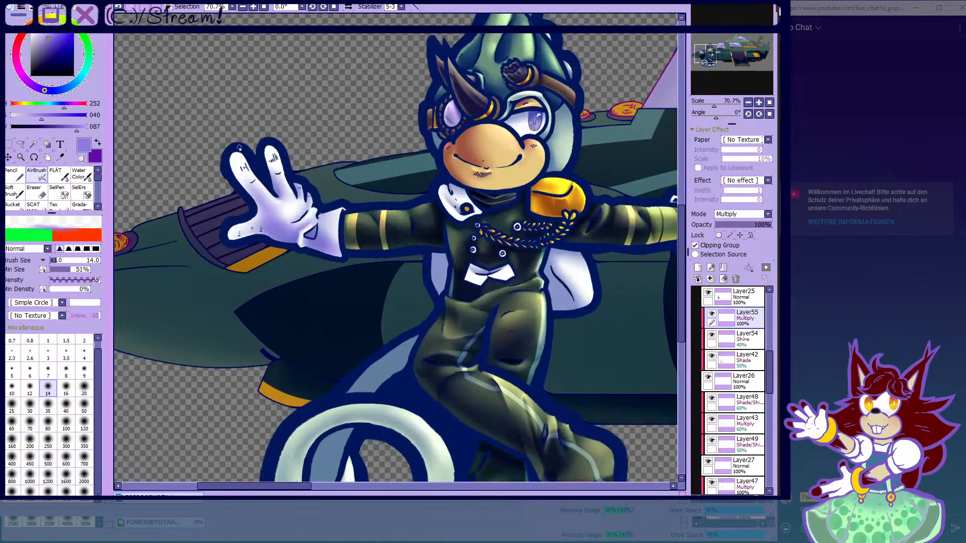
scroll(254, 145, down, 4)
scroll(325, 138, up, 3)
scroll(289, 155, down, 1)
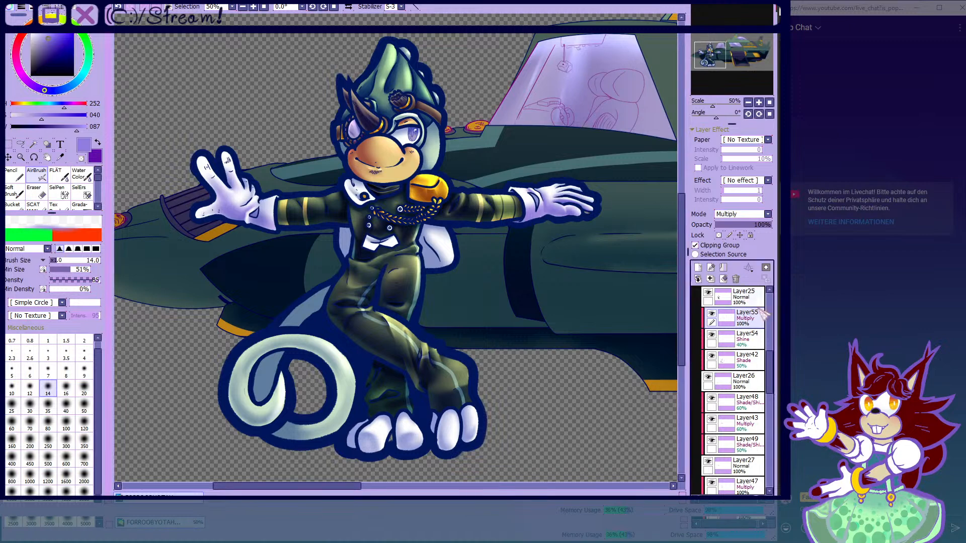
click(708, 378)
click(708, 377)
click(708, 377)
click(707, 377)
click(710, 311)
click(710, 312)
scroll(347, 249, down, 2)
- Airbrush purple shading onto the two large toes of the foot nearest the tail at brush size 80
scroll(372, 392, up, 9)
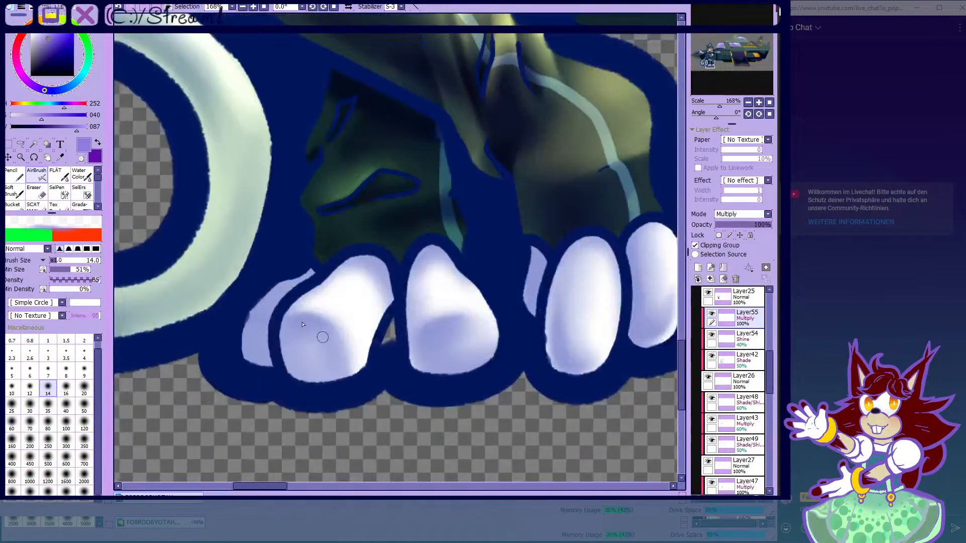
click(48, 425)
scroll(352, 282, up, 3)
mouse_move(291, 313)
mouse_down()
mouse_move(273, 232)
mouse_move(275, 242)
mouse_move(296, 235)
mouse_move(324, 154)
mouse_move(271, 270)
mouse_move(330, 163)
mouse_move(271, 283)
mouse_up()
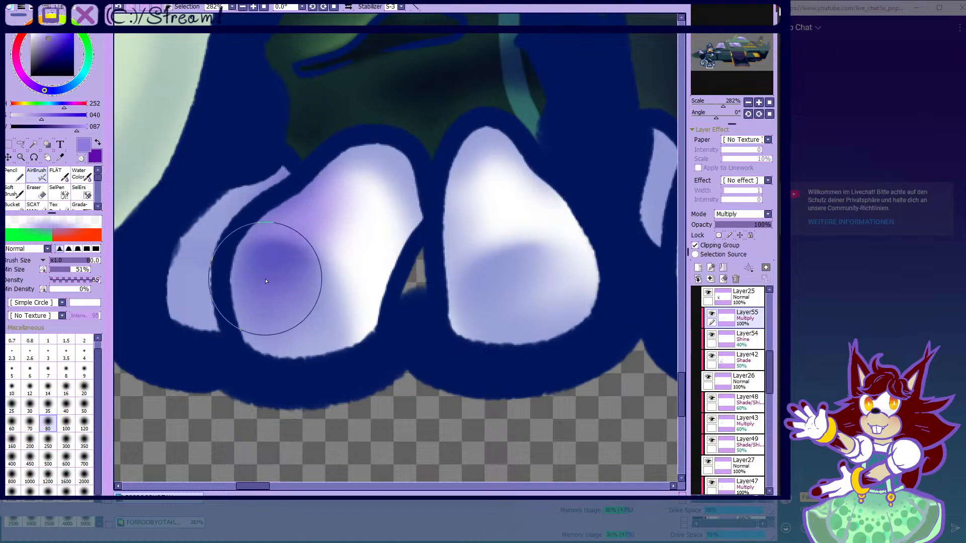
scroll(275, 322, down, 3)
scroll(395, 290, up, 2)
mouse_move(395, 267)
mouse_down()
mouse_move(403, 272)
mouse_move(387, 193)
mouse_up()
scroll(410, 252, down, 6)
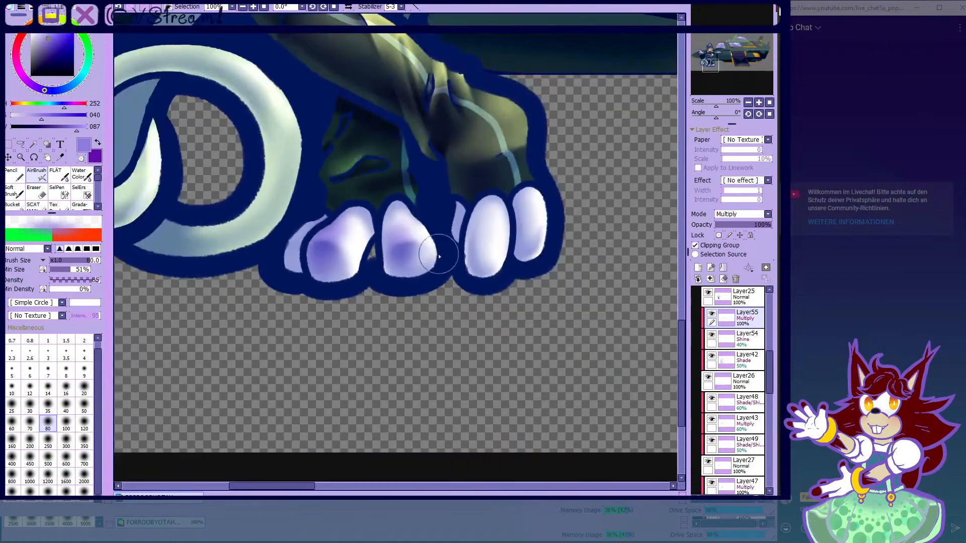
- Airbrush purple shading at size 80 onto the other foot's toes and the partly hidden toe beside the tail
scroll(473, 274, up, 5)
mouse_move(456, 279)
mouse_down()
mouse_move(446, 278)
mouse_move(460, 203)
mouse_up()
mouse_move(539, 272)
mouse_down()
mouse_move(514, 140)
mouse_move(530, 313)
mouse_up()
scroll(493, 291, down, 4)
scroll(408, 274, up, 1)
scroll(407, 274, up, 3)
scroll(377, 270, down, 4)
scroll(320, 287, up, 4)
scroll(321, 287, up, 1)
mouse_move(312, 267)
mouse_down()
mouse_move(302, 252)
mouse_move(366, 165)
mouse_up()
- Lighten the lower edges of the toes on the foot nearest the tail with the transparent AirBrush at size 14
click(81, 158)
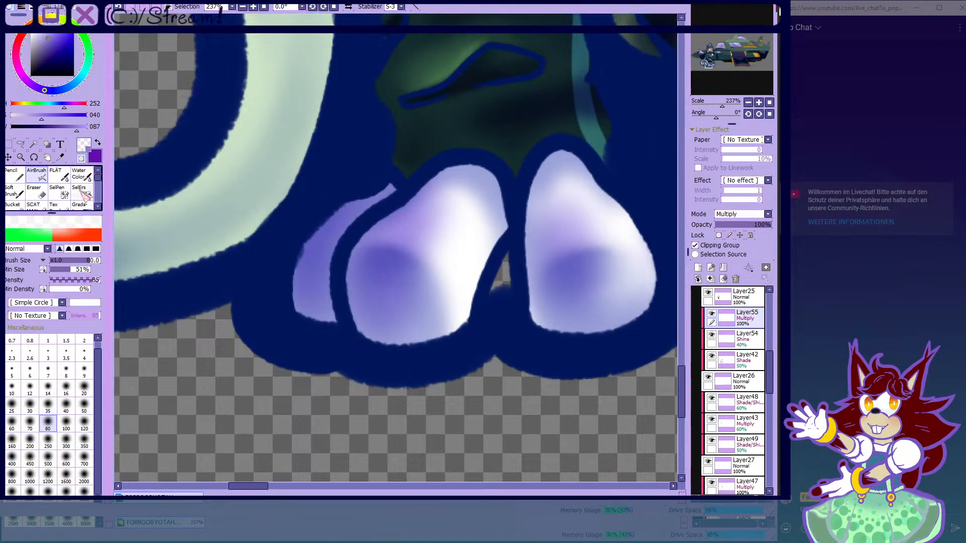
click(48, 385)
scroll(289, 305, up, 2)
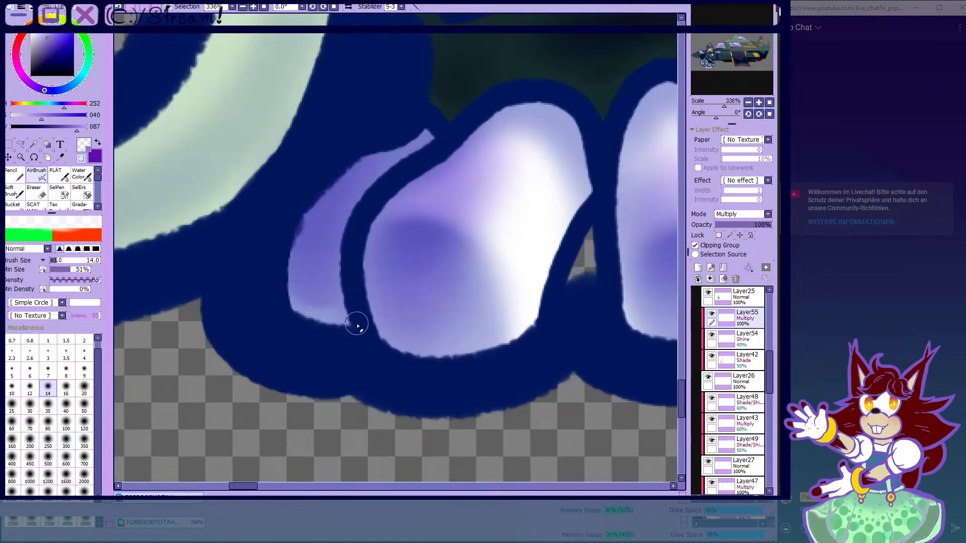
scroll(354, 321, down, 5)
scroll(313, 336, up, 5)
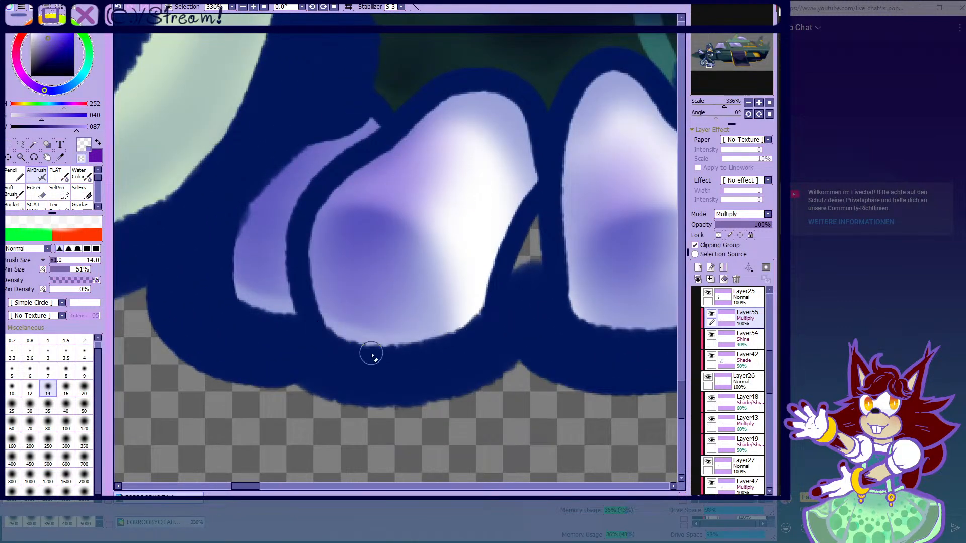
scroll(359, 353, down, 5)
scroll(448, 306, up, 5)
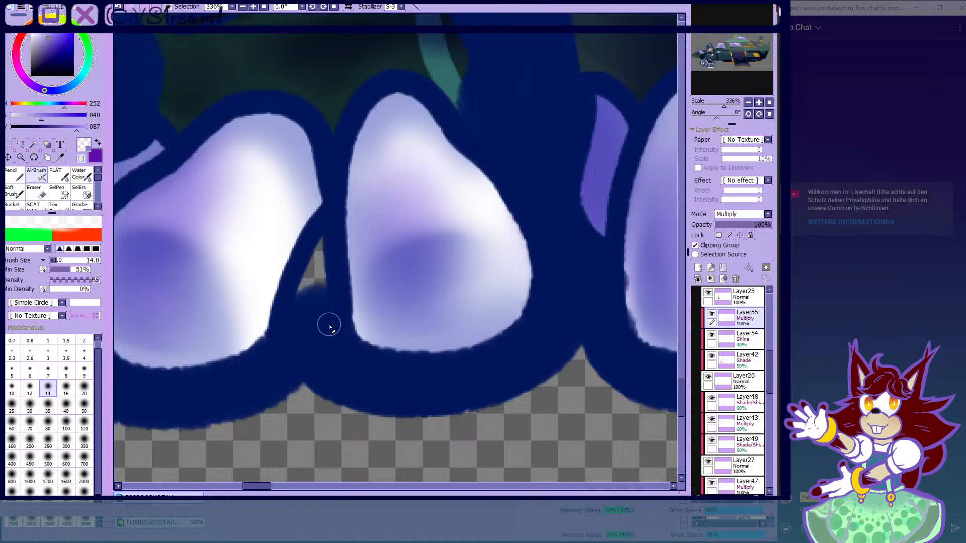
scroll(336, 331, down, 5)
scroll(362, 330, up, 5)
- Lighten the outer edge of the other foot's narrow hidden toe and blend it with Water Color at size 16
scroll(362, 330, down, 5)
scroll(286, 269, up, 4)
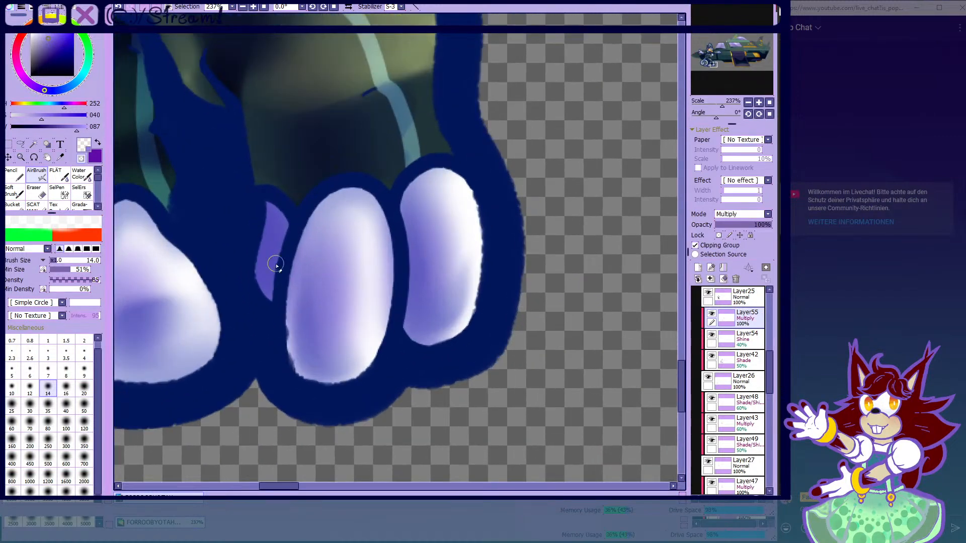
scroll(285, 269, up, 4)
mouse_move(270, 190)
mouse_down()
mouse_move(258, 331)
mouse_move(285, 162)
mouse_move(268, 335)
mouse_up()
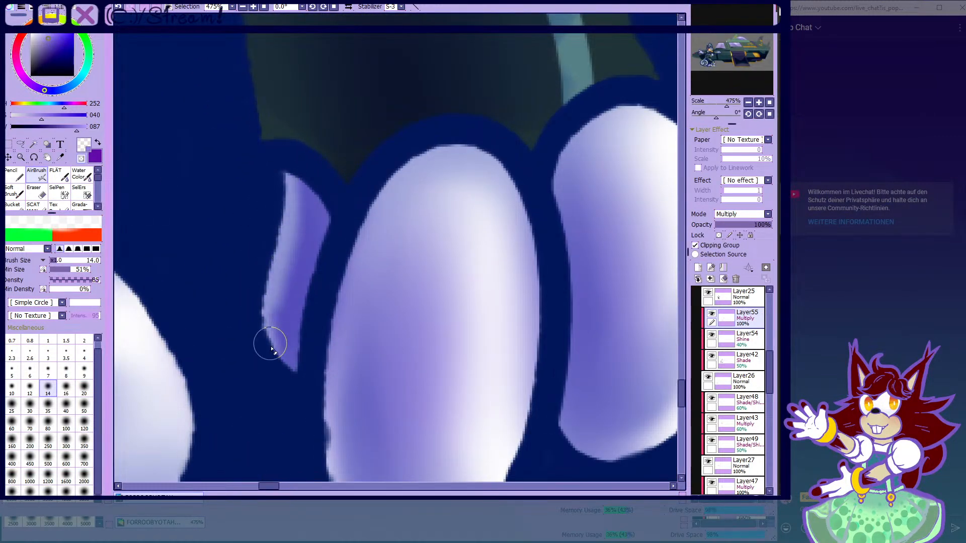
click(81, 174)
key(bracketleft)
key(bracketleft)
key(bracketleft)
key(bracketleft)
key(bracketleft)
key(bracketleft)
key(bracketleft)
key(bracketleft)
key(bracketleft)
key(bracketright)
key(bracketright)
key(bracketright)
key(bracketright)
key(bracketright)
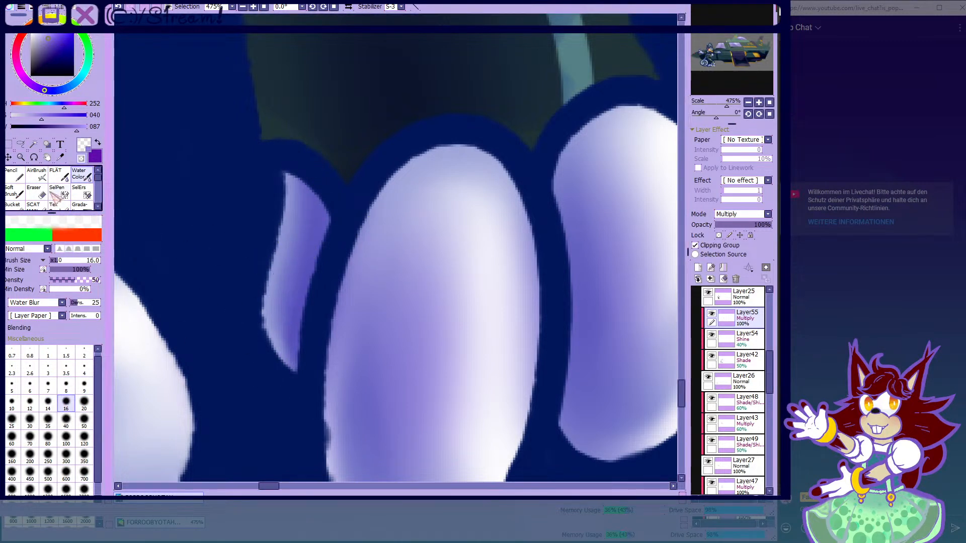
- Darken the tip of the narrow hidden toe with the purple AirBrush and check the whole character
click(36, 175)
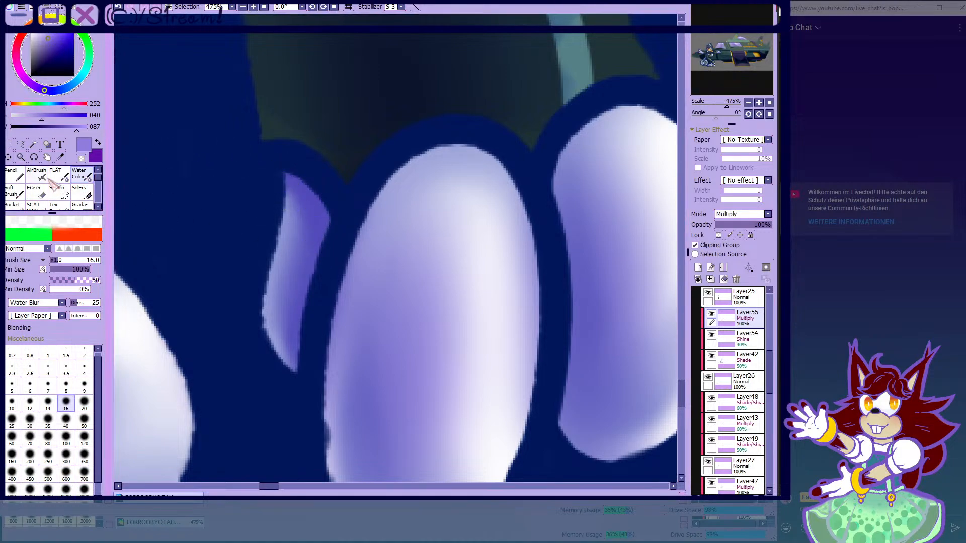
scroll(296, 202, down, 10)
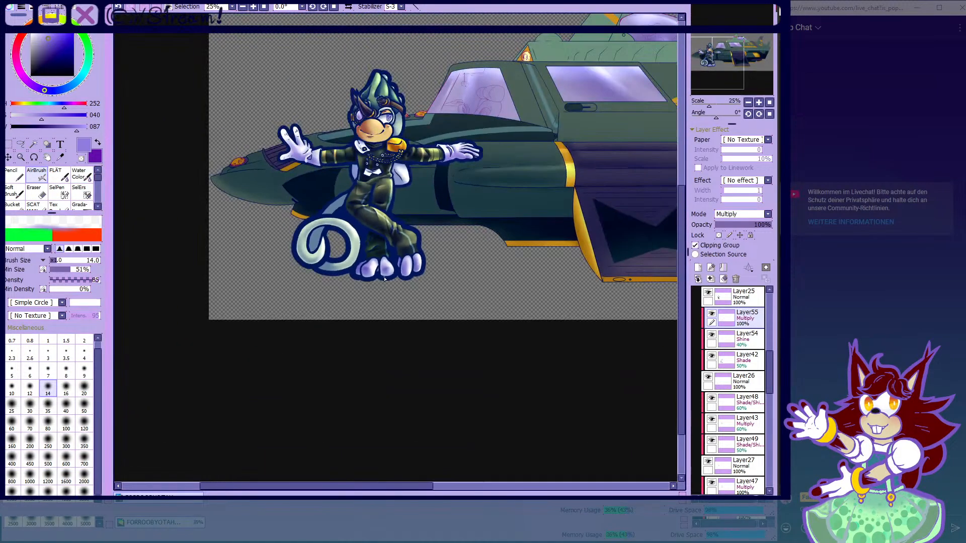
scroll(373, 132, up, 3)
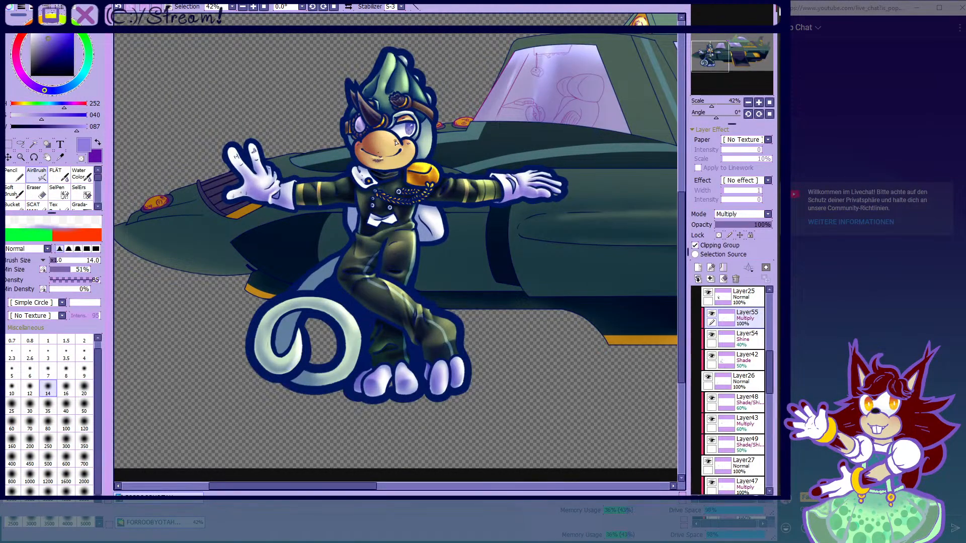
- Airbrush purple shading at size 35 along the upper edges of the two large toes on the foot nearest the tail
scroll(396, 247, up, 5)
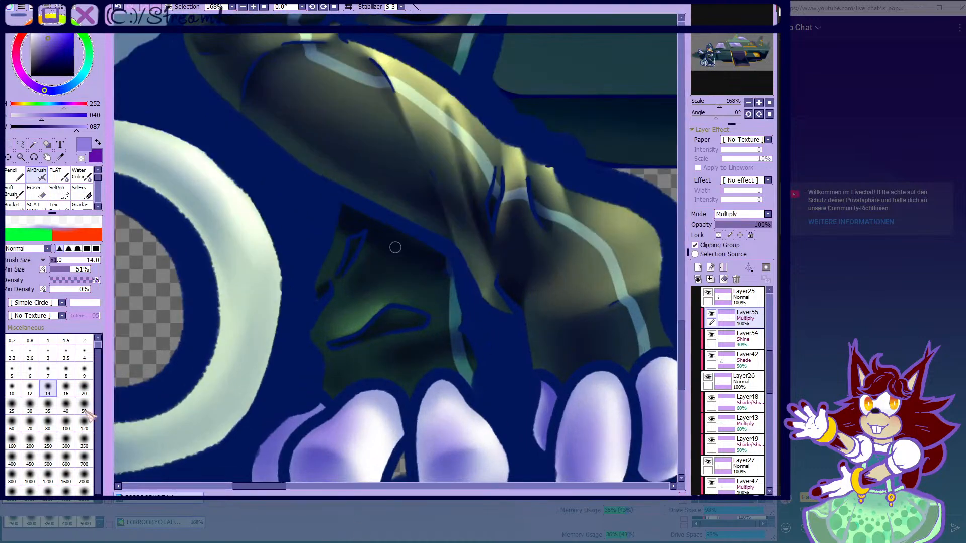
scroll(396, 247, up, 4)
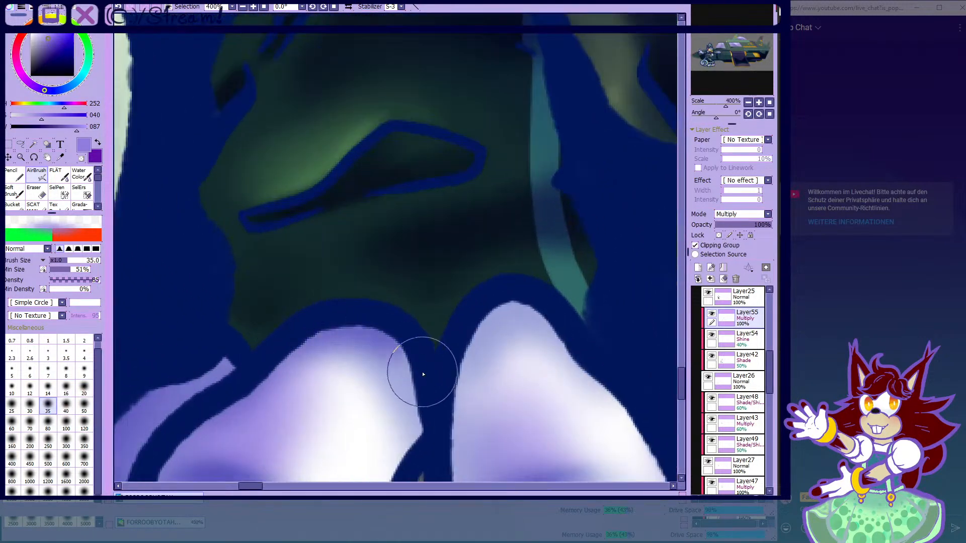
mouse_move(430, 396)
mouse_down()
mouse_move(446, 360)
mouse_move(586, 318)
mouse_move(459, 299)
mouse_up()
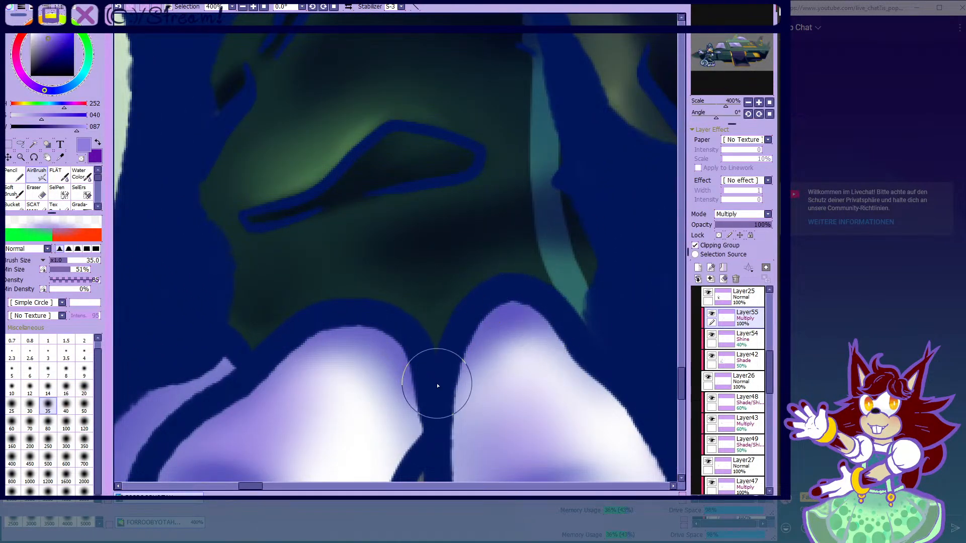
mouse_move(415, 468)
mouse_down()
mouse_move(420, 377)
mouse_move(371, 319)
mouse_up()
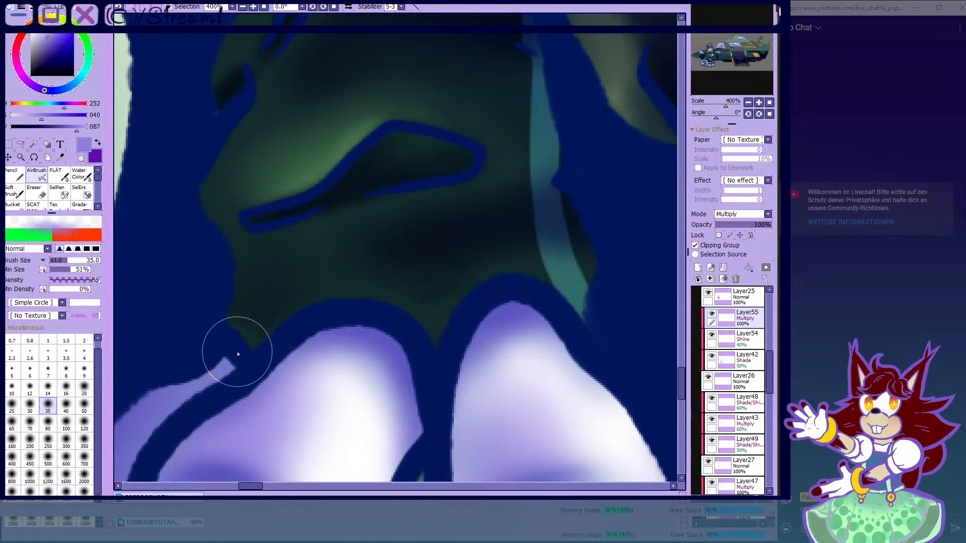
scroll(208, 311, down, 4)
scroll(485, 280, up, 4)
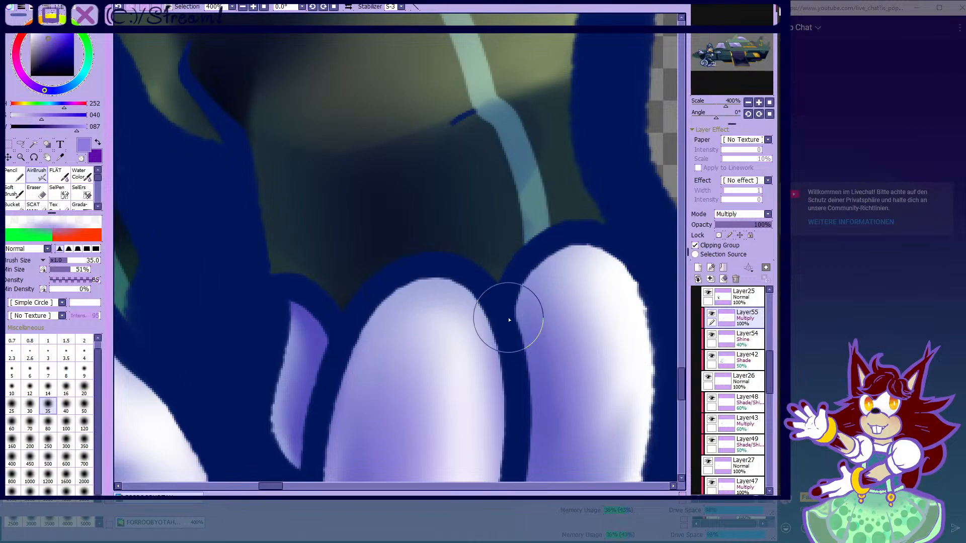
scroll(543, 280, down, 5)
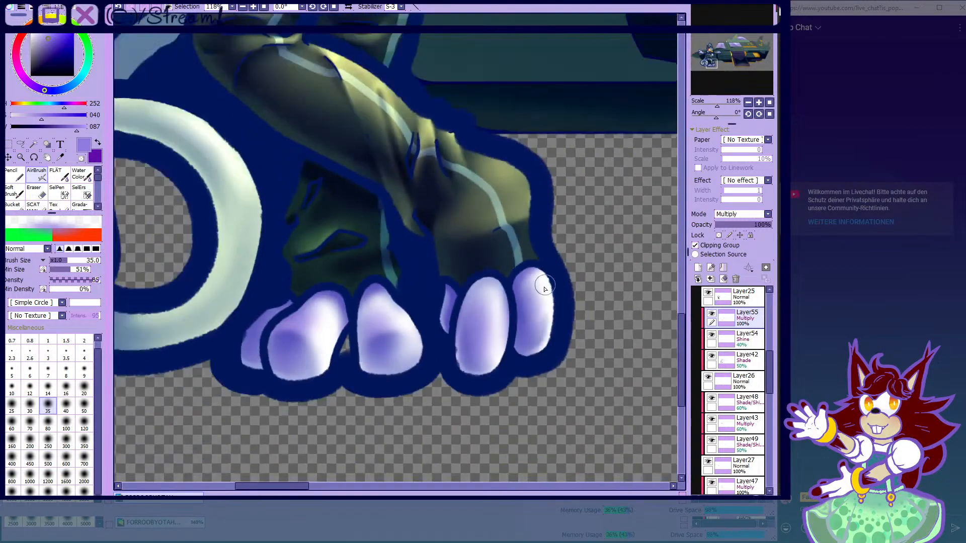
scroll(477, 332, down, 2)
scroll(410, 225, up, 1)
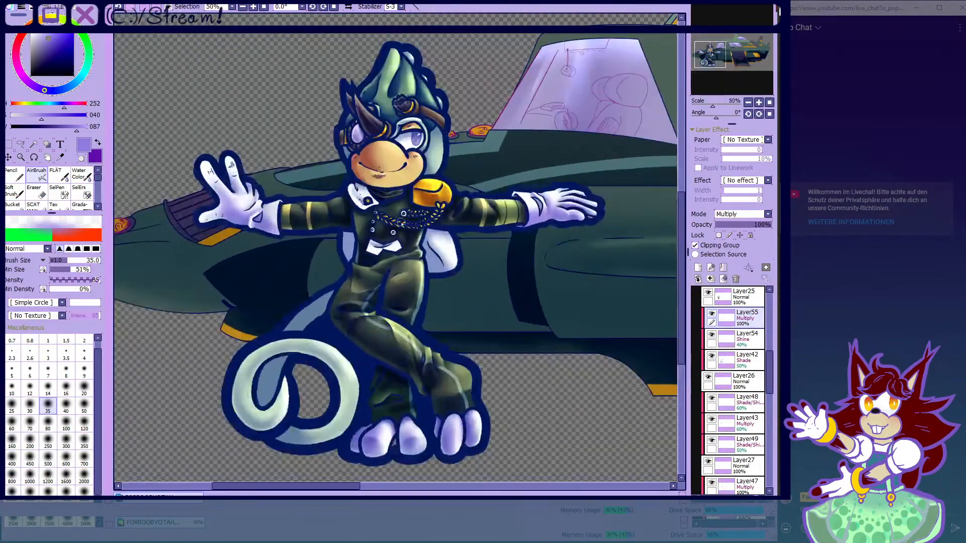
- Toggle Layer26's visibility to compare the character with and without it, and reselect Layer55
click(716, 382)
click(708, 378)
click(708, 378)
click(708, 378)
click(708, 378)
click(709, 378)
click(708, 378)
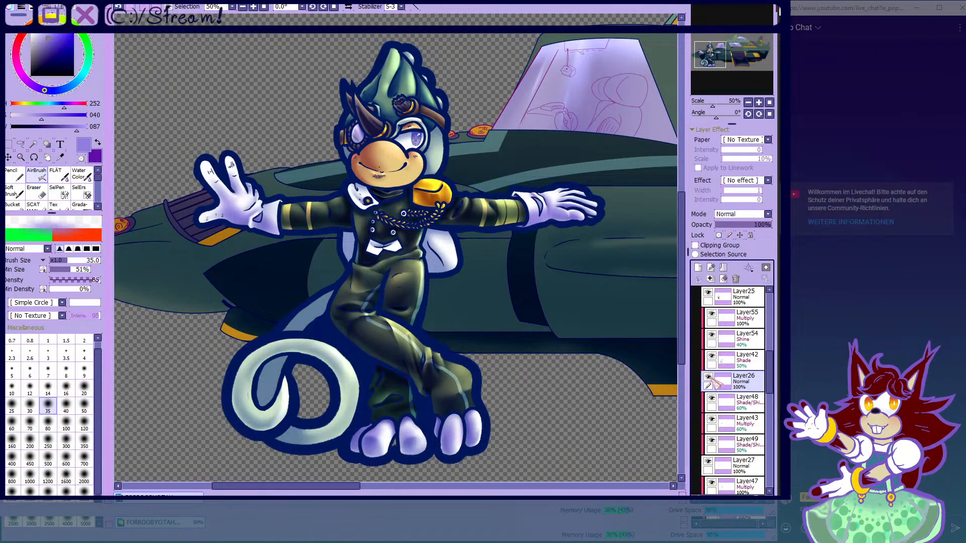
click(730, 321)
- Airbrush purple shading at size 16 into the lower part of the goggles' teardrop-shaped lens beside the horn
scroll(266, 232, up, 7)
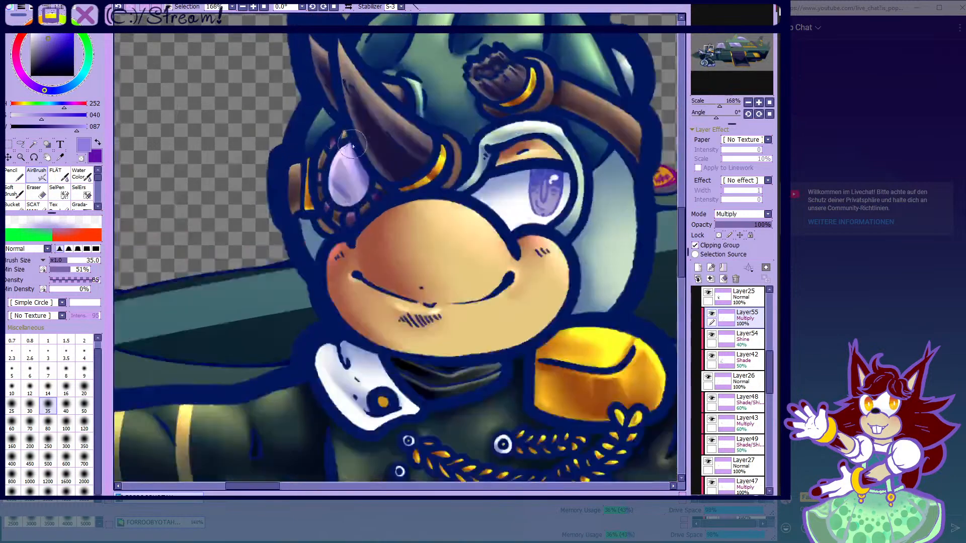
scroll(263, 242, up, 3)
click(65, 386)
scroll(282, 282, down, 3)
scroll(314, 220, up, 2)
mouse_move(323, 241)
mouse_down()
mouse_move(389, 146)
mouse_move(323, 283)
mouse_move(384, 259)
mouse_move(324, 267)
mouse_move(362, 151)
mouse_up()
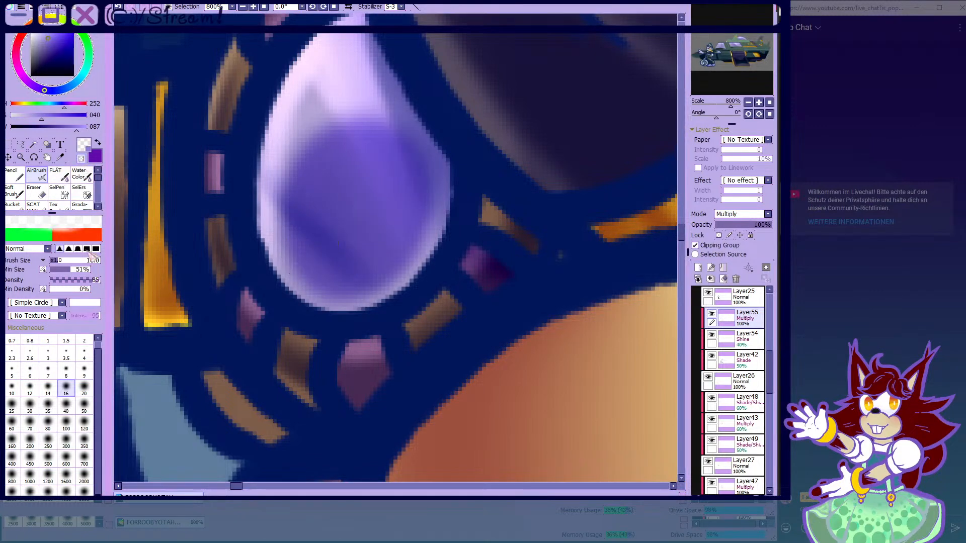
- Lighten the lower part of the lens shading with the transparent AirBrush at size 35
click(48, 404)
scroll(290, 227, down, 3)
scroll(342, 244, down, 4)
scroll(343, 241, up, 7)
drag(345, 166, 309, 238)
click(82, 158)
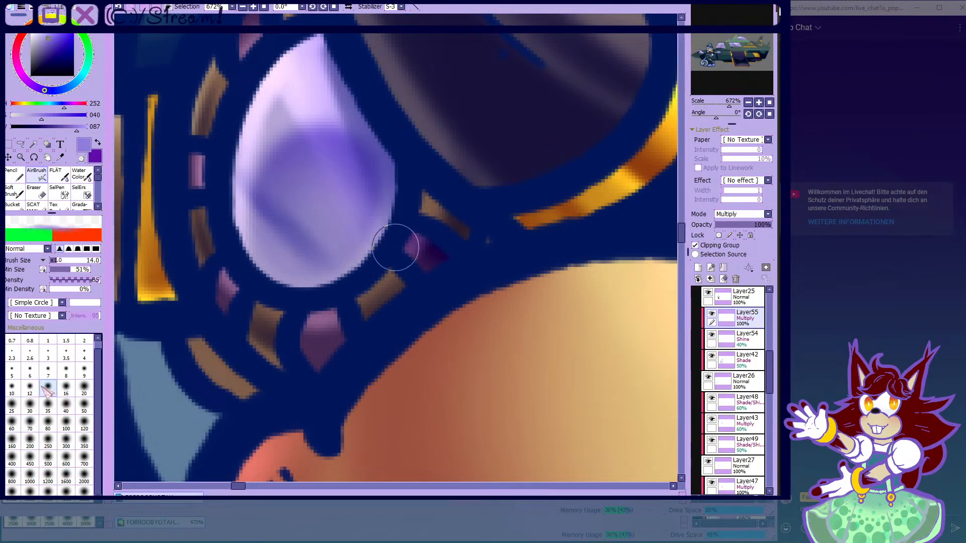
- Add purple AirBrush strokes at size 7 along the lens's lower curve and blend them with Water Color at size 16
click(48, 388)
key(ctrl+plus)
mouse_move(267, 191)
mouse_down()
mouse_move(294, 275)
mouse_move(279, 262)
mouse_move(371, 234)
mouse_move(311, 271)
mouse_up()
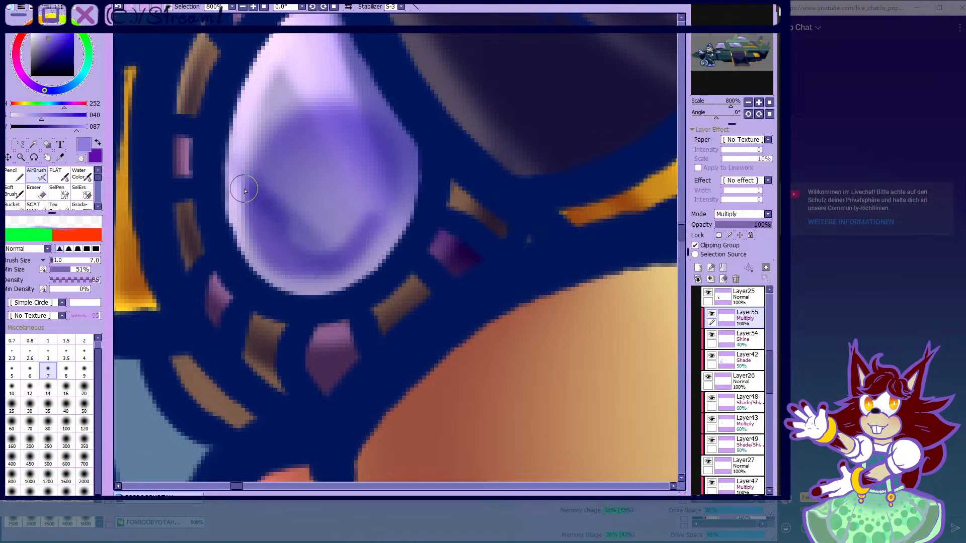
click(82, 177)
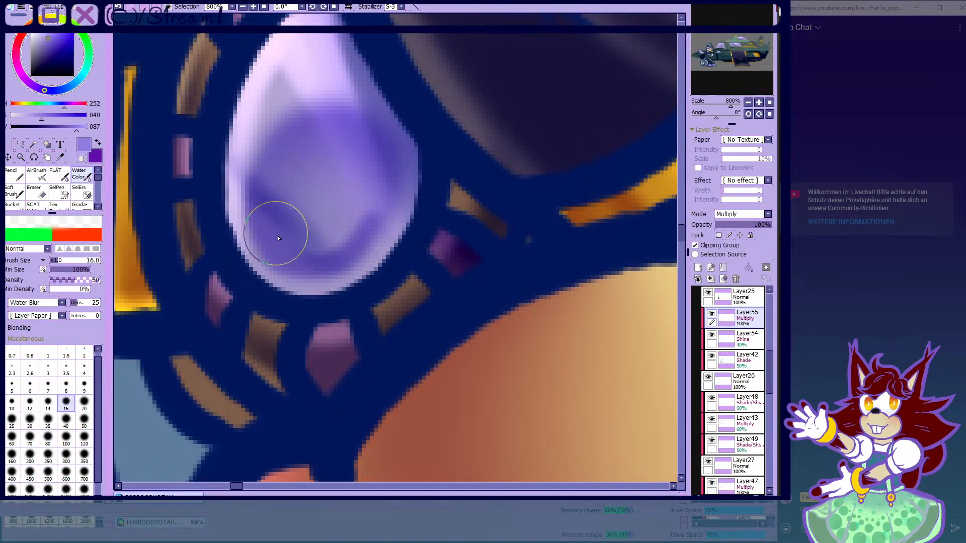
scroll(278, 238, down, 4)
key(b)
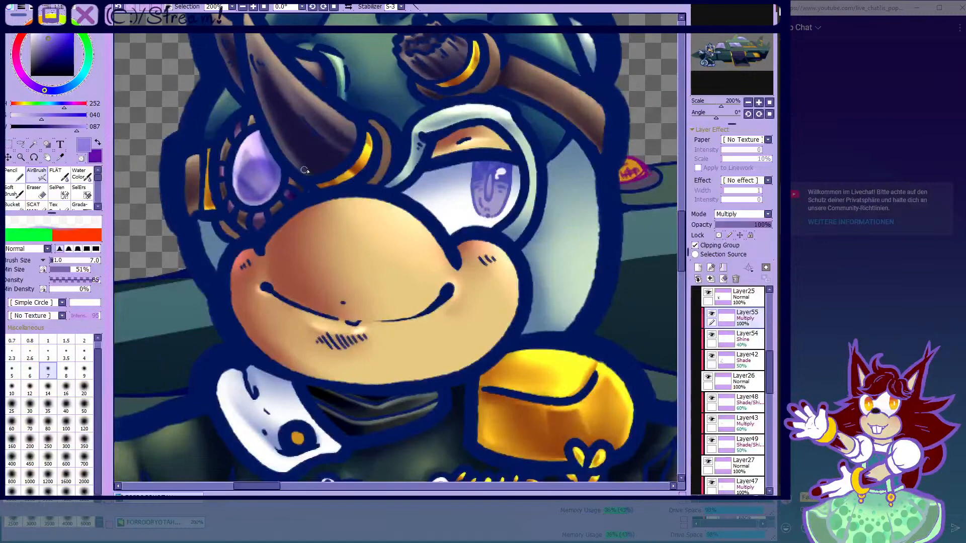
- Soften the purple shading across the lower lens with the transparent AirBrush at size 40
scroll(319, 80, down, 1)
scroll(362, 154, up, 1)
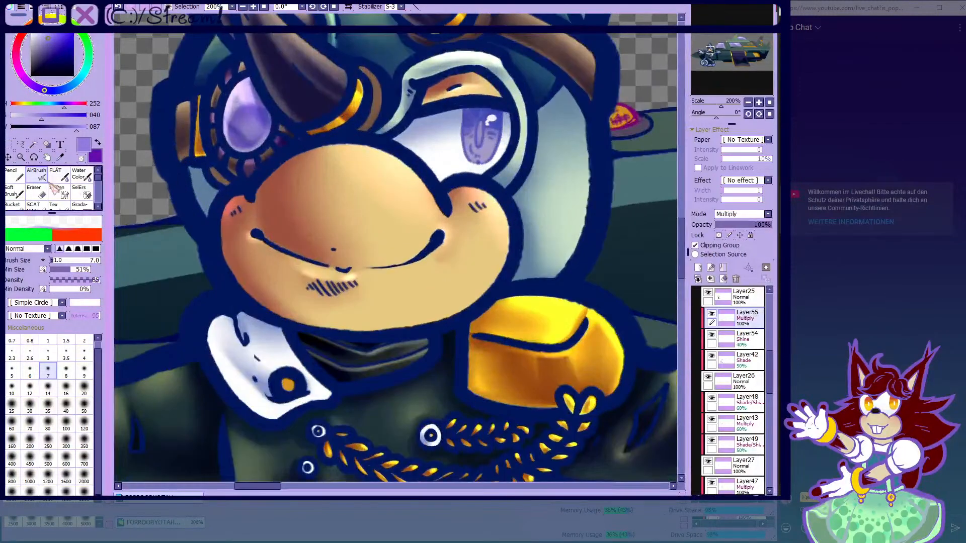
click(47, 404)
scroll(200, 98, up, 5)
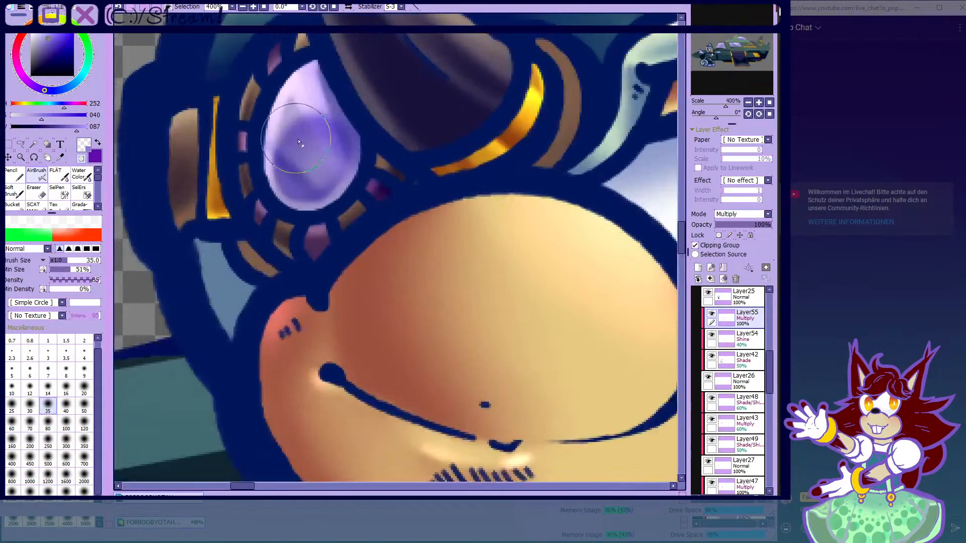
key(bracketright)
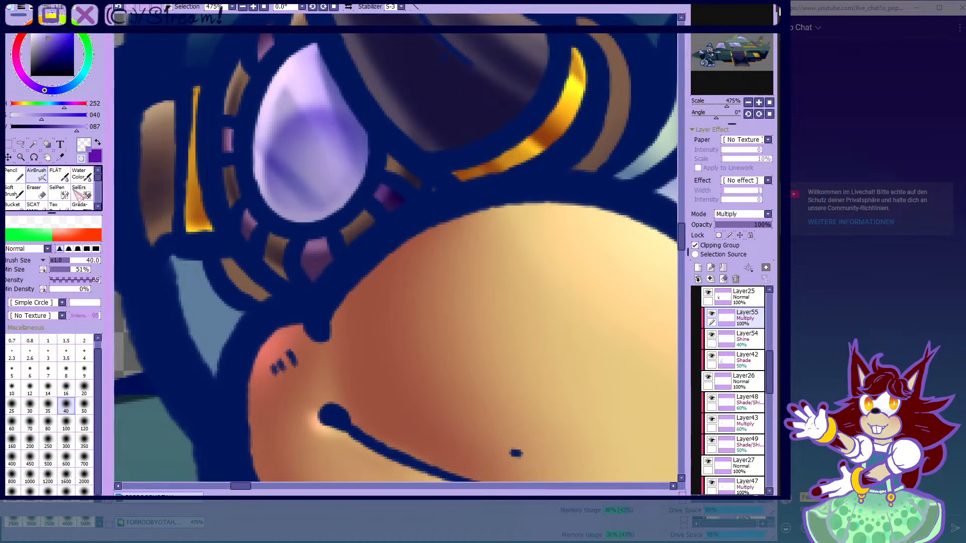
- Airbrush purple accents at size 14 along the bottom and left side of the goggle lens
click(81, 159)
key(bracketleft)
key(bracketleft)
key(bracketleft)
key(bracketleft)
key(bracketleft)
key(bracketleft)
scroll(296, 187, up, 3)
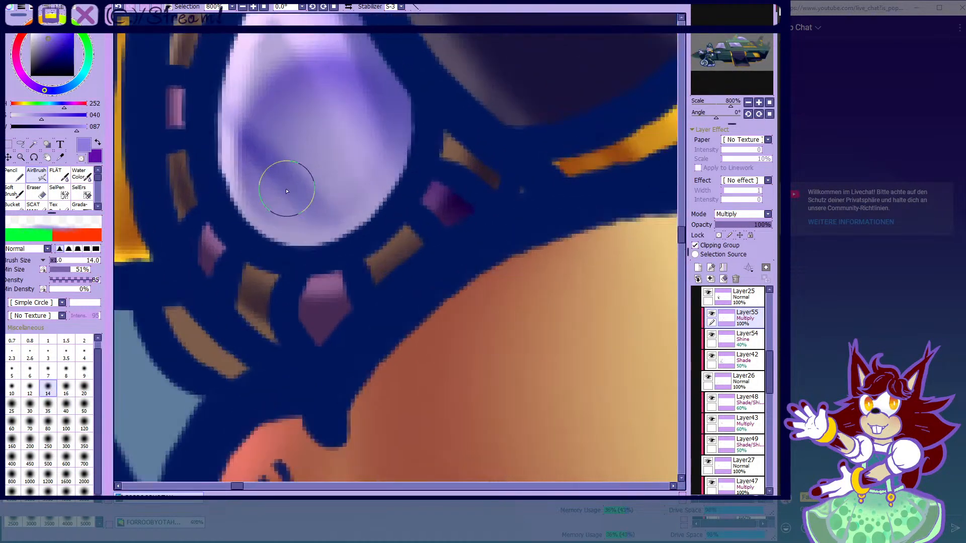
mouse_move(318, 214)
mouse_down()
mouse_move(309, 205)
mouse_move(364, 194)
mouse_up()
scroll(325, 242, down, 4)
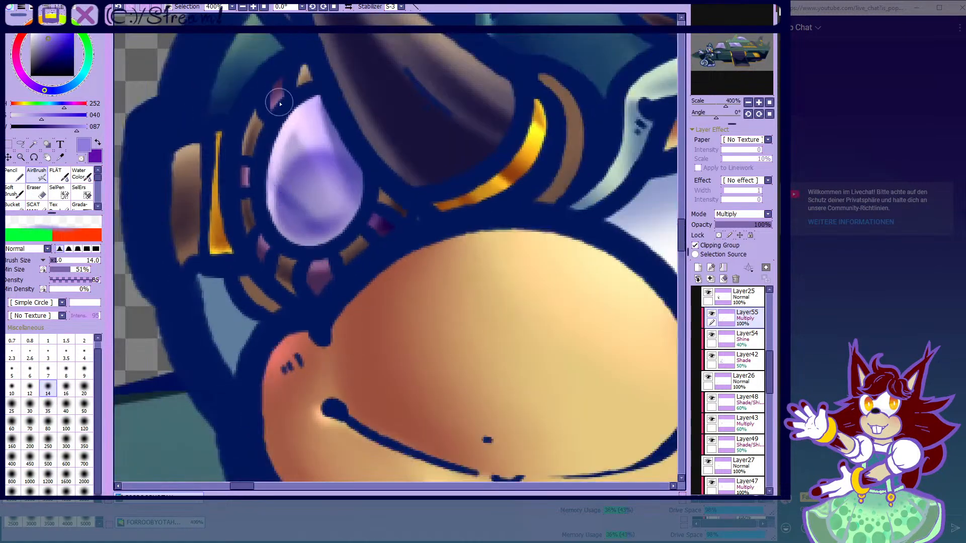
scroll(278, 110, up, 2)
mouse_move(280, 244)
mouse_down()
mouse_move(279, 180)
mouse_move(316, 128)
mouse_move(293, 276)
mouse_up()
scroll(293, 276, down, 5)
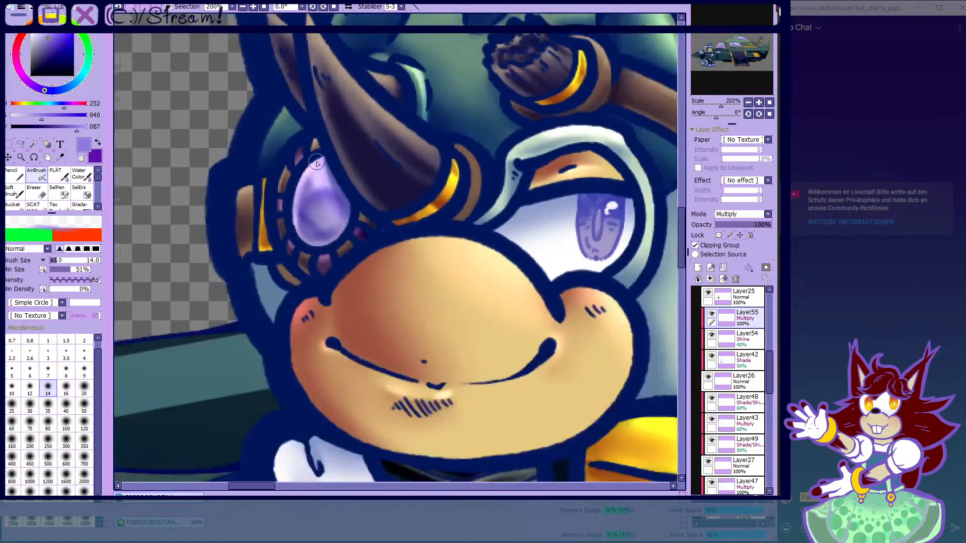
- Deepen the right side of the goggle lens with the purple AirBrush at size 30 and check the whole character
scroll(317, 163, up, 7)
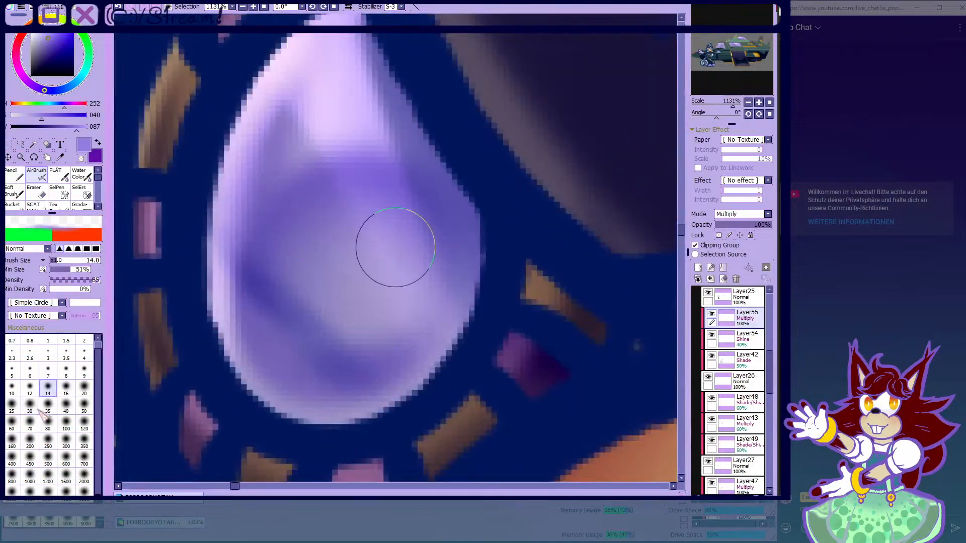
click(30, 405)
mouse_move(395, 246)
mouse_down()
mouse_move(425, 256)
mouse_move(409, 302)
mouse_move(414, 356)
mouse_up()
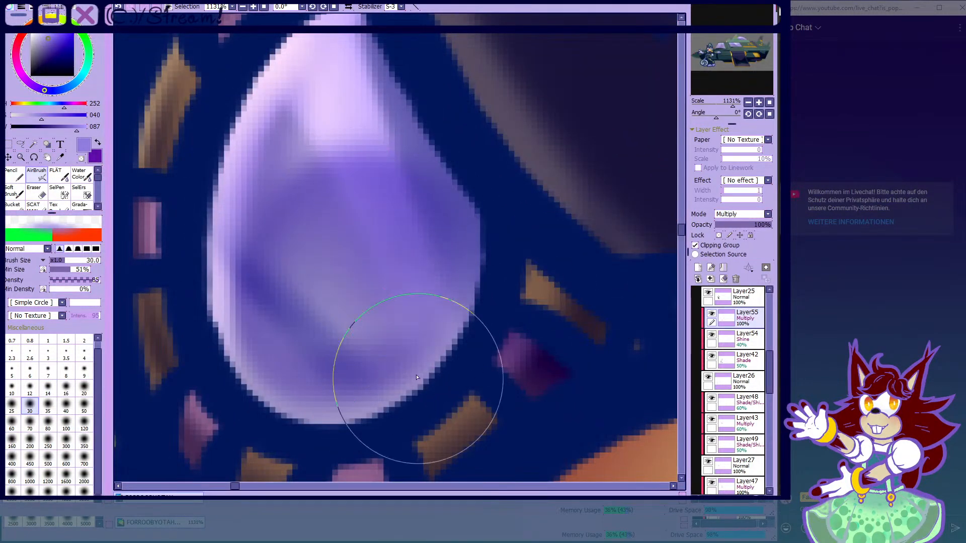
scroll(352, 157, down, 4)
scroll(352, 156, down, 5)
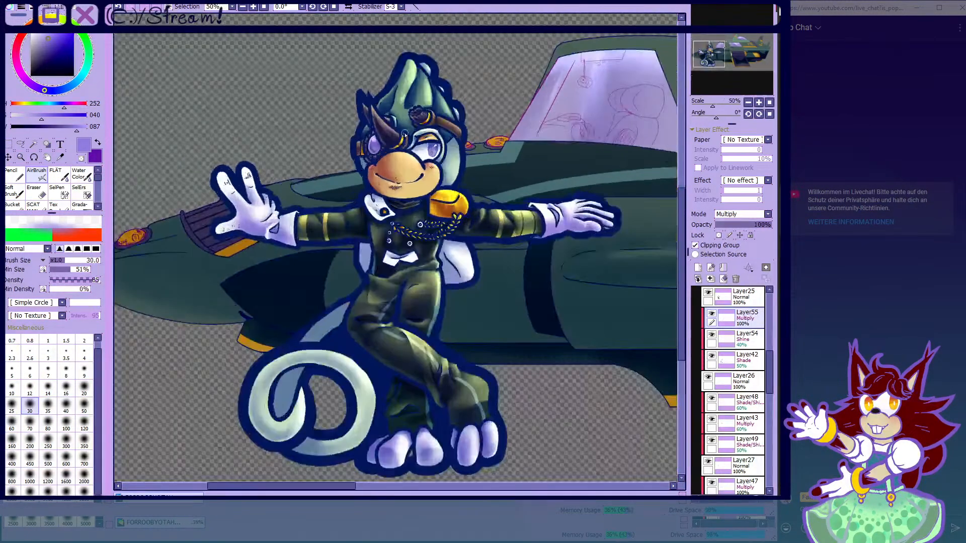
- Try Layer55 below Layer42 and toggle its visibility to compare the shading
click(734, 320)
drag(733, 367, 732, 365)
click(712, 356)
click(712, 356)
click(712, 356)
click(711, 357)
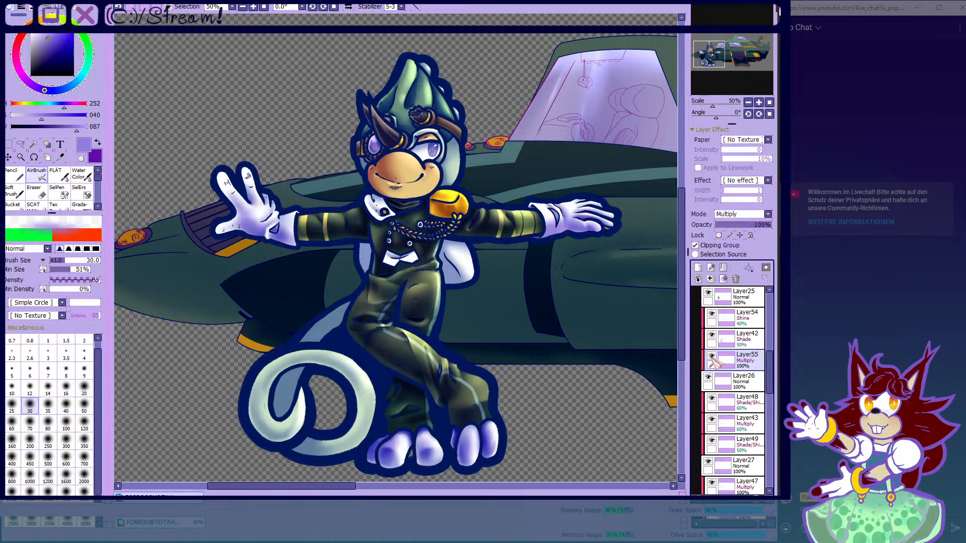
click(711, 357)
click(711, 356)
- Return Layer55 above Layer54, toggling its visibility and comparing once more with the placement below Layer42
drag(735, 359, 744, 323)
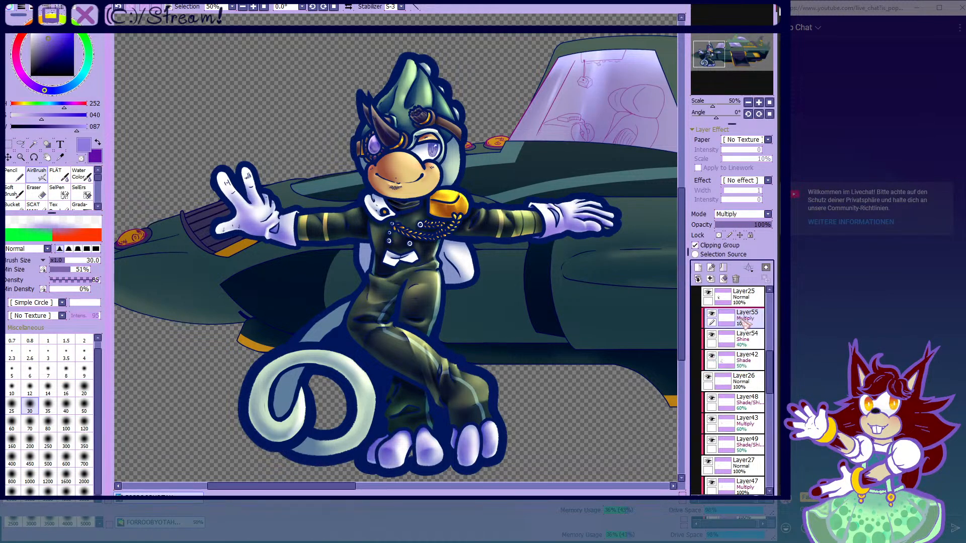
click(711, 313)
click(711, 313)
click(712, 313)
click(711, 313)
click(712, 314)
click(711, 313)
drag(743, 325, 740, 367)
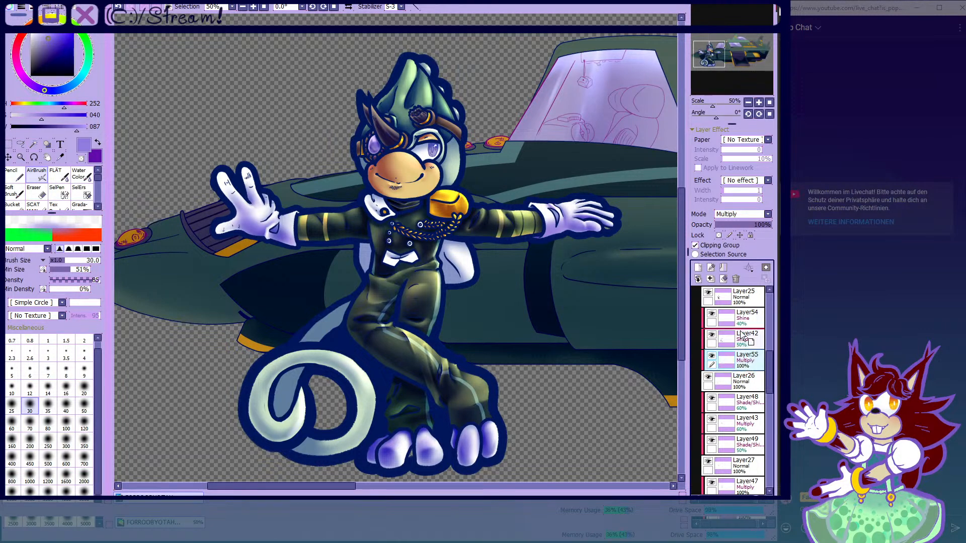
mouse_move(743, 320)
mouse_down()
mouse_move(743, 371)
mouse_move(739, 316)
mouse_up()
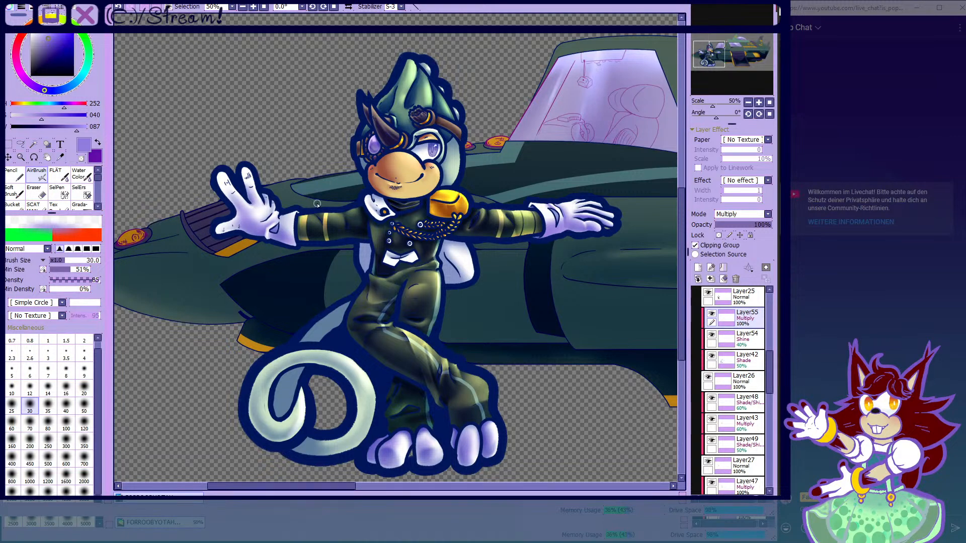
- Lighten the lens's left and lower rim with the transparent AirBrush at size 7 and blend with Water Color at size 16
scroll(317, 203, down, 1)
scroll(370, 117, up, 5)
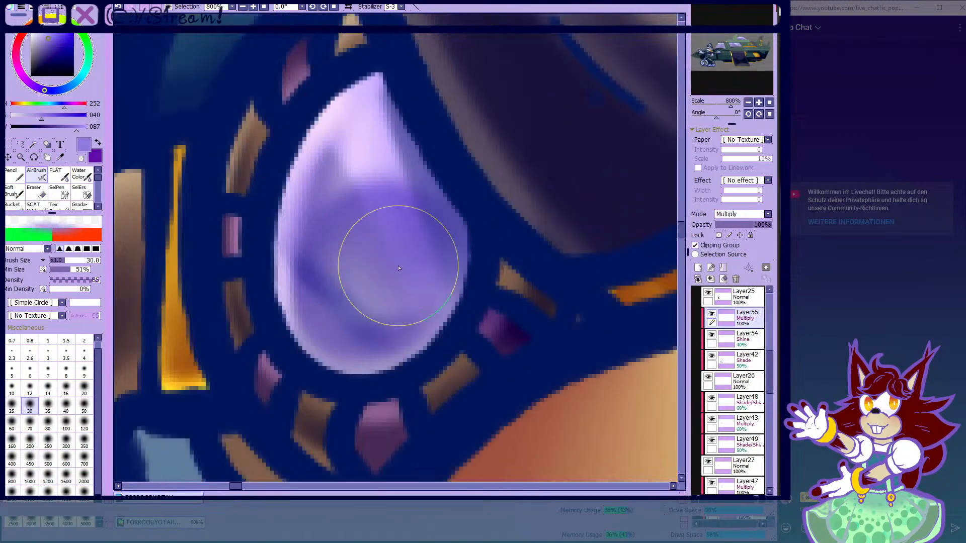
click(82, 159)
click(48, 370)
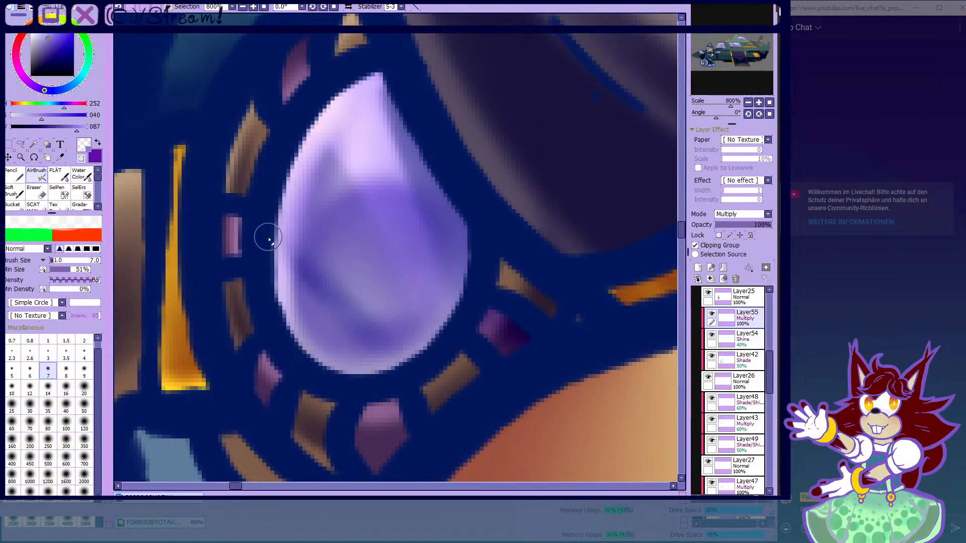
drag(271, 236, 258, 211)
mouse_move(334, 345)
mouse_down()
mouse_move(256, 250)
mouse_move(281, 298)
mouse_move(396, 350)
mouse_up()
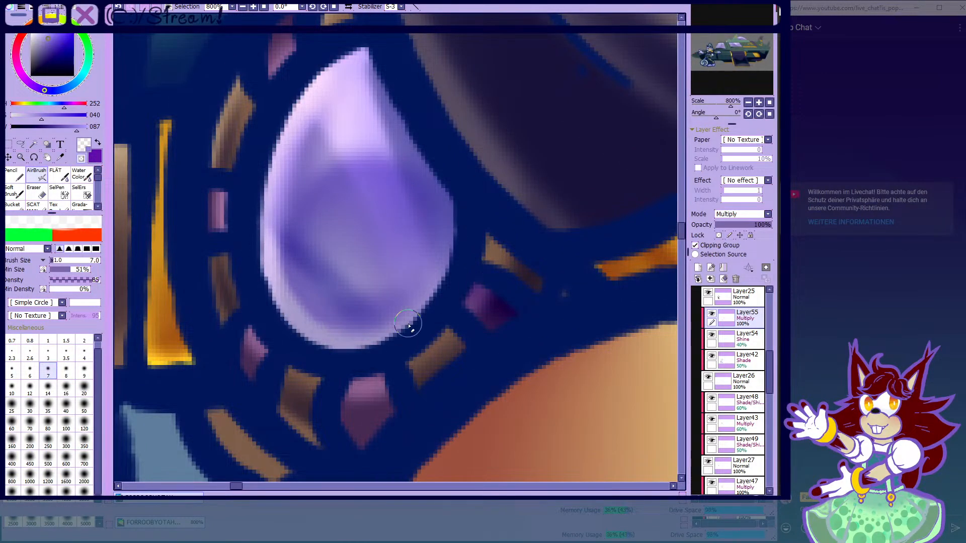
scroll(233, 265, down, 3)
scroll(289, 296, up, 3)
click(87, 177)
scroll(241, 264, up, 1)
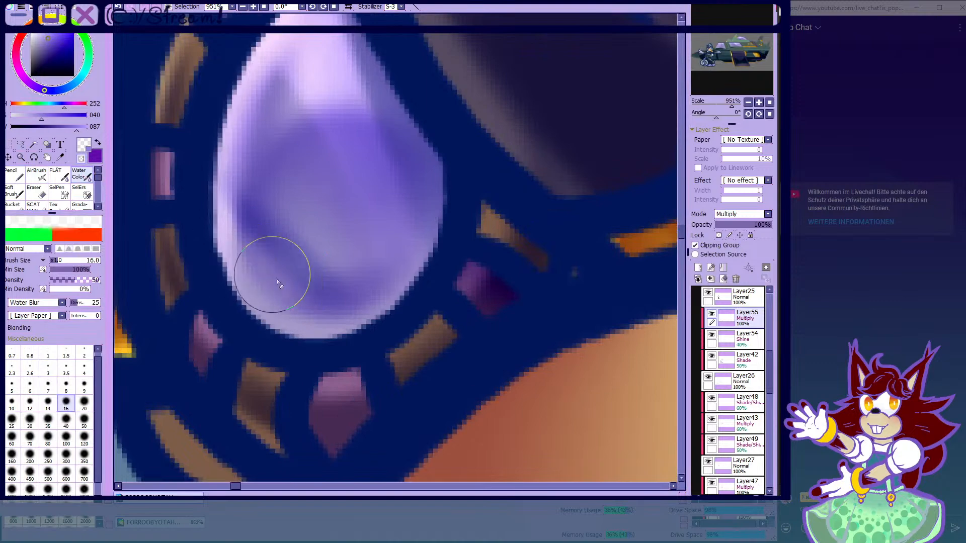
- Darken the lens's left side and the upper edge of its shading with purple AirBrush at size 7, blending with Water Color
click(37, 174)
click(82, 158)
mouse_move(250, 203)
mouse_down()
mouse_move(293, 289)
mouse_move(237, 189)
mouse_up()
scroll(383, 158, down, 3)
scroll(204, 213, up, 5)
mouse_move(272, 223)
mouse_down()
mouse_move(462, 129)
mouse_move(358, 117)
mouse_move(393, 194)
mouse_move(511, 163)
mouse_move(362, 136)
mouse_move(403, 142)
mouse_up()
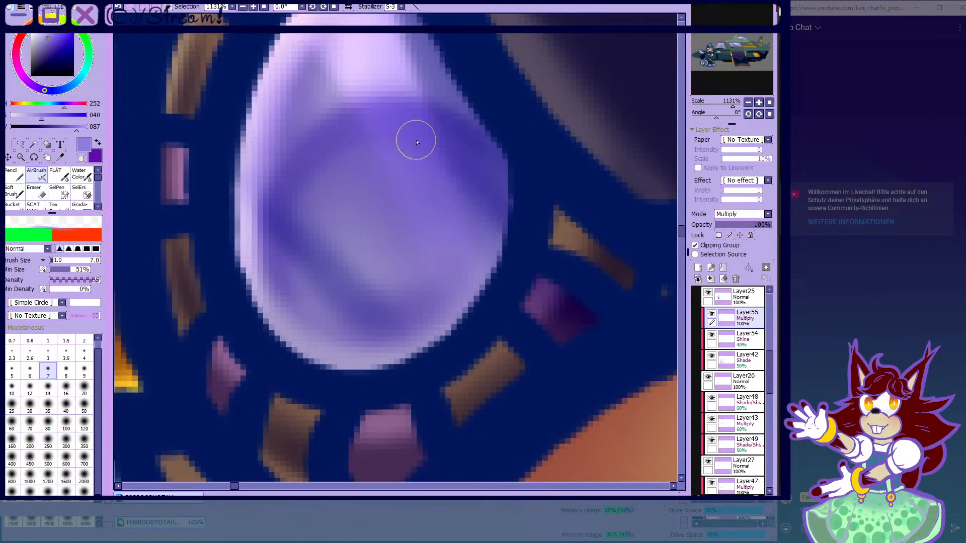
drag(517, 196, 459, 148)
click(82, 178)
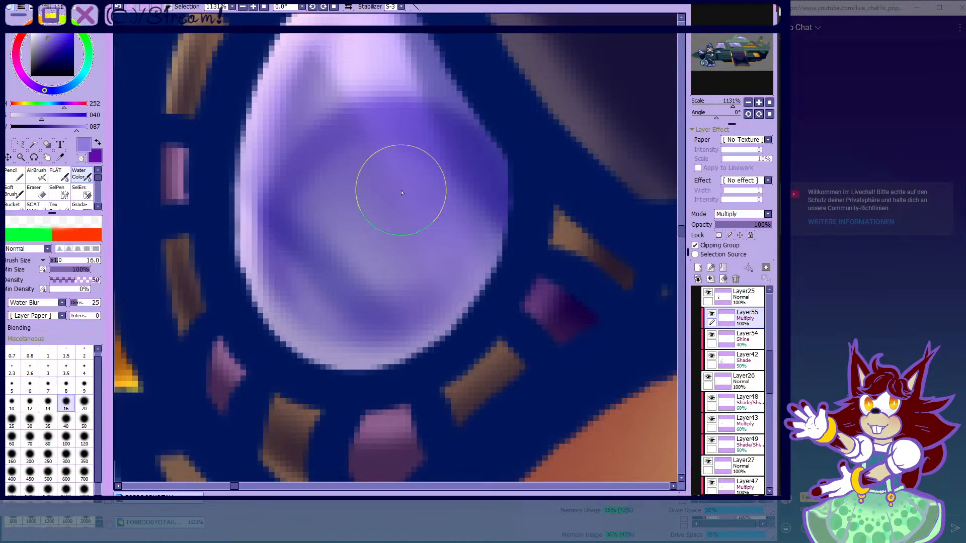
scroll(136, 222, down, 1)
- Smooth the upper edge of the lens's purple shading on Layer55, alternating AirBrush at size 7 and Water Color at size 16
click(36, 174)
scroll(319, 158, down, 5)
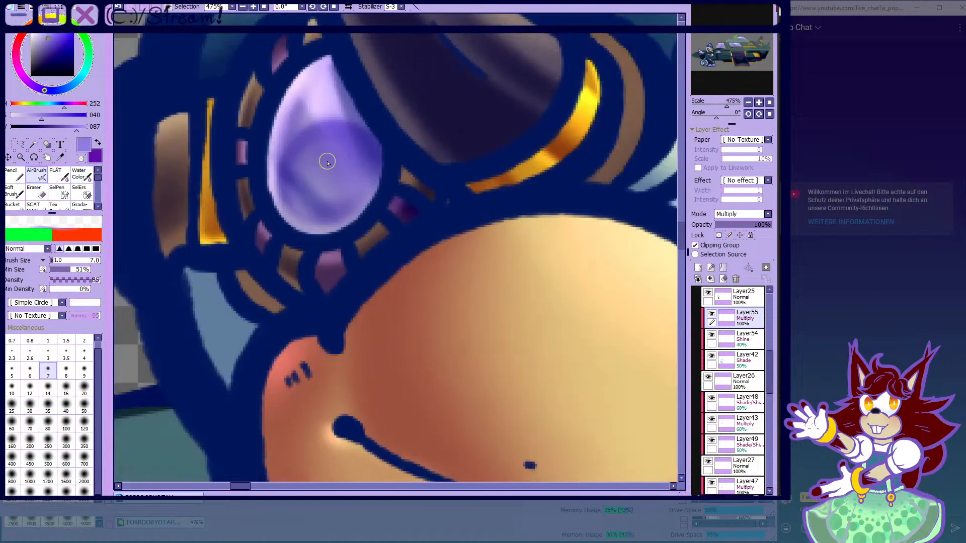
scroll(337, 143, up, 5)
click(82, 178)
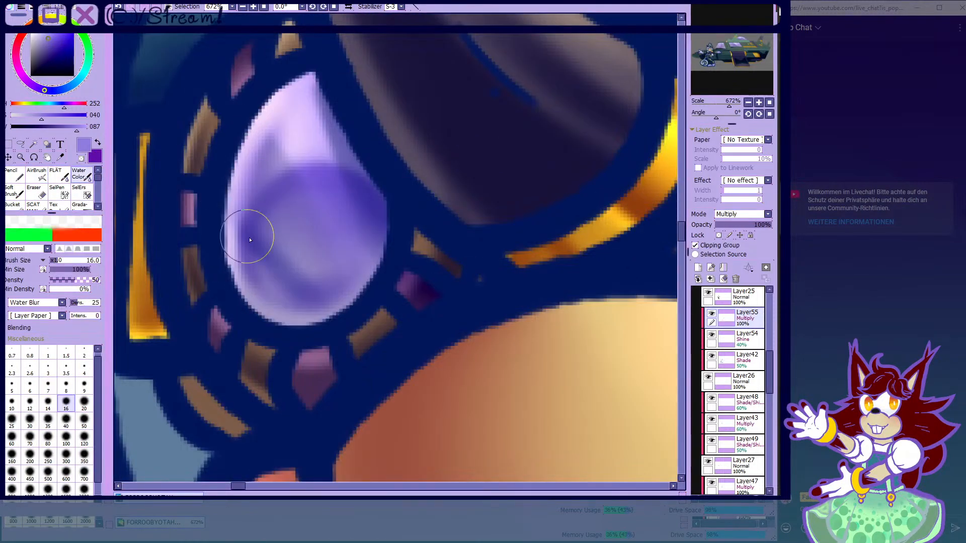
drag(277, 148, 354, 127)
click(36, 176)
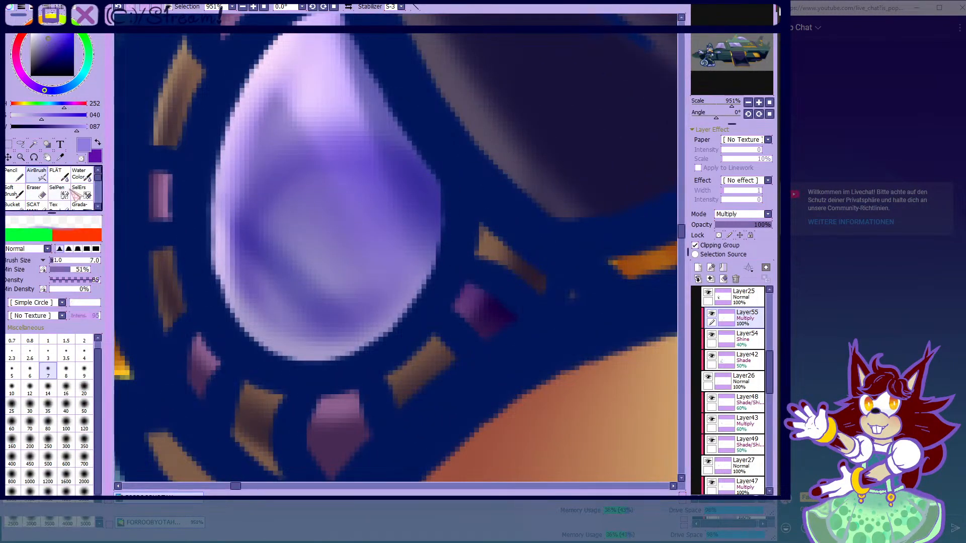
scroll(332, 191, down, 5)
scroll(333, 171, down, 7)
scroll(330, 190, up, 13)
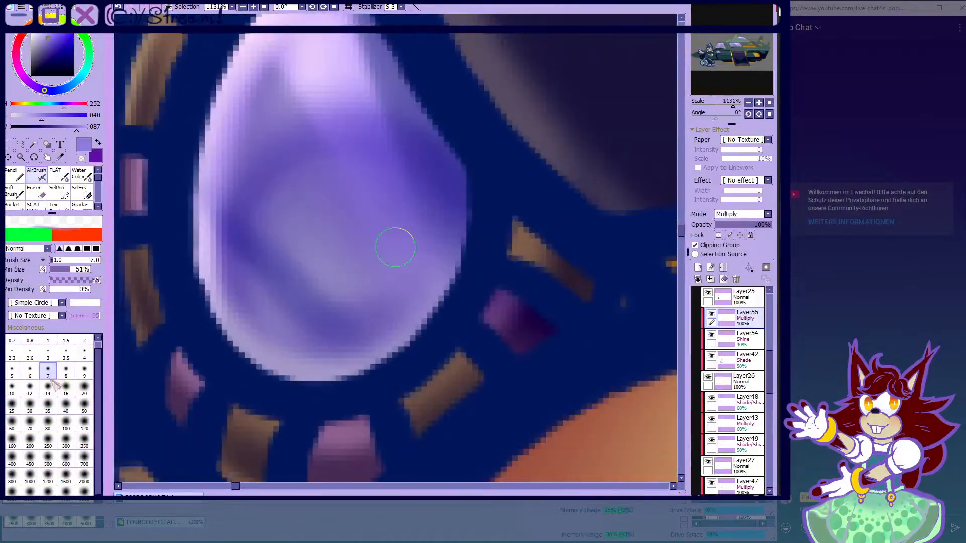
- Refine the lens's shading with the AirBrush at sizes 14 and 20, checking it against the whole character
key(bracketright)
key(bracketright)
key(bracketright)
key(bracketright)
key(bracketright)
scroll(340, 179, down, 8)
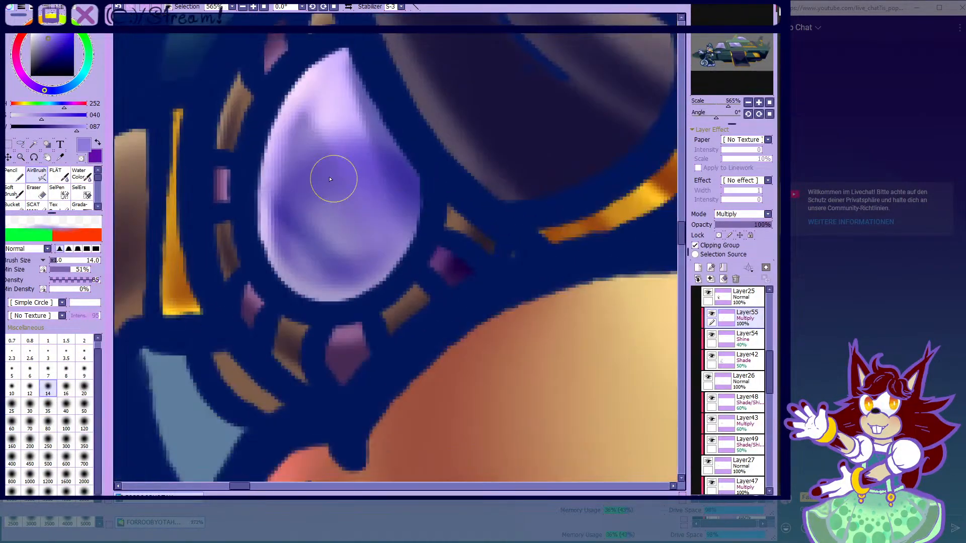
scroll(332, 167, down, 3)
scroll(337, 173, up, 11)
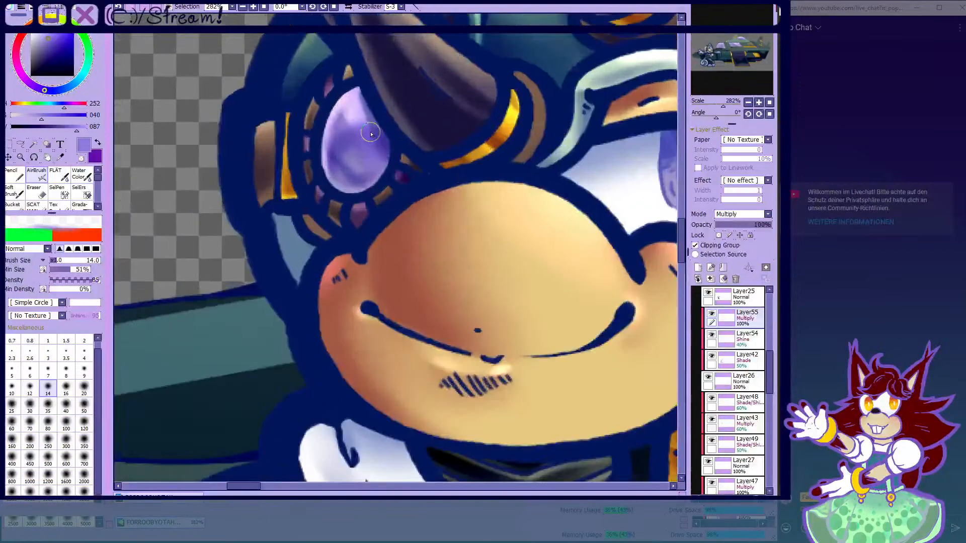
click(84, 387)
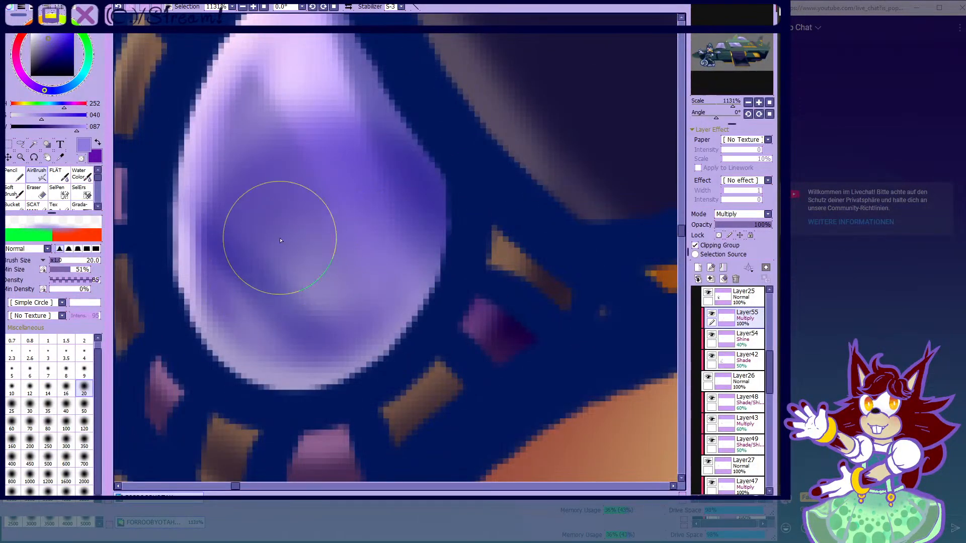
scroll(403, 201, down, 10)
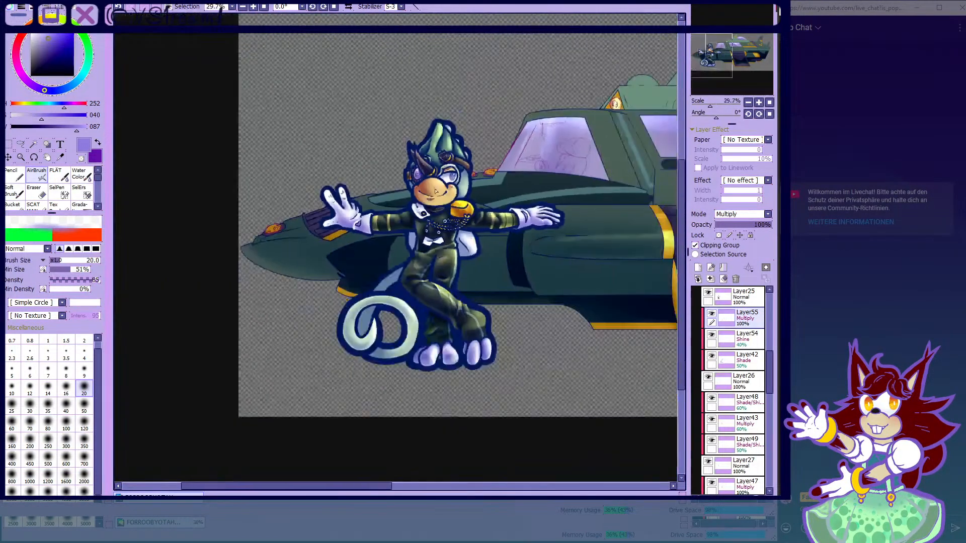
scroll(437, 196, up, 1)
scroll(437, 196, down, 1)
scroll(411, 188, up, 1)
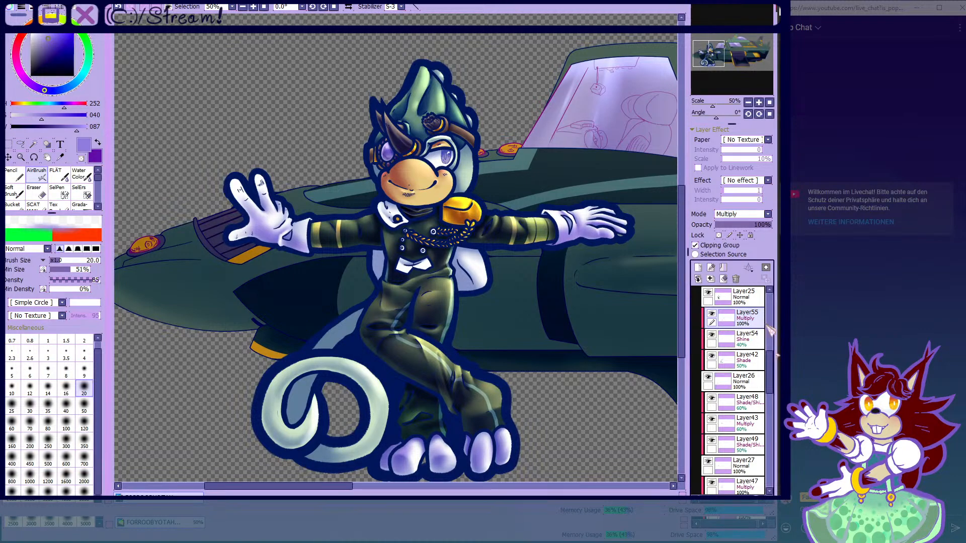
- Add a clipped layer above Layer55 in Shade/Shine mode and prepare the AirBrush at size 7 with purple at hue 283
click(698, 268)
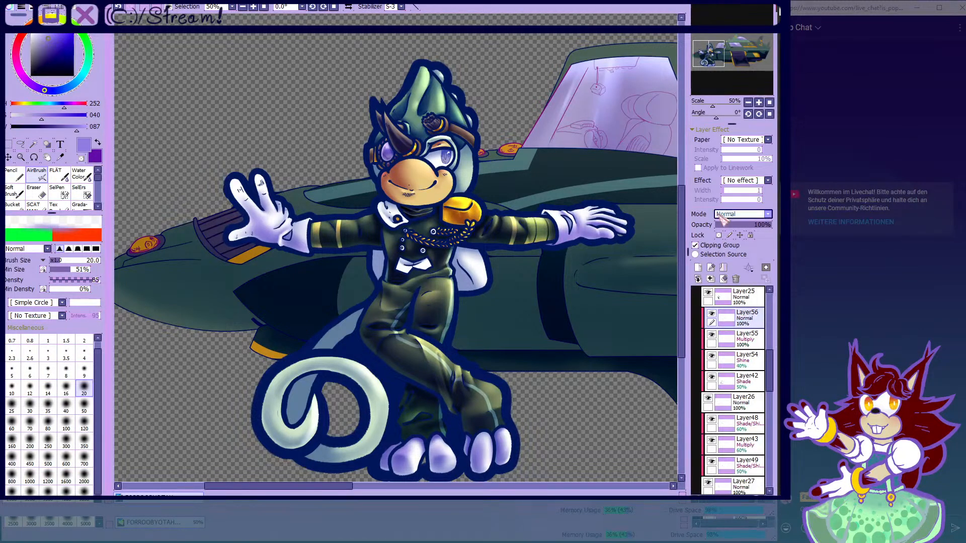
click(721, 217)
click(49, 371)
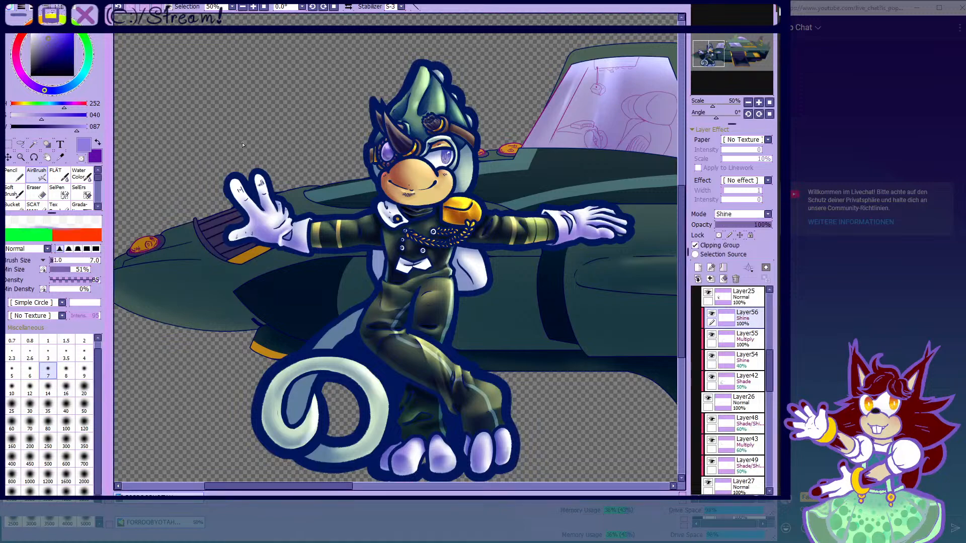
scroll(388, 143, up, 12)
scroll(417, 282, up, 5)
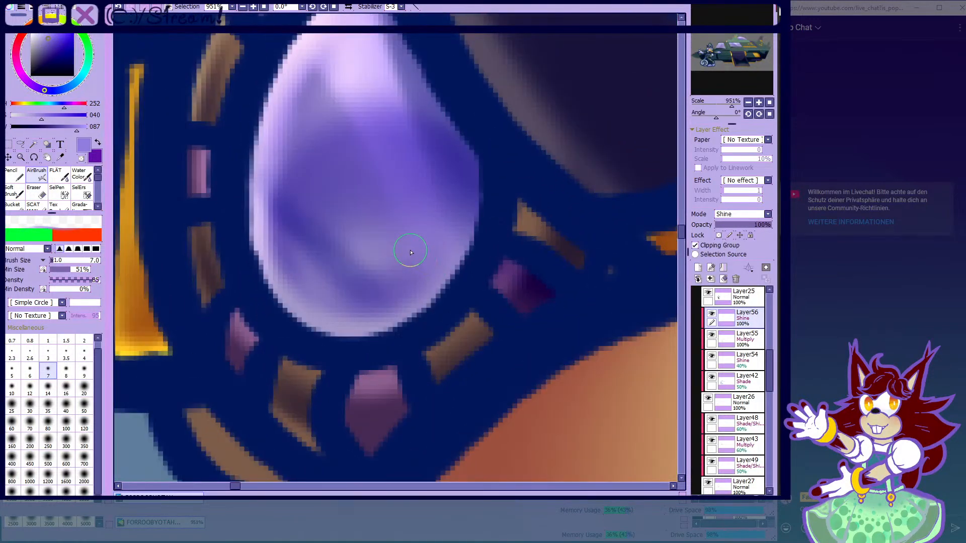
click(729, 284)
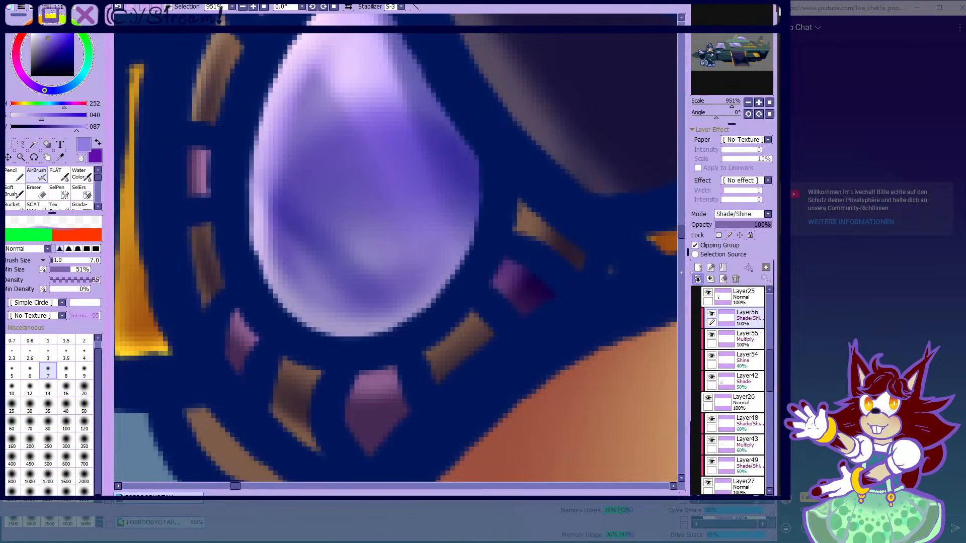
drag(34, 82, 28, 80)
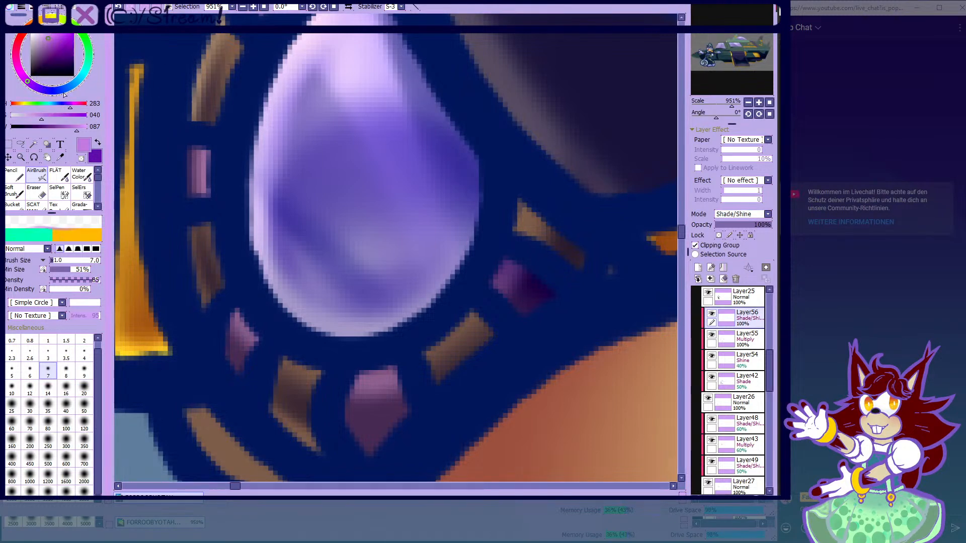
- Airbrush bright purple reflections along the lens's right rim, diagonal facet and left side, and set the layer's opacity to 45%
scroll(340, 245, up, 2)
mouse_move(330, 330)
mouse_down()
mouse_move(442, 301)
mouse_move(502, 77)
mouse_up()
scroll(346, 338, down, 4)
scroll(397, 263, up, 2)
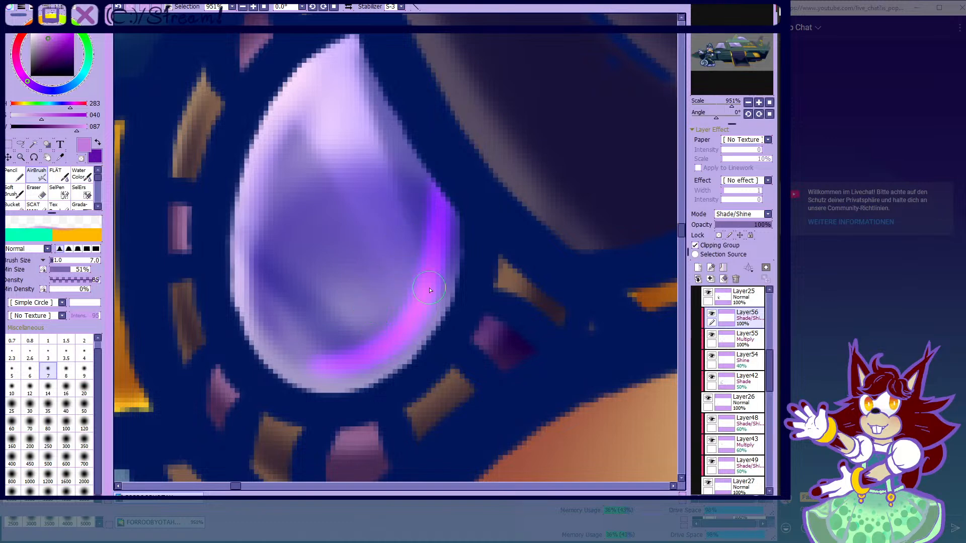
drag(429, 281, 385, 168)
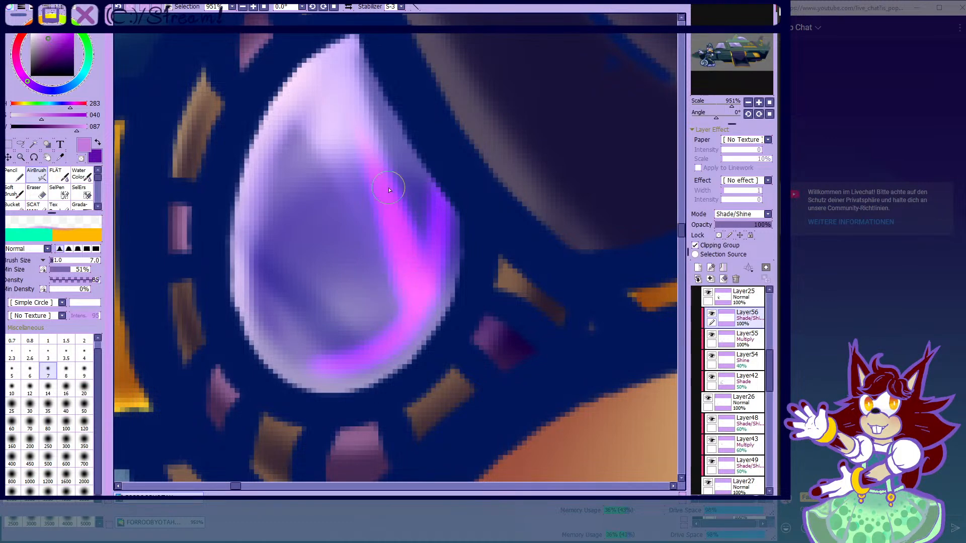
scroll(345, 197, down, 2)
scroll(321, 192, up, 2)
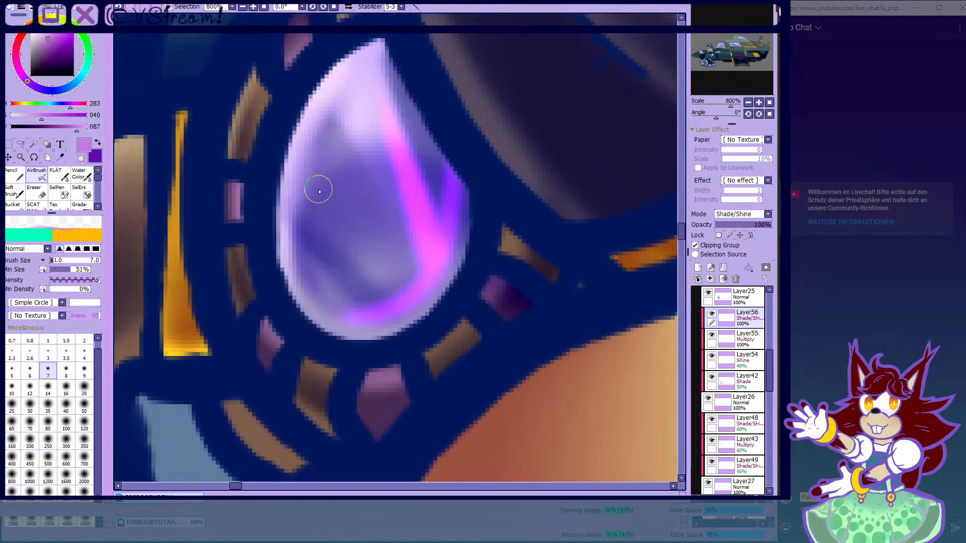
drag(302, 246, 331, 129)
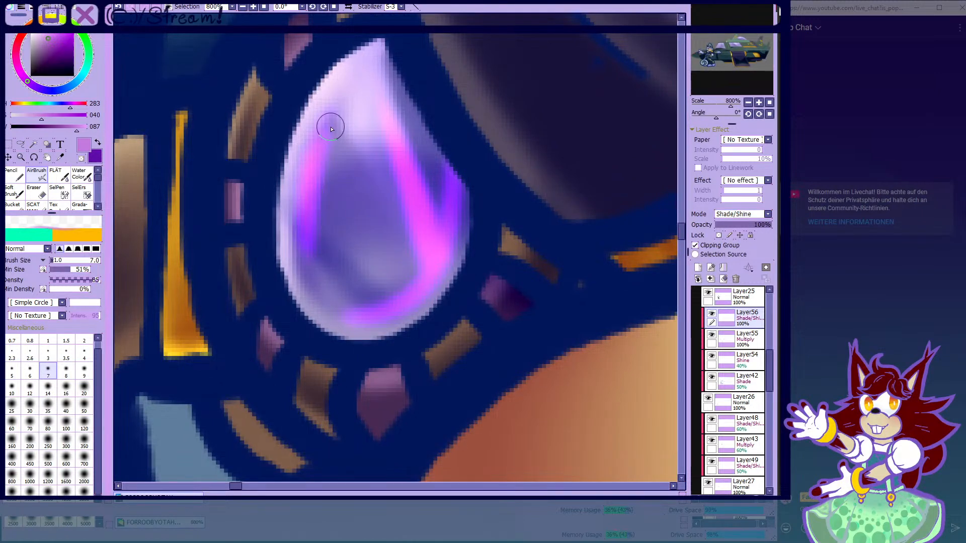
click(740, 224)
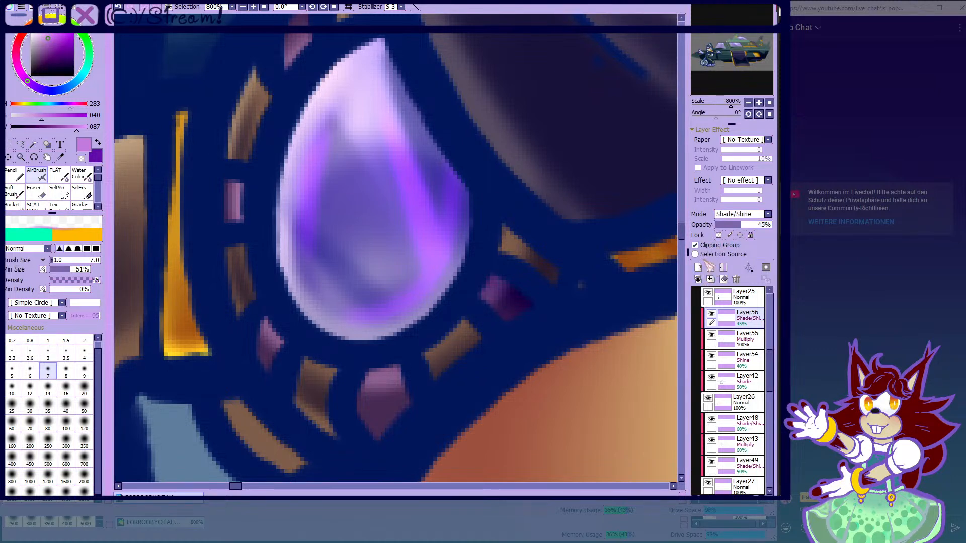
- Lock the layer's transparency and recolour the lens reflections salmon (hue 5, saturation 37, value 98) with the size 250 Pencil, then unlock it
click(36, 175)
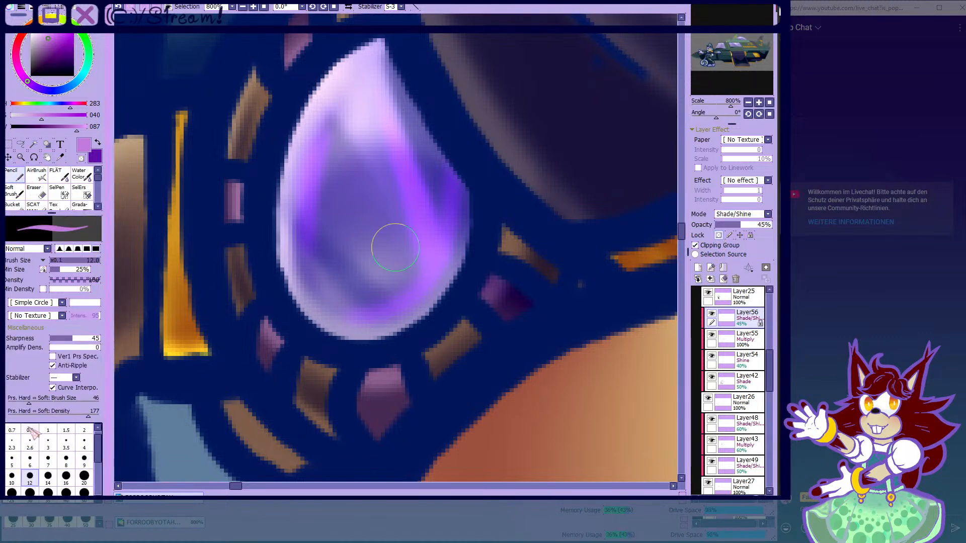
click(59, 36)
click(19, 63)
scroll(380, 148, down, 9)
scroll(379, 148, up, 2)
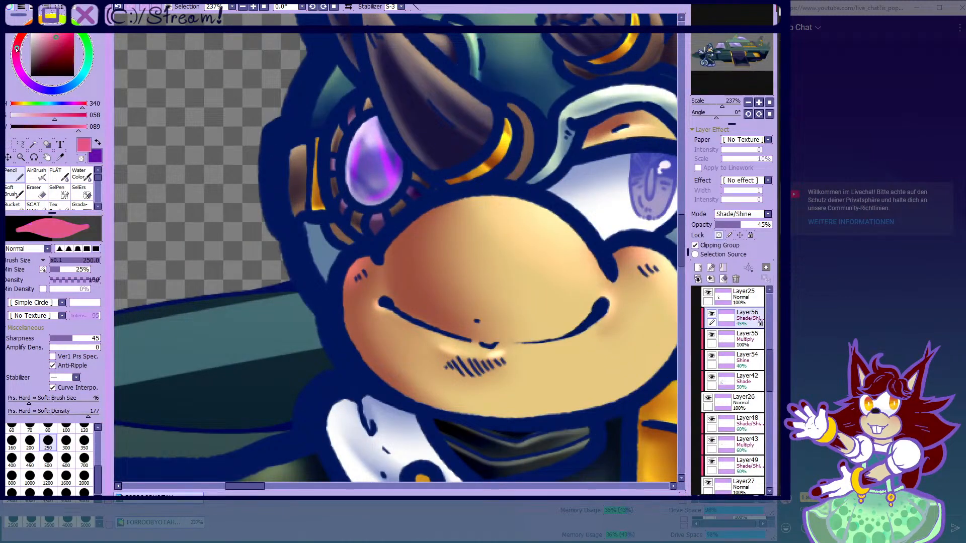
click(51, 34)
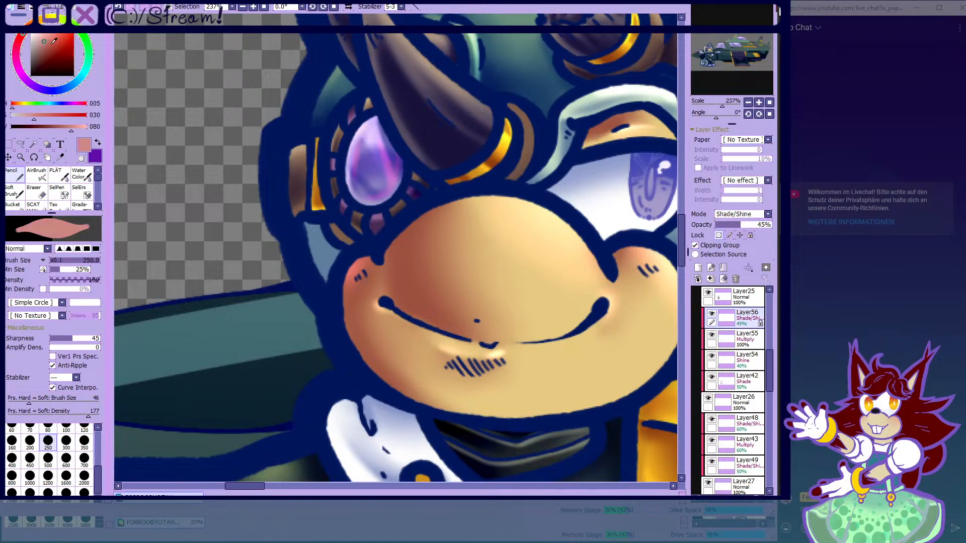
click(22, 33)
click(47, 34)
drag(342, 134, 275, 117)
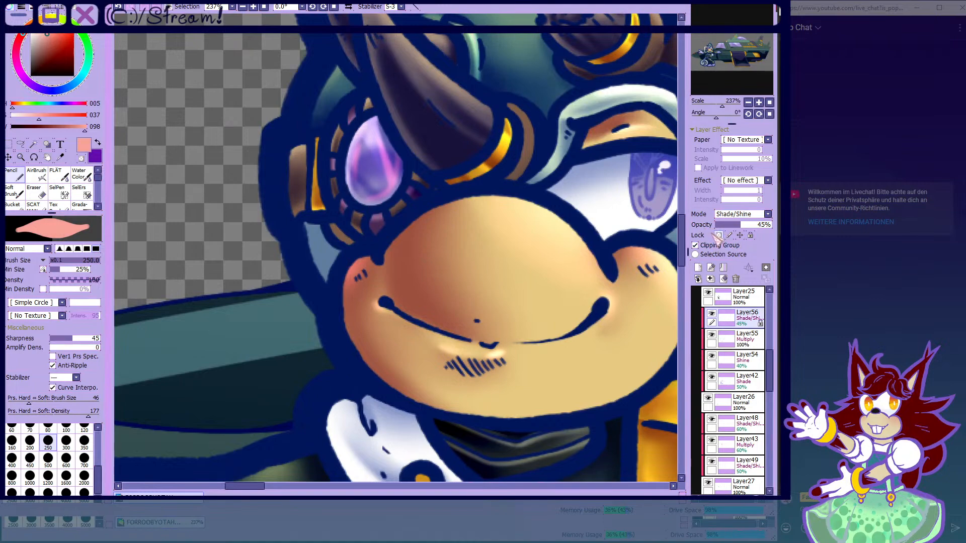
scroll(613, 202, up, 2)
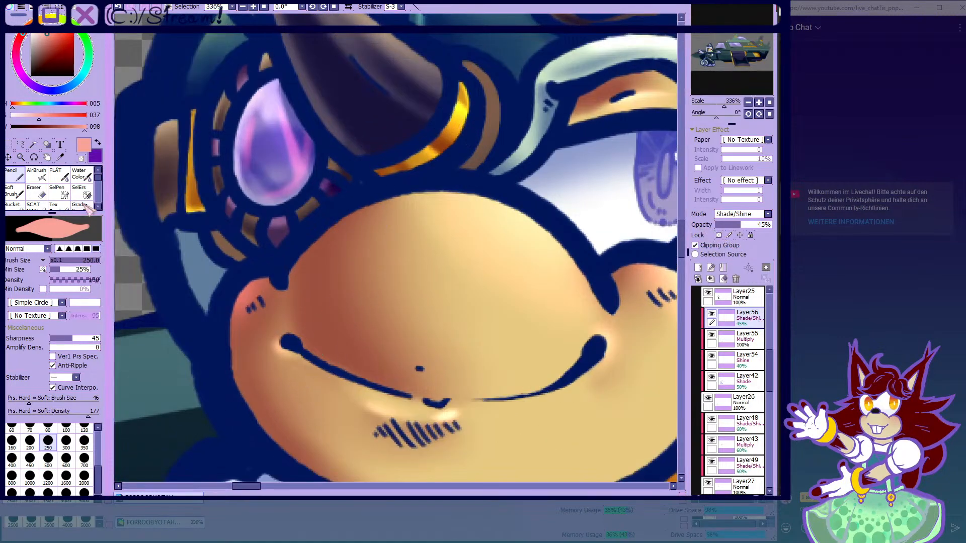
- Blend the lens reflections with Water Color at size 16 and toggle Layer56's visibility to compare
click(81, 174)
scroll(274, 125, up, 3)
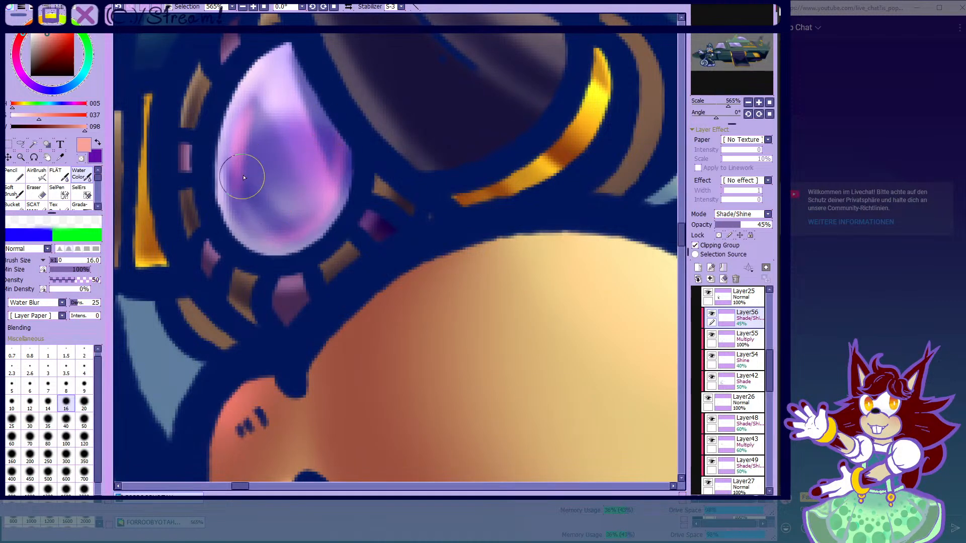
click(36, 174)
scroll(379, 138, down, 14)
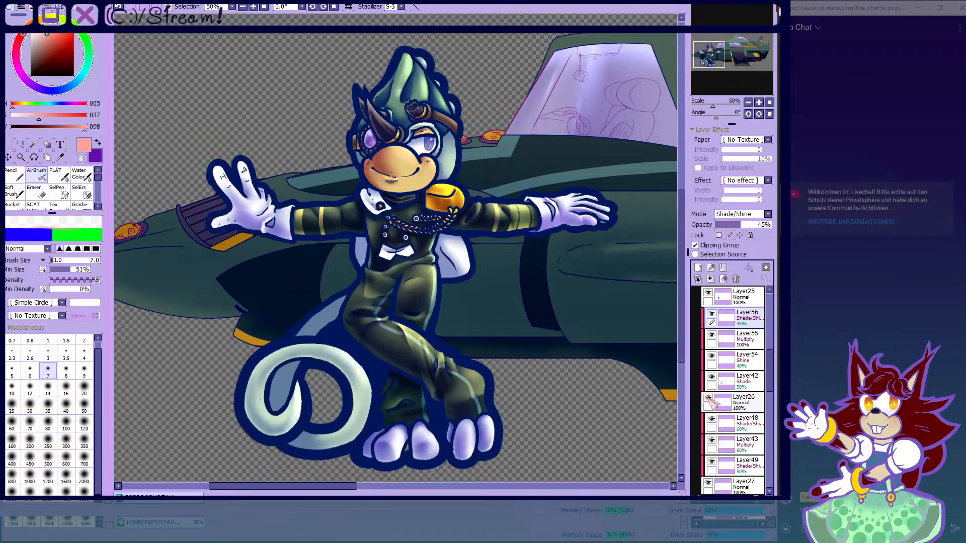
click(711, 315)
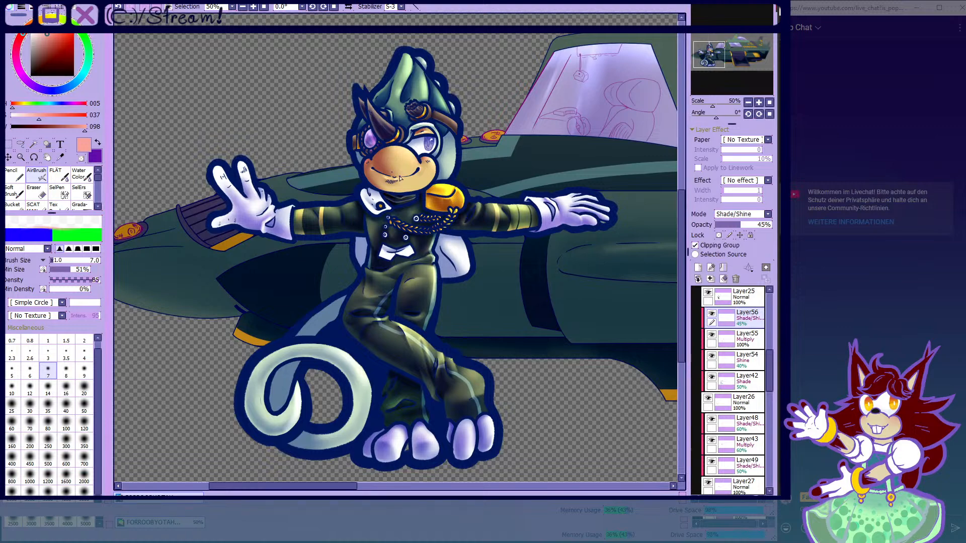
- Sample the tail's pale green, airbrush reflected light on the small rear toe at size 14, and blend with Water Color at size 25
scroll(400, 178, down, 2)
scroll(383, 344, up, 10)
right_click(314, 295)
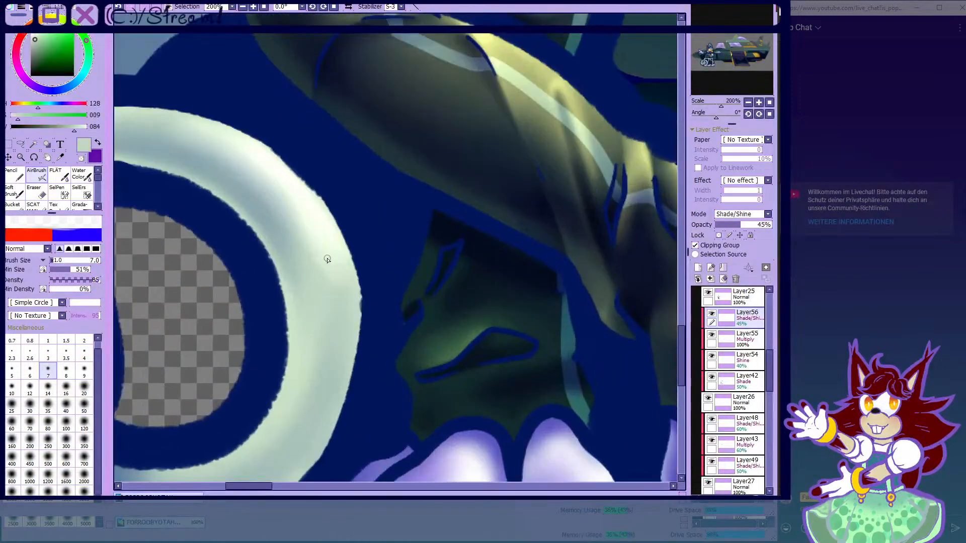
scroll(315, 295, down, 6)
scroll(297, 369, up, 5)
click(48, 389)
scroll(459, 355, up, 5)
mouse_move(270, 297)
mouse_down()
mouse_move(345, 231)
mouse_move(354, 204)
mouse_move(329, 225)
mouse_move(347, 194)
mouse_move(430, 162)
mouse_up()
mouse_move(291, 263)
mouse_down()
mouse_move(275, 373)
mouse_move(299, 237)
mouse_up()
click(81, 174)
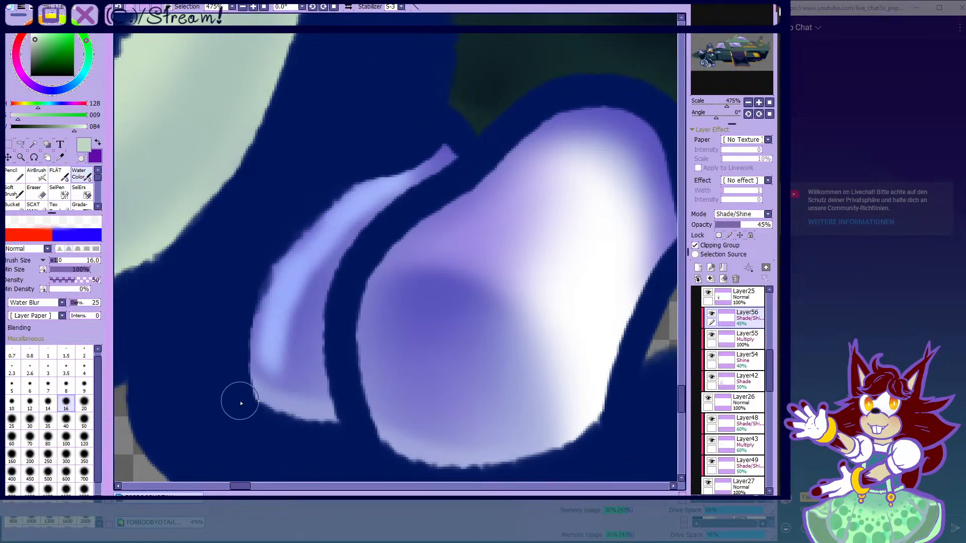
click(17, 417)
mouse_move(314, 388)
mouse_down()
mouse_move(303, 319)
mouse_move(320, 263)
mouse_up()
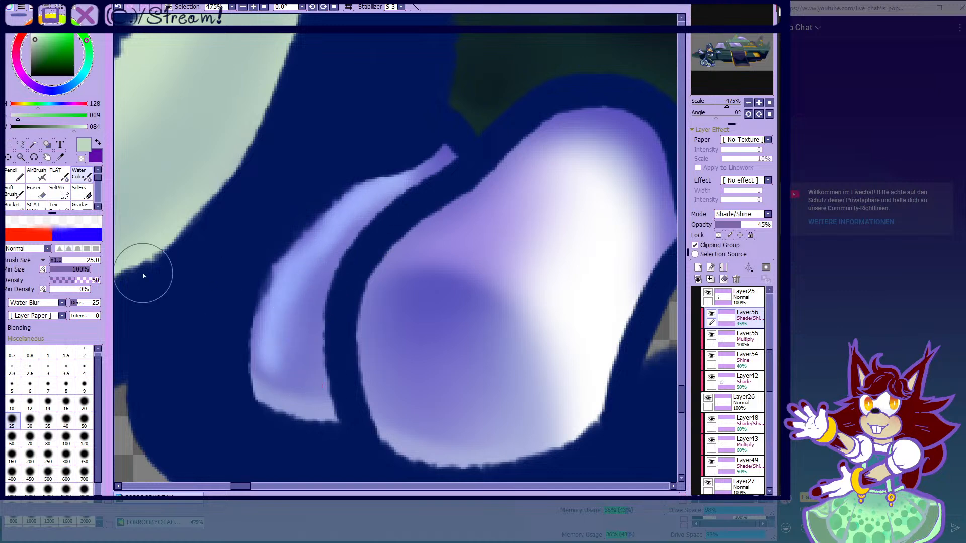
- Airbrush the pale green reflection along the left and upper edge of the neighbouring large toe at size 14
click(36, 174)
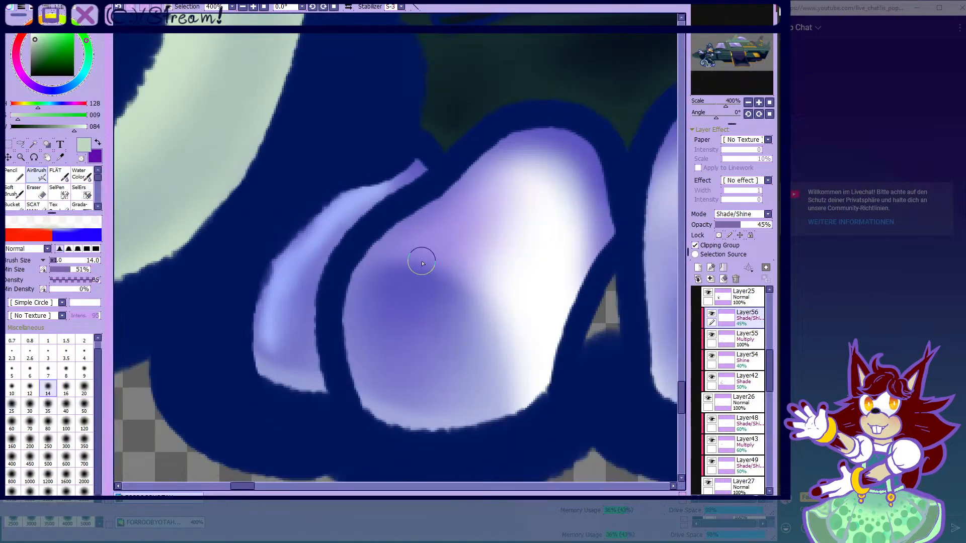
click(408, 236)
mouse_move(462, 200)
mouse_down()
mouse_move(507, 167)
mouse_move(392, 260)
mouse_move(379, 311)
mouse_move(365, 308)
mouse_move(380, 291)
mouse_move(375, 379)
mouse_move(402, 244)
mouse_move(380, 268)
mouse_move(375, 361)
mouse_move(387, 403)
mouse_move(385, 289)
mouse_move(407, 263)
mouse_move(519, 192)
mouse_move(551, 125)
mouse_move(582, 133)
mouse_up()
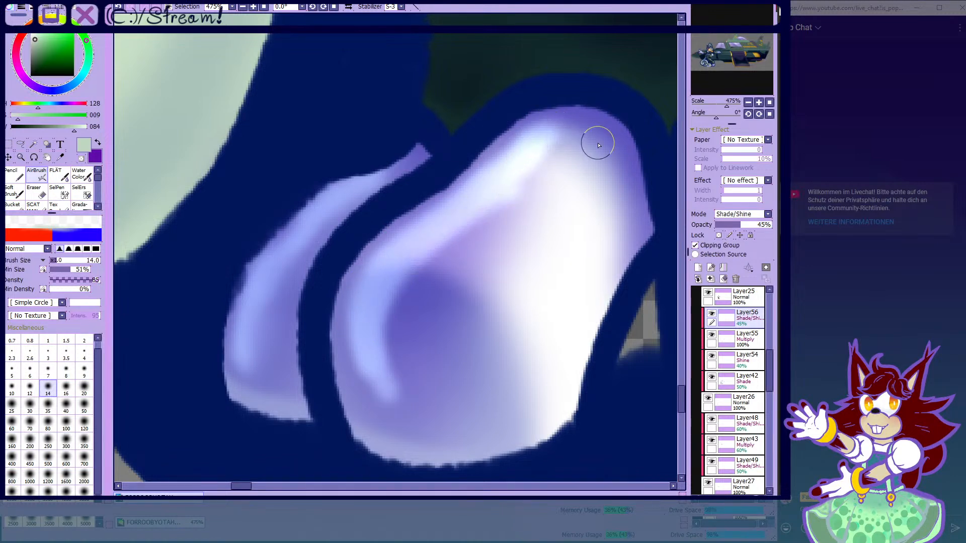
scroll(588, 144, down, 1)
- Lock Layer56's transparency and recolour the two rear toes' reflections green (hue 93, saturation 42, value 91) with the size 35 AirBrush
key(bracketright)
key(bracketright)
key(bracketright)
key(bracketright)
key(bracketright)
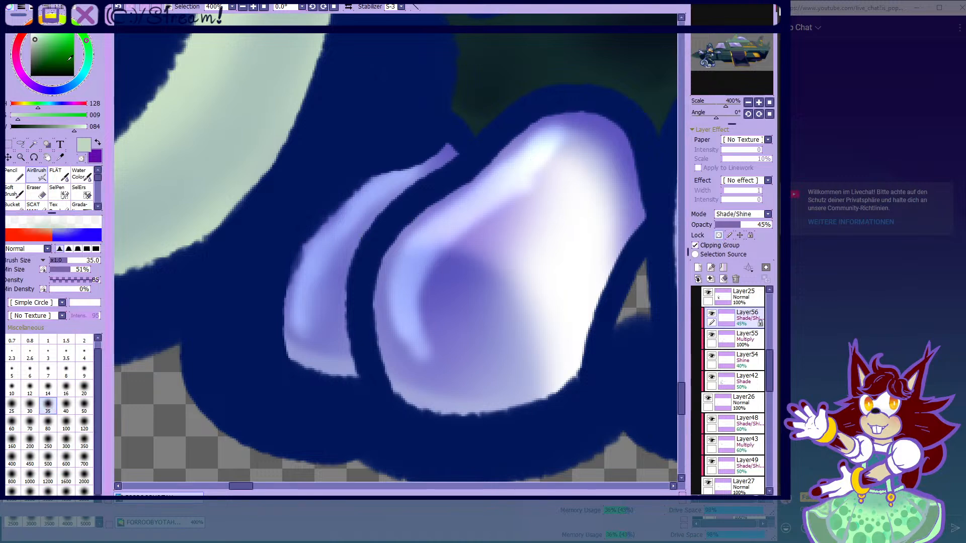
click(49, 37)
mouse_move(448, 144)
mouse_down()
mouse_move(273, 320)
mouse_move(305, 355)
mouse_up()
mouse_move(424, 358)
mouse_down()
mouse_move(401, 309)
mouse_move(478, 184)
mouse_up()
click(72, 23)
mouse_move(318, 340)
mouse_down()
mouse_move(403, 155)
mouse_move(441, 159)
mouse_move(316, 368)
mouse_up()
mouse_move(424, 356)
mouse_down()
mouse_move(411, 290)
mouse_move(384, 289)
mouse_move(399, 380)
mouse_up()
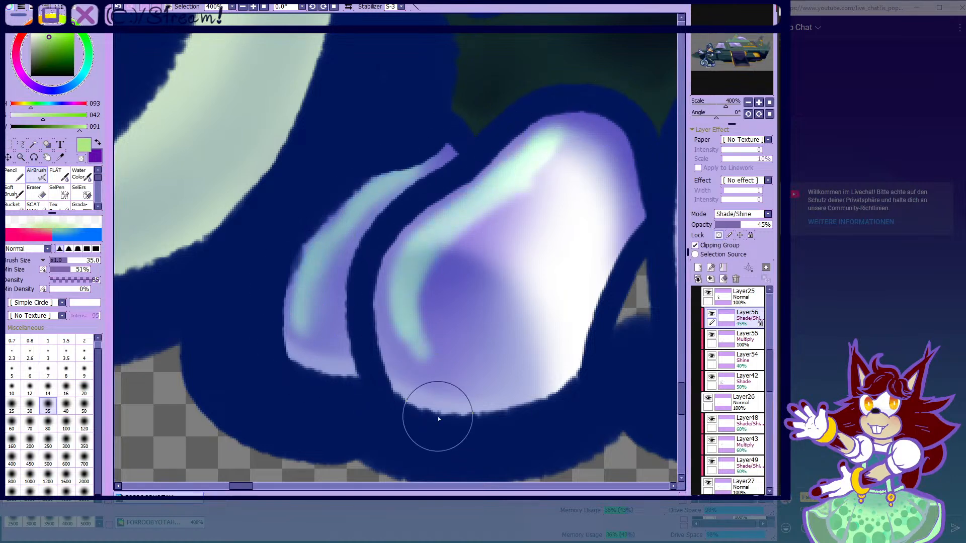
- Unlock the layer's transparency and blend the green reflections on both rear toes with Water Color at size 35
click(80, 175)
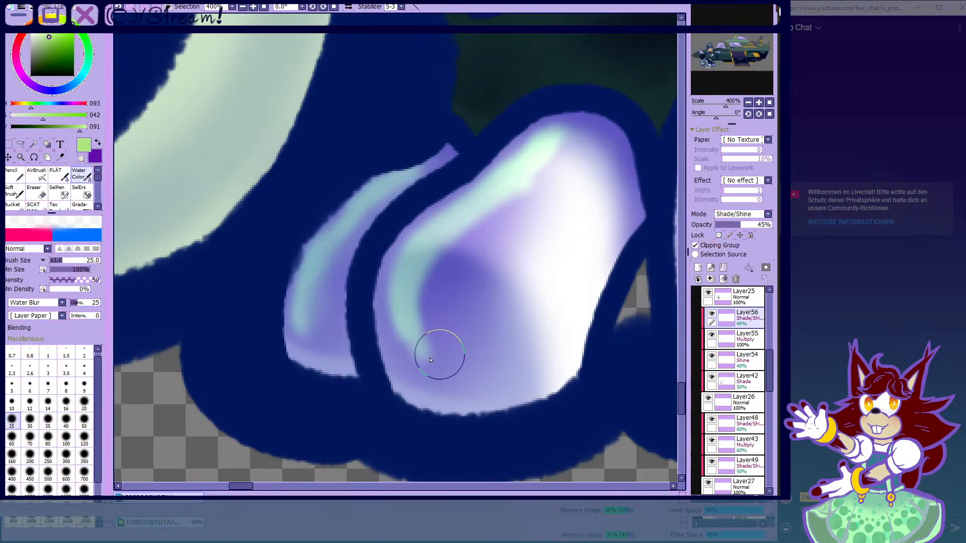
click(49, 422)
mouse_move(464, 355)
mouse_down()
mouse_move(431, 309)
mouse_move(433, 261)
mouse_move(443, 277)
mouse_up()
mouse_move(553, 189)
mouse_down()
mouse_move(540, 172)
mouse_move(529, 202)
mouse_move(433, 270)
mouse_up()
scroll(425, 289, down, 2)
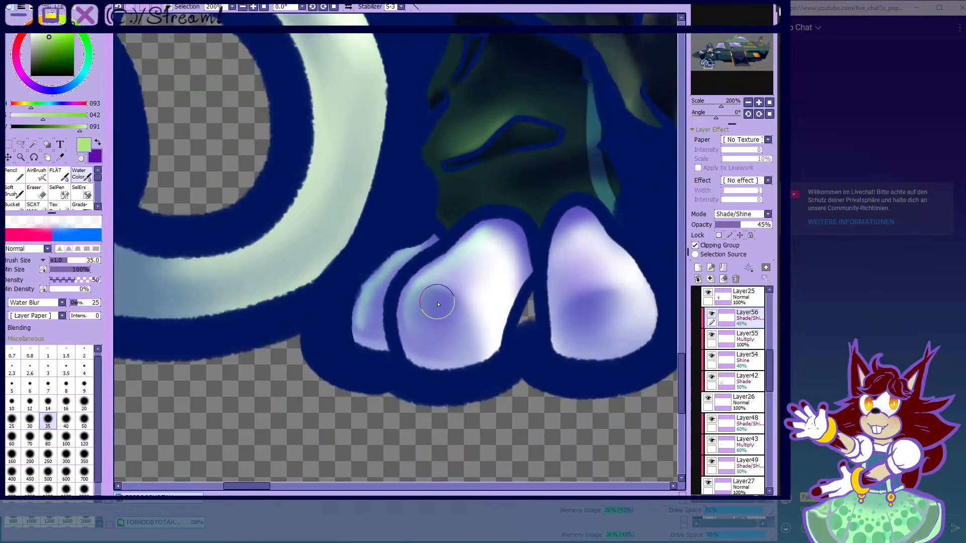
scroll(389, 314, up, 2)
drag(330, 341, 331, 276)
- Airbrush the green reflection along the left edge of the same foot's front toe at size 20 and blend it with Water Color at size 35
click(37, 175)
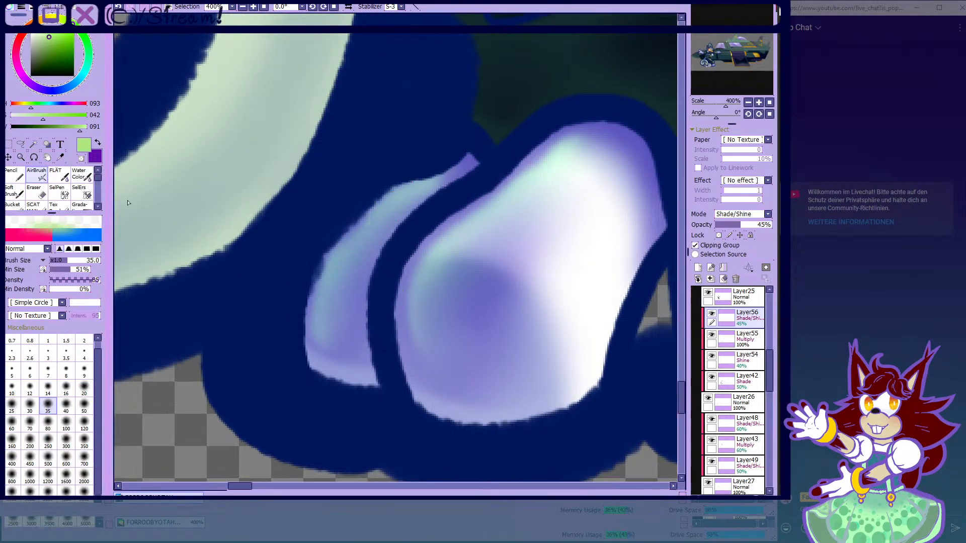
scroll(319, 235, down, 4)
scroll(445, 243, up, 1)
scroll(390, 252, down, 1)
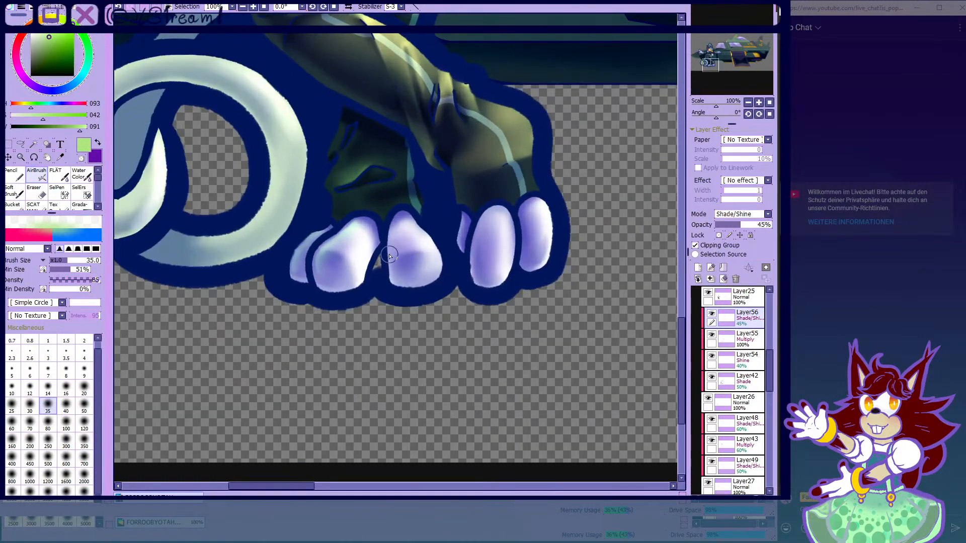
scroll(394, 259, up, 3)
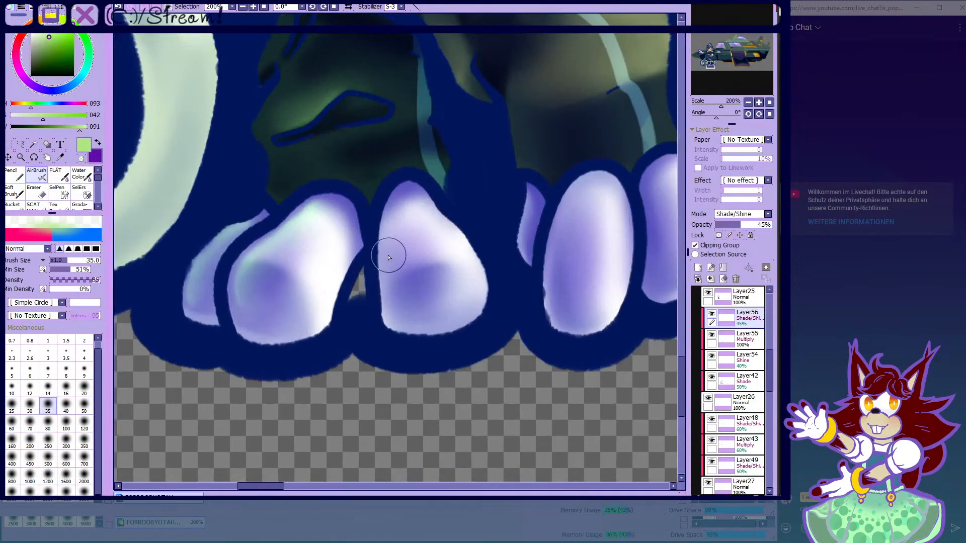
click(84, 387)
scroll(372, 267, up, 1)
drag(417, 185, 423, 287)
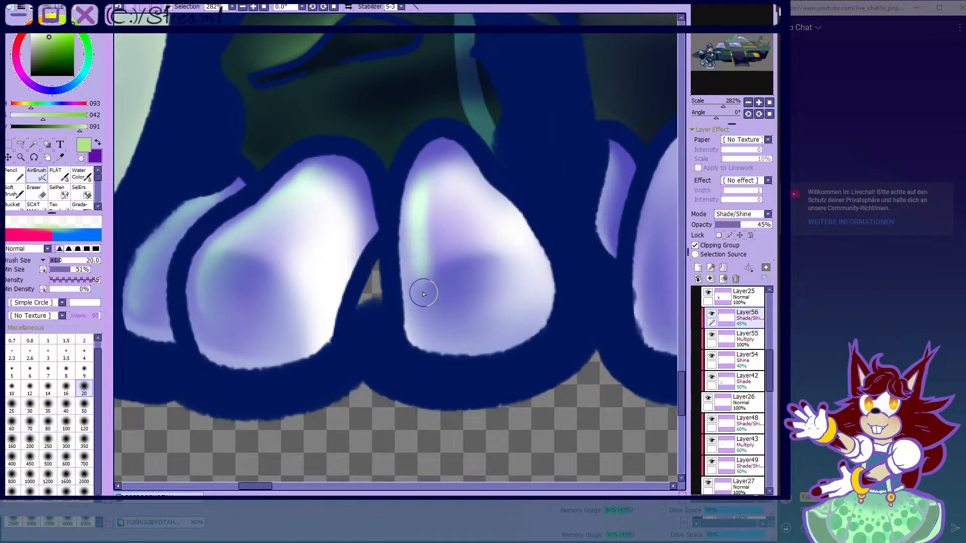
click(93, 176)
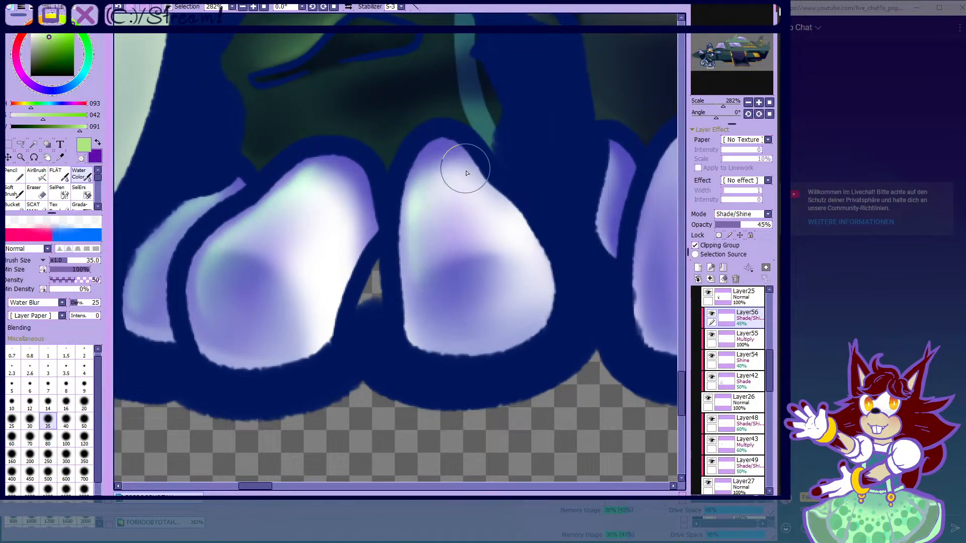
- Review the whole figure with the new toe reflections and toggle Layer26's visibility to check what it holds
click(43, 177)
scroll(408, 325, down, 10)
scroll(455, 384, down, 1)
scroll(447, 362, up, 2)
scroll(452, 355, up, 1)
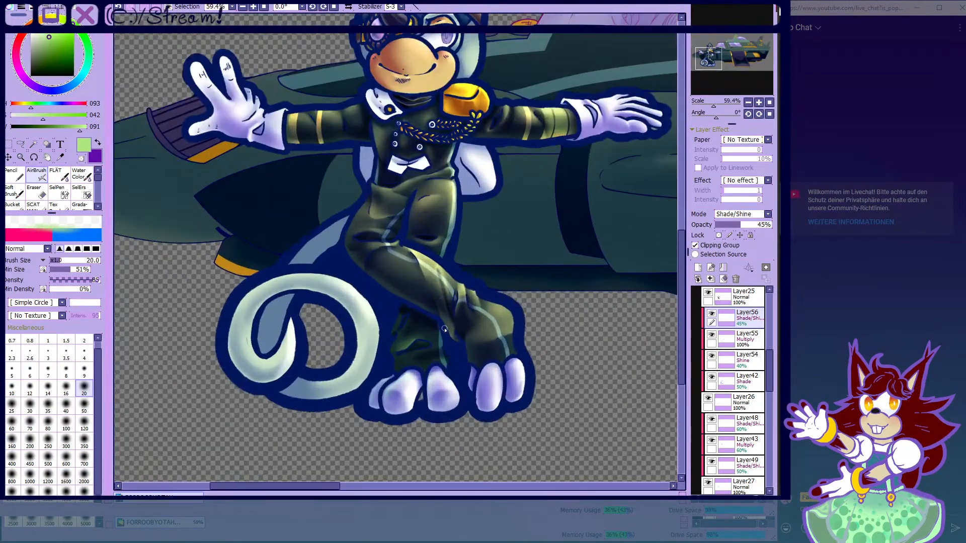
scroll(433, 309, up, 2)
scroll(426, 339, down, 4)
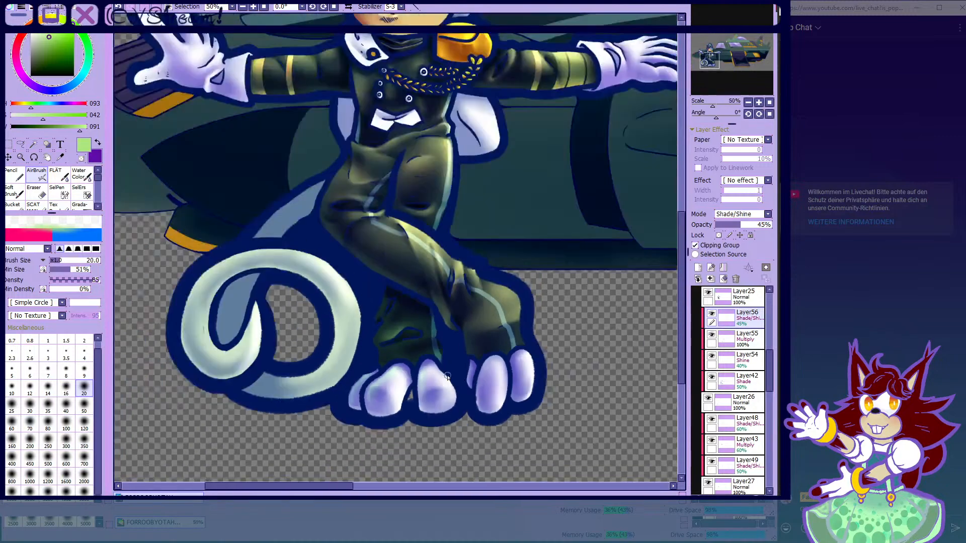
scroll(426, 338, up, 1)
click(707, 398)
click(707, 397)
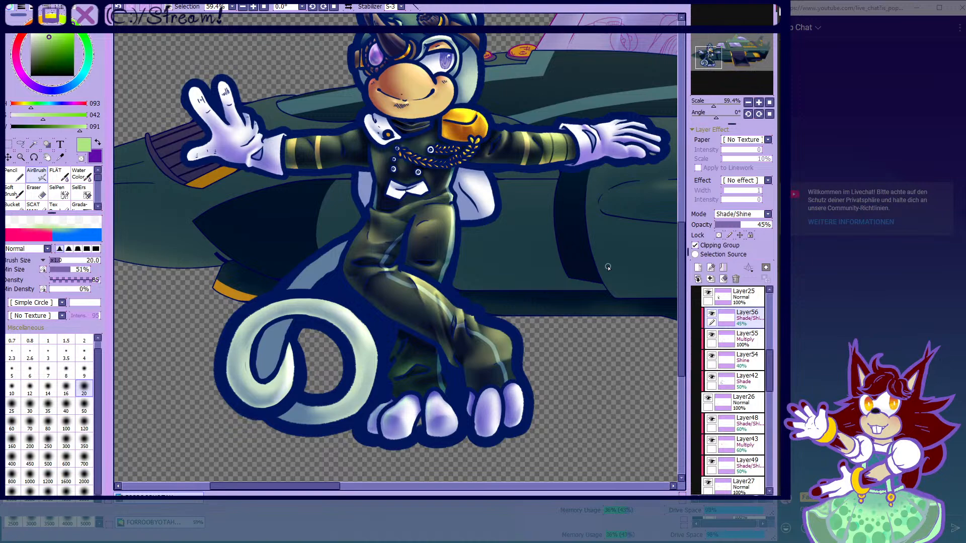
- Toggle Layer27's visibility while viewing the full character to identify which parts it holds
scroll(729, 377, down, 3)
click(714, 382)
click(708, 377)
click(708, 378)
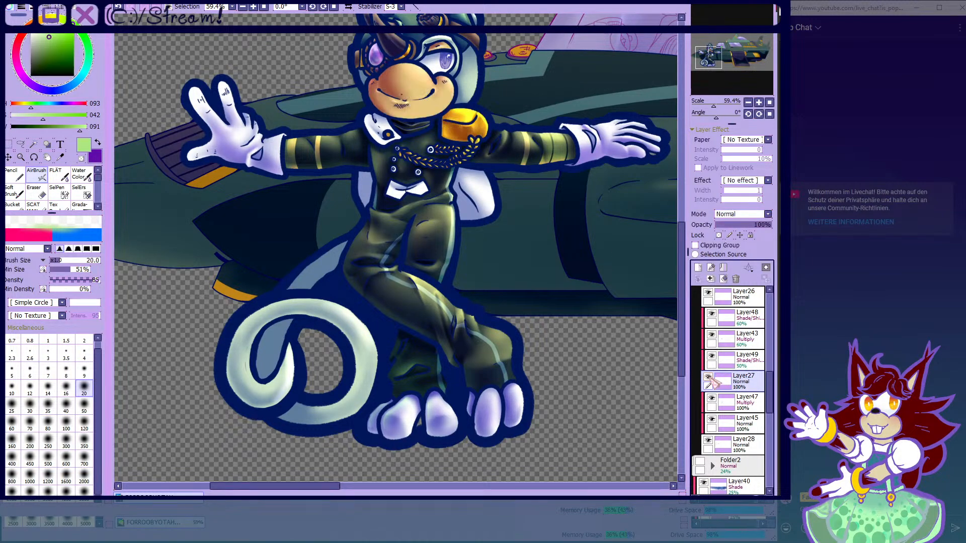
click(708, 377)
click(709, 376)
scroll(526, 309, down, 3)
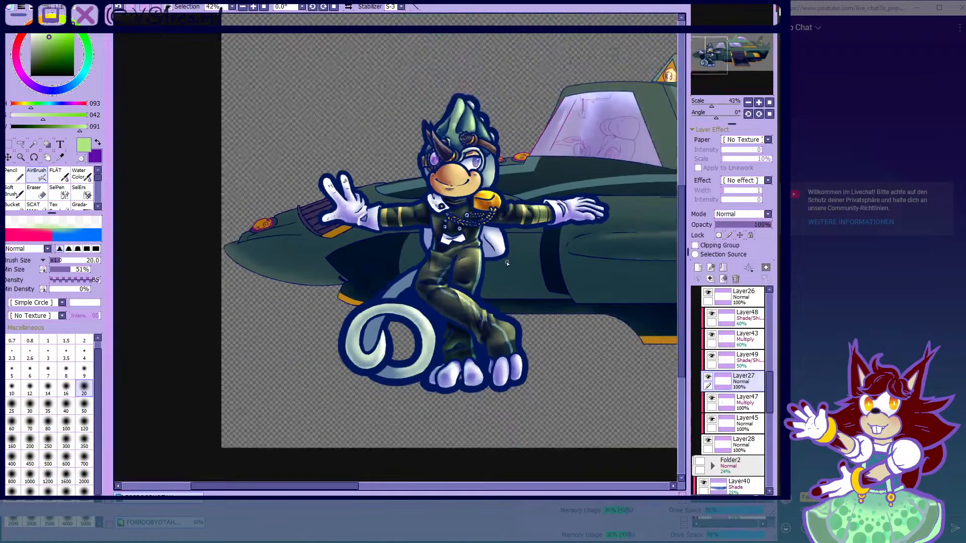
scroll(517, 256, up, 2)
click(709, 377)
click(709, 377)
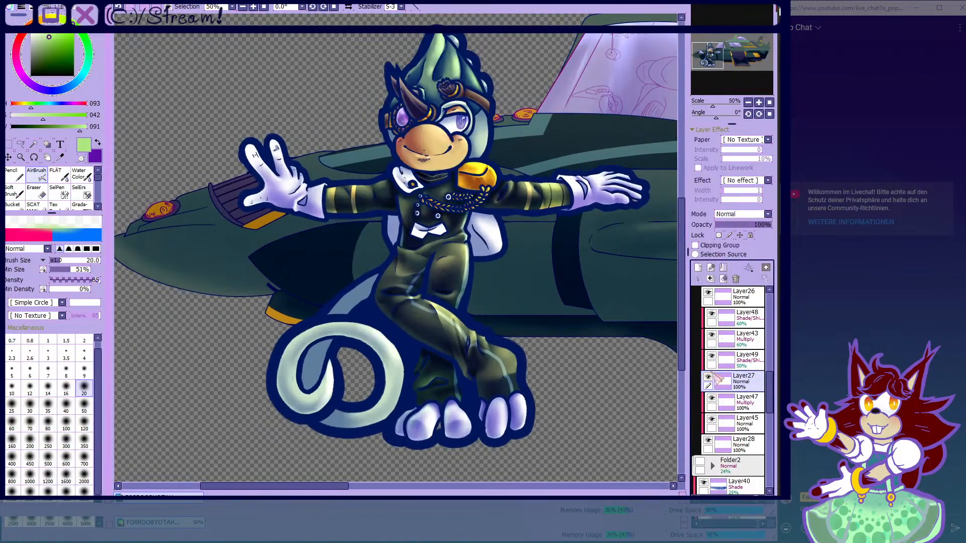
- Check the clipped layers Layer49, Layer43 and Layer48, and examine the shading on the character's cheek and muzzle up close
click(739, 356)
click(713, 356)
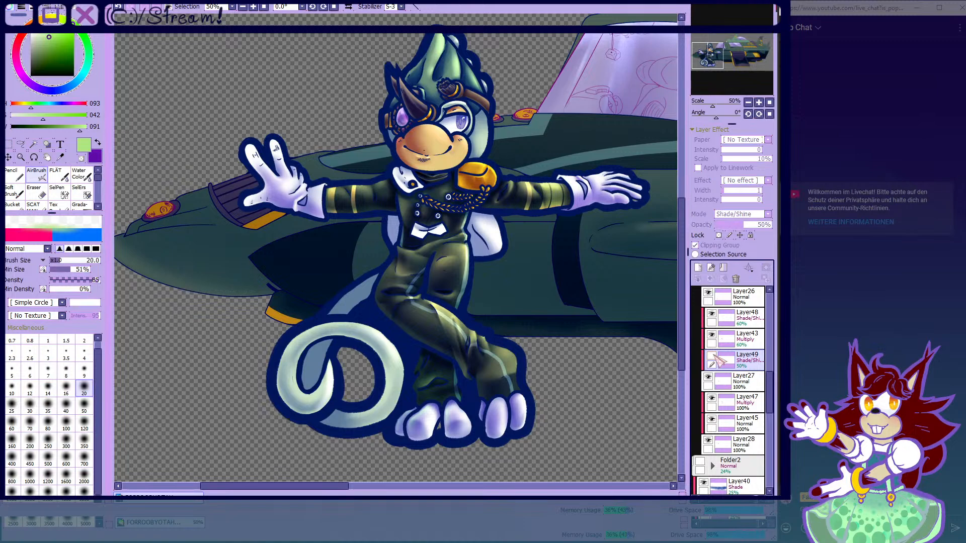
click(711, 356)
click(739, 336)
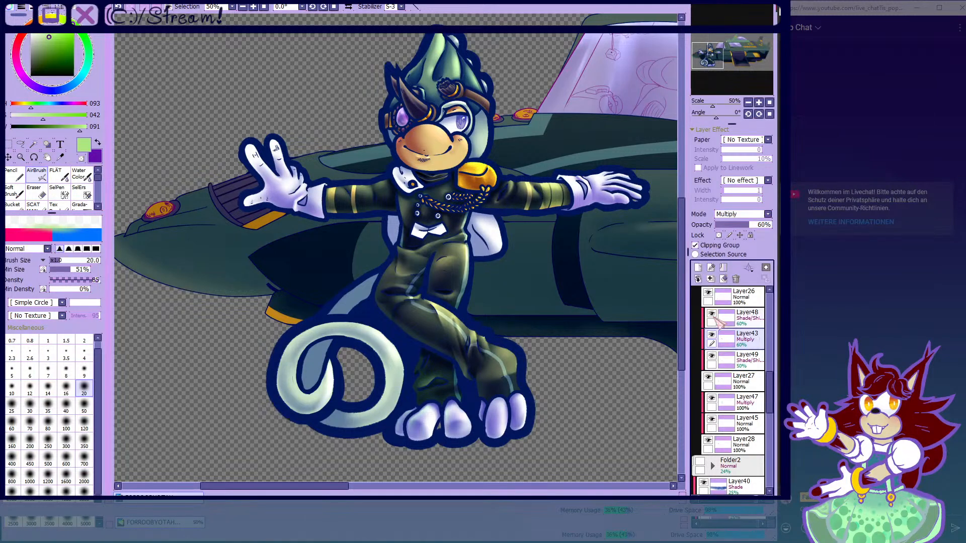
click(727, 318)
scroll(411, 127, up, 8)
key(c)
scroll(351, 178, up, 5)
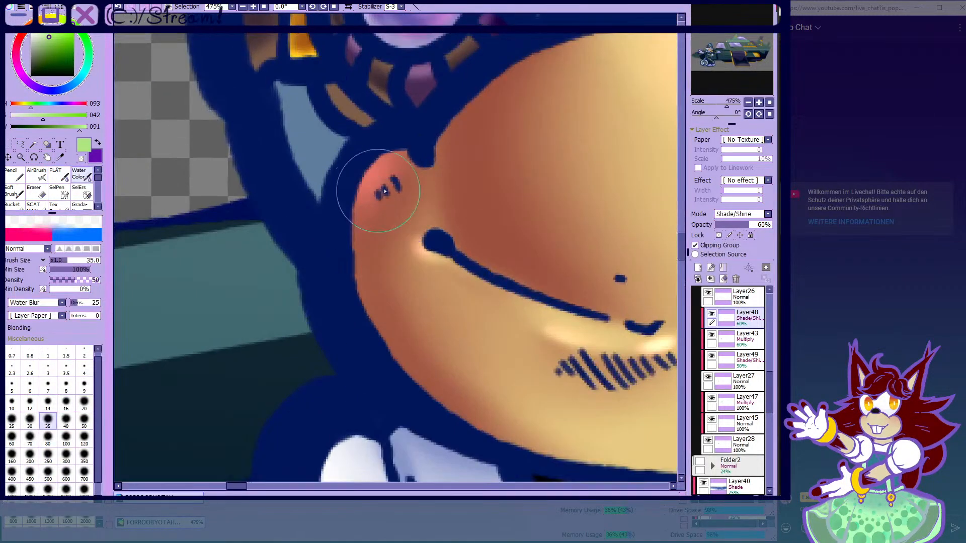
scroll(339, 191, down, 6)
scroll(331, 152, down, 7)
click(36, 174)
scroll(384, 201, down, 1)
scroll(345, 200, up, 1)
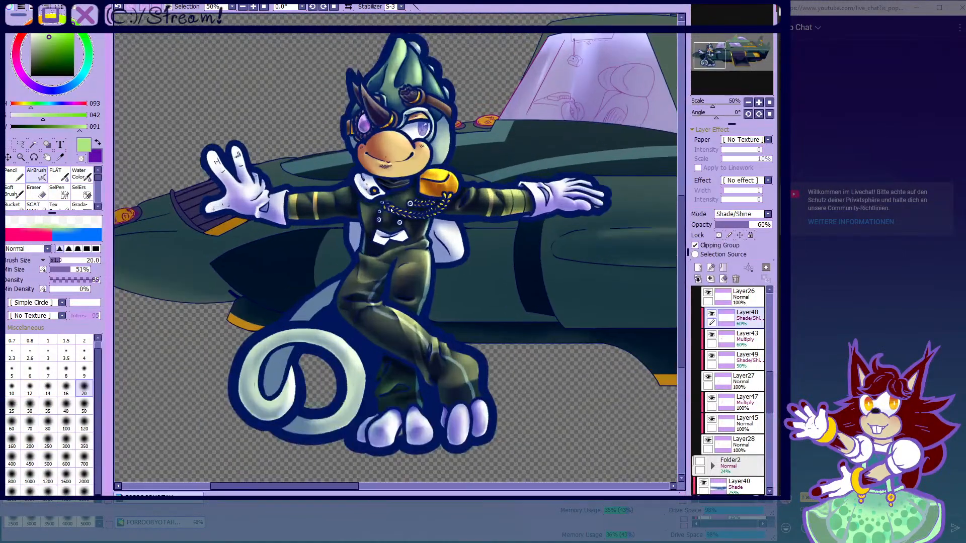
- Select Layer27 and toggle its visibility repeatedly to compare the character with and without it
click(713, 384)
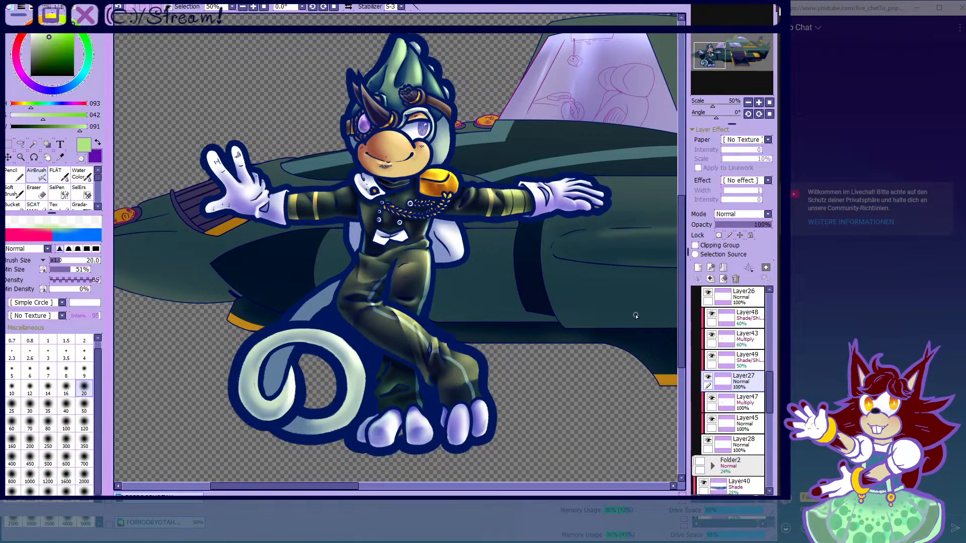
scroll(334, 220, down, 1)
scroll(355, 220, up, 1)
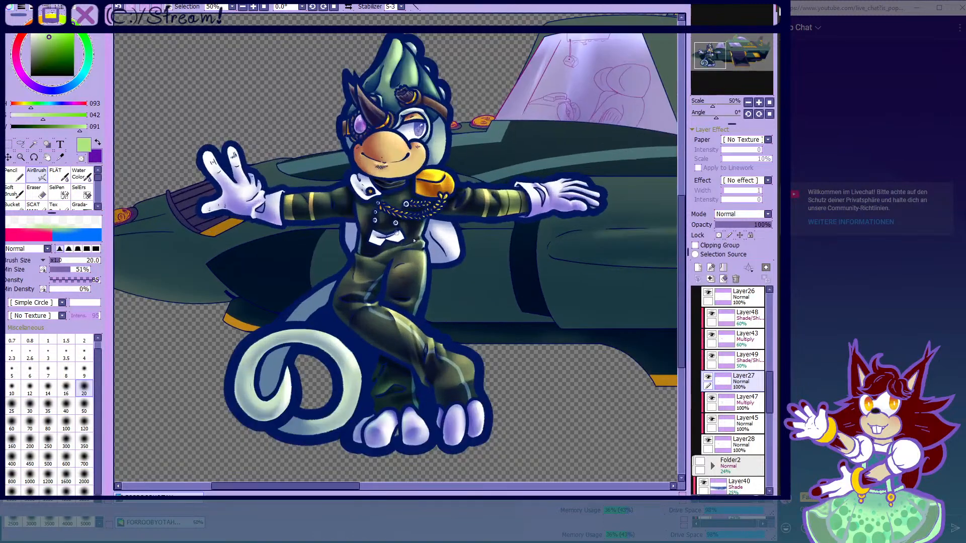
click(709, 377)
click(708, 377)
click(708, 377)
click(708, 377)
click(708, 378)
click(708, 377)
click(708, 377)
click(708, 377)
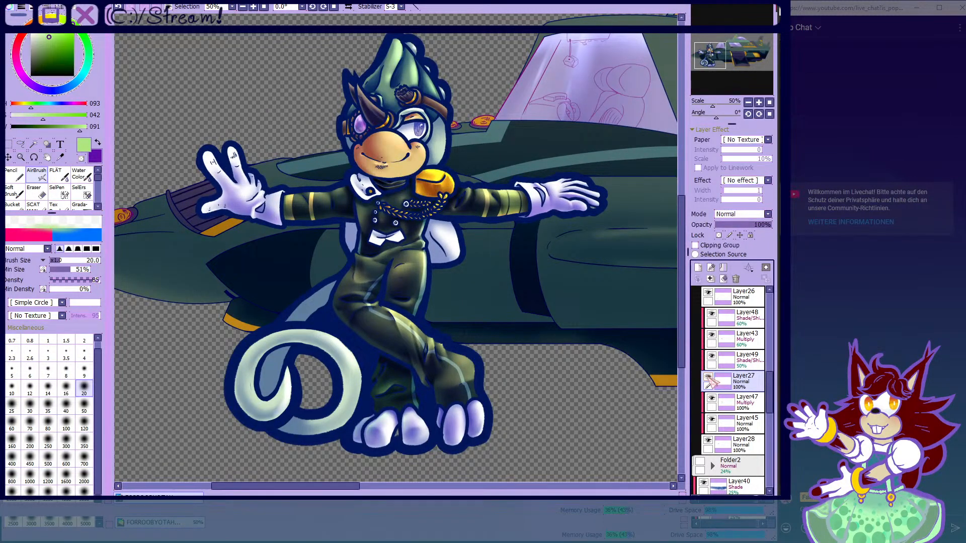
scroll(710, 377, down, 1)
- Select Layer28 and toggle its visibility repeatedly to identify the parts it colours
click(719, 420)
click(708, 419)
click(709, 419)
click(708, 419)
click(708, 419)
click(708, 419)
click(708, 419)
click(708, 419)
click(708, 419)
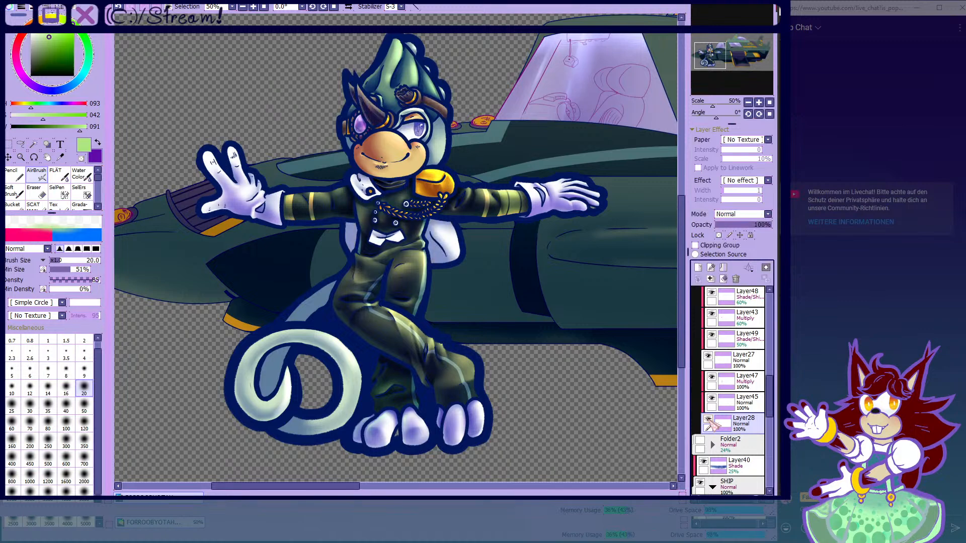
- Add a new layer above Layer47, clip it to the group, and set its blending mode to Multiply
click(744, 381)
click(698, 267)
click(695, 246)
click(741, 215)
click(728, 230)
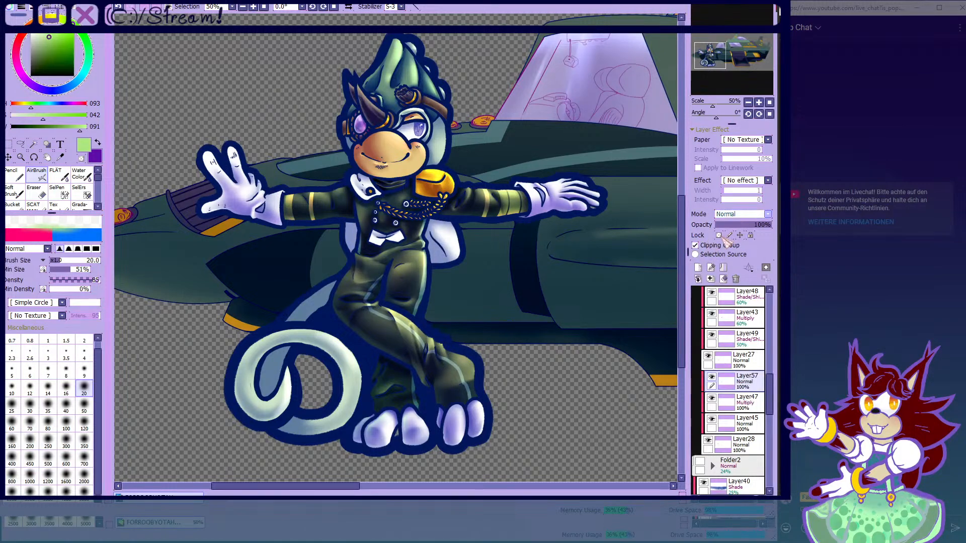
- Airbrush purple shadows (hue 272, saturation 70, value 67) on the collar and the white shapes behind the waist at size 80
scroll(410, 201, up, 1)
scroll(410, 201, up, 4)
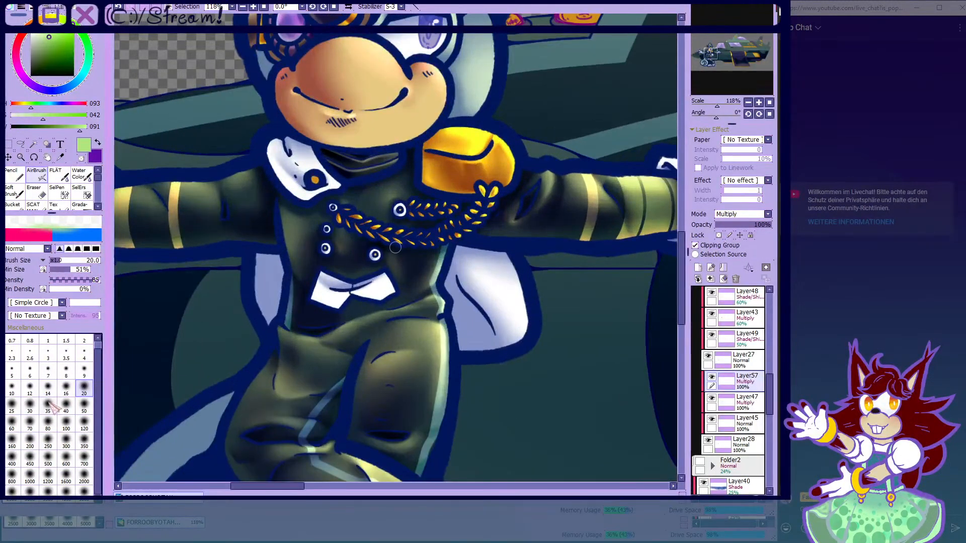
click(47, 423)
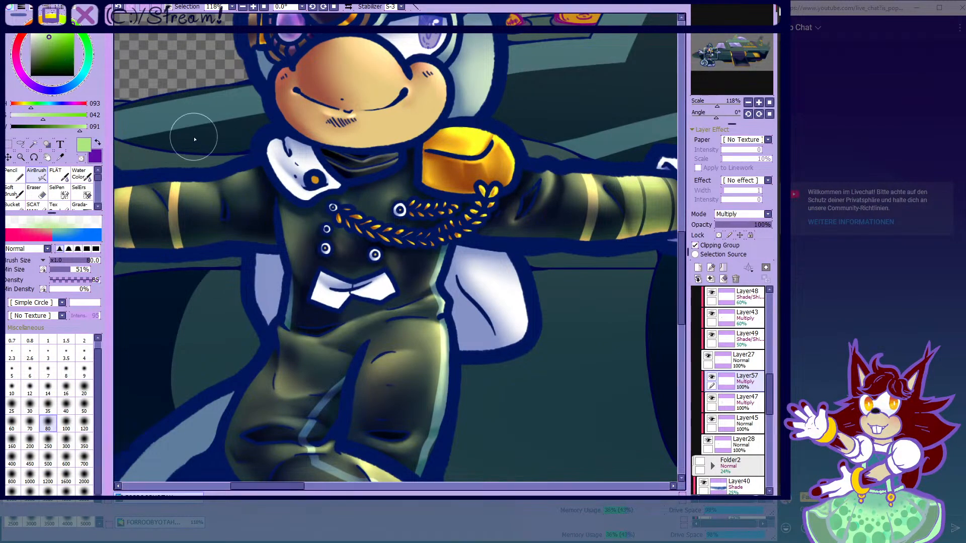
key(x)
scroll(302, 157, up, 3)
mouse_move(282, 135)
mouse_down()
mouse_move(257, 169)
mouse_move(258, 152)
mouse_up()
scroll(304, 216, down, 3)
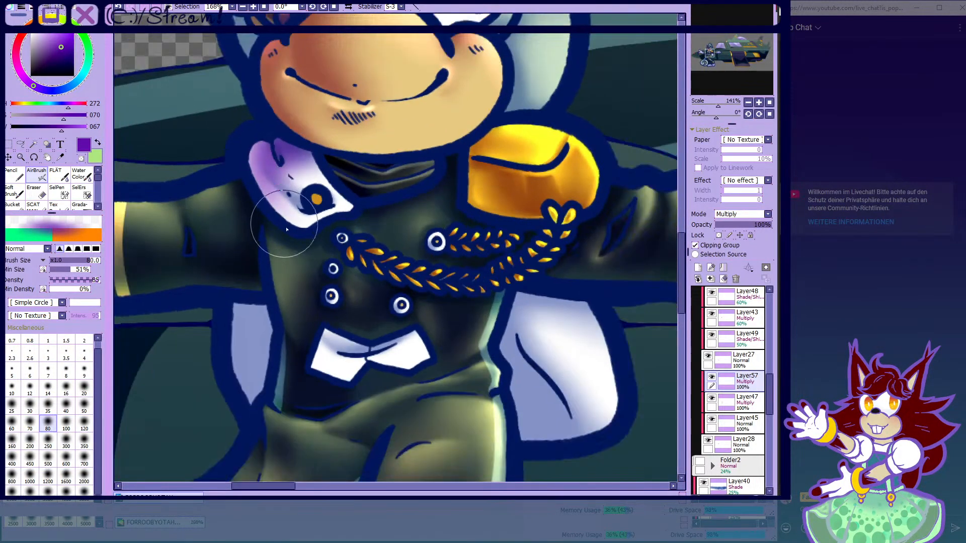
scroll(553, 360, up, 2)
mouse_move(398, 229)
mouse_down()
mouse_move(427, 344)
mouse_move(439, 342)
mouse_move(394, 303)
mouse_move(403, 337)
mouse_up()
scroll(369, 339, down, 3)
scroll(242, 308, up, 3)
drag(243, 258, 239, 271)
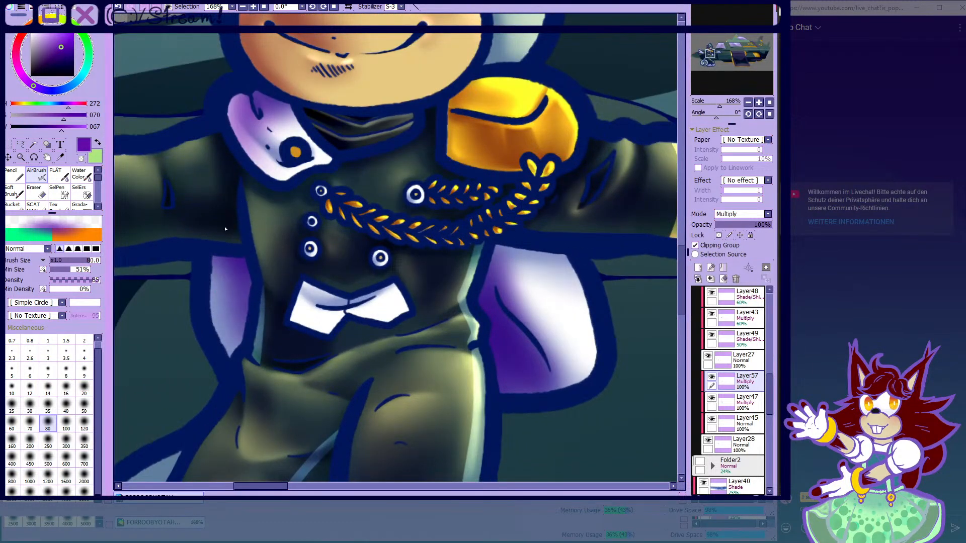
- Blend the purple shadows on the white shapes behind the waist with Water Color, raising the brush size from 35 to 80
click(82, 175)
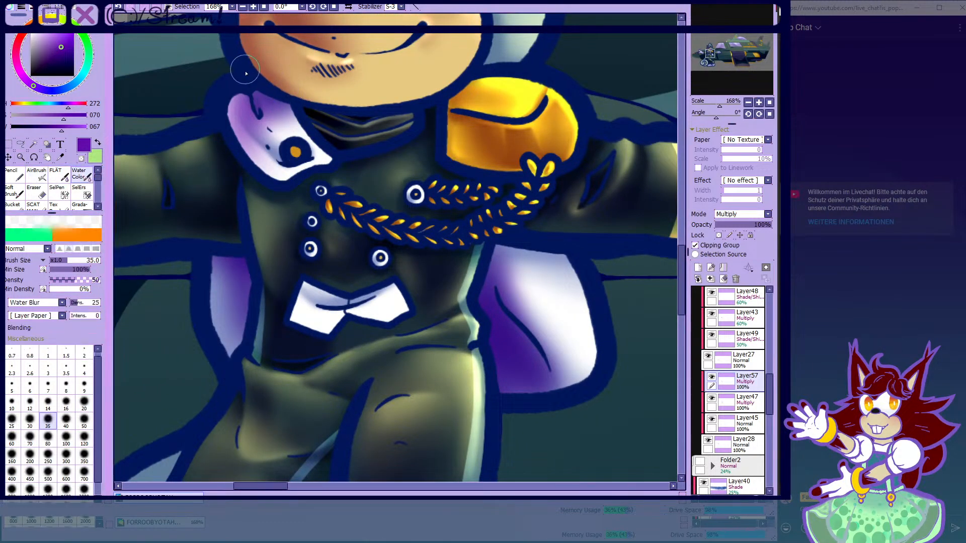
scroll(245, 63, up, 2)
scroll(322, 121, down, 4)
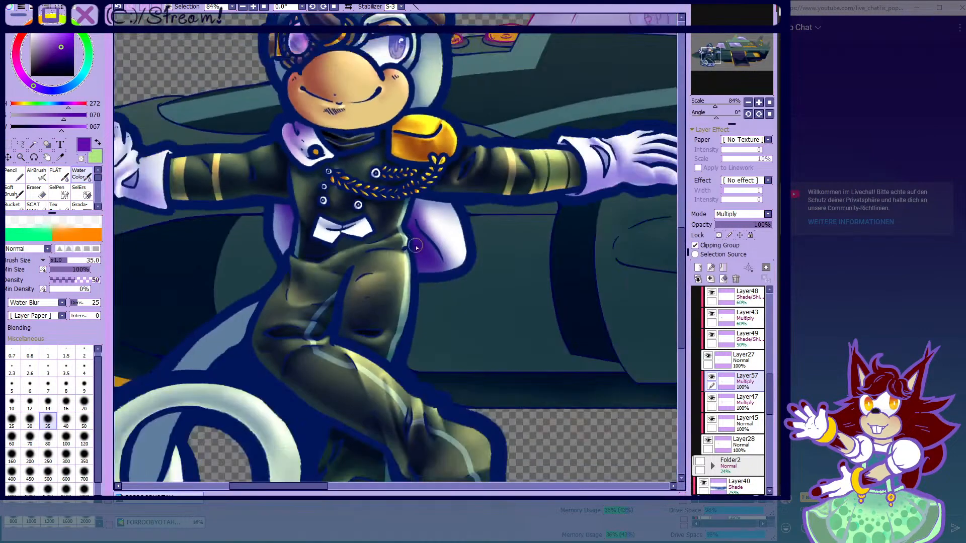
scroll(417, 248, up, 2)
click(48, 437)
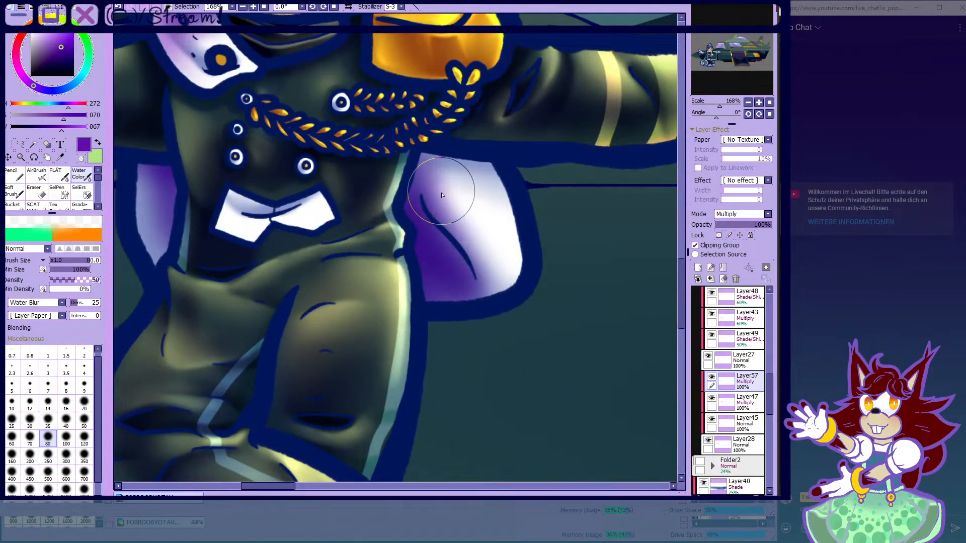
scroll(377, 327, down, 2)
scroll(286, 280, up, 1)
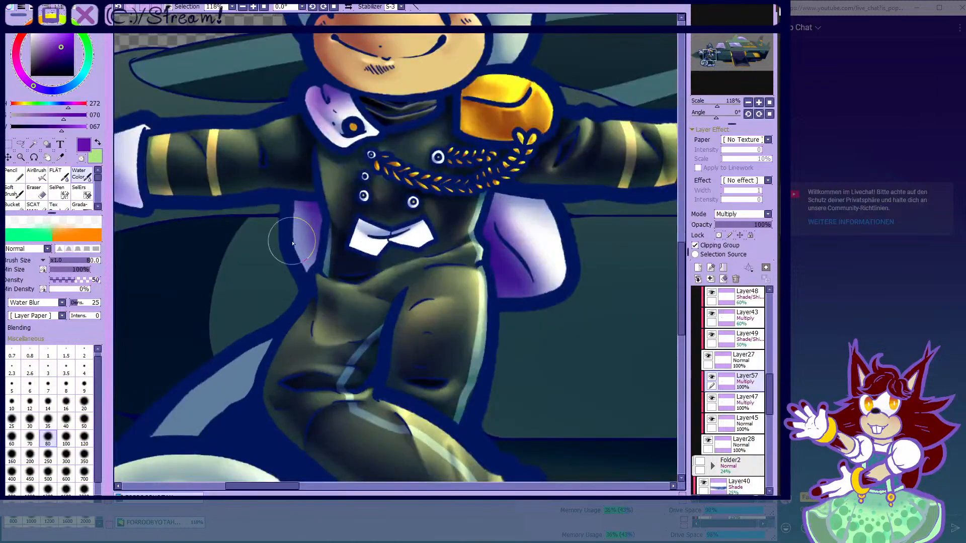
scroll(284, 212, down, 1)
- Refine the collar's purple shadow with the AirBrush at sizes 35 and 14, using the transparent colour for cleanup, and blend with Water Color at size 14
scroll(284, 212, up, 3)
click(36, 174)
click(48, 408)
scroll(263, 120, up, 2)
mouse_move(261, 231)
mouse_down()
mouse_move(280, 277)
mouse_move(267, 257)
mouse_move(211, 274)
mouse_move(394, 242)
mouse_up()
click(48, 388)
mouse_move(288, 166)
mouse_down()
mouse_move(318, 215)
mouse_move(292, 161)
mouse_up()
click(79, 173)
drag(395, 247, 243, 248)
drag(286, 201, 283, 184)
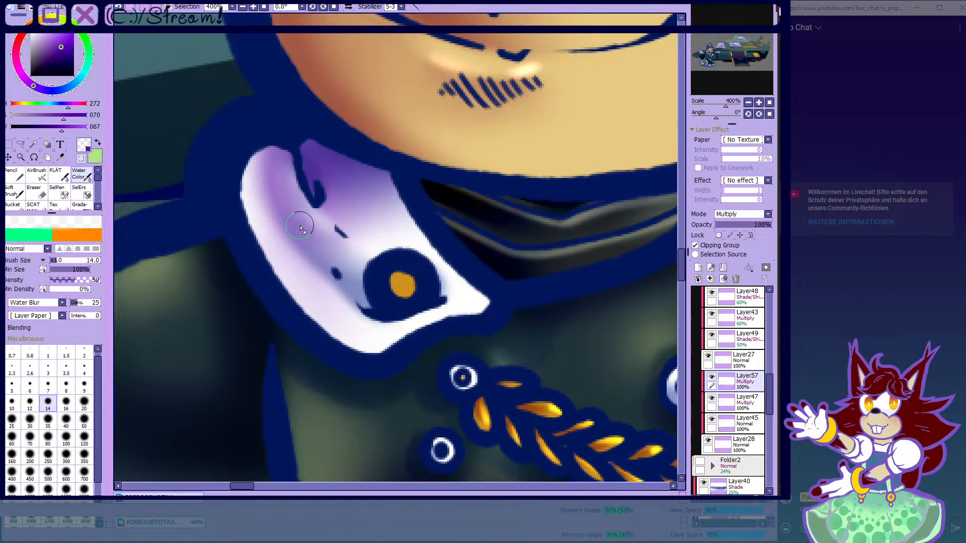
scroll(332, 244, down, 6)
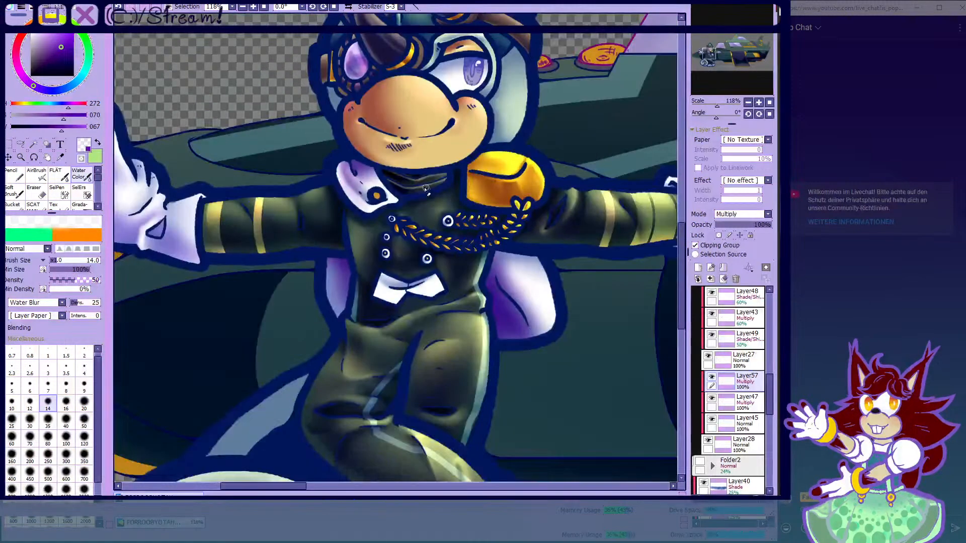
scroll(425, 190, down, 4)
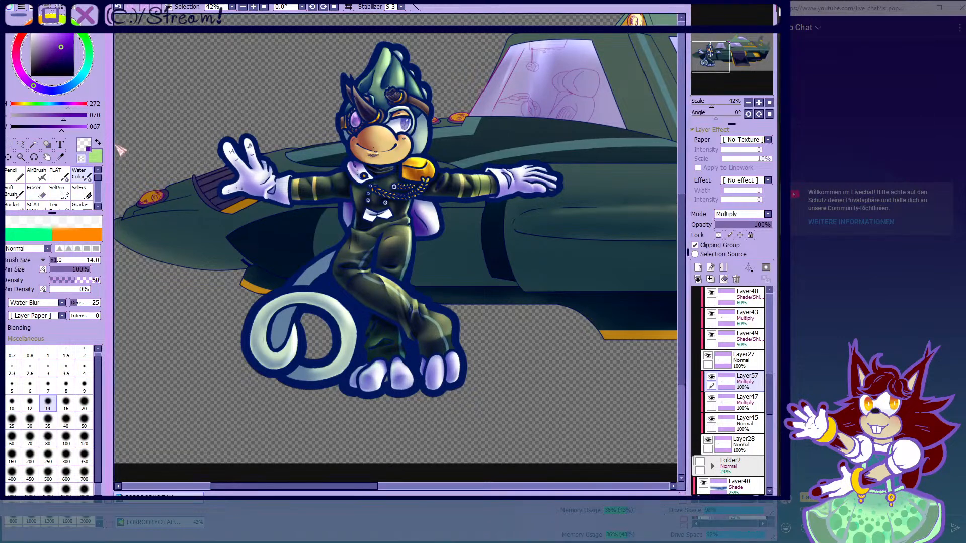
- Set the AirBrush size to 35, lower Layer57's opacity to 60%, and compare the result by toggling Layer28's visibility
key(b)
scroll(233, 210, up, 1)
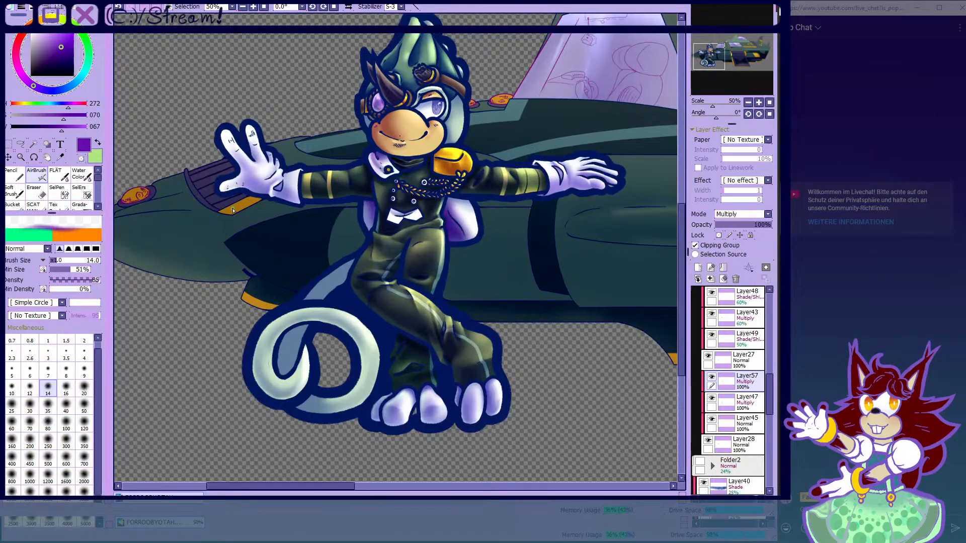
key(])
key(])
key(])
key(])
key(])
scroll(232, 210, down, 1)
scroll(164, 118, up, 1)
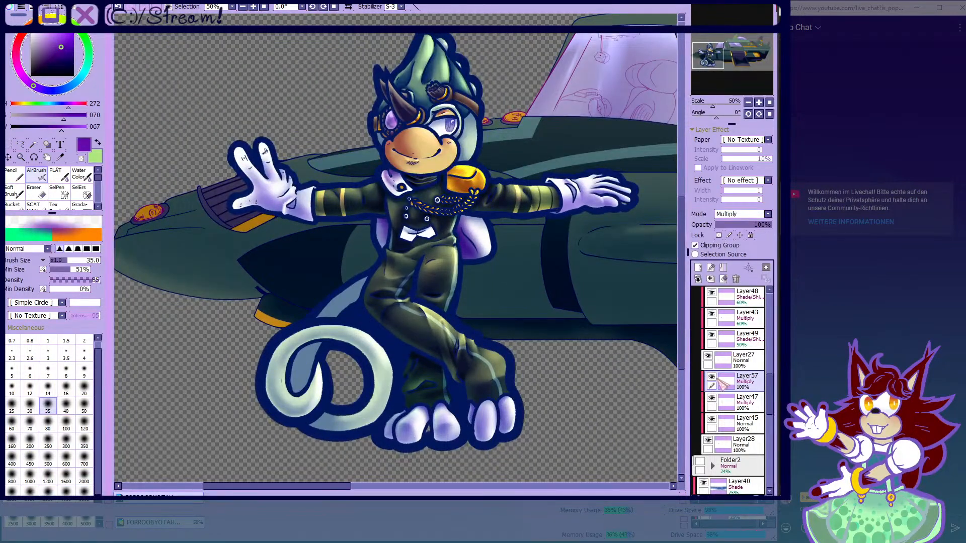
click(751, 225)
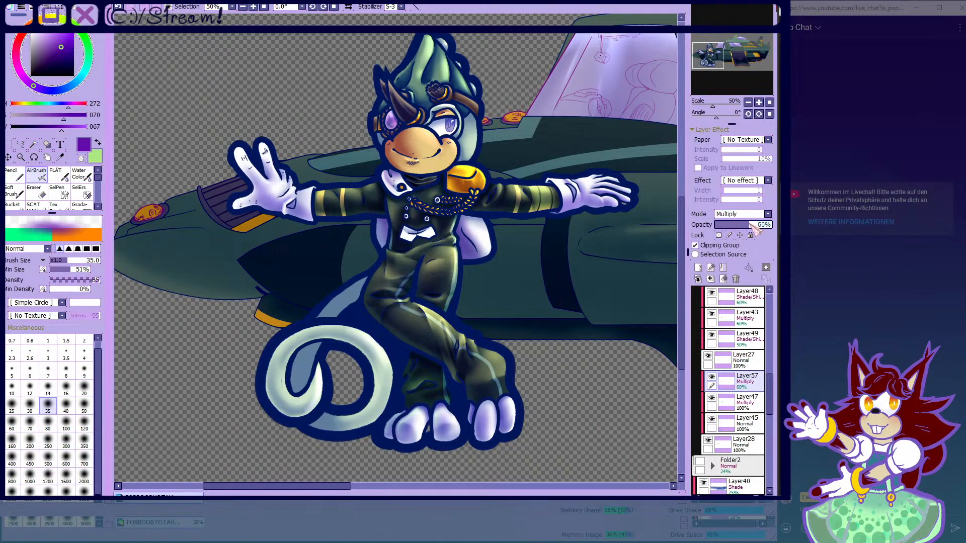
click(708, 440)
click(708, 439)
click(708, 439)
click(708, 439)
- Airbrush a purple shadow on the white of the eye at size 20, using the transparent colour for cleanup
scroll(411, 95, up, 7)
scroll(571, 169, up, 3)
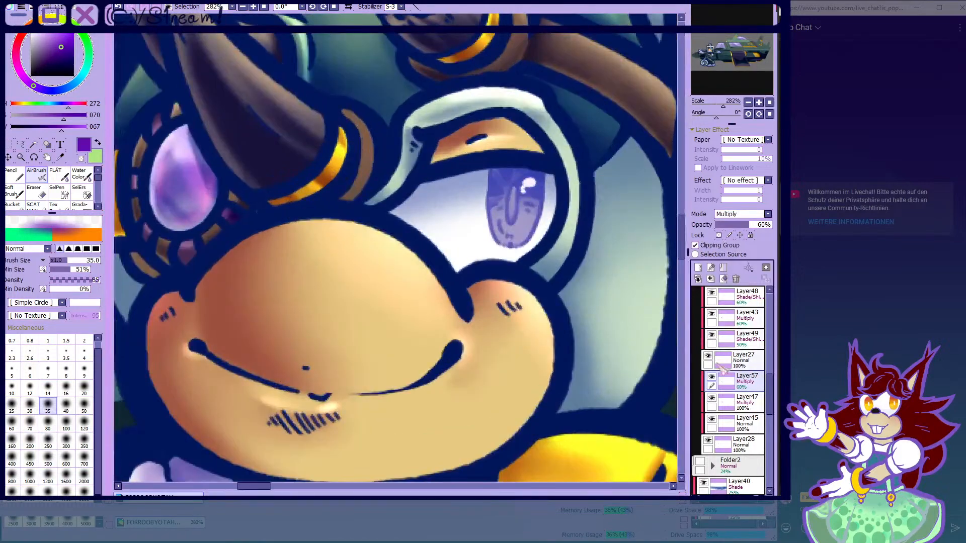
click(84, 386)
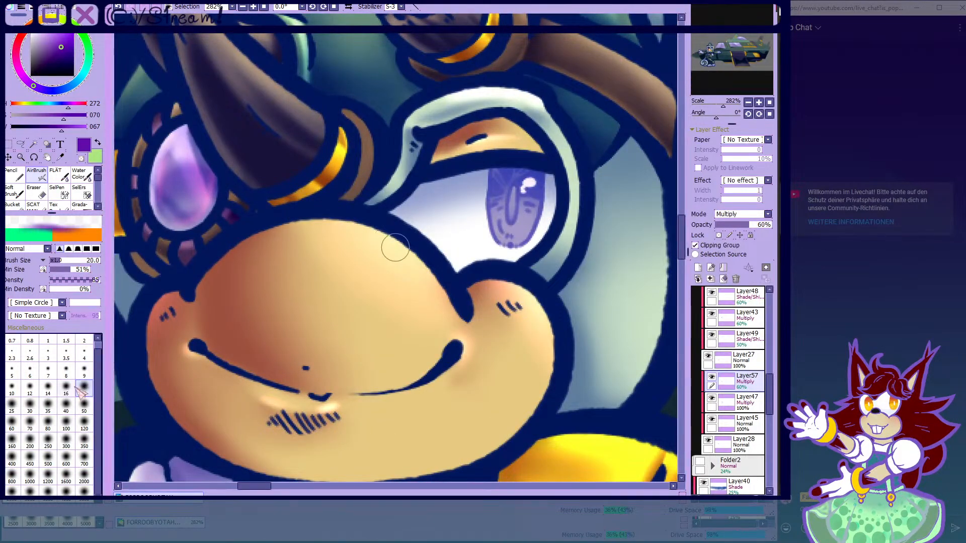
scroll(390, 218, up, 4)
mouse_move(303, 172)
mouse_down()
mouse_move(305, 200)
mouse_move(352, 258)
mouse_move(405, 293)
mouse_move(385, 296)
mouse_move(415, 302)
mouse_move(339, 214)
mouse_move(341, 159)
mouse_move(294, 218)
mouse_move(312, 220)
mouse_move(262, 192)
mouse_move(244, 200)
mouse_move(313, 134)
mouse_move(227, 182)
mouse_move(327, 105)
mouse_move(379, 212)
mouse_move(469, 302)
mouse_move(344, 93)
mouse_move(265, 261)
mouse_up()
click(81, 159)
mouse_move(228, 226)
mouse_down()
mouse_move(310, 271)
mouse_move(391, 379)
mouse_up()
- Soften the eye white's purple shadow with Water Color at brush sizes 14 and 35
click(81, 175)
drag(287, 219, 393, 265)
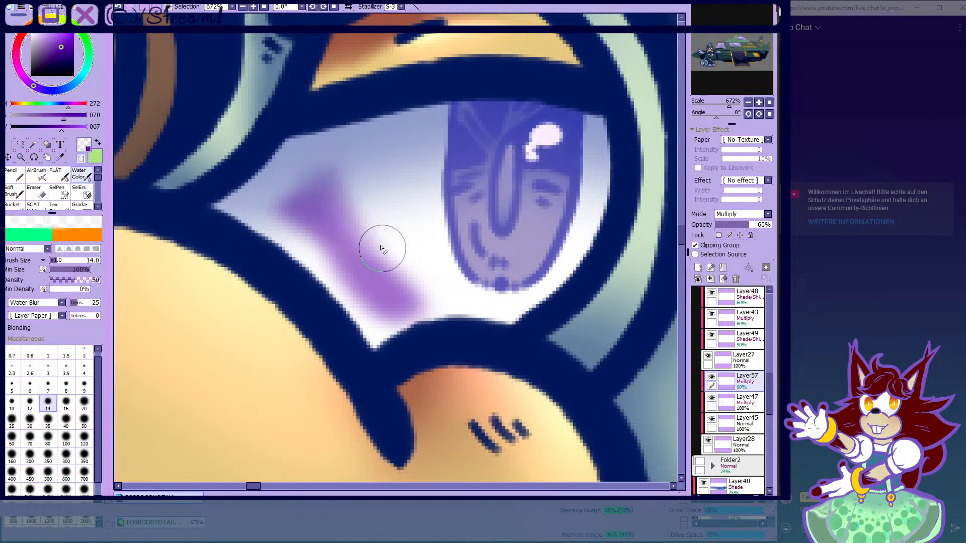
click(48, 420)
drag(332, 175, 396, 241)
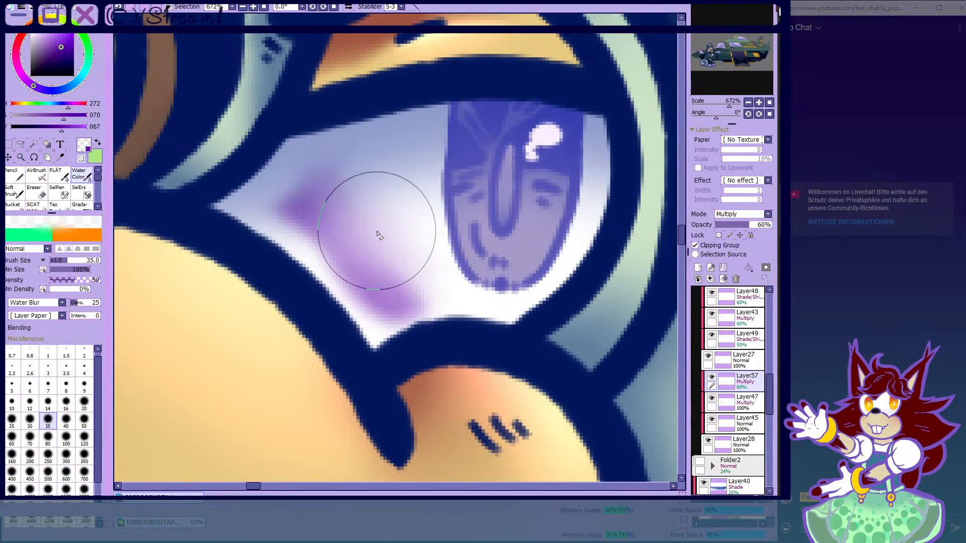
scroll(331, 166, down, 2)
mouse_move(331, 166)
mouse_down()
mouse_move(369, 207)
mouse_move(342, 187)
mouse_move(351, 216)
mouse_up()
- Rework the eye white's purple shadow with the AirBrush at size 20 and add strokes along its lower edge at size 7
click(39, 175)
scroll(297, 205, up, 1)
mouse_move(301, 193)
mouse_down()
mouse_move(341, 246)
mouse_move(385, 269)
mouse_move(453, 270)
mouse_up()
click(82, 158)
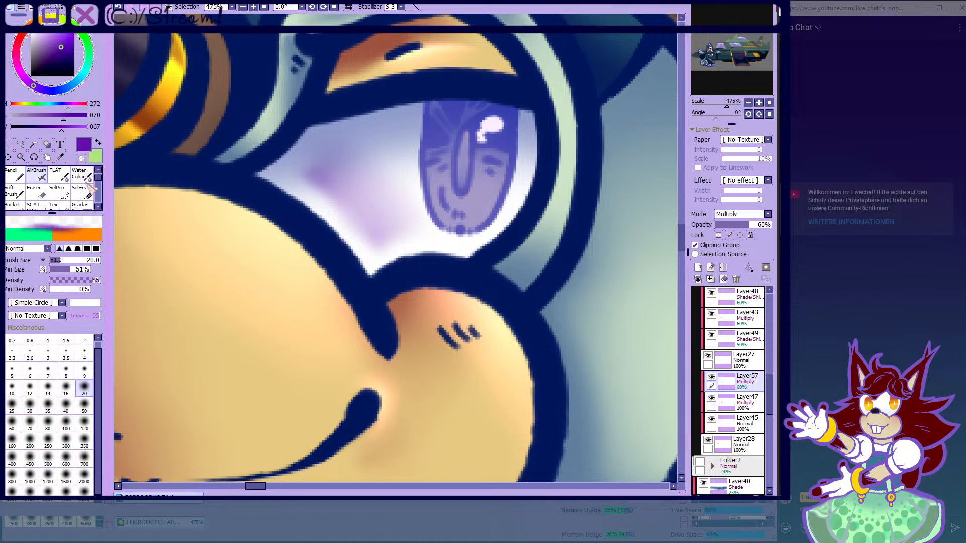
click(50, 371)
scroll(172, 269, up, 2)
scroll(398, 240, up, 1)
mouse_move(355, 201)
mouse_down()
mouse_move(455, 325)
mouse_move(459, 294)
mouse_move(477, 329)
mouse_move(482, 314)
mouse_move(561, 299)
mouse_up()
- Blend the purple strokes into the eye white with Water Color at sizes 35 and 14
click(87, 176)
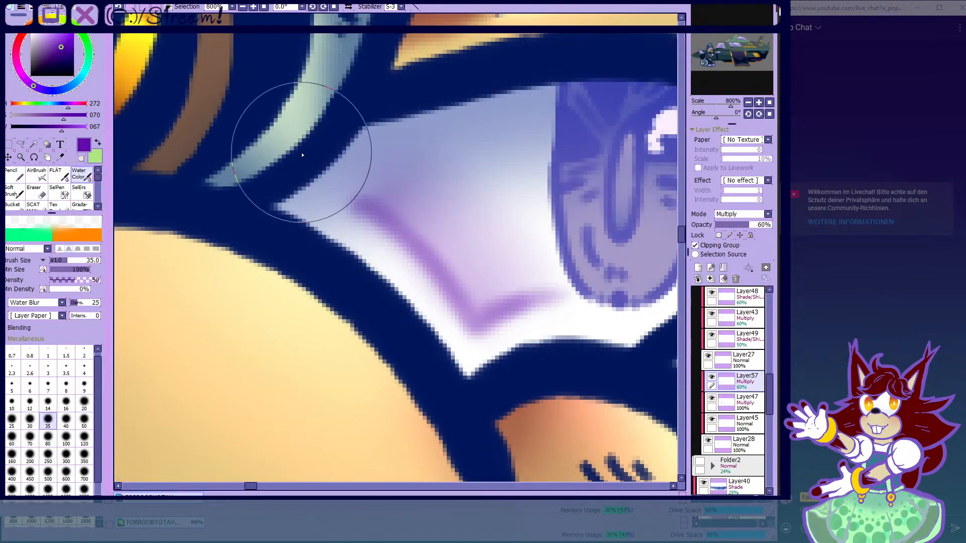
drag(377, 172, 463, 228)
click(57, 405)
mouse_move(394, 247)
mouse_down()
mouse_move(456, 276)
mouse_move(470, 310)
mouse_move(514, 303)
mouse_move(473, 319)
mouse_move(421, 263)
mouse_up()
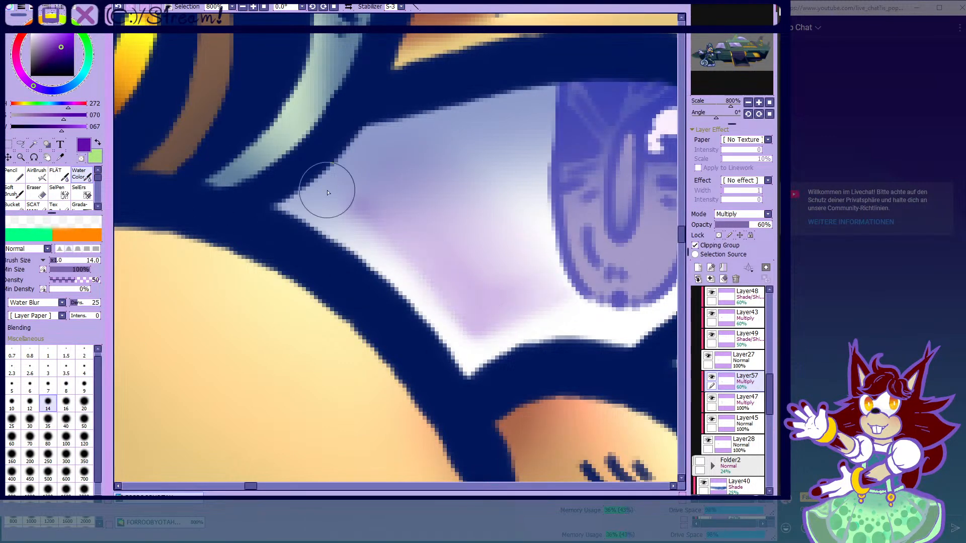
scroll(409, 241, down, 3)
drag(590, 369, 431, 267)
- Airbrush crisper purple lines at size 7 along the lower edge of the eye white, towards the iris
scroll(283, 187, up, 3)
click(36, 173)
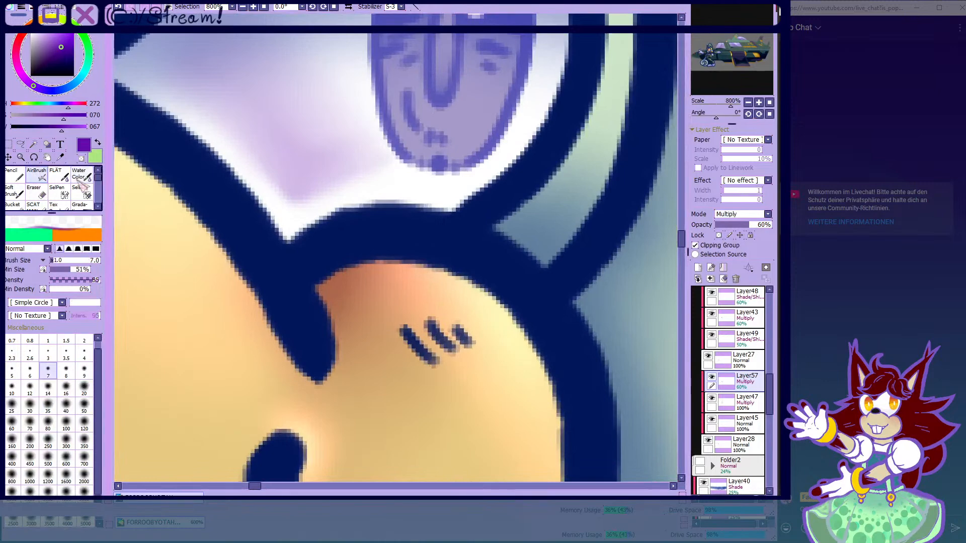
scroll(282, 166, down, 1)
click(79, 173)
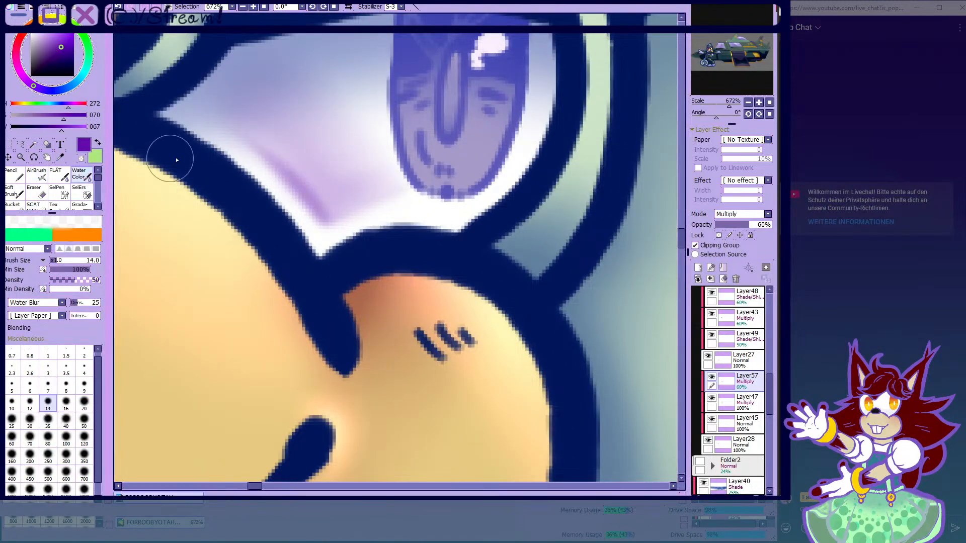
click(36, 173)
scroll(255, 143, up, 2)
drag(215, 120, 347, 242)
mouse_move(283, 184)
mouse_down()
mouse_move(349, 254)
mouse_move(450, 212)
mouse_move(384, 232)
mouse_move(467, 222)
mouse_move(395, 254)
mouse_move(462, 219)
mouse_move(425, 241)
mouse_move(510, 230)
mouse_up()
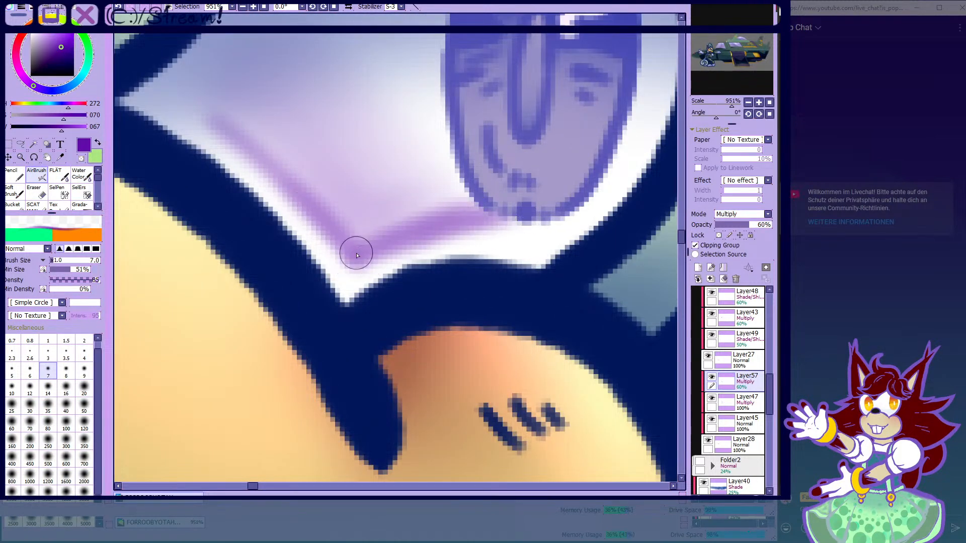
- Smooth the eye white's lower purple lines with Water Color at size 14
click(79, 174)
scroll(151, 107, down, 2)
mouse_move(177, 130)
mouse_down()
mouse_move(336, 238)
mouse_move(320, 227)
mouse_move(413, 203)
mouse_move(332, 217)
mouse_move(317, 240)
mouse_move(191, 143)
mouse_move(308, 231)
mouse_up()
mouse_move(374, 214)
mouse_down()
mouse_move(365, 222)
mouse_move(368, 186)
mouse_up()
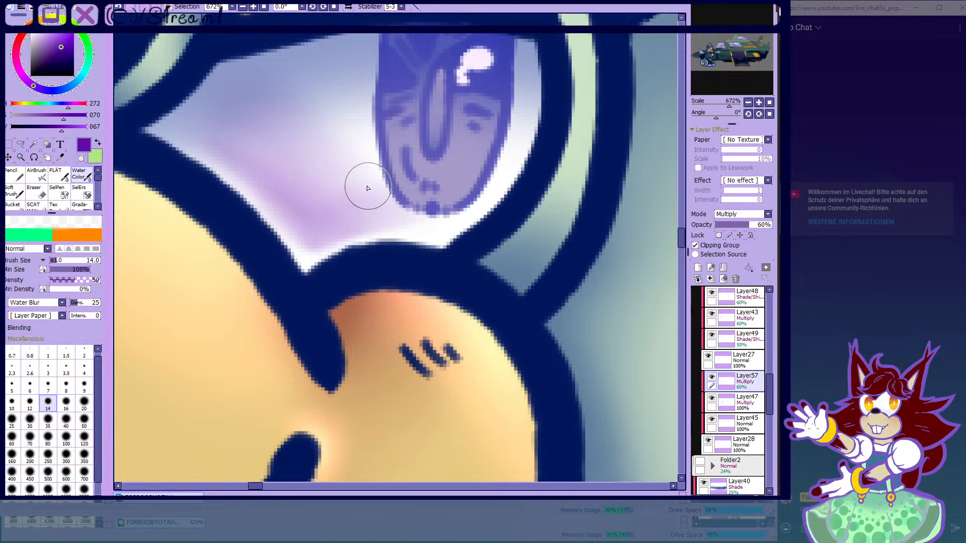
click(36, 174)
scroll(352, 133, down, 12)
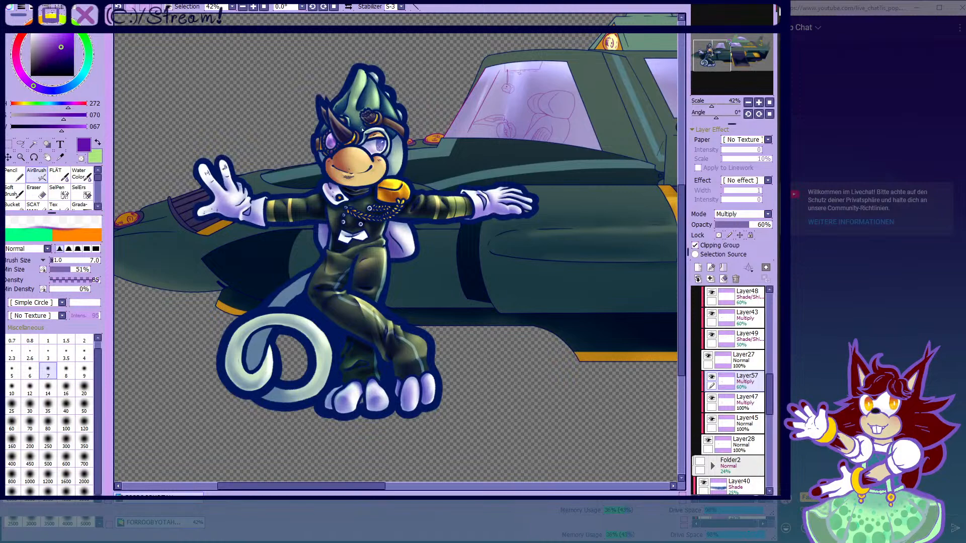
- Lock Layer57's opacity and recolour the eye white's shadow blue with the Pencil at size 100 (hue 251, saturation 95, value 82)
click(718, 236)
click(17, 175)
click(47, 91)
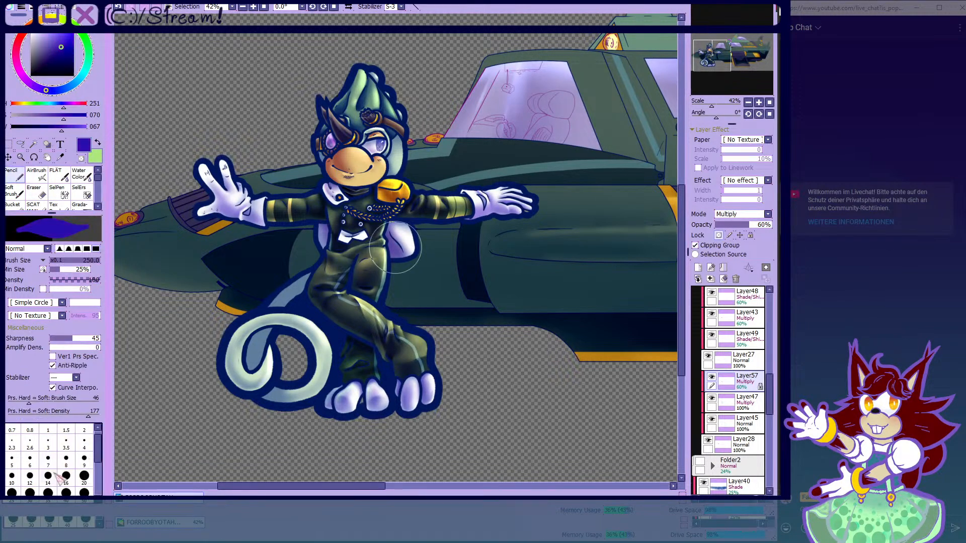
scroll(57, 477, down, 3)
scroll(395, 248, up, 6)
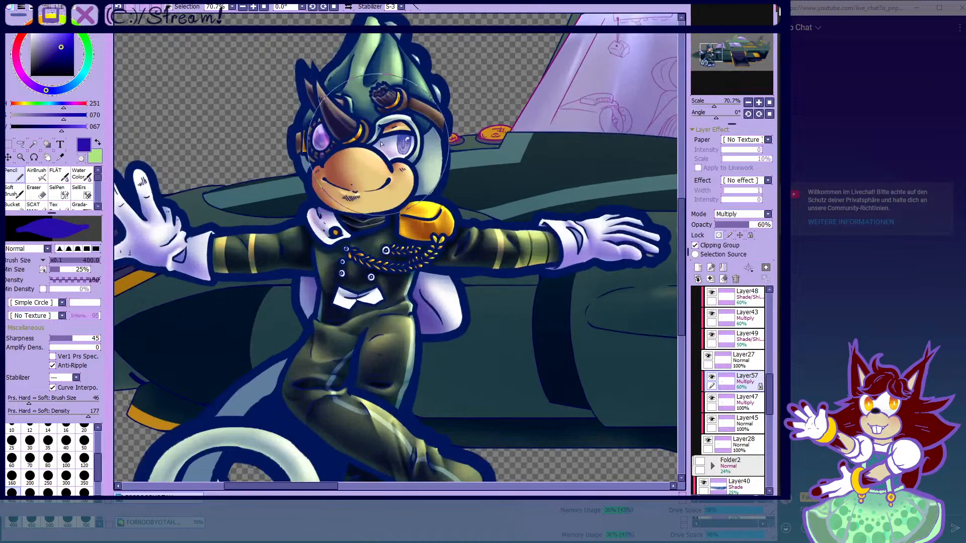
click(65, 477)
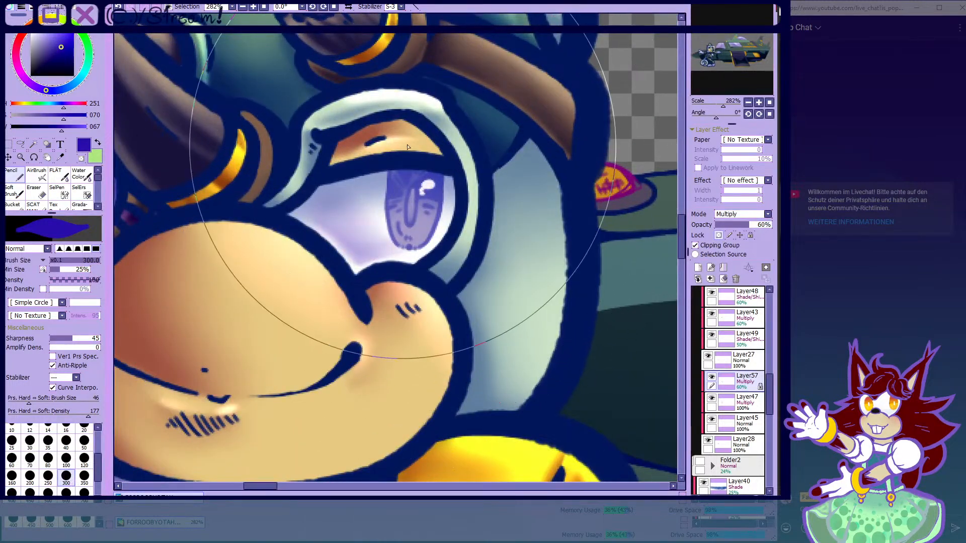
click(71, 462)
scroll(355, 169, down, 6)
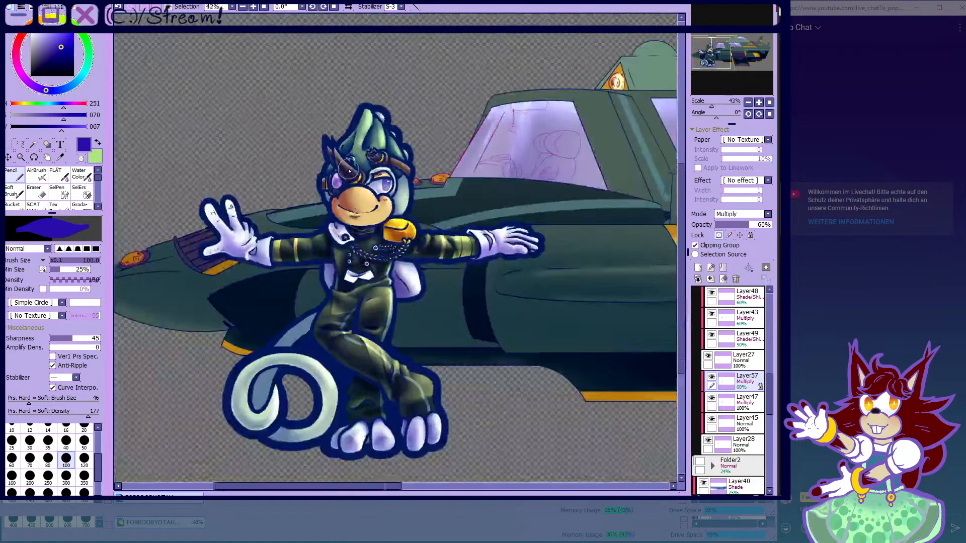
scroll(358, 171, up, 3)
scroll(371, 180, up, 3)
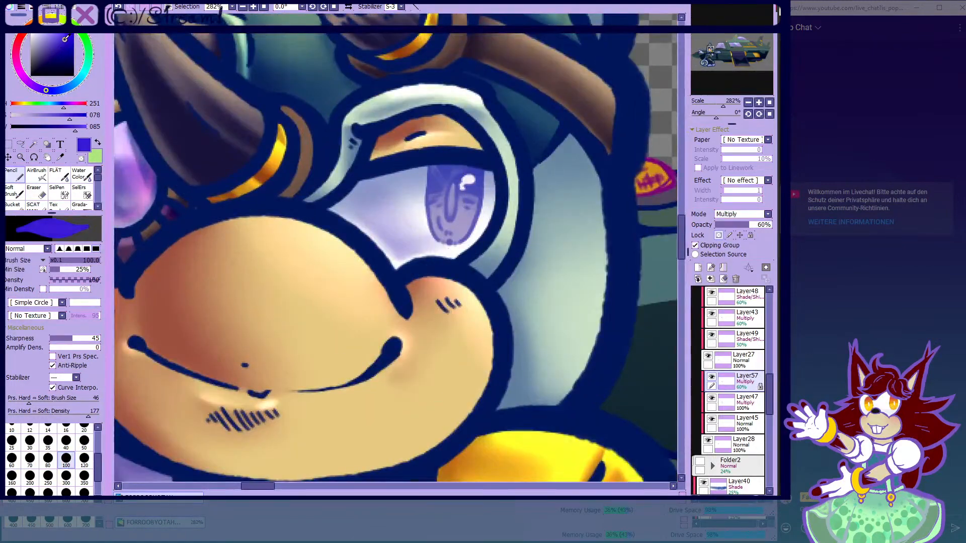
drag(67, 39, 71, 40)
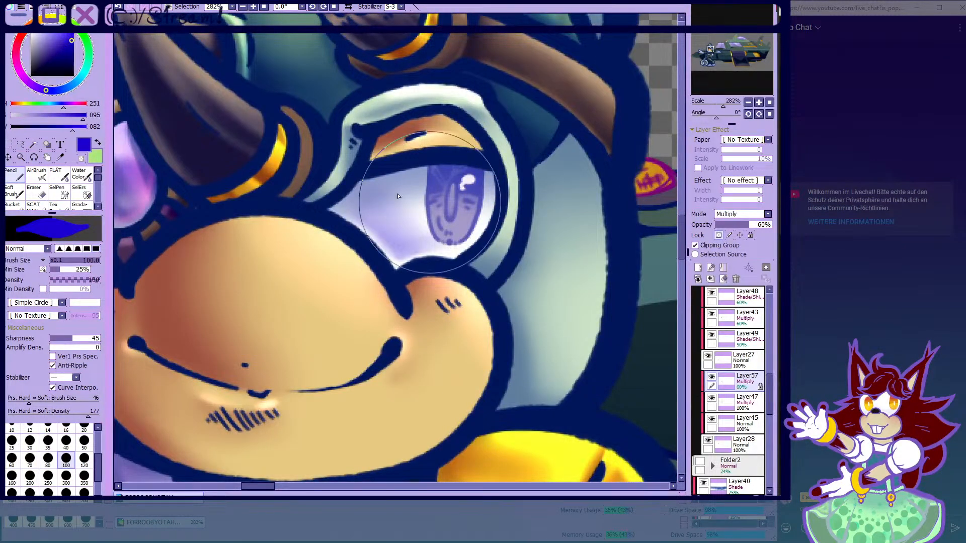
scroll(398, 196, down, 5)
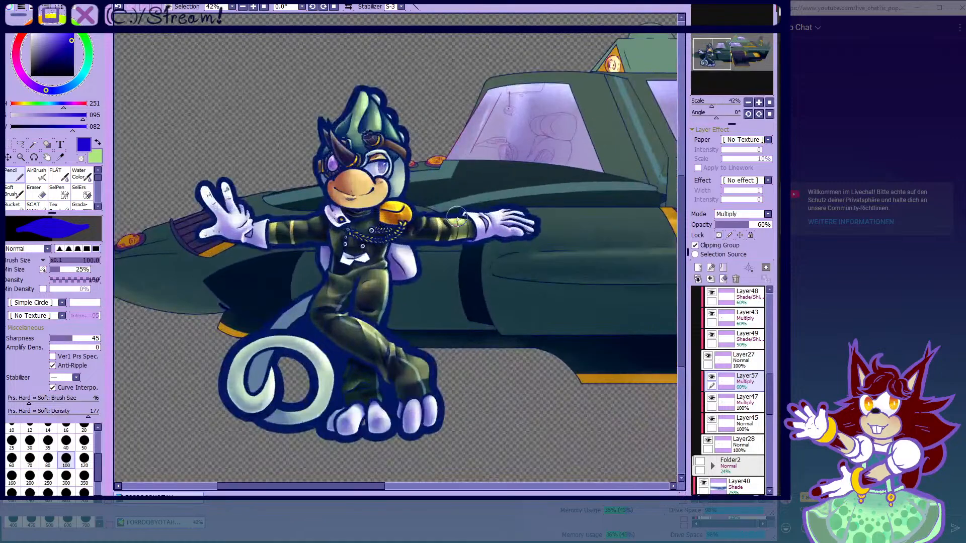
- Compare the character's white areas with Layer28 and its clipped shading shown and hidden
click(43, 179)
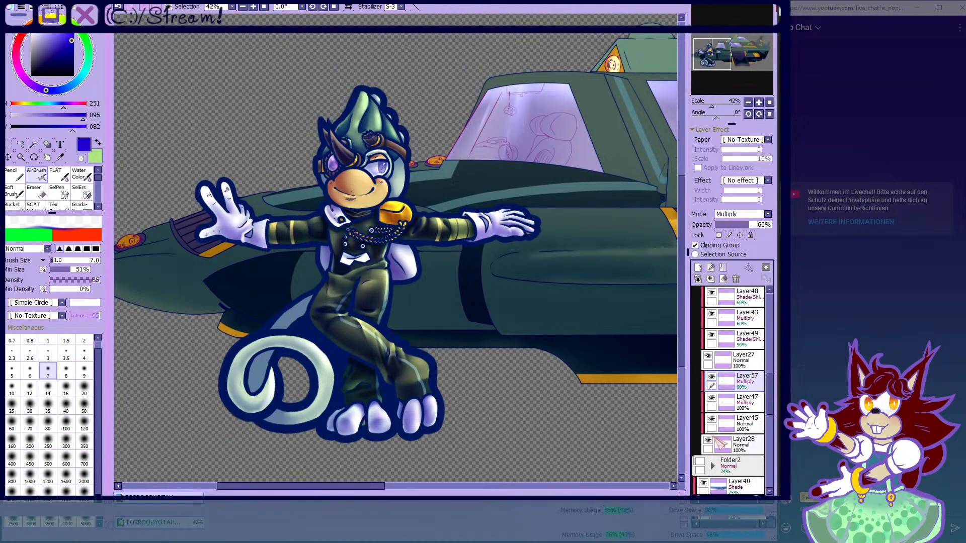
click(719, 443)
click(708, 441)
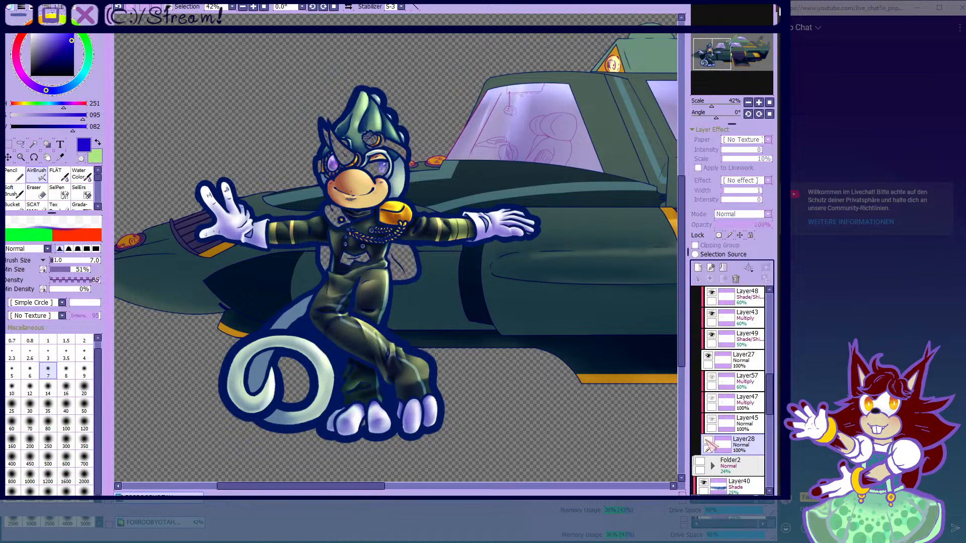
click(709, 443)
click(709, 443)
click(708, 443)
click(709, 443)
click(708, 443)
click(709, 443)
click(709, 443)
- Add a new clipped layer above Layer57 in Shade/Shine mode and set the AirBrush size to 250
click(722, 380)
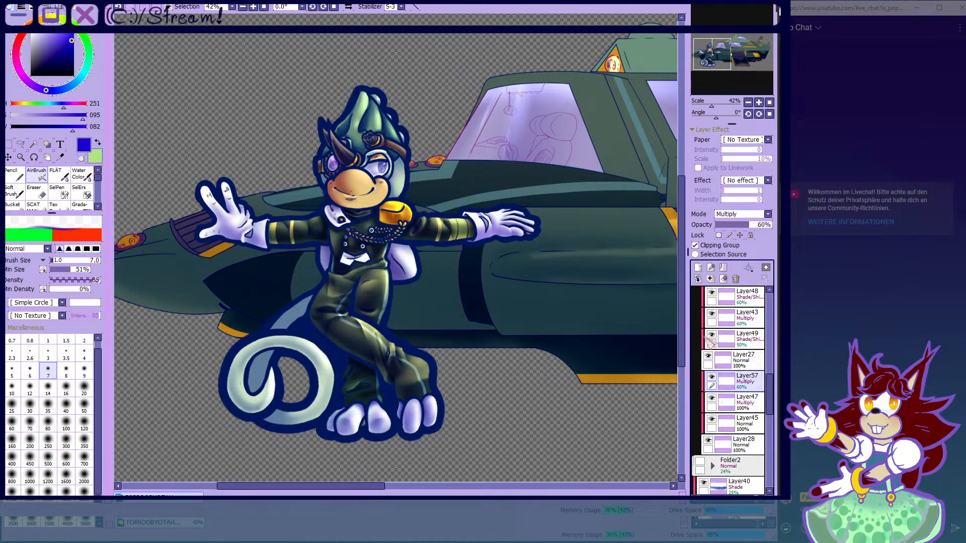
click(707, 268)
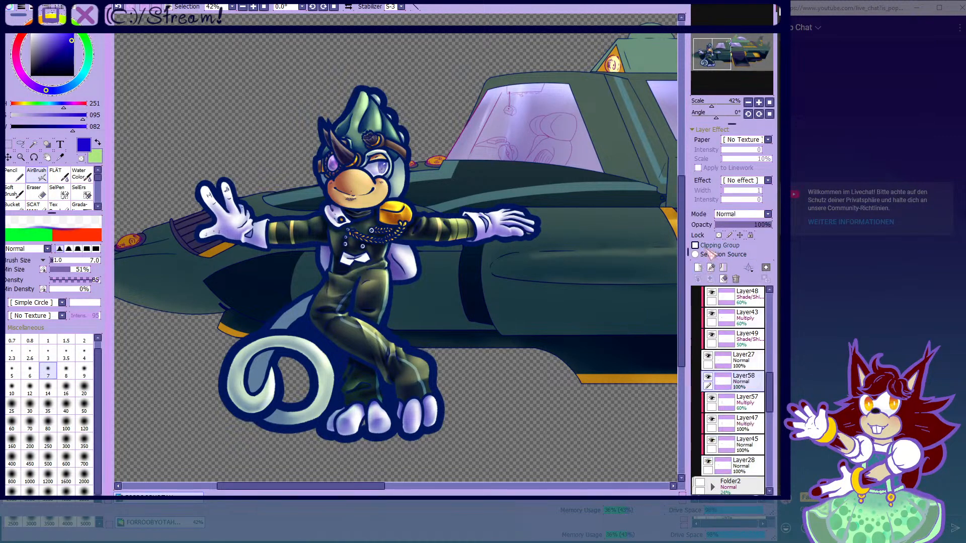
click(49, 443)
click(728, 292)
scroll(380, 240, up, 6)
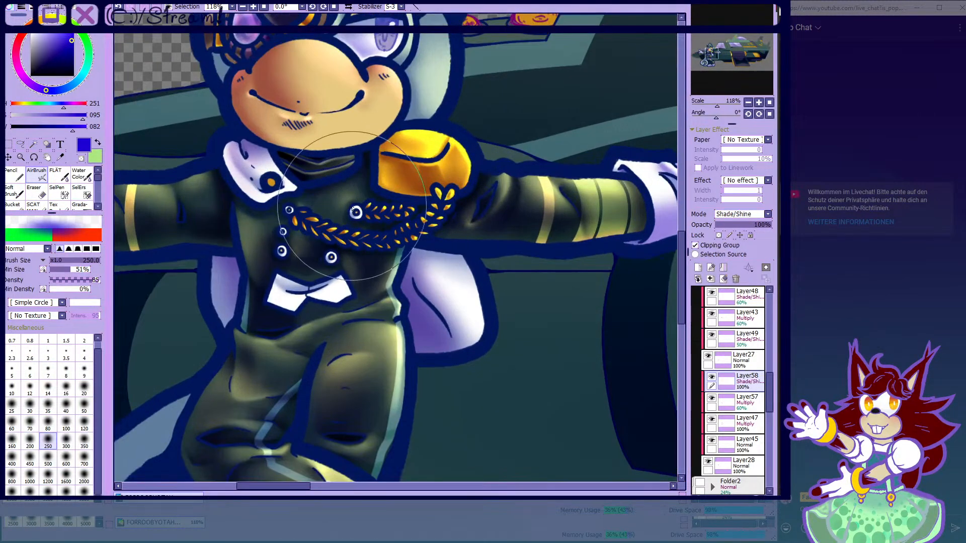
- Sample the jacket's dark green, adjust it to hue 155, saturation 44 and value 52, and set the AirBrush size to 120
right_click(347, 194)
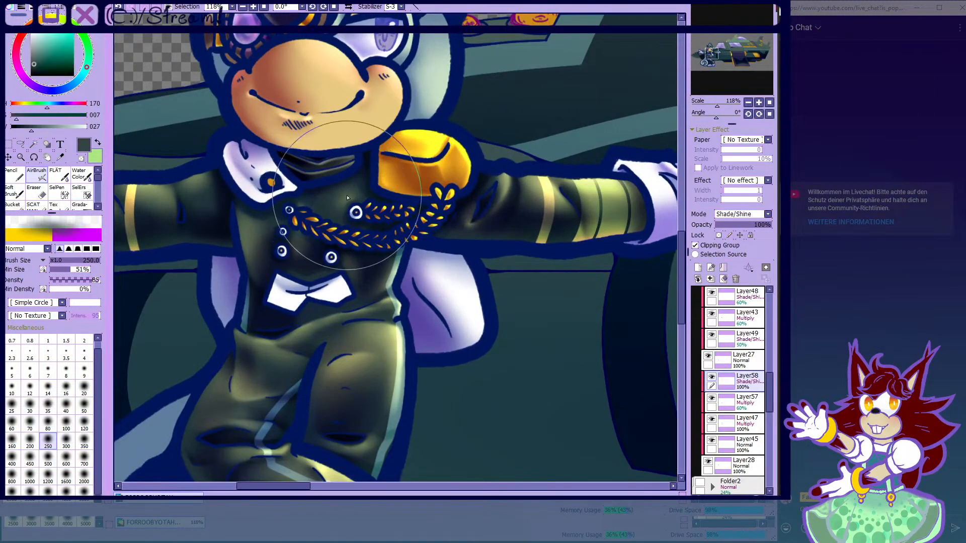
scroll(342, 189, down, 3)
scroll(281, 194, up, 4)
scroll(400, 189, down, 1)
scroll(459, 232, up, 1)
drag(338, 221, 382, 212)
mouse_move(510, 219)
mouse_down()
mouse_move(641, 231)
mouse_move(614, 241)
mouse_move(583, 232)
mouse_move(584, 209)
mouse_up()
click(84, 425)
click(46, 52)
scroll(222, 267, up, 1)
click(89, 58)
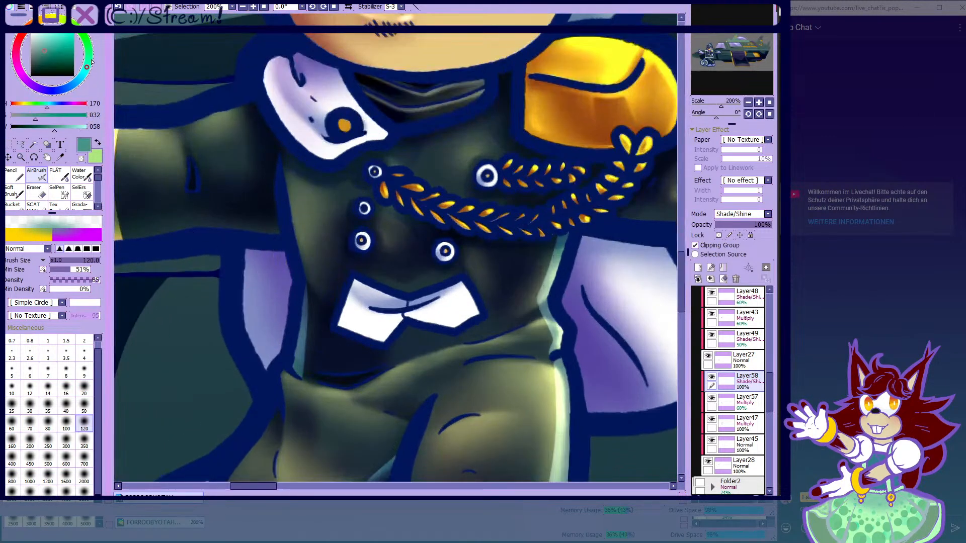
click(50, 53)
- Airbrush green reflected light on the upper parts of the white shapes behind the waist
scroll(274, 242, down, 2)
scroll(378, 244, up, 1)
scroll(485, 259, down, 4)
scroll(395, 283, up, 5)
scroll(424, 359, down, 4)
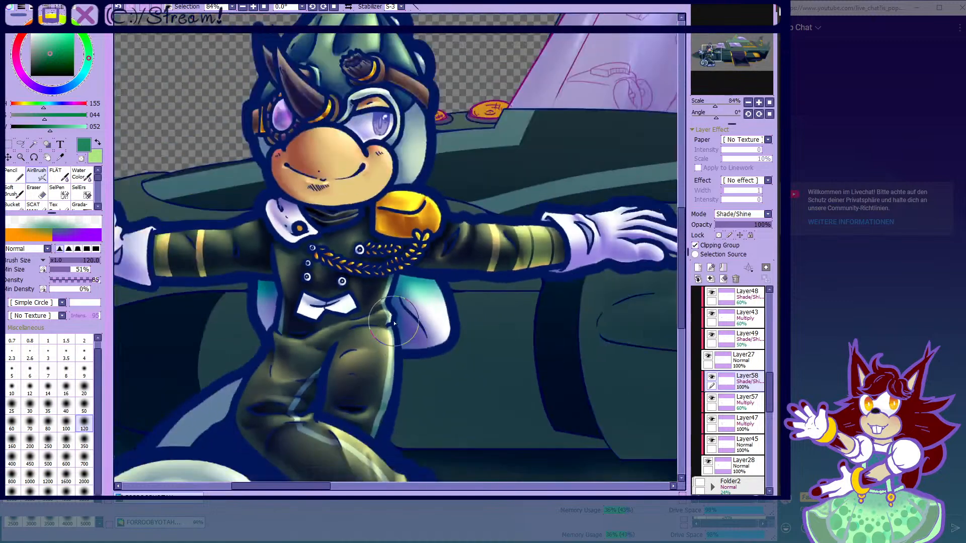
scroll(352, 201, up, 2)
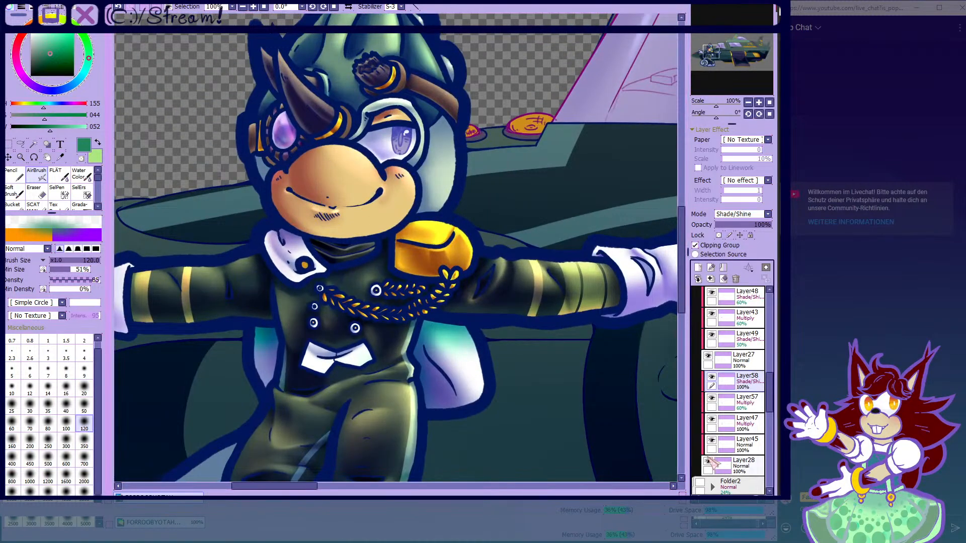
- Check the green reflected light by toggling Layer28 and its clipped layers on and off
click(714, 463)
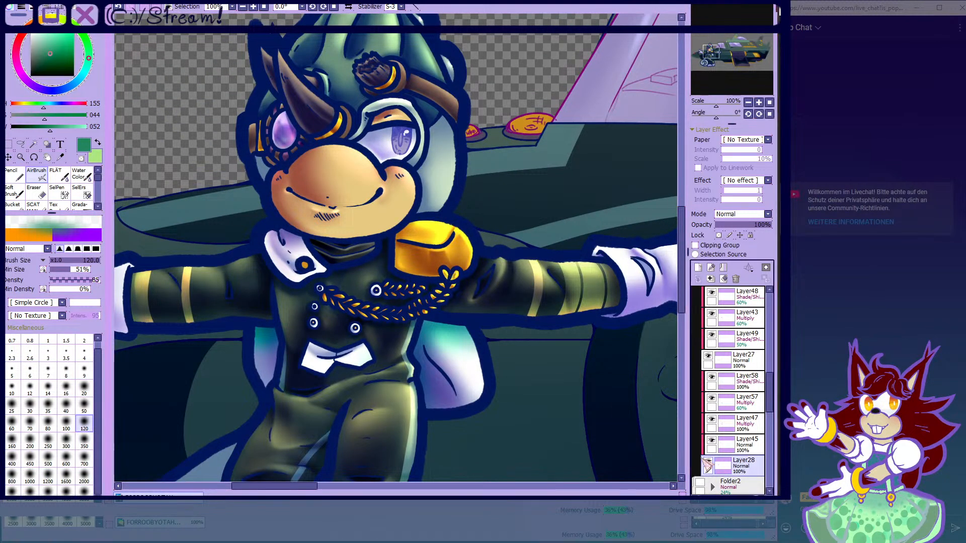
click(707, 462)
click(707, 461)
click(707, 461)
click(707, 461)
click(707, 461)
click(707, 461)
click(707, 461)
click(709, 461)
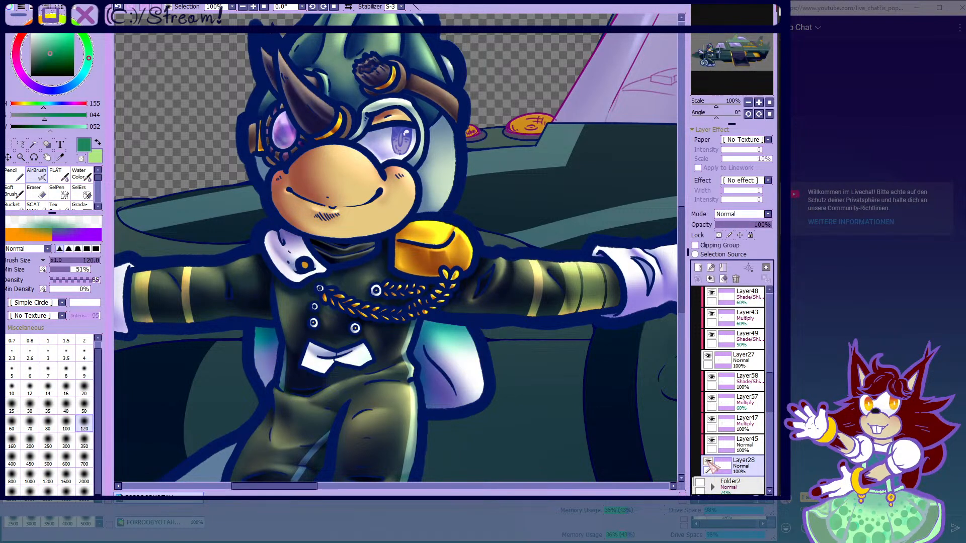
- Select Layer58, set the AirBrush size to 16, and airbrush green reflected light onto the upper edges of the white jacket buttons
click(728, 382)
scroll(394, 304, up, 5)
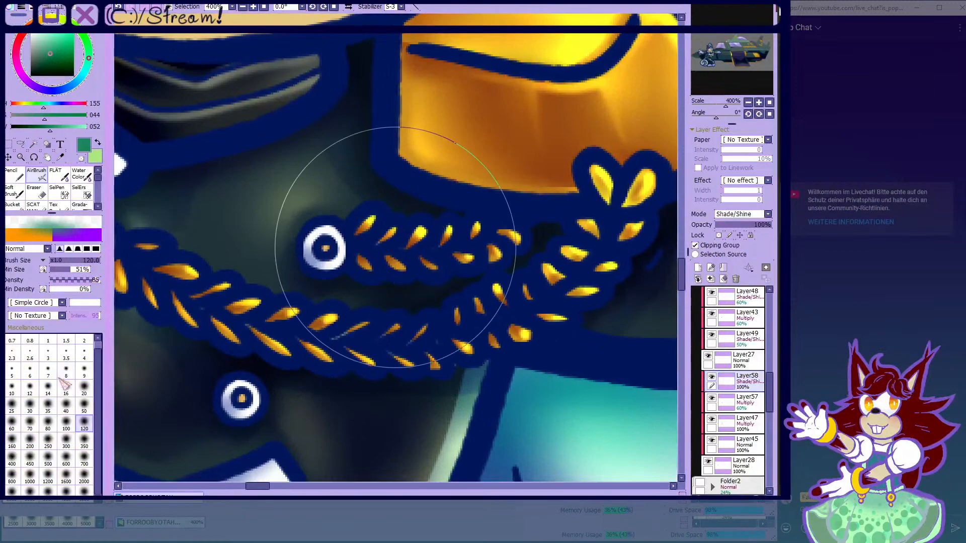
click(66, 389)
scroll(309, 254, up, 1)
scroll(352, 201, down, 5)
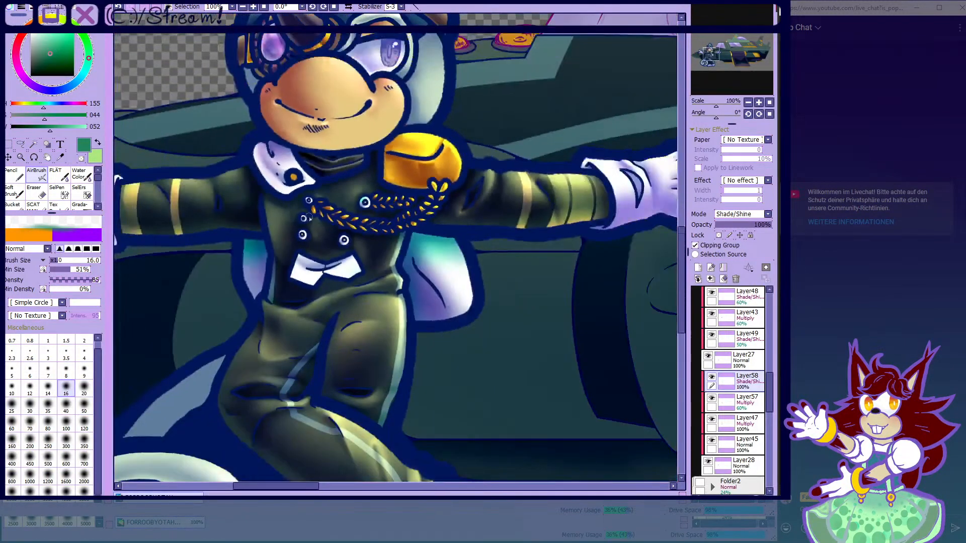
scroll(320, 218, up, 5)
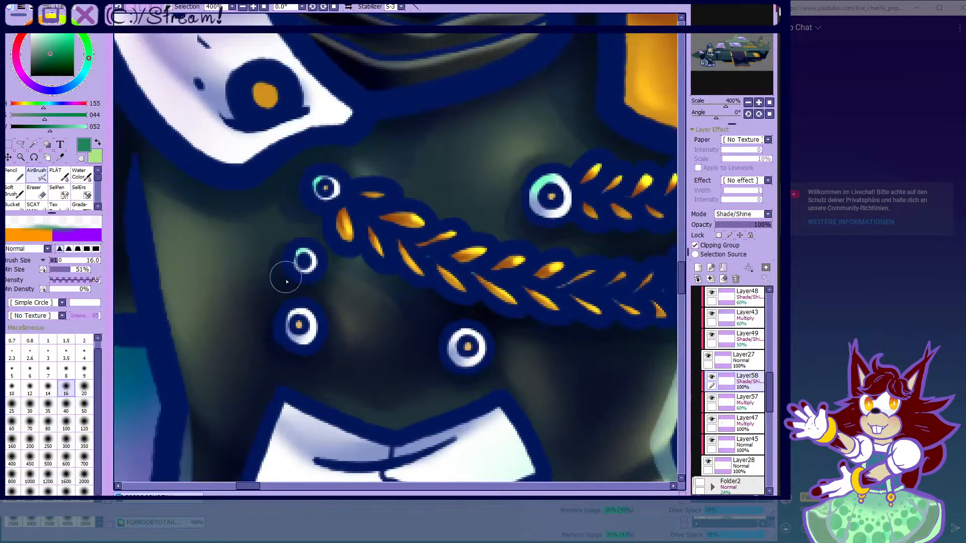
scroll(458, 327, down, 5)
scroll(428, 322, up, 5)
scroll(426, 259, down, 9)
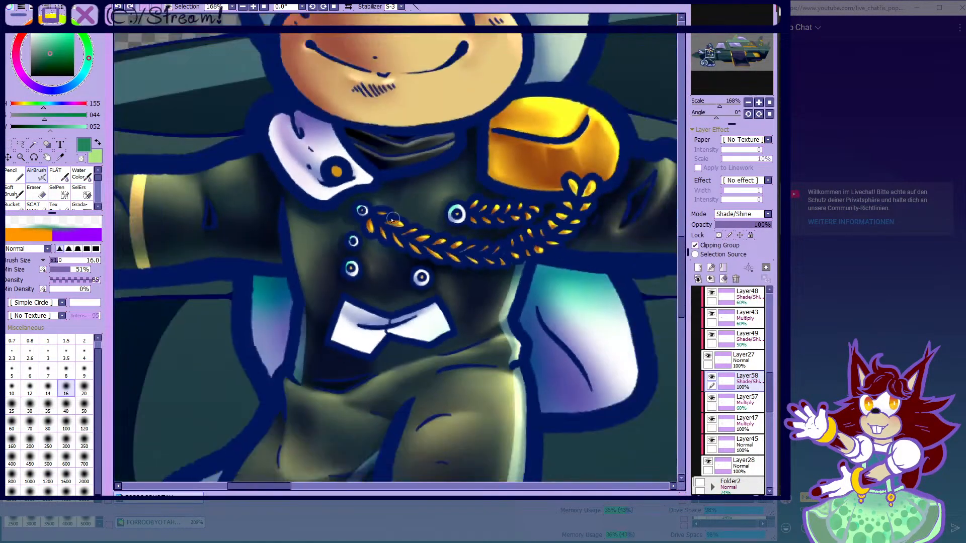
scroll(468, 241, up, 2)
click(707, 461)
click(707, 461)
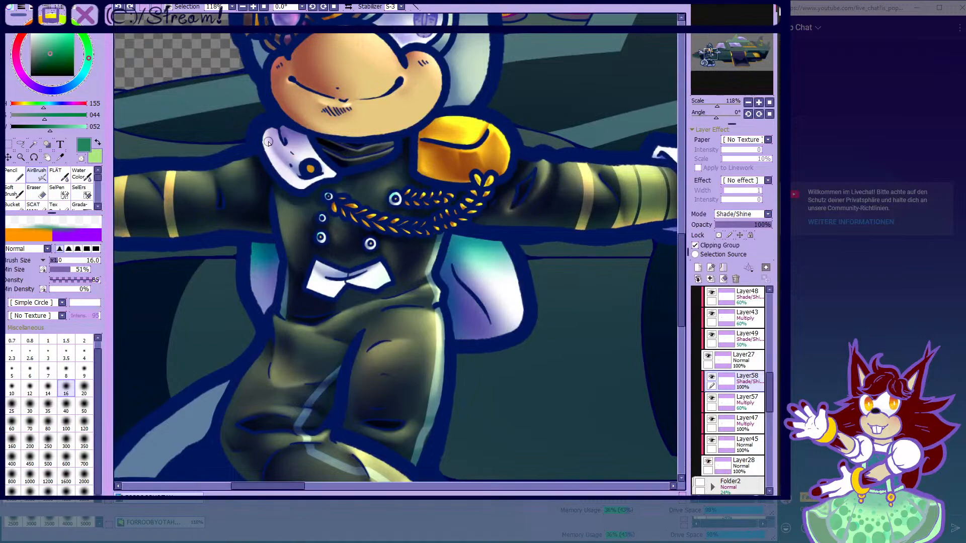
- Airbrush green reflected light along the collar's outer edge and compare it by toggling Layer28's visibility
scroll(215, 139, up, 6)
mouse_move(215, 140)
mouse_down()
mouse_move(374, 329)
mouse_move(280, 245)
mouse_move(381, 297)
mouse_move(397, 316)
mouse_move(432, 300)
mouse_move(436, 284)
mouse_move(436, 296)
mouse_move(517, 271)
mouse_up()
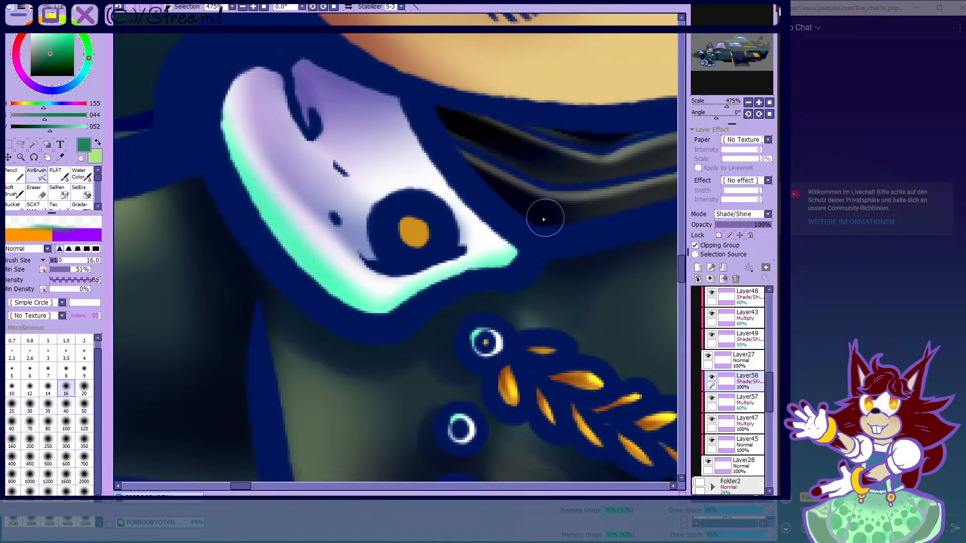
scroll(538, 243, down, 7)
scroll(407, 220, up, 1)
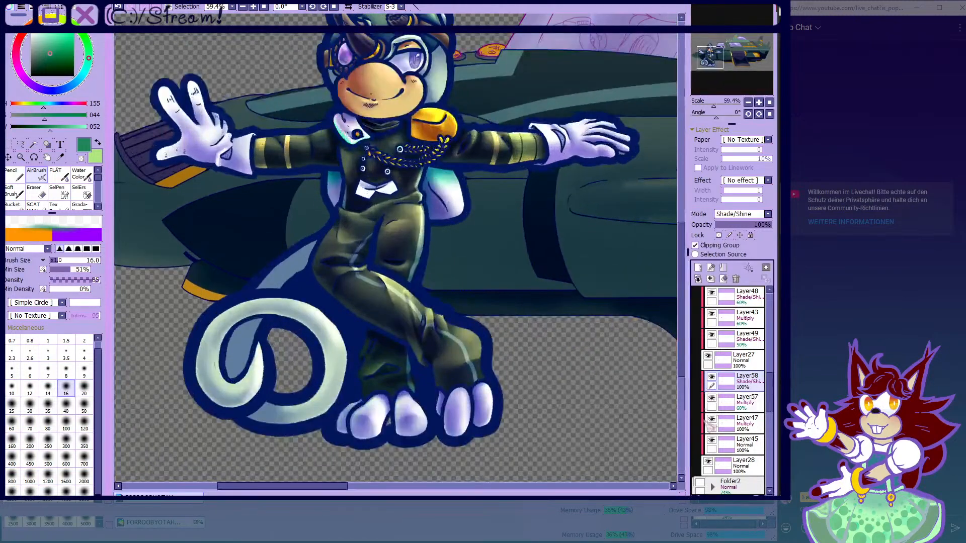
click(706, 461)
click(706, 461)
click(706, 460)
click(706, 460)
scroll(400, 196, down, 1)
scroll(400, 196, up, 3)
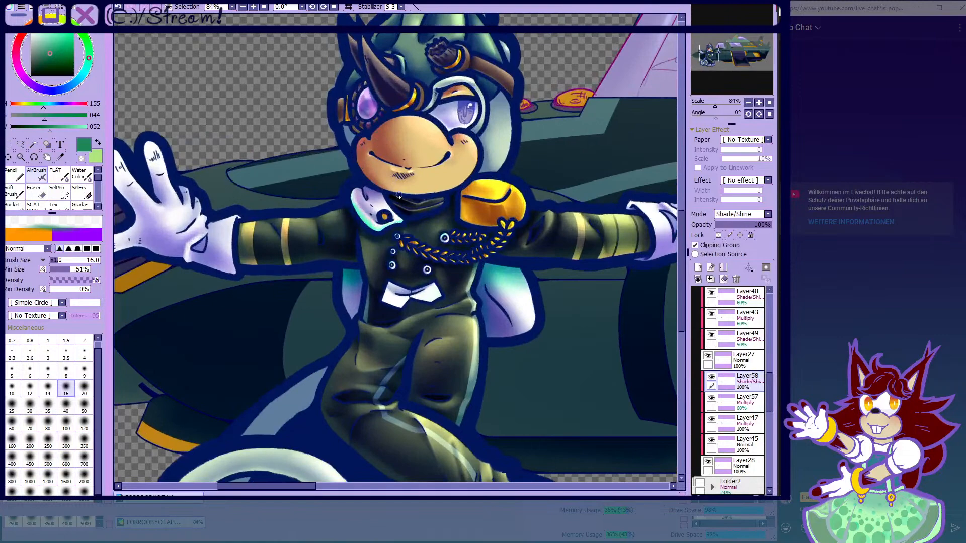
- Airbrush a faint green tint onto the right tip of the white bow and compare it by toggling Layer28's visibility
scroll(380, 226, up, 3)
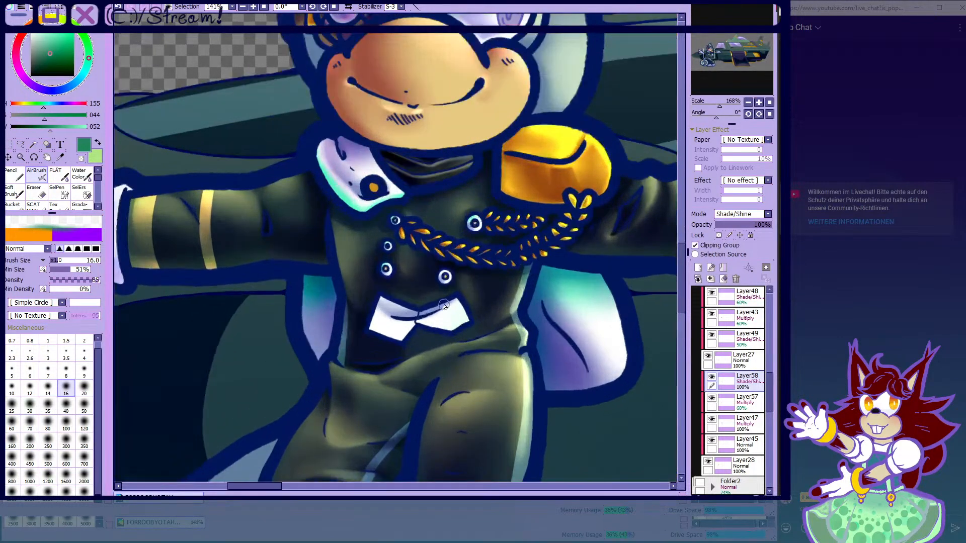
click(708, 461)
click(708, 461)
click(708, 460)
click(708, 460)
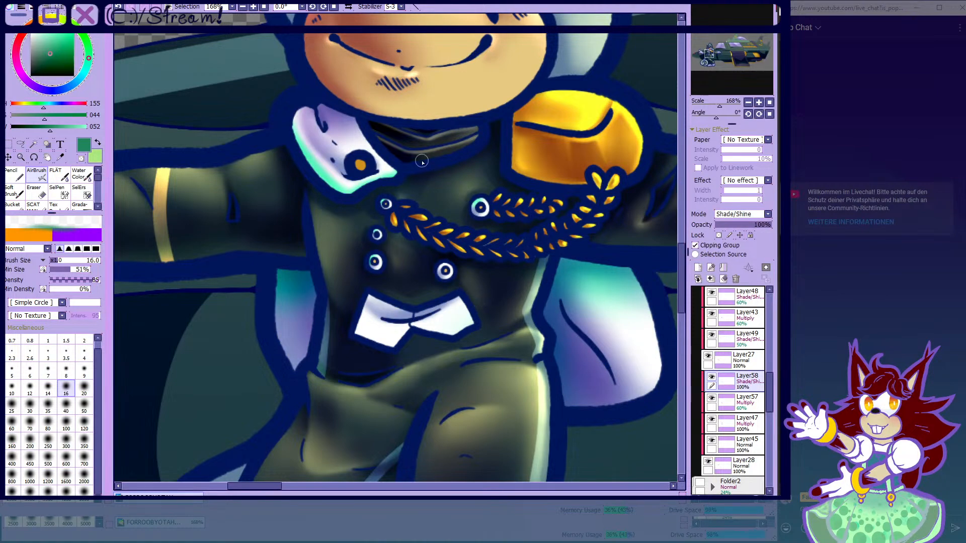
scroll(422, 161, down, 2)
- Pick a gold of hue 47, saturation 69 and value 87 and airbrush reflected light onto the jacket buttons beside the braided cords
scroll(439, 160, up, 3)
click(59, 36)
click(54, 35)
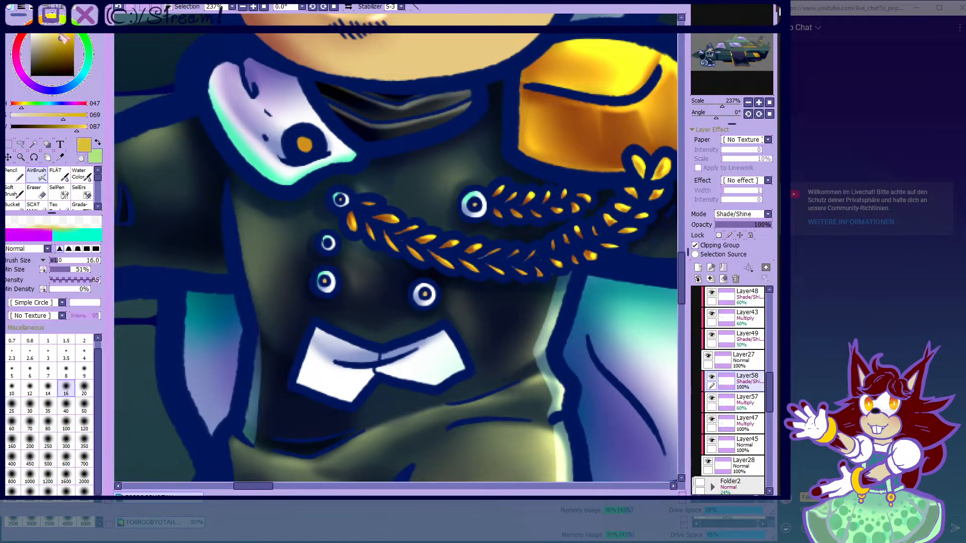
scroll(490, 217, up, 4)
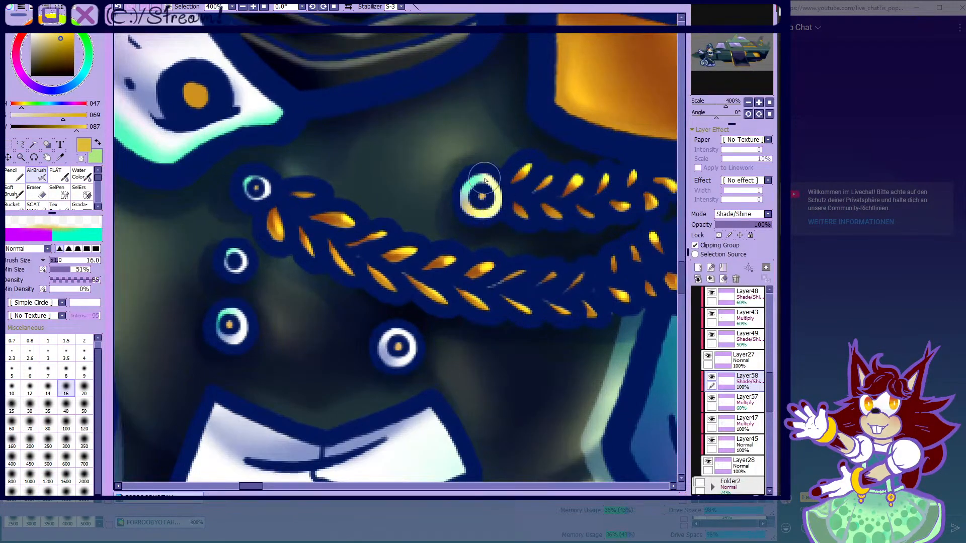
scroll(486, 172, down, 4)
scroll(419, 241, up, 6)
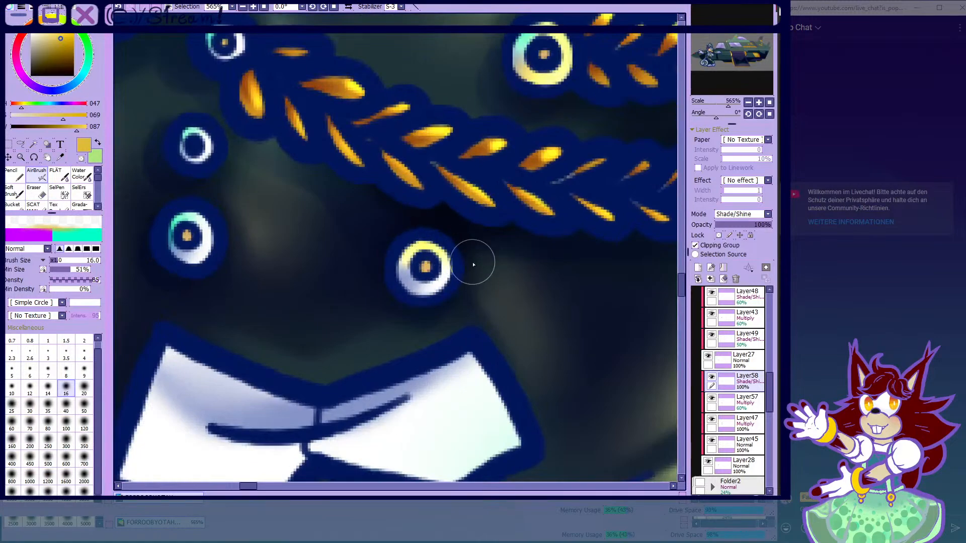
scroll(470, 258, down, 4)
scroll(305, 158, up, 4)
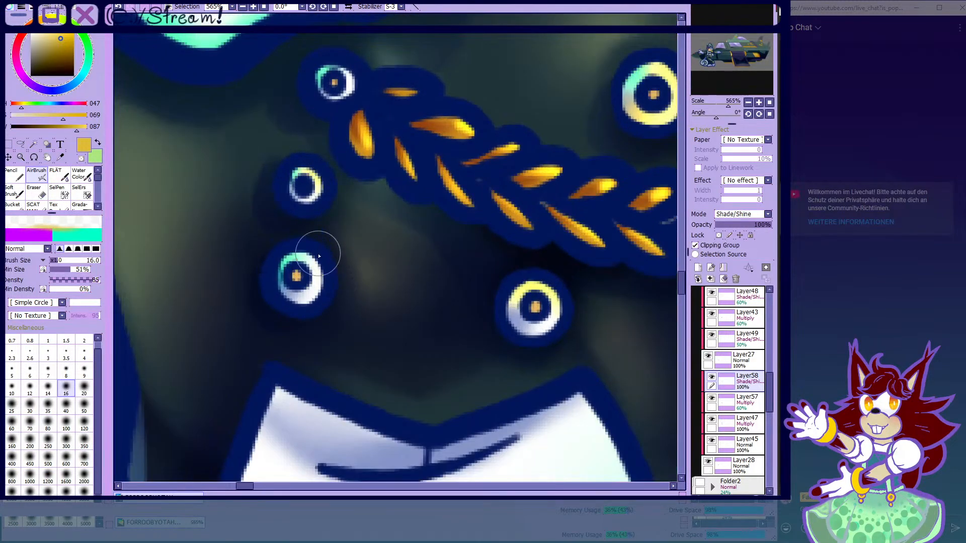
scroll(351, 247, down, 6)
scroll(426, 219, down, 3)
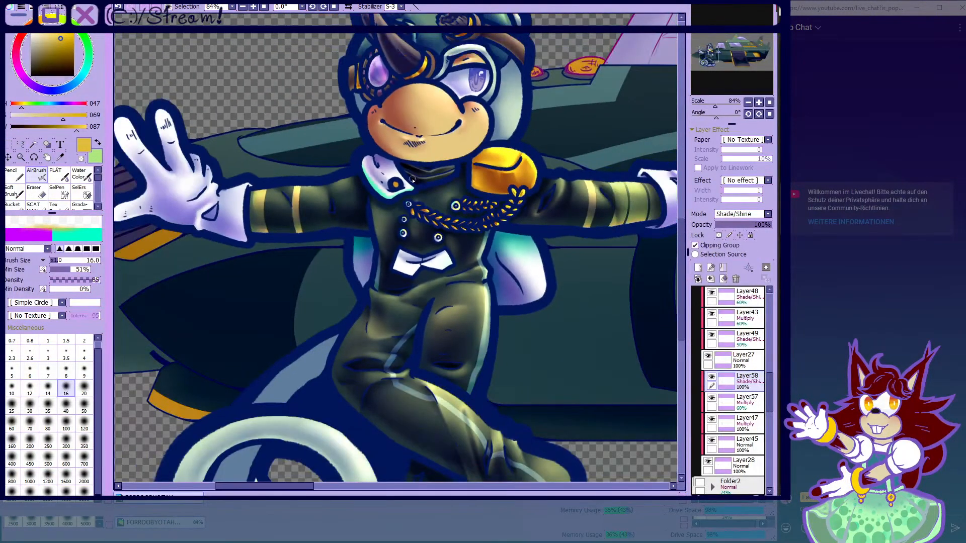
- Airbrush gold reflected light on the white collar just above its round ornament
scroll(401, 176, up, 3)
scroll(406, 174, down, 3)
scroll(439, 176, up, 3)
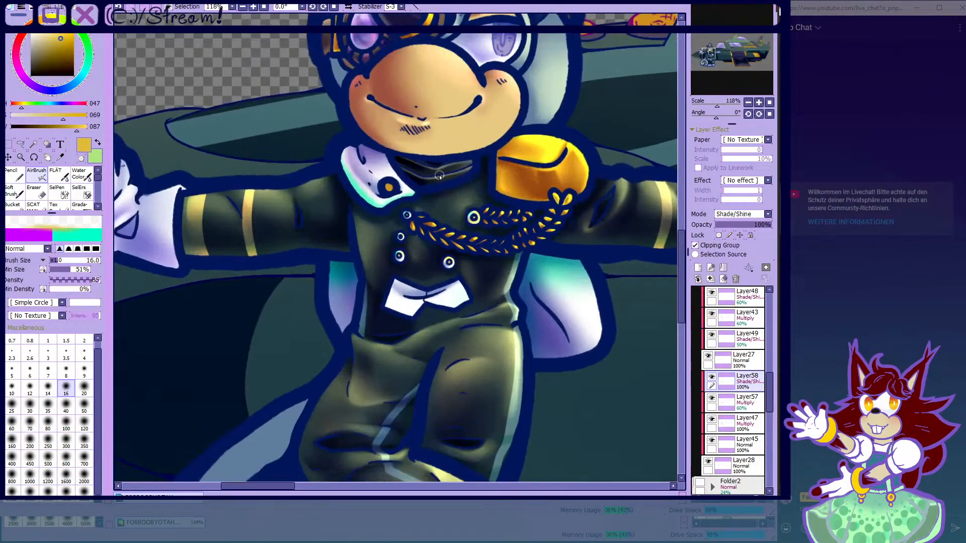
scroll(439, 175, up, 5)
scroll(410, 155, up, 1)
mouse_move(384, 181)
mouse_down()
mouse_move(323, 117)
mouse_move(351, 156)
mouse_move(378, 172)
mouse_up()
scroll(460, 218, down, 4)
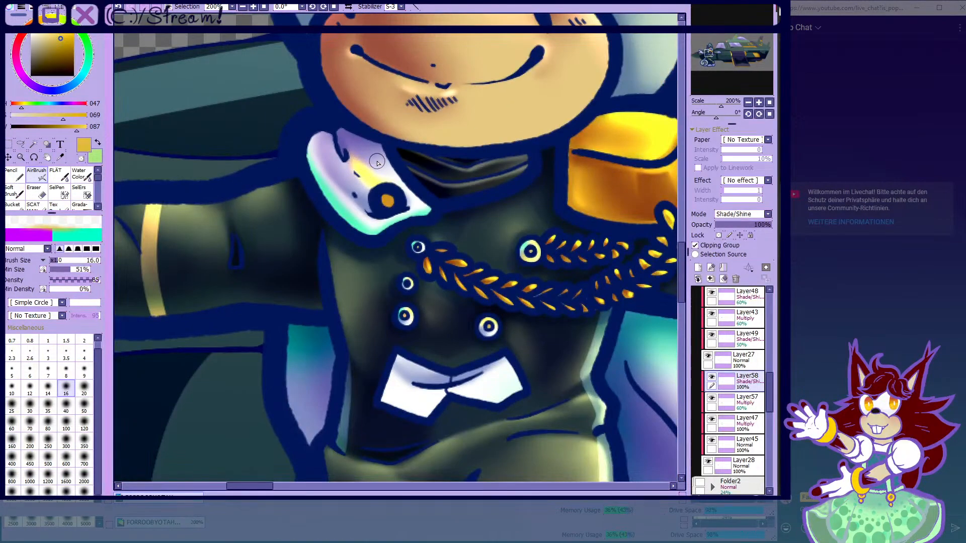
- Reduce the AirBrush size to 9 and extend the gold streak up the collar beside its notch
scroll(377, 162, up, 4)
key(bracketleft)
key(bracketleft)
key(bracketleft)
key(bracketleft)
scroll(334, 123, up, 1)
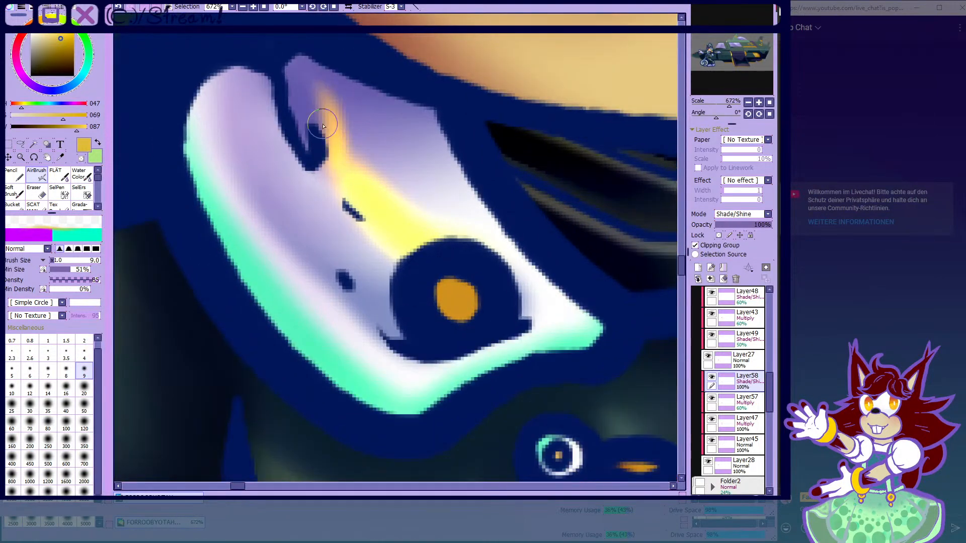
scroll(315, 108, down, 5)
- Set the AirBrush size to 35 and airbrush gold reflected light along the fold line of the right white shape behind the waist
key(bracketright)
key(bracketright)
key(bracketright)
key(bracketright)
key(bracketright)
key(bracketright)
key(bracketright)
key(bracketright)
scroll(596, 174, down, 3)
scroll(505, 160, up, 4)
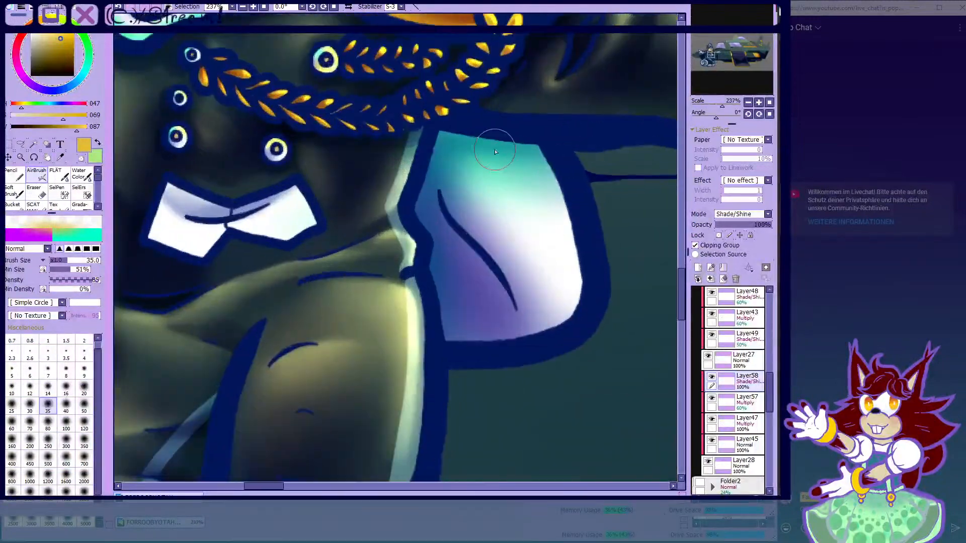
scroll(490, 146, up, 3)
scroll(414, 145, down, 5)
scroll(420, 162, up, 4)
drag(410, 150, 443, 232)
mouse_move(408, 184)
mouse_down()
mouse_move(460, 241)
mouse_move(518, 335)
mouse_up()
drag(477, 268, 495, 325)
drag(416, 195, 416, 113)
- Lower Layer58's opacity to 40%
scroll(450, 117, down, 3)
scroll(453, 122, down, 4)
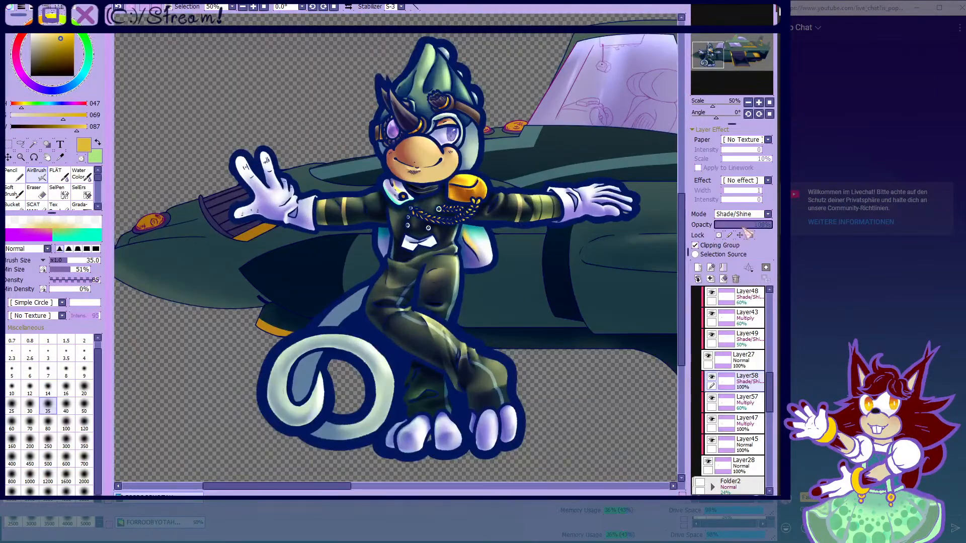
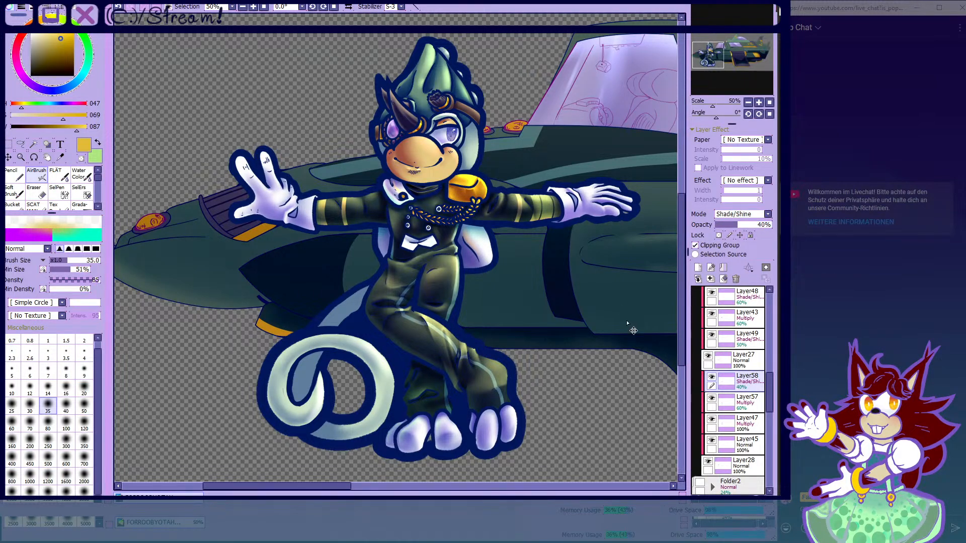
scroll(506, 274, up, 1)
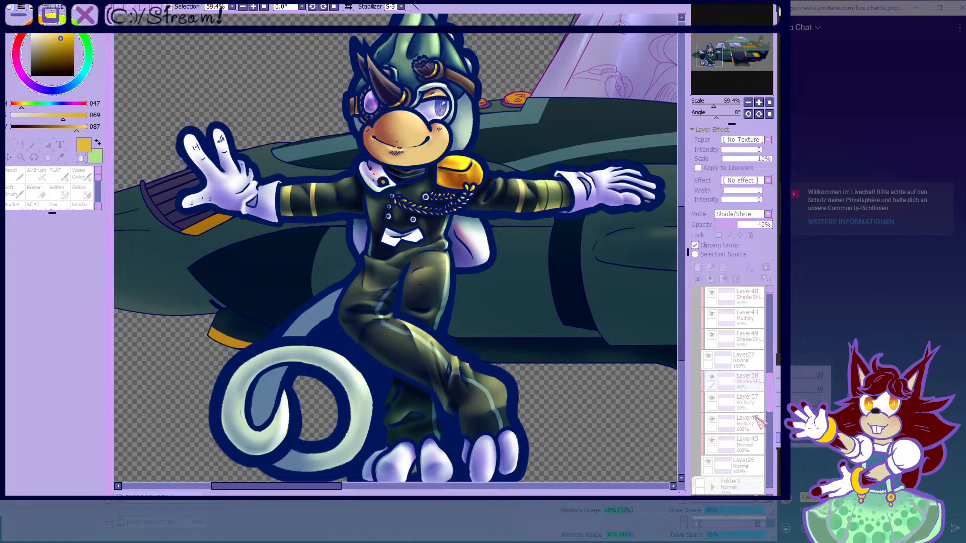
- Lock Layer58's transparency and airbrush gold over the warm streak on the right white shape behind the waist
scroll(538, 257, up, 6)
scroll(540, 257, up, 5)
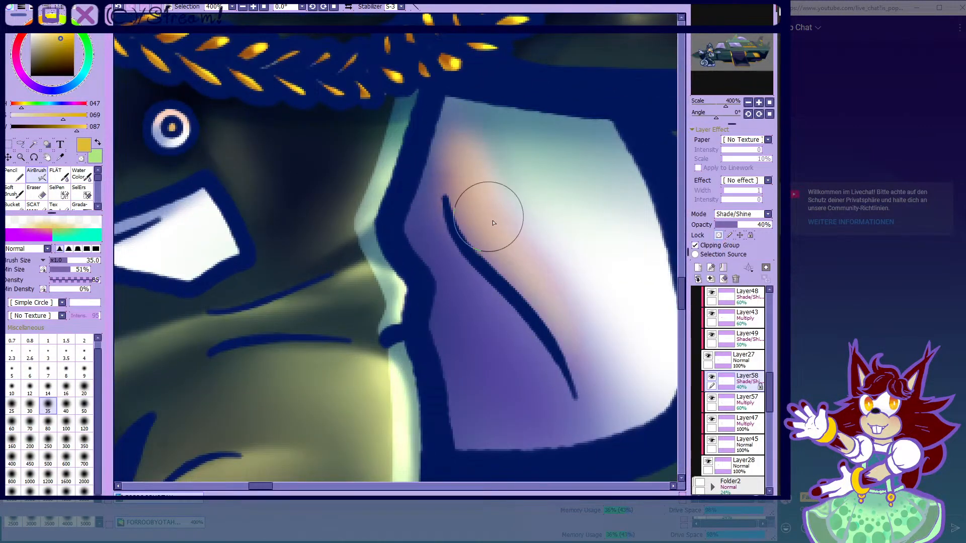
scroll(362, 239, down, 10)
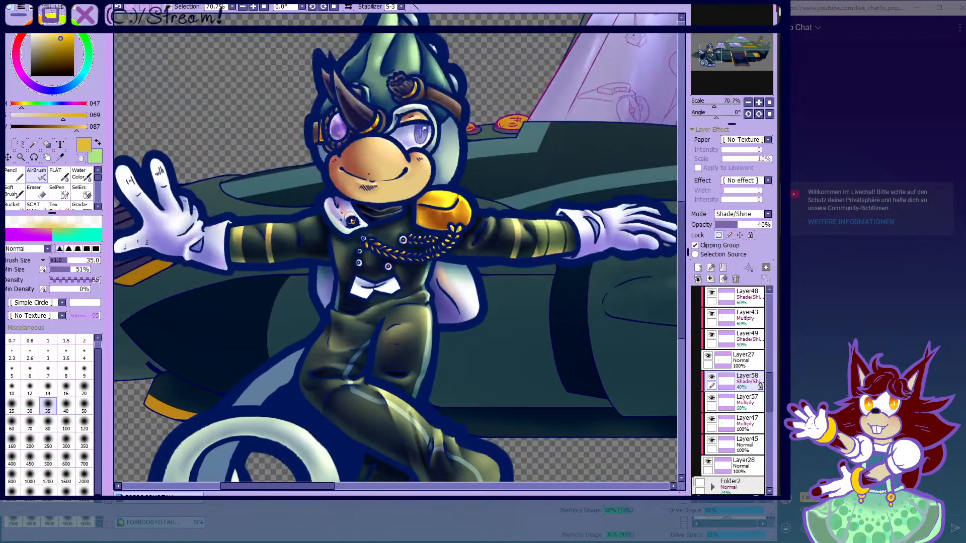
- Retint the warm streak on the collar above its round ornament with gold
scroll(362, 239, down, 1)
scroll(348, 212, up, 10)
mouse_move(346, 220)
mouse_down()
mouse_move(291, 151)
mouse_move(340, 221)
mouse_up()
click(82, 189)
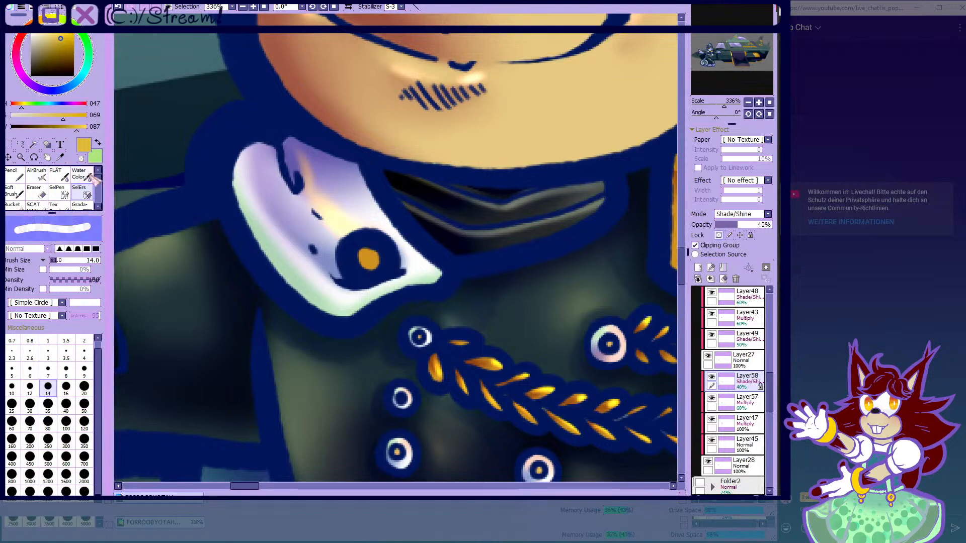
click(82, 175)
scroll(354, 151, down, 8)
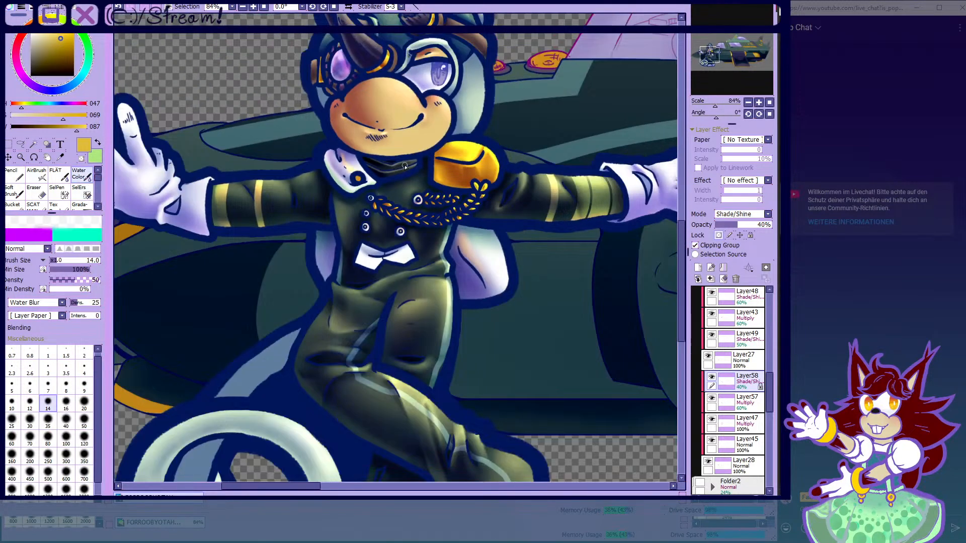
- Airbrush gold over the tinted jacket buttons at size 35 and unlock Layer58's transparency
scroll(394, 213, up, 6)
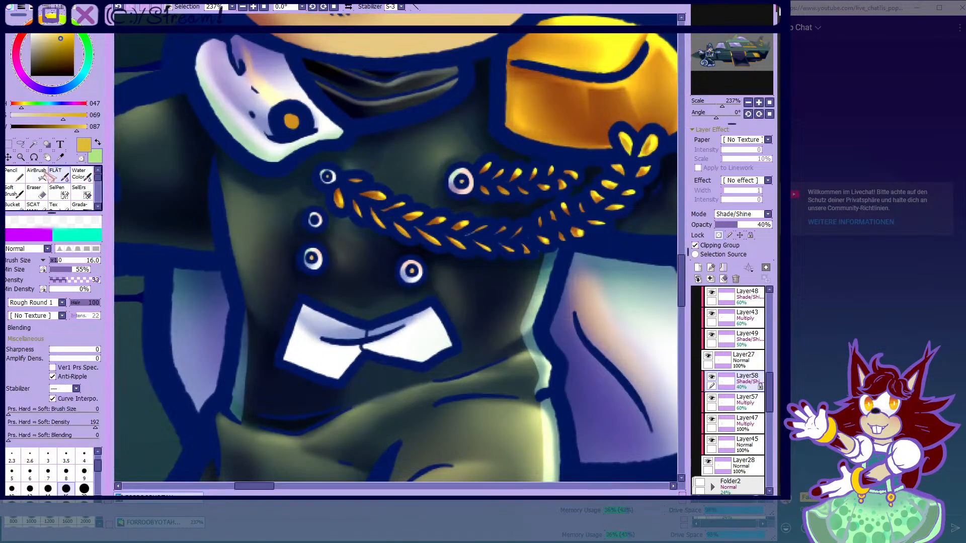
click(36, 175)
scroll(392, 241, up, 2)
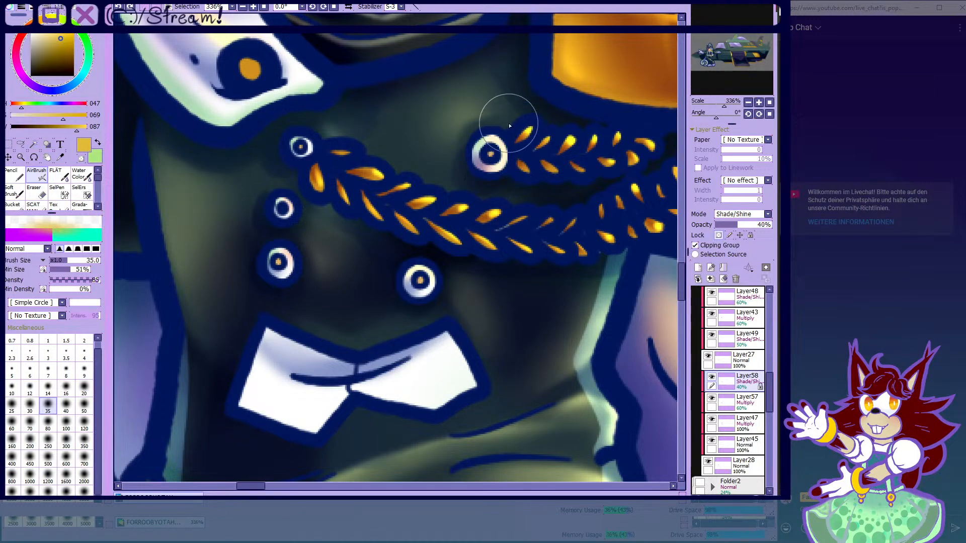
scroll(523, 148, down, 6)
scroll(467, 147, up, 2)
scroll(466, 146, up, 5)
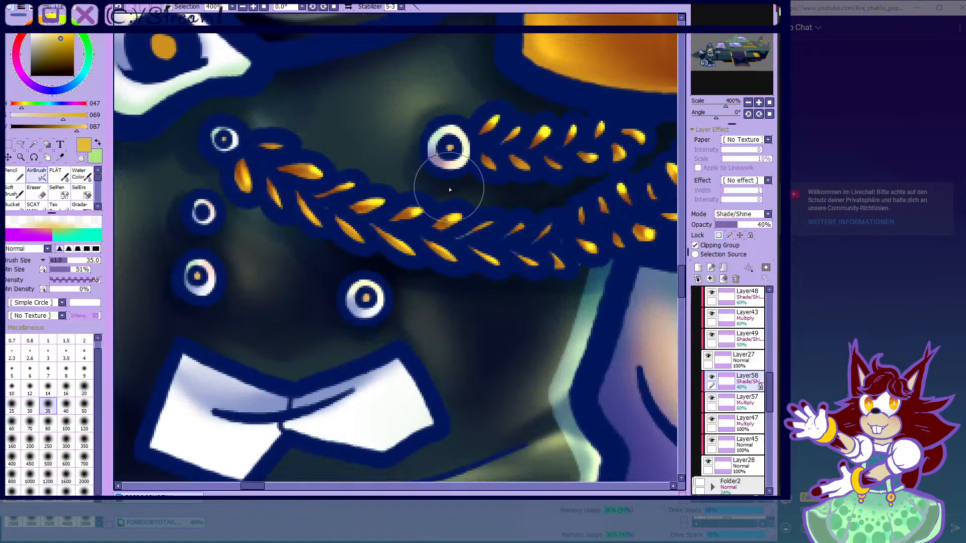
scroll(523, 183, down, 8)
scroll(406, 139, up, 2)
scroll(397, 174, up, 4)
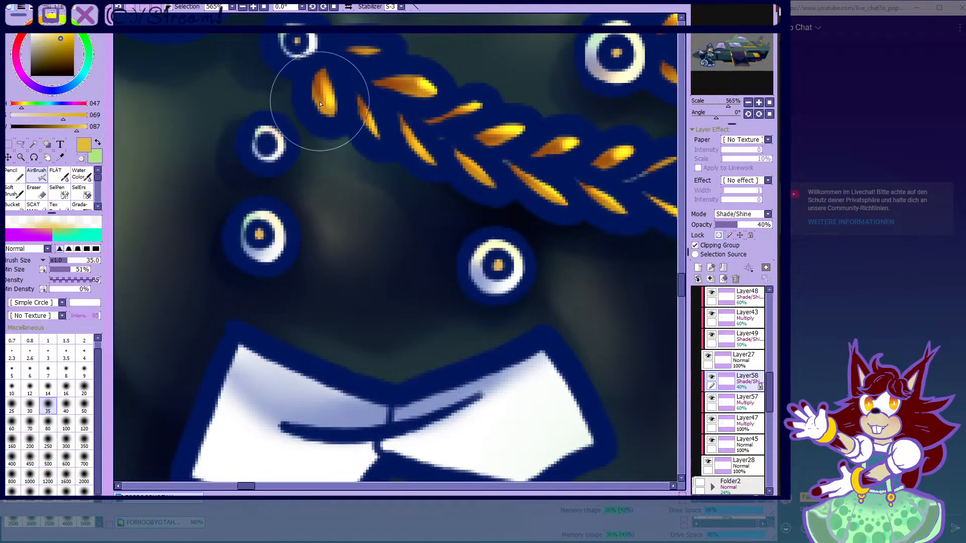
scroll(322, 101, down, 2)
scroll(513, 134, down, 3)
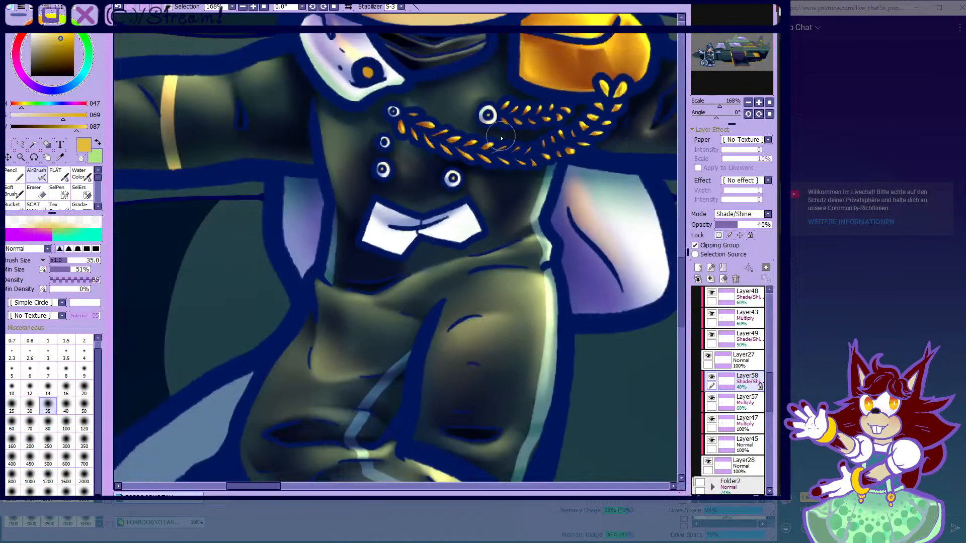
scroll(512, 156, up, 1)
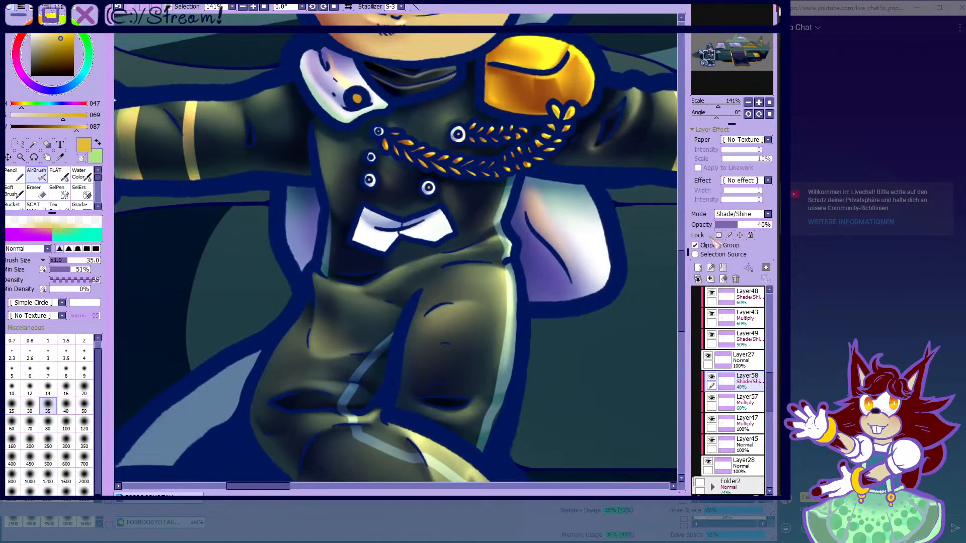
- Blend the warm streak on the right white shape behind the waist using the Water Color brush at size 35
click(81, 173)
scroll(538, 212, up, 2)
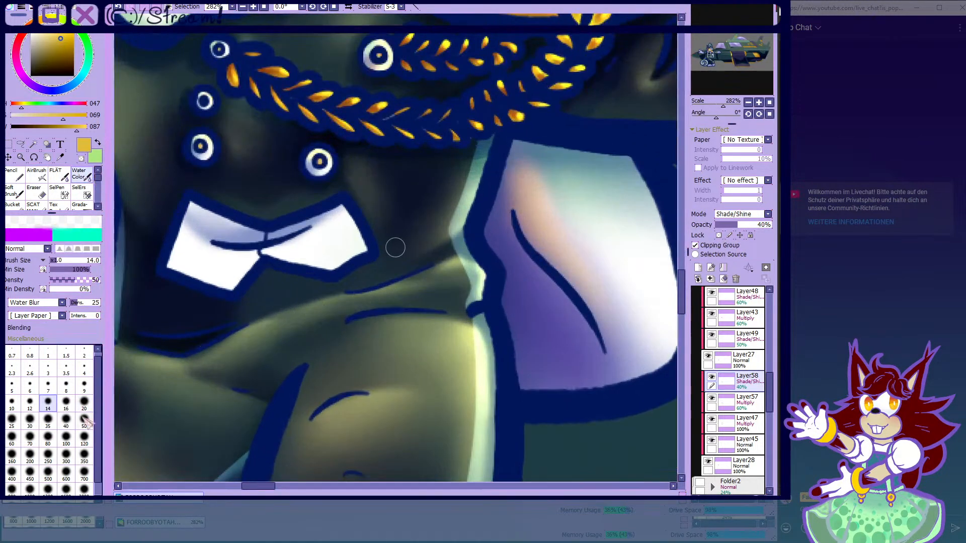
click(48, 420)
scroll(328, 248, down, 1)
scroll(453, 264, down, 4)
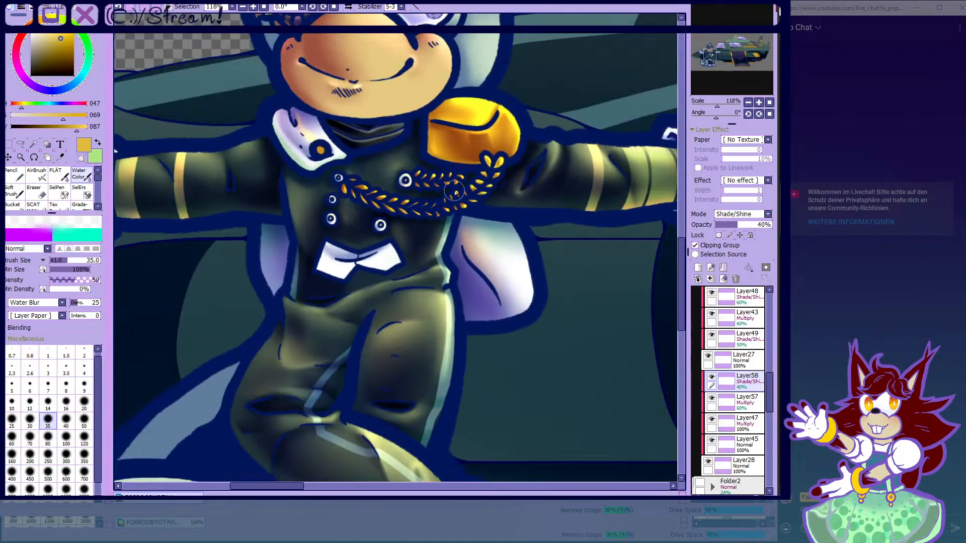
- Set the Water Color brush size to 14 and blend the gold streak on the collar into the purple shading
scroll(359, 151, up, 5)
click(51, 404)
scroll(216, 129, up, 2)
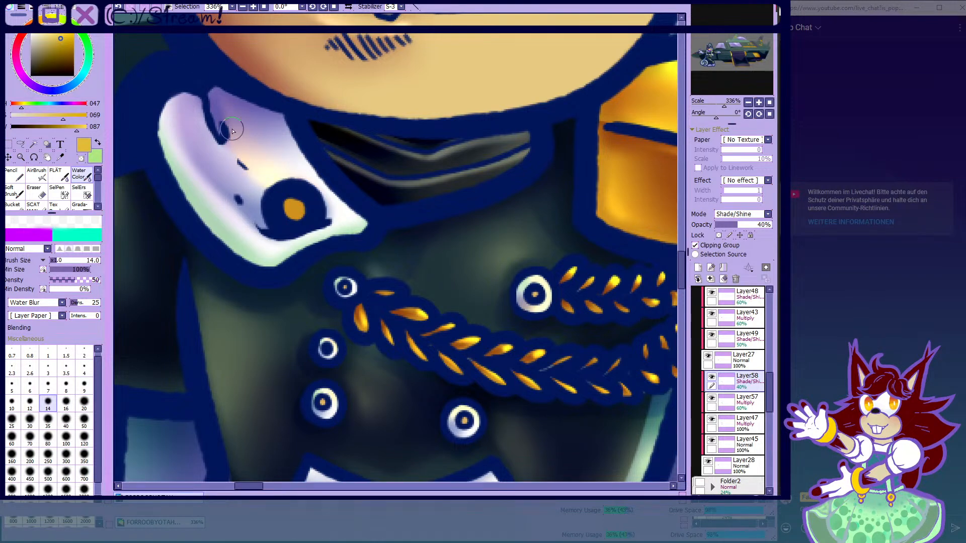
- Switch to the AirBrush and examine the shading across the whole character
scroll(302, 176, down, 4)
scroll(439, 222, up, 3)
scroll(440, 222, down, 3)
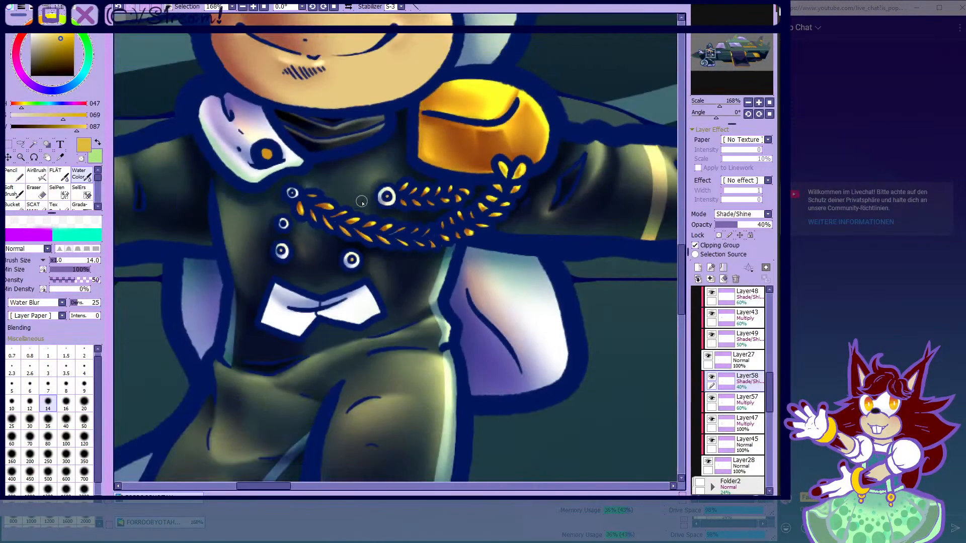
click(38, 175)
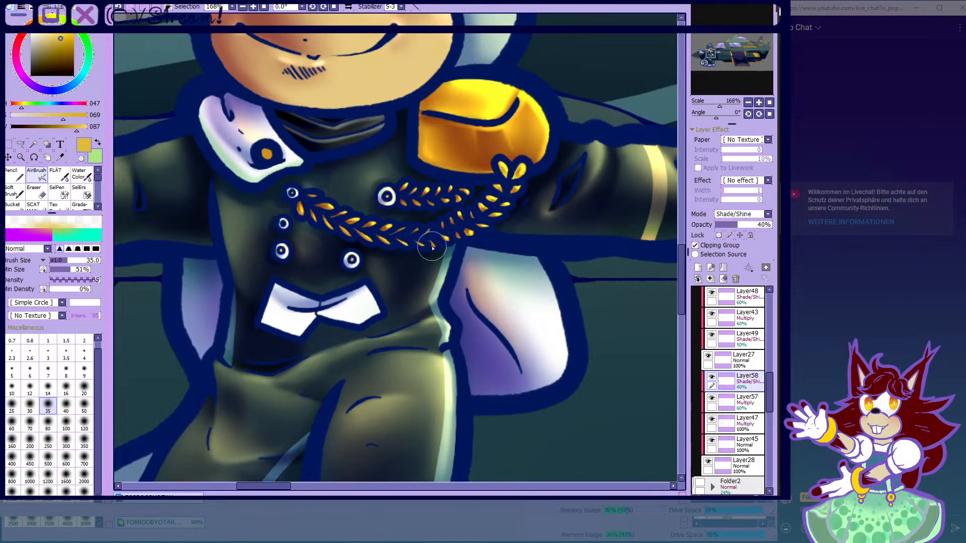
scroll(428, 248, down, 6)
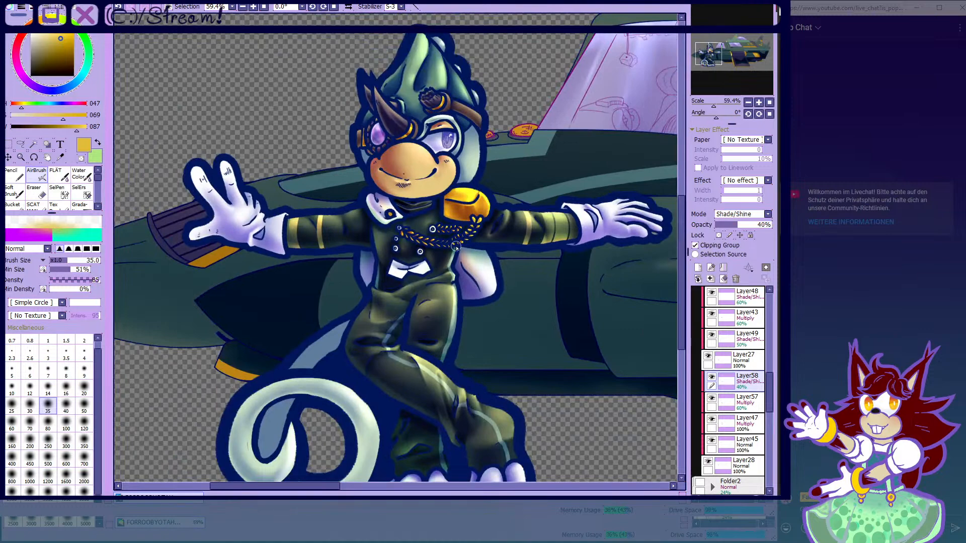
scroll(445, 245, down, 5)
scroll(473, 275, up, 3)
- Toggle Layer27's visibility to identify which parts of the character it colours
click(719, 467)
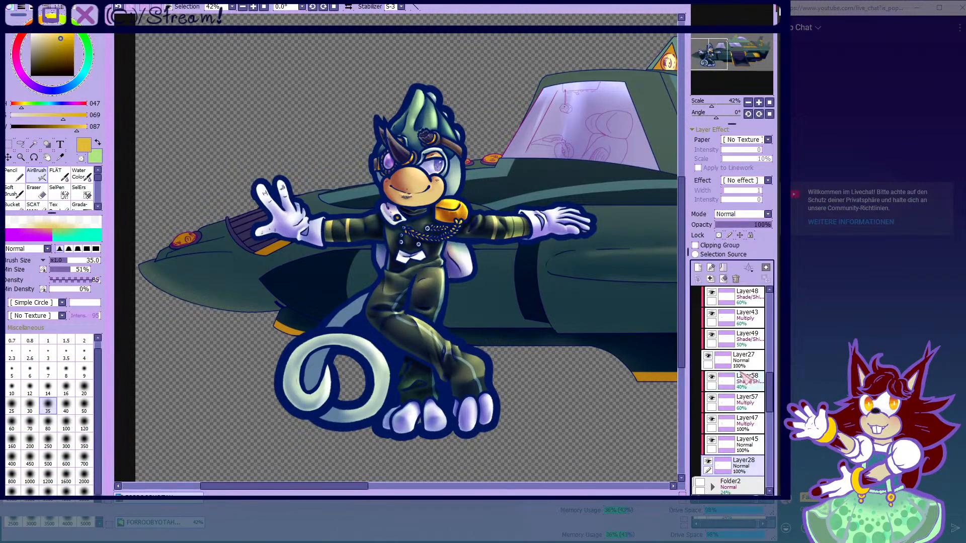
click(724, 381)
click(720, 363)
click(708, 355)
click(708, 356)
scroll(731, 402, up, 1)
click(709, 420)
click(709, 419)
click(709, 420)
click(709, 420)
click(709, 420)
click(710, 420)
click(709, 420)
click(709, 420)
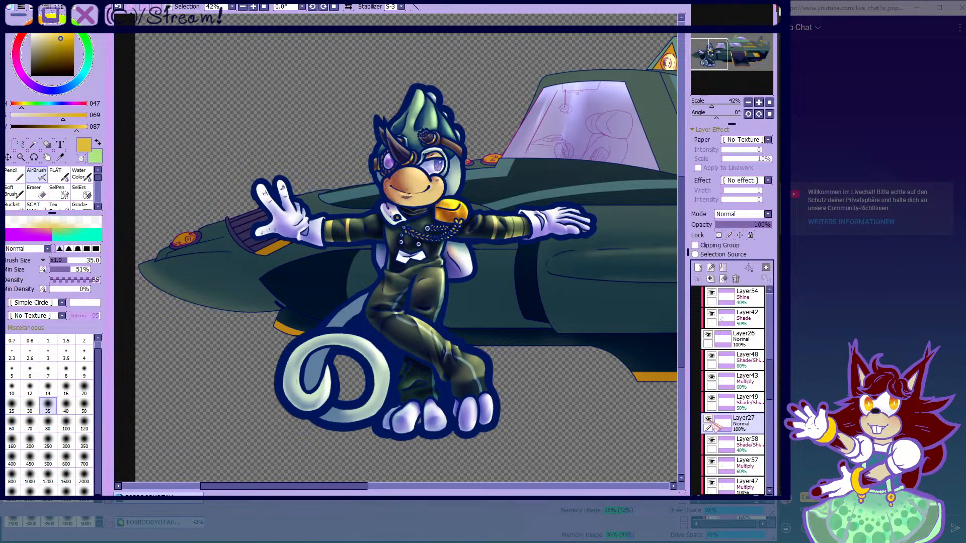
click(710, 420)
click(709, 420)
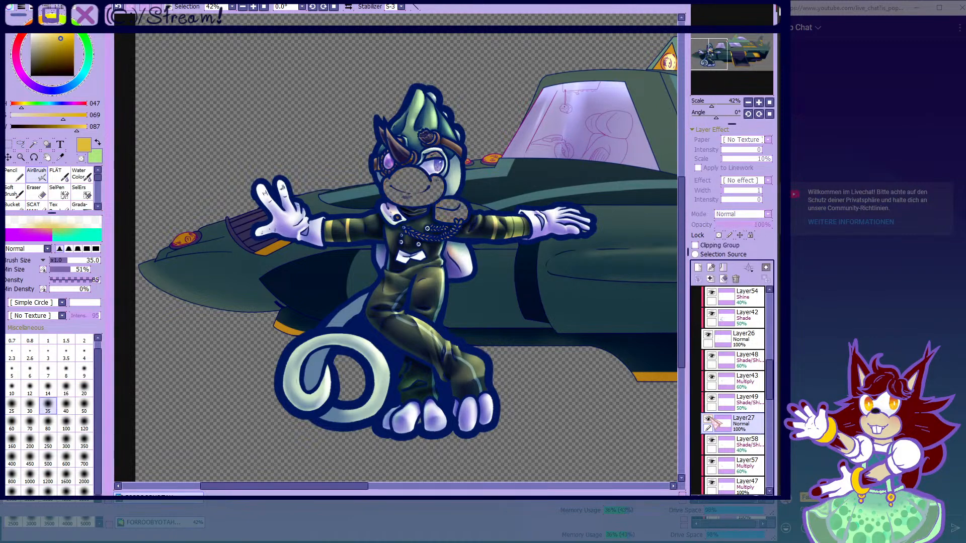
click(709, 420)
click(709, 420)
click(709, 420)
click(709, 420)
click(709, 420)
click(709, 420)
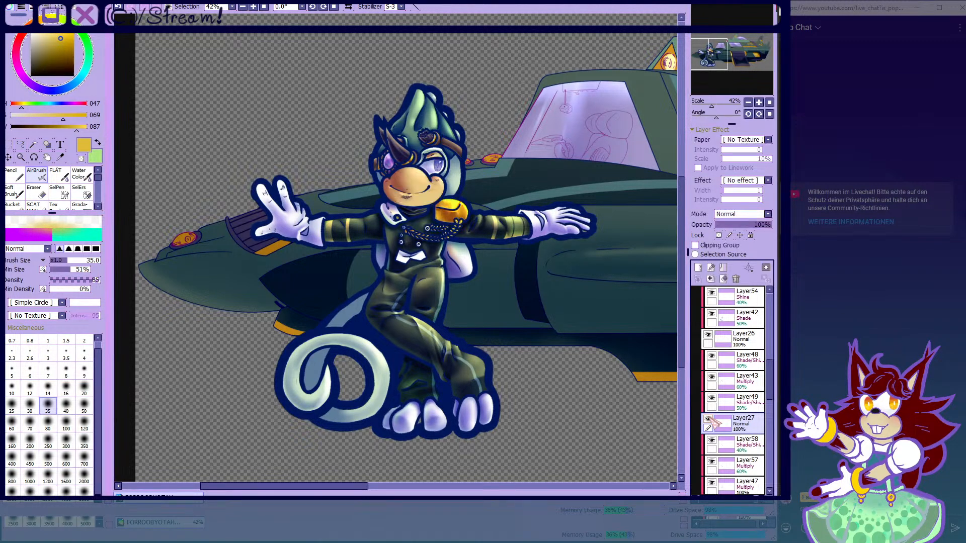
- Add a clipped layer above Layer48 and set its blending mode to Shine
click(733, 370)
click(711, 356)
click(710, 356)
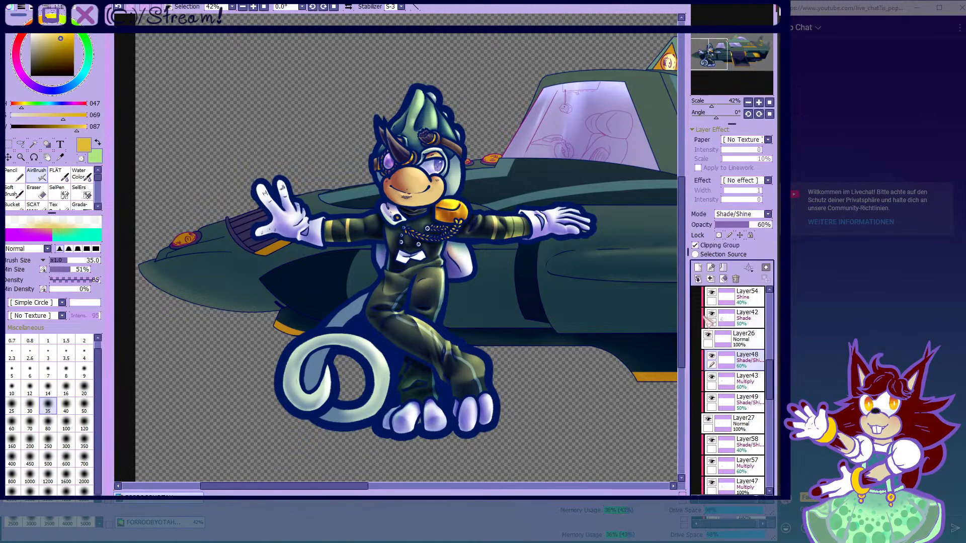
click(698, 267)
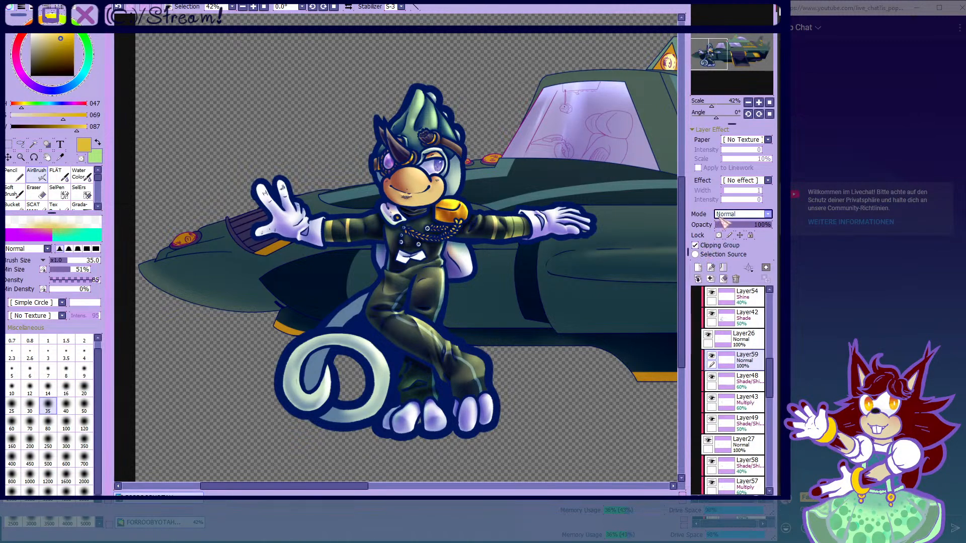
click(727, 280)
- Set the AirBrush size to 7 and the colour to pale yellow-white with hue 73, saturation 14 and value 100
scroll(445, 228, up, 4)
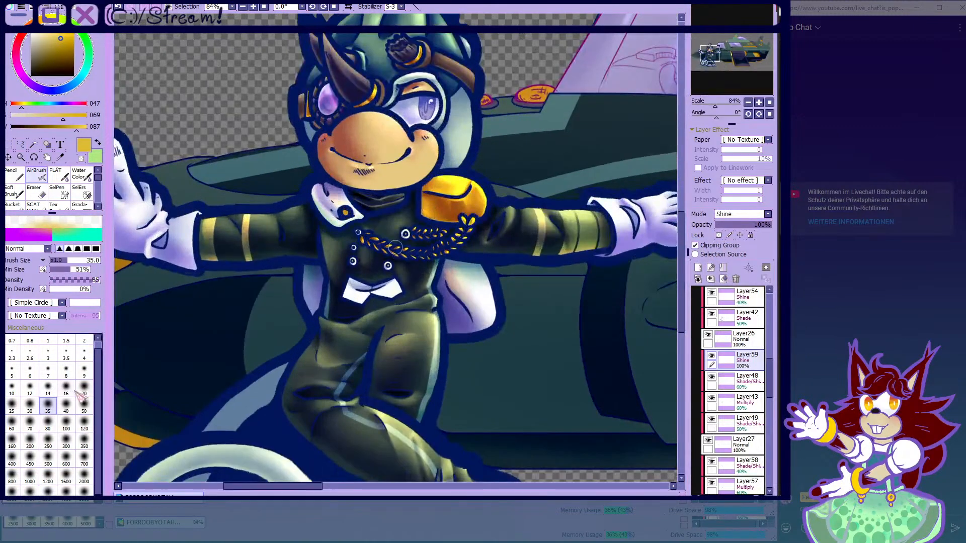
click(49, 387)
scroll(366, 84, up, 1)
scroll(366, 85, up, 6)
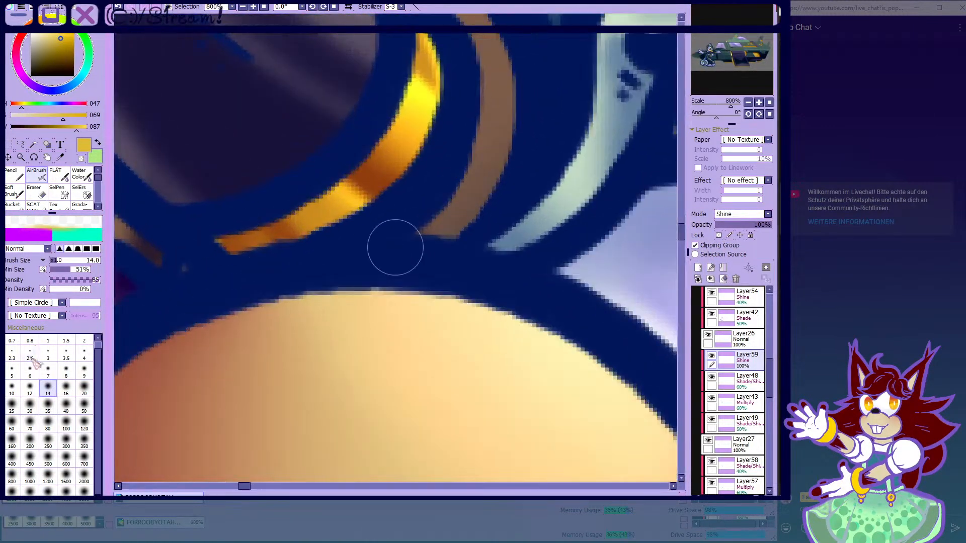
key(bracketleft)
key(bracketleft)
key(bracketleft)
key(bracketleft)
key(bracketleft)
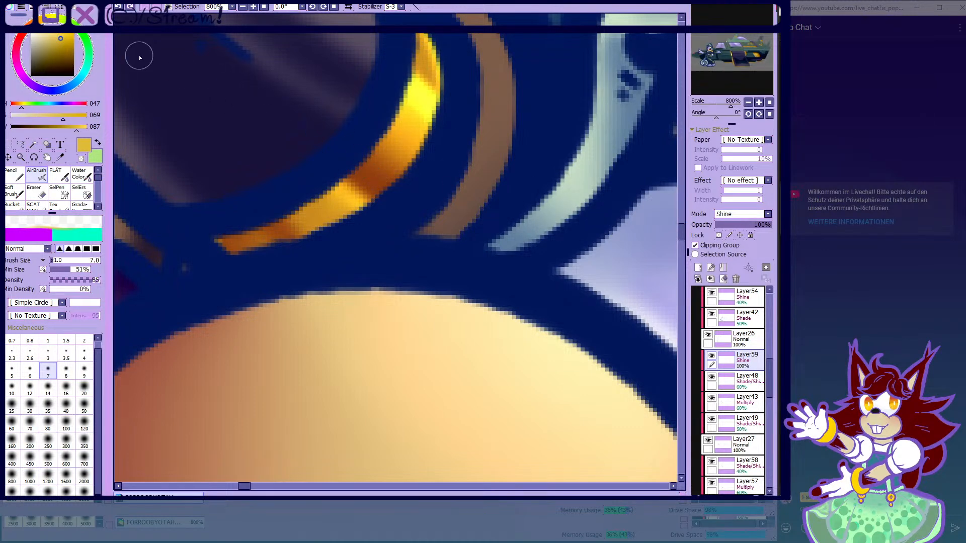
click(36, 33)
drag(51, 17, 61, 18)
scroll(442, 147, up, 1)
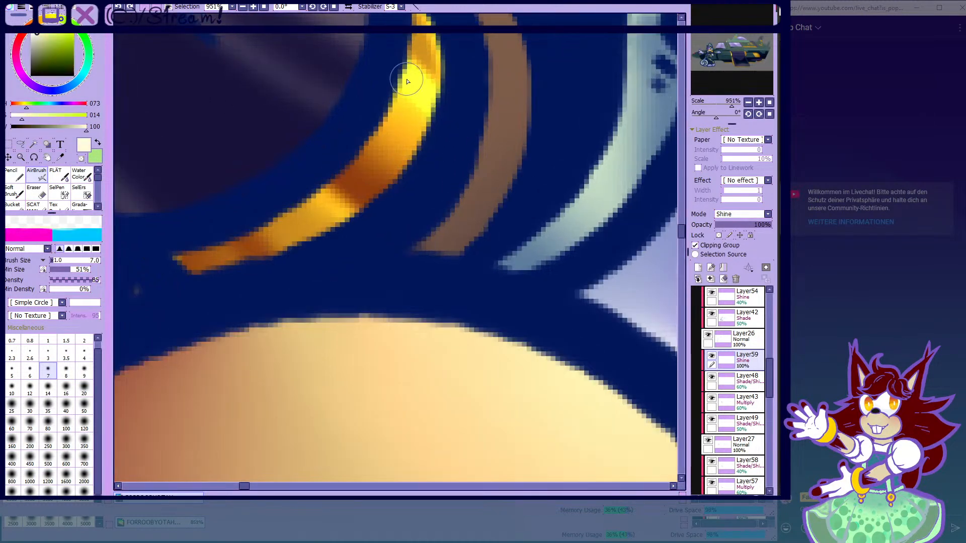
- Try a pale highlight on the upper part of the gold ring at the long horn's base
scroll(312, 151, down, 1)
click(84, 354)
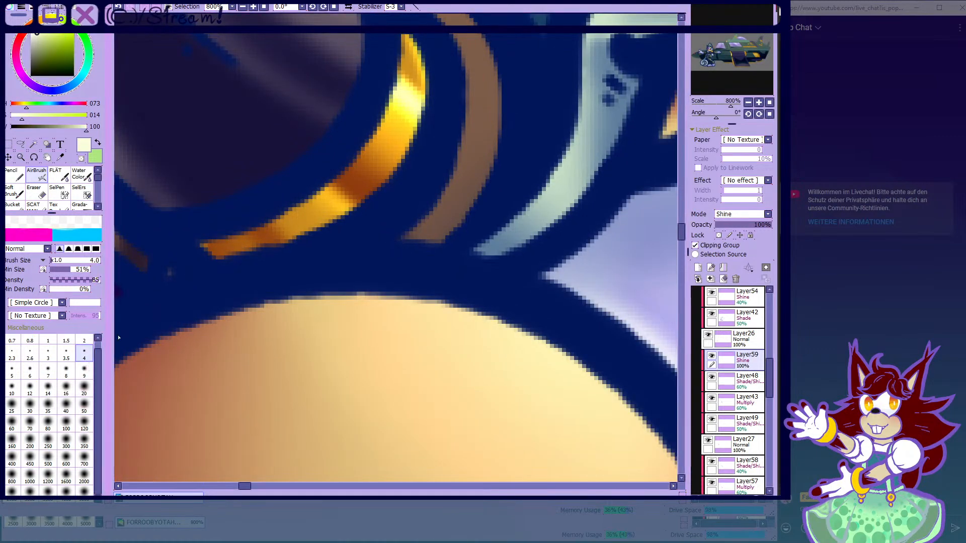
click(48, 387)
scroll(570, 308, down, 19)
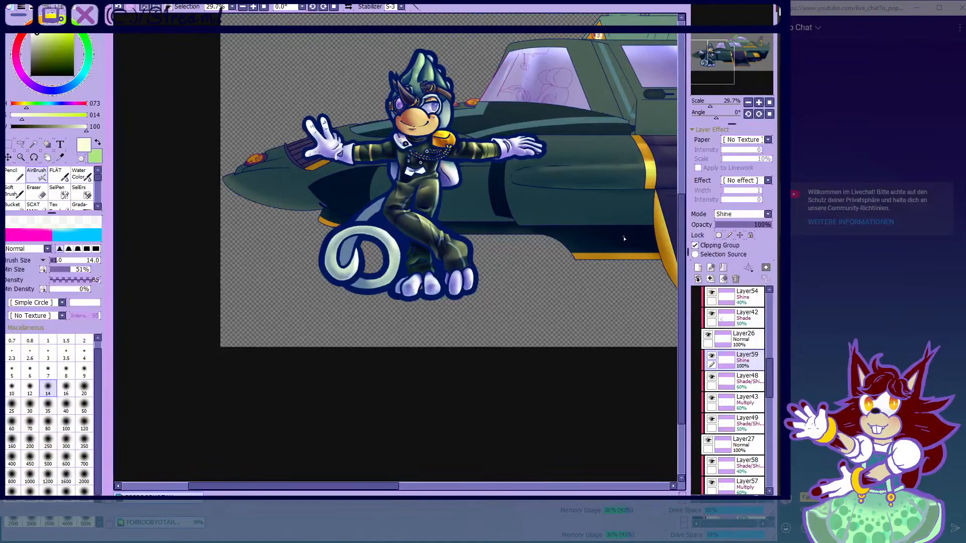
scroll(457, 97, up, 3)
scroll(455, 98, down, 2)
scroll(365, 121, up, 10)
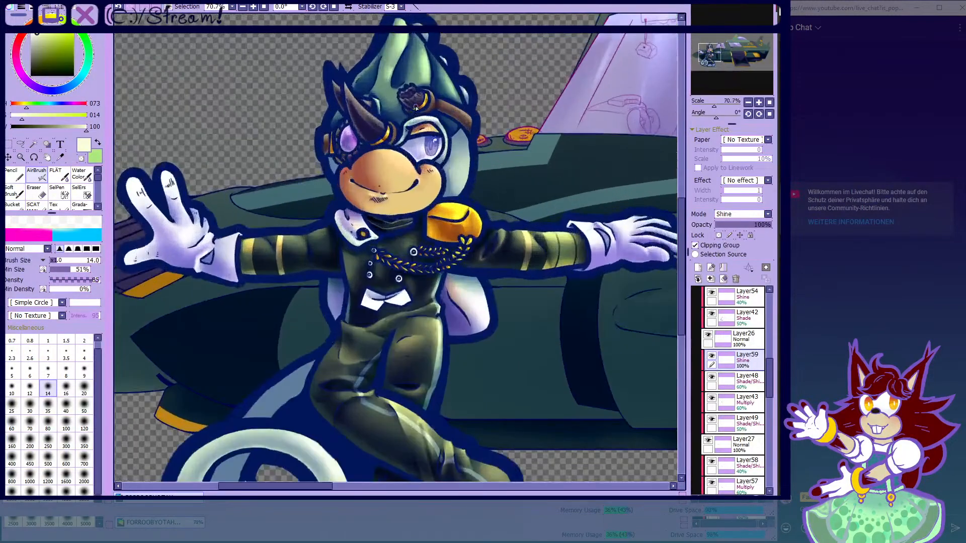
- Airbrush a pale highlight at size 7 onto the upper part of the gold ring at the long horn's base
scroll(365, 120, up, 3)
key(bracketleft)
key(bracketleft)
key(bracketleft)
key(bracketleft)
key(bracketleft)
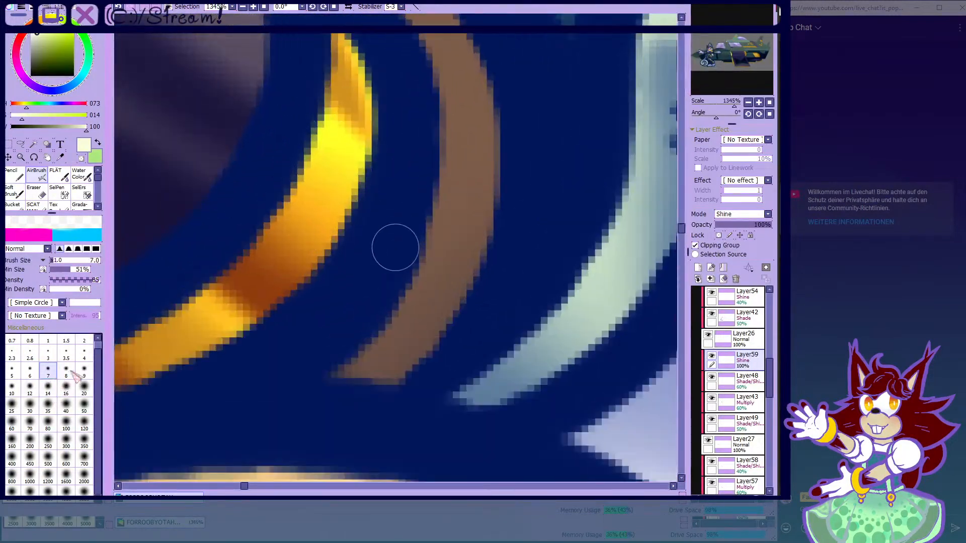
scroll(363, 147, down, 4)
scroll(326, 104, up, 3)
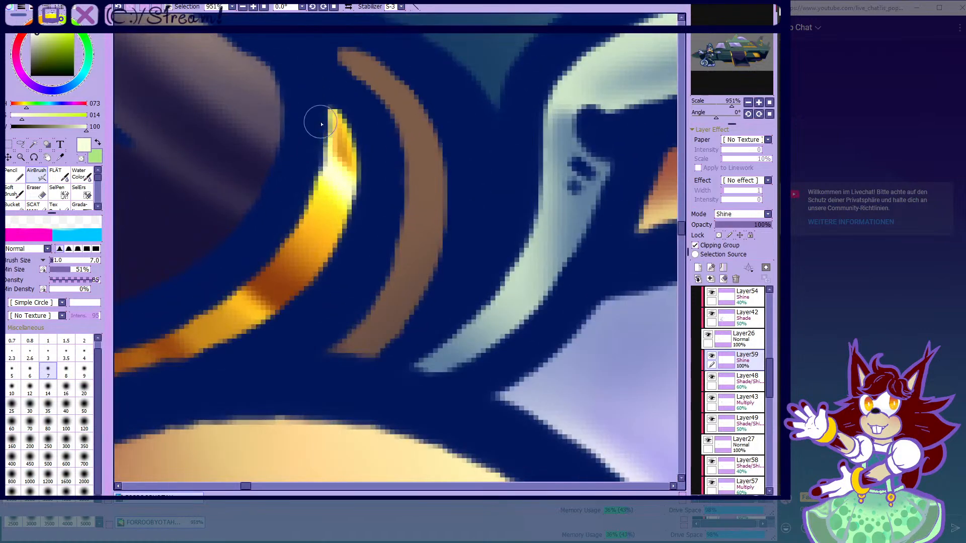
- Airbrush a second pale highlight across the lower part of the long horn's gold ring, beside its dark brown band
scroll(323, 94, down, 4)
scroll(306, 206, up, 3)
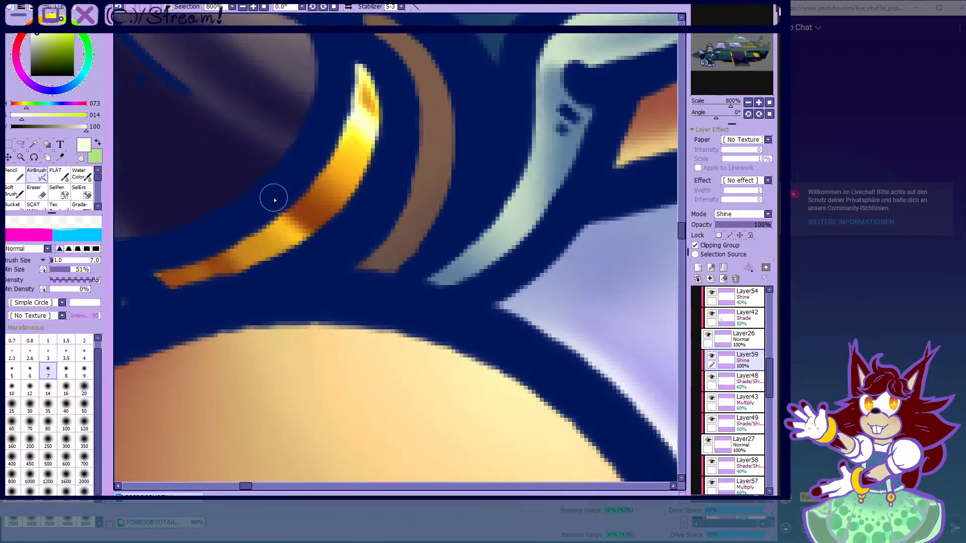
scroll(327, 244, down, 4)
scroll(129, 71, up, 4)
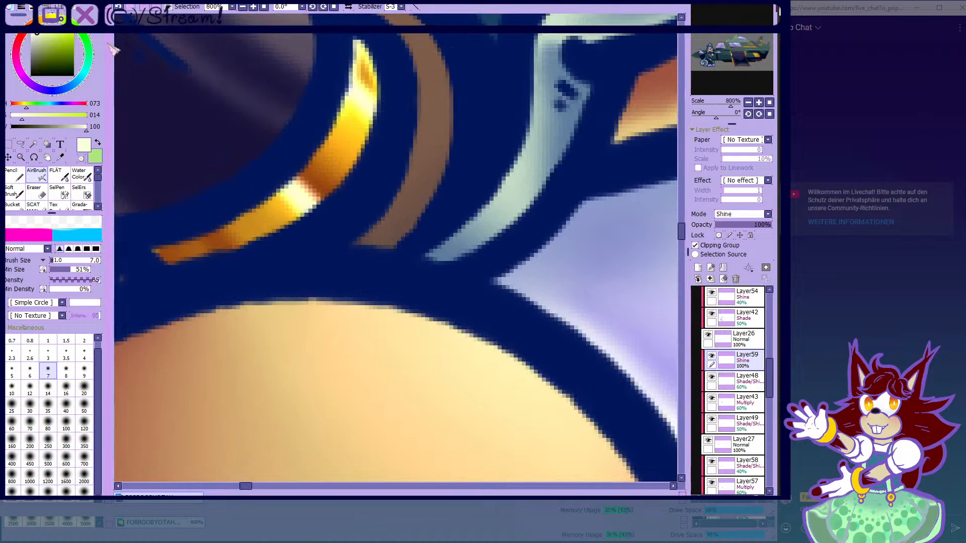
scroll(254, 195, down, 1)
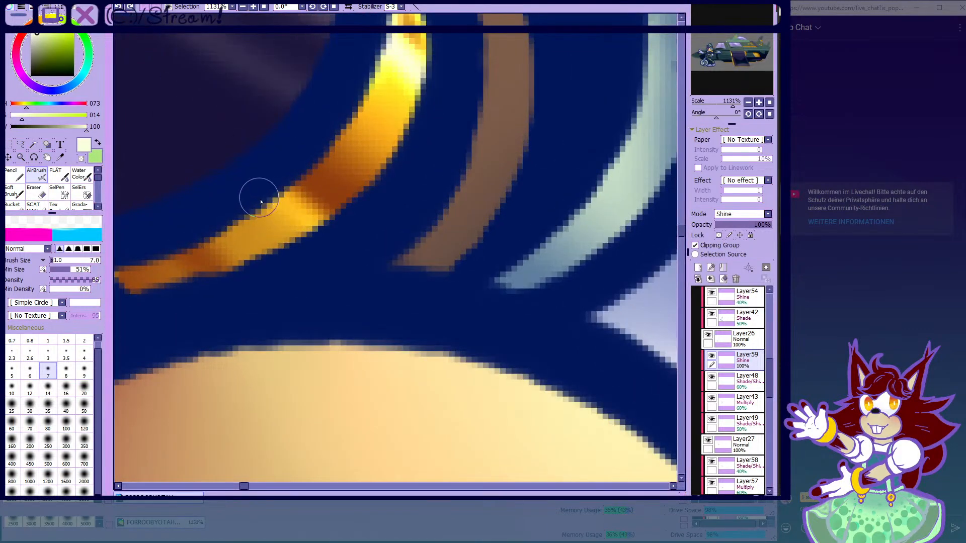
scroll(285, 230, down, 3)
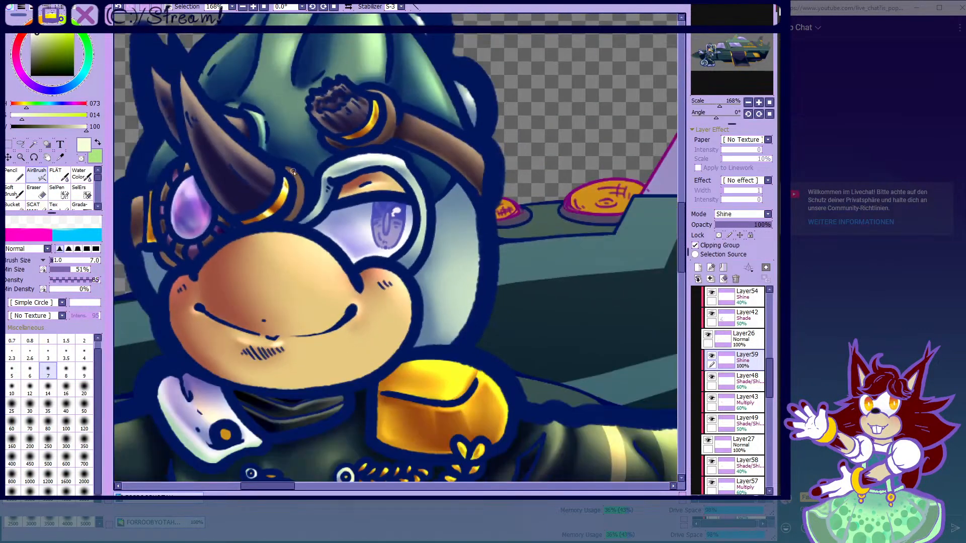
- Airbrush a pale highlight on the lower end of the gold ring around the broken horn stump
scroll(369, 147, up, 4)
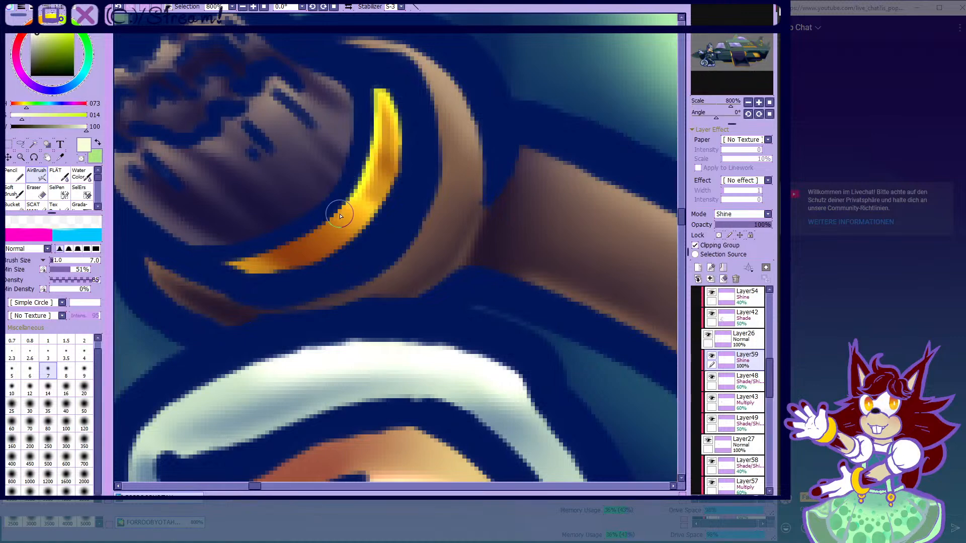
drag(277, 257, 321, 282)
scroll(470, 166, down, 14)
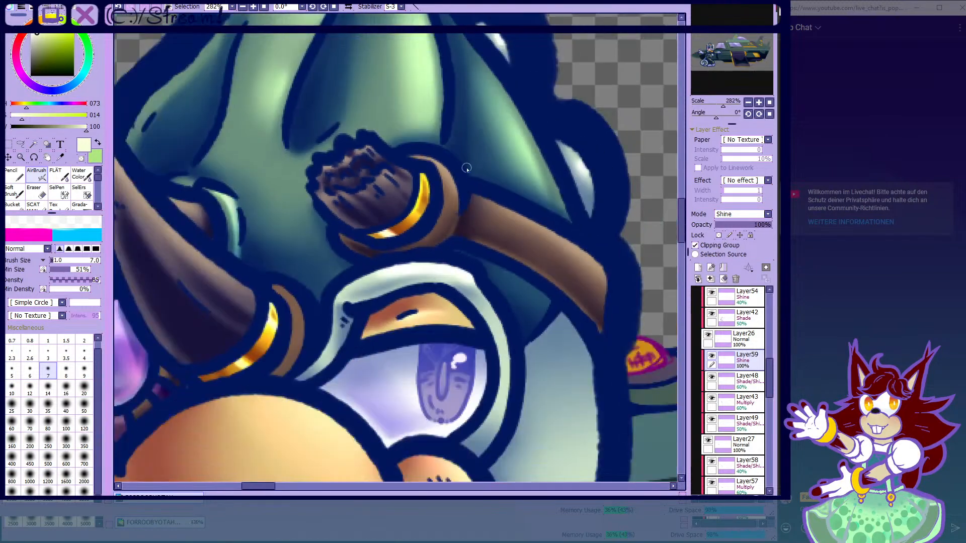
- Airbrush a pale highlight at size 16 down the curved edge between the front and side of the gold epaulette
scroll(378, 247, up, 12)
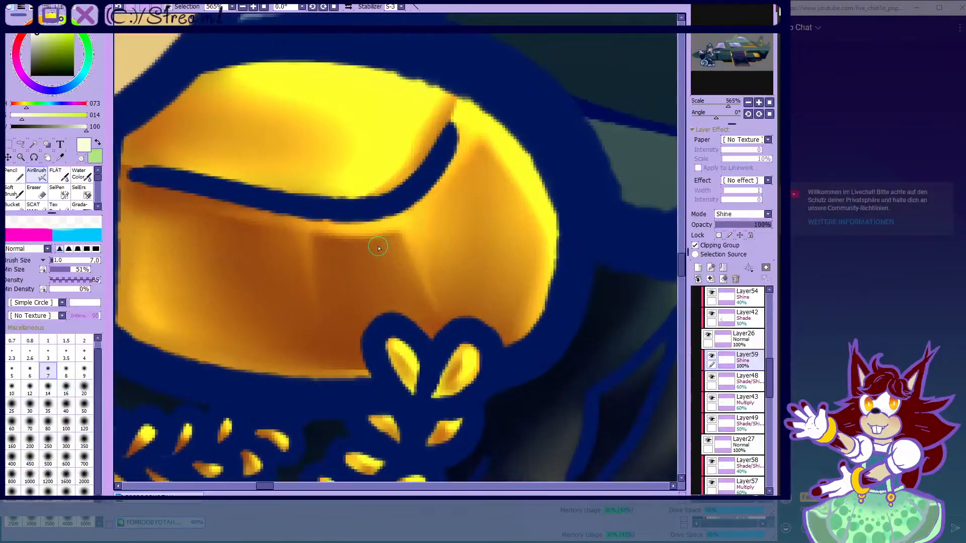
click(66, 388)
scroll(417, 196, down, 2)
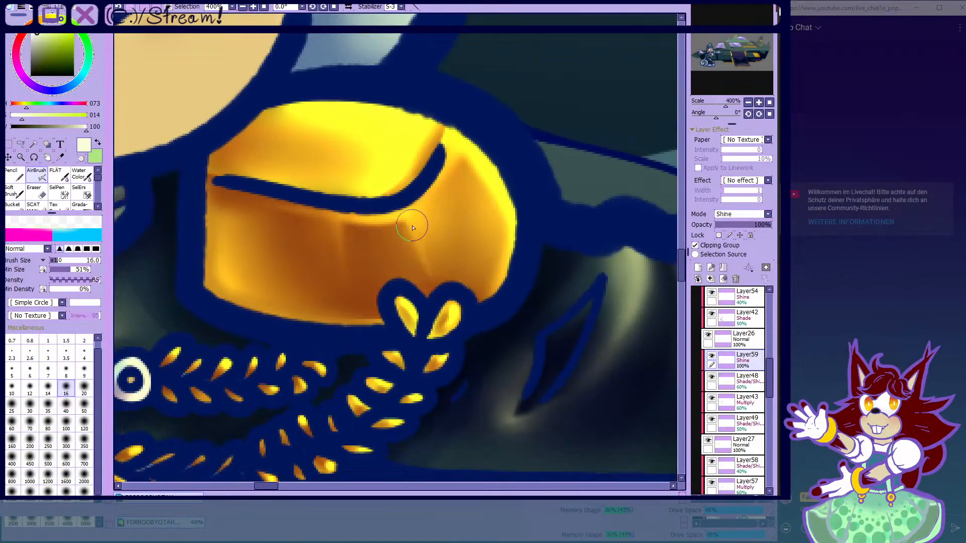
mouse_move(413, 207)
mouse_down()
mouse_move(458, 306)
mouse_move(430, 199)
mouse_move(435, 239)
mouse_move(429, 217)
mouse_move(449, 173)
mouse_up()
- Blend the epaulette's edge highlight into its side using the Water Color brush at size 30
click(81, 175)
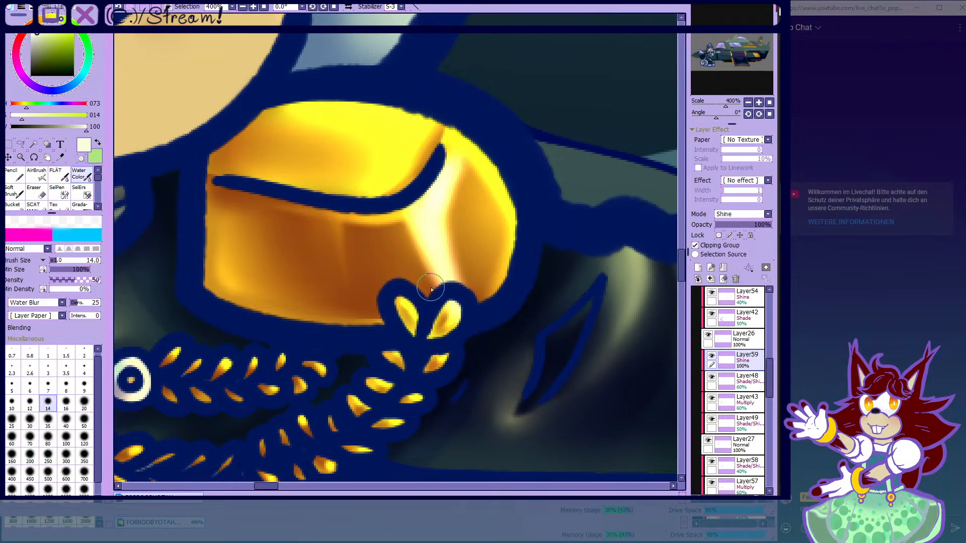
click(31, 425)
mouse_move(468, 292)
mouse_down()
mouse_move(453, 194)
mouse_move(442, 227)
mouse_move(478, 151)
mouse_move(510, 187)
mouse_up()
- Extend the pale highlights over the gold epaulette with the AirBrush, reducing its size from 35 to 16
click(37, 176)
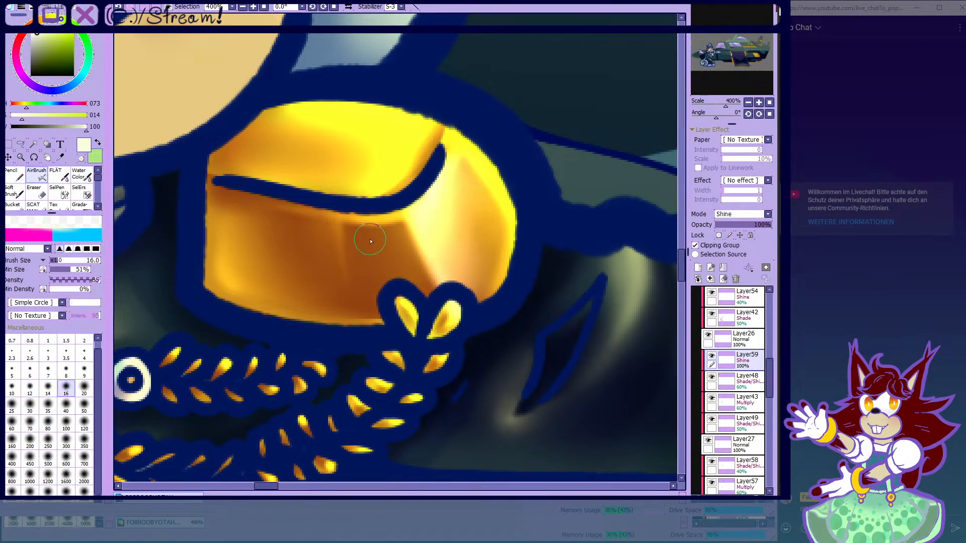
scroll(372, 239, down, 4)
scroll(352, 203, up, 7)
click(47, 405)
scroll(291, 162, down, 2)
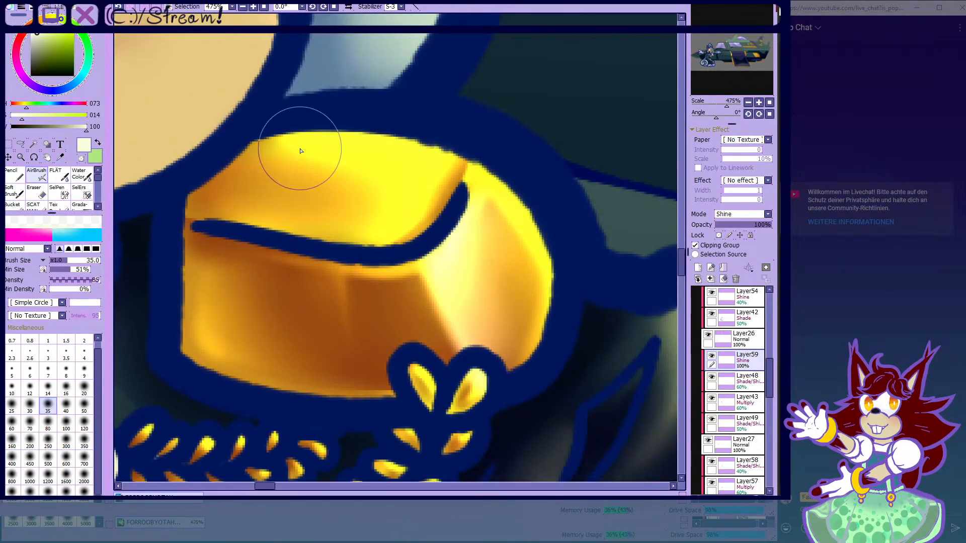
key(bracketleft)
key(bracketleft)
key(bracketleft)
key(bracketleft)
scroll(454, 296, down, 9)
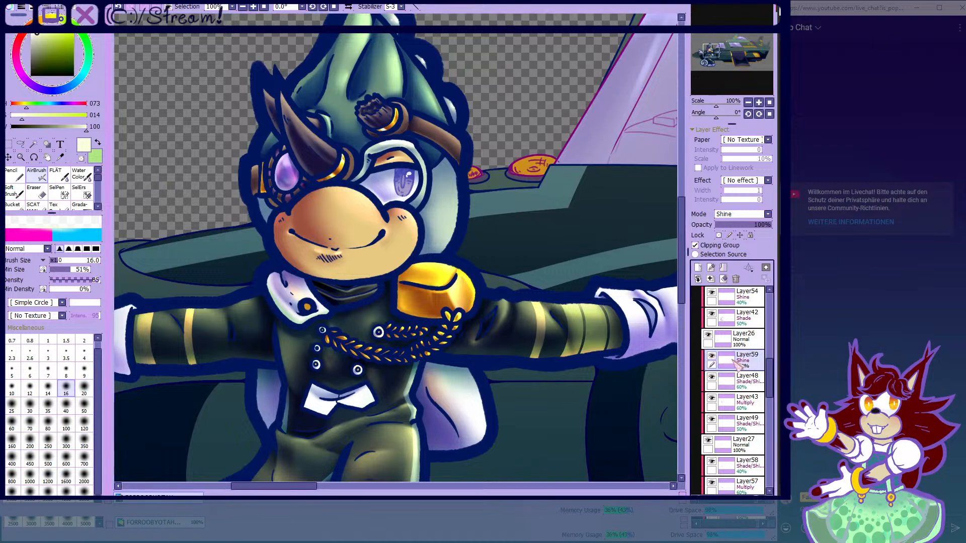
- Blend the highlight on the broken horn stump's gold ring using the Water Color brush at size 14
scroll(330, 84, up, 11)
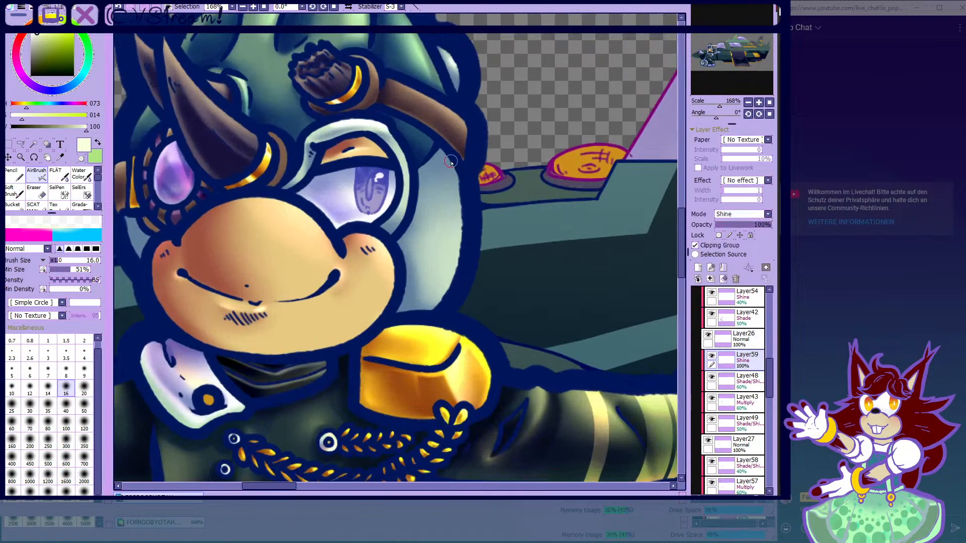
scroll(330, 83, up, 5)
click(77, 176)
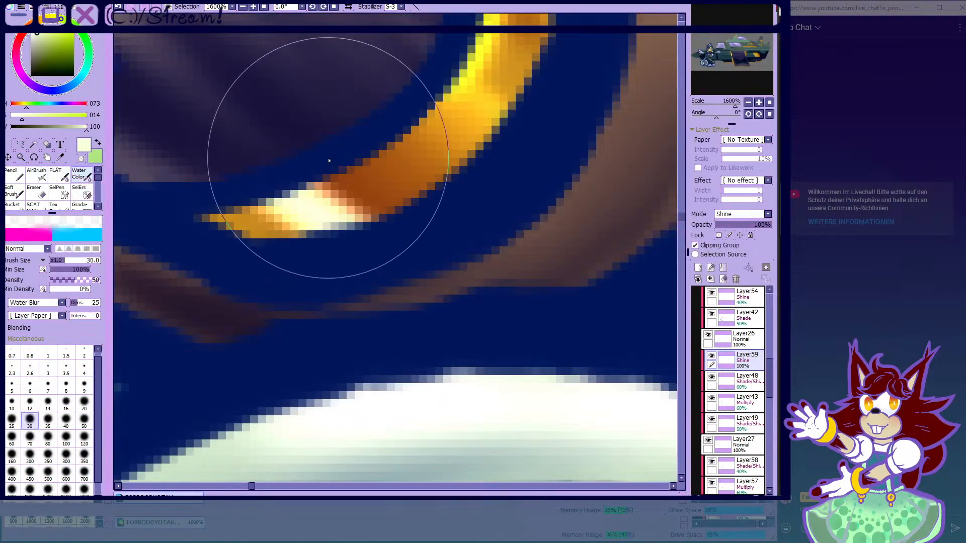
click(48, 402)
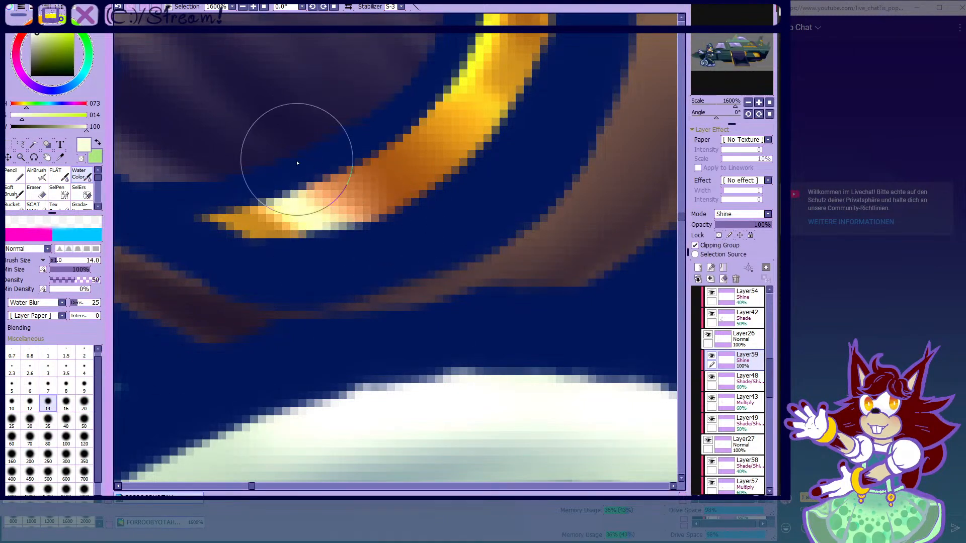
- Blend the highlights on the long horn's gold ring into the surrounding gold with the Water Color brush
scroll(480, 179, down, 5)
scroll(480, 179, down, 4)
scroll(356, 280, up, 6)
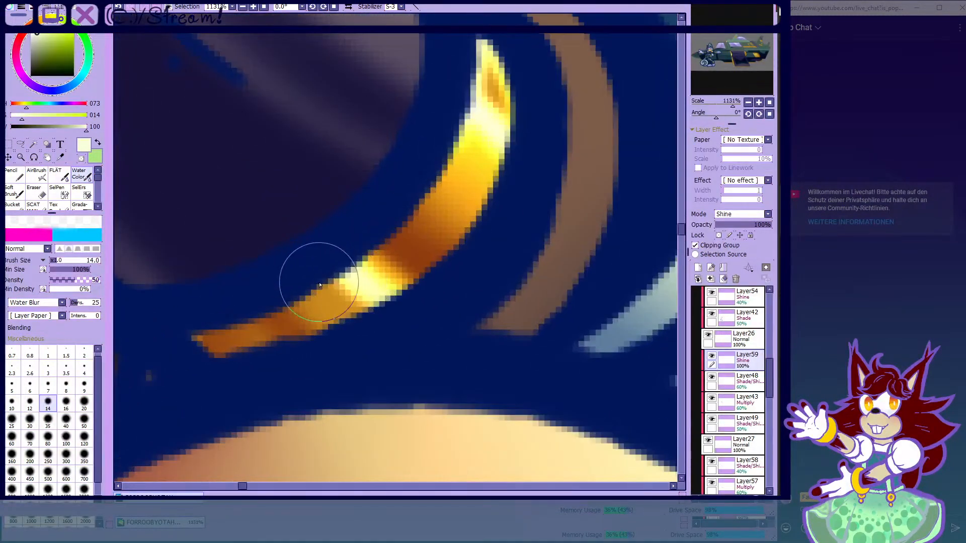
scroll(352, 151, down, 11)
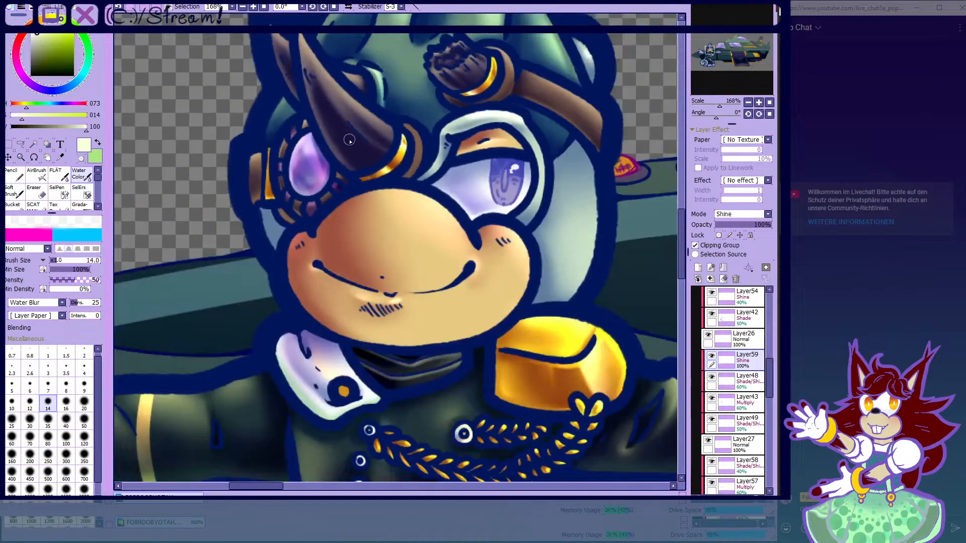
- Airbrush pale highlights onto the narrow gold strip beside the purple gem, reducing the brush size to 3.5
scroll(269, 182, up, 9)
click(38, 175)
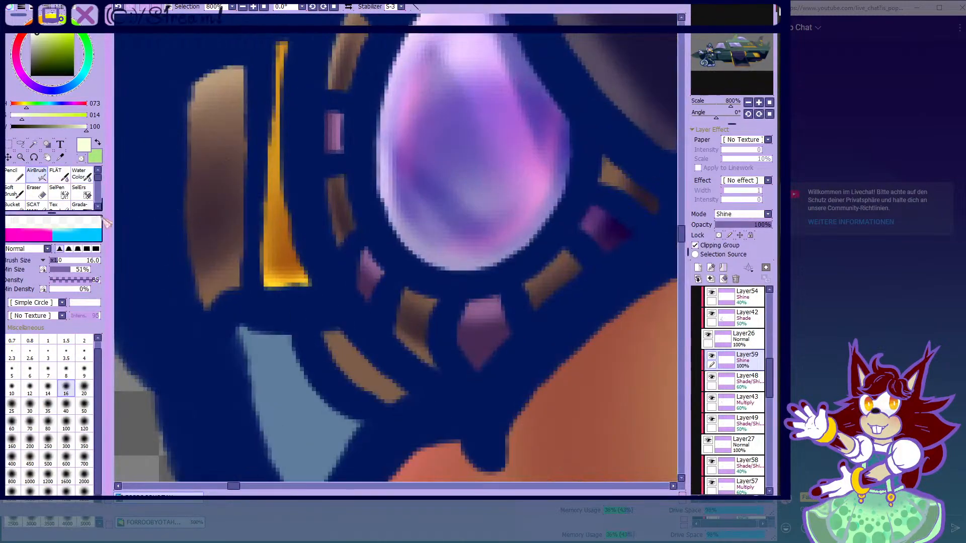
scroll(270, 308, up, 4)
click(48, 372)
mouse_move(220, 250)
mouse_down()
mouse_move(245, 235)
mouse_move(234, 265)
mouse_up()
click(66, 354)
scroll(242, 239, down, 1)
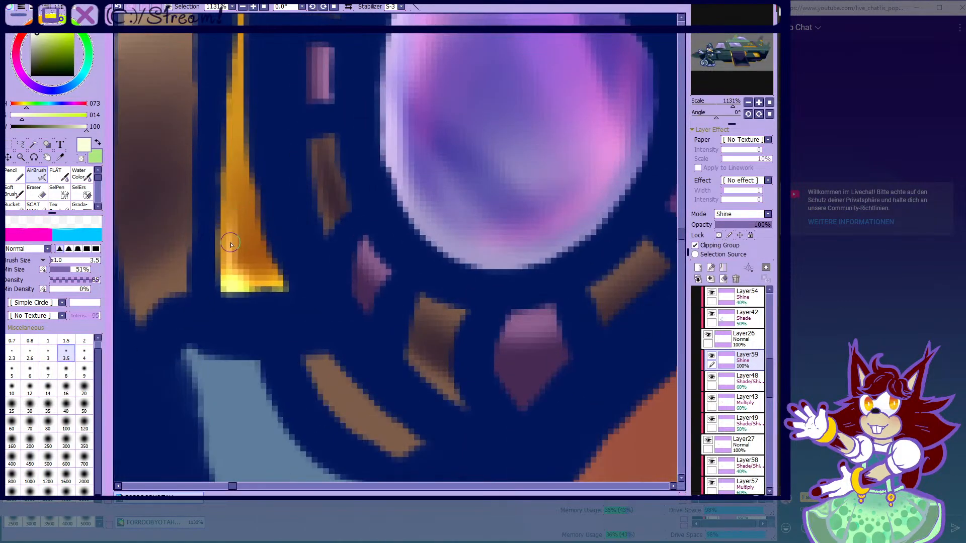
scroll(264, 306, down, 8)
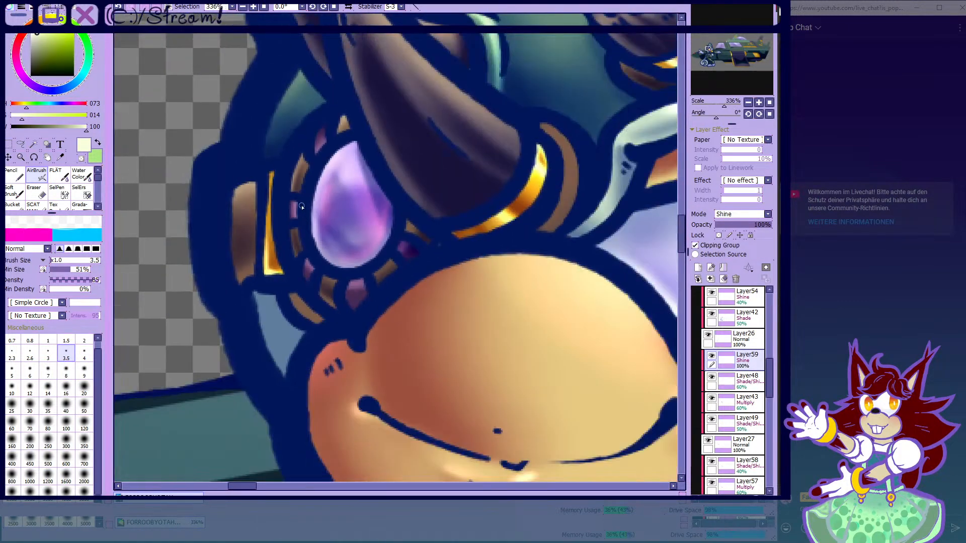
- Airbrush small pale highlights onto the gold segments of the short upper chest braid beside the white button
scroll(419, 282, up, 9)
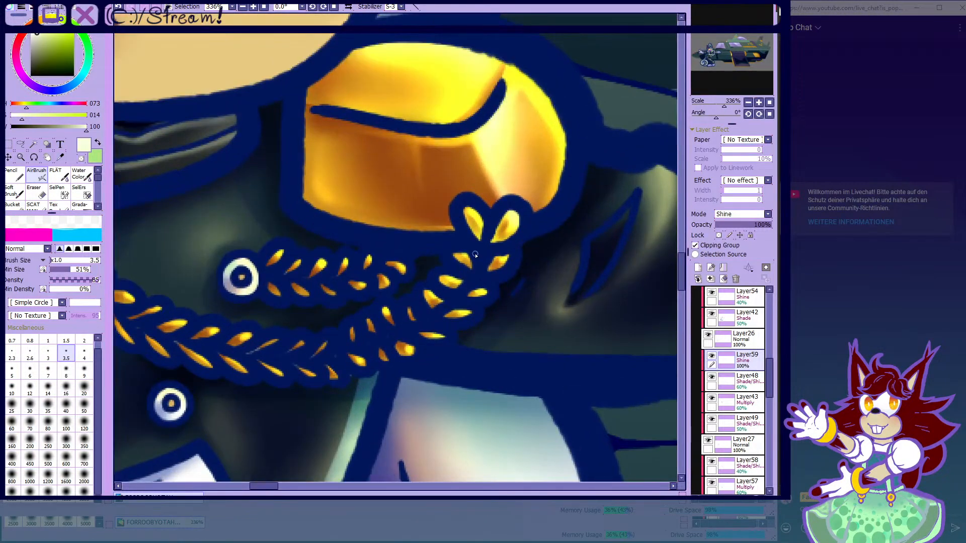
scroll(461, 260, down, 2)
scroll(427, 266, up, 2)
scroll(393, 272, down, 1)
scroll(363, 275, up, 4)
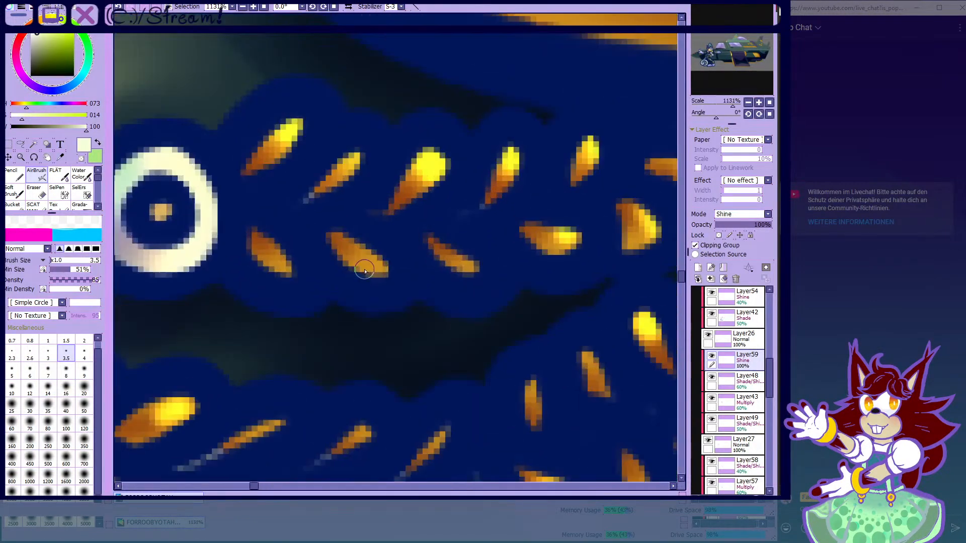
scroll(363, 276, up, 3)
scroll(322, 208, down, 4)
scroll(402, 123, up, 3)
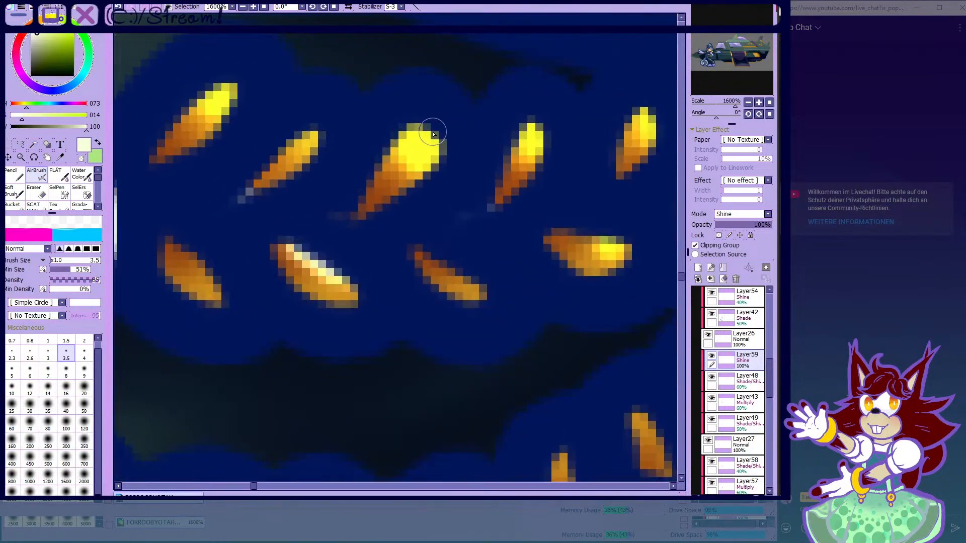
scroll(436, 162, down, 2)
scroll(341, 182, up, 2)
scroll(302, 151, down, 2)
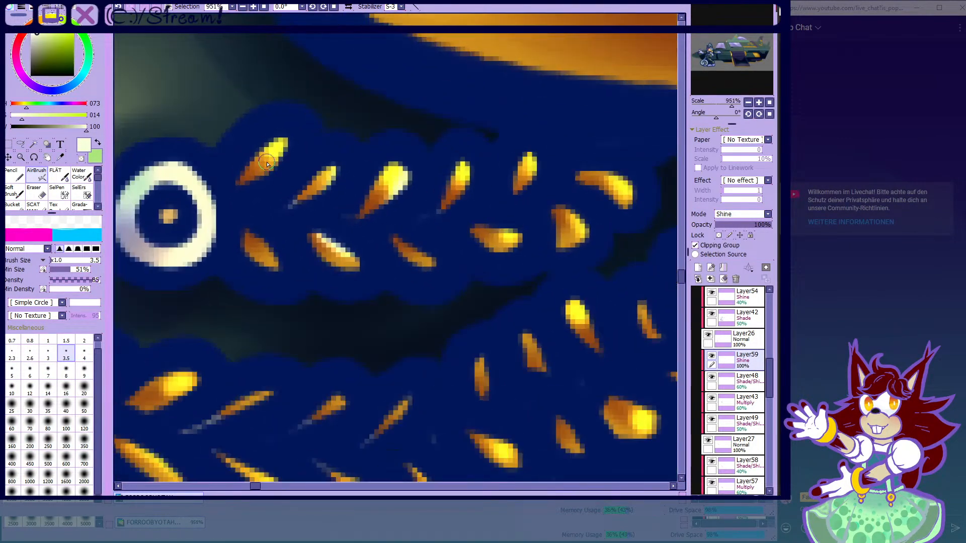
scroll(290, 130, down, 1)
- Add pale highlights to the gold segments where the two chest braids meet, keeping the AirBrush at size 3.5
scroll(458, 201, up, 3)
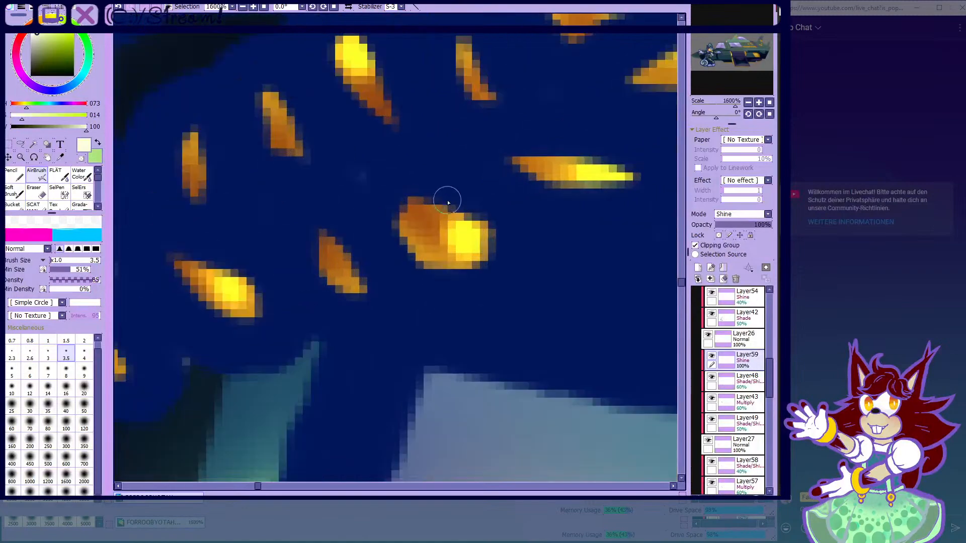
scroll(366, 254, down, 2)
scroll(391, 280, up, 1)
scroll(252, 280, down, 1)
scroll(342, 316, up, 2)
scroll(342, 315, down, 2)
scroll(381, 185, up, 2)
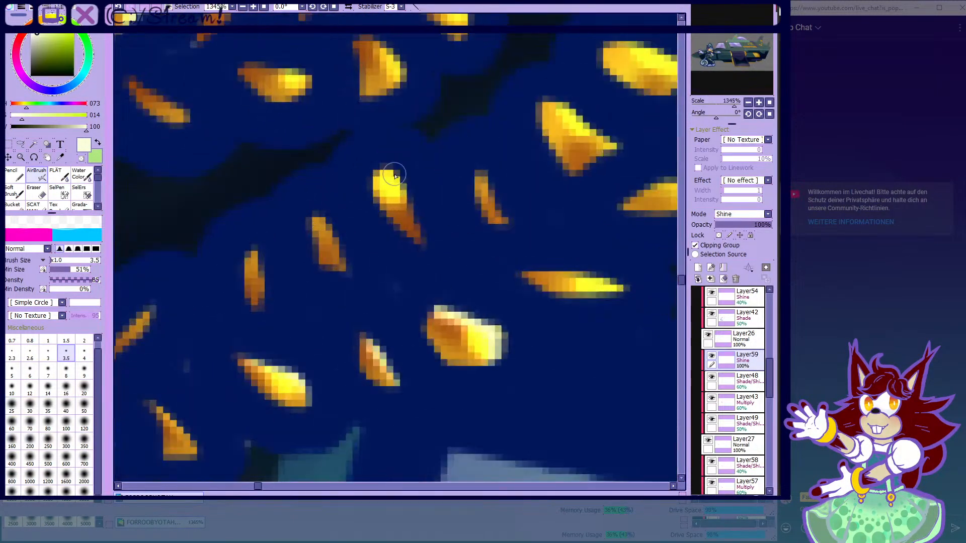
scroll(429, 257, down, 2)
scroll(462, 198, up, 2)
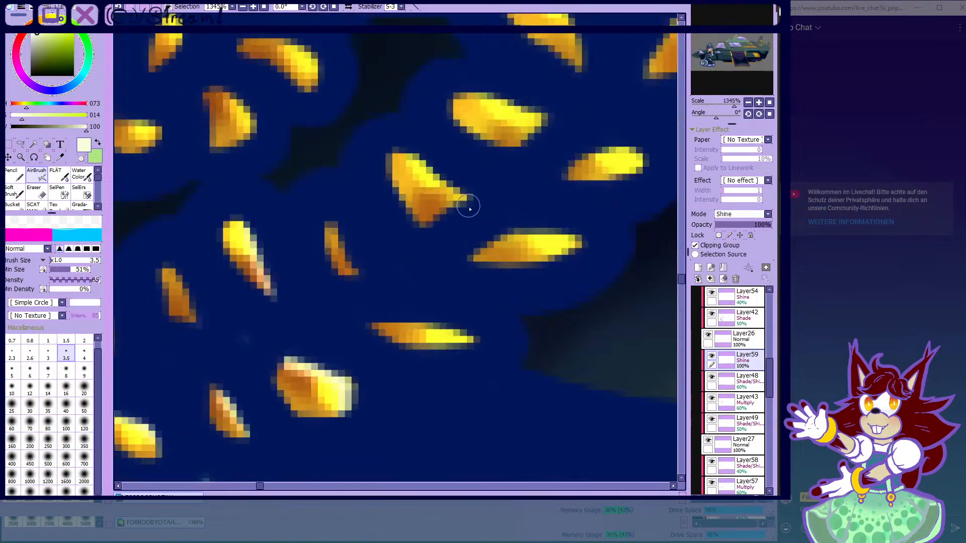
- Highlight the upper edges of the gold braid segments rising from the junction toward the epaulette
scroll(440, 136, up, 1)
scroll(402, 151, up, 1)
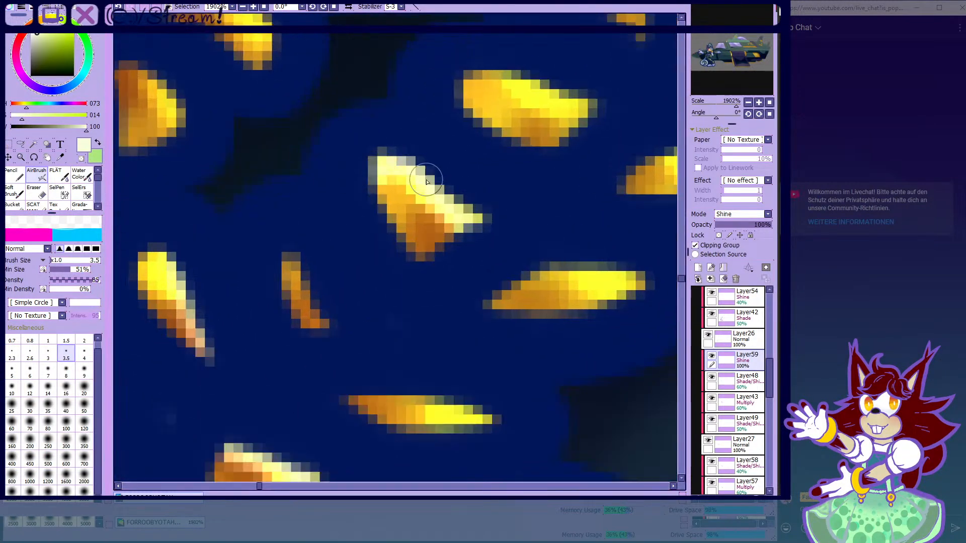
drag(409, 157, 381, 171)
scroll(291, 164, down, 2)
scroll(504, 227, down, 3)
scroll(560, 209, up, 1)
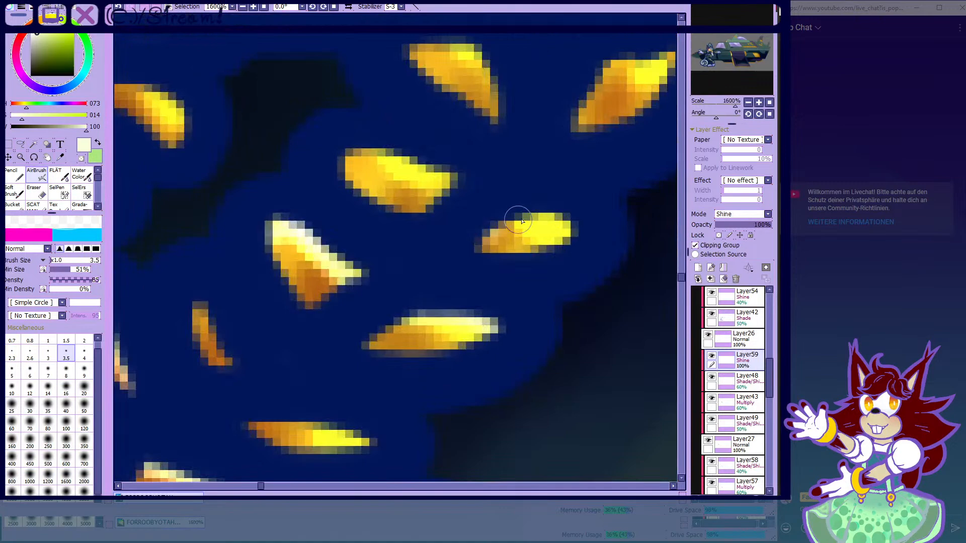
scroll(453, 189, down, 2)
scroll(421, 164, up, 3)
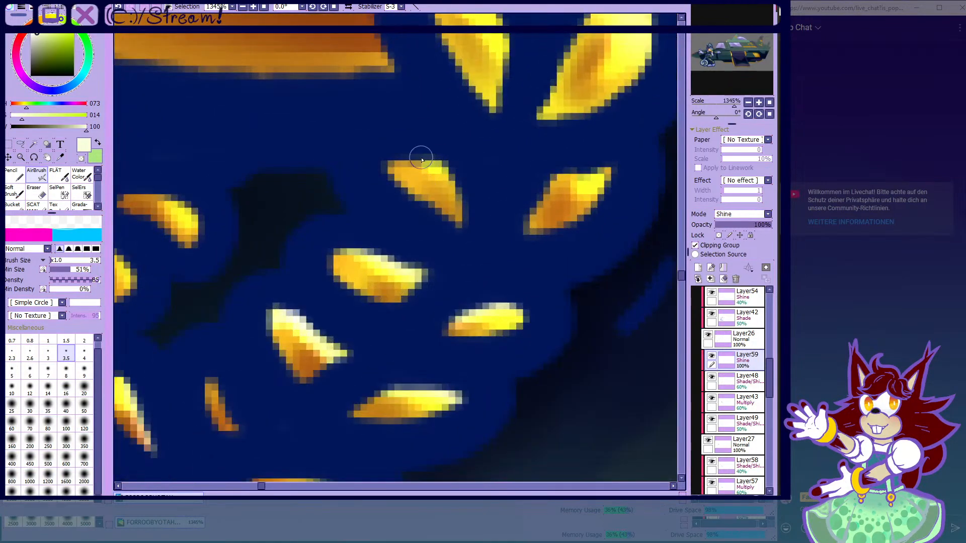
- Brighten the topmost gold braid segments, including the two large ones overlapping the epaulette's lower edge, with pale highlights
scroll(452, 248, down, 2)
scroll(560, 125, up, 3)
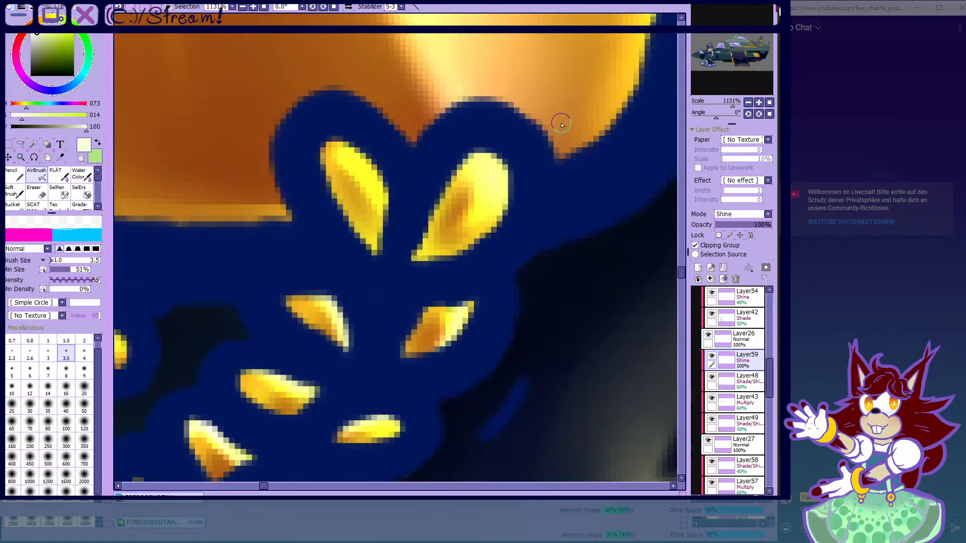
drag(520, 213, 533, 161)
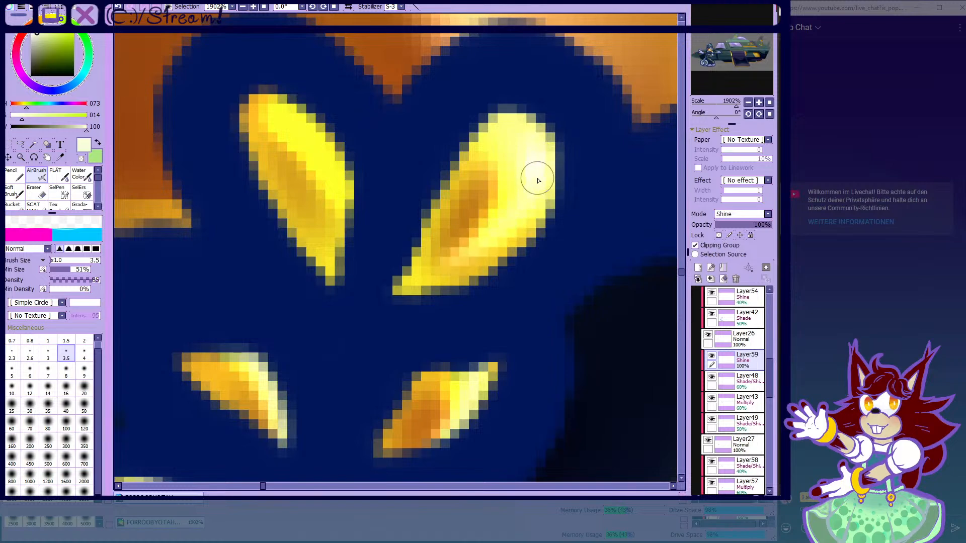
drag(296, 117, 345, 112)
- Reduce the gold highlights' Shine layer, Layer59, to 80% opacity
scroll(452, 181, down, 10)
scroll(431, 181, down, 4)
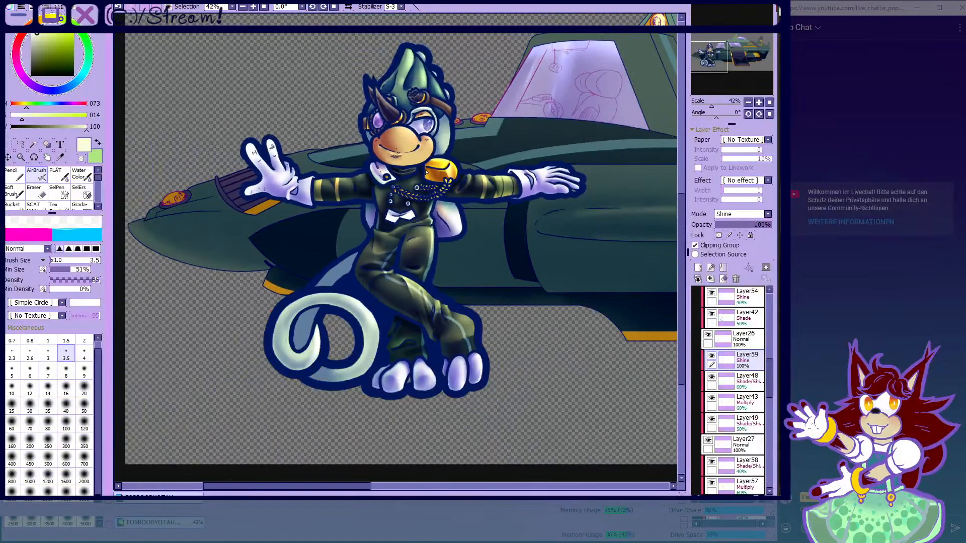
scroll(425, 85, up, 2)
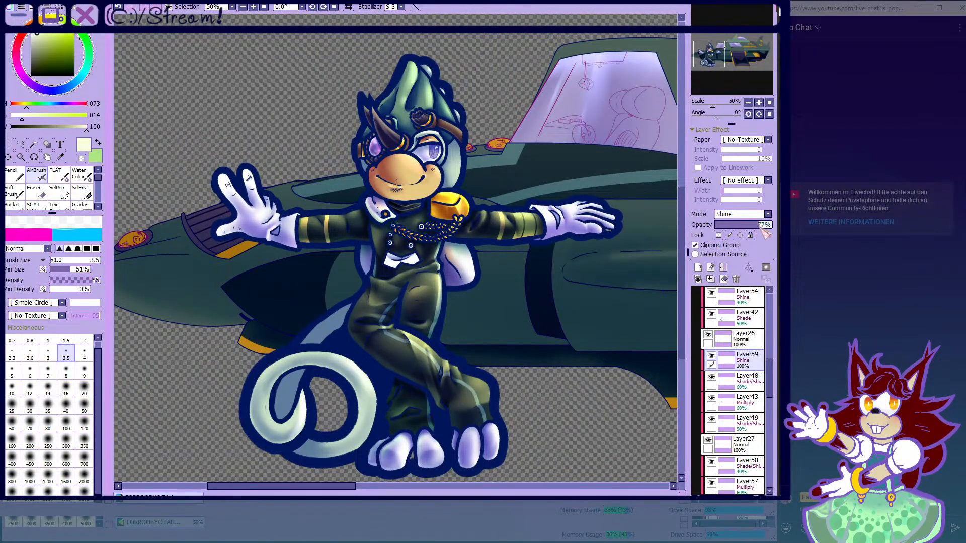
scroll(468, 234, down, 2)
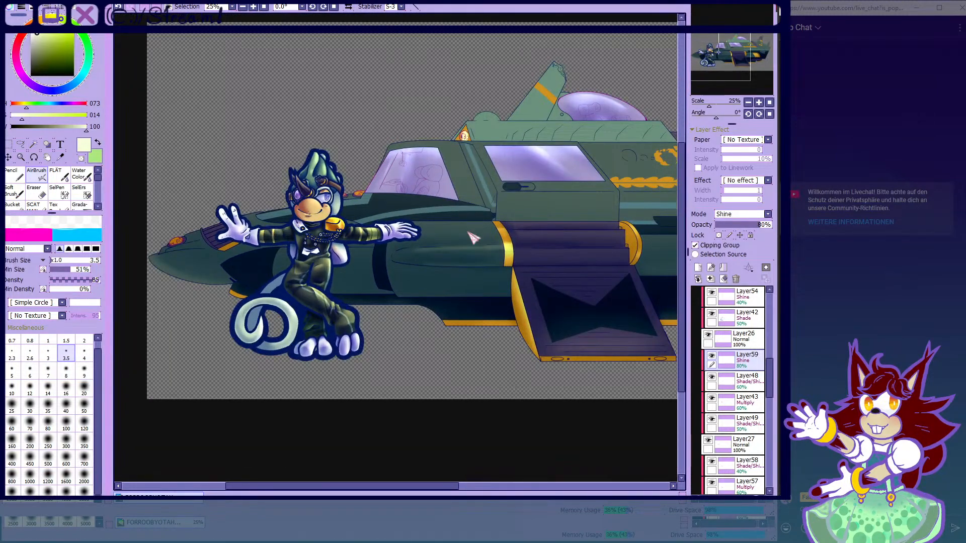
scroll(424, 199, down, 2)
scroll(606, 241, up, 2)
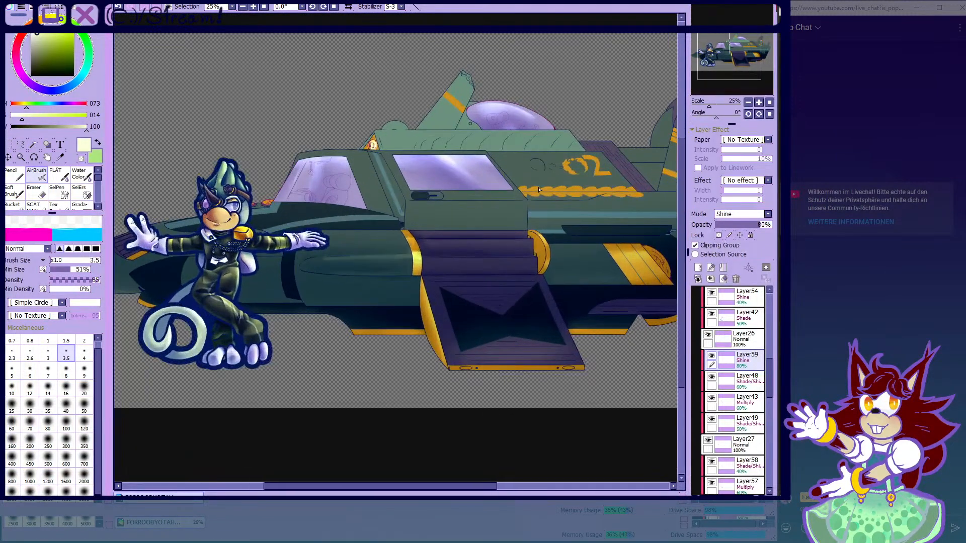
- Identify the aircraft's main hull layer in Folder3 by toggling layer visibility off and on
scroll(732, 397, up, 10)
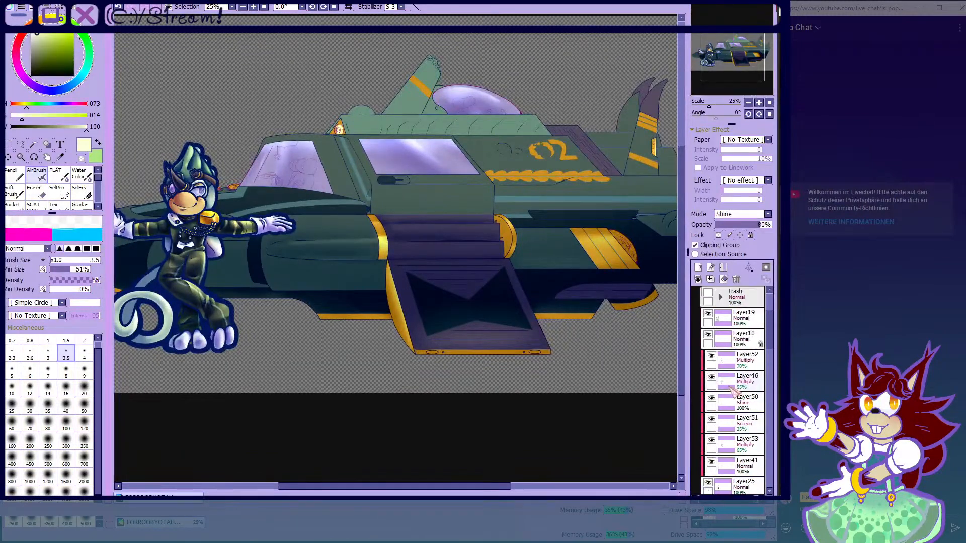
click(712, 339)
click(699, 335)
click(700, 335)
scroll(711, 347, down, 5)
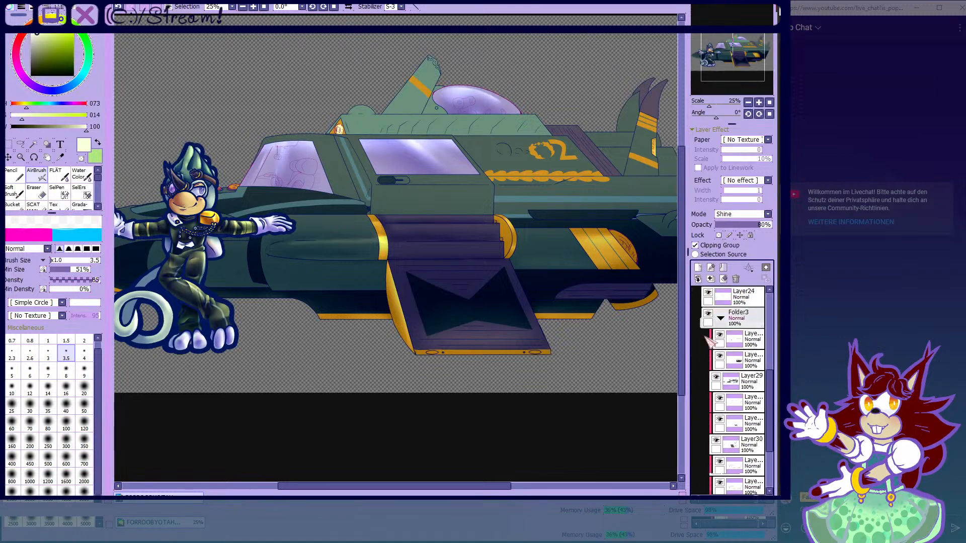
click(719, 359)
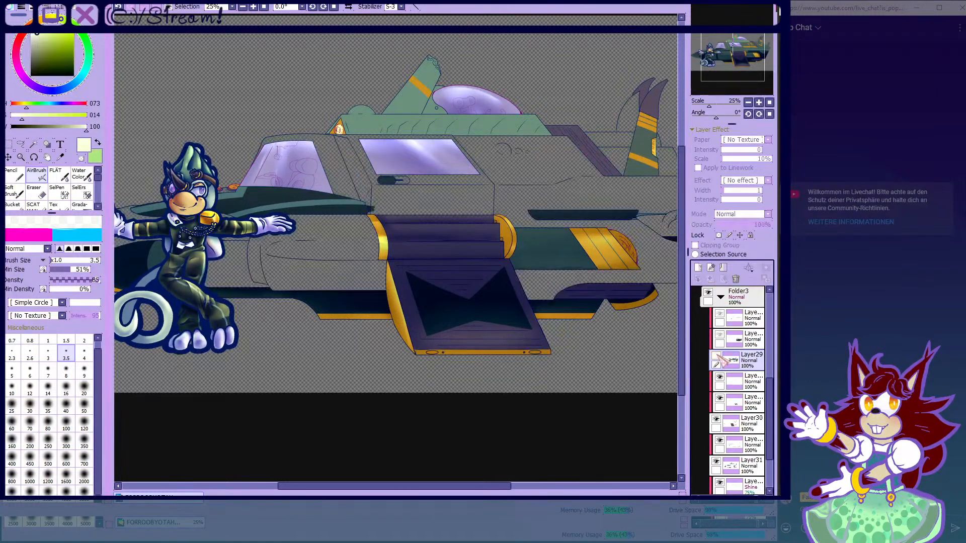
click(717, 357)
click(716, 357)
click(717, 357)
click(717, 357)
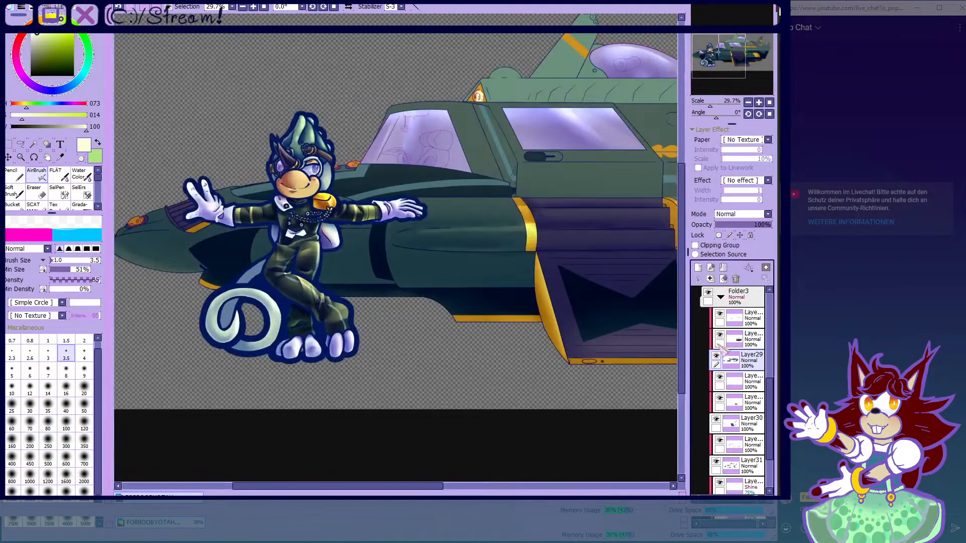
- Add a clipped Shade/Shine layer above the hull shading and airbrush a pale size 80 highlight along the hull's upper edge beside the outstretched glove
click(736, 321)
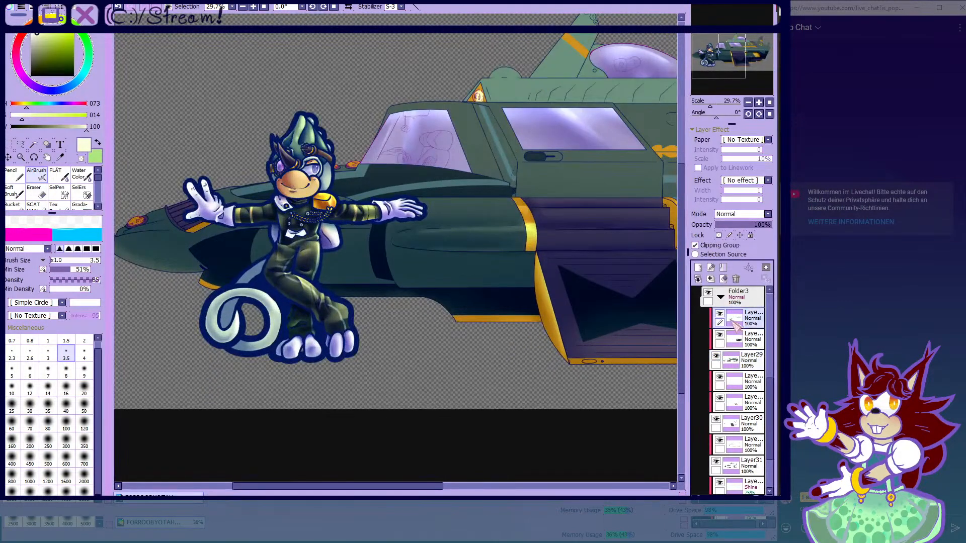
click(698, 268)
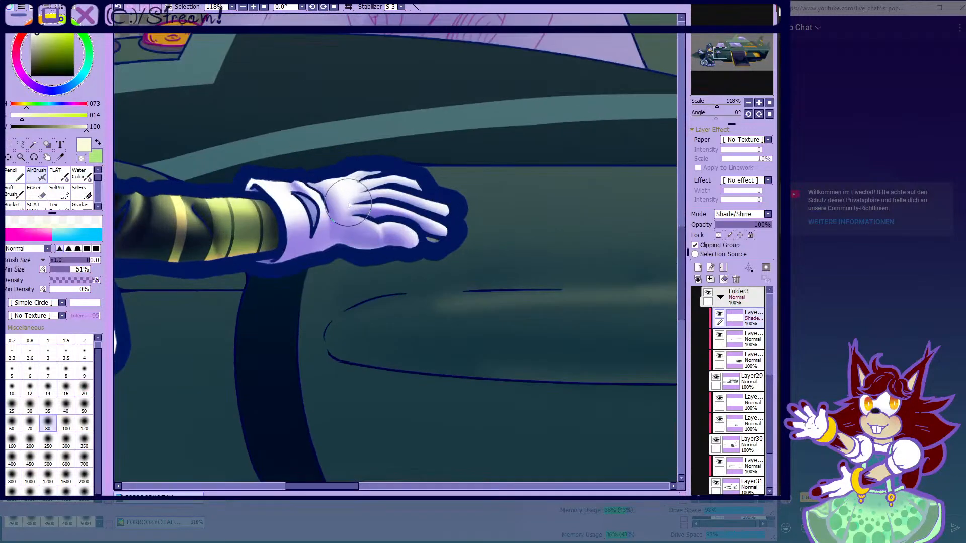
mouse_move(348, 201)
mouse_down()
mouse_move(613, 216)
mouse_move(360, 203)
mouse_up()
drag(613, 177, 619, 231)
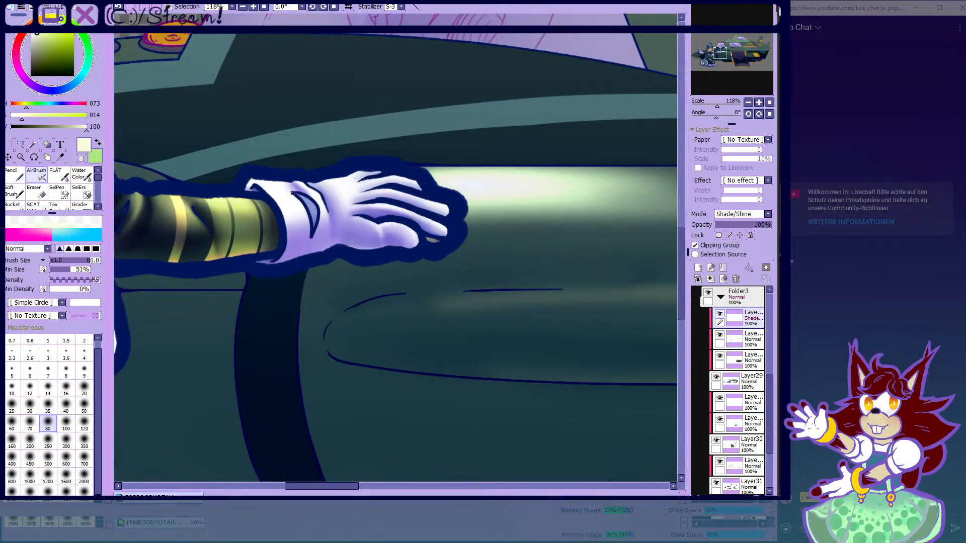
scroll(372, 275, down, 5)
scroll(296, 266, up, 4)
click(118, 7)
scroll(227, 176, down, 4)
scroll(410, 234, up, 3)
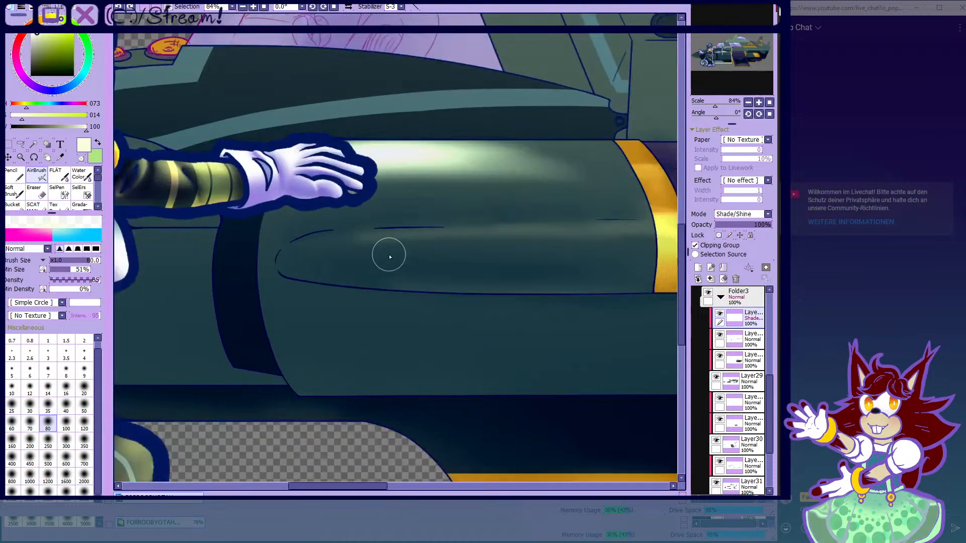
- Airbrush a pale highlight along the upper edge of the hull's elongated rounded bulge at brush size 50
scroll(342, 256, up, 3)
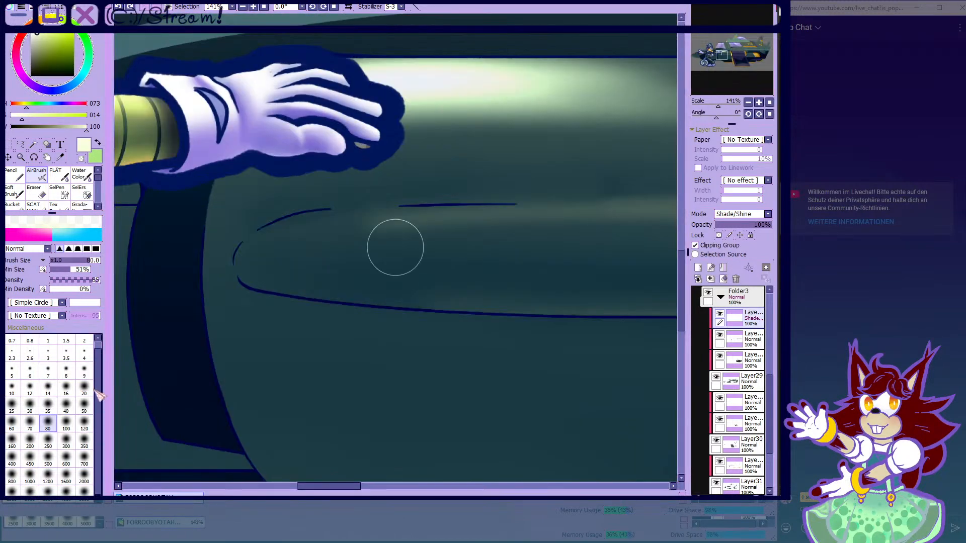
click(84, 406)
scroll(297, 256, up, 1)
click(247, 262)
mouse_move(280, 244)
mouse_down()
mouse_move(370, 237)
mouse_move(442, 213)
mouse_move(494, 258)
mouse_up()
scroll(333, 261, down, 4)
scroll(333, 261, down, 2)
scroll(321, 245, up, 2)
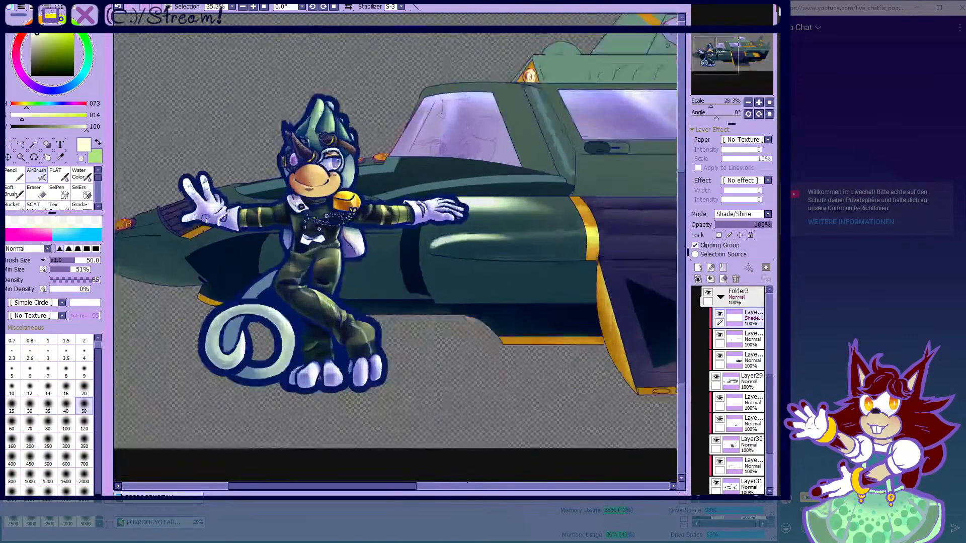
- Airbrush a pale highlight on the aircraft's nose along the orange-trimmed panel below the raised glove, and undo the last two changes
scroll(207, 221, up, 3)
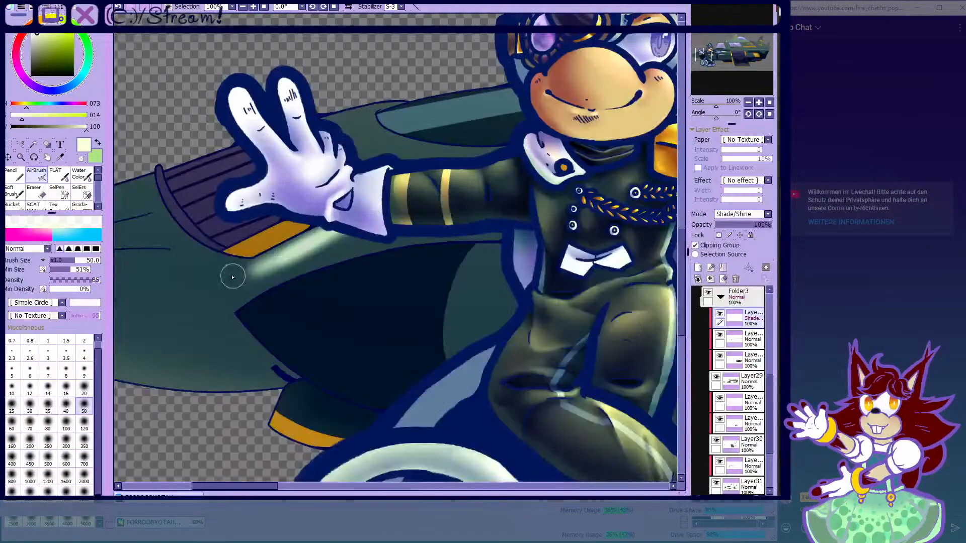
scroll(233, 277, up, 3)
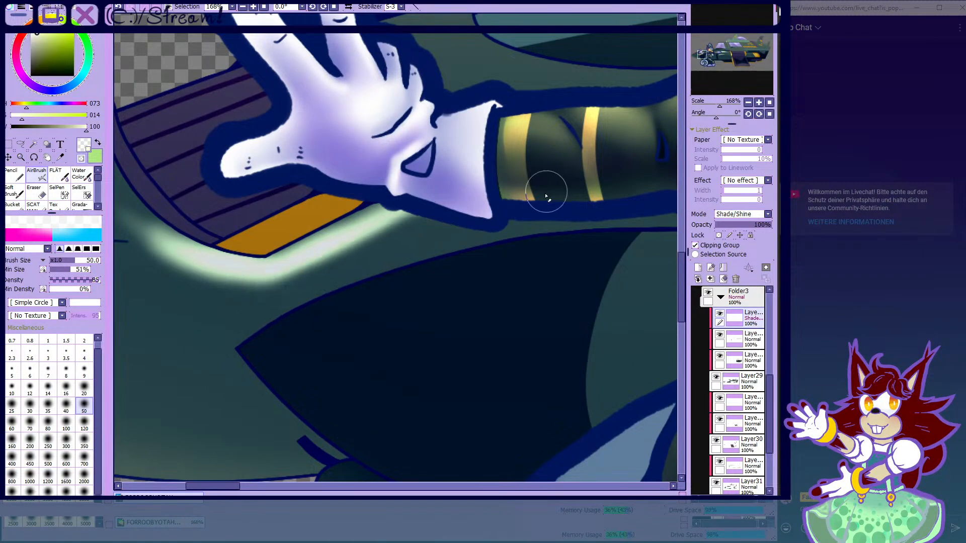
scroll(241, 232, down, 5)
scroll(309, 176, up, 5)
mouse_move(314, 176)
mouse_down()
mouse_move(377, 240)
mouse_move(398, 237)
mouse_up()
key(ctrl+z)
key(ctrl+z)
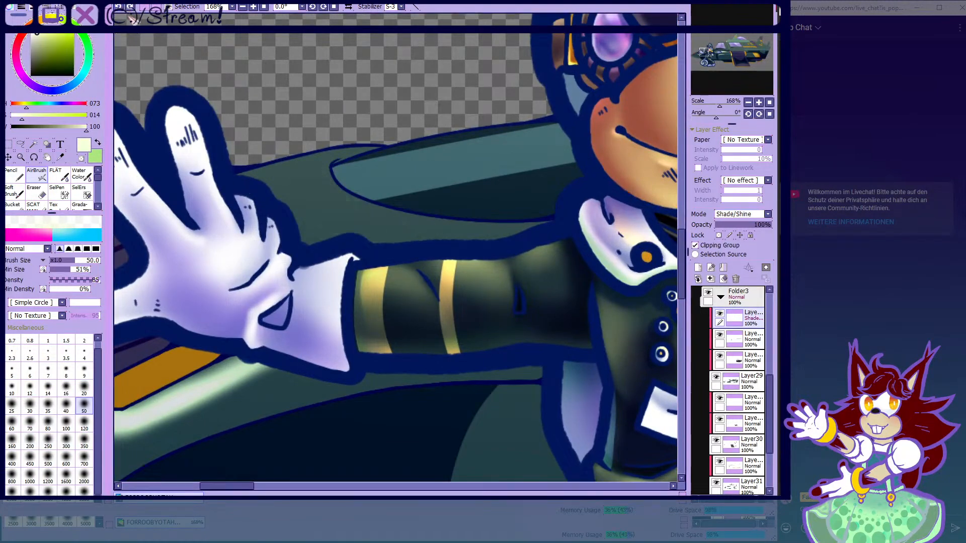
- Airbrush a soft pale highlight at size 80 across the upper hull section between the character's hip and the dark band
scroll(241, 205, down, 2)
scroll(300, 236, down, 3)
scroll(327, 251, up, 3)
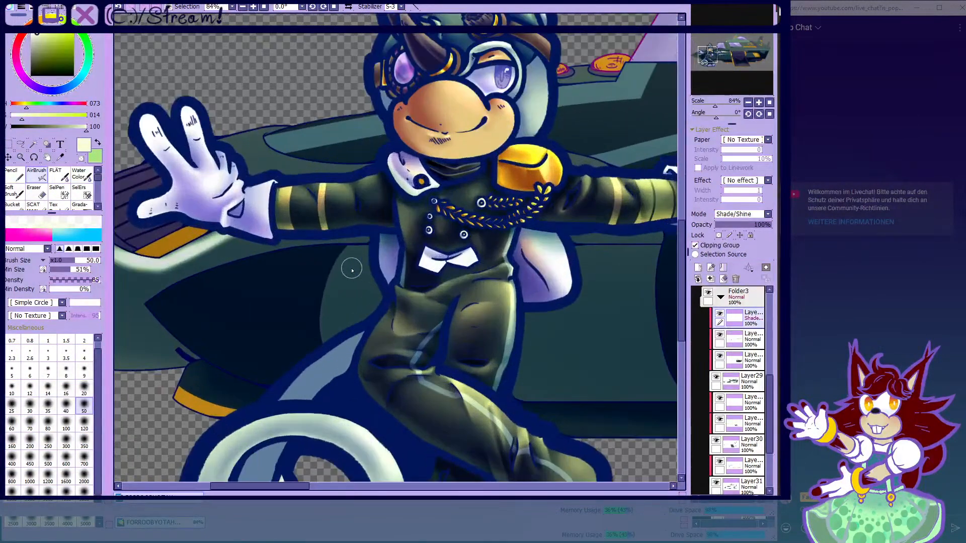
scroll(358, 272, down, 3)
scroll(395, 247, up, 2)
click(48, 425)
scroll(228, 232, up, 1)
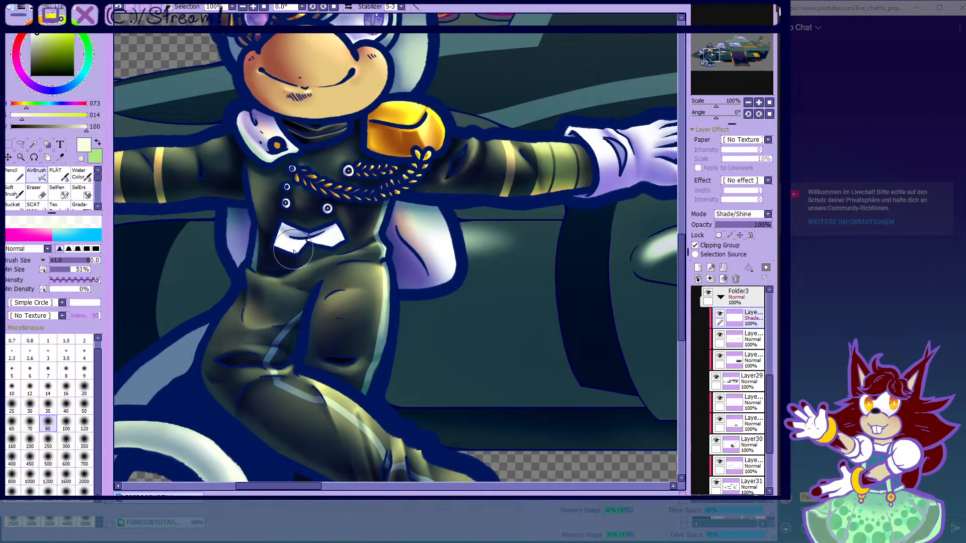
mouse_move(468, 257)
mouse_down()
mouse_move(528, 265)
mouse_move(383, 279)
mouse_move(379, 255)
mouse_move(589, 250)
mouse_up()
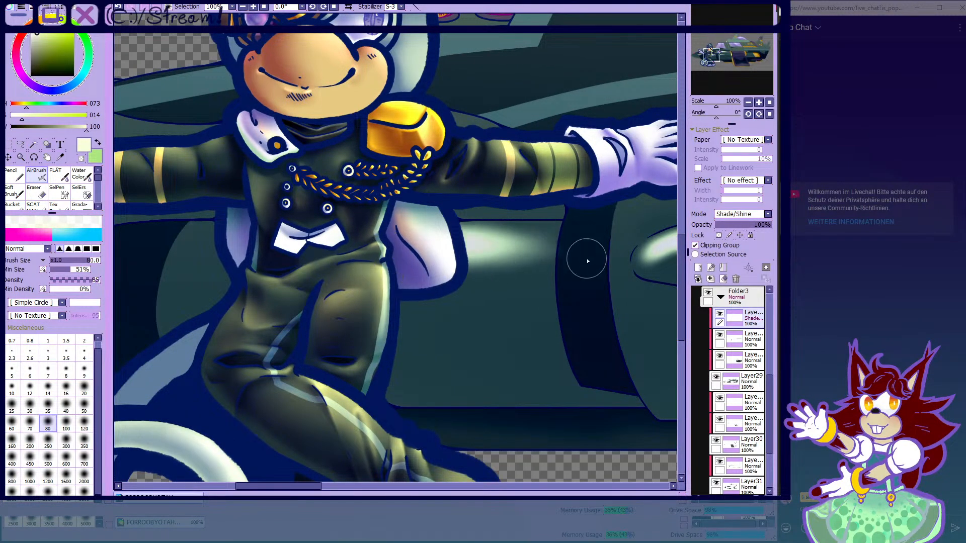
- Undo the last airbrush stroke and repaint the size 80 pale highlight on the hull between the character's coattail and the dark band
drag(478, 249, 576, 251)
scroll(370, 274, down, 1)
key(ctrl+z)
scroll(533, 245, up, 3)
drag(419, 237, 506, 231)
scroll(327, 222, down, 4)
scroll(314, 274, up, 1)
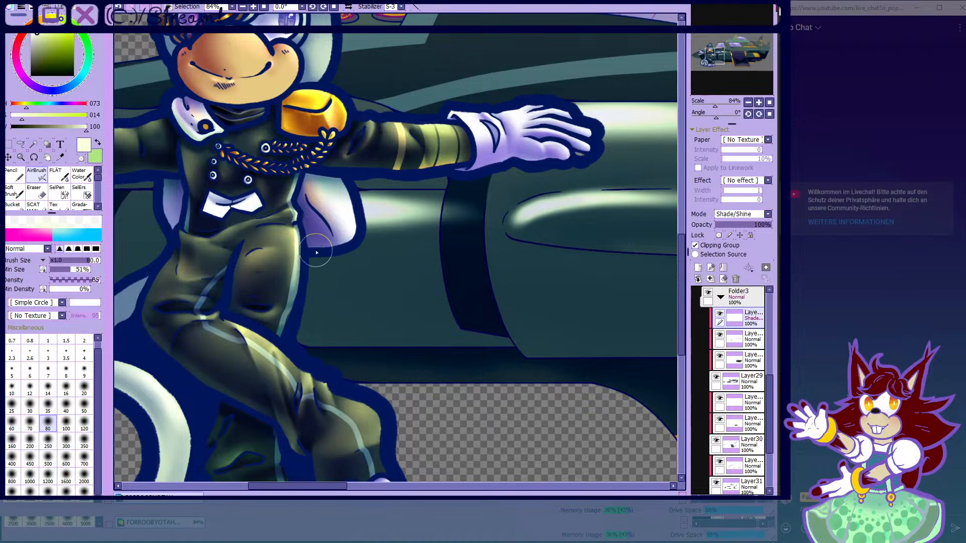
- Examine the pale hull highlights from overview and close range, comparing them with the cockpit area
scroll(325, 260, down, 2)
scroll(392, 246, down, 2)
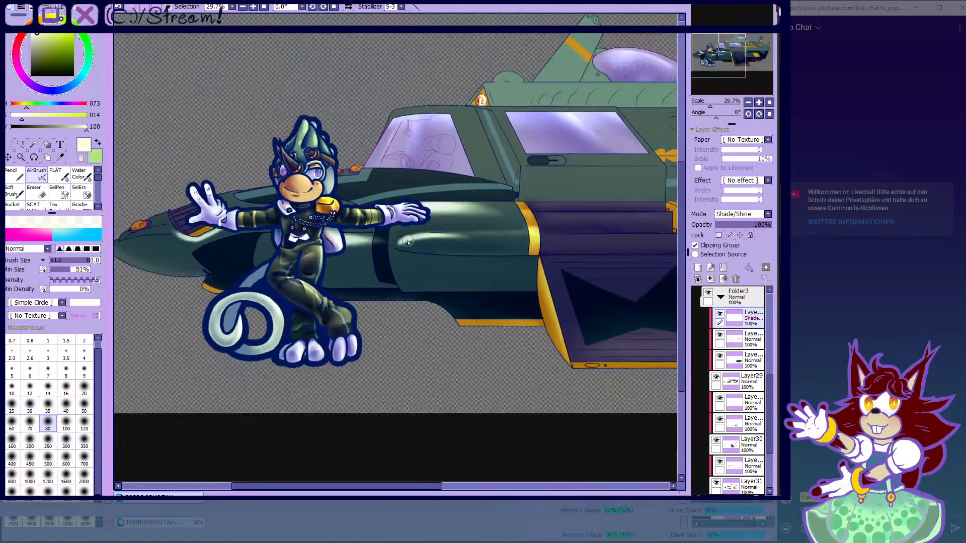
scroll(468, 235, up, 1)
scroll(459, 232, down, 1)
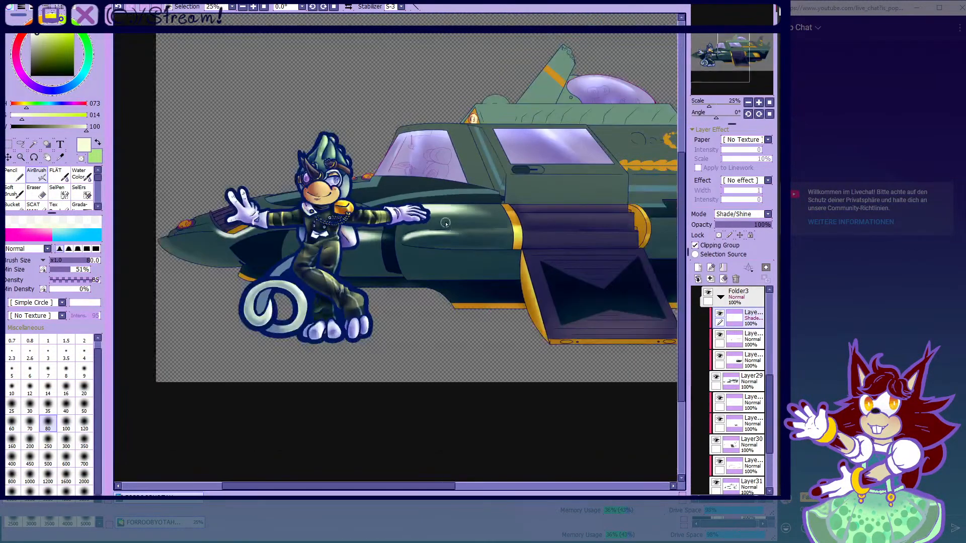
scroll(446, 222, up, 5)
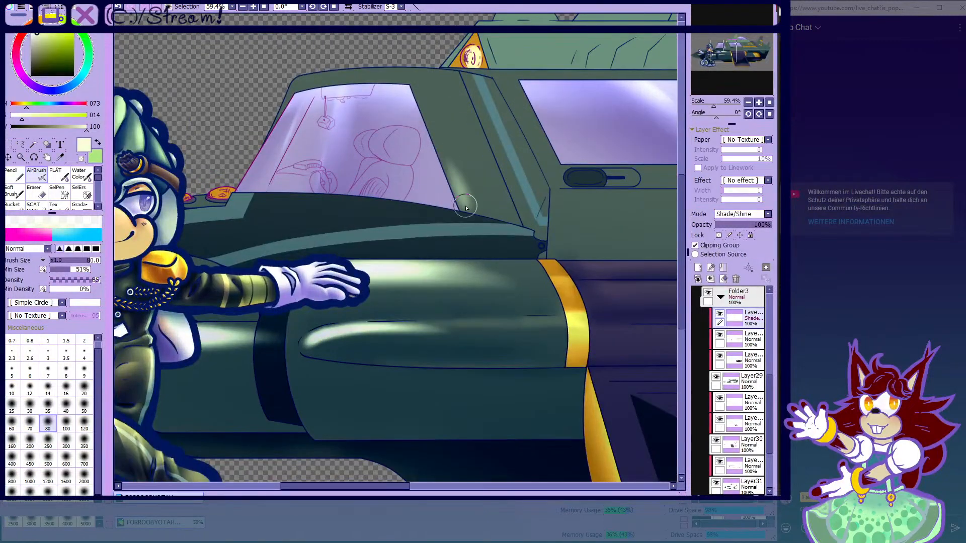
scroll(466, 205, down, 2)
scroll(508, 210, up, 2)
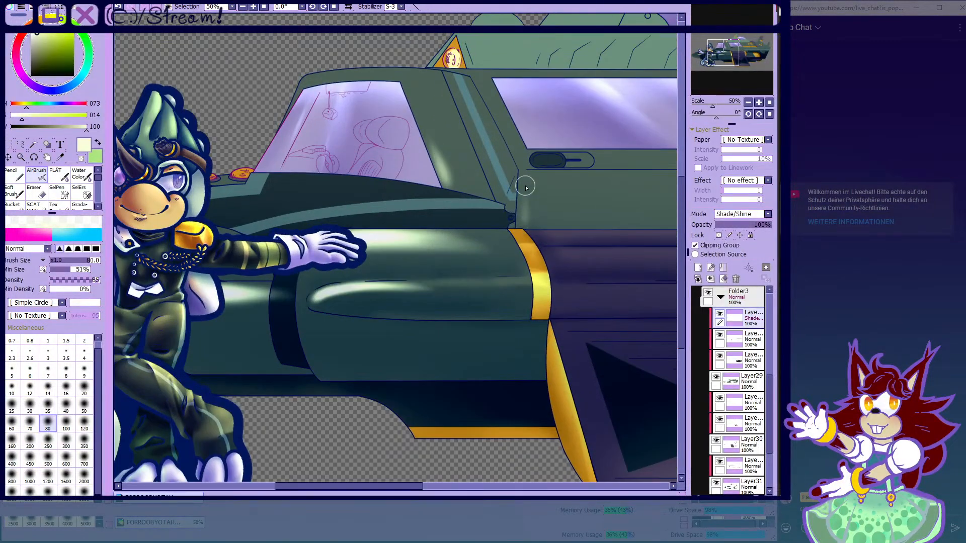
scroll(516, 177, down, 6)
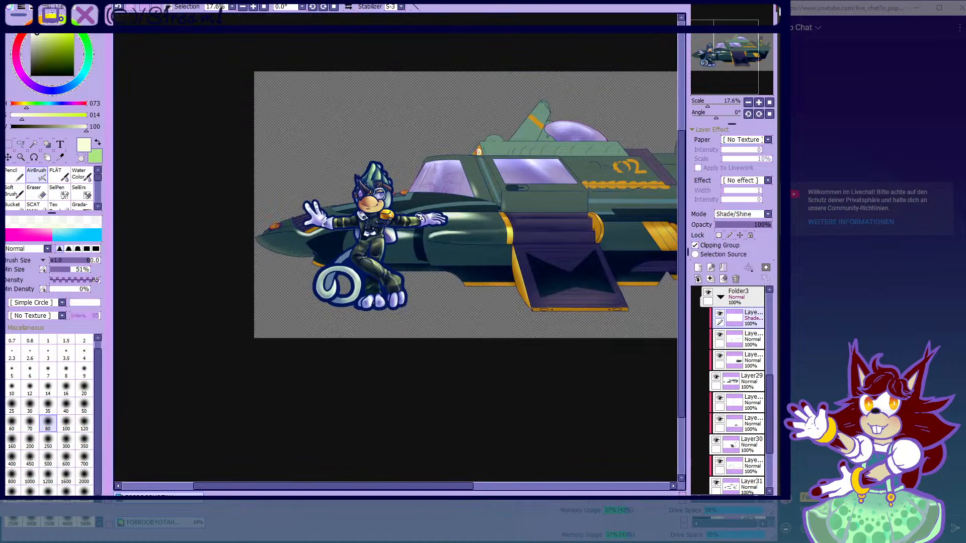
- Airbrush a soft pale highlight at size 80 along the upper part of the aircraft's nose, undoing and redrawing the stroke until satisfied
scroll(419, 217, up, 10)
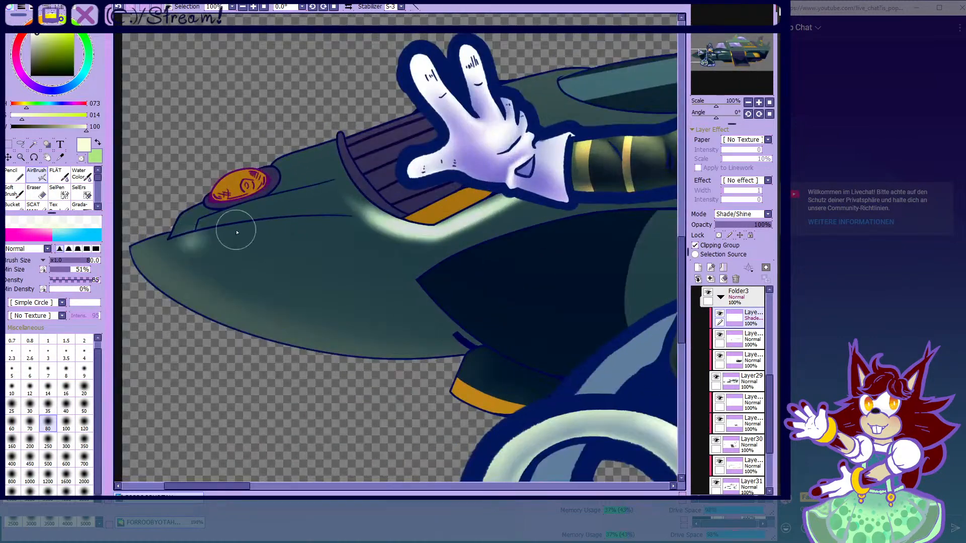
drag(208, 231, 329, 225)
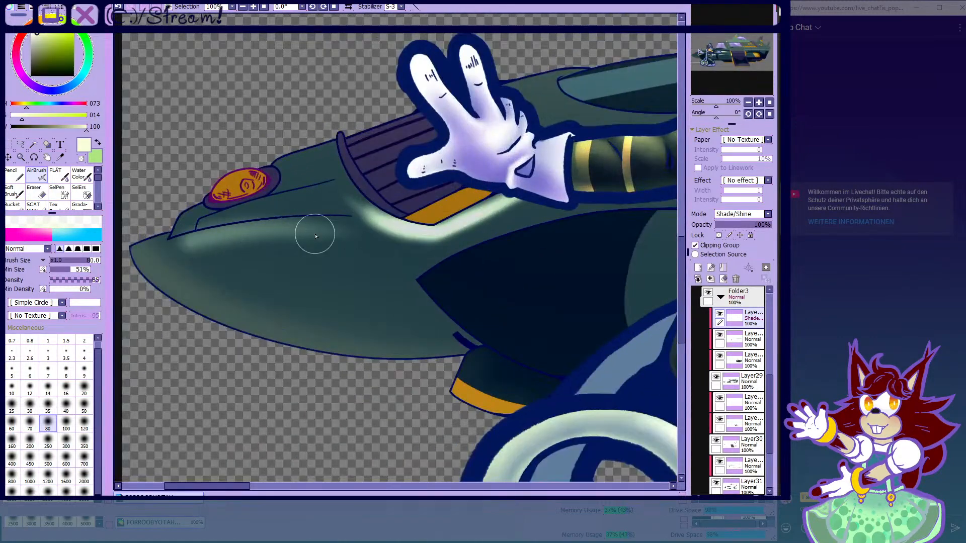
key(ctrl+z)
mouse_move(170, 249)
mouse_down()
mouse_move(218, 236)
mouse_move(375, 254)
mouse_up()
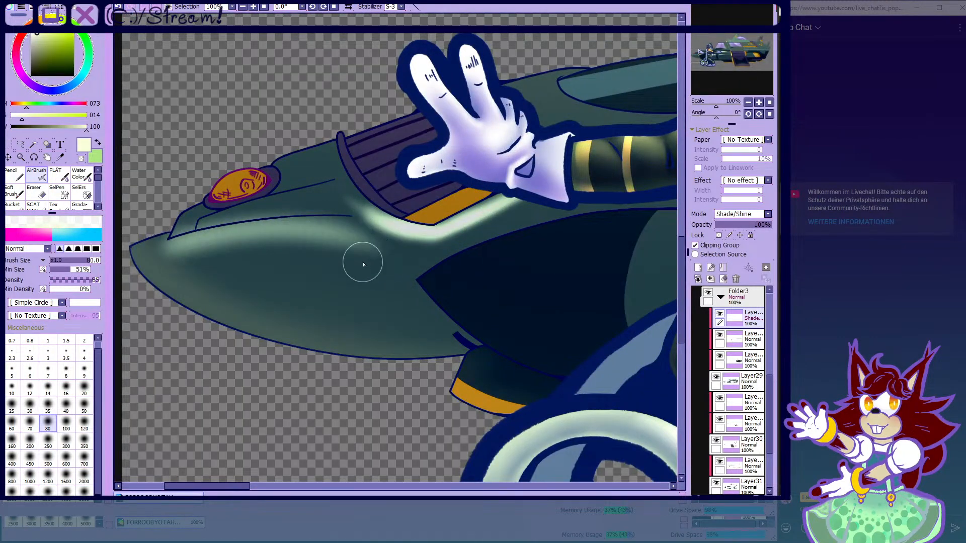
click(118, 7)
mouse_move(177, 263)
mouse_down()
mouse_move(236, 248)
mouse_move(430, 290)
mouse_move(265, 247)
mouse_move(491, 297)
mouse_up()
scroll(164, 229, down, 3)
scroll(165, 229, down, 2)
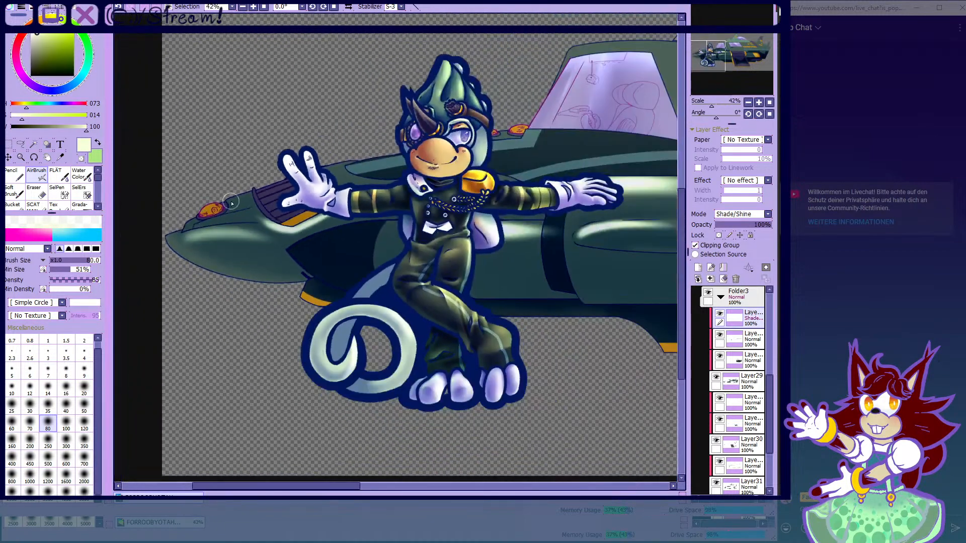
- Blend the pale highlight on the aircraft's nose into the hull colour with the Water Color brush at size 80
click(81, 174)
scroll(207, 245, up, 3)
key(bracketright)
key(bracketright)
key(bracketright)
key(bracketright)
key(bracketright)
key(bracketright)
key(bracketright)
key(bracketright)
key(bracketright)
key(bracketright)
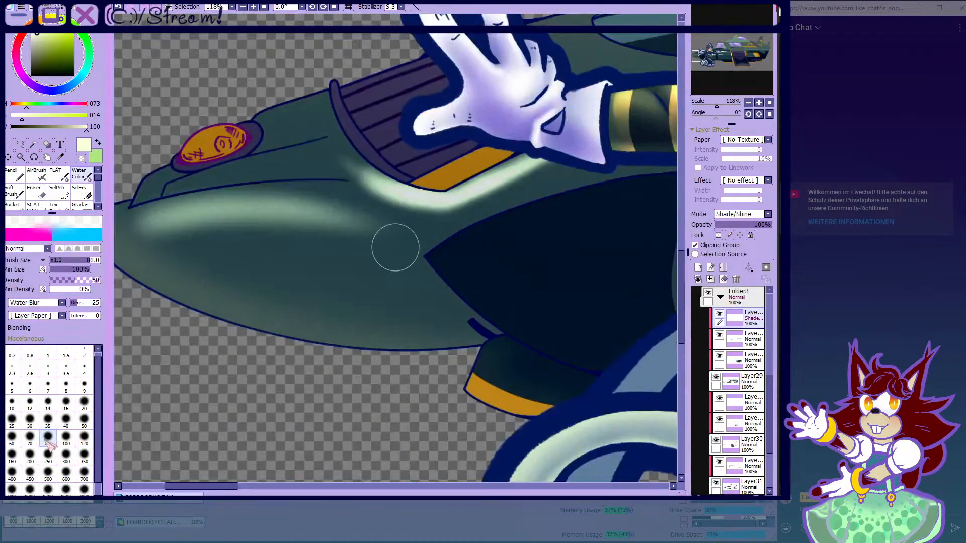
scroll(279, 264, down, 2)
scroll(190, 239, up, 2)
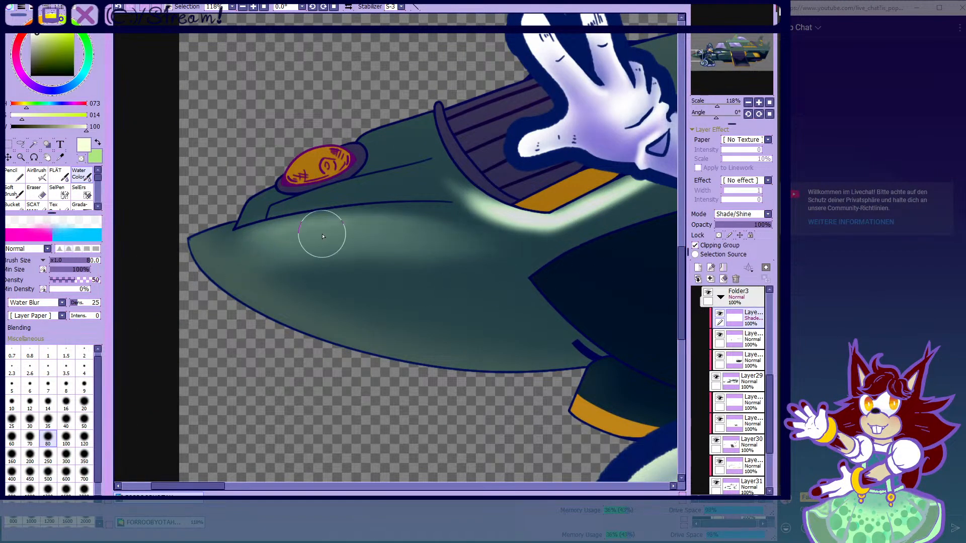
- Blend the bright highlight along the orange-trimmed panel below the raised glove with the Water Color brush
scroll(282, 267, down, 2)
scroll(289, 236, up, 2)
mouse_move(357, 267)
mouse_down()
mouse_move(394, 260)
mouse_move(373, 250)
mouse_move(472, 207)
mouse_up()
mouse_move(337, 250)
mouse_down()
mouse_move(491, 190)
mouse_move(522, 160)
mouse_up()
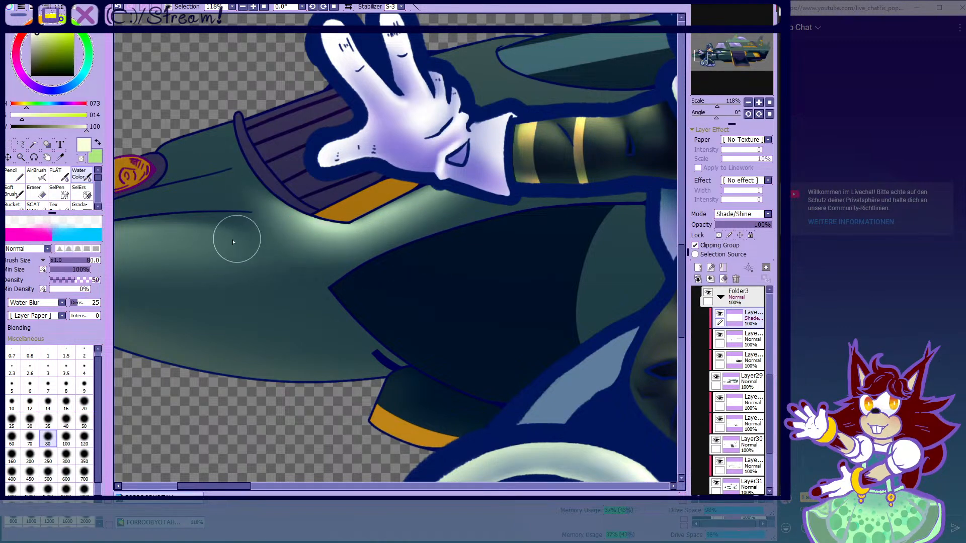
- Soften the highlight on the hull section between the character's coattail and the dark band with the Water Color brush at size 80
scroll(233, 242, down, 6)
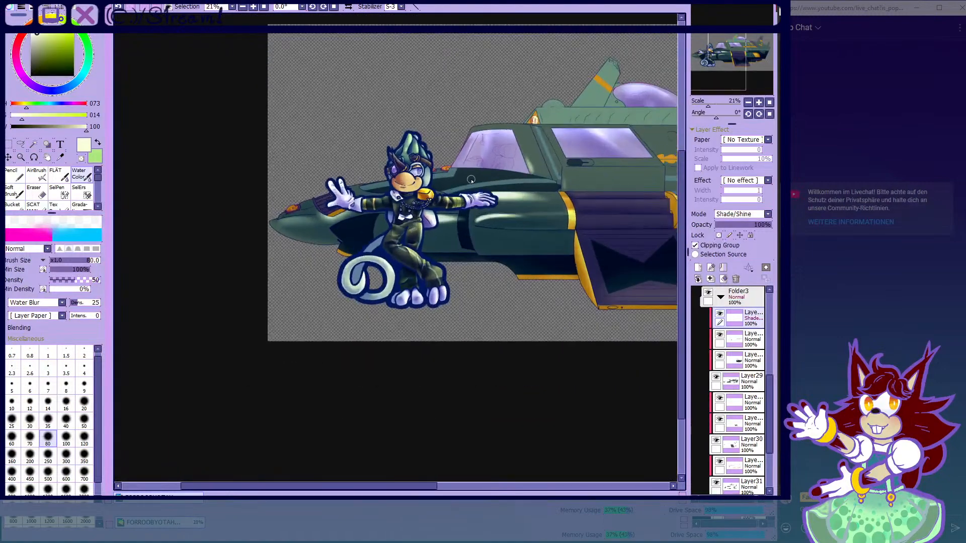
scroll(471, 180, up, 6)
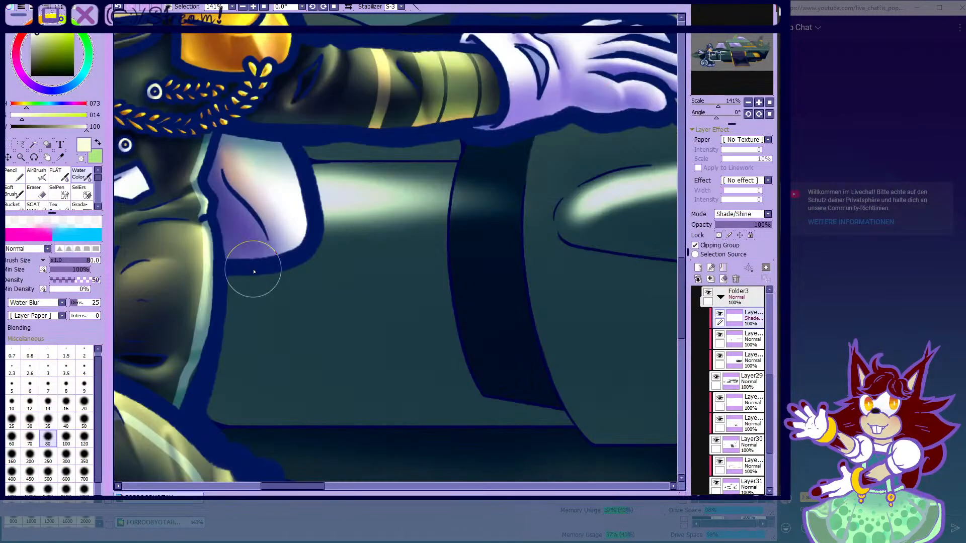
mouse_move(254, 272)
mouse_down()
mouse_move(467, 221)
mouse_move(246, 207)
mouse_move(423, 209)
mouse_up()
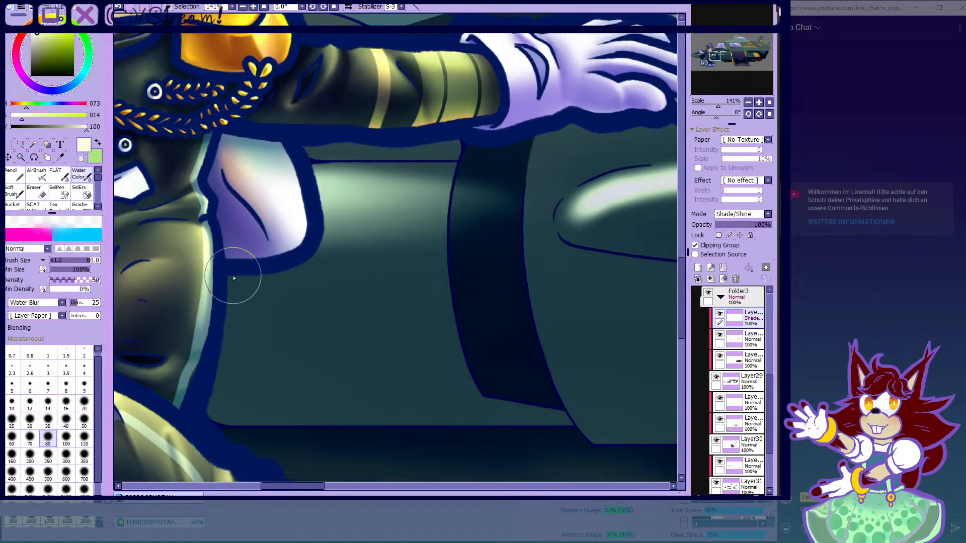
- Blend the highlights on the rounded bulge and the upper hull beside the outstretched glove with the Water Color brush at sizes 160 and 100
scroll(231, 328, down, 6)
scroll(345, 287, up, 5)
click(14, 455)
mouse_move(395, 247)
mouse_down()
mouse_move(317, 319)
mouse_move(399, 277)
mouse_move(409, 290)
mouse_move(317, 304)
mouse_move(462, 286)
mouse_move(306, 298)
mouse_move(514, 304)
mouse_move(352, 288)
mouse_move(502, 323)
mouse_up()
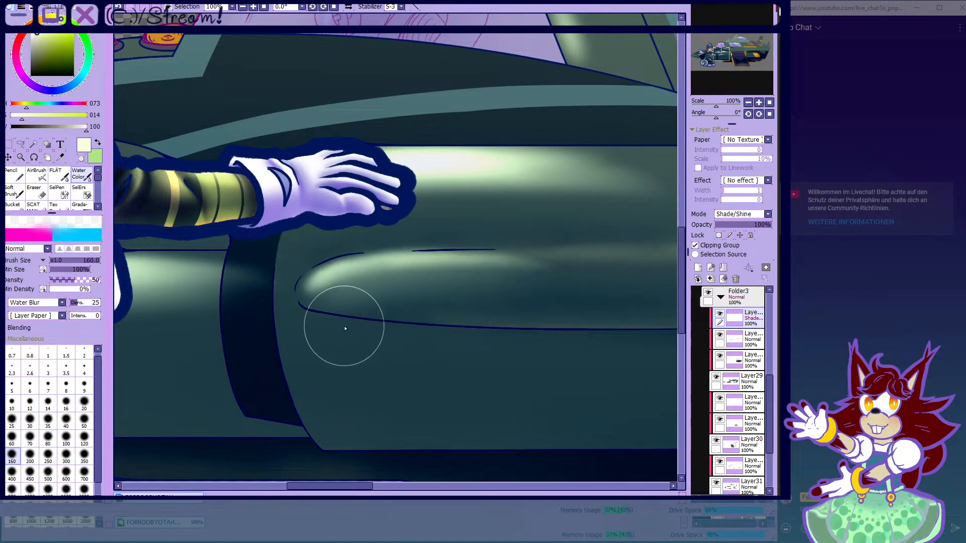
drag(352, 196, 610, 198)
drag(446, 177, 532, 202)
drag(366, 181, 575, 210)
drag(420, 177, 538, 204)
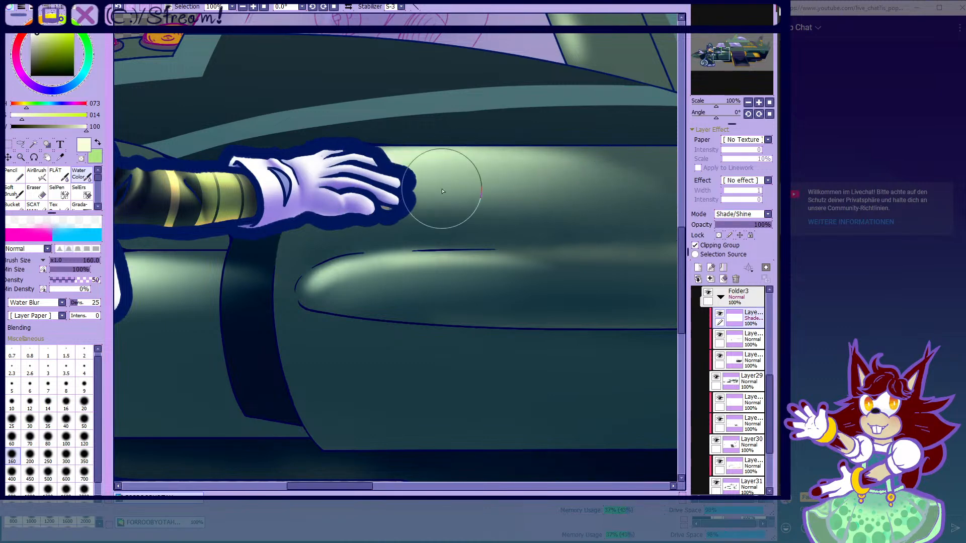
click(66, 438)
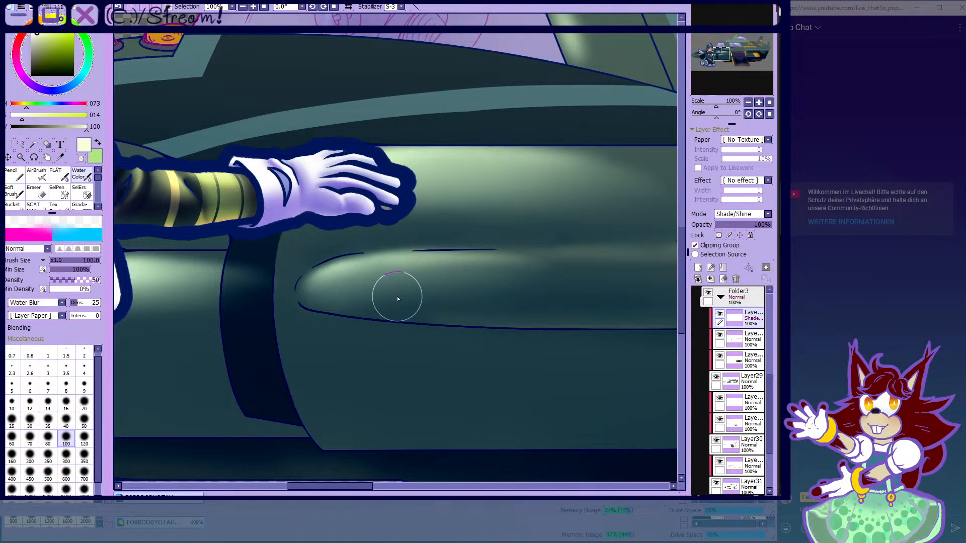
- Erase the highlight spilling over the rounded bulge's upper edge using the AirBrush in transparent colour at size 50
click(38, 191)
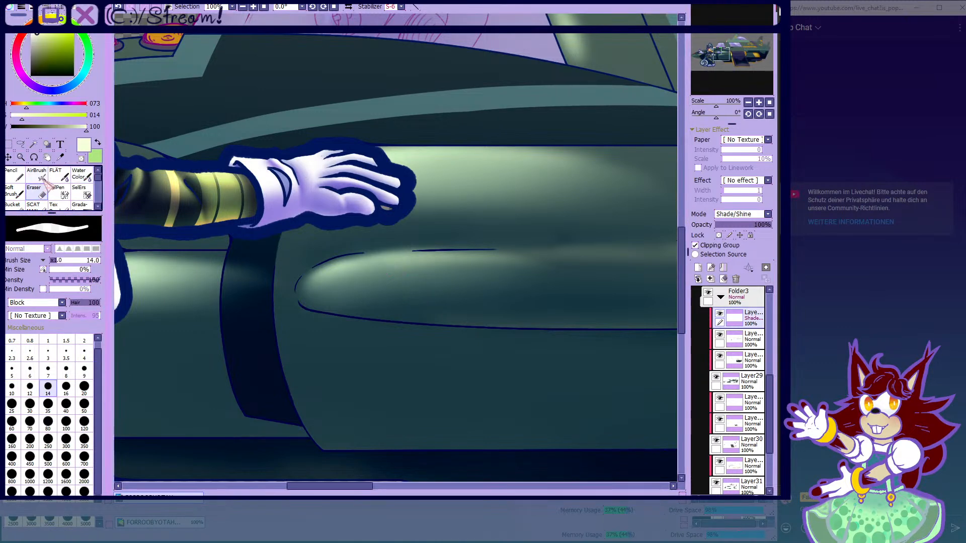
click(40, 175)
click(81, 158)
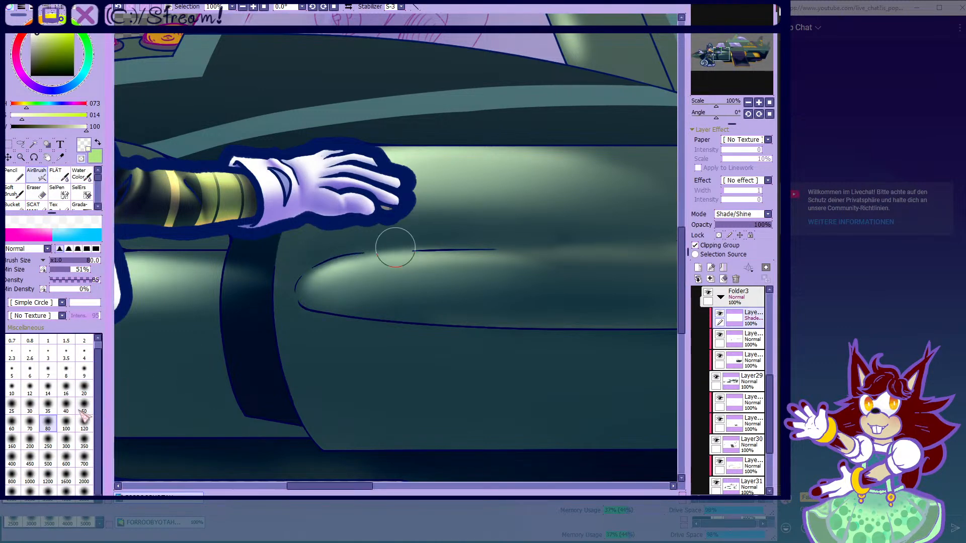
key(bracketleft)
key(bracketleft)
key(bracketleft)
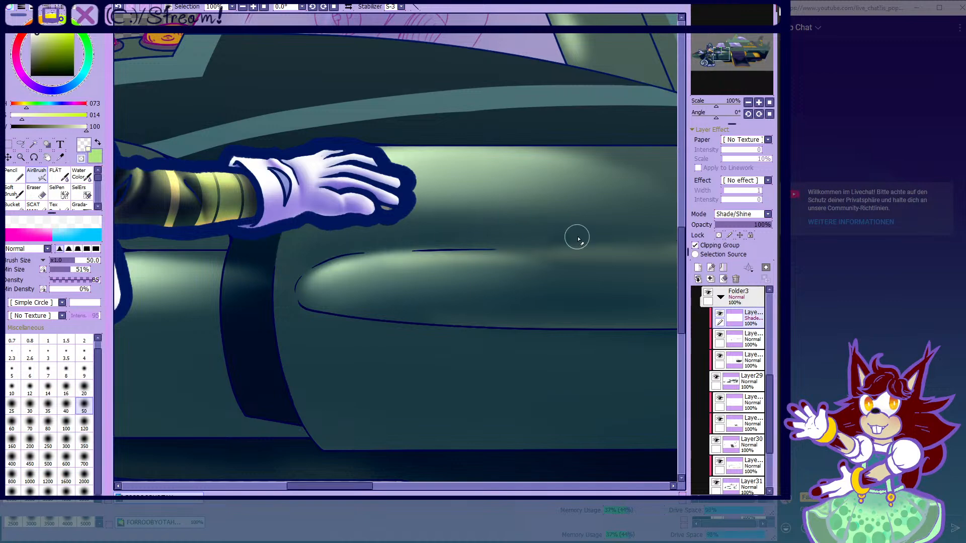
drag(336, 254, 452, 240)
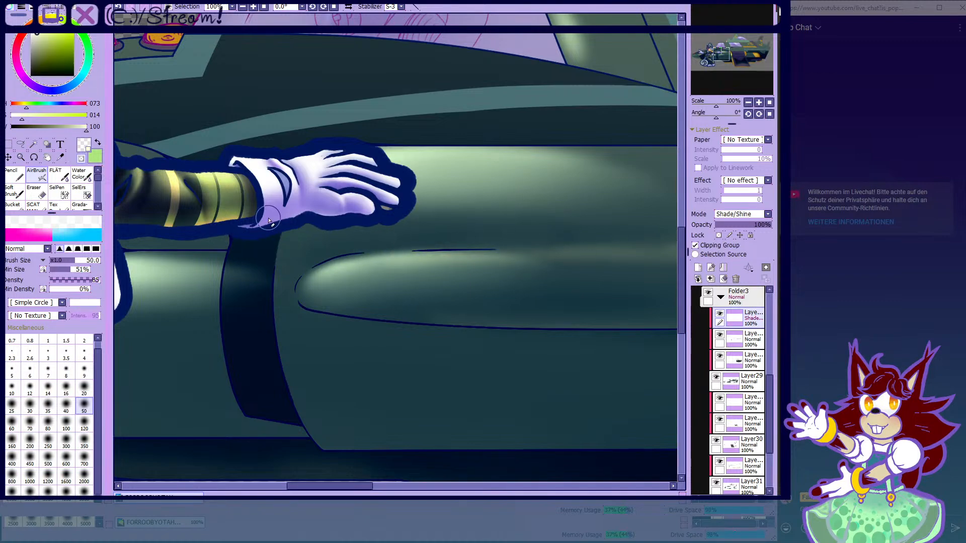
scroll(363, 213, down, 5)
scroll(309, 243, up, 2)
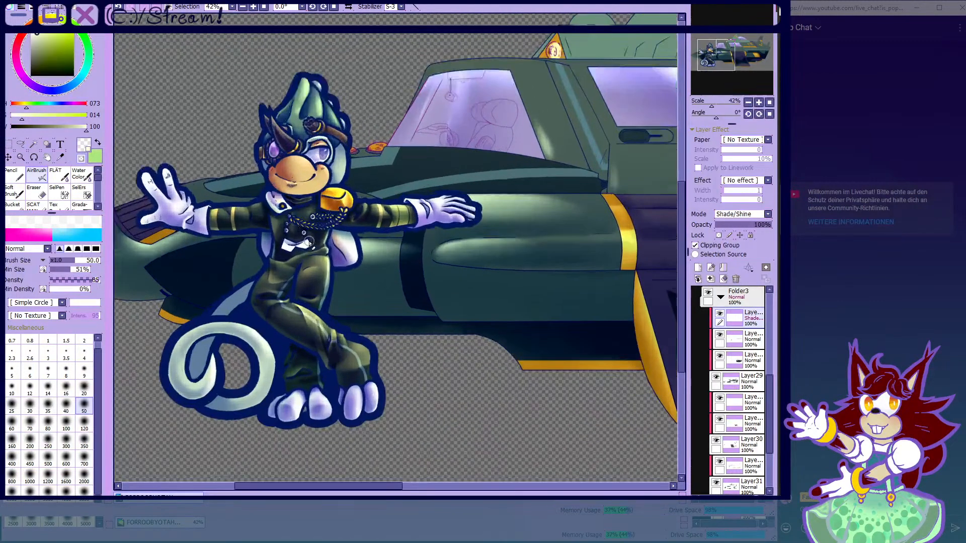
- Inspect the blended highlights on the rounded bulge and upper hull up close and in overview
key(c)
scroll(451, 245, up, 3)
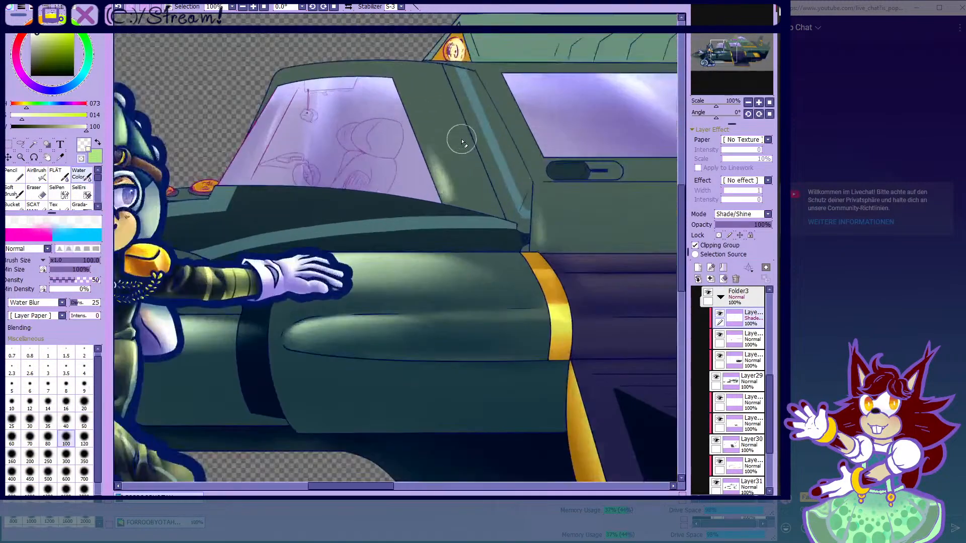
scroll(440, 194, down, 3)
scroll(511, 222, up, 3)
key(v)
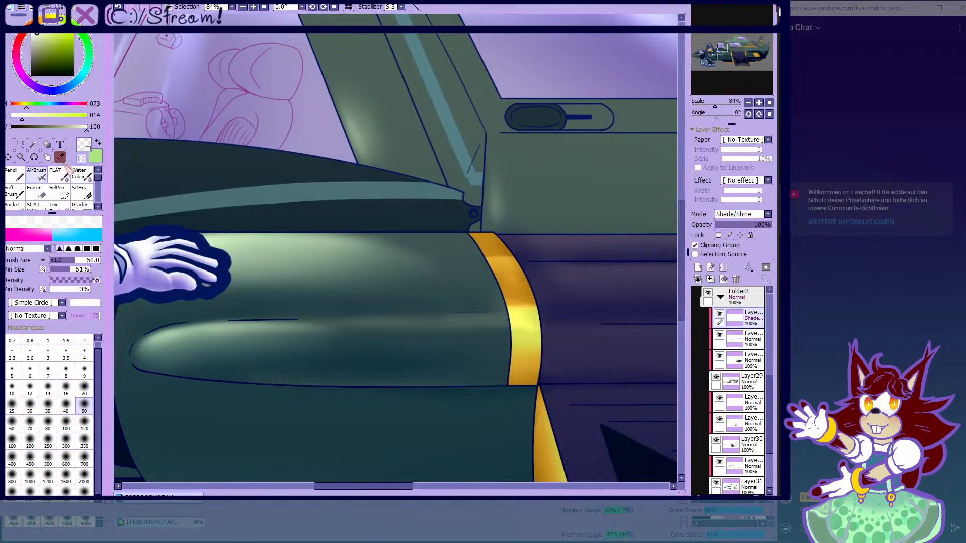
scroll(547, 248, down, 3)
scroll(547, 248, down, 3)
scroll(425, 251, up, 3)
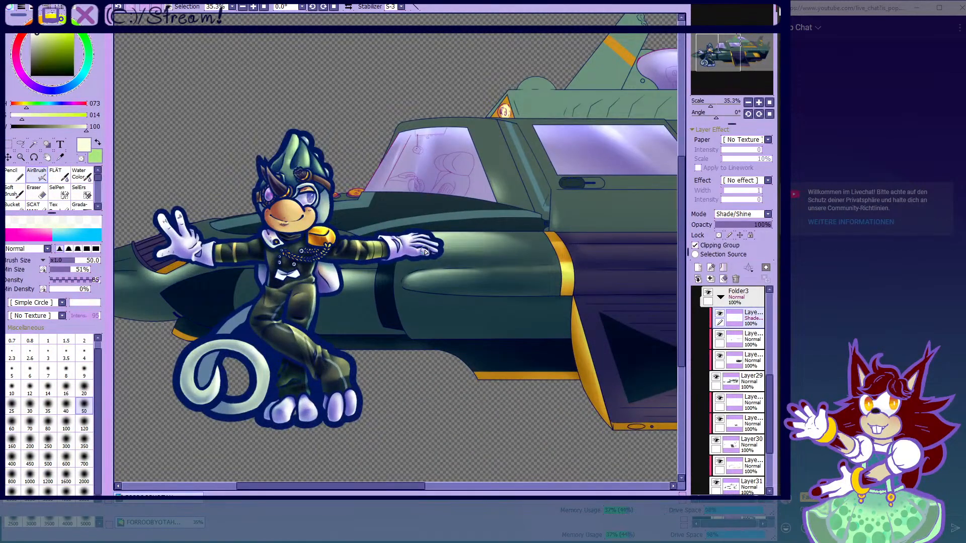
- Airbrush a brighter pale highlight at size 50 along the nose's upper edge and blend it with the Water Color brush at size 100
scroll(425, 252, down, 1)
scroll(196, 250, up, 6)
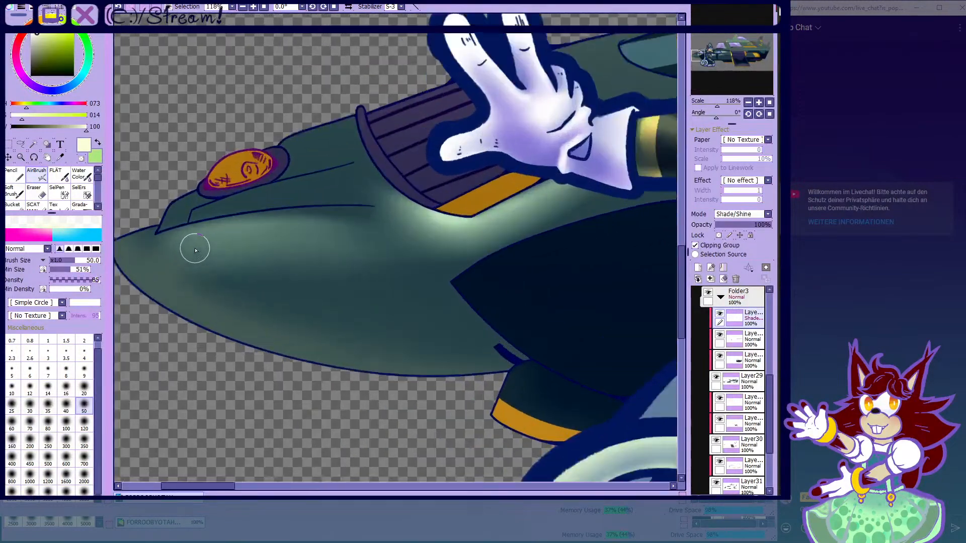
scroll(196, 250, up, 2)
drag(168, 237, 478, 254)
key(c)
mouse_move(178, 285)
mouse_down()
mouse_move(329, 254)
mouse_move(131, 284)
mouse_move(414, 279)
mouse_move(130, 284)
mouse_move(162, 269)
mouse_move(278, 262)
mouse_up()
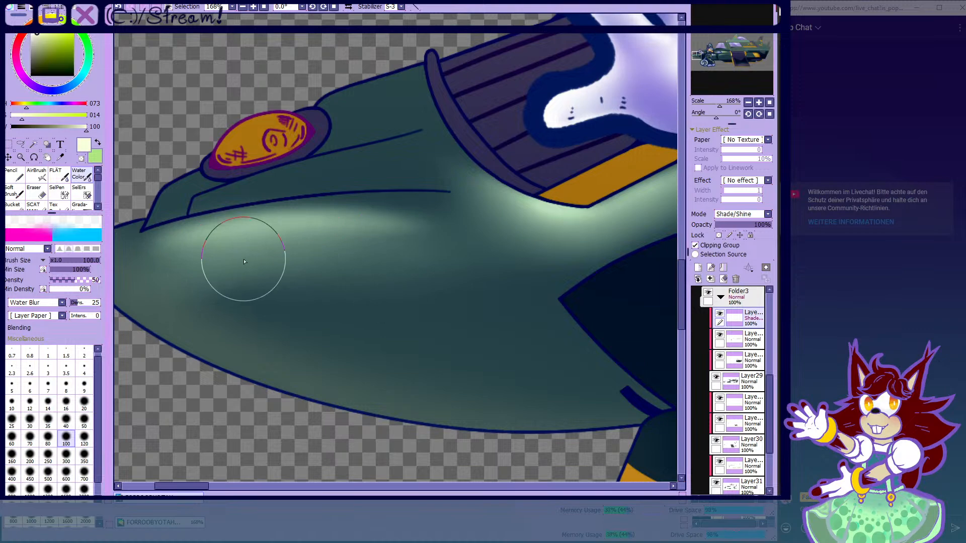
scroll(278, 262, down, 3)
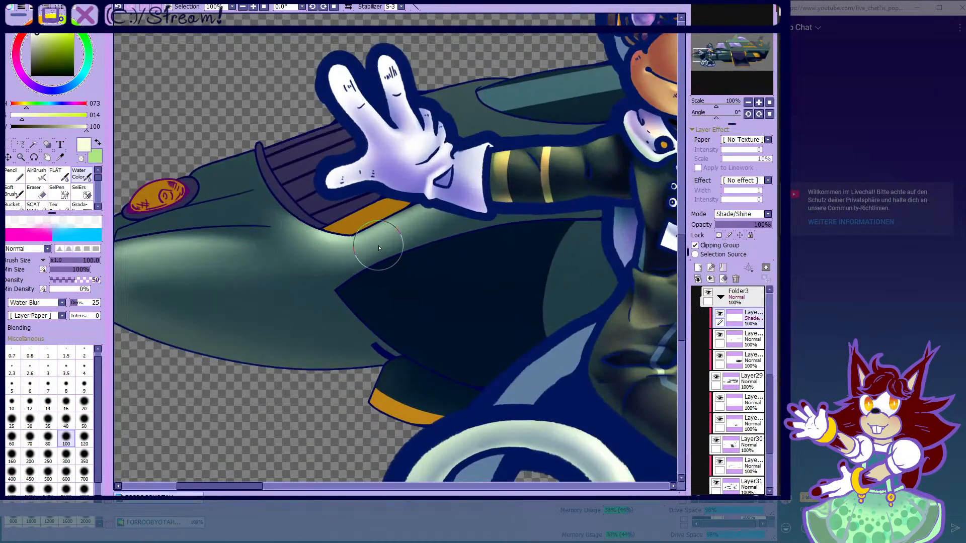
- Set the opacity of the clipped Shade/Shine highlight layer to 75% and check the whole hull
key(v)
scroll(358, 259, down, 6)
scroll(284, 199, up, 2)
scroll(284, 200, up, 1)
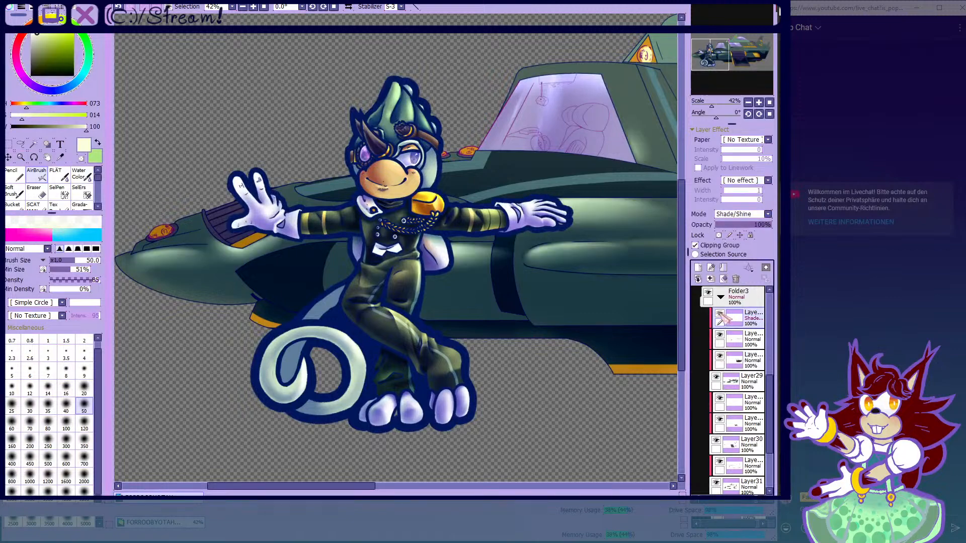
drag(740, 227, 759, 227)
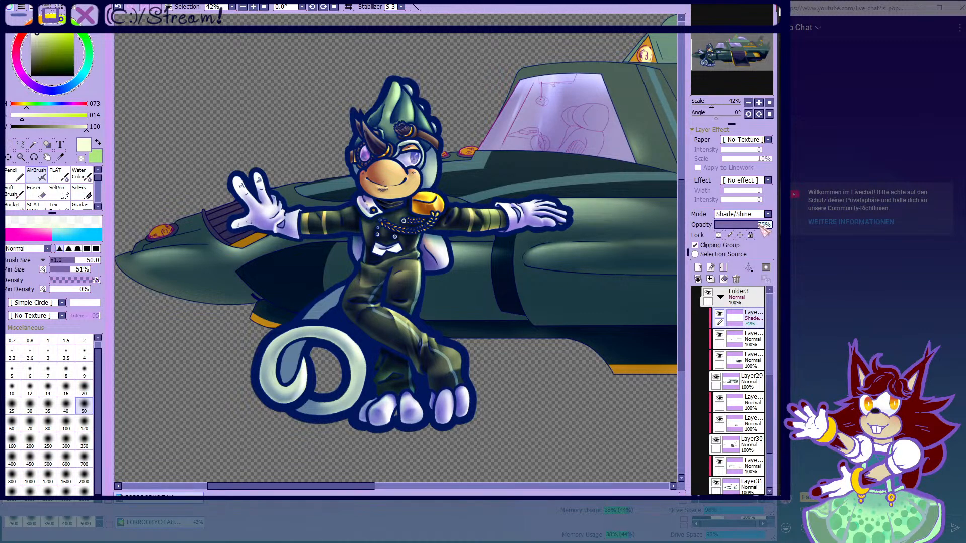
scroll(483, 317, down, 4)
scroll(521, 301, up, 5)
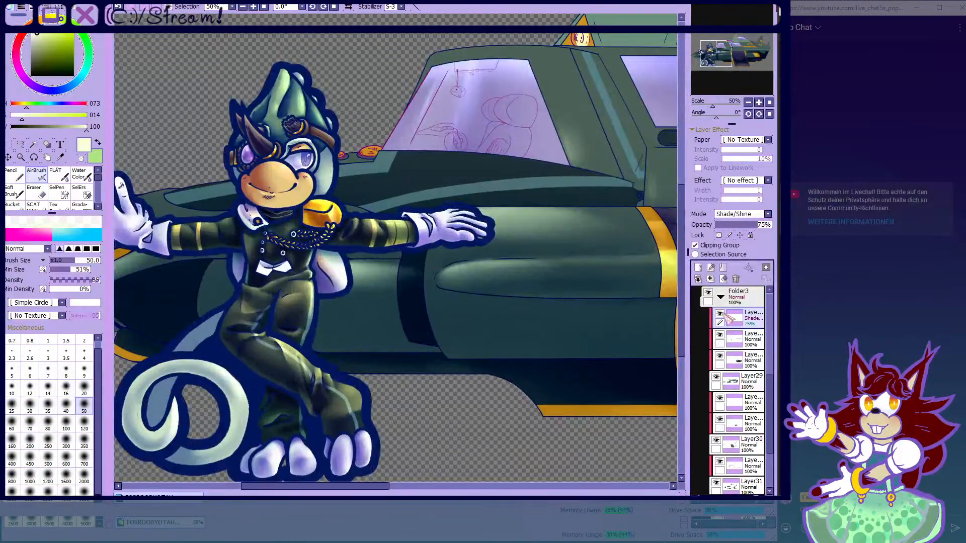
scroll(507, 254, down, 1)
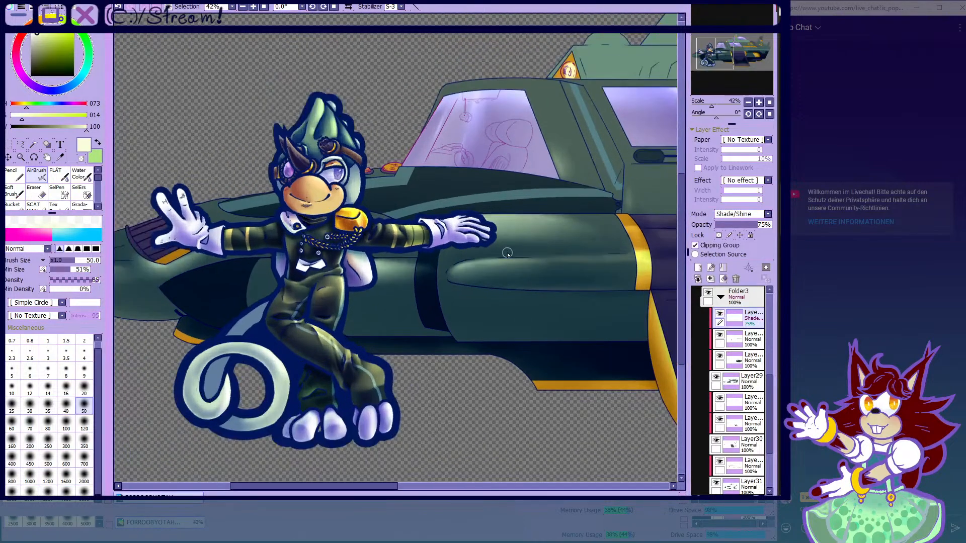
scroll(507, 254, down, 1)
scroll(500, 248, up, 1)
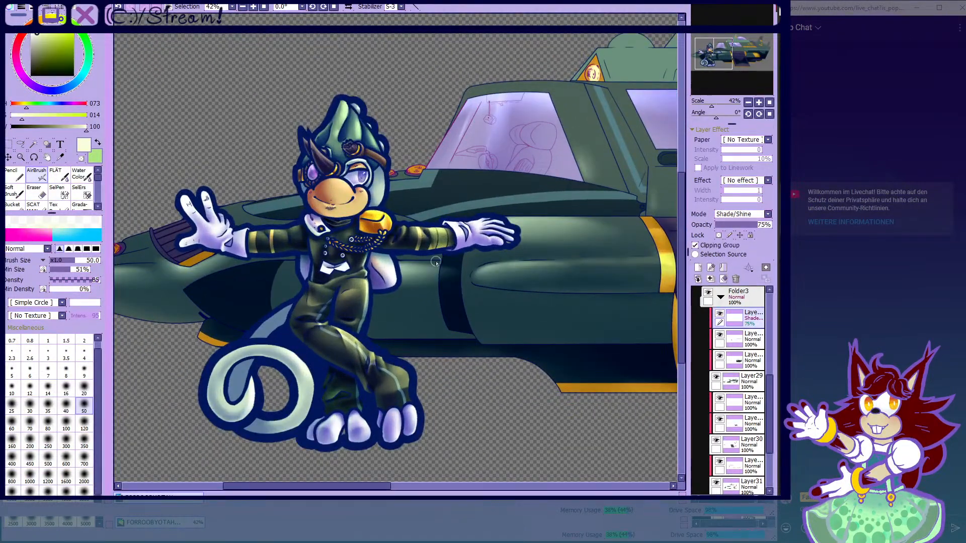
- Airbrush a pale highlight at size 20 along the lower edge of the dark upper-hull panel behind the glove and blend it with Water Color at size 40
scroll(234, 209, up, 9)
click(87, 393)
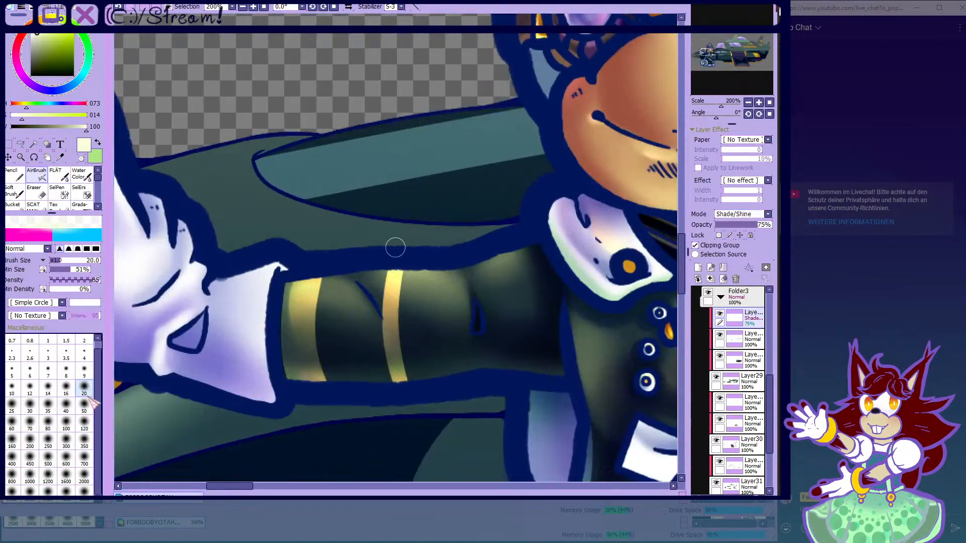
drag(395, 248, 296, 216)
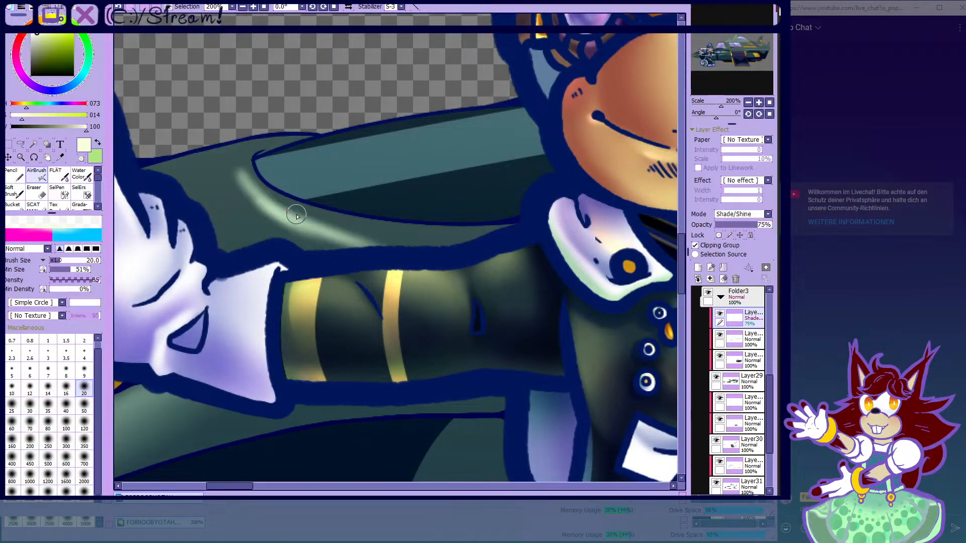
key(ctrl+z)
scroll(297, 216, up, 1)
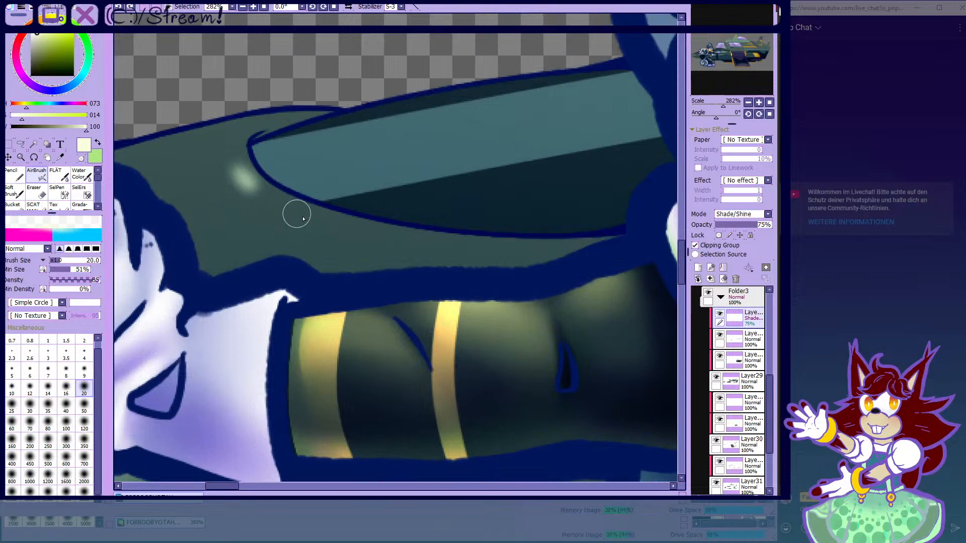
drag(302, 217, 472, 256)
key(c)
click(66, 423)
mouse_move(206, 206)
mouse_down()
mouse_move(231, 185)
mouse_move(238, 207)
mouse_move(339, 256)
mouse_move(249, 211)
mouse_move(302, 245)
mouse_move(449, 286)
mouse_move(309, 271)
mouse_move(240, 214)
mouse_move(471, 279)
mouse_move(353, 254)
mouse_move(200, 179)
mouse_move(360, 245)
mouse_up()
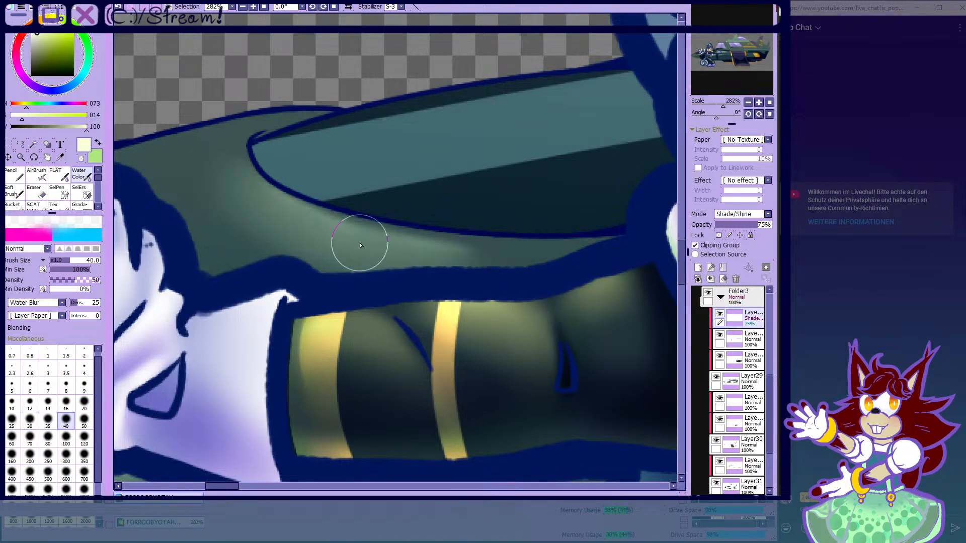
scroll(322, 186, down, 5)
- Toggle the visibility of Layer29 off and on to compare the hull with and without its shading
key(b)
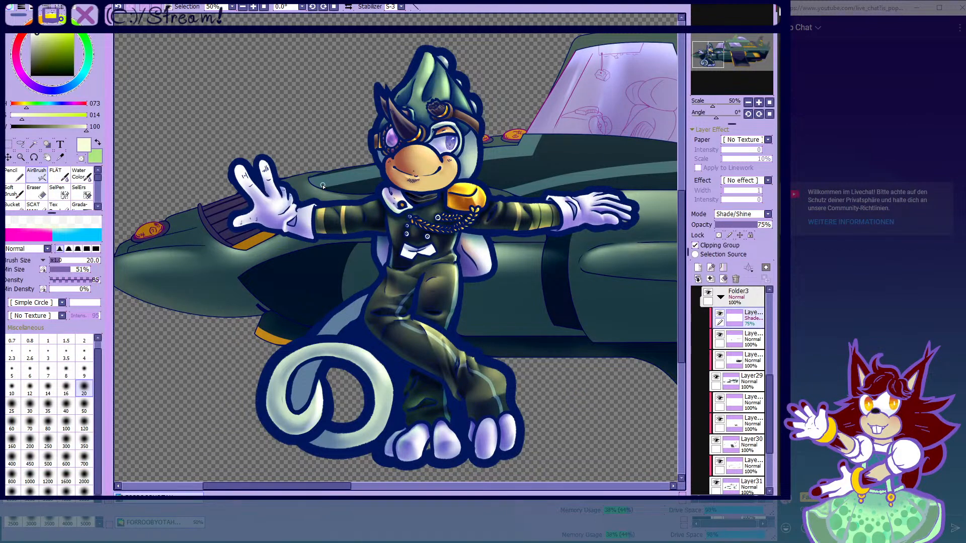
scroll(322, 185, down, 1)
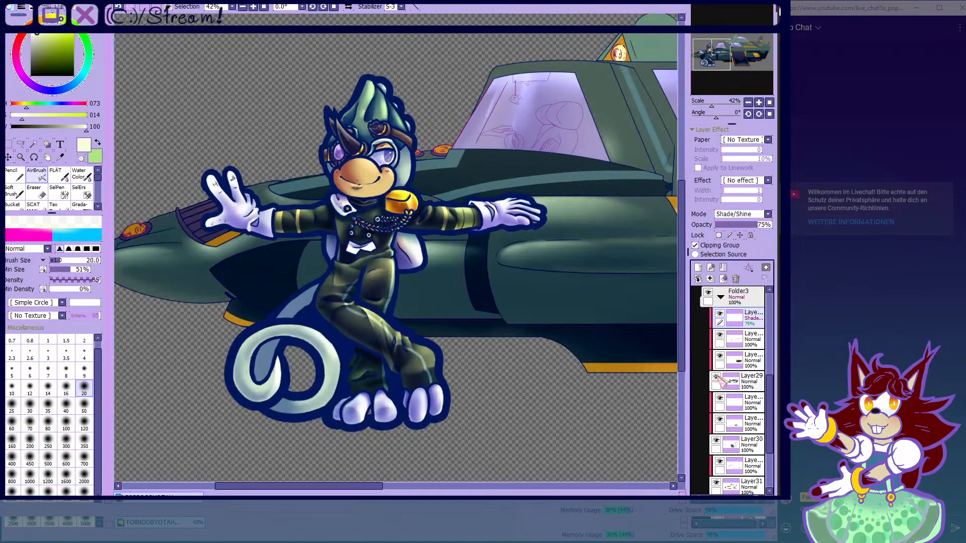
click(718, 379)
click(717, 379)
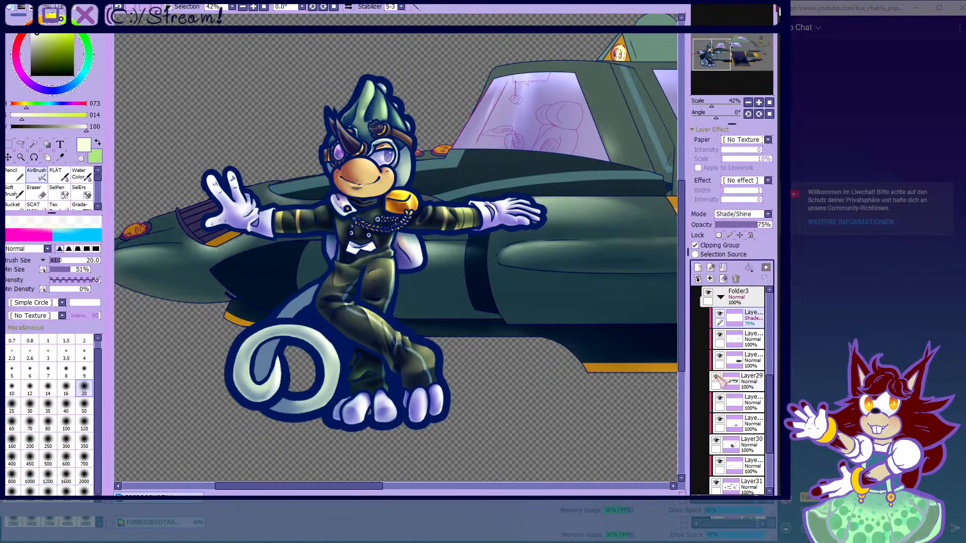
click(716, 378)
click(717, 378)
scroll(402, 246, down, 2)
scroll(224, 239, up, 6)
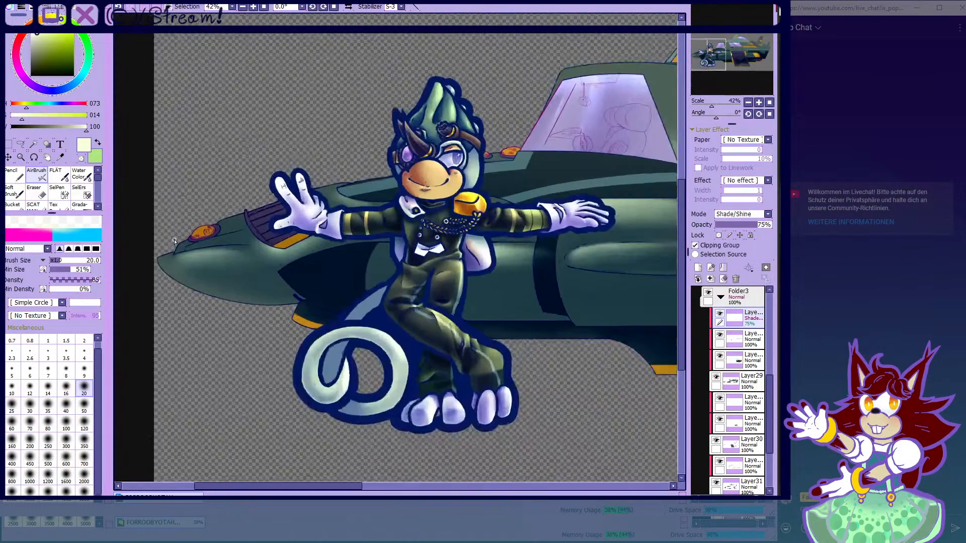
- Airbrush a pale highlight at size 20 between the nose's contour lines beside the purple grille and blend it with Water Color at size 40
scroll(223, 239, up, 15)
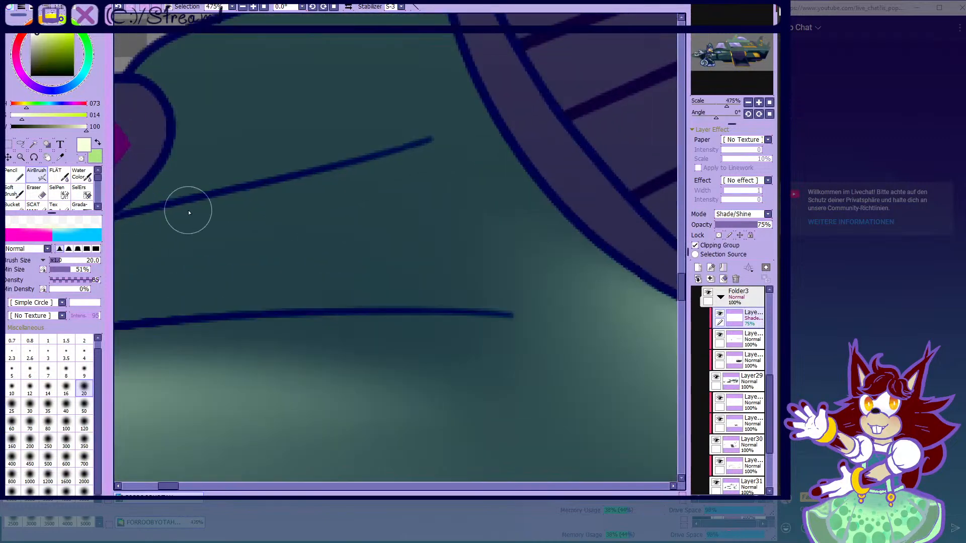
drag(317, 192, 451, 142)
click(118, 7)
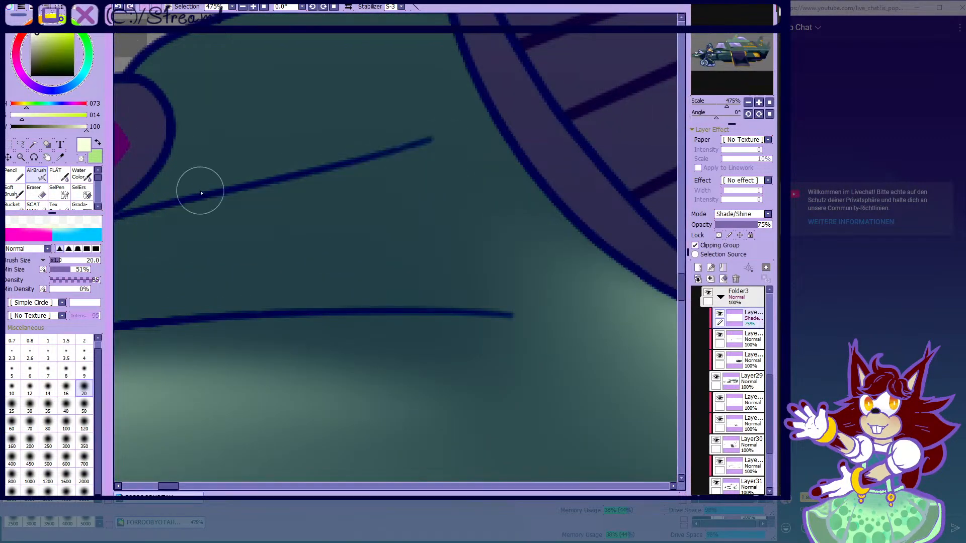
drag(176, 232, 481, 160)
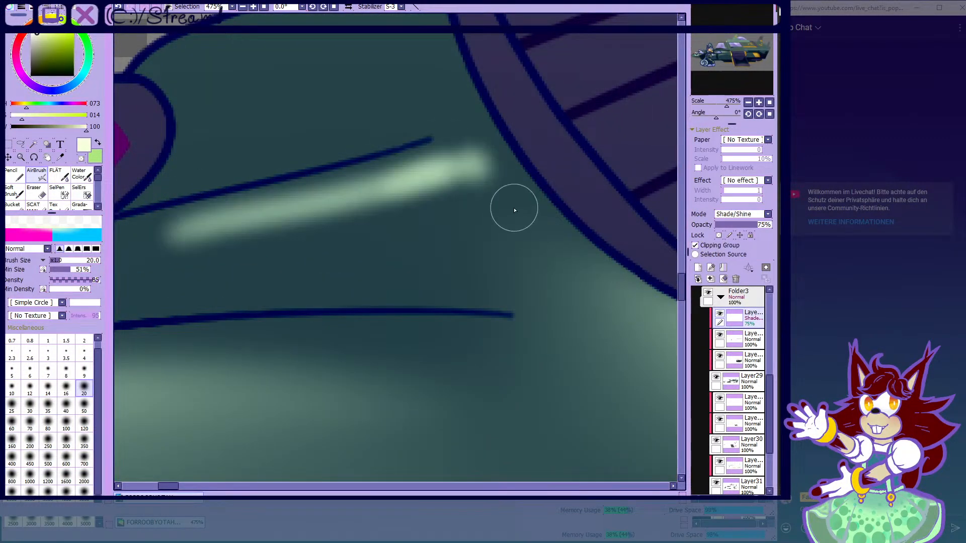
drag(397, 284, 390, 197)
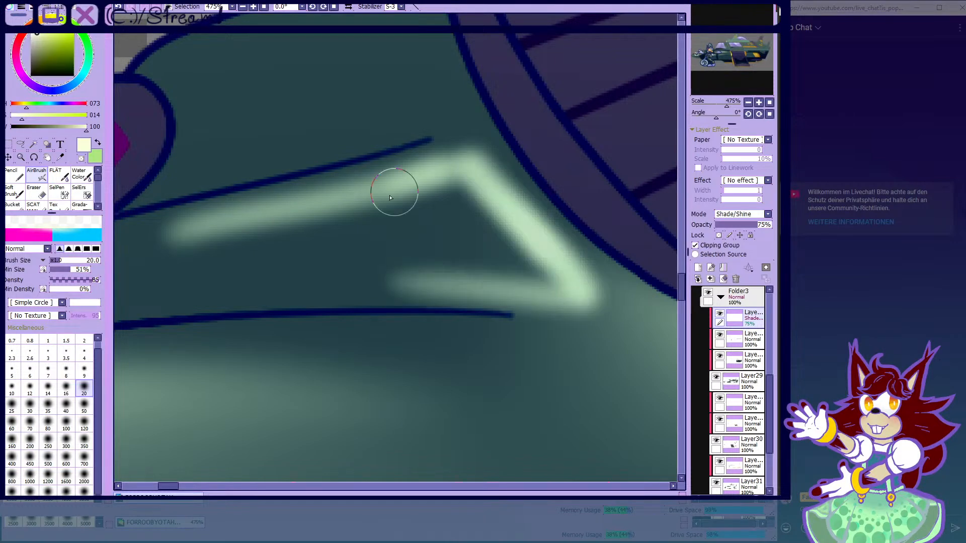
key(c)
mouse_move(327, 222)
mouse_down()
mouse_move(201, 248)
mouse_move(423, 231)
mouse_move(301, 237)
mouse_move(475, 219)
mouse_move(436, 196)
mouse_move(301, 223)
mouse_move(471, 200)
mouse_move(255, 229)
mouse_move(472, 201)
mouse_move(502, 236)
mouse_move(491, 223)
mouse_move(427, 274)
mouse_move(573, 293)
mouse_up()
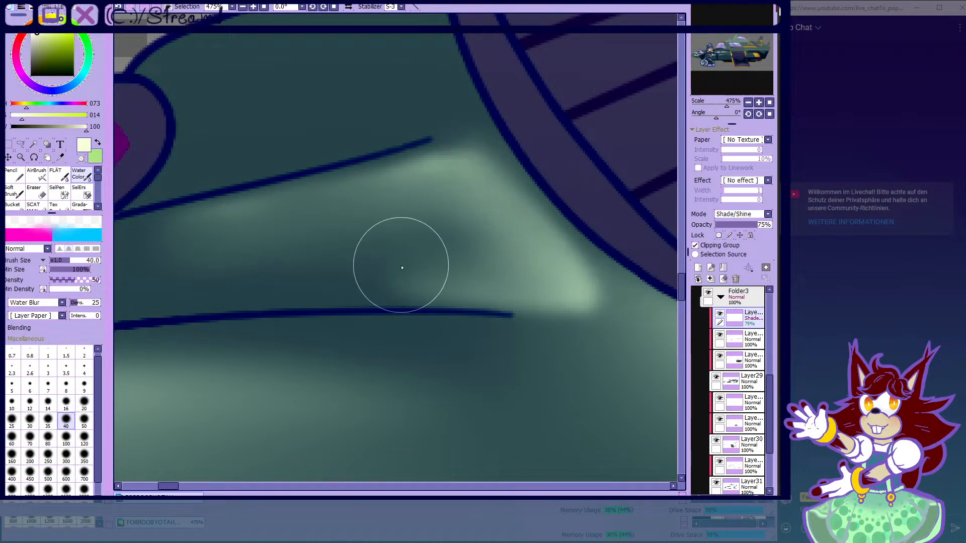
scroll(268, 230, down, 5)
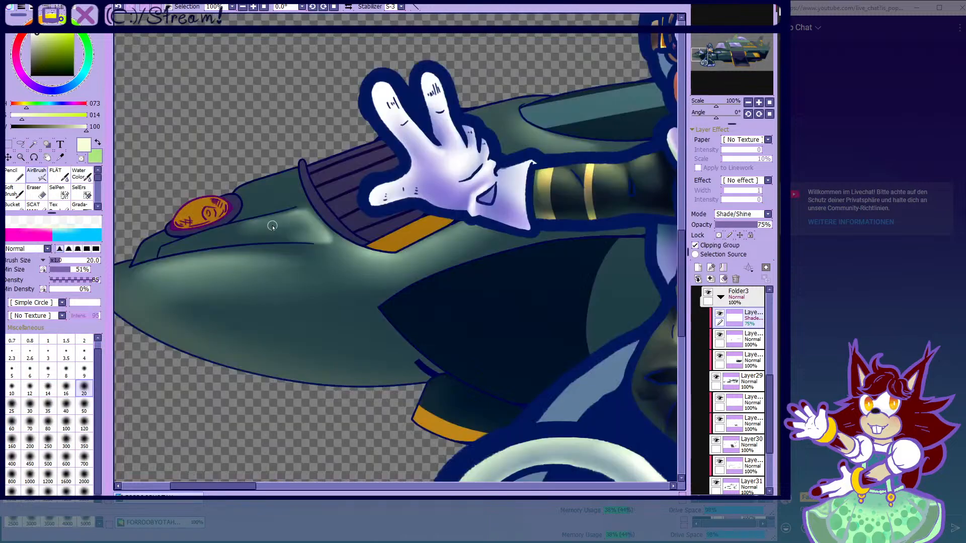
scroll(276, 234, up, 4)
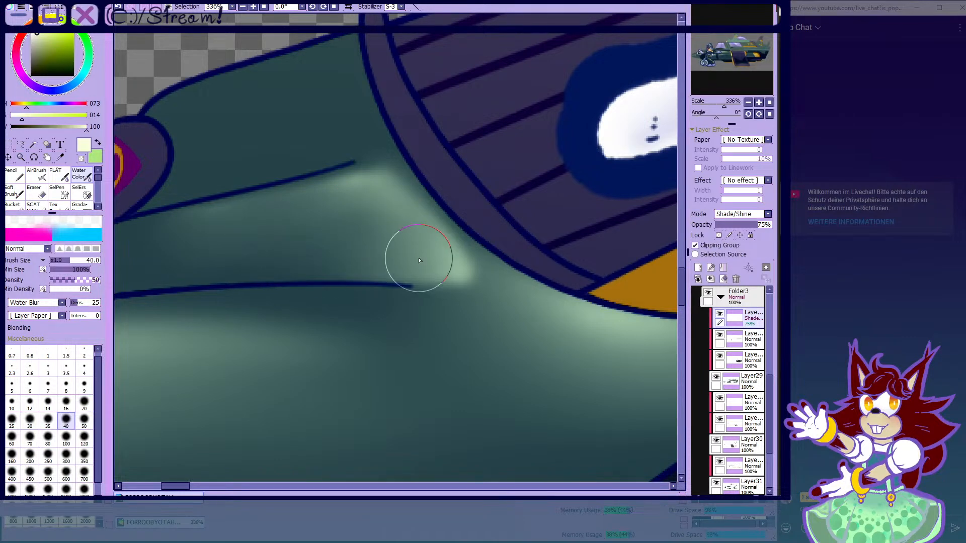
scroll(235, 200, down, 4)
scroll(235, 200, up, 3)
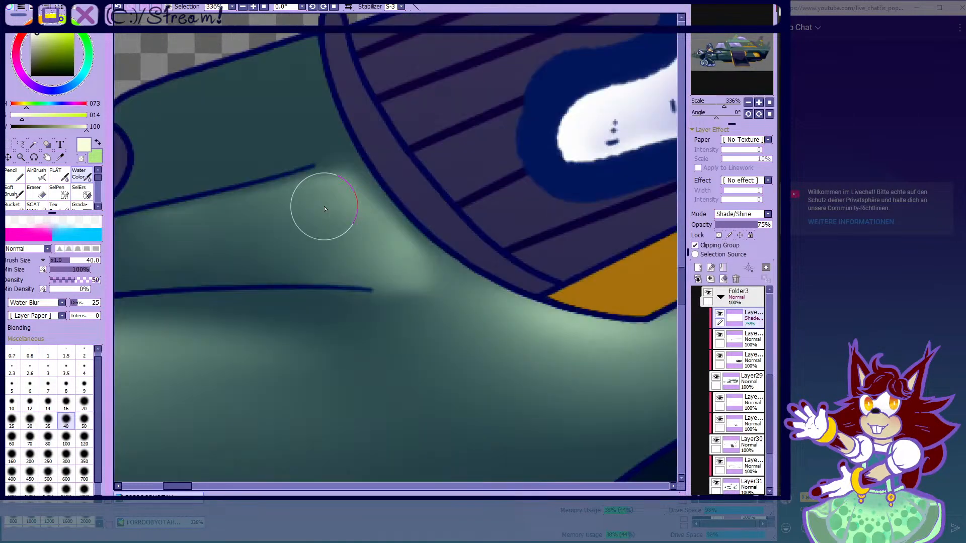
scroll(244, 218, down, 6)
scroll(302, 194, up, 5)
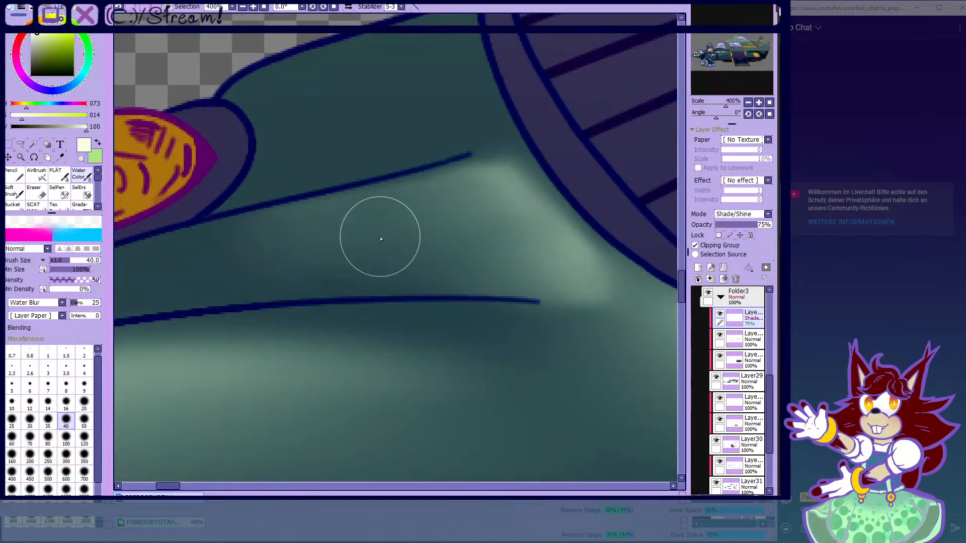
- Trim the grille-side highlight's lower edge with the AirBrush in transparent colour at size 20 and smooth it with Water Color at size 40
click(36, 174)
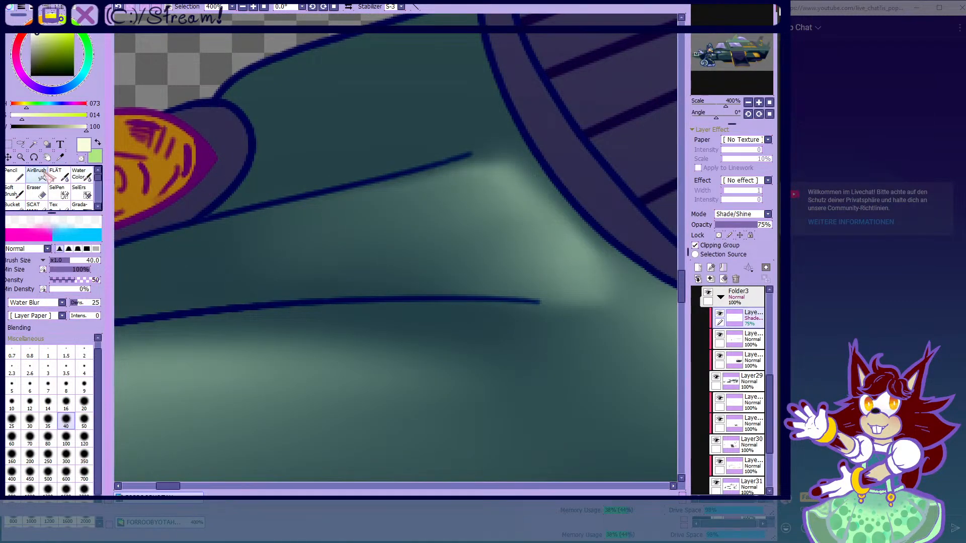
scroll(262, 209, down, 8)
scroll(262, 208, up, 5)
scroll(262, 209, up, 1)
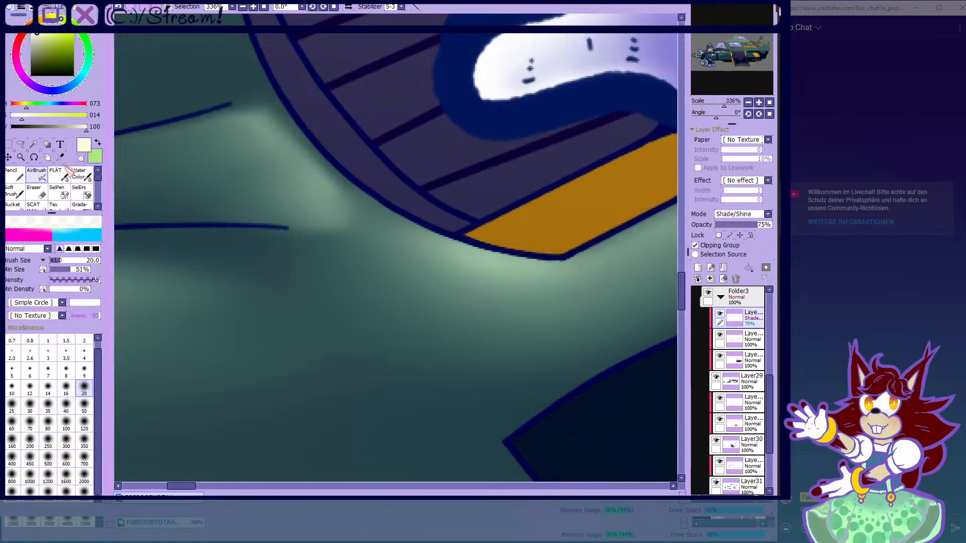
scroll(226, 242, up, 1)
mouse_move(227, 242)
mouse_down()
mouse_move(334, 250)
mouse_move(415, 205)
mouse_move(411, 156)
mouse_up()
click(79, 173)
scroll(330, 269, down, 1)
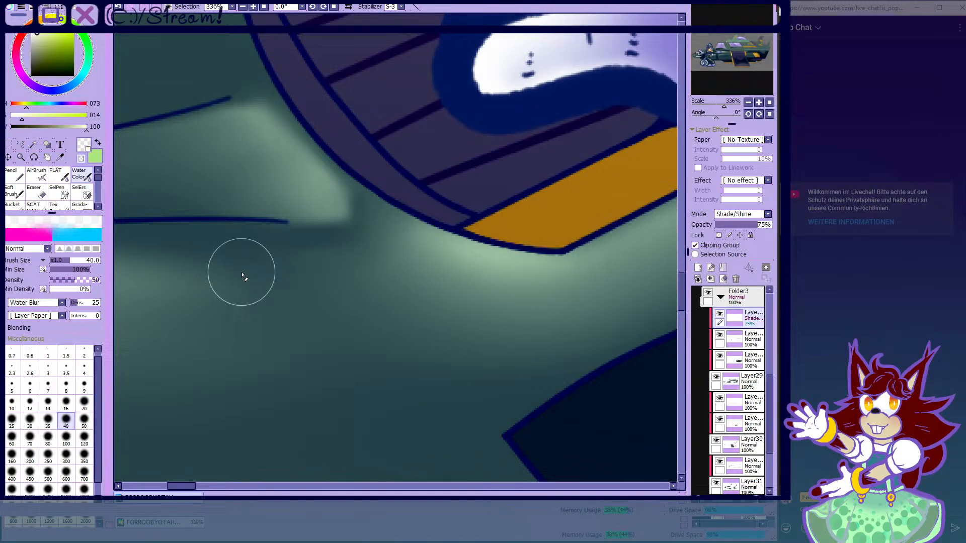
drag(312, 179, 241, 97)
key(b)
scroll(411, 225, down, 5)
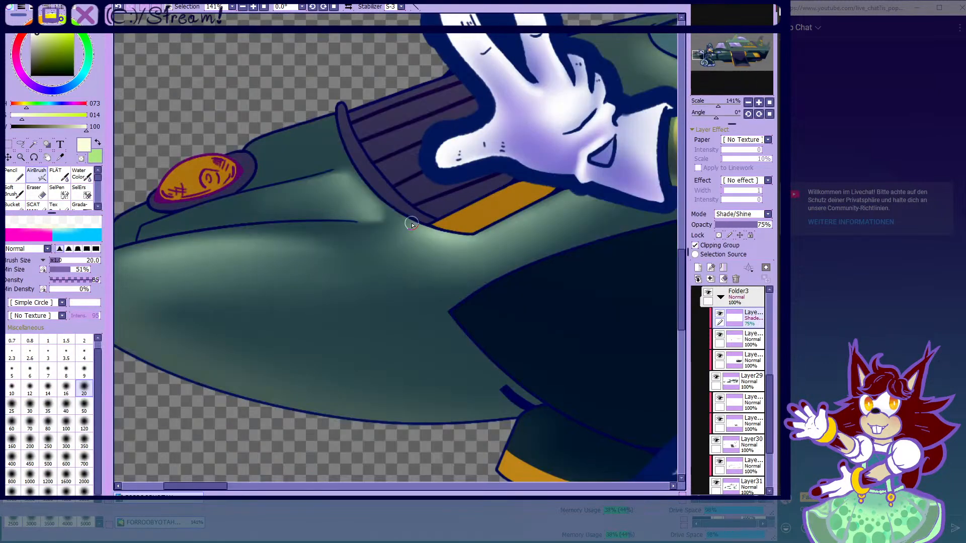
scroll(411, 225, down, 3)
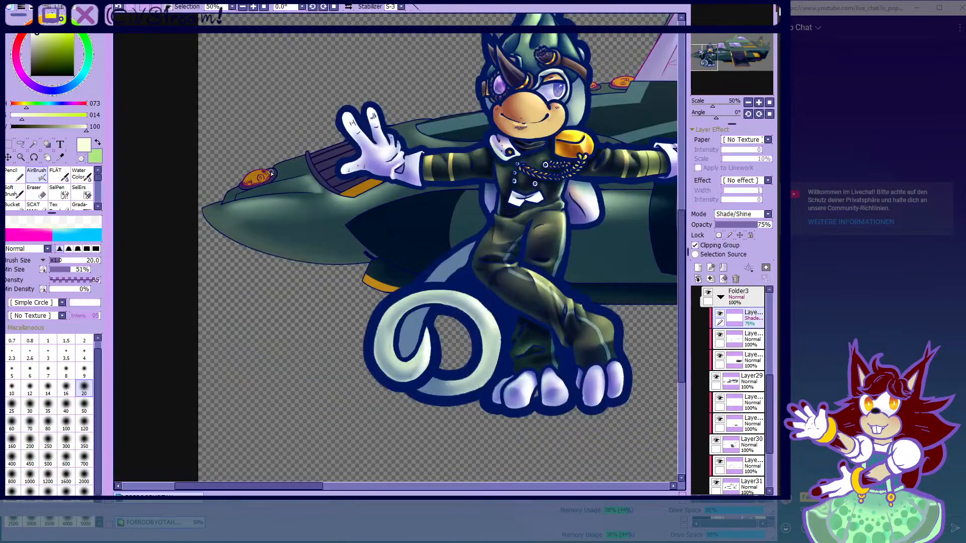
- Airbrush a brighter pale line at size 20 along the upper contour line and grille edge, and blend it with the Water Color brush
scroll(282, 189, up, 5)
scroll(163, 213, up, 3)
mouse_move(130, 224)
mouse_down()
mouse_move(501, 156)
mouse_move(616, 224)
mouse_up()
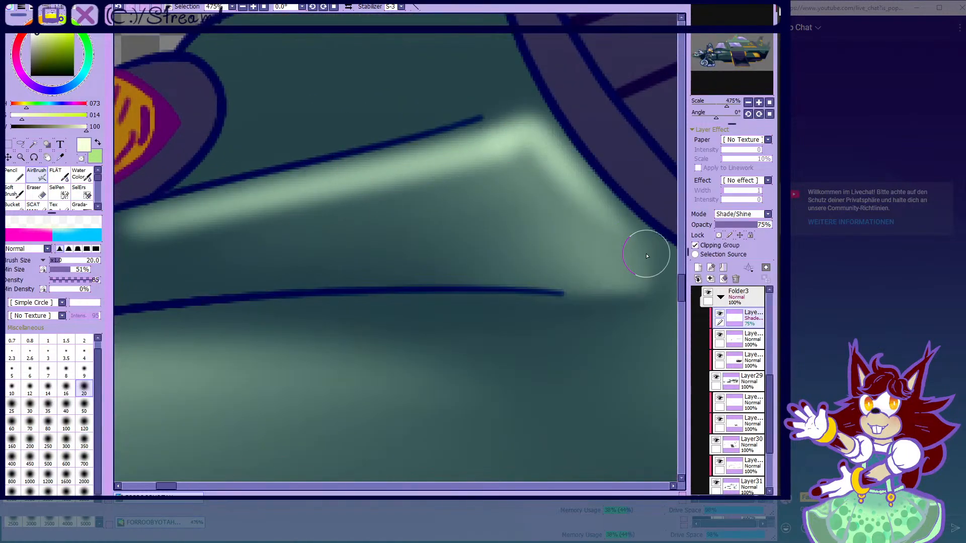
click(80, 174)
scroll(231, 232, down, 2)
mouse_move(220, 229)
mouse_down()
mouse_move(123, 247)
mouse_move(424, 181)
mouse_move(486, 220)
mouse_move(410, 177)
mouse_move(494, 218)
mouse_up()
click(37, 174)
scroll(494, 219, down, 10)
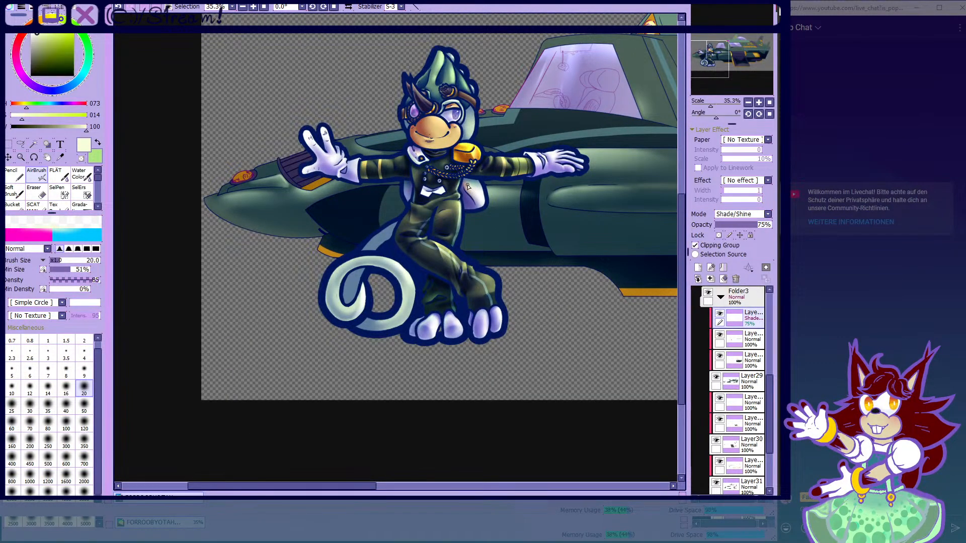
- Soften the highlights across the nose and the strip beside the grille with the Water Color brush at size 80
scroll(358, 193, up, 3)
scroll(183, 211, up, 3)
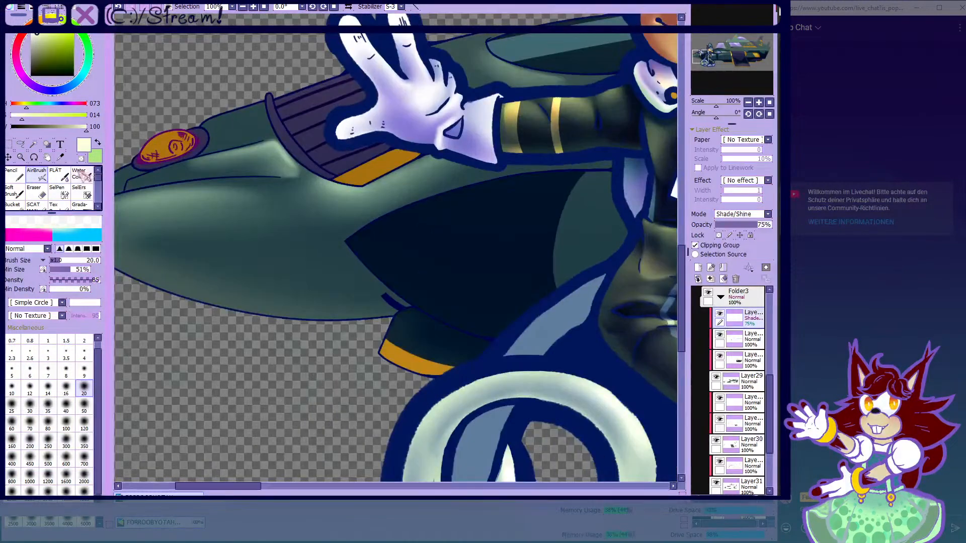
click(81, 176)
scroll(242, 232, up, 2)
click(47, 436)
scroll(394, 243, down, 1)
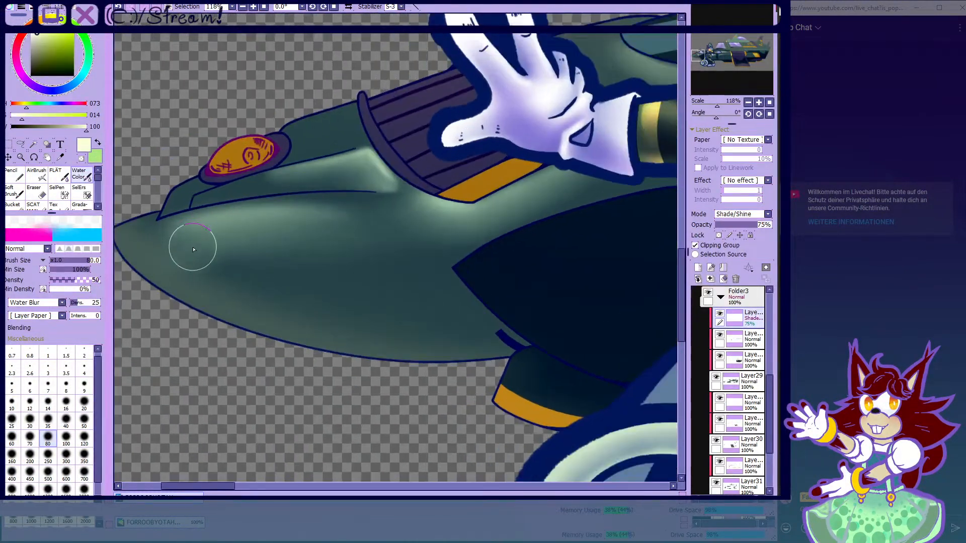
mouse_move(364, 211)
mouse_down()
mouse_move(128, 242)
mouse_move(313, 247)
mouse_move(191, 256)
mouse_up()
mouse_move(281, 273)
mouse_down()
mouse_move(239, 259)
mouse_move(380, 233)
mouse_move(191, 244)
mouse_up()
mouse_move(287, 174)
mouse_down()
mouse_move(260, 185)
mouse_move(368, 176)
mouse_move(370, 165)
mouse_move(382, 185)
mouse_move(350, 171)
mouse_move(366, 170)
mouse_move(244, 191)
mouse_up()
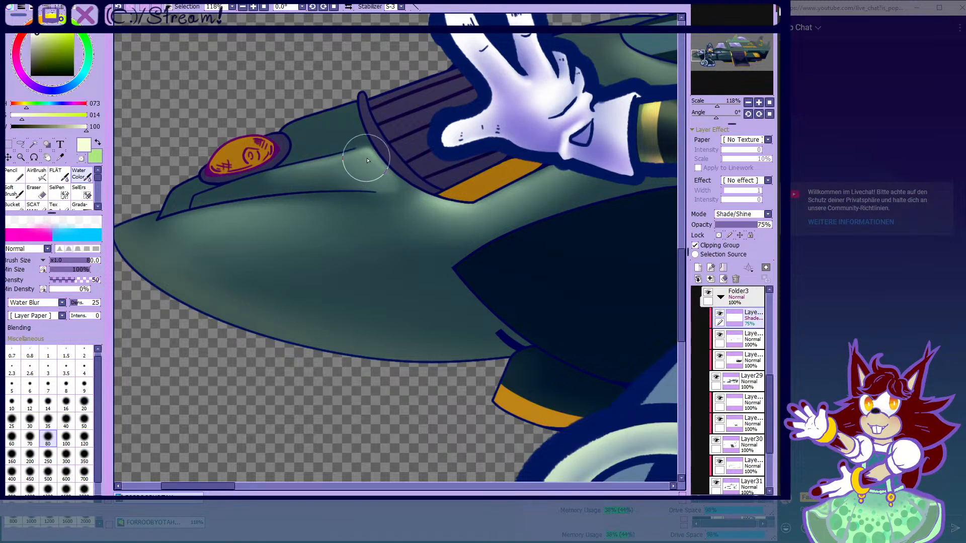
- Erase the highlight at the lower contour line's end with the transparent AirBrush at size 20 and blend the area with Water Color at size 40
click(36, 174)
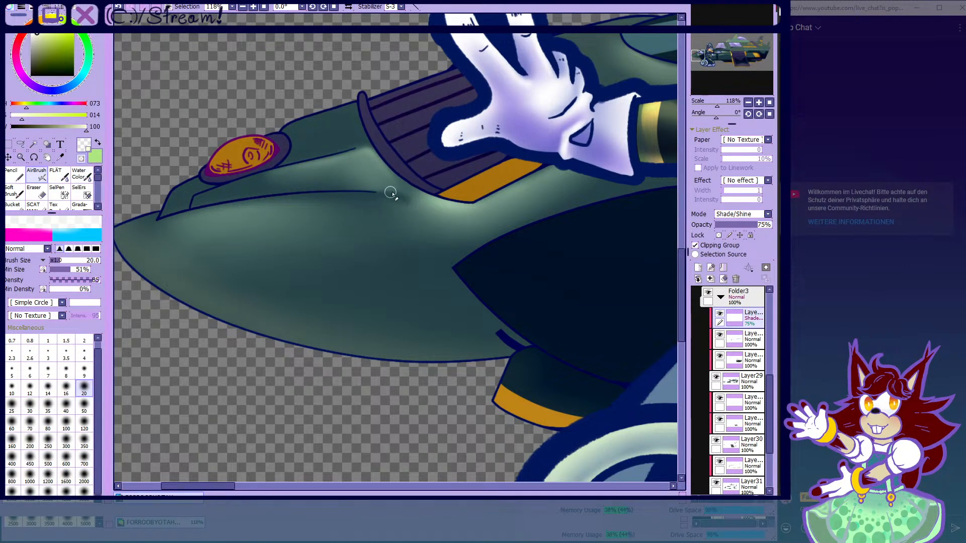
scroll(445, 162, up, 6)
click(80, 175)
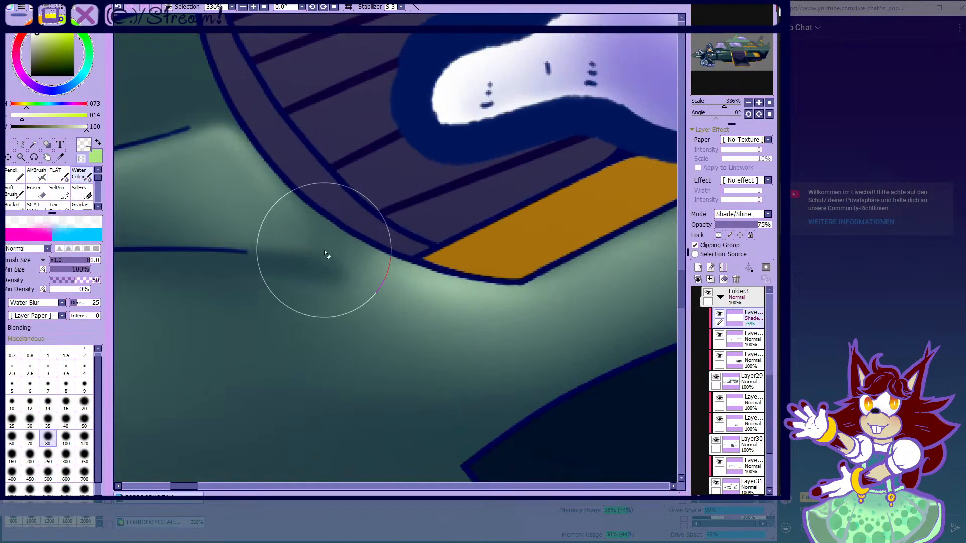
click(66, 420)
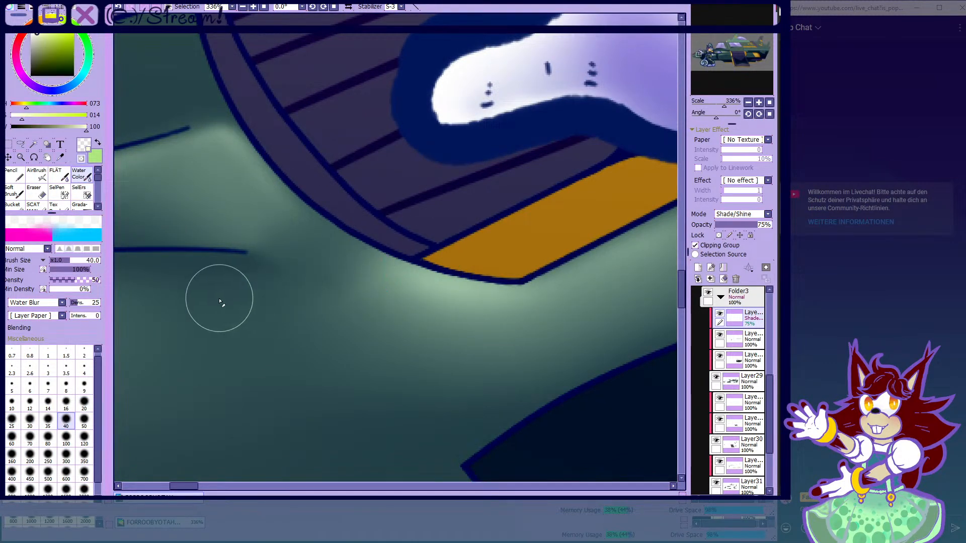
click(36, 174)
- Examine the shaded nose and hull in overview and at closer range
scroll(282, 206, down, 6)
scroll(281, 207, down, 8)
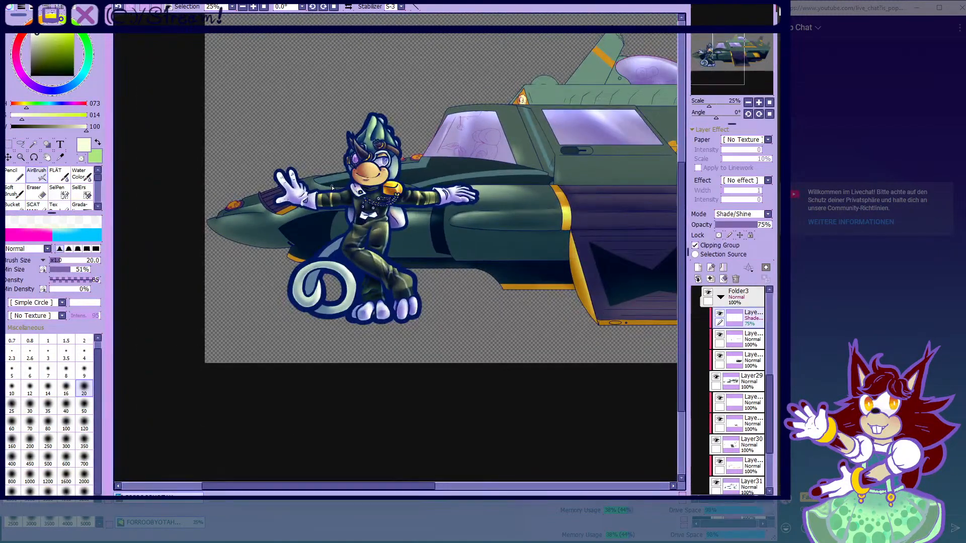
scroll(332, 188, up, 3)
scroll(352, 191, down, 3)
scroll(432, 201, up, 2)
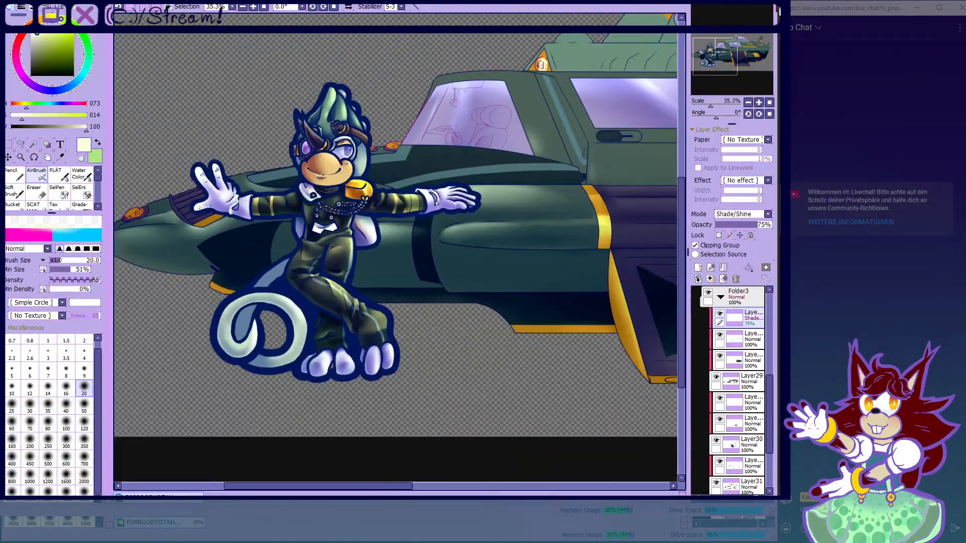
scroll(436, 202, up, 1)
scroll(432, 204, down, 1)
scroll(332, 222, up, 1)
scroll(322, 226, up, 1)
scroll(336, 235, down, 1)
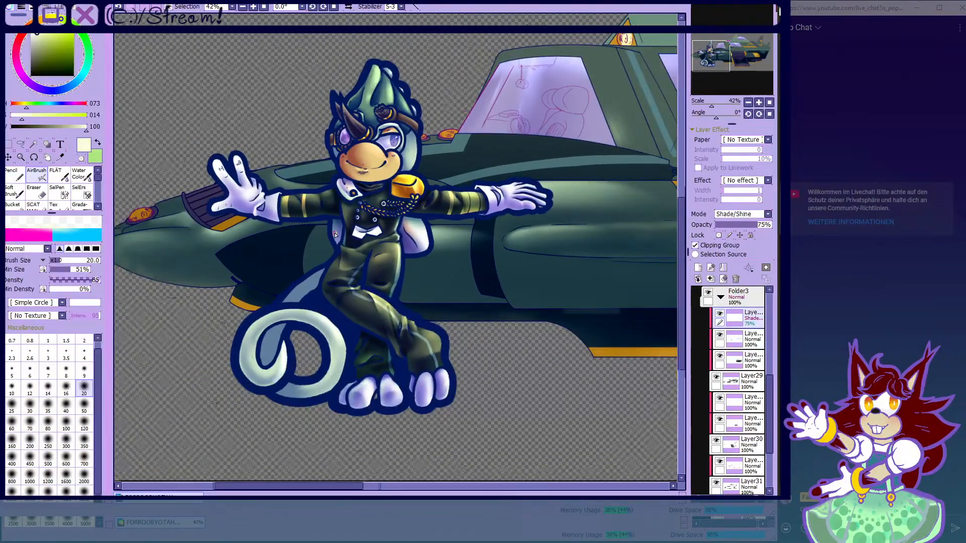
scroll(335, 235, up, 1)
- Toggle Layer29's visibility to examine which parts of the aircraft it covers, and make it the active layer
click(716, 378)
click(716, 379)
scroll(516, 257, down, 2)
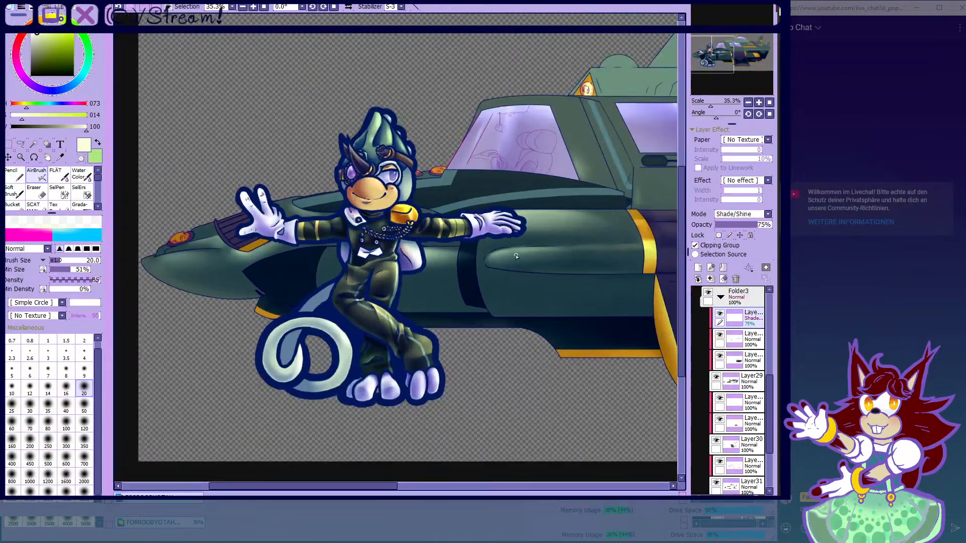
scroll(401, 235, up, 2)
click(716, 378)
click(717, 379)
click(716, 381)
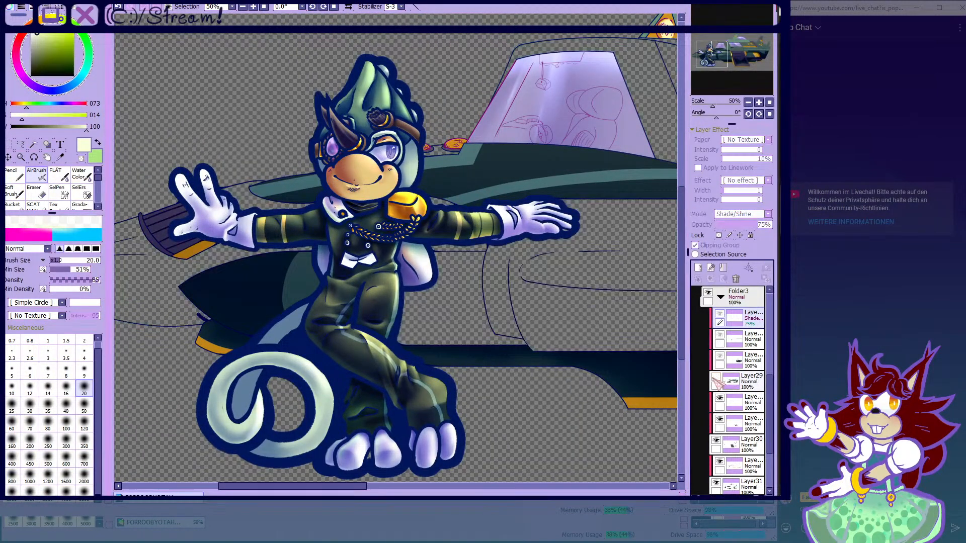
click(717, 381)
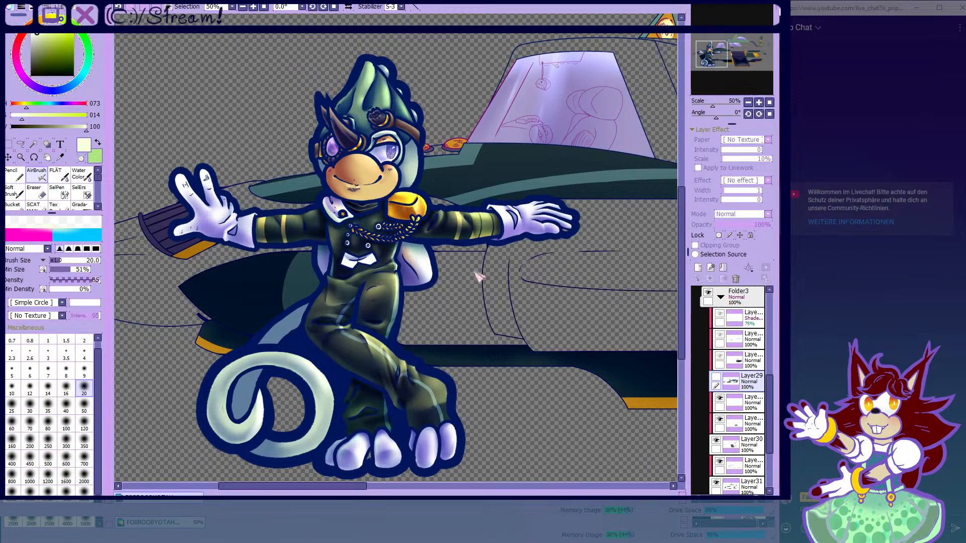
click(716, 378)
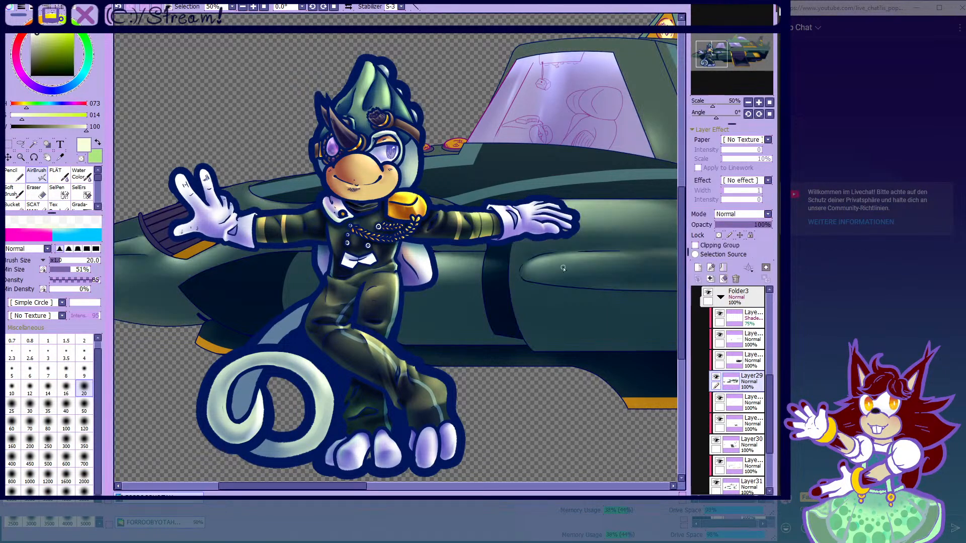
- Sample the light golden yellow from the character's shoulder pad as the drawing colour
scroll(450, 197, up, 4)
alt+click(286, 253)
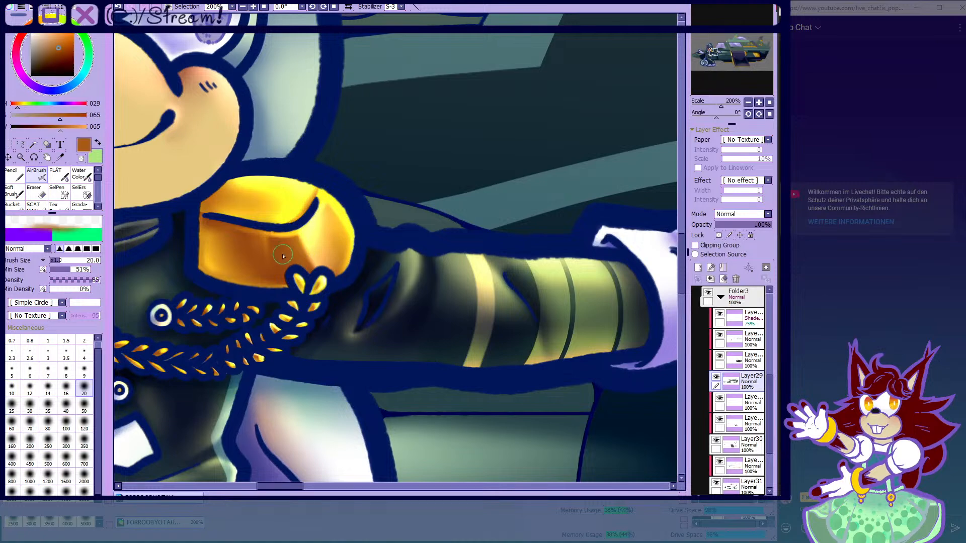
scroll(296, 231, down, 5)
scroll(309, 238, up, 4)
alt+click(306, 205)
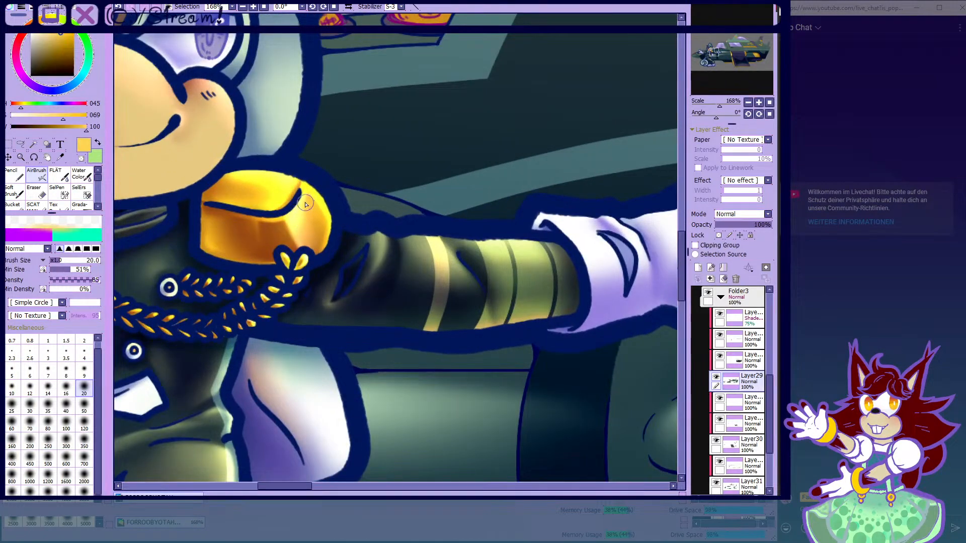
- Try airbrushing a yellow highlight on Layer29 along the hull strip above the outstretched arm
scroll(312, 224, down, 4)
scroll(352, 206, up, 4)
scroll(351, 205, up, 3)
drag(283, 197, 399, 217)
drag(289, 199, 397, 219)
scroll(427, 249, down, 10)
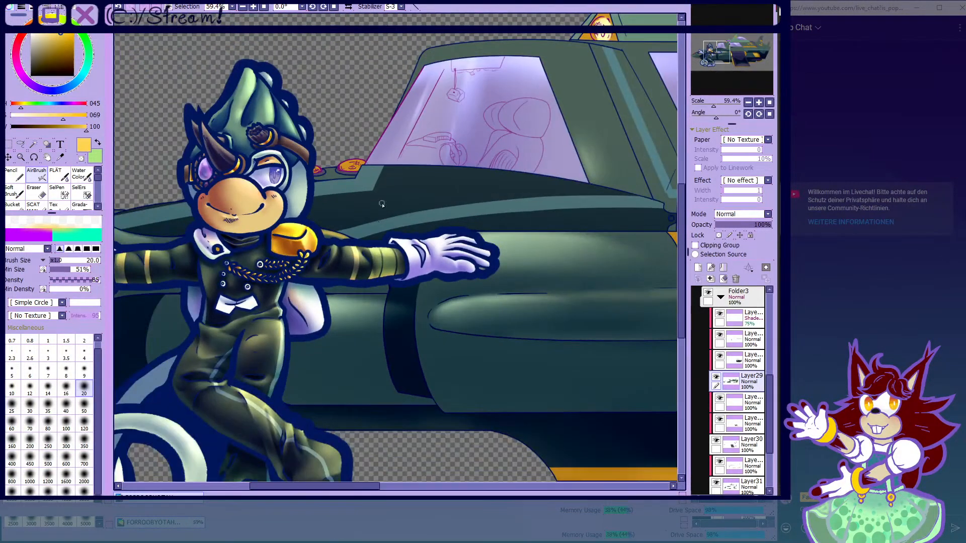
- Try blending a yellow airbrushed highlight on Layer29 along the windshield pillar with Water Color at size 40, and undo it
scroll(538, 102, up, 2)
scroll(545, 176, down, 3)
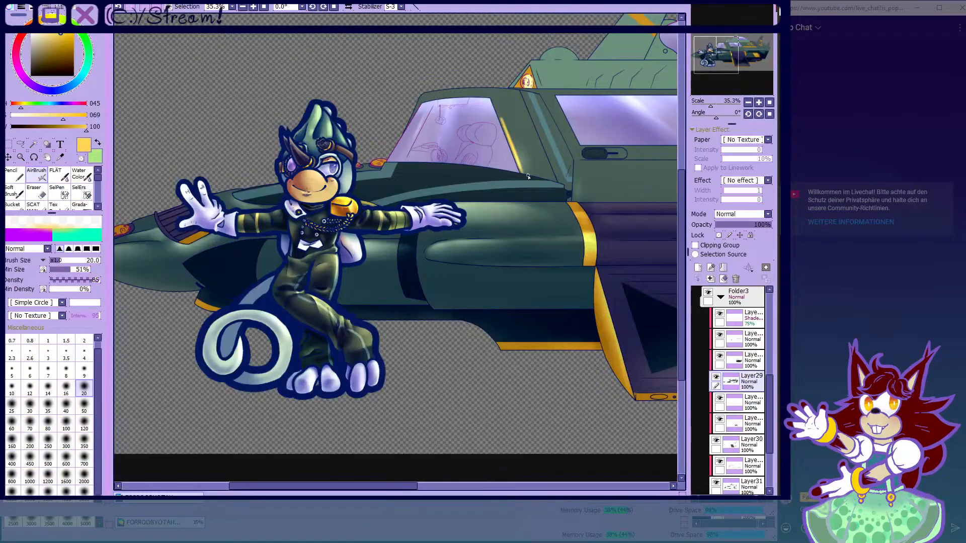
key(c)
scroll(538, 114, up, 5)
drag(468, 122, 494, 191)
drag(509, 232, 515, 255)
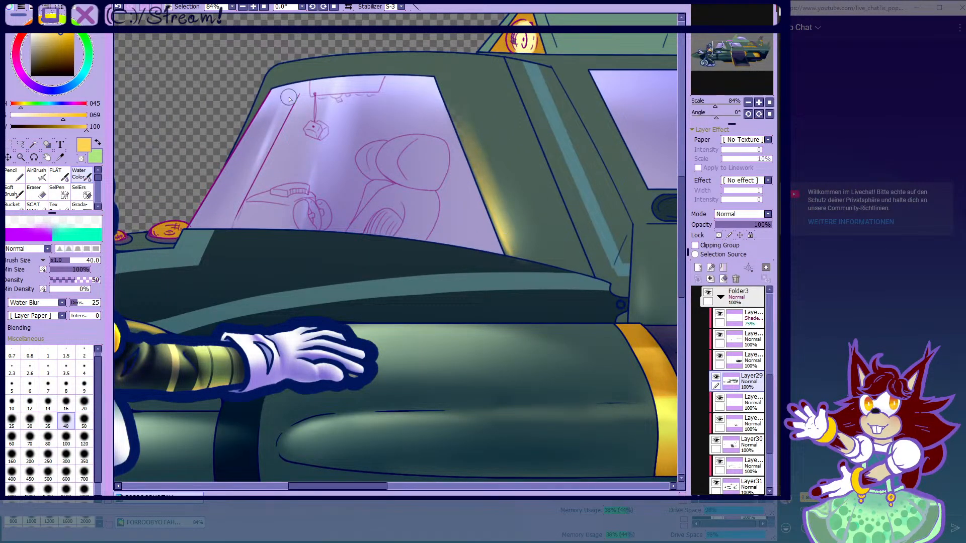
click(124, 8)
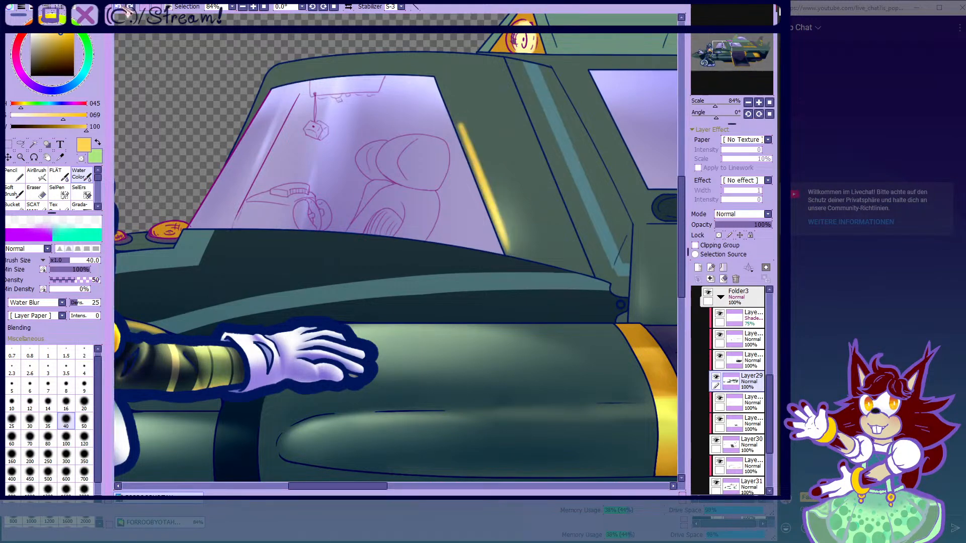
scroll(594, 191, down, 2)
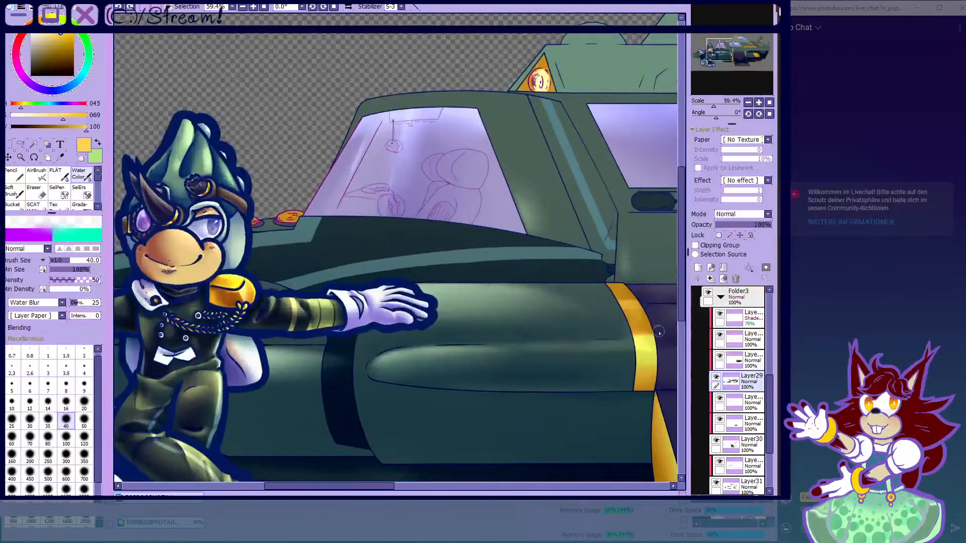
- Activate the clipped Shade/Shine layer and airbrush a yellow highlight at size 20 along the hull strip above the outstretched arm
click(735, 318)
click(720, 314)
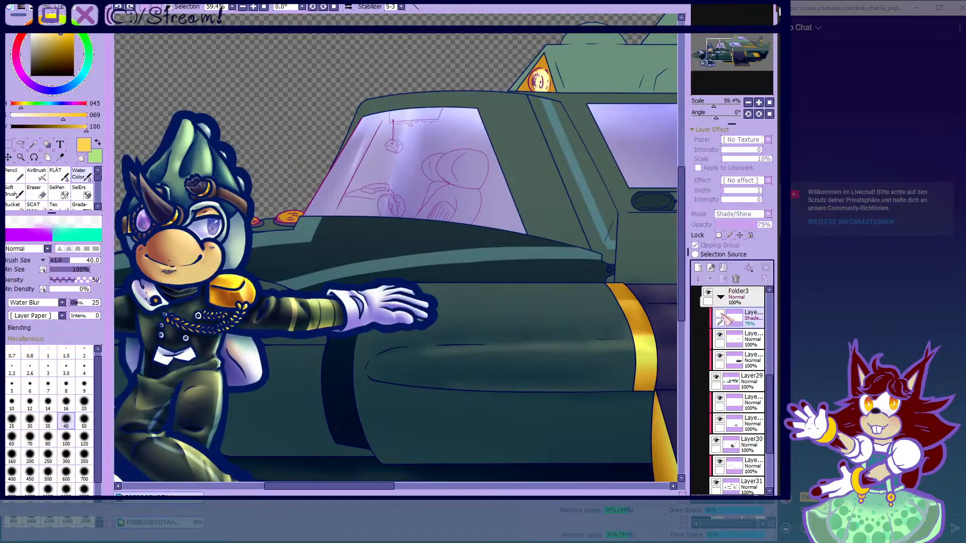
click(720, 313)
click(36, 174)
scroll(257, 284, up, 8)
drag(221, 261, 332, 289)
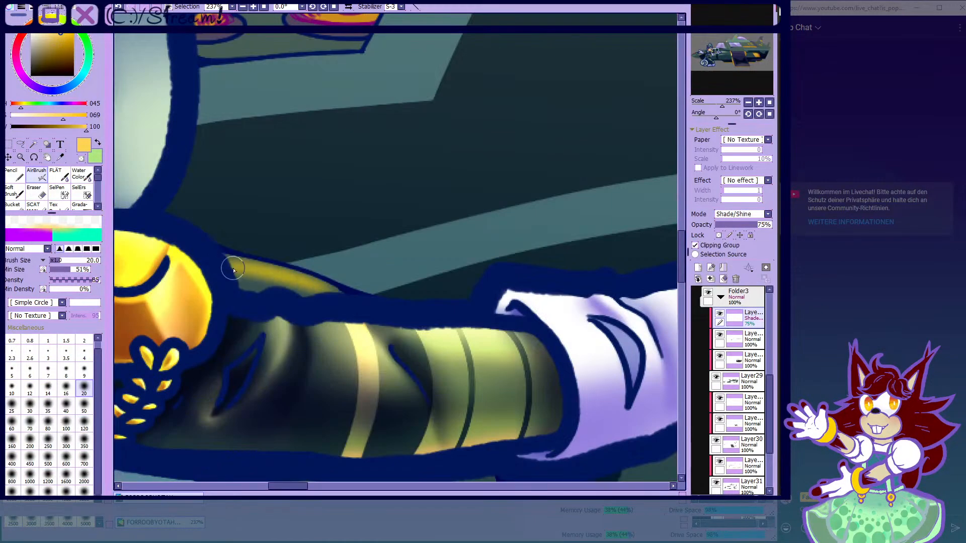
- Airbrush a yellow highlight along the windshield's rear pillar and blend it with the Water Color brush at size 40
scroll(287, 275, down, 7)
scroll(553, 143, up, 1)
scroll(554, 142, up, 1)
mouse_move(545, 201)
mouse_down()
mouse_move(571, 266)
mouse_move(527, 172)
mouse_up()
mouse_move(509, 111)
mouse_down()
mouse_move(553, 220)
mouse_move(502, 109)
mouse_move(541, 195)
mouse_up()
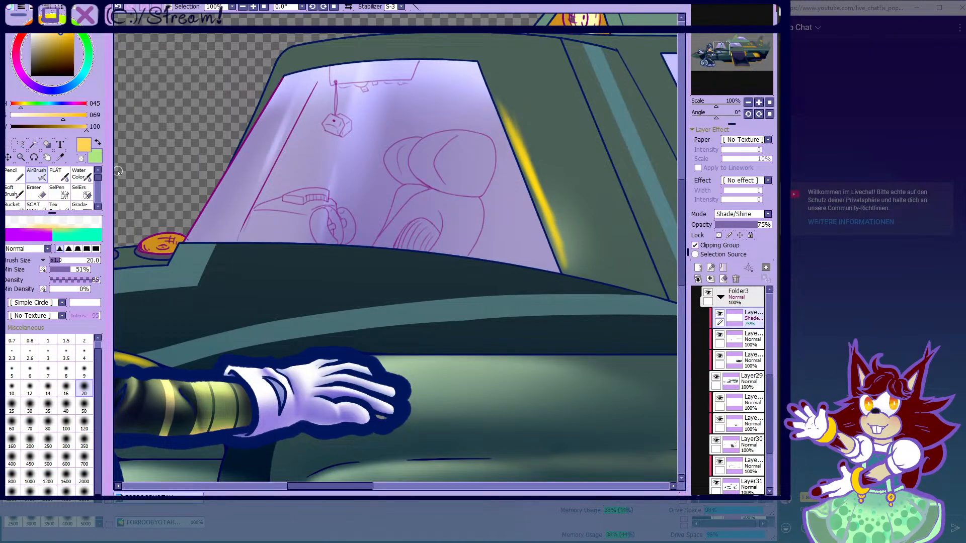
click(81, 174)
mouse_move(557, 246)
mouse_down()
mouse_move(528, 165)
mouse_move(576, 288)
mouse_up()
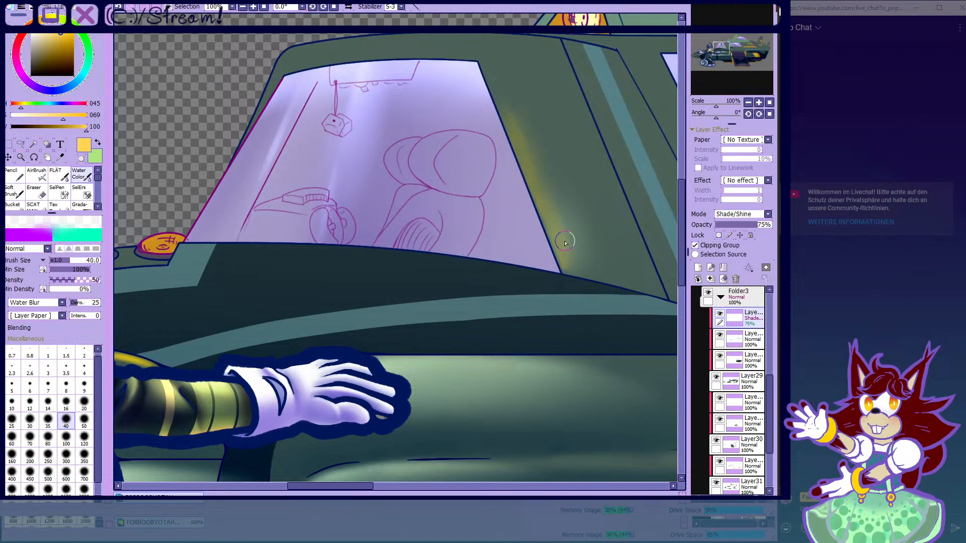
scroll(479, 199, down, 5)
scroll(495, 182, up, 2)
mouse_move(492, 159)
mouse_down()
mouse_move(481, 136)
mouse_move(530, 260)
mouse_move(510, 183)
mouse_up()
scroll(510, 184, down, 3)
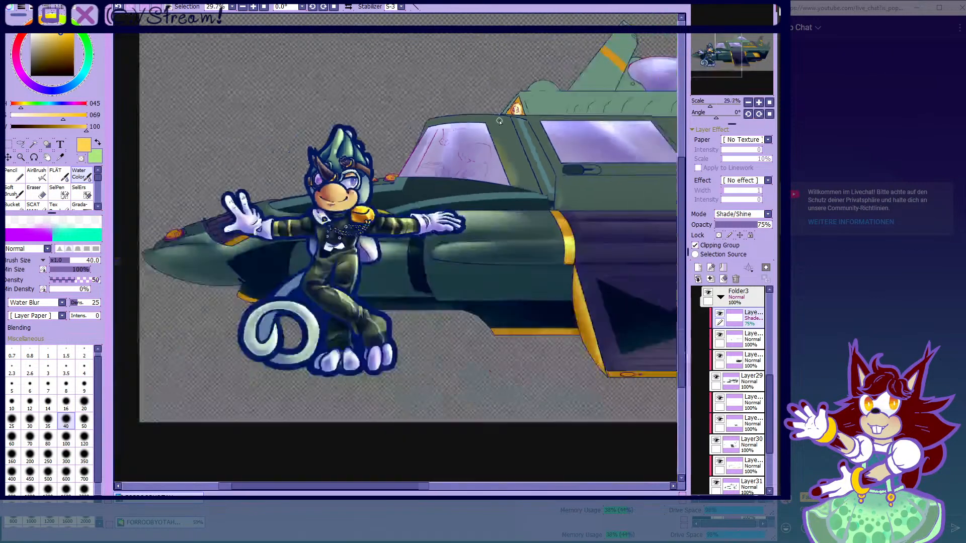
- Airbrush a yellow line at size 20 along the roof edge above the windshield and soften it with Water Color
click(38, 174)
scroll(432, 111, up, 2)
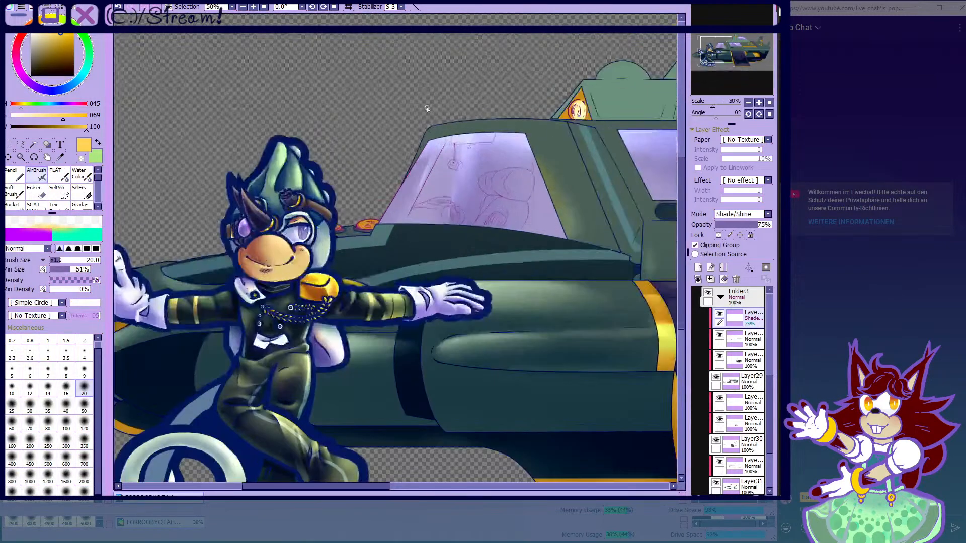
scroll(503, 126, up, 8)
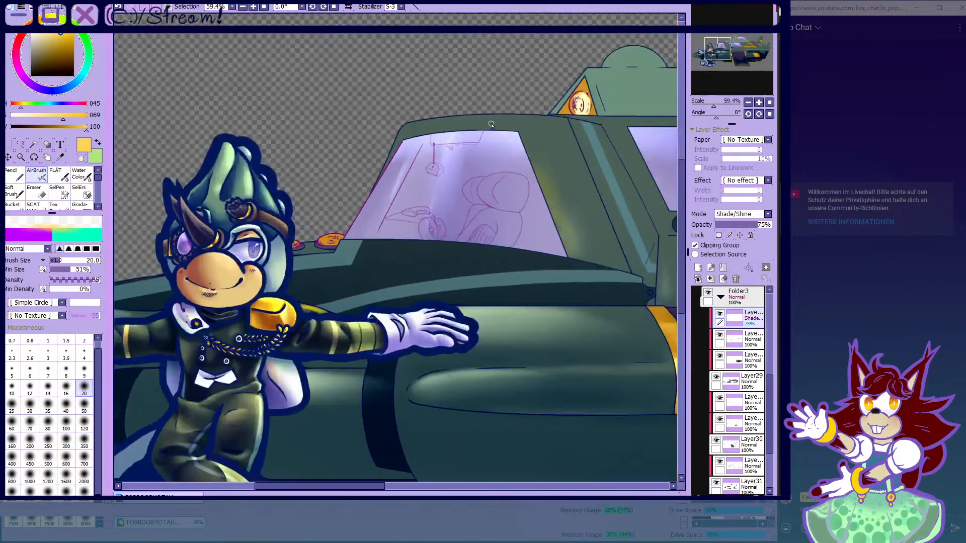
scroll(247, 183, down, 3)
scroll(307, 172, up, 4)
drag(155, 162, 613, 144)
click(81, 174)
mouse_move(143, 141)
mouse_down()
mouse_move(303, 134)
mouse_move(194, 156)
mouse_move(164, 145)
mouse_move(343, 122)
mouse_move(620, 144)
mouse_move(610, 129)
mouse_up()
- Strengthen the yellow roof highlight with two more AirBrush passes at size 20, blending each with Water Color at size 40
click(36, 174)
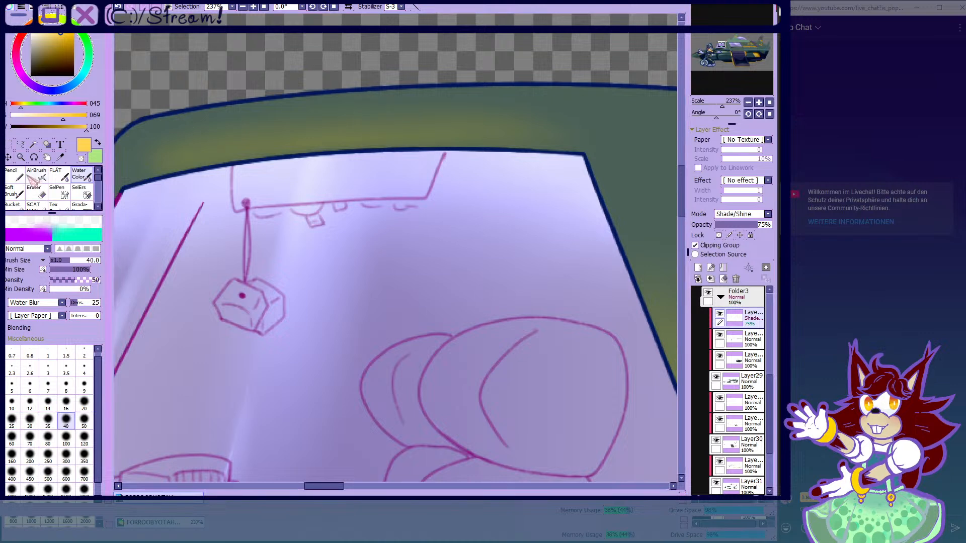
mouse_move(134, 157)
mouse_down()
mouse_move(483, 134)
mouse_move(578, 139)
mouse_up()
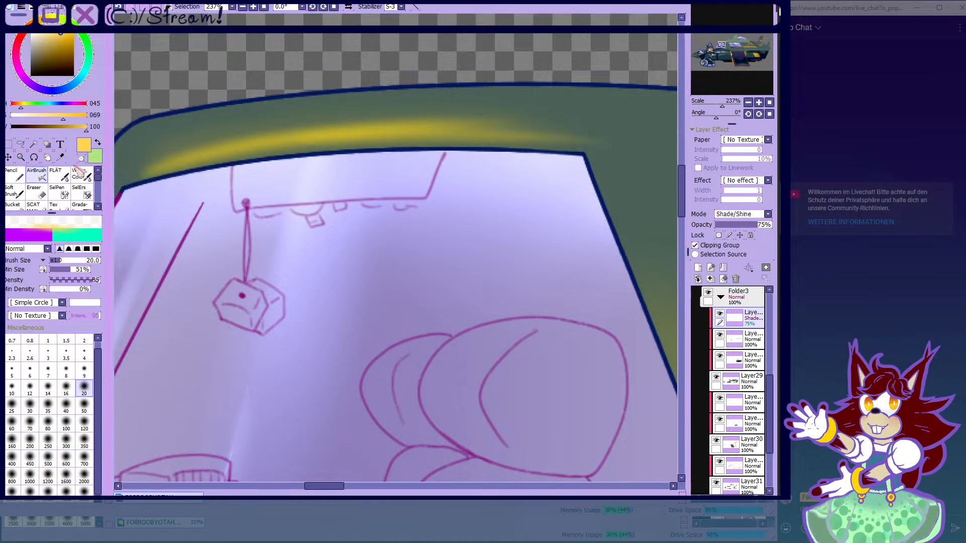
click(81, 174)
mouse_move(172, 151)
mouse_down()
mouse_move(126, 182)
mouse_move(351, 117)
mouse_up()
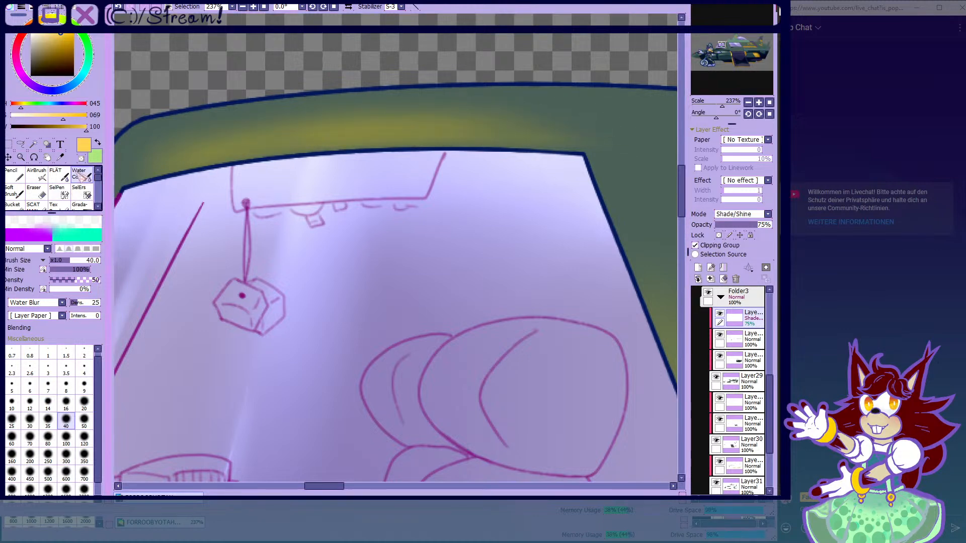
click(37, 174)
drag(198, 156, 171, 158)
click(80, 174)
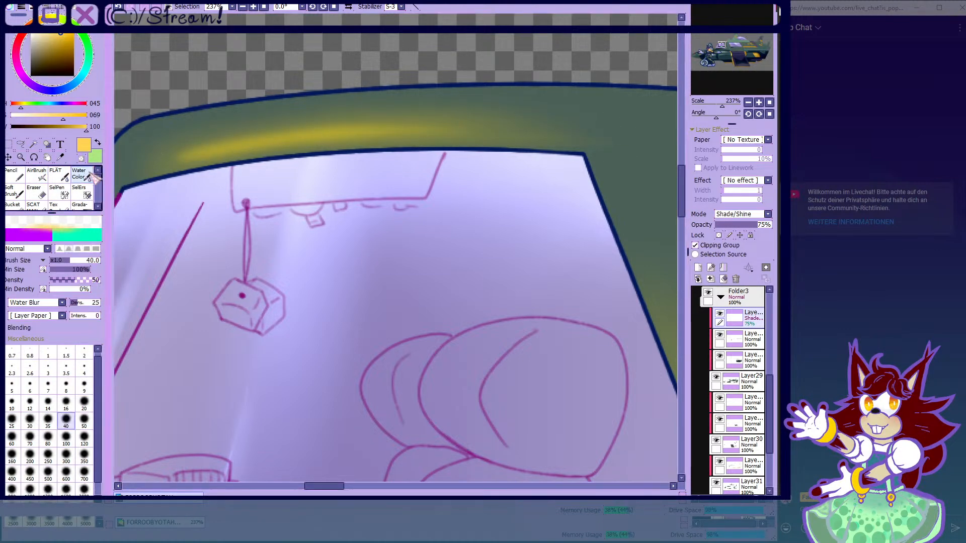
mouse_move(255, 139)
mouse_down()
mouse_move(192, 142)
mouse_move(291, 129)
mouse_move(550, 137)
mouse_up()
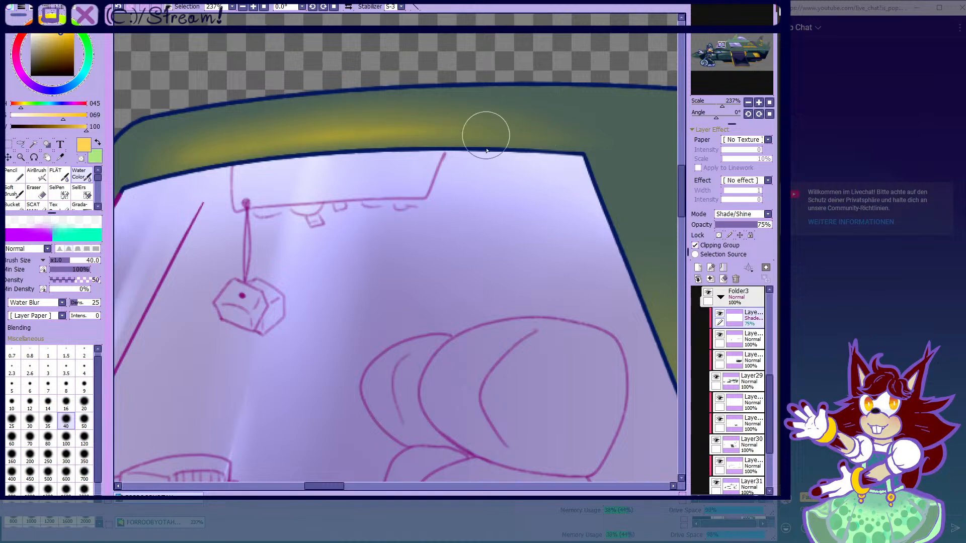
- Fade the yellow highlights around the windshield with the transparent AirBrush at size 200
click(41, 176)
scroll(494, 213, down, 6)
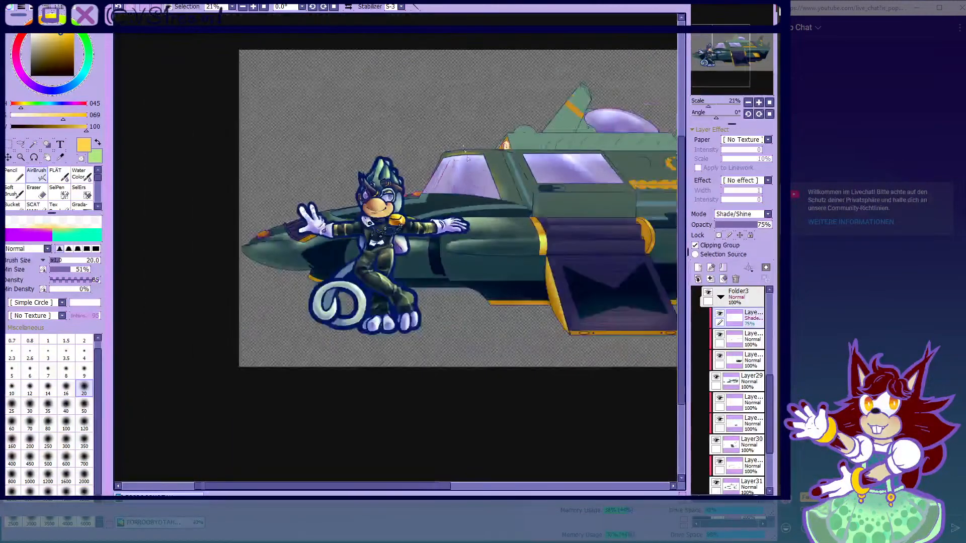
scroll(494, 213, up, 2)
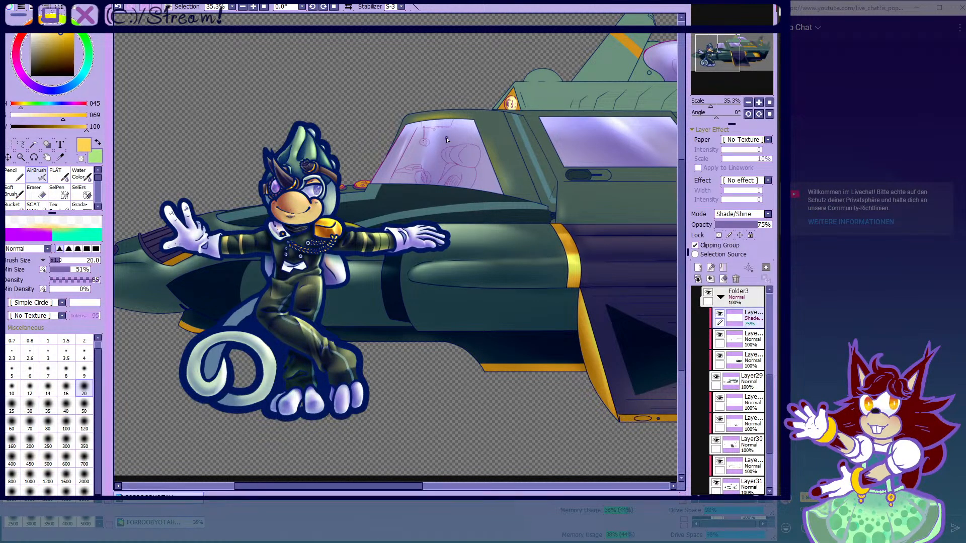
click(30, 424)
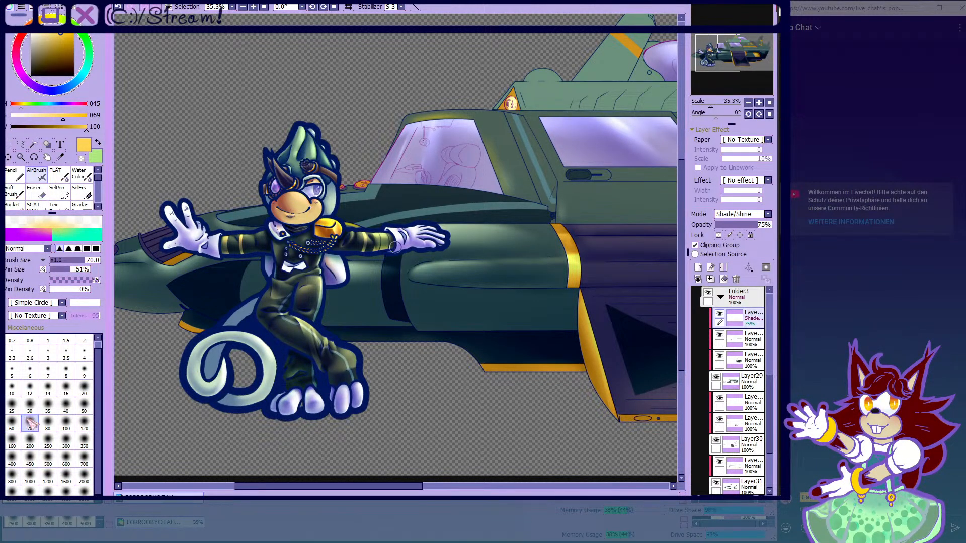
click(81, 158)
click(30, 439)
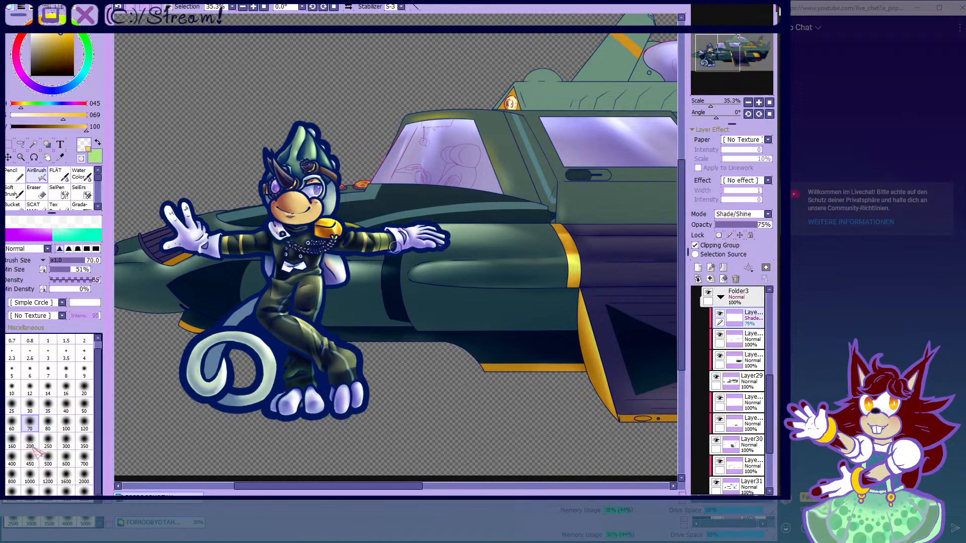
scroll(379, 100, up, 1)
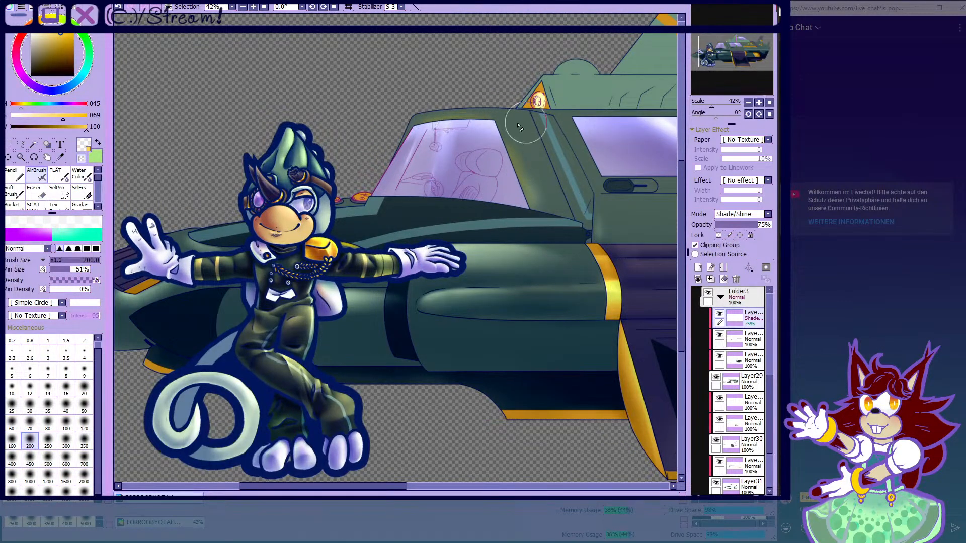
scroll(291, 132, down, 2)
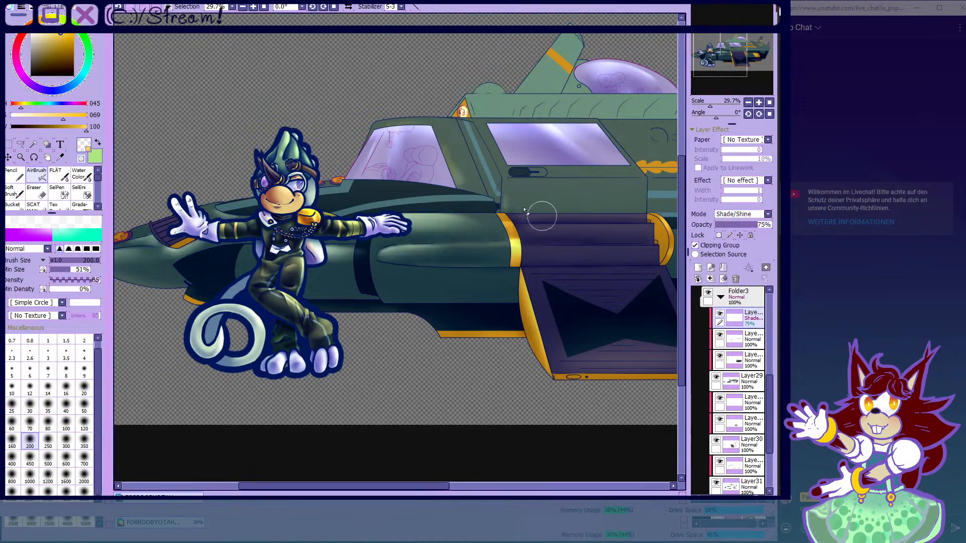
scroll(468, 121, up, 6)
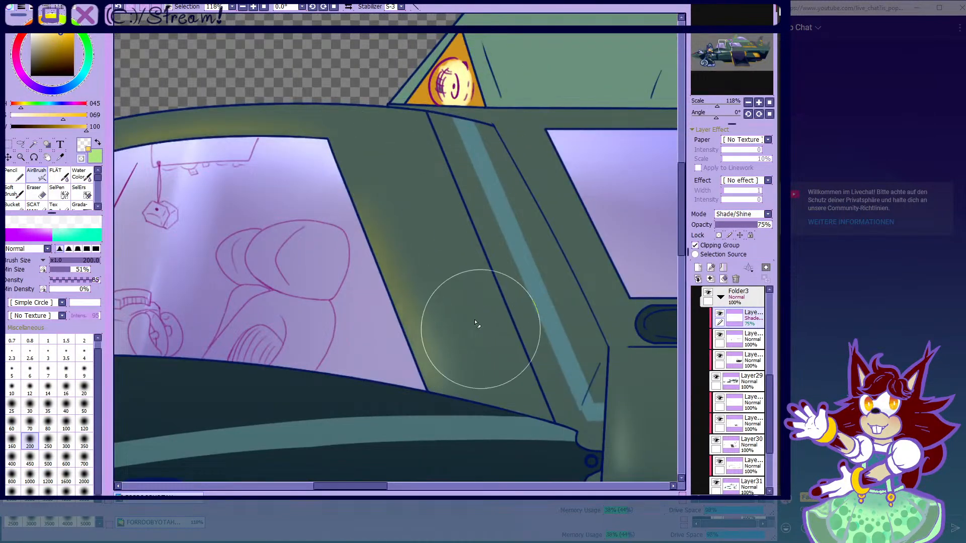
scroll(367, 221, down, 3)
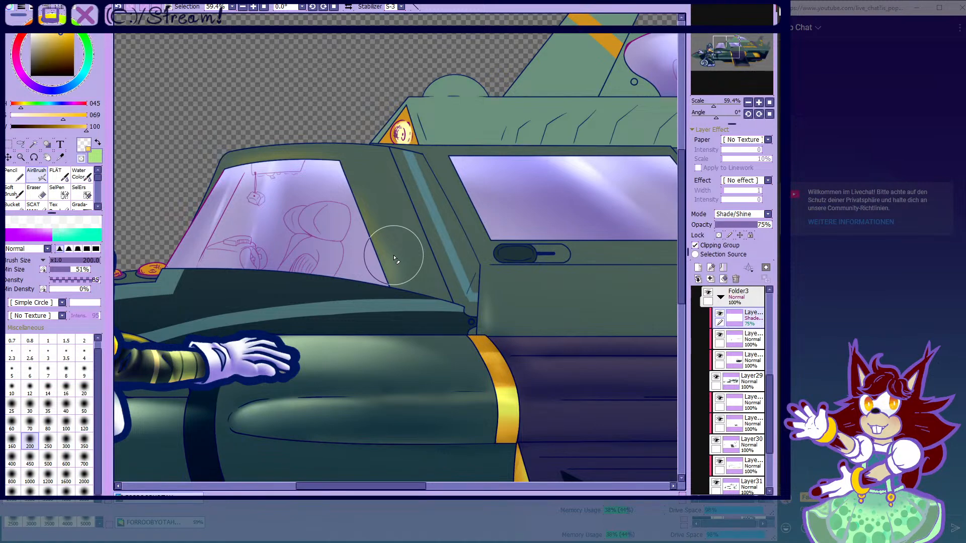
- Write a yellow "brb" on the empty canvas above the windshield with the Pencil on Layer29, and undo it
click(83, 173)
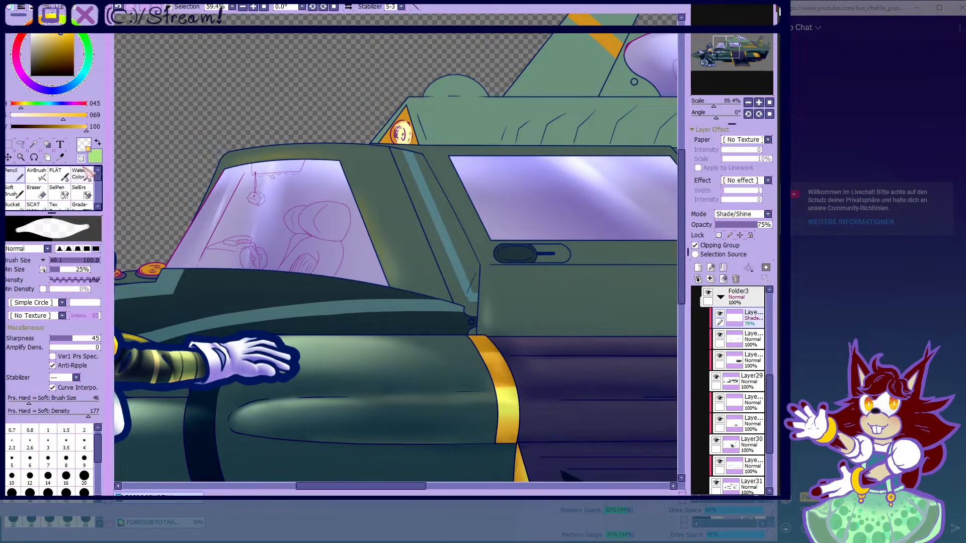
key(minus)
ctrl+shift+click(394, 247)
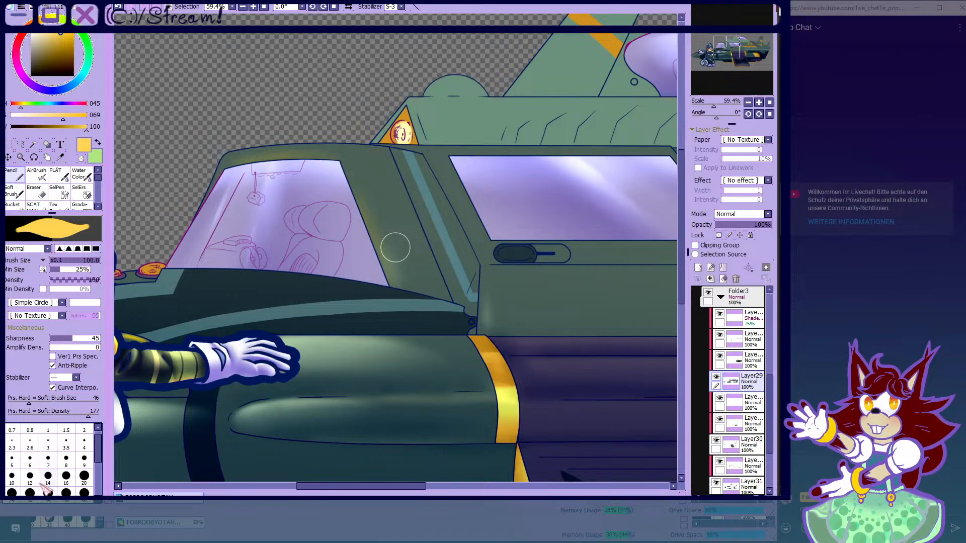
drag(177, 66, 252, 109)
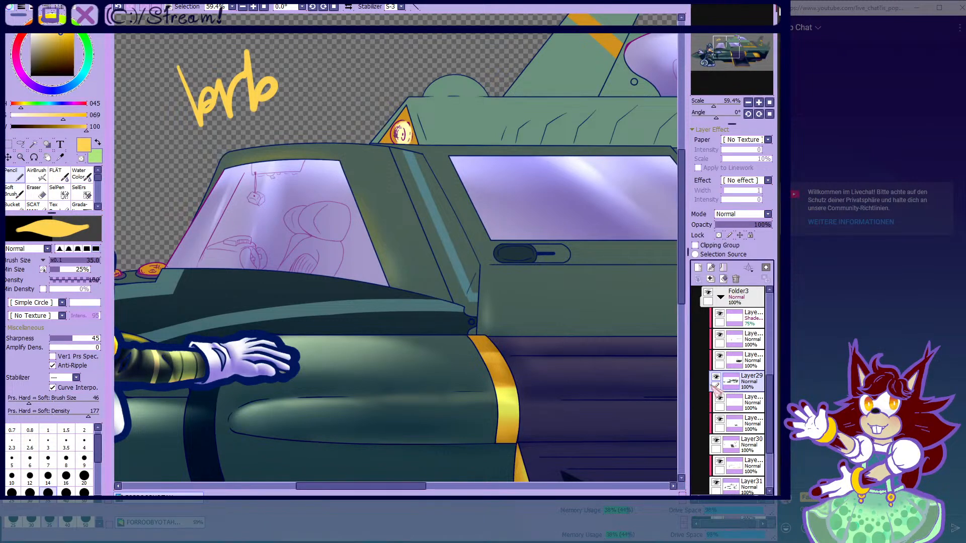
click(117, 7)
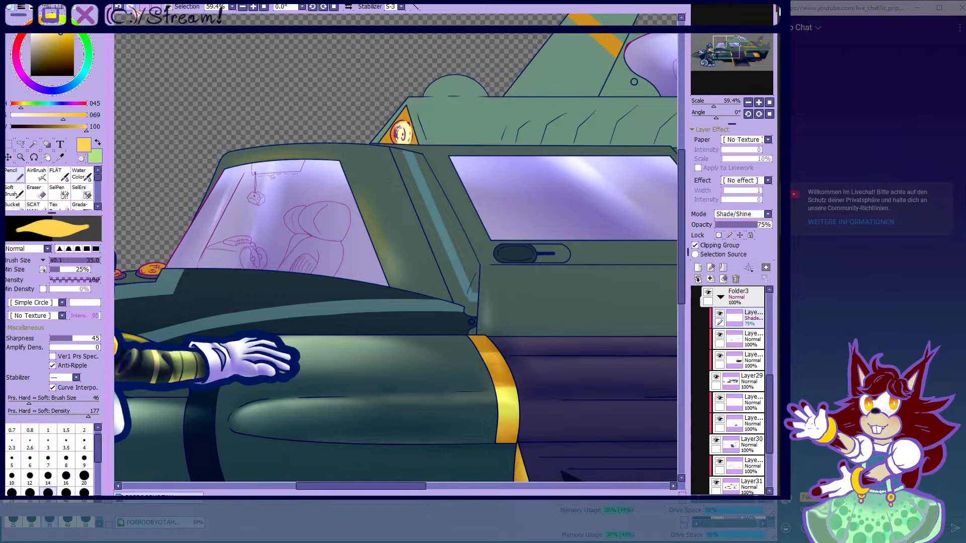
click(130, 6)
click(118, 7)
- Select the Normal layer directly below the Shade/Shine layer in Folder3 and toggle its visibility to check its contribution
click(746, 339)
click(720, 335)
click(720, 334)
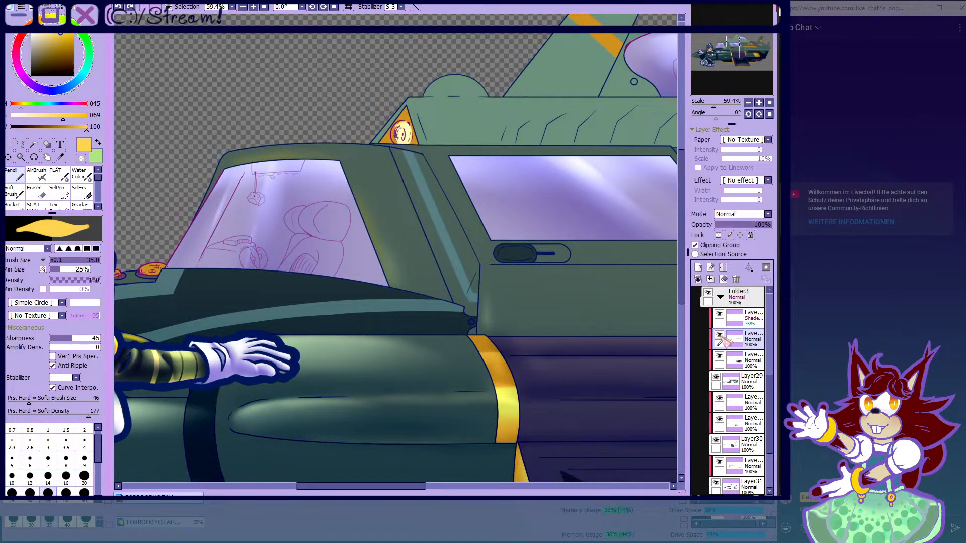
- Select the 75% Shade/Shine layer and compare the ship with it hidden and shown, close up and as a whole
scroll(554, 213, down, 4)
click(746, 318)
click(720, 314)
click(720, 314)
click(720, 314)
click(719, 314)
click(719, 313)
click(720, 314)
scroll(347, 231, down, 2)
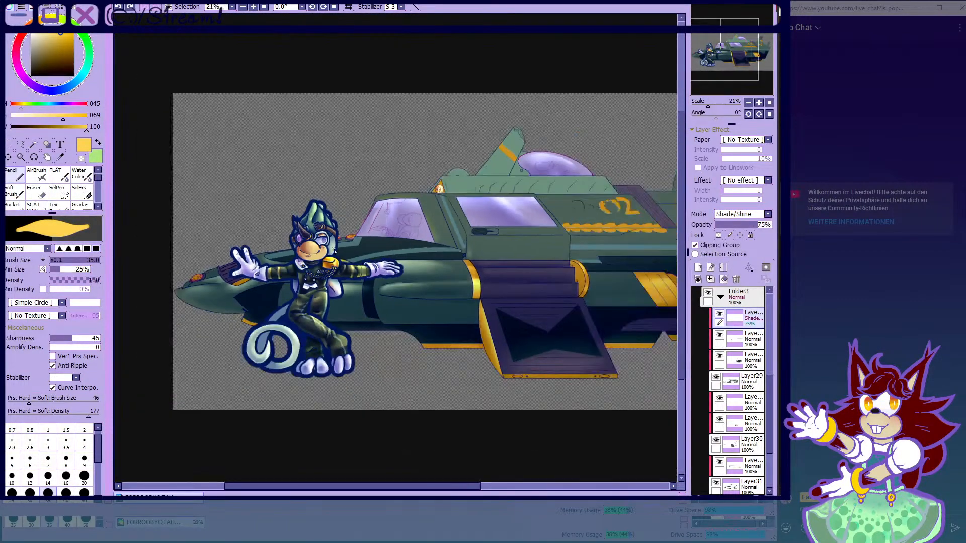
scroll(332, 261, up, 2)
click(720, 314)
click(720, 314)
click(720, 314)
click(719, 314)
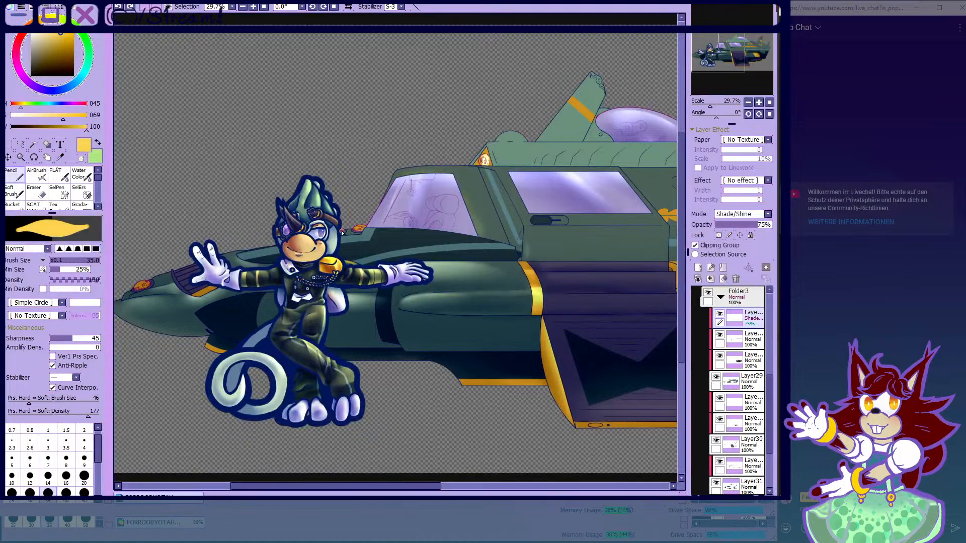
- Blend the yellow shine beside the character's shoulder pad with the Water Color brush, and switch back to the AirBrush
scroll(353, 265, up, 14)
click(80, 177)
mouse_move(169, 192)
mouse_down()
mouse_move(243, 281)
mouse_move(314, 277)
mouse_move(286, 263)
mouse_move(291, 254)
mouse_move(313, 263)
mouse_up()
click(36, 175)
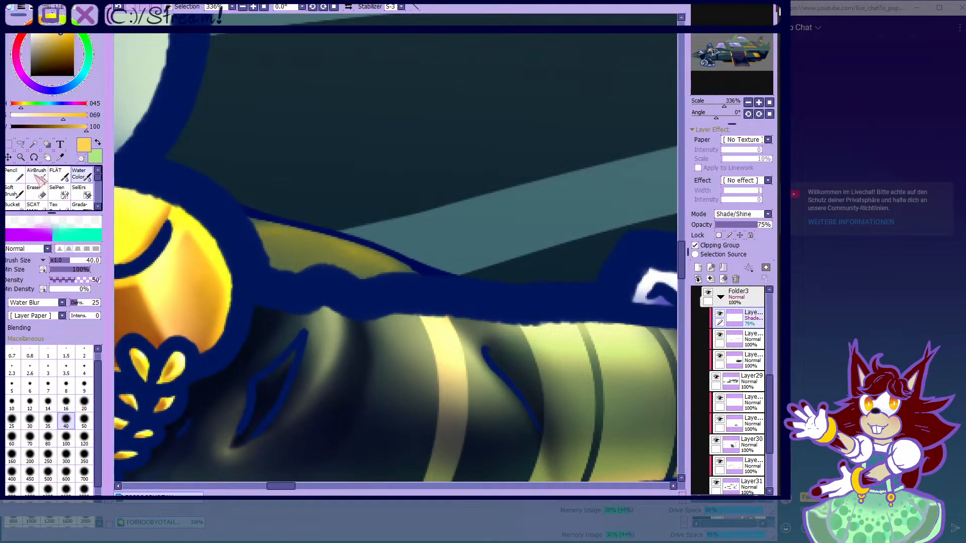
scroll(399, 169, down, 14)
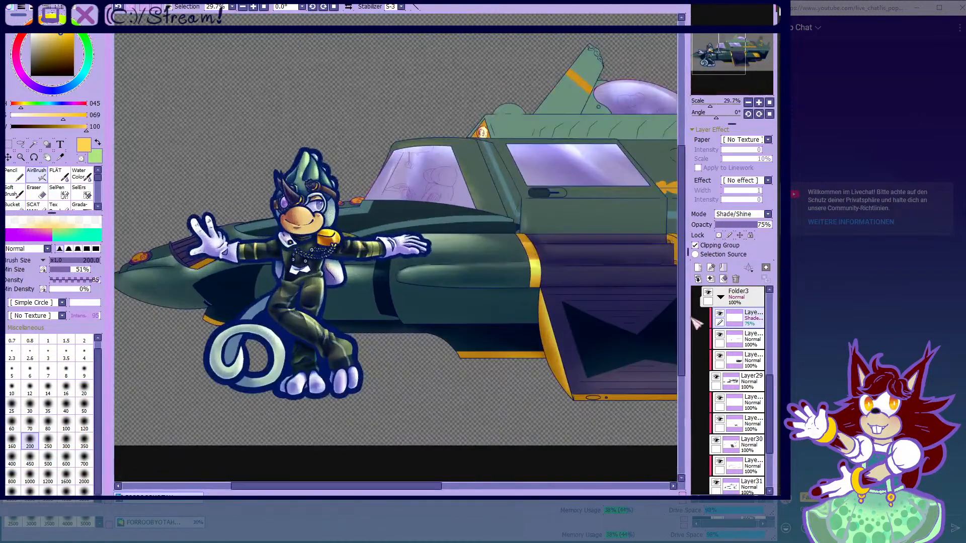
- Toggle Layer29 repeatedly to compare the ship with and without its hull colours and clipped shading
click(716, 378)
click(717, 377)
click(717, 378)
click(717, 378)
click(716, 377)
click(716, 377)
click(717, 378)
click(717, 378)
scroll(502, 242, down, 3)
scroll(502, 242, up, 1)
click(717, 378)
click(717, 377)
scroll(426, 217, down, 1)
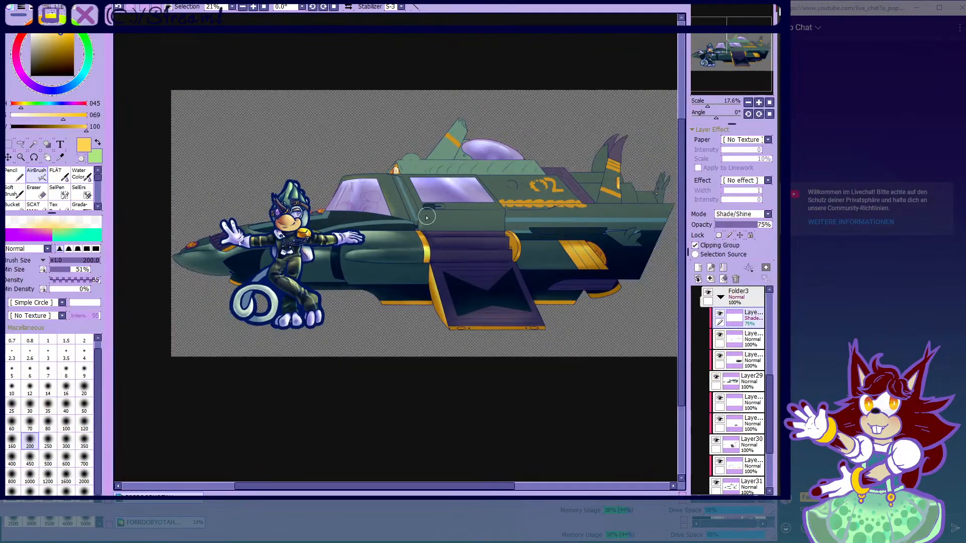
- Inspect the whole ship at different scales and compare it again with Layer29 hidden and shown
scroll(426, 218, up, 3)
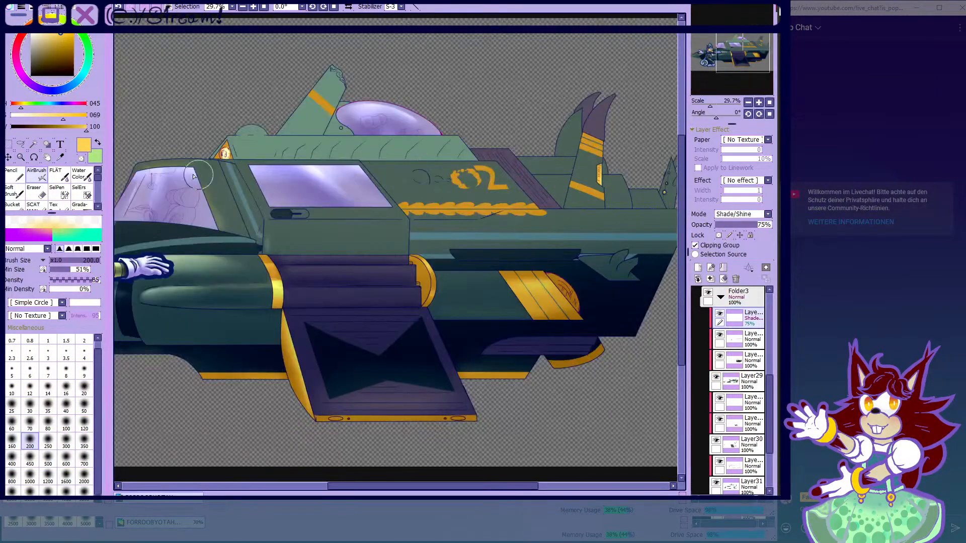
scroll(408, 246, down, 4)
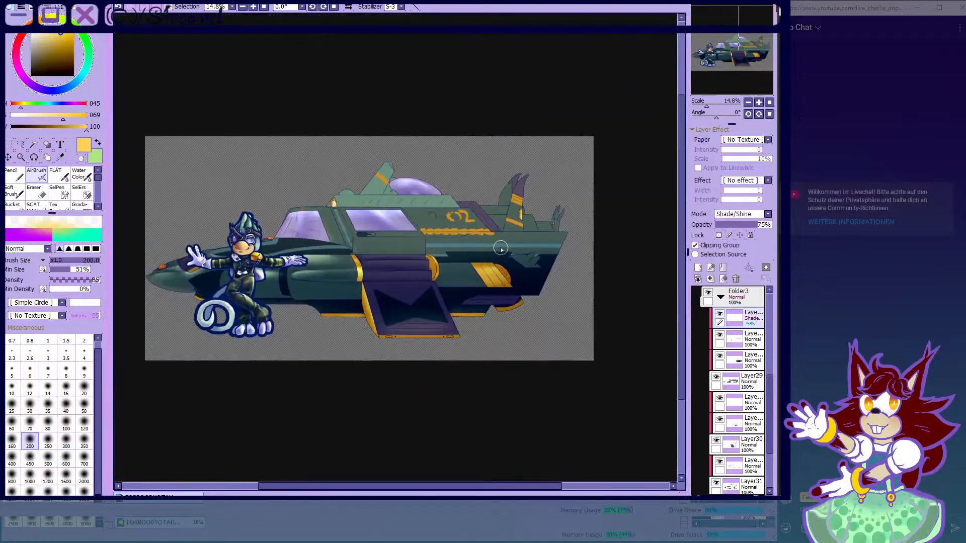
scroll(408, 247, up, 2)
scroll(518, 248, down, 1)
scroll(356, 291, up, 1)
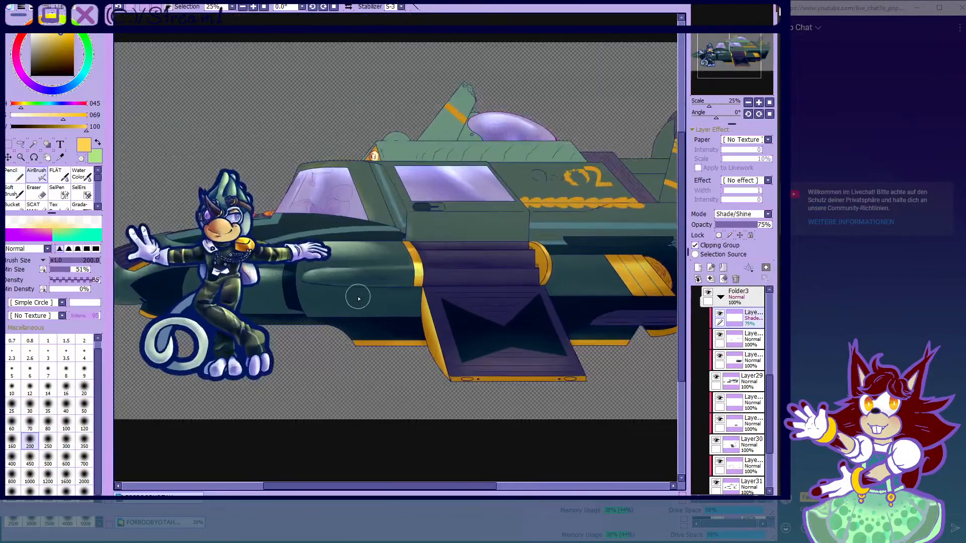
drag(370, 305, 320, 307)
click(716, 377)
click(716, 376)
click(716, 377)
click(716, 376)
click(716, 377)
click(716, 376)
click(715, 376)
click(716, 377)
- Examine the ship's cabin, ramp and roof shading both close up and in the full composition
scroll(306, 231, up, 1)
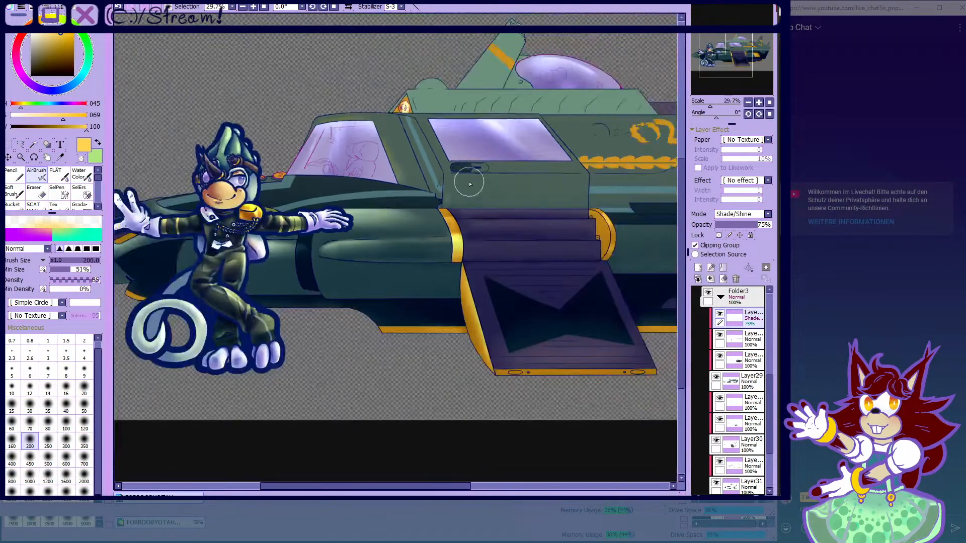
scroll(470, 184, down, 2)
scroll(617, 172, up, 3)
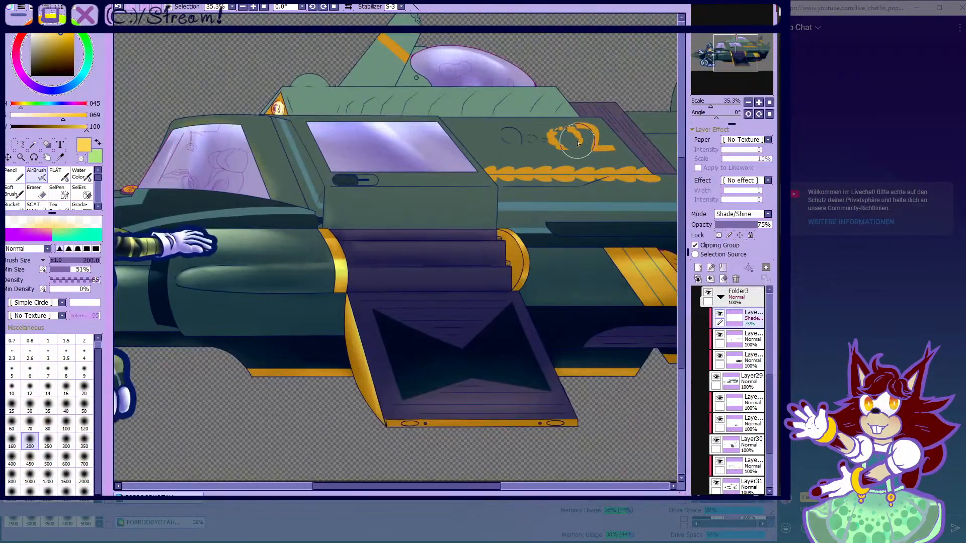
scroll(546, 176, down, 3)
scroll(498, 176, up, 1)
scroll(345, 172, up, 3)
scroll(487, 183, down, 5)
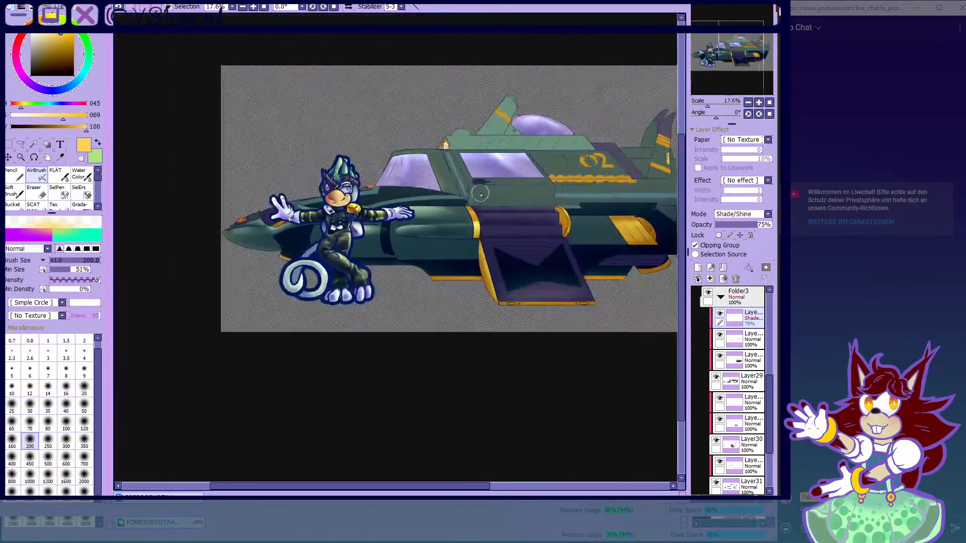
scroll(322, 196, up, 6)
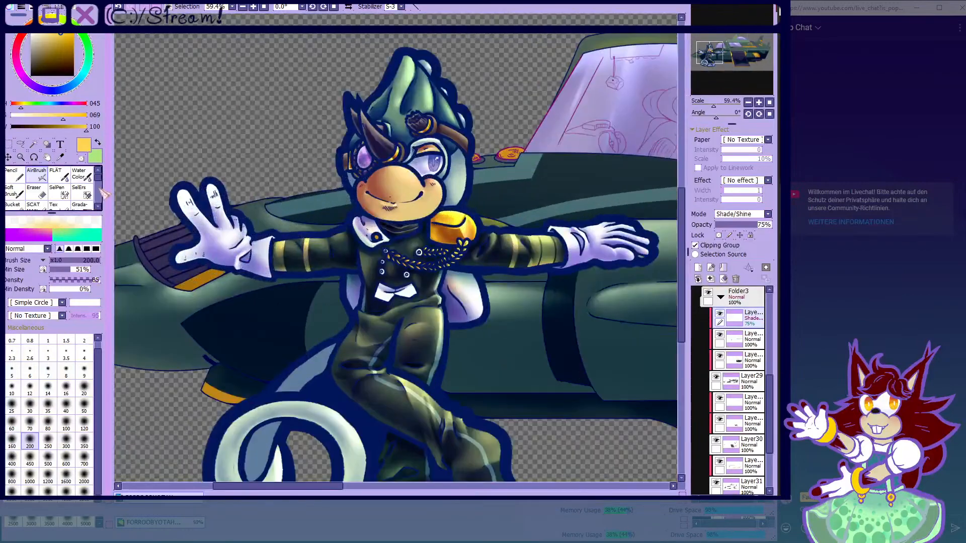
- Switch to the Pencil and check the character's legs and feet against the ship
click(14, 175)
scroll(322, 136, down, 4)
scroll(461, 355, up, 3)
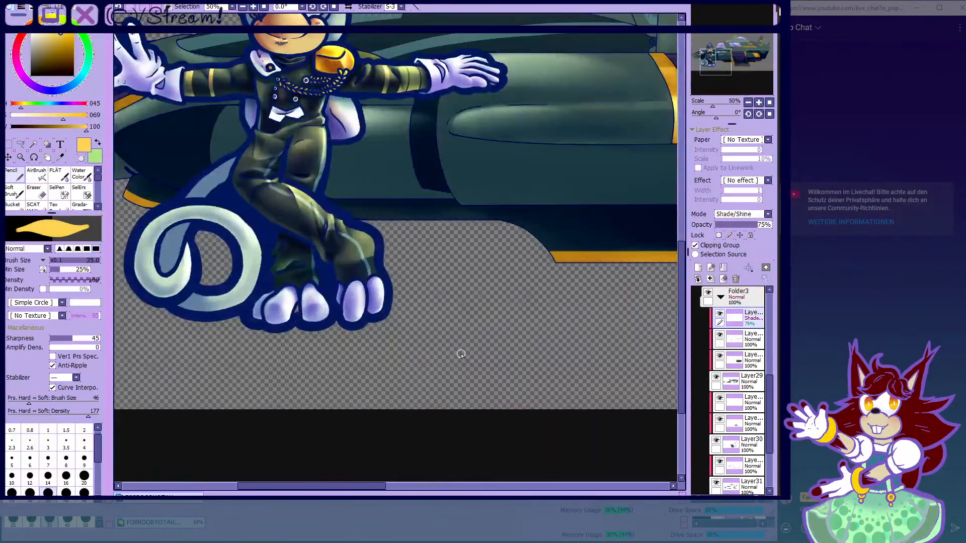
scroll(459, 347, down, 4)
scroll(393, 215, up, 3)
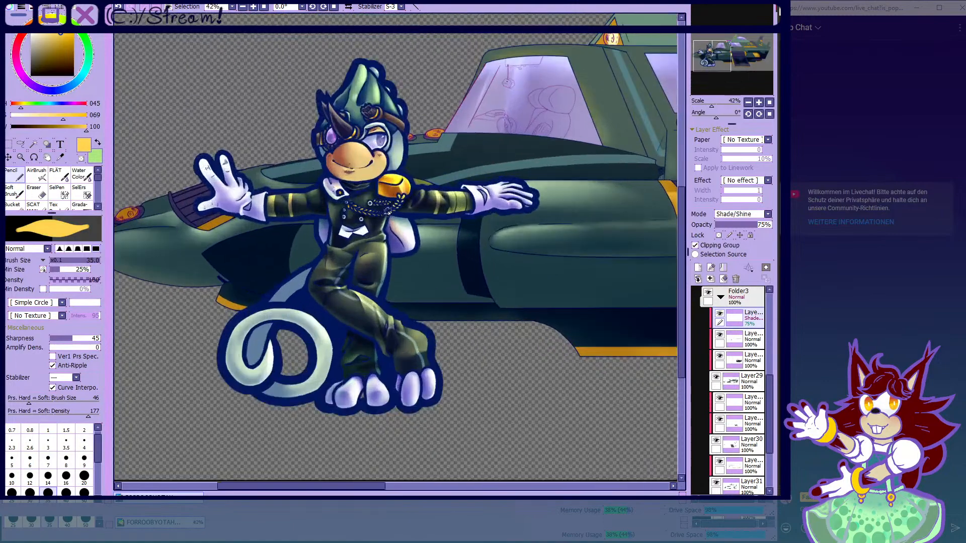
- Toggle Layer29 once more, collapse the SHIP folder and expand Folder1 with the character's layers
click(728, 381)
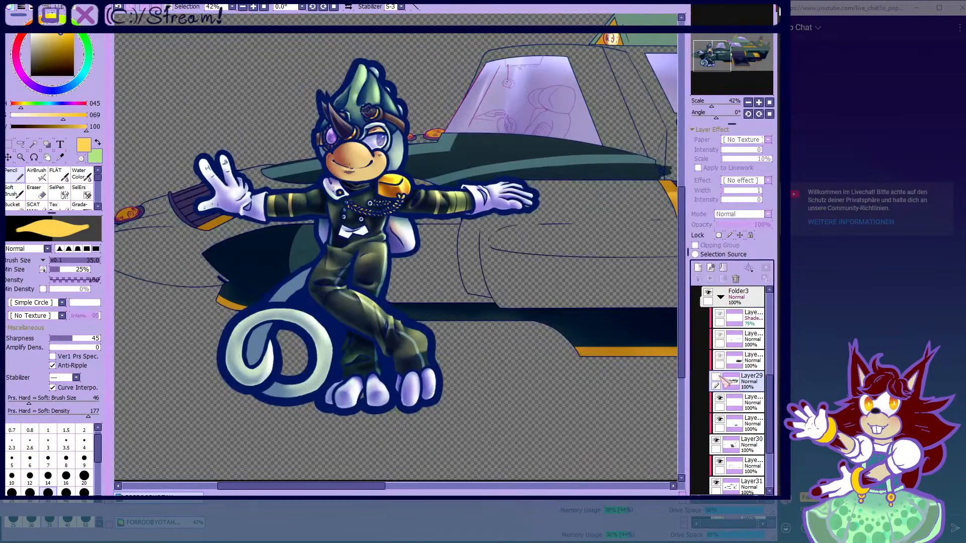
scroll(722, 375, up, 3)
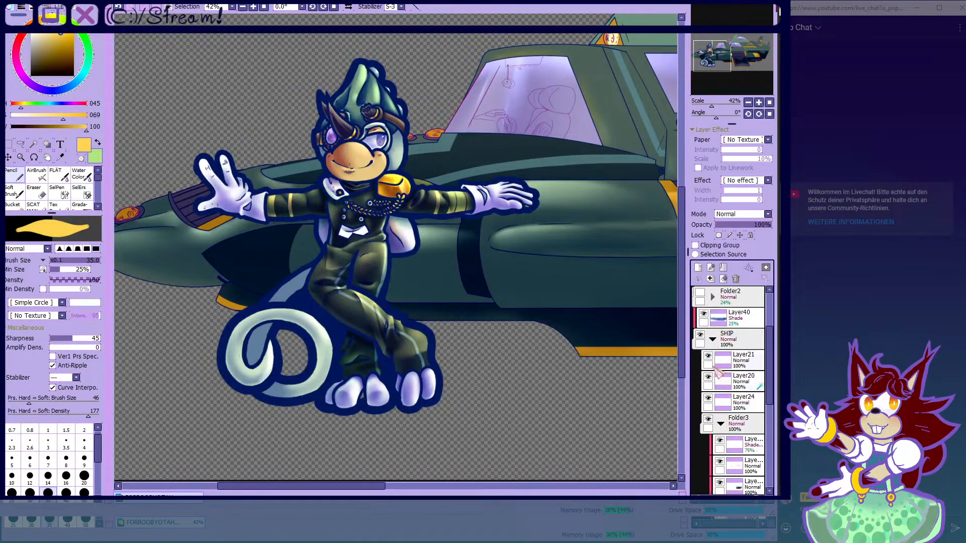
click(713, 341)
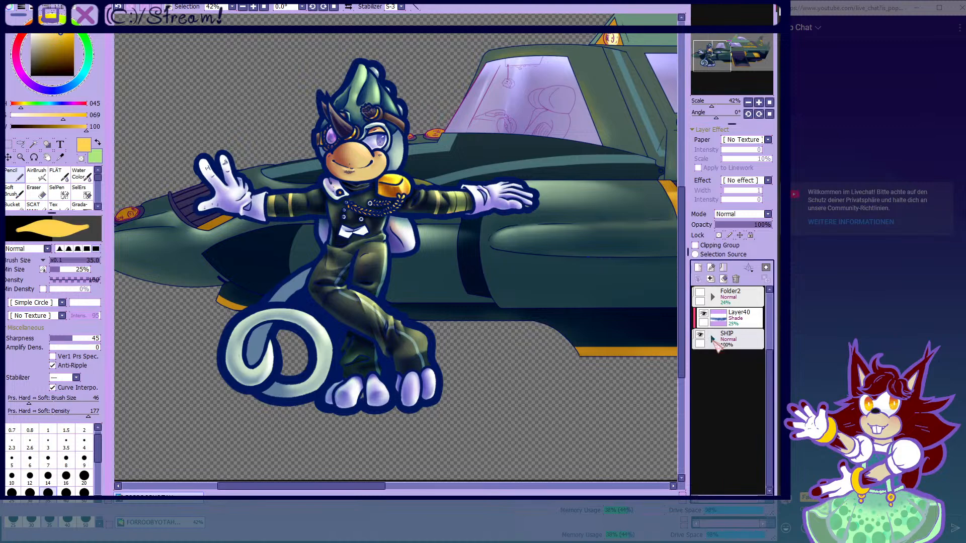
click(712, 340)
scroll(724, 352, up, 3)
click(700, 337)
click(701, 335)
click(712, 339)
- Look through Folder1's layers and toggle Layer25 to check which parts of the character's outfit it holds
scroll(716, 339, down, 3)
click(722, 339)
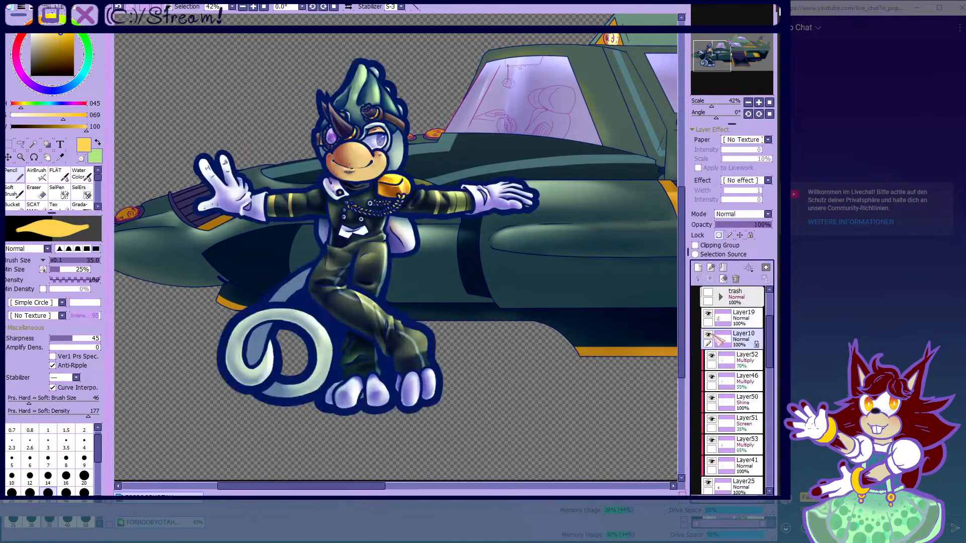
scroll(735, 342, down, 2)
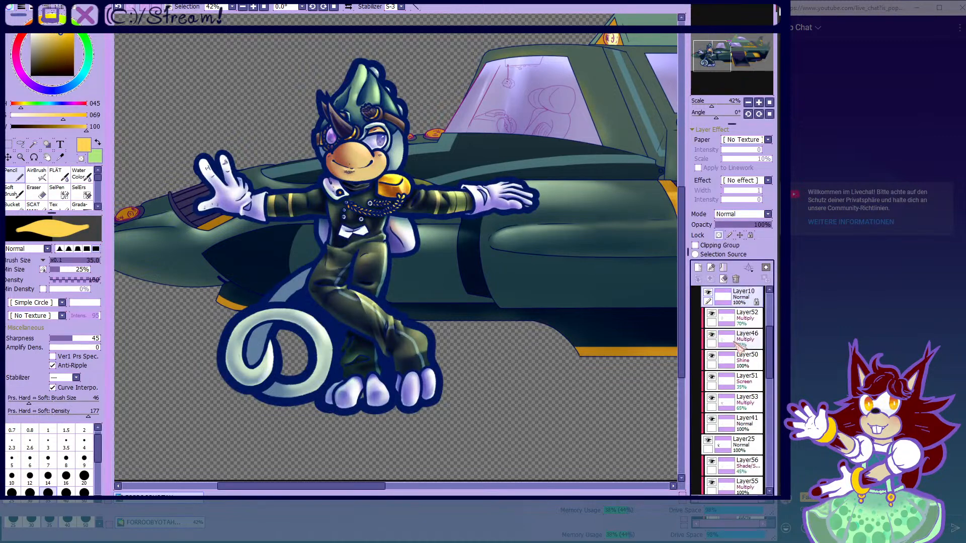
click(724, 449)
click(708, 441)
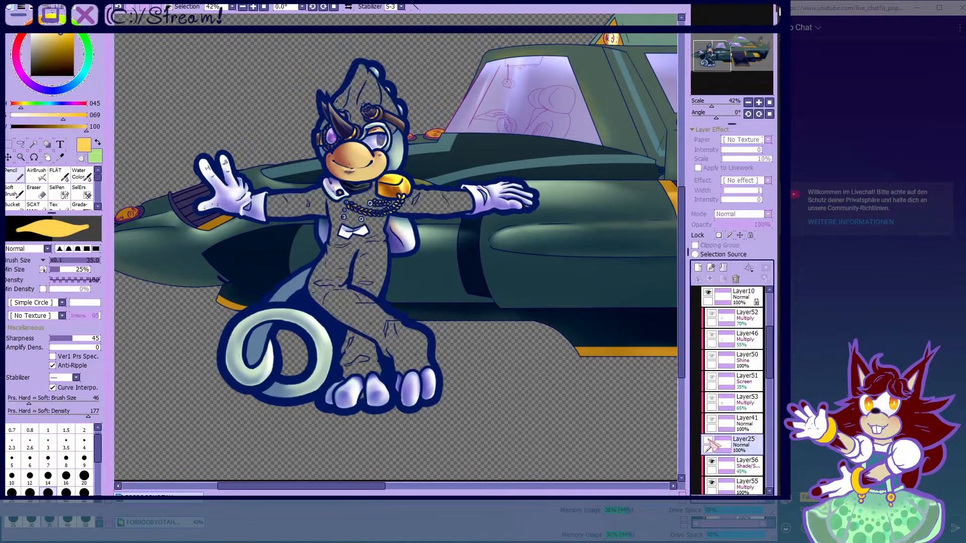
click(708, 441)
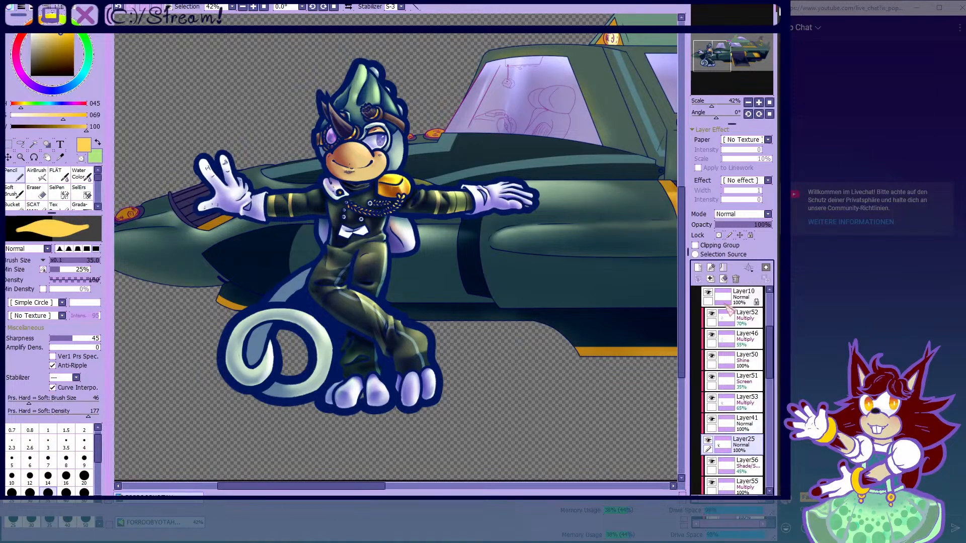
click(707, 440)
click(707, 441)
- Show the character reference sheet on Layer2
scroll(707, 443, up, 5)
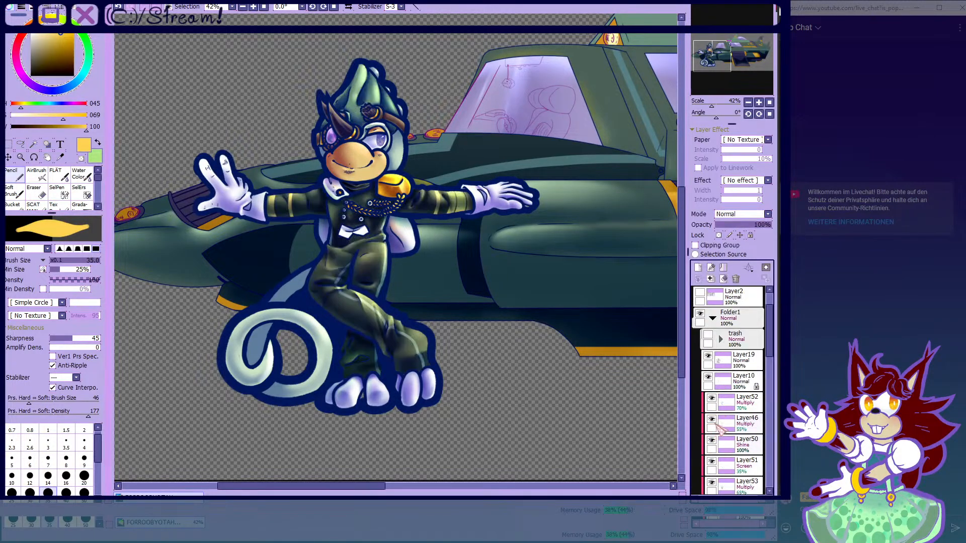
click(700, 314)
click(705, 335)
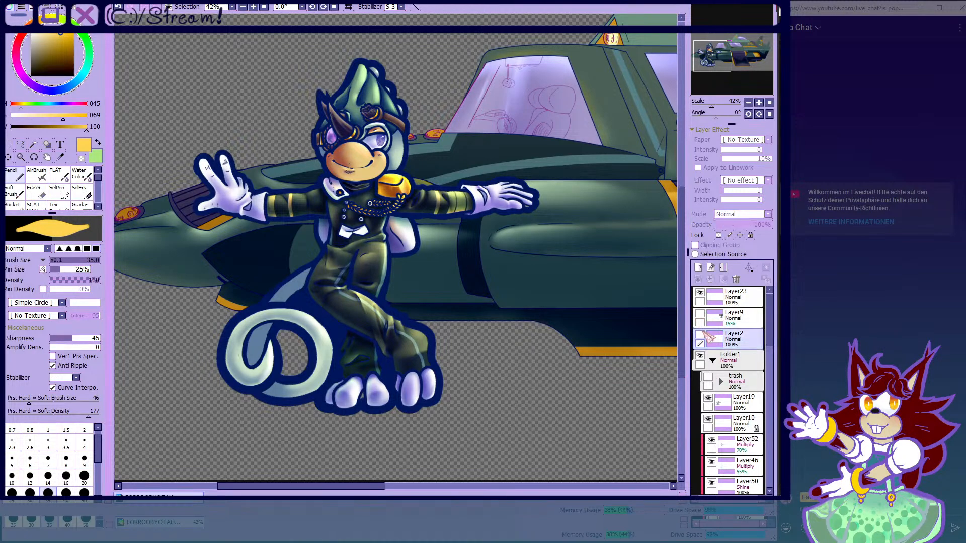
click(700, 335)
scroll(458, 123, down, 3)
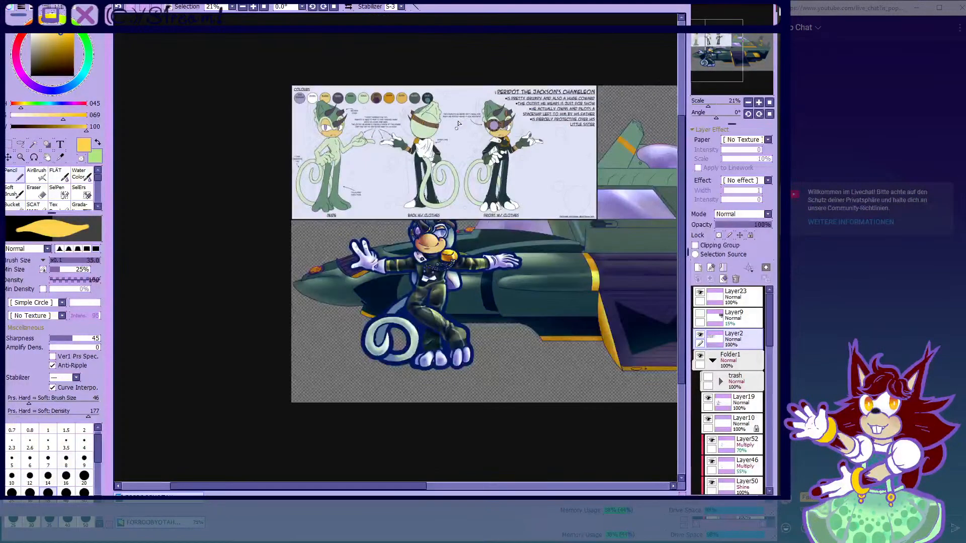
- Sample the dark grey-green between the toes of the reference's clothed front view, and hide the reference sheet on Layer2
scroll(497, 211, up, 8)
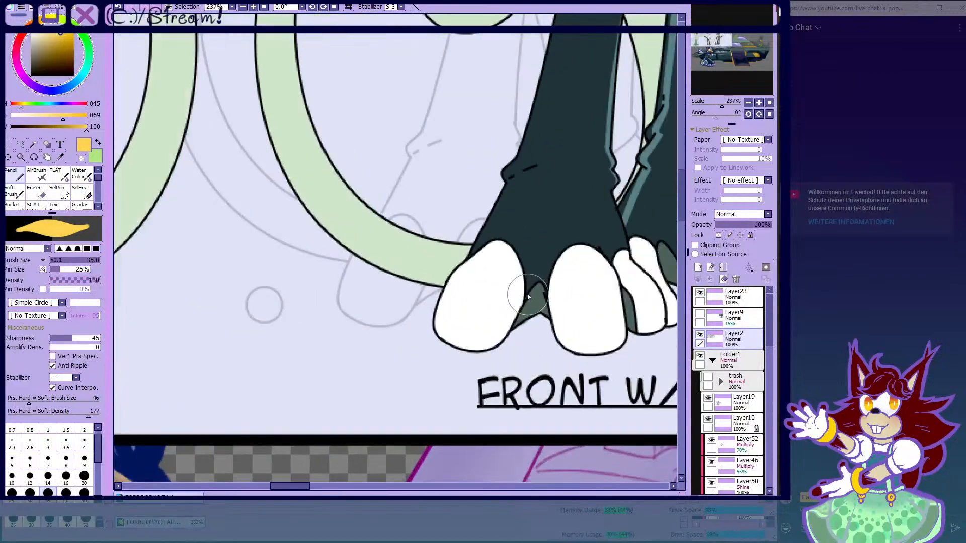
alt+click(534, 295)
scroll(516, 213, down, 6)
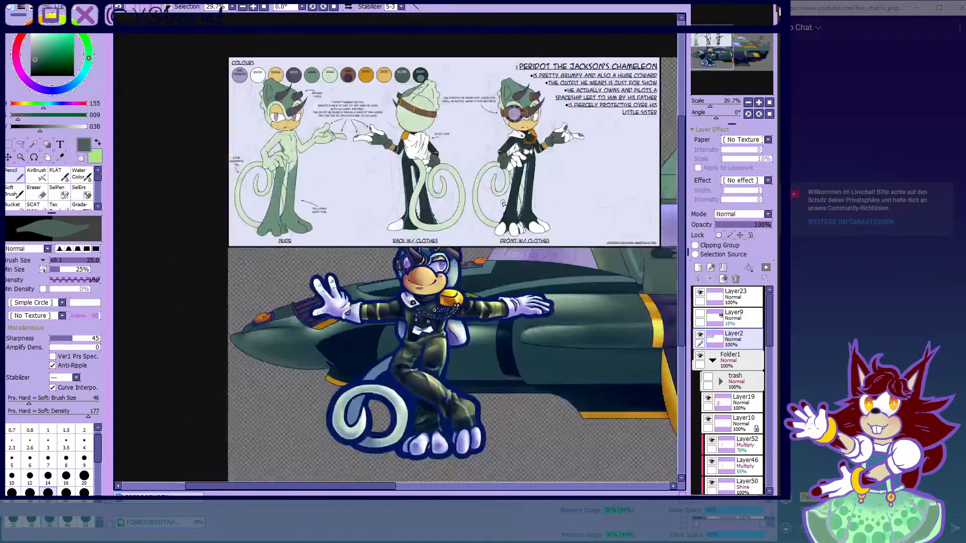
scroll(515, 213, up, 3)
scroll(515, 214, down, 5)
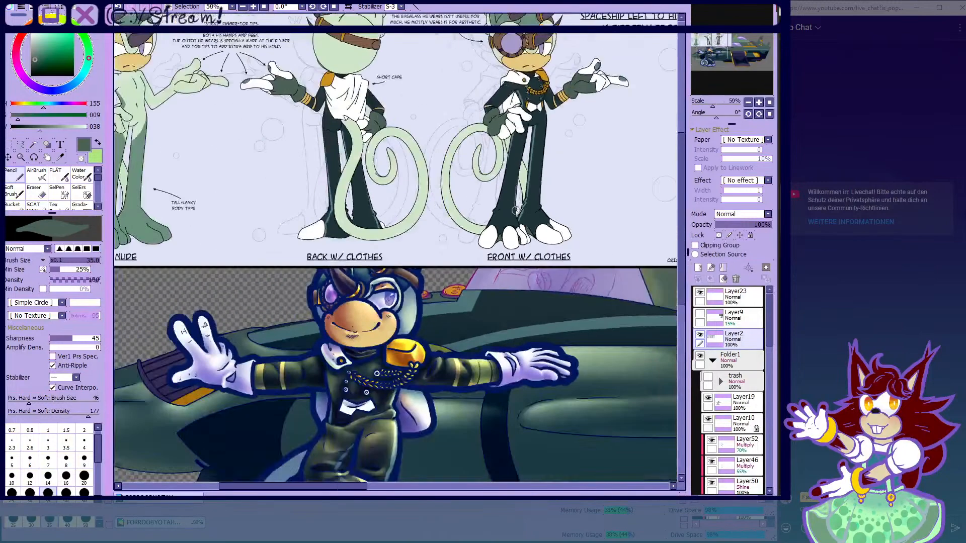
scroll(472, 372, up, 1)
click(700, 334)
- Select Layer27 in the character folder and hide its clipped shading layers Layer59, Layer48, Layer43 and Layer49
scroll(728, 367, down, 3)
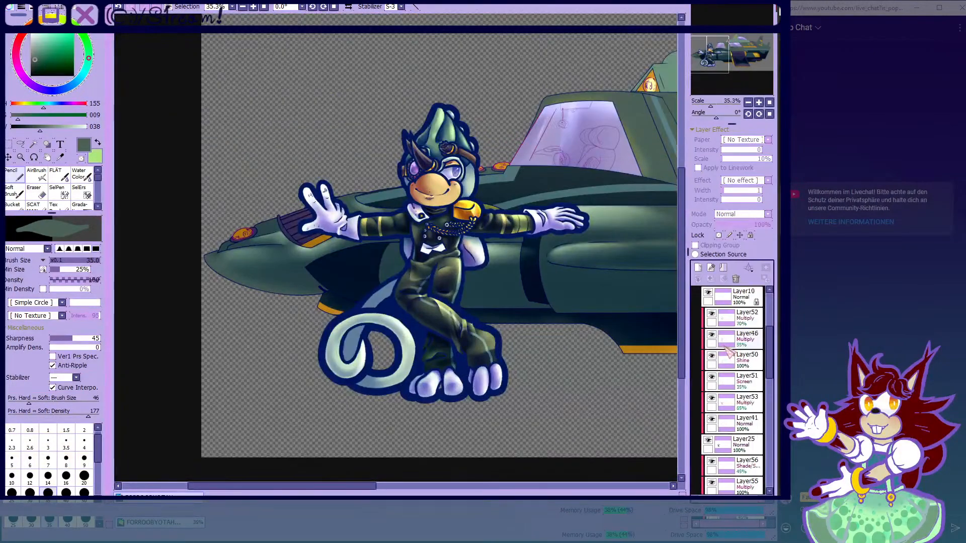
scroll(727, 367, down, 1)
click(724, 363)
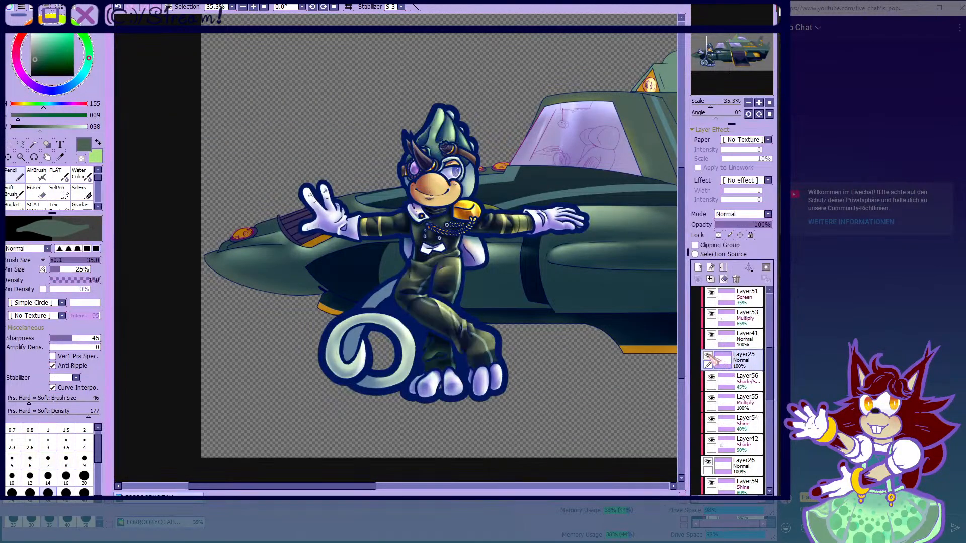
scroll(452, 418, up, 7)
scroll(725, 372, down, 3)
click(724, 402)
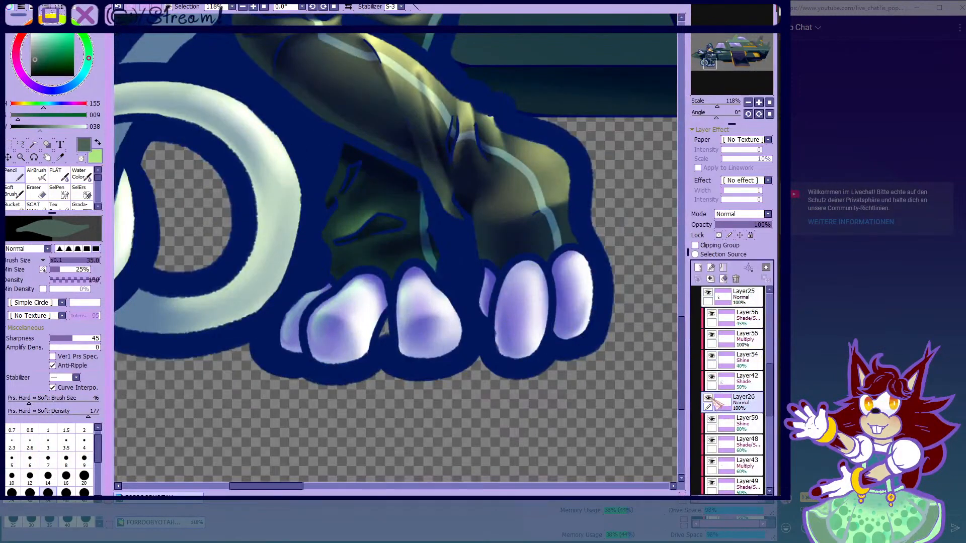
scroll(724, 402, down, 5)
click(724, 402)
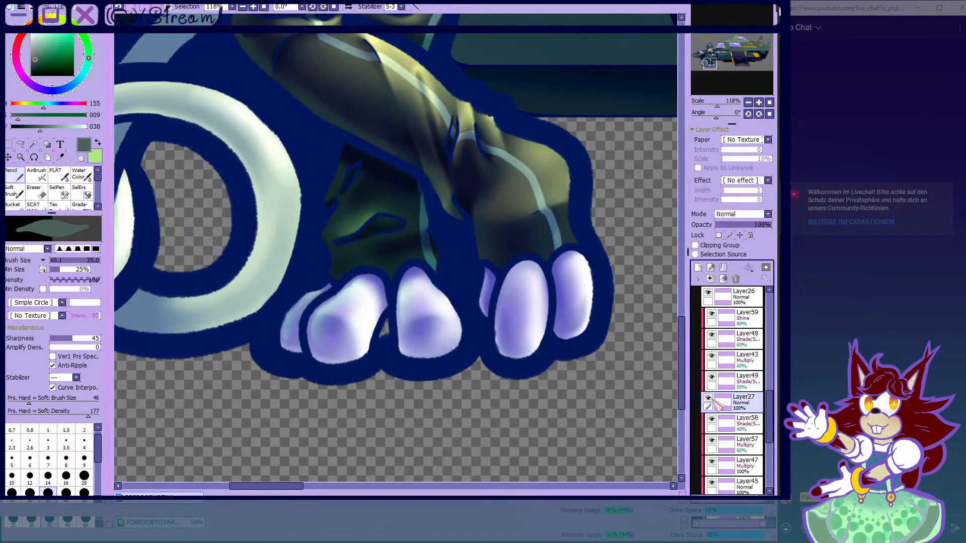
drag(712, 312, 715, 376)
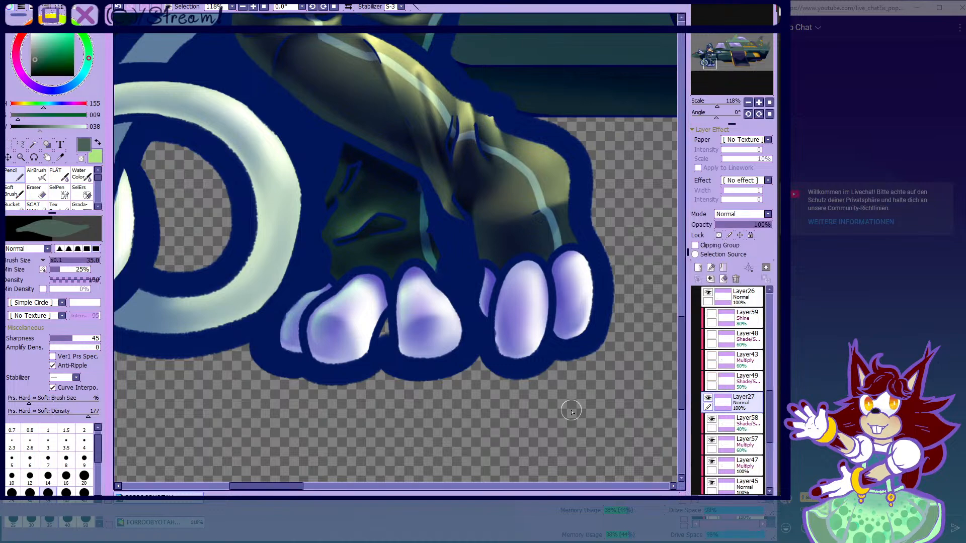
- Paint the gap between the two large toes of the tail-side foot grey-green on Layer27 with a size 16 Pencil
scroll(389, 341, up, 6)
scroll(362, 335, up, 4)
key(bracketleft)
key(bracketleft)
key(bracketleft)
key(bracketleft)
drag(365, 291, 397, 222)
scroll(408, 329, down, 18)
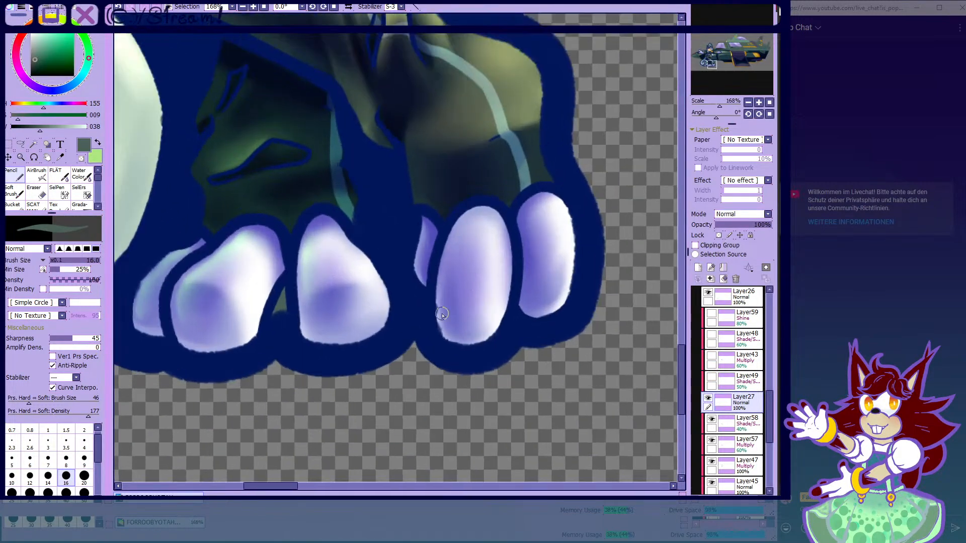
scroll(442, 258, up, 2)
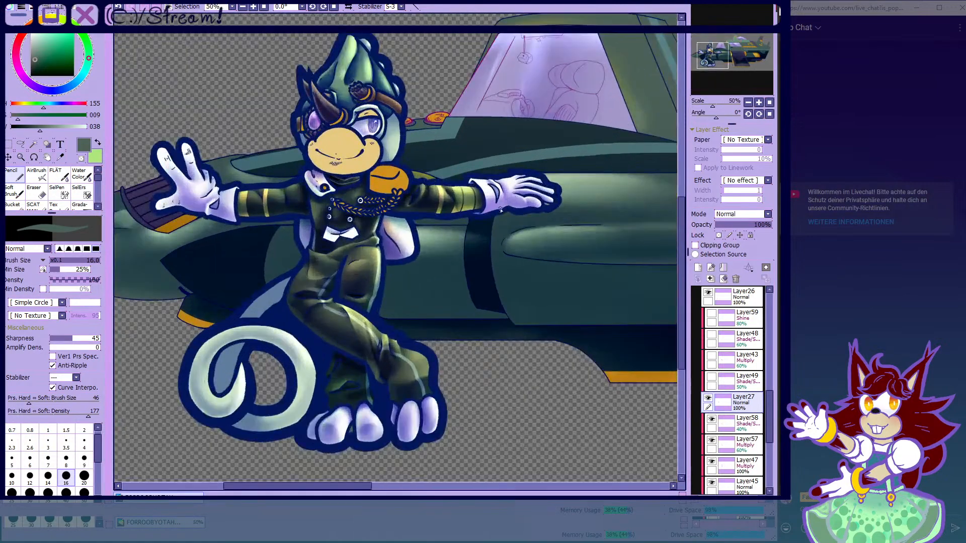
- Show the clipped shading layers Layer49, Layer43, Layer48 and Layer59 again
scroll(504, 206, down, 1)
click(711, 377)
click(711, 355)
click(711, 335)
click(711, 313)
scroll(403, 370, up, 12)
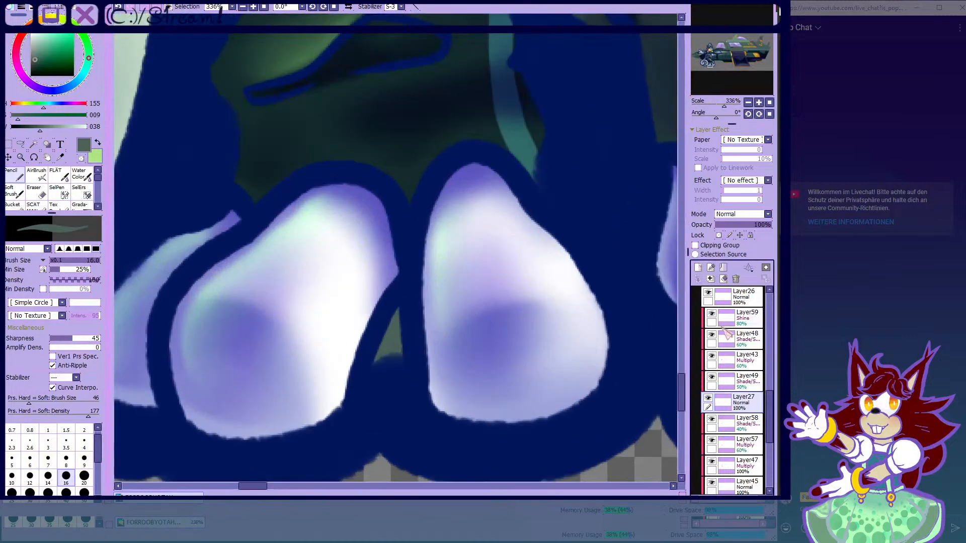
- Airbrush dark teal (hue 186, saturation 35, value 36) shading at size 35 into the toe gap on Multiply layer Layer43
click(743, 359)
click(36, 175)
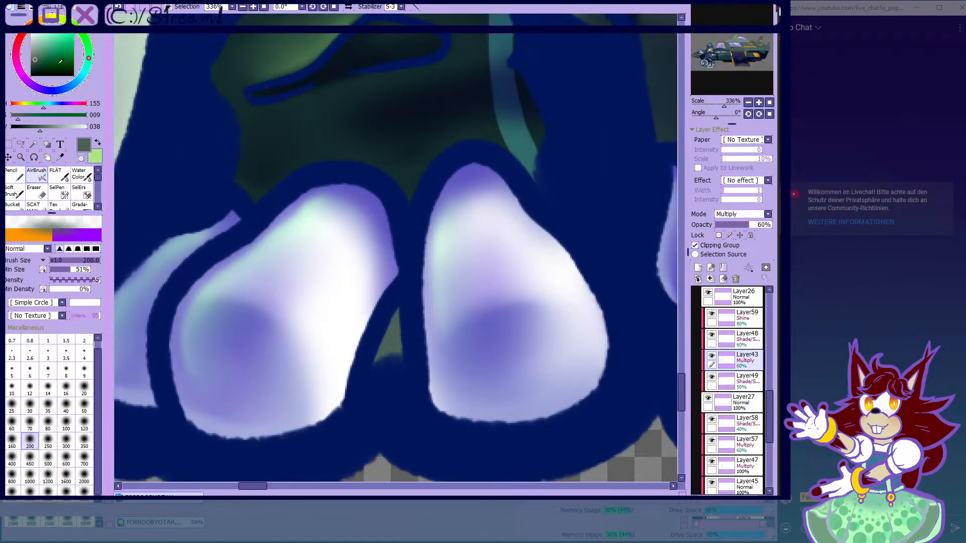
click(47, 59)
click(82, 75)
scroll(361, 358, up, 1)
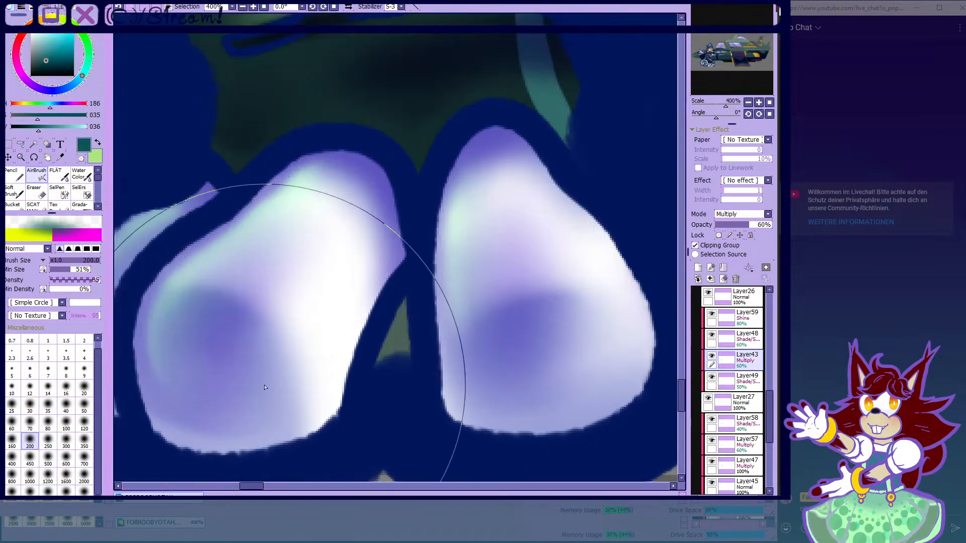
click(48, 405)
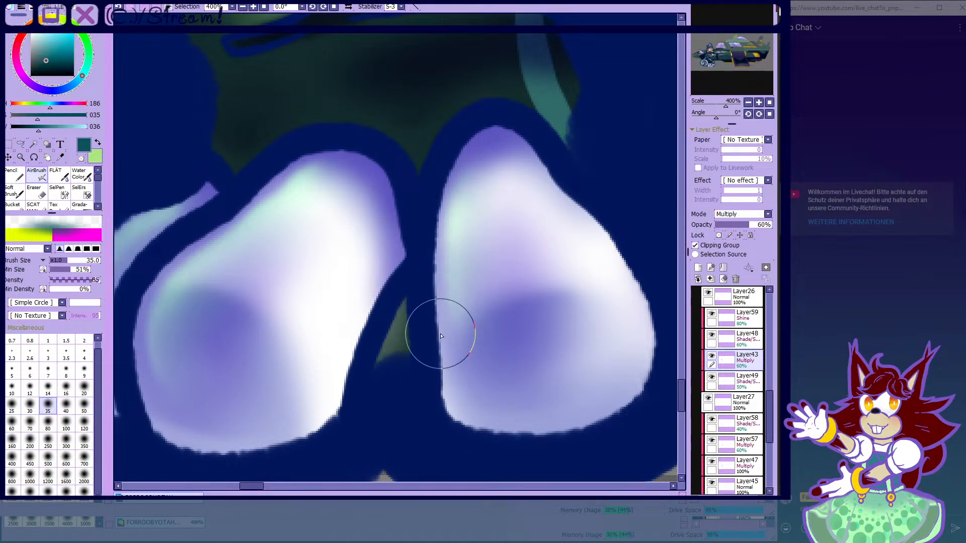
- Continue airbrushing the dark teal shading in the toe gap on Layer49 and select Layer48
click(747, 380)
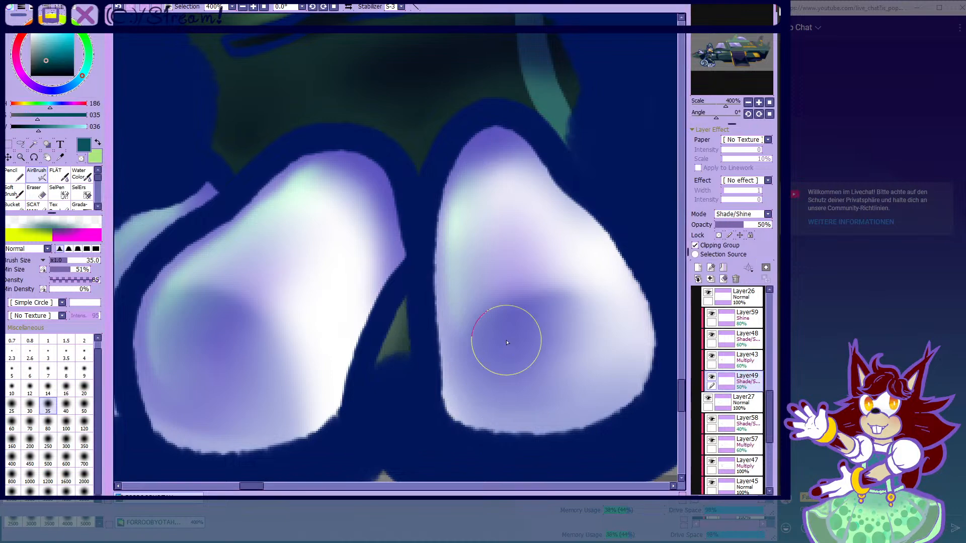
scroll(421, 378, down, 3)
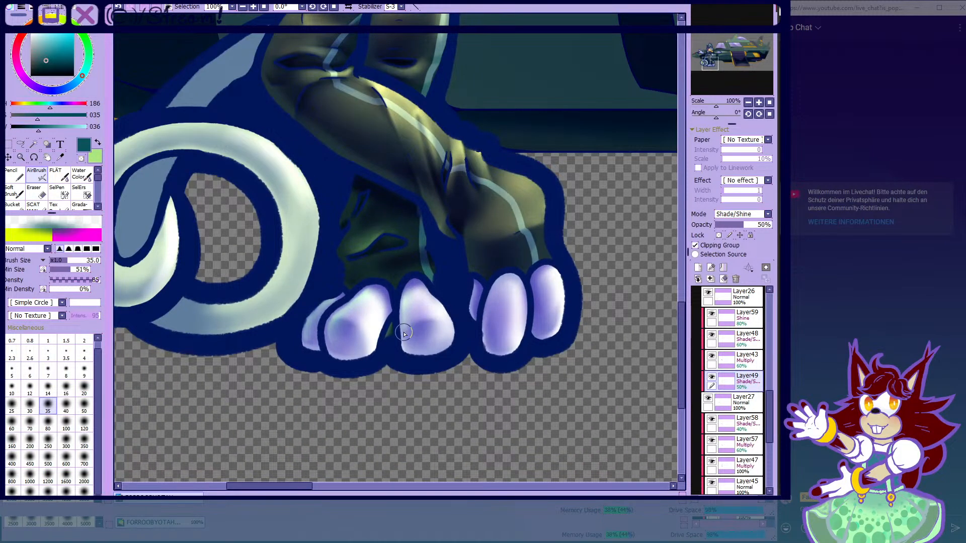
scroll(404, 333, up, 4)
click(719, 341)
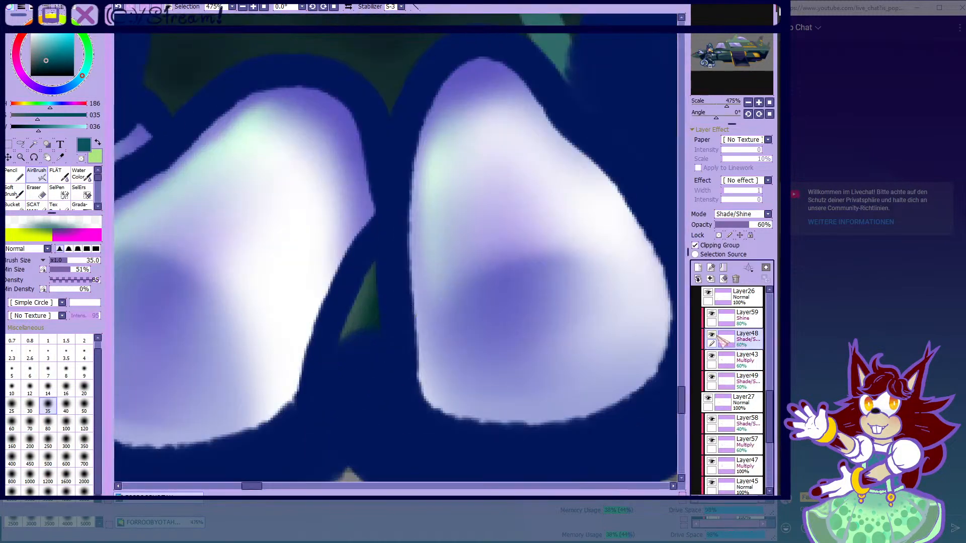
scroll(565, 323, down, 6)
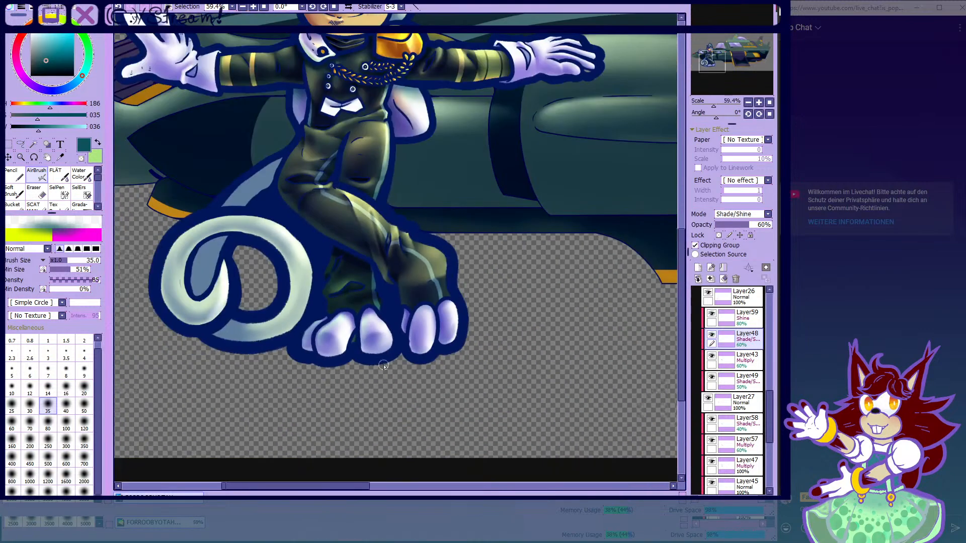
scroll(360, 283, up, 1)
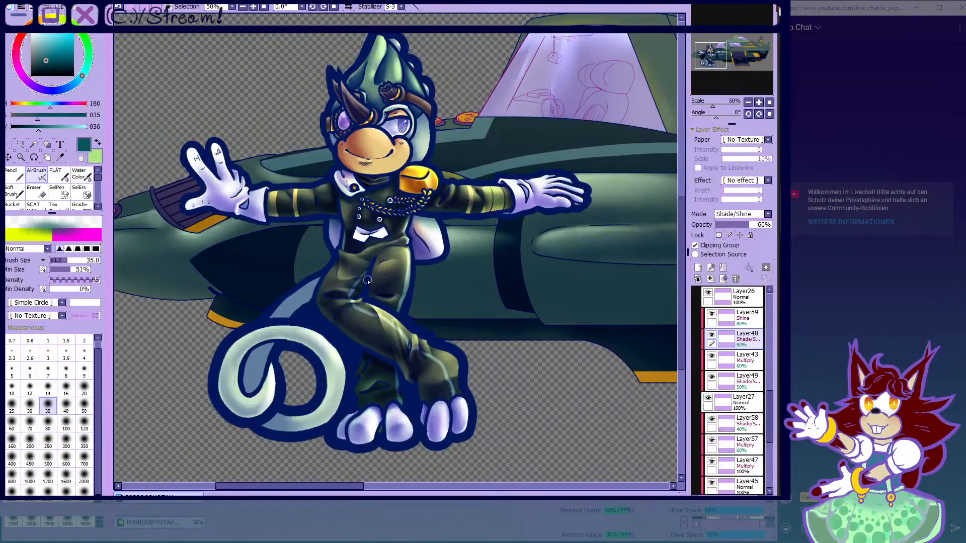
- Show the reference sheet on Layer2, sample the muted teal of the clothed figure's fingertip, and hide the sheet
scroll(702, 338, up, 10)
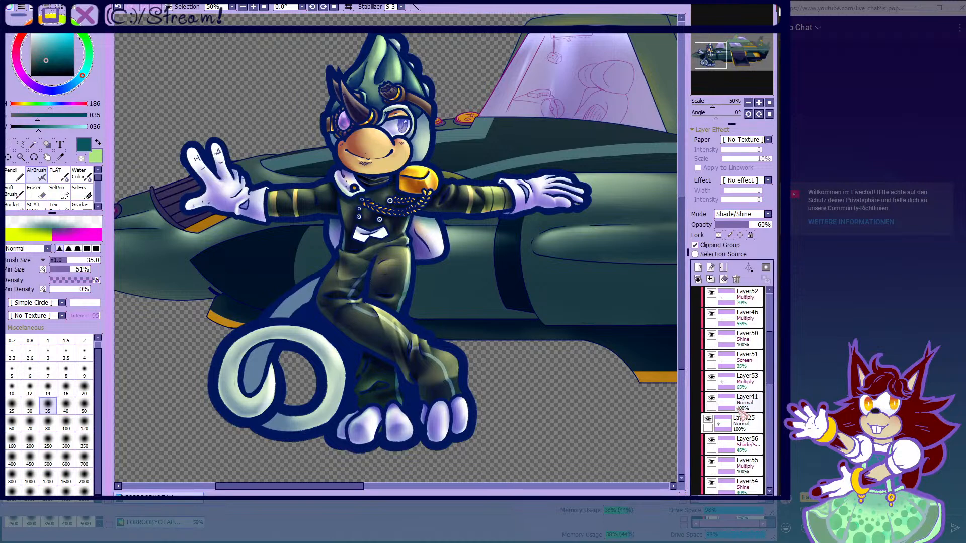
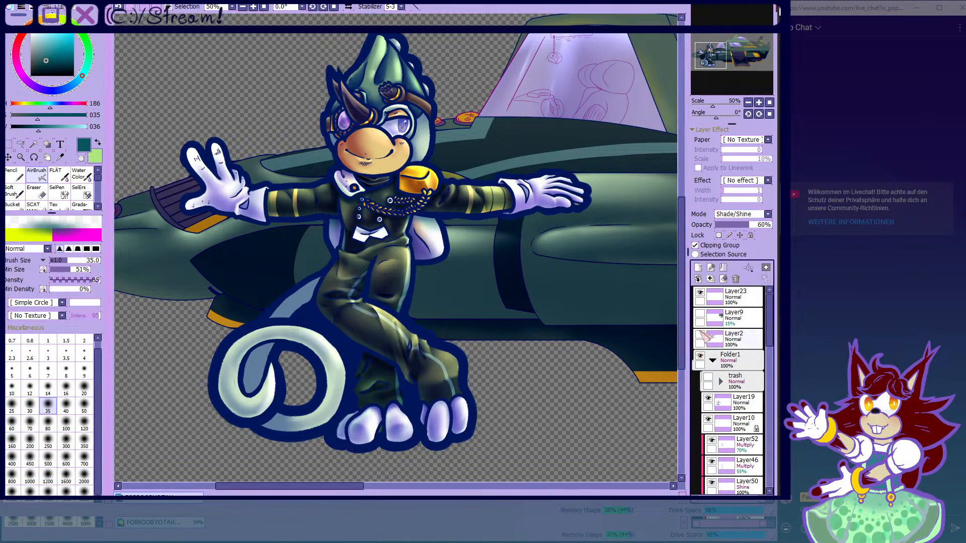
click(699, 335)
scroll(407, 233, down, 3)
scroll(265, 75, up, 4)
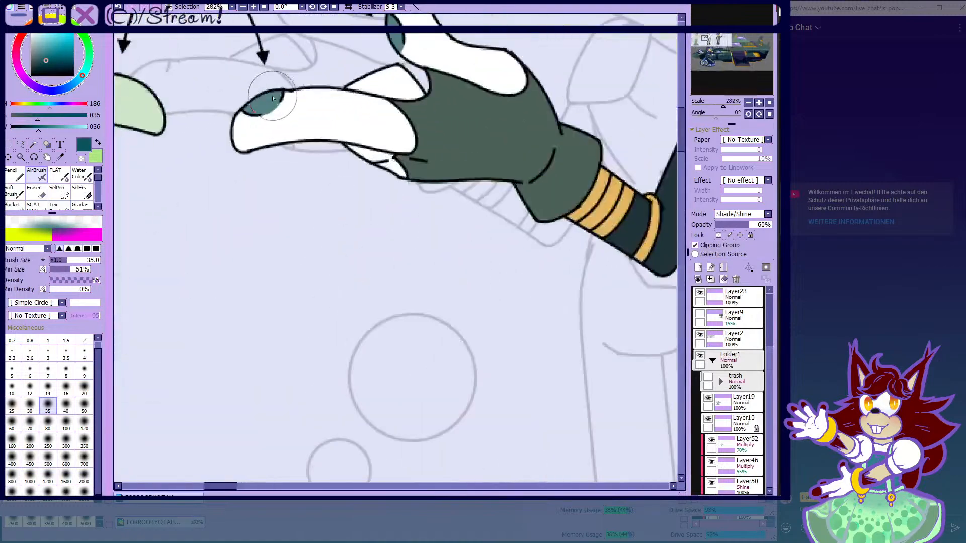
scroll(281, 73, down, 5)
scroll(295, 74, up, 2)
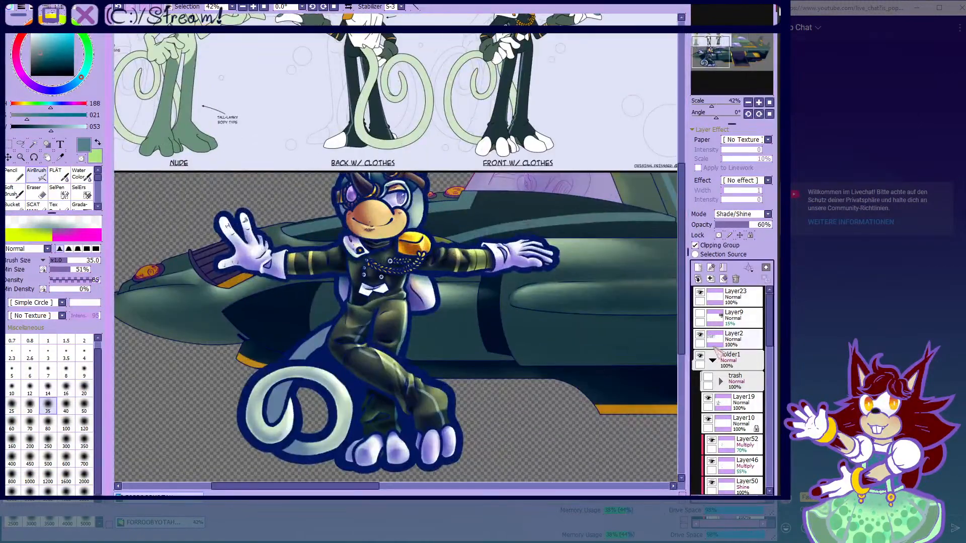
click(699, 335)
scroll(545, 279, up, 4)
scroll(729, 360, down, 2)
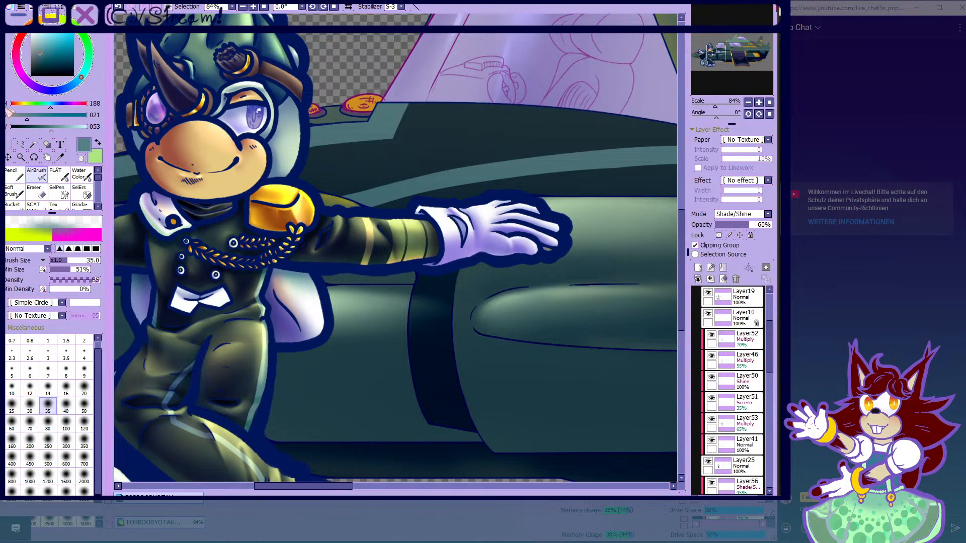
key(alt+Tab)
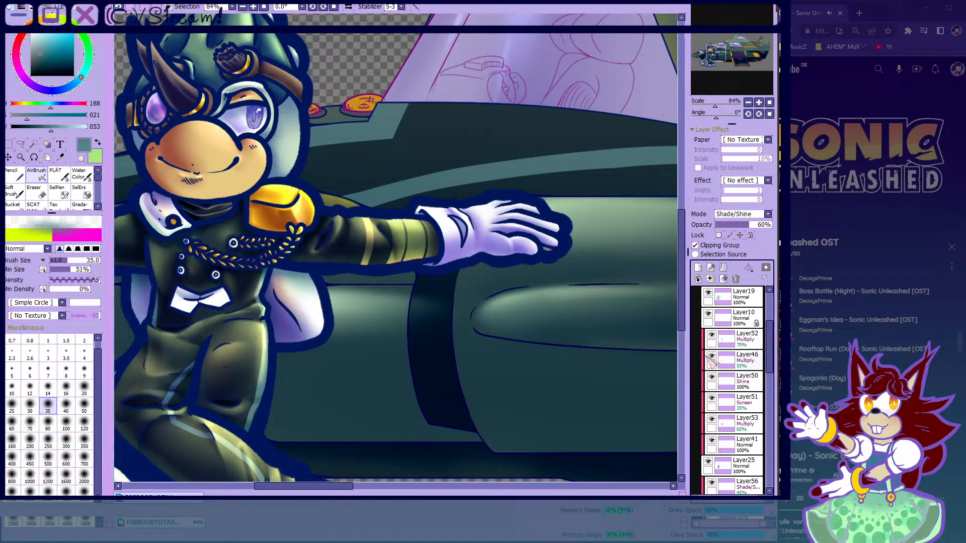
click(7, 332)
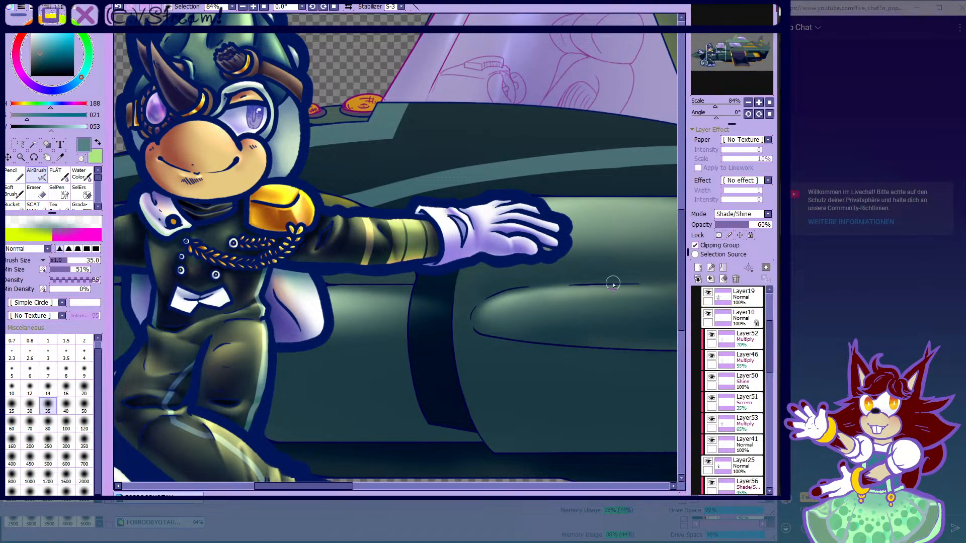
- Recolour the small spot beneath the outstretched hand's fingertips with the sampled teal on Layer27 using the size 16 Pencil
key(n)
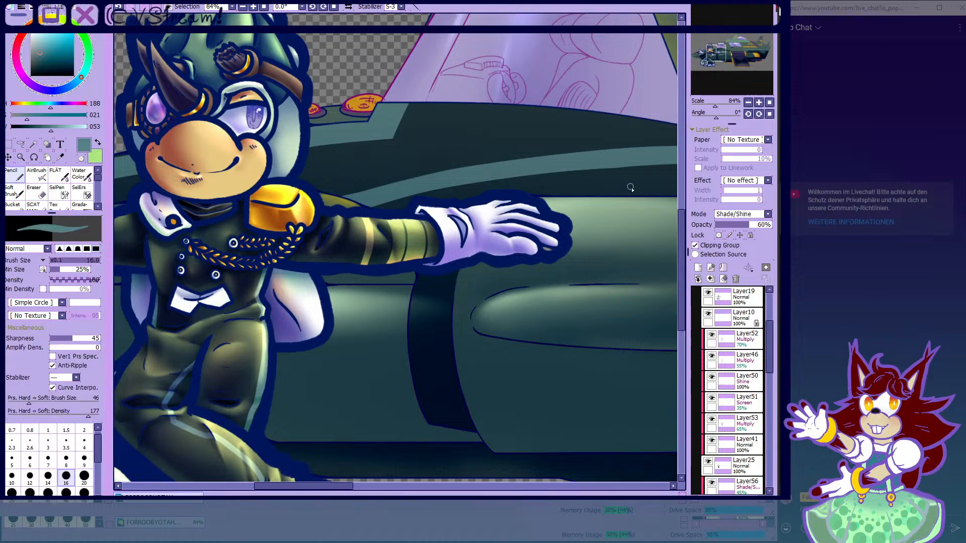
scroll(588, 262, up, 4)
scroll(723, 383, down, 4)
scroll(728, 387, down, 3)
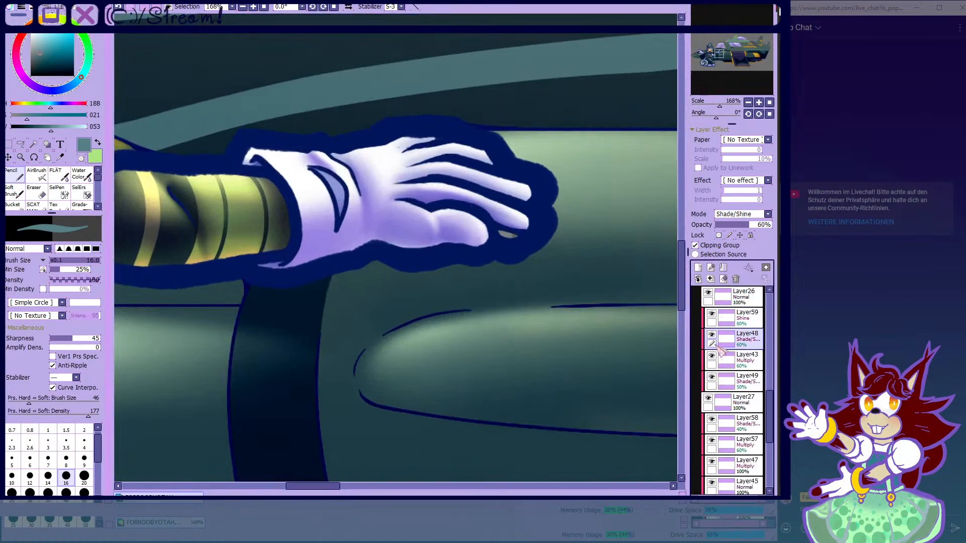
click(723, 405)
scroll(503, 234, up, 8)
click(440, 227)
scroll(518, 233, down, 5)
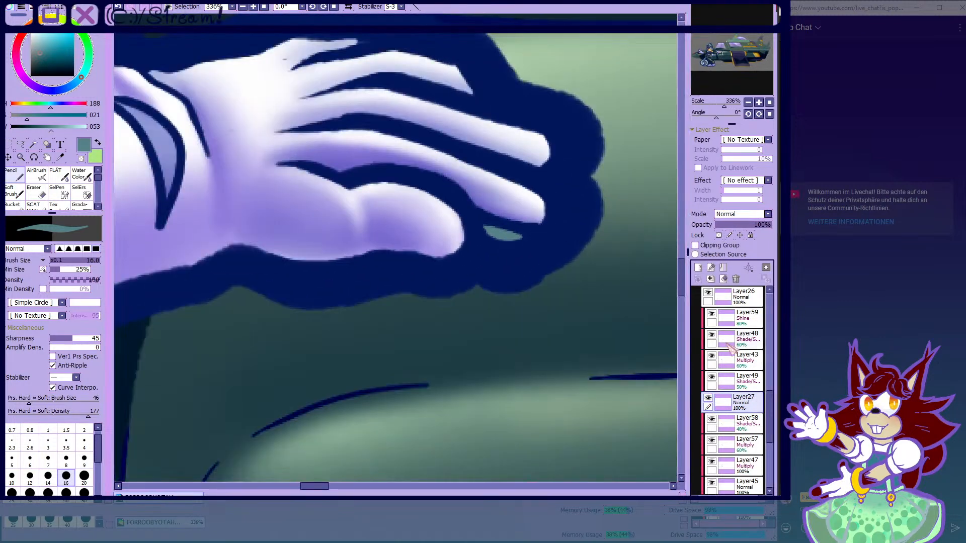
- Shade the teal spot with a size 7 dark blue AirBrush (hue 211, saturation 49, value 40) on Layer43 and select Layer49
click(743, 367)
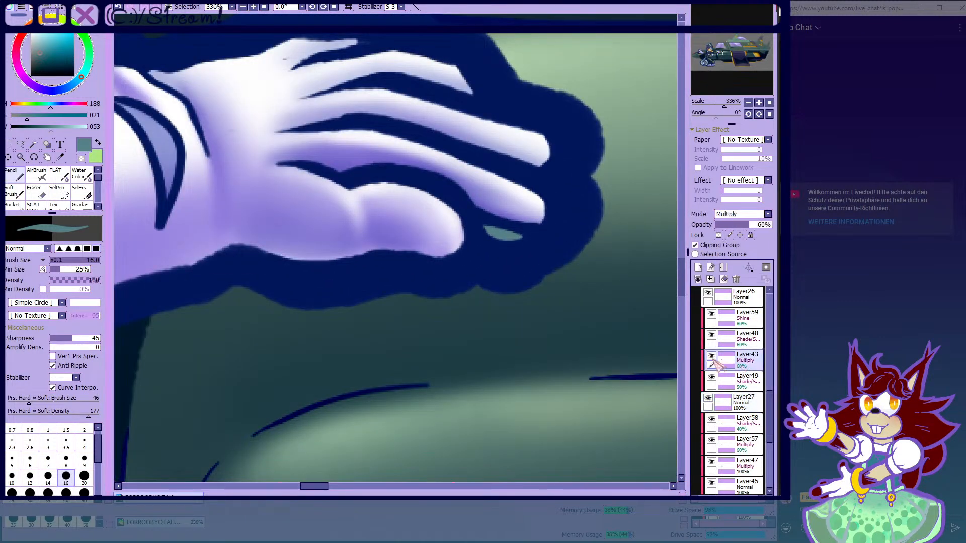
click(39, 178)
drag(49, 52, 52, 59)
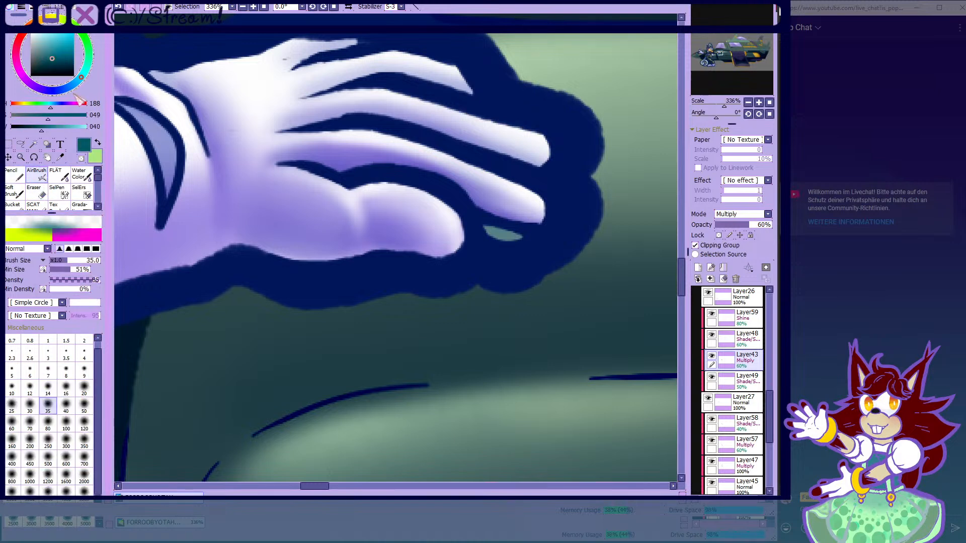
click(70, 87)
scroll(457, 217, up, 2)
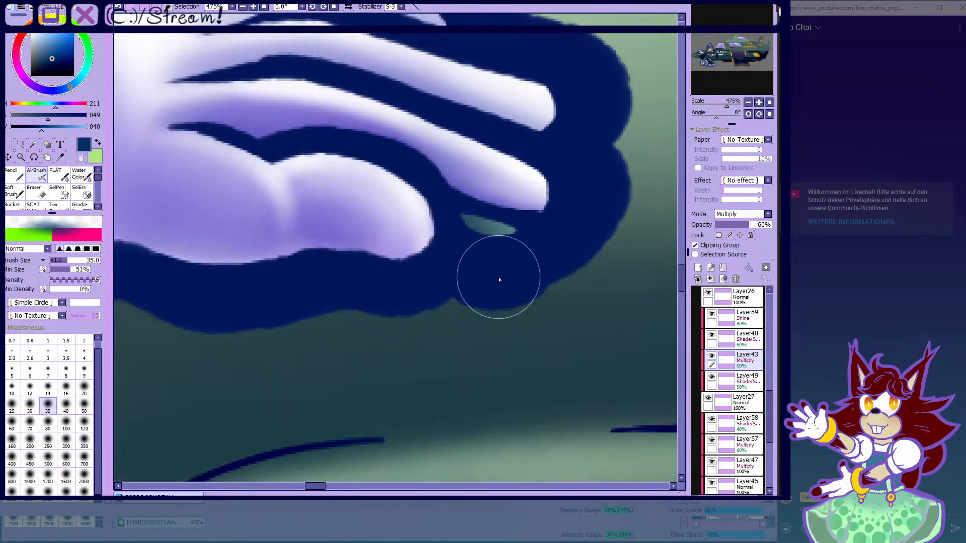
click(48, 370)
scroll(461, 230, up, 3)
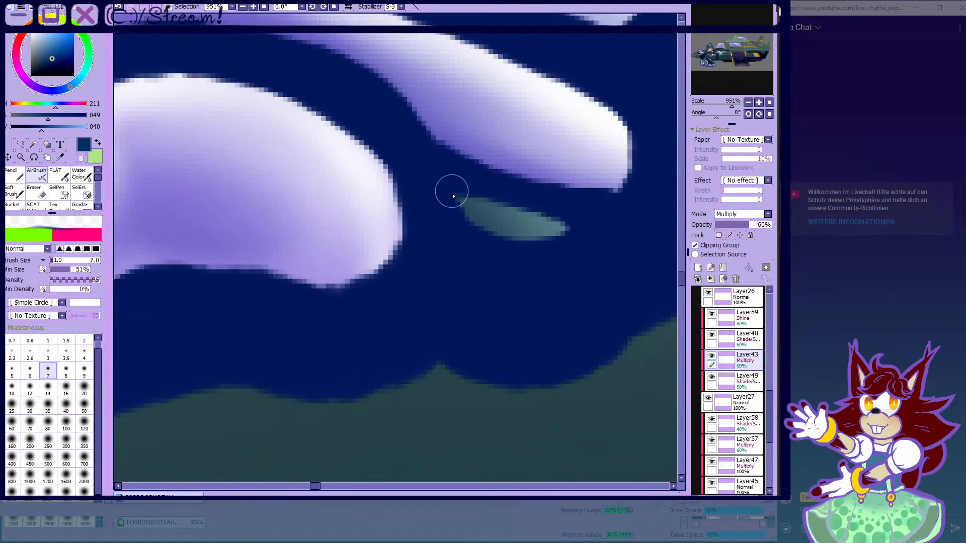
click(742, 380)
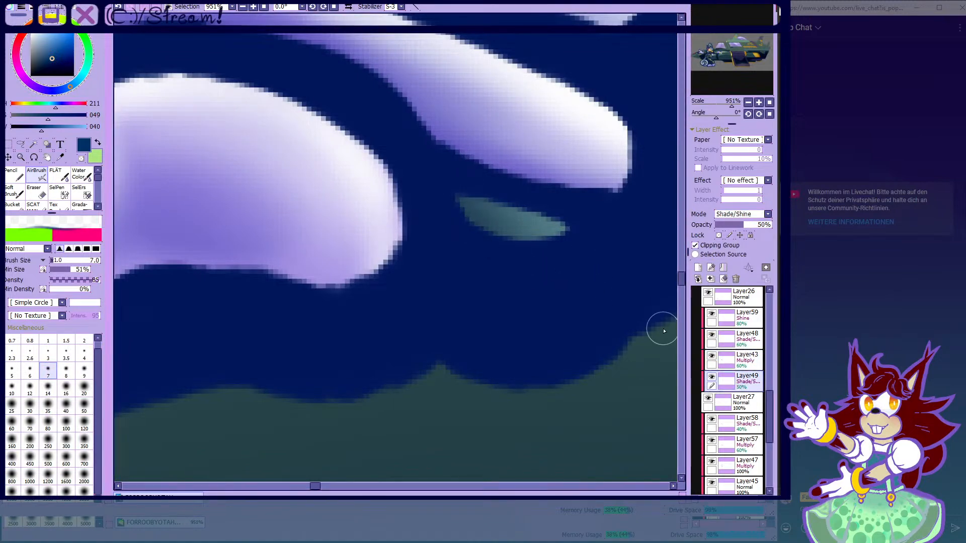
scroll(471, 206, down, 10)
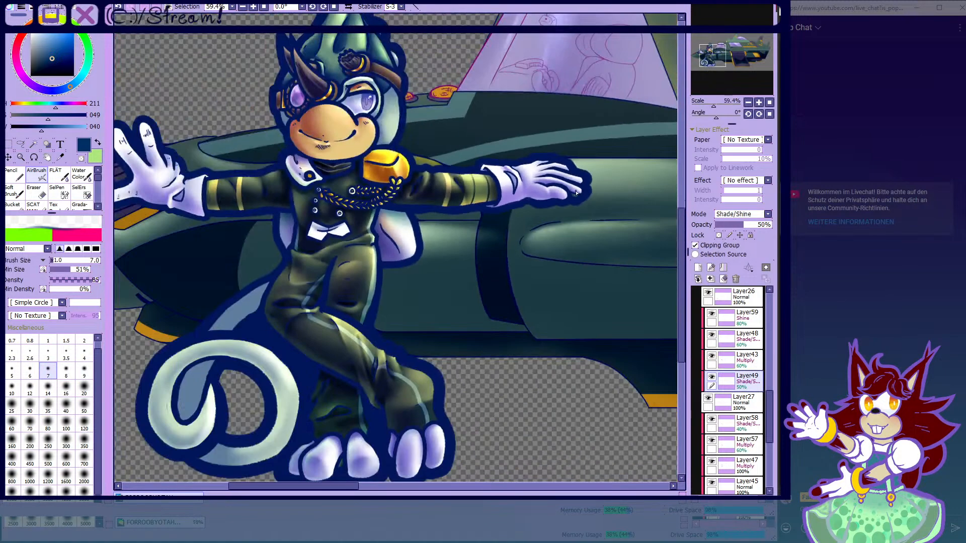
scroll(430, 218, down, 3)
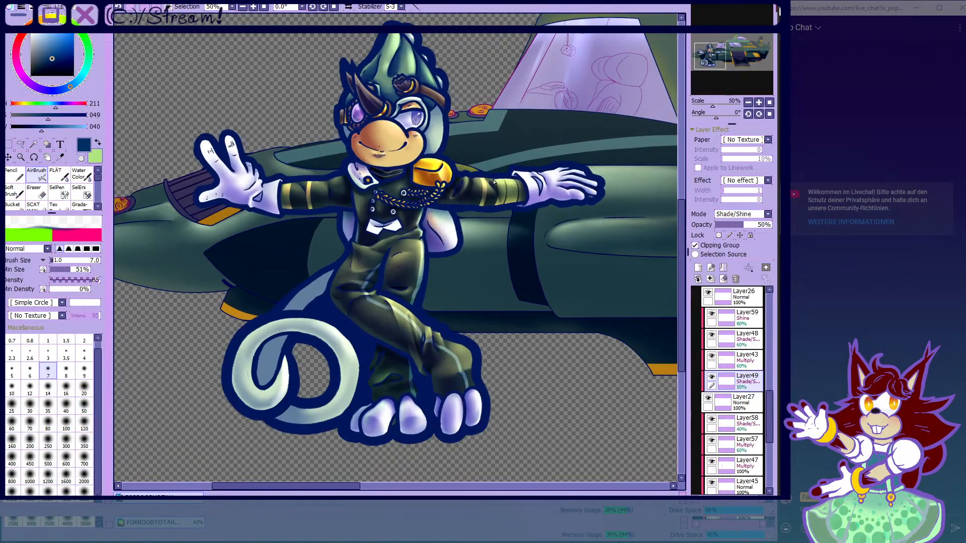
scroll(431, 217, up, 5)
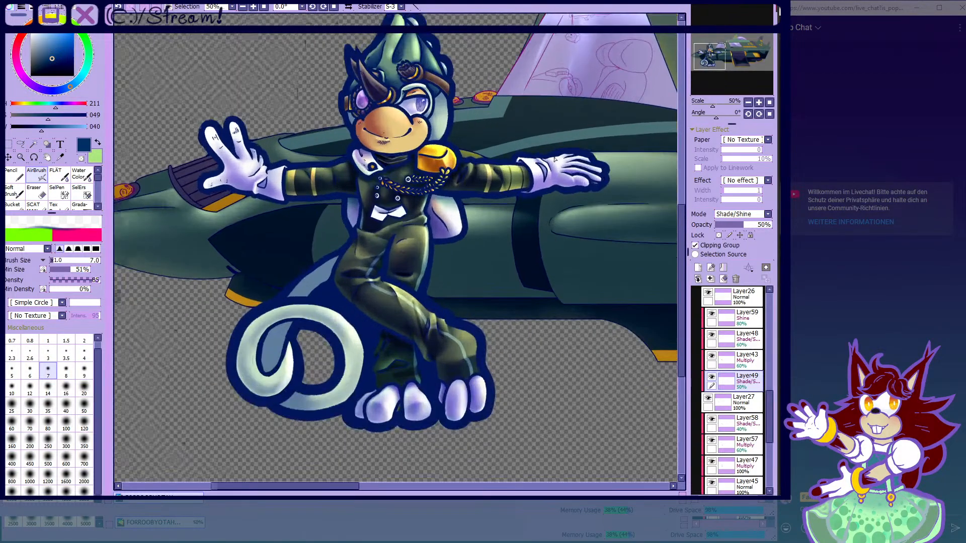
scroll(542, 195, down, 5)
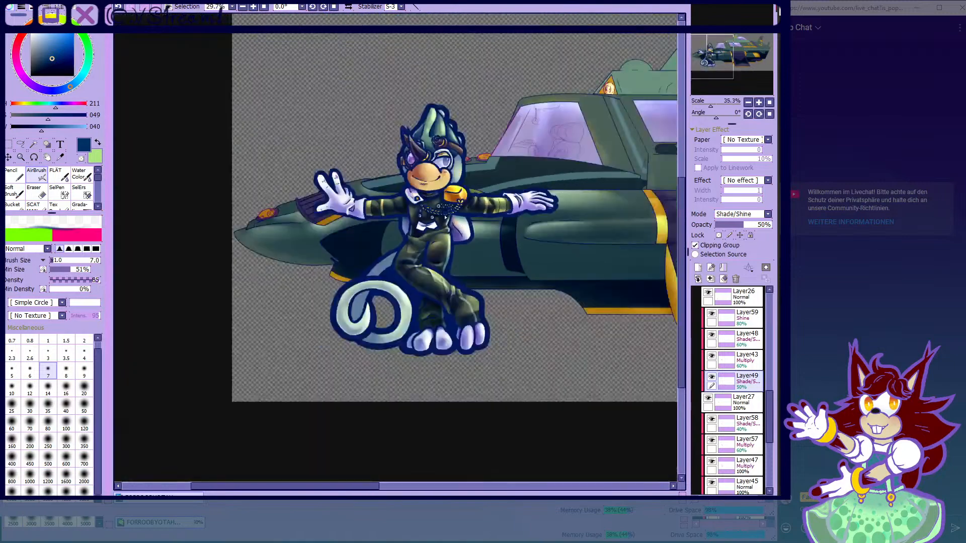
- Select Layer26 and sample the navy outline colour (hue 225, saturation 41, value 36) beside the curled tail
scroll(542, 201, up, 1)
scroll(730, 360, up, 3)
click(730, 360)
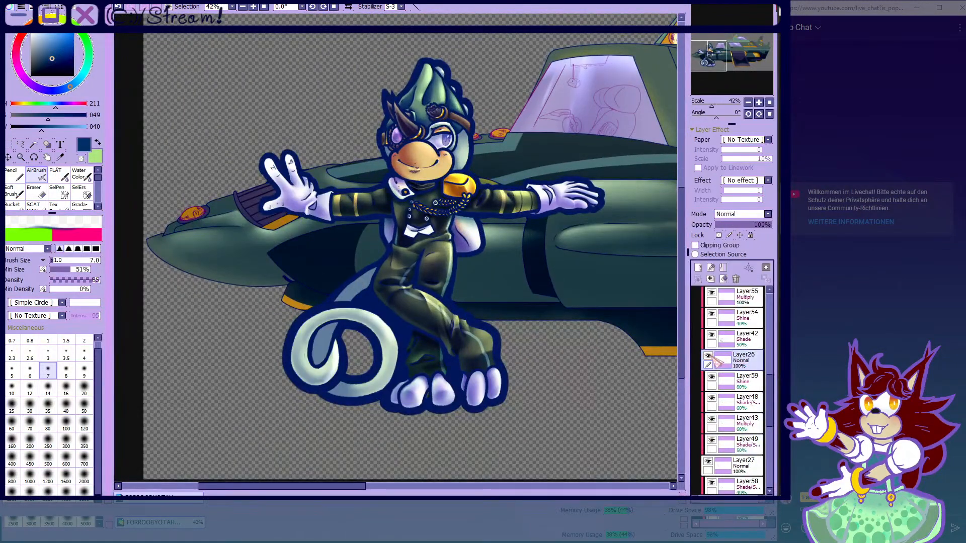
scroll(721, 382, up, 1)
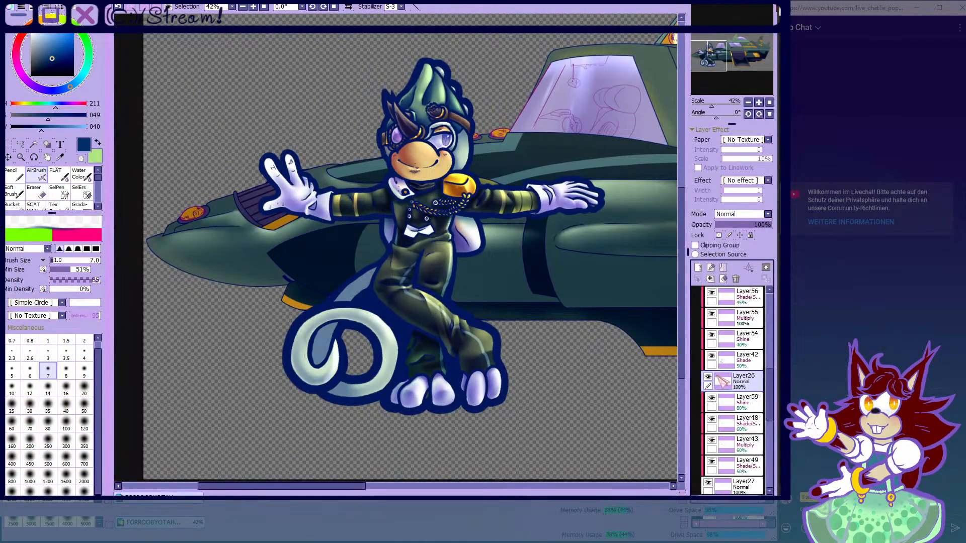
scroll(723, 381, up, 8)
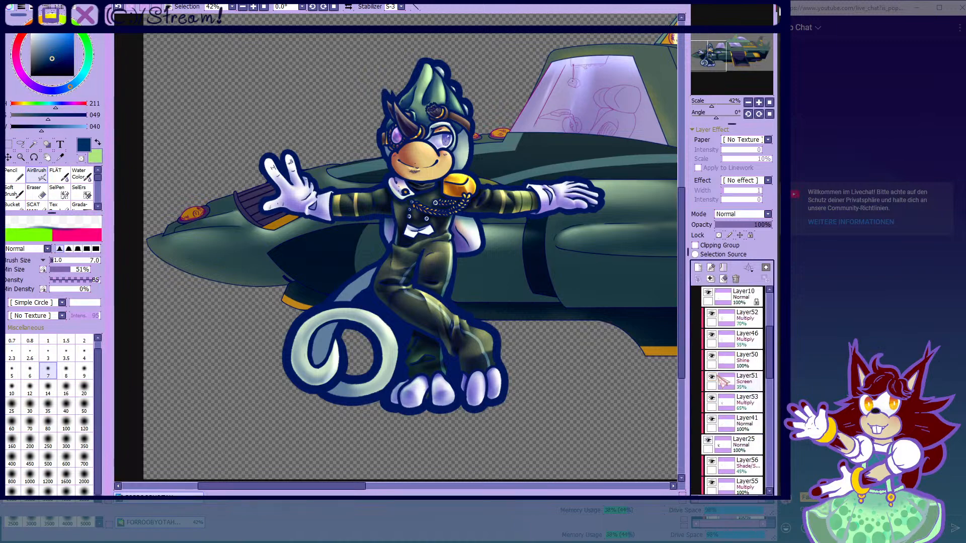
scroll(354, 379, up, 6)
right_click(276, 338)
scroll(274, 337, down, 3)
scroll(267, 332, up, 2)
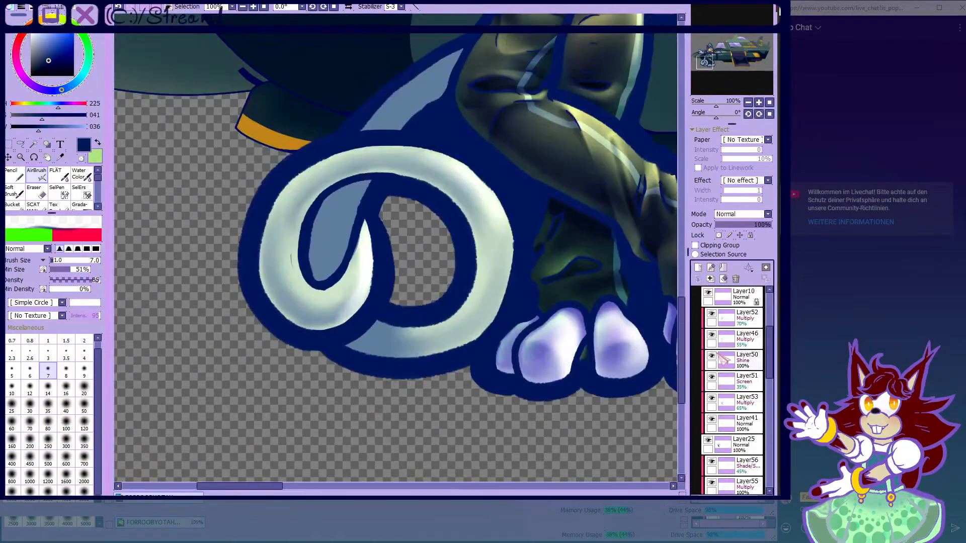
scroll(727, 362, up, 5)
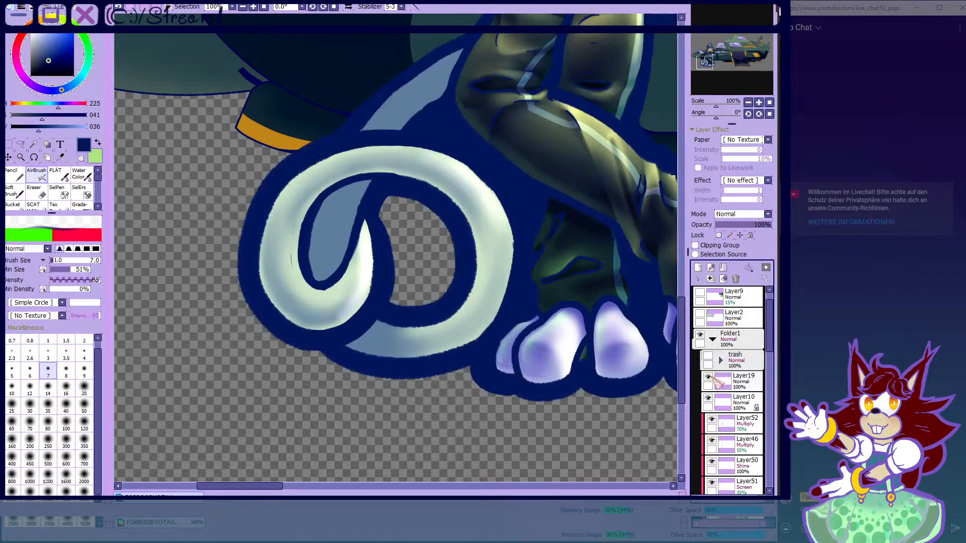
scroll(265, 255, up, 2)
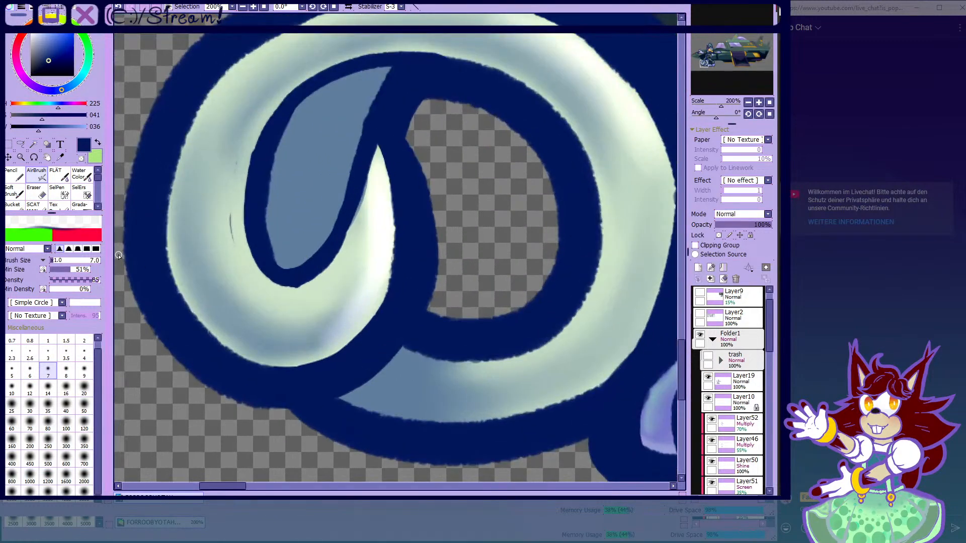
- Choose the YEE HAW brush at size 35 for reworking the tail outline
scroll(35, 192, down, 3)
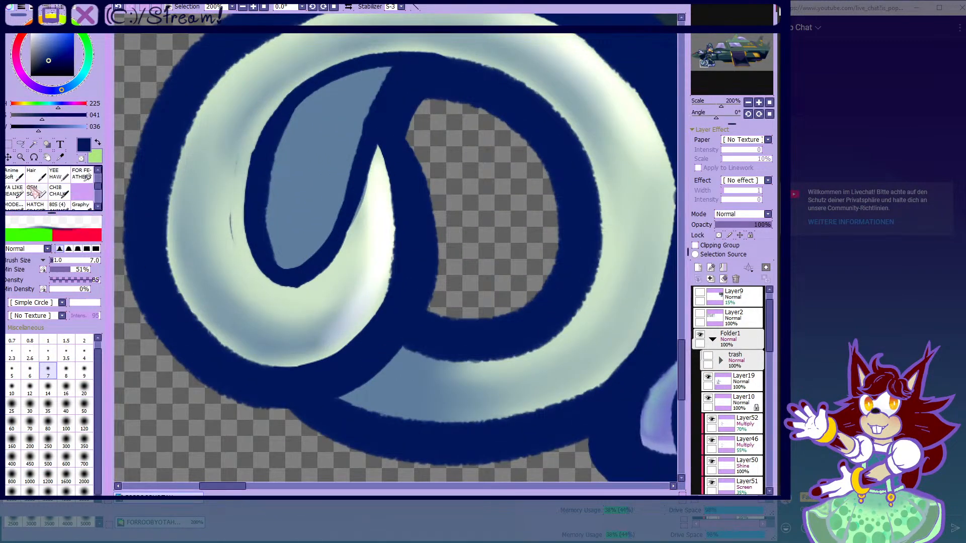
scroll(41, 196, down, 1)
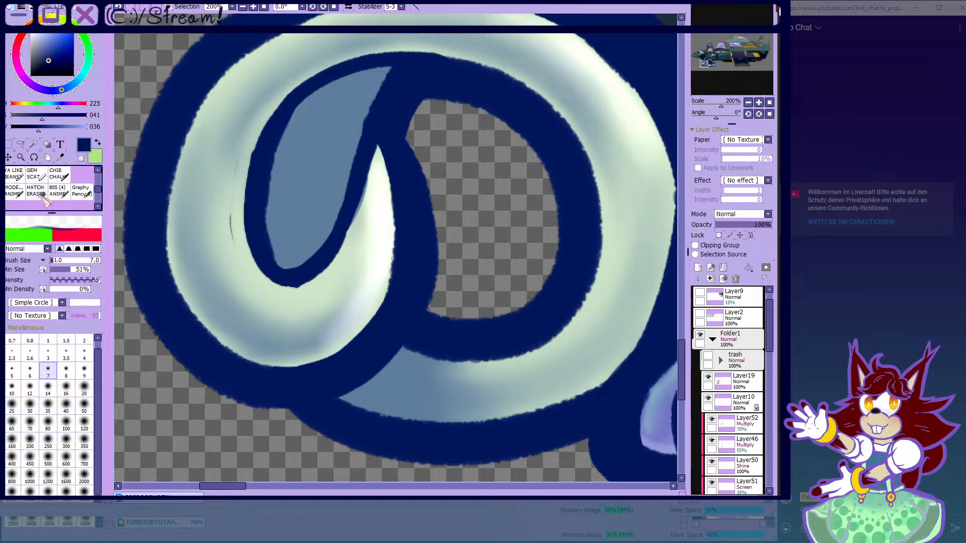
scroll(42, 195, up, 1)
click(58, 174)
scroll(392, 241, down, 1)
click(48, 413)
scroll(181, 224, up, 2)
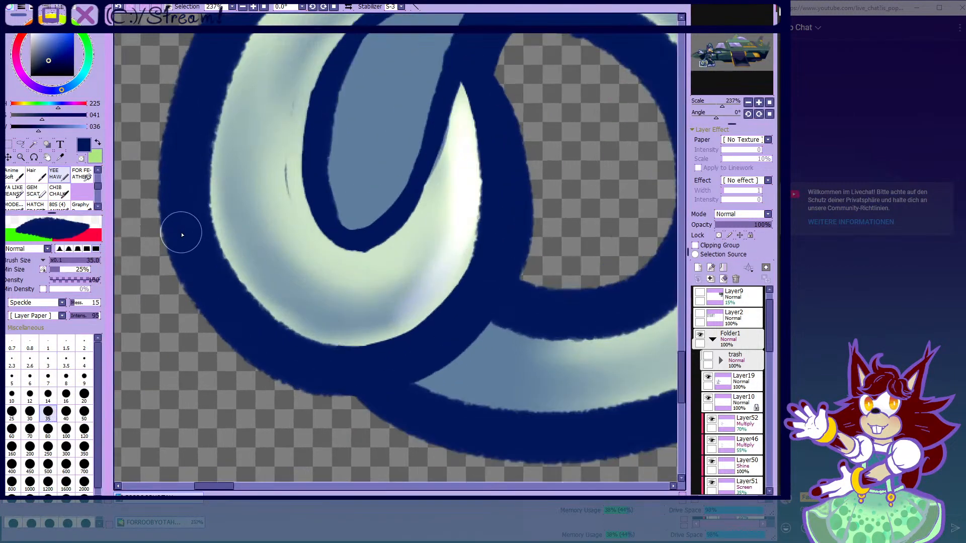
scroll(184, 207, down, 2)
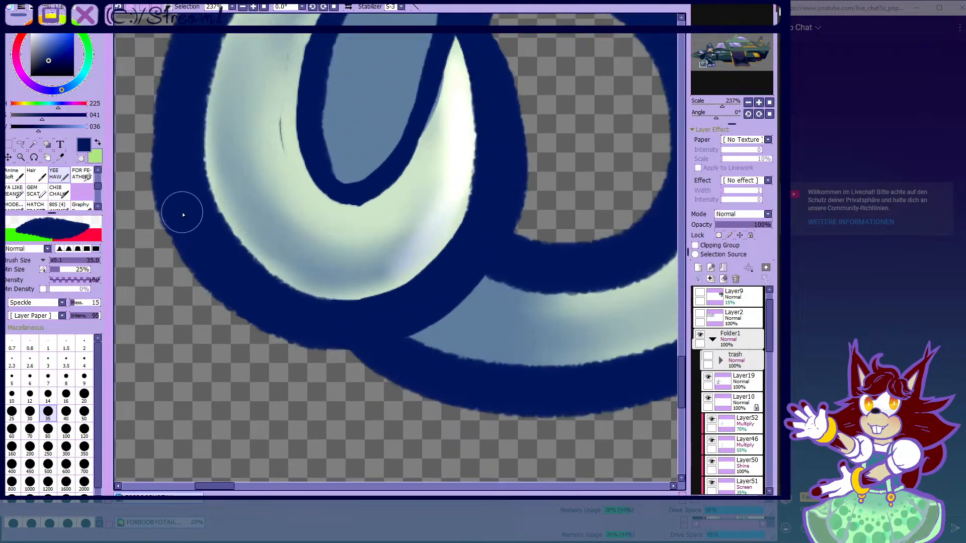
key(ctrl+z)
mouse_move(179, 147)
mouse_down()
mouse_move(201, 252)
mouse_move(355, 327)
mouse_move(373, 347)
mouse_up()
scroll(724, 381, up, 3)
scroll(726, 381, down, 5)
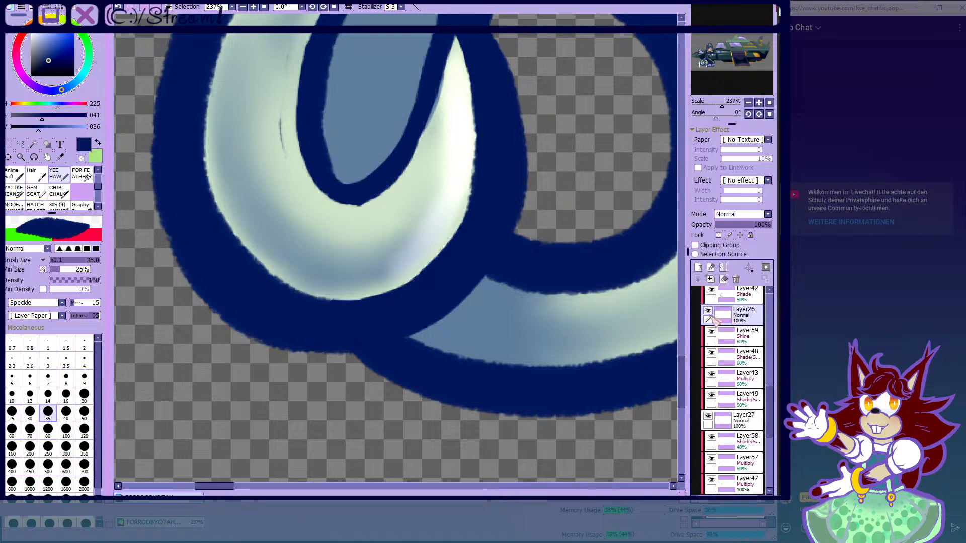
click(708, 311)
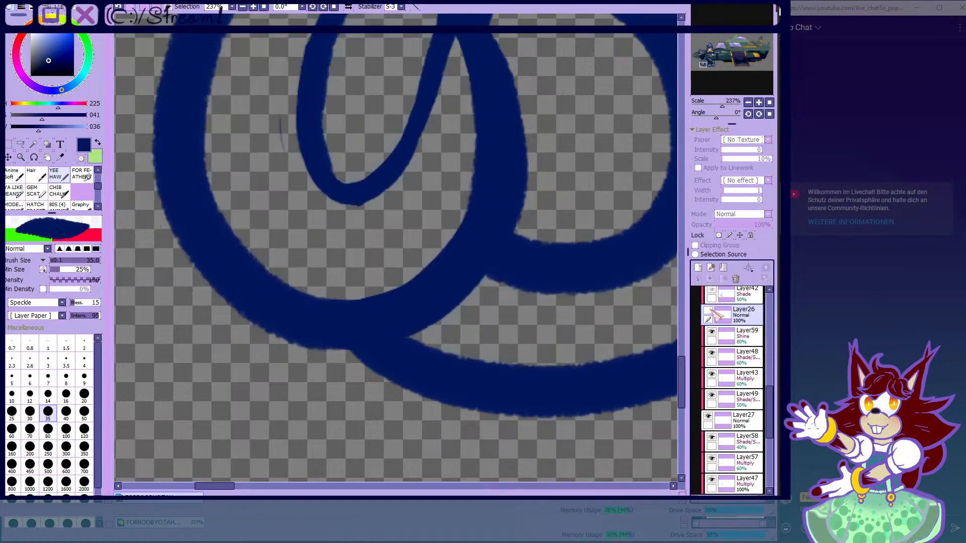
click(708, 311)
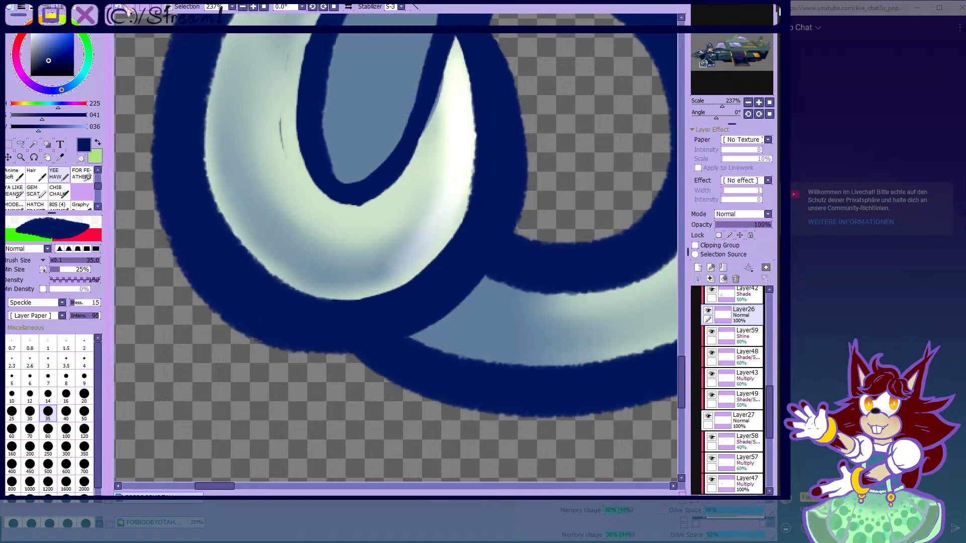
key(ctrl+z)
- Select Layer19 and smooth the navy outline along the curled tail's lower-left outer edge with the size 35 brush
scroll(732, 369, up, 5)
click(730, 335)
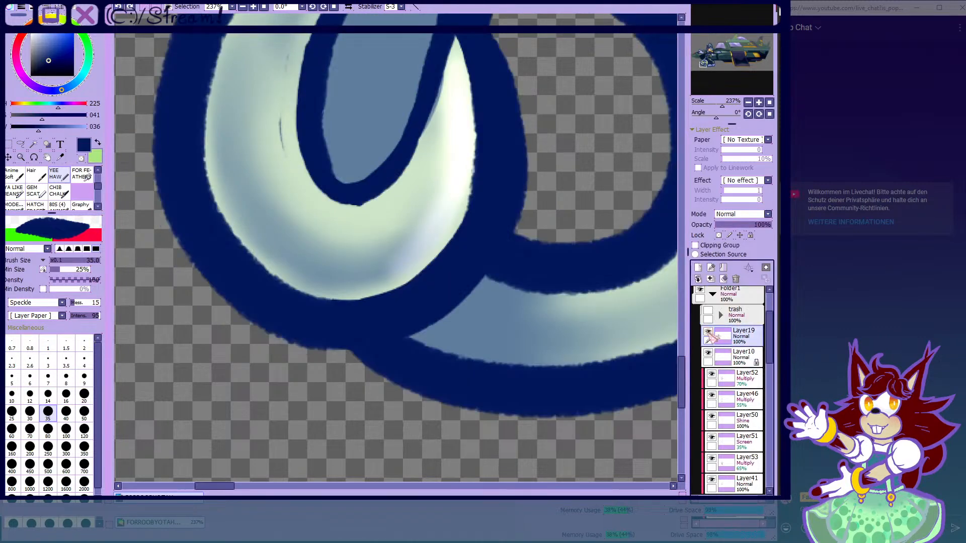
scroll(325, 292, down, 1)
scroll(240, 192, up, 3)
mouse_move(190, 200)
mouse_down()
mouse_move(265, 330)
mouse_move(399, 400)
mouse_up()
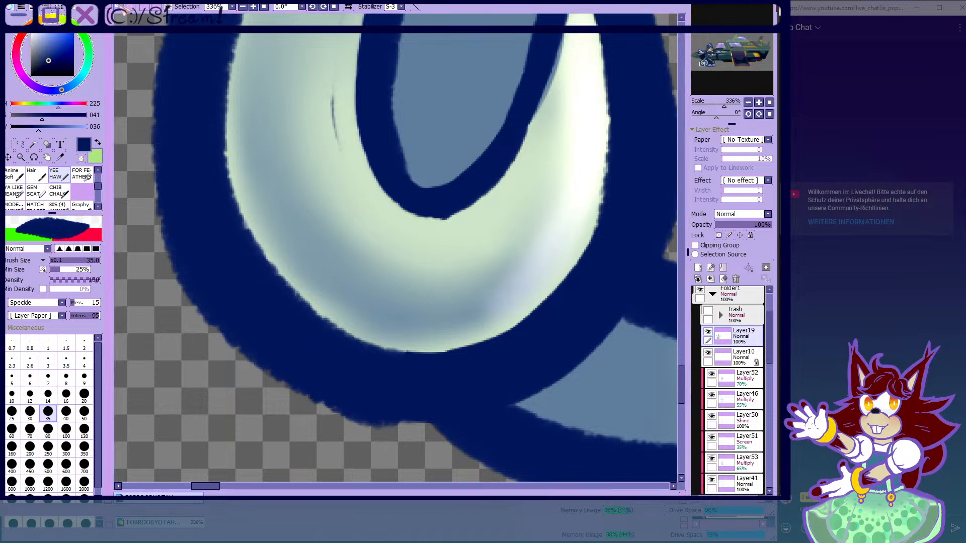
key(ctrl+z)
drag(204, 230, 187, 153)
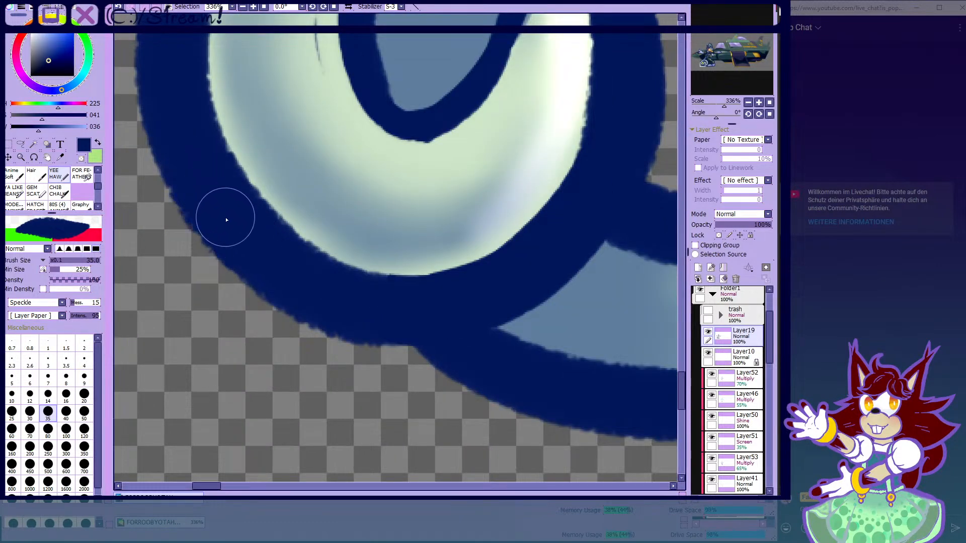
drag(250, 249, 347, 305)
scroll(263, 240, down, 2)
scroll(263, 239, up, 1)
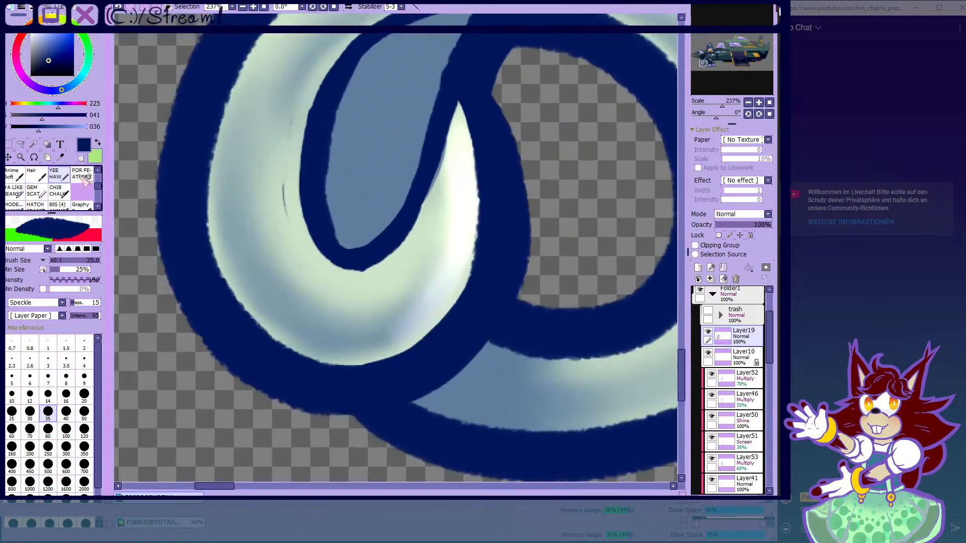
- Erase the stray dark marks inside the pale part of the tail with transparent colour, and switch back to navy
click(81, 158)
drag(279, 237, 284, 85)
scroll(285, 123, down, 3)
drag(271, 159, 214, 157)
scroll(214, 157, up, 1)
click(81, 158)
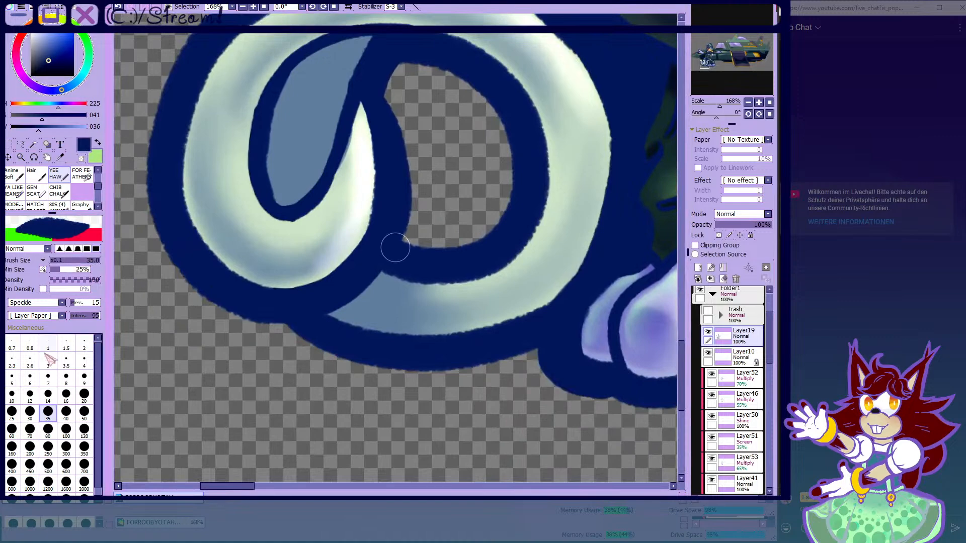
- Set the brush size to 7 and smooth the navy outline at the upper-left bend of the tail's inner curl
click(48, 379)
scroll(262, 65, up, 5)
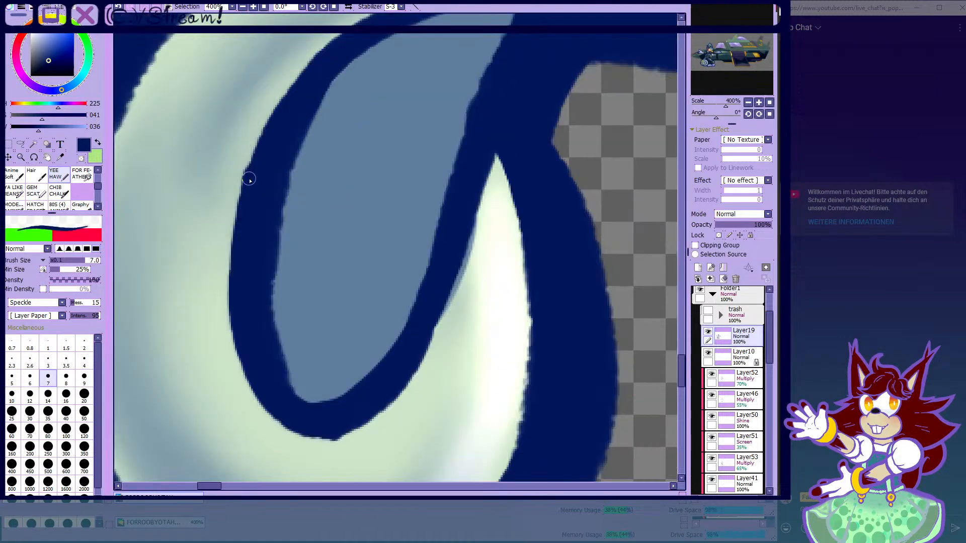
scroll(249, 179, down, 5)
scroll(292, 98, up, 7)
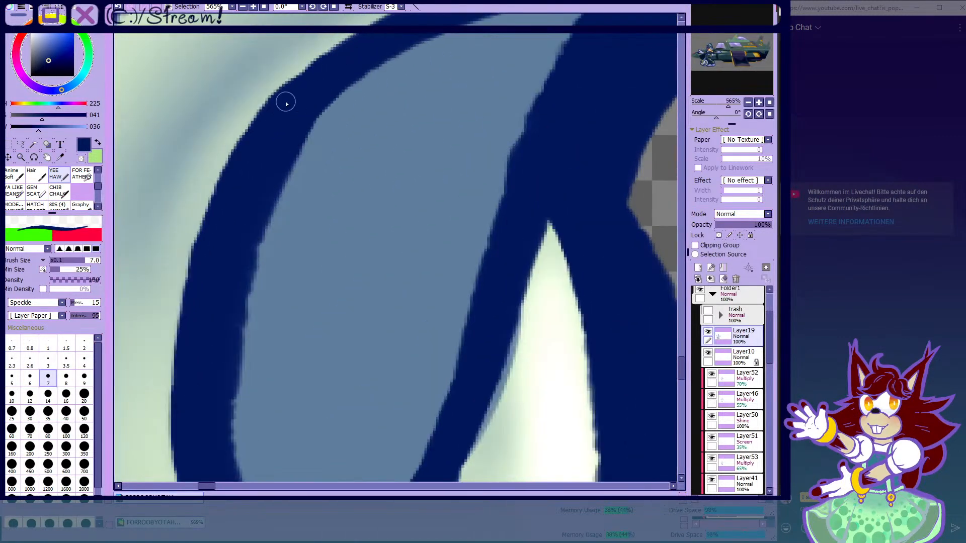
mouse_move(288, 94)
mouse_down()
mouse_move(314, 65)
mouse_move(344, 51)
mouse_up()
scroll(307, 118, down, 5)
scroll(332, 92, up, 9)
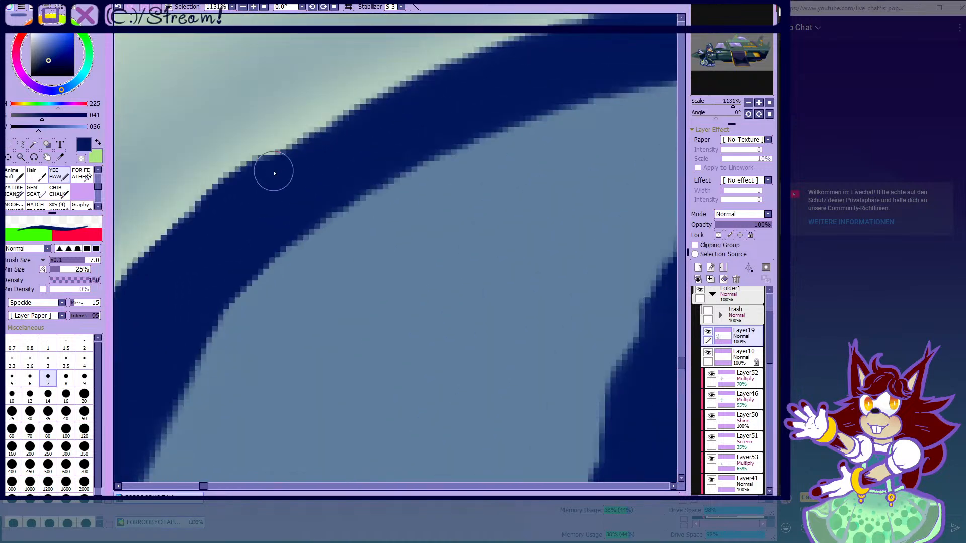
scroll(269, 182, down, 4)
scroll(230, 254, up, 3)
drag(237, 226, 261, 194)
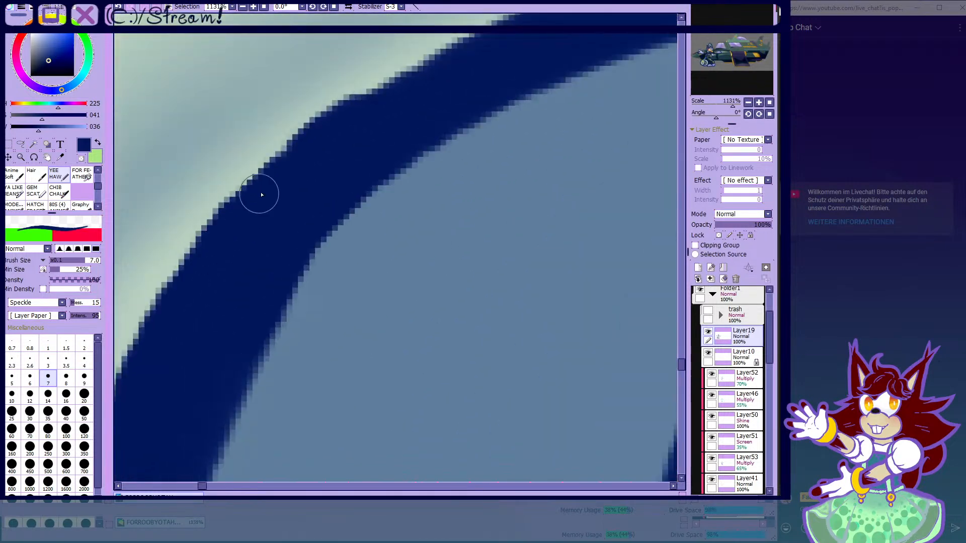
- Even out the navy outline along the top of the tail's blue inner area with the size 7 brush
scroll(373, 114, down, 6)
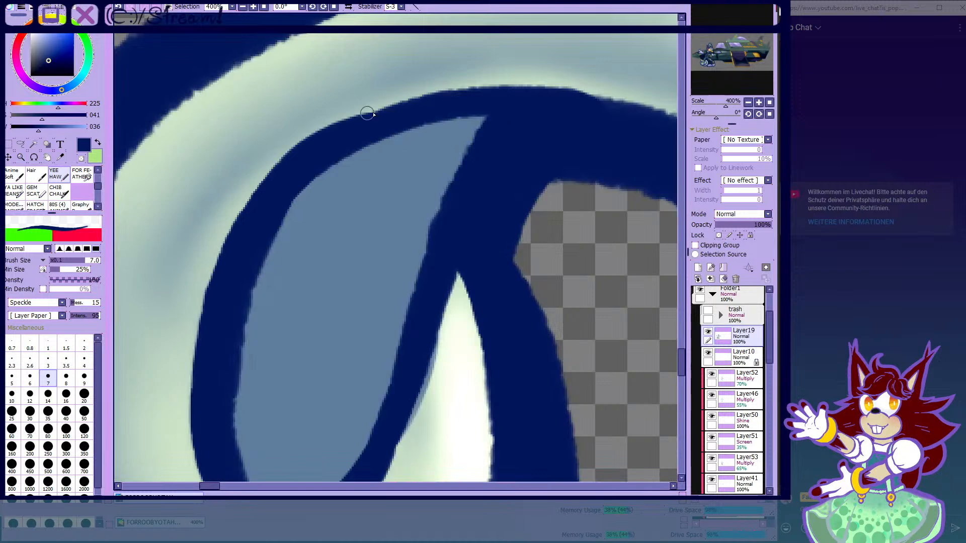
scroll(311, 144, up, 4)
drag(312, 145, 386, 99)
scroll(410, 78, down, 7)
- Smooth the inner curl's lower outline and fill the gap beside the pale tail tip with navy
scroll(425, 252, up, 4)
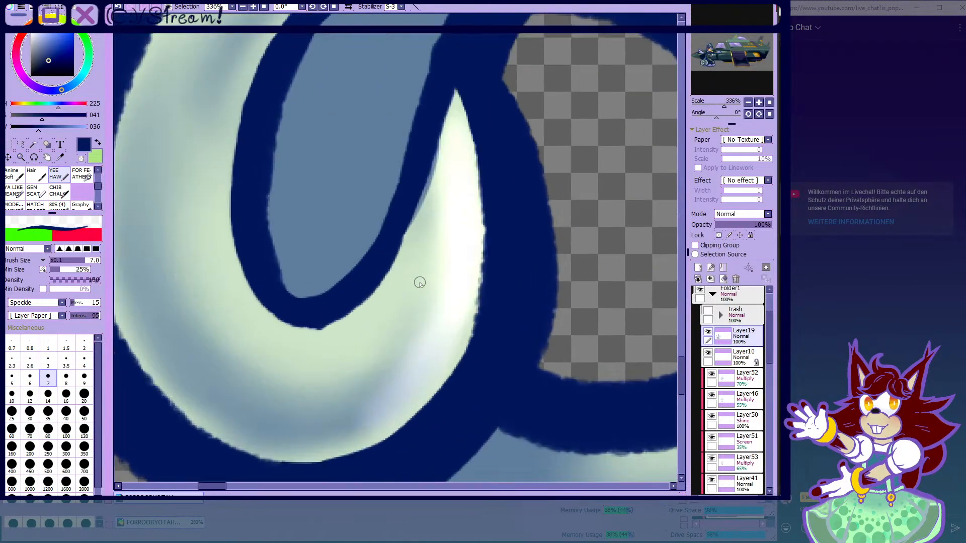
scroll(259, 243, up, 1)
mouse_move(265, 207)
mouse_down()
mouse_move(295, 286)
mouse_move(367, 316)
mouse_up()
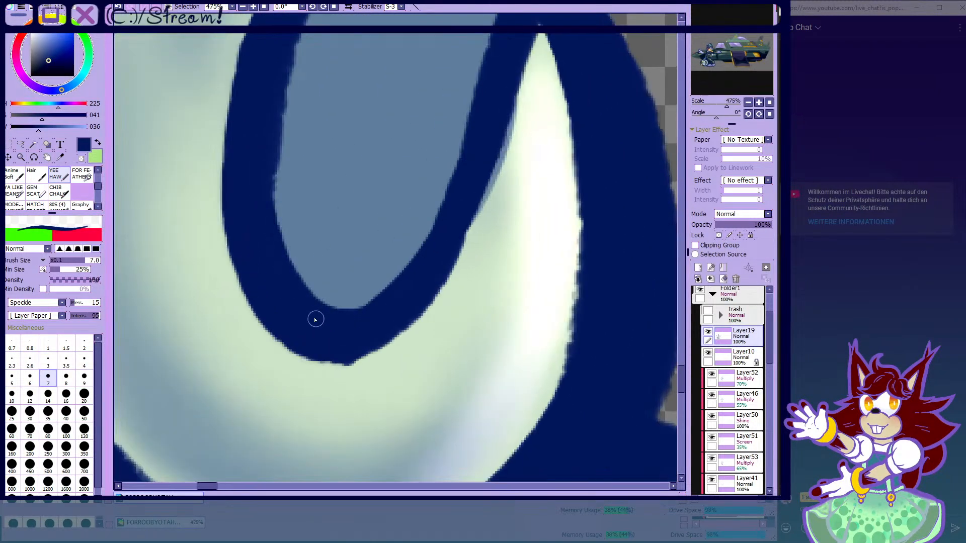
scroll(459, 226, down, 2)
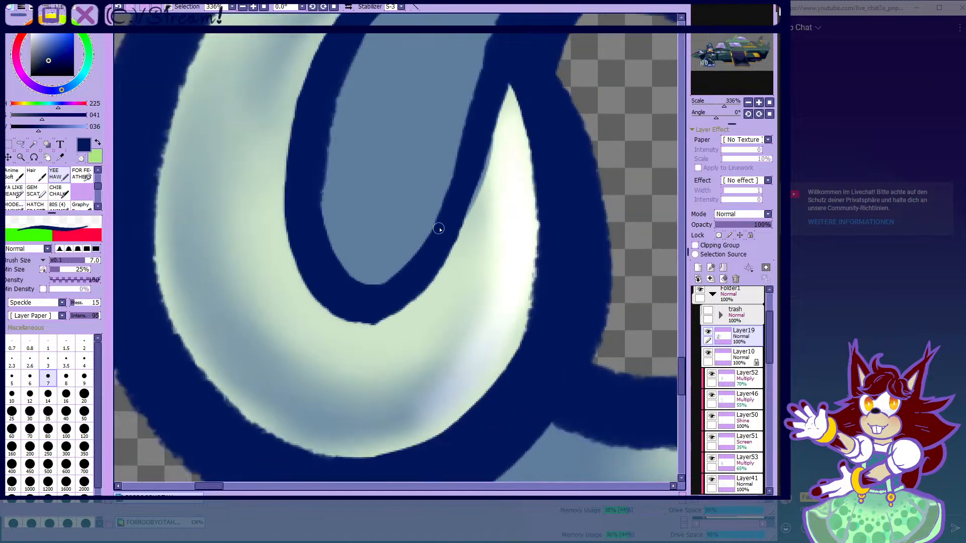
scroll(438, 229, up, 2)
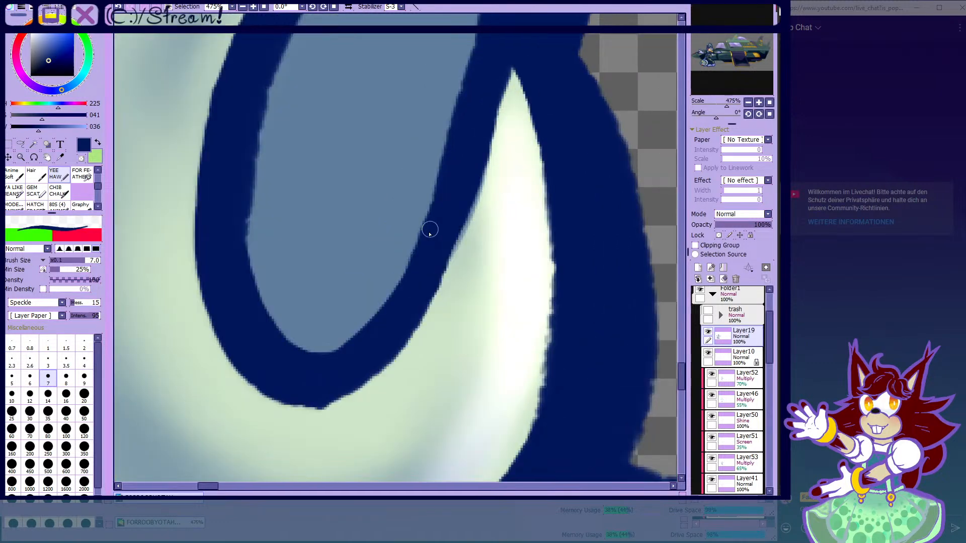
scroll(505, 133, down, 2)
scroll(473, 214, up, 1)
- Set the brush size to 14 and thicken the navy outline around the bottom and right side of the blue inner area
click(49, 395)
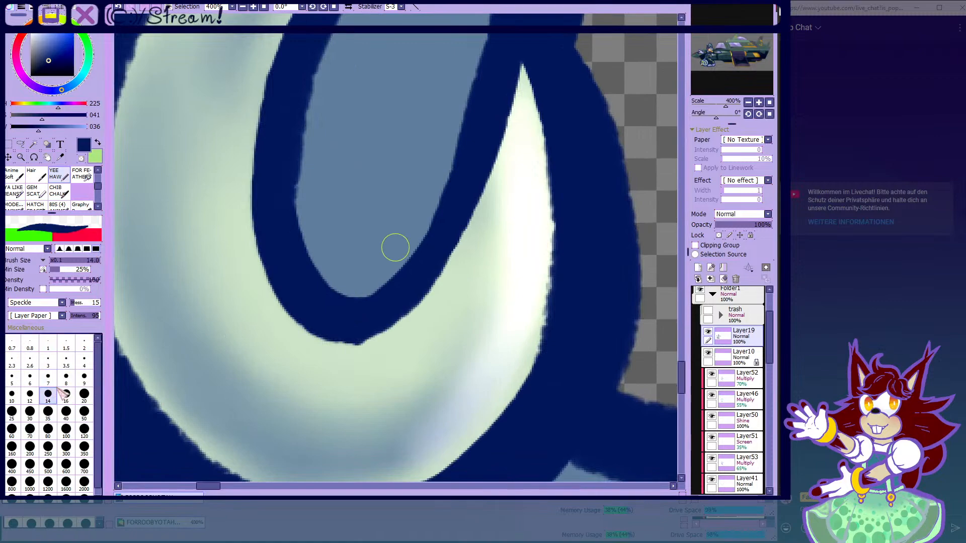
scroll(309, 259, down, 8)
scroll(318, 255, up, 9)
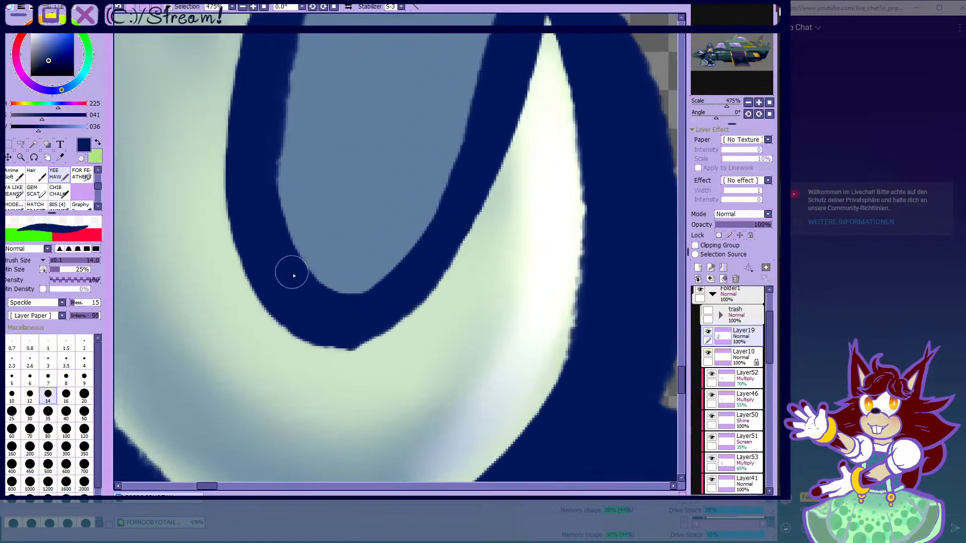
scroll(438, 229, down, 4)
scroll(438, 230, up, 2)
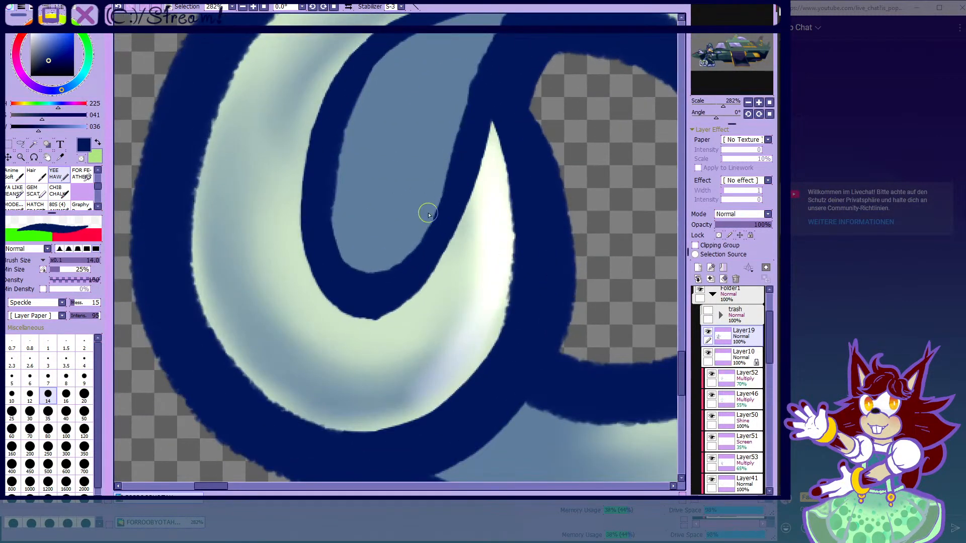
scroll(438, 204, up, 2)
mouse_move(323, 197)
mouse_down()
mouse_move(322, 177)
mouse_move(322, 224)
mouse_move(341, 268)
mouse_move(387, 291)
mouse_move(436, 263)
mouse_move(499, 169)
mouse_up()
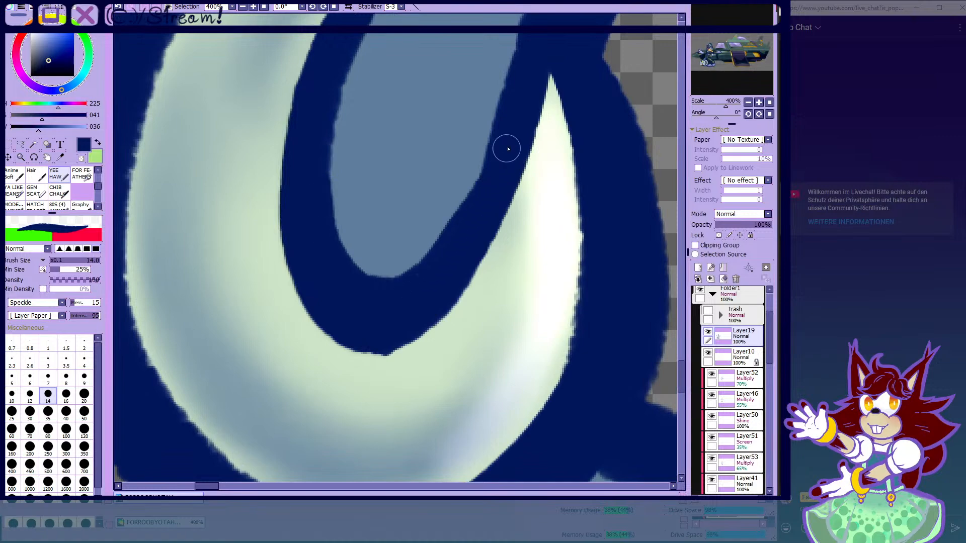
drag(453, 212, 523, 76)
- Smooth the navy outline between the tail tip and the transparent gap in the coil with the size 14 brush
scroll(448, 217, down, 6)
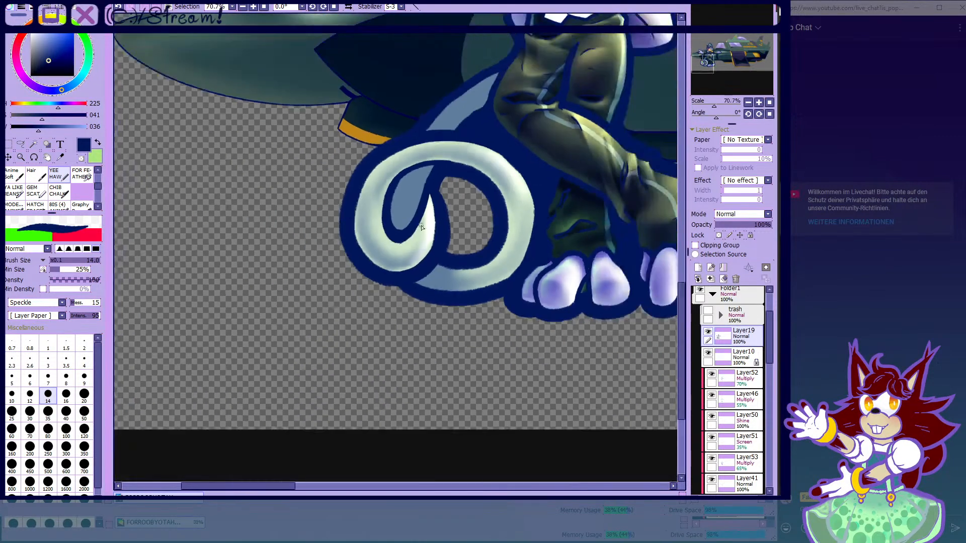
scroll(438, 214, up, 1)
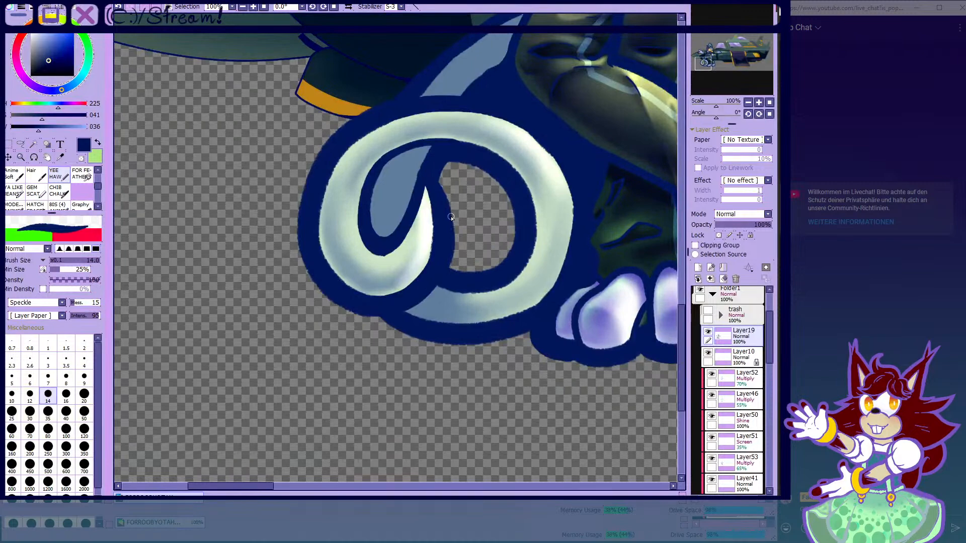
scroll(451, 217, up, 3)
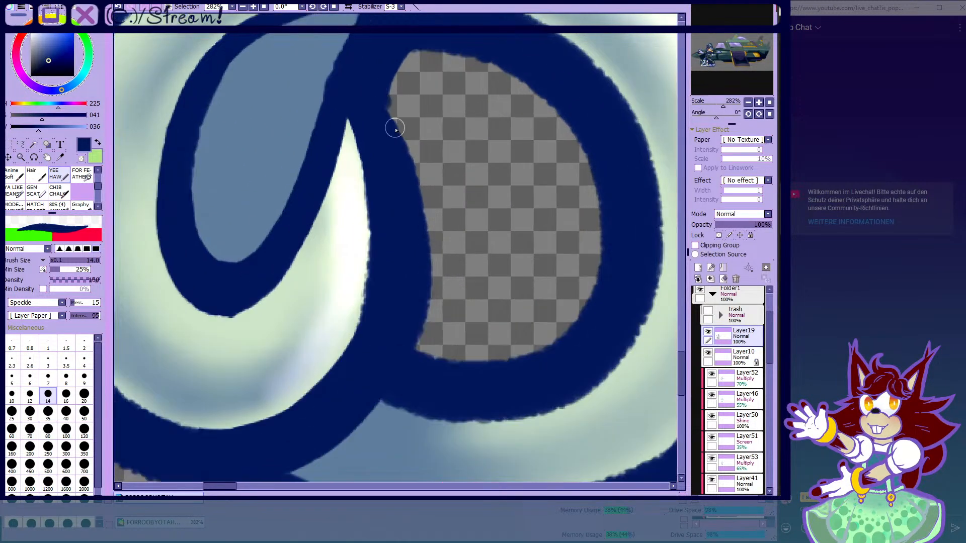
drag(392, 125, 415, 219)
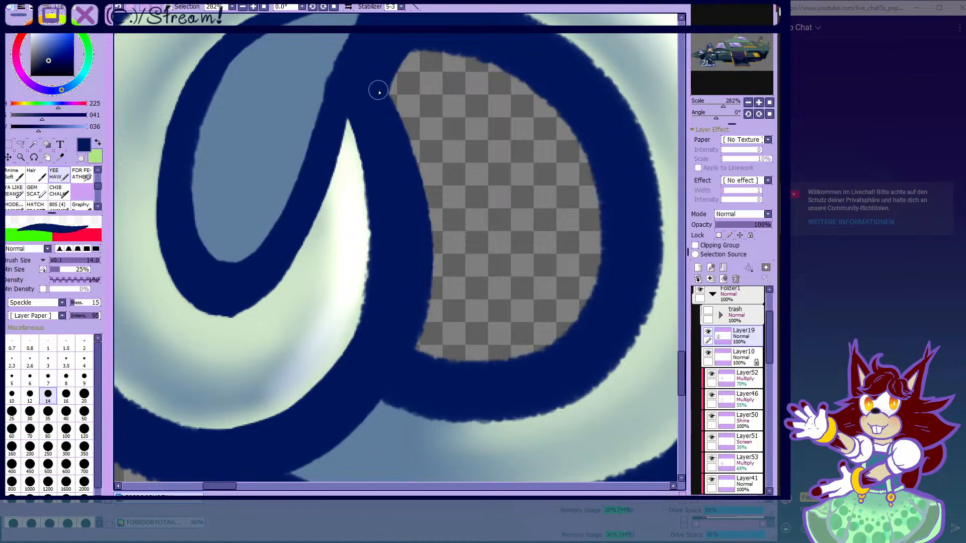
- Even out the navy outline beside the coil's transparent gap and around the pointed blue area where the tail overlaps itself
scroll(392, 220, down, 5)
scroll(400, 208, up, 6)
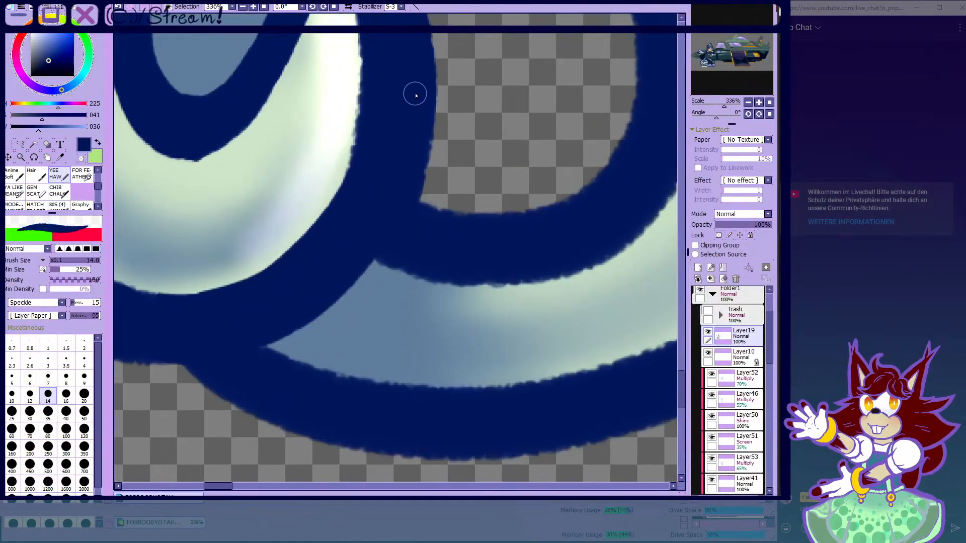
drag(422, 75, 406, 221)
scroll(408, 117, down, 5)
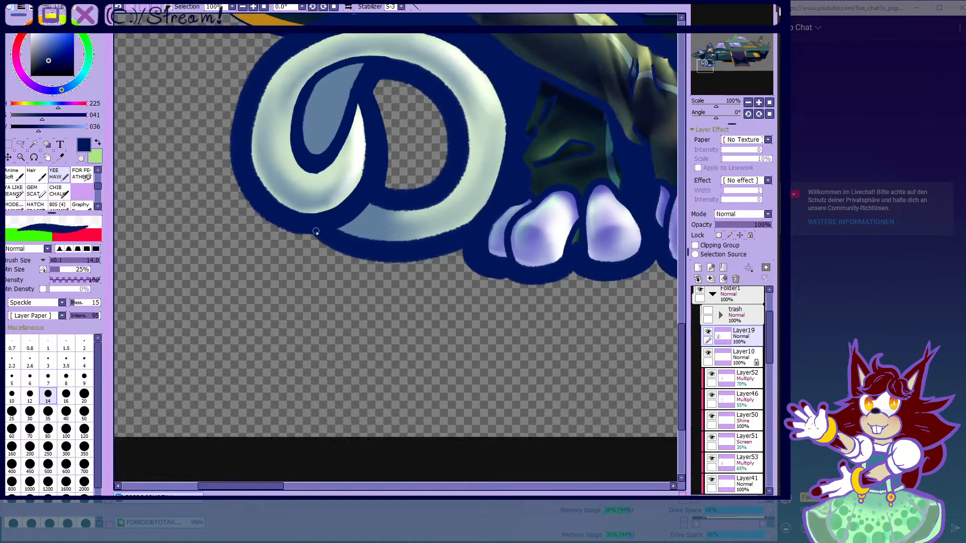
scroll(329, 243, up, 6)
drag(152, 236, 288, 257)
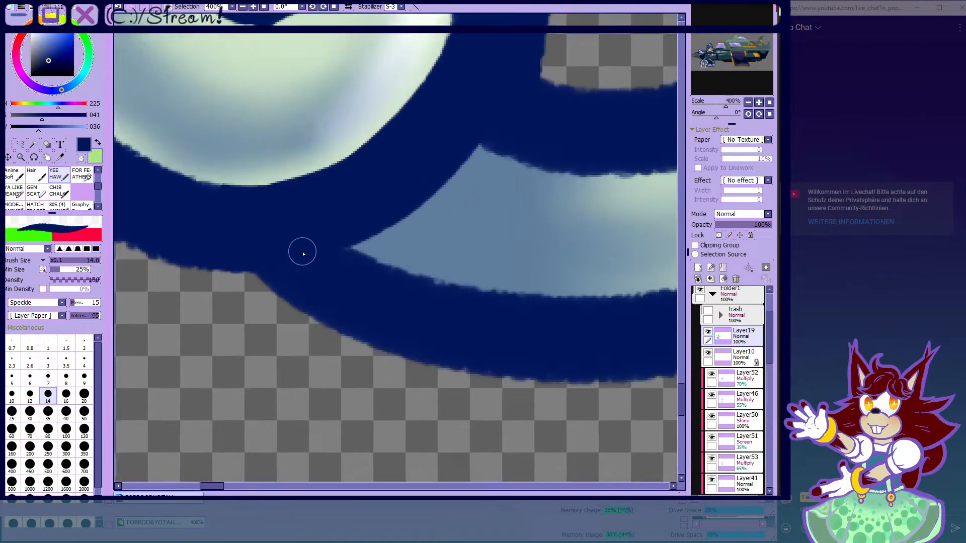
mouse_move(339, 242)
mouse_down()
mouse_move(419, 199)
mouse_move(487, 103)
mouse_up()
scroll(336, 213, down, 11)
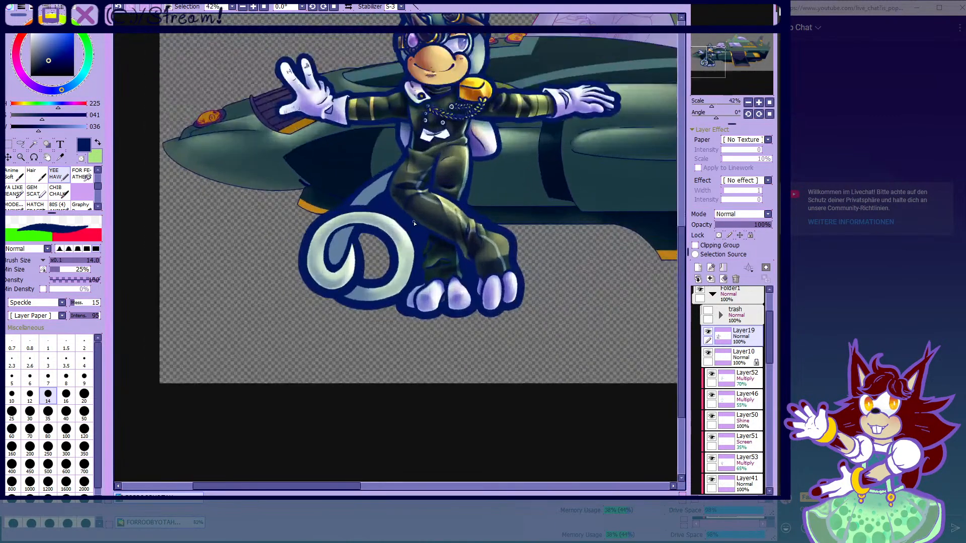
- Show Layer19 again and smooth the navy outline along the lower edge of the blue-grey tail base beside the trousers
scroll(289, 234, up, 1)
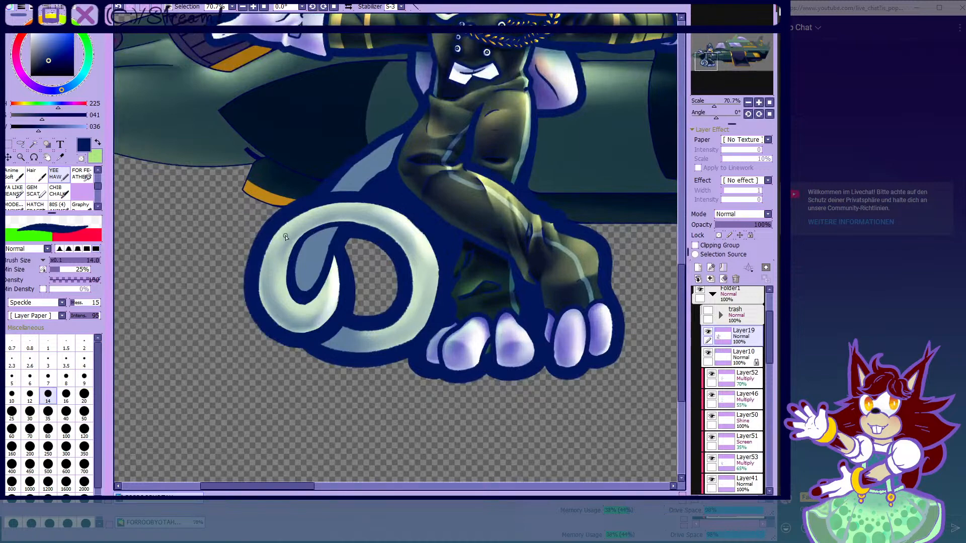
scroll(285, 237, up, 7)
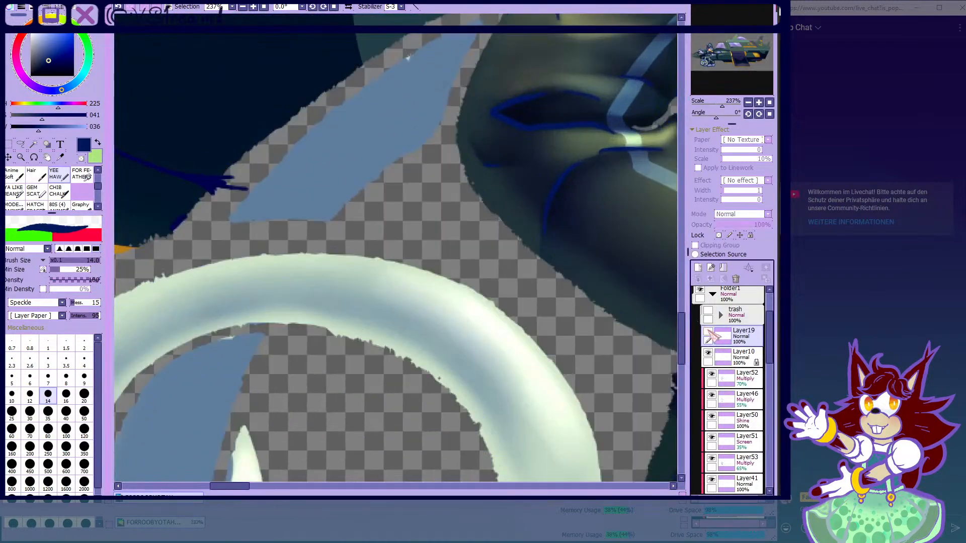
click(709, 332)
scroll(442, 181, up, 4)
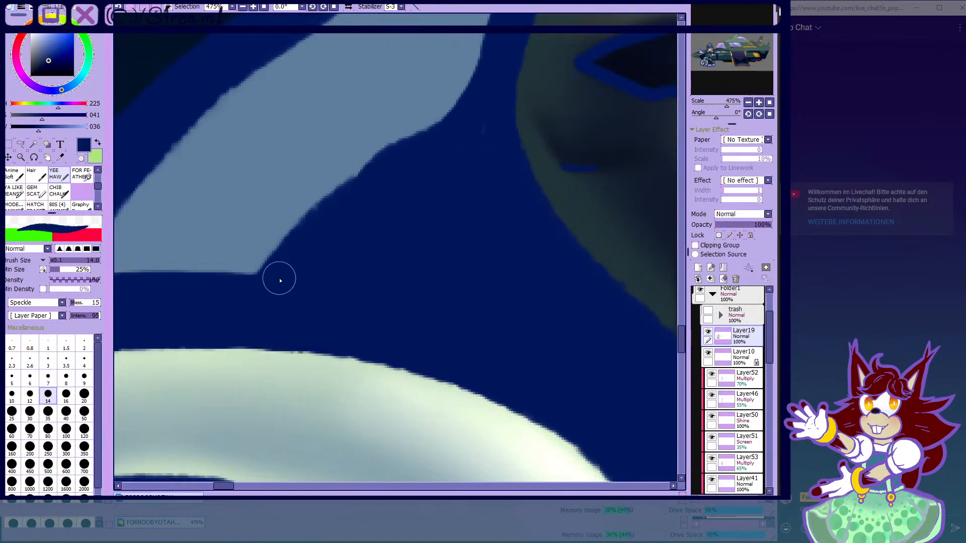
scroll(280, 280, up, 1)
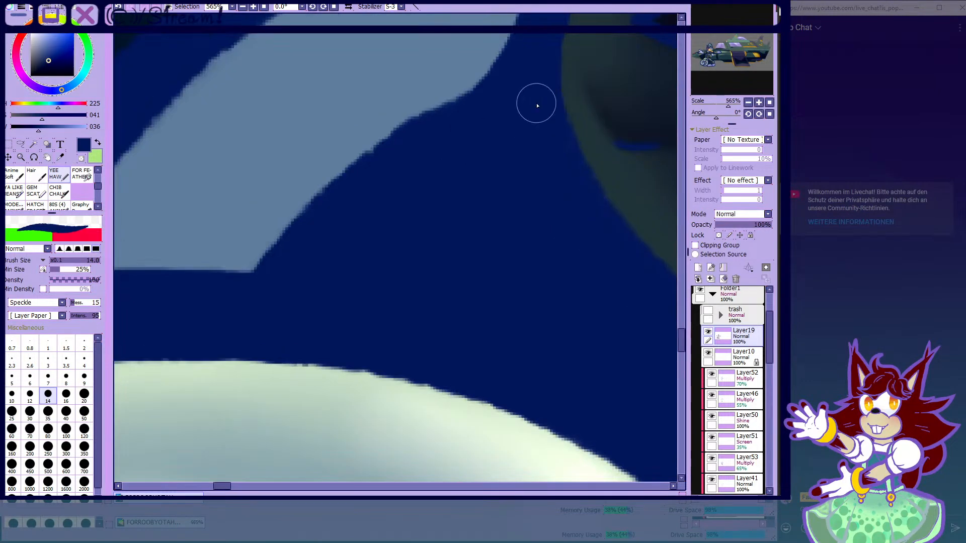
scroll(428, 134, down, 3)
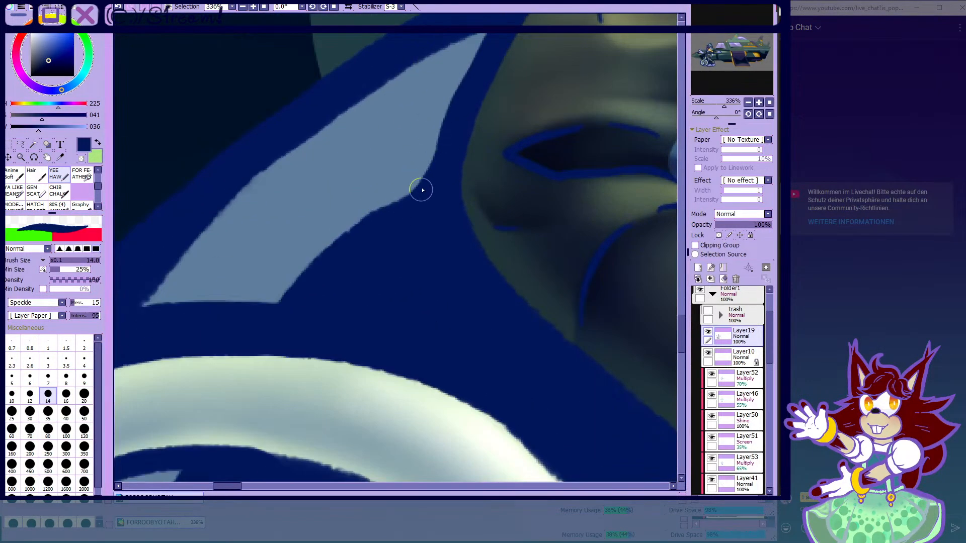
drag(420, 204, 432, 164)
scroll(431, 261, down, 10)
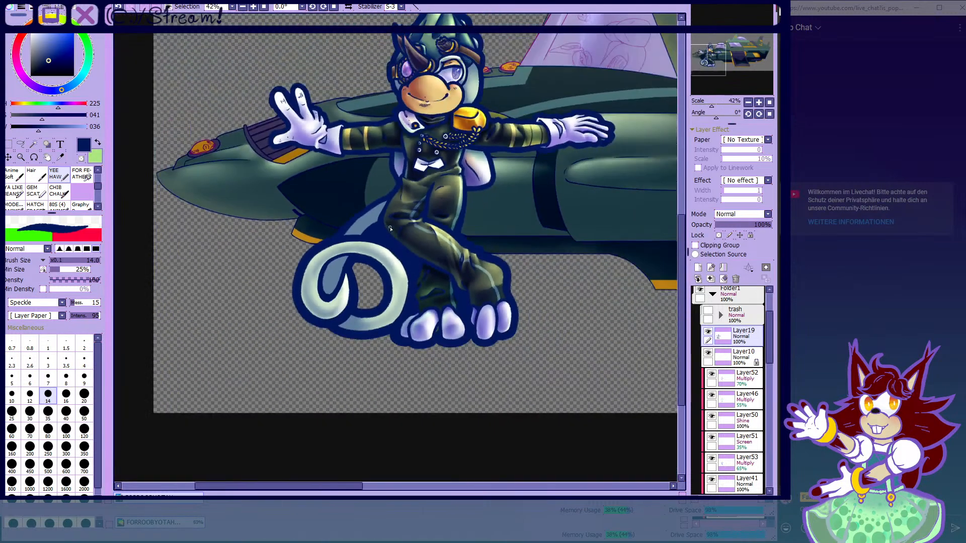
- With the brush set to transparent, erase a thin strip of navy outline along the coil's outer edge near the feet
scroll(427, 263, up, 3)
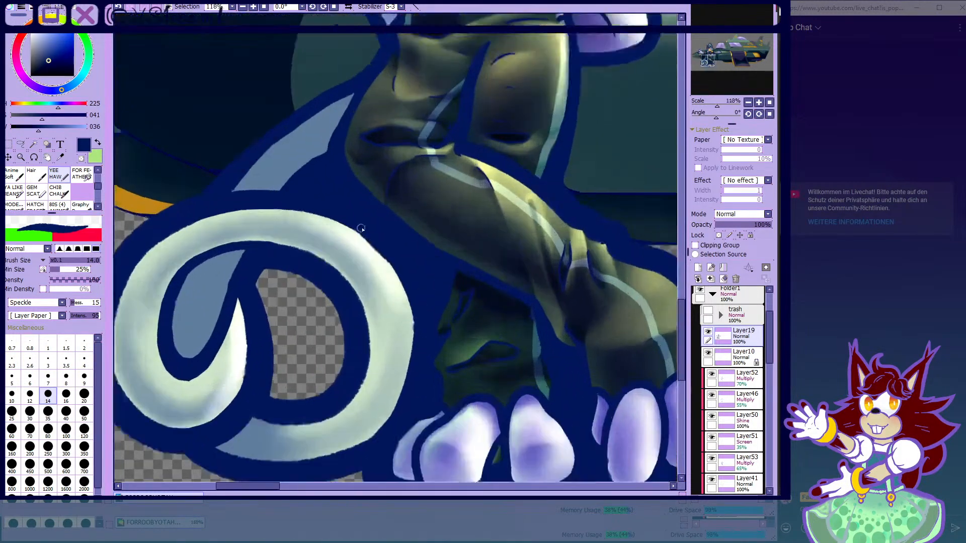
scroll(370, 244, down, 3)
scroll(372, 243, up, 4)
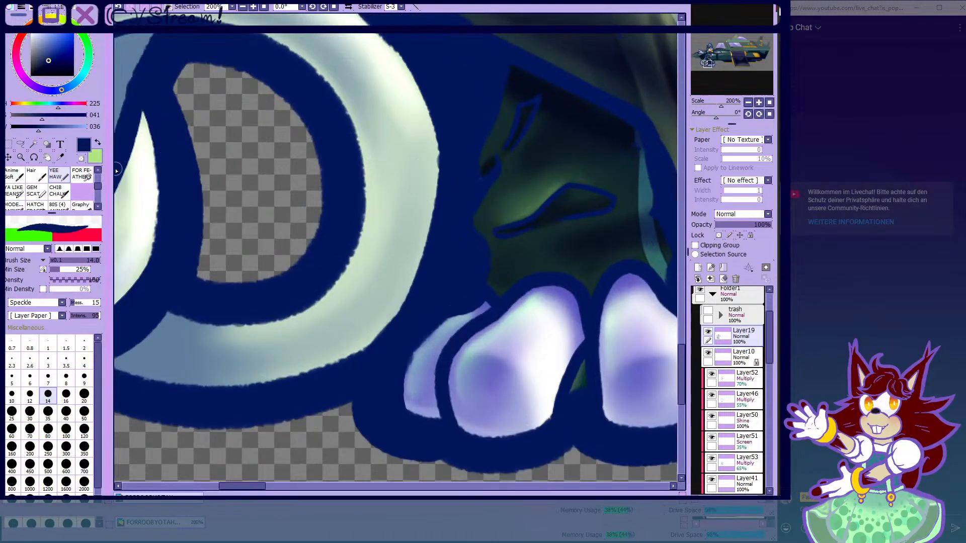
click(81, 158)
scroll(419, 167, up, 1)
mouse_move(442, 165)
mouse_down()
mouse_move(429, 277)
mouse_move(401, 339)
mouse_up()
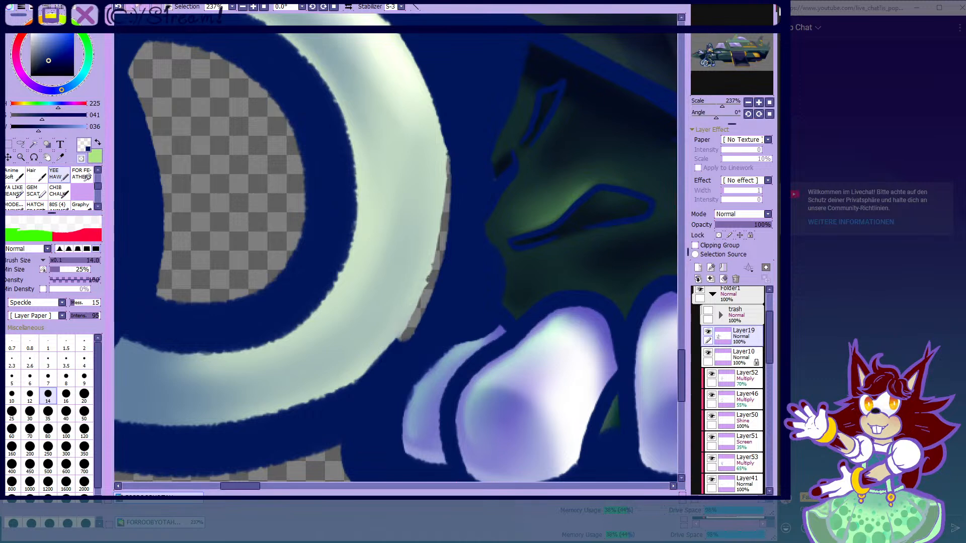
key(ctrl+z)
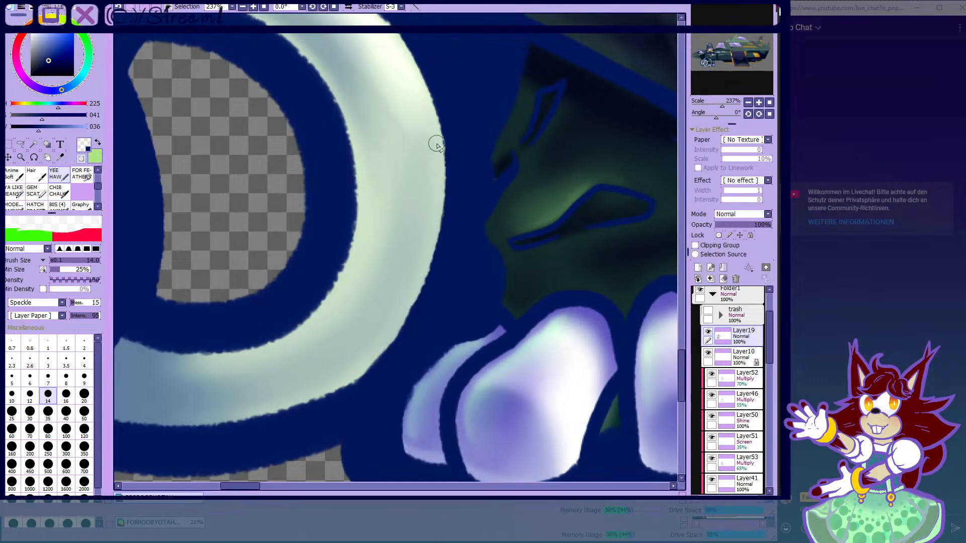
scroll(437, 145, down, 1)
scroll(446, 103, up, 2)
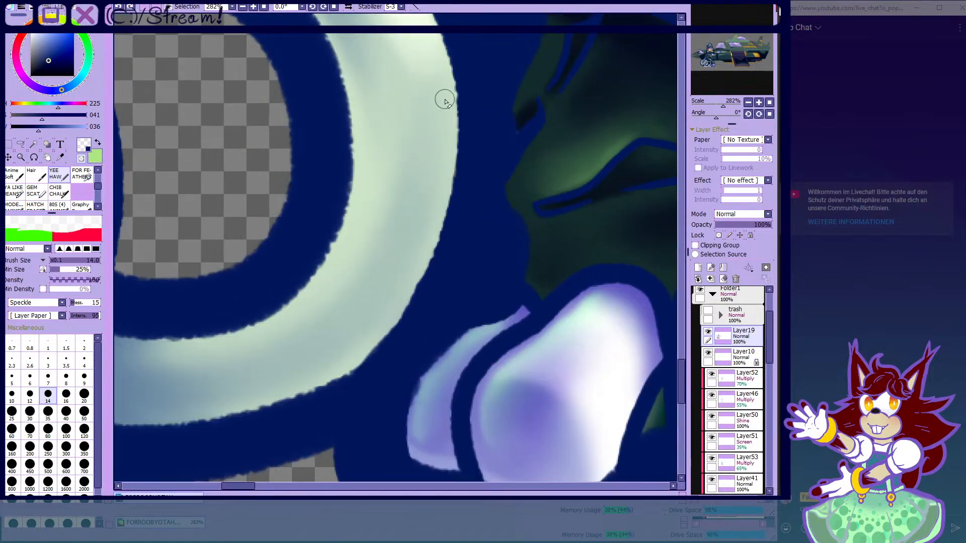
drag(455, 149, 404, 320)
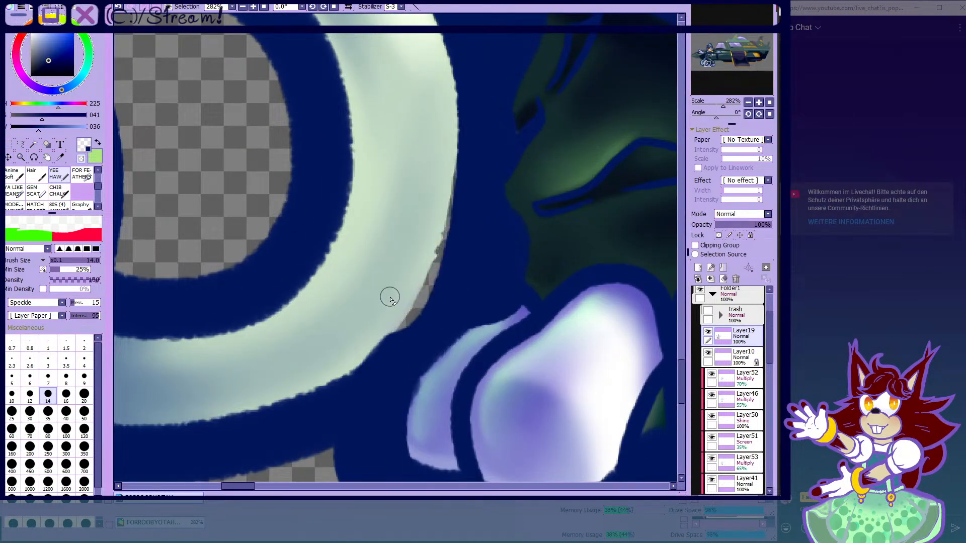
scroll(380, 321, up, 3)
mouse_move(447, 234)
mouse_down()
mouse_move(375, 292)
mouse_move(350, 326)
mouse_up()
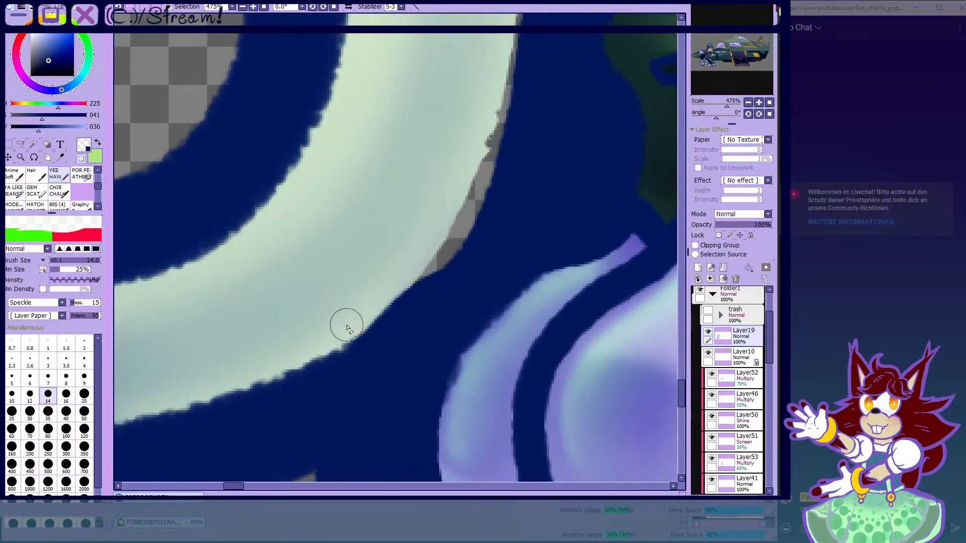
scroll(350, 326, down, 6)
scroll(396, 336, up, 3)
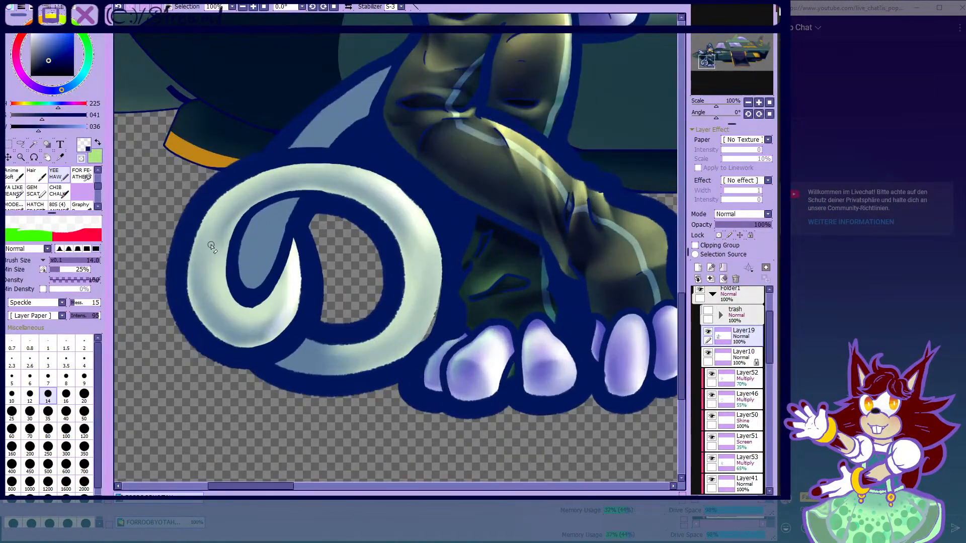
- Select Layer26, the base colour layer of the tail
scroll(194, 280, up, 1)
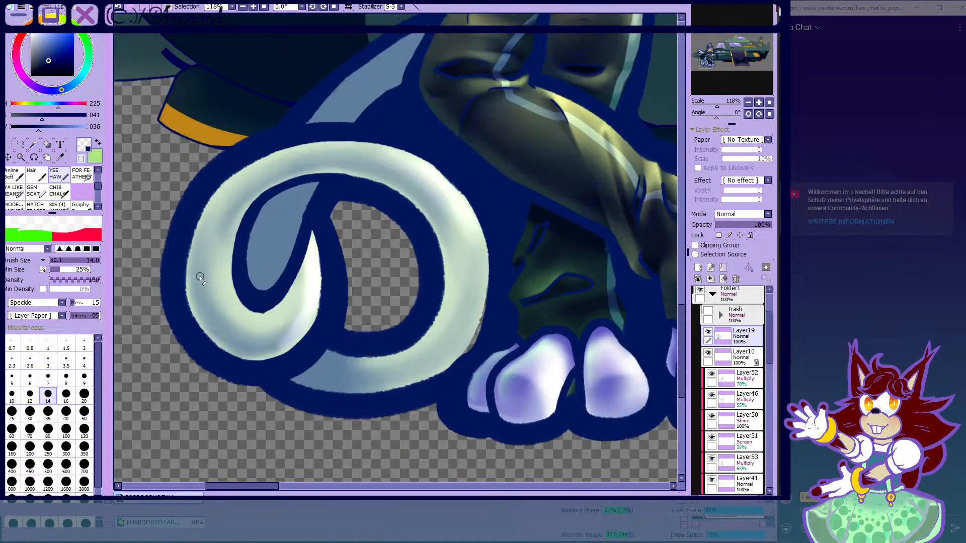
scroll(734, 342, down, 2)
click(739, 314)
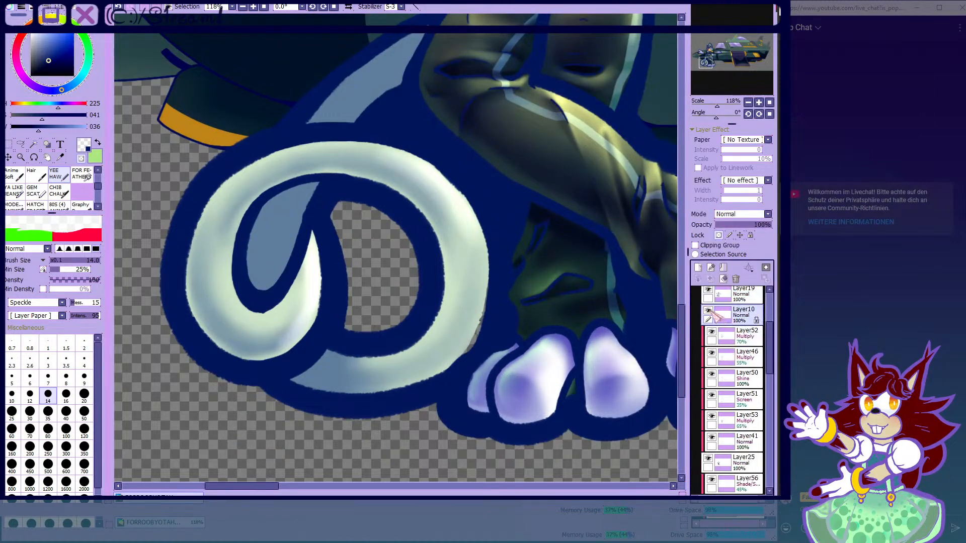
scroll(722, 316, down, 5)
click(724, 355)
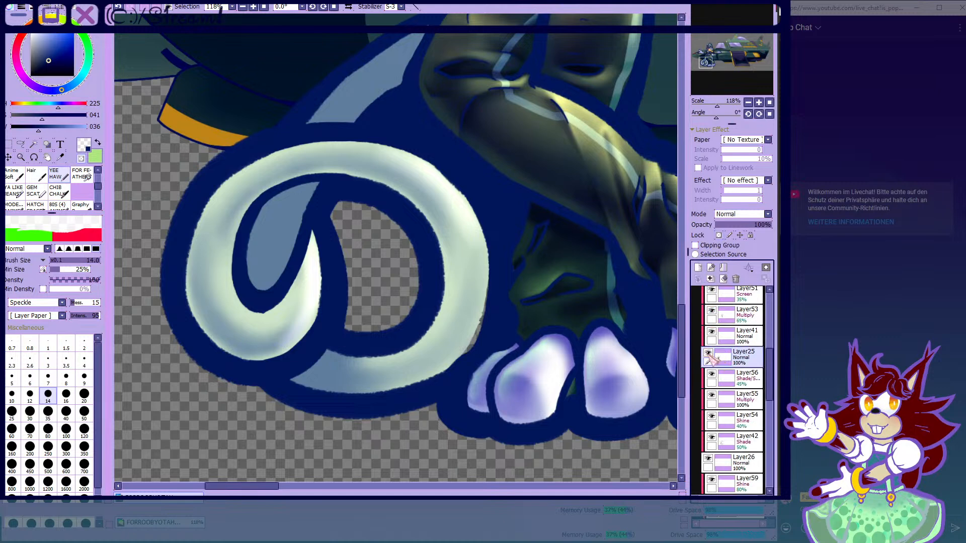
scroll(732, 352, down, 5)
click(735, 353)
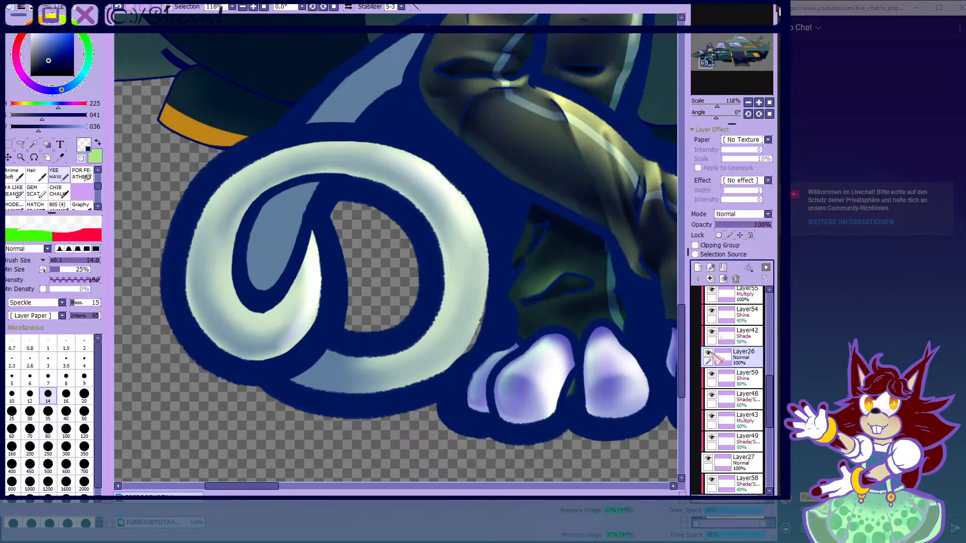
- Temporarily hide the shading layers Layer56, Layer55, Layer54 and Layer42, sample the tail's flat pale green, and show them again
scroll(720, 362, up, 4)
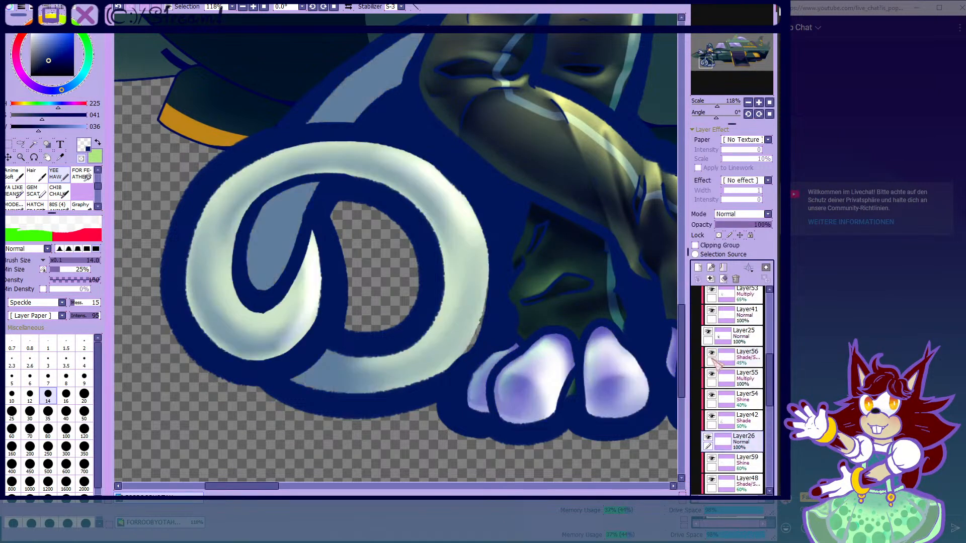
drag(711, 353, 711, 416)
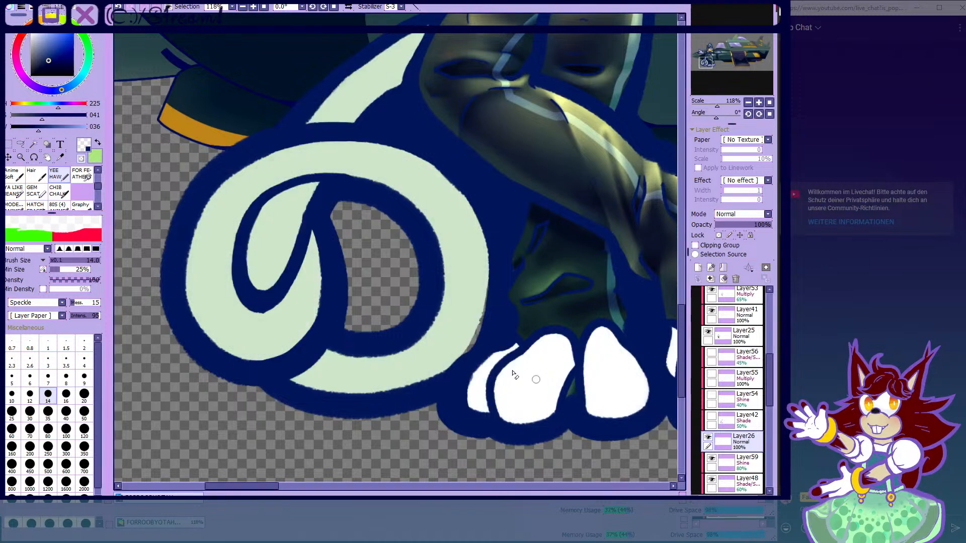
scroll(402, 317, up, 2)
right_click(495, 307)
drag(716, 354, 716, 393)
drag(712, 354, 712, 421)
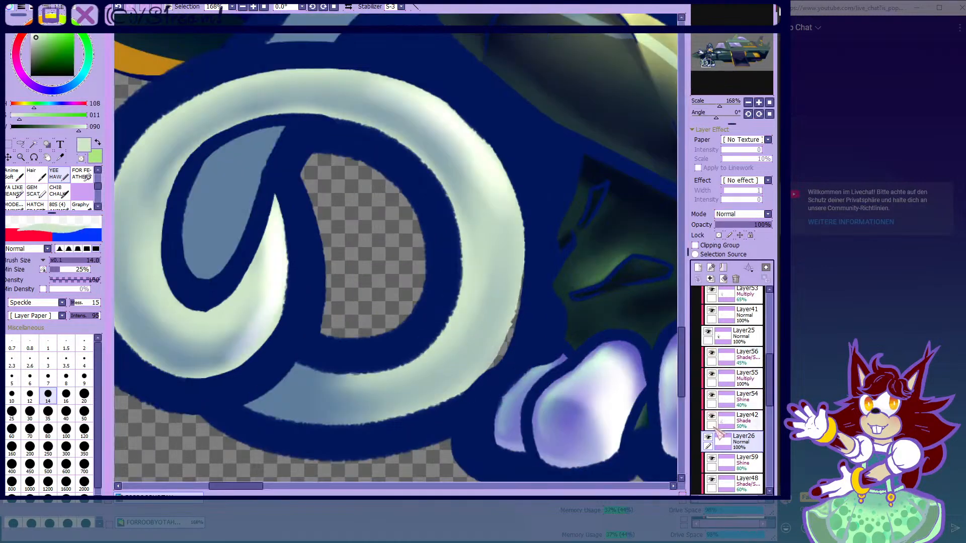
- Fill the transparent gap along the coil's outer edge with the pale green using the Pencil at size 35
scroll(60, 181, up, 3)
click(16, 176)
scroll(473, 339, up, 3)
click(48, 492)
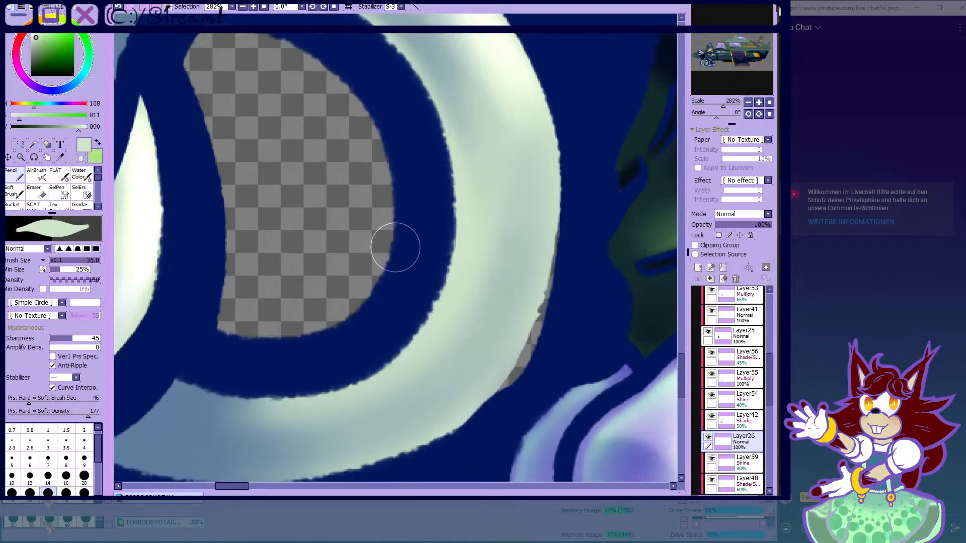
mouse_move(500, 401)
mouse_down()
mouse_move(522, 352)
mouse_move(534, 205)
mouse_up()
scroll(531, 193, down, 6)
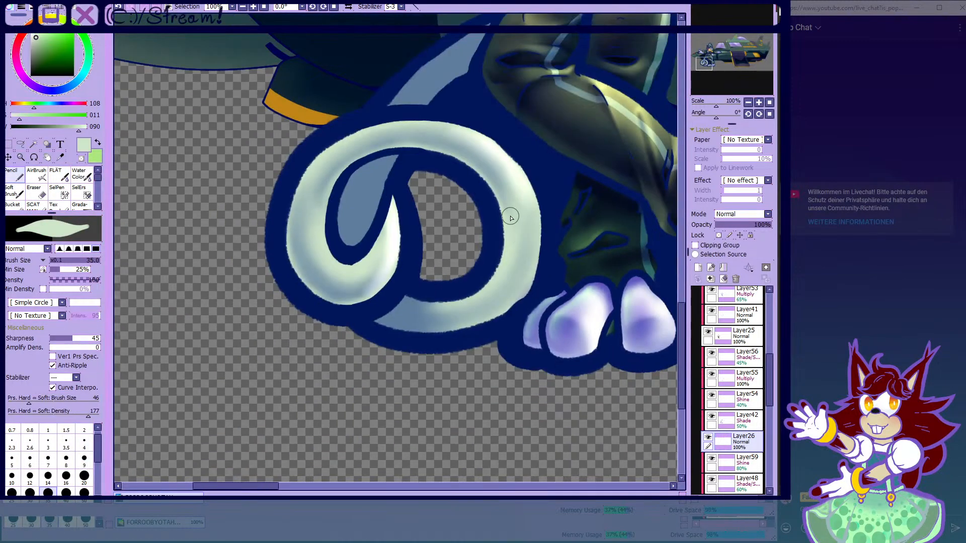
- Examine the repaired outer edge of the tail coil and the neighbouring rear trouser leg for leftover gaps
scroll(437, 183, up, 3)
scroll(284, 188, down, 4)
scroll(301, 181, up, 2)
scroll(457, 150, down, 2)
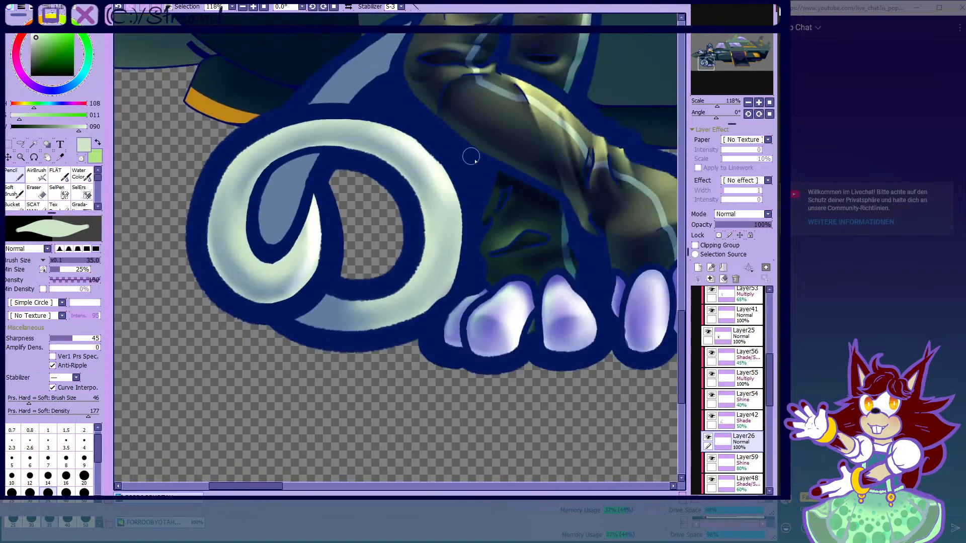
scroll(396, 231, down, 2)
scroll(478, 268, up, 6)
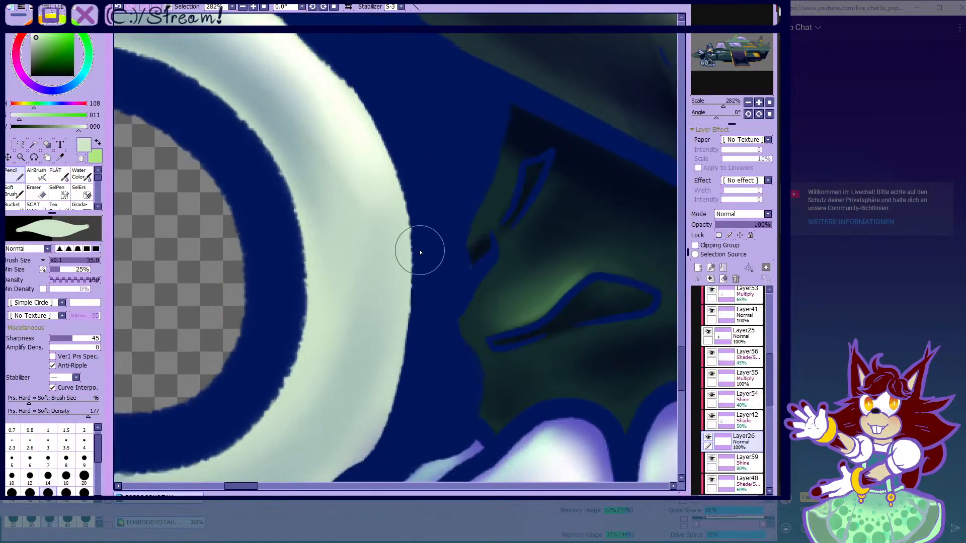
drag(420, 251, 343, 244)
scroll(735, 362, up, 1)
- Select Layer25 and sample the dark teal base colour of the trousers
click(735, 362)
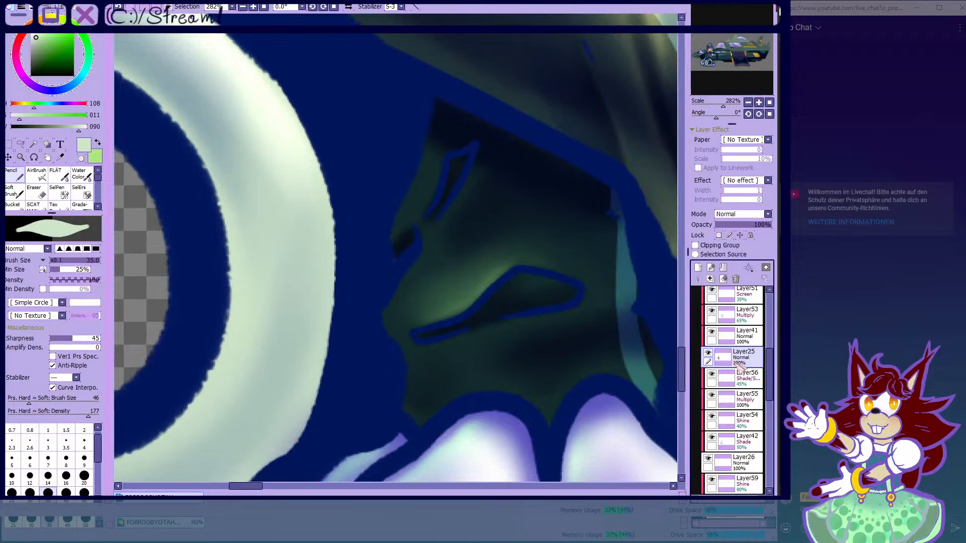
scroll(737, 365, up, 4)
mouse_move(711, 416)
mouse_down()
mouse_move(711, 310)
mouse_move(711, 417)
mouse_up()
right_click(599, 372)
- Examine the fill and outlines of the trouser legs, toes and chest braid for gaps
scroll(400, 362, up, 3)
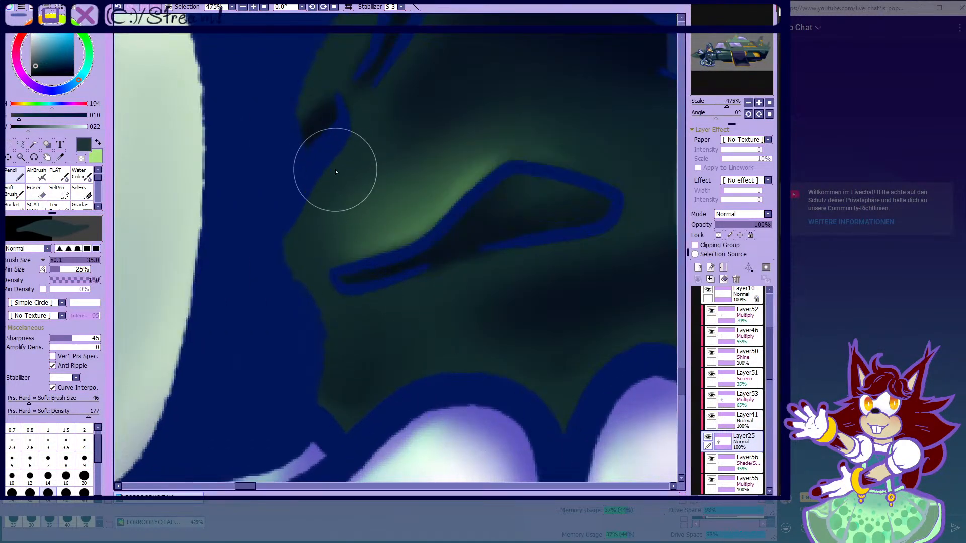
scroll(373, 164, down, 5)
scroll(497, 126, up, 3)
scroll(536, 321, up, 2)
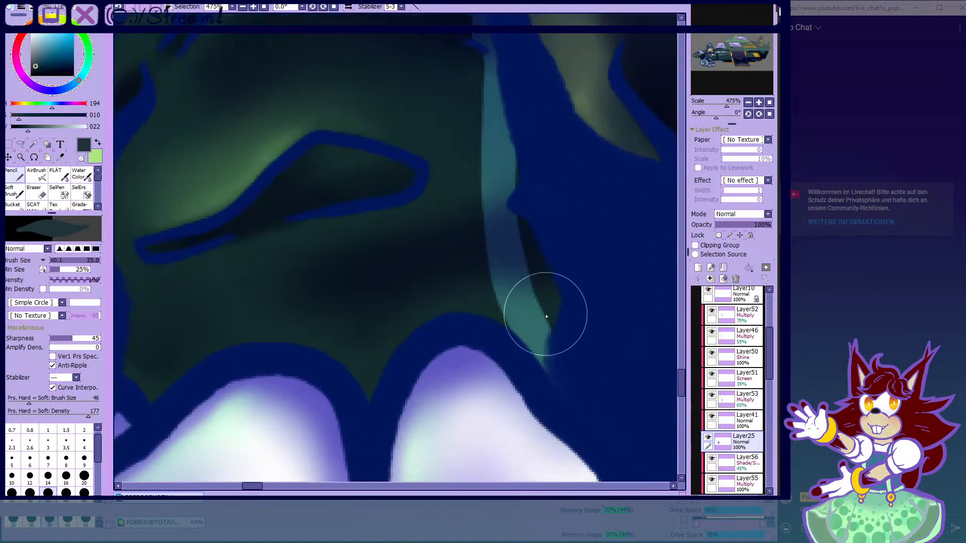
scroll(428, 292, down, 5)
scroll(330, 317, up, 4)
scroll(301, 256, down, 5)
scroll(377, 384, up, 3)
scroll(380, 379, down, 5)
scroll(374, 203, up, 4)
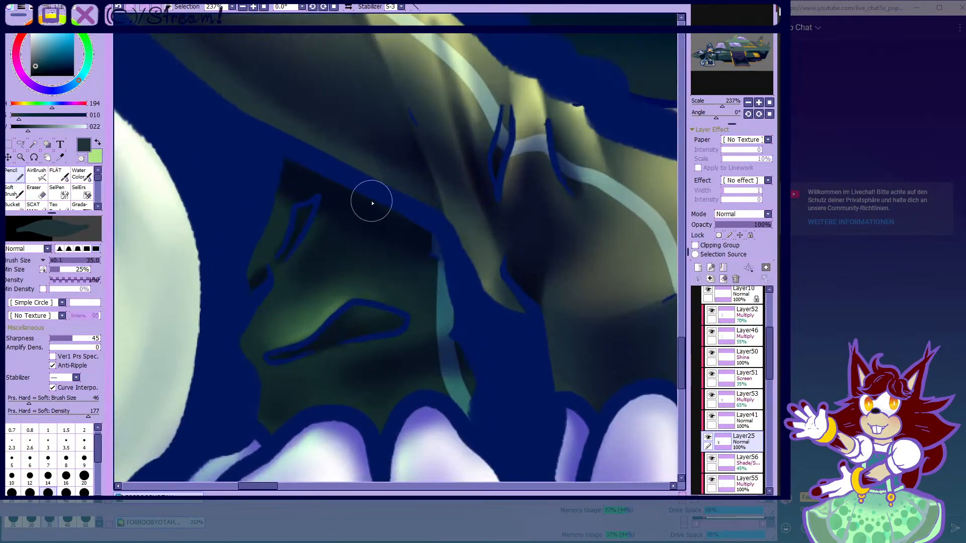
scroll(319, 222, down, 2)
scroll(412, 189, up, 3)
scroll(312, 176, up, 1)
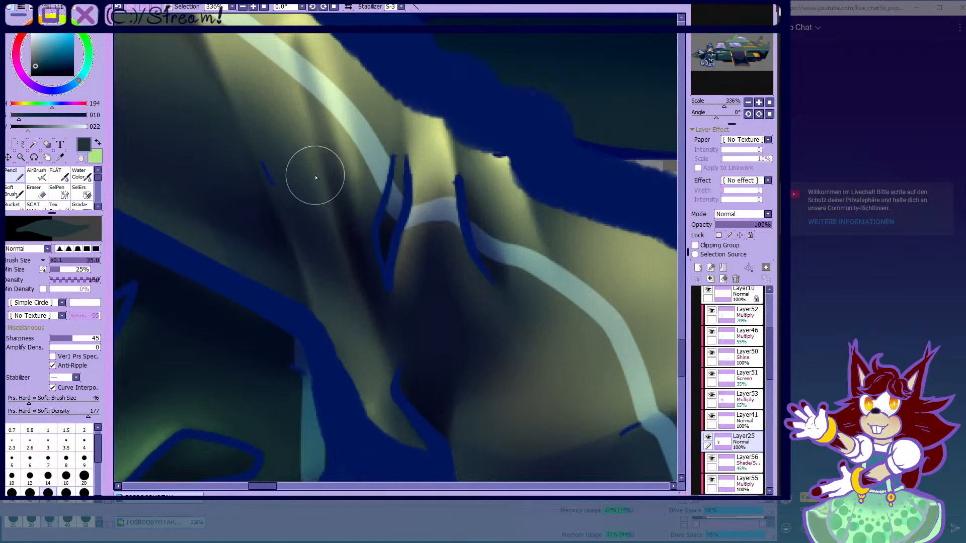
scroll(509, 242, down, 1)
scroll(334, 270, up, 5)
scroll(422, 123, up, 5)
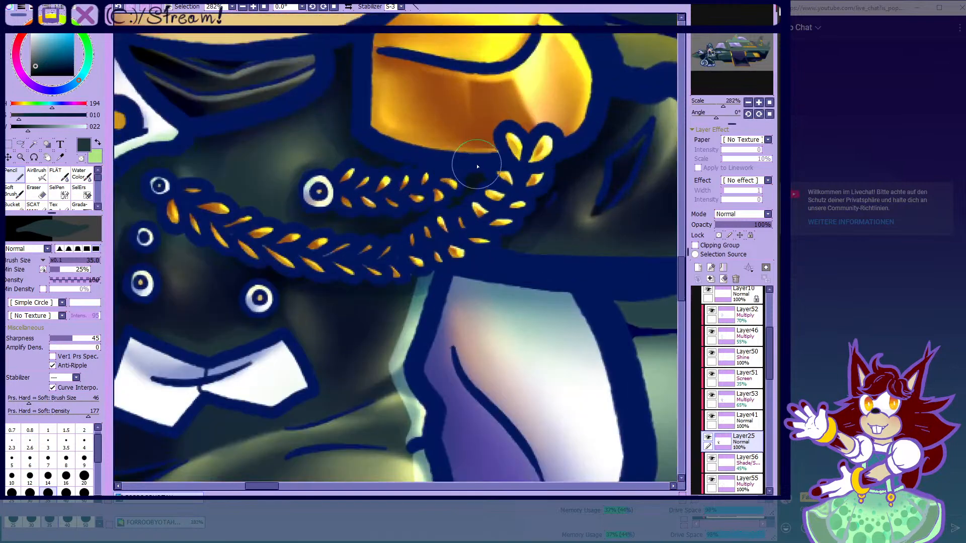
- Examine the gold braid, shoulder pad and buttons on the chest for gaps in the fill
scroll(478, 167, down, 5)
scroll(616, 166, up, 3)
scroll(621, 171, down, 4)
scroll(495, 173, up, 4)
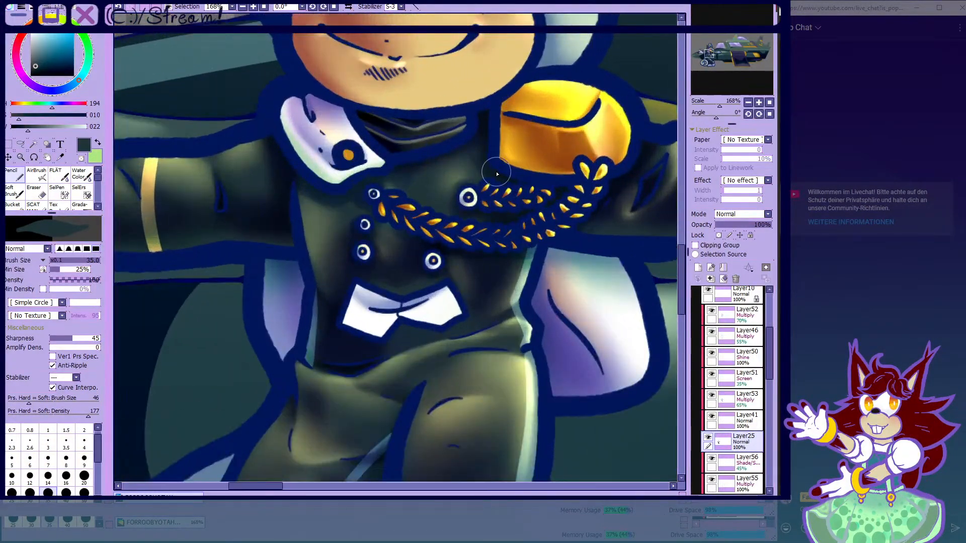
scroll(483, 168, up, 2)
scroll(483, 168, down, 2)
scroll(482, 168, up, 4)
scroll(718, 336, down, 3)
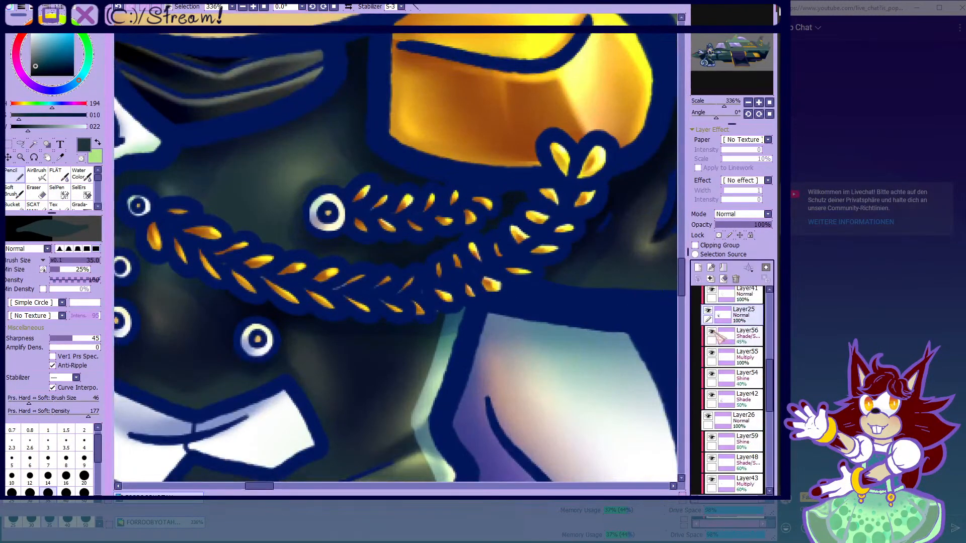
- Select Layer27, sample its golden-orange base colour and set the Pencil size to 14
scroll(483, 251, down, 1)
click(711, 419)
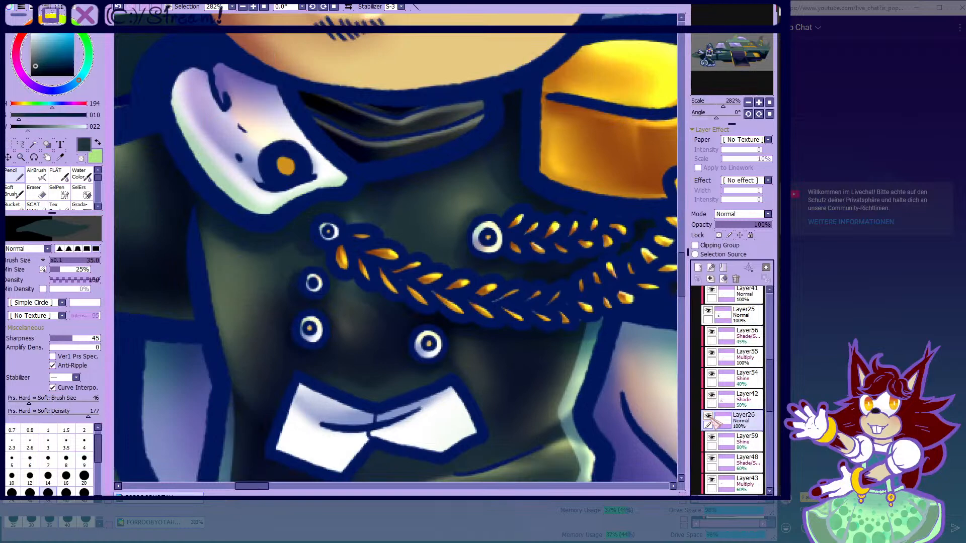
scroll(715, 421, down, 3)
click(716, 422)
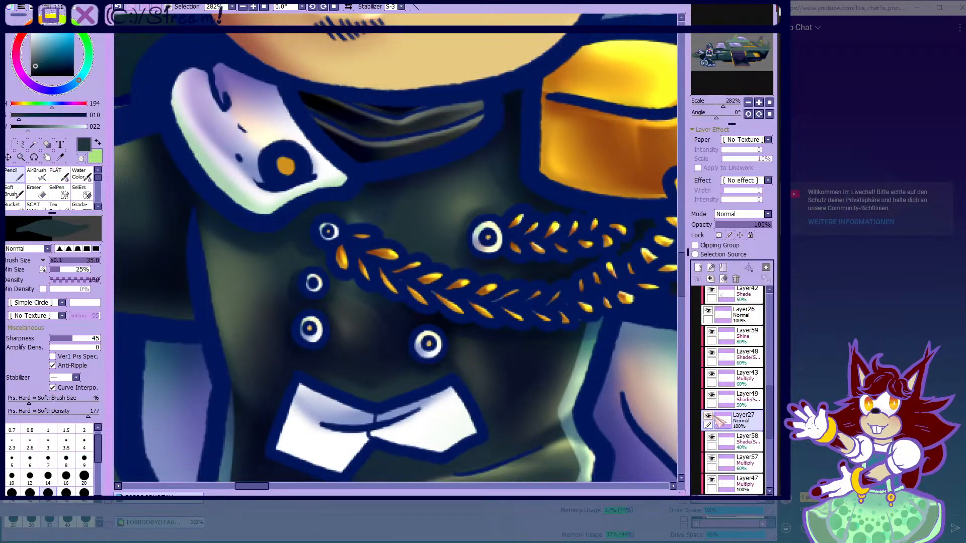
scroll(713, 416, up, 1)
mouse_move(711, 417)
mouse_down()
mouse_move(711, 353)
mouse_move(711, 416)
mouse_up()
right_click(607, 162)
click(711, 312)
click(66, 490)
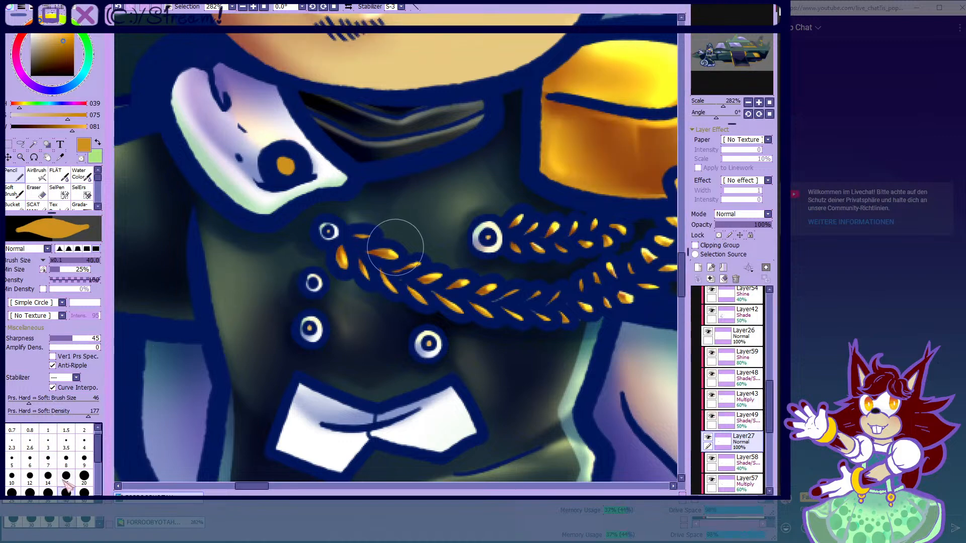
click(48, 475)
- Inspect the individual gold leaves along both chest braids and the small button centres up close
scroll(437, 265, up, 5)
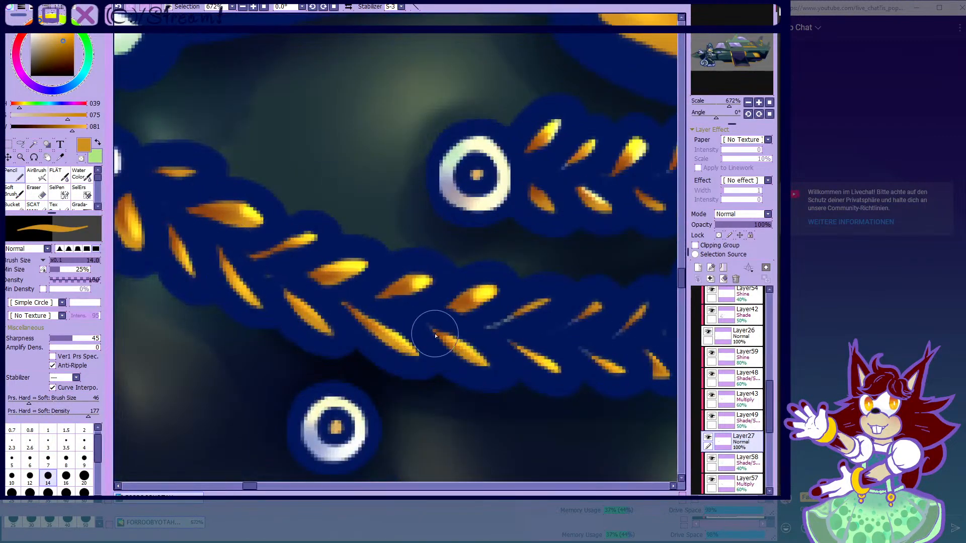
scroll(321, 272, down, 5)
scroll(226, 242, up, 4)
scroll(166, 226, down, 3)
scroll(187, 264, up, 1)
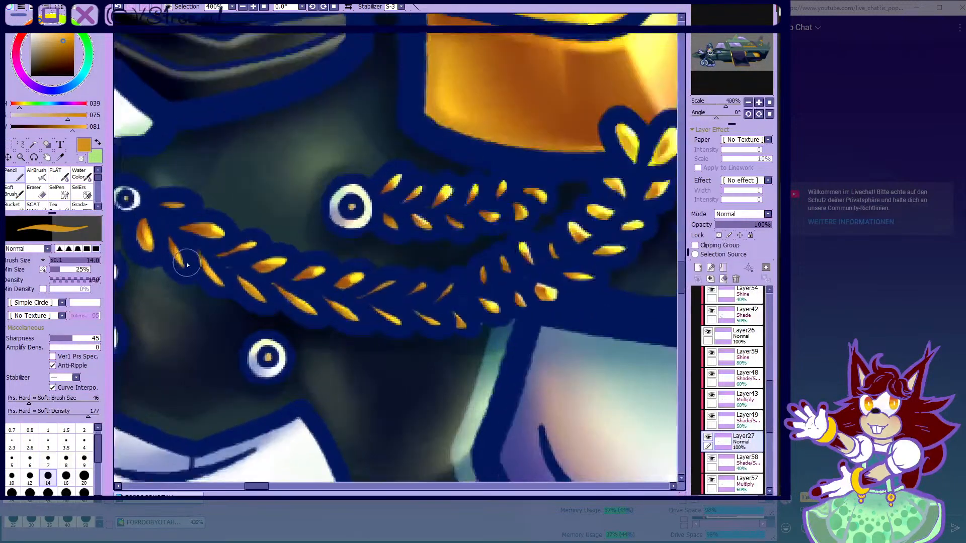
scroll(186, 264, up, 2)
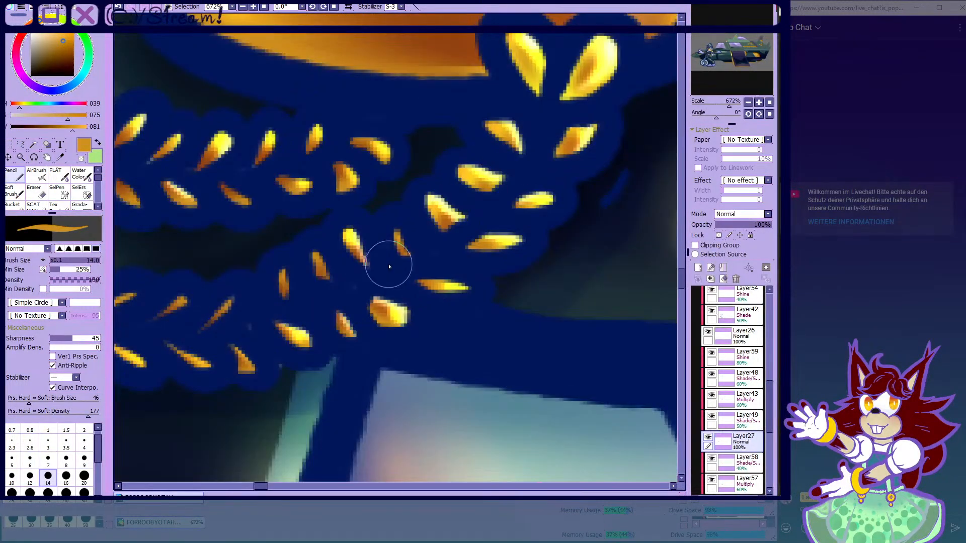
scroll(247, 190, up, 1)
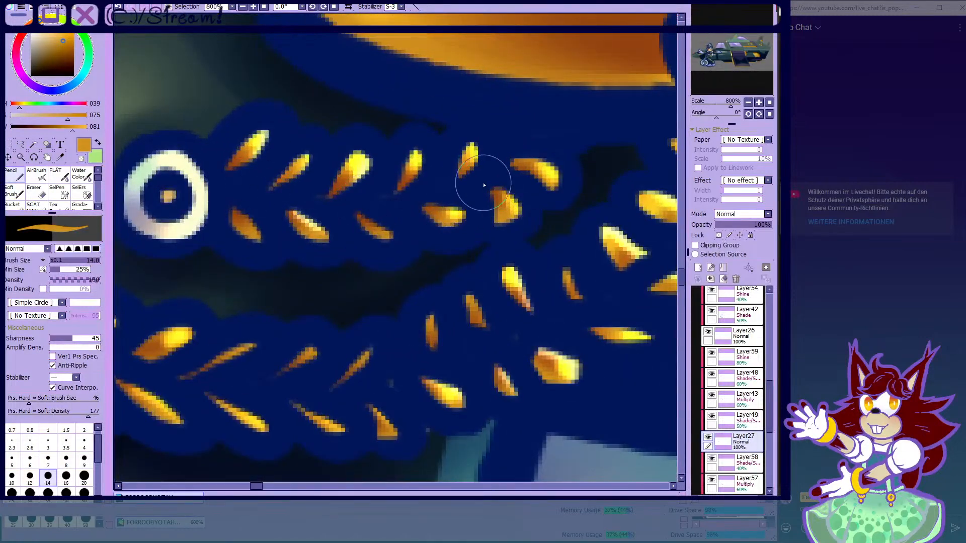
scroll(490, 185, down, 2)
scroll(455, 190, up, 2)
scroll(456, 194, down, 2)
scroll(528, 161, up, 2)
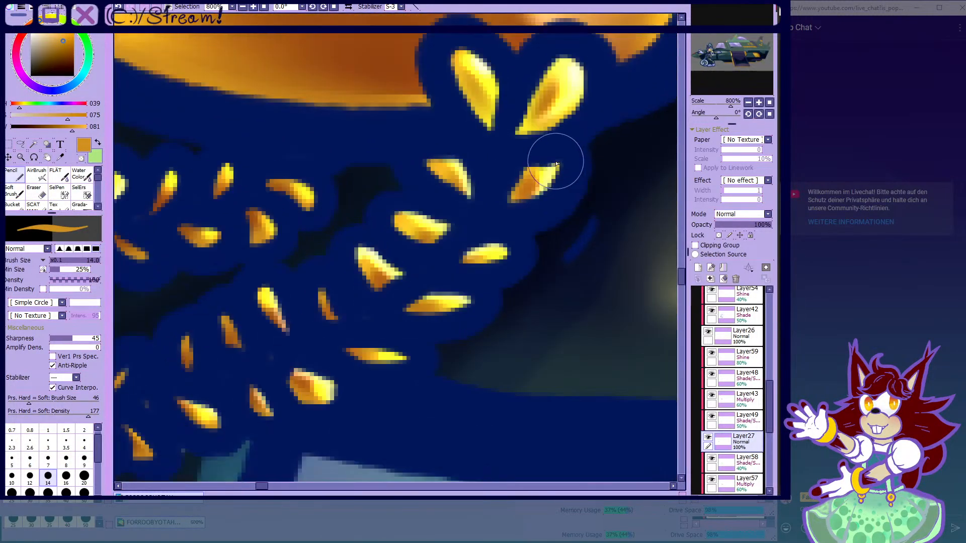
scroll(556, 163, down, 3)
scroll(359, 255, up, 3)
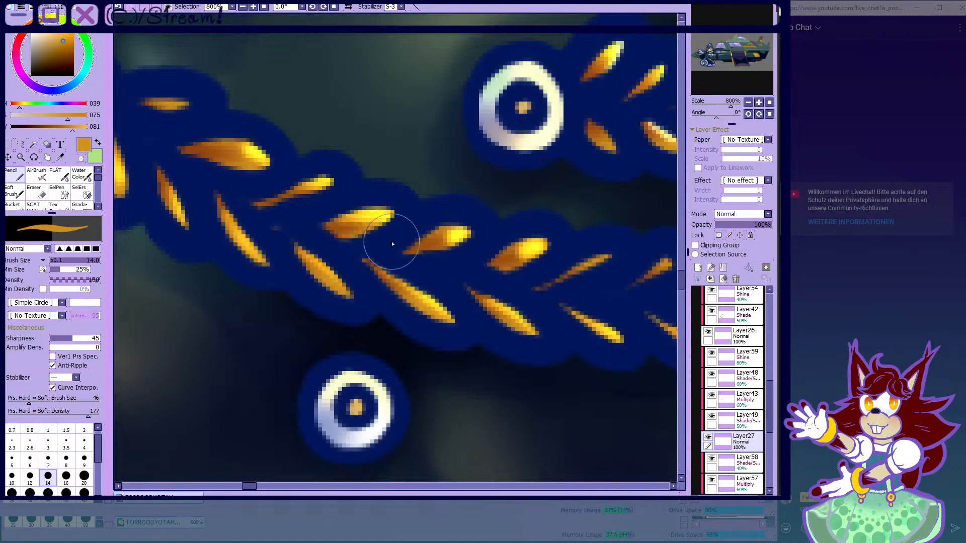
- Shade the lower centre of the collar's gold stud with dark orange-brown sampled from the shoulder pad, on Layer43 using the AirBrush at size 7
scroll(291, 196, down, 8)
scroll(401, 146, up, 1)
scroll(402, 146, down, 1)
key(b)
scroll(398, 151, down, 1)
scroll(397, 150, up, 1)
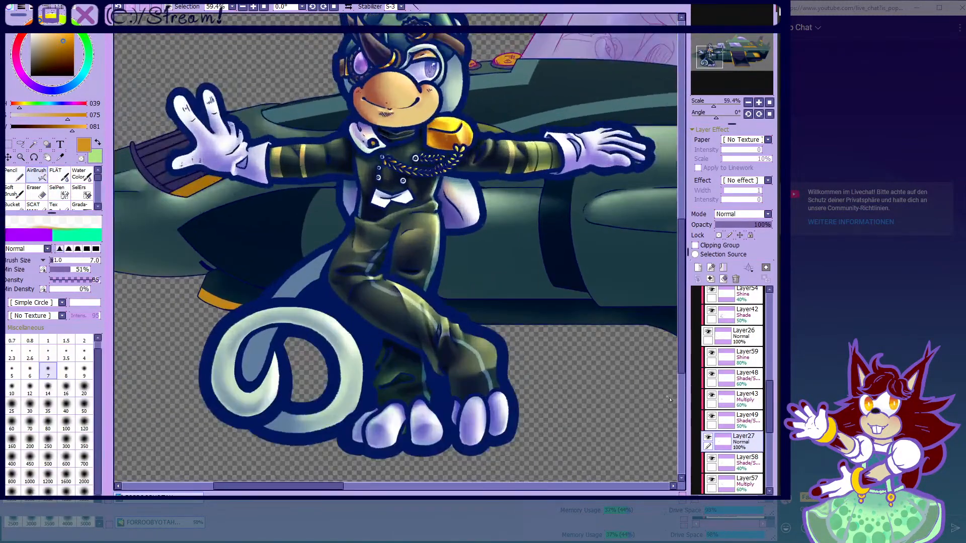
click(707, 438)
click(707, 438)
scroll(390, 121, up, 5)
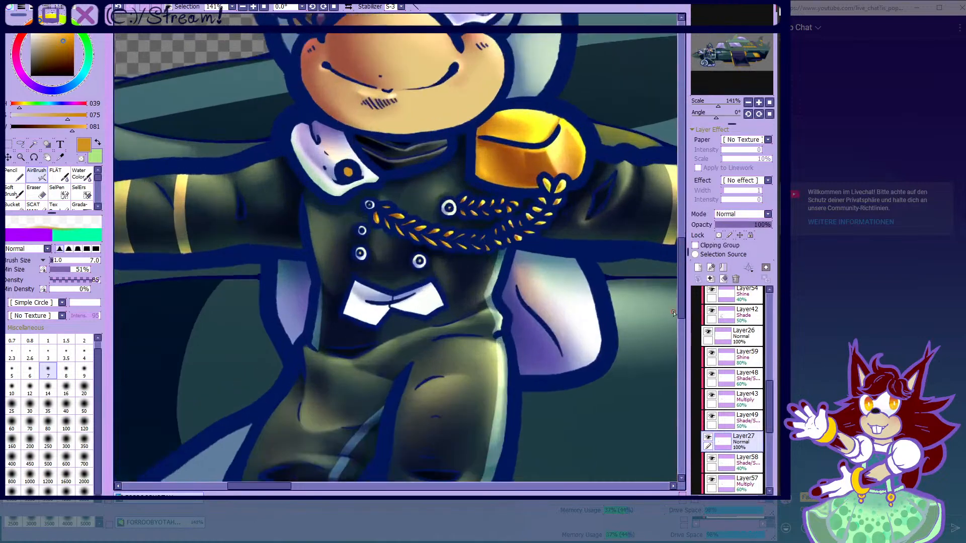
click(728, 400)
scroll(567, 170, up, 4)
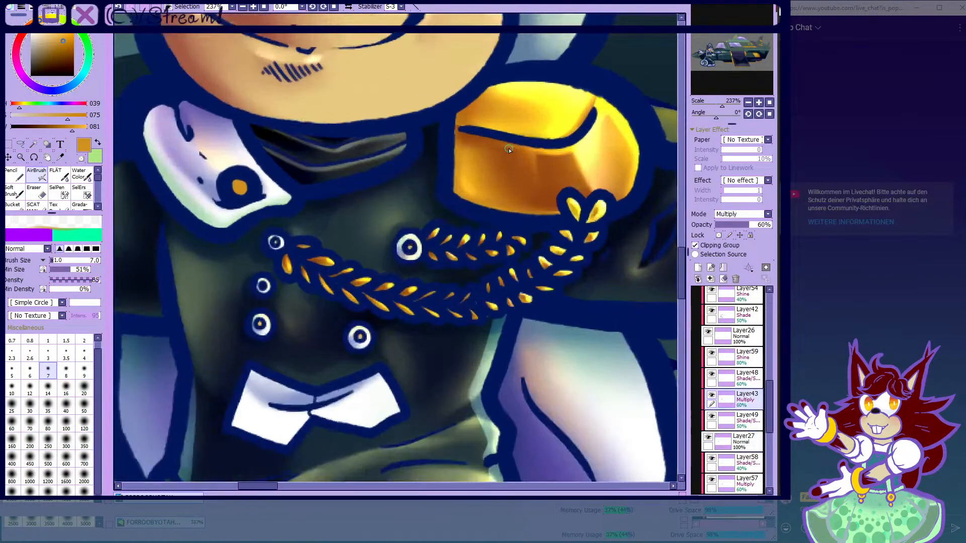
alt+click(567, 170)
scroll(567, 170, down, 3)
scroll(315, 186, up, 13)
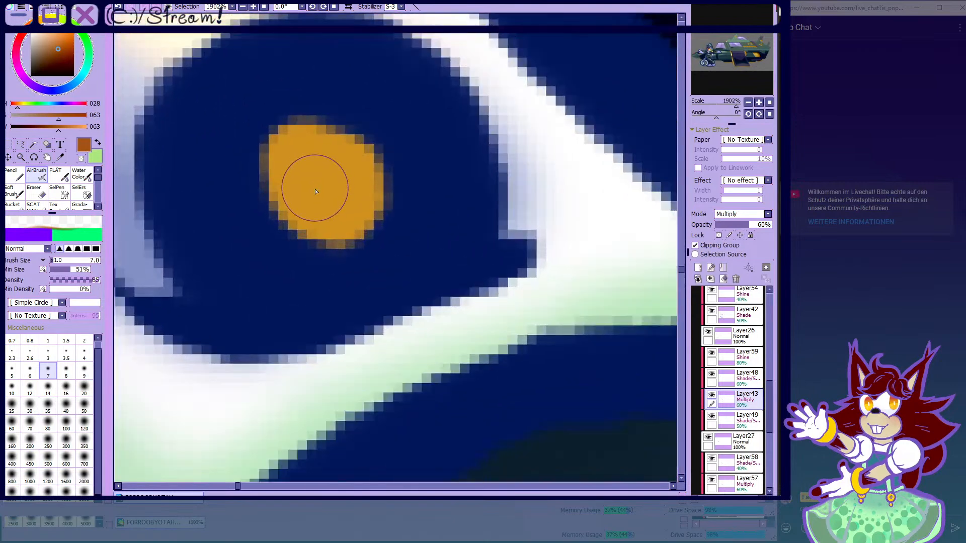
mouse_move(315, 200)
mouse_down()
mouse_move(262, 175)
mouse_move(347, 199)
mouse_move(312, 197)
mouse_move(299, 178)
mouse_move(333, 214)
mouse_up()
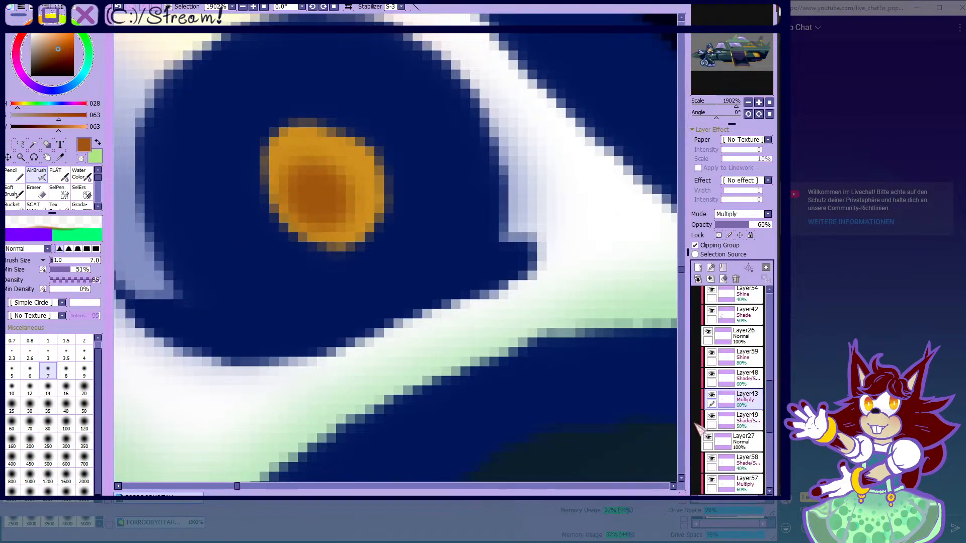
- Add a light orange highlight to the upper part of the gold stud on Layer48 using the AirBrush at size 3
click(739, 378)
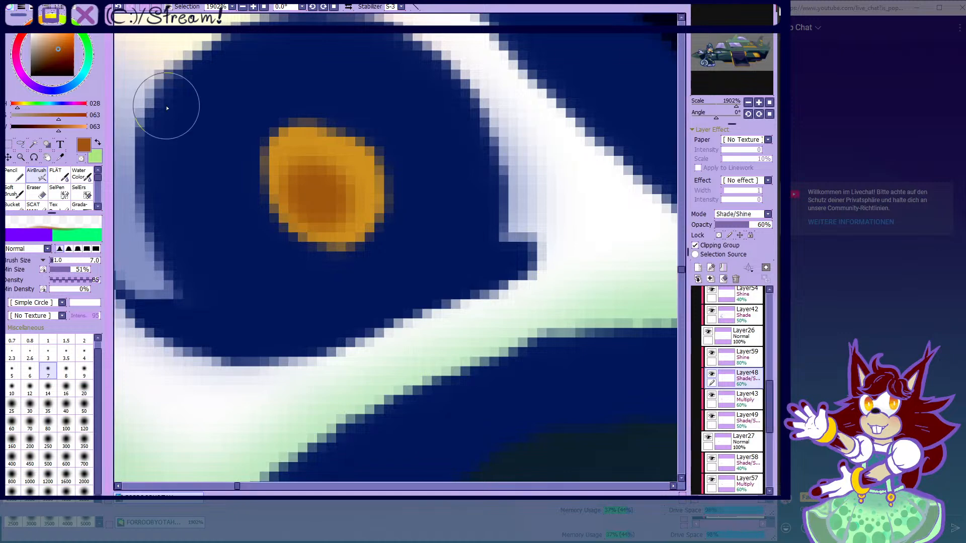
click(46, 38)
click(48, 355)
drag(334, 152, 335, 170)
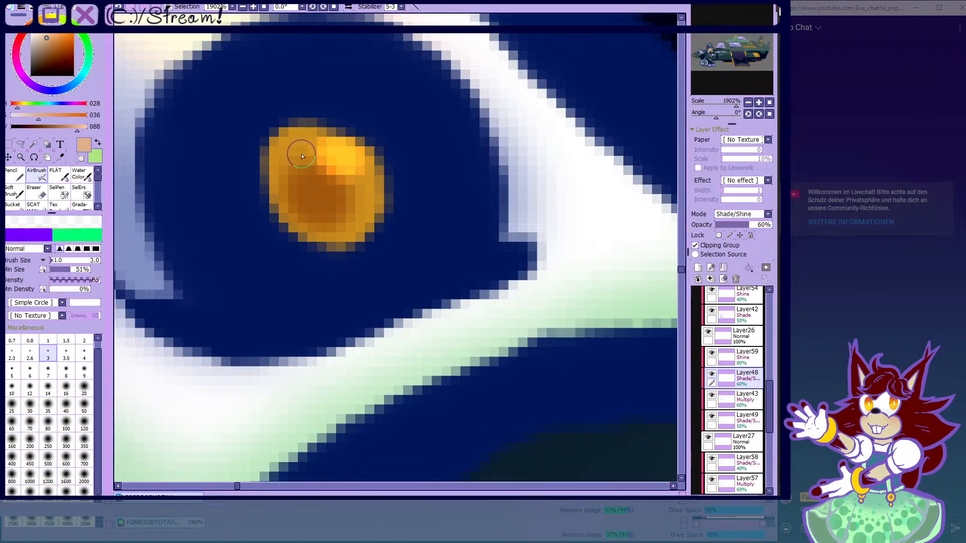
click(321, 161)
- Place a tiny pale yellow glint on the gold stud's highlight on Layer59 using the AirBrush at size 1
click(738, 361)
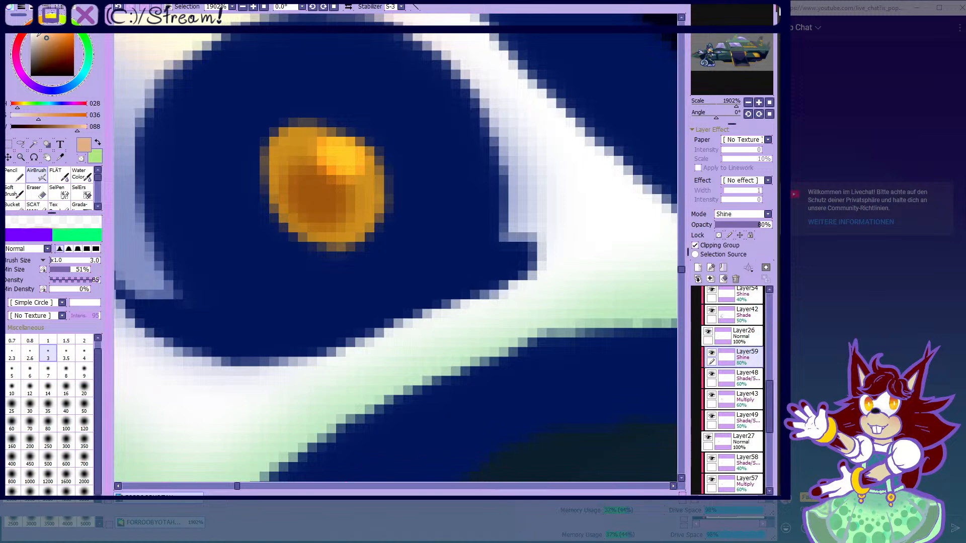
click(45, 18)
click(50, 341)
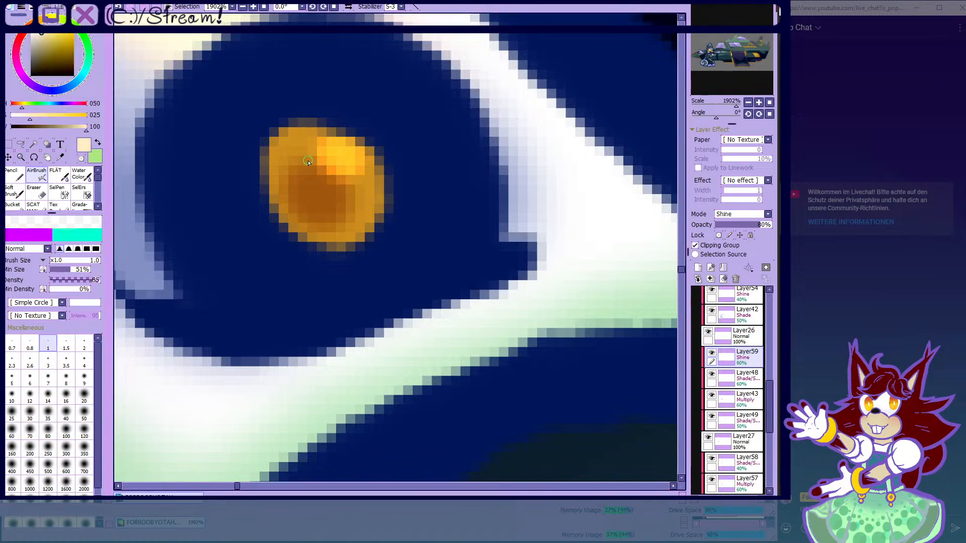
scroll(331, 151, up, 1)
click(355, 159)
scroll(403, 299, down, 6)
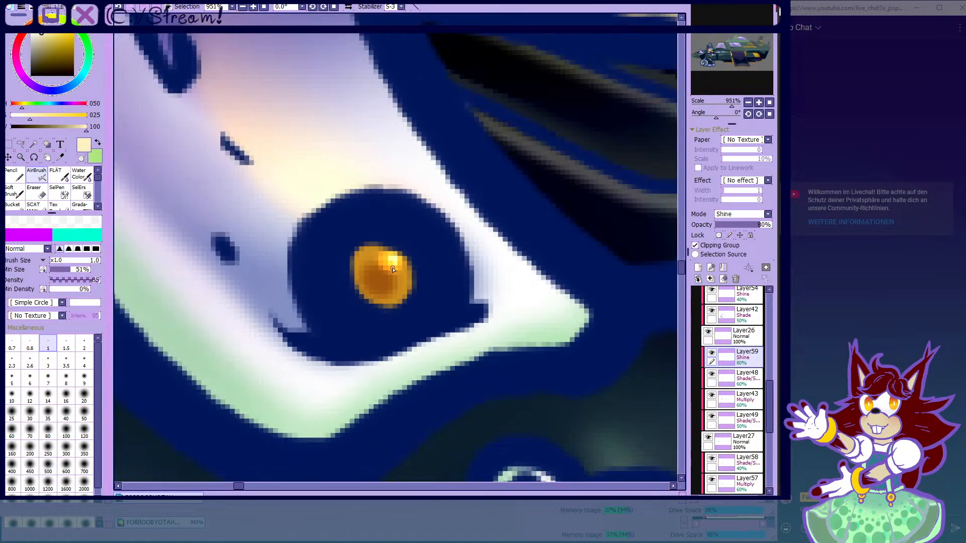
scroll(390, 267, up, 3)
scroll(50, 204, down, 2)
- Trim the navy linework around the gold stud on Layer19 using the YEE HAW brush in transparent colour at size 7
click(59, 191)
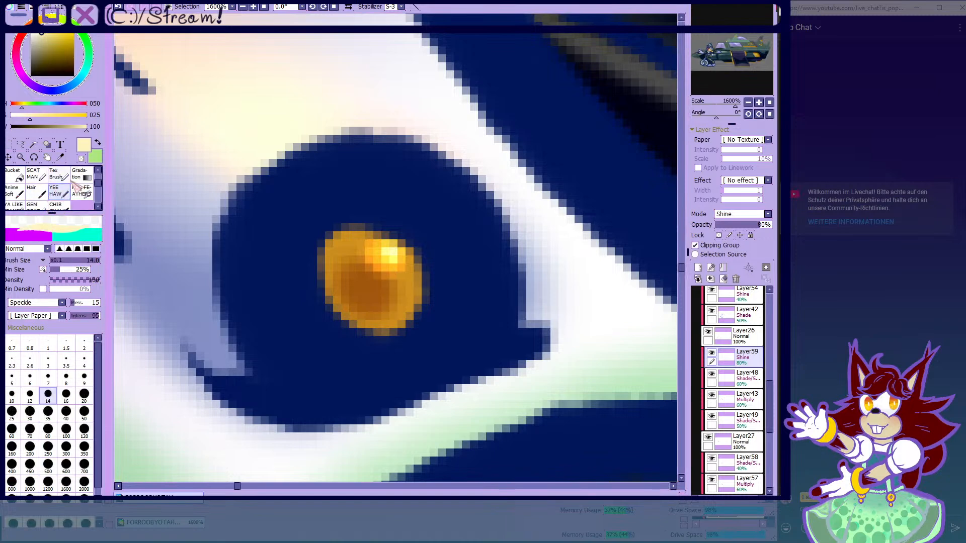
scroll(739, 383, up, 6)
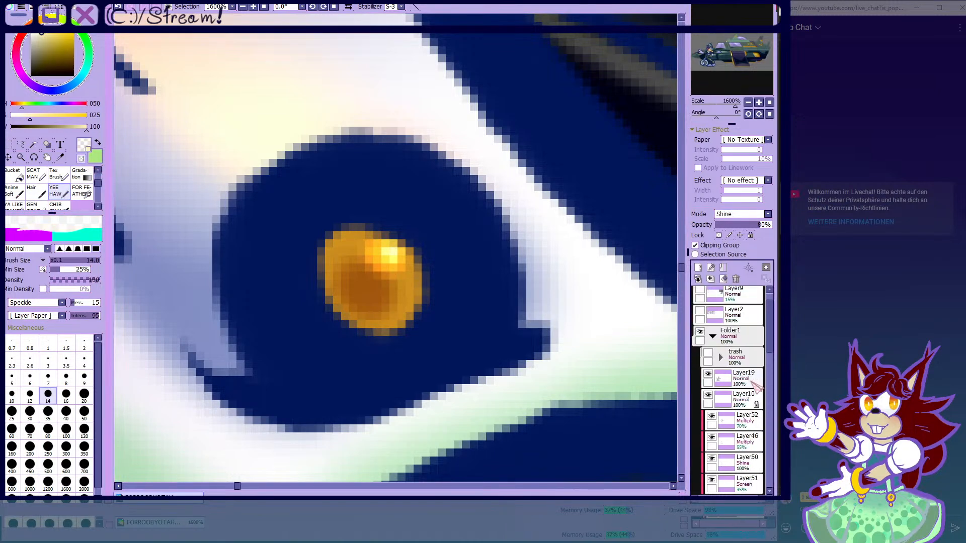
click(720, 401)
click(708, 396)
click(708, 395)
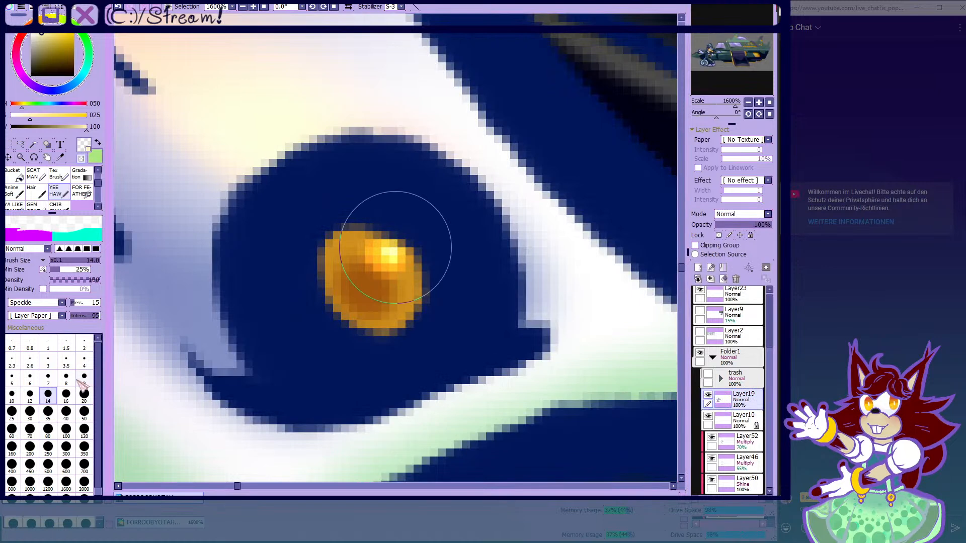
click(48, 378)
mouse_move(363, 281)
mouse_down()
mouse_move(386, 264)
mouse_move(360, 260)
mouse_move(387, 293)
mouse_move(380, 254)
mouse_move(360, 300)
mouse_move(382, 275)
mouse_move(348, 283)
mouse_move(371, 302)
mouse_move(355, 246)
mouse_move(376, 282)
mouse_up()
scroll(318, 239, down, 2)
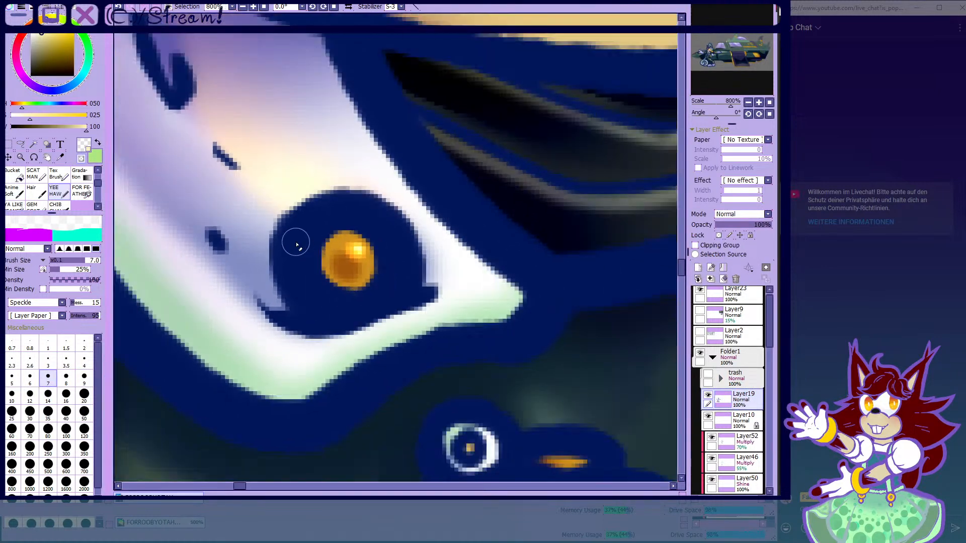
scroll(249, 241, up, 2)
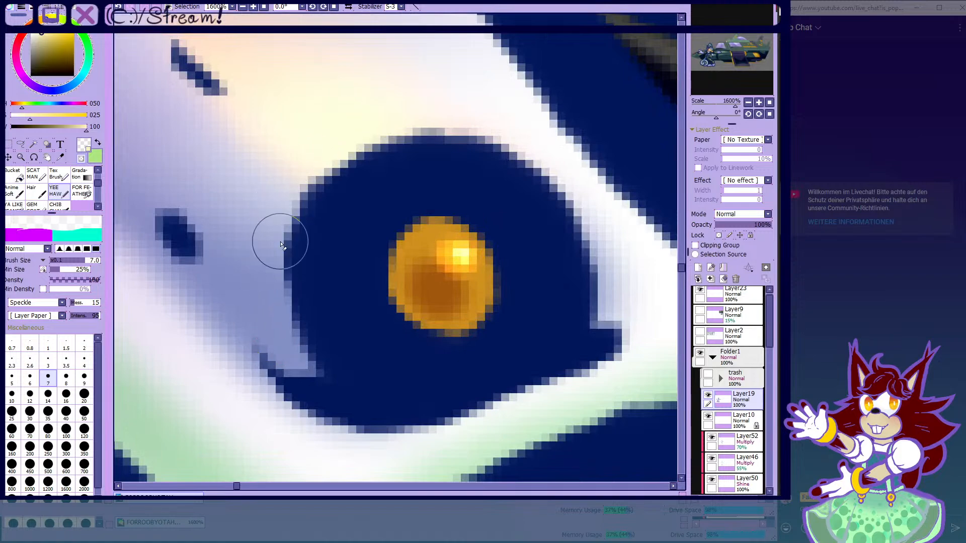
- Examine the collar and the whole figure, select Layer25 and briefly toggle layer visibility to check its contents
scroll(395, 194, down, 4)
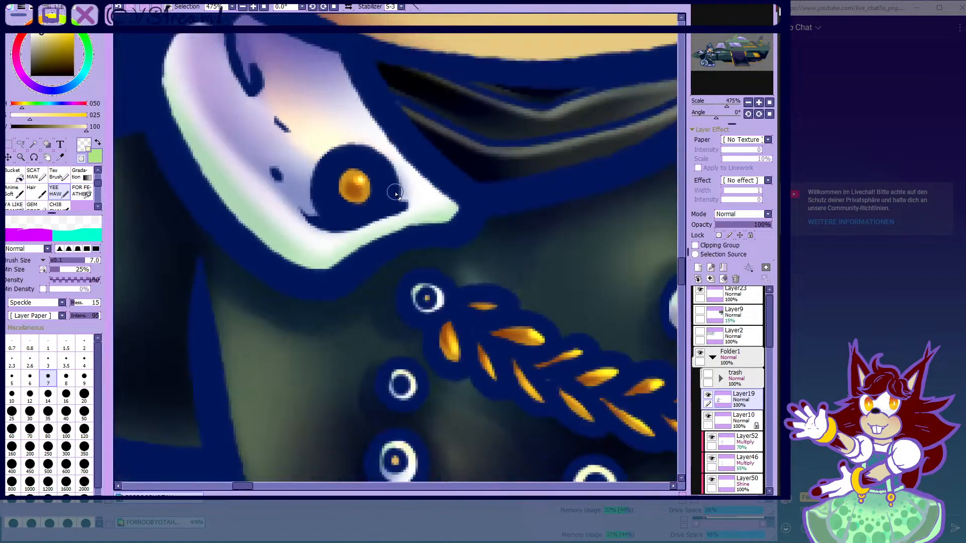
scroll(395, 195, down, 3)
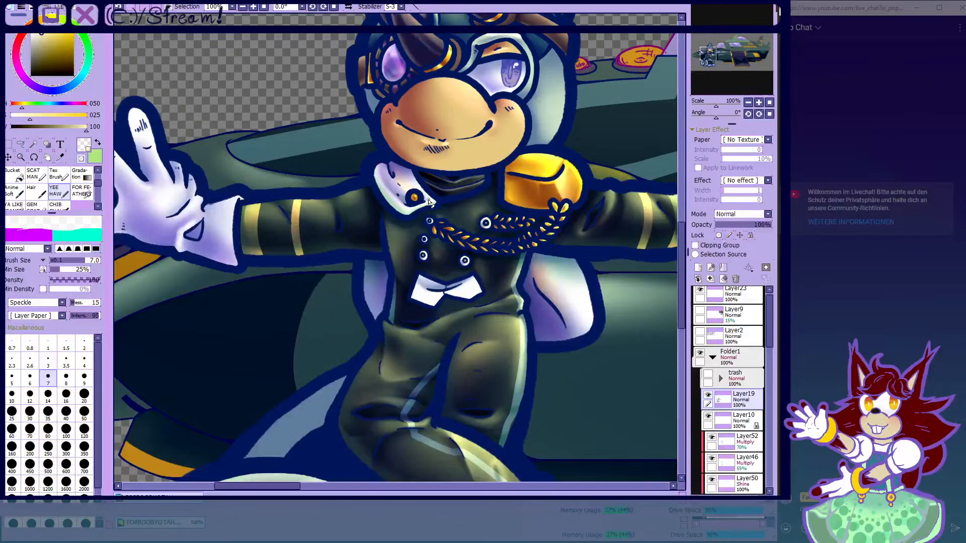
scroll(428, 201, up, 4)
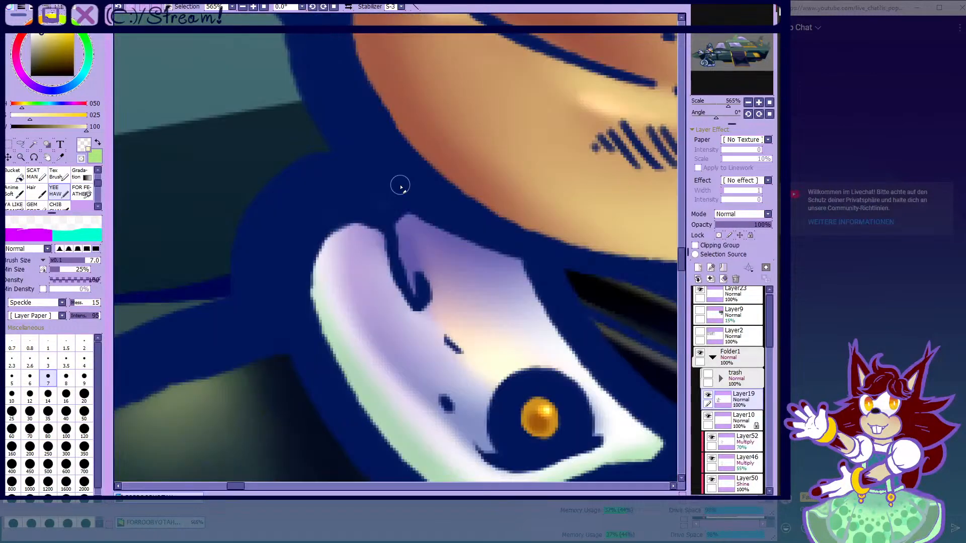
scroll(401, 187, down, 5)
scroll(269, 178, up, 1)
scroll(760, 339, down, 5)
scroll(750, 372, down, 1)
click(724, 421)
scroll(713, 418, down, 2)
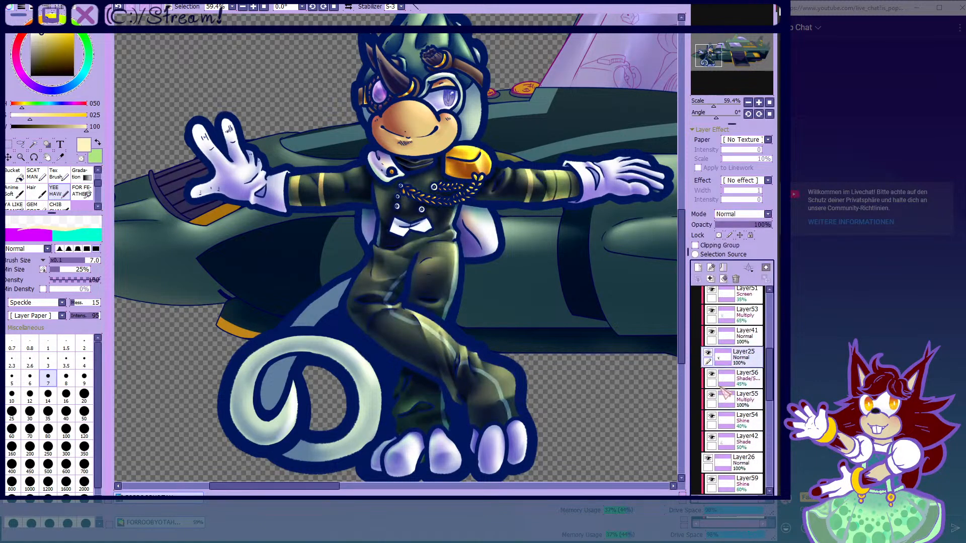
click(709, 375)
click(710, 375)
- Paint a round light-lilac glow in the lower part of the eye's iris on Layer50 using the Pencil at size 14
scroll(461, 85, up, 11)
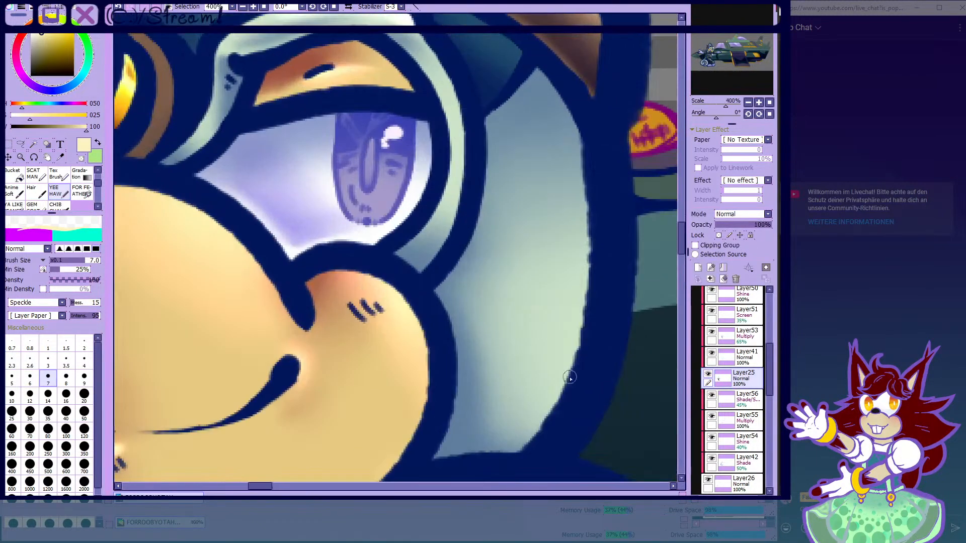
scroll(713, 413, up, 2)
click(729, 336)
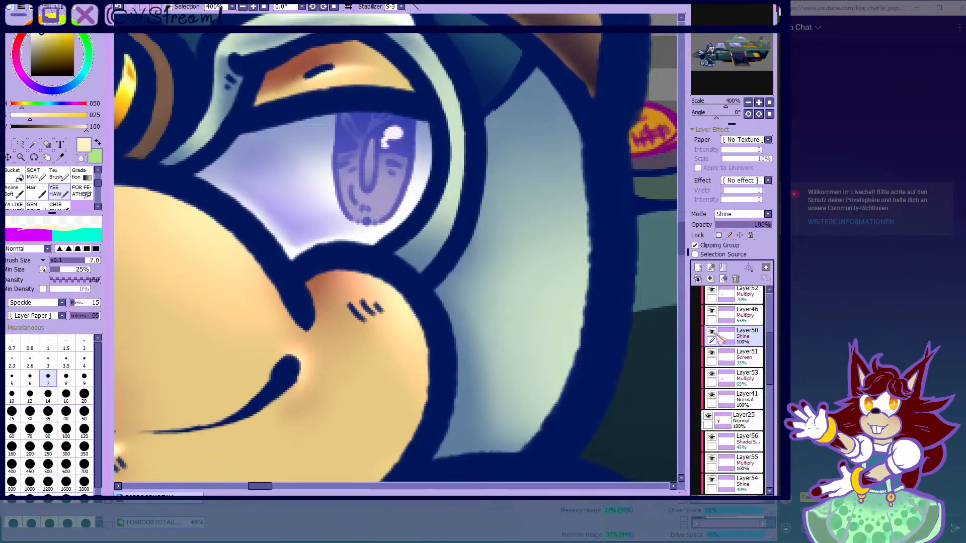
scroll(20, 183, up, 2)
click(15, 177)
click(33, 90)
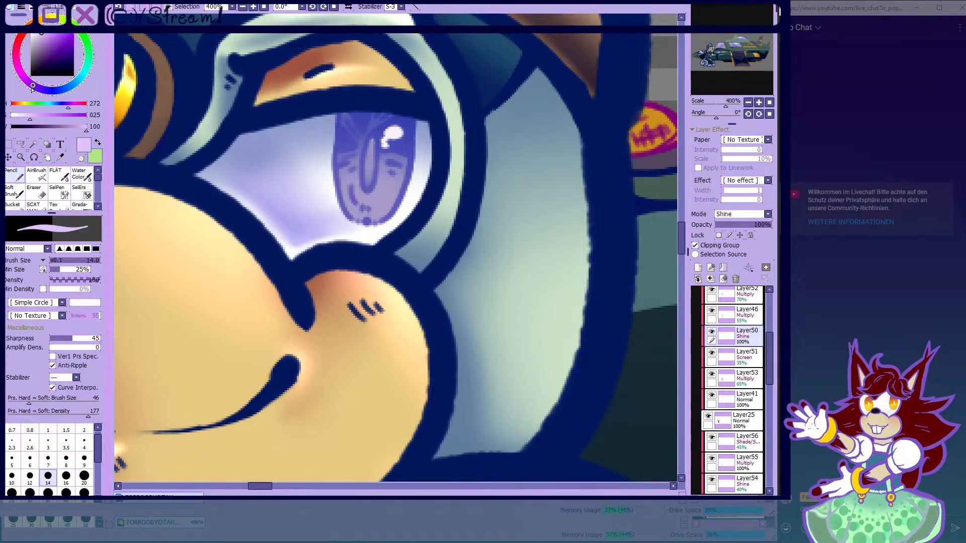
scroll(311, 220, up, 8)
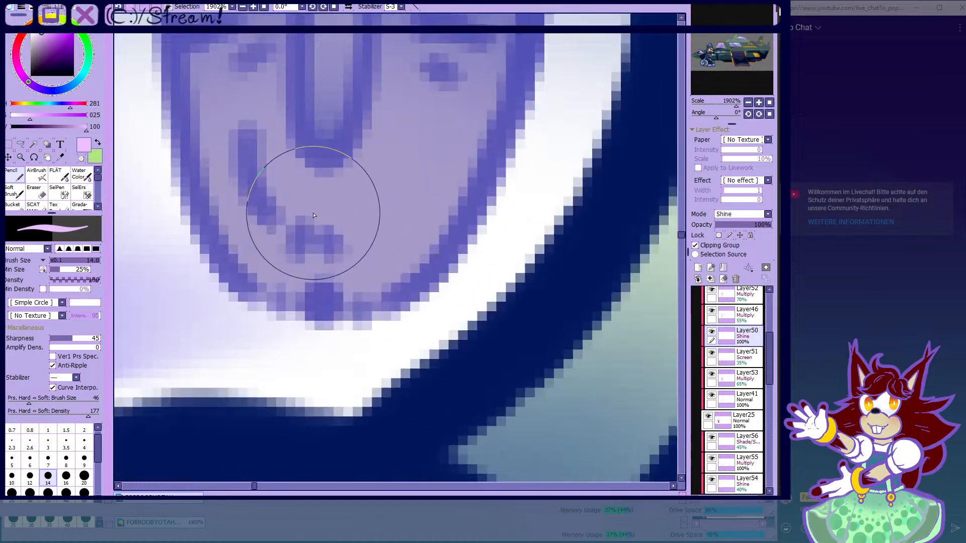
mouse_move(289, 229)
mouse_down()
mouse_move(381, 123)
mouse_move(285, 186)
mouse_move(318, 213)
mouse_up()
scroll(319, 212, down, 6)
scroll(319, 212, up, 4)
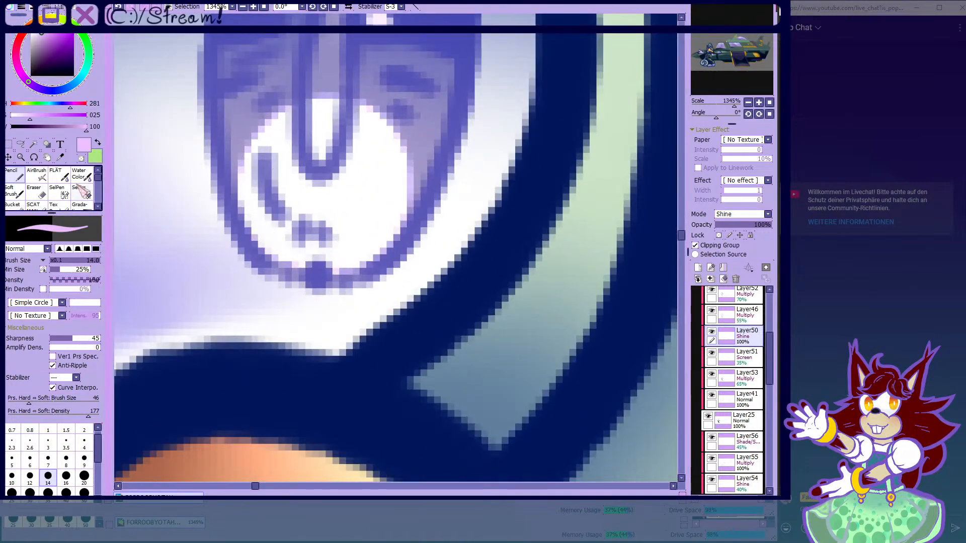
- Fade the lower part of the iris glow on Layer50 using the AirBrush in transparent colour at size 35
click(40, 174)
click(81, 158)
scroll(203, 151, down, 2)
scroll(203, 151, up, 1)
click(51, 409)
mouse_move(257, 233)
mouse_down()
mouse_move(332, 217)
mouse_move(290, 197)
mouse_move(322, 194)
mouse_up()
scroll(471, 200, down, 8)
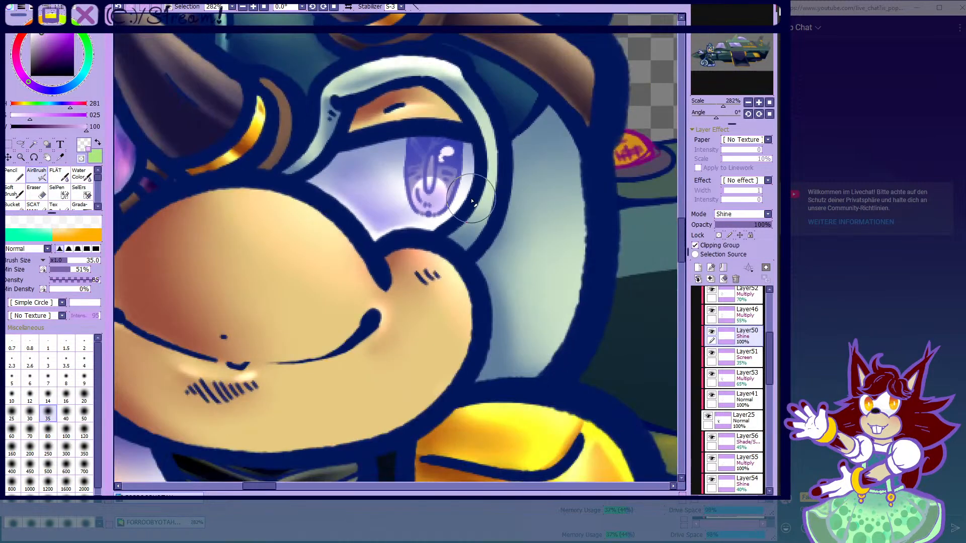
scroll(471, 200, down, 2)
scroll(413, 202, up, 8)
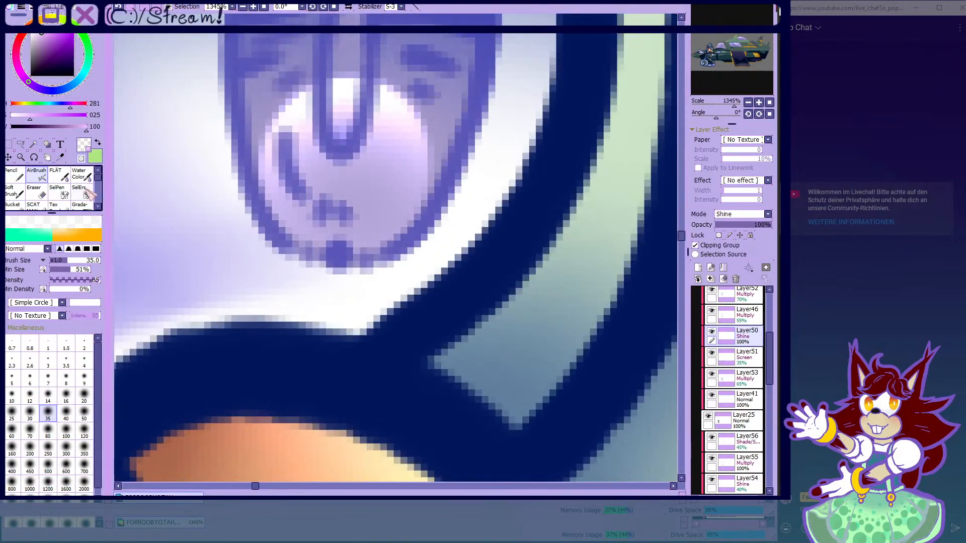
- Recolour the upper part of the iris glow magenta-pink using the Pencil with Layer50's opacity temporarily locked
click(14, 174)
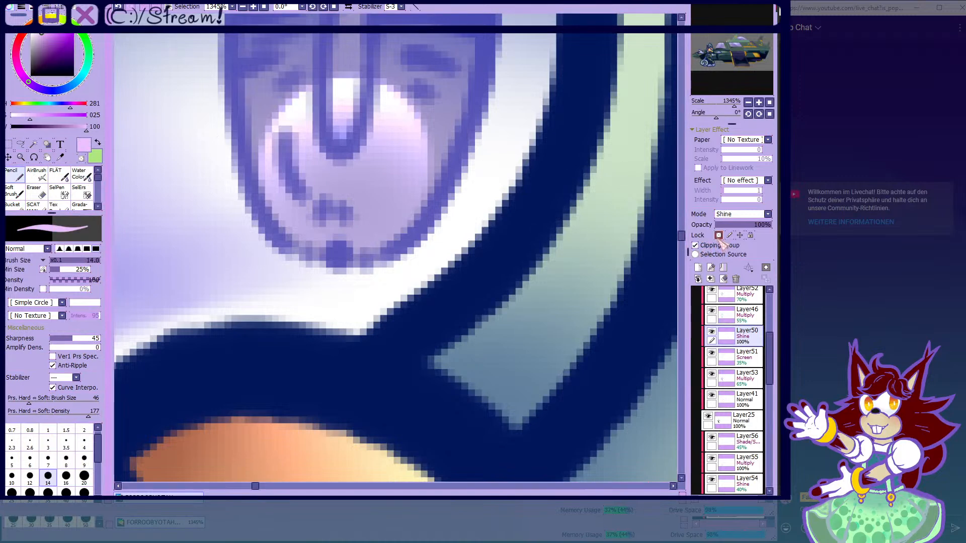
click(47, 38)
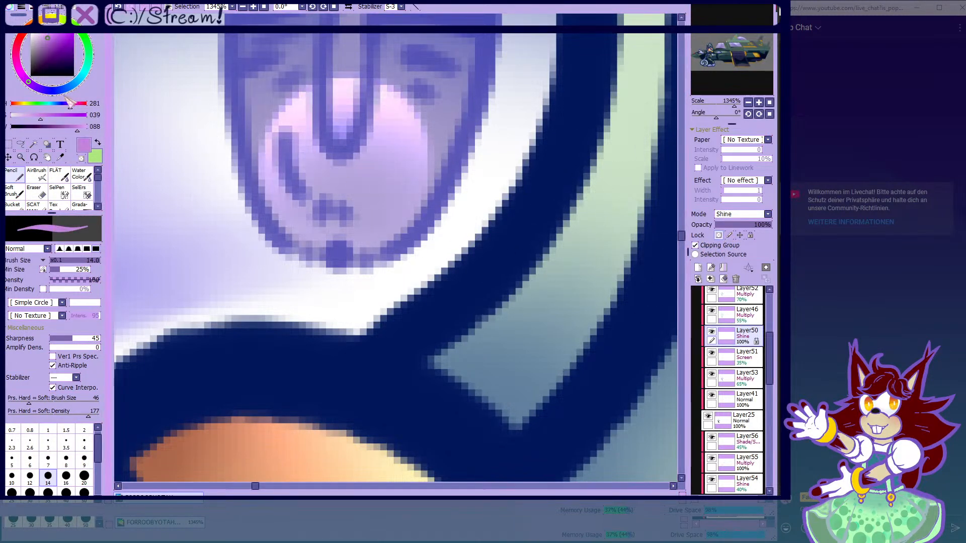
click(20, 71)
click(53, 42)
mouse_move(216, 116)
mouse_down()
mouse_move(451, 124)
mouse_move(262, 91)
mouse_move(333, 243)
mouse_move(418, 81)
mouse_up()
click(719, 235)
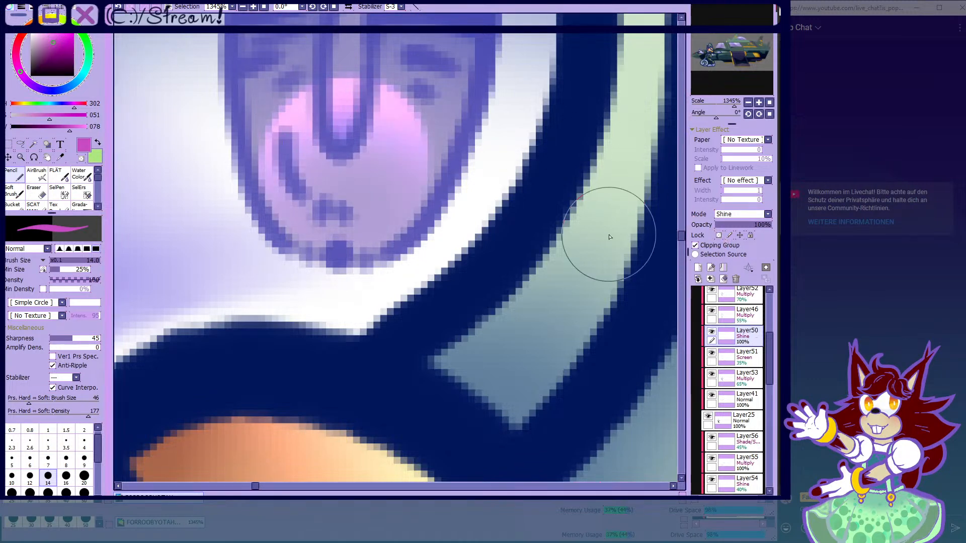
- Add a soft magenta glow to the lower iris on Layer51 using the AirBrush at size 14
click(38, 175)
click(745, 353)
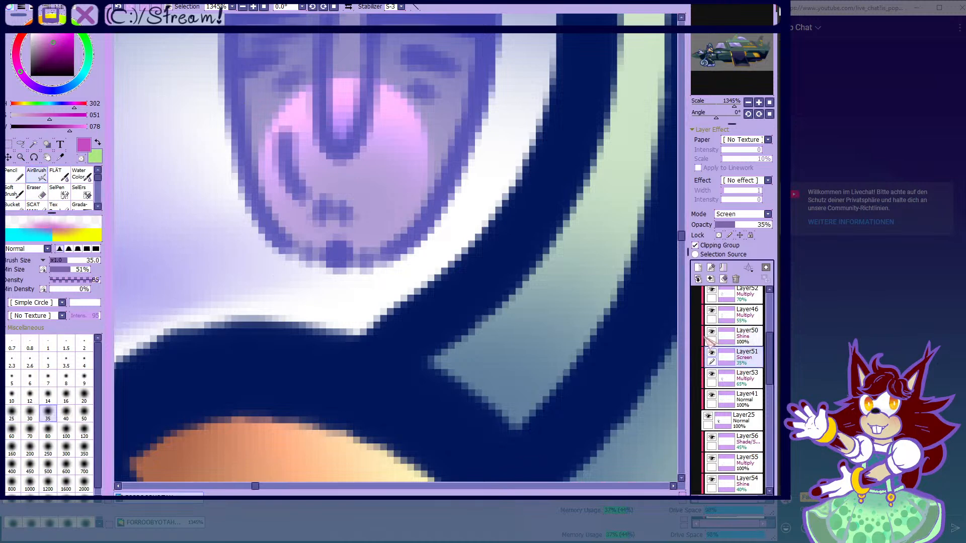
key(bracketleft)
key(bracketleft)
key(bracketleft)
key(bracketleft)
key(bracketleft)
mouse_move(338, 196)
mouse_down()
mouse_move(358, 228)
mouse_move(374, 182)
mouse_move(361, 212)
mouse_move(342, 181)
mouse_move(365, 183)
mouse_up()
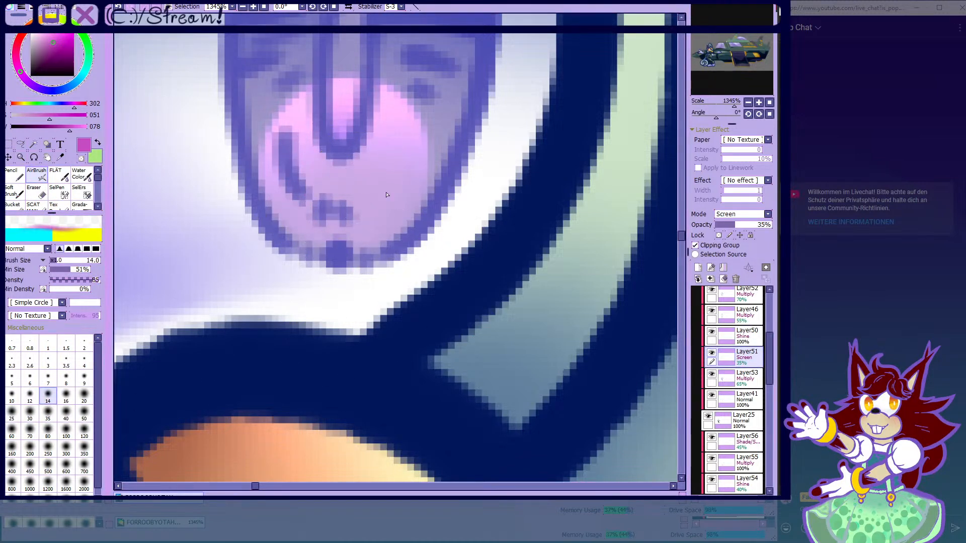
scroll(387, 195, down, 12)
scroll(293, 76, up, 9)
- Lock Layer51's opacity and tint the lower iris glow blue-violet using the AirBrush at size 14
click(719, 234)
scroll(495, 242, up, 1)
drag(27, 79, 42, 89)
drag(320, 312, 442, 247)
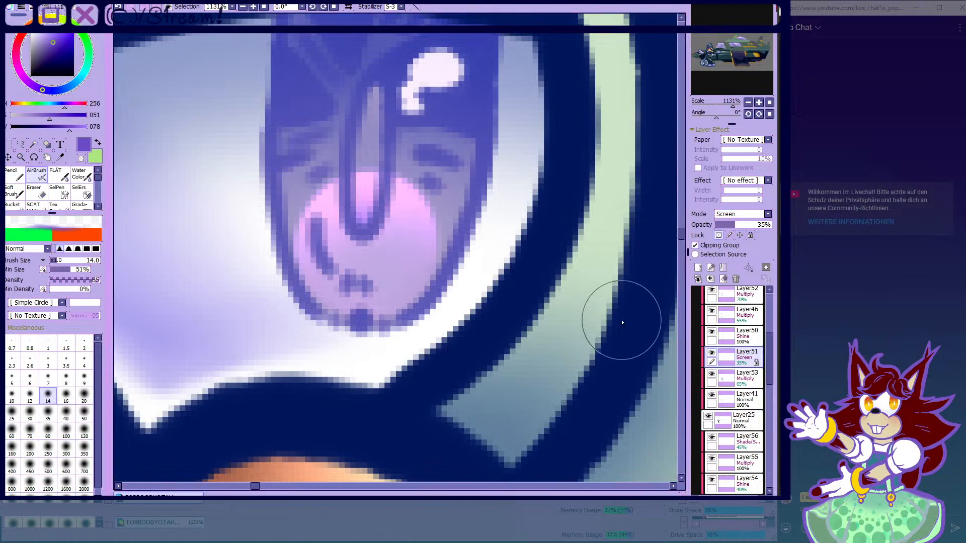
- Refine the iris glow on Layer50 with soft pink AirBrush strokes, using size 20 across the lower iris
click(722, 336)
click(718, 234)
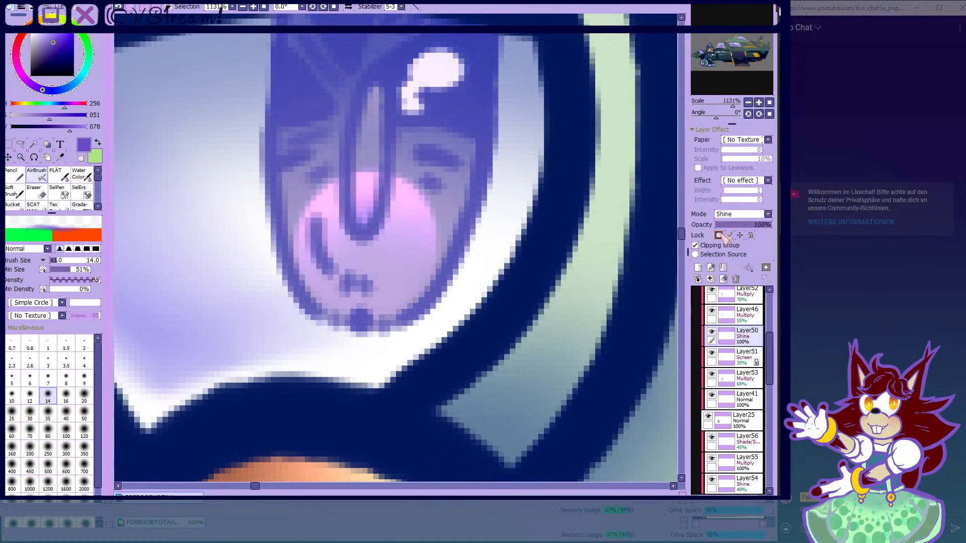
click(51, 37)
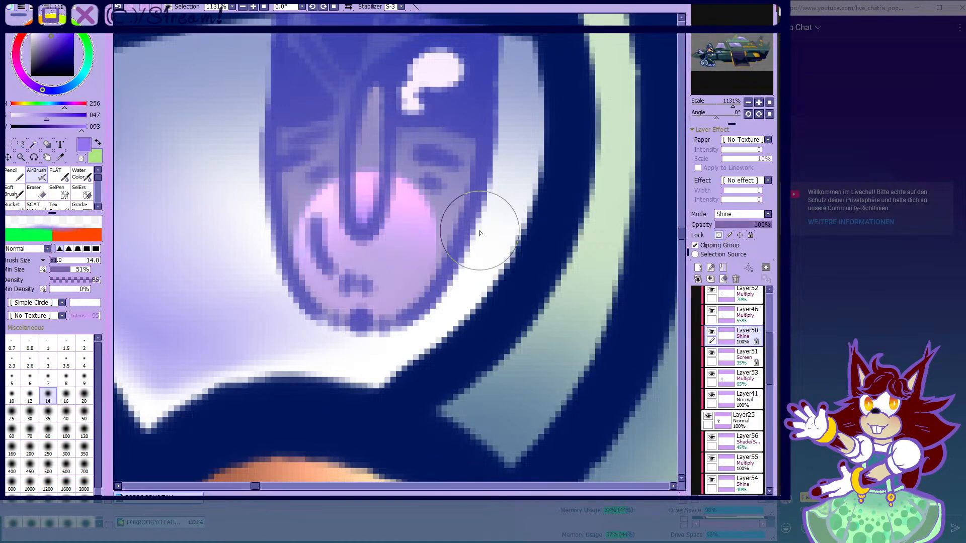
scroll(362, 141, down, 3)
scroll(362, 141, down, 5)
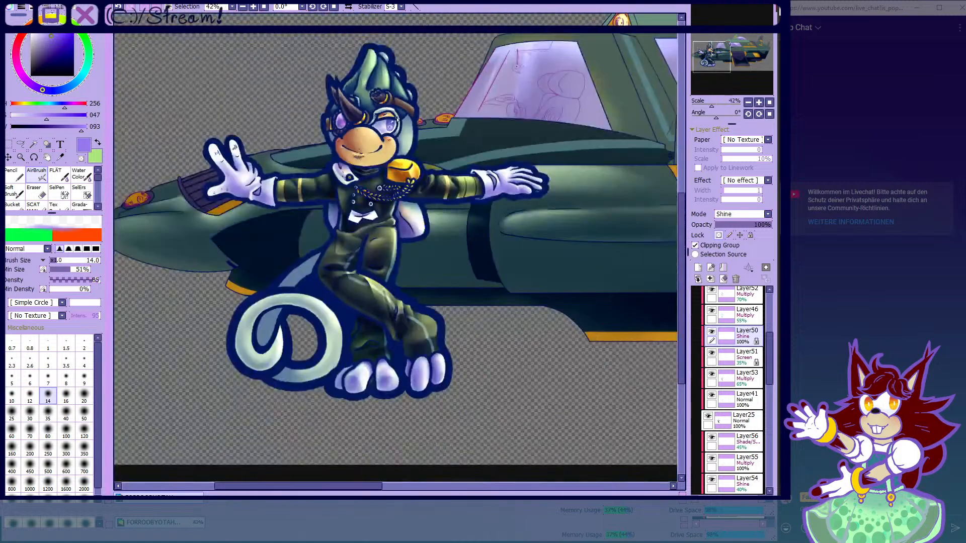
scroll(379, 126, up, 8)
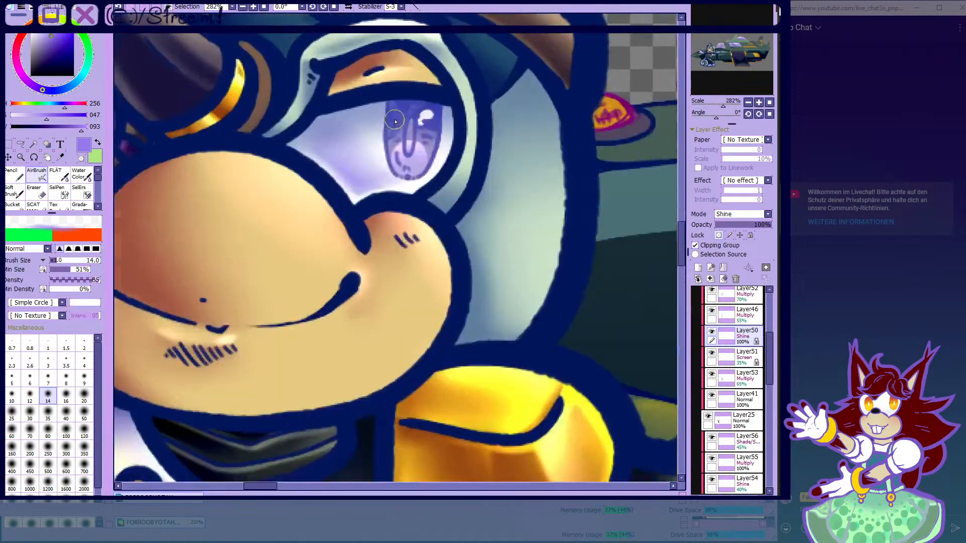
click(17, 63)
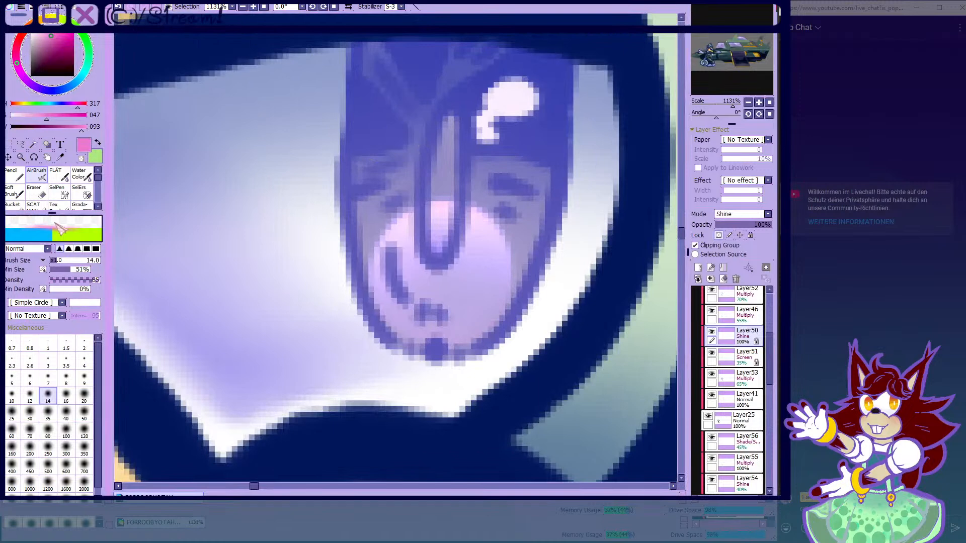
click(51, 411)
mouse_move(352, 326)
mouse_down()
mouse_move(483, 327)
mouse_move(375, 328)
mouse_up()
click(84, 396)
mouse_move(485, 265)
mouse_down()
mouse_move(403, 281)
mouse_move(524, 273)
mouse_move(387, 284)
mouse_move(332, 305)
mouse_move(258, 294)
mouse_move(491, 279)
mouse_up()
scroll(490, 279, up, 1)
mouse_move(286, 302)
mouse_down()
mouse_move(440, 263)
mouse_move(399, 215)
mouse_move(397, 225)
mouse_up()
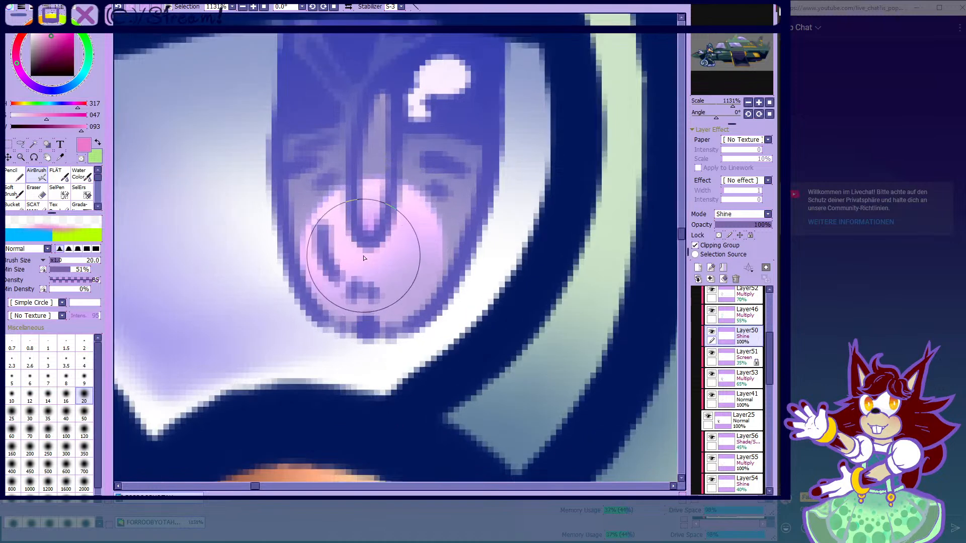
- Examine the face and both eyes, select Layer46 and Layer52, and briefly toggle layer visibility to check their contents
scroll(398, 225, up, 1)
click(81, 159)
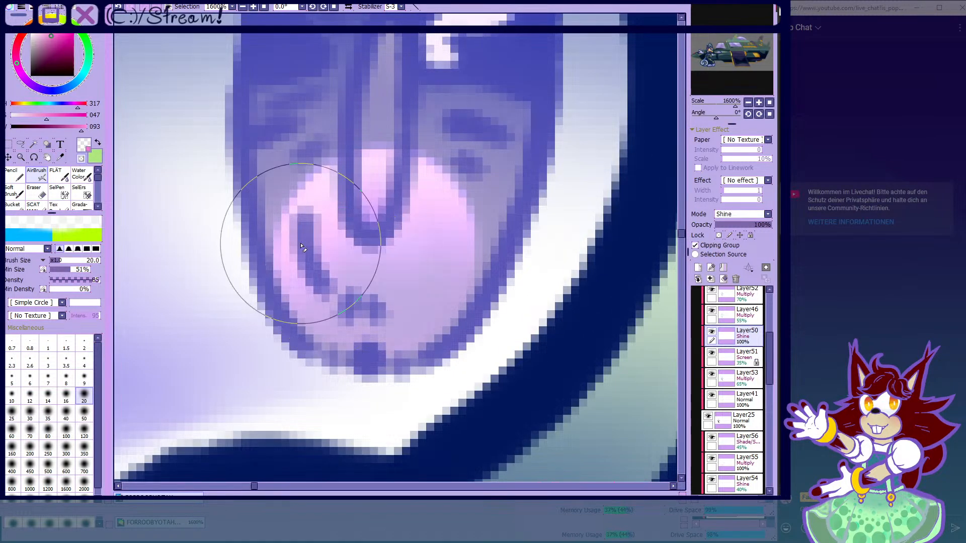
scroll(300, 246, down, 12)
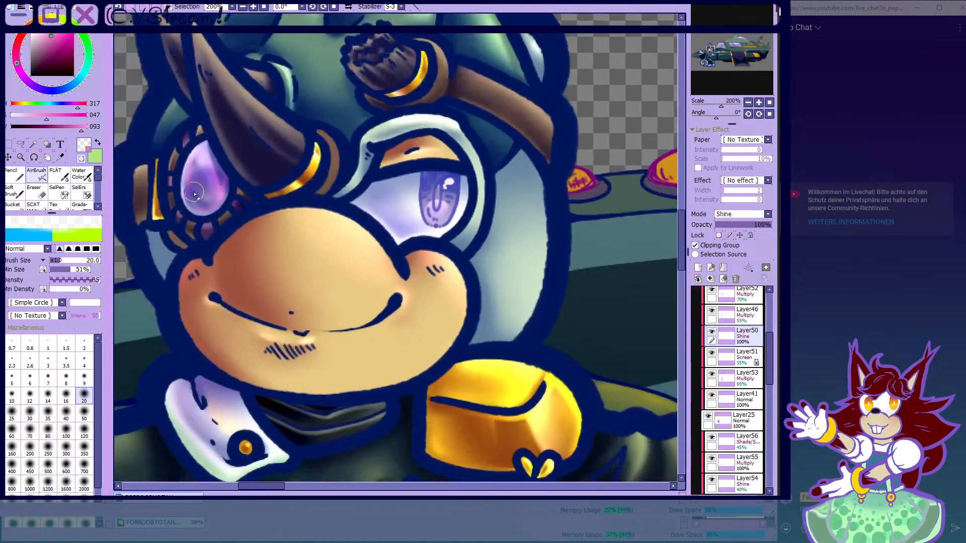
click(82, 159)
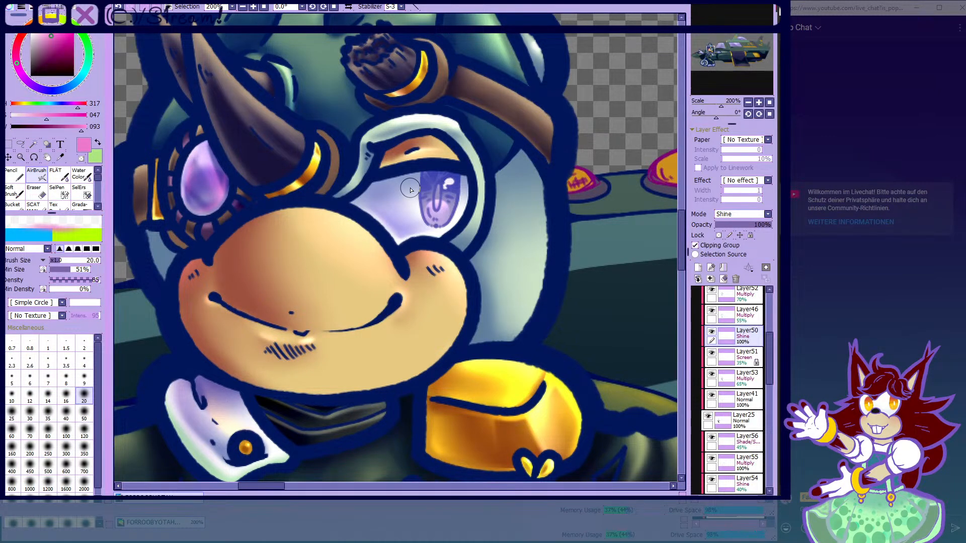
scroll(413, 208, up, 1)
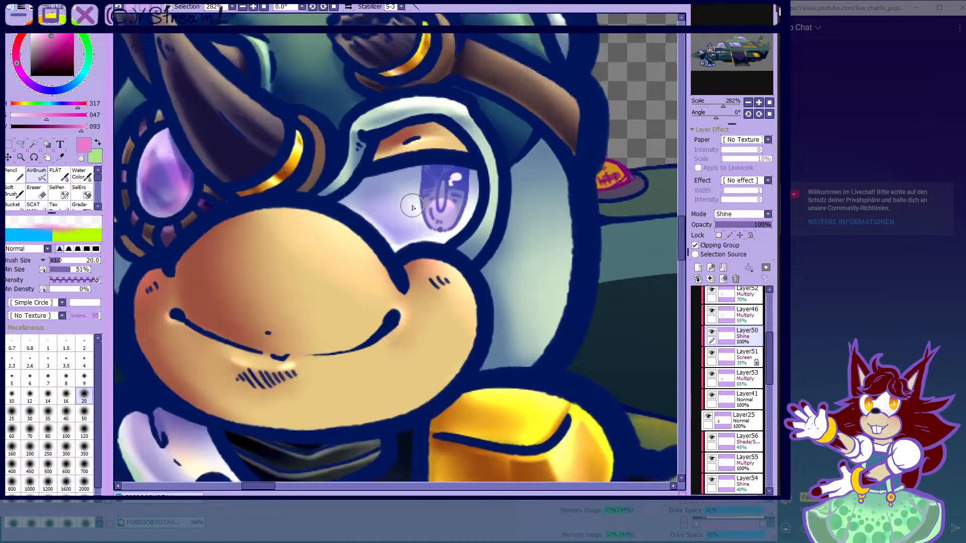
scroll(412, 208, up, 2)
click(717, 318)
click(712, 312)
scroll(712, 312, up, 2)
click(722, 331)
click(712, 332)
click(712, 332)
- Paint dark purple streaks radiating from the pupil across the iris on Layer52 using the AirBrush at size 3
scroll(523, 178, up, 1)
scroll(523, 178, up, 1)
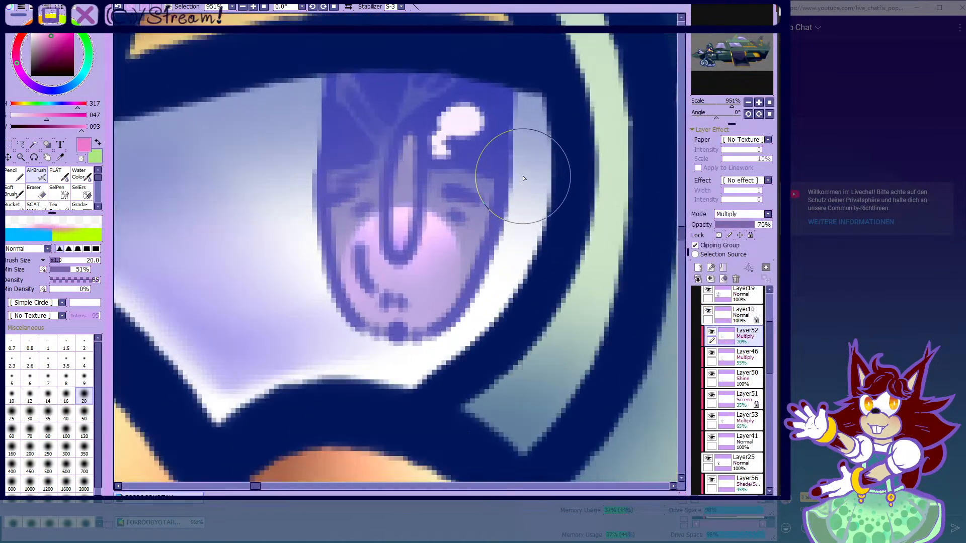
click(47, 378)
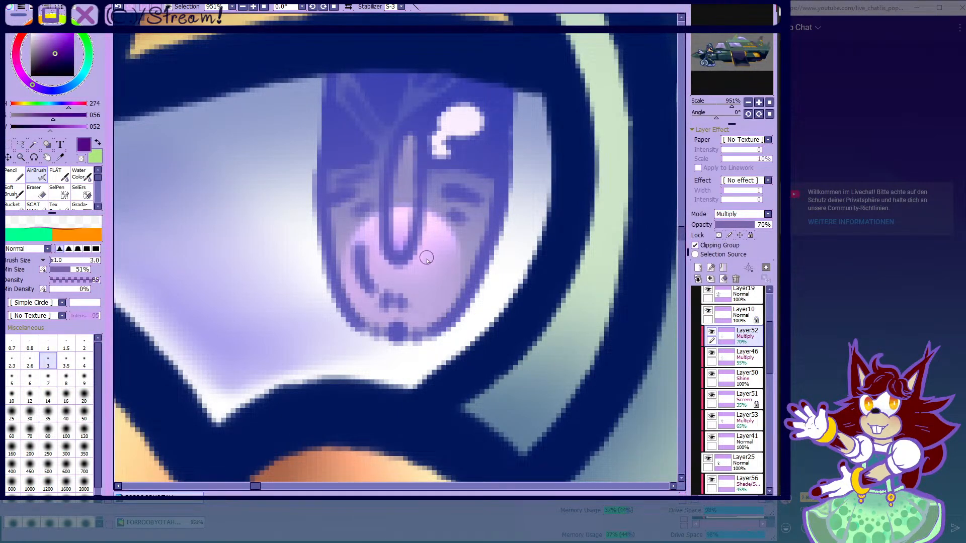
drag(428, 262, 445, 302)
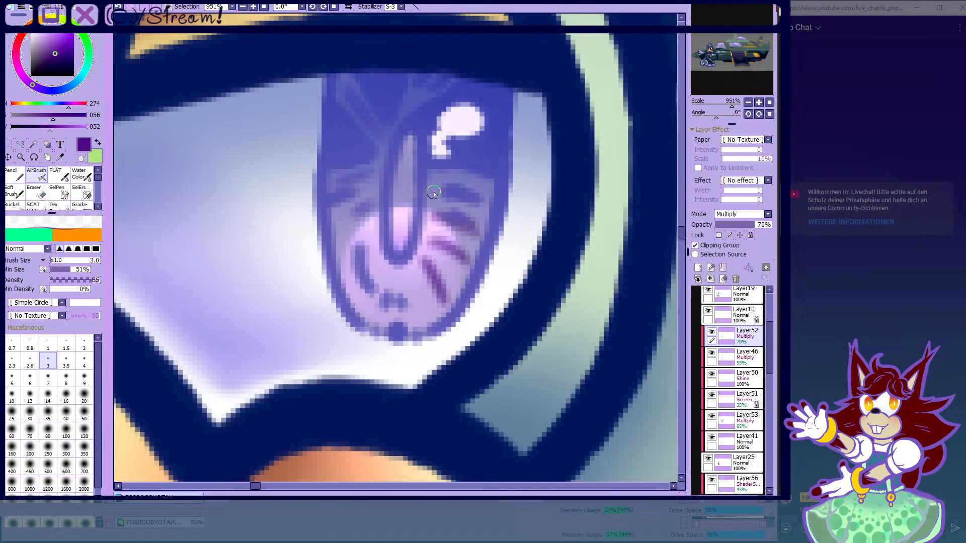
drag(400, 264, 399, 321)
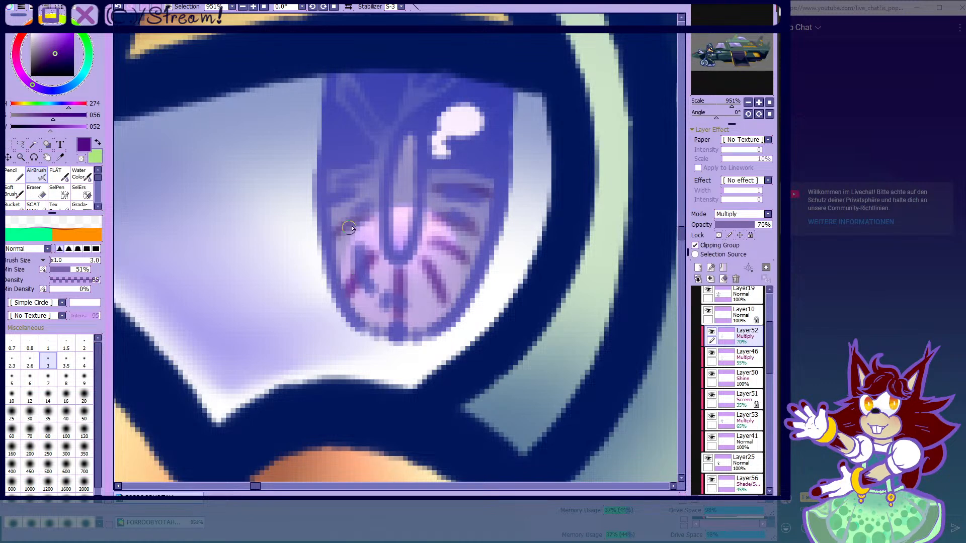
drag(374, 215, 331, 247)
drag(384, 176, 327, 192)
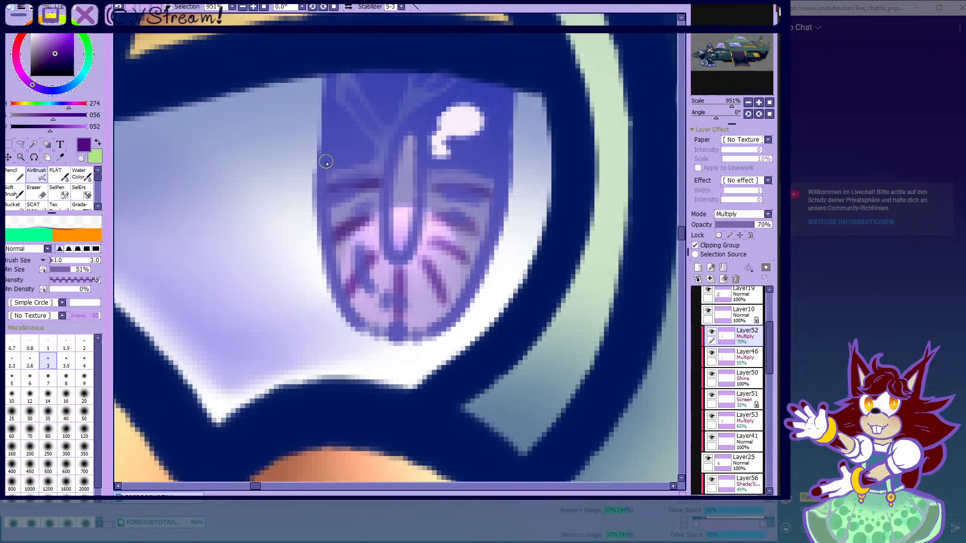
drag(383, 135, 344, 76)
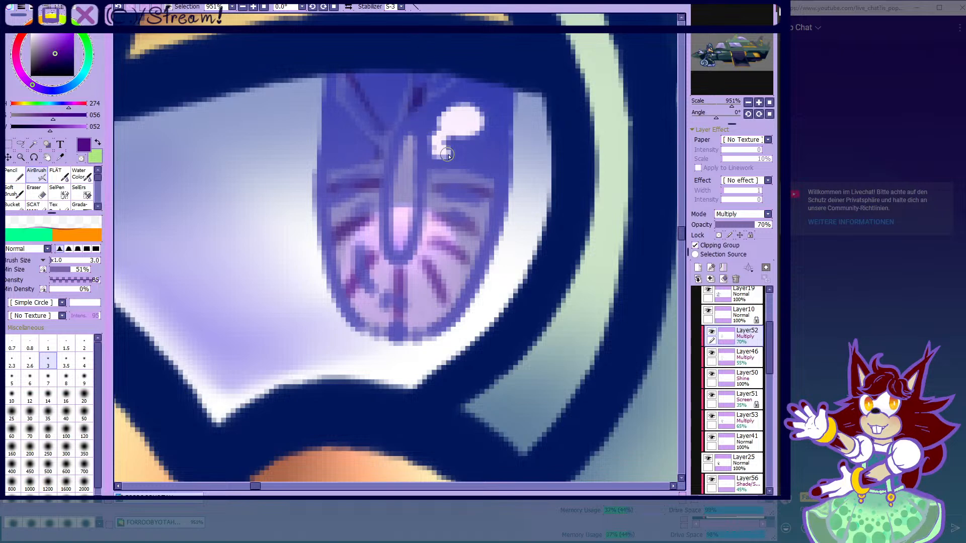
- Select the iris with a freeform lasso and blur the radiating streaks on Layer52
click(34, 145)
click(21, 144)
drag(495, 357, 201, 166)
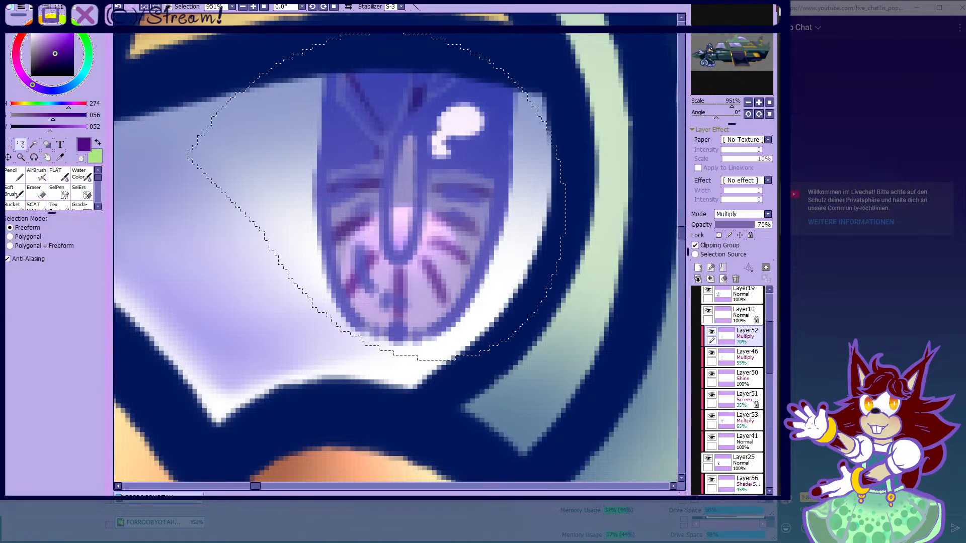
click(187, 8)
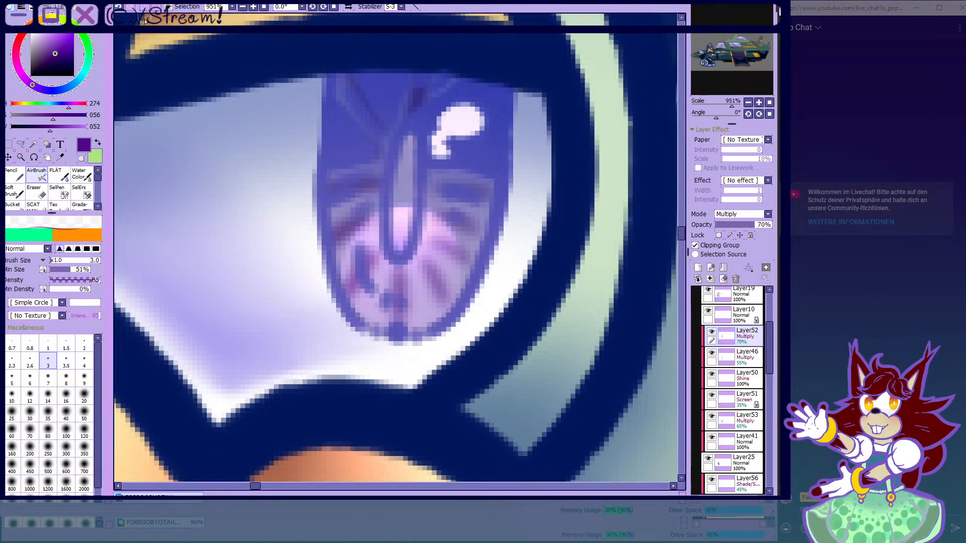
- Shade the iris around the pupil in dark purple on Layer52 using the AirBrush at size 7
click(47, 380)
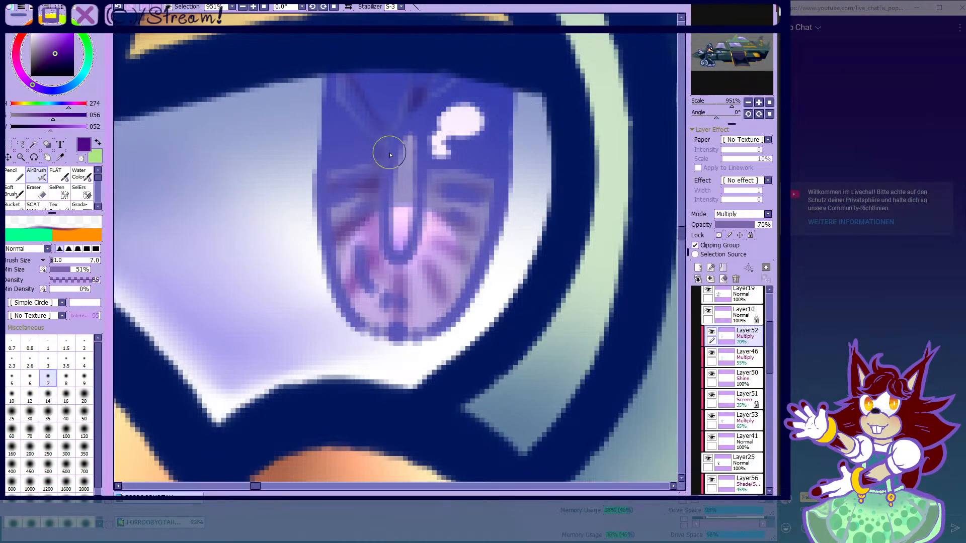
mouse_move(390, 122)
mouse_down()
mouse_move(374, 244)
mouse_move(396, 272)
mouse_move(431, 194)
mouse_move(430, 215)
mouse_move(421, 104)
mouse_move(436, 136)
mouse_up()
scroll(427, 190, up, 1)
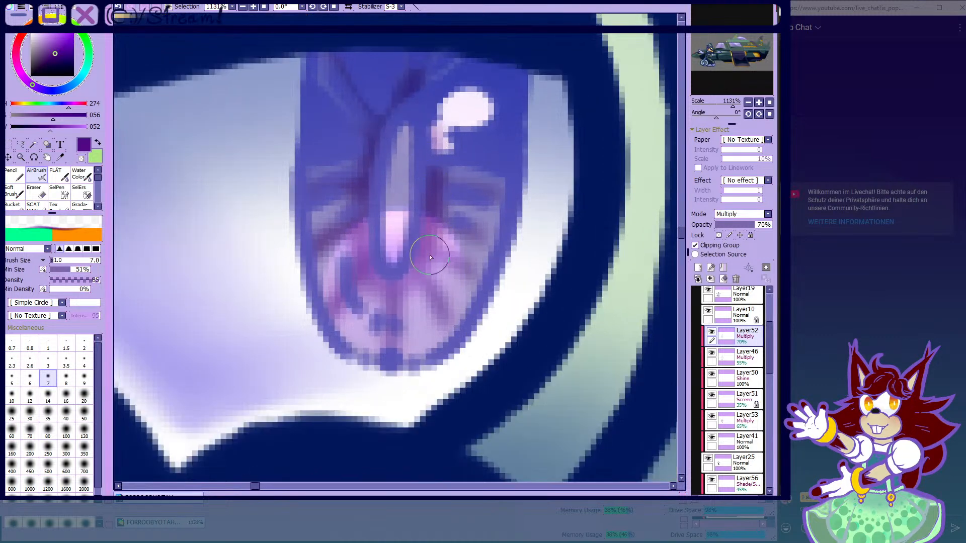
- Erase the purple shading over the eye's white highlight on Layer52 using the Eraser at size 14
key(e)
scroll(457, 107, up, 1)
drag(440, 125, 433, 144)
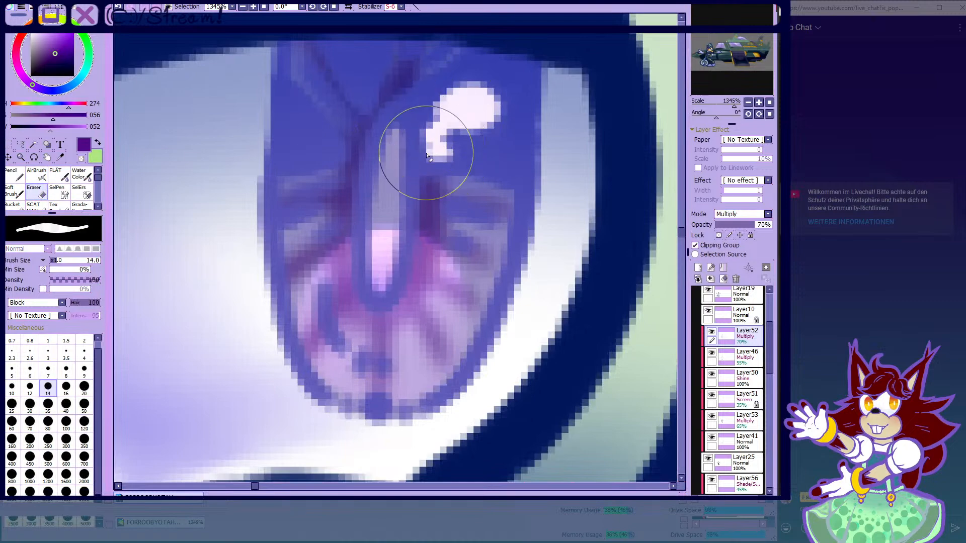
scroll(433, 144, down, 2)
click(46, 176)
scroll(376, 222, down, 1)
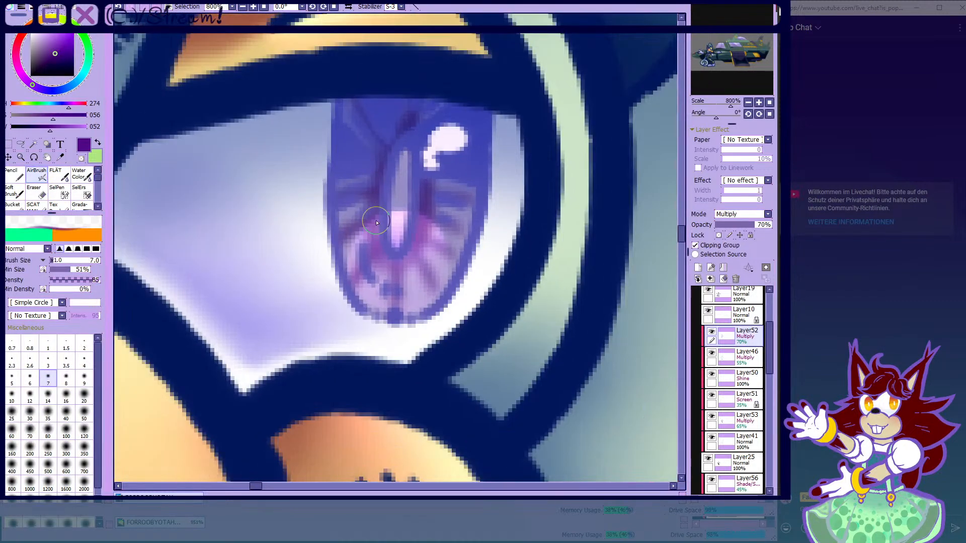
- Blend the purple shading around the pupil and lower iris on Layer52 using the Water Color brush at size 8
scroll(377, 223, up, 4)
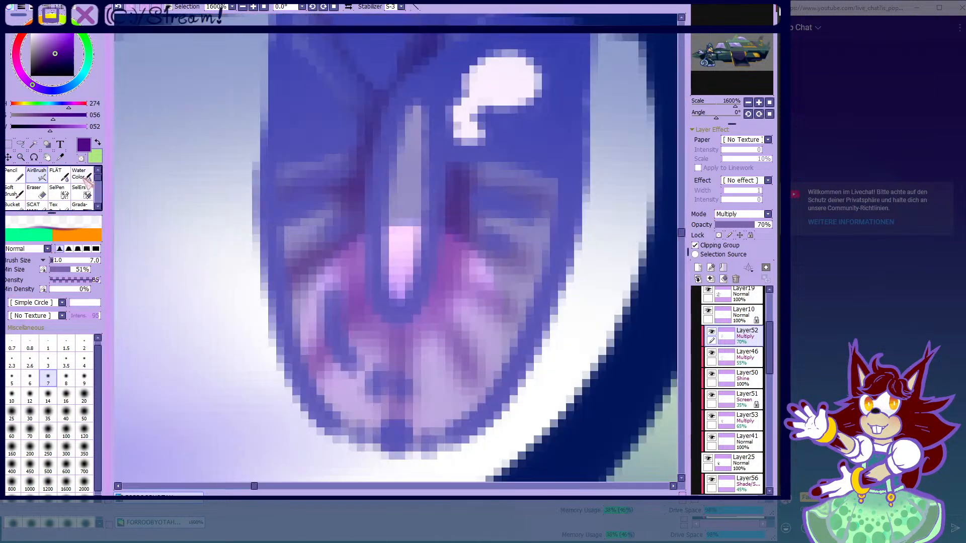
click(85, 178)
scroll(271, 281, down, 2)
scroll(324, 289, up, 2)
mouse_move(328, 287)
mouse_down()
mouse_move(320, 290)
mouse_move(354, 363)
mouse_up()
scroll(390, 330, down, 2)
drag(395, 331, 404, 304)
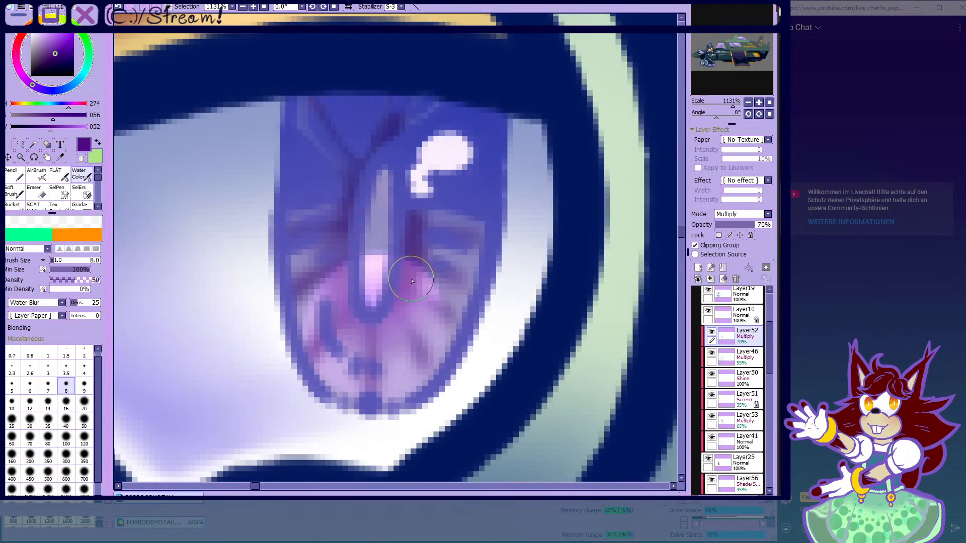
scroll(425, 168, down, 10)
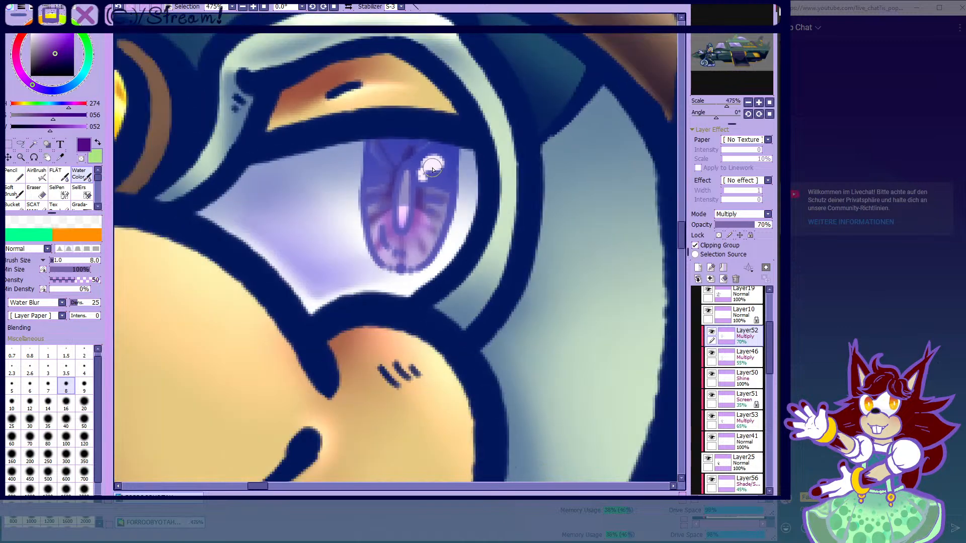
- Recolour the iris shading on Layer52 blue-violet (hue 257) with opacity preserved, using the Pencil at size 14
scroll(420, 181, up, 3)
click(718, 235)
scroll(347, 211, up, 3)
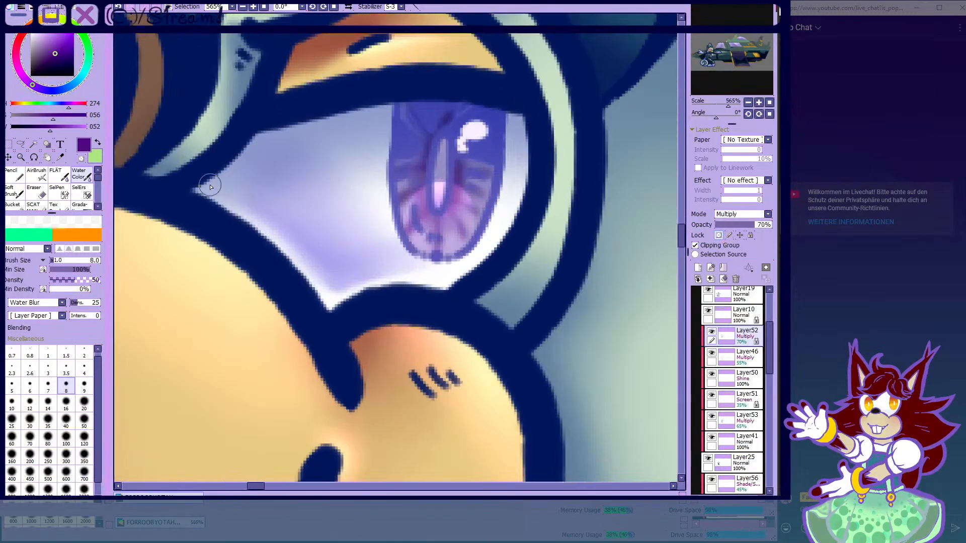
click(19, 175)
scroll(408, 187, up, 2)
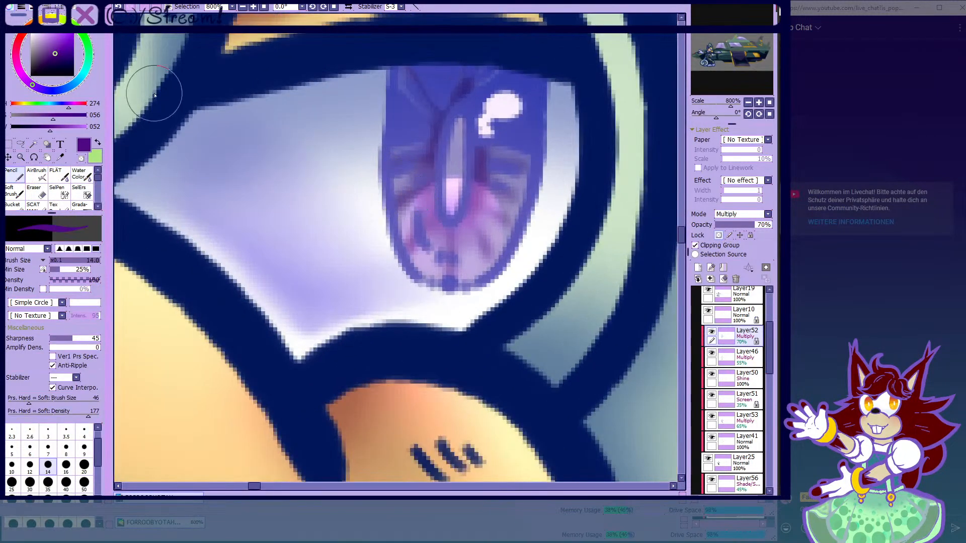
click(64, 44)
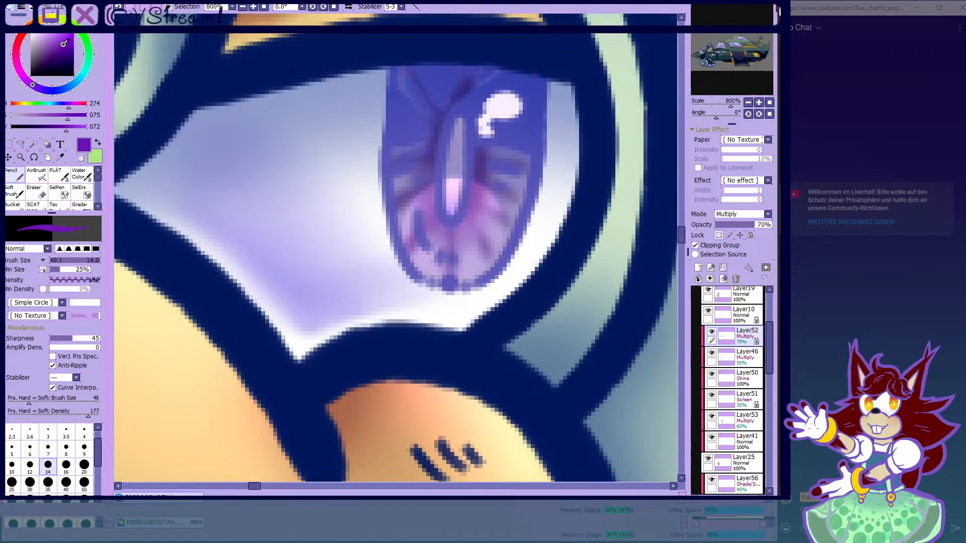
click(65, 43)
click(42, 89)
drag(483, 166, 430, 282)
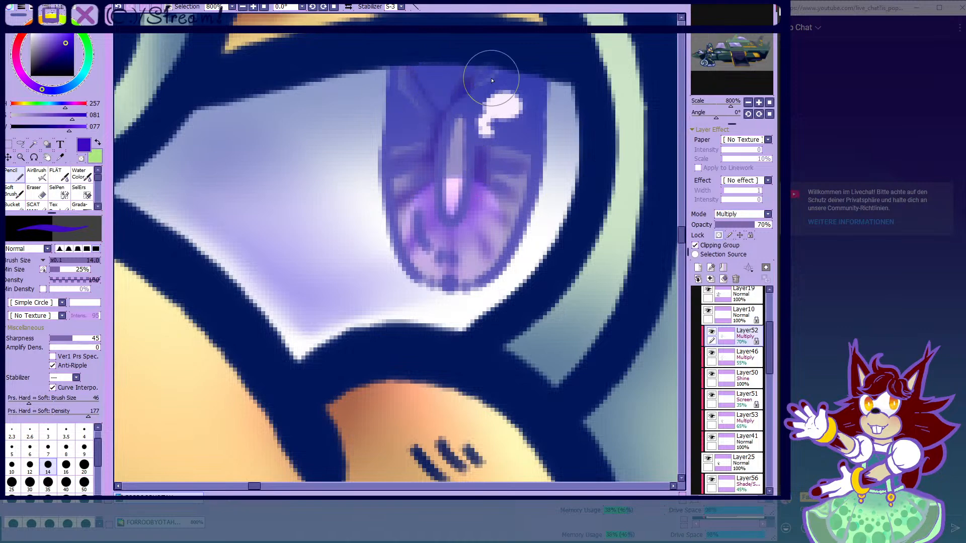
click(718, 235)
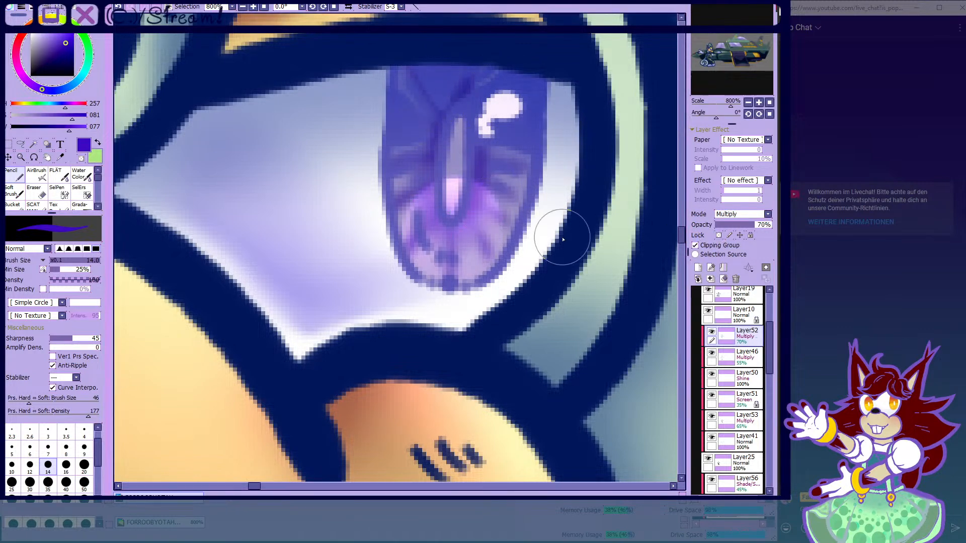
- Soften the violet iris shading on Layer52 and fade its outer edges using the transparent AirBrush at size 16
scroll(369, 218, up, 2)
click(80, 175)
scroll(423, 236, down, 3)
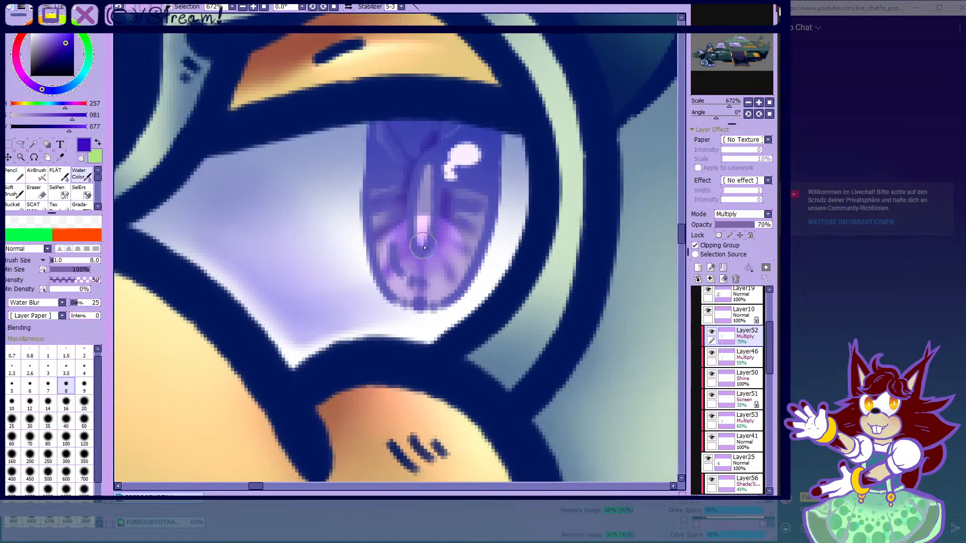
scroll(424, 247, up, 2)
click(36, 175)
click(81, 158)
click(66, 396)
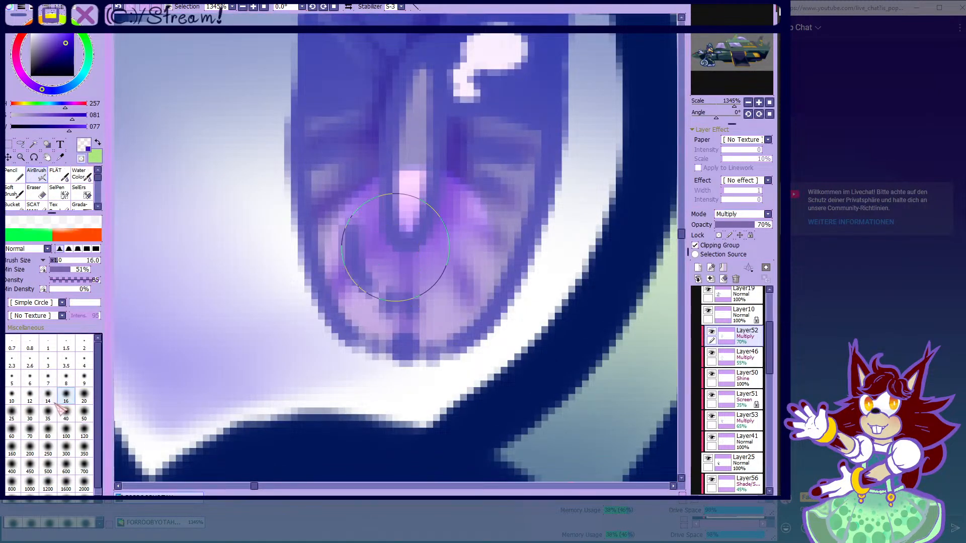
scroll(315, 297, down, 1)
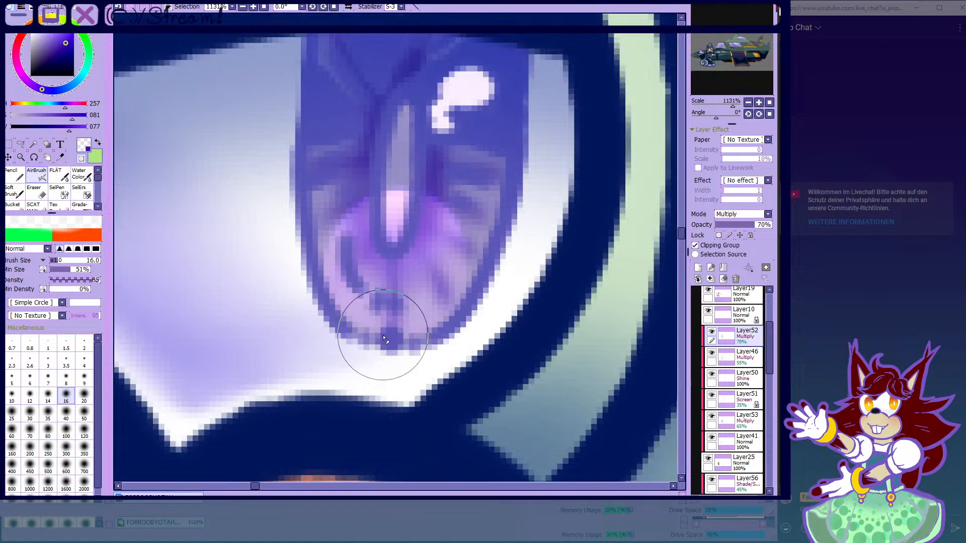
drag(499, 244, 482, 270)
drag(497, 135, 472, 173)
- Shade the upper iris in blue-violet on Layer46 using the AirBrush at size 35
click(81, 157)
click(47, 380)
scroll(361, 203, down, 5)
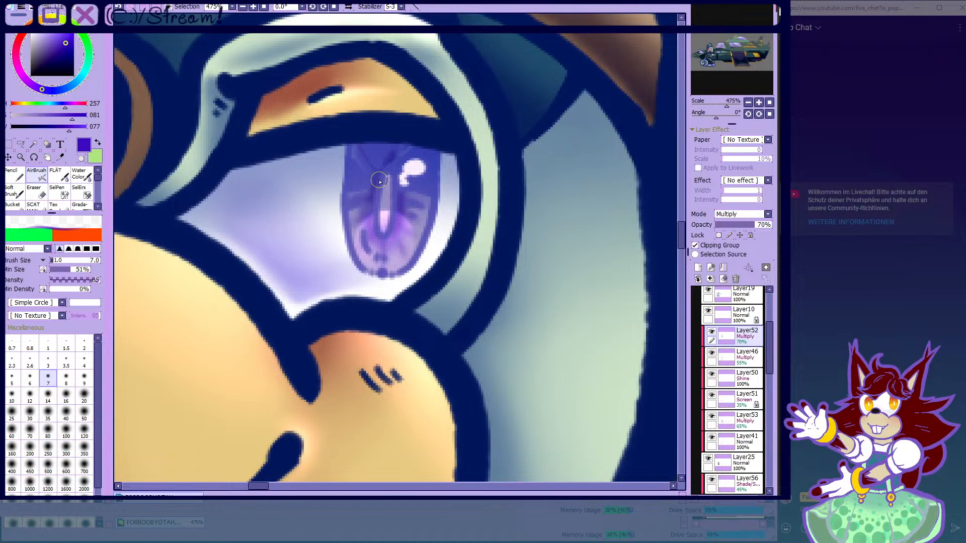
scroll(379, 181, up, 2)
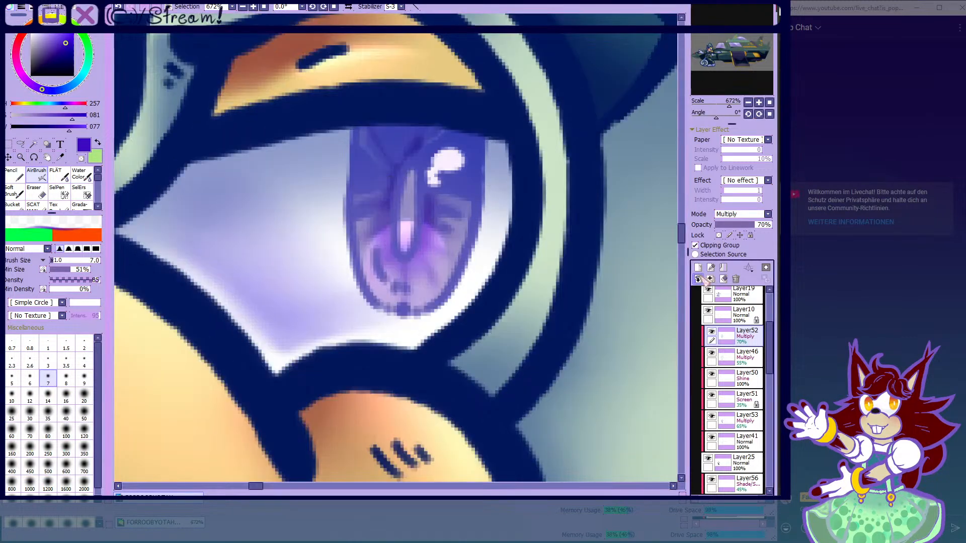
click(740, 357)
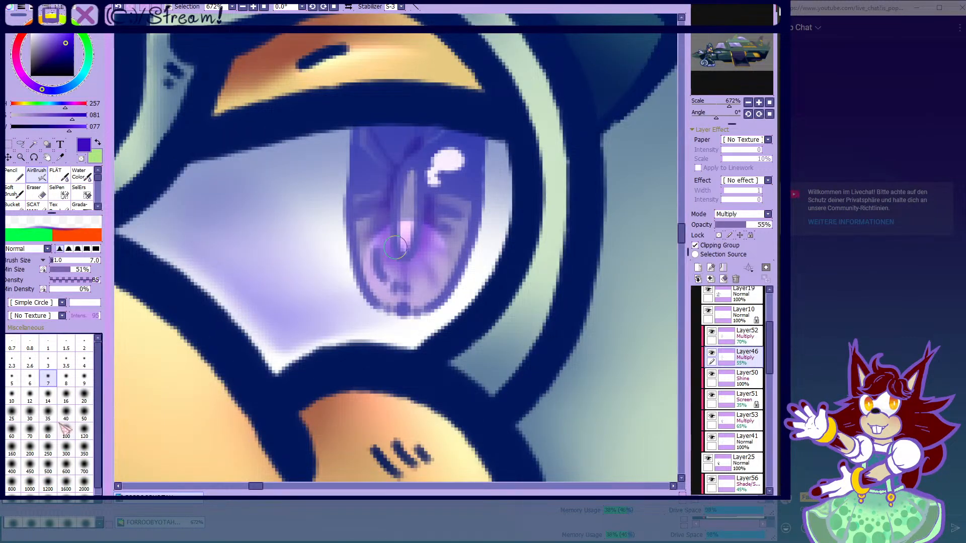
click(48, 413)
scroll(424, 156, up, 1)
mouse_move(380, 173)
mouse_down()
mouse_move(423, 157)
mouse_move(452, 172)
mouse_move(447, 191)
mouse_move(416, 212)
mouse_move(446, 180)
mouse_move(500, 176)
mouse_up()
- Erase excess shading from the iris on Layer46 using the Eraser at size 14 with the stabilizer at S-6
click(34, 190)
scroll(446, 173, up, 4)
click(120, 8)
scroll(431, 188, down, 5)
scroll(438, 211, up, 6)
mouse_move(449, 249)
mouse_down()
mouse_move(461, 156)
mouse_move(453, 211)
mouse_up()
scroll(452, 201, down, 7)
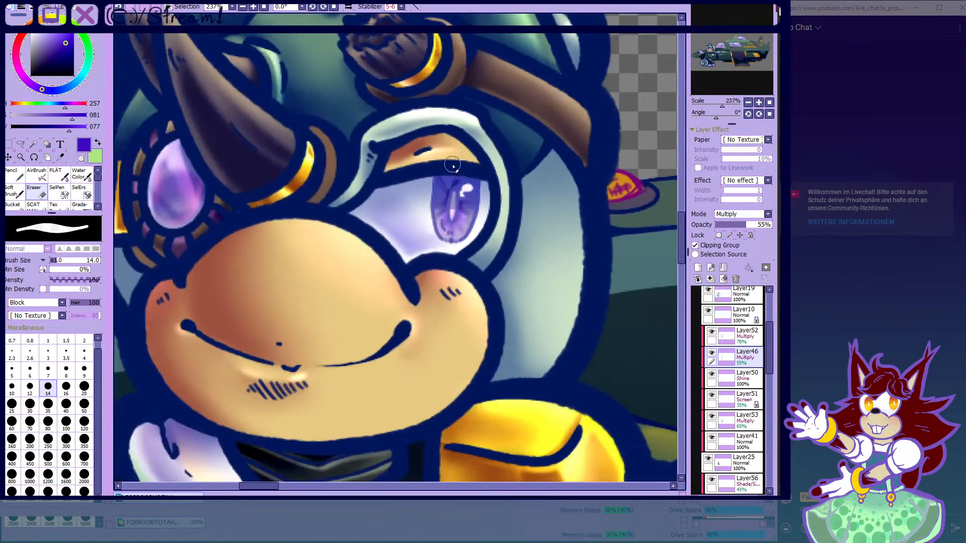
scroll(453, 167, down, 4)
scroll(455, 160, up, 8)
scroll(730, 369, up, 1)
- Select the iris with a freeform lasso on Layer50, delete the pink pupil glow and clear the selection
click(728, 361)
click(727, 374)
click(720, 401)
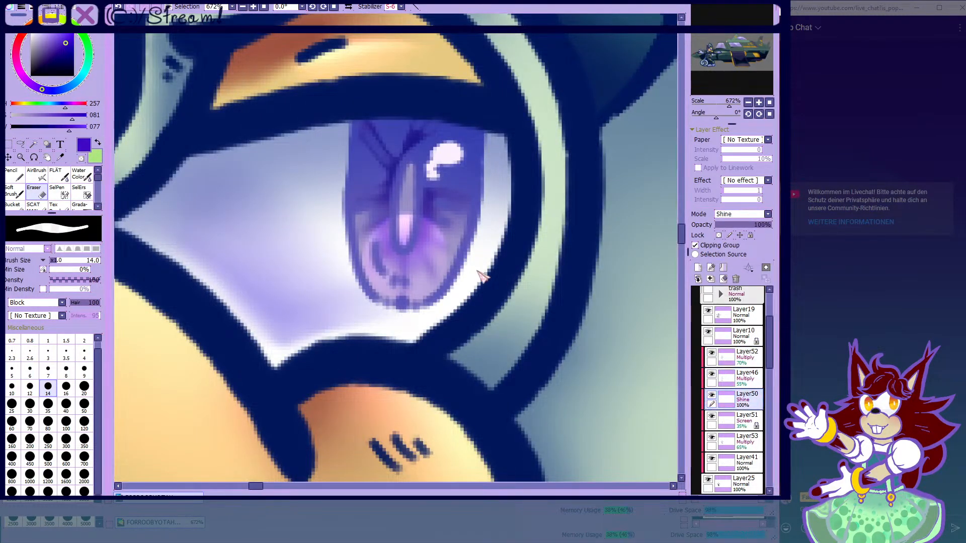
click(711, 395)
click(711, 395)
click(23, 145)
drag(327, 289, 302, 280)
key(Delete)
key(ctrl+d)
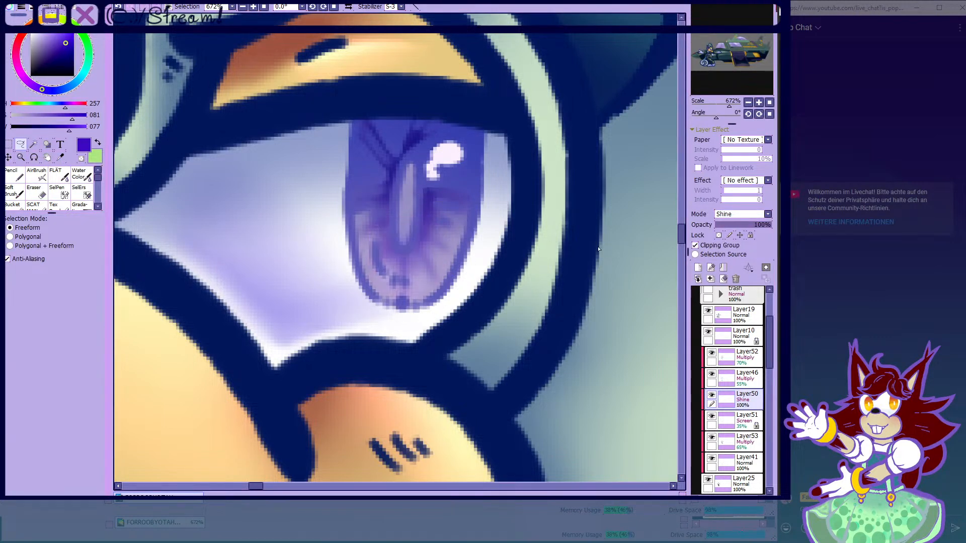
- Add a new layer above Layer19 and set its blending mode to Shade/Shine
scroll(460, 231, up, 1)
click(11, 176)
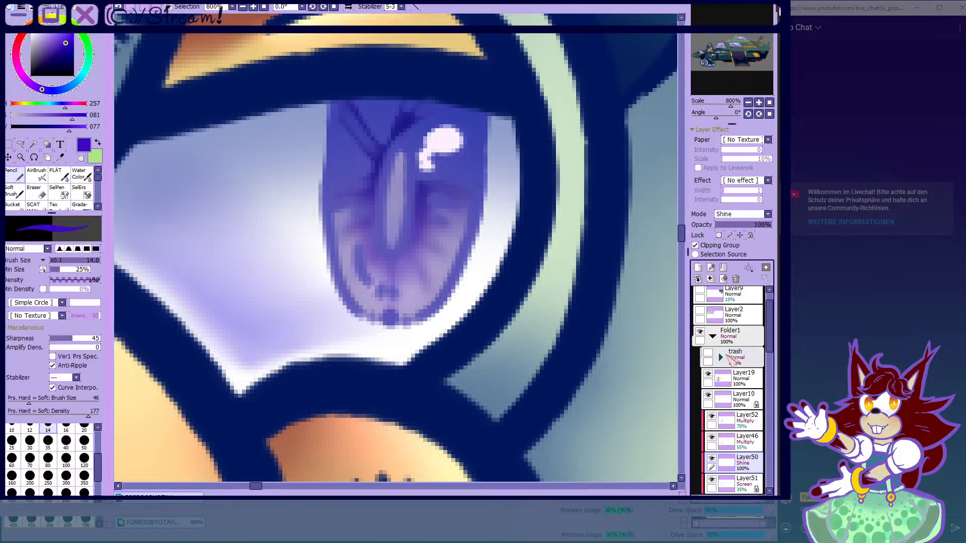
scroll(734, 352, up, 1)
click(737, 335)
click(697, 267)
click(738, 291)
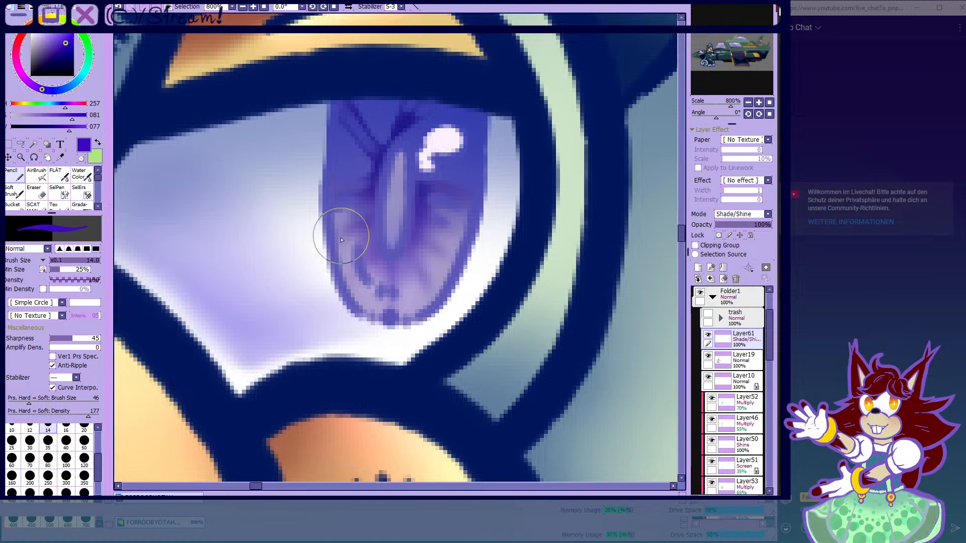
- Paint a blue-violet circle over the lower iris with the Pencil at size 14 and set Layer61 to Shine at 55% opacity
scroll(360, 258, up, 2)
scroll(418, 256, down, 1)
scroll(403, 277, up, 1)
mouse_move(373, 305)
mouse_down()
mouse_move(355, 261)
mouse_move(424, 318)
mouse_move(427, 264)
mouse_move(408, 273)
mouse_move(412, 314)
mouse_move(427, 298)
mouse_move(388, 291)
mouse_move(364, 271)
mouse_move(377, 243)
mouse_move(359, 253)
mouse_move(372, 267)
mouse_move(427, 260)
mouse_move(427, 231)
mouse_up()
drag(767, 225, 734, 226)
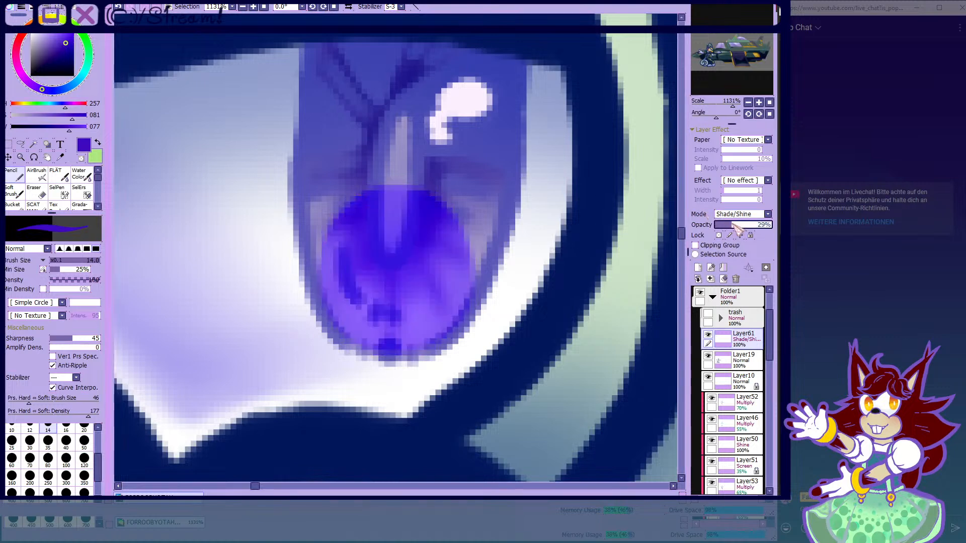
click(729, 268)
drag(733, 224, 740, 225)
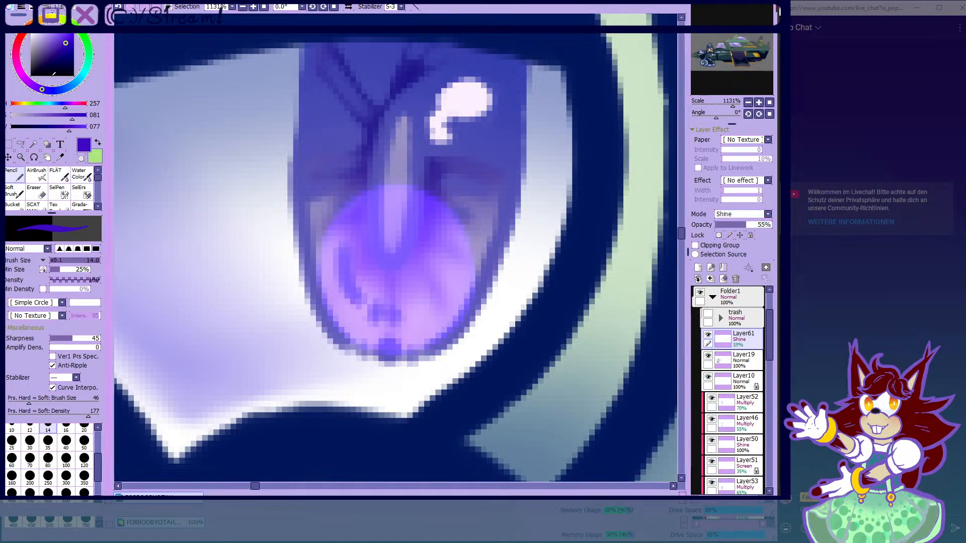
- Recolour the lower part of the iris circle on Layer61 lighter violet (257, 48, 94) with opacity preserved
mouse_move(57, 34)
mouse_down()
mouse_move(72, 33)
mouse_move(69, 46)
mouse_move(56, 34)
mouse_move(74, 34)
mouse_up()
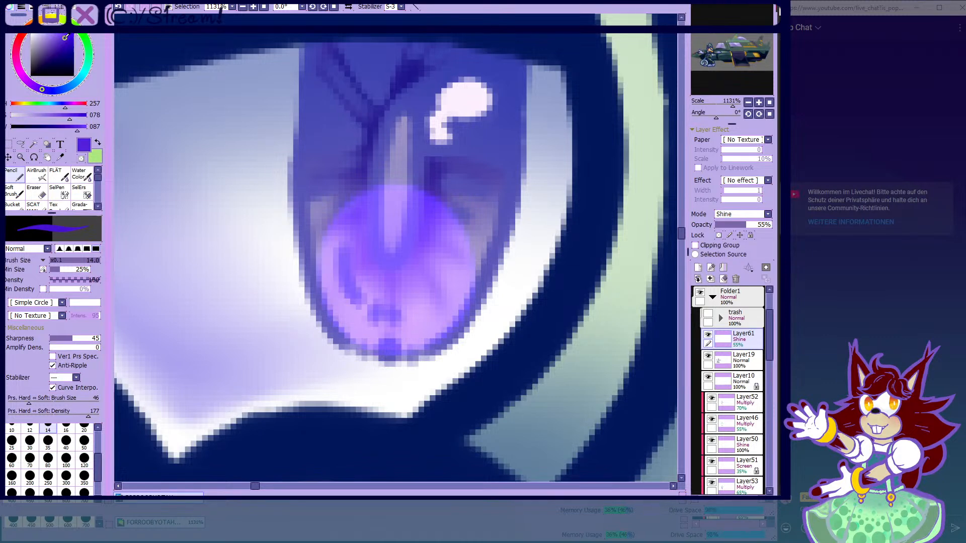
drag(65, 36, 68, 42)
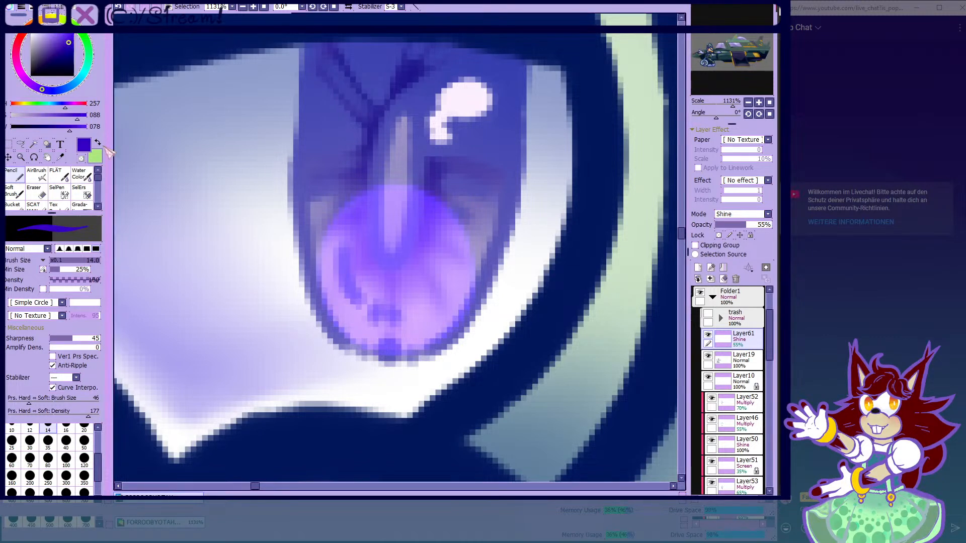
key(slash)
click(52, 36)
mouse_move(355, 274)
mouse_down()
mouse_move(510, 177)
mouse_move(230, 300)
mouse_move(392, 327)
mouse_up()
click(720, 236)
- Fade the lower edge of the iris circle on Layer61 using the transparent AirBrush at size 35
click(37, 175)
click(81, 158)
scroll(272, 121, down, 1)
mouse_move(323, 293)
mouse_down()
mouse_move(356, 280)
mouse_move(295, 297)
mouse_move(457, 280)
mouse_up()
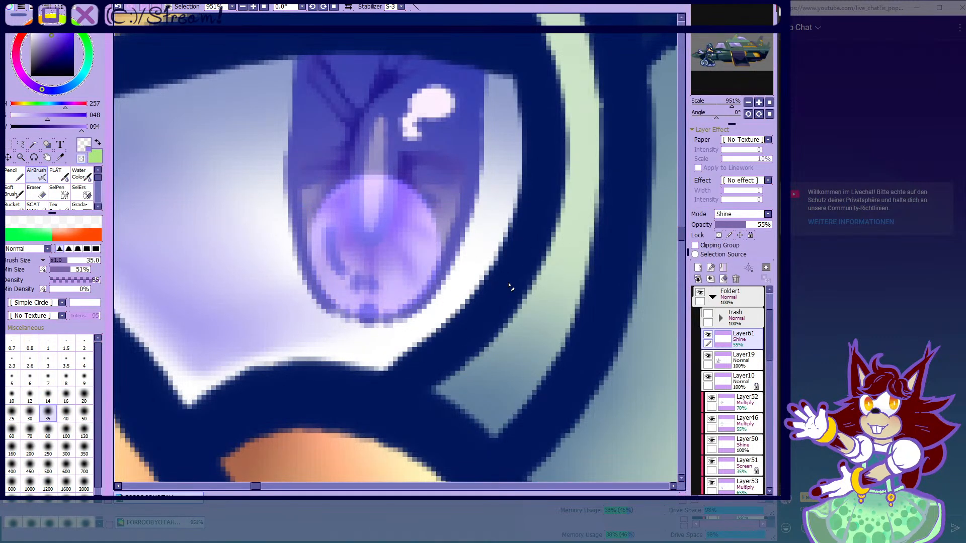
- Preserve Layer61's opacity and tint the lower iris circle pink (hue 303) using the AirBrush at size 35
click(81, 158)
click(15, 176)
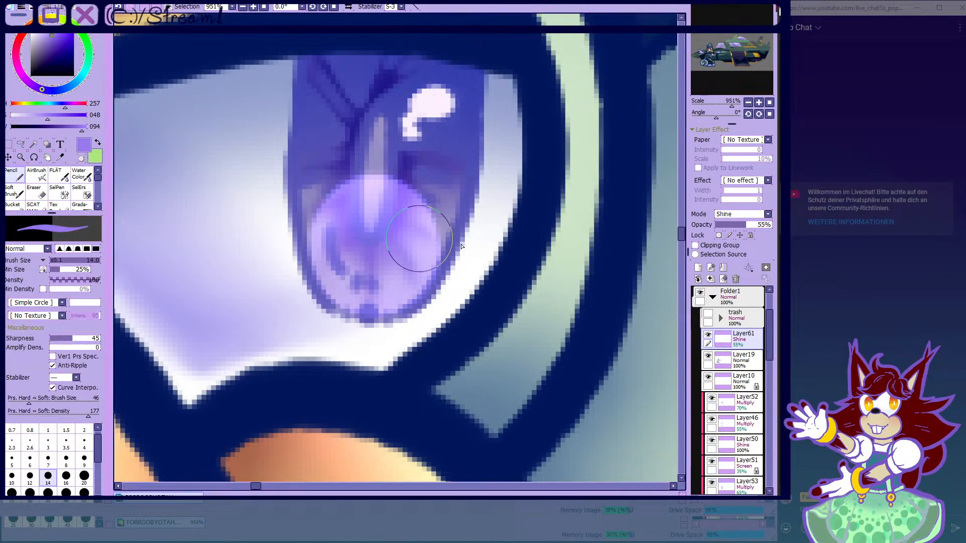
click(718, 235)
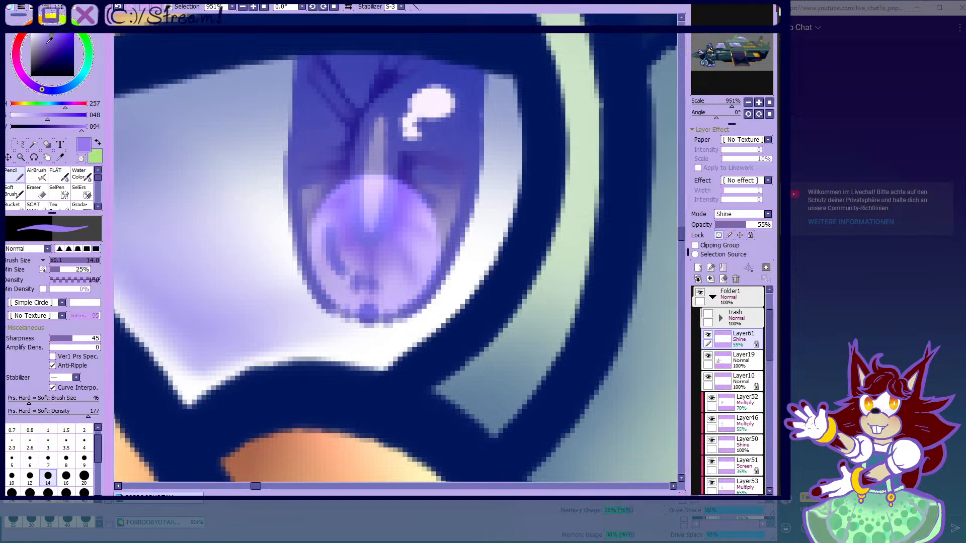
click(21, 71)
click(36, 173)
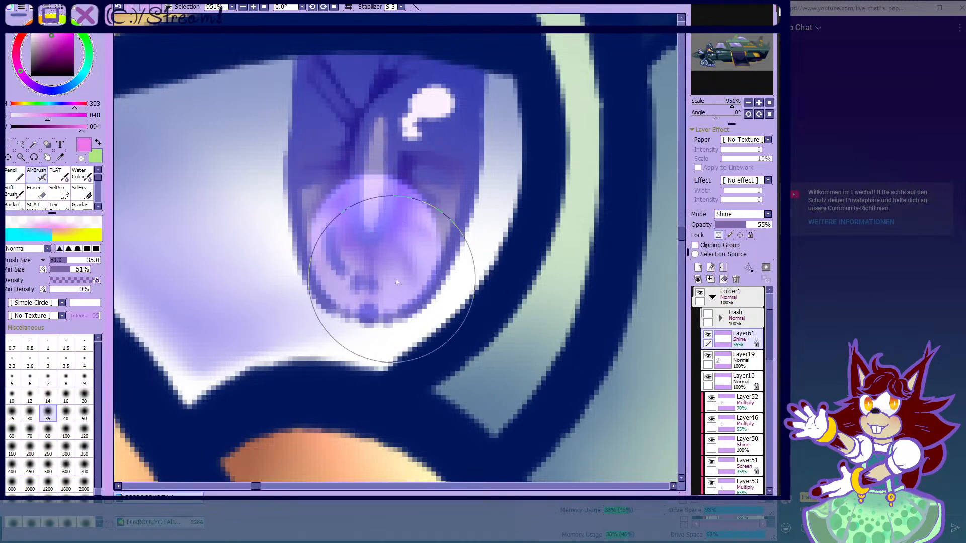
mouse_move(418, 276)
mouse_down()
mouse_move(397, 246)
mouse_move(396, 275)
mouse_up()
- Tint the lower edge of the iris circle coral (354, 48, 100) on Layer61 using the AirBrush at size 16
click(66, 395)
click(19, 40)
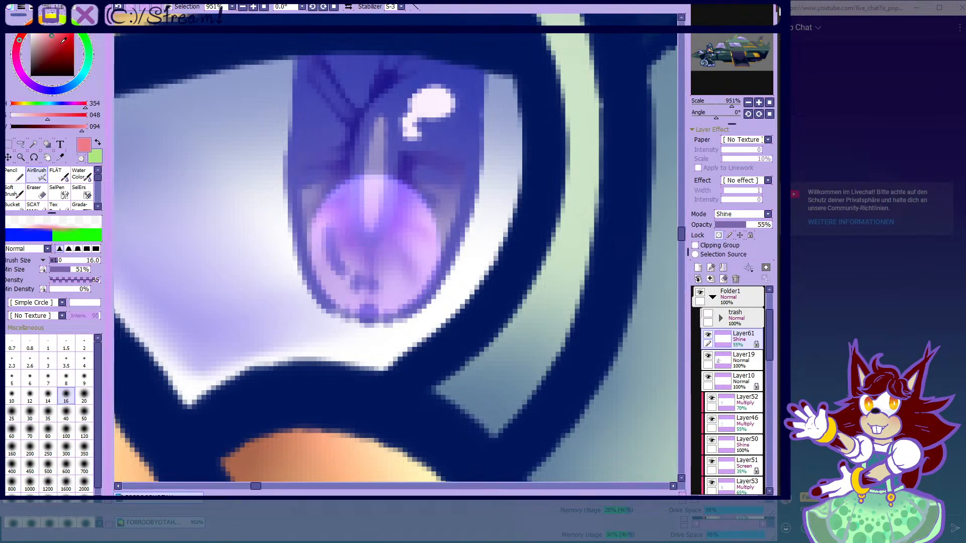
click(60, 43)
mouse_move(329, 247)
mouse_down()
mouse_move(371, 265)
mouse_move(304, 276)
mouse_up()
click(119, 7)
click(51, 33)
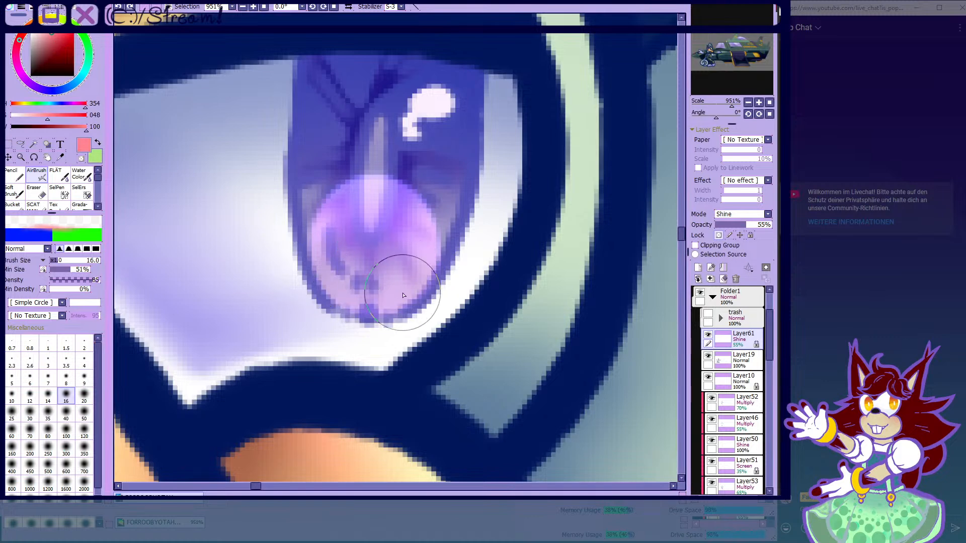
- Tint the iris circle's sides pink (hue 315) and its upper edge violet (hue 268) using the AirBrush, and release the opacity lock
click(17, 66)
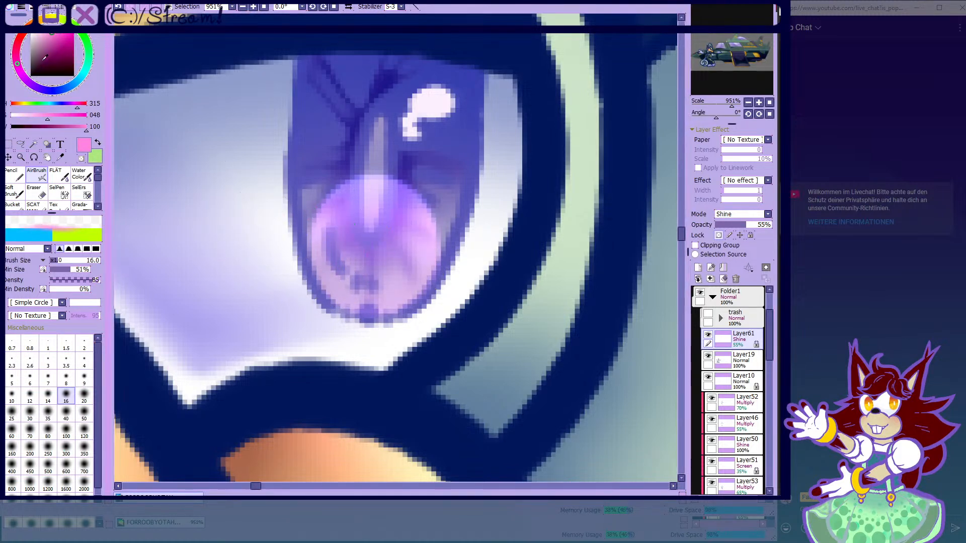
click(58, 36)
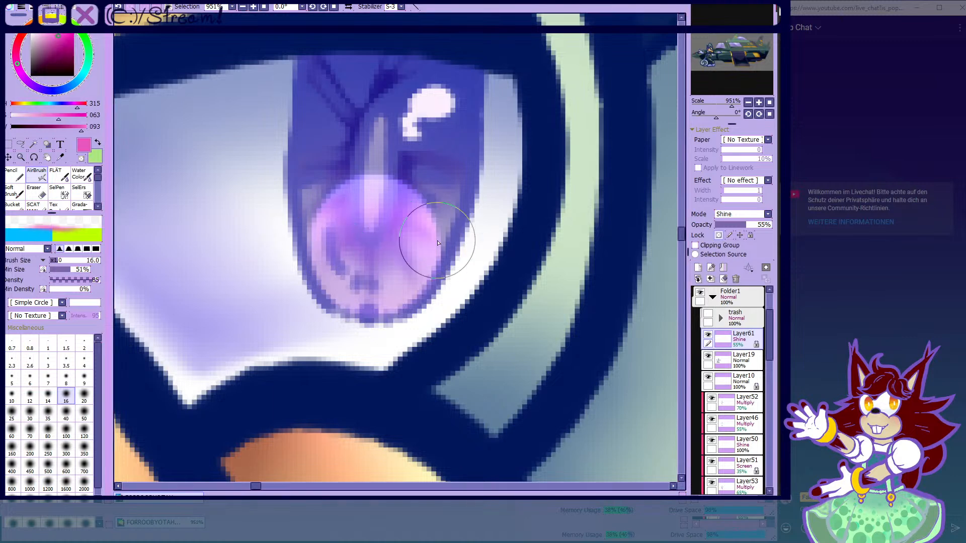
click(35, 87)
drag(344, 188, 394, 186)
click(85, 174)
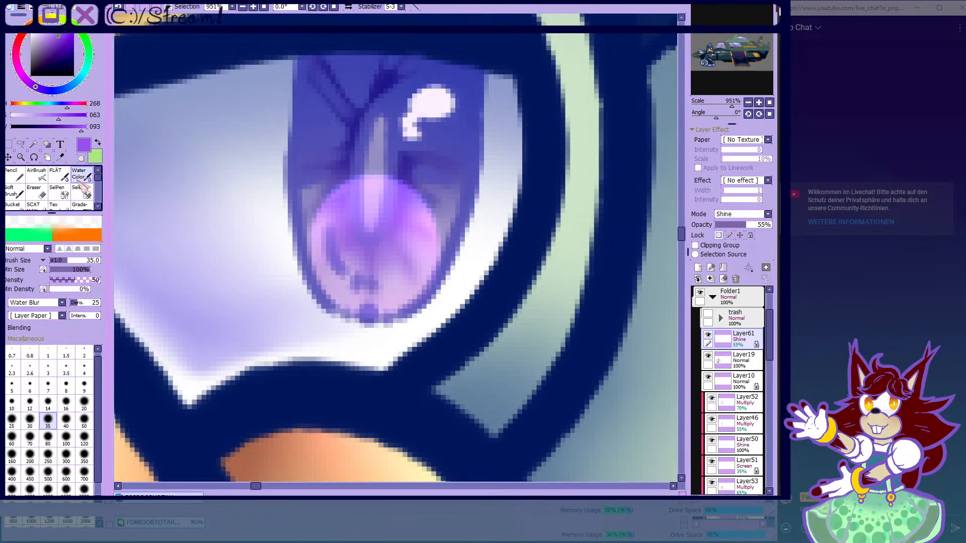
click(38, 172)
click(729, 236)
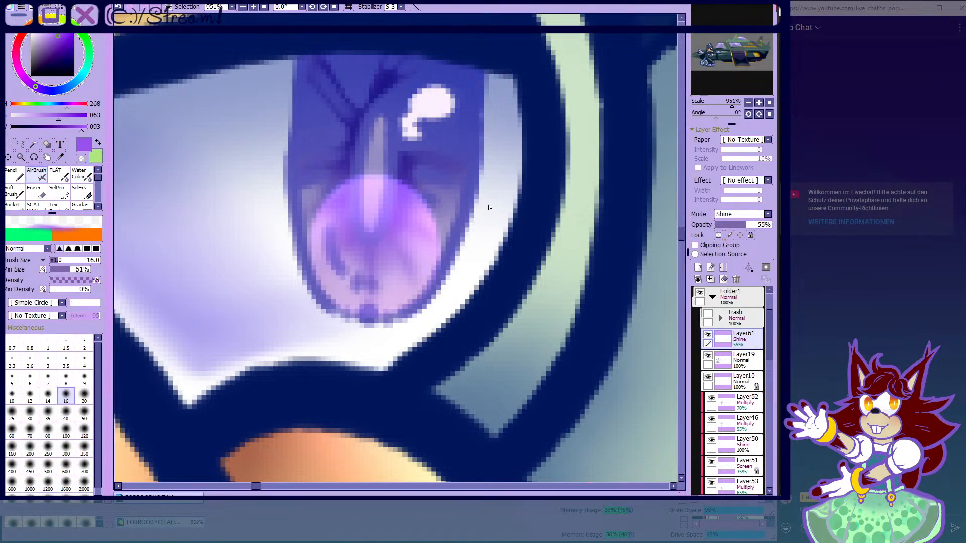
- Set the opacity of Layer61's iris glow to 70%
scroll(480, 201, down, 11)
scroll(467, 213, up, 10)
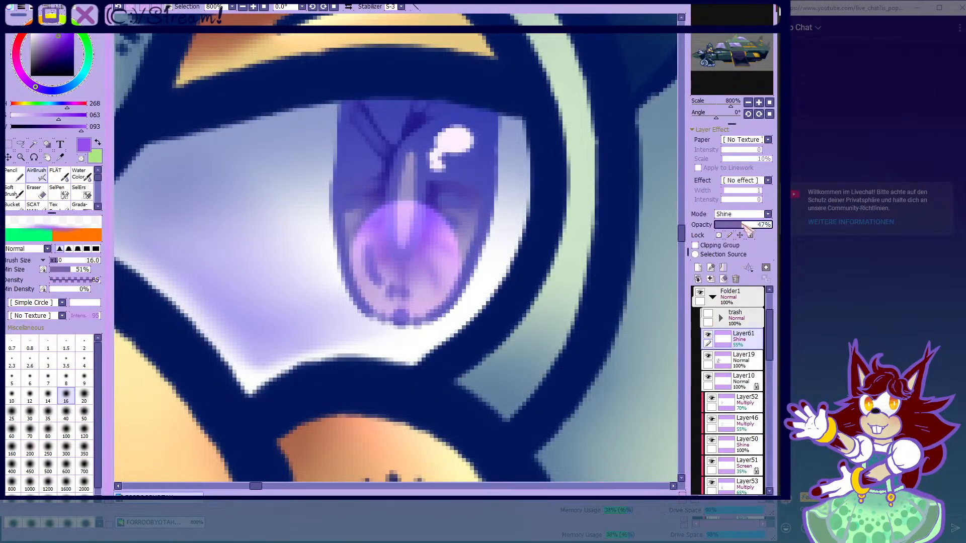
drag(734, 229, 759, 225)
scroll(556, 172, down, 6)
scroll(559, 176, up, 3)
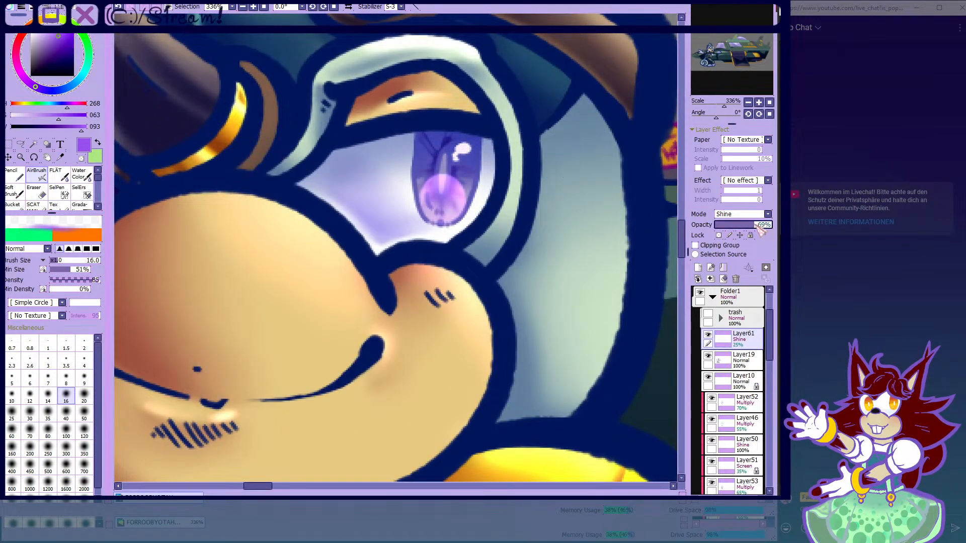
- Shift the hue and raise the saturation of Layer61's iris glow using the Hue/Saturation filter
key(ctrl+u)
drag(757, 403, 770, 403)
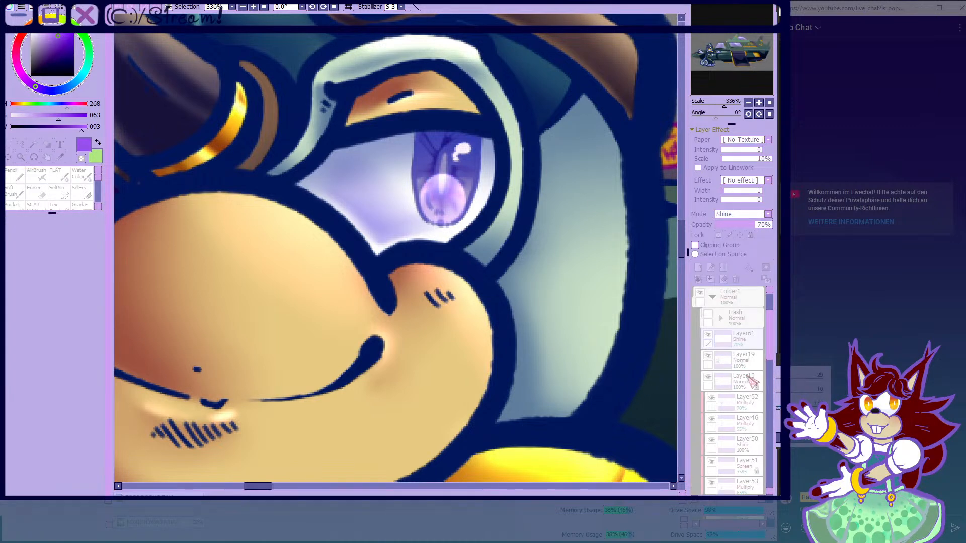
drag(777, 385, 754, 384)
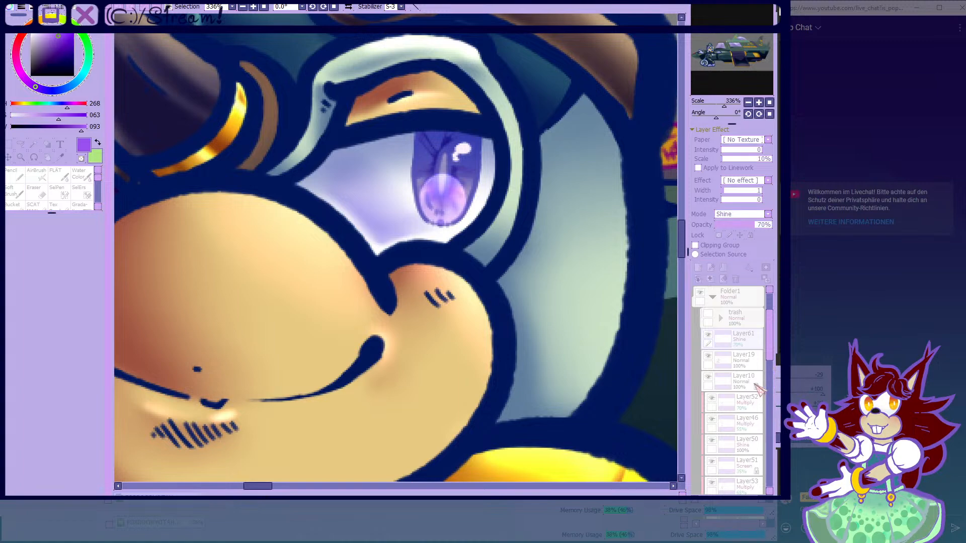
- Add a violet Shine glow around the eye's white highlight on Layer61 using the AirBrush at size 9
scroll(528, 174, down, 6)
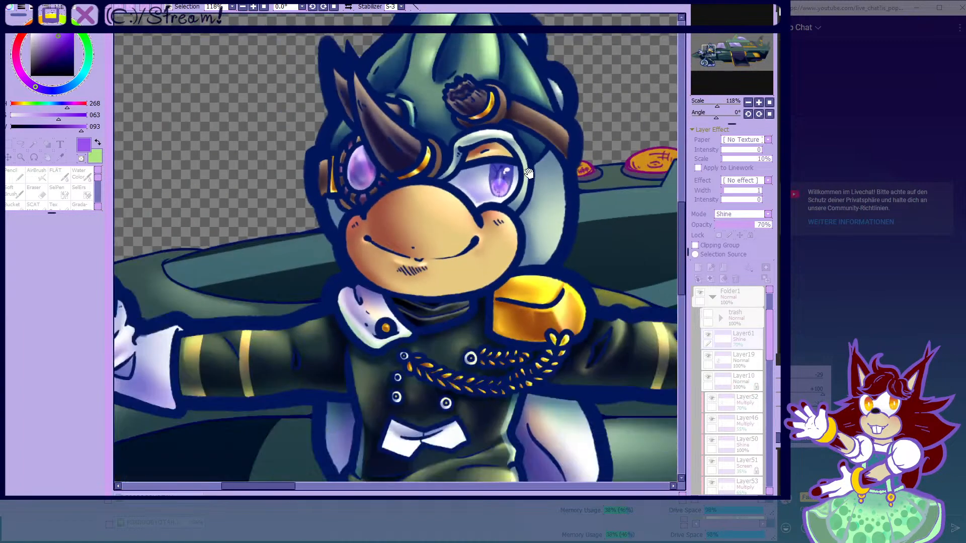
scroll(297, 97, down, 5)
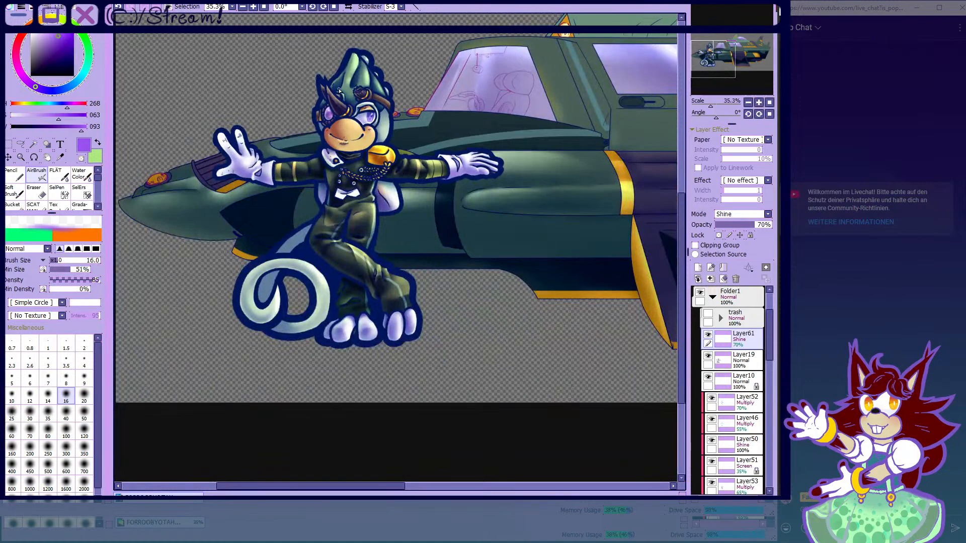
scroll(339, 91, up, 3)
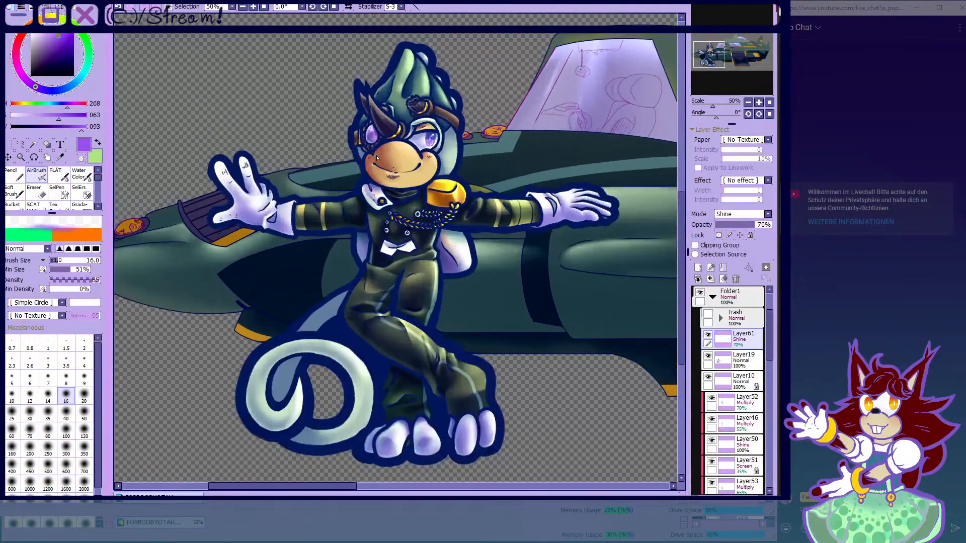
scroll(430, 129, up, 12)
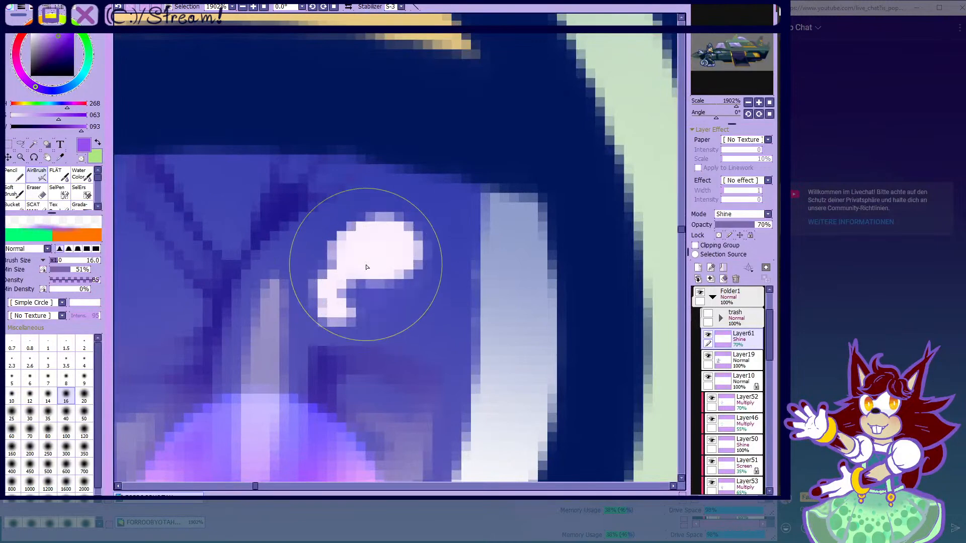
click(84, 378)
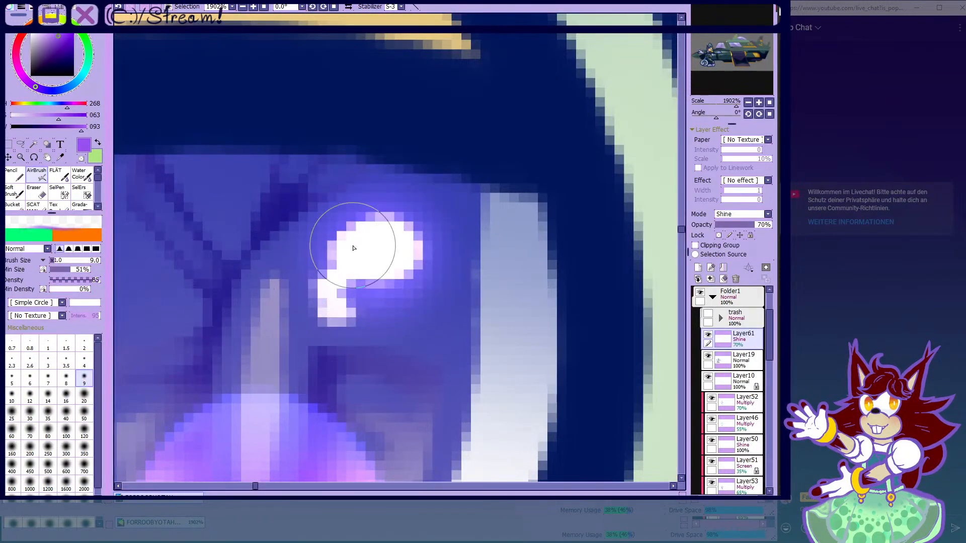
mouse_move(374, 237)
mouse_down()
mouse_move(410, 256)
mouse_move(319, 297)
mouse_move(363, 280)
mouse_up()
scroll(486, 170, down, 5)
scroll(507, 148, down, 12)
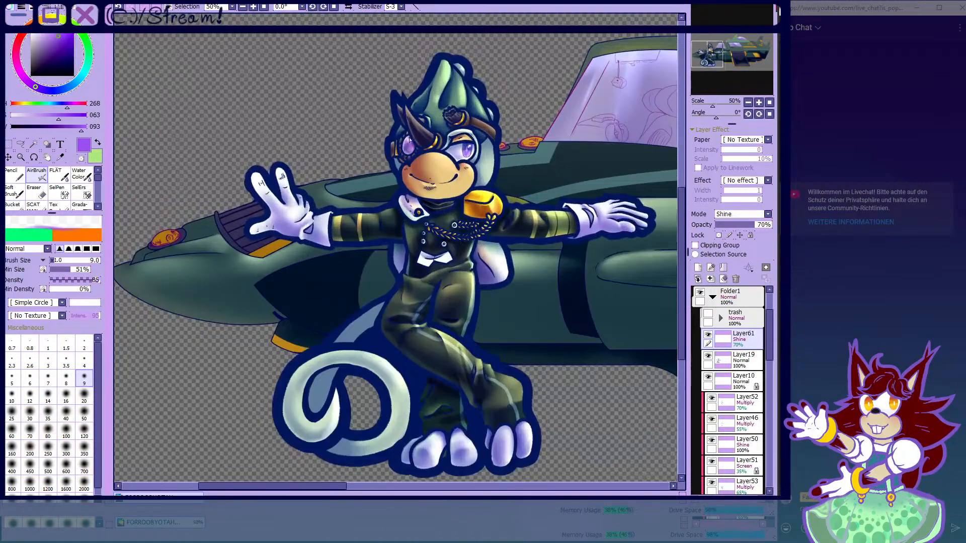
drag(410, 140, 378, 134)
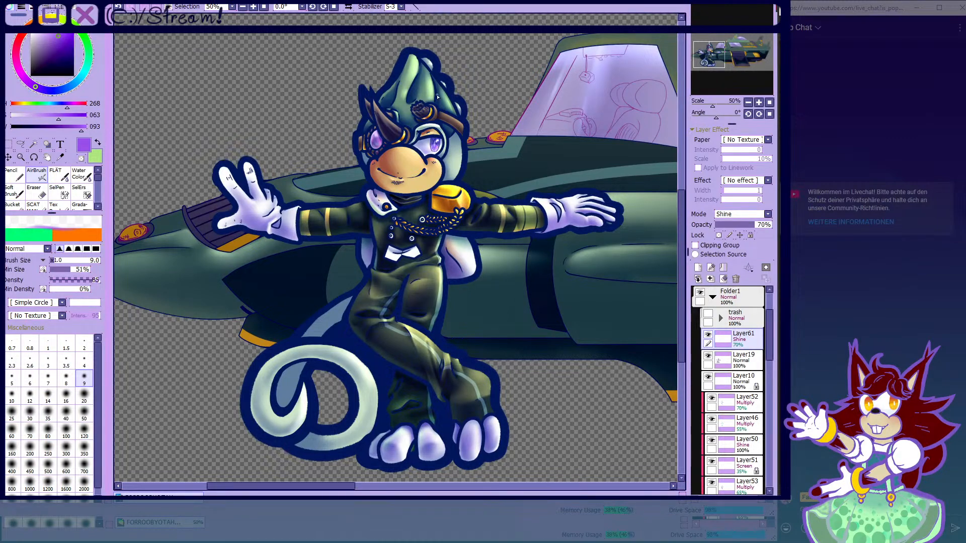
- Paint a glow on the front horn's gold ring on Layer61 and recolour it yellow (56, 63, 93) with opacity preserved
scroll(429, 93, up, 10)
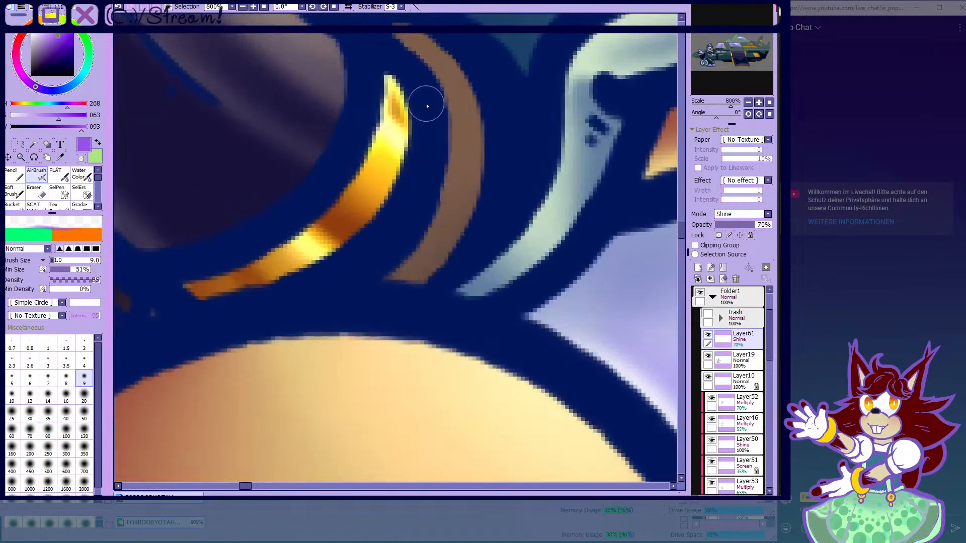
drag(388, 75, 401, 173)
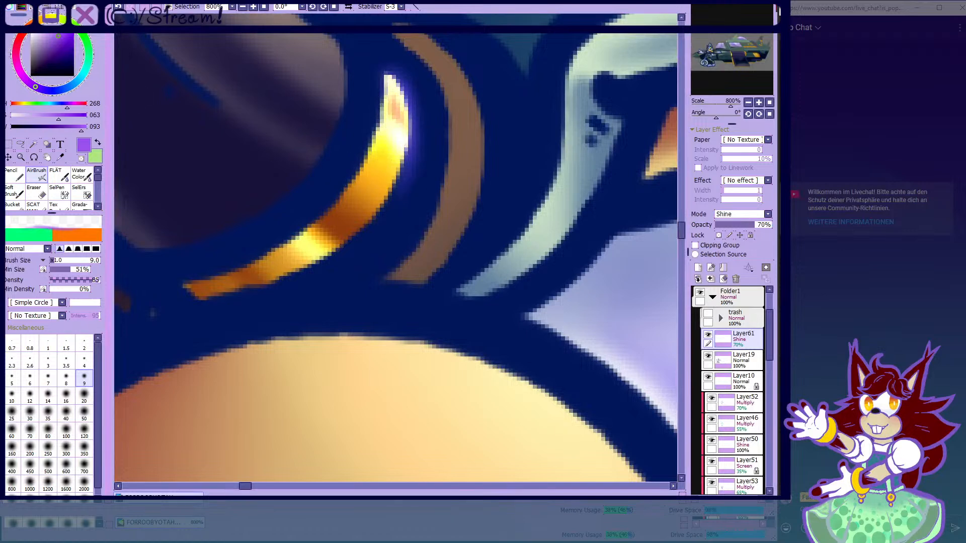
click(50, 17)
click(719, 235)
drag(399, 65, 403, 227)
click(719, 236)
mouse_move(391, 71)
mouse_down()
mouse_move(399, 82)
mouse_move(389, 167)
mouse_move(399, 122)
mouse_move(351, 220)
mouse_up()
scroll(335, 178, down, 5)
scroll(359, 164, up, 1)
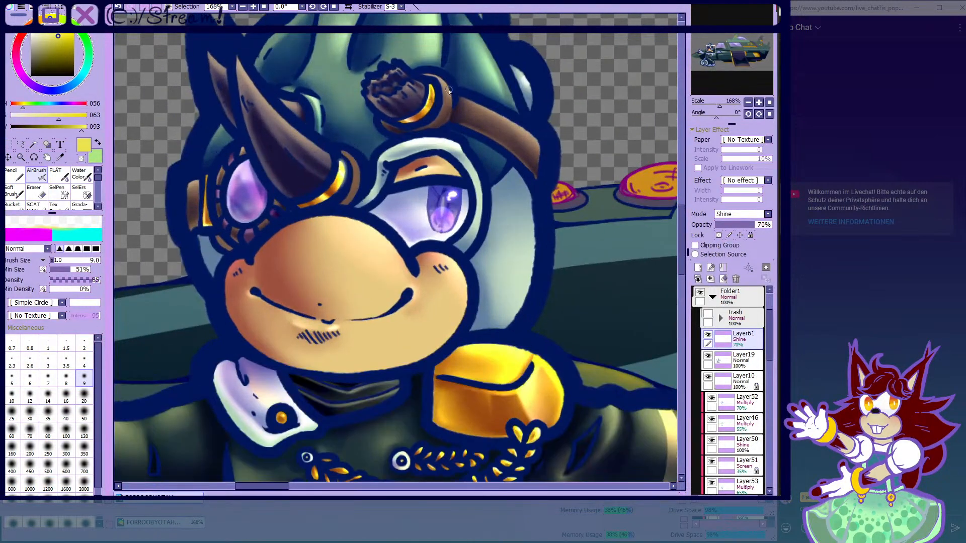
- Add a yellow glow to the gold ring around the horn stump on Layer61 using the AirBrush at size 9
scroll(428, 102, up, 8)
mouse_move(401, 85)
mouse_down()
mouse_move(399, 143)
mouse_move(416, 111)
mouse_move(386, 177)
mouse_up()
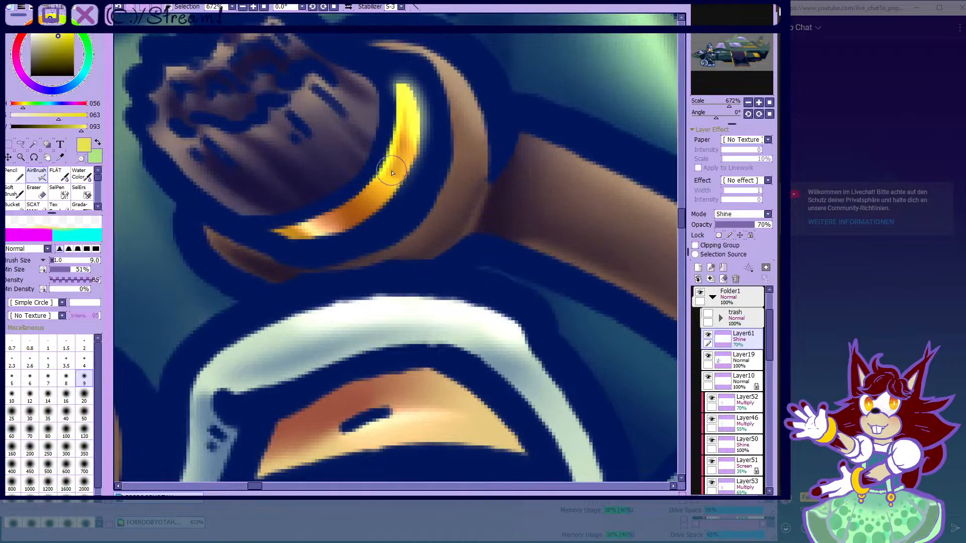
scroll(408, 91, down, 9)
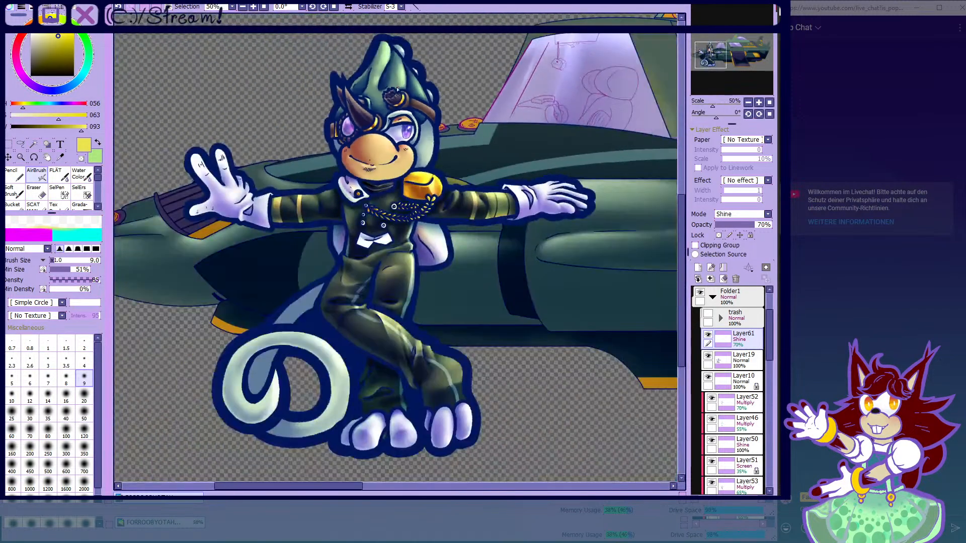
- Soften the yellow glow around the front horn's gold ring using the Water Color brush, enlarging it to size 14
scroll(384, 119, up, 12)
click(82, 175)
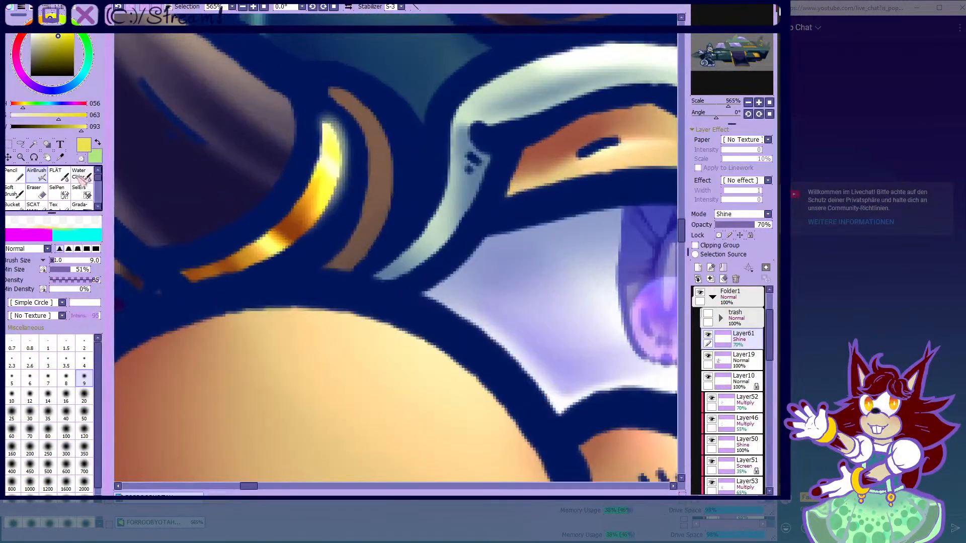
scroll(311, 114, up, 2)
mouse_move(321, 150)
mouse_down()
mouse_move(308, 106)
mouse_move(342, 127)
mouse_up()
key(bracketright)
key(bracketright)
key(bracketright)
key(bracketright)
key(bracketright)
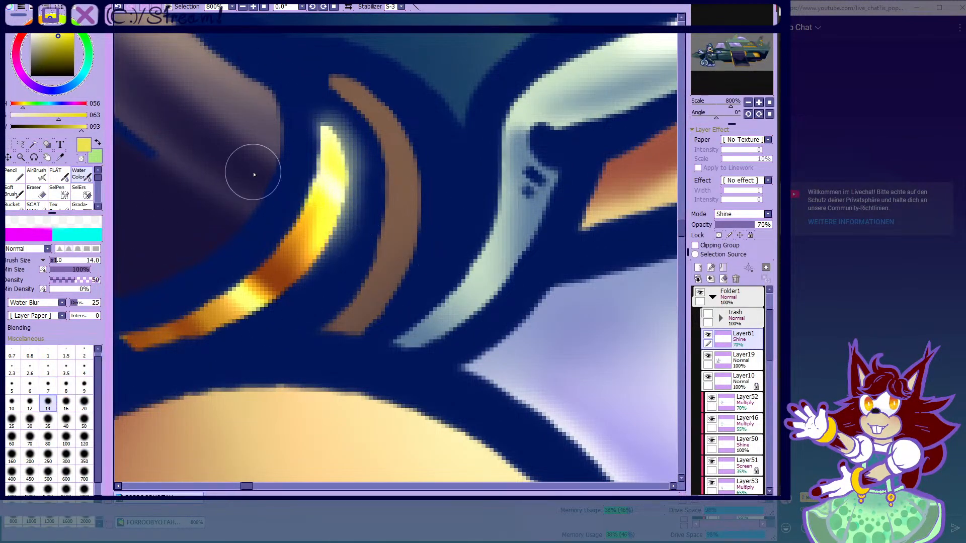
- Strengthen the yellow glow at the upper end of the horn stump's gold ring using the AirBrush at size 9
scroll(303, 251, down, 9)
scroll(394, 131, up, 10)
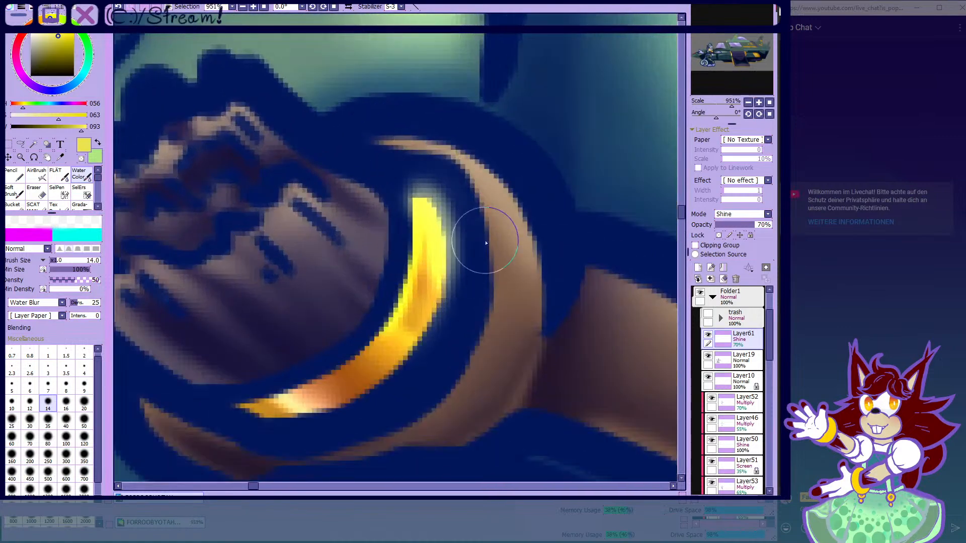
key(v)
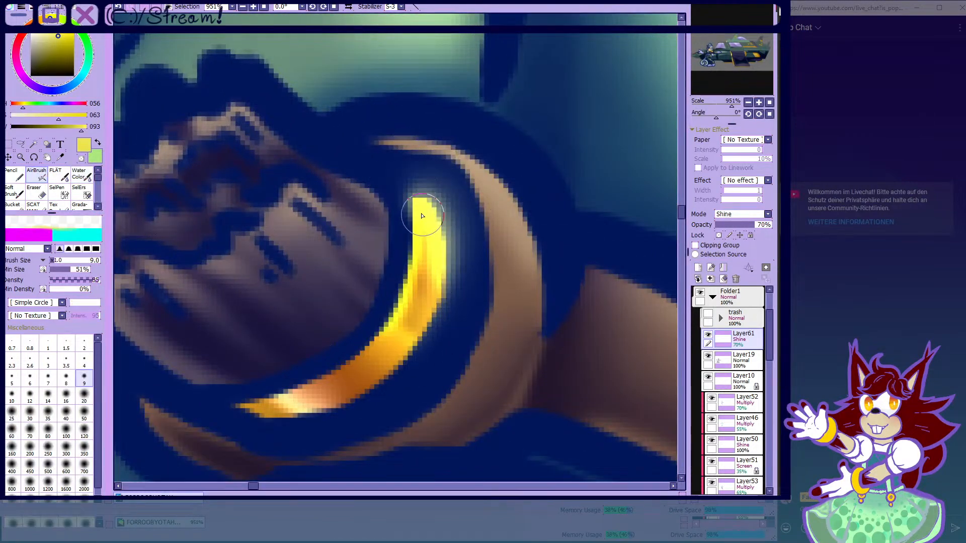
drag(420, 209, 431, 289)
click(81, 175)
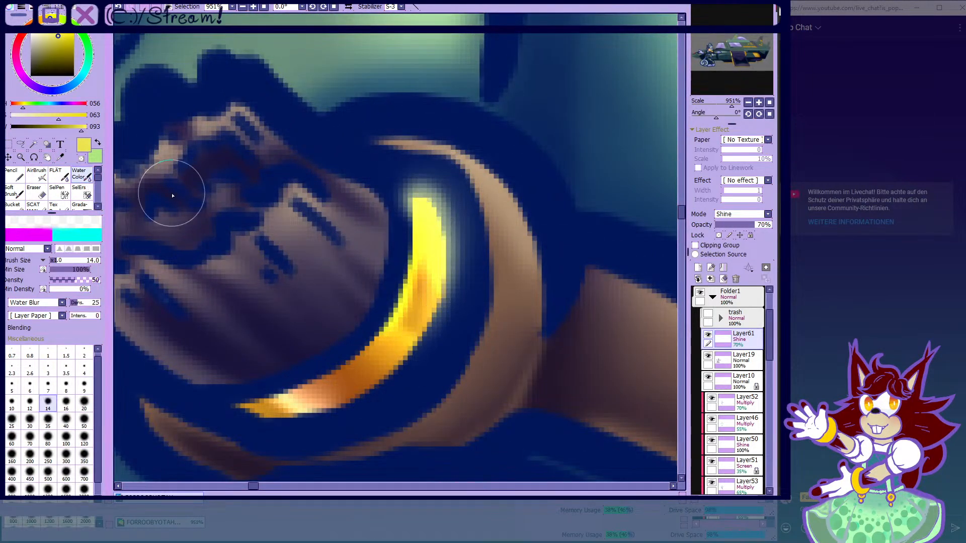
key(v)
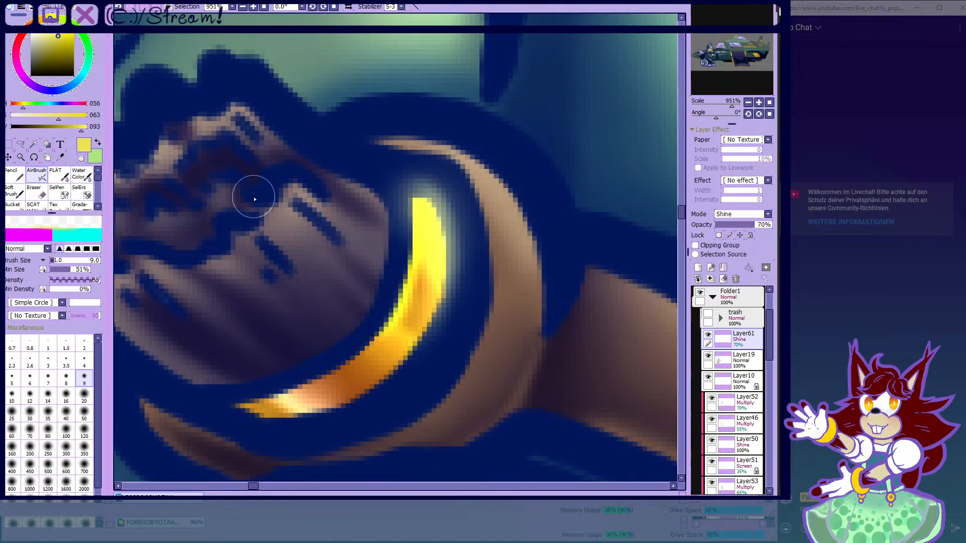
drag(422, 196, 409, 322)
scroll(426, 201, down, 20)
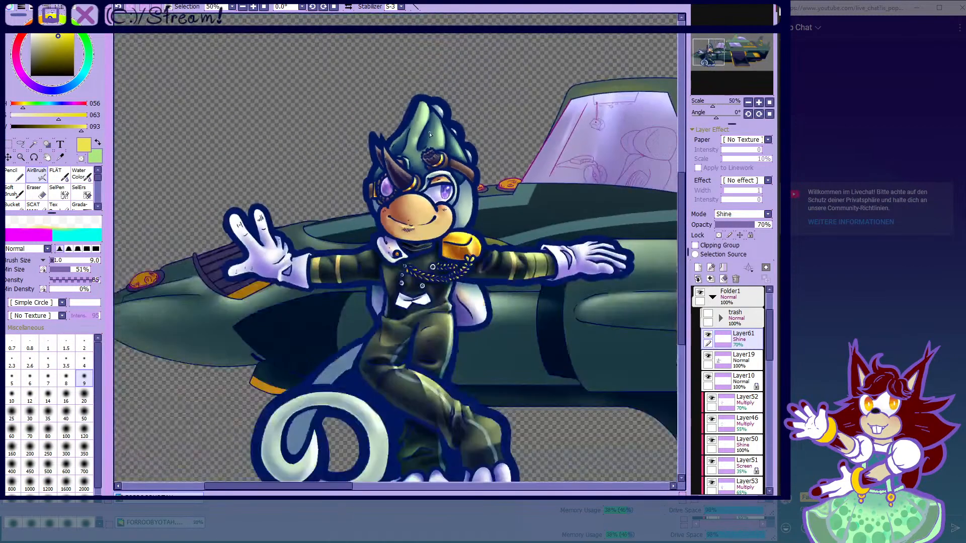
- Add a yellow glow along the gold epaulette's upper and outer edges on Layer61 using the AirBrush at sizes 35 and 20
scroll(460, 189, up, 4)
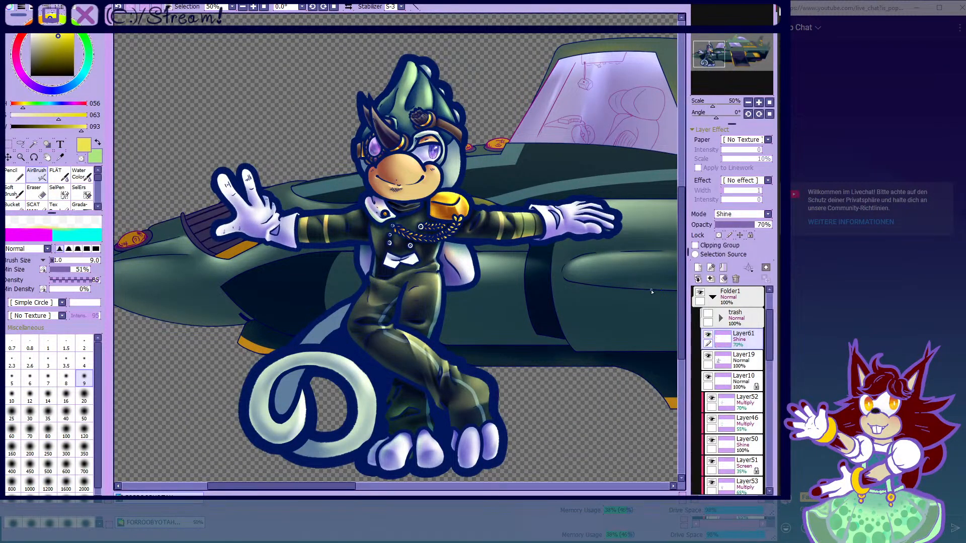
scroll(395, 247, up, 6)
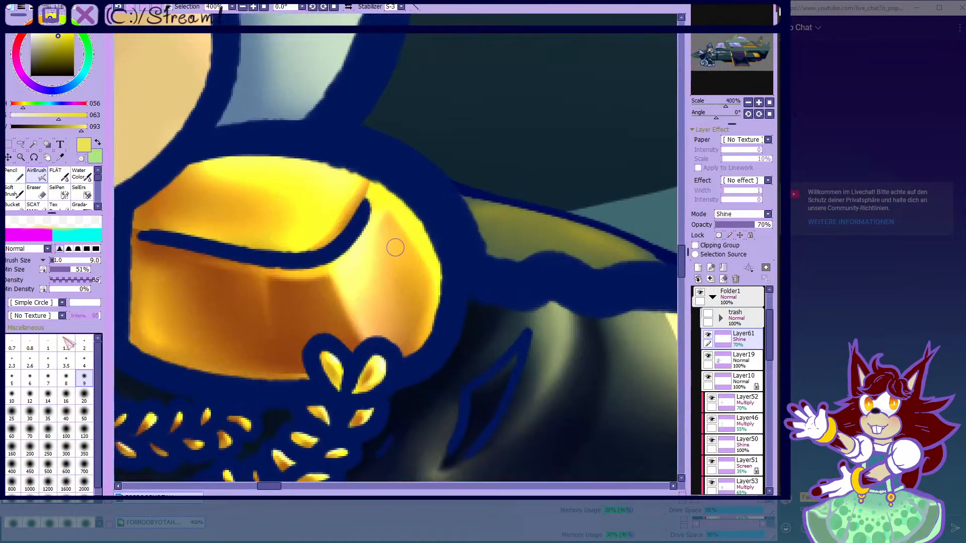
click(48, 414)
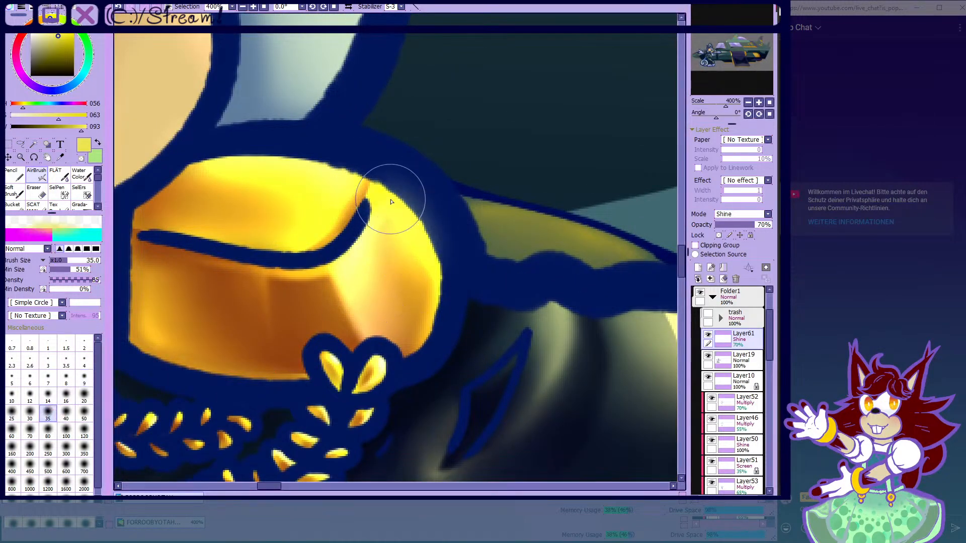
click(84, 397)
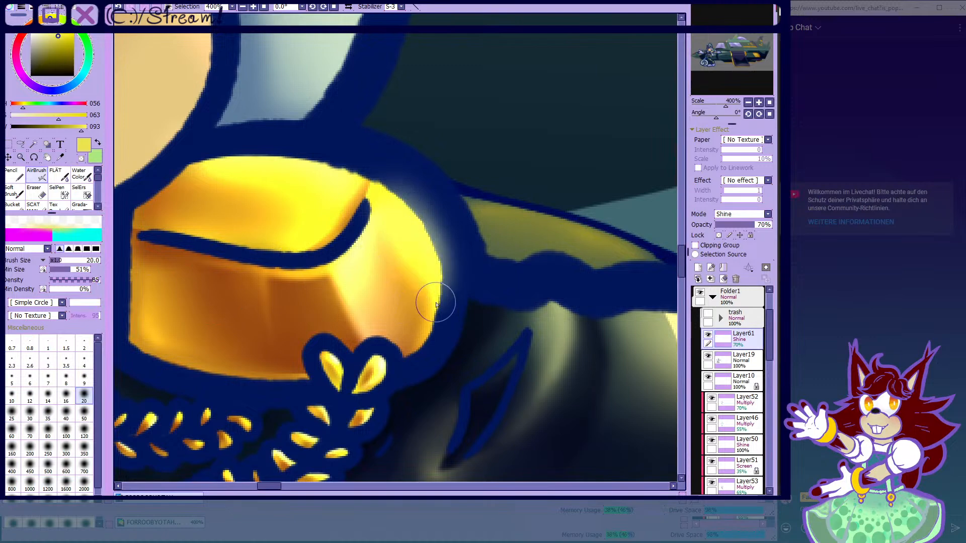
mouse_move(336, 181)
mouse_down()
mouse_move(293, 184)
mouse_move(225, 165)
mouse_move(191, 173)
mouse_move(355, 165)
mouse_move(319, 177)
mouse_up()
scroll(306, 207, down, 2)
scroll(307, 207, down, 3)
scroll(322, 208, up, 6)
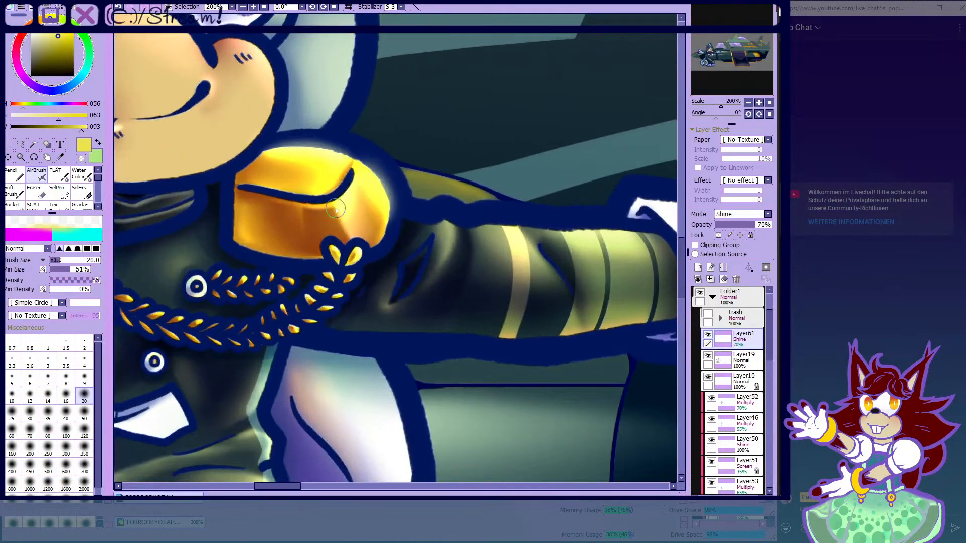
- Examine the glow on the epaulette and braided cord up close and within the whole figure
scroll(359, 212, down, 4)
scroll(336, 239, up, 7)
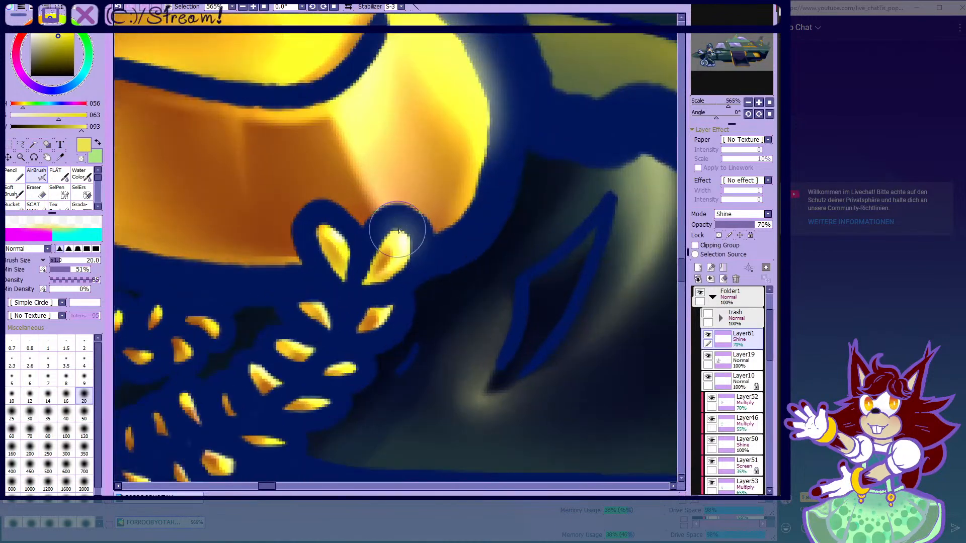
scroll(312, 206, down, 5)
scroll(397, 225, up, 4)
scroll(401, 247, down, 10)
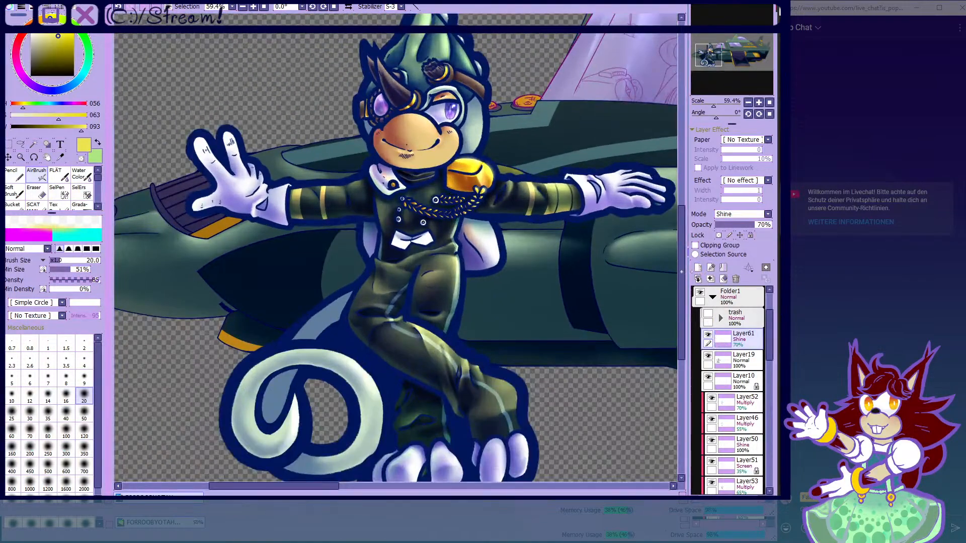
scroll(389, 191, down, 2)
scroll(387, 155, up, 2)
scroll(387, 155, down, 3)
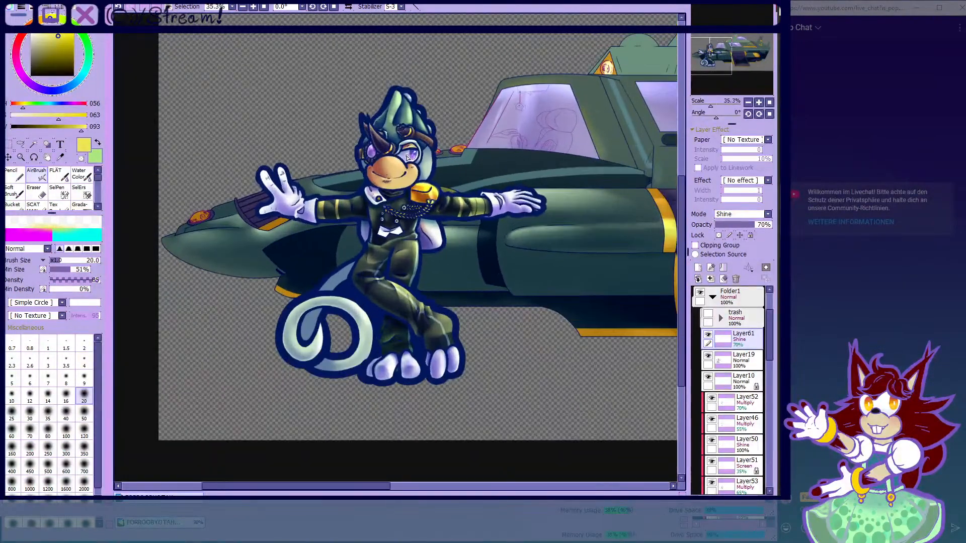
scroll(379, 168, up, 3)
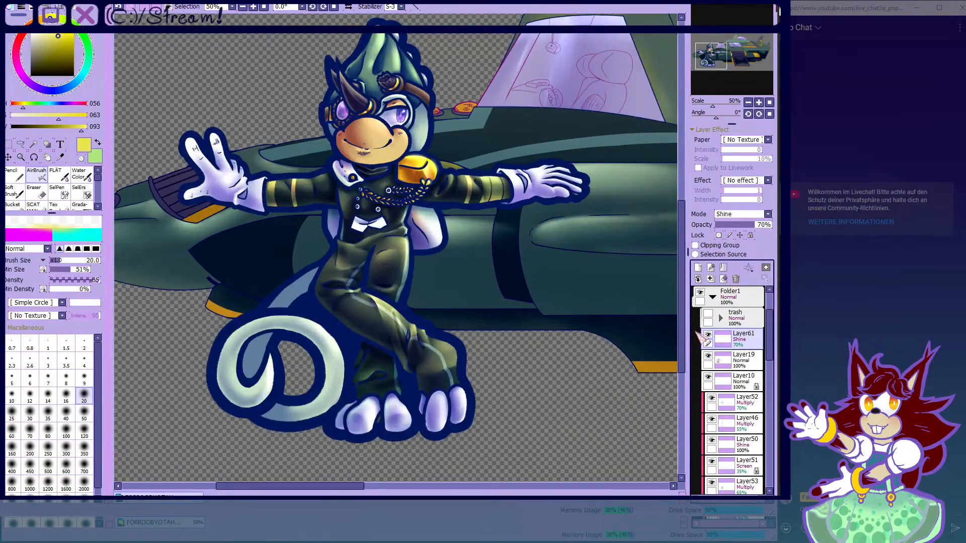
- Toggle Layer25's visibility off and on to check its contents, and collapse Folder1
scroll(737, 367, down, 5)
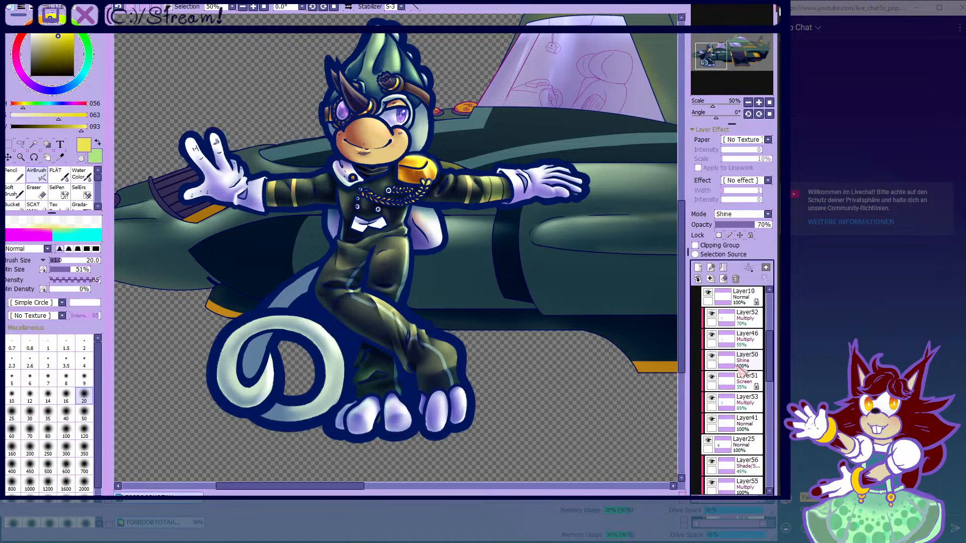
click(723, 342)
click(708, 335)
click(708, 335)
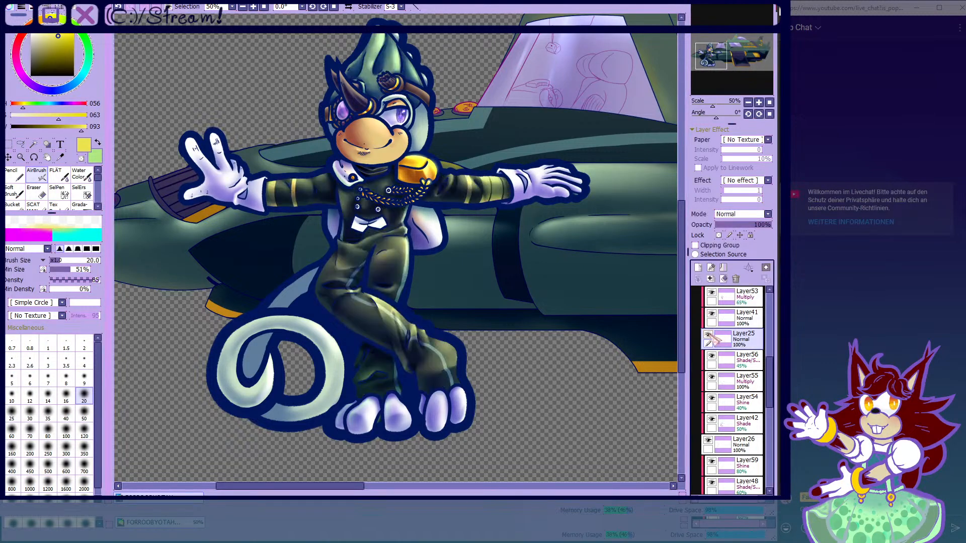
scroll(715, 335, down, 5)
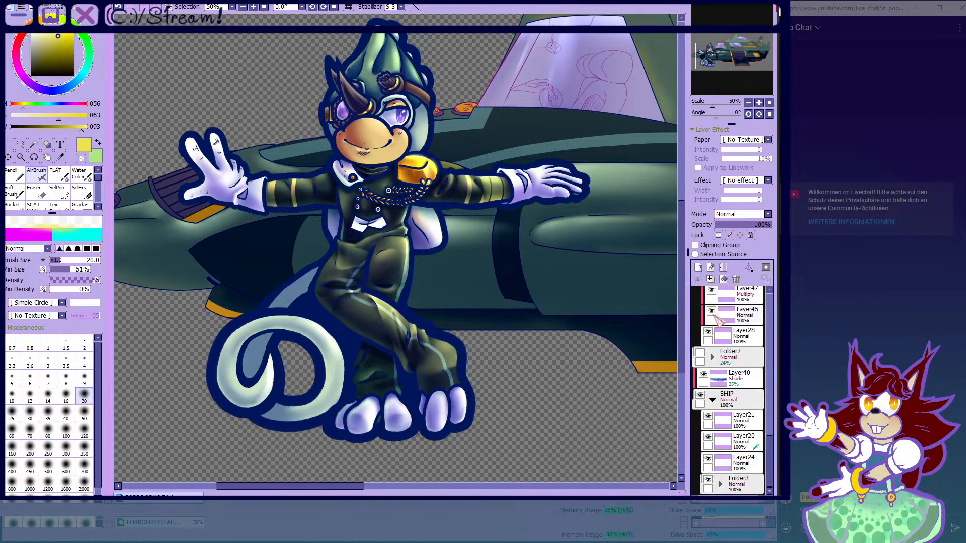
scroll(719, 351, up, 10)
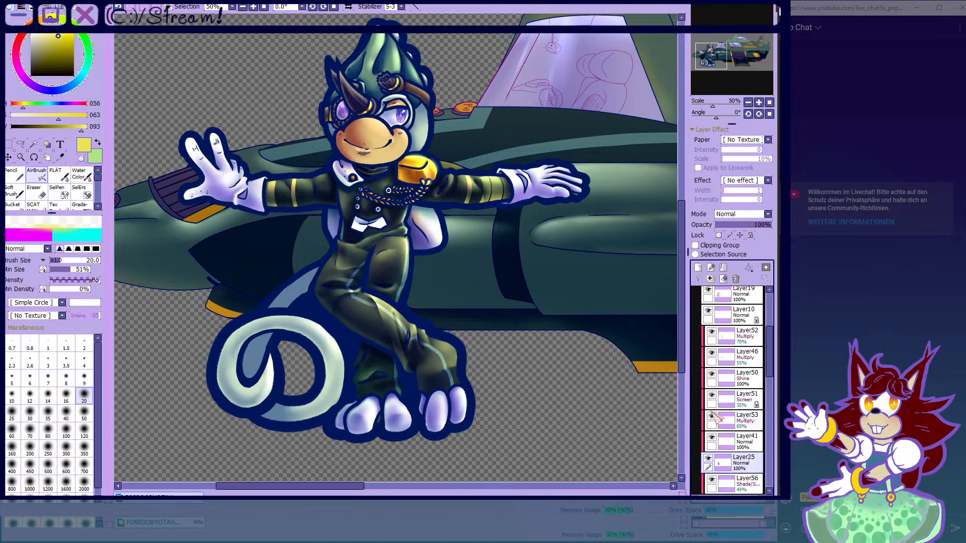
click(712, 315)
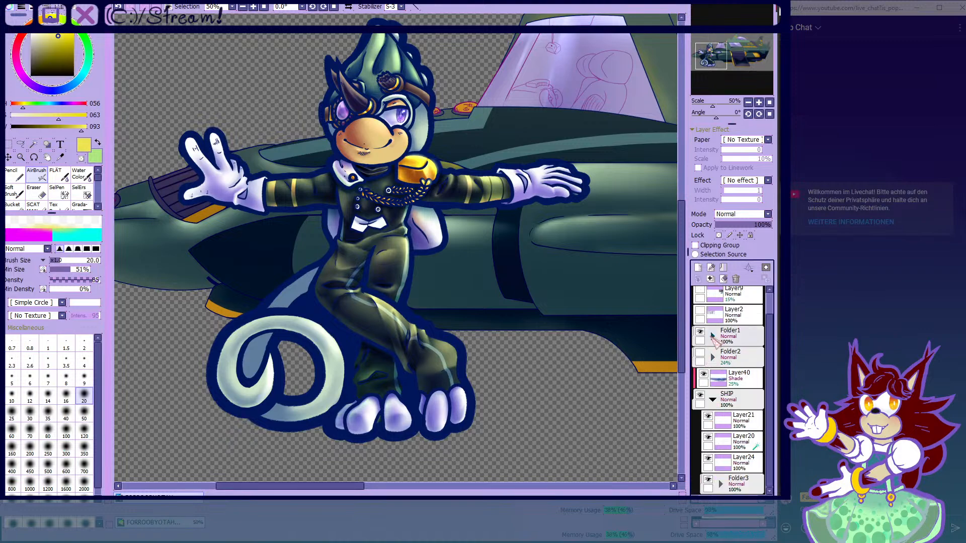
- Expand Folder3 in the SHIP group, select Layer30 and toggle its visibility to check which ship parts it holds
click(731, 481)
click(720, 484)
scroll(736, 402, down, 6)
click(732, 403)
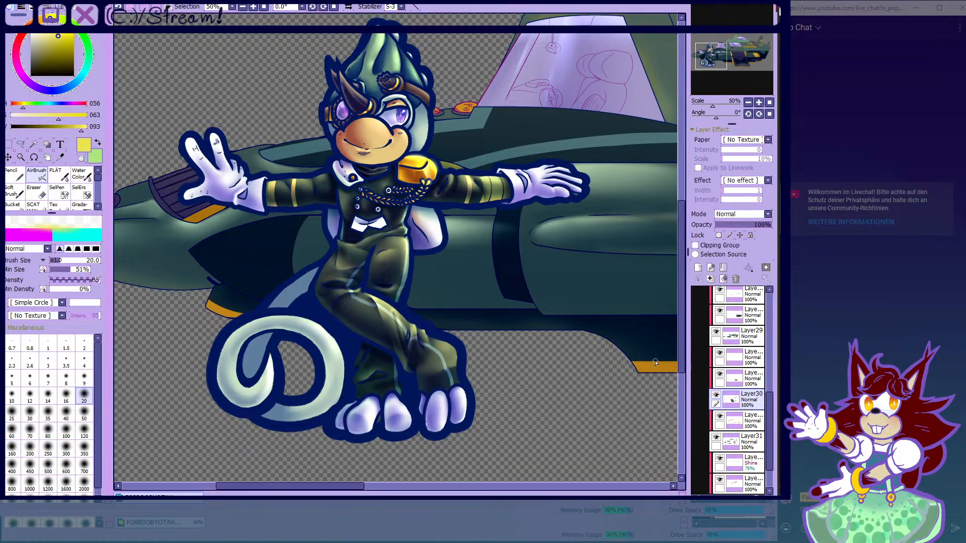
click(717, 395)
click(717, 396)
click(717, 396)
click(717, 396)
key(ctrl+minus)
key(ctrl+minus)
key(ctrl+minus)
click(717, 397)
click(718, 396)
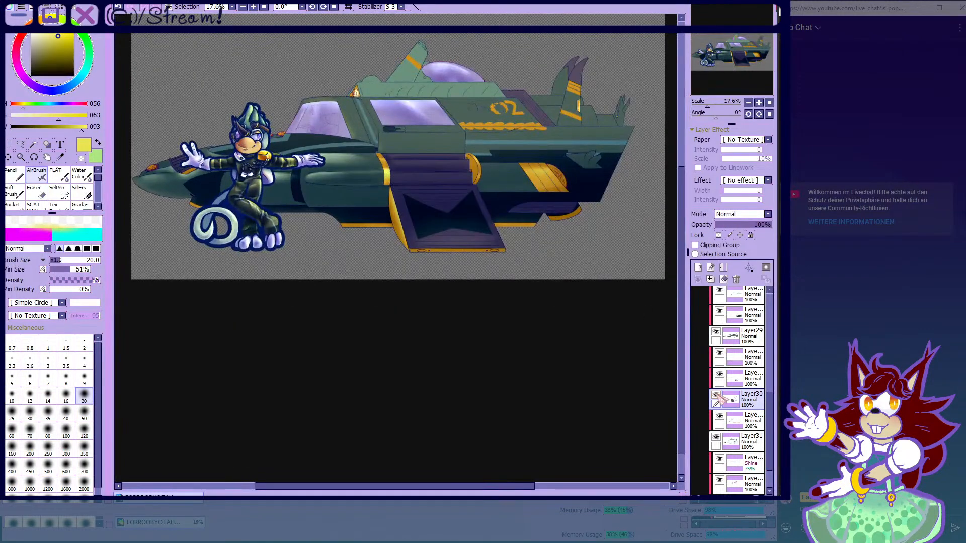
click(717, 396)
click(718, 396)
click(717, 396)
click(717, 396)
- Add a new clipped layer above the ramp's shading layers and set its blending mode to Shine
click(729, 358)
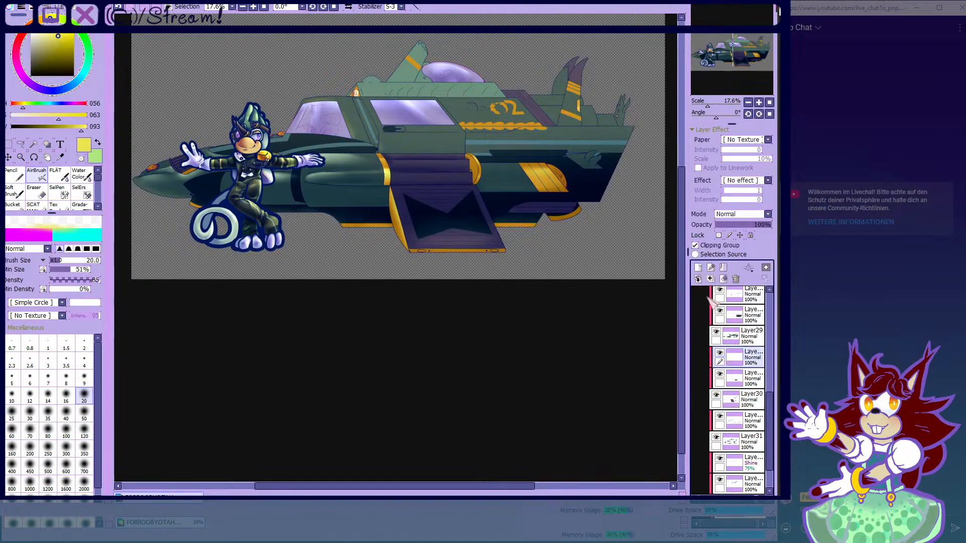
click(699, 268)
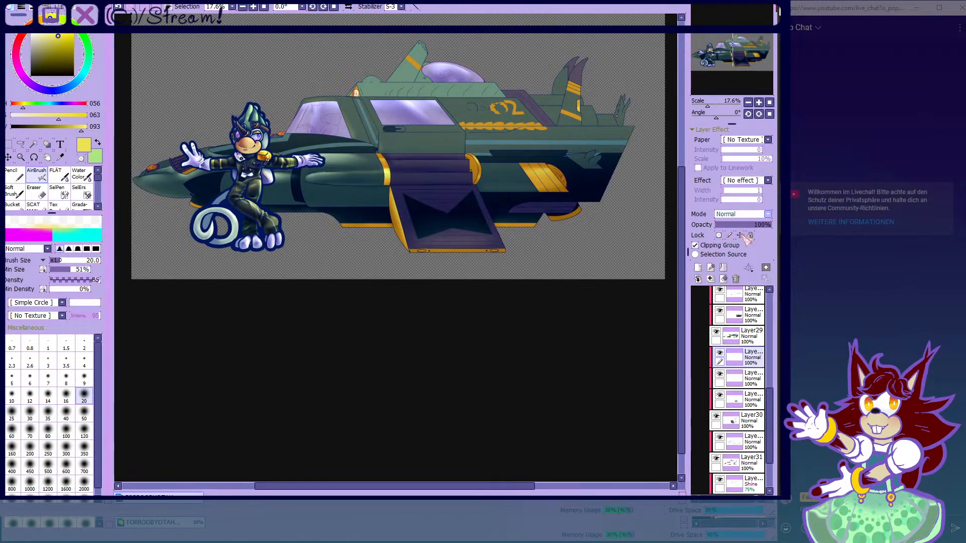
click(734, 276)
- Paint a yellow glow along the lowered ramp's upper and outer right edges using the AirBrush at size 80
scroll(446, 152, up, 3)
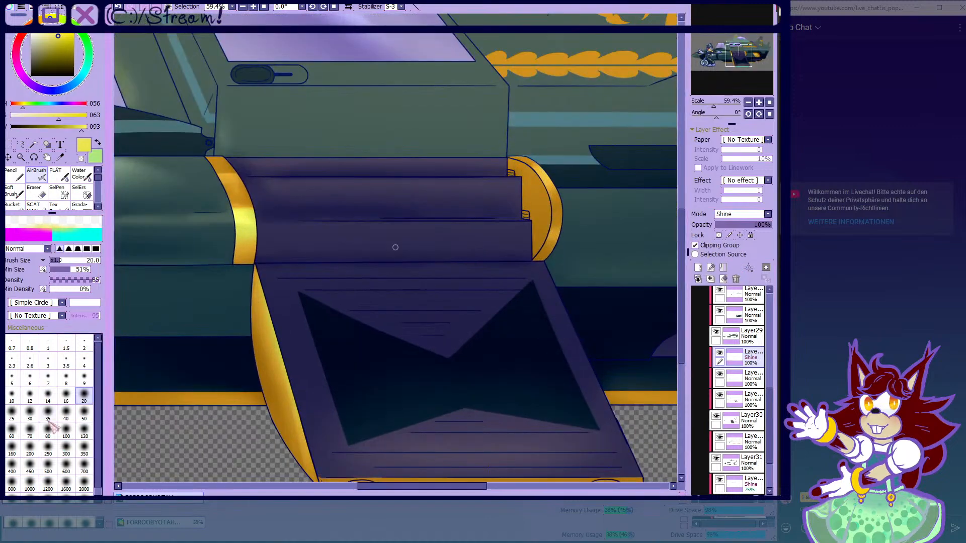
click(46, 433)
scroll(396, 248, up, 4)
mouse_move(160, 249)
mouse_down()
mouse_move(404, 245)
mouse_move(339, 256)
mouse_move(296, 253)
mouse_move(600, 247)
mouse_move(463, 257)
mouse_move(608, 257)
mouse_move(591, 248)
mouse_move(622, 323)
mouse_move(579, 245)
mouse_move(590, 240)
mouse_move(642, 395)
mouse_up()
mouse_move(597, 246)
mouse_down()
mouse_move(513, 243)
mouse_move(625, 231)
mouse_move(263, 246)
mouse_up()
scroll(262, 248, down, 3)
scroll(424, 250, up, 2)
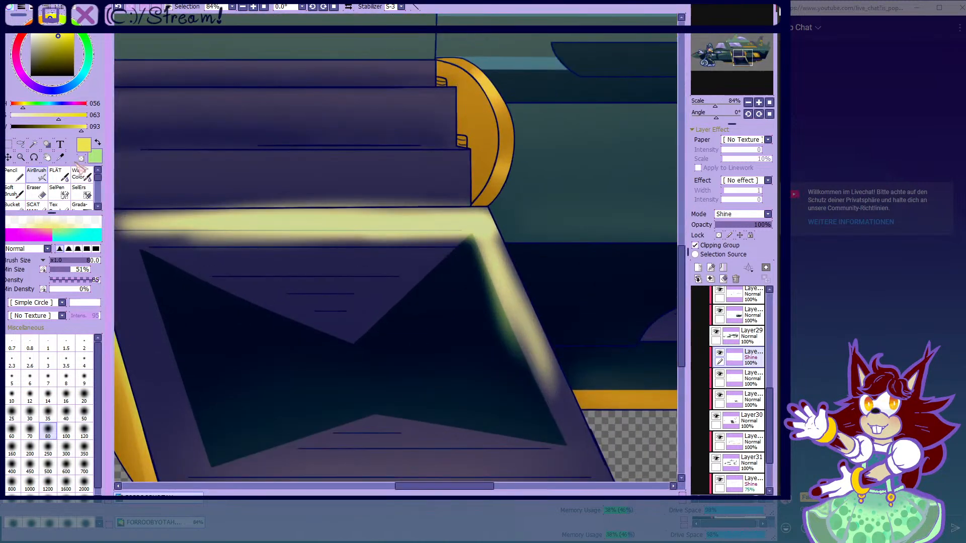
- Erase the glow spilling above the ramp's upper edge using the Eraser at size 40
click(81, 158)
click(40, 192)
scroll(210, 191, up, 2)
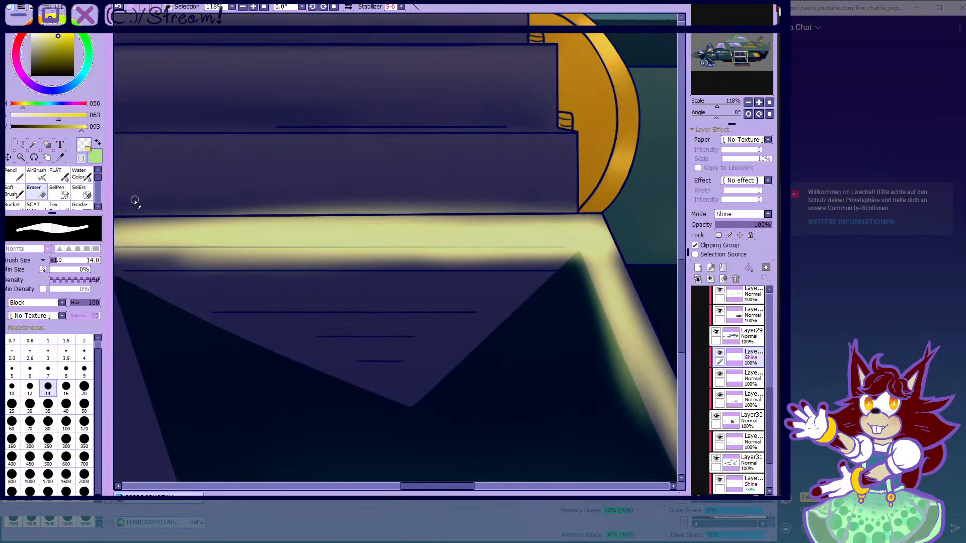
click(66, 406)
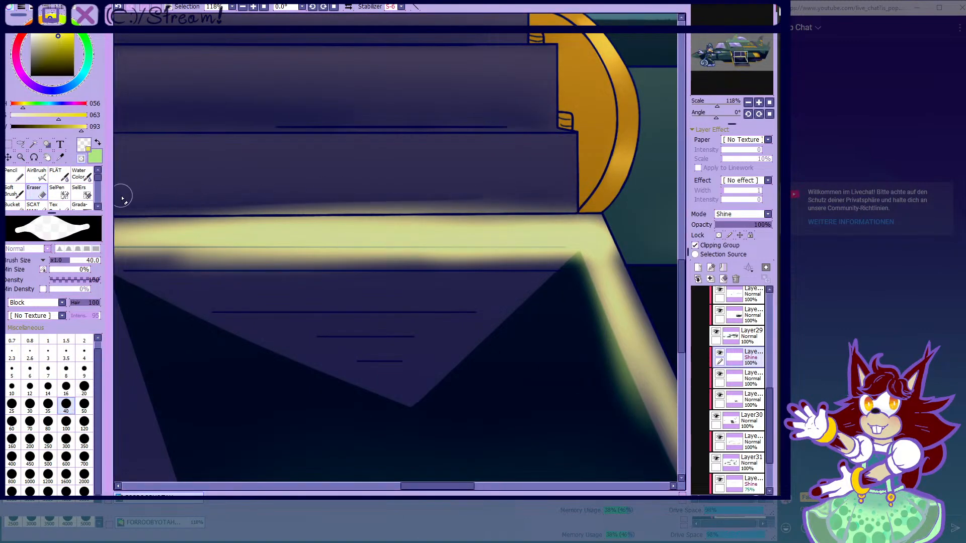
drag(123, 198, 547, 198)
scroll(514, 209, up, 4)
mouse_move(462, 212)
mouse_down()
mouse_move(483, 206)
mouse_move(352, 196)
mouse_move(588, 208)
mouse_move(323, 212)
mouse_up()
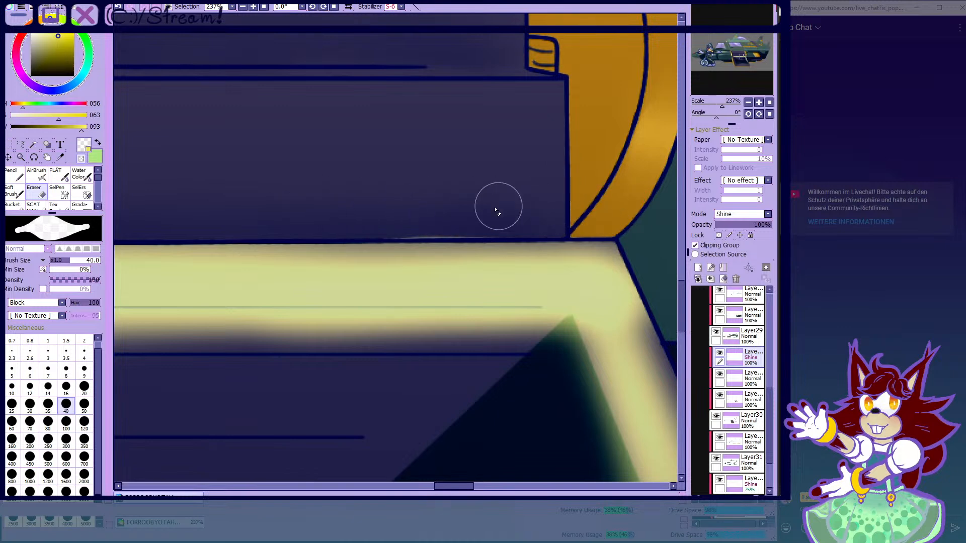
scroll(396, 196, down, 9)
scroll(248, 193, up, 8)
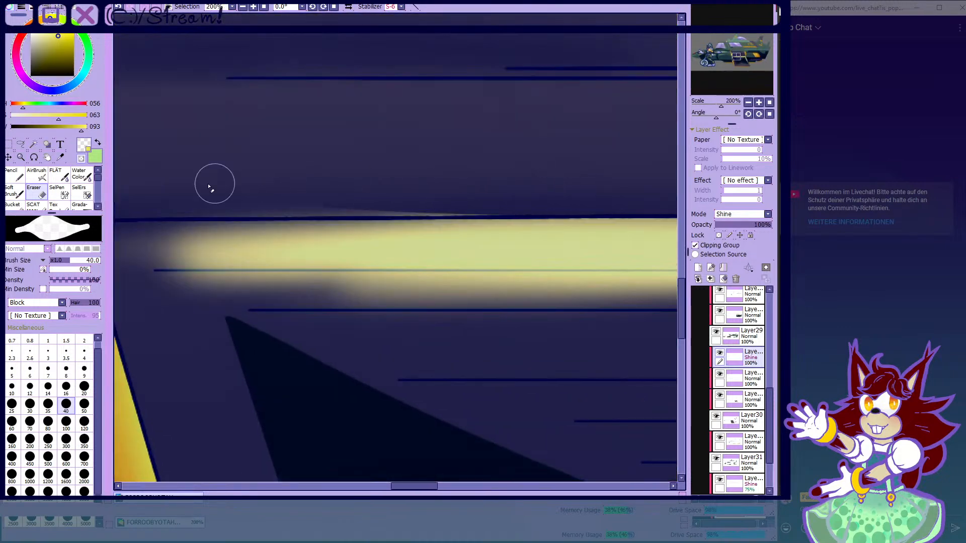
mouse_move(148, 193)
mouse_down()
mouse_move(631, 191)
mouse_move(134, 198)
mouse_up()
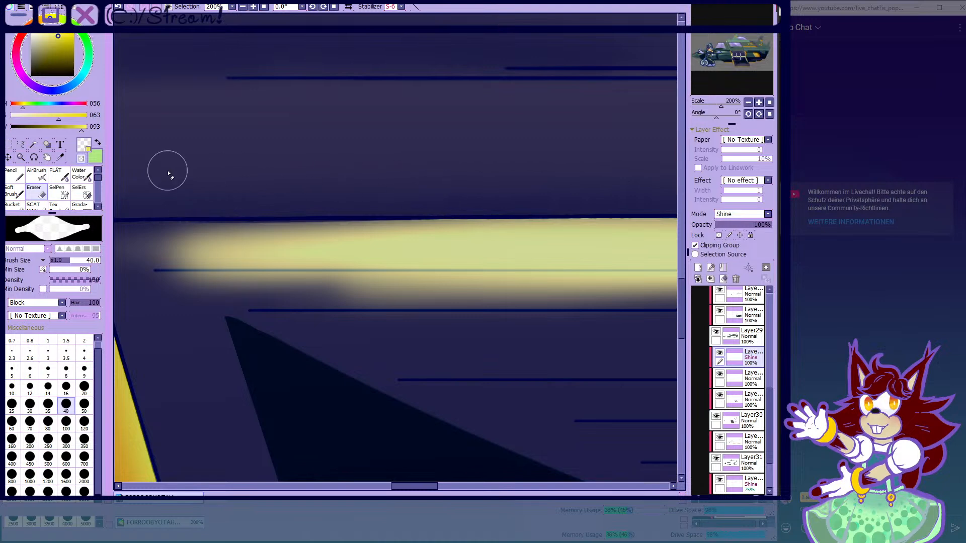
- Blur the glow along the ramp's upper and right edges using the Water Color brush at size 250
click(87, 174)
scroll(236, 182, down, 10)
scroll(214, 266, up, 2)
click(48, 455)
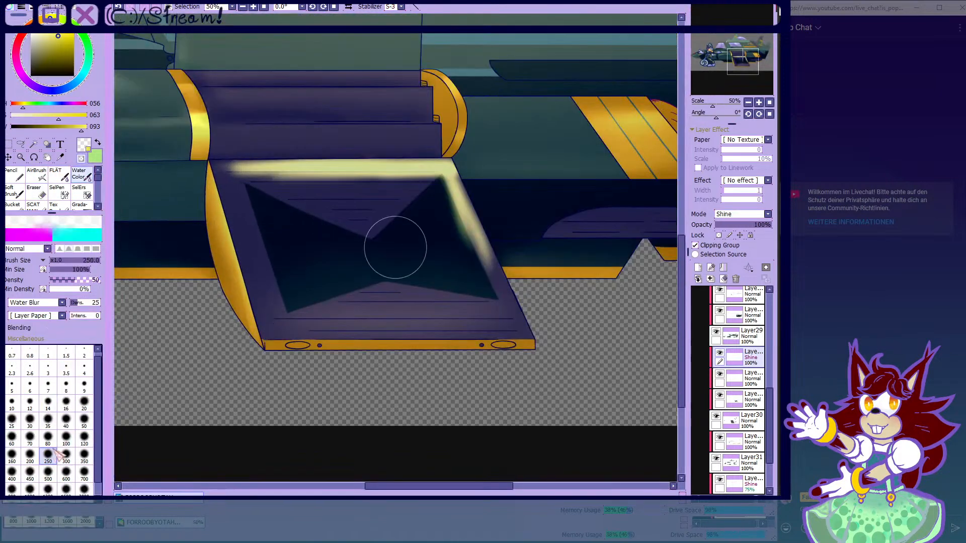
scroll(288, 201, up, 1)
mouse_move(231, 209)
mouse_down()
mouse_move(213, 190)
mouse_move(358, 195)
mouse_move(409, 179)
mouse_move(513, 338)
mouse_move(477, 252)
mouse_move(490, 239)
mouse_move(185, 179)
mouse_up()
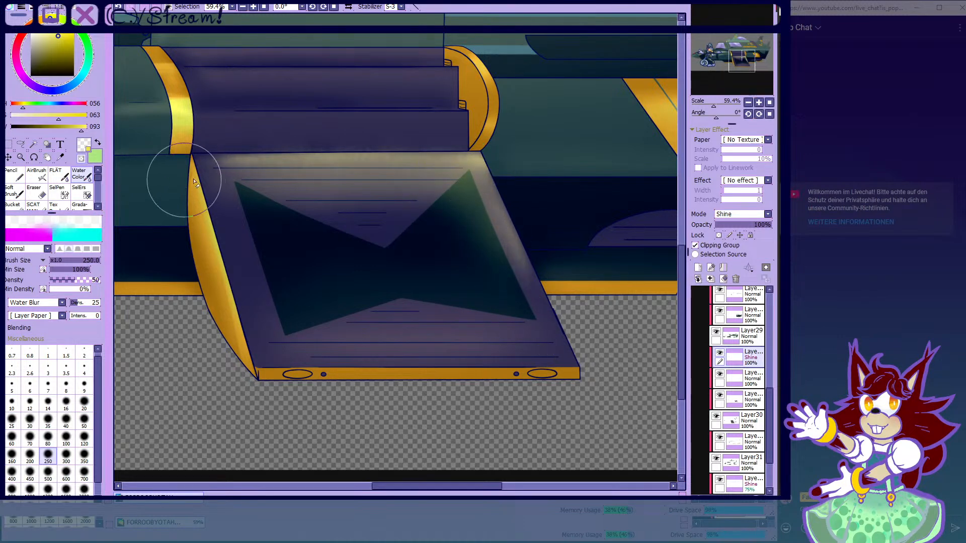
- Strengthen the yellow glow along the ramp's upper and right edges using the AirBrush at size 100
click(39, 176)
click(66, 430)
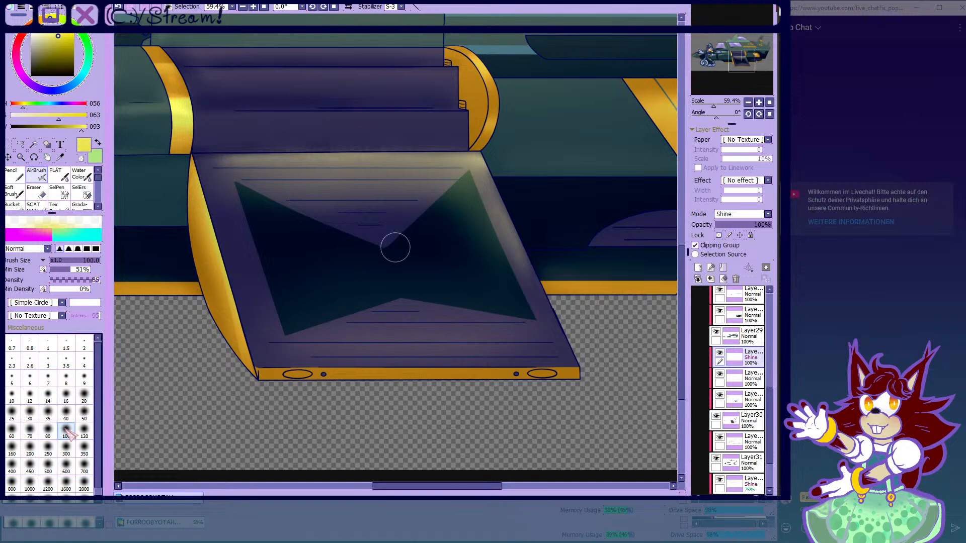
mouse_move(196, 166)
mouse_down()
mouse_move(222, 154)
mouse_move(511, 153)
mouse_up()
mouse_move(322, 151)
mouse_down()
mouse_move(433, 151)
mouse_move(464, 175)
mouse_move(339, 151)
mouse_move(166, 160)
mouse_move(284, 144)
mouse_move(584, 138)
mouse_up()
click(121, 6)
click(122, 7)
scroll(310, 161, up, 2)
drag(504, 146, 629, 382)
scroll(381, 261, down, 4)
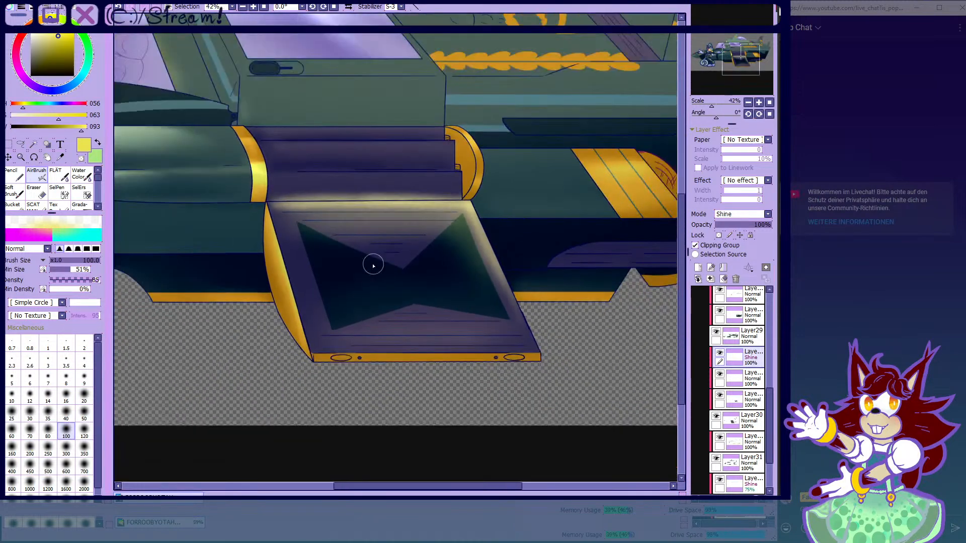
scroll(372, 265, down, 2)
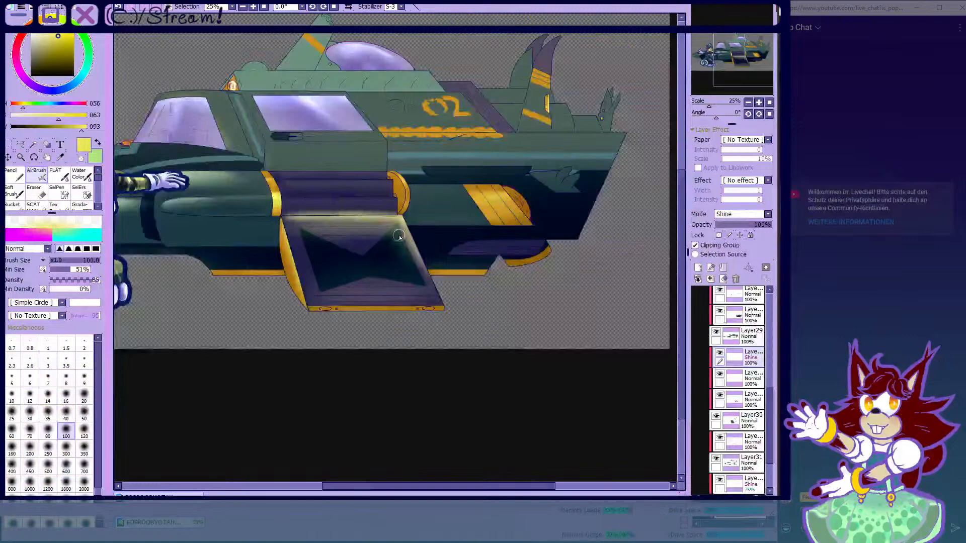
- Paint horizontal yellow light streaks across the purple triangle in the ramp's upper half using the AirBrush at size 50
scroll(398, 236, up, 8)
key(bracketleft)
key(bracketleft)
key(bracketleft)
key(bracketleft)
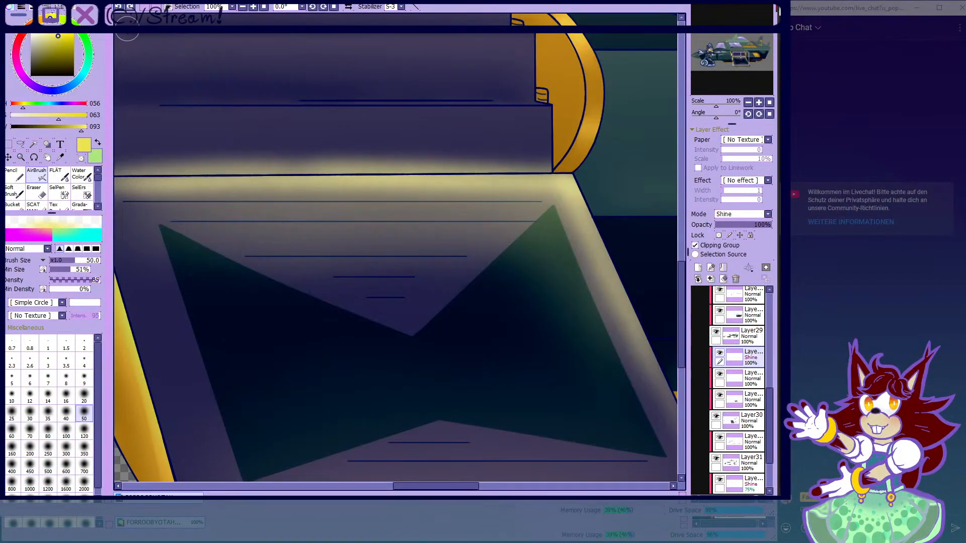
scroll(182, 248, up, 1)
drag(225, 224, 653, 222)
mouse_move(361, 270)
mouse_down()
mouse_move(227, 267)
mouse_move(525, 264)
mouse_up()
scroll(261, 282, down, 3)
- Add four horizontal yellow light streaks across the dark bow-tie shape on the ramp using the AirBrush at size 50
scroll(265, 270, up, 1)
scroll(247, 264, up, 1)
drag(216, 256, 582, 254)
drag(227, 295, 574, 322)
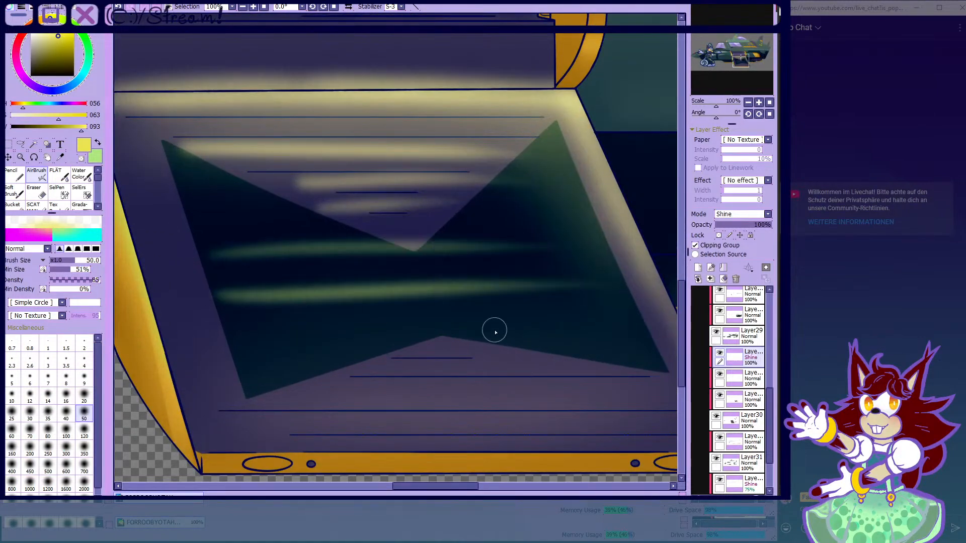
drag(242, 338, 601, 333)
drag(243, 371, 622, 371)
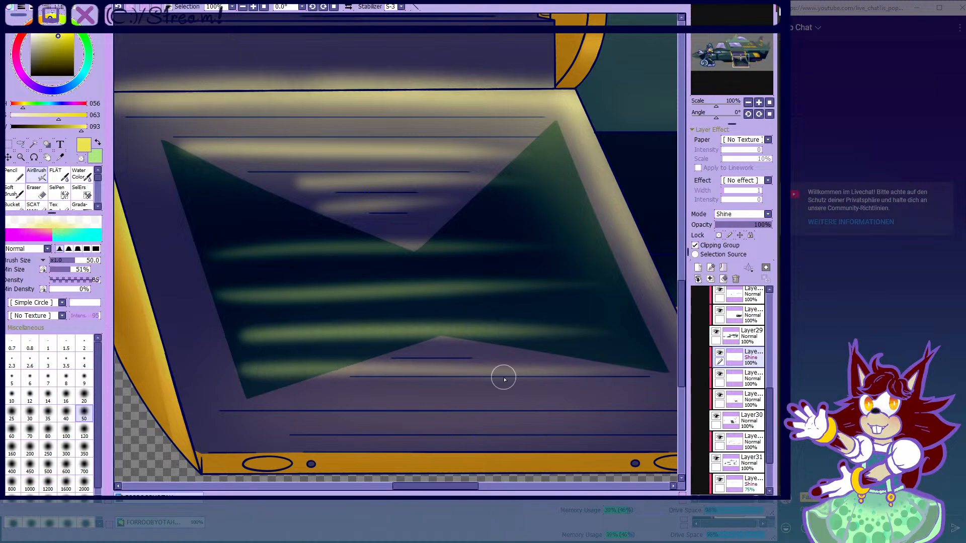
scroll(593, 369, down, 3)
- Paint a long yellow light streak just above the ramp's lower gold edge, redoing the stroke until it fits
scroll(281, 369, up, 3)
drag(170, 339, 574, 333)
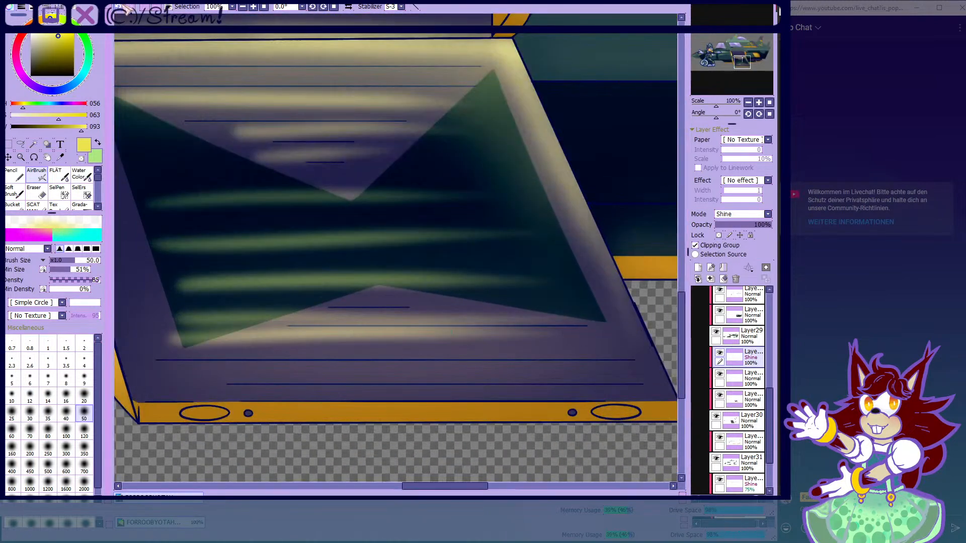
key(ctrl+z)
drag(185, 369, 594, 352)
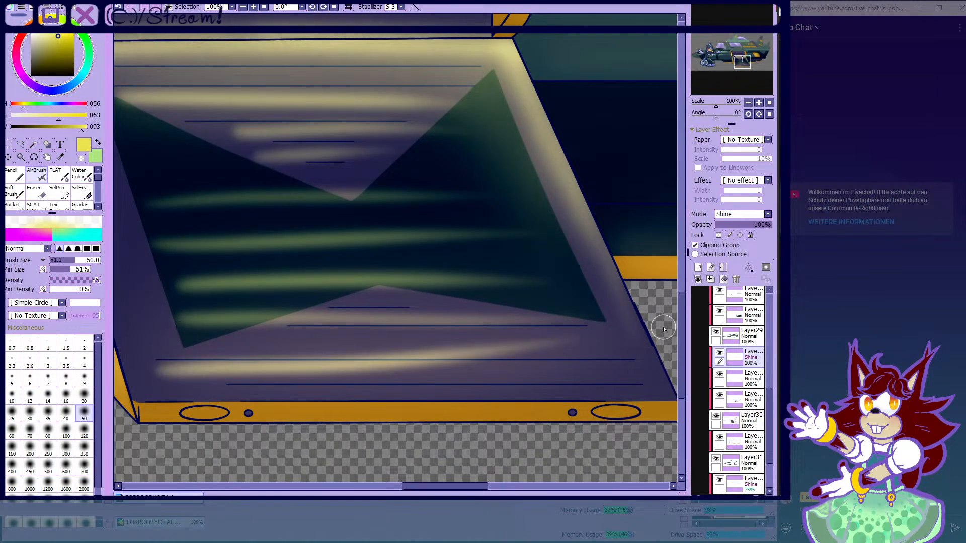
scroll(588, 277, down, 1)
scroll(526, 368, up, 2)
click(119, 7)
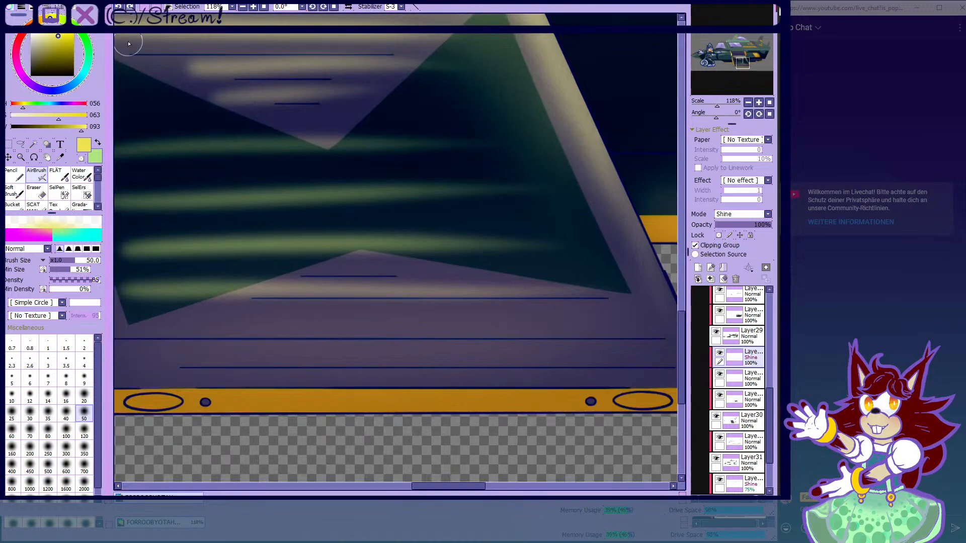
mouse_move(131, 358)
mouse_down()
mouse_move(178, 300)
mouse_move(666, 294)
mouse_up()
scroll(364, 380, down, 4)
- Select the area around the ramp with the freeform lasso, blur its light streaks with a filter and clear the selection
click(24, 145)
scroll(274, 315, down, 2)
scroll(251, 334, up, 1)
drag(222, 359, 185, 122)
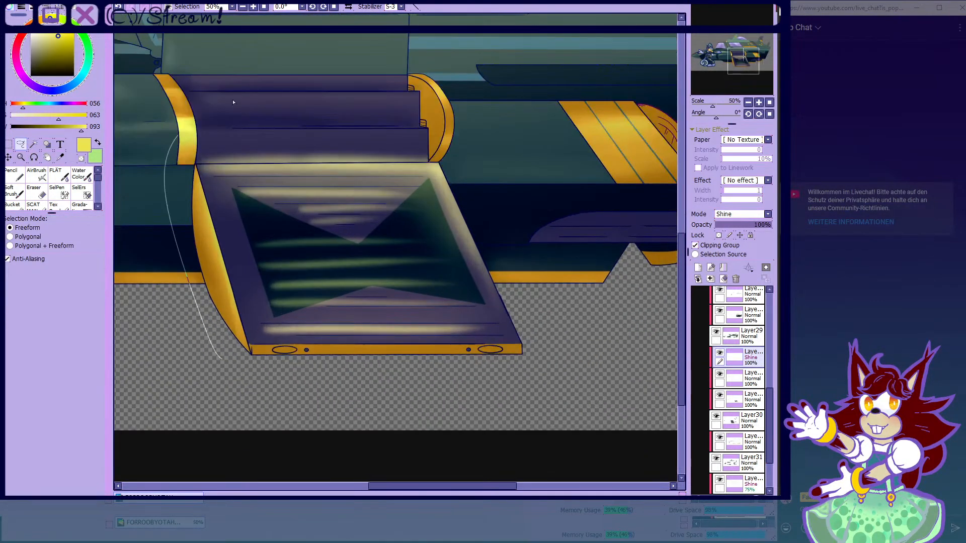
drag(472, 392, 274, 388)
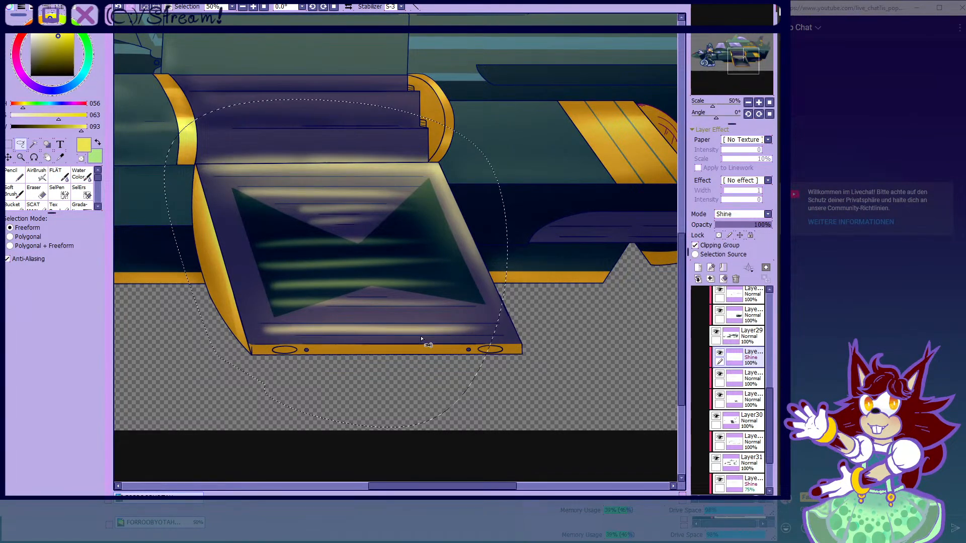
scroll(305, 188, up, 1)
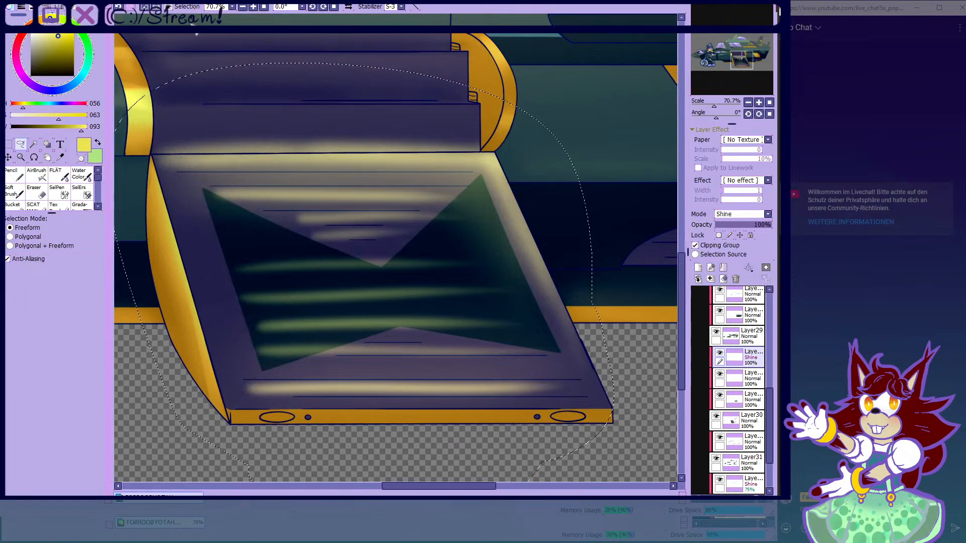
scroll(369, 146, up, 1)
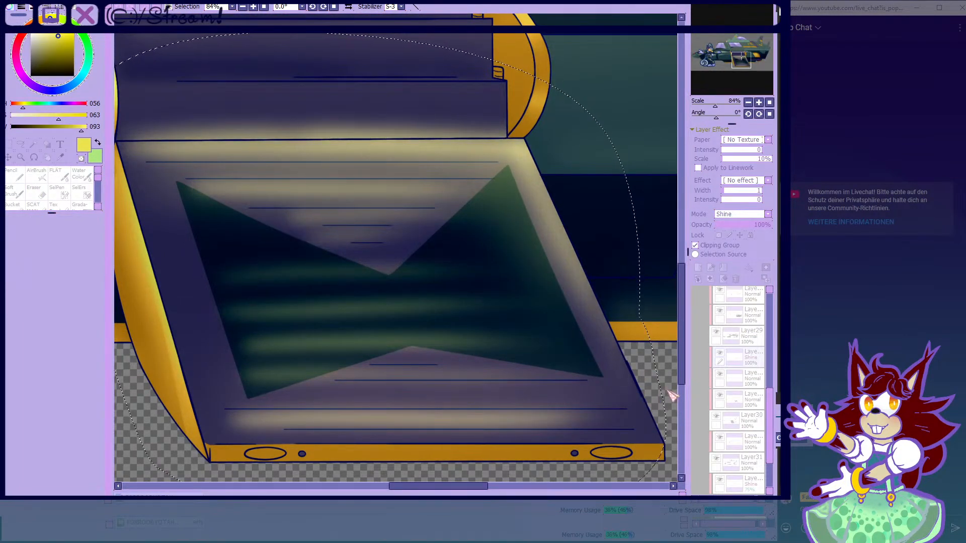
click(742, 411)
click(143, 8)
- Fade the blurred streaks along the ramp's left and lower sides using the AirBrush in transparent colour at size 500
click(81, 158)
drag(179, 296, 238, 366)
mouse_move(459, 447)
mouse_down()
mouse_move(581, 300)
mouse_move(567, 422)
mouse_move(540, 423)
mouse_move(493, 285)
mouse_move(493, 320)
mouse_move(458, 257)
mouse_move(206, 202)
mouse_up()
click(81, 157)
scroll(433, 293, down, 5)
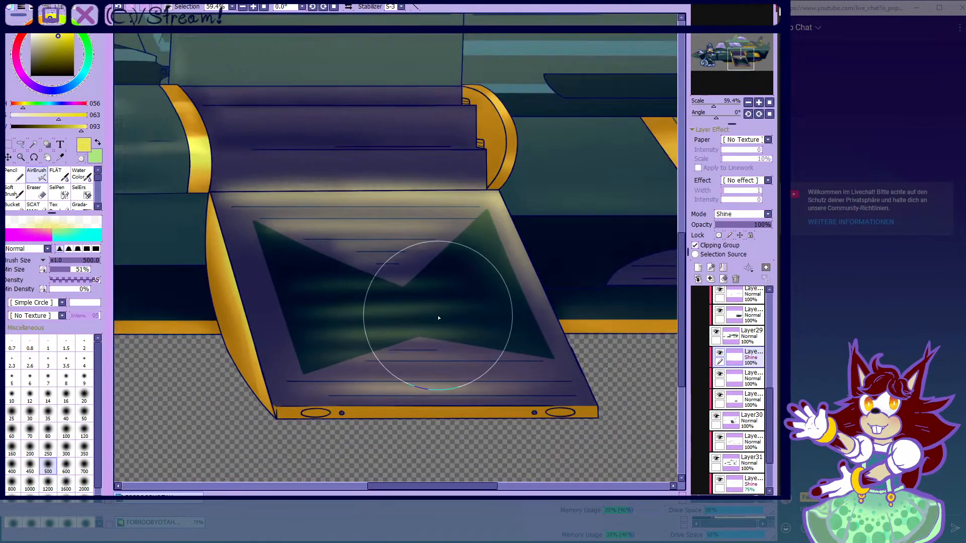
- Carve darker horizontal gaps into the glow along the ramp's upper panel lines using the transparent AirBrush at size 40
scroll(433, 293, up, 5)
click(81, 158)
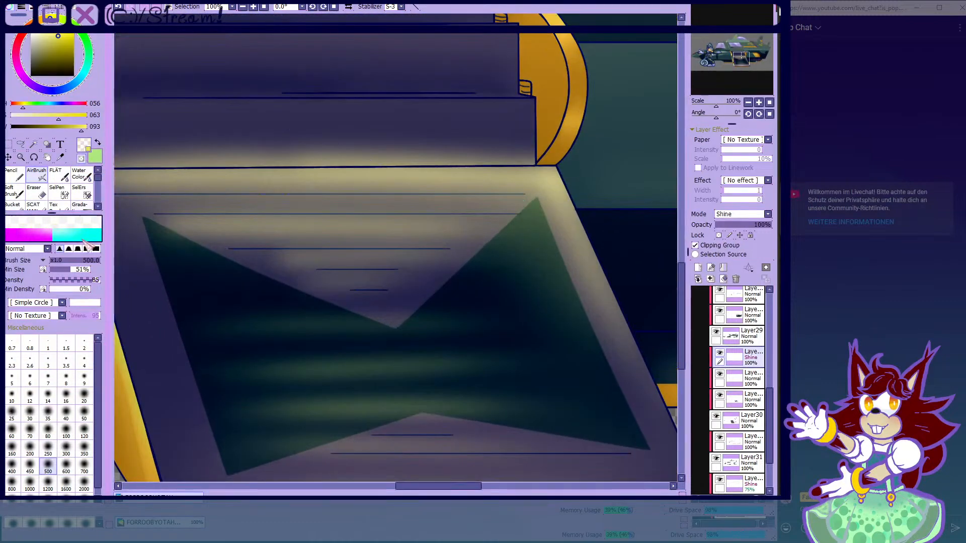
click(66, 413)
scroll(312, 270, up, 1)
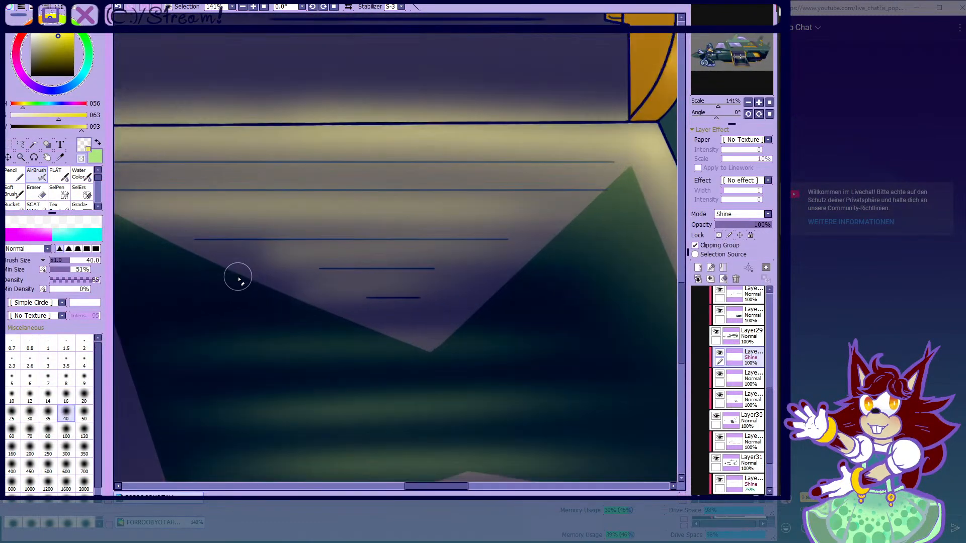
scroll(246, 280, down, 3)
scroll(190, 273, up, 3)
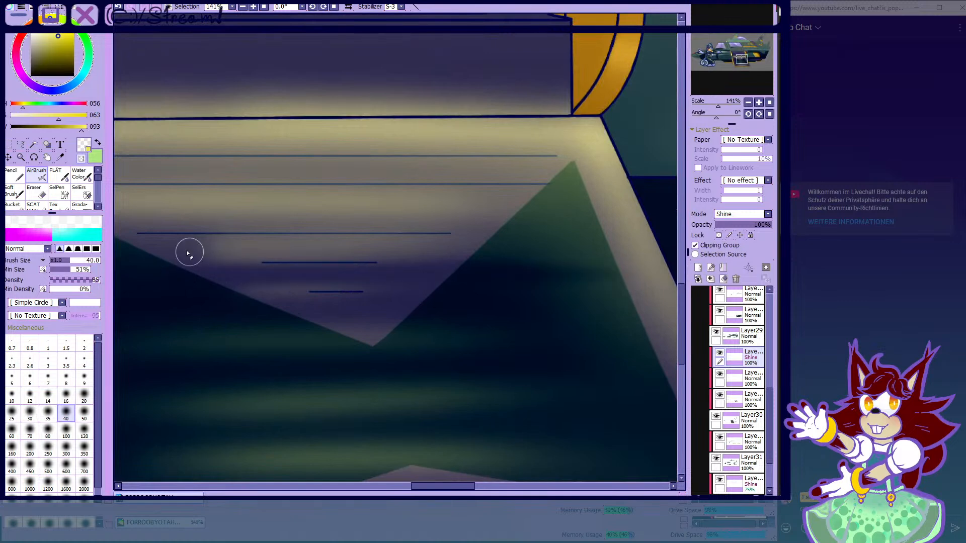
scroll(213, 210, down, 1)
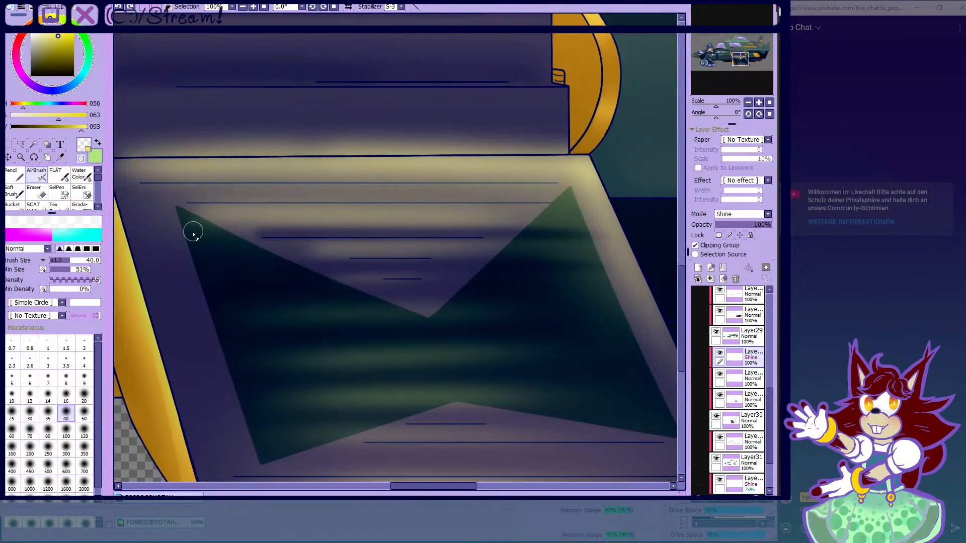
mouse_move(164, 201)
mouse_down()
mouse_move(457, 187)
mouse_move(318, 192)
mouse_move(532, 196)
mouse_move(301, 206)
mouse_up()
- Blend the glow around the ramp's upper panel lines with the Water Color brush, raising its size from 40 to 160
click(85, 179)
click(49, 435)
click(66, 422)
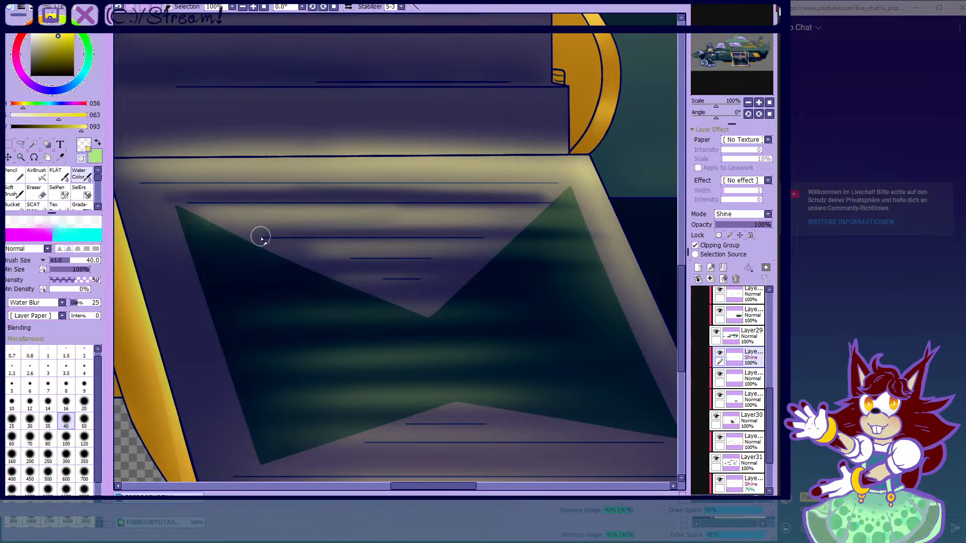
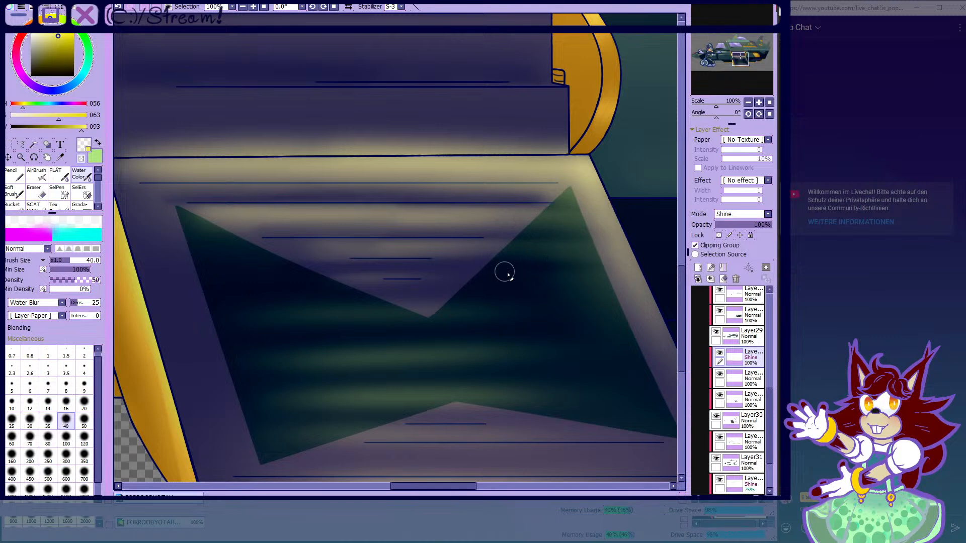
key(bracketright)
key(bracketright)
key(bracketright)
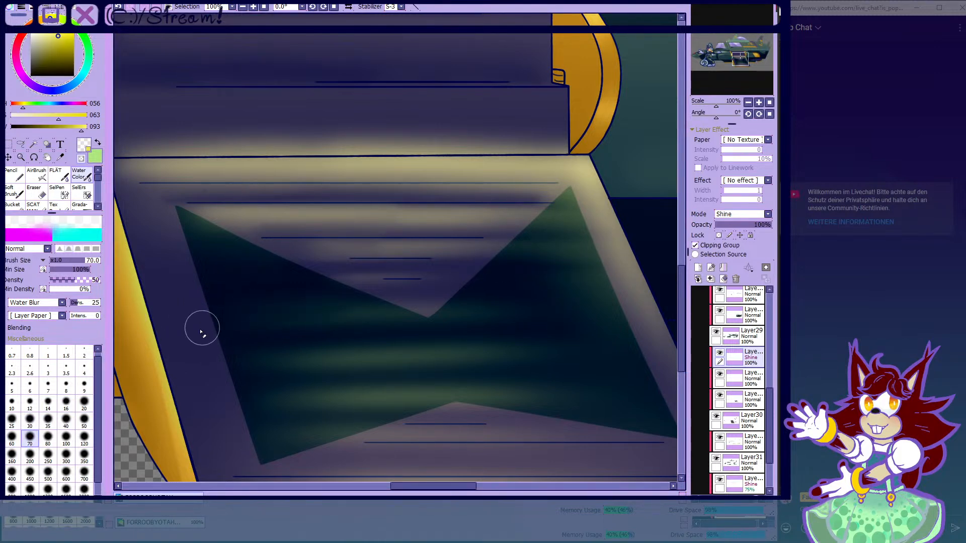
key(bracketright)
key(bracketright)
key(bracketright)
key(bracketright)
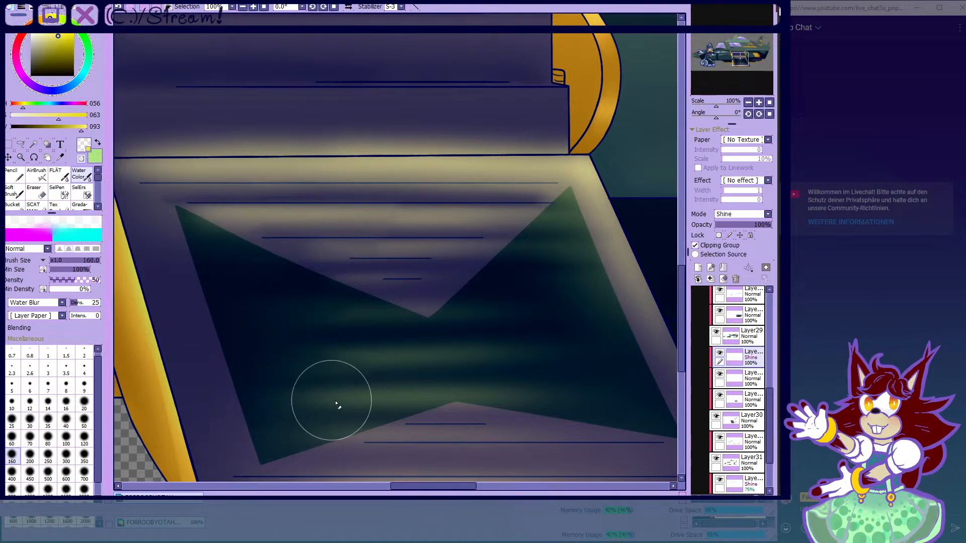
- Switch back to the AirBrush with the yellow colour at size 40 for the panels above the ramp
click(37, 174)
scroll(416, 295, down, 5)
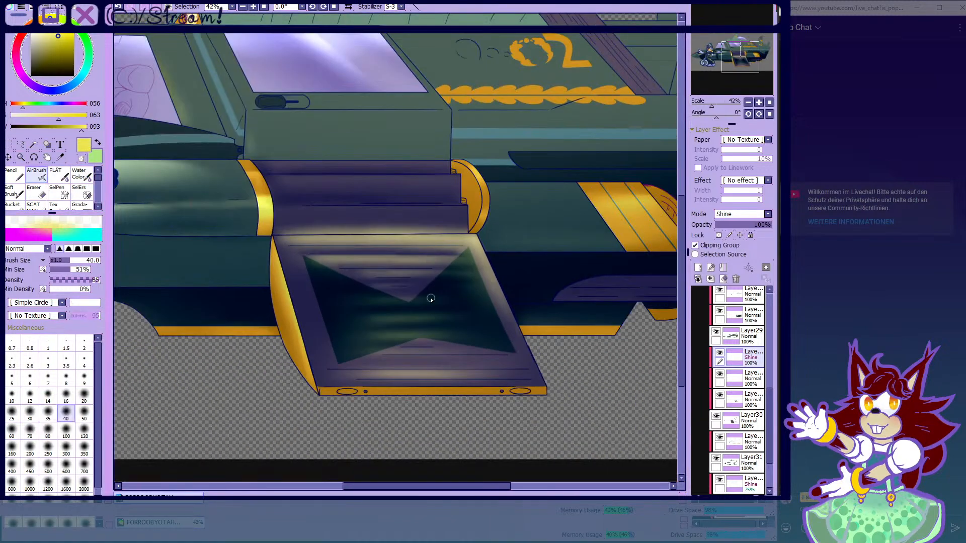
scroll(365, 272, up, 6)
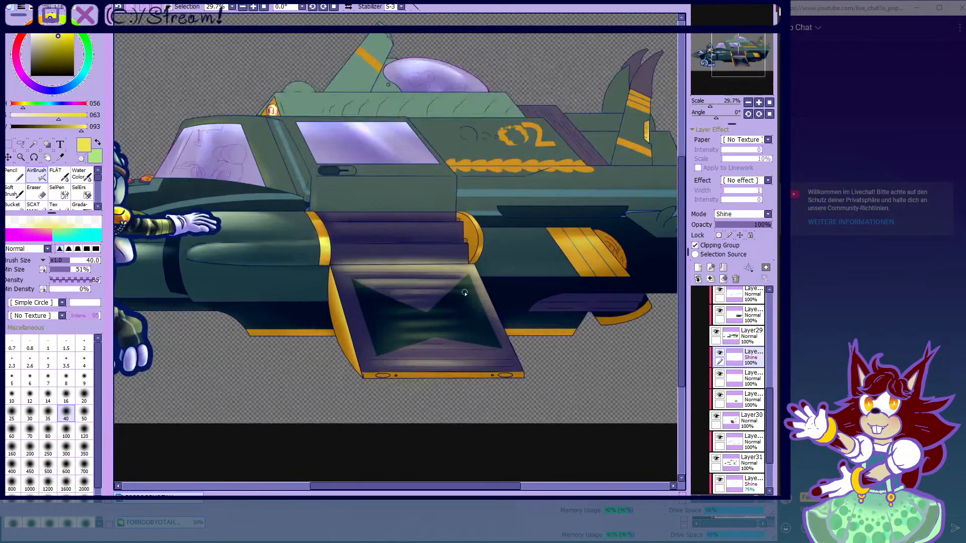
scroll(224, 204, up, 2)
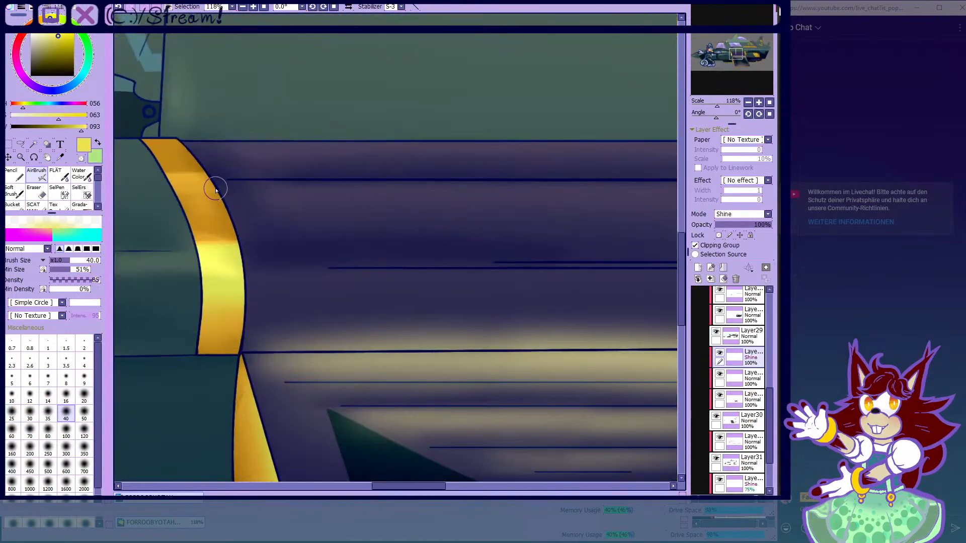
click(214, 193)
scroll(214, 192, down, 5)
scroll(375, 197, up, 3)
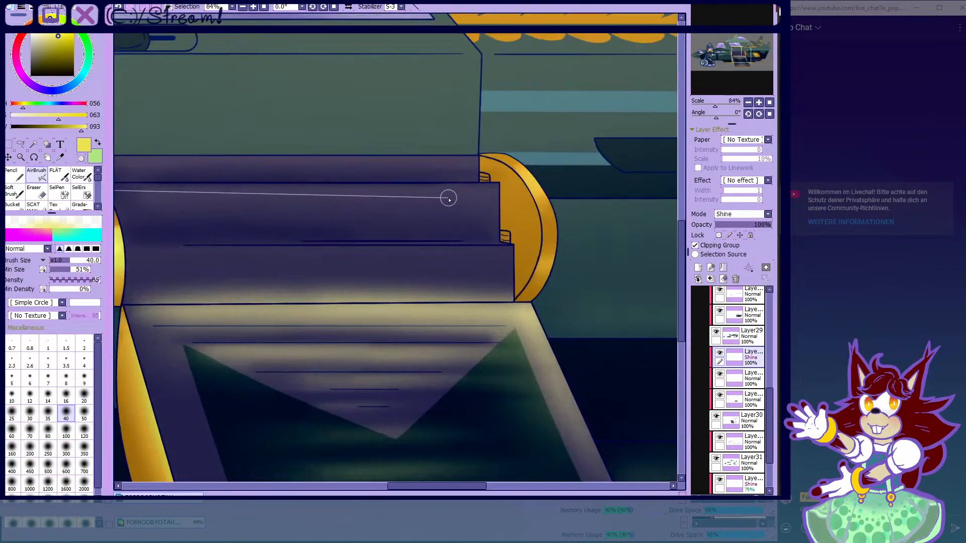
shift+click(498, 190)
scroll(497, 193, down, 2)
scroll(249, 160, up, 2)
click(181, 172)
shift+click(583, 167)
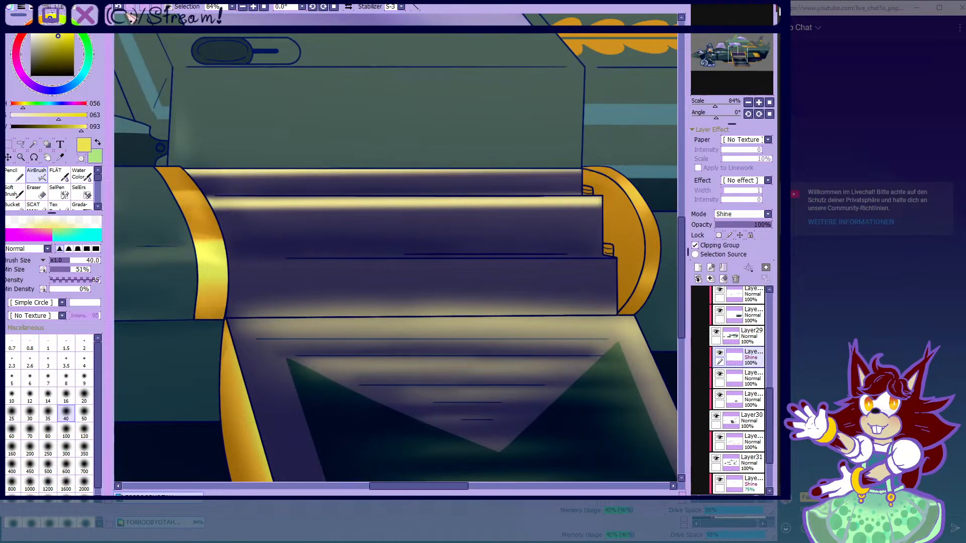
key(ctrl+z)
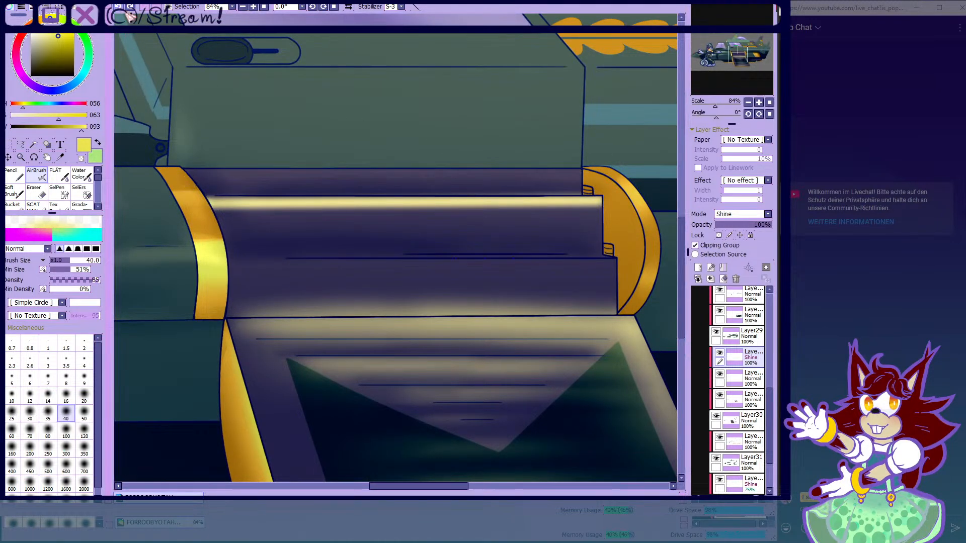
key(ctrl+z)
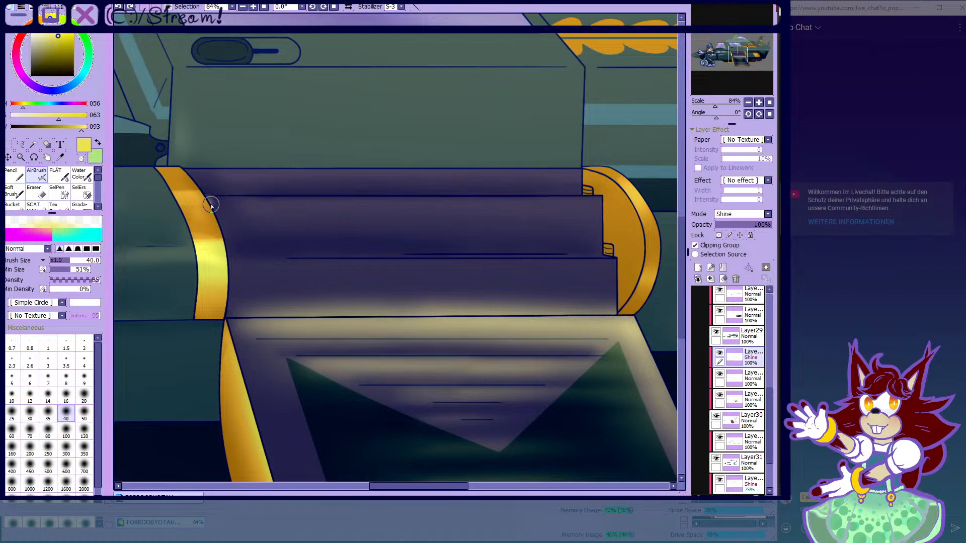
- Paint straight yellow streaks along the upper edges of the two upper panels above the ramp and down their right ends
shift+click(211, 205)
click(183, 165)
shift+click(634, 165)
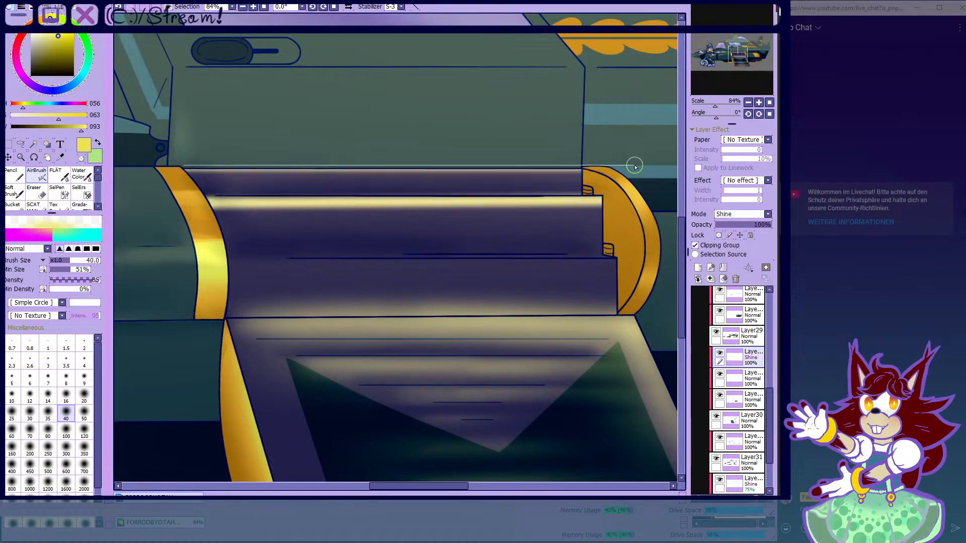
scroll(351, 145, down, 4)
scroll(352, 145, up, 10)
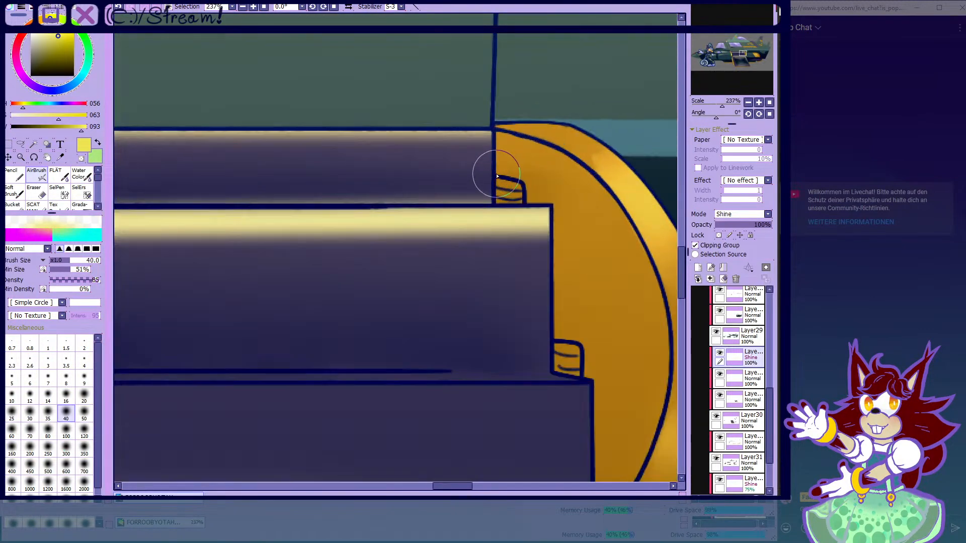
drag(545, 216, 555, 349)
drag(498, 141, 510, 176)
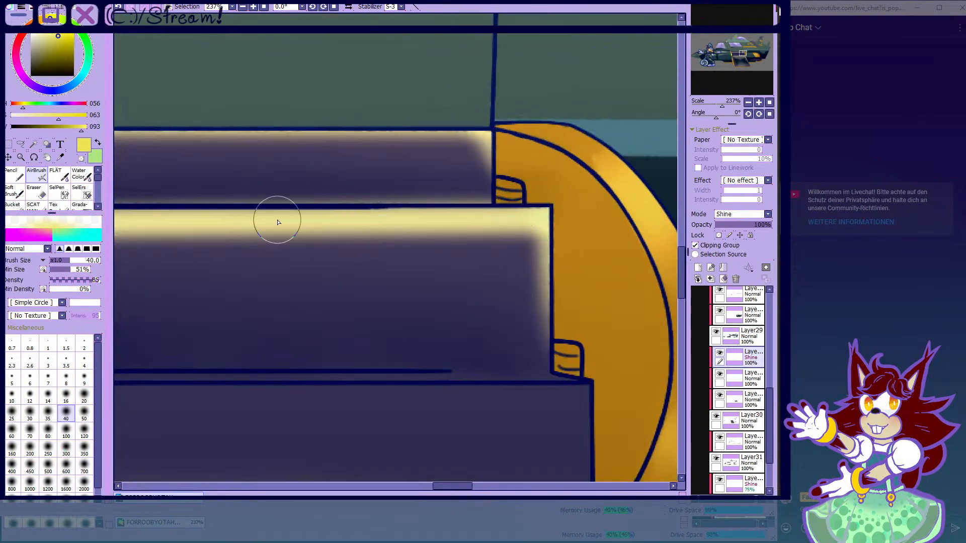
- Soften the lower side of the middle panel's yellow streak with the Water Color brush at size 160
click(82, 175)
scroll(414, 172, down, 8)
scroll(171, 208, up, 2)
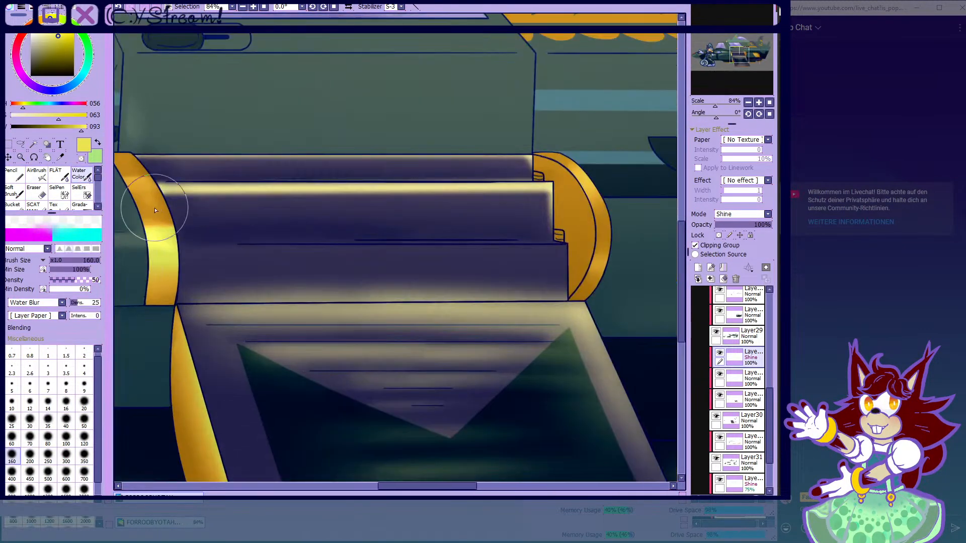
drag(171, 208, 209, 208)
drag(296, 211, 420, 215)
mouse_move(231, 204)
mouse_down()
mouse_move(444, 216)
mouse_move(392, 216)
mouse_move(556, 210)
mouse_up()
- Repaint the yellow glow along the upper edges of the two upper panels with the AirBrush at size 40
click(36, 175)
drag(168, 181, 450, 190)
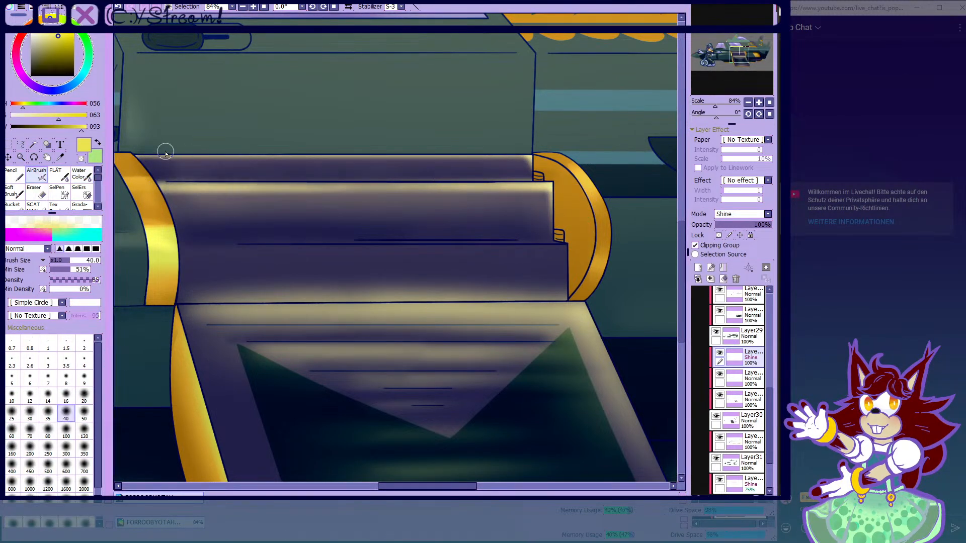
drag(165, 151, 459, 163)
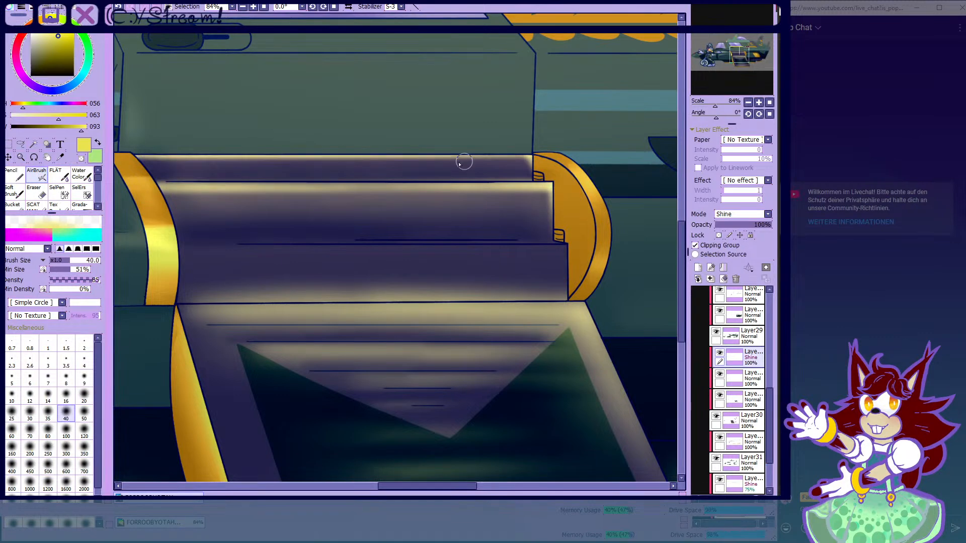
- Blend the repainted glow on the two upper panels with the Water Color brush, reducing its size to 100
click(81, 176)
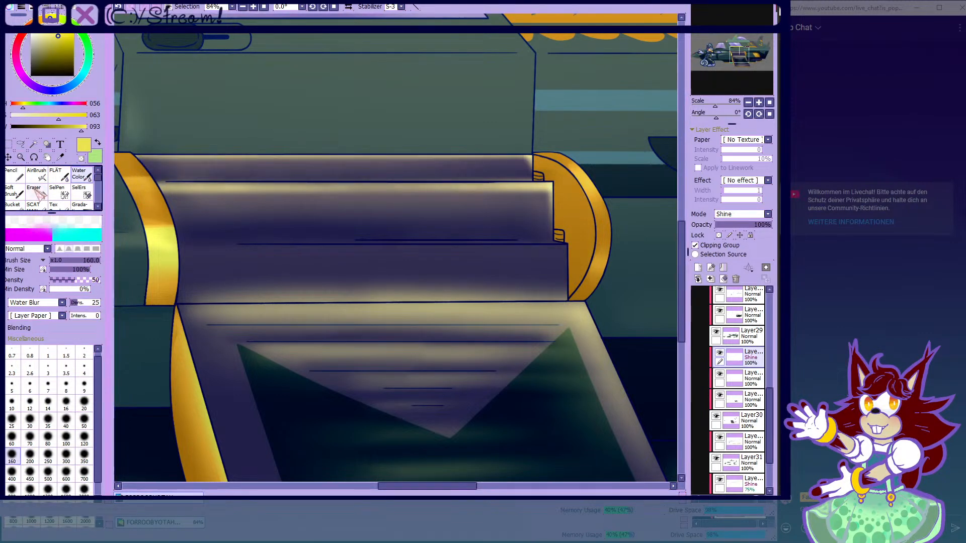
click(36, 175)
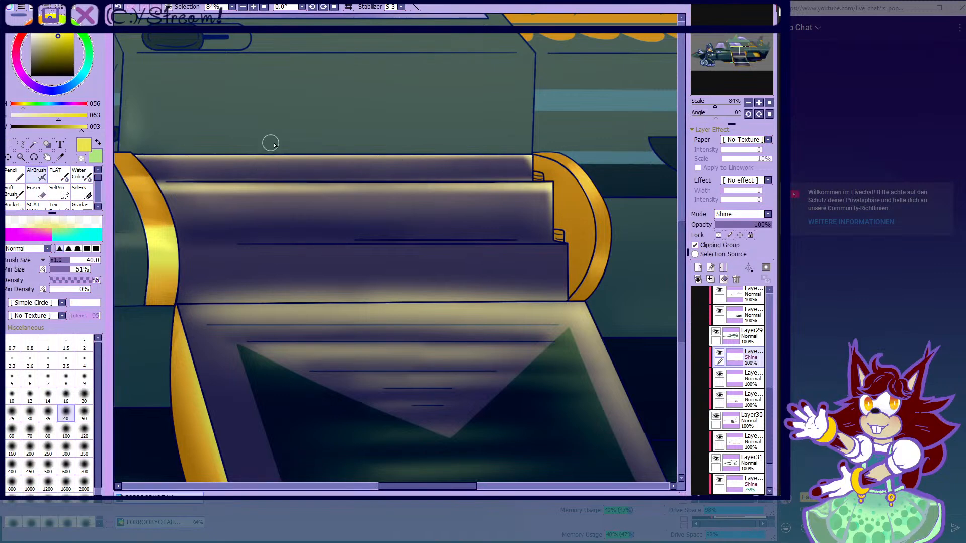
click(81, 175)
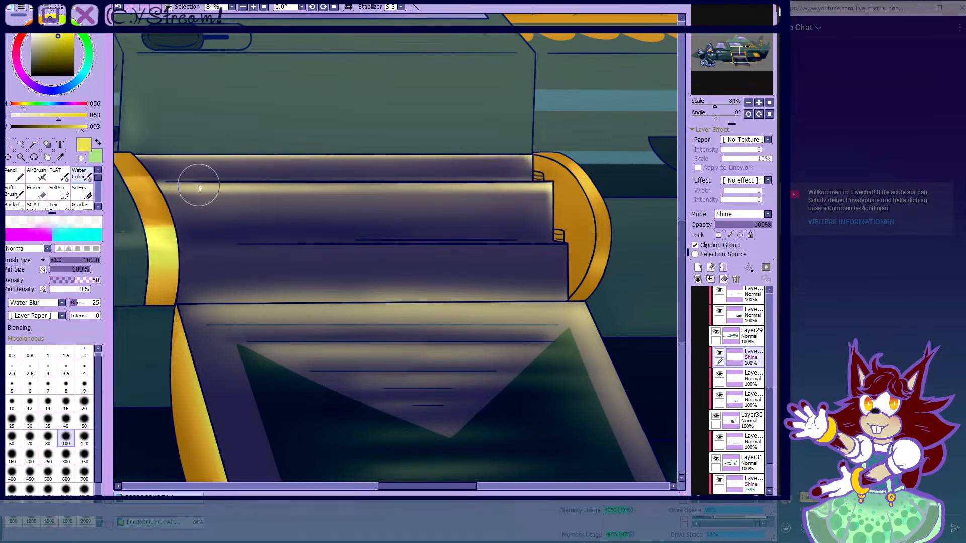
scroll(548, 204, up, 3)
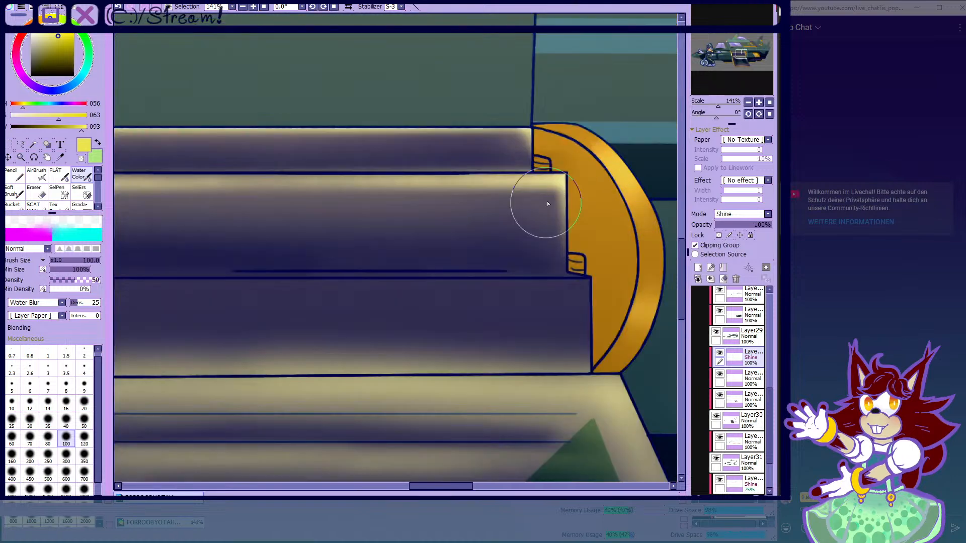
scroll(547, 204, up, 1)
- Paint a thin straight yellow streak along the middle panel's lower edge using the AirBrush at size 16
click(36, 174)
scroll(508, 204, down, 10)
scroll(467, 202, up, 2)
scroll(366, 224, up, 5)
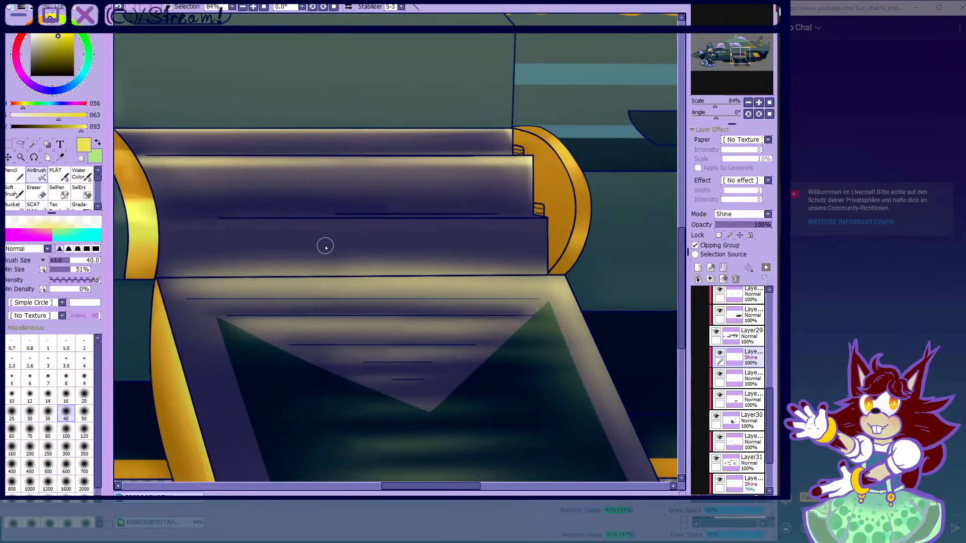
key(bracketleft)
key(bracketleft)
key(bracketleft)
key(bracketleft)
key(bracketleft)
scroll(216, 215, up, 2)
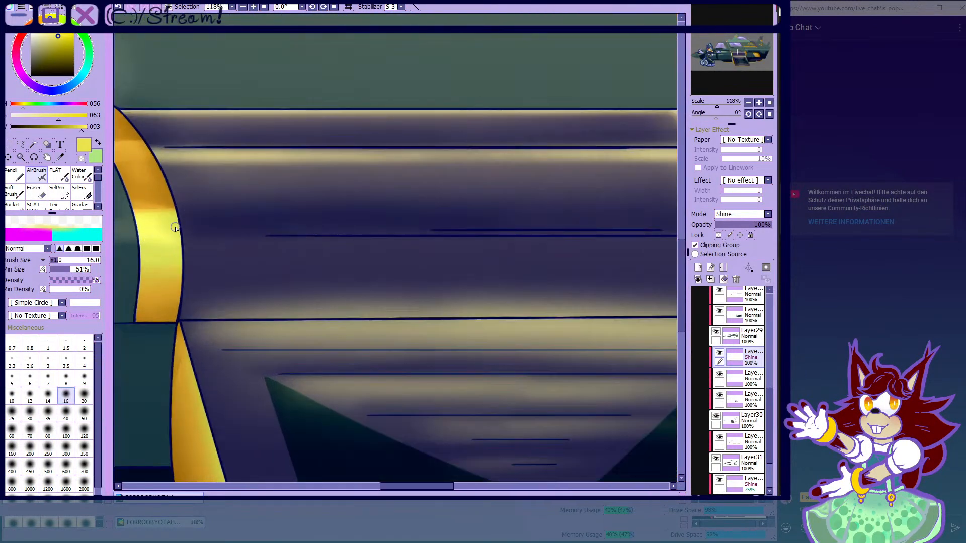
scroll(463, 241, down, 3)
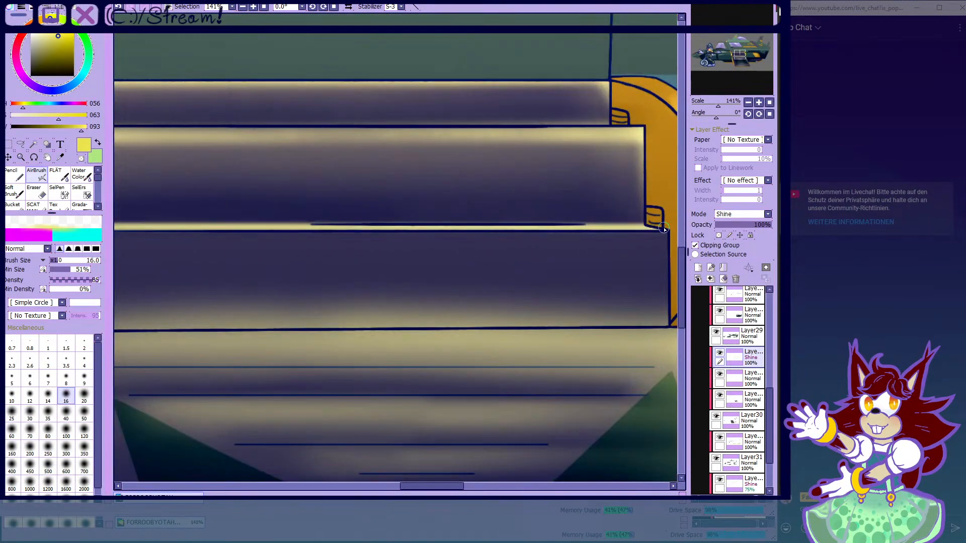
scroll(513, 208, up, 1)
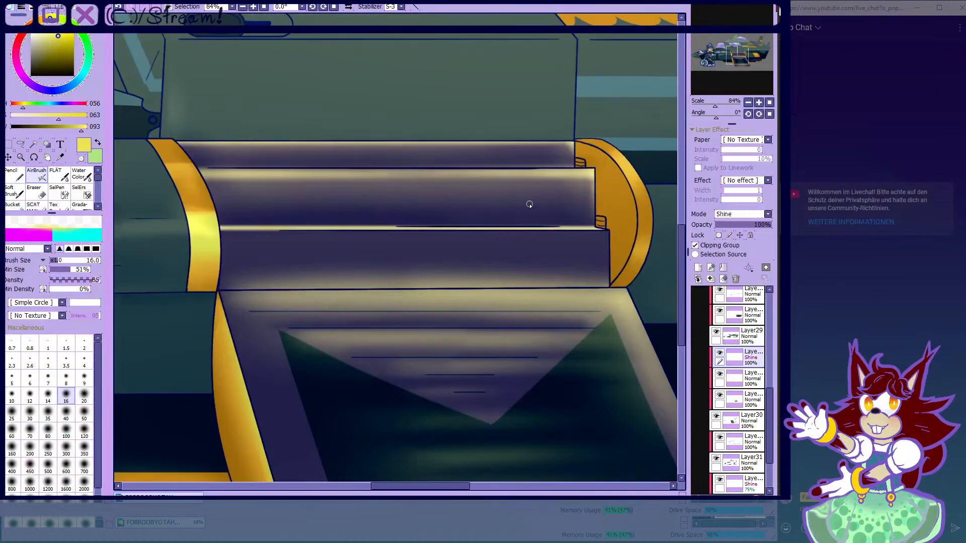
- Trim the upper side of the thin streak with straight strokes of the AirBrush in transparent colour at size 40
click(80, 158)
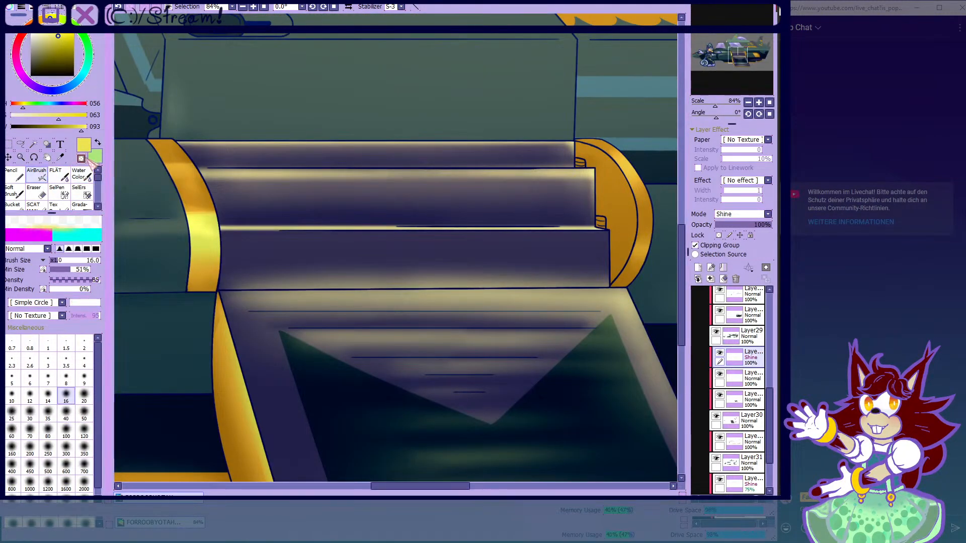
scroll(206, 216, up, 9)
click(66, 411)
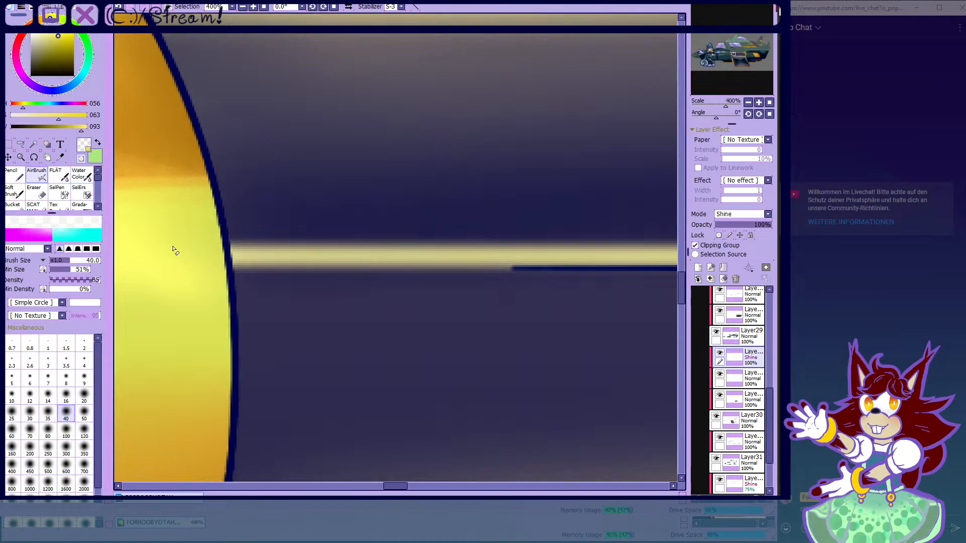
scroll(212, 221, down, 7)
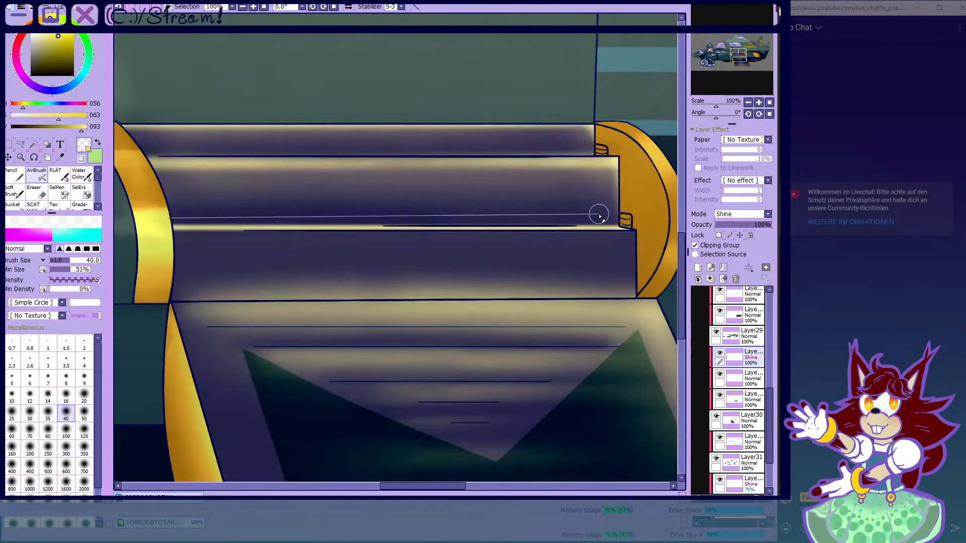
shift+click(633, 219)
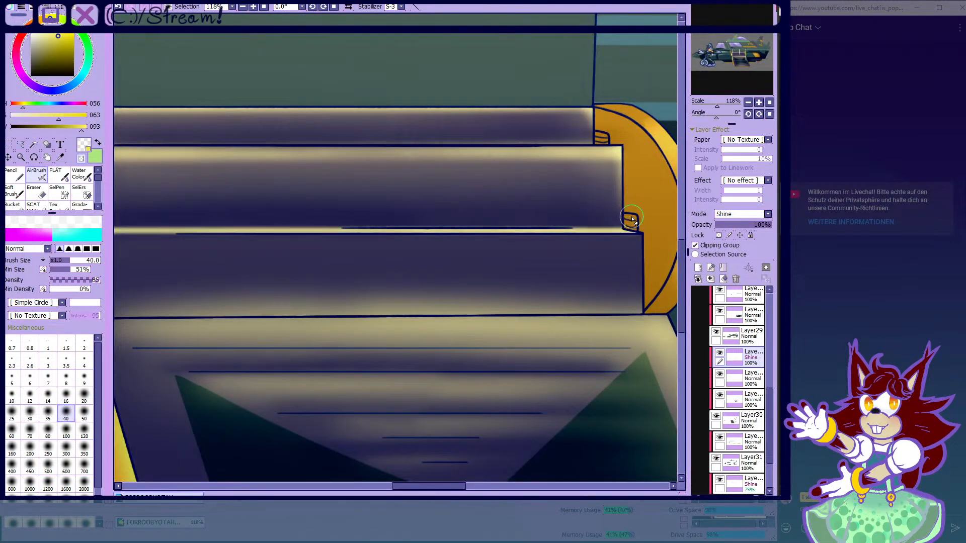
scroll(632, 218, down, 4)
scroll(277, 220, up, 3)
shift+click(274, 223)
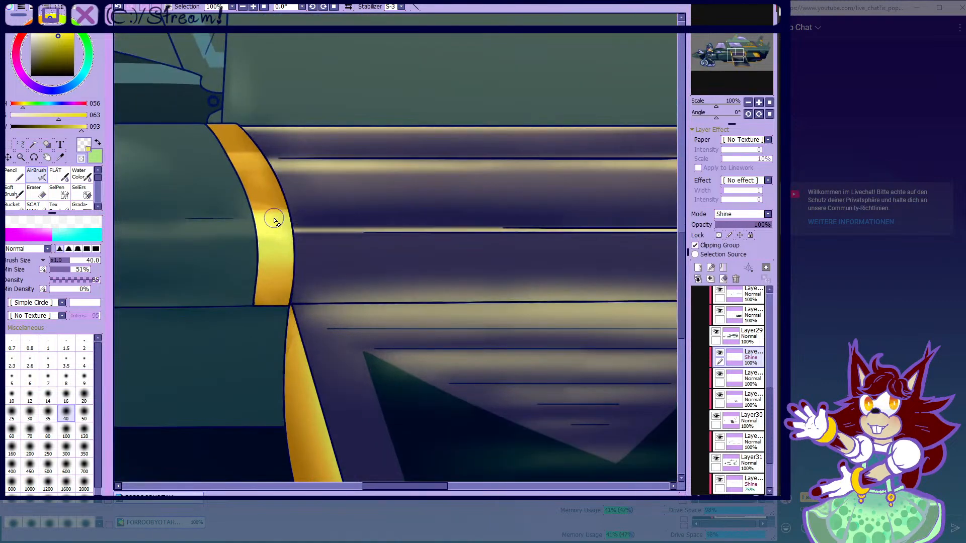
scroll(445, 204, down, 1)
scroll(393, 208, up, 1)
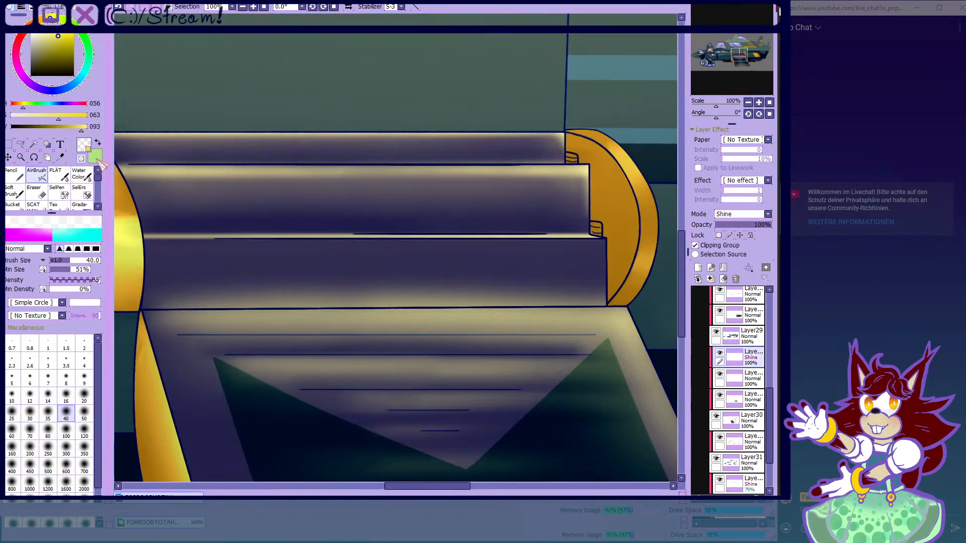
- Paint a yellow glow along the left side of the front tail fin's purple tip using the AirBrush at size 40
click(81, 159)
scroll(416, 209, down, 9)
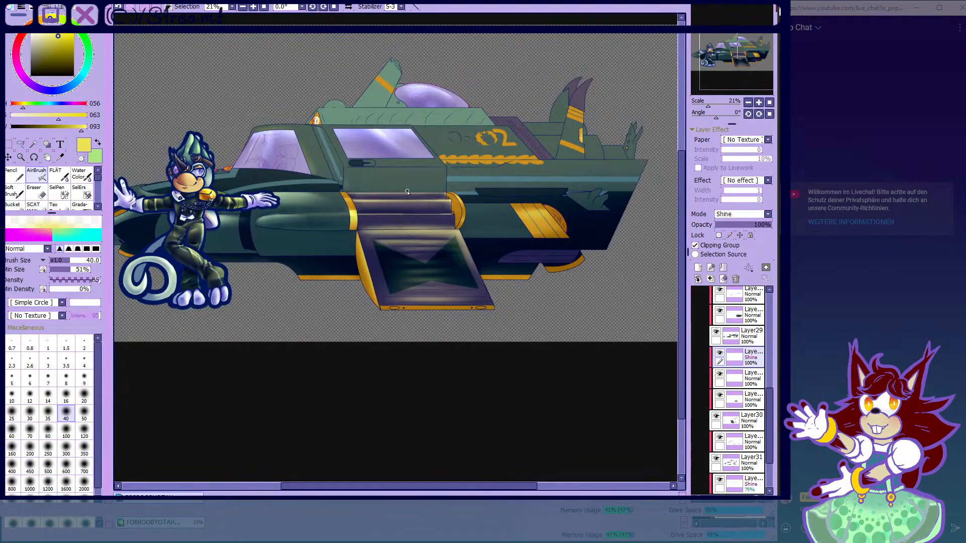
scroll(478, 153, up, 10)
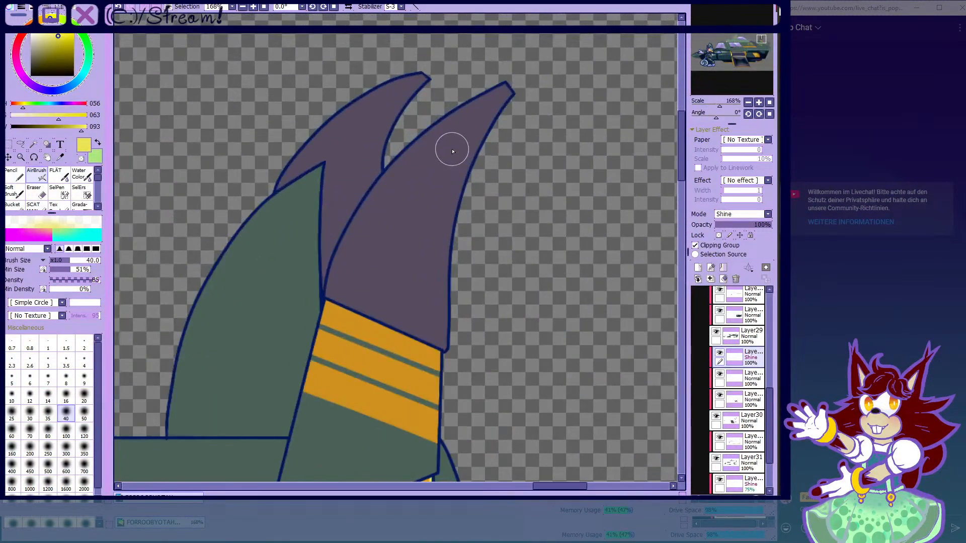
scroll(455, 146, up, 1)
drag(351, 284, 465, 128)
drag(390, 241, 495, 113)
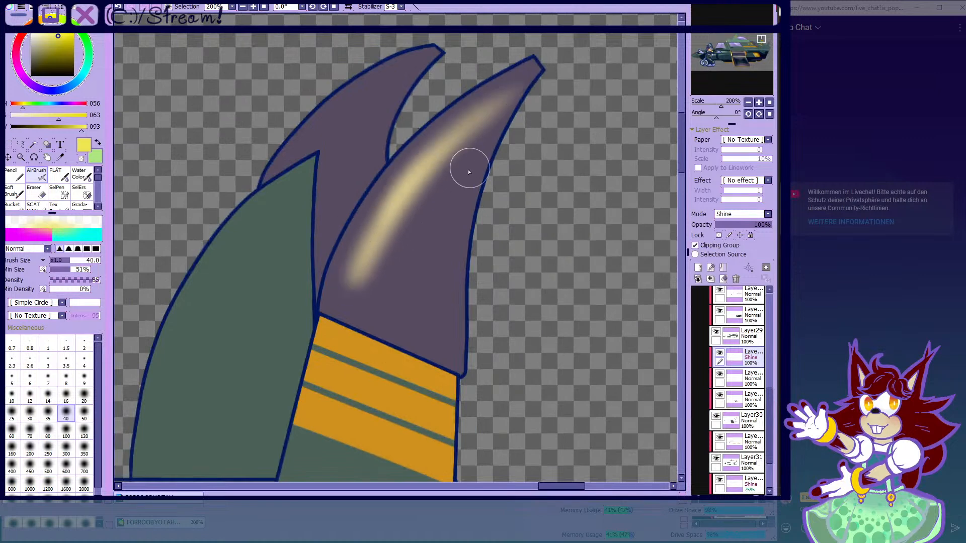
- Add a matching yellow glow along the upper curve of the rear tail fin's purple tip
scroll(375, 144, down, 2)
scroll(376, 144, up, 2)
drag(330, 171, 455, 87)
drag(376, 125, 423, 100)
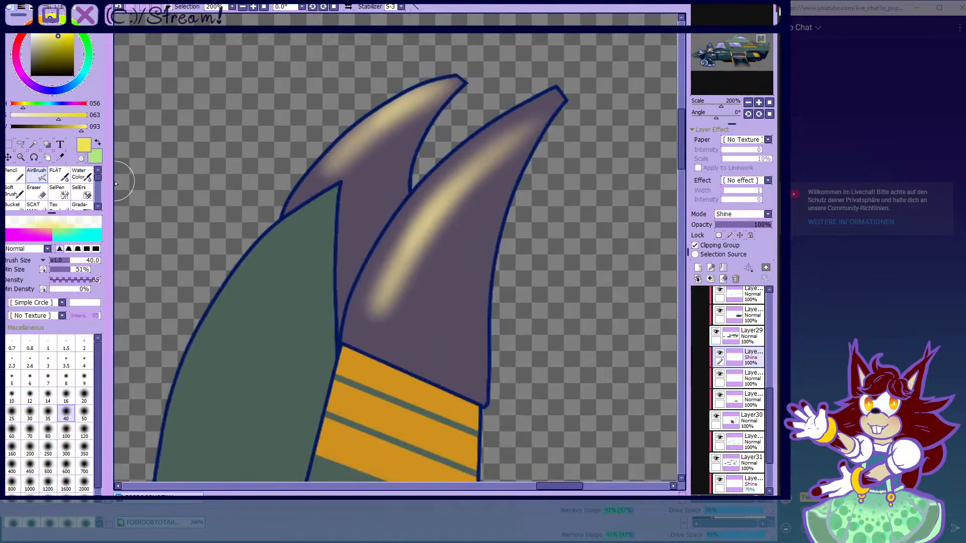
- Blend the yellow glows on both purple tail fin tips using the Water Color brush at size 50
click(81, 174)
mouse_move(382, 322)
mouse_down()
mouse_move(394, 337)
mouse_move(461, 232)
mouse_move(528, 184)
mouse_up()
click(85, 421)
drag(327, 185, 367, 171)
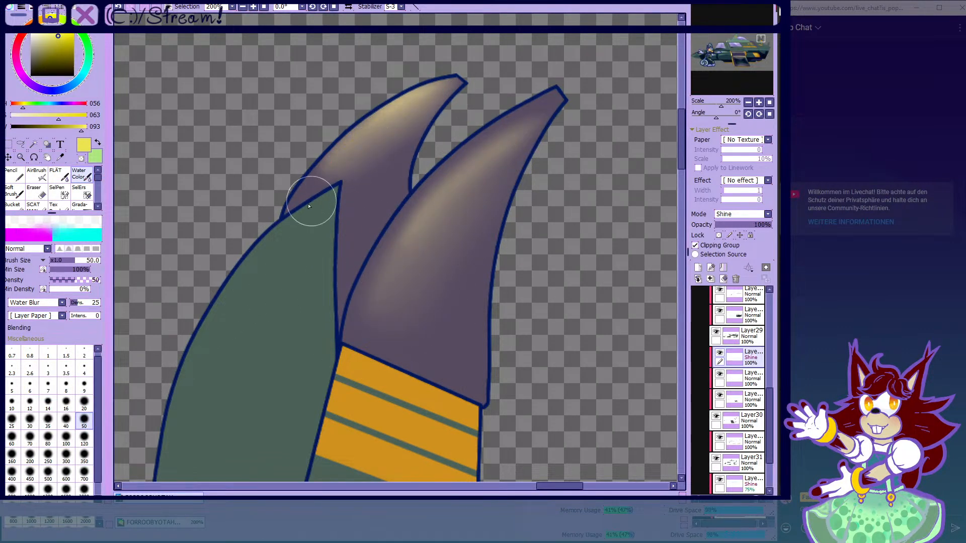
- Paint a narrower yellow streak along the upper curve of both purple fin tips using the AirBrush at size 20
click(37, 174)
click(84, 398)
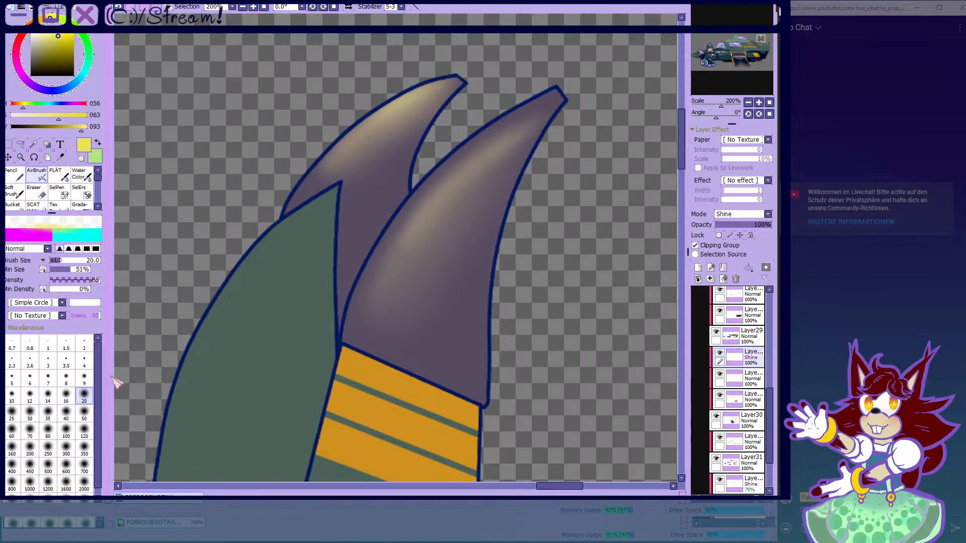
drag(317, 183, 435, 105)
mouse_move(364, 314)
mouse_down()
mouse_move(501, 174)
mouse_move(531, 118)
mouse_up()
- Soften the narrow streaks on both fin tips into the surrounding purple using the Water Color brush at size 50
click(83, 176)
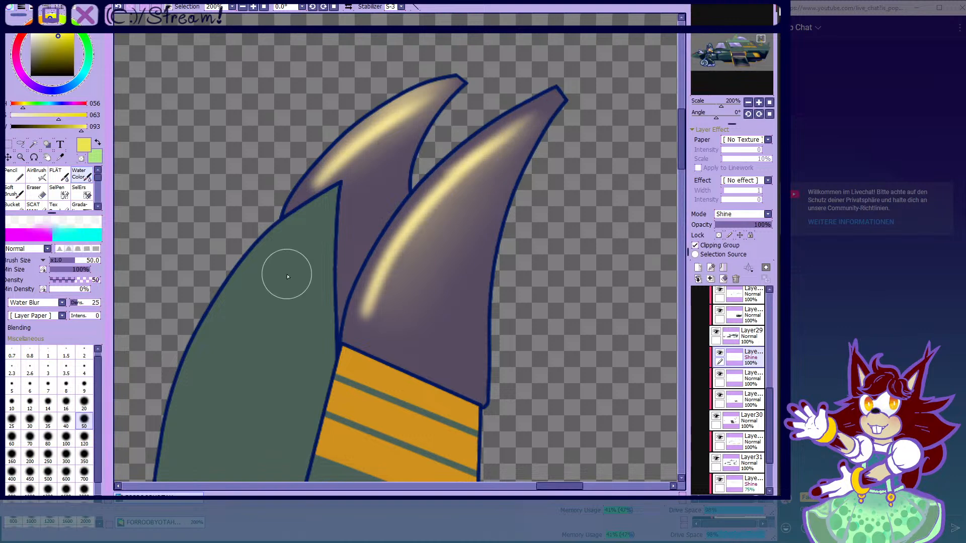
mouse_move(415, 248)
mouse_down()
mouse_move(462, 175)
mouse_move(422, 257)
mouse_move(536, 145)
mouse_move(441, 226)
mouse_move(535, 123)
mouse_move(464, 200)
mouse_move(575, 122)
mouse_up()
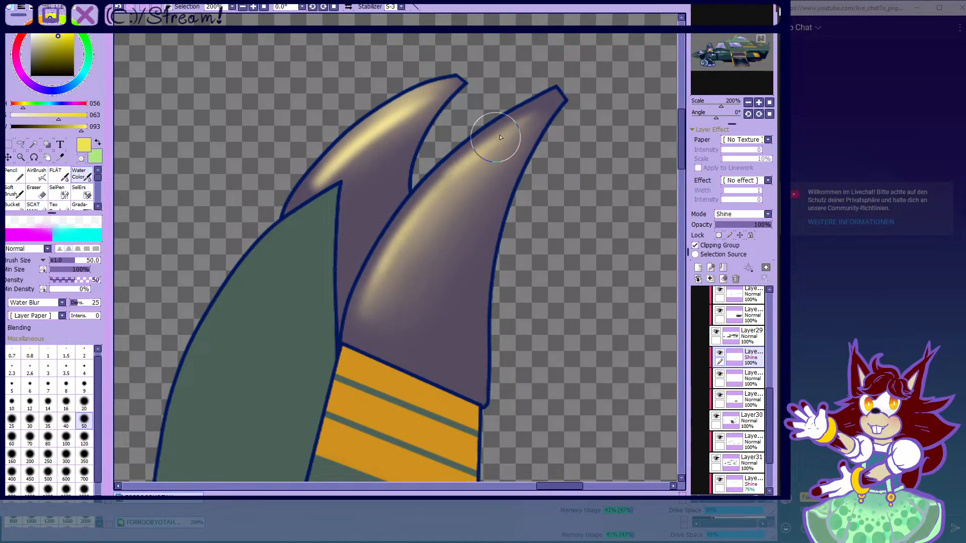
drag(351, 188, 420, 132)
mouse_move(324, 182)
mouse_down()
mouse_move(365, 164)
mouse_move(323, 204)
mouse_move(369, 184)
mouse_move(296, 221)
mouse_move(347, 180)
mouse_move(348, 193)
mouse_move(386, 153)
mouse_up()
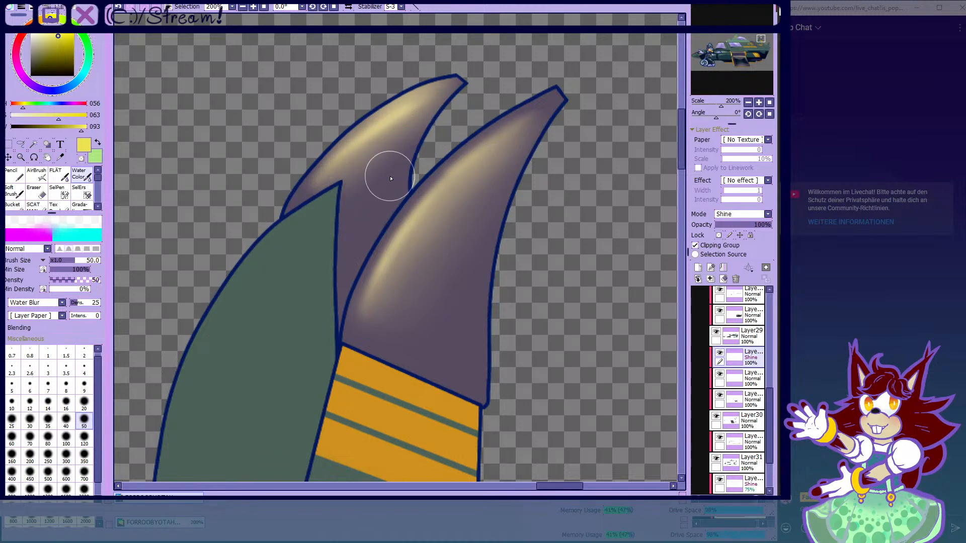
key(b)
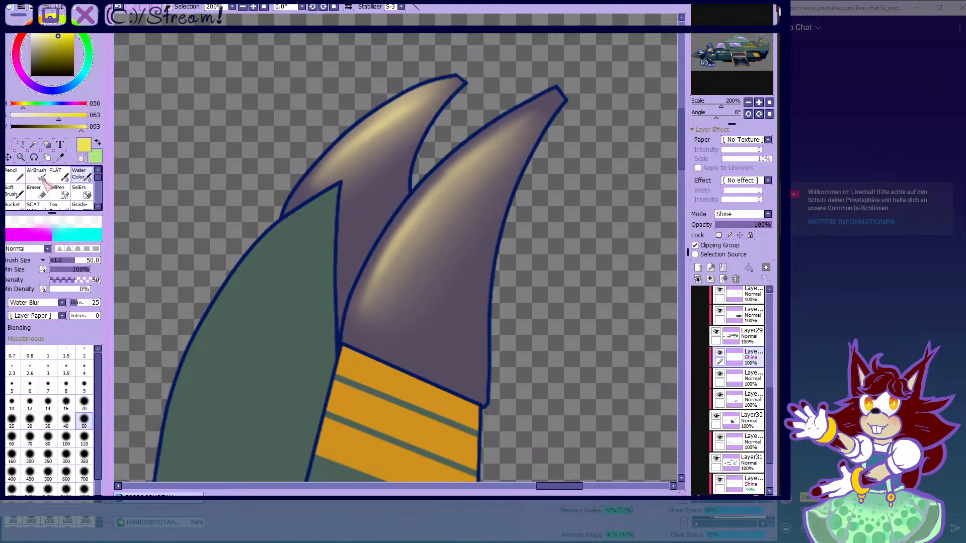
- Lower the Shine layer's opacity to 45% and toggle its visibility to compare the ship with and without the glows
scroll(486, 149, down, 4)
scroll(487, 146, up, 1)
scroll(487, 146, down, 1)
scroll(487, 146, up, 2)
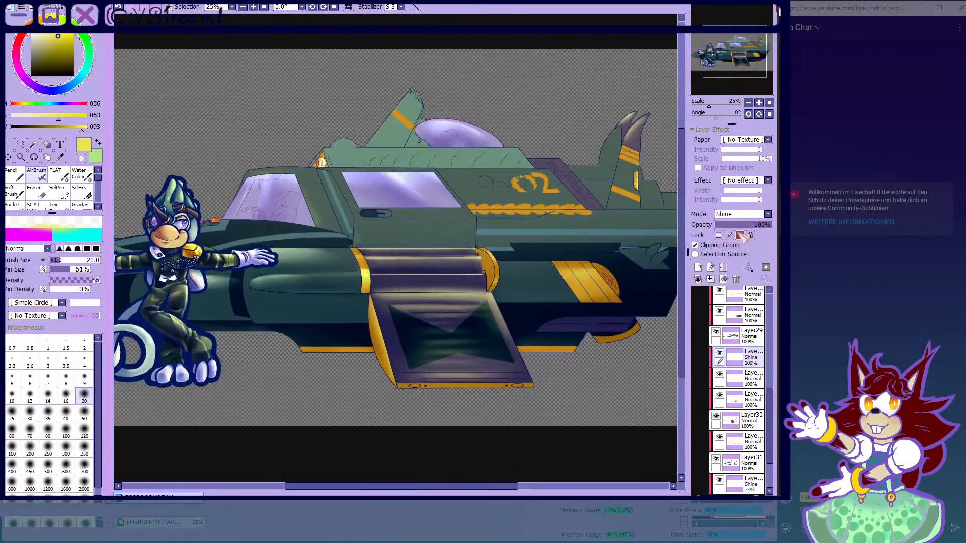
drag(743, 226, 741, 225)
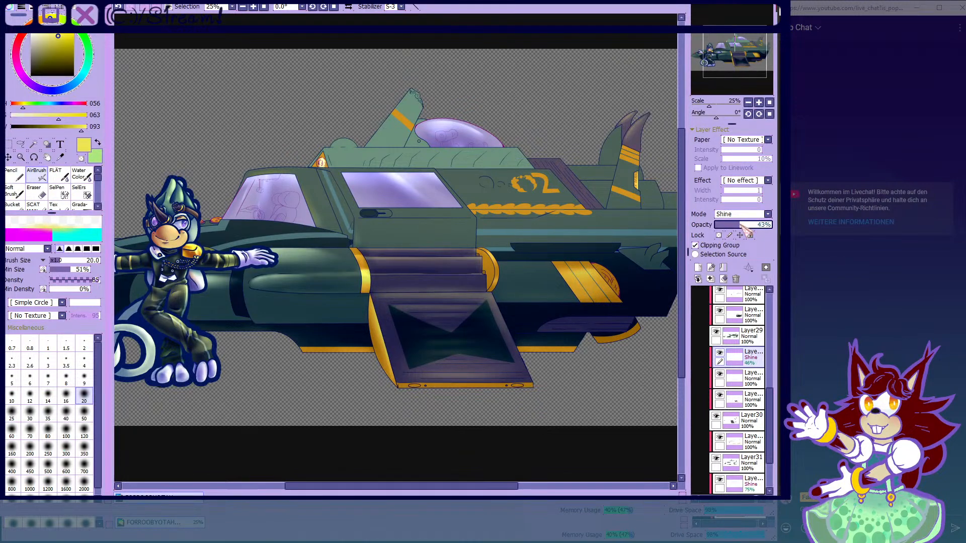
scroll(532, 272, down, 2)
scroll(534, 330, up, 2)
click(719, 353)
click(719, 354)
scroll(351, 213, up, 4)
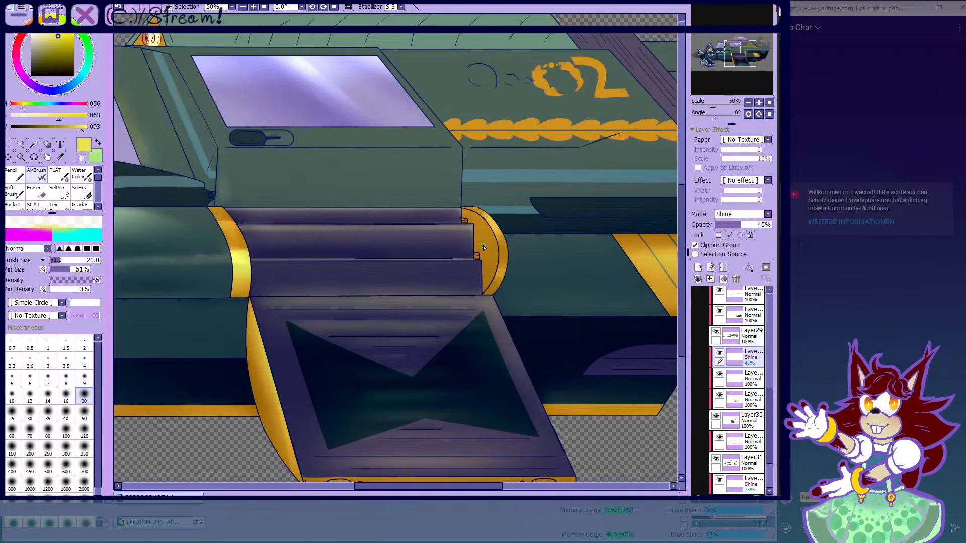
scroll(446, 198, down, 2)
scroll(446, 198, down, 2)
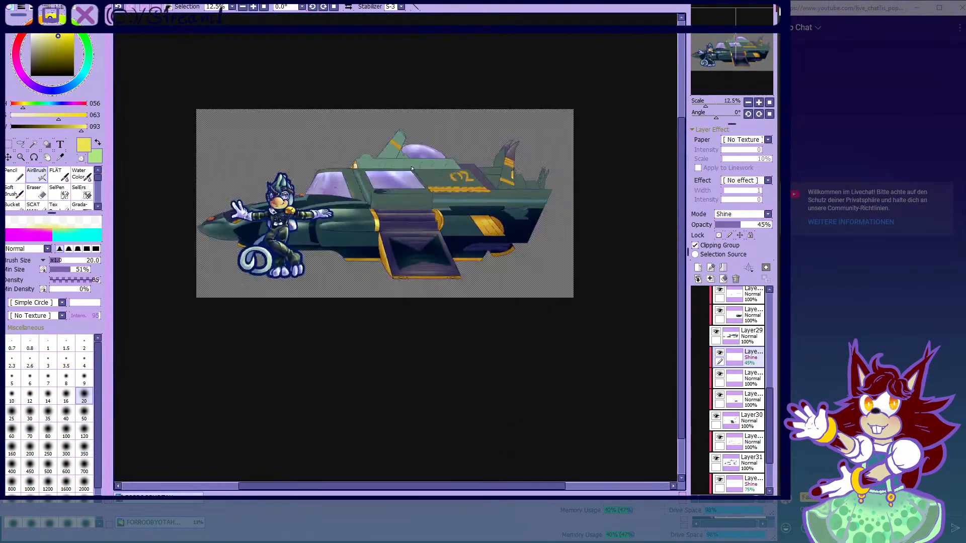
- Toggle Layer30's visibility and examine which parts of the ship's rear it contains
scroll(446, 198, up, 1)
click(717, 417)
click(716, 416)
click(716, 416)
click(716, 417)
scroll(390, 262, down, 1)
scroll(521, 323, up, 1)
scroll(521, 322, up, 2)
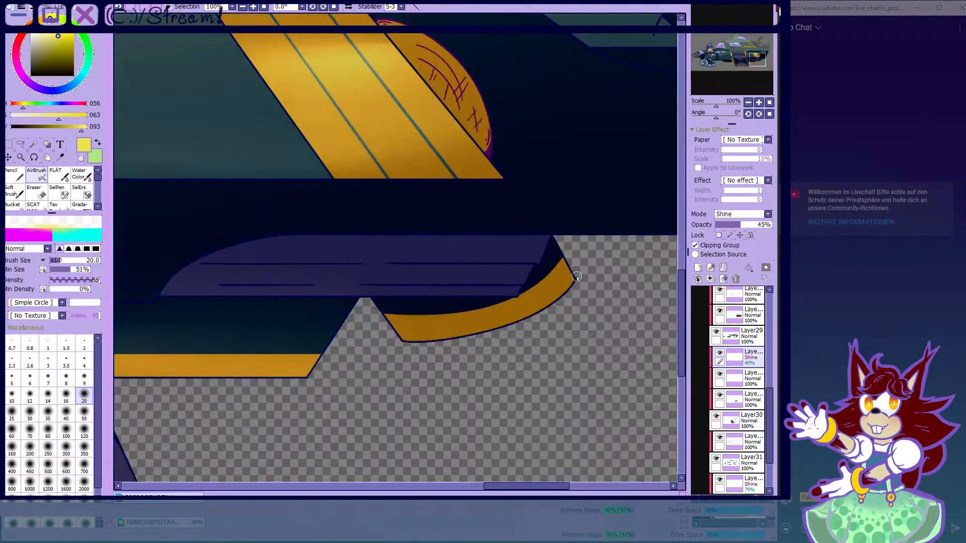
- Paint a yellow glow along the upper and outer edges of the slanted purple band beside the 02 marking using the AirBrush at size 40
scroll(523, 251, down, 2)
scroll(526, 197, up, 1)
scroll(527, 196, up, 4)
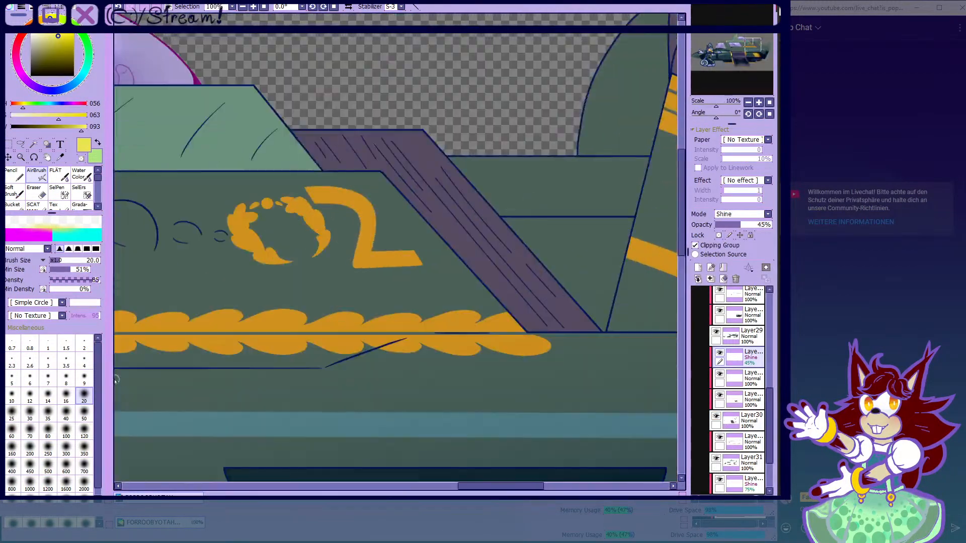
click(65, 411)
drag(215, 88, 636, 126)
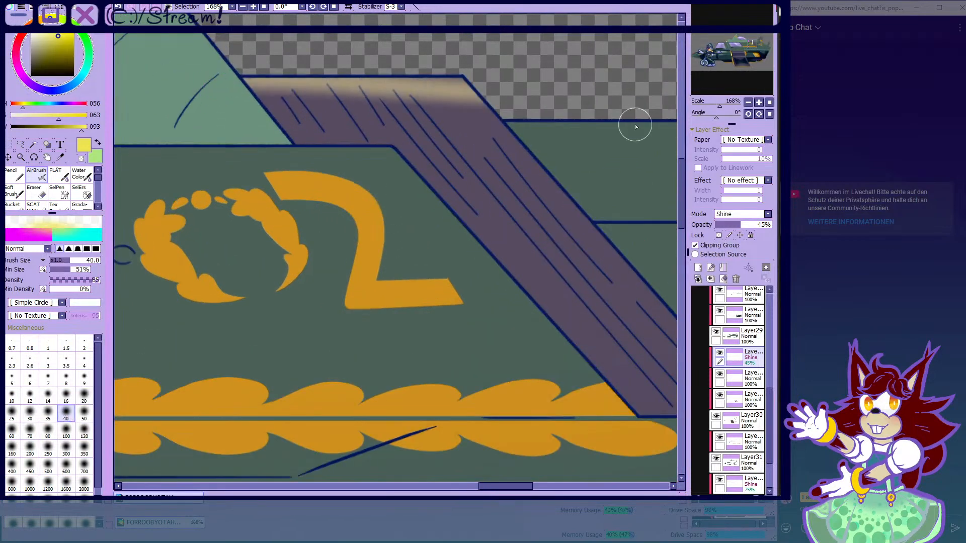
mouse_move(233, 94)
mouse_down()
mouse_move(402, 77)
mouse_move(470, 80)
mouse_up()
scroll(392, 166, down, 4)
scroll(425, 169, up, 3)
drag(397, 87, 612, 347)
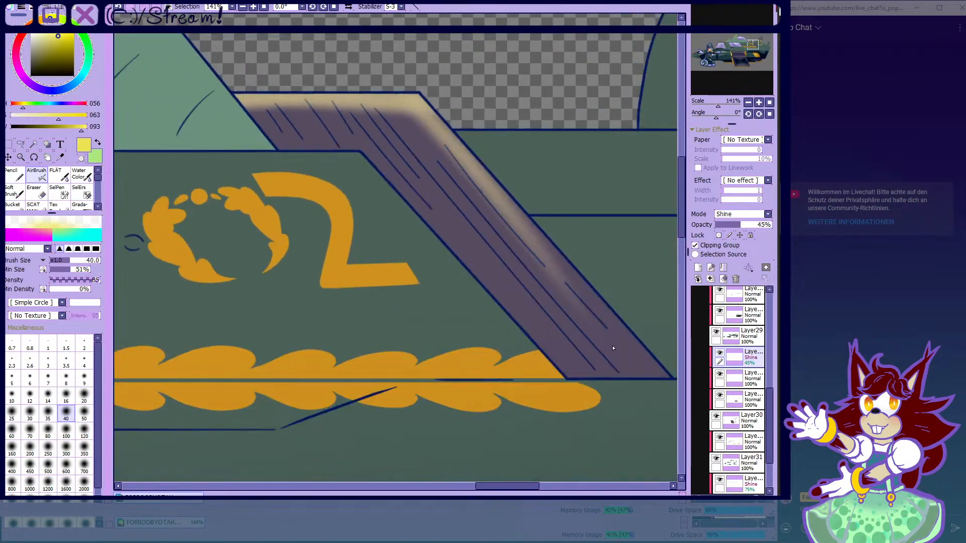
- Add thin yellow streaks running down between the slanted band's grooves using the AirBrush at size 20
click(84, 396)
drag(385, 95, 500, 252)
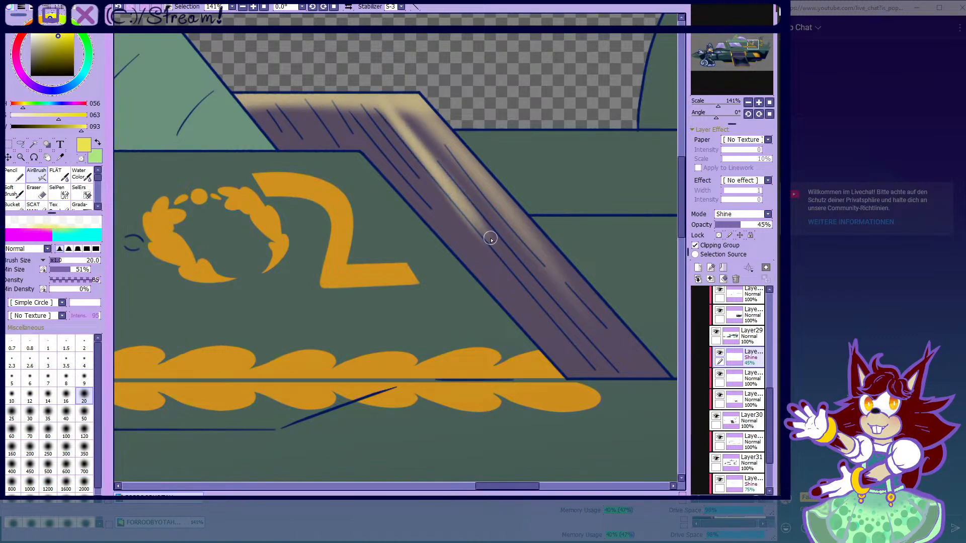
drag(343, 100, 392, 160)
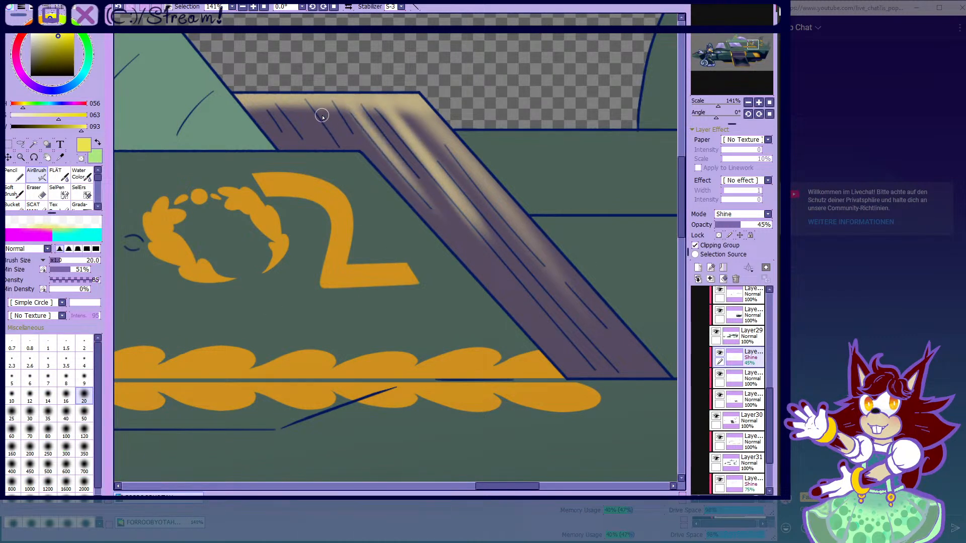
scroll(323, 119, up, 1)
drag(276, 103, 303, 145)
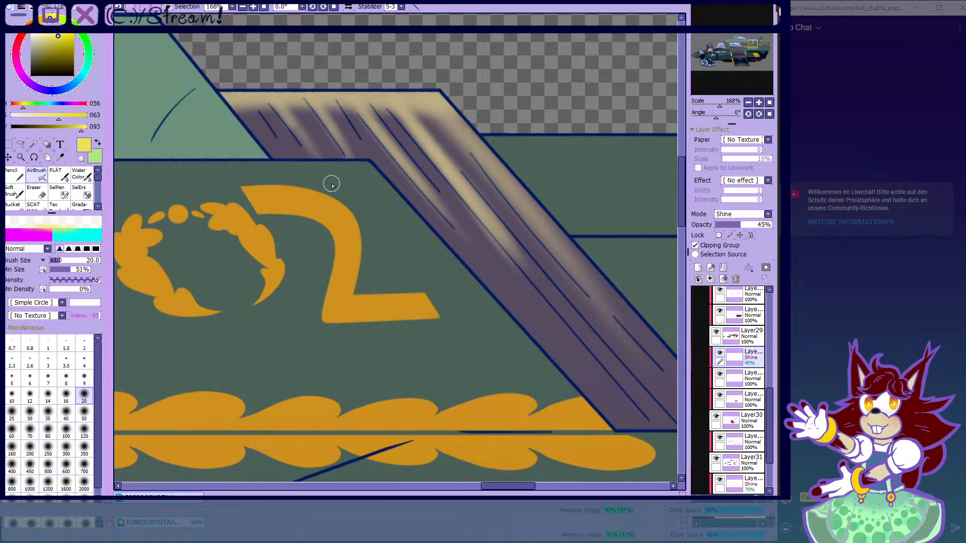
drag(245, 94, 284, 154)
- Blend the streaks down the slanted purple band using the Water Color brush at size 50
key(c)
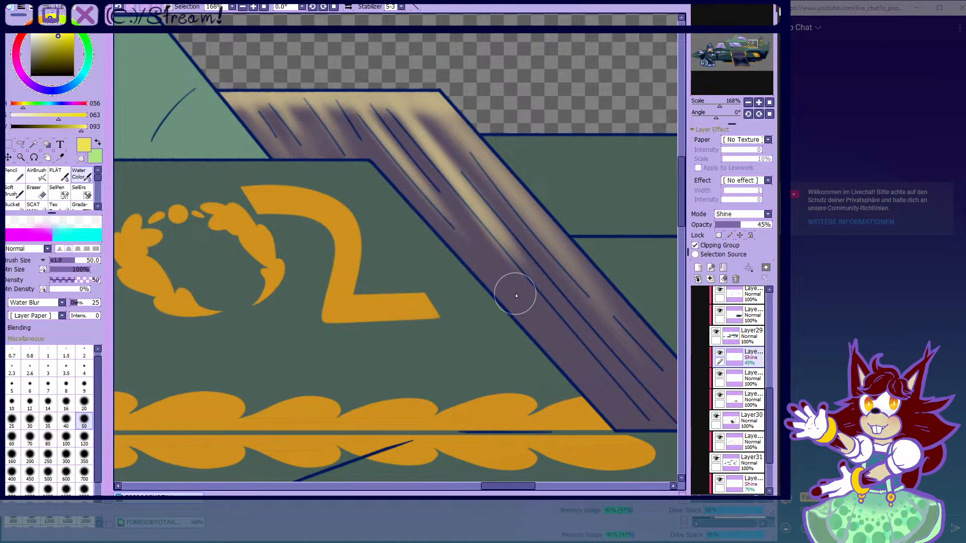
drag(405, 141, 588, 330)
drag(434, 135, 539, 246)
drag(405, 98, 452, 151)
scroll(383, 121, down, 5)
scroll(366, 121, up, 3)
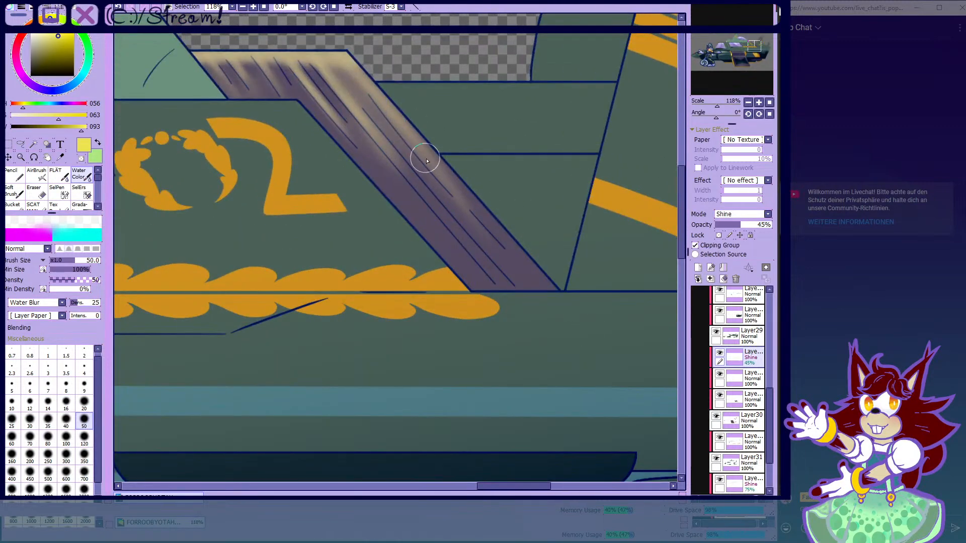
- Examine the whole ship with the new band glow, switching Layer30 off and on to compare
key(v)
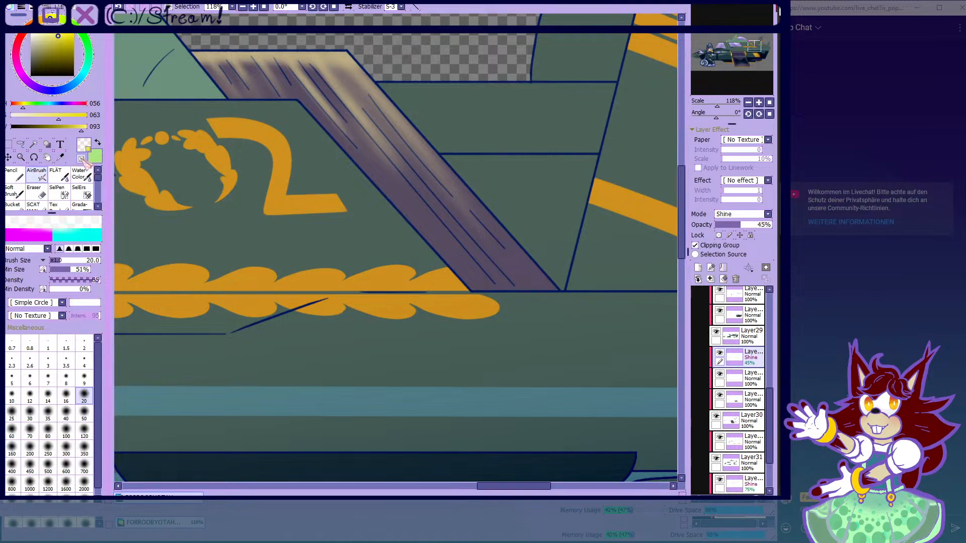
scroll(373, 158, up, 3)
alt+click(247, 226)
scroll(468, 196, down, 9)
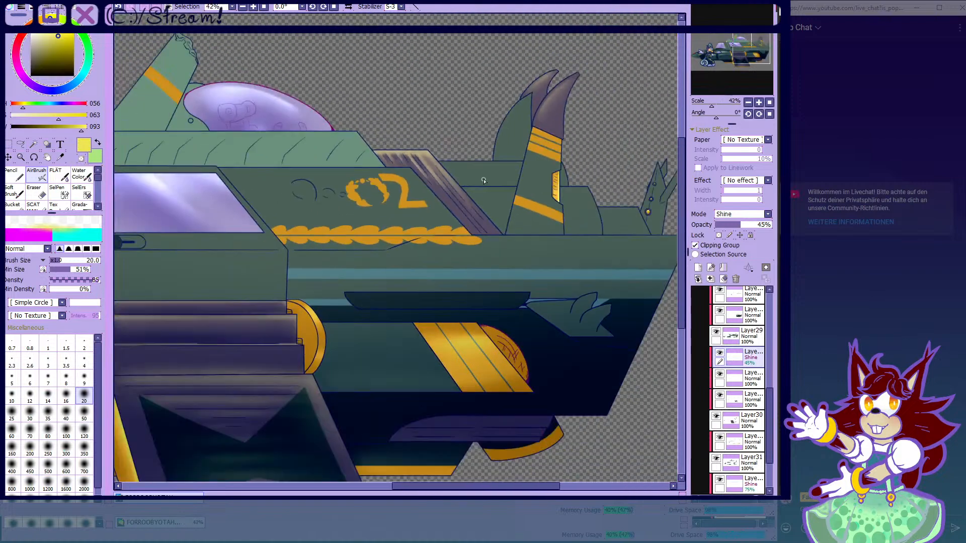
scroll(484, 180, down, 5)
scroll(386, 172, up, 1)
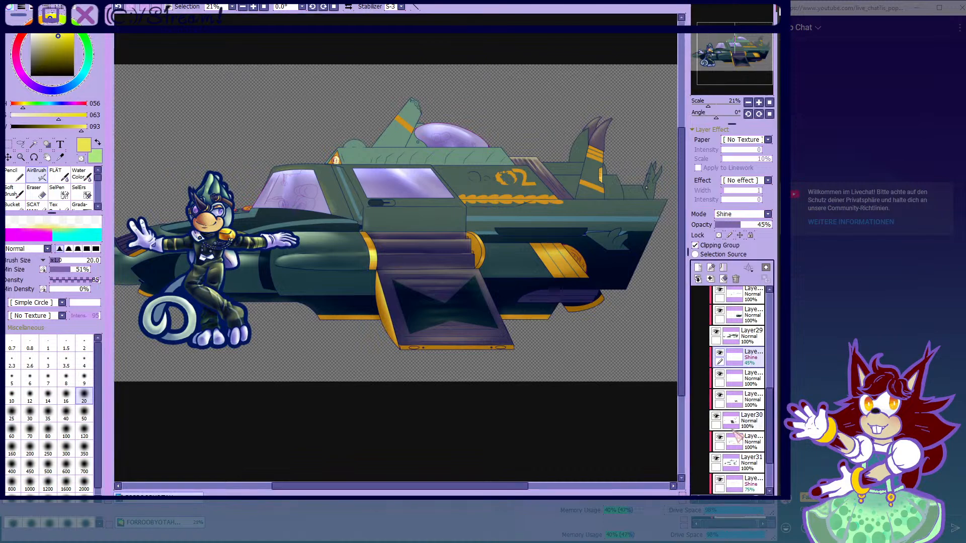
click(719, 417)
click(719, 418)
click(719, 418)
click(720, 418)
click(719, 417)
click(719, 417)
click(718, 417)
- Paint a yellow glow across the upper purple panel on the ship's rear underside using the AirBrush at size 80
click(49, 415)
scroll(258, 360, down, 1)
scroll(503, 312, up, 6)
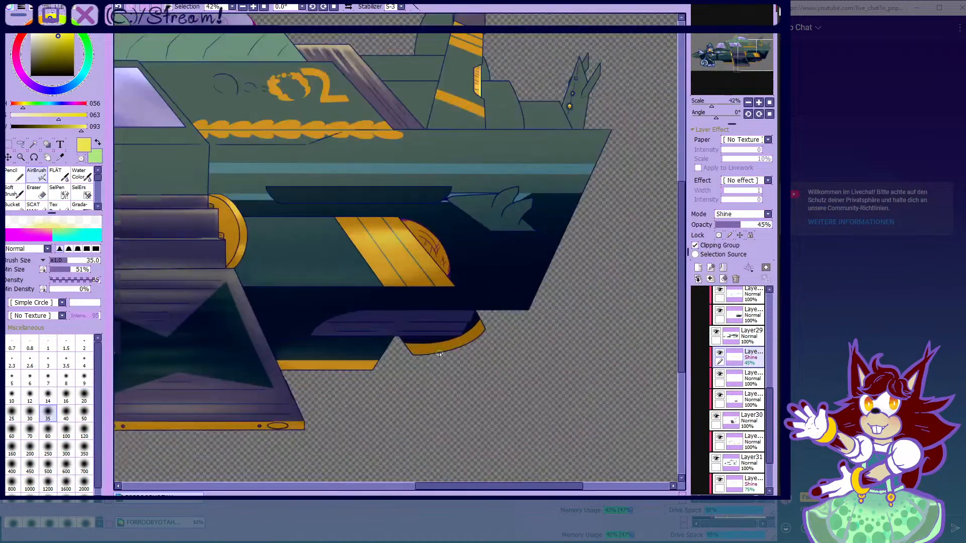
scroll(468, 310, up, 1)
click(53, 433)
scroll(427, 291, up, 3)
mouse_move(563, 272)
mouse_down()
mouse_move(237, 281)
mouse_move(528, 263)
mouse_move(178, 261)
mouse_up()
- Add yellow glows to the middle and lower purple panels of the rear underside using the AirBrush at size 50
click(84, 414)
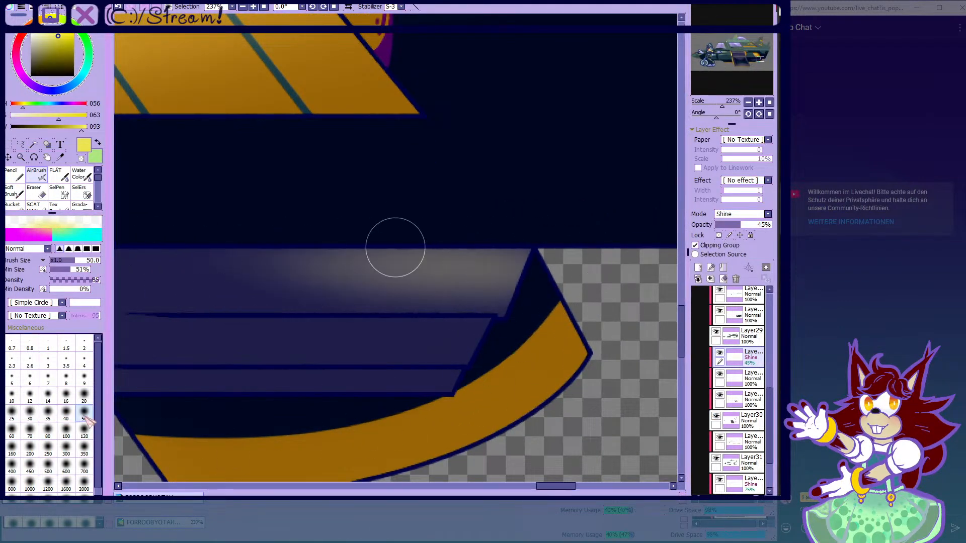
scroll(425, 349, up, 1)
drag(498, 323, 351, 343)
drag(548, 347, 272, 335)
scroll(433, 284, down, 3)
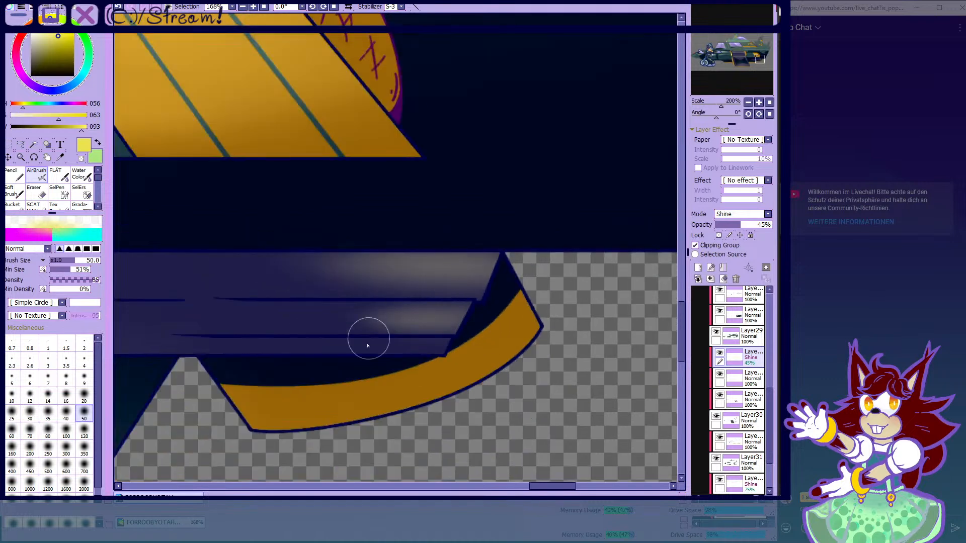
scroll(384, 348, up, 3)
drag(459, 349, 246, 376)
drag(499, 339, 222, 370)
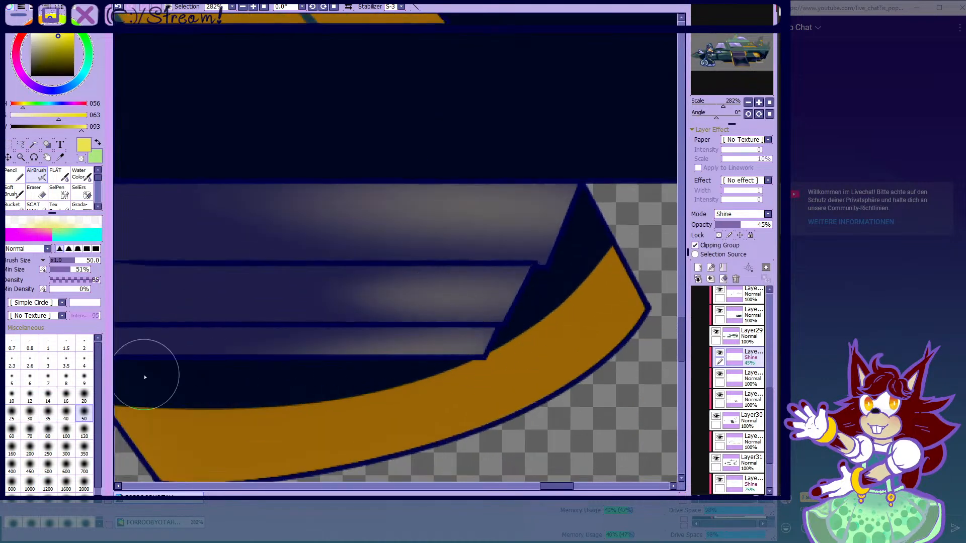
scroll(442, 276, down, 1)
scroll(522, 259, up, 1)
drag(522, 259, 203, 261)
scroll(482, 271, down, 8)
scroll(416, 273, up, 3)
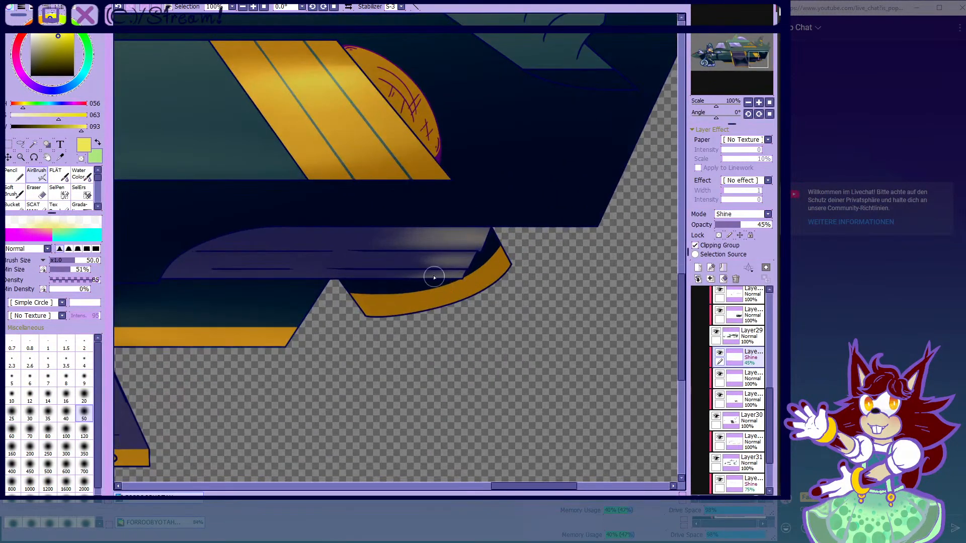
- Blend the glows across the rear underside panels using the Water Color brush at size 70
click(79, 174)
scroll(442, 239, up, 2)
scroll(442, 238, up, 1)
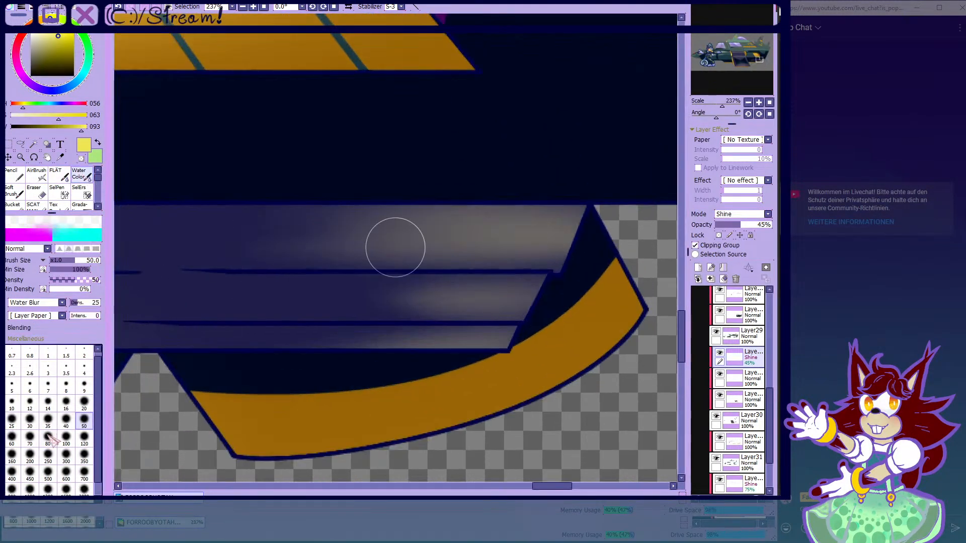
key(bracketright)
key(bracketright)
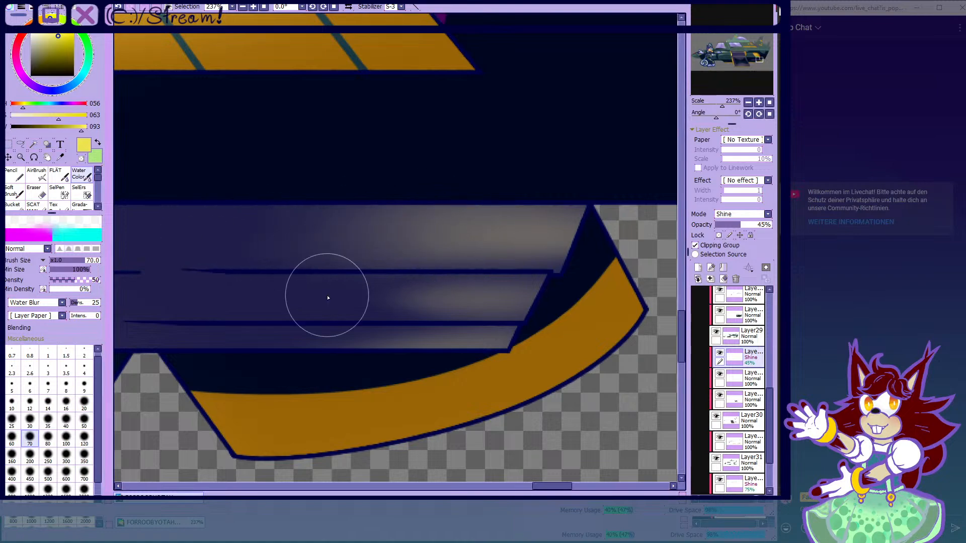
scroll(467, 339, down, 3)
- Paint yellow glows on the nose vent behind the pilot's hand, using the AirBrush at size 50 for the upper slat and 14 for the curved rim
click(36, 174)
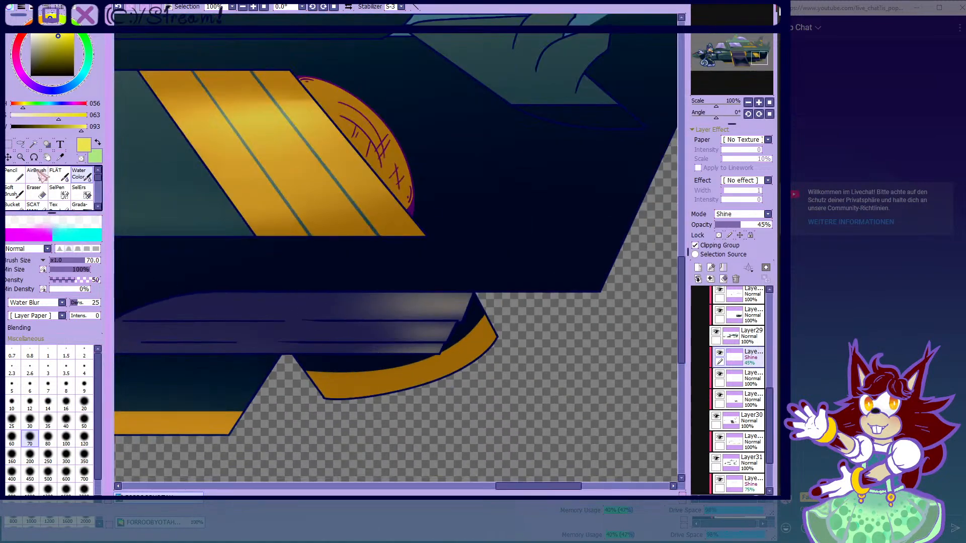
scroll(541, 220, down, 6)
scroll(551, 223, down, 1)
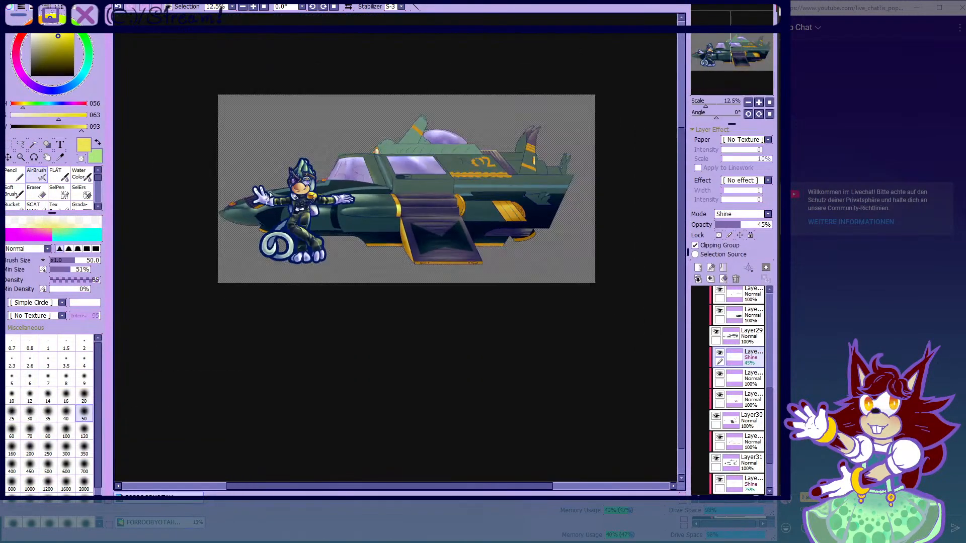
scroll(256, 196, up, 9)
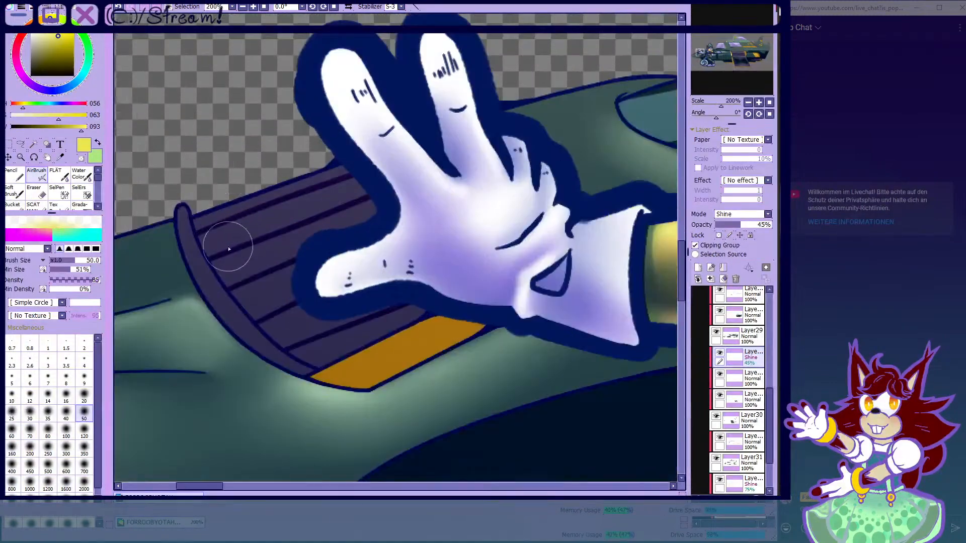
drag(206, 221, 357, 176)
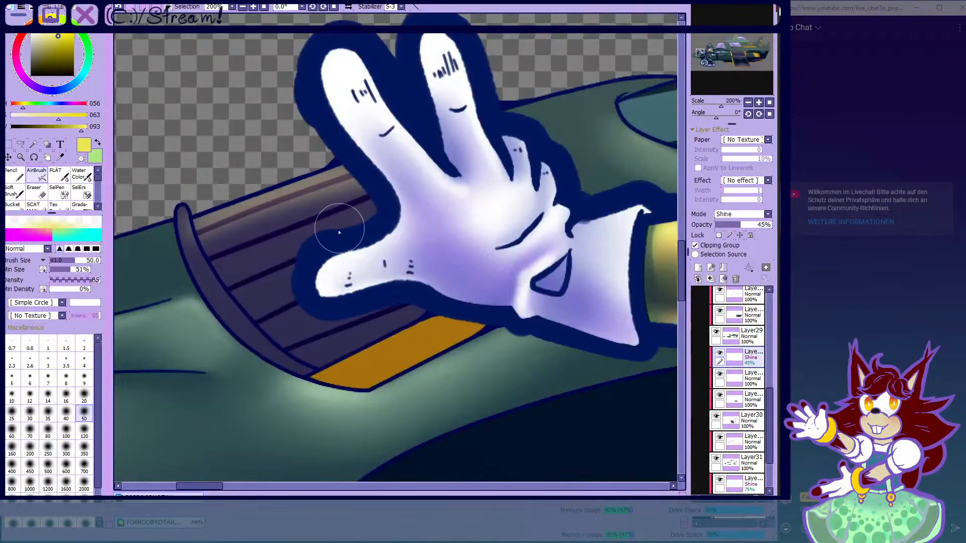
click(48, 397)
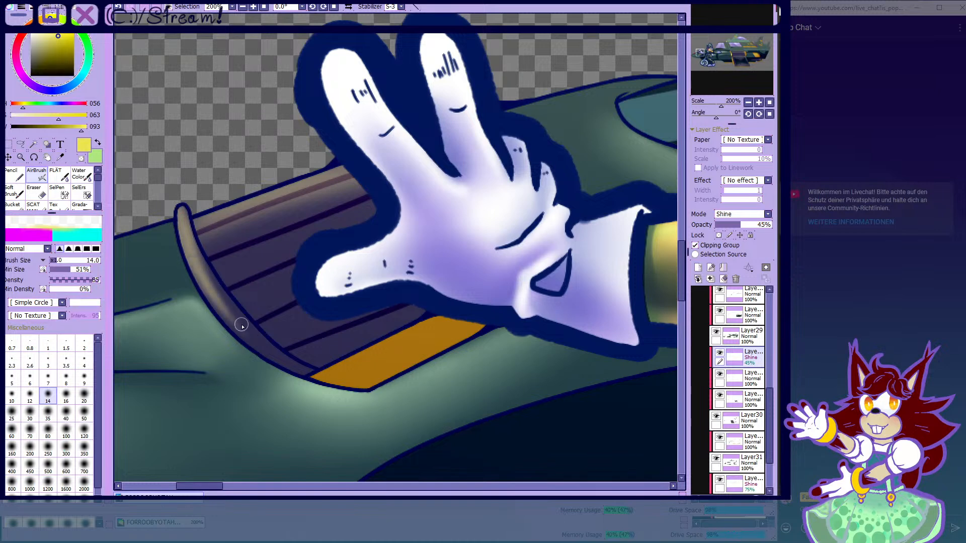
- Airbrush yellow highlights at size 14 along the dark vent slats around the character's raised glove on the Shine layer
key(c)
scroll(183, 215, up, 1)
key(v)
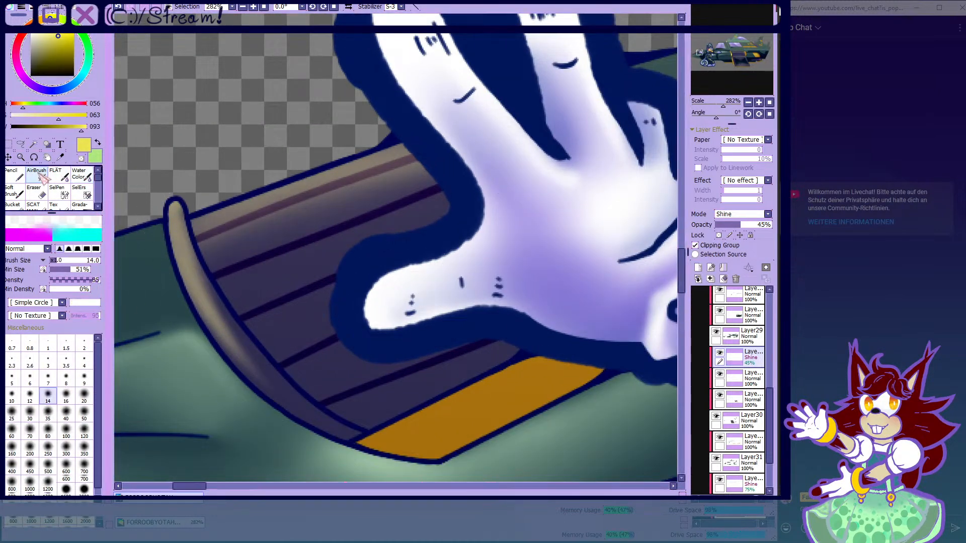
scroll(207, 221, up, 1)
scroll(214, 261, up, 1)
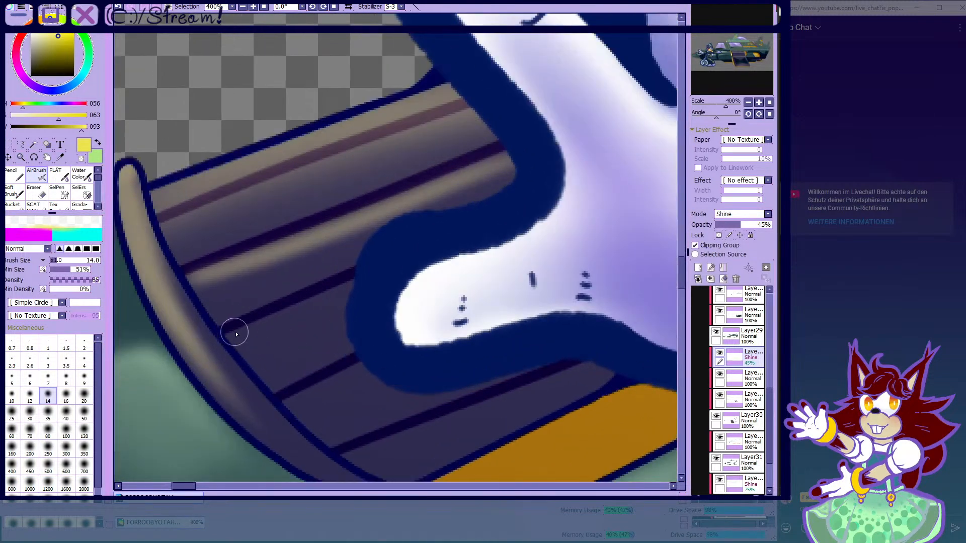
drag(236, 334, 353, 284)
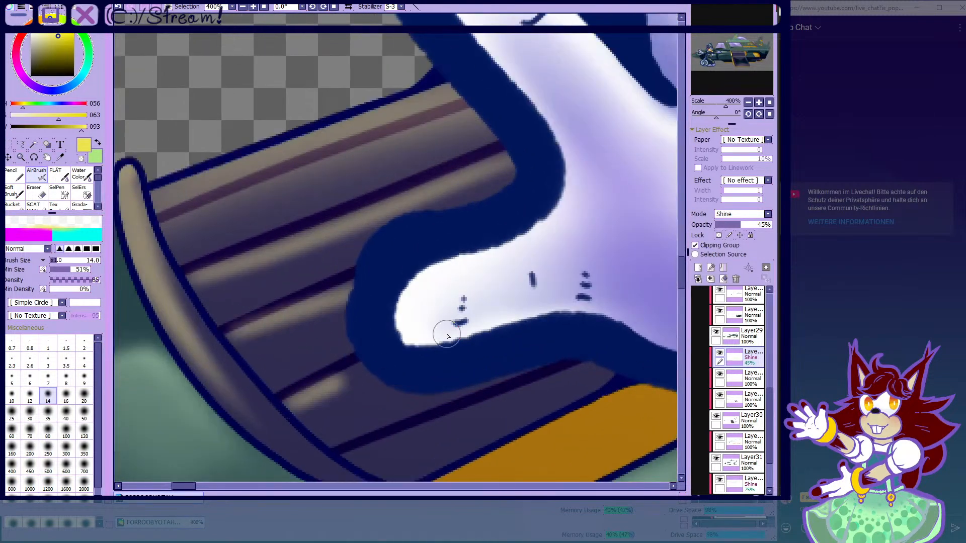
scroll(356, 376, down, 4)
scroll(643, 181, down, 1)
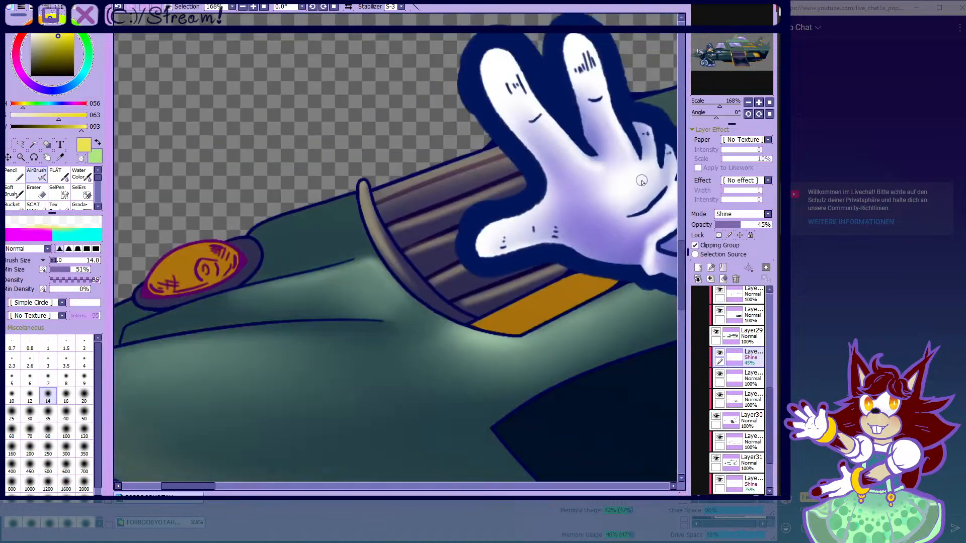
scroll(642, 182, down, 1)
scroll(598, 113, up, 5)
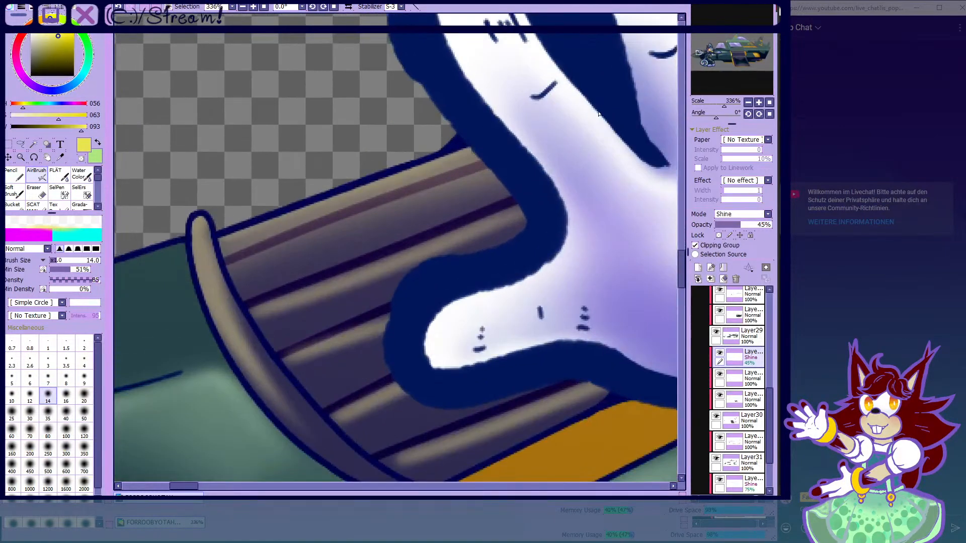
- Finish the highlights along the vent slats and blend them with the Water Color brush at size 70
drag(233, 268, 585, 147)
click(81, 159)
mouse_move(204, 240)
mouse_down()
mouse_move(215, 254)
mouse_move(388, 201)
mouse_move(568, 171)
mouse_up()
click(82, 176)
scroll(241, 236, down, 4)
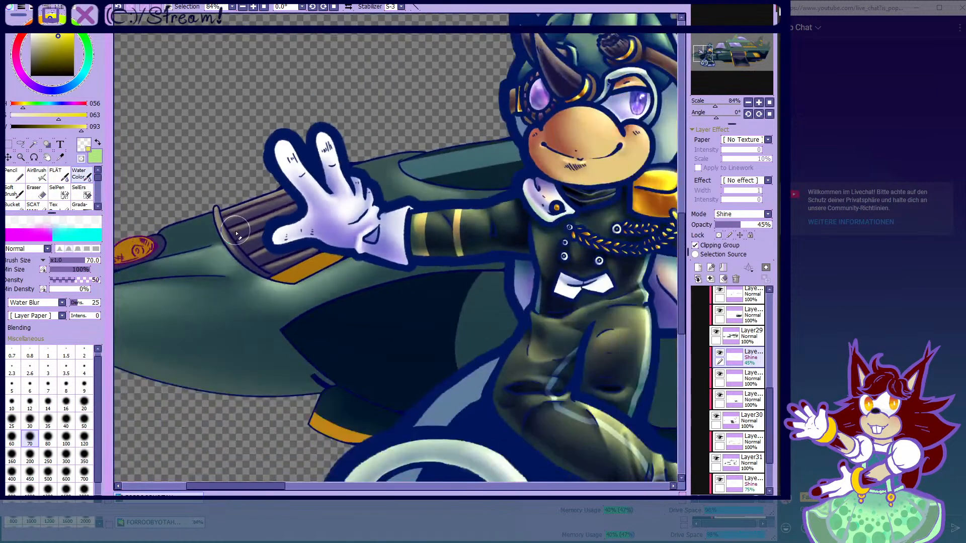
scroll(236, 233, up, 1)
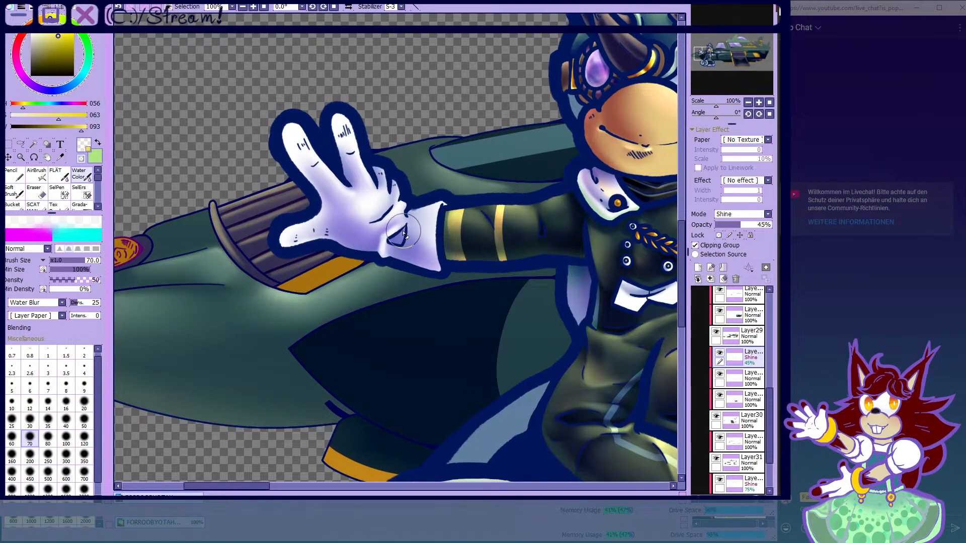
- Switch back to the Airbrush and hide and show Layer30 to check the highlighted vent
click(37, 175)
click(81, 158)
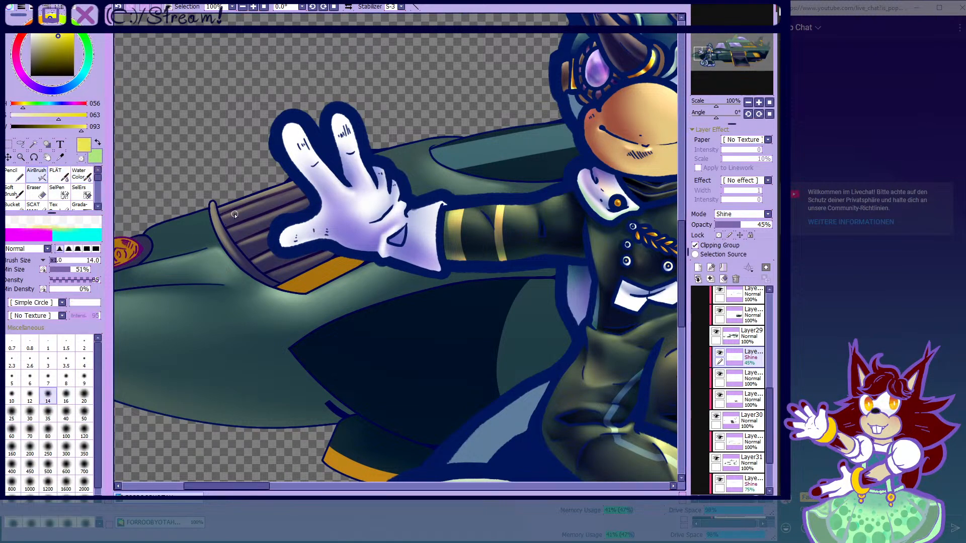
scroll(230, 215, down, 4)
scroll(250, 216, up, 2)
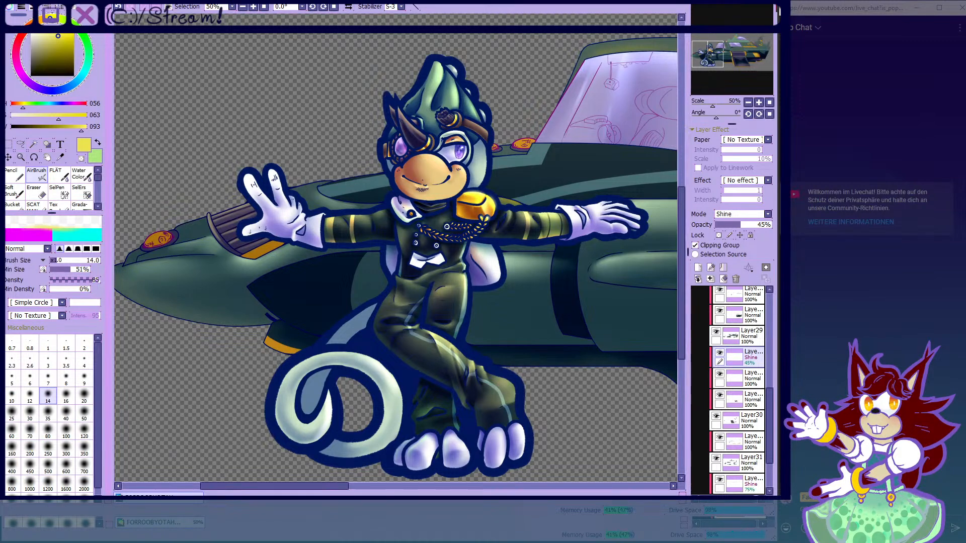
click(716, 418)
click(716, 418)
click(716, 418)
click(717, 417)
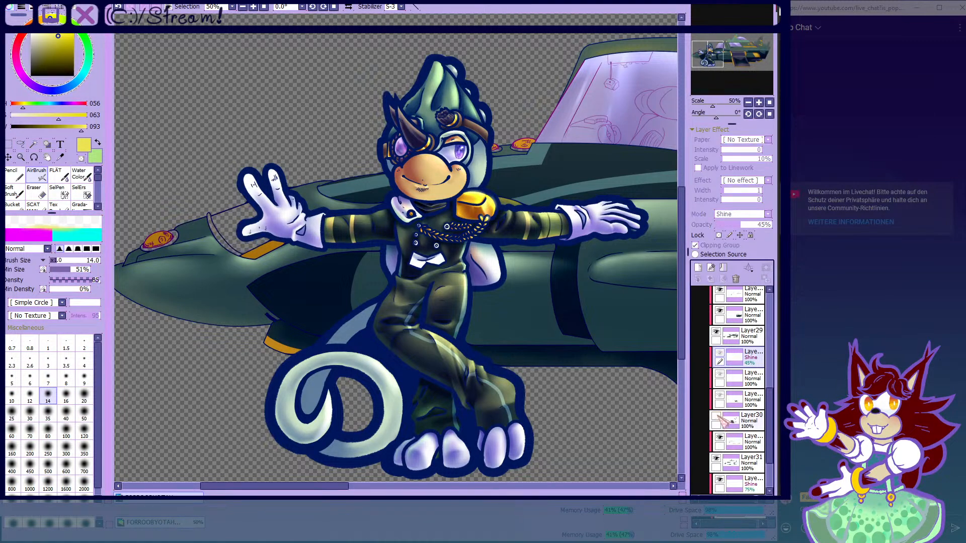
- Airbrush highlights onto the rear and front ends of the rim around the orange lamp on the ship's nose
scroll(352, 289, down, 4)
scroll(272, 264, up, 17)
mouse_move(342, 84)
mouse_down()
mouse_move(387, 93)
mouse_move(371, 183)
mouse_move(354, 151)
mouse_up()
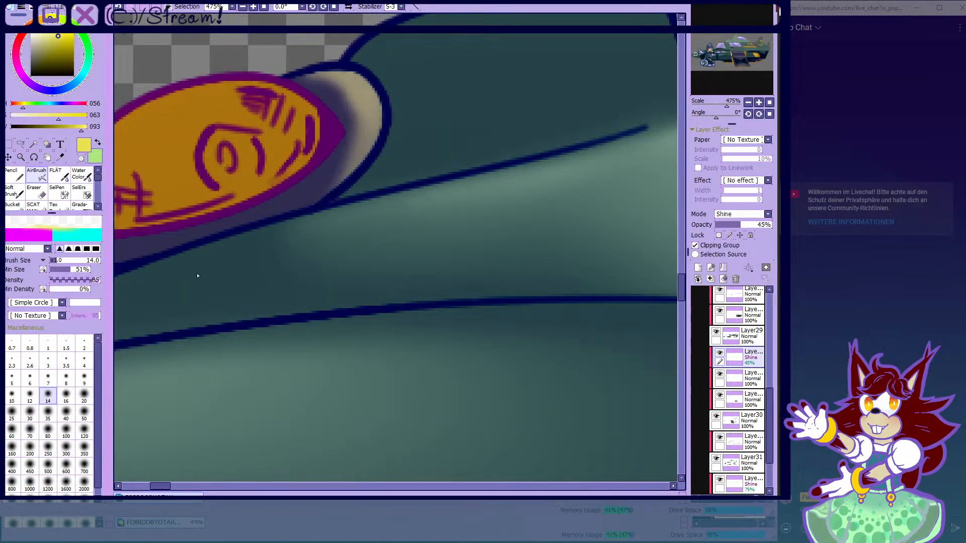
scroll(347, 193, down, 3)
scroll(201, 221, up, 1)
drag(225, 235, 205, 229)
scroll(198, 221, down, 2)
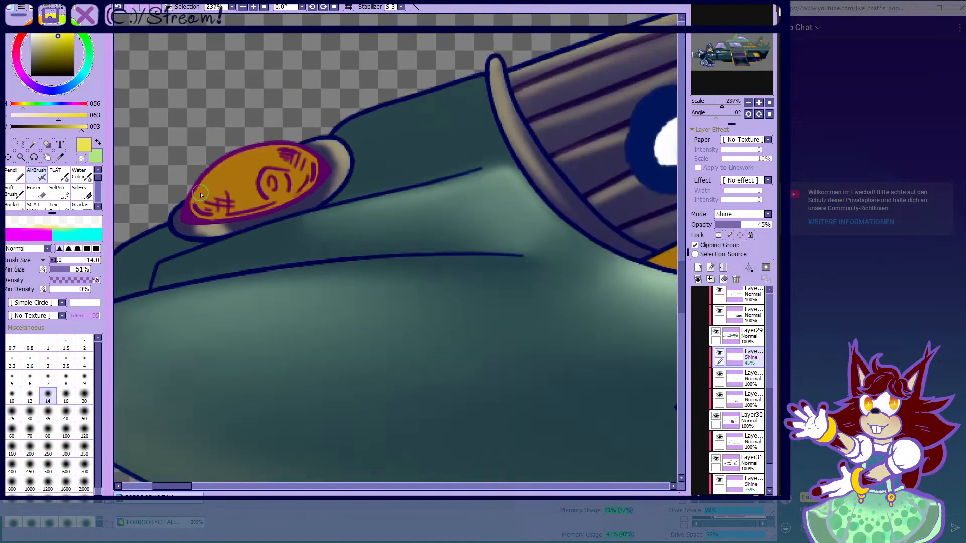
- Highlight the rims of the two orange lamps behind the character's head and soften them with the Water Color brush
scroll(246, 192, down, 7)
scroll(488, 120, up, 2)
scroll(445, 135, down, 6)
scroll(538, 111, up, 9)
scroll(490, 133, up, 2)
scroll(395, 156, up, 1)
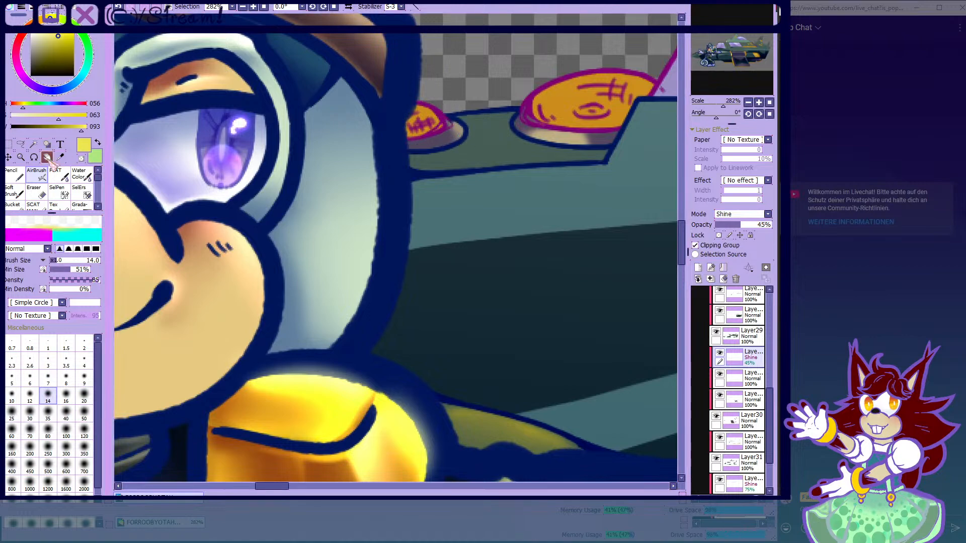
click(79, 174)
scroll(437, 153, up, 2)
drag(437, 153, 435, 184)
scroll(442, 142, down, 11)
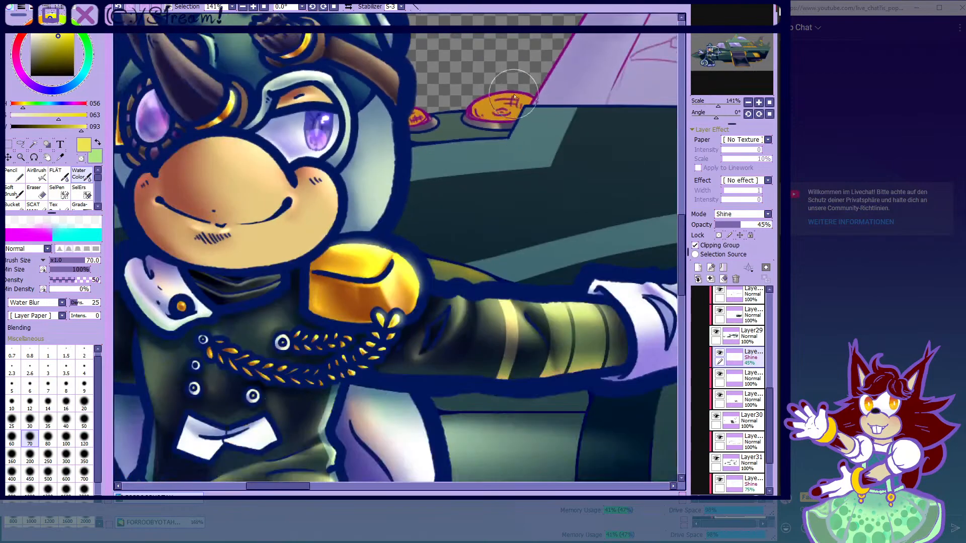
- Blend the highlights on the nose lamp's rim with the Water Color brush, reducing its size to 16
scroll(164, 328, up, 2)
scroll(272, 166, down, 4)
scroll(125, 204, up, 13)
drag(253, 212, 244, 202)
scroll(266, 203, down, 5)
scroll(380, 155, up, 5)
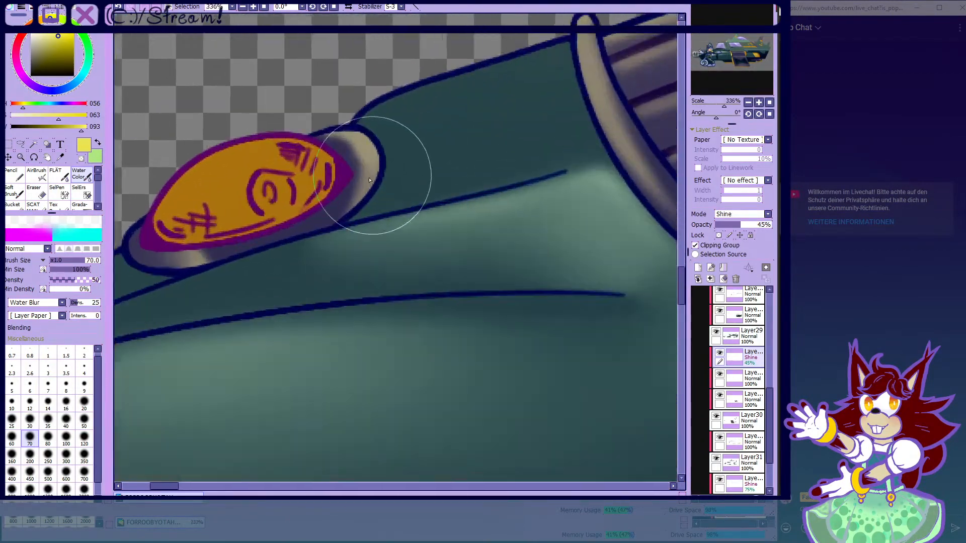
drag(338, 222, 333, 173)
click(66, 403)
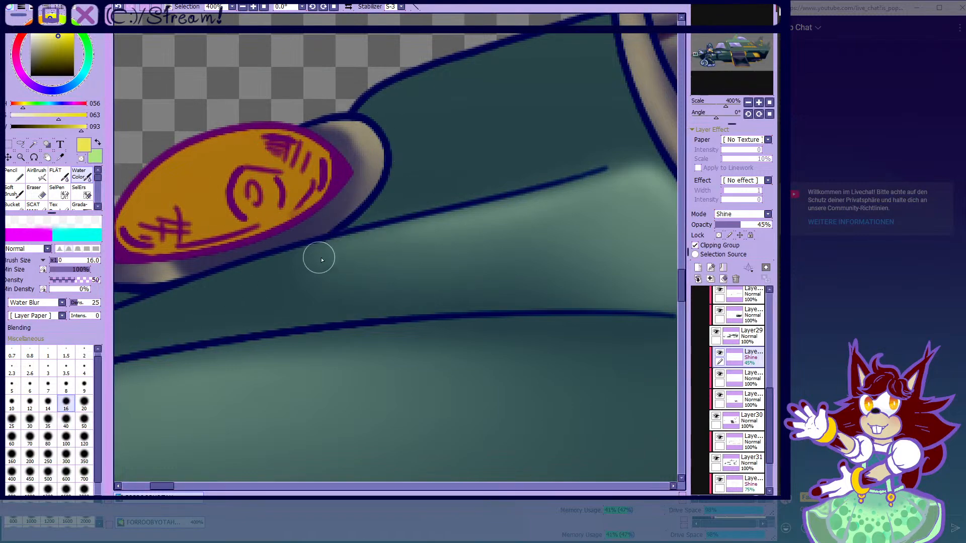
- Switch back to the Airbrush and examine the shading across the whole ship
scroll(365, 182, down, 13)
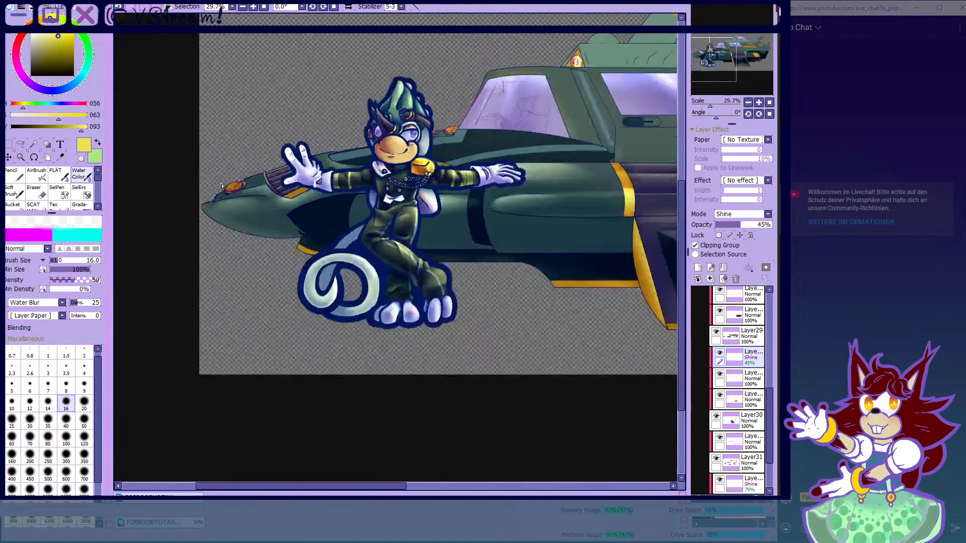
click(44, 177)
scroll(176, 245, down, 3)
scroll(254, 235, up, 1)
scroll(258, 234, down, 2)
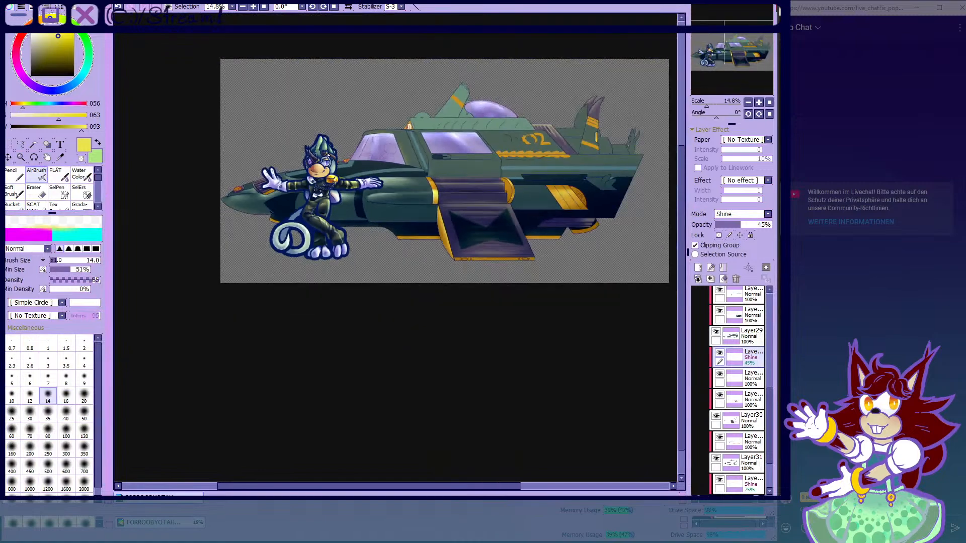
scroll(321, 234, up, 2)
scroll(322, 231, down, 2)
scroll(372, 195, up, 3)
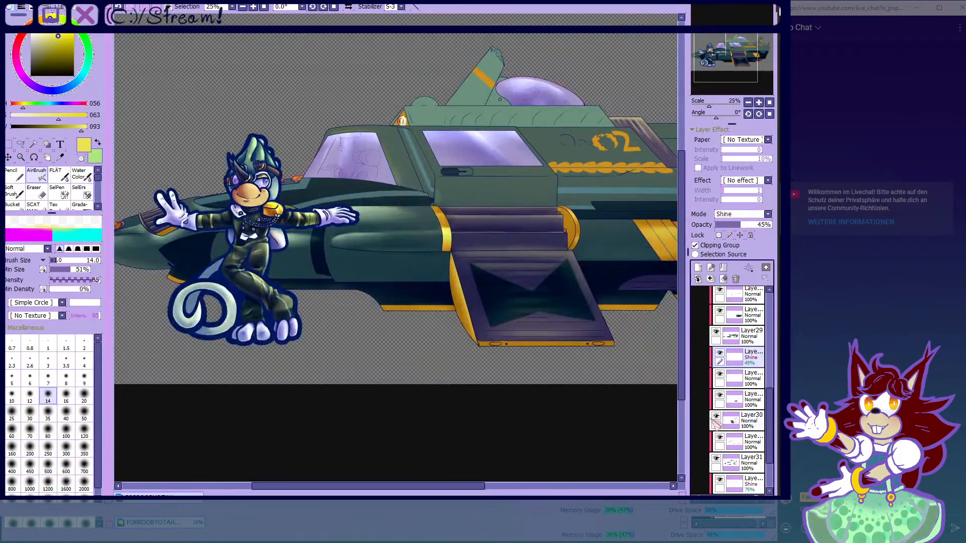
scroll(499, 261, down, 2)
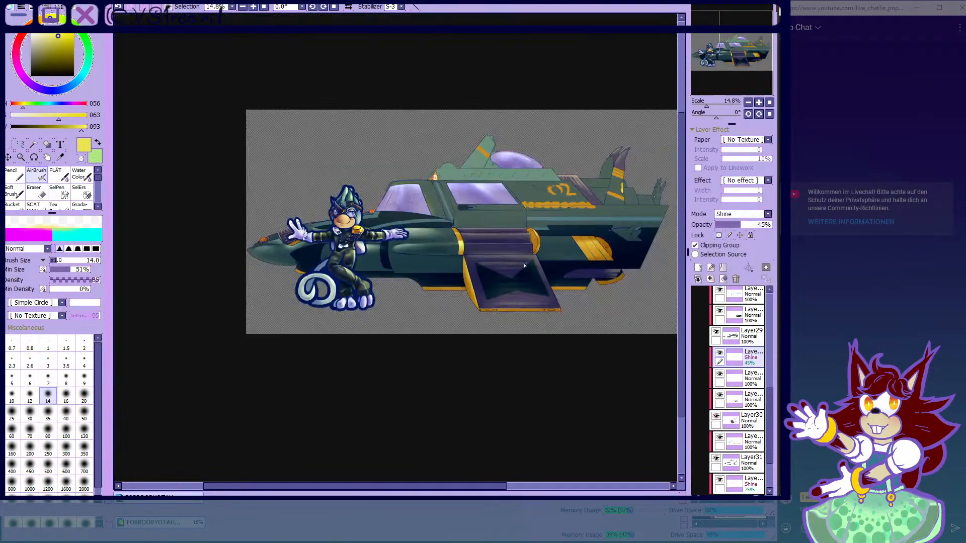
- Airbrush three straight horizontal highlights along the seams and lower edge of the purple panel under the ship's rear
scroll(499, 261, up, 4)
scroll(528, 266, down, 1)
scroll(636, 278, up, 5)
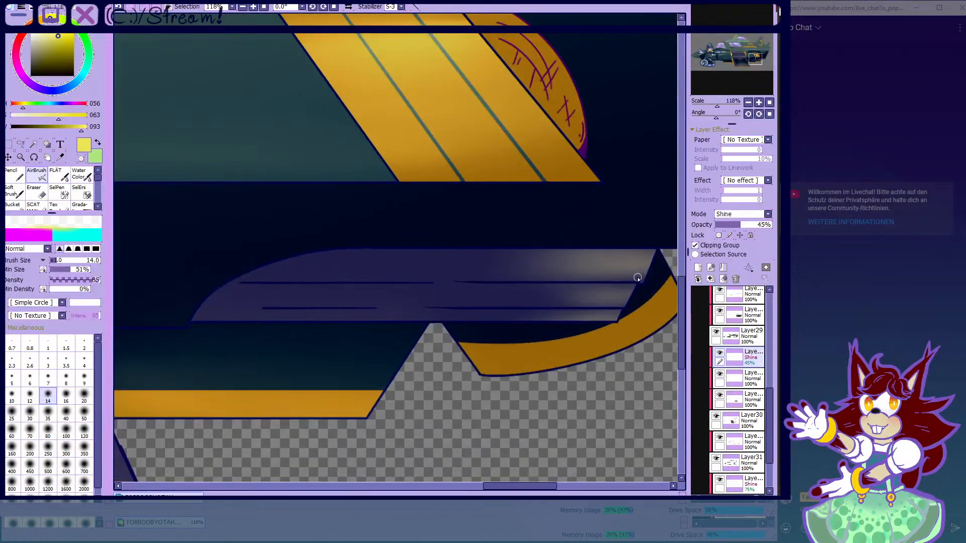
shift+click(312, 276)
scroll(544, 306, up, 1)
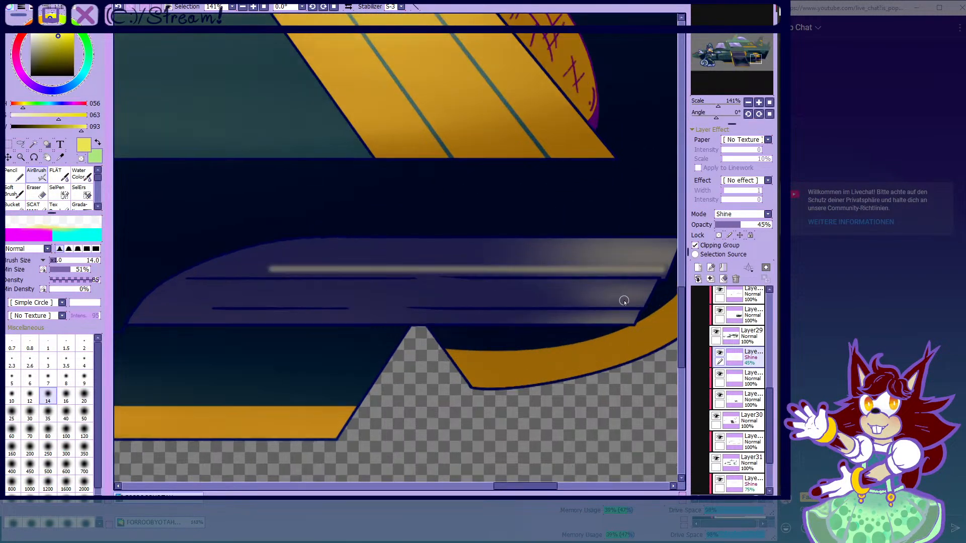
drag(638, 305, 265, 302)
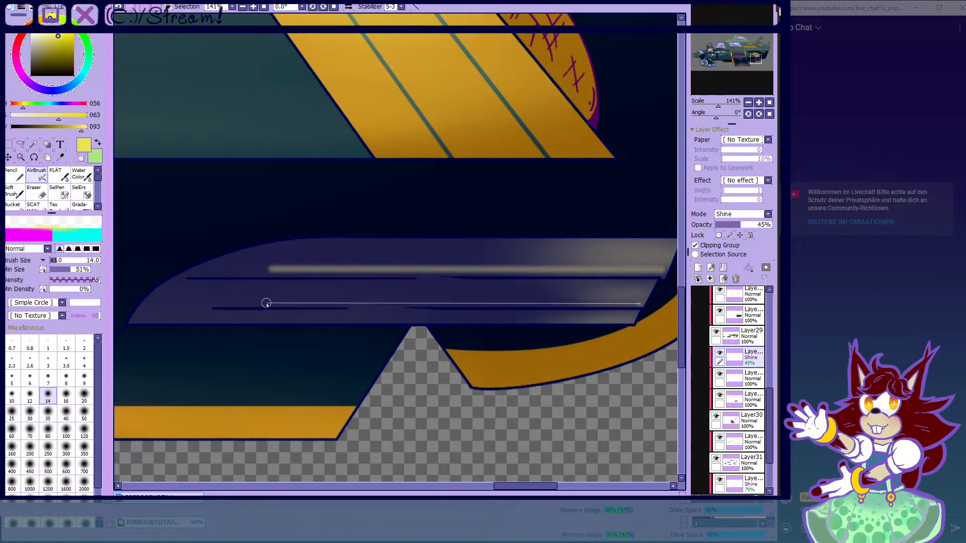
scroll(588, 347, up, 1)
mouse_move(636, 320)
mouse_down()
mouse_move(298, 306)
mouse_move(203, 322)
mouse_up()
- Blend the straight highlights on the rear underside panel with the Water Color brush at size 35
click(82, 175)
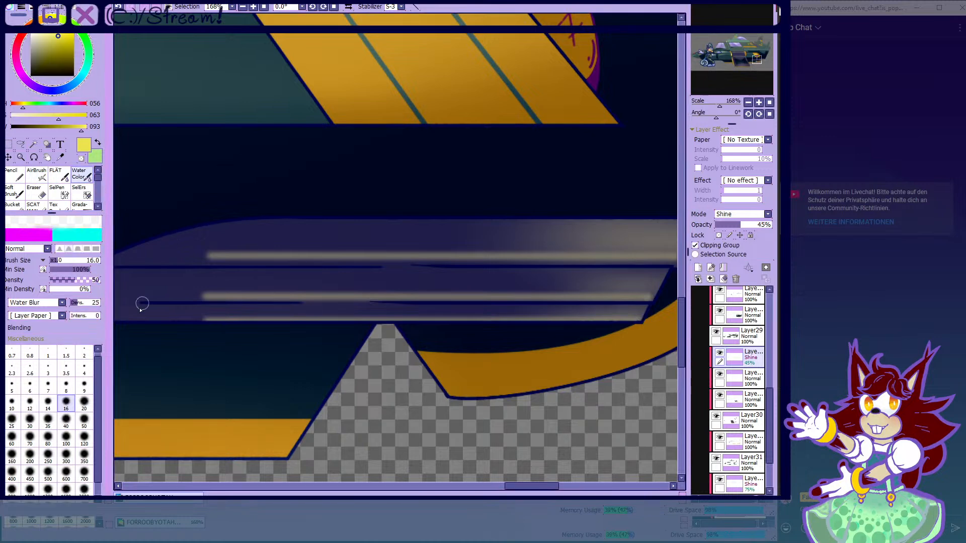
click(49, 416)
mouse_move(210, 256)
mouse_down()
mouse_move(181, 255)
mouse_move(375, 240)
mouse_up()
drag(170, 253, 442, 253)
mouse_move(211, 263)
mouse_down()
mouse_move(409, 246)
mouse_move(647, 250)
mouse_up()
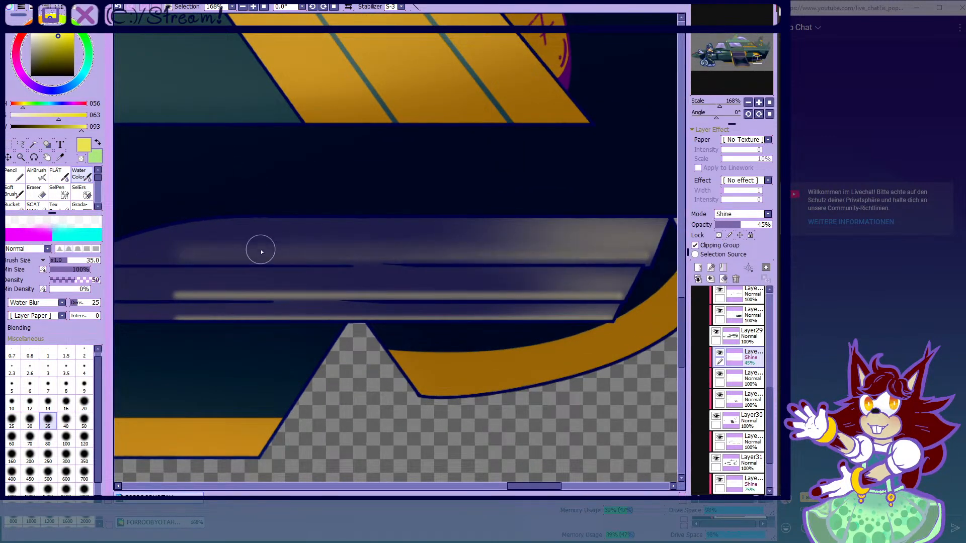
scroll(303, 226, down, 2)
scroll(295, 279, up, 1)
mouse_move(162, 270)
mouse_down()
mouse_move(313, 257)
mouse_move(200, 266)
mouse_up()
drag(339, 270, 279, 272)
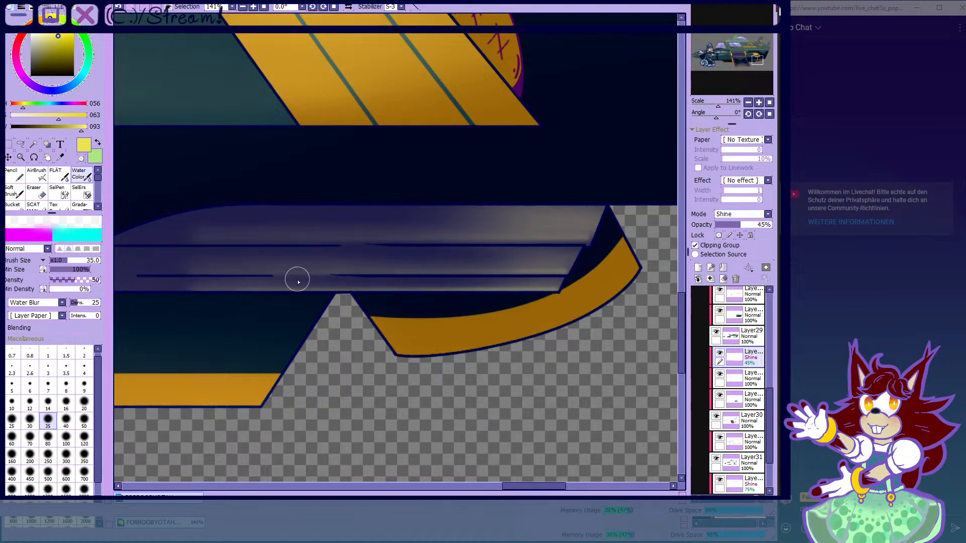
- Sketch a yellow sun with four rays above the ship on Layer23 using the Pencil at size 250
scroll(478, 289, down, 11)
scroll(327, 114, up, 2)
scroll(306, 133, down, 1)
click(36, 173)
scroll(754, 324, up, 5)
scroll(755, 317, up, 1)
click(734, 296)
click(17, 176)
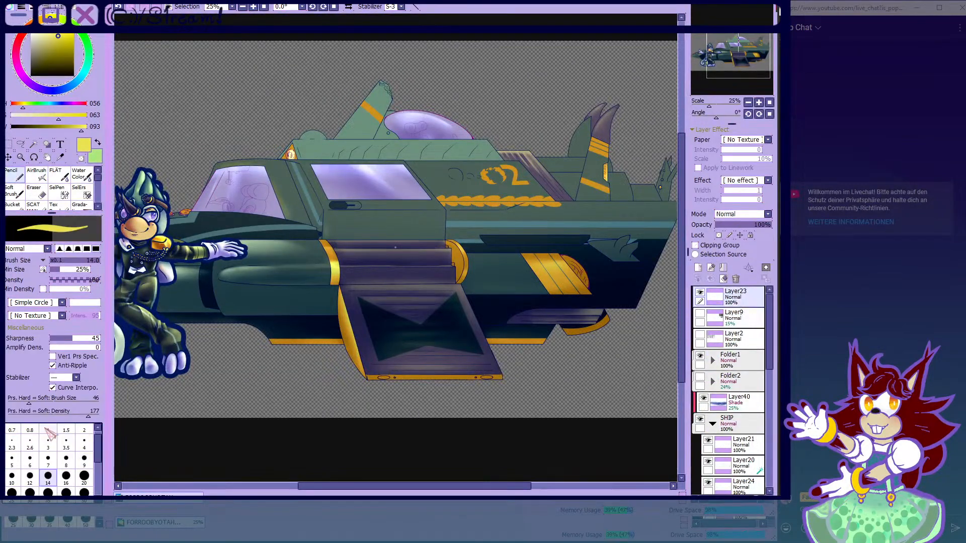
click(49, 476)
drag(209, 82, 220, 83)
mouse_move(195, 120)
mouse_down()
mouse_move(176, 163)
mouse_move(220, 157)
mouse_up()
drag(231, 111, 251, 138)
drag(248, 93, 299, 125)
- Undo all the strokes of the sun sketch
scroll(359, 121, down, 2)
scroll(334, 95, up, 3)
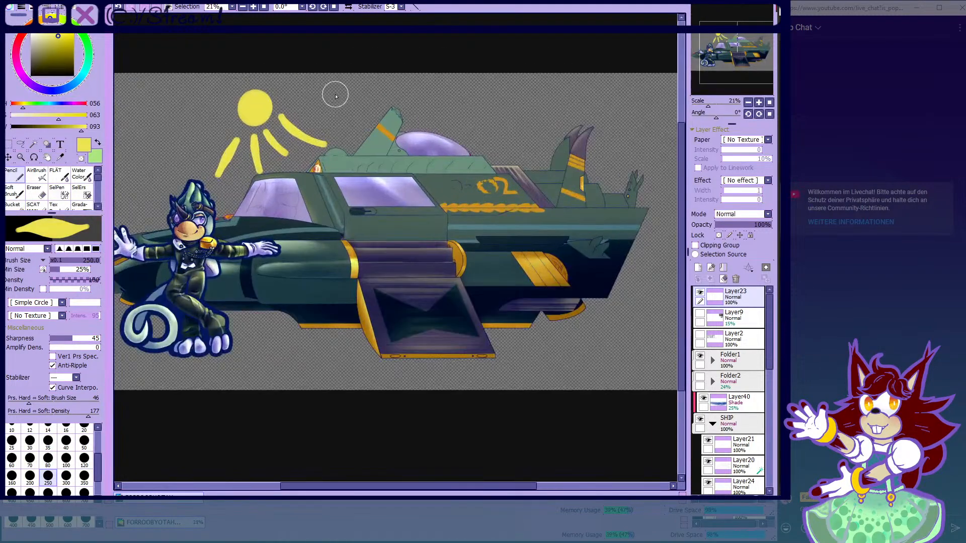
key(ctrl+z)
key(ctrl+z)
key(ctrl+z)
key(ctrl+z)
key(ctrl+z)
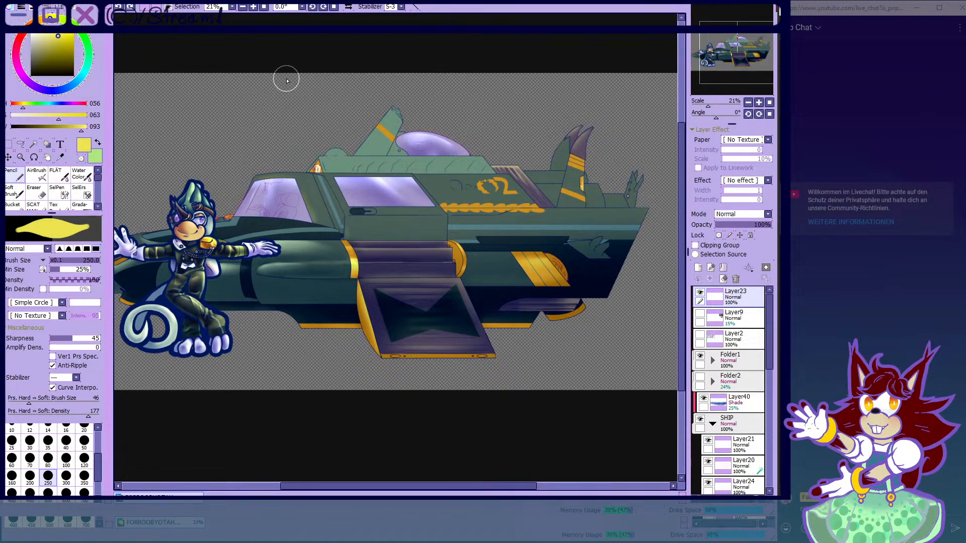
key(ctrl+z)
- Check which ship parts are on Layer32, Layer33 and Layer31 by selecting them and toggling the visibility of Layer32 and Layer31
scroll(734, 355, down, 10)
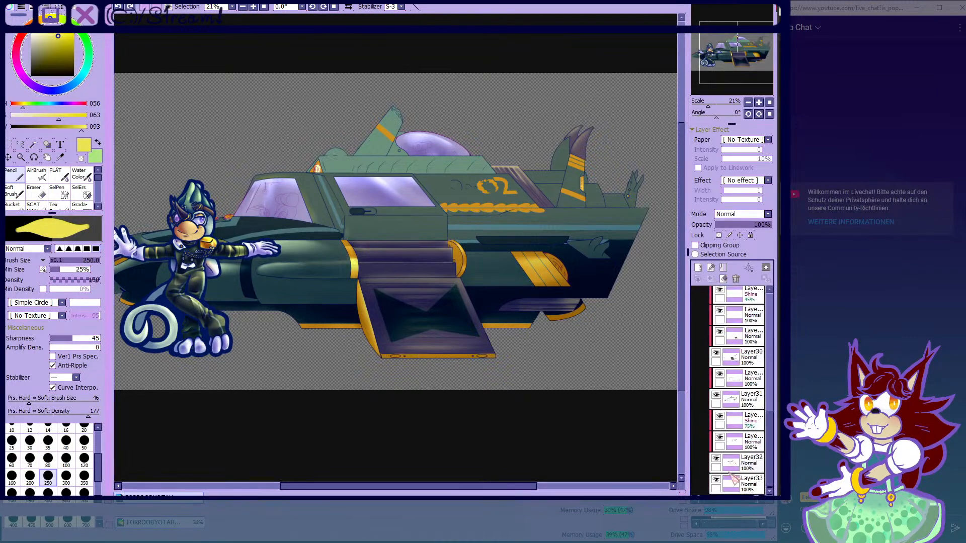
click(722, 464)
click(715, 456)
click(715, 456)
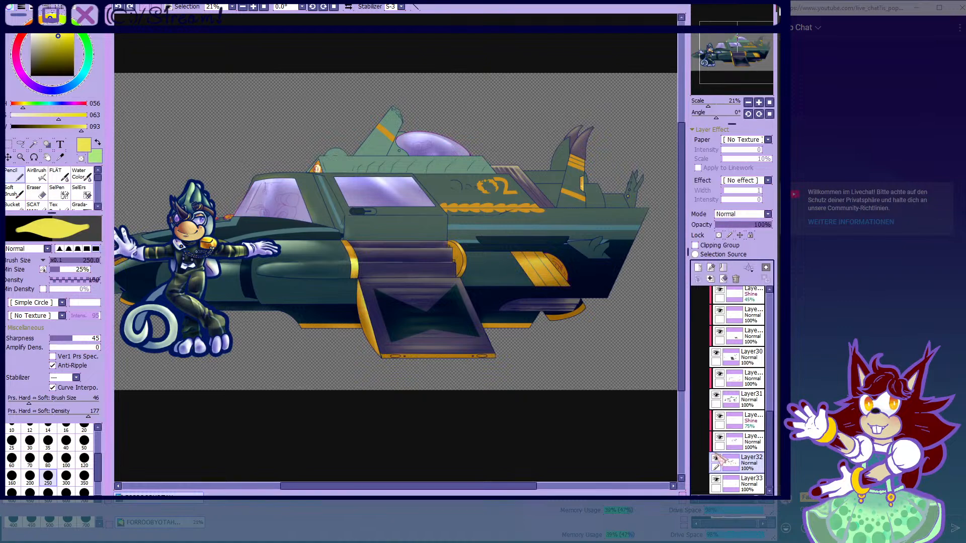
click(724, 485)
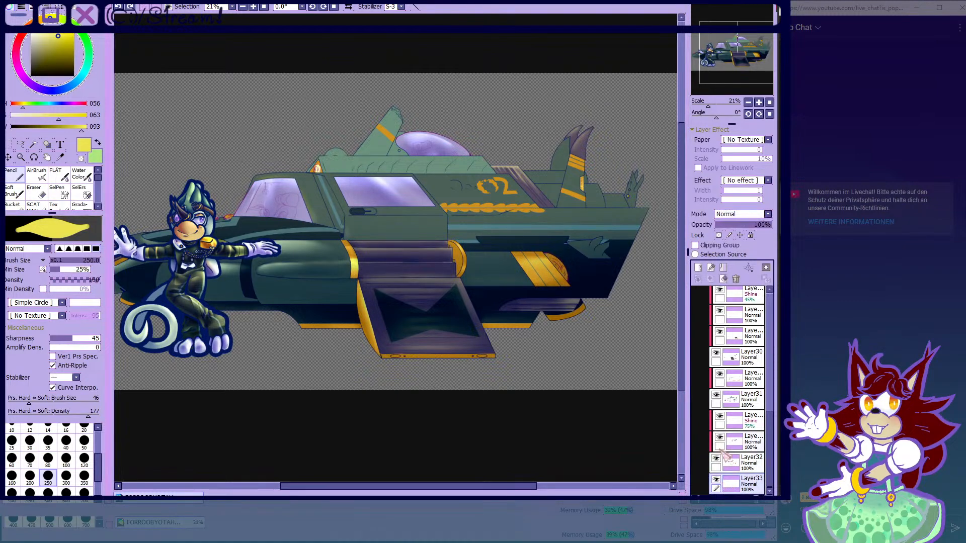
click(716, 402)
click(729, 403)
click(716, 395)
click(716, 394)
click(716, 394)
click(717, 394)
click(716, 395)
click(716, 395)
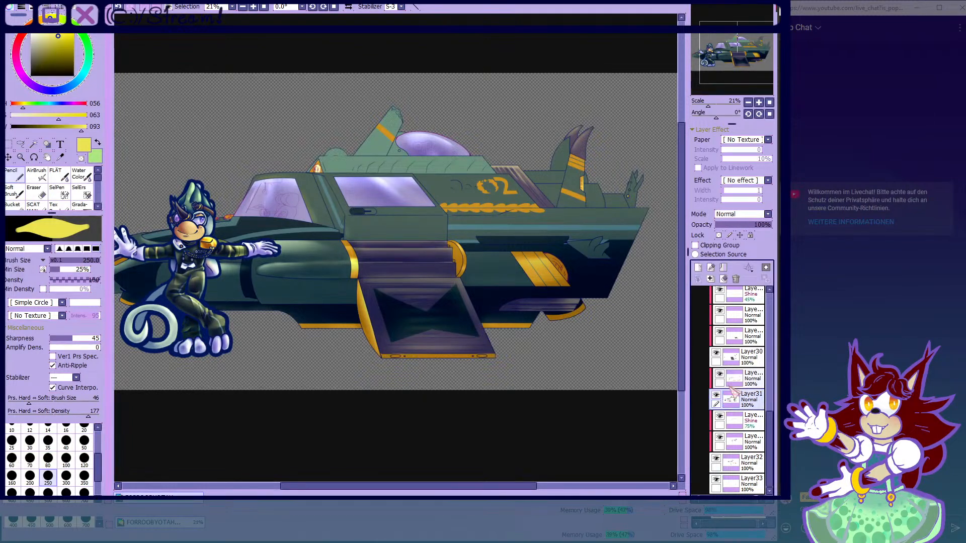
- Add a new clipped layer above Layer31's existing clipped layer, with 17% opacity and Shine blending mode
click(729, 384)
click(697, 267)
click(725, 224)
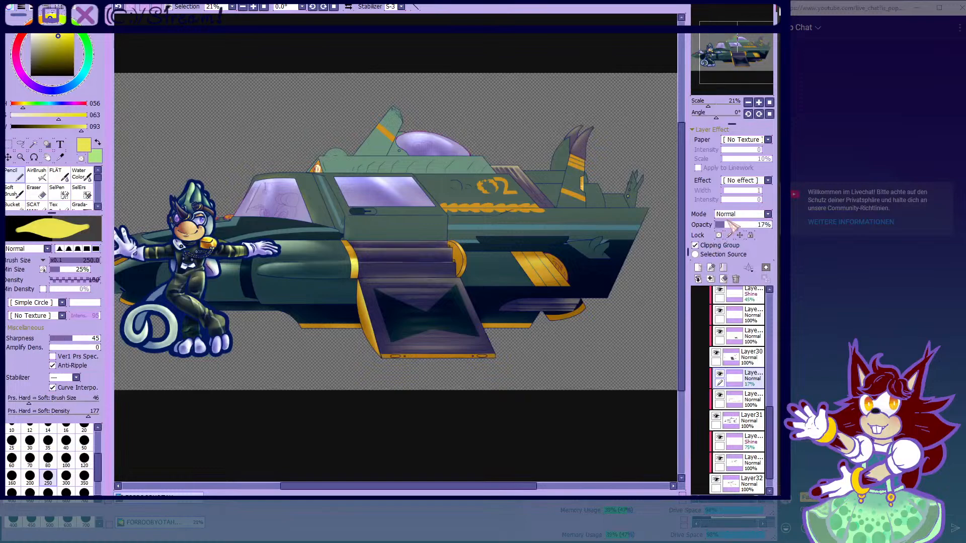
click(740, 278)
scroll(322, 108, up, 8)
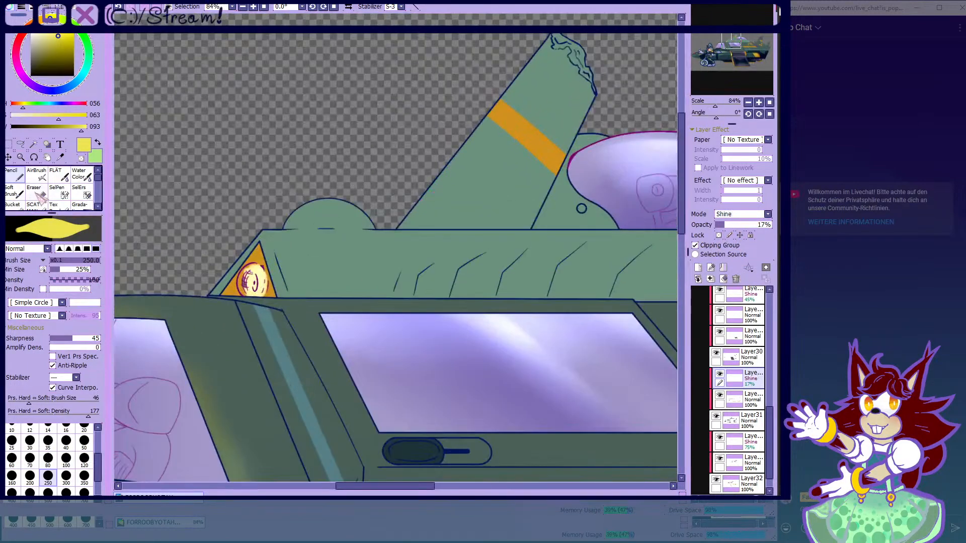
- Paint a soft yellow highlight along the upper edge of the small green dome on the roof with the AirBrush at size 35
click(38, 175)
scroll(312, 209, up, 4)
key(bracketright)
key(bracketright)
key(bracketright)
key(bracketright)
key(bracketright)
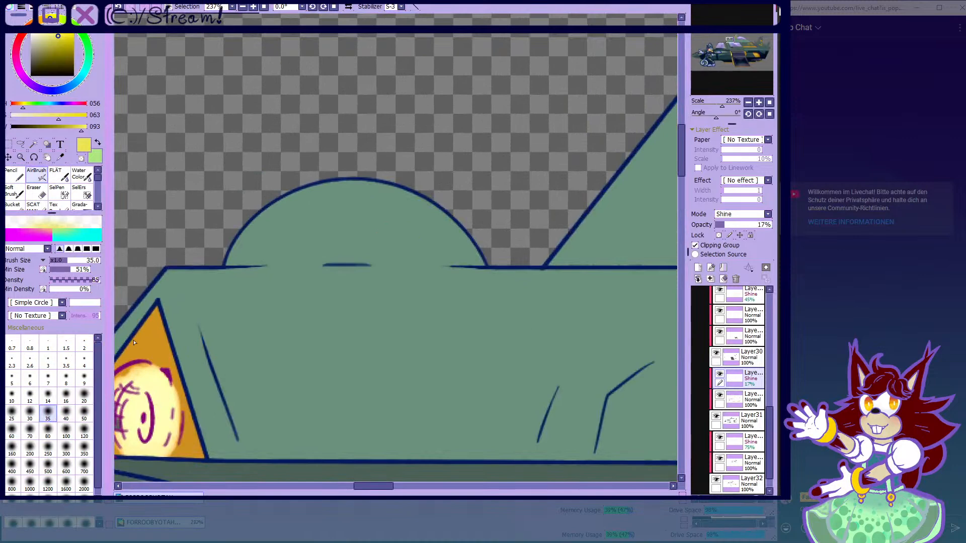
mouse_move(257, 244)
mouse_down()
mouse_move(334, 197)
mouse_move(279, 230)
mouse_move(303, 217)
mouse_up()
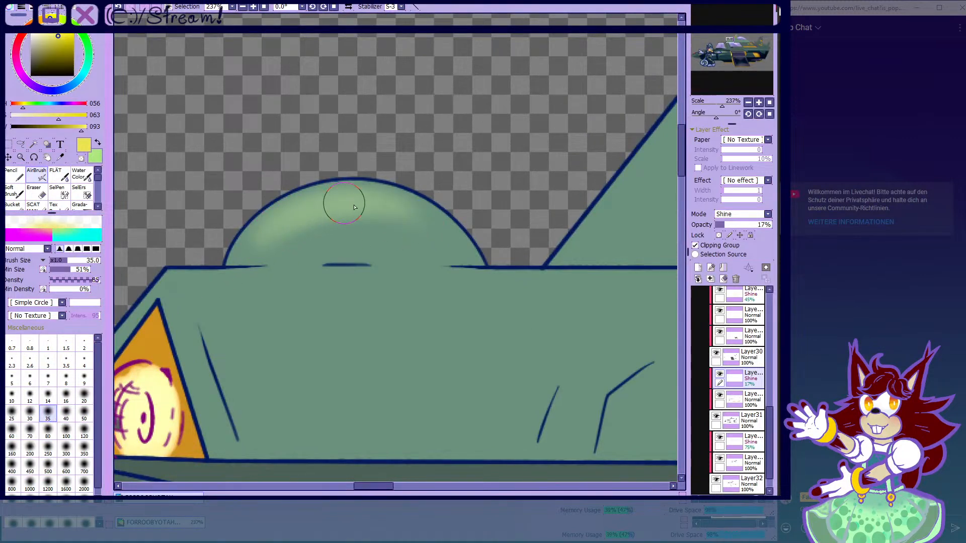
- Airbrush a yellow highlight along the front edge of the broken roof fin with the orange stripe, at size 80
scroll(427, 245, down, 2)
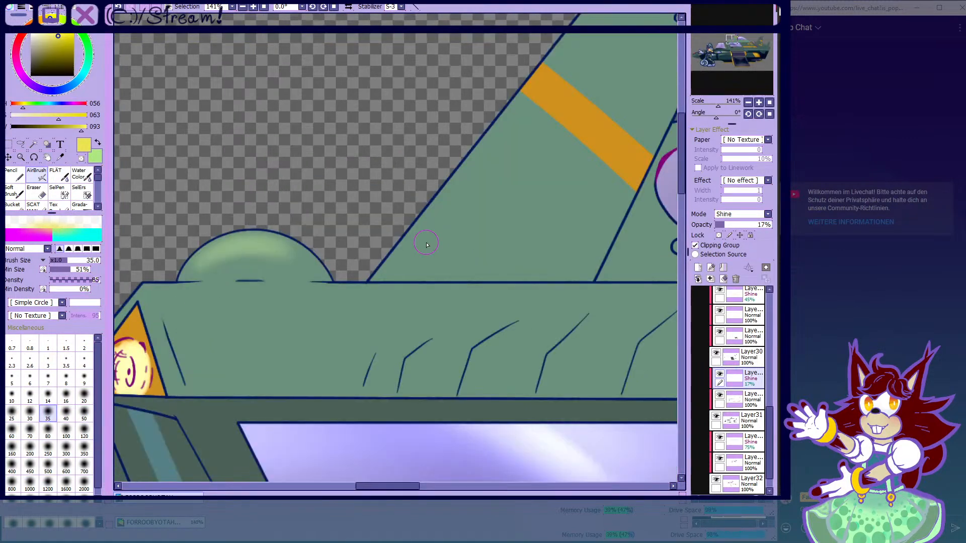
scroll(427, 245, down, 2)
key(bracketright)
key(bracketright)
key(bracketright)
key(bracketright)
key(bracketright)
mouse_move(350, 266)
mouse_down()
mouse_move(405, 229)
mouse_move(468, 141)
mouse_up()
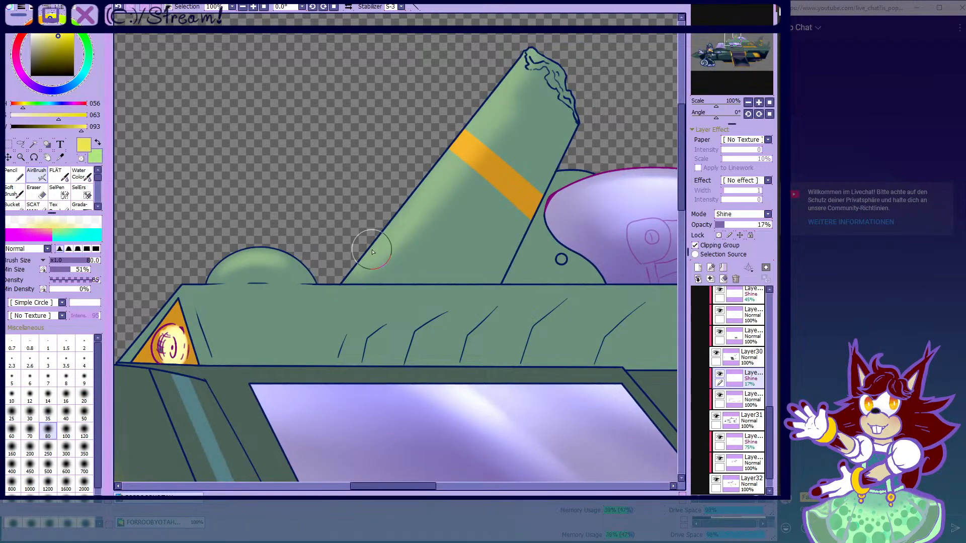
- Airbrush a long highlight along the upper edge of the green roof section, from the triangular lamp towards the rear
scroll(351, 242, down, 6)
scroll(416, 300, up, 5)
mouse_move(169, 220)
mouse_down()
mouse_move(275, 220)
mouse_move(178, 216)
mouse_move(472, 229)
mouse_move(250, 235)
mouse_move(396, 213)
mouse_move(417, 230)
mouse_up()
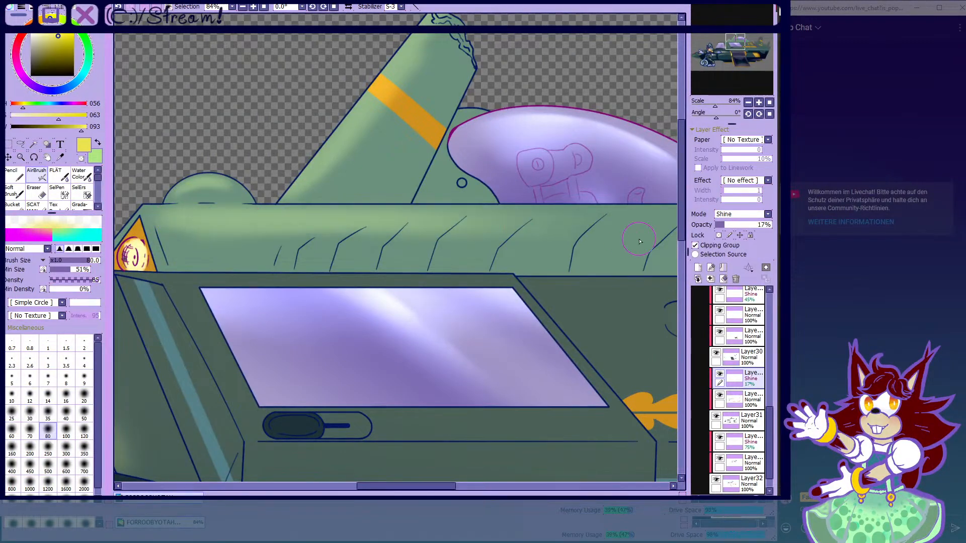
- Airbrush narrow highlights at size 35 beside the front crease lines of the green roof section
scroll(598, 240, down, 4)
scroll(247, 227, up, 2)
scroll(230, 220, down, 2)
scroll(231, 221, down, 2)
scroll(320, 193, up, 1)
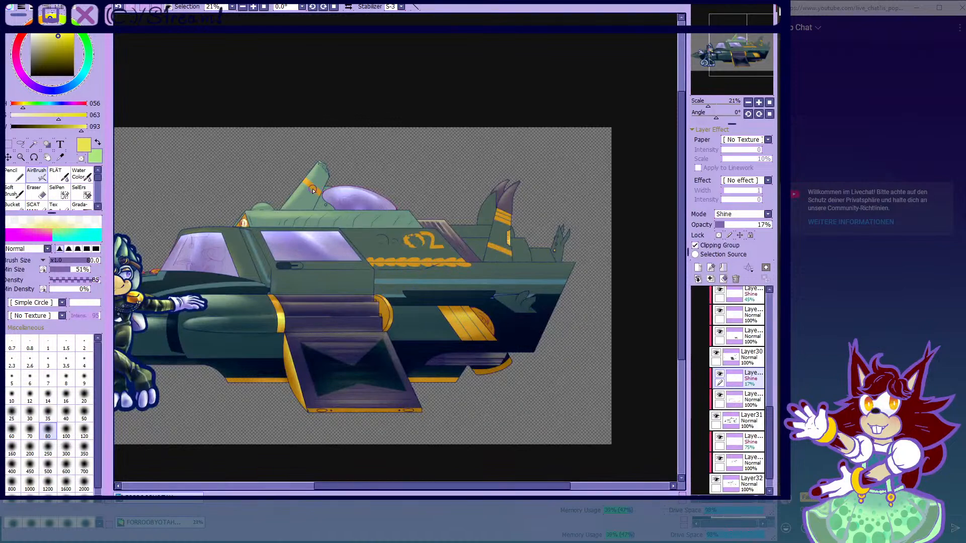
scroll(316, 192, up, 6)
key(bracketleft)
key(bracketleft)
key(bracketleft)
key(bracketleft)
key(bracketleft)
scroll(258, 290, up, 6)
scroll(278, 168, down, 2)
scroll(302, 188, up, 2)
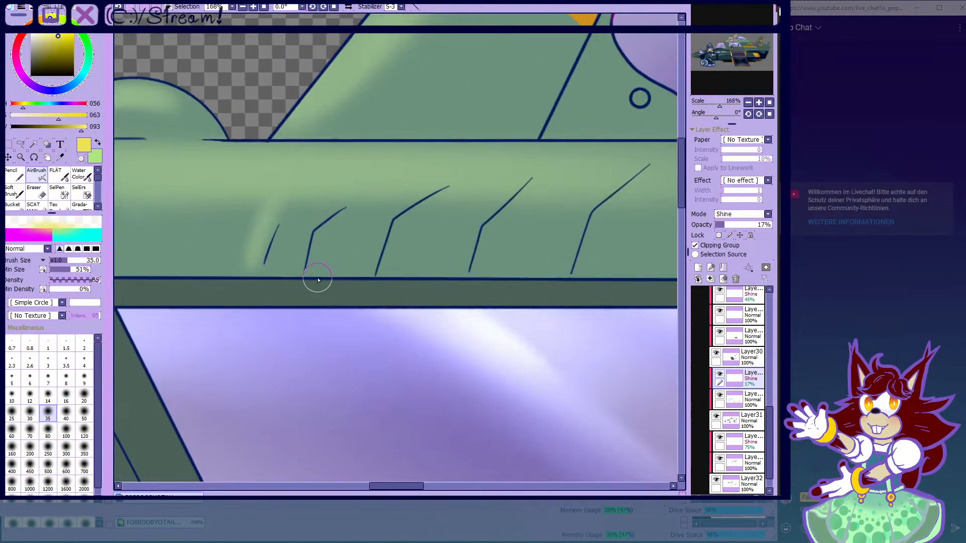
drag(317, 283, 362, 207)
mouse_move(392, 271)
mouse_down()
mouse_move(406, 221)
mouse_move(490, 159)
mouse_up()
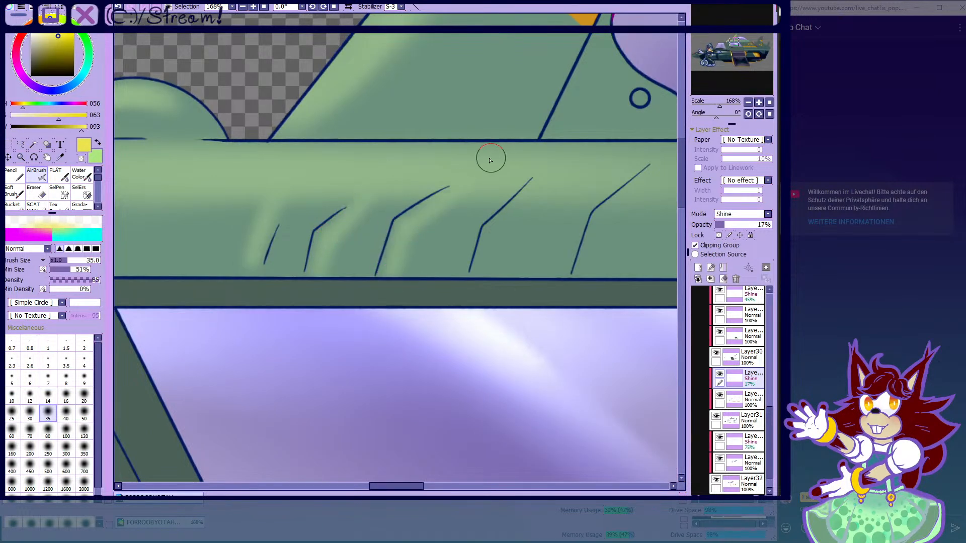
- Airbrush matching highlights beside the remaining crease lines towards the rear end of the green roof section
scroll(459, 233, down, 1)
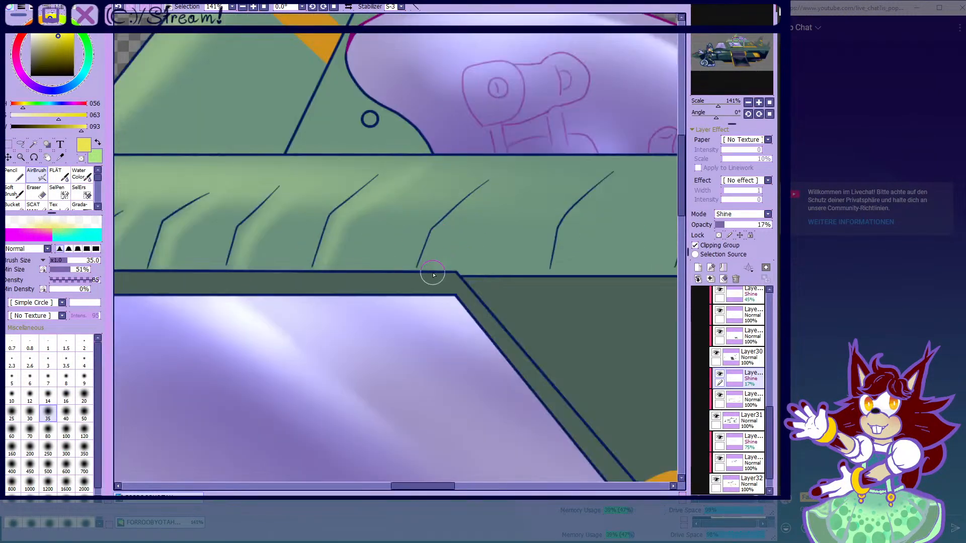
mouse_move(431, 276)
mouse_down()
mouse_move(446, 228)
mouse_move(507, 194)
mouse_up()
scroll(534, 233, down, 4)
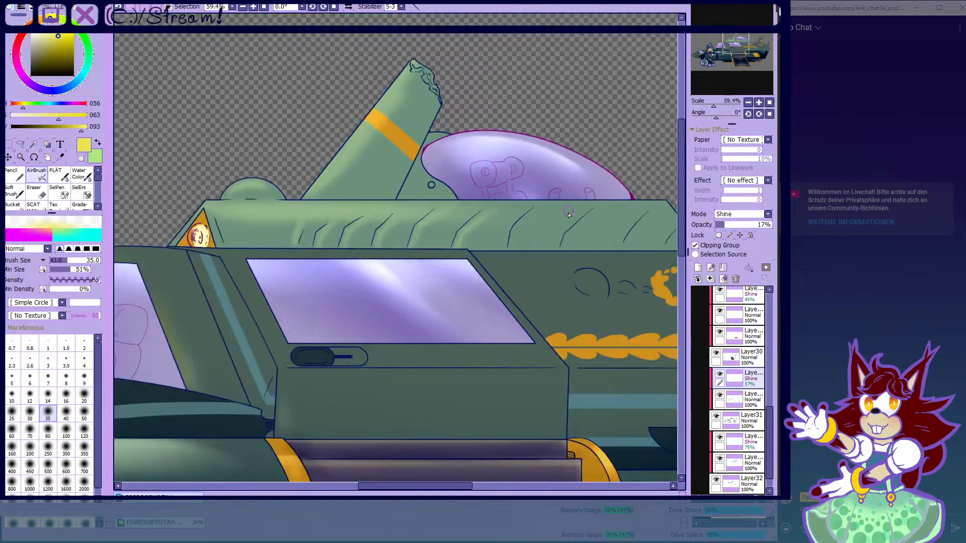
scroll(563, 237, up, 3)
mouse_move(472, 281)
mouse_down()
mouse_move(485, 230)
mouse_move(539, 173)
mouse_up()
scroll(518, 214, down, 5)
scroll(556, 223, up, 5)
mouse_move(517, 267)
mouse_down()
mouse_move(536, 229)
mouse_move(616, 172)
mouse_up()
scroll(551, 221, down, 5)
scroll(572, 223, up, 5)
drag(547, 258, 611, 178)
- Erase the stray highlight from the small panel between the fin and the purple glass dome, with the Eraser at size 40
scroll(417, 231, down, 7)
scroll(362, 248, up, 2)
click(48, 448)
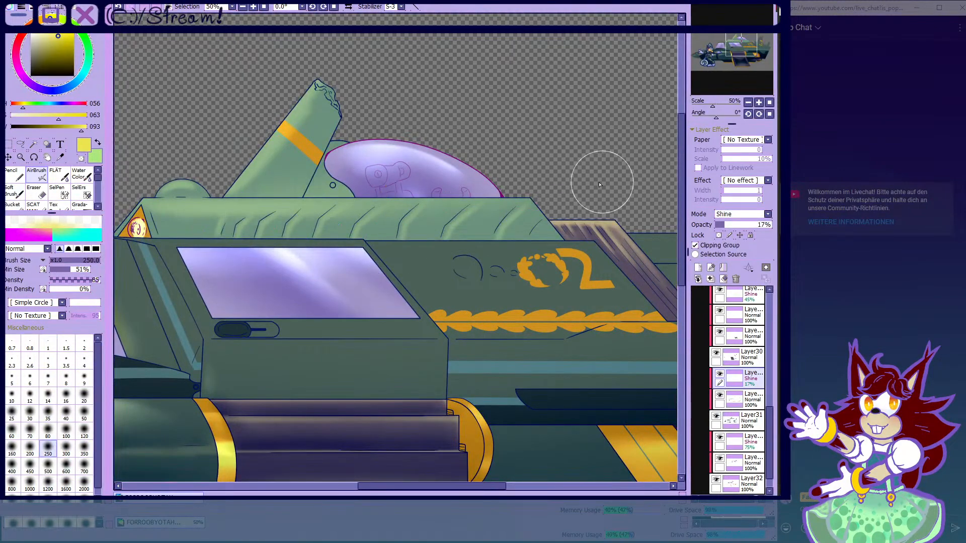
key(e)
scroll(277, 194, up, 8)
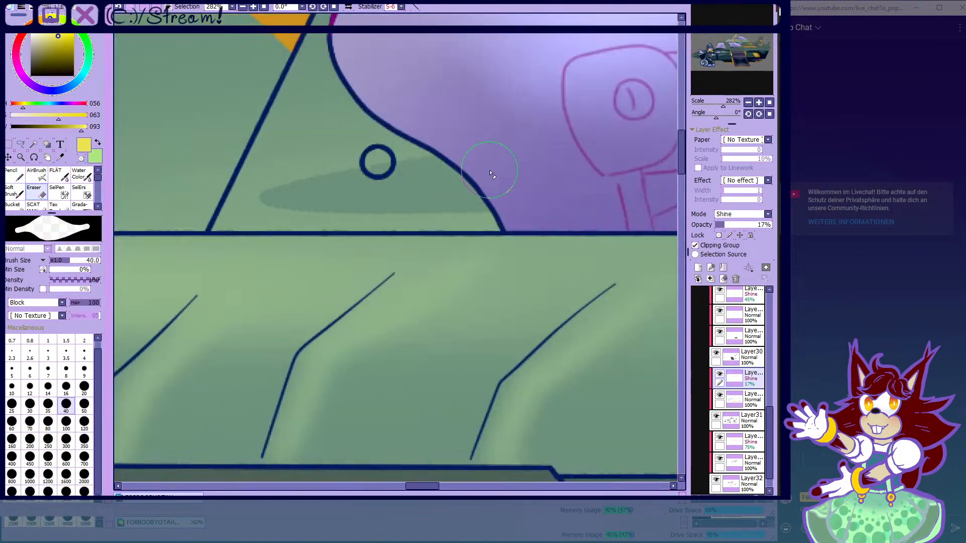
mouse_move(510, 174)
mouse_down()
mouse_move(239, 220)
mouse_move(575, 214)
mouse_move(234, 226)
mouse_move(557, 232)
mouse_up()
scroll(557, 233, down, 5)
scroll(317, 262, up, 4)
mouse_move(340, 225)
mouse_down()
mouse_move(361, 238)
mouse_move(378, 214)
mouse_move(346, 255)
mouse_up()
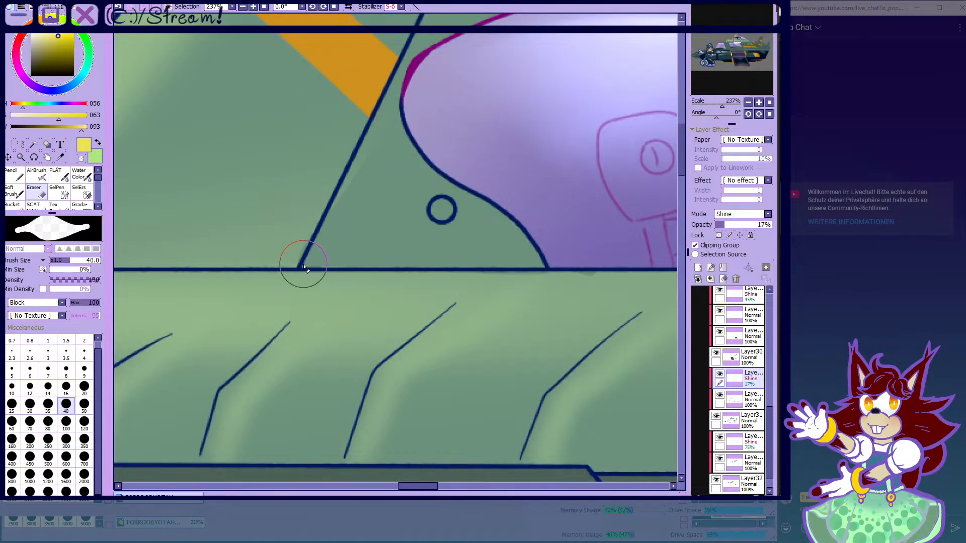
scroll(304, 267, down, 3)
scroll(403, 111, down, 4)
scroll(455, 249, up, 7)
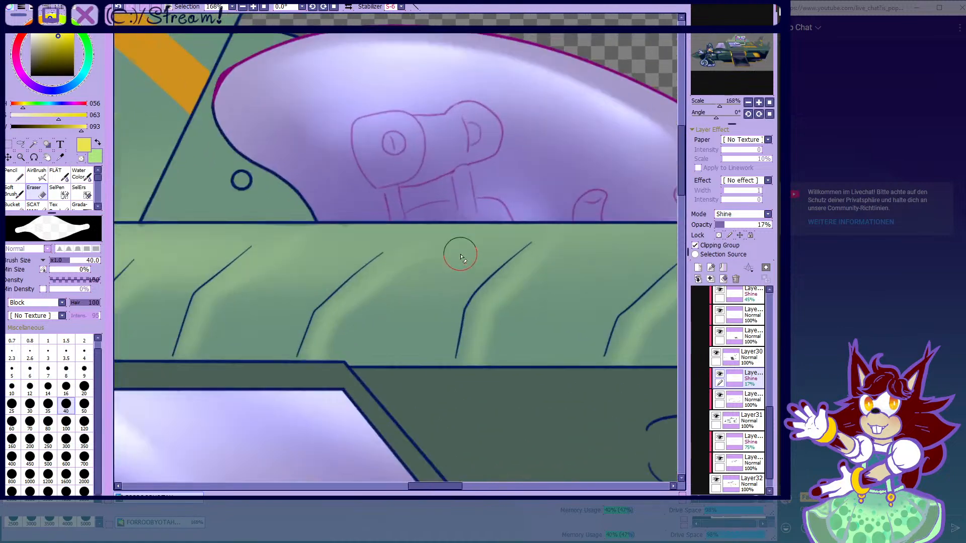
- Set the AirBrush to size 100 and check which ship parts belong to Layer31 by toggling the layer's visibility
click(78, 174)
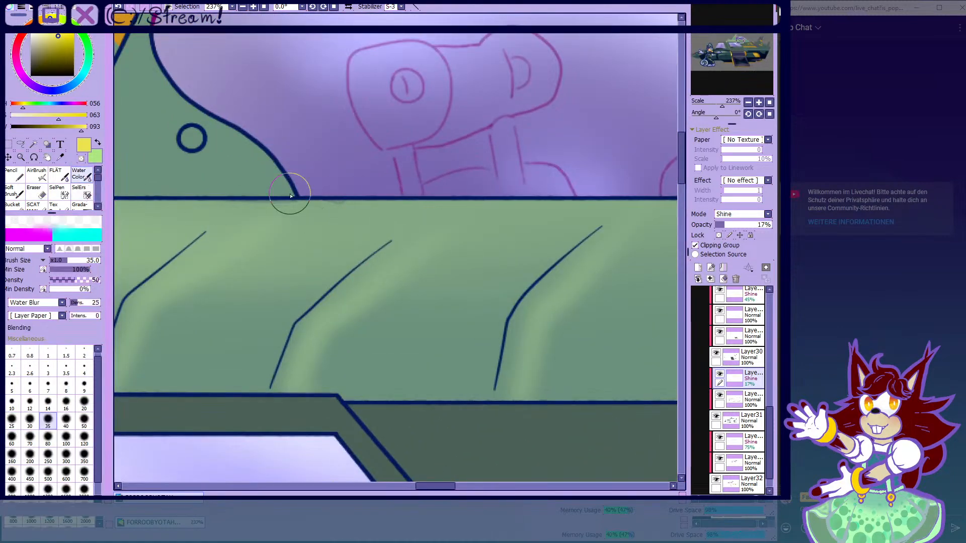
click(37, 175)
scroll(529, 201, down, 11)
scroll(350, 217, up, 1)
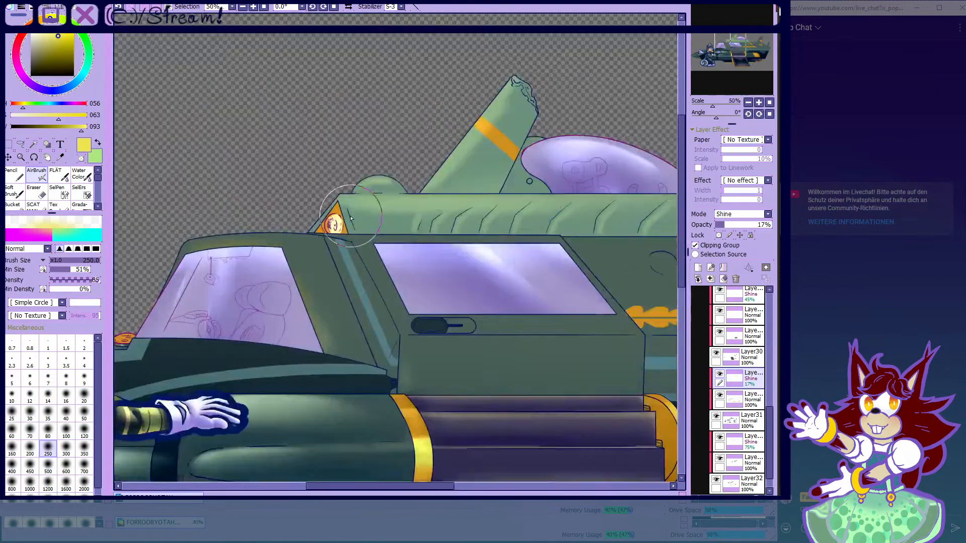
scroll(351, 217, up, 7)
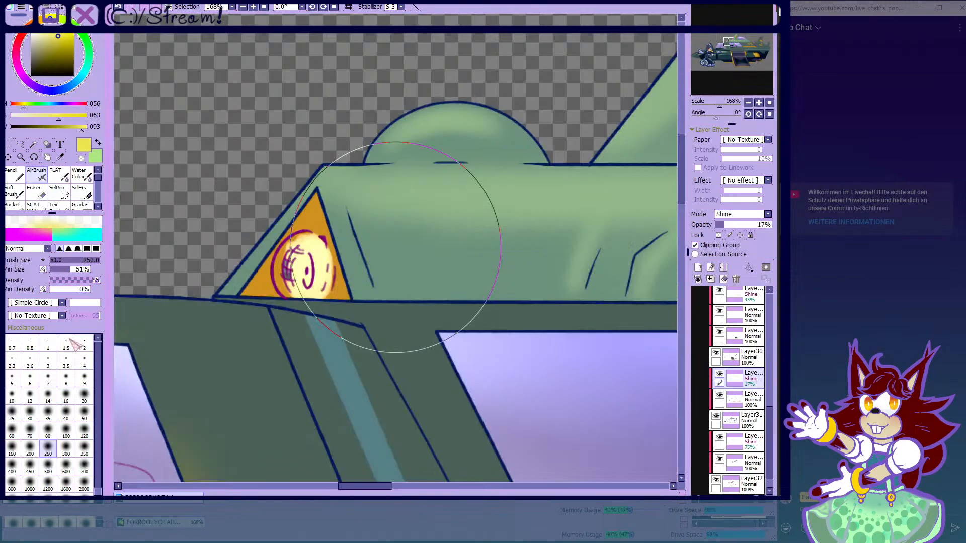
click(66, 430)
scroll(332, 147, down, 14)
scroll(332, 146, up, 3)
scroll(463, 177, down, 2)
scroll(463, 176, up, 1)
click(716, 417)
click(715, 416)
- Airbrush a highlight along the upper part of the dark boat-shaped panel below the light blue stripe, reducing the brush to size 50
scroll(513, 250, up, 5)
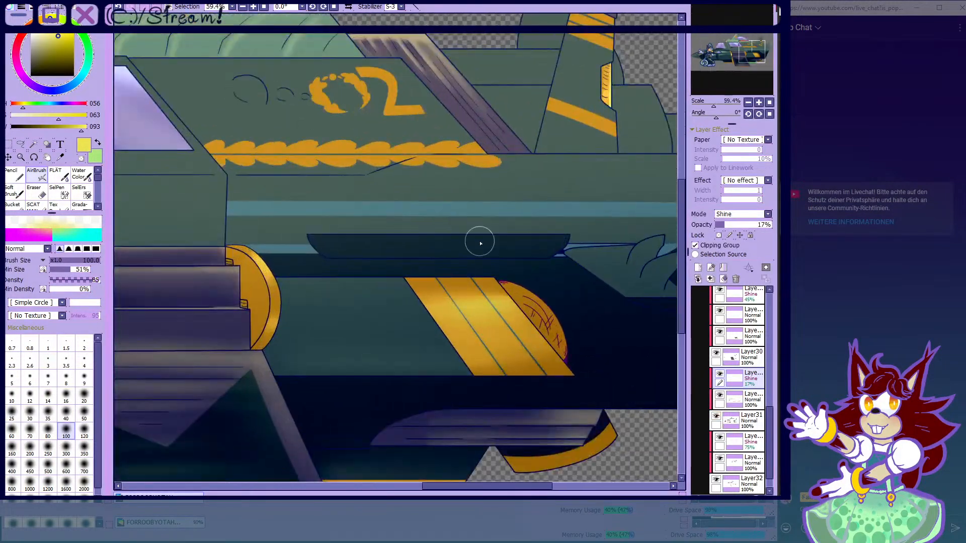
mouse_move(236, 235)
mouse_down()
mouse_move(639, 219)
mouse_move(589, 224)
mouse_up()
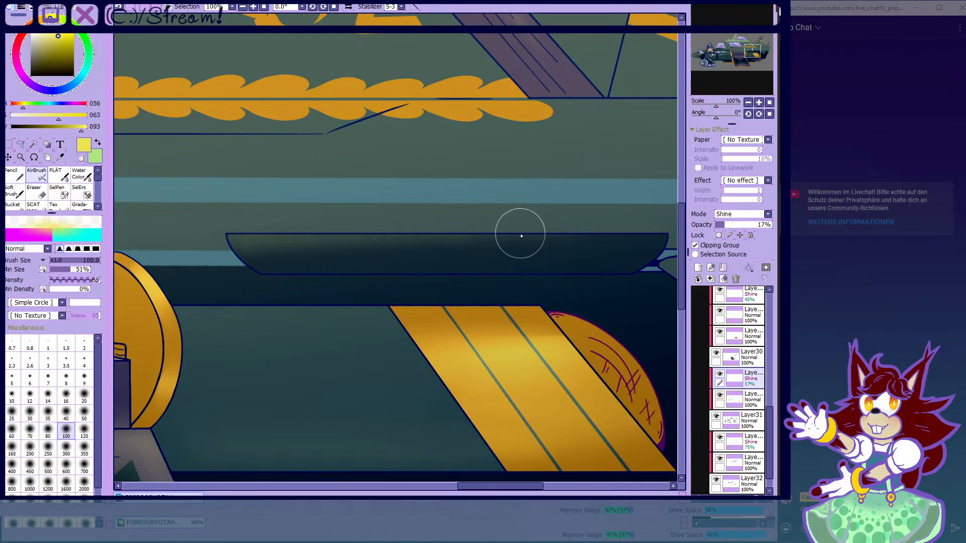
click(84, 413)
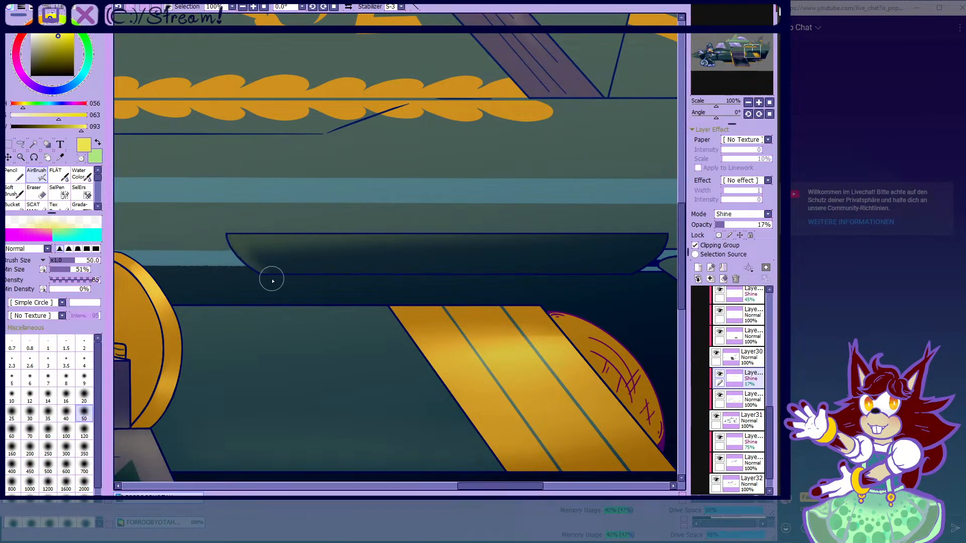
drag(251, 246, 503, 245)
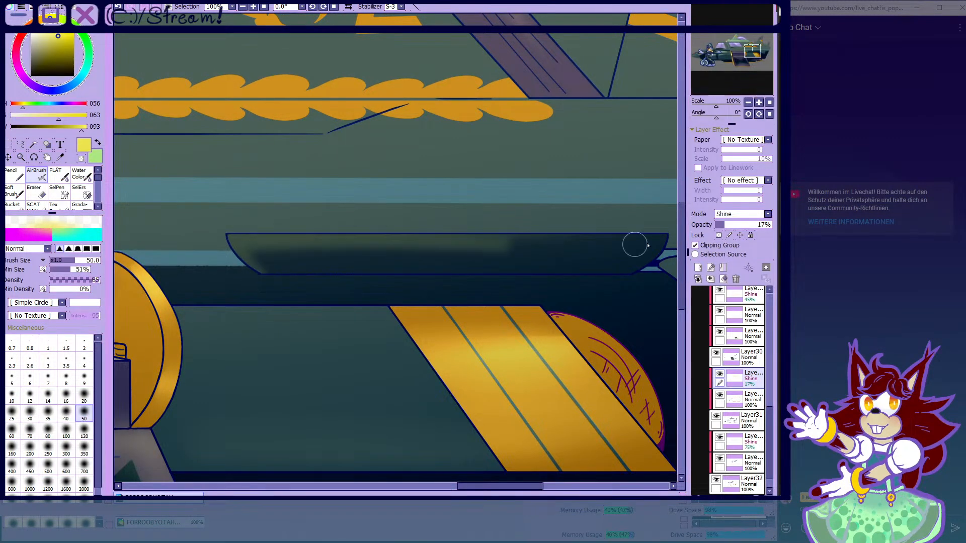
- Airbrush a highlight at size 80 along the upper edge of the dark hood below the windshield
scroll(634, 246, down, 3)
click(30, 432)
click(48, 431)
scroll(262, 187, up, 1)
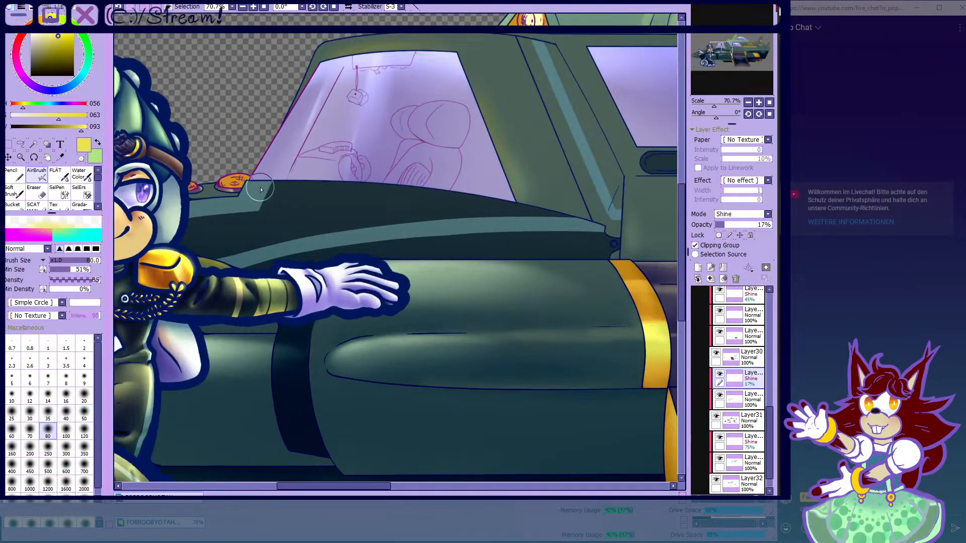
drag(260, 189, 560, 229)
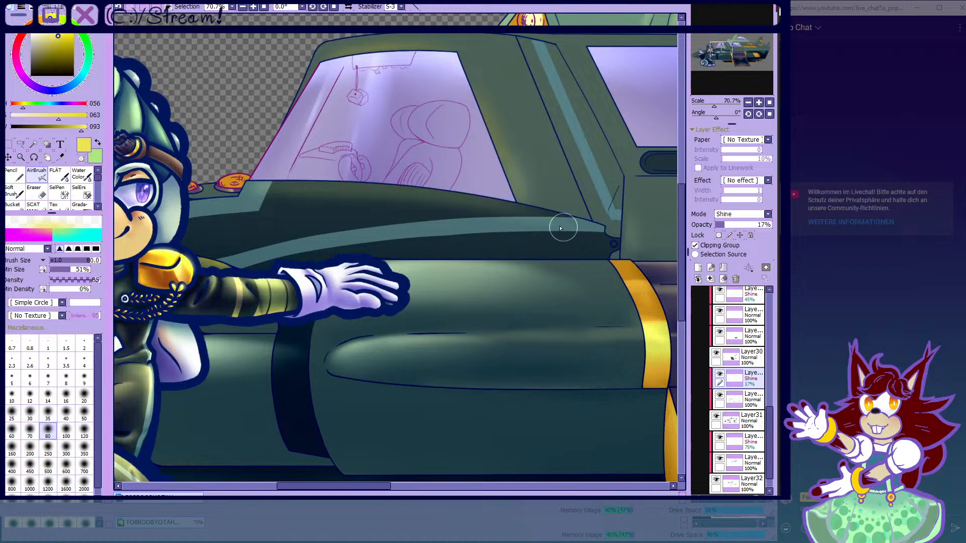
- Airbrush highlights along the upper part of the dark pointed hull section behind the character's waist
scroll(560, 228, down, 4)
scroll(305, 193, up, 1)
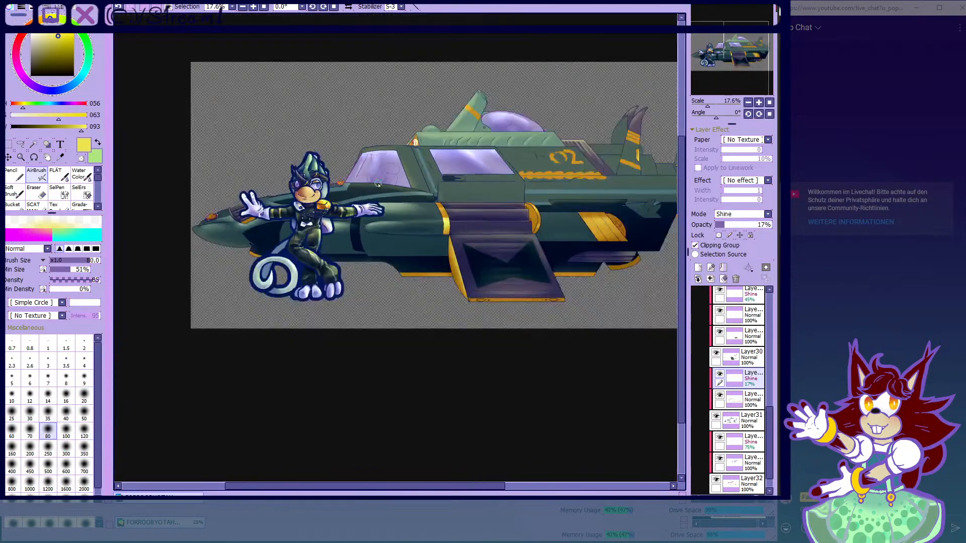
scroll(306, 193, up, 7)
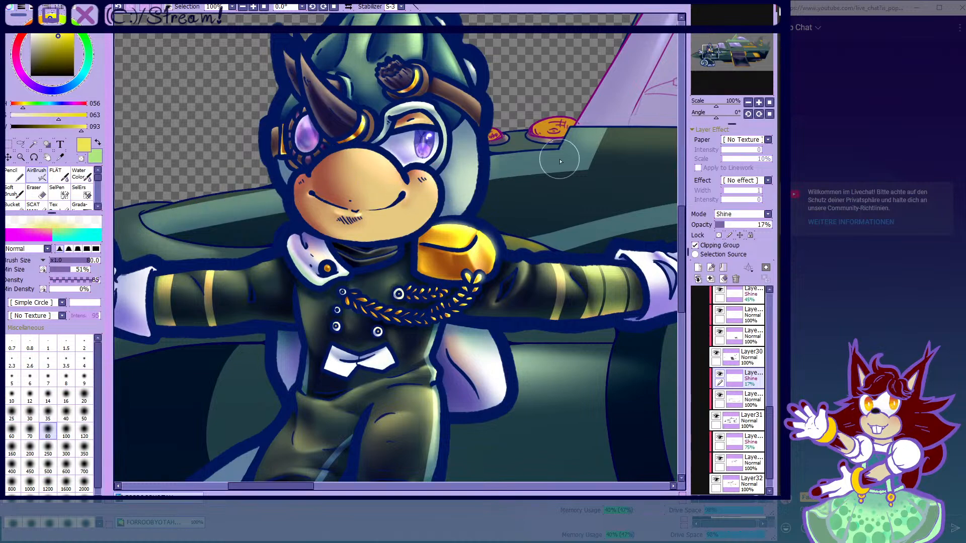
scroll(516, 159, down, 6)
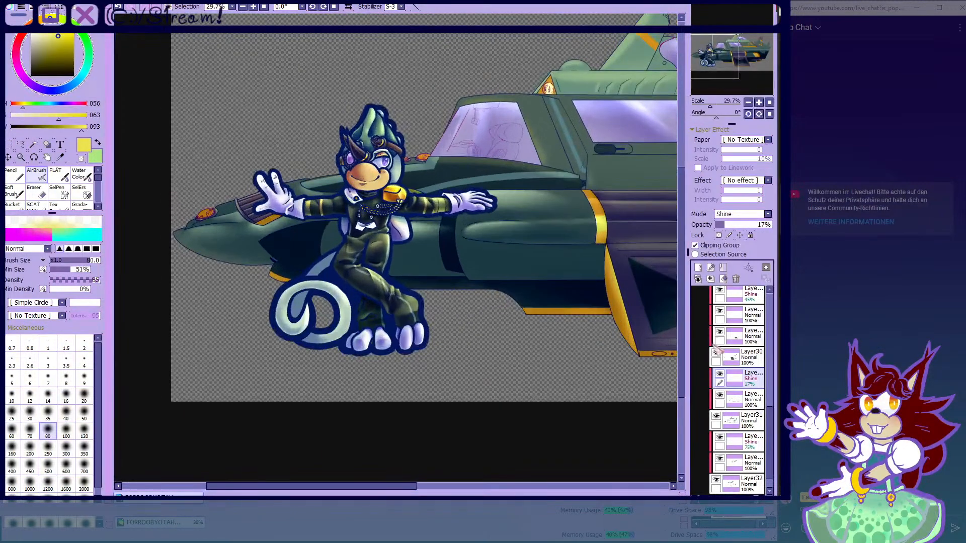
scroll(303, 254, up, 6)
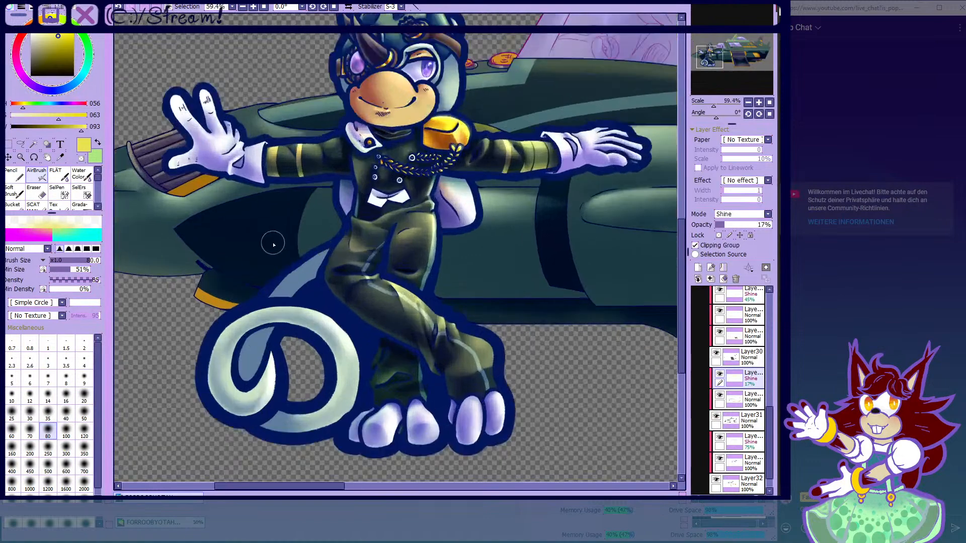
drag(145, 237, 351, 170)
drag(182, 217, 454, 163)
drag(271, 193, 476, 195)
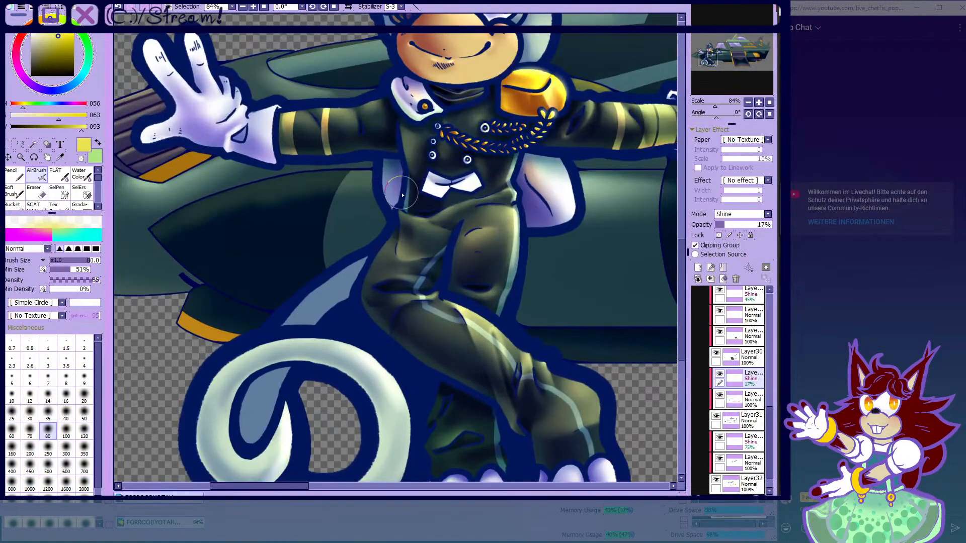
drag(178, 215, 656, 194)
- Soften the highlight on the dark pointed hull section by airbrushing with transparency, and switch back to the yellow colour
click(81, 158)
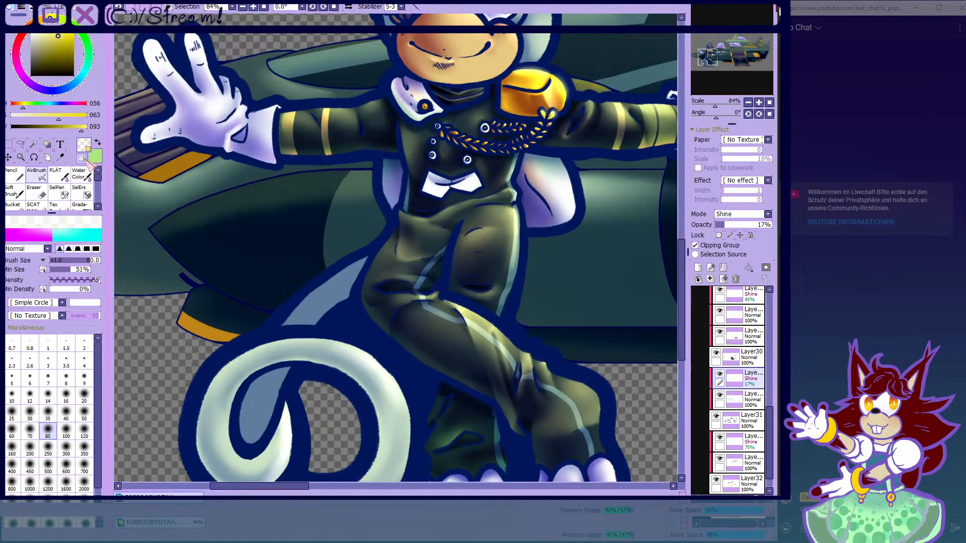
drag(140, 230, 302, 176)
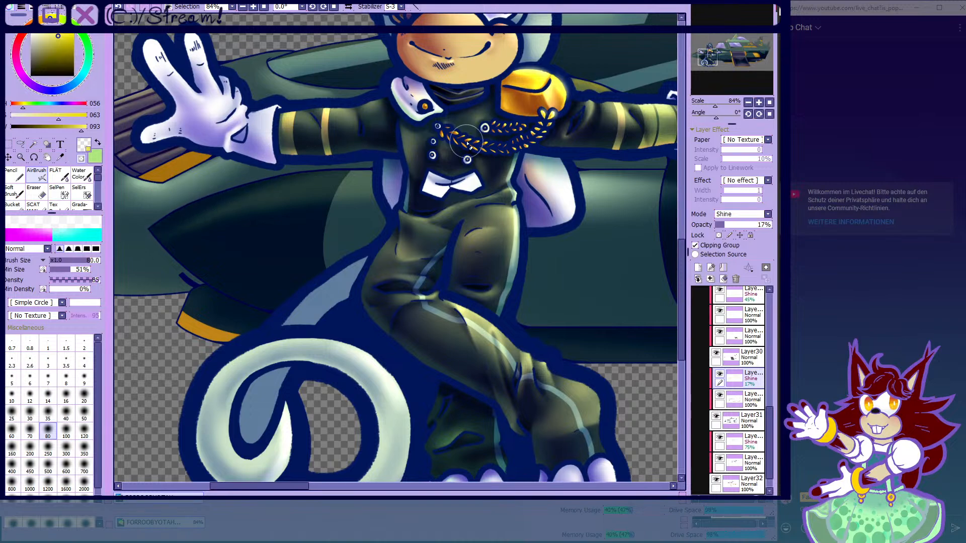
drag(206, 202, 362, 176)
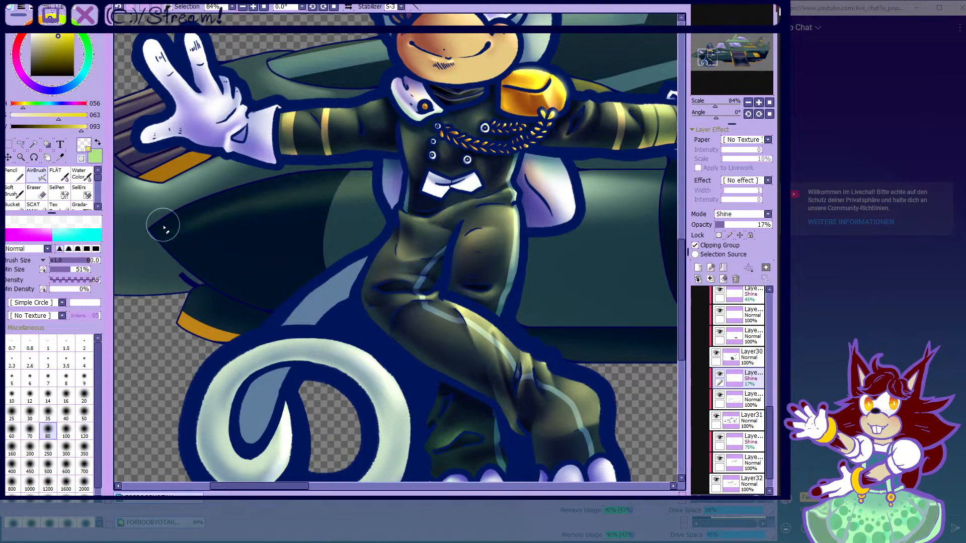
click(81, 159)
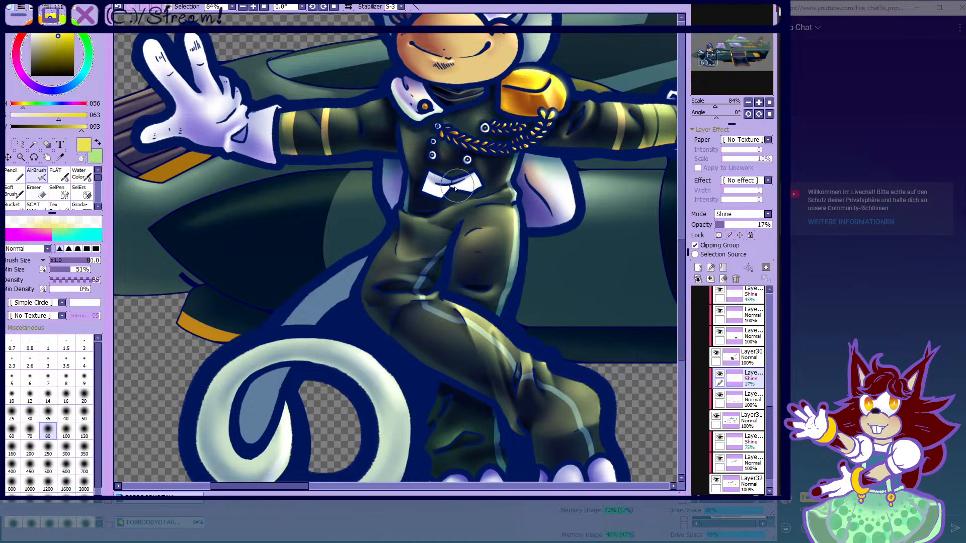
- Check the ship's front half and the parts on Layer31 by toggling that layer's visibility
scroll(382, 213, down, 7)
scroll(413, 193, up, 4)
scroll(413, 242, down, 1)
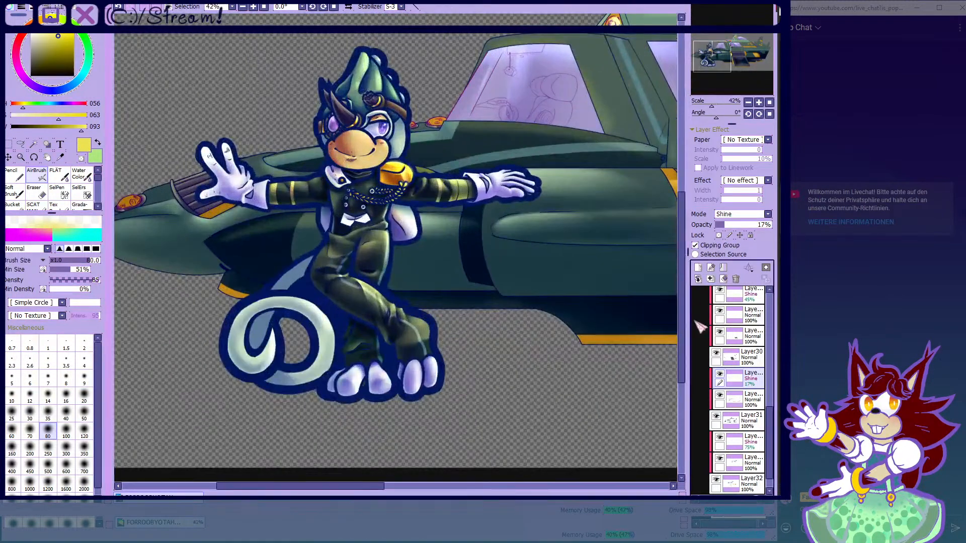
click(716, 417)
click(716, 417)
click(717, 416)
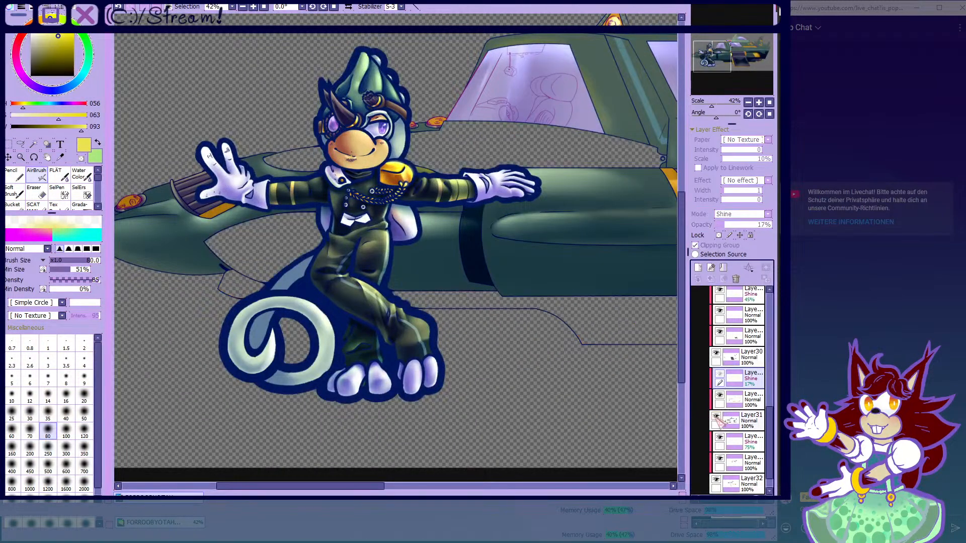
click(716, 416)
scroll(515, 317, down, 1)
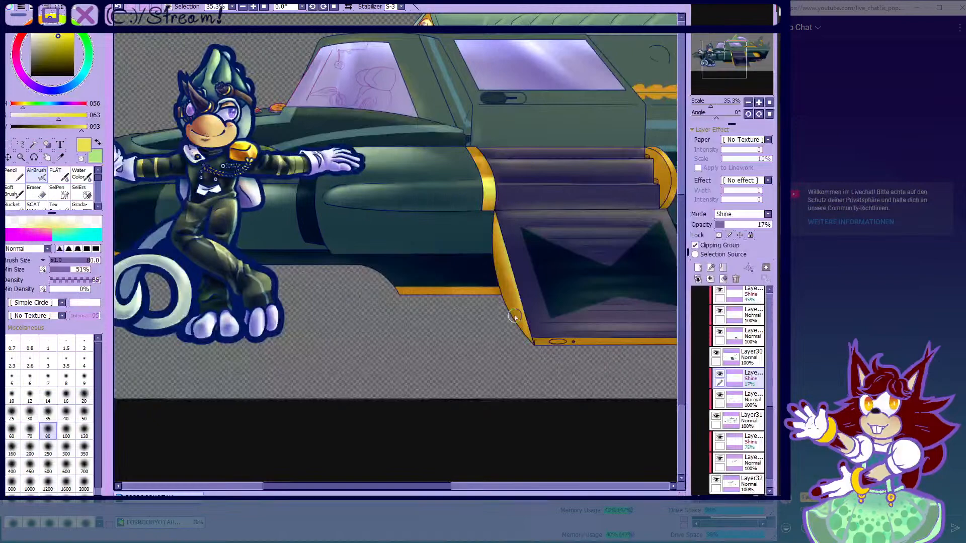
- Airbrush highlights along the lower dark hull, at the curved edge and above the yellow bottom trim
scroll(515, 317, up, 3)
scroll(317, 282, down, 4)
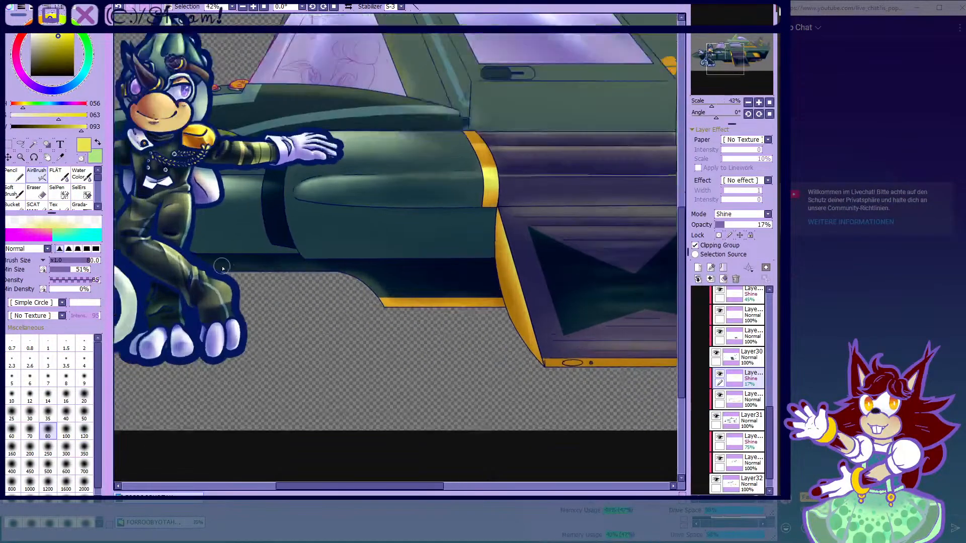
scroll(283, 232, up, 3)
scroll(298, 224, down, 6)
scroll(504, 263, up, 8)
mouse_move(261, 245)
mouse_down()
mouse_move(421, 243)
mouse_move(563, 201)
mouse_up()
scroll(442, 221, down, 3)
scroll(511, 201, up, 3)
scroll(283, 251, down, 3)
- Blend the highlights on the lower dark hull above the yellow trim with the Water Color brush at size 80
key(c)
scroll(248, 278, up, 3)
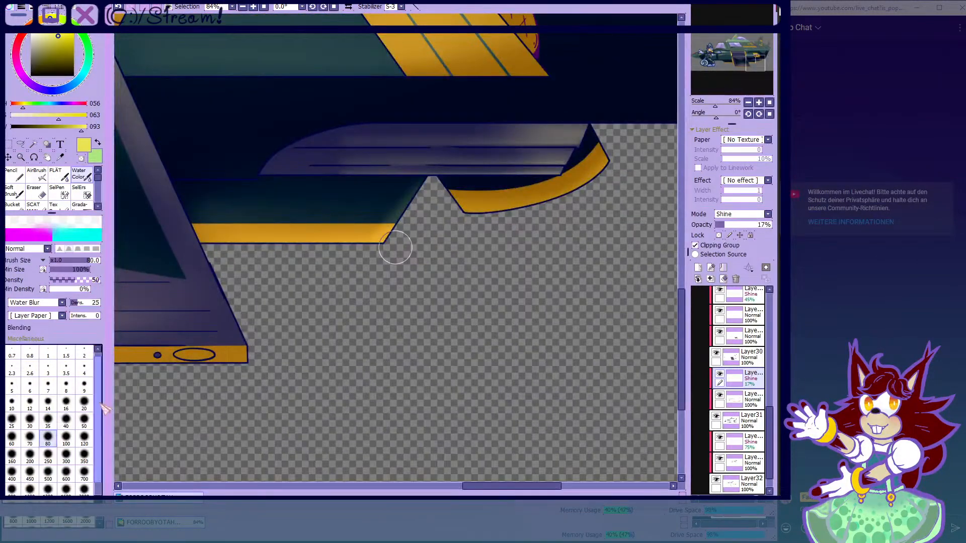
scroll(513, 231, down, 2)
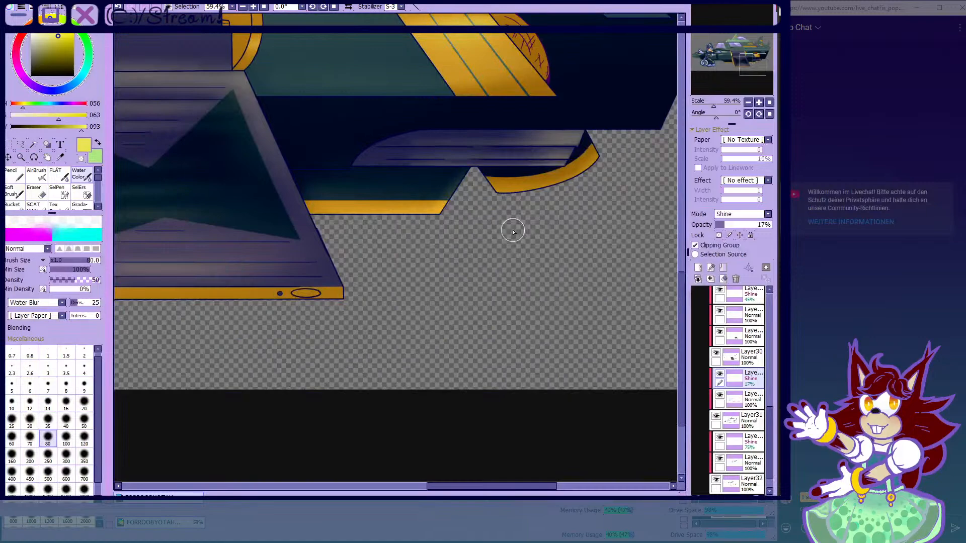
scroll(513, 232, up, 3)
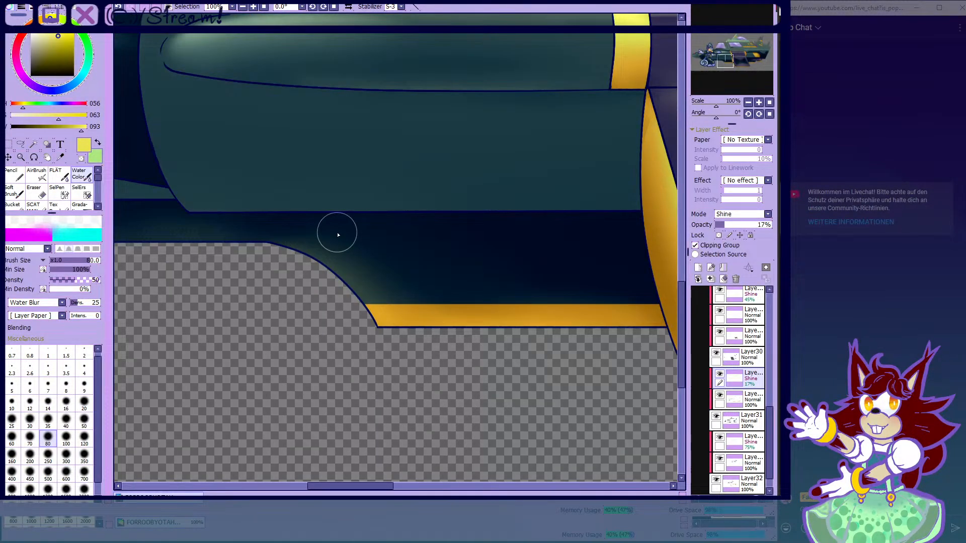
scroll(340, 240, down, 4)
scroll(246, 278, up, 3)
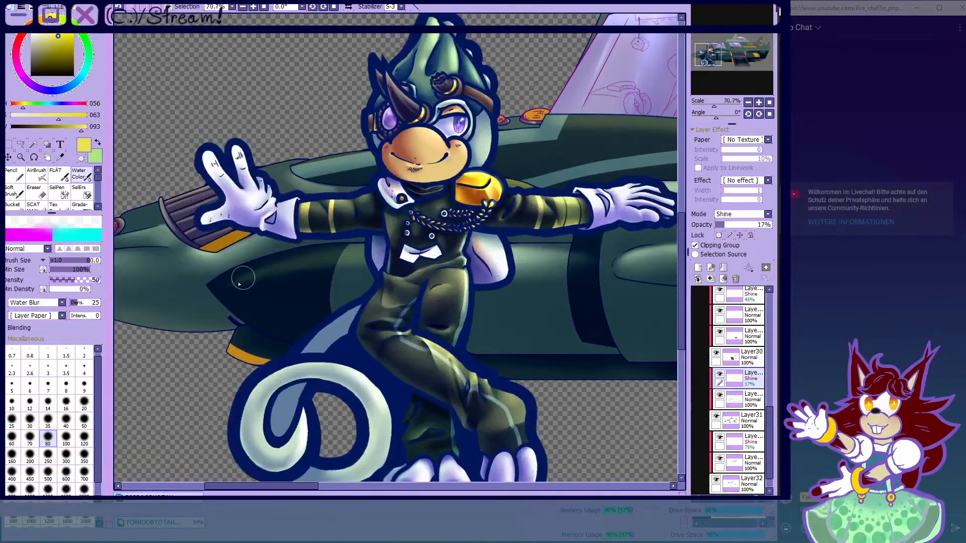
- Examine the shading of the ship's front half around the character, and switch back to the airbrush
scroll(246, 278, up, 5)
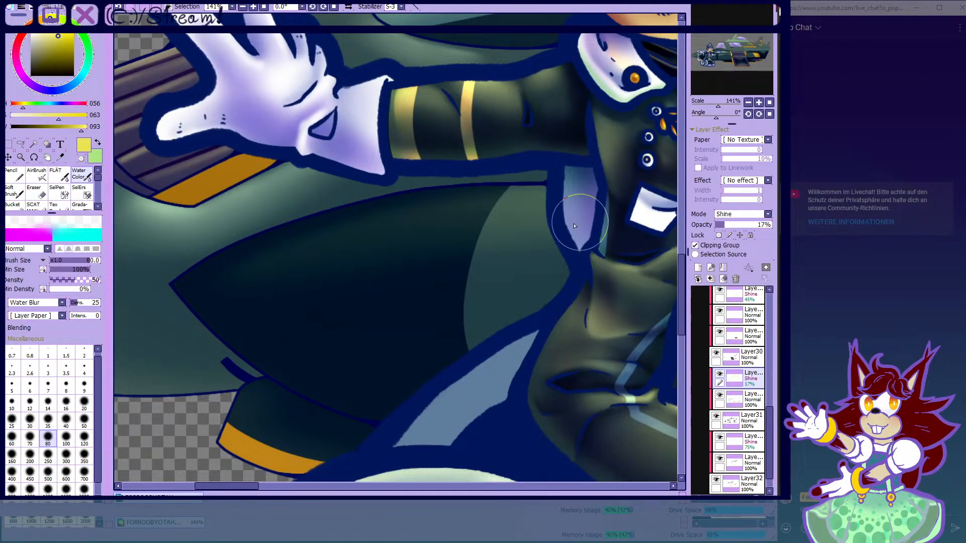
click(39, 177)
scroll(311, 245, down, 10)
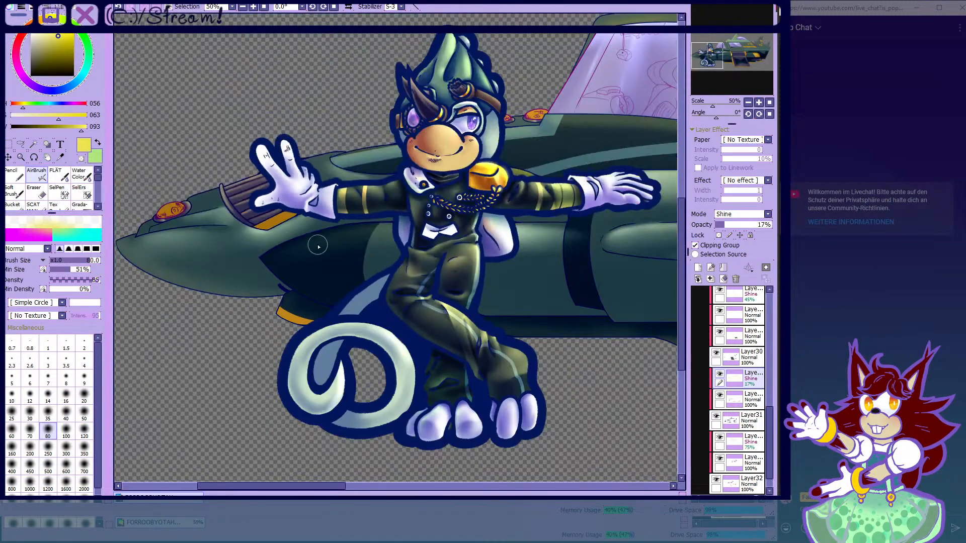
scroll(419, 246, up, 2)
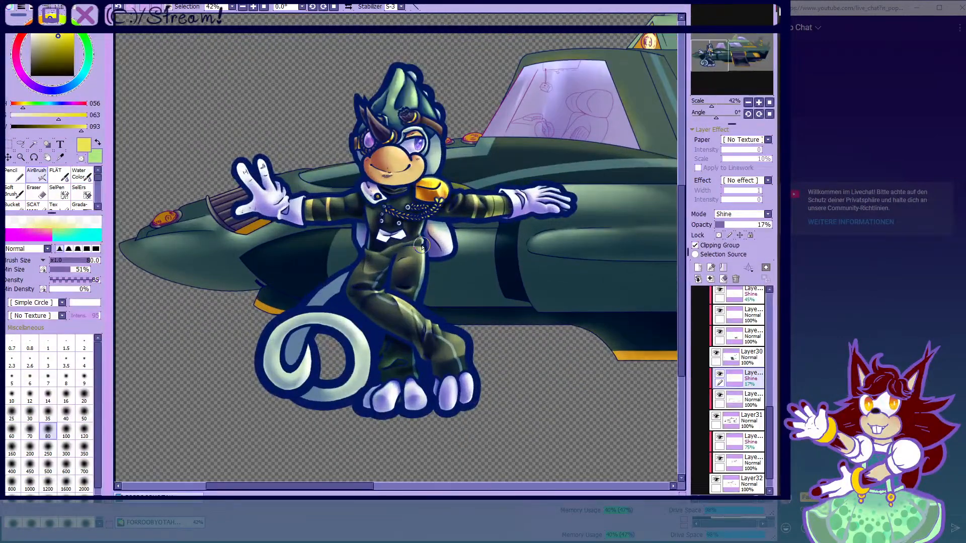
scroll(421, 247, down, 1)
scroll(421, 246, up, 1)
scroll(421, 247, down, 1)
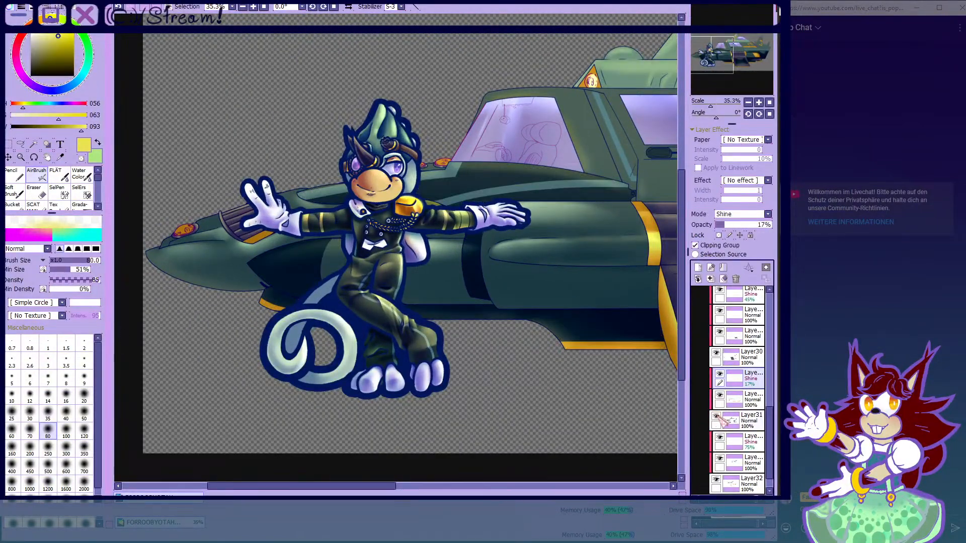
scroll(384, 331, up, 4)
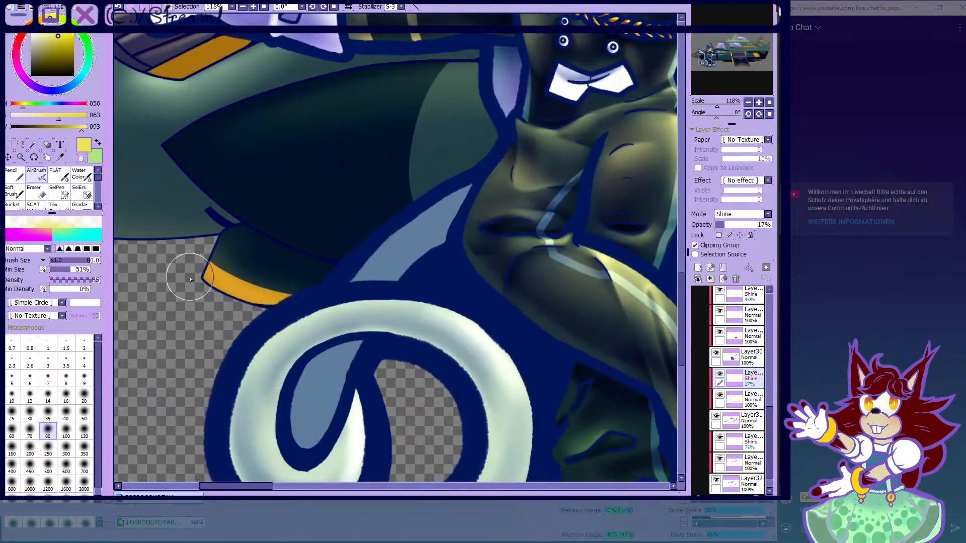
scroll(244, 252, down, 5)
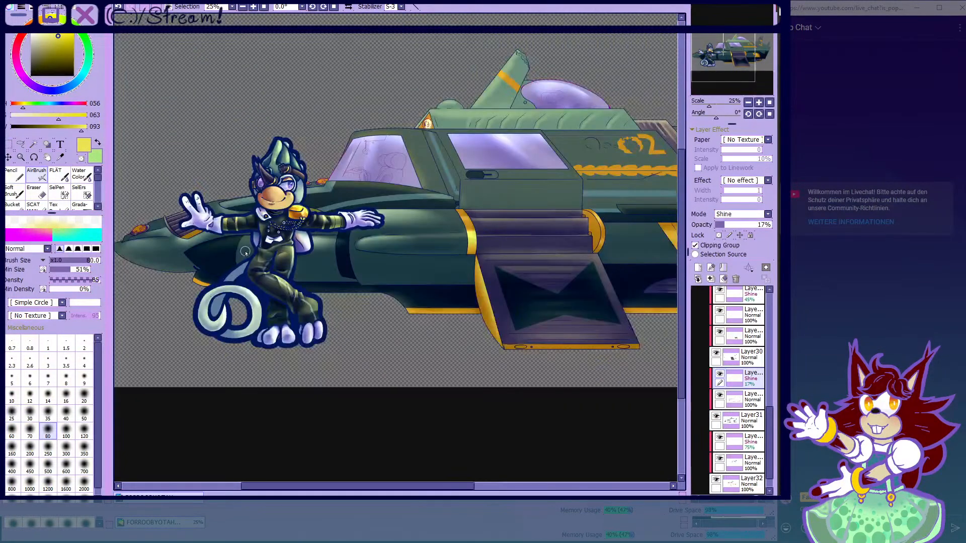
- Airbrush a highlight at size 35 around the front end of the door handle's outer rim
scroll(367, 156, up, 4)
scroll(382, 201, up, 4)
key(bracketleft)
key(bracketleft)
key(bracketleft)
key(bracketleft)
key(bracketleft)
scroll(280, 312, up, 4)
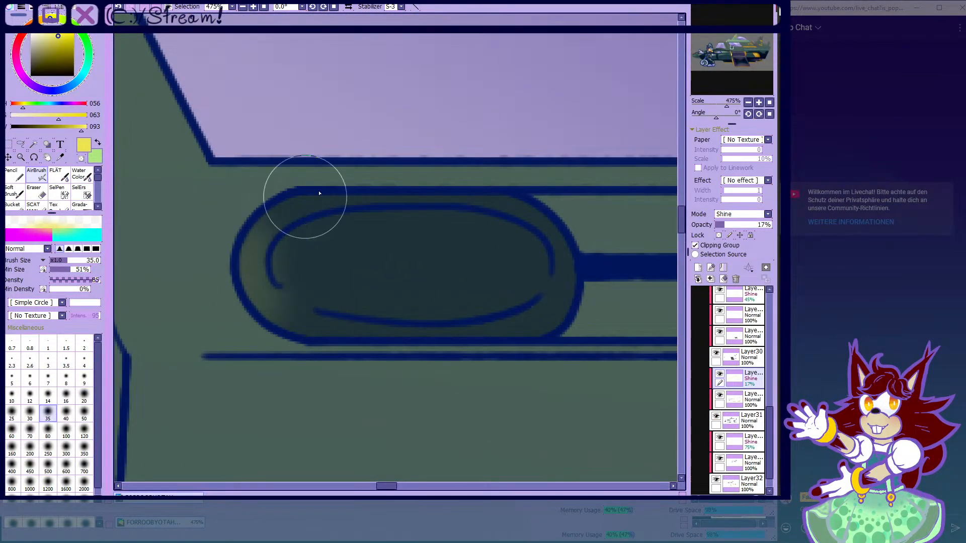
drag(295, 202, 383, 165)
drag(236, 305, 348, 367)
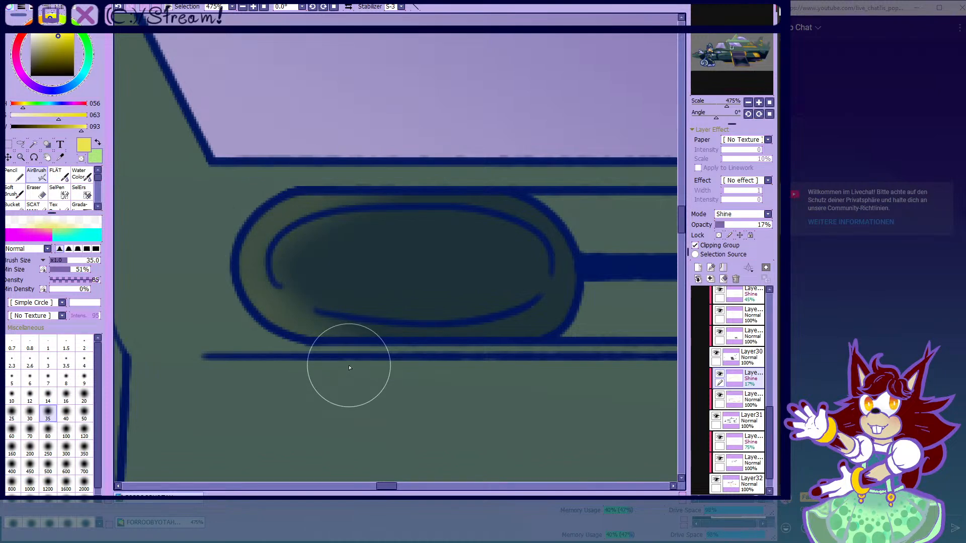
- Erase the highlight spilling inside the door handle's inner oval with the eraser at size 16
key(e)
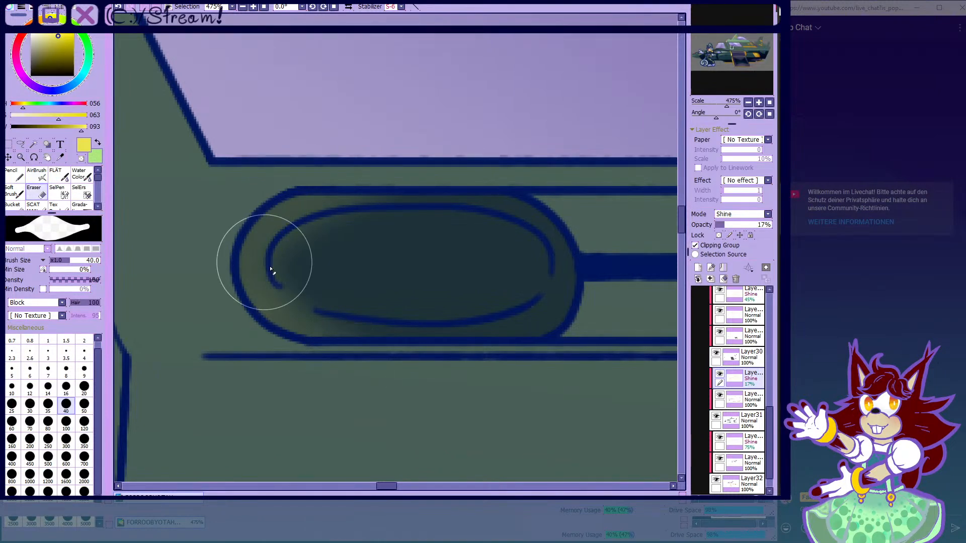
scroll(274, 267, up, 2)
key(bracketleft)
key(bracketleft)
key(bracketleft)
key(bracketleft)
key(bracketleft)
mouse_move(296, 270)
mouse_down()
mouse_move(303, 242)
mouse_move(359, 229)
mouse_move(549, 226)
mouse_up()
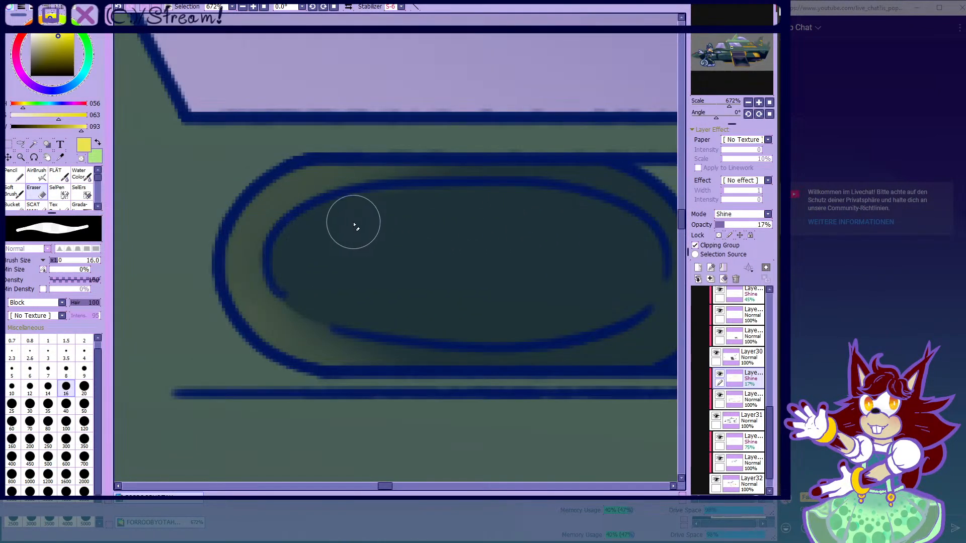
- Airbrush finer highlights at size 16 on the door handle's rim, including the lower curve at its rear end
click(19, 174)
click(36, 175)
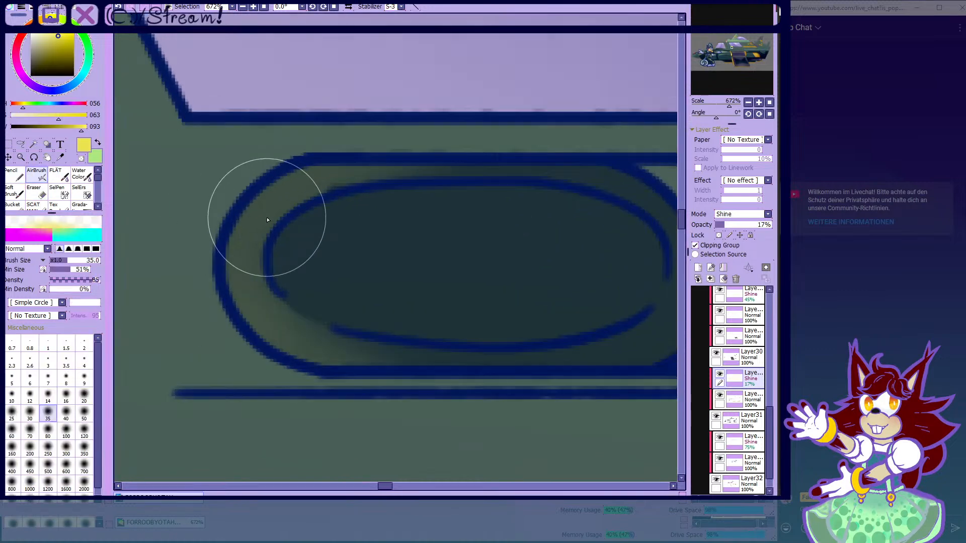
click(66, 396)
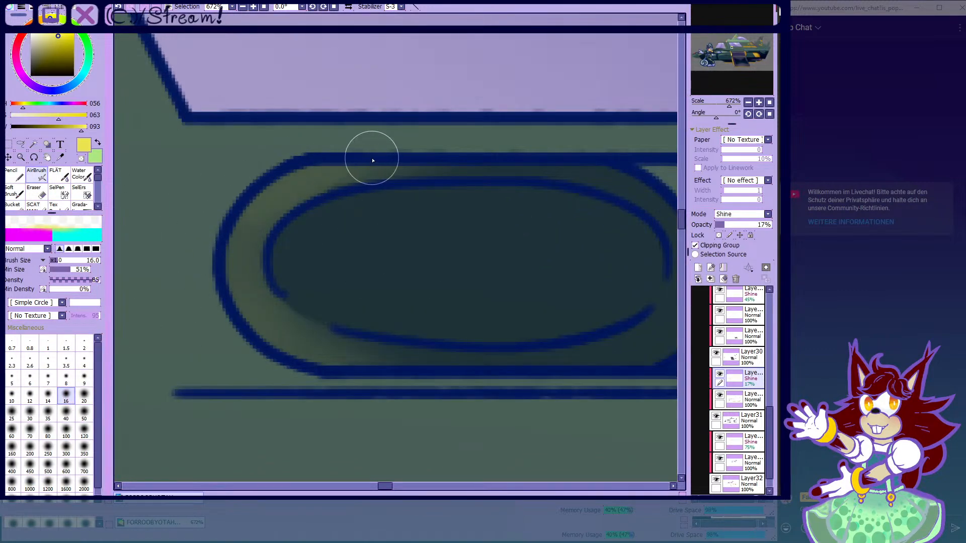
scroll(227, 201, down, 5)
scroll(386, 246, up, 5)
mouse_move(383, 290)
mouse_down()
mouse_move(450, 262)
mouse_move(448, 273)
mouse_move(475, 153)
mouse_up()
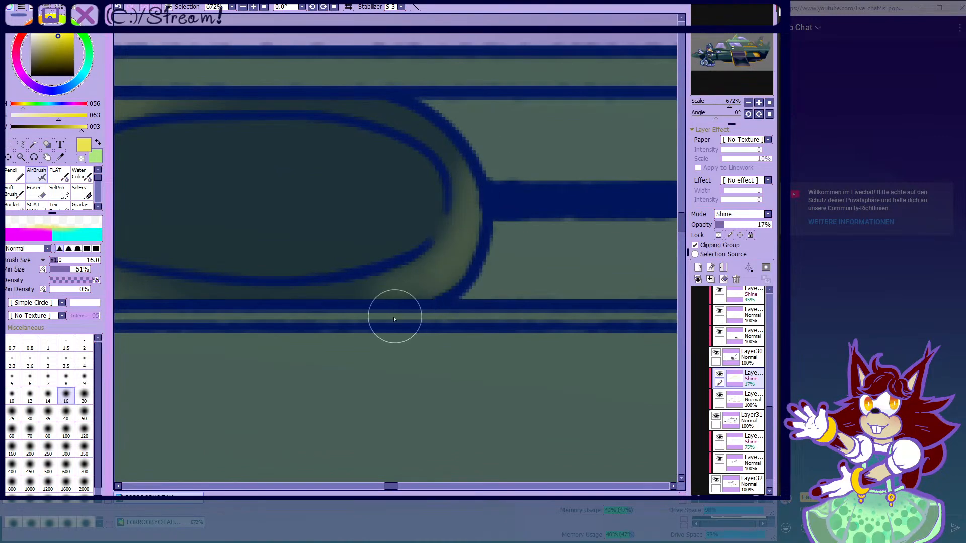
scroll(303, 339, down, 10)
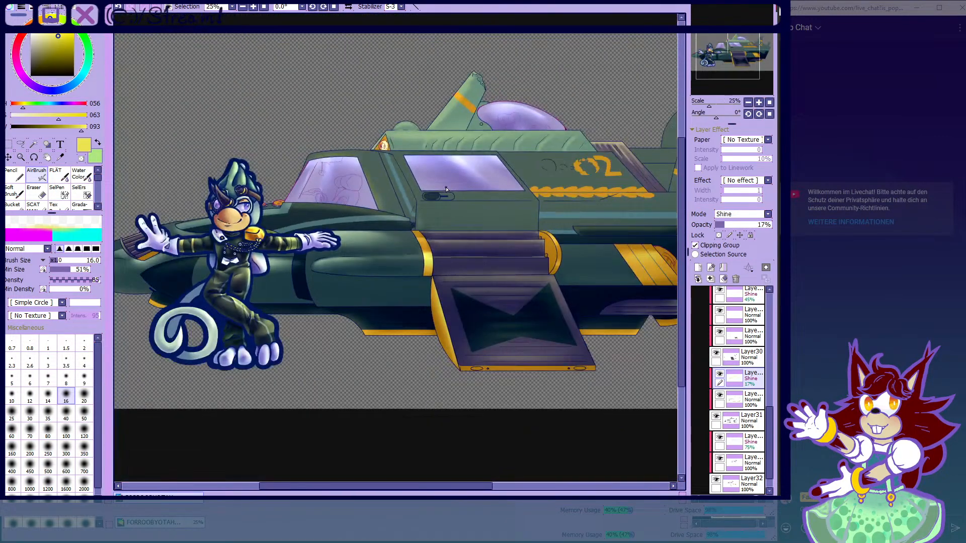
- Examine the shading of the ship's roof, upper fin and overall side with the Water Color brush active
scroll(361, 179, up, 1)
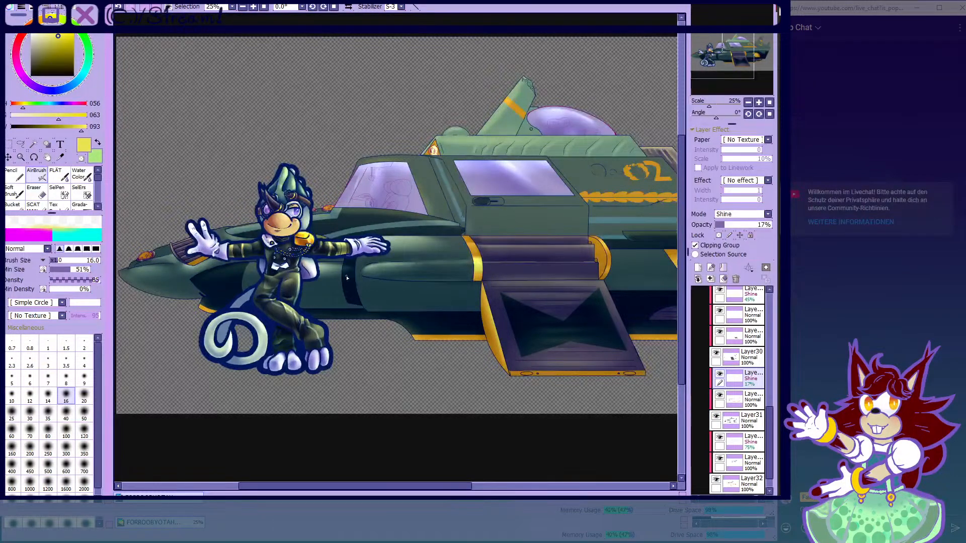
key(c)
scroll(498, 111, up, 5)
scroll(300, 203, down, 5)
scroll(300, 203, up, 5)
scroll(194, 237, down, 2)
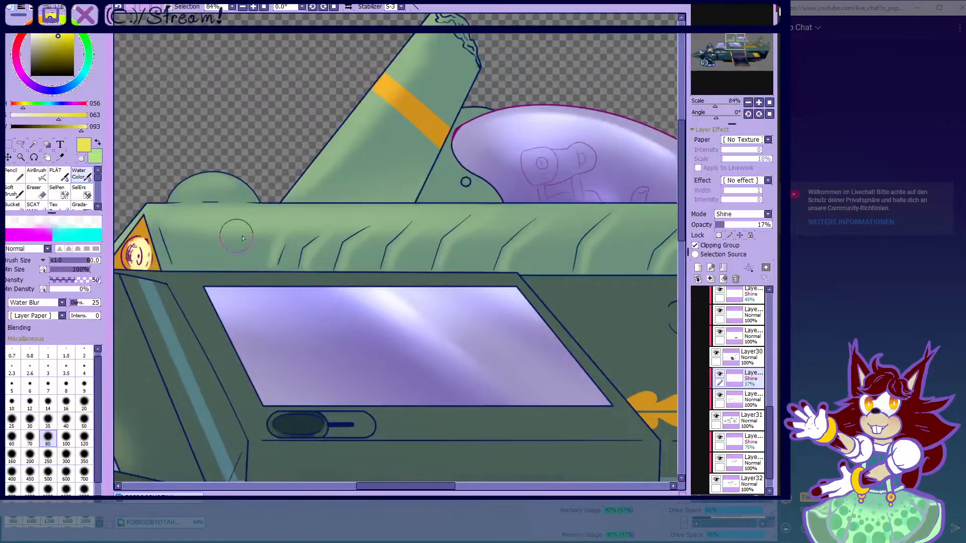
scroll(204, 257, down, 2)
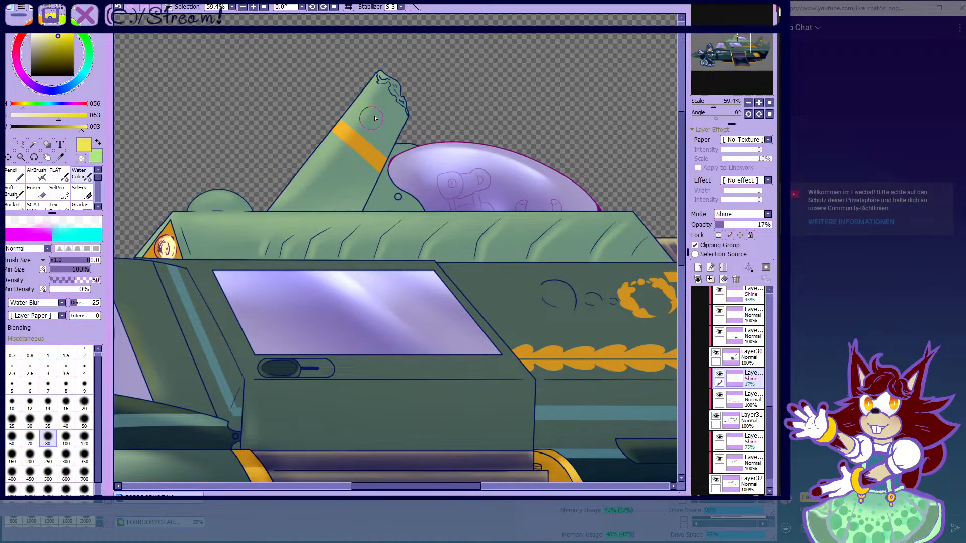
scroll(374, 118, down, 5)
scroll(339, 252, up, 3)
scroll(411, 235, down, 3)
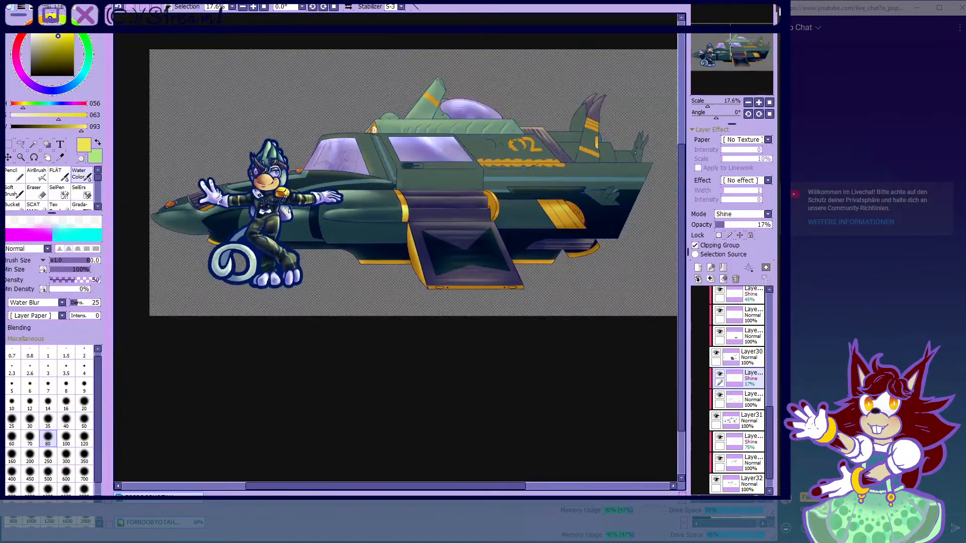
- Blend the highlights on the dark pointed hull section beside the character at size 200, and return to the airbrush
scroll(173, 226, up, 5)
click(38, 176)
scroll(201, 207, up, 1)
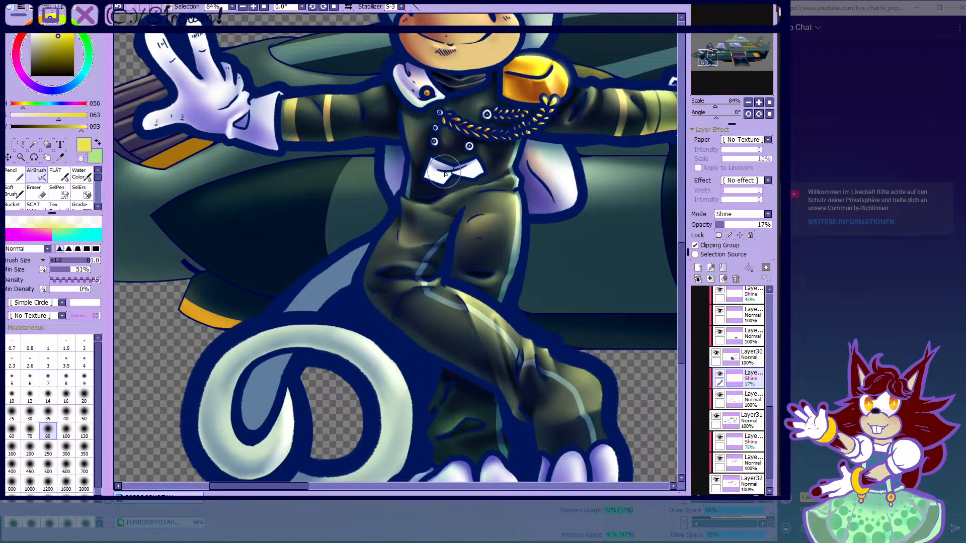
click(80, 175)
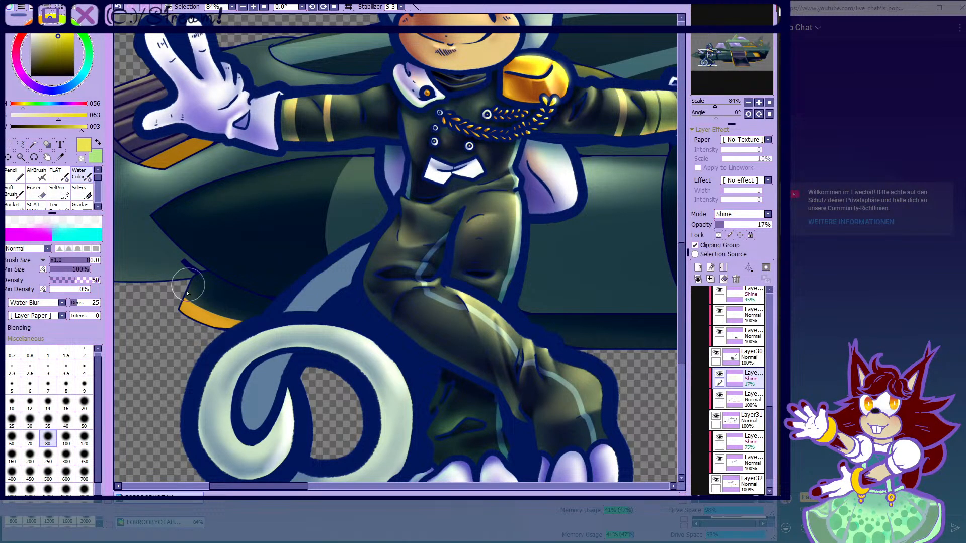
click(30, 455)
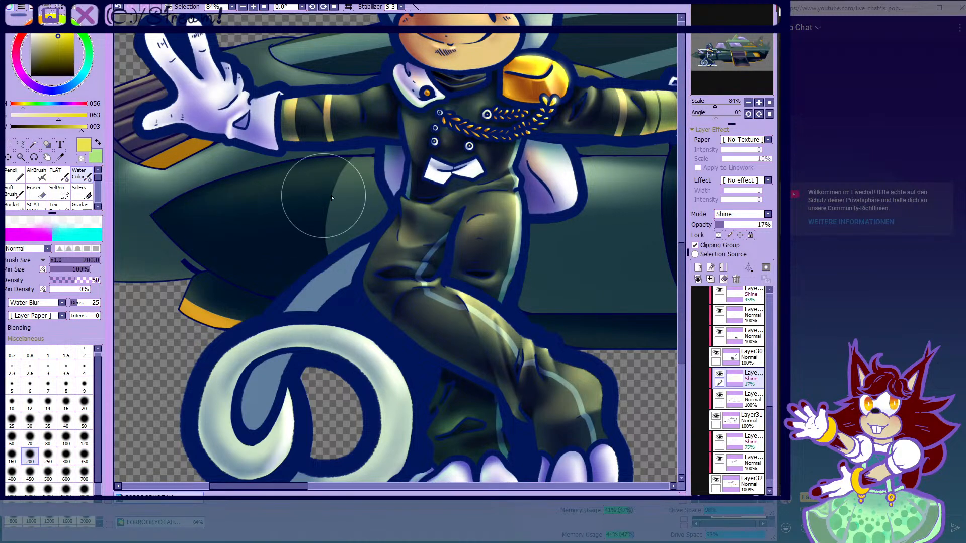
click(39, 175)
scroll(334, 225, down, 10)
scroll(408, 186, up, 2)
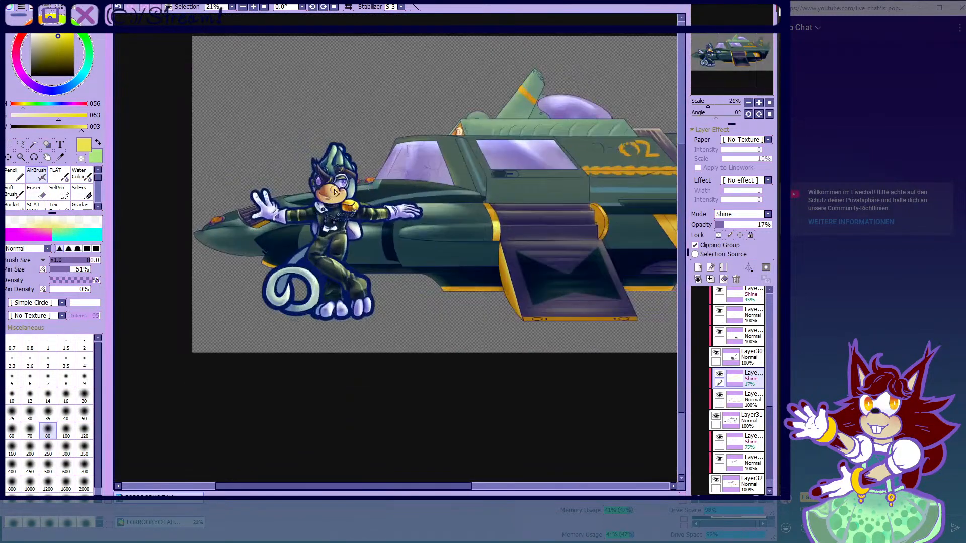
- Compare the ship's shading with Layer31 hidden and shown
scroll(409, 186, up, 2)
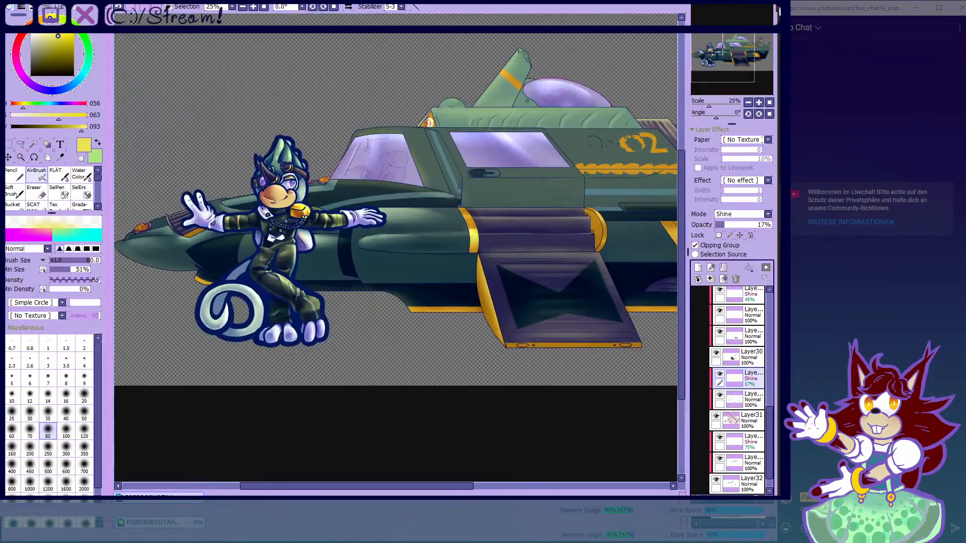
click(717, 416)
click(716, 416)
click(717, 417)
click(716, 417)
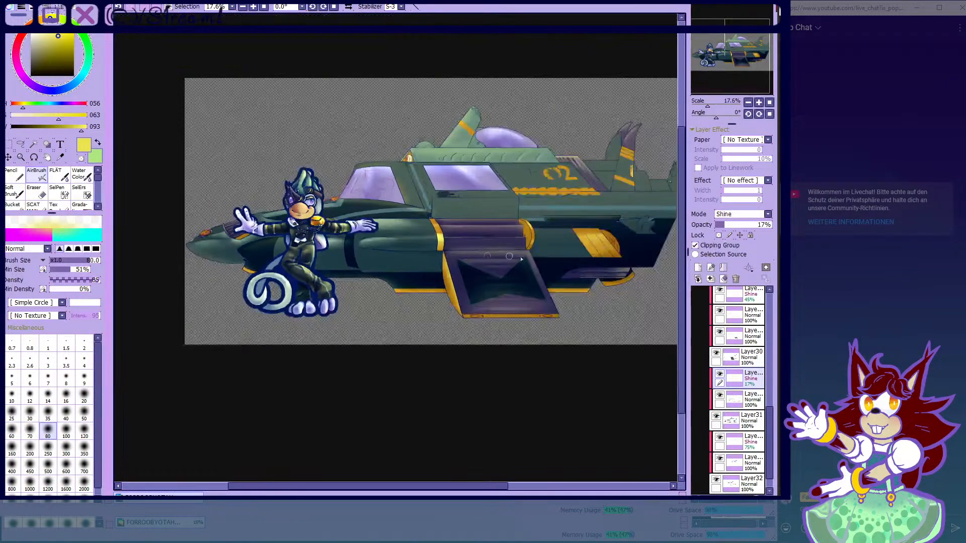
- Airbrush a horizontal highlight across the rear teal hull cylinder and its yellow stripes, and blend it at size 200
scroll(568, 206, up, 8)
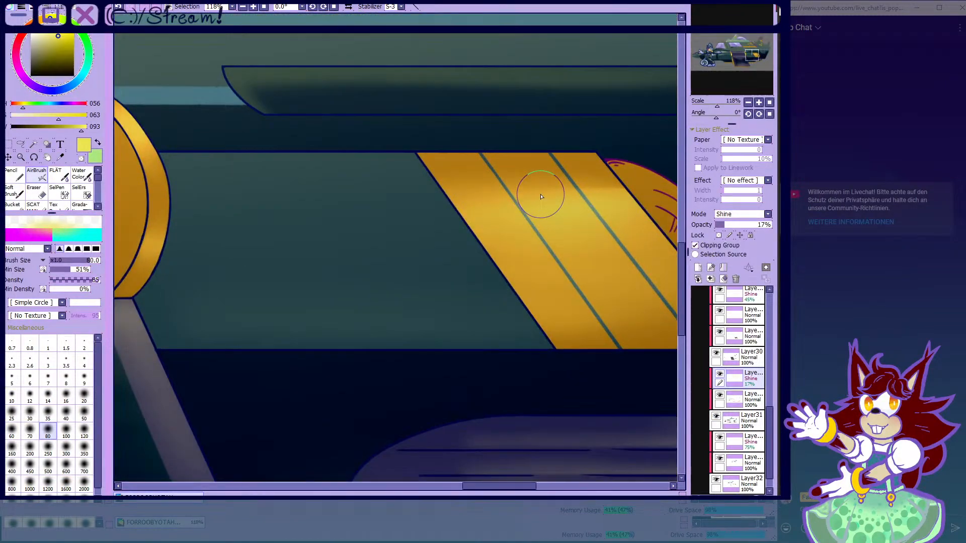
mouse_move(541, 196)
mouse_down()
mouse_move(457, 206)
mouse_move(201, 204)
mouse_move(521, 209)
mouse_up()
mouse_move(160, 221)
mouse_down()
mouse_move(208, 216)
mouse_move(607, 274)
mouse_up()
click(83, 175)
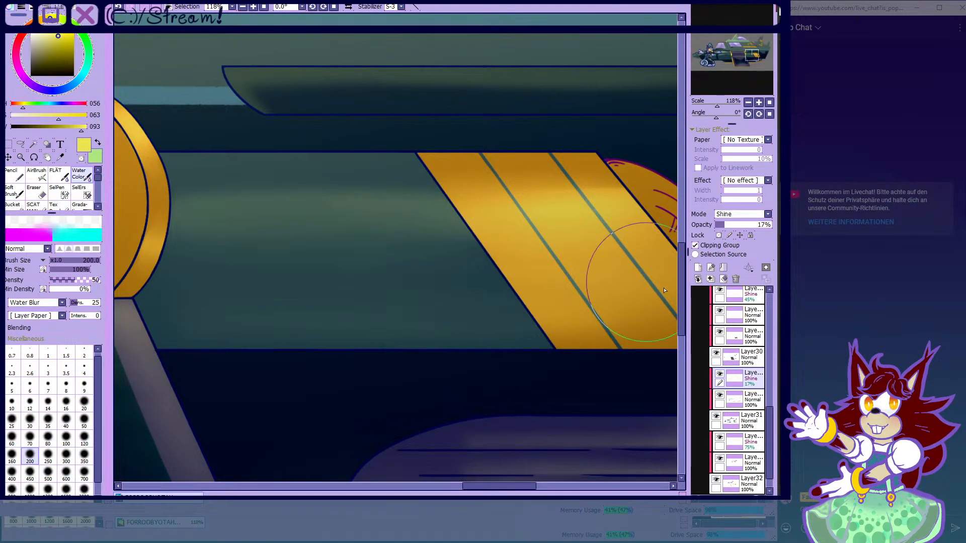
click(36, 176)
scroll(502, 206, down, 10)
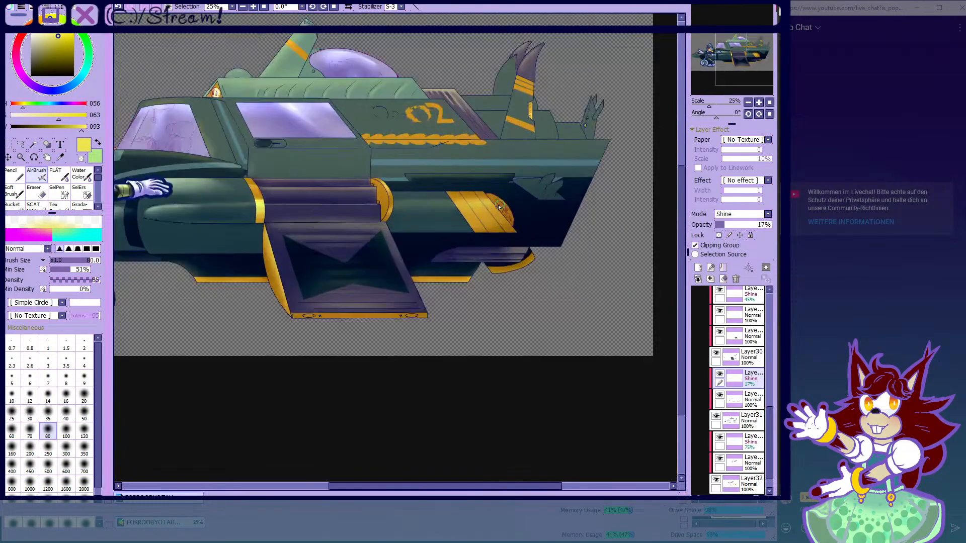
- Strengthen the highlight band along the upper part of the rear teal cylinder with the airbrush, and blend it smooth
scroll(502, 207, up, 10)
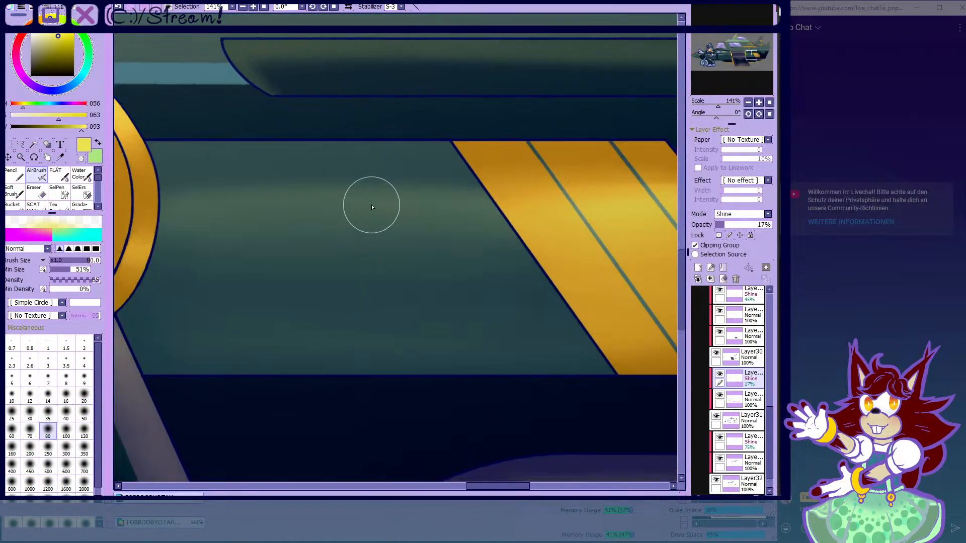
drag(149, 205, 618, 209)
click(84, 178)
scroll(210, 230, down, 2)
scroll(209, 231, up, 1)
drag(157, 272, 576, 273)
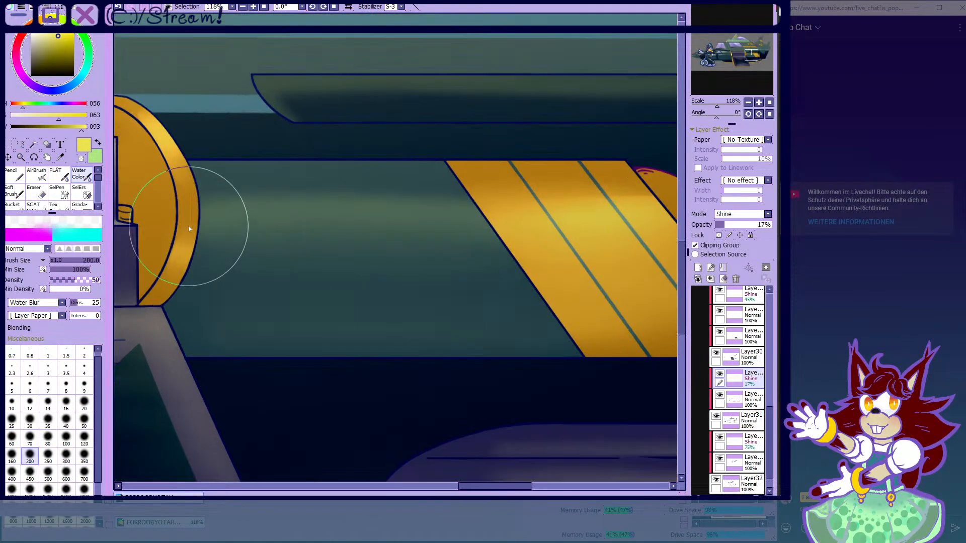
click(36, 176)
scroll(476, 224, down, 4)
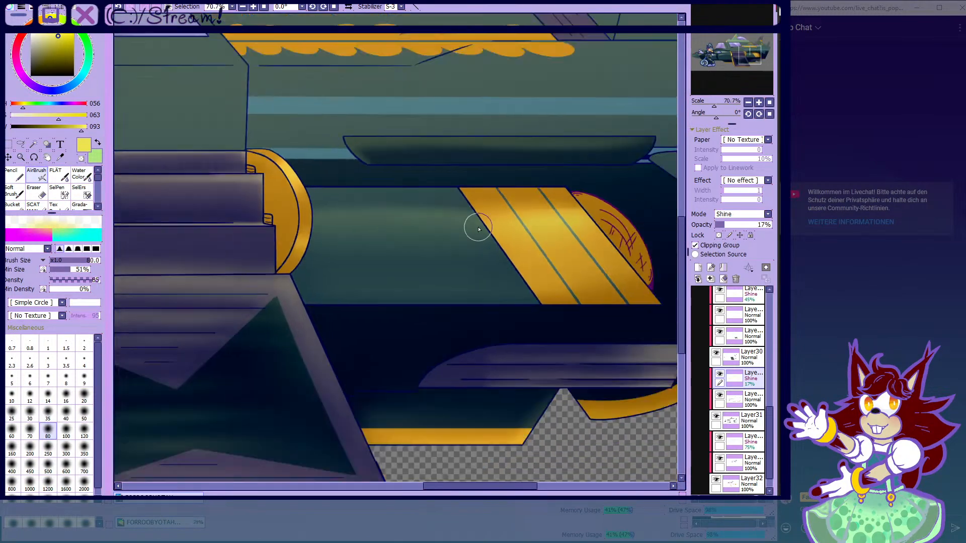
- Check the rear teal cylinder's highlight against the whole ship, and enlarge the airbrush to size 200
scroll(483, 229, down, 8)
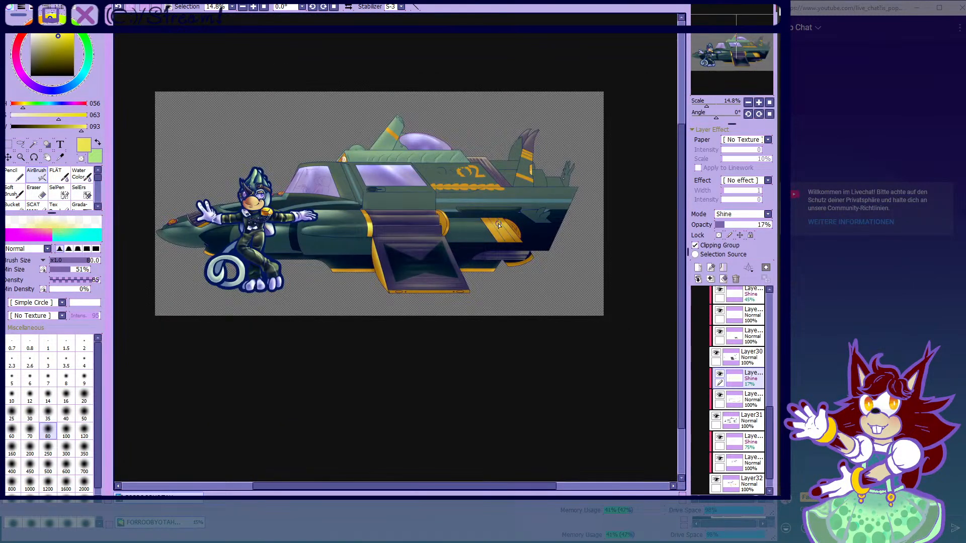
scroll(498, 225, up, 8)
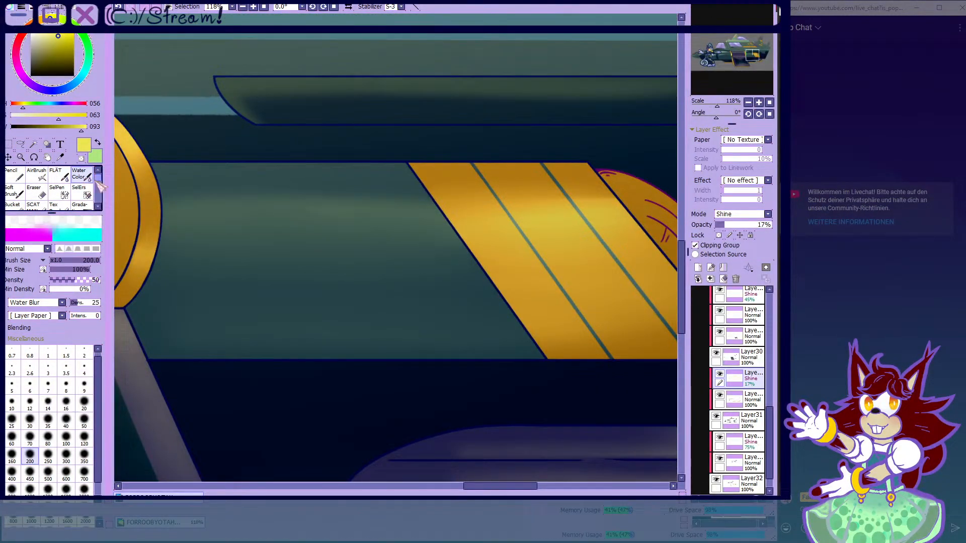
key(])
key(])
key(])
key(])
scroll(491, 258, down, 5)
scroll(490, 258, down, 4)
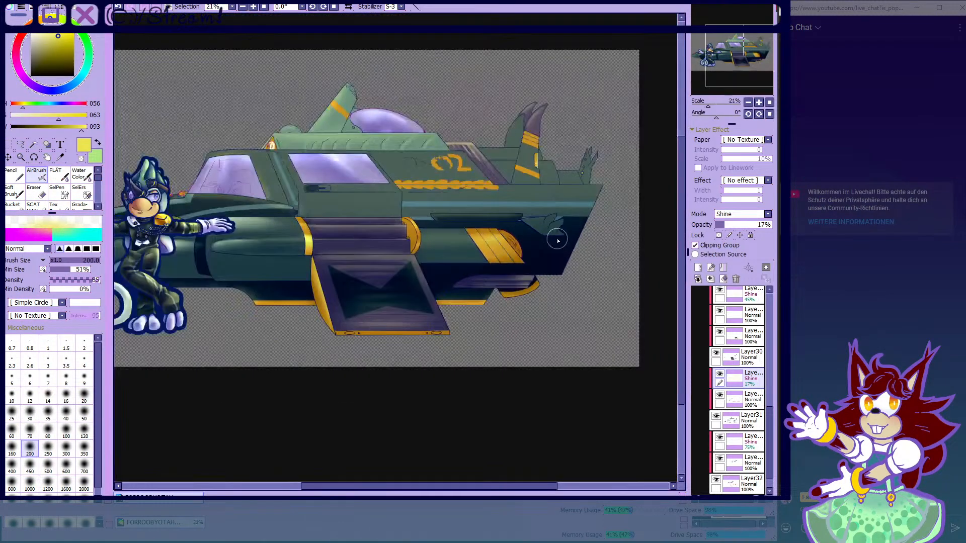
scroll(491, 258, up, 1)
- Compare the ship's shading with Layer31 repeatedly hidden and shown
click(715, 417)
click(715, 417)
click(715, 416)
click(715, 416)
click(715, 417)
click(715, 417)
click(715, 416)
click(715, 416)
click(715, 416)
click(715, 416)
click(715, 416)
click(715, 417)
click(715, 416)
click(715, 417)
scroll(553, 176, down, 1)
- Airbrush a soft highlight along the front edge of the yellow-striped rear fin at size 200, and reduce the brush to 100
scroll(568, 151, up, 8)
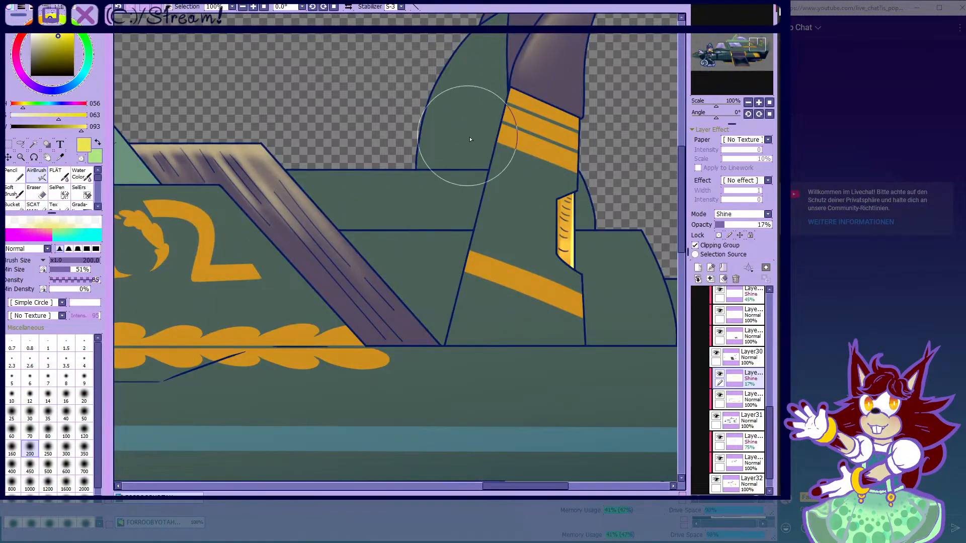
drag(456, 254, 534, 33)
click(66, 430)
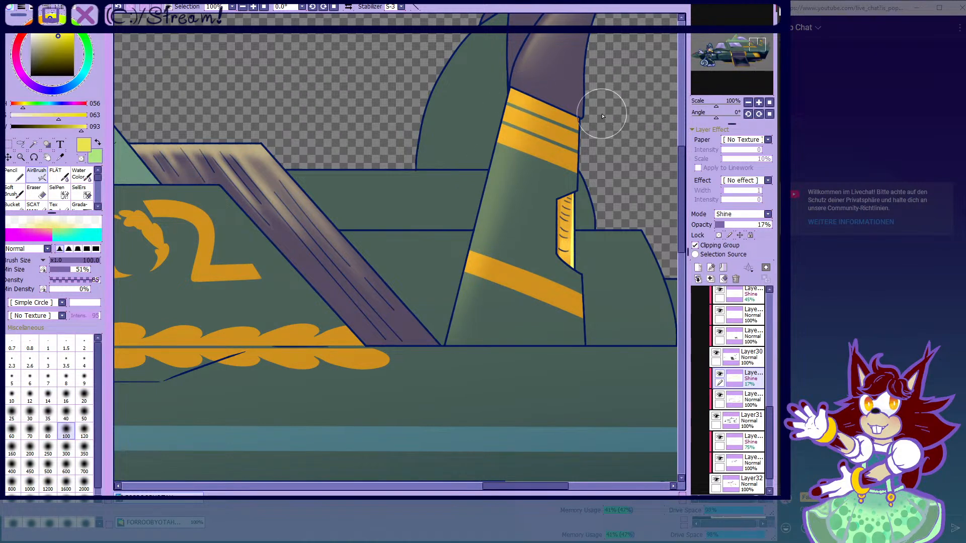
scroll(546, 104, down, 8)
scroll(448, 209, up, 3)
scroll(483, 118, up, 12)
- Airbrush a glow around the yellow inset in the rear fin at size 40, blend it at size 80, and return to the airbrush
click(67, 413)
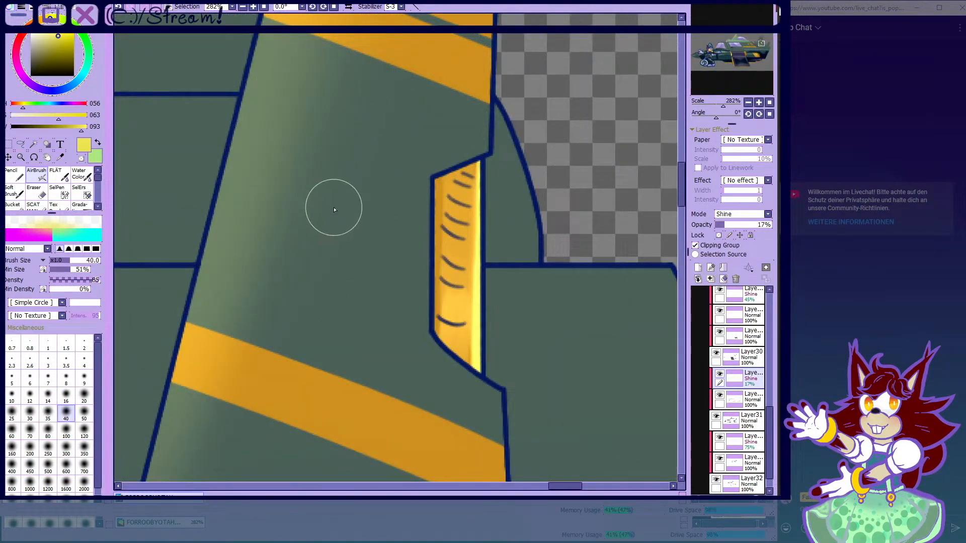
mouse_move(468, 135)
mouse_down()
mouse_move(405, 168)
mouse_move(406, 190)
mouse_up()
mouse_move(415, 216)
mouse_down()
mouse_move(417, 198)
mouse_move(410, 246)
mouse_up()
scroll(368, 201, down, 5)
scroll(367, 221, up, 2)
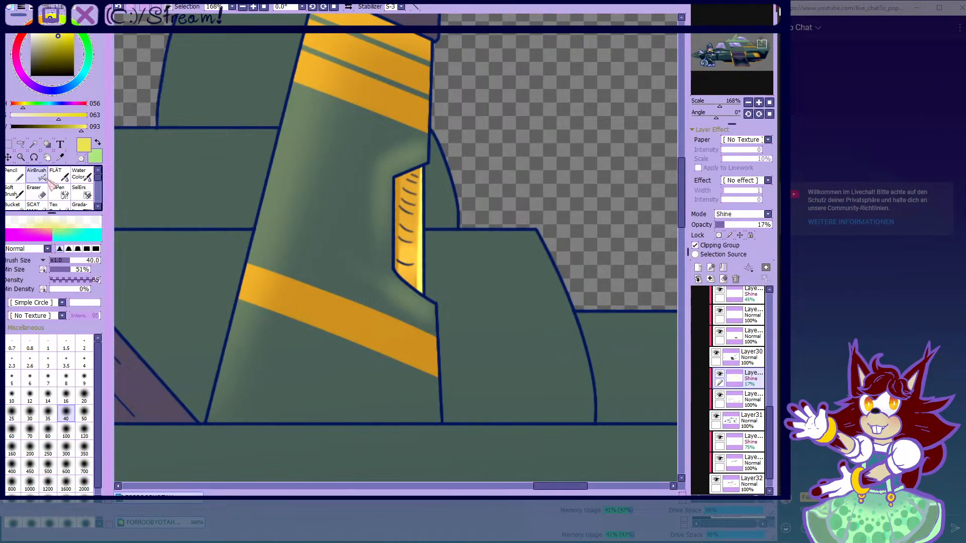
click(79, 176)
mouse_move(395, 248)
mouse_down()
mouse_move(396, 347)
mouse_move(397, 330)
mouse_up()
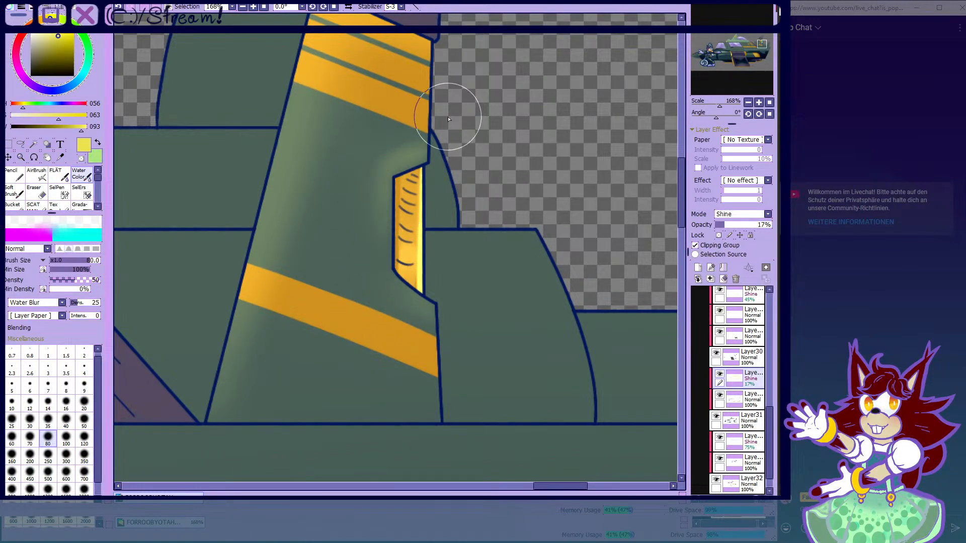
scroll(350, 207, down, 3)
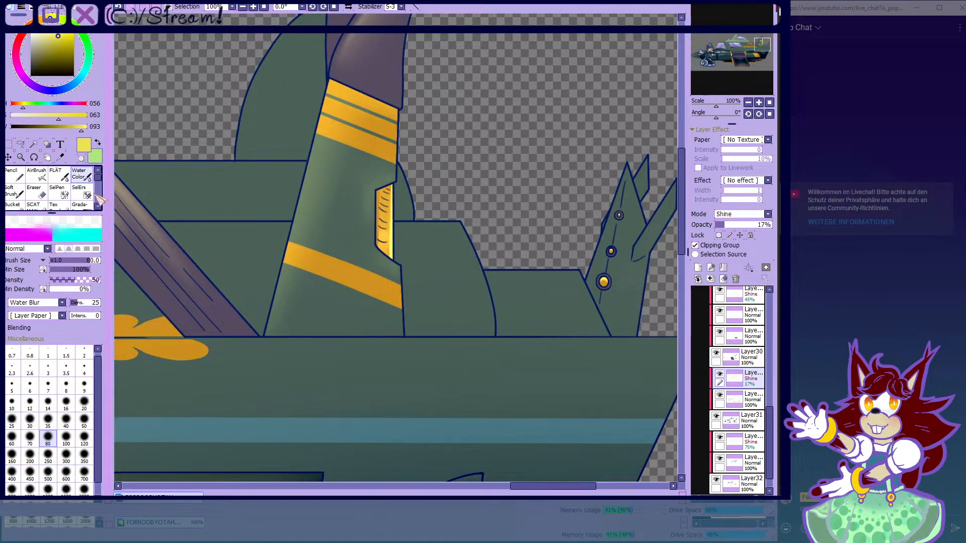
click(38, 175)
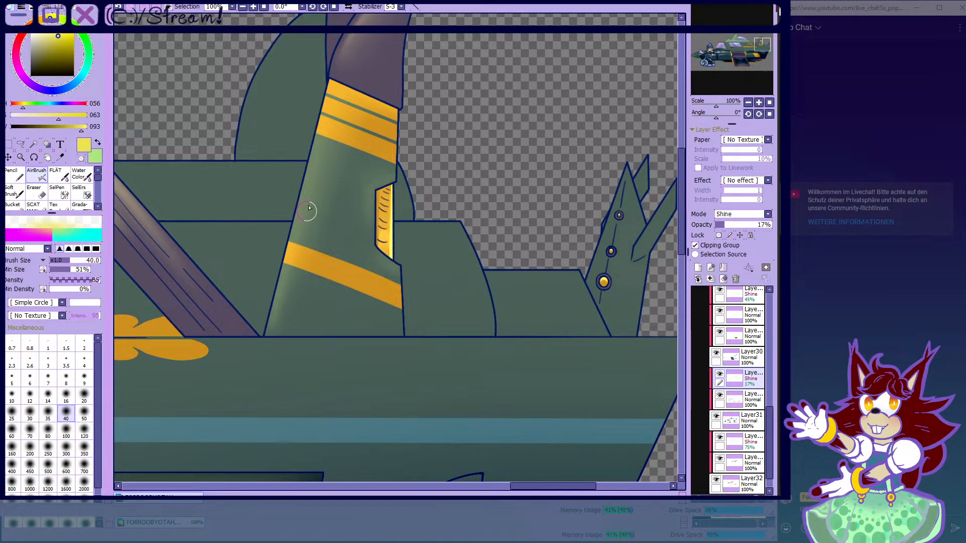
- Check the whole ship with Layer31 toggled off and on
scroll(317, 258, down, 10)
scroll(640, 315, up, 2)
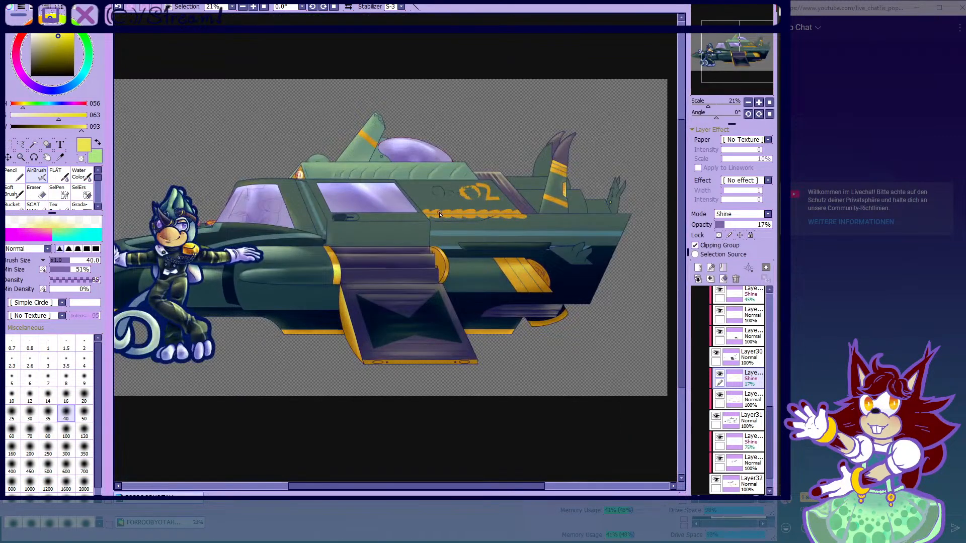
click(716, 416)
click(716, 416)
click(716, 416)
click(716, 416)
- Airbrush a highlight on the dark hull piece beneath the rear leaf-shaped fin at size 40, and trim it with transparent colour at size 16
scroll(382, 241, up, 7)
drag(297, 206, 414, 200)
drag(306, 209, 481, 240)
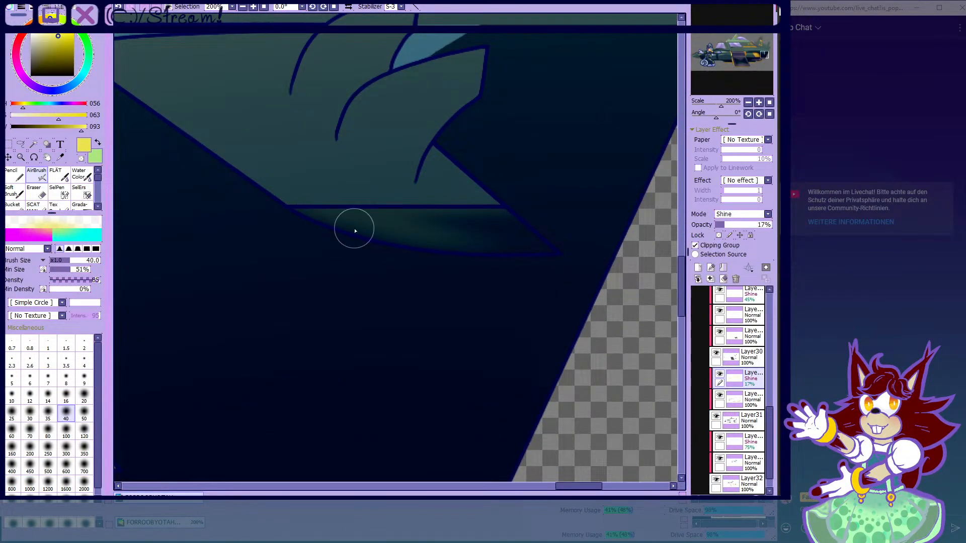
click(81, 157)
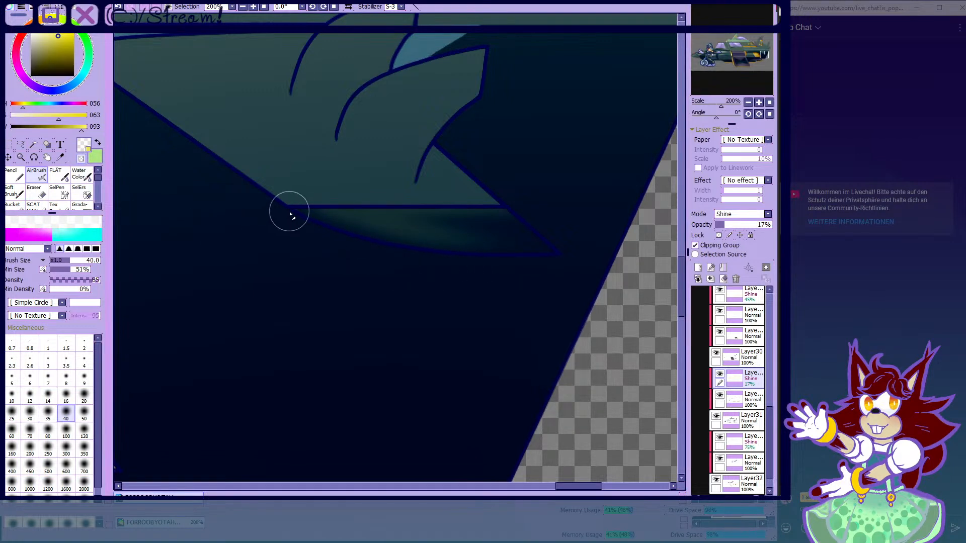
click(70, 398)
scroll(478, 227, up, 3)
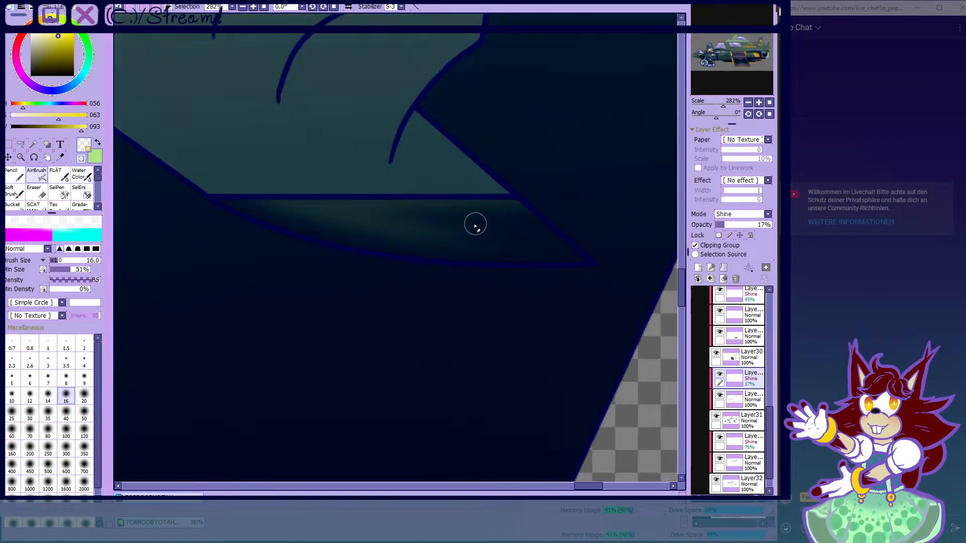
drag(417, 236, 463, 233)
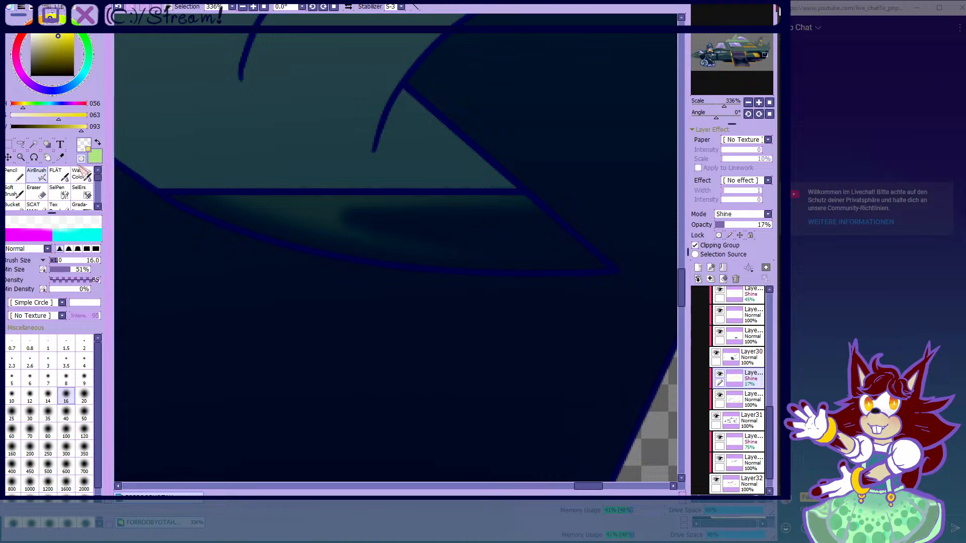
- Blend the highlight beneath the leaf-shaped fin at size 40, and return to the airbrush with the yellow colour
click(79, 176)
click(69, 421)
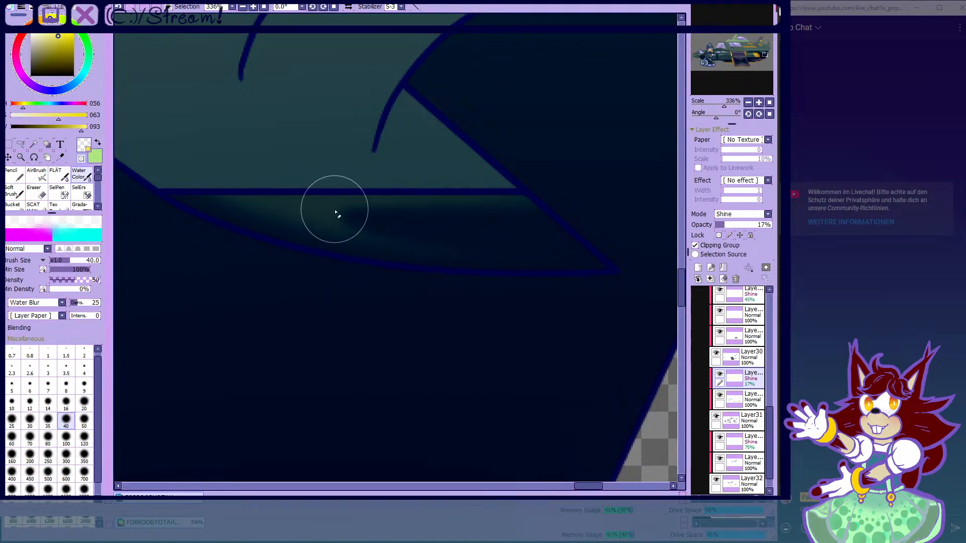
scroll(467, 255, down, 6)
scroll(481, 257, up, 5)
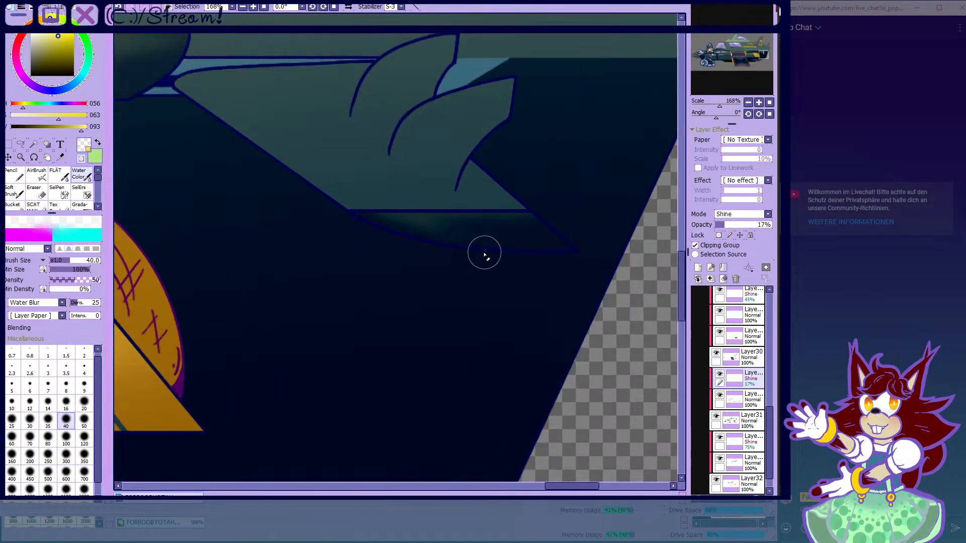
click(46, 176)
click(81, 159)
- Examine the rear hull's new highlights up close and against the whole ship
scroll(274, 224, down, 3)
scroll(287, 220, up, 3)
scroll(582, 261, down, 10)
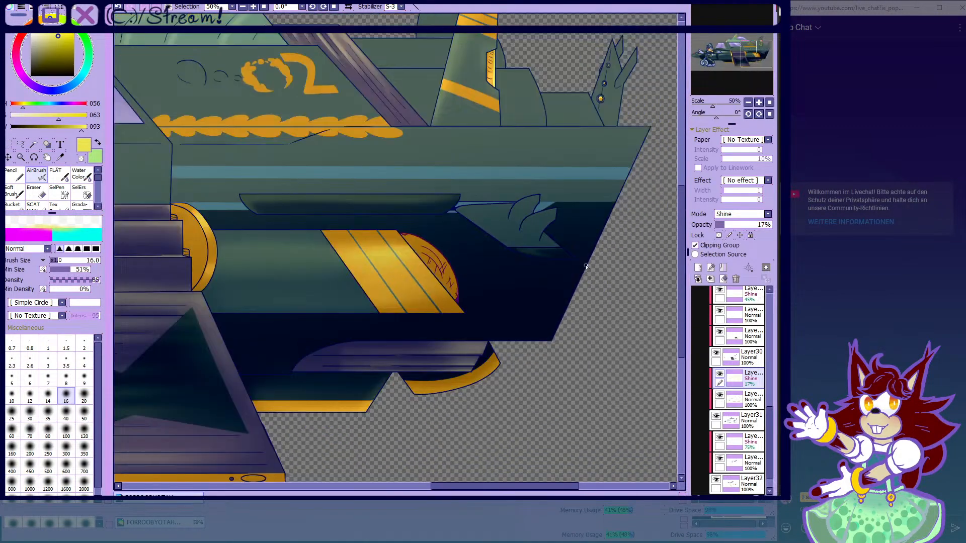
scroll(362, 194, up, 1)
scroll(432, 196, down, 2)
scroll(448, 194, up, 1)
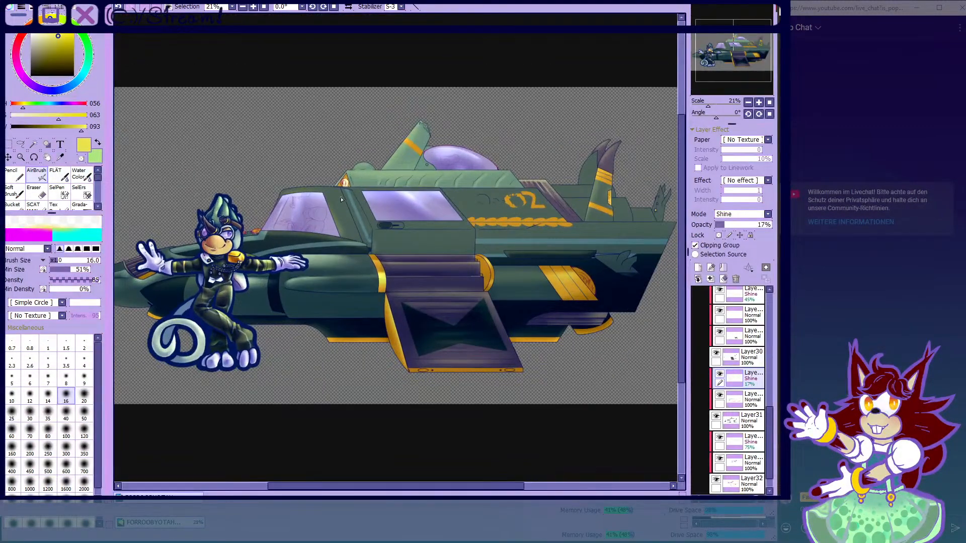
scroll(470, 193, down, 2)
scroll(473, 194, up, 2)
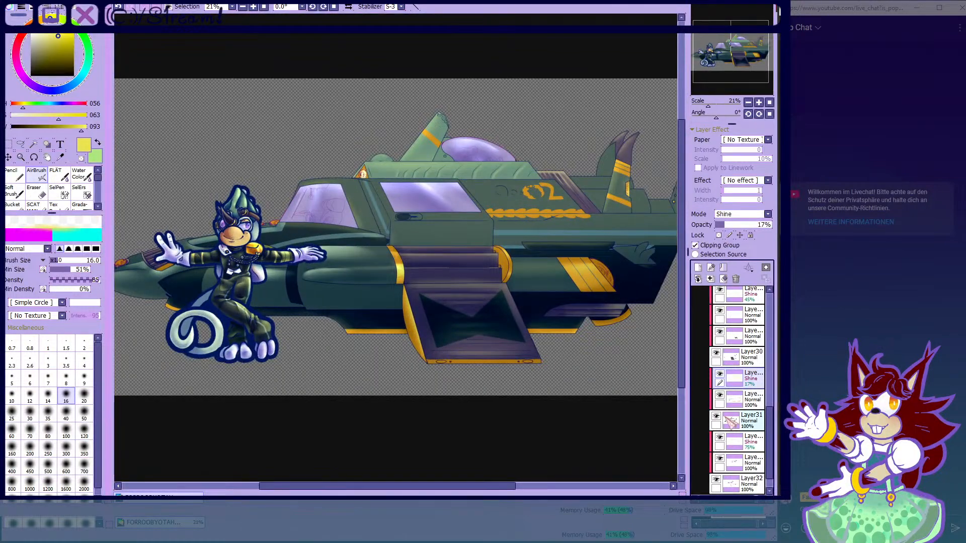
- Move the blank Layer23 from the top of the layer stack to directly above Layer31
click(731, 421)
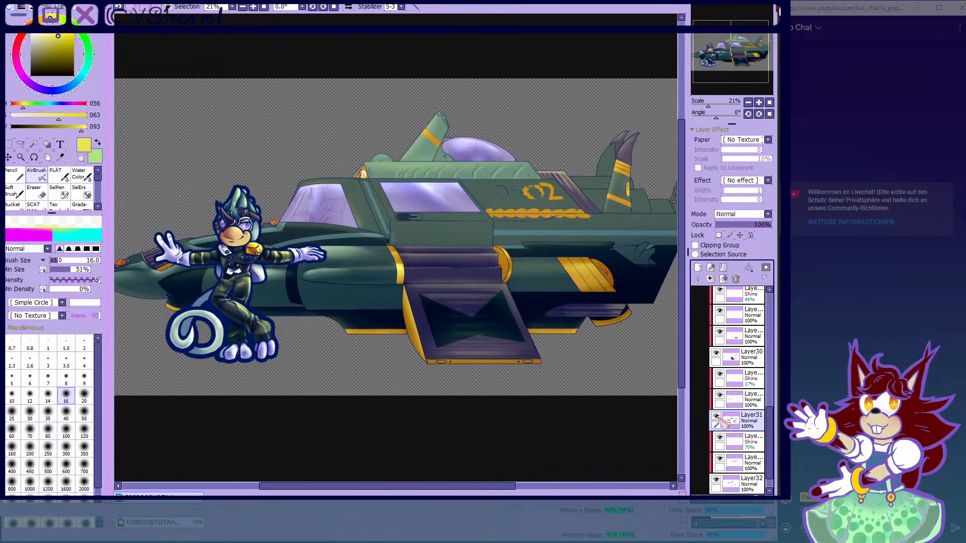
click(732, 381)
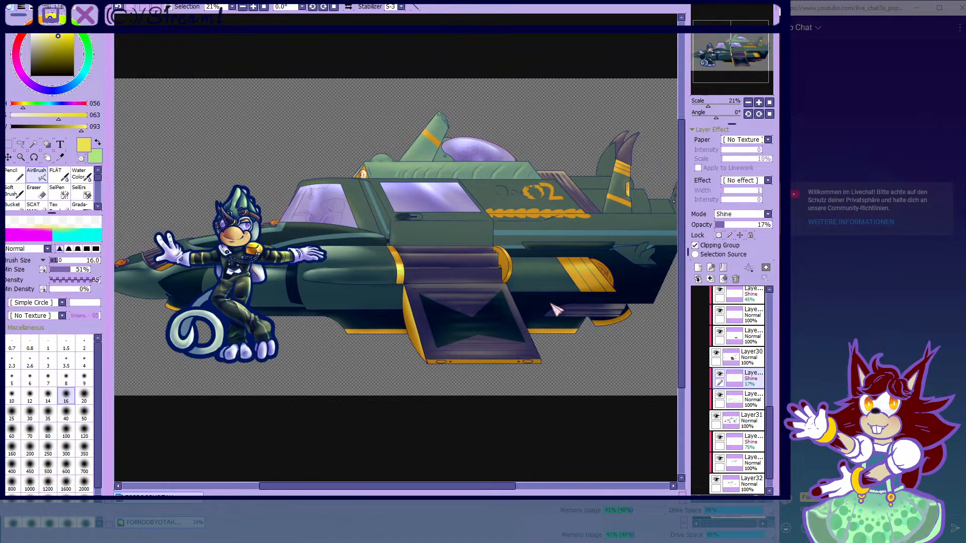
scroll(736, 397, up, 3)
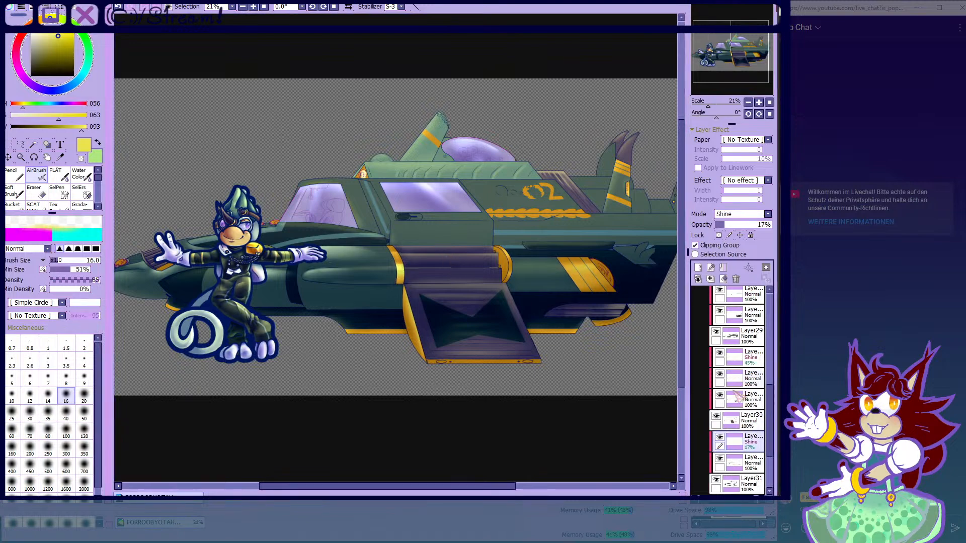
click(725, 425)
scroll(725, 406, up, 1)
scroll(724, 366, up, 4)
scroll(720, 357, up, 2)
scroll(724, 373, up, 5)
click(705, 296)
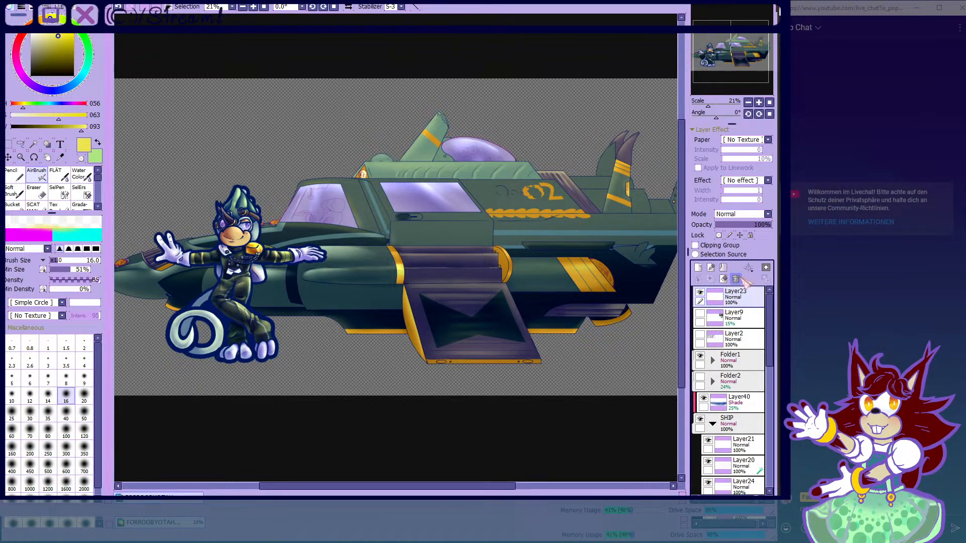
scroll(740, 298, down, 8)
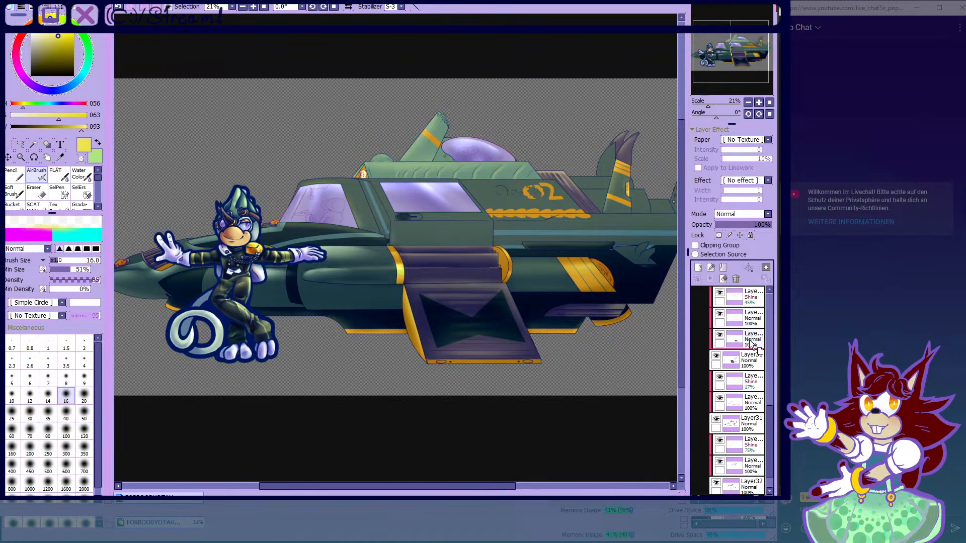
scroll(749, 344, down, 1)
drag(751, 377, 749, 390)
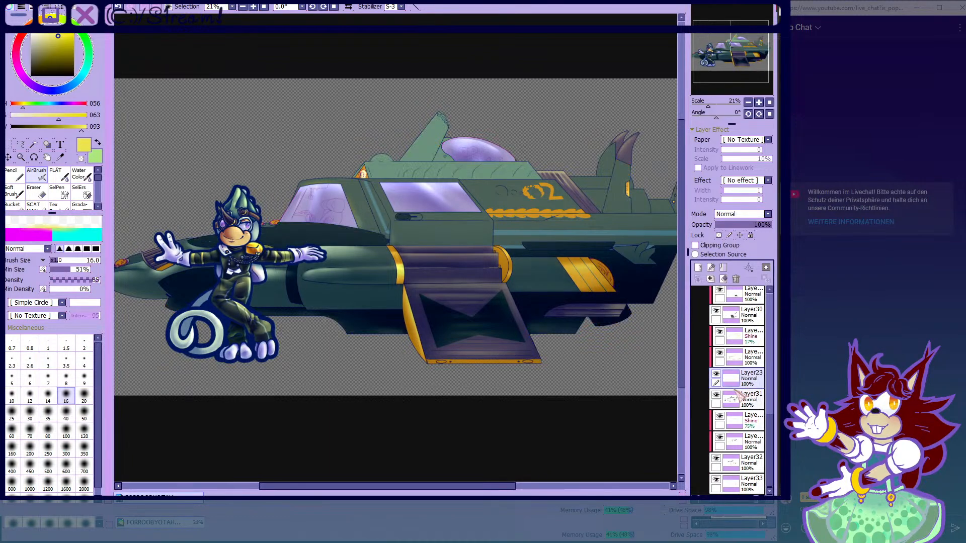
- Clip the blank layer to Layer31 and move it directly beneath the 17% Shine layer
click(716, 396)
click(715, 397)
click(715, 396)
click(716, 397)
click(695, 245)
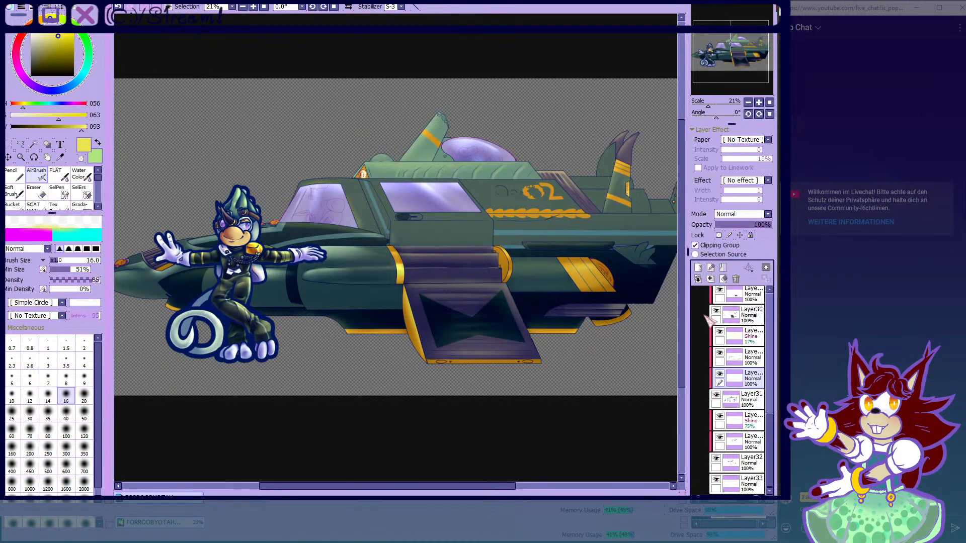
click(746, 358)
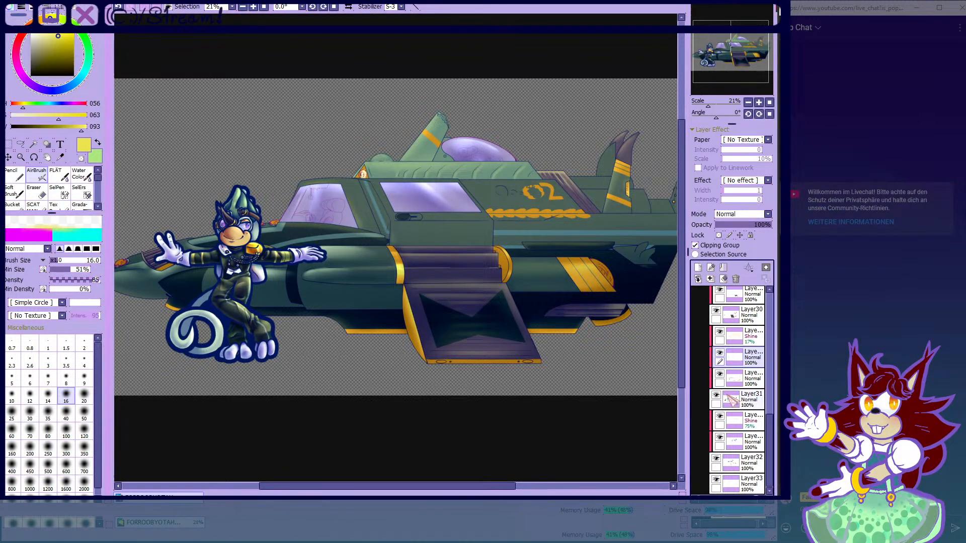
- Toggle Layer31's visibility to examine which ship parts it contains
click(716, 396)
click(716, 396)
click(716, 397)
click(717, 396)
click(716, 396)
click(717, 396)
click(716, 397)
click(716, 396)
click(716, 396)
click(716, 396)
click(716, 396)
click(715, 396)
click(716, 395)
click(716, 396)
click(715, 395)
click(716, 396)
click(715, 395)
click(716, 396)
- Set the clipped layer's blending mode to Multiply, and choose a dark blue with hue 250, saturation 53 and value 64
click(737, 236)
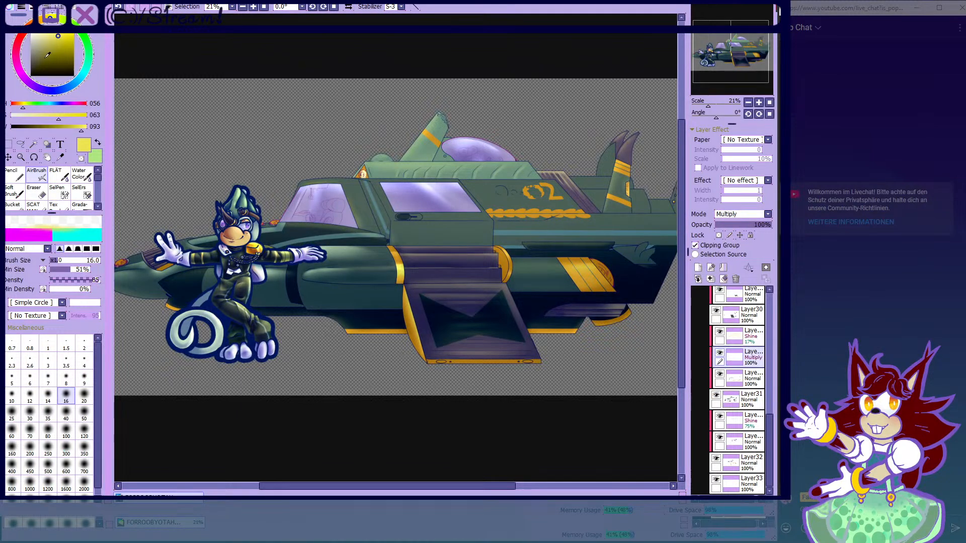
click(47, 91)
click(52, 61)
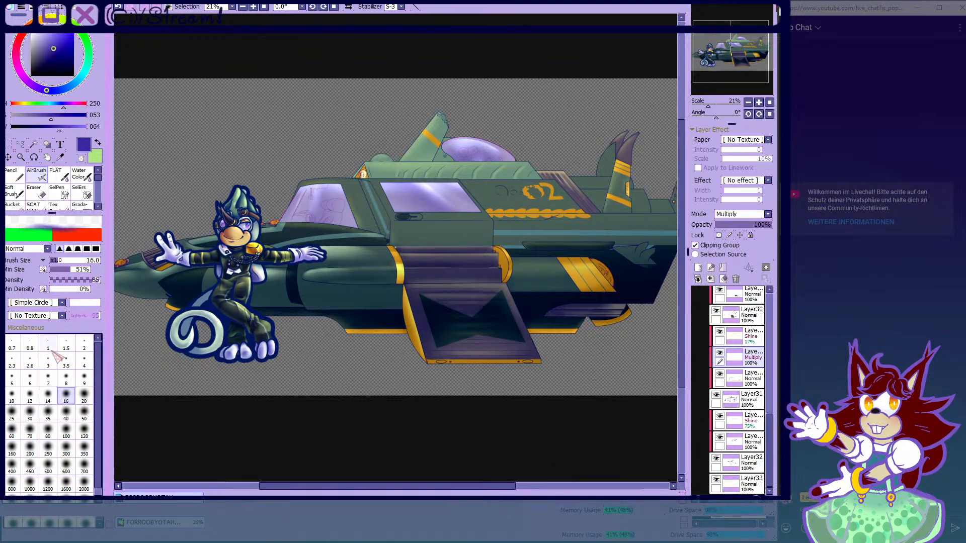
- Airbrush a dark blue shadow down the middle of the yellow-striped rear fin at size 80
click(48, 431)
scroll(403, 167, down, 2)
scroll(567, 169, up, 10)
scroll(506, 283, up, 1)
mouse_move(503, 101)
mouse_down()
mouse_move(467, 327)
mouse_move(472, 318)
mouse_move(438, 369)
mouse_up()
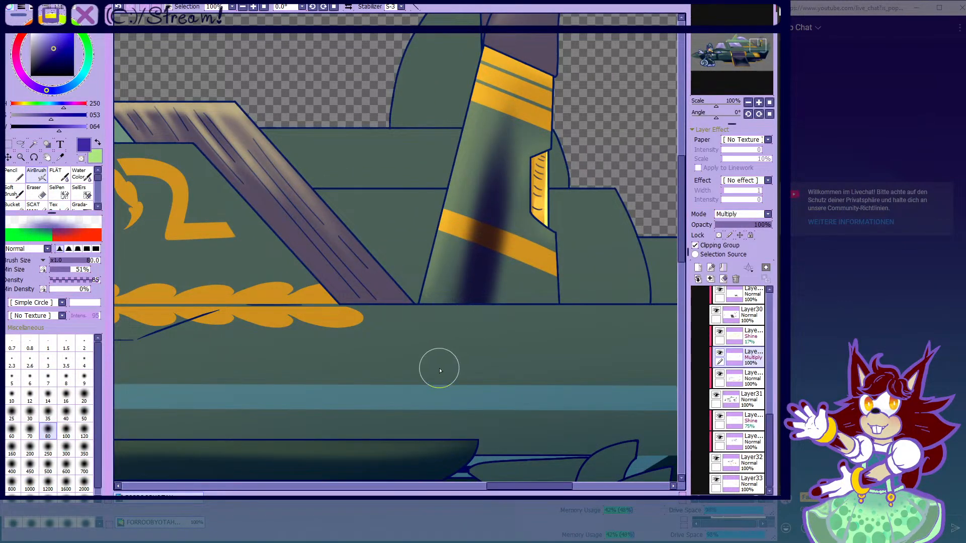
scroll(519, 227, down, 1)
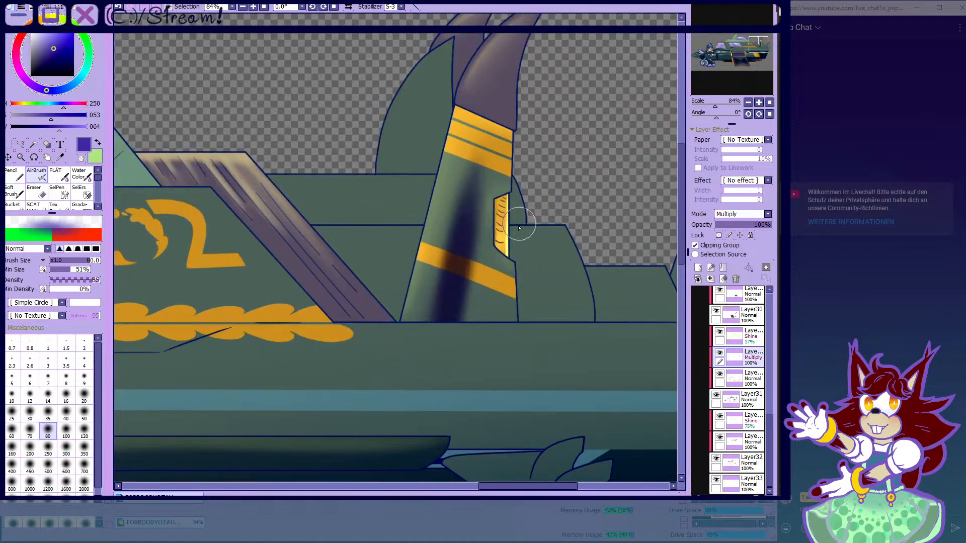
- Deepen the shadow on the lower part of the rear fin with the airbrush, using size 500 for a broad pass across its base
click(66, 419)
scroll(497, 305, up, 2)
drag(468, 374, 478, 271)
scroll(428, 327, down, 3)
click(48, 468)
drag(257, 375, 444, 382)
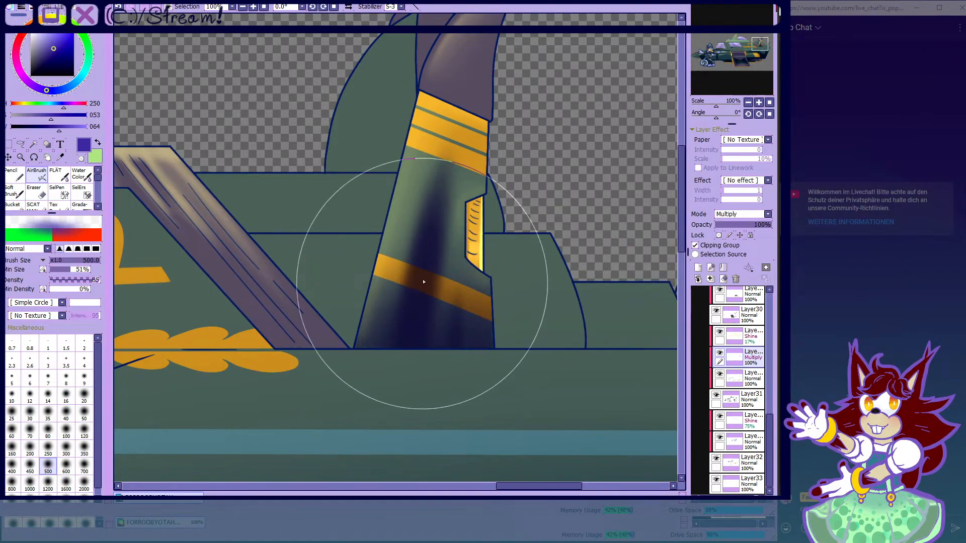
scroll(445, 180, down, 9)
scroll(382, 252, up, 1)
scroll(442, 232, up, 2)
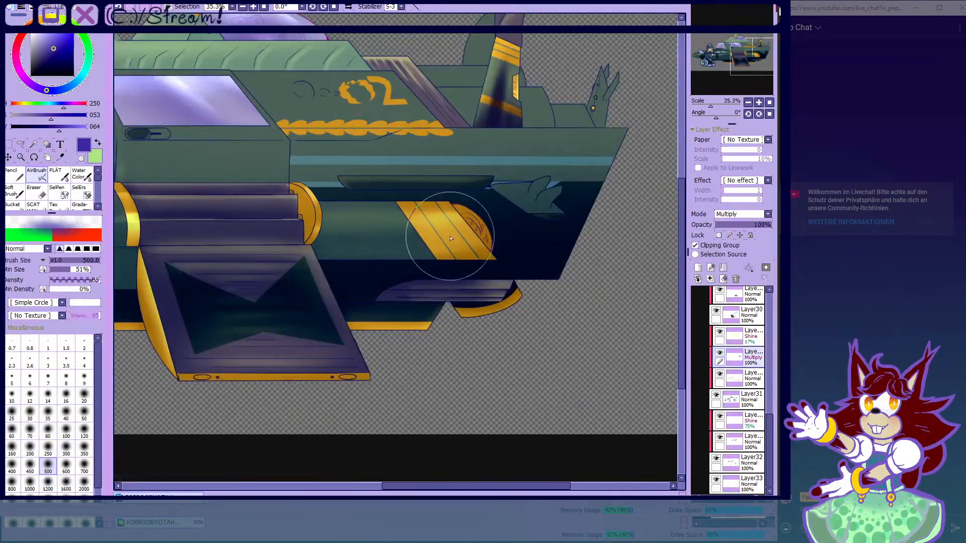
scroll(558, 206, down, 5)
scroll(353, 146, up, 3)
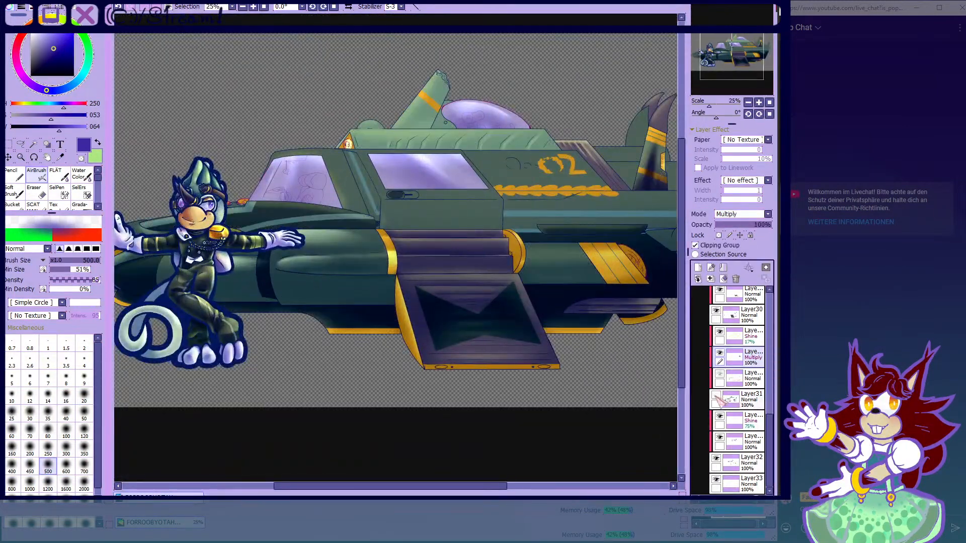
- Airbrush a dark blue shadow along the narrow side panel above the rear engine at size 100
scroll(393, 280, up, 4)
scroll(423, 280, down, 2)
scroll(503, 254, up, 5)
click(66, 432)
scroll(395, 248, up, 1)
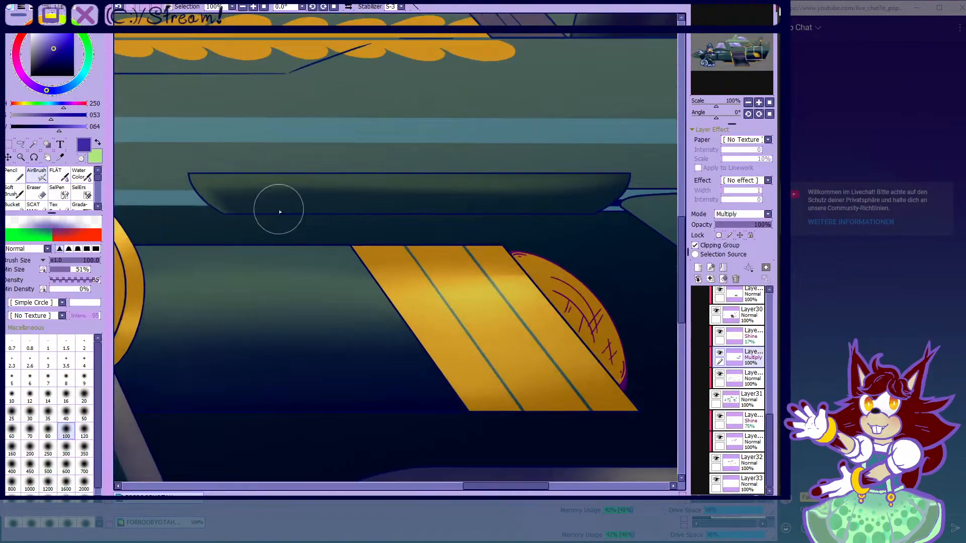
- Soften the shadow's edges on the narrow side panel by airbrushing with the transparent colour at size 50
click(81, 159)
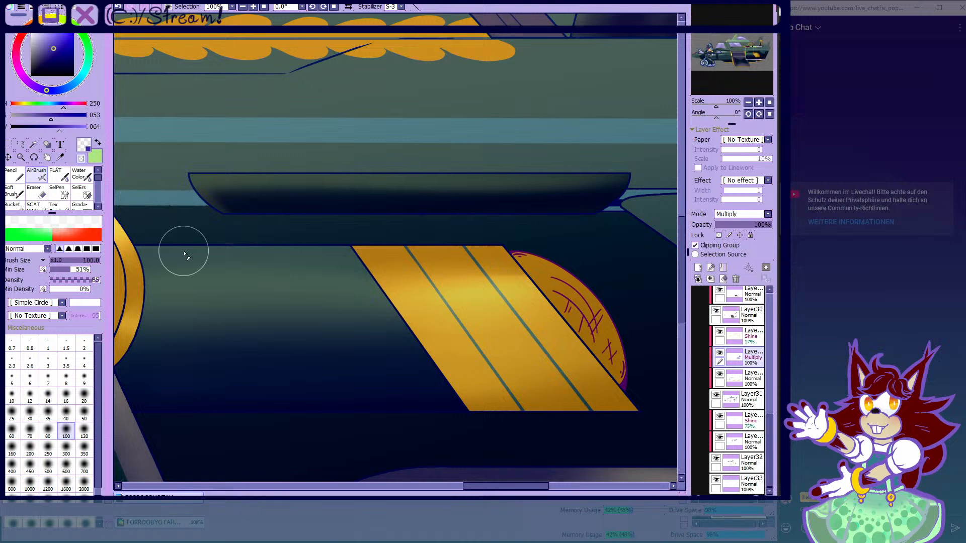
key(bracketleft)
key(bracketleft)
key(bracketleft)
key(bracketleft)
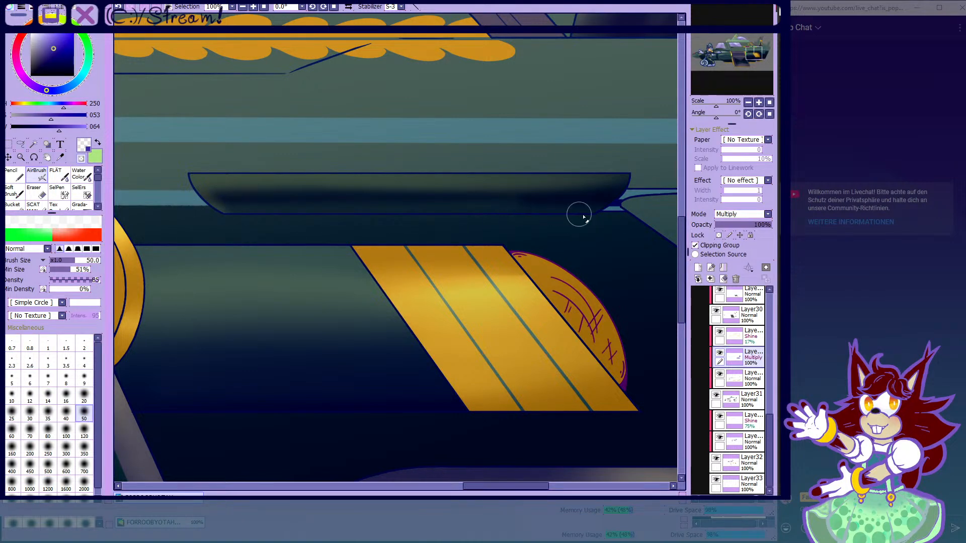
scroll(242, 221, down, 3)
scroll(297, 201, up, 2)
click(81, 158)
scroll(176, 203, down, 2)
scroll(205, 214, up, 3)
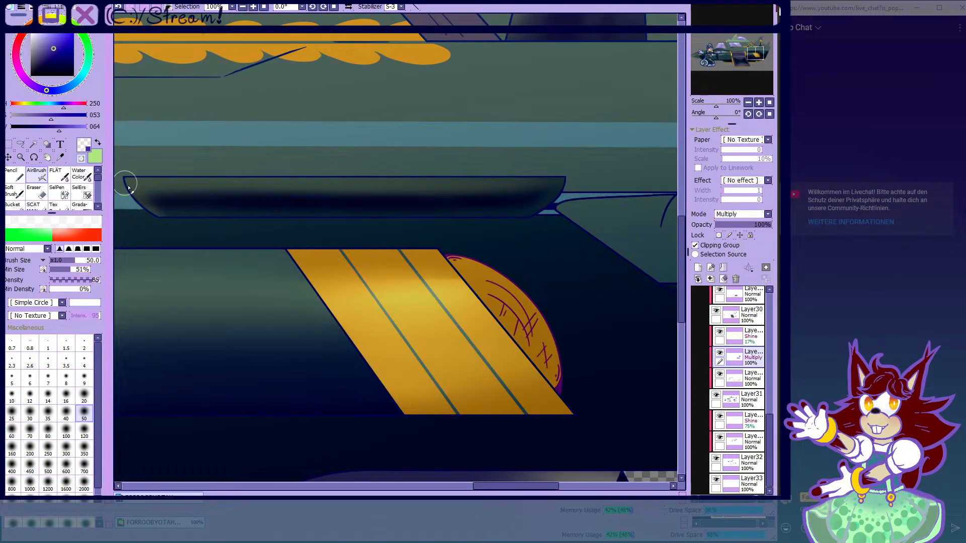
click(81, 159)
- Lighten the lower edge of the rear engine cylinder with a straight transparent airbrush stroke at size 80
scroll(307, 180, down, 4)
scroll(467, 191, up, 5)
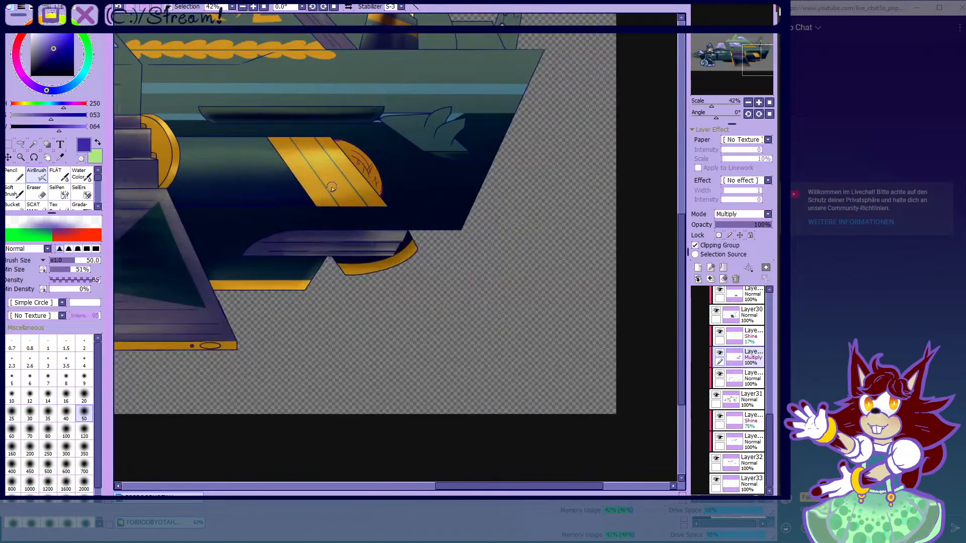
click(81, 159)
scroll(488, 254, down, 1)
scroll(239, 236, up, 1)
click(49, 431)
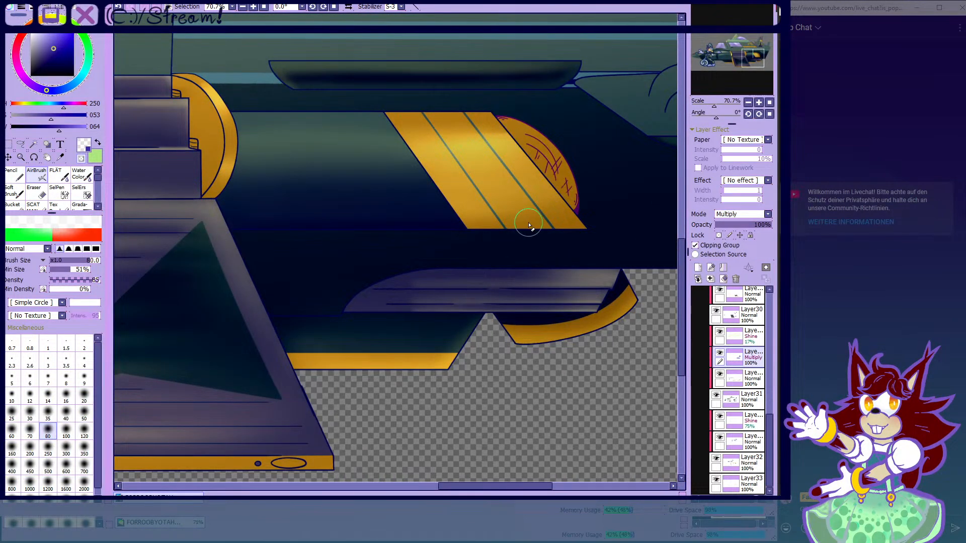
shift+click(546, 227)
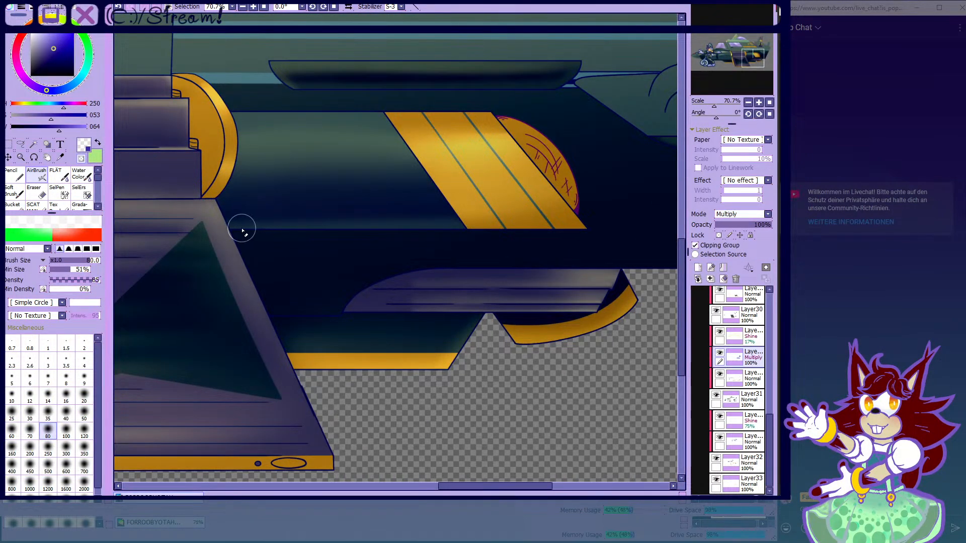
- Toggle Layer31's visibility repeatedly to examine which parts of the whole ship it contains
scroll(547, 229, down, 3)
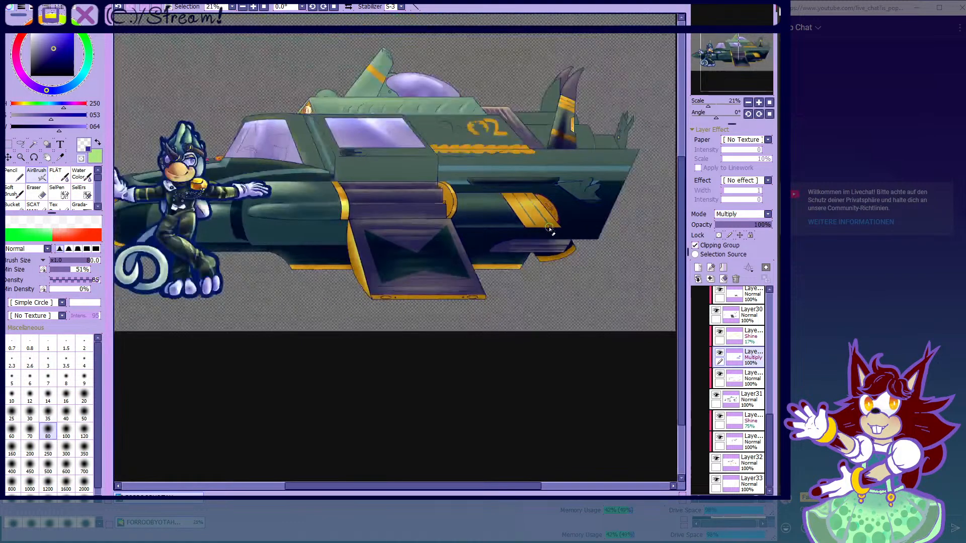
click(718, 395)
click(718, 395)
click(717, 396)
click(717, 396)
click(718, 395)
click(718, 395)
click(718, 395)
click(718, 395)
- Airbrush a broad dark blue shadow on the lower hull in front of the boarding ramp at size 250
scroll(319, 270, up, 3)
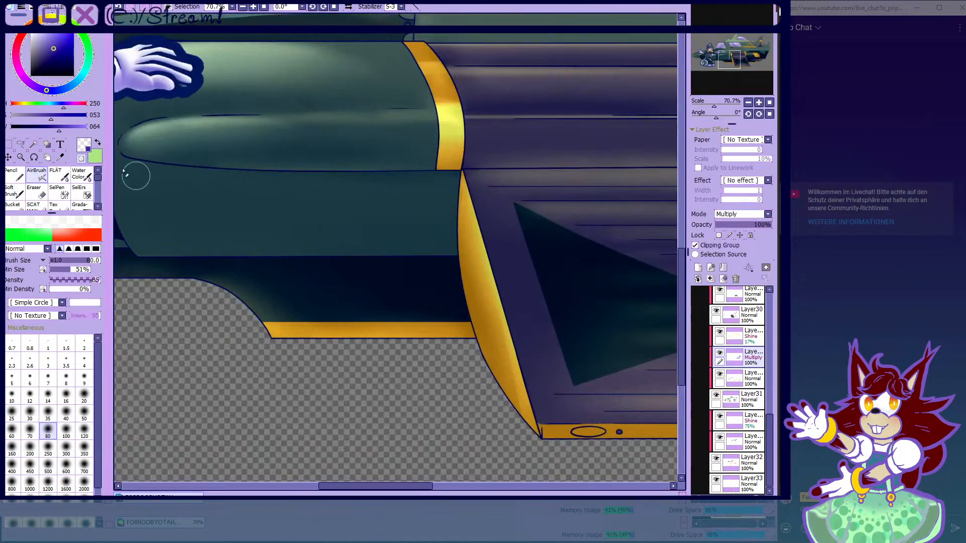
click(79, 158)
scroll(352, 276, up, 1)
key(bracketright)
key(bracketright)
key(bracketright)
key(bracketright)
key(bracketright)
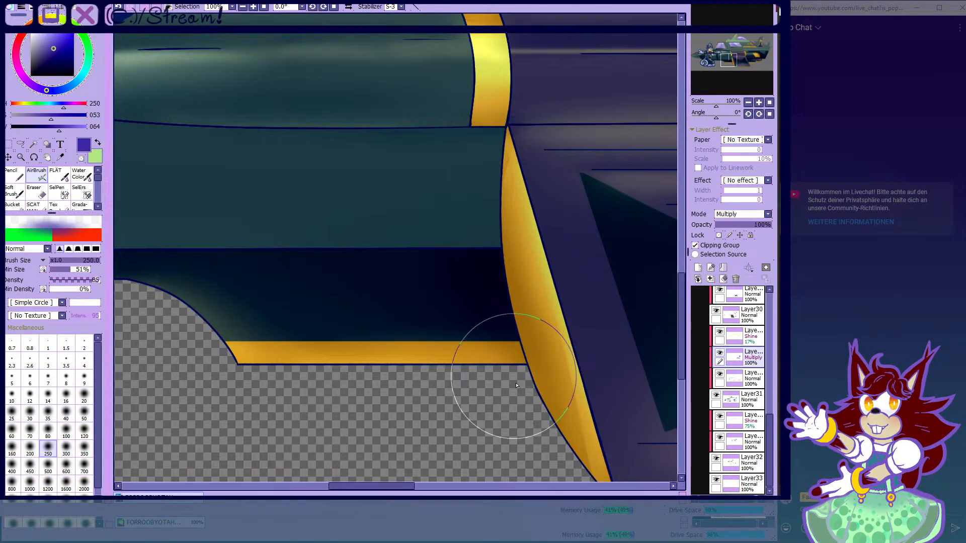
- Airbrush narrower horizontal shadows along the lower hull beside the boarding ramp at size 80
scroll(502, 318, down, 4)
scroll(358, 316, up, 2)
scroll(357, 317, down, 3)
scroll(232, 341, up, 2)
key(bracketleft)
key(bracketleft)
key(bracketleft)
key(bracketleft)
key(bracketleft)
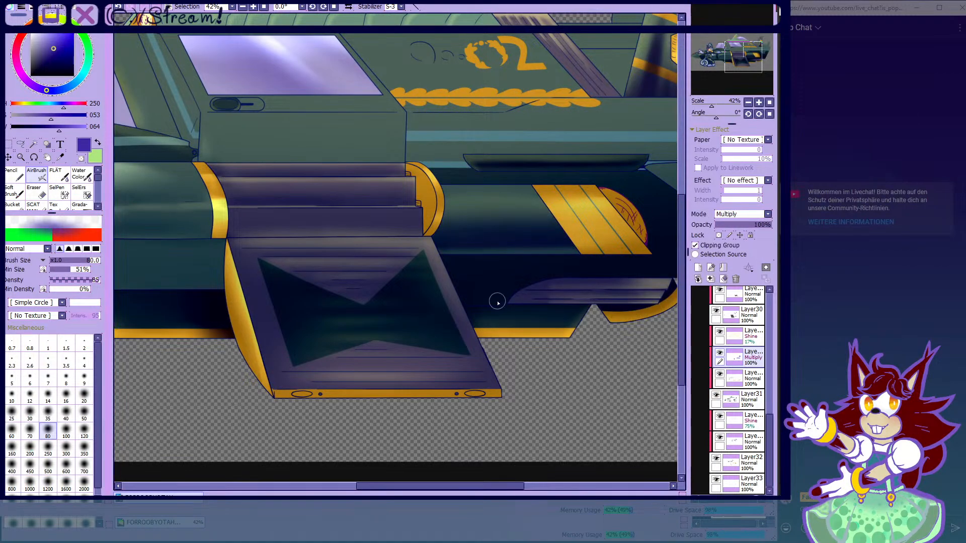
scroll(602, 345, up, 4)
drag(484, 302, 538, 310)
drag(195, 307, 541, 310)
scroll(475, 296, down, 6)
scroll(574, 348, up, 3)
scroll(474, 297, down, 2)
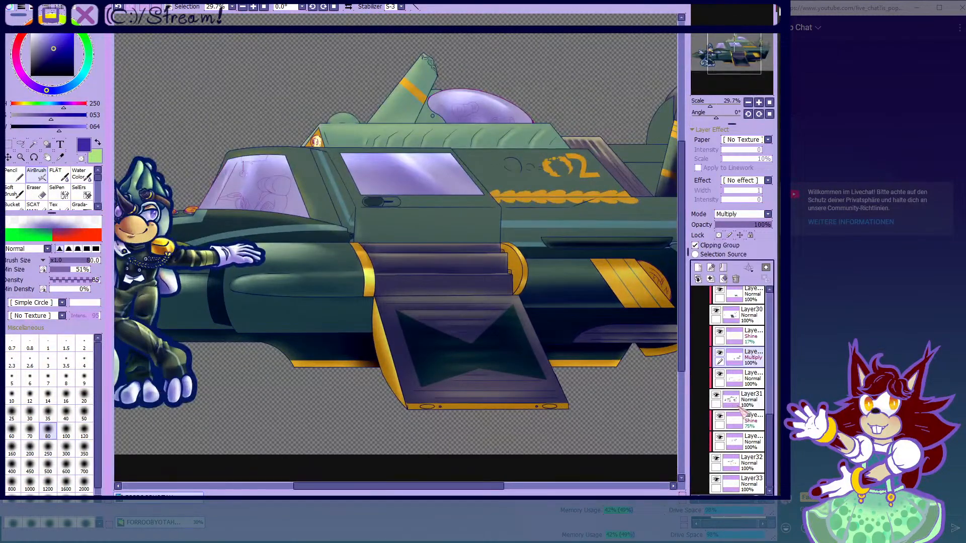
- Airbrush a shadow inside the door handle's oval recess at size 14 and blend it with the Water Color brush at size 40
scroll(380, 201, up, 9)
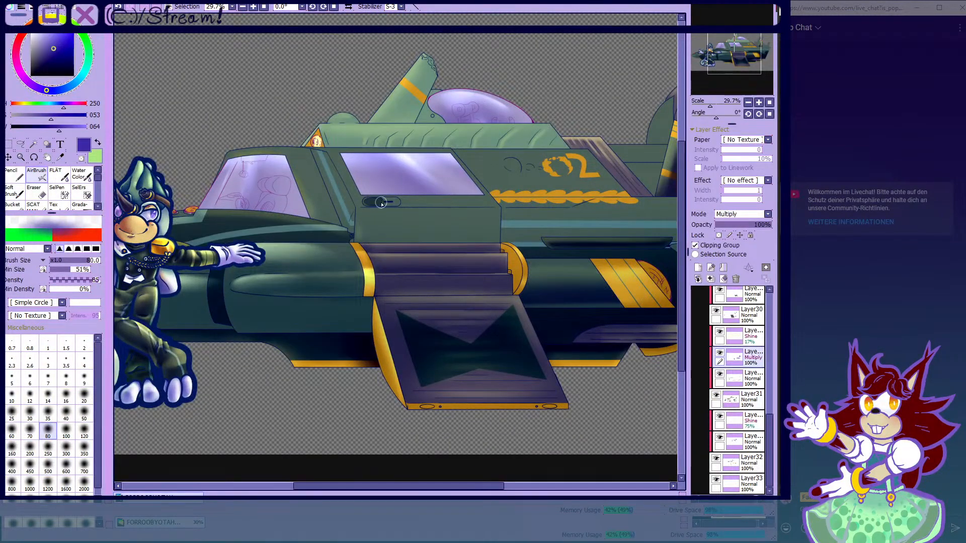
scroll(378, 198, up, 8)
key(bracketleft)
key(bracketleft)
key(bracketleft)
key(bracketleft)
key(bracketleft)
key(bracketleft)
key(bracketleft)
key(bracketleft)
key(bracketleft)
key(bracketleft)
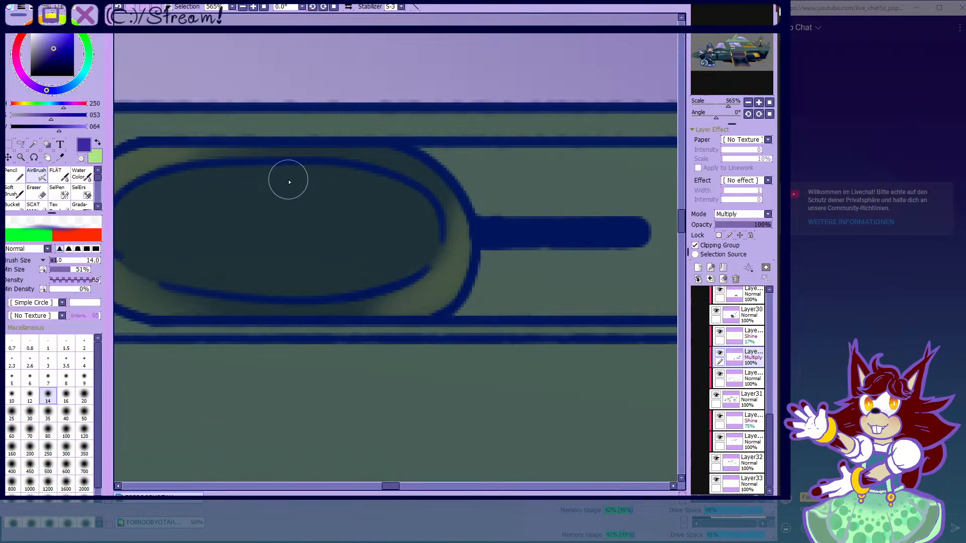
drag(290, 180, 418, 220)
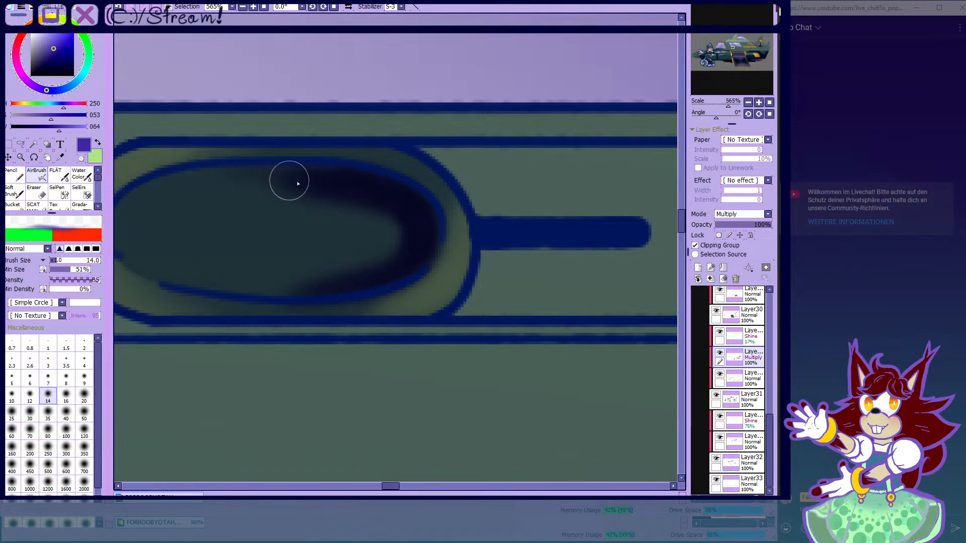
drag(228, 177, 118, 191)
click(79, 174)
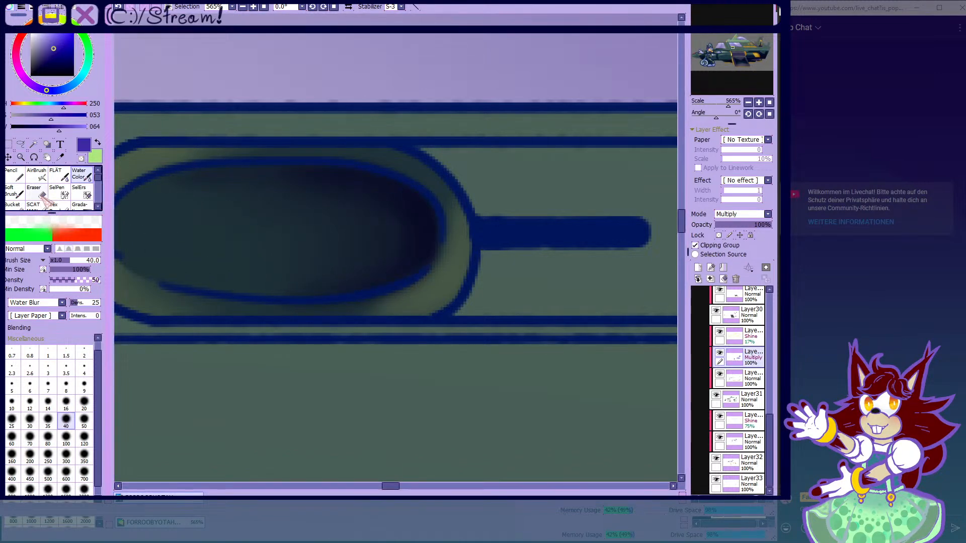
- Erase the shadow spill around the outline of the door handle's oval recess at size 16
click(35, 191)
scroll(189, 313, up, 1)
scroll(485, 308, down, 2)
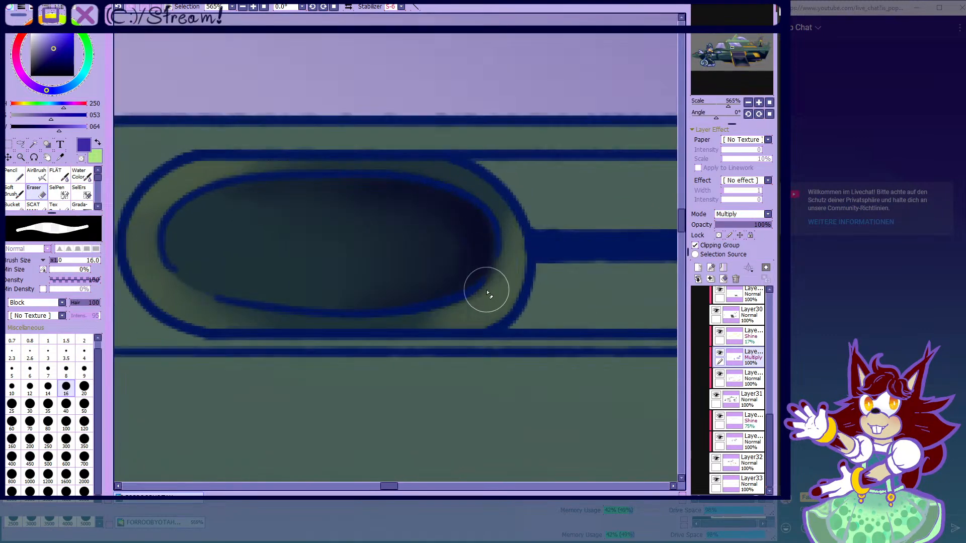
scroll(477, 301, up, 1)
click(119, 7)
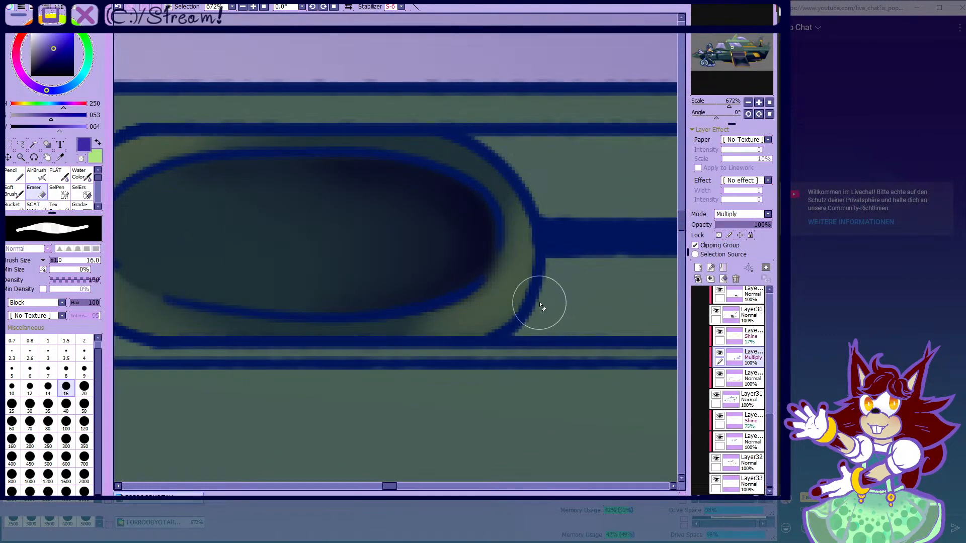
- Check Layer31's coverage, and airbrush a small shadow at size 14 inside the round rivet beside the dome
click(39, 176)
scroll(457, 209, down, 20)
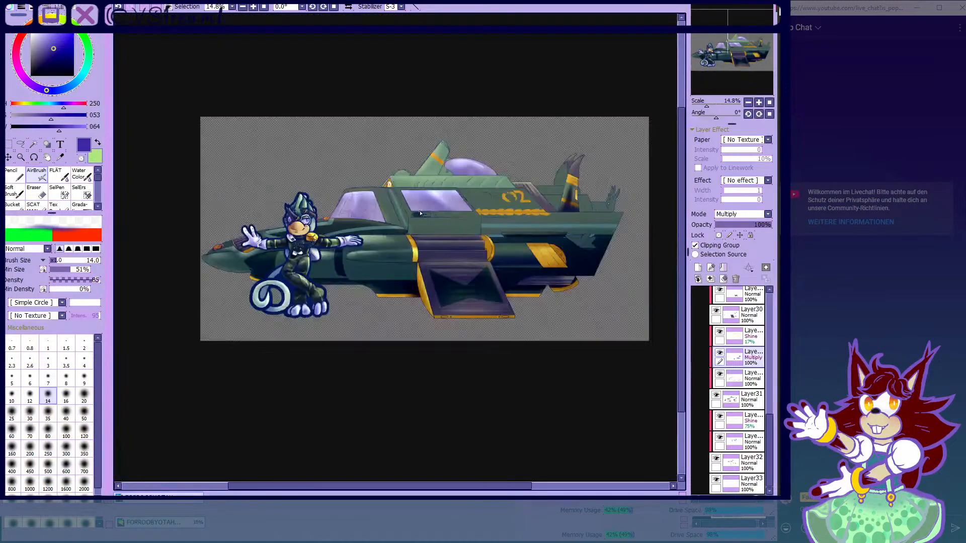
scroll(420, 213, up, 2)
click(718, 396)
click(717, 397)
click(718, 396)
scroll(312, 218, up, 20)
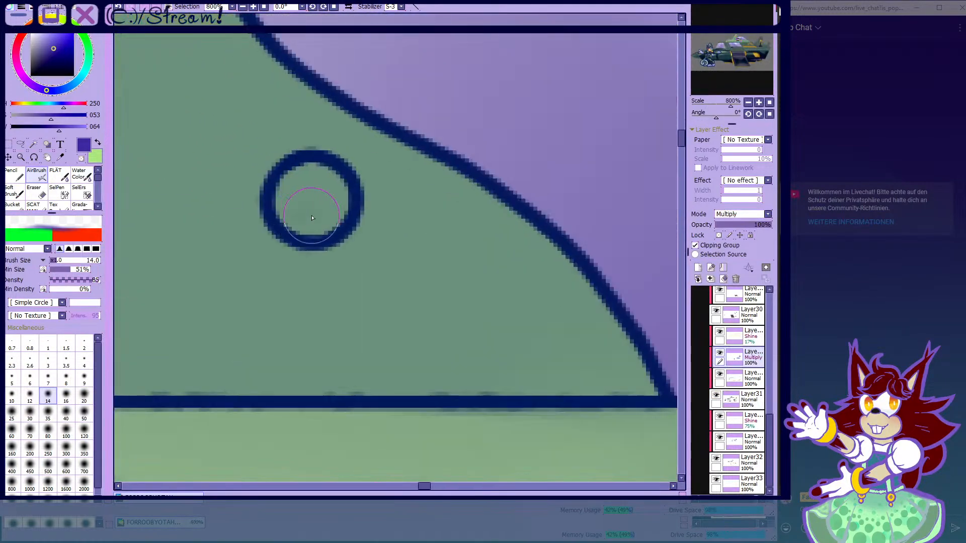
drag(317, 212, 328, 204)
scroll(325, 204, down, 5)
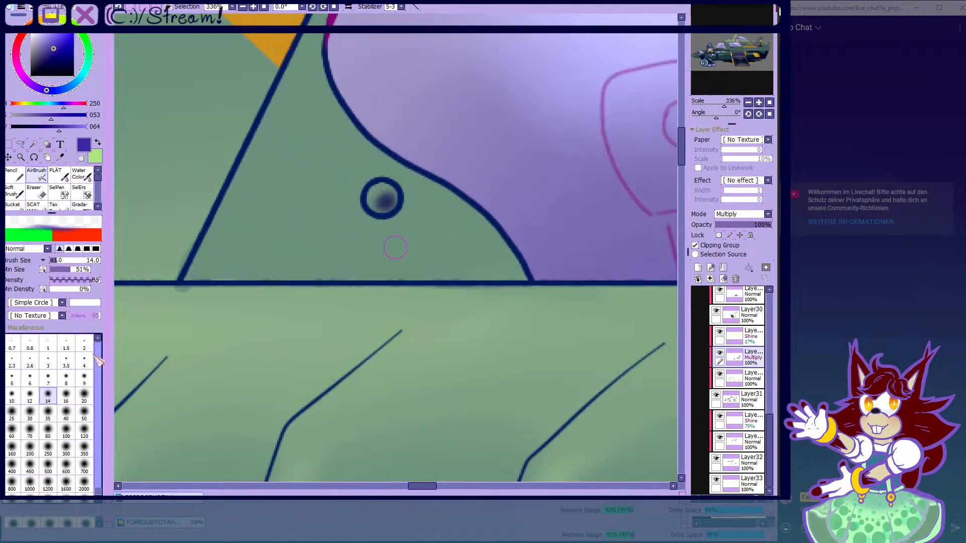
- Airbrush dark blue shadows at size 35 along the base and fin-side edge of the riveted panel beside the dome
click(50, 413)
drag(189, 272, 658, 287)
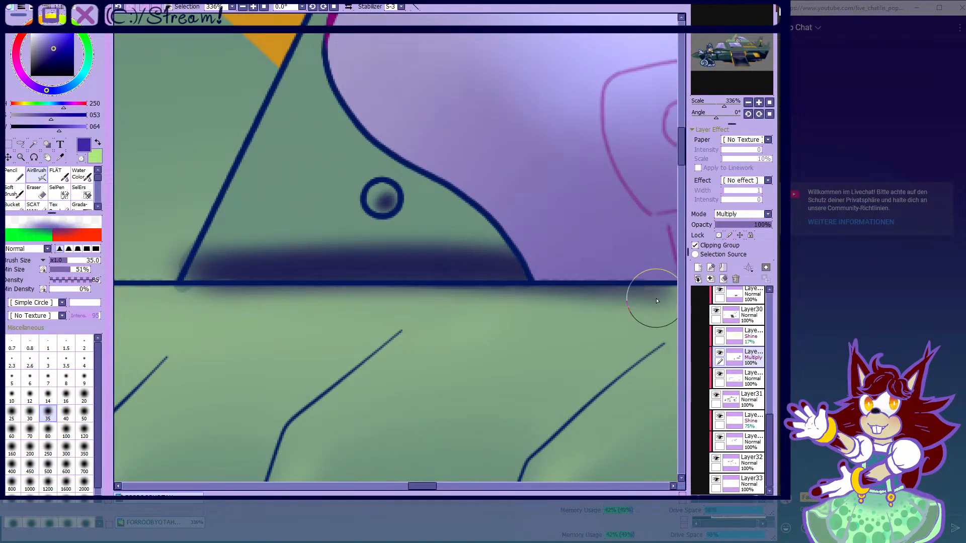
scroll(658, 287, down, 1)
drag(274, 274, 382, 67)
scroll(382, 67, down, 2)
mouse_move(306, 235)
mouse_down()
mouse_move(319, 168)
mouse_move(302, 243)
mouse_up()
scroll(302, 262, up, 1)
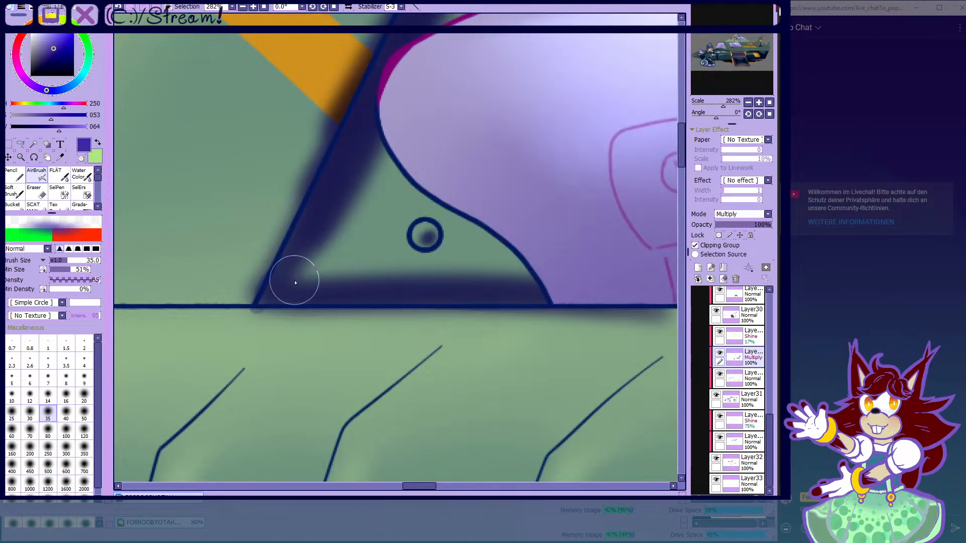
drag(367, 110, 259, 344)
mouse_move(269, 301)
mouse_down()
mouse_move(316, 200)
mouse_move(269, 312)
mouse_move(321, 291)
mouse_up()
- Erase the shadow that spills below the riveted panel's base line onto the light green hull at size 16
click(38, 192)
scroll(255, 348, up, 1)
drag(239, 313, 518, 346)
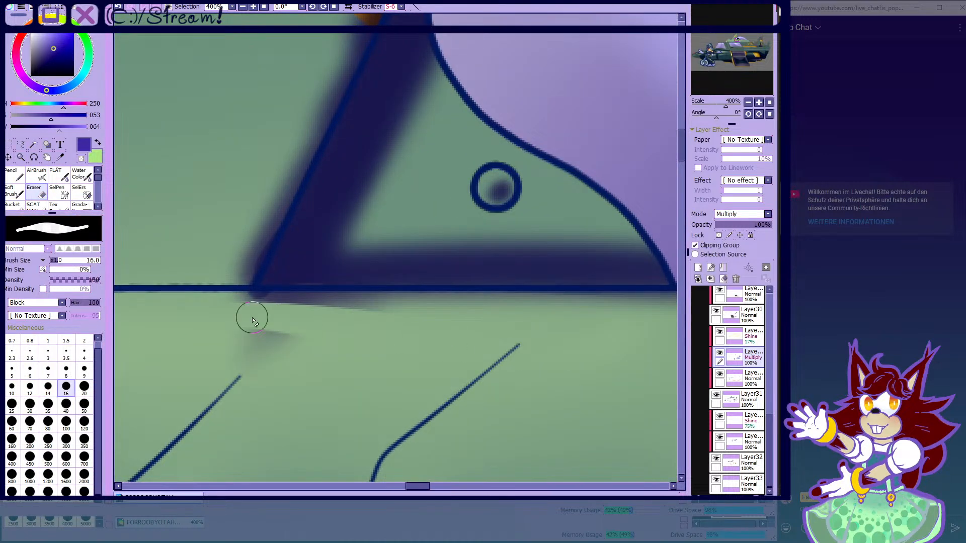
drag(439, 324, 198, 317)
mouse_move(356, 302)
mouse_down()
mouse_move(669, 301)
mouse_move(434, 317)
mouse_up()
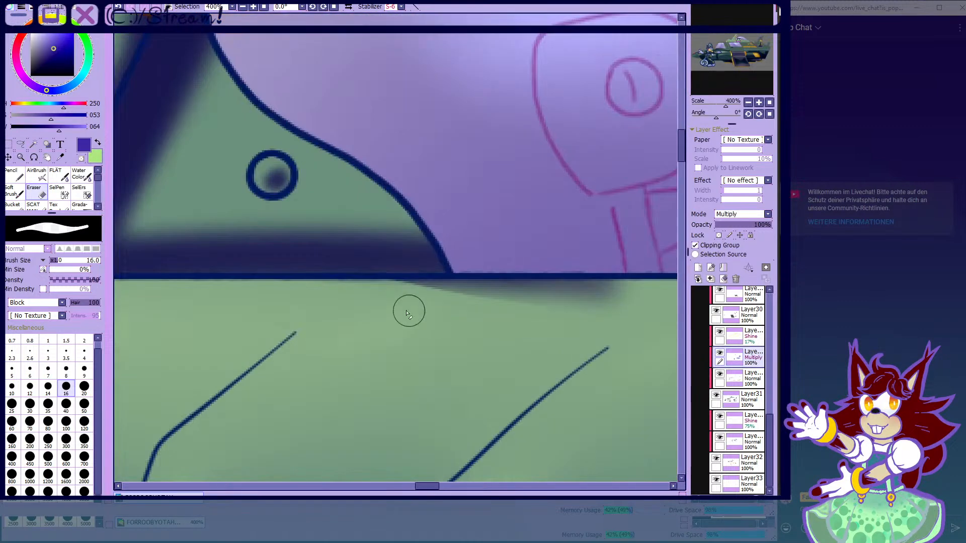
drag(615, 297, 372, 306)
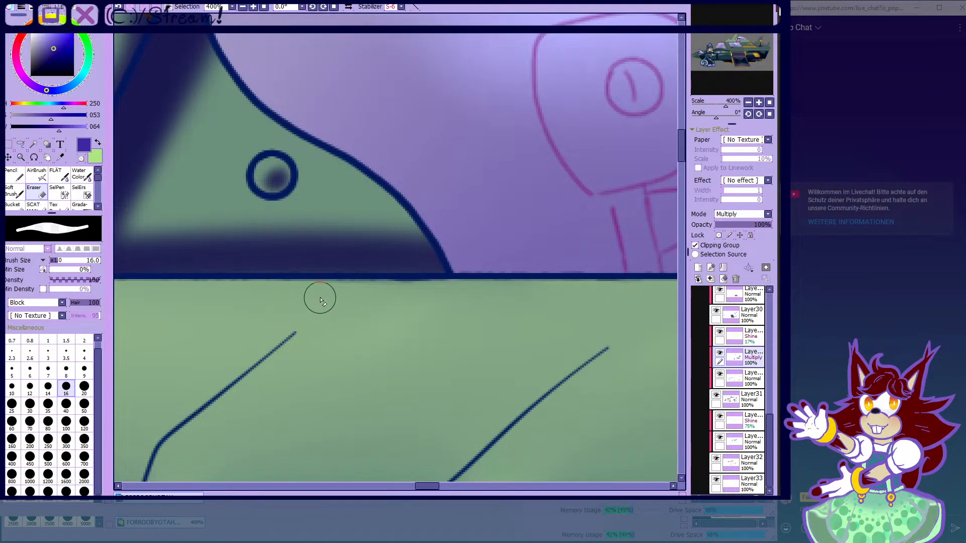
- Erase the shadow overlapping the orange-banded fin so that it ends cleanly at the fin's rear outline
scroll(288, 297, down, 6)
scroll(347, 212, up, 3)
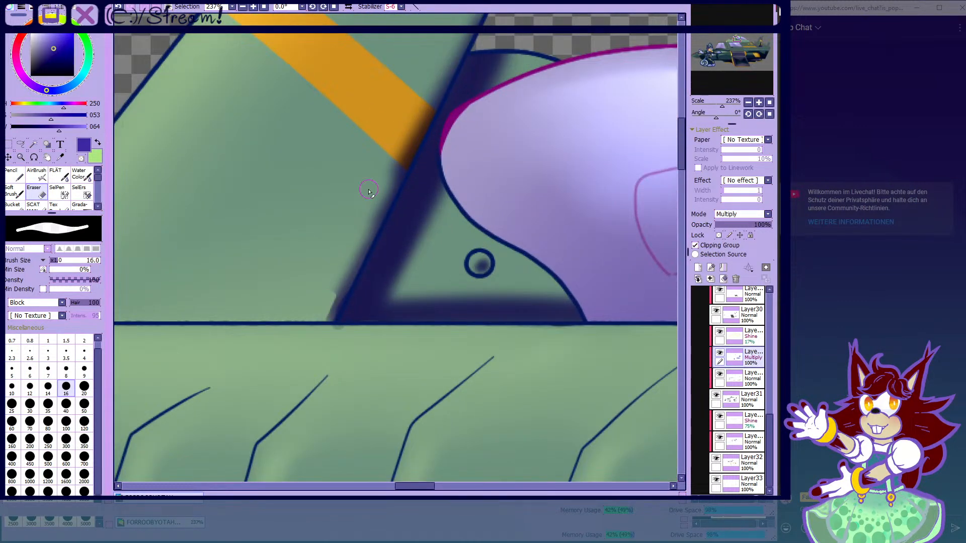
scroll(348, 335, down, 2)
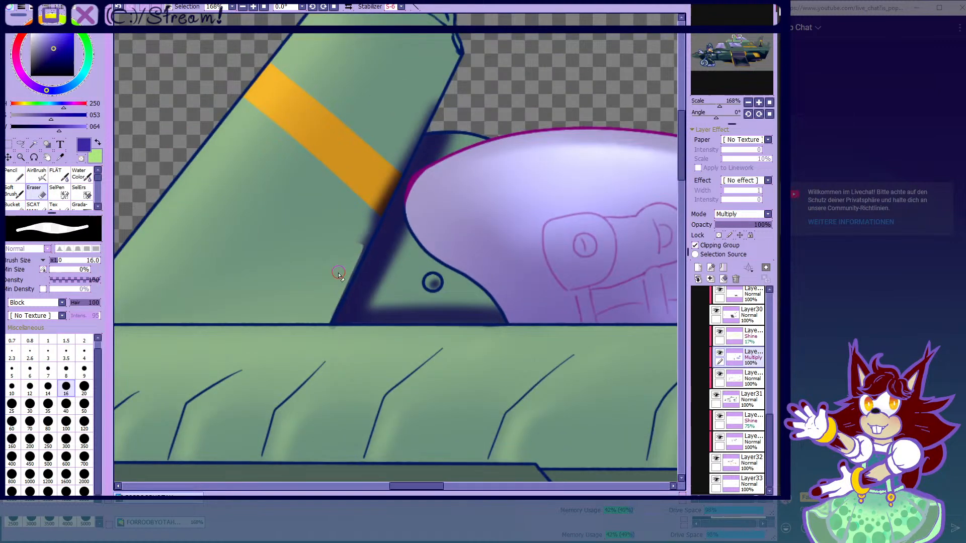
scroll(318, 341, up, 1)
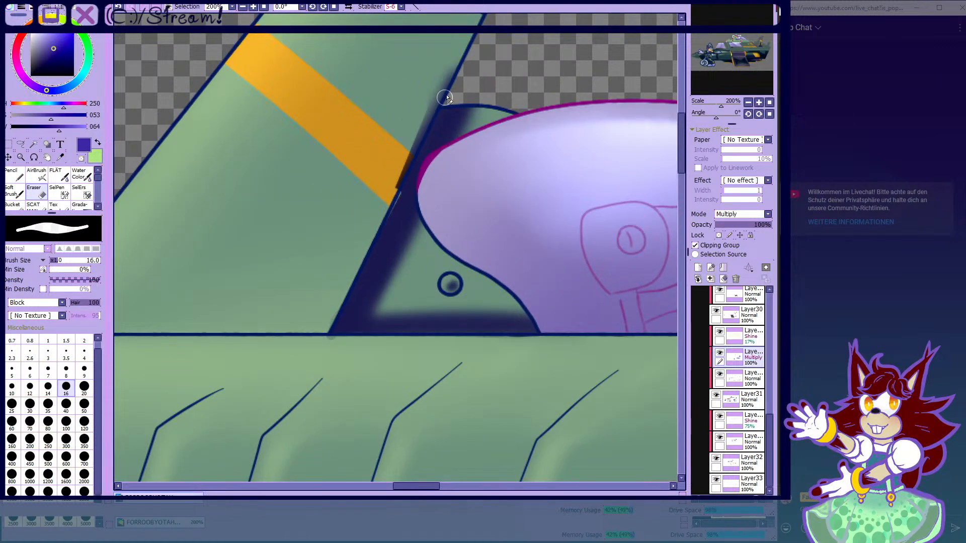
scroll(394, 128, up, 2)
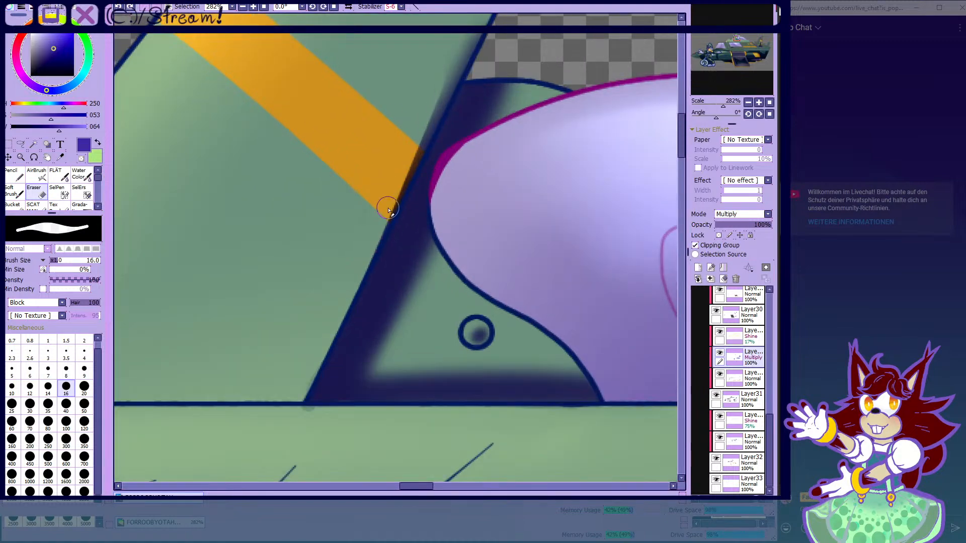
scroll(367, 193, down, 2)
scroll(367, 193, up, 1)
scroll(357, 226, down, 1)
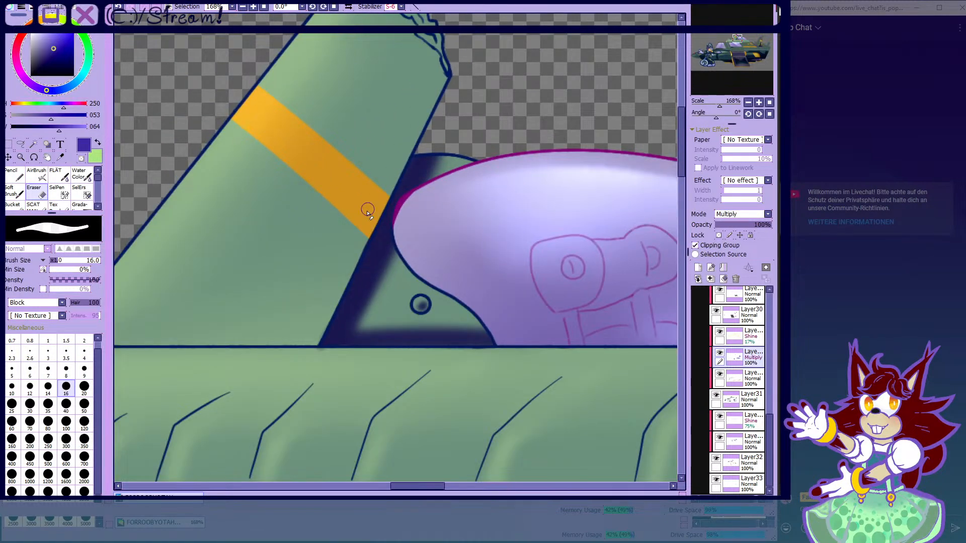
scroll(350, 246, up, 1)
scroll(351, 246, up, 4)
drag(388, 186, 335, 300)
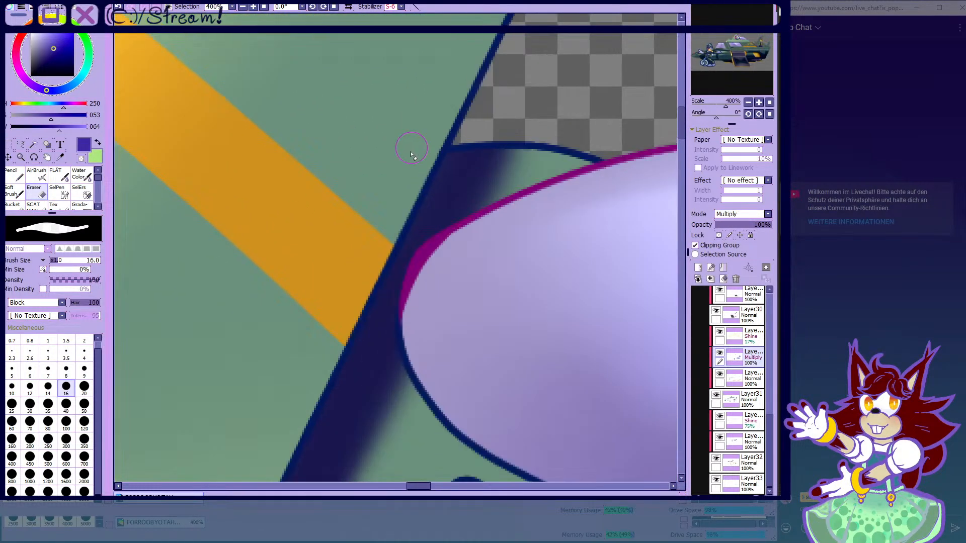
- Clean up the leftover shadow smudge at the fin's rear bottom corner with the Water Color brush at size 40 on the Shine layer
scroll(478, 47, down, 4)
scroll(357, 269, up, 3)
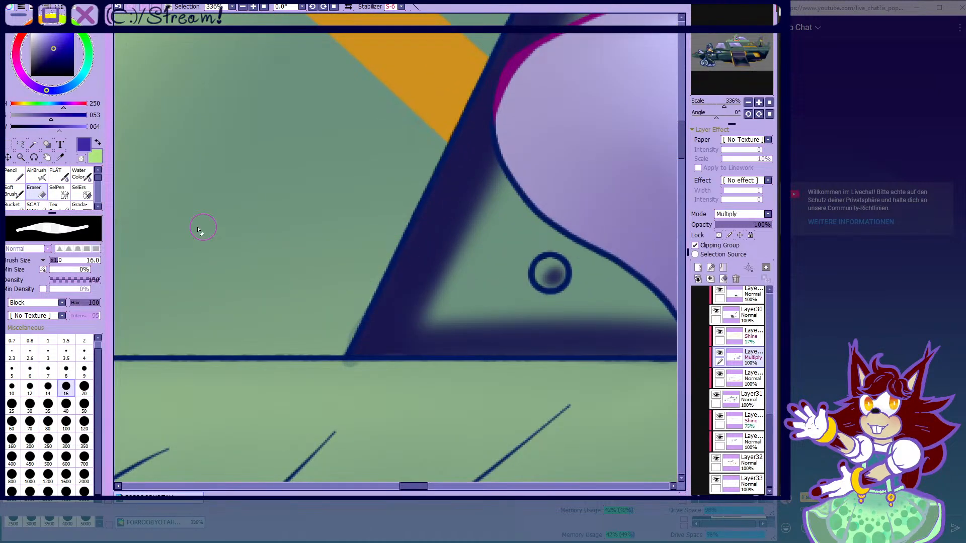
scroll(406, 324, down, 1)
scroll(405, 324, up, 3)
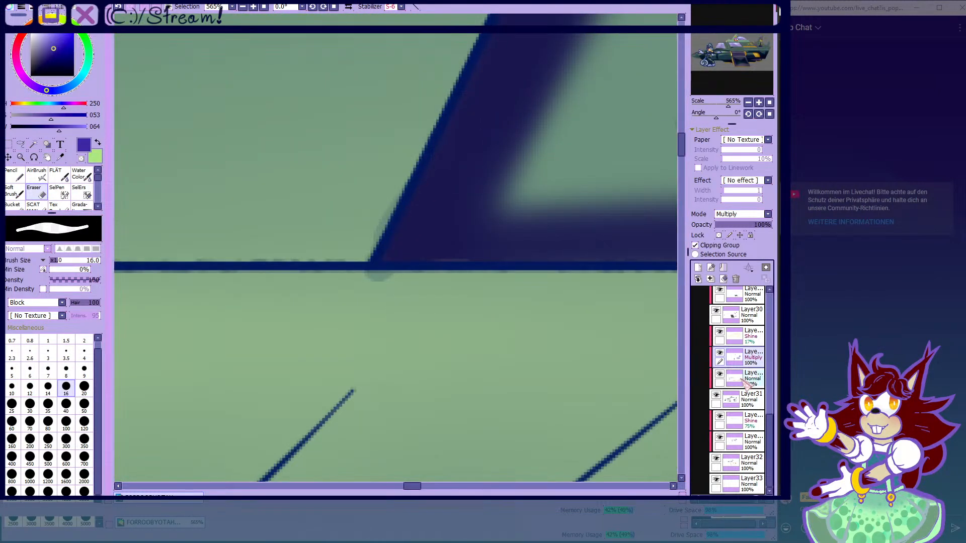
click(739, 336)
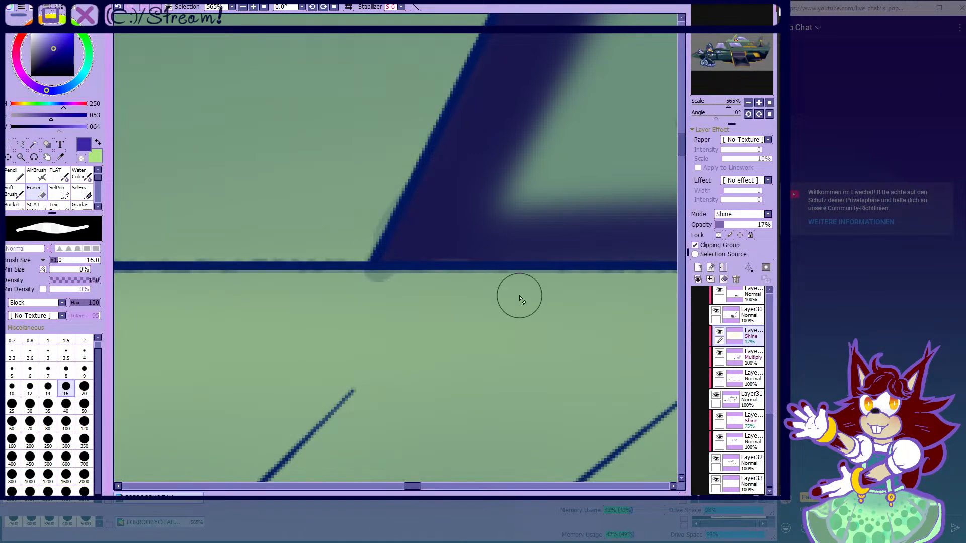
scroll(477, 297, up, 2)
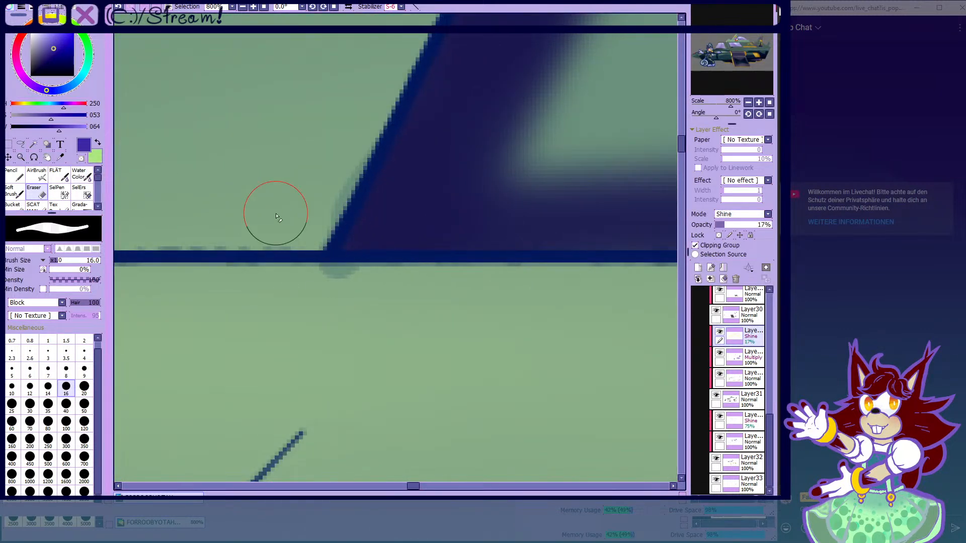
click(79, 174)
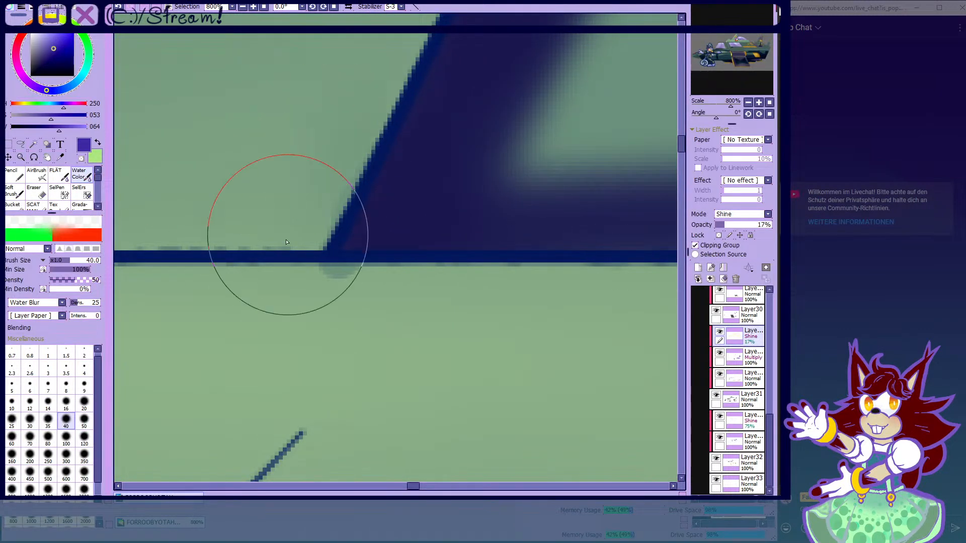
scroll(363, 278, down, 3)
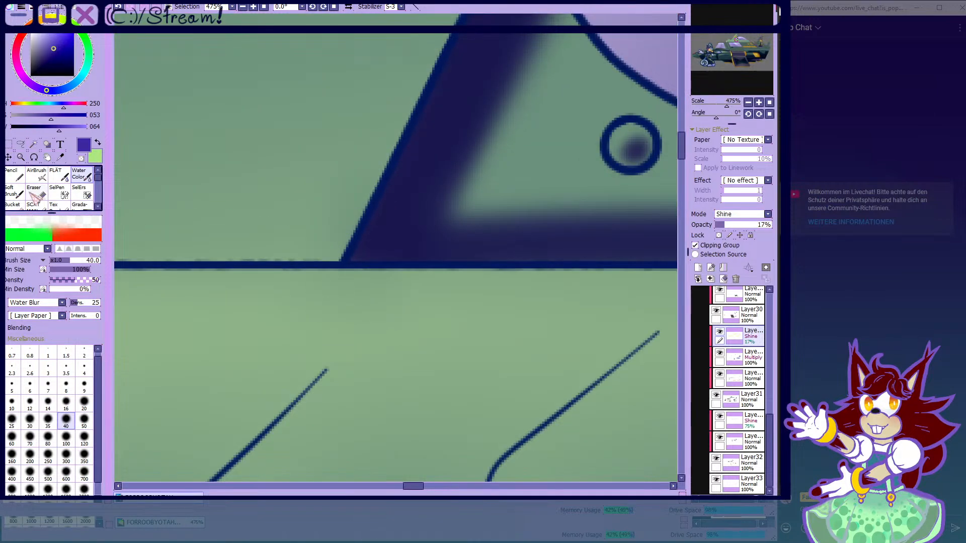
- Airbrush dark blue shadow at size 35 on the Multiply layer across the panel's upper tip between the fin and the dome
click(37, 175)
scroll(216, 216, down, 8)
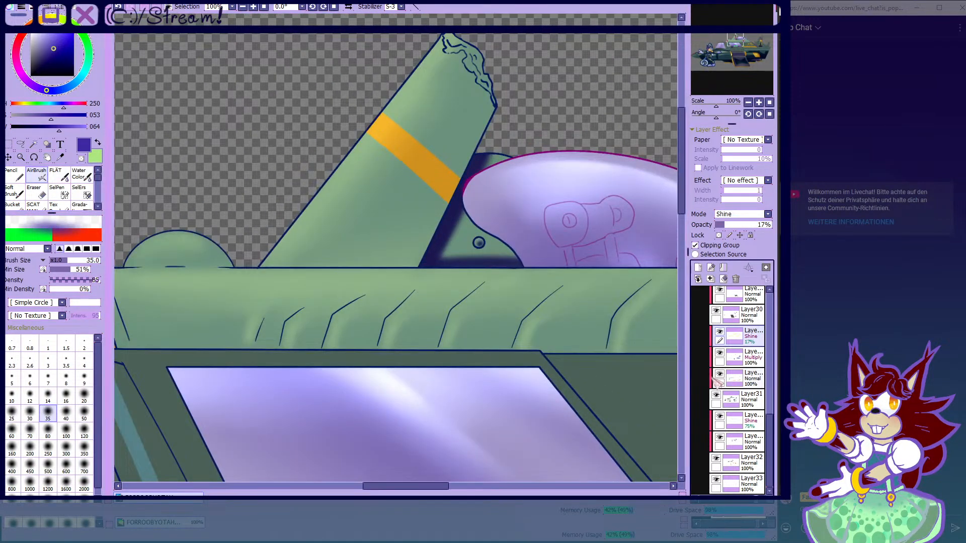
click(734, 358)
scroll(430, 98, up, 5)
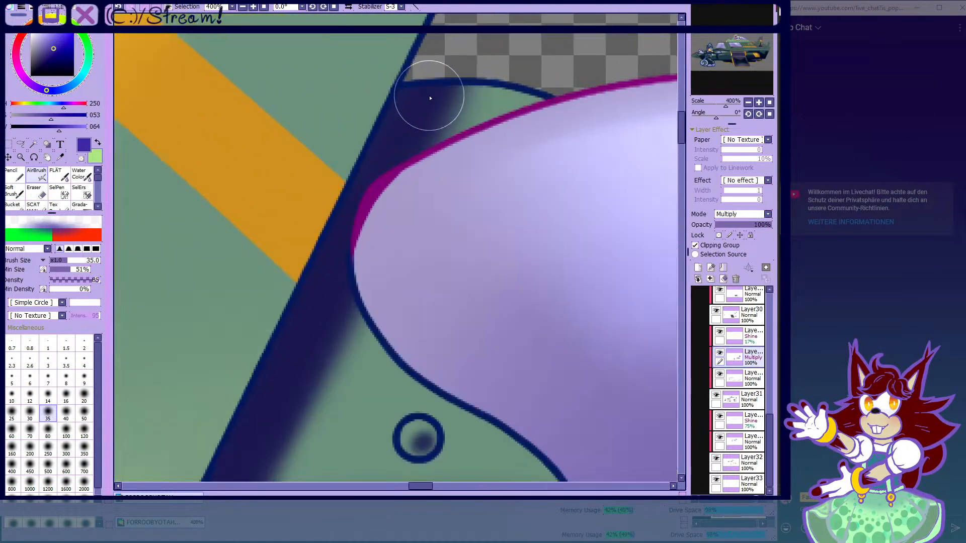
drag(430, 98, 441, 101)
scroll(432, 103, down, 2)
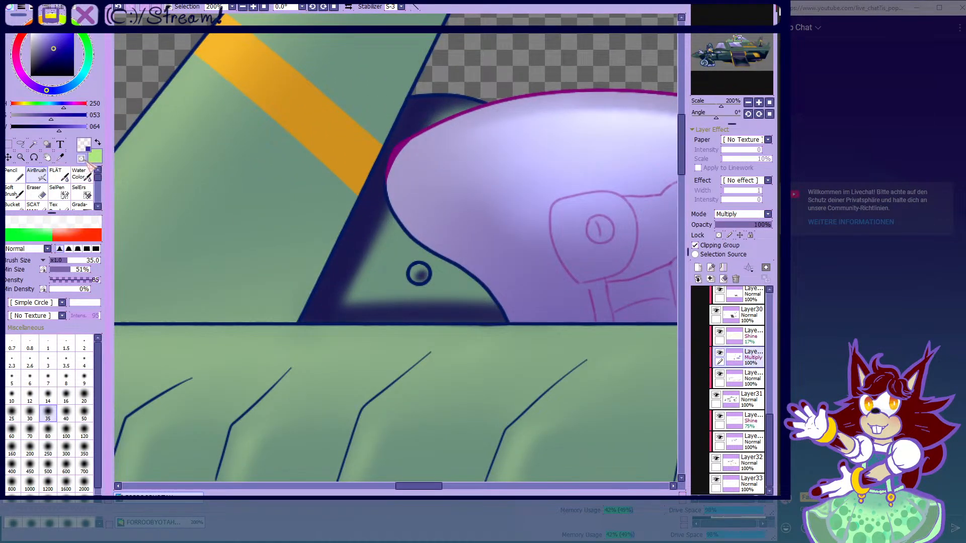
- Airbrush with the transparent color at size 14 to clear a thin light rim in the panel shadow along the dome's outline
click(48, 394)
scroll(395, 246, up, 3)
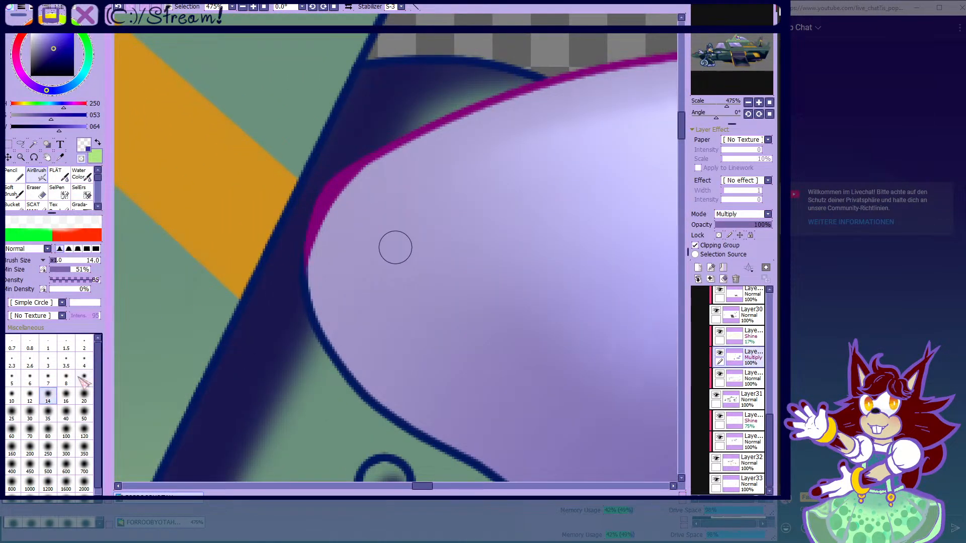
mouse_move(337, 328)
mouse_down()
mouse_move(304, 308)
mouse_move(322, 232)
mouse_move(347, 379)
mouse_move(329, 250)
mouse_move(327, 360)
mouse_move(358, 139)
mouse_move(324, 260)
mouse_move(357, 136)
mouse_move(410, 155)
mouse_move(418, 129)
mouse_up()
scroll(420, 136, down, 6)
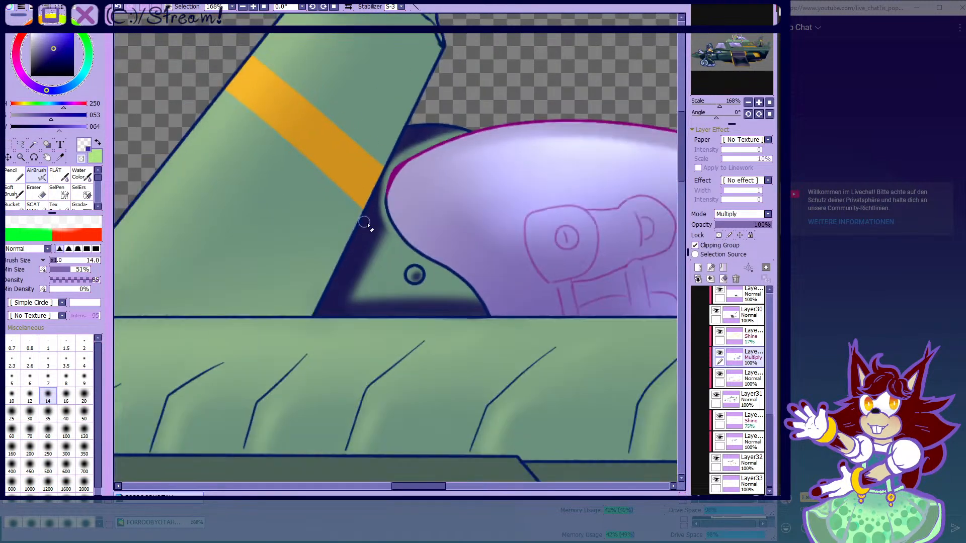
- Blend the panel's shadow edges beside the fin and along the base with the Water Color brush at sizes 40 and 60
scroll(349, 215, up, 4)
click(80, 177)
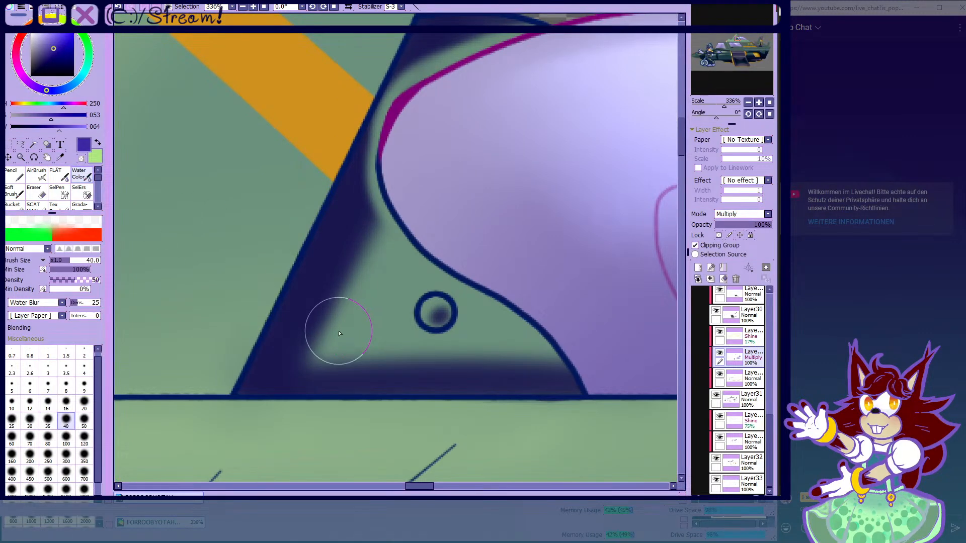
mouse_move(342, 287)
mouse_down()
mouse_move(319, 306)
mouse_move(294, 372)
mouse_move(564, 371)
mouse_up()
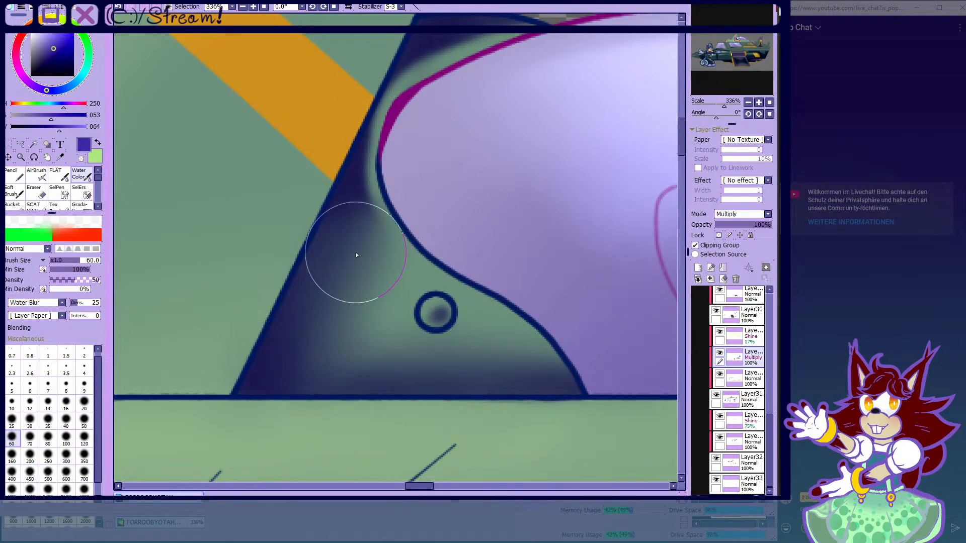
scroll(355, 254, down, 4)
scroll(364, 266, up, 3)
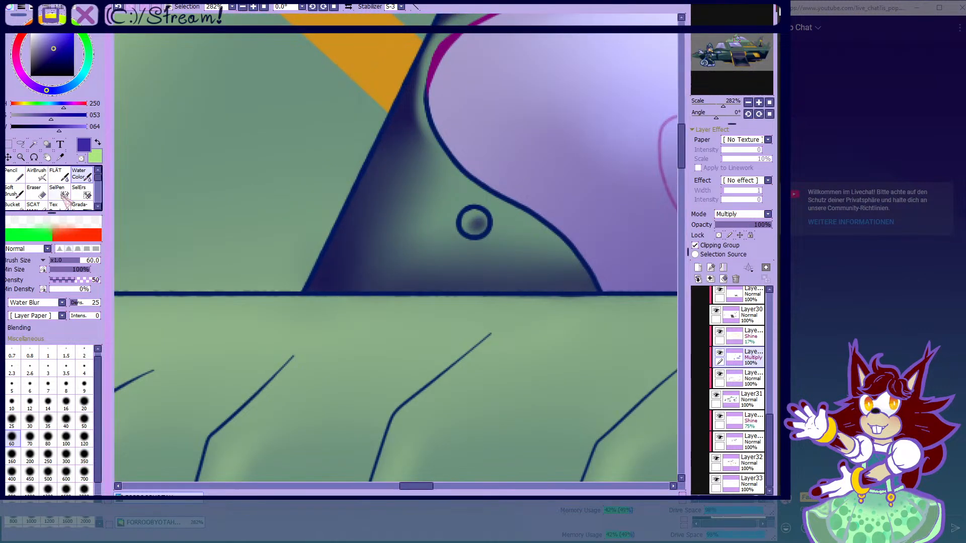
- Airbrush more shadow at size 14 along the riveted panel's base, and erase the spill on the hull below at size 16
click(37, 175)
scroll(225, 231, up, 2)
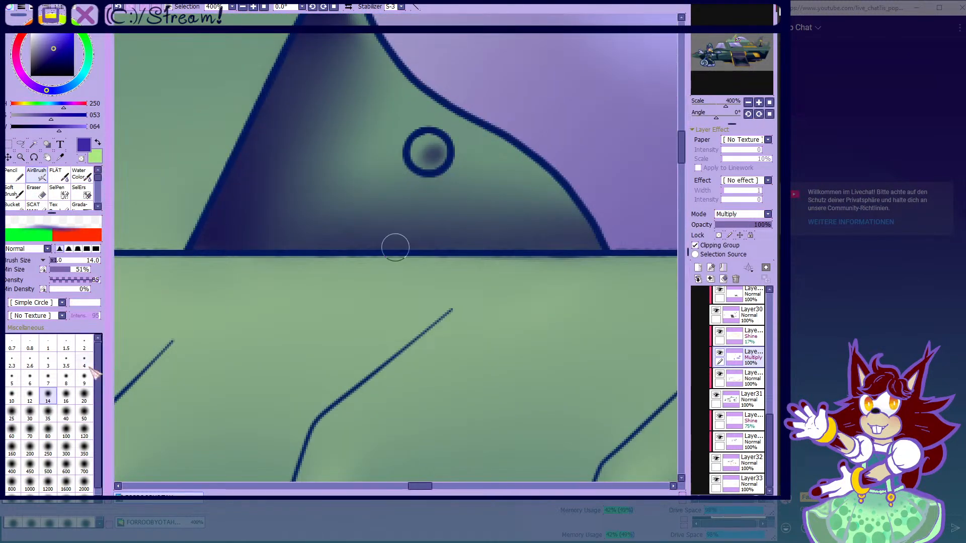
mouse_move(258, 241)
mouse_down()
mouse_move(618, 250)
mouse_move(248, 233)
mouse_move(360, 298)
mouse_up()
scroll(361, 281, down, 3)
click(36, 192)
scroll(151, 238, down, 3)
scroll(352, 259, up, 5)
drag(244, 257, 333, 251)
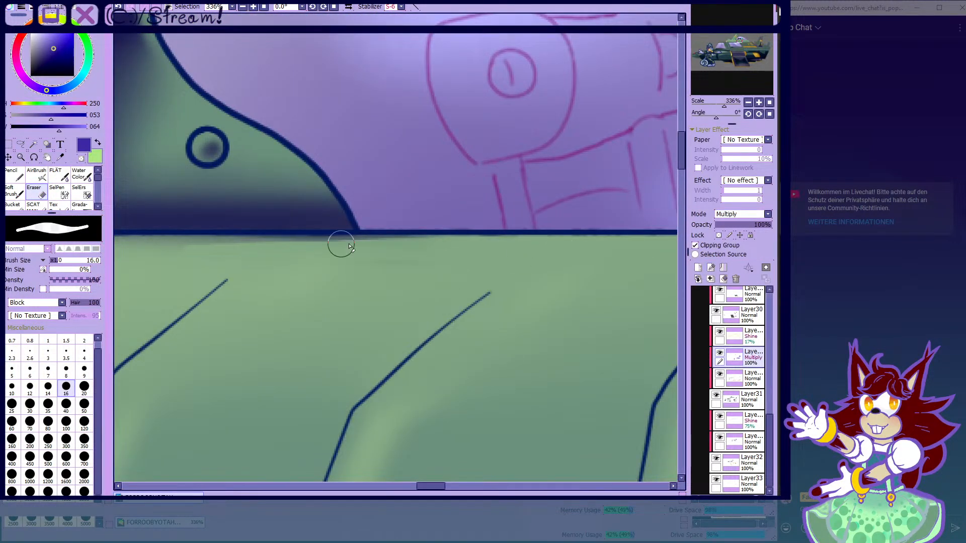
scroll(163, 245, down, 2)
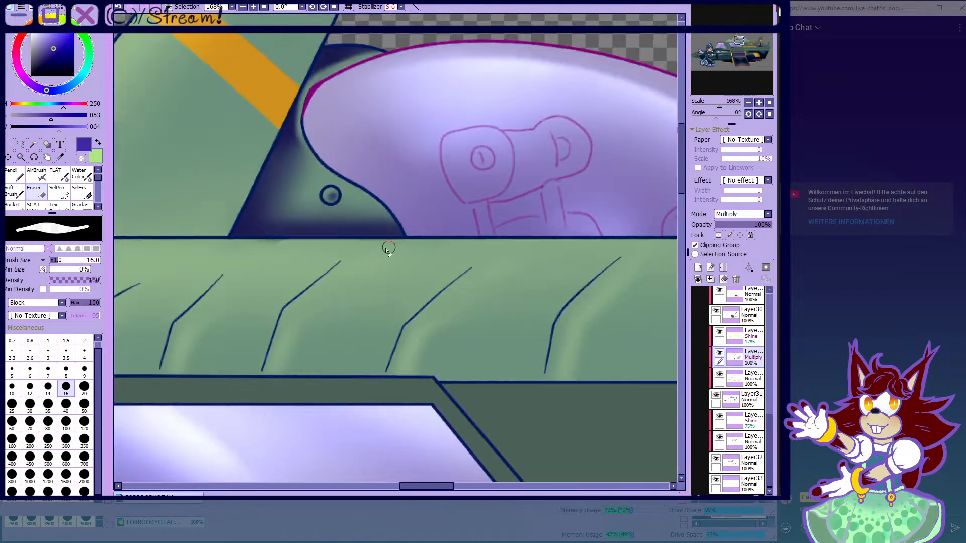
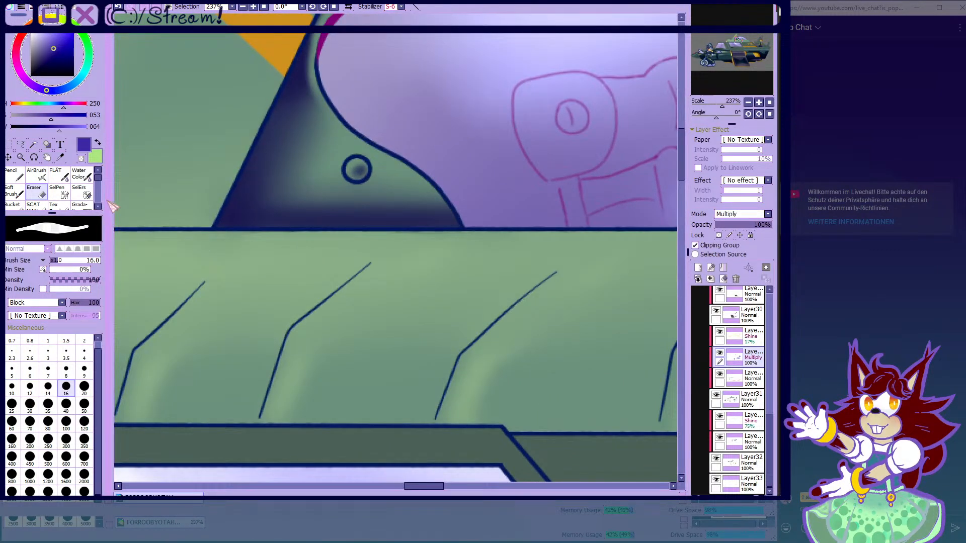
click(79, 173)
scroll(323, 270, down, 3)
scroll(503, 325, down, 4)
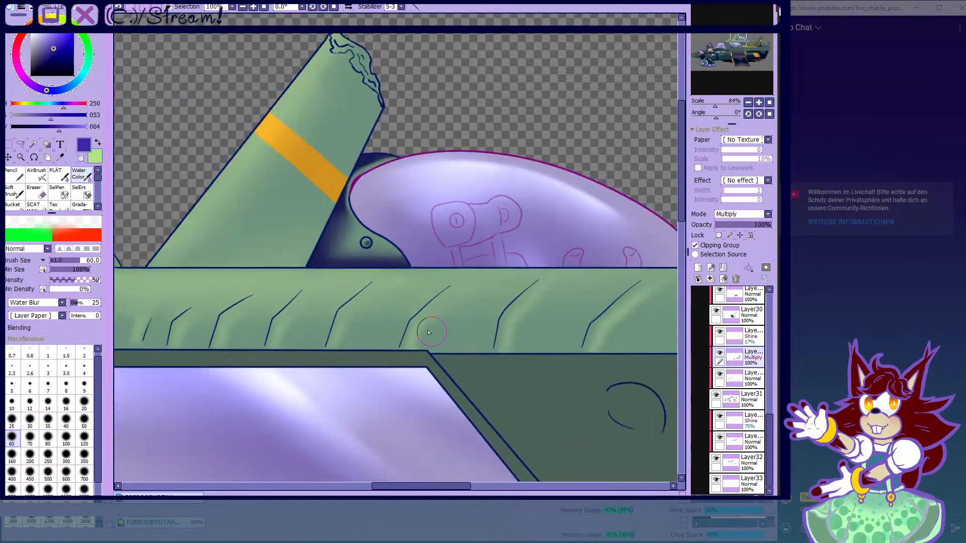
scroll(437, 227, up, 4)
click(36, 174)
scroll(137, 244, down, 1)
scroll(224, 322, up, 1)
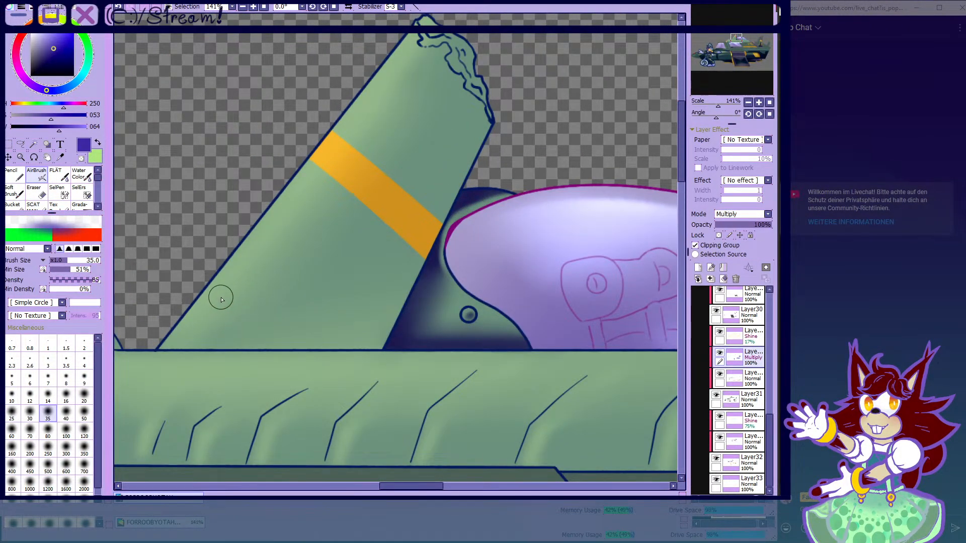
scroll(243, 315, down, 1)
scroll(221, 337, up, 1)
click(65, 448)
click(50, 431)
- Try to select the fin with the Magic Wand by similar color, using the specified layer and the current layer as source
click(34, 145)
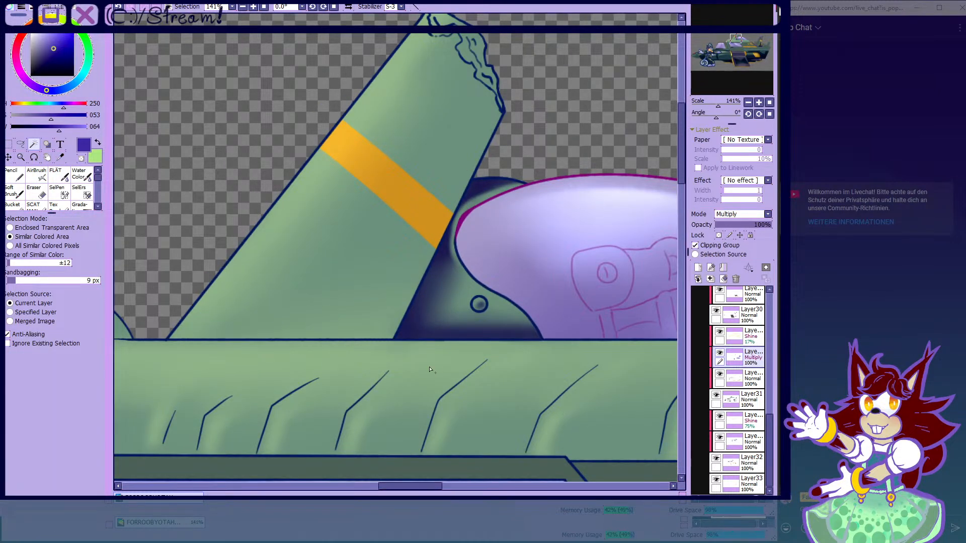
scroll(740, 379, up, 5)
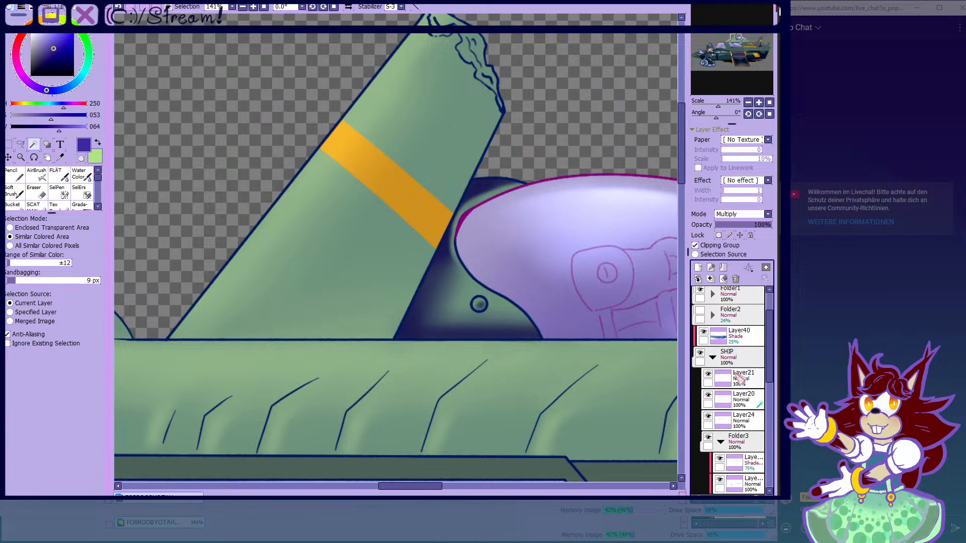
scroll(739, 383, down, 5)
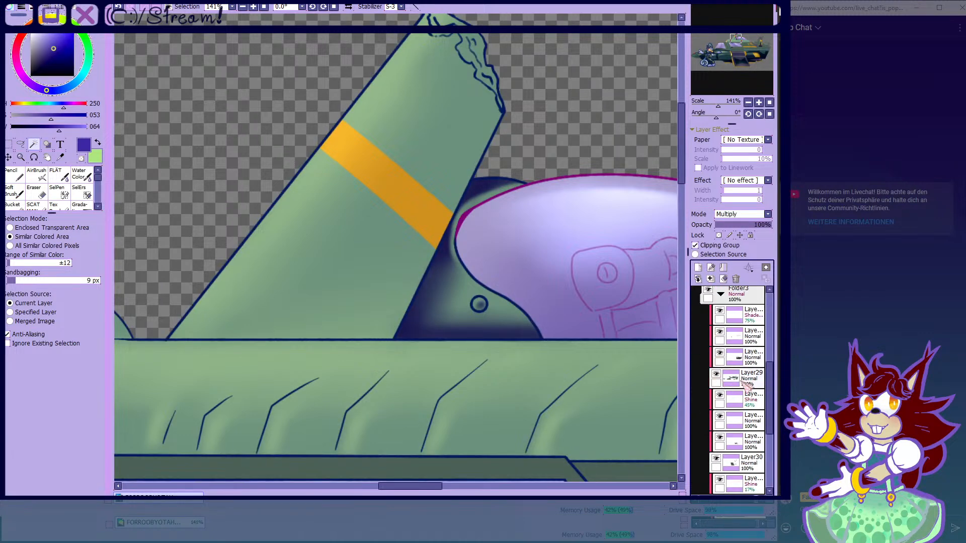
click(36, 311)
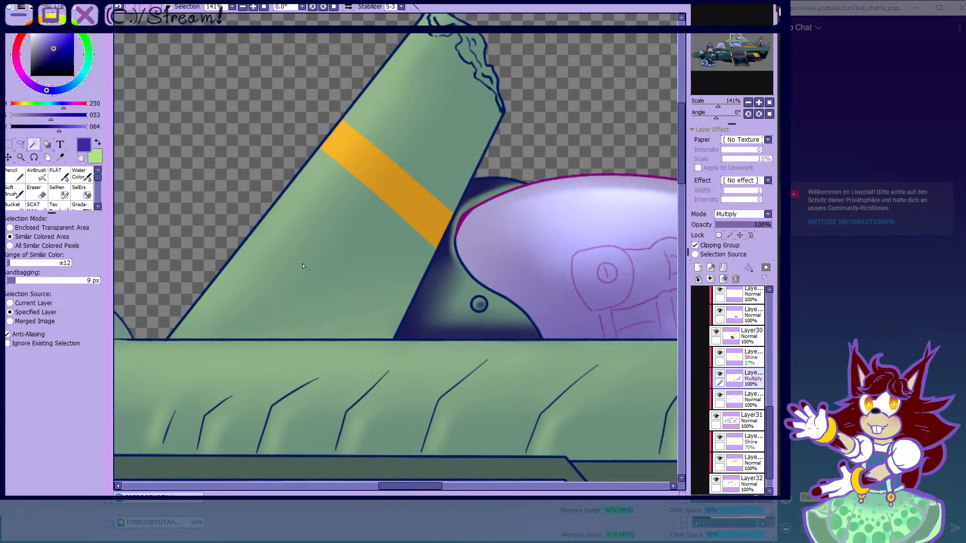
click(307, 241)
key(ctrl+d)
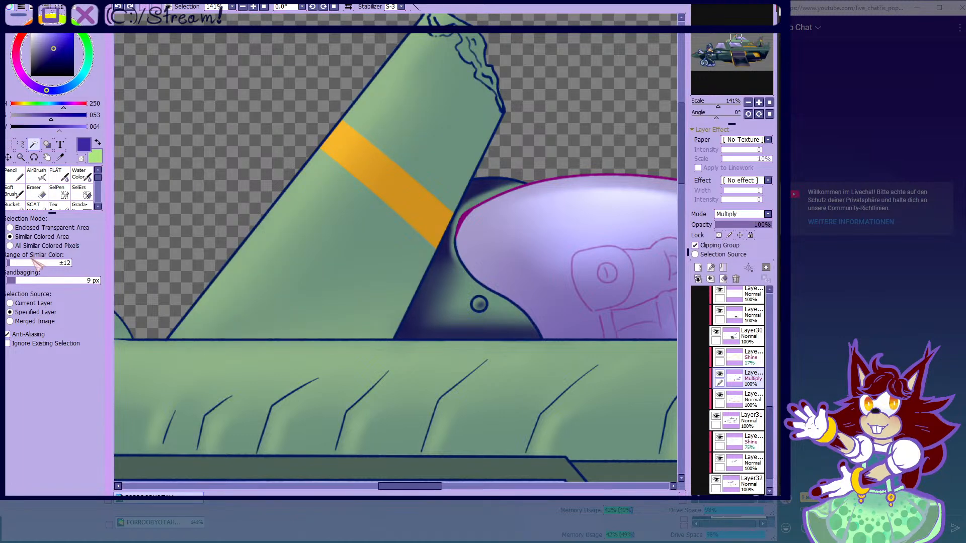
click(10, 302)
click(210, 254)
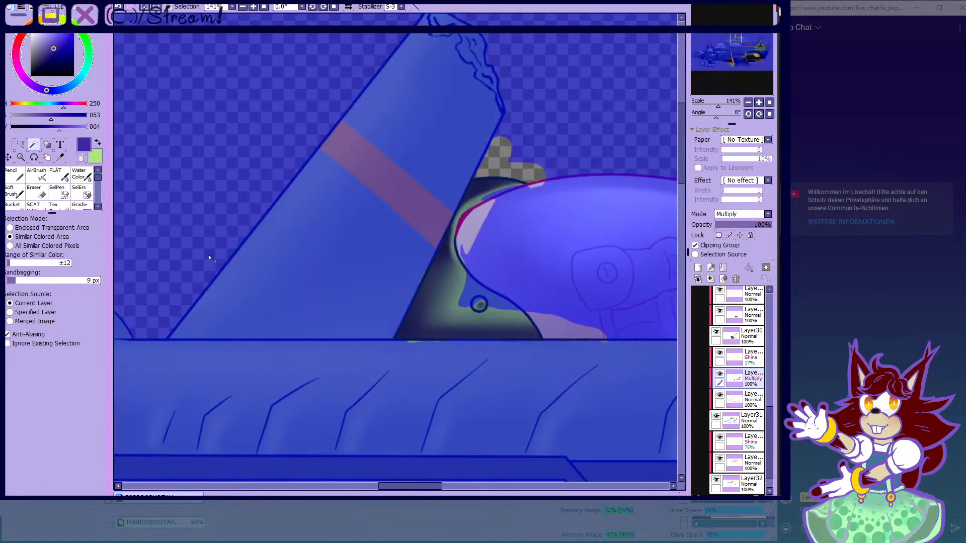
key(ctrl+d)
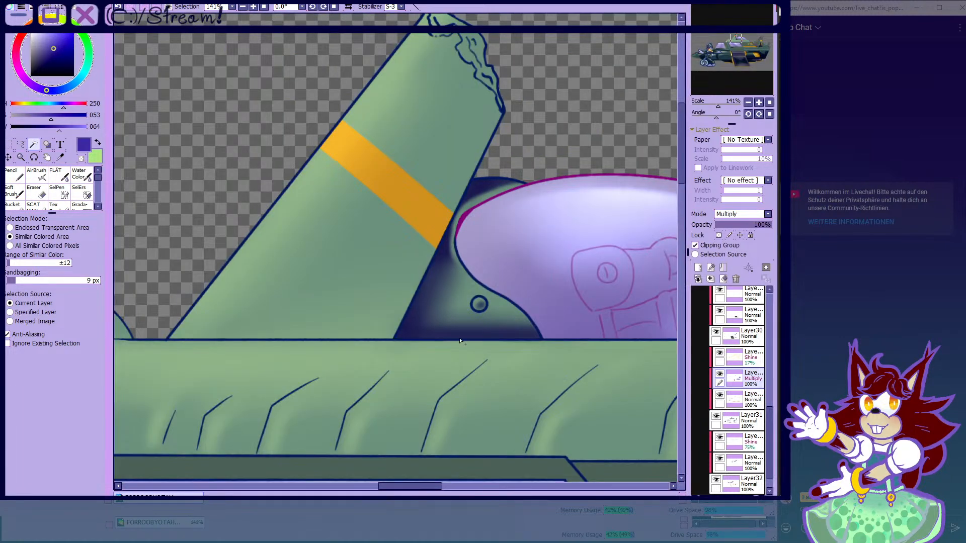
- Select the orange-banded fin with the Magic Wand in Enclosed Transparent Area mode, using the specified layer as selection source
click(45, 228)
click(375, 271)
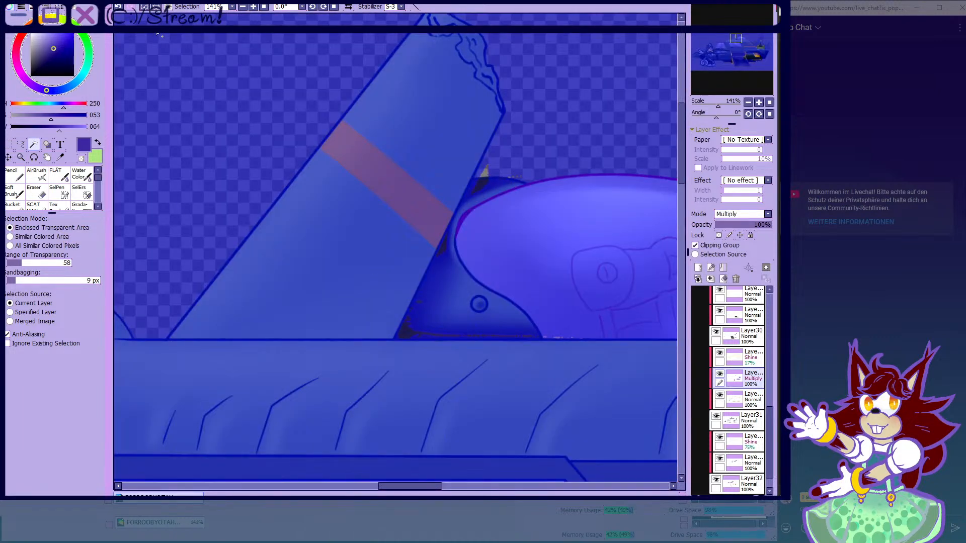
key(ctrl+d)
click(10, 312)
click(280, 276)
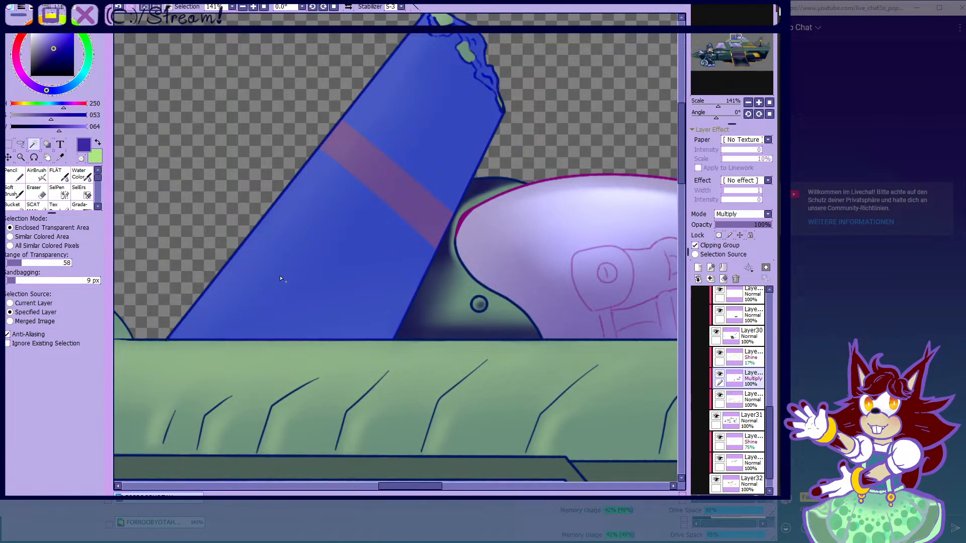
- Add the missed gaps between the torn lines at the fin's broken tip to the selection
scroll(414, 103, up, 5)
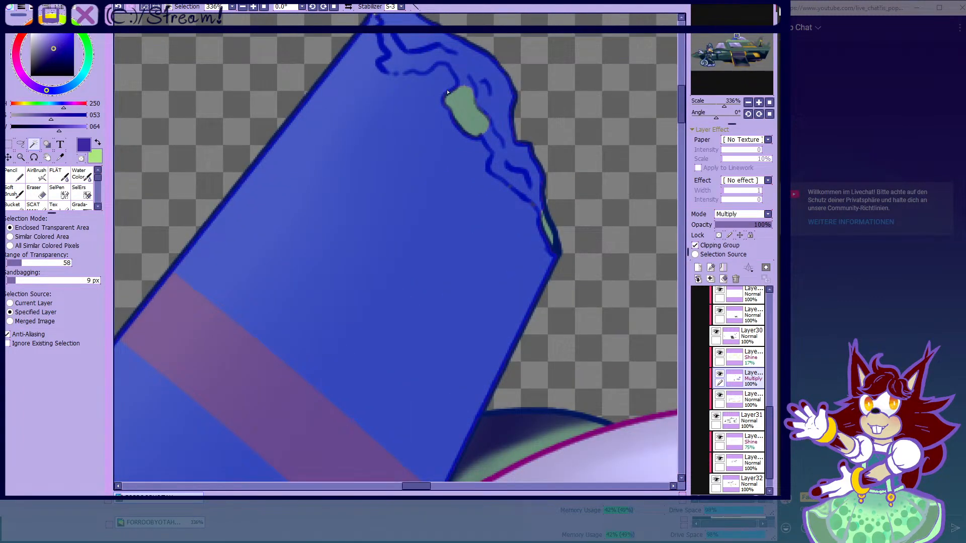
scroll(442, 77, up, 1)
scroll(584, 285, up, 1)
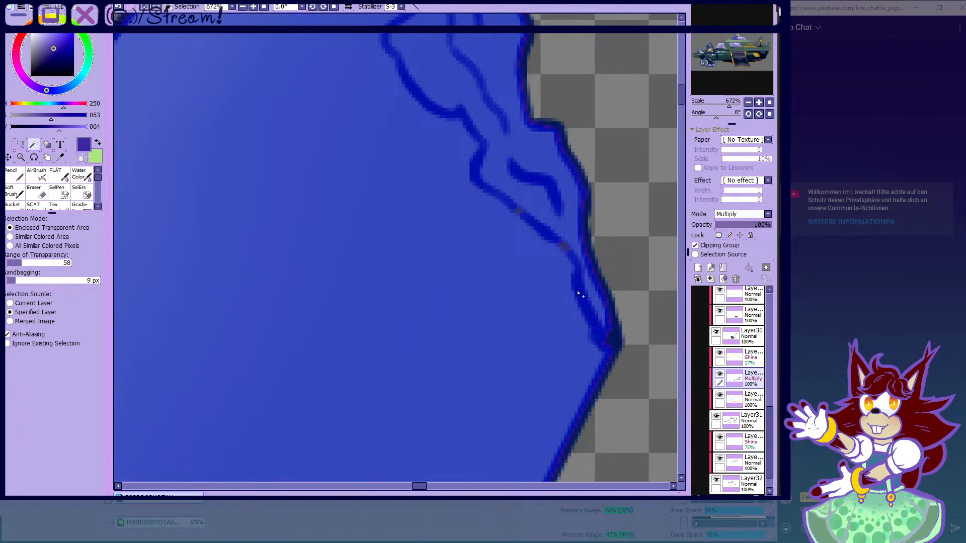
scroll(597, 342, up, 4)
scroll(598, 338, down, 8)
scroll(394, 151, up, 8)
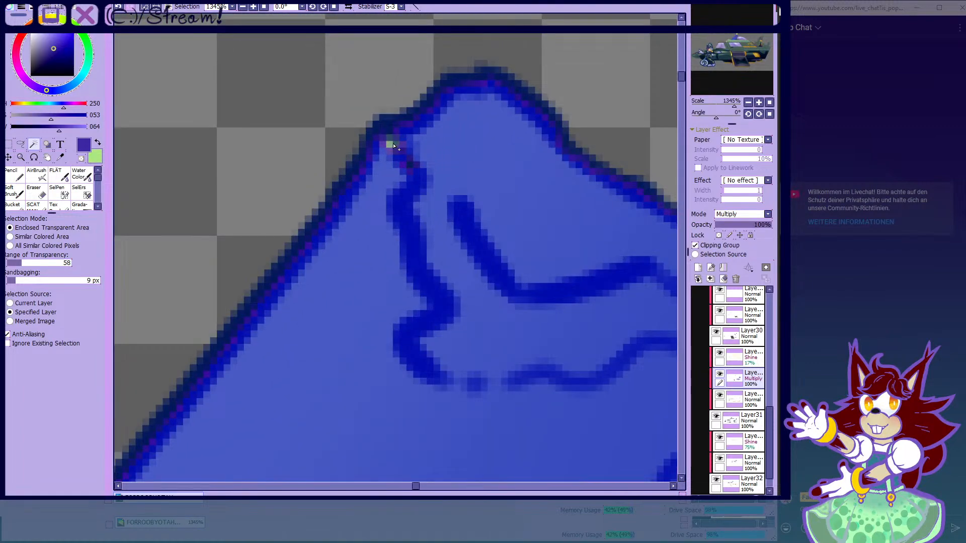
click(390, 144)
- Airbrush a soft shadow across the base of the selected orange-banded fin at size 250
scroll(395, 147, down, 12)
scroll(394, 171, up, 3)
click(41, 175)
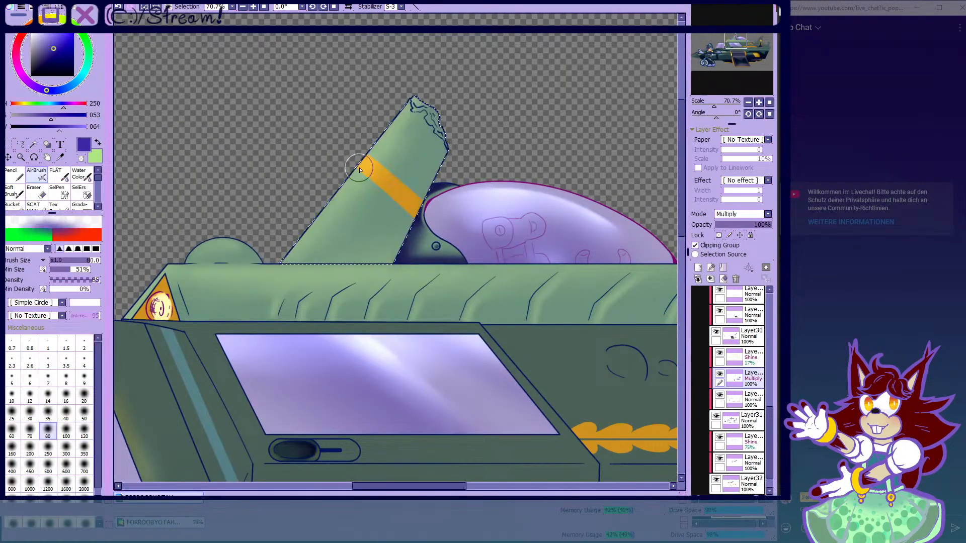
scroll(358, 166, up, 1)
click(49, 451)
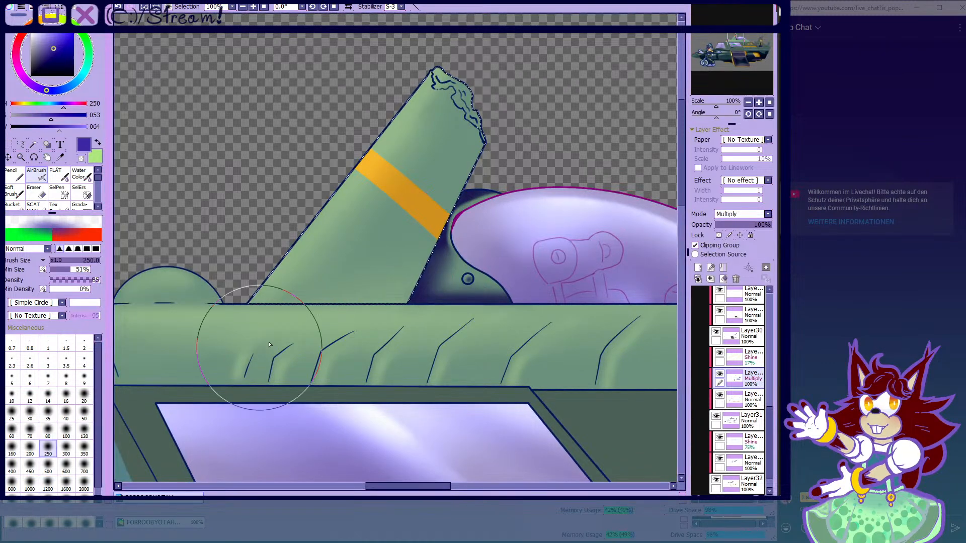
mouse_move(283, 297)
mouse_down()
mouse_move(342, 317)
mouse_move(394, 217)
mouse_up()
- Undo the last shadow stroke, and airbrush shadow at size 80 from the fin's base up through the orange band
click(47, 434)
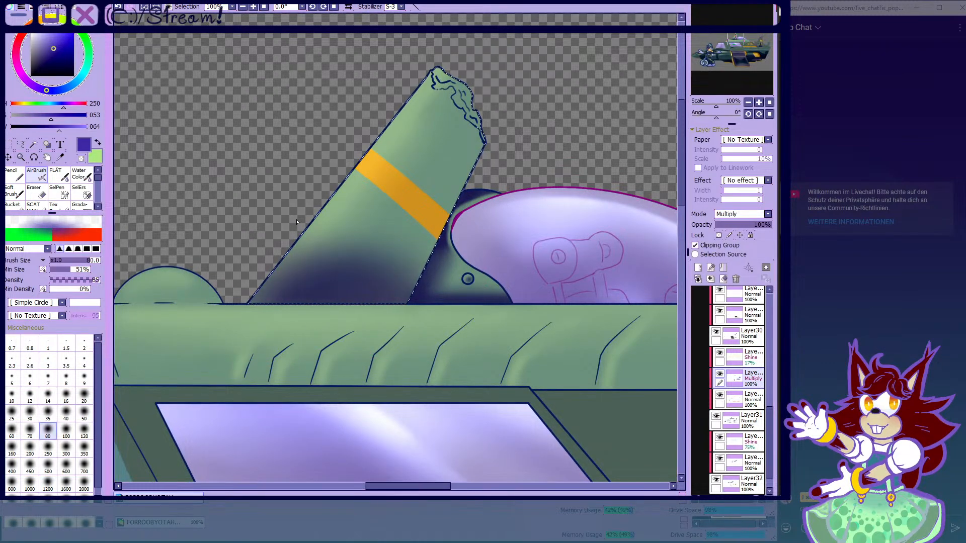
scroll(328, 275, up, 1)
scroll(328, 275, down, 1)
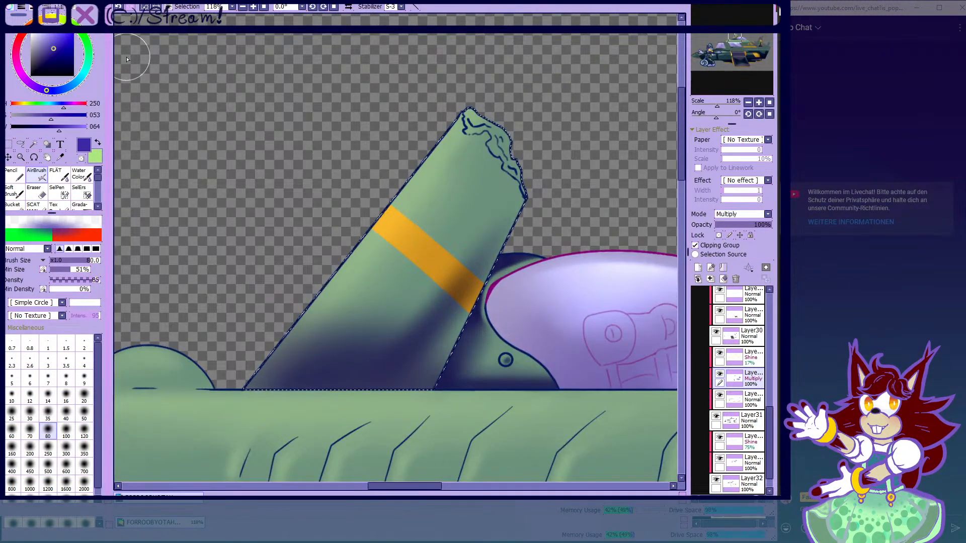
key(ctrl+z)
mouse_move(381, 362)
mouse_down()
mouse_move(457, 237)
mouse_move(476, 239)
mouse_up()
drag(490, 190, 337, 397)
drag(377, 333, 560, 118)
- Airbrush shadow at size 14 between the torn lines down the outer edge of the fin's broken tip
scroll(560, 119, up, 4)
click(48, 397)
mouse_move(323, 211)
mouse_down()
mouse_move(364, 170)
mouse_move(356, 152)
mouse_move(391, 219)
mouse_move(425, 244)
mouse_up()
mouse_move(425, 278)
mouse_down()
mouse_move(444, 319)
mouse_move(425, 306)
mouse_up()
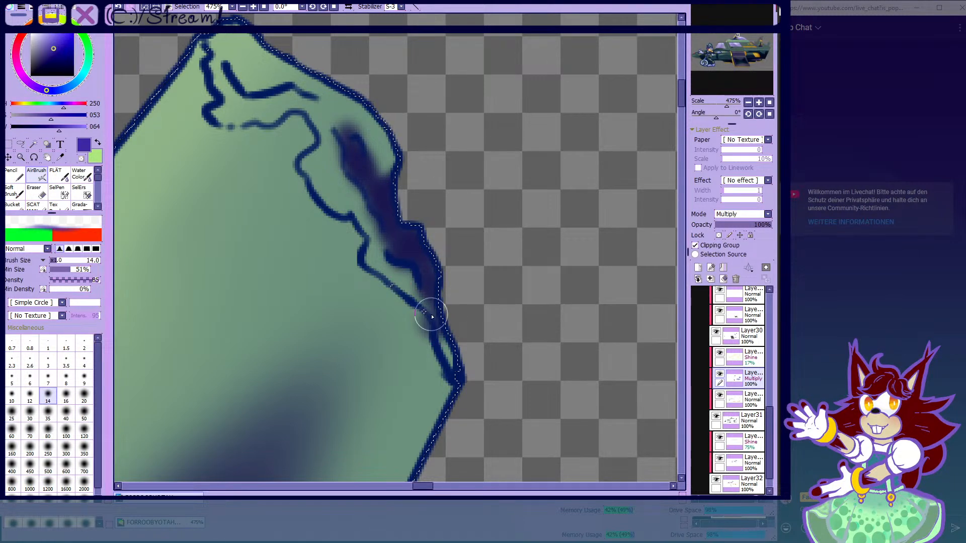
scroll(427, 305, down, 2)
scroll(382, 251, up, 4)
mouse_move(382, 254)
mouse_down()
mouse_move(367, 232)
mouse_move(402, 220)
mouse_move(369, 237)
mouse_up()
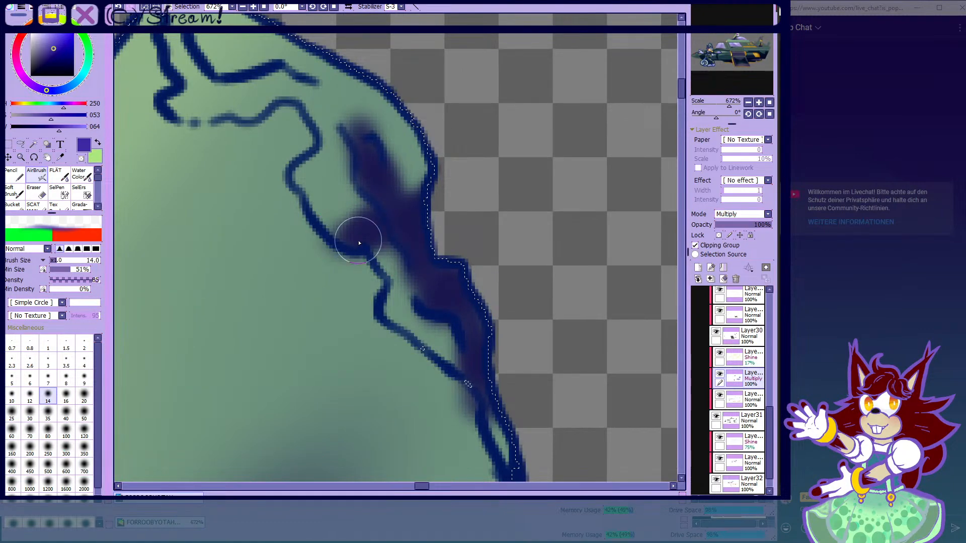
scroll(369, 237, down, 3)
scroll(322, 213, up, 3)
- Continue the size 14 shadow through the upper cracks of the broken tip, up to its peak
mouse_move(322, 213)
mouse_down()
mouse_move(334, 187)
mouse_move(317, 198)
mouse_move(270, 108)
mouse_move(316, 178)
mouse_move(371, 146)
mouse_up()
scroll(317, 198, down, 1)
scroll(310, 197, up, 3)
scroll(324, 184, down, 4)
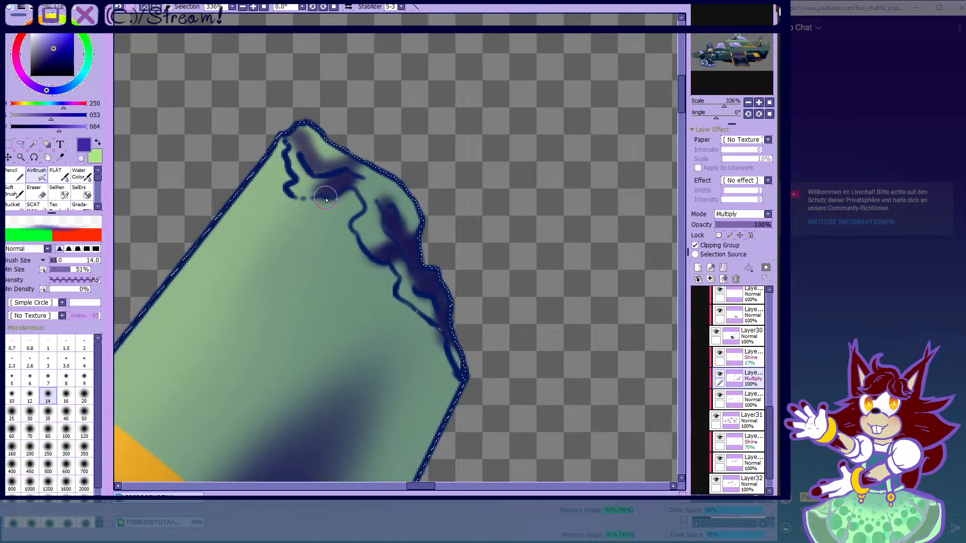
scroll(296, 176, up, 3)
mouse_move(293, 168)
mouse_down()
mouse_move(295, 179)
mouse_move(289, 172)
mouse_up()
scroll(294, 178, down, 3)
scroll(293, 178, up, 3)
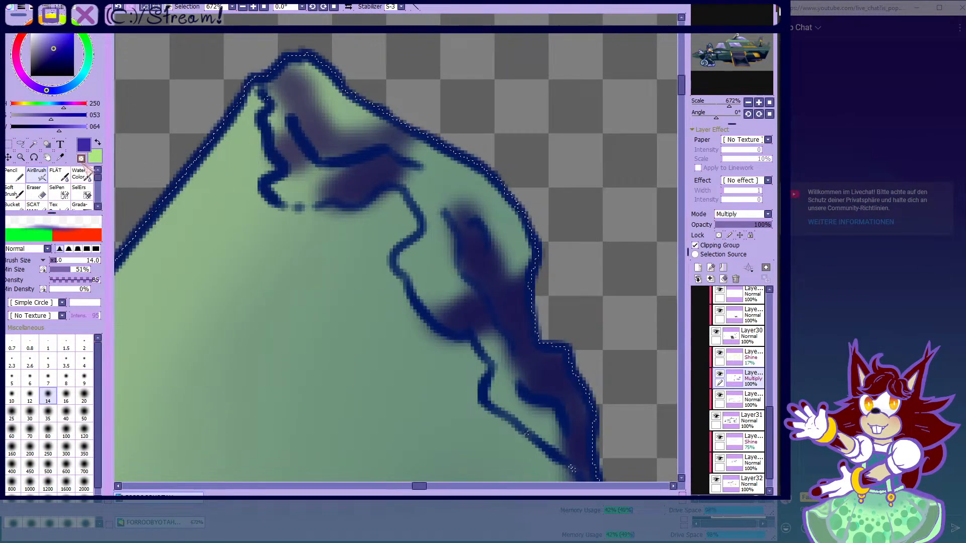
key(minus)
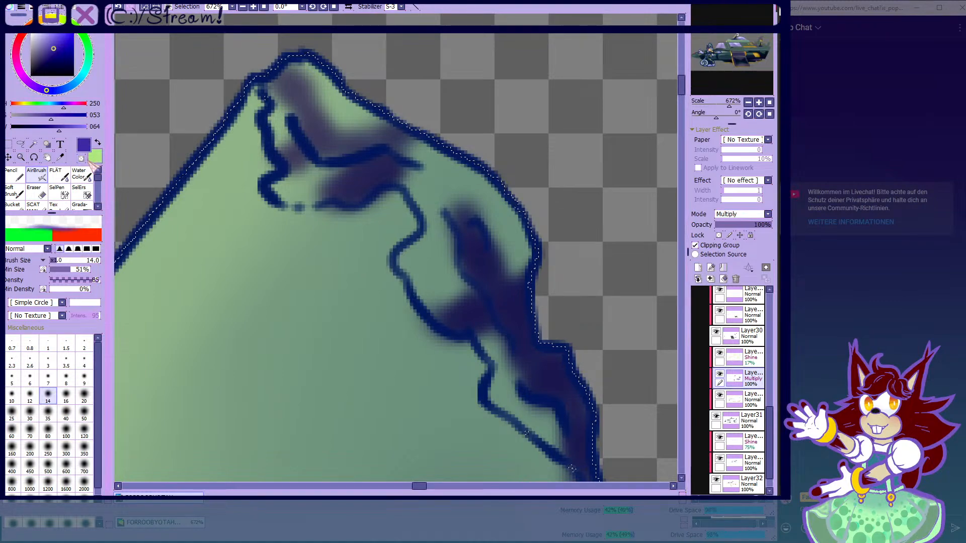
drag(306, 130, 282, 98)
scroll(272, 89, down, 6)
scroll(407, 146, up, 4)
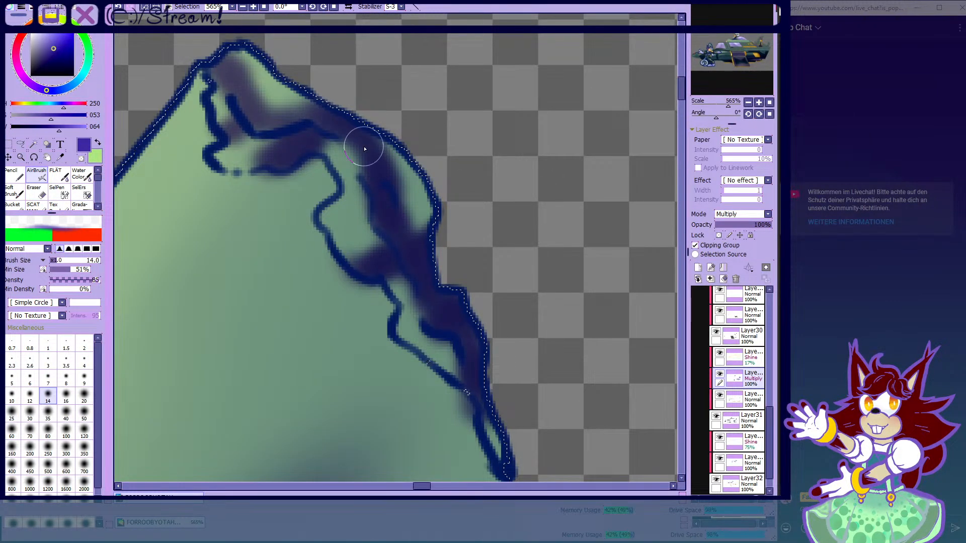
scroll(365, 155, down, 2)
scroll(385, 177, down, 2)
scroll(237, 211, up, 1)
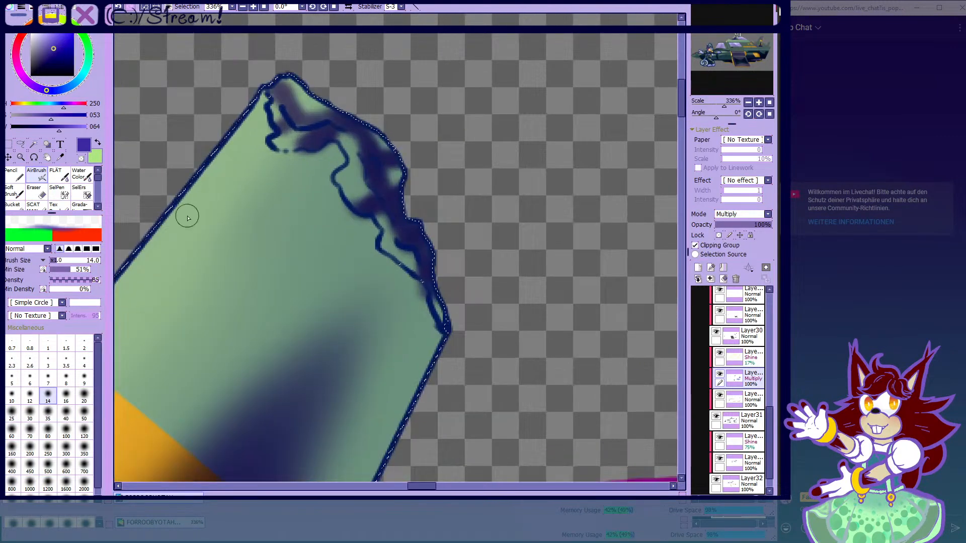
- Airbrush with the transparent color at size 14 to clear small lit patches from the shadow along the torn edge
key(slash)
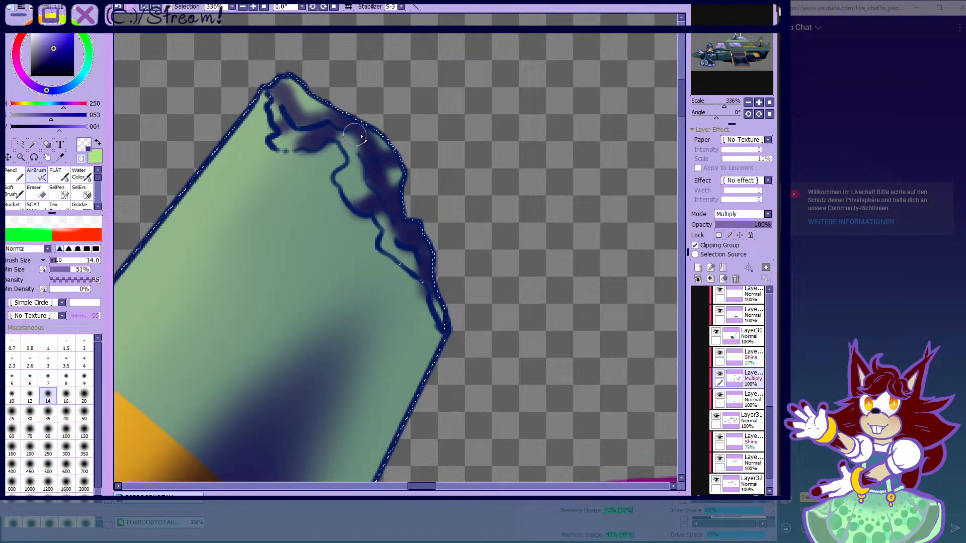
scroll(380, 175, up, 2)
scroll(390, 224, down, 2)
scroll(338, 140, up, 2)
scroll(382, 126, down, 2)
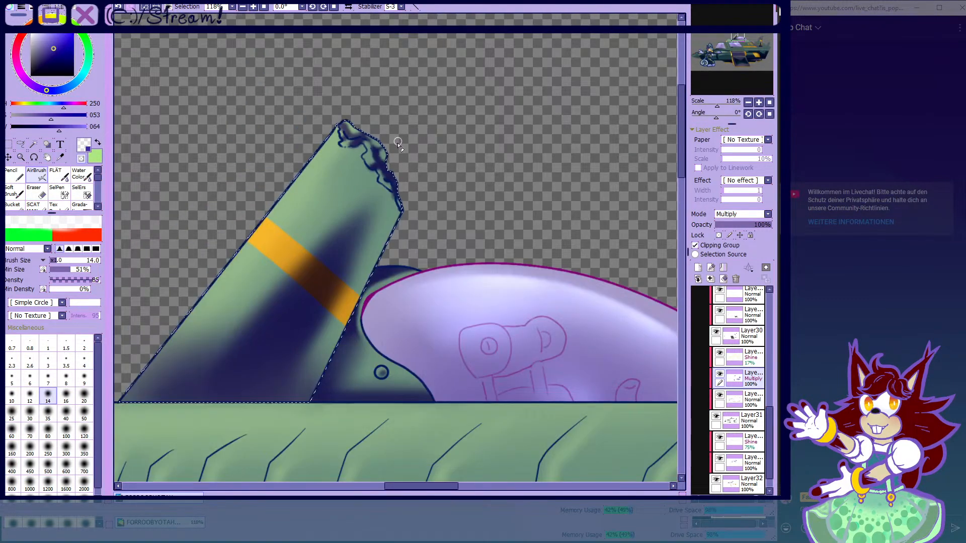
scroll(397, 151, up, 3)
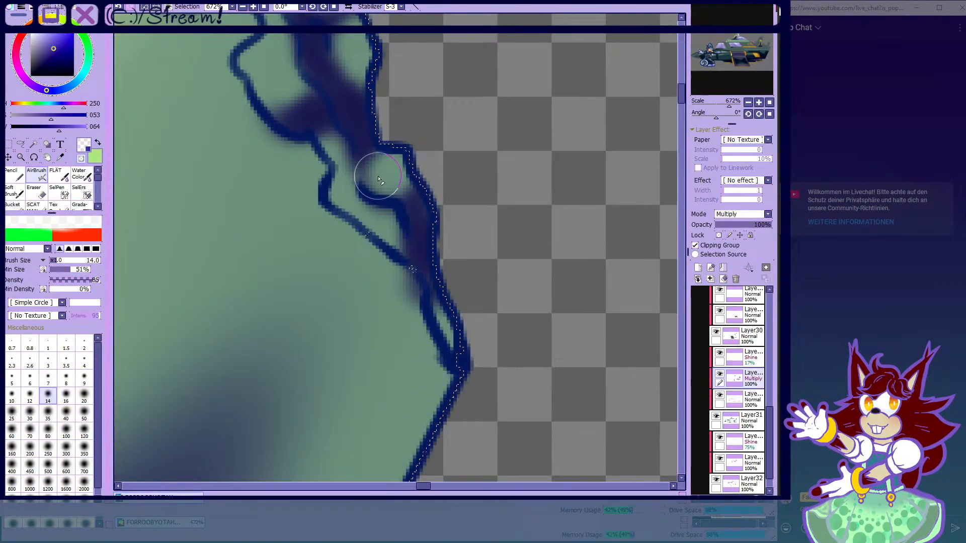
scroll(352, 221, down, 3)
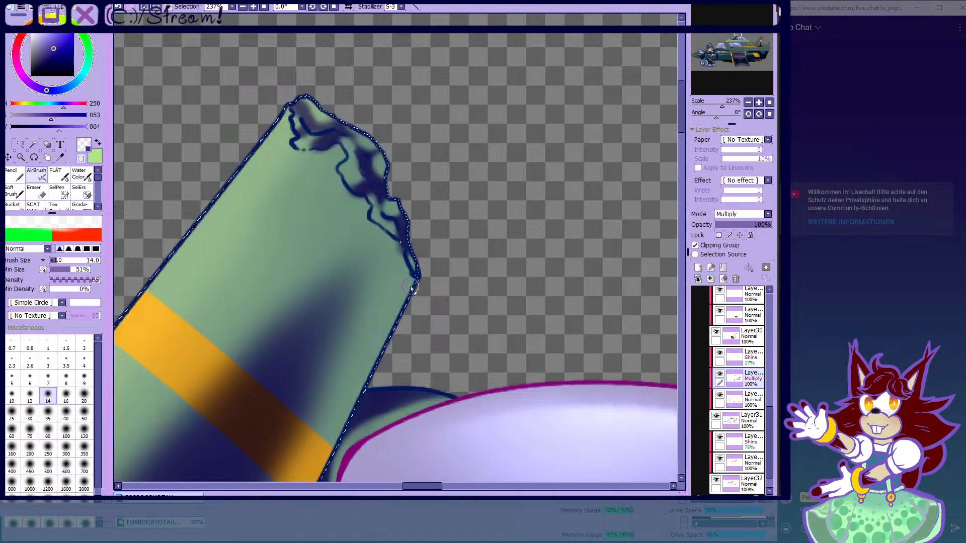
scroll(393, 235, up, 4)
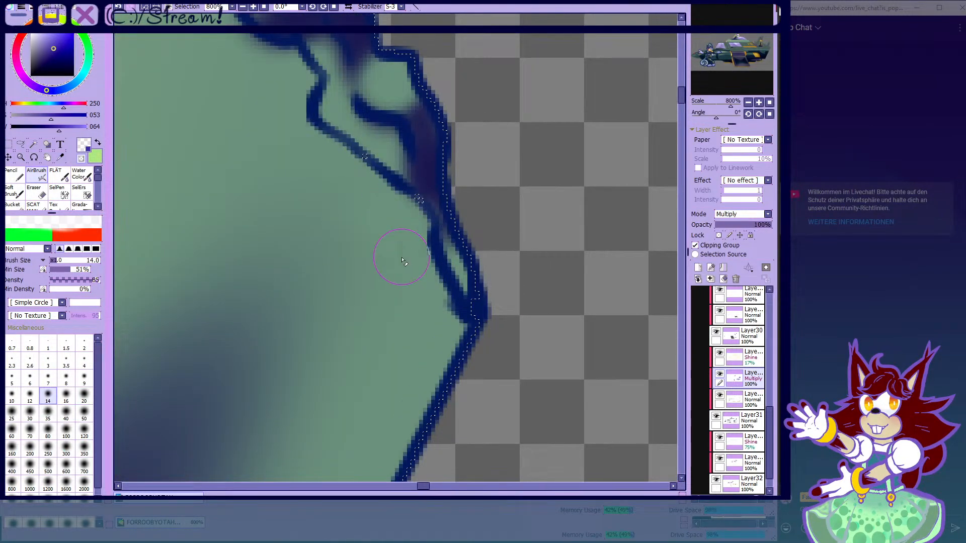
scroll(415, 267, down, 3)
scroll(390, 136, up, 4)
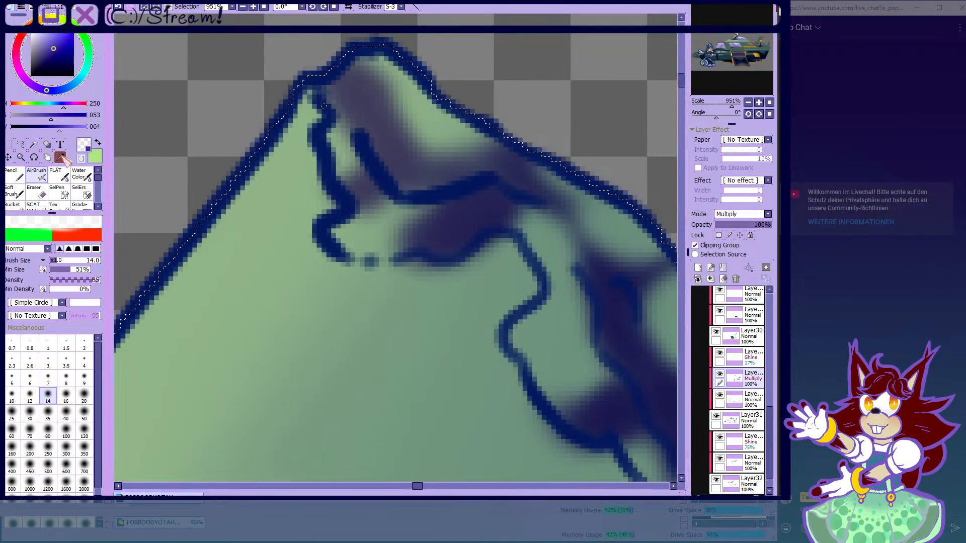
- Return to the indigo color and airbrush a size 14 shadow on the fin surface just below the torn lines
click(81, 158)
scroll(406, 145, down, 9)
scroll(442, 204, up, 4)
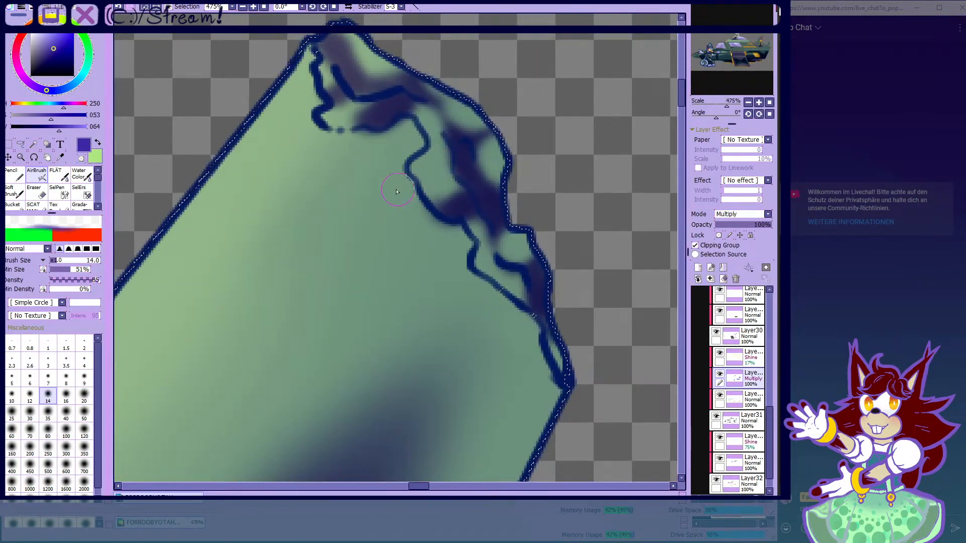
scroll(379, 142, down, 2)
mouse_move(341, 155)
mouse_down()
mouse_move(325, 149)
mouse_move(377, 149)
mouse_up()
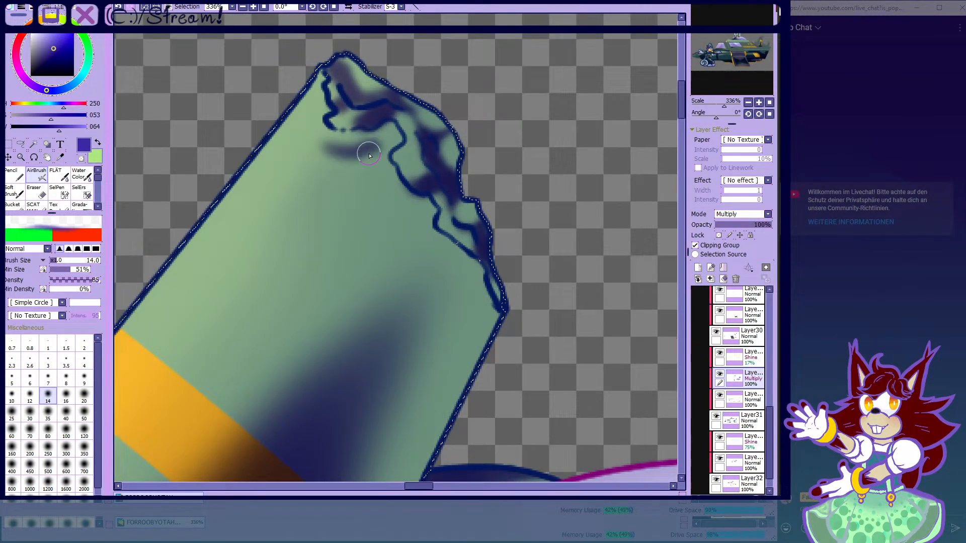
mouse_move(388, 203)
mouse_down()
mouse_move(392, 230)
mouse_move(415, 233)
mouse_up()
mouse_move(442, 276)
mouse_down()
mouse_move(487, 380)
mouse_move(399, 231)
mouse_move(469, 343)
mouse_up()
mouse_move(317, 175)
mouse_down()
mouse_move(344, 170)
mouse_move(307, 121)
mouse_move(297, 167)
mouse_move(310, 150)
mouse_move(361, 185)
mouse_move(422, 268)
mouse_move(387, 248)
mouse_move(425, 319)
mouse_up()
- Blend the shadow below the torn lines into the fin with the Water Color brush at size 60
click(86, 182)
scroll(351, 187, down, 1)
scroll(362, 180, down, 1)
mouse_move(362, 180)
mouse_down()
mouse_move(333, 161)
mouse_move(402, 213)
mouse_move(410, 256)
mouse_move(372, 236)
mouse_move(360, 196)
mouse_up()
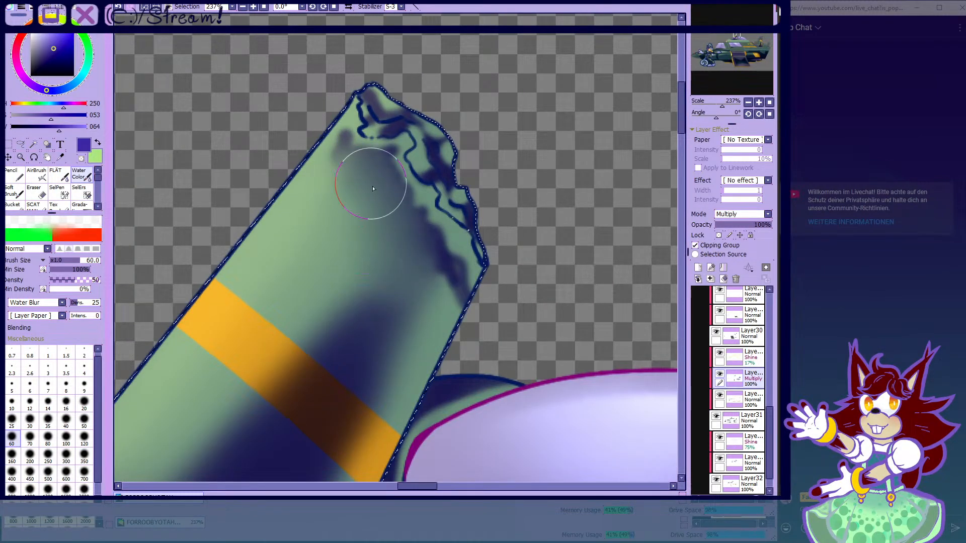
mouse_move(341, 160)
mouse_down()
mouse_move(320, 134)
mouse_move(322, 98)
mouse_up()
scroll(326, 184, down, 1)
scroll(385, 221, up, 1)
mouse_move(389, 222)
mouse_down()
mouse_move(426, 251)
mouse_move(451, 325)
mouse_up()
mouse_move(387, 306)
mouse_down()
mouse_move(439, 257)
mouse_move(443, 273)
mouse_move(440, 236)
mouse_move(412, 176)
mouse_up()
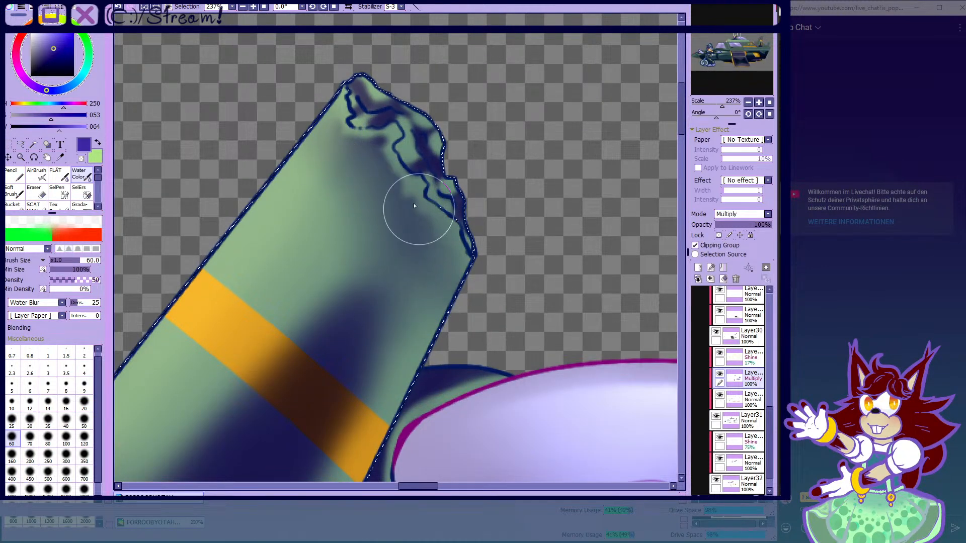
scroll(324, 191, down, 1)
scroll(399, 150, up, 3)
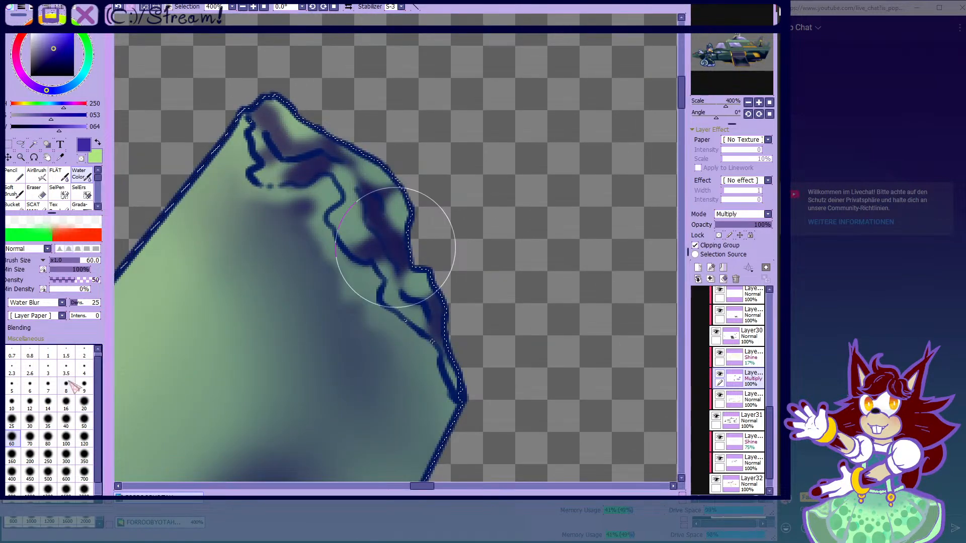
- Soften the shadows inside the torn tip with the Water Color brush at size 16, and touch up its notch with the size 14 airbrush
click(66, 404)
scroll(282, 126, up, 2)
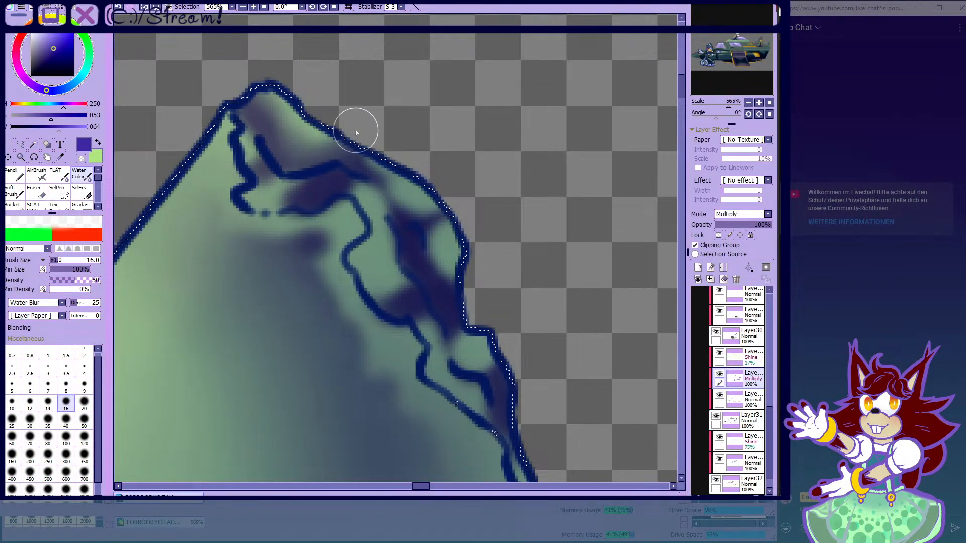
scroll(356, 142, up, 1)
scroll(402, 174, down, 2)
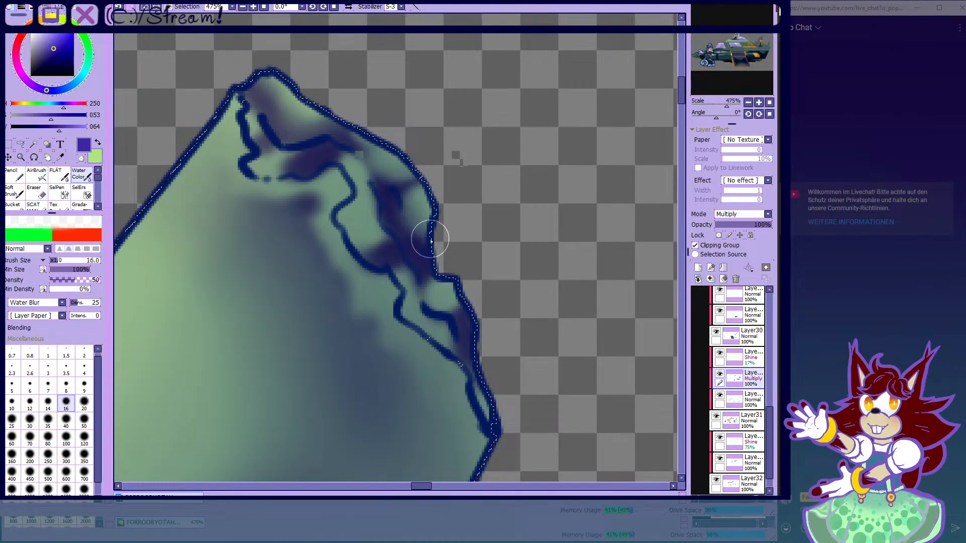
scroll(408, 191, down, 6)
scroll(420, 231, up, 6)
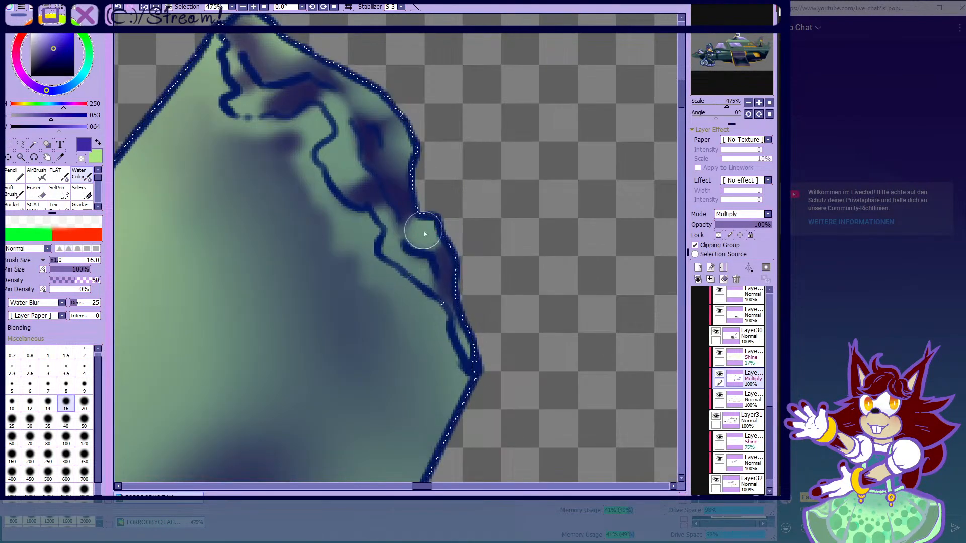
scroll(428, 254, down, 3)
scroll(412, 246, up, 1)
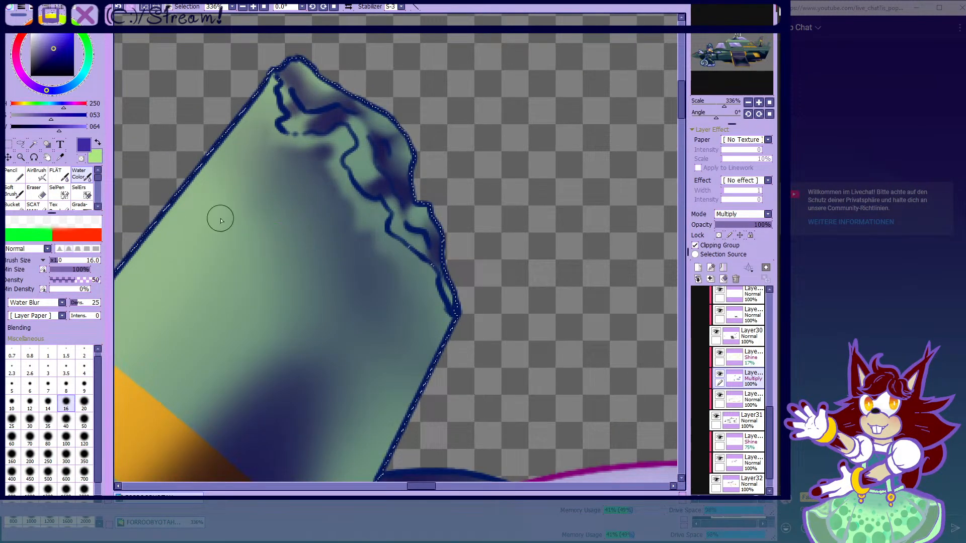
click(38, 174)
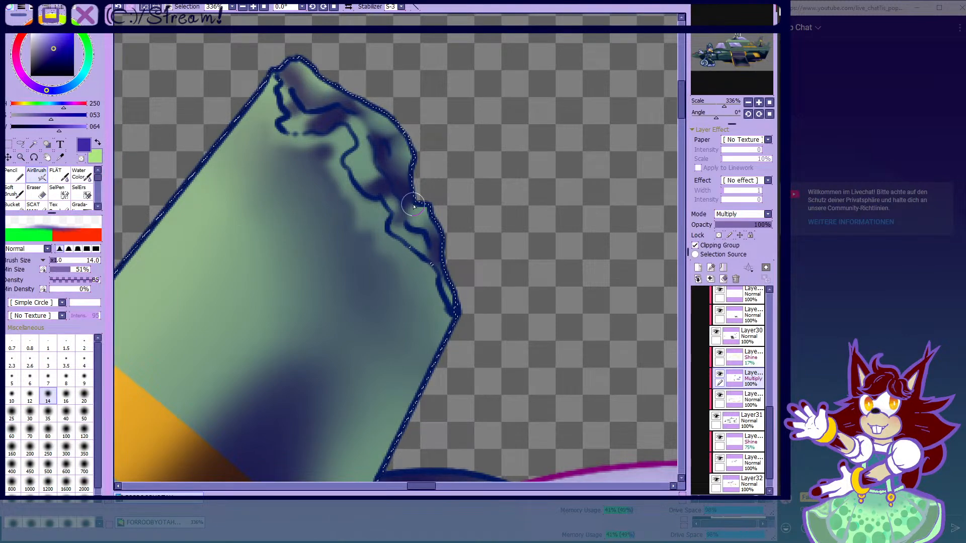
scroll(412, 183, down, 8)
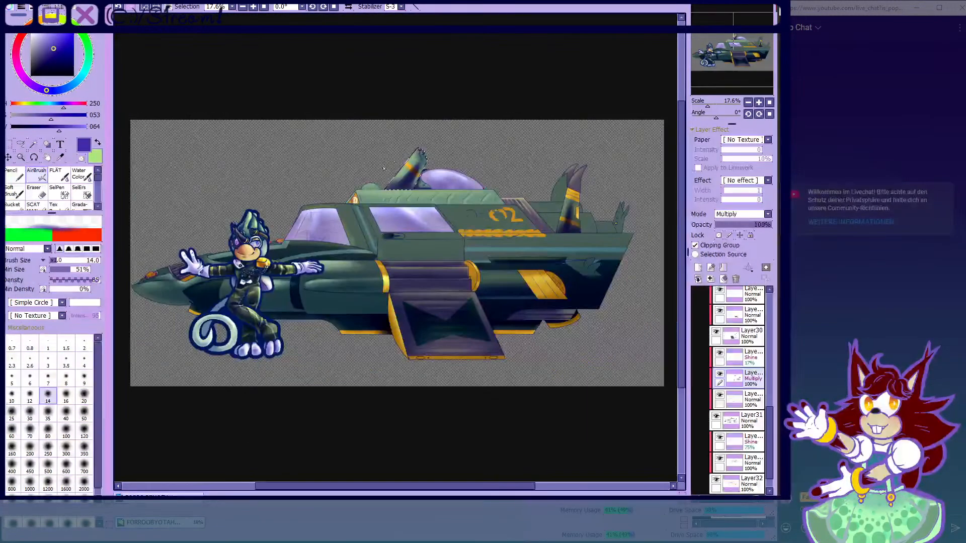
- Blend the large shadow across the fin's body and orange band with the Water Color brush at size 80, and clear the selection
scroll(402, 168, up, 10)
click(81, 174)
scroll(395, 205, down, 2)
scroll(287, 230, up, 2)
click(47, 437)
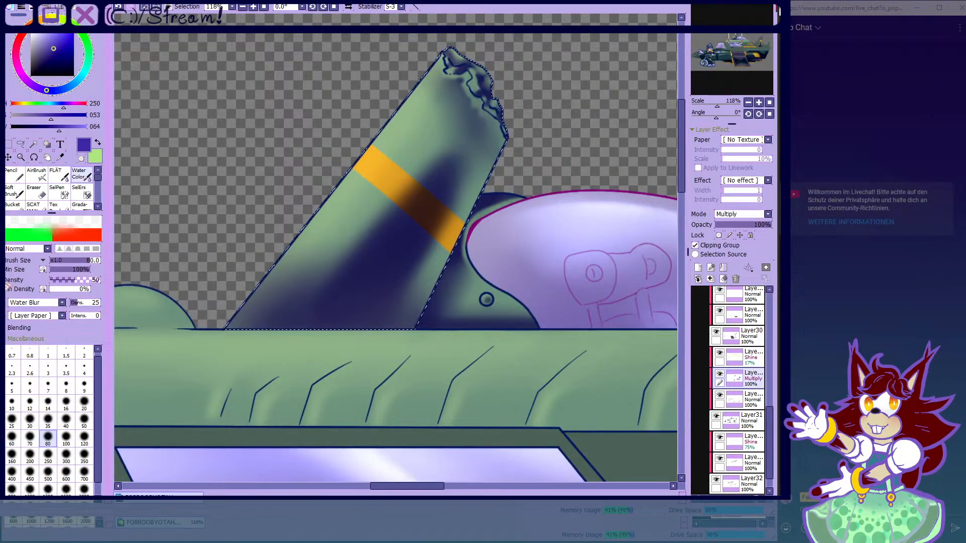
mouse_move(378, 249)
mouse_down()
mouse_move(330, 297)
mouse_move(415, 222)
mouse_move(326, 270)
mouse_move(480, 124)
mouse_move(393, 227)
mouse_move(468, 169)
mouse_move(478, 129)
mouse_move(454, 137)
mouse_up()
mouse_move(388, 231)
mouse_down()
mouse_move(310, 267)
mouse_move(458, 169)
mouse_move(371, 316)
mouse_move(416, 277)
mouse_move(378, 313)
mouse_move(358, 253)
mouse_move(331, 255)
mouse_up()
scroll(417, 155, down, 10)
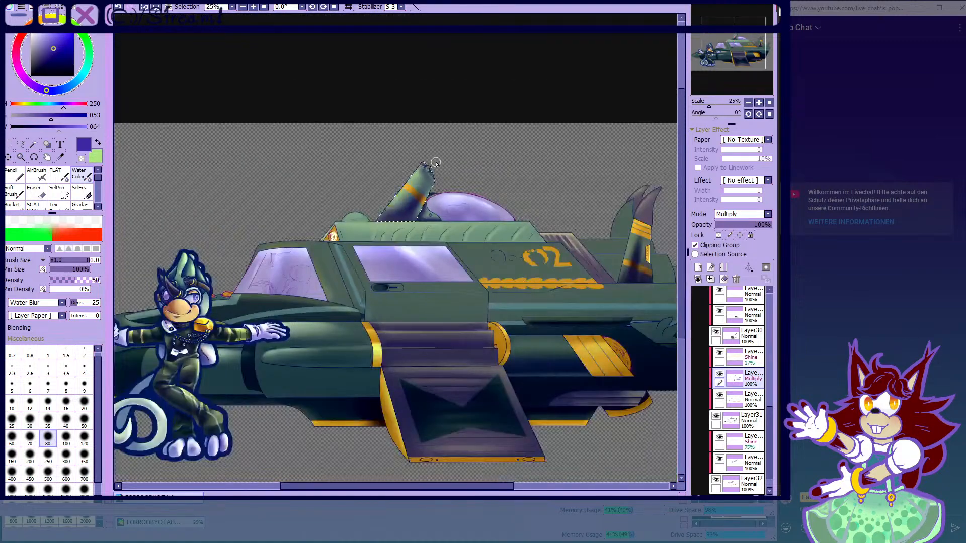
click(41, 177)
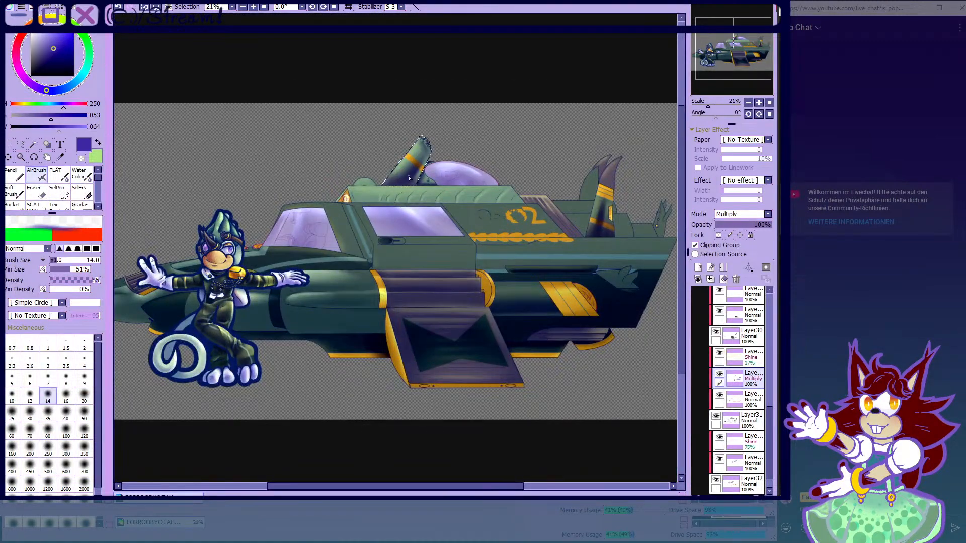
click(145, 7)
scroll(375, 143, down, 1)
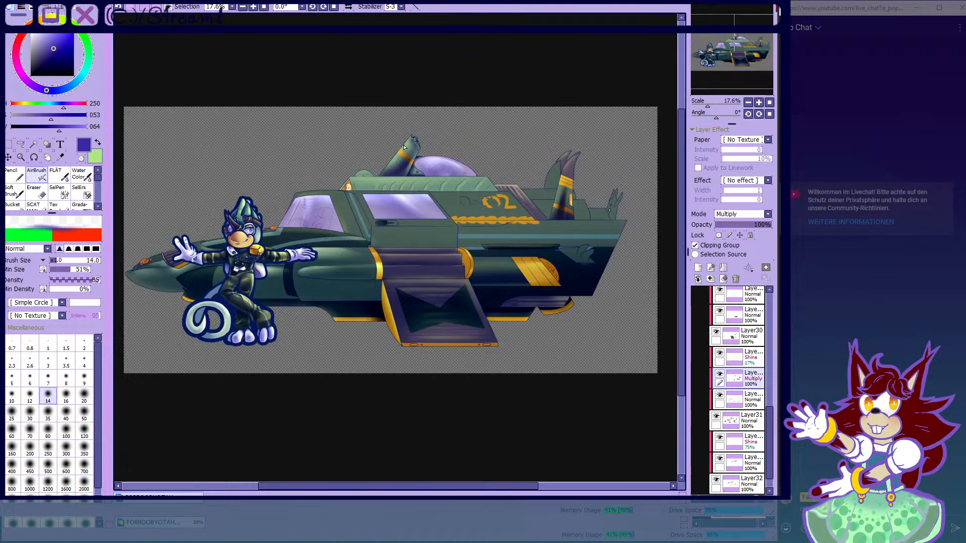
- Blend the shadow on the rear striped fin upward from its base with the Water Color brush at size 80
scroll(415, 159, up, 1)
click(79, 174)
scroll(542, 191, up, 8)
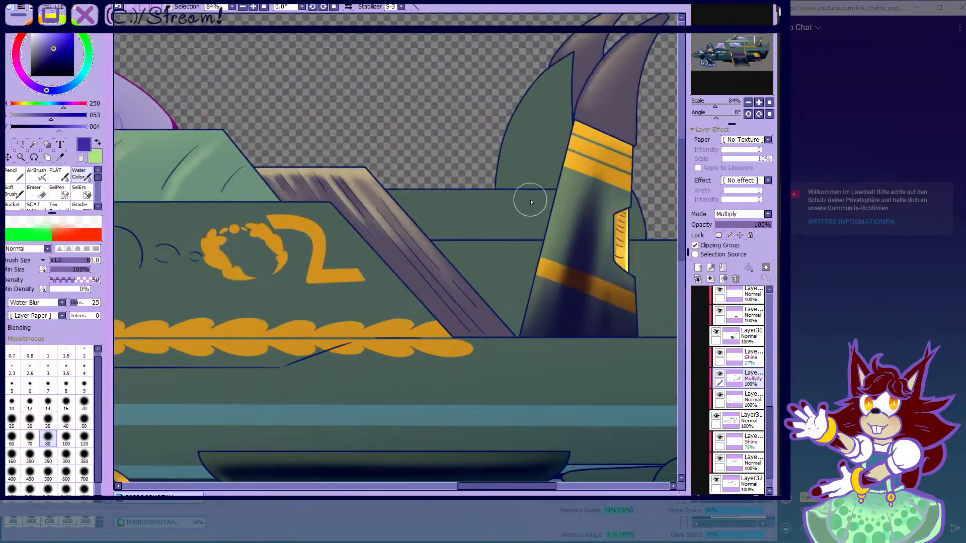
drag(556, 319, 595, 155)
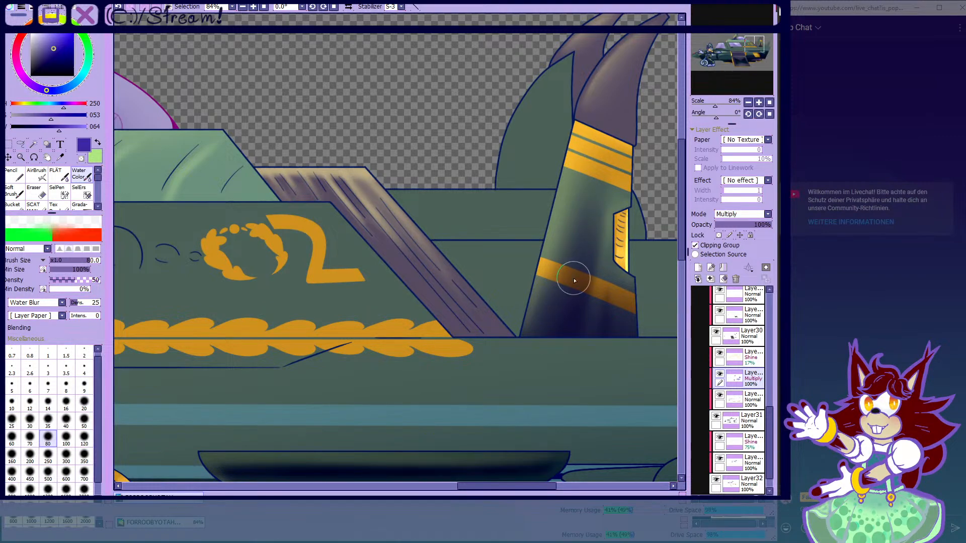
click(37, 175)
scroll(344, 158, down, 8)
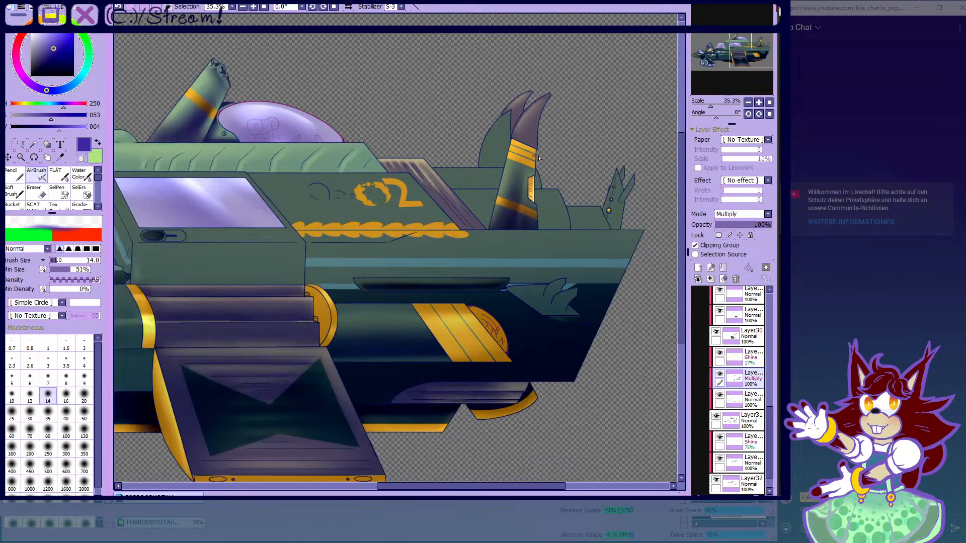
- Lower the Multiply layer's opacity to 80% and choose the Water Color brush at size 250 for the lower hull shadows
drag(767, 226, 765, 226)
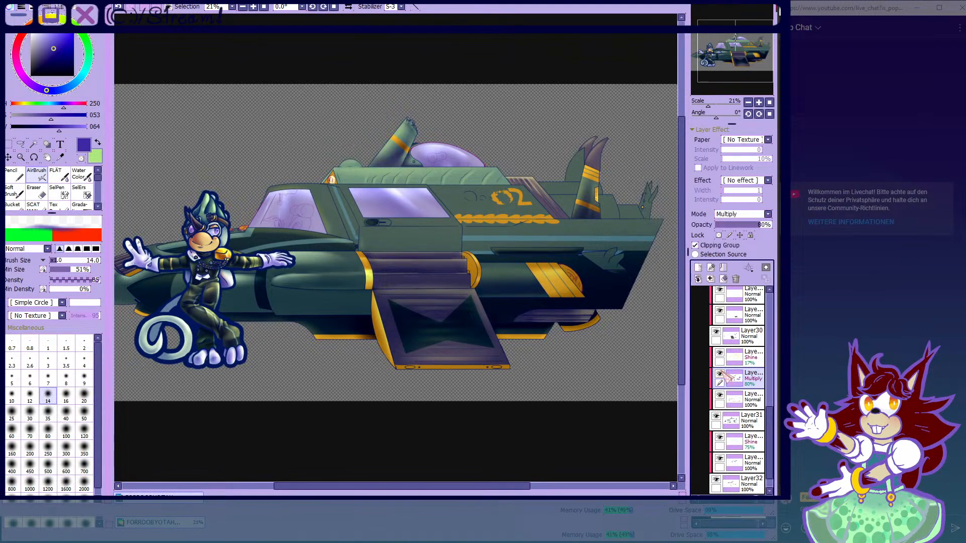
scroll(545, 310, up, 1)
scroll(548, 306, up, 6)
click(81, 175)
scroll(574, 244, up, 1)
click(52, 457)
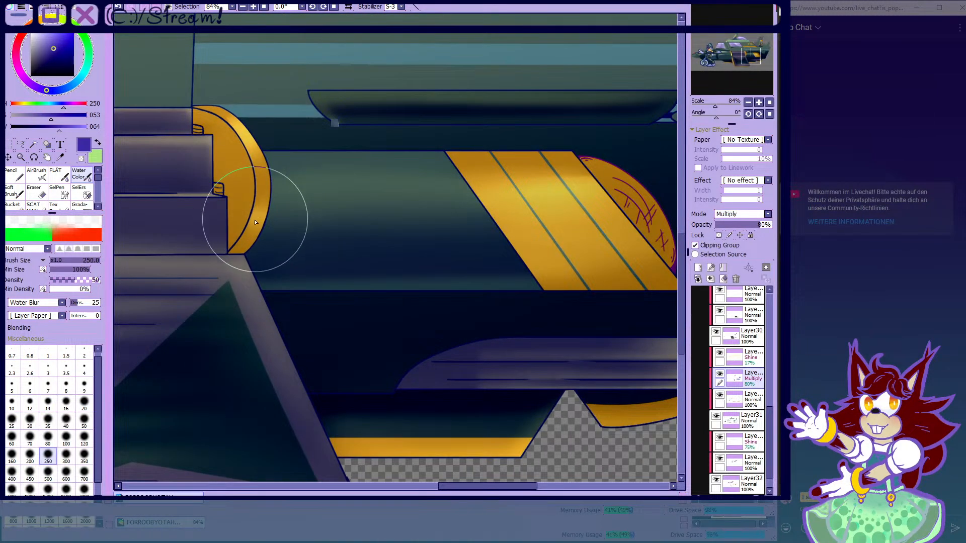
click(36, 174)
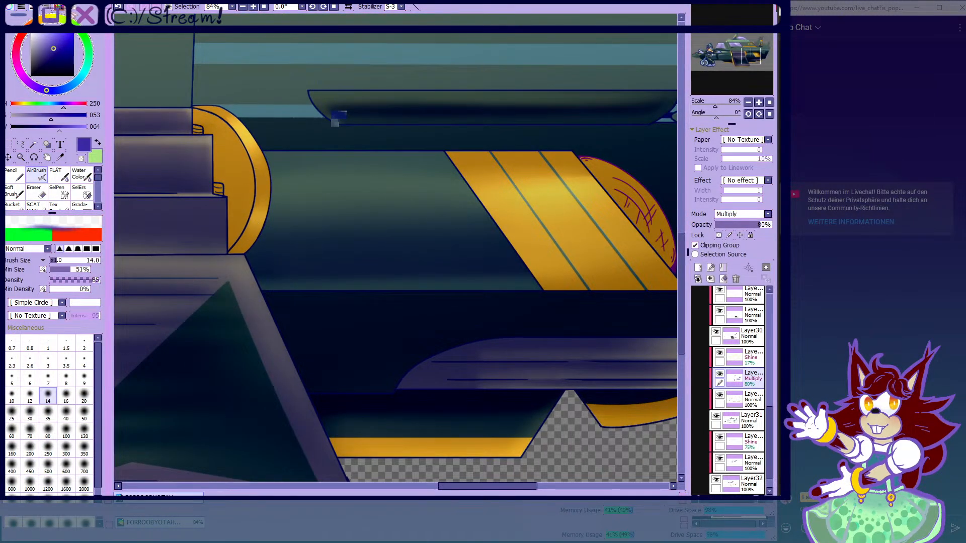
click(74, 8)
click(20, 262)
scroll(124, 152, down, 2)
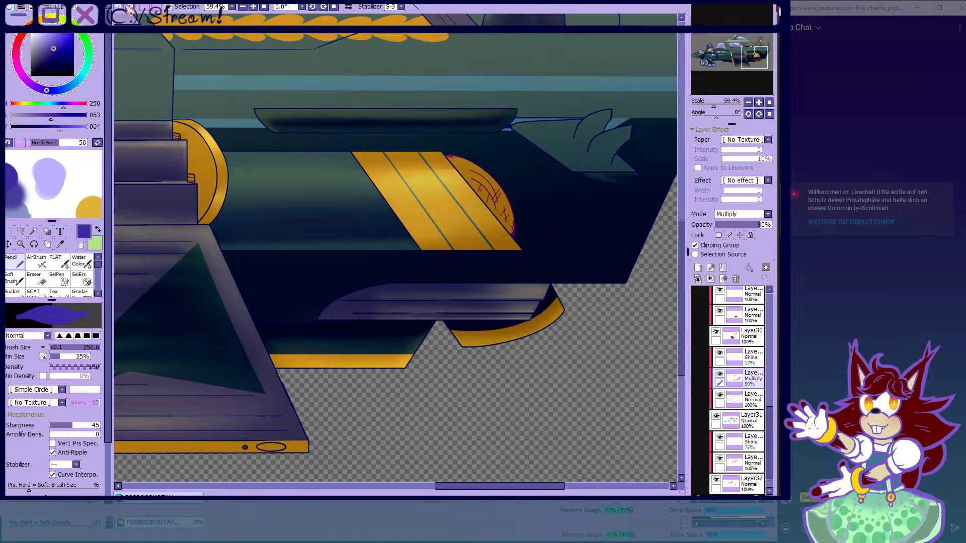
click(10, 144)
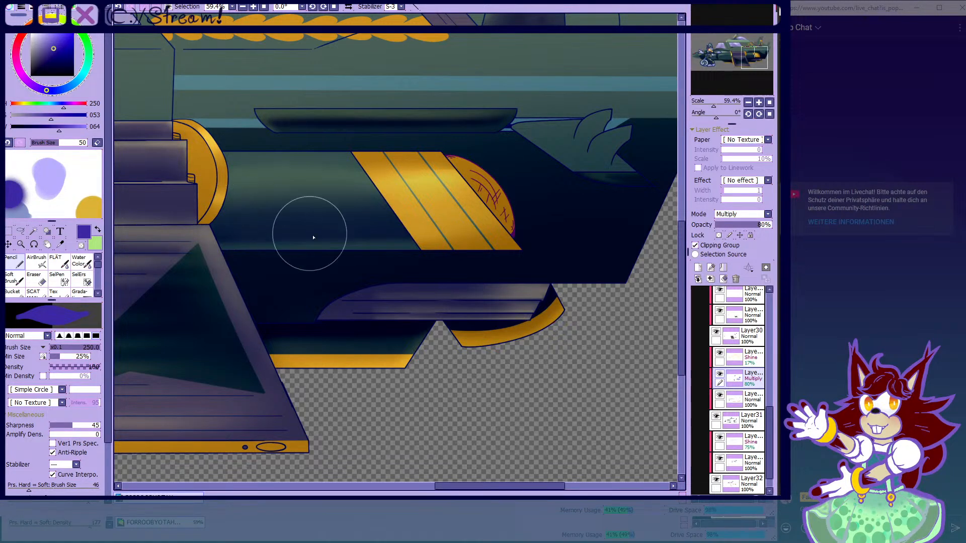
- Compare the ship's shading with and without Layer31 by toggling that layer's visibility in a wide view
scroll(280, 218, down, 5)
scroll(225, 205, down, 2)
scroll(241, 231, up, 2)
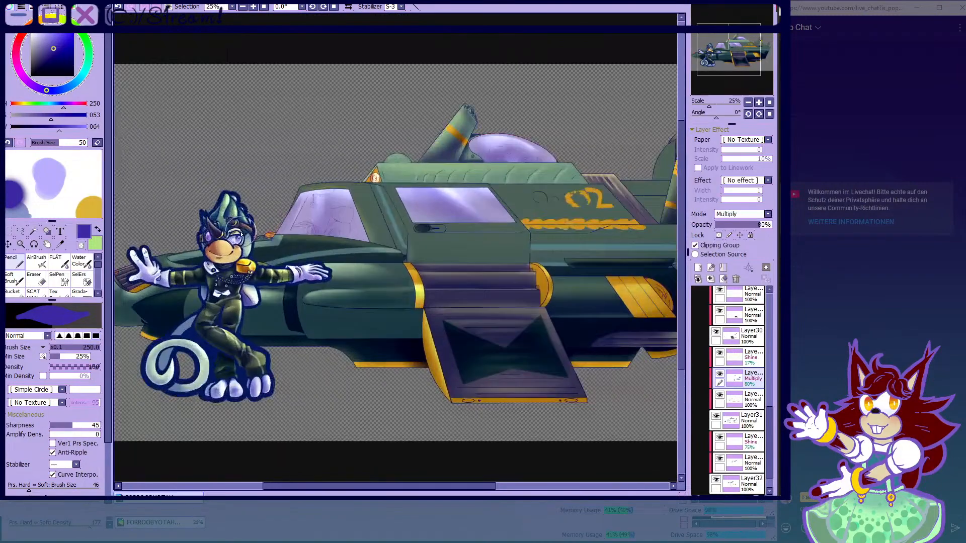
click(715, 418)
click(715, 418)
click(715, 418)
click(715, 418)
click(715, 418)
click(715, 418)
click(716, 418)
click(715, 418)
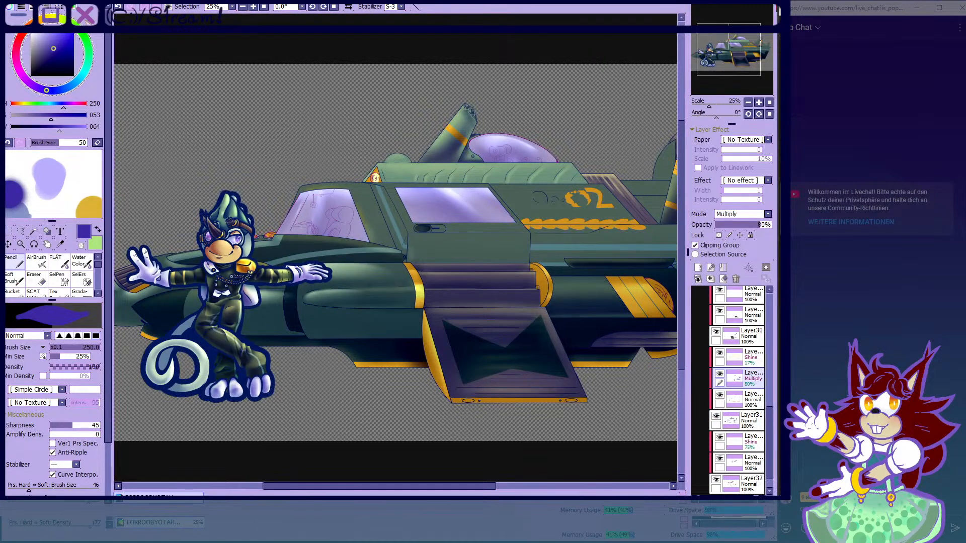
- Airbrush a shadow along the hood below the windshield and over its pale stripe toward the rear tip, using size 80
click(78, 7)
click(40, 176)
scroll(333, 248, up, 4)
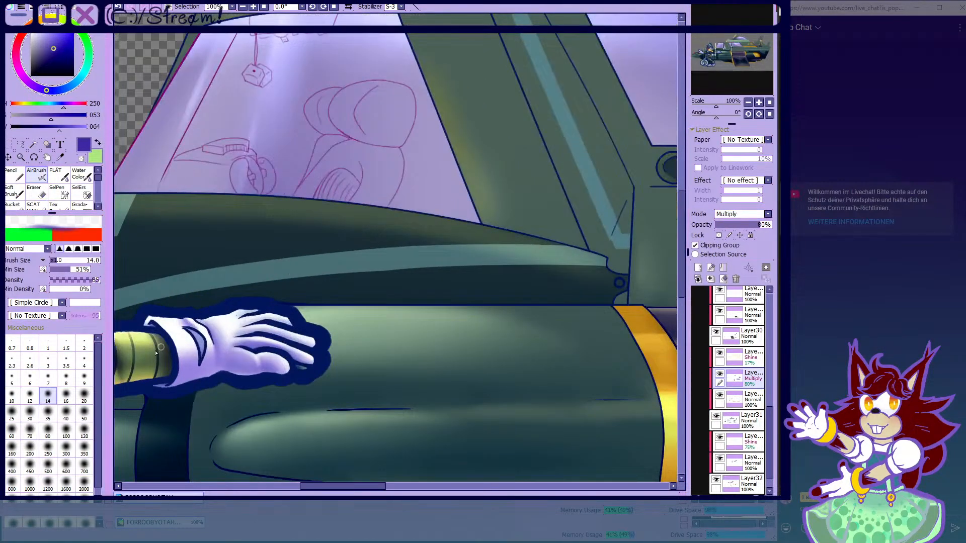
click(47, 430)
mouse_move(176, 217)
mouse_down()
mouse_move(493, 262)
mouse_move(185, 208)
mouse_move(509, 256)
mouse_move(416, 238)
mouse_move(596, 282)
mouse_up()
scroll(604, 296, down, 2)
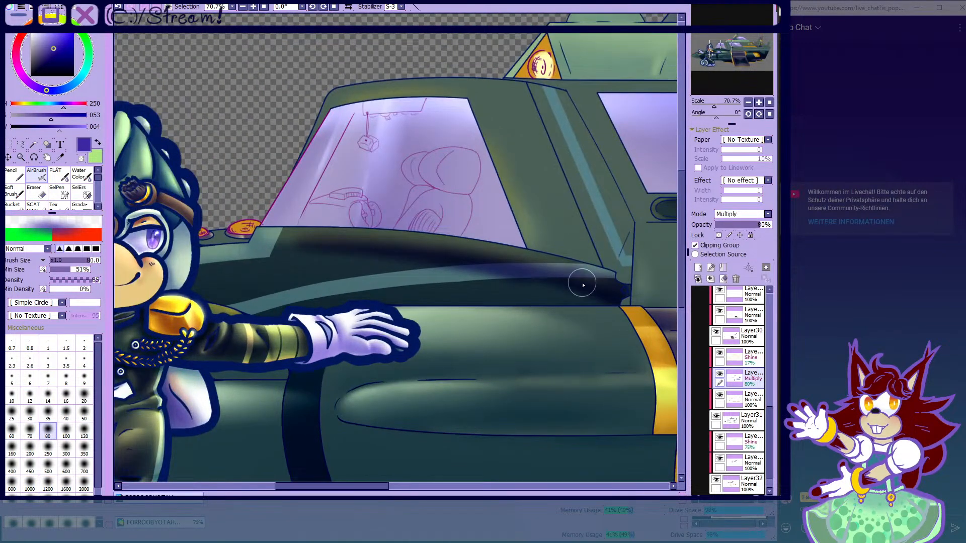
scroll(560, 277, up, 1)
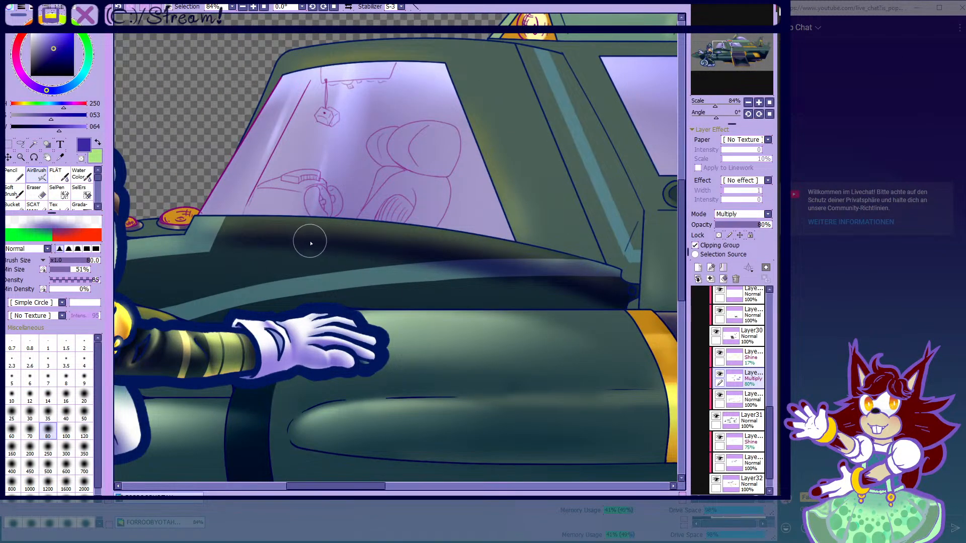
drag(313, 241, 300, 229)
drag(195, 224, 317, 237)
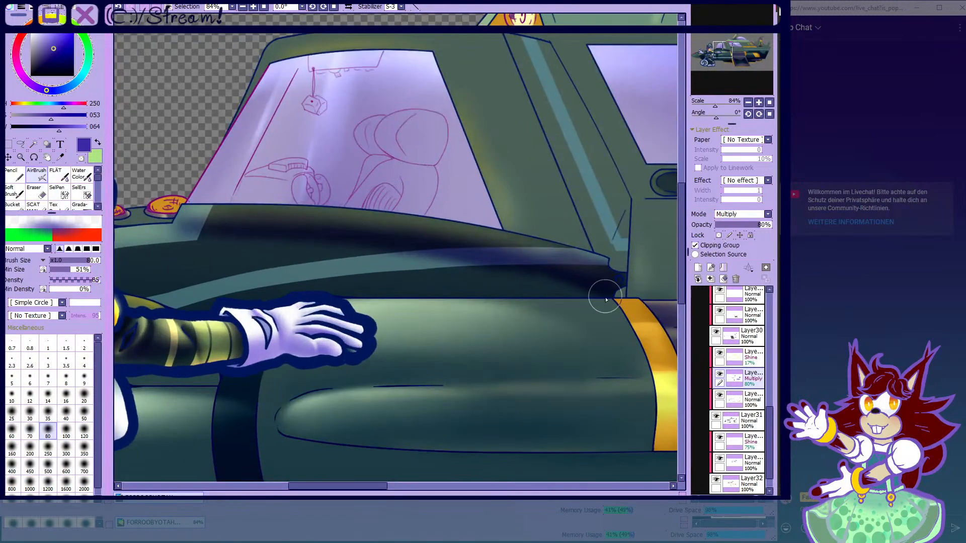
- Extend a solid shadow along the hood's upper edge to its front end with the Pencil at size 250
click(37, 195)
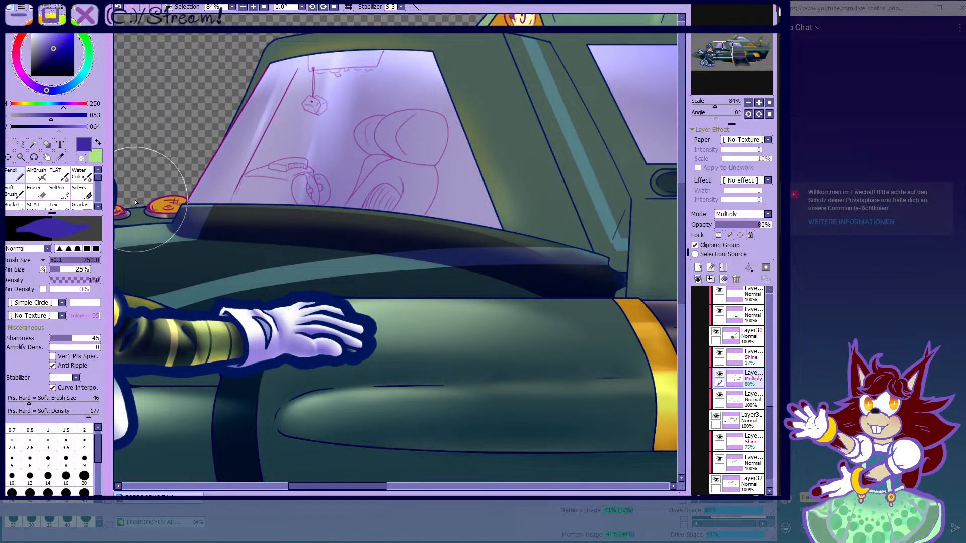
click(34, 7)
click(35, 7)
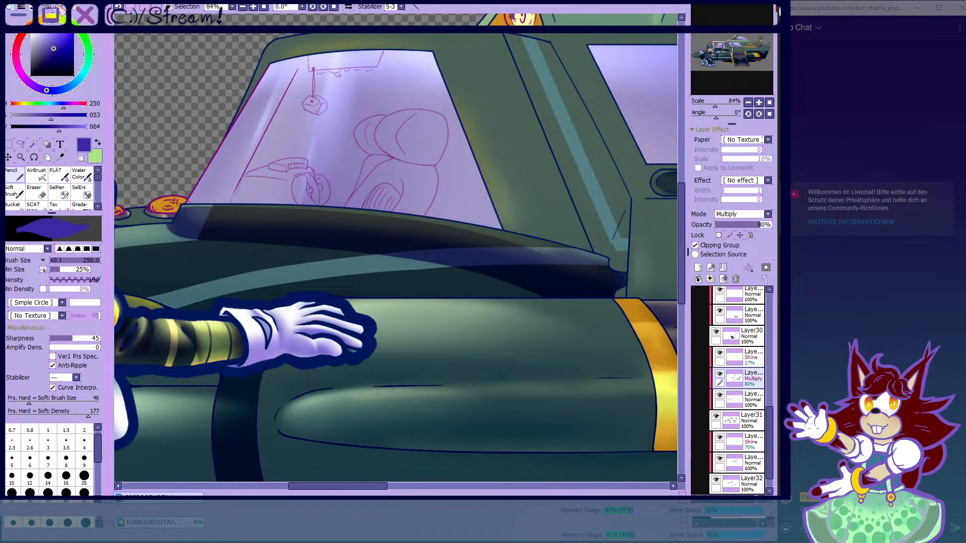
- Erase the shadow from the front part of the hood beside the orange light with the Eraser at size 35
click(37, 192)
scroll(171, 249, up, 3)
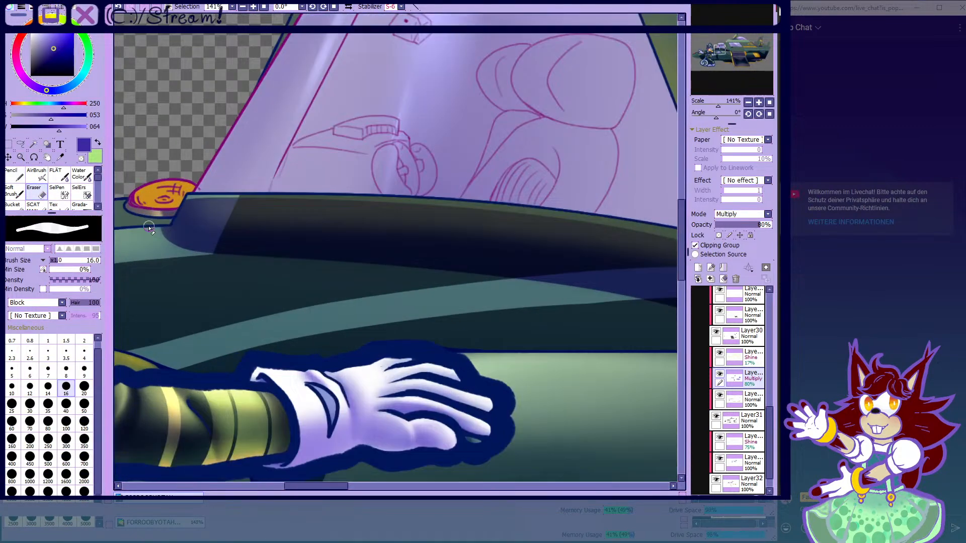
scroll(154, 257, down, 2)
click(48, 405)
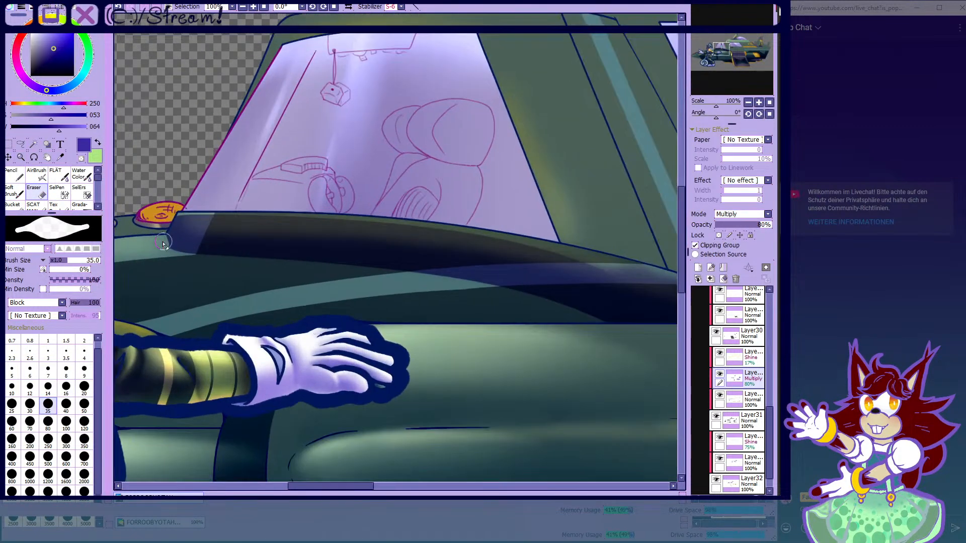
scroll(160, 247, down, 3)
scroll(157, 248, up, 3)
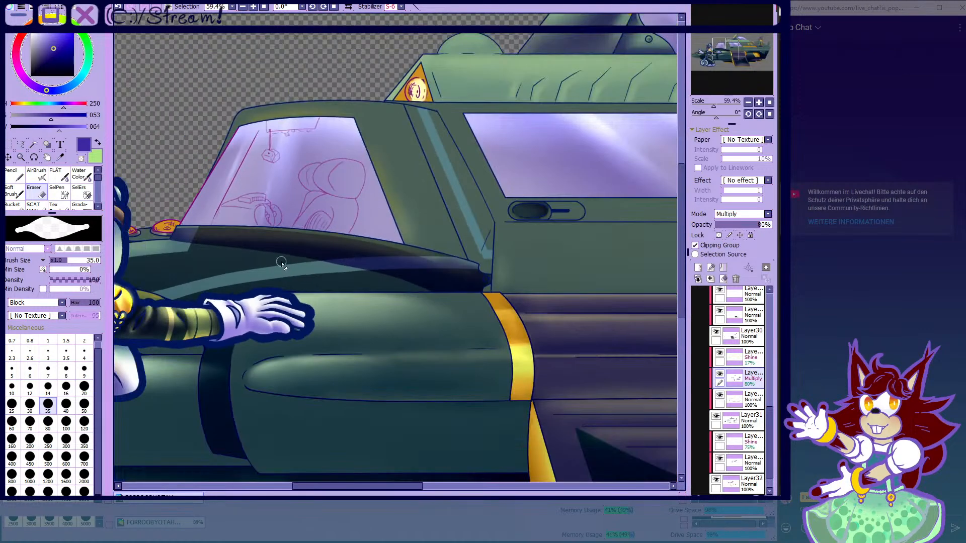
scroll(347, 294, down, 2)
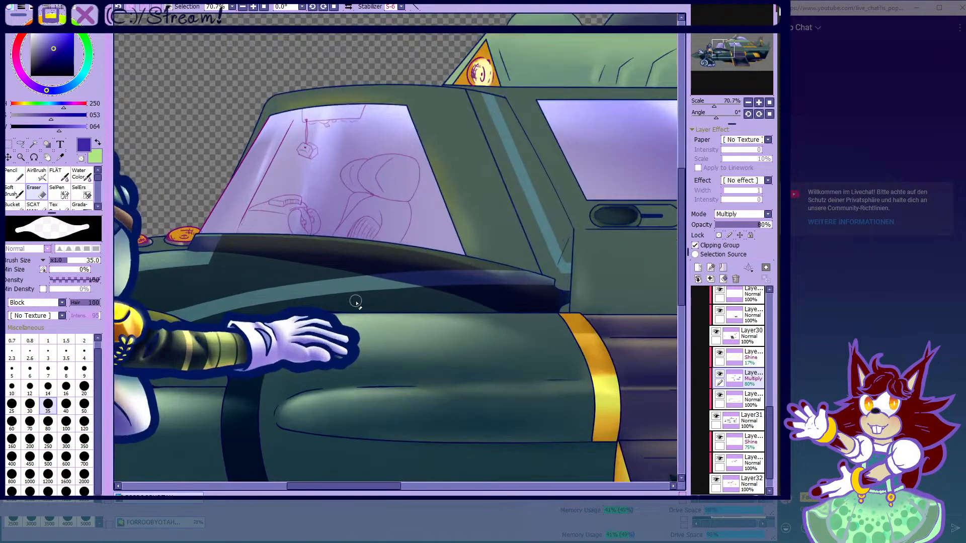
scroll(272, 281, up, 4)
drag(259, 236, 134, 230)
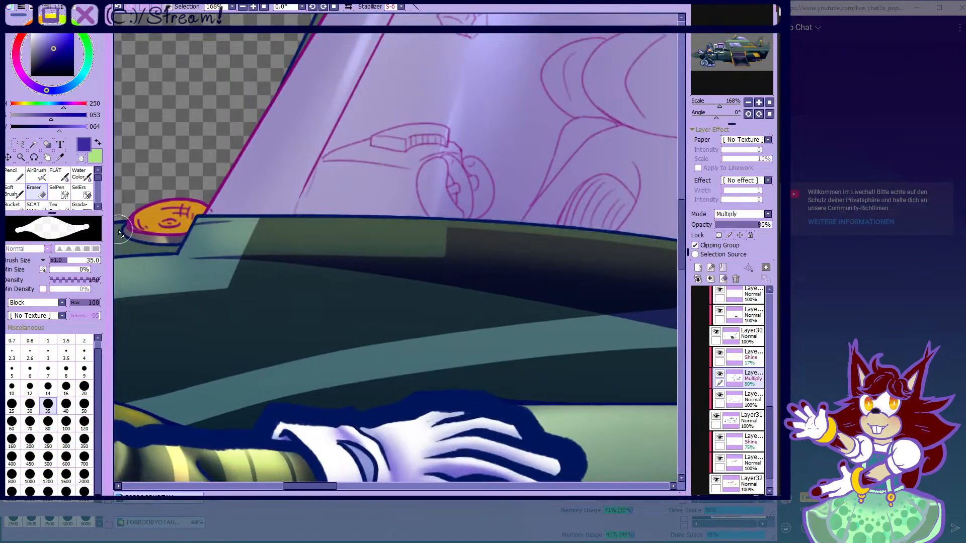
- Blend the cut edge of the hood shadow toward the front with the Water Color brush, enlarging it from size 40 to 100
key(c)
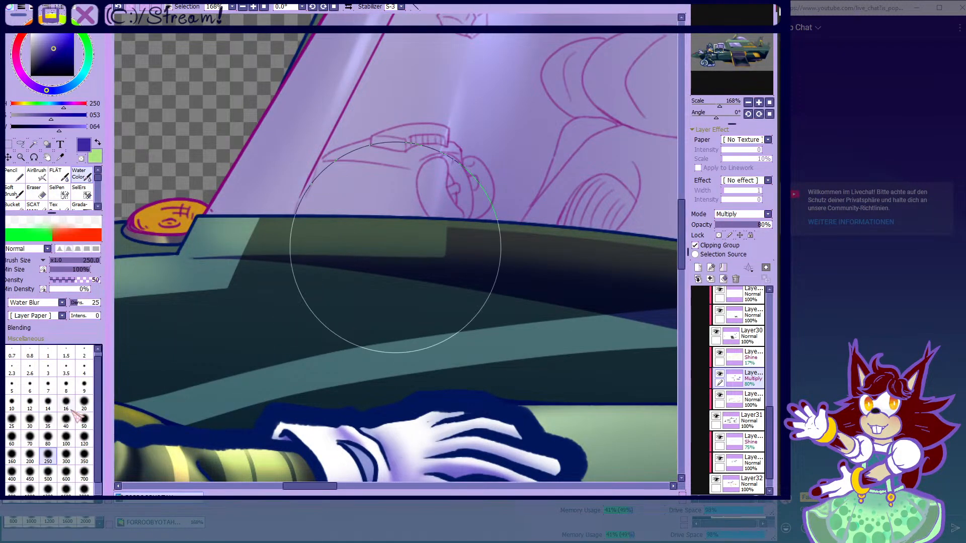
drag(327, 259, 230, 254)
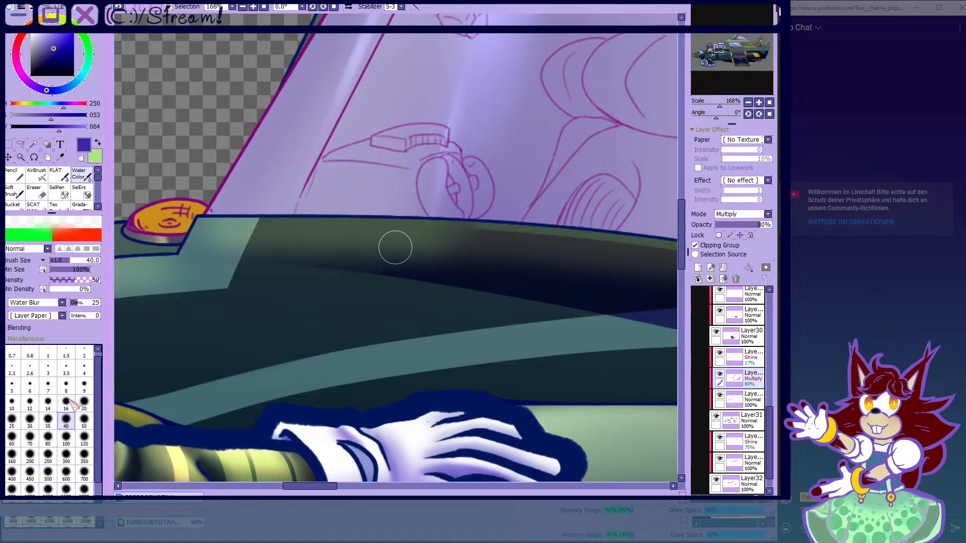
key(bracketright)
key(bracketright)
key(bracketright)
key(bracketright)
key(bracketright)
scroll(365, 219, down, 5)
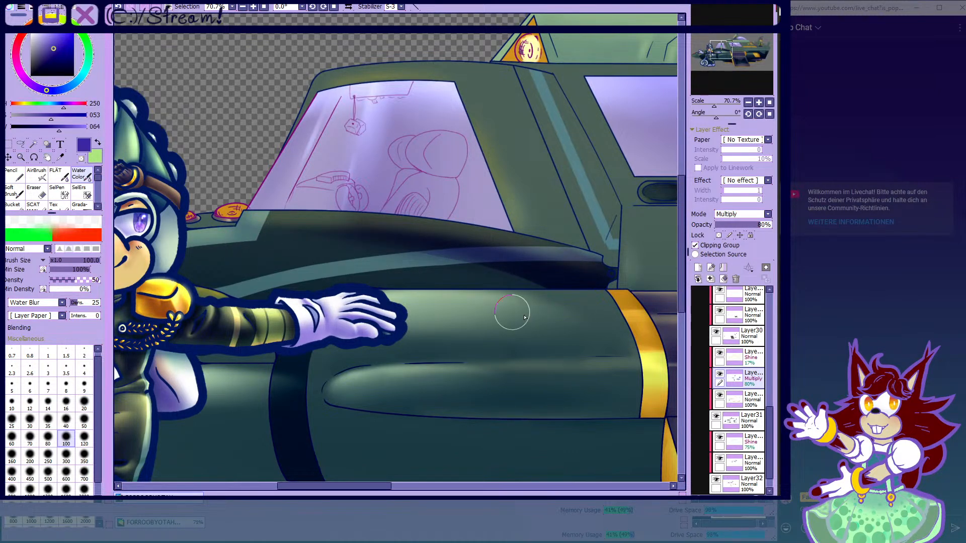
- Deepen the hood shadow below the windshield and around the pale stripe with the airbrush at size 80
click(37, 178)
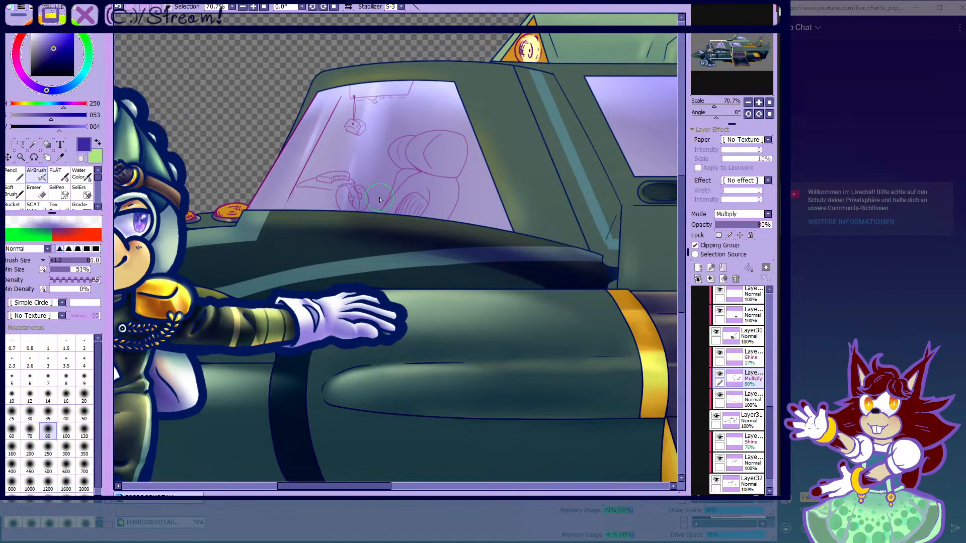
scroll(453, 181, down, 1)
scroll(512, 252, up, 2)
drag(437, 261, 283, 271)
mouse_move(550, 222)
mouse_down()
mouse_move(464, 238)
mouse_move(285, 250)
mouse_up()
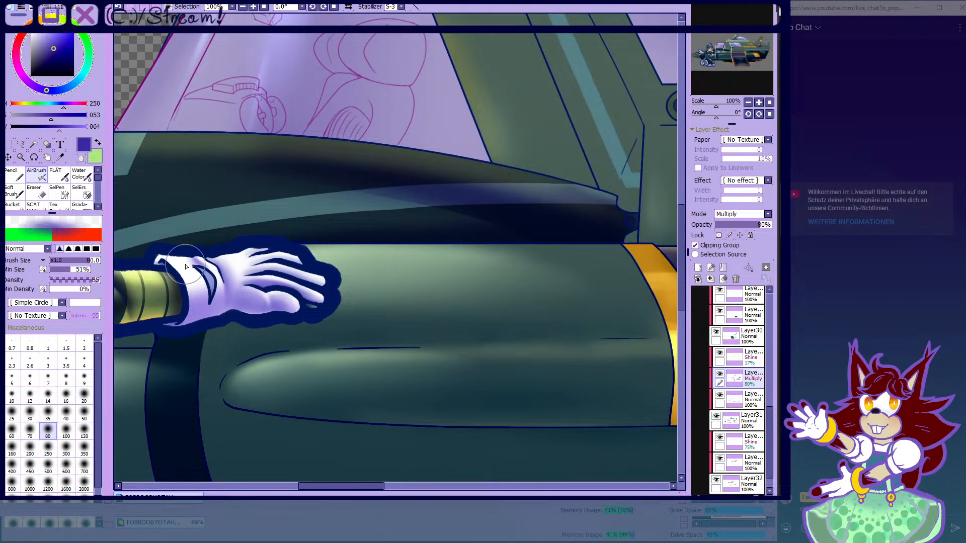
scroll(391, 190, down, 2)
scroll(321, 214, up, 2)
drag(383, 216, 528, 197)
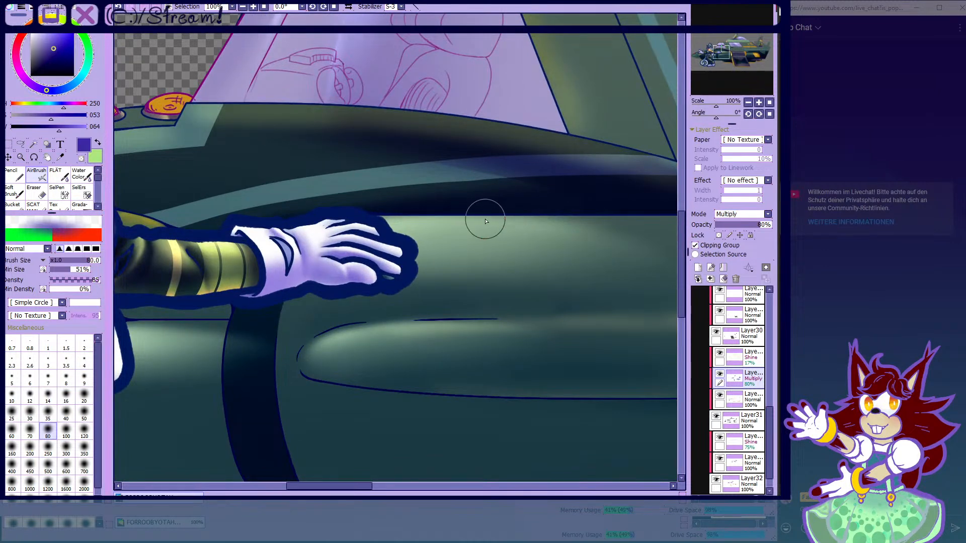
- Paint more shadow across the hood with the Pencil at size 100 and blend it with the size 100 Water Color brush
click(82, 174)
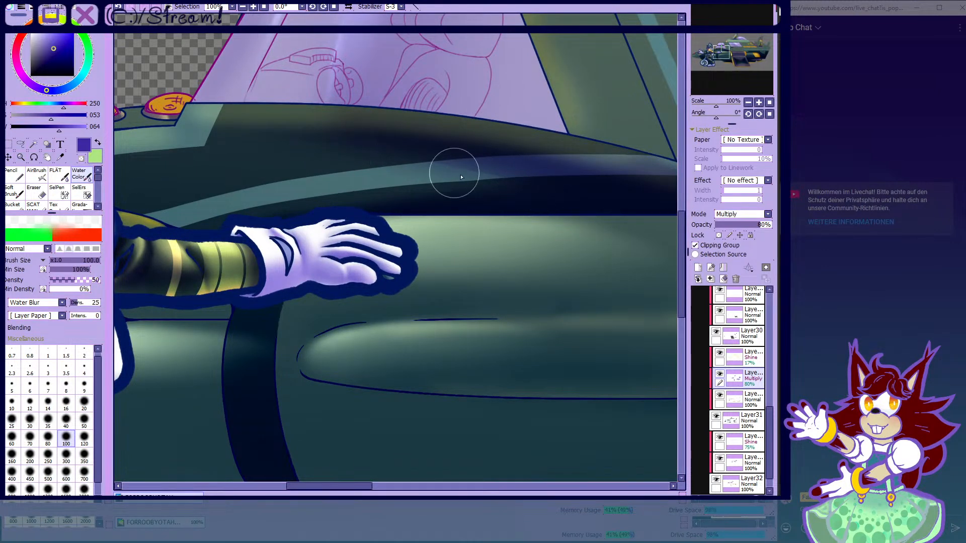
click(36, 174)
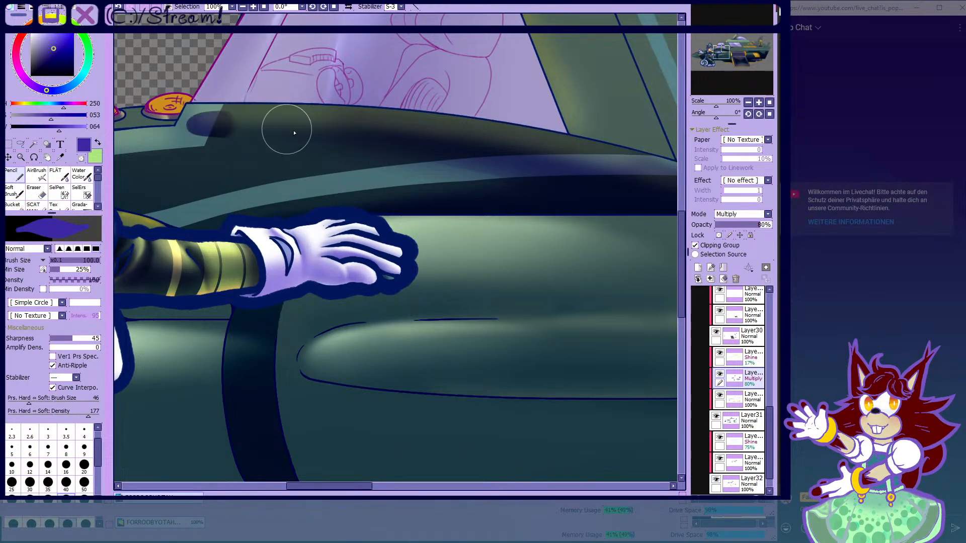
drag(236, 118, 517, 190)
click(81, 174)
mouse_move(233, 146)
mouse_down()
mouse_move(191, 131)
mouse_move(458, 176)
mouse_move(557, 211)
mouse_up()
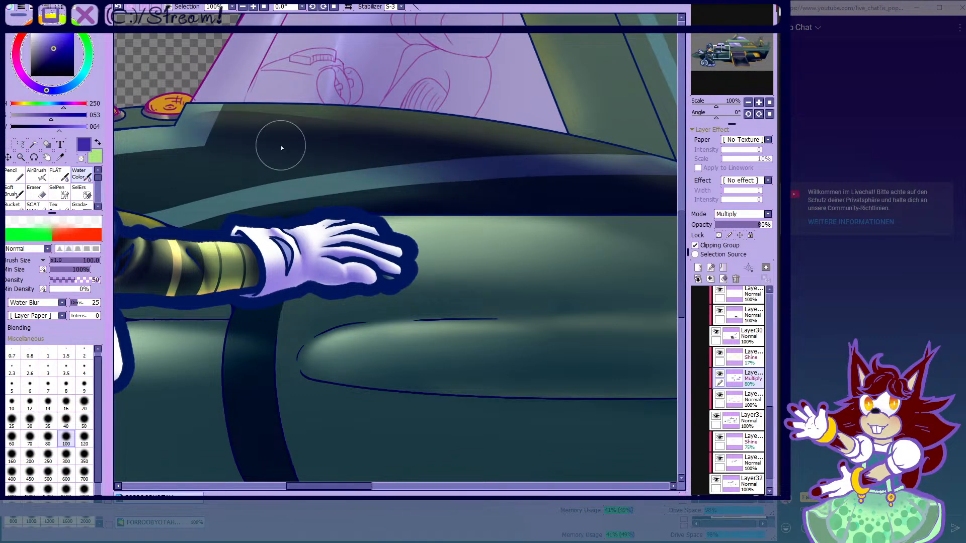
- Lighten the shadow along the hood's upper edge using the size 80 airbrush with transparent colour, and restore the painting colour
click(36, 174)
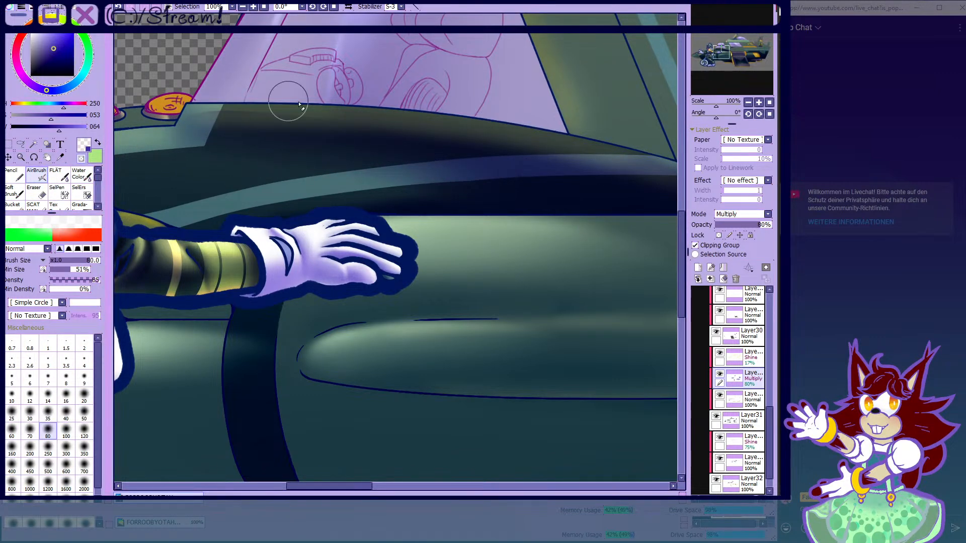
mouse_move(317, 134)
mouse_down()
mouse_move(225, 120)
mouse_move(313, 109)
mouse_up()
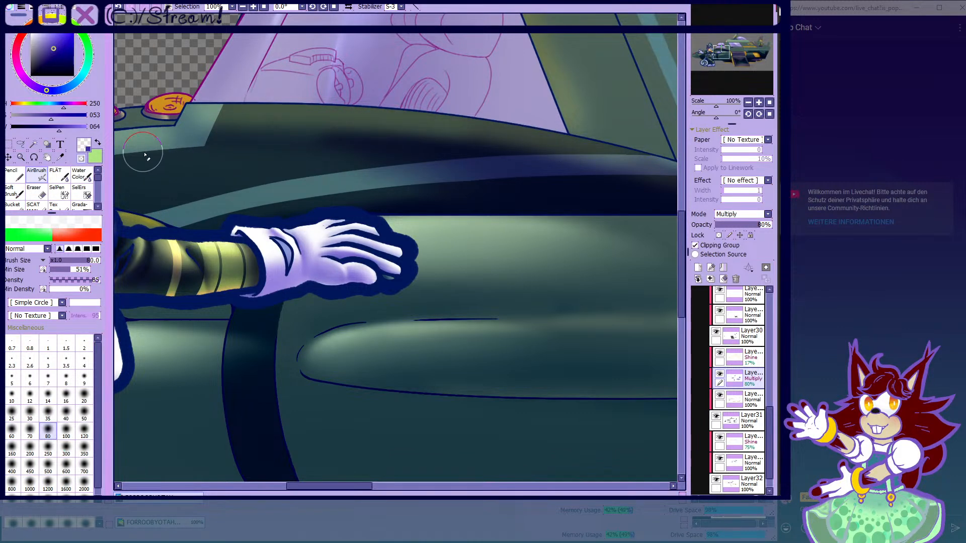
click(81, 158)
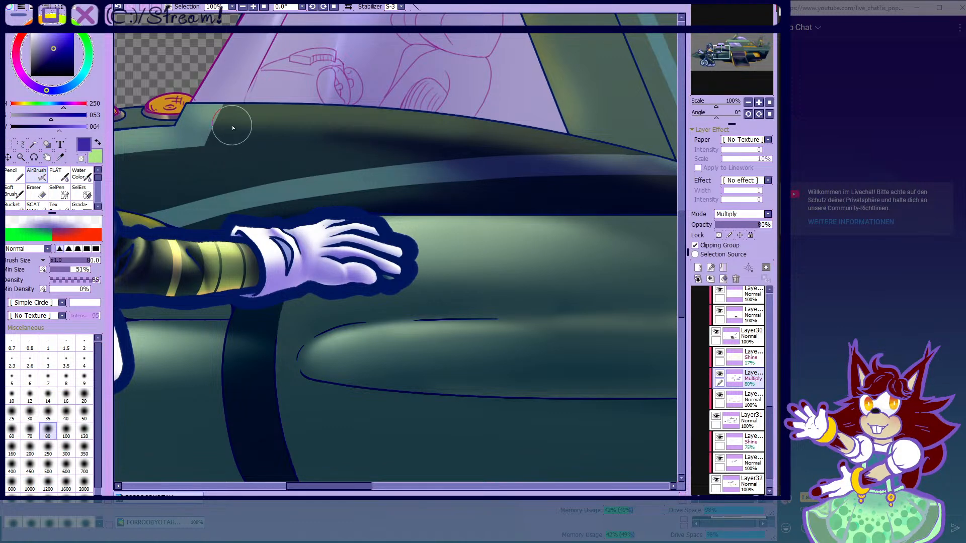
- Touch up the hood shadow below the windshield with the airbrush at size 50 and smooth it with the size 100 Water Color brush
click(84, 415)
drag(276, 135, 336, 138)
click(82, 175)
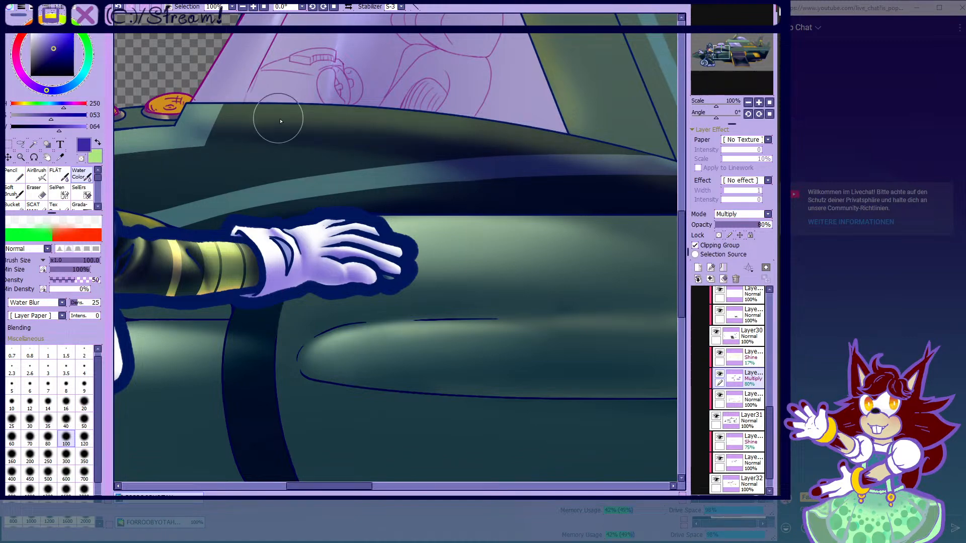
- Lighten the rear tip of the hood's pale stripe using the size 50 airbrush with transparent colour, and blend it with the size 100 Water Color brush
key(b)
scroll(446, 179, down, 12)
scroll(397, 168, up, 4)
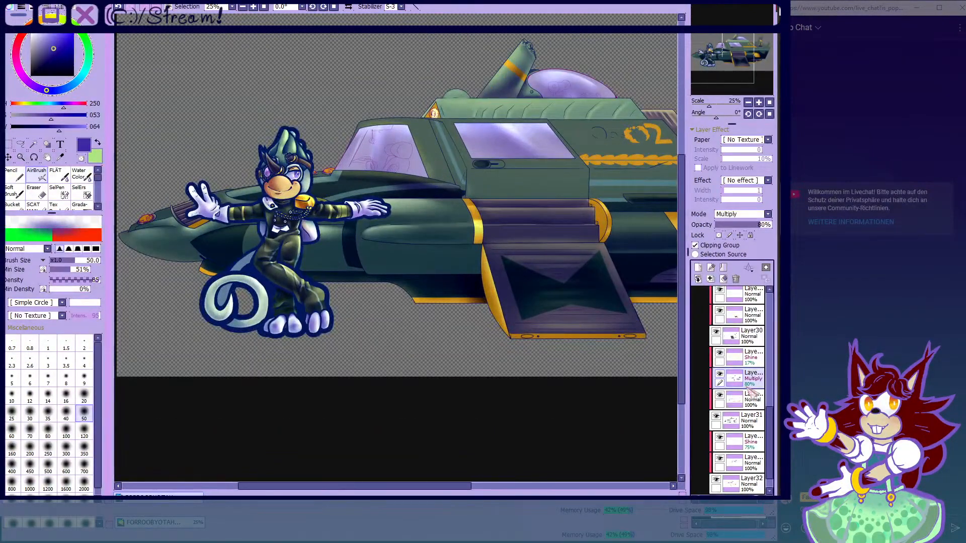
click(716, 417)
click(716, 417)
scroll(446, 201, up, 8)
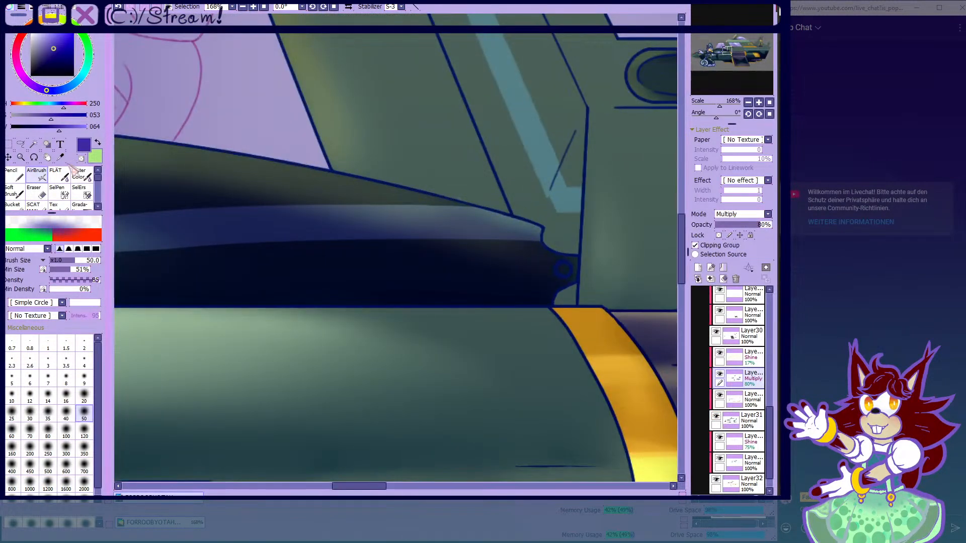
click(81, 158)
mouse_move(312, 181)
mouse_down()
mouse_move(452, 198)
mouse_move(403, 196)
mouse_move(558, 236)
mouse_up()
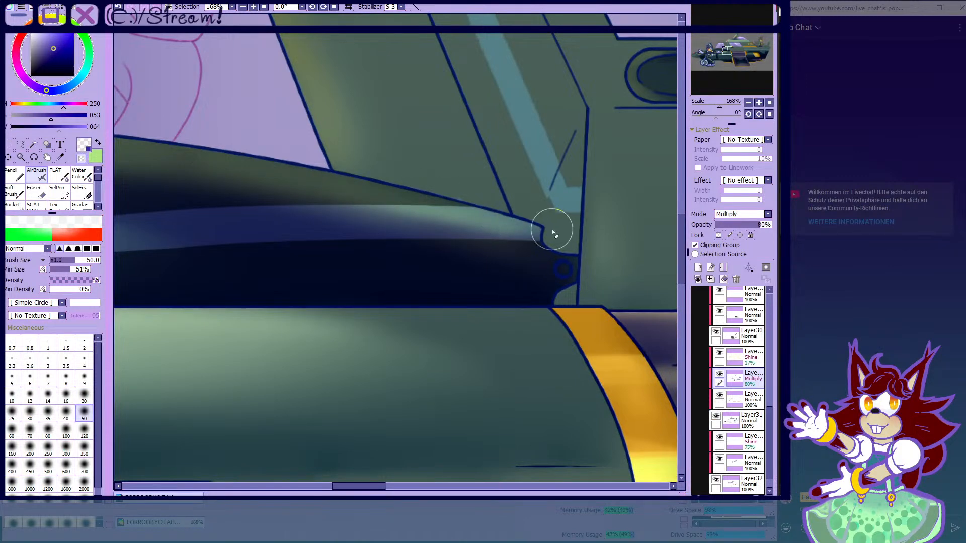
scroll(461, 221, down, 3)
click(81, 175)
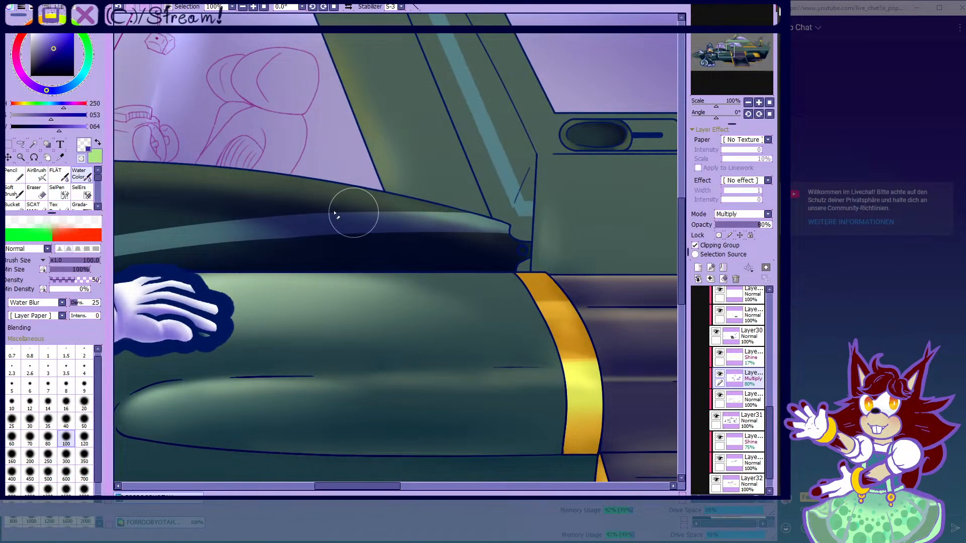
scroll(367, 216, down, 1)
- Compare the ship with Layer31 hidden and shown, and examine the shading on the lower hull and the rear fuselage
click(43, 176)
scroll(390, 237, down, 3)
scroll(389, 237, up, 1)
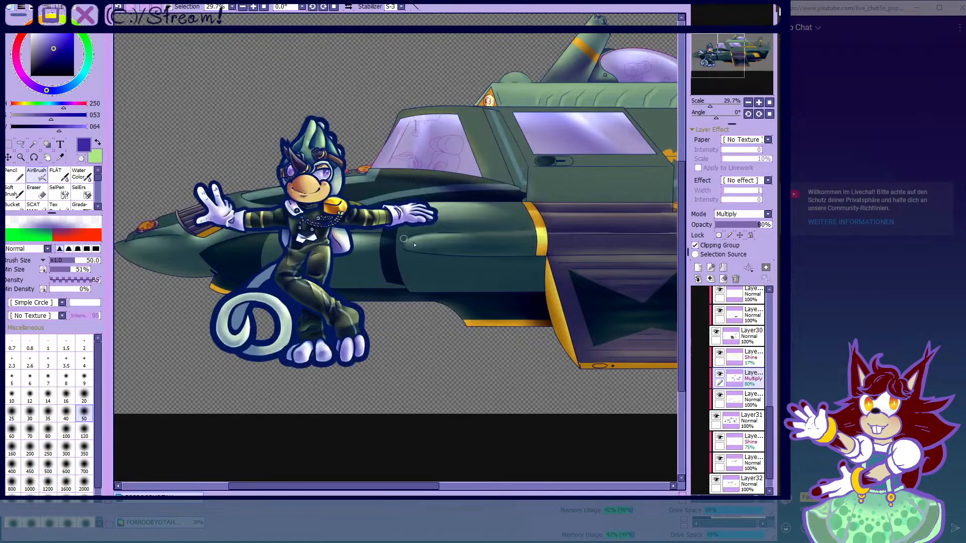
click(715, 417)
click(716, 418)
click(716, 417)
click(716, 417)
scroll(357, 251, down, 2)
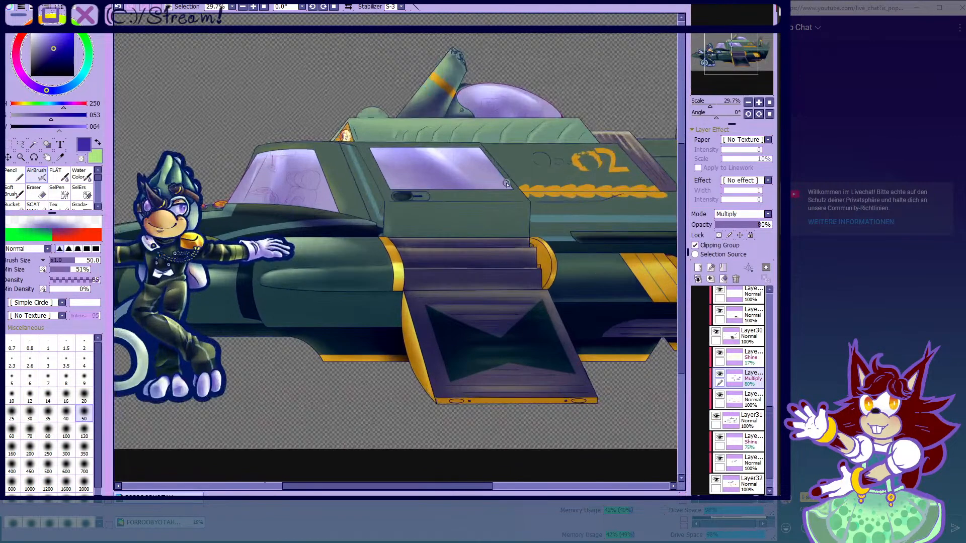
scroll(420, 283, up, 4)
scroll(421, 284, up, 1)
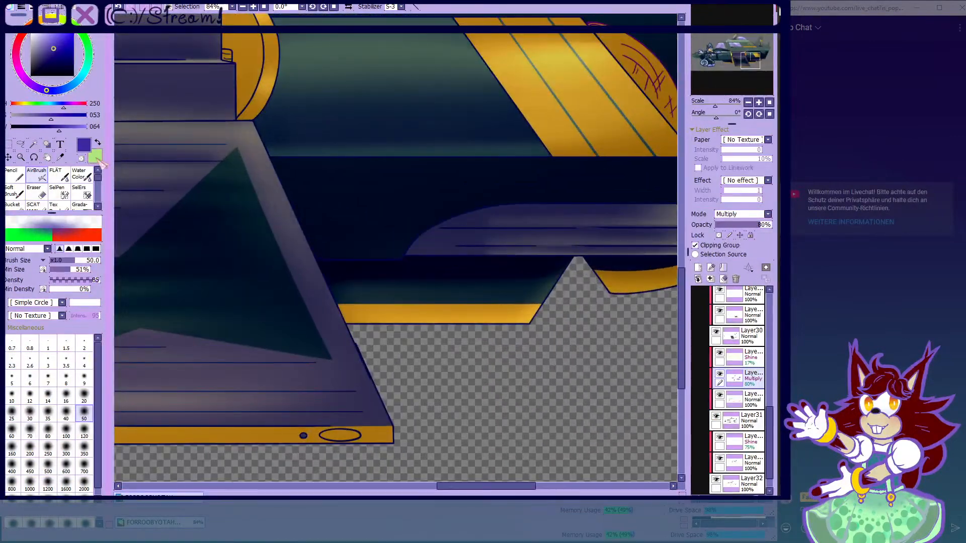
click(82, 174)
scroll(408, 294, up, 2)
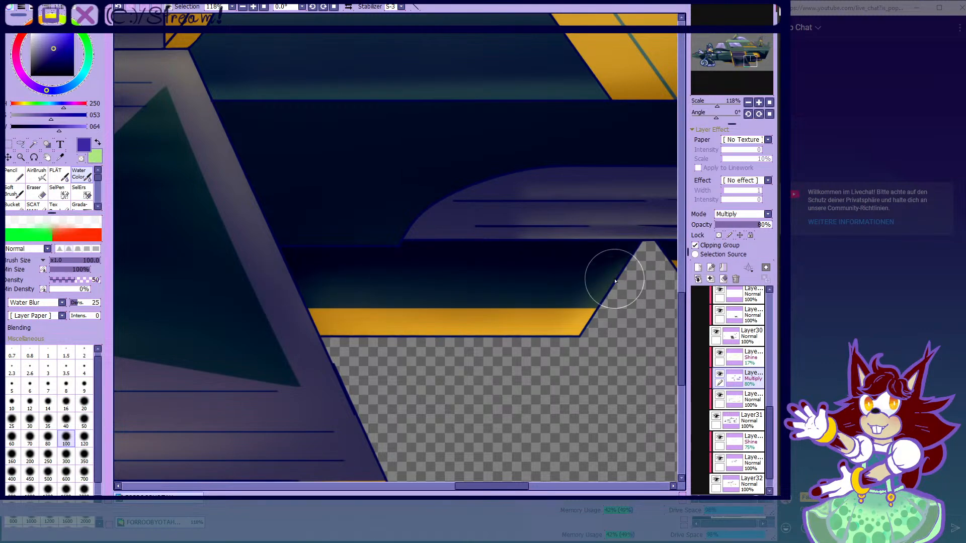
scroll(626, 283, down, 10)
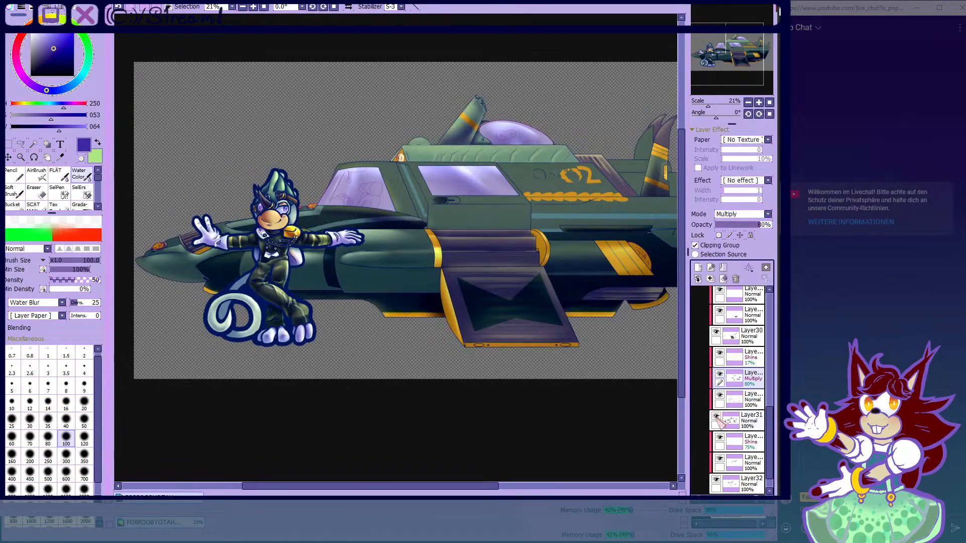
scroll(448, 254, up, 5)
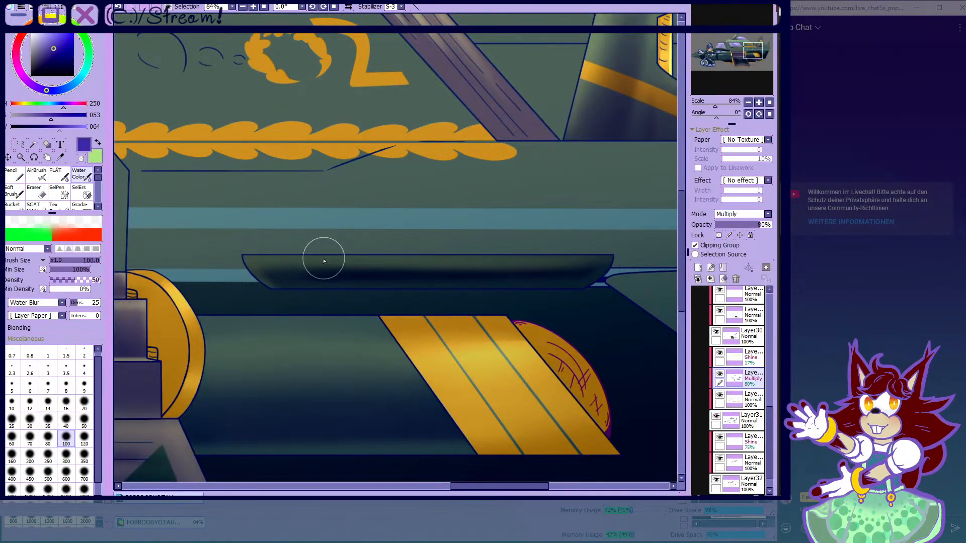
scroll(548, 255, down, 6)
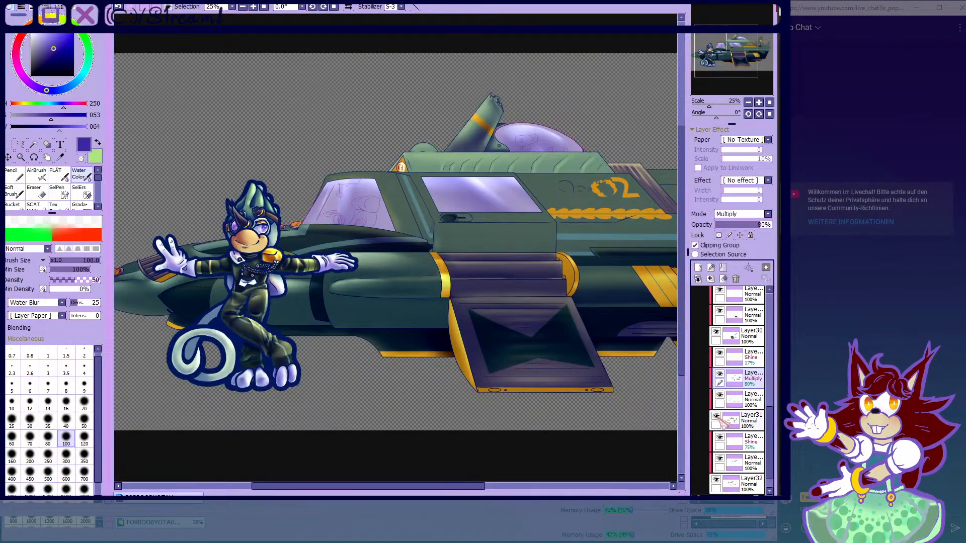
- Airbrush a broad shadow at size 250 along the lower edge of the green roof strip above the side window
scroll(596, 112, up, 3)
click(41, 176)
click(47, 449)
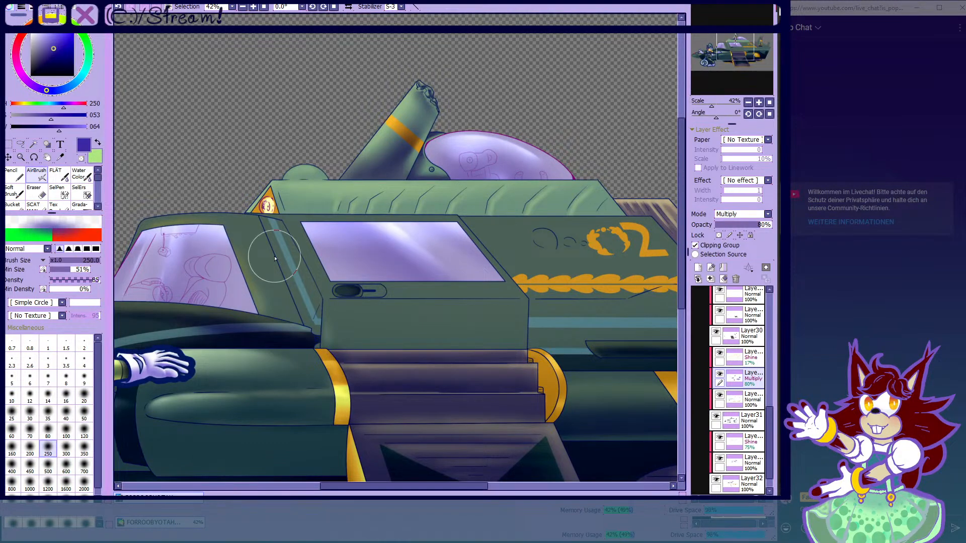
mouse_move(256, 223)
mouse_down()
mouse_move(593, 225)
mouse_move(669, 222)
mouse_up()
- Paint narrow shadows along the front four groove lines of the roof strip with the airbrush at size 30
click(48, 431)
scroll(383, 206, up, 8)
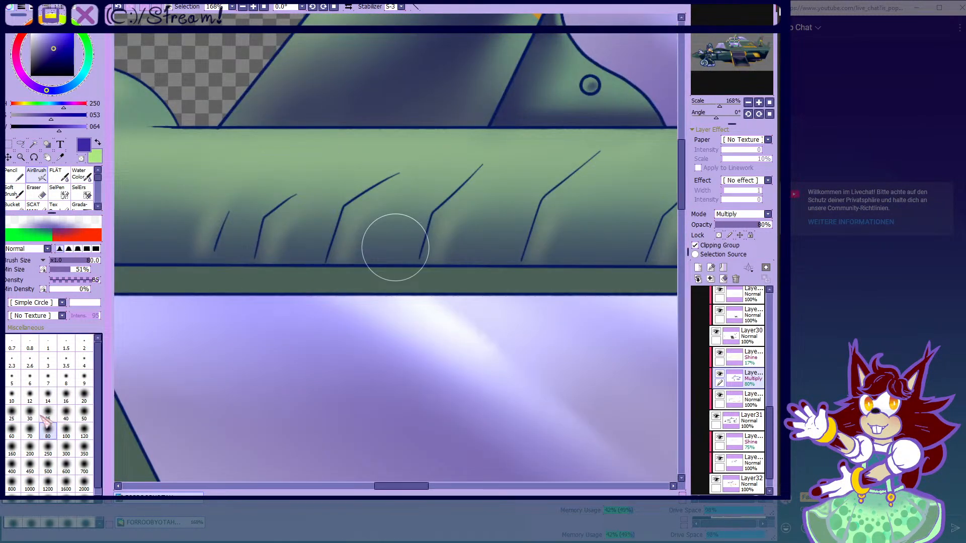
click(30, 413)
scroll(232, 235, up, 3)
mouse_move(237, 291)
mouse_down()
mouse_move(265, 213)
mouse_move(319, 161)
mouse_move(367, 135)
mouse_up()
scroll(298, 183, down, 2)
mouse_move(264, 241)
mouse_down()
mouse_move(309, 166)
mouse_move(304, 184)
mouse_up()
scroll(304, 184, down, 2)
scroll(425, 182, up, 2)
mouse_move(351, 215)
mouse_down()
mouse_move(378, 154)
mouse_move(474, 103)
mouse_up()
scroll(455, 141, up, 1)
mouse_move(383, 274)
mouse_down()
mouse_move(421, 176)
mouse_move(500, 108)
mouse_up()
scroll(425, 181, down, 2)
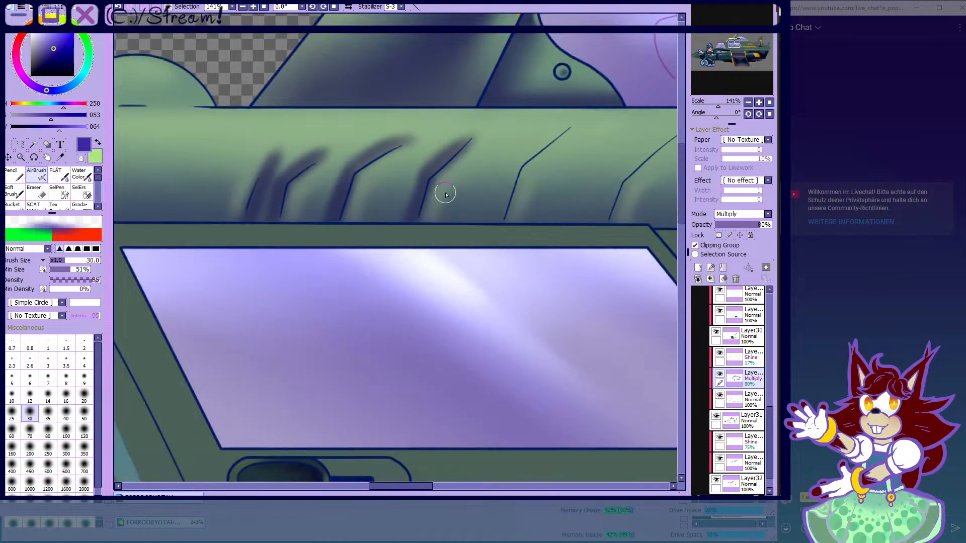
- Add size 30 airbrush shadows along the middle groove lines of the roof strip, below the glass dome
scroll(465, 255, up, 2)
mouse_move(465, 252)
mouse_down()
mouse_move(500, 140)
mouse_move(582, 108)
mouse_up()
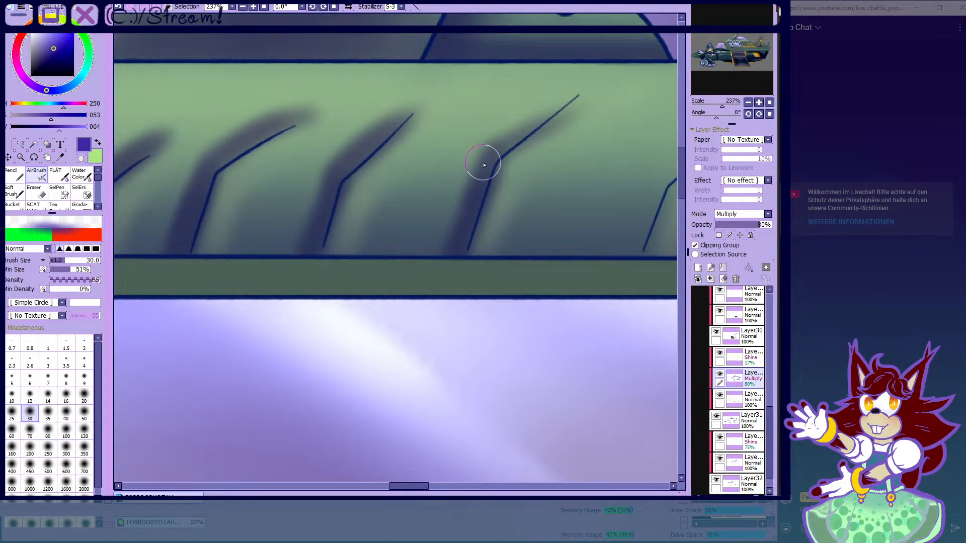
drag(493, 160, 586, 90)
scroll(481, 189, down, 2)
scroll(474, 192, up, 1)
mouse_move(401, 258)
mouse_down()
mouse_move(451, 170)
mouse_move(445, 185)
mouse_move(520, 128)
mouse_up()
scroll(520, 128, down, 1)
mouse_move(526, 224)
mouse_down()
mouse_move(549, 160)
mouse_move(621, 120)
mouse_up()
drag(545, 171, 609, 100)
drag(569, 147, 613, 110)
- Shade the rear groove lines of the roof strip with the airbrush at size 30, up to its slanted end
scroll(538, 212, down, 6)
scroll(611, 208, up, 9)
mouse_move(433, 296)
mouse_down()
mouse_move(487, 210)
mouse_move(622, 106)
mouse_up()
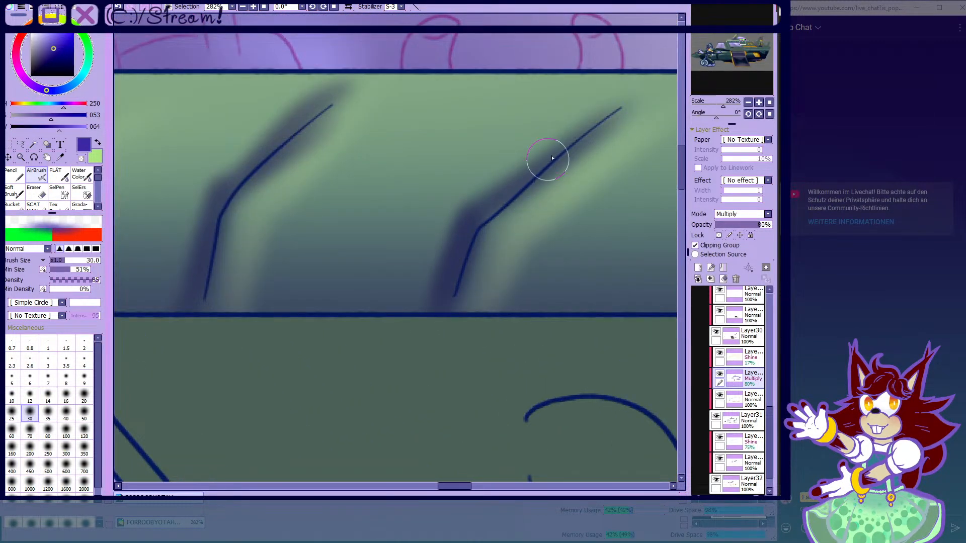
drag(520, 183, 624, 100)
scroll(441, 208, down, 7)
scroll(604, 203, up, 6)
drag(484, 251, 580, 112)
drag(506, 199, 627, 69)
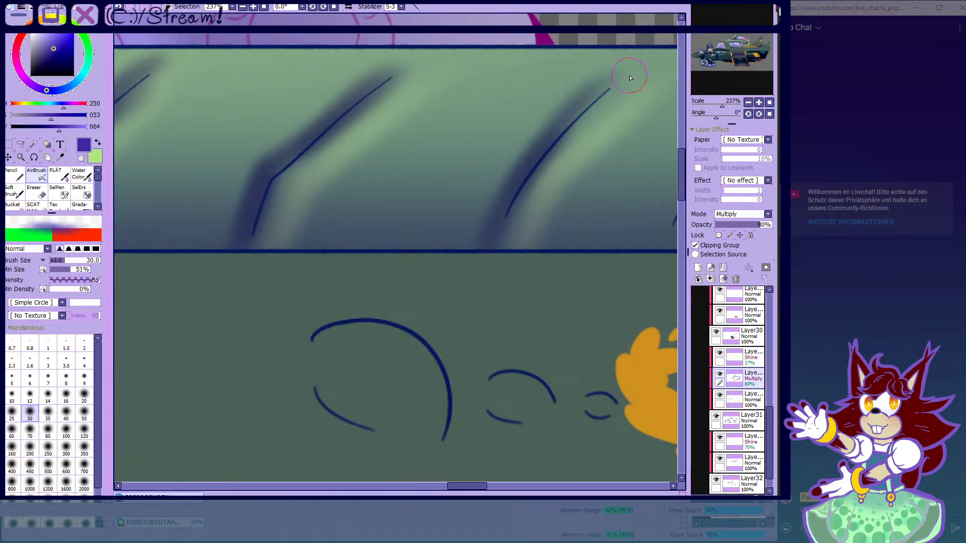
scroll(563, 126, down, 3)
scroll(539, 154, up, 3)
drag(505, 240, 640, 85)
scroll(592, 136, down, 6)
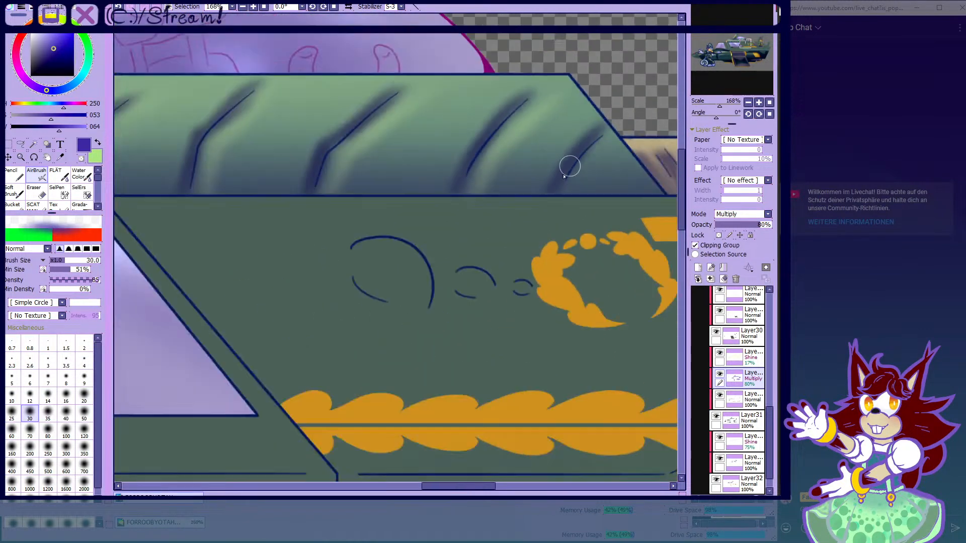
- Enlarge the airbrush to size 70
key(bracketright)
key(bracketright)
key(bracketright)
key(bracketright)
key(bracketright)
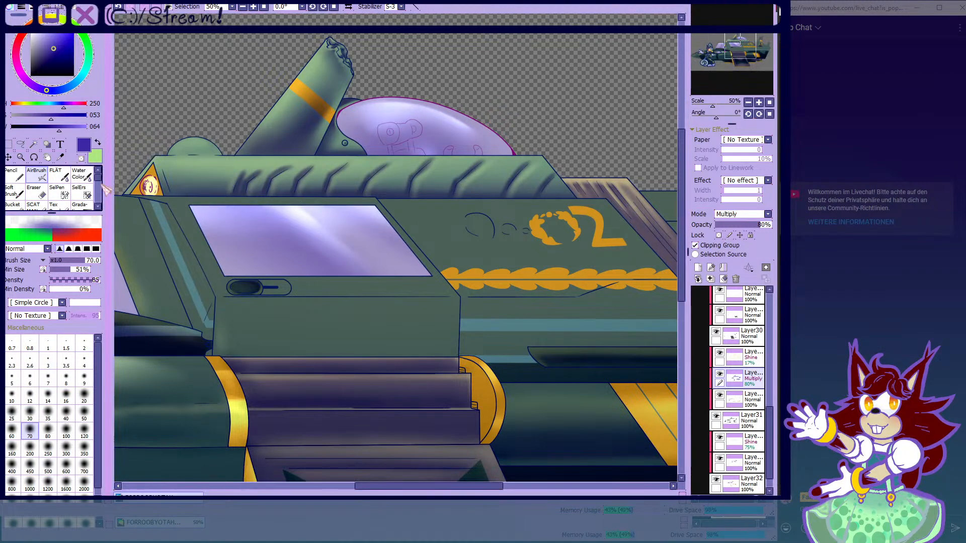
- Blend the groove shadows along the whole roof strip with the Water Color brush at size 40
key(w)
scroll(259, 251, up, 7)
key(bracketleft)
key(bracketleft)
key(bracketleft)
key(bracketleft)
key(bracketleft)
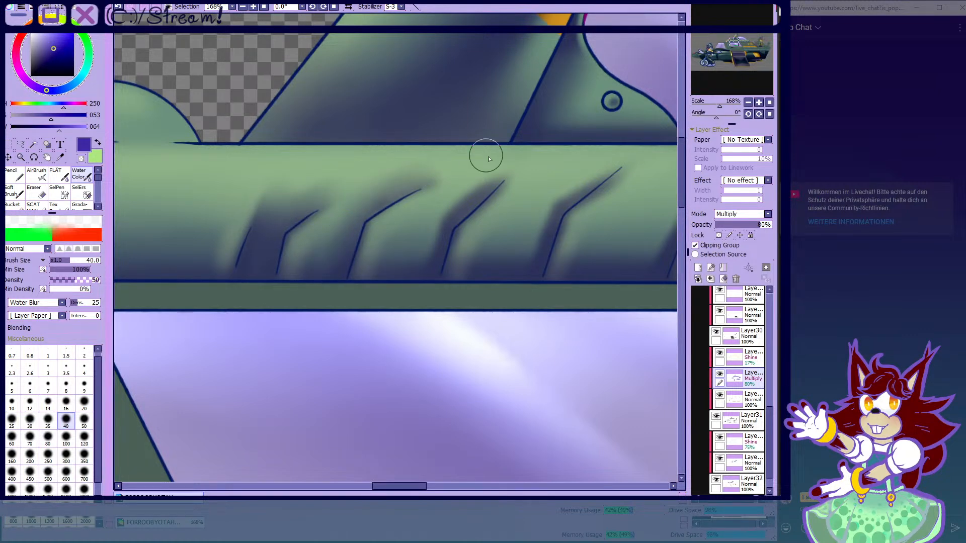
scroll(472, 187, down, 2)
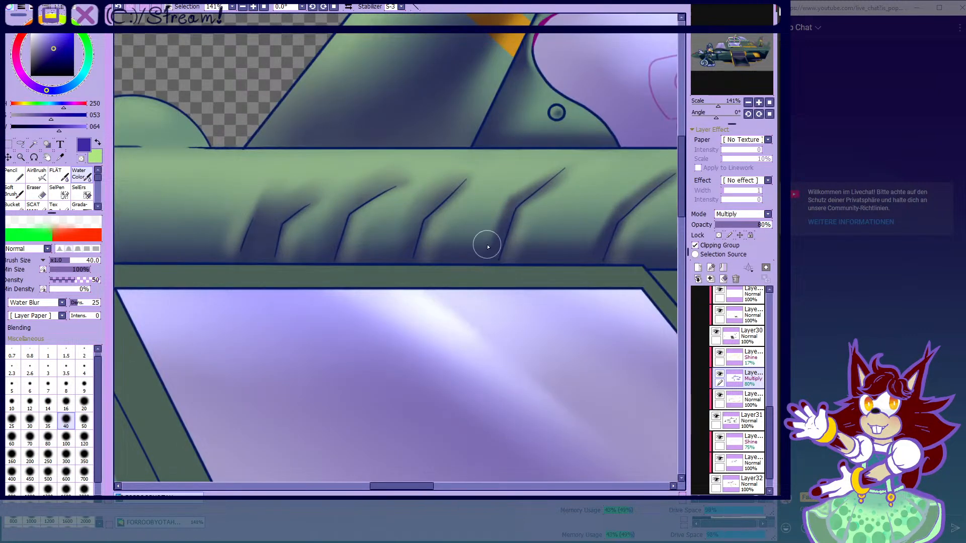
scroll(460, 262, up, 2)
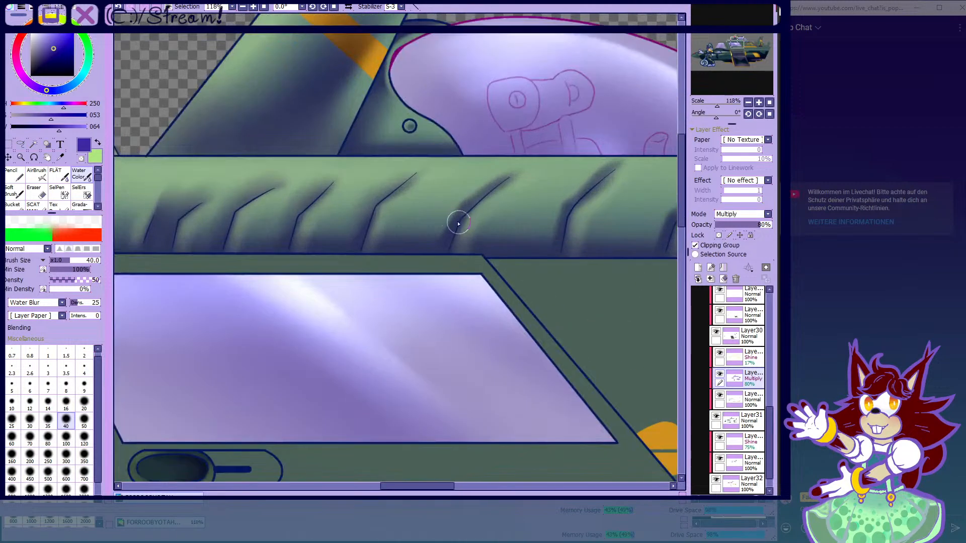
scroll(581, 116, down, 1)
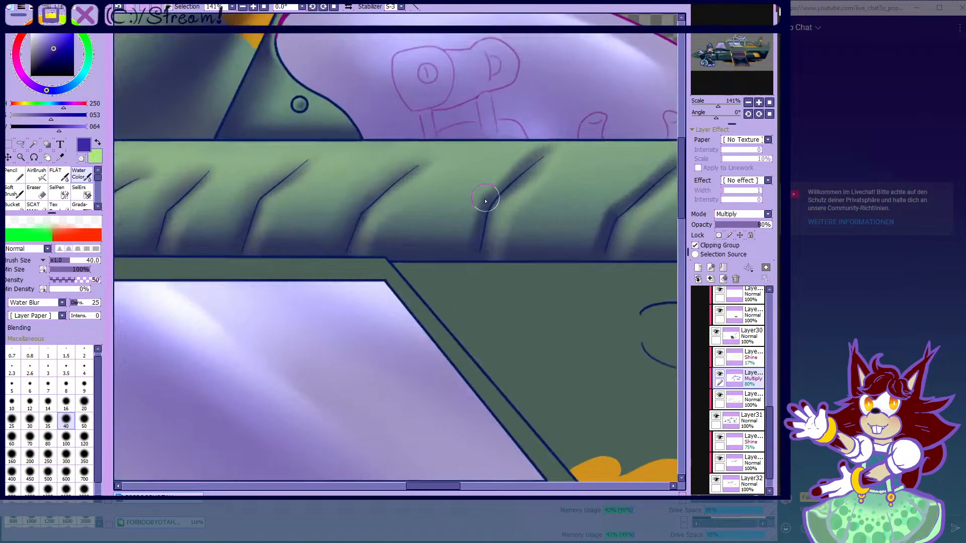
scroll(488, 186, down, 1)
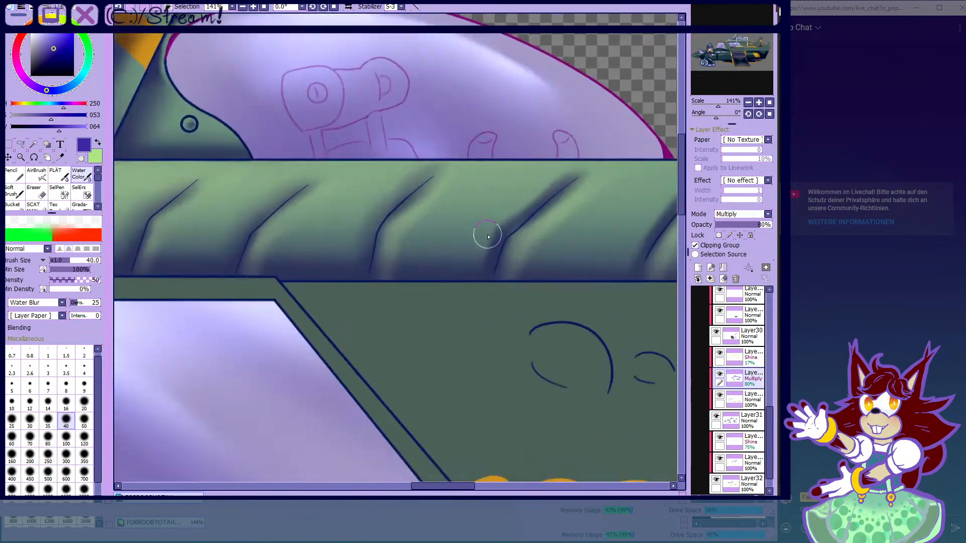
scroll(608, 137, down, 2)
scroll(587, 214, up, 1)
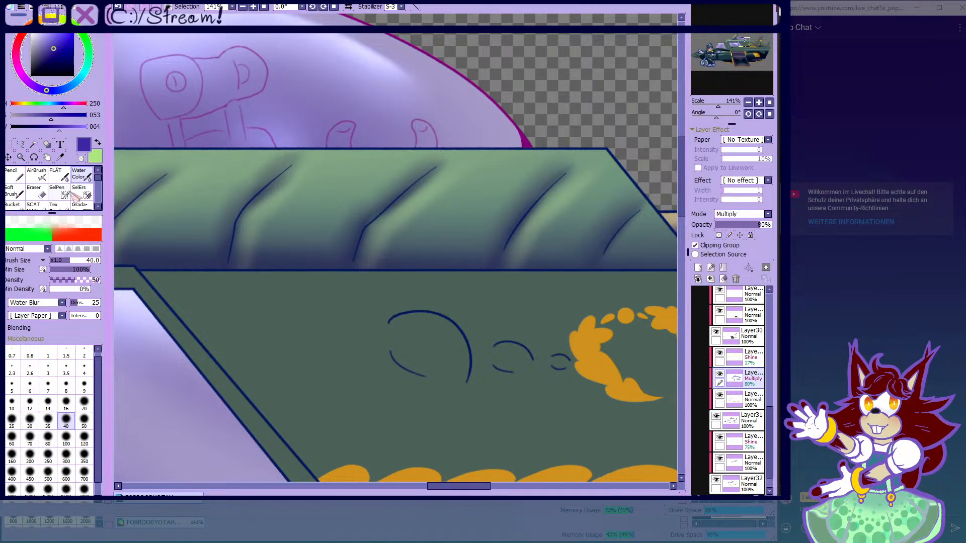
- Erase the shadow spilling behind the third-from-last groove line of the roof strip with the Eraser at size 35, redoing the first stroke
key(e)
scroll(387, 241, up, 4)
drag(394, 274, 502, 122)
key(ctrl+z)
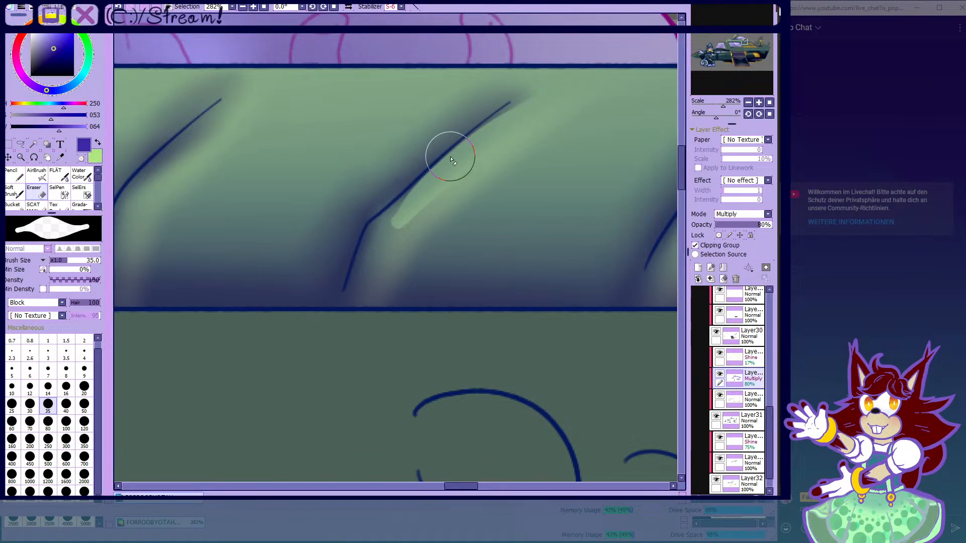
scroll(503, 121, up, 1)
drag(446, 166, 547, 97)
- Erase the shadow behind the last two groove lines at the rear of the roof strip with the size 35 Eraser
scroll(382, 178, down, 7)
scroll(495, 180, up, 8)
mouse_move(413, 256)
mouse_down()
mouse_move(459, 200)
mouse_move(583, 106)
mouse_up()
drag(438, 208, 582, 86)
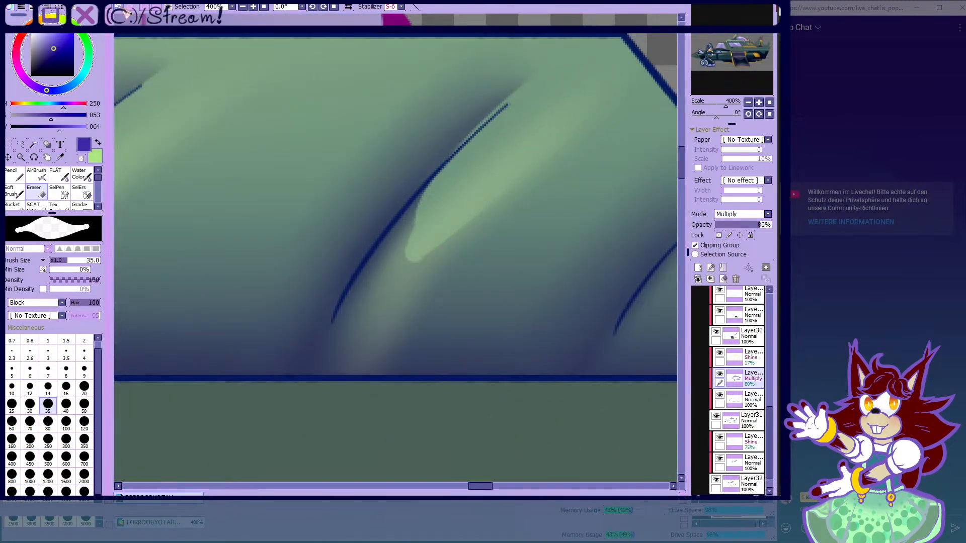
drag(538, 99, 585, 63)
scroll(455, 149, down, 6)
scroll(548, 180, up, 5)
mouse_move(508, 216)
mouse_down()
mouse_move(521, 191)
mouse_move(617, 113)
mouse_up()
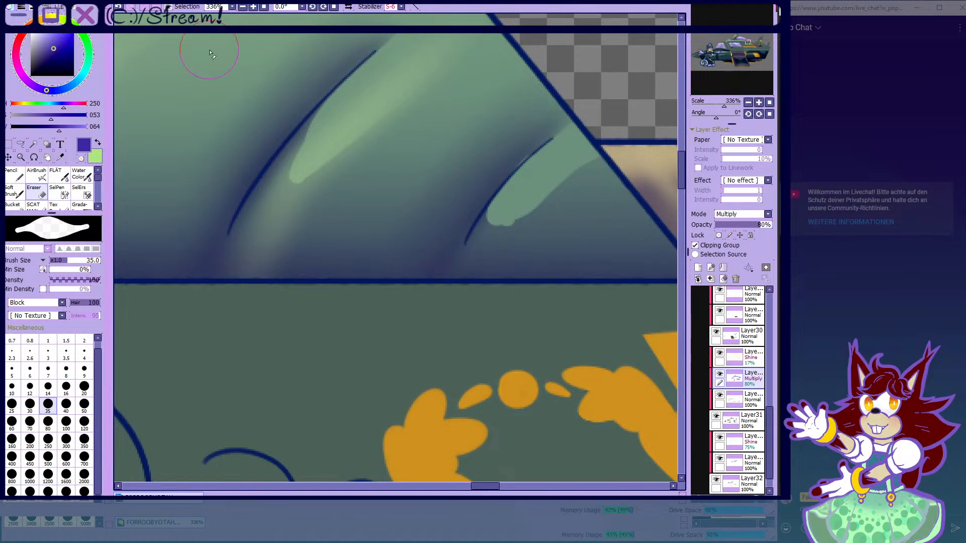
scroll(492, 138, up, 3)
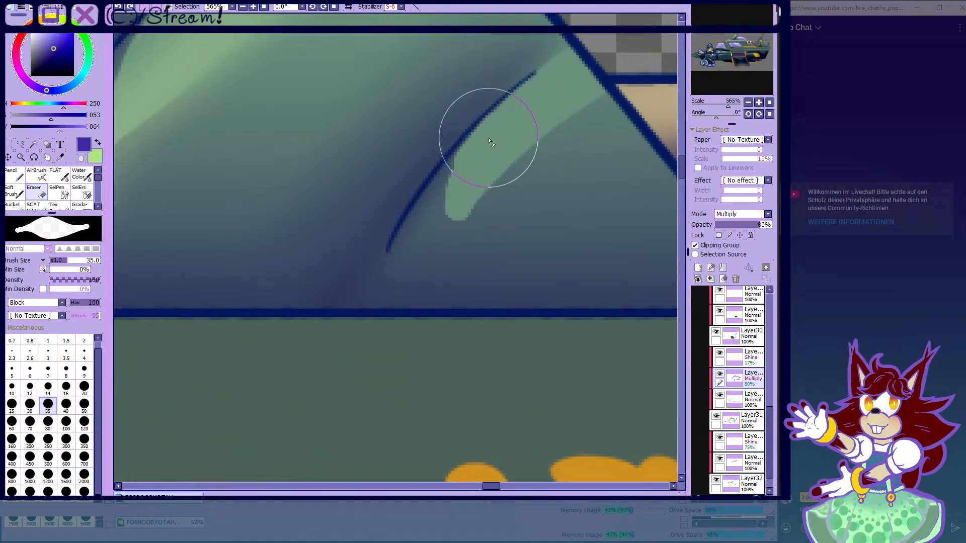
- Clean the shadow behind the two groove lines nearest the side window's upper rear corner with the size 35 Eraser
scroll(490, 181, down, 5)
scroll(478, 173, up, 2)
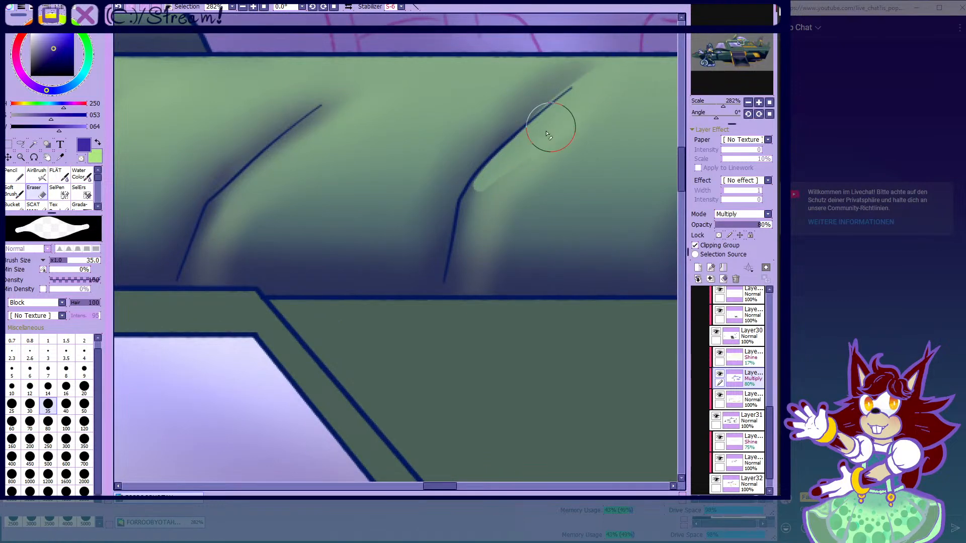
scroll(588, 97, up, 2)
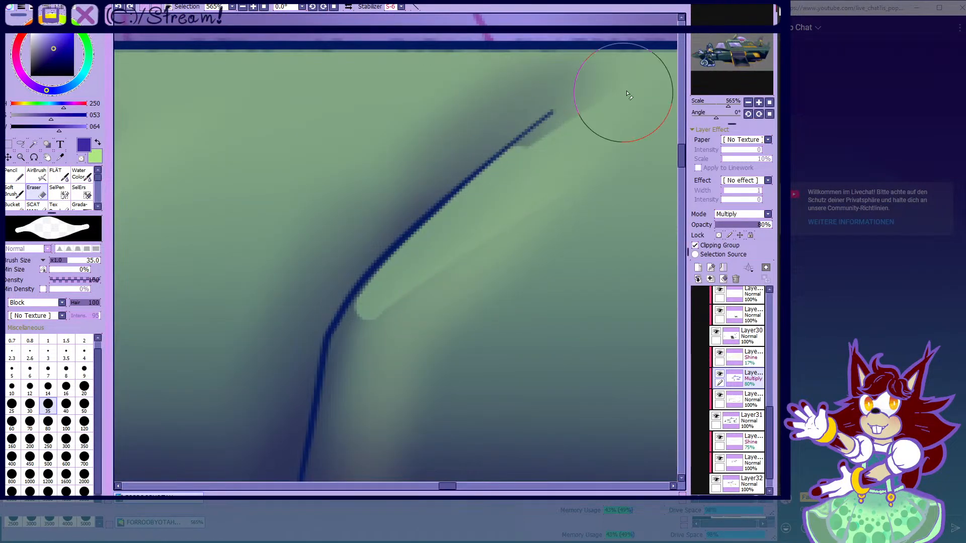
scroll(369, 284, down, 3)
scroll(271, 277, up, 2)
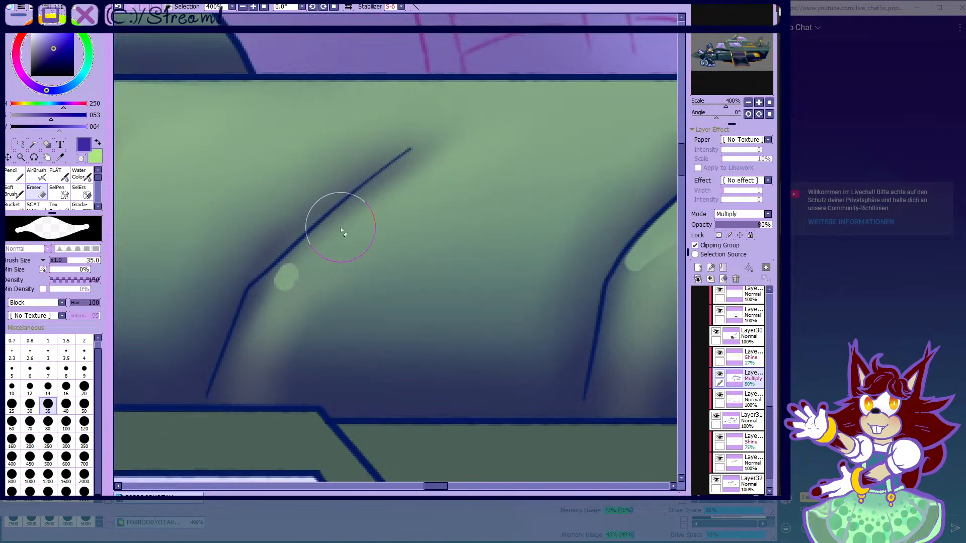
drag(282, 282, 356, 232)
- Erase the shadow behind the next groove line forward above the side window, following the line to its tip with the size 35 Eraser
scroll(345, 231, down, 2)
scroll(276, 198, up, 2)
drag(264, 227, 397, 105)
scroll(267, 229, up, 1)
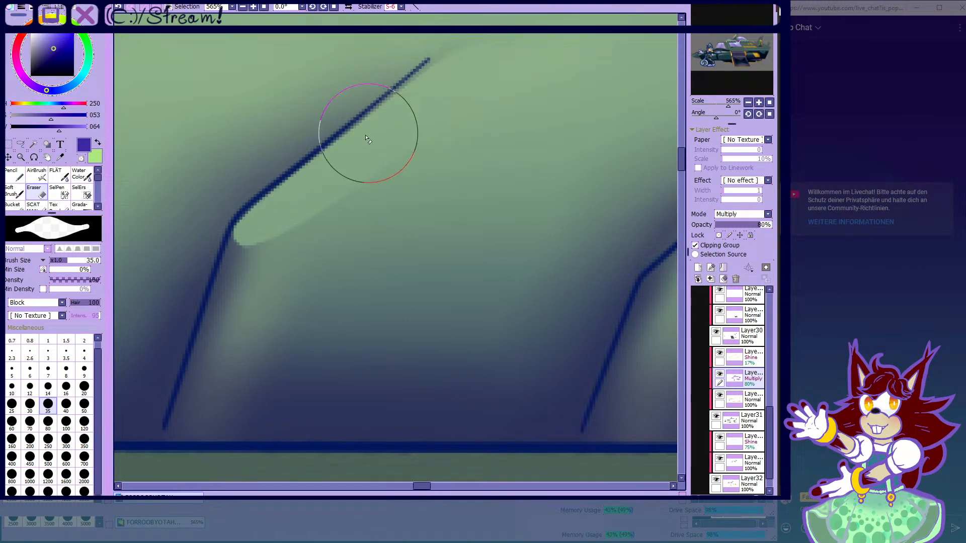
scroll(420, 108, down, 2)
scroll(463, 82, up, 2)
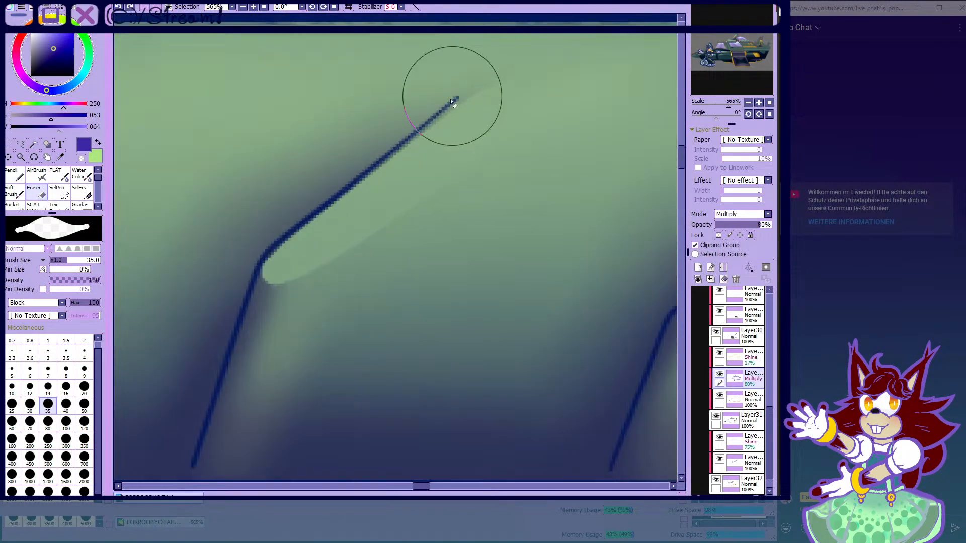
scroll(403, 151, up, 1)
drag(333, 218, 548, 86)
scroll(547, 86, down, 2)
scroll(545, 87, up, 2)
drag(414, 162, 568, 58)
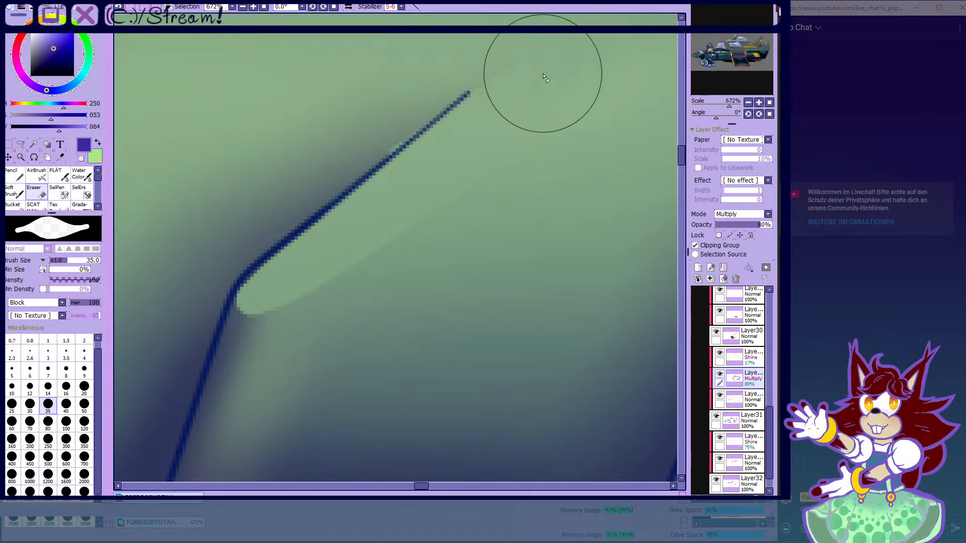
- Erase the shadow behind the upper part of the fourth groove line from the front with the size 35 Eraser, redoing the first strokes
scroll(573, 47, down, 5)
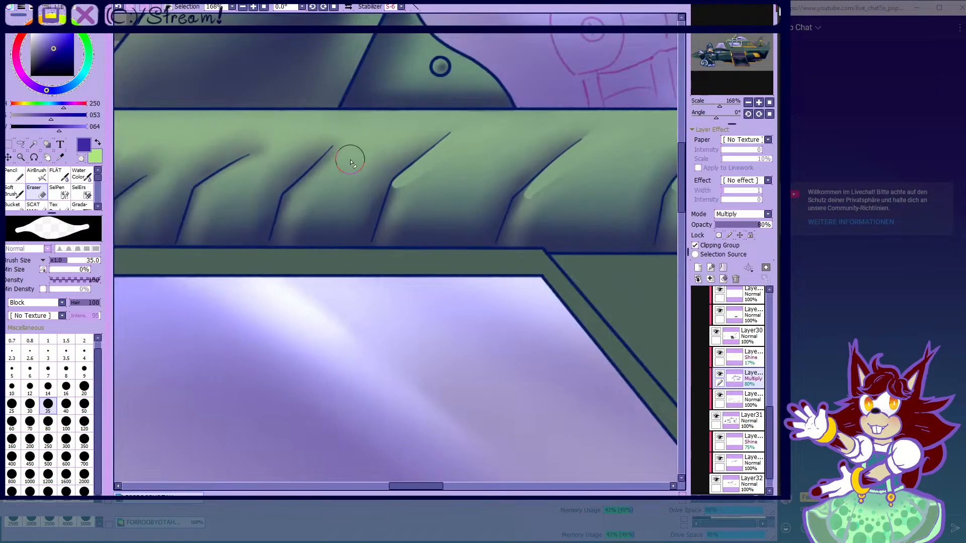
scroll(334, 202, up, 4)
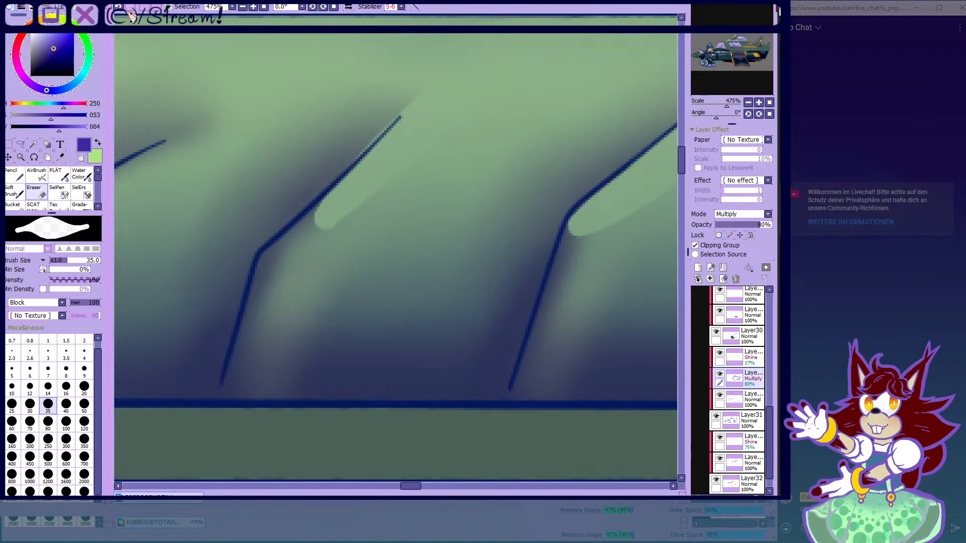
key(ctrl+z)
key(ctrl+z)
scroll(294, 243, up, 1)
drag(278, 255, 304, 236)
scroll(475, 78, down, 5)
scroll(236, 235, up, 4)
scroll(487, 64, down, 5)
scroll(317, 257, up, 5)
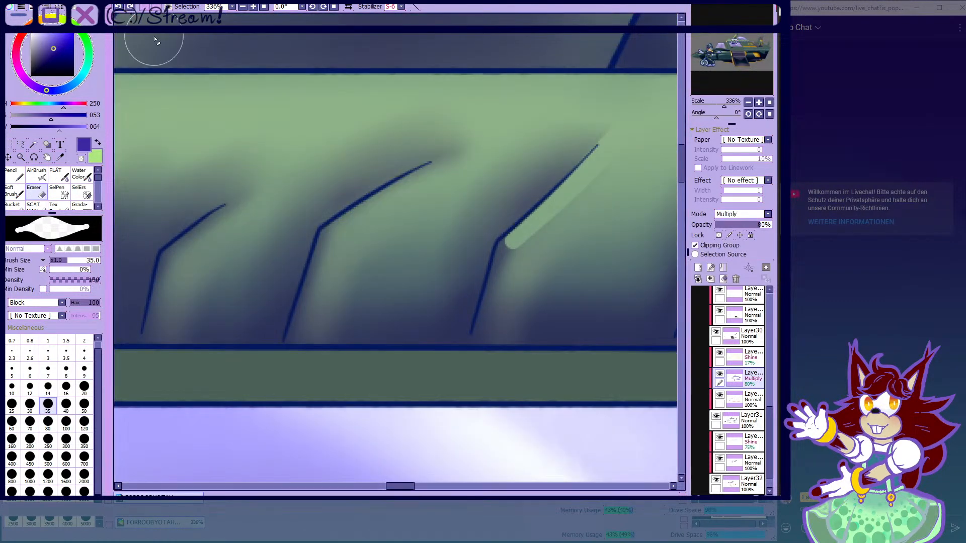
- Erase the shadow behind the upper slant of the third groove line from the front, from its bend past its tip
scroll(515, 121, down, 5)
scroll(351, 228, up, 4)
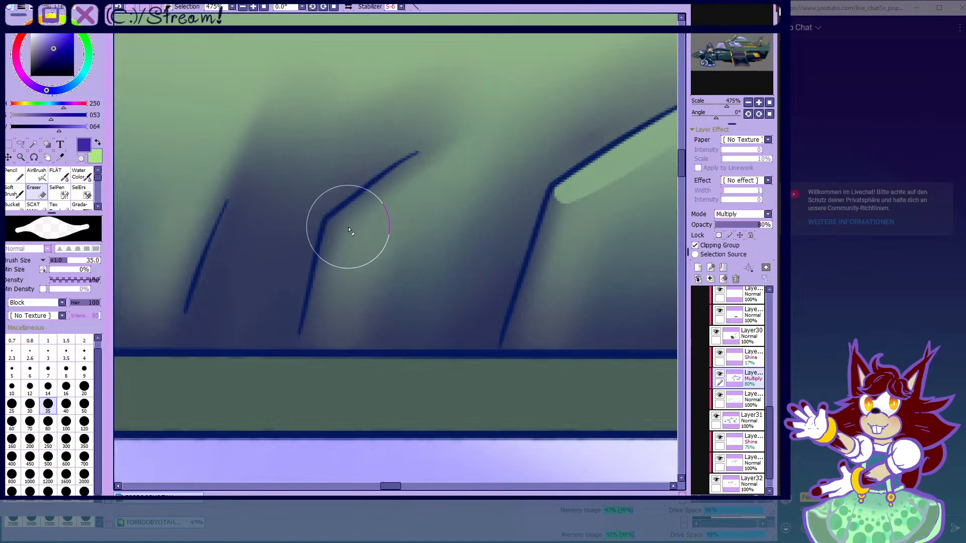
scroll(324, 200, down, 5)
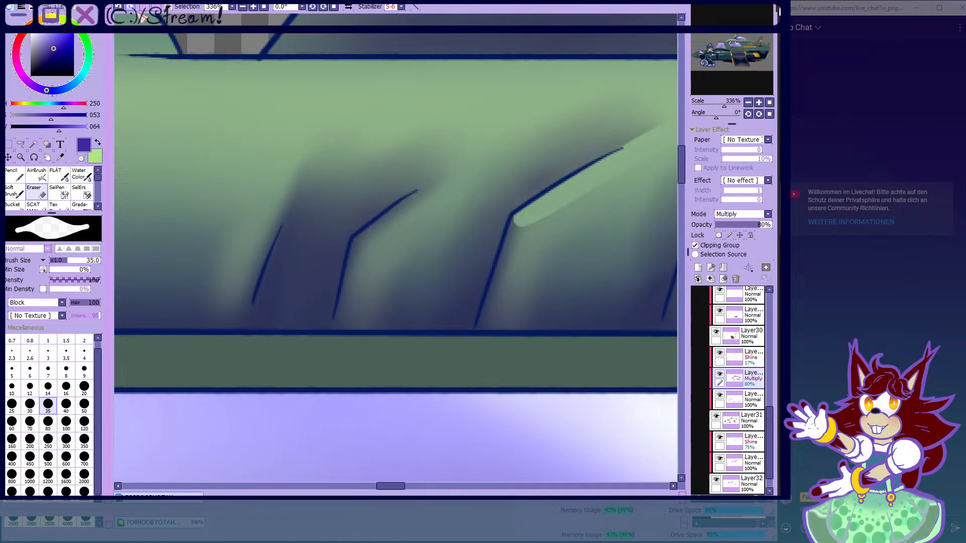
- Erase the shadow behind the upper slant of the second groove line from the front, undoing and repeating the stroke
scroll(358, 267, up, 5)
mouse_move(339, 243)
mouse_down()
mouse_move(522, 121)
mouse_move(584, 135)
mouse_up()
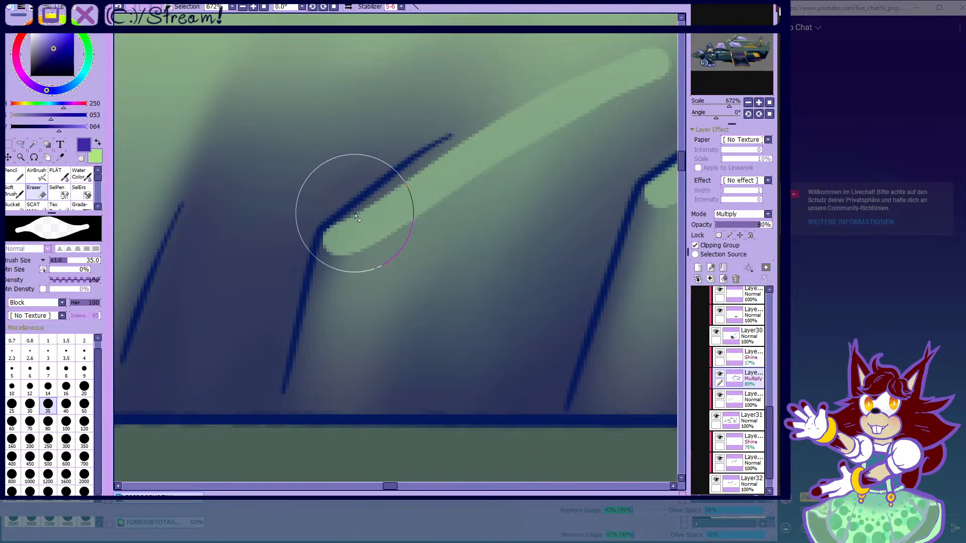
scroll(491, 135, down, 1)
scroll(442, 183, down, 1)
key(ctrl+z)
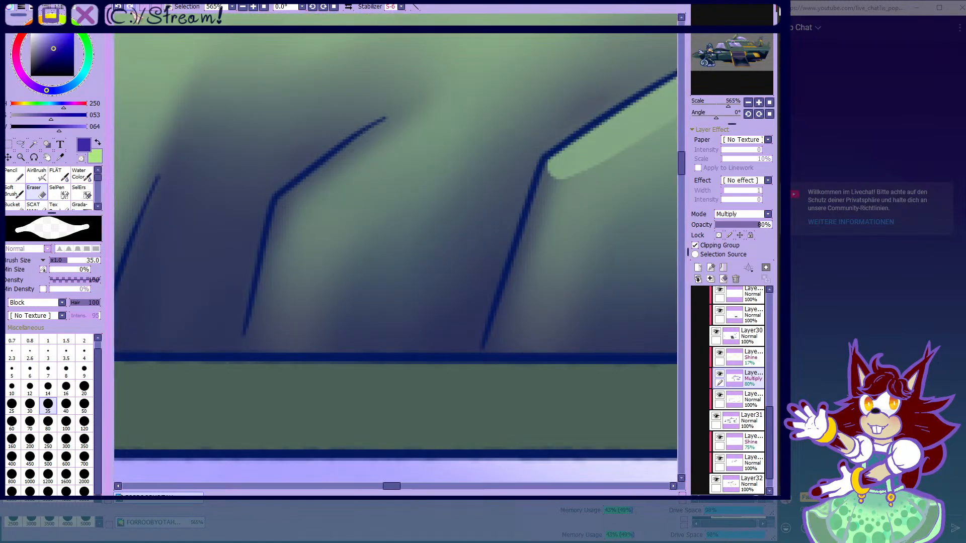
scroll(284, 213, up, 2)
drag(284, 214, 409, 130)
scroll(282, 192, down, 10)
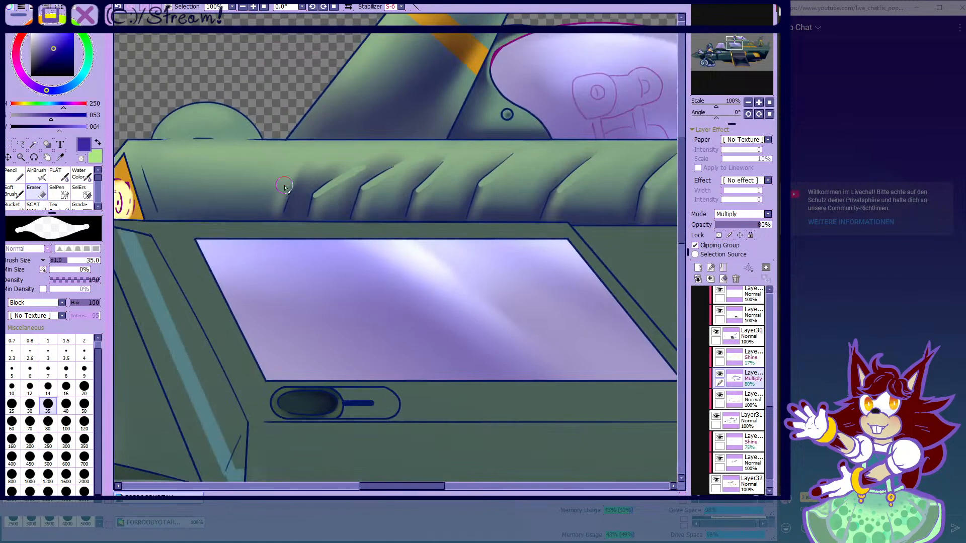
- Soften the erased edges behind the second and third groove lines from the front with the Water Color brush at size 35
click(82, 175)
scroll(313, 169, down, 2)
scroll(322, 181, up, 8)
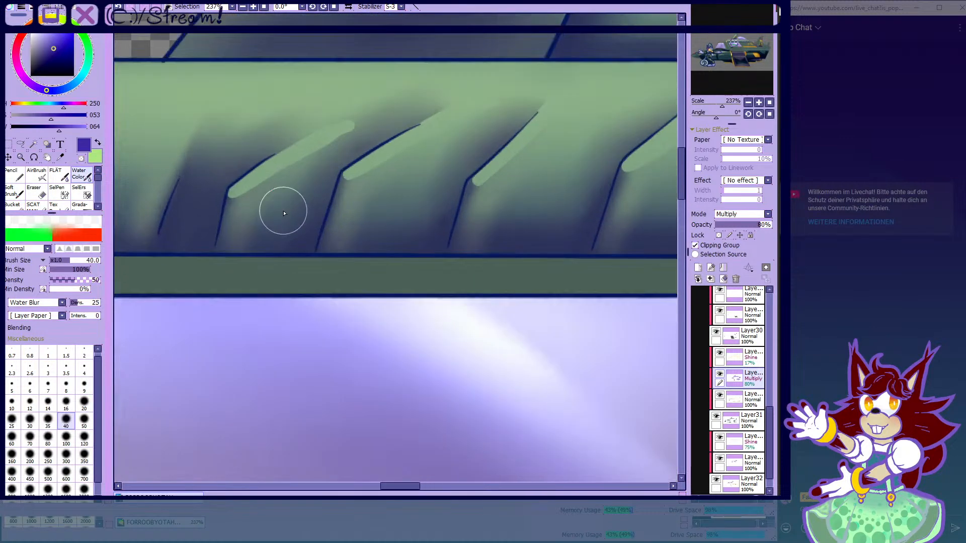
click(65, 402)
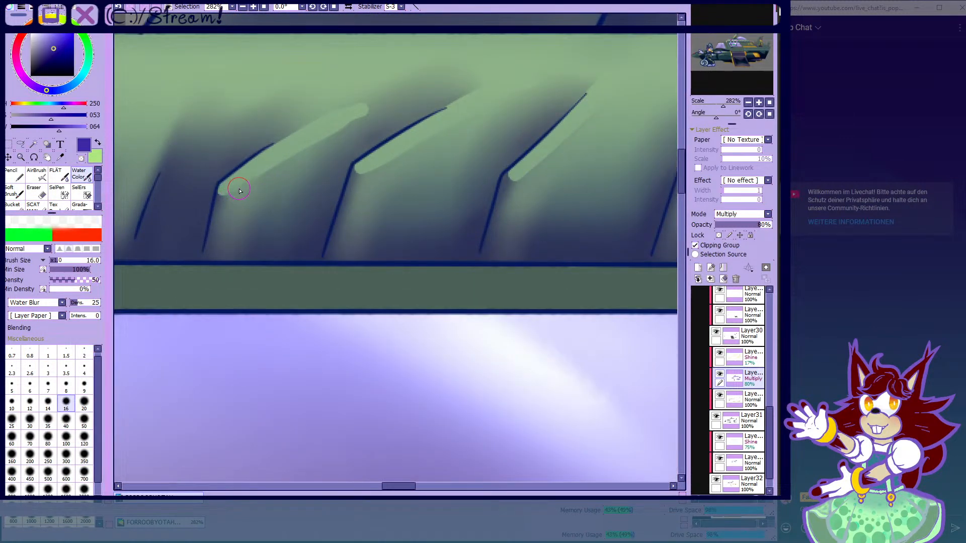
click(47, 420)
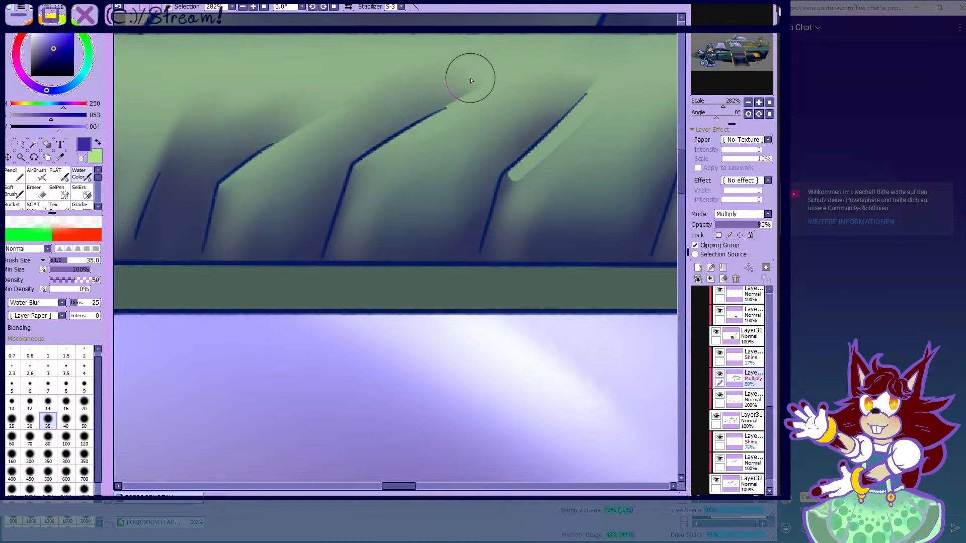
- Blend the erased edges behind the fourth and fifth groove lines from the front with the size 35 Water Color brush
scroll(306, 118, down, 4)
scroll(422, 49, up, 4)
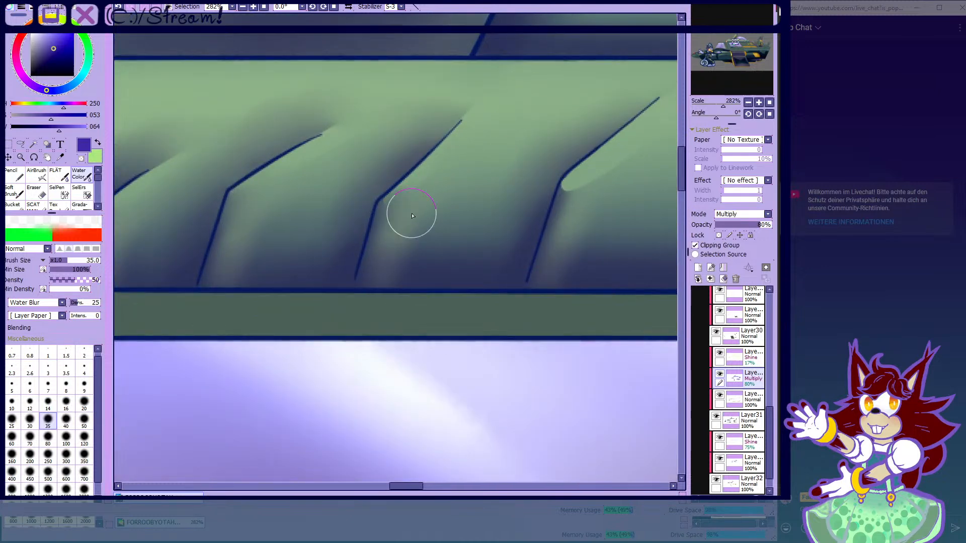
scroll(470, 215, down, 1)
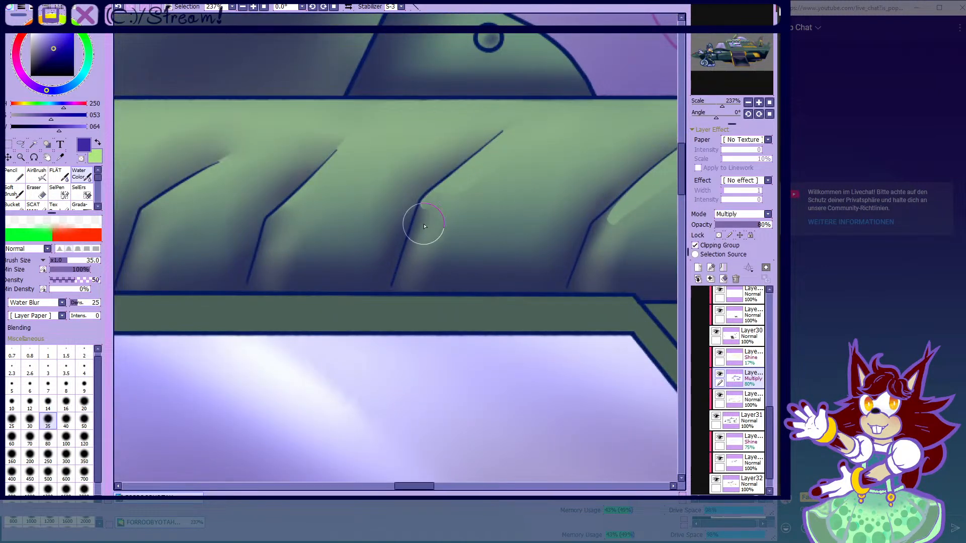
scroll(486, 150, down, 3)
scroll(442, 161, up, 1)
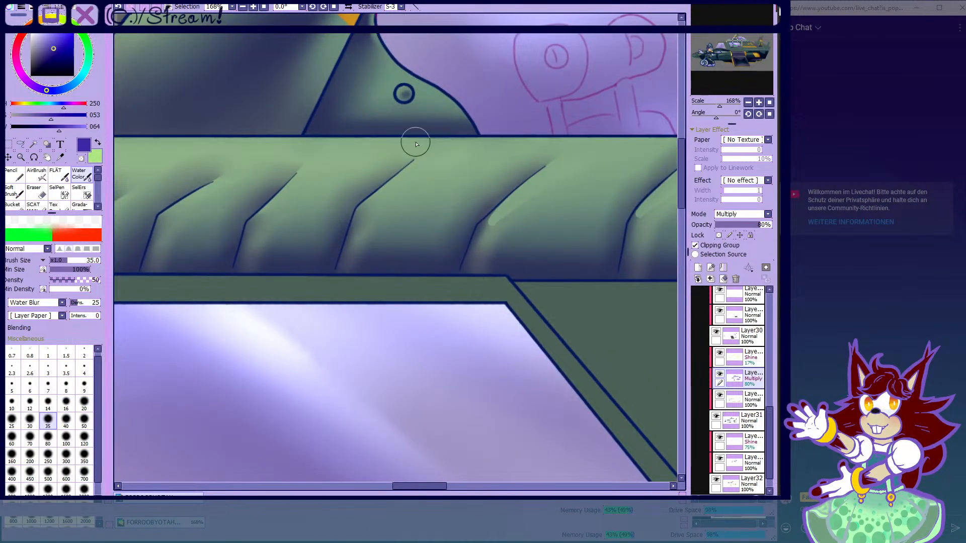
- Blend the erased edges behind the sixth to eighth groove lines, around and past the side window's upper rear corner
scroll(391, 139, down, 2)
scroll(387, 214, up, 3)
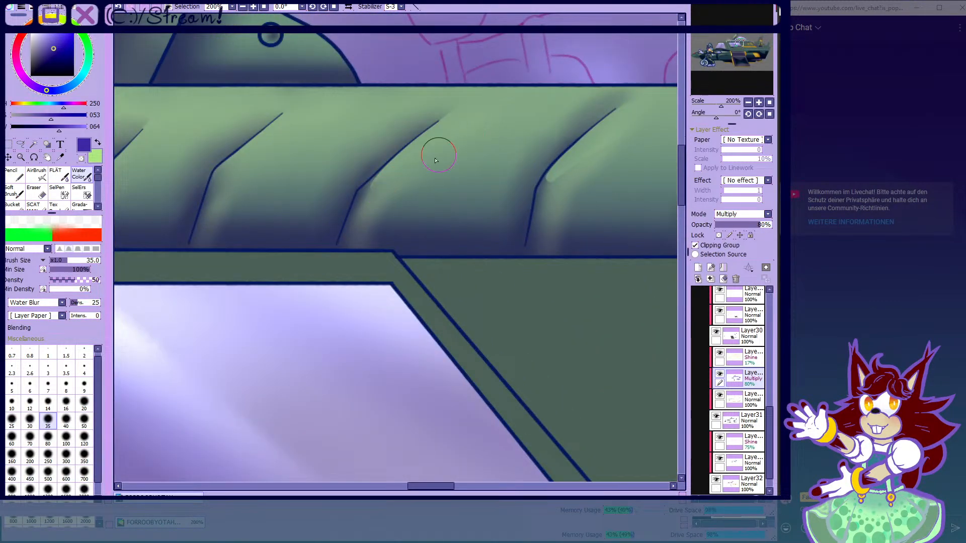
scroll(367, 201, down, 3)
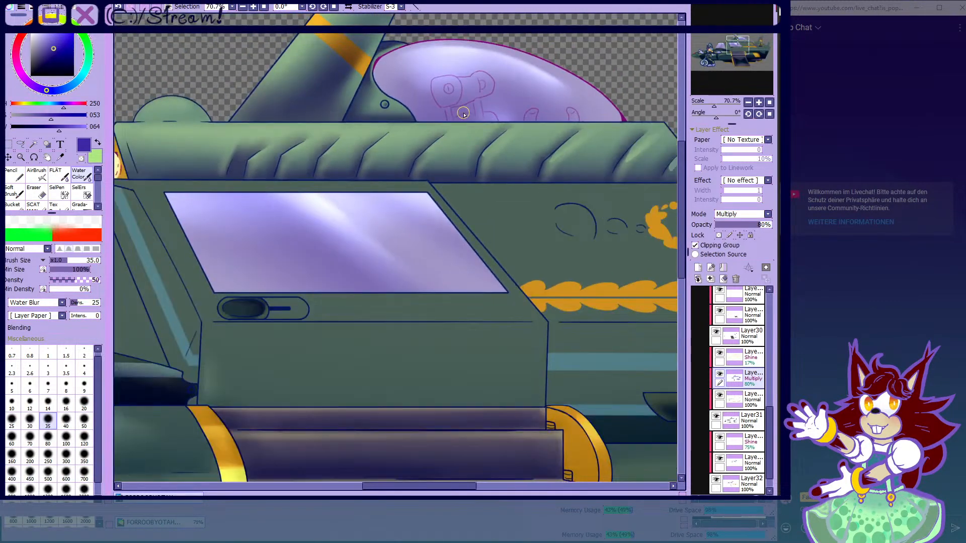
scroll(477, 118, up, 4)
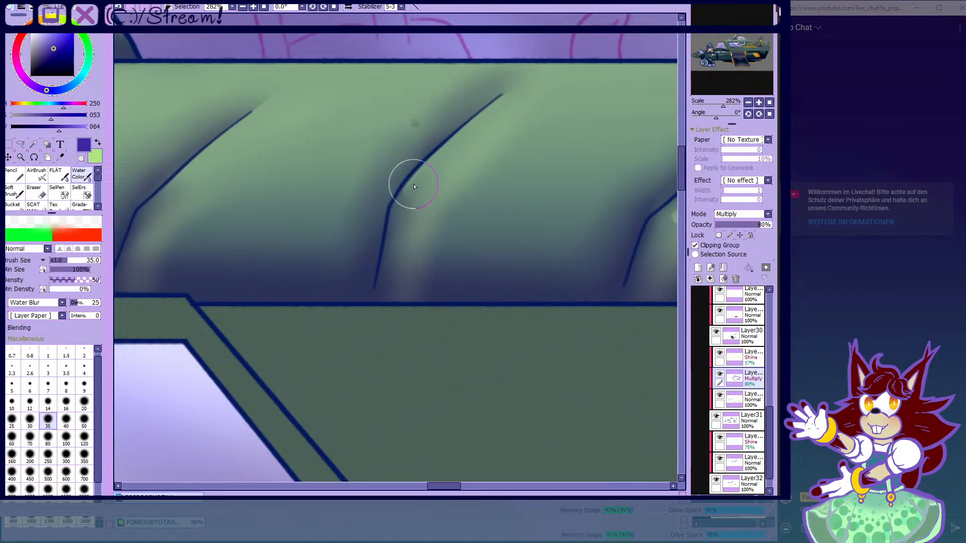
scroll(409, 185, down, 8)
scroll(467, 255, up, 7)
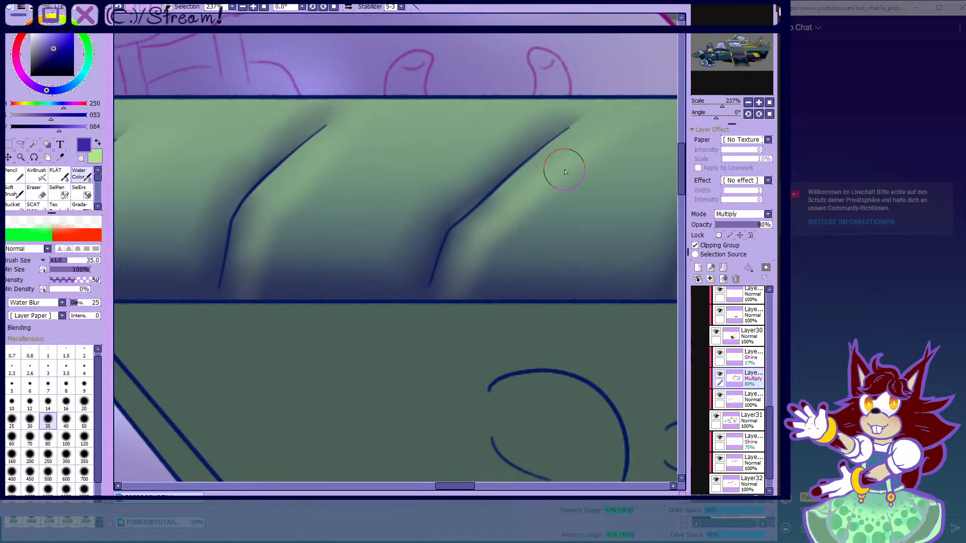
- Blend the erased edges behind the last two groove lines at the rear end of the roof strip with the Water Color brush
scroll(591, 118, down, 4)
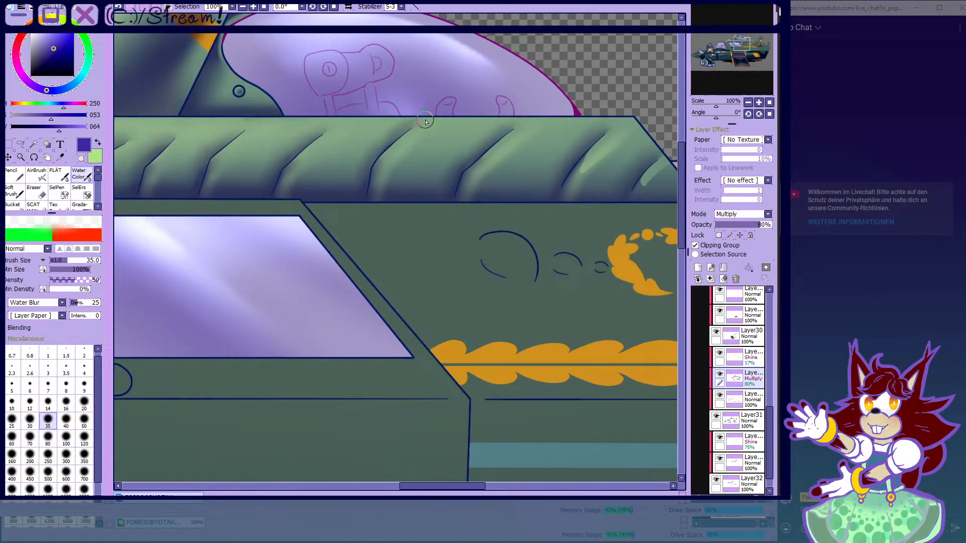
scroll(553, 151, up, 3)
scroll(523, 186, down, 3)
scroll(493, 217, up, 3)
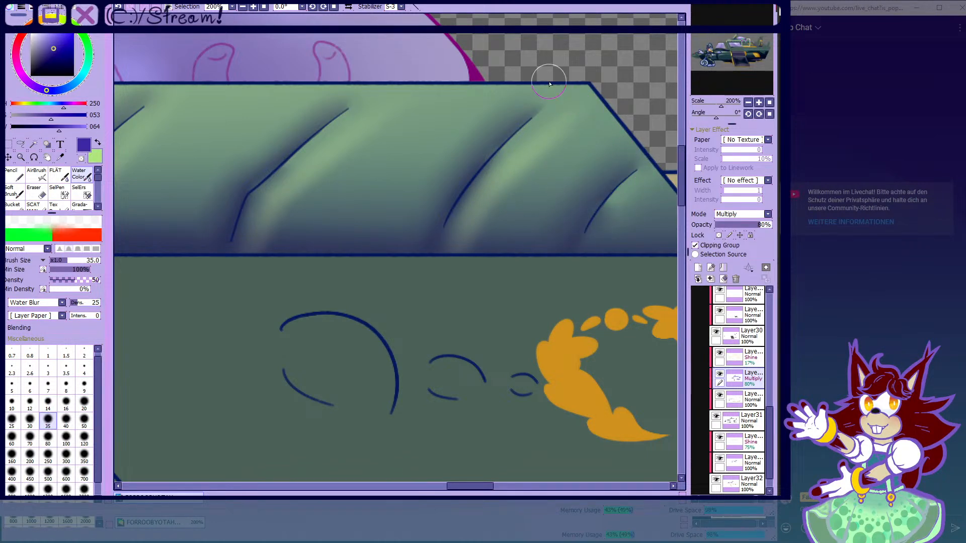
scroll(528, 111, down, 6)
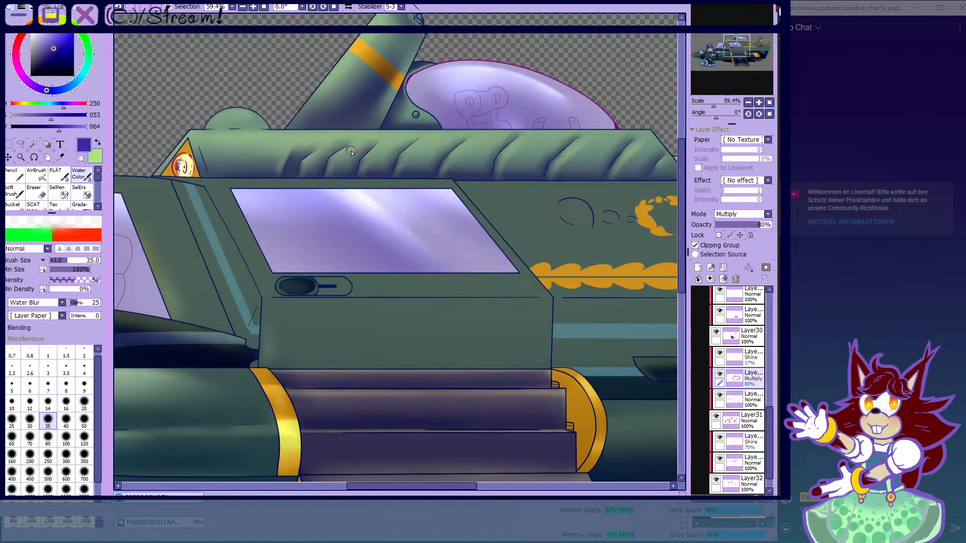
- Erase the shadow along the lower segment and bend of the fifth groove line with the size 35 Eraser, undoing and redoing unsatisfactory strokes
scroll(434, 126, up, 6)
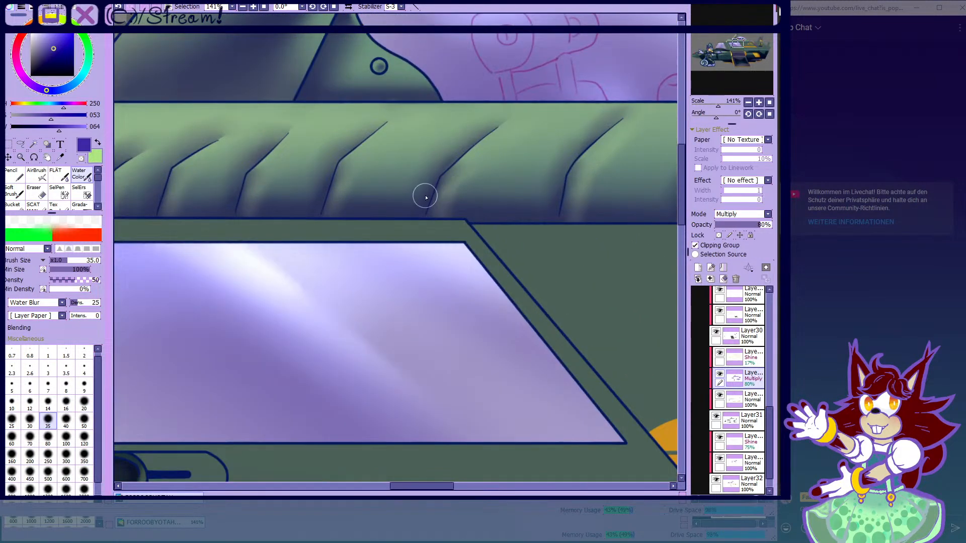
key(e)
scroll(340, 151, up, 4)
mouse_move(345, 221)
mouse_down()
mouse_move(358, 183)
mouse_move(435, 153)
mouse_move(362, 223)
mouse_up()
click(120, 7)
scroll(352, 237, up, 1)
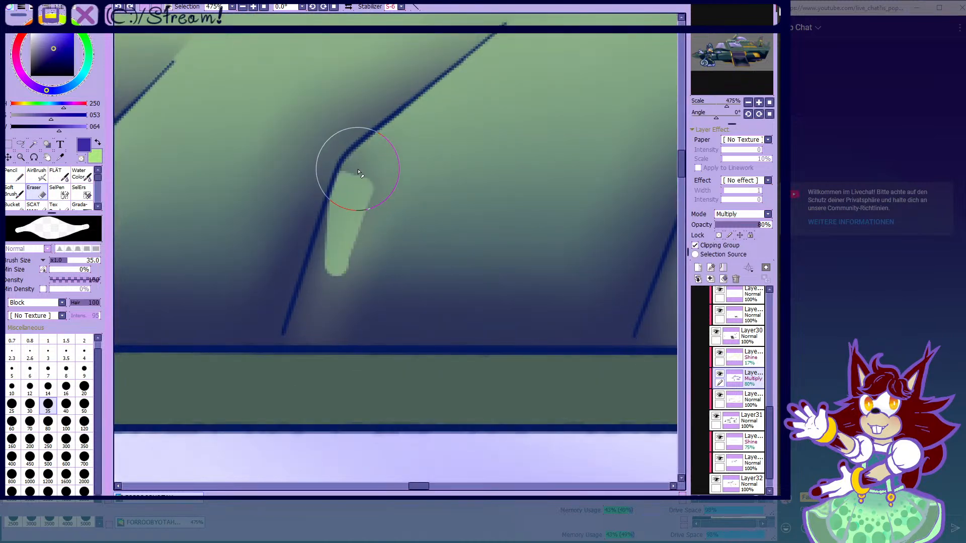
drag(358, 173, 425, 143)
key(ctrl+z)
scroll(332, 260, up, 1)
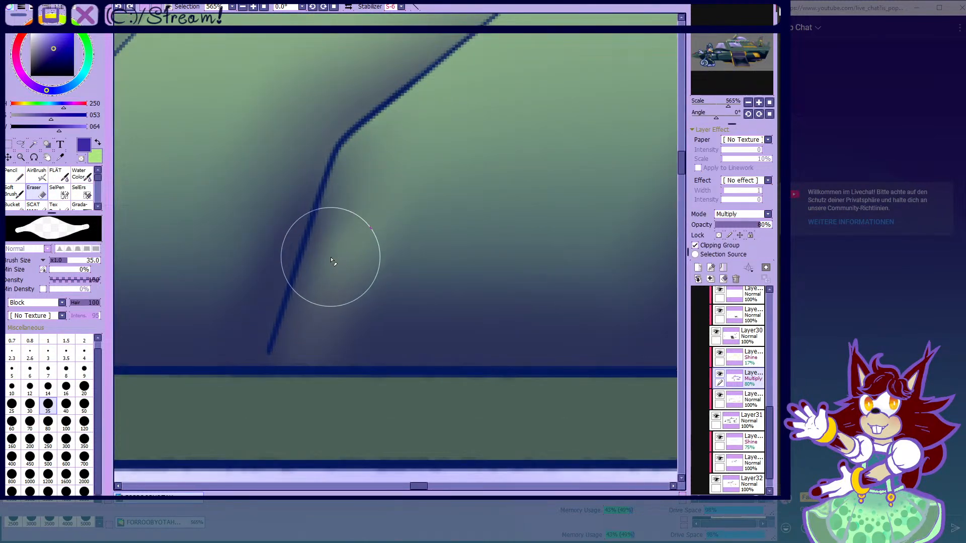
drag(360, 157, 595, 93)
scroll(423, 216, down, 9)
key(ctrl+z)
- Redo the erasure behind the bend of the groove line nearest the side window's upper rear corner, covering its lower segment
scroll(341, 231, up, 7)
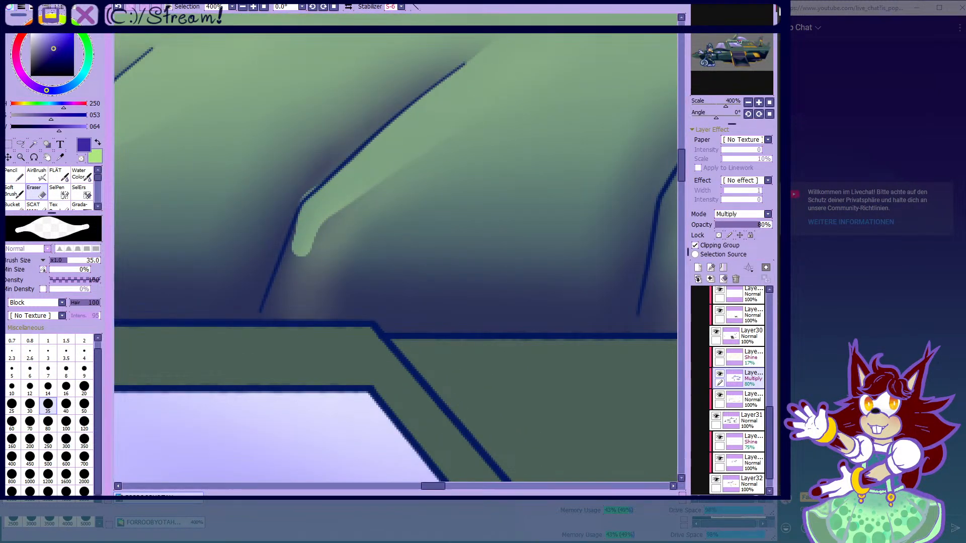
key(ctrl+z)
scroll(297, 268, up, 1)
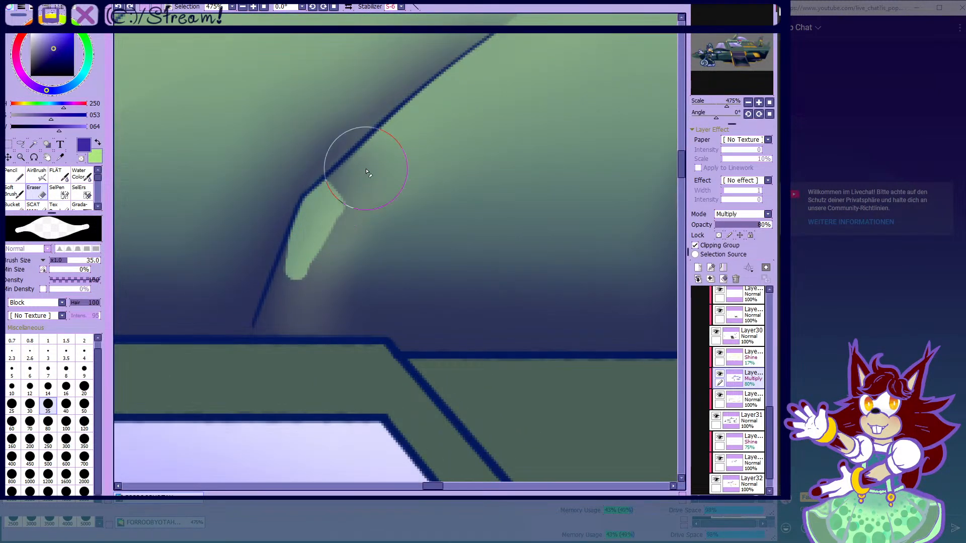
- Erase the shadow behind the lower segments and bends of the fourth, third and second groove lines, working toward the front
scroll(323, 177, down, 6)
scroll(360, 190, up, 4)
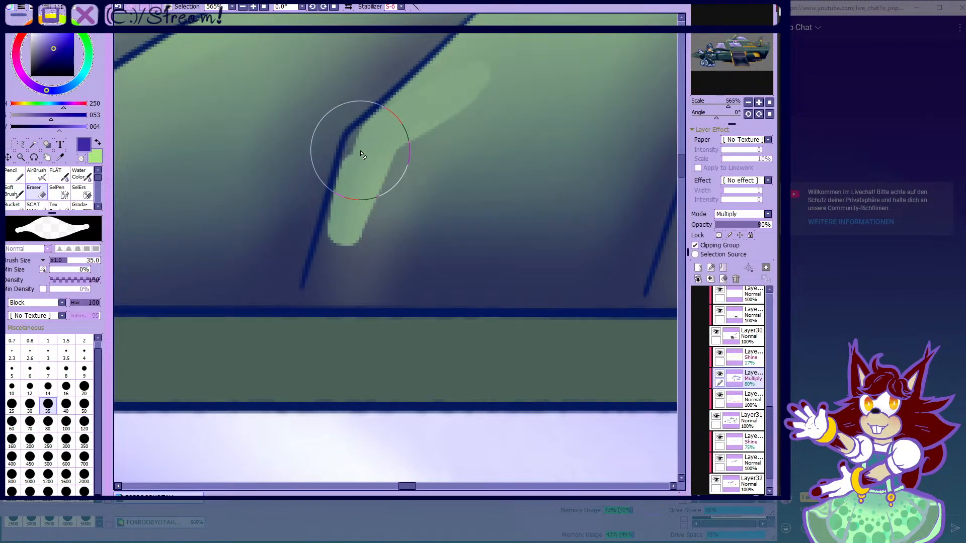
scroll(440, 117, down, 6)
scroll(300, 175, up, 5)
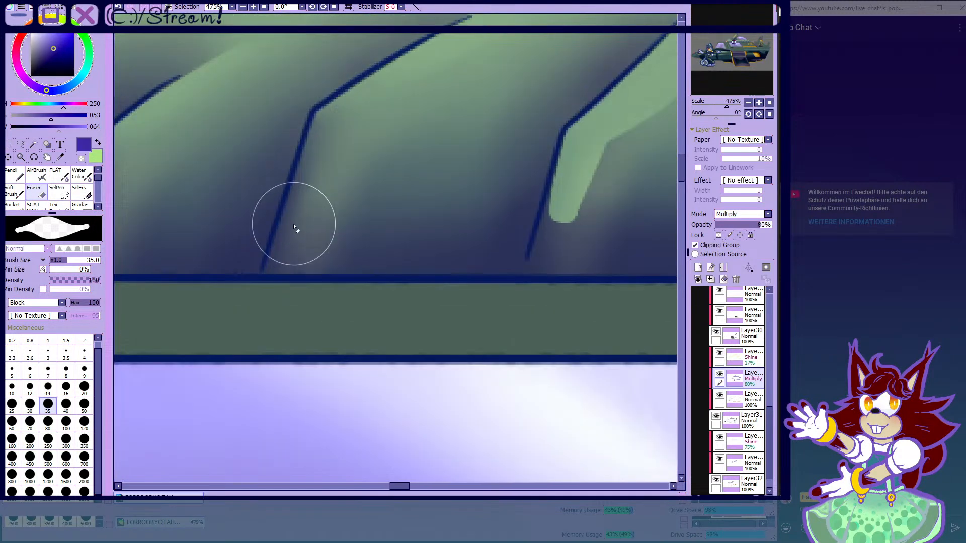
scroll(280, 224, down, 3)
scroll(226, 216, up, 3)
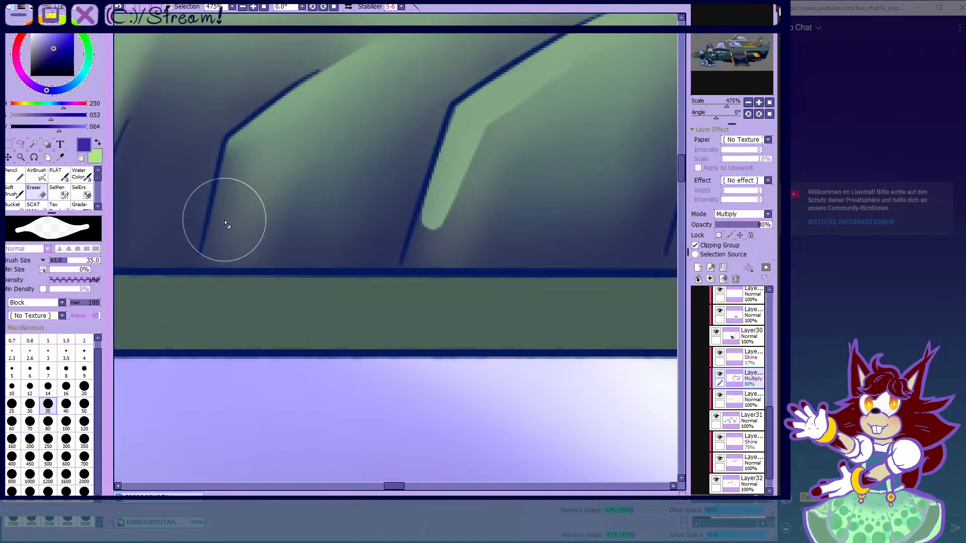
scroll(302, 121, down, 5)
scroll(209, 200, up, 5)
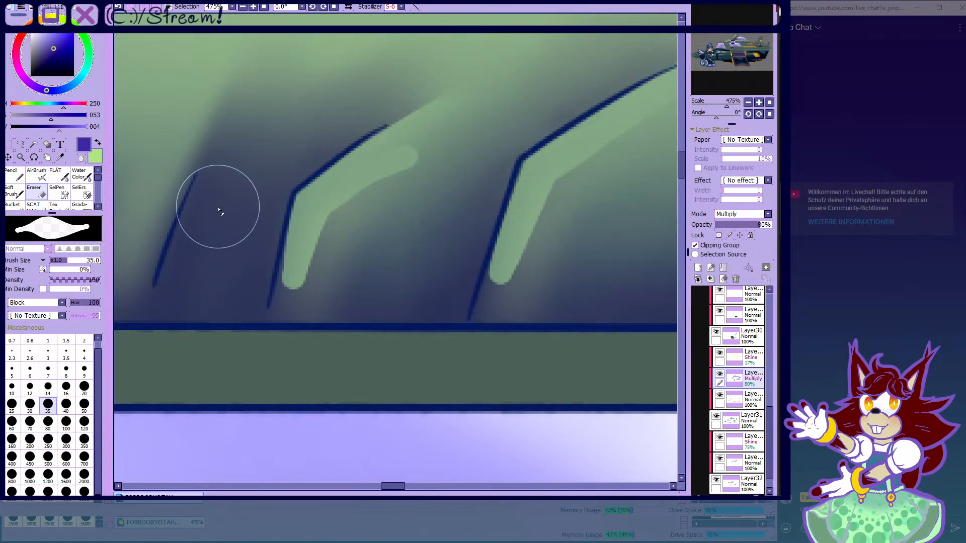
- Blend the erased bends behind the second and third groove lines from the front with the size 35 Water Color brush
scroll(201, 198, down, 2)
click(81, 177)
scroll(289, 254, up, 3)
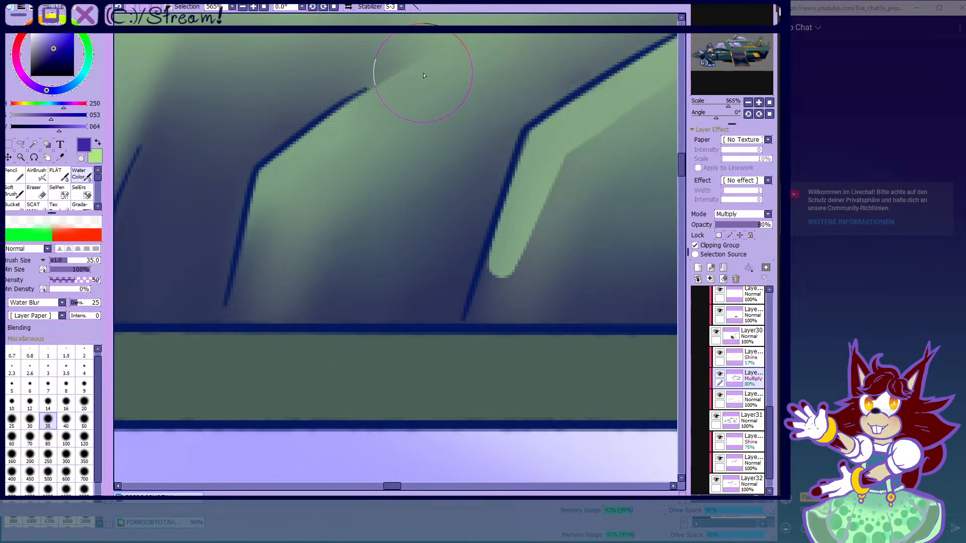
scroll(414, 62, down, 3)
scroll(308, 281, up, 2)
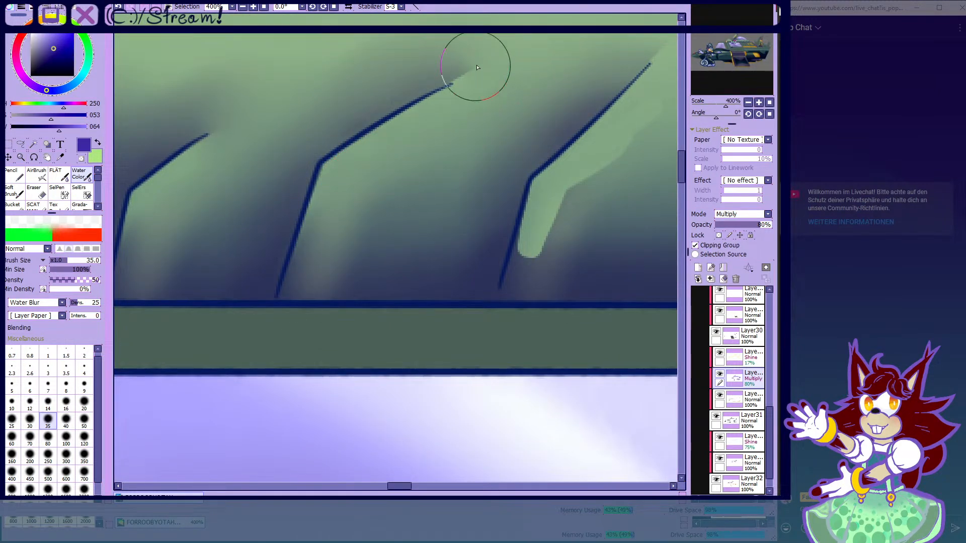
- Blend the erased bend behind the fourth groove line from the front, from its lower segment up to its tip
scroll(267, 209, down, 2)
scroll(466, 174, up, 2)
mouse_move(357, 304)
mouse_down()
mouse_move(356, 265)
mouse_move(480, 185)
mouse_move(454, 170)
mouse_move(496, 80)
mouse_up()
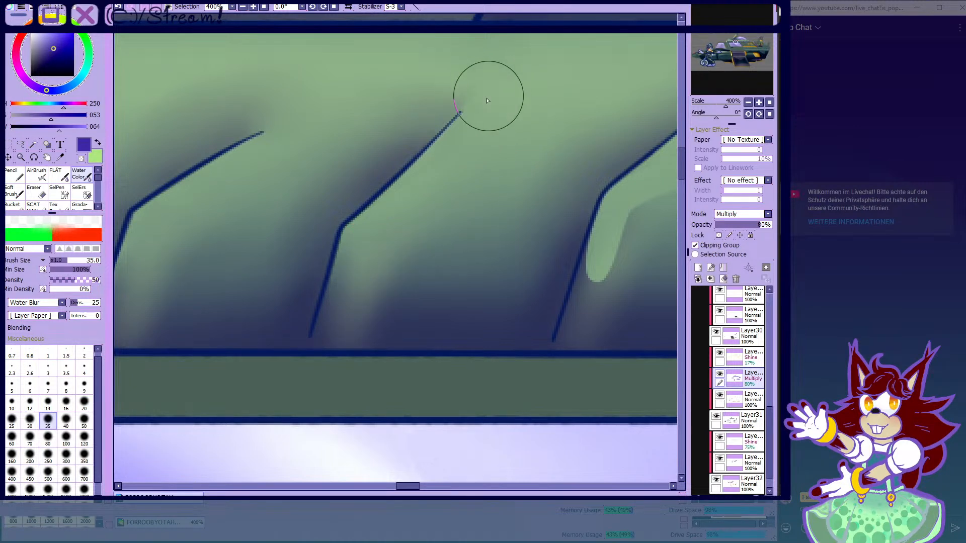
- Soften the erased lower segments and bends behind the fifth and sixth groove lines with the size 35 Water Color brush
scroll(382, 212, down, 3)
scroll(478, 211, up, 2)
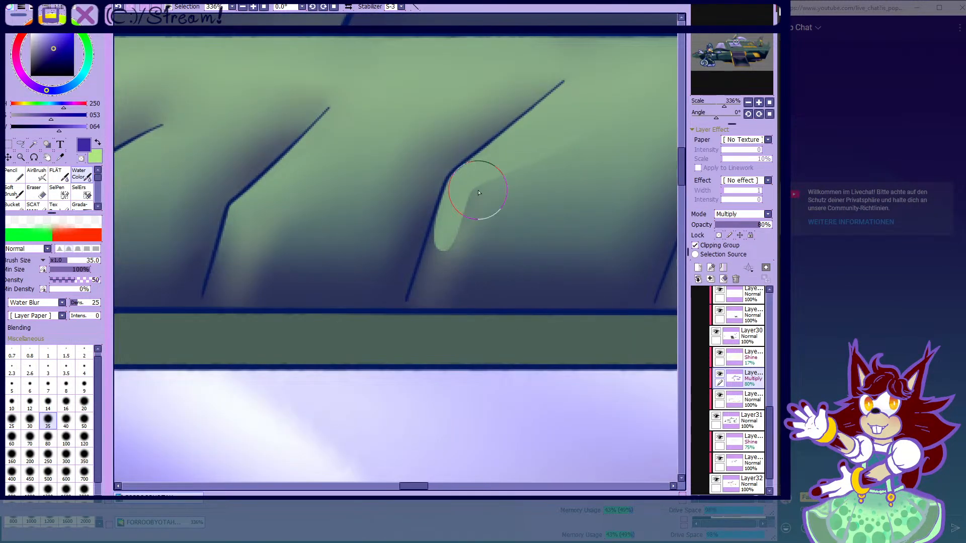
mouse_move(450, 271)
mouse_down()
mouse_move(448, 250)
mouse_move(472, 198)
mouse_move(494, 206)
mouse_up()
scroll(441, 212, down, 5)
scroll(604, 191, up, 5)
mouse_move(448, 319)
mouse_down()
mouse_move(499, 238)
mouse_move(480, 279)
mouse_move(492, 247)
mouse_move(606, 107)
mouse_move(449, 292)
mouse_move(460, 269)
mouse_move(433, 252)
mouse_up()
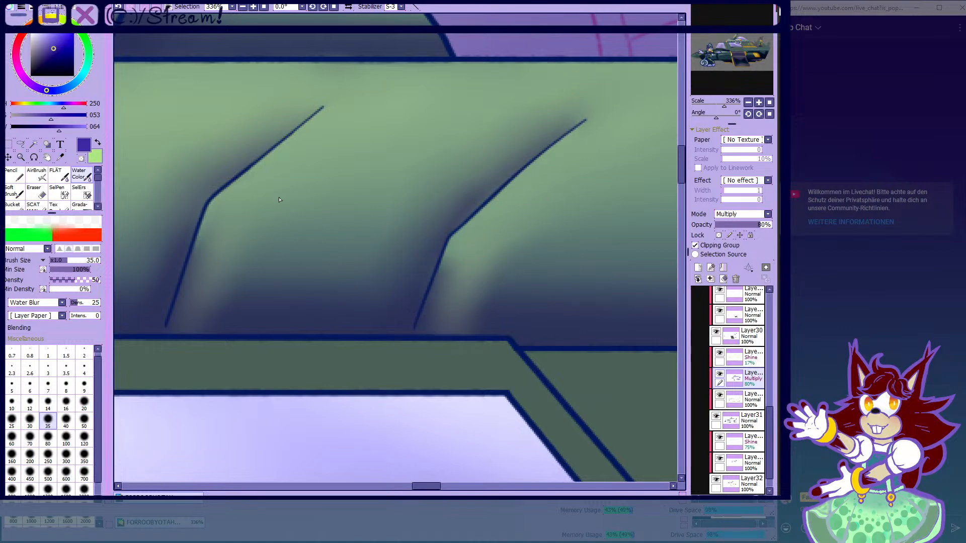
- Check the blended grooves along the roof strip with the Water Color brush set to size 80
scroll(279, 200, down, 6)
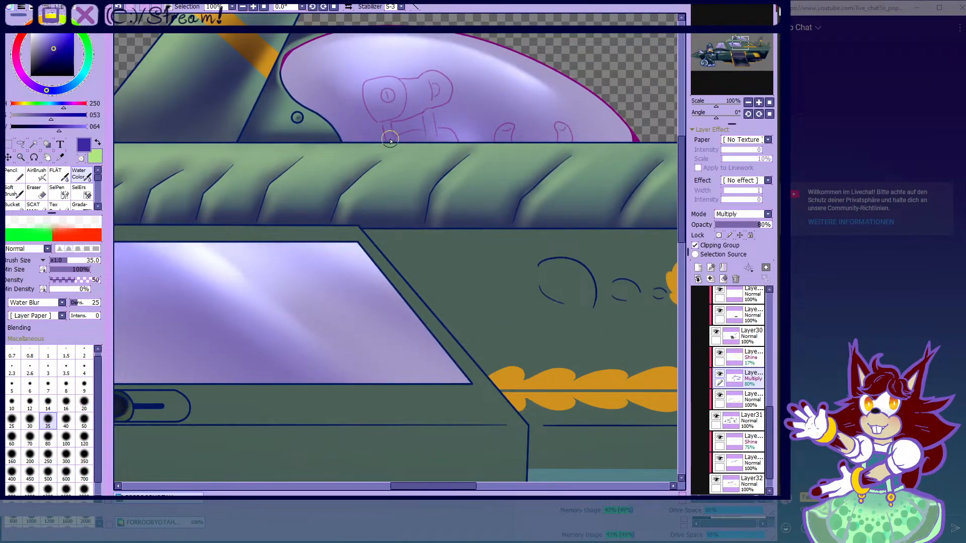
scroll(424, 137, up, 3)
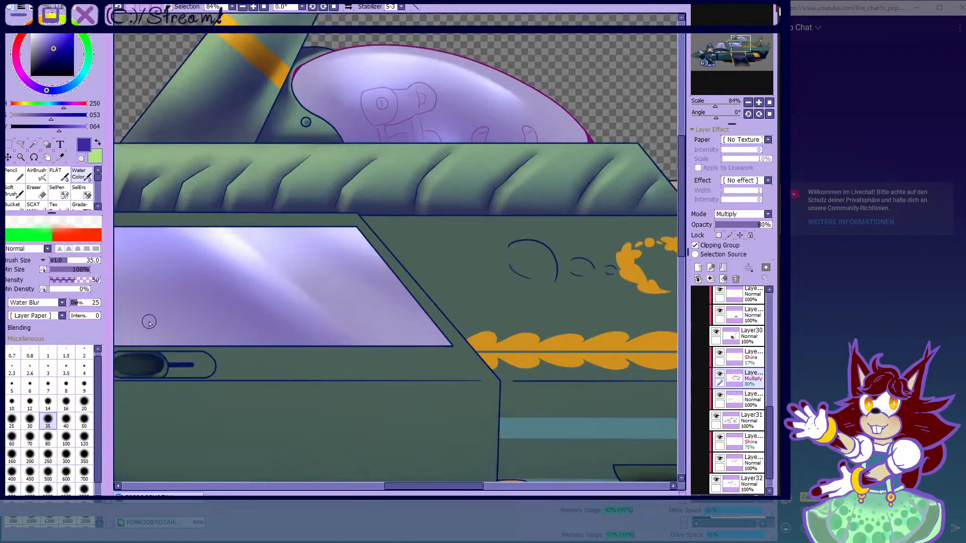
click(51, 439)
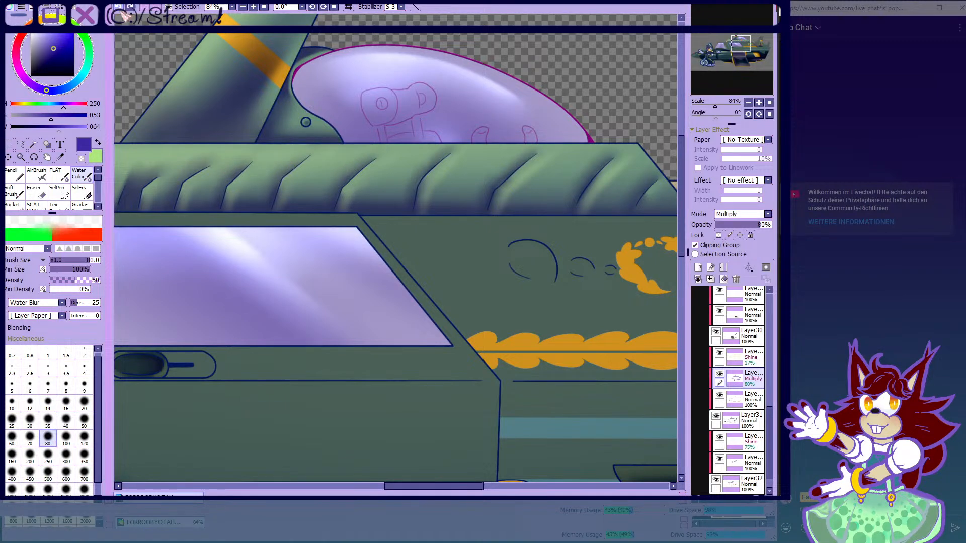
scroll(399, 153, up, 1)
scroll(487, 140, down, 2)
scroll(491, 146, up, 1)
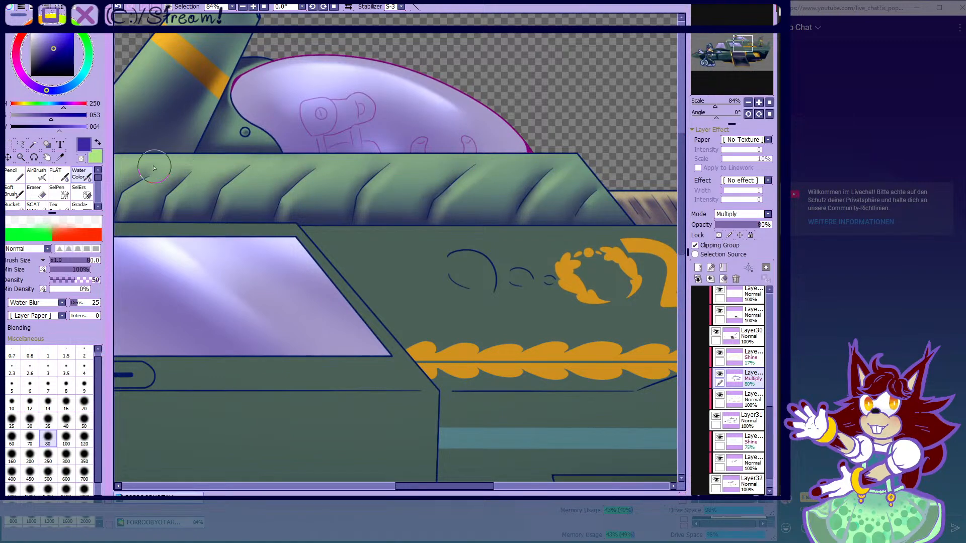
scroll(460, 146, down, 4)
- Paint a dark blue shadow inside the small round dome at the front of the roof with the size 40 AirBrush
click(46, 178)
scroll(311, 66, up, 2)
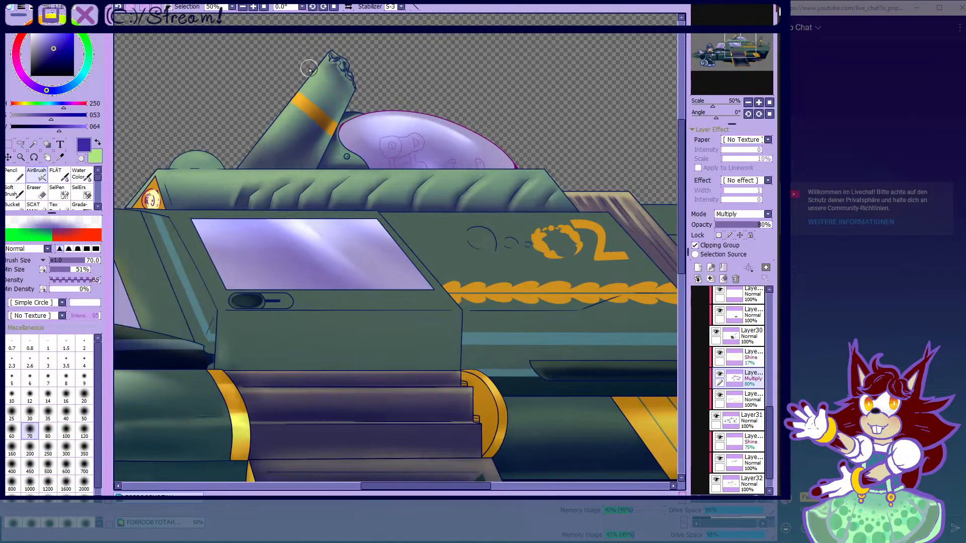
scroll(444, 114, down, 2)
scroll(196, 186, up, 4)
scroll(191, 129, up, 4)
key(bracketleft)
key(bracketleft)
key(bracketleft)
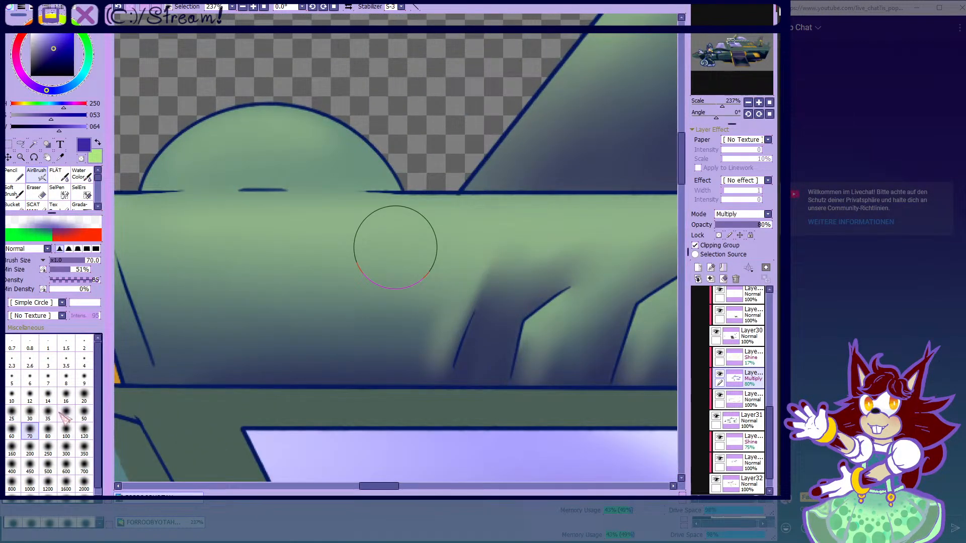
scroll(243, 202, up, 3)
mouse_move(265, 194)
mouse_down()
mouse_move(467, 194)
mouse_move(345, 211)
mouse_move(372, 202)
mouse_move(358, 205)
mouse_move(488, 207)
mouse_move(341, 145)
mouse_move(322, 184)
mouse_move(369, 172)
mouse_up()
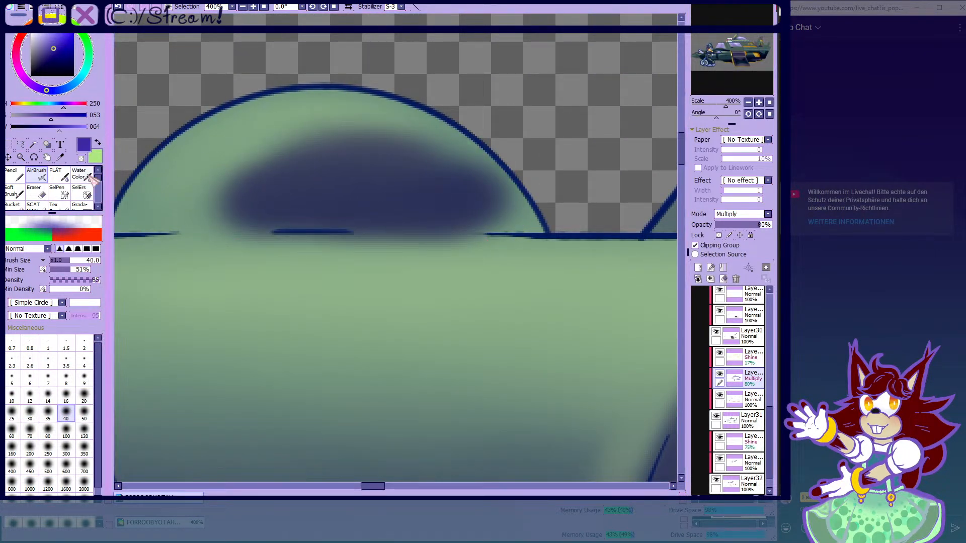
- Trim the dome shadow's upper edge and its spill below the base with a transparent AirBrush, reducing it to size 14
key(e)
mouse_move(150, 207)
mouse_down()
mouse_move(192, 223)
mouse_move(290, 120)
mouse_move(536, 141)
mouse_move(268, 119)
mouse_move(539, 189)
mouse_move(433, 121)
mouse_move(375, 112)
mouse_up()
key(bracketleft)
key(bracketleft)
key(bracketleft)
key(bracketleft)
key(bracketleft)
key(bracketleft)
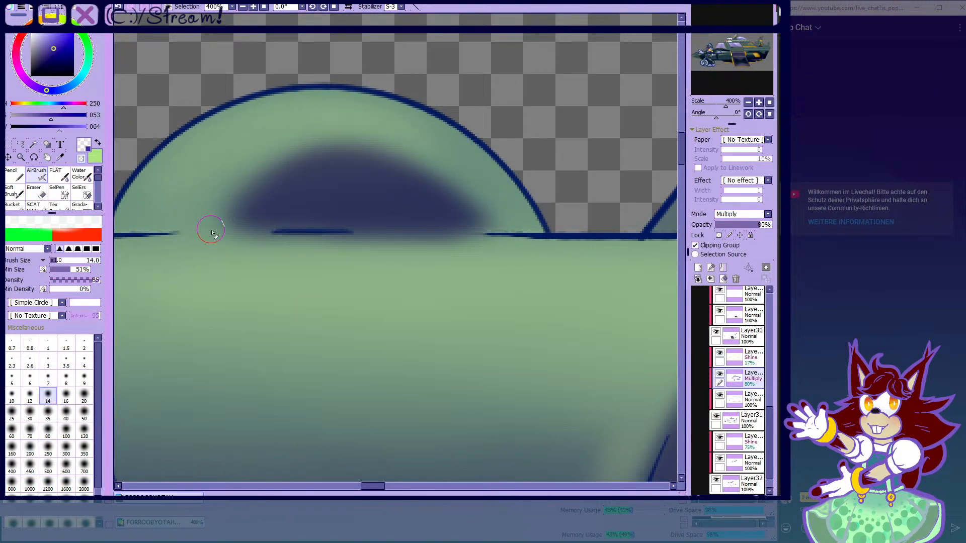
drag(207, 247, 586, 272)
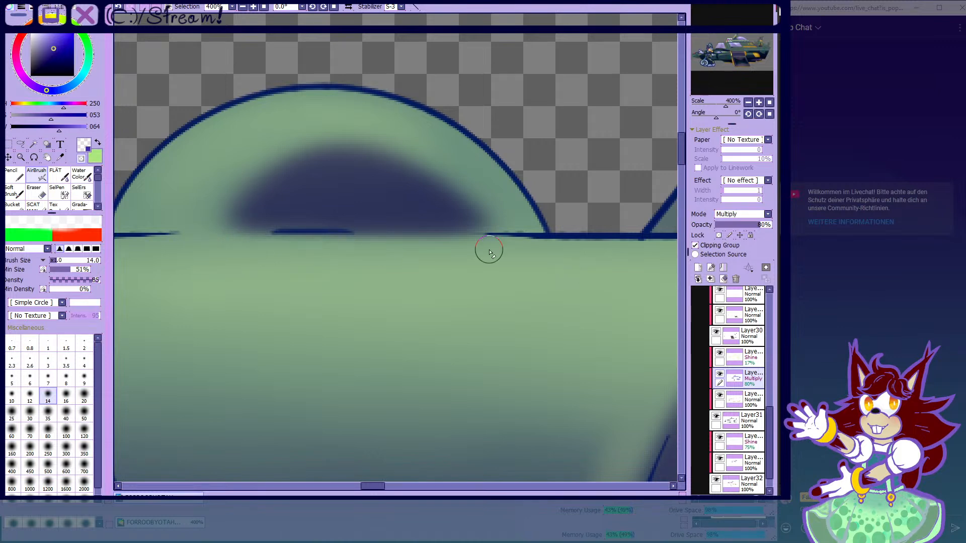
- Widen the dome's shadow toward both sides and the rear outline with the dark blue size 14 AirBrush
key(a)
mouse_move(198, 228)
mouse_down()
mouse_move(347, 160)
mouse_move(213, 211)
mouse_move(418, 146)
mouse_move(248, 207)
mouse_move(305, 222)
mouse_move(197, 217)
mouse_move(373, 167)
mouse_up()
mouse_move(193, 219)
mouse_down()
mouse_move(296, 145)
mouse_move(460, 185)
mouse_move(397, 154)
mouse_move(489, 198)
mouse_move(394, 168)
mouse_move(500, 195)
mouse_move(403, 165)
mouse_up()
mouse_move(324, 170)
mouse_down()
mouse_move(445, 172)
mouse_move(551, 218)
mouse_move(399, 209)
mouse_move(476, 219)
mouse_up()
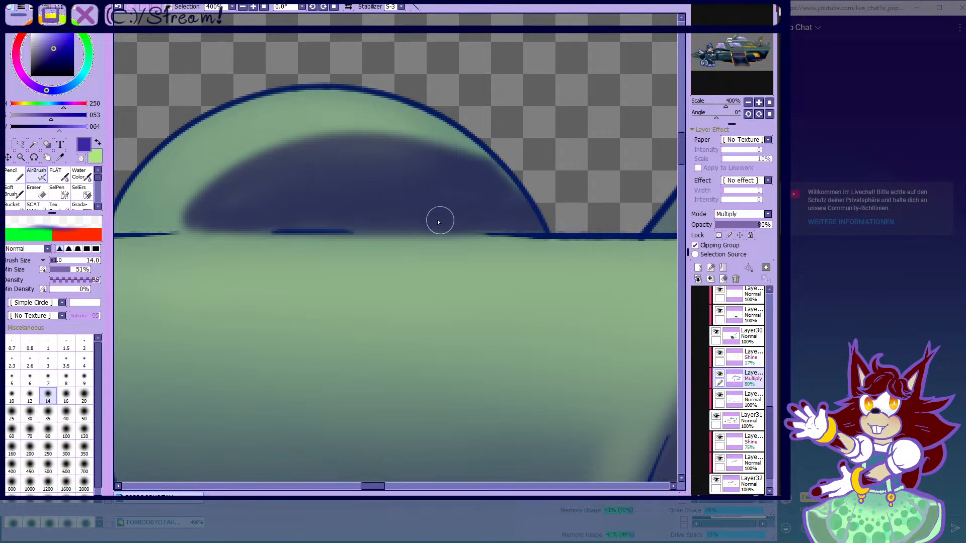
- Blend the dome's shadow into the green with the Water Color brush, raising it to size 50
click(79, 178)
mouse_move(196, 203)
mouse_down()
mouse_move(218, 175)
mouse_move(474, 173)
mouse_up()
click(84, 419)
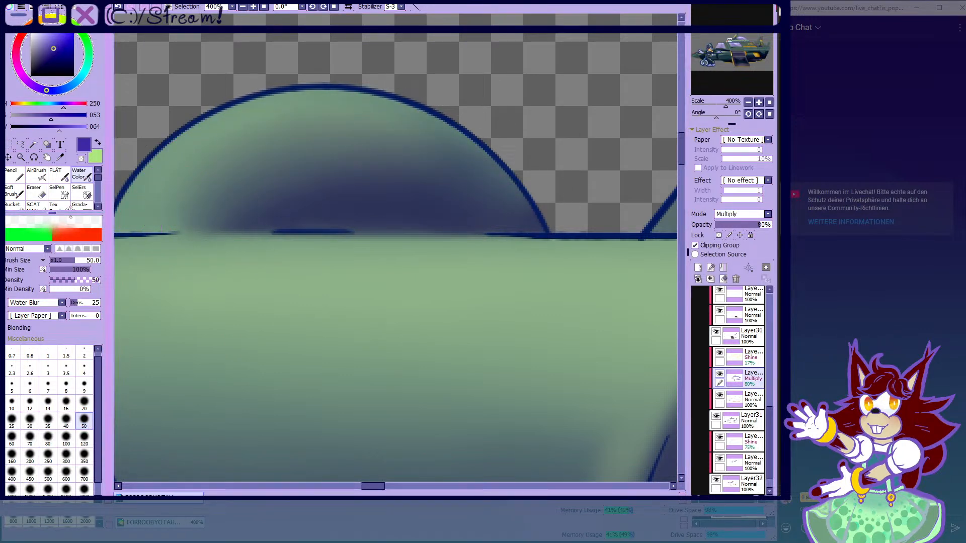
- Erase a thin light rim along the dome's rear outline with the size 35 Eraser and soften it with the size 20 Water Color brush
key(e)
mouse_move(552, 243)
mouse_down()
mouse_move(493, 130)
mouse_move(252, 73)
mouse_up()
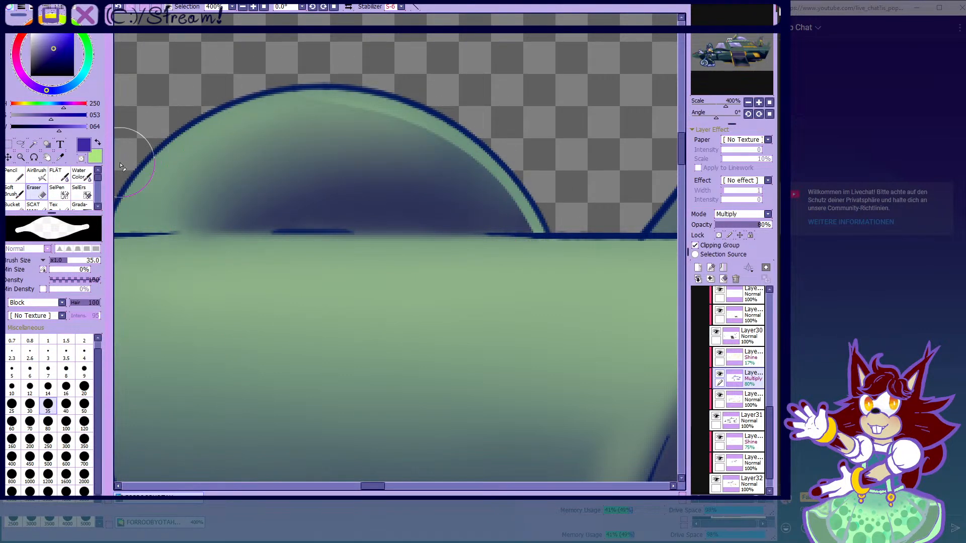
click(82, 175)
key(bracketleft)
key(bracketleft)
key(bracketleft)
key(bracketleft)
key(bracketleft)
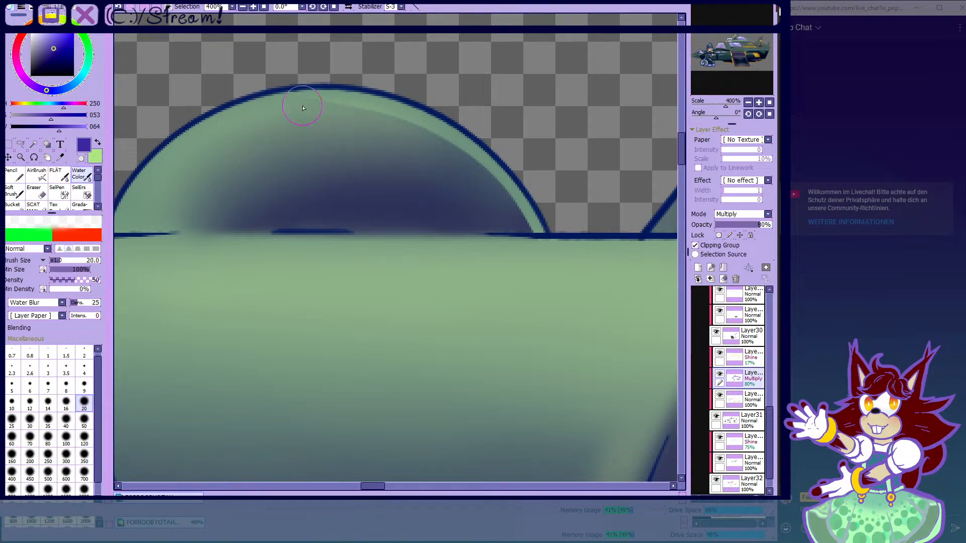
drag(424, 140, 486, 179)
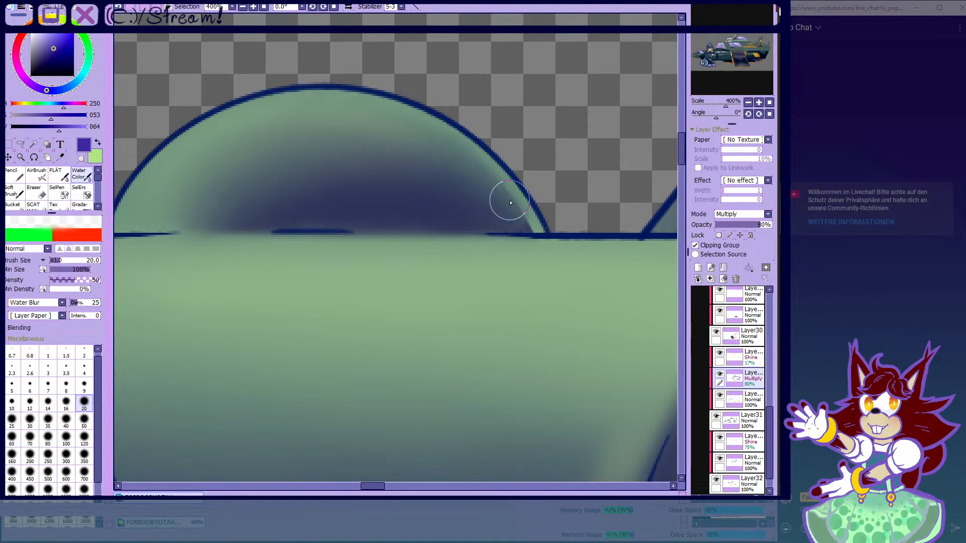
scroll(527, 232, down, 10)
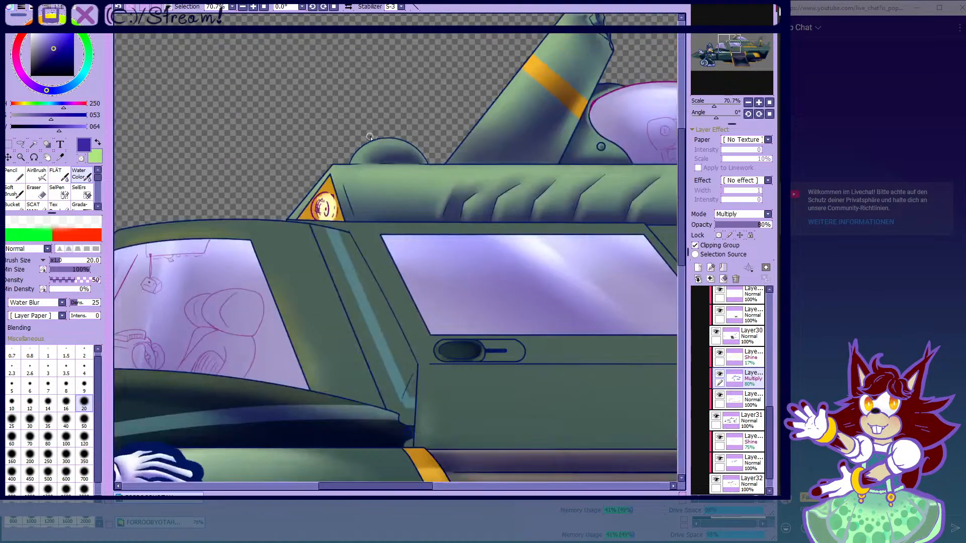
- Erase the shadow between the triangular headlight and the slanted line behind it with the size 35 Eraser
click(43, 180)
scroll(370, 156, up, 7)
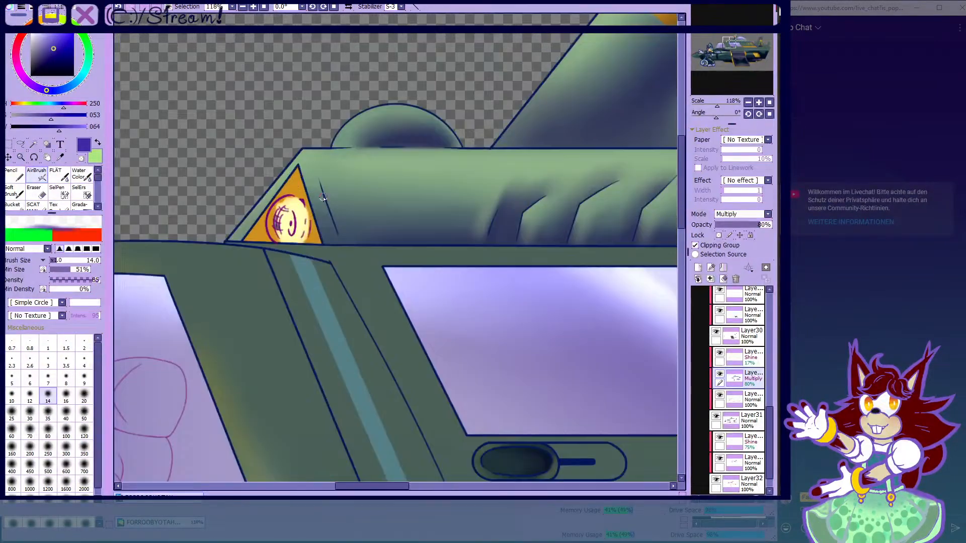
click(40, 194)
scroll(315, 151, up, 1)
mouse_move(315, 151)
mouse_down()
mouse_move(352, 315)
mouse_move(269, 145)
mouse_move(337, 333)
mouse_up()
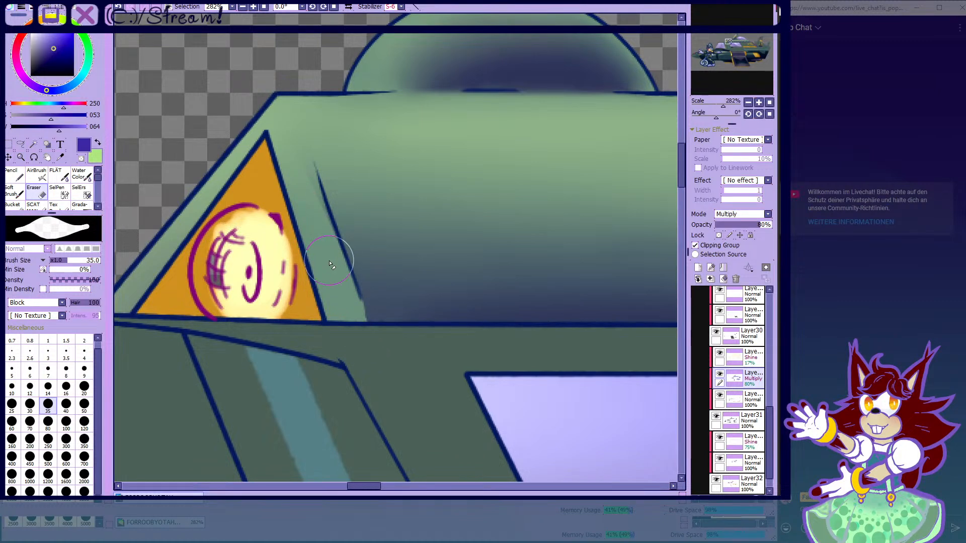
- Add a size 14 AirBrush shadow behind the slanted line near the headlight and blend it with the size 20 Water Color brush
click(42, 176)
drag(316, 148, 372, 286)
mouse_move(338, 201)
mouse_down()
mouse_move(363, 281)
mouse_move(332, 191)
mouse_move(351, 263)
mouse_up()
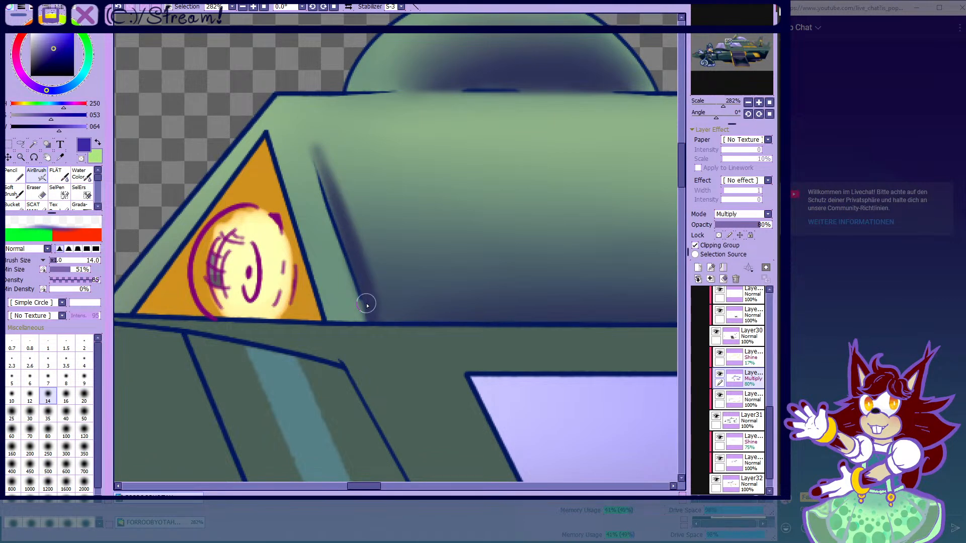
click(81, 175)
mouse_move(323, 157)
mouse_down()
mouse_move(383, 319)
mouse_move(328, 172)
mouse_up()
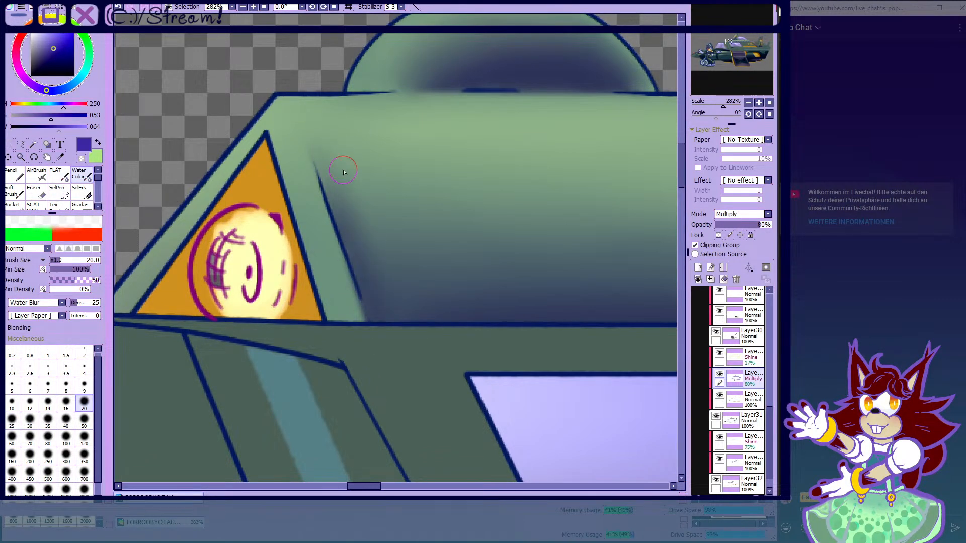
- Darken the lower part of the roof strip around the triangular headlight with the size 70 AirBrush
scroll(380, 275, down, 3)
scroll(221, 290, up, 1)
click(35, 178)
scroll(224, 302, up, 1)
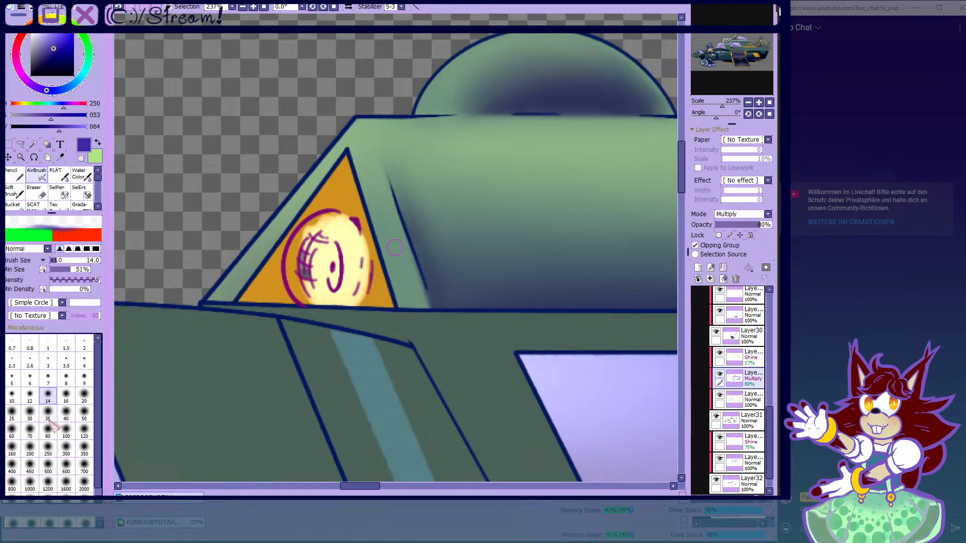
click(30, 429)
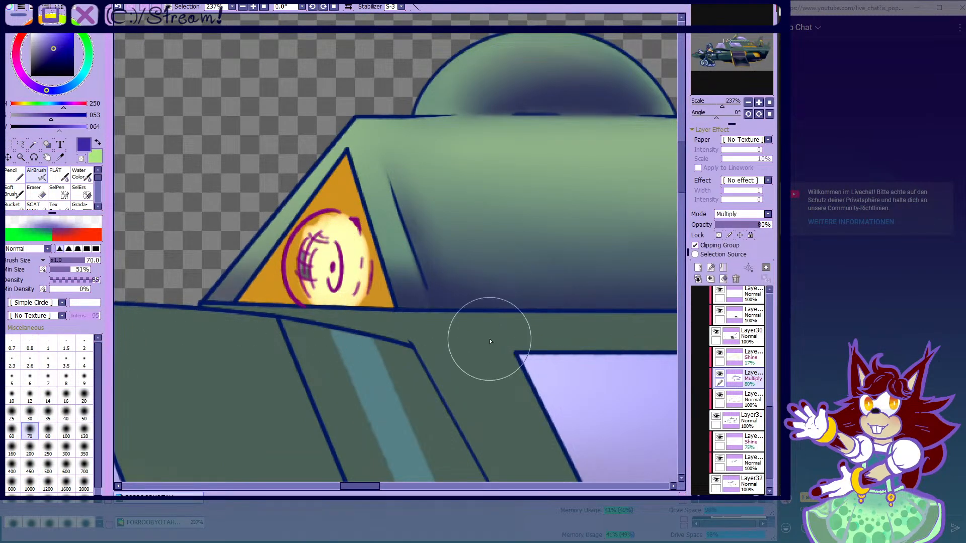
scroll(219, 246, down, 8)
scroll(253, 243, down, 5)
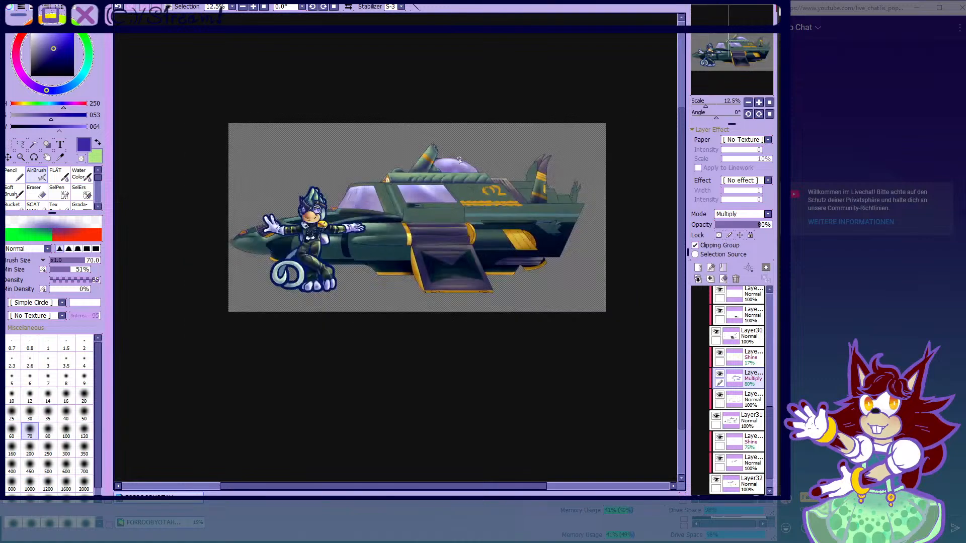
- Toggle Layer31's visibility to compare the whole ship with and without it
scroll(517, 201, up, 2)
click(716, 416)
click(716, 416)
click(716, 417)
click(716, 416)
scroll(524, 285, down, 2)
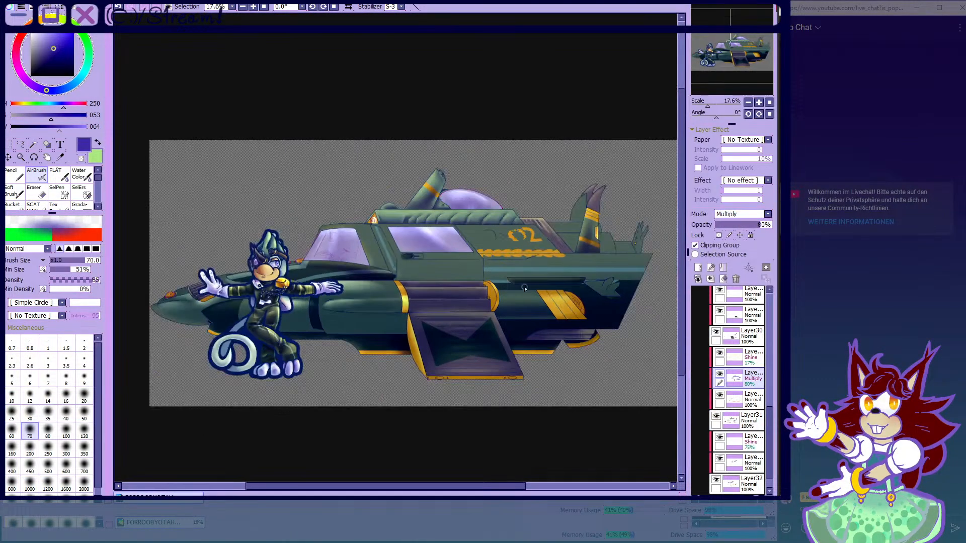
- Lower the opacity of the clipped Multiply shadow layer to 70%
scroll(397, 285, up, 1)
drag(760, 229, 757, 229)
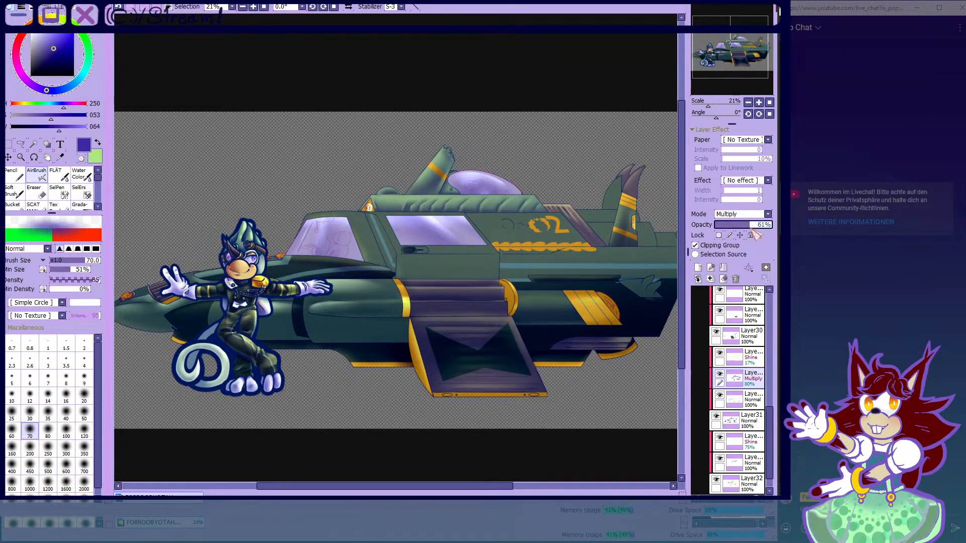
drag(754, 231, 754, 231)
- Toggle the Multiply shadow layer's visibility repeatedly to compare the ship with and without its roof shading
click(720, 374)
click(720, 374)
click(719, 374)
click(720, 374)
click(720, 374)
click(719, 374)
click(720, 374)
click(720, 374)
click(719, 375)
click(720, 374)
click(719, 374)
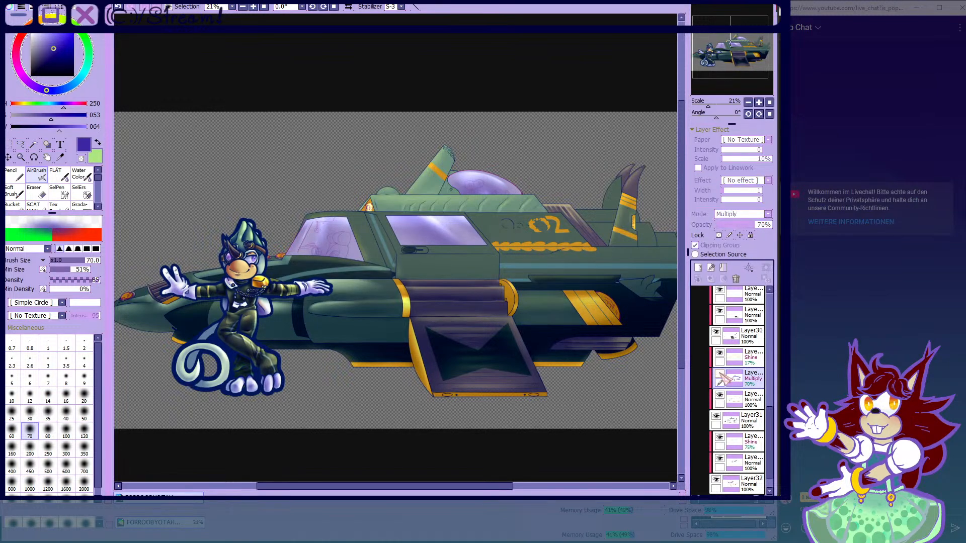
click(720, 374)
click(720, 374)
click(720, 374)
click(720, 374)
click(720, 374)
click(719, 376)
click(720, 377)
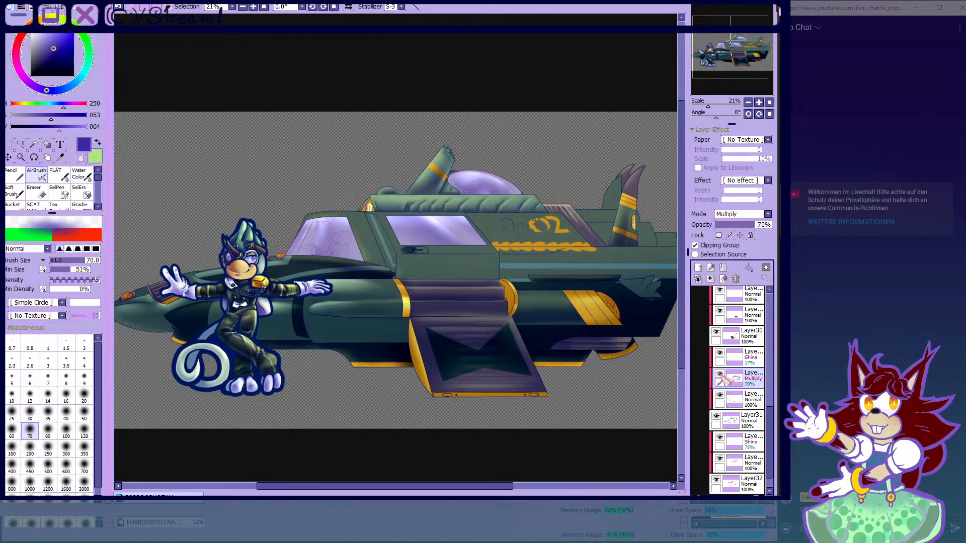
- Deepen the shadow at the base of the bracket between the roof cannon and the glass dome with the size 70 AirBrush
scroll(402, 166, up, 4)
scroll(402, 165, up, 2)
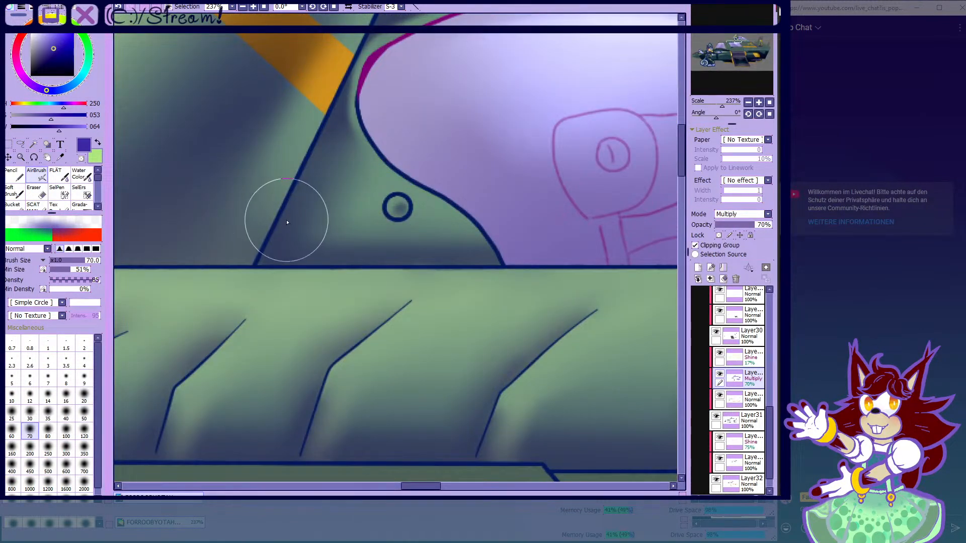
scroll(280, 216, up, 2)
drag(315, 232, 250, 215)
- Blend the bracket's shadow with the Water Color brush at size 60, and return to the dark blue size 70 AirBrush
click(81, 158)
click(87, 181)
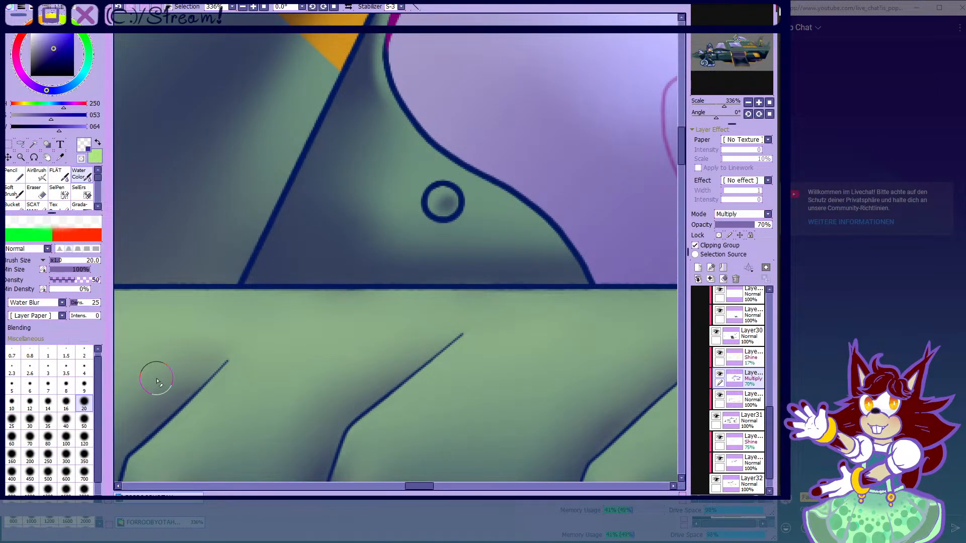
key(bracketright)
key(bracketright)
key(bracketright)
key(bracketright)
key(bracketright)
key(bracketright)
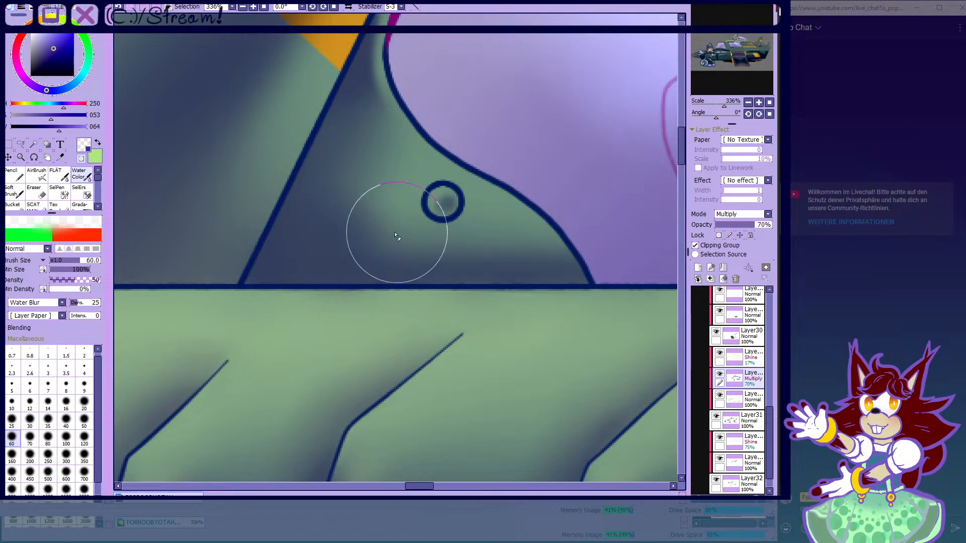
scroll(381, 162, down, 3)
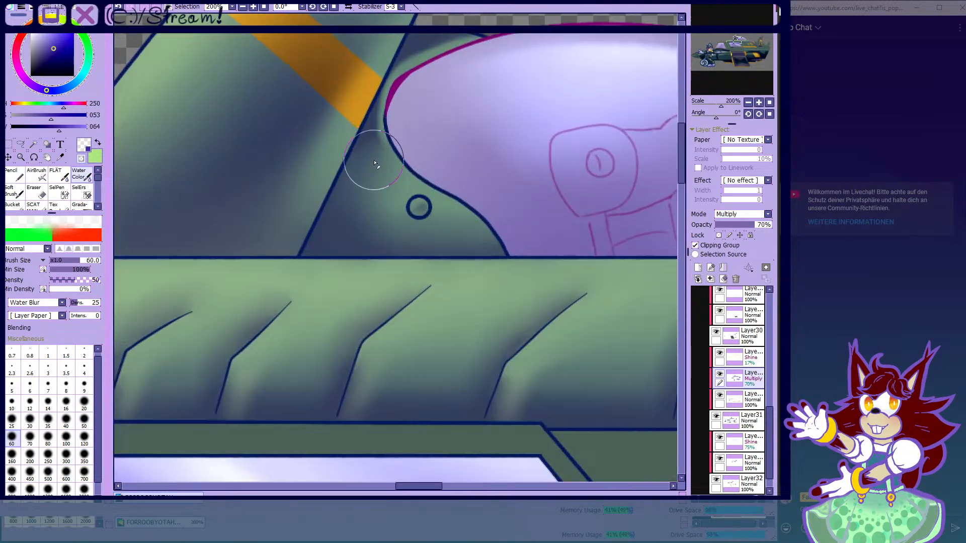
click(42, 177)
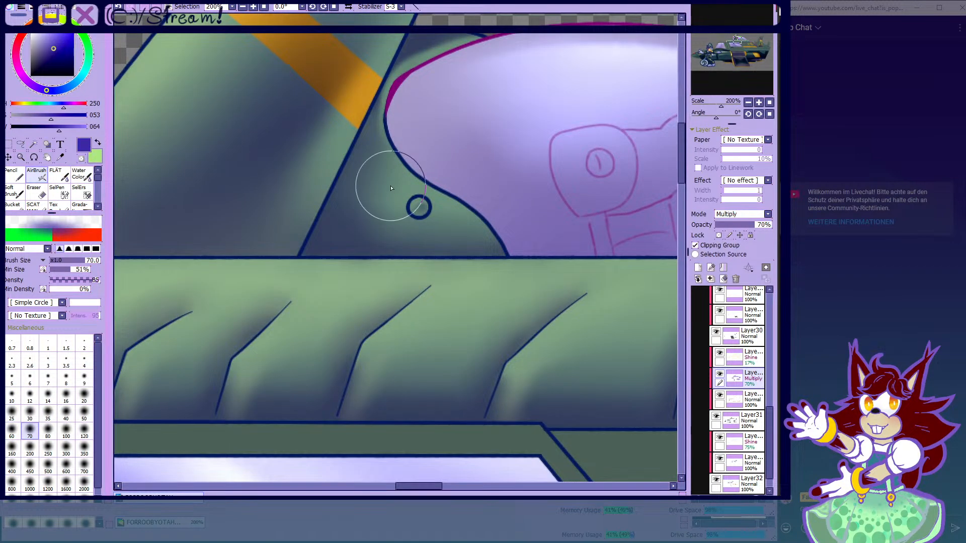
scroll(206, 157, down, 8)
scroll(468, 221, up, 2)
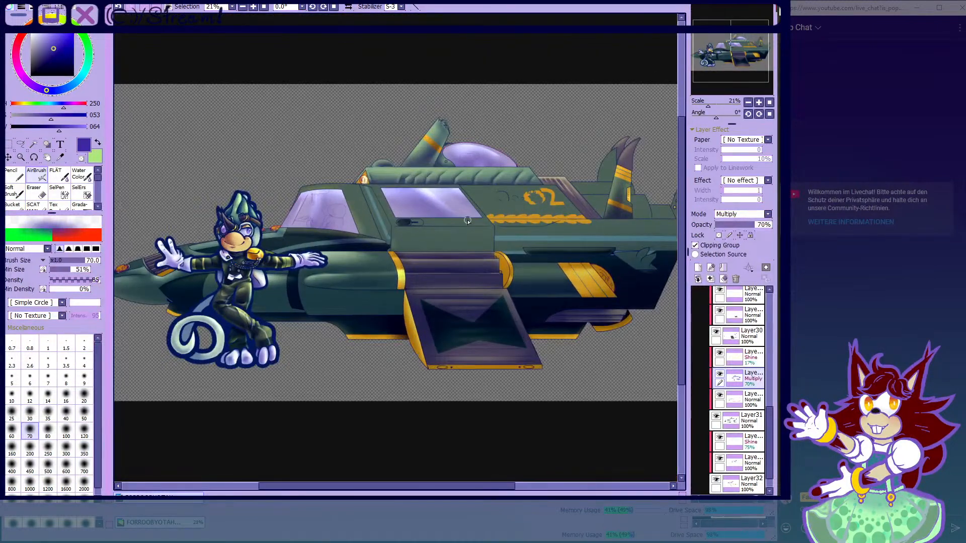